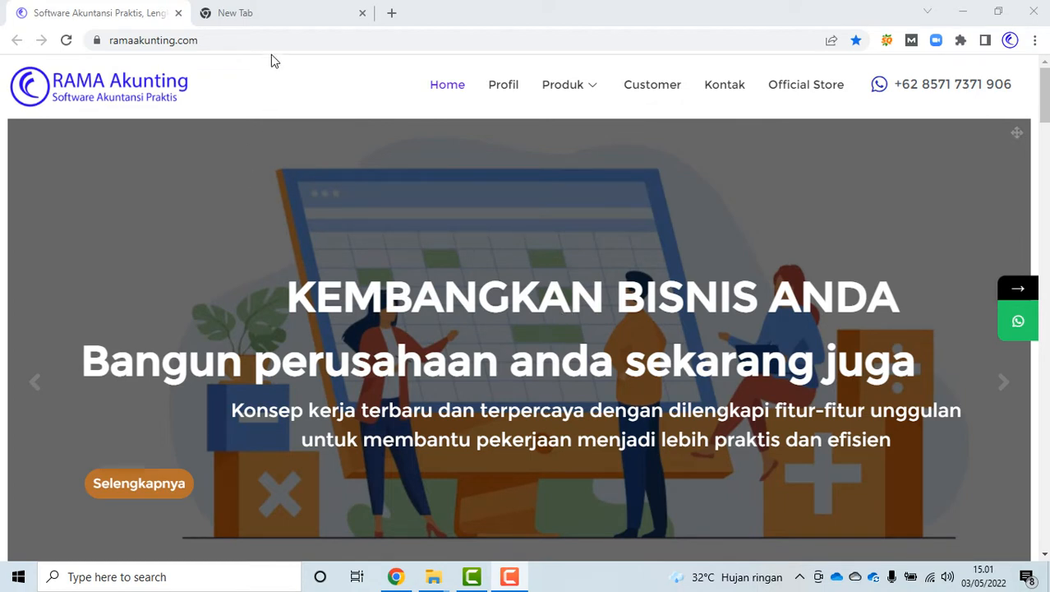
Search Google for 'rama akunting' in the blank tab
click(277, 12)
click(472, 322)
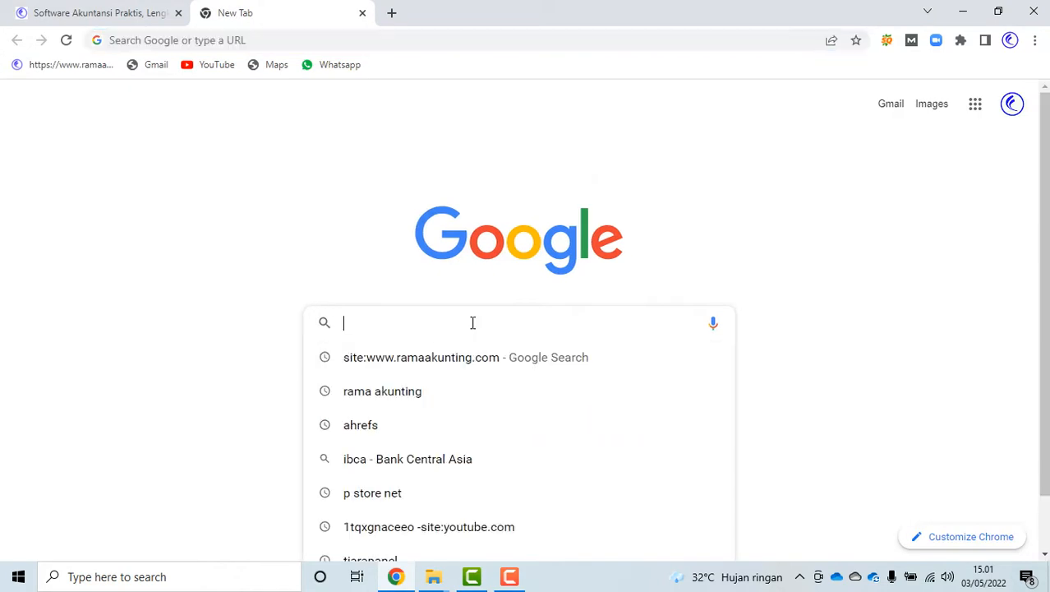
click(403, 394)
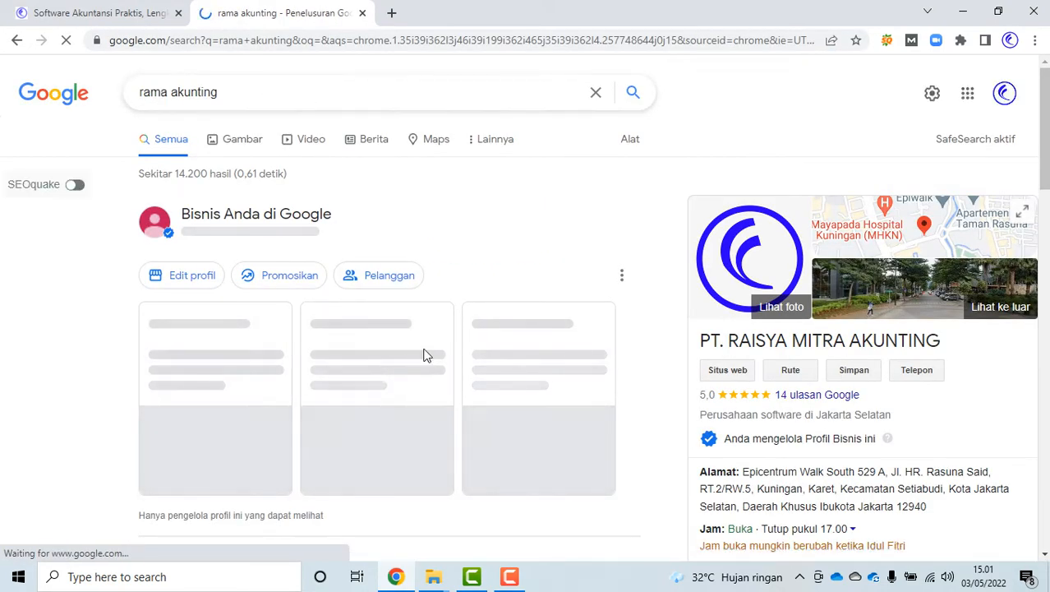
Scroll the results and open the 'Software Akuntansi Praktis' ramaakunting.com link
scroll(439, 325, down, 3)
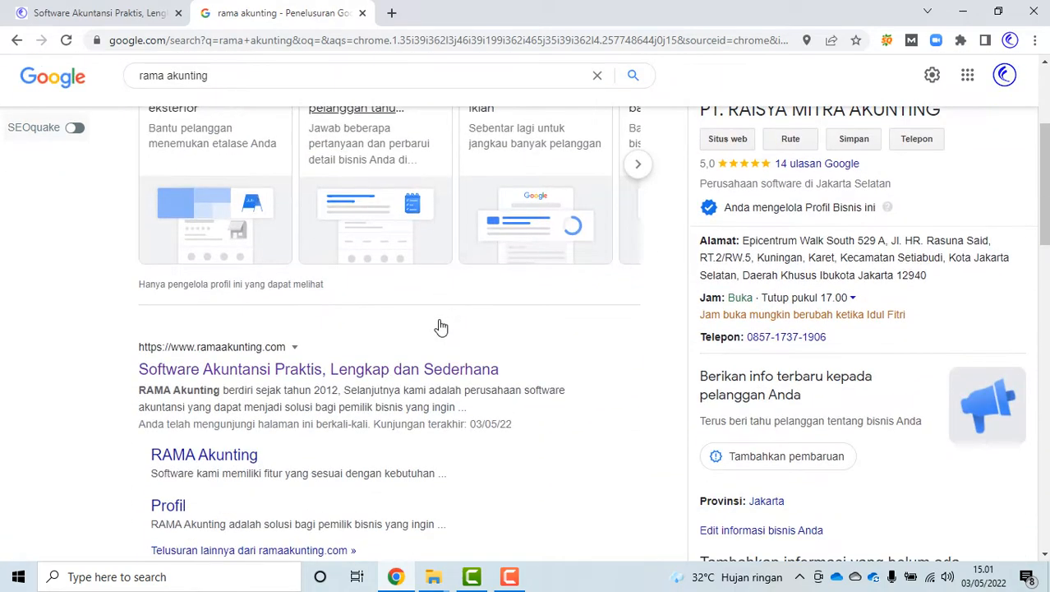
scroll(439, 323, down, 1)
click(280, 300)
scroll(523, 297, up, 2)
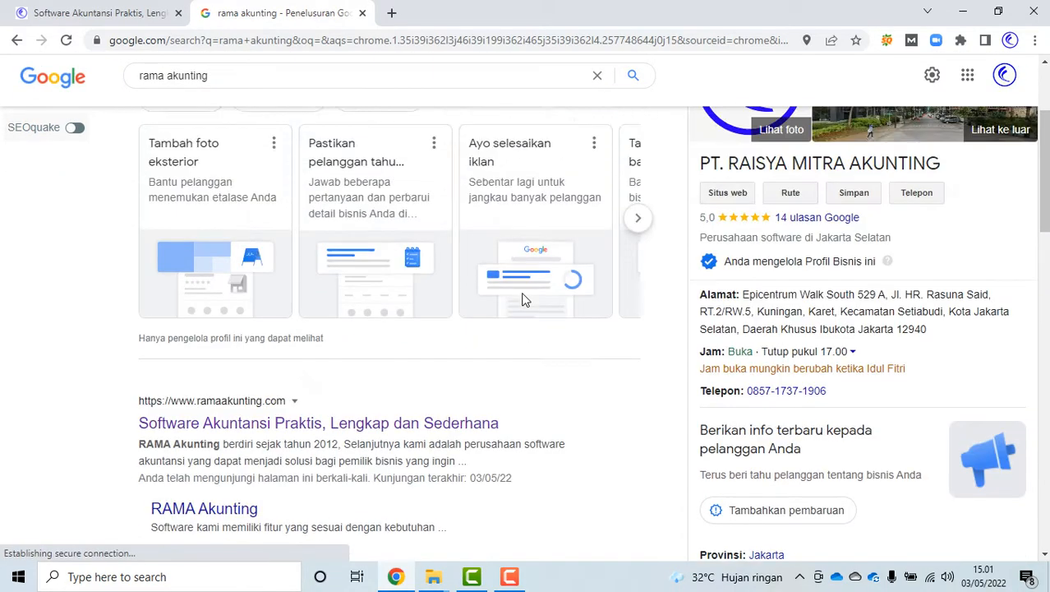
scroll(526, 299, up, 2)
scroll(769, 378, down, 2)
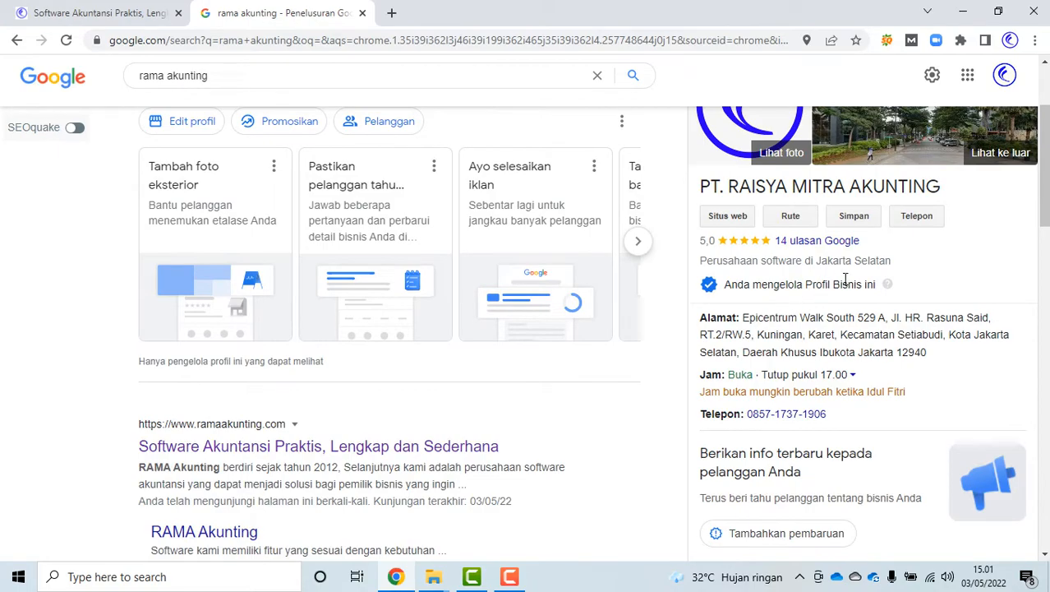
scroll(845, 280, down, 8)
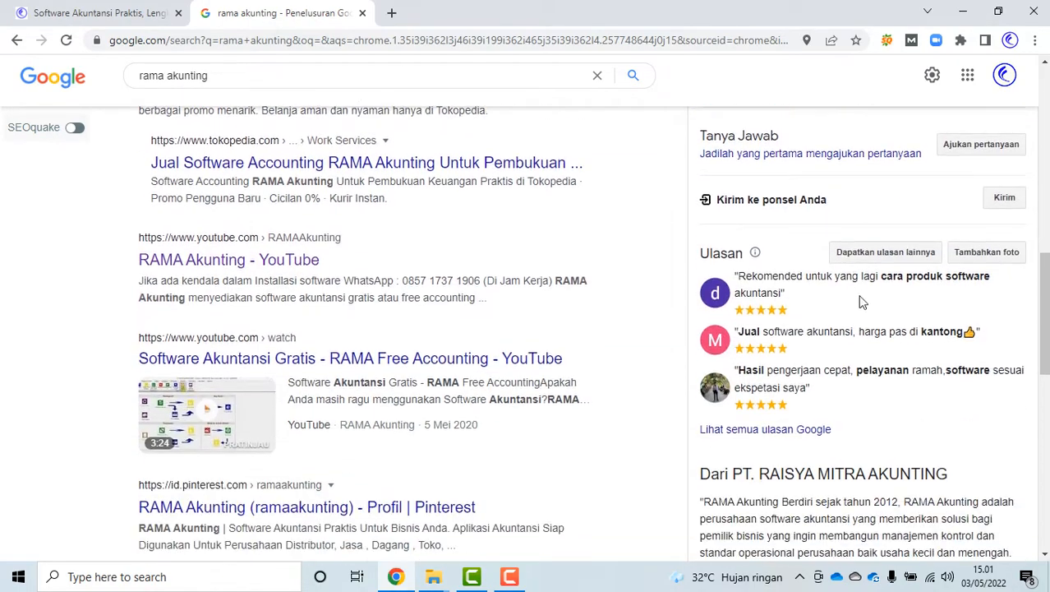
scroll(900, 341, down, 2)
scroll(862, 375, up, 7)
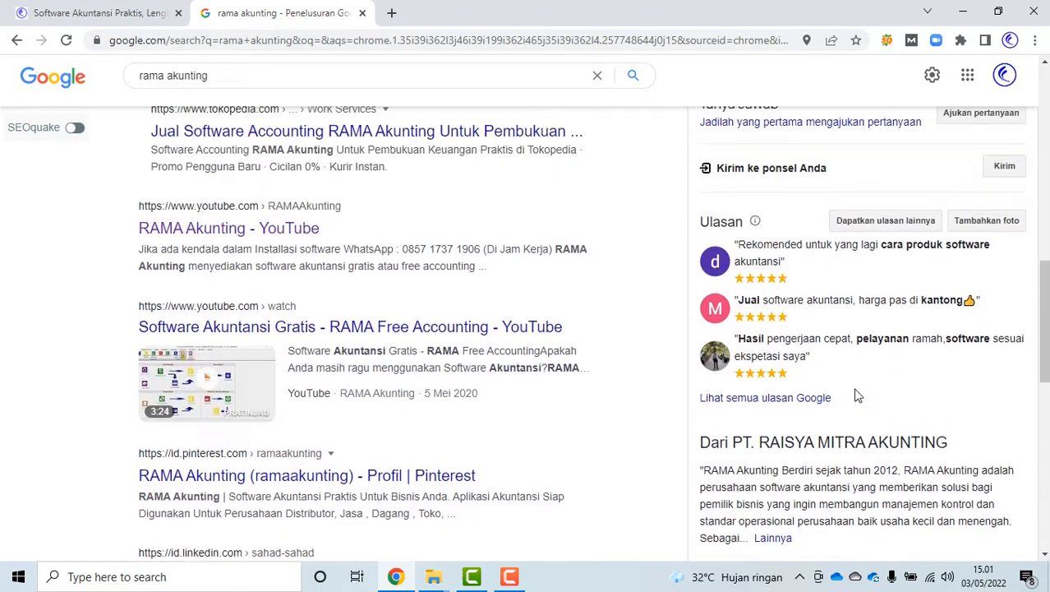
scroll(466, 364, up, 4)
scroll(464, 368, down, 4)
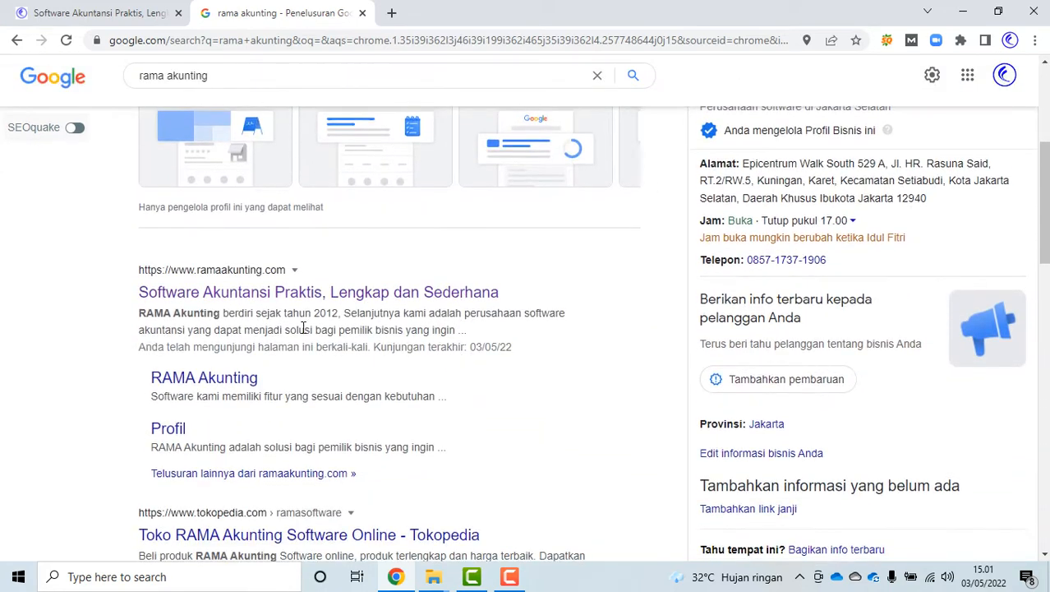
click(245, 304)
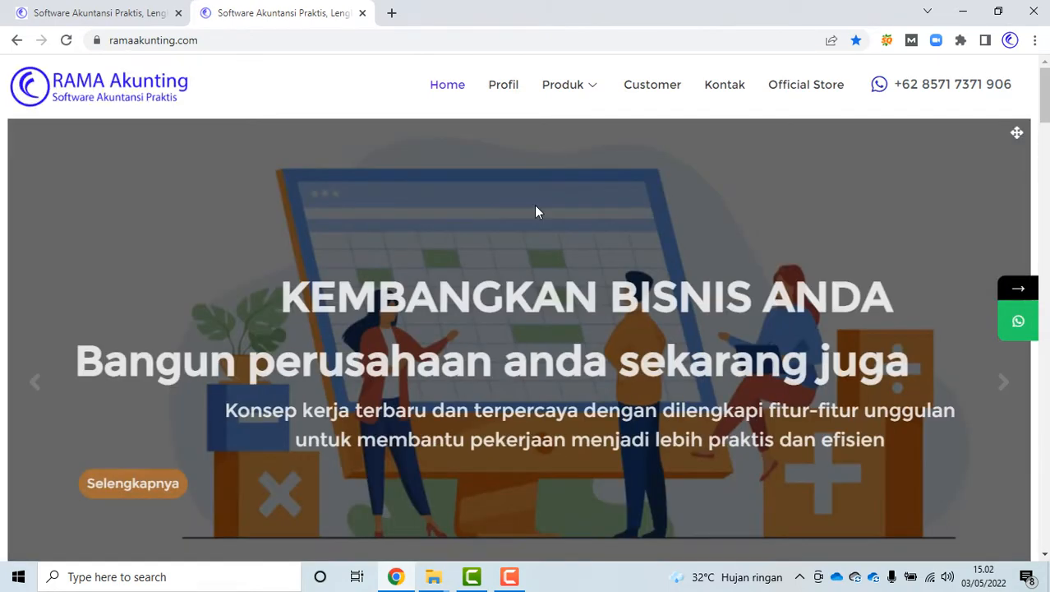
Open RAMA Enterprise Edition from the Produk menu and start reading its page
mouse_move(564, 92)
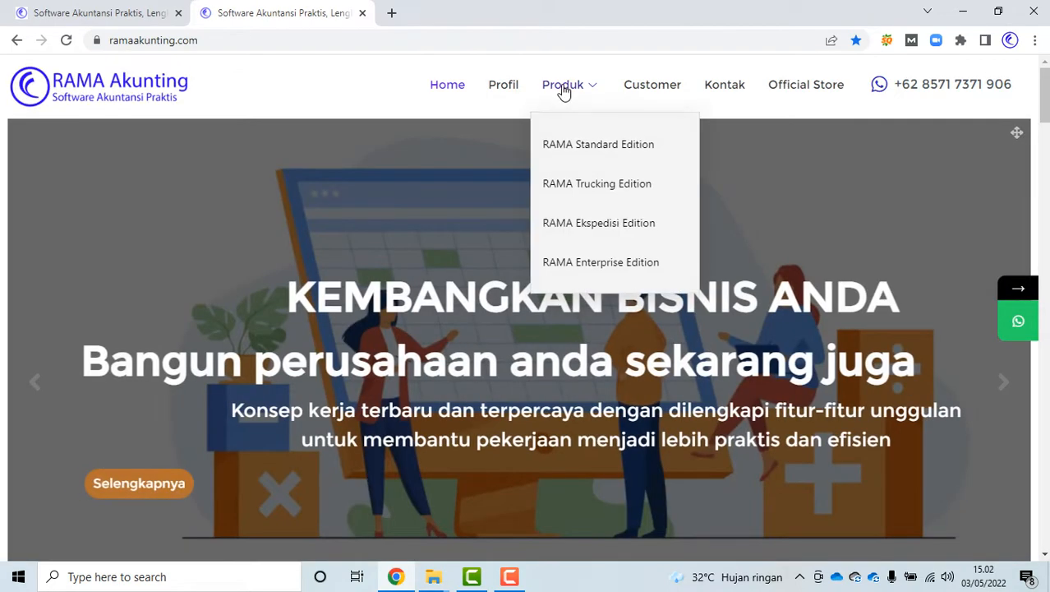
click(590, 275)
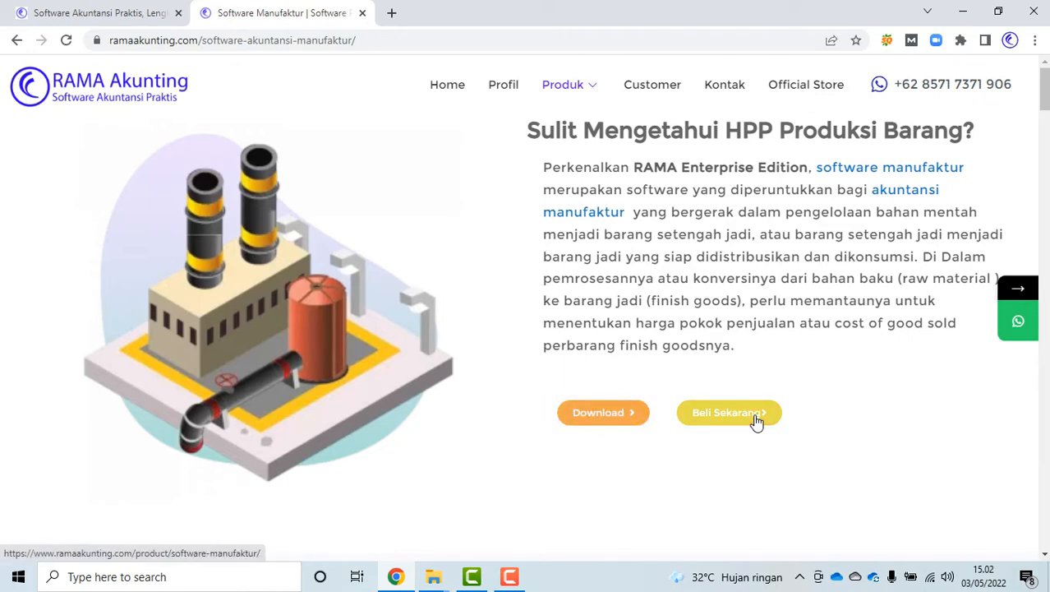
scroll(823, 410, down, 5)
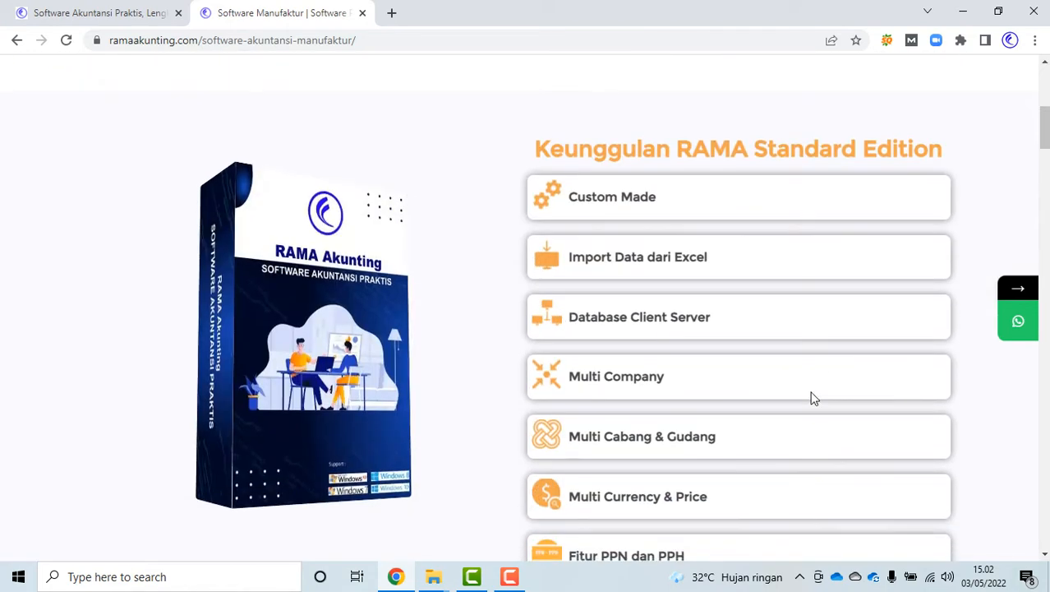
scroll(772, 195, down, 8)
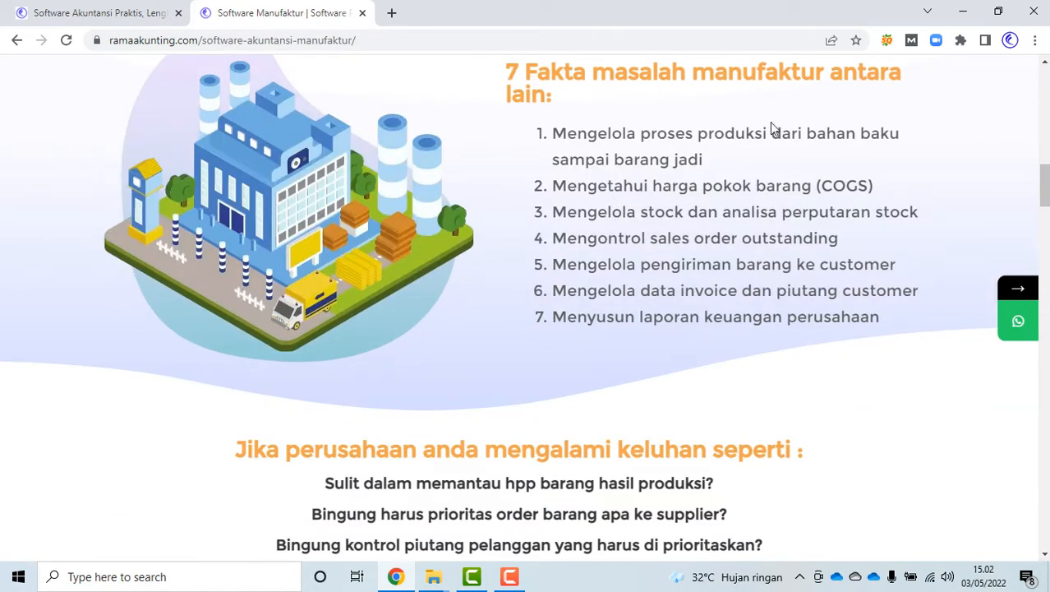
scroll(770, 121, down, 8)
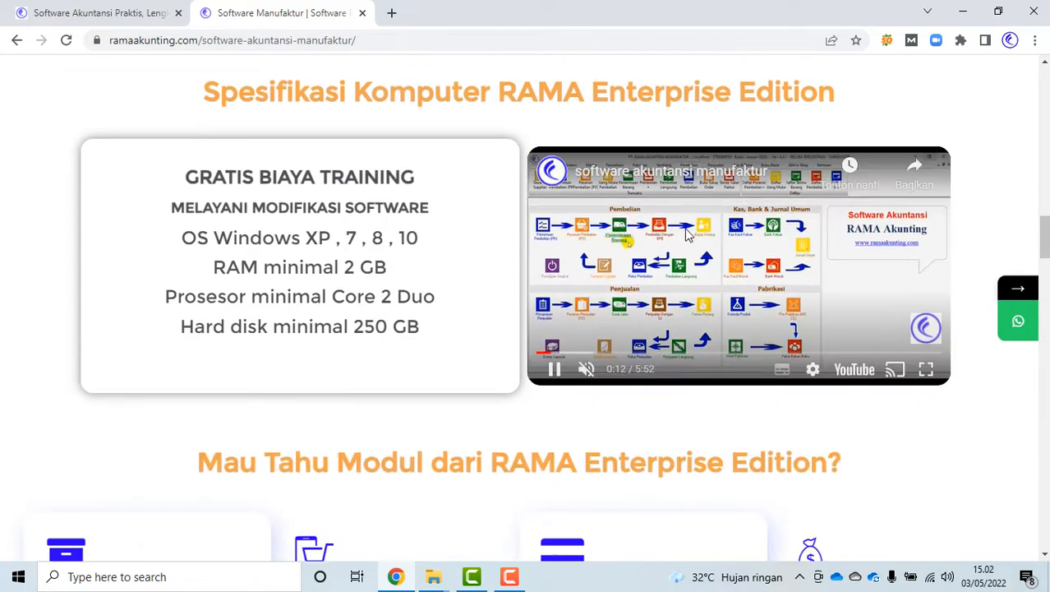
scroll(755, 233, down, 2)
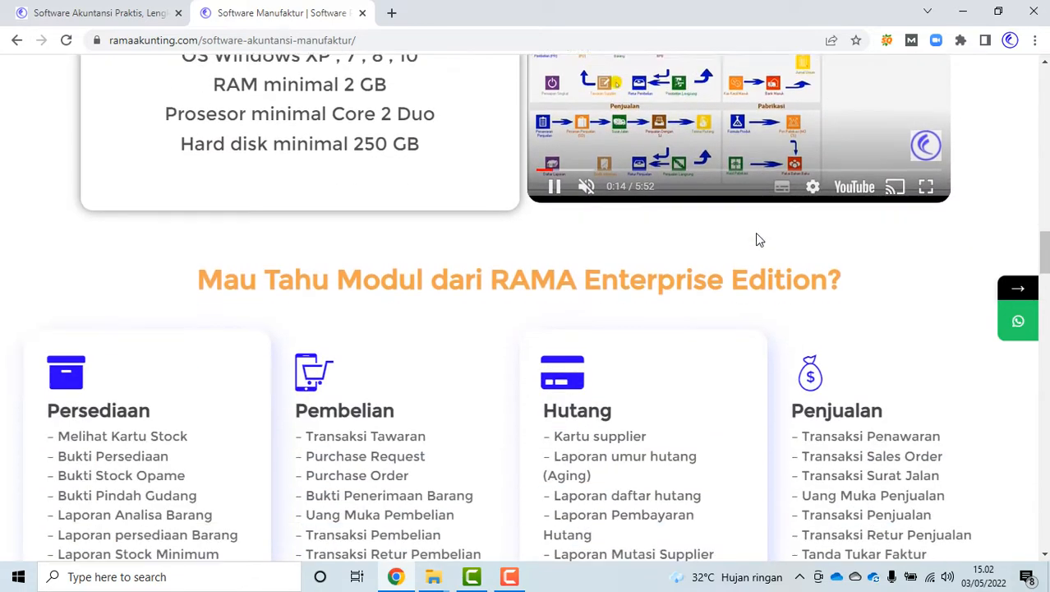
scroll(755, 239, down, 2)
Scroll to the bottom of the product page, then return to its top
scroll(551, 211, down, 10)
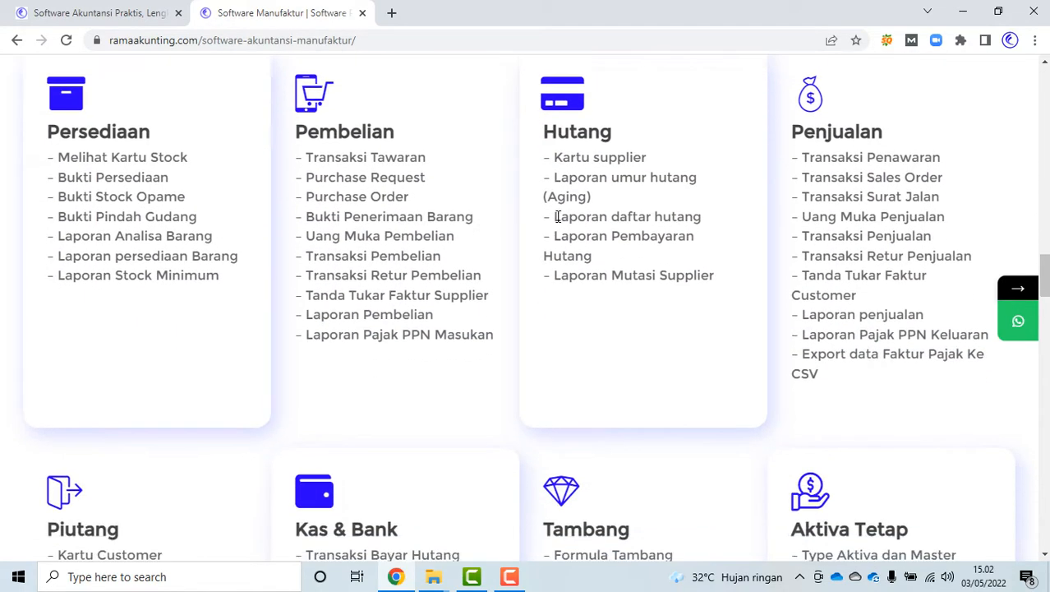
scroll(558, 217, down, 5)
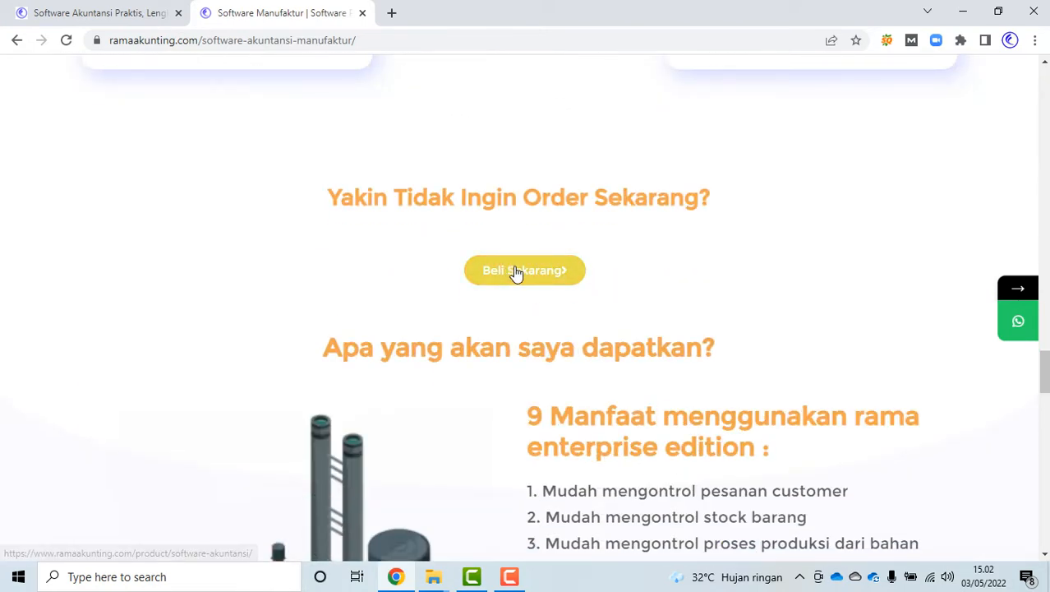
scroll(682, 270, down, 12)
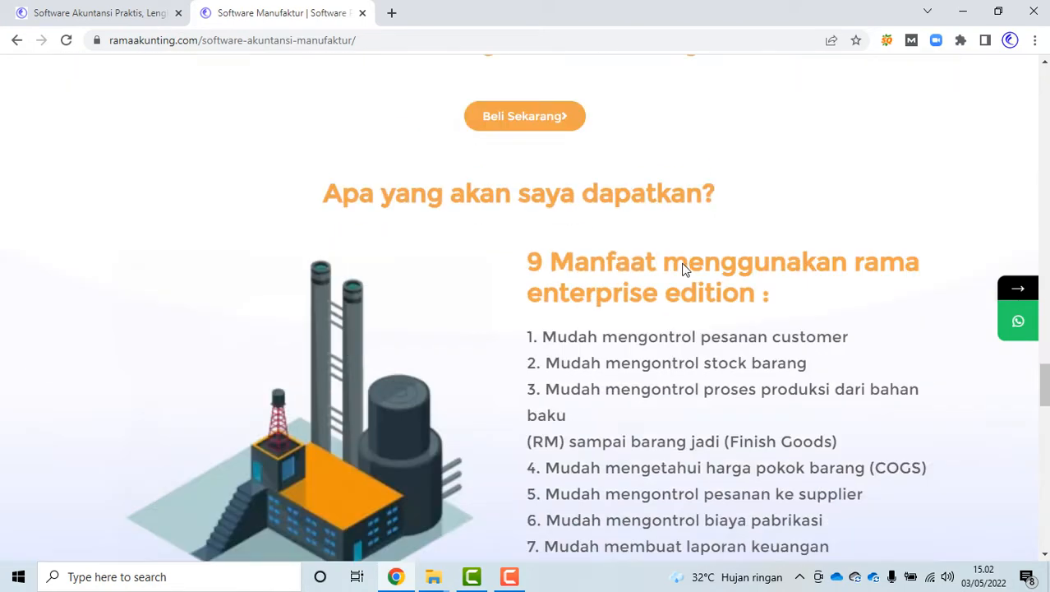
scroll(683, 263, down, 10)
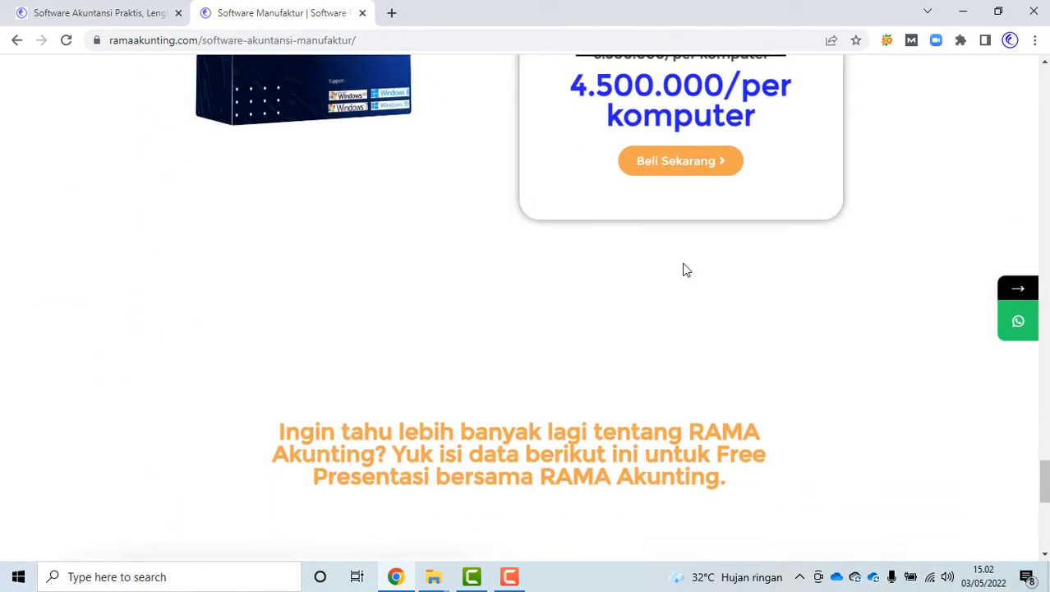
scroll(707, 298, up, 3)
scroll(821, 292, up, 10)
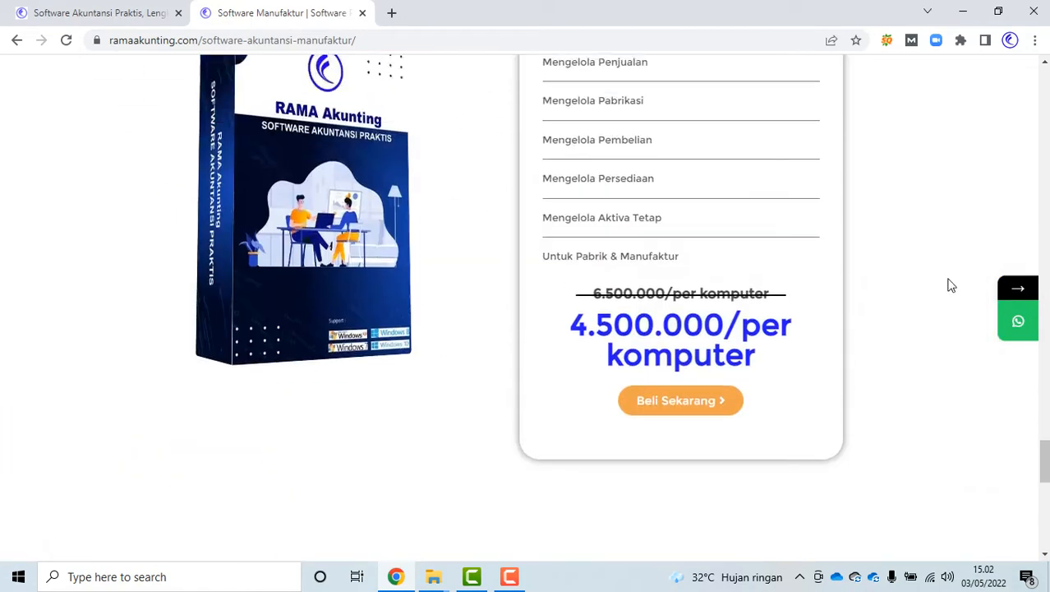
drag(1044, 365, 1045, 78)
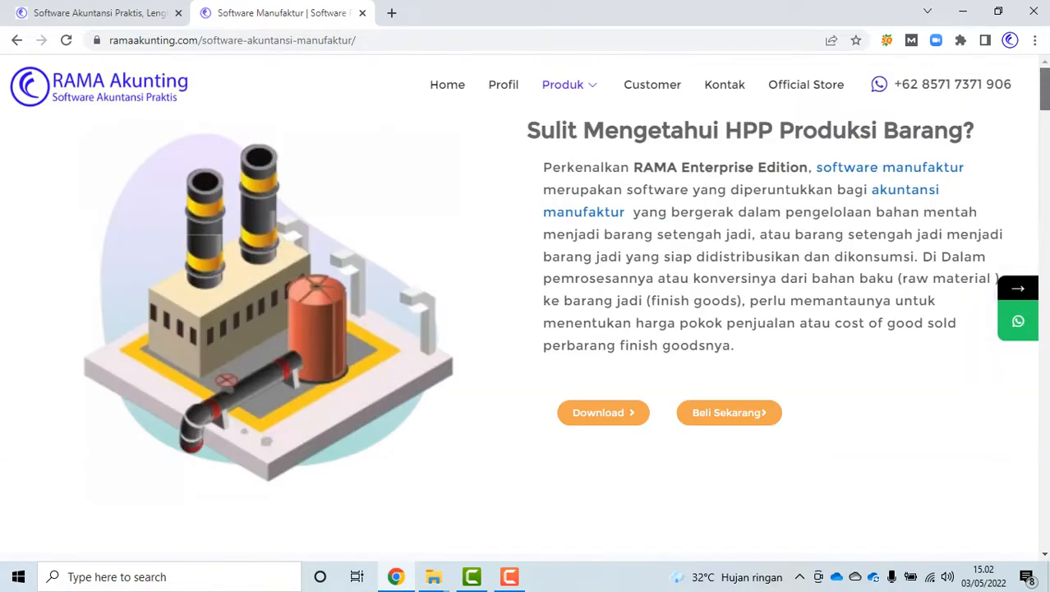
Download RAMA-Enterprise-Setup.rar and open it in WinRAR from the Download folder
click(598, 417)
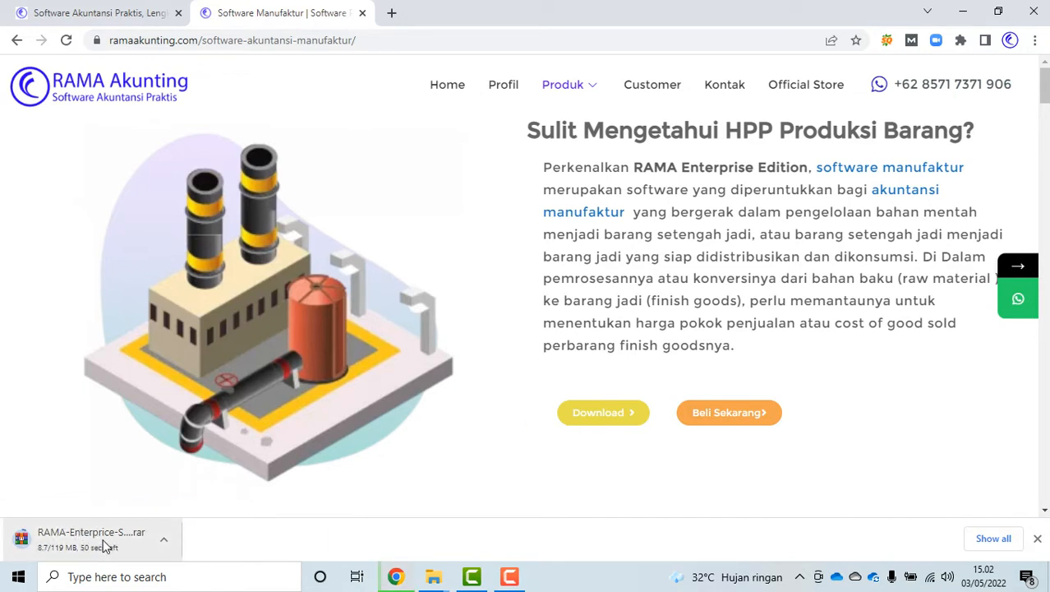
click(437, 578)
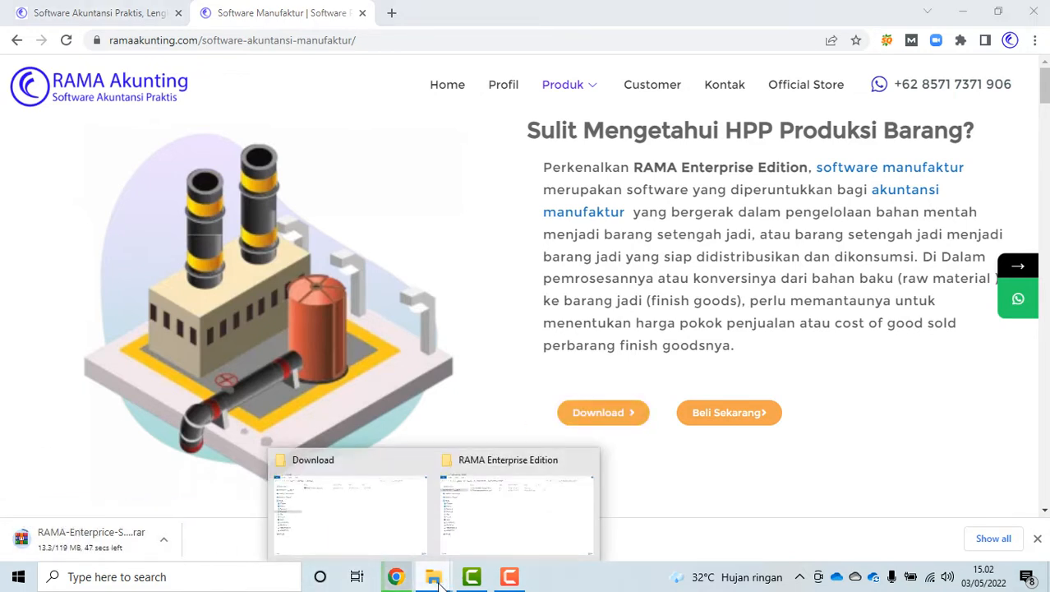
click(338, 505)
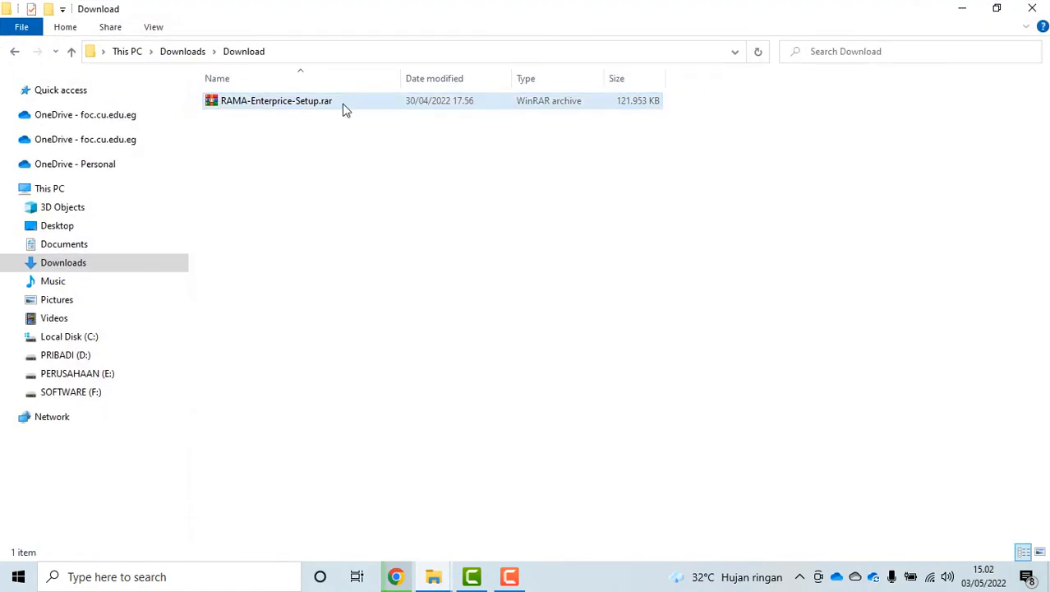
click(315, 103)
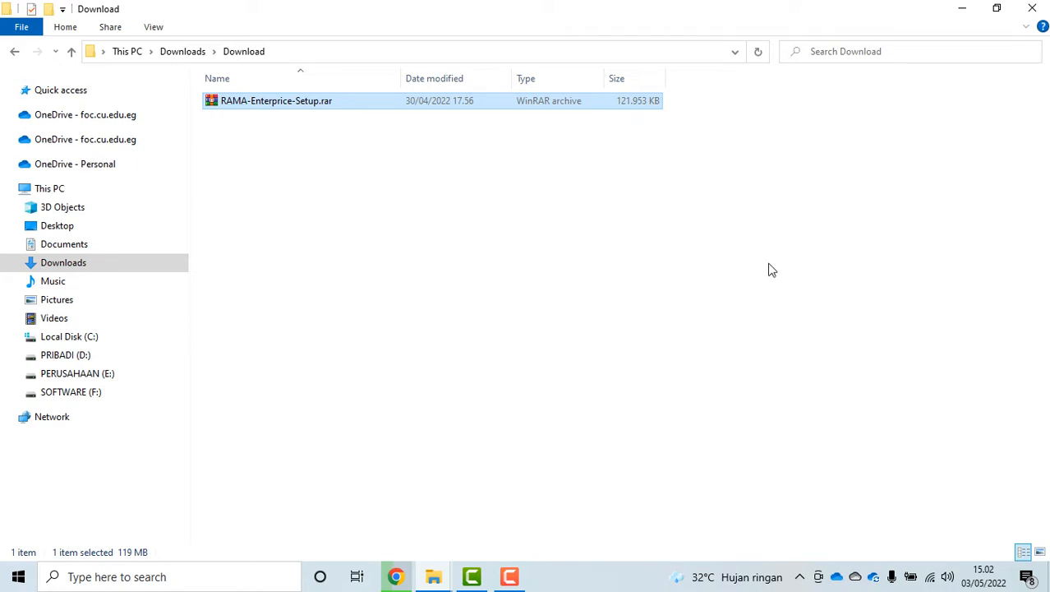
double_click(257, 102)
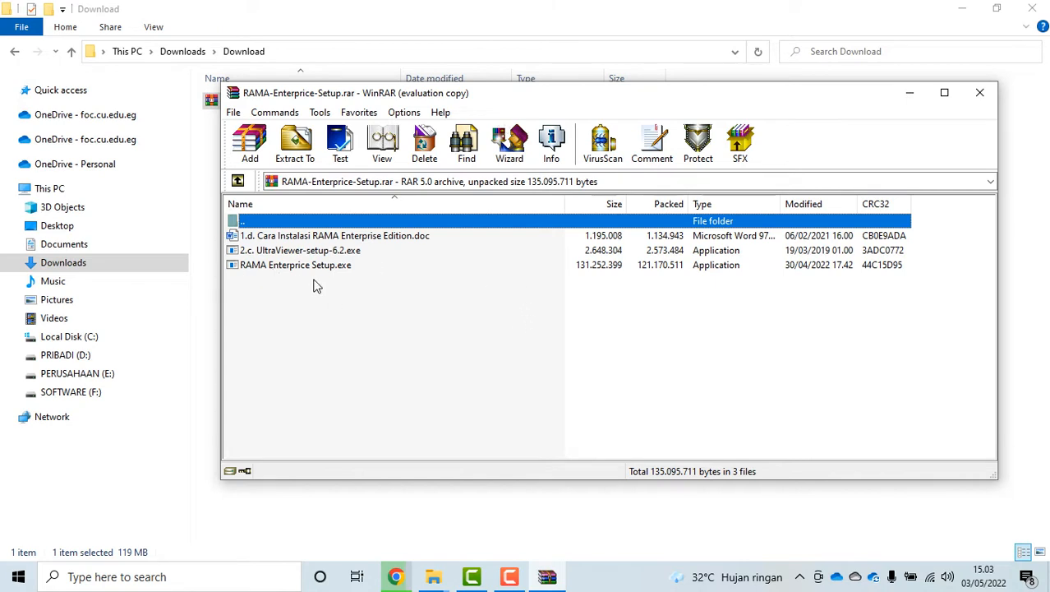
Run RAMA Enterprise Setup.exe from the archive and install its checked prerequisites
double_click(275, 267)
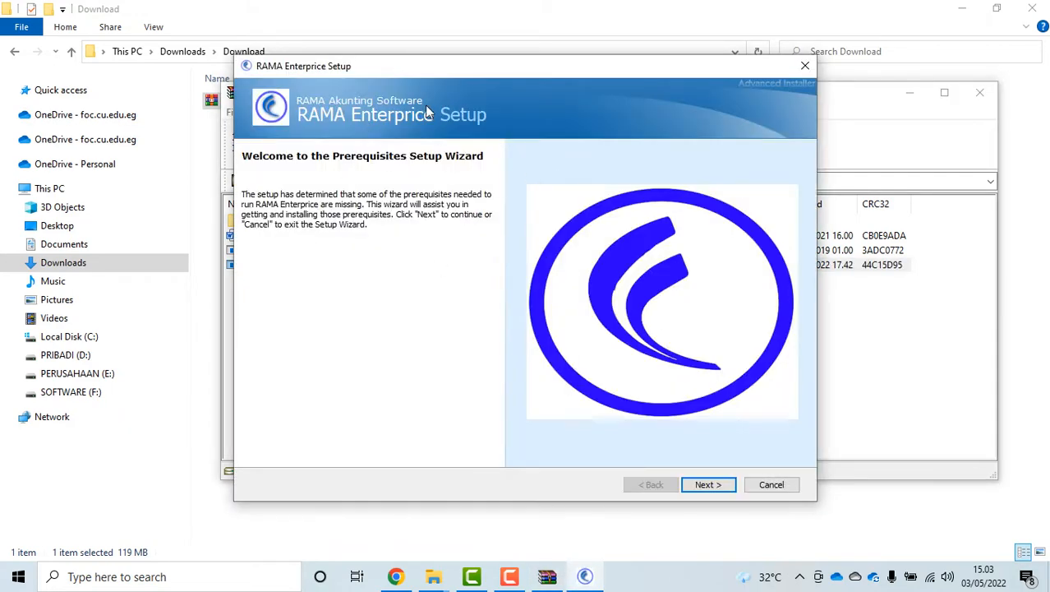
click(708, 485)
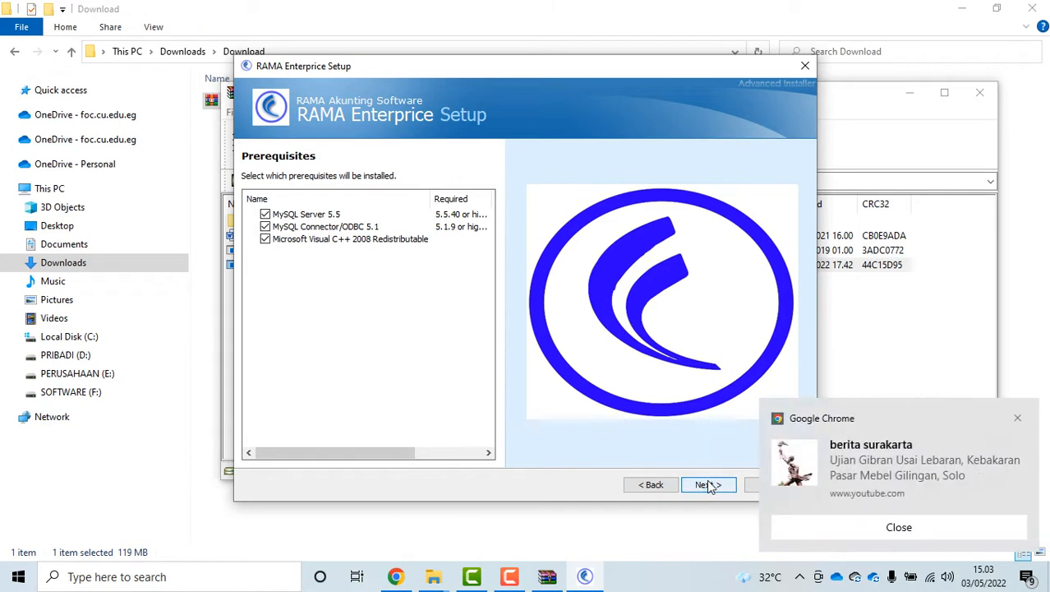
click(709, 485)
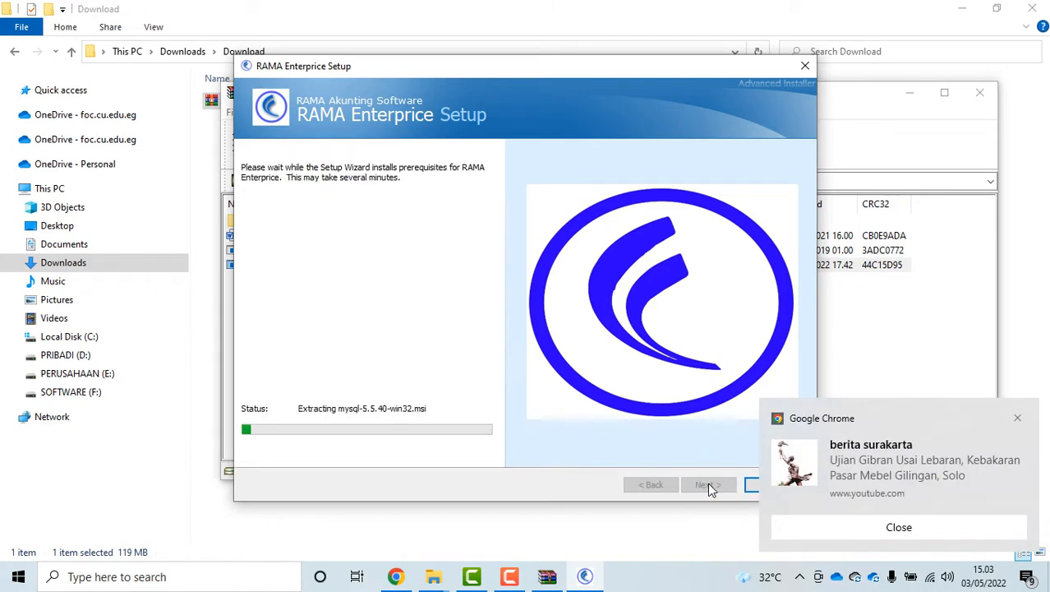
click(833, 535)
click(636, 341)
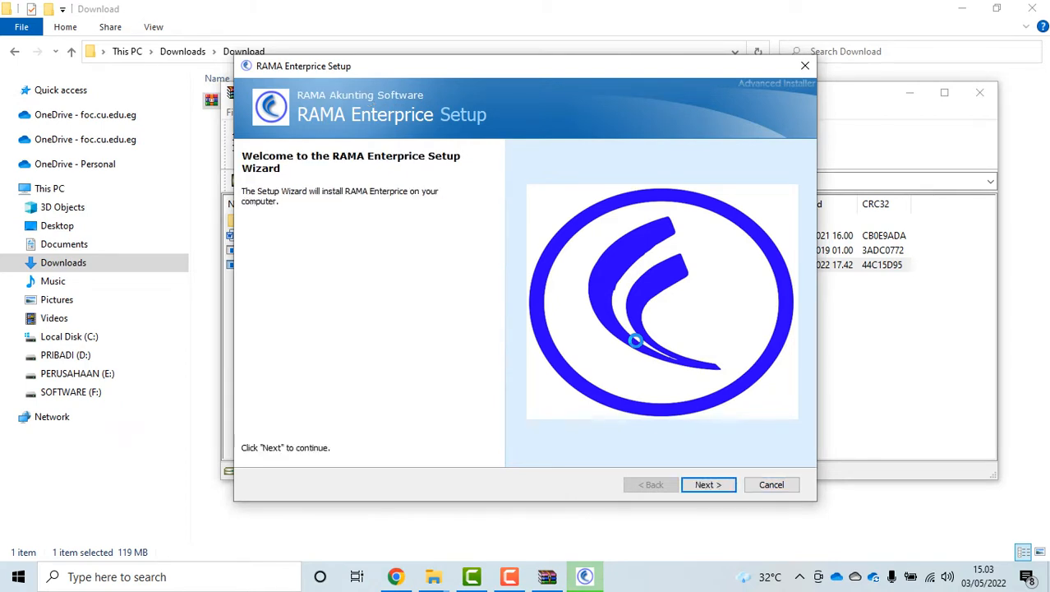
Install RAMA Enterprise with the Typical option, finish the wizard, and close WinRAR
click(707, 486)
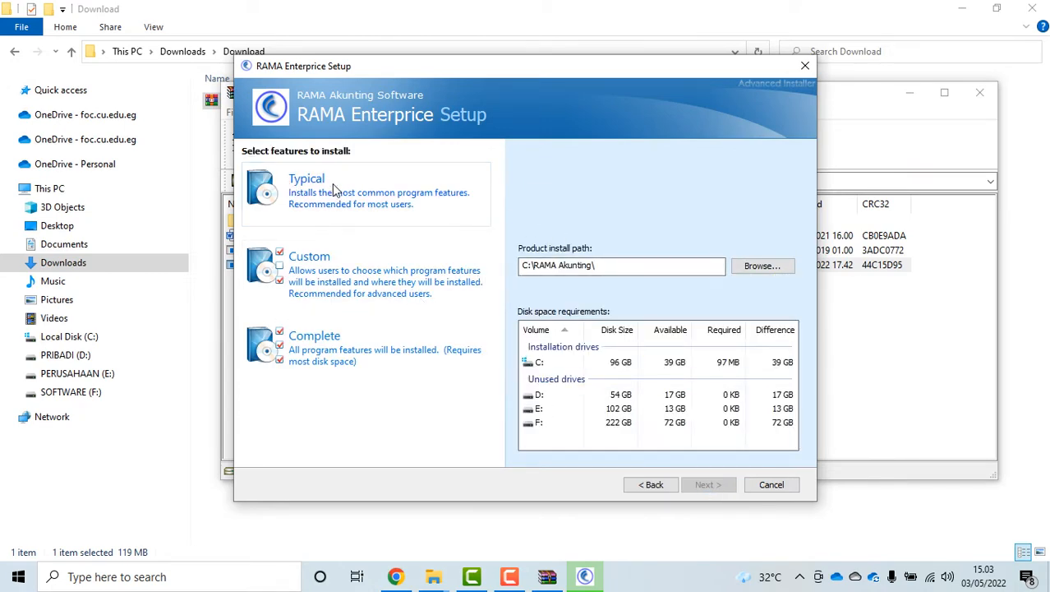
click(332, 183)
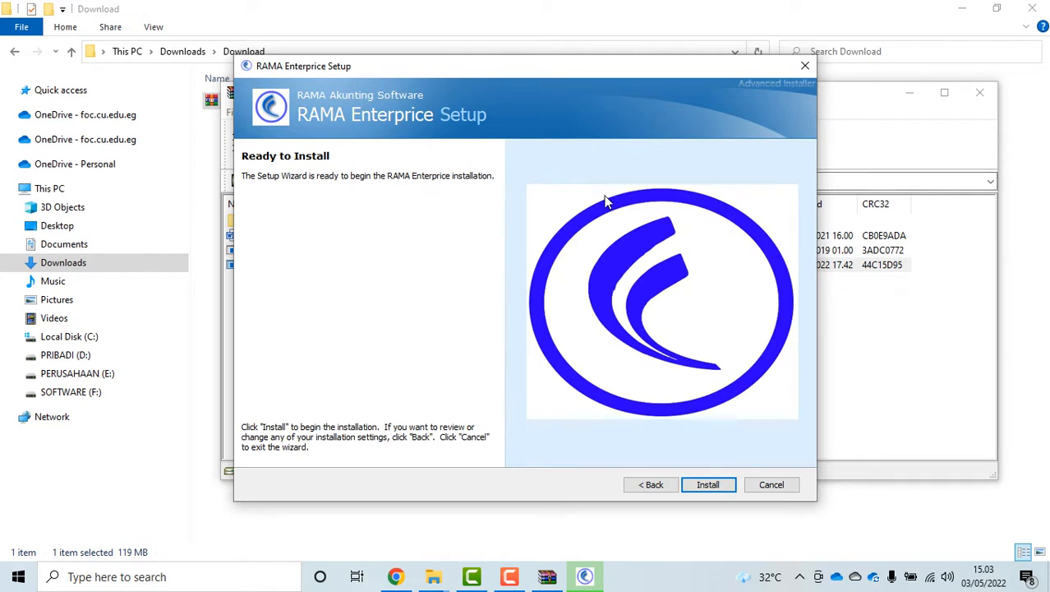
click(708, 484)
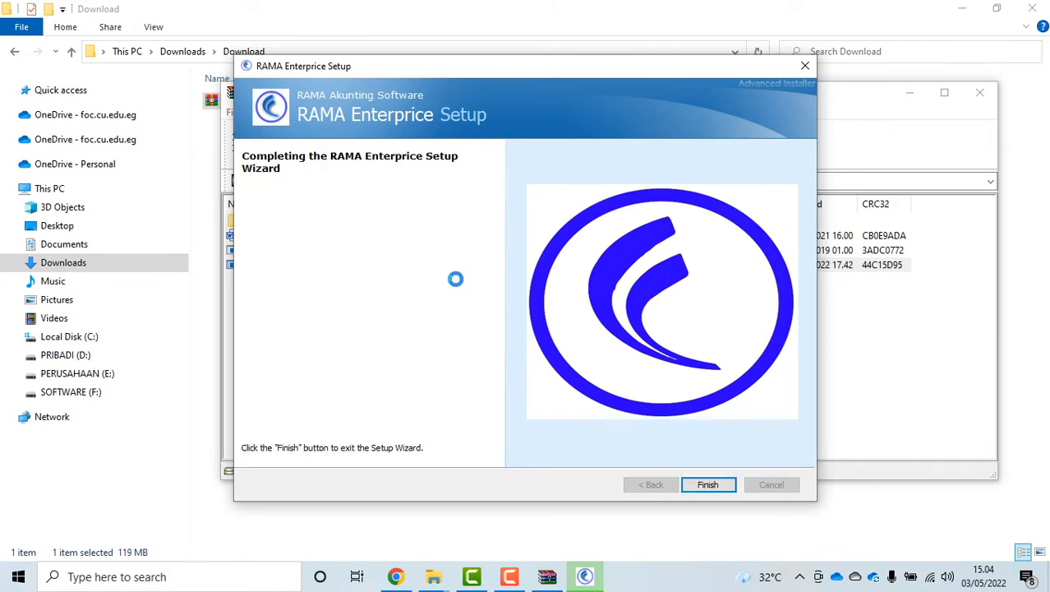
click(712, 485)
click(980, 92)
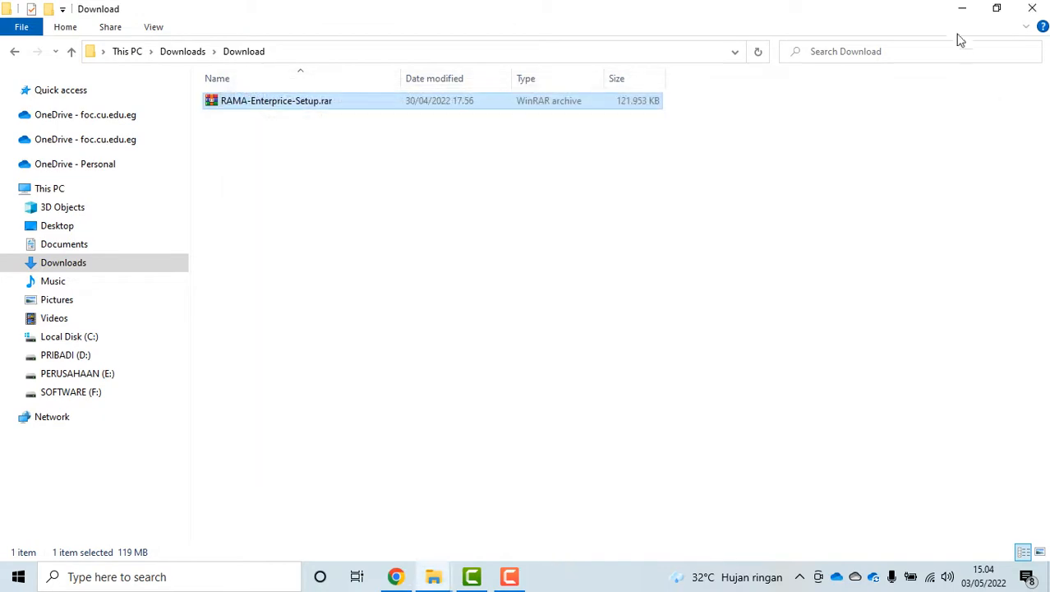
Minimize Explorer and Chrome, then launch the Rama Manufacture Accounting desktop shortcut
click(961, 10)
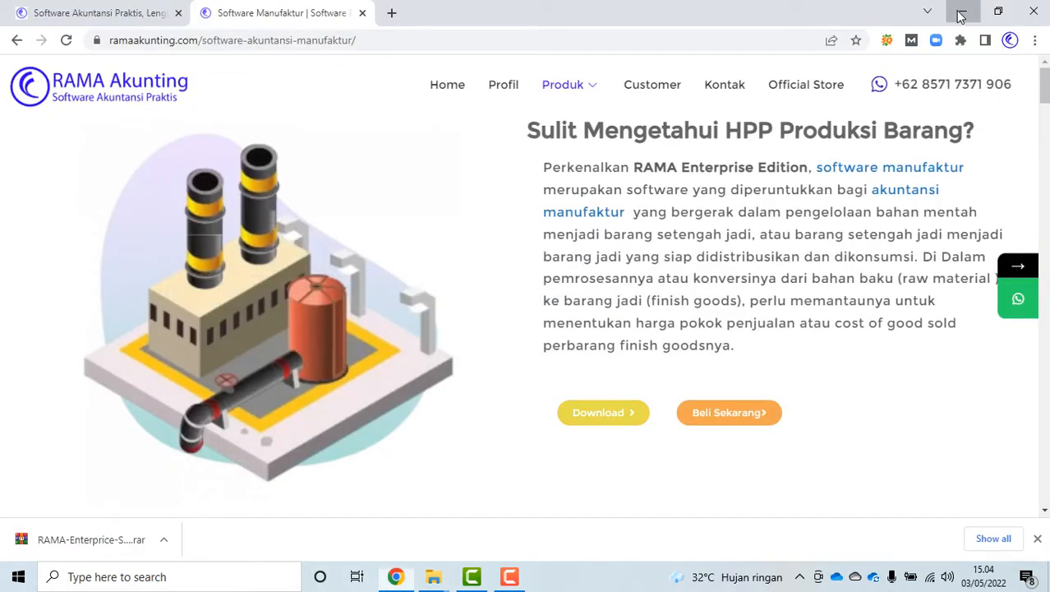
click(961, 13)
click(28, 332)
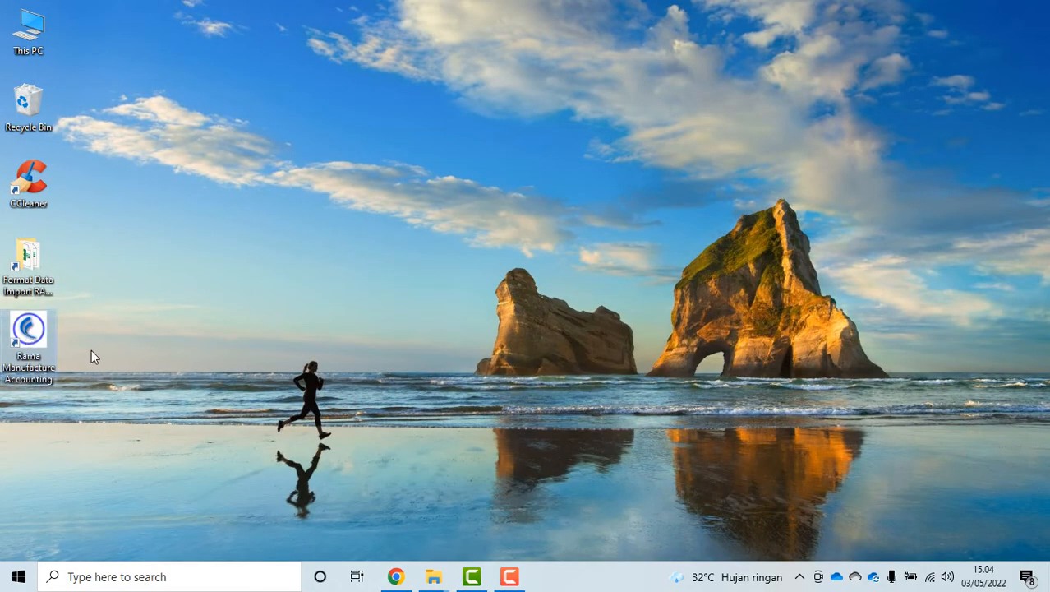
click(24, 262)
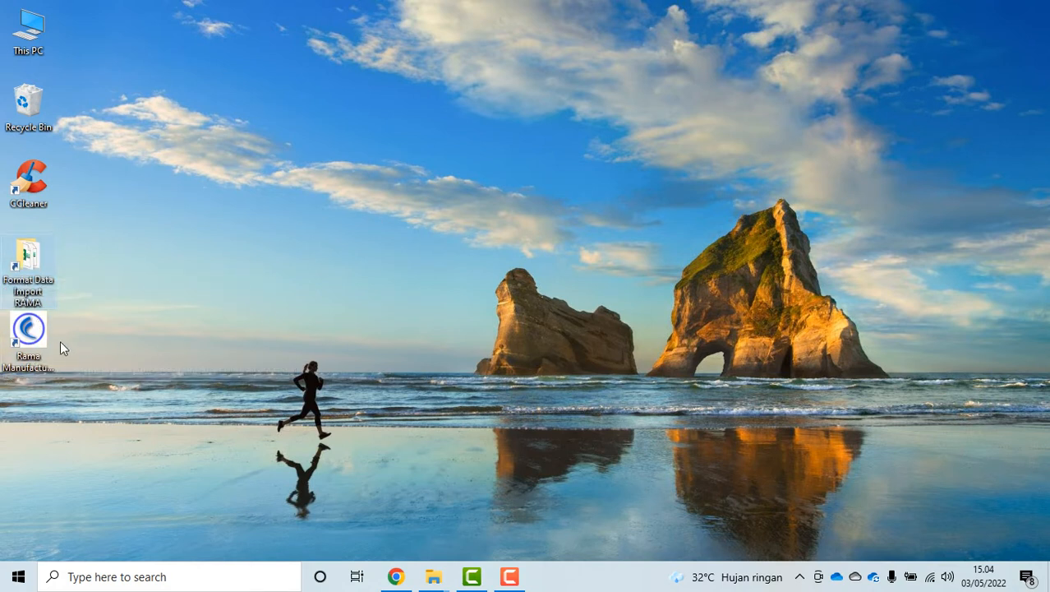
double_click(28, 333)
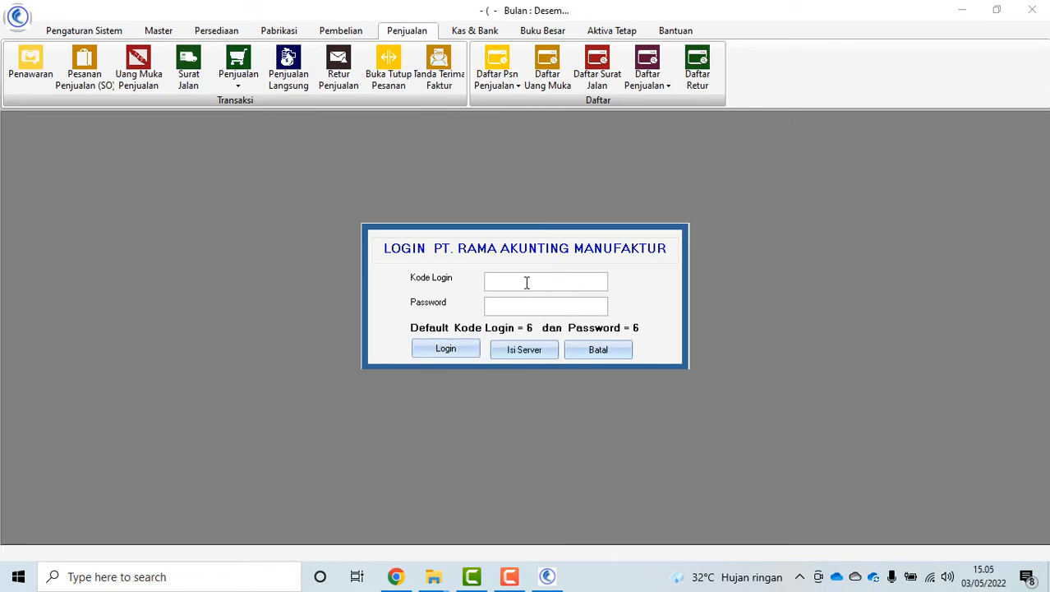
Log in with the default login code and password
text(6)
click(518, 306)
text(6)
click(446, 347)
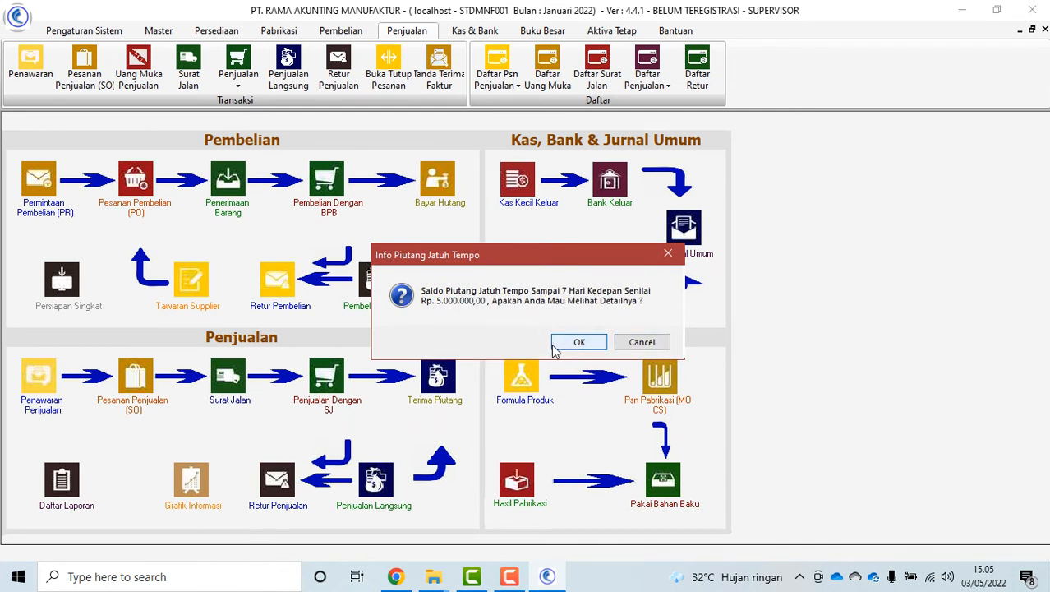
Dismiss the receivables and payables due reminders and show the Pengaturan Sistem commands
click(659, 345)
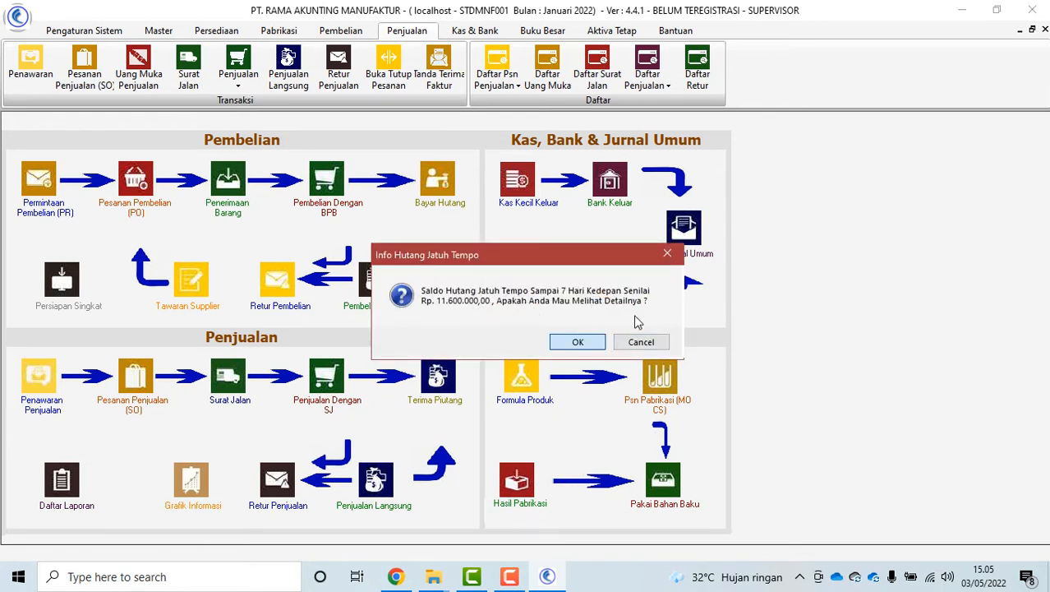
click(641, 341)
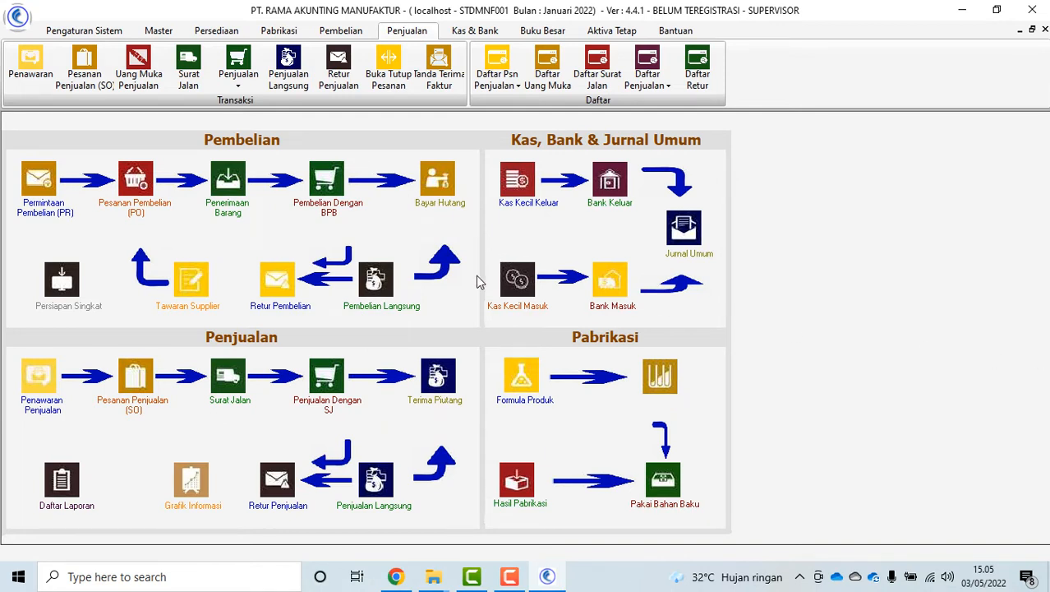
click(94, 32)
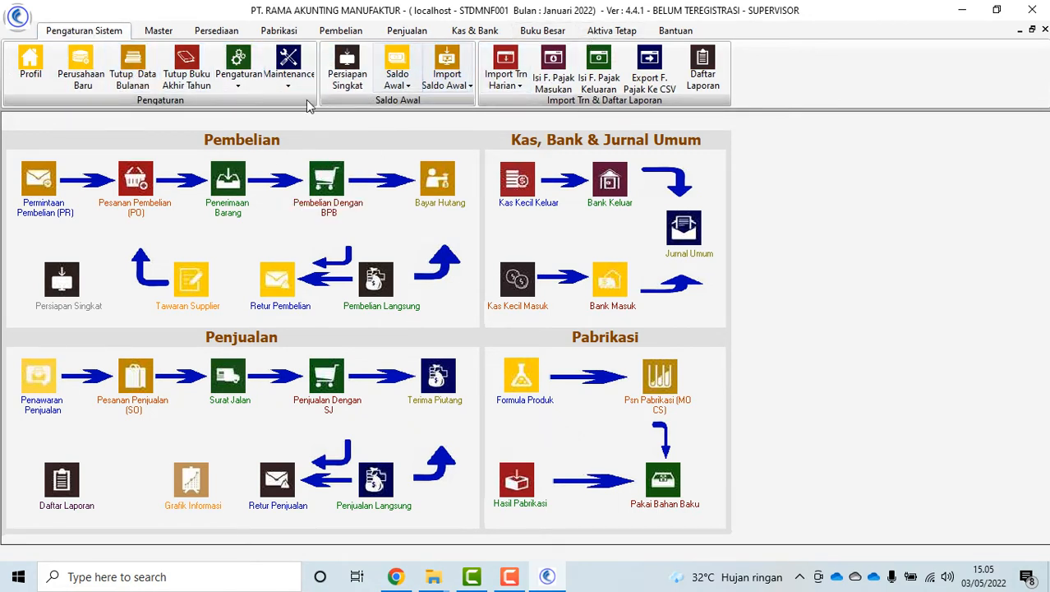
Open Maintenance > Pengosongan Data Sample, untick both options, and close without running
click(288, 79)
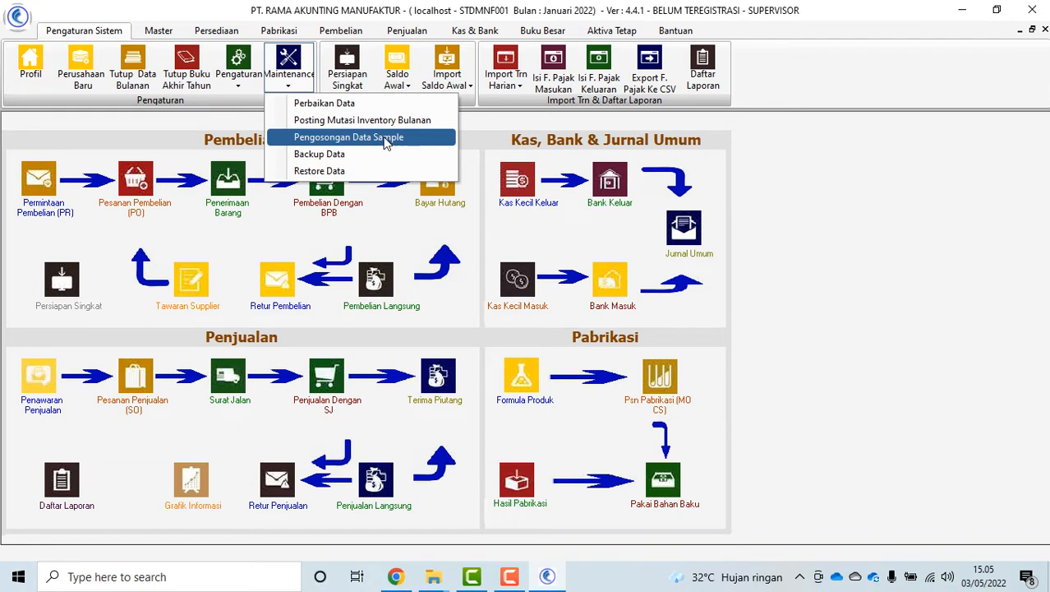
click(386, 138)
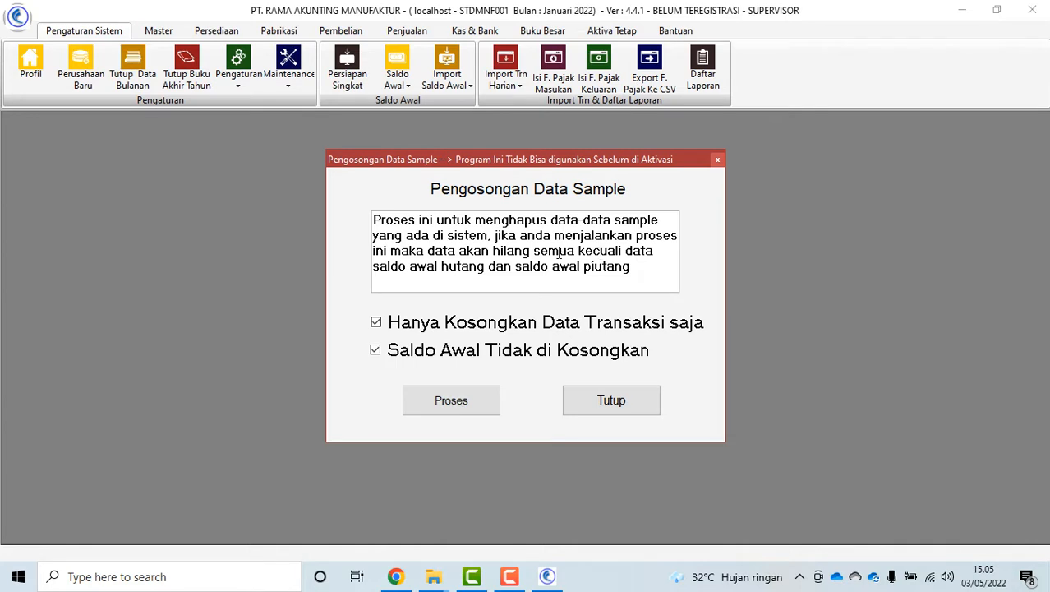
click(375, 321)
click(376, 351)
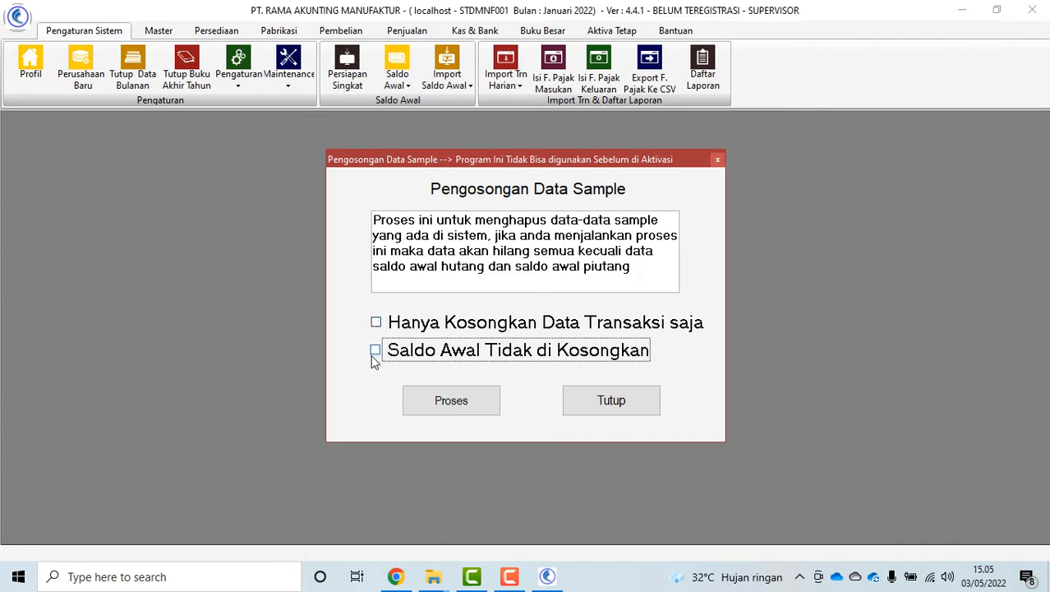
click(608, 406)
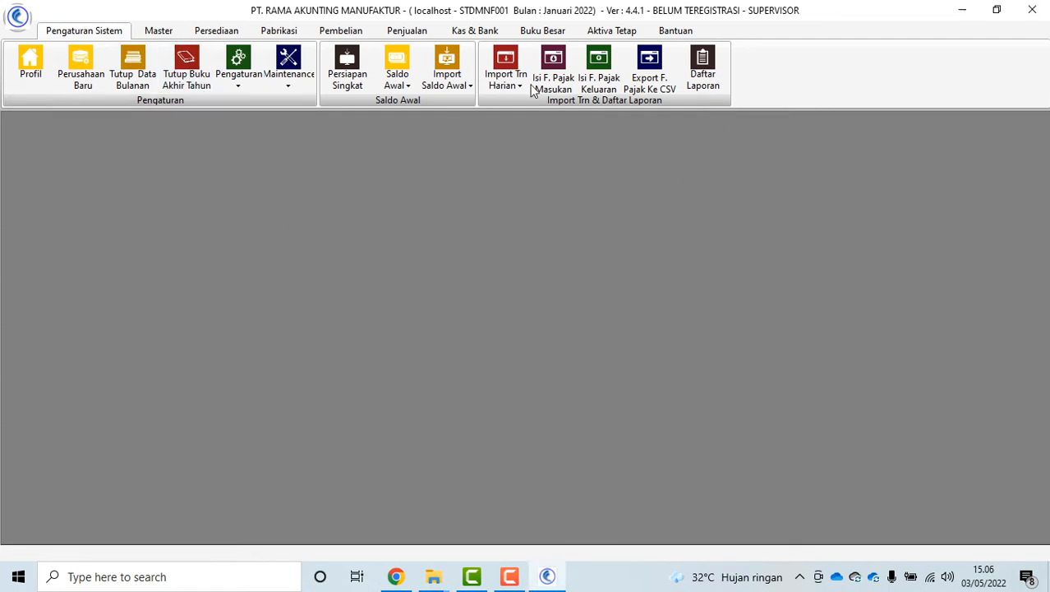
Start a new company named PT. RAMA AKUNTING MANUFAKTUR with database name MANUFAK
click(80, 65)
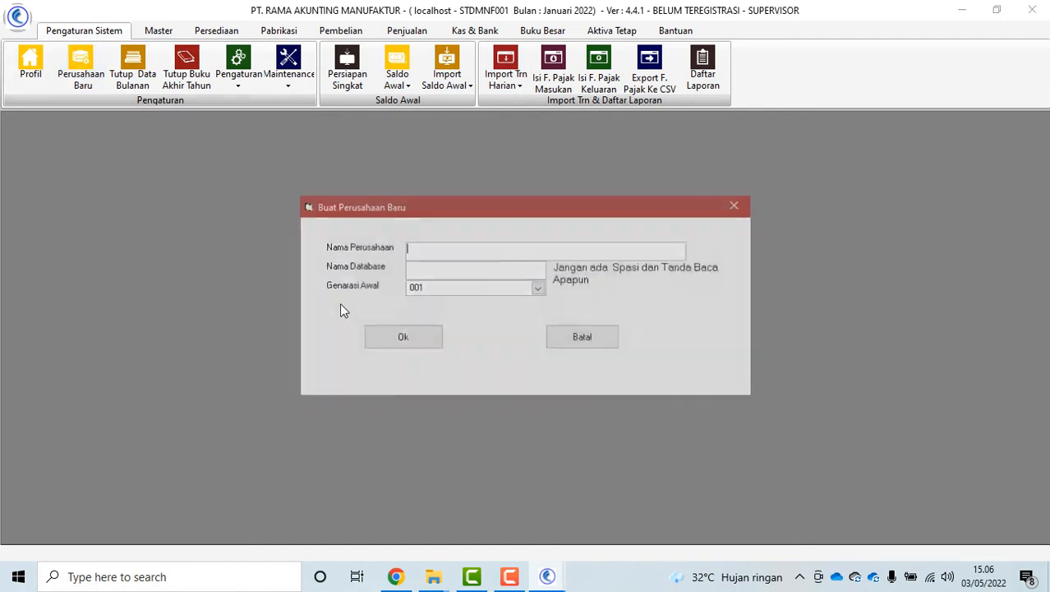
text(p)
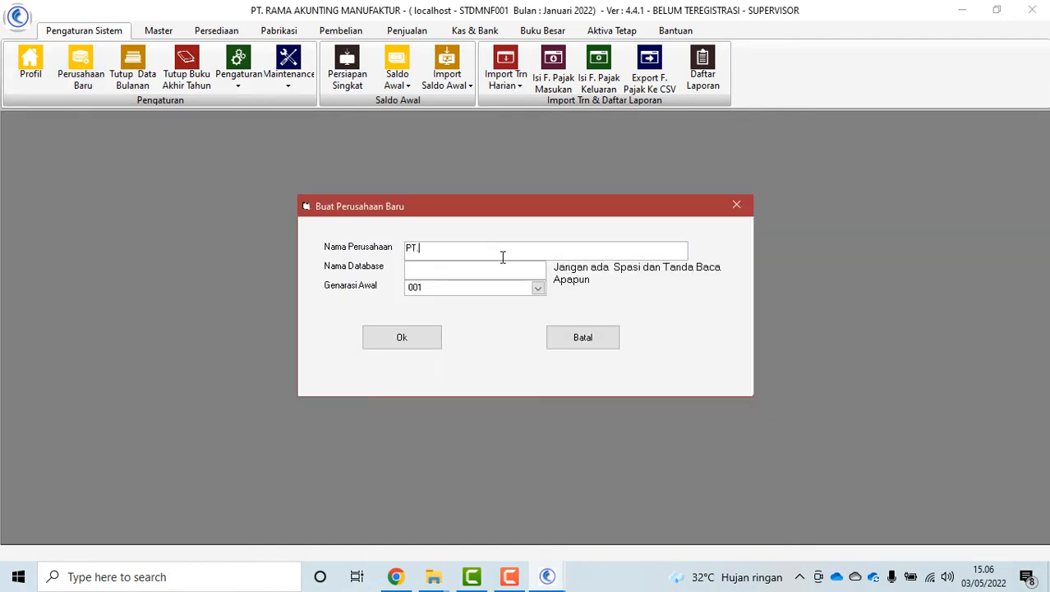
text(T. RAMA AKUNTING MANUFAKTUR)
click(515, 273)
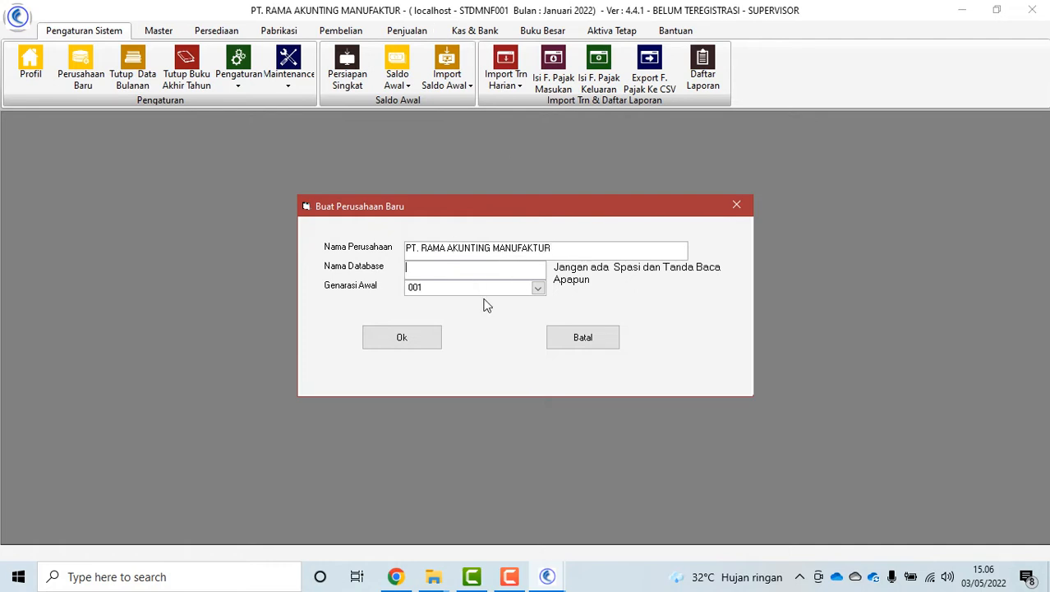
text(MANUFAK)
drag(448, 271, 355, 274)
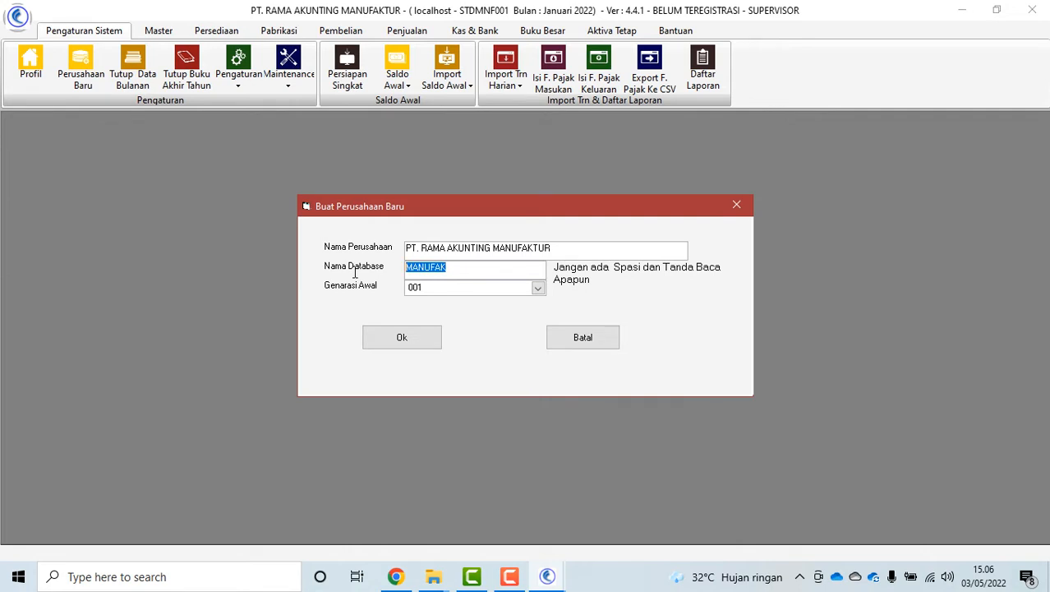
click(425, 265)
drag(475, 272, 395, 274)
click(459, 265)
drag(459, 265, 361, 265)
Keep starting generation 001, then submit and confirm the company creation
click(441, 291)
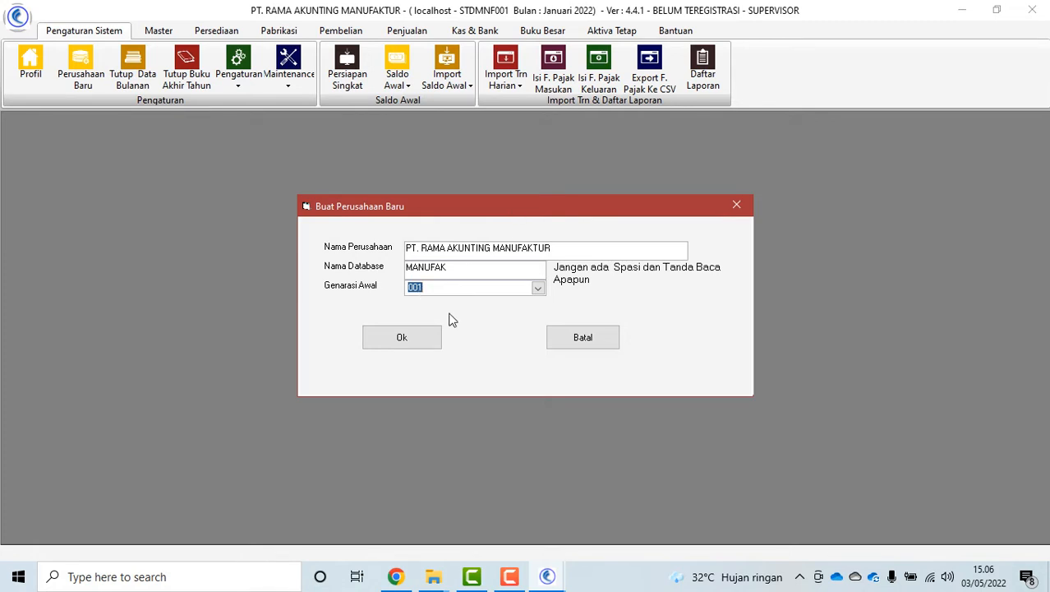
click(402, 340)
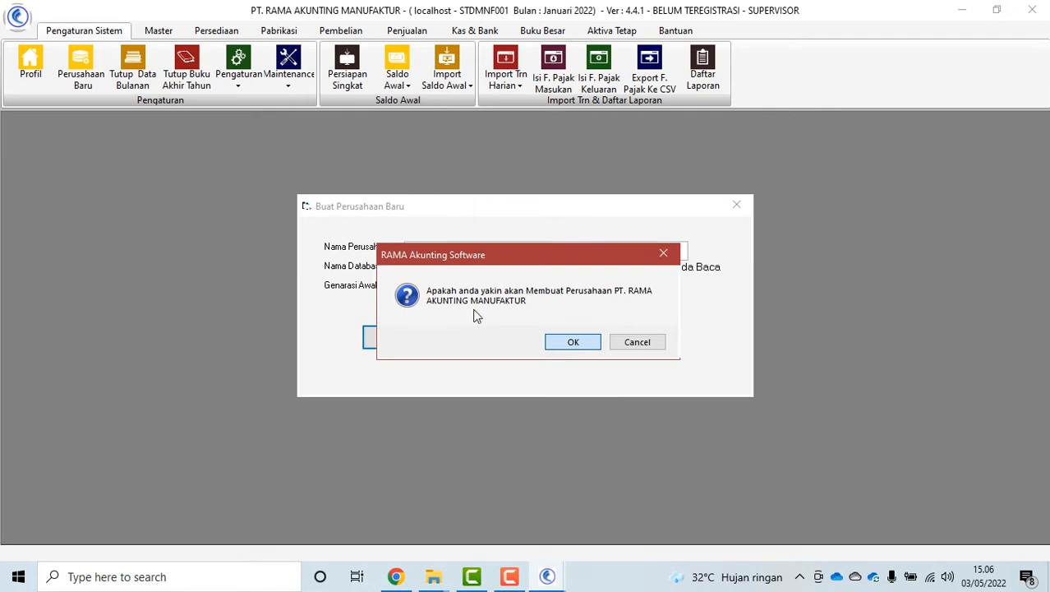
click(573, 341)
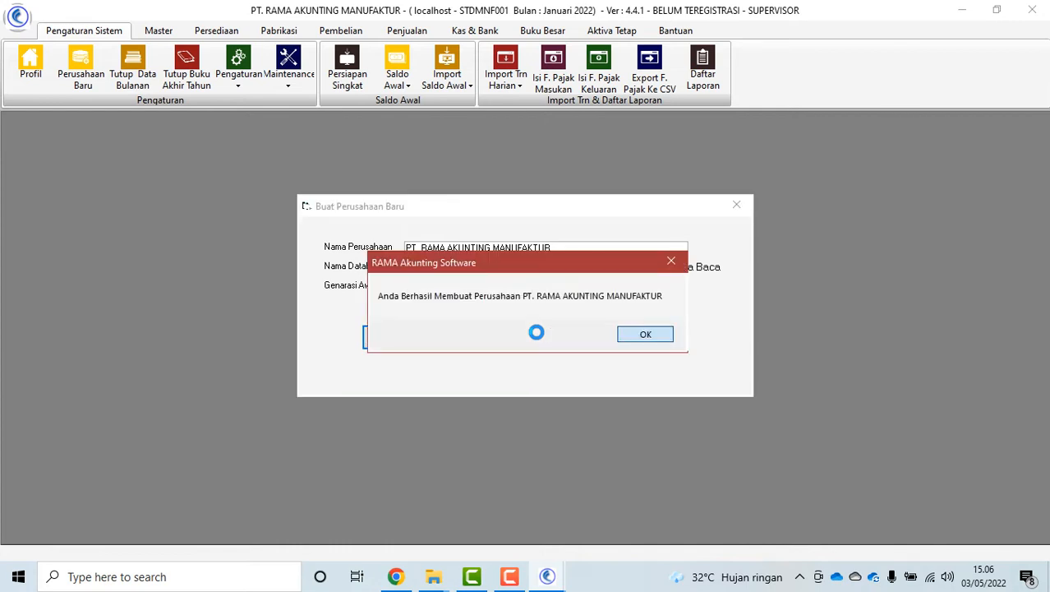
click(644, 336)
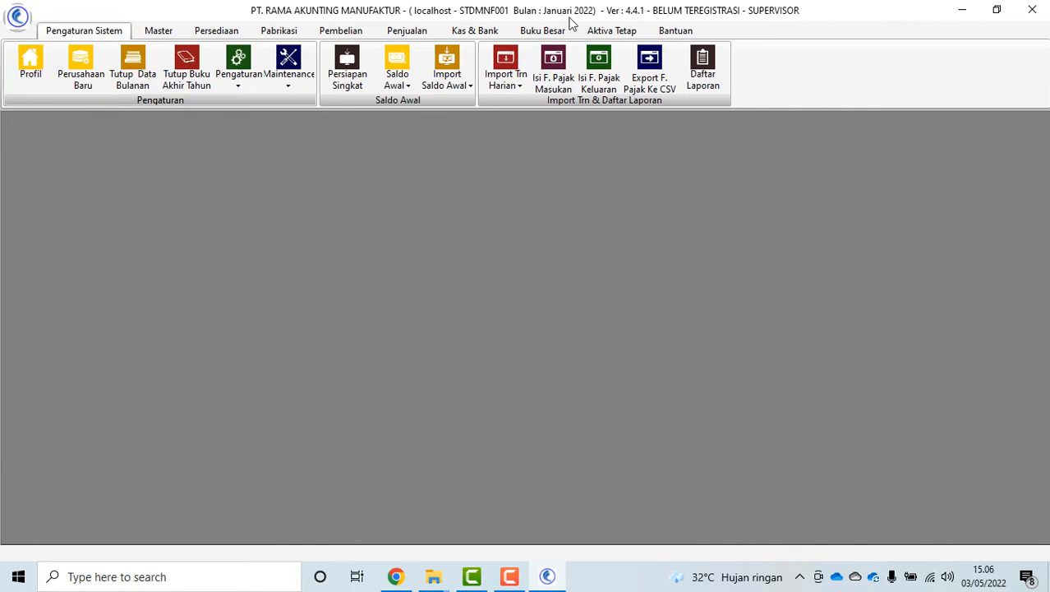
Log out of the current company and select the MANUFAK company profile
click(676, 33)
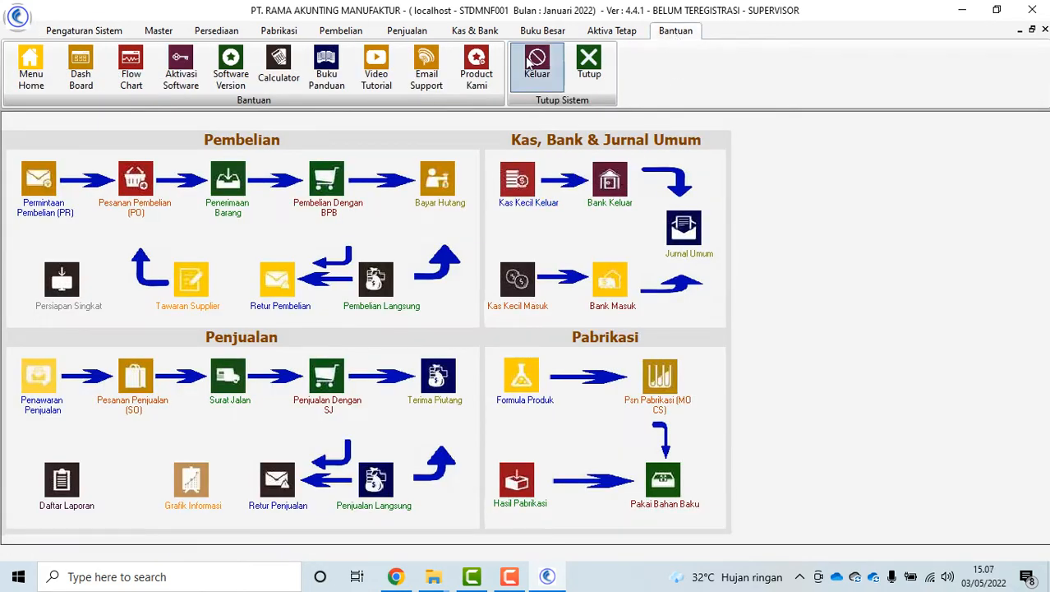
click(537, 62)
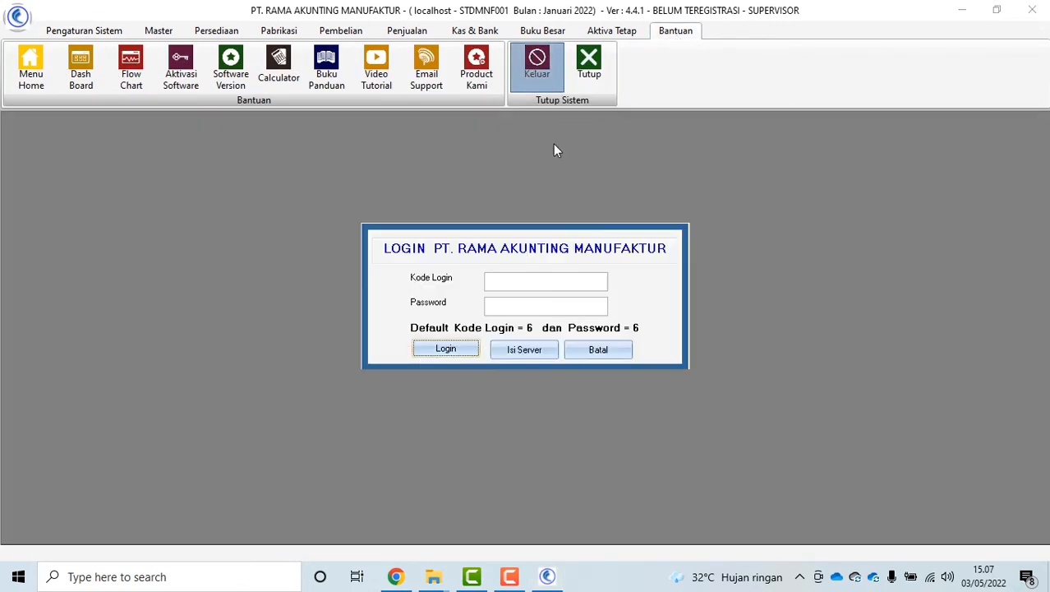
click(526, 351)
click(600, 367)
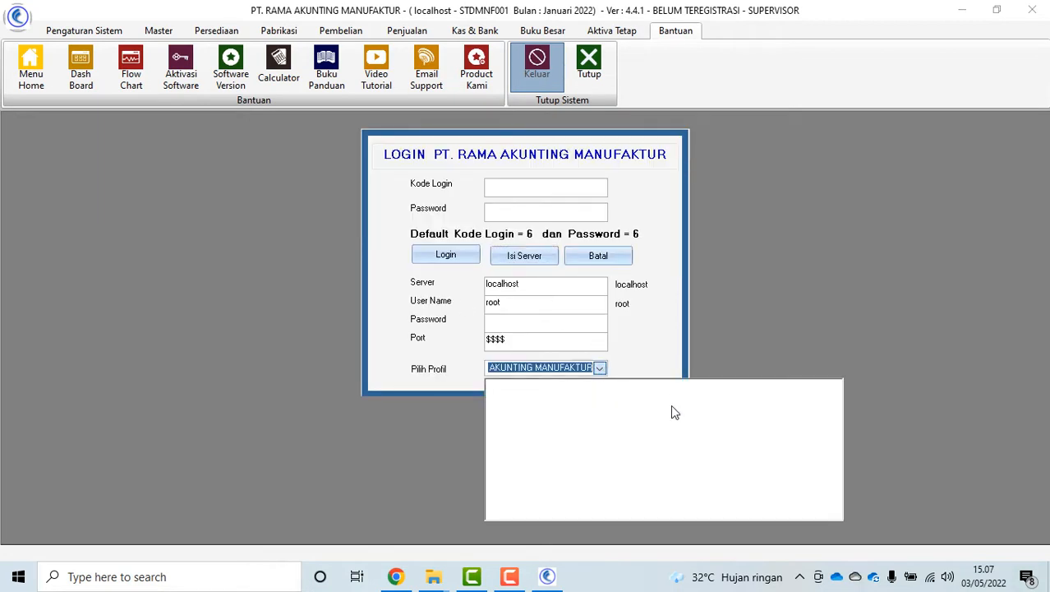
click(601, 369)
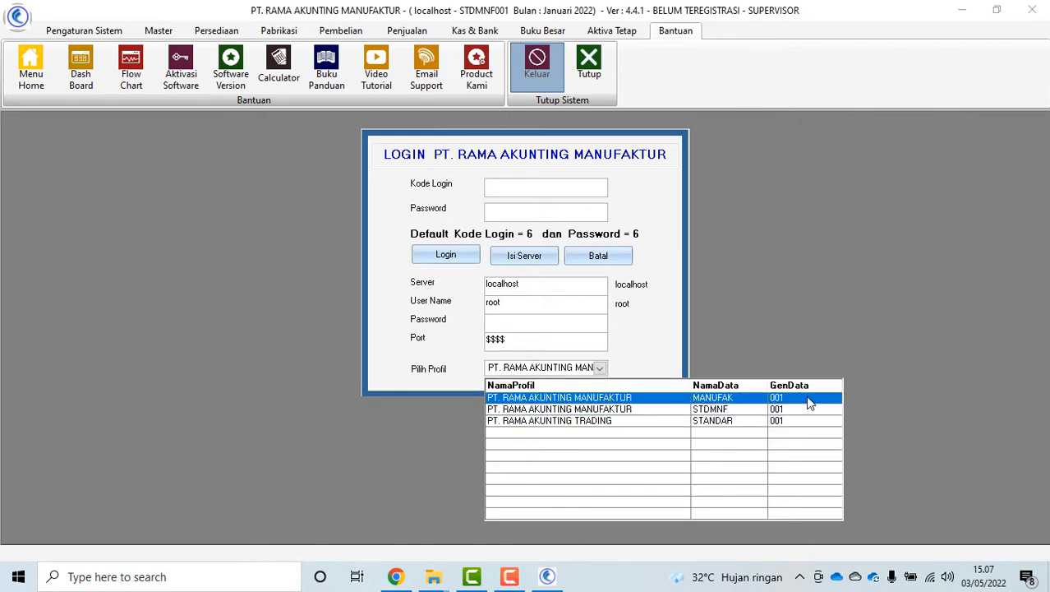
click(656, 400)
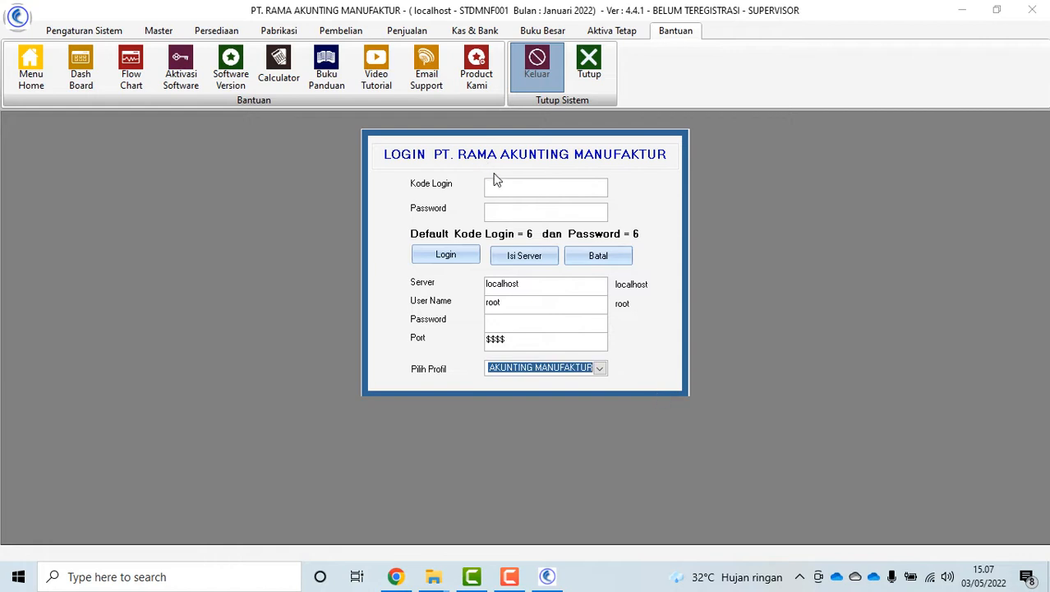
click(446, 255)
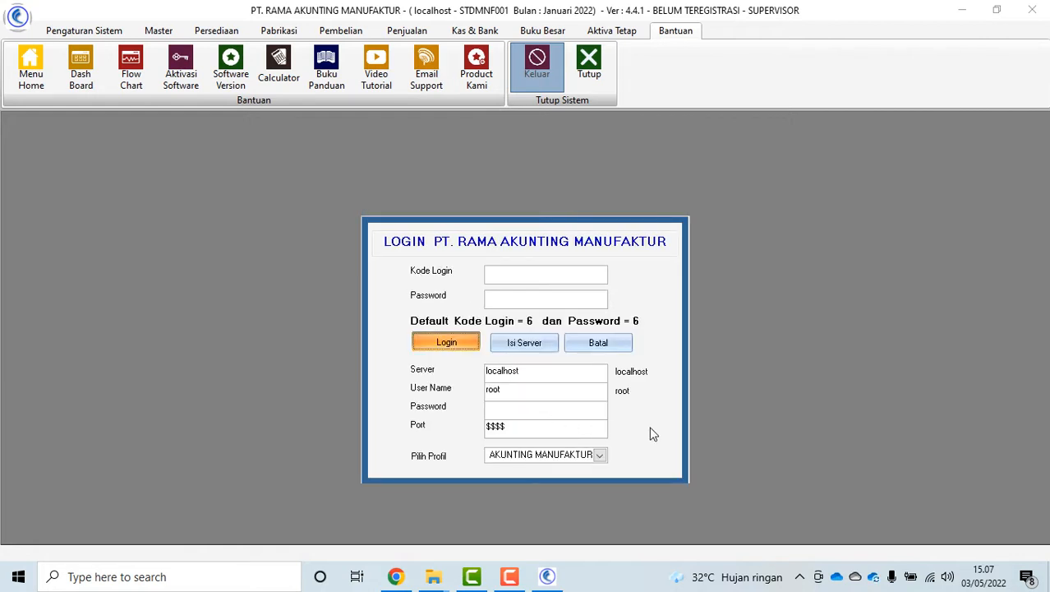
Dismiss the not-authorised warning and log in with the default code and password
key(Return)
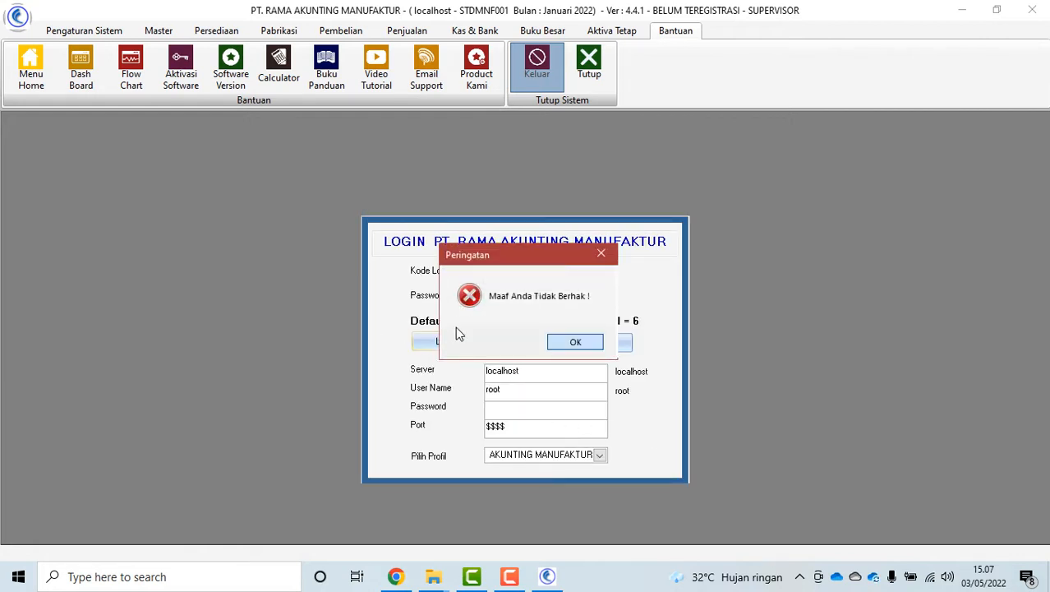
click(575, 344)
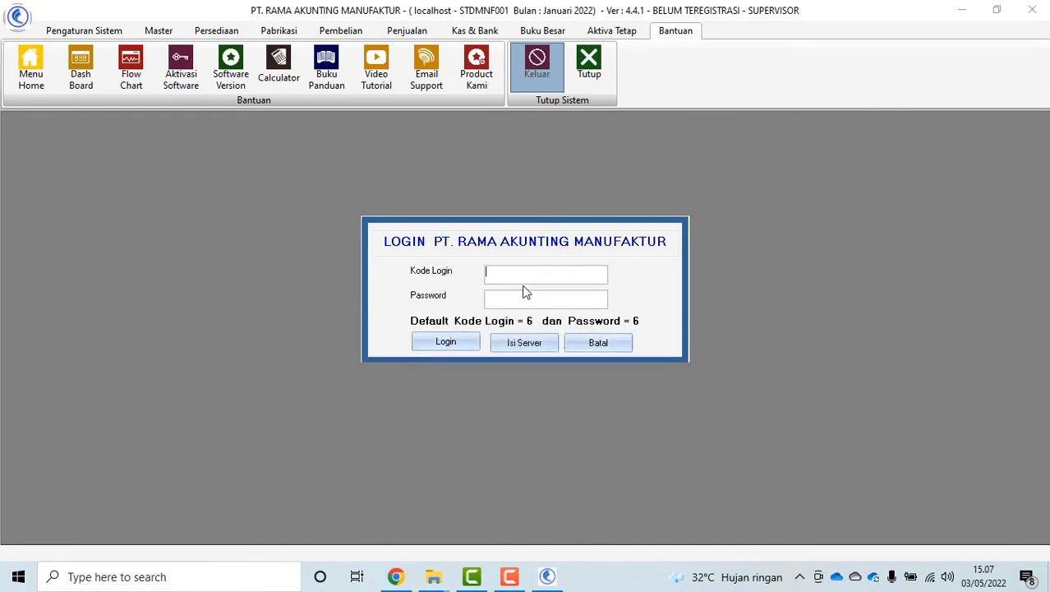
text(6)
click(504, 299)
text(6)
click(448, 342)
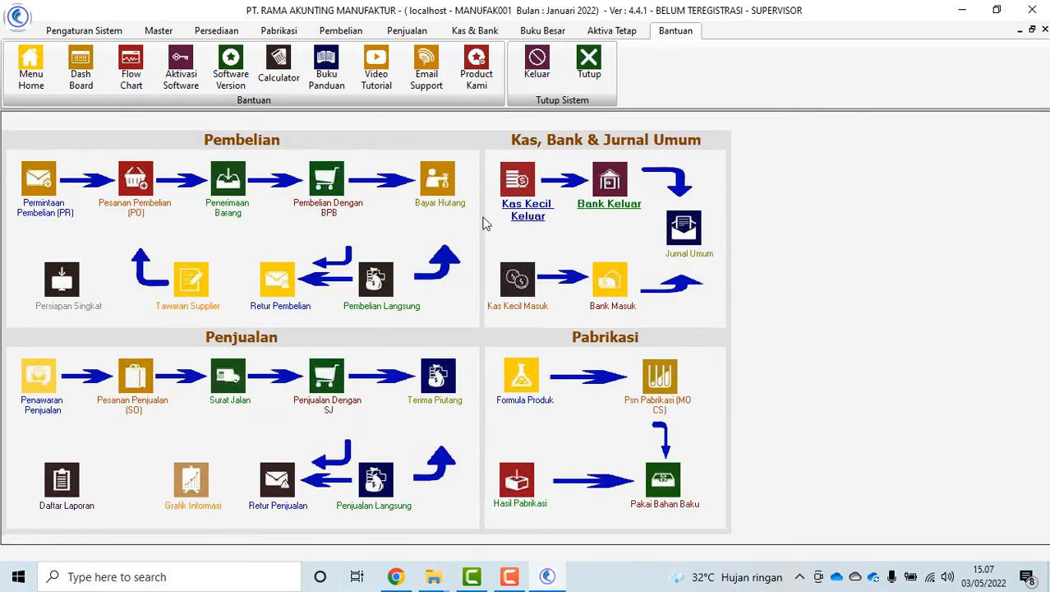
Open the company profile and review its name, address, bank note and 01/01/2022 start date
click(79, 32)
click(25, 68)
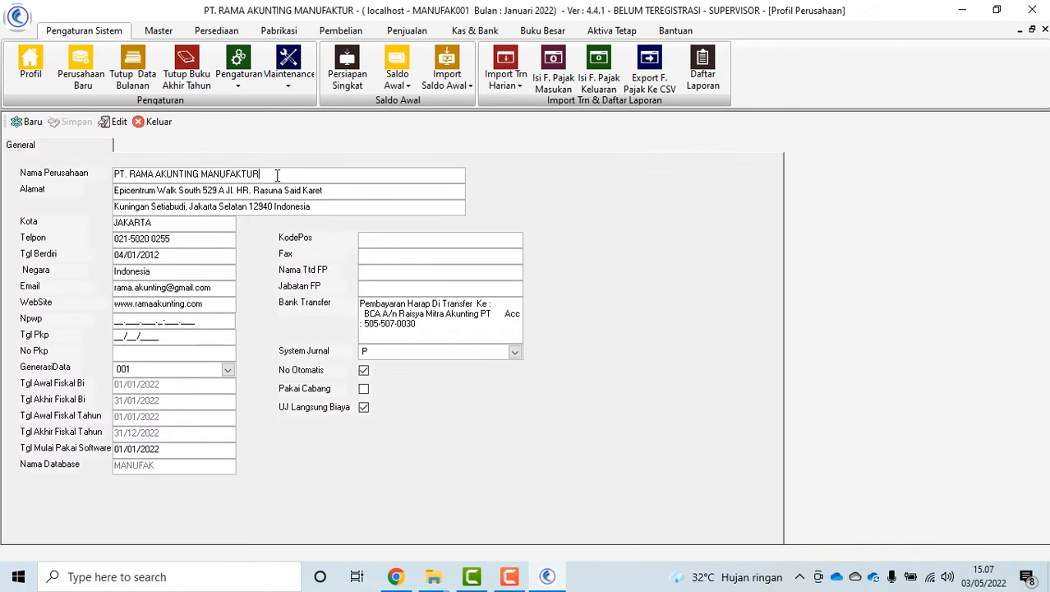
drag(277, 175, 102, 181)
drag(349, 202, 57, 201)
drag(272, 177, 56, 180)
click(156, 244)
click(457, 324)
drag(416, 329, 328, 284)
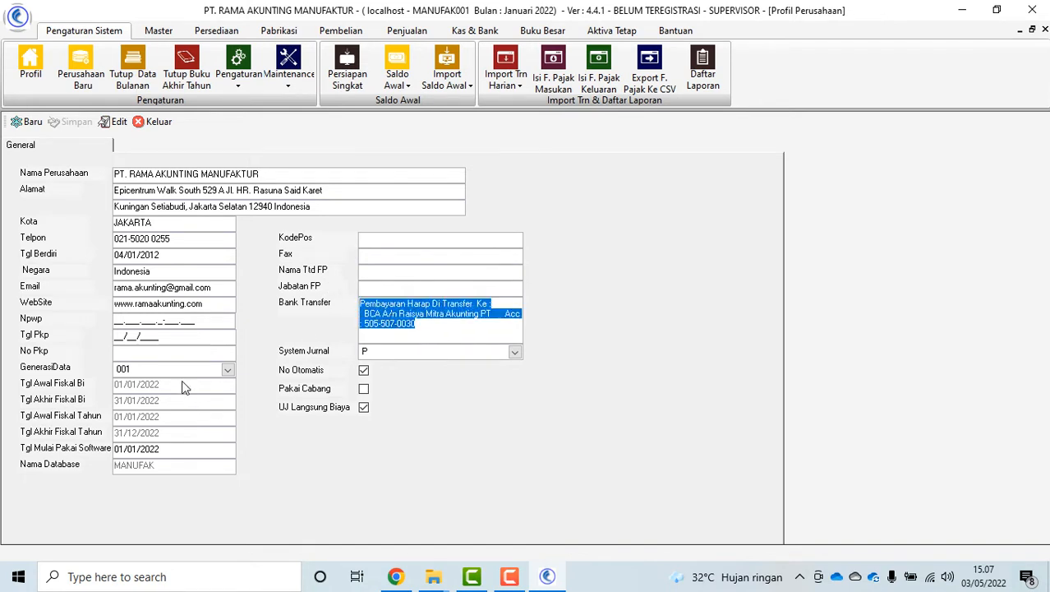
drag(156, 449, 90, 451)
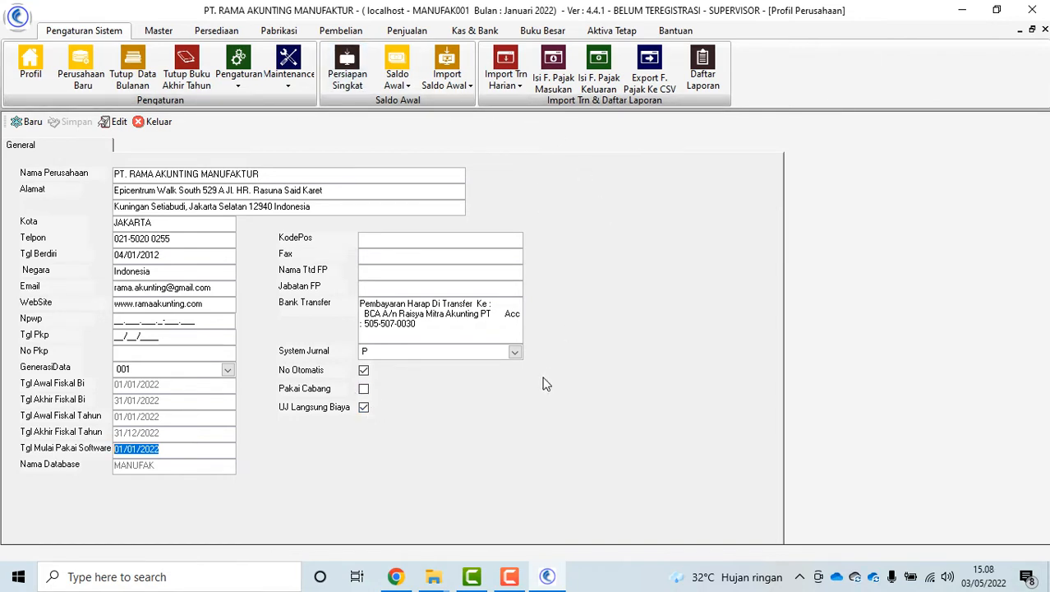
Set System Jurnal to R Sistem Jurnal Periodik and save the profile edit
click(514, 353)
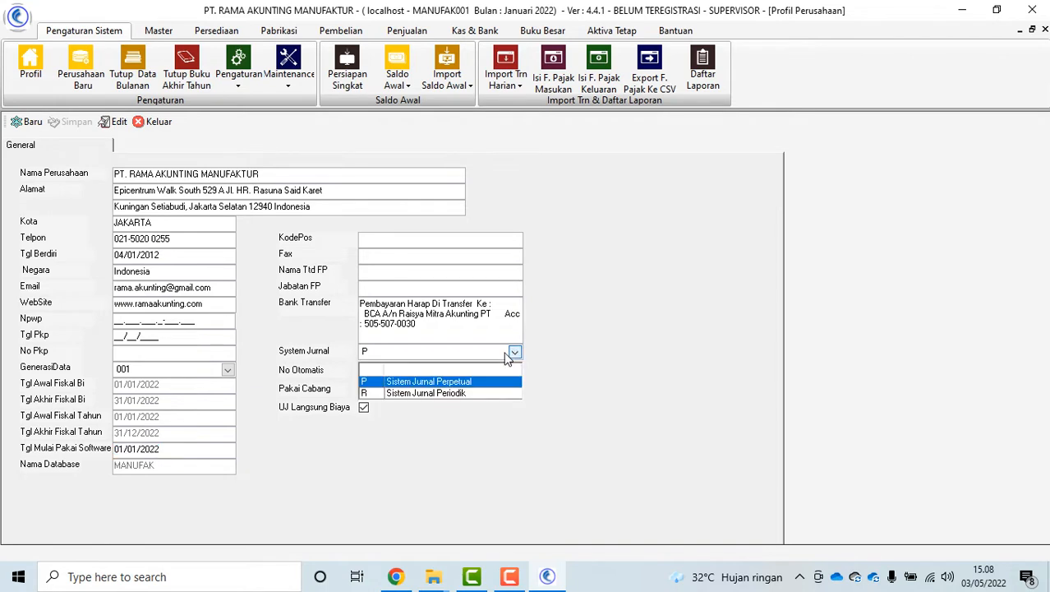
click(436, 394)
click(447, 326)
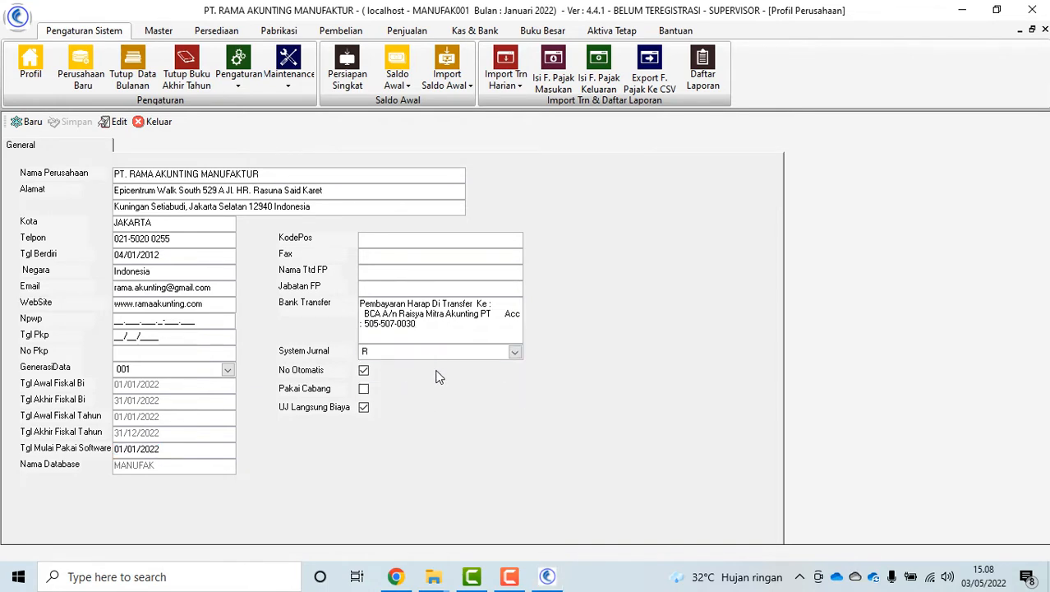
click(110, 128)
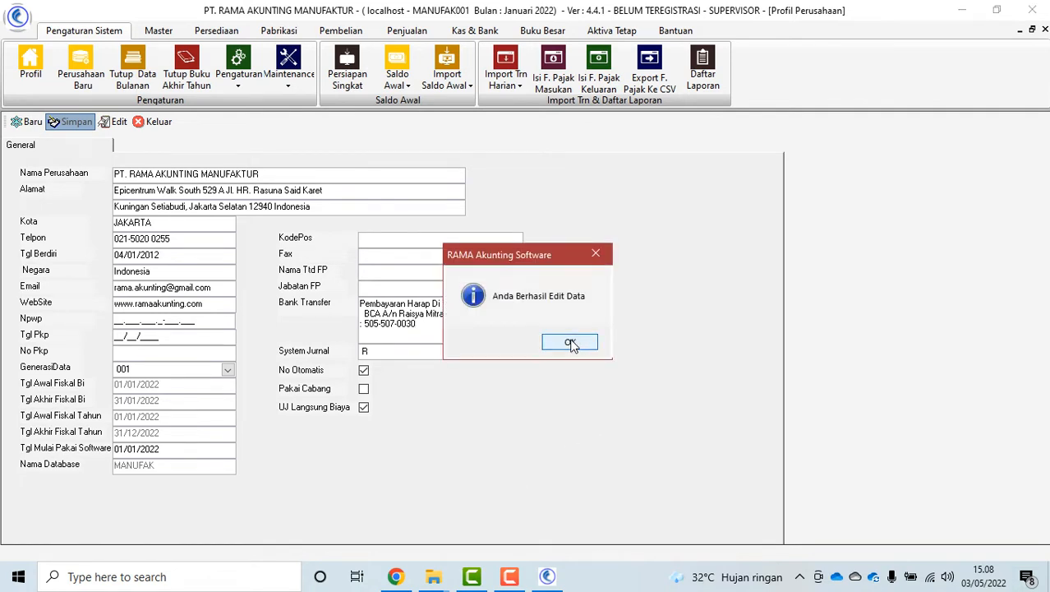
click(571, 343)
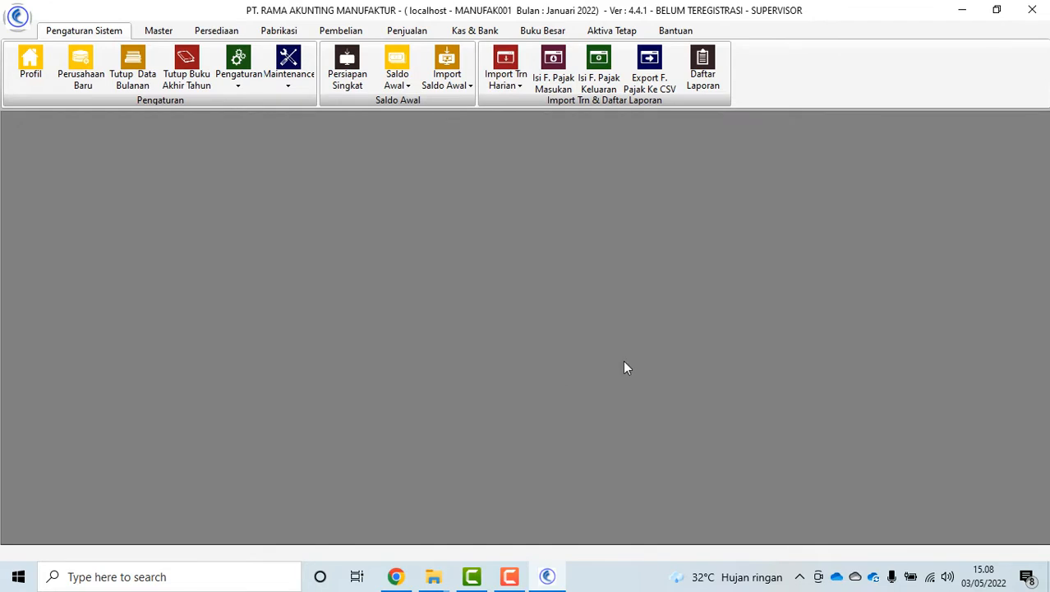
click(158, 32)
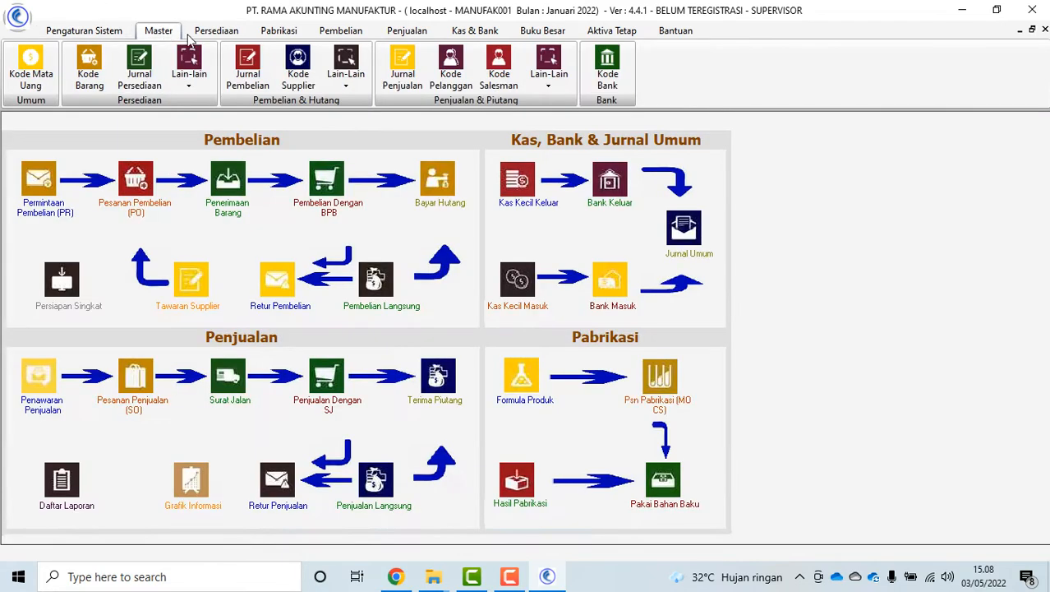
Open the Persiapan Singkat flow and cancel the new company form under Perusahaan
click(76, 32)
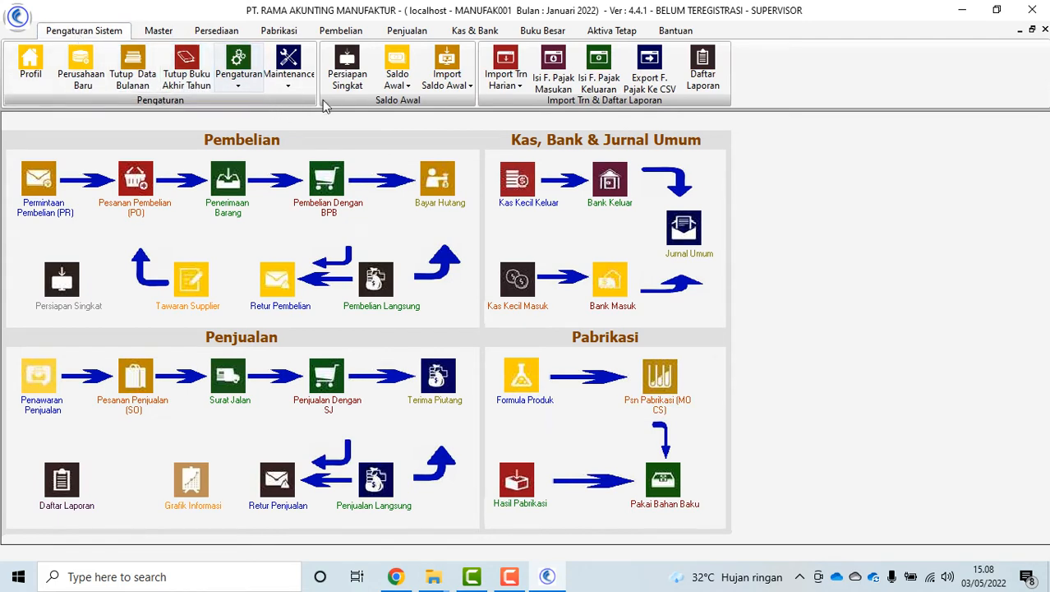
click(346, 72)
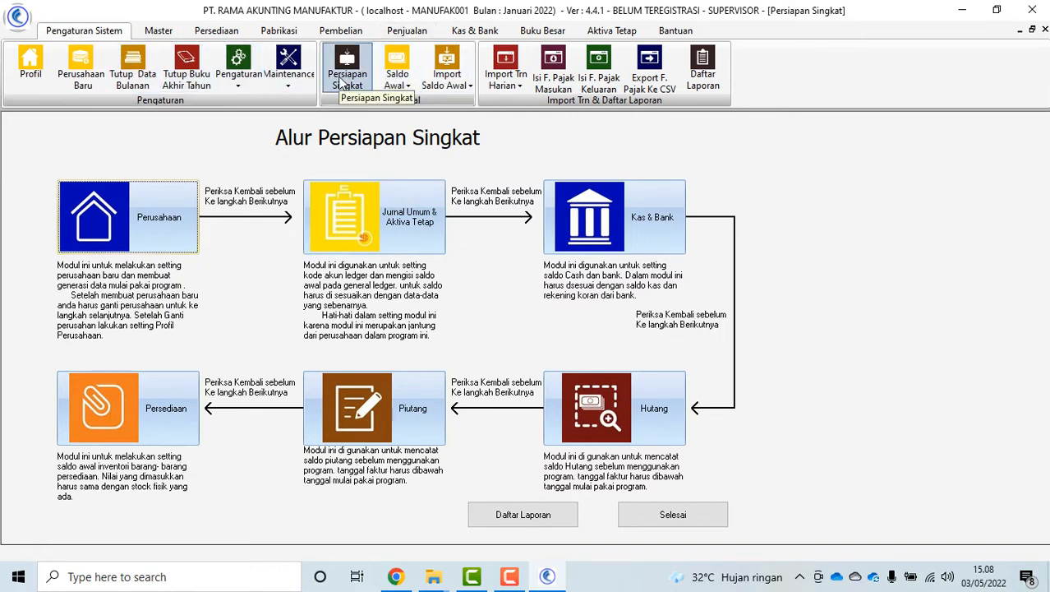
click(133, 209)
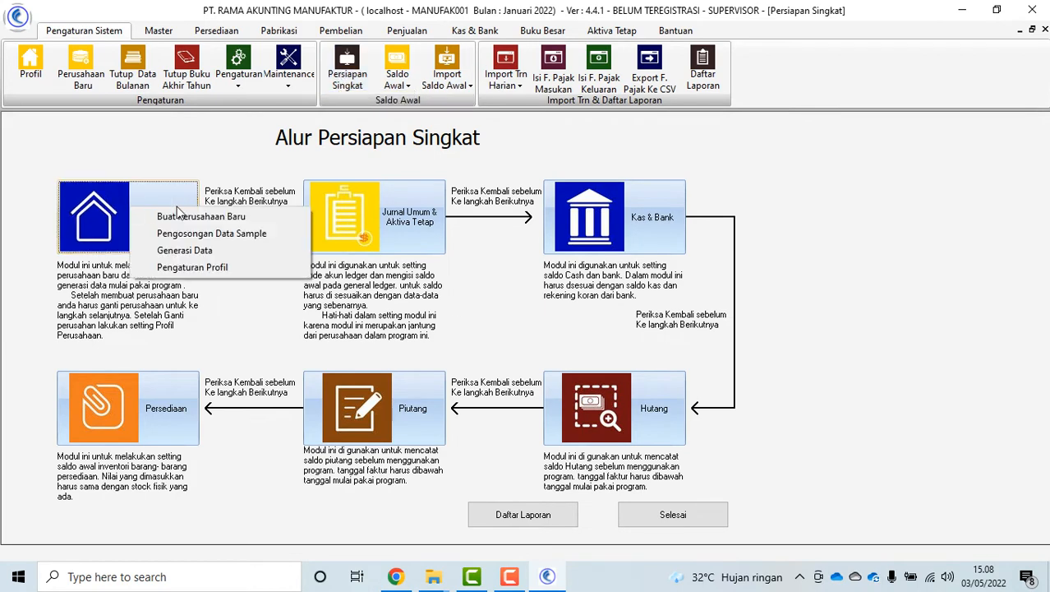
click(215, 216)
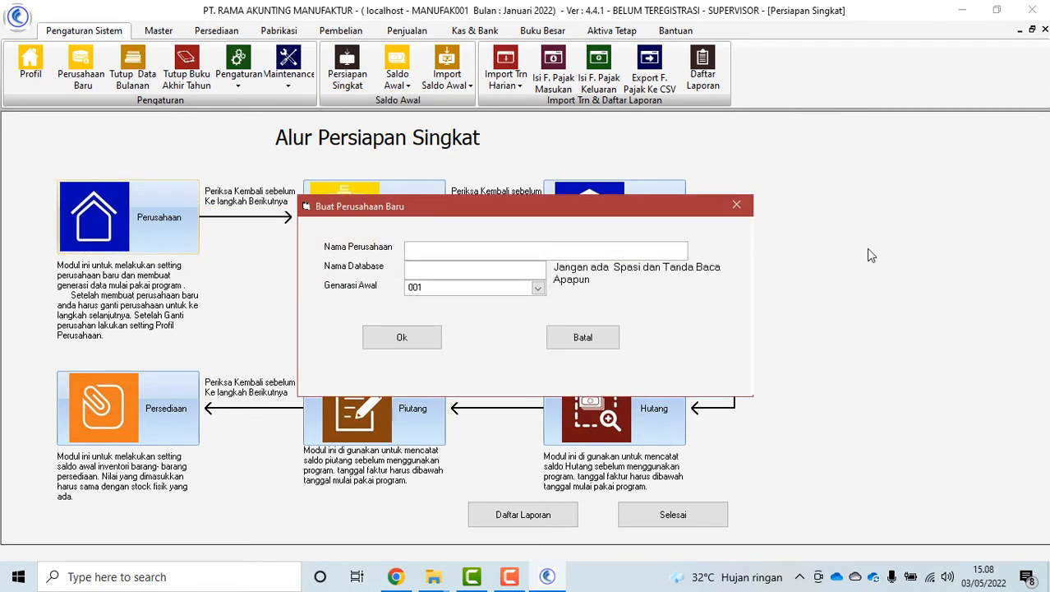
click(582, 337)
Open Pengosongan Data Sample and close it without clearing the sample data
click(144, 205)
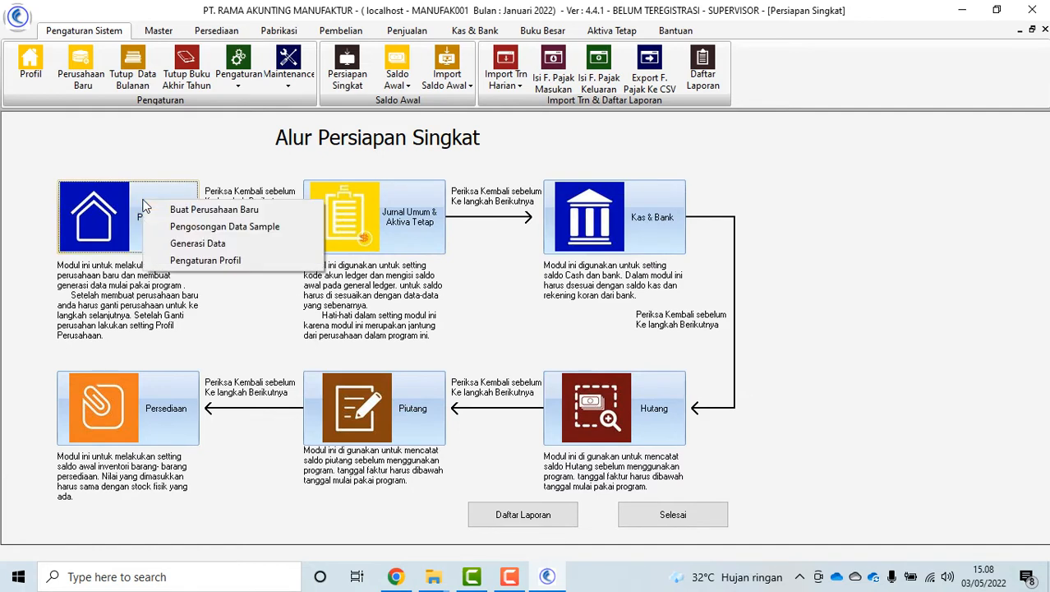
click(255, 230)
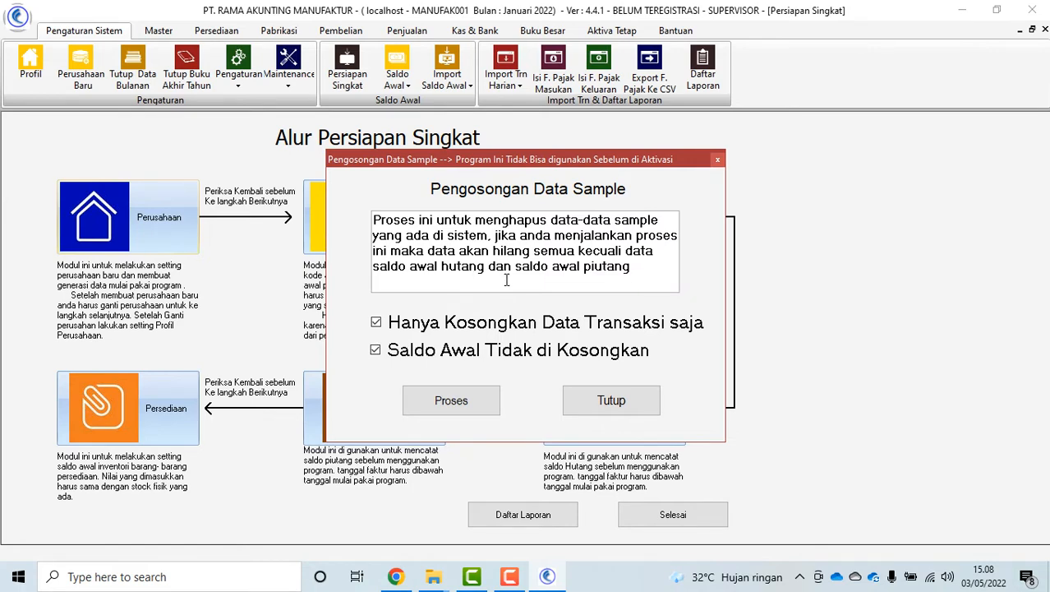
click(609, 401)
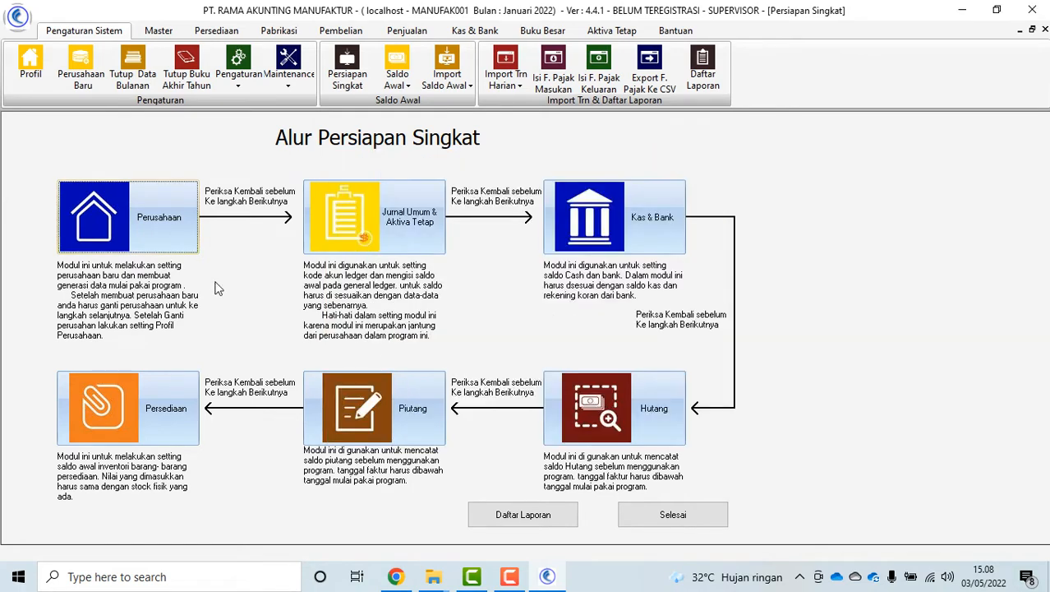
click(131, 215)
click(198, 251)
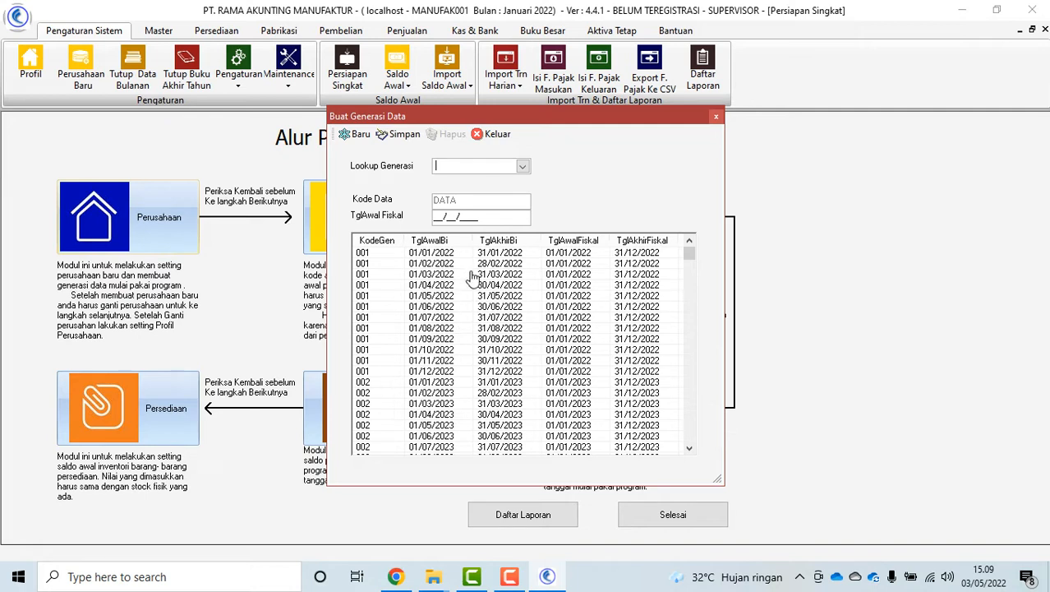
click(437, 218)
text(01012021)
key(BackSpace)
text(2022)
click(495, 133)
click(147, 203)
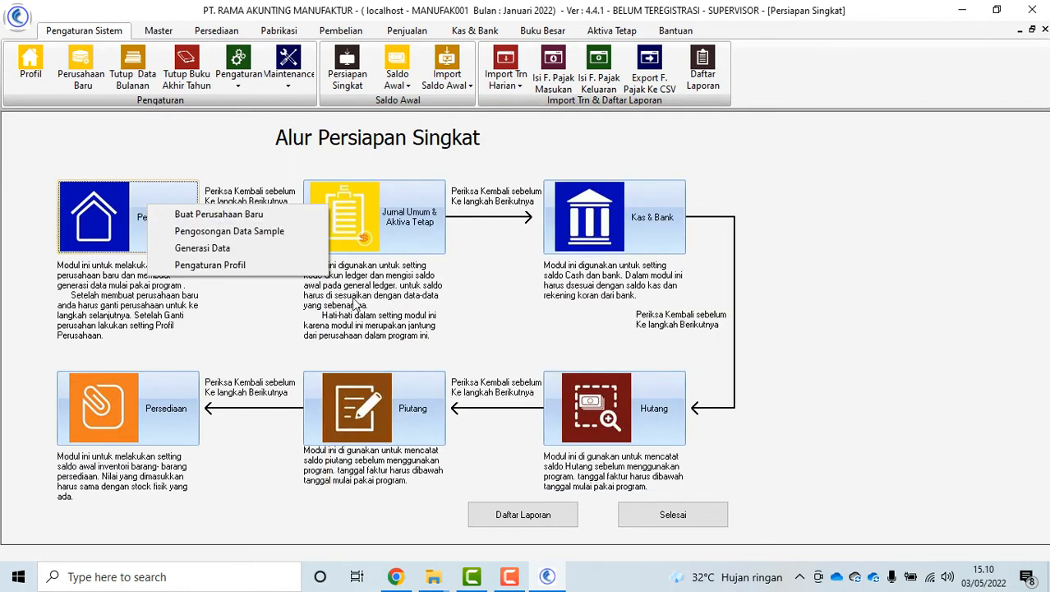
click(256, 270)
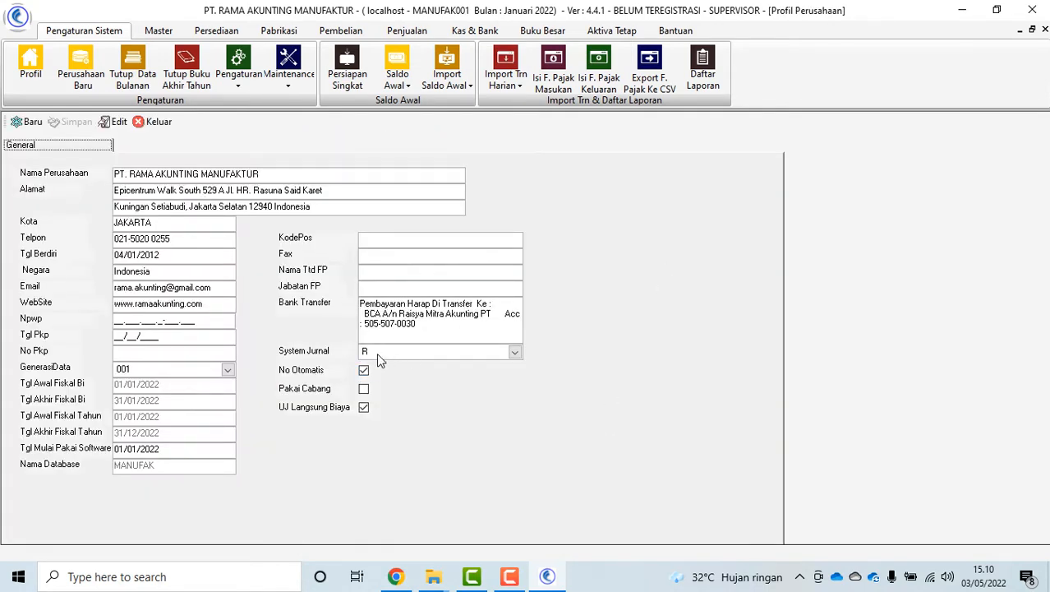
Choose R Sistem Jurnal Periodik for System Jurnal, then Edit, Simpan and confirm the profile
click(514, 351)
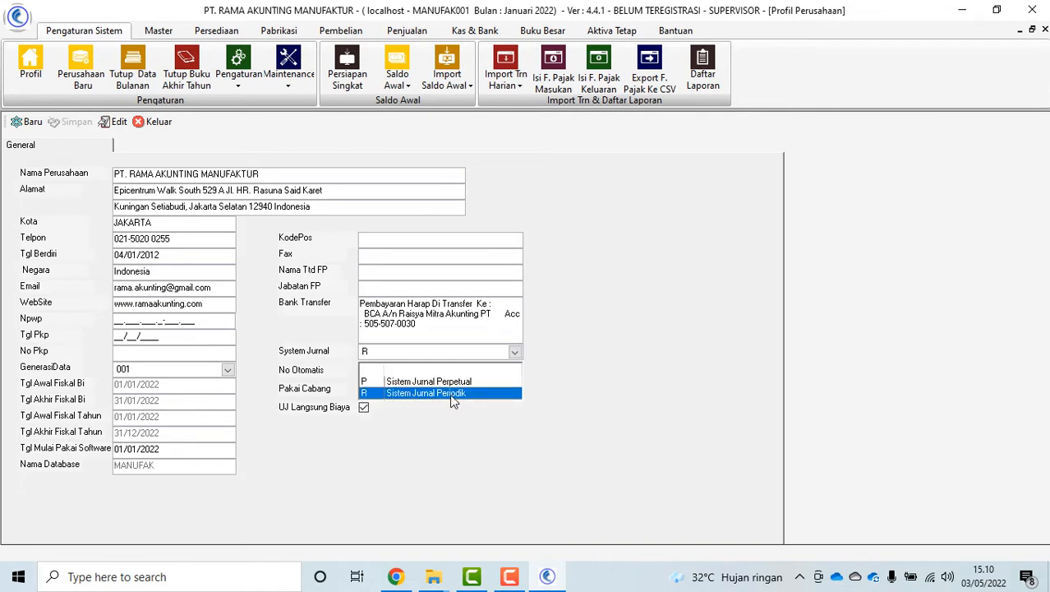
click(450, 394)
click(188, 450)
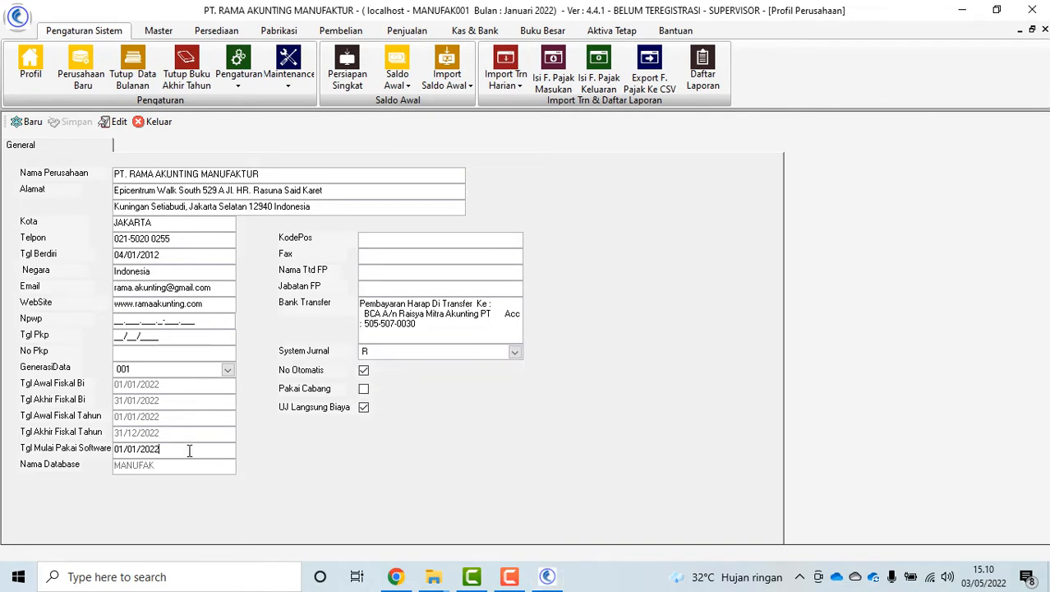
click(209, 224)
click(101, 125)
click(74, 122)
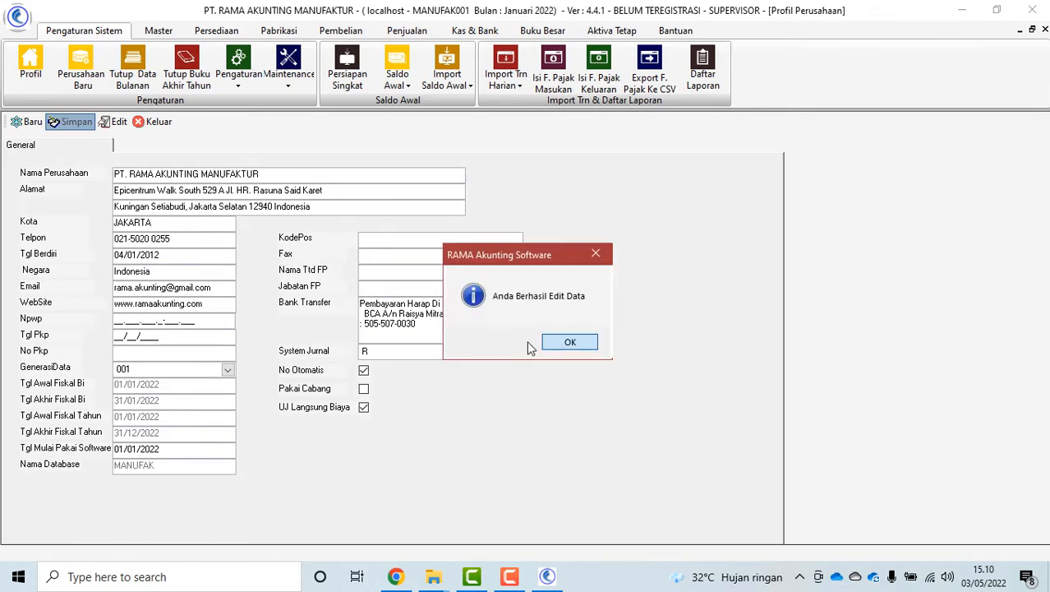
click(565, 343)
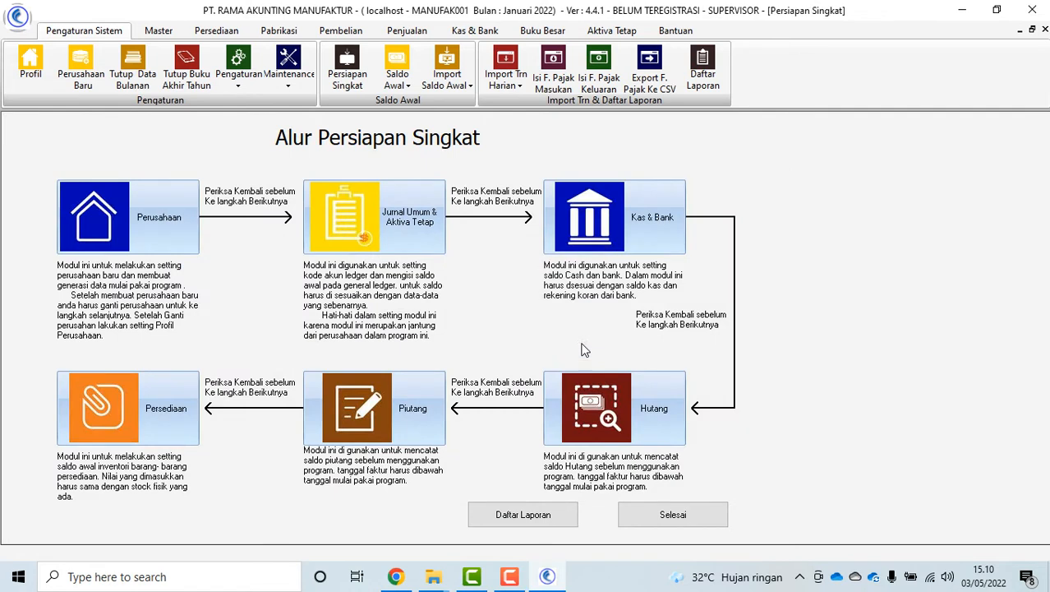
Open the Kode Akun Data Sheet and check opening balances of accounts 1001-001 through 1202-000
click(149, 225)
click(378, 208)
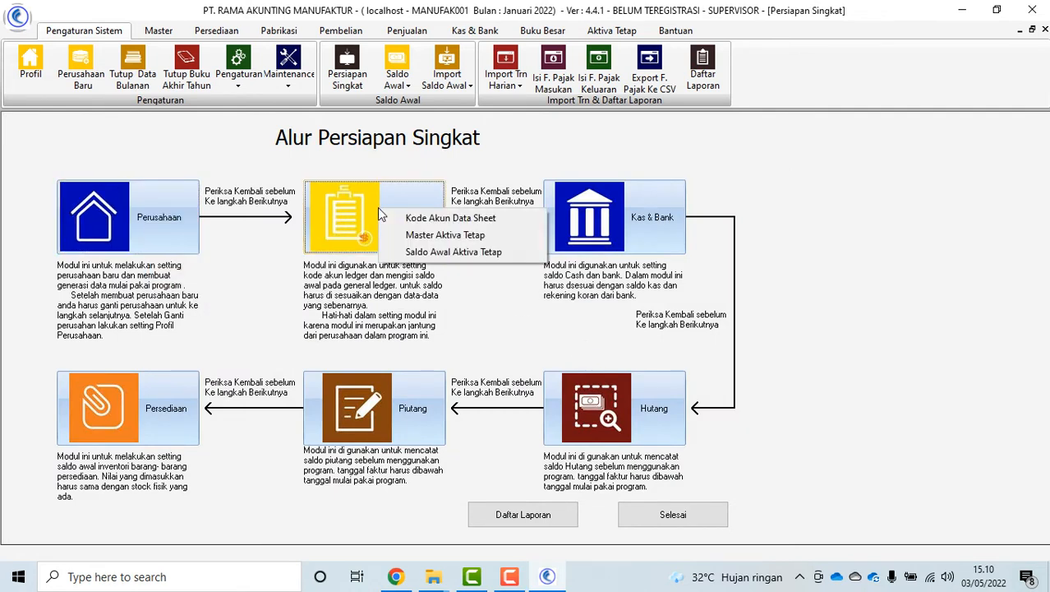
click(424, 219)
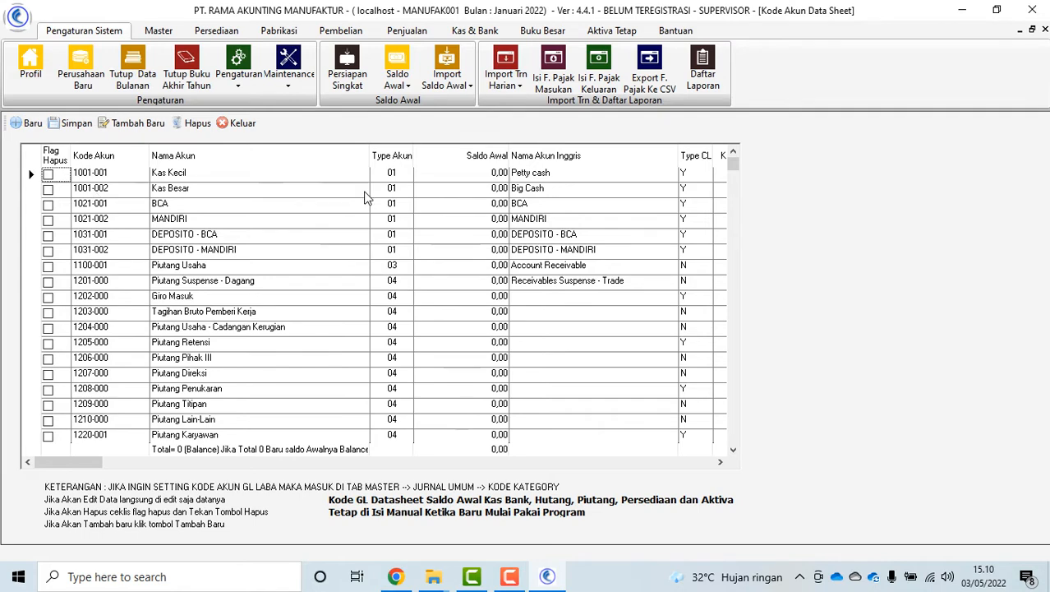
scroll(472, 238, down, 2)
scroll(502, 229, up, 2)
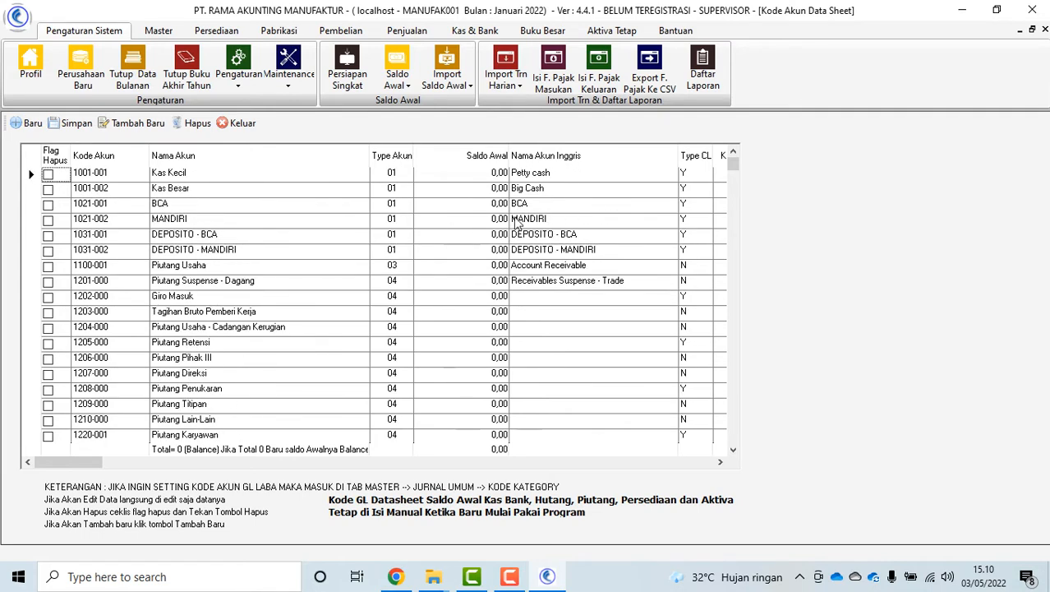
click(471, 175)
click(471, 188)
click(460, 251)
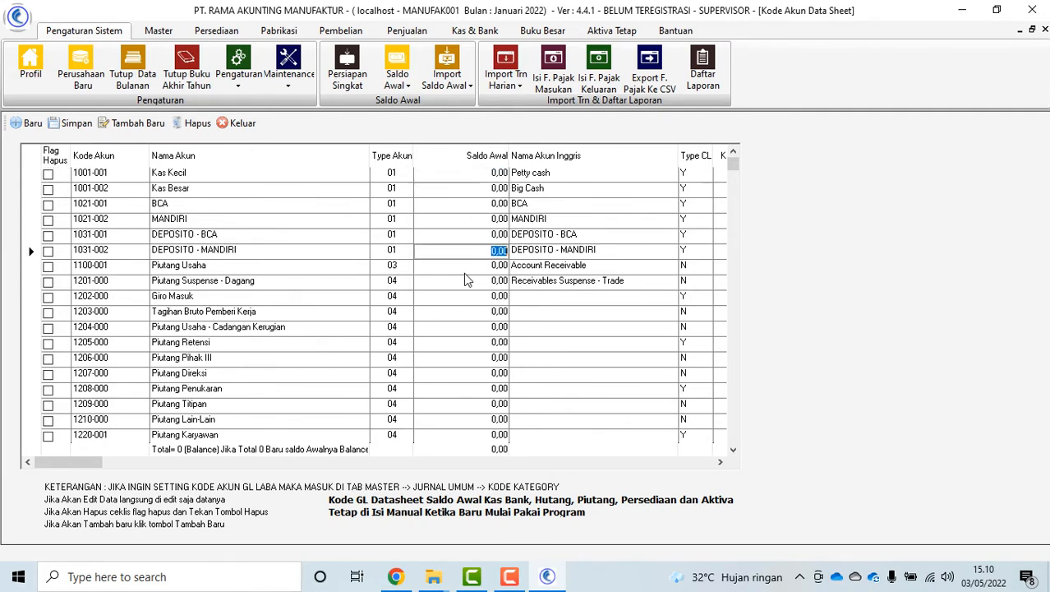
click(464, 269)
click(471, 297)
Review the remaining 0,00 balances down to account 2507-000 and close the sheet with Keluar
scroll(490, 331, down, 3)
scroll(491, 330, down, 15)
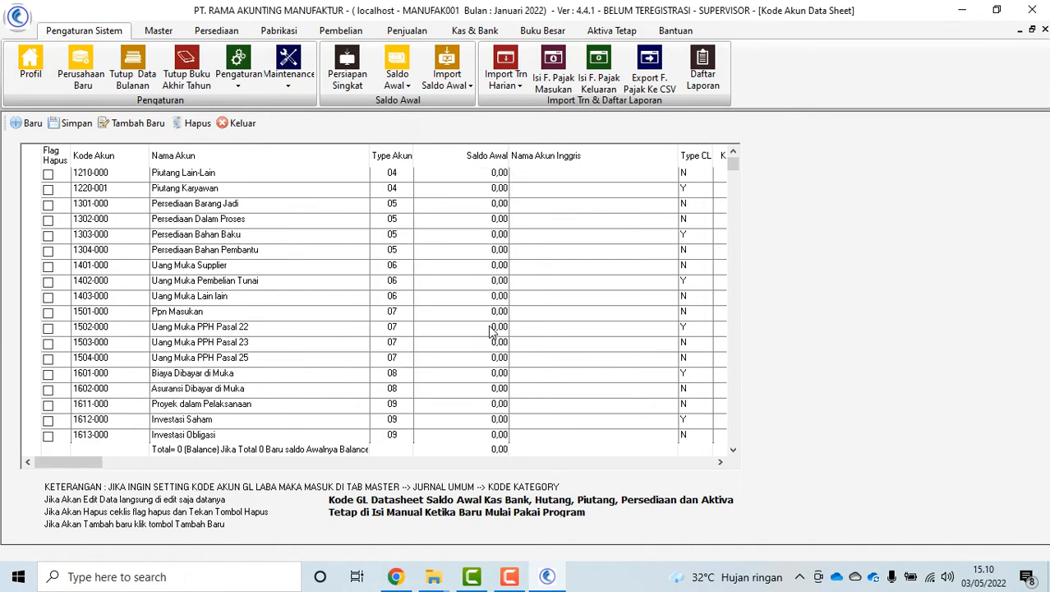
scroll(483, 326, down, 5)
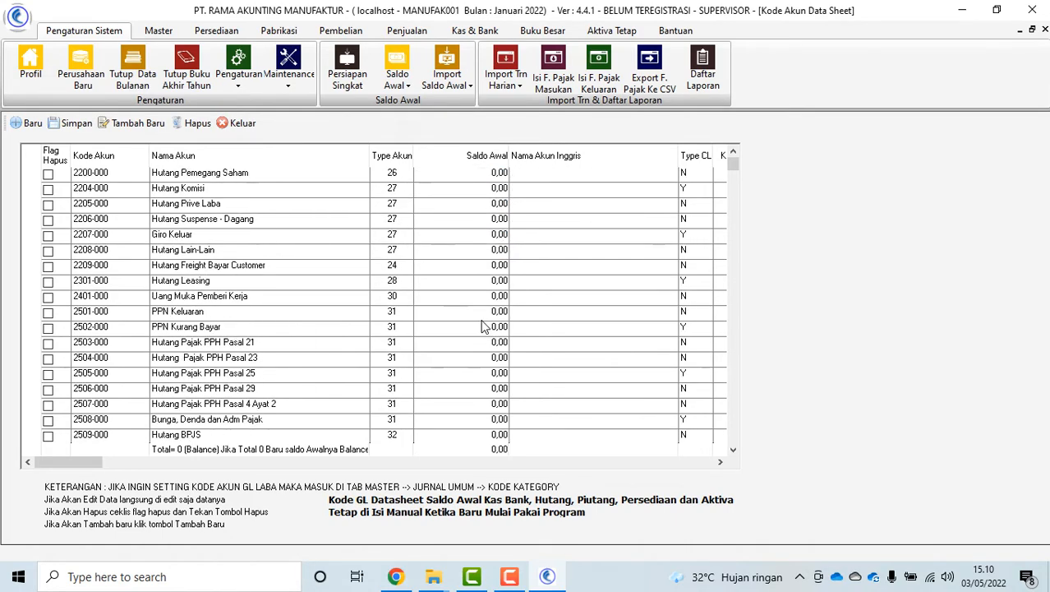
click(499, 312)
scroll(497, 317, down, 2)
scroll(496, 316, down, 4)
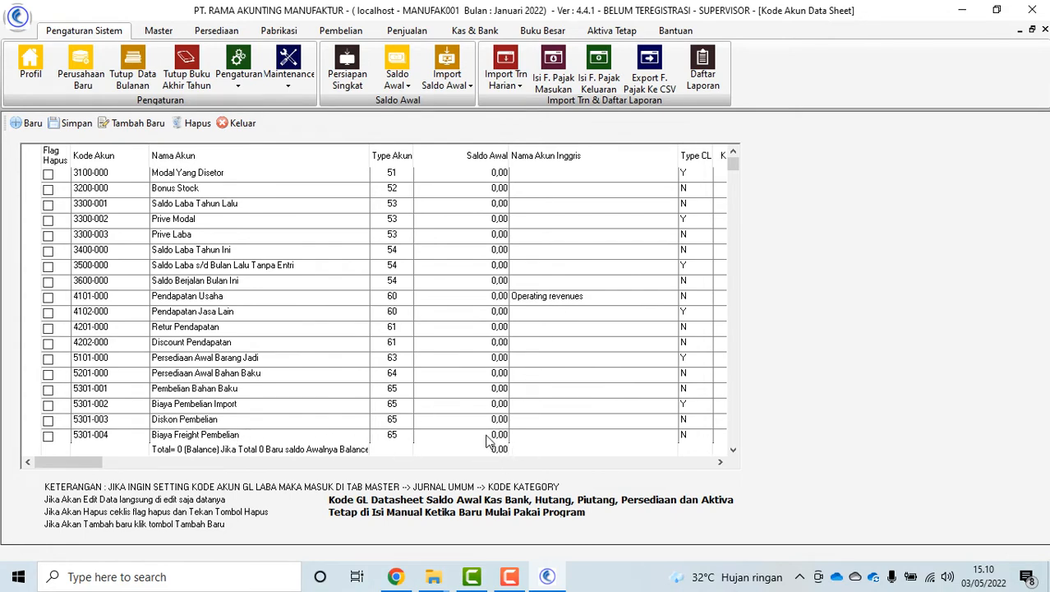
scroll(489, 433, down, 2)
scroll(477, 329, up, 7)
scroll(472, 224, up, 10)
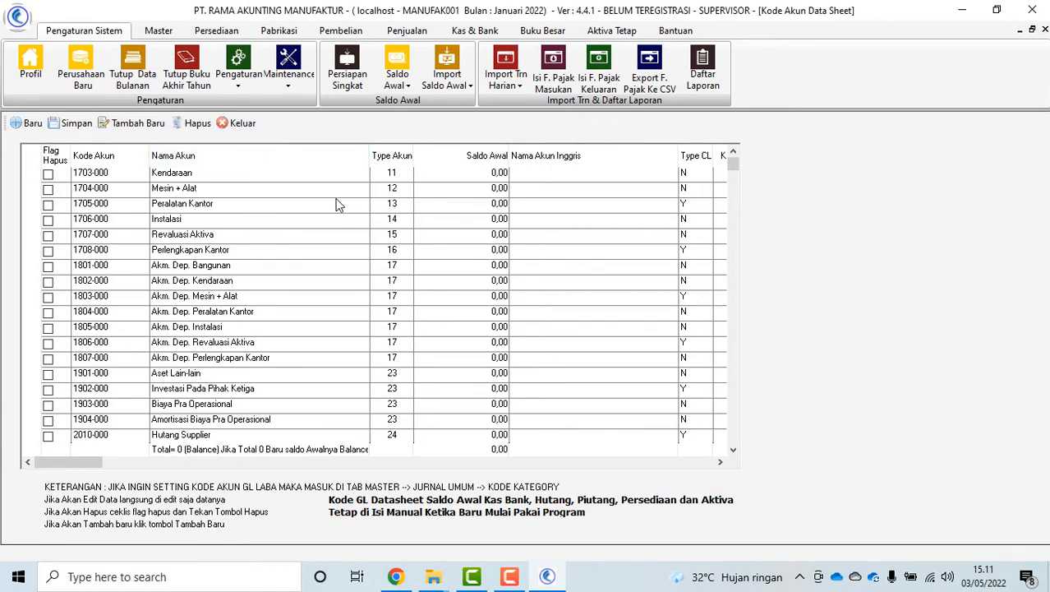
click(238, 127)
Open Master Aktiva Tetap and enter asset name KOMPUTER with asset type 05
click(383, 214)
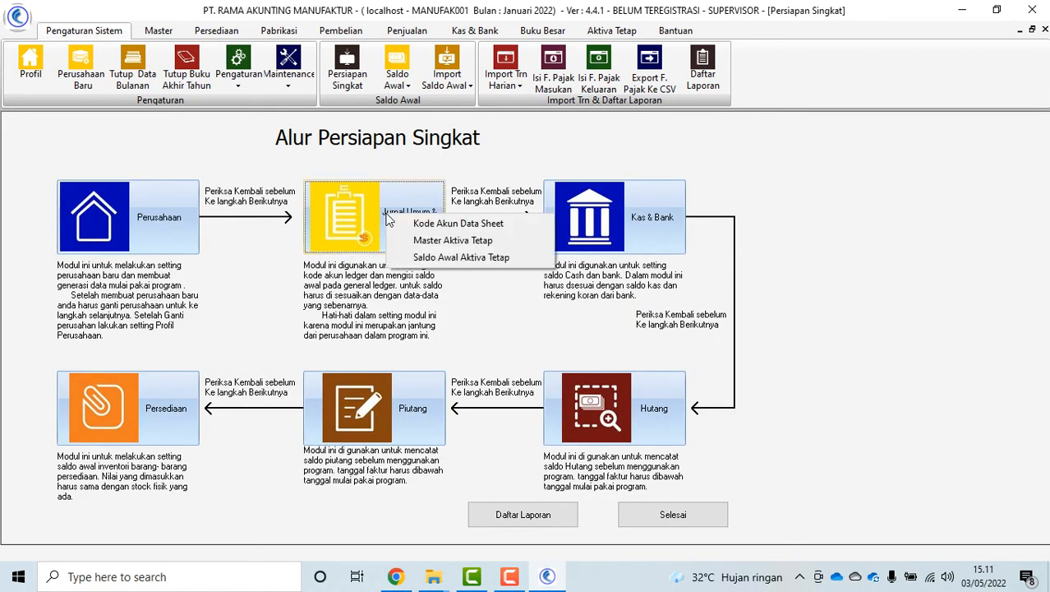
click(506, 309)
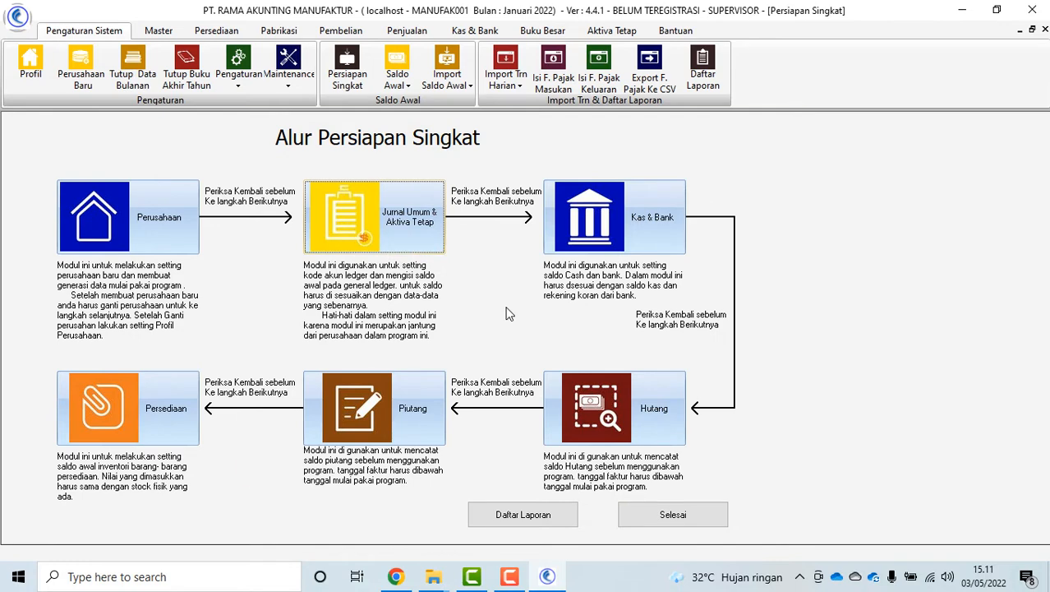
click(441, 231)
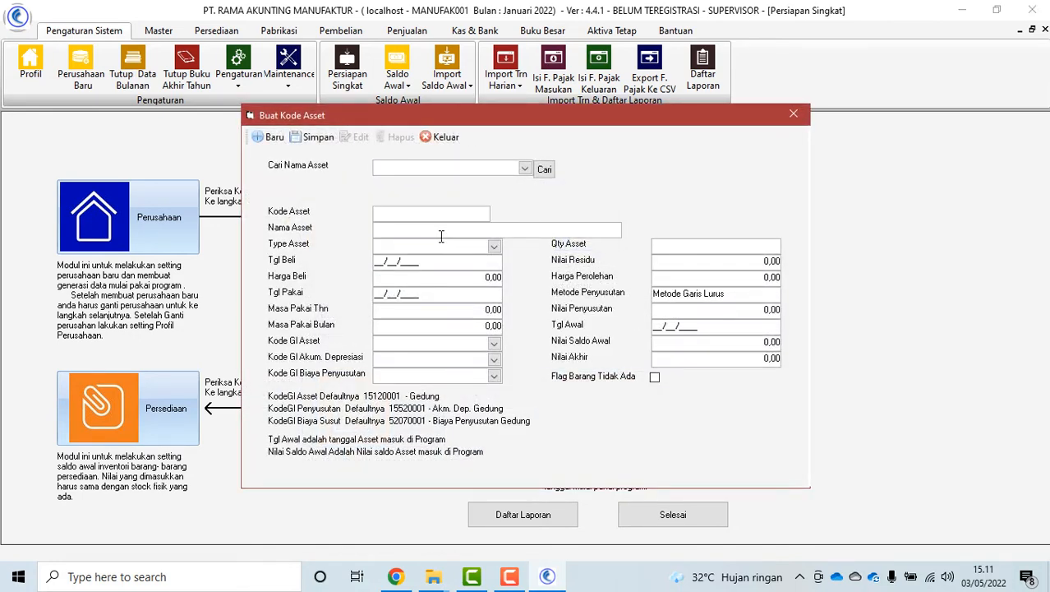
text(KOMPUTER)
click(492, 250)
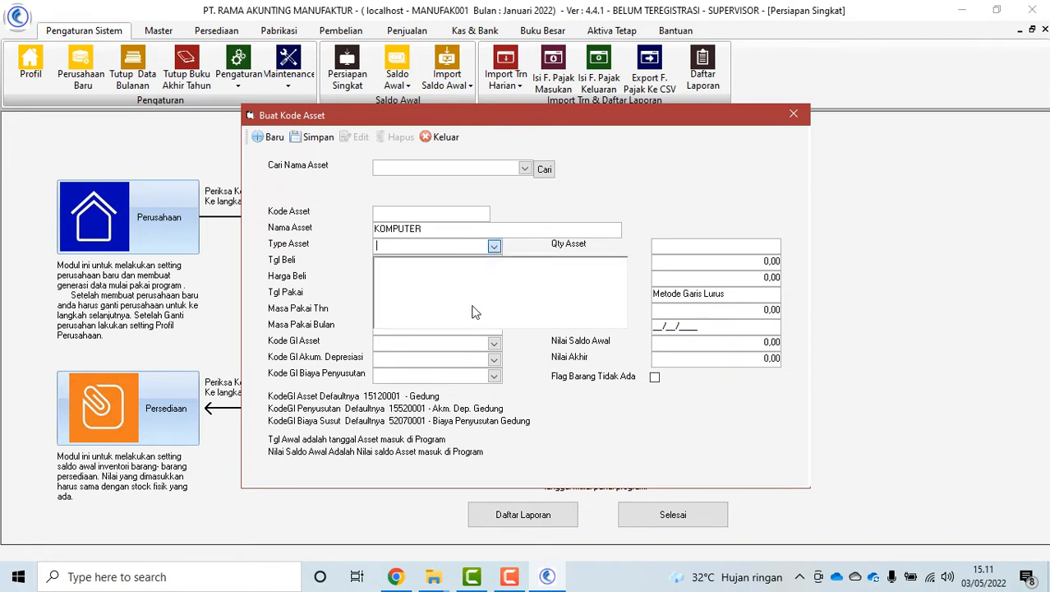
scroll(530, 333, down, 1)
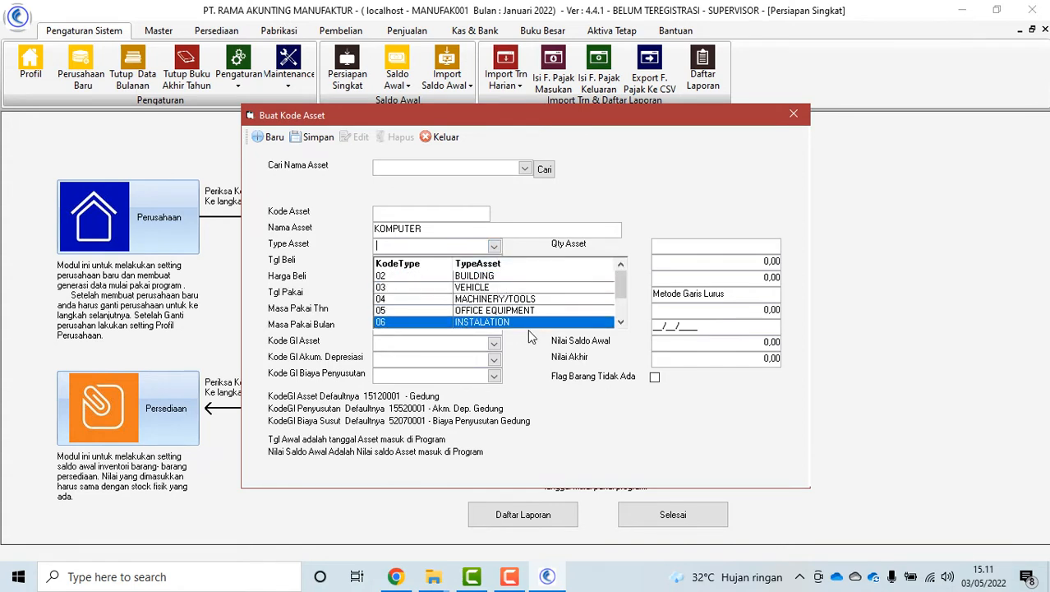
click(530, 316)
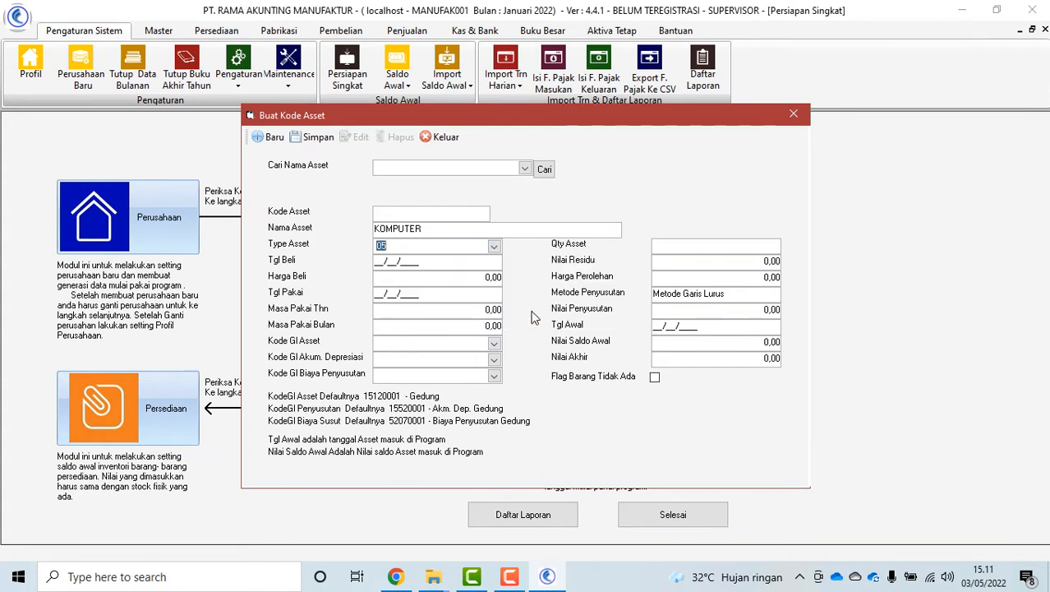
Enter purchase and first-use dates 01/12/2021, price 4,000,000 and a 4-year useful life
click(375, 263)
text(01/12/2021)
click(469, 283)
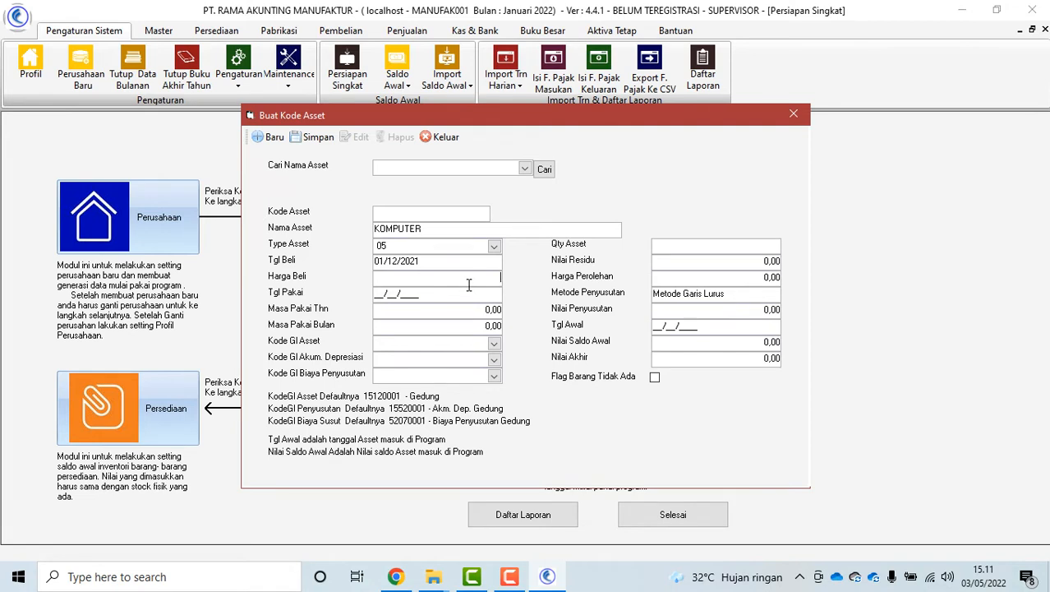
text(400000)
click(378, 295)
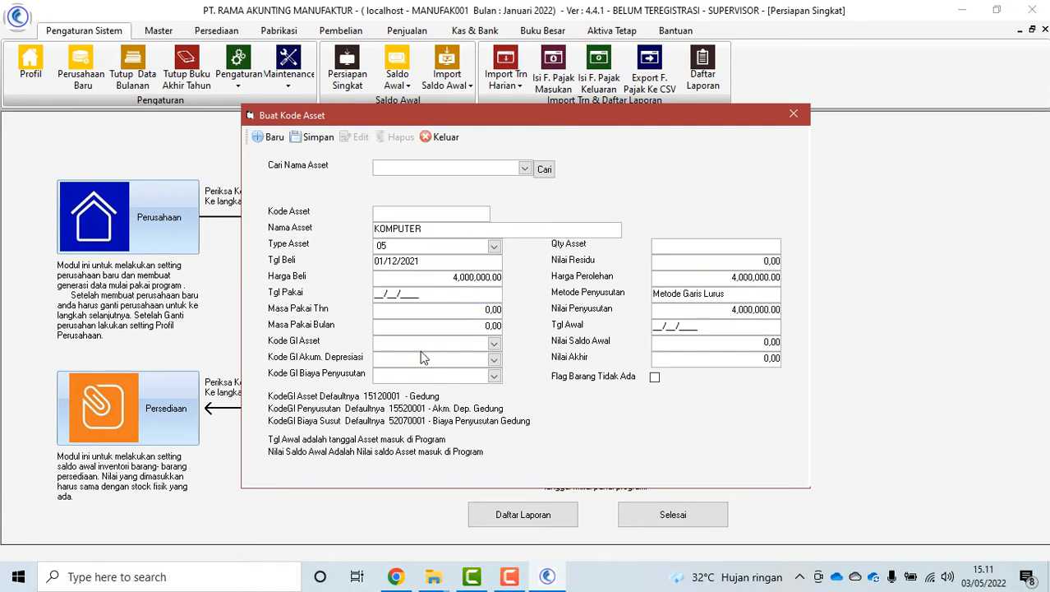
text(01/12/2021)
click(441, 310)
text(4)
key(Tab)
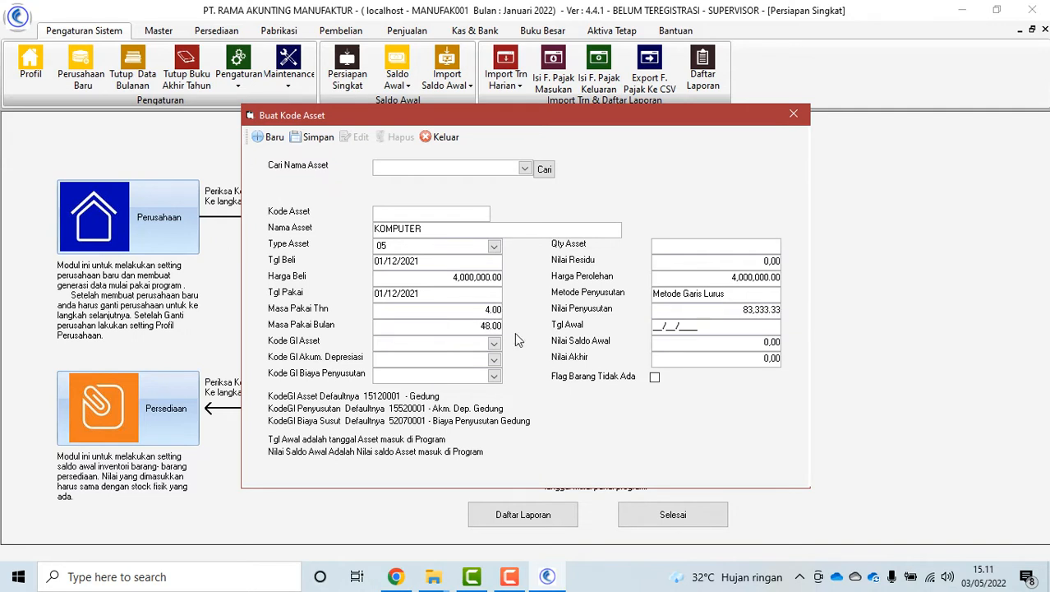
click(494, 344)
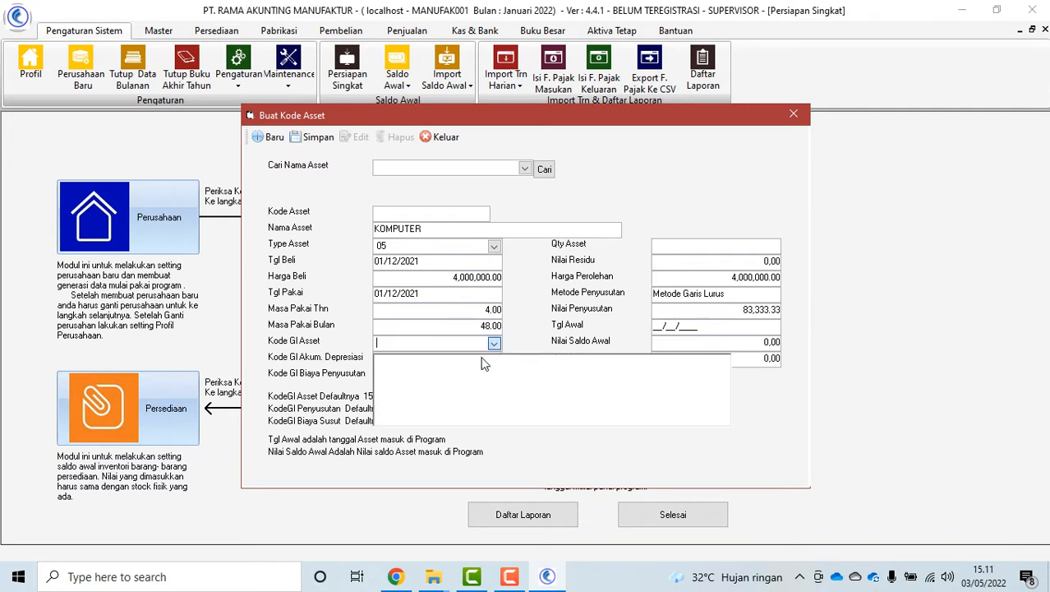
Pick 1708-000 as the KOMPUTER asset's GL account
scroll(518, 398, down, 10)
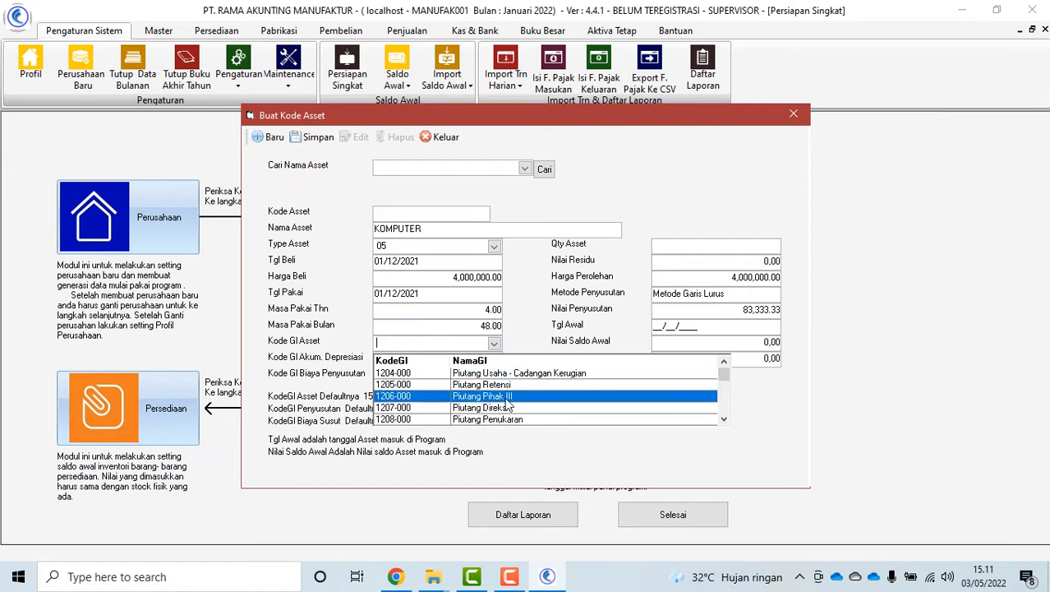
scroll(529, 416, down, 5)
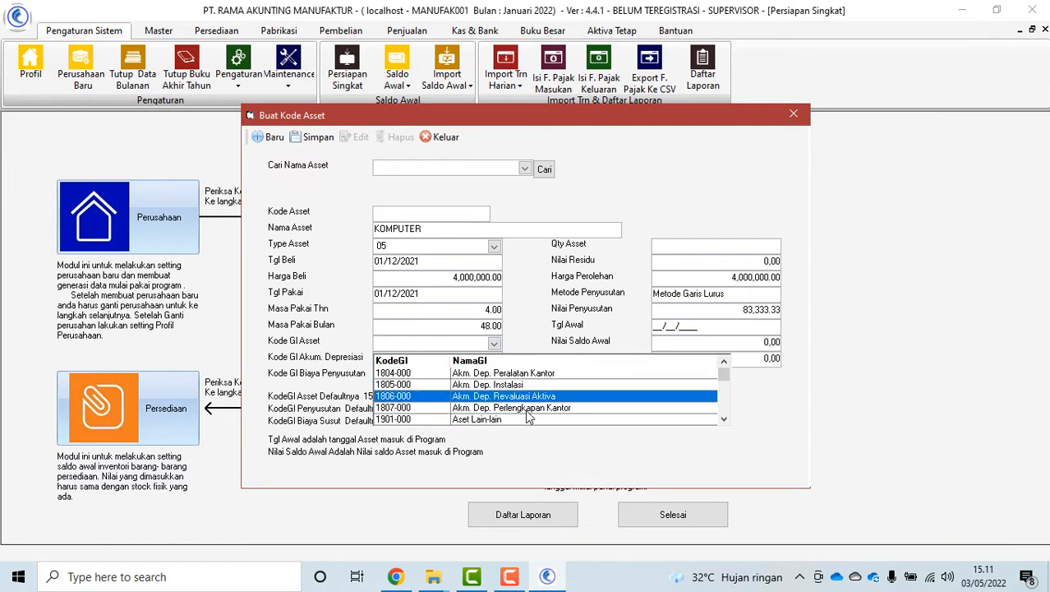
scroll(557, 399, up, 2)
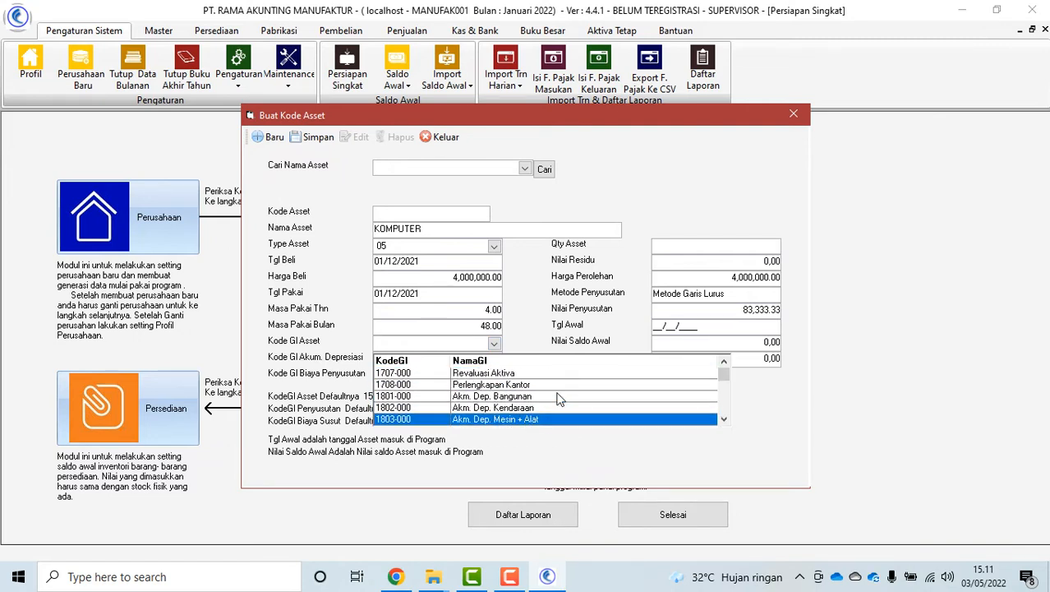
scroll(557, 399, up, 1)
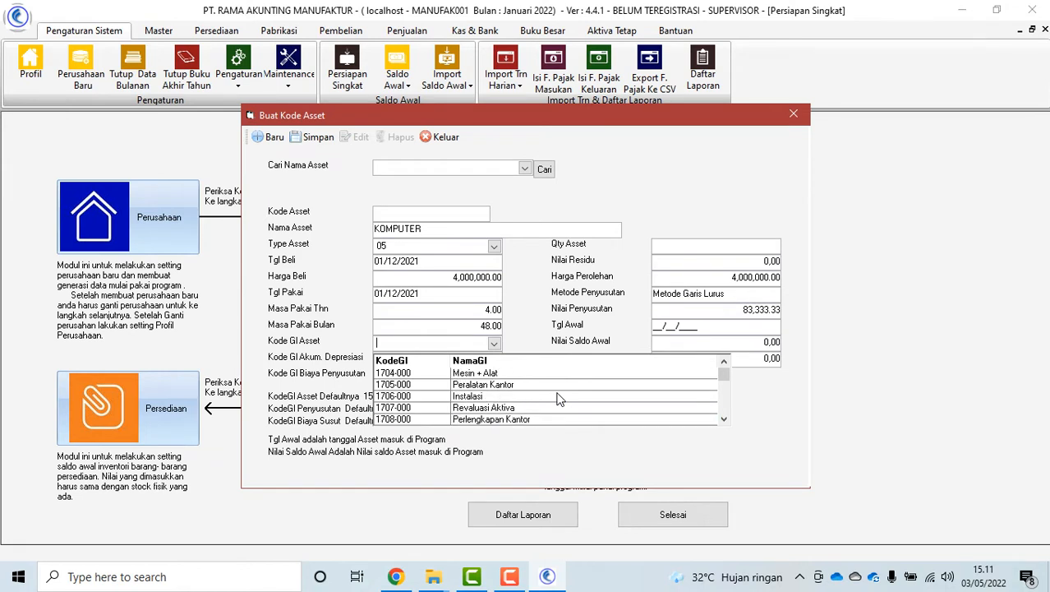
scroll(558, 393, up, 1)
scroll(557, 392, down, 1)
scroll(557, 393, up, 1)
scroll(557, 393, down, 3)
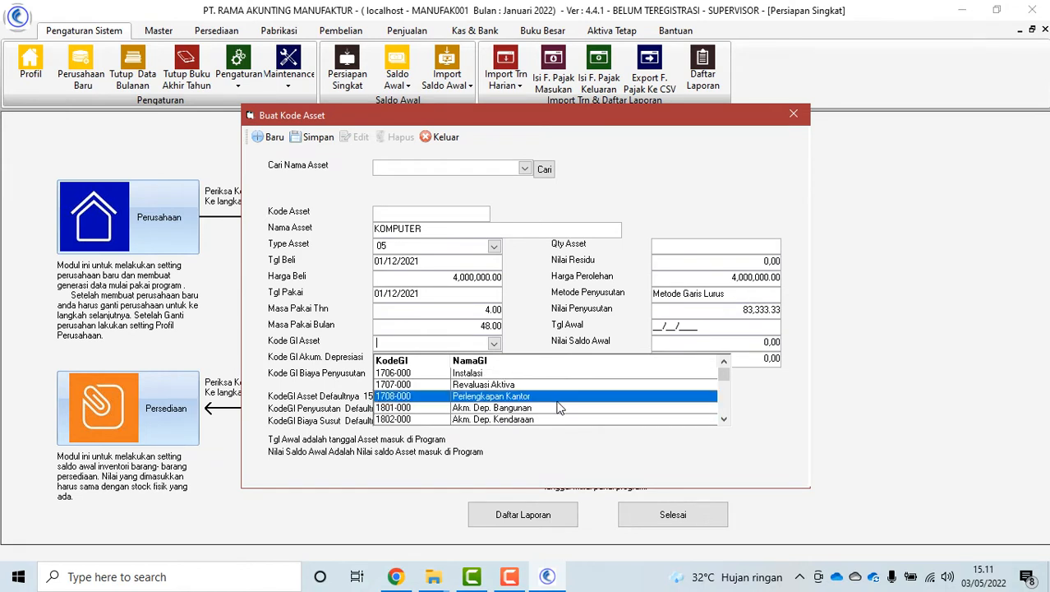
click(525, 396)
Pick 1807-000 as the accumulated depreciation account
click(494, 359)
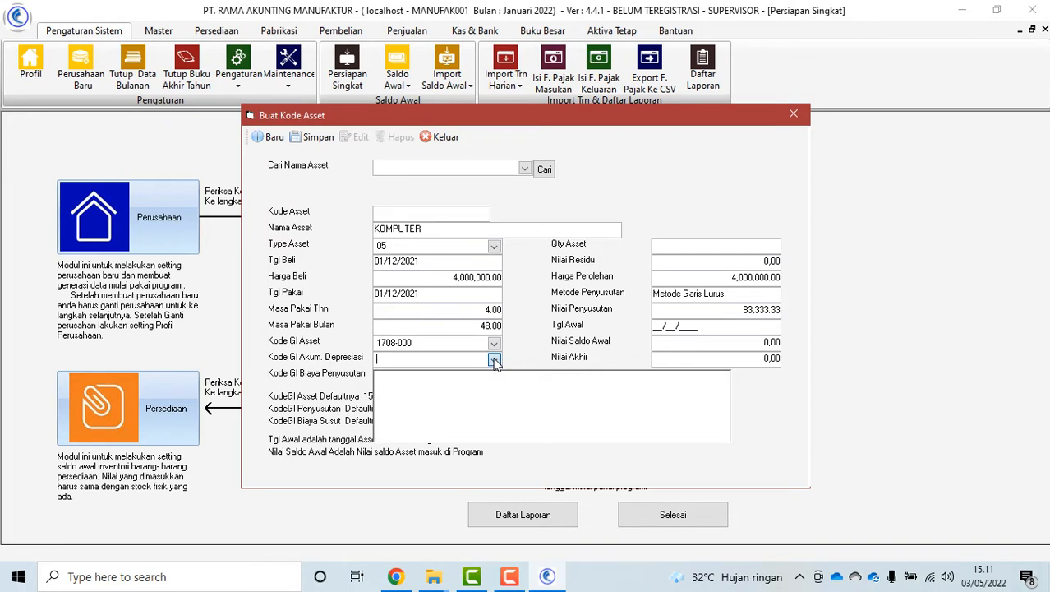
text(1)
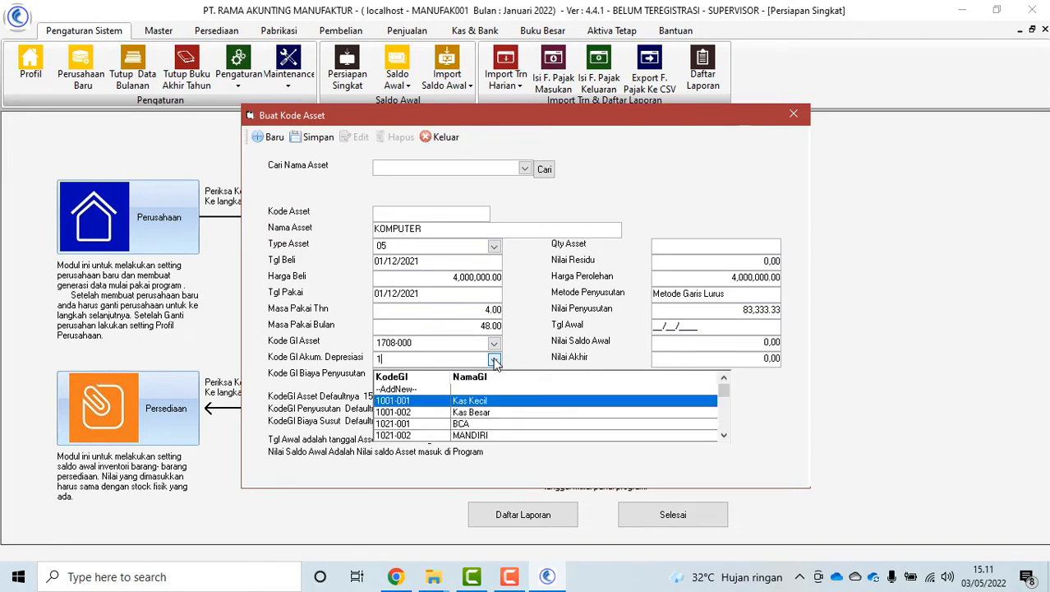
text(7)
scroll(561, 441, down, 3)
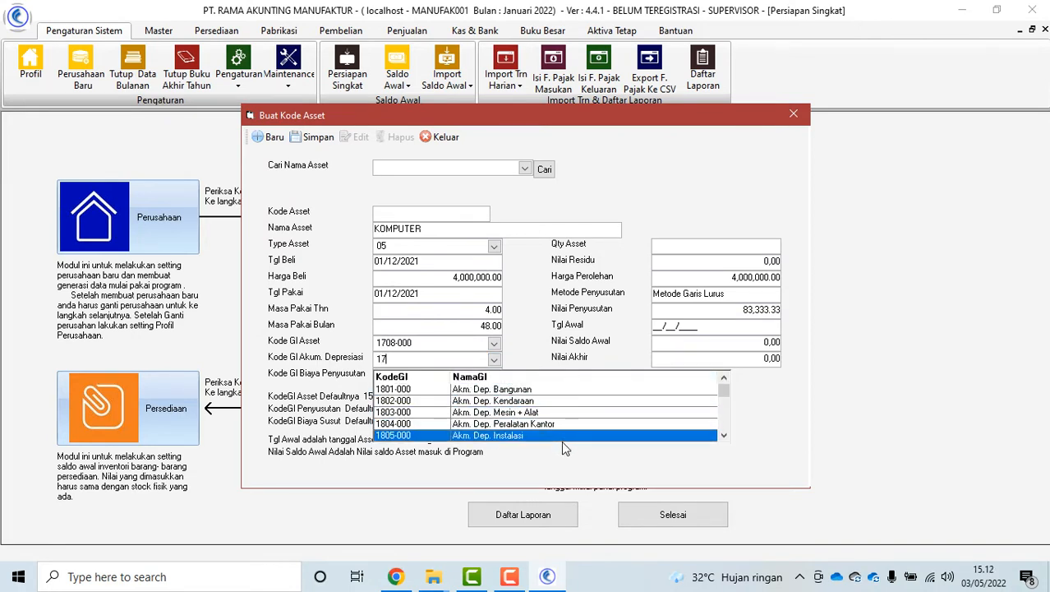
scroll(562, 441, down, 2)
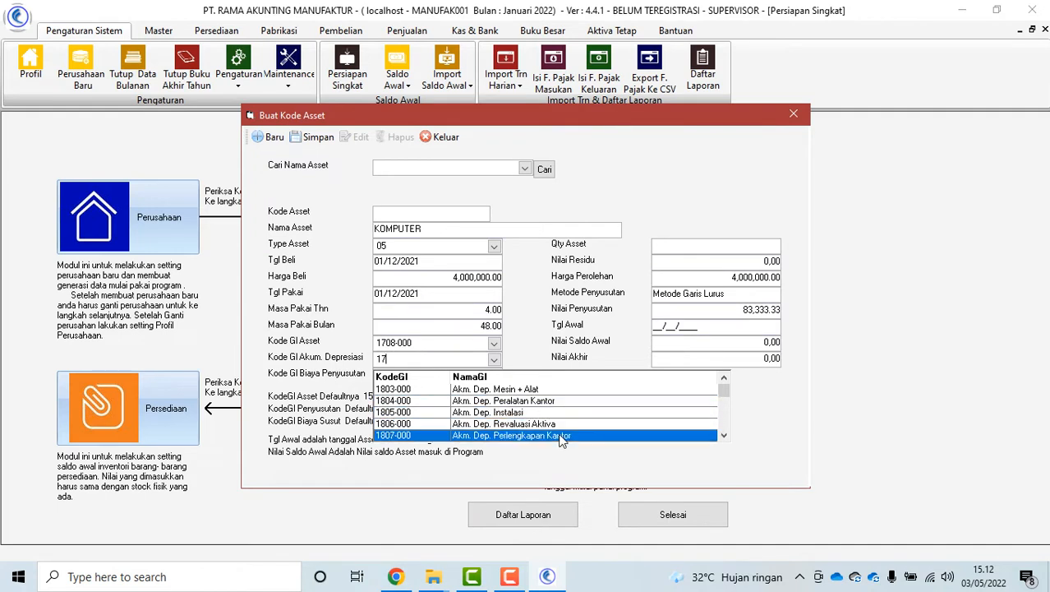
click(561, 440)
Pick 6701-007 as the depreciation expense account
click(494, 377)
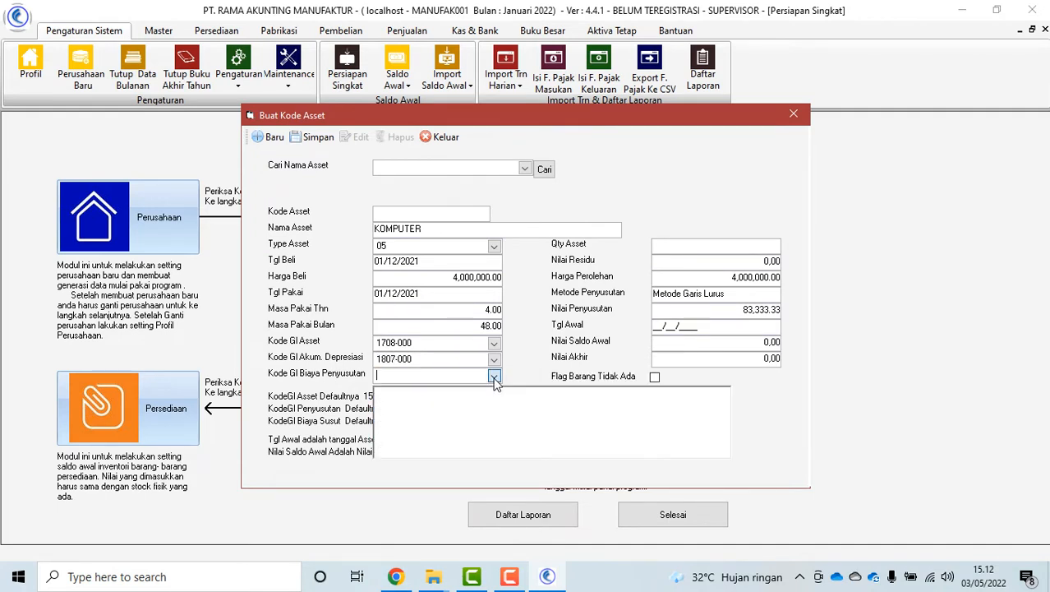
text(6)
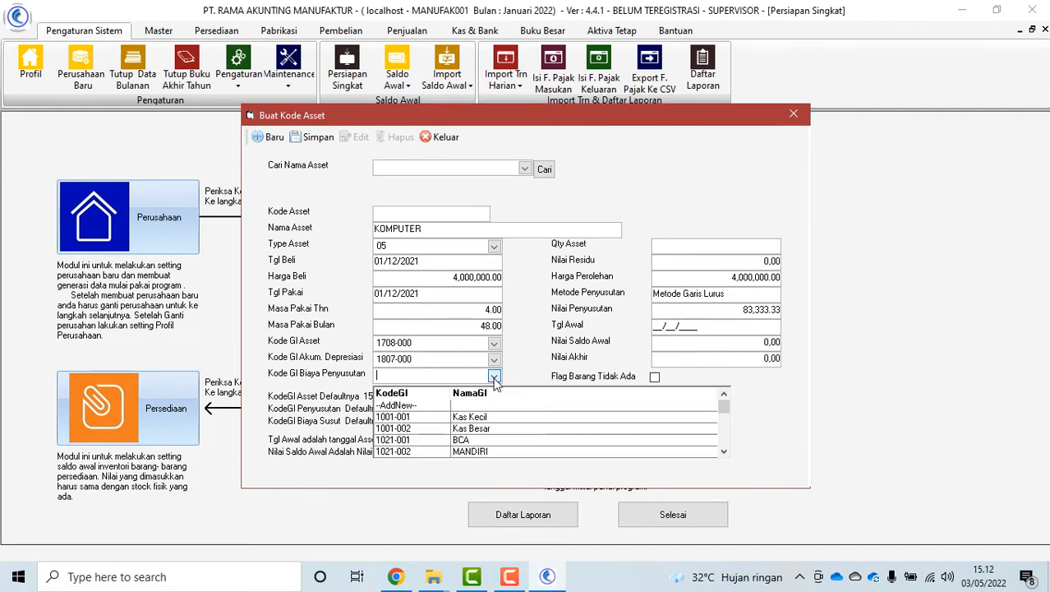
scroll(474, 433, down, 10)
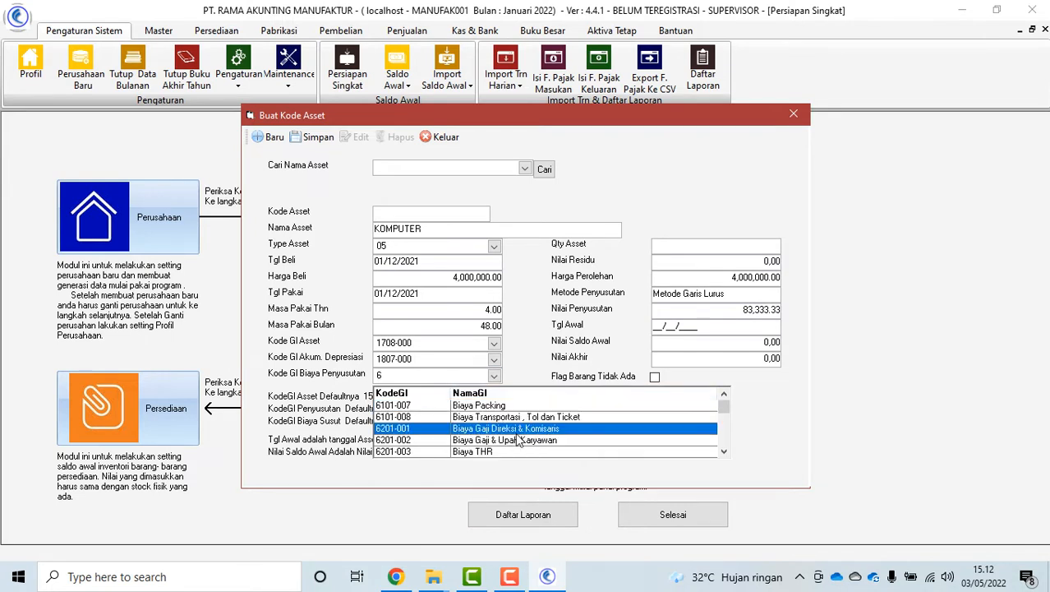
scroll(553, 438, down, 15)
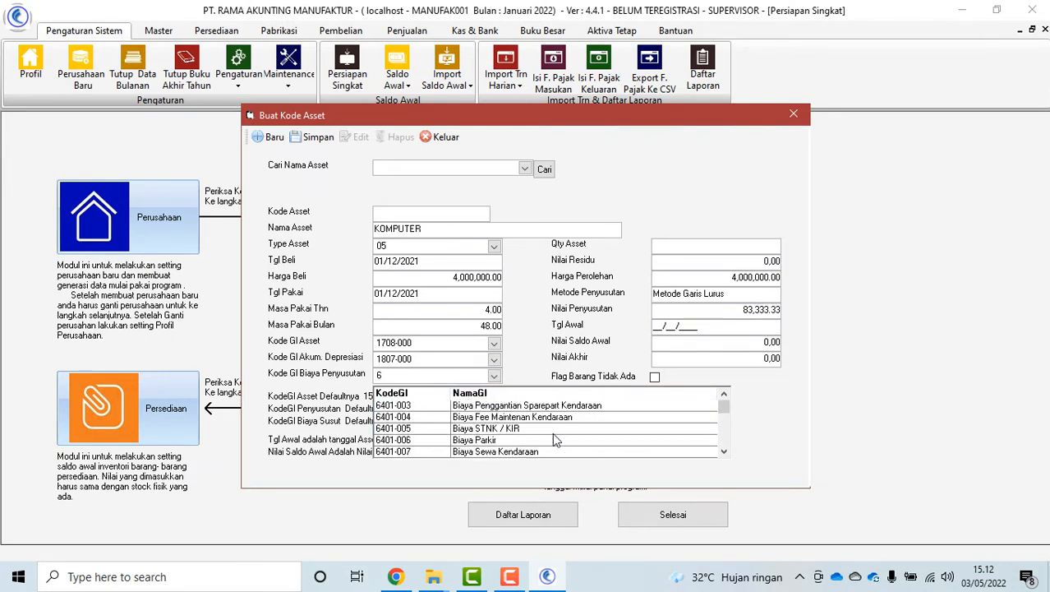
scroll(556, 439, down, 12)
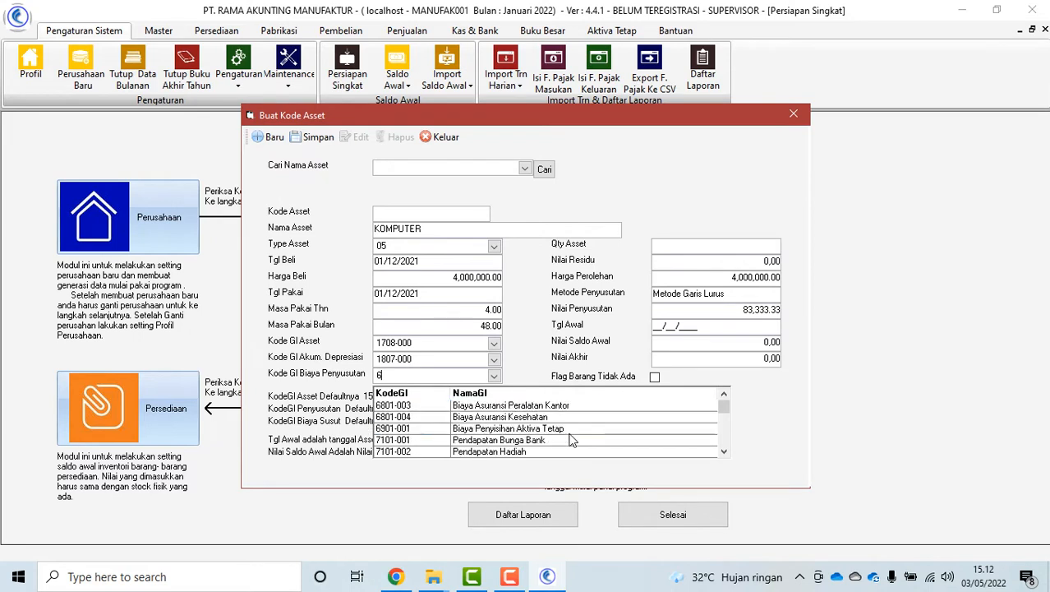
scroll(577, 433, down, 1)
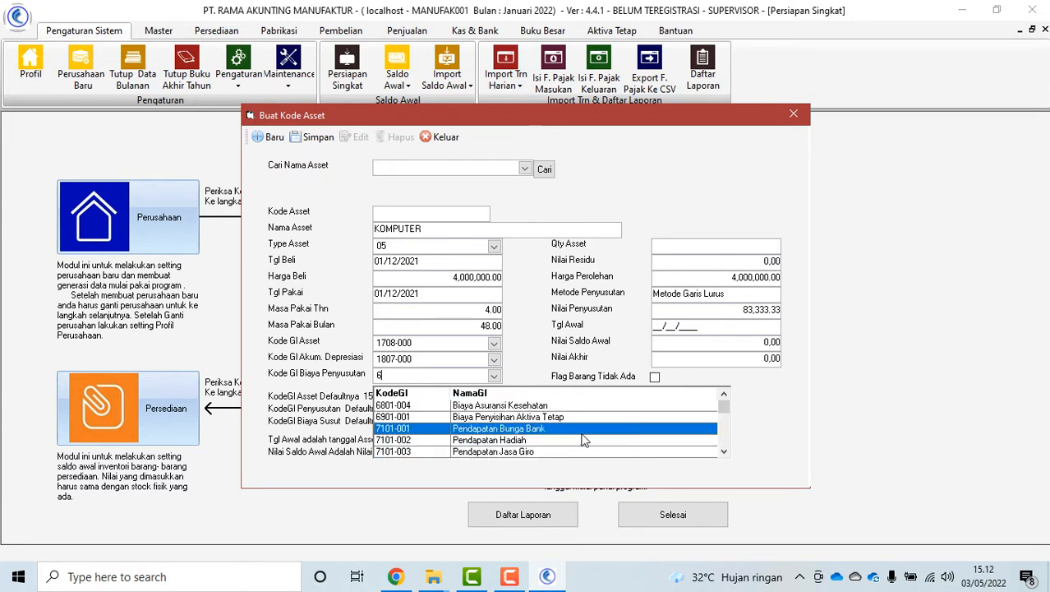
scroll(579, 433, up, 5)
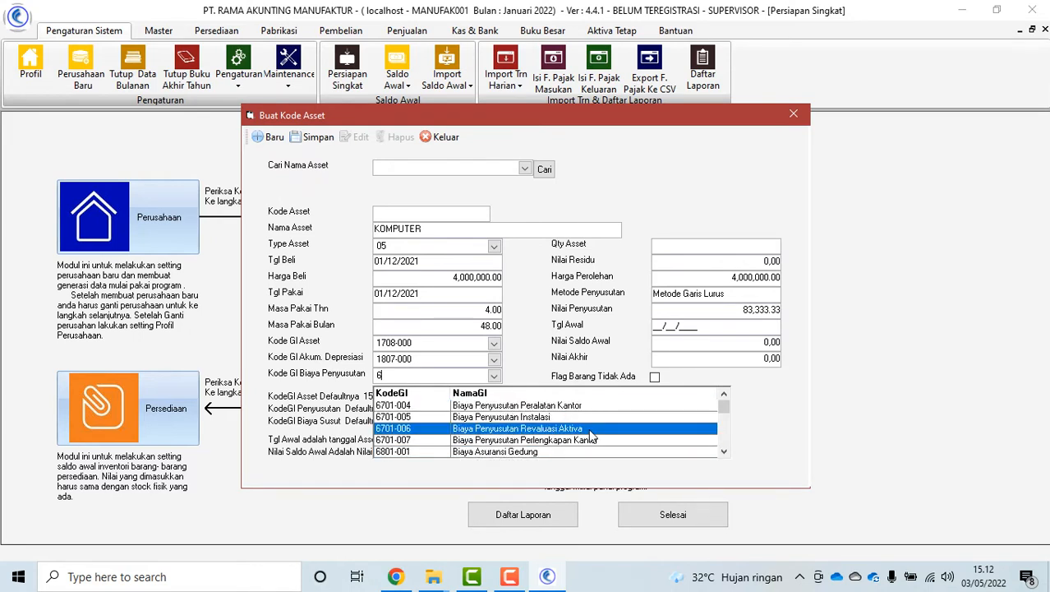
click(603, 441)
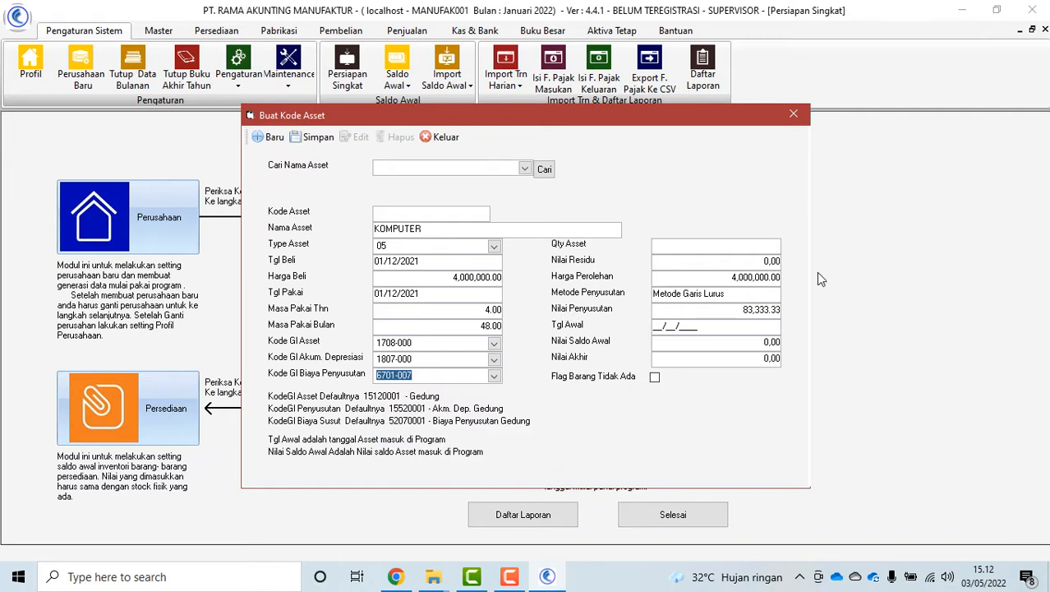
Set the asset's start date (Tgl Awal) to 01/01/2022
click(655, 327)
text(01/02/2021)
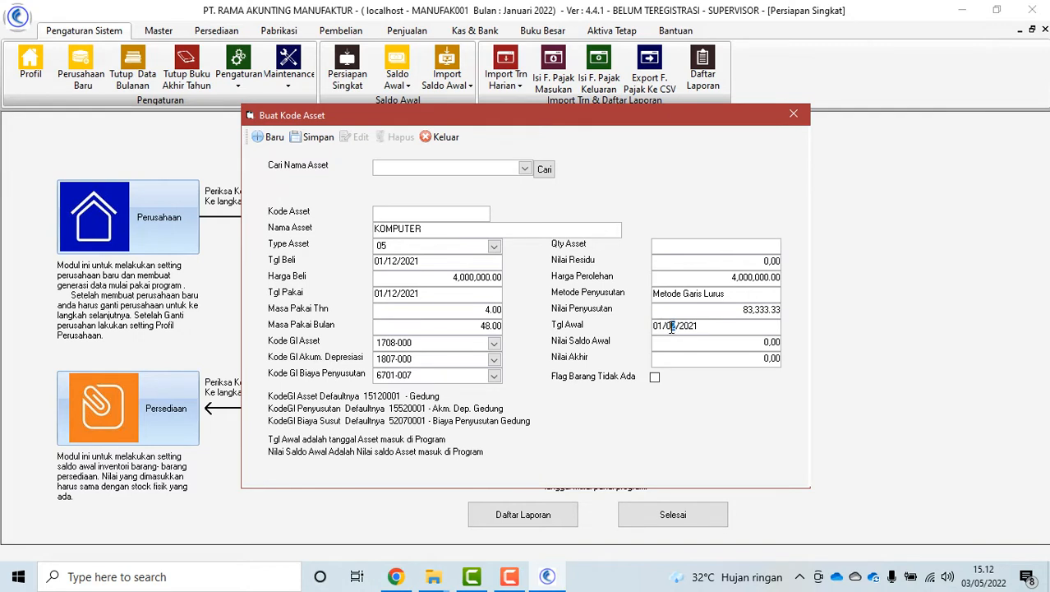
double_click(670, 327)
text(12)
key(Tab)
click(670, 328)
double_click(670, 328)
text(01)
click(725, 323)
key(BackSpace)
text(2)
Enter opening value 4,000,000 and ending value 3,817,000
click(723, 344)
text(4,000,000)
click(727, 358)
text(3)
text(817,000)
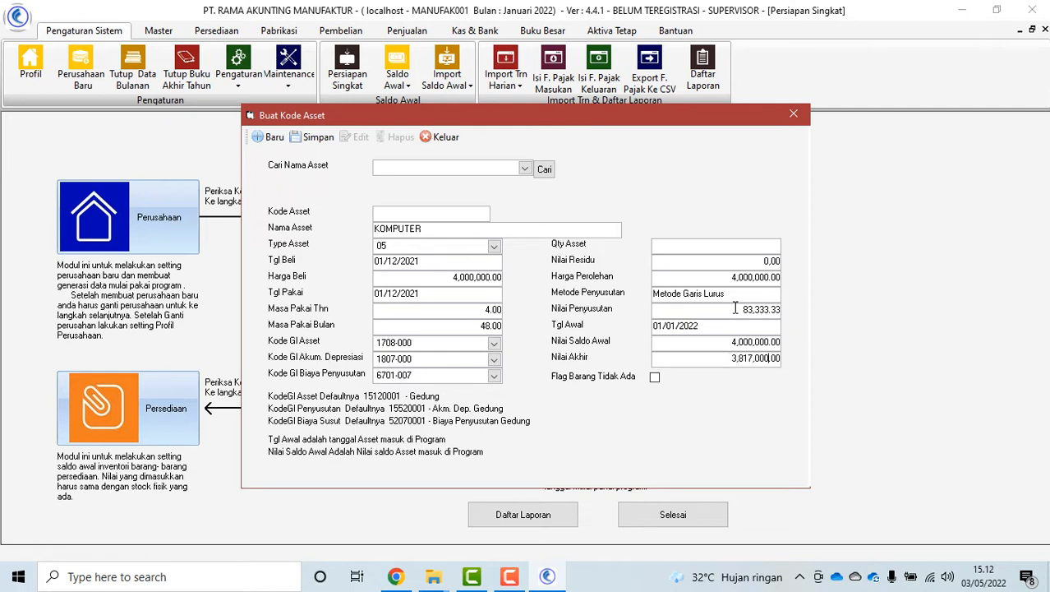
drag(739, 307, 782, 310)
Copy account 1708-000 into the asset code as 1708-000- and save KOMPUTER
click(404, 348)
right_click(405, 348)
click(438, 393)
click(401, 211)
right_click(402, 212)
click(438, 273)
text(-000-001)
click(312, 135)
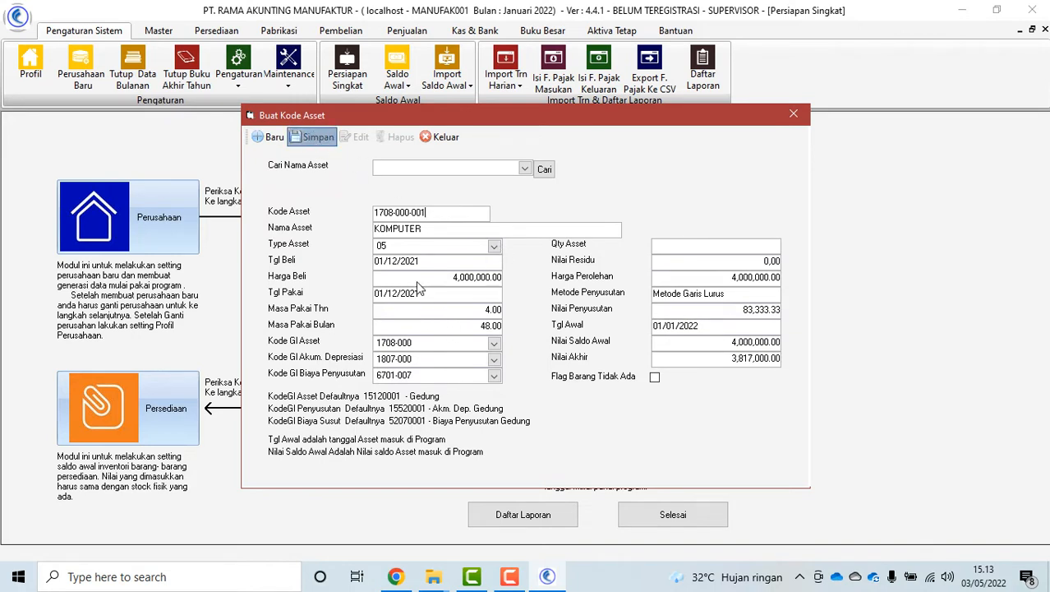
Reload the saved KOMPUTER record from the Cari Nama Asset list
click(523, 169)
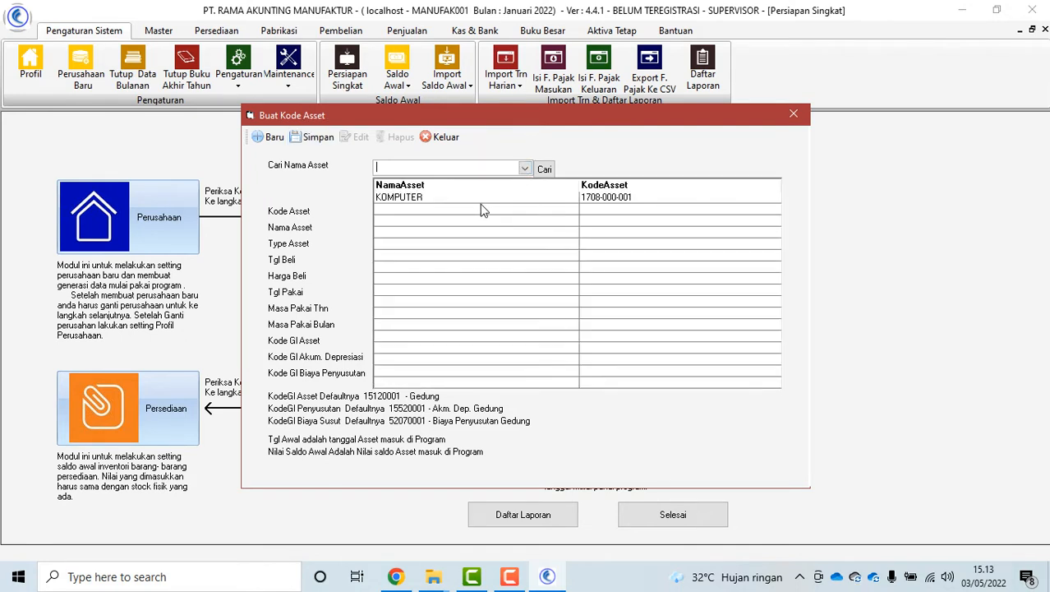
click(449, 198)
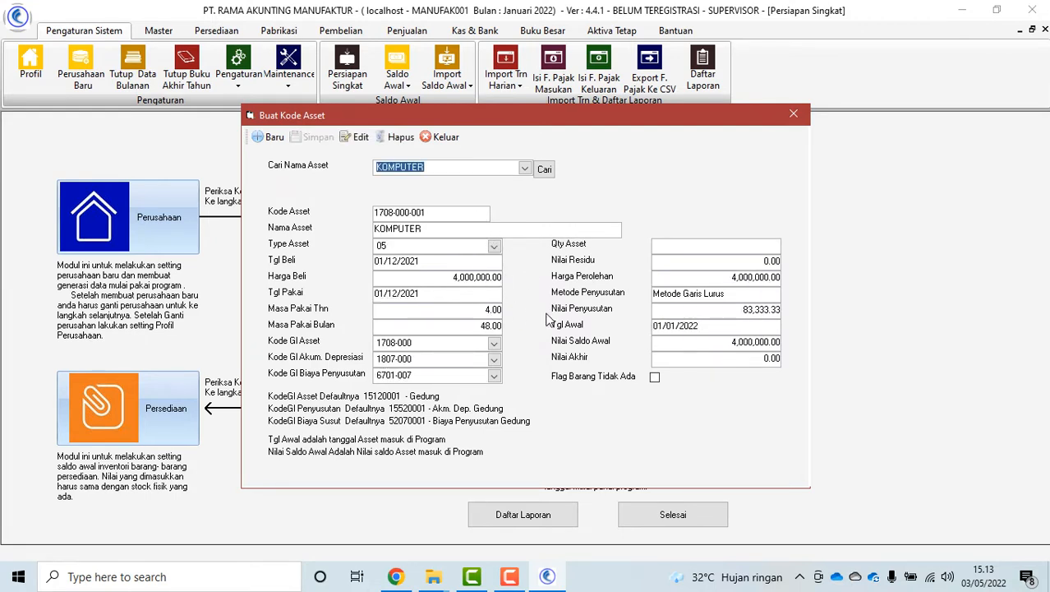
click(524, 168)
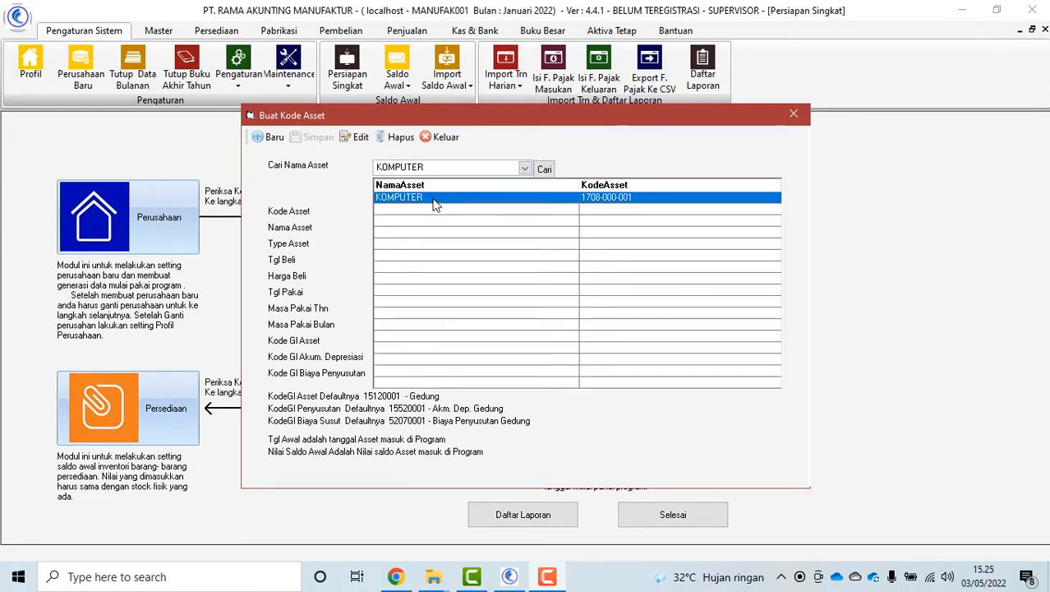
click(431, 203)
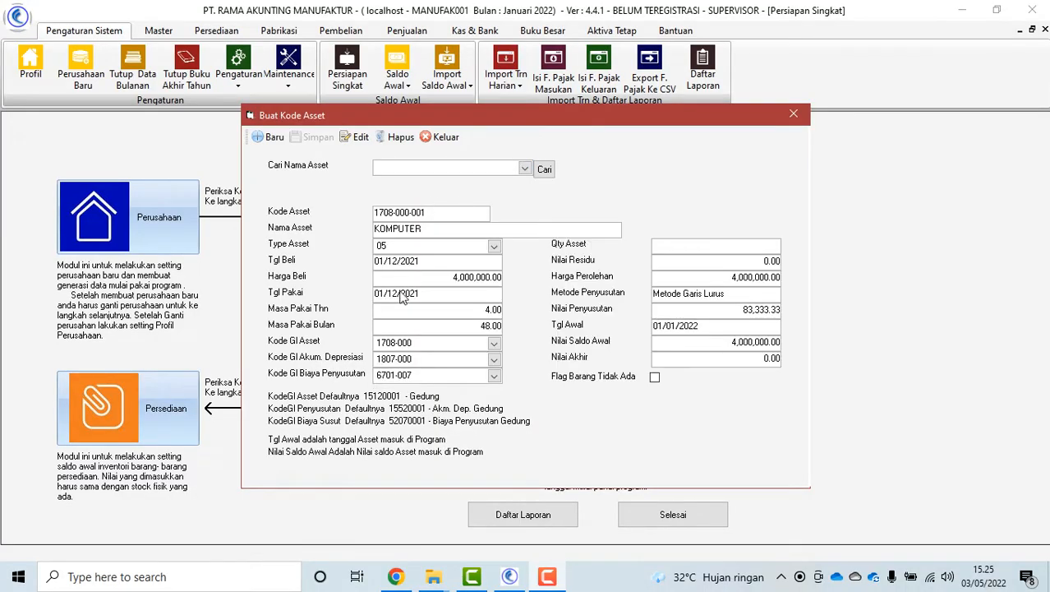
click(434, 139)
Close the asset window and add KOMPUTER to a new Saldo Awal Aktiva Tetap entry
click(444, 137)
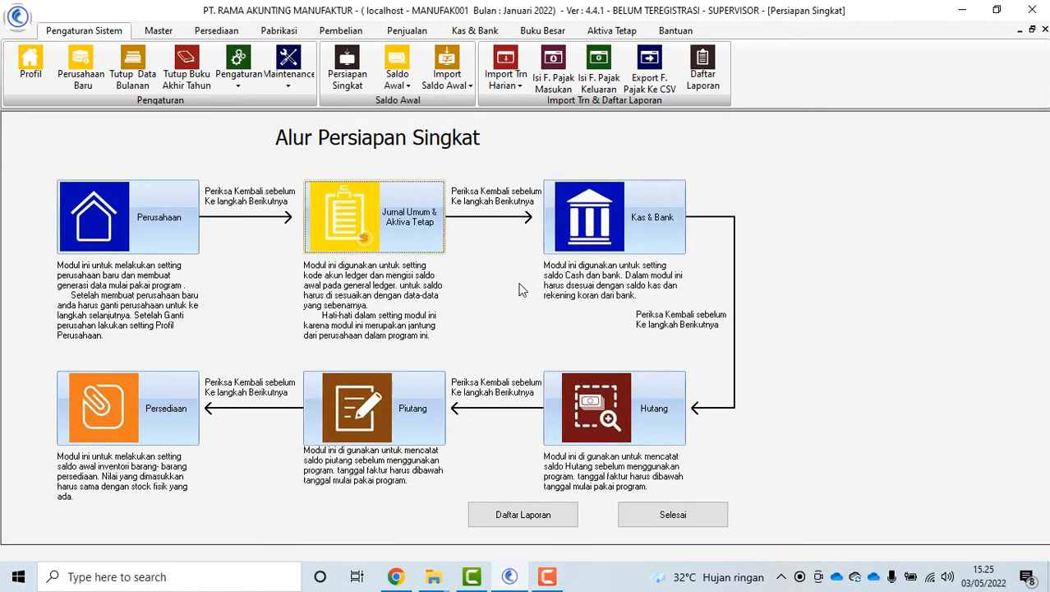
click(407, 226)
click(481, 272)
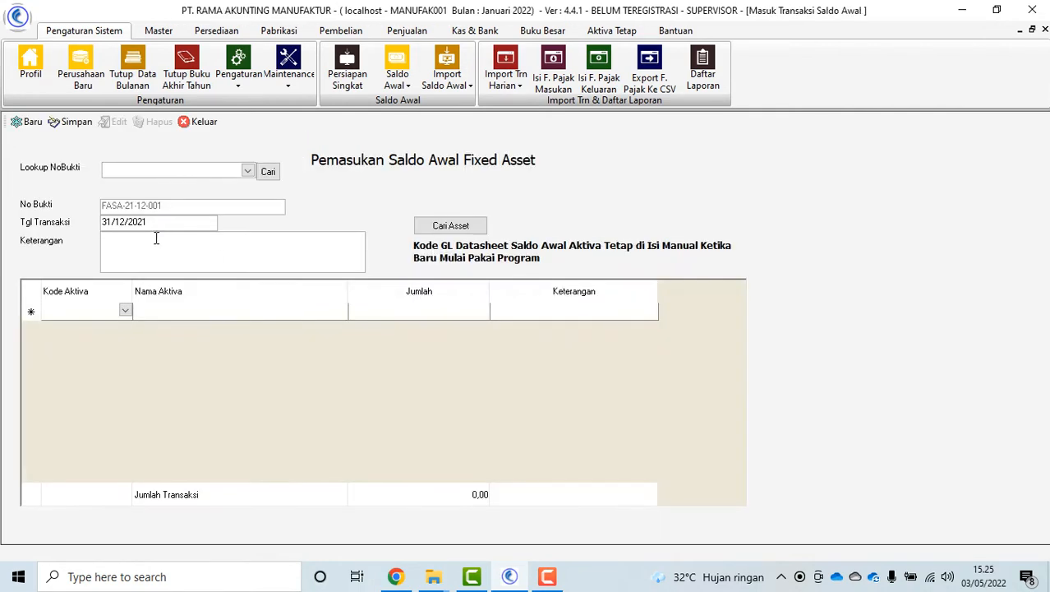
click(452, 227)
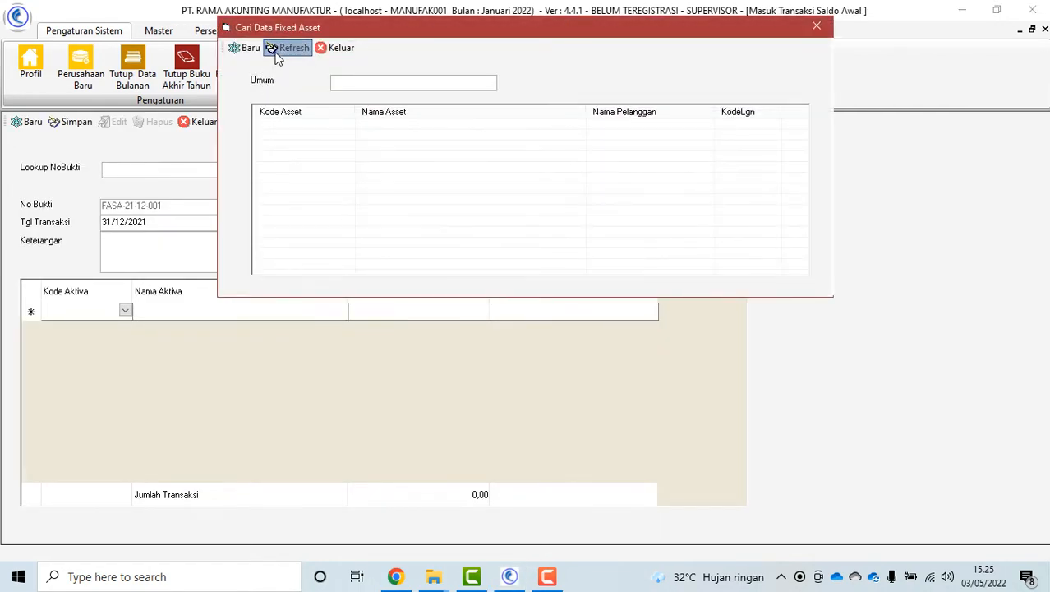
click(276, 49)
double_click(393, 131)
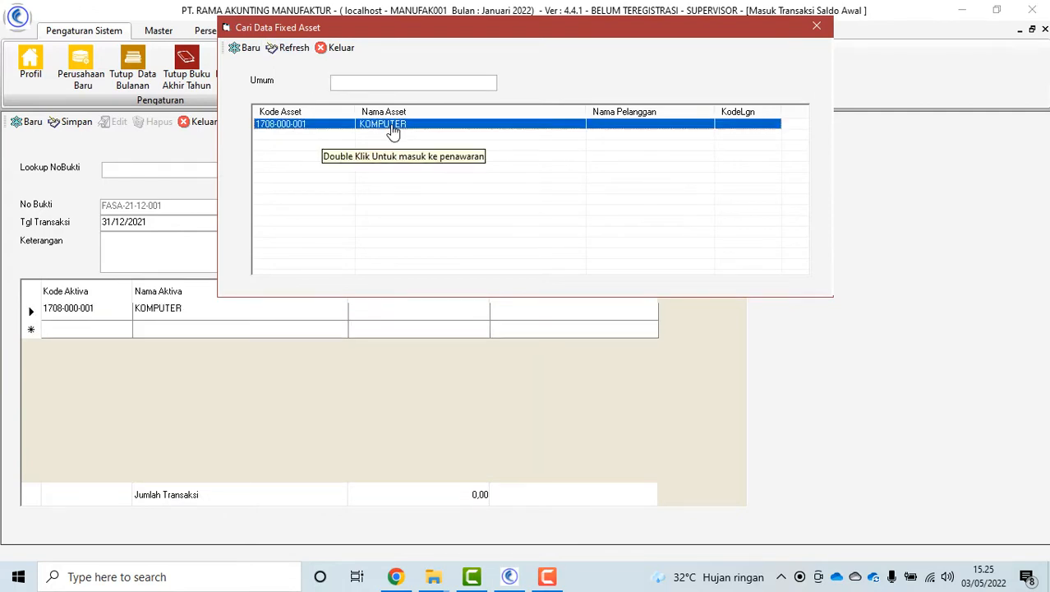
click(339, 47)
Enter 3,917,000 for KOMPUTER, save the opening balance, and close the form
click(434, 316)
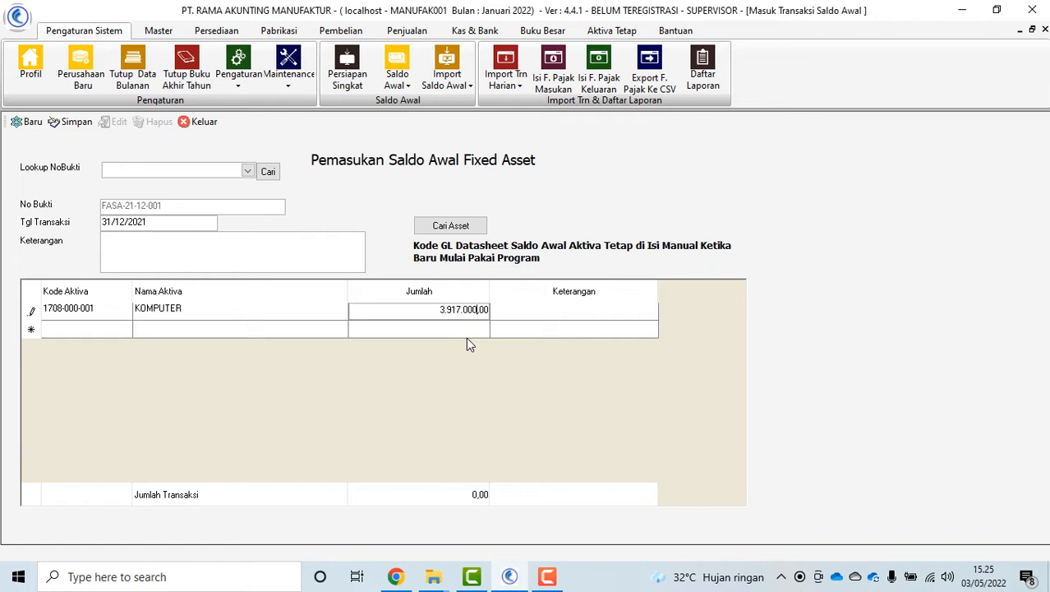
key(Tab)
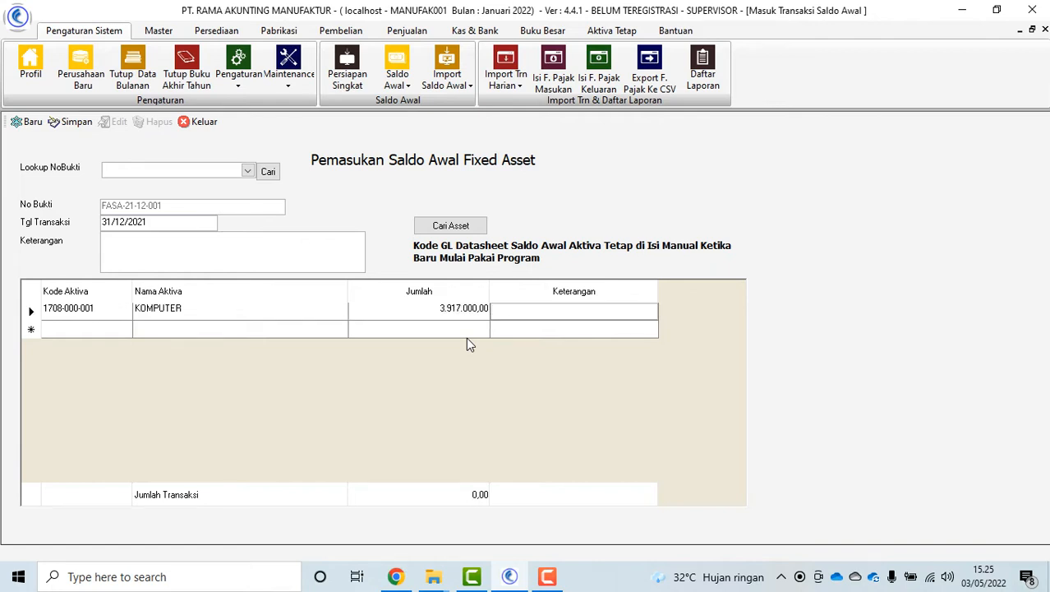
click(74, 122)
click(616, 337)
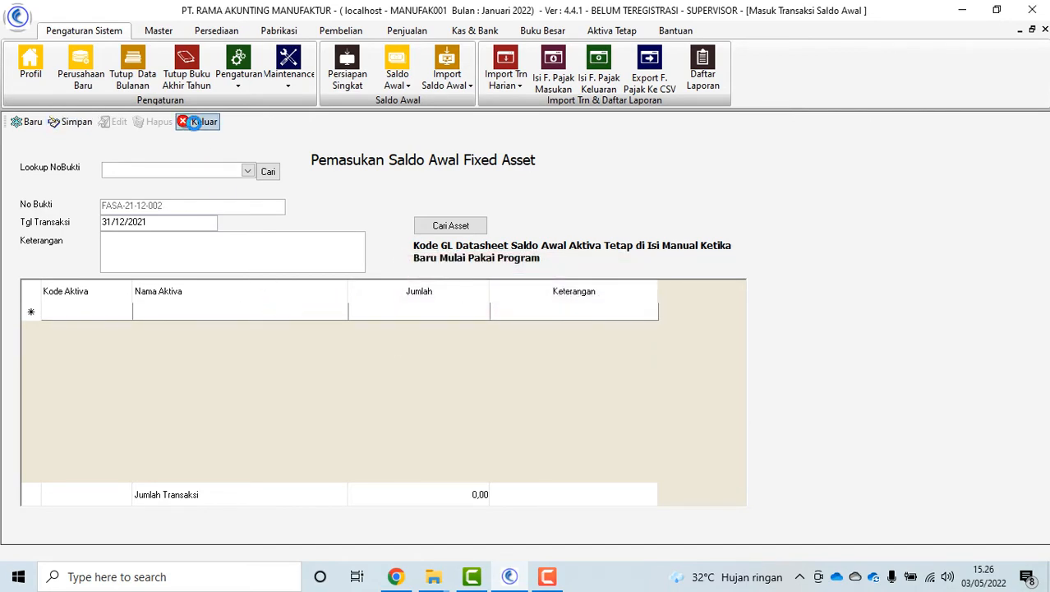
click(194, 122)
click(416, 220)
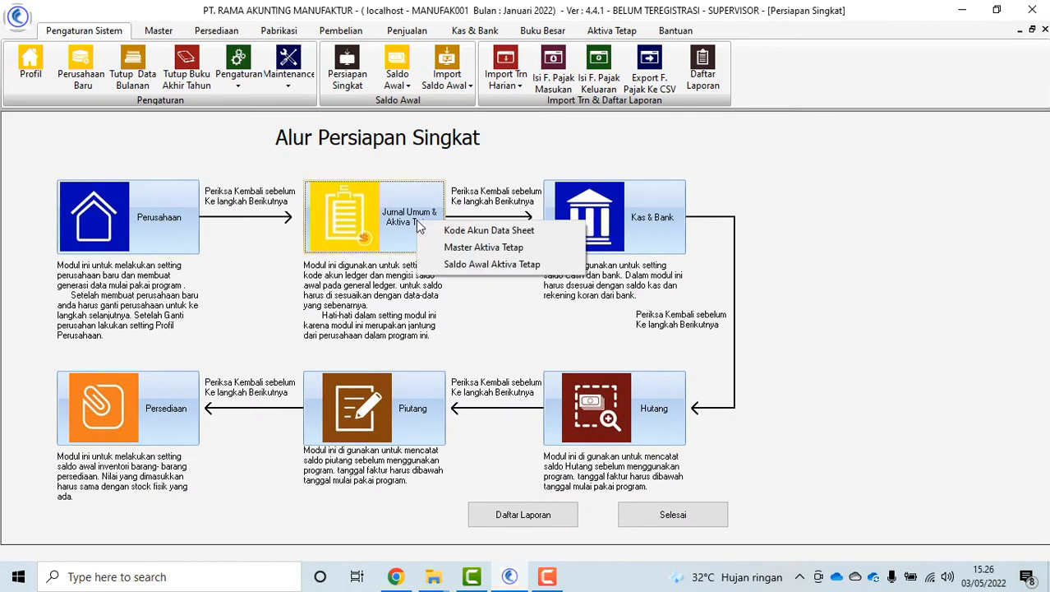
Save ledger account 1001-001 Kas Kecil as a cash code with type C (Kas Kecil)
click(652, 221)
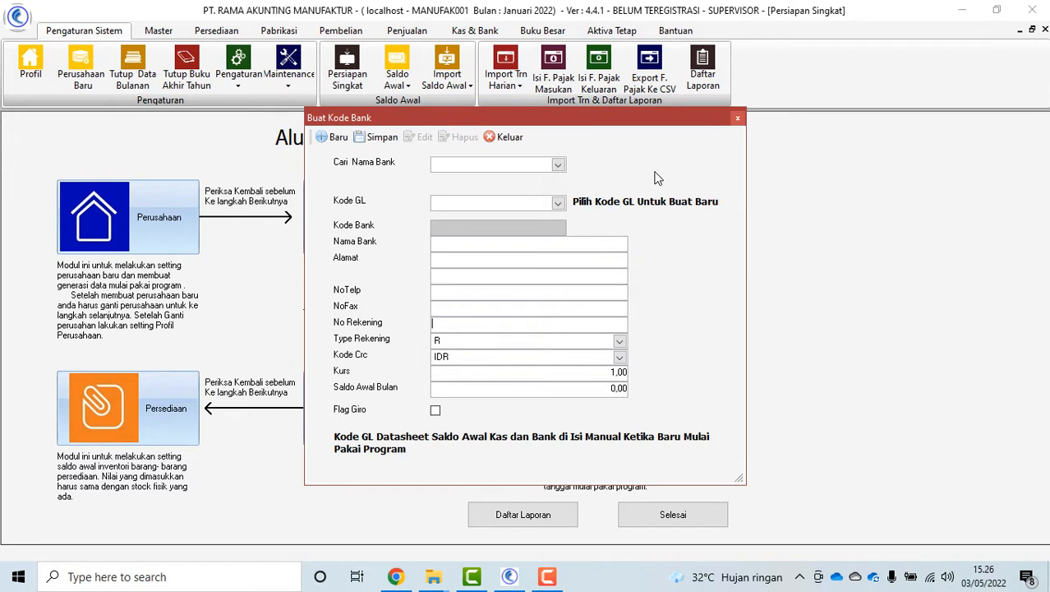
click(558, 204)
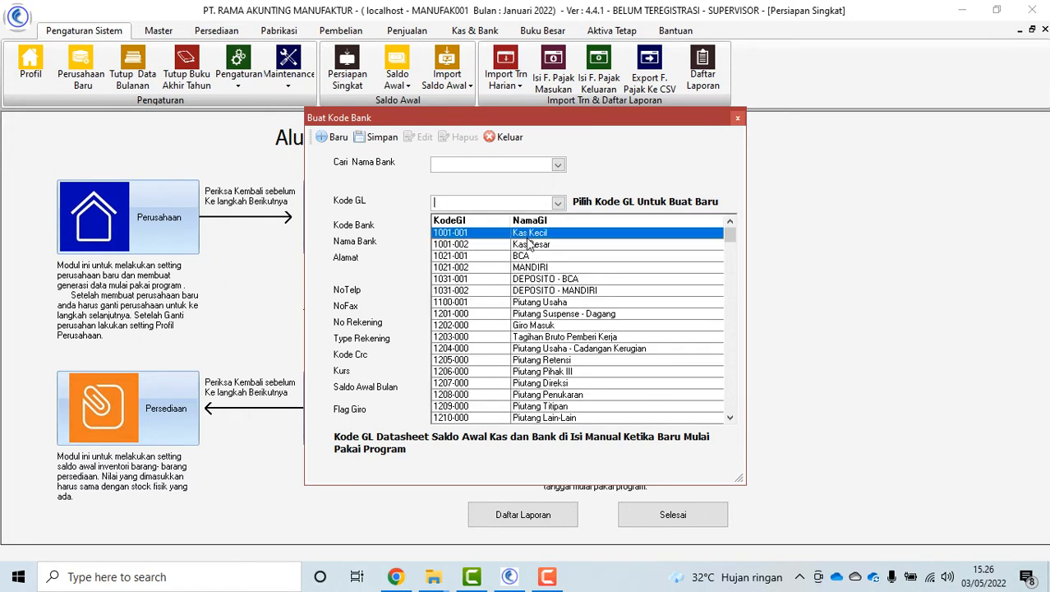
click(526, 235)
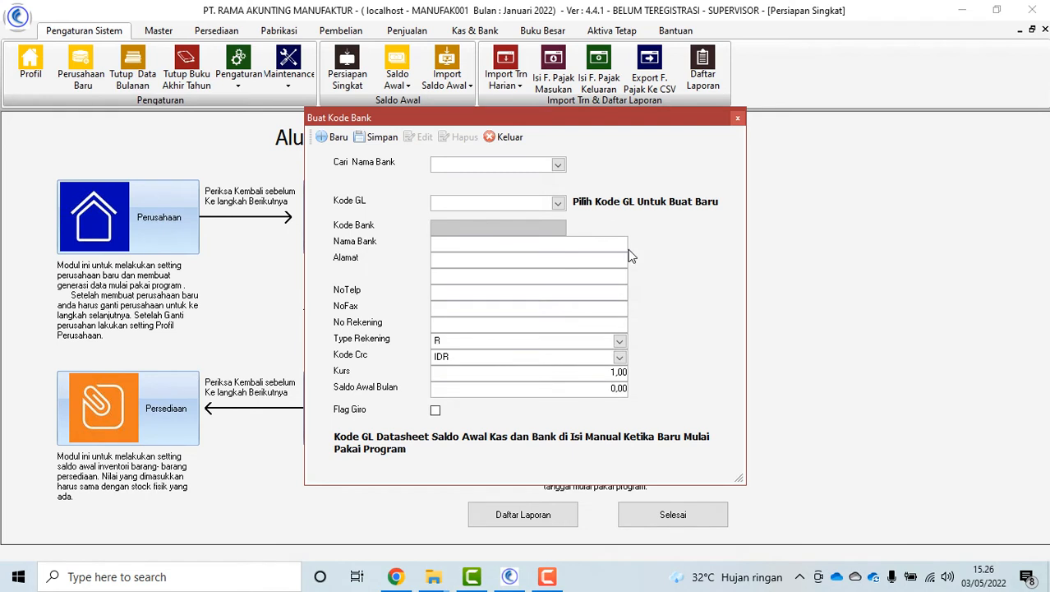
click(619, 341)
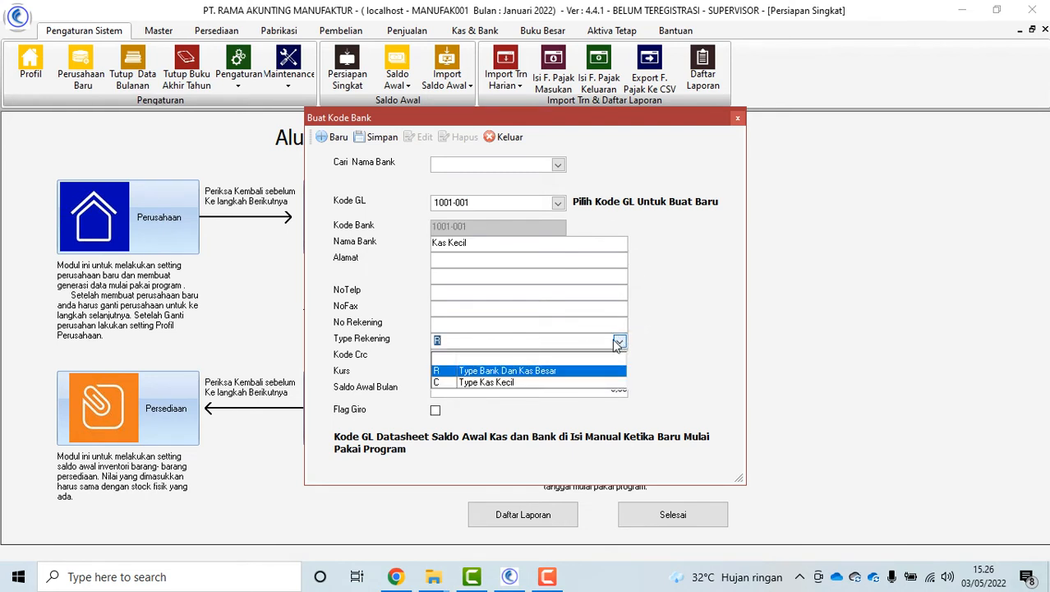
click(497, 384)
click(481, 374)
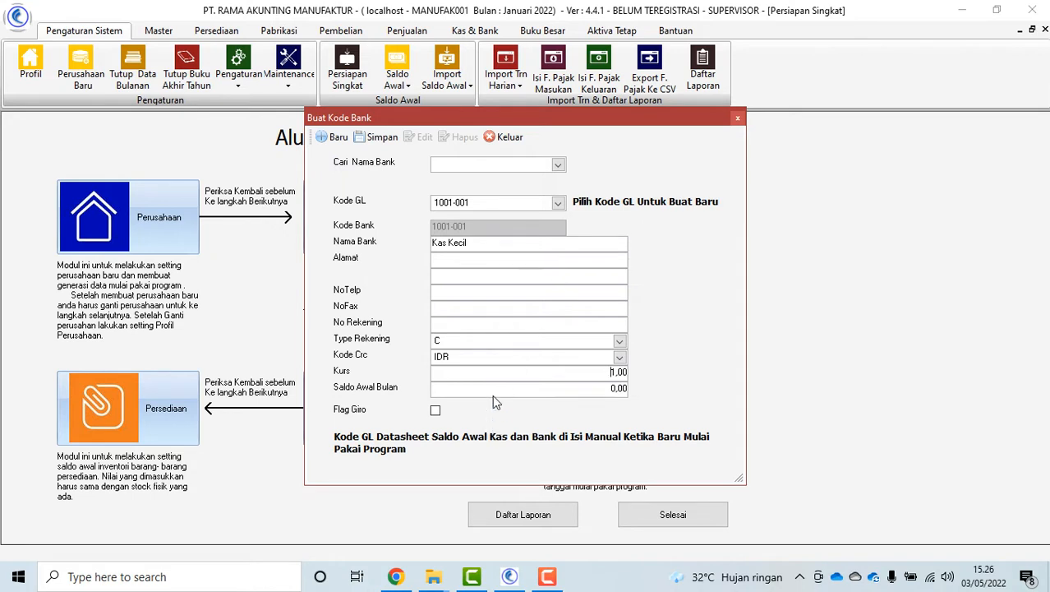
click(376, 137)
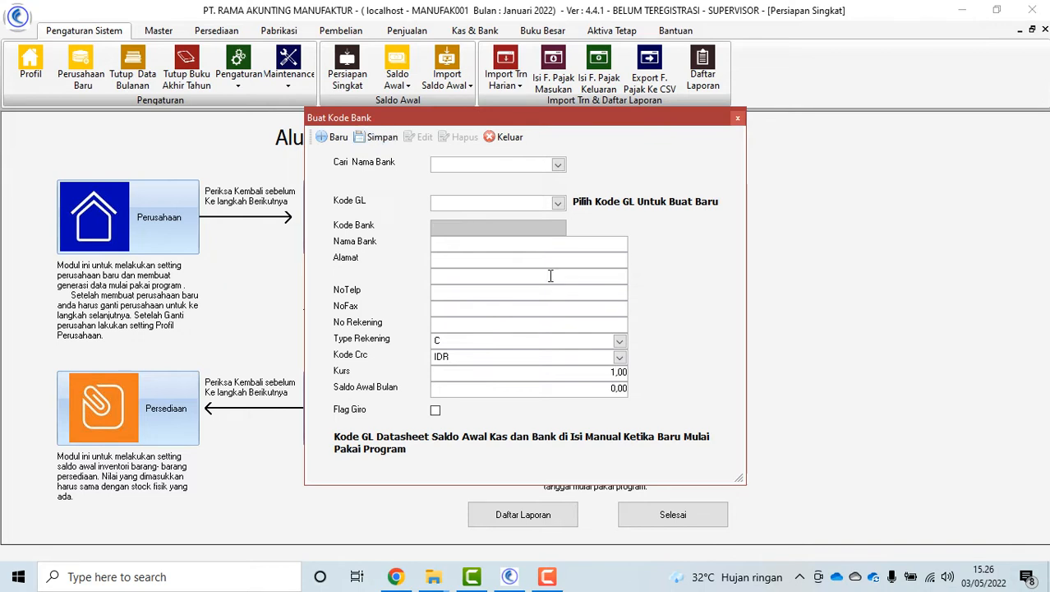
Start the BCA bank code 1021-001 by picking its ledger account and setting the bank type
click(558, 203)
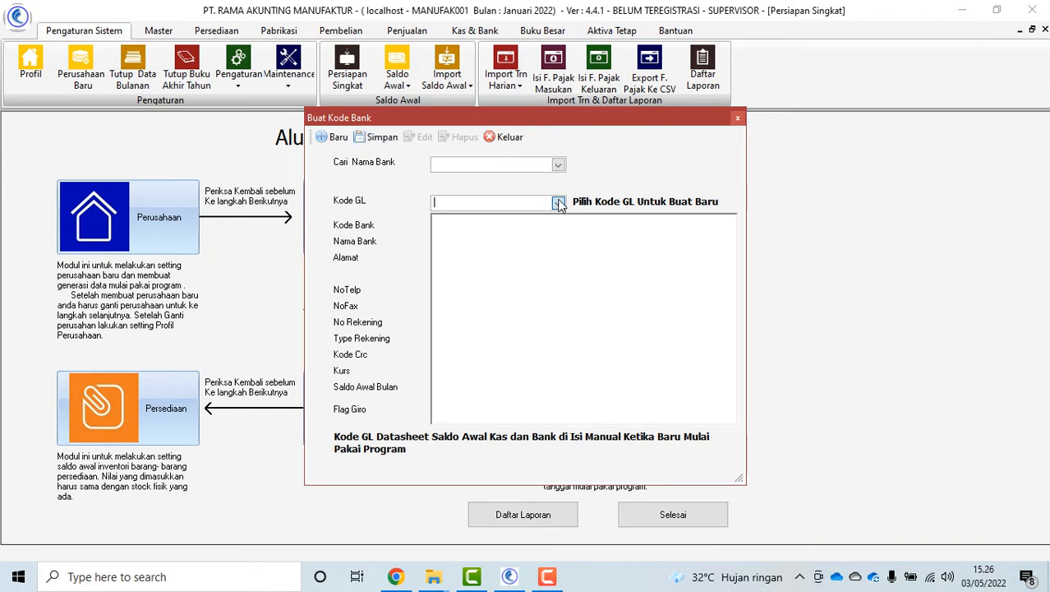
click(532, 263)
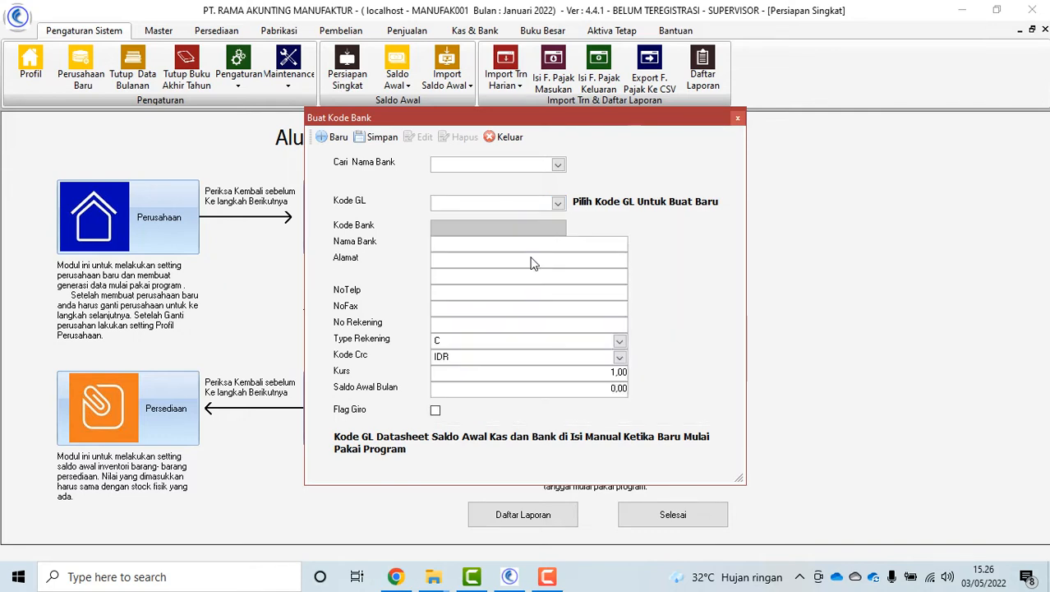
click(620, 341)
click(569, 367)
click(558, 203)
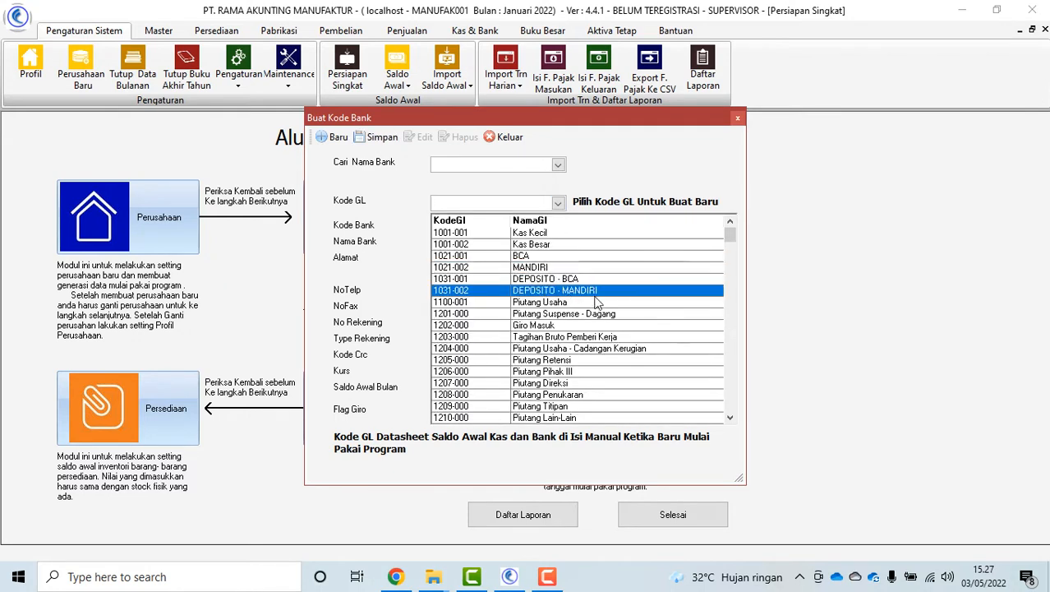
Flag Giro Masuk 1202-000 and Giro Keluar 2207-000 as giro accounts, saving Giro Keluar
click(553, 330)
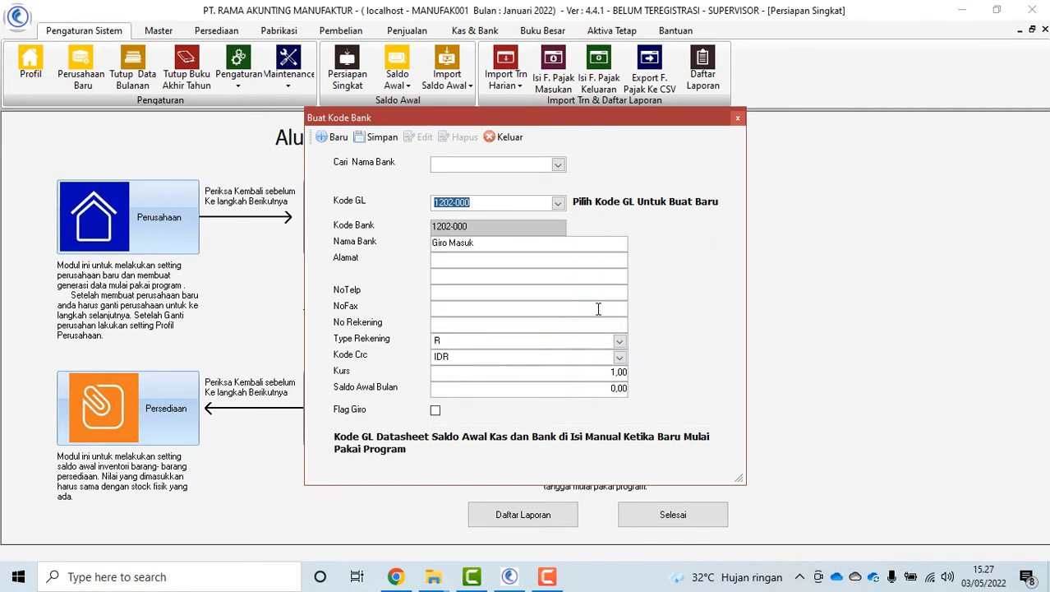
click(435, 412)
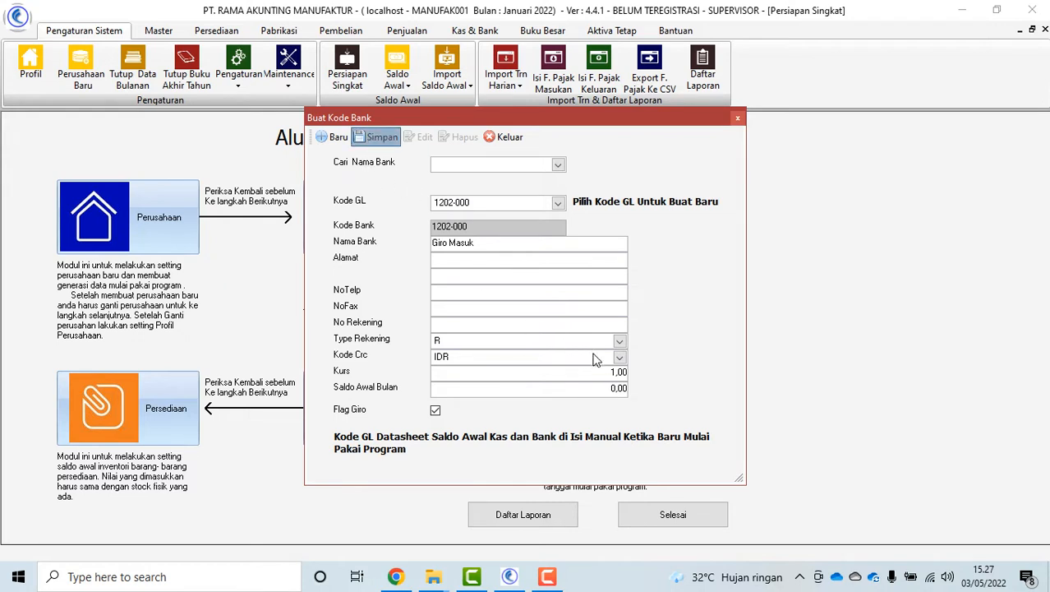
click(558, 206)
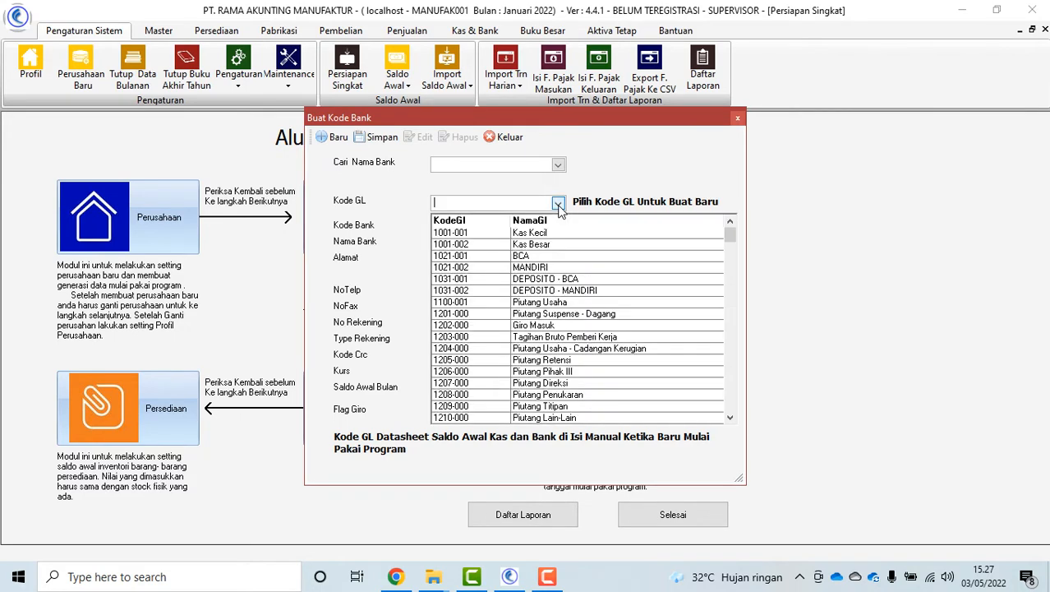
scroll(612, 360, down, 8)
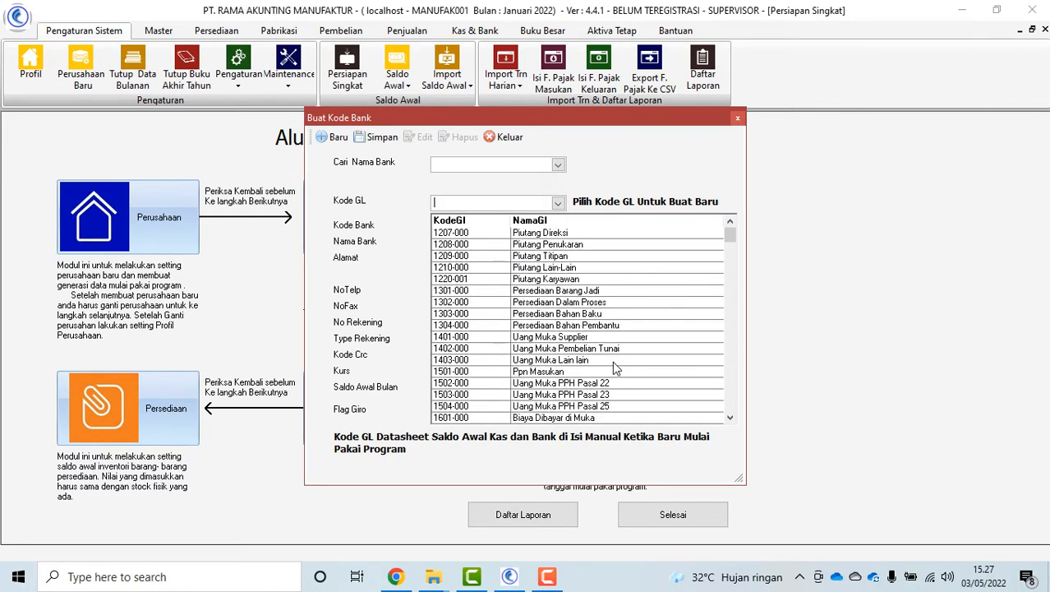
scroll(614, 374, down, 10)
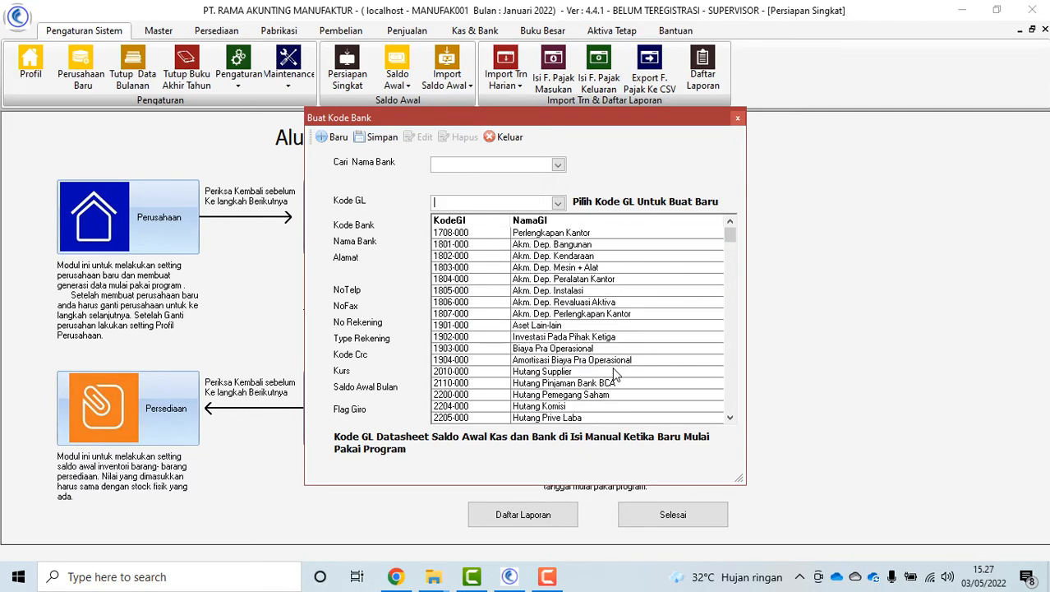
scroll(615, 375, down, 5)
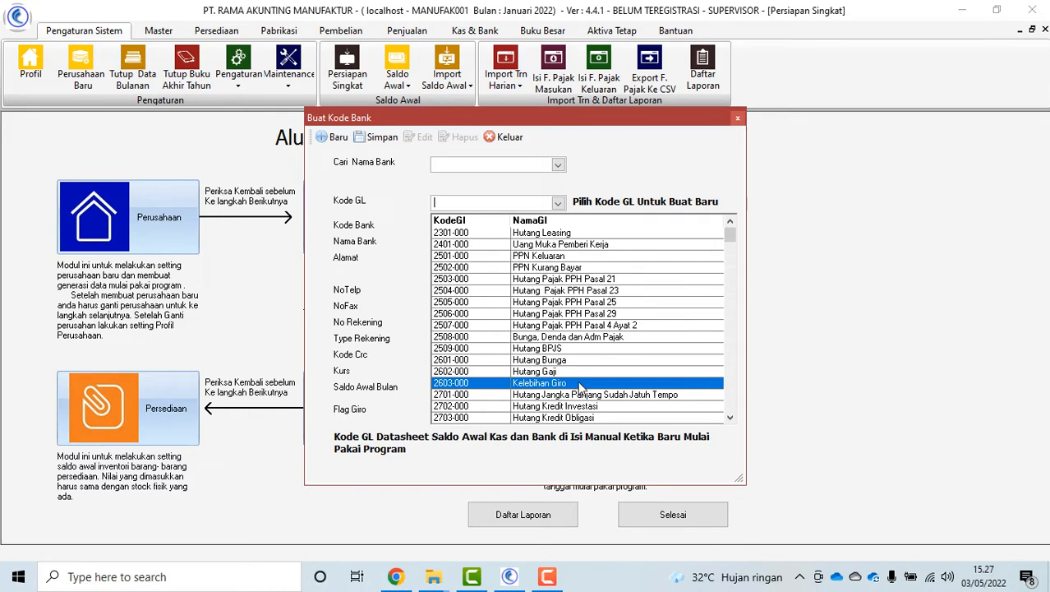
scroll(612, 379, down, 2)
scroll(612, 384, up, 4)
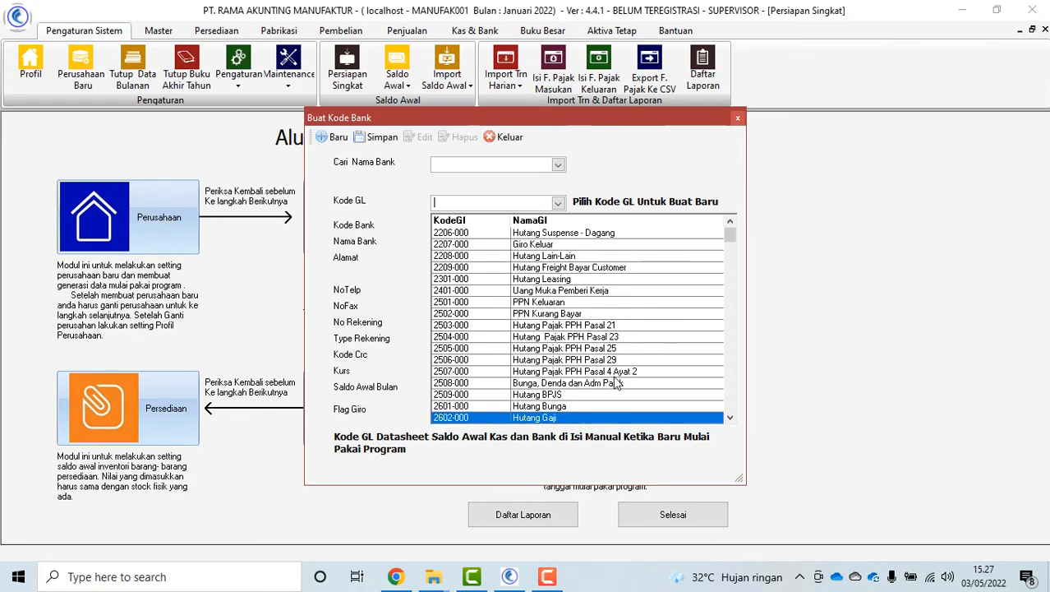
click(549, 276)
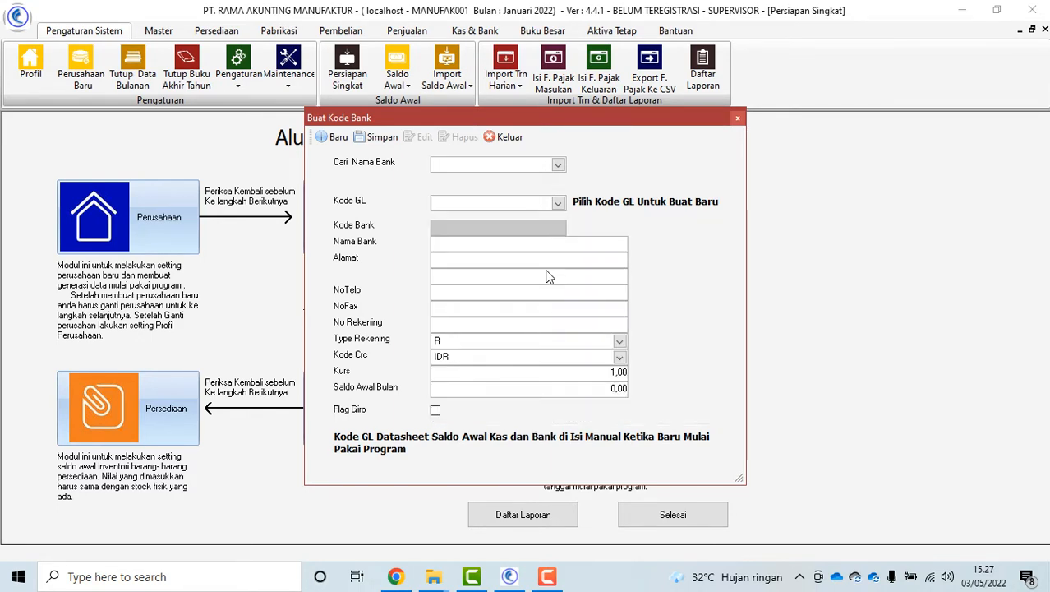
click(436, 410)
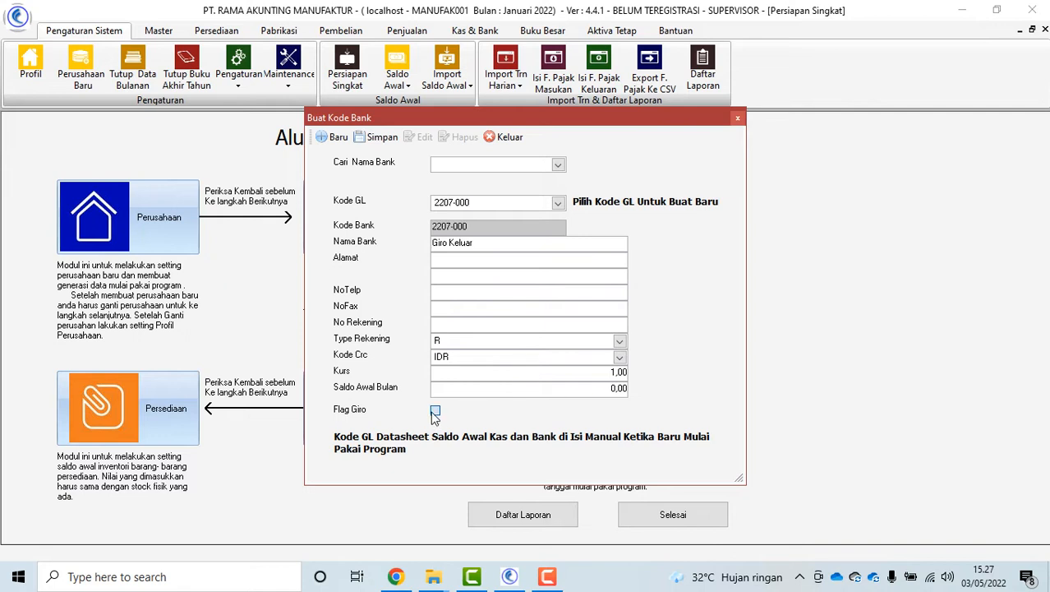
click(378, 136)
Check the Kas Kecil record in the bank name list, then close the bank code window
click(557, 165)
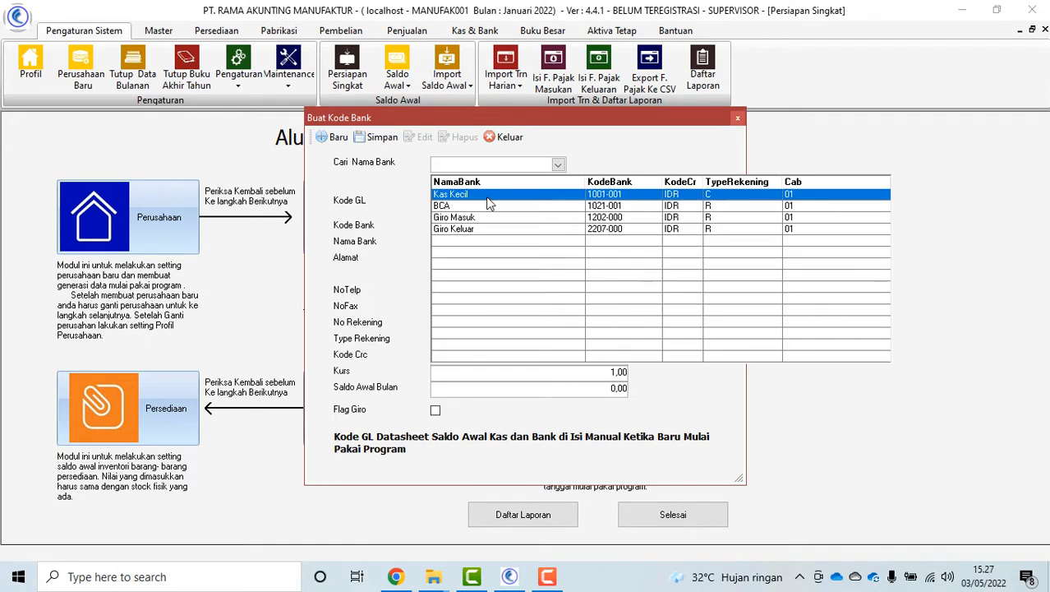
click(487, 198)
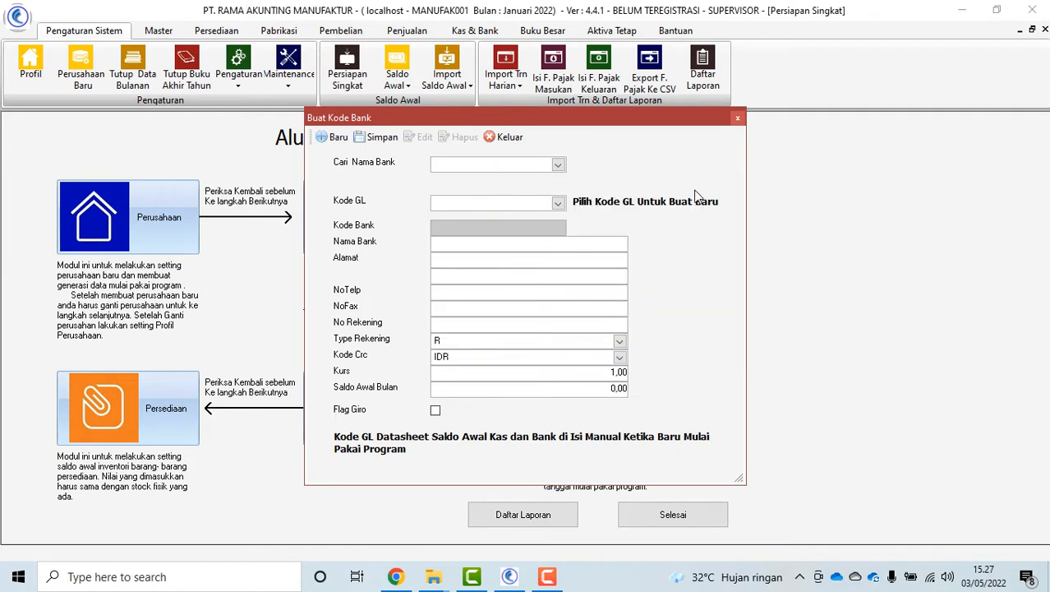
click(574, 387)
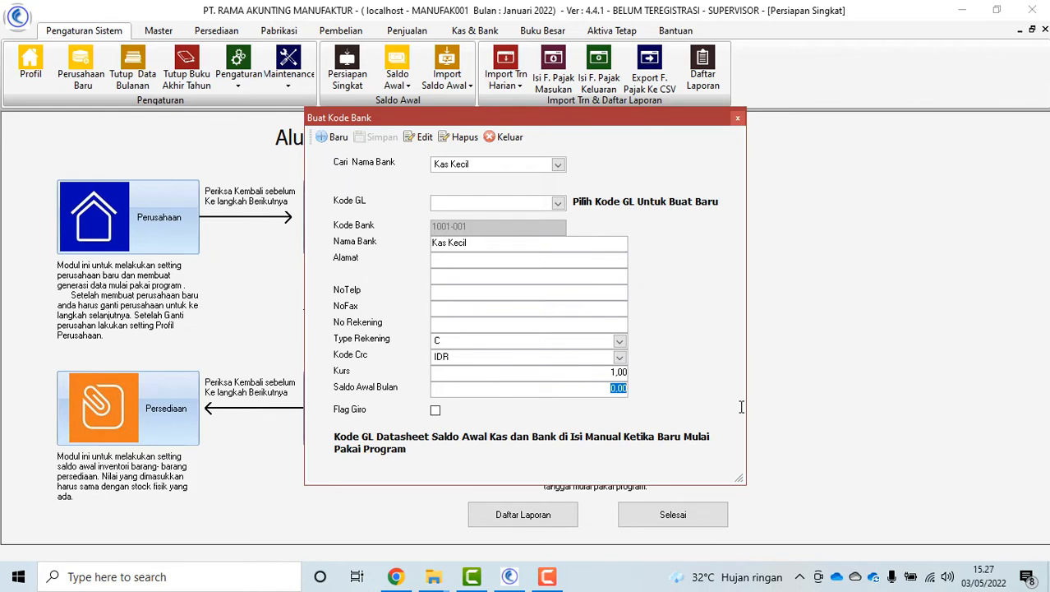
click(500, 137)
Create supplier PT. ABADI JAYA with address JAKARTA, payment terms M1 and no PPN
click(665, 397)
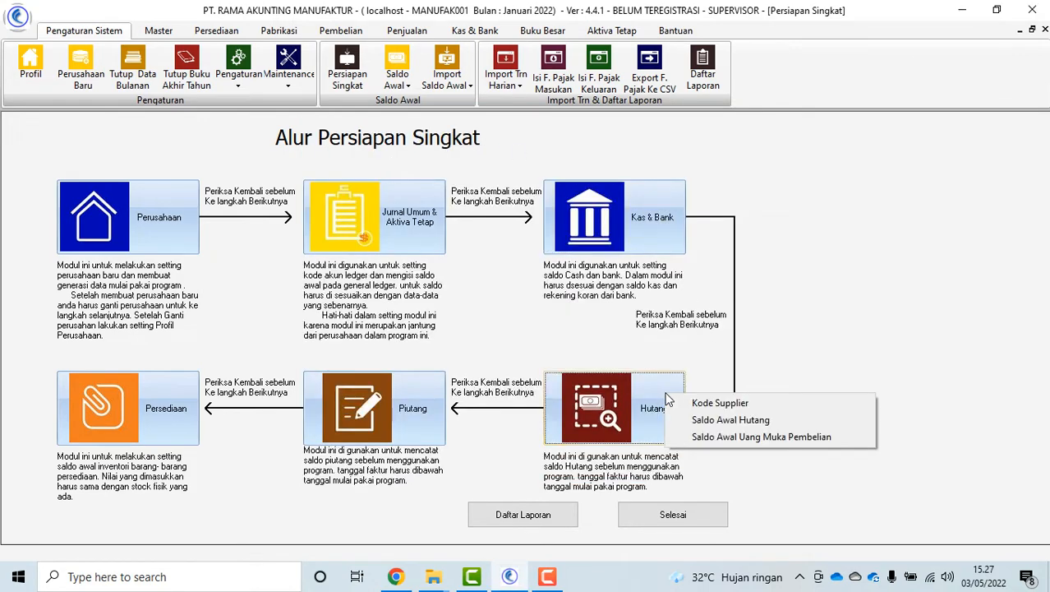
click(734, 404)
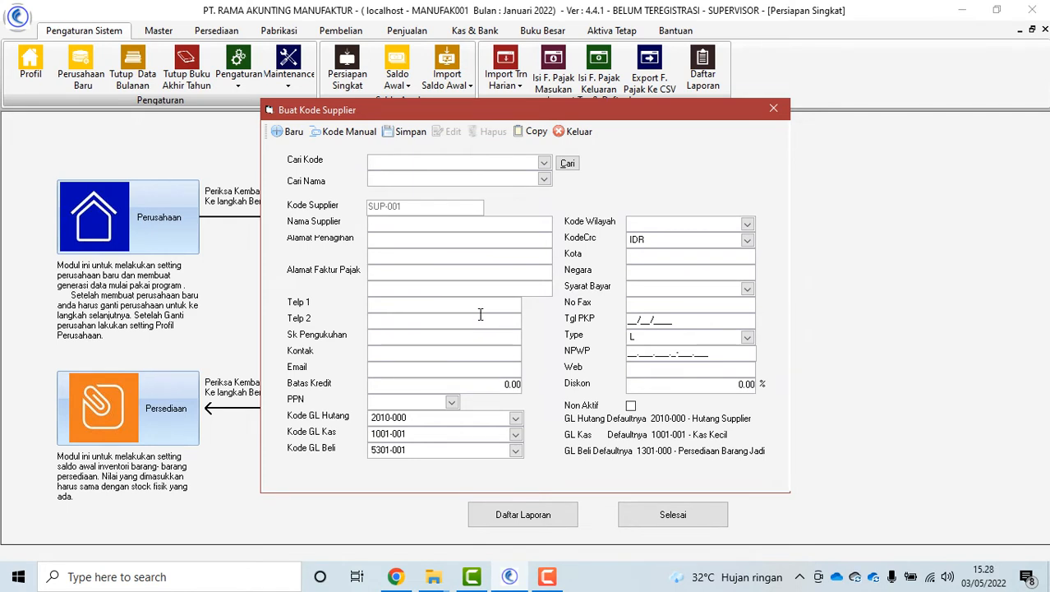
text(T. ABADI JAYA)
click(388, 238)
text(JAKAR)
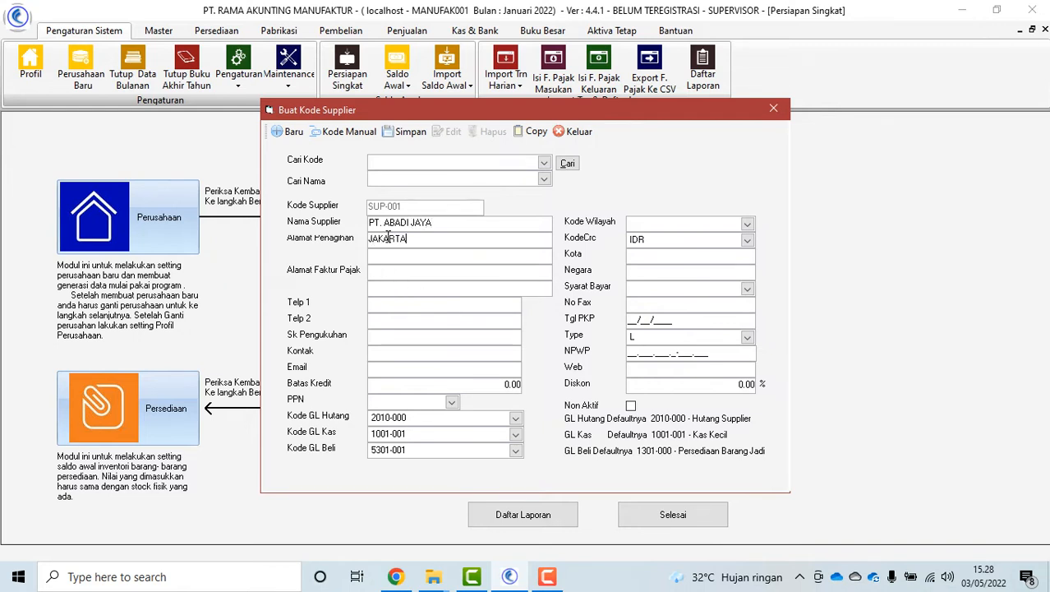
text(TA)
click(746, 288)
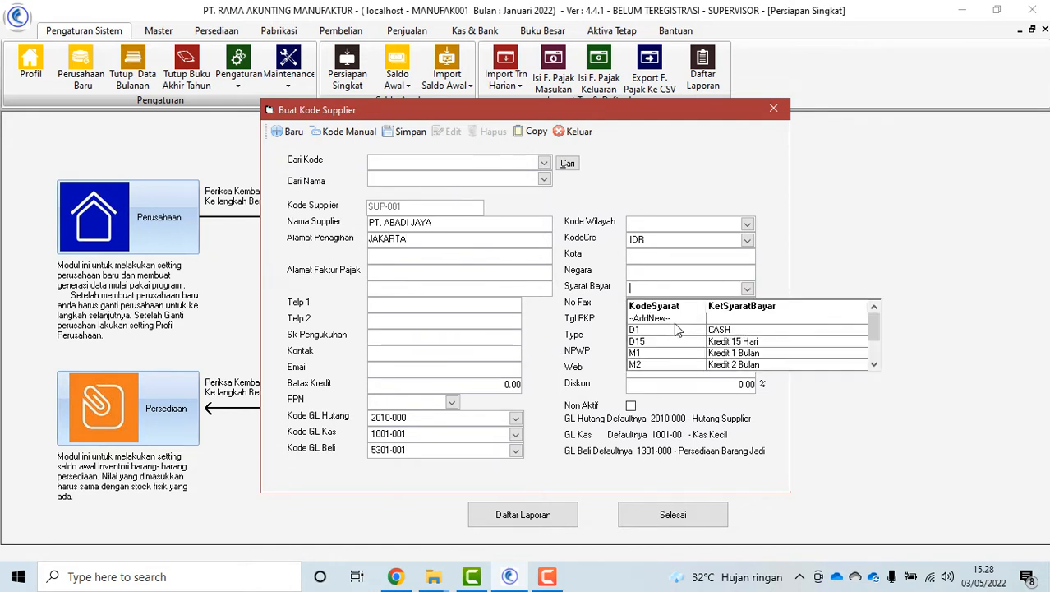
click(658, 355)
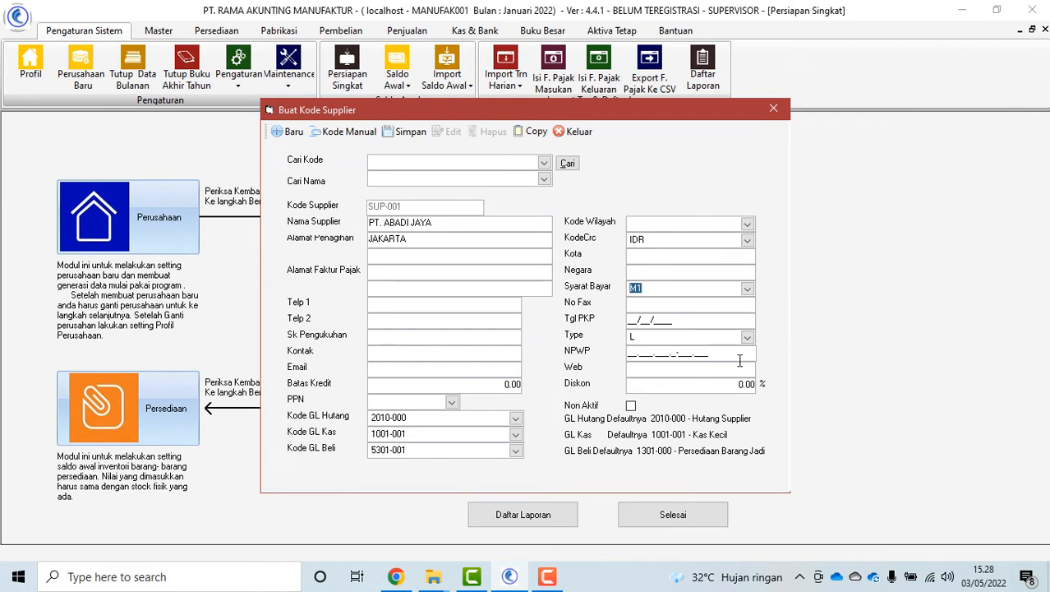
click(451, 402)
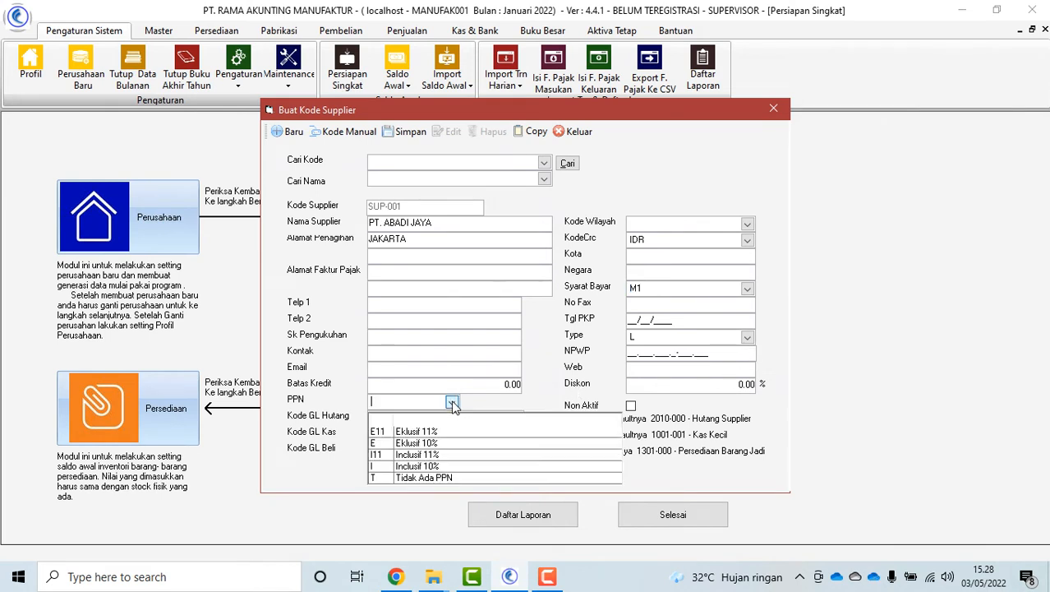
click(404, 478)
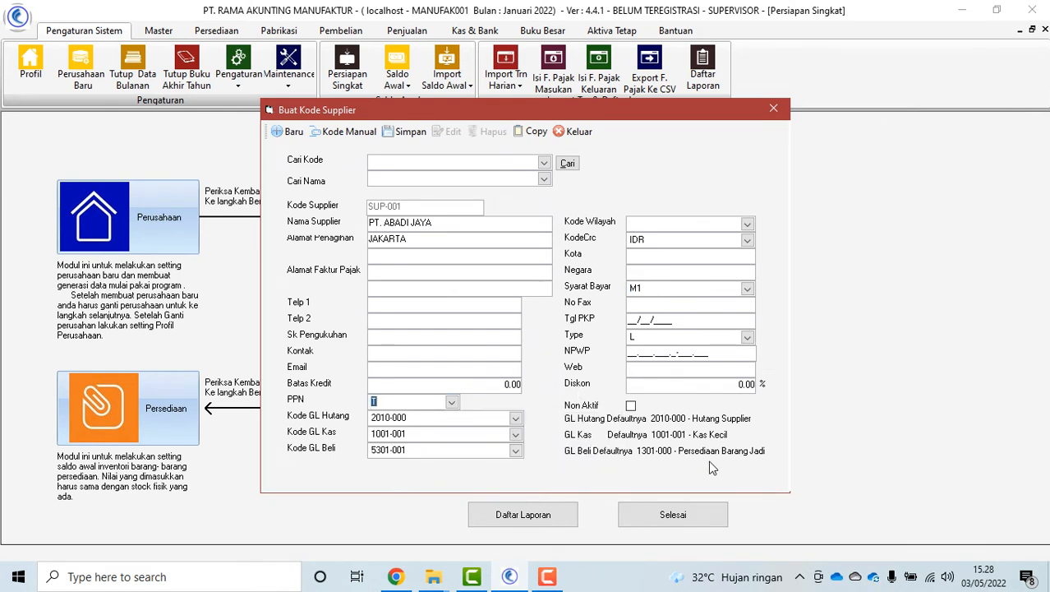
click(403, 132)
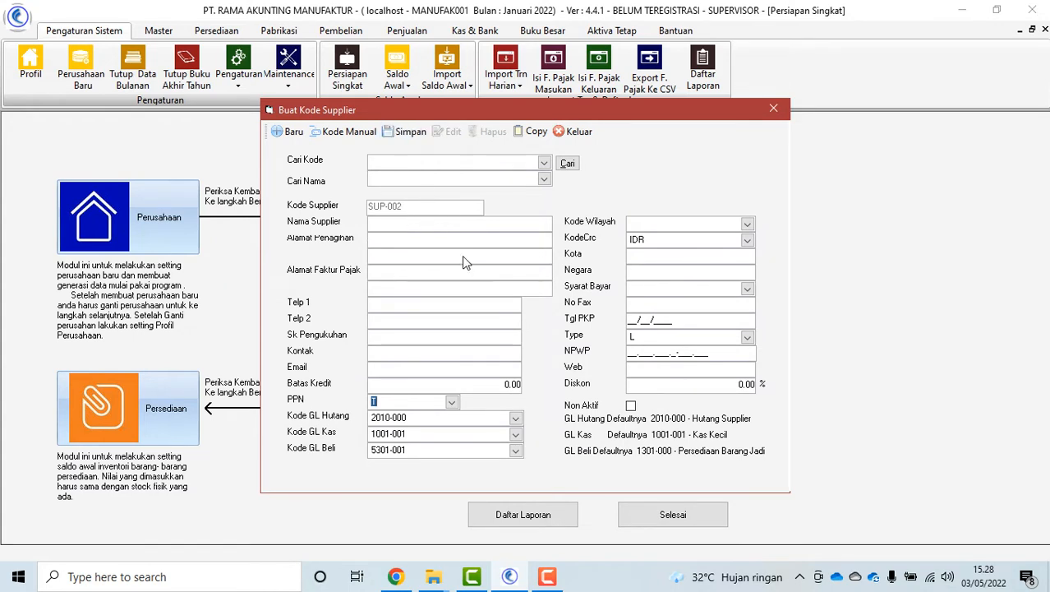
Load supplier SUP-001 from the code list to verify it, then close the form
click(544, 162)
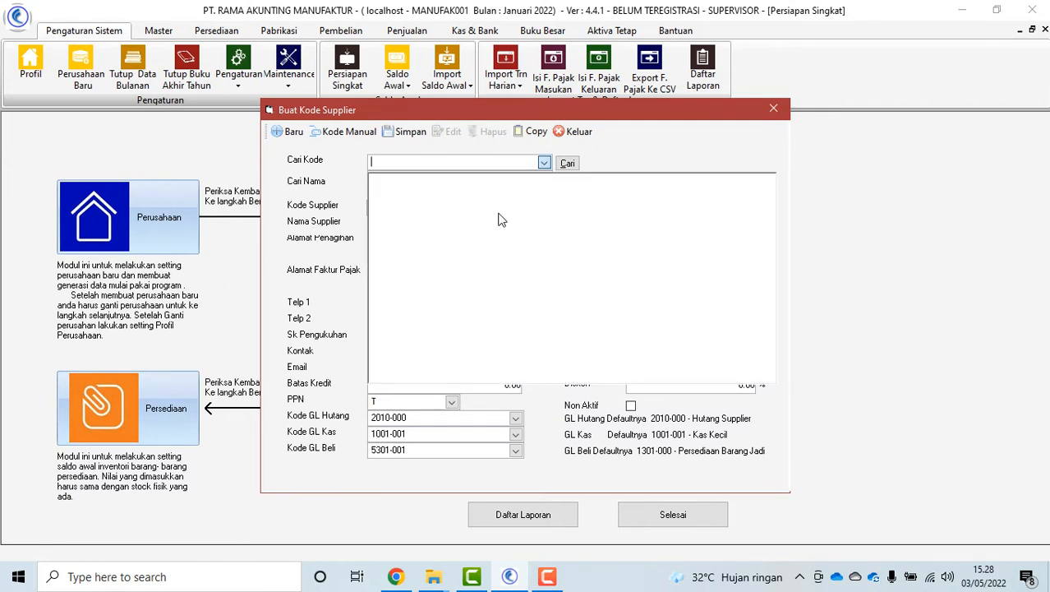
click(412, 195)
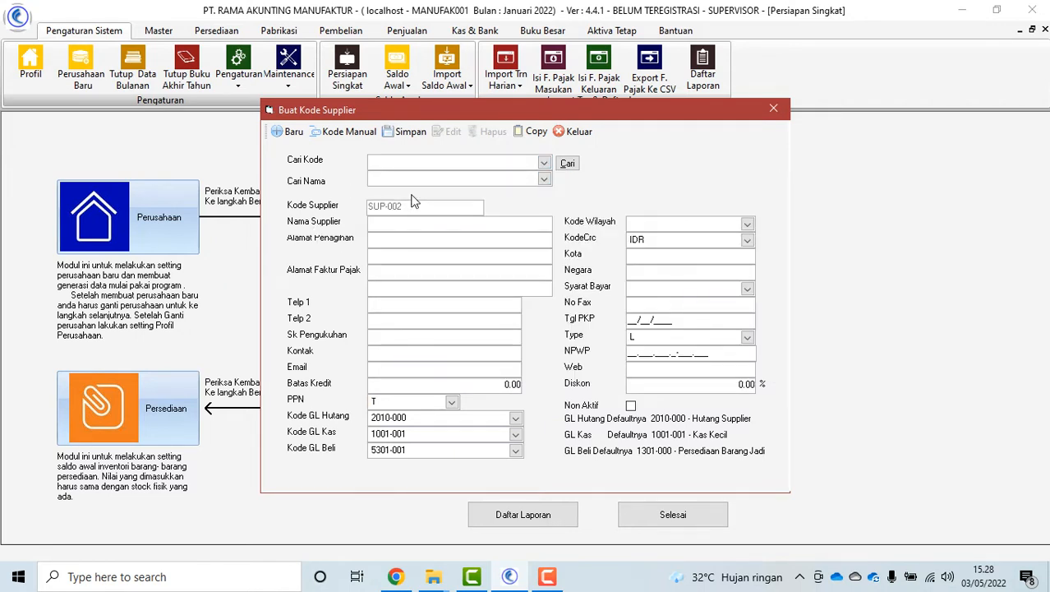
click(568, 165)
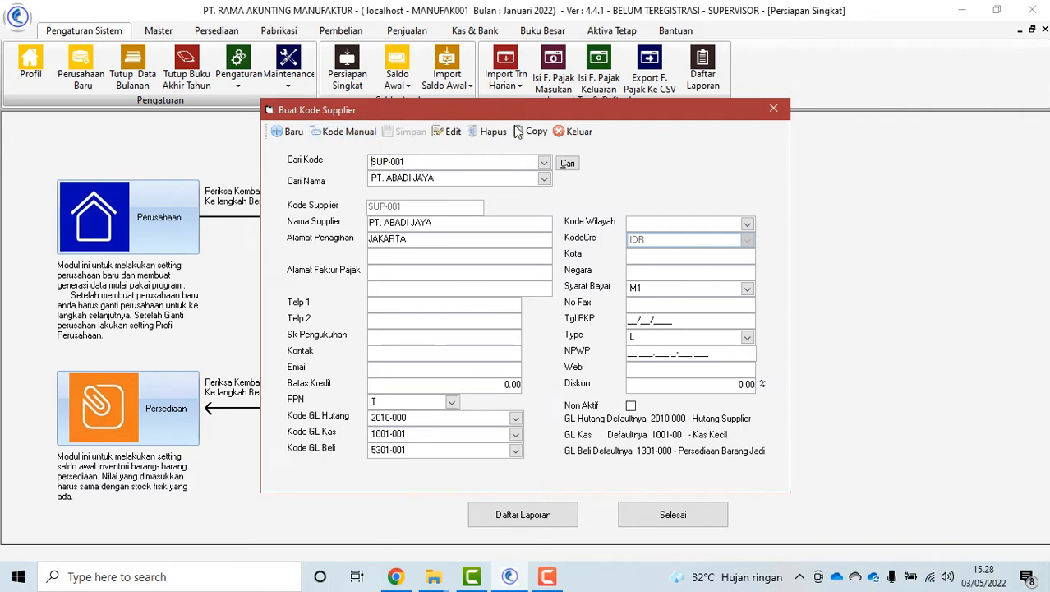
click(575, 131)
click(640, 406)
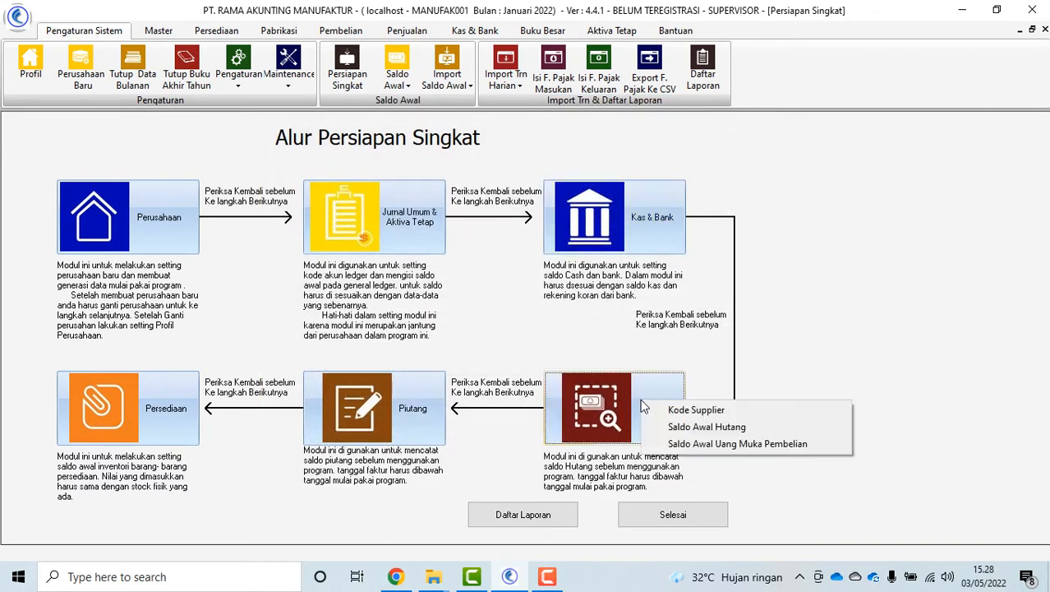
Open the Saldo Awal Hutang entry form, showing new voucher APSA-21-12-001 dated 31/12/2021
click(712, 427)
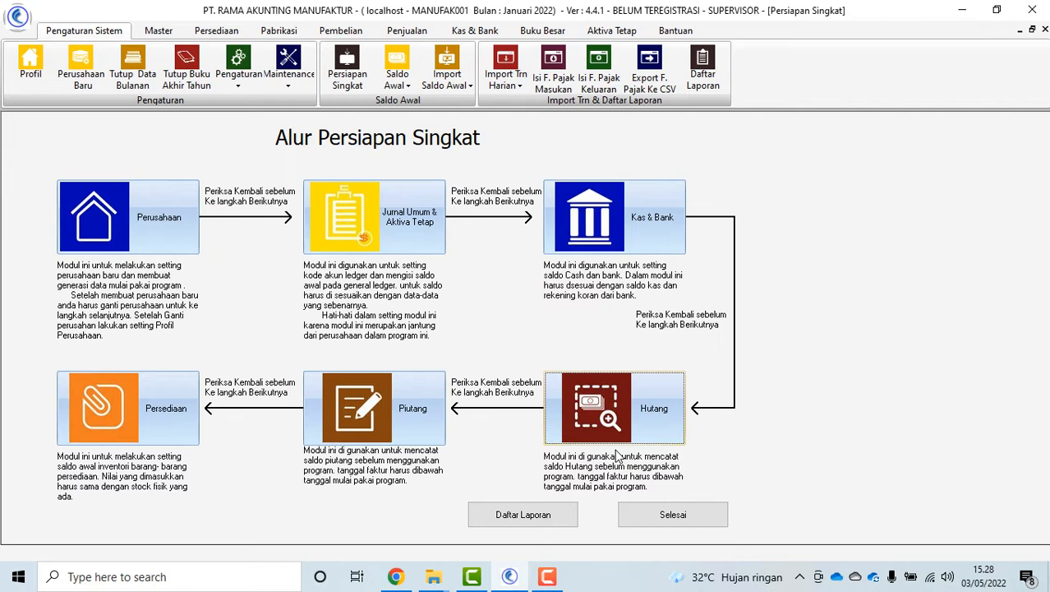
click(667, 422)
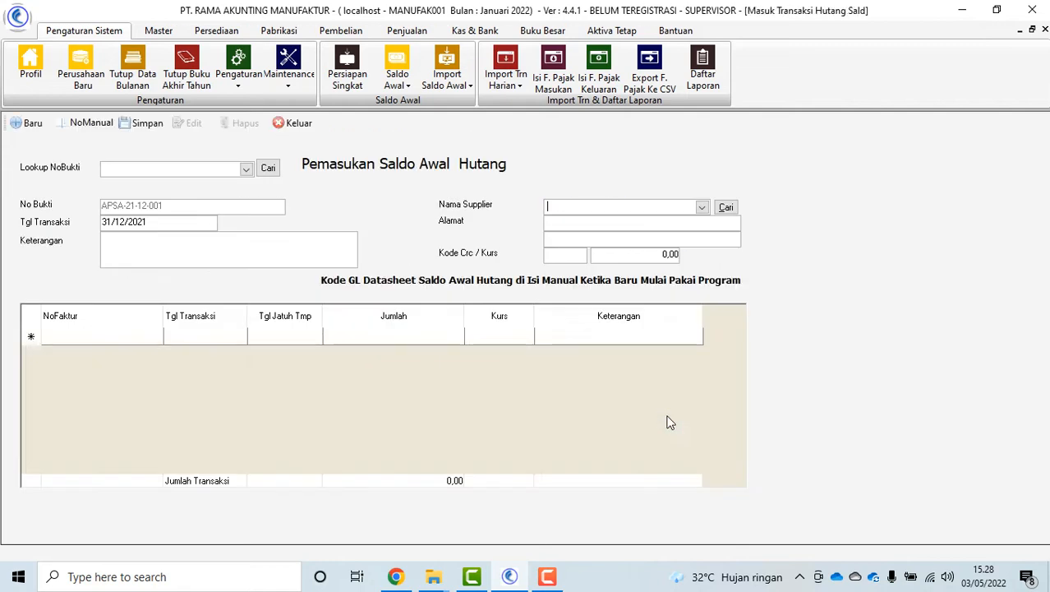
For PT. ABADI JAYA, enter invoice ABADI001: 31/12/2021, due 31/01/2022, 3.000.000,00, SALDO AWAL
click(702, 207)
click(606, 248)
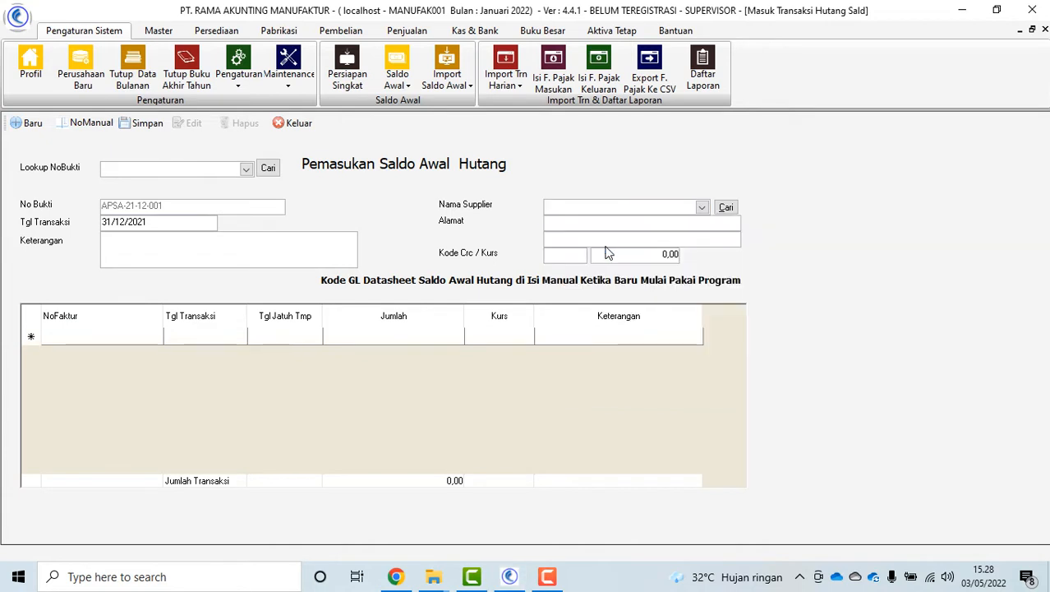
click(65, 337)
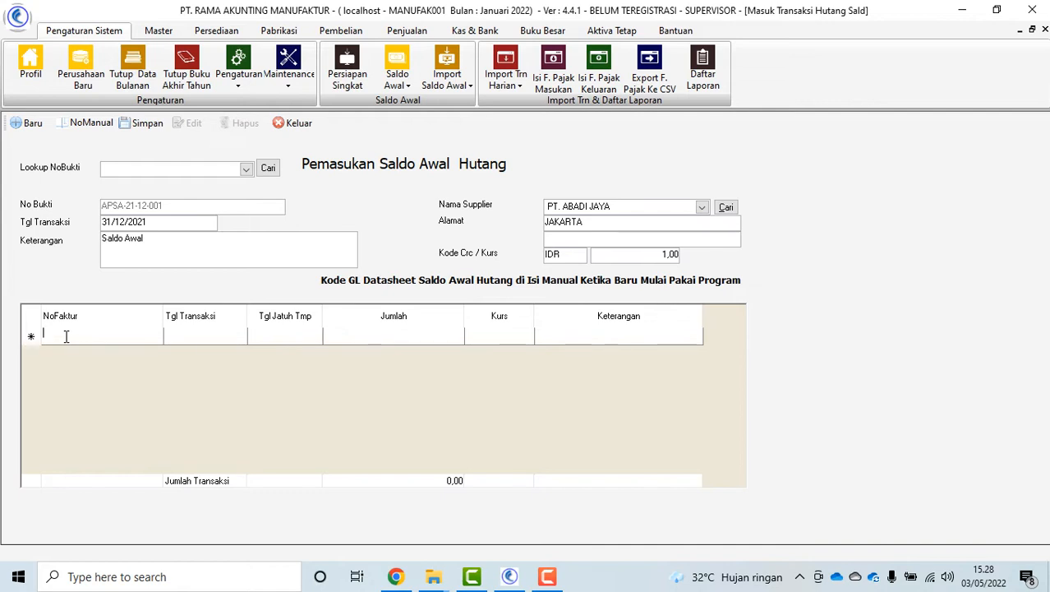
text(A)
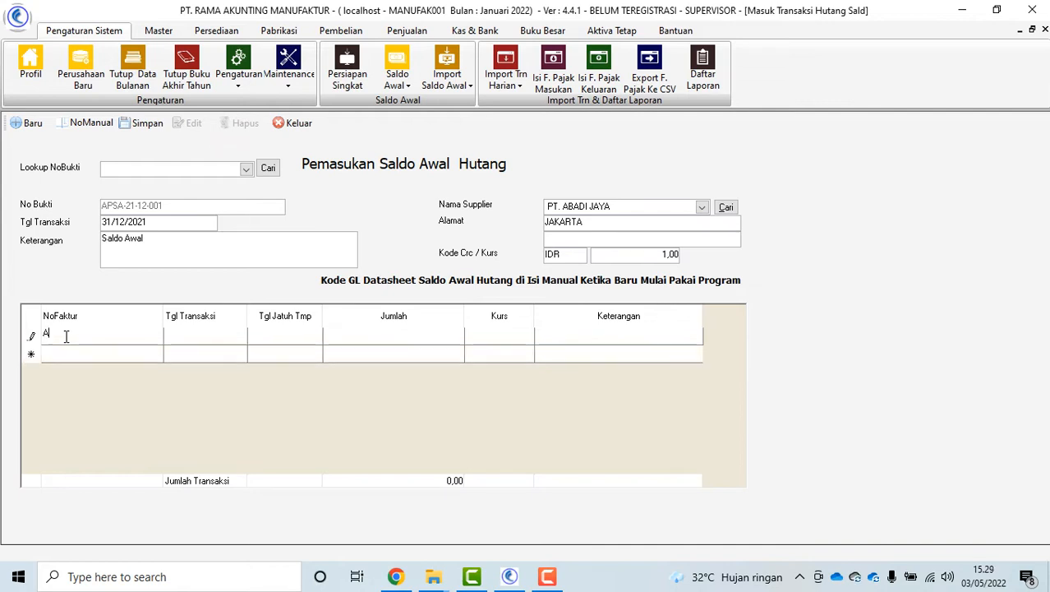
text(BADI001)
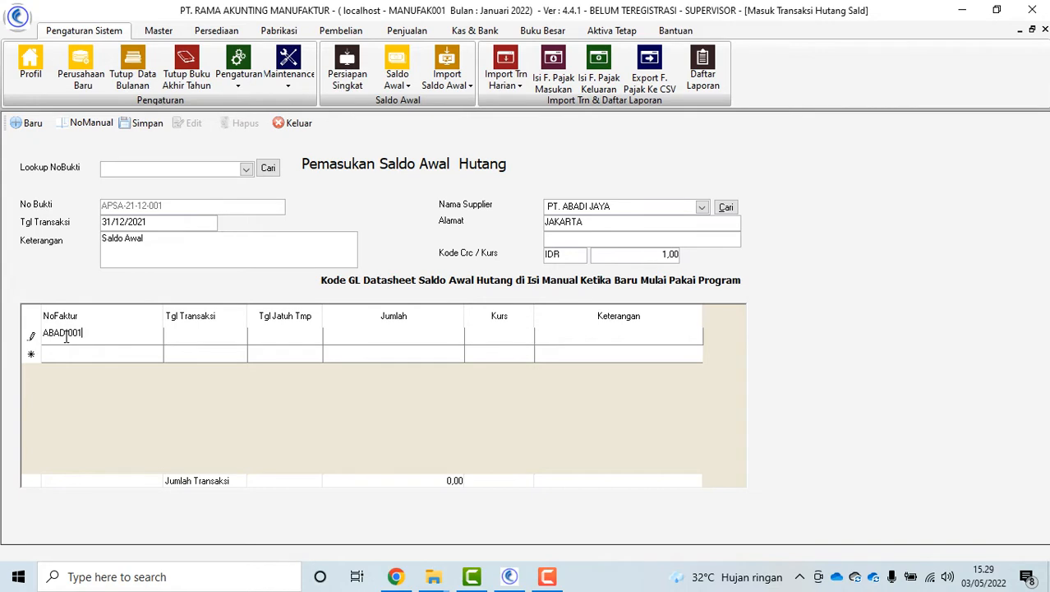
key(Tab)
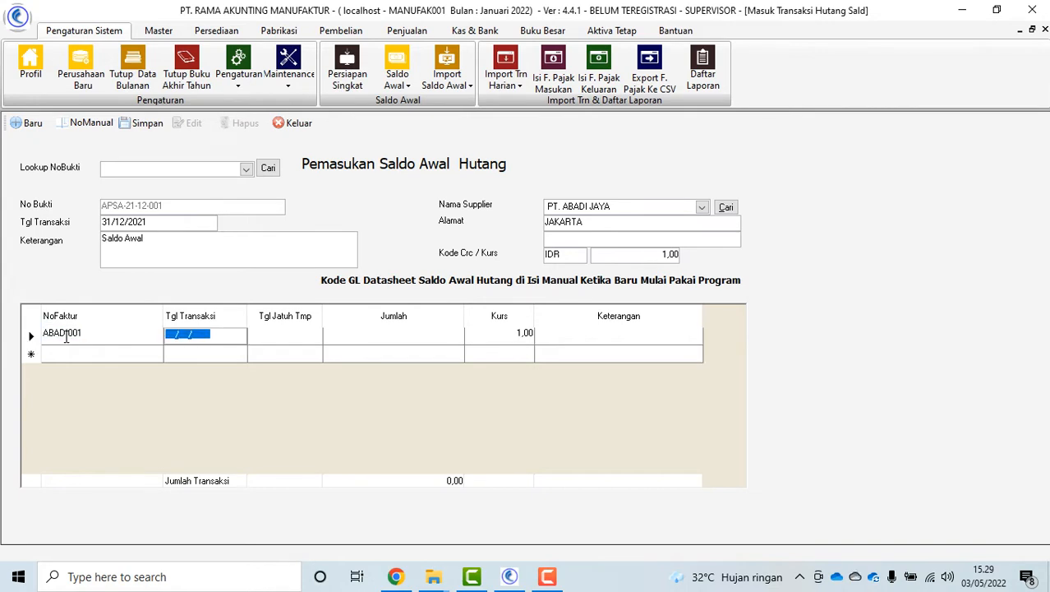
text(31/12/2021)
key(Tab)
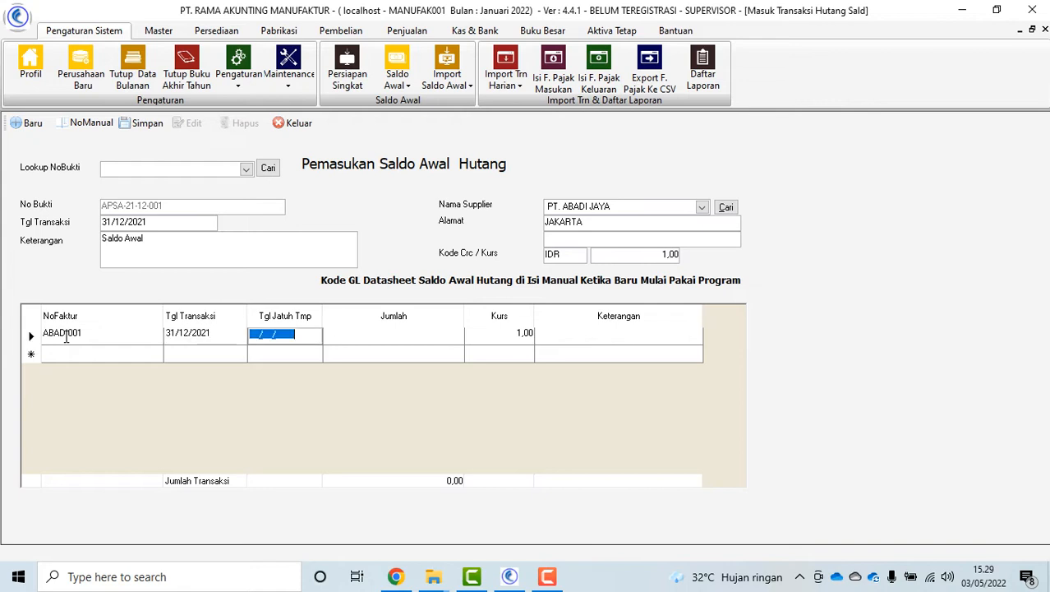
text(31/01/2022)
key(Tab)
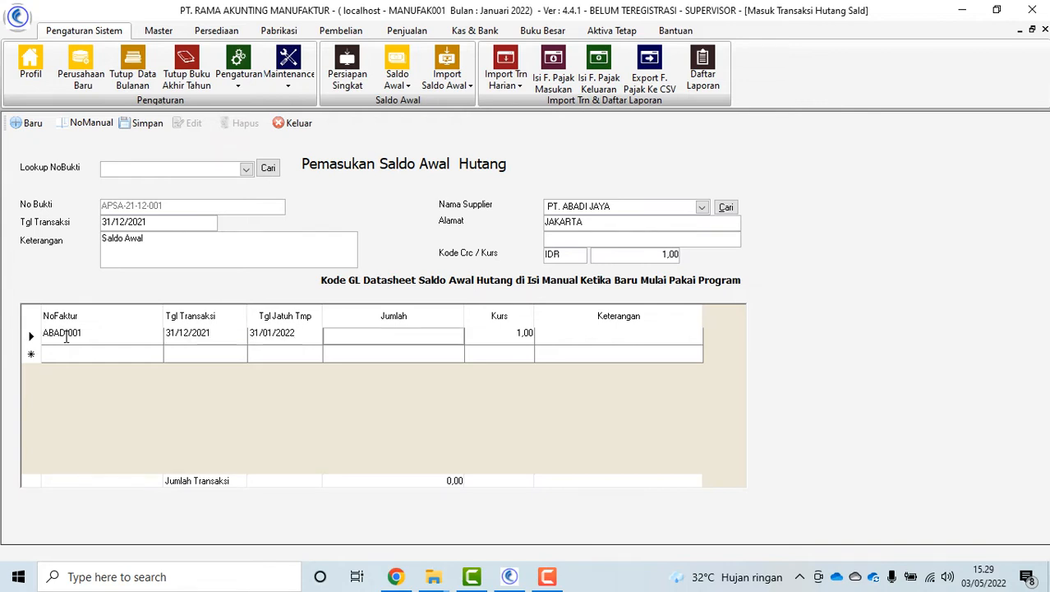
text(30000.000,00)
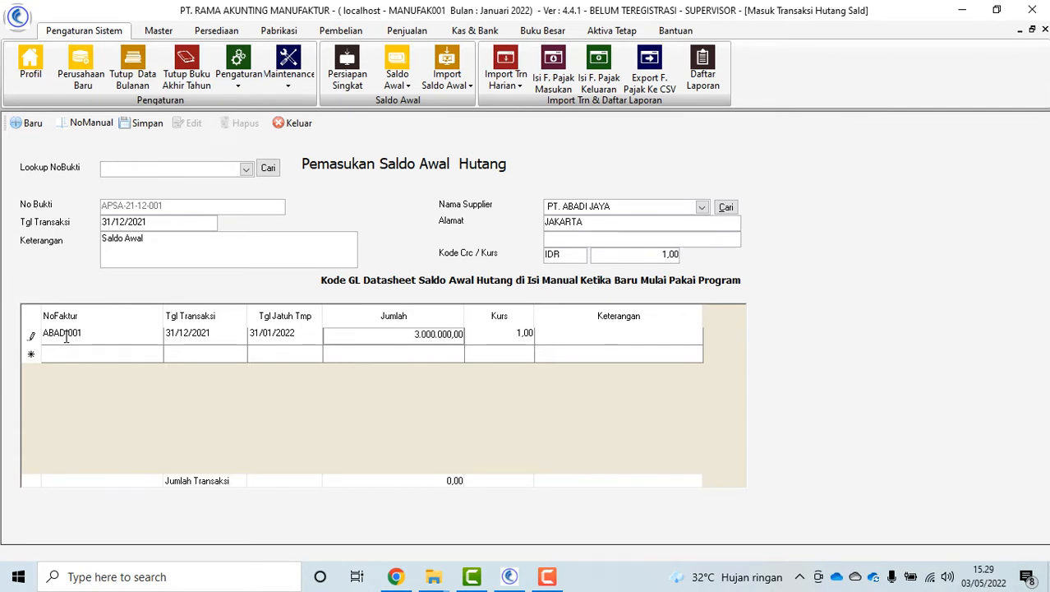
key(Tab)
key(Tab)
text(SA)
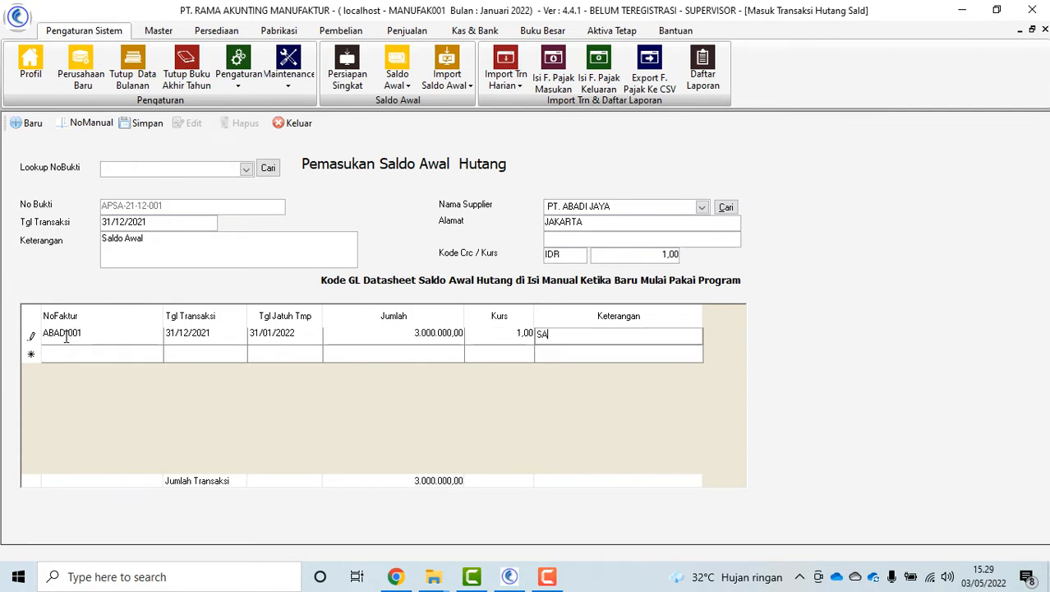
text(LDO AWAL)
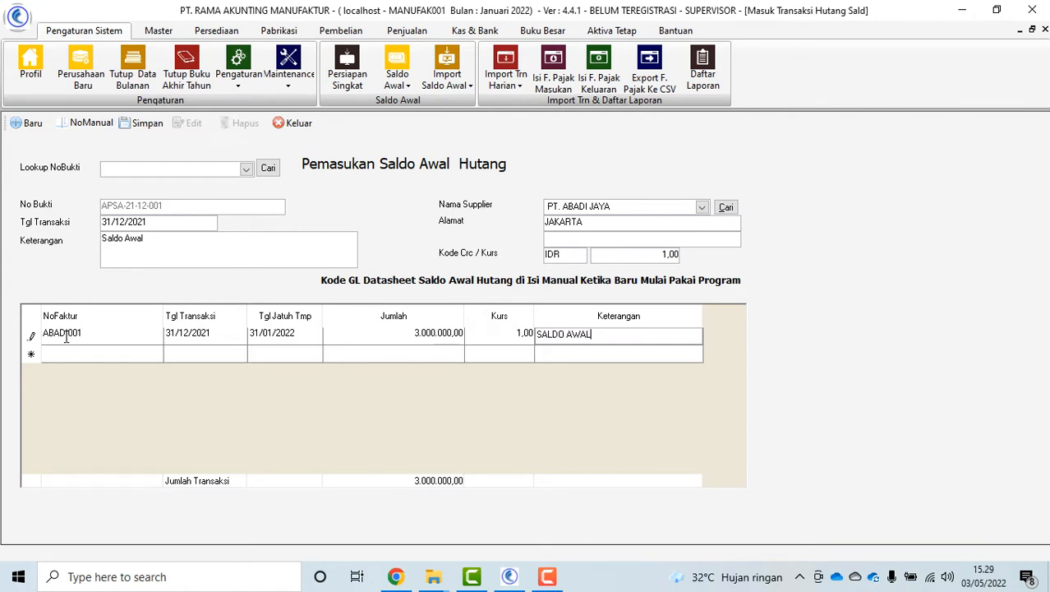
key(Tab)
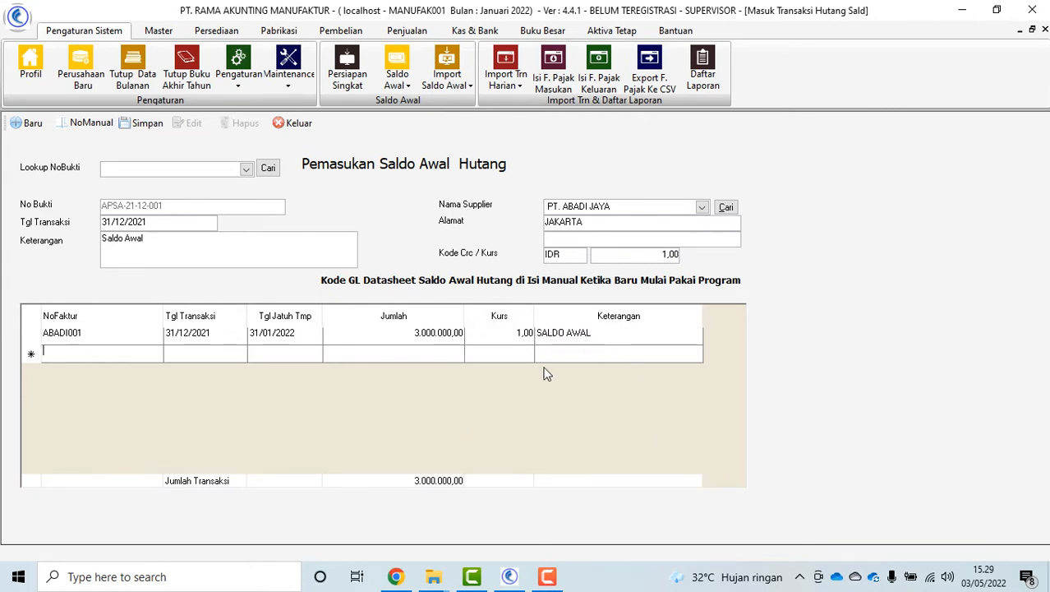
Save voucher APSA-21-12-001, reload it via Lookup NoBukti to verify, and close the form
click(145, 123)
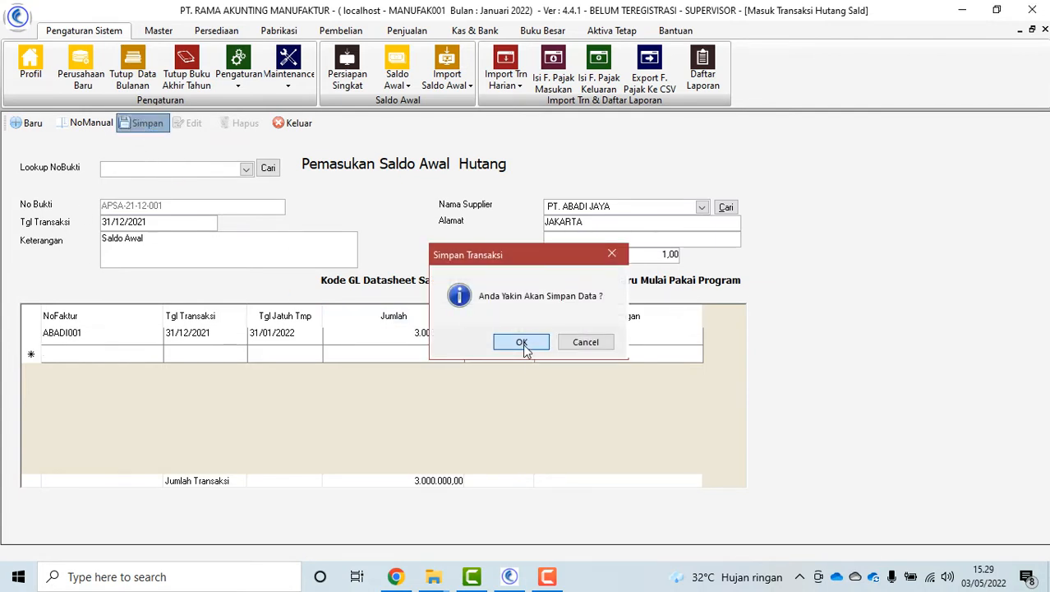
click(523, 342)
click(616, 335)
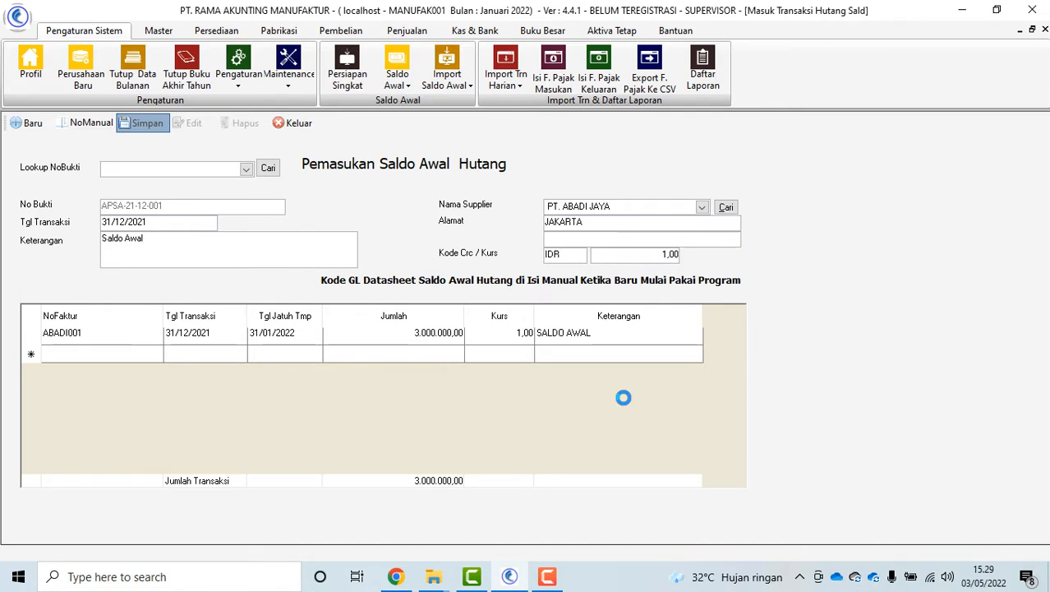
click(247, 169)
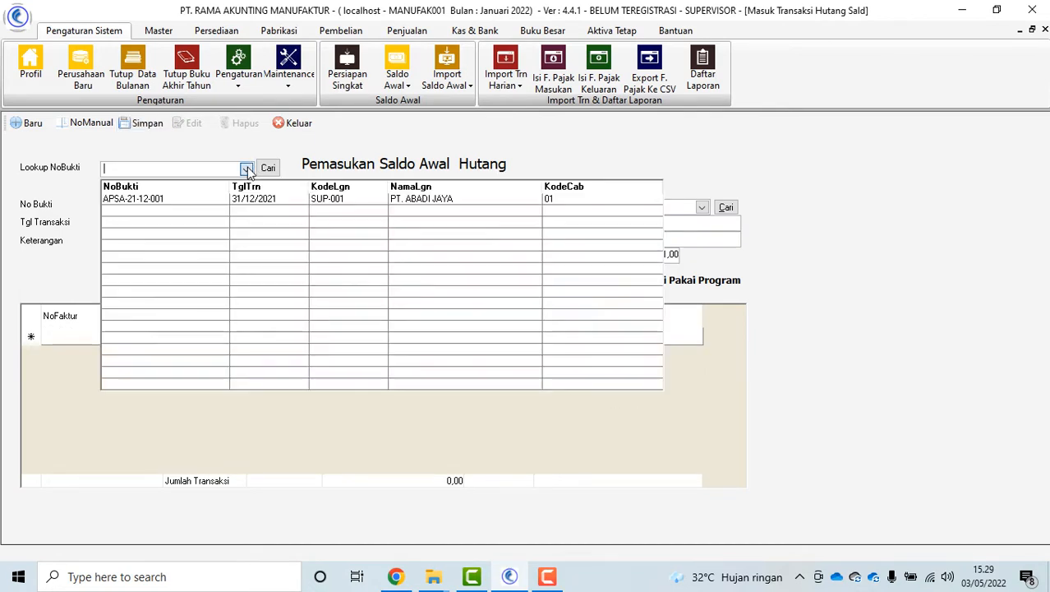
click(161, 199)
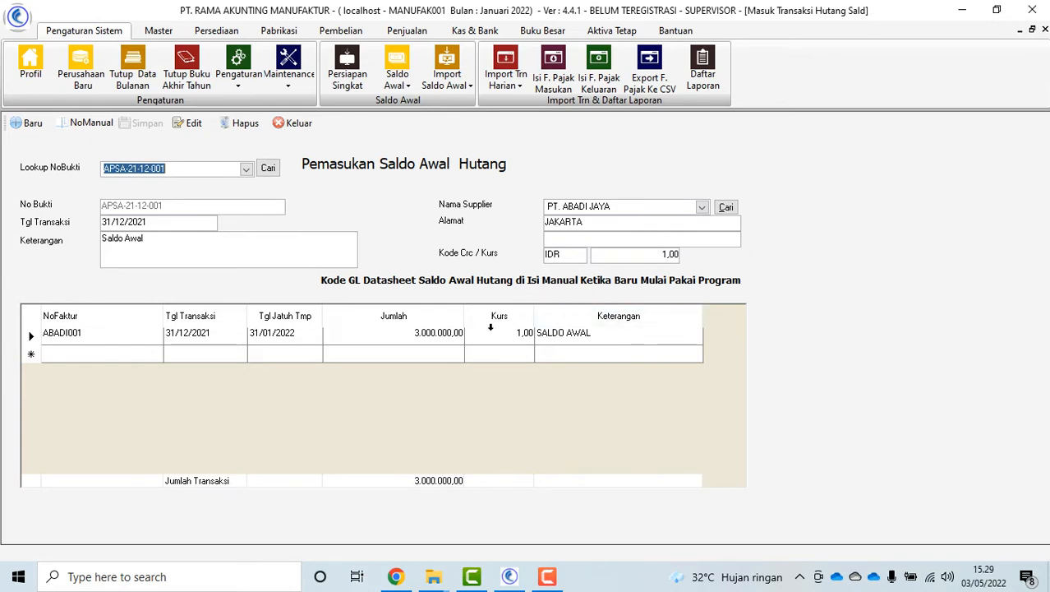
click(297, 125)
click(638, 393)
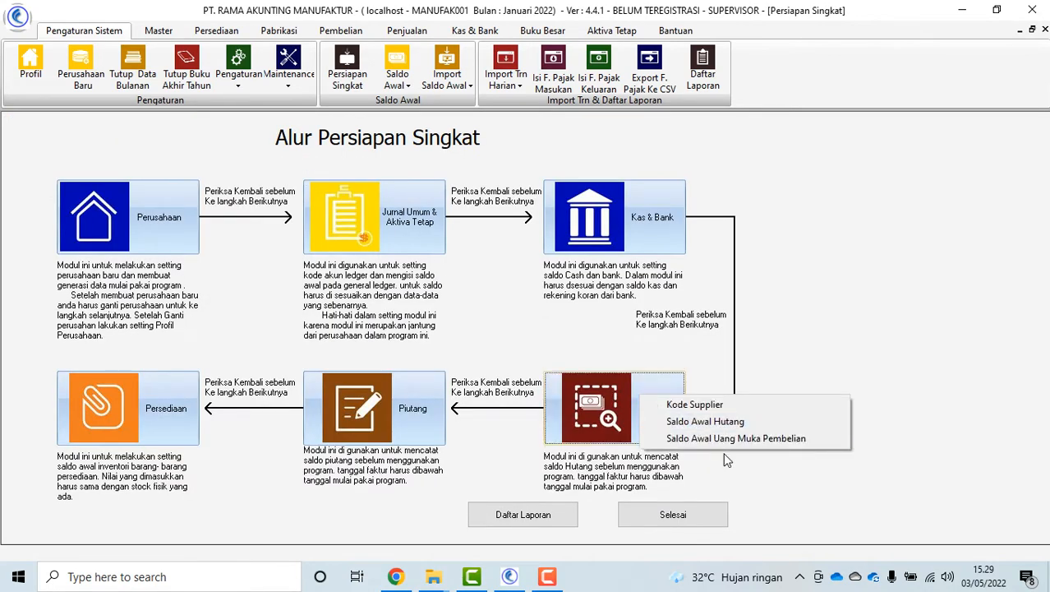
Open the Saldo Awal Uang Muka Pembelian form with supplier PT. ABADI JAYA selected
click(740, 438)
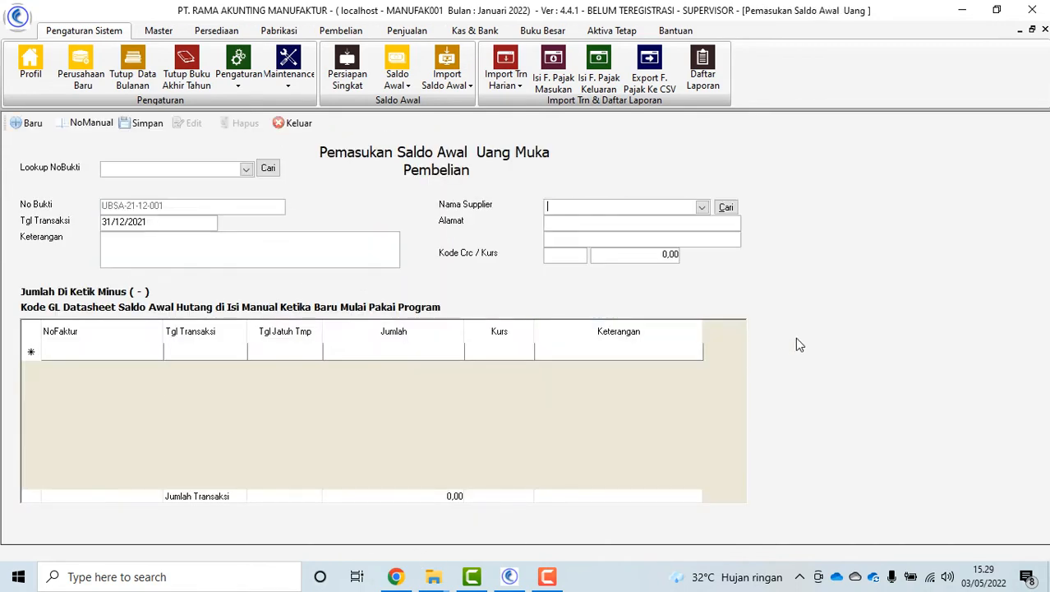
click(702, 207)
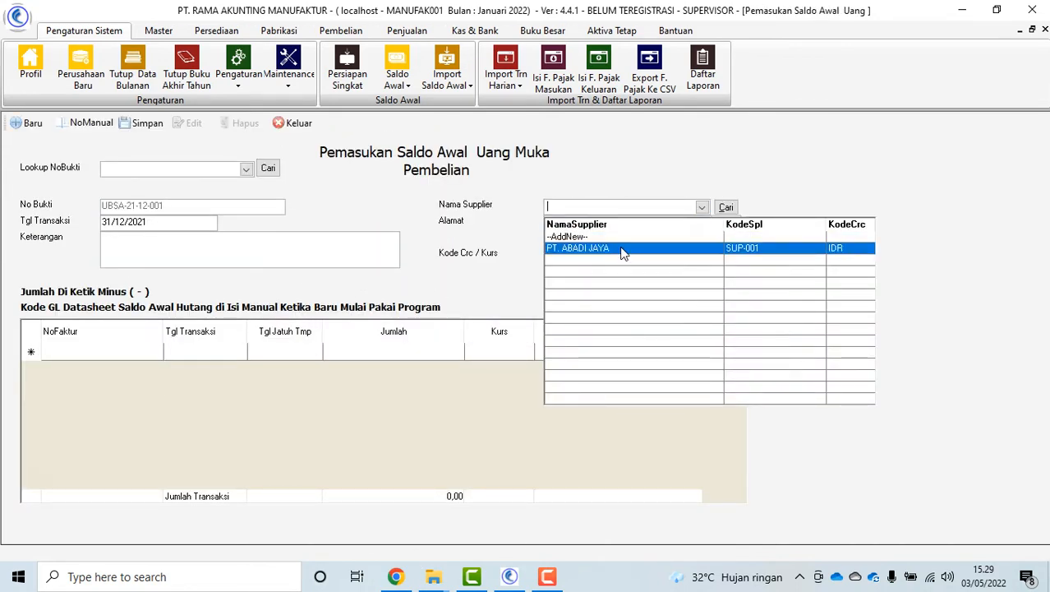
click(628, 251)
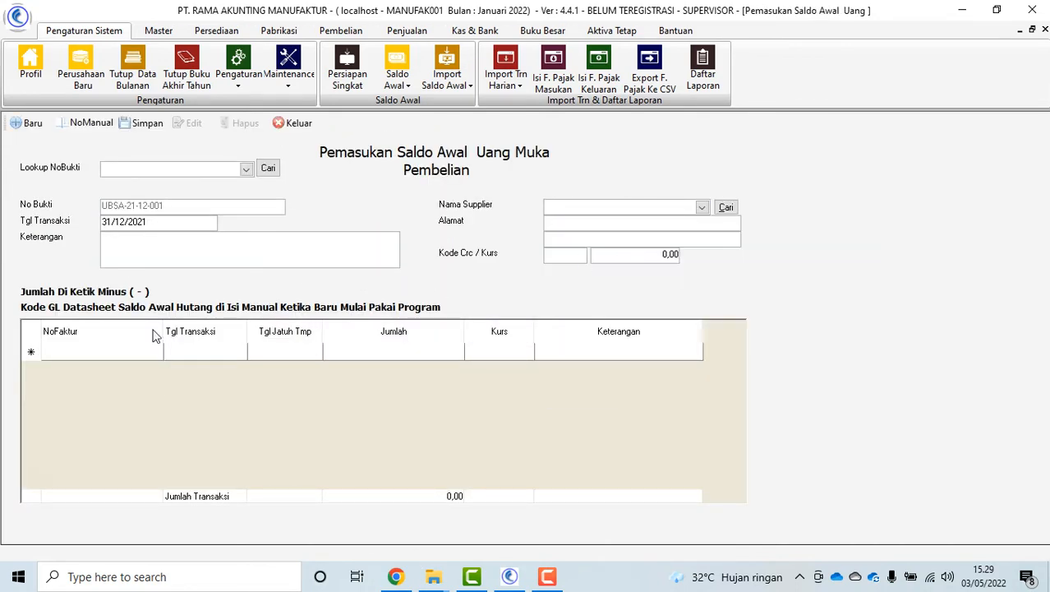
Enter row UMABADI002: dated 31/12/2021, due 31/01/2022, -1.000.000,00, described SALDO AWAL UM
click(90, 351)
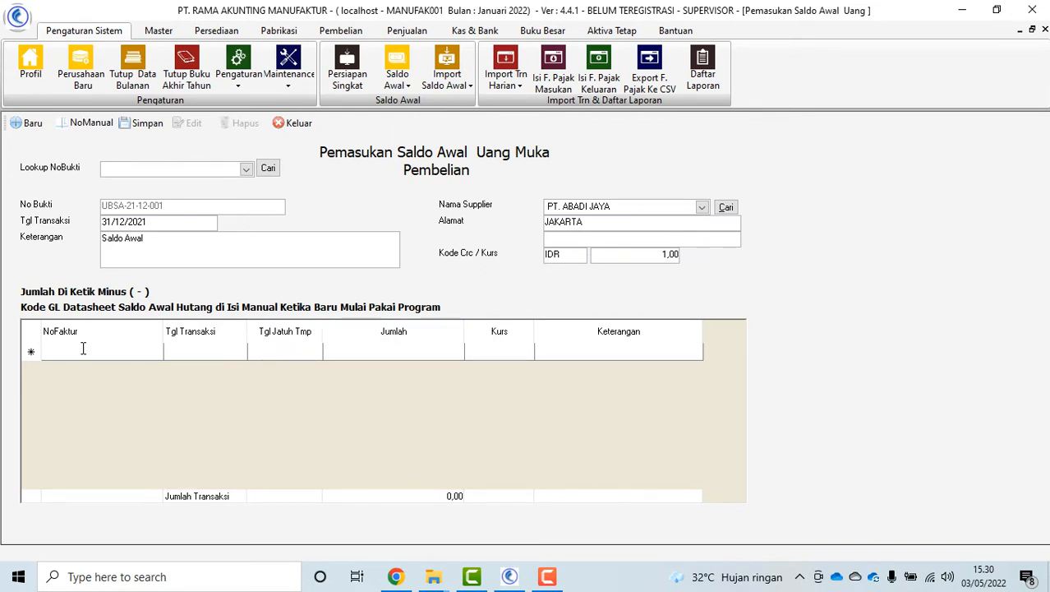
text(UM)
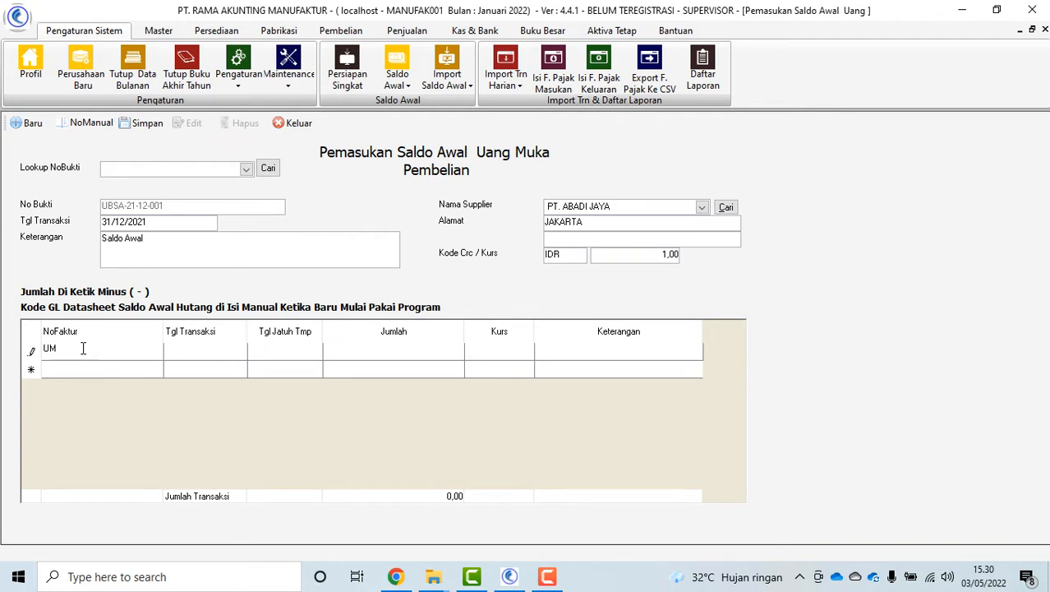
text(ABADI002)
key(Tab)
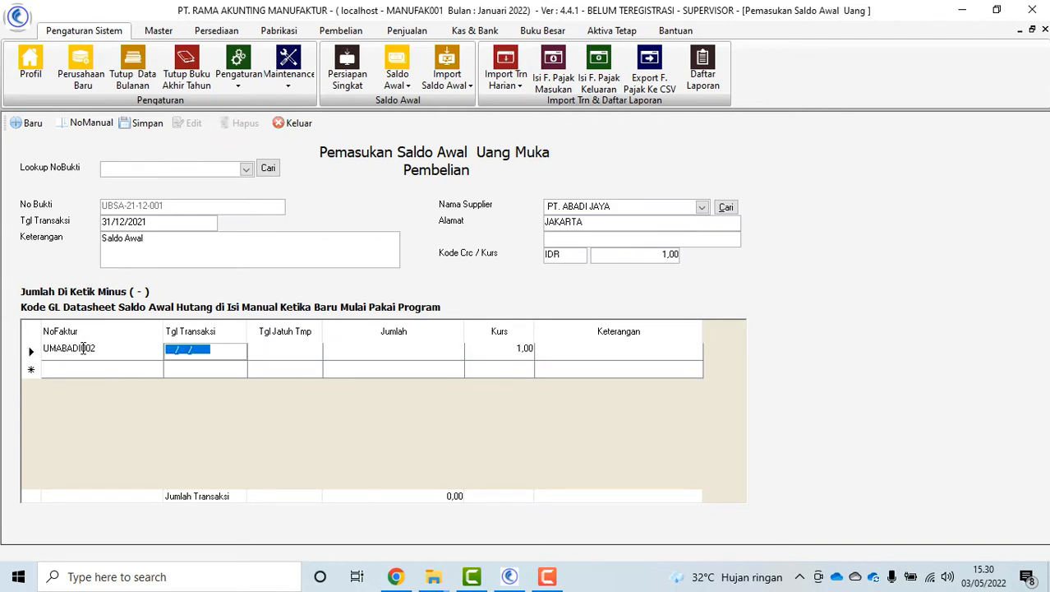
text(3112)
key(Tab)
text(3)
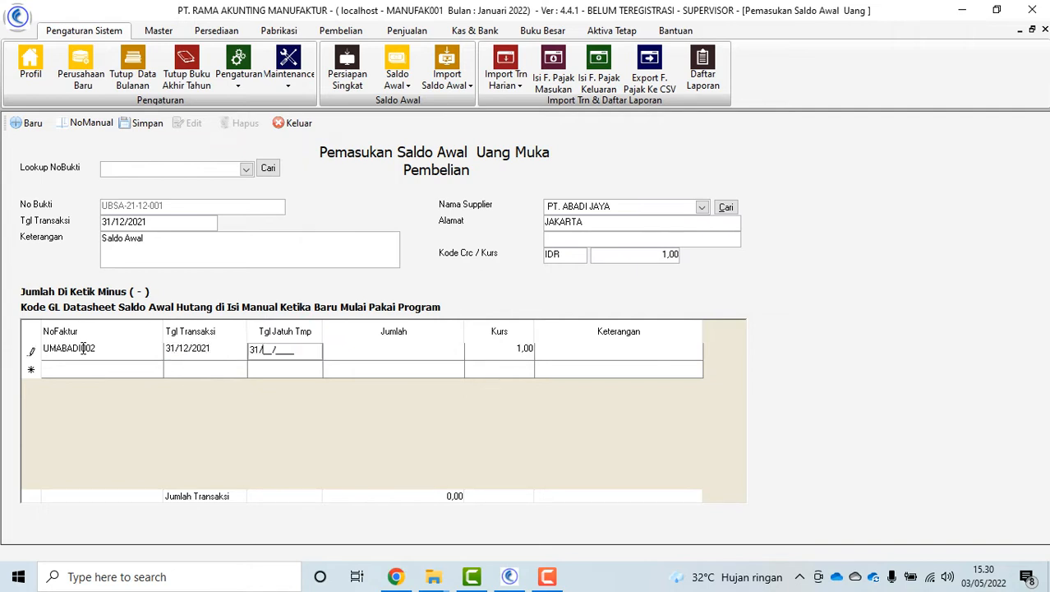
text(1/01/2022)
key(Tab)
text(-1)
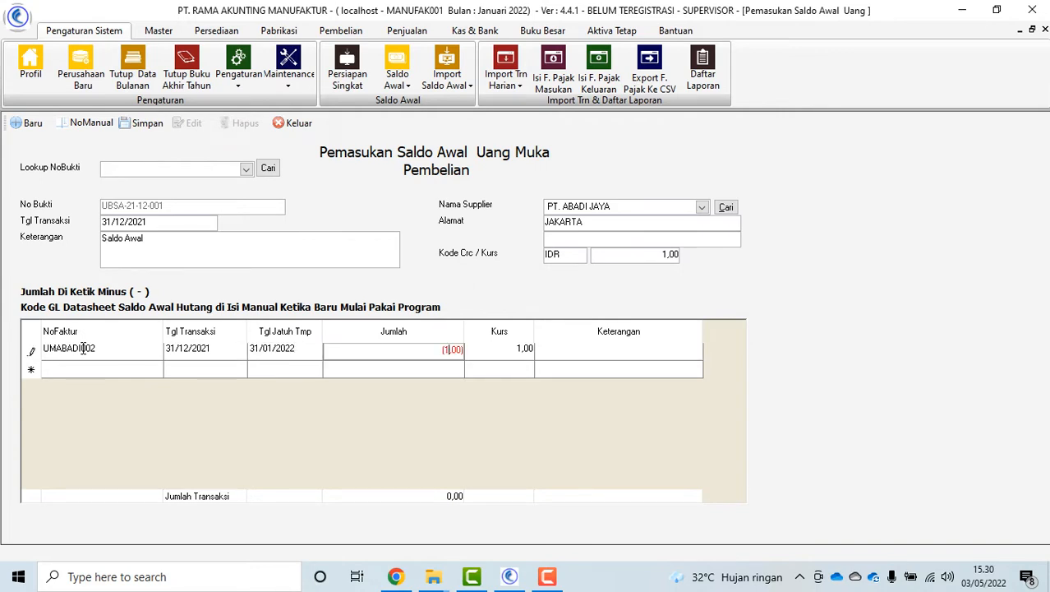
text(0000000)
key(Tab)
key(Tab)
text(SALDO )
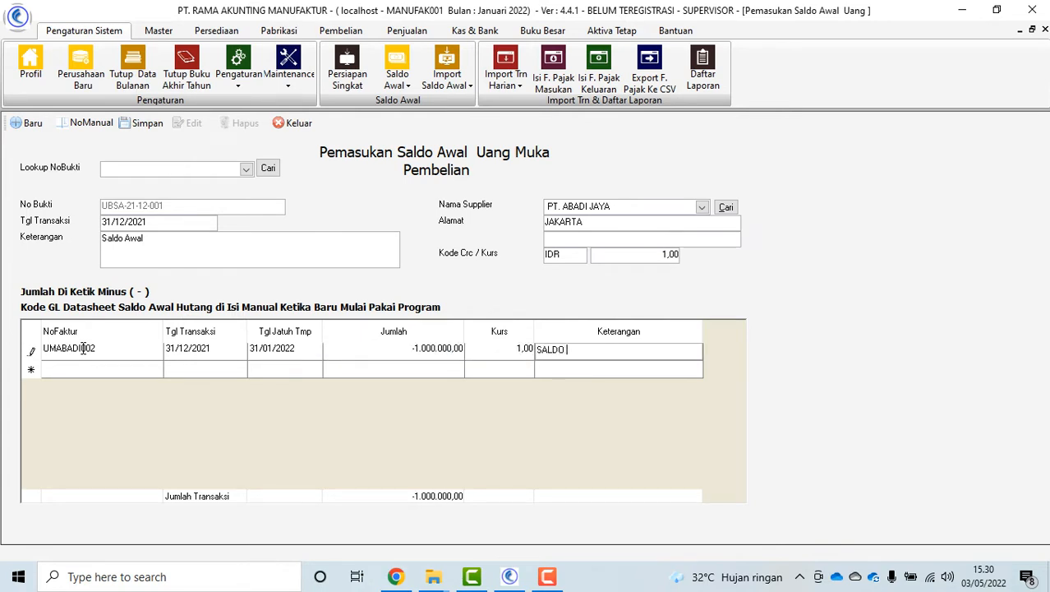
text(AWAL UM)
key(Tab)
Save voucher UBSA-21-12-001, reload it via Lookup NoBukti to verify, and close the form
click(136, 125)
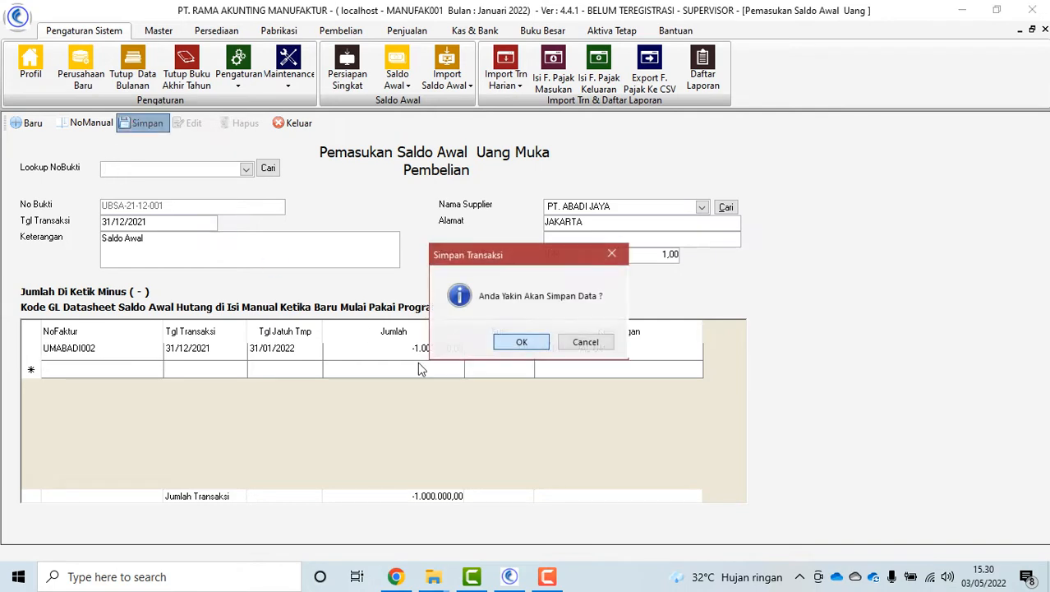
click(507, 340)
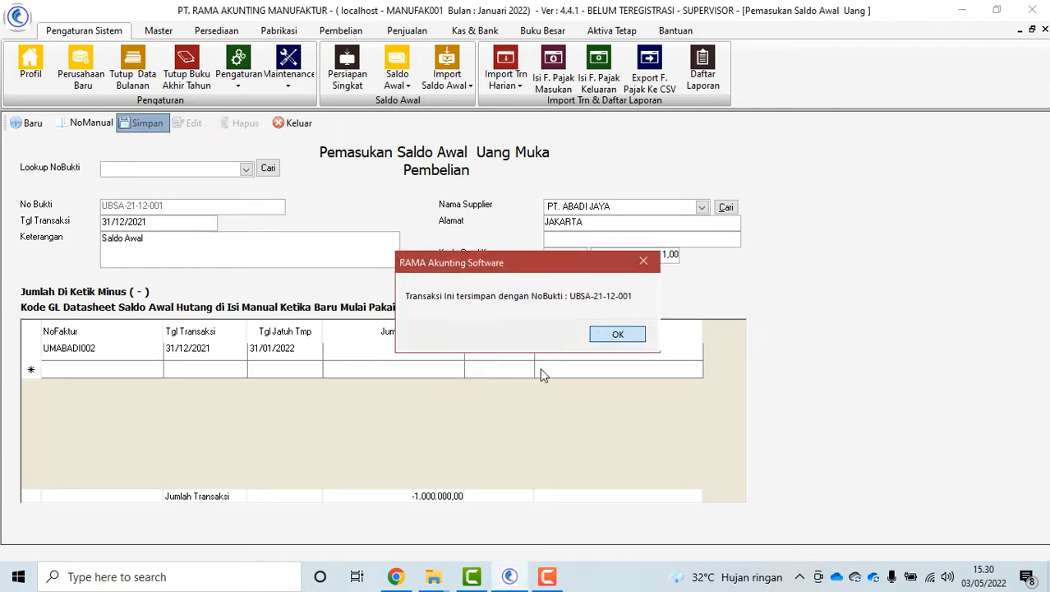
click(608, 334)
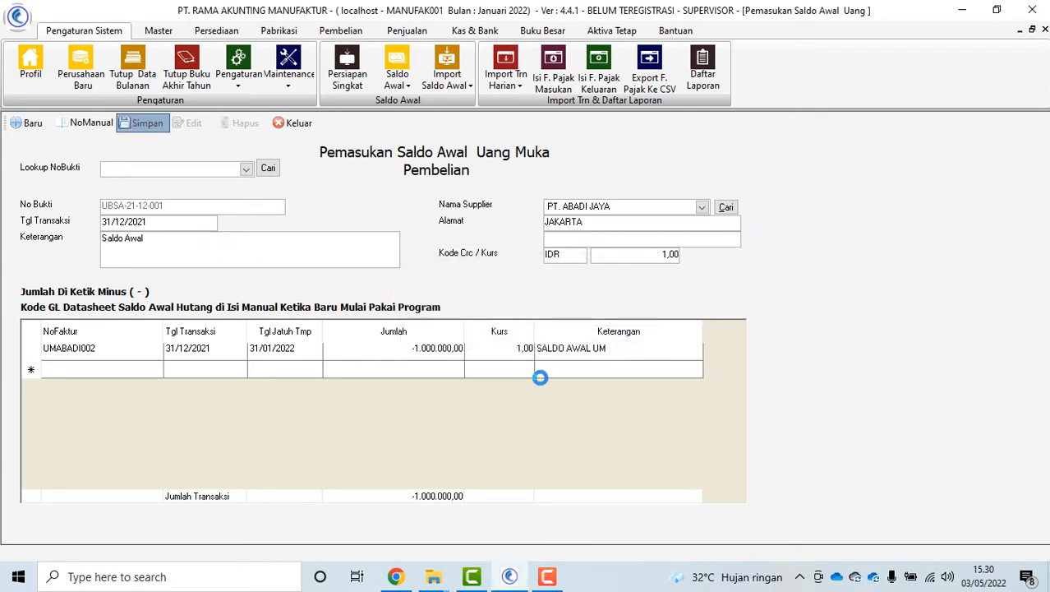
click(247, 173)
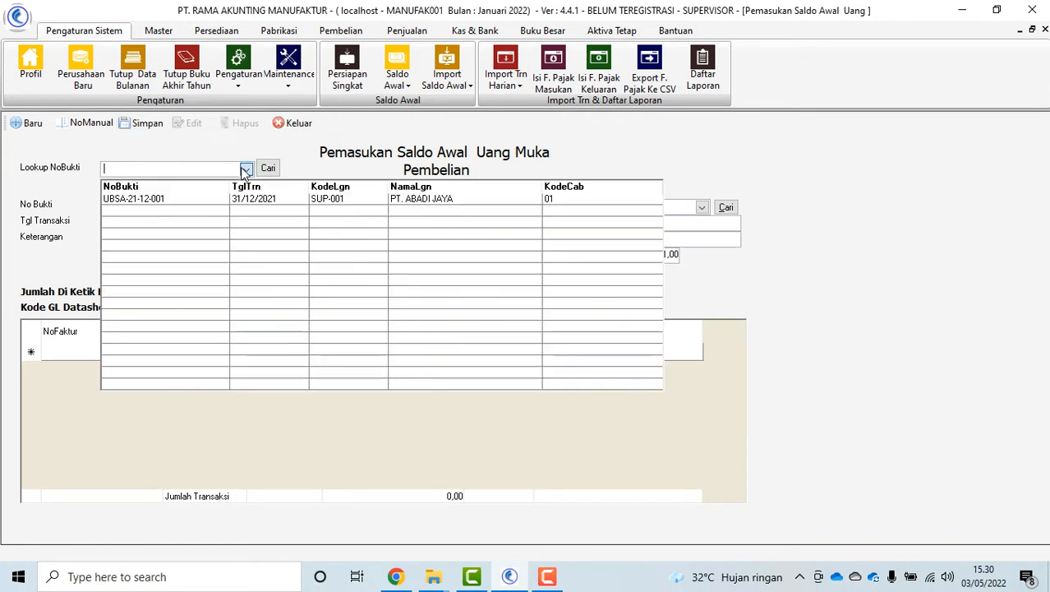
click(180, 202)
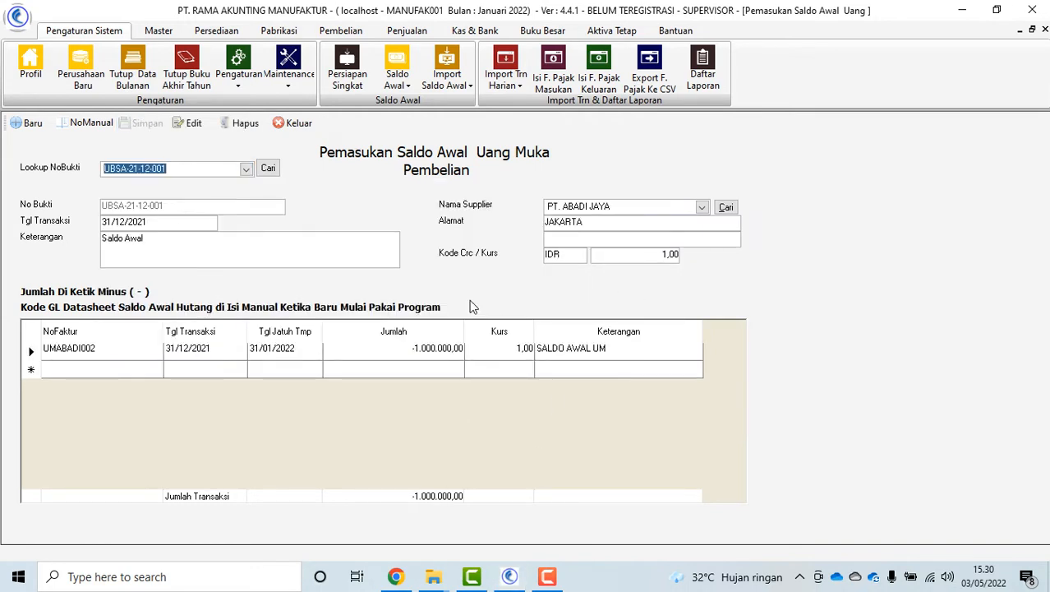
click(295, 125)
click(428, 422)
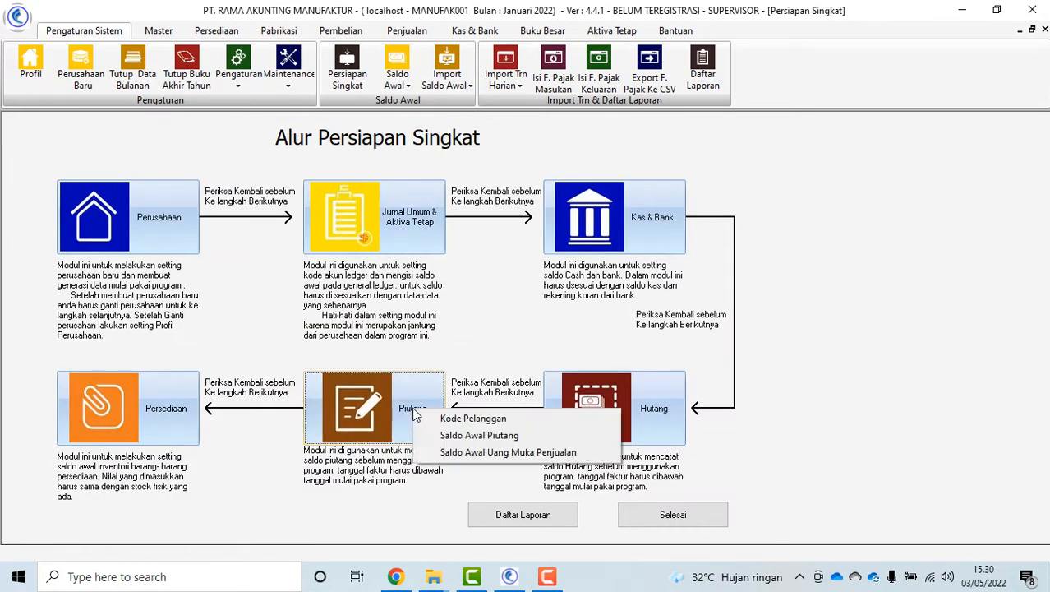
click(454, 416)
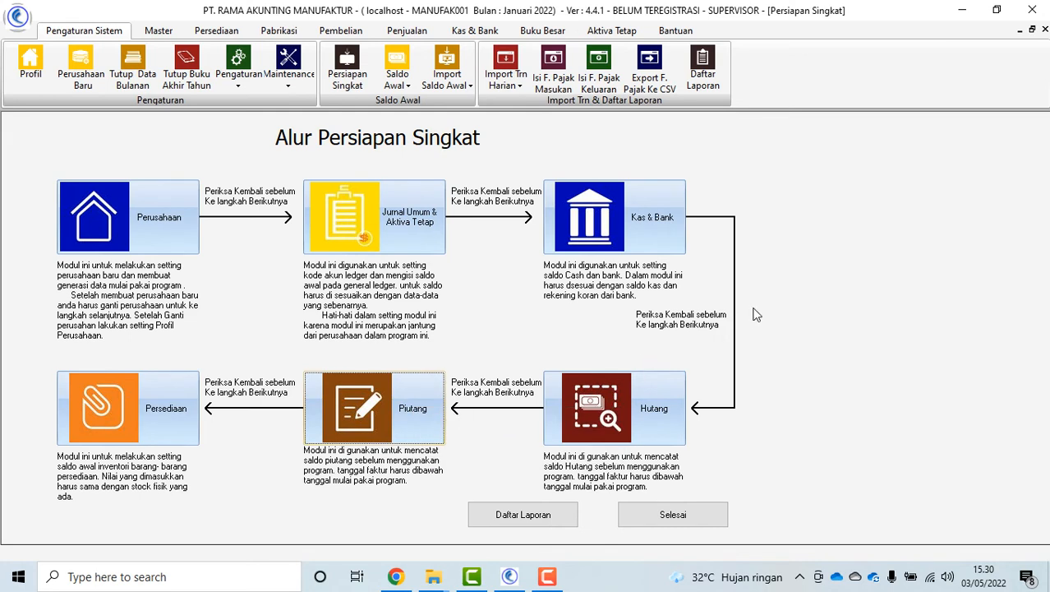
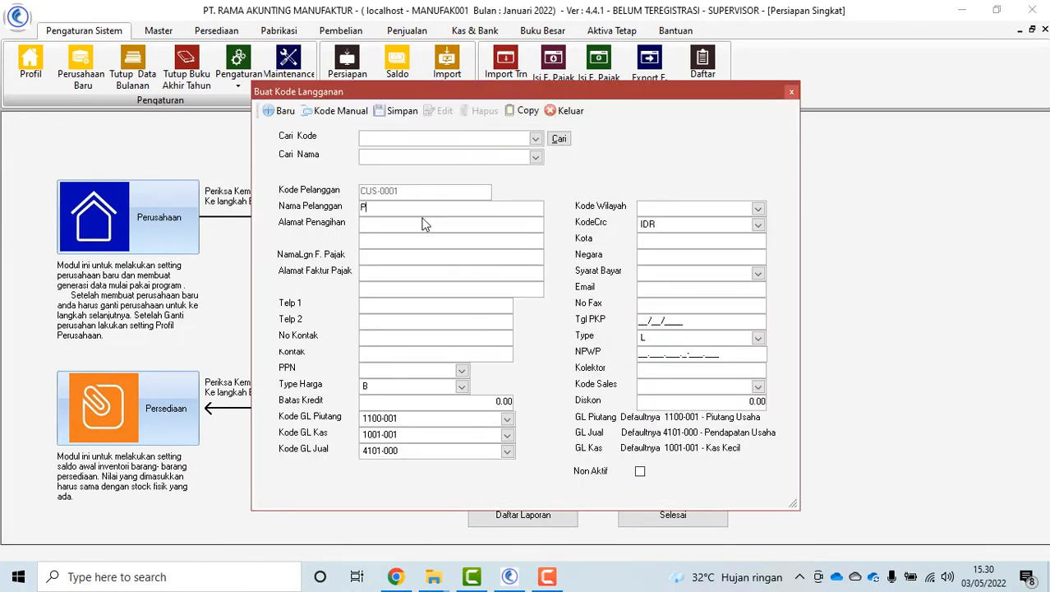
Complete the customer name PT. UTAMA KENCANA and enter billing address JAKARTA
text(UTA,A KENCANA)
click(446, 223)
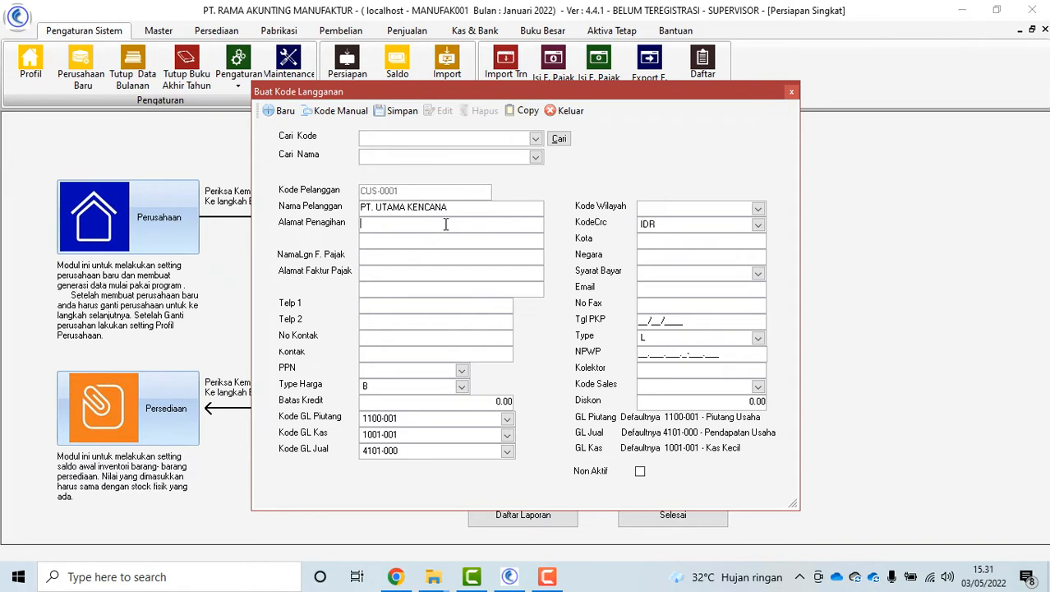
text(JAKARTA)
Set the payment term to D15 (Kredit 15 Hari)
click(758, 273)
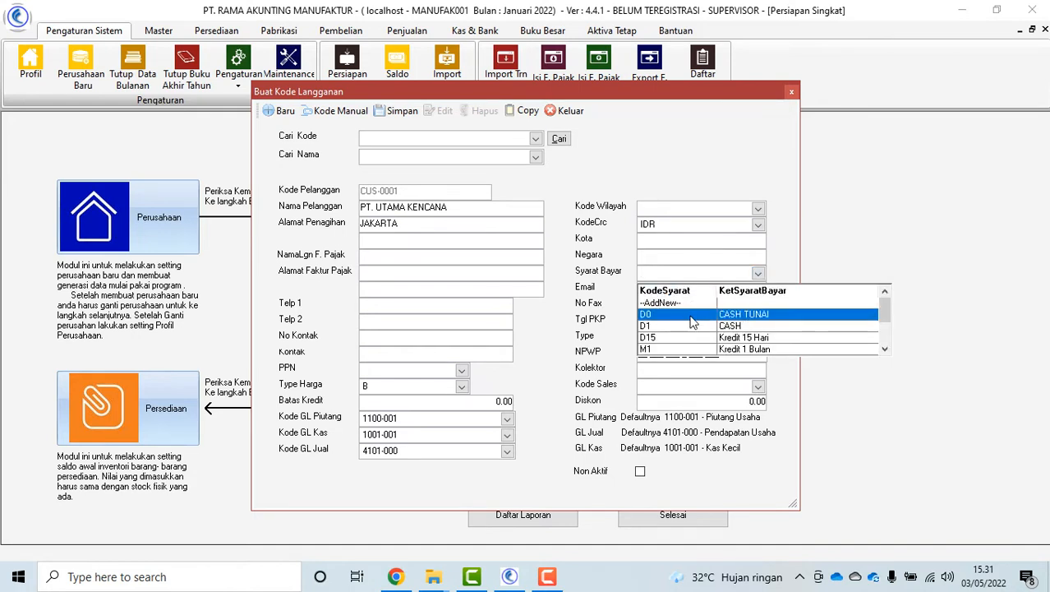
click(676, 337)
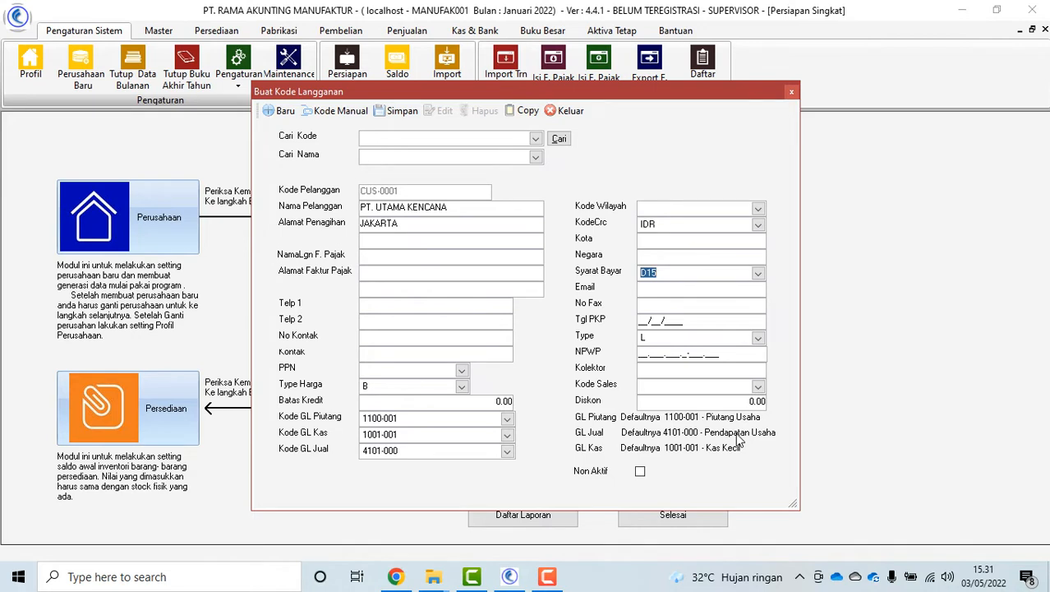
click(763, 274)
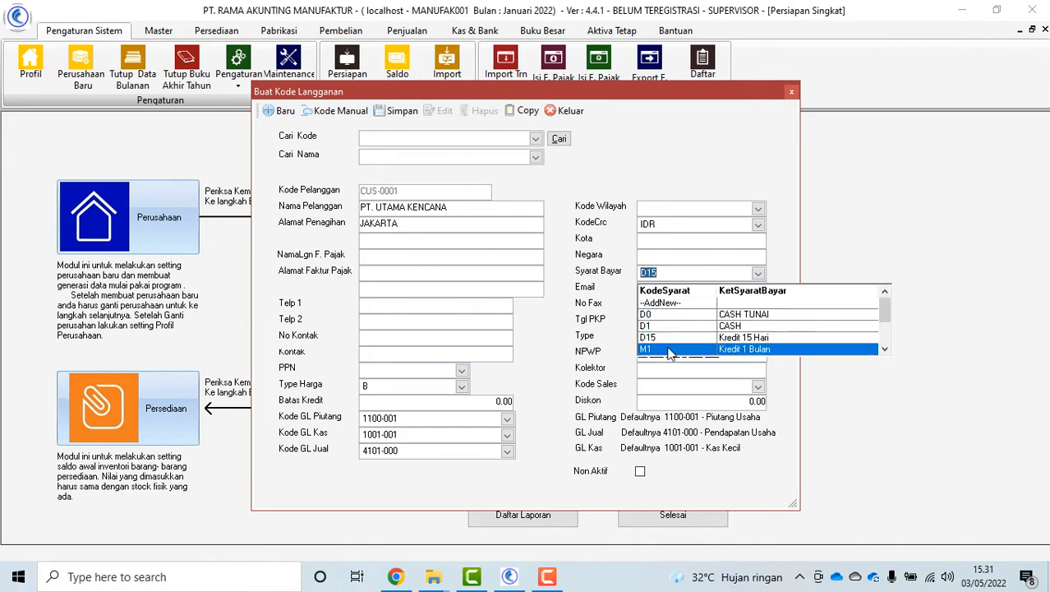
scroll(670, 357, up, 2)
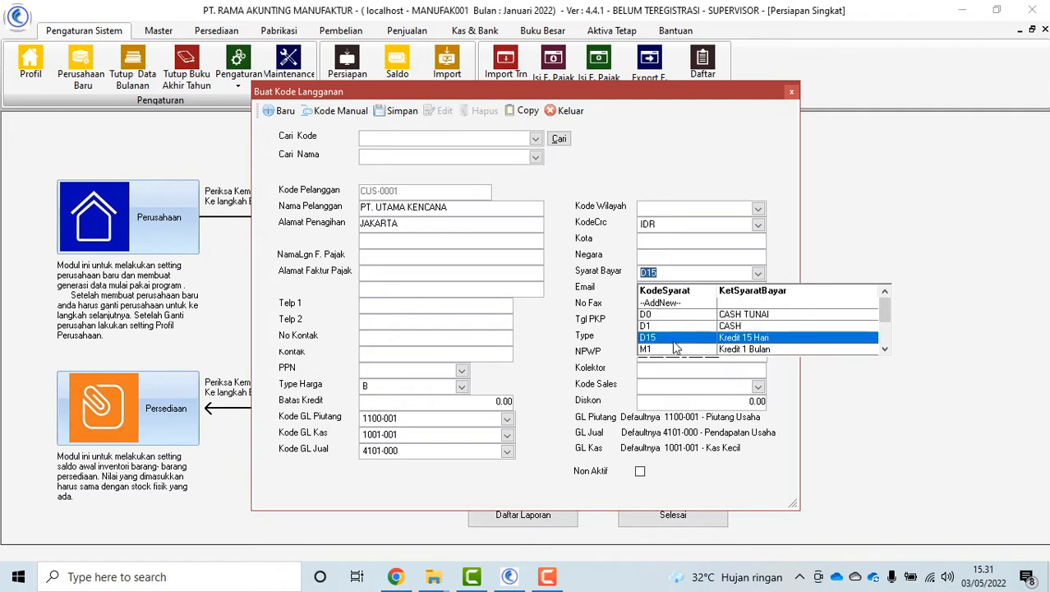
click(676, 340)
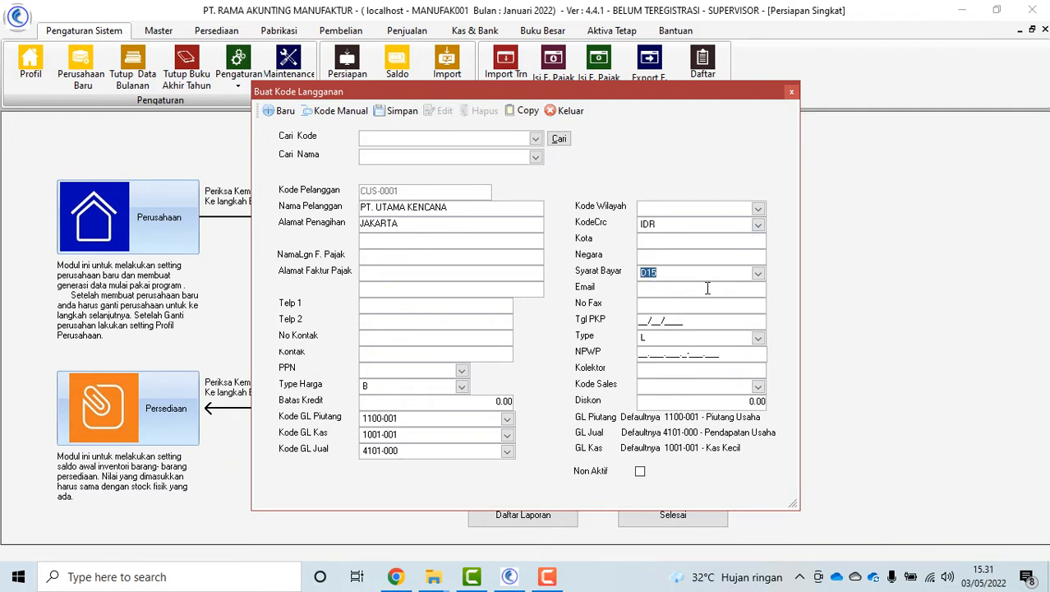
Save customer CUS-0001 PT. UTAMA KENCANA, verify it via Cari Kode, and close the dialog
click(398, 110)
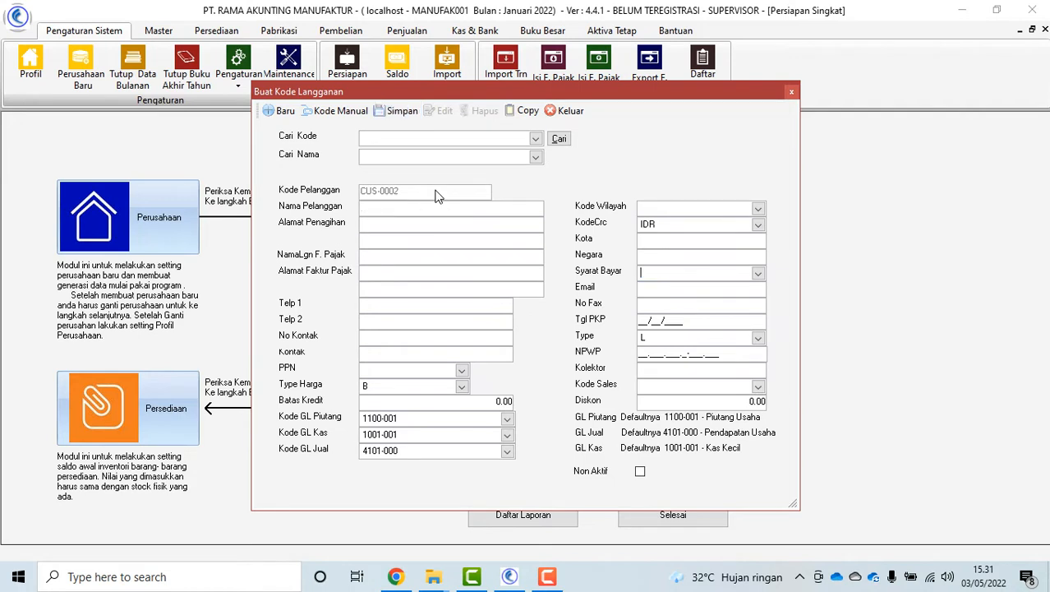
click(535, 140)
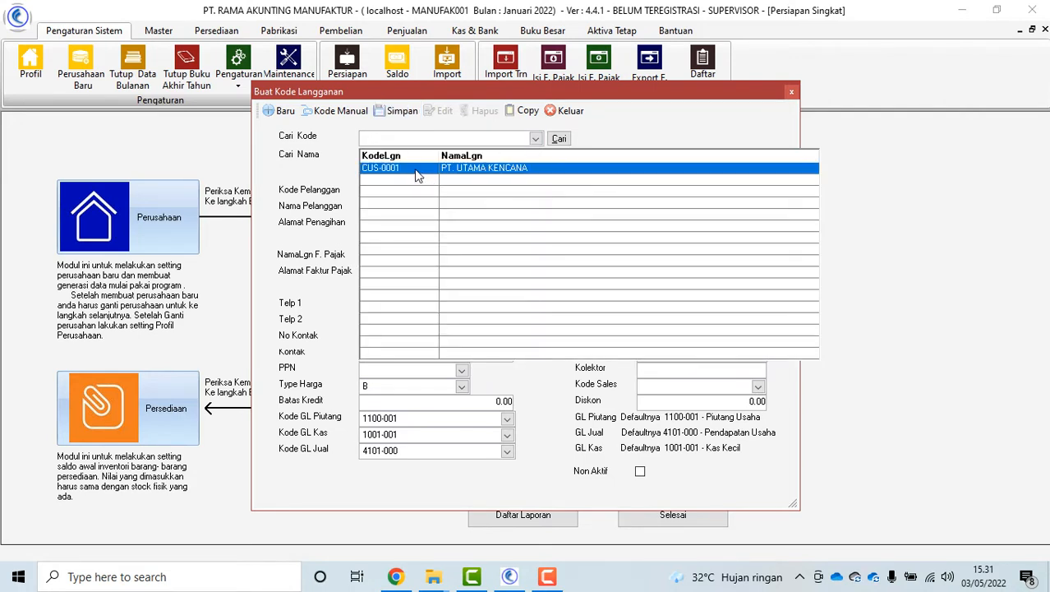
click(417, 171)
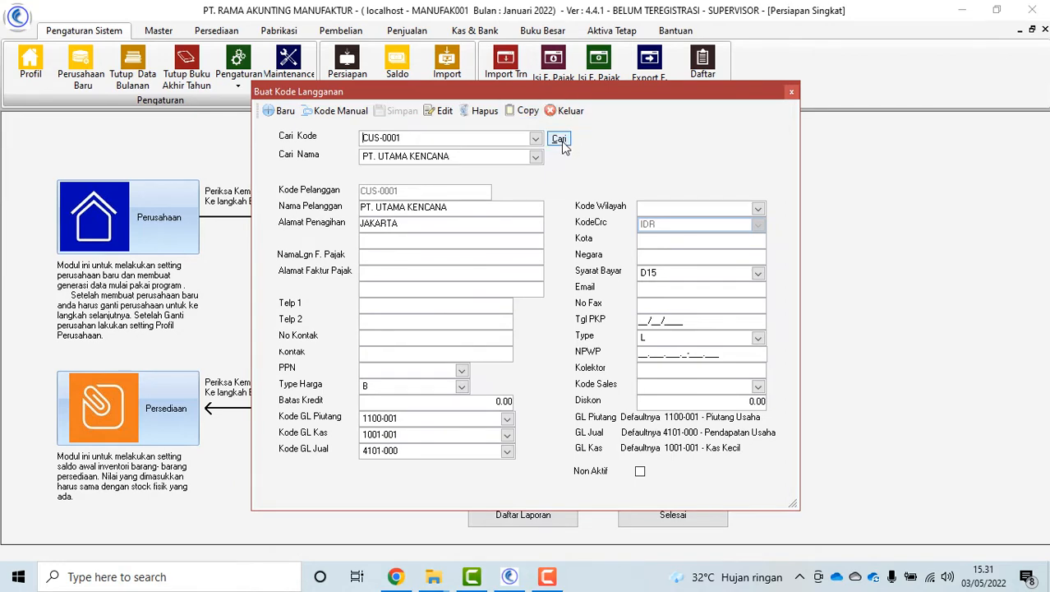
click(570, 112)
click(390, 404)
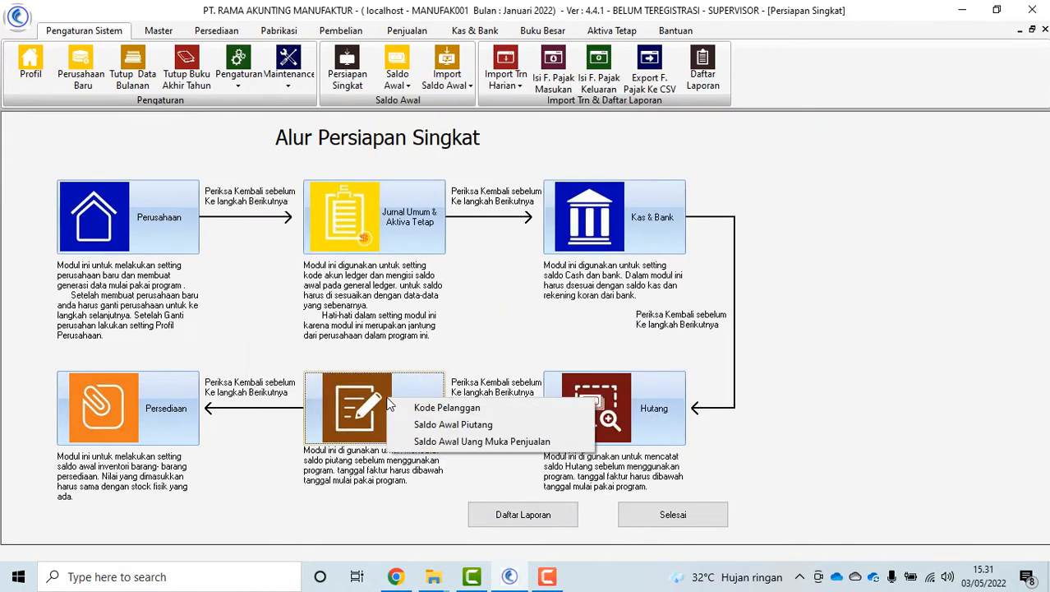
Open the Saldo Awal Piutang form with customer PT. UTAMA KENCANA selected
click(422, 428)
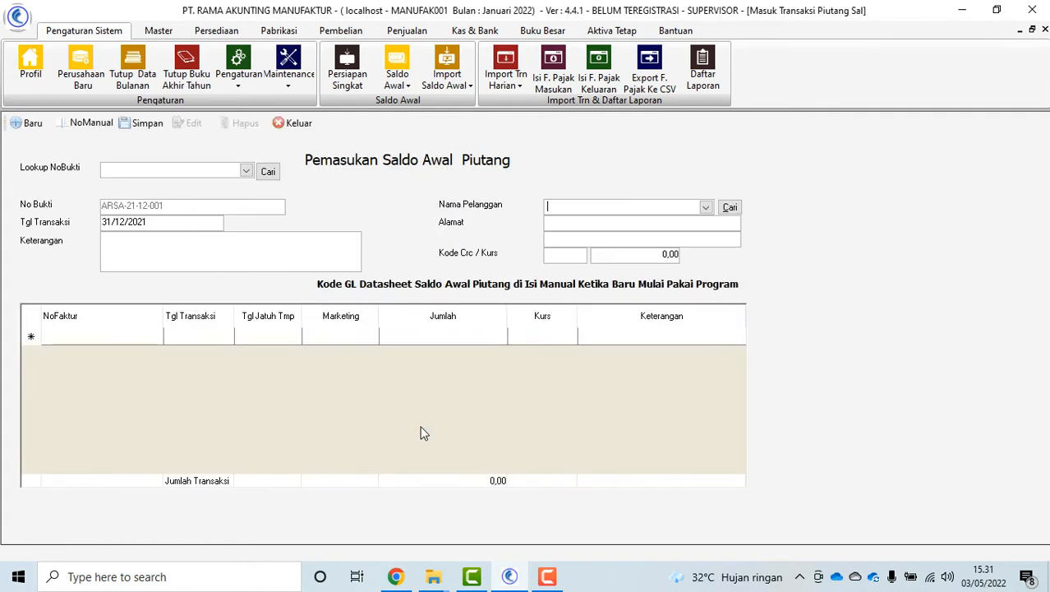
click(706, 208)
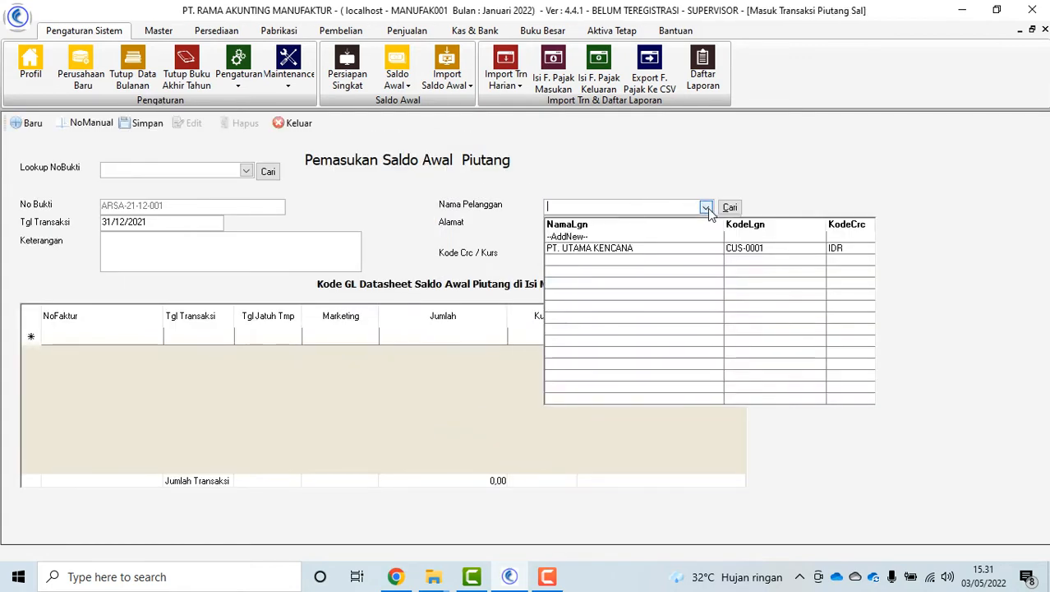
click(646, 245)
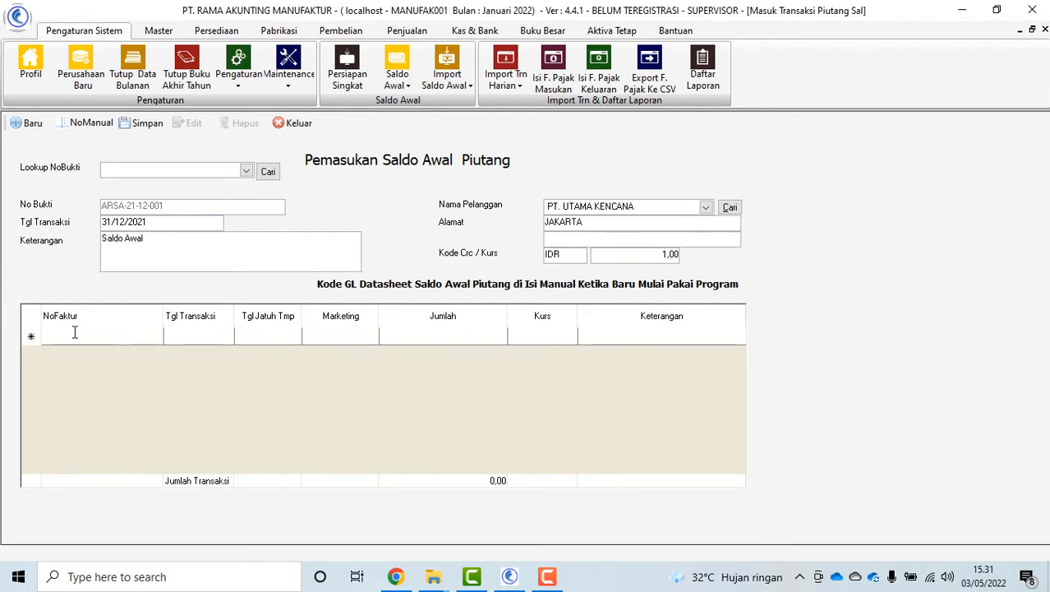
Enter invoice UTAMA01: dated 31/12/2021, due 31/01/2022, 15.000.000,00, described SALDO AWAL
text(UTAMA)
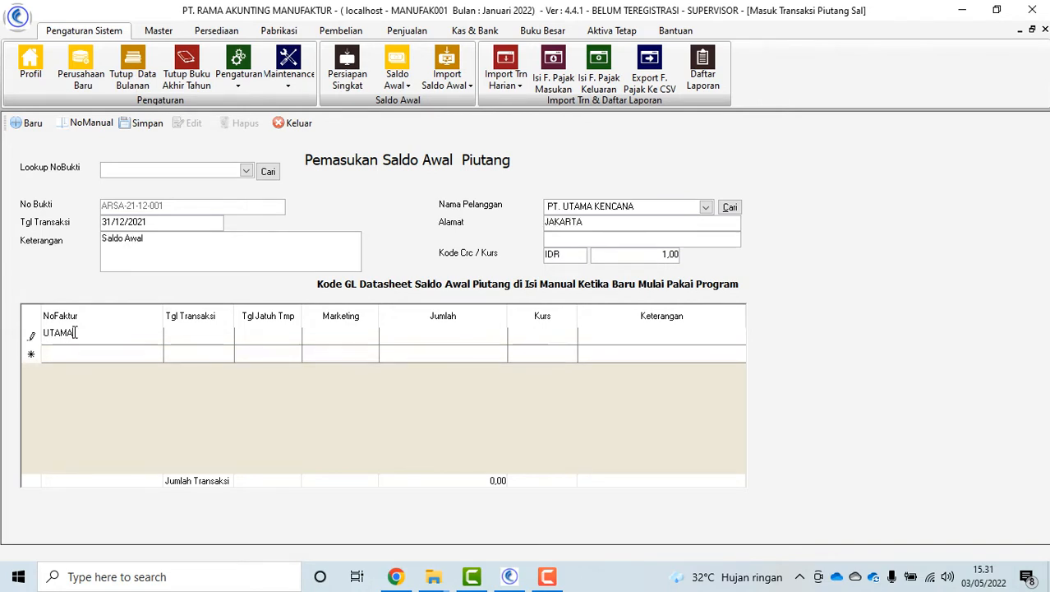
text(01)
key(Tab)
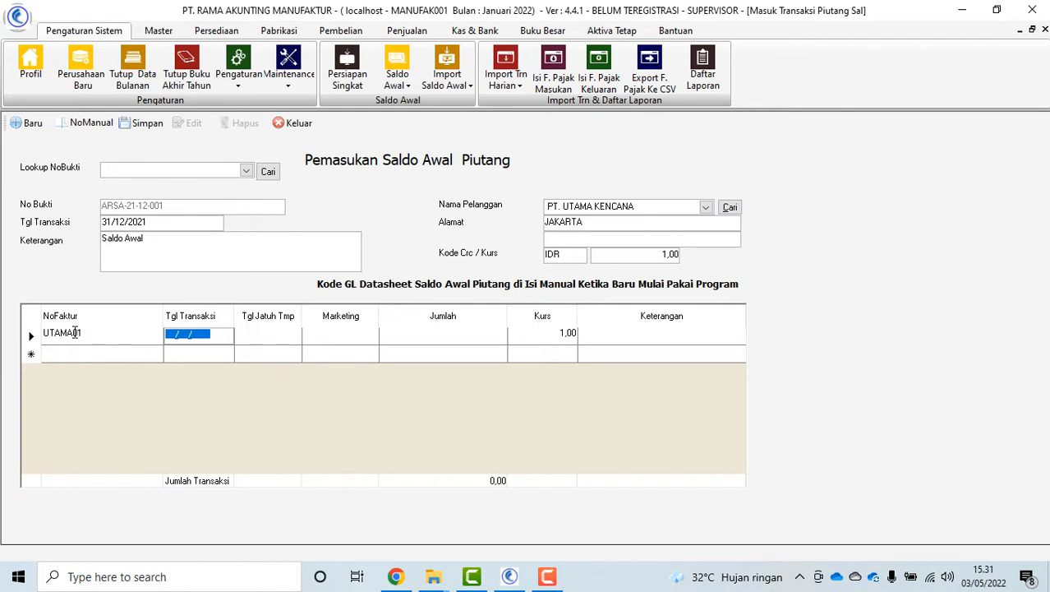
text(31/12/)
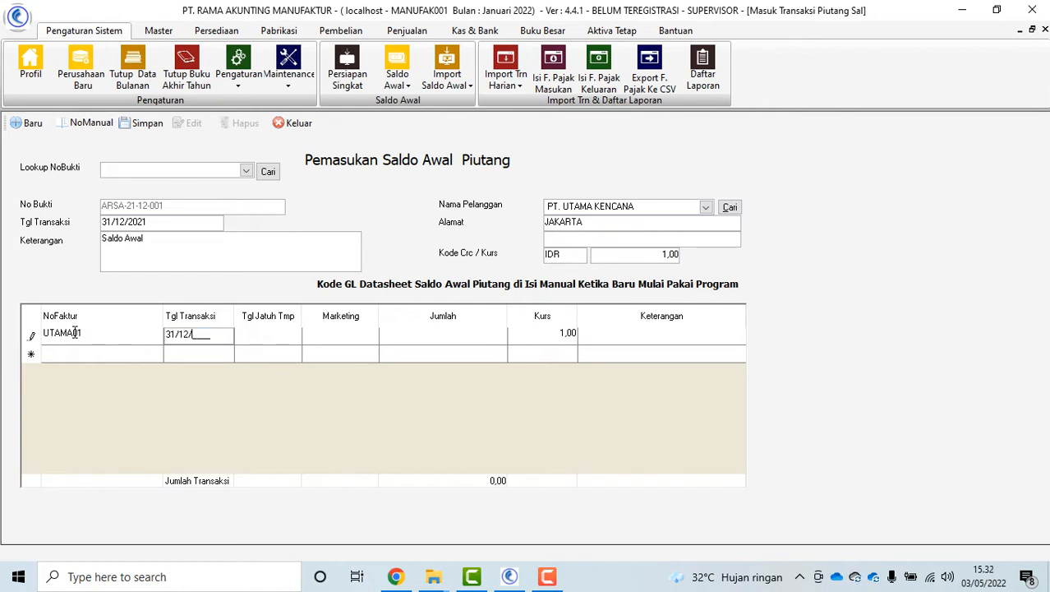
text(2021)
key(Tab)
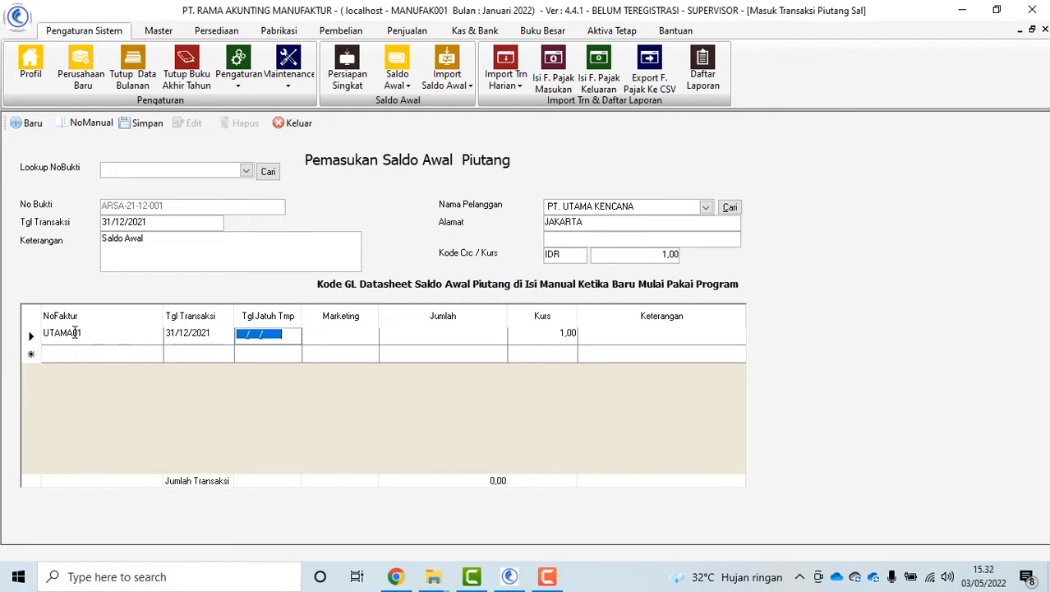
text(31/01/202)
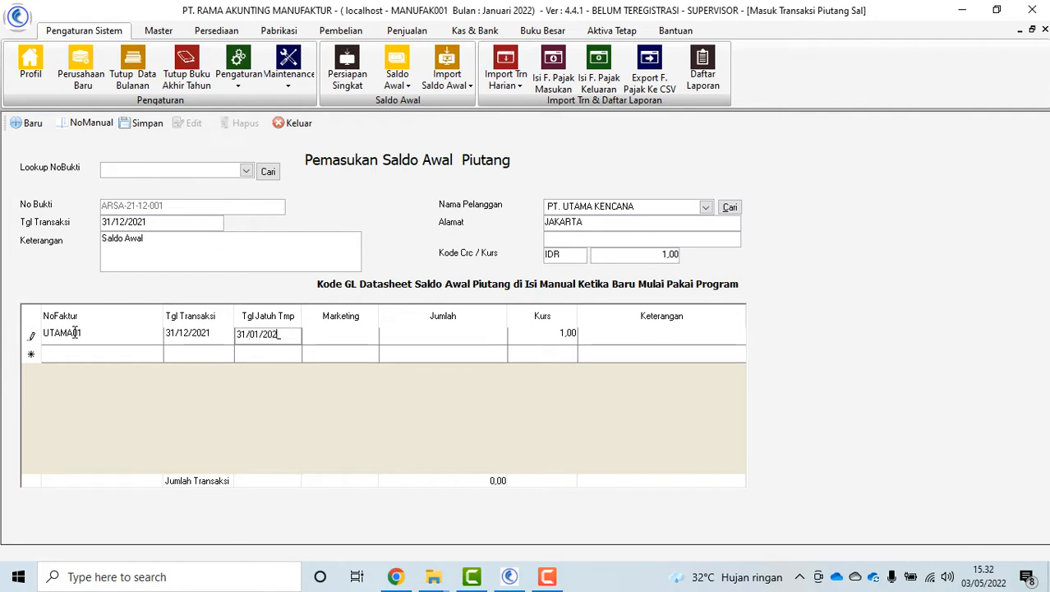
text(2)
key(Tab)
key(Tab)
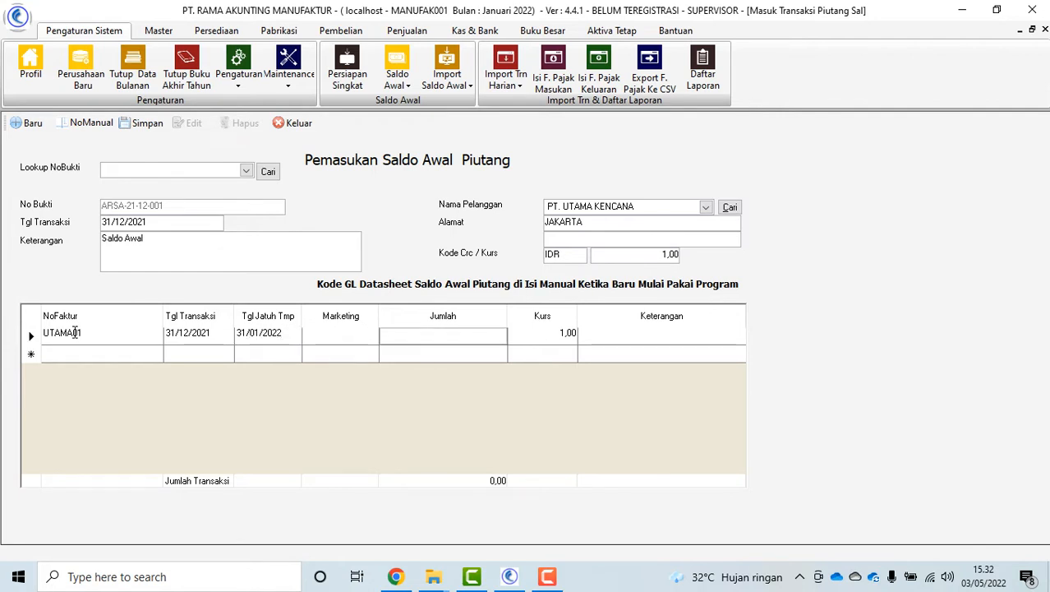
text(1.500.000,00)
key(Tab)
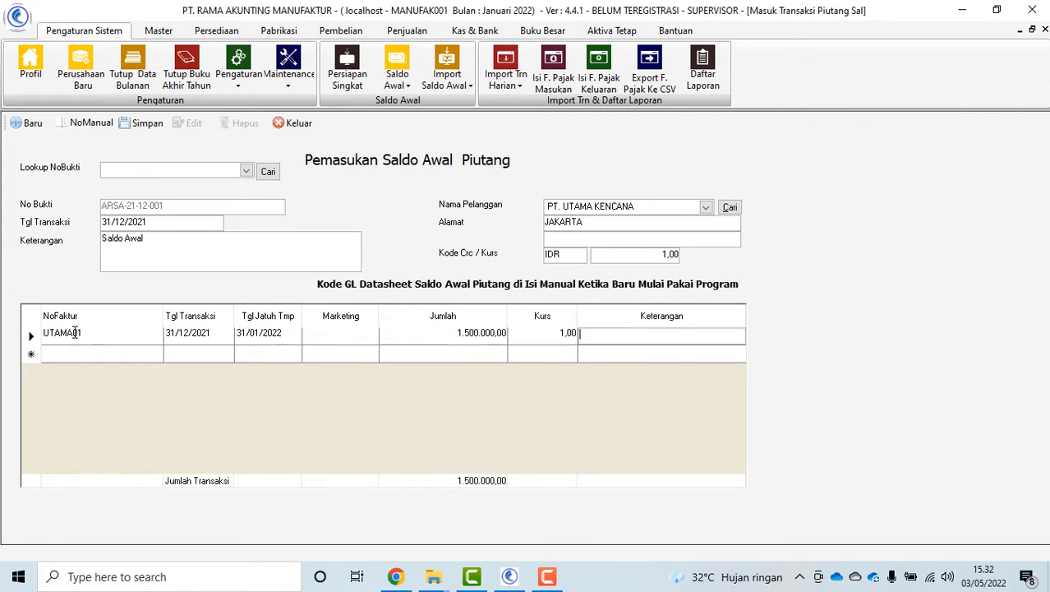
key(shift+Tab)
key(shift+Tab)
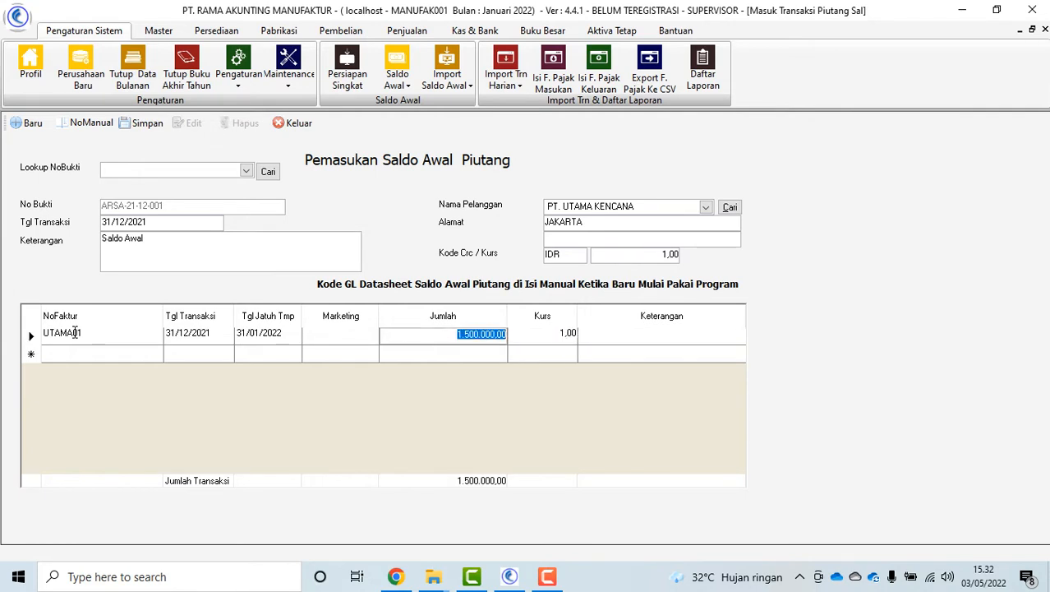
text(1)
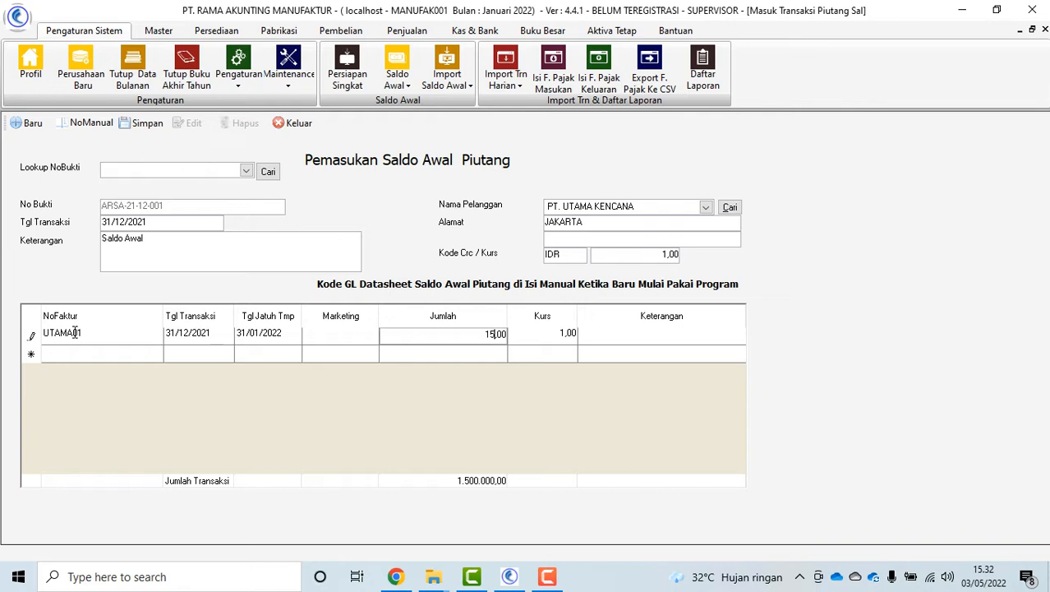
text(5.000.000)
key(Tab)
key(Tab)
text(SALD)
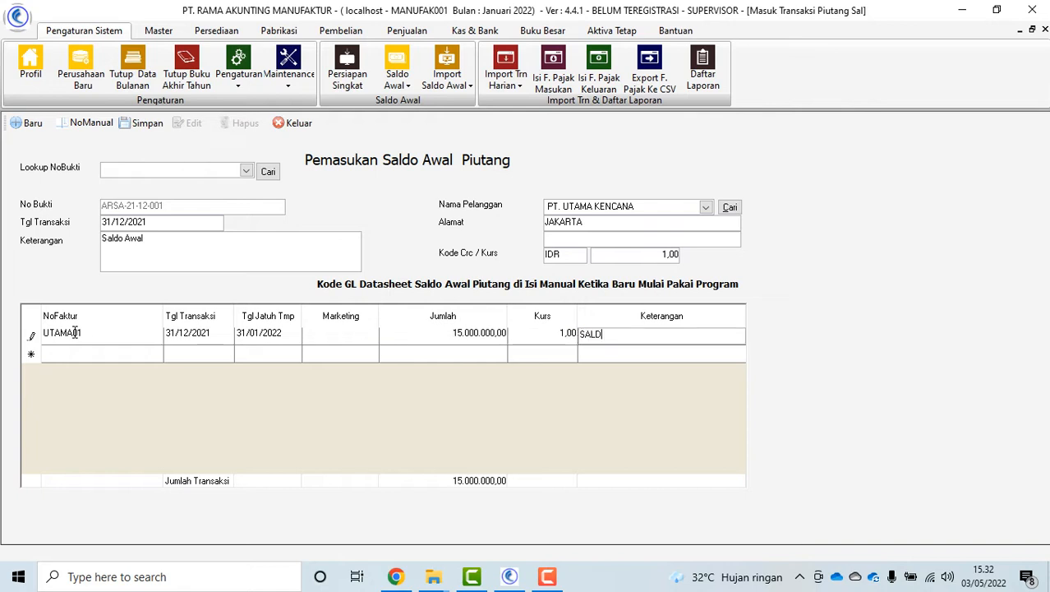
text(O AWAL)
key(Tab)
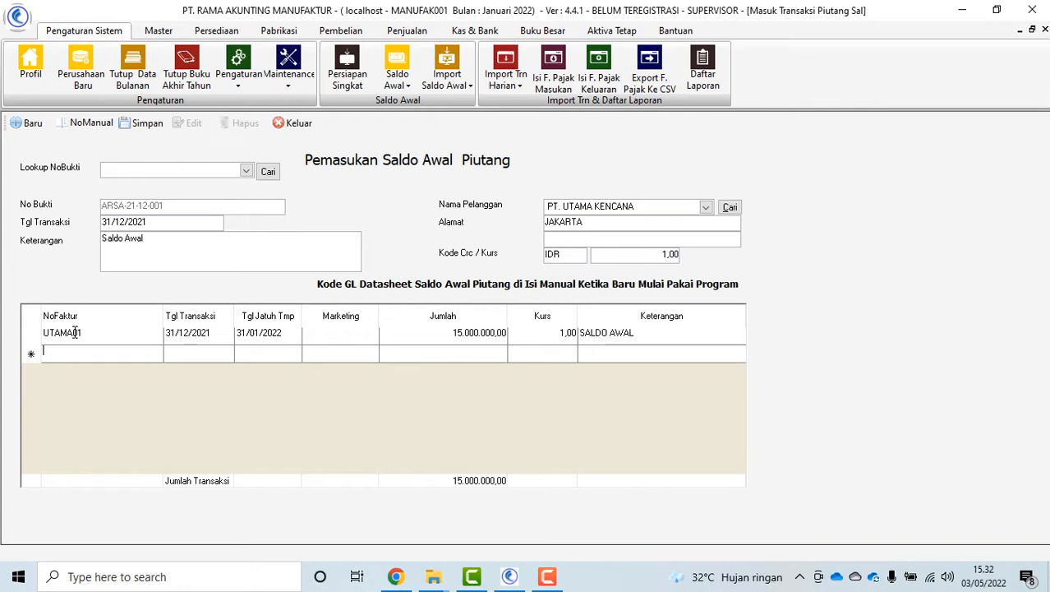
Save the opening receivable, reload it via Lookup NoBukti to verify, and close the form
click(143, 123)
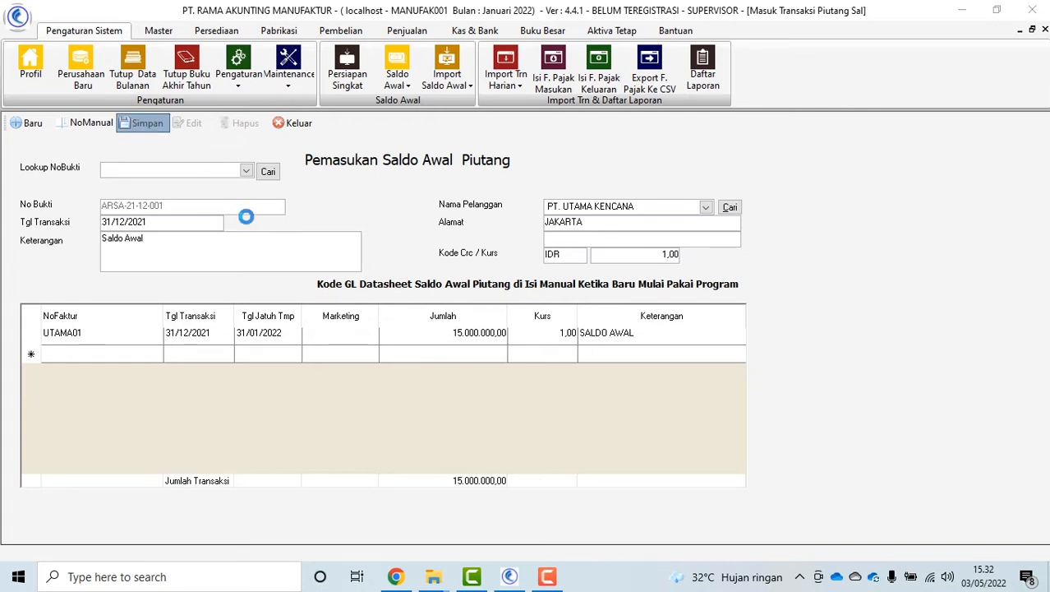
click(512, 343)
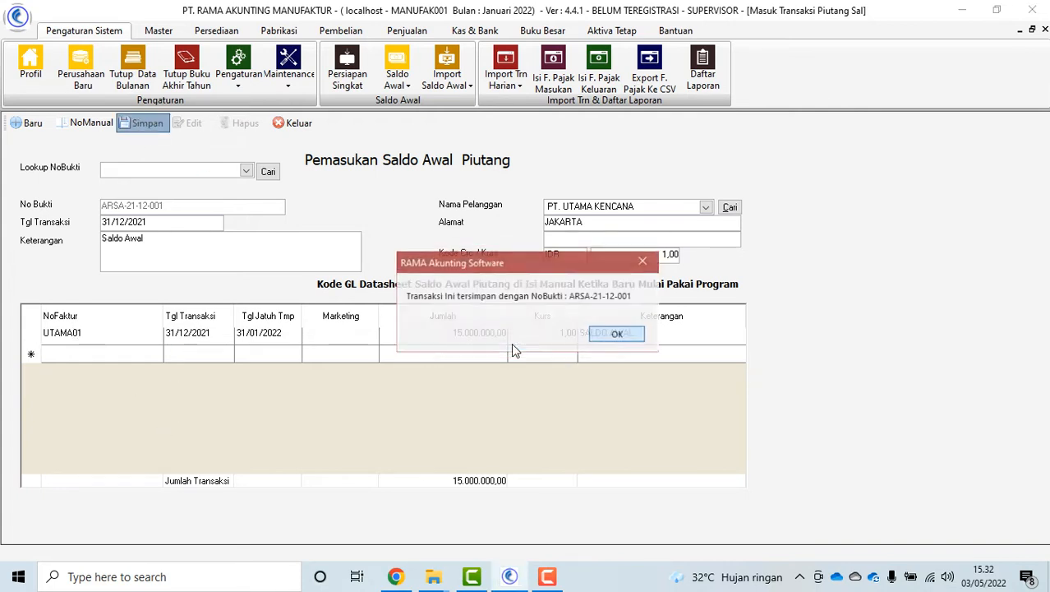
click(615, 334)
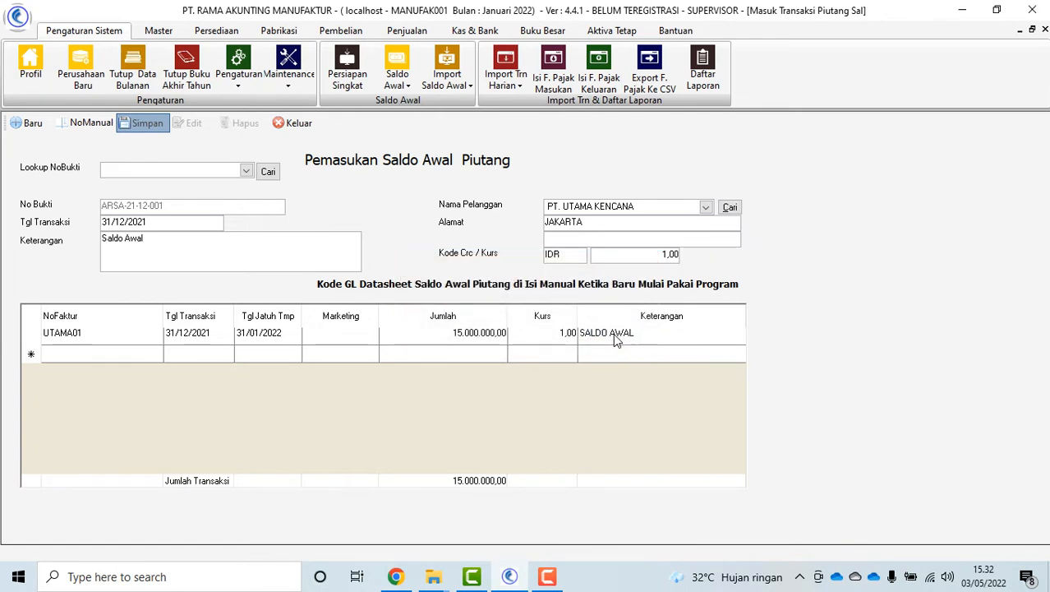
click(250, 170)
click(183, 196)
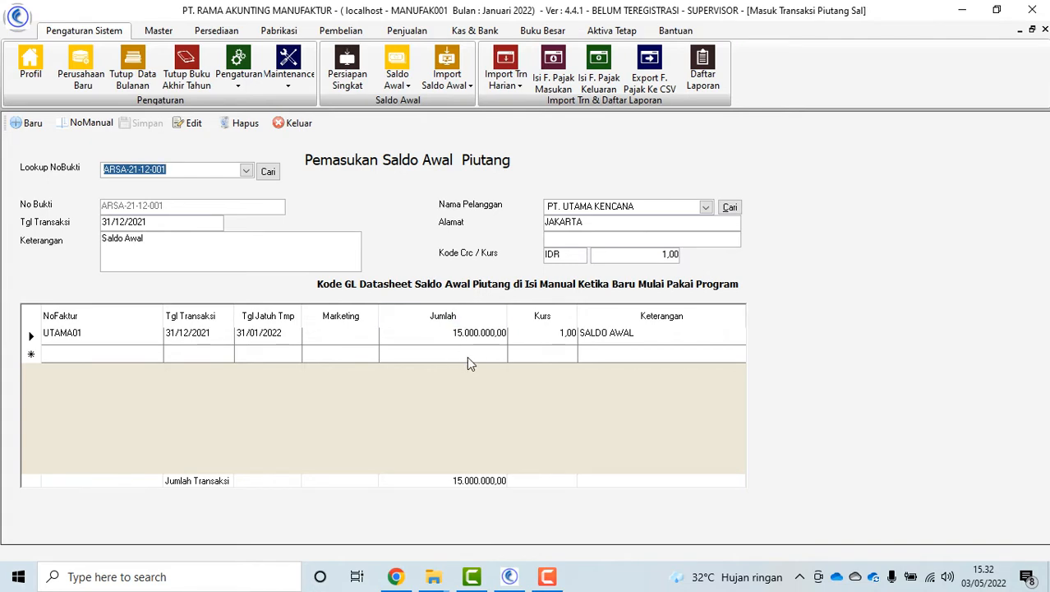
click(293, 123)
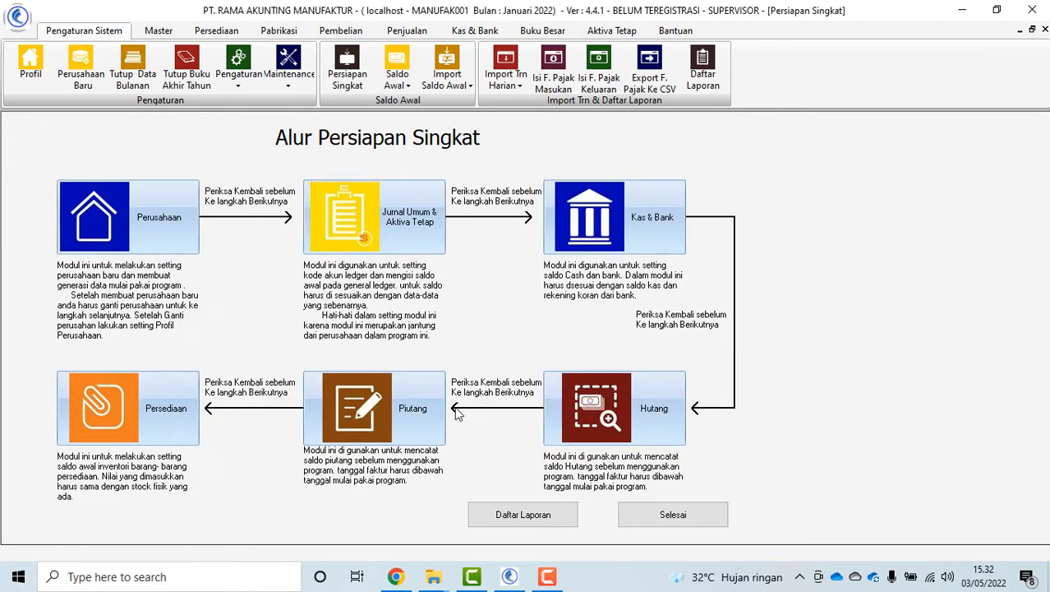
Open the opening sales advance form and select customer PT. UTAMA KENCANA
click(401, 411)
click(448, 465)
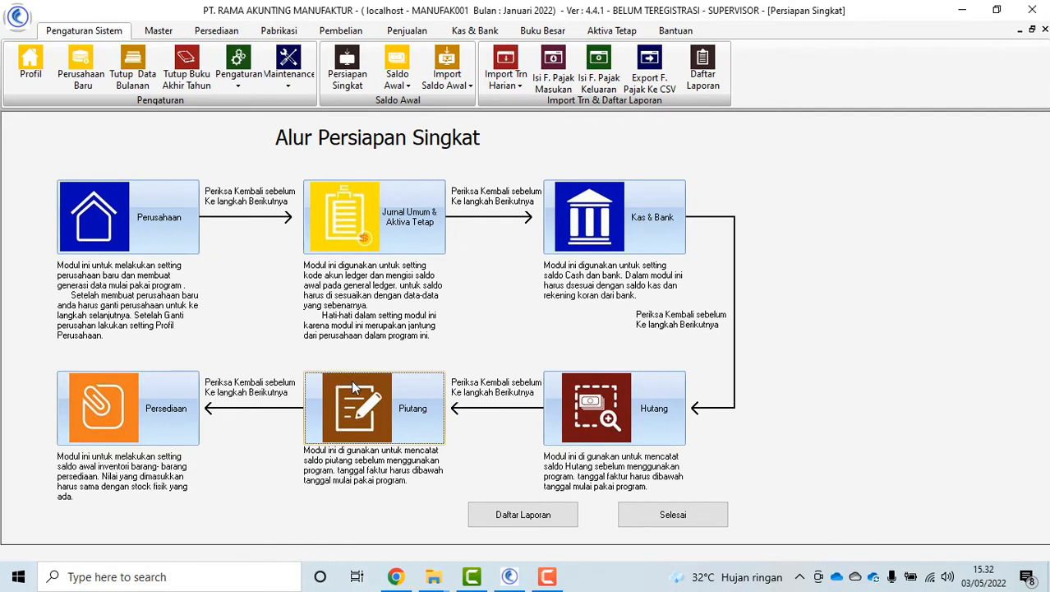
click(401, 402)
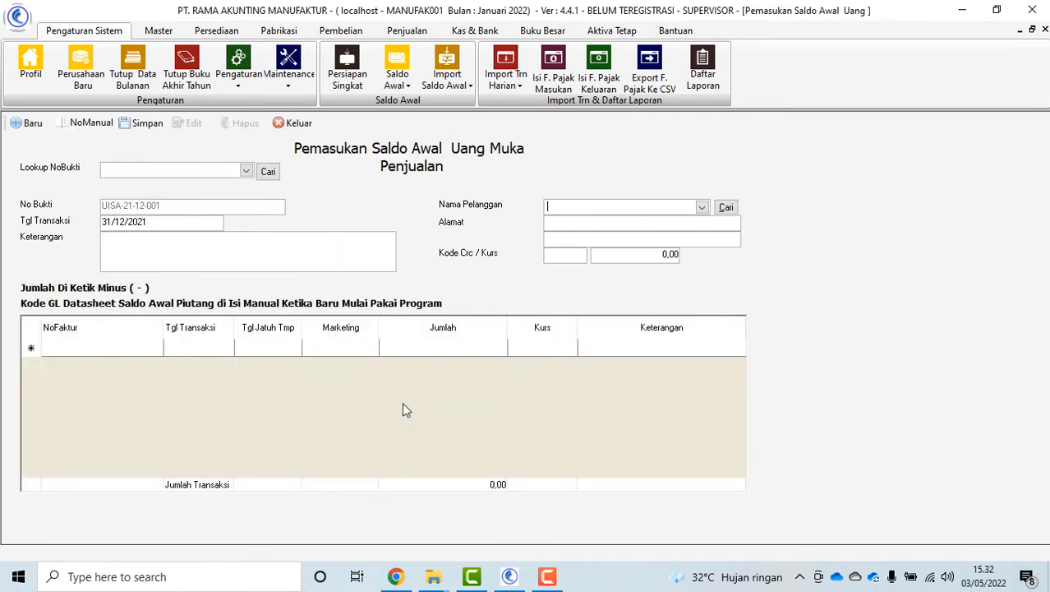
click(702, 209)
click(613, 249)
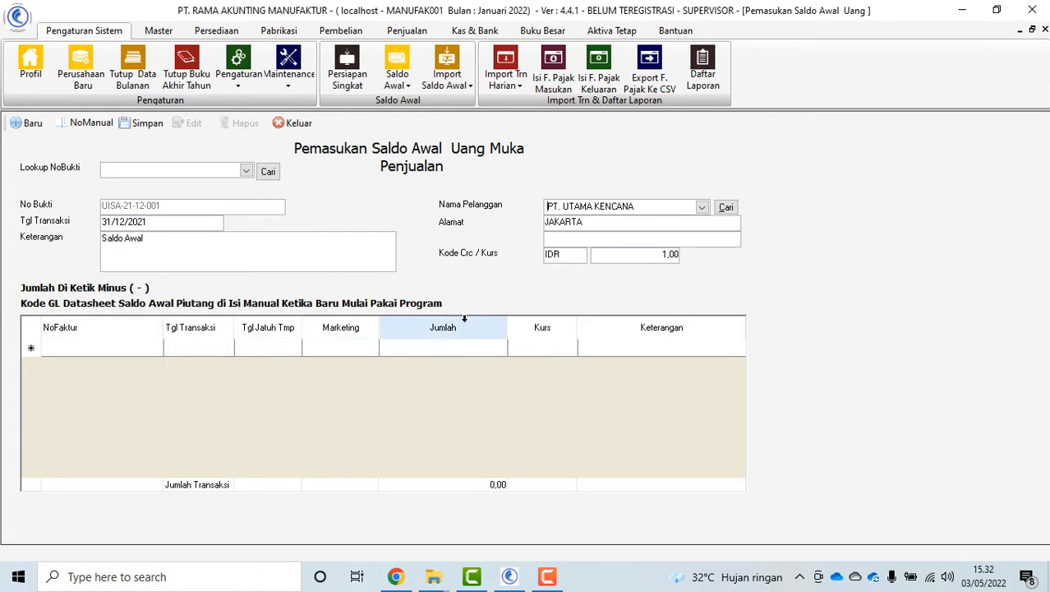
Enter row UNUTAMA02: dated 31/12/2021, due 31/01/2022, -1.500.000,00, described SALDO AWAL
click(112, 348)
text(U)
text(NUM)
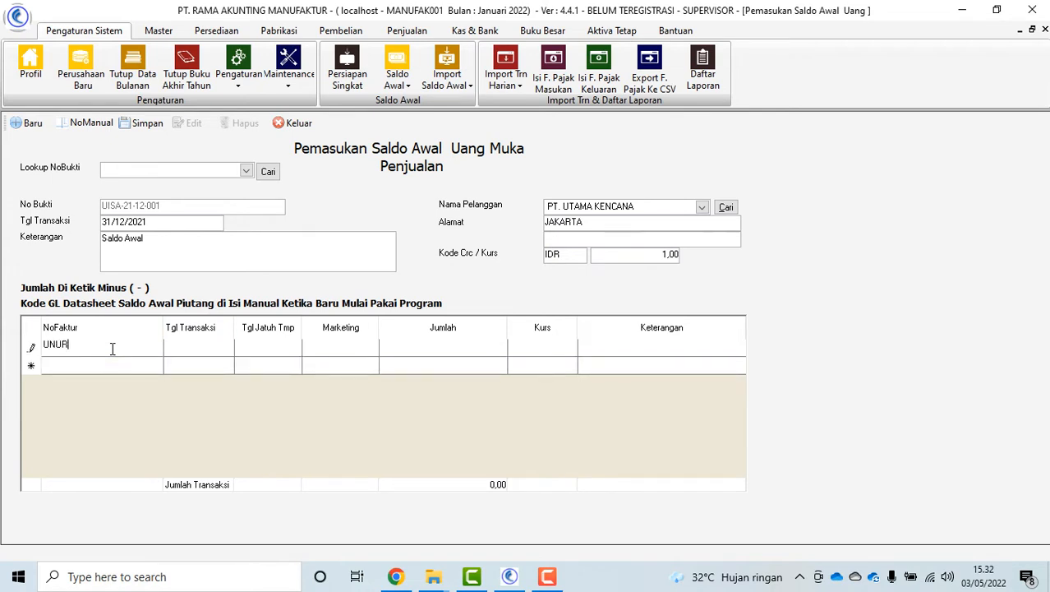
key(BackSpace)
text(TAMA02)
key(Return)
key(Return)
text(31/12/)
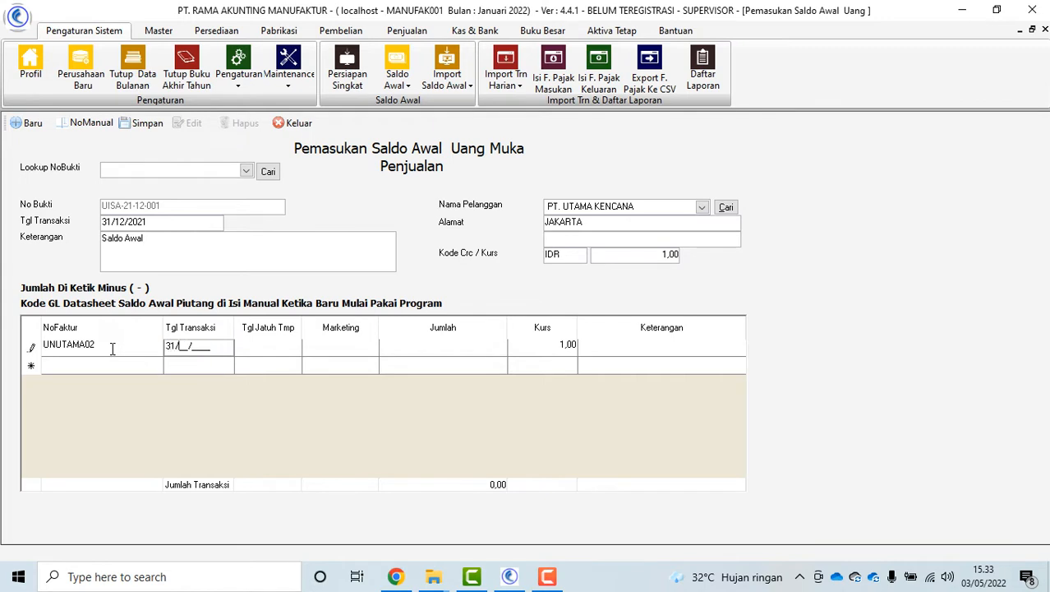
text(2021)
key(Return)
text(31/01/)
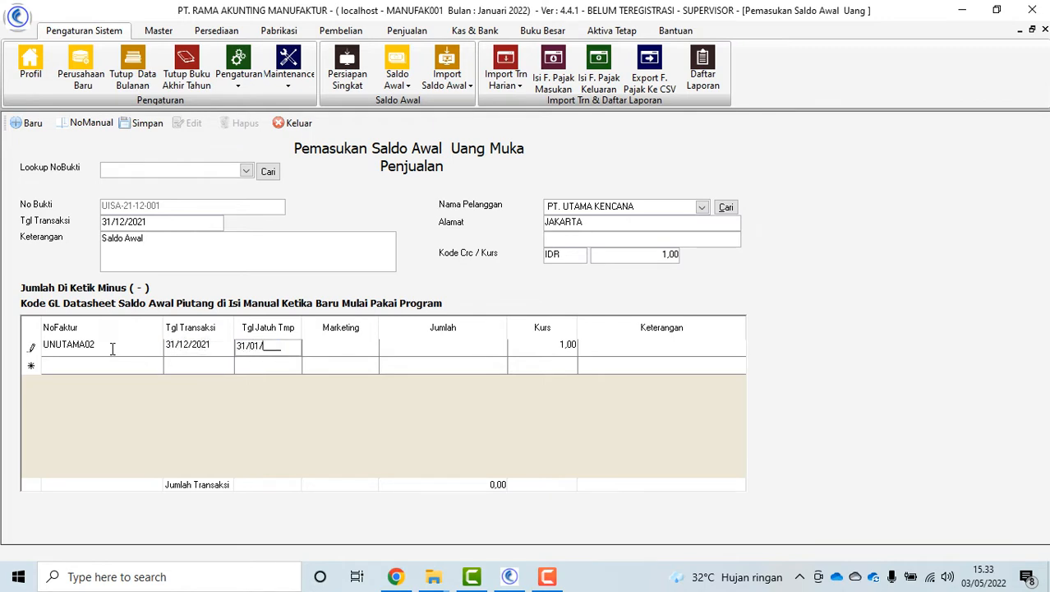
text(2022)
key(Return)
key(Return)
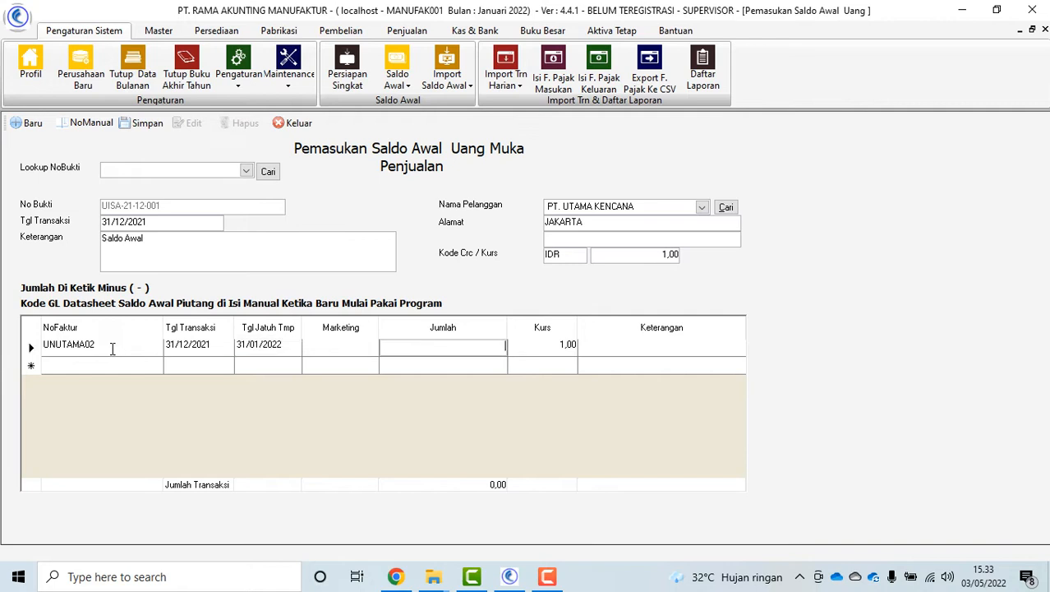
text(-1500000)
key(Tab)
key(Tab)
text(SALDO AW)
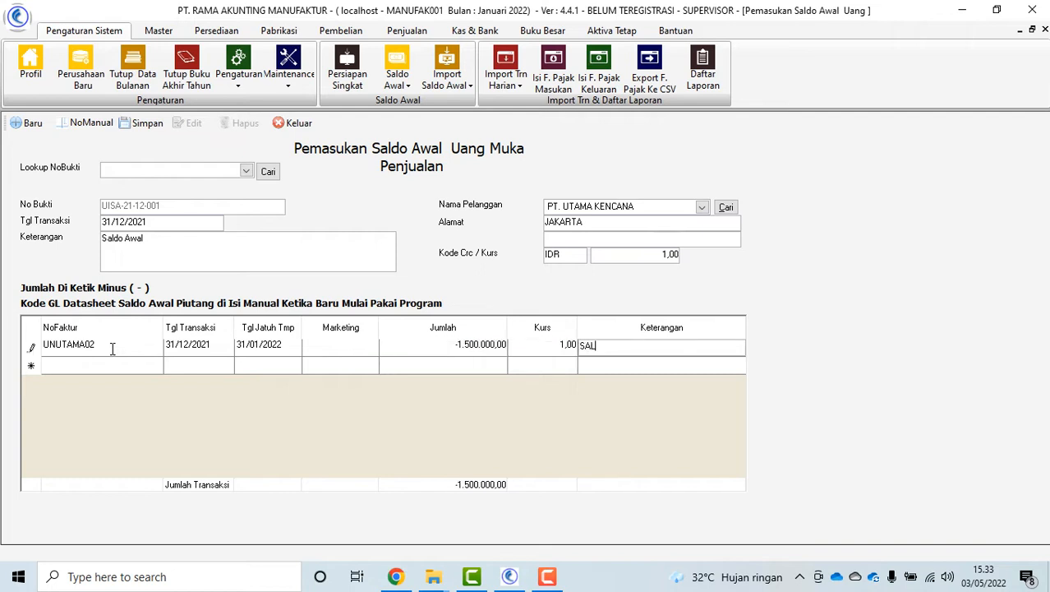
key(Tab)
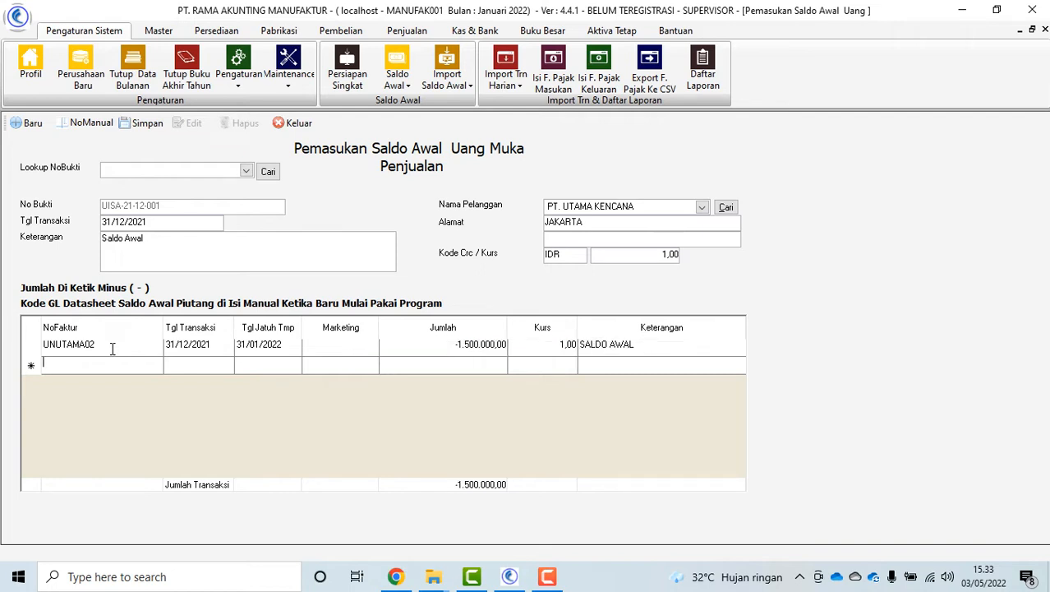
Save the advance as UISA-21-12-001 and close the form
click(145, 123)
click(519, 343)
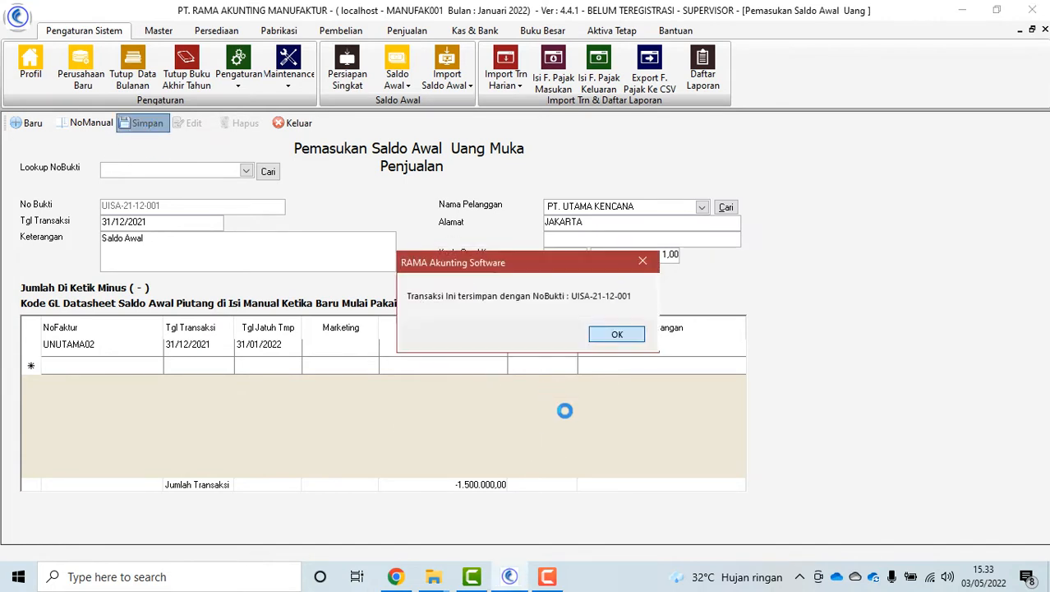
click(614, 333)
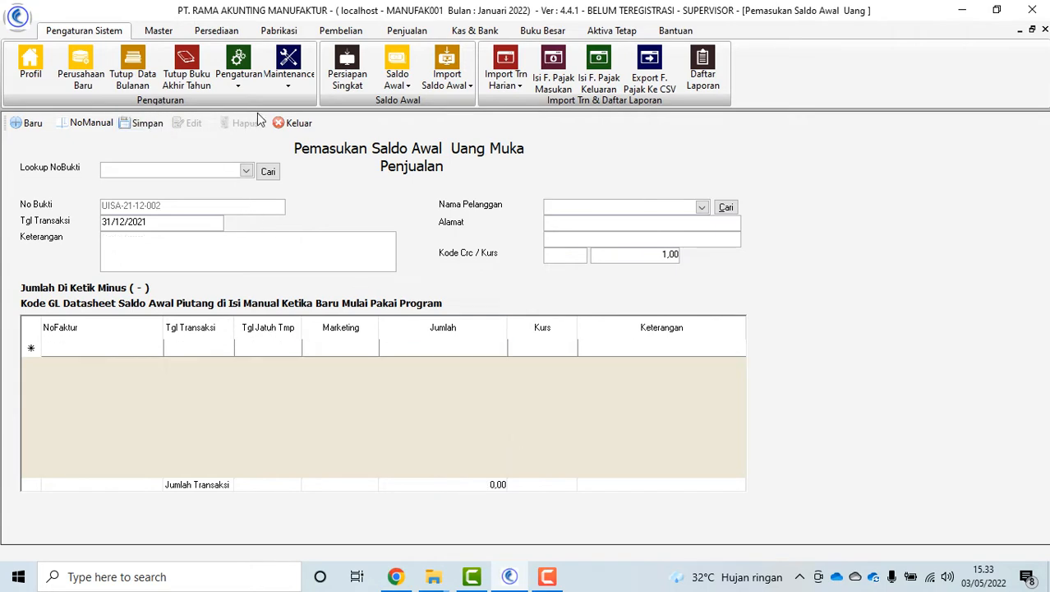
click(294, 123)
Open the Kode Barang form and name the new item MEJA BELAJAR
click(172, 390)
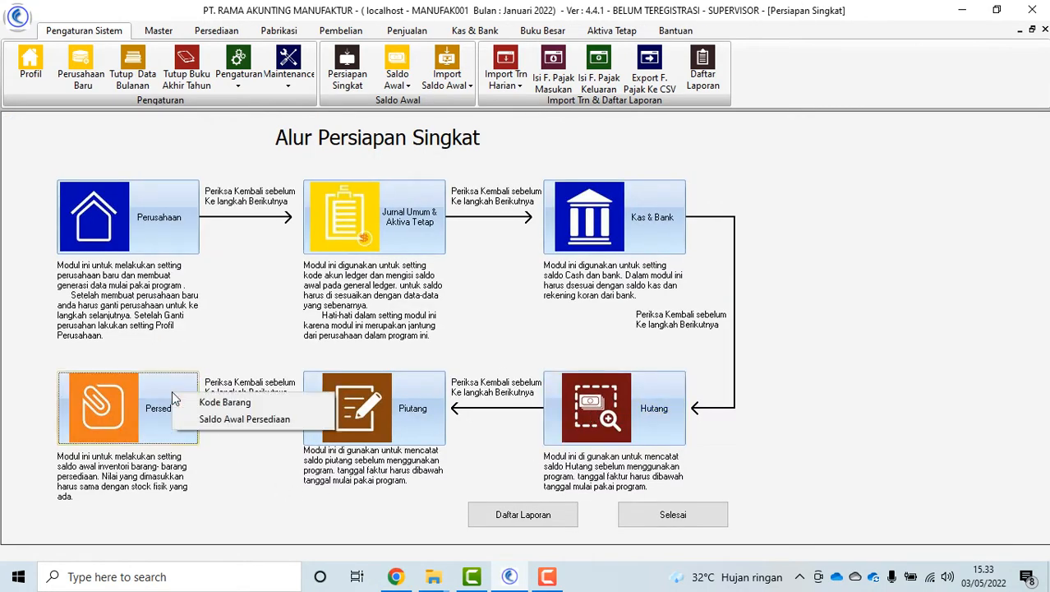
click(214, 404)
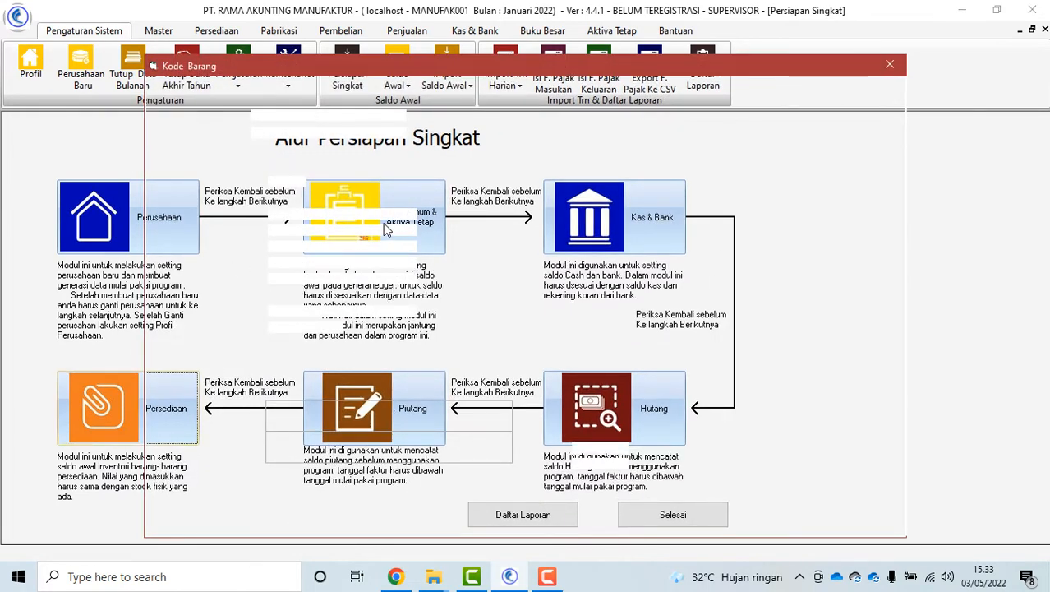
click(293, 197)
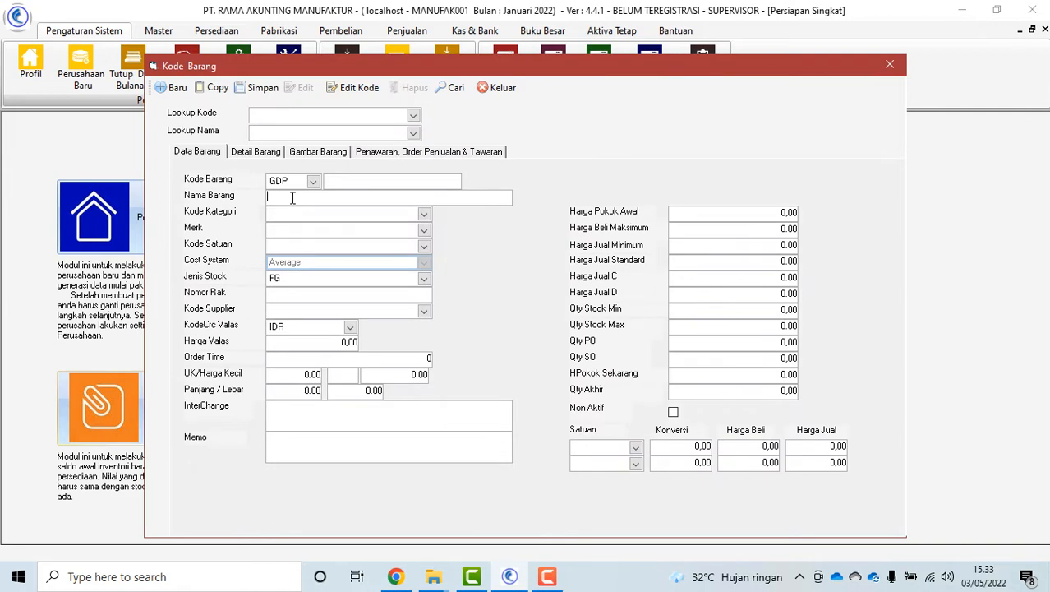
text(MEJA BELAJAT)
Set the item's category to NON and brand to NON
click(423, 215)
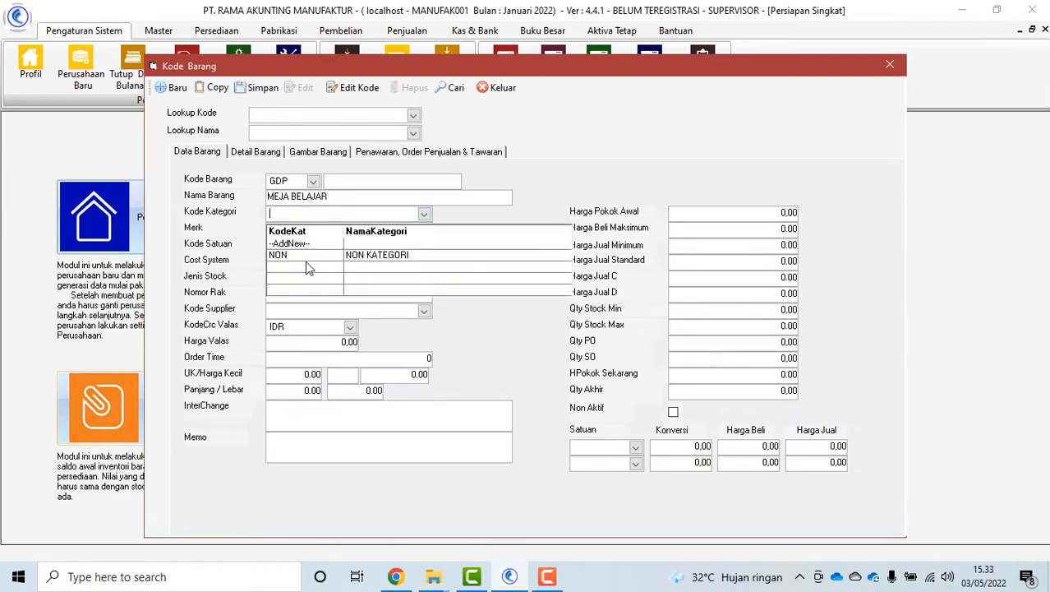
click(307, 265)
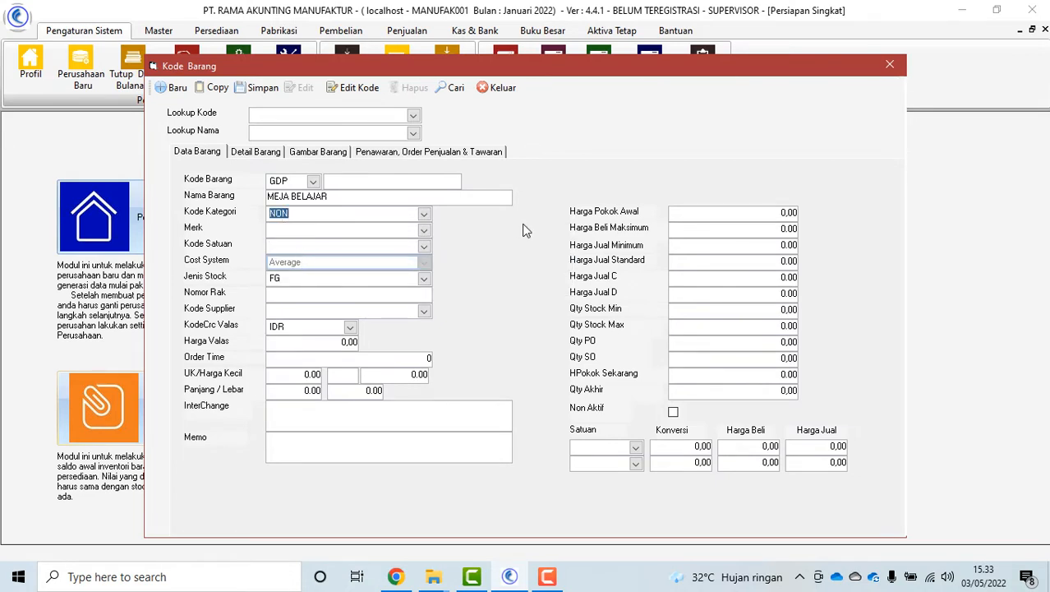
click(424, 230)
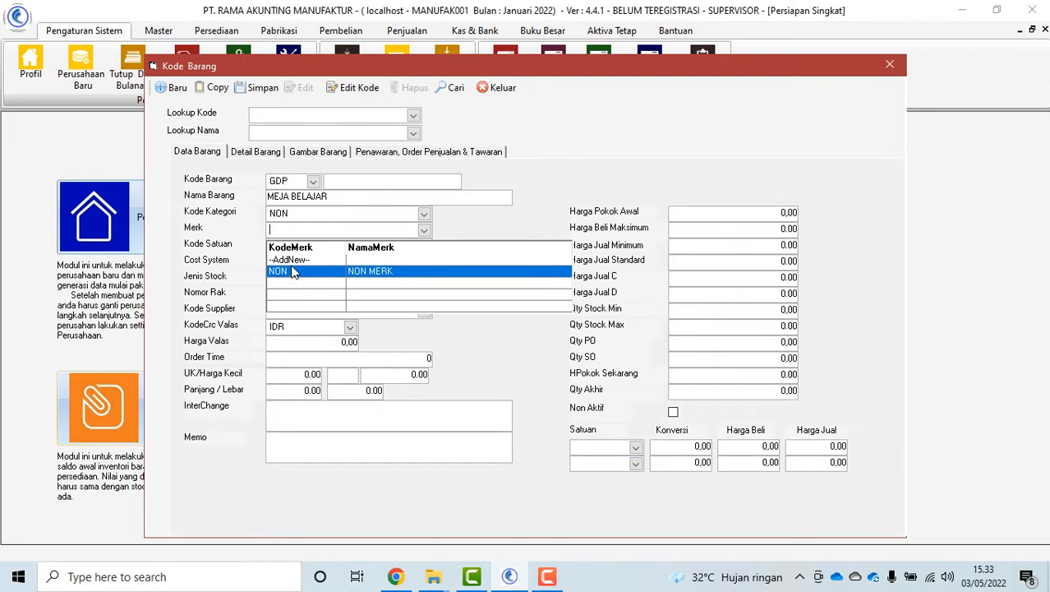
click(298, 272)
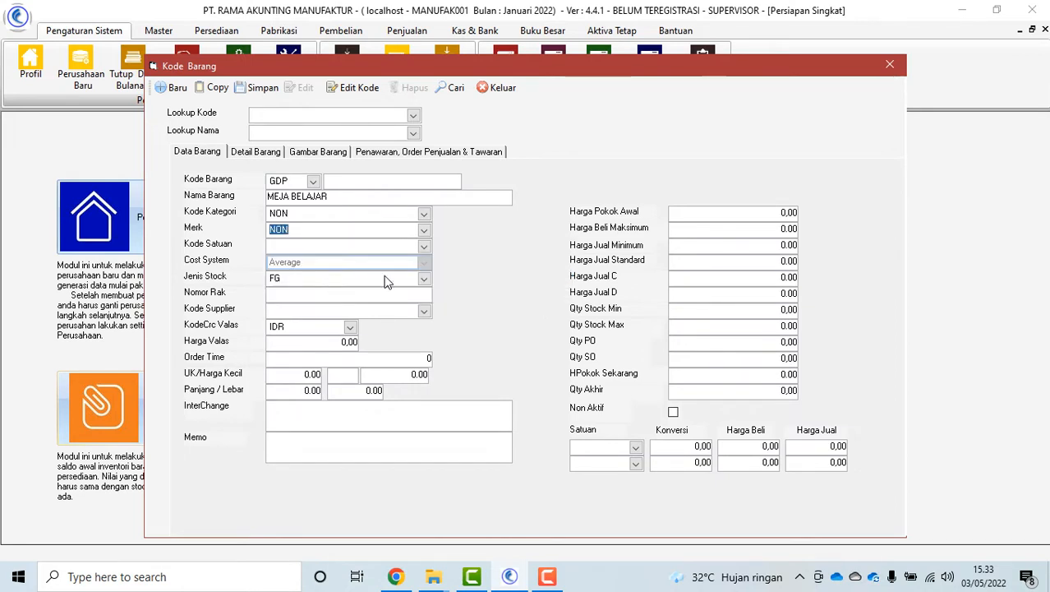
click(424, 248)
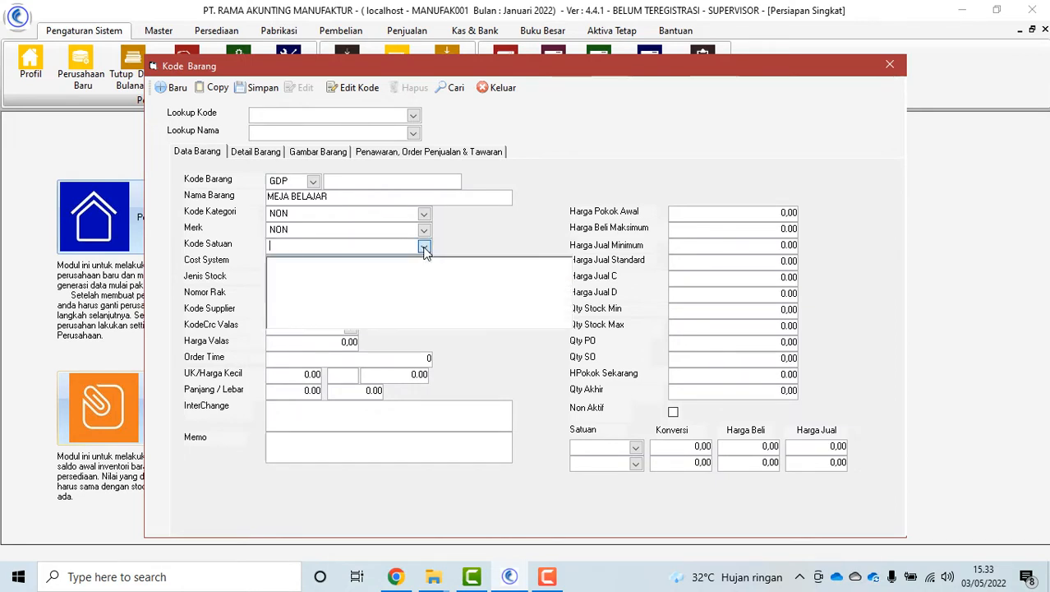
Add a new unit with code UNIT and name UNIT, save it, and close the unit dialog
click(297, 278)
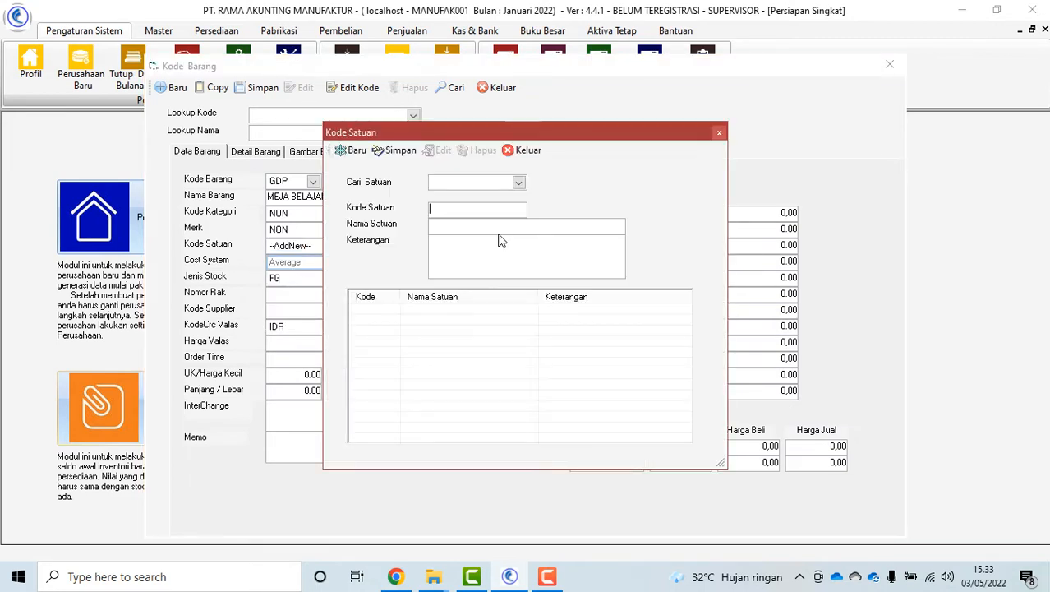
text(UNIT)
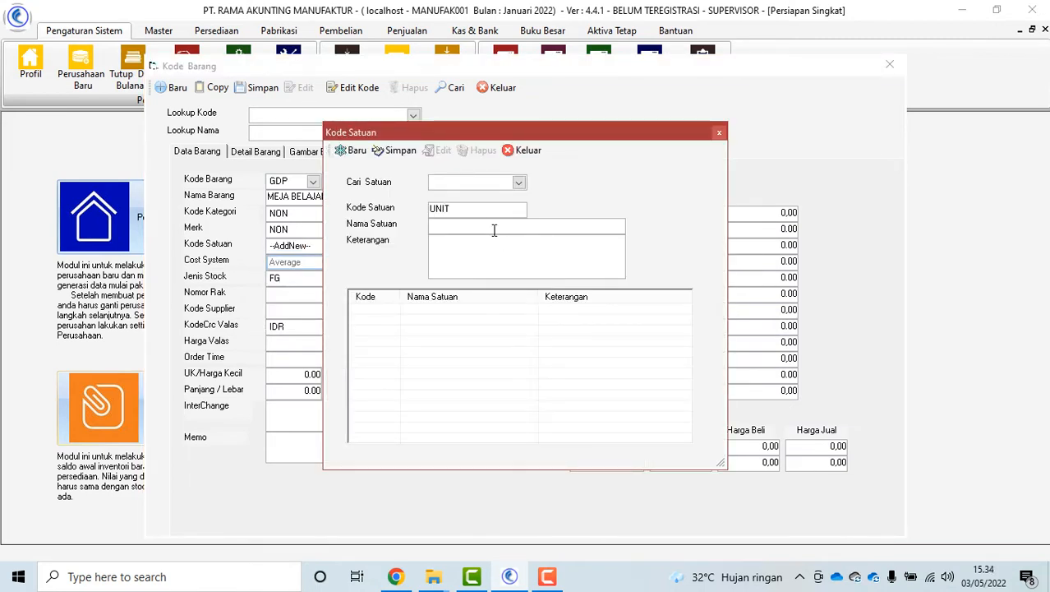
click(491, 225)
text(UNIT)
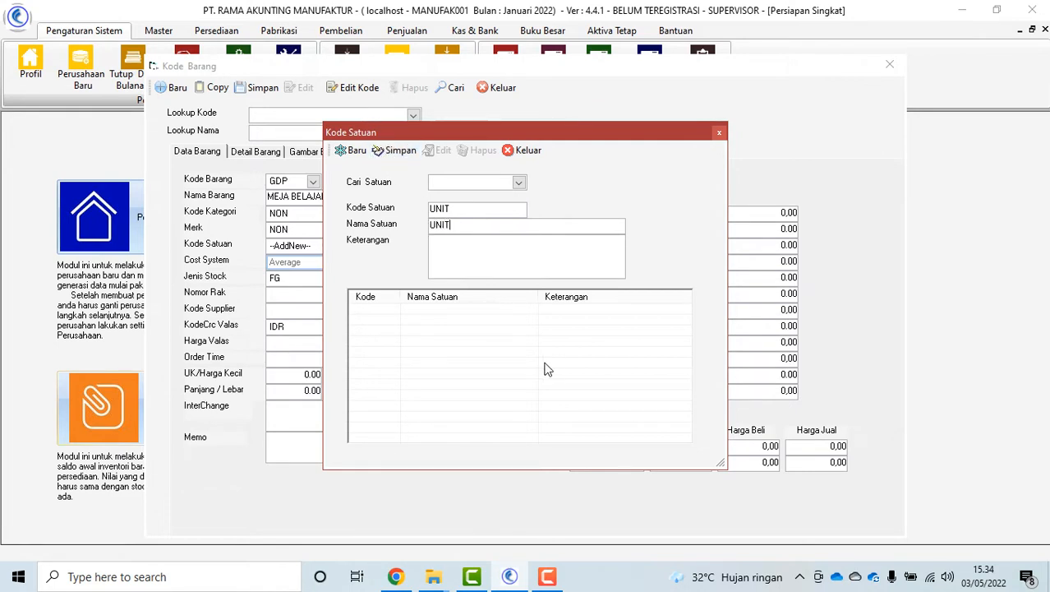
click(395, 151)
click(403, 154)
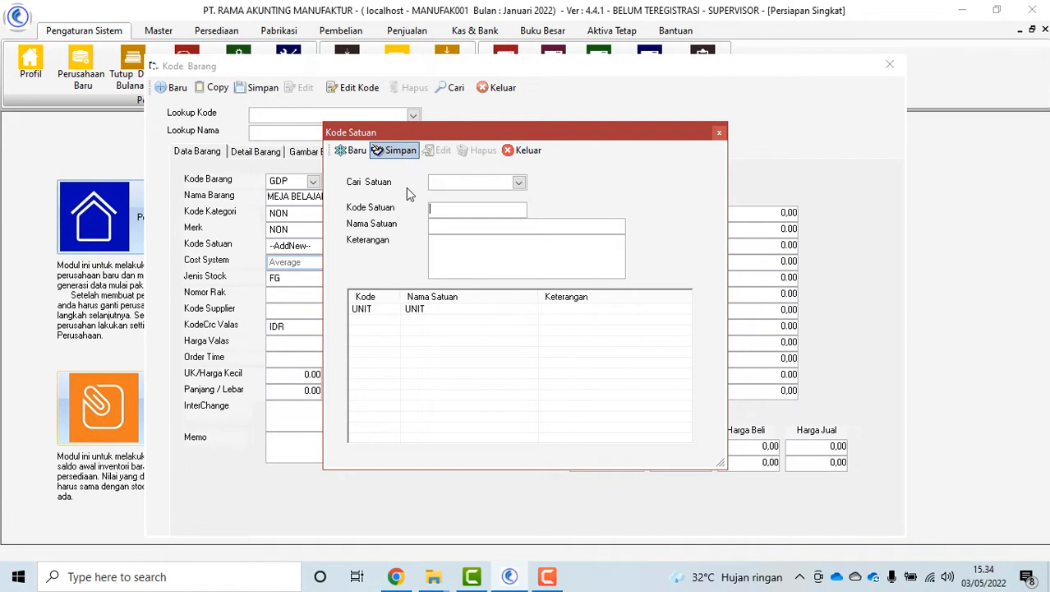
click(524, 151)
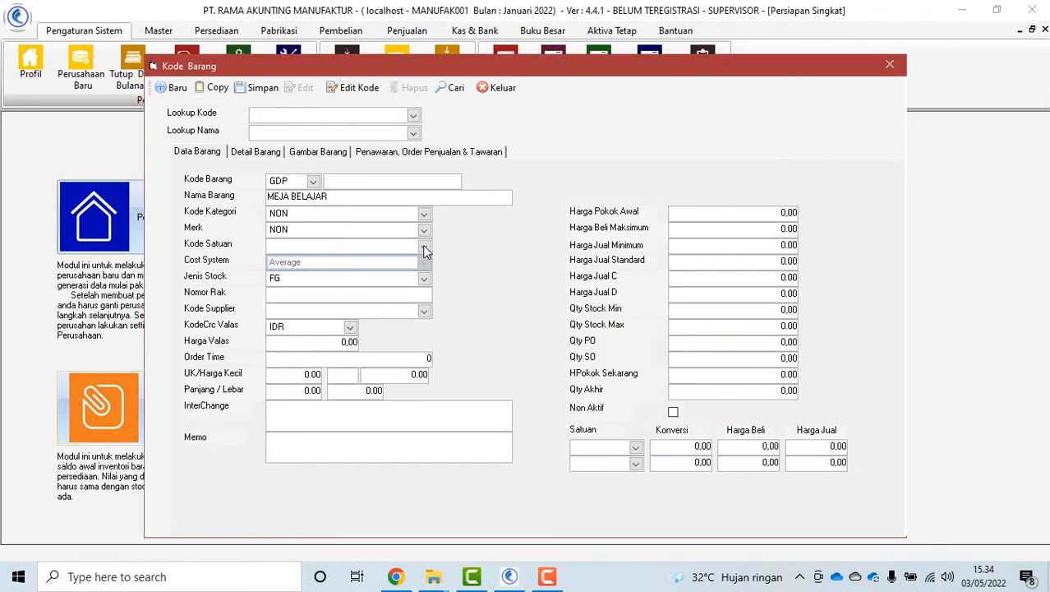
Set the item's unit to UNIT and its stock type to FG
click(424, 249)
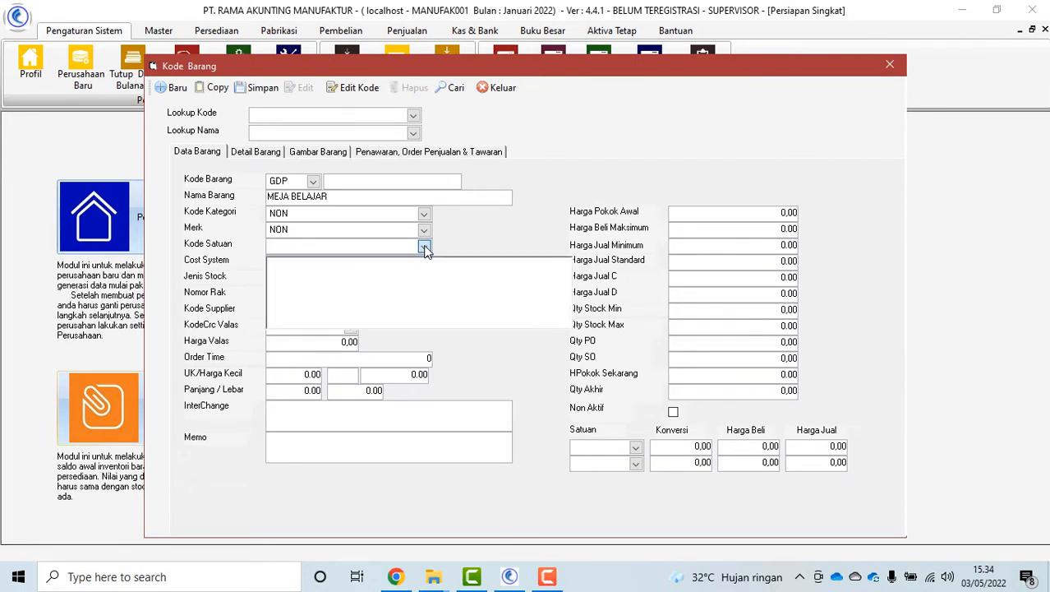
click(424, 249)
click(425, 246)
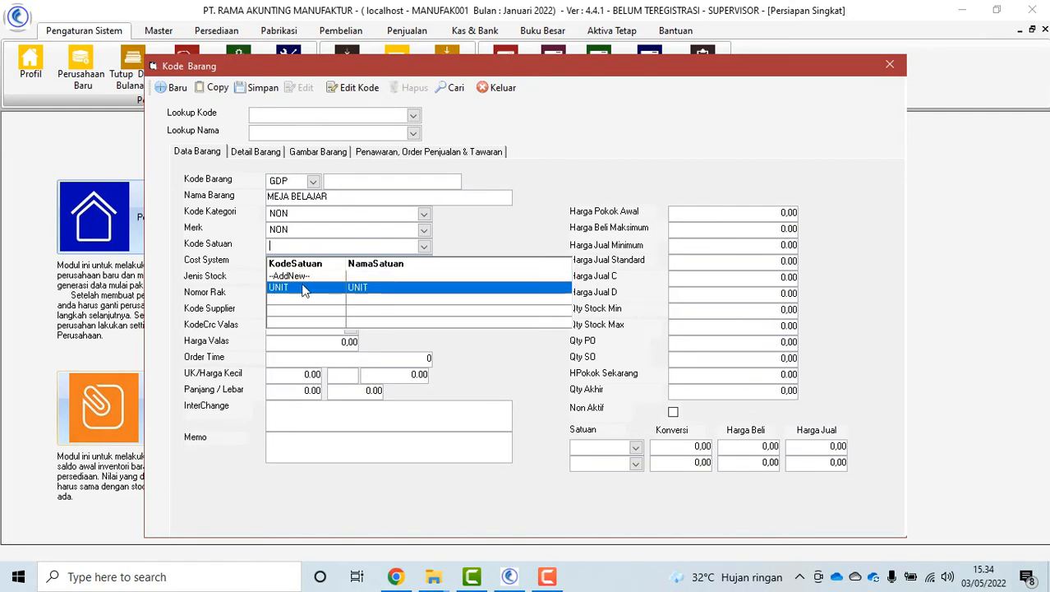
click(299, 284)
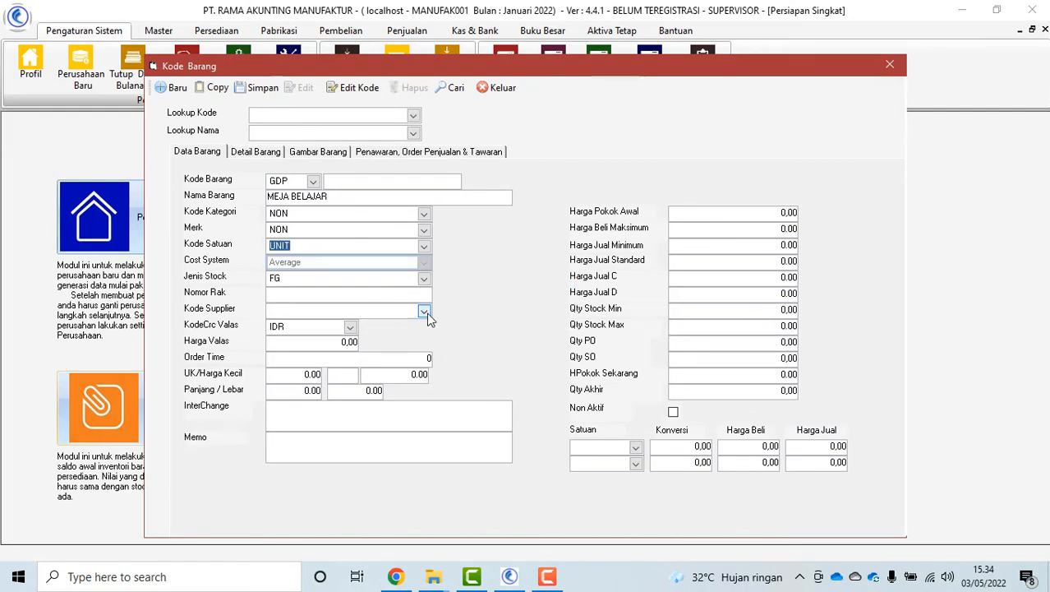
click(424, 282)
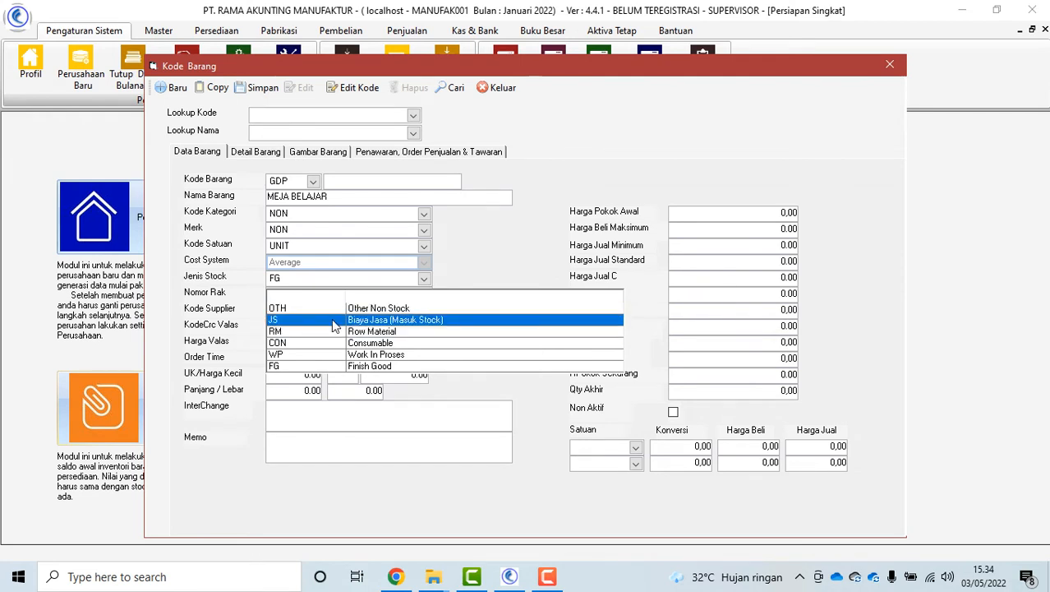
click(301, 367)
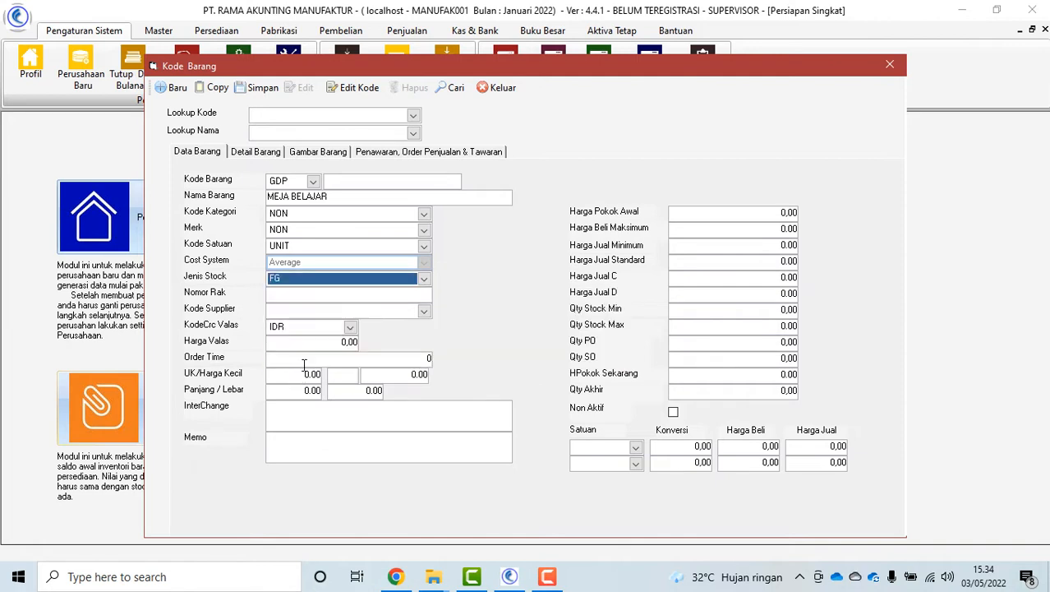
Review the shelf number, supplier code, foreign-currency price, order time and small-unit price fields
click(370, 294)
click(392, 309)
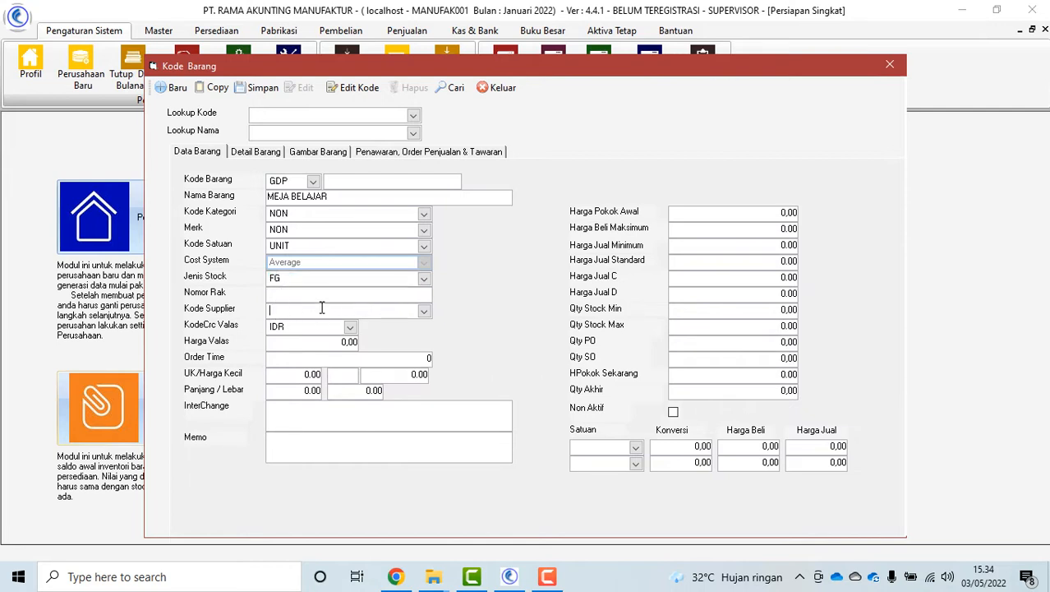
click(298, 343)
drag(313, 345, 361, 345)
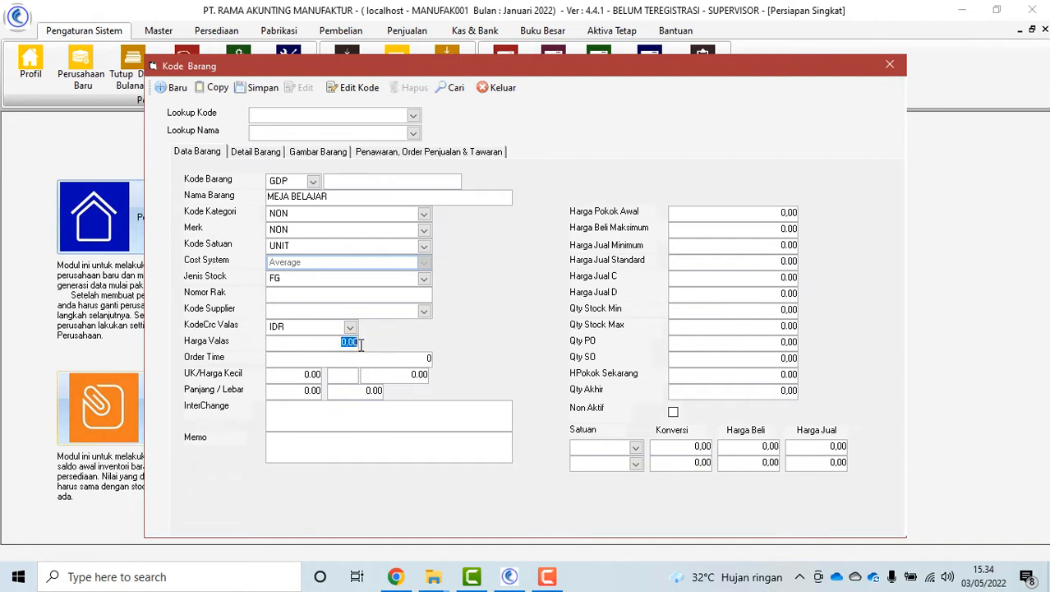
click(284, 359)
click(287, 375)
click(326, 410)
Enter 800.000,00 as opening cost and maximum purchase price, then try saving the item
click(722, 213)
key(shift+End)
text(800000)
click(763, 229)
key(shift+End)
text(800)
click(258, 88)
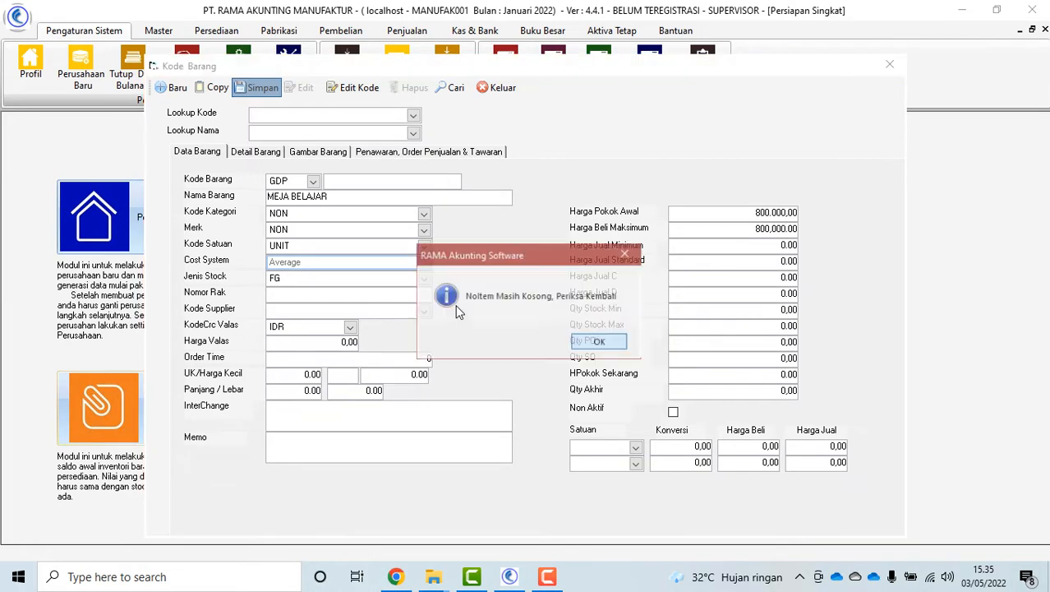
Dismiss the empty-number warning, enter item number MJA-001, and save the item
click(599, 344)
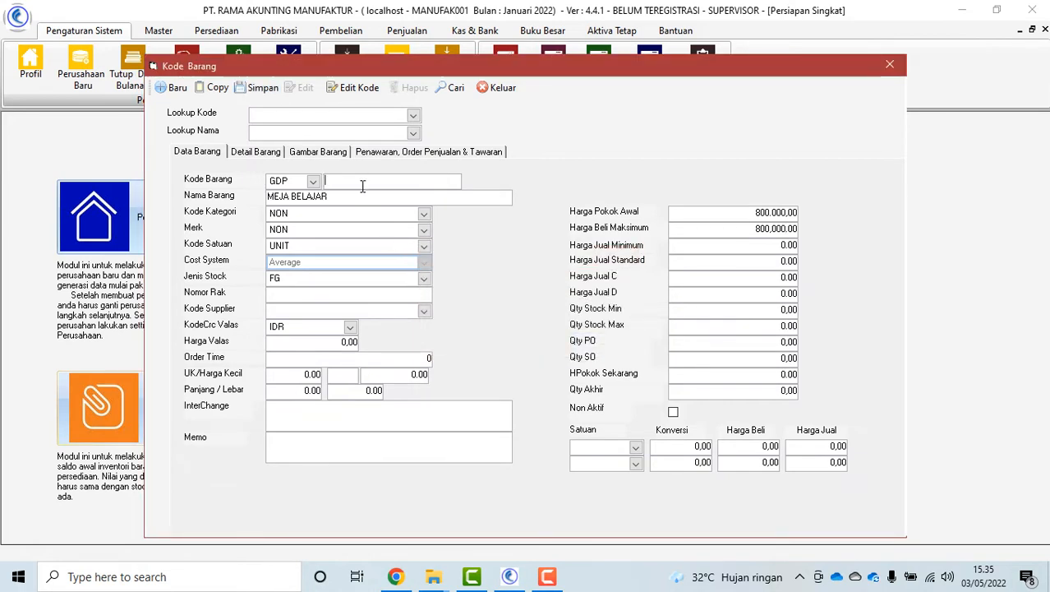
text(MJA-001)
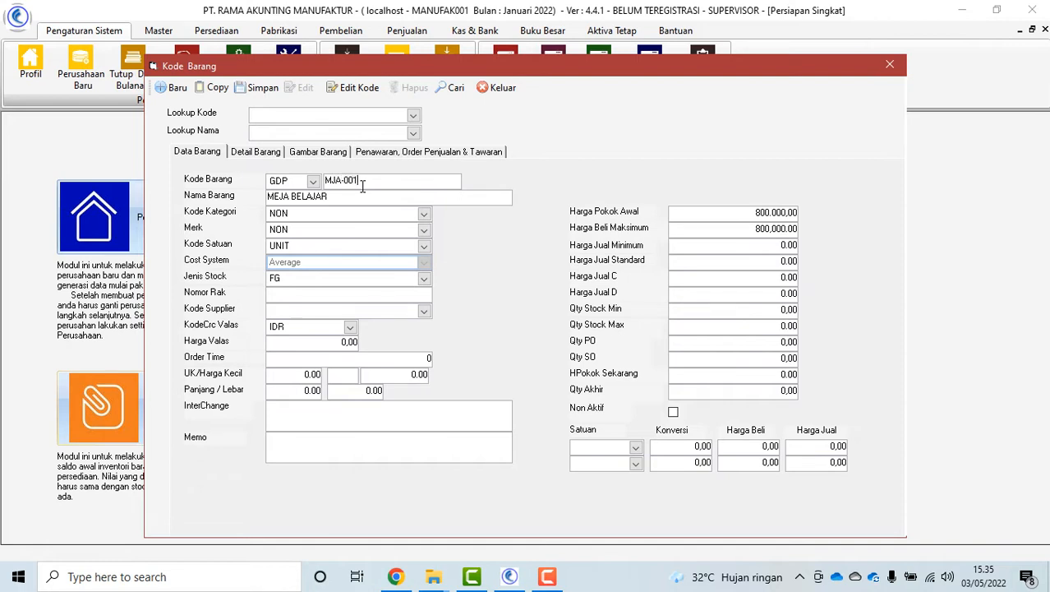
click(258, 88)
click(261, 88)
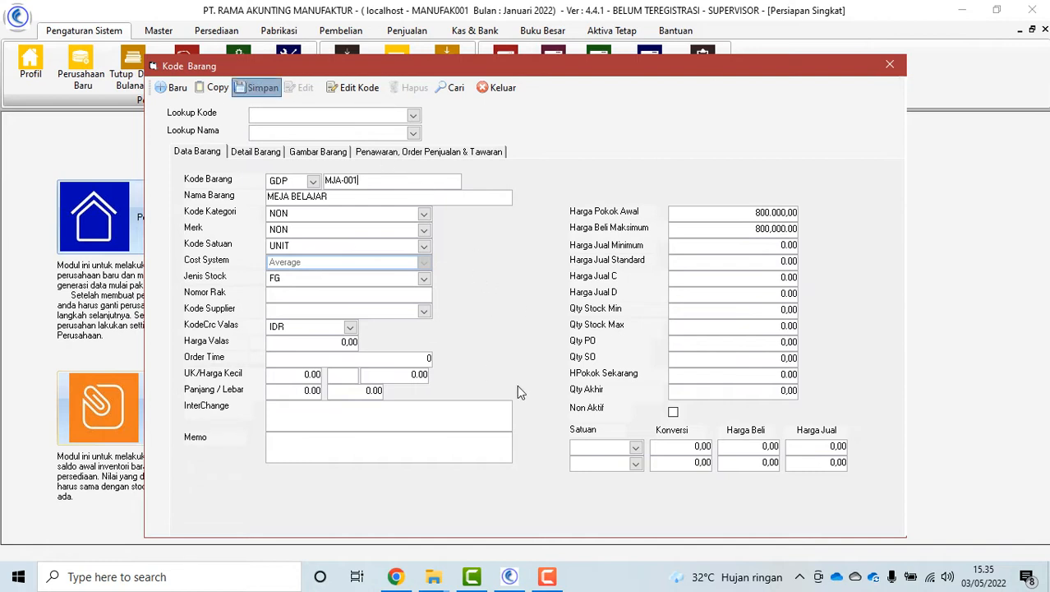
click(251, 92)
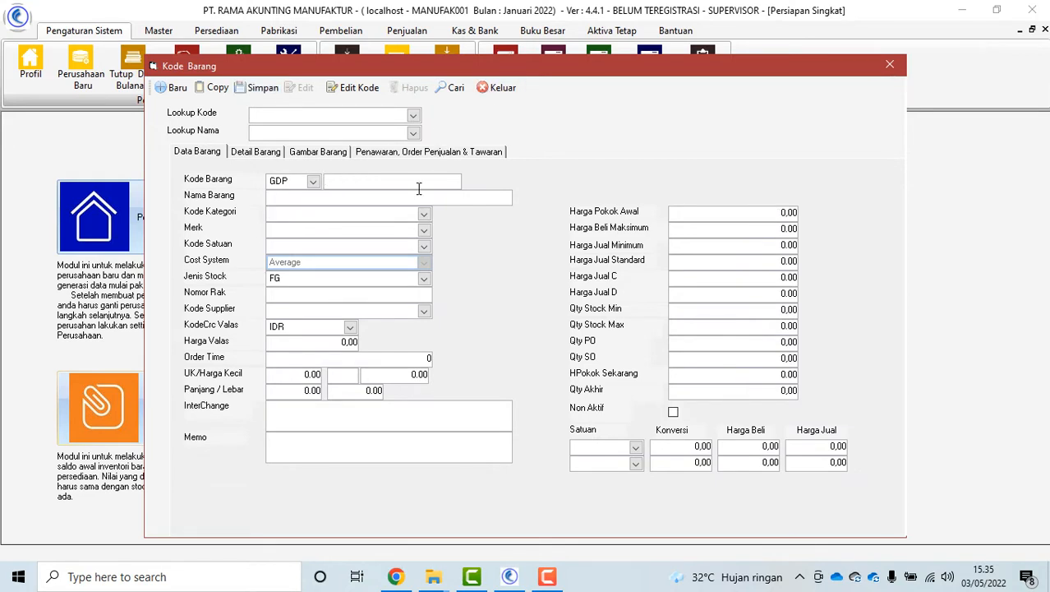
Look up MJA-001 MEJA BELAJAR through the name list and the Cari search results
click(414, 133)
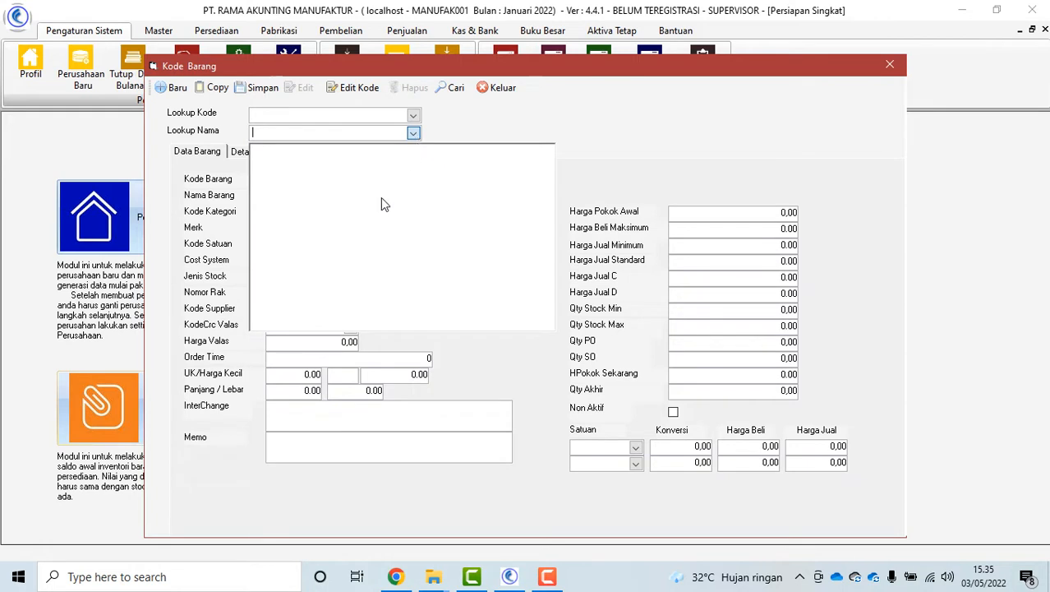
click(317, 164)
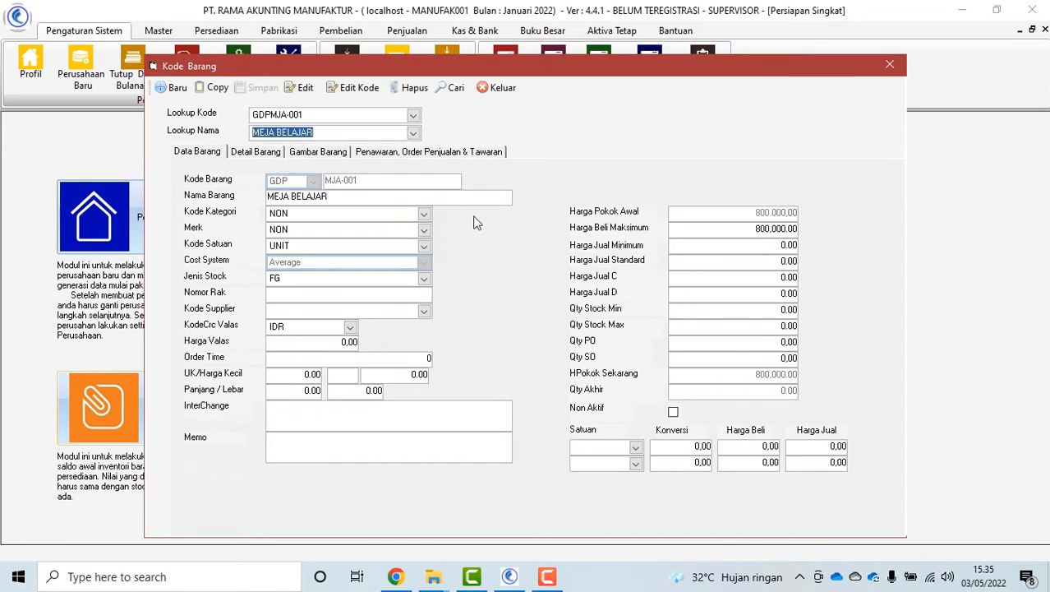
click(449, 91)
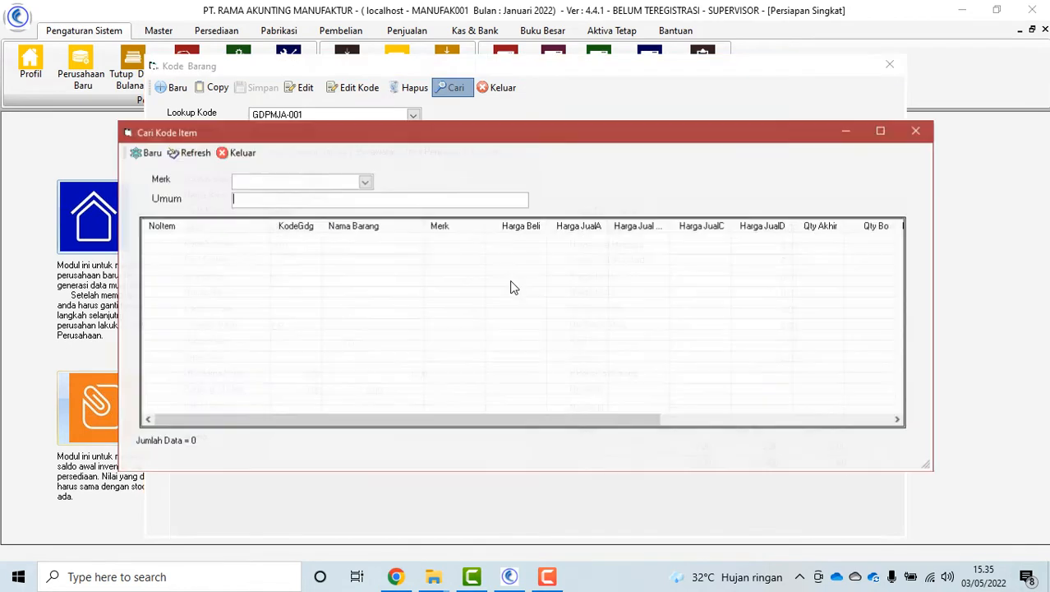
click(183, 153)
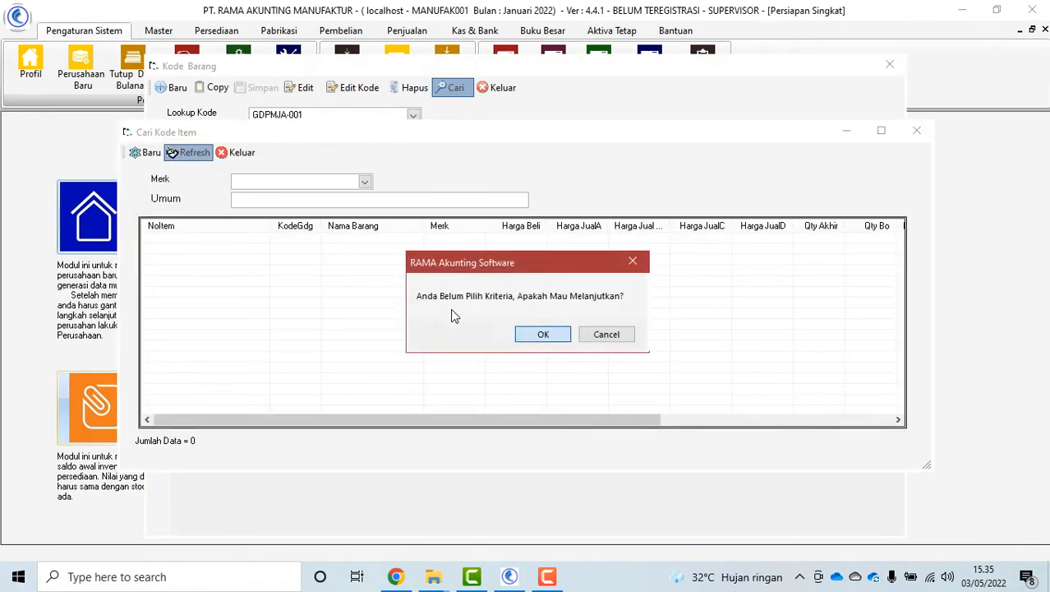
click(543, 334)
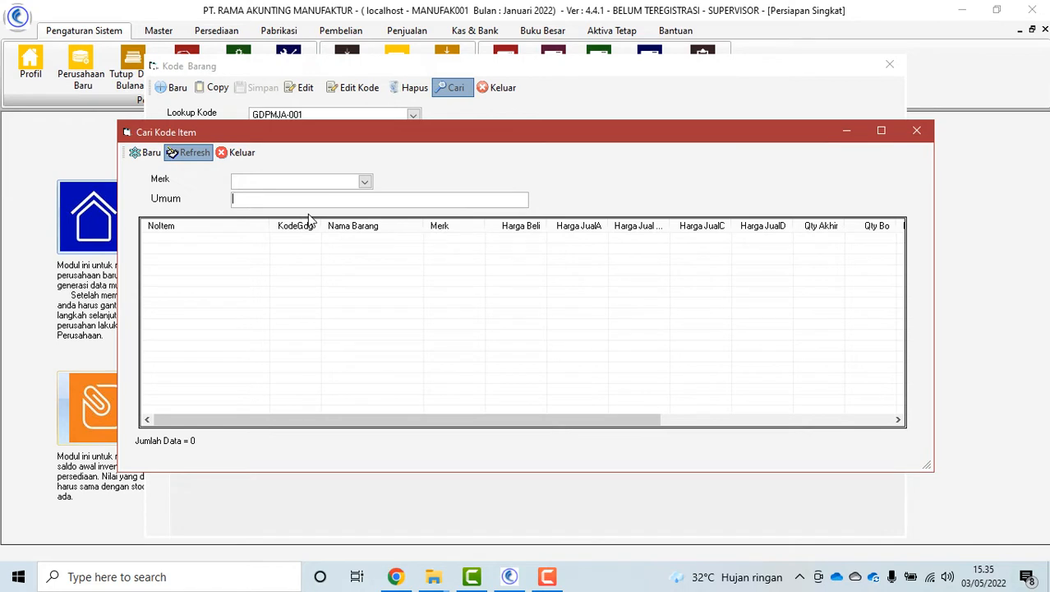
click(342, 240)
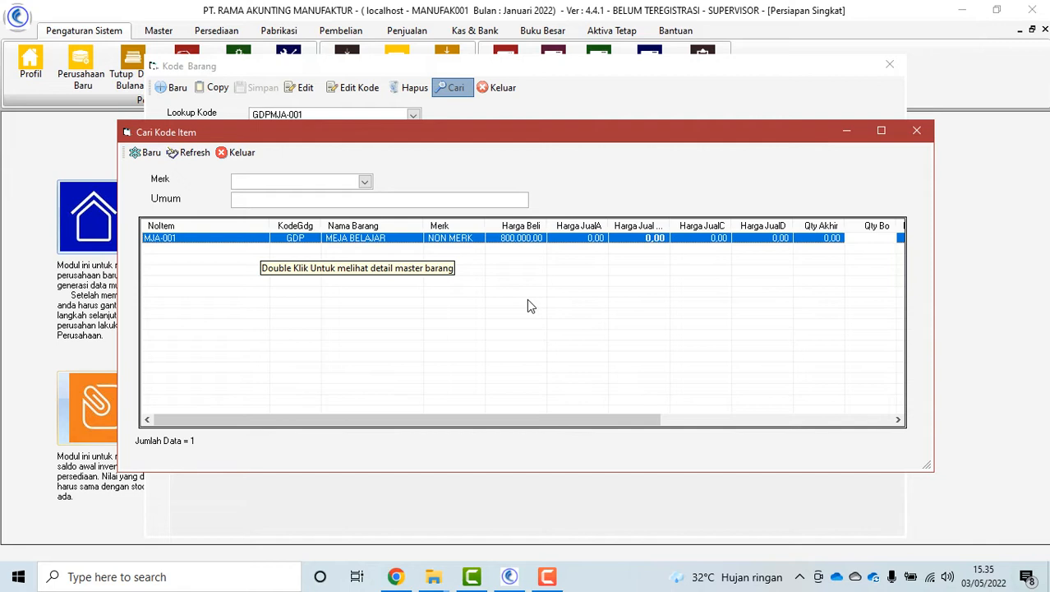
double_click(451, 240)
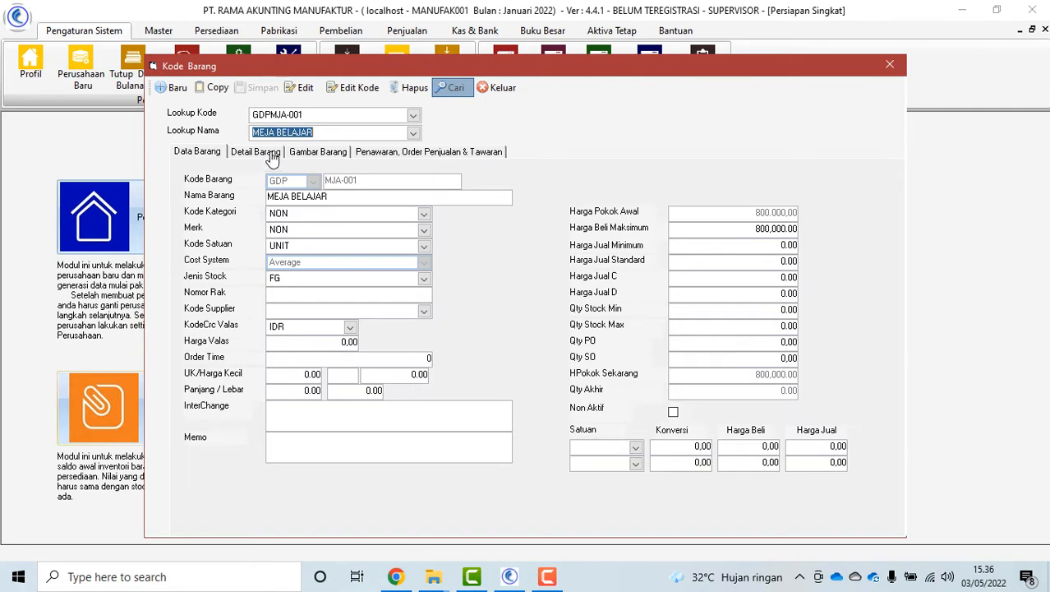
Browse the item's detail, photo and offers tabs, then close the item form
click(274, 157)
click(312, 155)
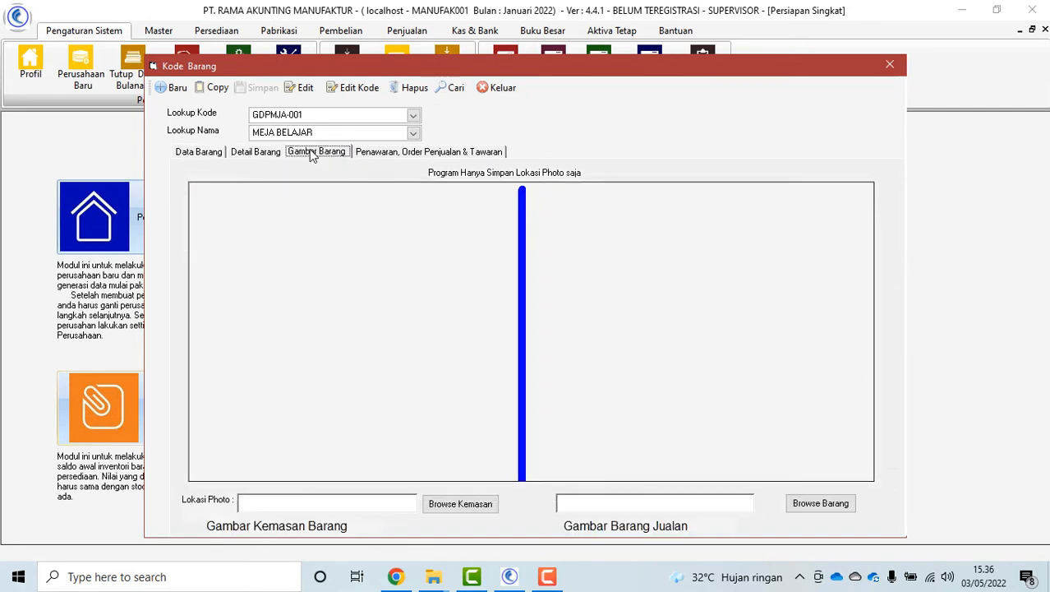
click(401, 153)
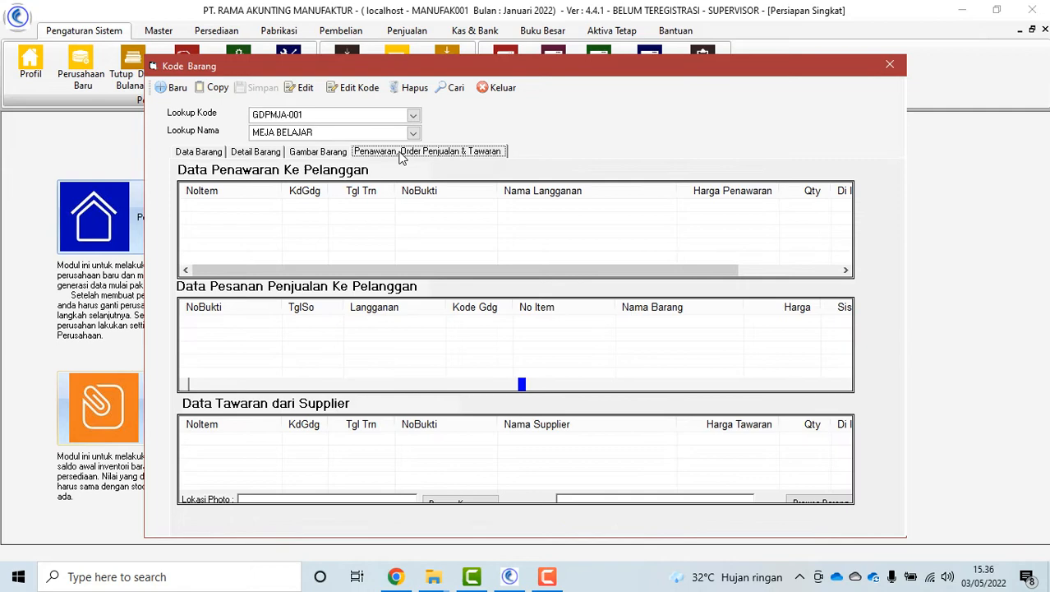
click(195, 153)
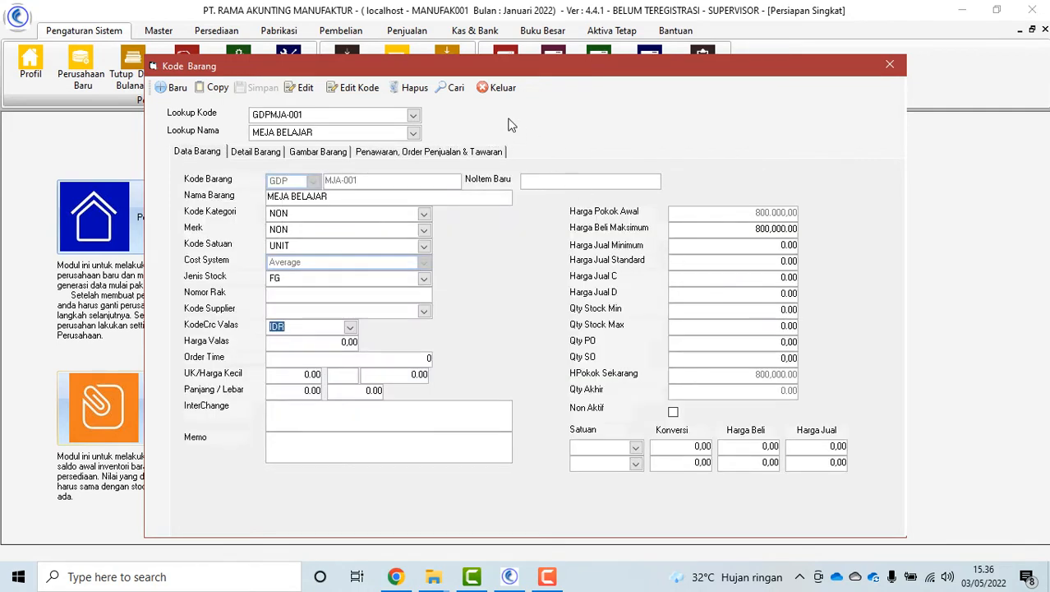
click(498, 88)
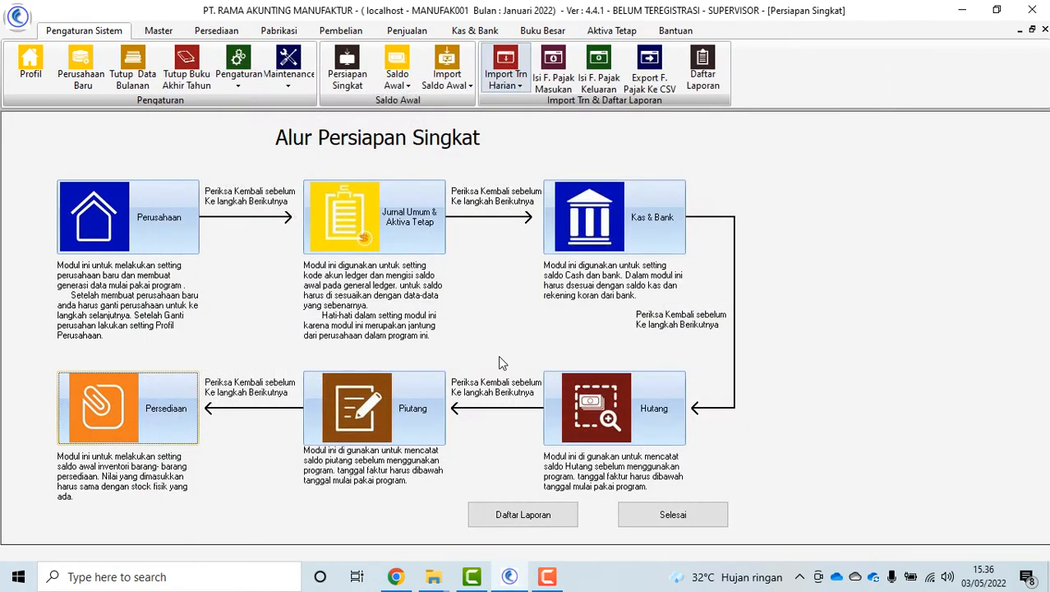
Give MJA-001 an opening stock of 2 at selling price 1.500.000, save it, and close the form
click(84, 397)
click(131, 424)
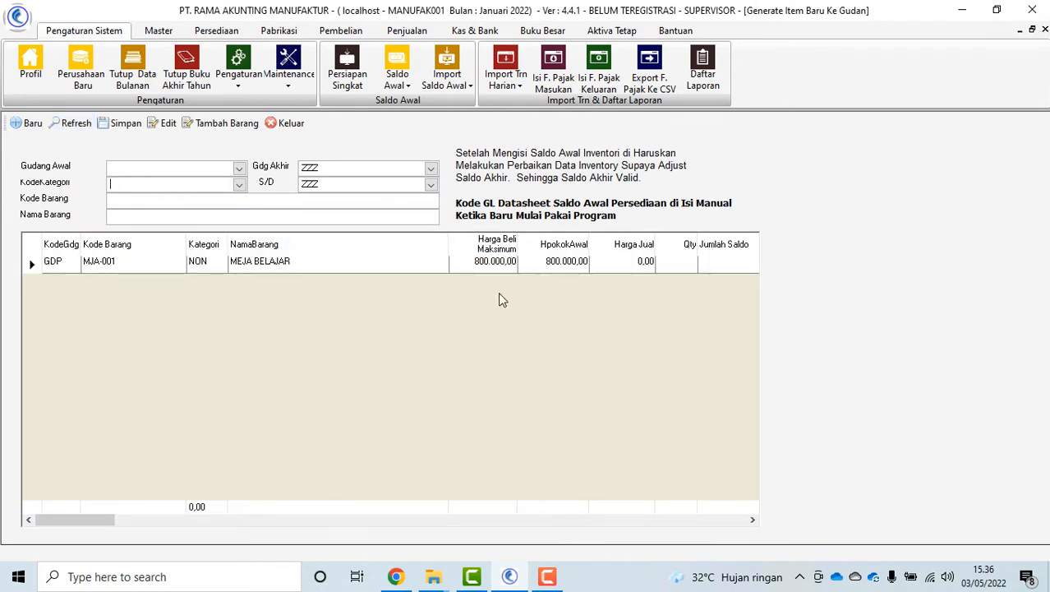
click(621, 263)
text(1.500.0)
text(00000)
key(Return)
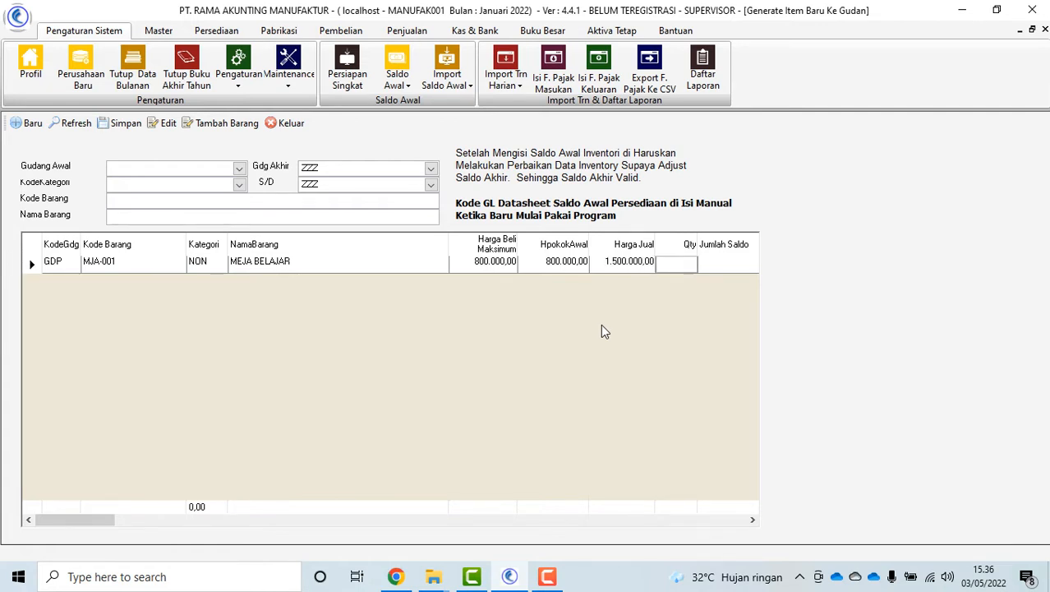
text(2)
key(Return)
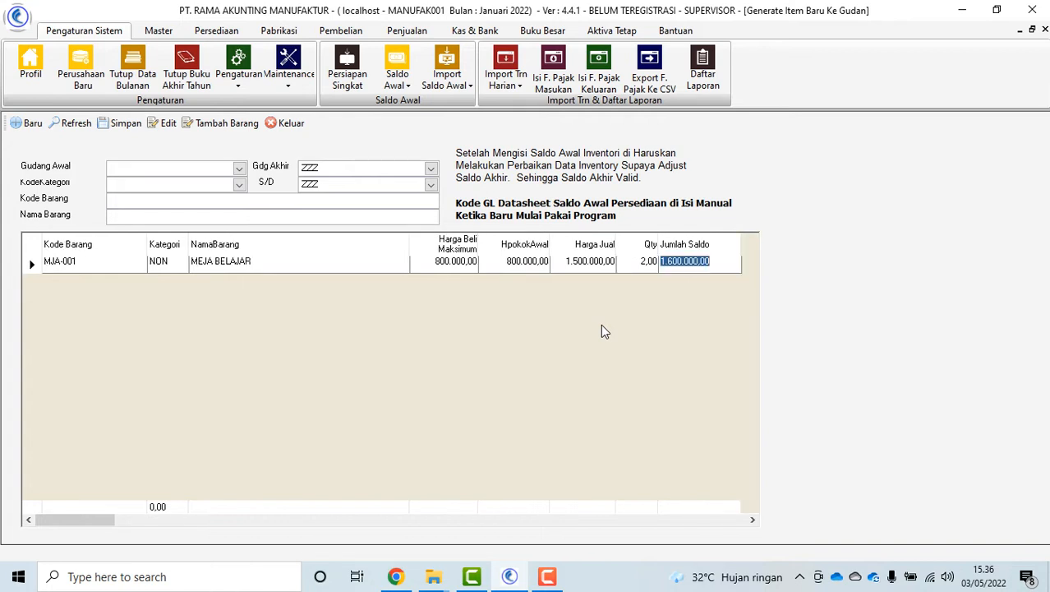
click(116, 123)
click(528, 353)
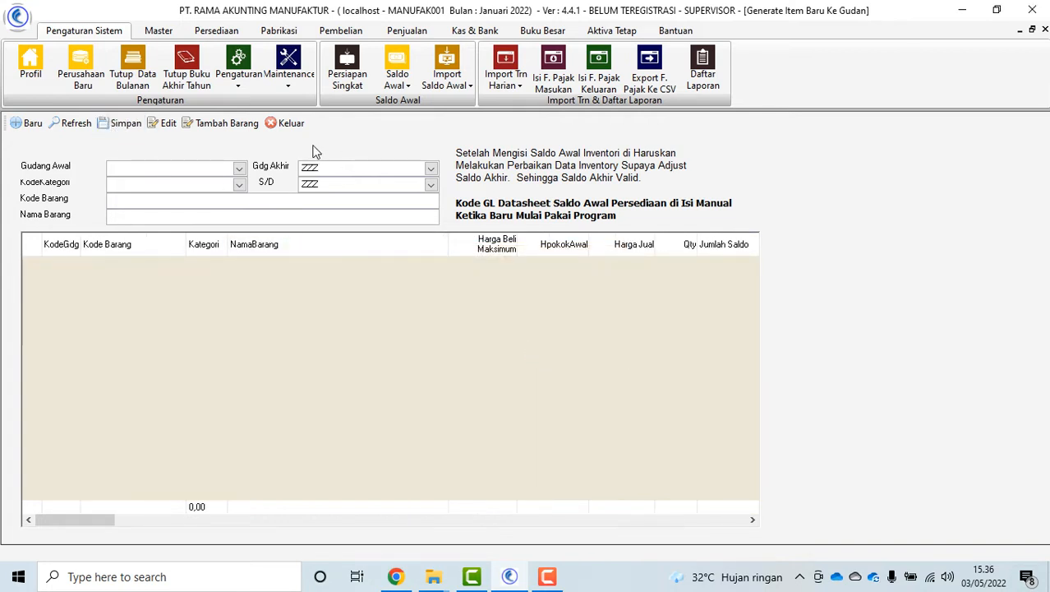
click(287, 123)
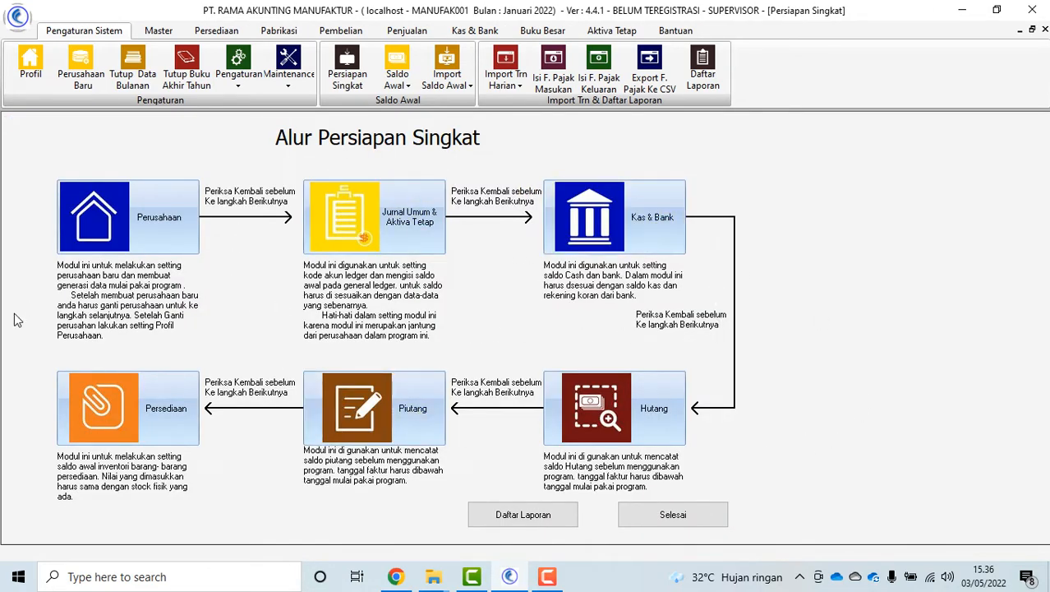
Look over the Laporan Saldo Awal reports, close the report list, and finish Alur Persiapan Singkat
click(534, 519)
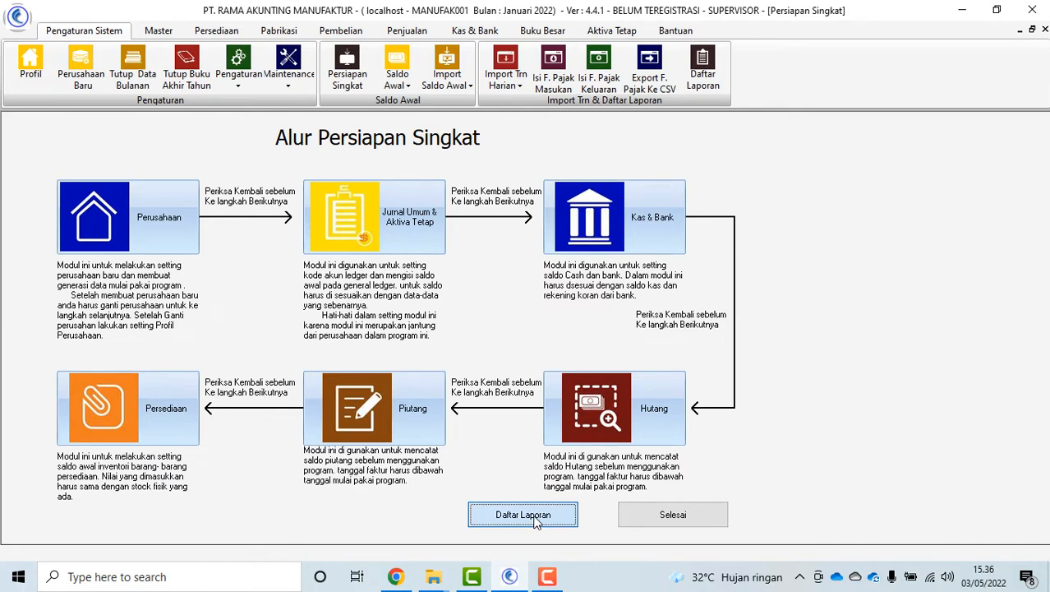
click(203, 431)
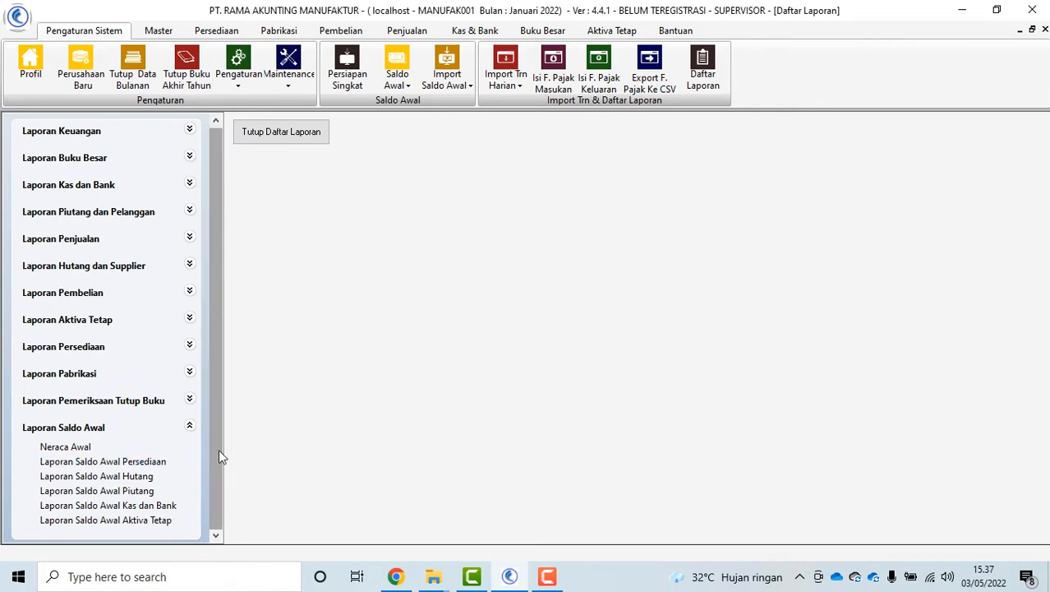
click(304, 138)
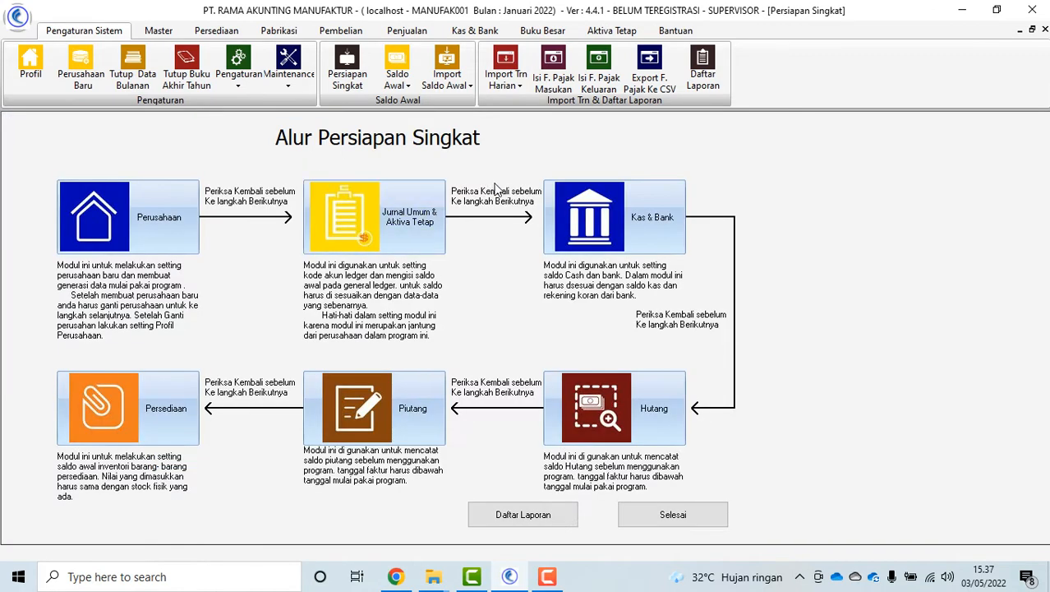
click(685, 515)
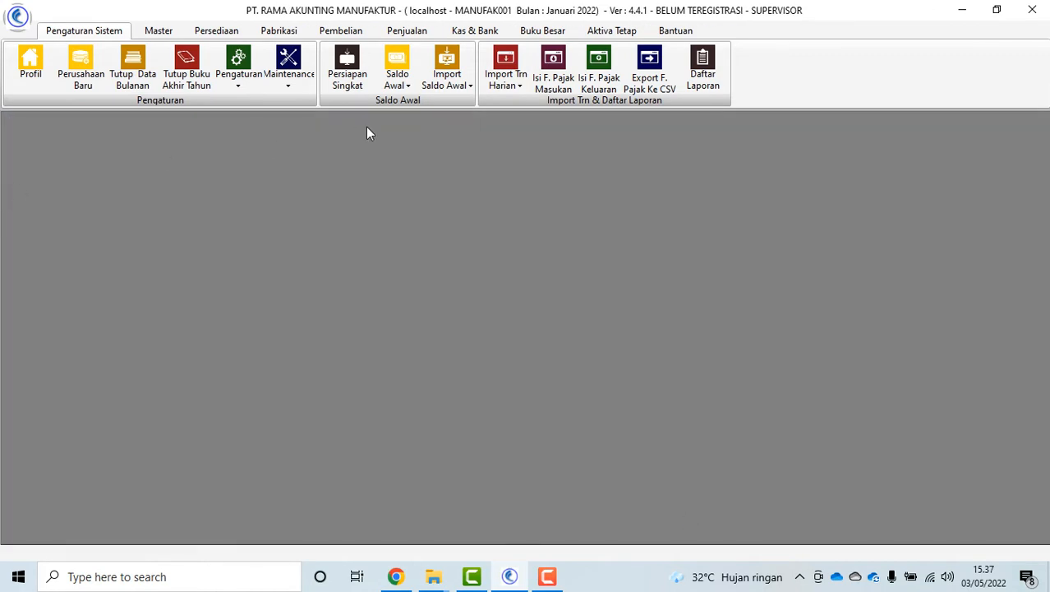
Browse the Saldo Awal and Import Saldo Awal menus and the Penjualan tab, then minimize RAMA
click(397, 73)
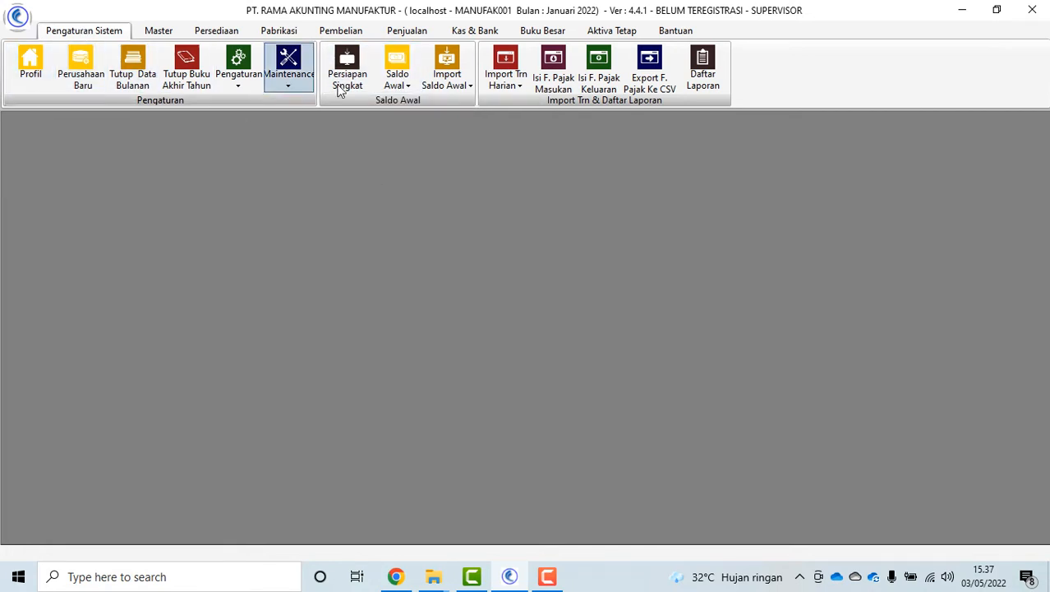
click(398, 78)
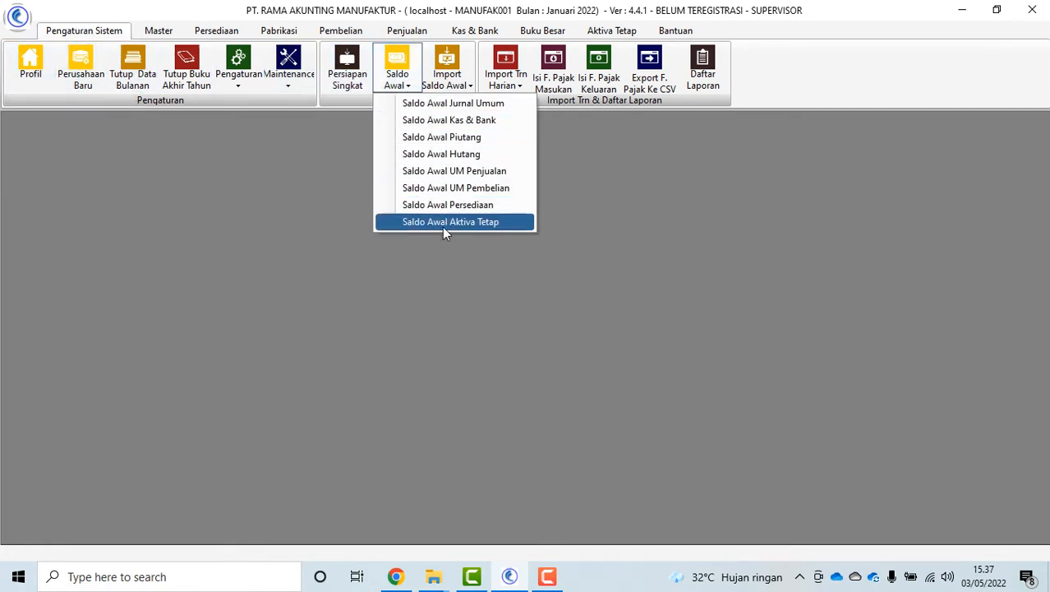
click(452, 77)
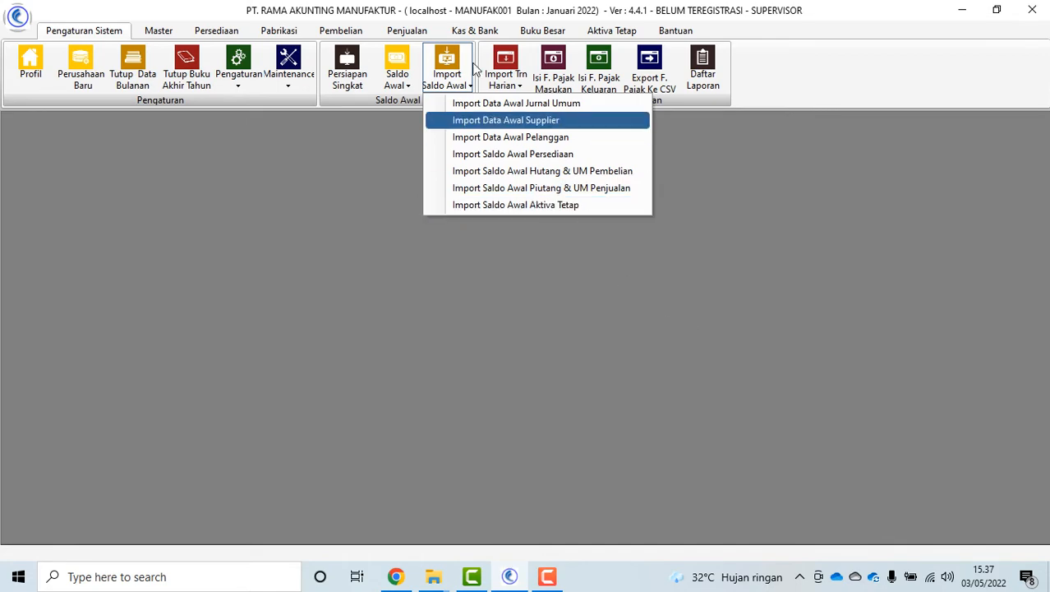
click(386, 31)
click(412, 37)
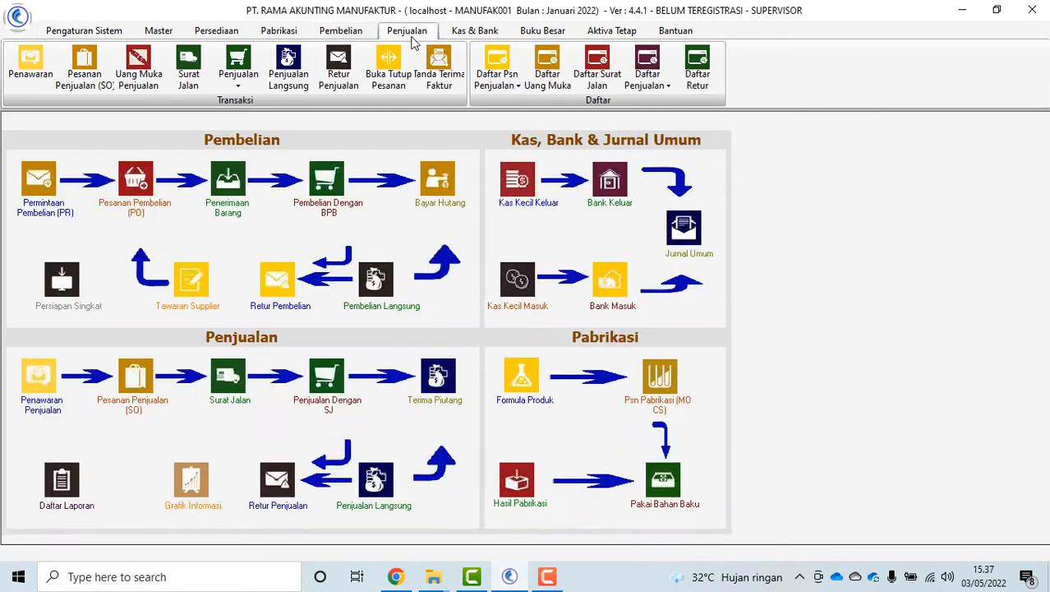
click(964, 10)
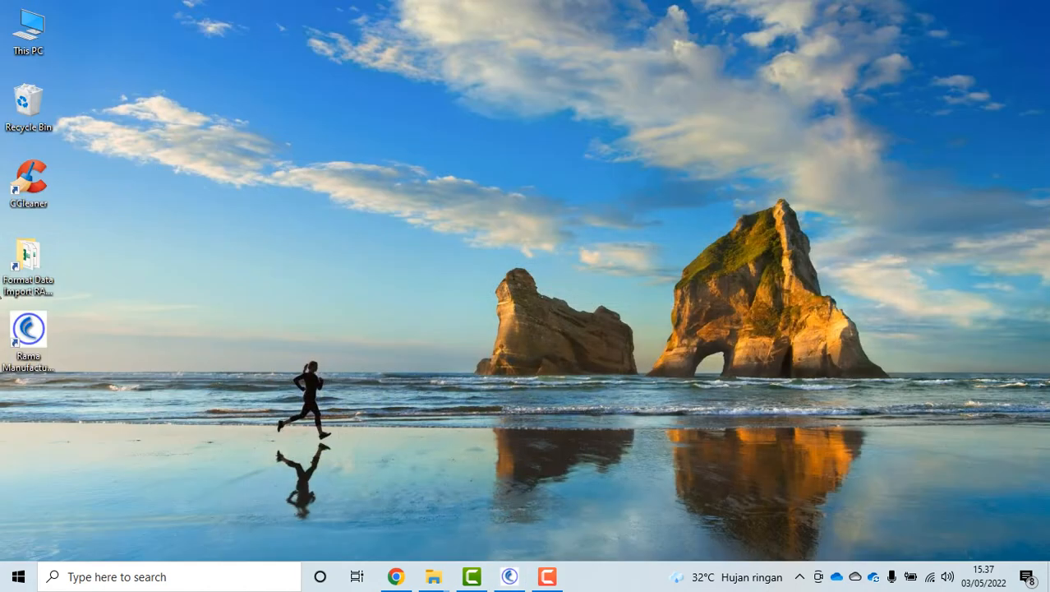
Open the GL opening-data template and check its SALDO AWAL values, including Modal Yang Disetor
double_click(30, 257)
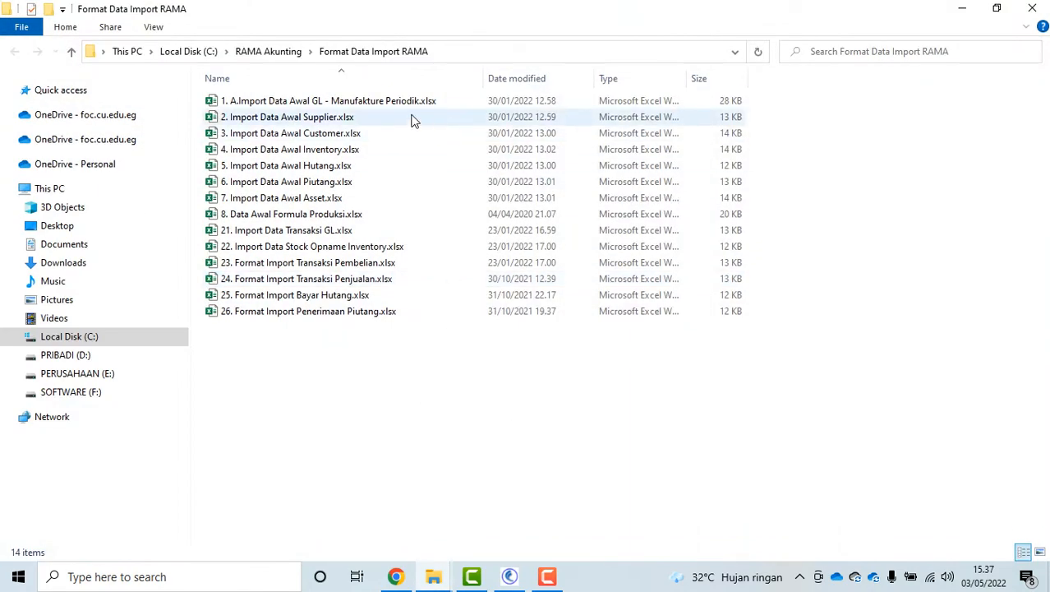
double_click(343, 108)
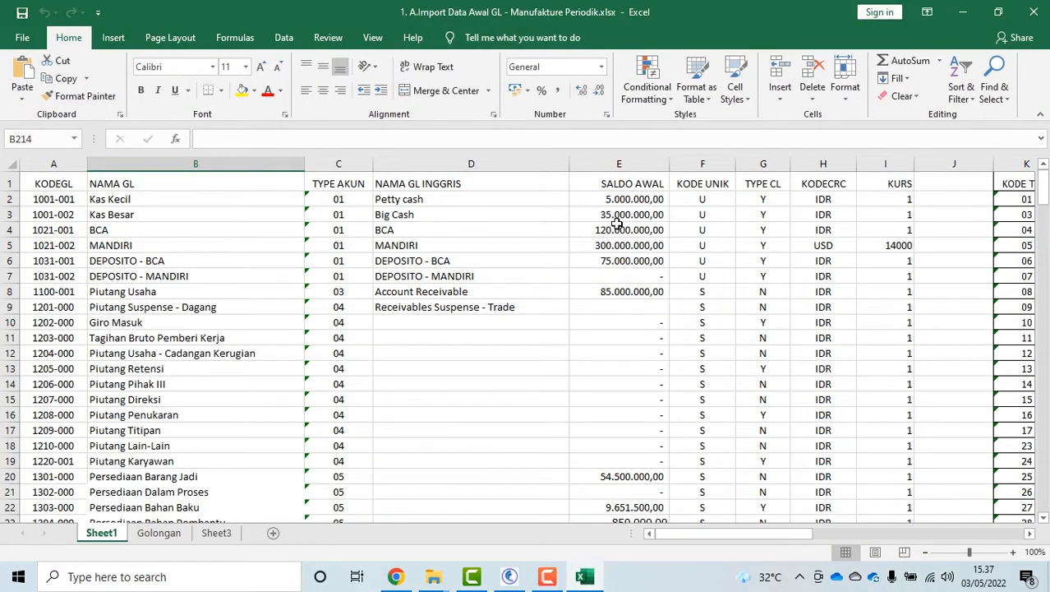
click(612, 198)
key(Down)
key(Down)
key(Down)
key(Down)
key(Down)
key(Down)
key(Down)
scroll(629, 310, down, 7)
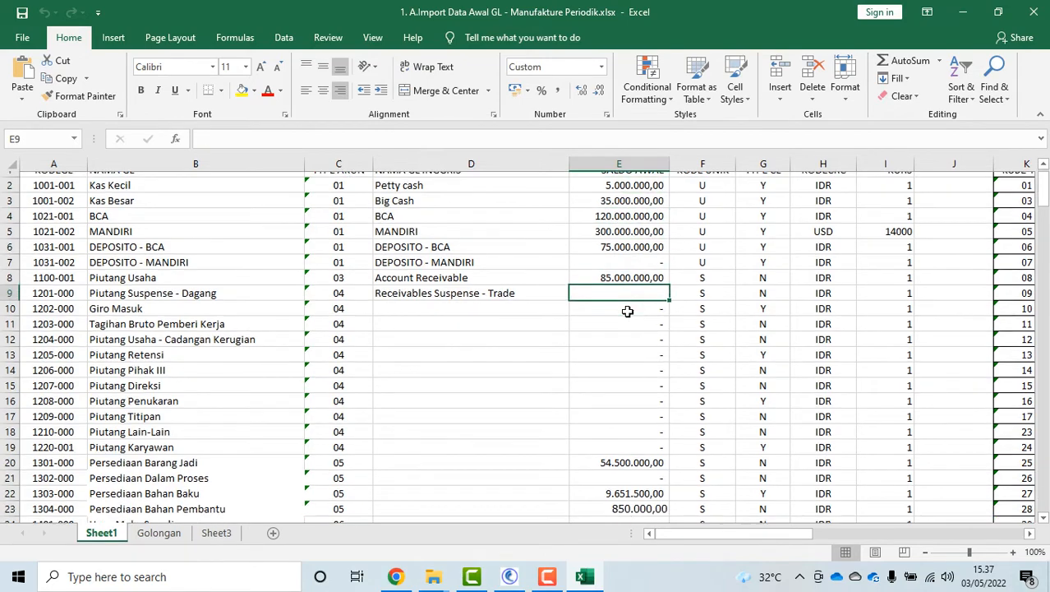
scroll(627, 311, down, 6)
scroll(628, 303, up, 2)
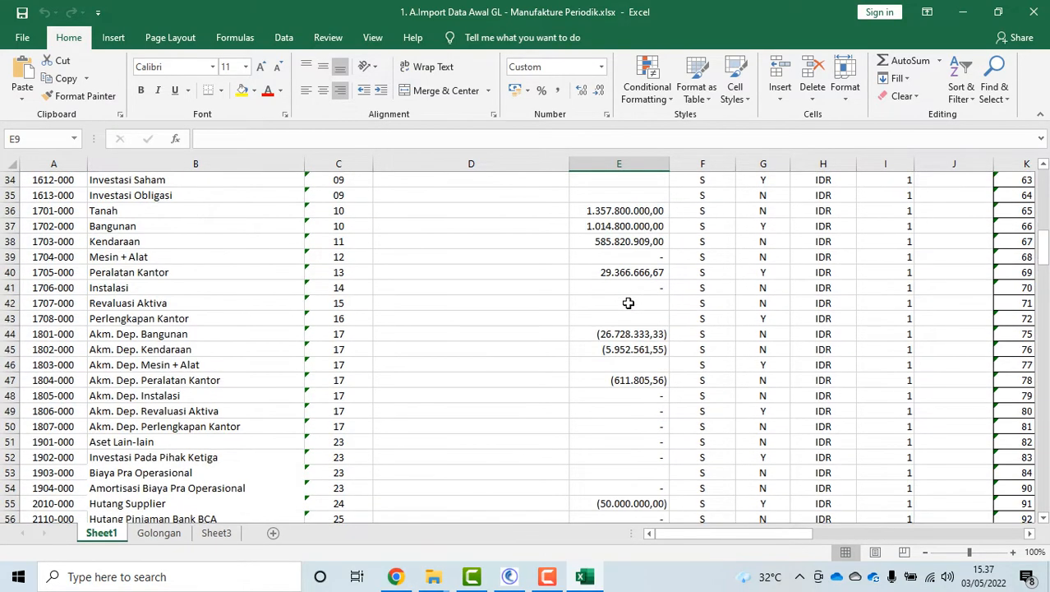
scroll(628, 300, down, 3)
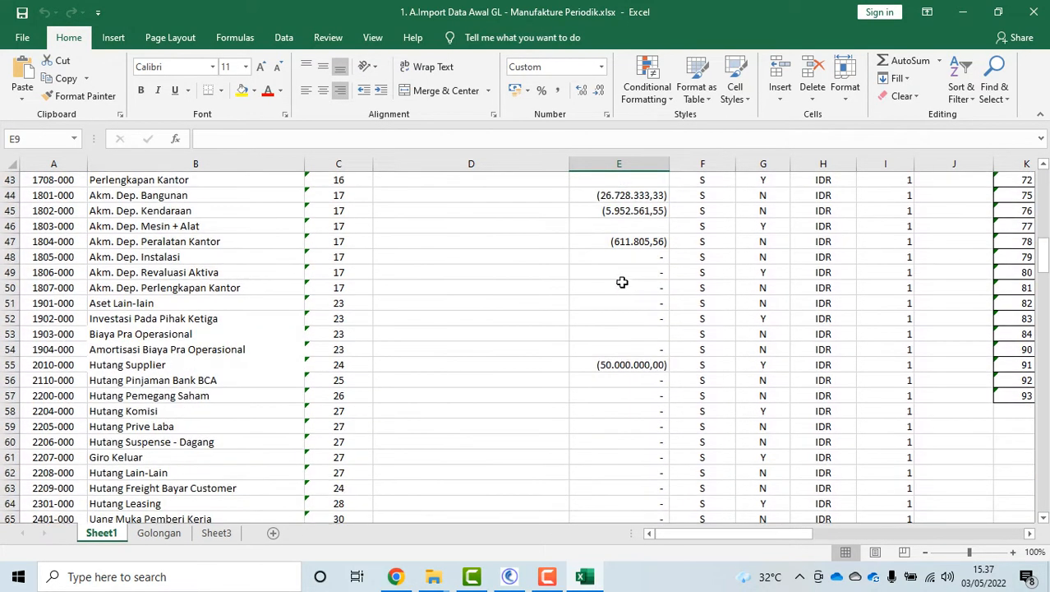
scroll(622, 282, down, 10)
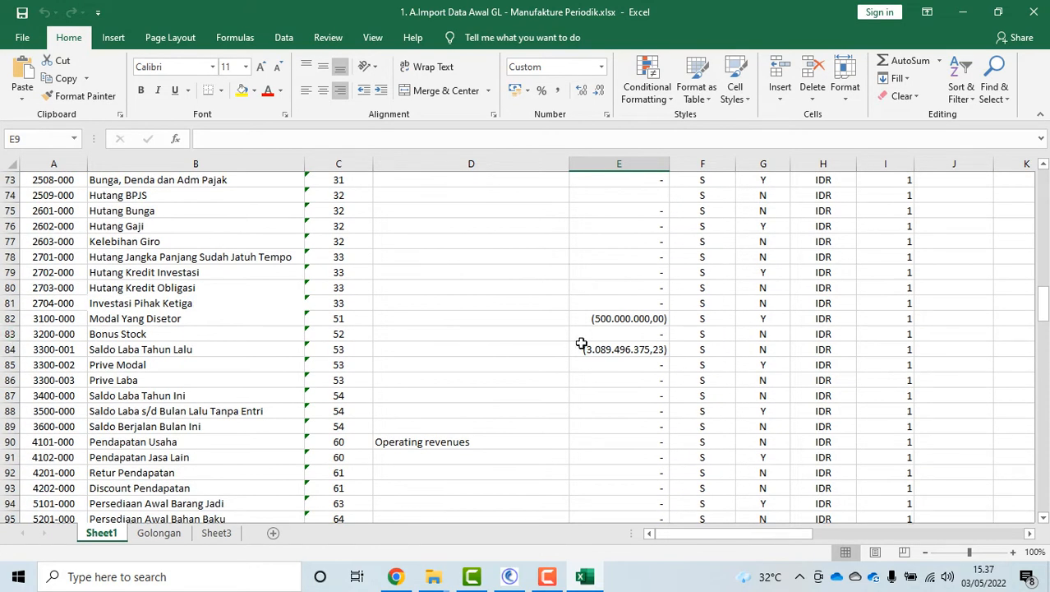
click(621, 319)
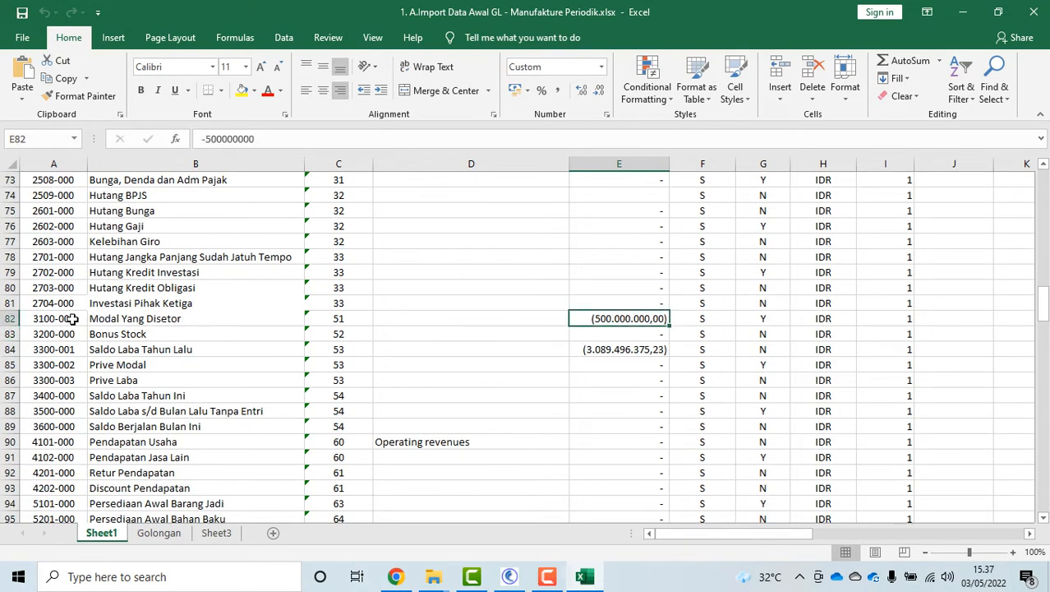
click(590, 349)
scroll(590, 348, up, 11)
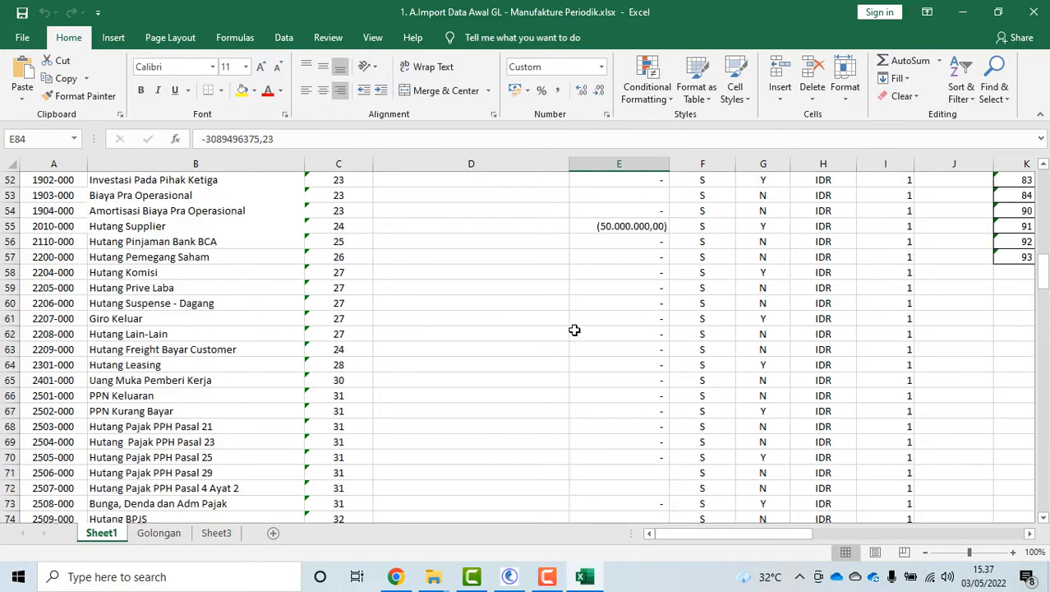
click(627, 411)
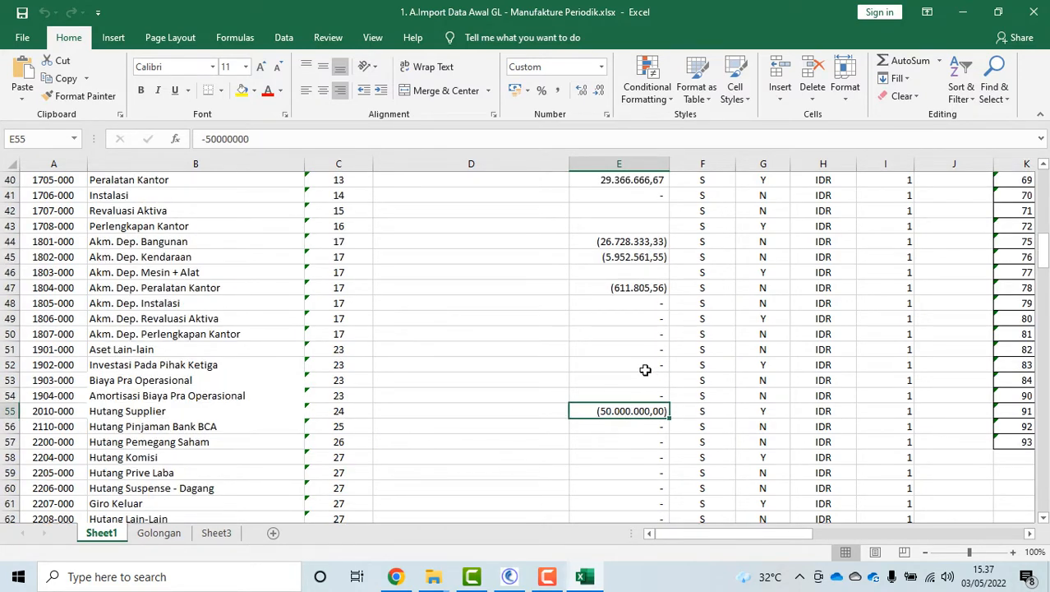
scroll(644, 365, down, 2)
scroll(643, 366, up, 14)
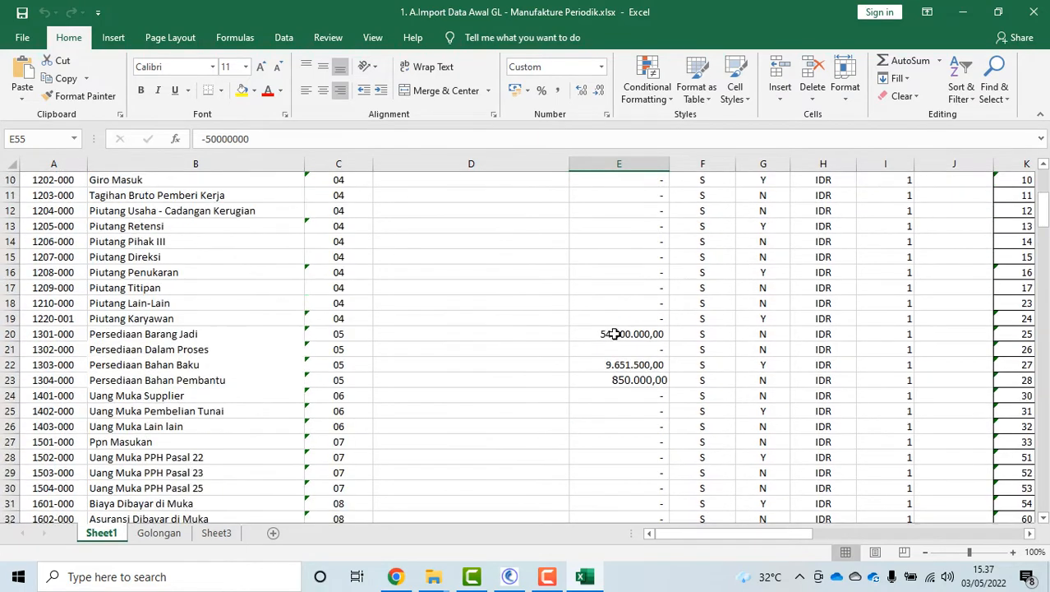
scroll(451, 280, up, 1)
click(349, 196)
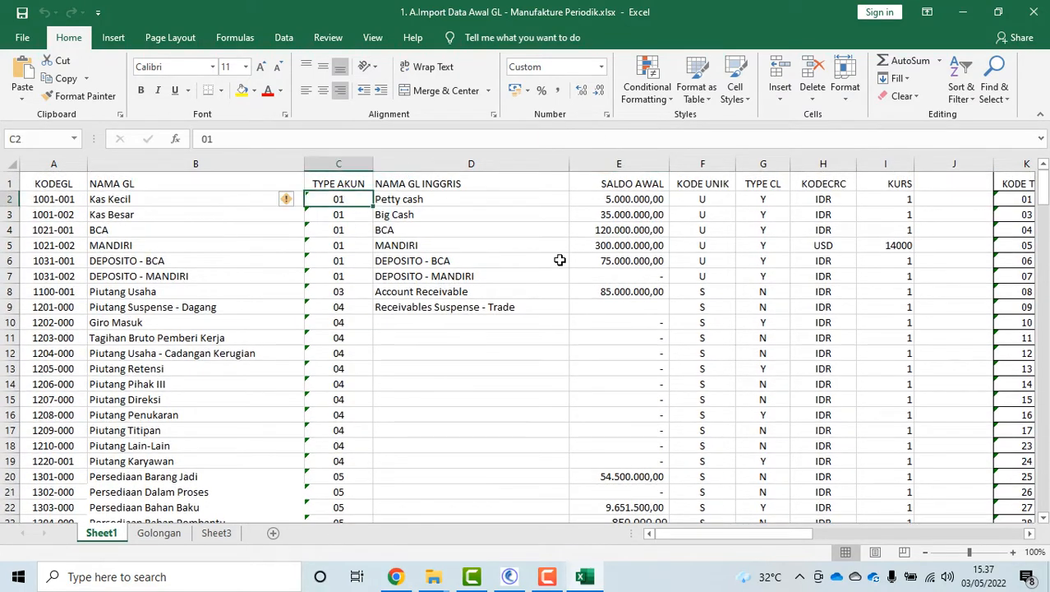
scroll(757, 460, right, 5)
scroll(757, 460, right, 1)
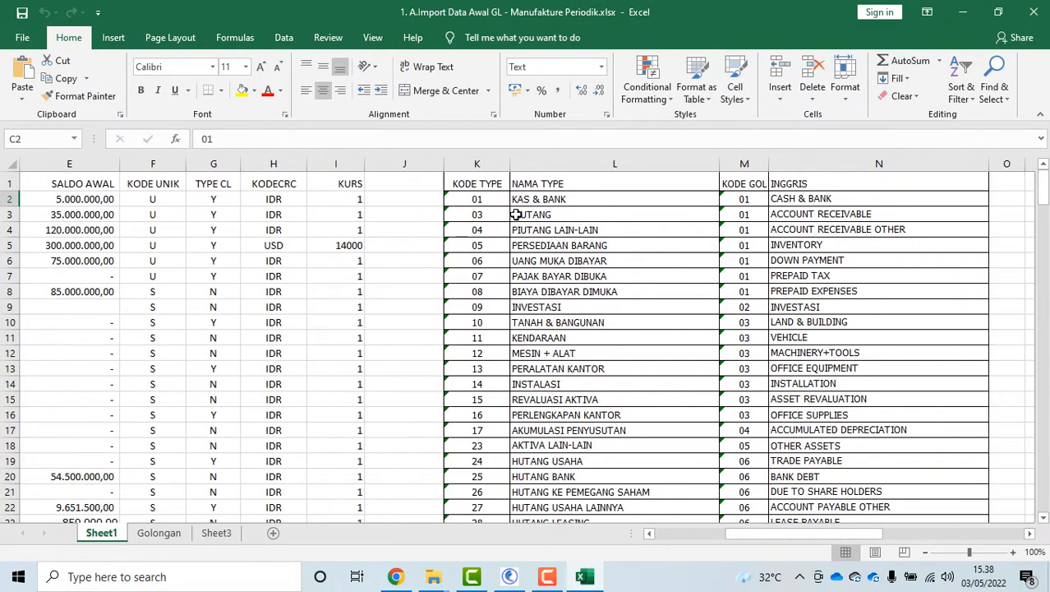
scroll(544, 321, down, 3)
scroll(544, 323, up, 3)
drag(726, 538, 706, 538)
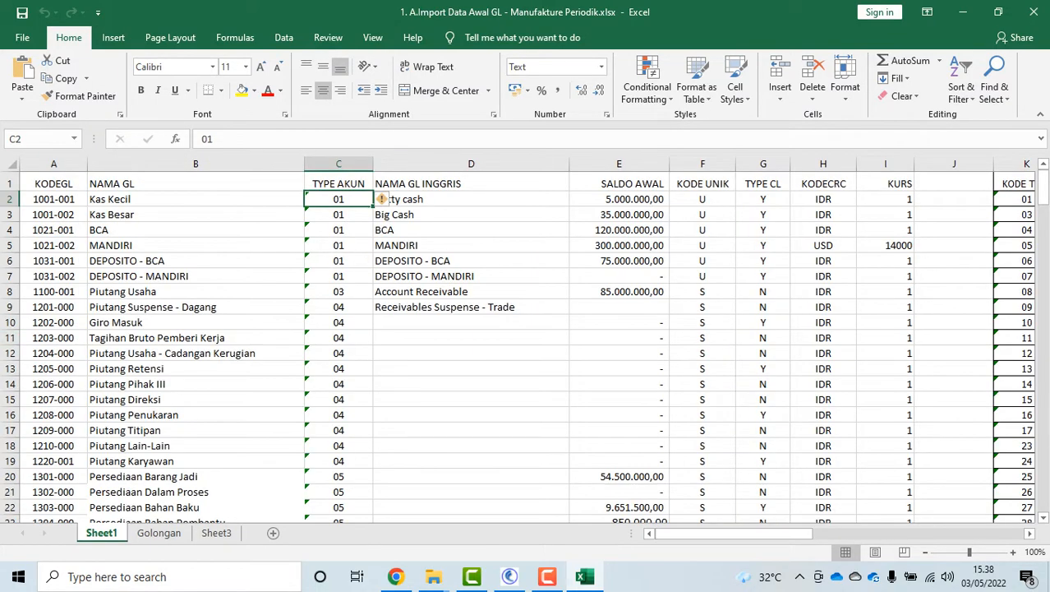
click(1035, 12)
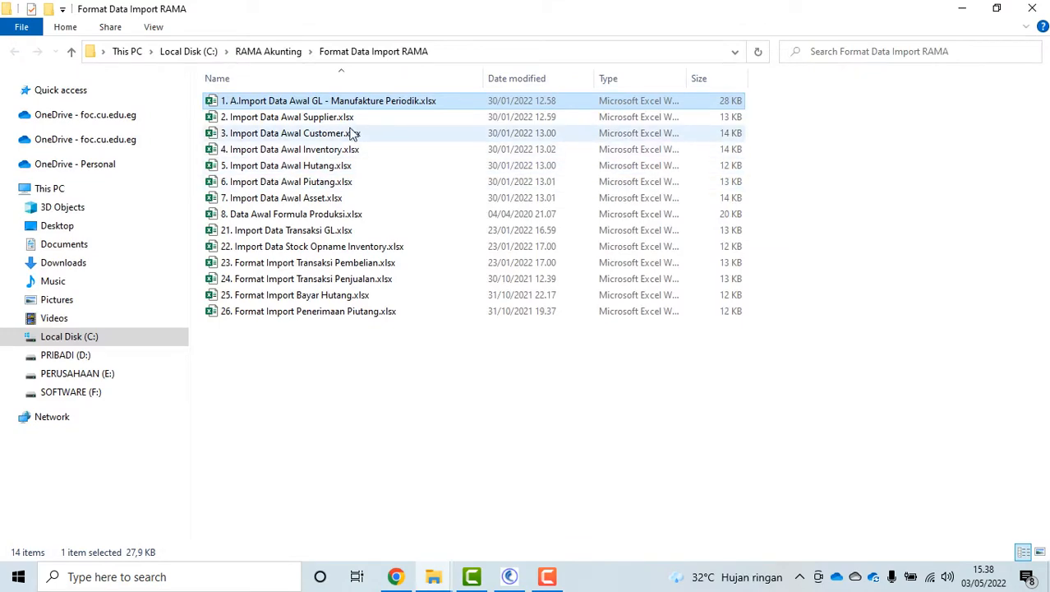
Review the supplier template's names, addresses, SUP codes and Gl Hutang/Kas/Beli, KodeCab, KodeCrc columns, then close it
click(326, 121)
double_click(326, 121)
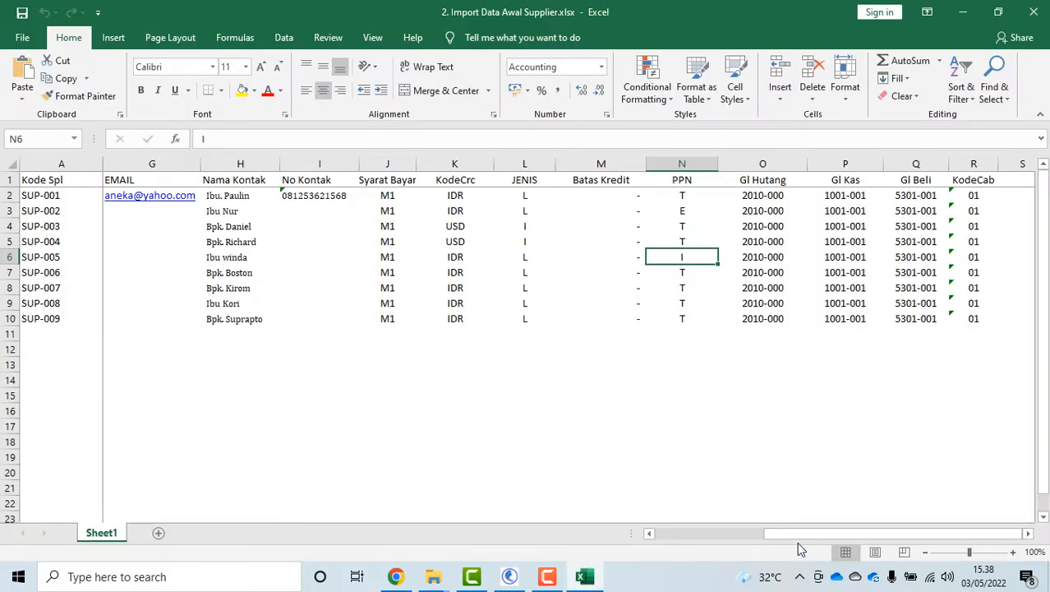
drag(793, 534, 657, 534)
click(136, 200)
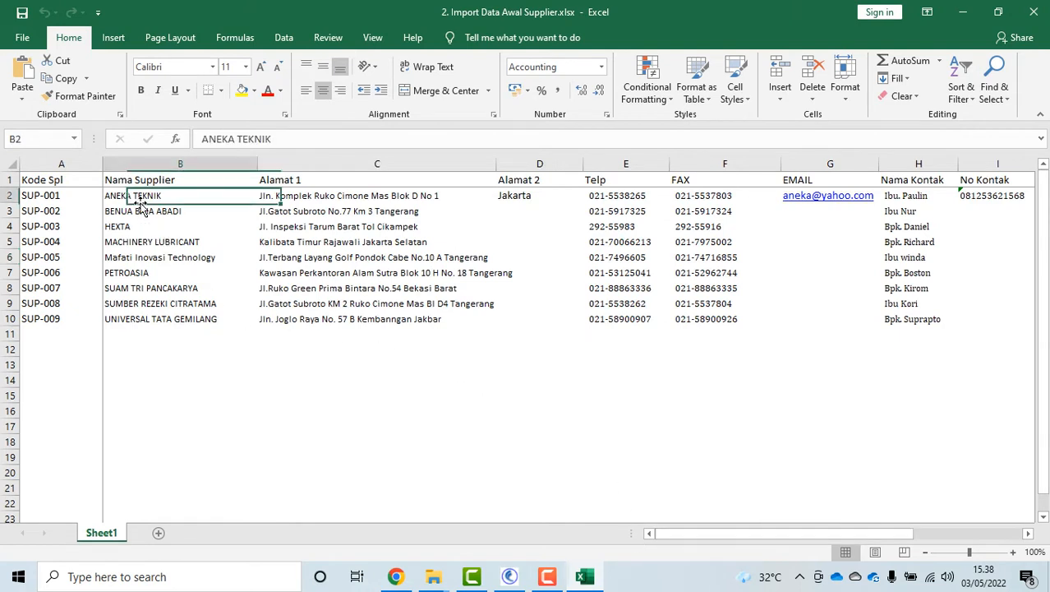
click(304, 216)
click(323, 226)
click(708, 228)
click(82, 223)
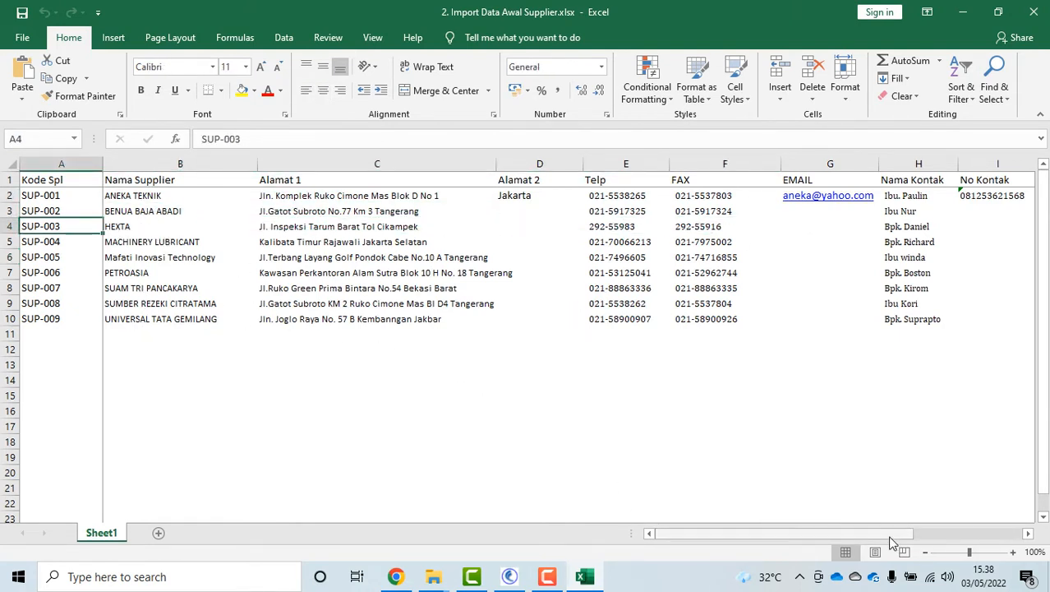
drag(891, 538, 1009, 547)
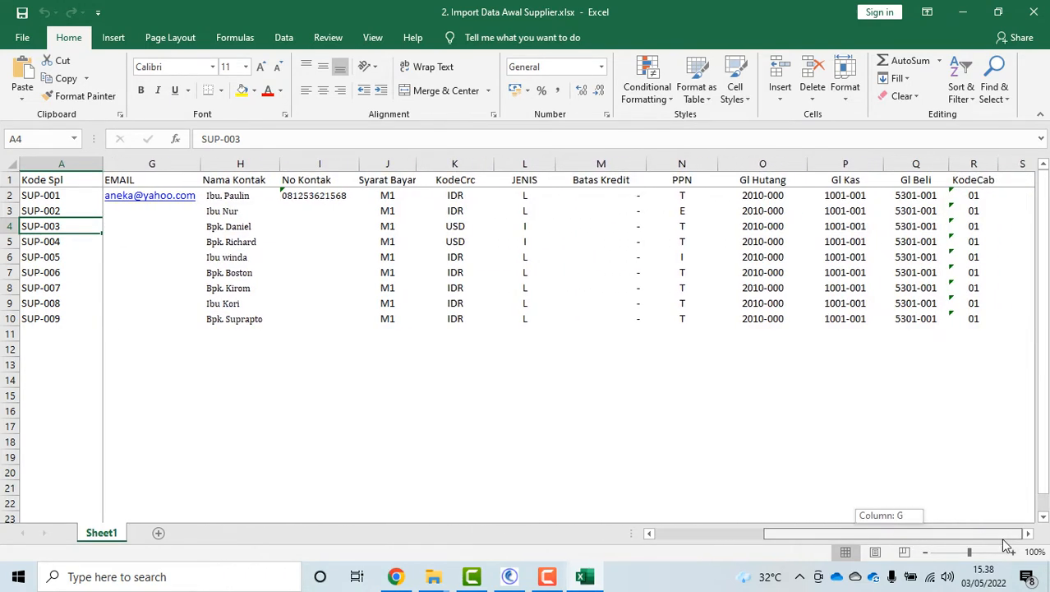
click(762, 163)
click(845, 164)
click(917, 179)
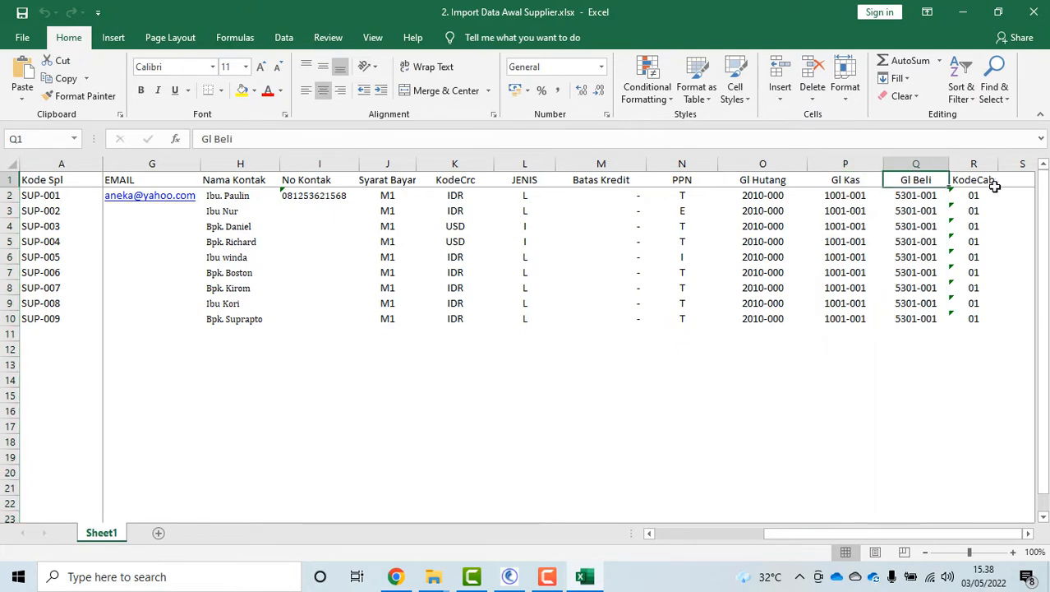
click(983, 163)
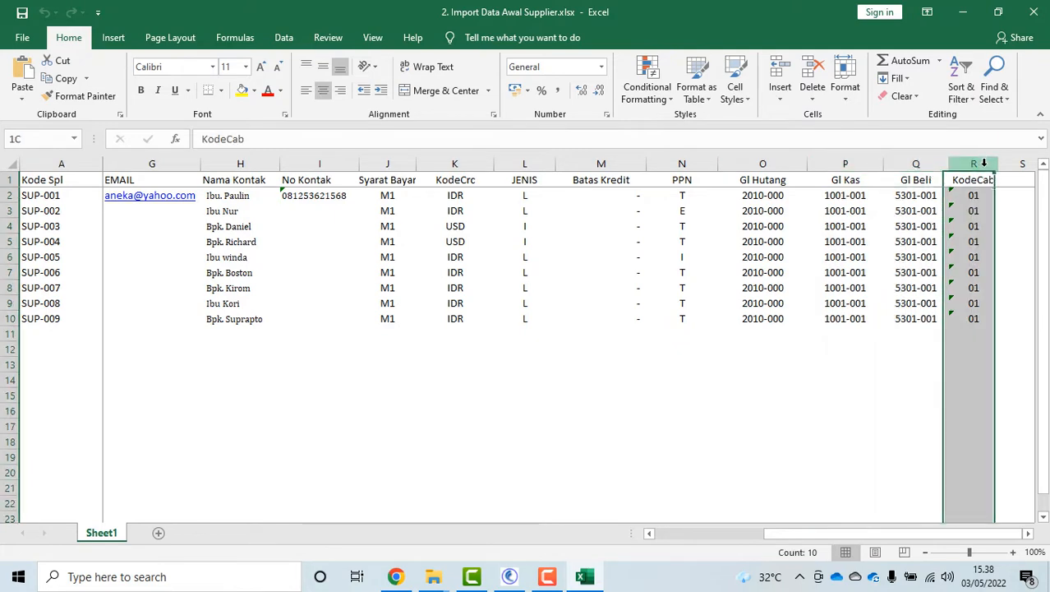
click(456, 180)
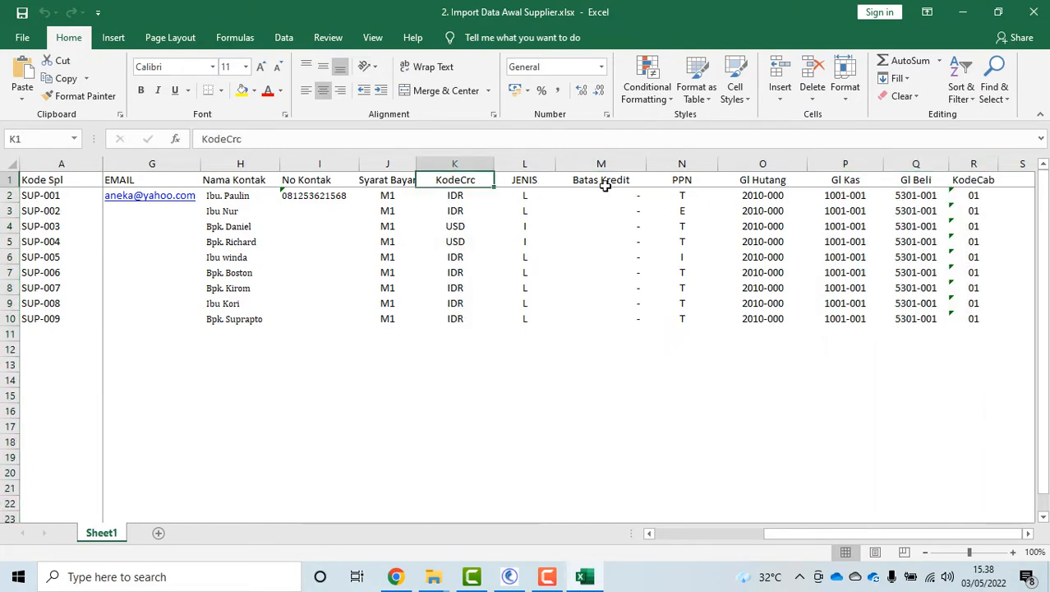
click(1033, 13)
Open the customer template, review its address lines, and close it
click(309, 134)
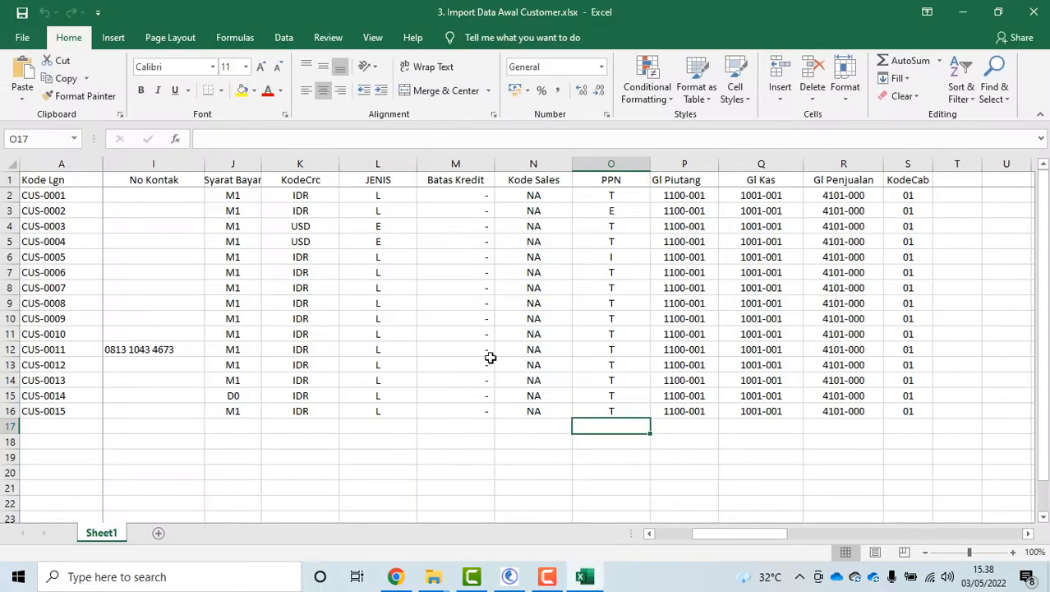
drag(745, 534, 684, 539)
click(519, 286)
click(593, 288)
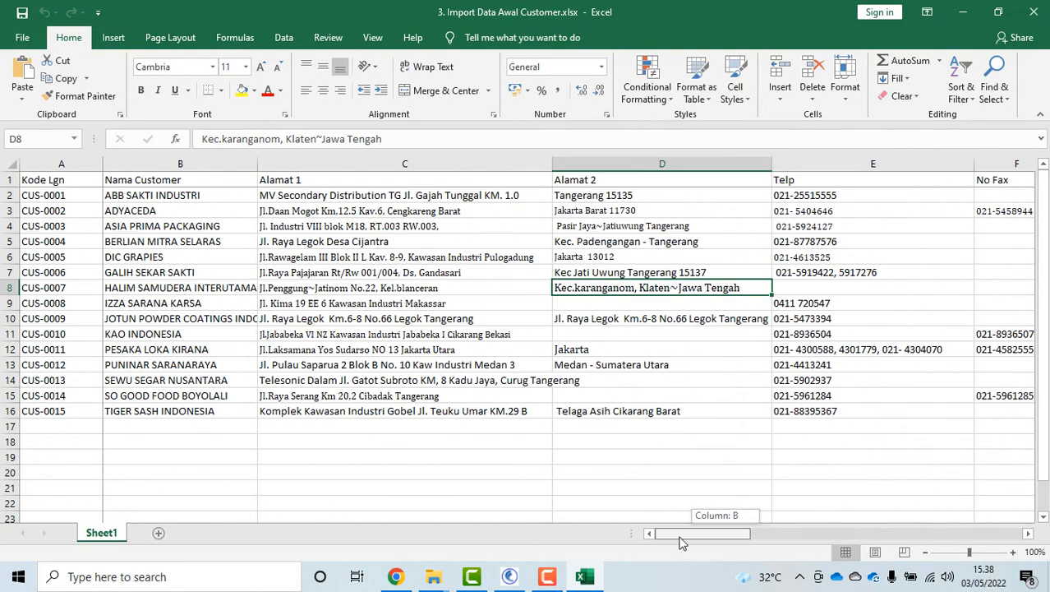
click(1037, 18)
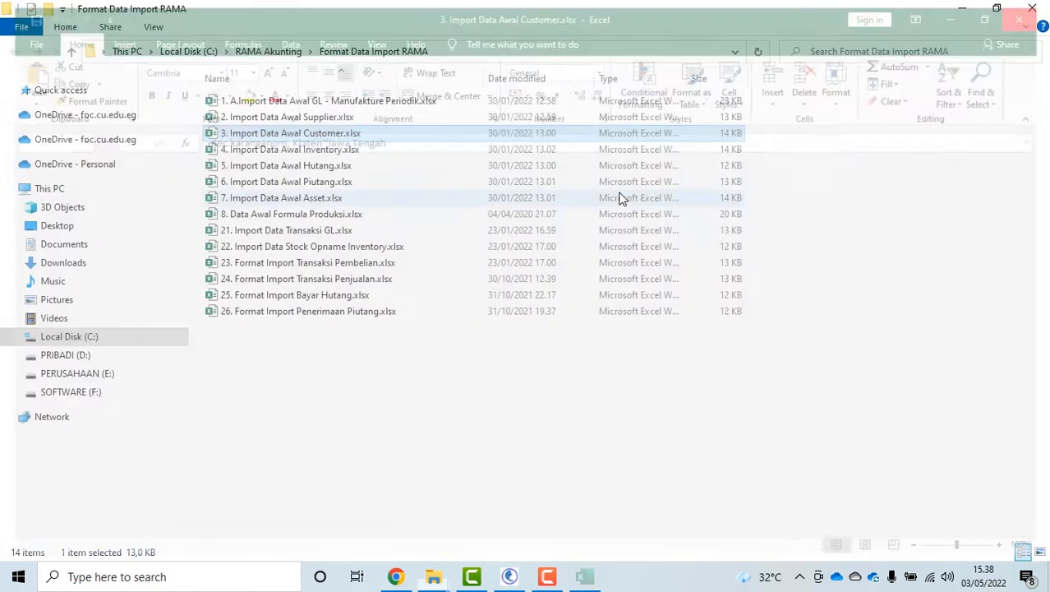
Open 4. Import Data Awal Inventory.xlsx from the import folder
click(310, 152)
double_click(310, 153)
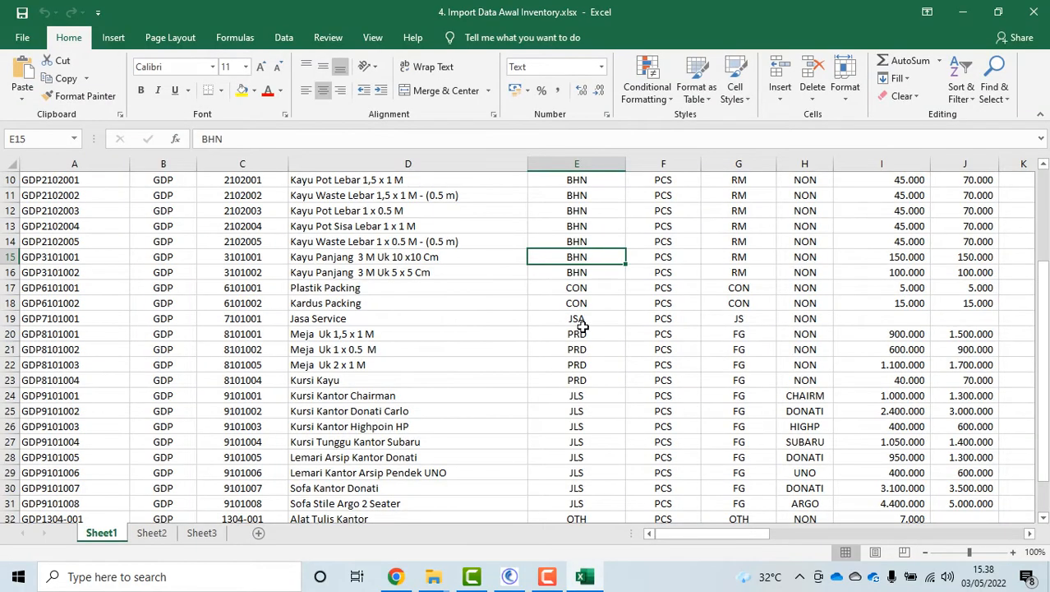
scroll(780, 296, down, 14)
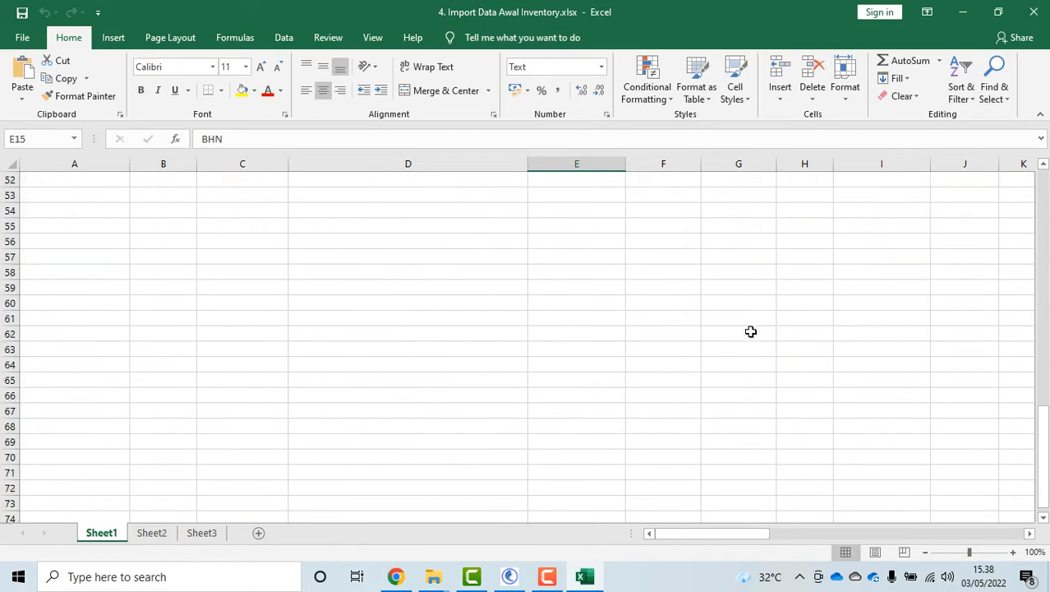
scroll(774, 308, up, 17)
drag(757, 530, 800, 533)
click(278, 197)
key(Down)
key(Down)
key(Down)
Check the items' Harga Jual, Harga Beli (such as 5.000) and Qty values (such as 100)
click(186, 198)
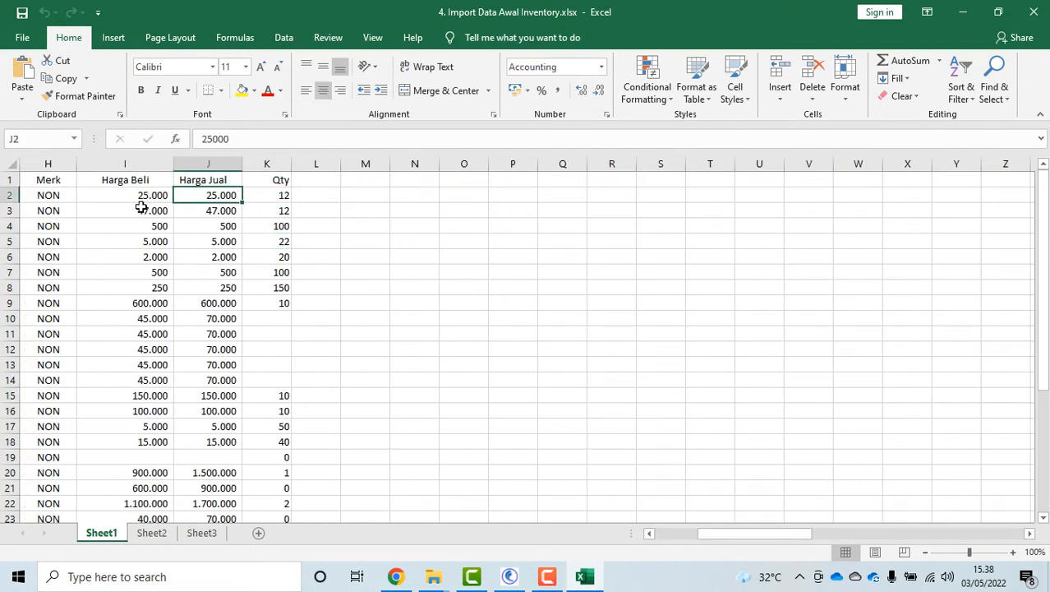
click(142, 209)
click(216, 227)
click(218, 257)
click(283, 194)
click(279, 226)
click(272, 275)
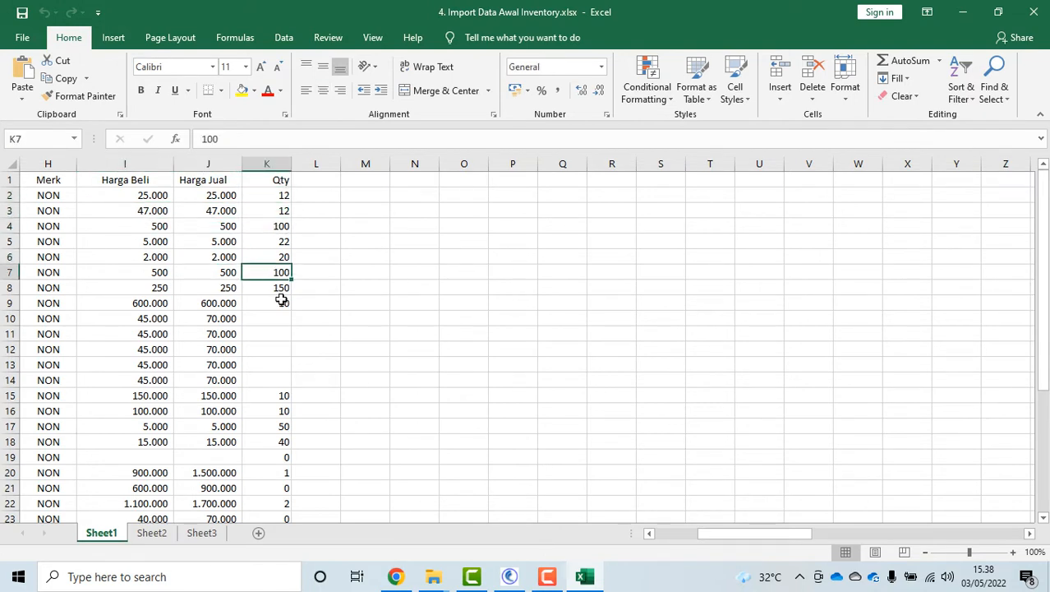
click(280, 301)
click(283, 194)
click(113, 194)
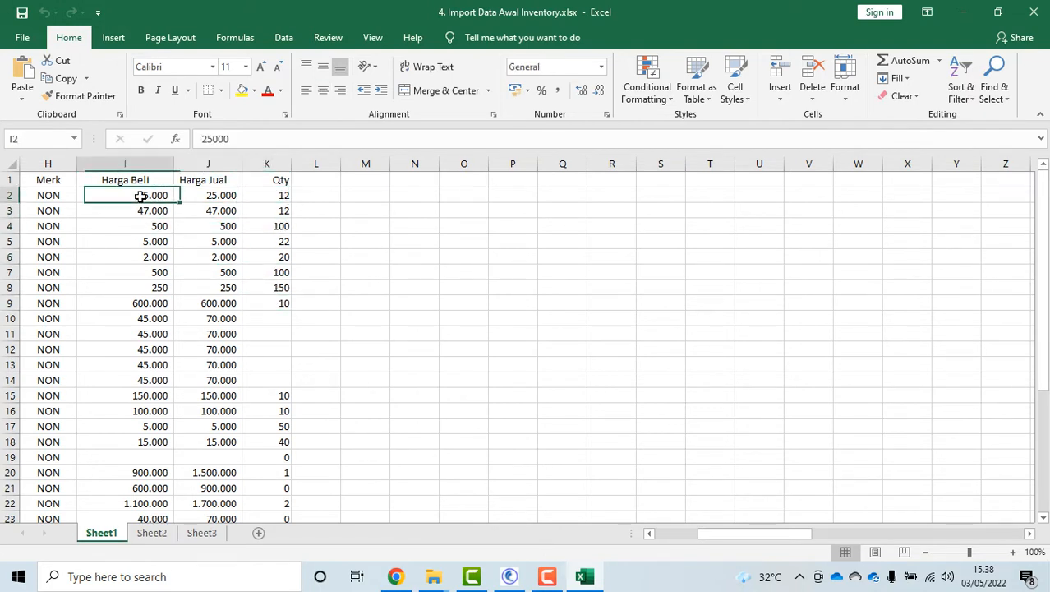
click(123, 210)
click(132, 240)
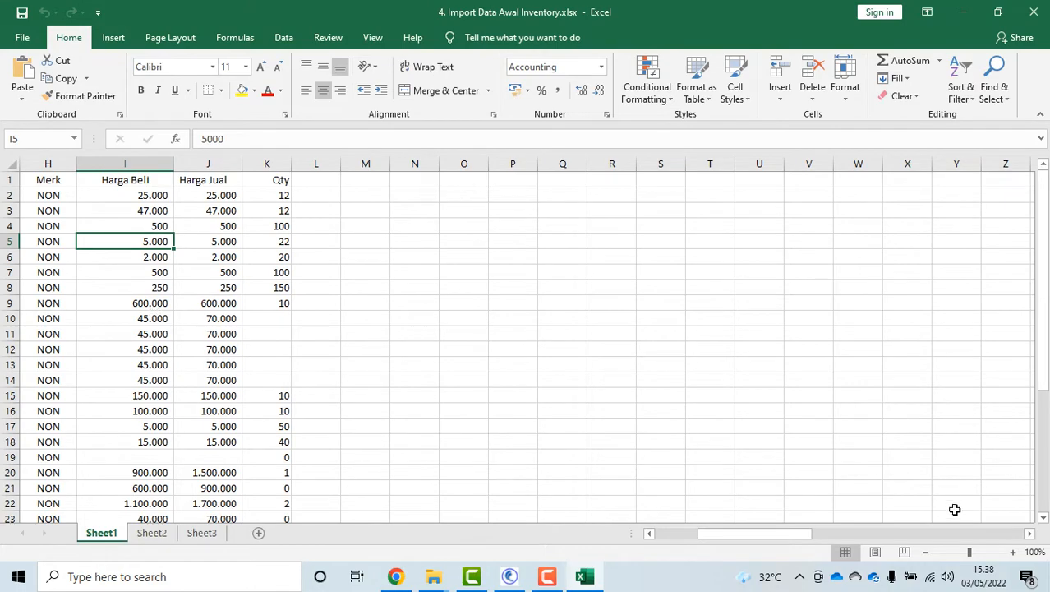
Scroll through the item list and check the KodeItem column
drag(780, 534, 664, 533)
scroll(304, 280, down, 3)
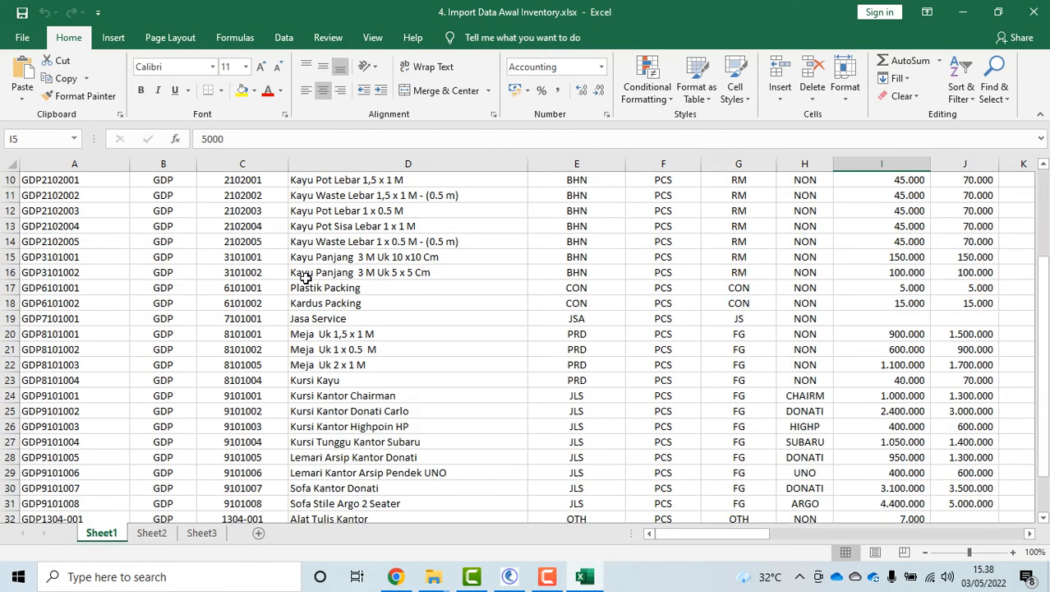
scroll(305, 279, down, 4)
scroll(293, 272, up, 7)
click(80, 179)
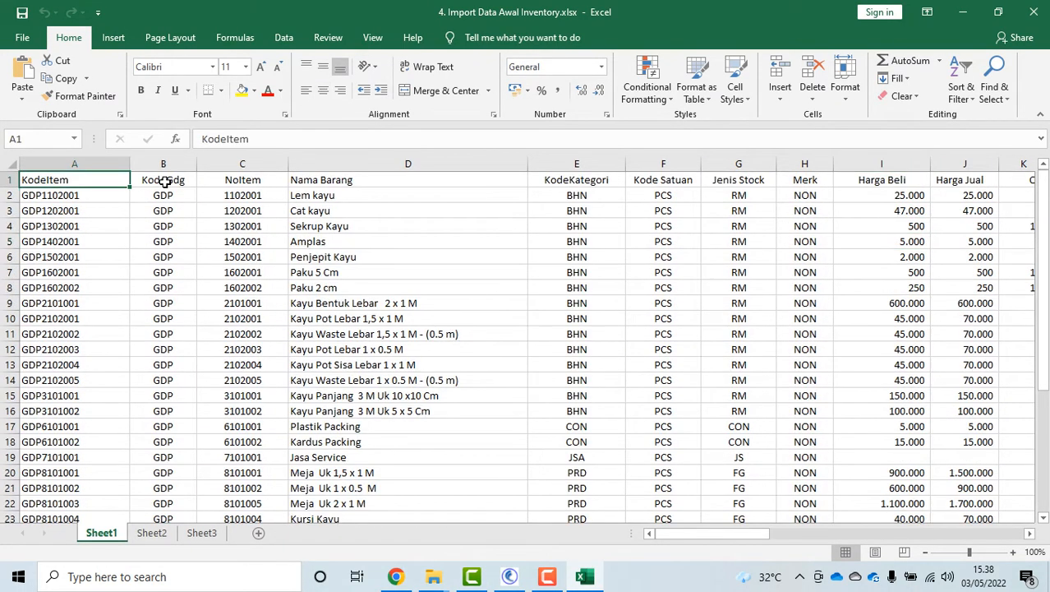
scroll(277, 181, down, 7)
scroll(249, 181, up, 7)
scroll(275, 199, down, 12)
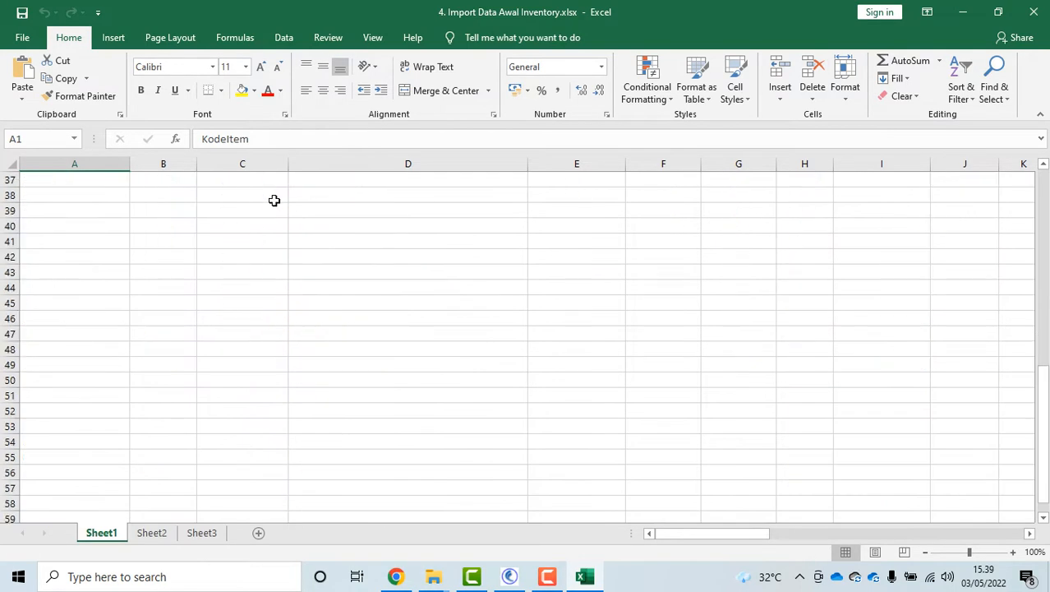
scroll(198, 299, up, 2)
click(74, 271)
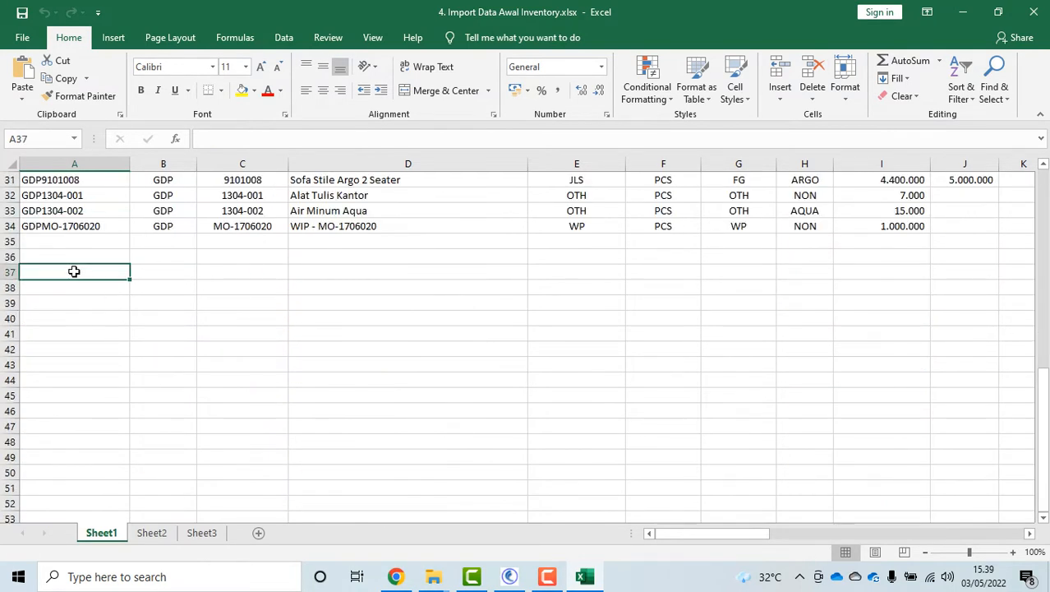
text(=)
click(176, 229)
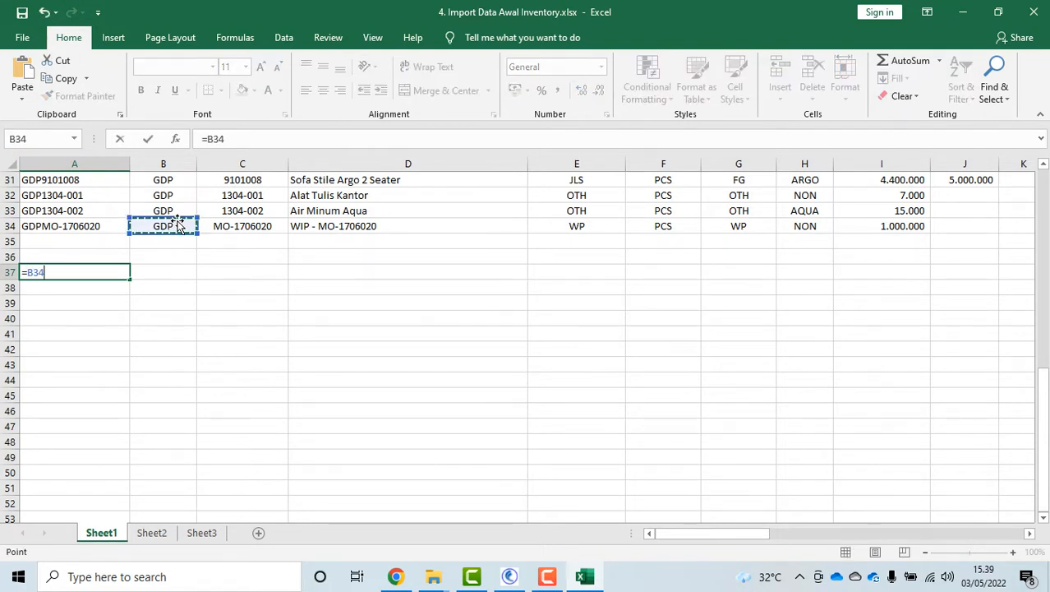
text(&)
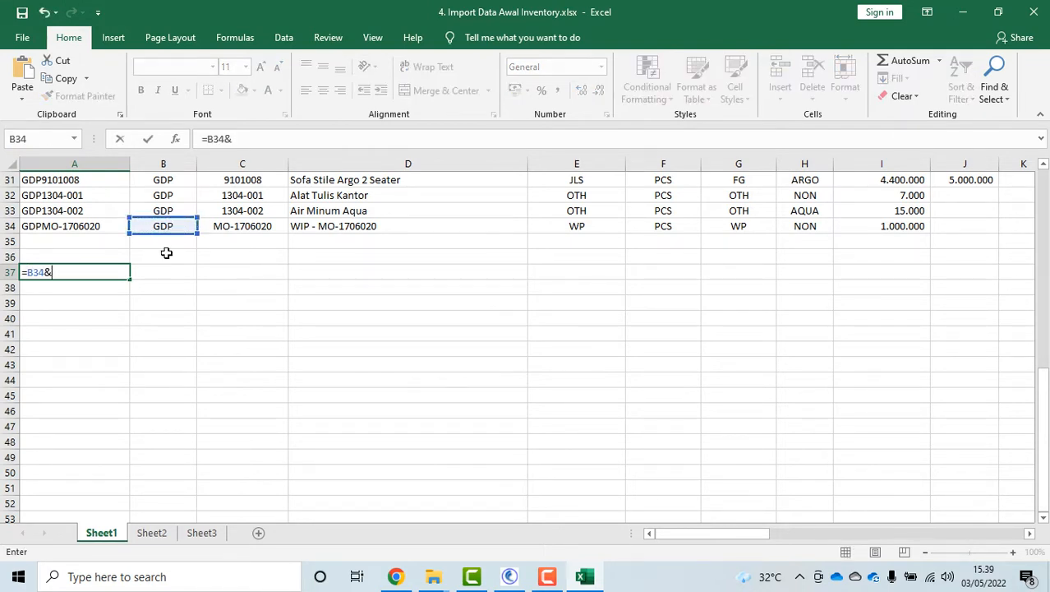
click(258, 229)
key(Return)
scroll(94, 314, up, 1)
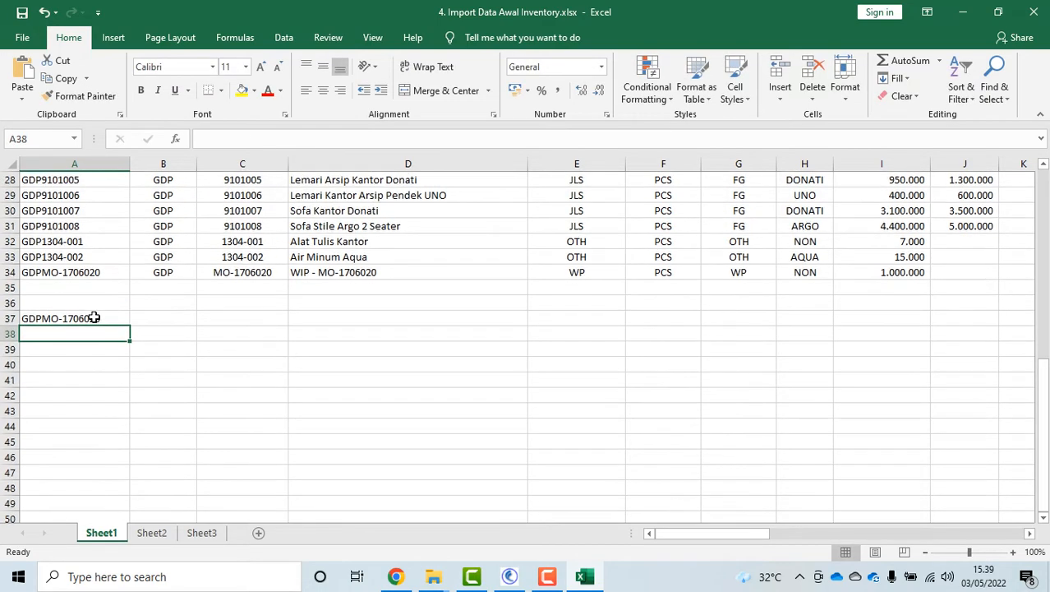
click(94, 317)
click(161, 272)
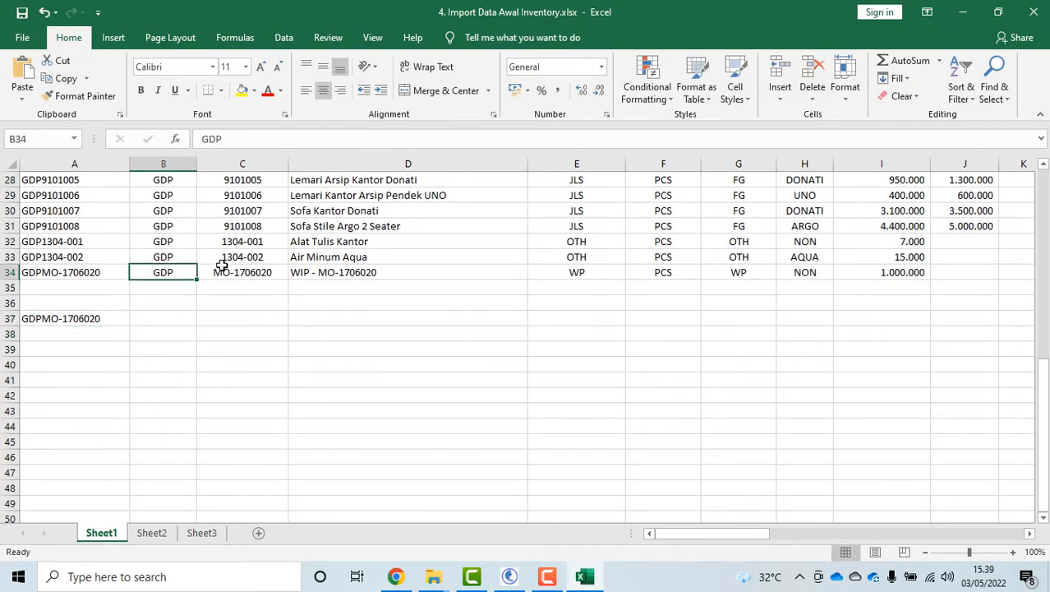
click(220, 271)
click(80, 316)
right_click(81, 317)
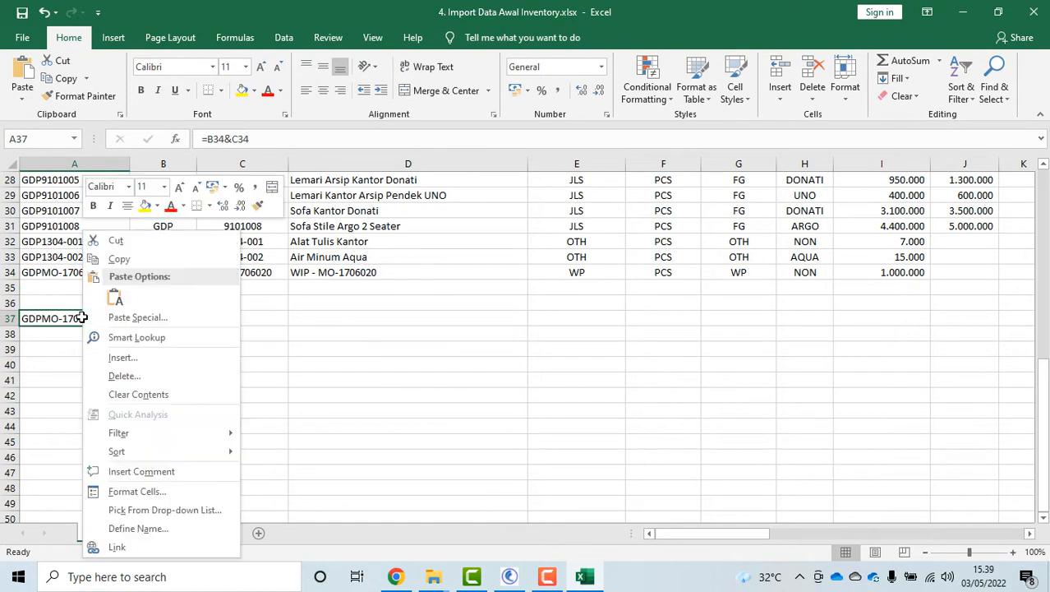
click(125, 257)
right_click(82, 317)
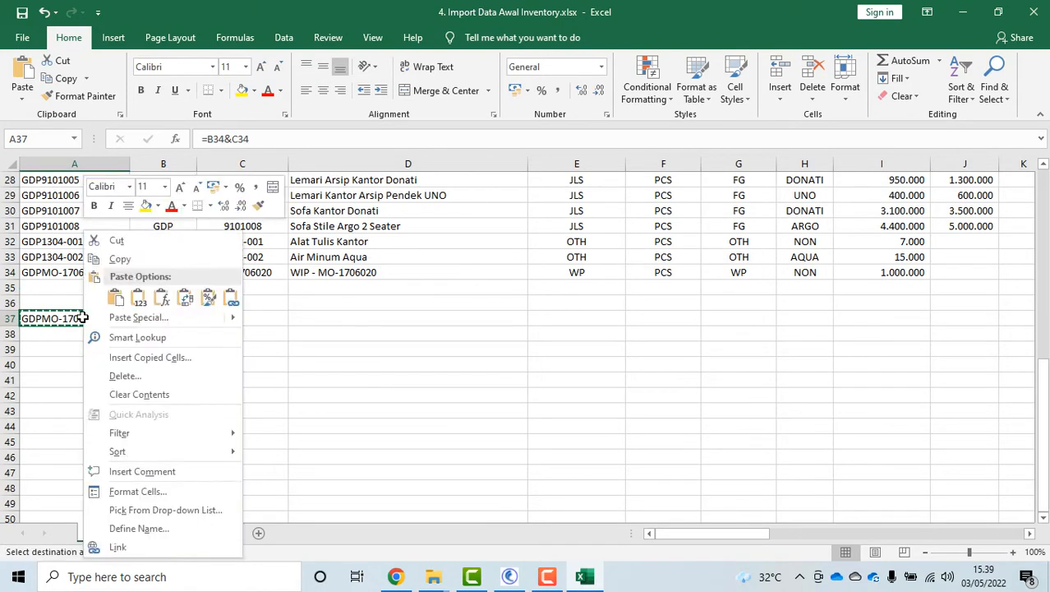
click(138, 298)
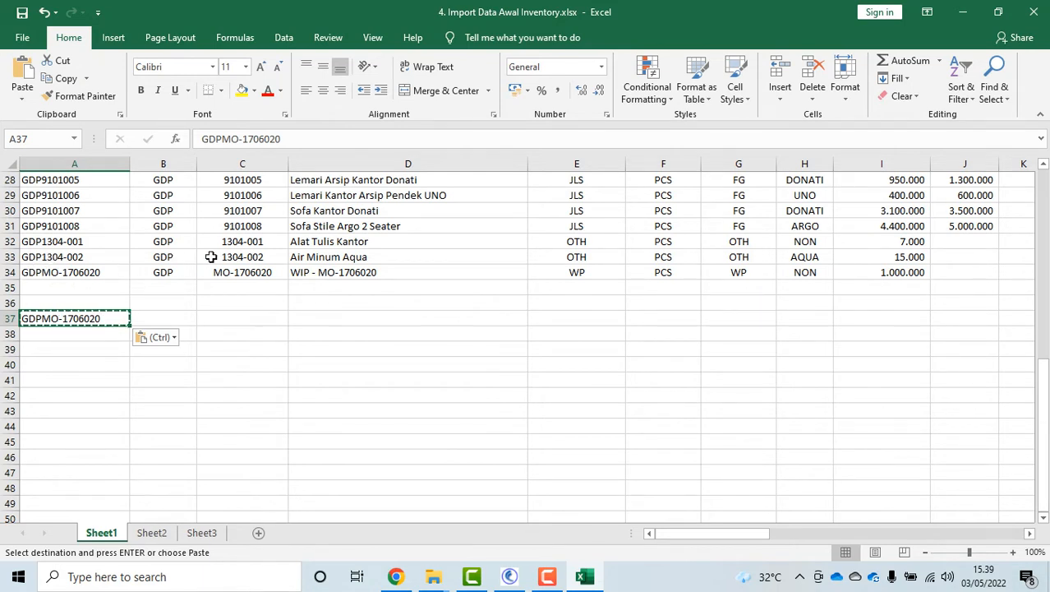
click(179, 163)
click(246, 164)
click(184, 161)
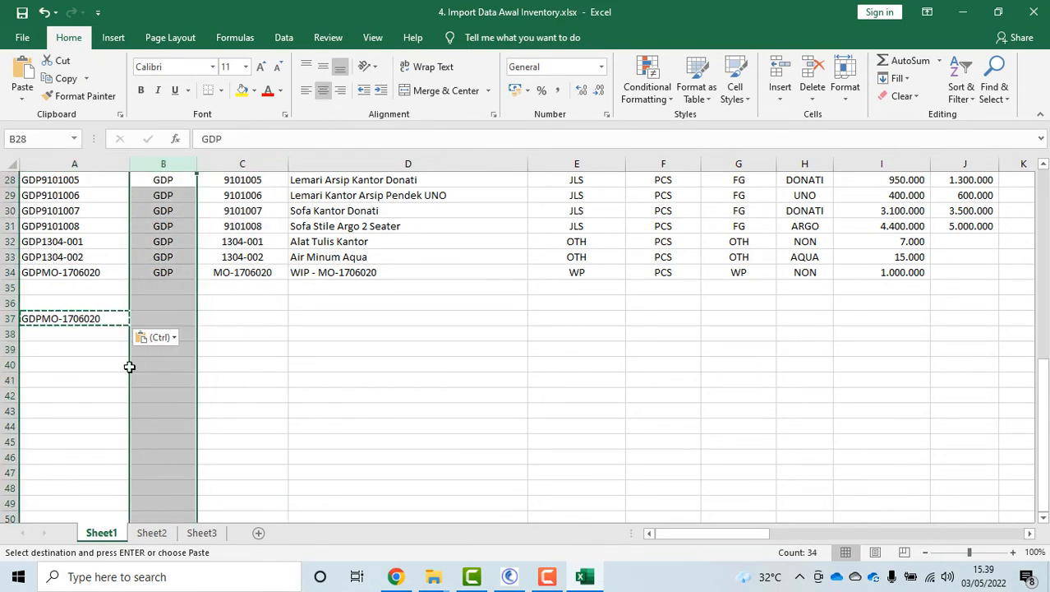
click(60, 324)
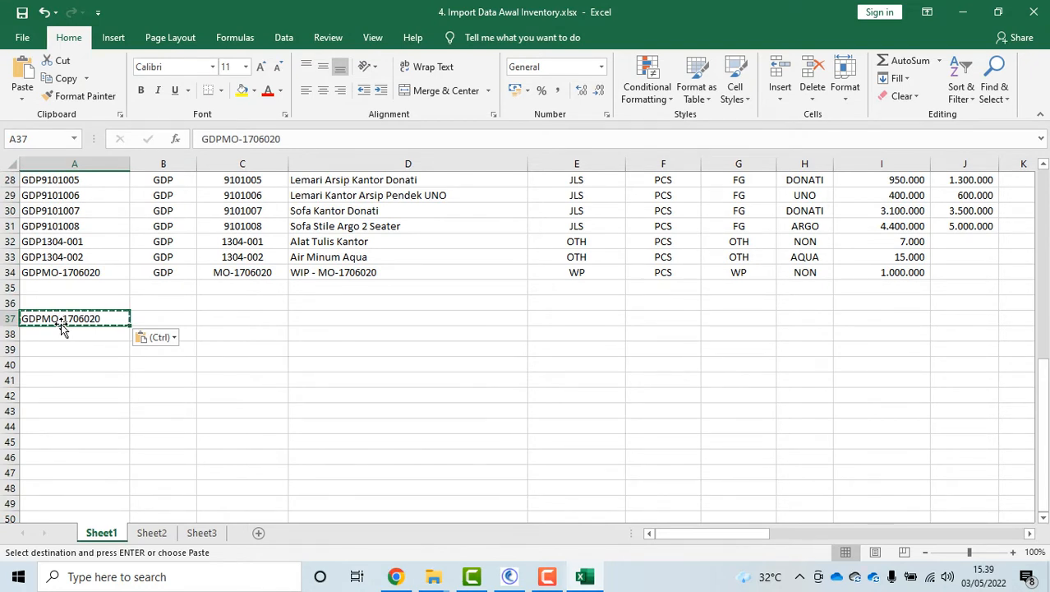
key(Delete)
click(214, 373)
scroll(370, 308, up, 9)
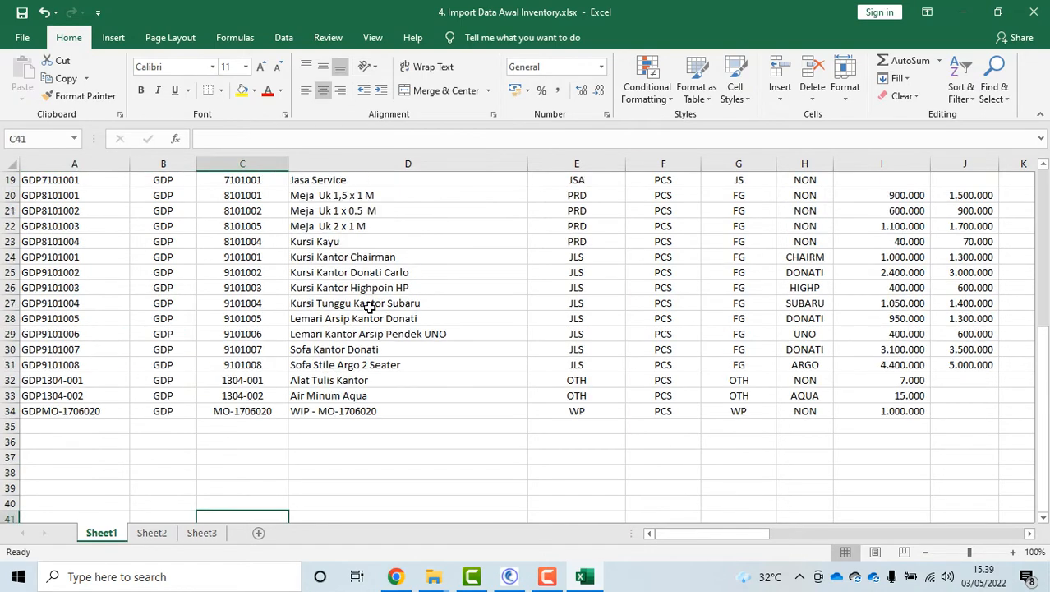
click(73, 185)
key(Down)
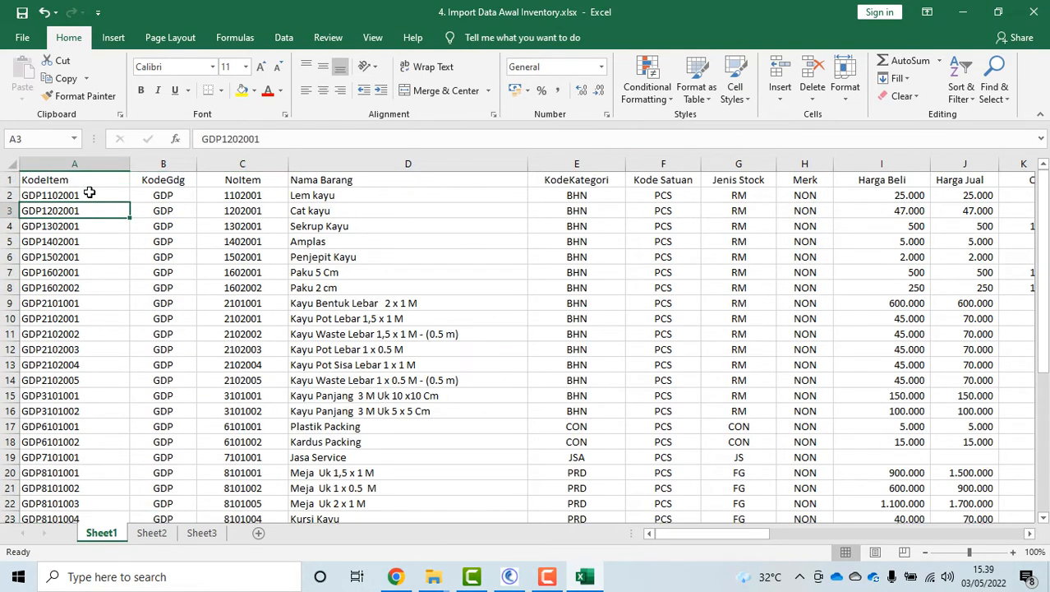
key(Down)
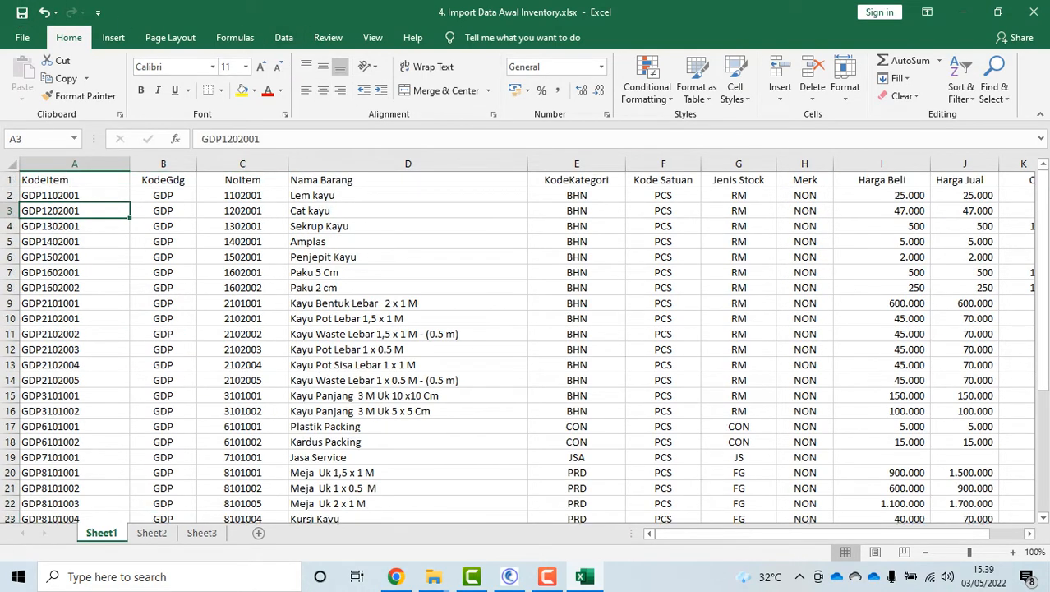
Close the Inventory workbook, open 5. Import Data Awal Hutang.xlsx, and review the No Bukti and NoFaktur columns
click(1033, 11)
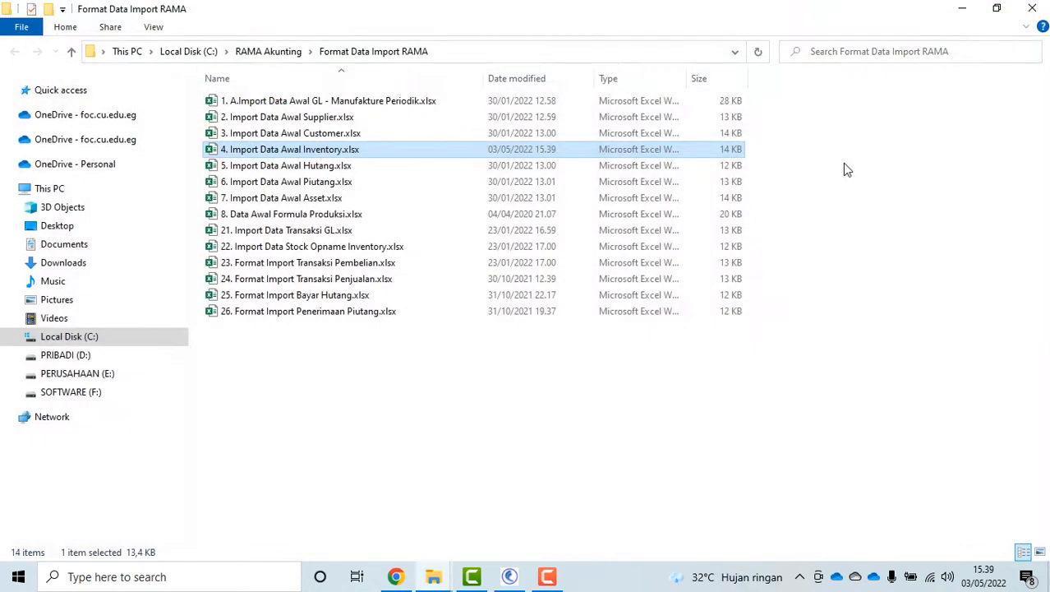
click(316, 166)
double_click(316, 166)
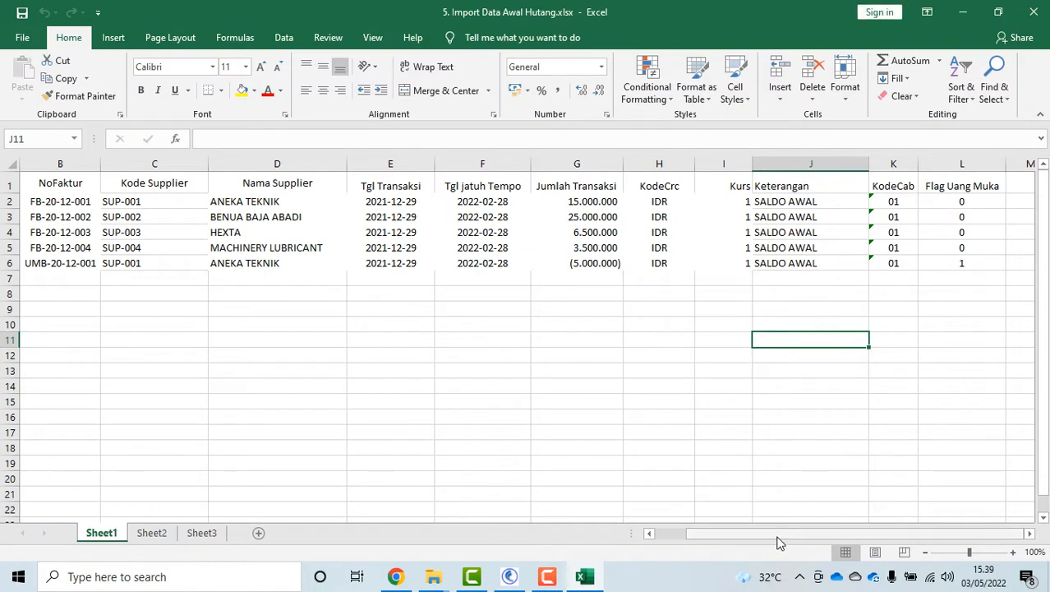
drag(778, 542, 656, 534)
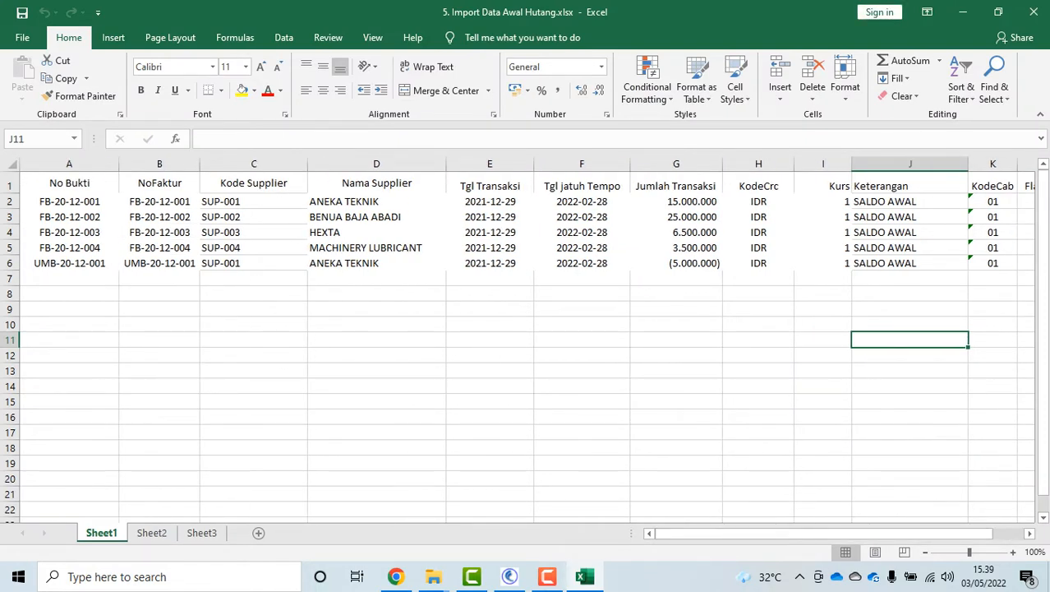
click(83, 201)
click(78, 232)
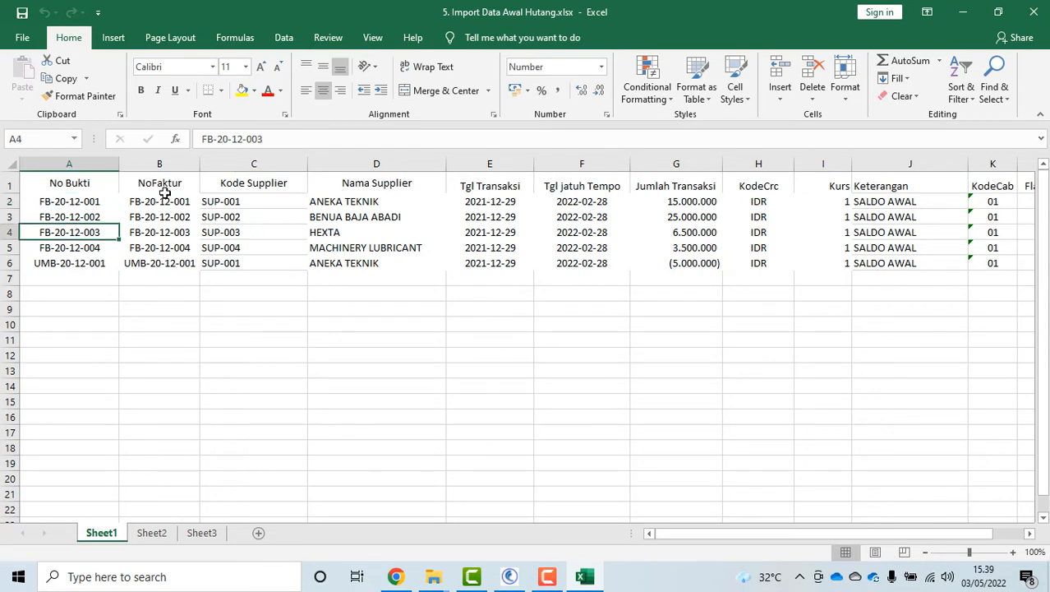
click(70, 164)
click(159, 165)
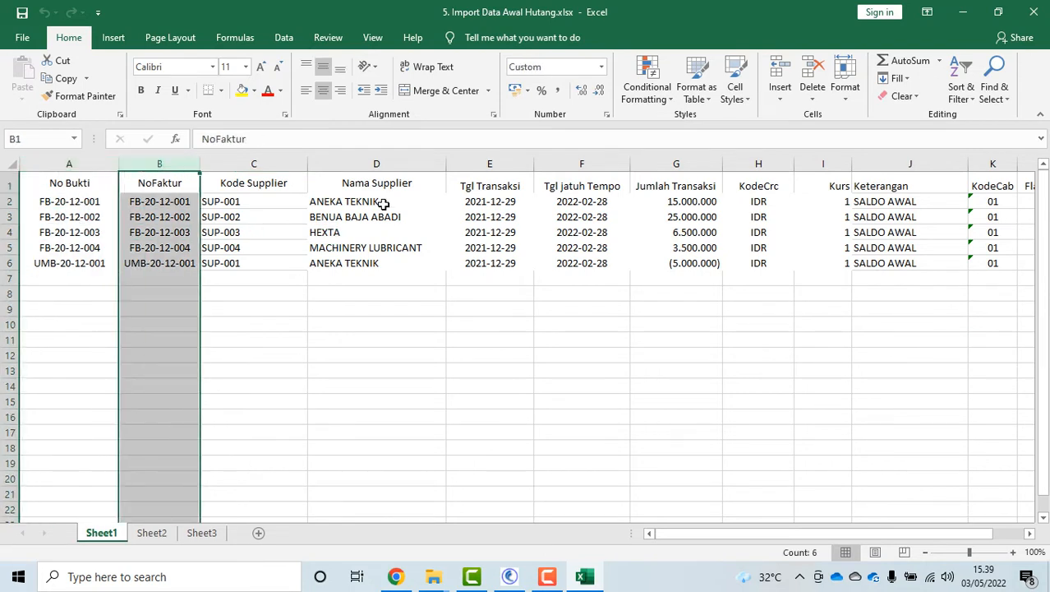
Check down-payment row 6 (negative amount in G6, flag 1 in L6), then close the workbook
click(16, 263)
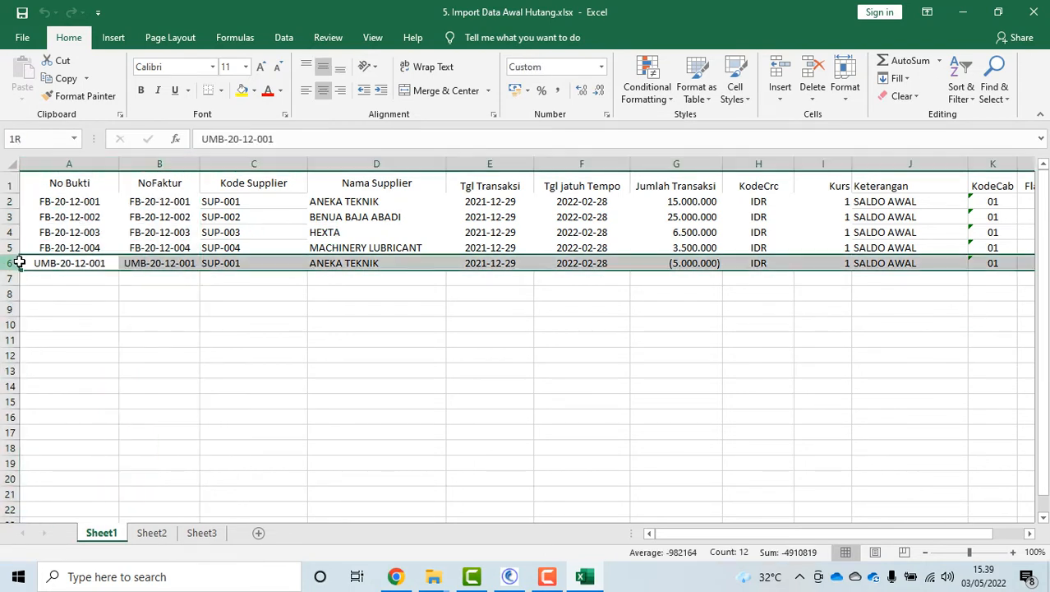
click(692, 265)
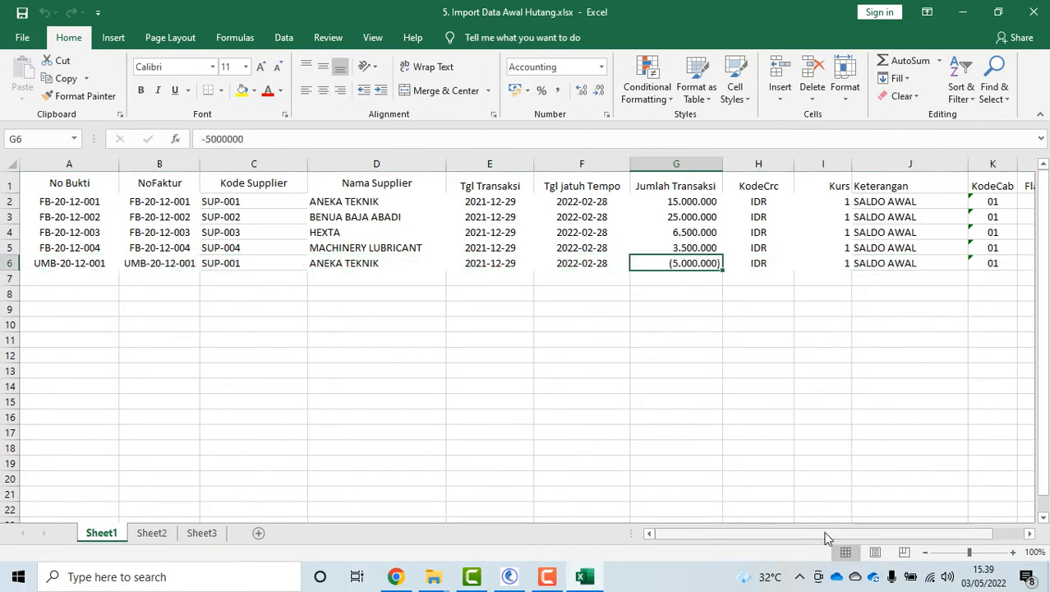
drag(825, 535, 896, 548)
click(967, 265)
text(1)
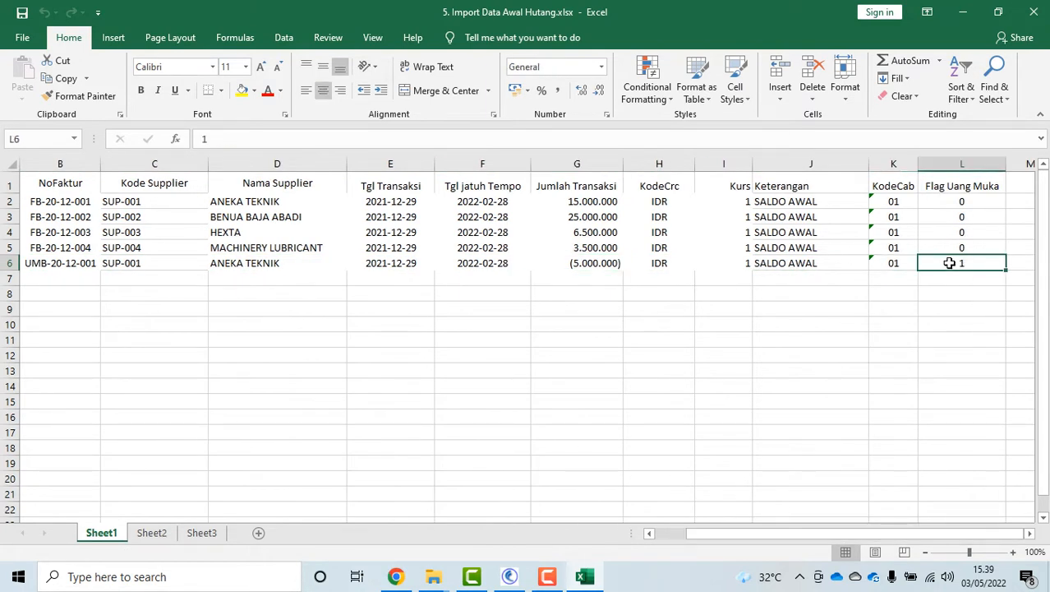
click(779, 278)
click(809, 234)
click(605, 262)
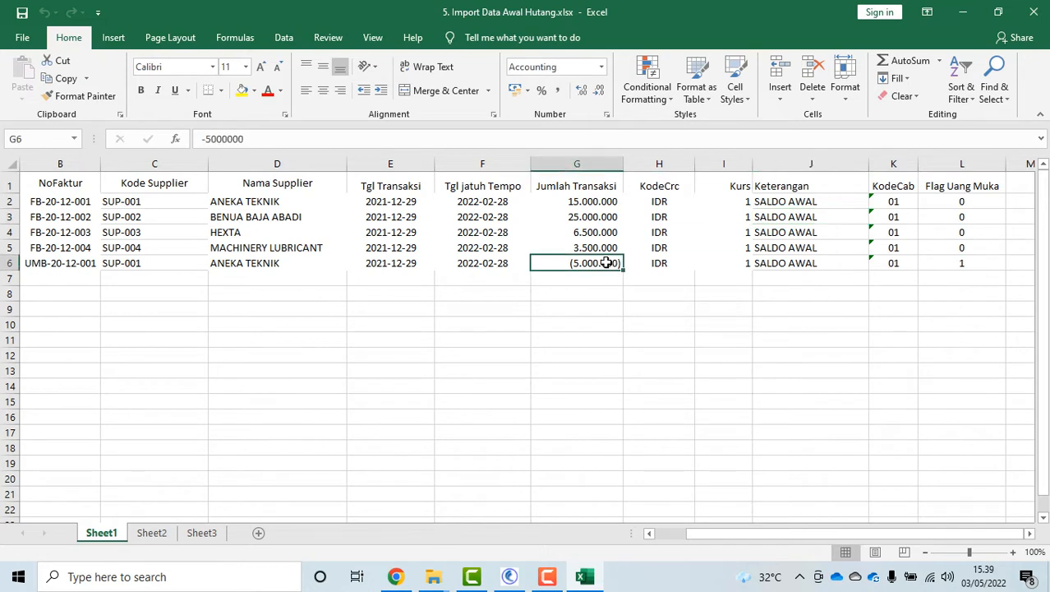
click(973, 262)
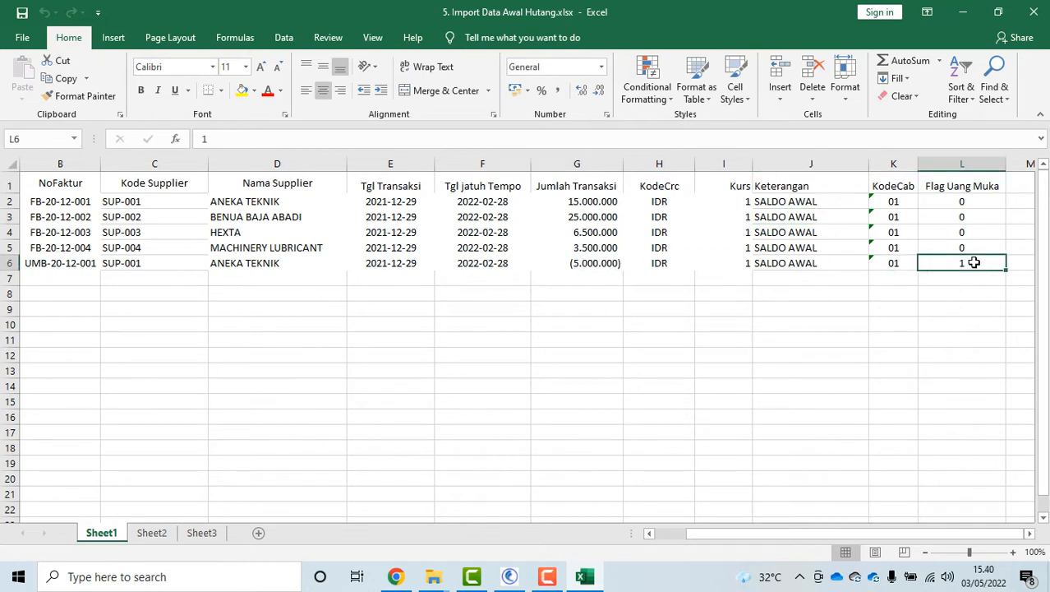
click(566, 260)
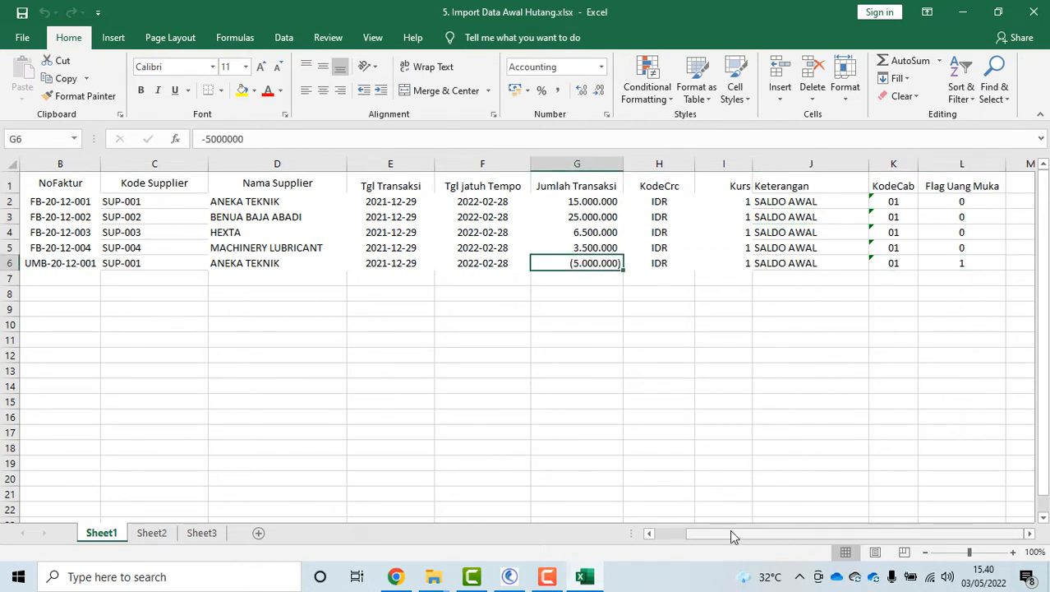
drag(730, 534, 692, 533)
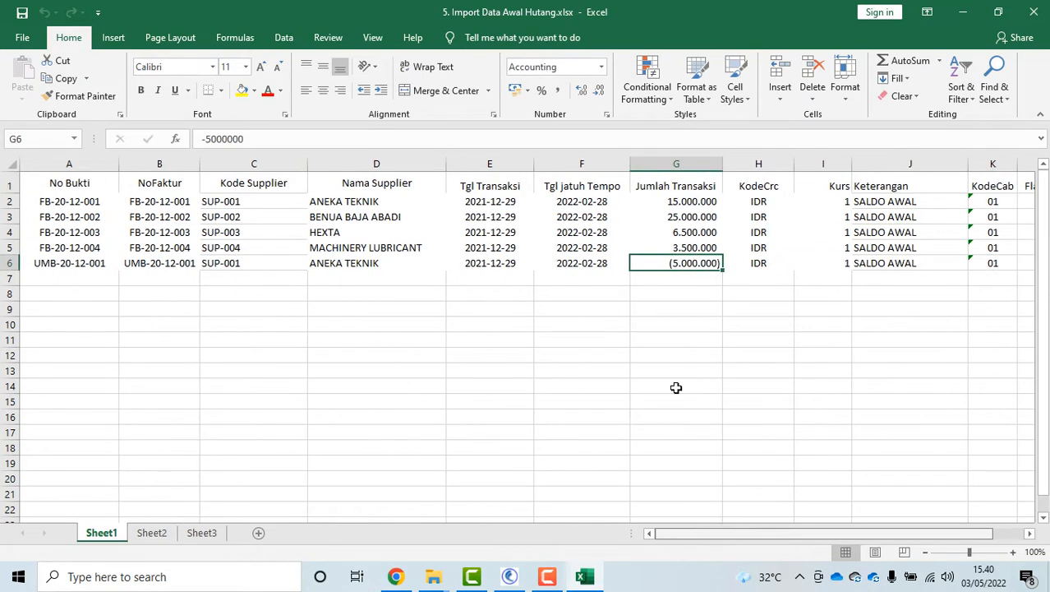
click(1036, 14)
Open 6. Import Data Awal Piutang.xlsx and review the No Bukti, NoFaktur and KodeLgn headers
double_click(260, 182)
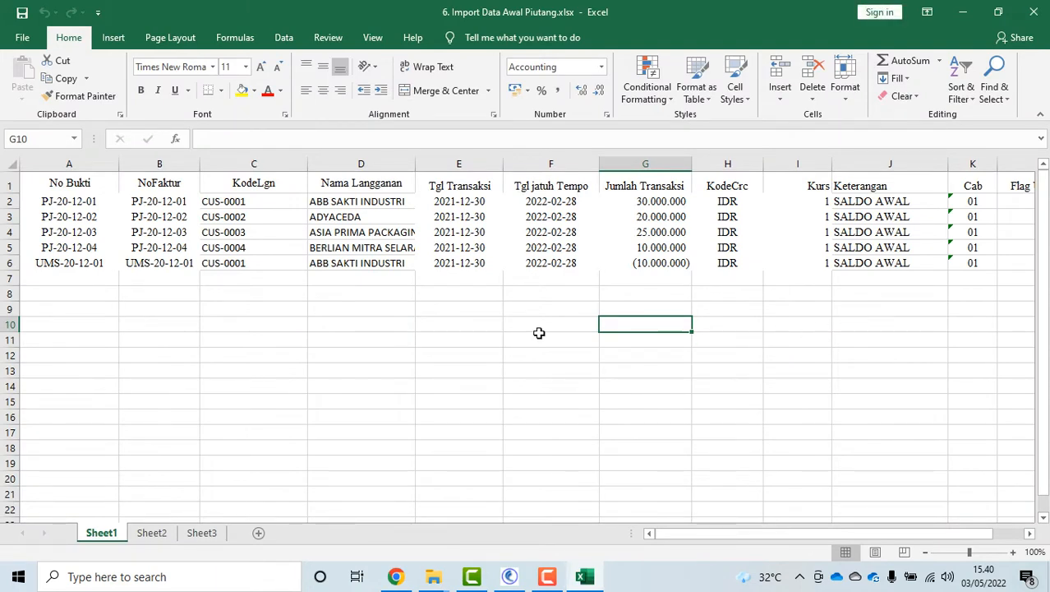
click(79, 178)
click(169, 177)
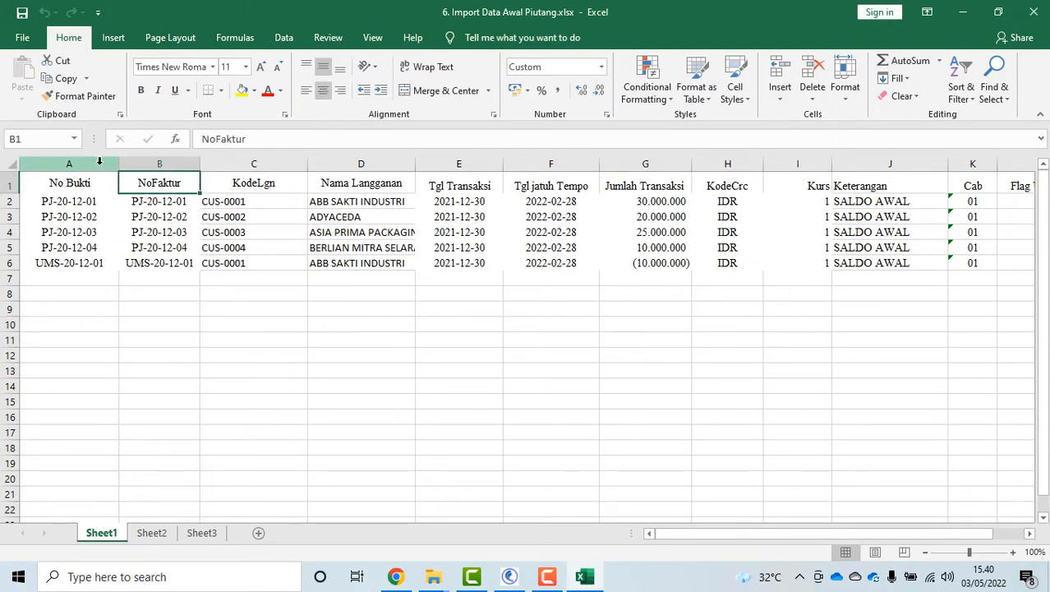
click(115, 163)
click(160, 164)
click(244, 175)
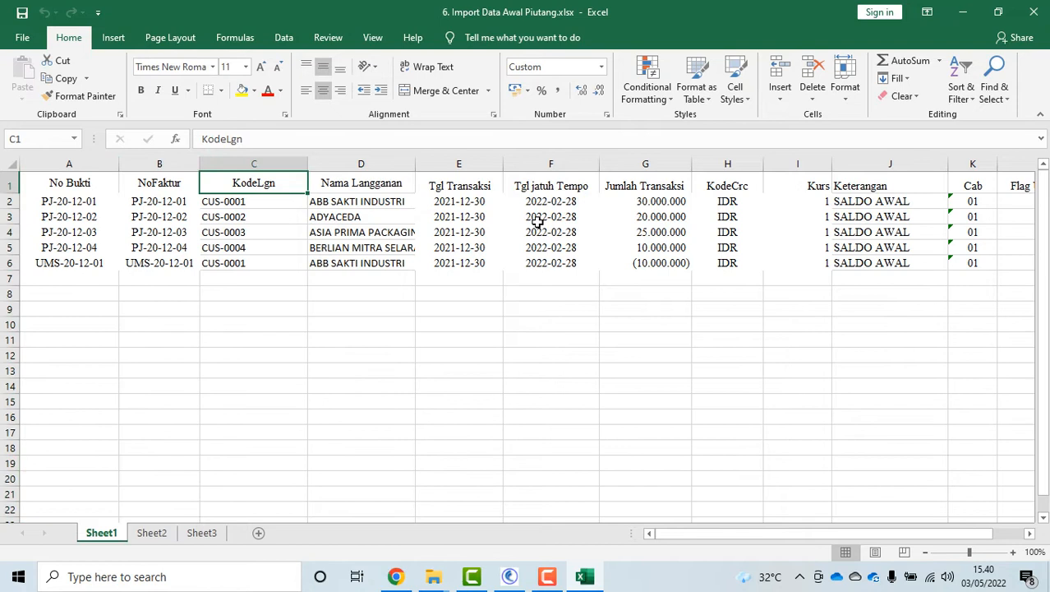
Check the UMS advance in row 6 (negative G6, flag 1 in L6), then close the workbook
click(640, 263)
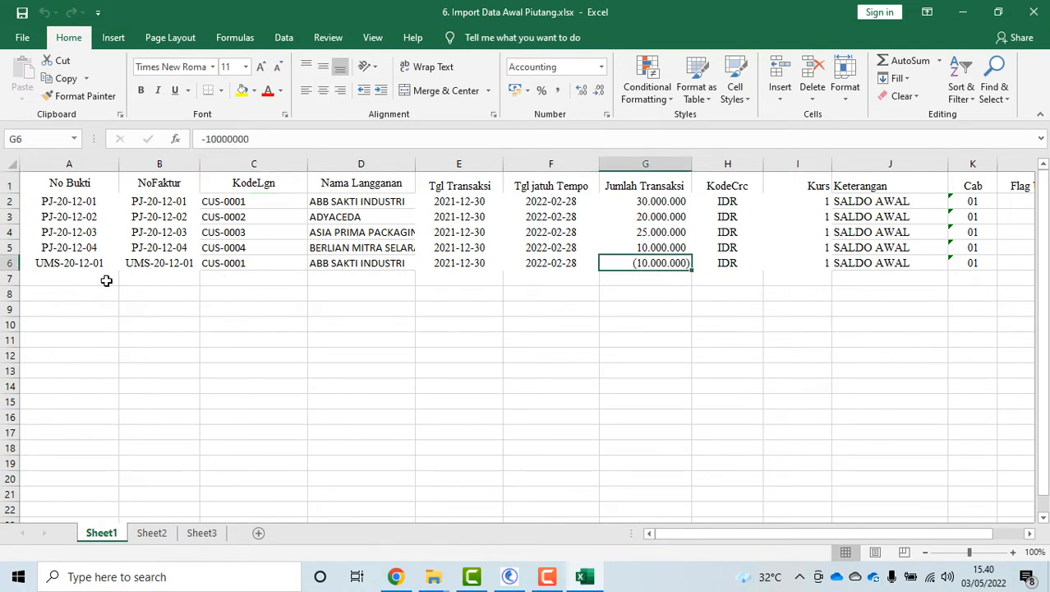
click(10, 263)
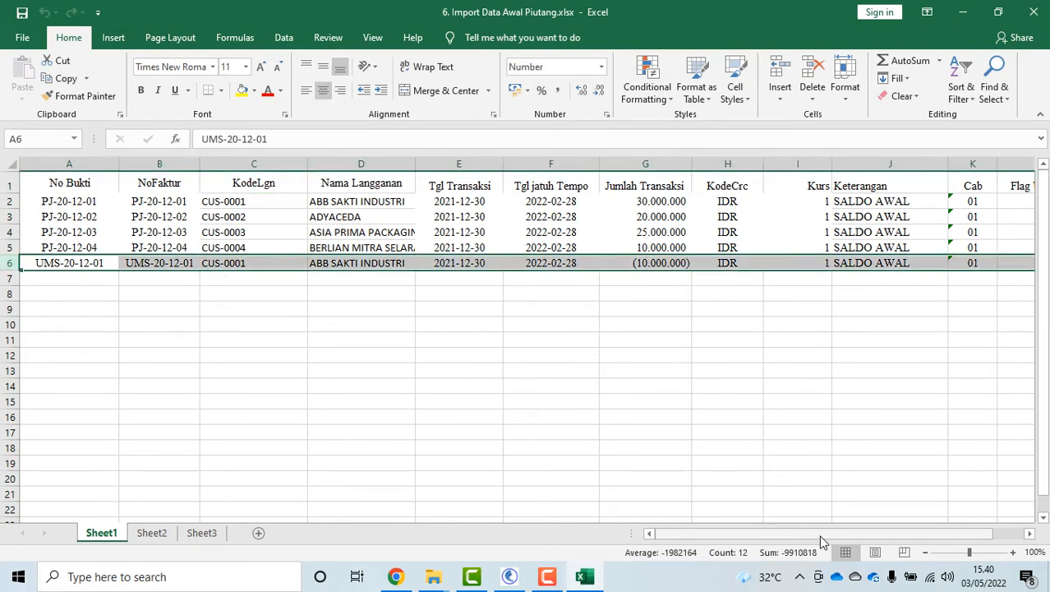
drag(820, 535, 945, 536)
click(947, 260)
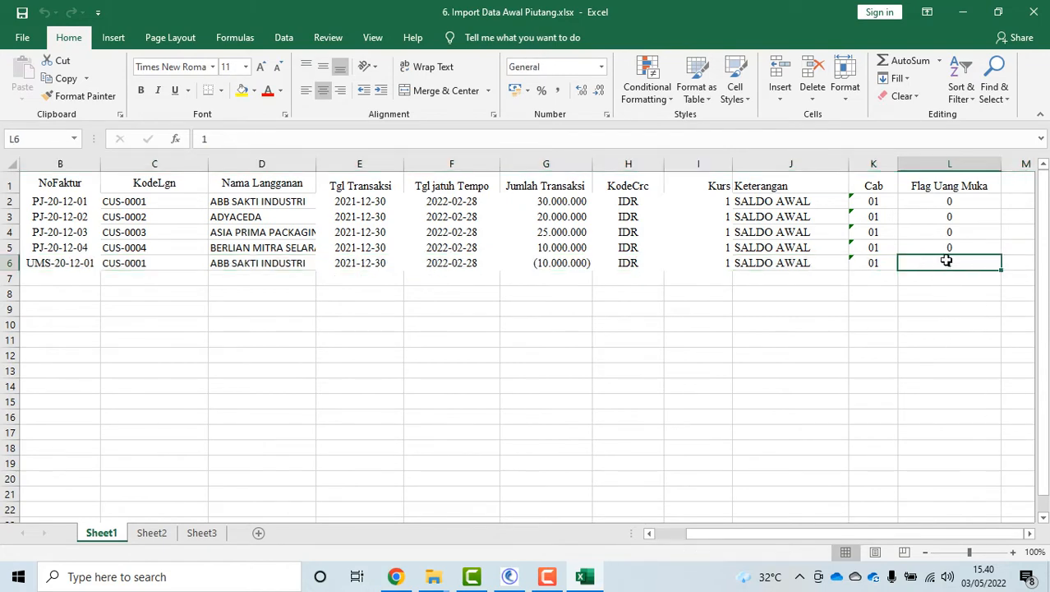
click(1034, 11)
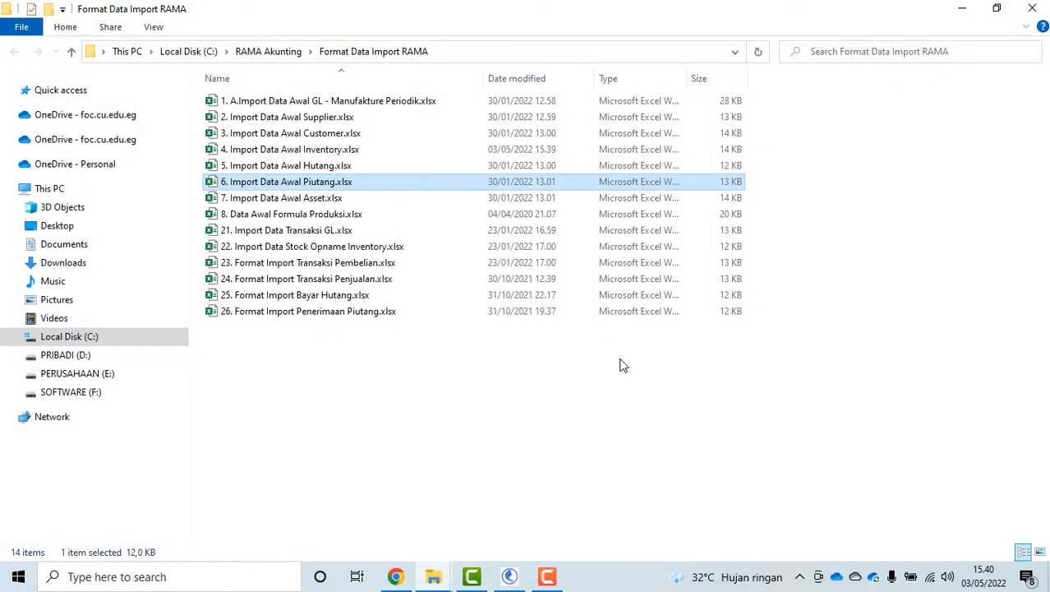
Open 7. Import Data Awal Asset.xlsx and check asset codes, names, purchase and Tgl Pakai dates
double_click(319, 198)
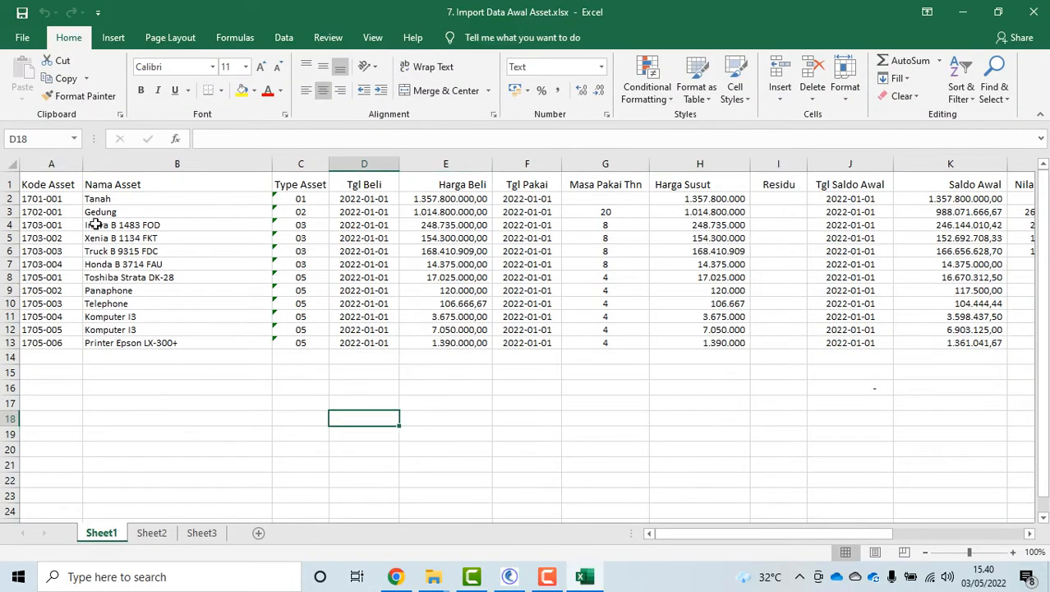
click(52, 200)
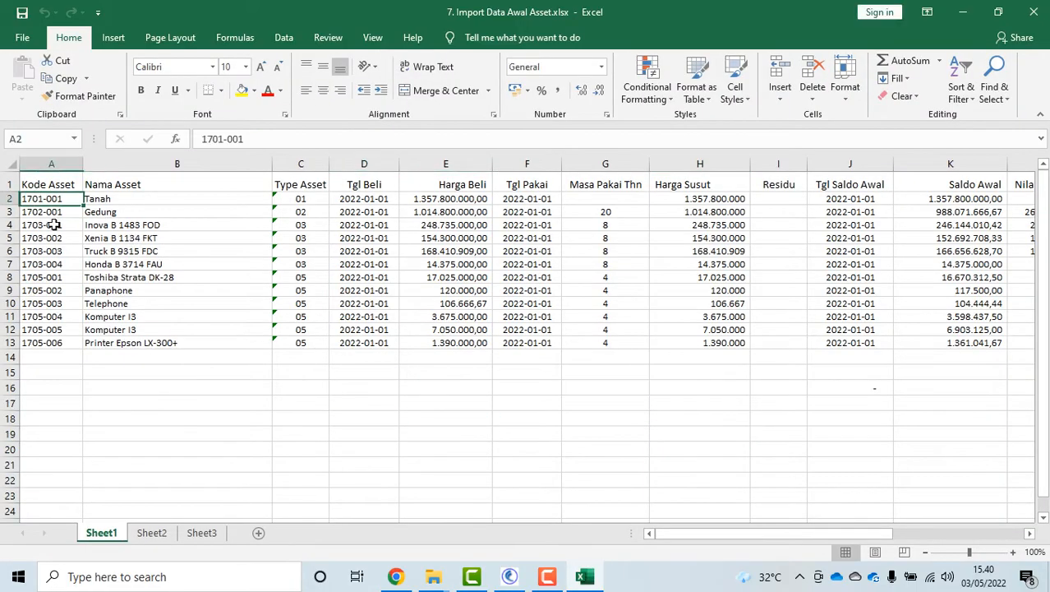
click(115, 238)
click(216, 198)
click(366, 198)
drag(539, 188, 549, 198)
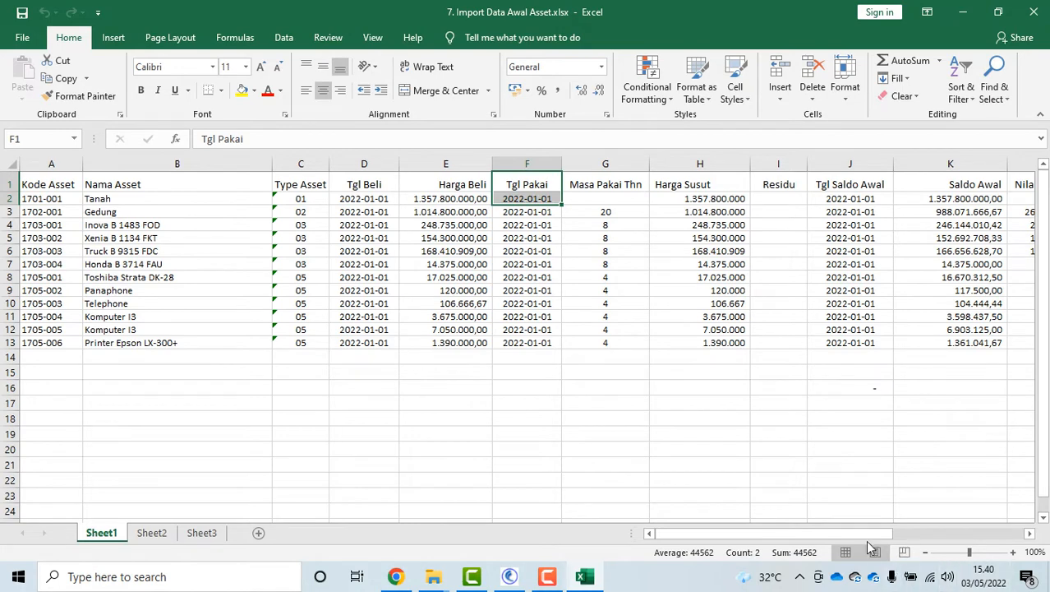
Review the Saldo Awal, Nilai Susut Bln, Gl Asset, accumulated depreciation and Gl Biaya Susut columns, then close
drag(857, 533, 926, 533)
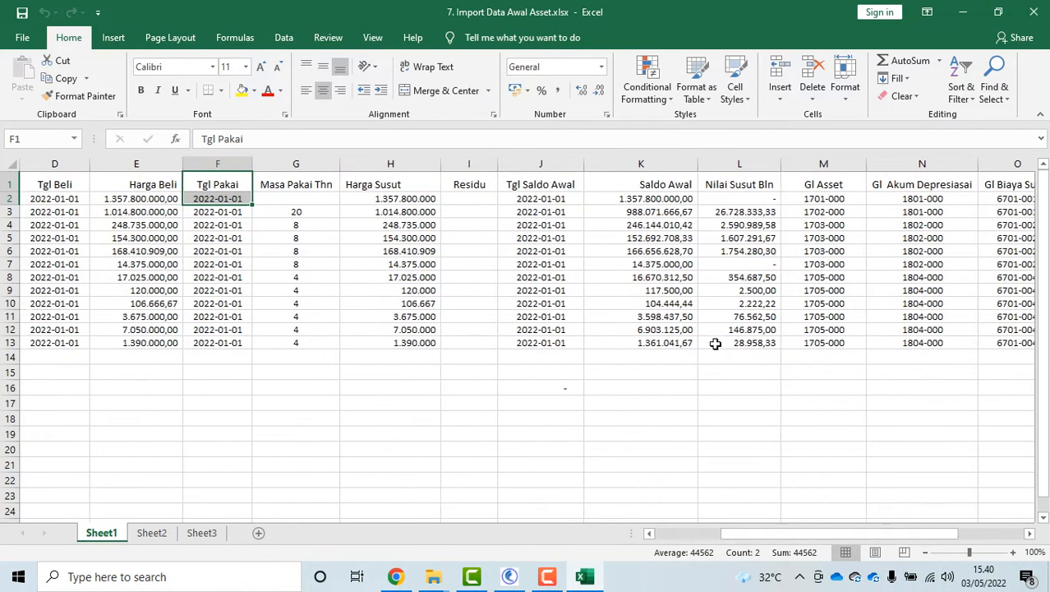
click(651, 164)
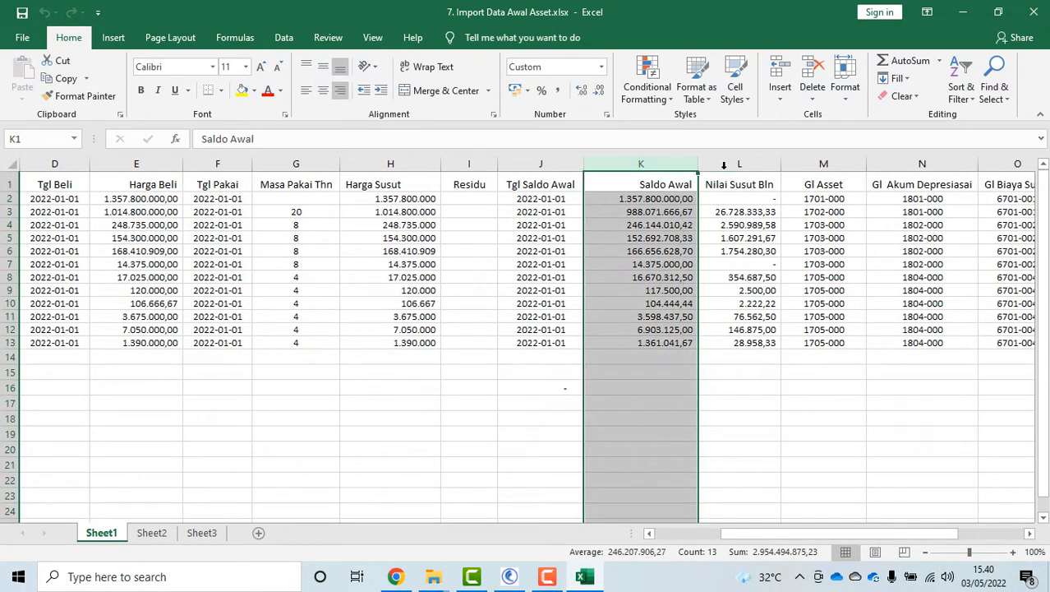
click(768, 160)
click(823, 164)
click(922, 164)
click(1013, 164)
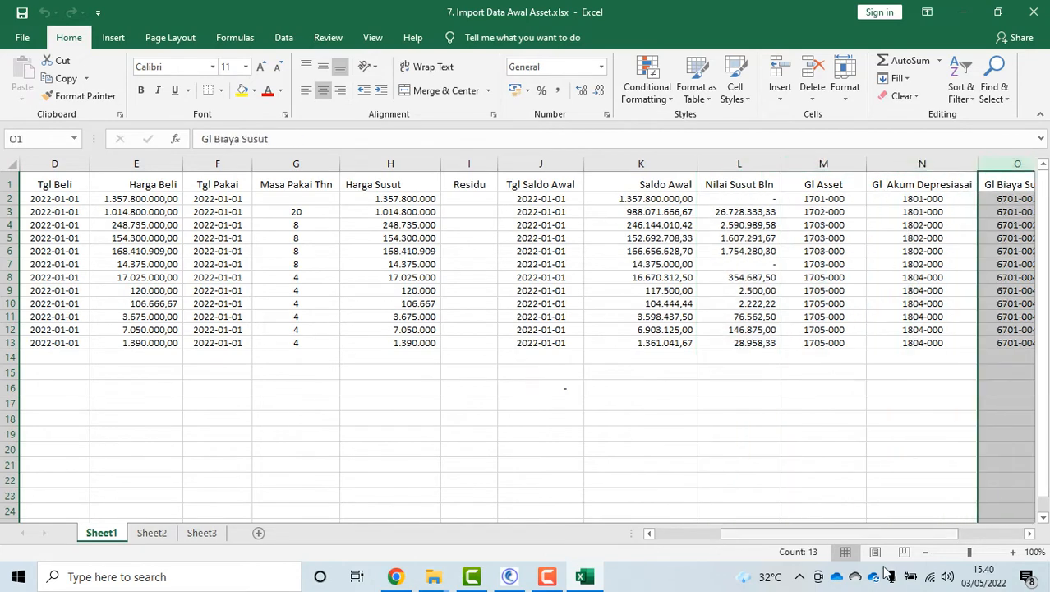
drag(917, 536, 982, 534)
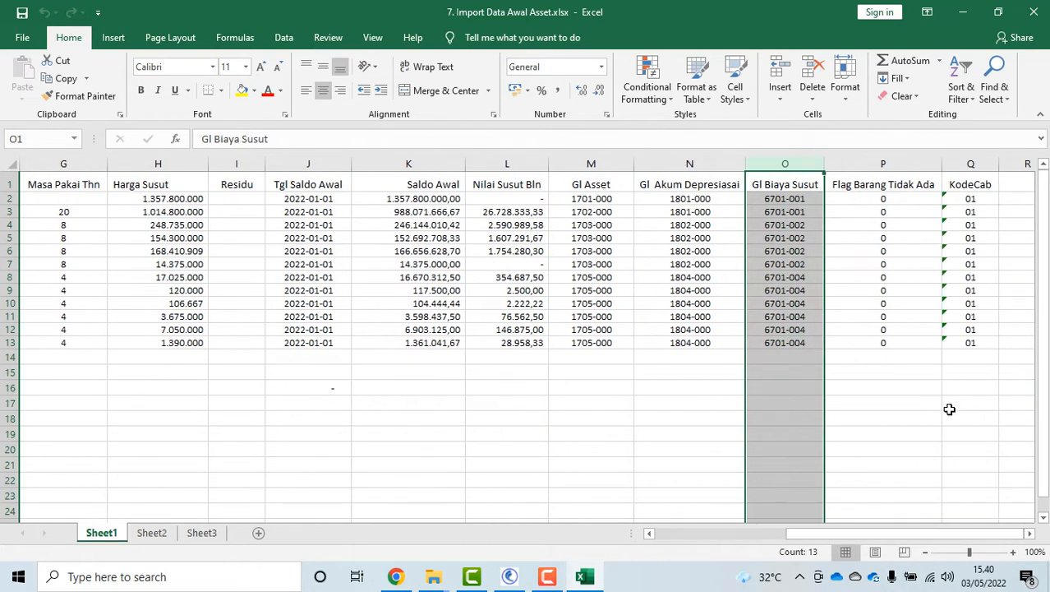
click(1035, 9)
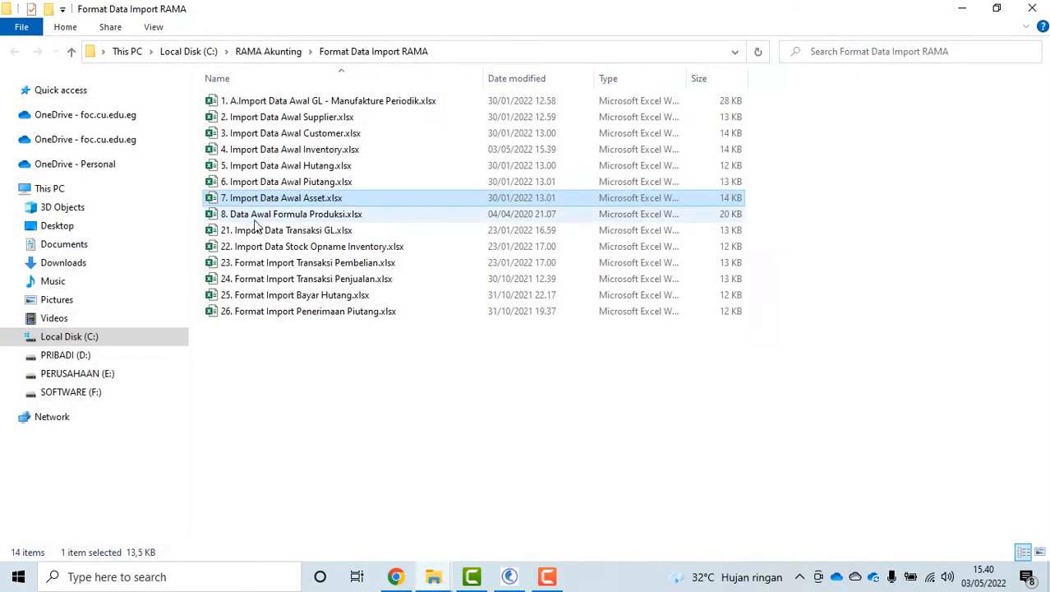
double_click(245, 218)
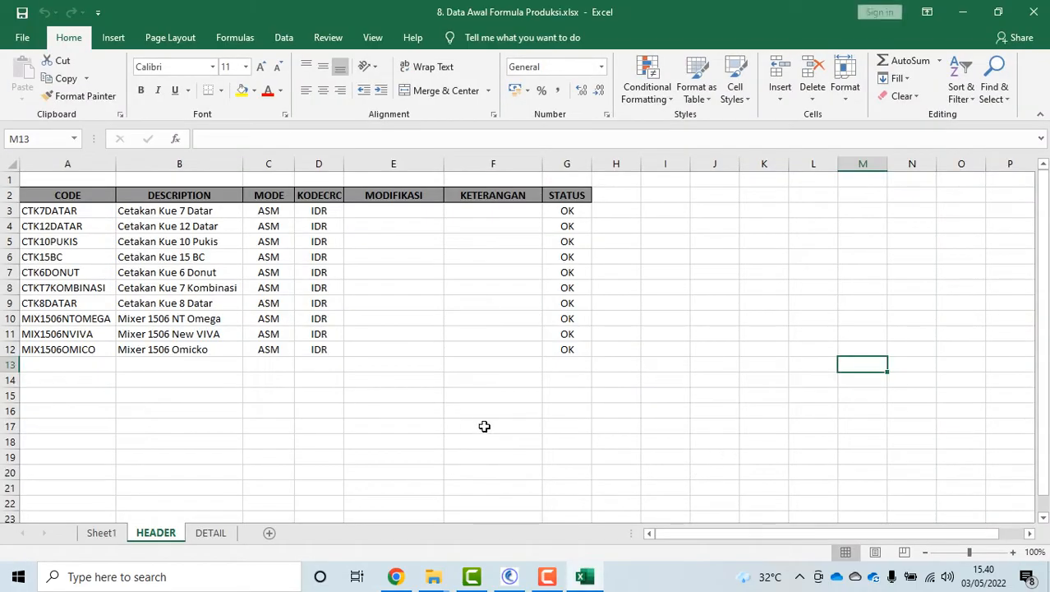
click(144, 227)
click(211, 533)
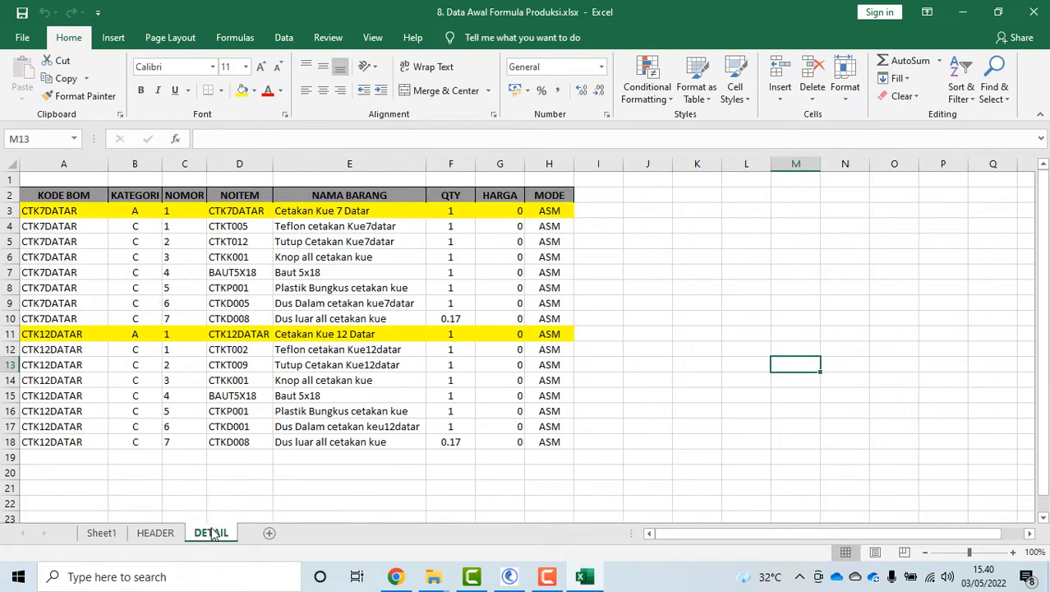
scroll(638, 310, down, 1)
scroll(638, 310, up, 1)
click(182, 349)
click(164, 532)
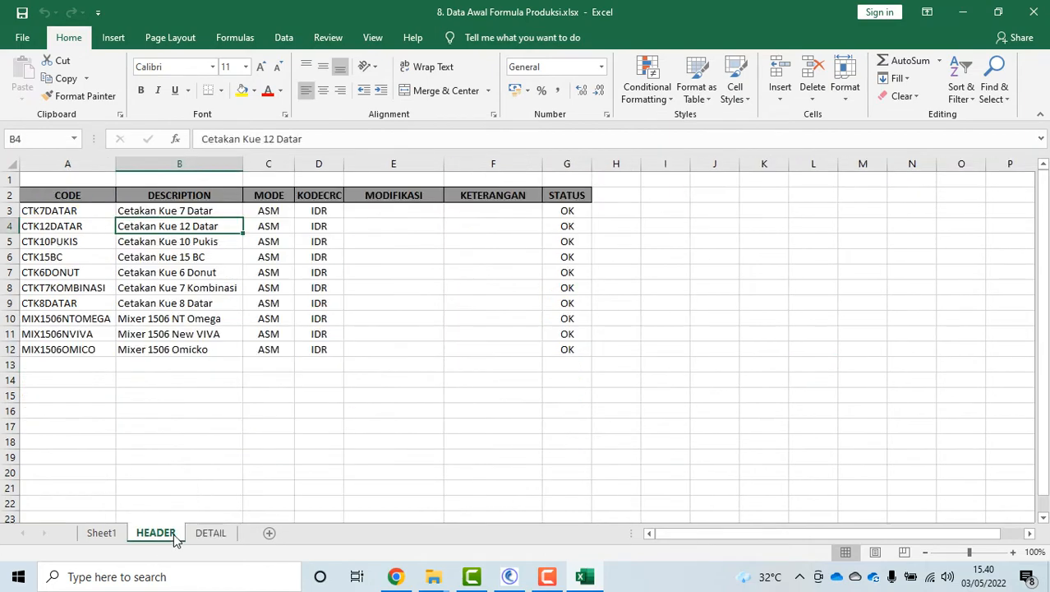
click(213, 533)
click(176, 532)
click(206, 533)
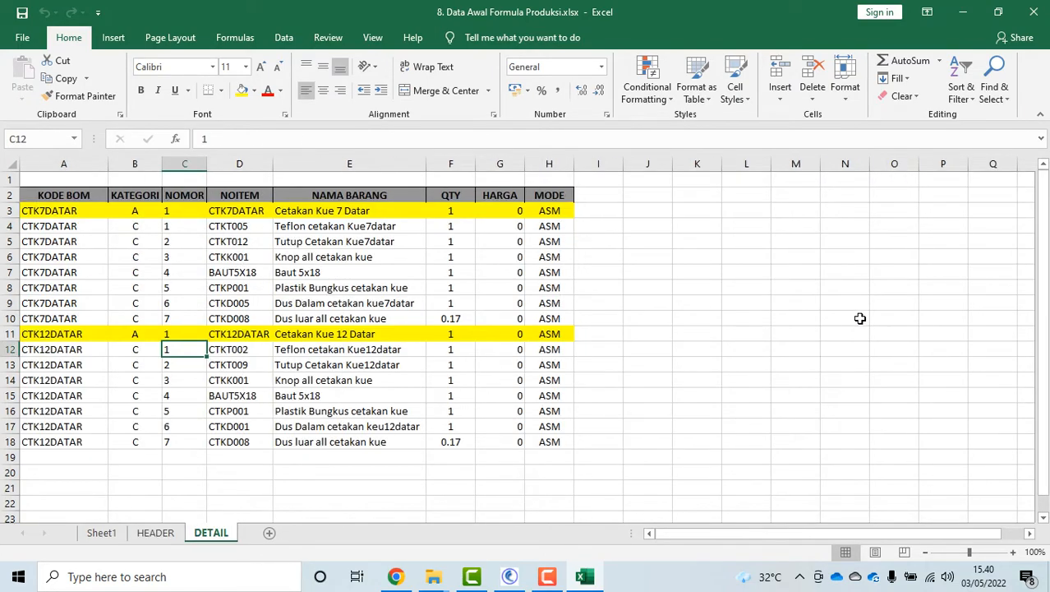
click(102, 534)
click(152, 532)
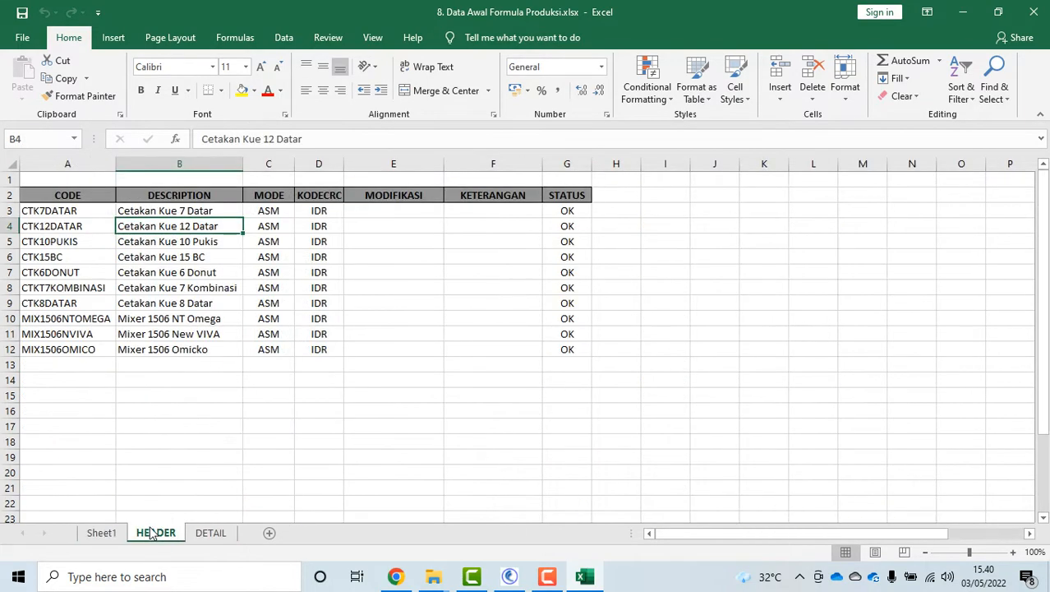
click(209, 532)
click(152, 533)
click(212, 532)
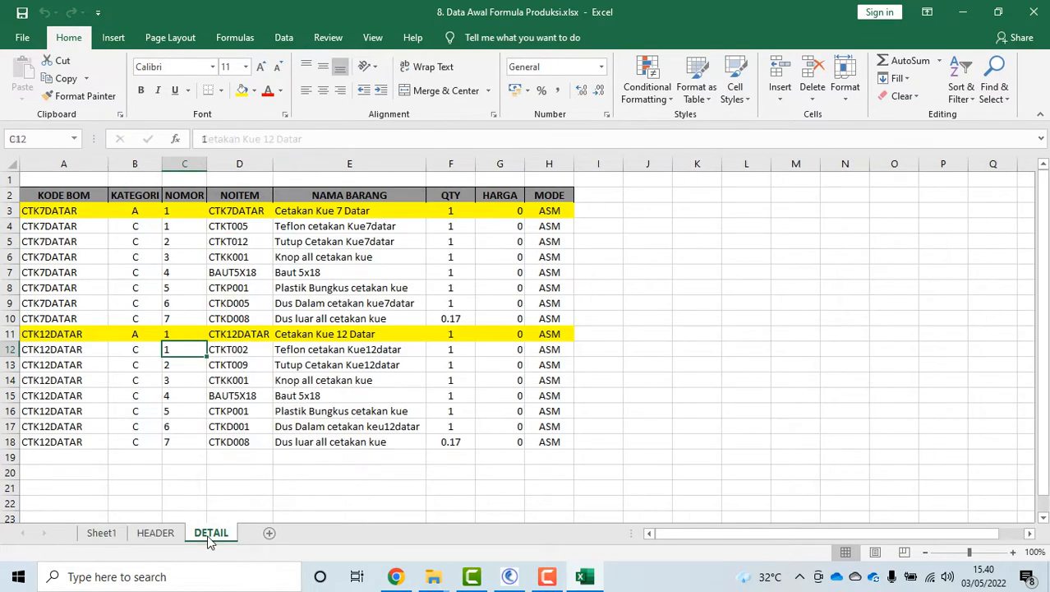
click(152, 532)
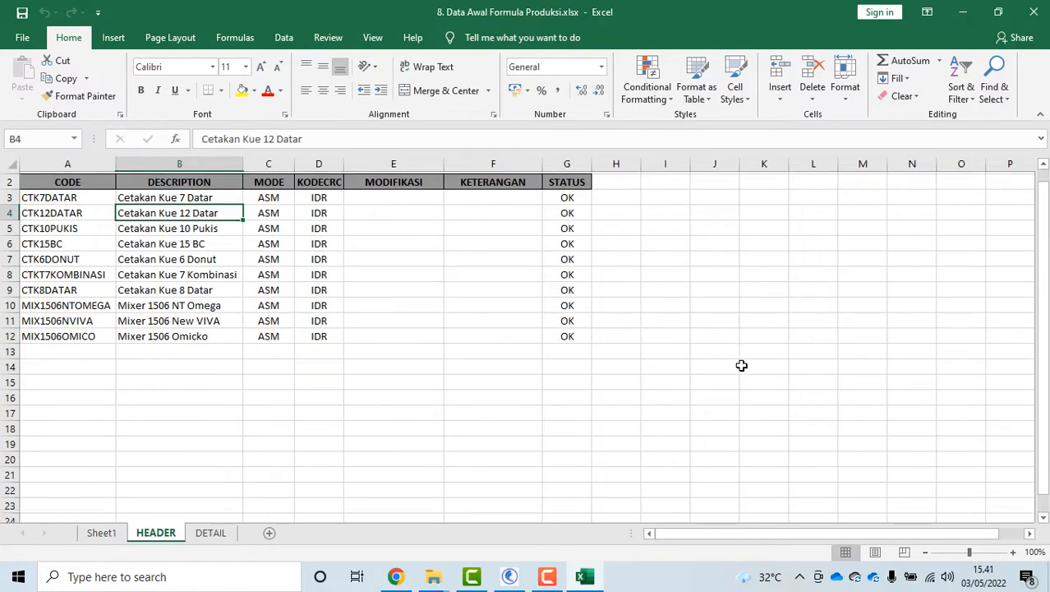
click(1034, 14)
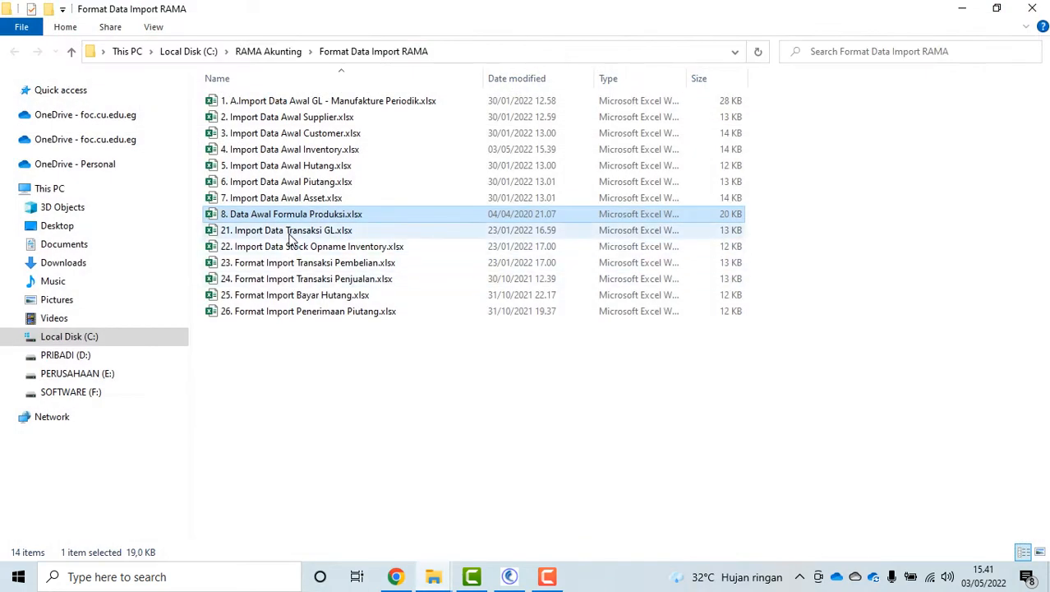
Open 21. Import Data Transaksi GL.xlsx to view its GLIM-001 to GLIM-004 journal rows
double_click(289, 233)
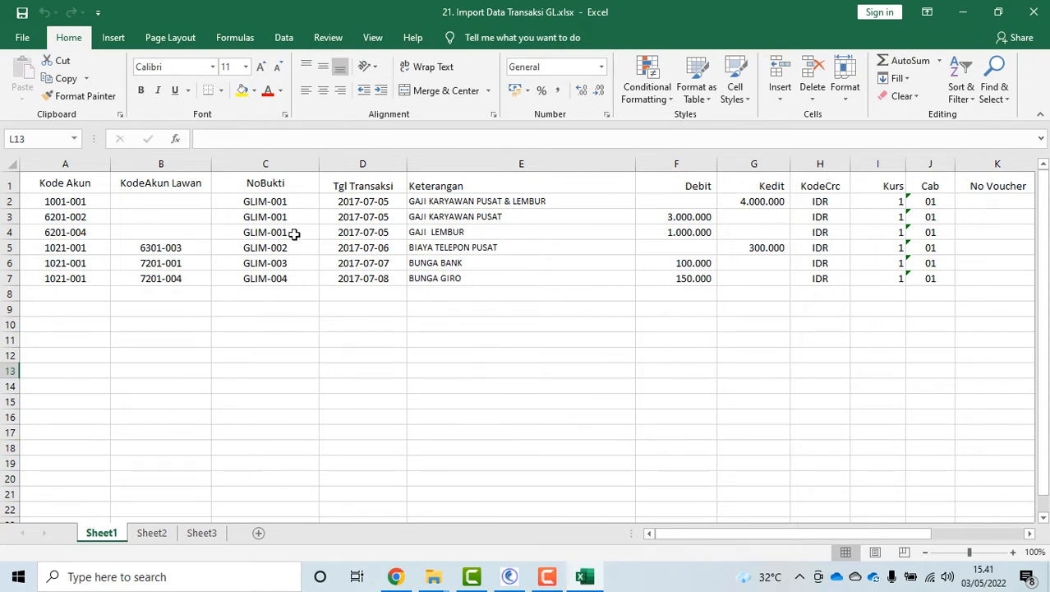
drag(284, 197, 292, 232)
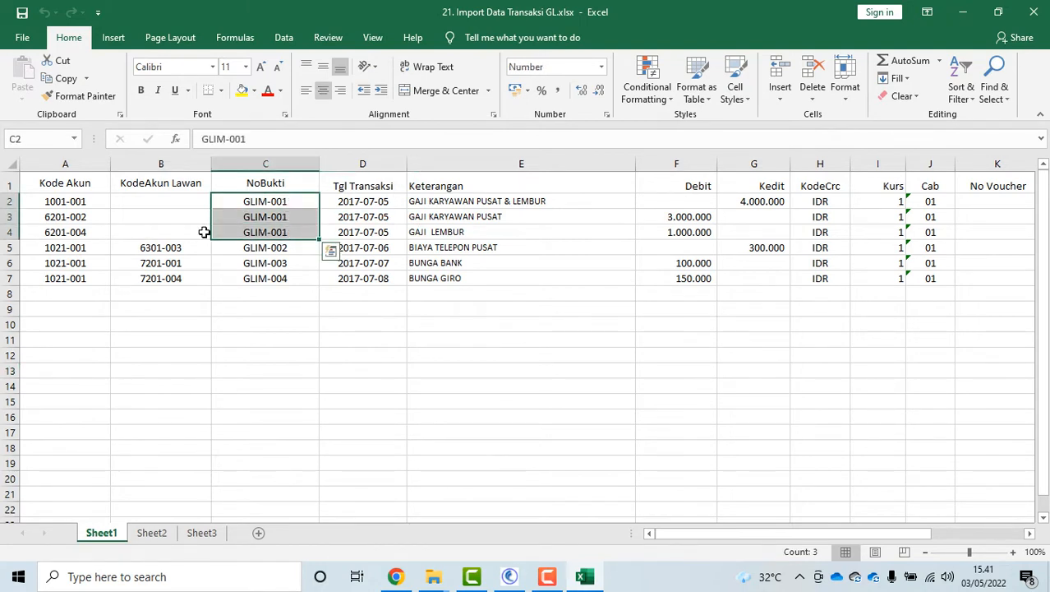
drag(85, 199, 97, 228)
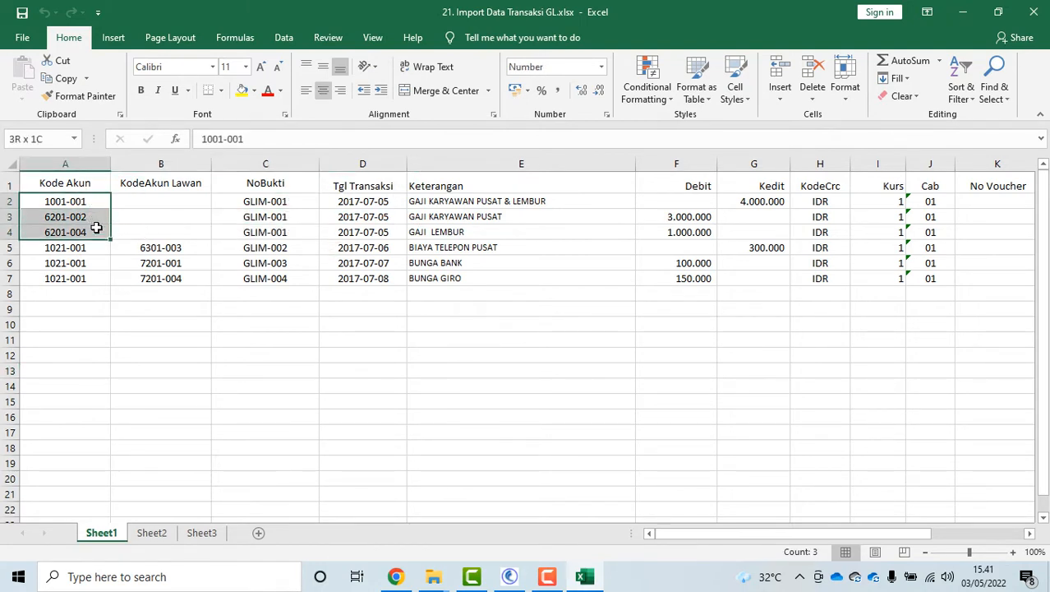
click(70, 201)
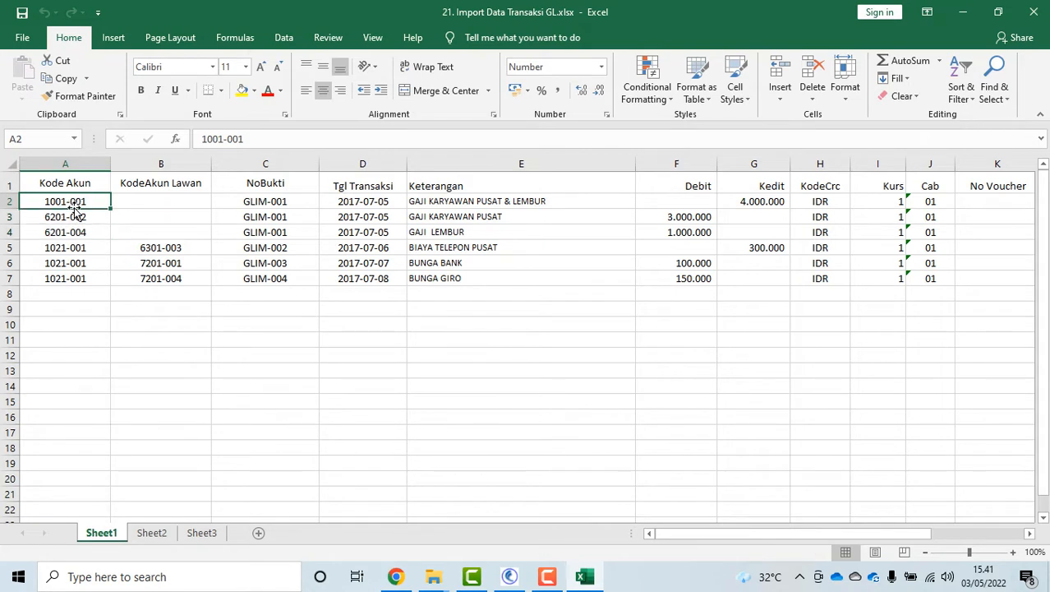
click(763, 205)
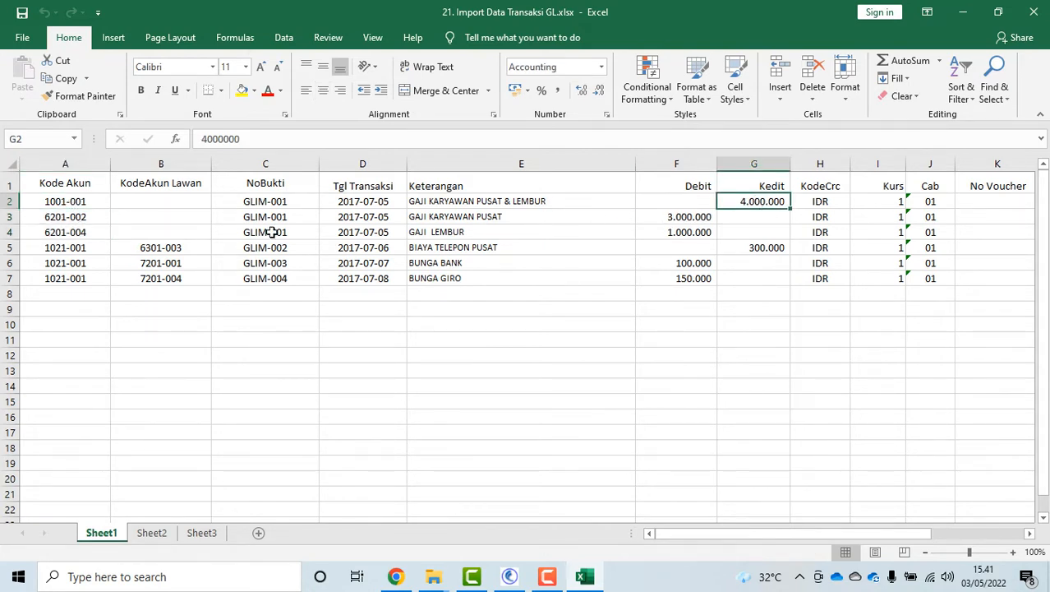
click(95, 199)
click(767, 203)
click(184, 207)
drag(70, 217, 74, 232)
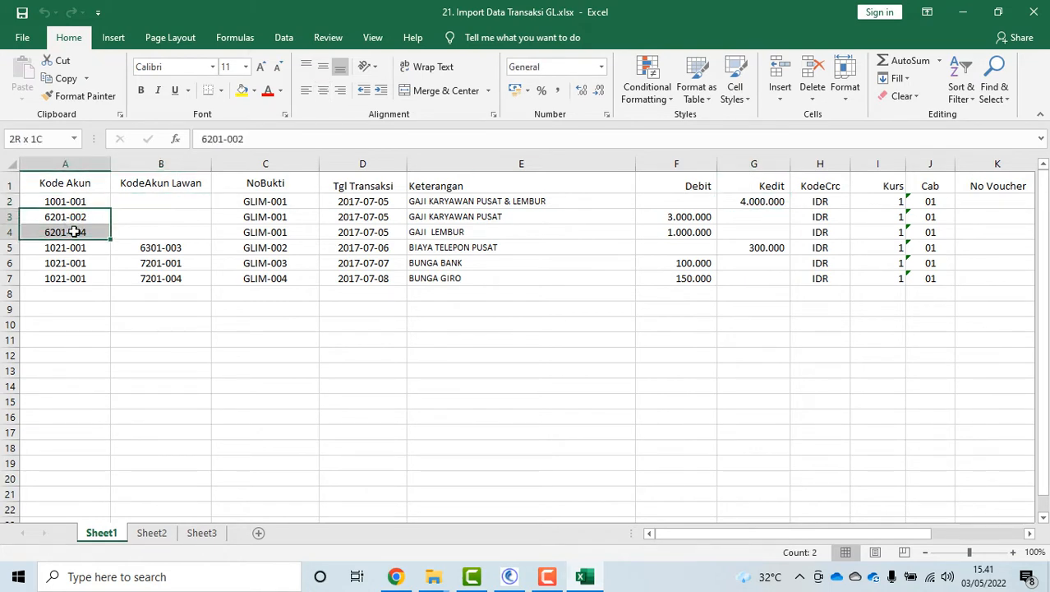
click(443, 216)
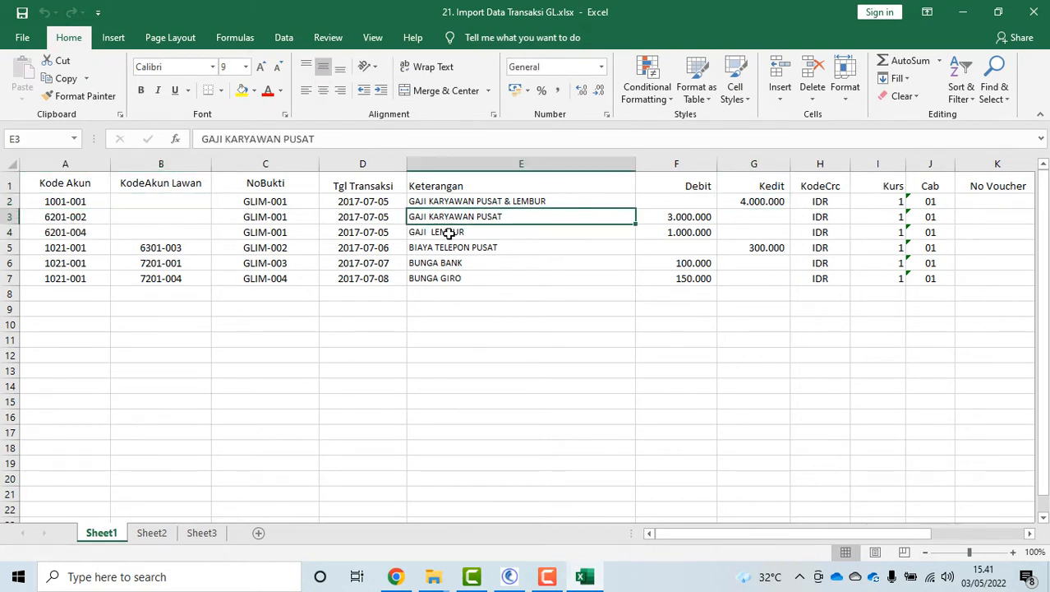
click(448, 232)
drag(695, 220, 699, 233)
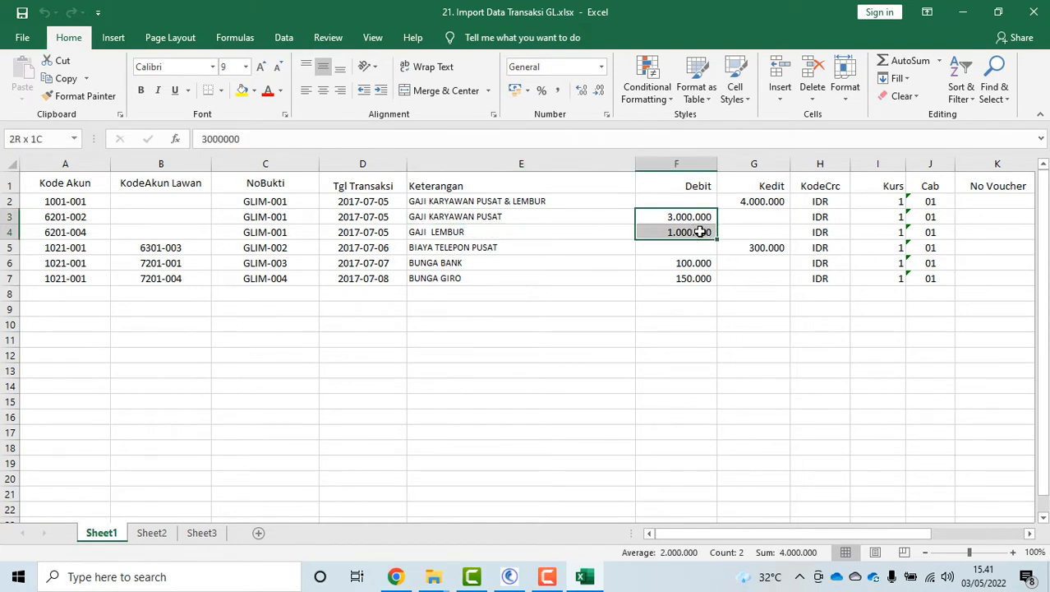
mouse_move(17, 194)
mouse_down()
mouse_move(20, 217)
mouse_move(20, 209)
mouse_up()
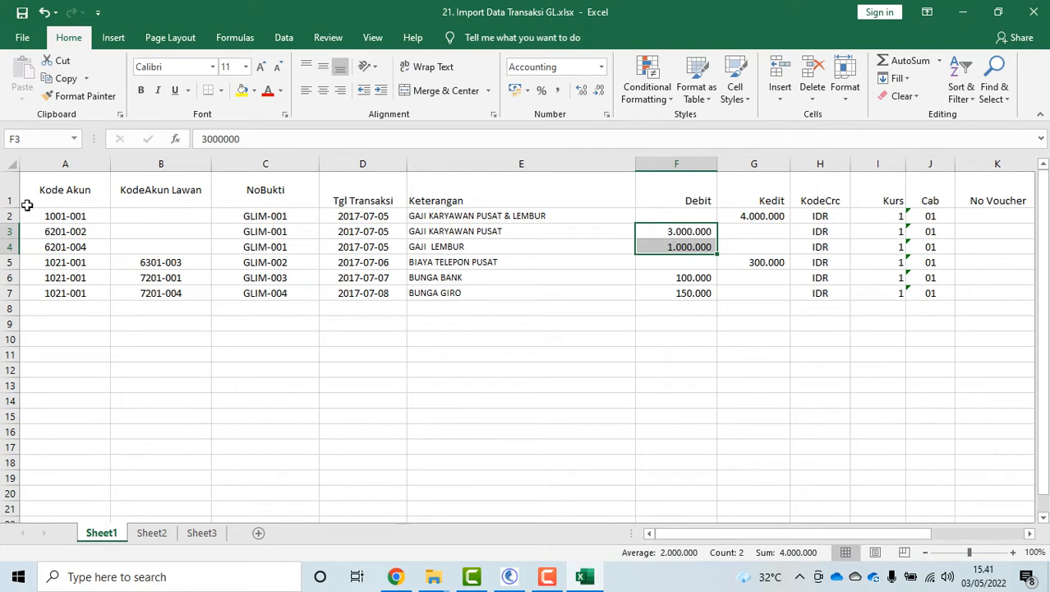
key(ctrl+z)
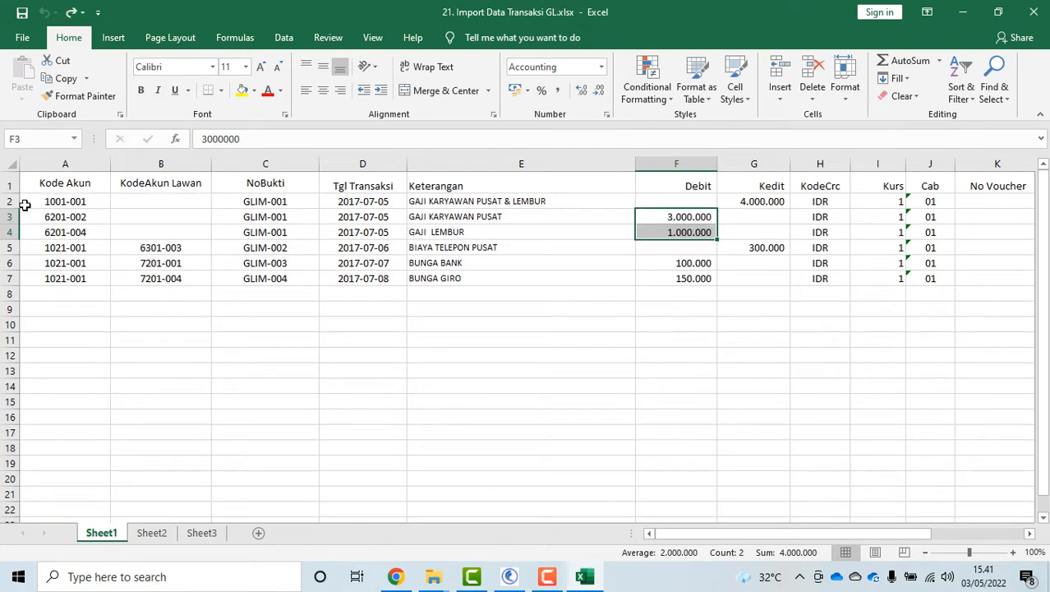
drag(274, 197, 281, 228)
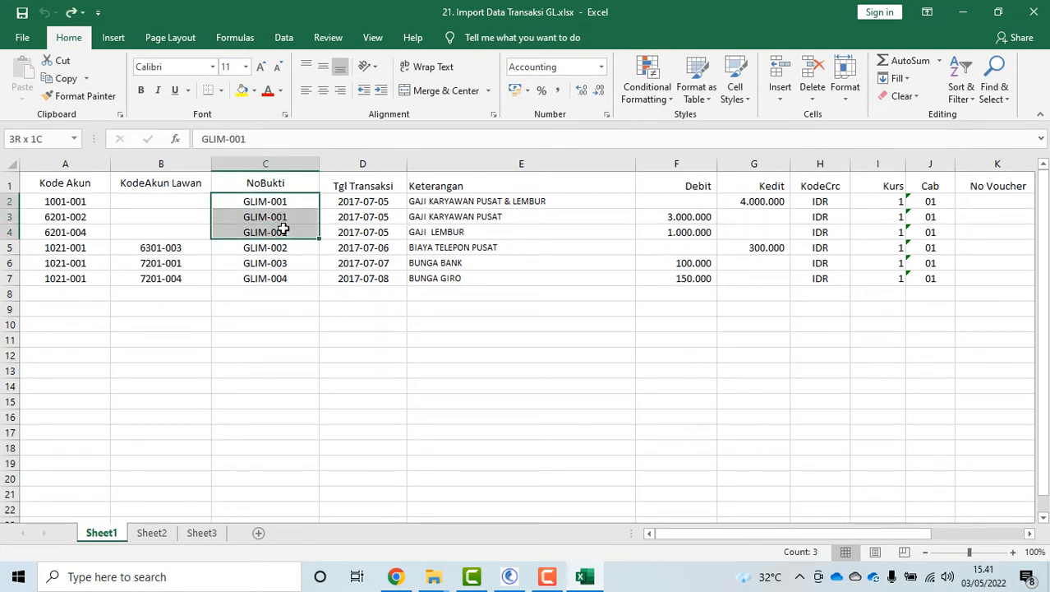
click(55, 200)
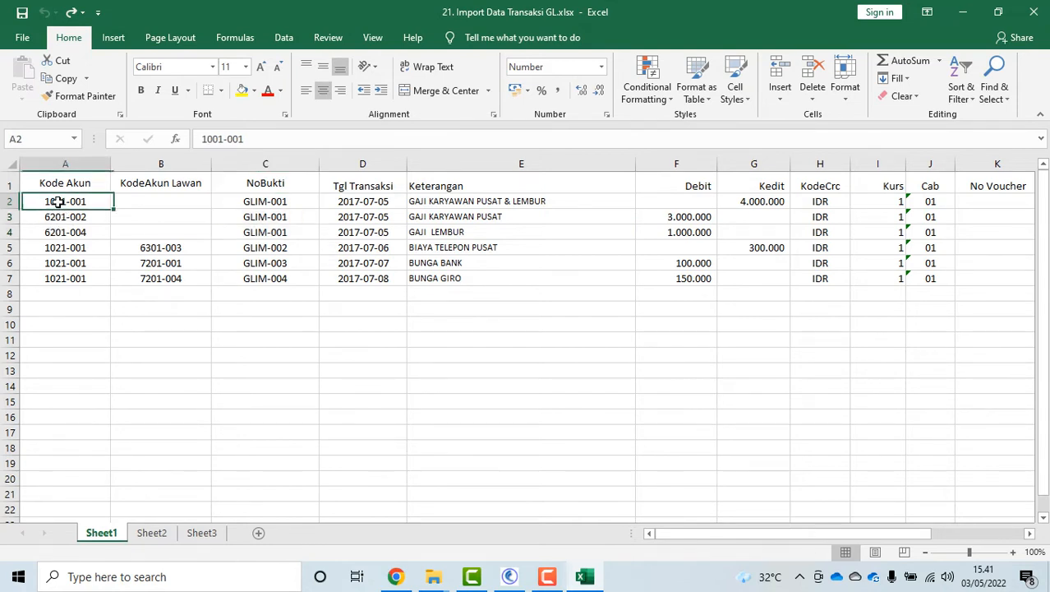
click(437, 220)
click(442, 232)
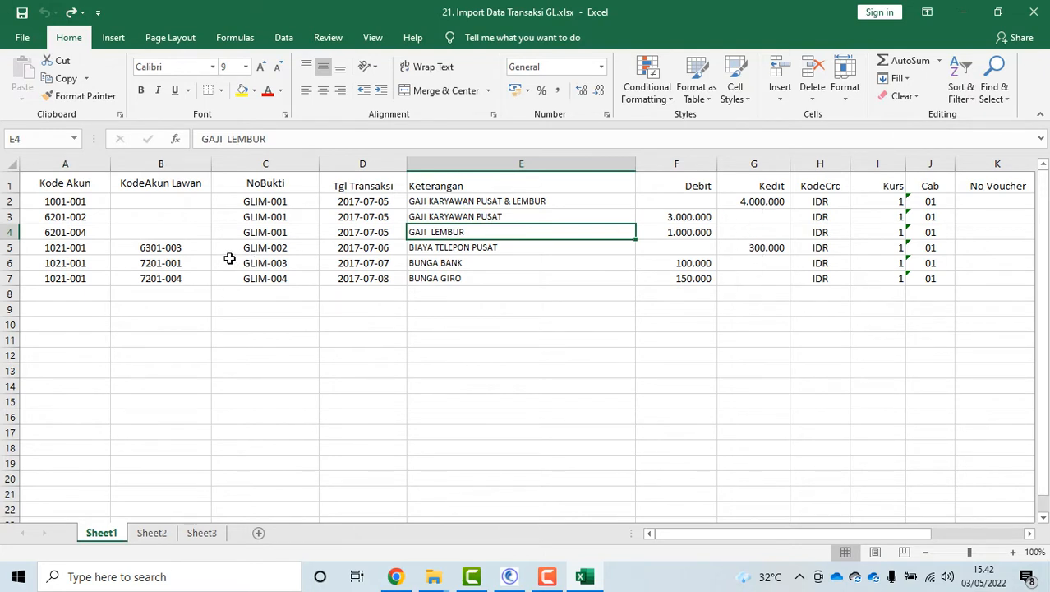
click(434, 219)
click(465, 236)
click(776, 203)
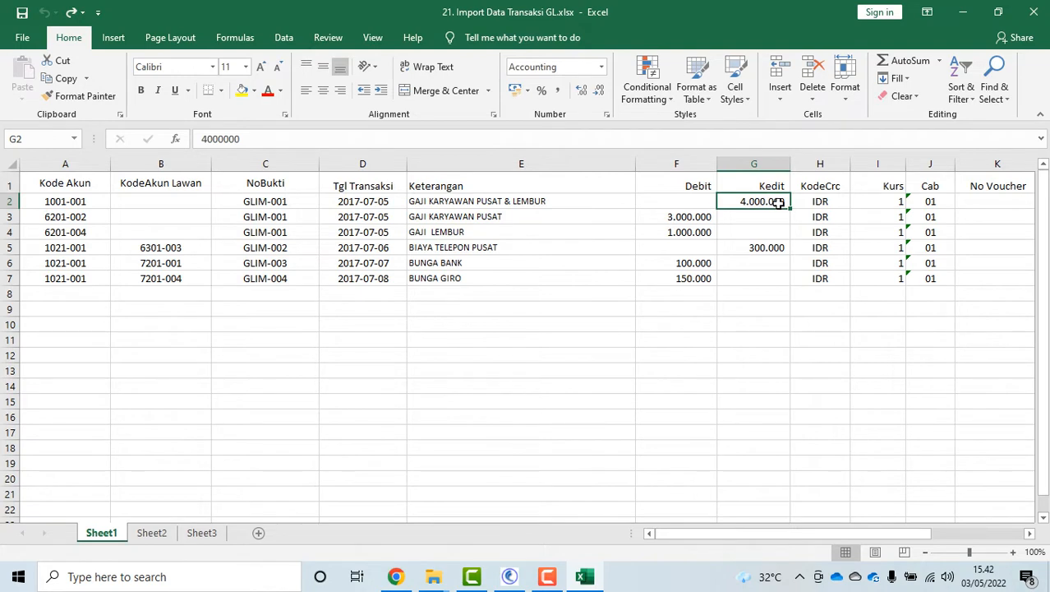
drag(157, 203, 165, 230)
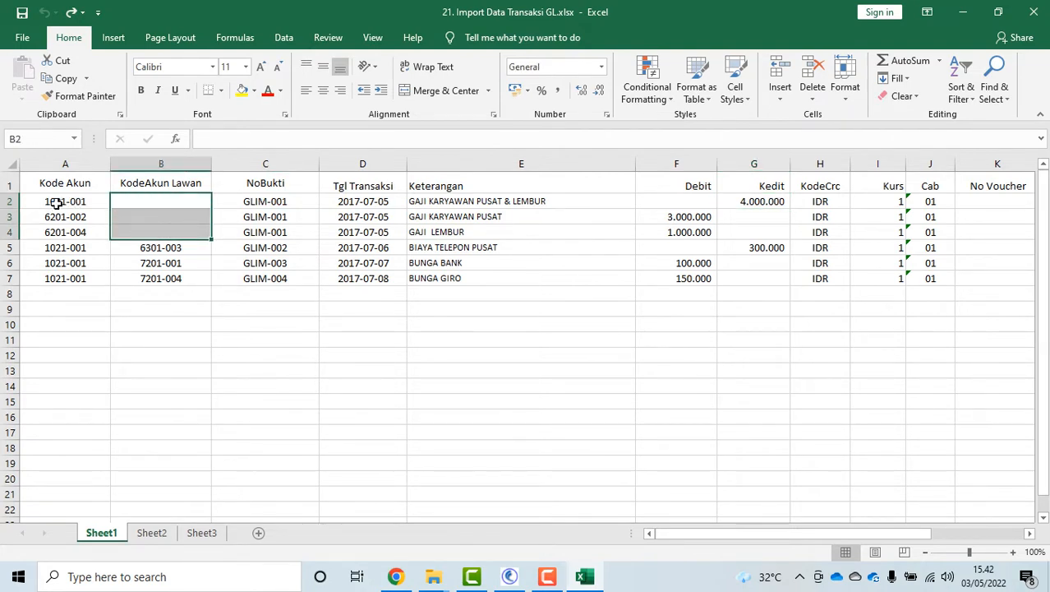
drag(56, 202, 76, 233)
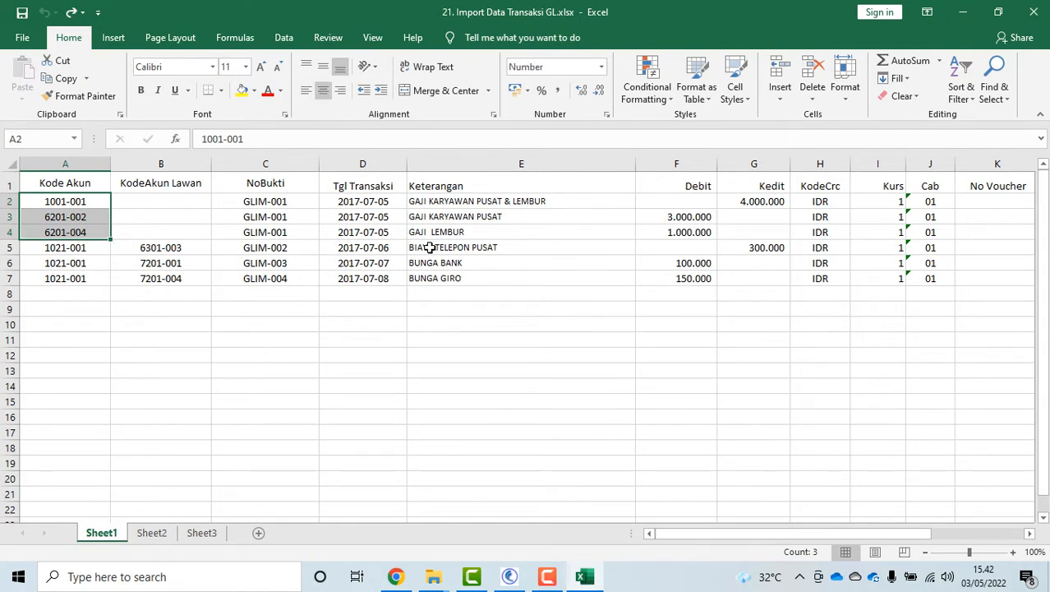
Review row 5: BIAYA TELEPON PUSAT, account 1021-001, contra 6301-003, credit 300.000
click(489, 247)
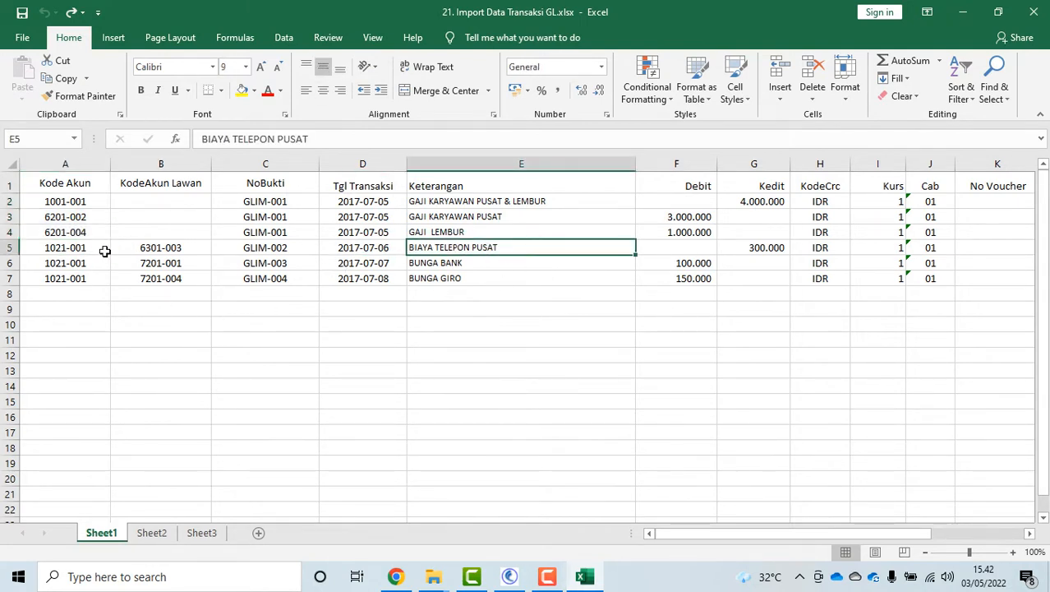
click(71, 250)
click(142, 250)
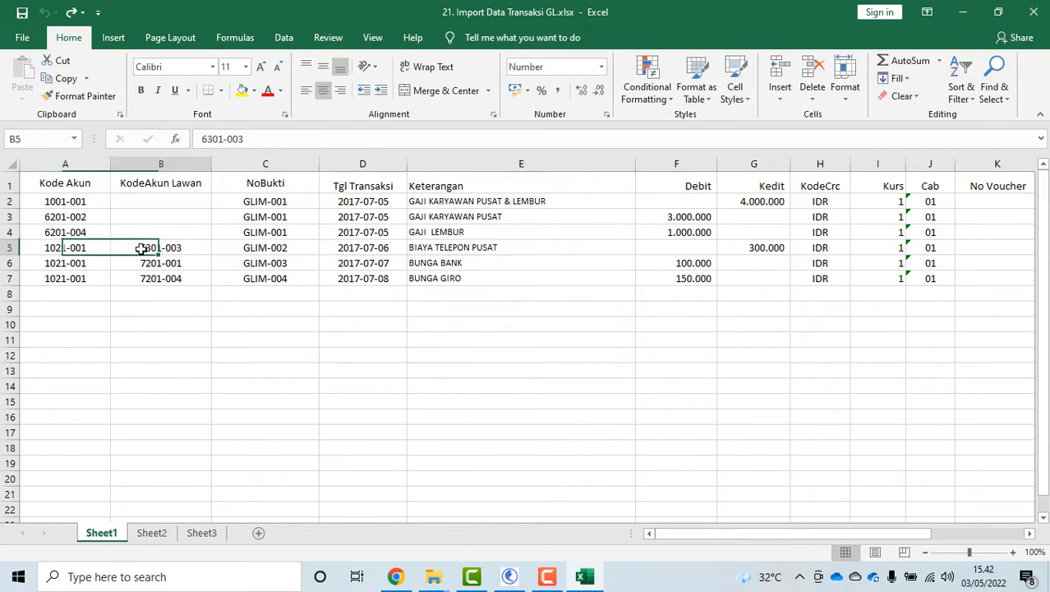
click(83, 254)
click(757, 247)
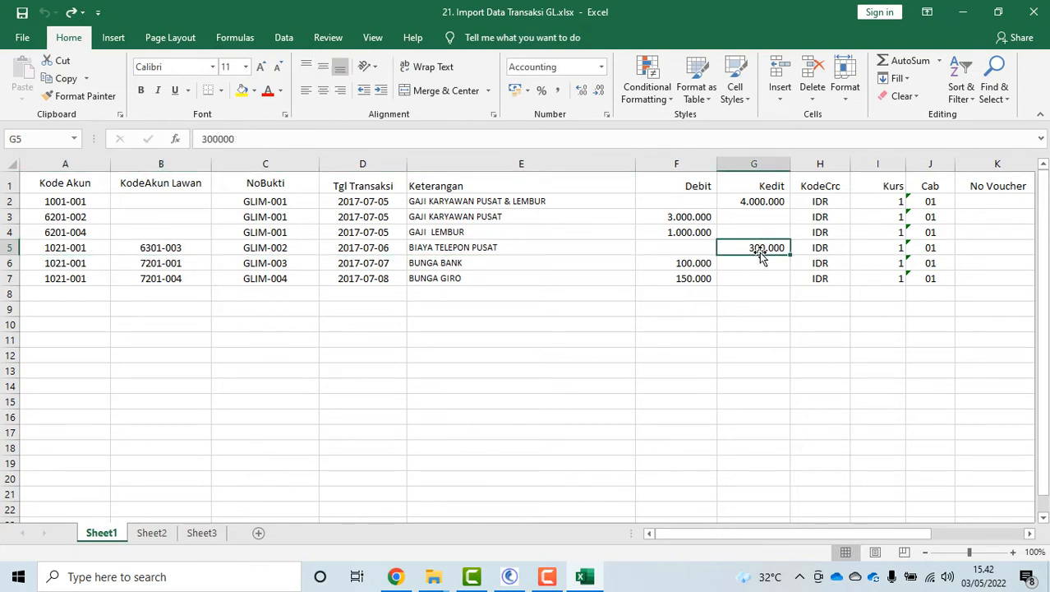
click(152, 249)
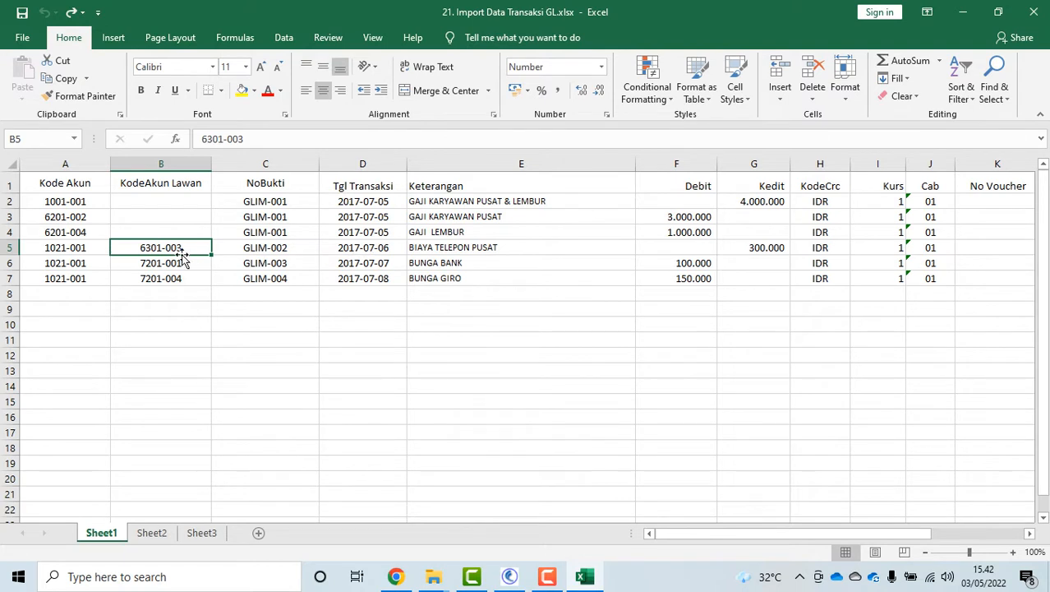
click(66, 255)
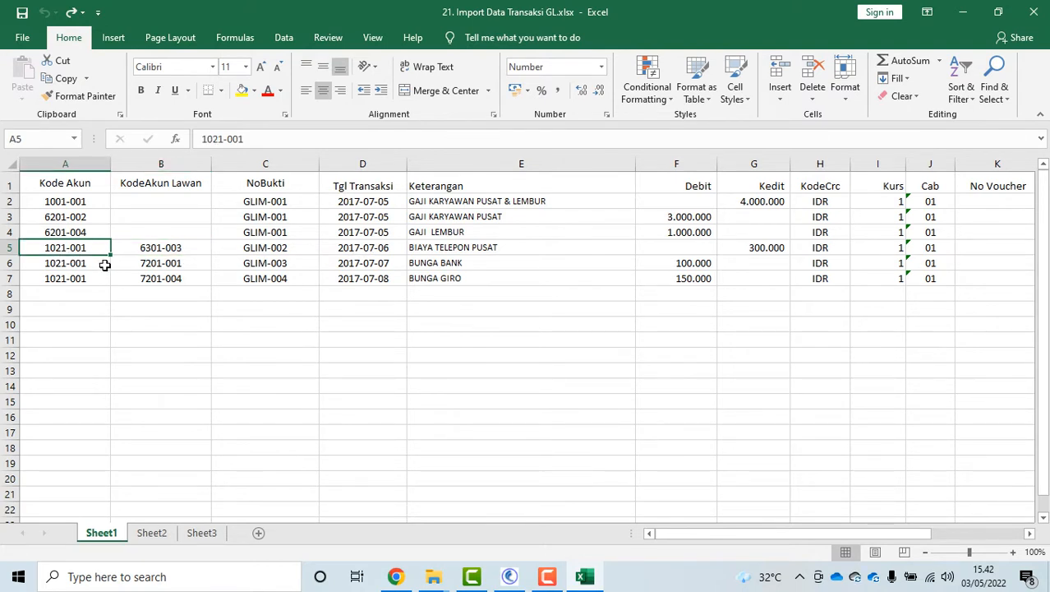
click(71, 266)
click(70, 202)
click(53, 251)
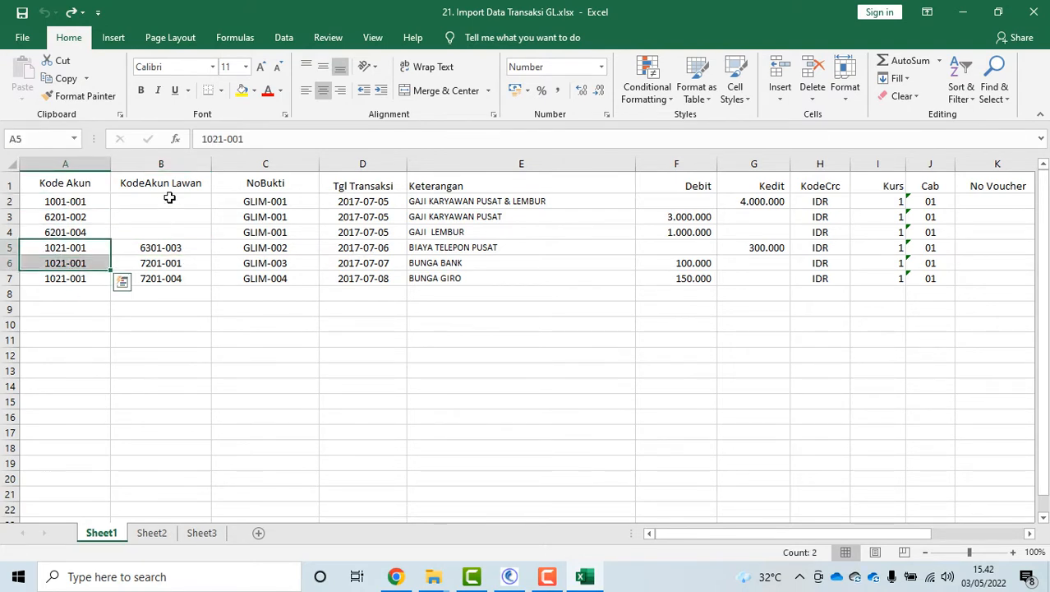
drag(169, 201, 180, 232)
click(164, 247)
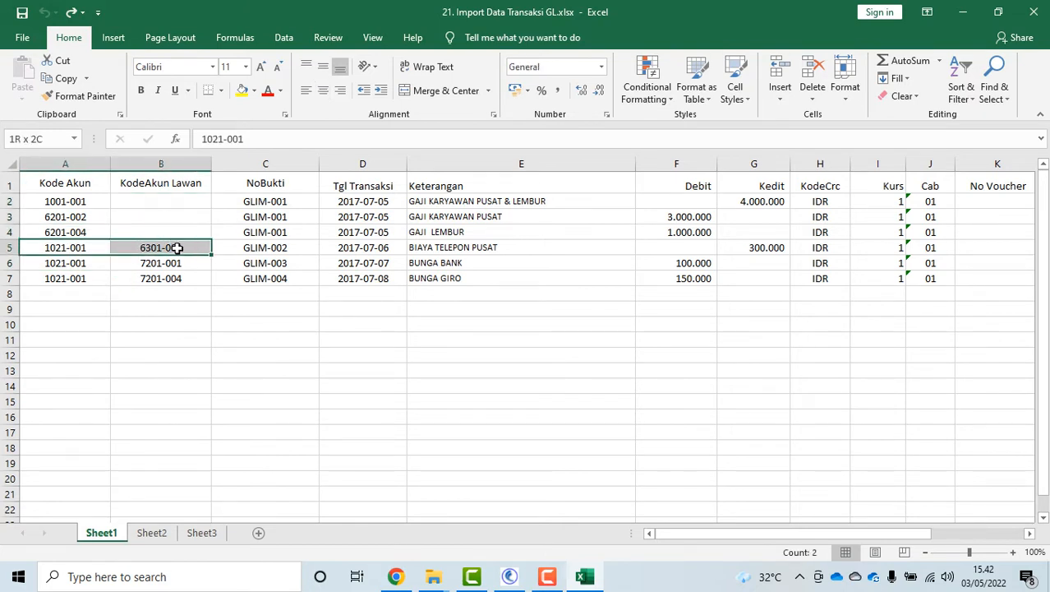
click(74, 247)
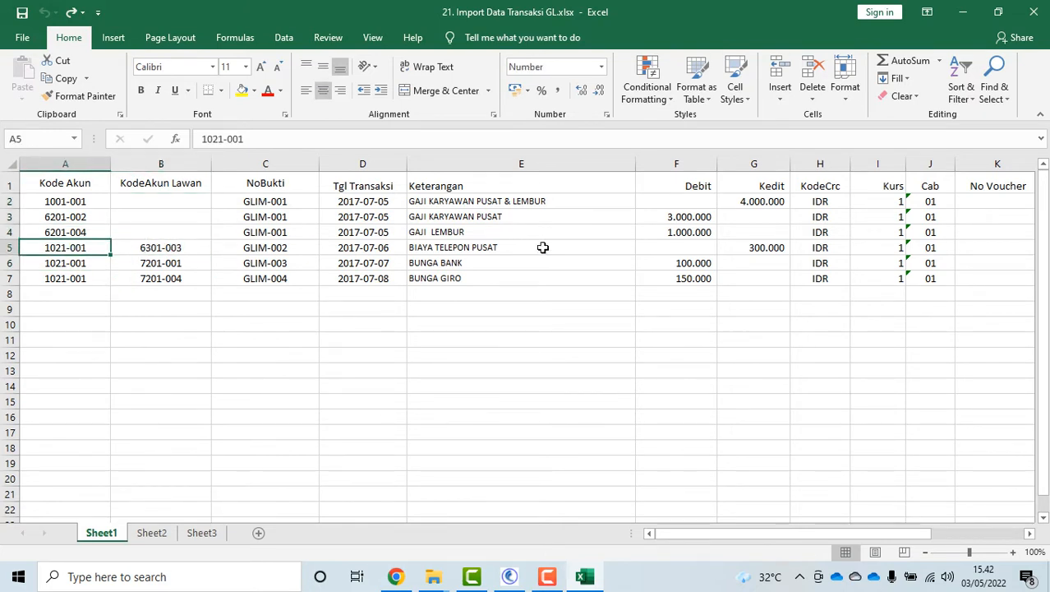
click(748, 246)
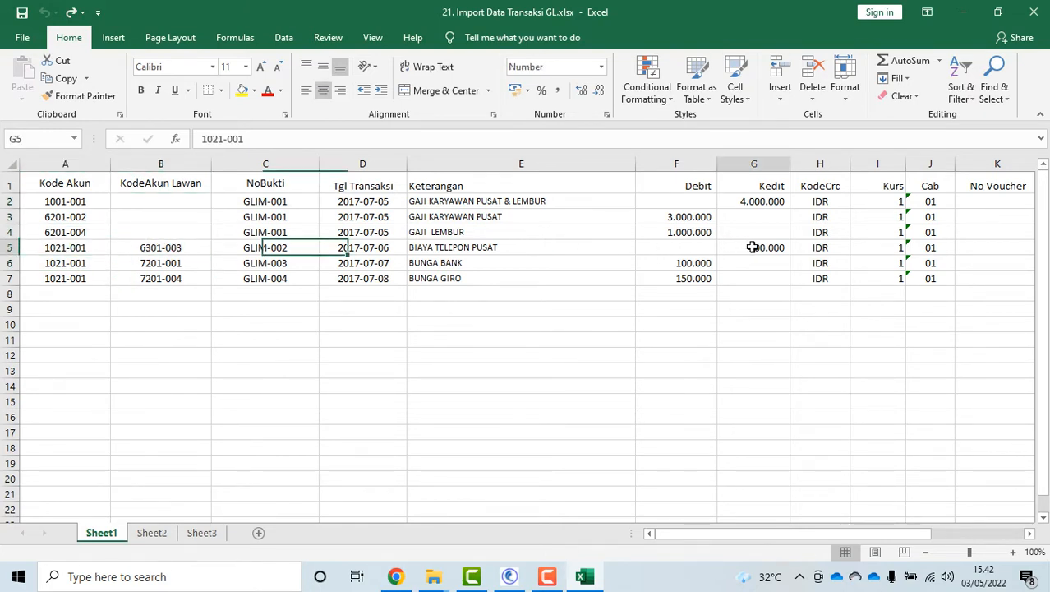
click(158, 249)
Review rows 6 and 7: BUNGA BANK debits with contra accounts 7201-001 and 7201-004
drag(82, 265, 84, 279)
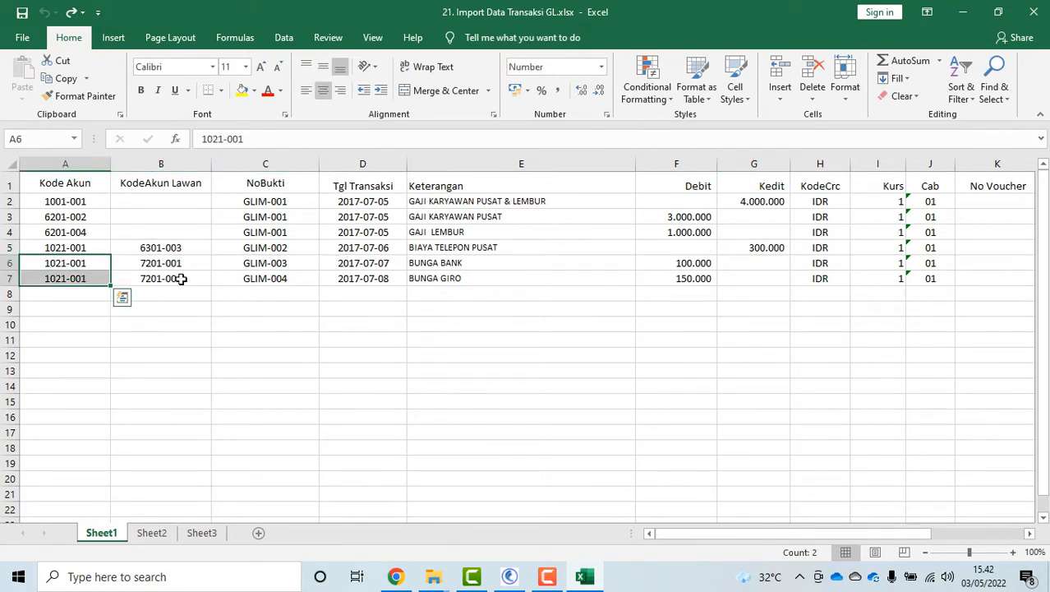
drag(685, 264, 685, 293)
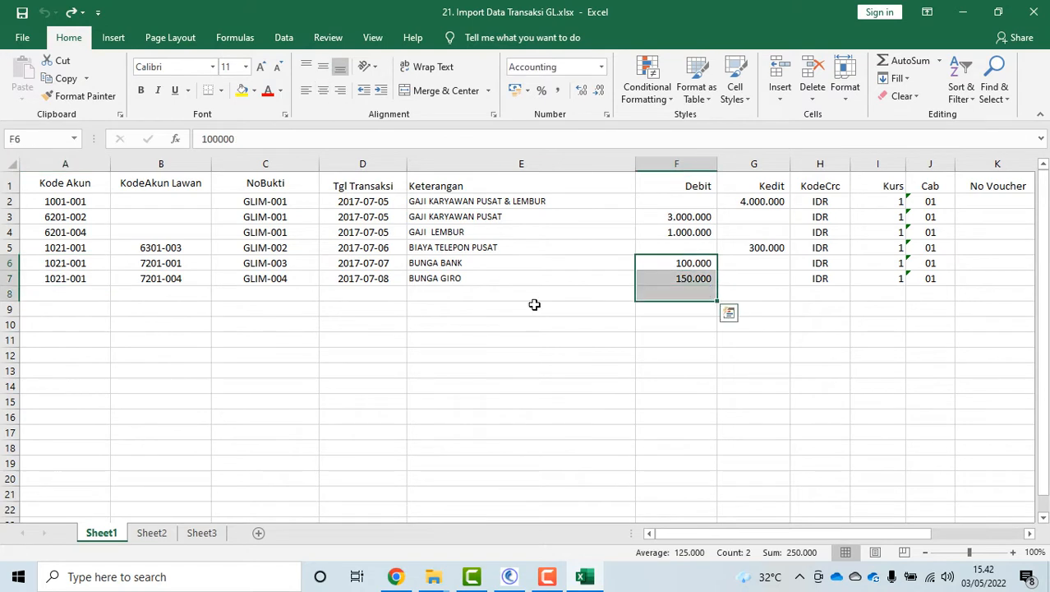
click(184, 263)
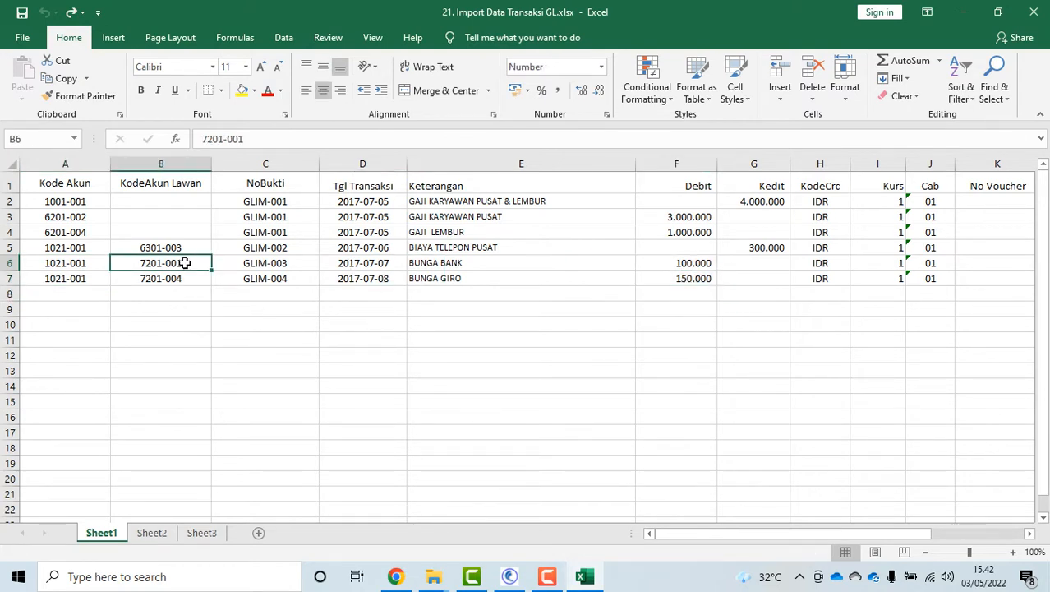
click(492, 263)
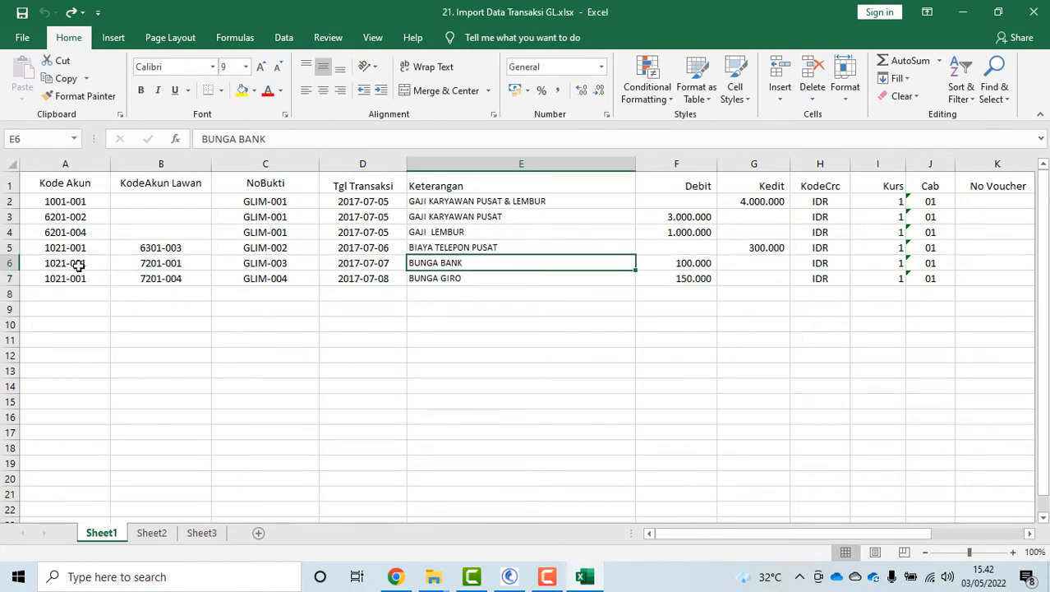
click(78, 266)
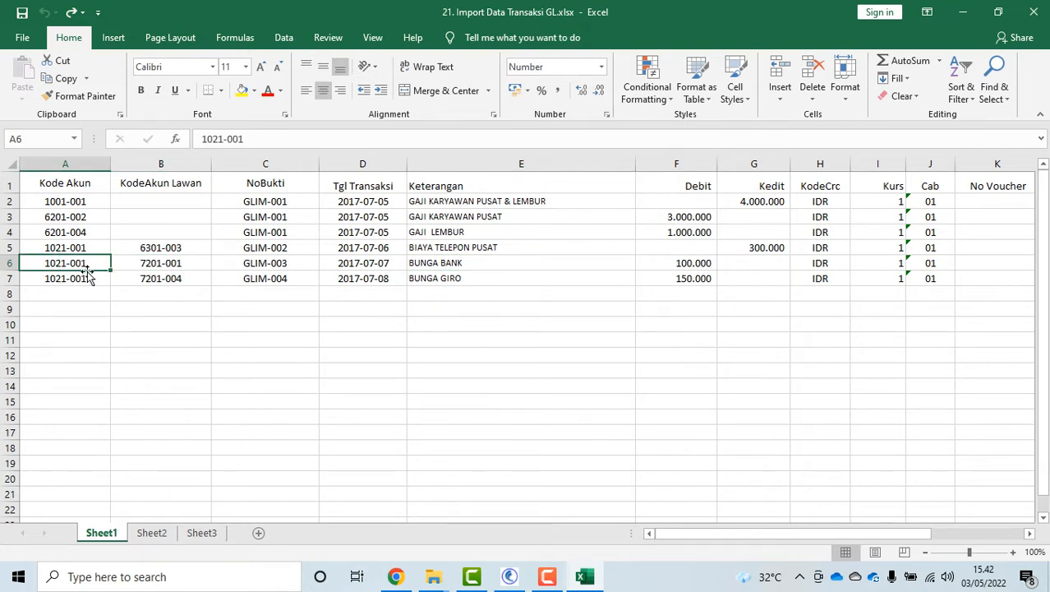
click(167, 278)
click(62, 282)
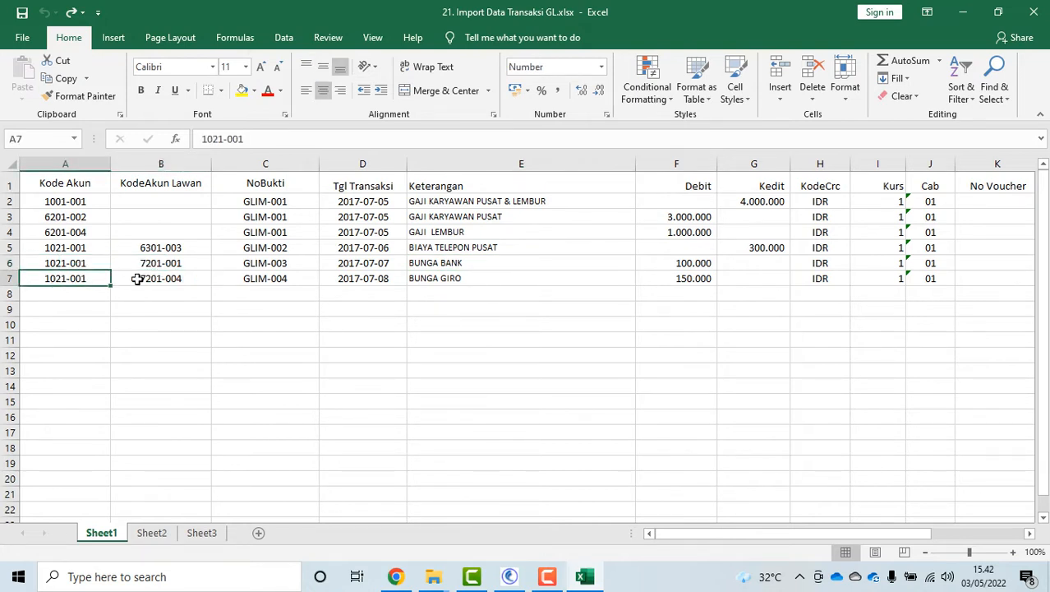
click(155, 278)
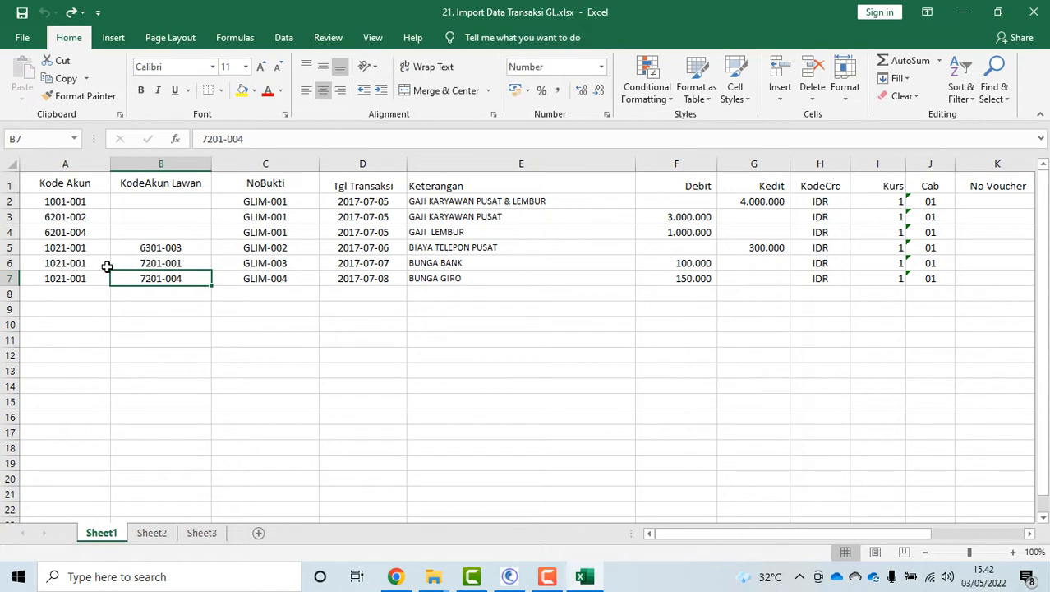
click(74, 263)
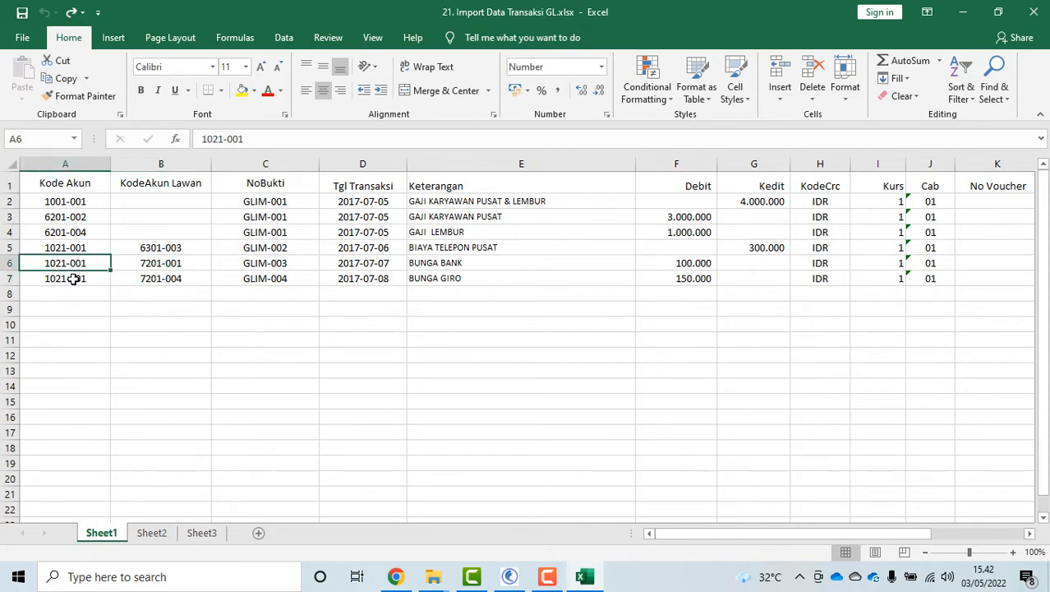
click(74, 279)
click(75, 263)
click(159, 262)
Recheck row 5's accounts 1021-001 and 6301-003, then close the workbook without saving
click(76, 250)
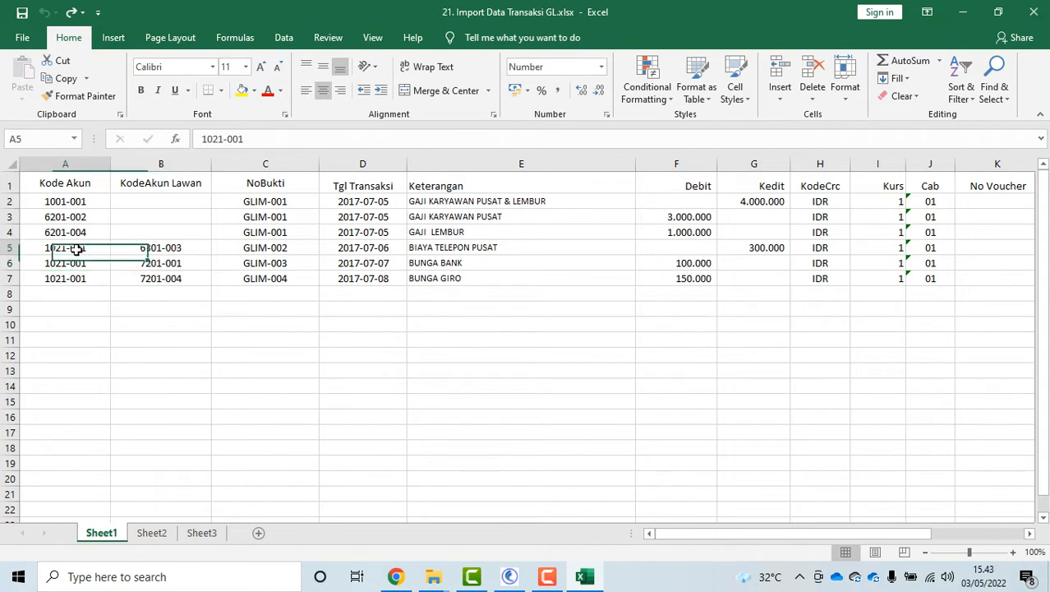
click(173, 249)
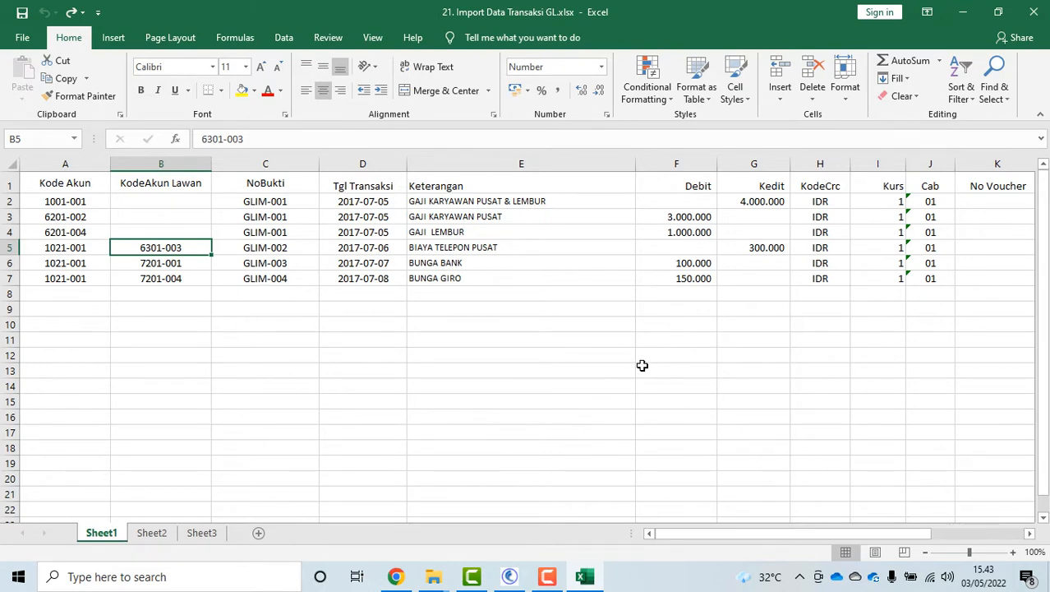
click(1033, 12)
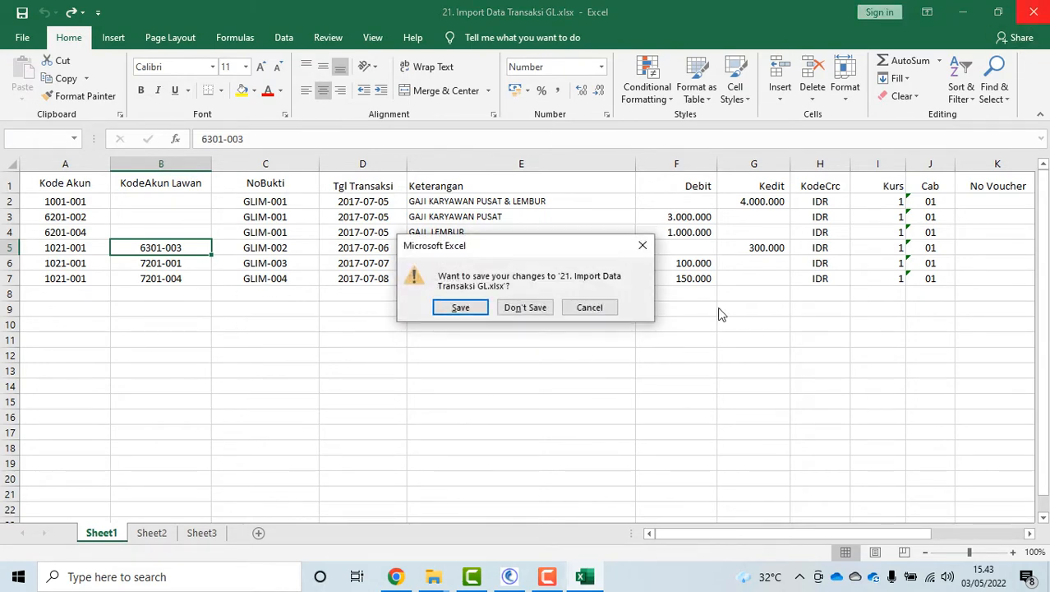
click(516, 313)
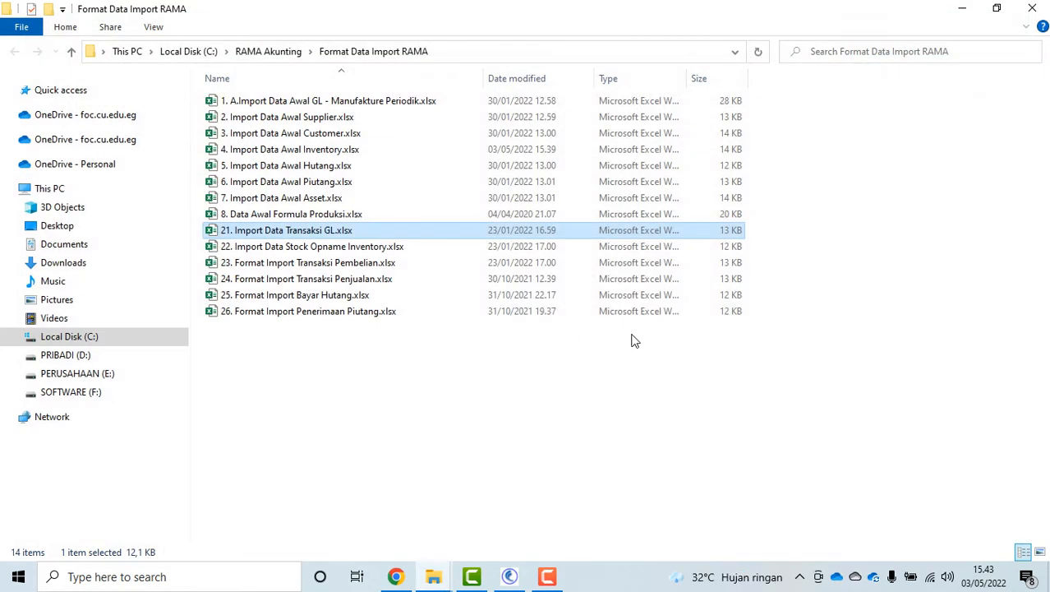
click(380, 248)
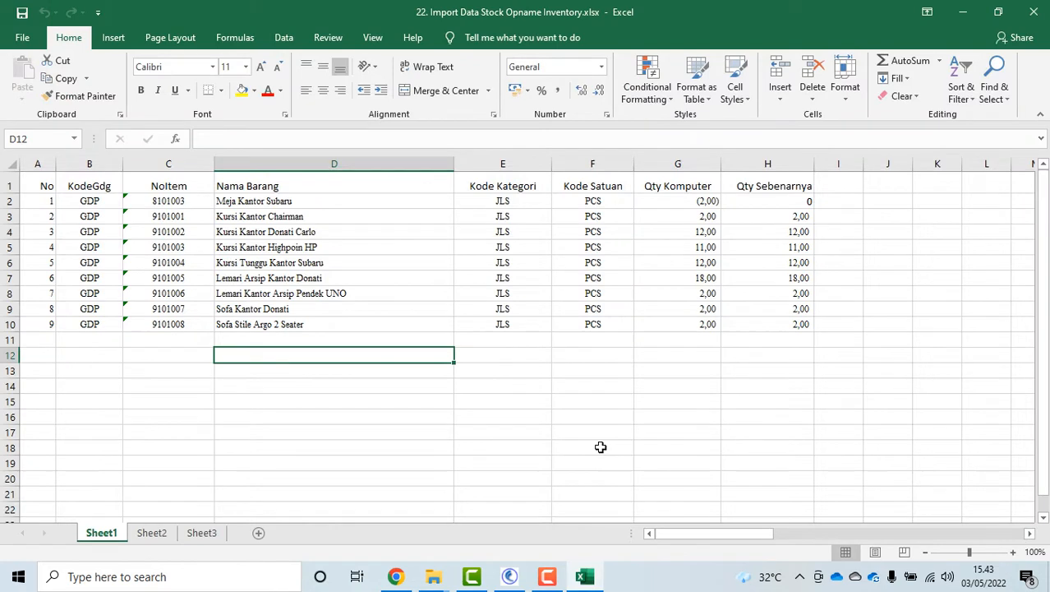
click(601, 447)
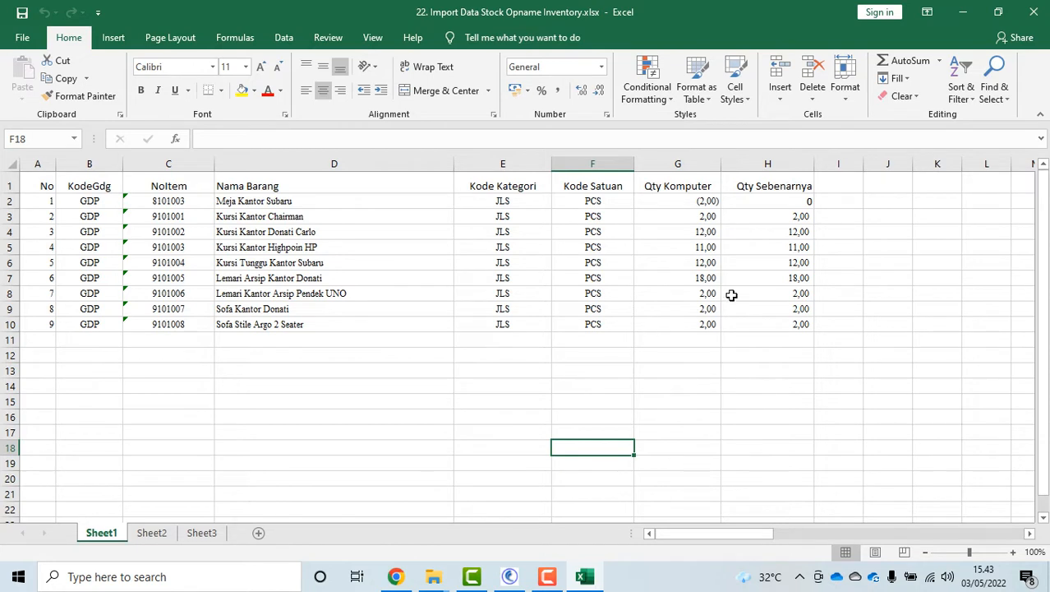
click(67, 202)
click(363, 202)
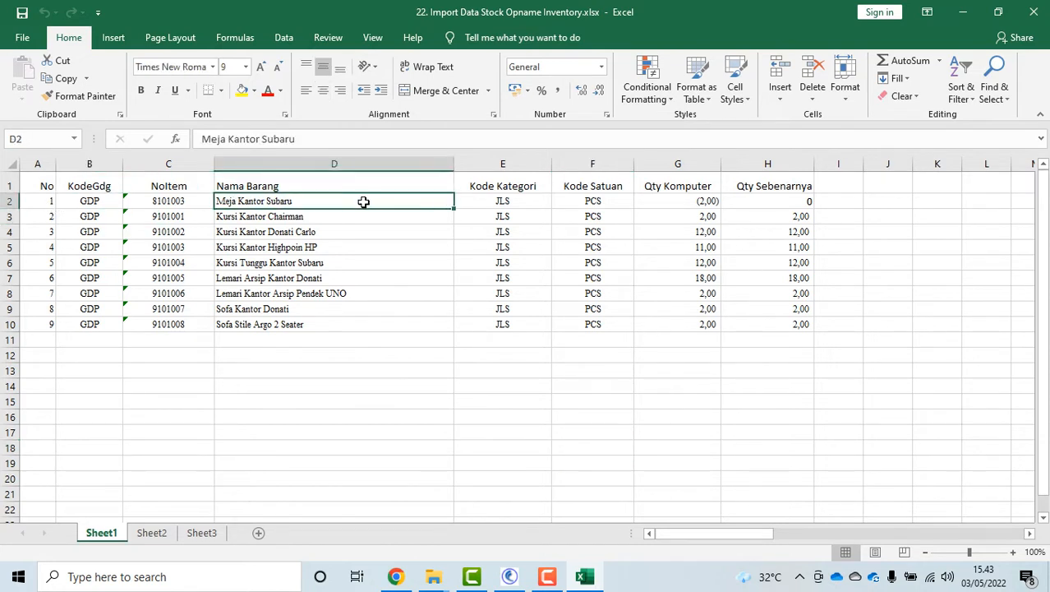
click(626, 203)
click(678, 202)
click(797, 216)
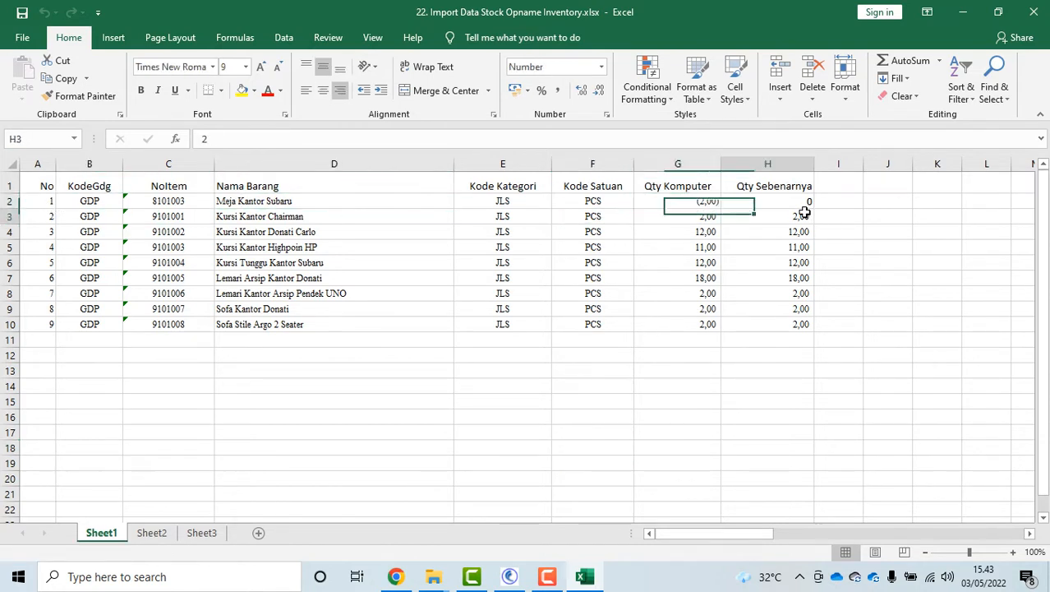
key(Down)
key(Down)
key(Down)
key(Down)
key(Down)
key(Down)
key(Down)
key(Down)
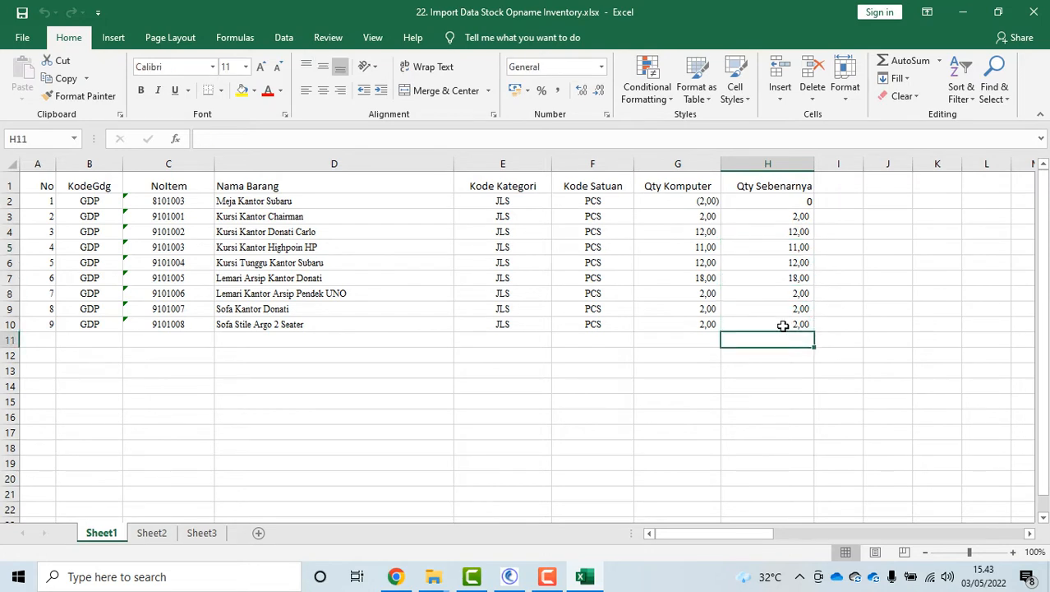
key(Up)
key(Up)
key(Up)
key(Up)
key(Up)
key(Up)
key(Up)
key(Up)
key(Up)
key(Down)
key(Down)
key(Down)
key(Down)
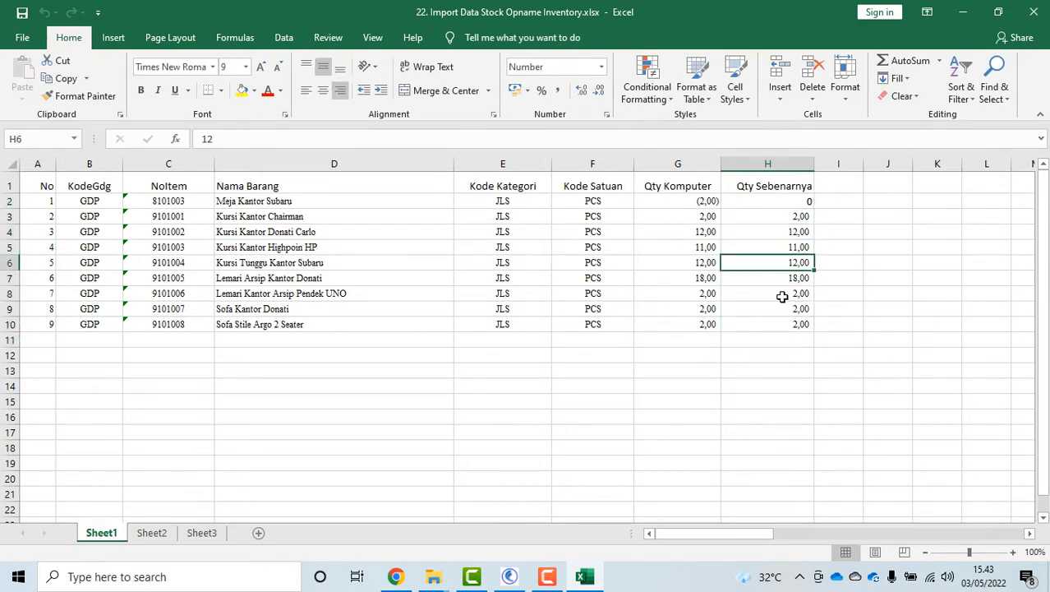
key(Down)
key(Down)
key(Down)
key(Down)
click(779, 202)
click(780, 251)
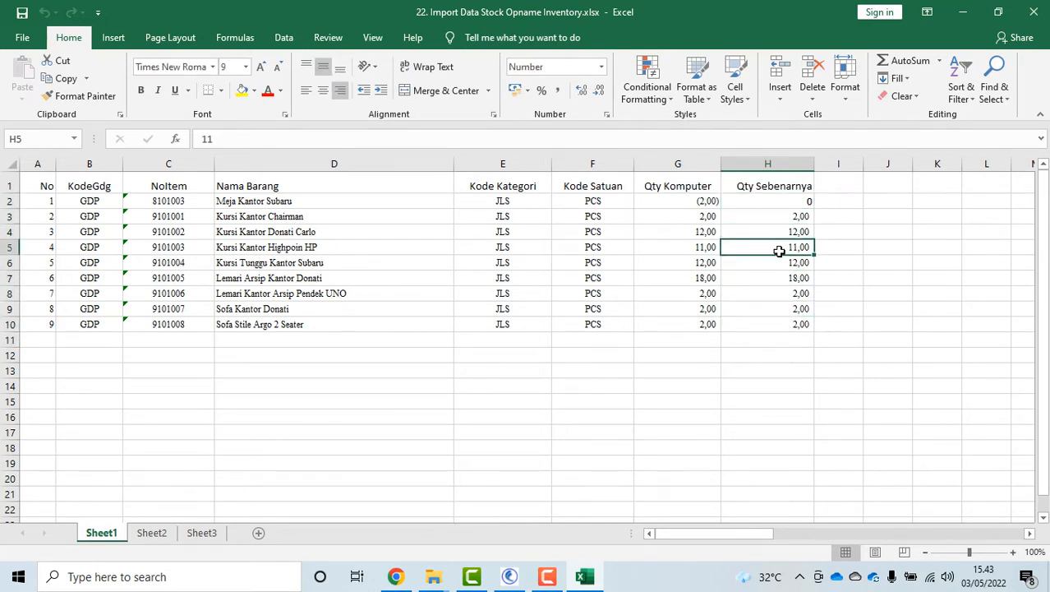
click(701, 206)
key(Down)
key(Down)
key(Down)
key(Down)
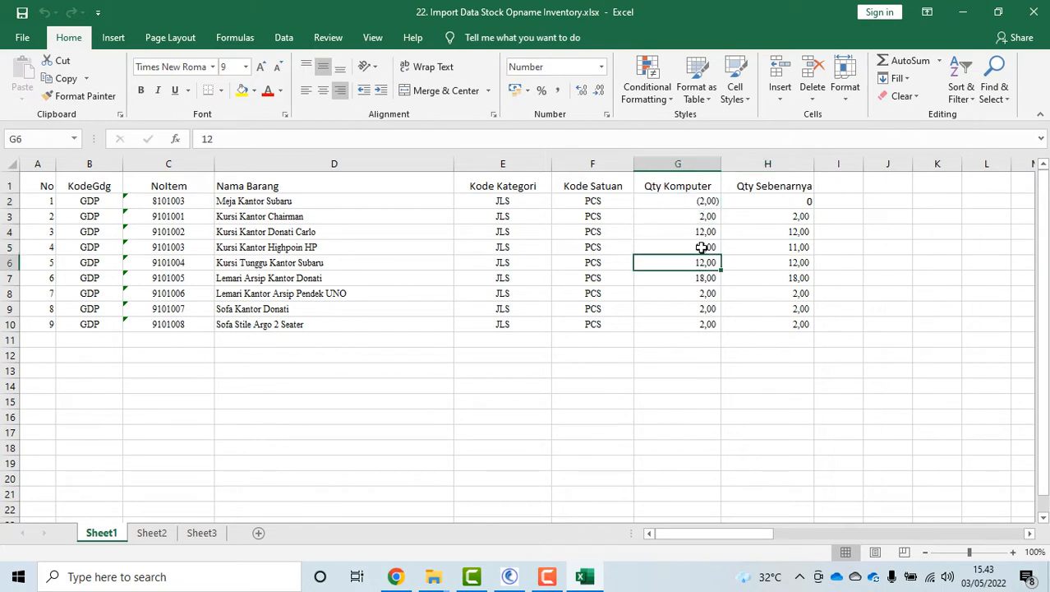
click(781, 217)
click(782, 278)
click(783, 293)
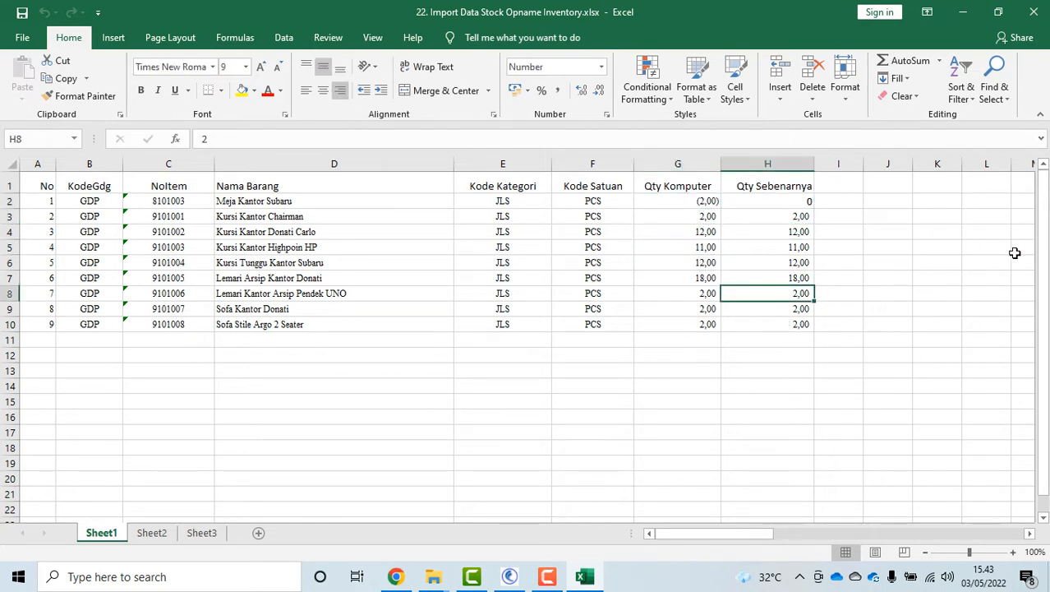
click(1034, 13)
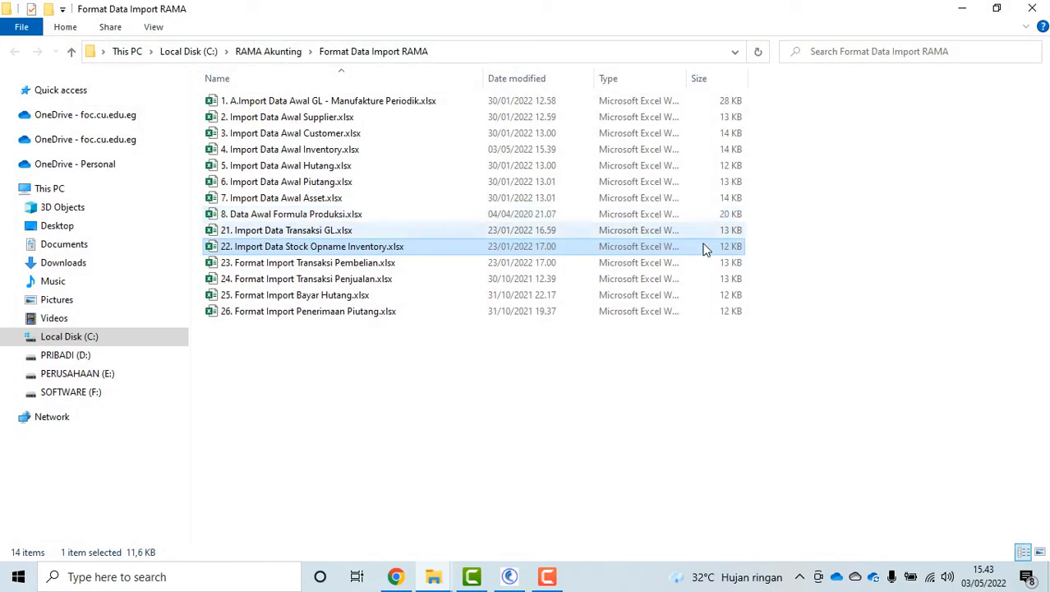
click(301, 263)
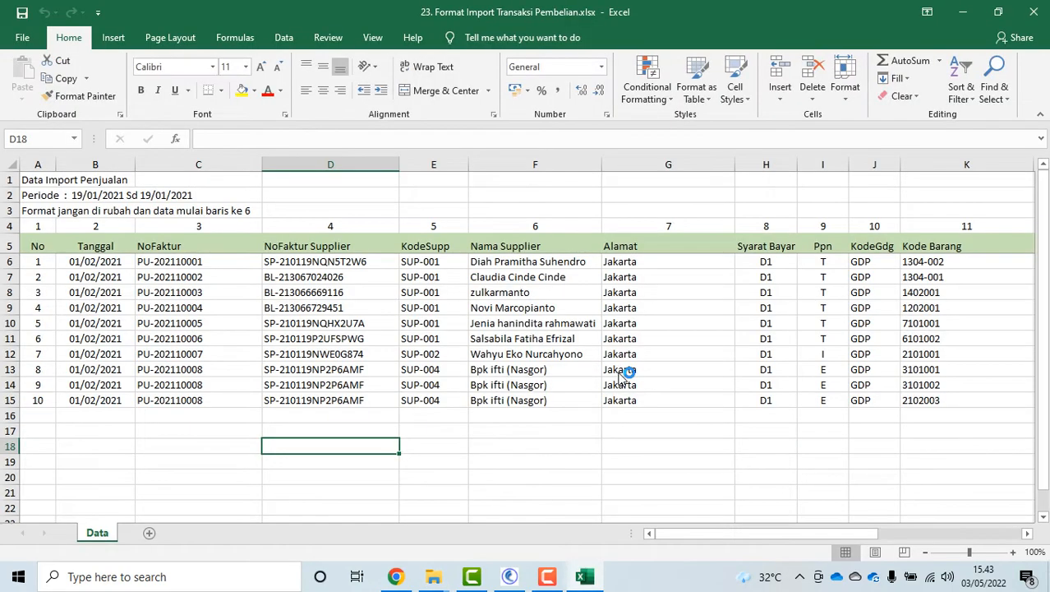
scroll(584, 374, down, 3)
scroll(589, 375, up, 3)
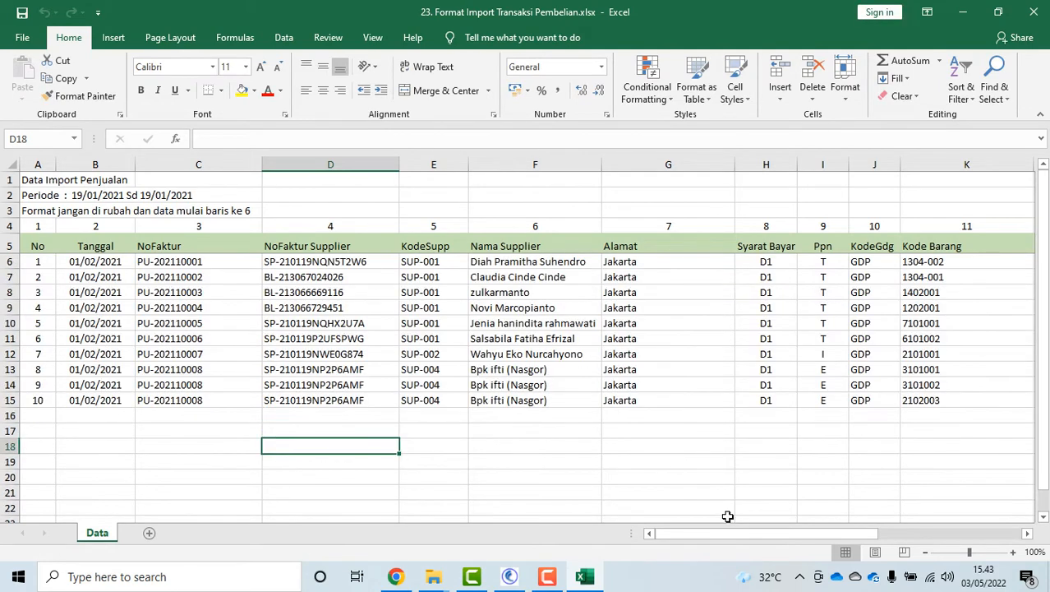
mouse_move(761, 534)
mouse_down()
mouse_move(970, 534)
mouse_move(760, 534)
mouse_up()
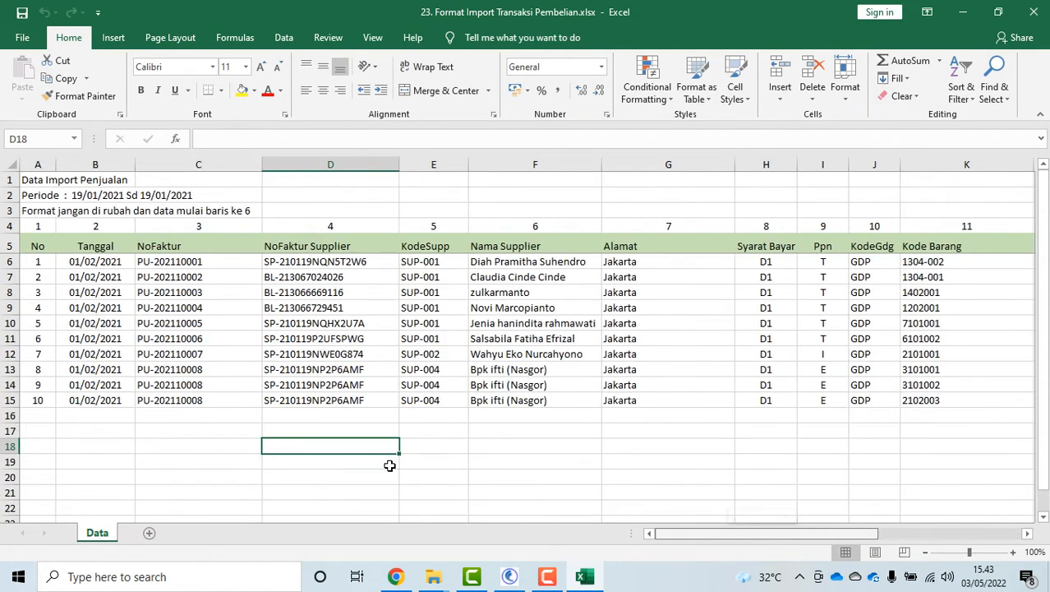
click(1034, 11)
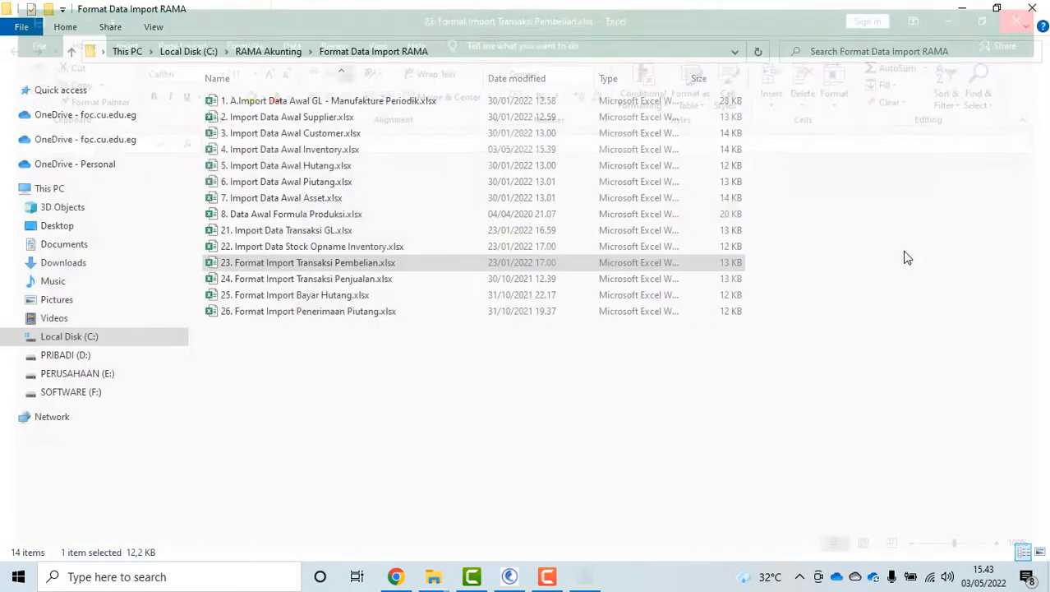
double_click(362, 280)
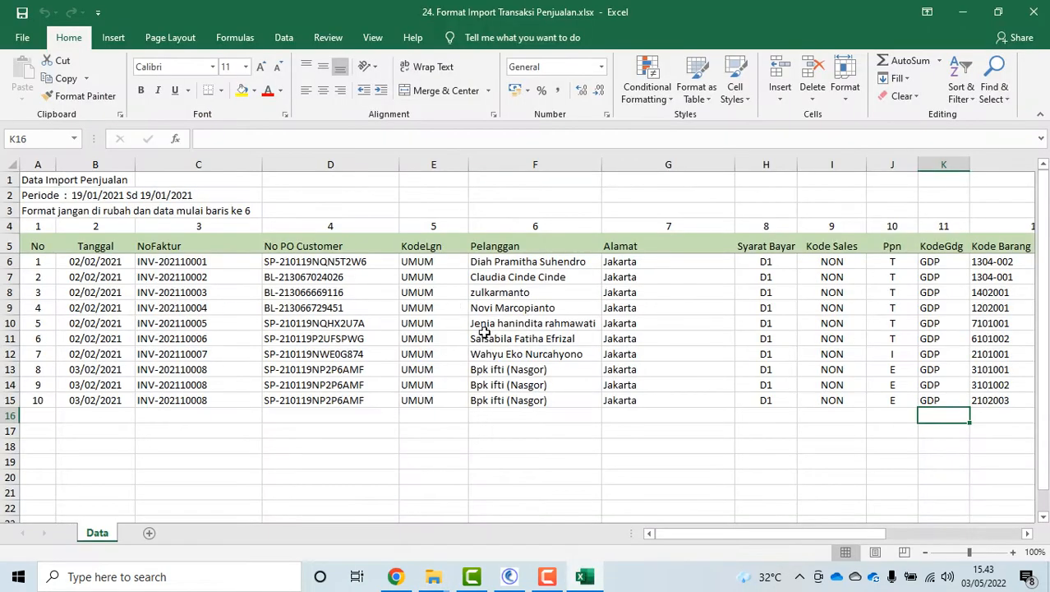
drag(809, 536, 649, 535)
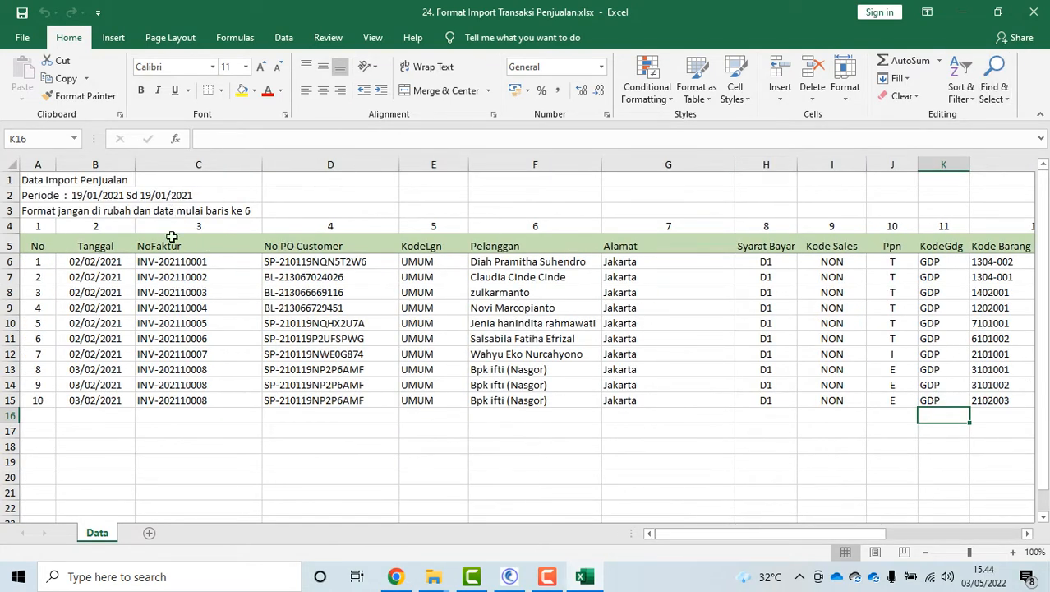
click(1035, 12)
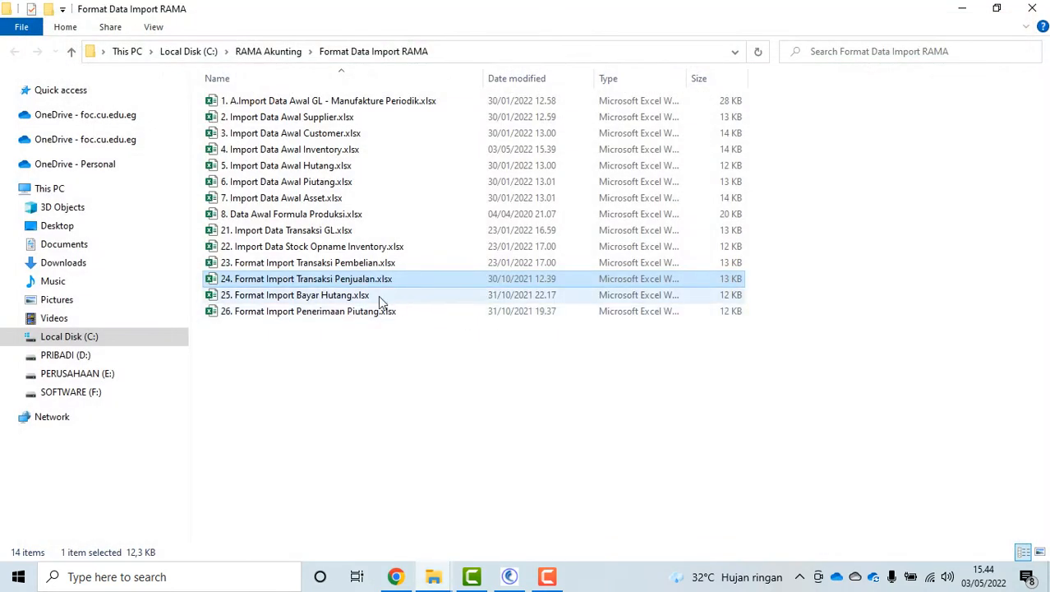
click(353, 297)
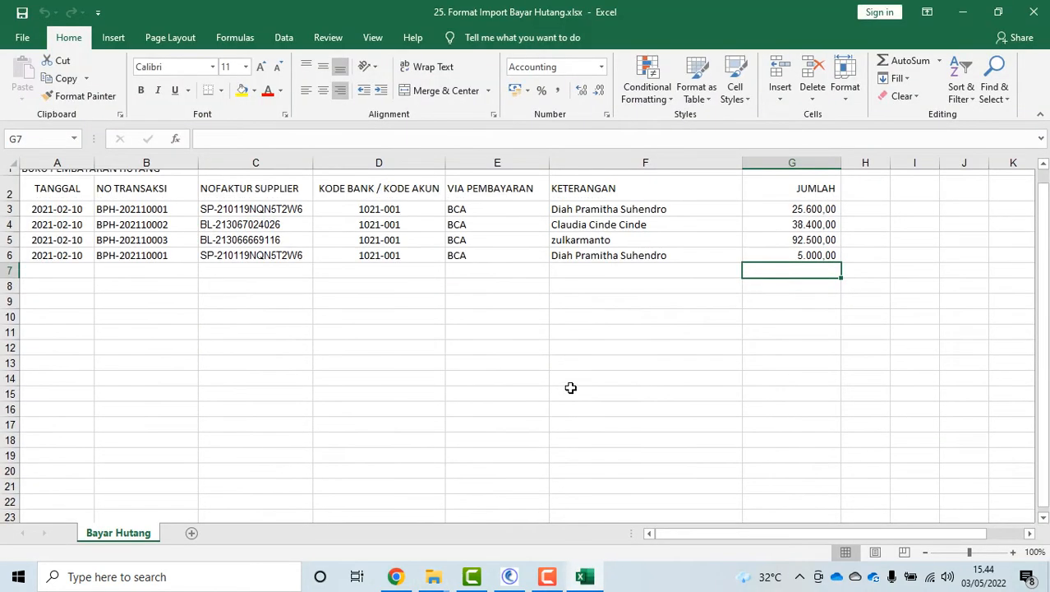
drag(762, 533, 648, 553)
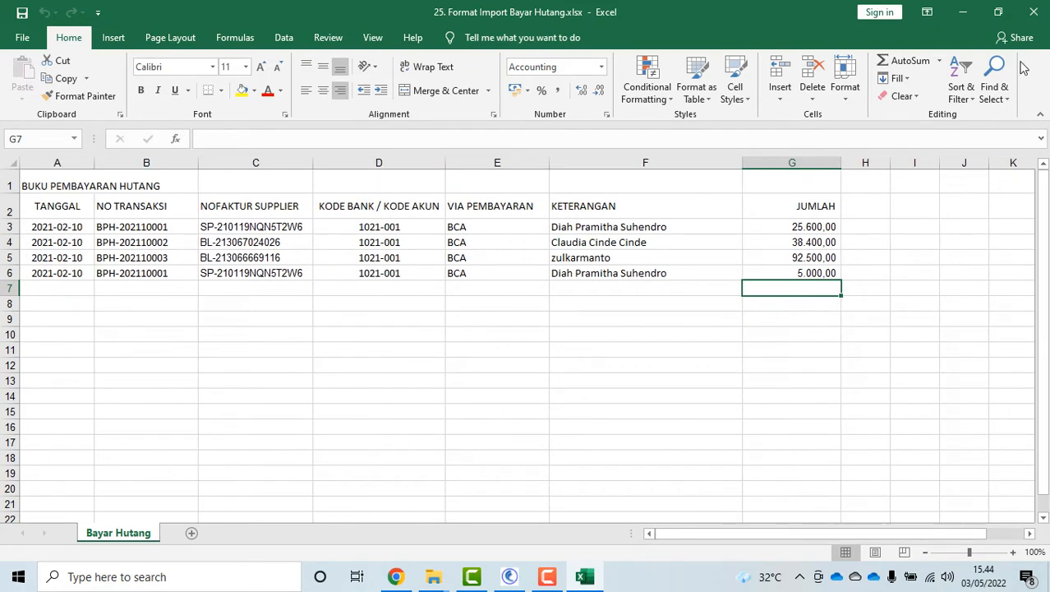
click(1035, 12)
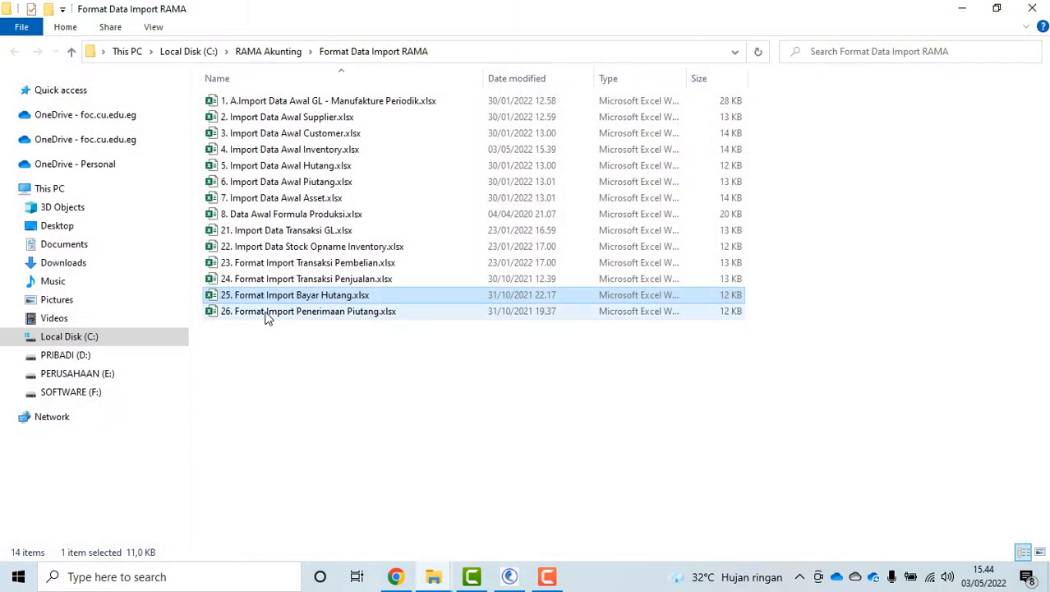
double_click(267, 312)
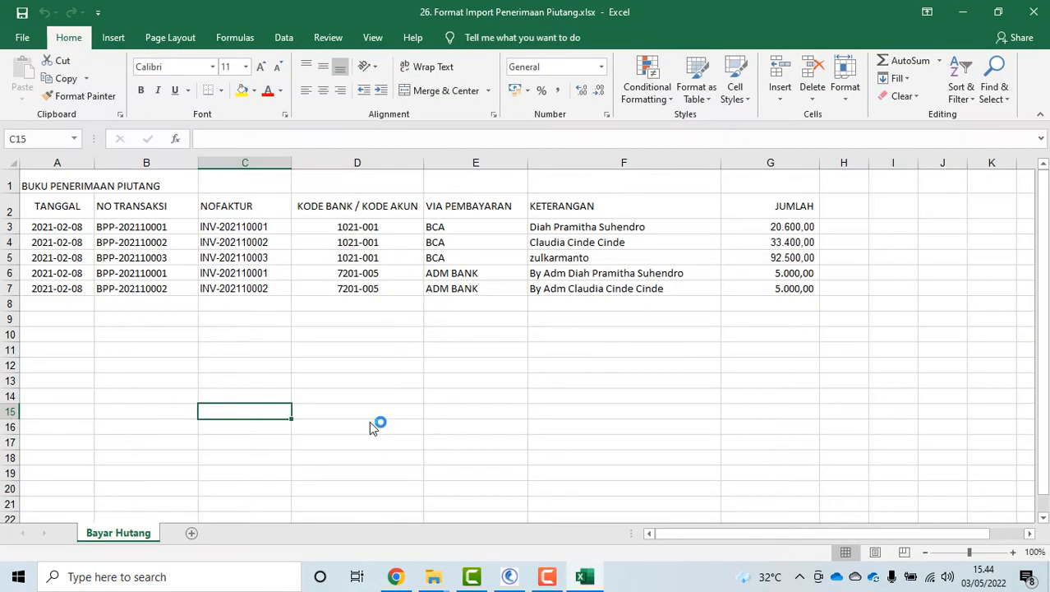
click(556, 438)
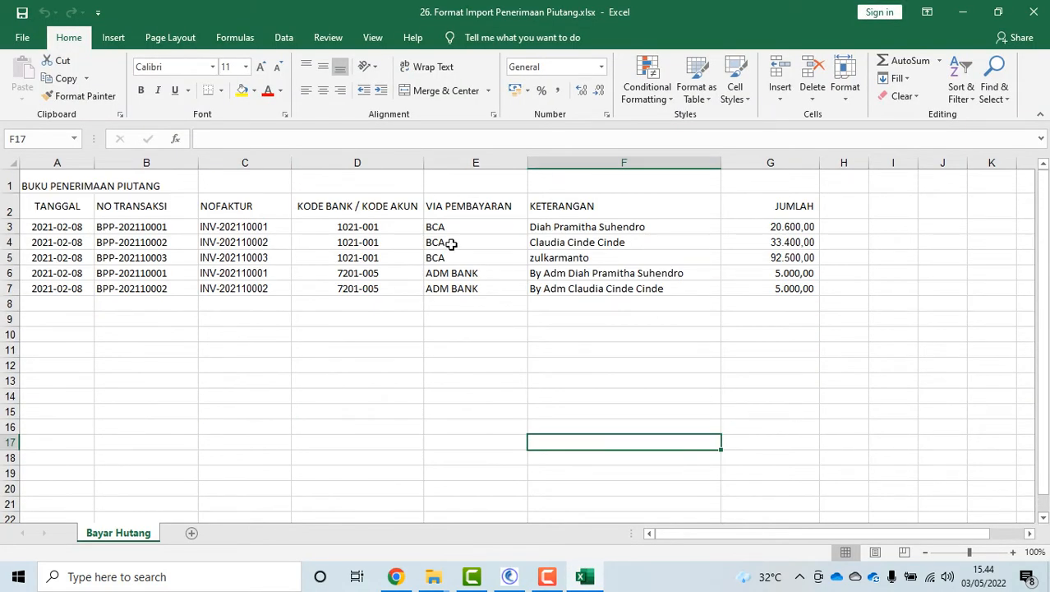
drag(248, 223, 254, 292)
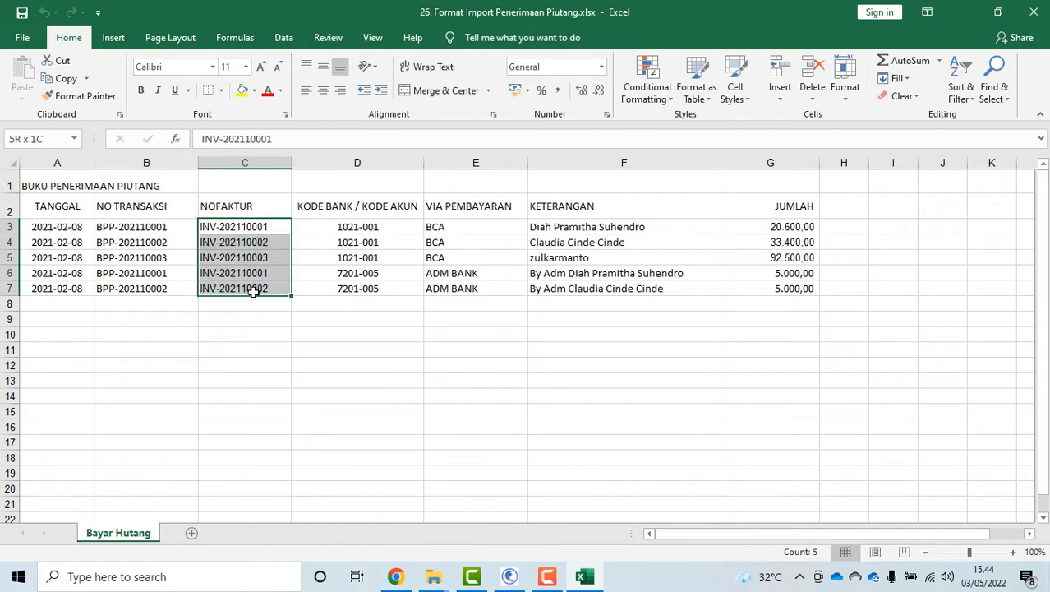
drag(155, 213, 169, 287)
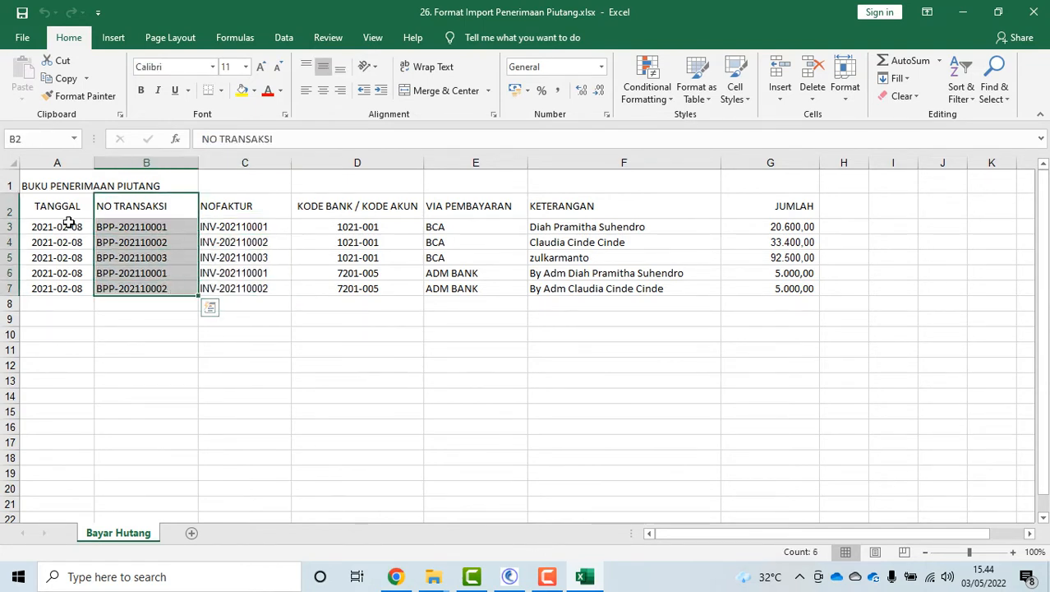
drag(69, 222, 81, 271)
drag(151, 230, 169, 278)
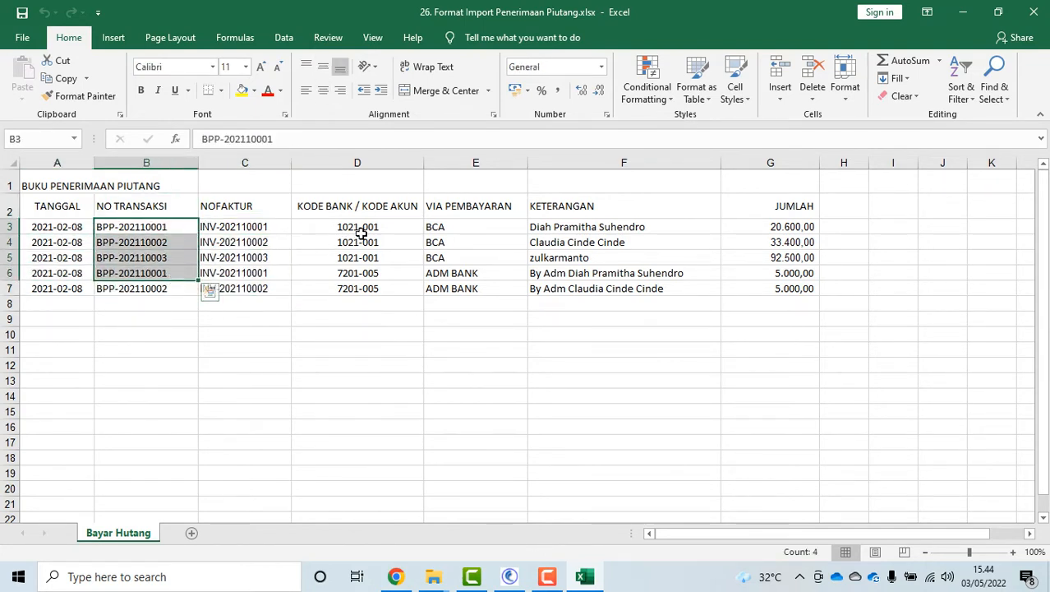
drag(384, 222, 389, 306)
click(507, 380)
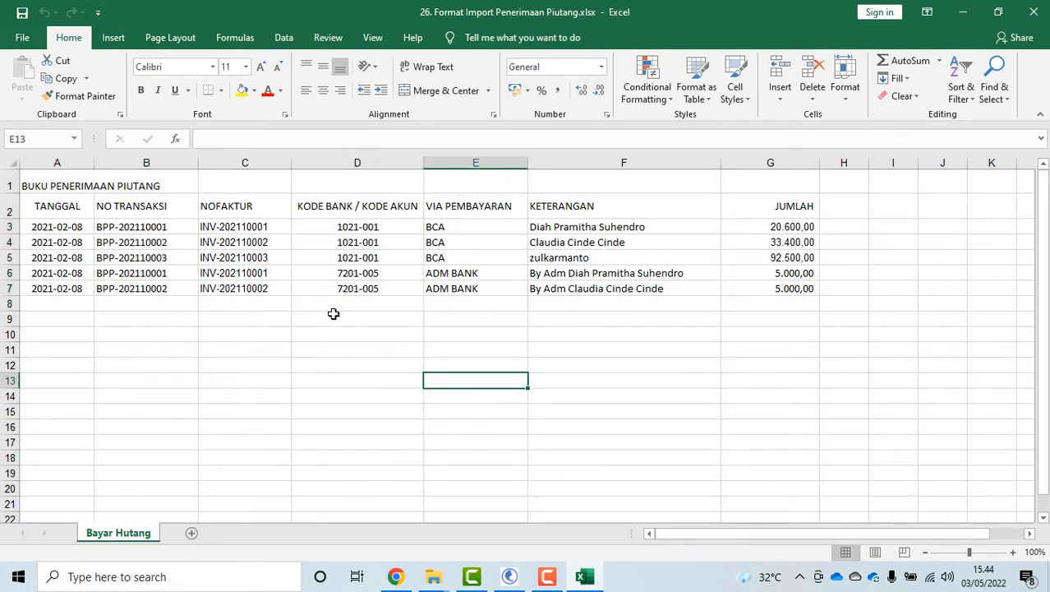
click(347, 272)
click(349, 288)
click(351, 257)
click(353, 241)
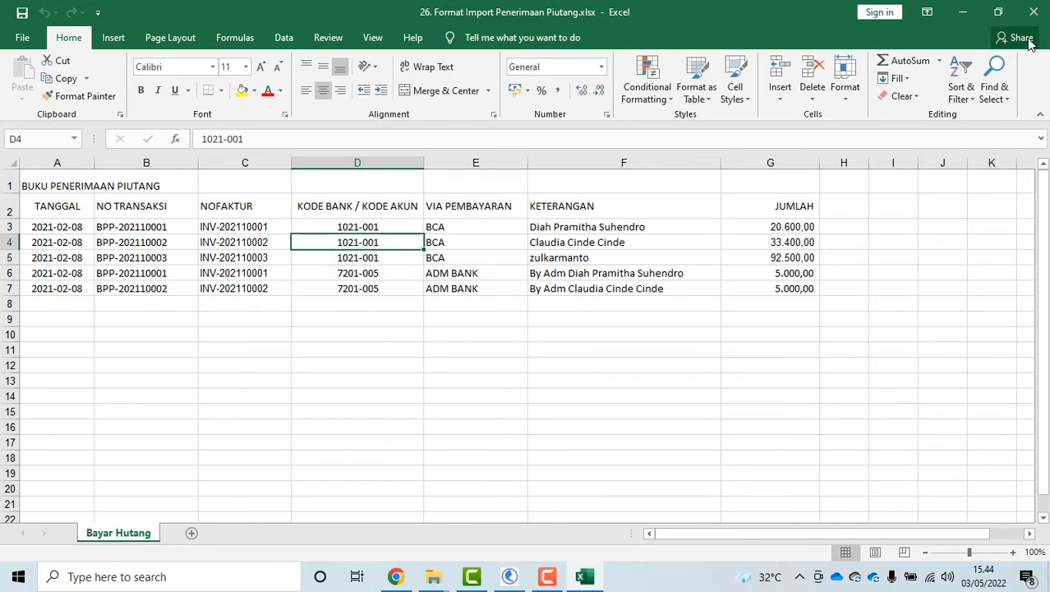
click(1033, 11)
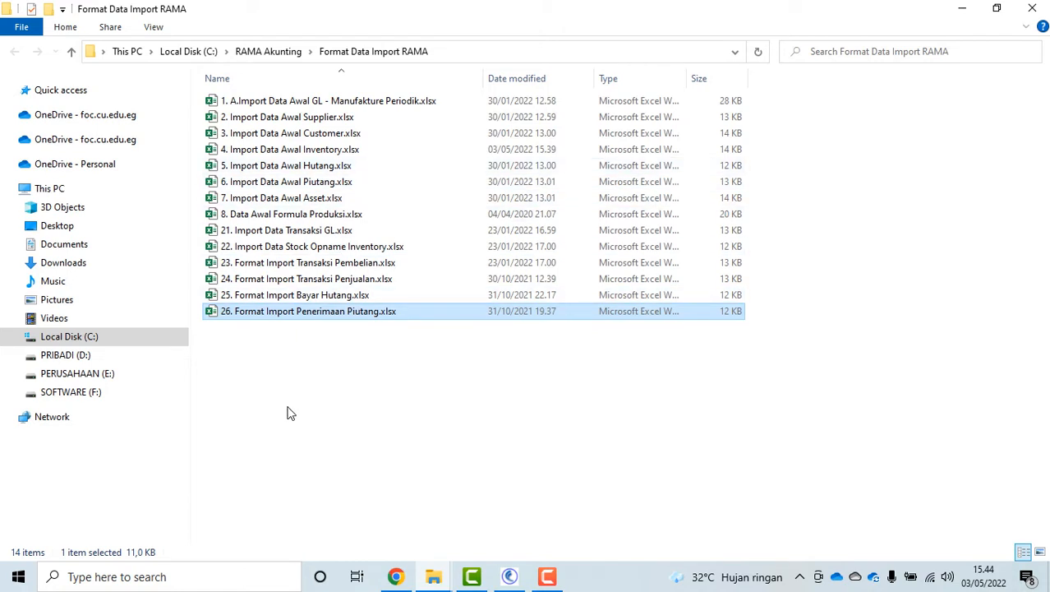
Close the templates folder and open RAMA's Pengaturan Sistem > Import Saldo Awal > Import Data Awal Jurnal Umum
click(1033, 8)
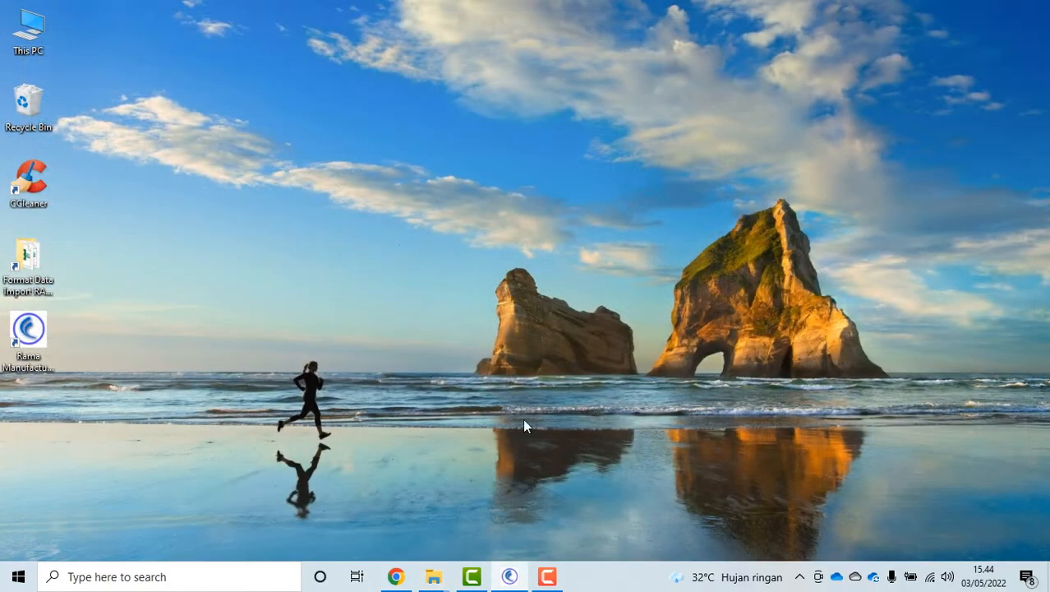
click(513, 580)
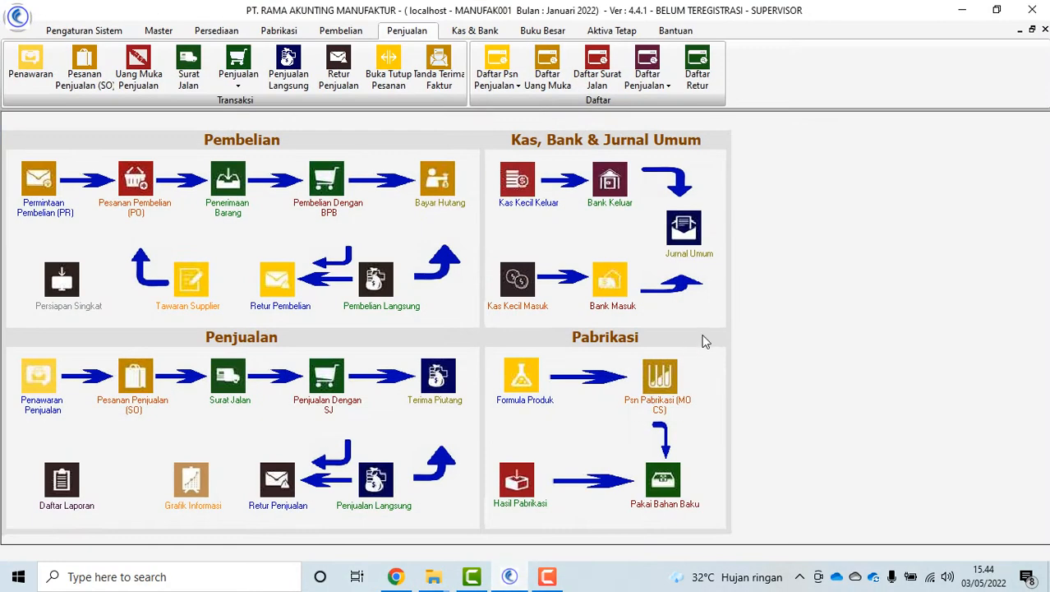
click(84, 30)
click(447, 75)
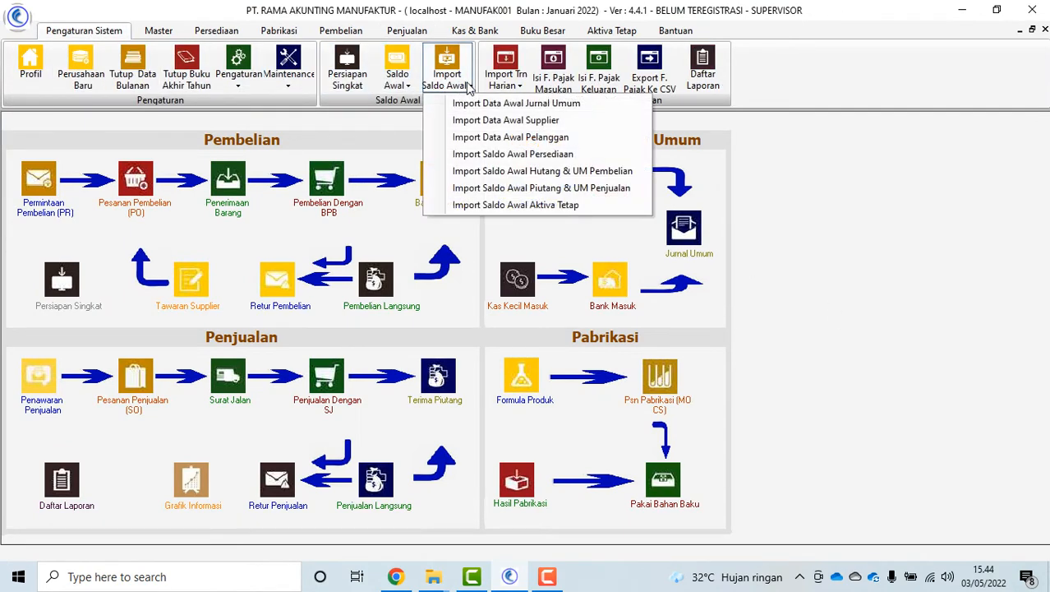
click(511, 105)
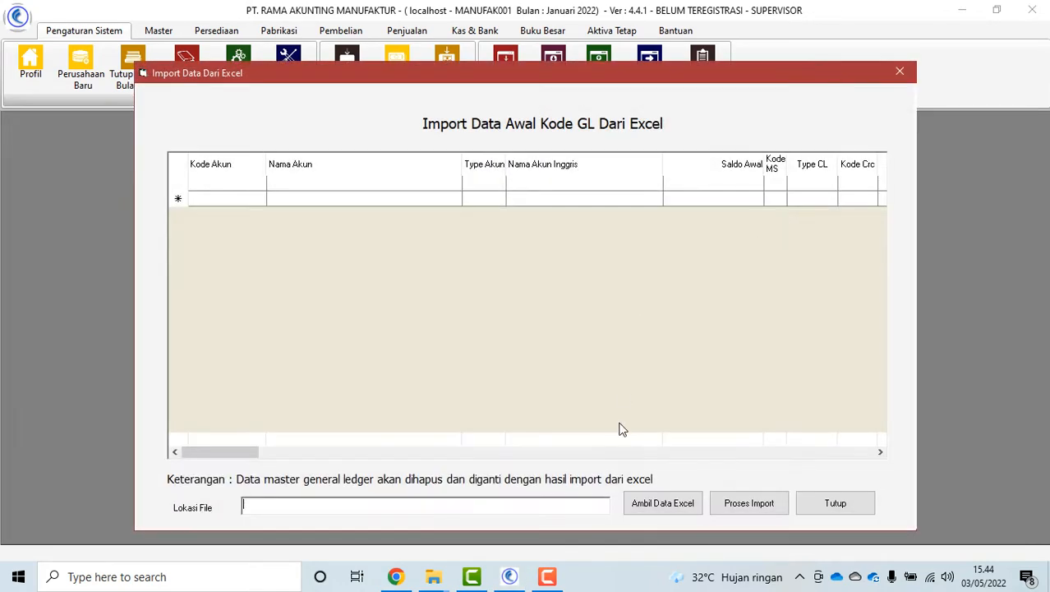
Choose the GL opening template from C:\RAMA Akunting\Format Data Import RAMA as the import file
click(657, 509)
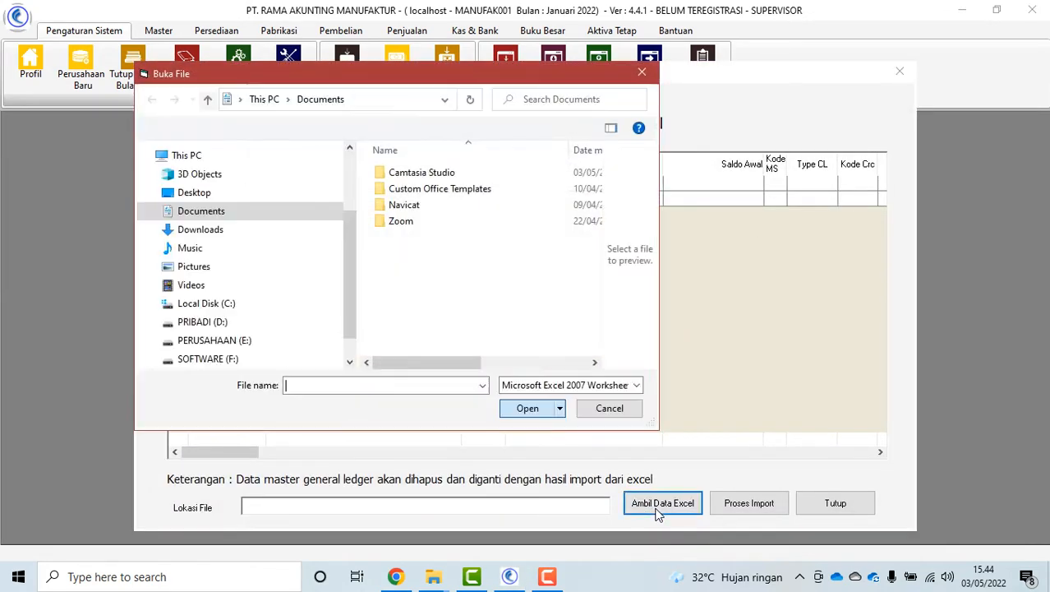
click(229, 304)
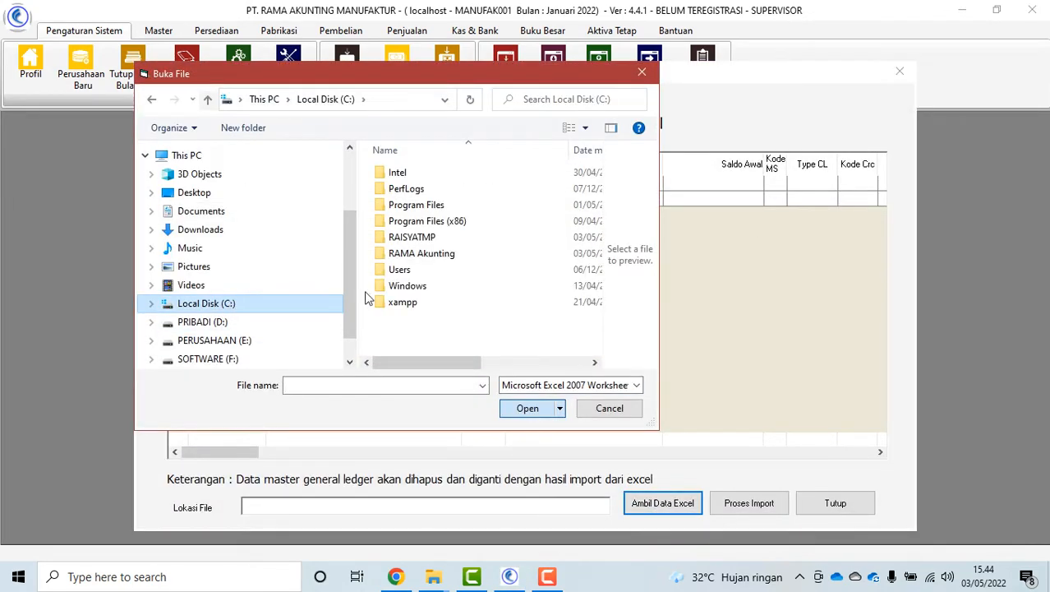
double_click(422, 259)
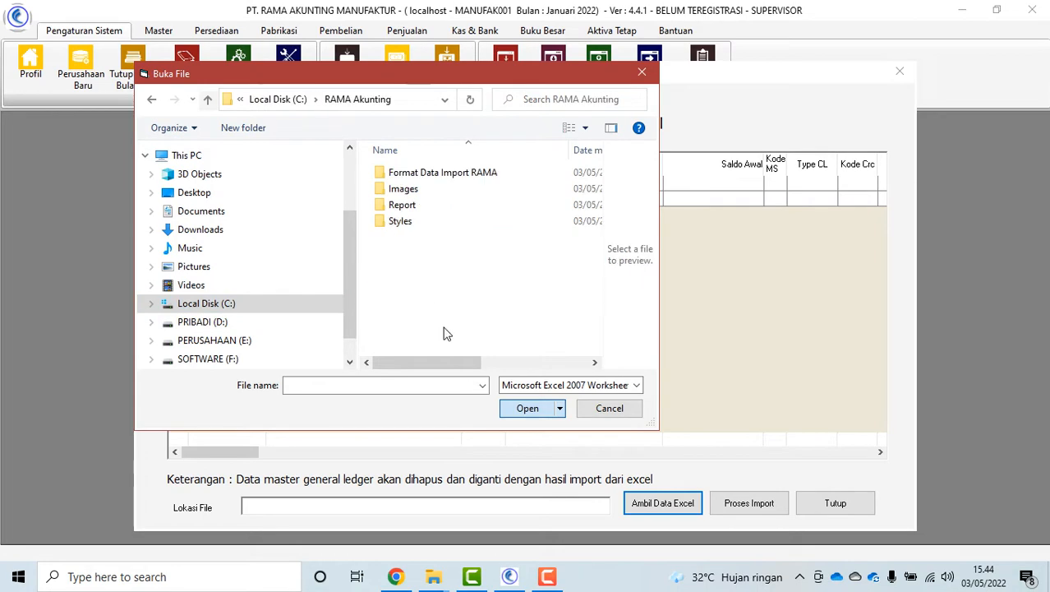
double_click(459, 174)
click(493, 173)
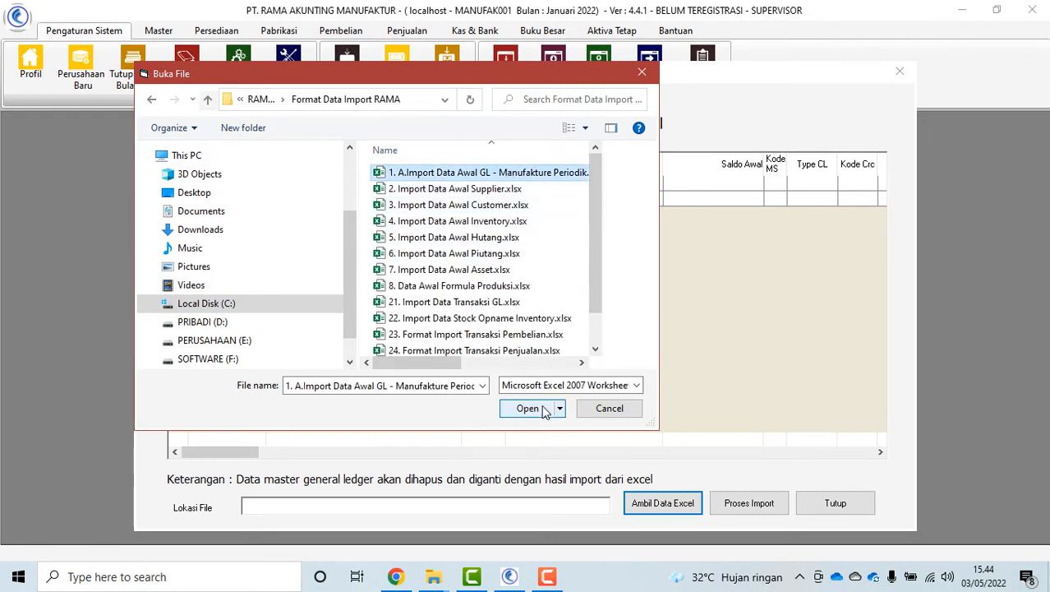
click(538, 409)
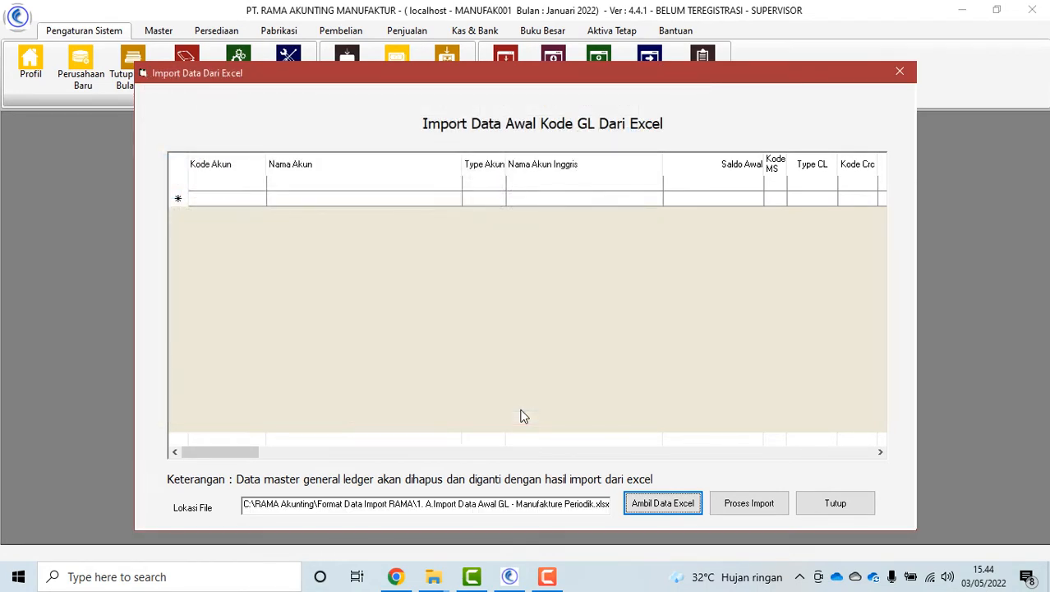
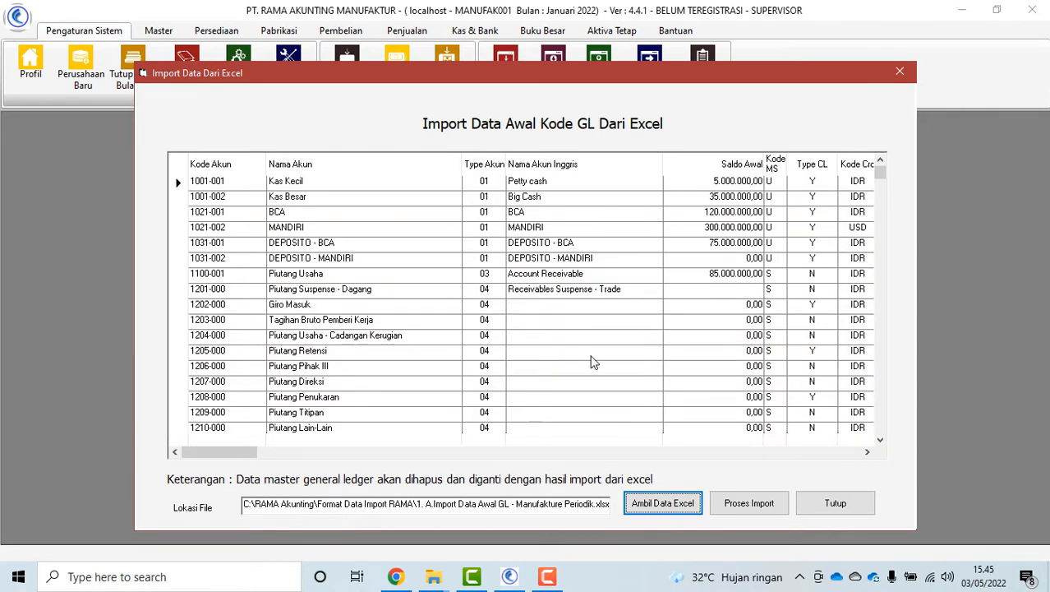
Import the loaded opening general ledger balances, confirm the success message, and close the window
click(749, 503)
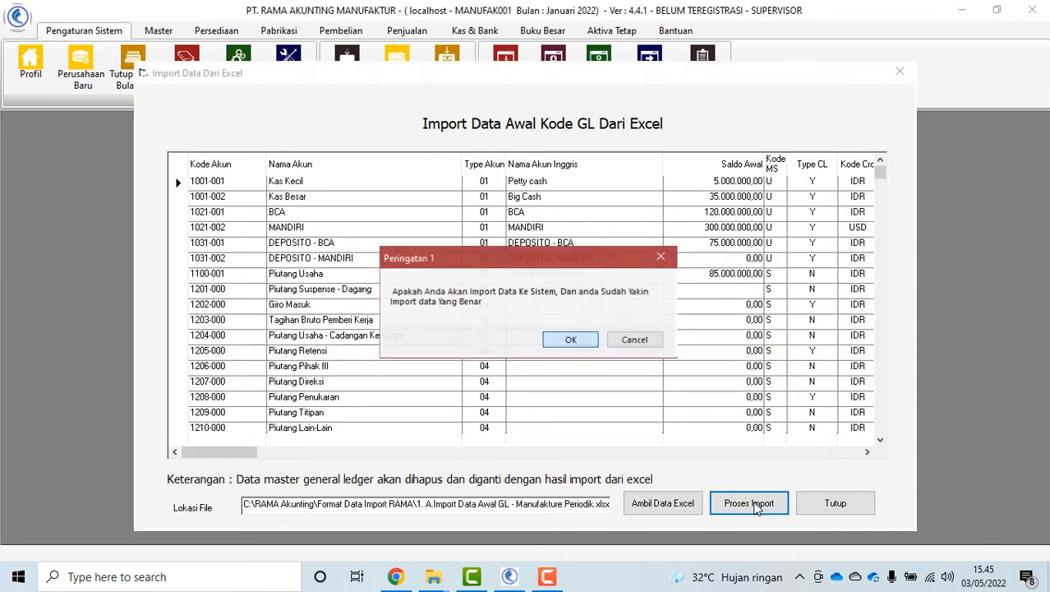
click(571, 342)
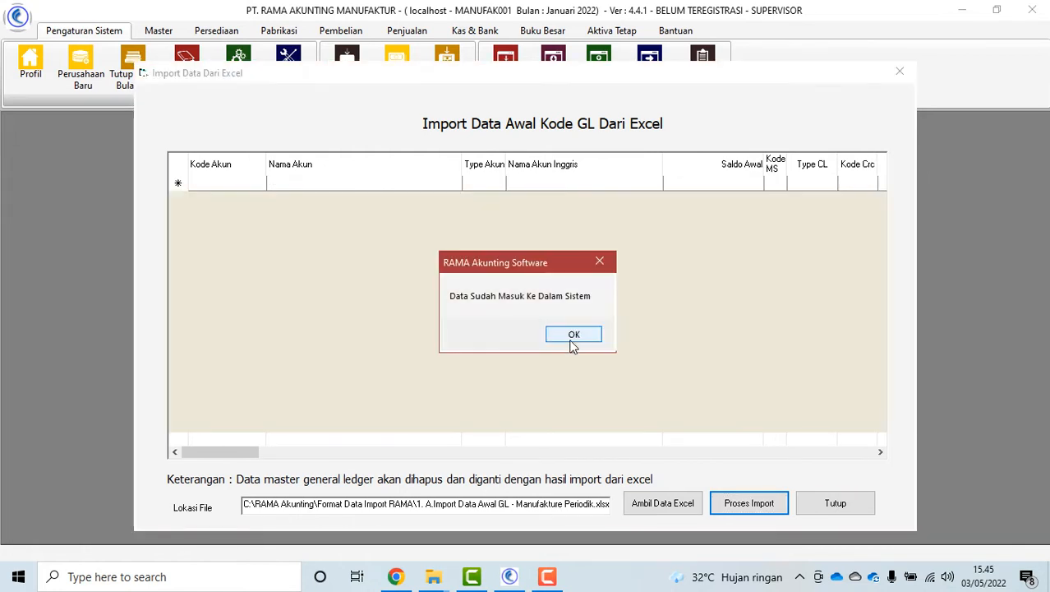
click(573, 337)
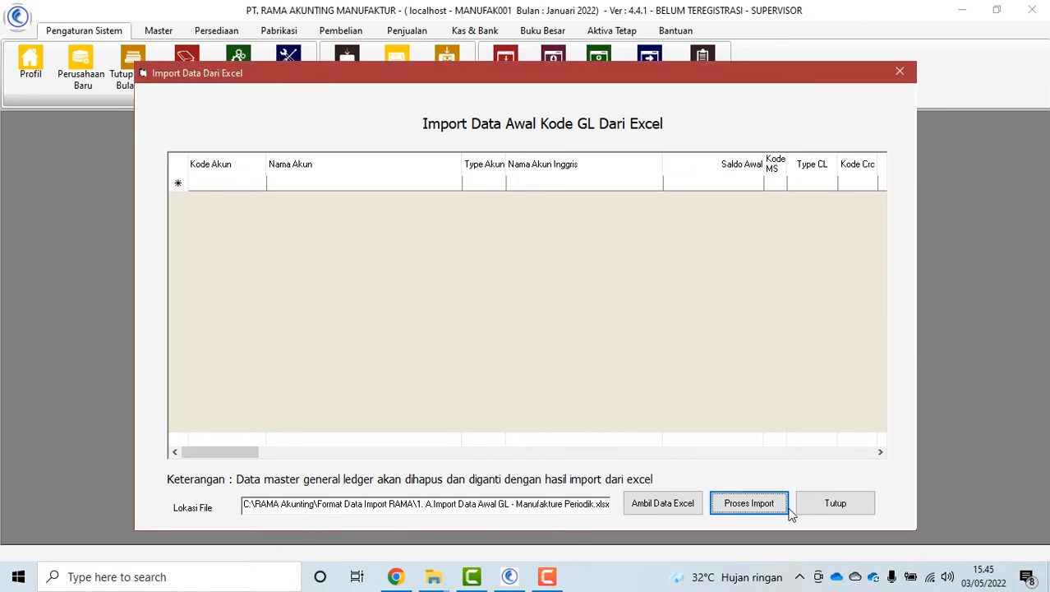
click(840, 508)
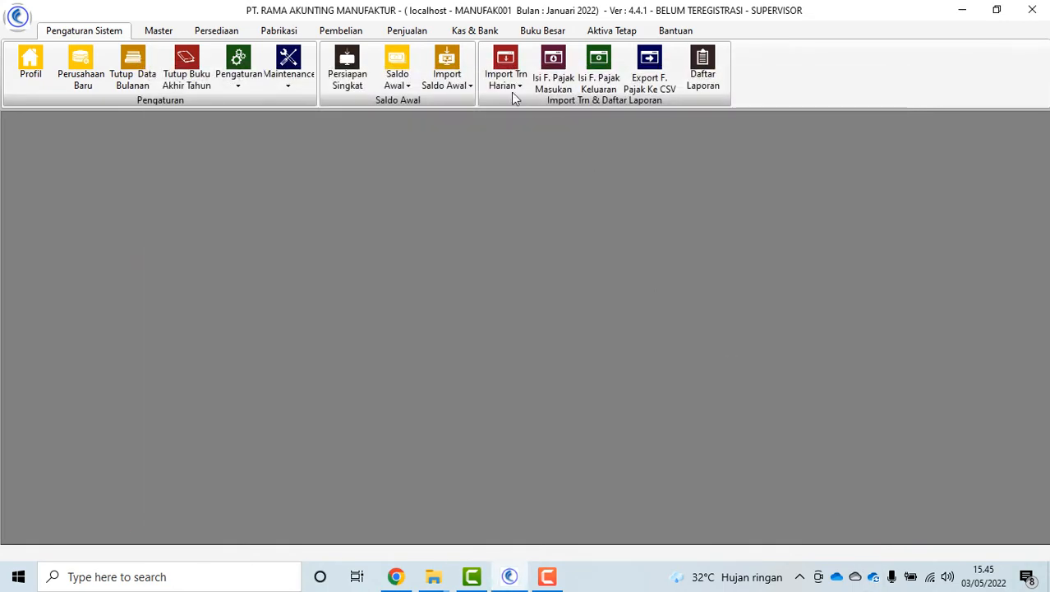
Import suppliers SUP-001 to SUP-009 from 2. Import Data Awal Supplier.xlsx as opening data
click(447, 68)
click(520, 120)
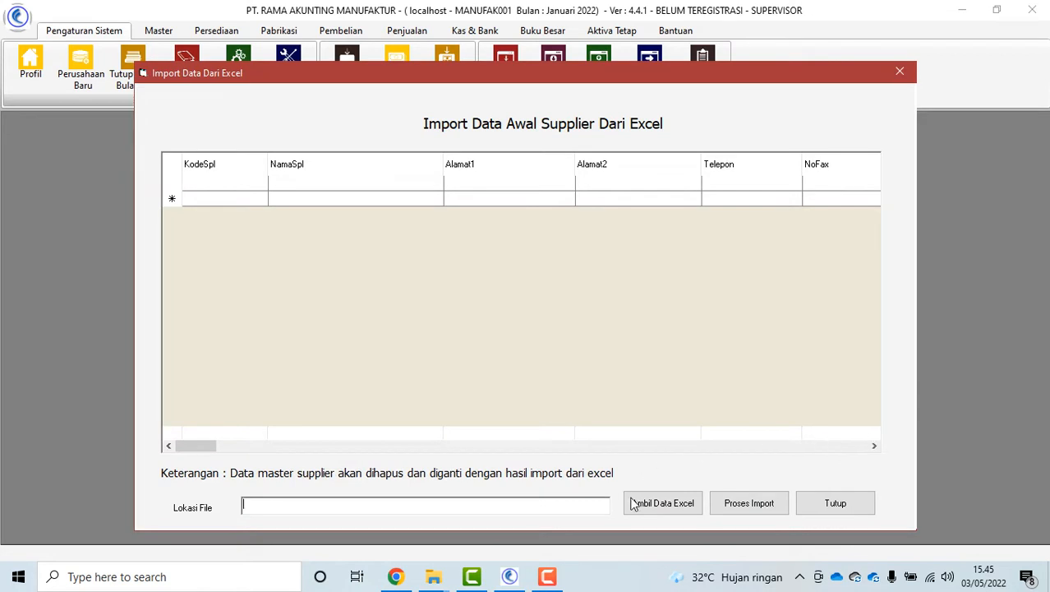
click(634, 504)
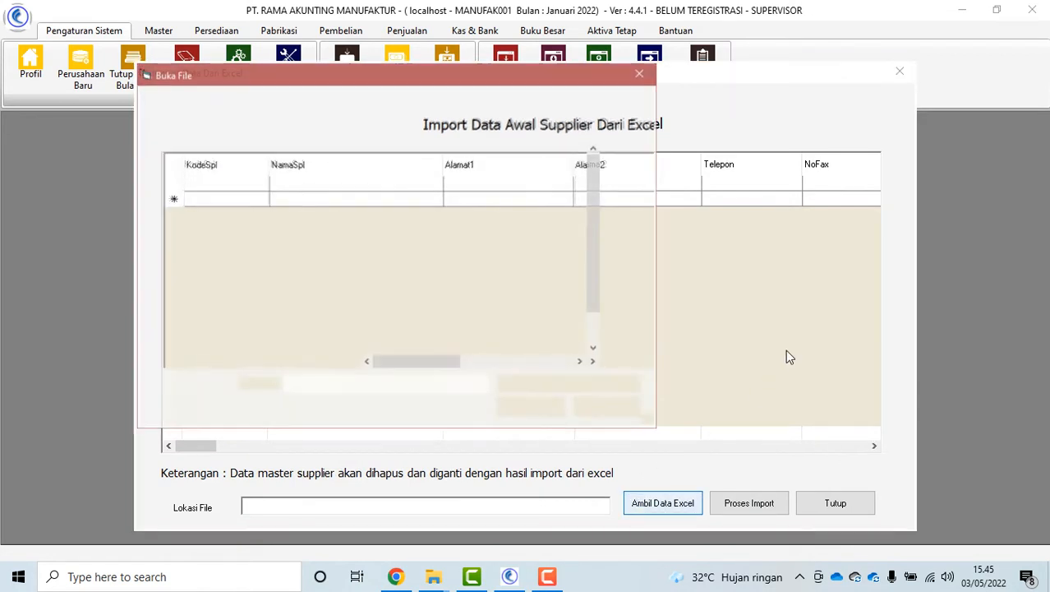
click(483, 190)
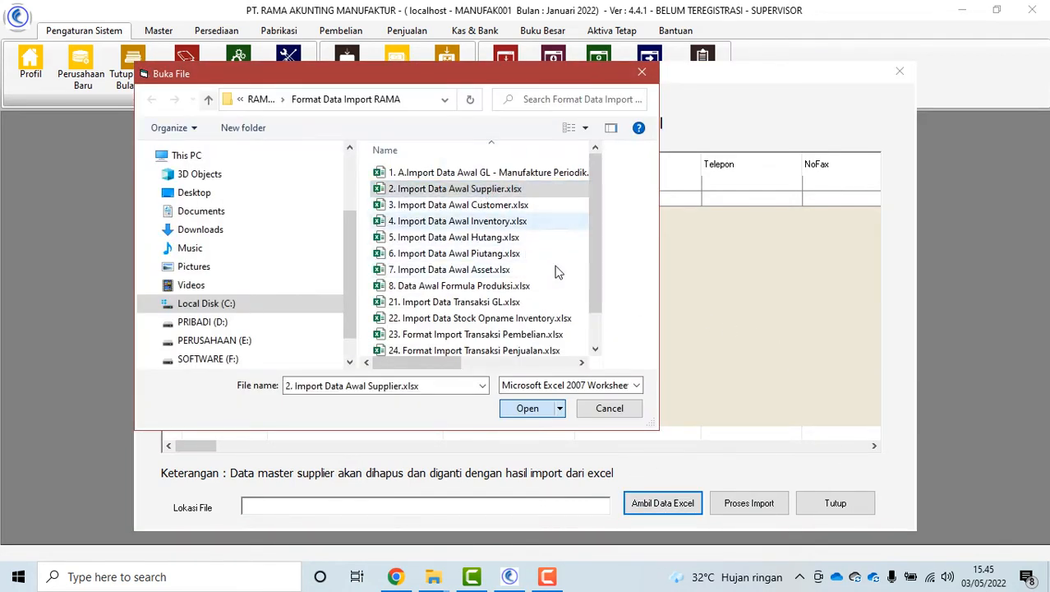
click(523, 408)
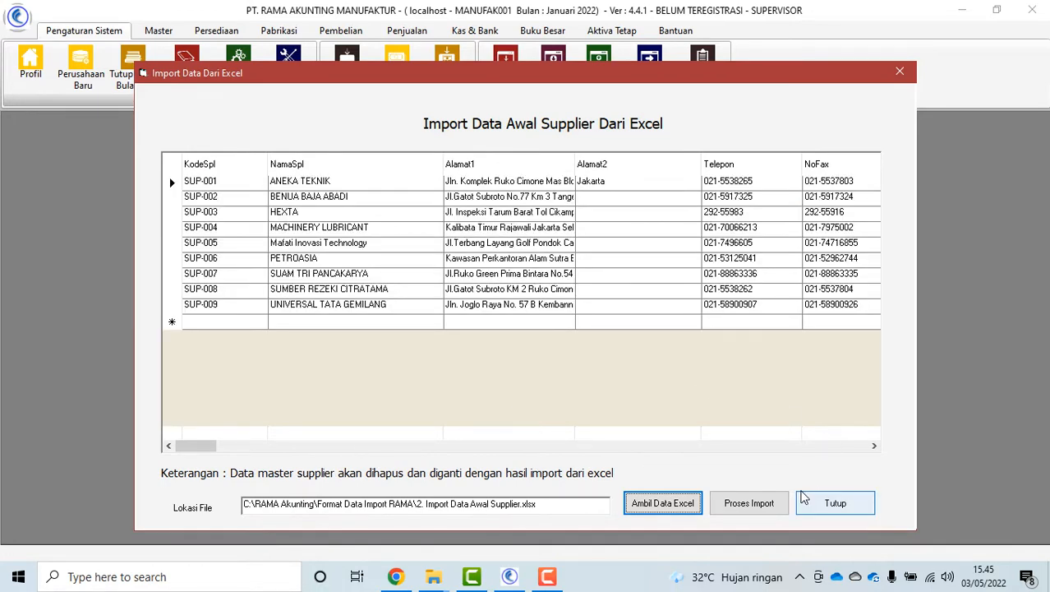
click(748, 503)
click(569, 342)
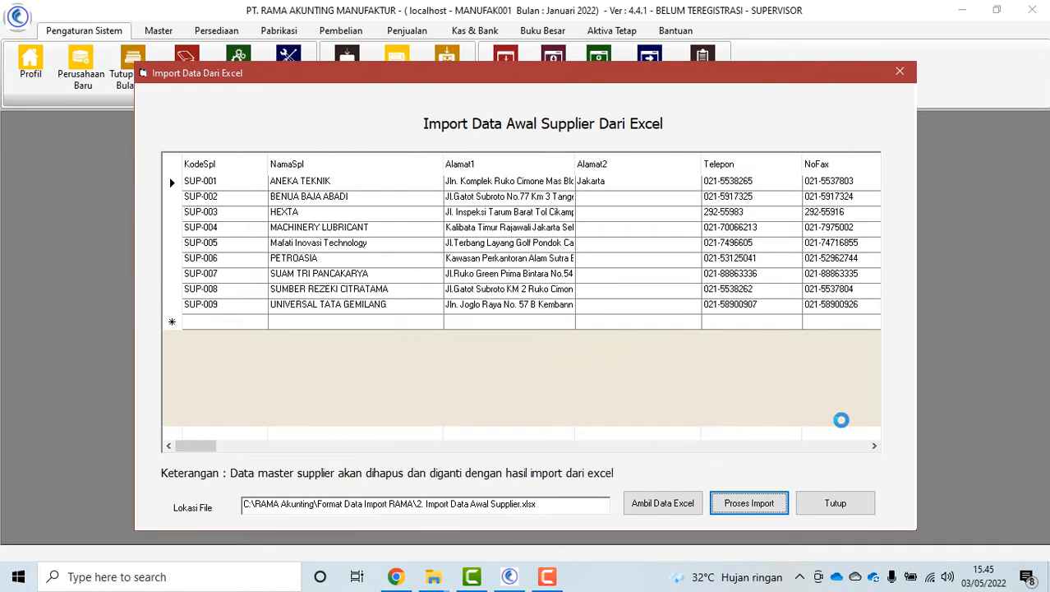
click(588, 344)
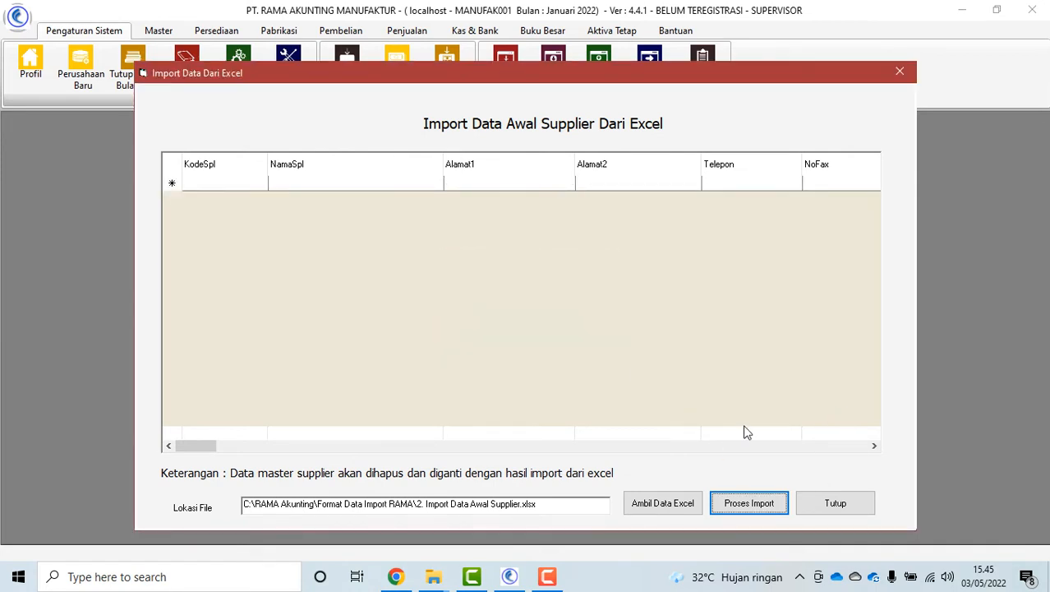
click(837, 507)
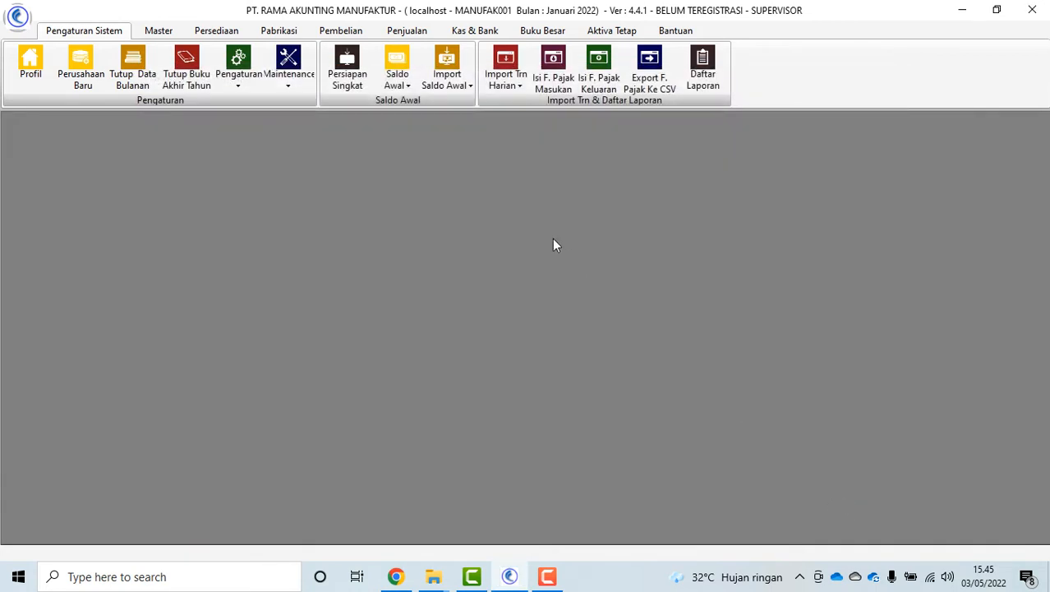
Import customers CUS-0001 to CUS-0015 from 3. Import Data Awal Customer.xlsx as opening data
click(447, 76)
click(549, 152)
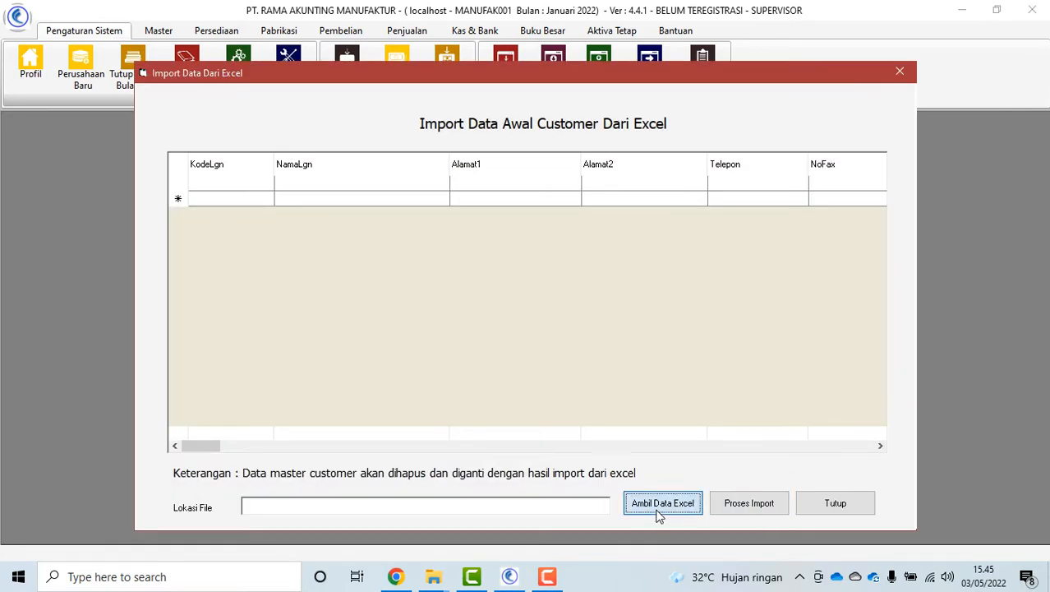
click(661, 502)
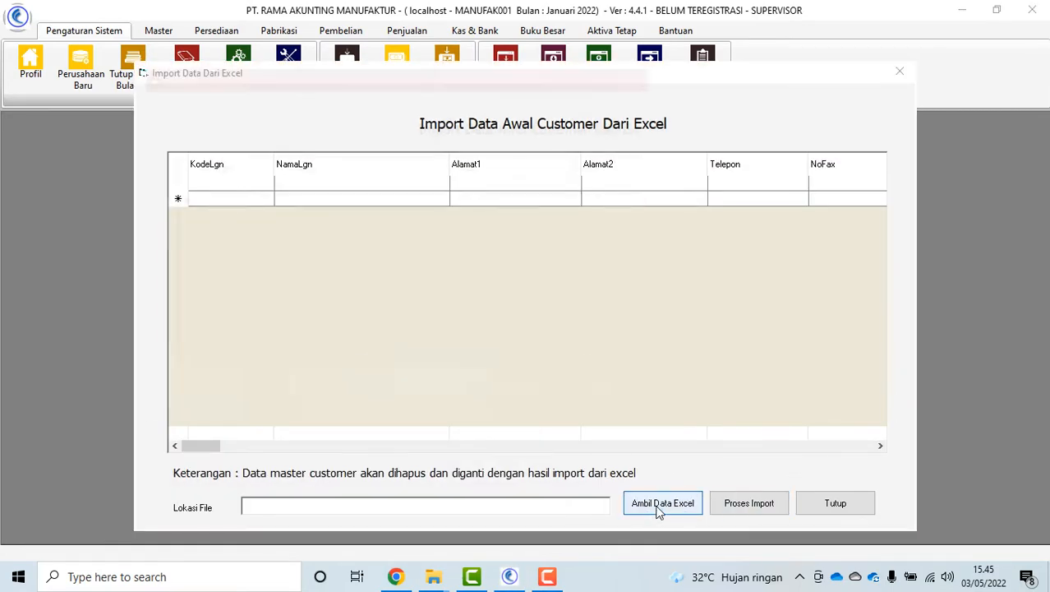
click(510, 206)
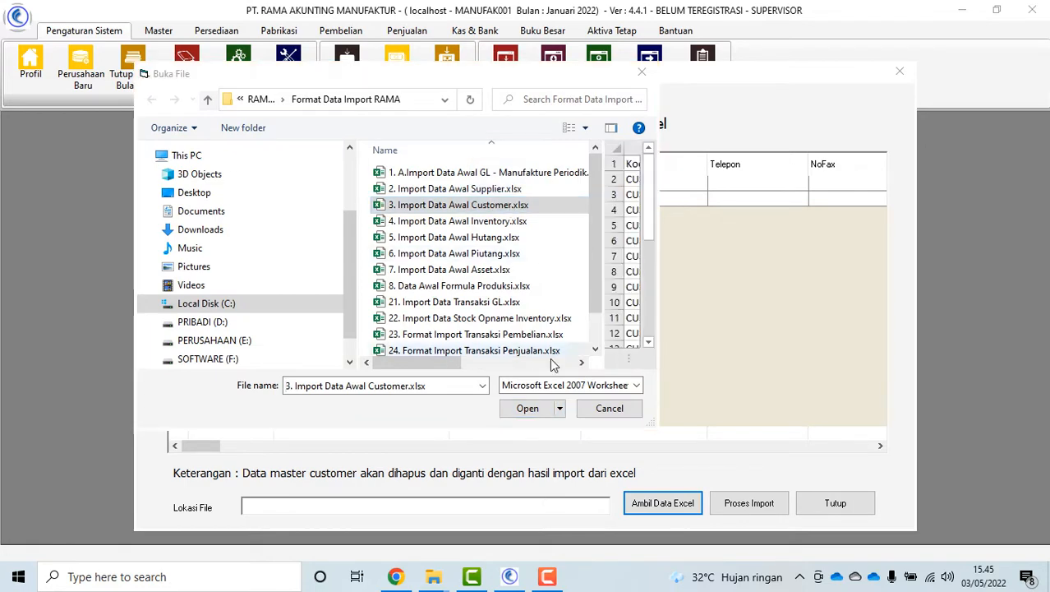
click(527, 409)
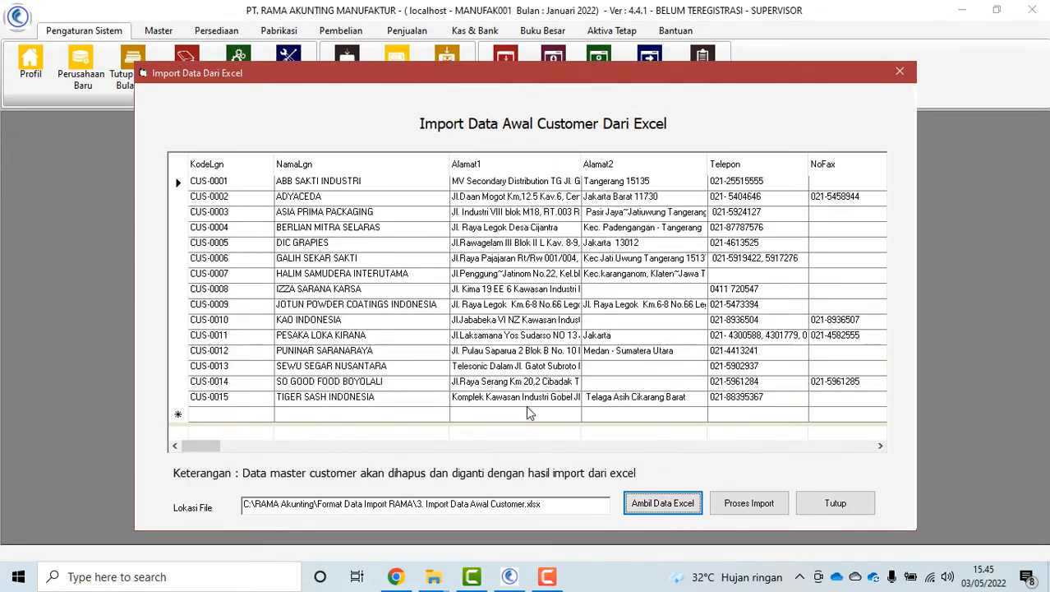
click(755, 508)
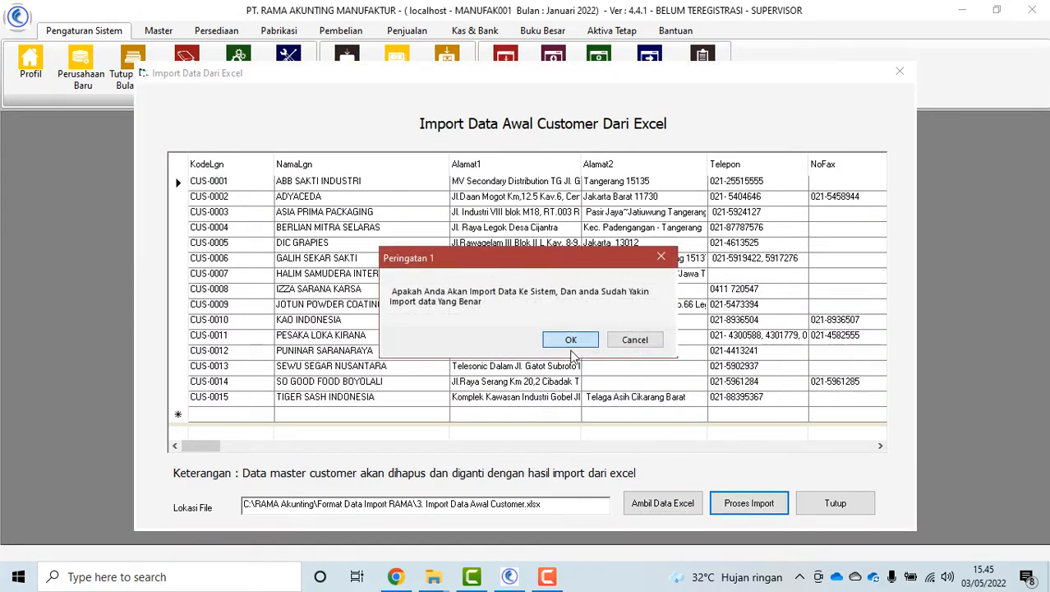
click(562, 337)
click(562, 337)
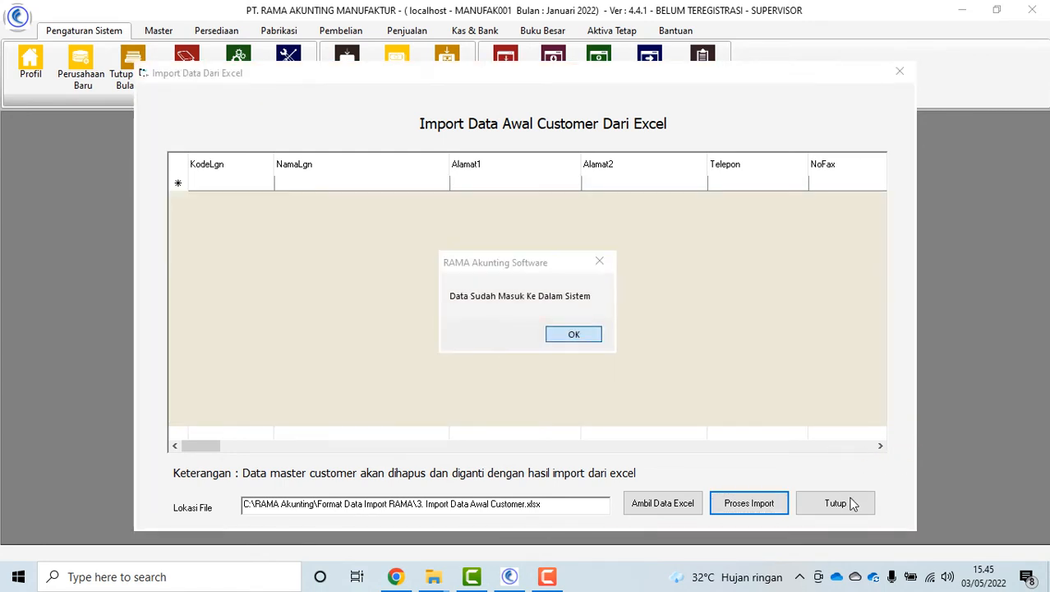
click(560, 339)
click(837, 503)
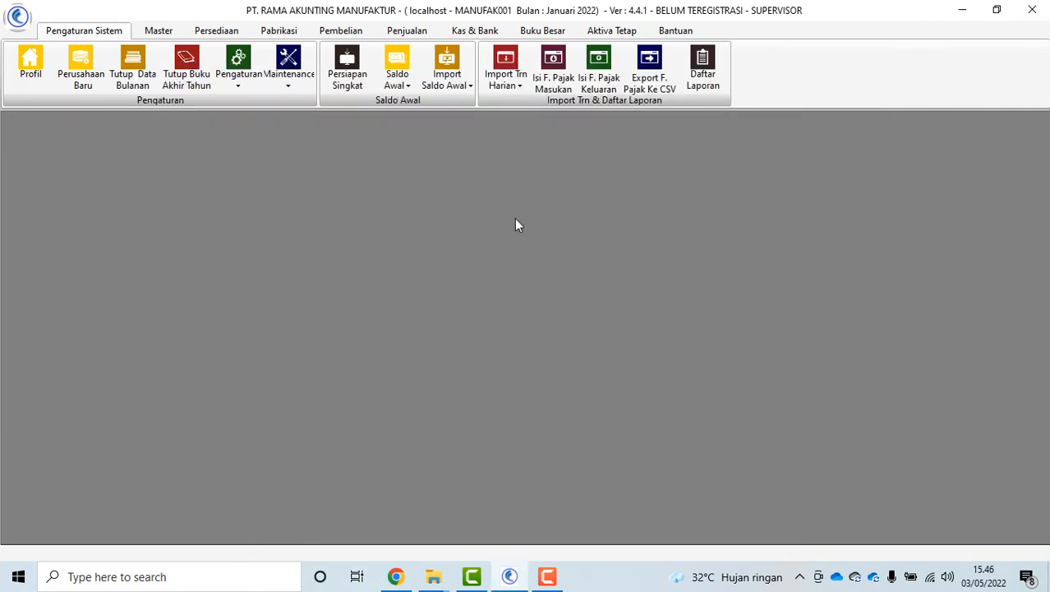
Import the opening inventory items from 4. Import Data Awal Inventory.xlsx via Import Saldo Awal Persediaan
click(447, 78)
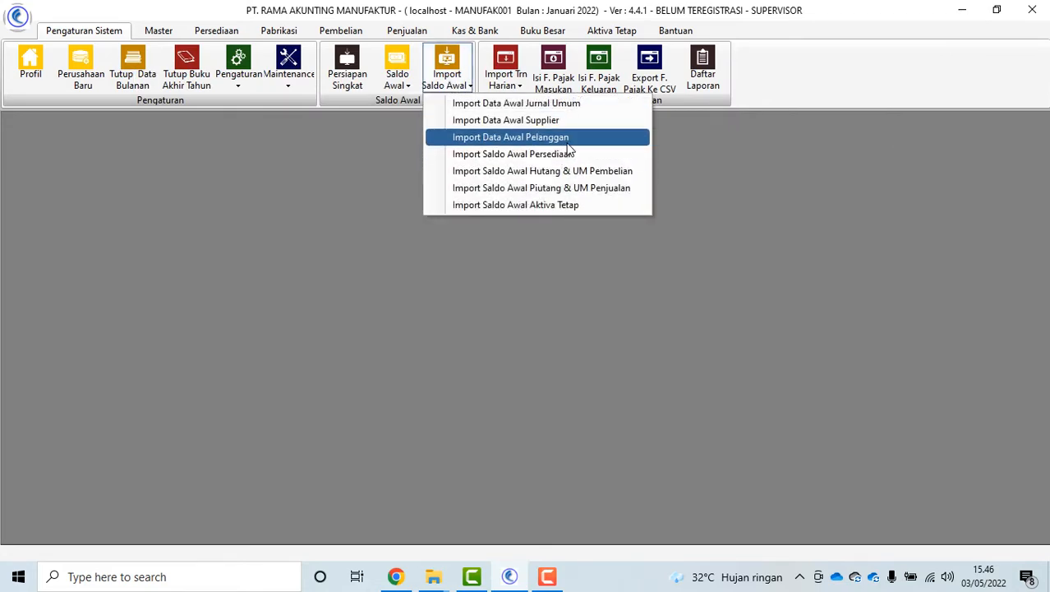
click(543, 154)
click(661, 508)
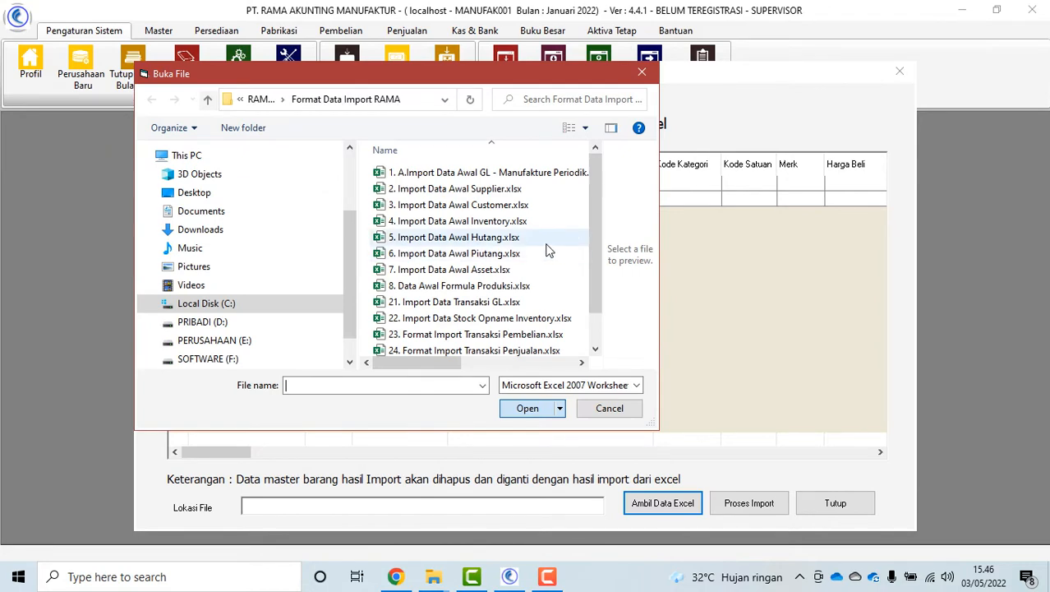
click(499, 222)
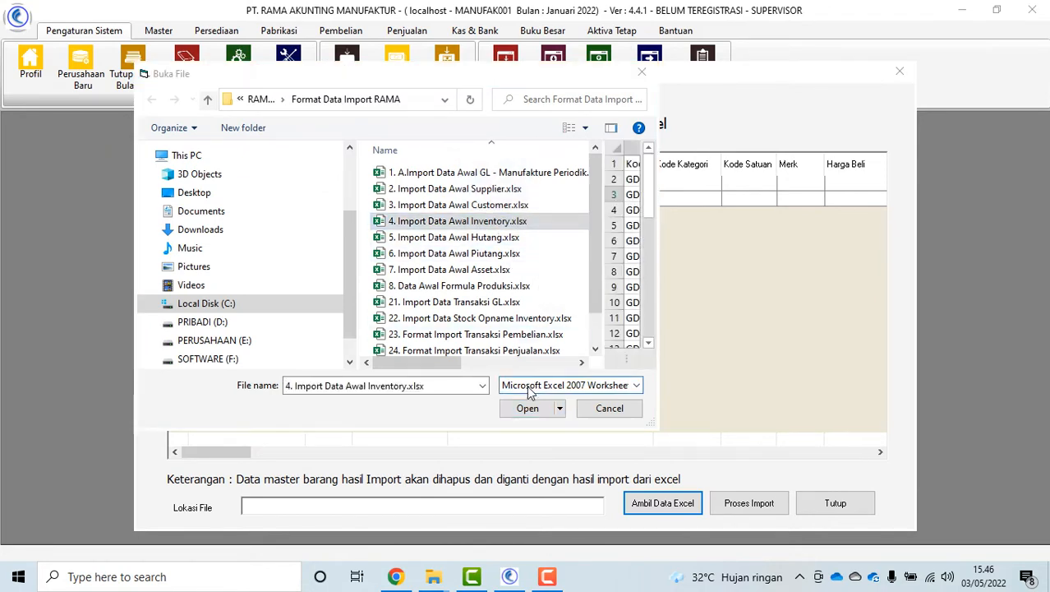
click(528, 408)
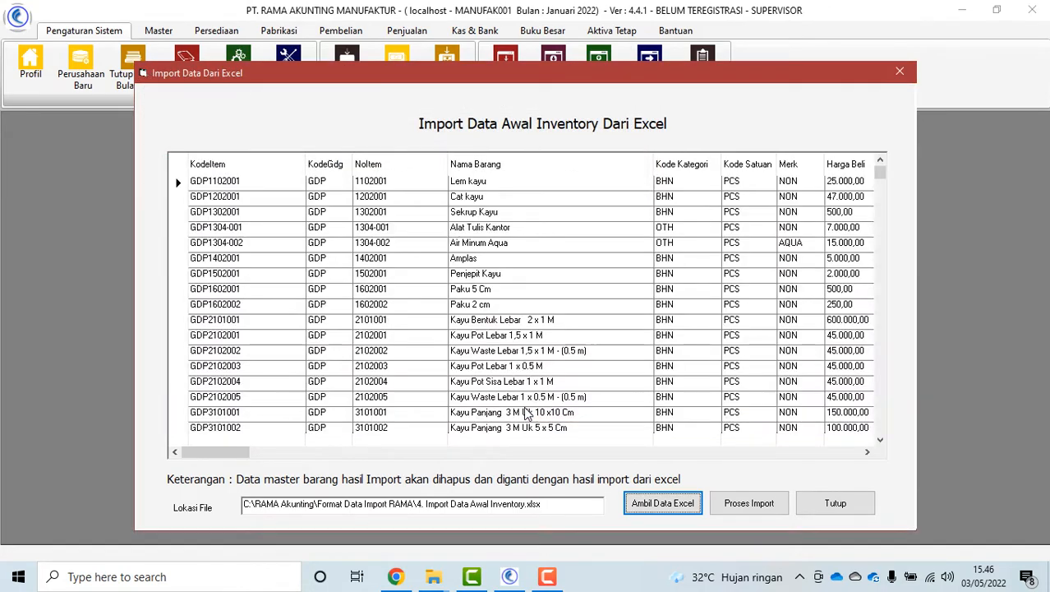
click(747, 511)
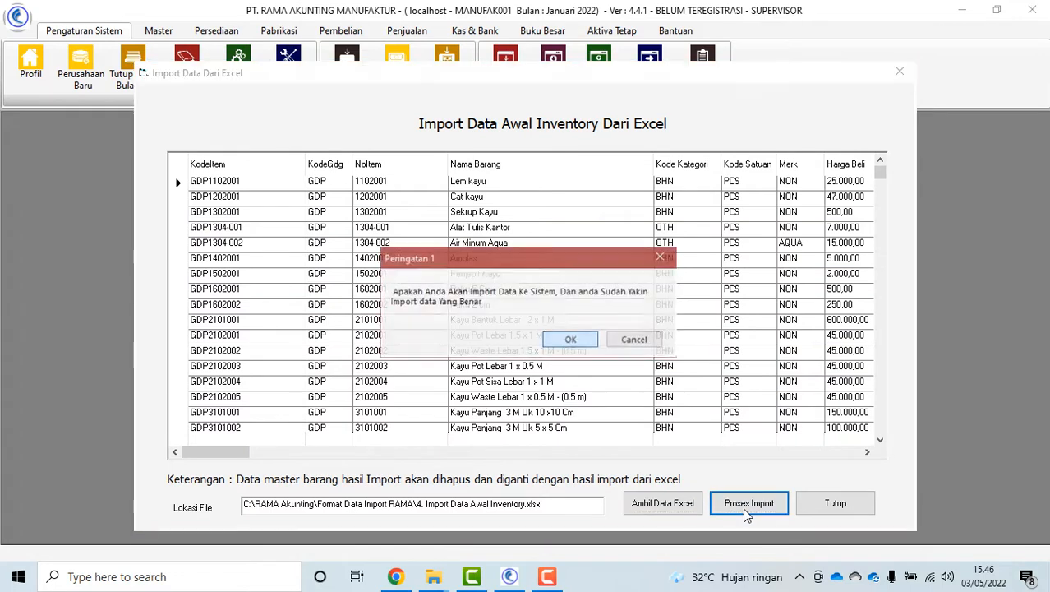
click(567, 341)
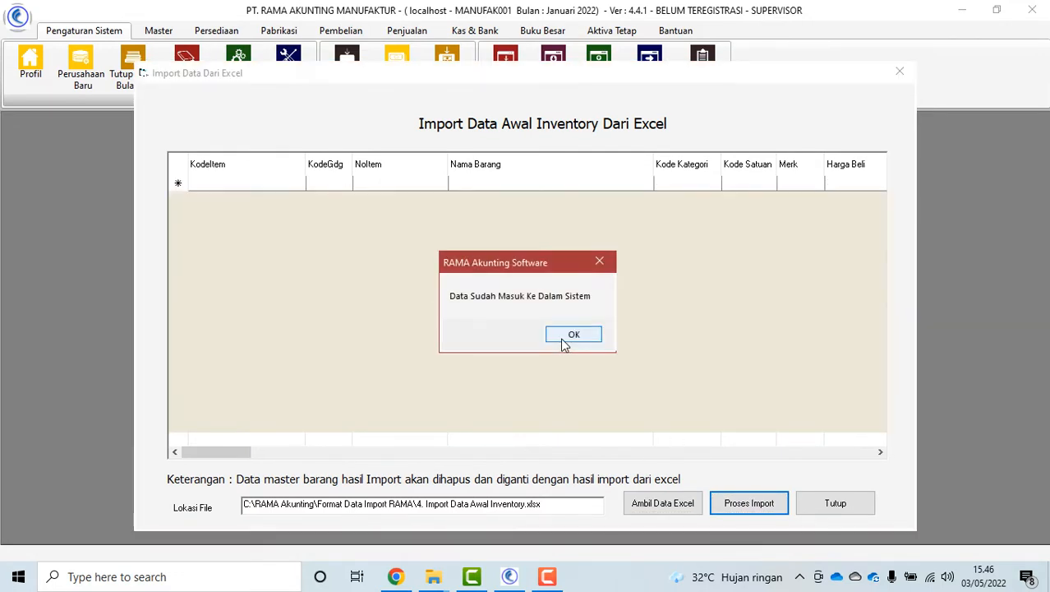
click(564, 339)
click(836, 503)
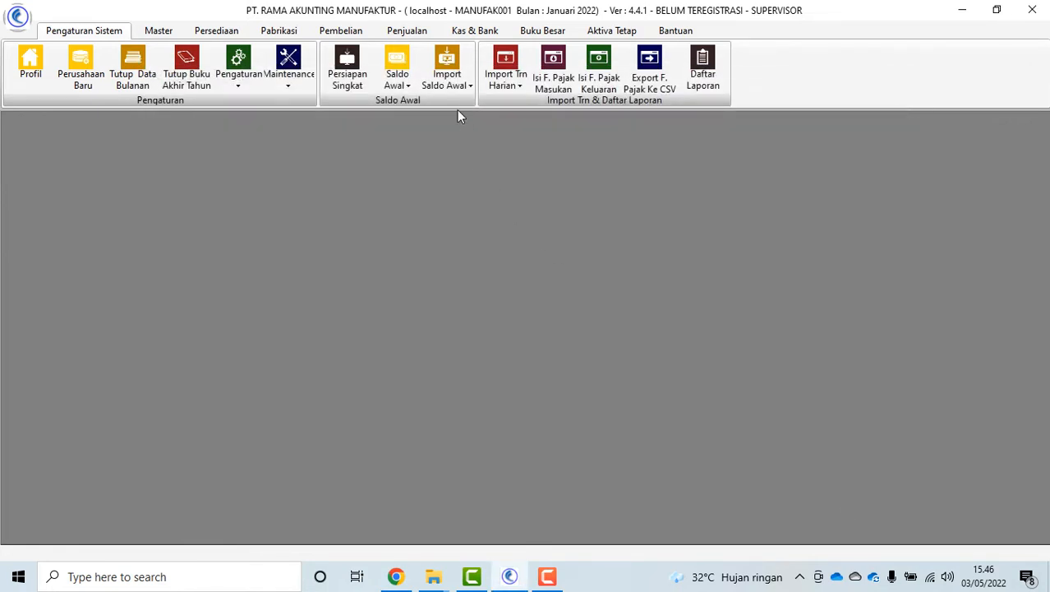
Import the five opening payables and purchase advances from 5. Import Data Awal Hutang.xlsx
click(457, 86)
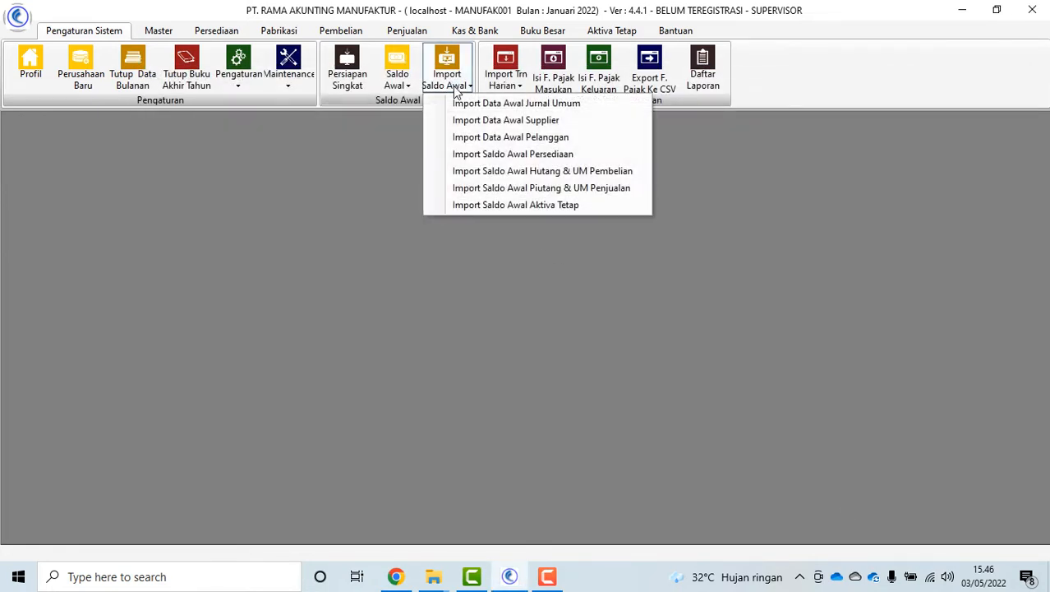
click(555, 171)
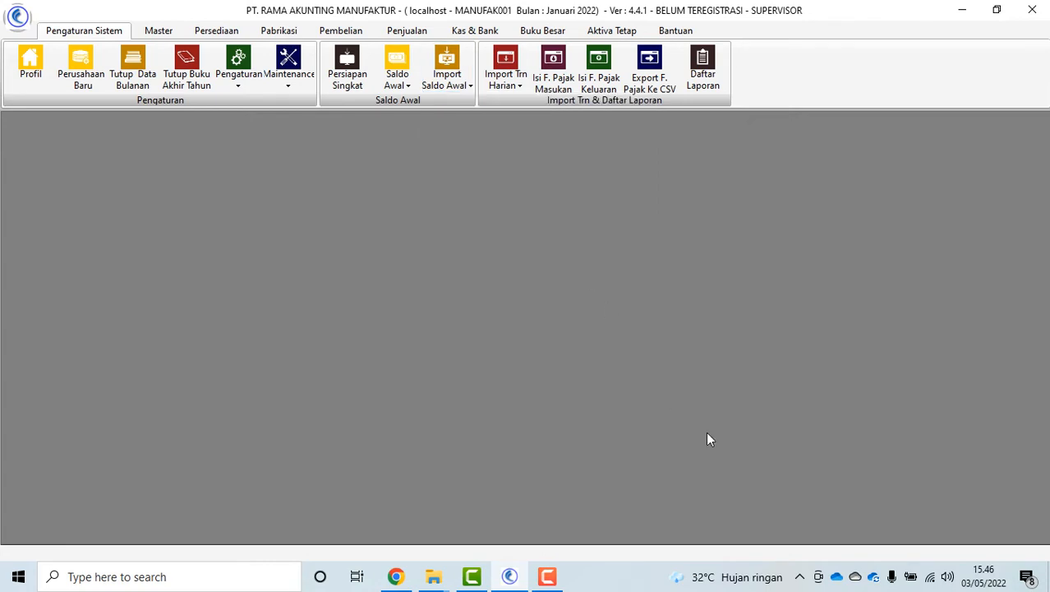
click(629, 498)
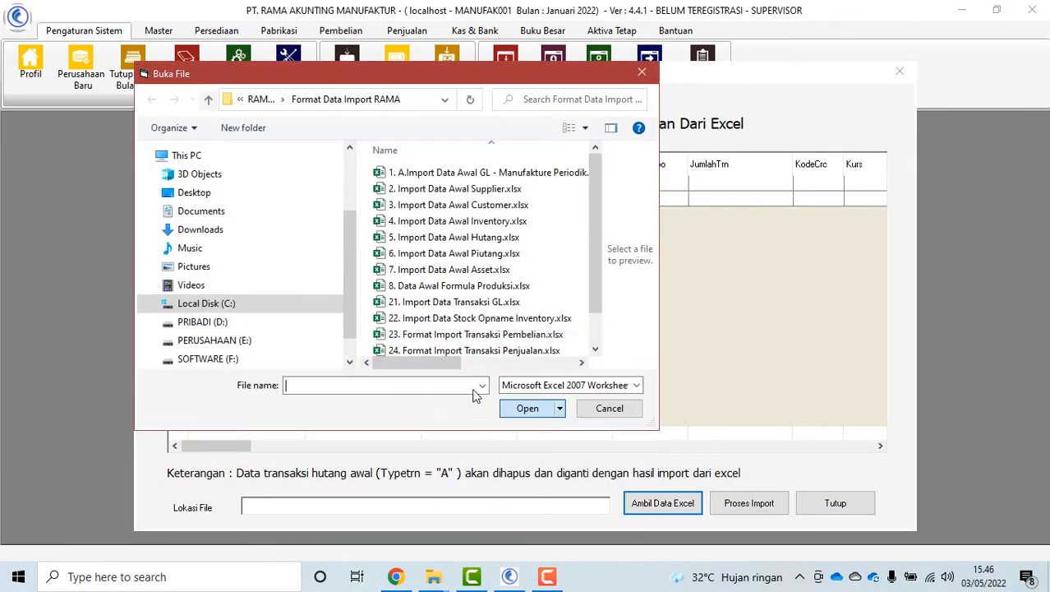
scroll(436, 333, down, 1)
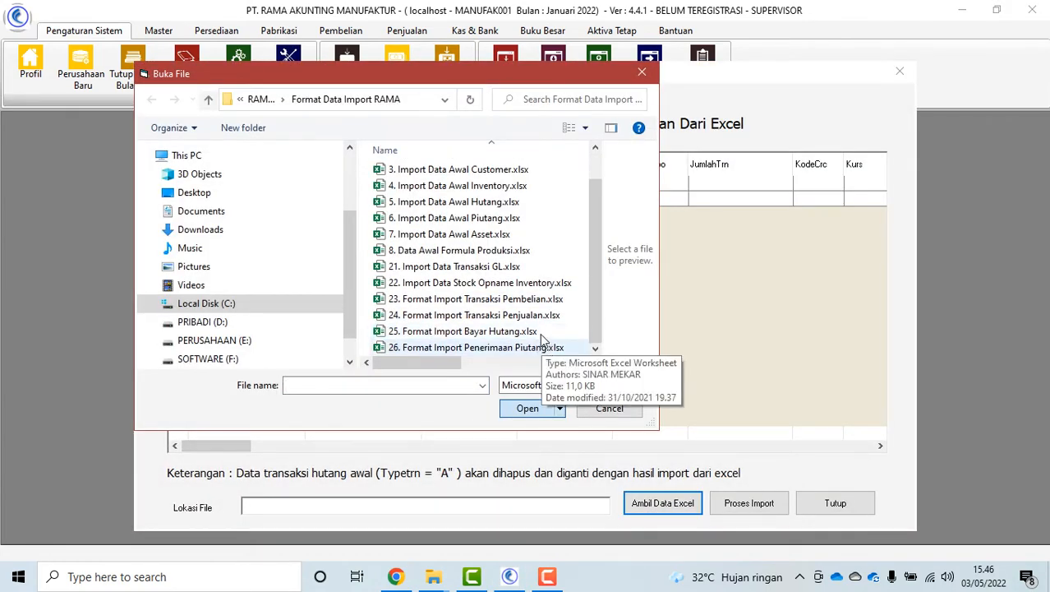
click(450, 201)
click(521, 409)
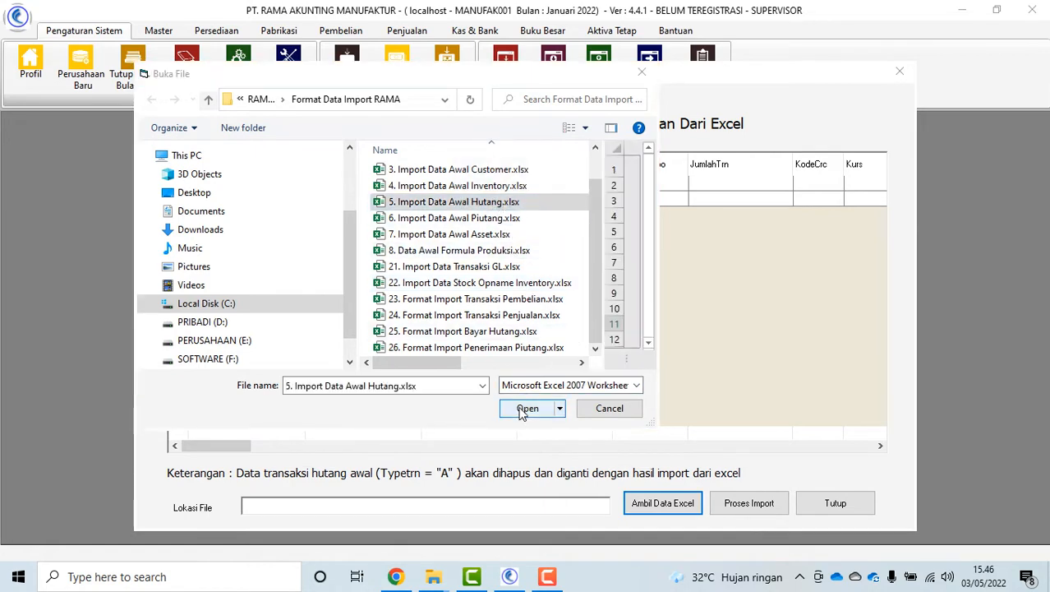
click(759, 510)
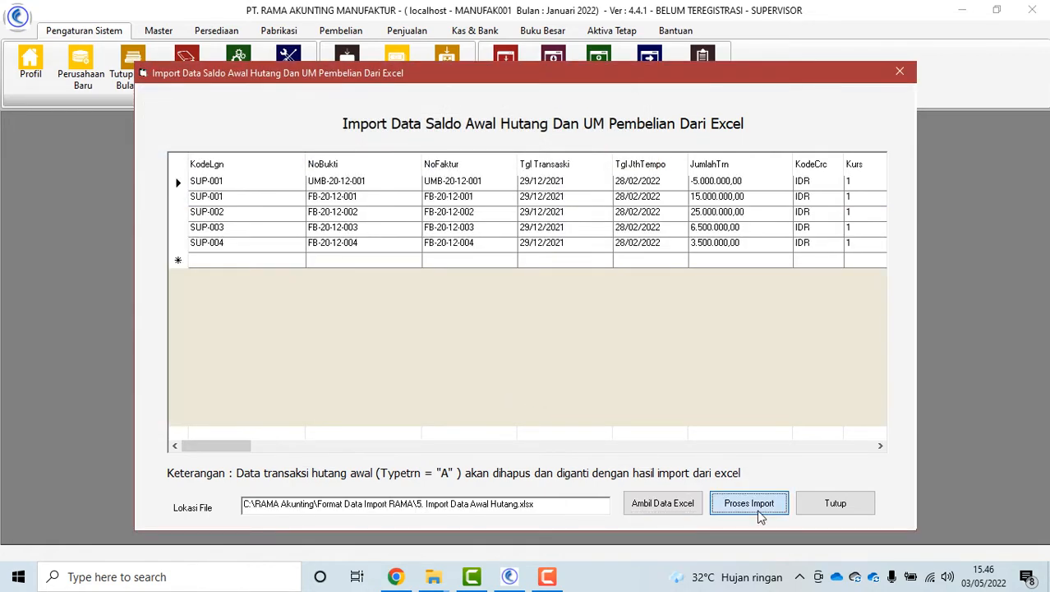
click(561, 339)
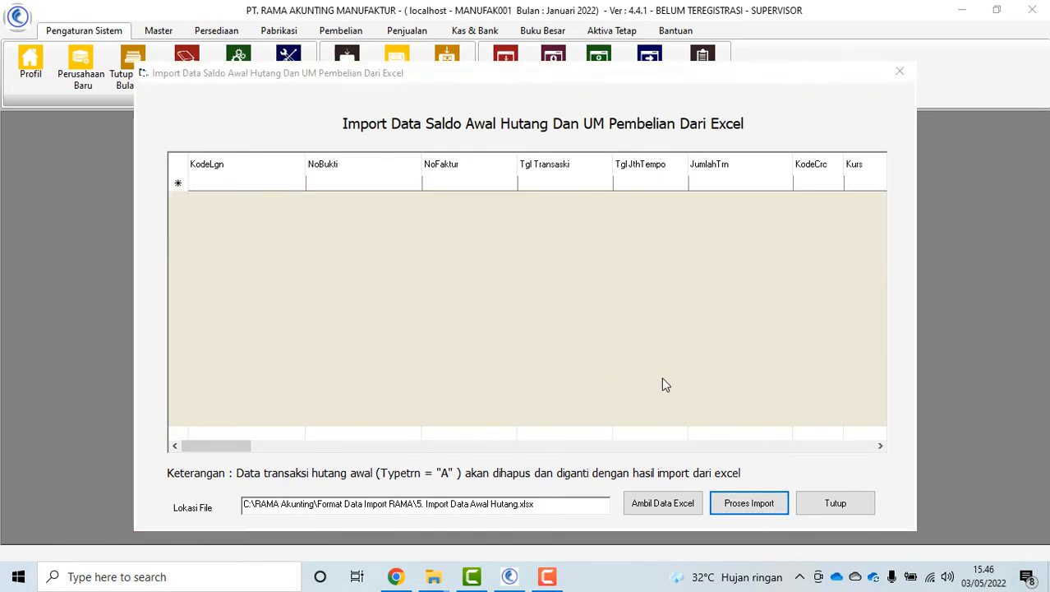
click(563, 339)
click(821, 511)
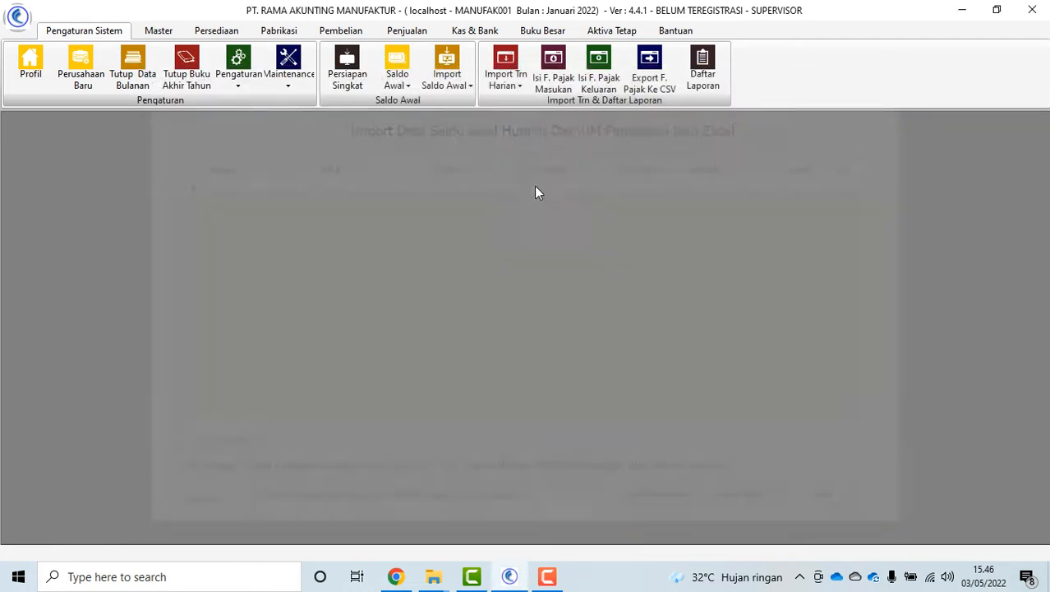
Import the five opening receivables and sales down-payments from 6. Import Data Awal Piutang.xlsx
click(447, 68)
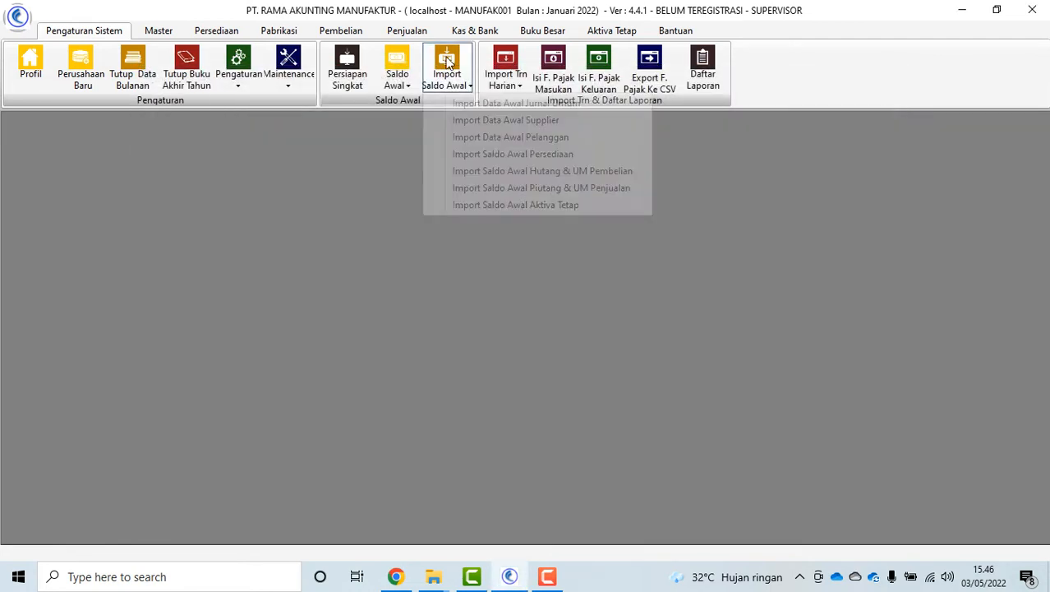
click(539, 189)
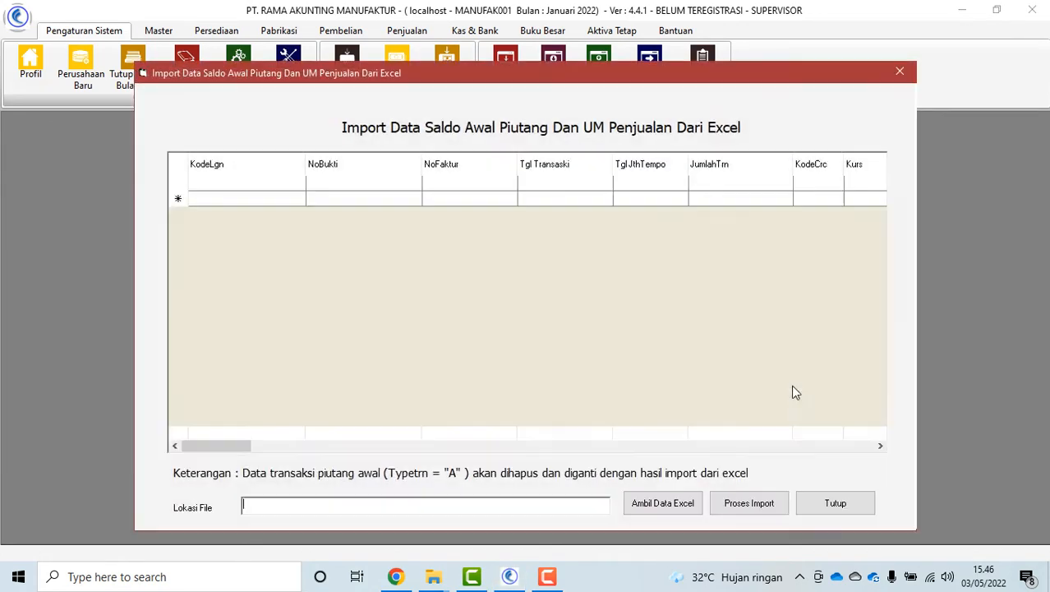
click(651, 507)
scroll(495, 301, down, 1)
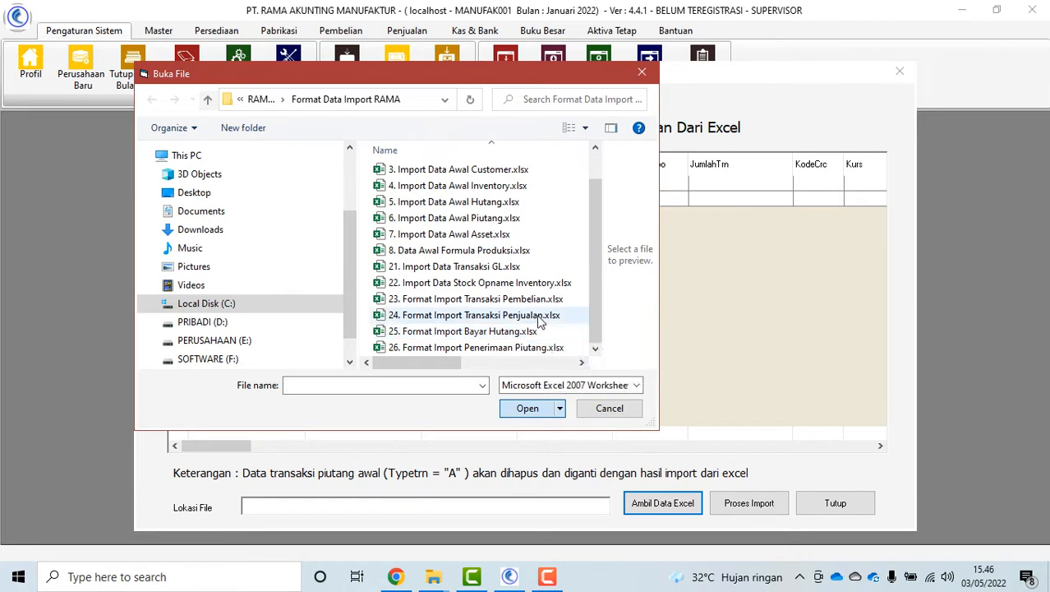
click(498, 219)
click(527, 410)
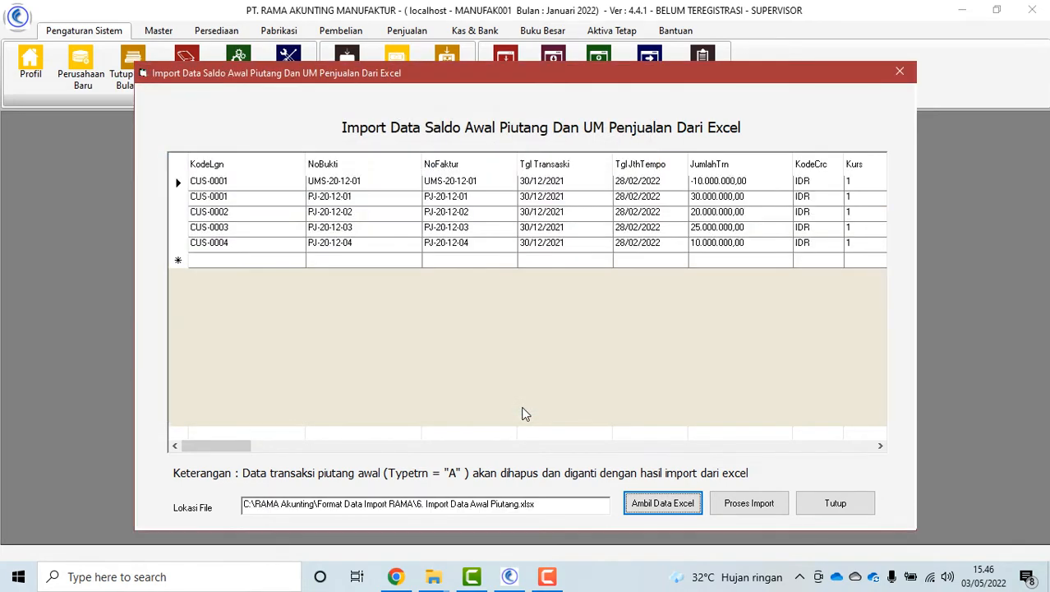
click(748, 503)
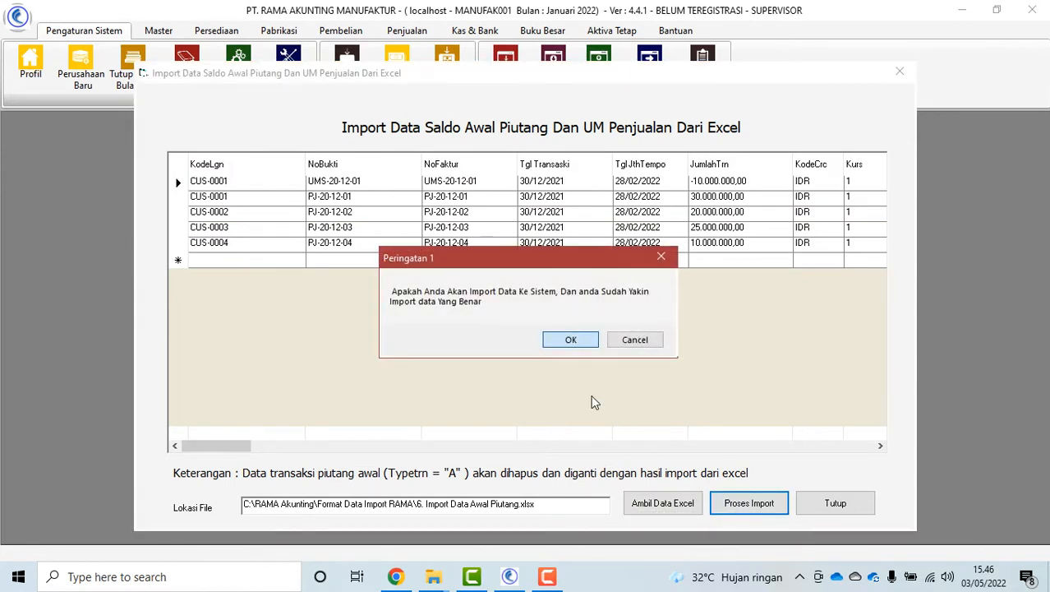
click(564, 341)
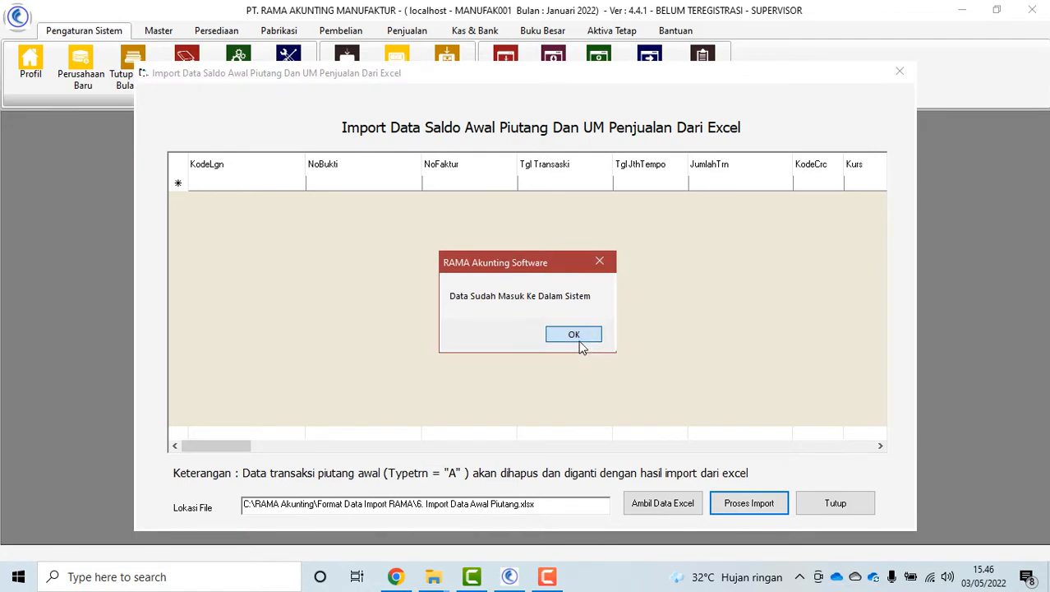
click(581, 341)
click(835, 504)
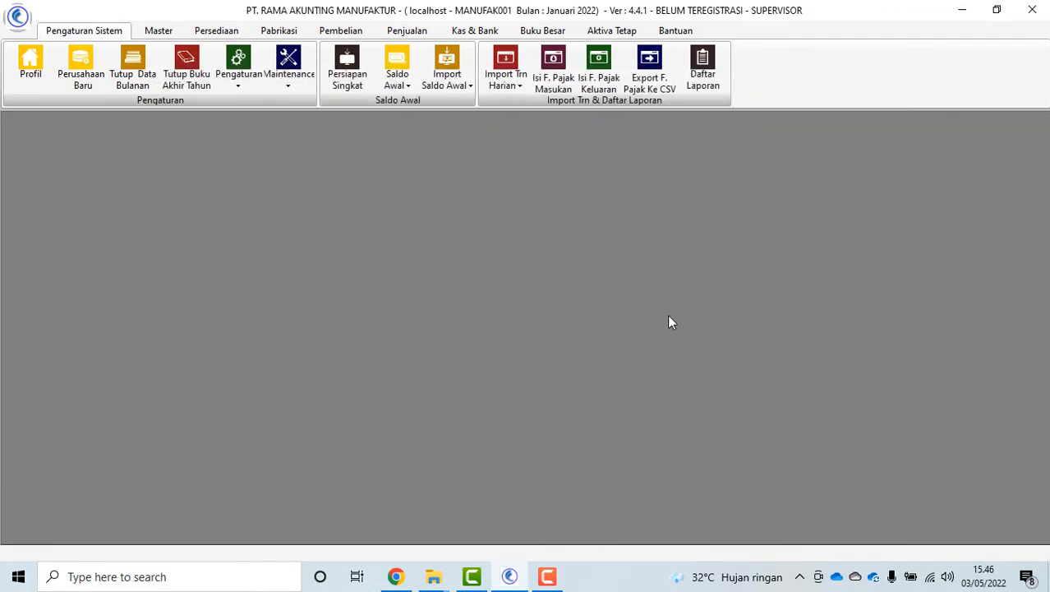
Load 7. Import Data Awal Asset.xlsx into the Import Saldo Awal Aktiva Tetap window
click(466, 86)
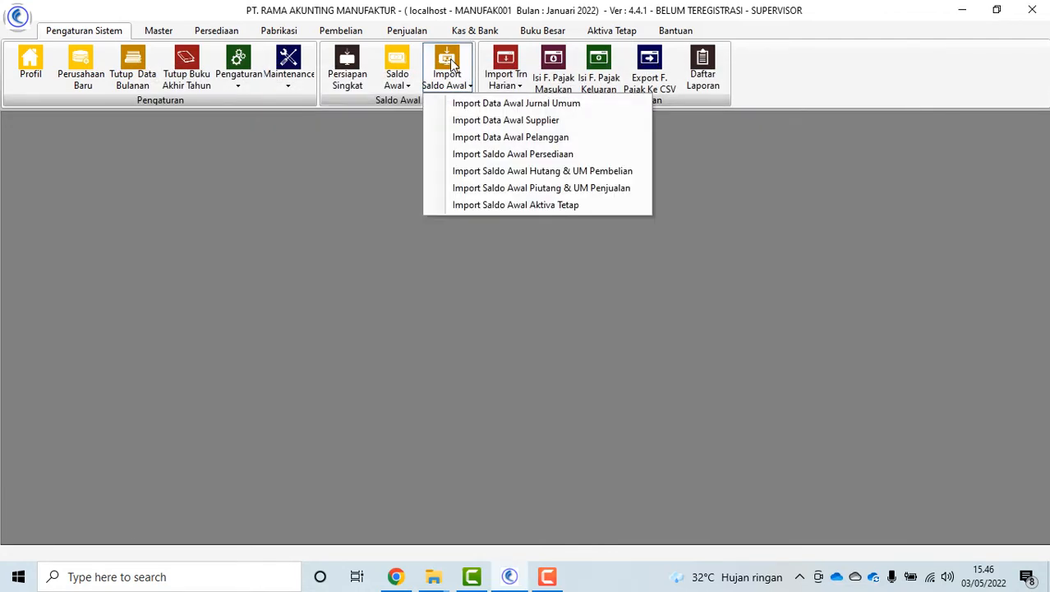
click(557, 204)
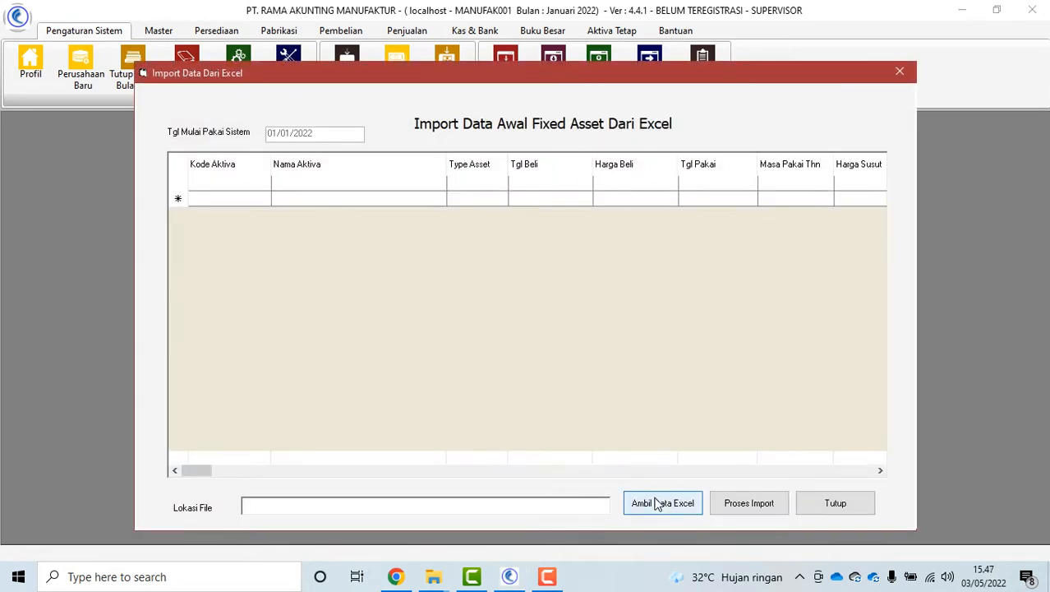
click(657, 504)
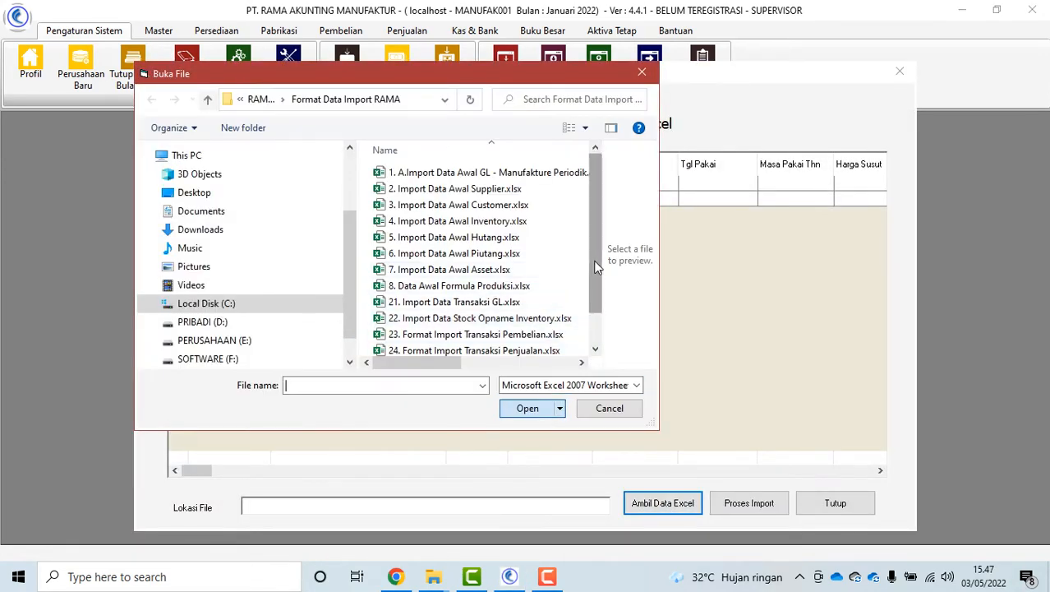
scroll(596, 264, down, 2)
scroll(596, 265, up, 2)
scroll(595, 264, down, 2)
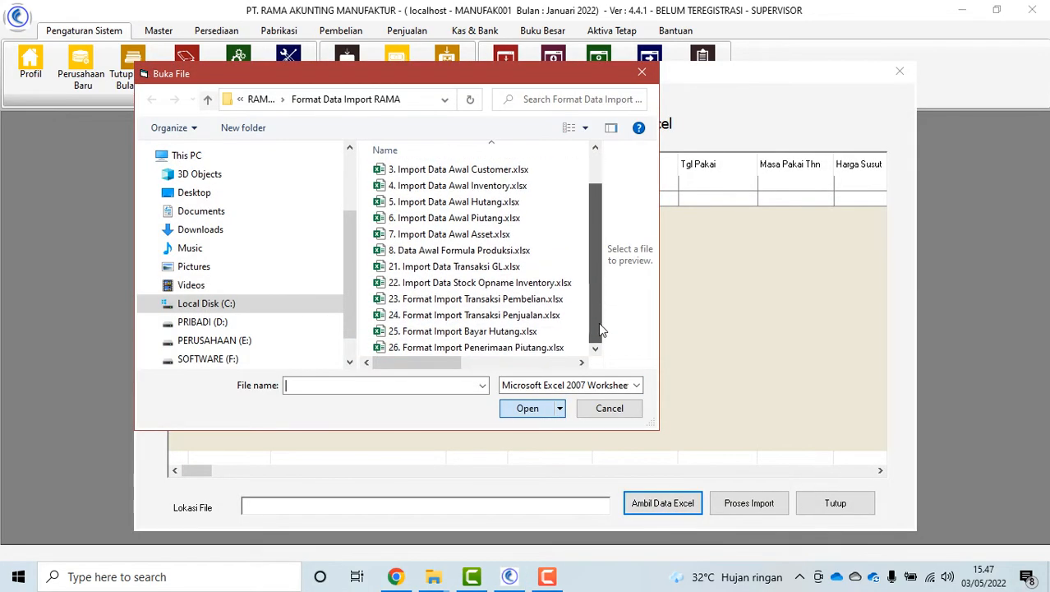
click(489, 236)
click(530, 408)
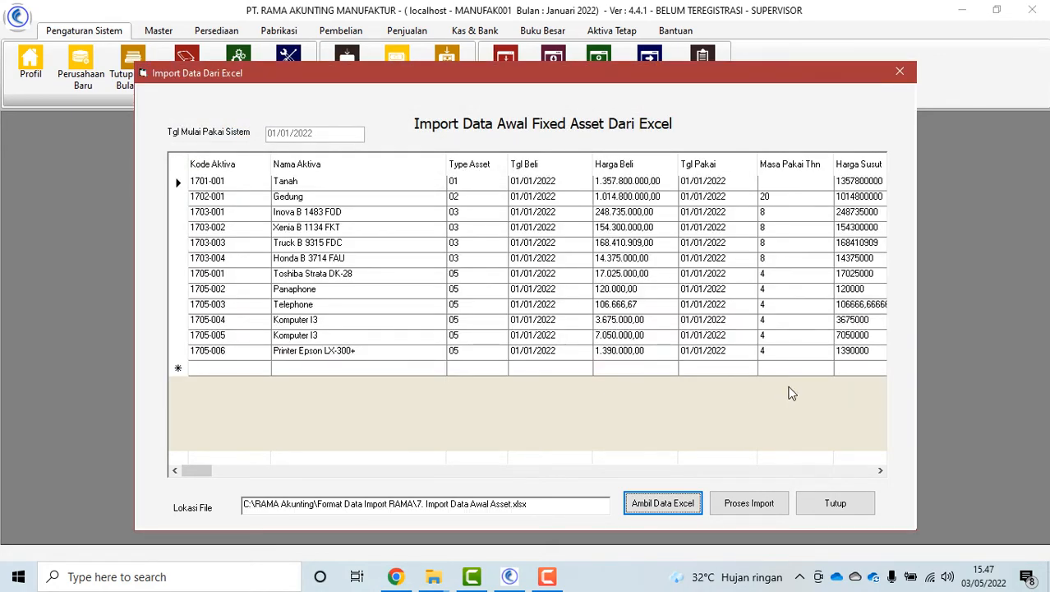
Import the twelve fixed assets 1701-001 to 1705-006 and close the import window
click(749, 504)
click(572, 341)
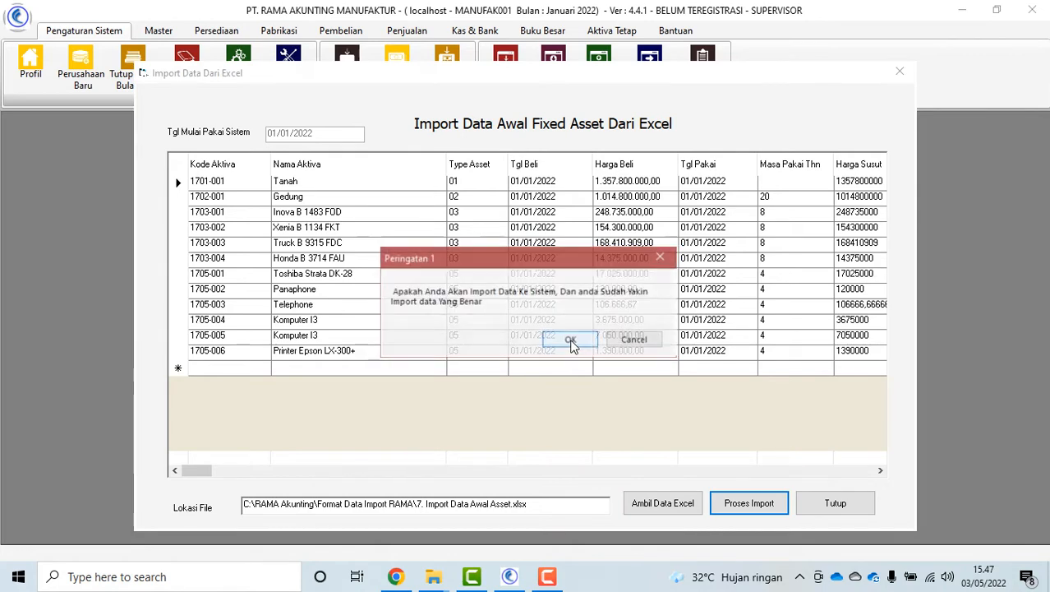
click(571, 340)
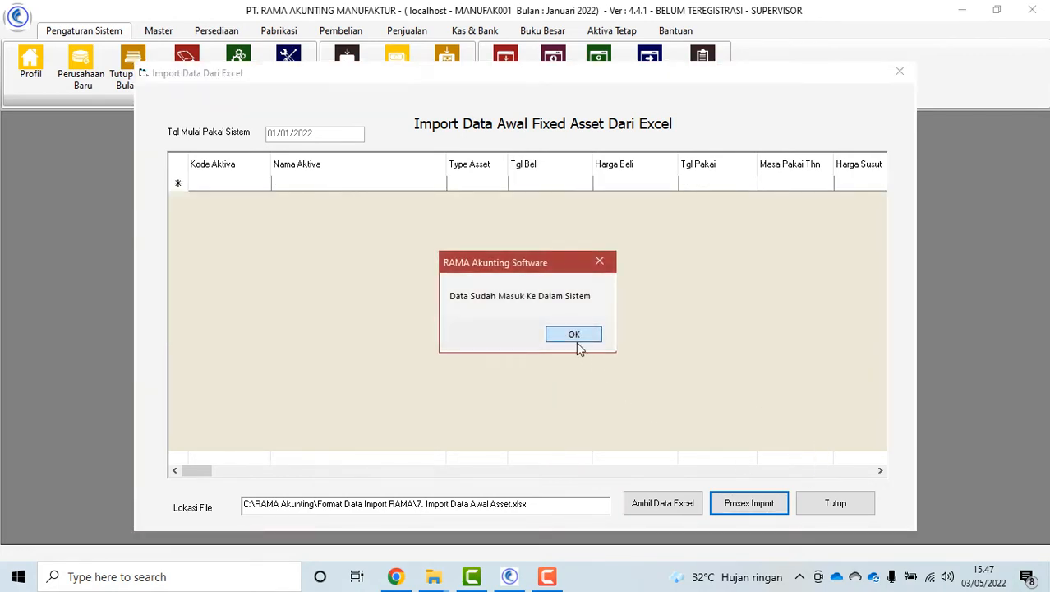
click(576, 341)
click(855, 502)
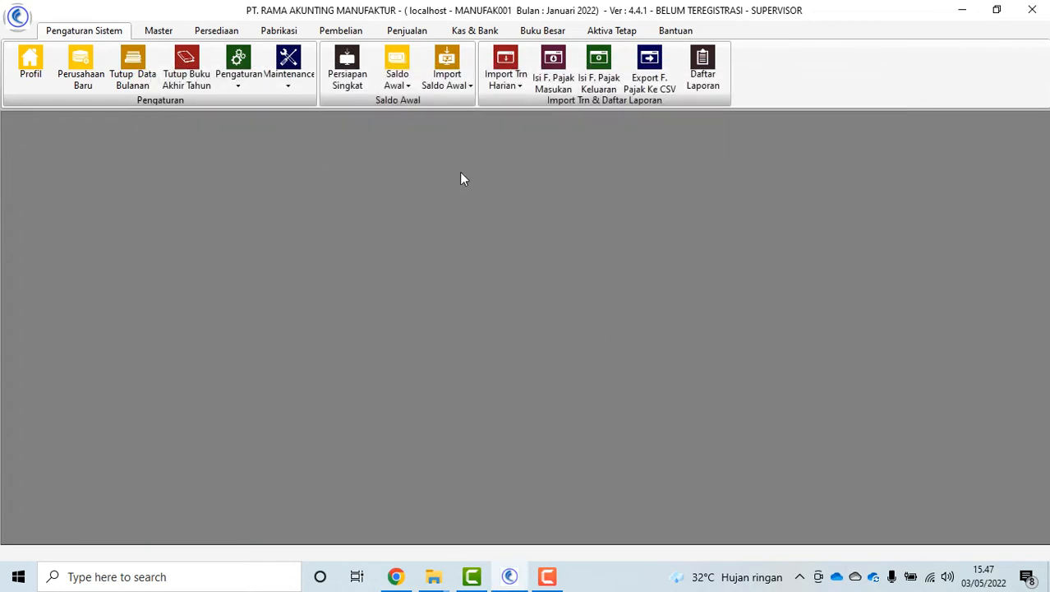
click(451, 83)
Import GL transactions GLIM-001 to GLIM-004 from 21. Import Data Transaksi GL.xlsx
click(505, 80)
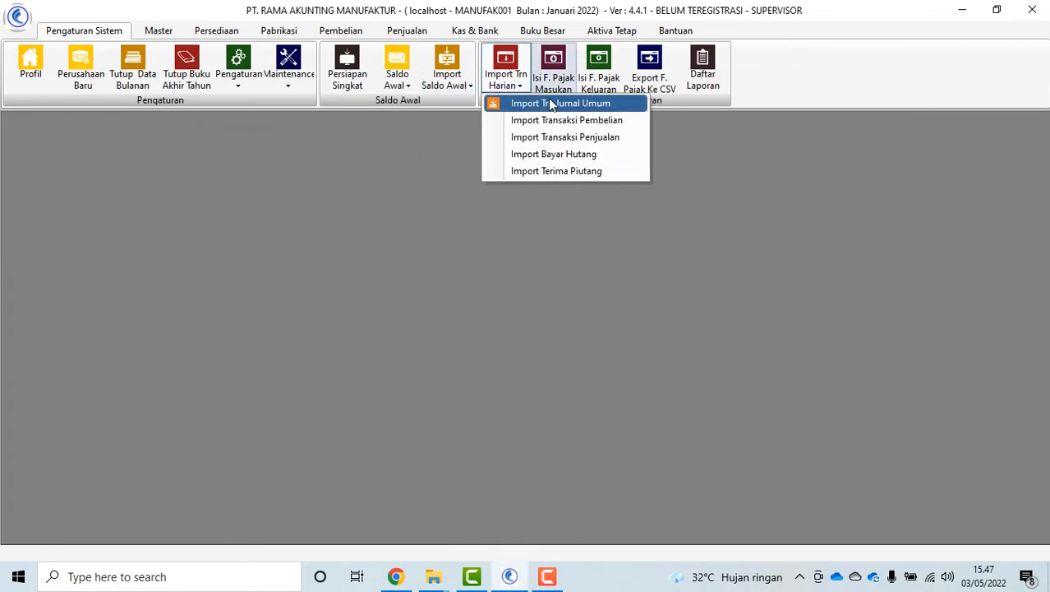
click(550, 103)
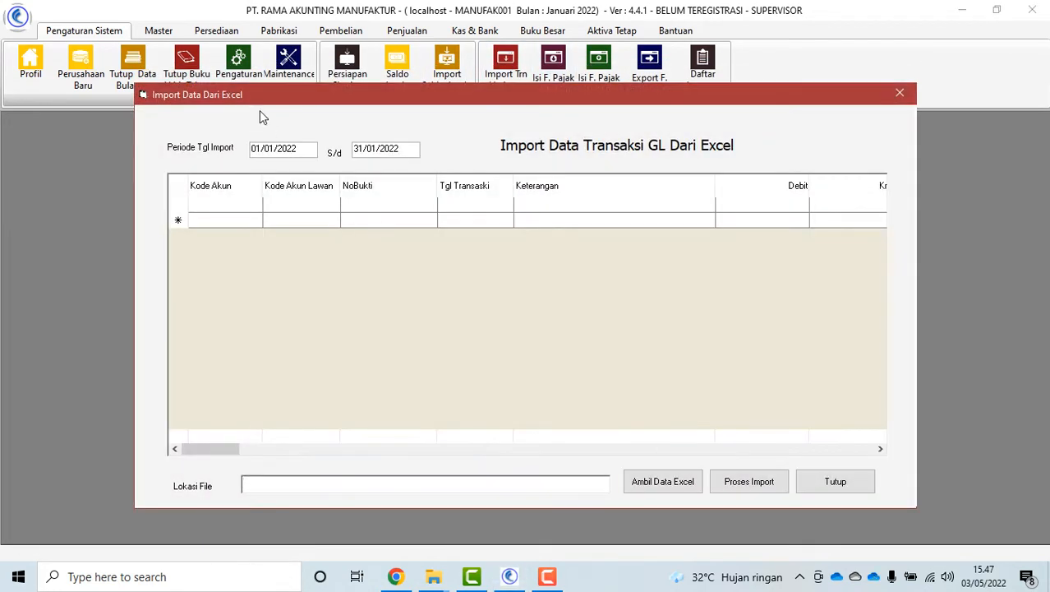
click(658, 487)
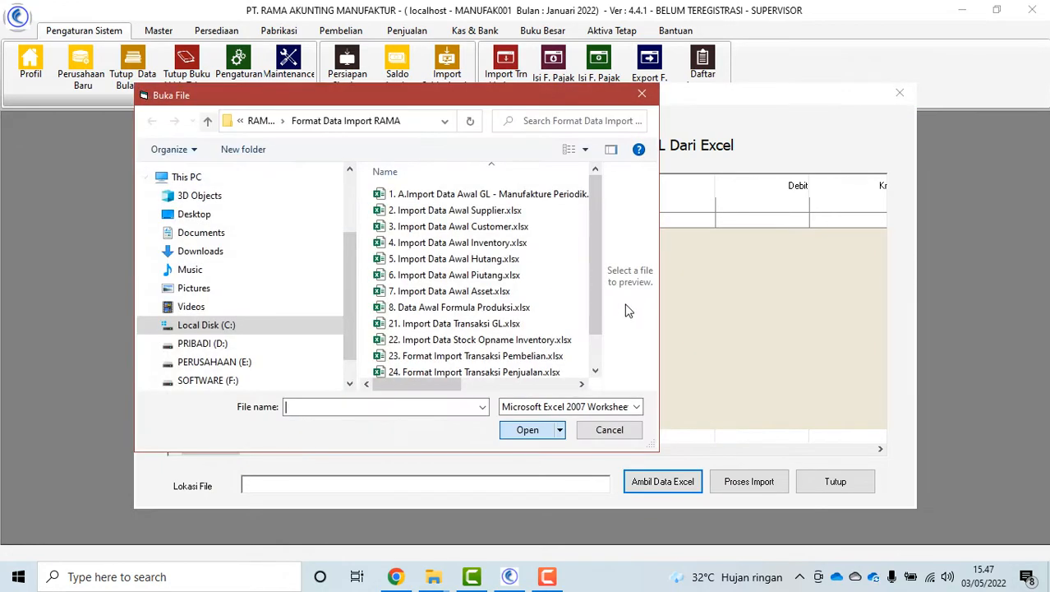
scroll(592, 310, down, 3)
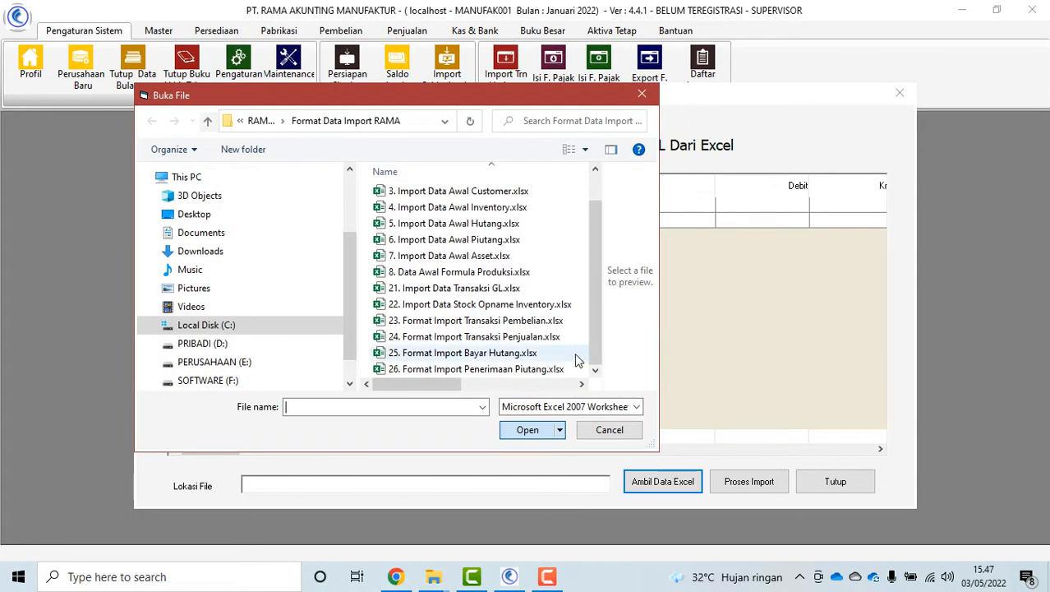
click(453, 287)
click(527, 429)
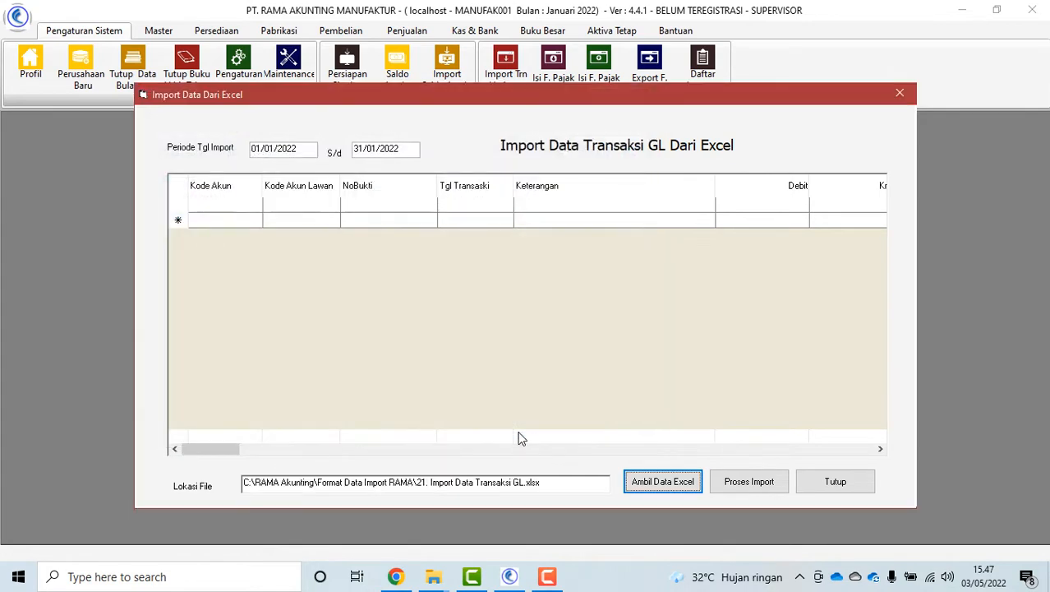
click(749, 483)
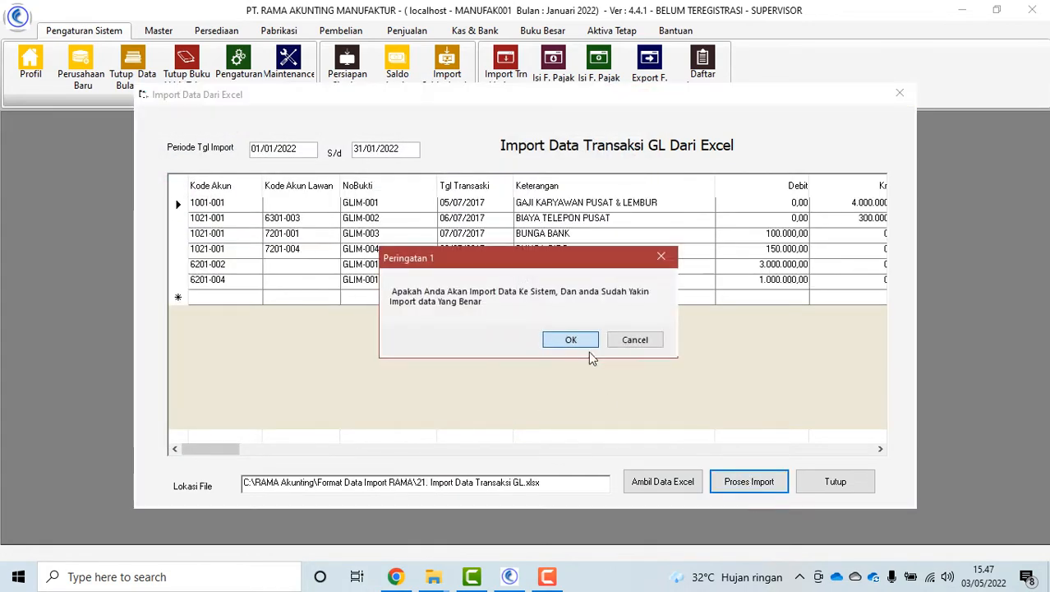
click(571, 340)
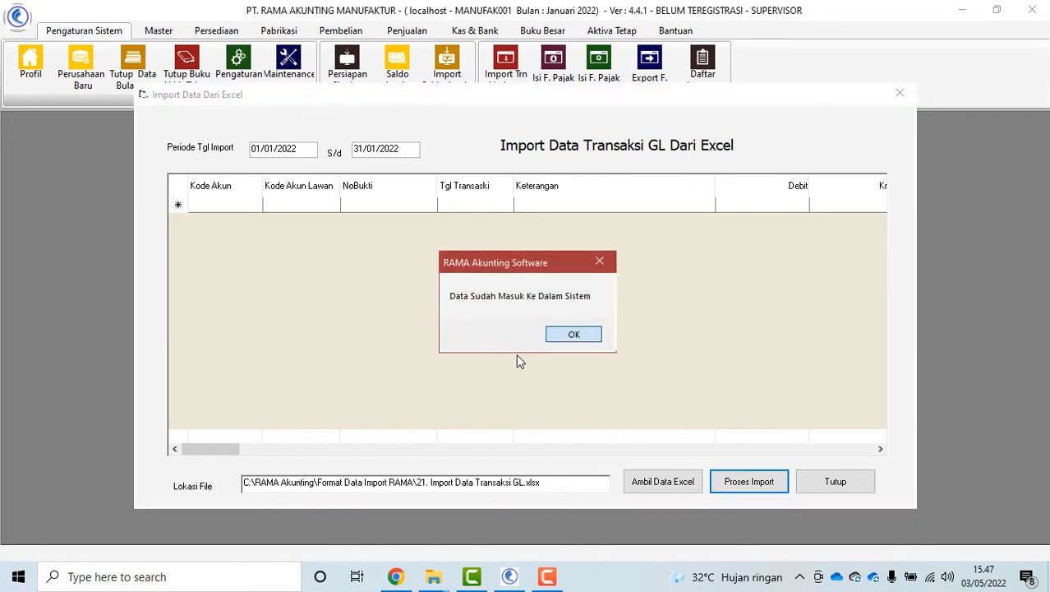
click(574, 337)
click(835, 483)
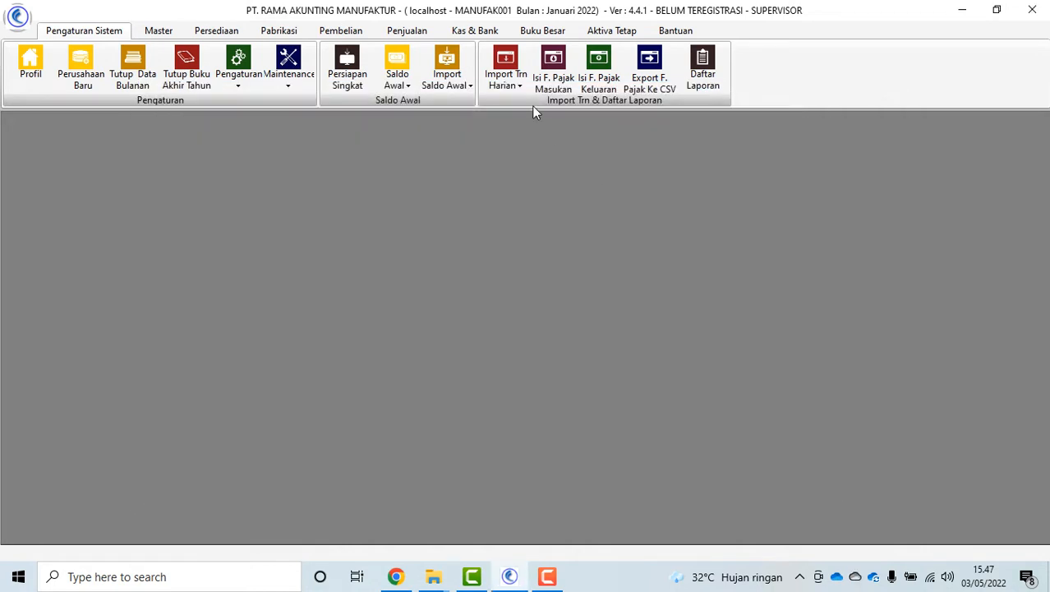
Import purchases PU-202110001 to PU-202110008 from 23. Format Import Transaksi Pembelian.xlsx
click(514, 78)
click(568, 122)
click(666, 504)
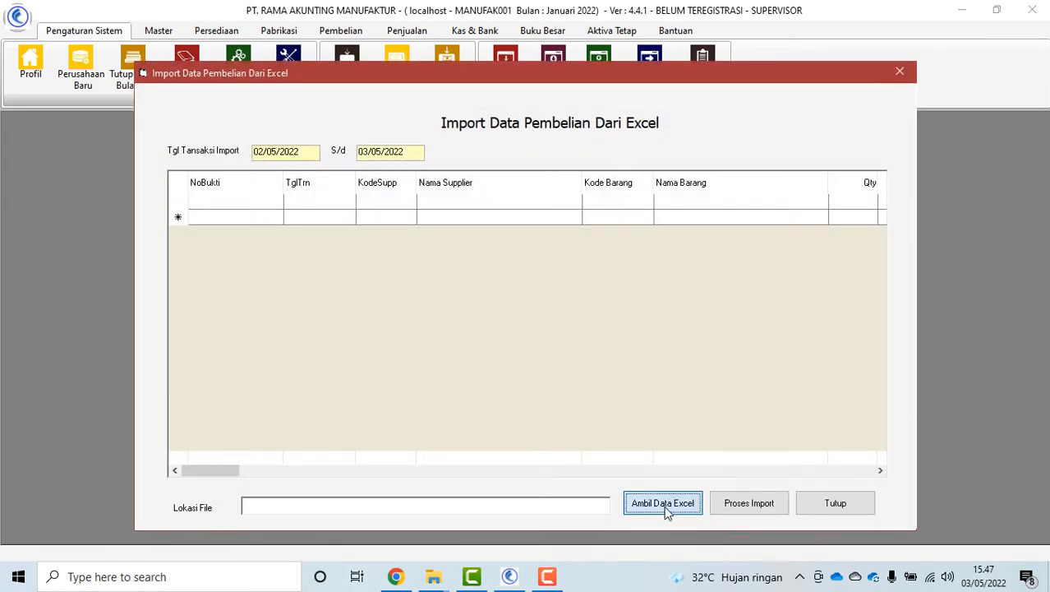
scroll(535, 329, down, 1)
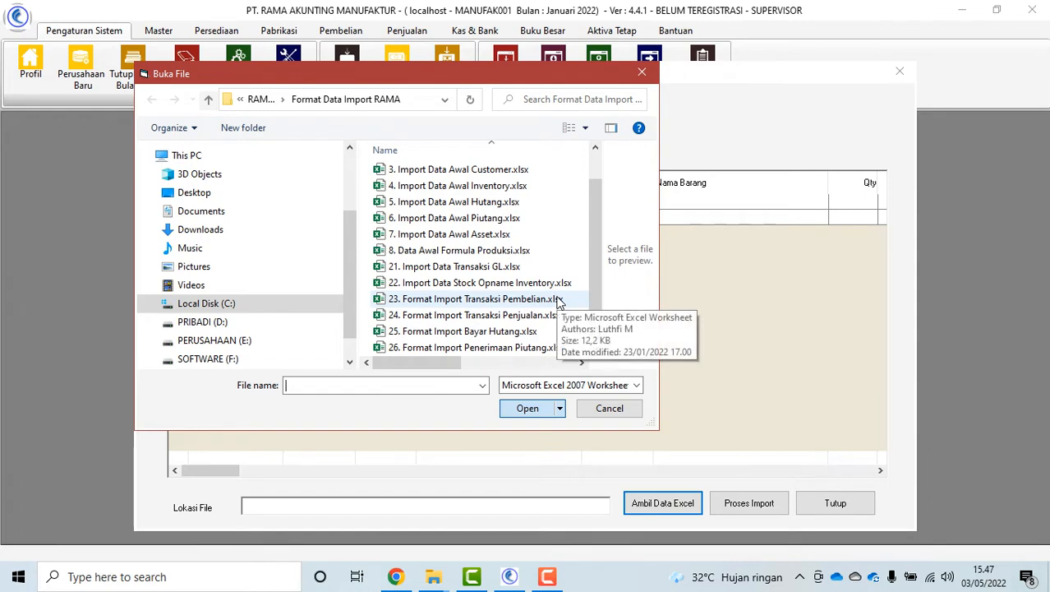
click(493, 299)
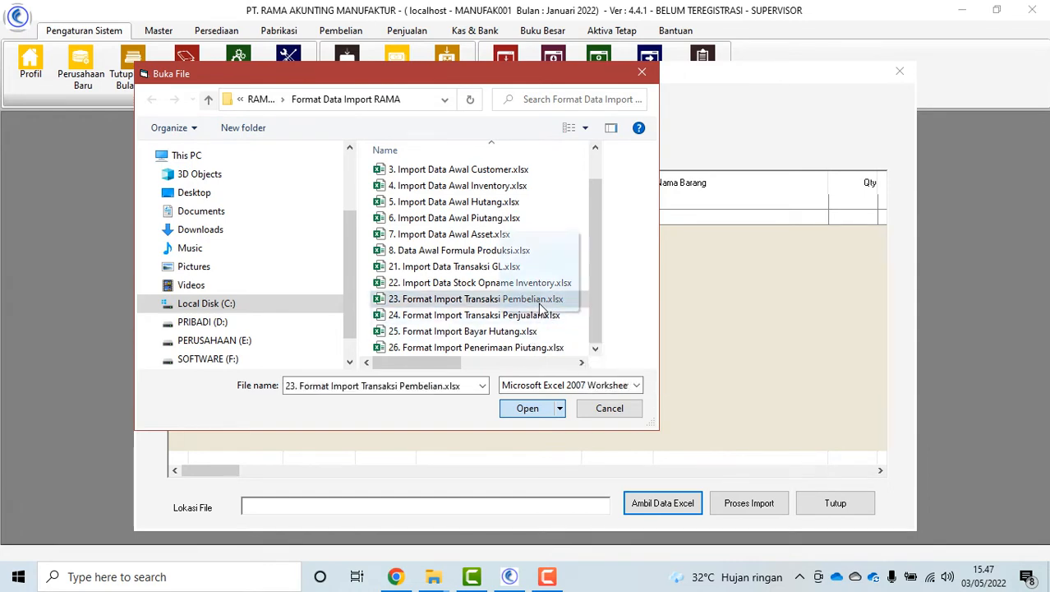
click(528, 408)
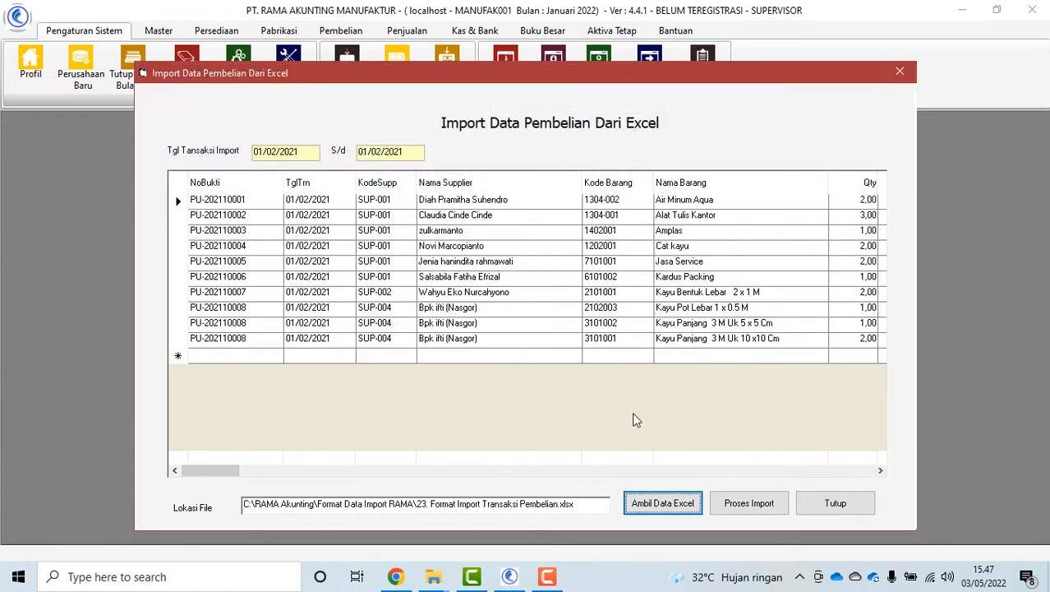
click(748, 504)
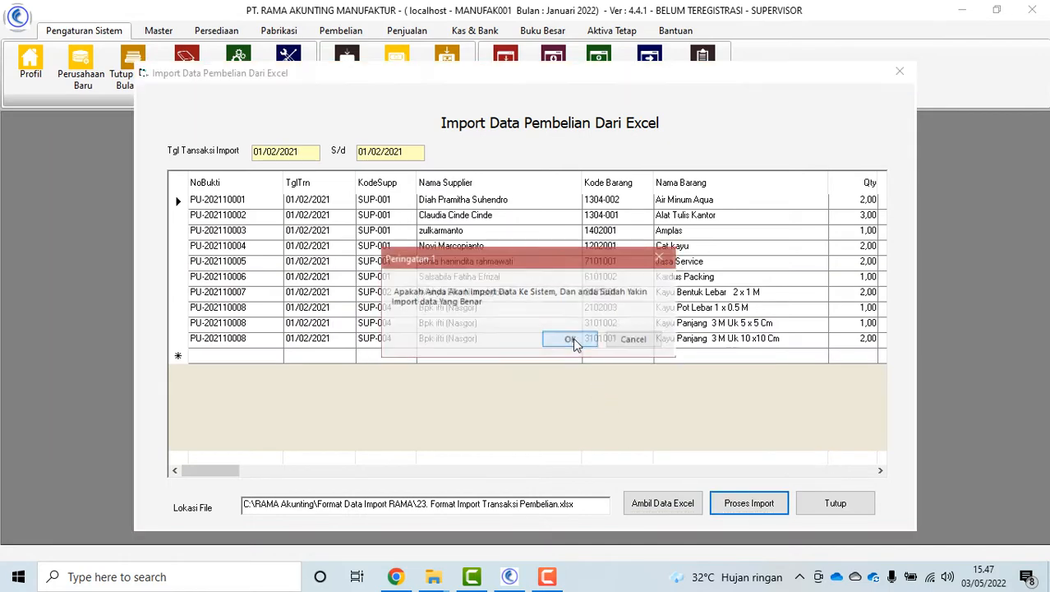
click(572, 340)
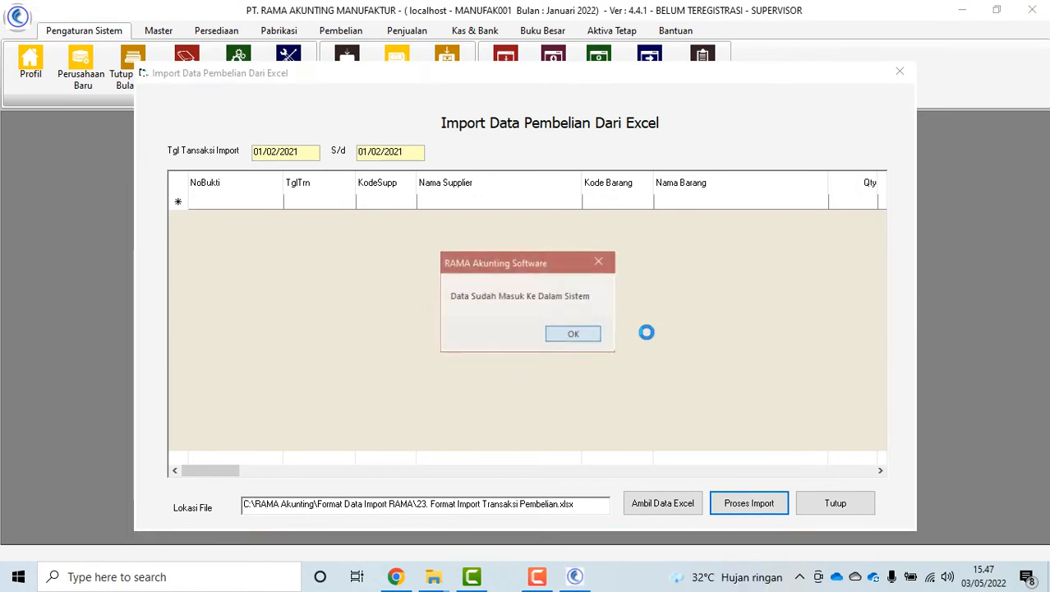
click(550, 339)
click(835, 504)
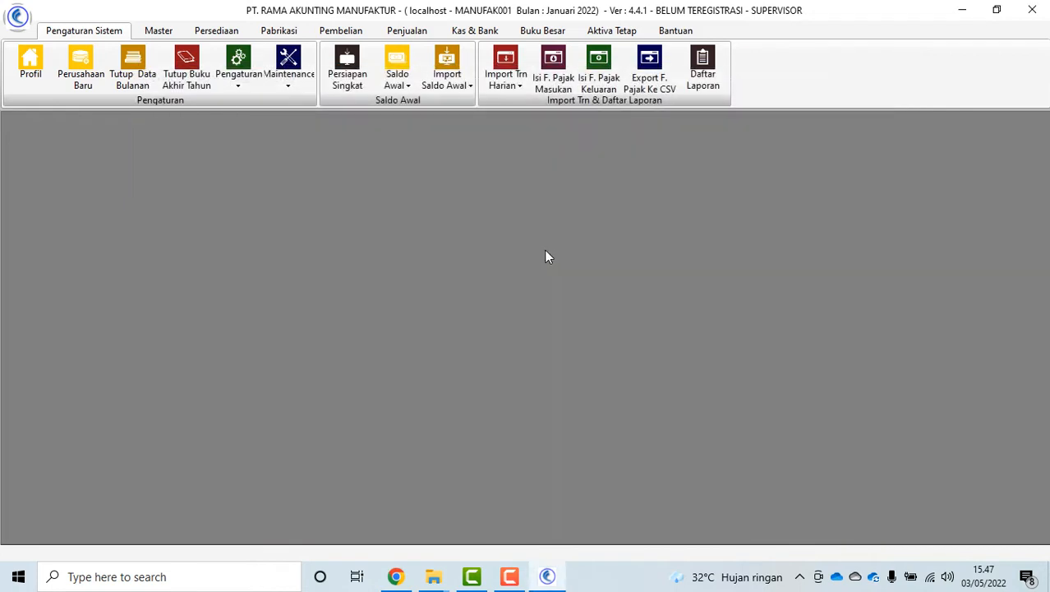
Import sales invoices INV-202110001 to INV-202110008 from 24. Format Import Transaksi Penjualan.xlsx
click(450, 89)
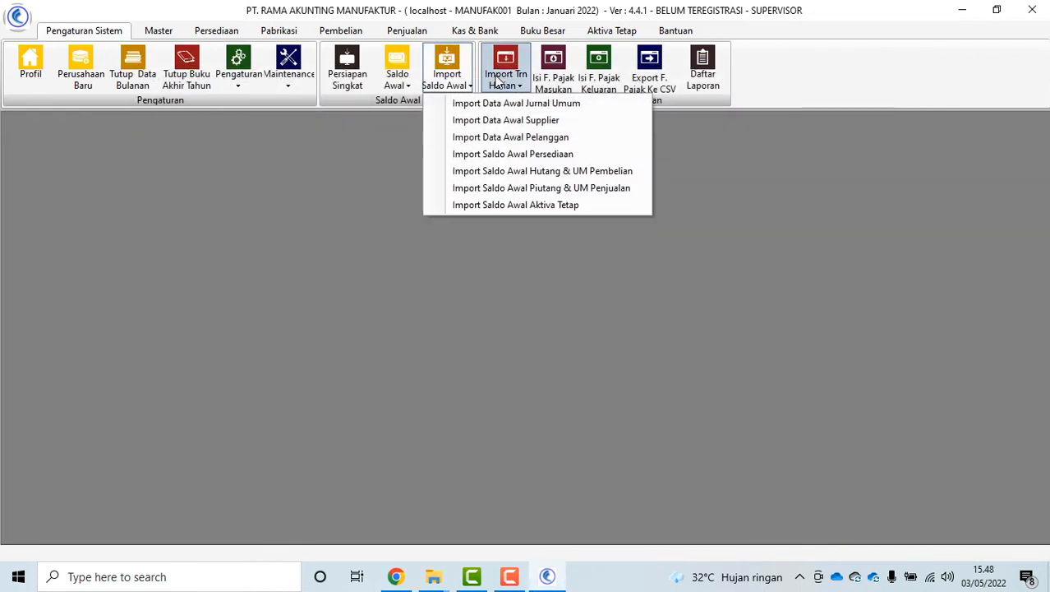
click(500, 79)
click(551, 137)
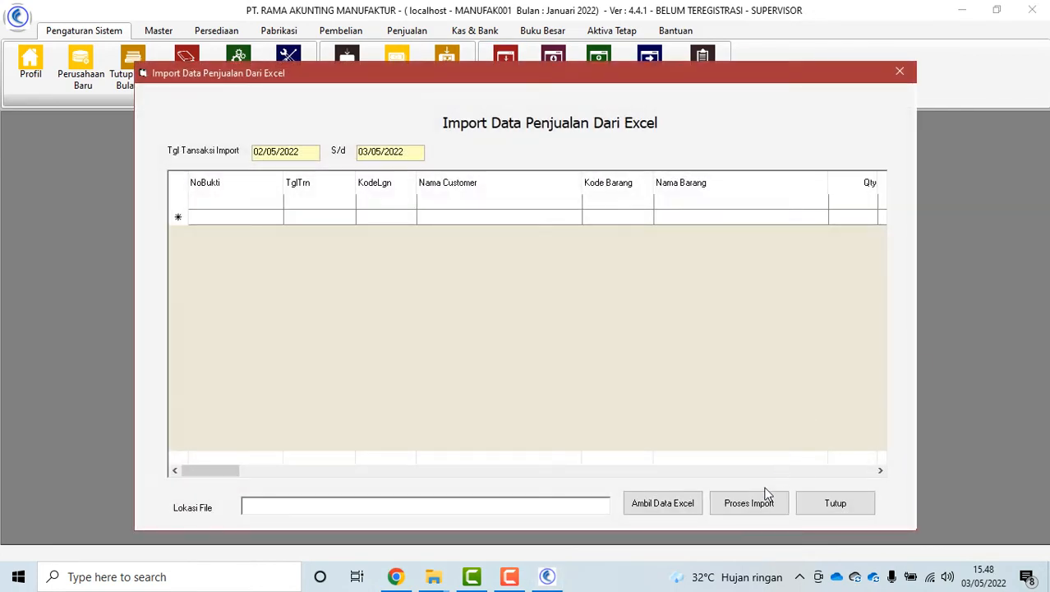
click(662, 503)
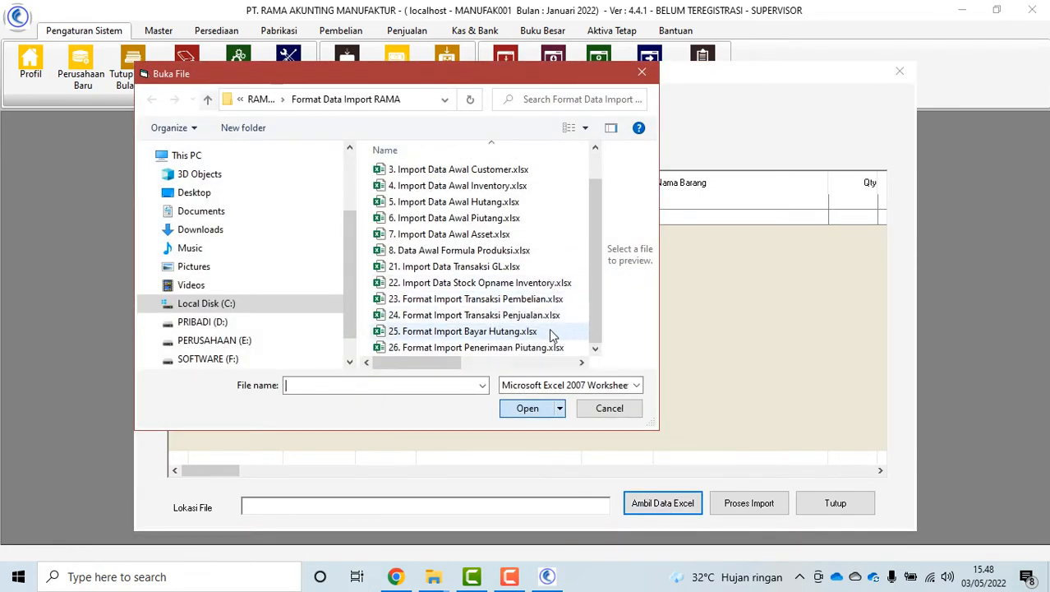
click(526, 315)
click(527, 409)
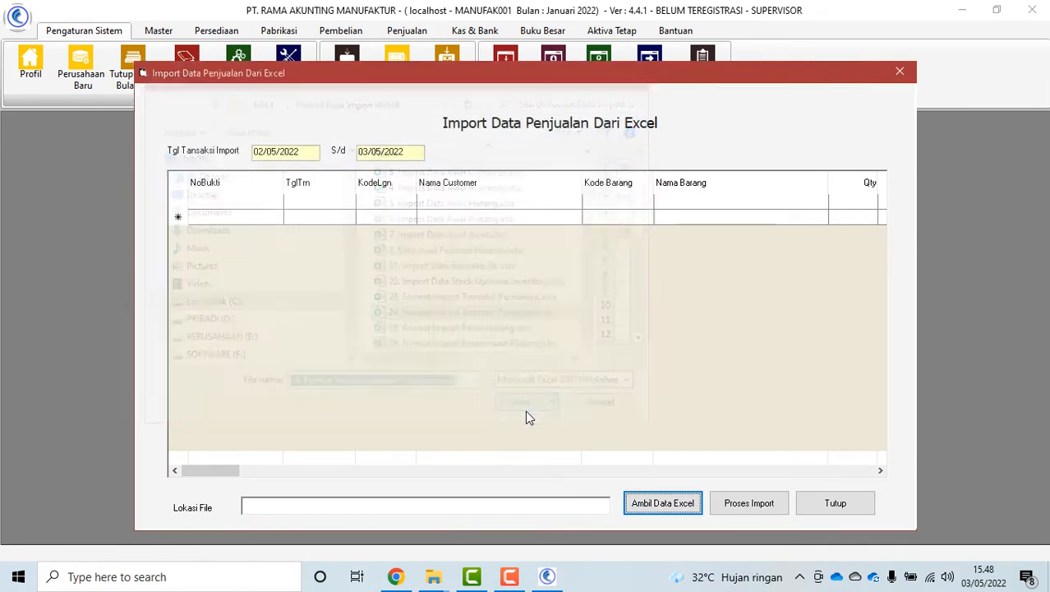
click(748, 504)
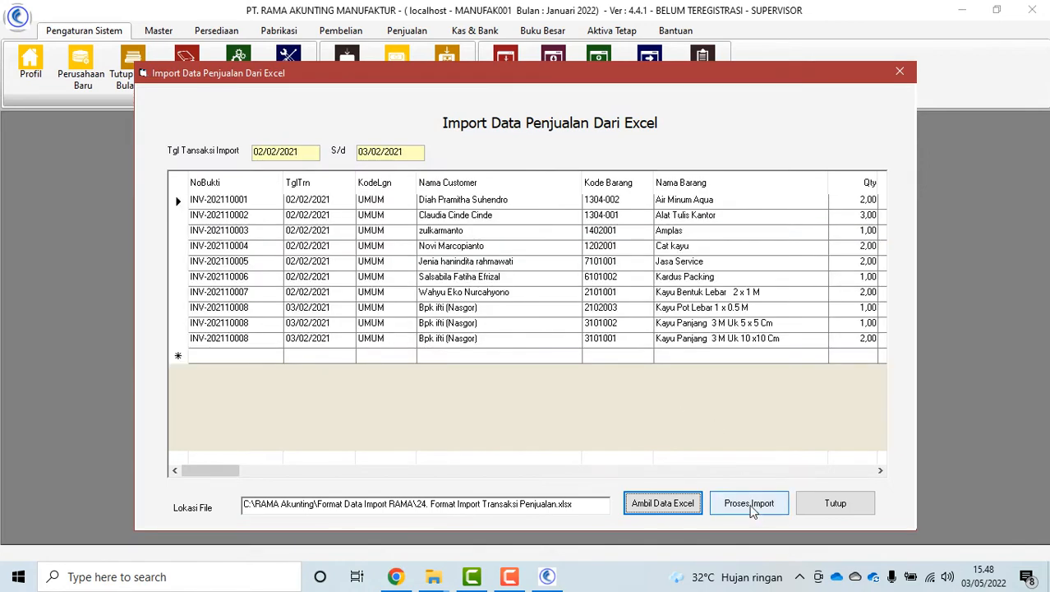
click(568, 340)
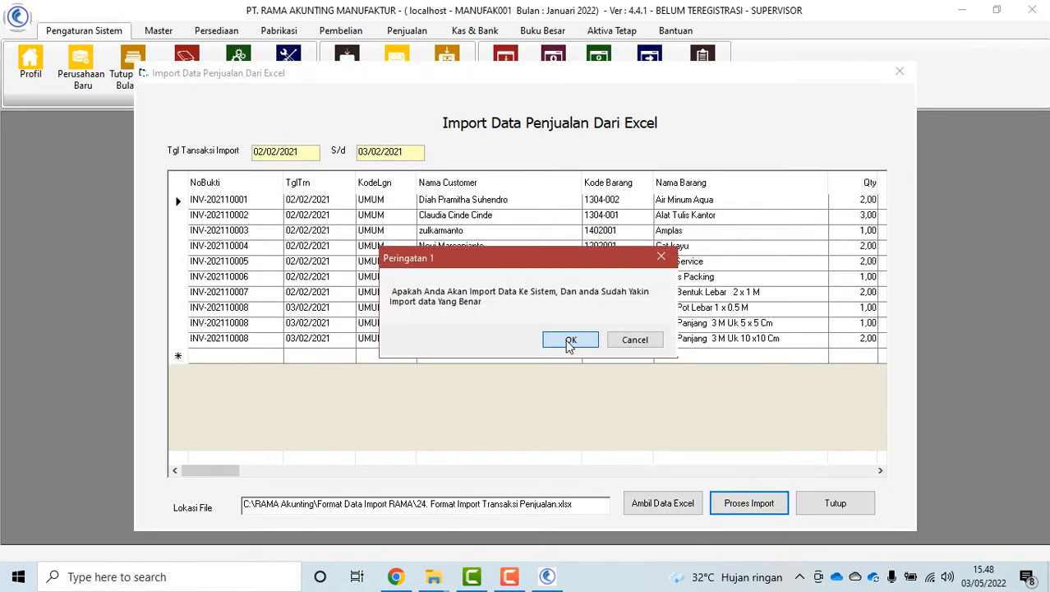
click(567, 339)
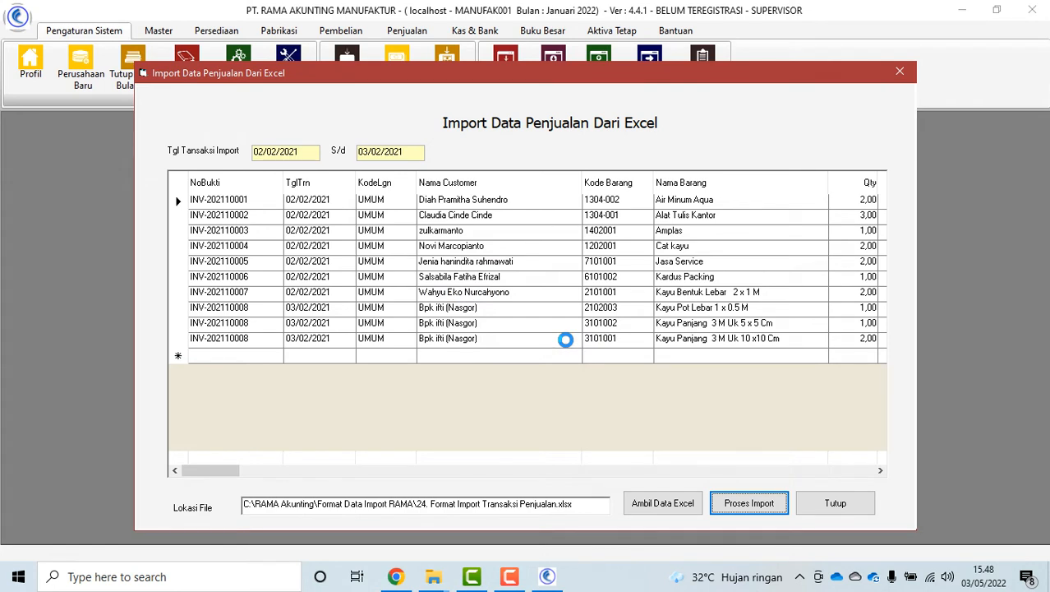
click(567, 334)
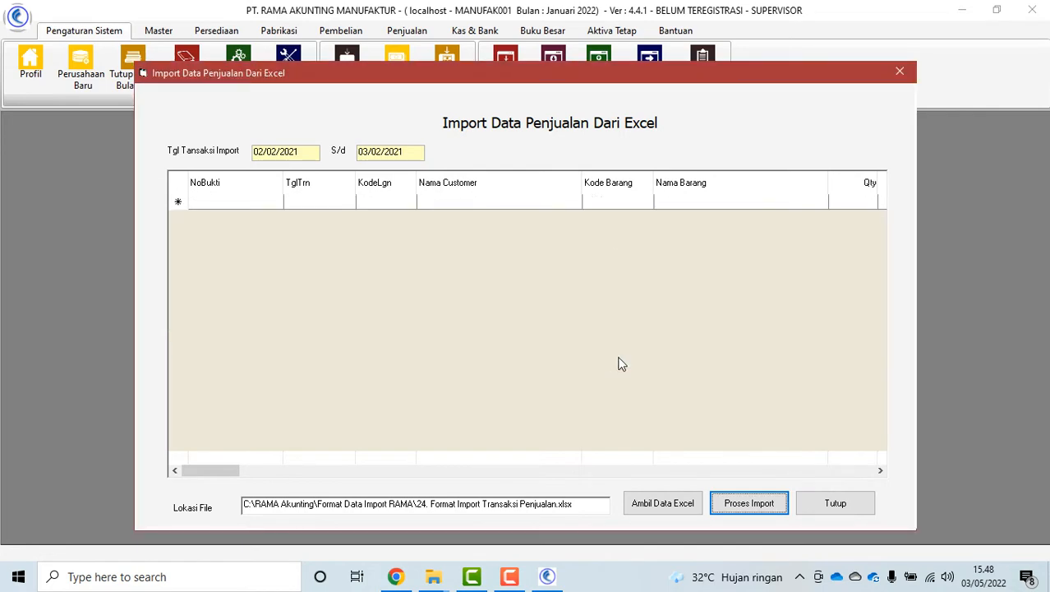
click(833, 500)
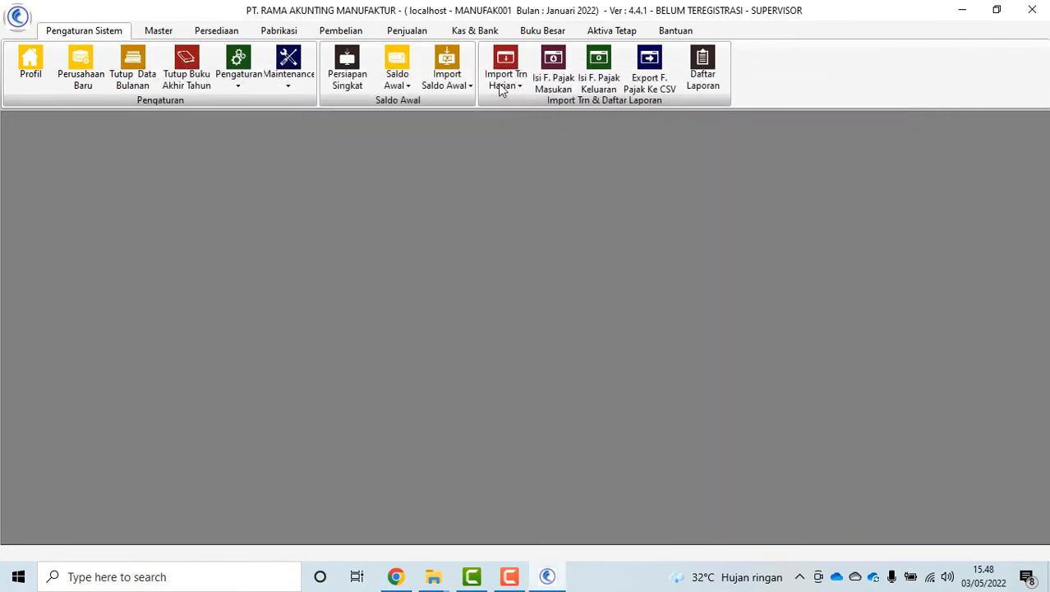
Load the payment rows from 25. Format Import Bayar Hutang.xlsx into the Import Bayar Hutang window
click(505, 85)
click(580, 155)
click(688, 506)
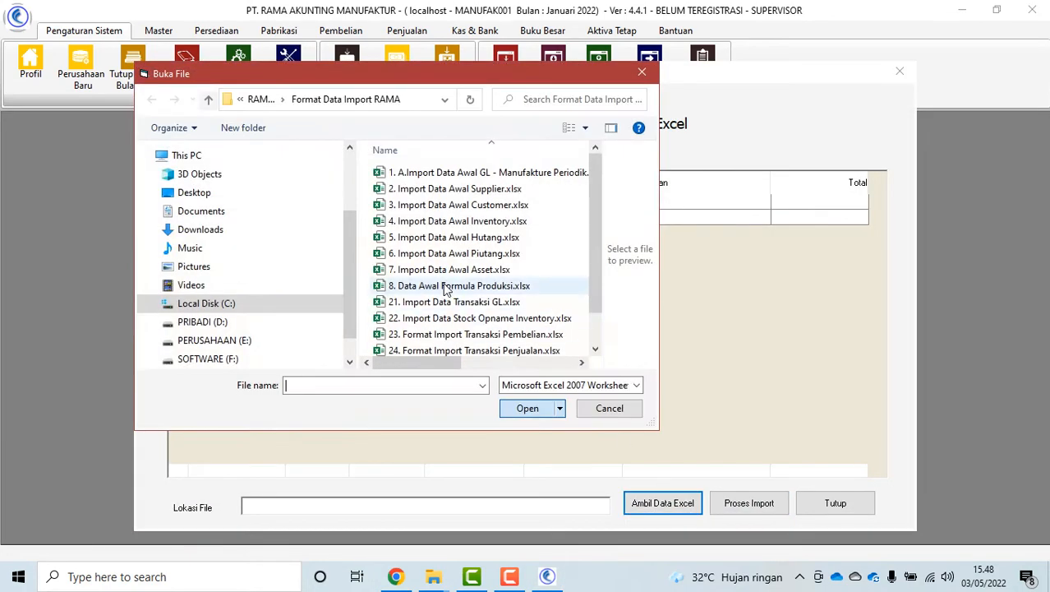
scroll(485, 329, down, 1)
click(462, 332)
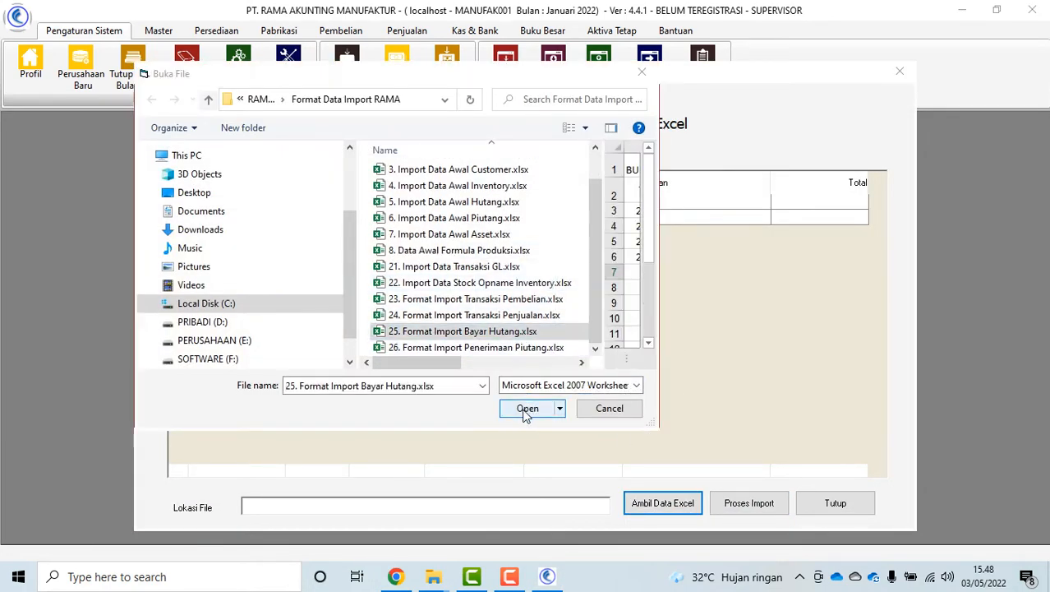
click(530, 409)
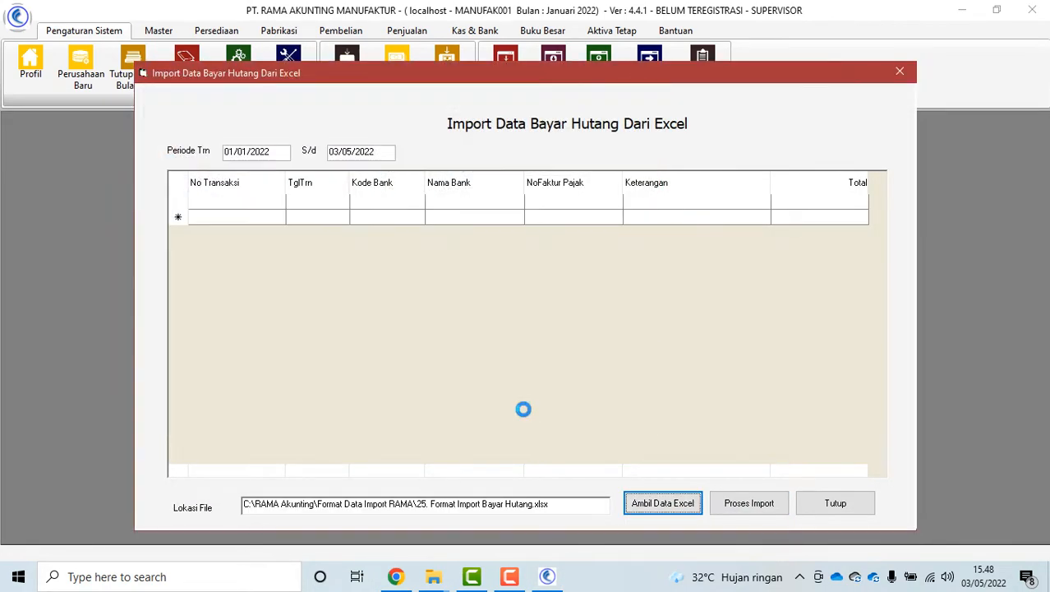
Import the four debt payment rows, acknowledge the confirmations, and close the import window
click(741, 503)
click(567, 342)
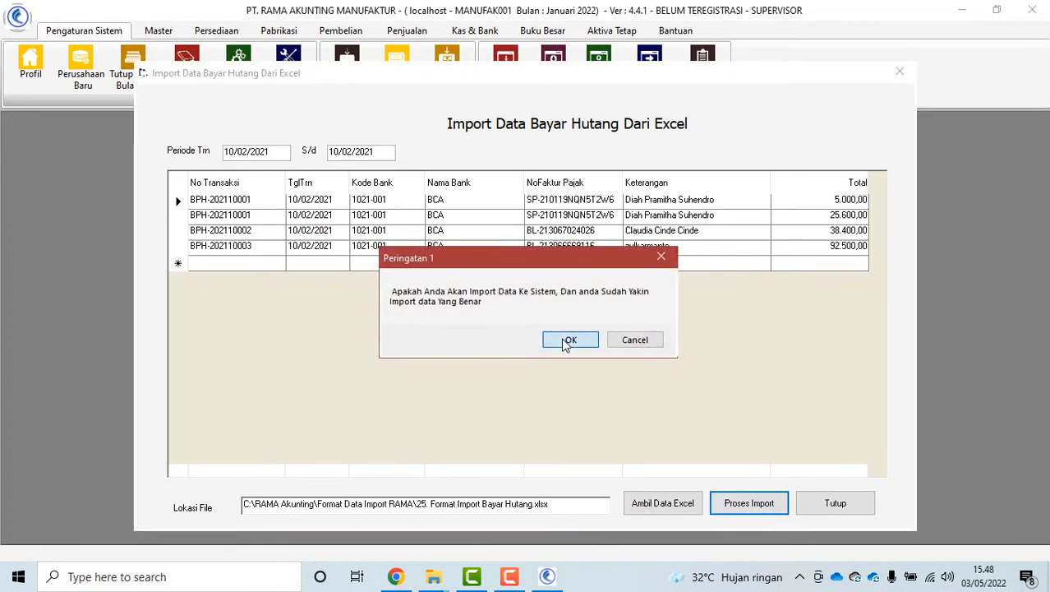
click(567, 341)
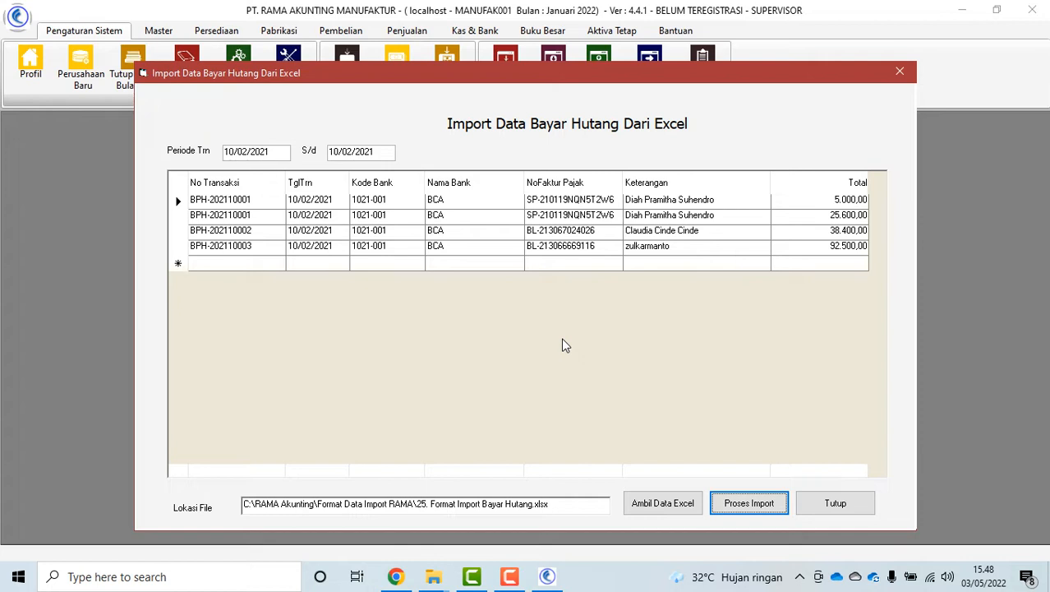
click(563, 338)
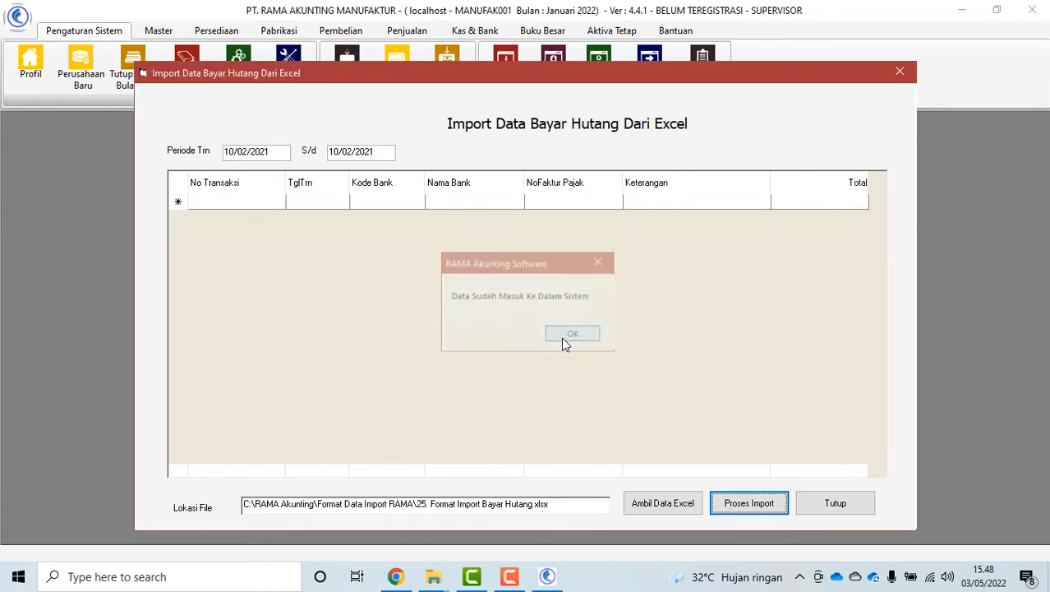
click(857, 493)
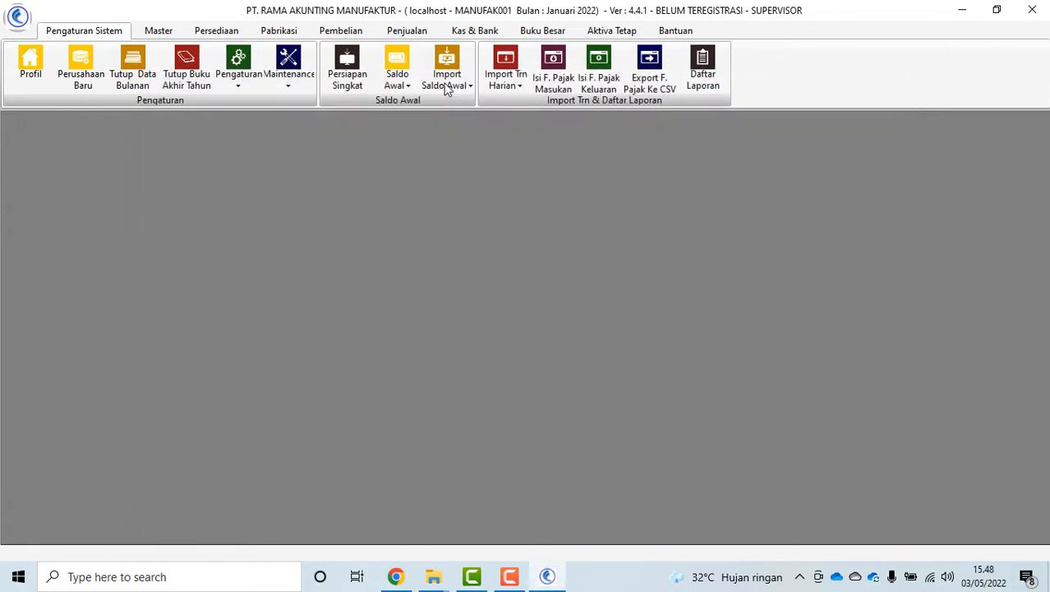
Load the receipt rows from 26. Format Import Penerimaan Piutang.xlsx into the Import Terima Piutang window
click(445, 83)
click(506, 82)
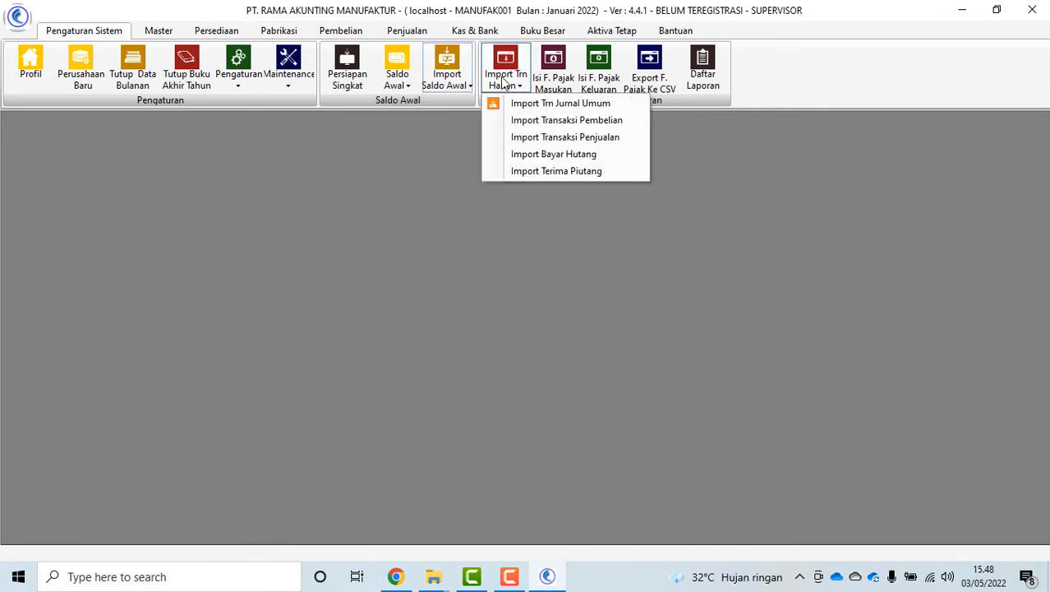
click(555, 171)
click(662, 505)
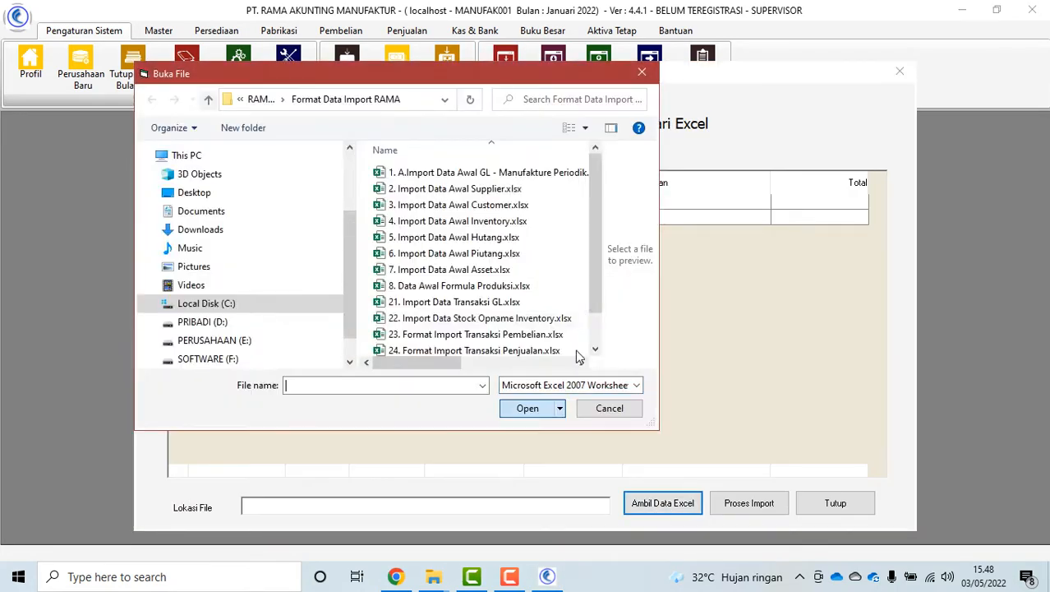
scroll(528, 346, down, 1)
click(529, 348)
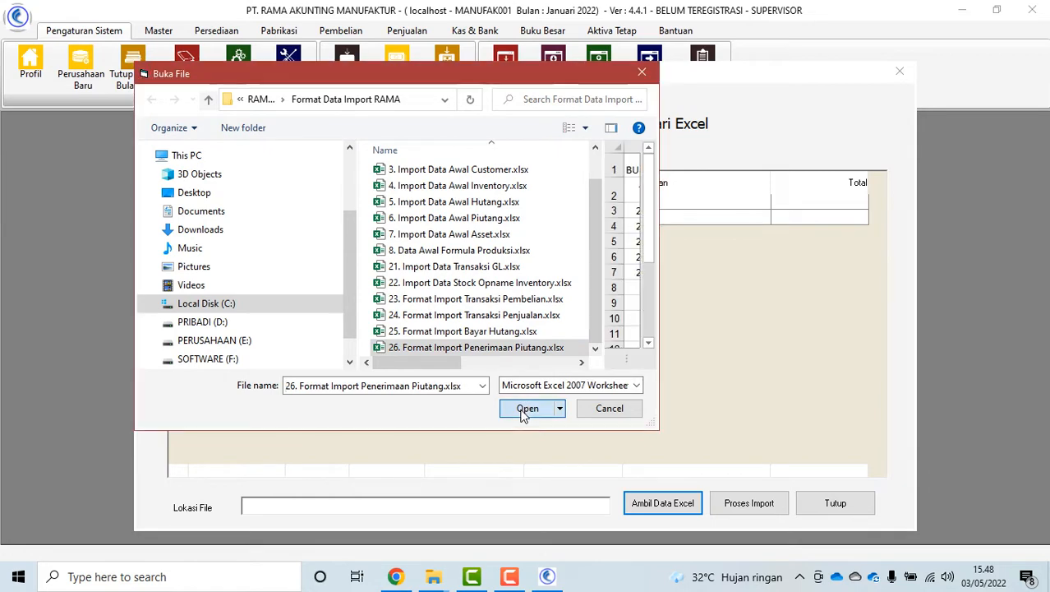
click(527, 408)
Import the five receivable receipt rows, acknowledge the messages, and close the window
click(745, 501)
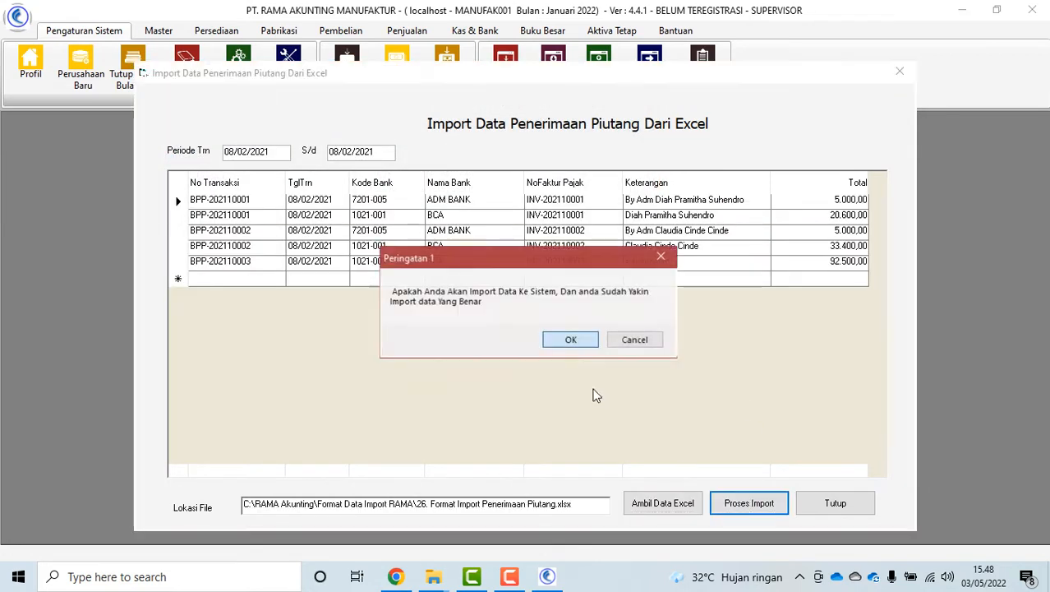
click(567, 340)
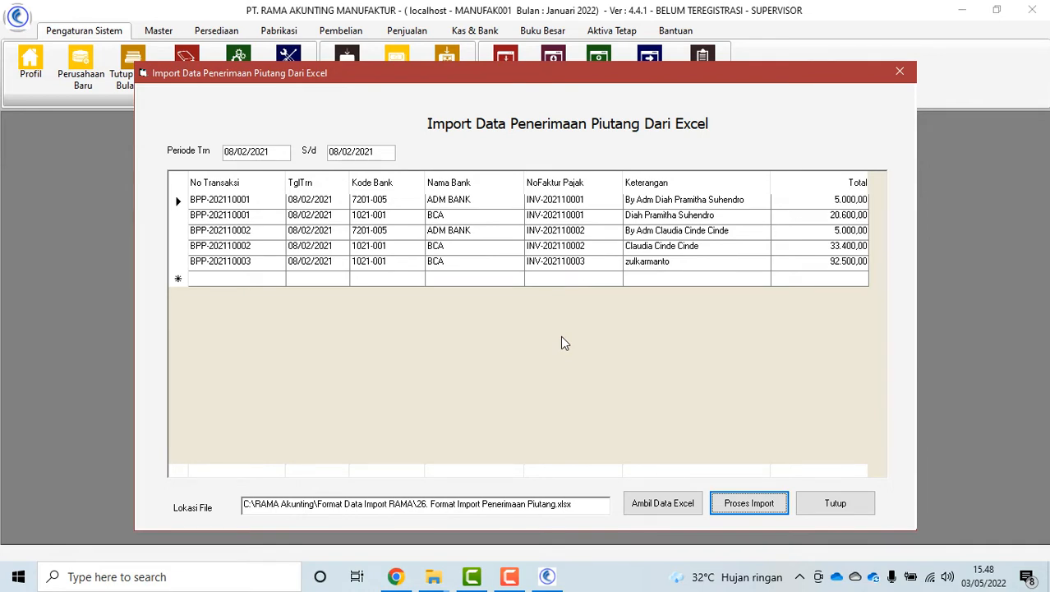
click(626, 341)
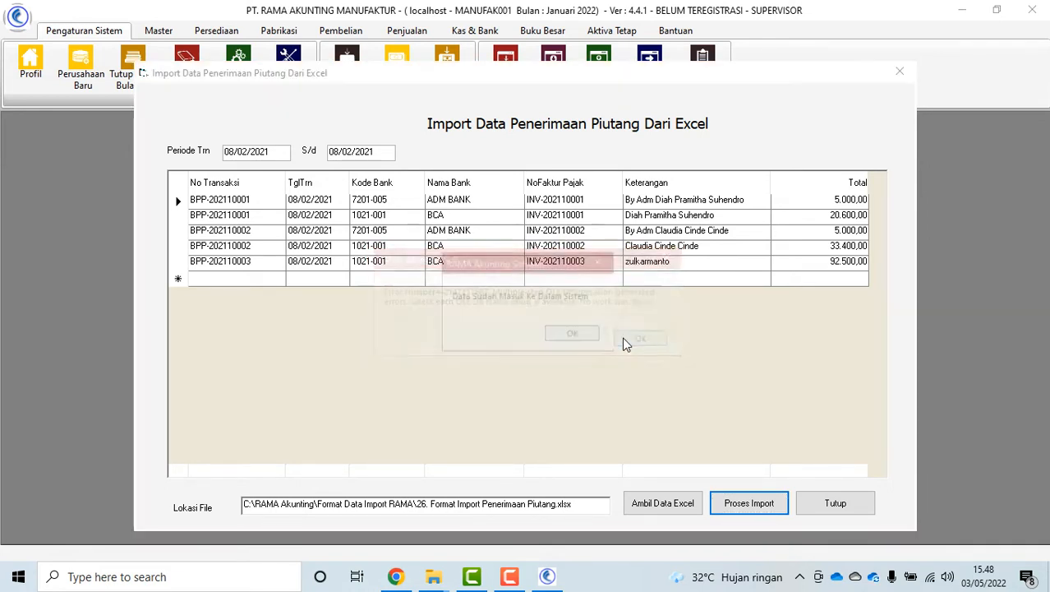
click(567, 335)
click(835, 504)
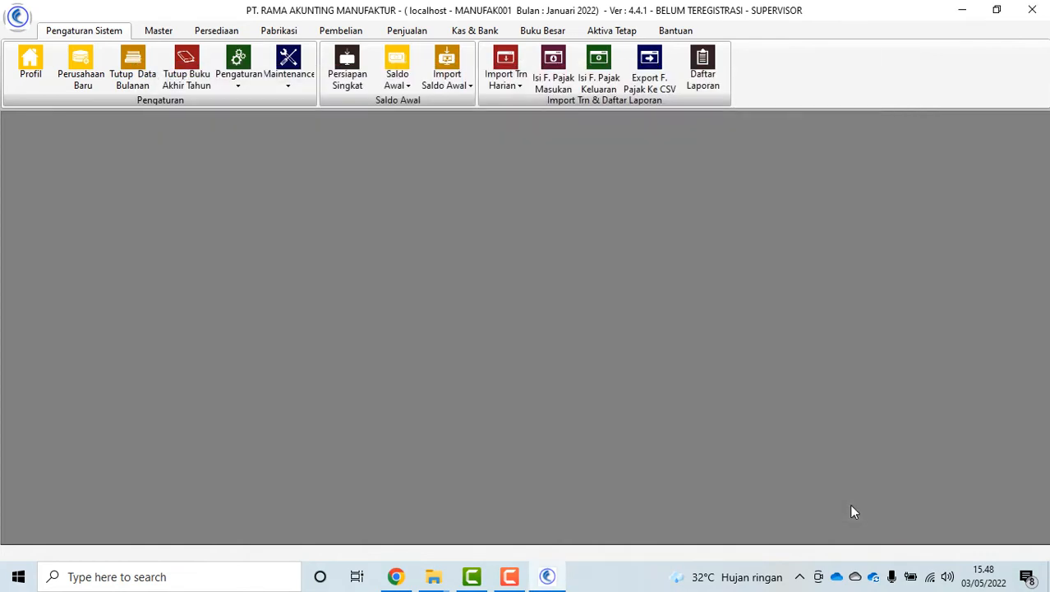
Start a stock opname entry and load its rows from the stock opname inventory Excel template
click(513, 83)
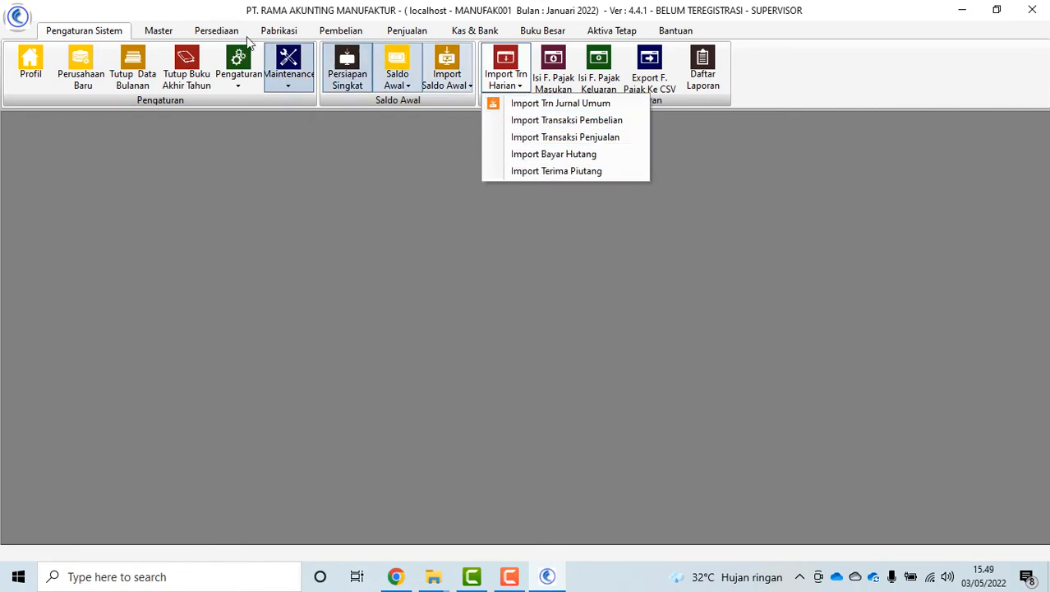
click(218, 31)
click(218, 30)
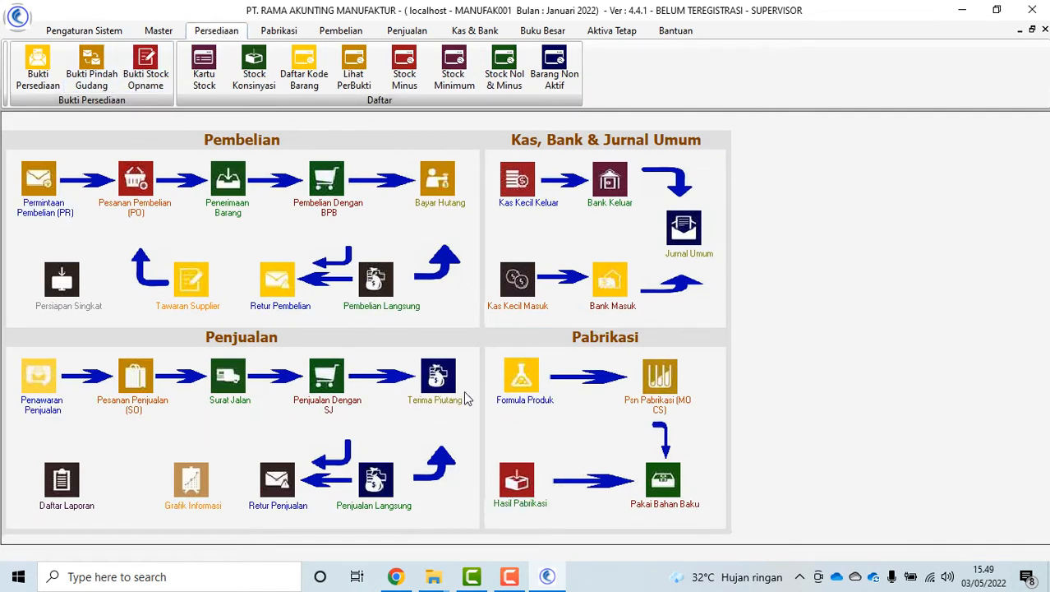
click(144, 72)
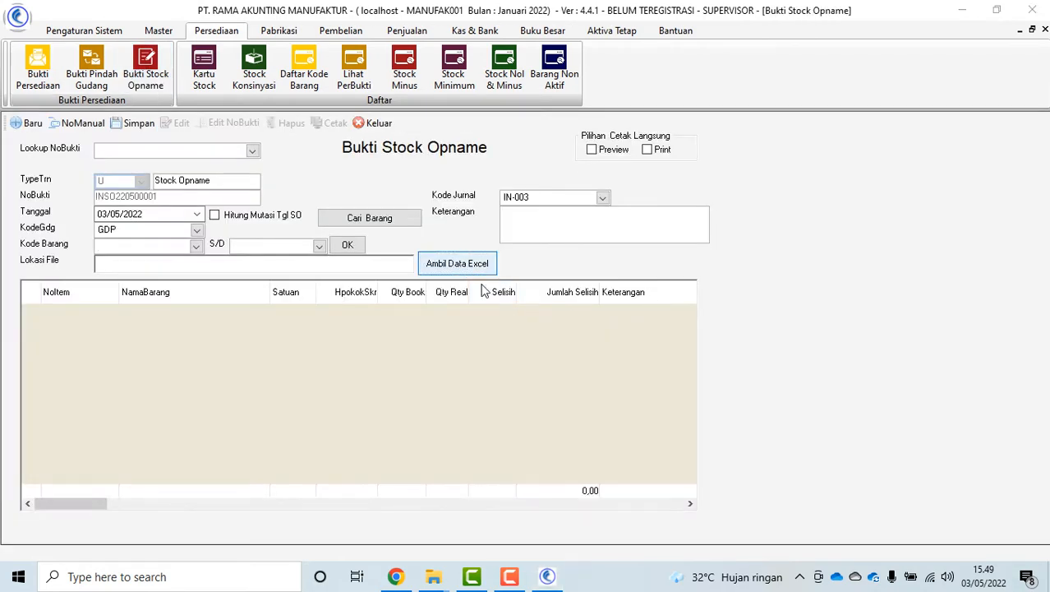
click(473, 274)
scroll(475, 285, down, 1)
click(403, 311)
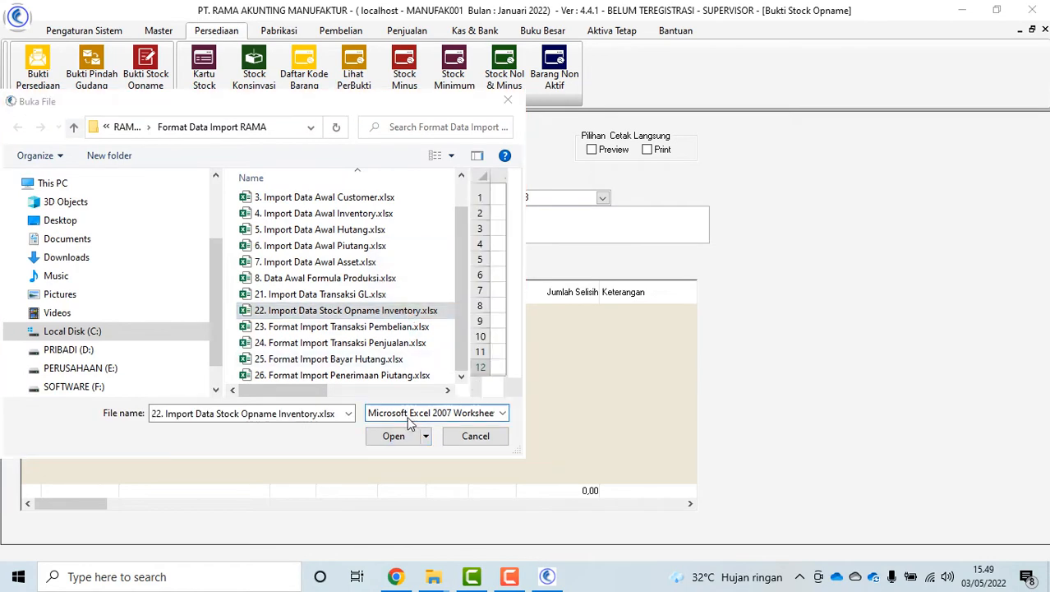
click(394, 436)
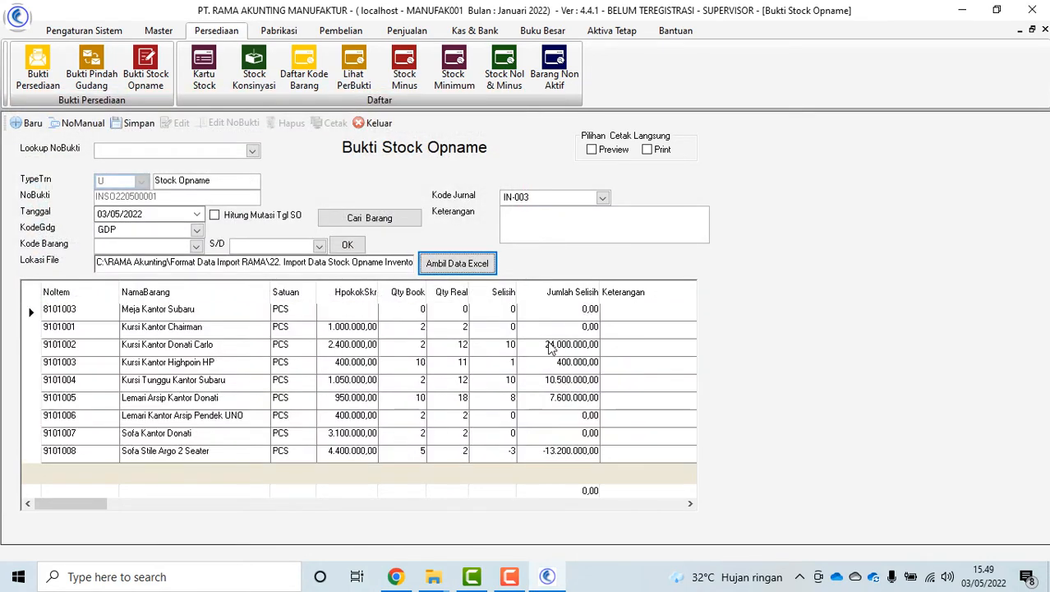
Save the stock opname for warehouse GDP and confirm number INSO220500001
click(465, 436)
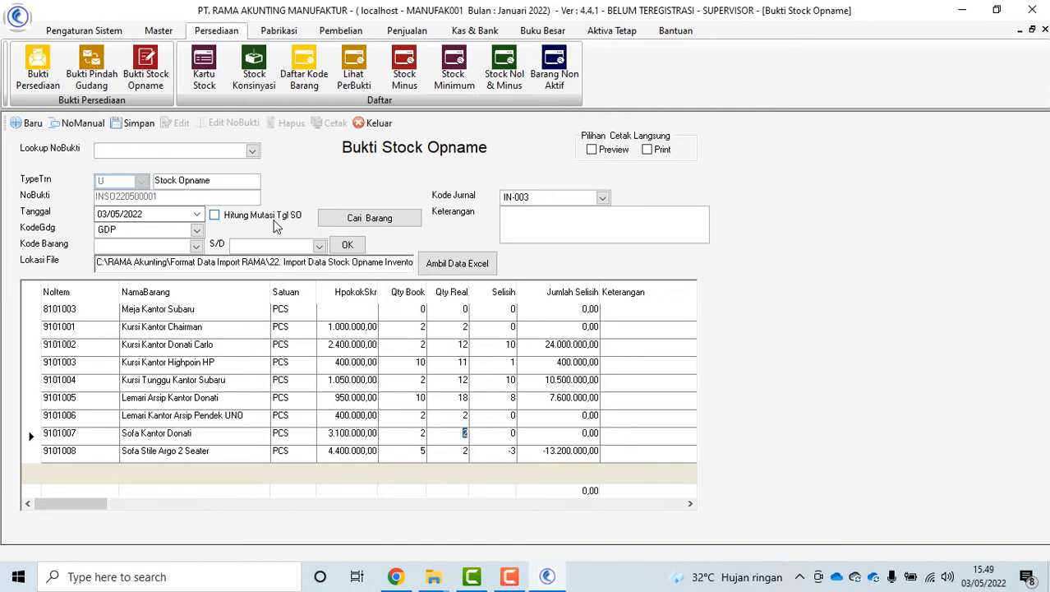
click(216, 216)
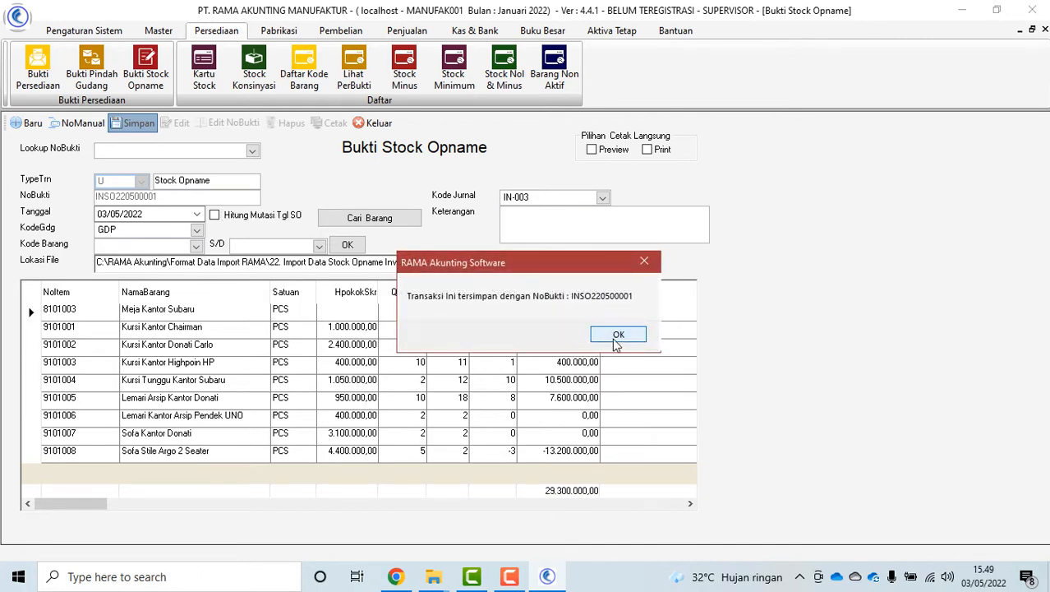
click(614, 403)
Close the stock opname form and open the Neraca Awal opening balance sheet report options
click(377, 123)
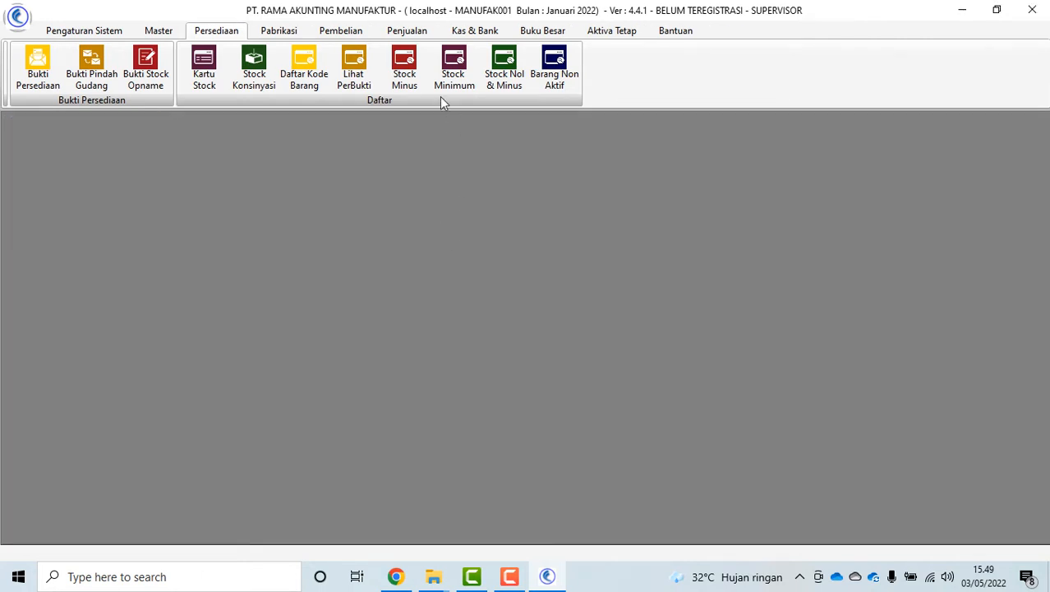
click(84, 31)
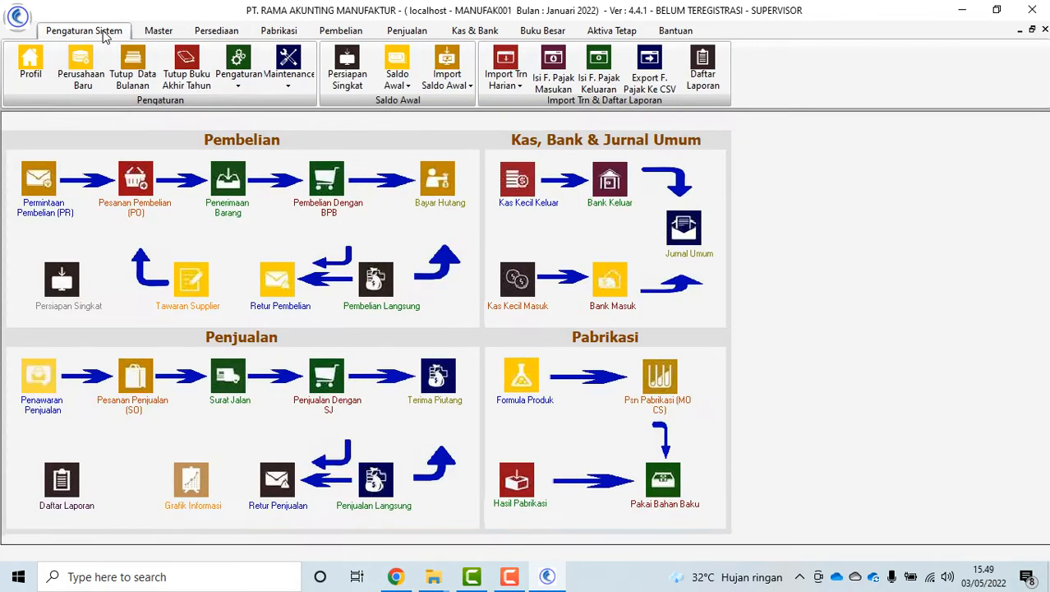
click(701, 78)
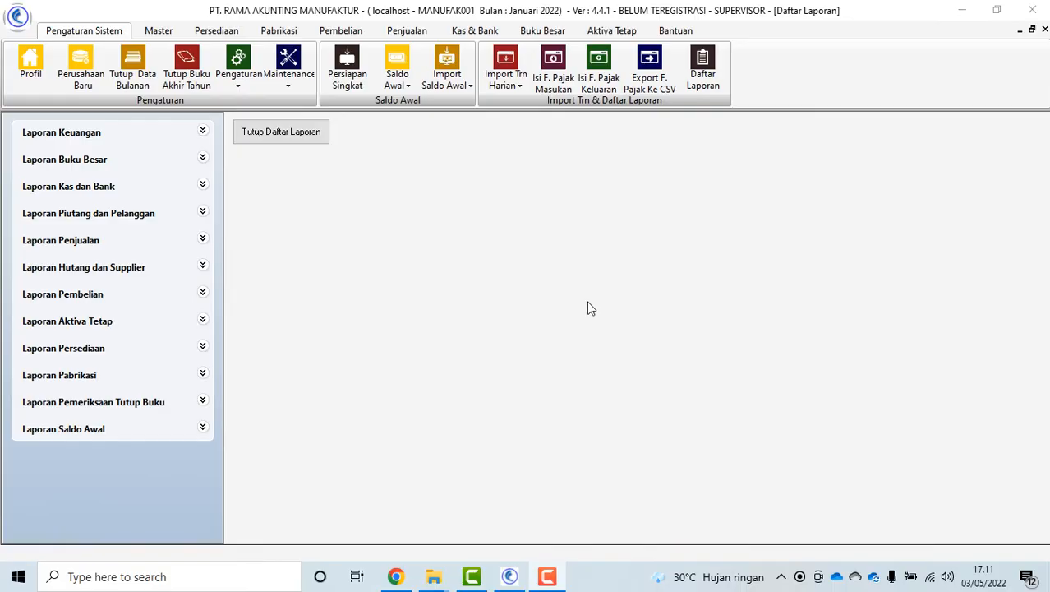
click(201, 429)
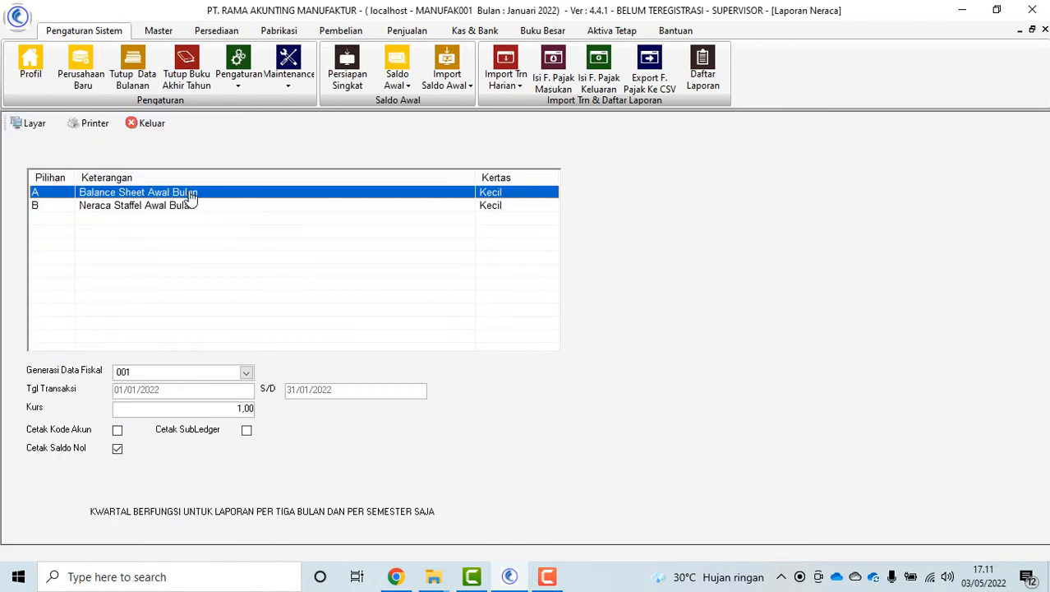
Preview the Balance Sheet Awal Bulan report per 01 Januari 2022 on screen, then close it
click(127, 208)
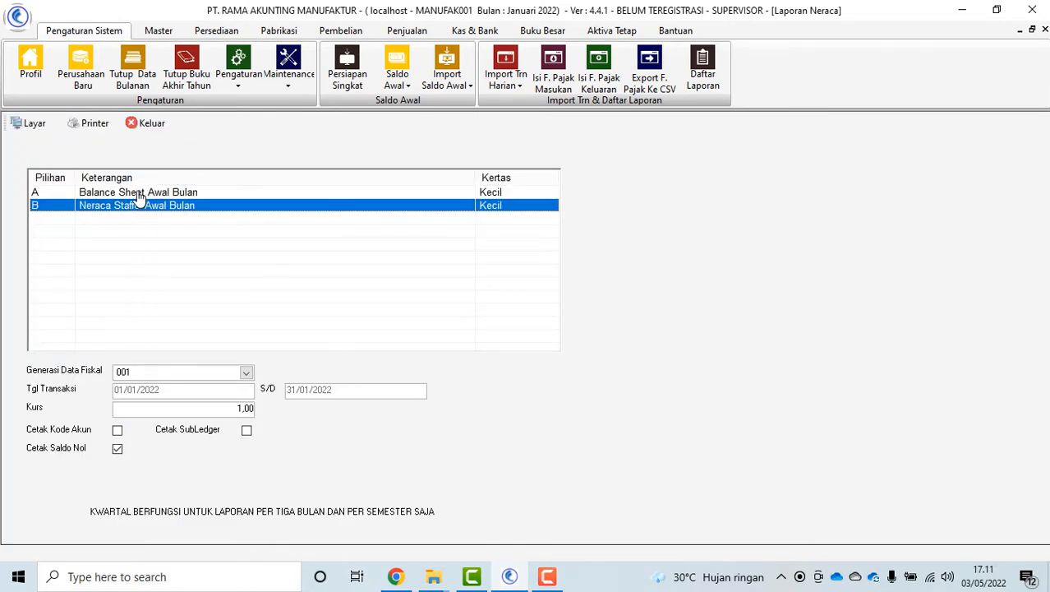
click(141, 193)
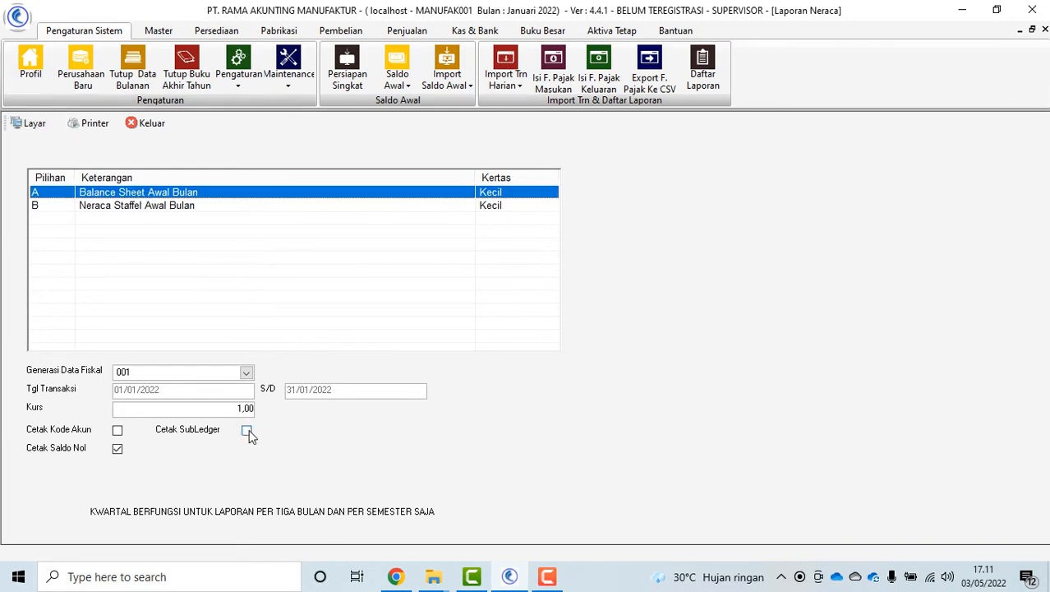
click(33, 123)
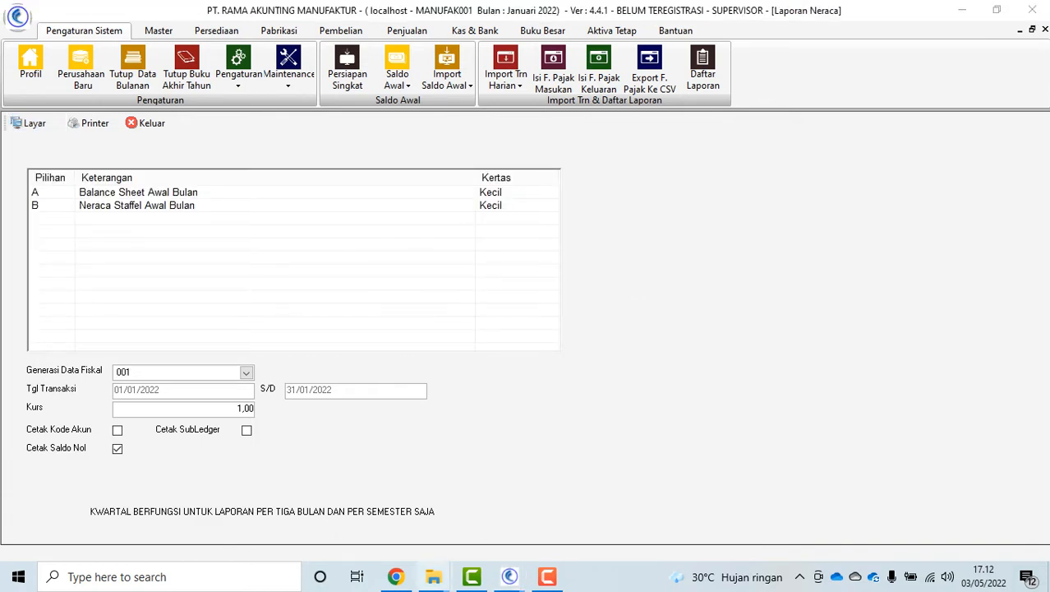
mouse_move(507, 581)
click(582, 526)
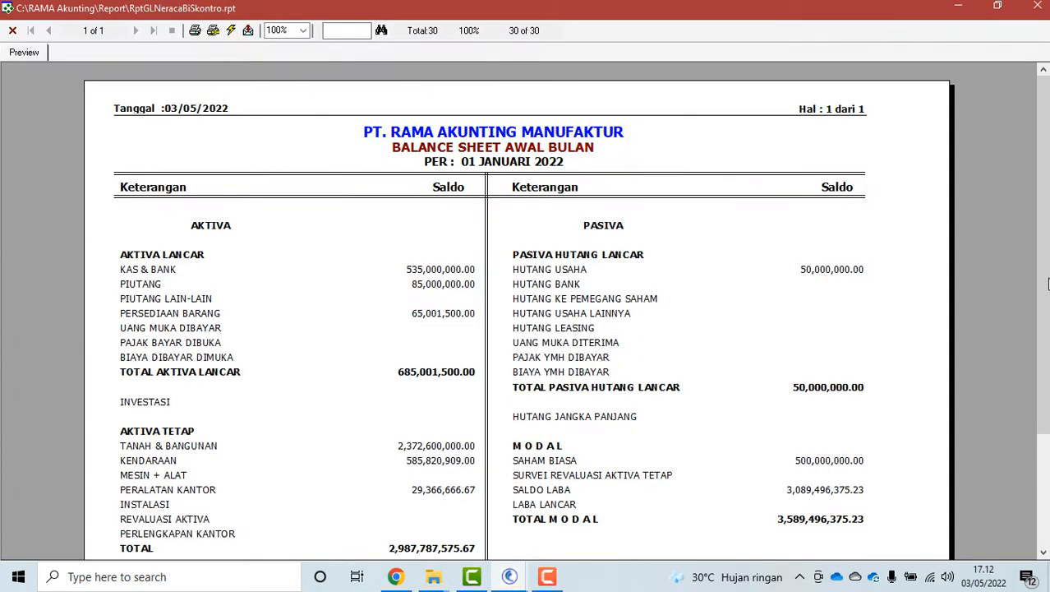
drag(1046, 284, 1045, 313)
click(13, 30)
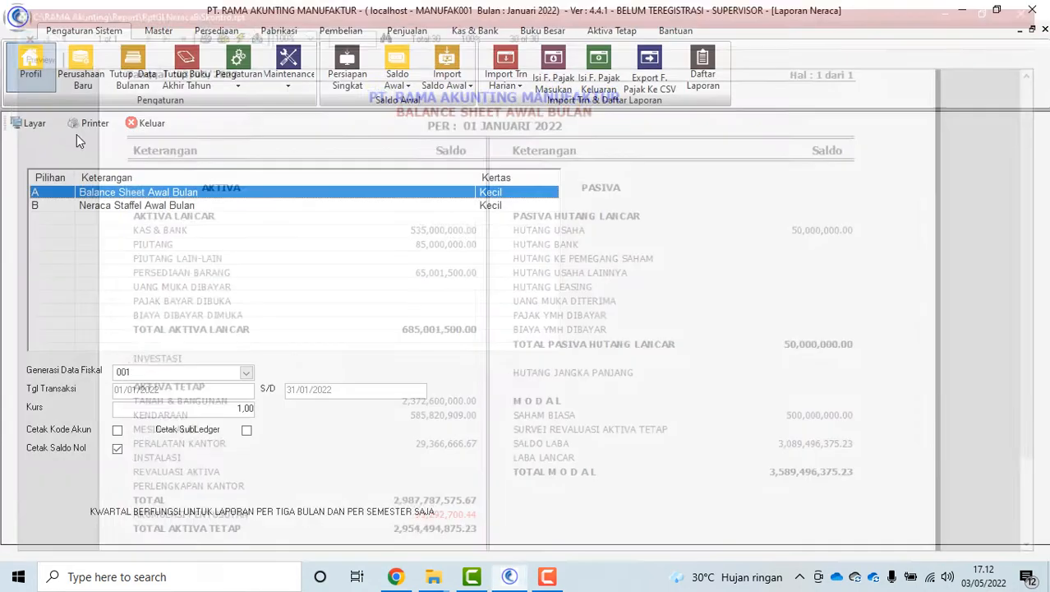
Preview the opening inventory per stock type report through to its last page, then close it
click(150, 123)
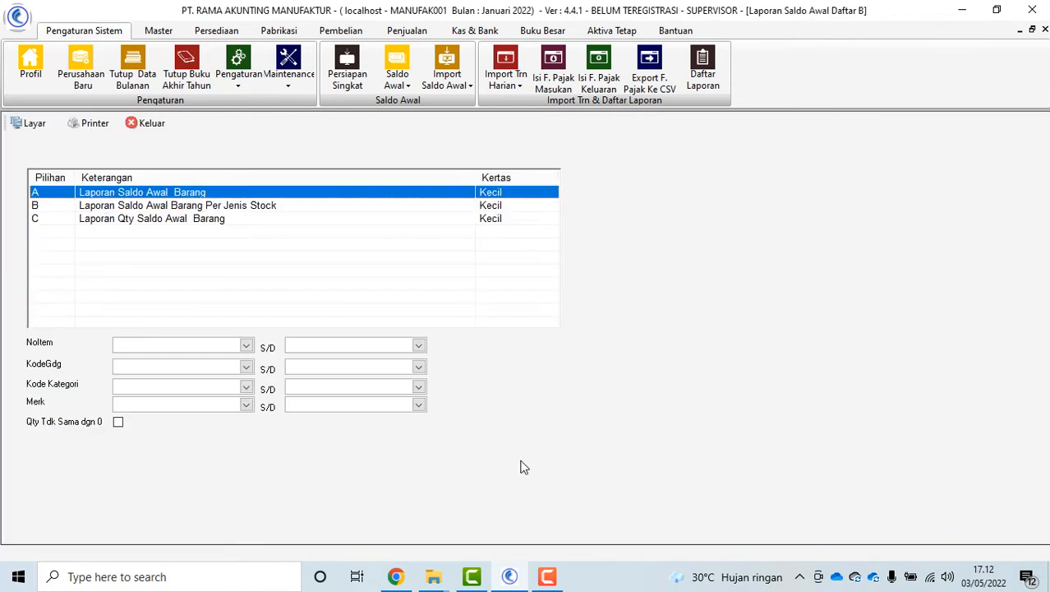
click(232, 207)
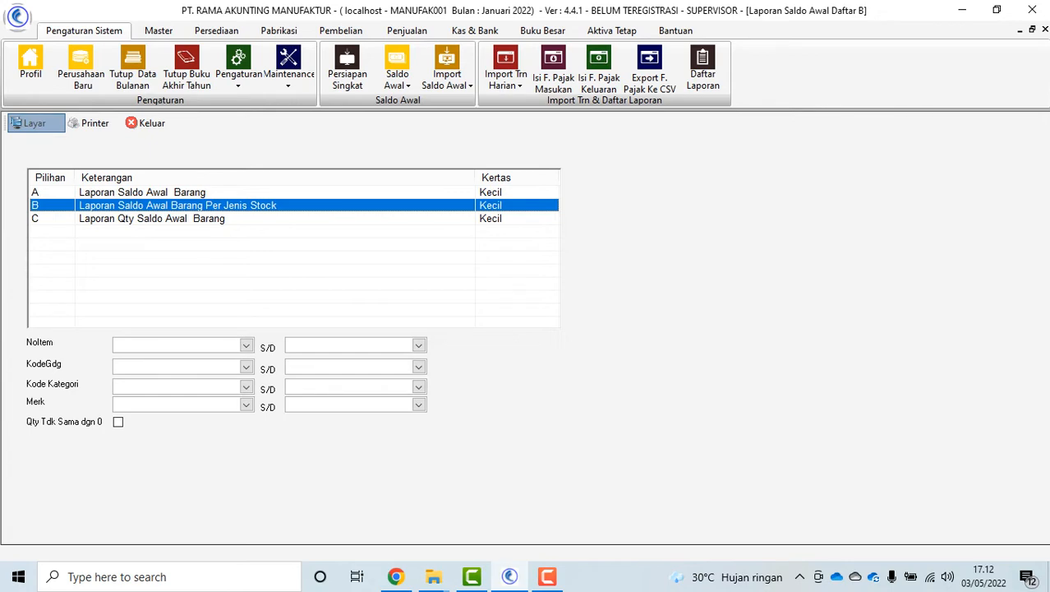
click(34, 122)
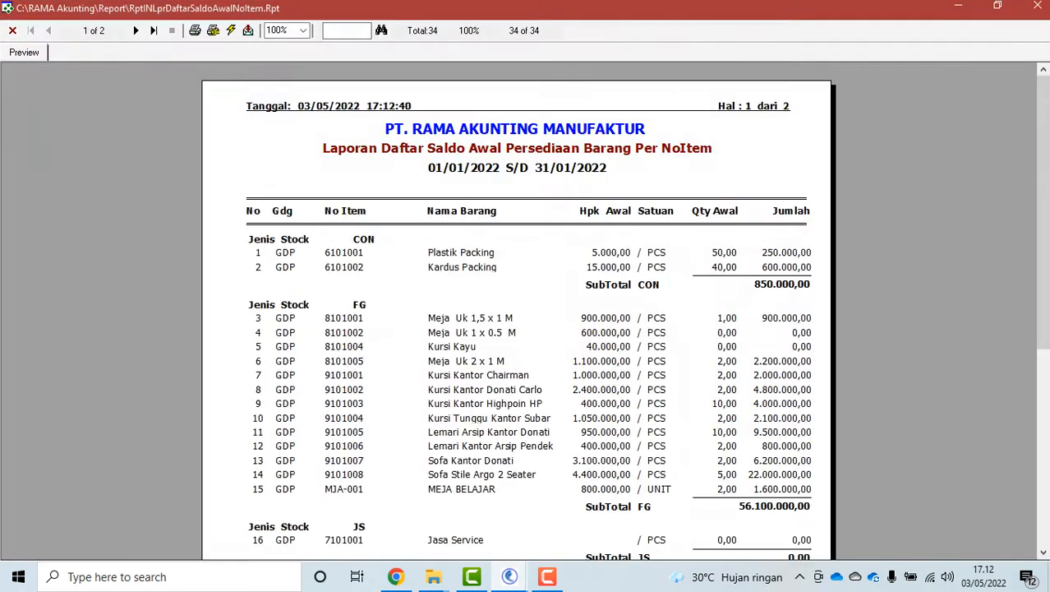
drag(1044, 215, 1044, 418)
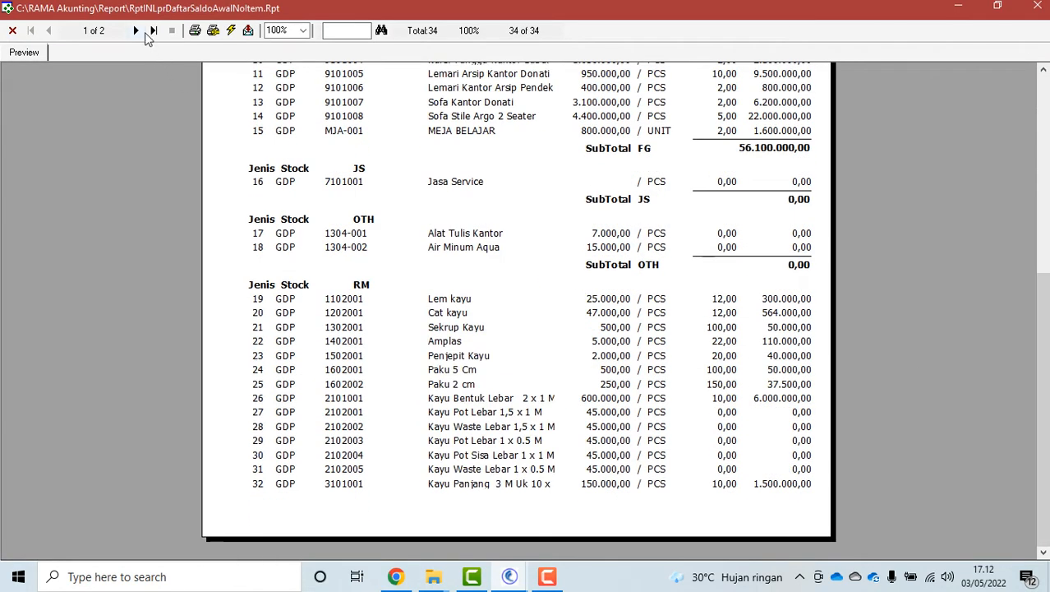
click(155, 30)
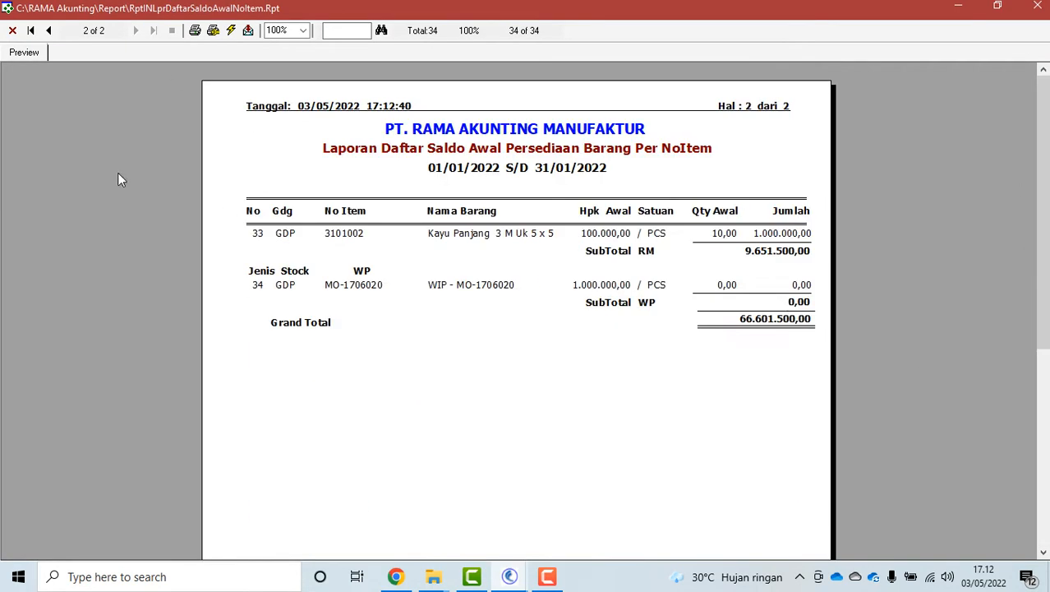
click(12, 31)
key(Escape)
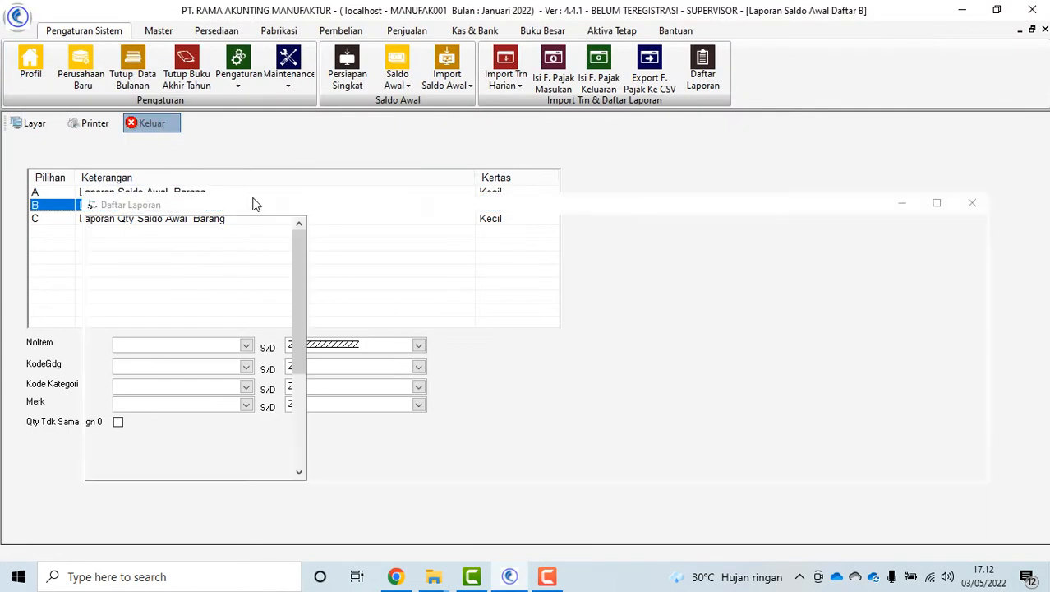
Preview the summary and detailed opening payables reports, then close the payables options
click(123, 478)
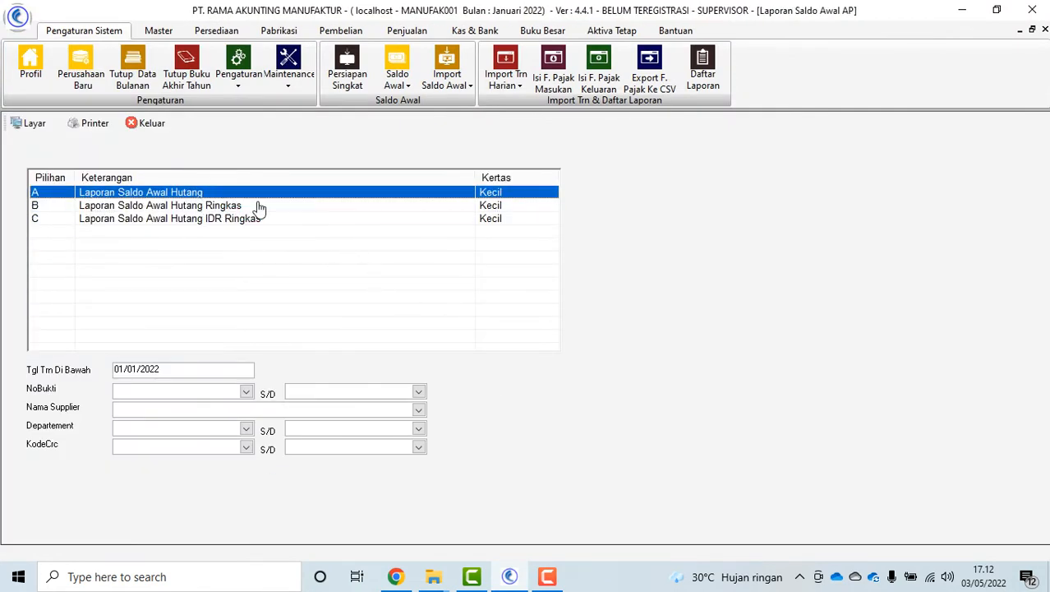
click(292, 207)
click(30, 122)
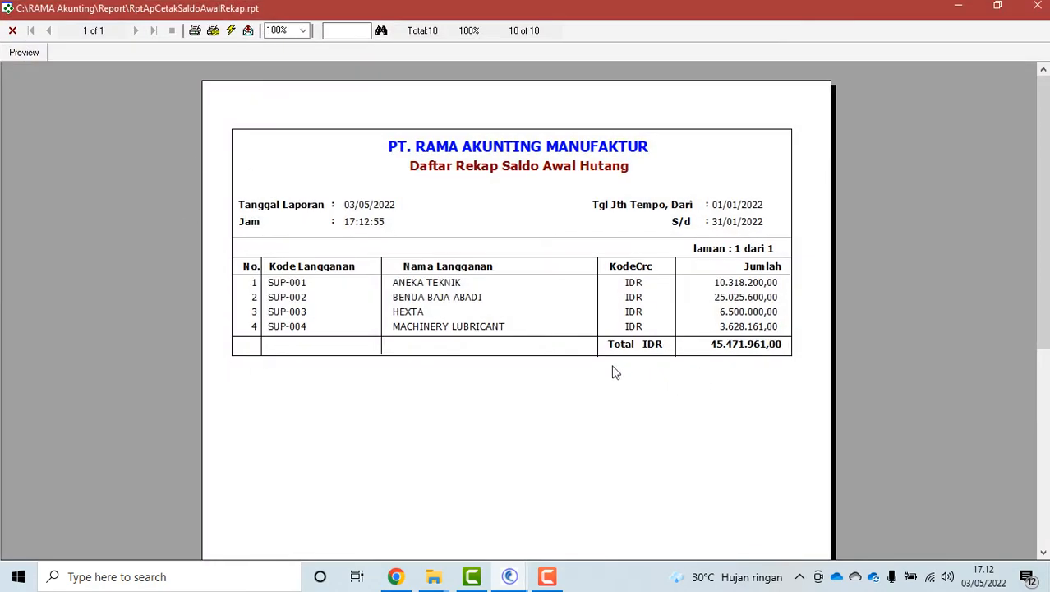
click(12, 30)
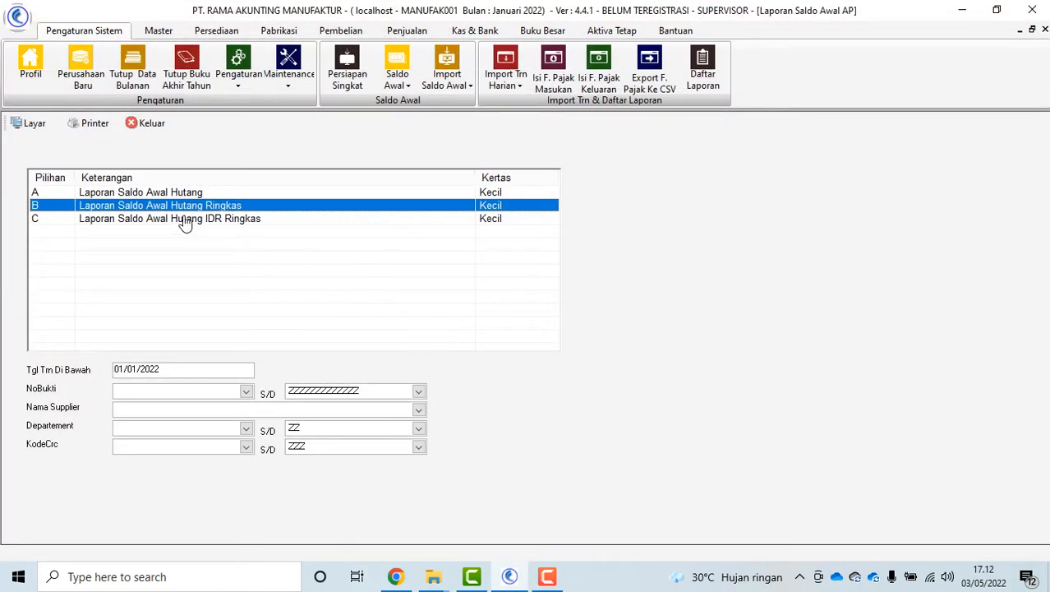
click(168, 193)
click(30, 123)
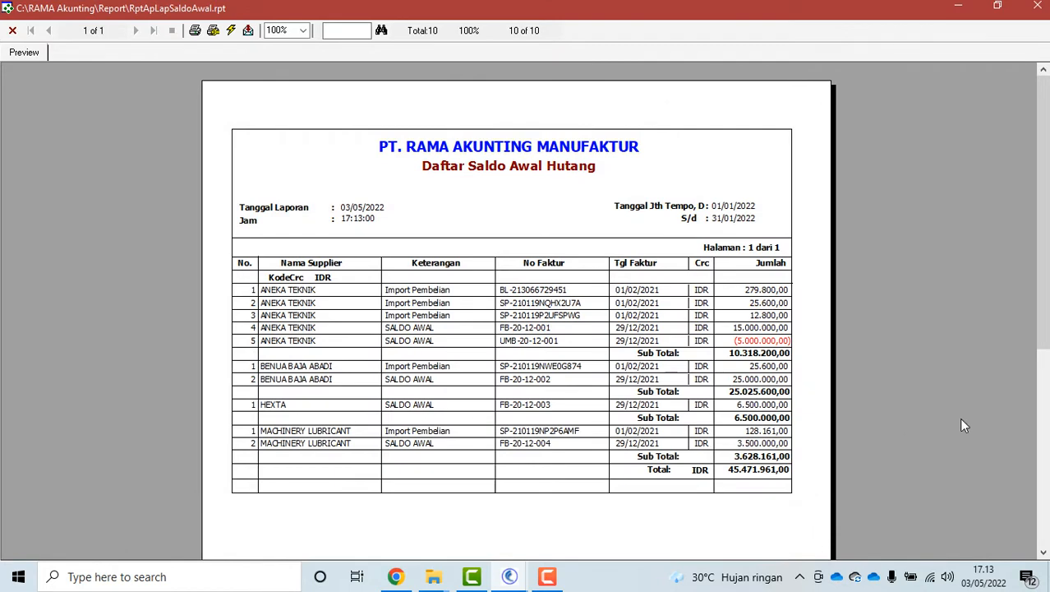
click(12, 30)
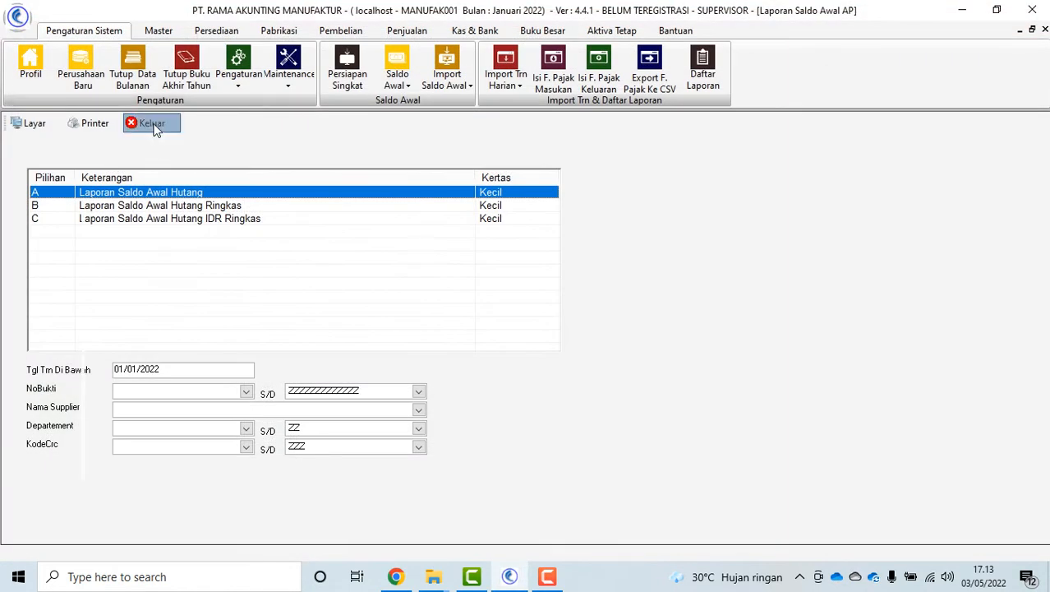
click(152, 124)
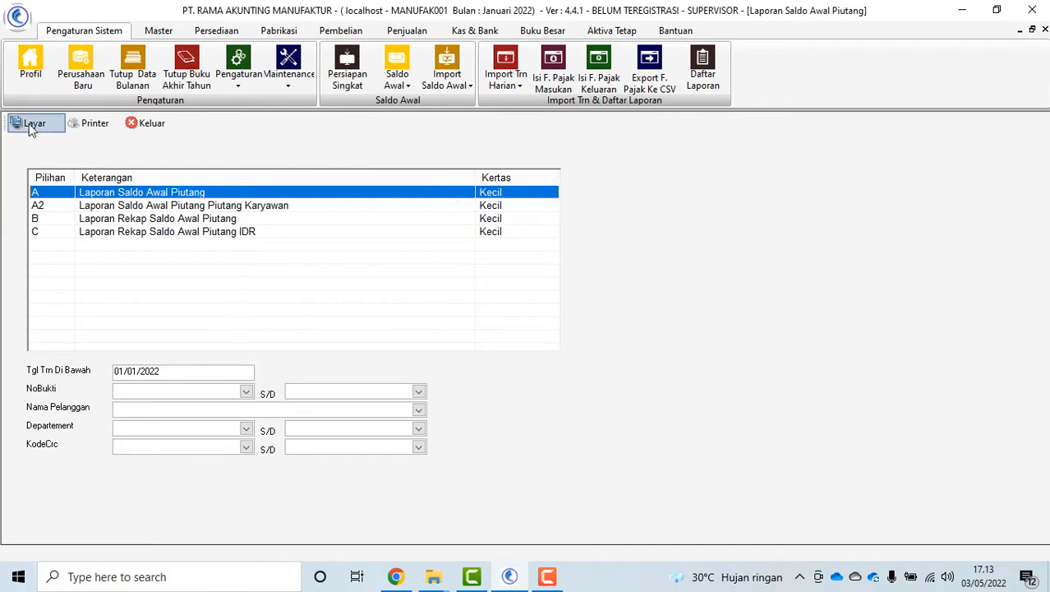
Preview the opening receivables report, select employee receivables, and close the receivables options
click(31, 127)
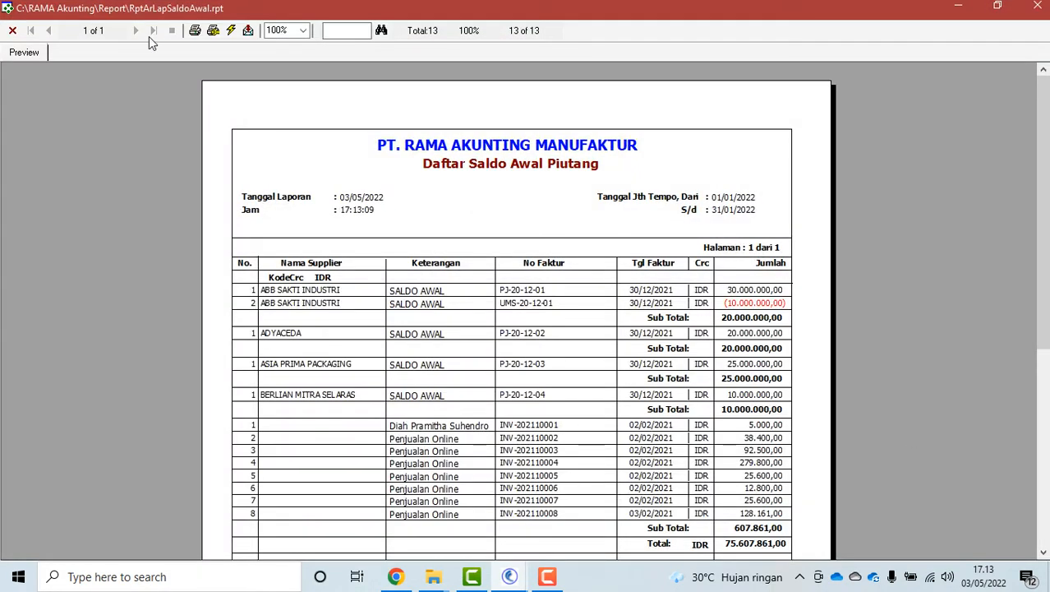
click(13, 31)
click(291, 210)
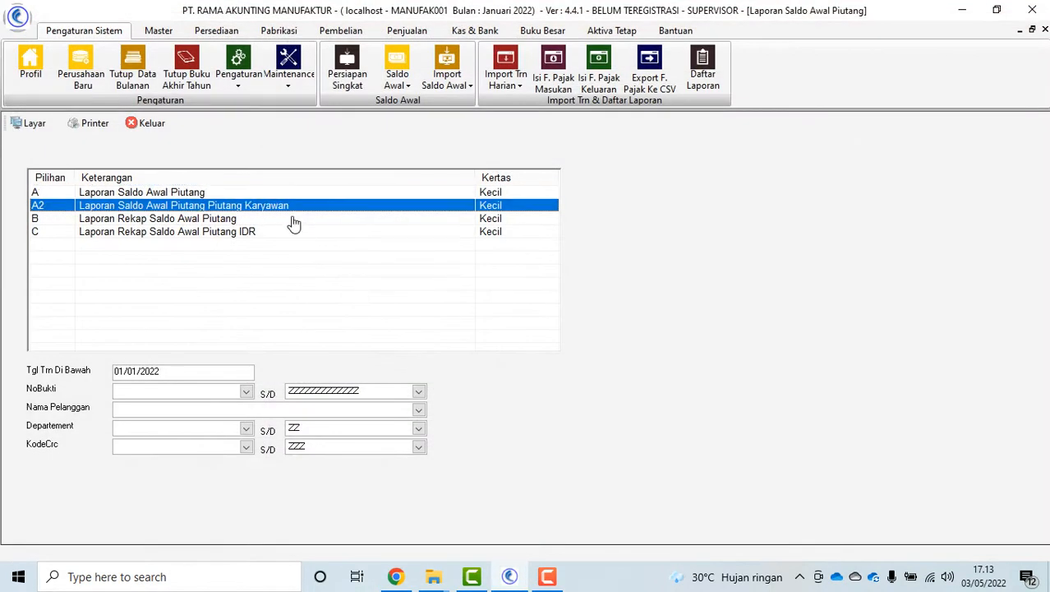
click(152, 124)
Preview the opening bank balances and Daftar Fixed Asset reports, then close the report list
click(157, 508)
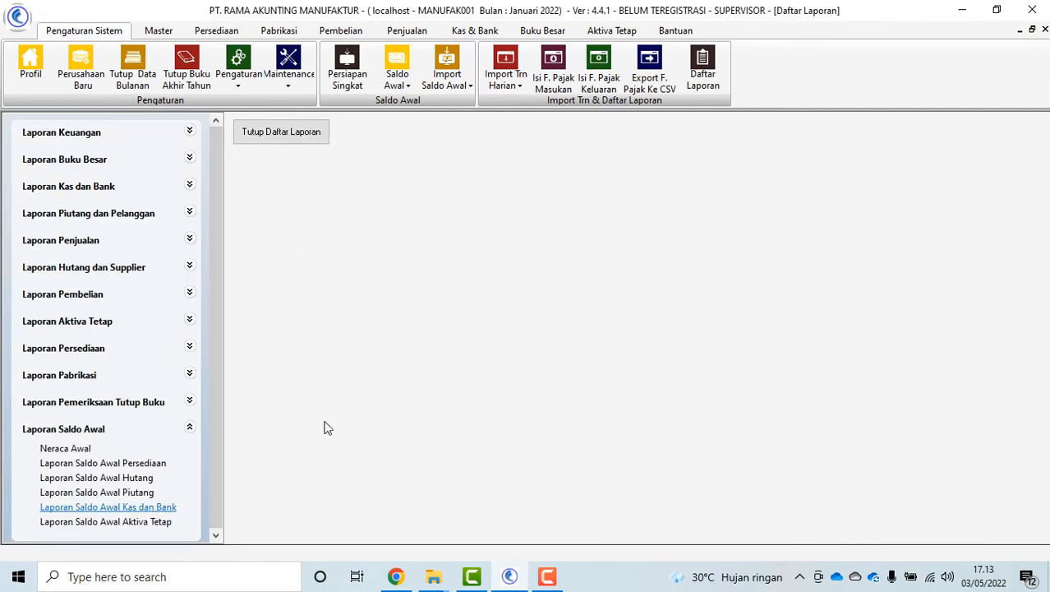
click(28, 124)
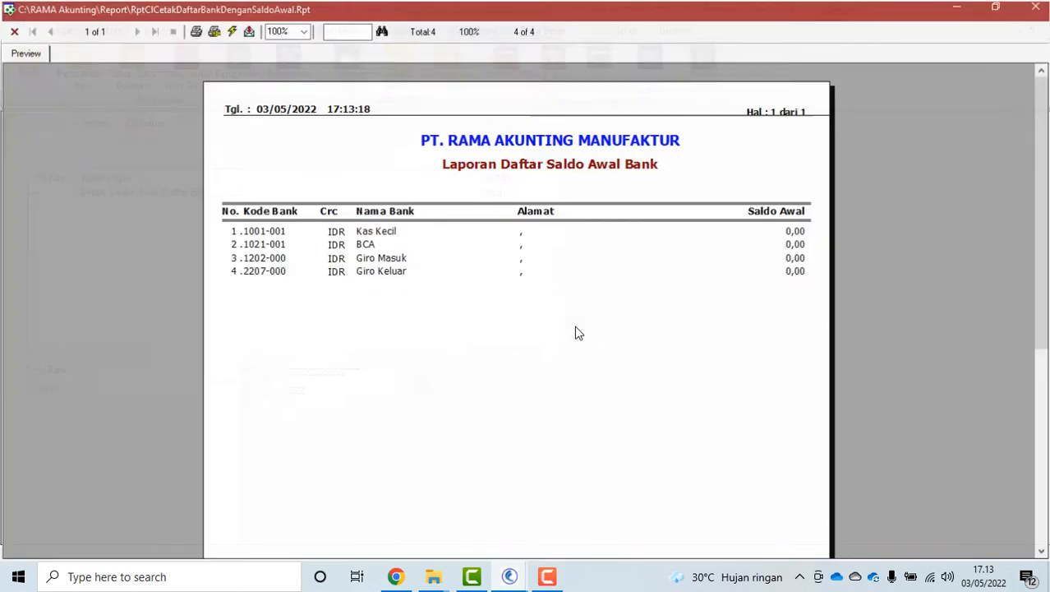
click(10, 29)
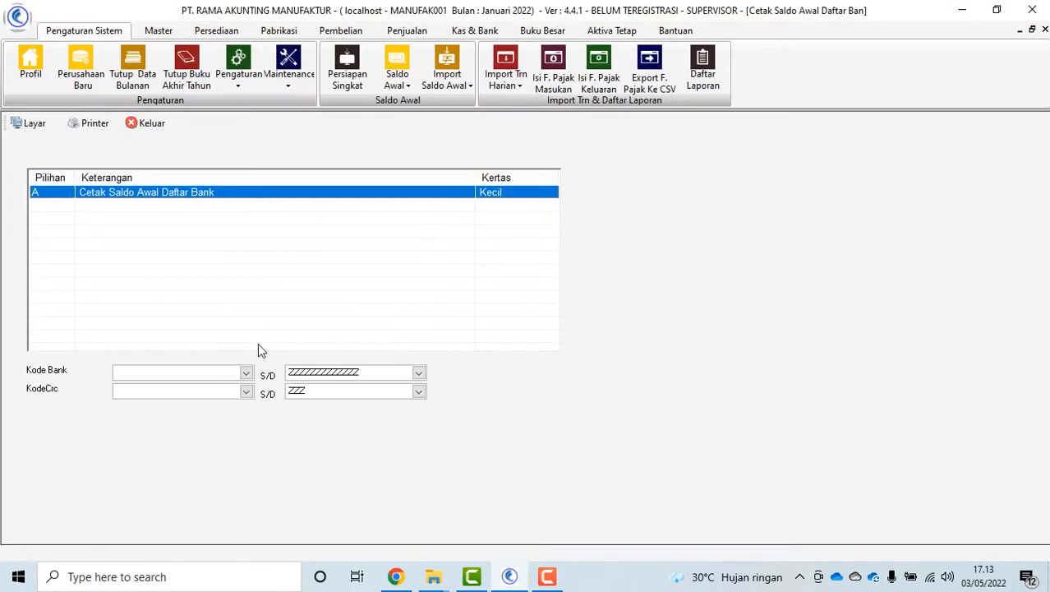
click(150, 123)
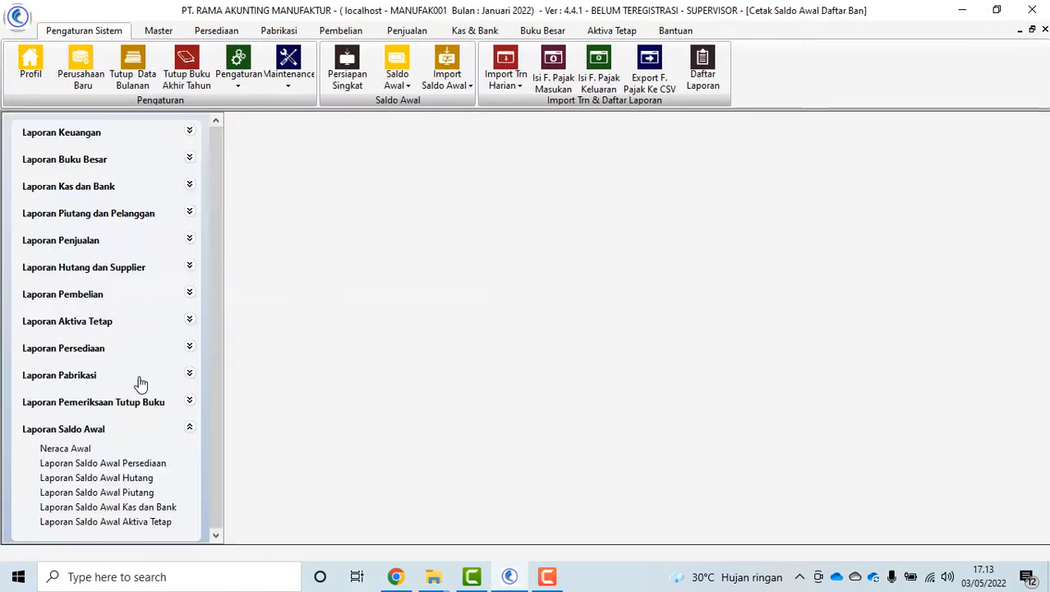
click(94, 530)
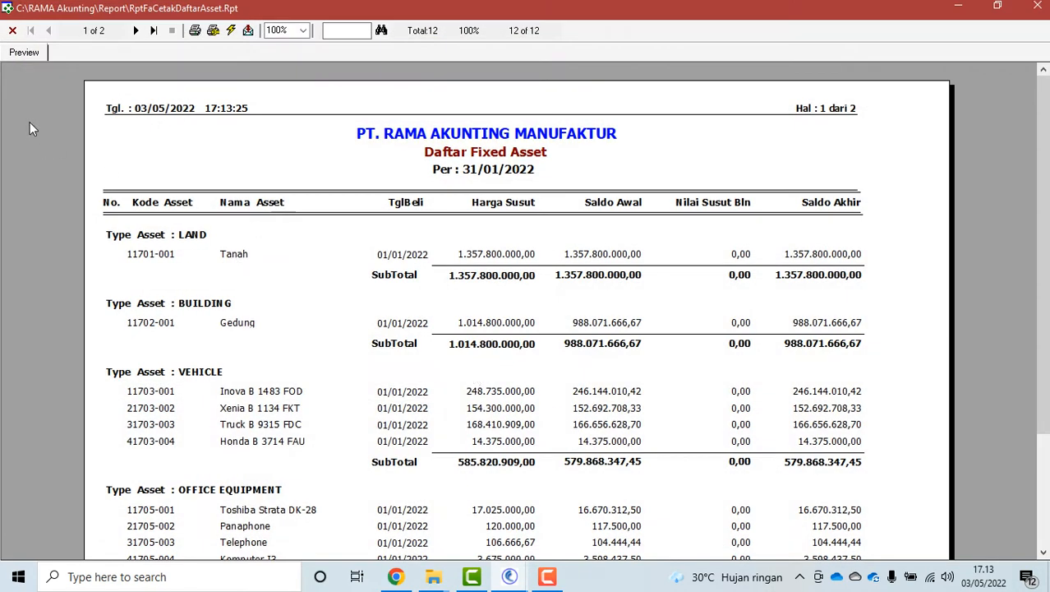
click(12, 30)
click(150, 124)
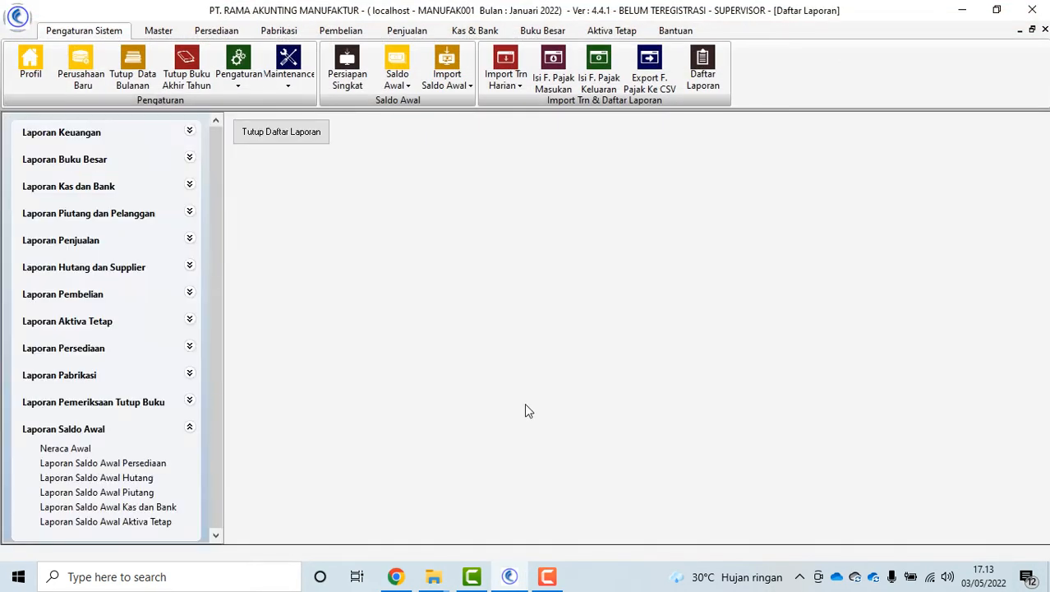
click(312, 134)
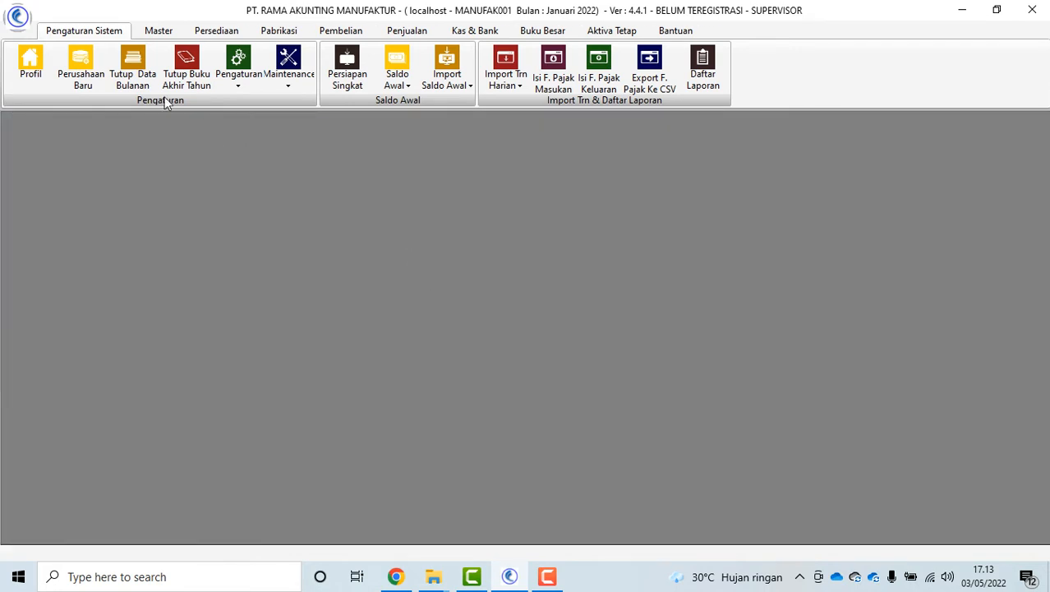
Start a manually coded customer of type KARYAWAN in the Kode Pelanggan form
click(158, 30)
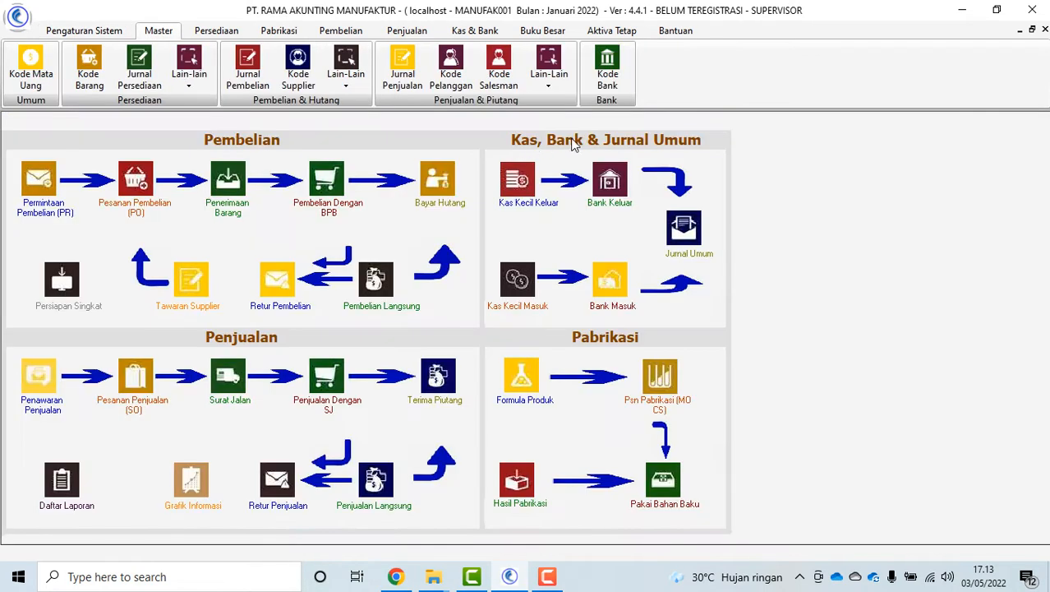
click(450, 72)
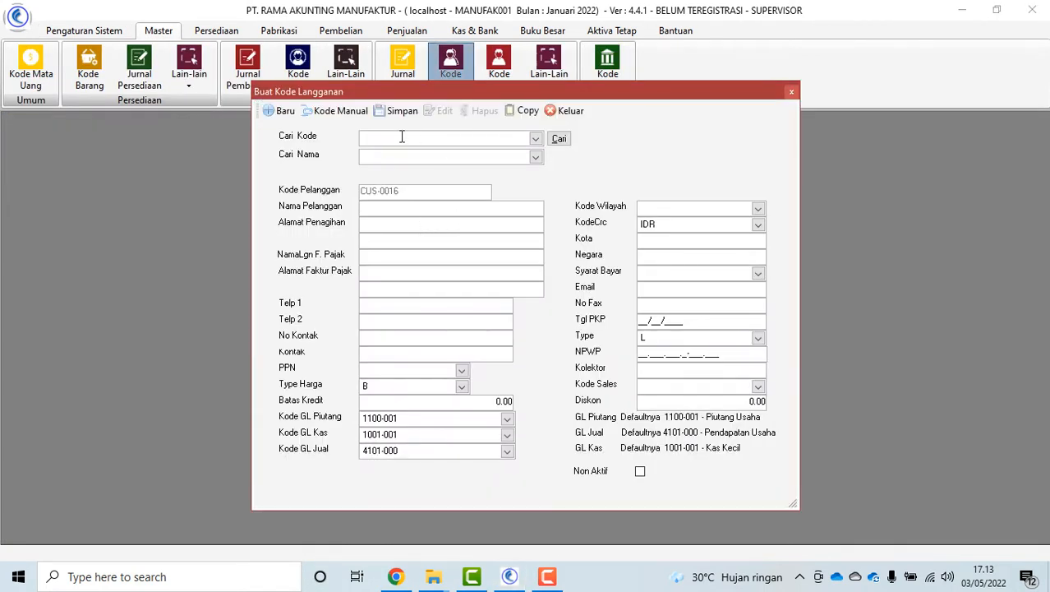
click(337, 110)
click(564, 340)
click(757, 339)
click(744, 391)
Set the customer's receivables account to 1220-001
click(507, 419)
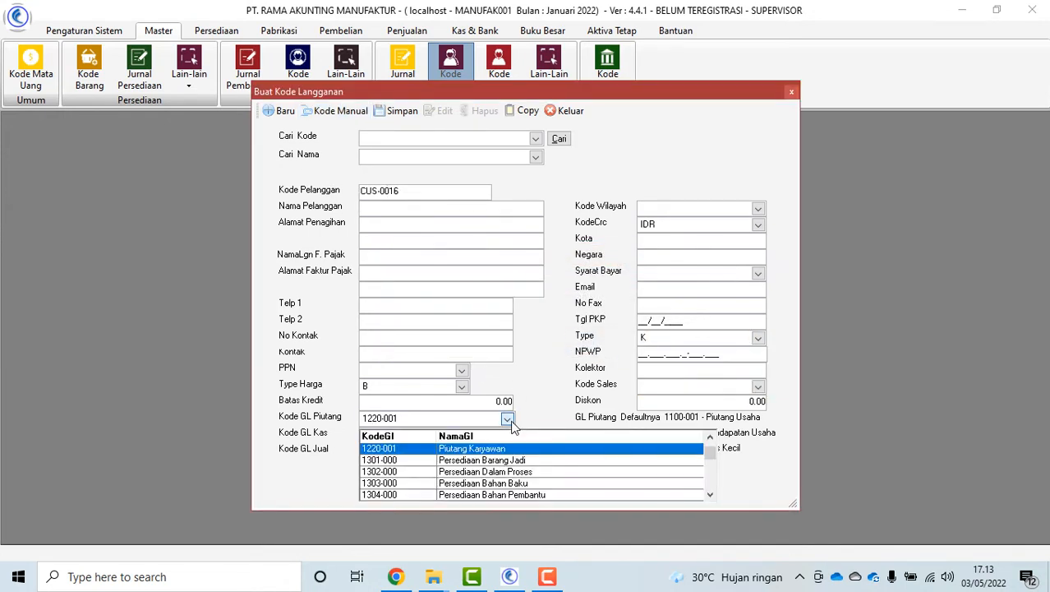
scroll(556, 476, down, 4)
scroll(556, 477, down, 6)
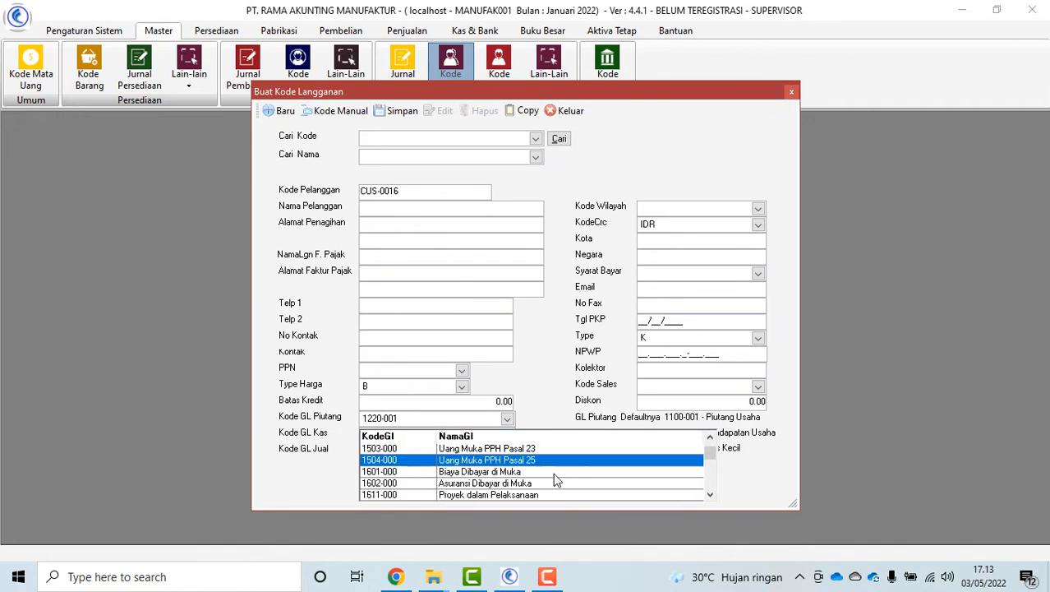
scroll(555, 478, up, 7)
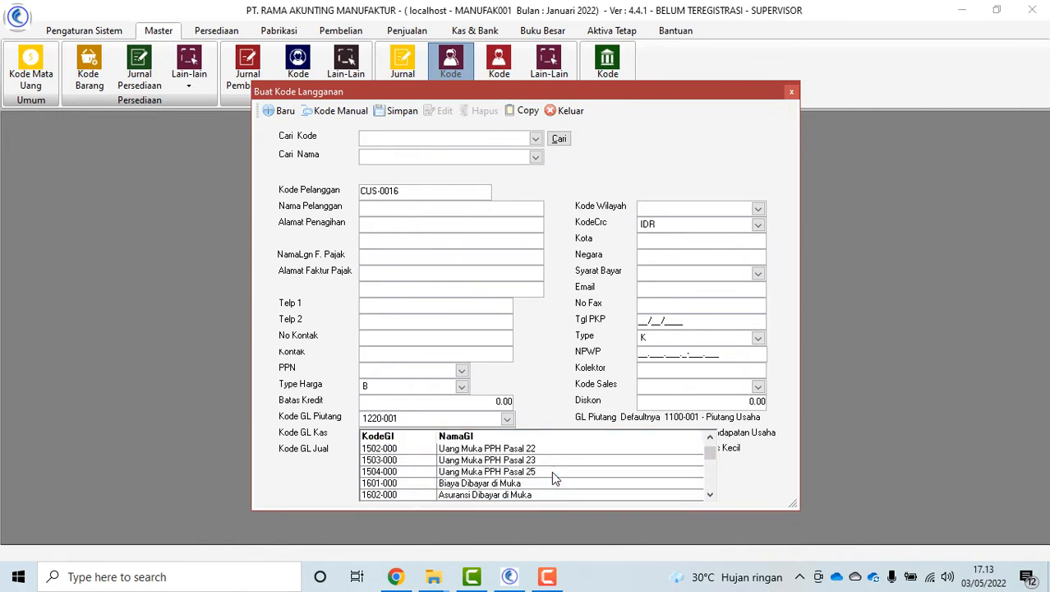
scroll(551, 471, up, 1)
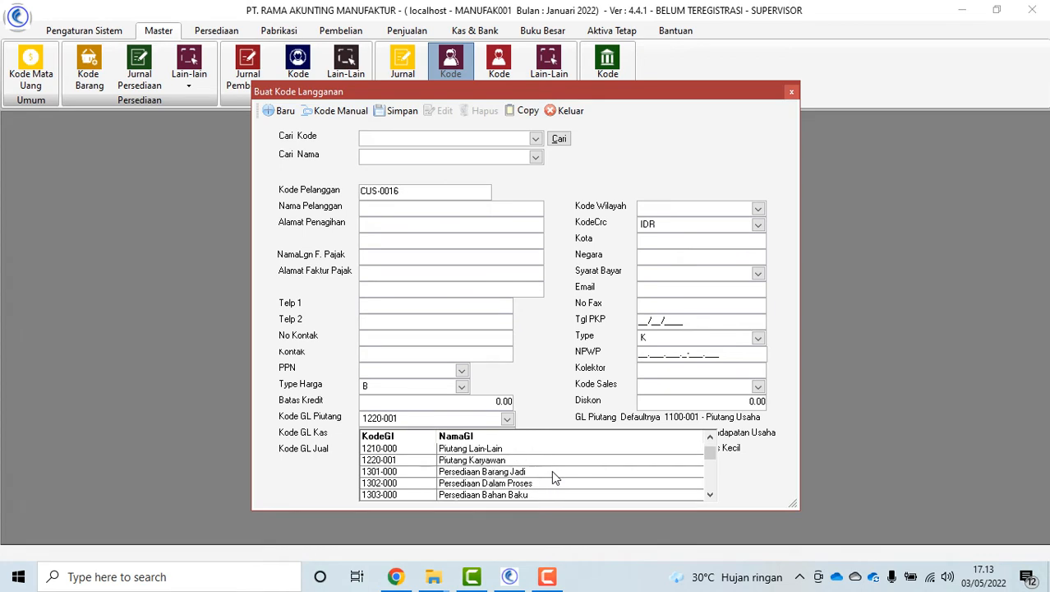
click(544, 465)
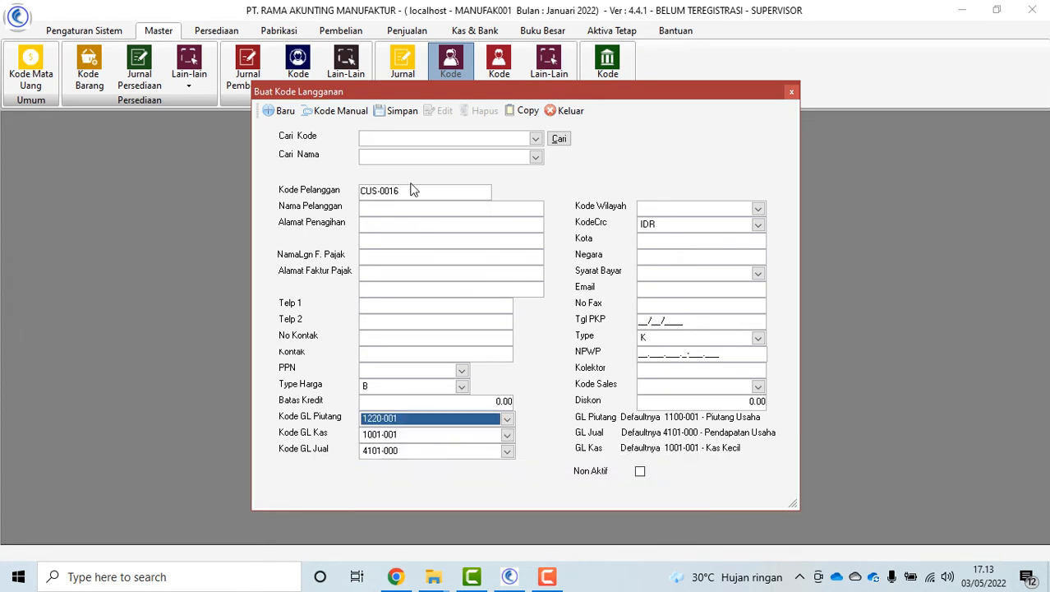
Enter the manual customer code, the customer name, and a Jakarta billing address
drag(411, 189, 338, 195)
text(k)
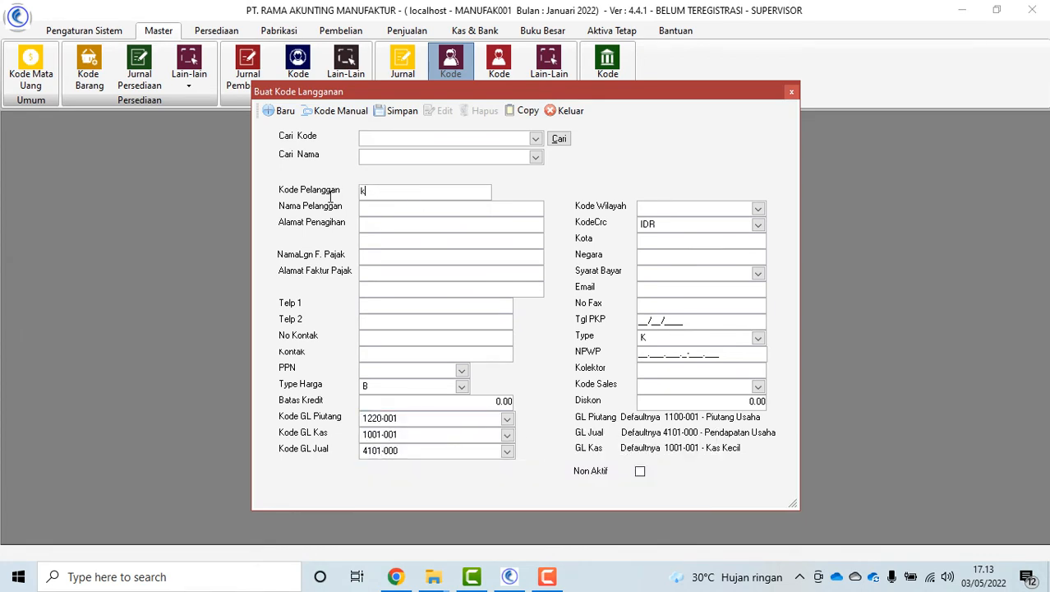
text(-00)
text(-00)
click(369, 210)
text(BAGUS)
click(372, 228)
text(JAKARTA)
key(Tab)
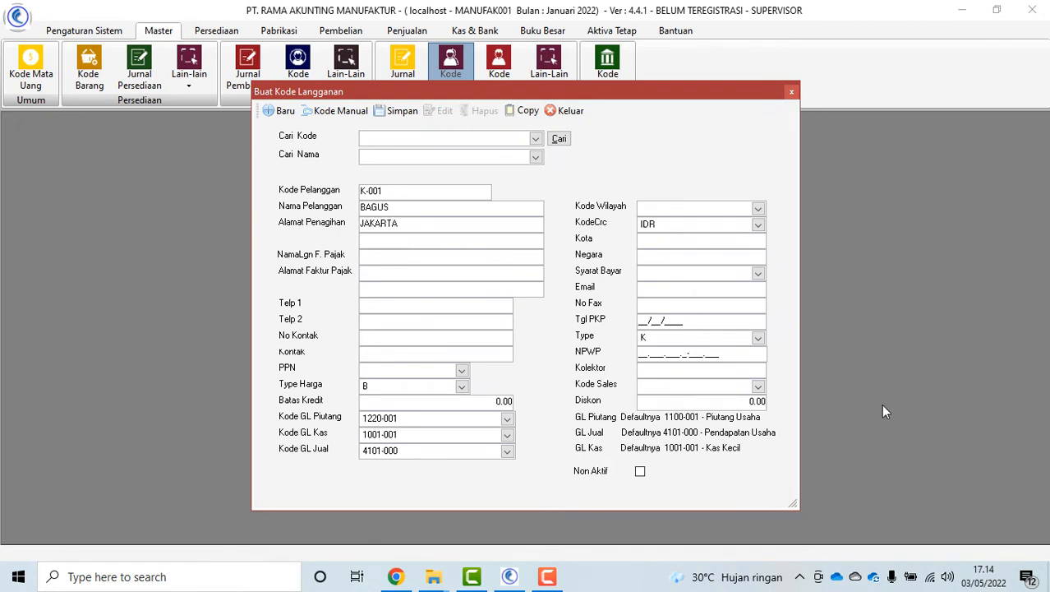
Set payment terms to Kredit 15 Hari (D15), save the customer and exit
click(758, 274)
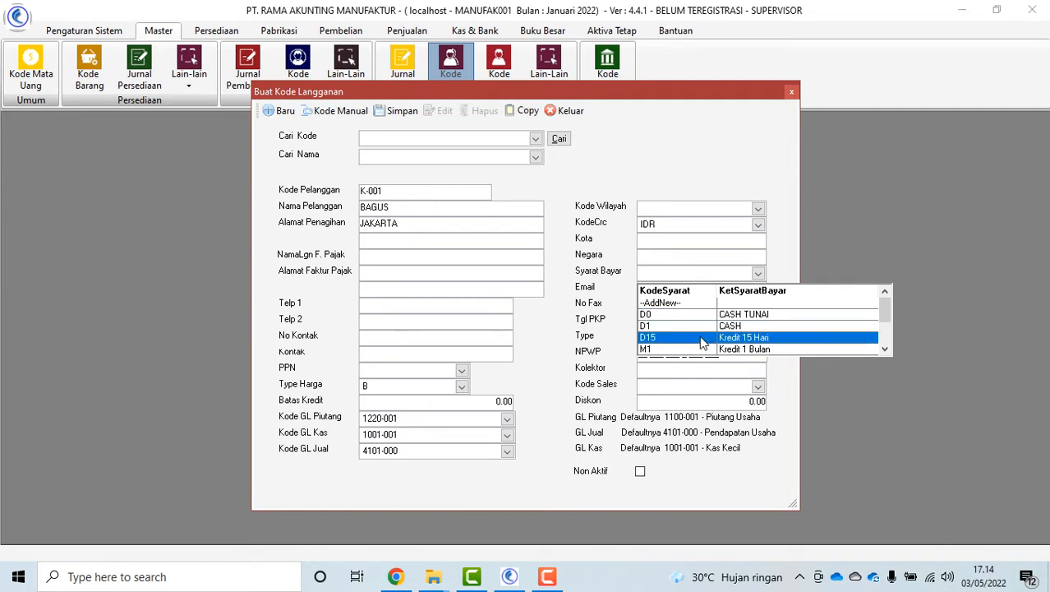
click(703, 336)
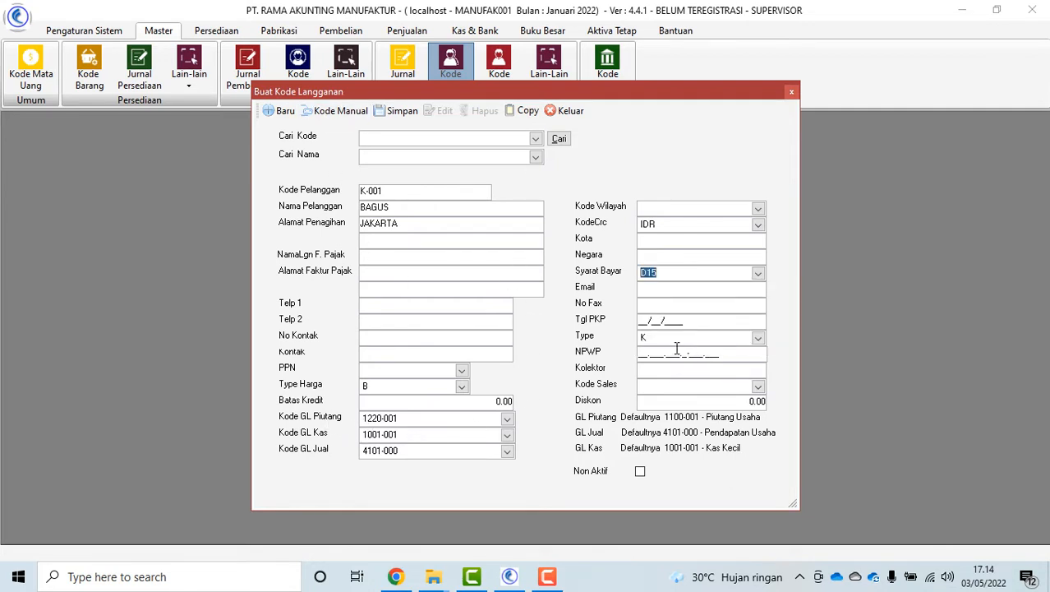
click(383, 117)
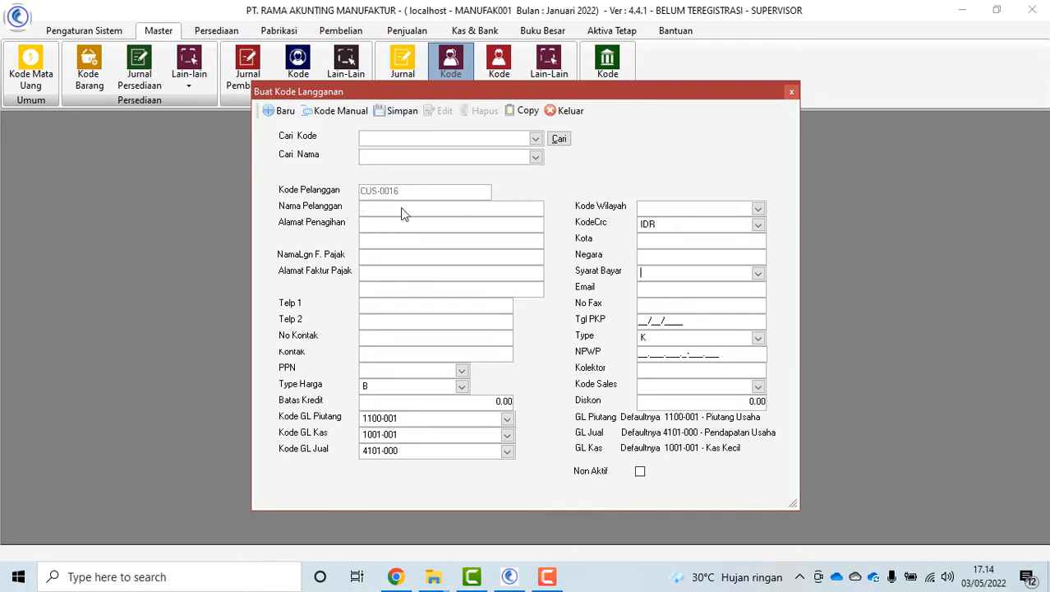
click(570, 112)
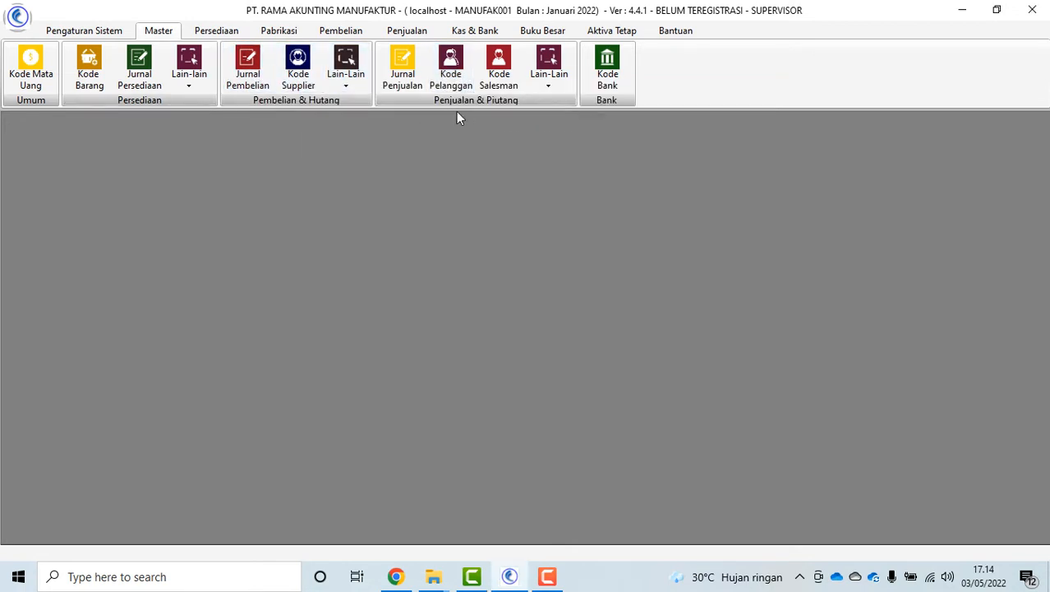
Start a new purchase request from the GUDANG department
click(349, 31)
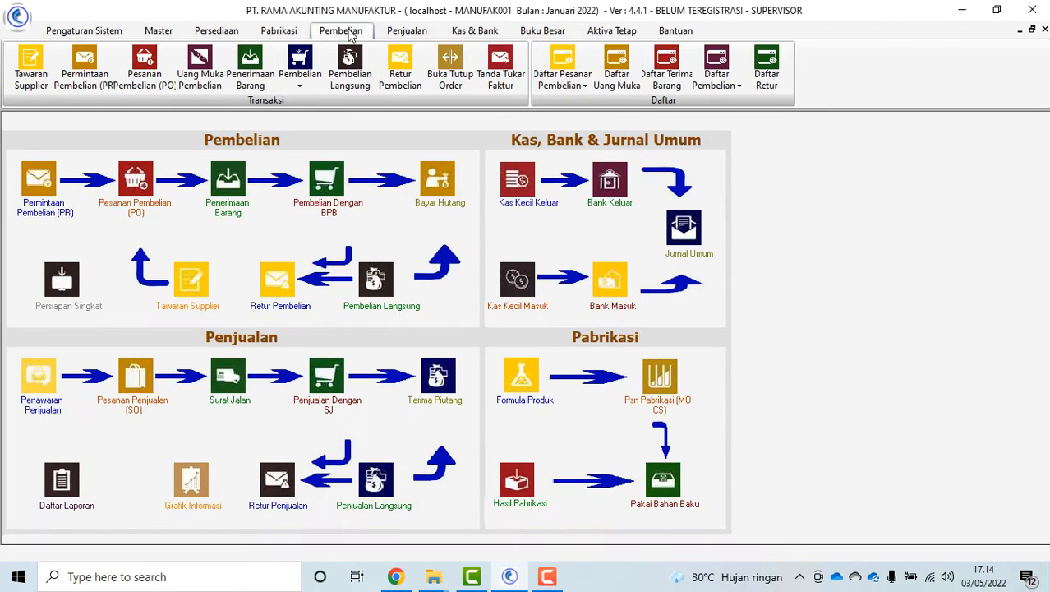
click(407, 32)
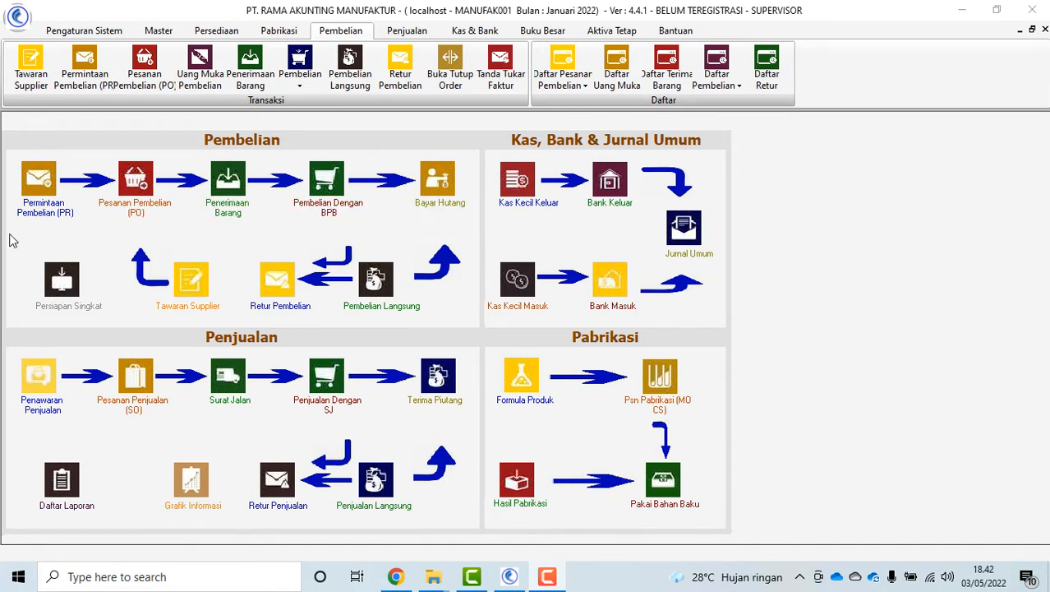
click(35, 213)
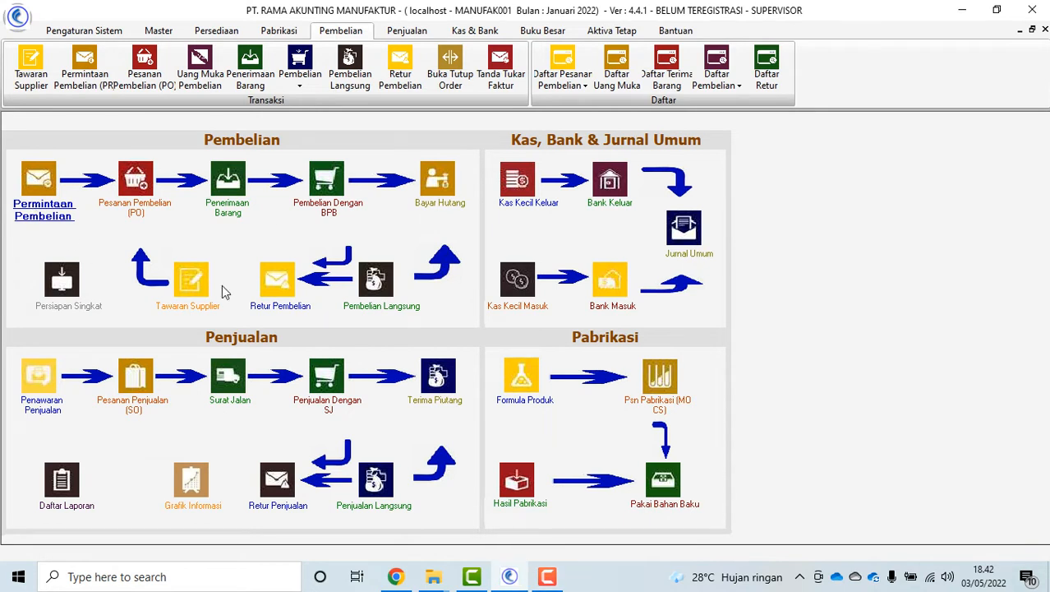
click(118, 229)
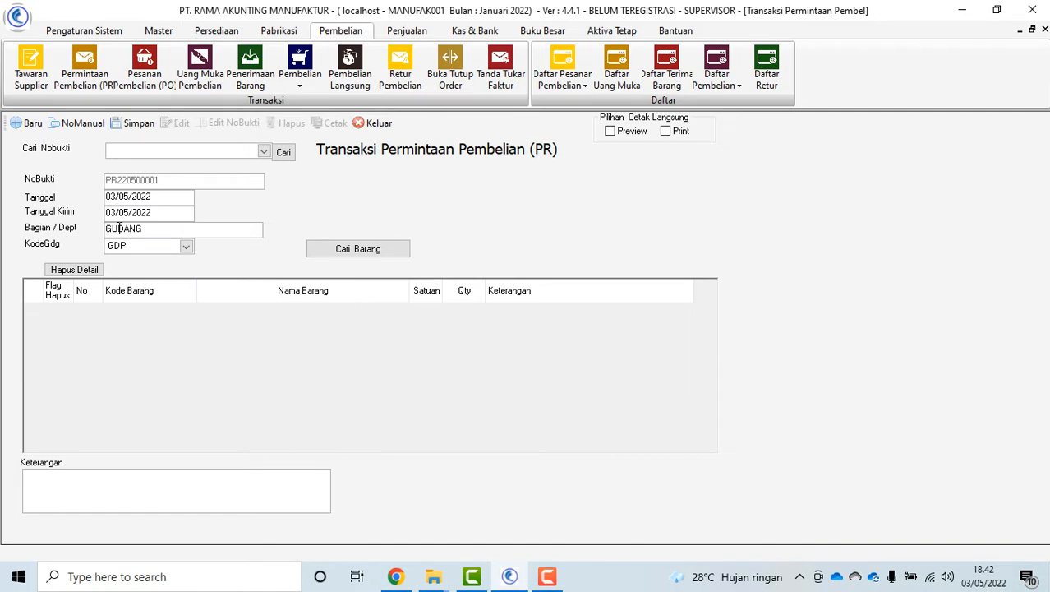
Add Kursi Kantor Donati Carlo to the request with quantity 12
click(374, 249)
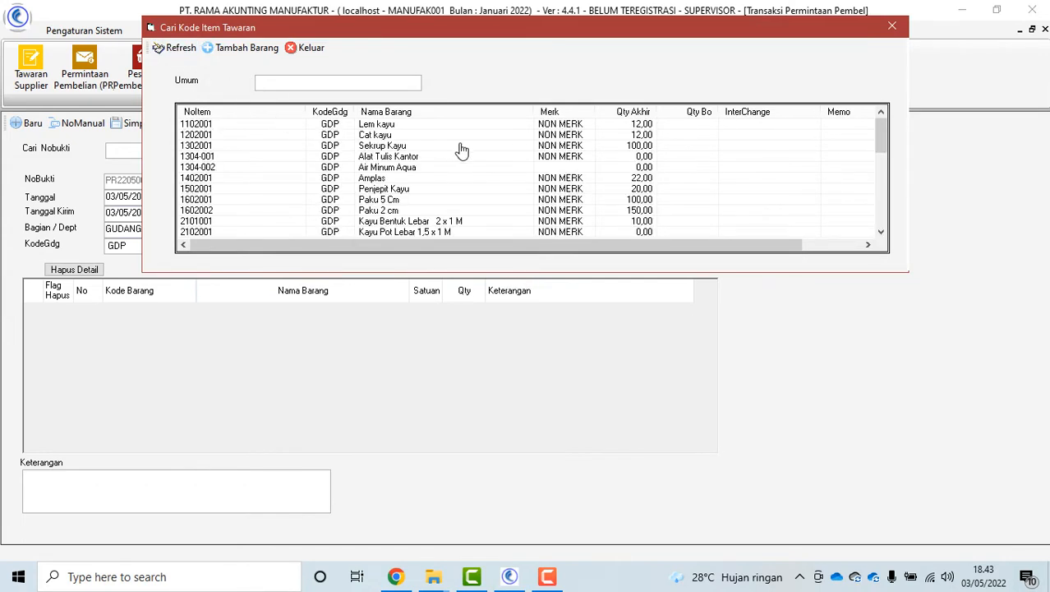
scroll(506, 165, down, 4)
scroll(507, 167, down, 2)
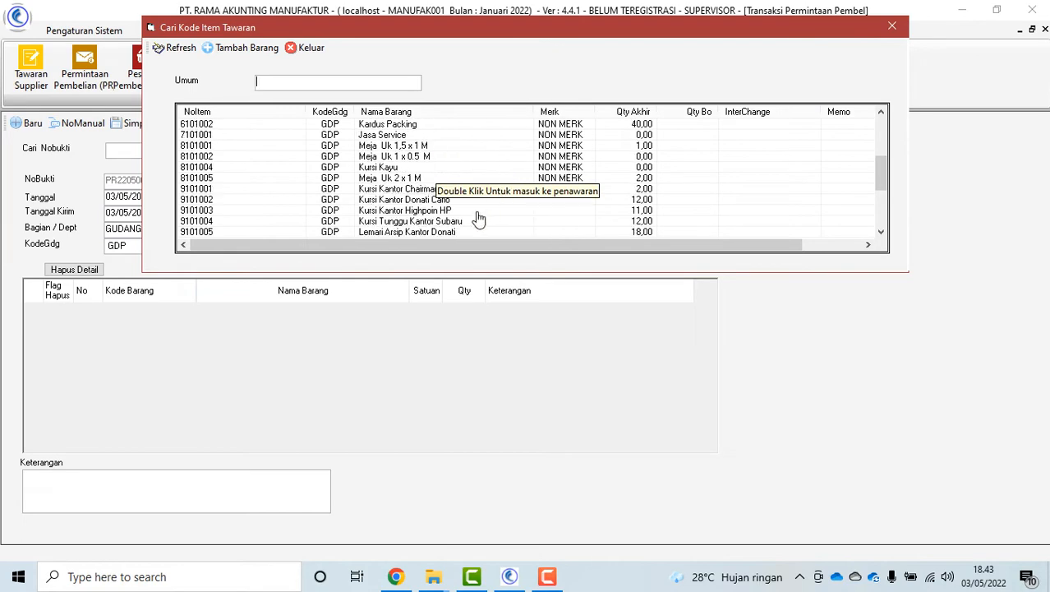
double_click(424, 201)
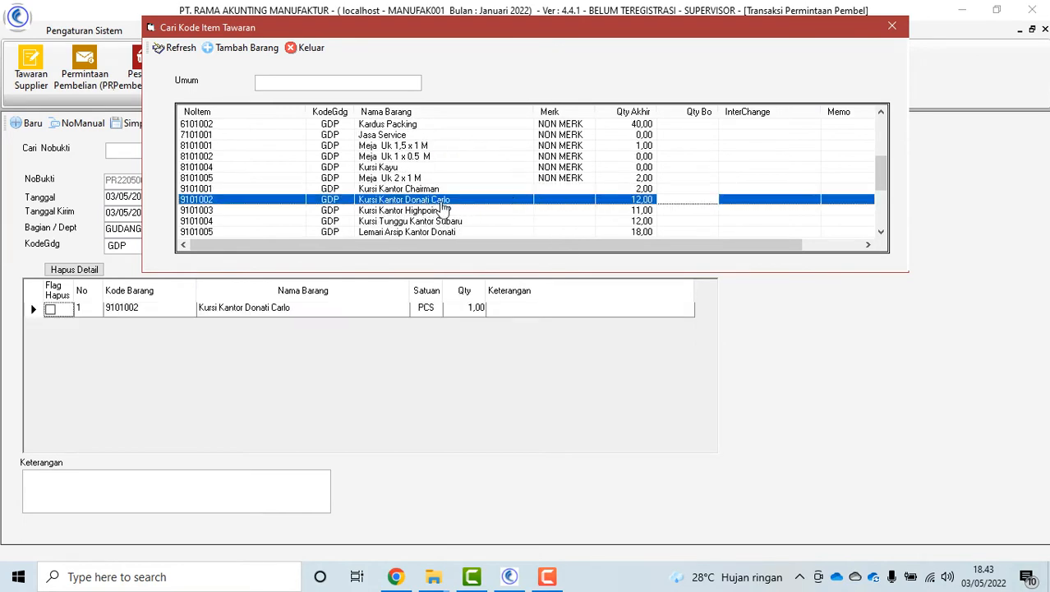
click(449, 134)
click(303, 48)
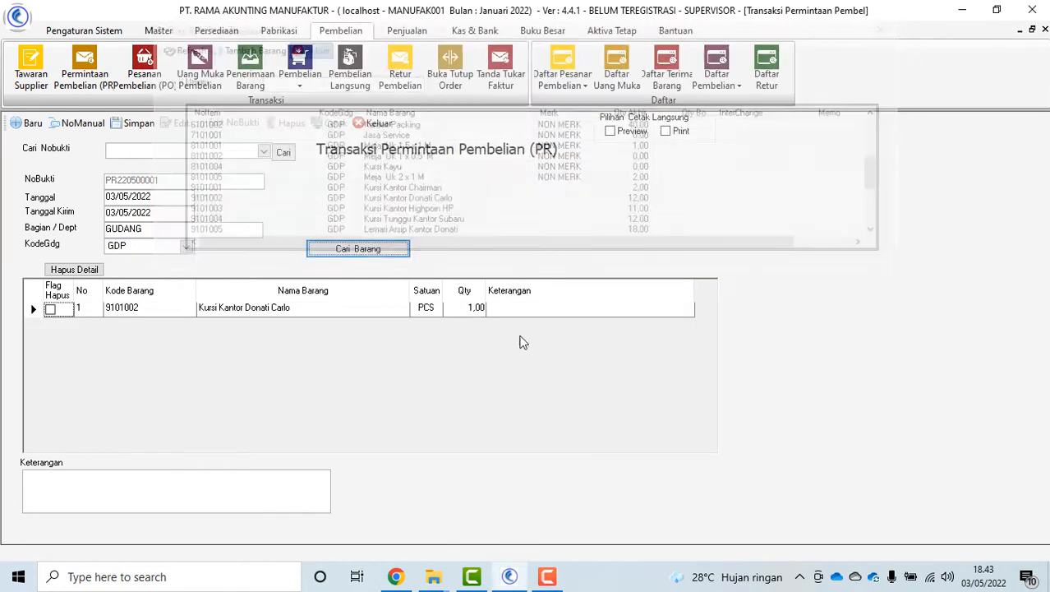
click(465, 309)
text(12)
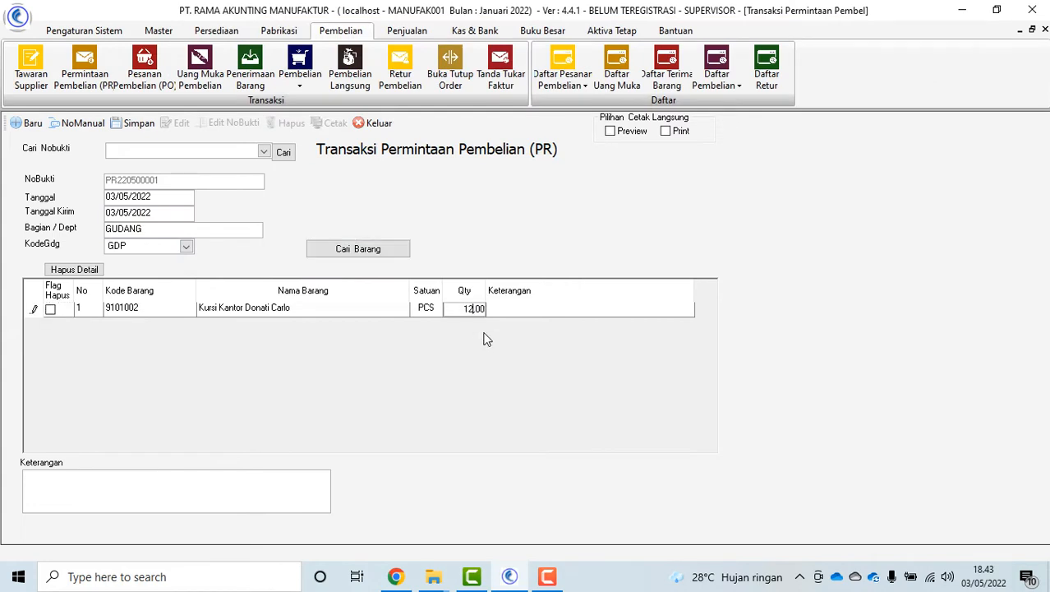
key(Tab)
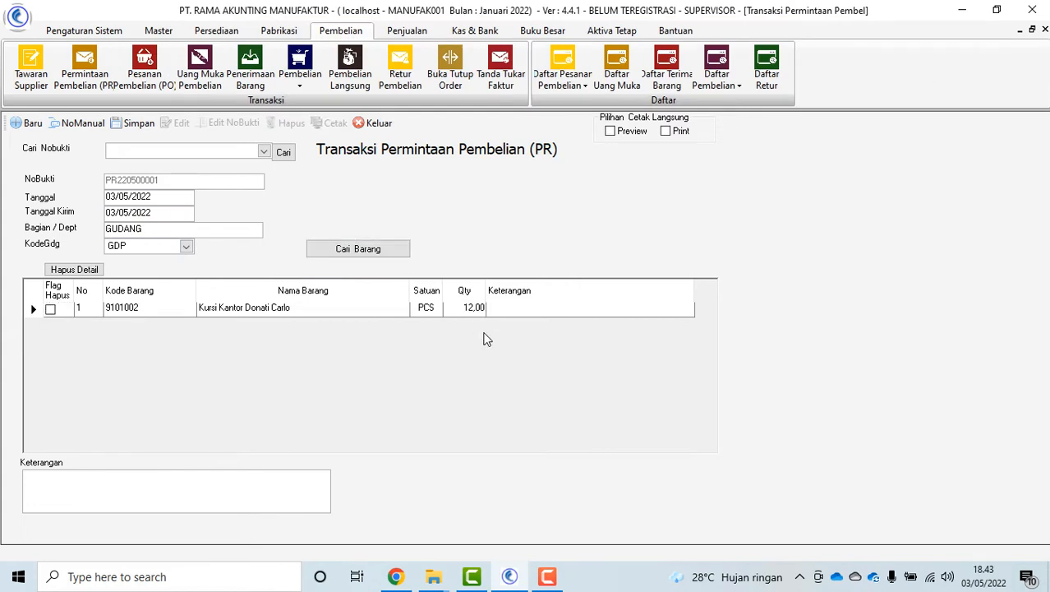
Save the purchase request as PR220500001 and acknowledge the messages
click(138, 123)
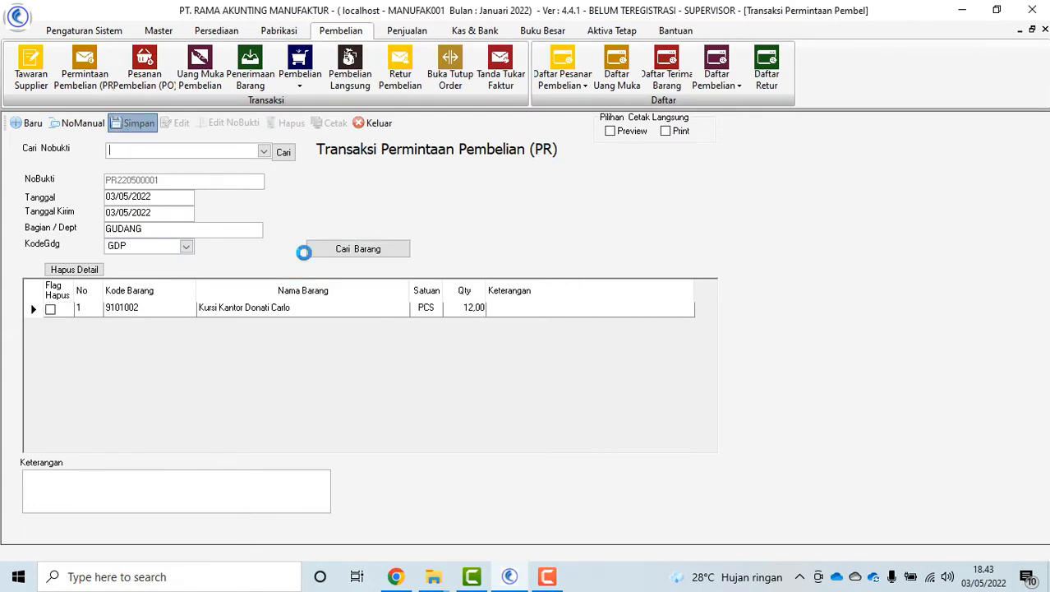
click(510, 343)
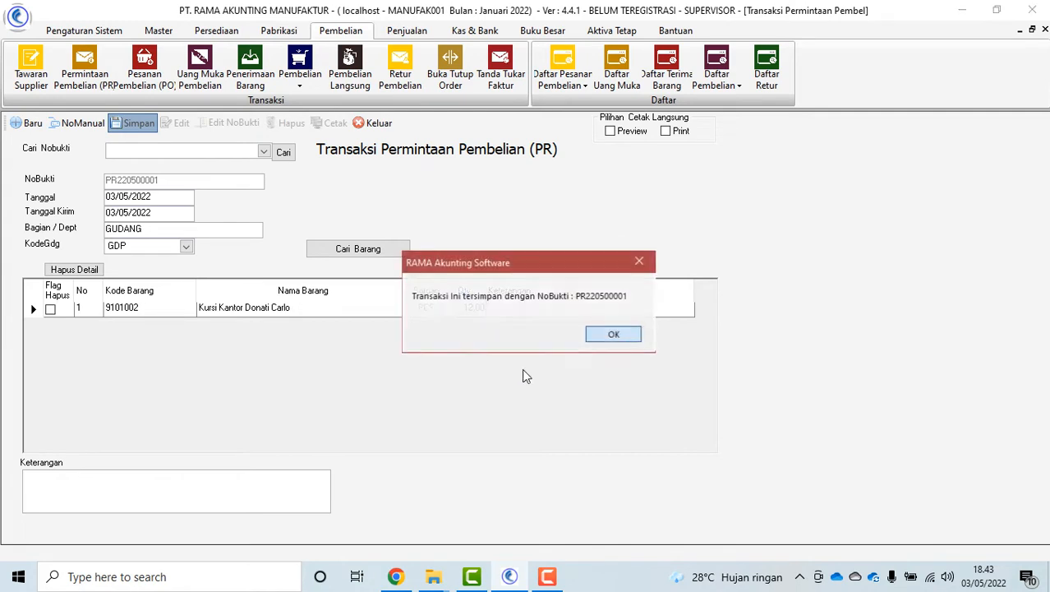
click(604, 333)
Reload PR220500001 from Cari Nobukti and preview its printout
click(263, 152)
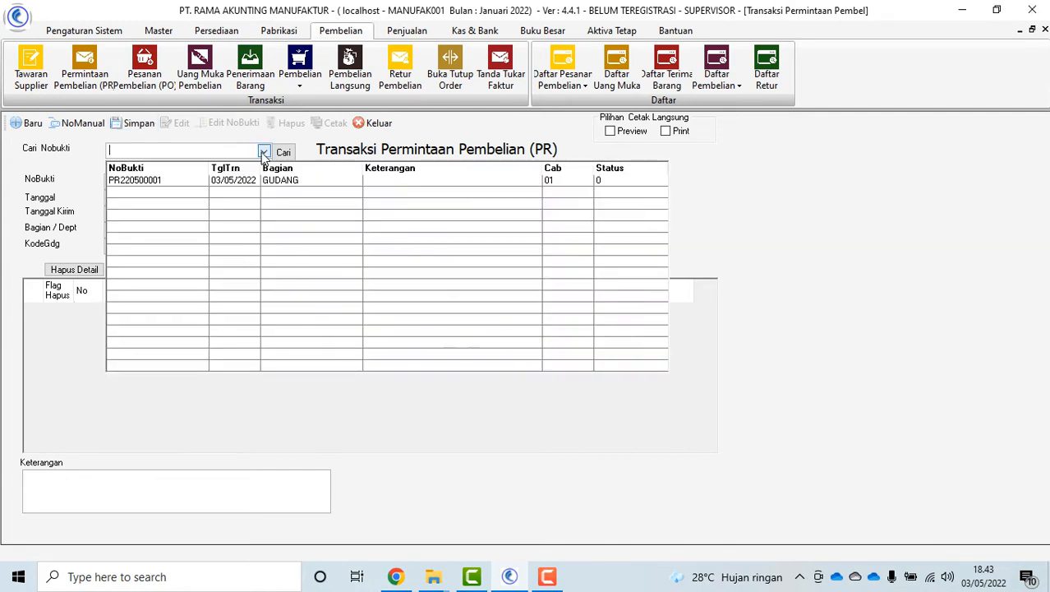
click(156, 183)
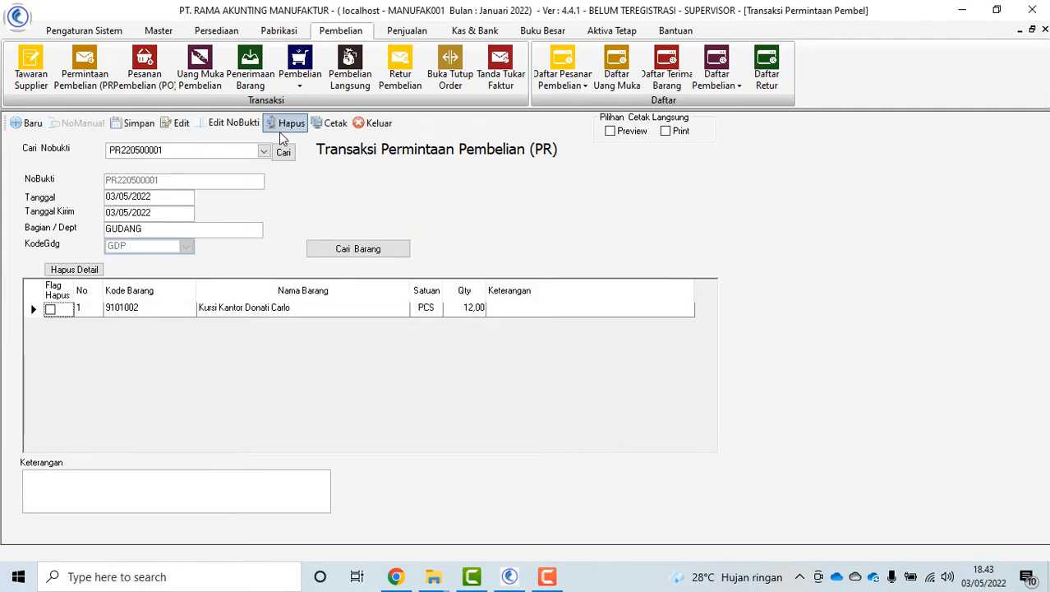
click(333, 125)
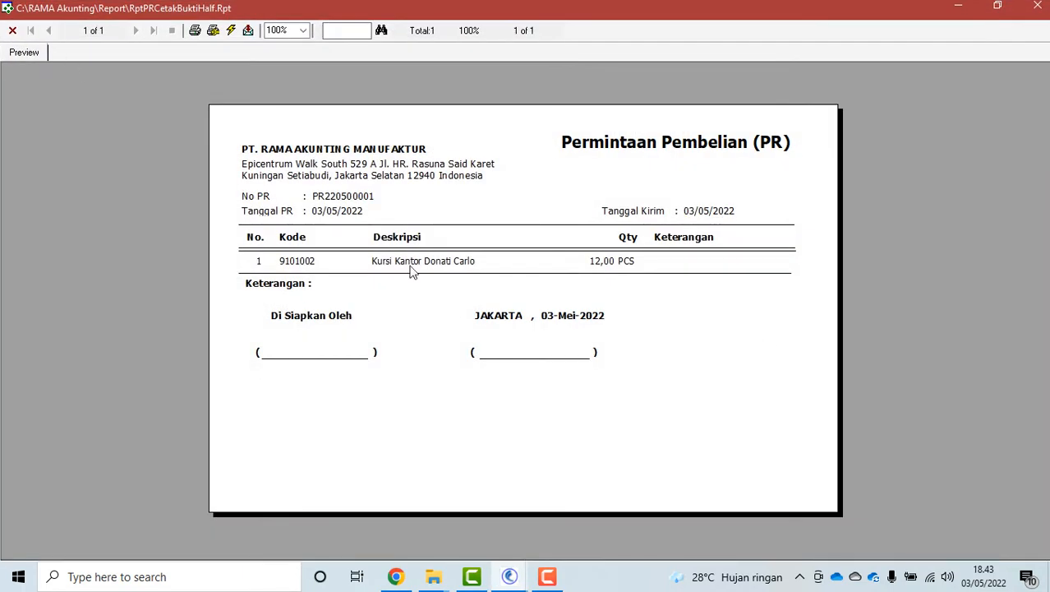
click(13, 31)
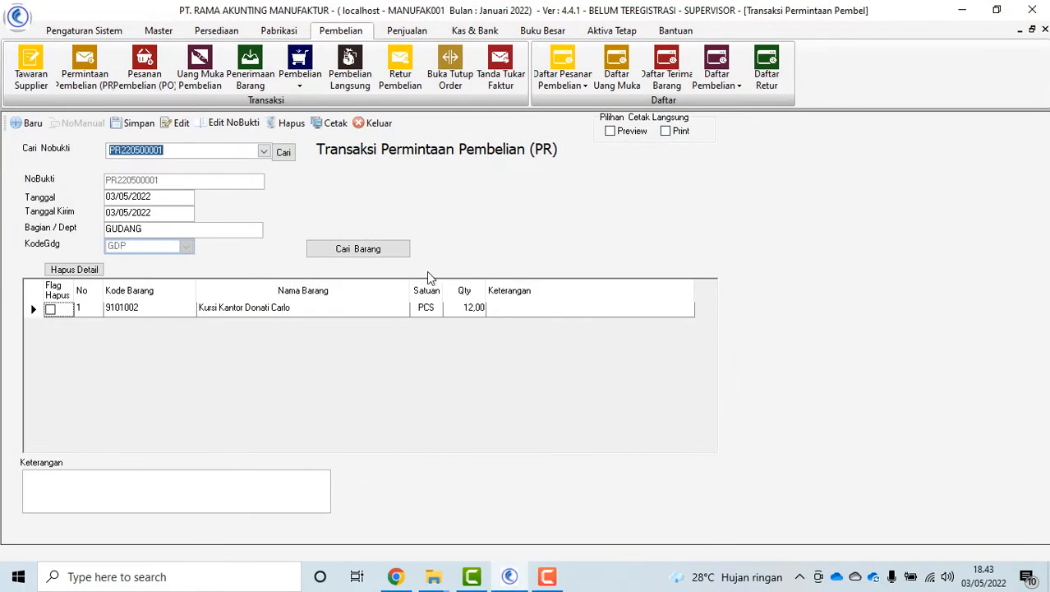
Look up the saved request again via Cari, then close the purchase request form
click(284, 153)
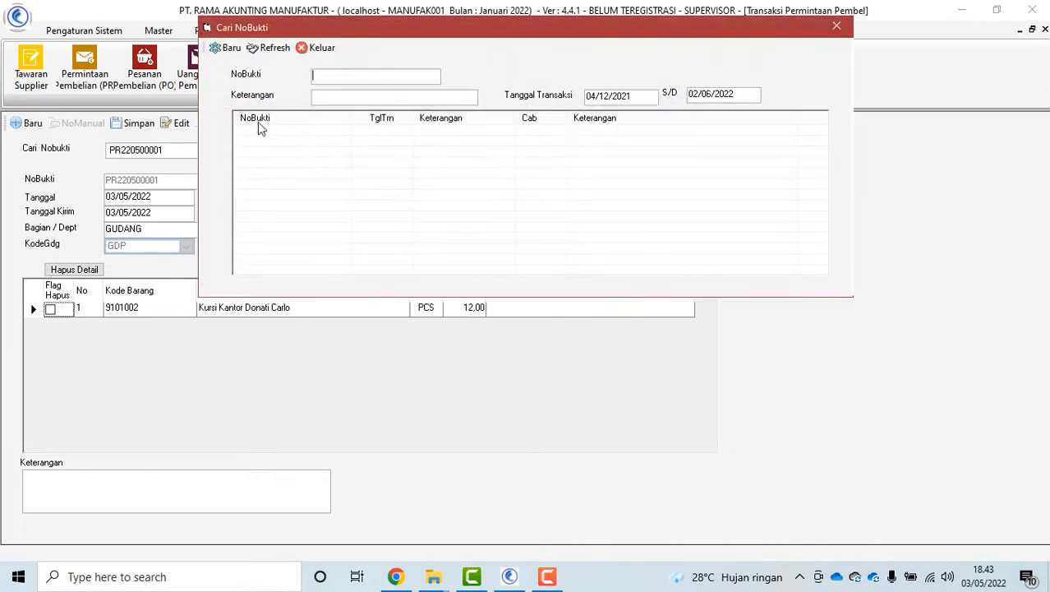
click(268, 49)
double_click(386, 135)
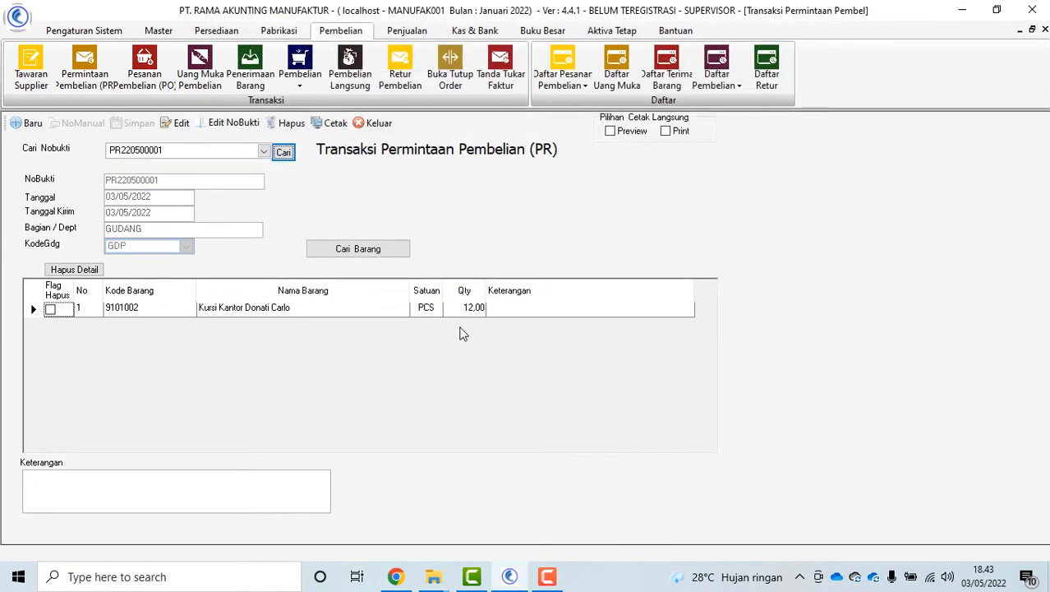
click(375, 124)
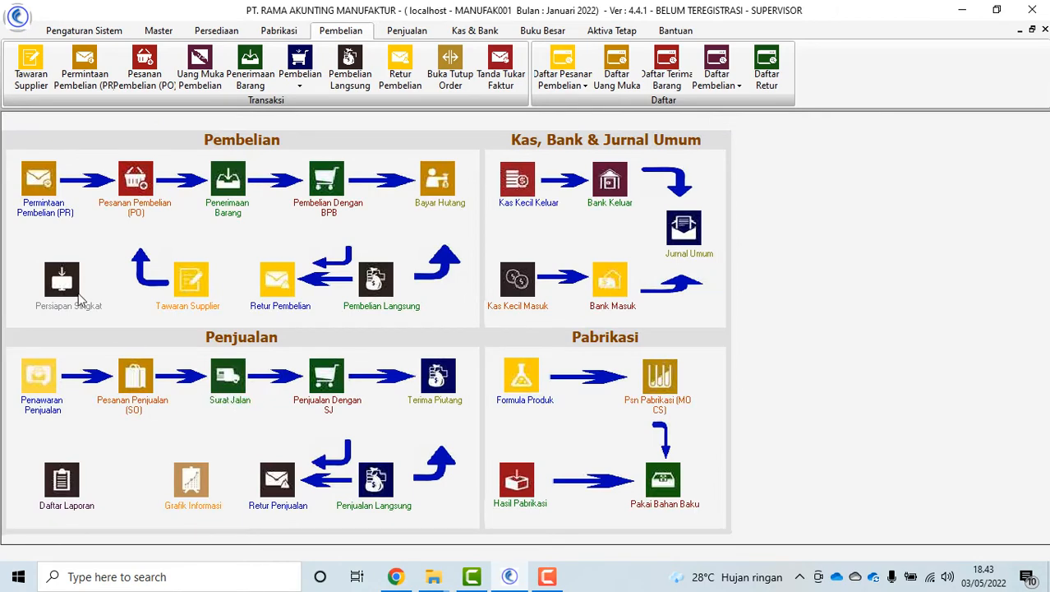
Start a purchase order for ANEKA TEKNIK and add Kursi Kantor Donati Carlo from PR220500001
click(129, 212)
click(683, 181)
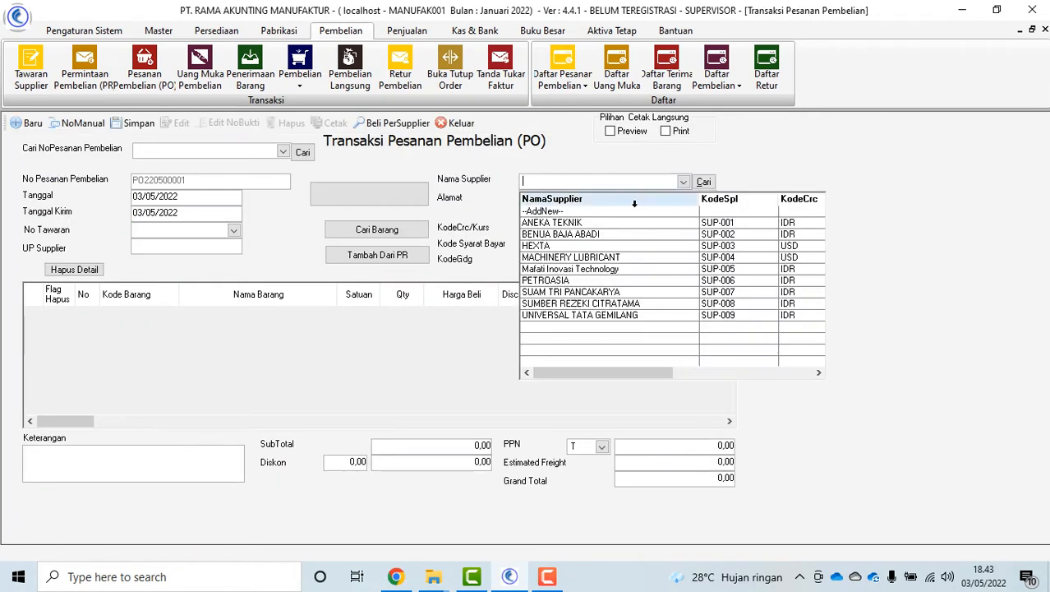
click(624, 223)
click(415, 259)
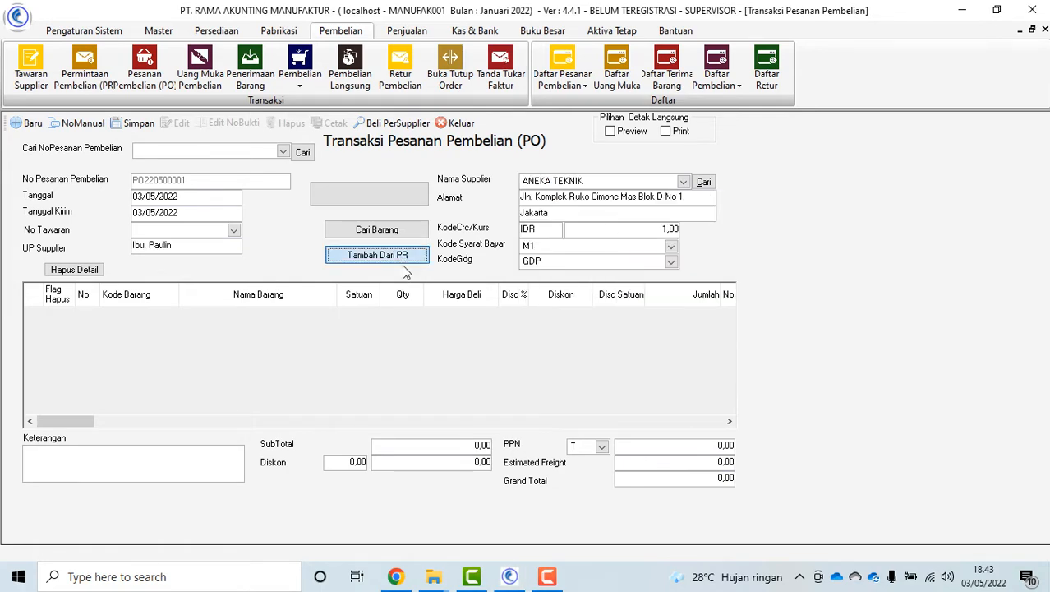
click(380, 83)
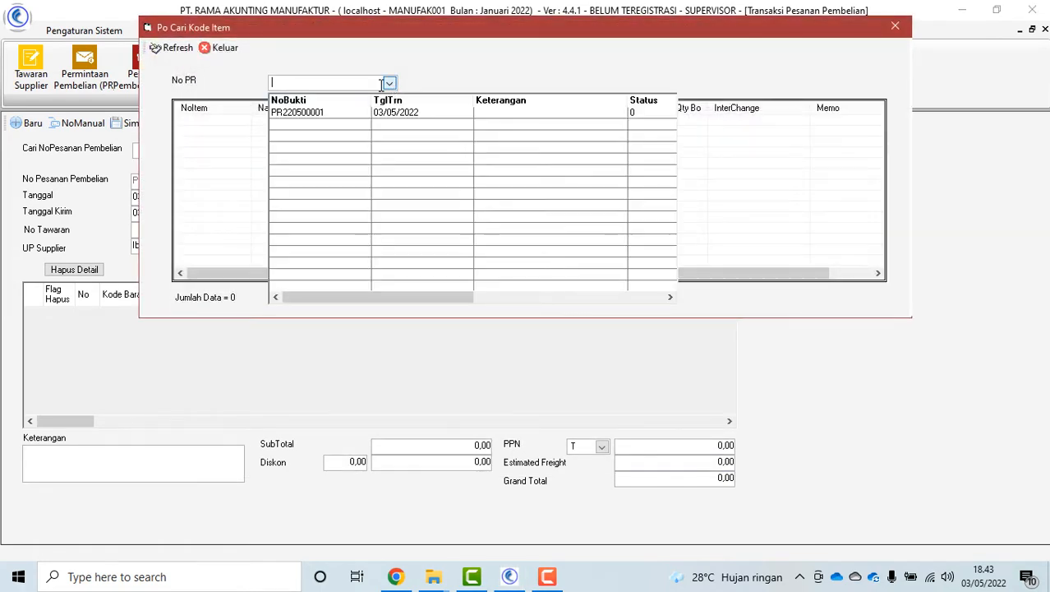
click(322, 112)
double_click(291, 120)
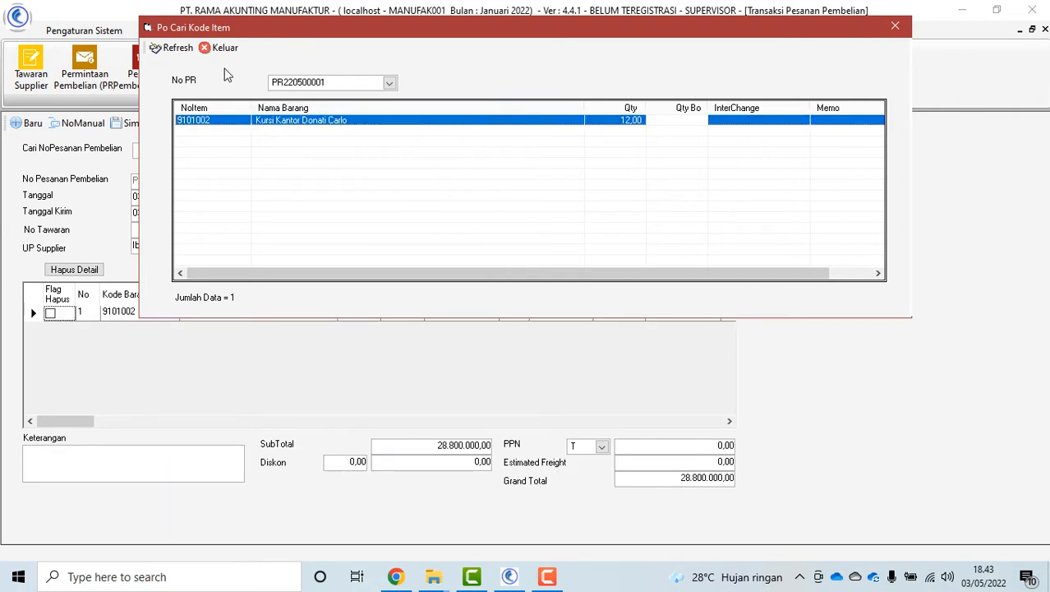
click(224, 47)
Review the ordered item's quantity, purchase price and tax, leaving them unchanged
click(405, 312)
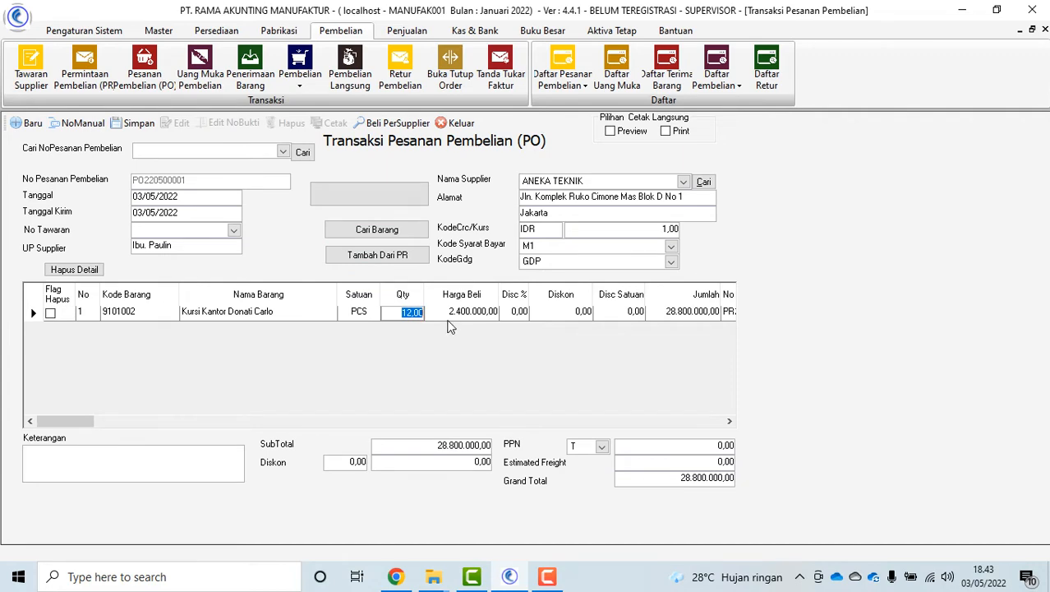
click(383, 229)
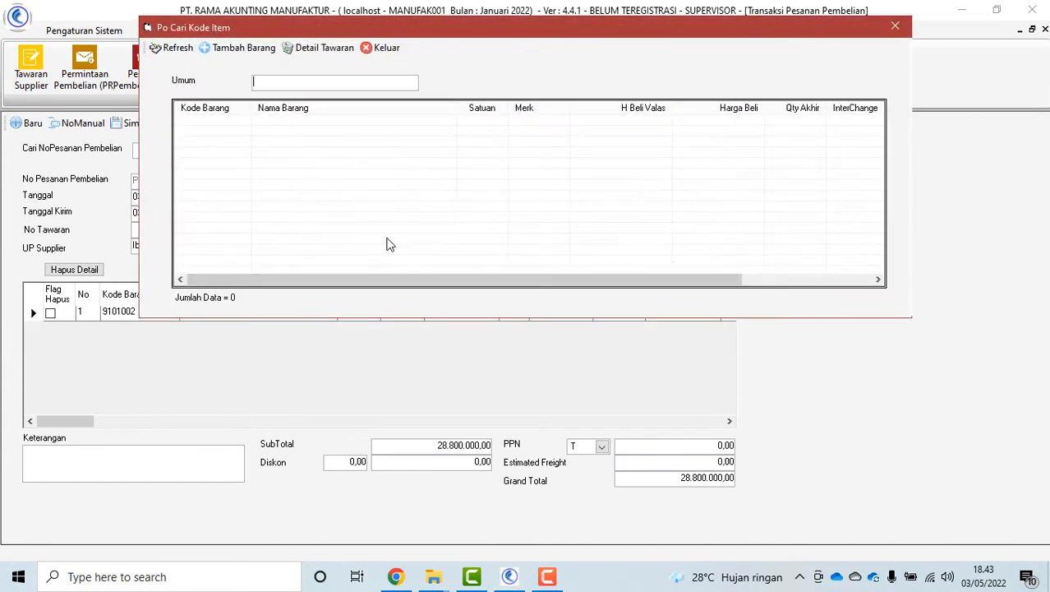
click(385, 47)
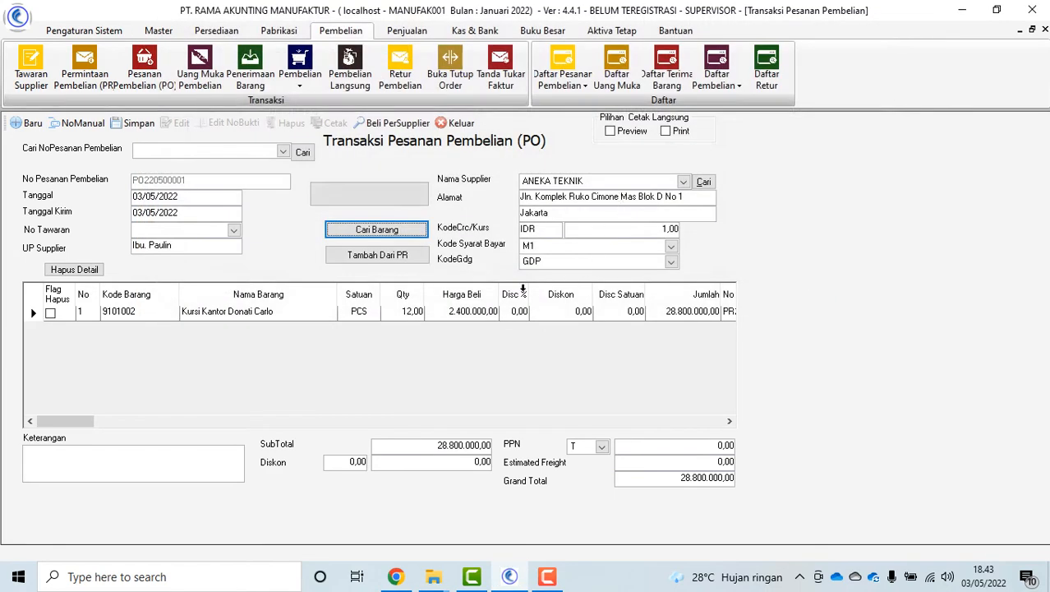
click(467, 315)
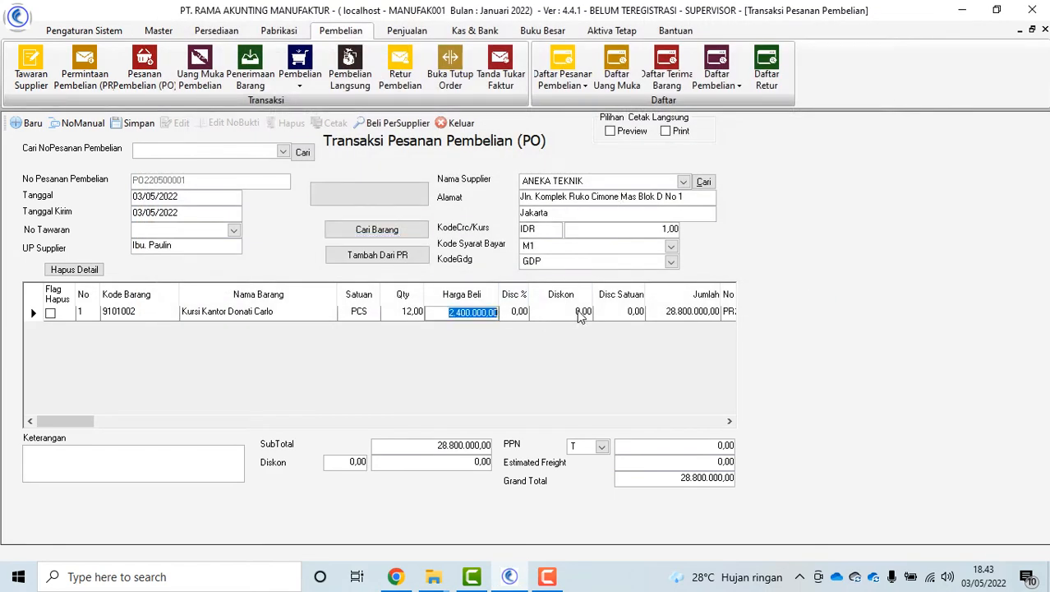
click(602, 445)
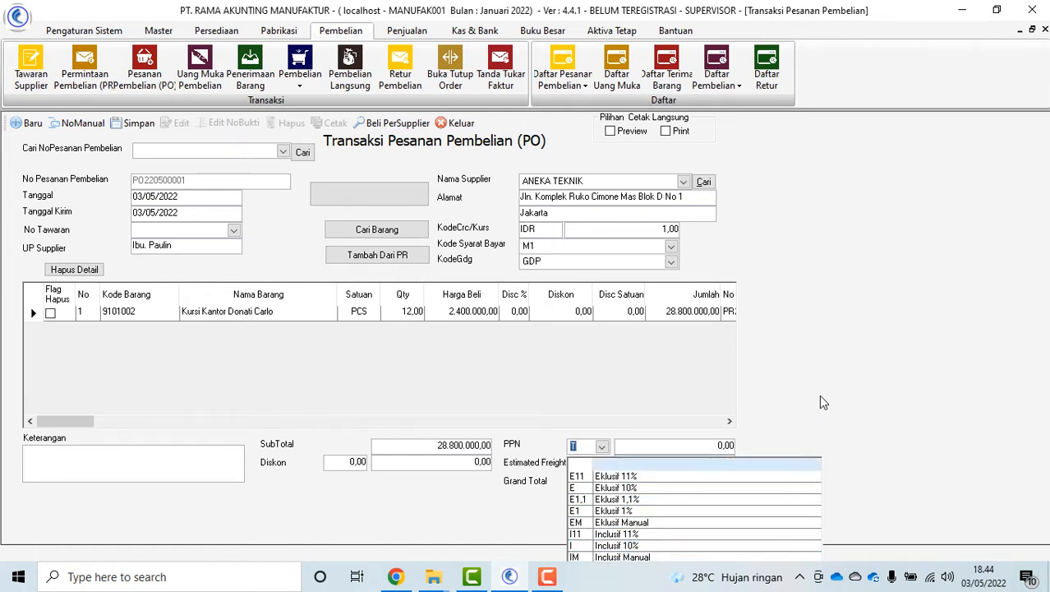
click(269, 247)
Save order PO220500001 totalling 28.800.000,00 and reopen it from the saved orders list
click(136, 124)
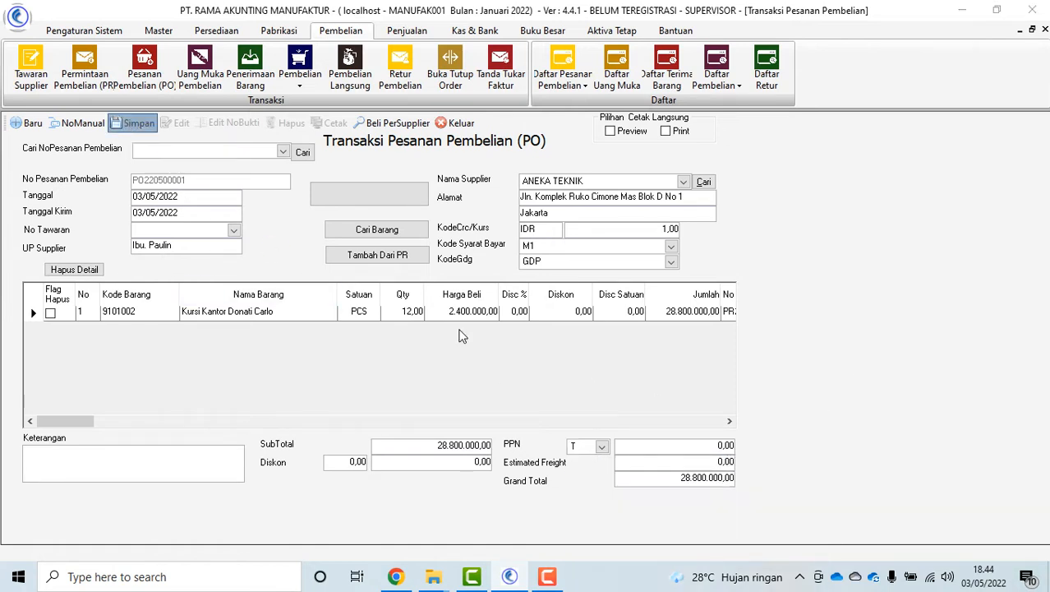
click(527, 341)
click(613, 335)
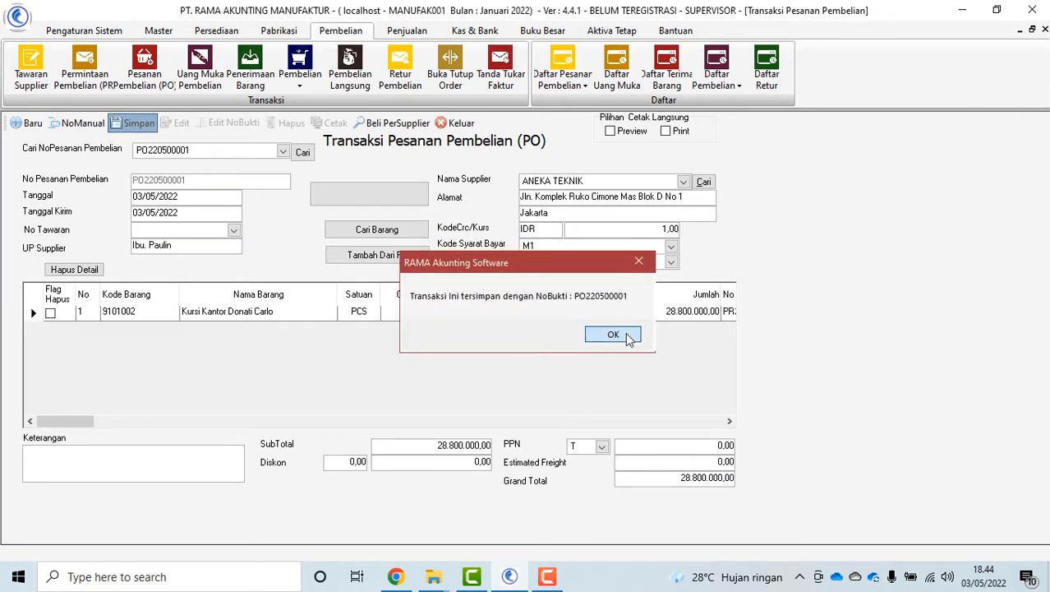
click(282, 151)
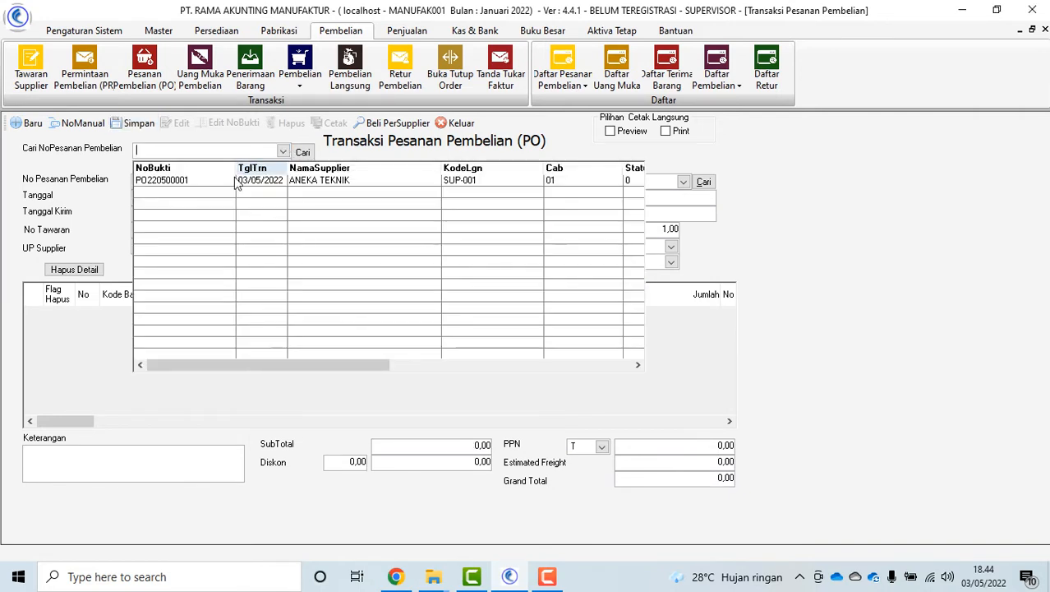
click(207, 185)
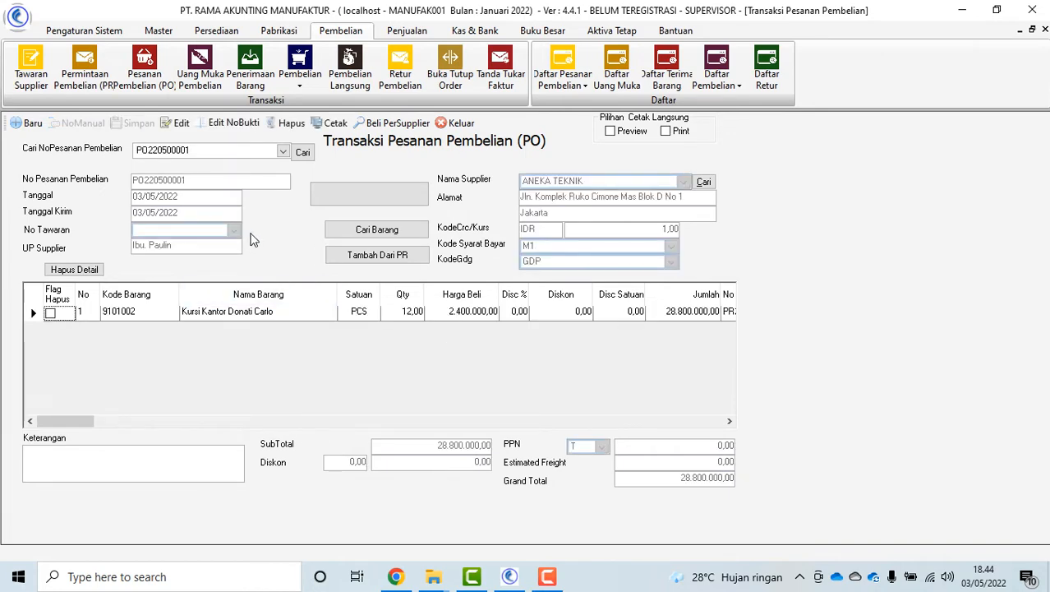
Export the PO220500001 purchase order preview as an Acrobat PDF and open it in Adobe Reader
click(331, 123)
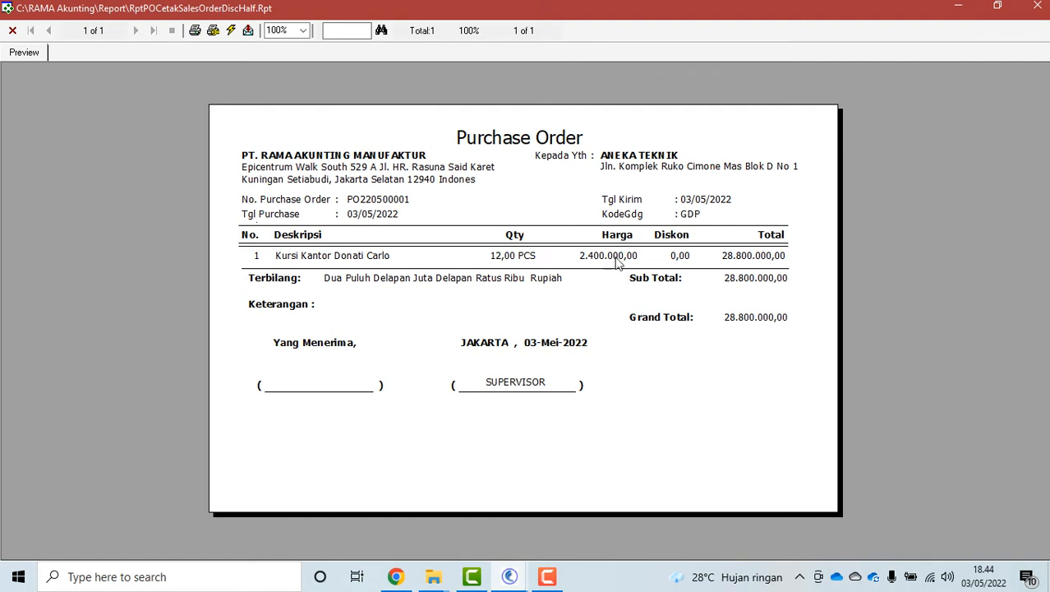
click(249, 31)
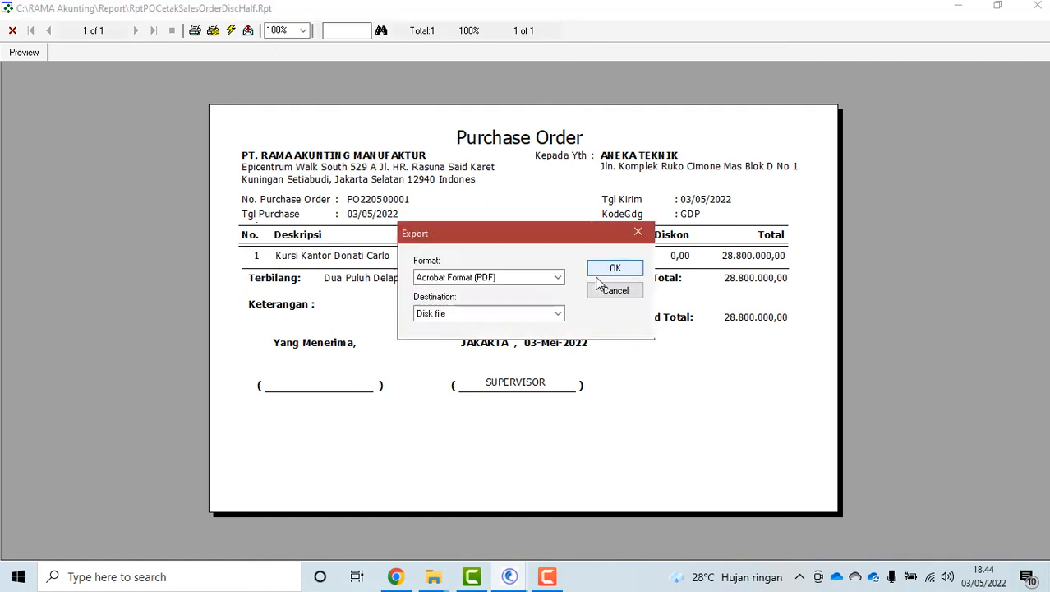
click(544, 313)
click(507, 329)
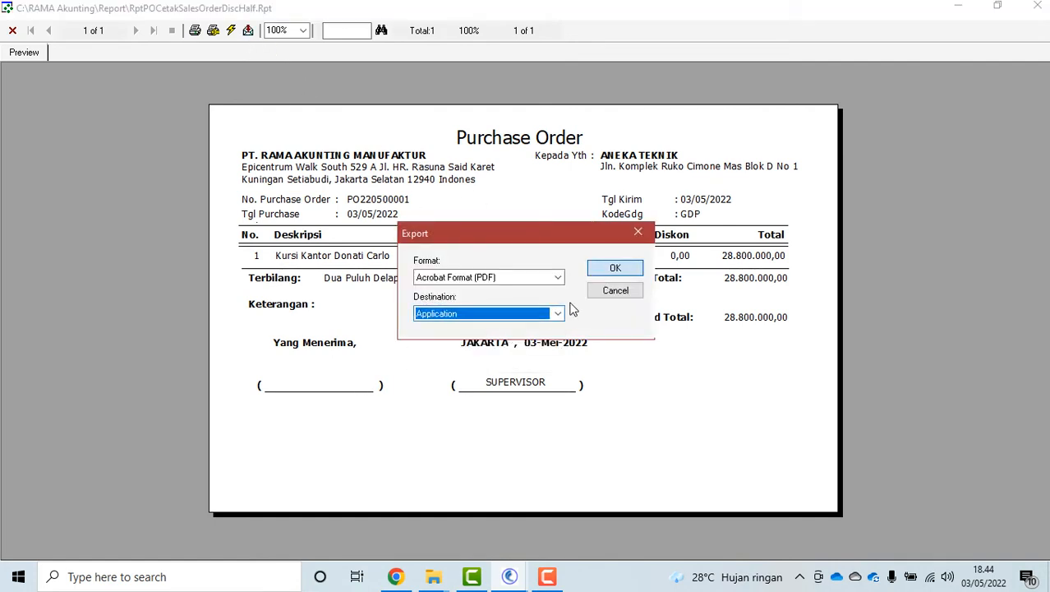
click(614, 269)
click(60, 143)
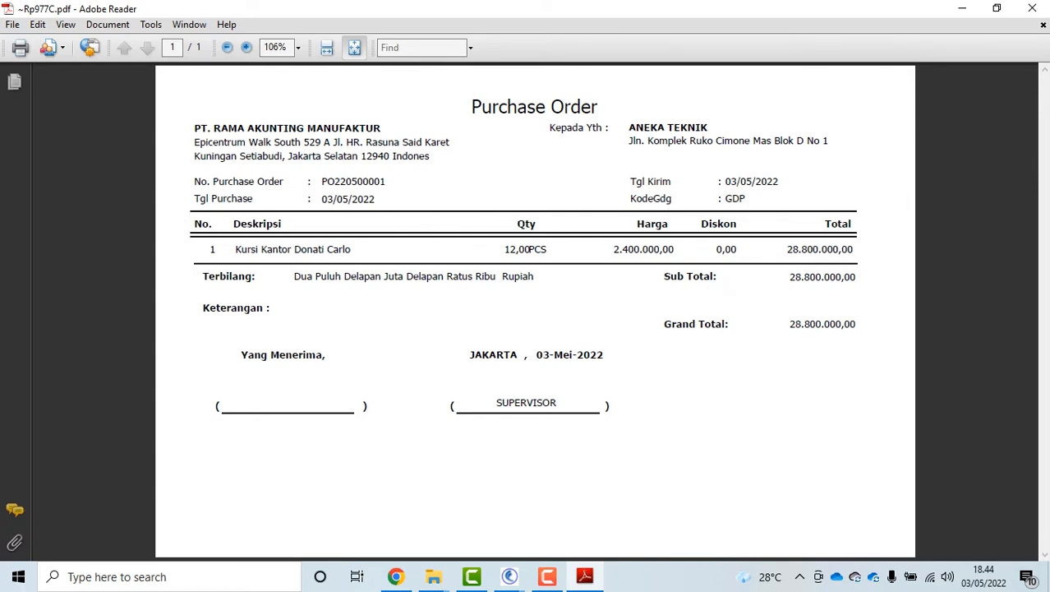
Close Adobe Reader after reviewing the exported PO220500001 PDF
click(1032, 7)
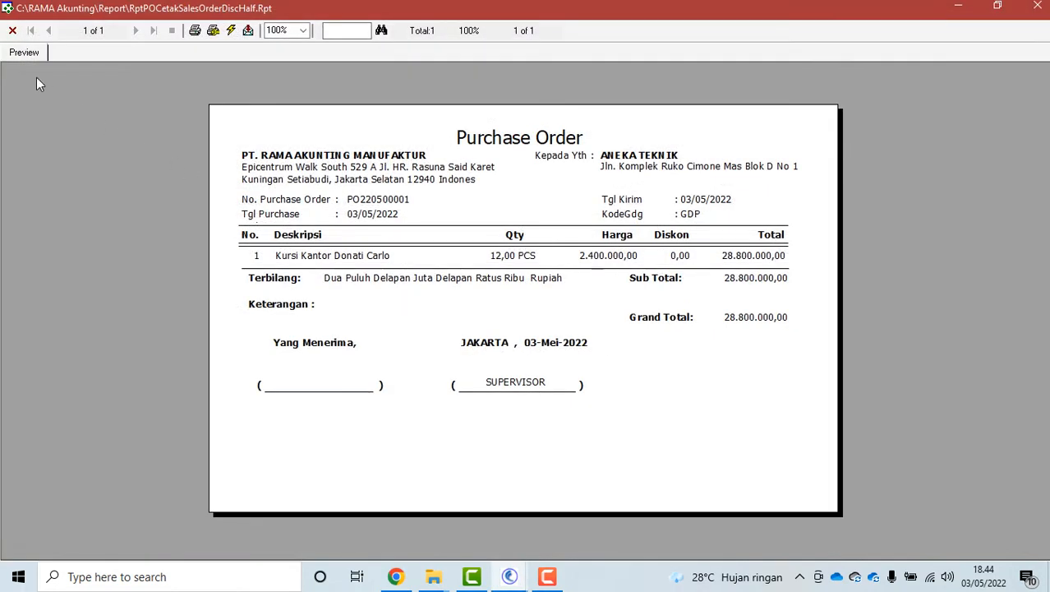
Close the PO preview and form, then start a goods receipt against PO220500001
click(12, 30)
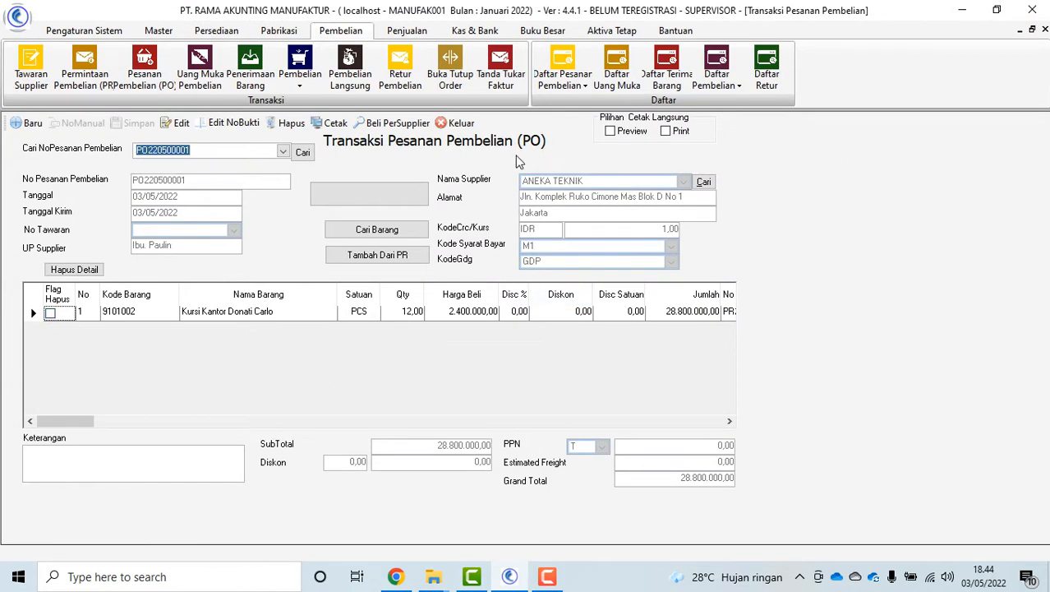
click(458, 123)
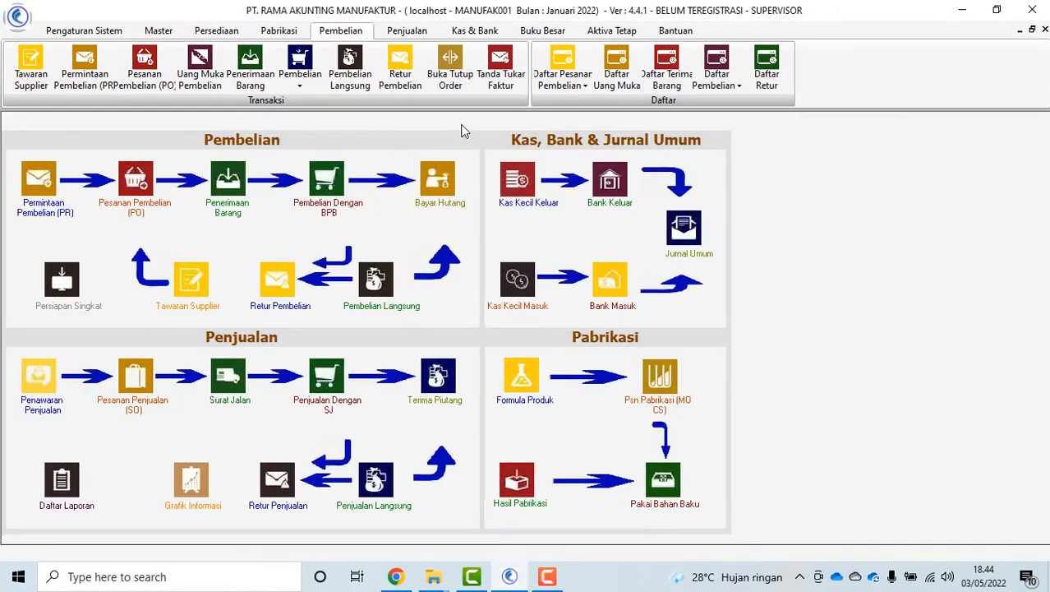
click(221, 216)
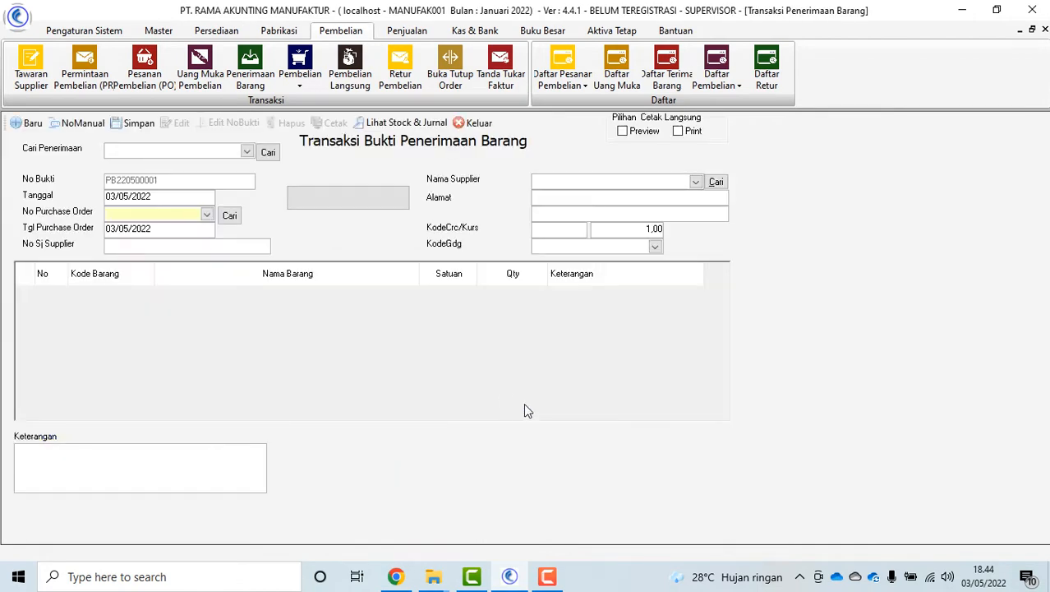
click(206, 214)
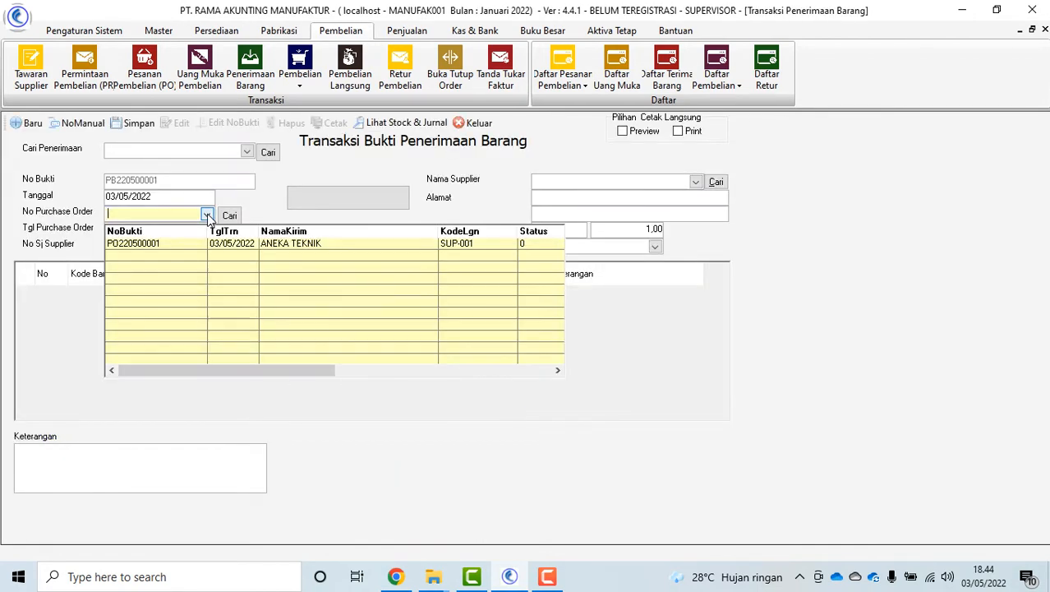
click(153, 244)
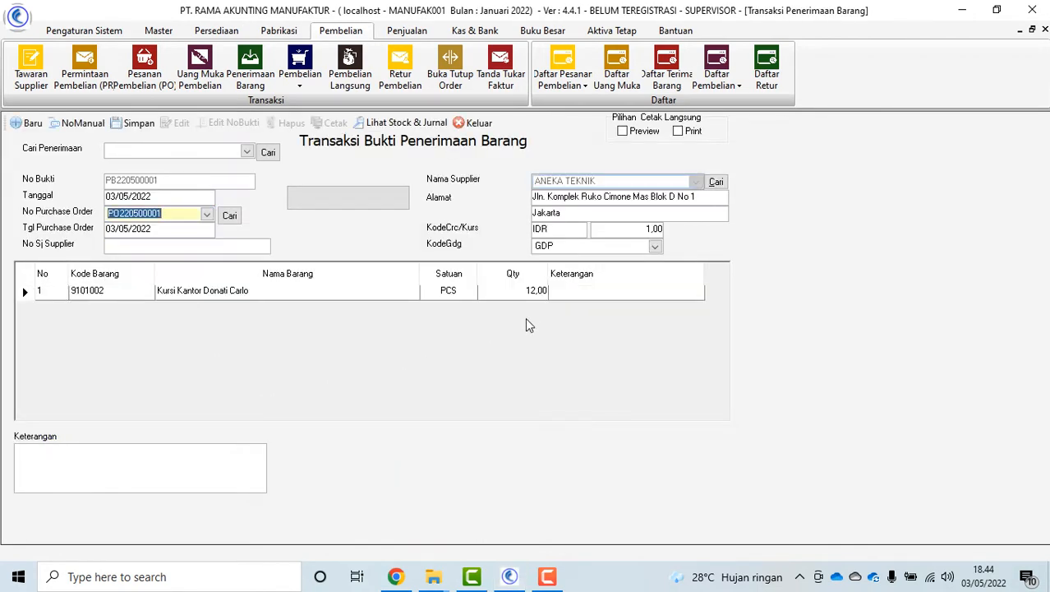
click(521, 295)
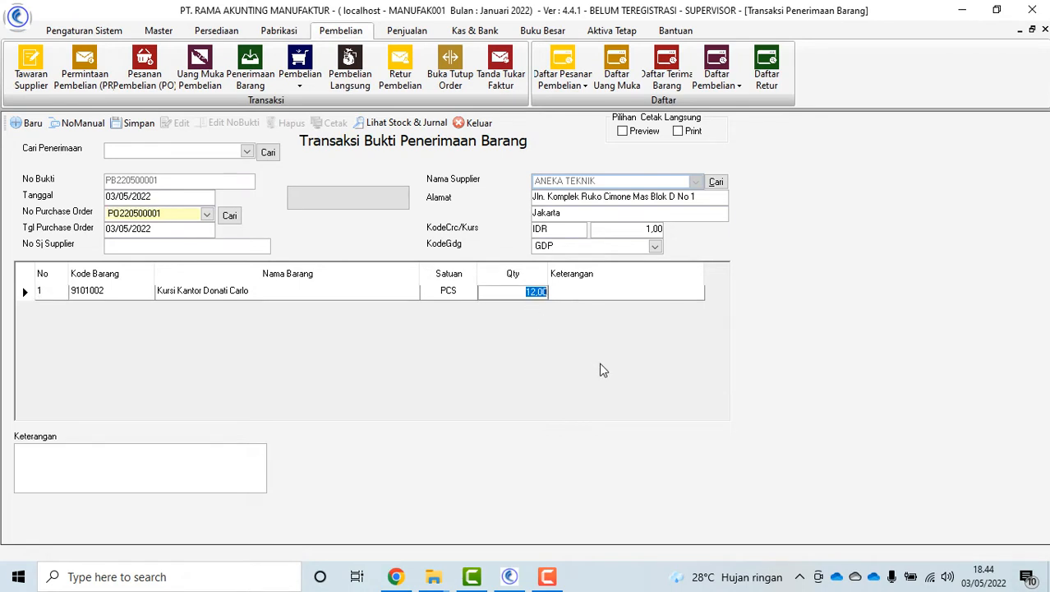
Enter delivery note SJ001, save receipt PB220500001, and reopen it to view stock and journal
click(217, 245)
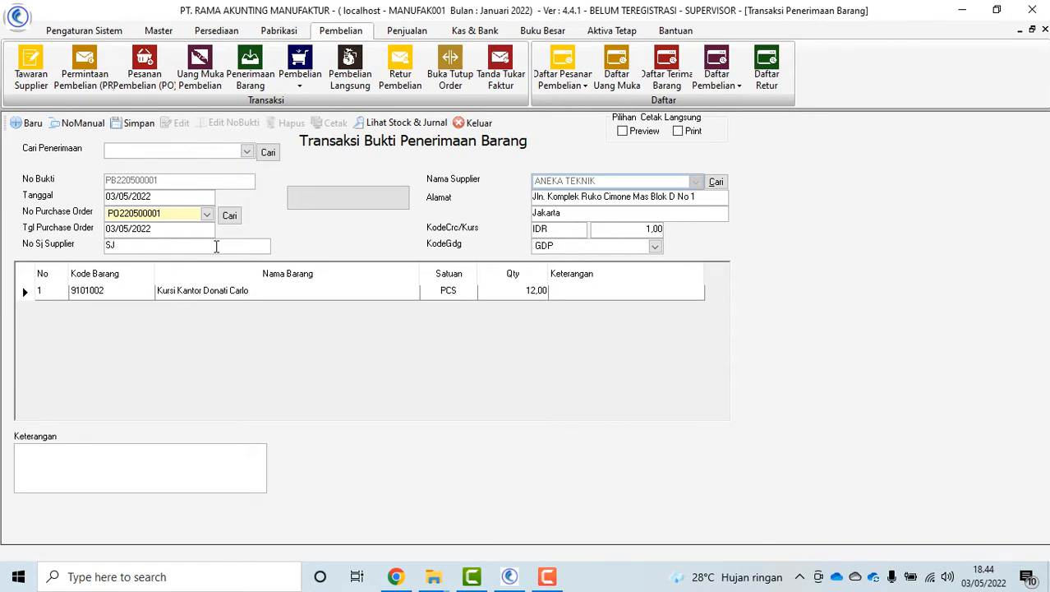
click(134, 122)
click(607, 335)
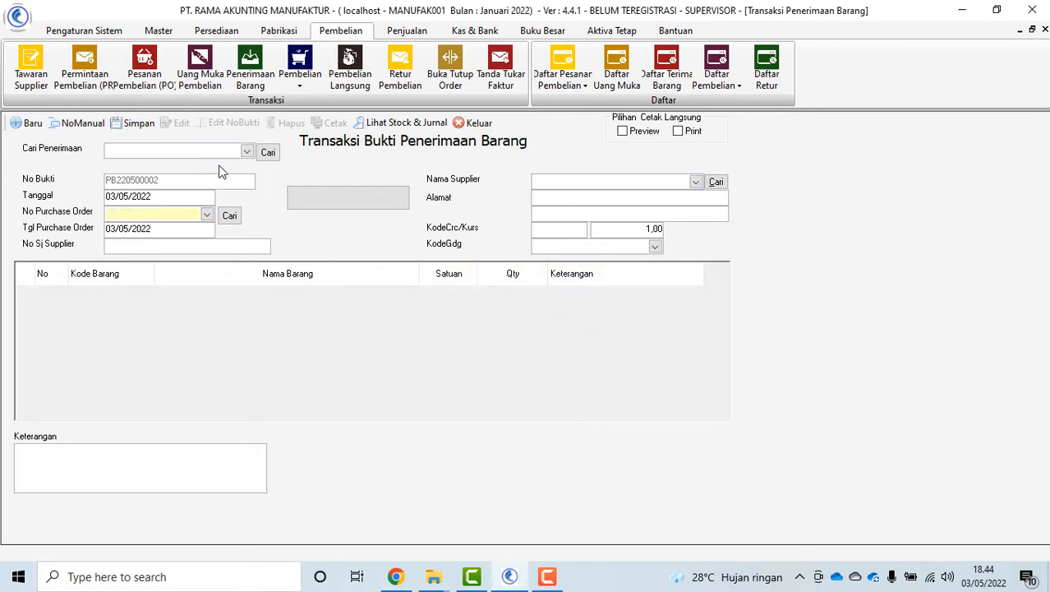
click(247, 152)
click(329, 175)
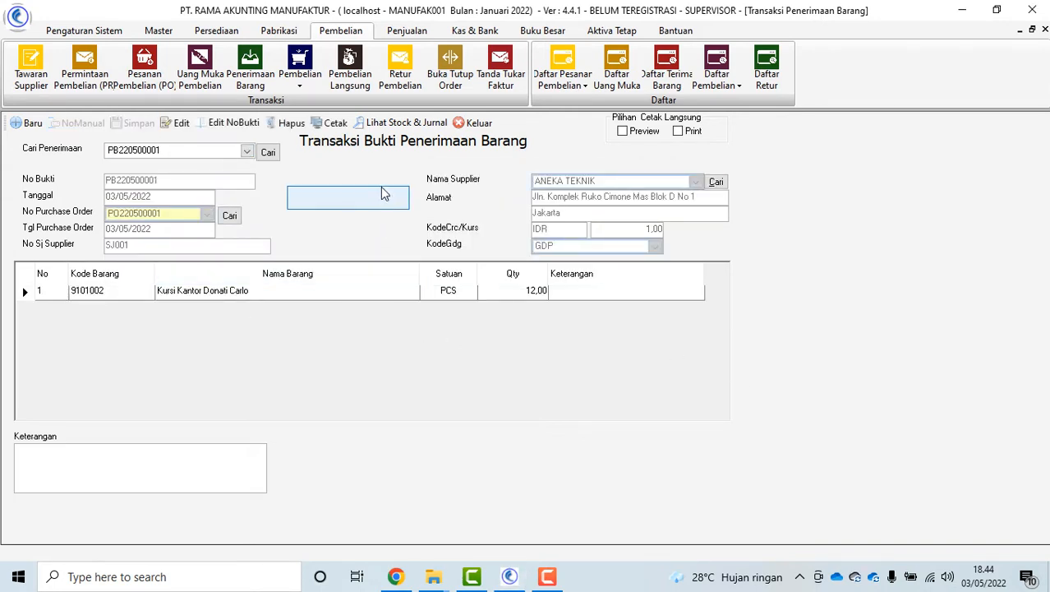
click(393, 125)
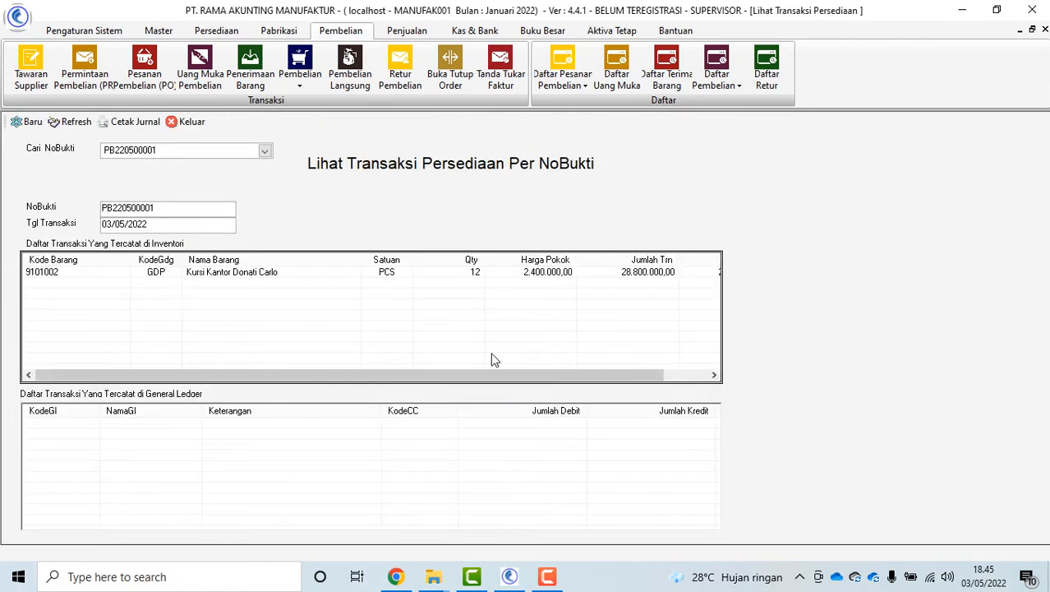
Check the 12 PCS inventory line, then close the stock view and goods receipt form
click(478, 273)
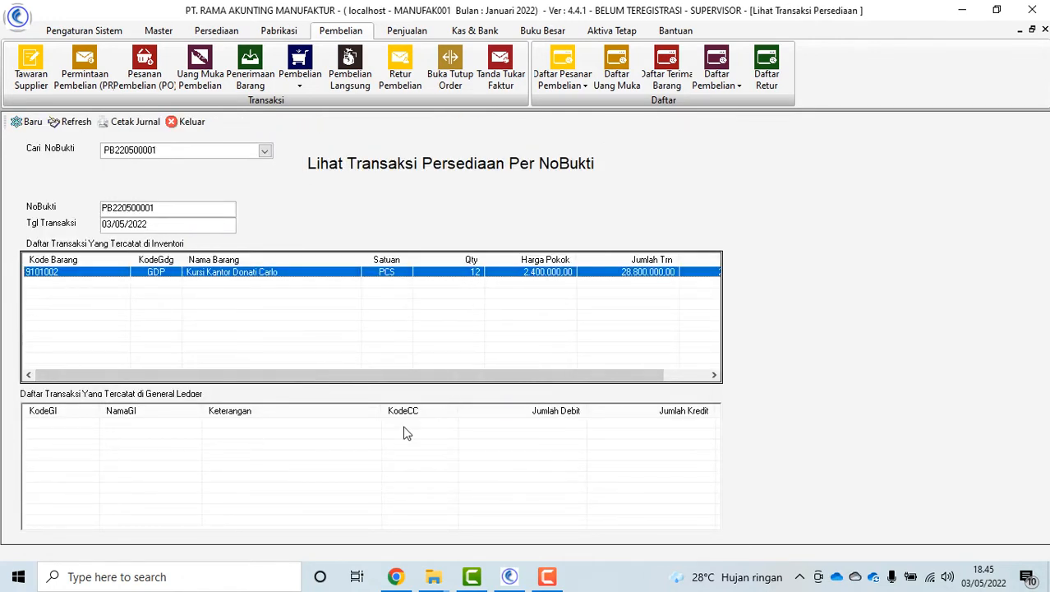
click(198, 125)
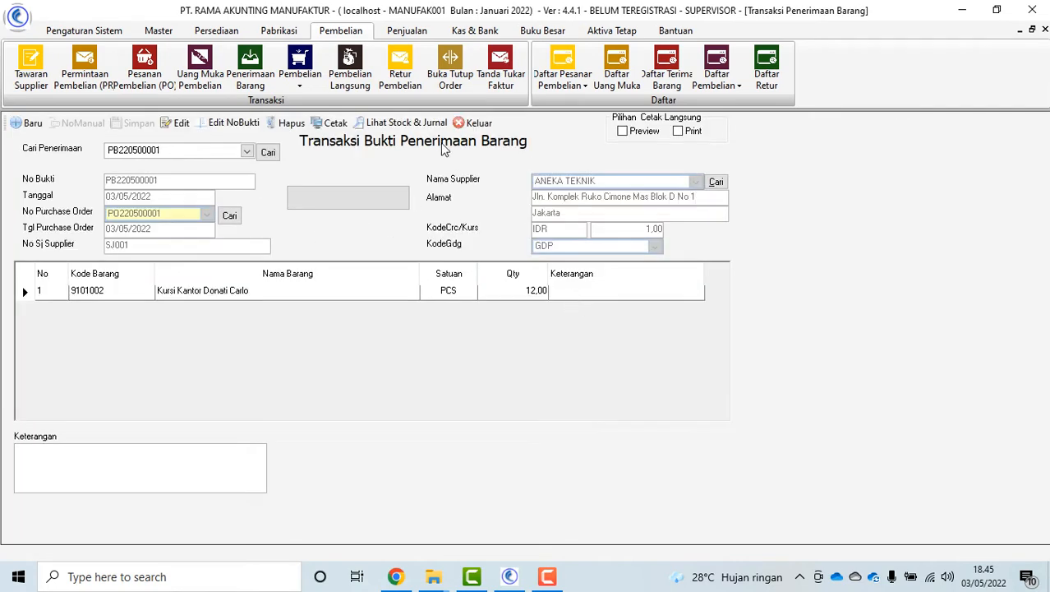
click(475, 123)
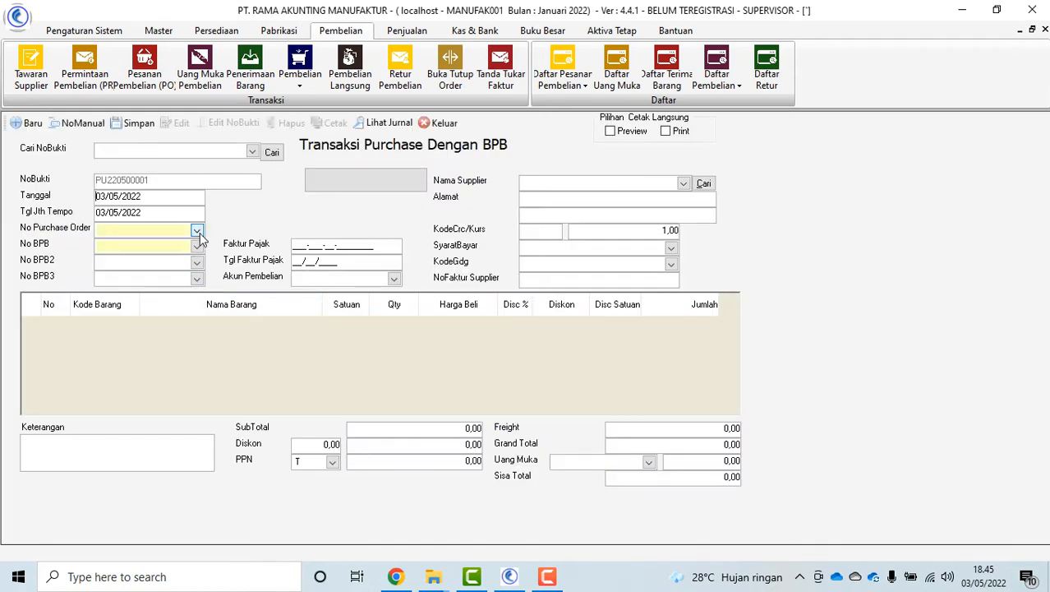
Start a BPB purchase linking PO220500001 and PB220500001, replacing SJ001 with supplier invoice INVSUP001
click(196, 230)
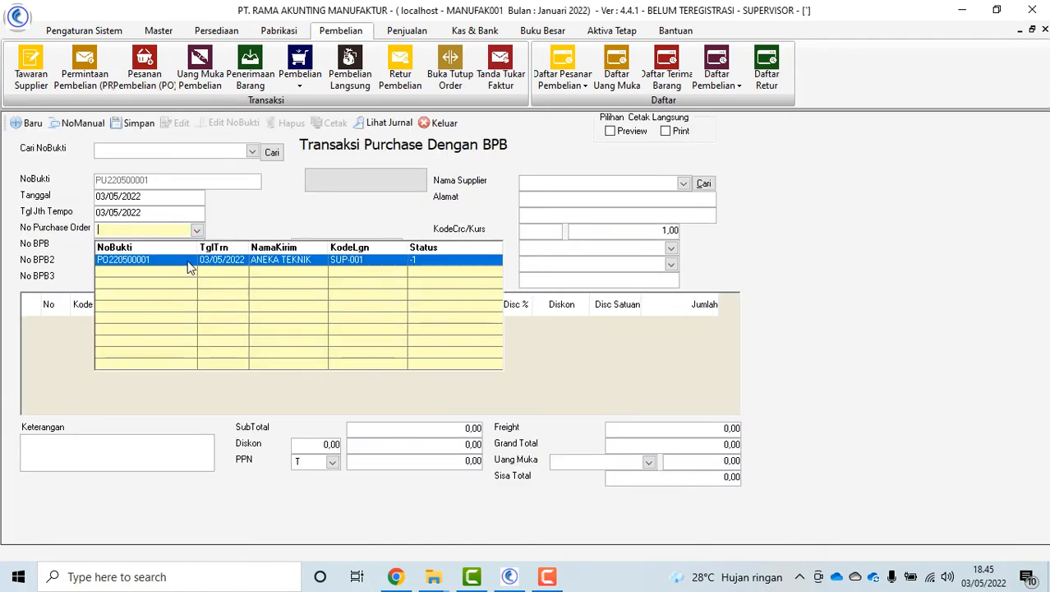
click(184, 263)
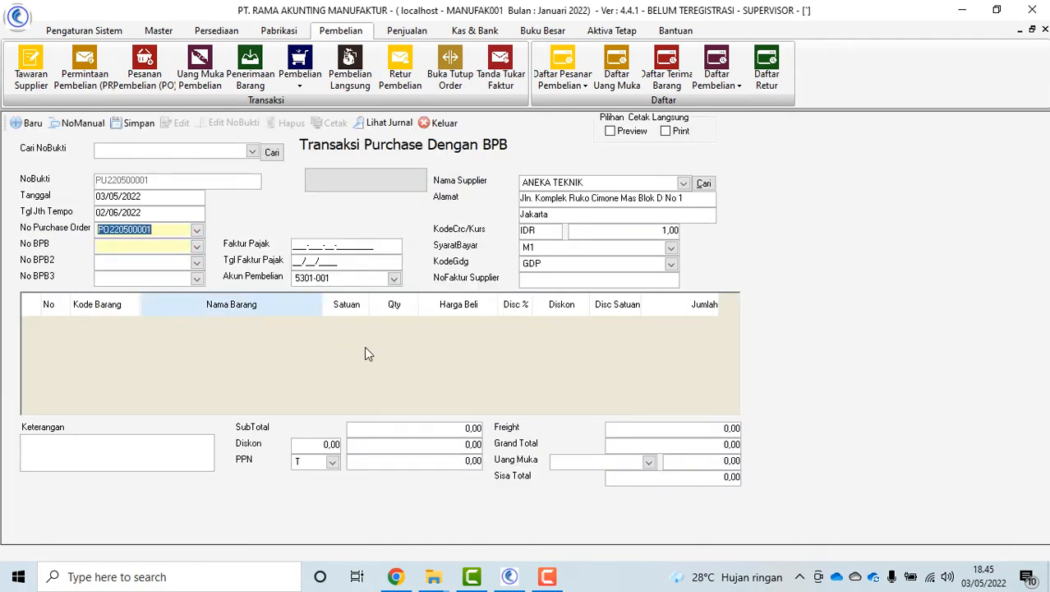
click(197, 245)
click(142, 278)
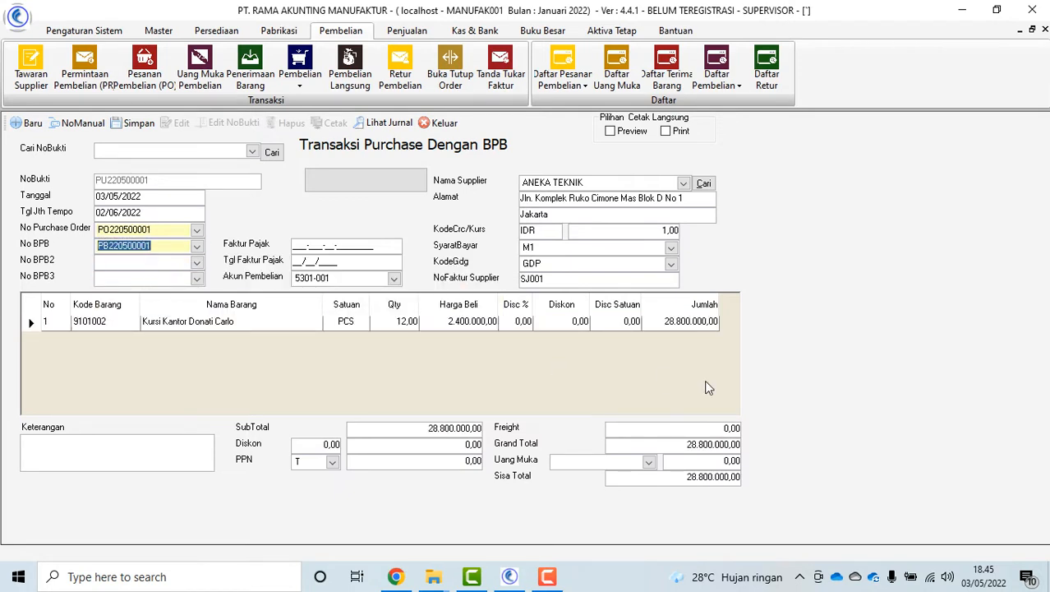
double_click(575, 279)
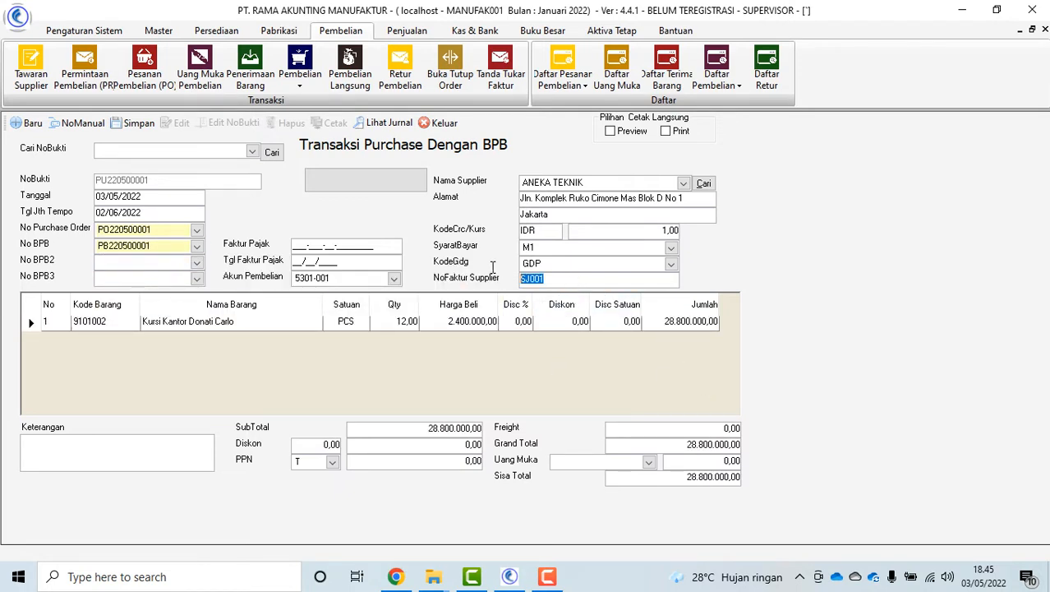
key(BackSpace)
double_click(559, 279)
Apply down payment UMB-20-12-001, leaving 23.800.000 due, and dismiss the browser notifications
click(648, 462)
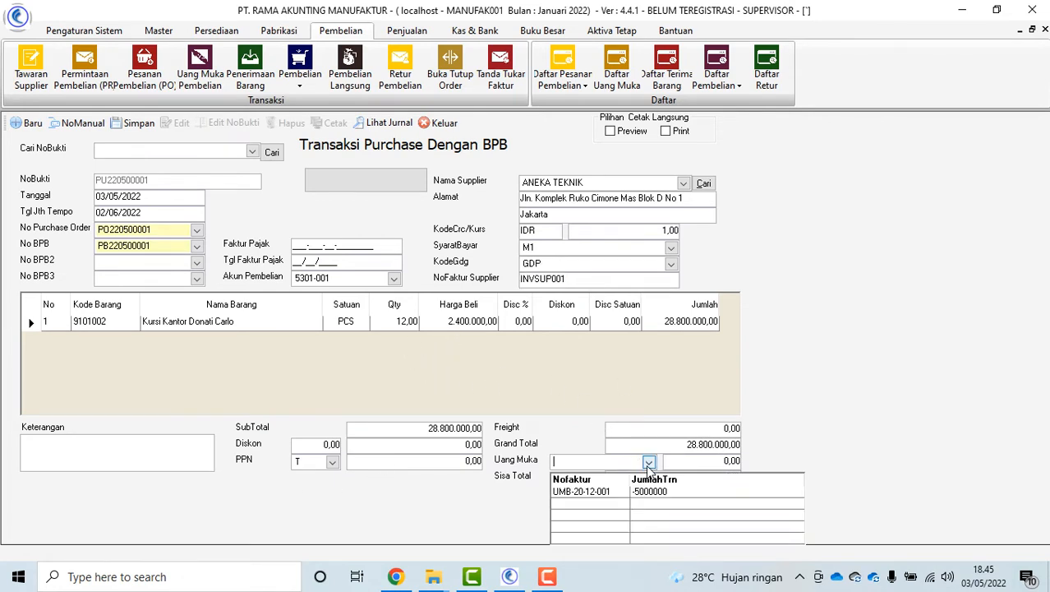
click(616, 493)
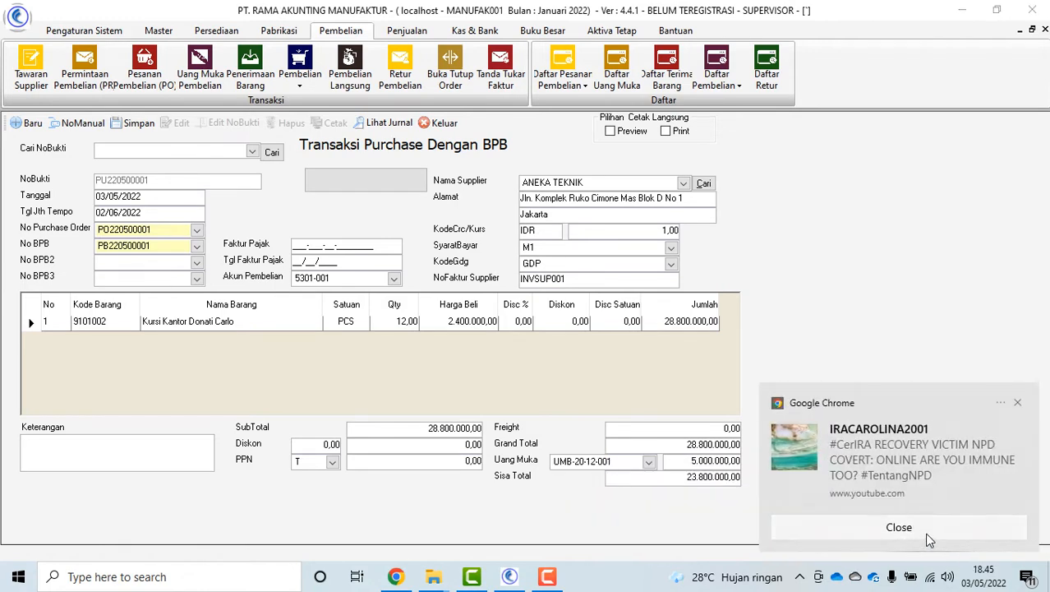
click(978, 527)
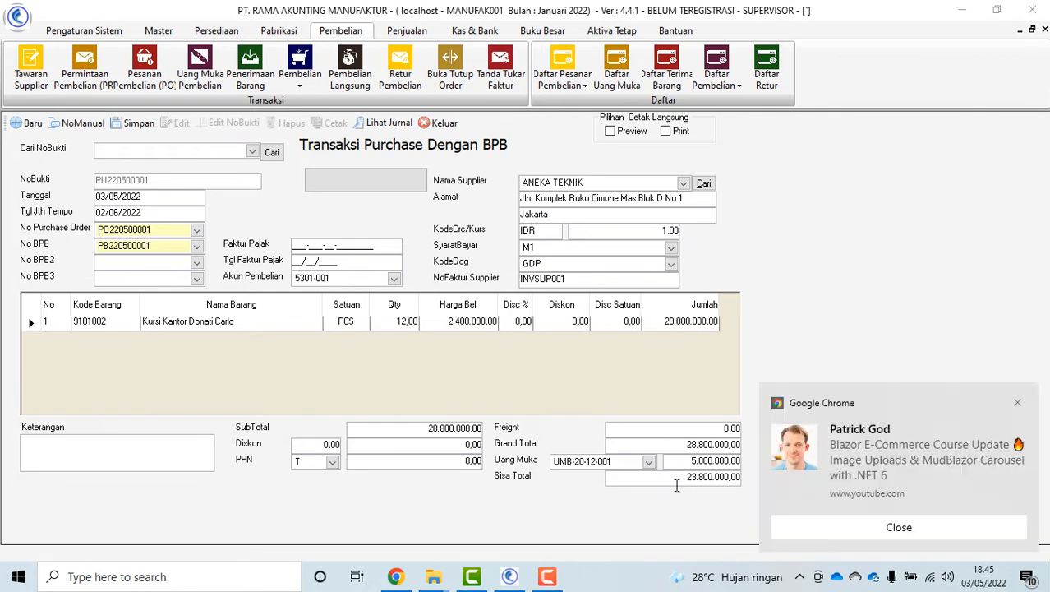
click(883, 527)
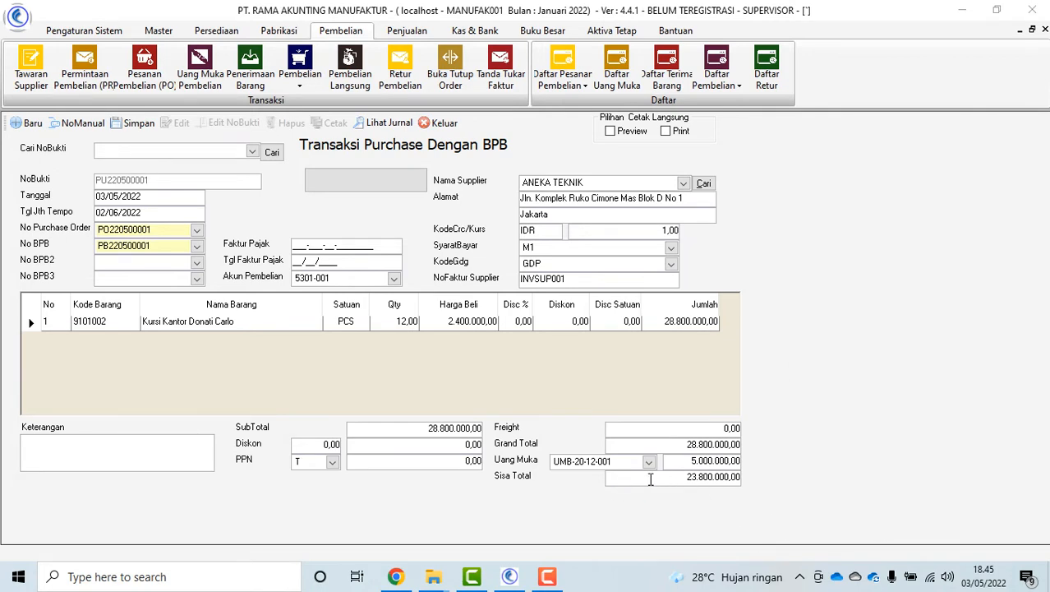
click(835, 486)
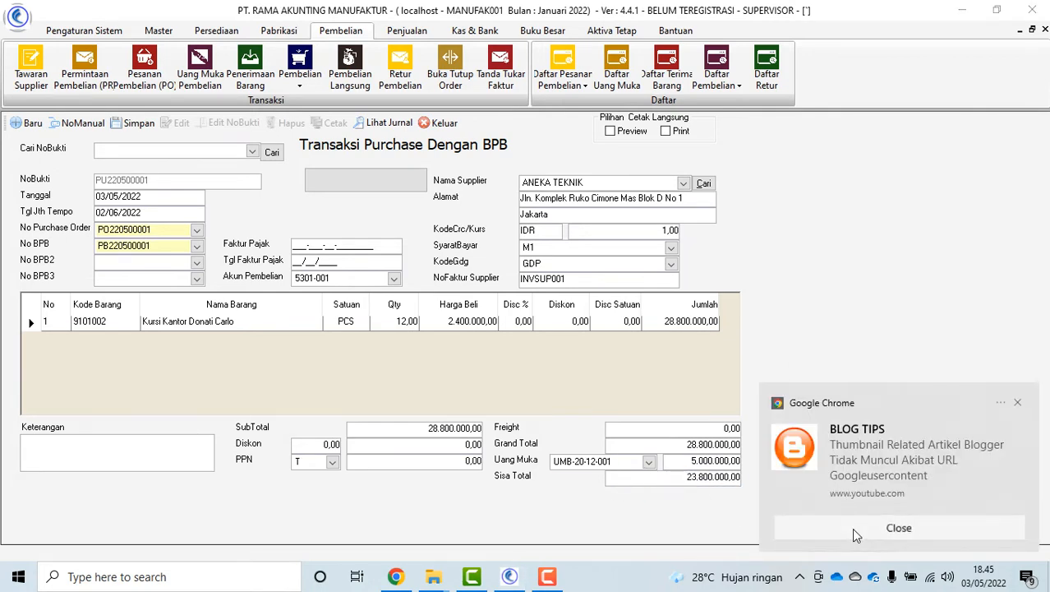
click(852, 528)
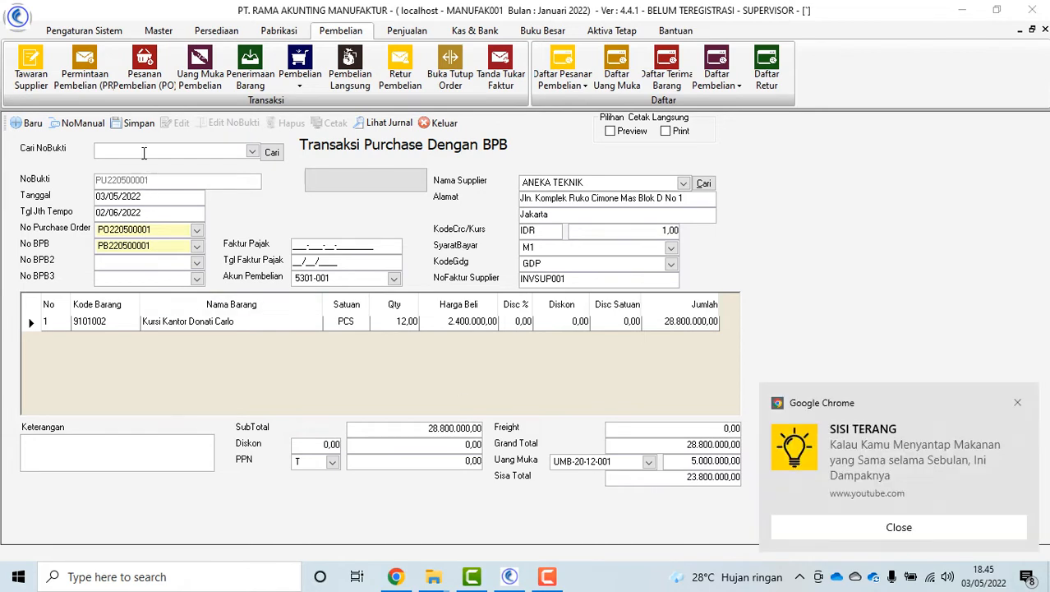
click(830, 528)
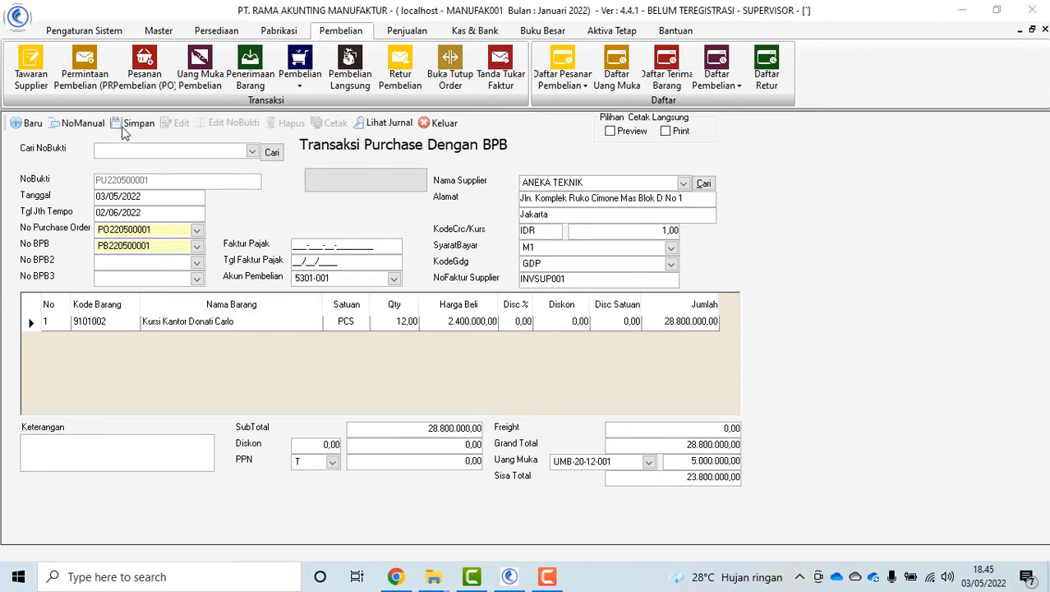
Save purchase PU220500001 and reload it from the saved records
click(130, 123)
click(604, 336)
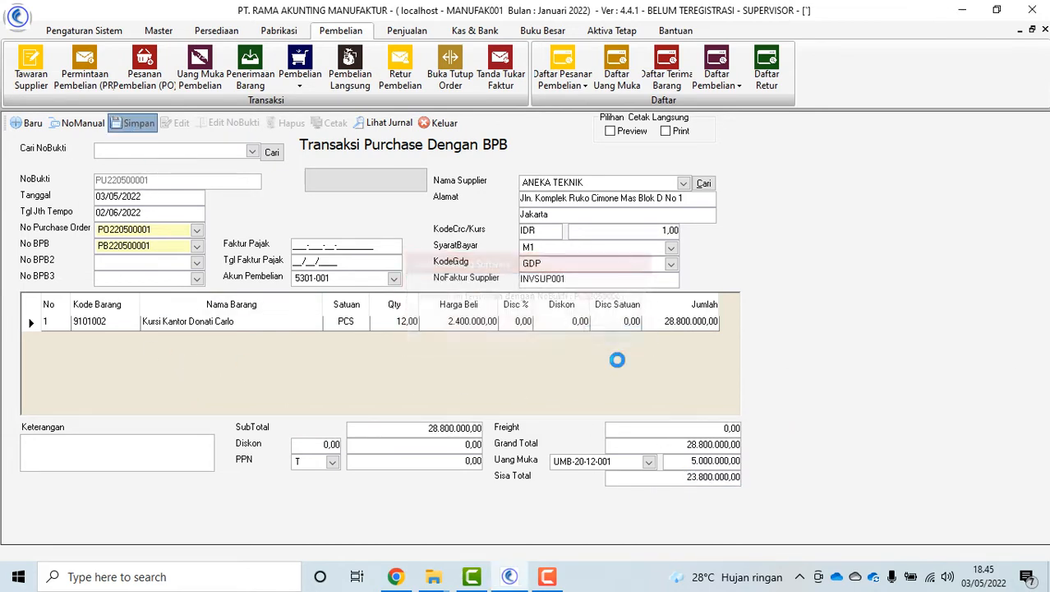
click(253, 153)
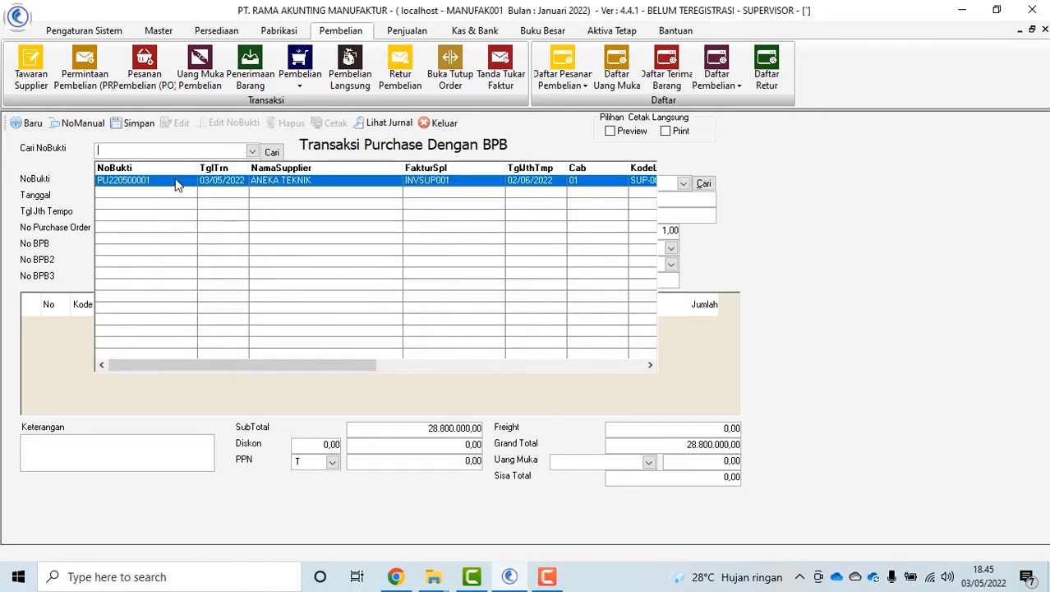
click(177, 176)
click(582, 340)
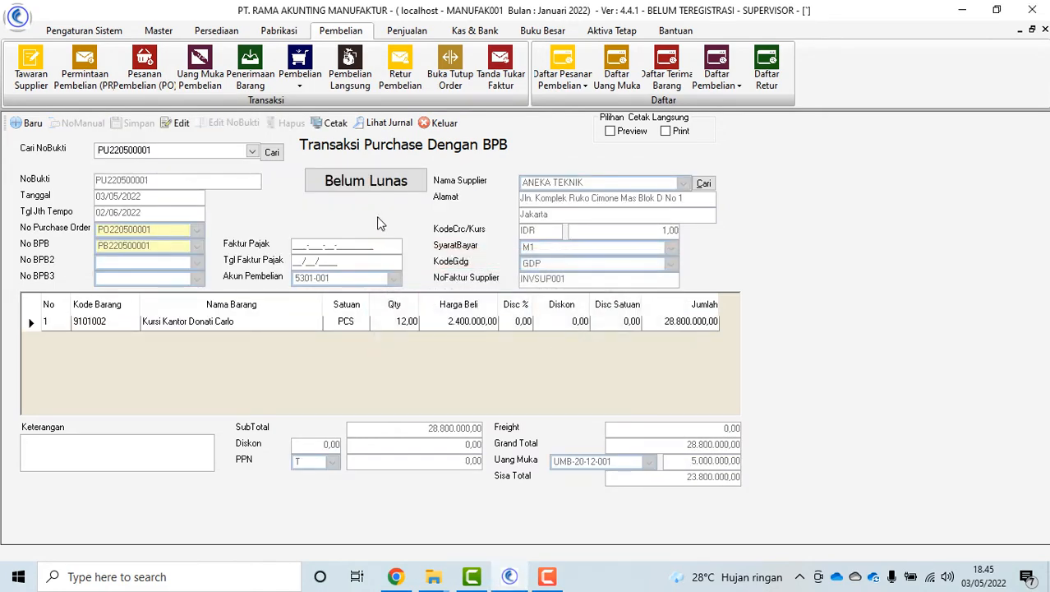
Review PU220500001's journal entries and its printed ledger report
click(391, 123)
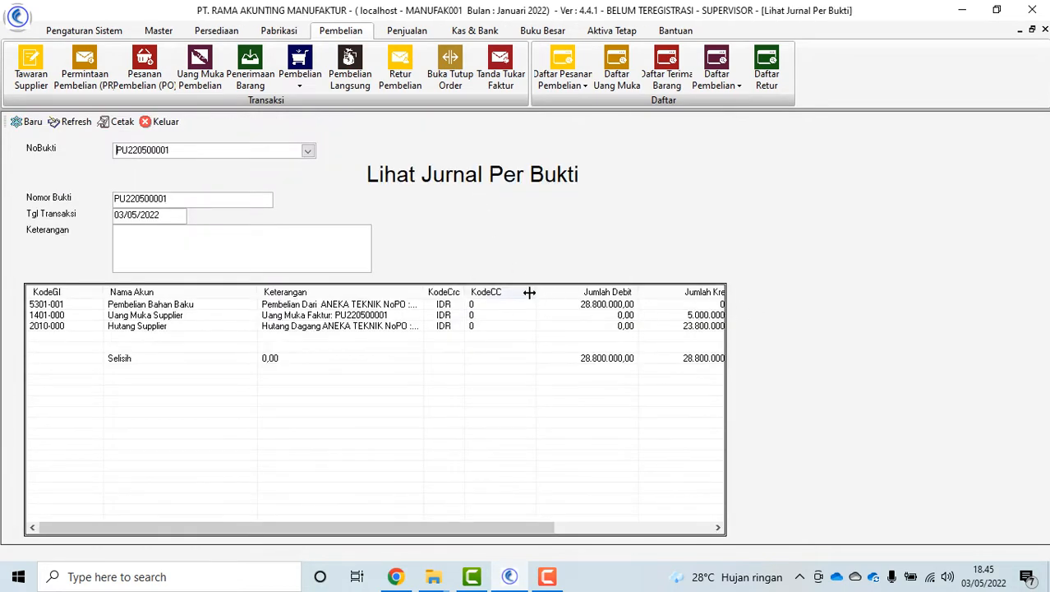
drag(529, 291, 496, 292)
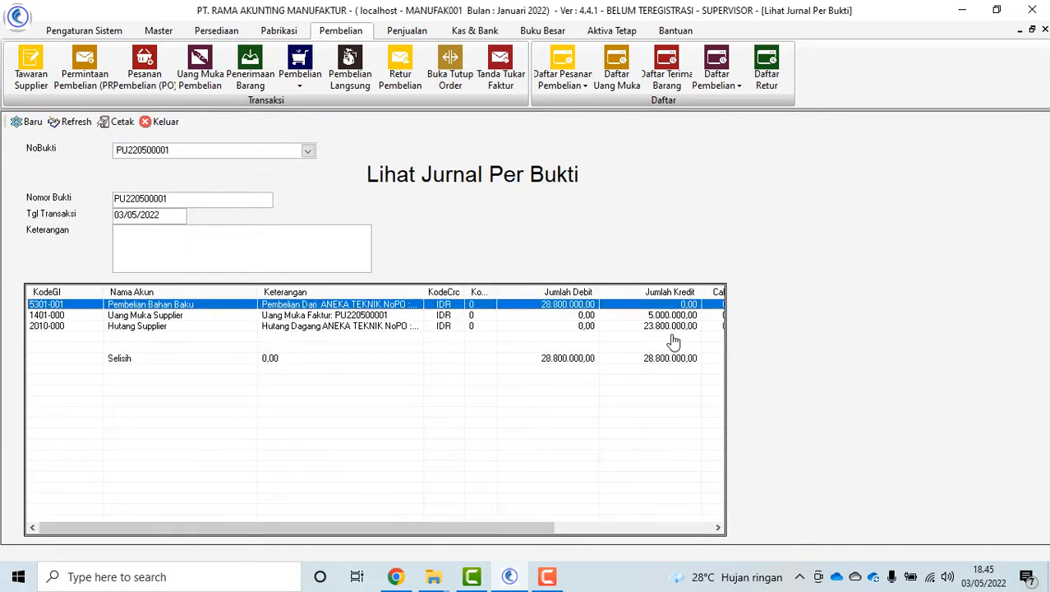
click(121, 121)
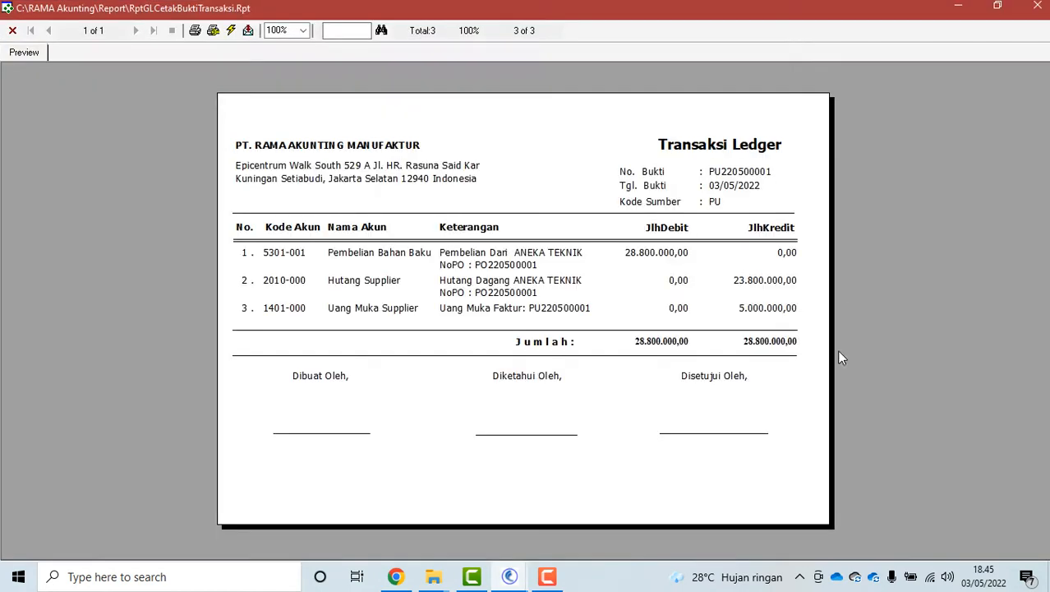
click(13, 30)
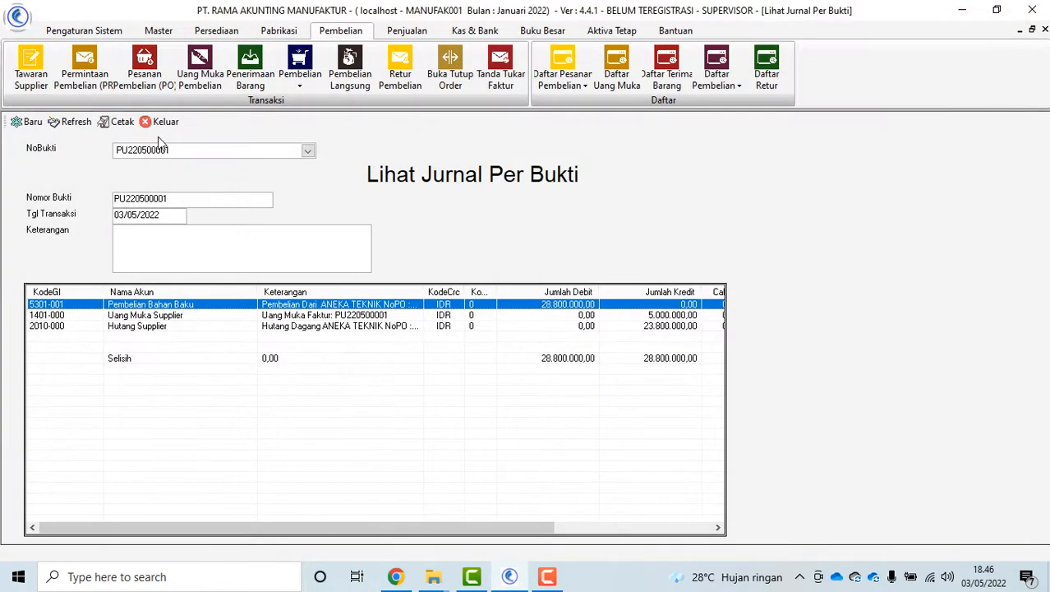
key(Escape)
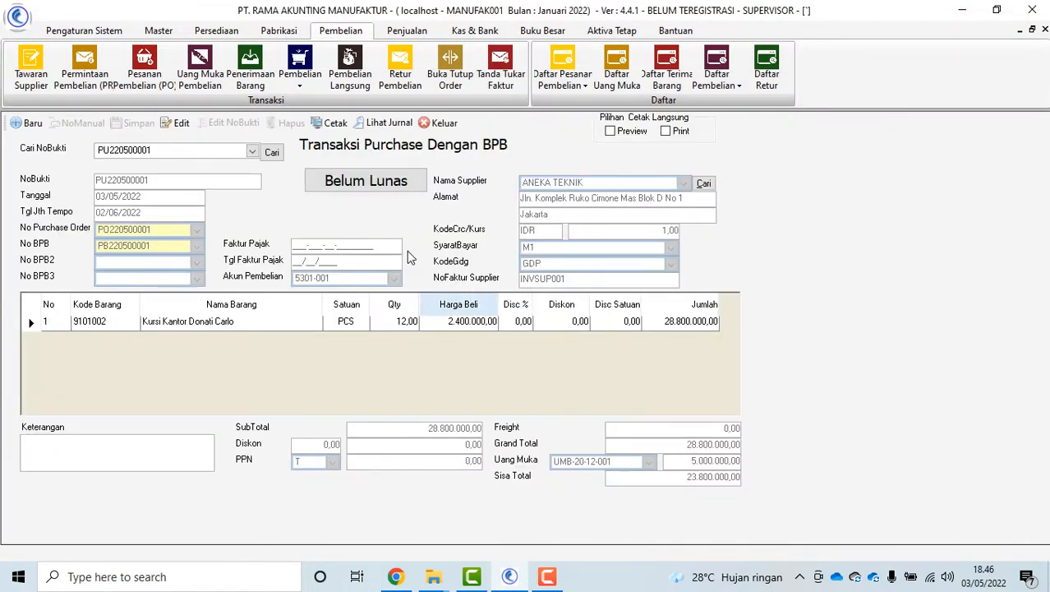
Check the Belum Lunas debt entries for PU220500001, then close the purchase form
click(366, 182)
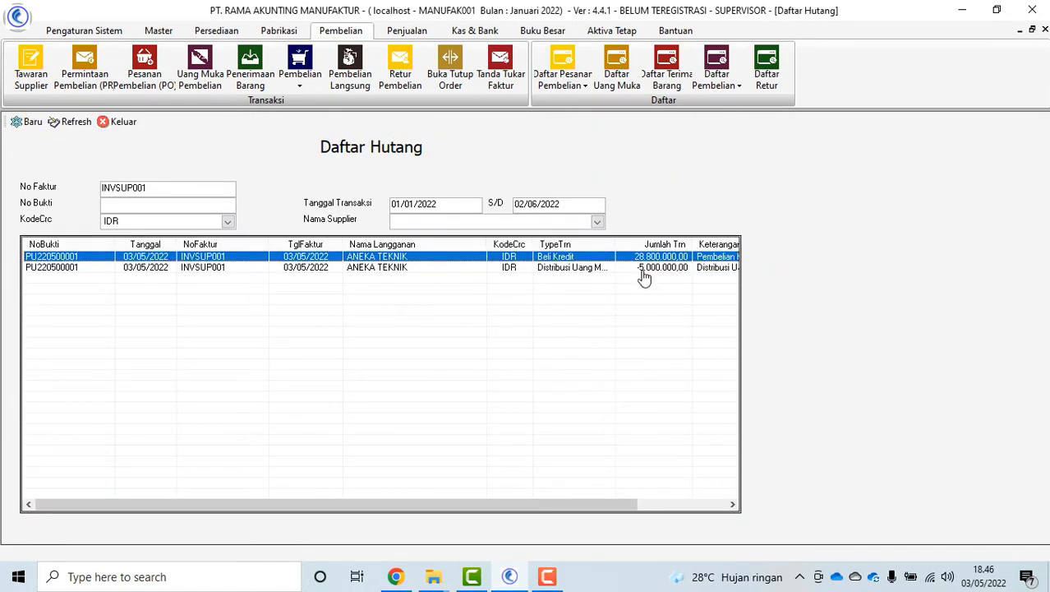
click(119, 121)
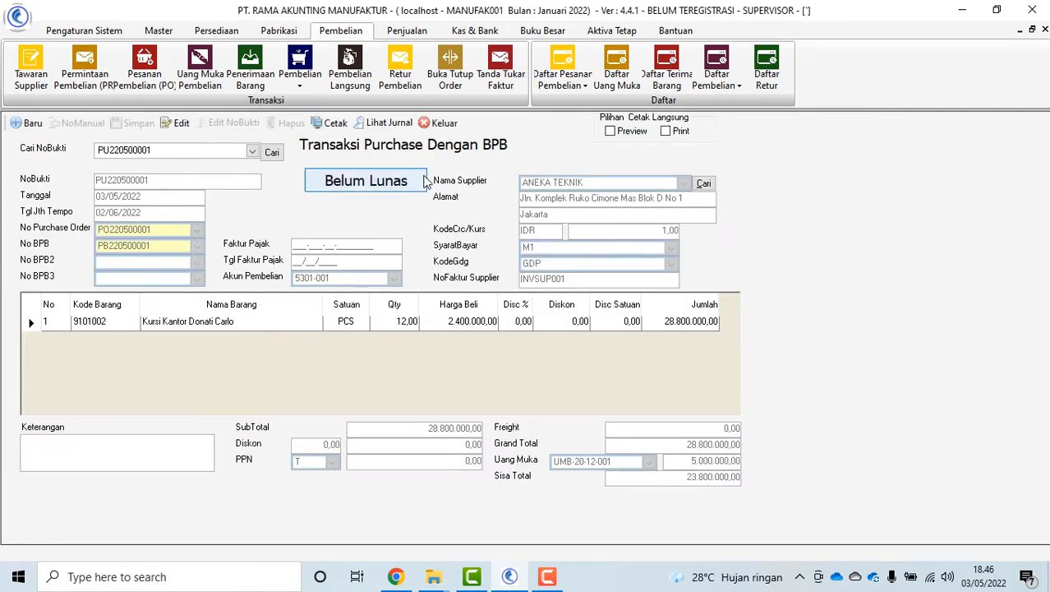
click(444, 124)
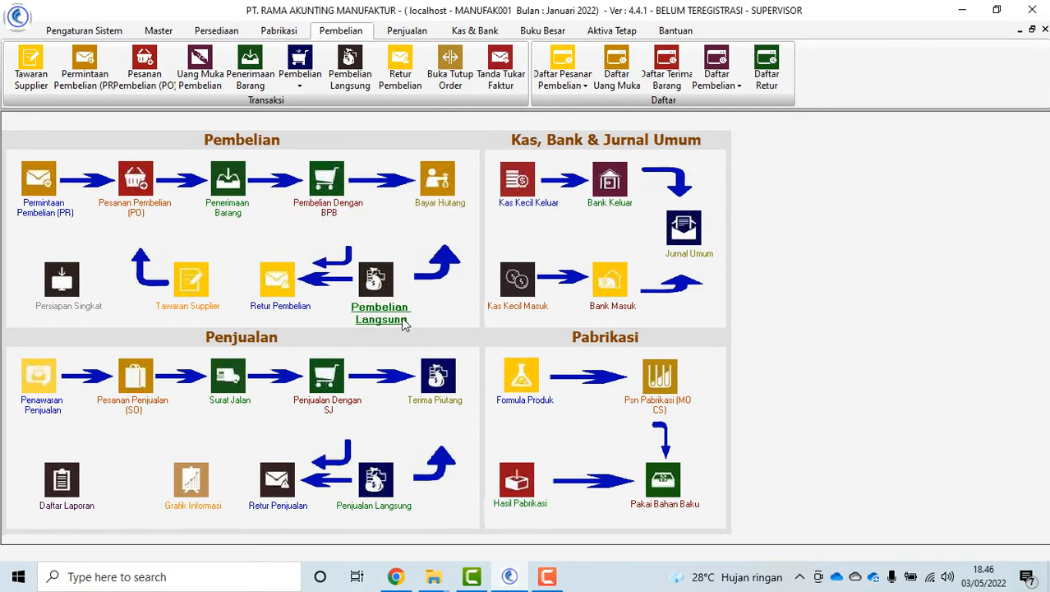
Start a supplier quotation from ANEKA TEKNIK with one Kursi Kantor Donati Carlo, found by searching KURSI
click(196, 317)
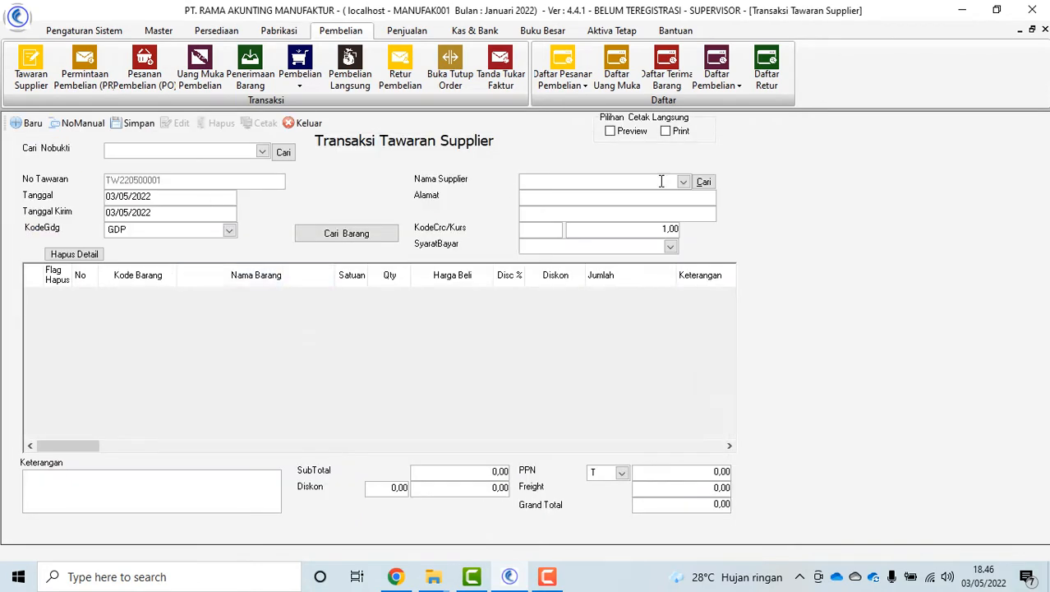
click(683, 182)
click(639, 222)
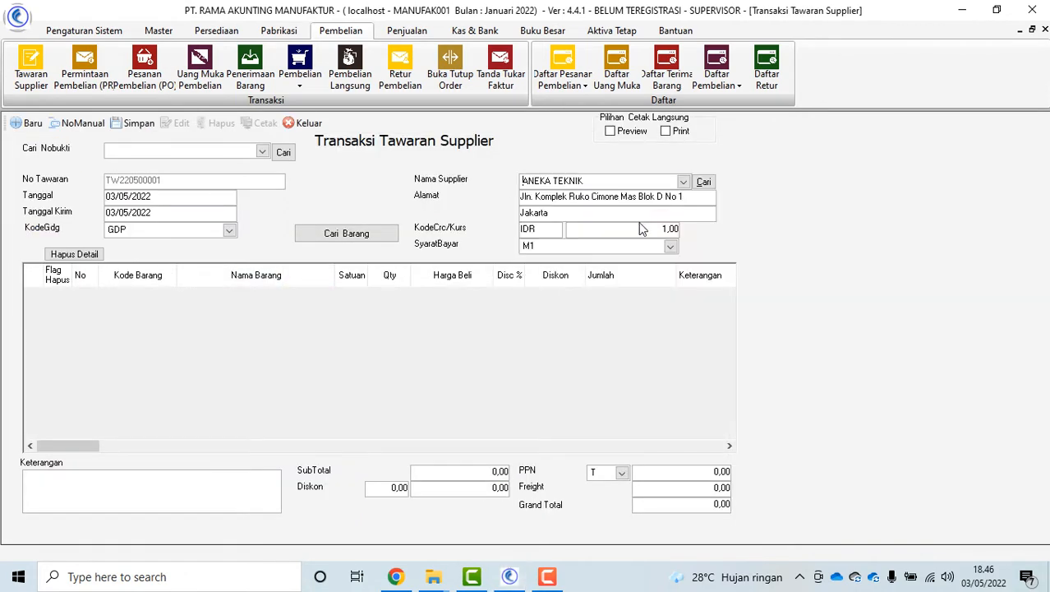
click(362, 238)
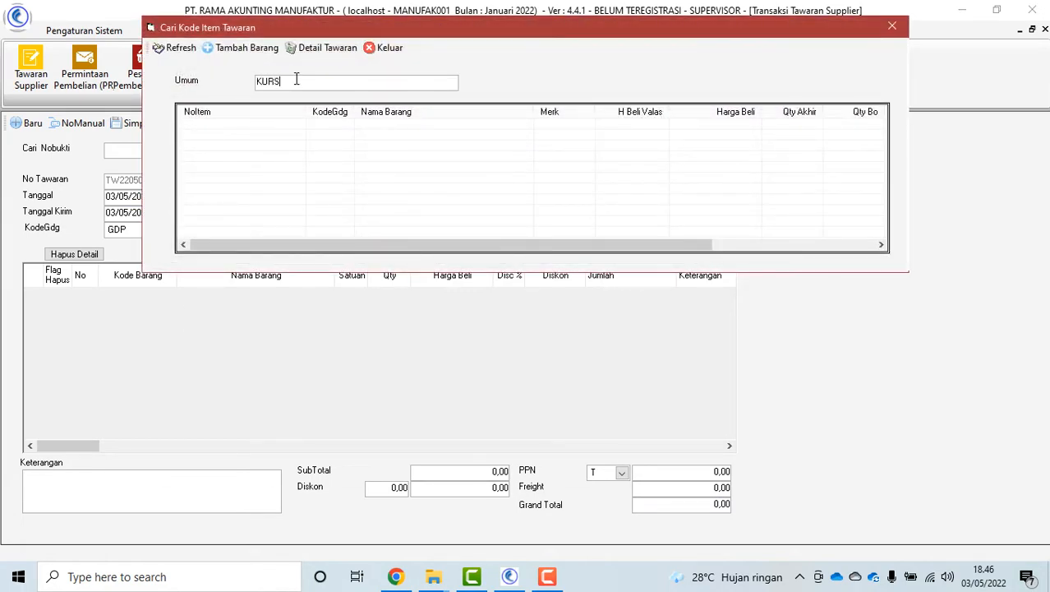
key(Return)
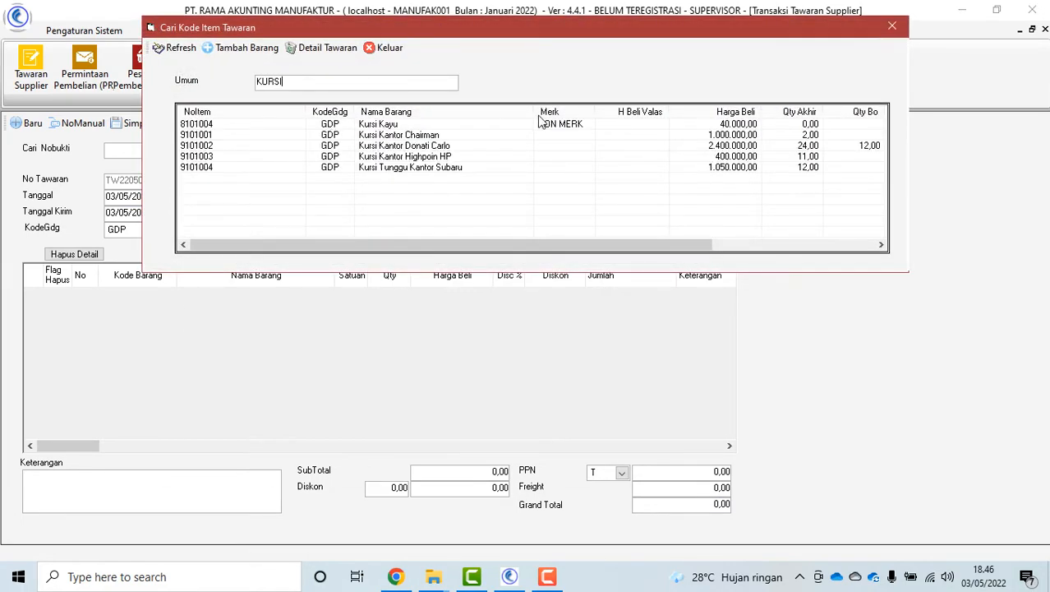
double_click(465, 147)
click(384, 48)
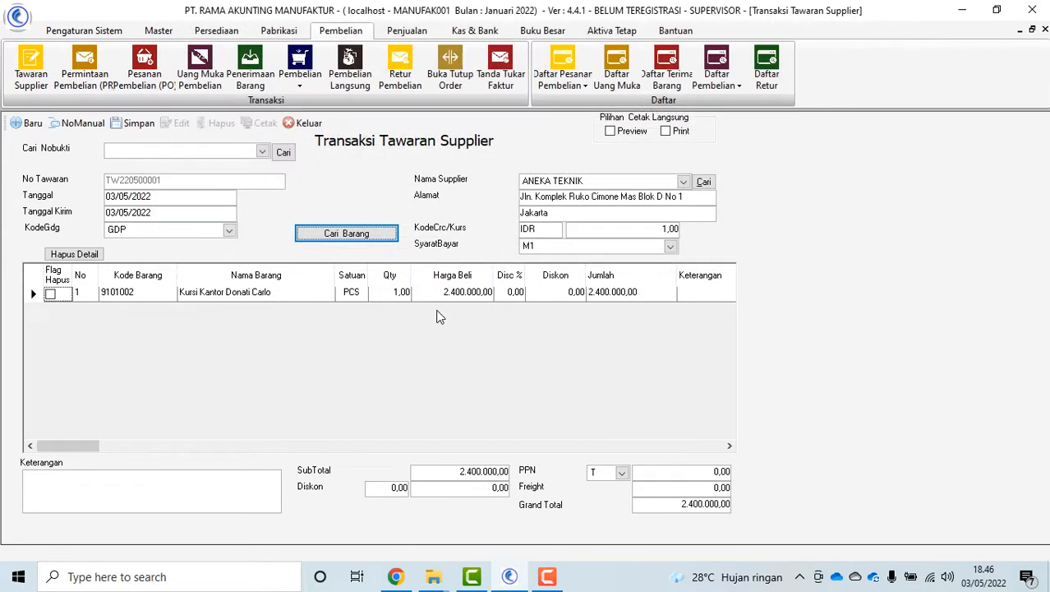
Save quotation TW220500001 at 2.400.000 and close the quotation form
click(138, 122)
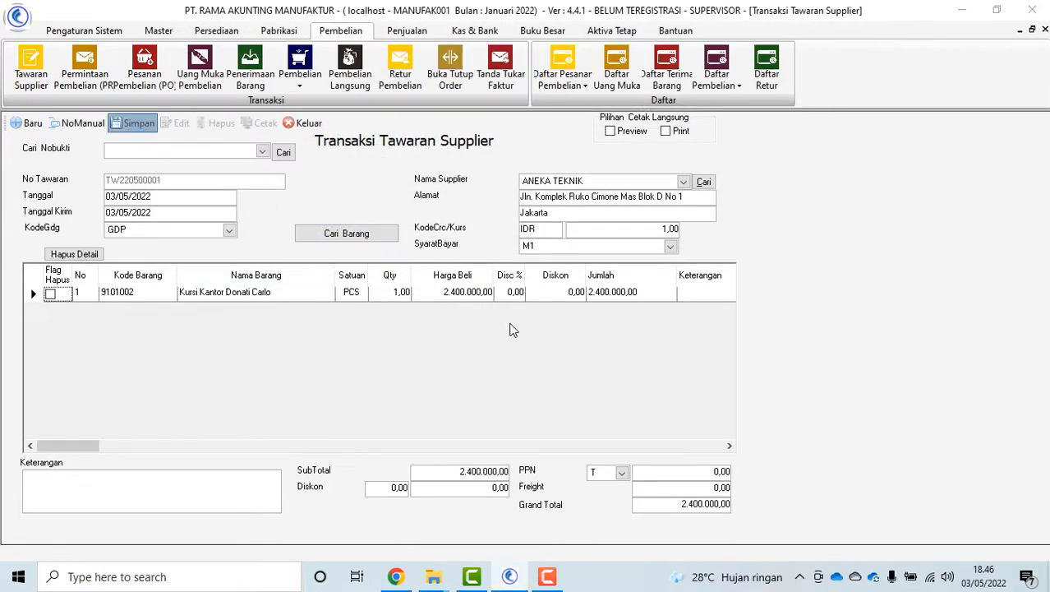
click(542, 350)
click(599, 338)
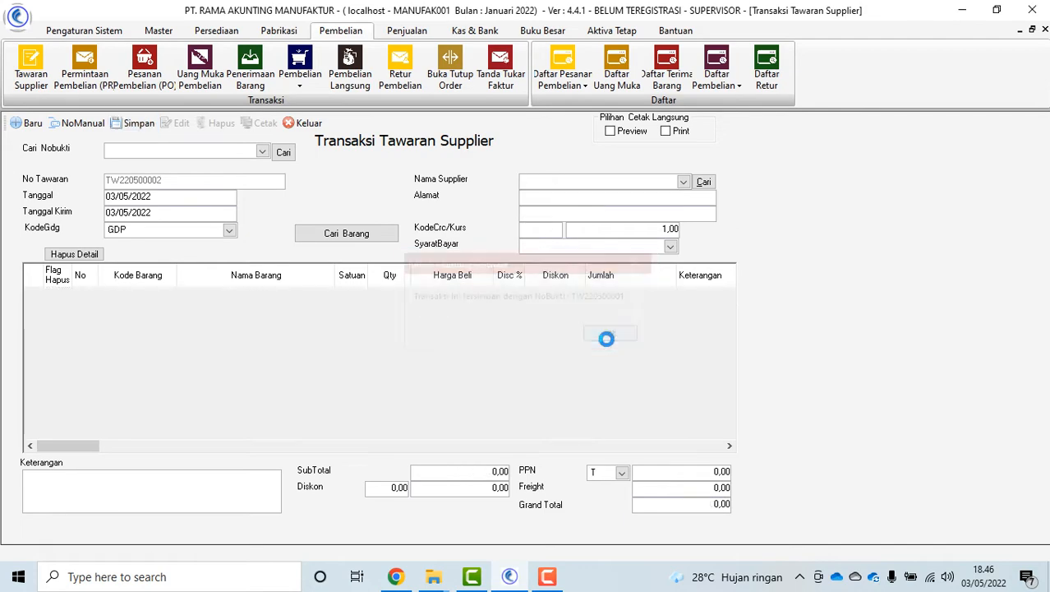
click(304, 123)
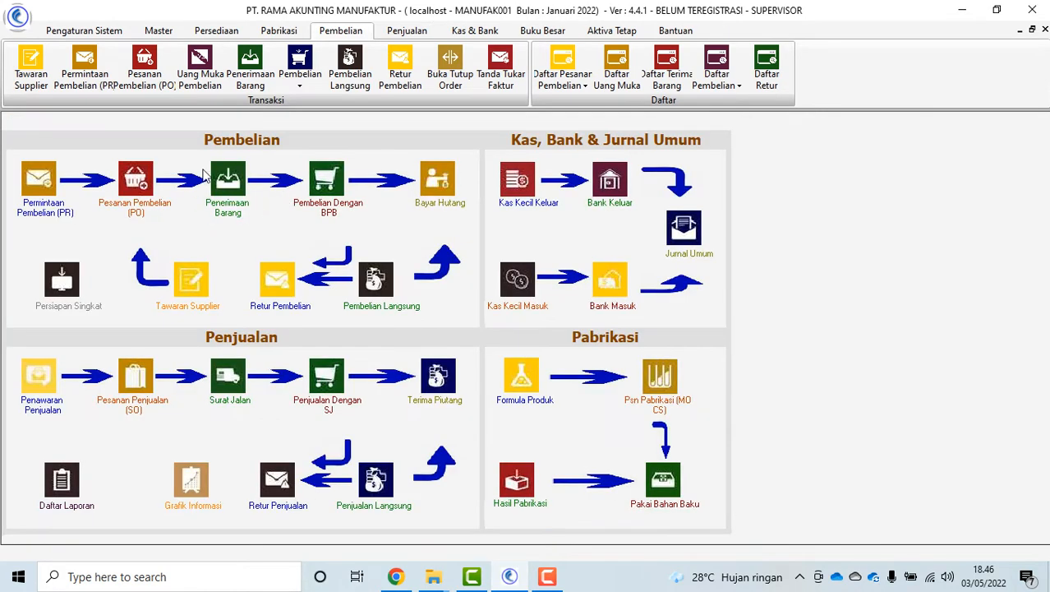
Draft a purchase order for ANEKA TEKNIK, adding the Donati Carlo chair from its supplier offer
click(138, 215)
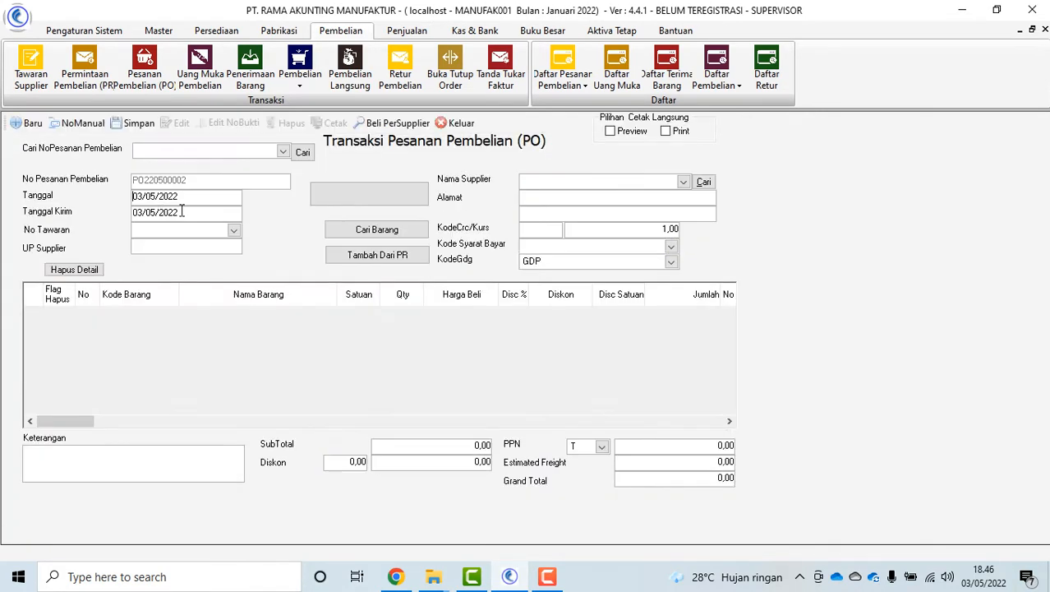
click(682, 182)
click(608, 225)
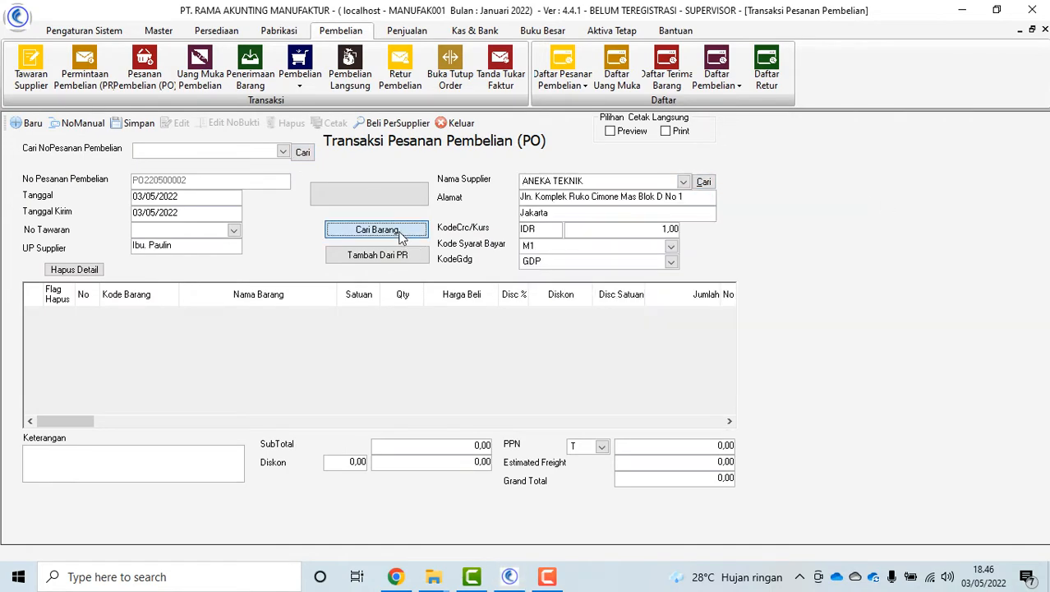
click(402, 236)
text(KUR)
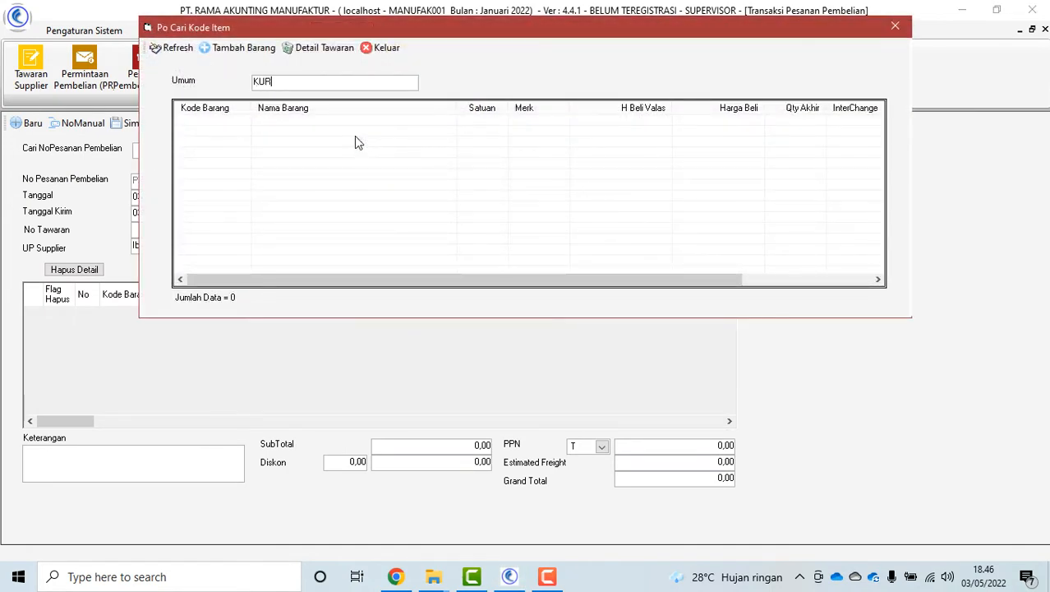
text(SI)
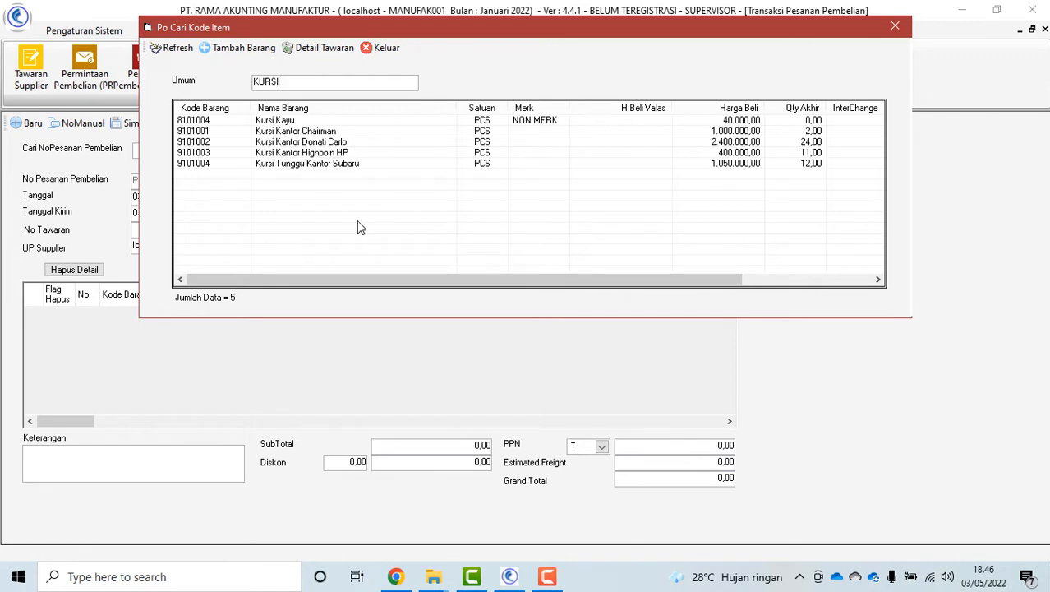
click(335, 141)
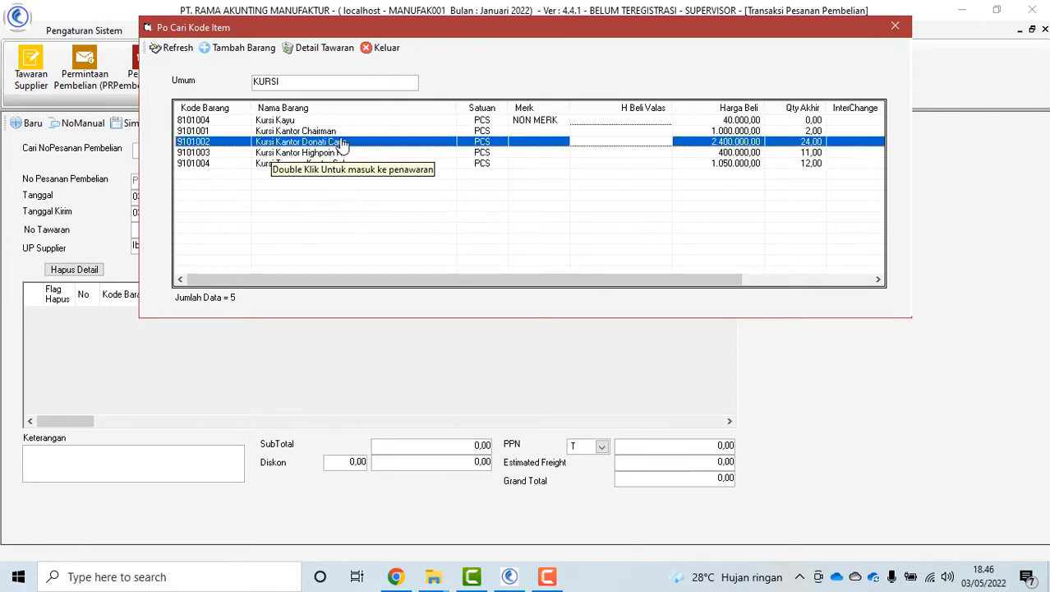
click(312, 49)
click(384, 342)
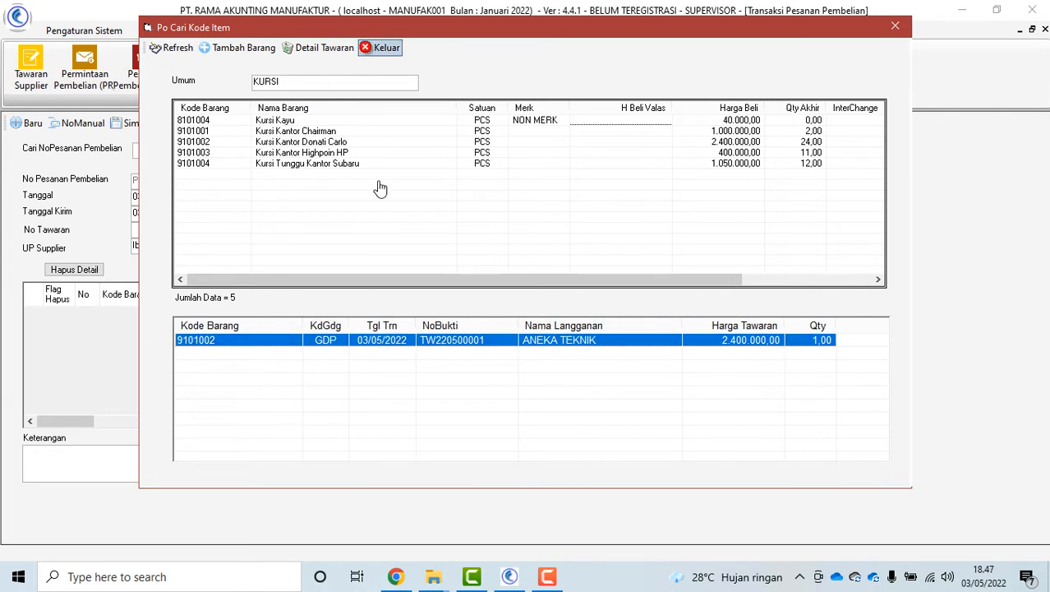
double_click(337, 143)
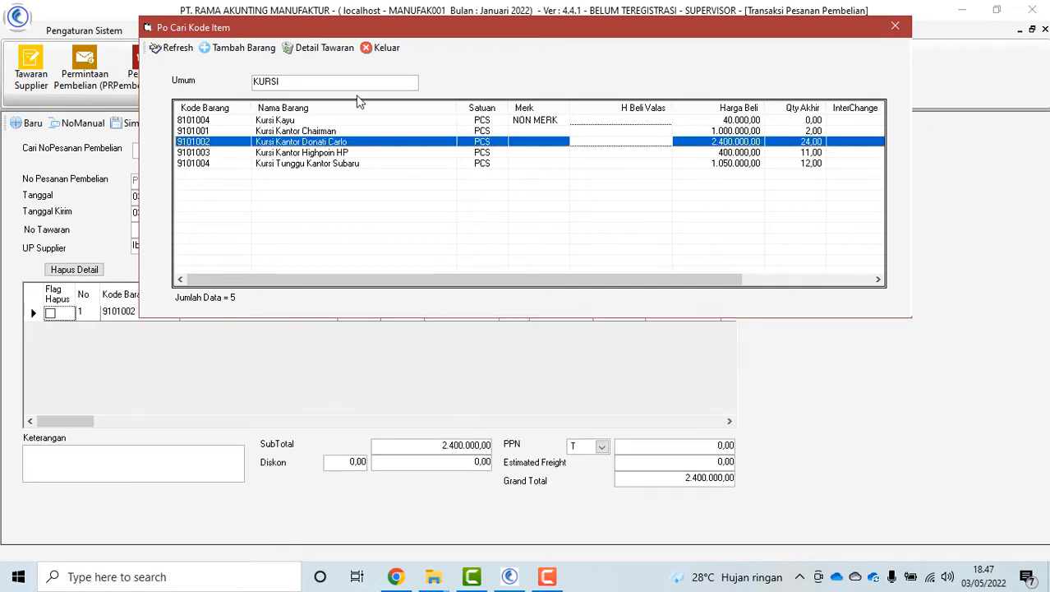
click(383, 48)
Switch the supplier to BENUA BAJA ABADI and close the purchase order form unsaved
click(683, 181)
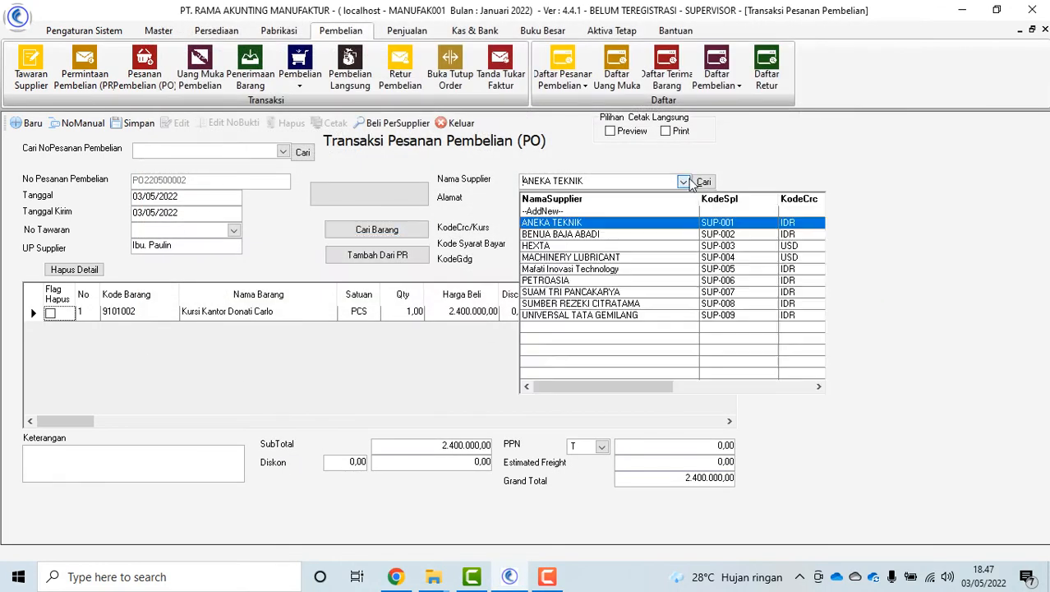
click(622, 238)
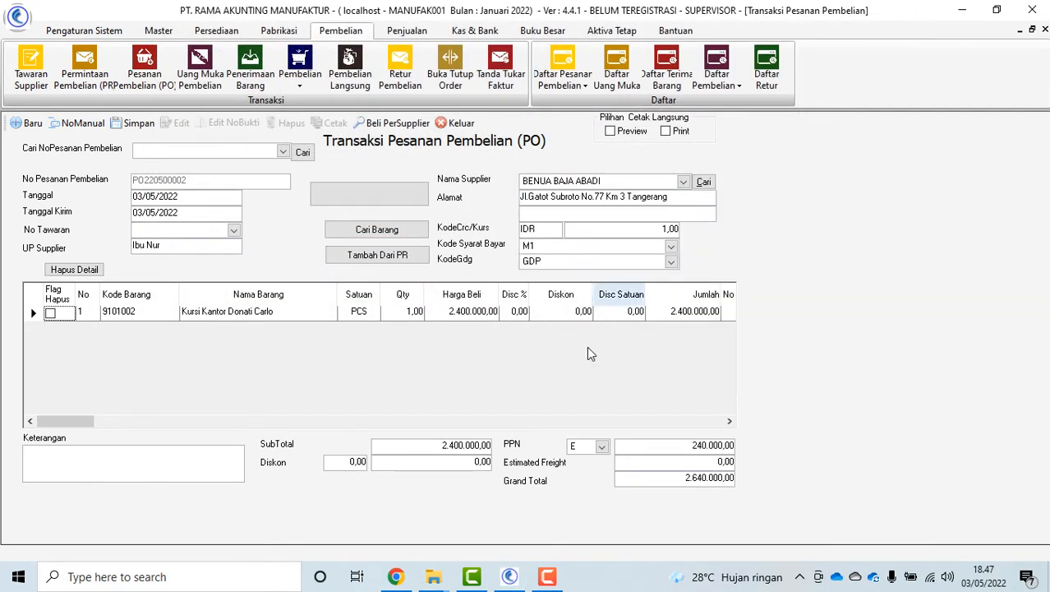
click(461, 124)
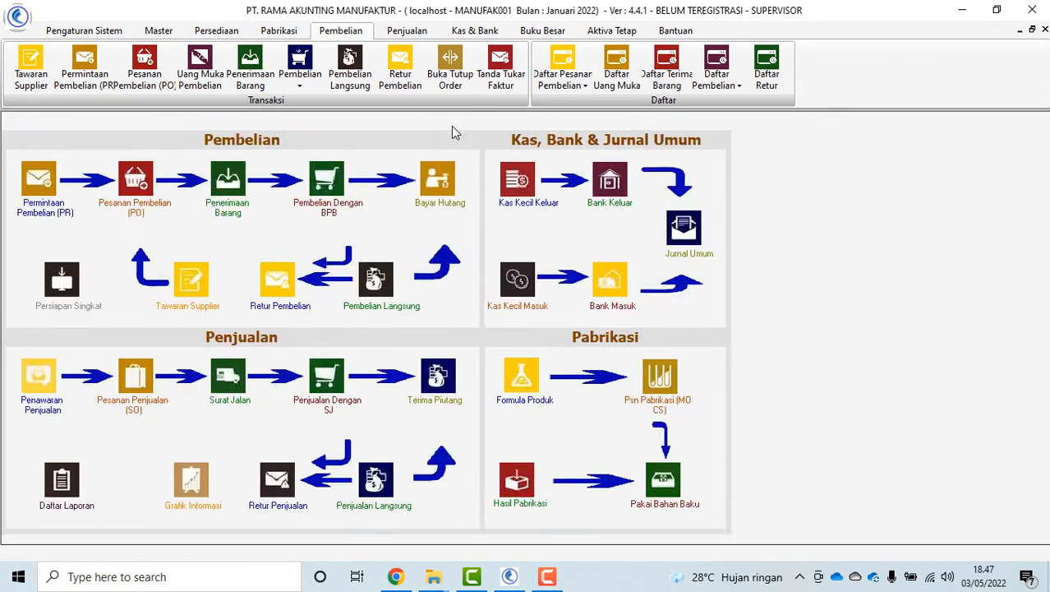
Start a direct purchase from ANEKA TEKNIK and add Kursi Kantor Donati Carlo via a KURSI search
click(380, 320)
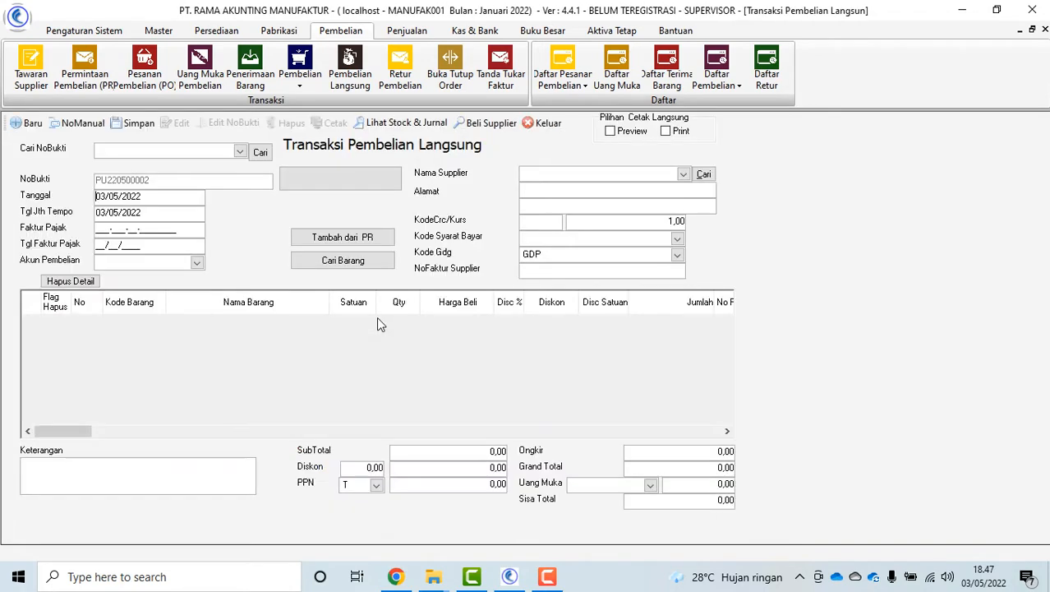
click(683, 174)
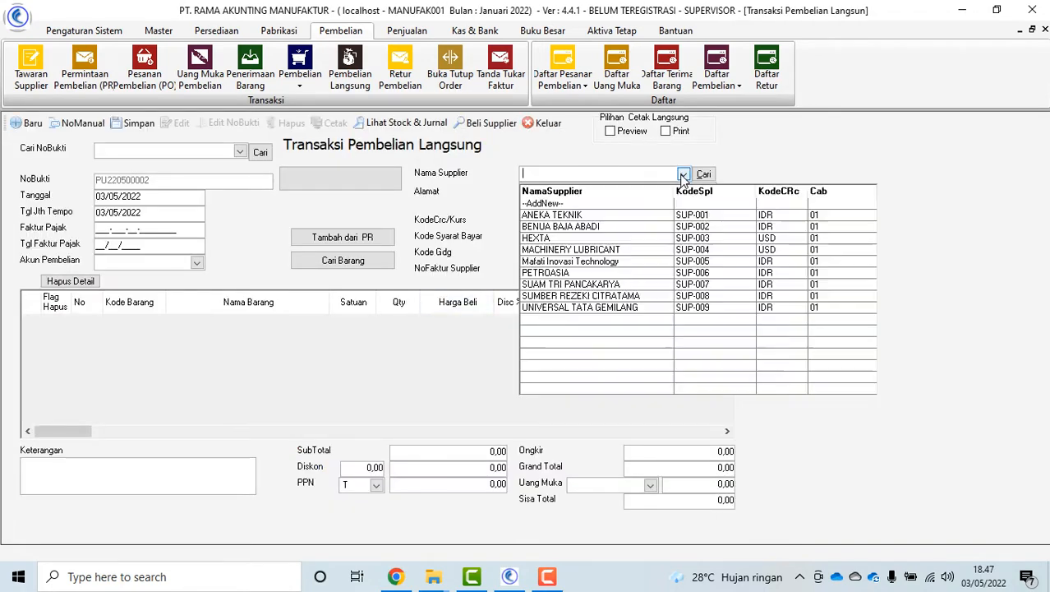
click(633, 216)
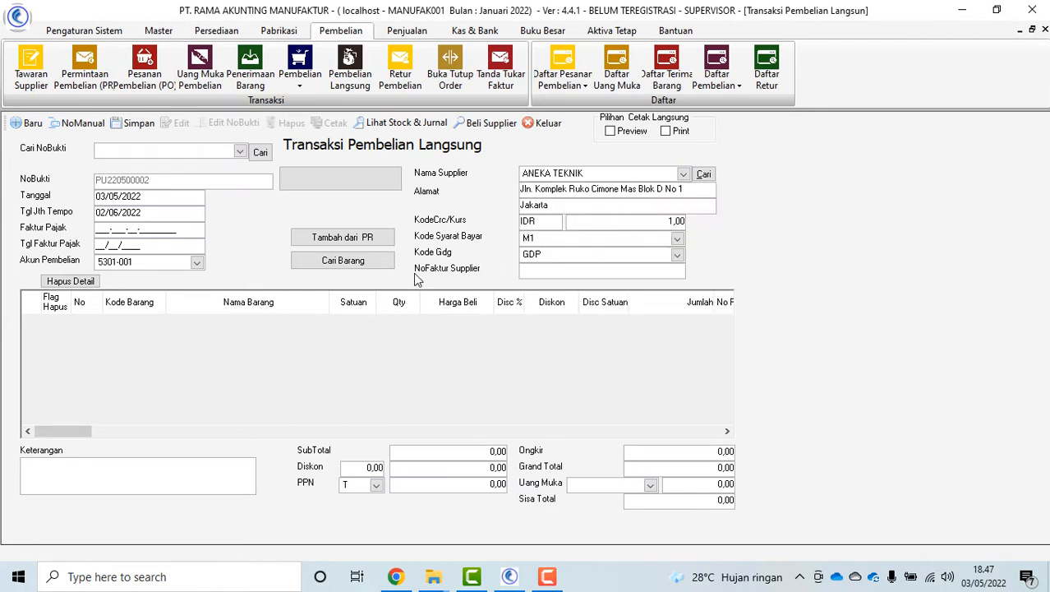
click(353, 262)
text(KURSI)
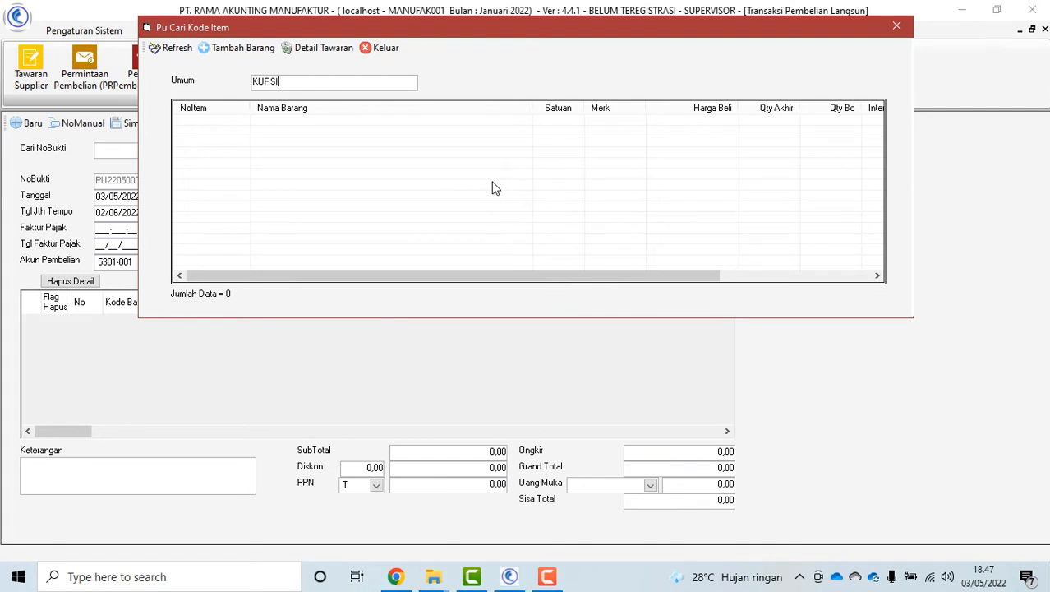
key(Return)
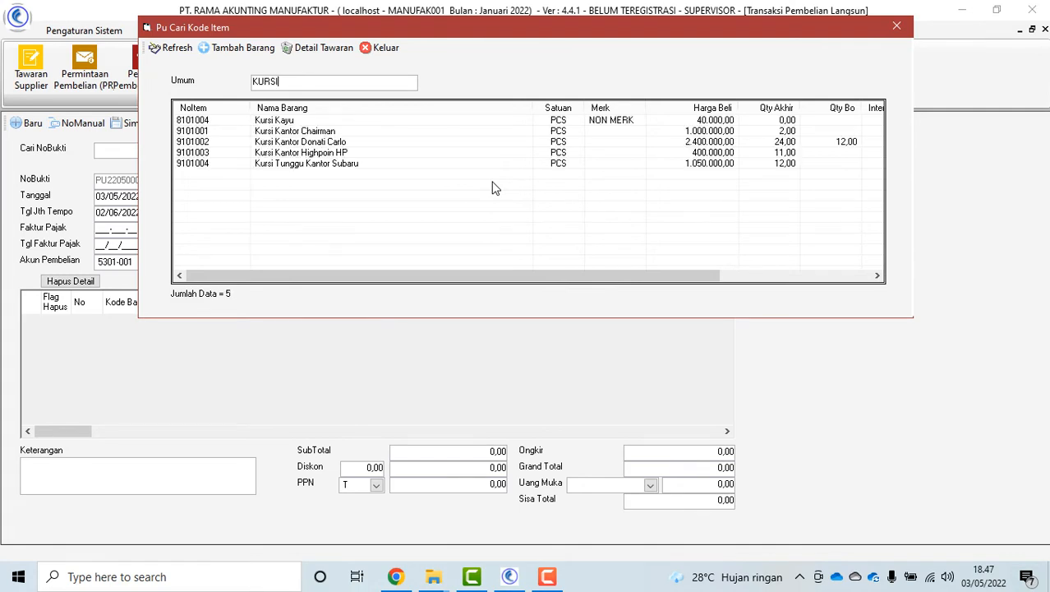
double_click(344, 144)
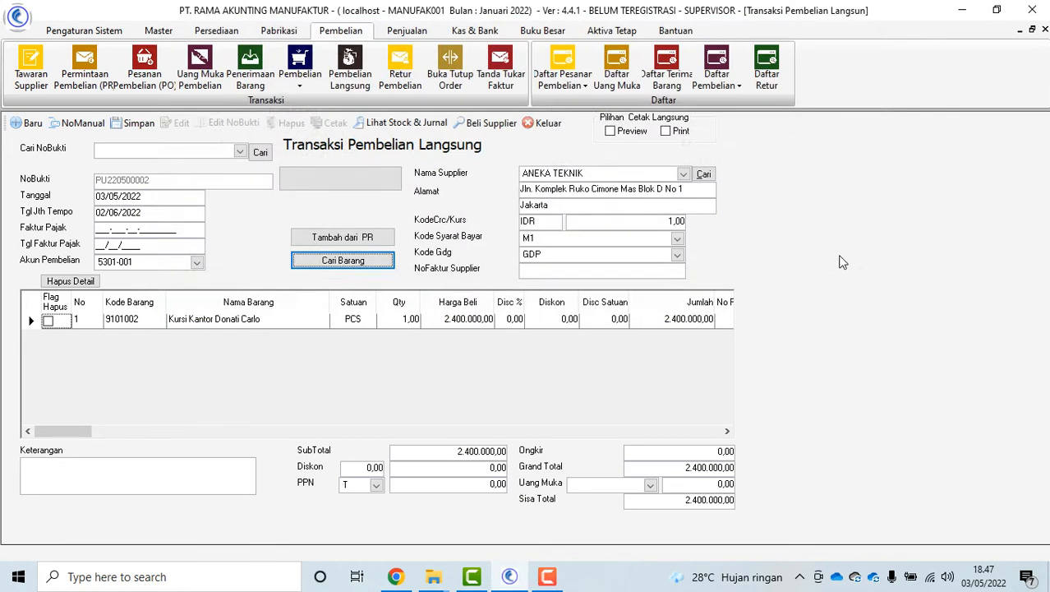
Set the chair quantity to 2 for 4.800.000,00 and enter supplier invoice INVSUP002 before saving
click(403, 322)
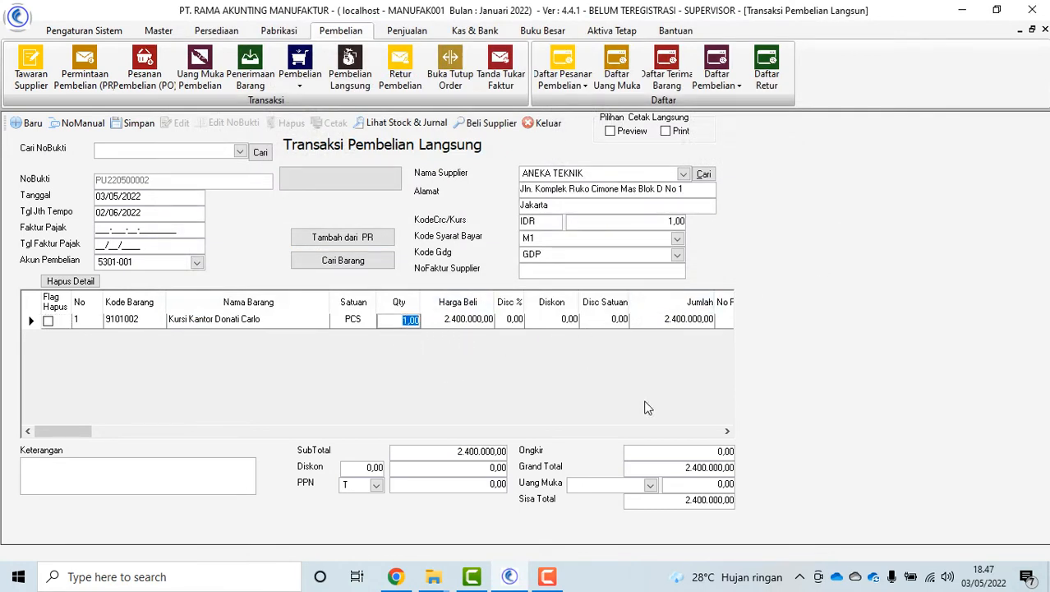
text(2)
key(Tab)
click(554, 271)
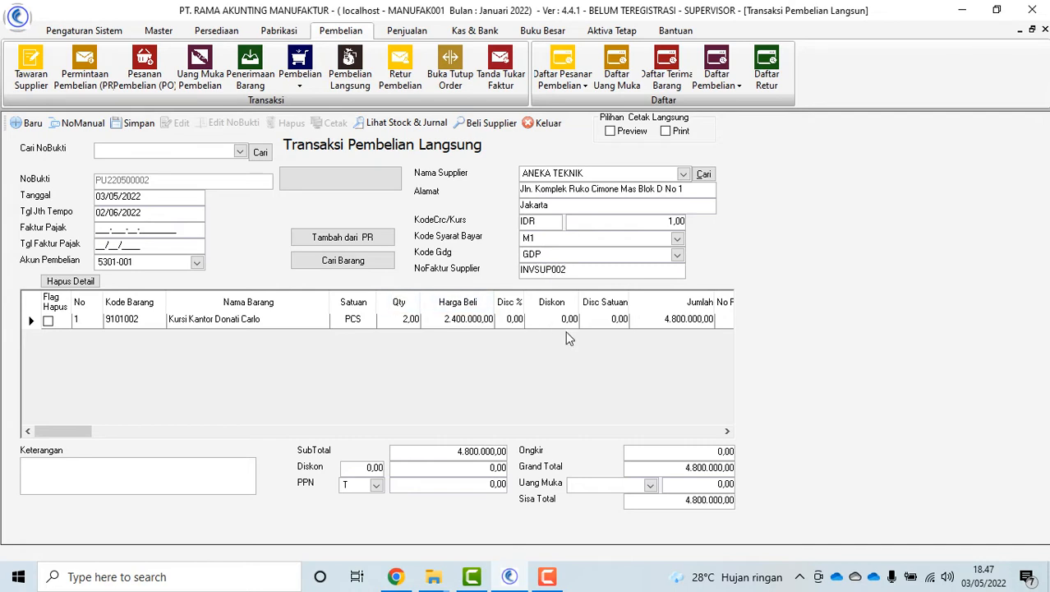
click(134, 124)
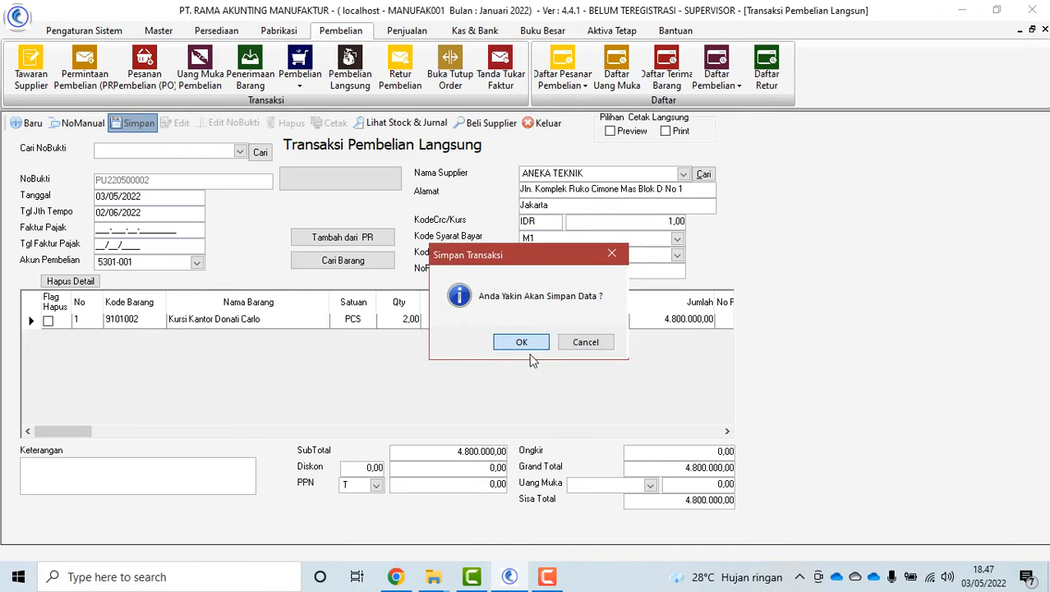
Confirm saving direct purchase PU220500002 and reload it from the saved transactions
click(524, 345)
click(613, 334)
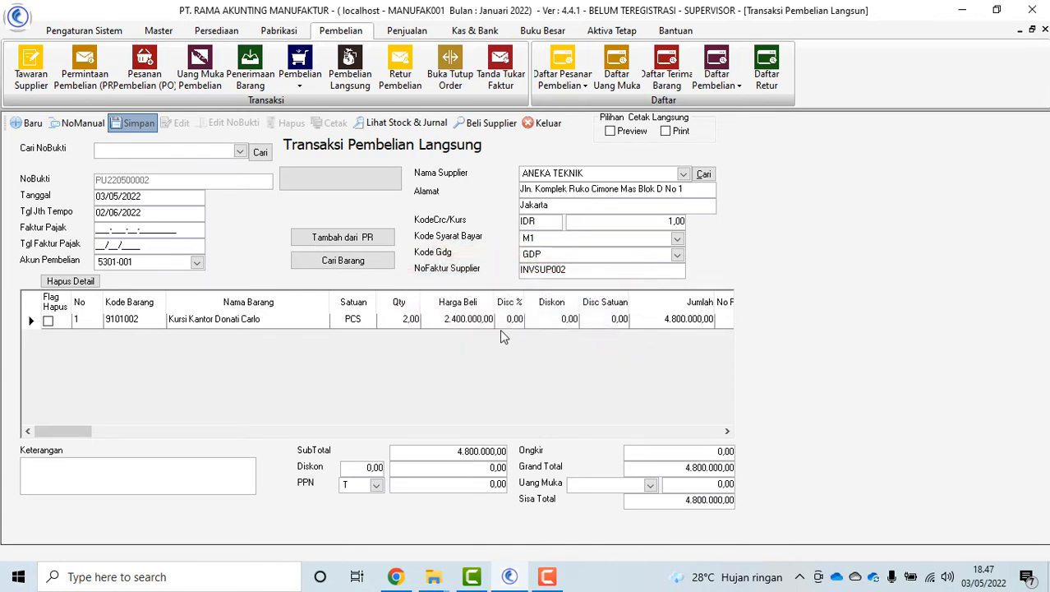
click(239, 151)
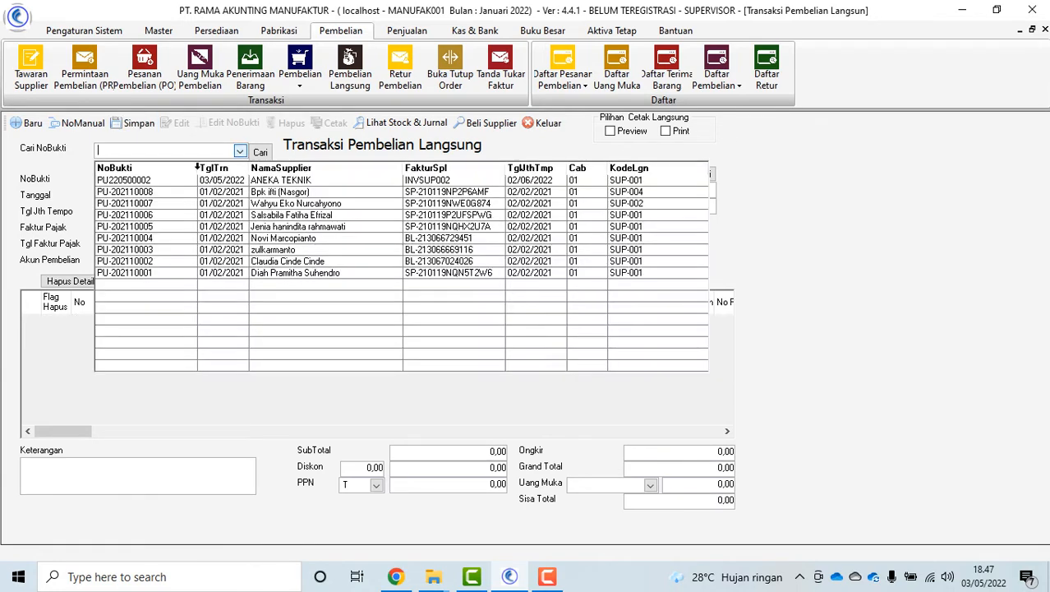
click(175, 180)
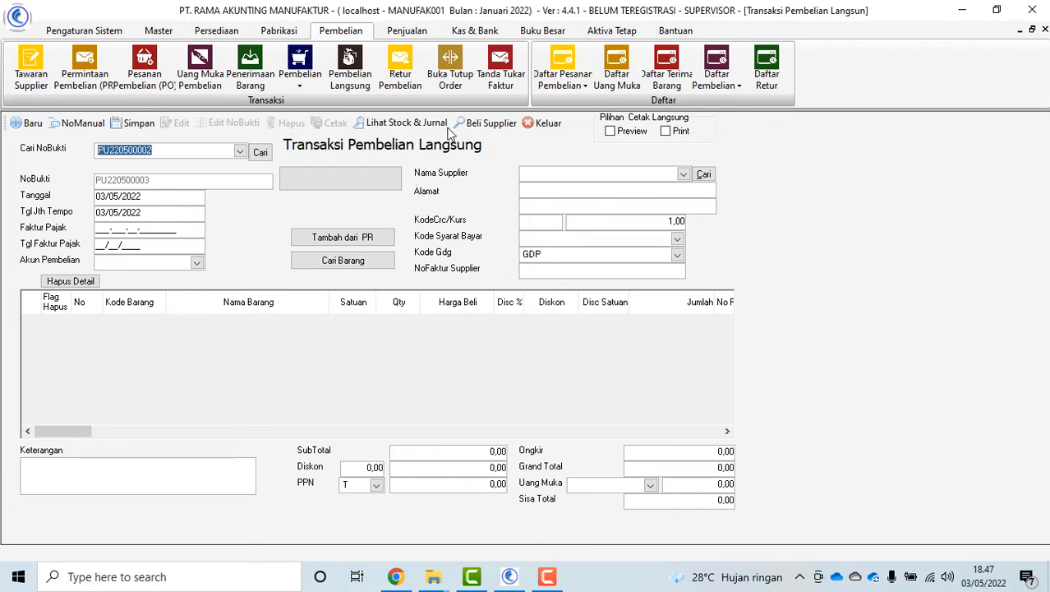
Review PU220500002's inventory and supplier payable journal lines, then close those views
click(413, 125)
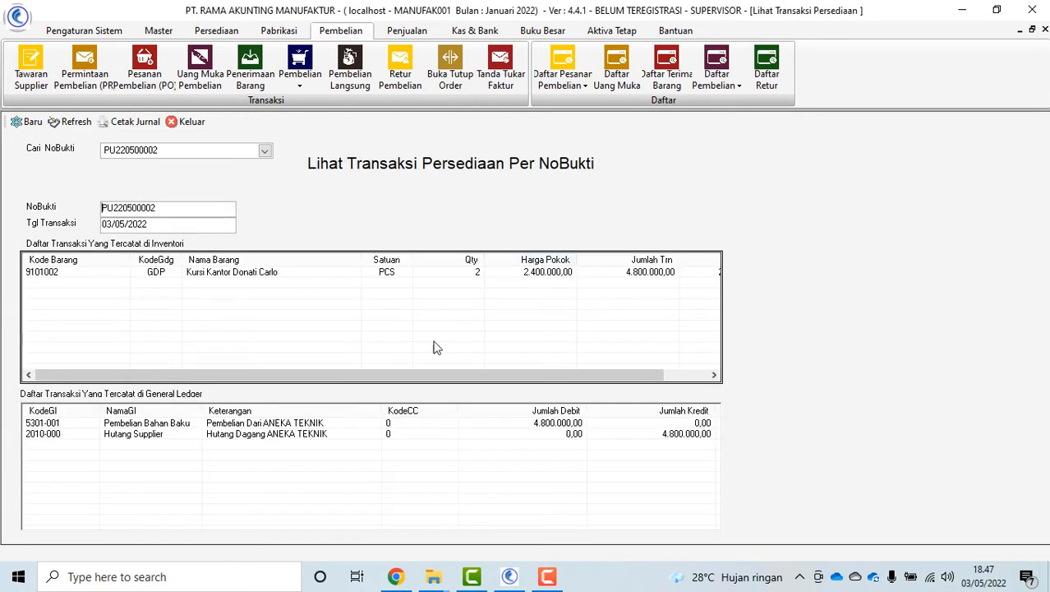
click(486, 273)
click(432, 434)
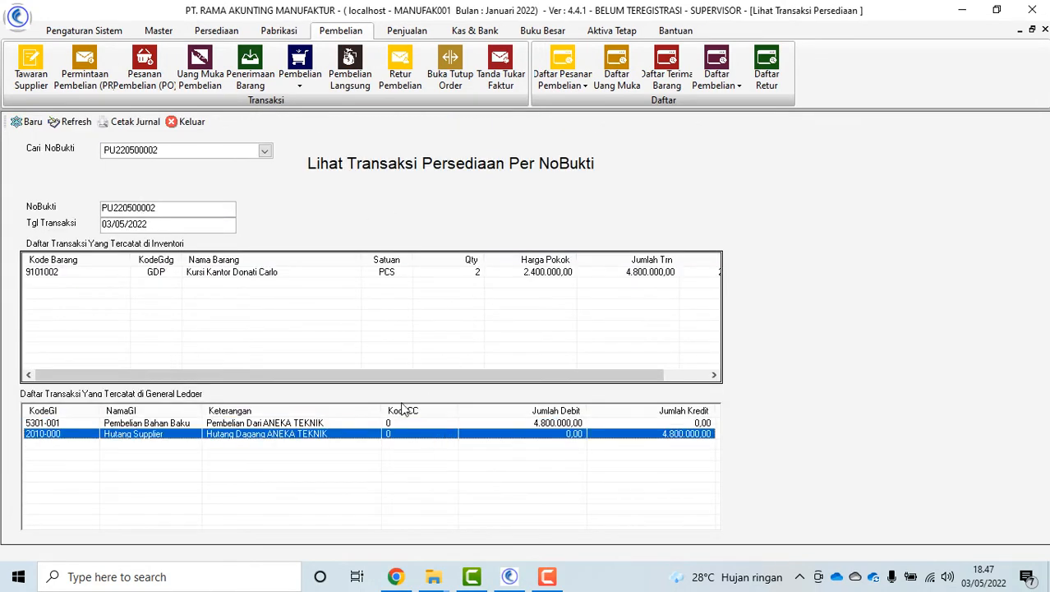
click(191, 122)
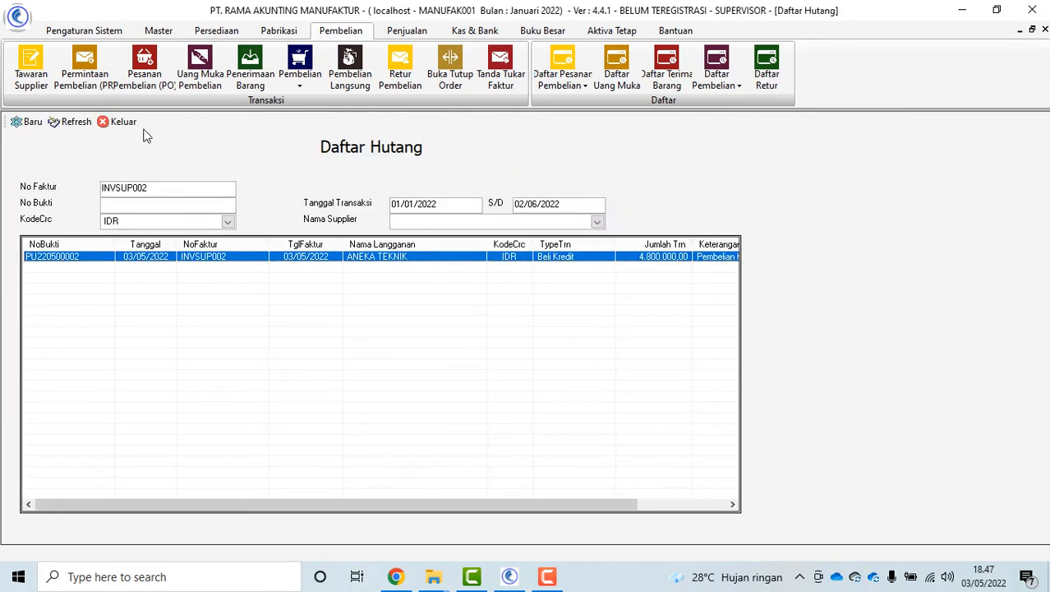
click(124, 122)
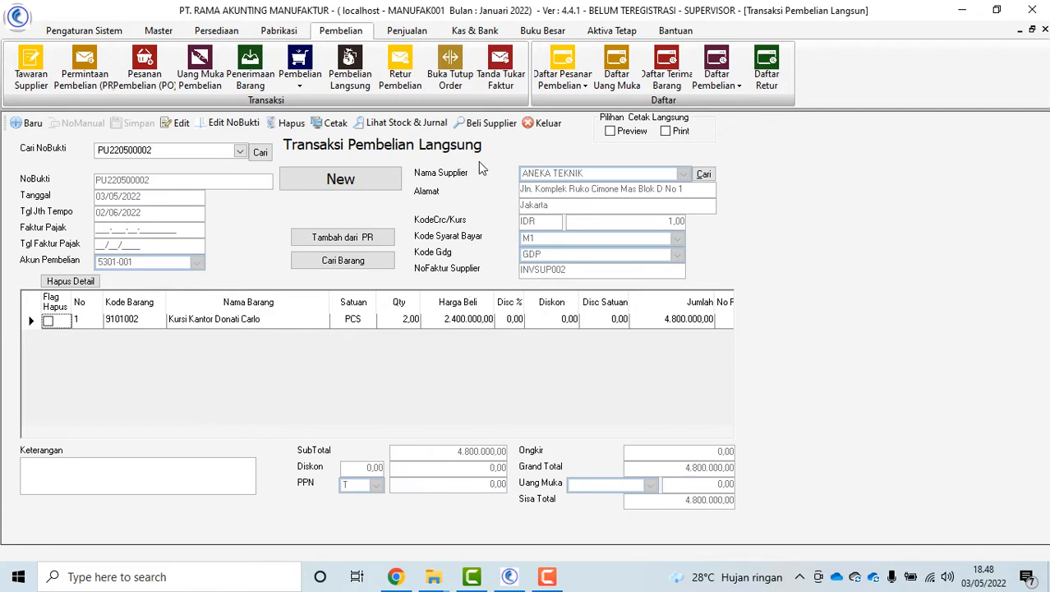
click(487, 123)
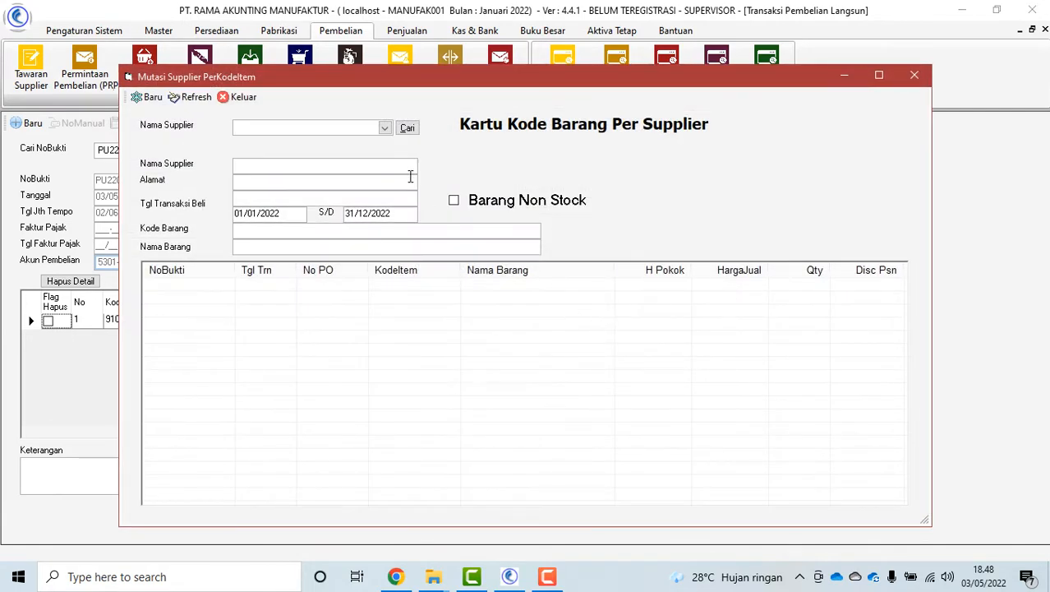
click(385, 128)
click(353, 160)
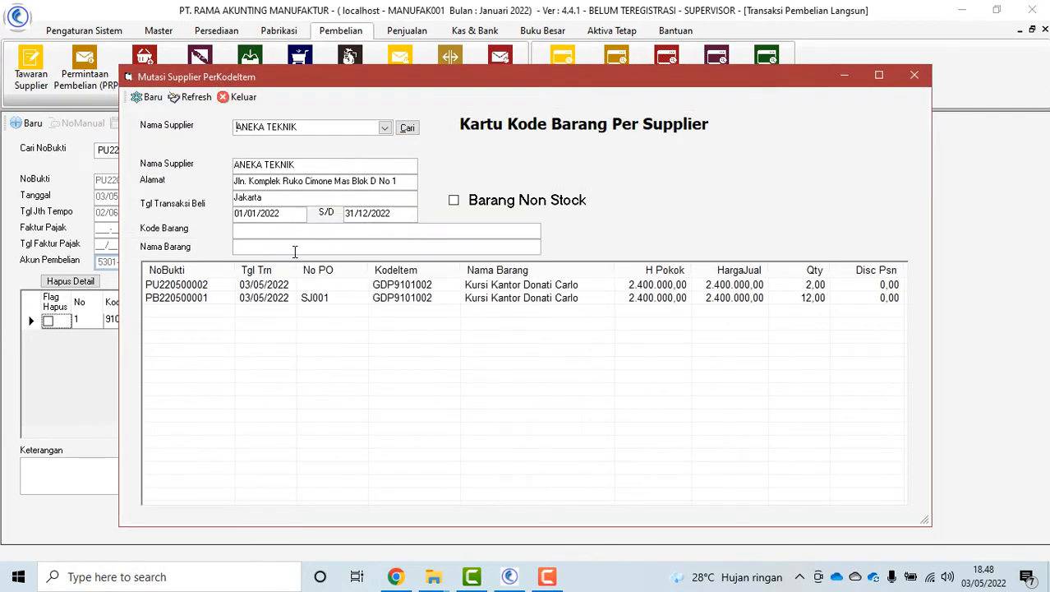
click(345, 299)
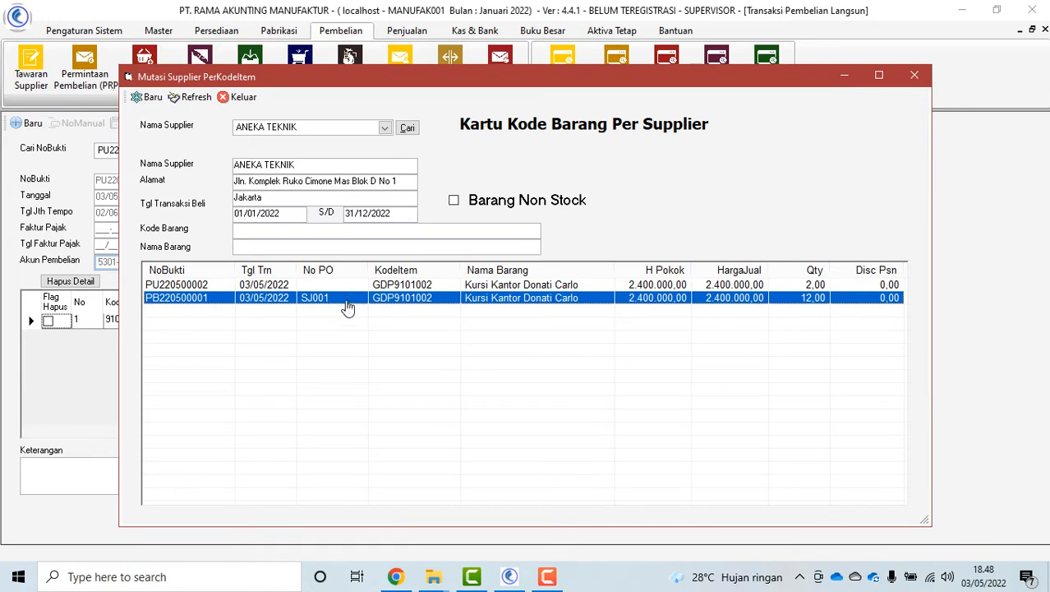
click(476, 286)
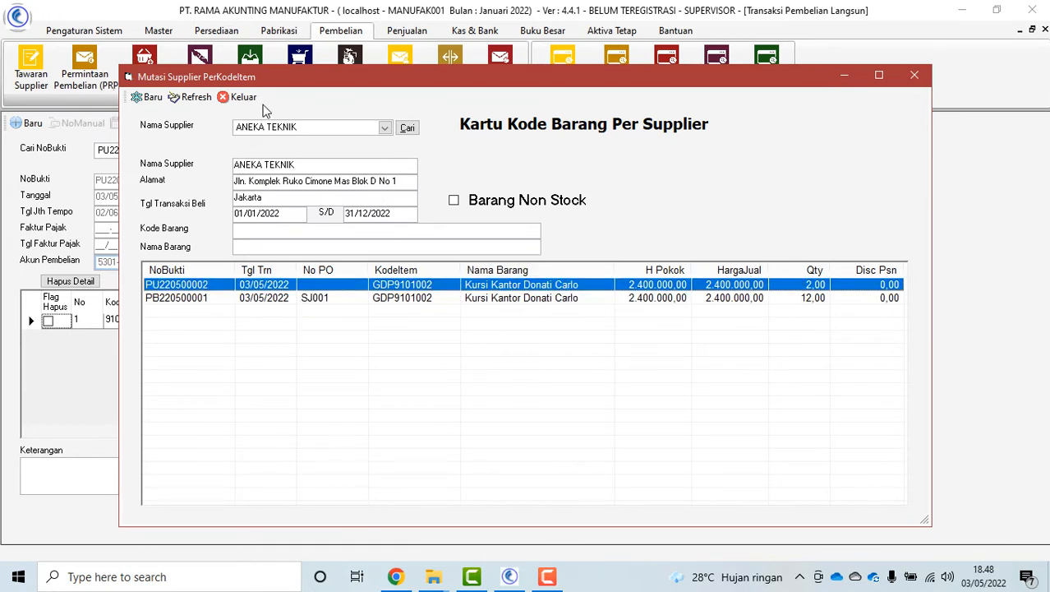
click(238, 97)
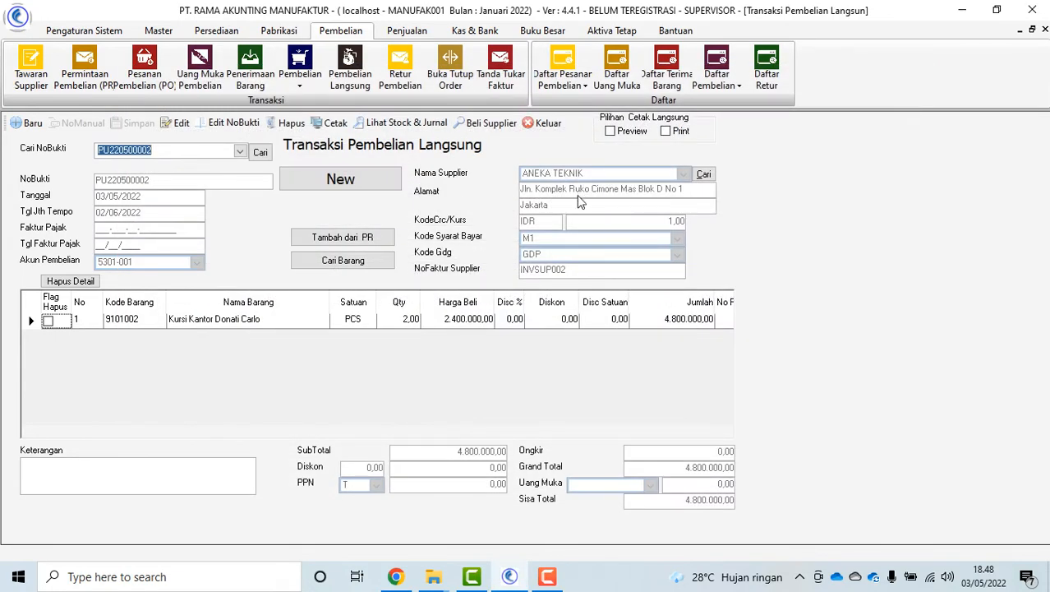
Preview the Faktur Pembelian printout for PU220500002, then close it and the direct purchase form
click(325, 125)
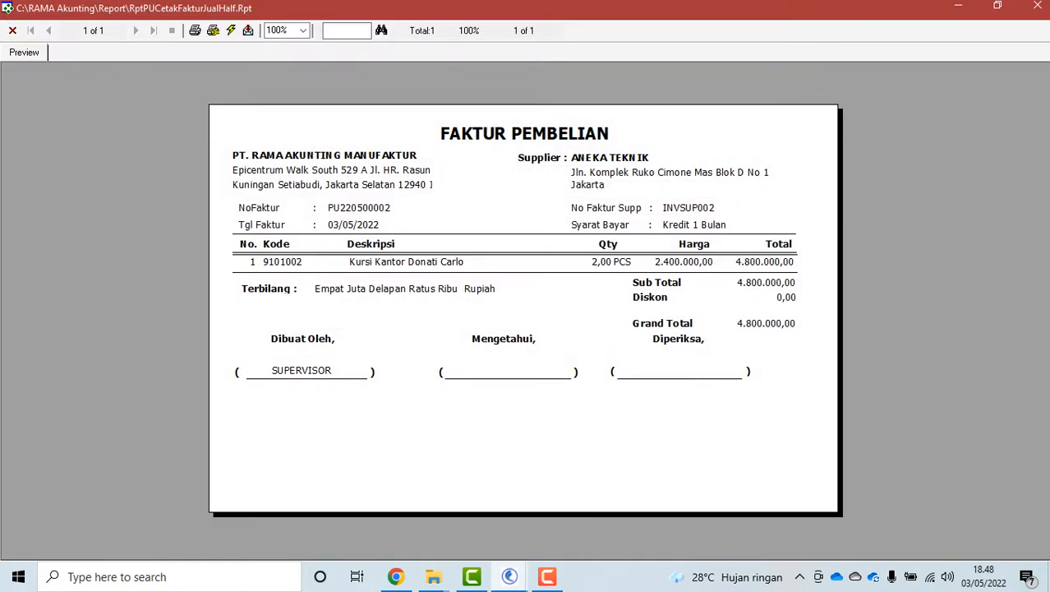
click(12, 31)
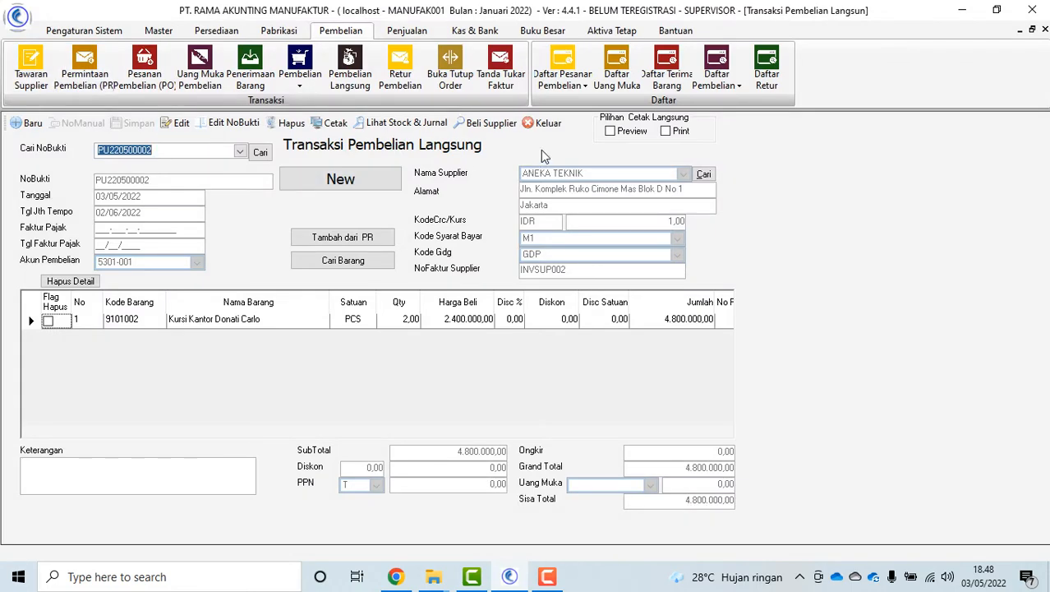
click(546, 122)
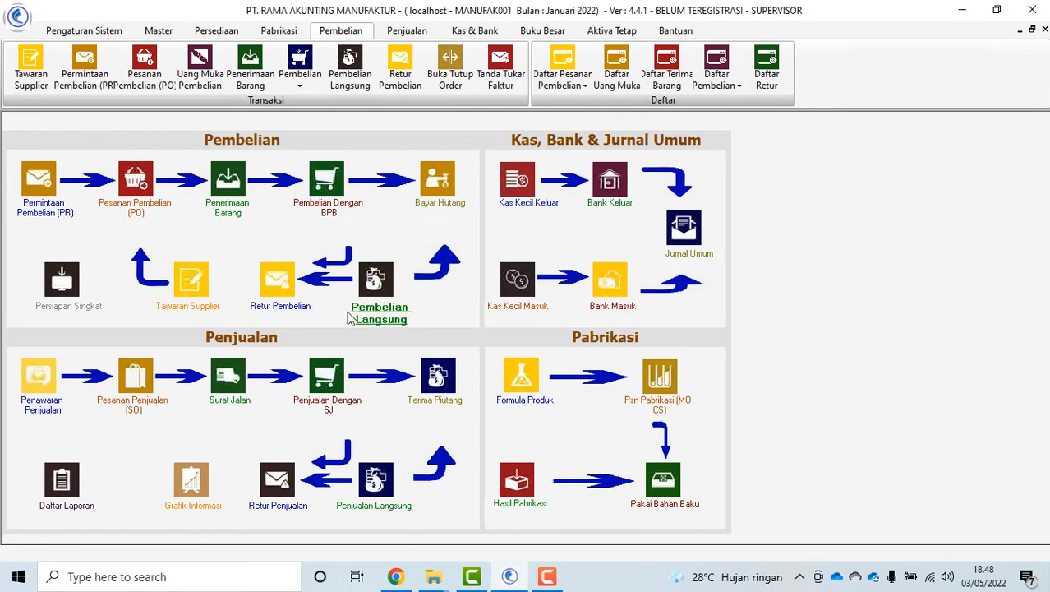
Start a new purchase return with ANEKA TEKNIK as the supplier
click(272, 321)
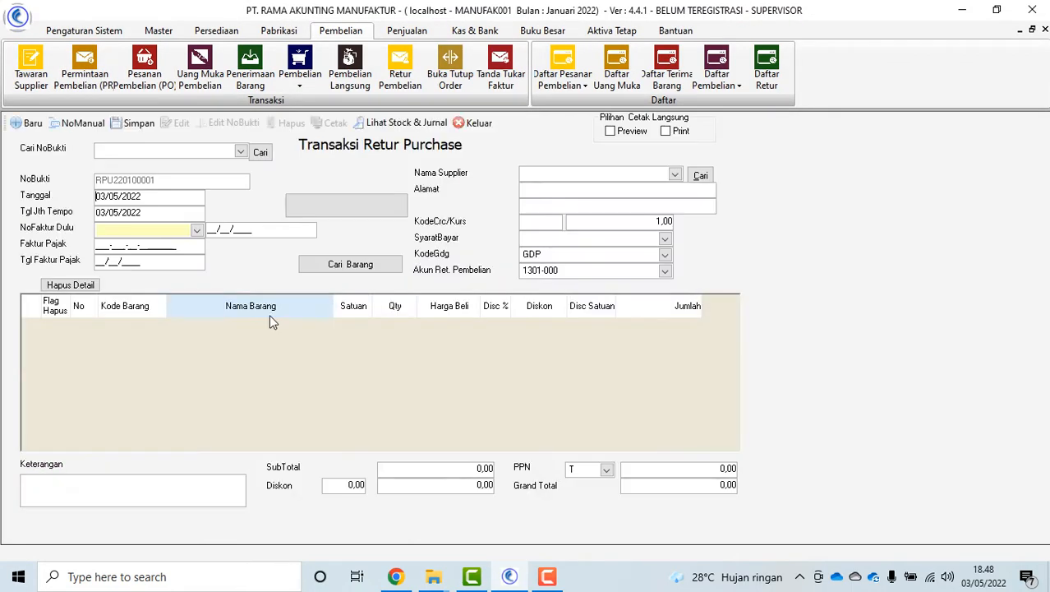
click(196, 231)
click(593, 333)
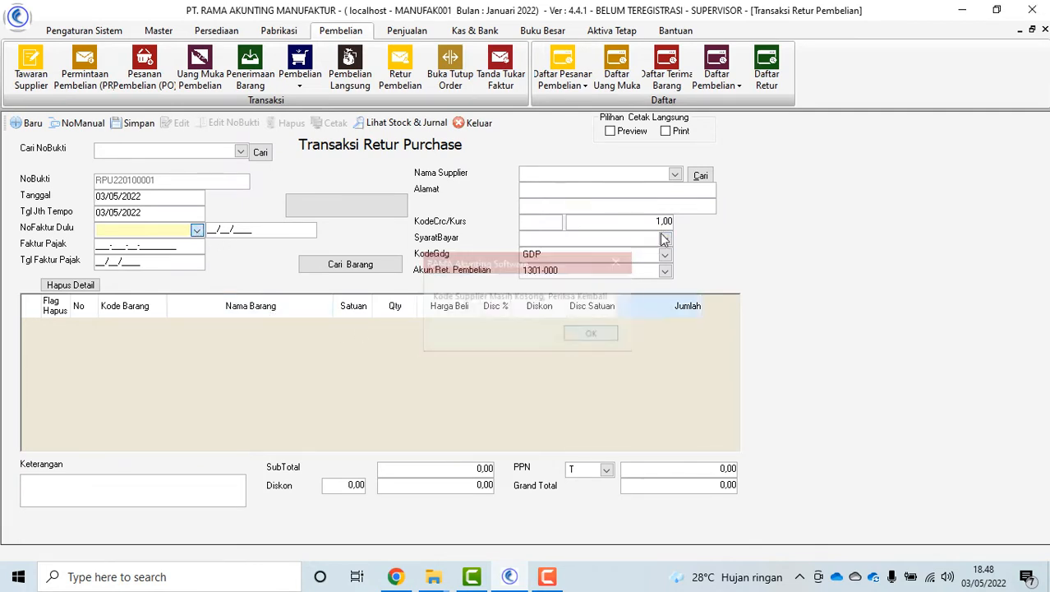
click(675, 174)
click(636, 216)
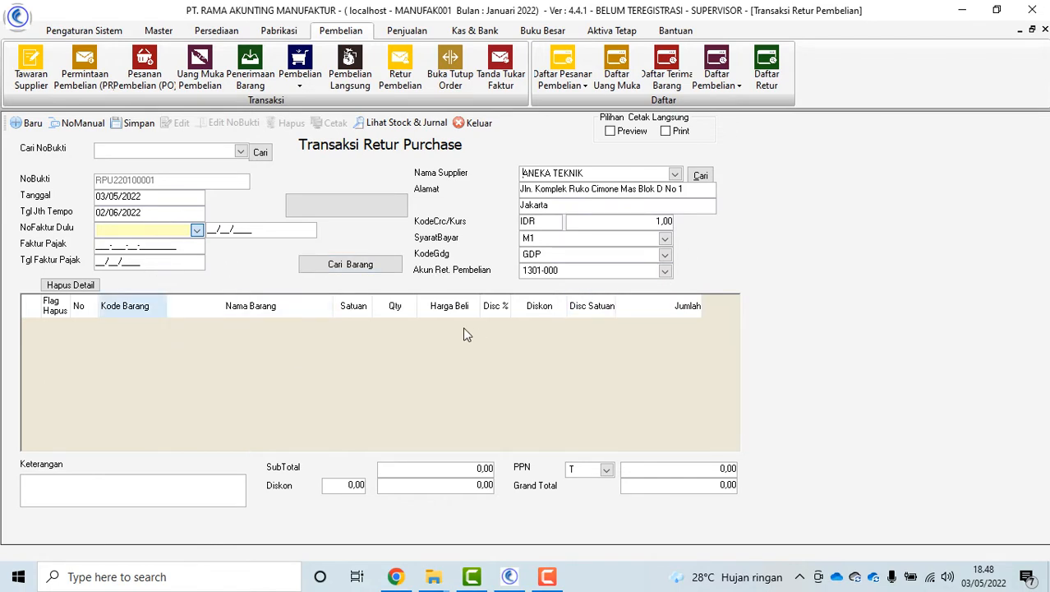
Add item Kursi Kantor Donati Carlo (9101002) to the return without an original invoice
click(357, 274)
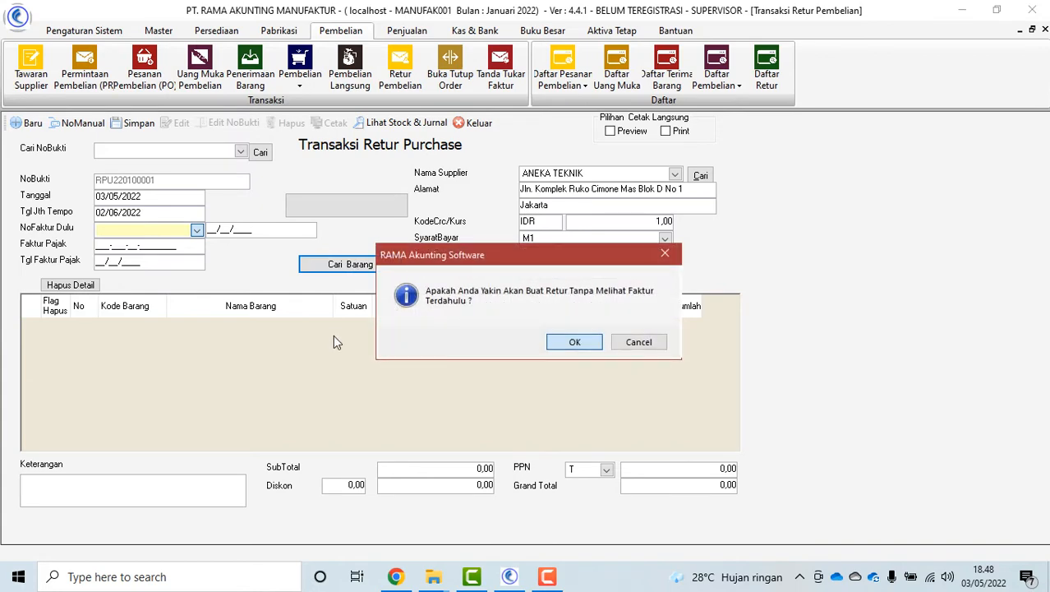
click(573, 335)
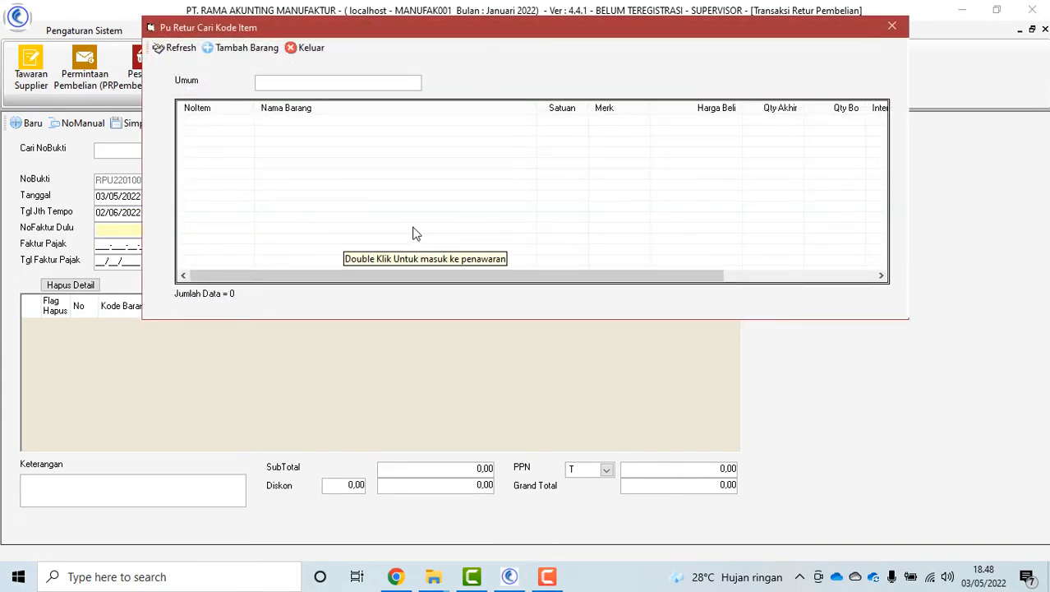
text(KIURSI)
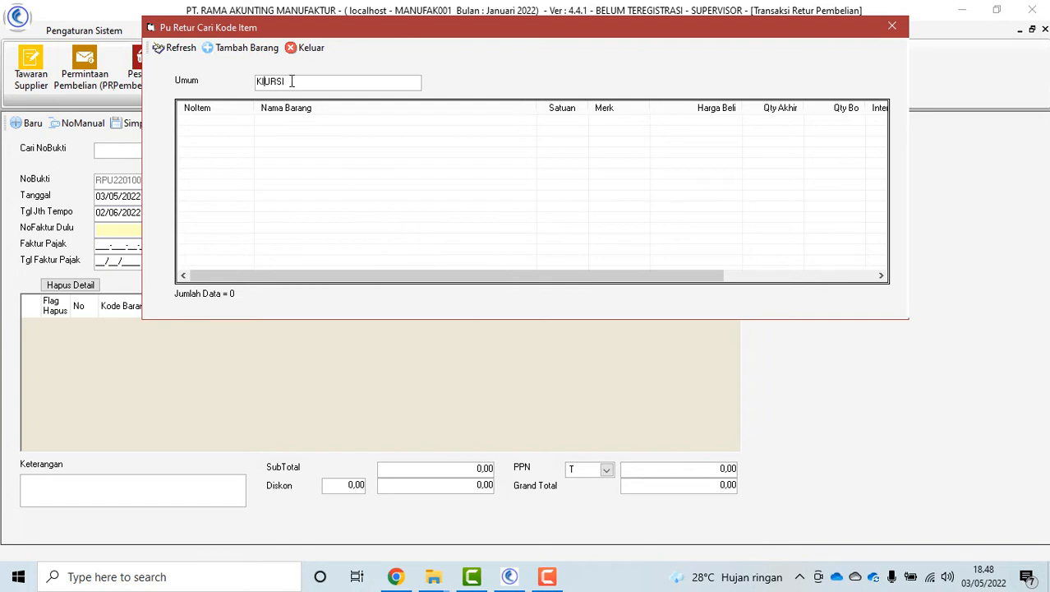
key(BackSpace)
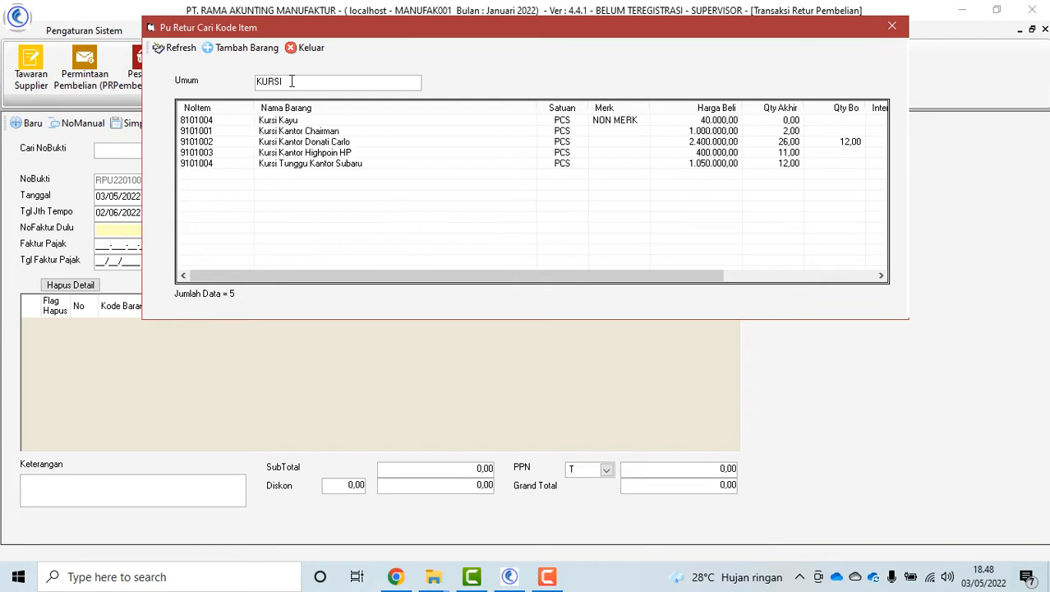
double_click(327, 143)
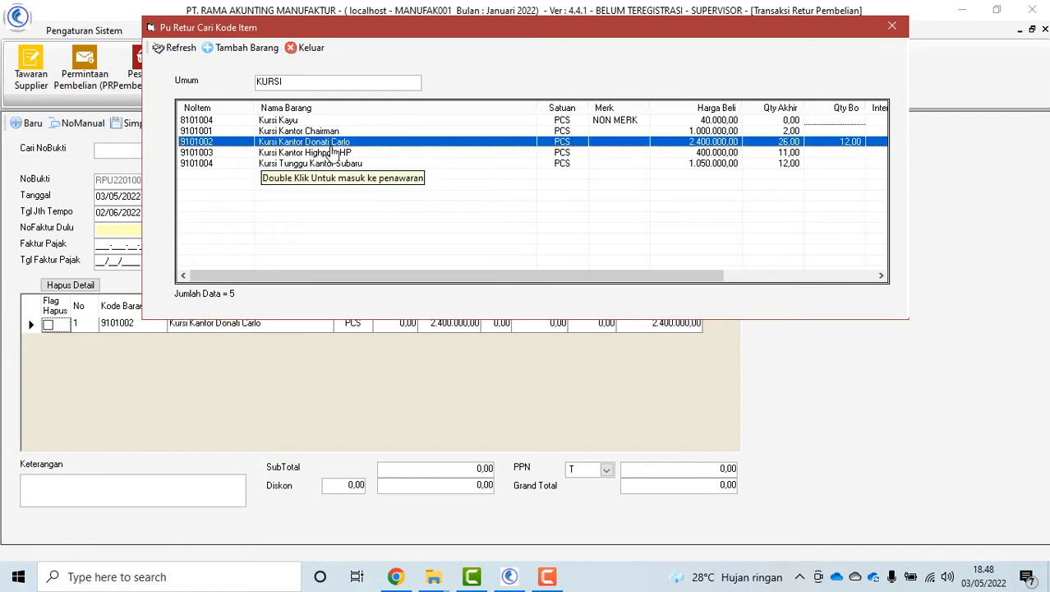
click(306, 47)
Set quantity 1, note RUSAK, and save the return as RPU220100001 for 2.400.000,00
click(397, 326)
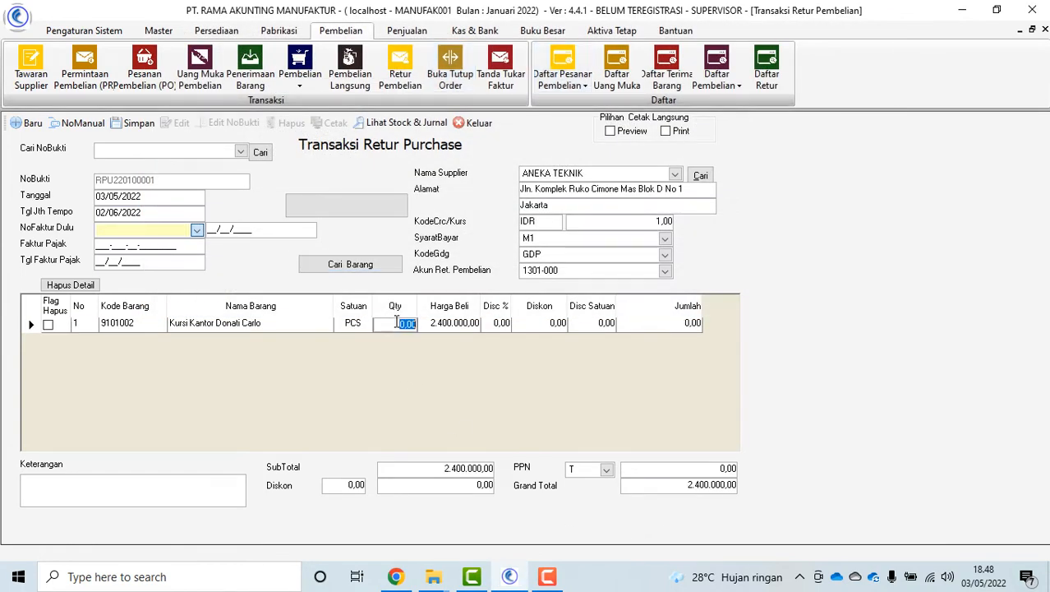
text(1)
click(141, 491)
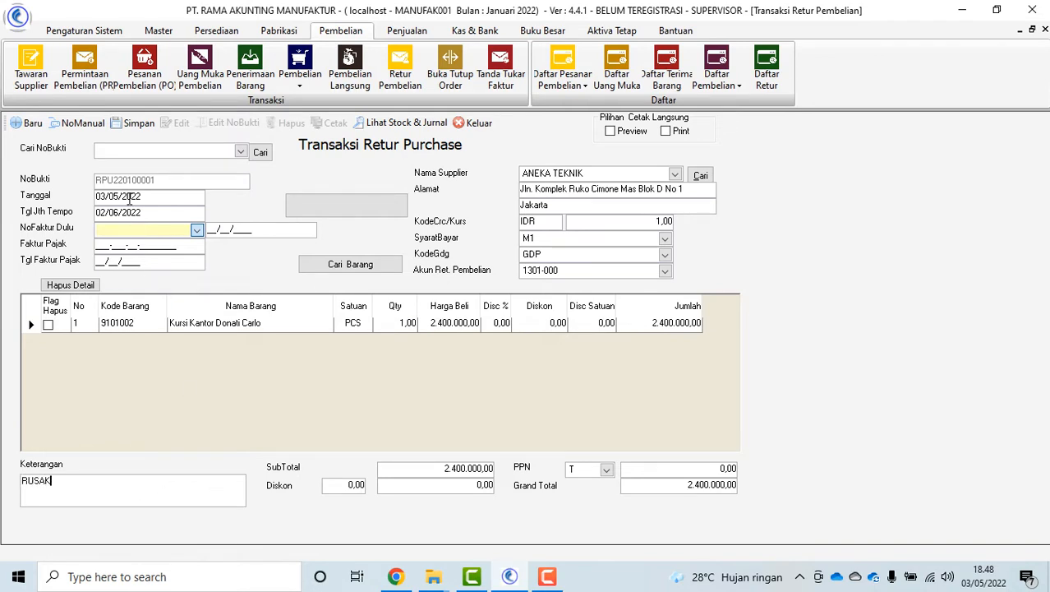
click(133, 122)
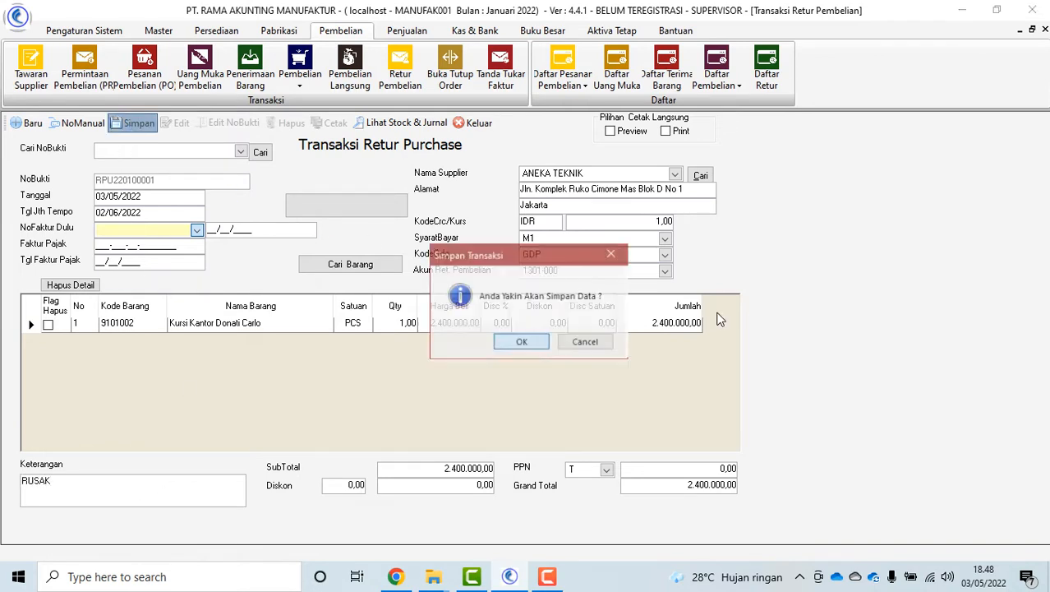
click(522, 344)
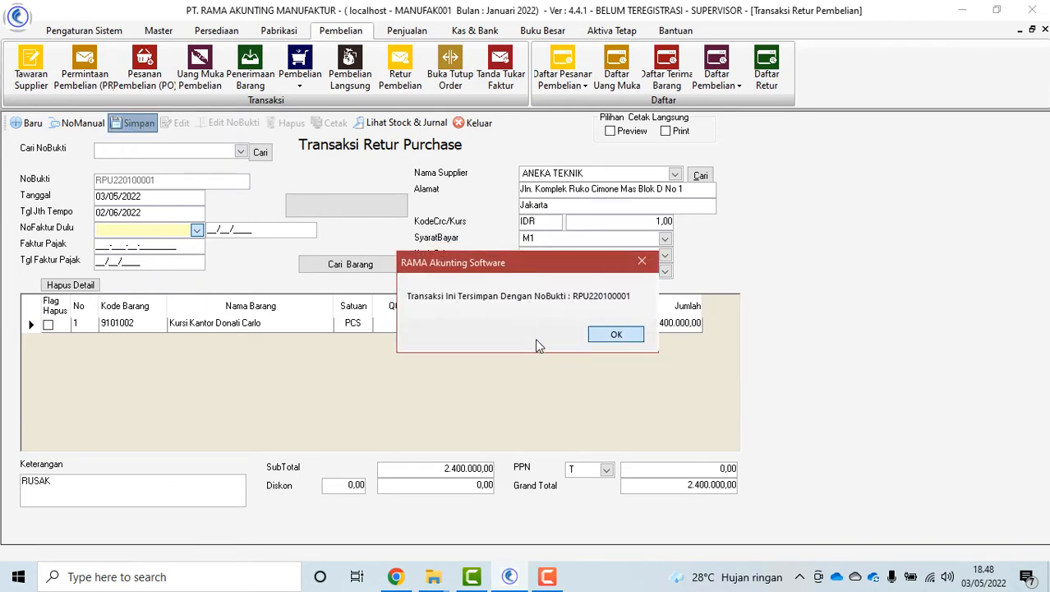
click(624, 341)
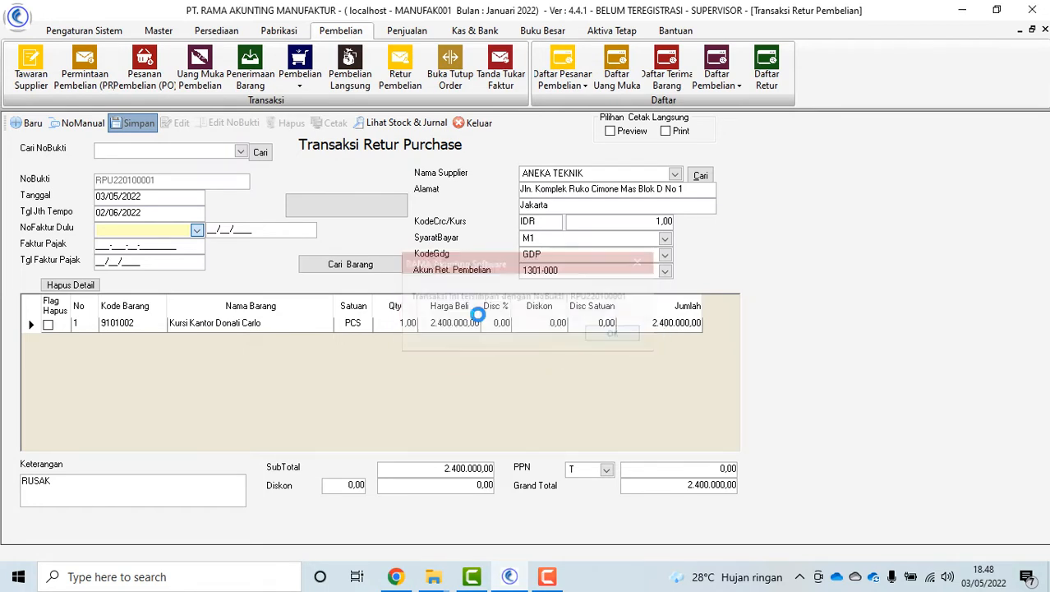
click(240, 152)
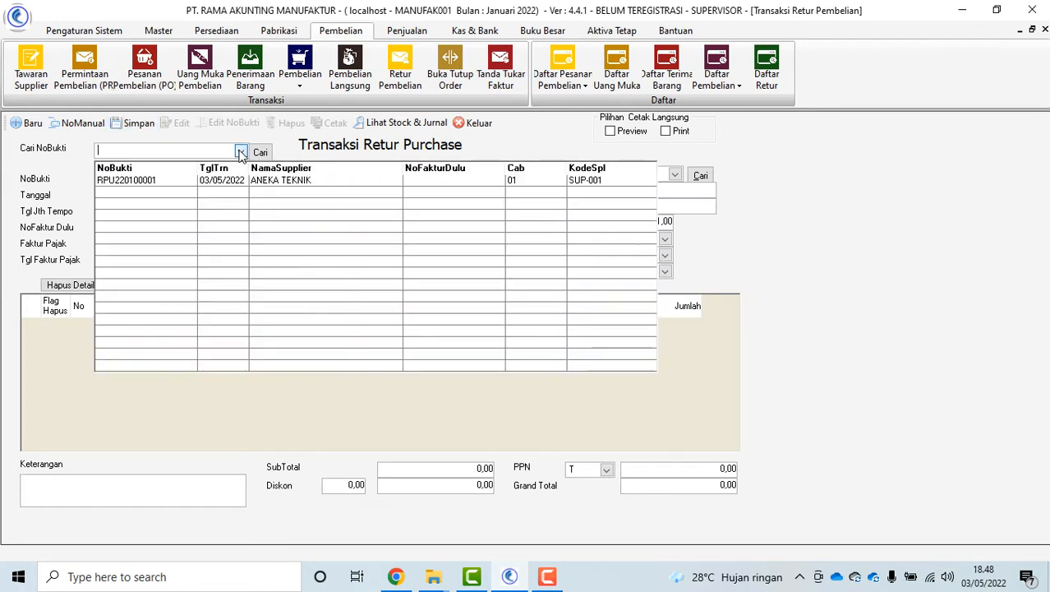
Reload return RPU220100001 and print it to preview
click(214, 183)
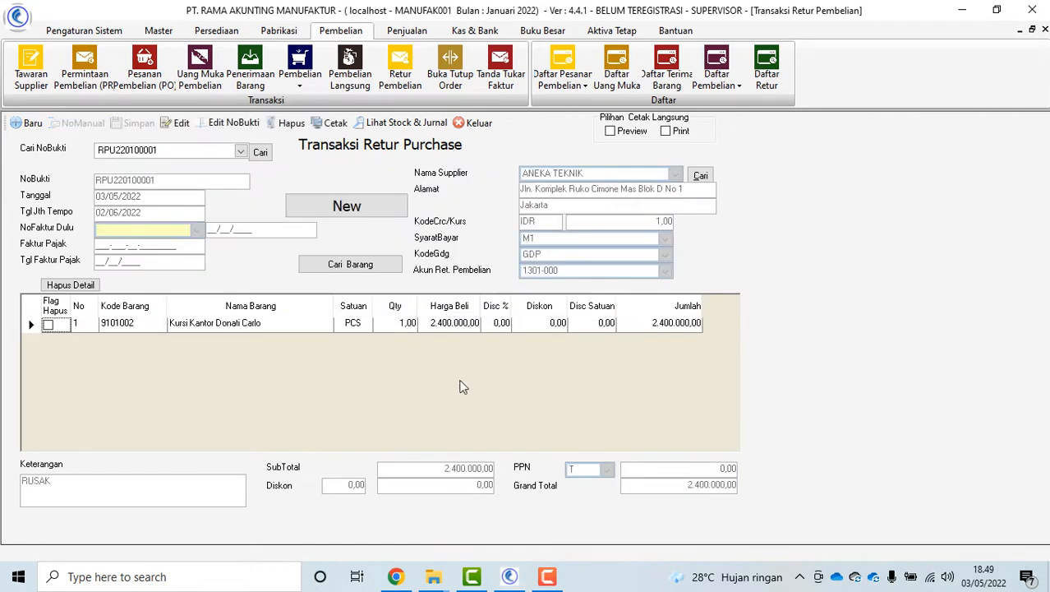
click(333, 122)
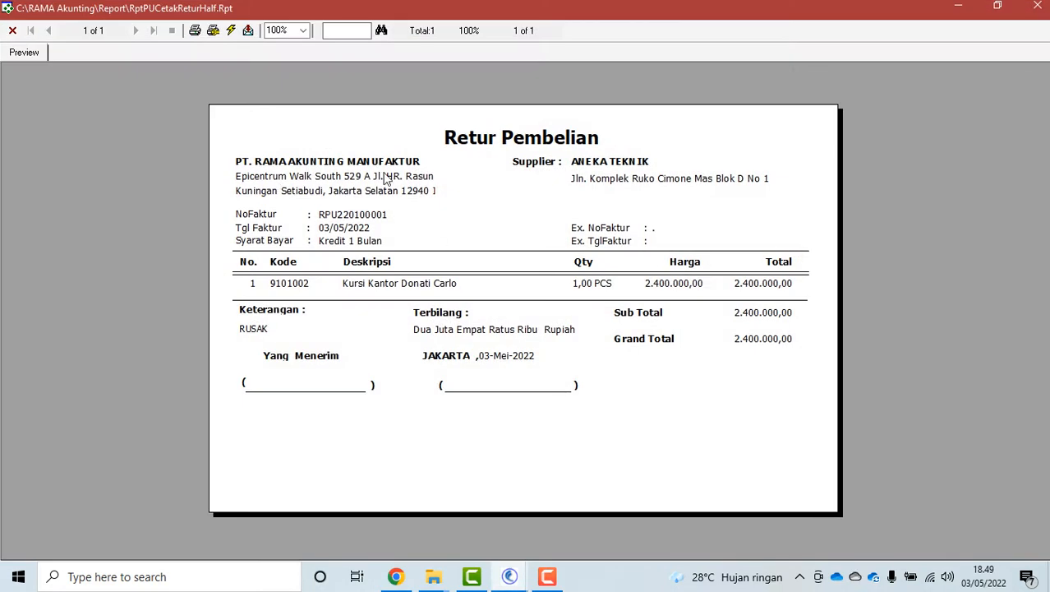
click(12, 30)
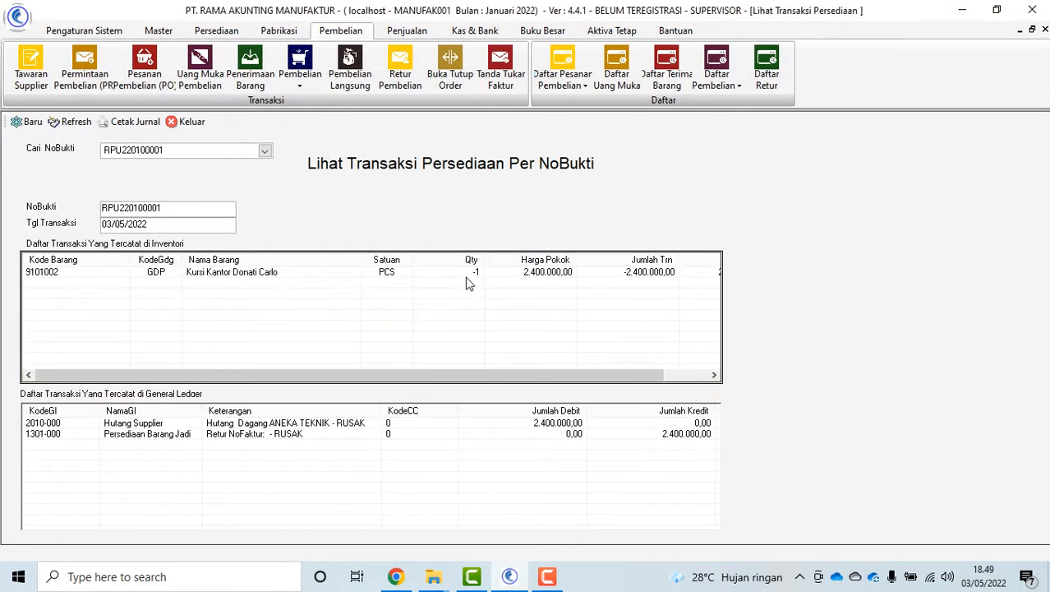
Review the return's stock and journal entries, then close the return form
click(466, 275)
click(537, 436)
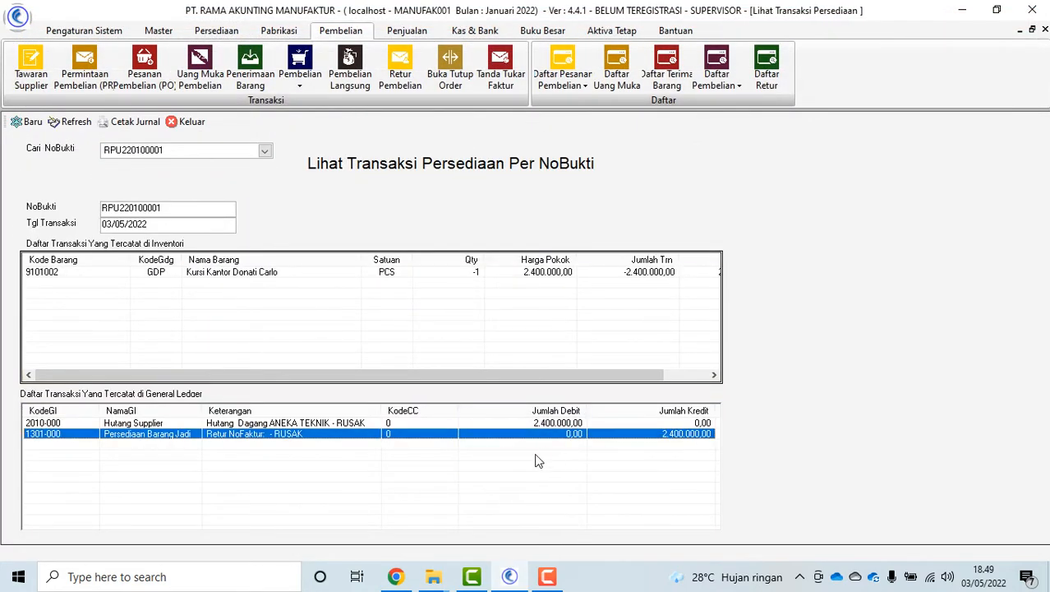
click(191, 122)
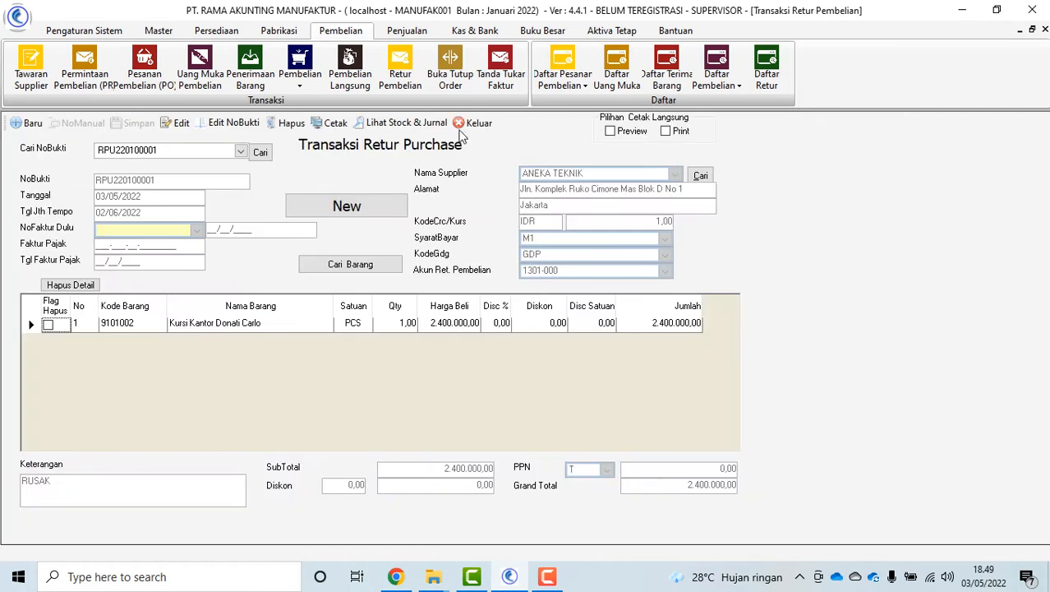
click(480, 125)
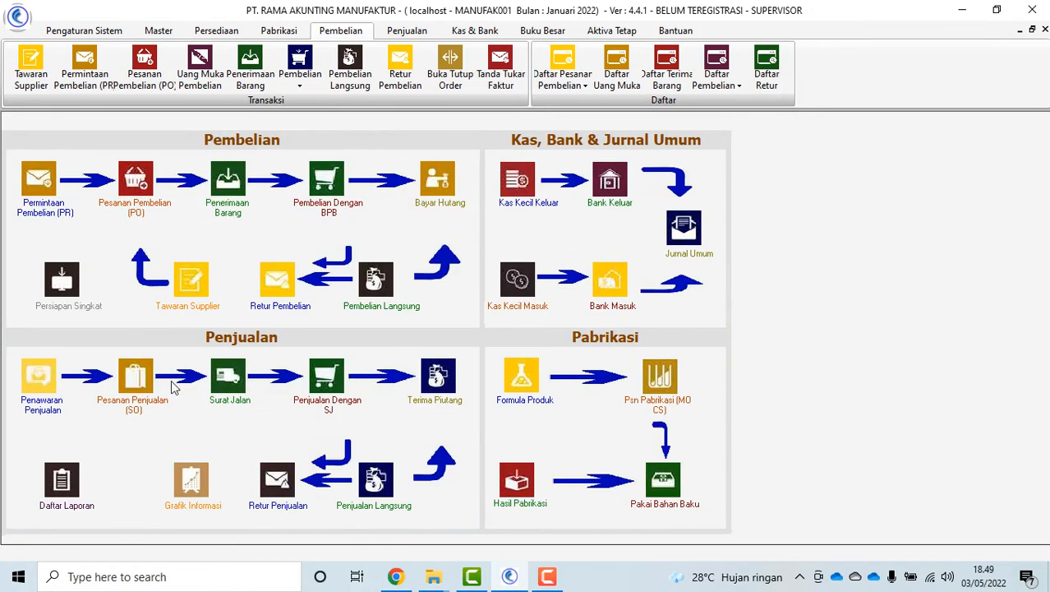
Start a debt payment from bank BCA to supplier ANEKA TEKNIK
click(435, 219)
click(701, 180)
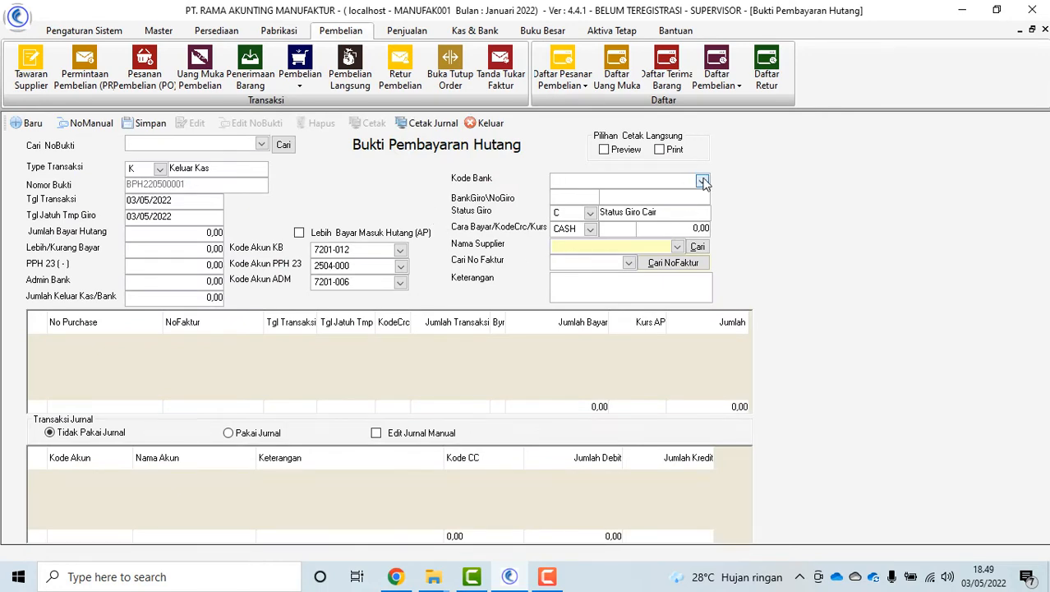
click(624, 224)
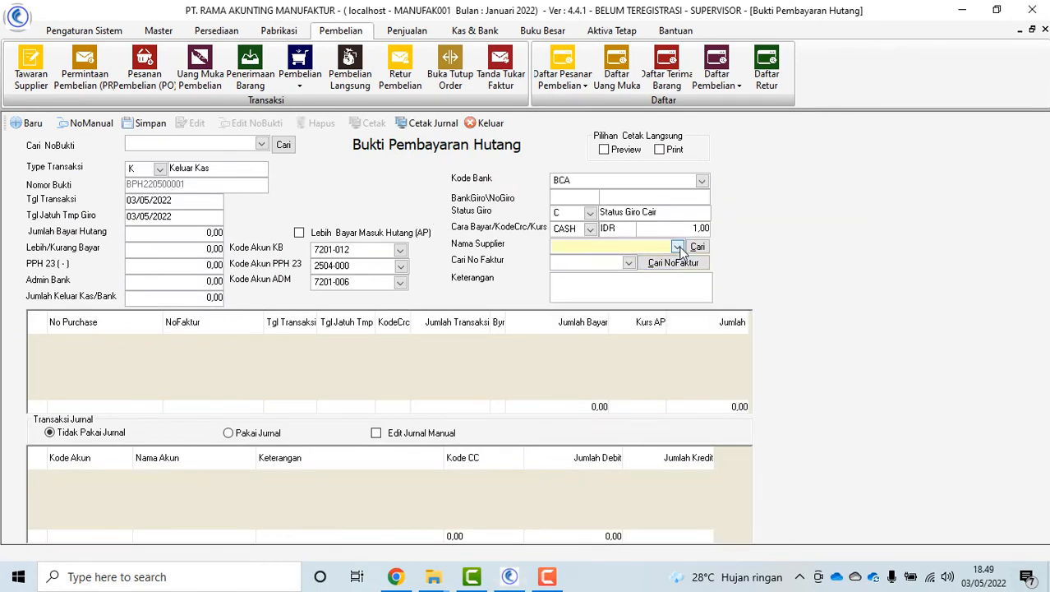
click(676, 246)
click(649, 275)
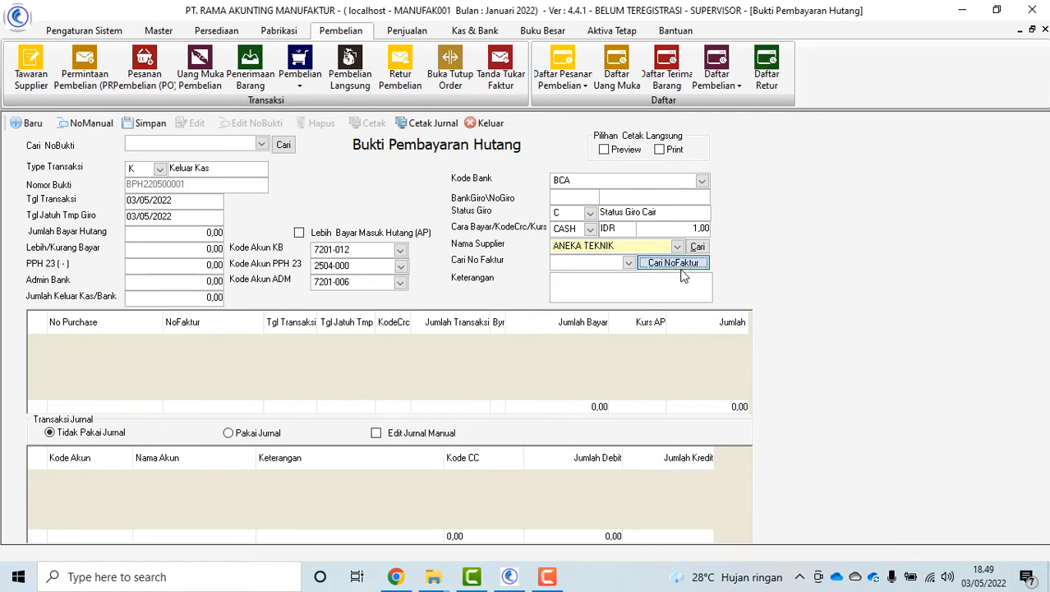
Add invoices INVSUP002 and INVSUP001 to the payment, totalling 28.600.000,00
click(674, 263)
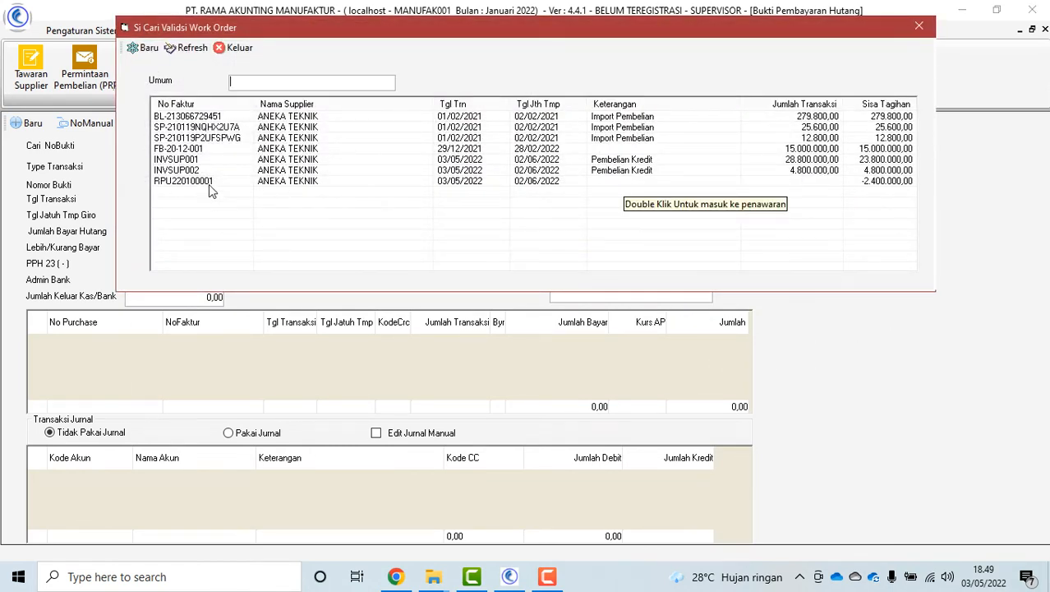
double_click(230, 172)
click(269, 150)
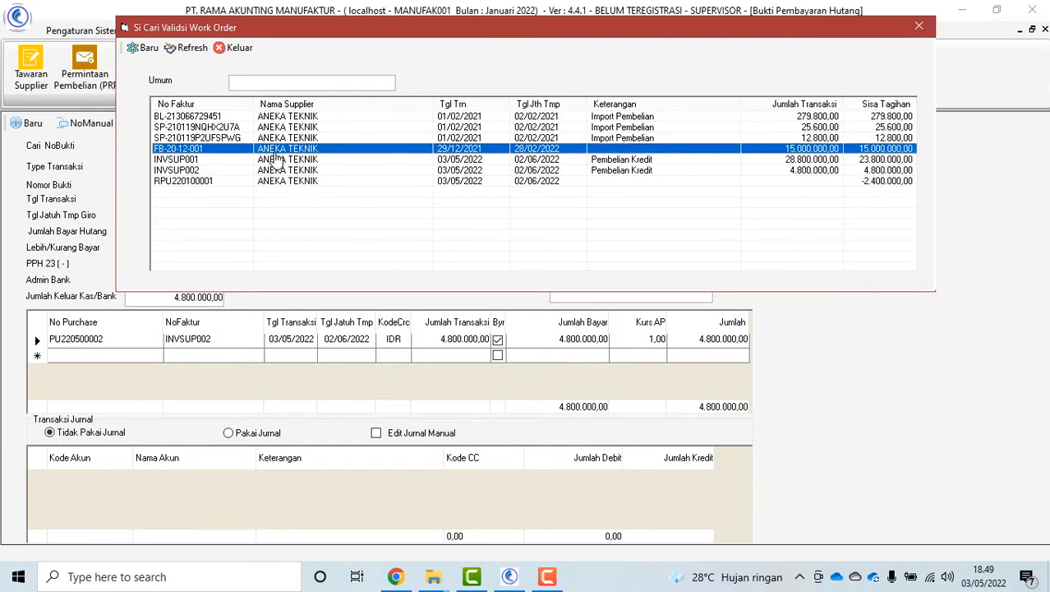
double_click(290, 160)
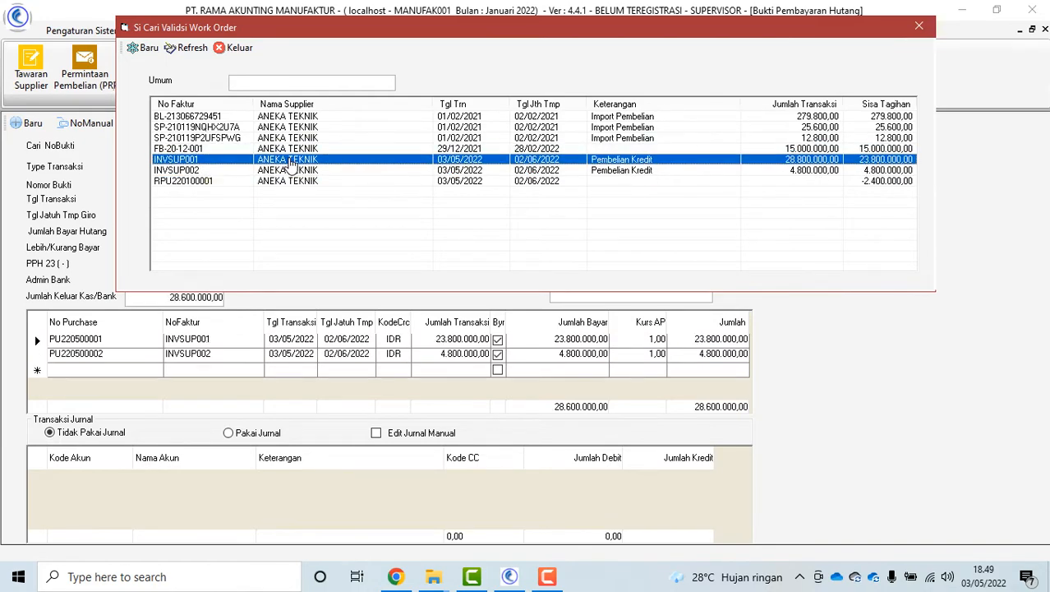
click(234, 47)
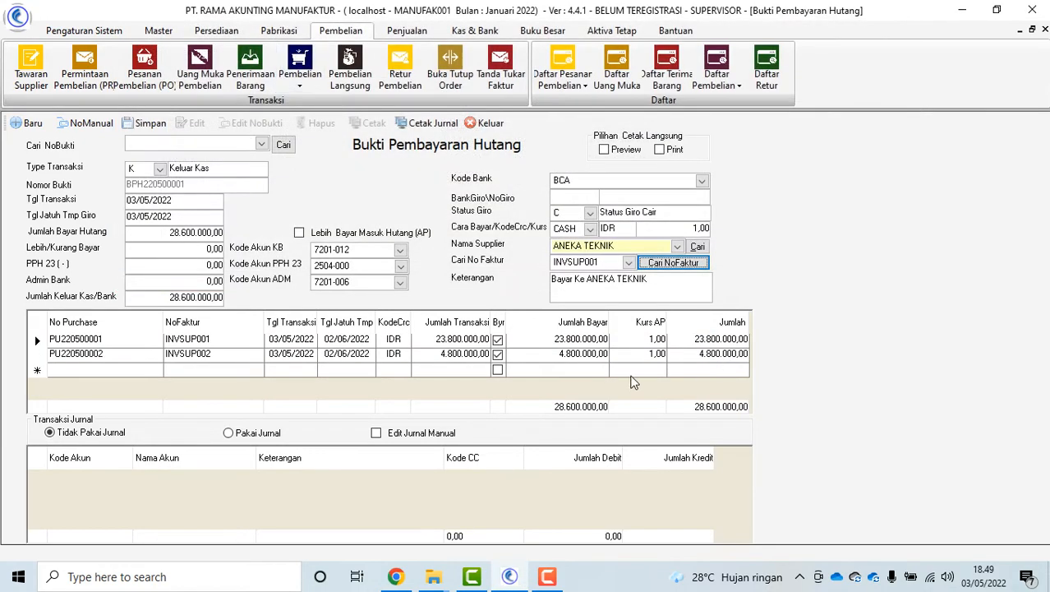
click(197, 251)
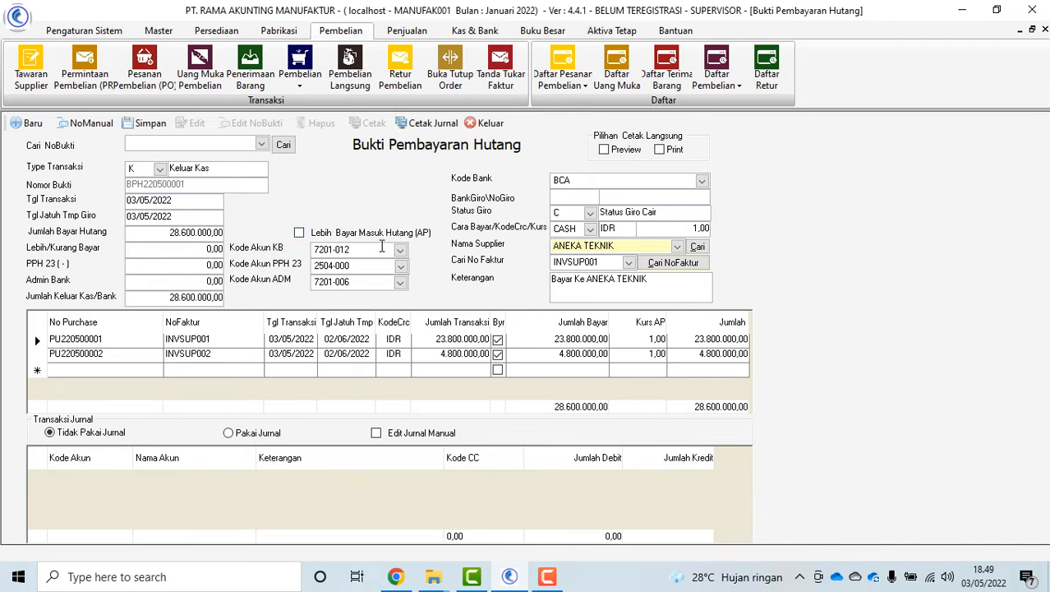
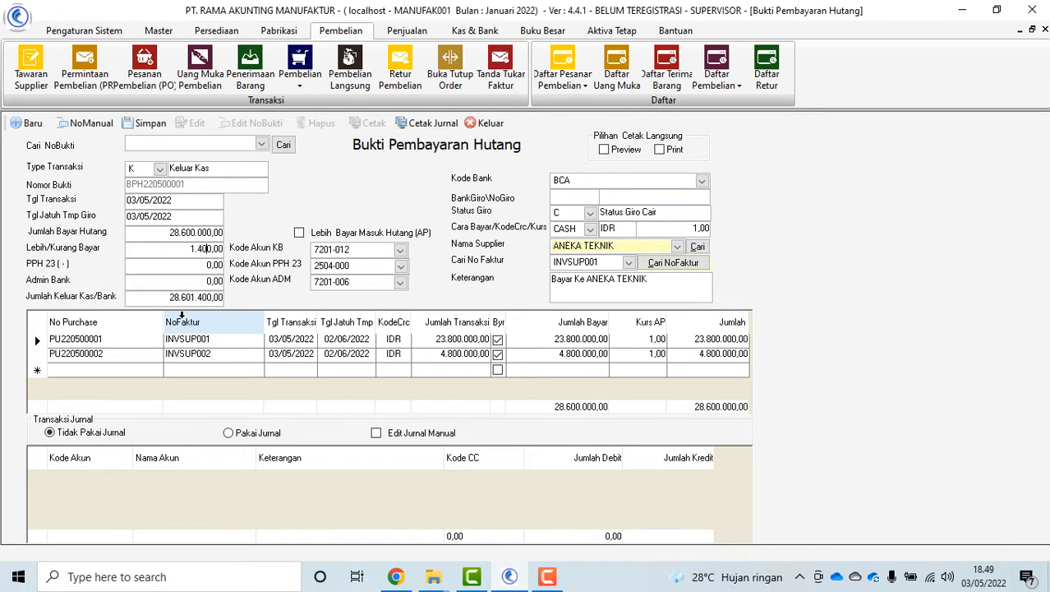
Toggle Lebih Bayar Masuk Hutang, try a 1.000,00 over/under payment, then clear it to 0,00
text(000)
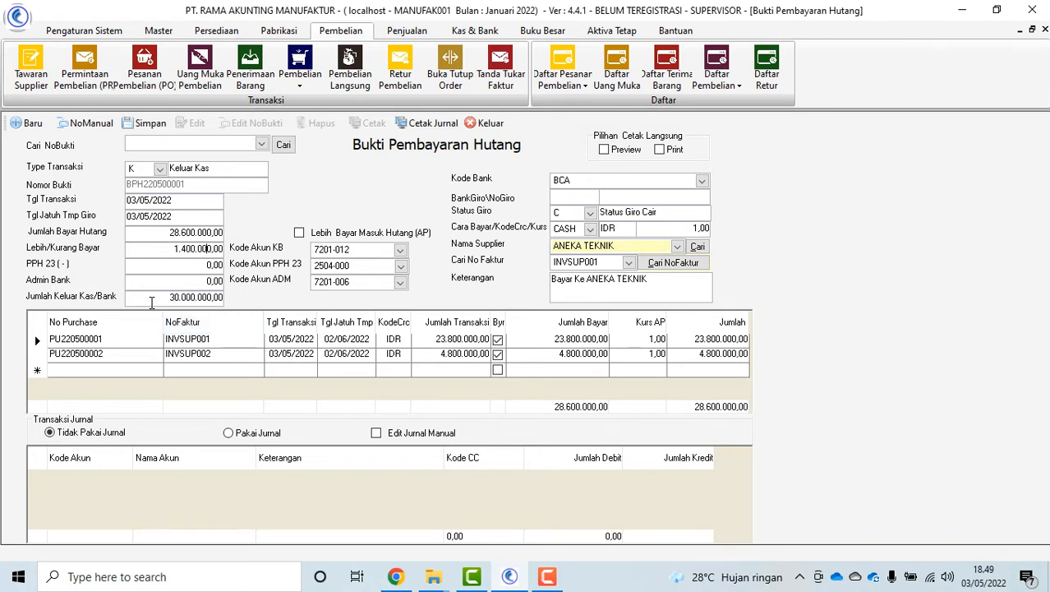
drag(171, 244, 195, 244)
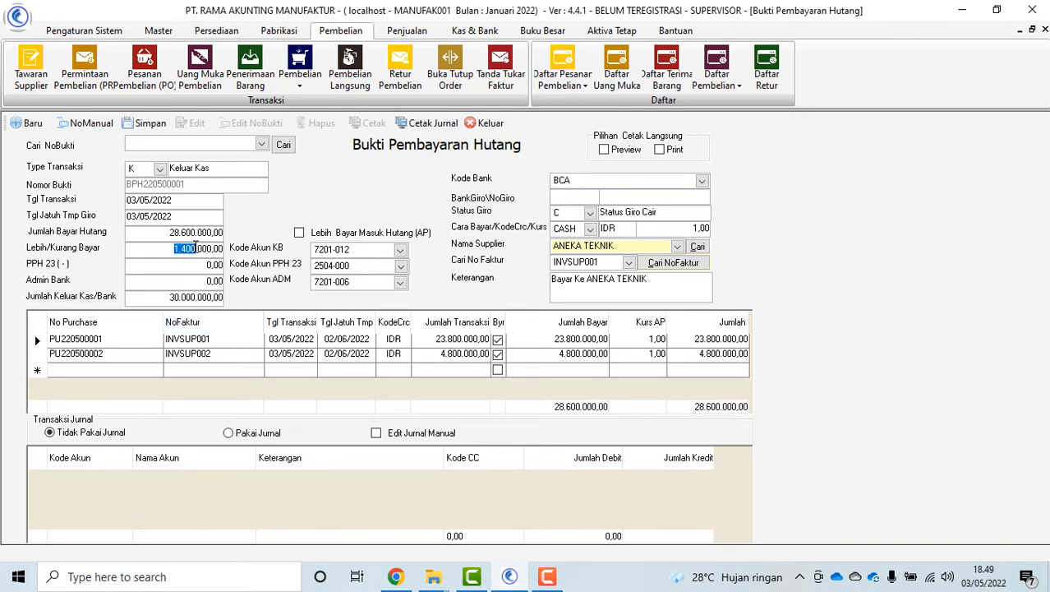
click(300, 233)
click(299, 232)
key(Tab)
text(1000)
drag(174, 250, 258, 253)
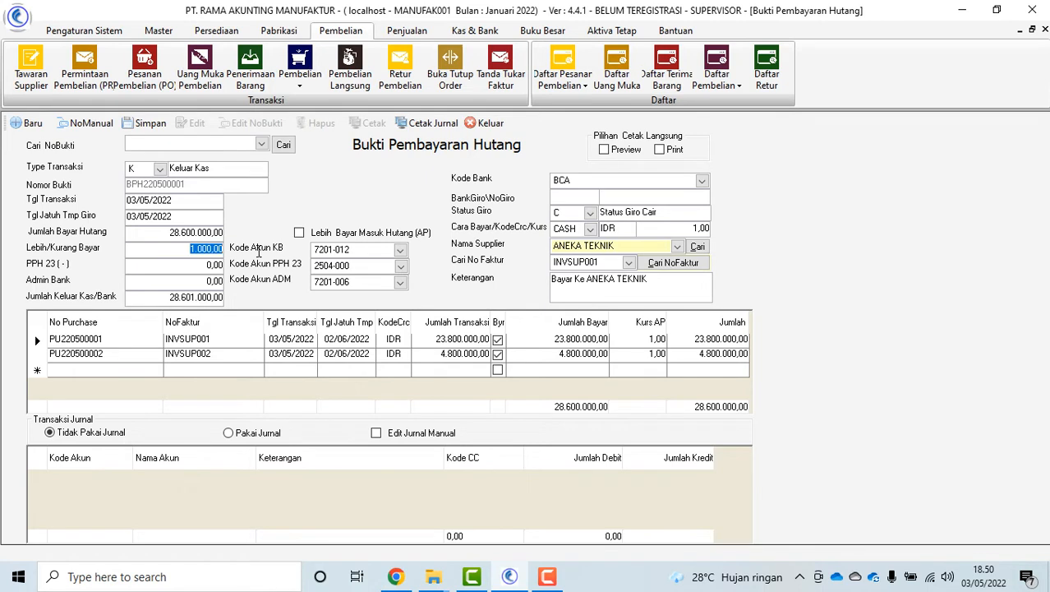
key(BackSpace)
Generate the payment journal with Pakai Jurnal and save the debt payment
click(229, 433)
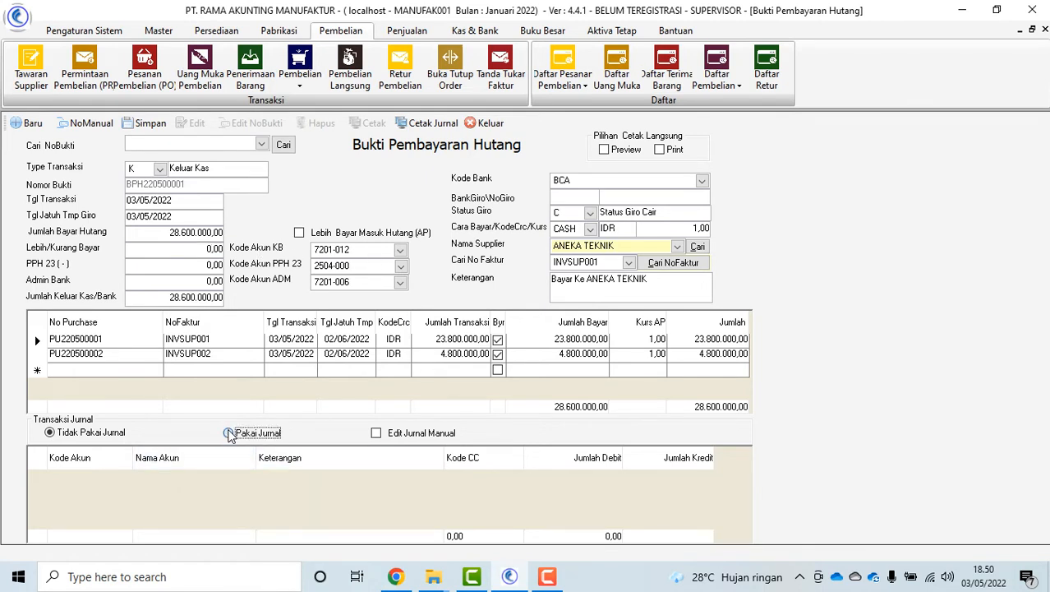
click(378, 435)
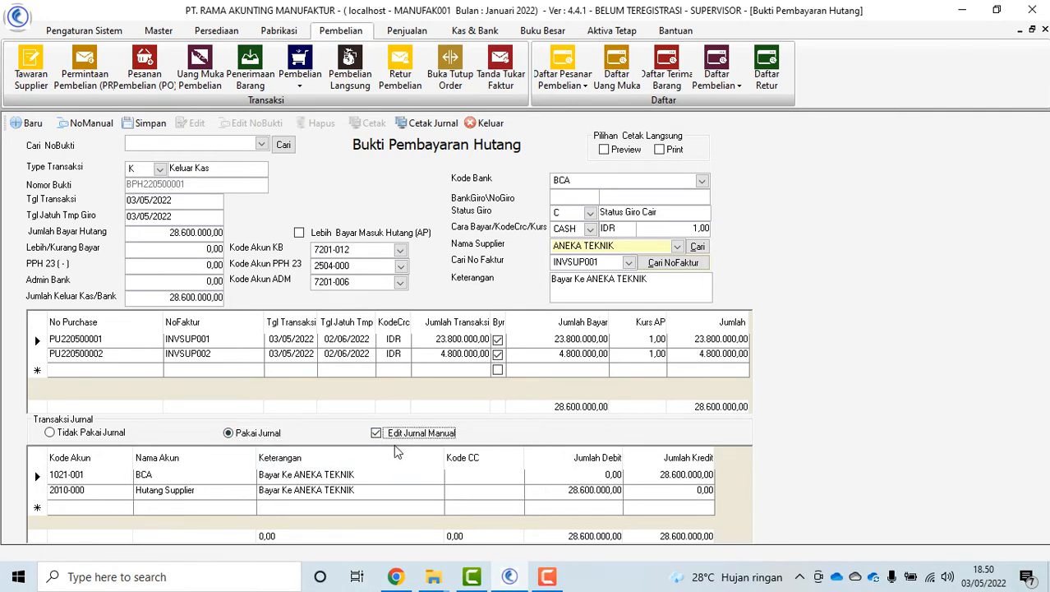
click(148, 125)
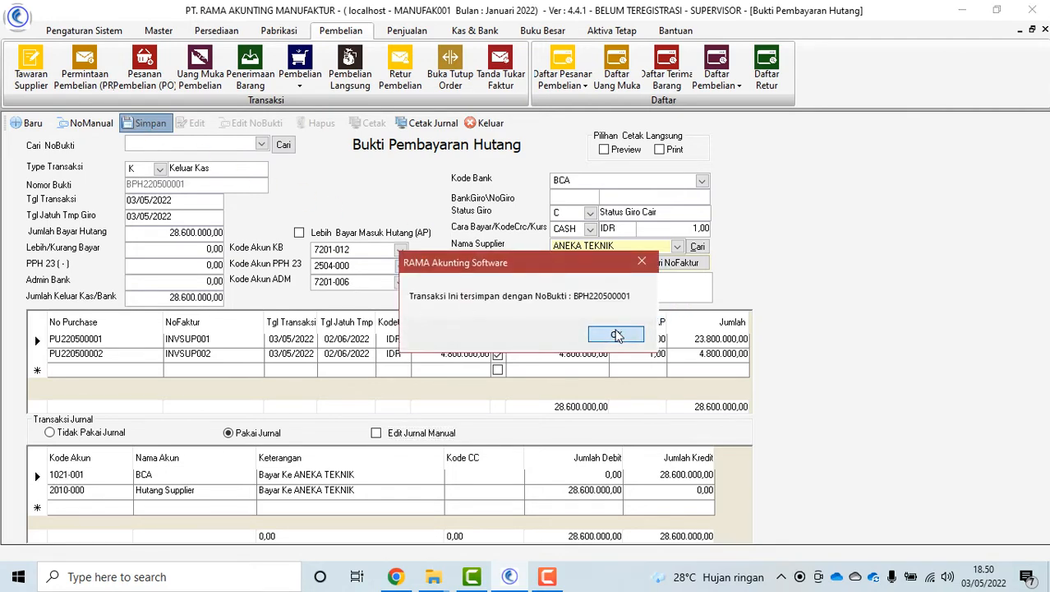
click(617, 334)
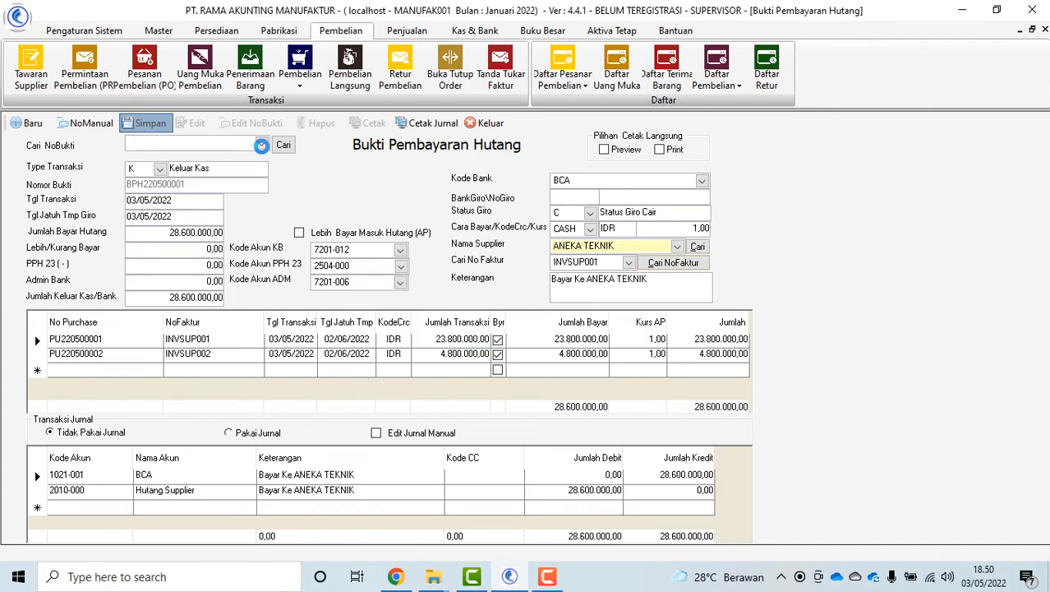
Reload voucher BPH220500001 and preview its payment slip and journal ledger printouts
click(261, 144)
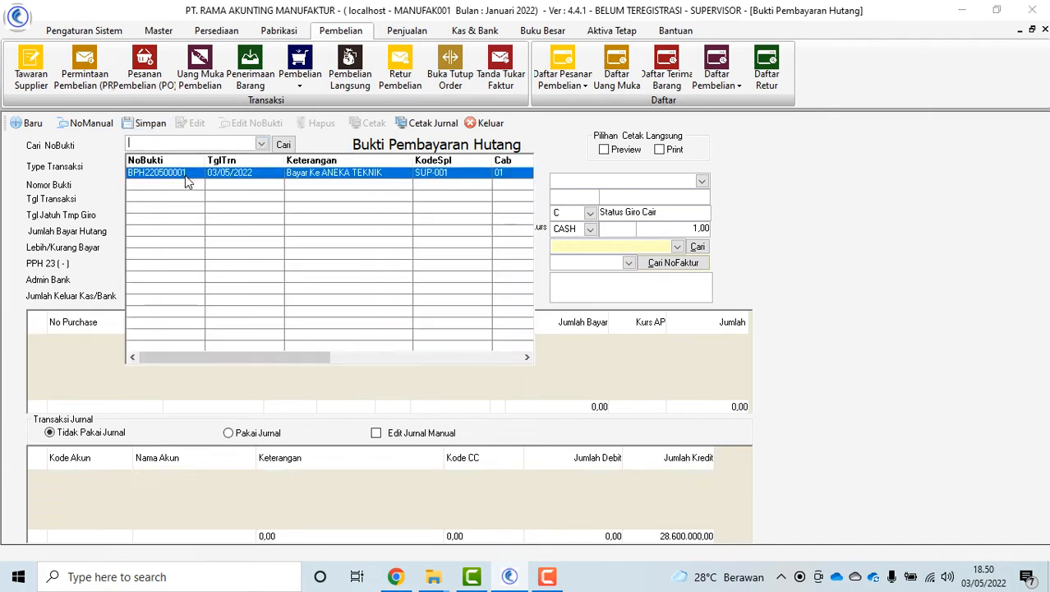
click(185, 175)
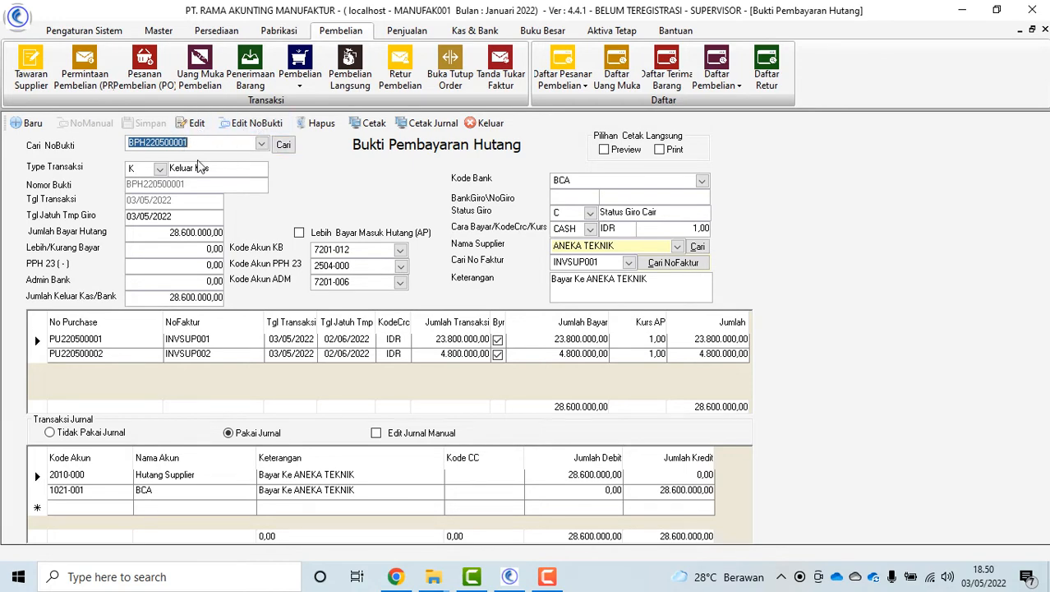
click(368, 122)
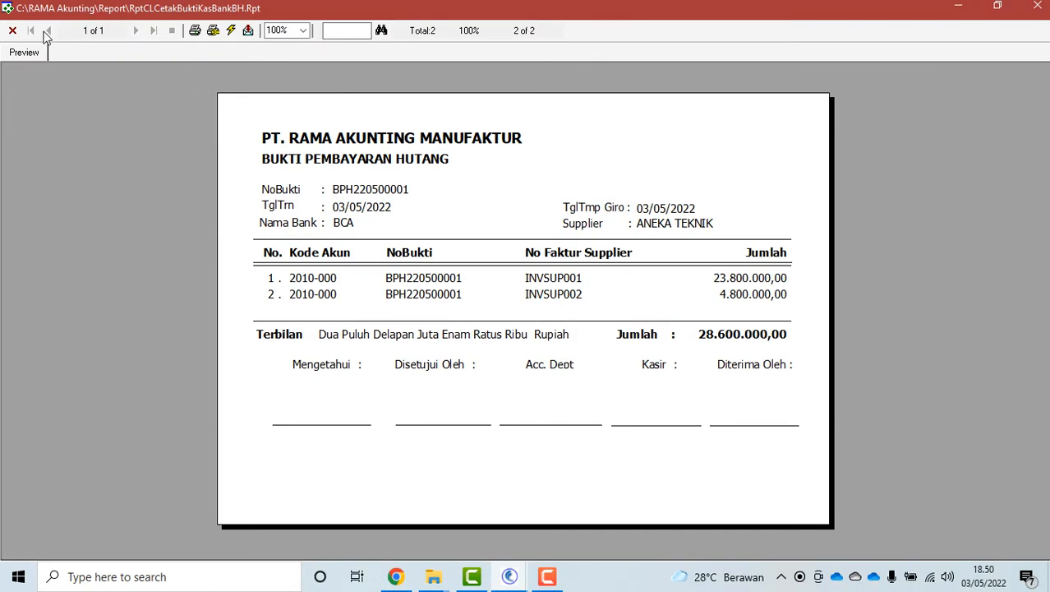
click(12, 30)
click(426, 125)
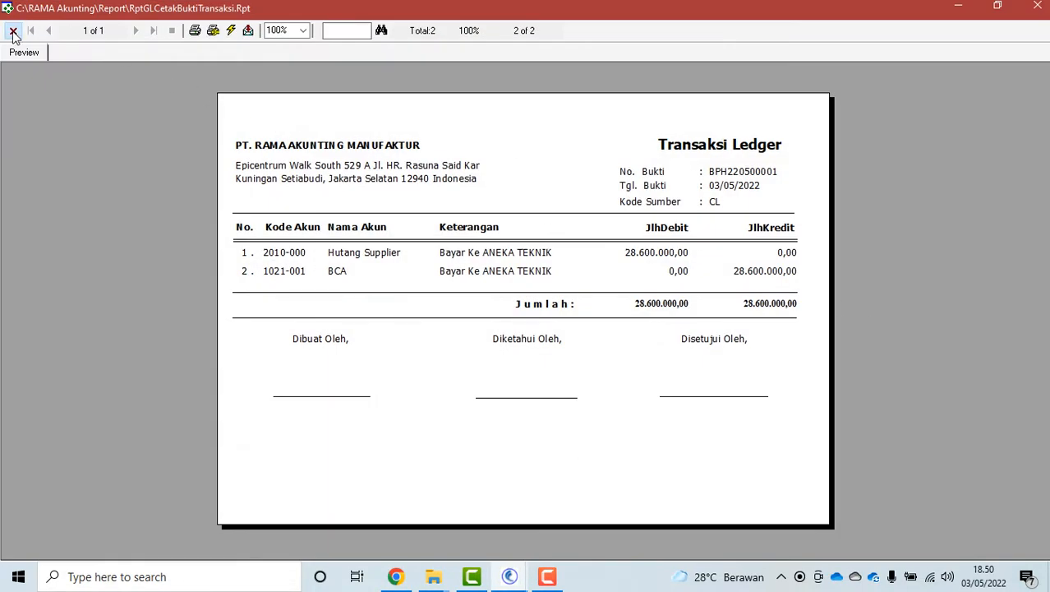
click(12, 30)
click(494, 128)
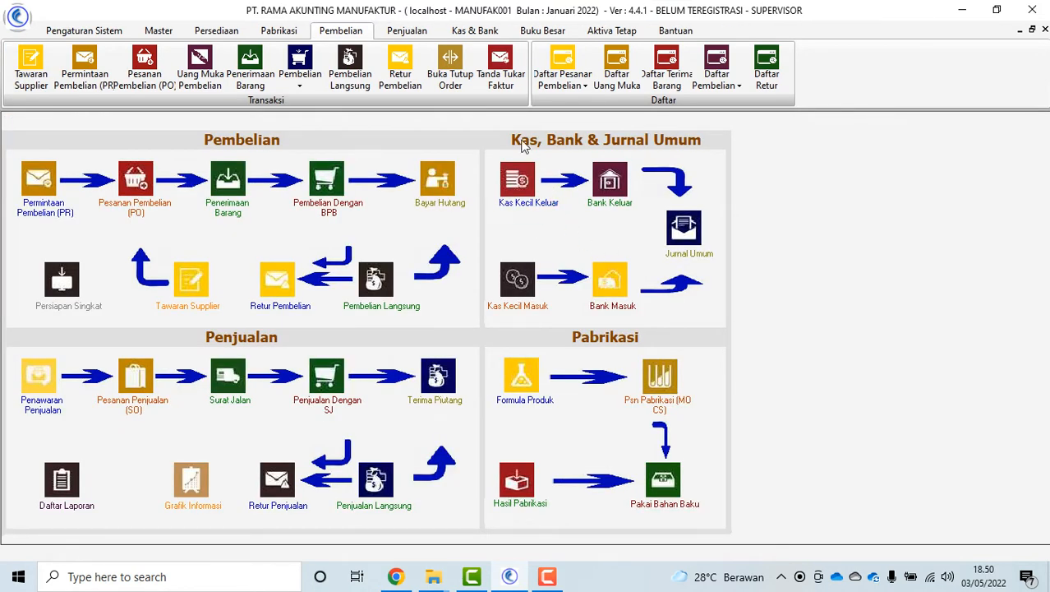
Confirm purchase order PO220500001 is closed, then start a new supplier invoice receipt
click(450, 74)
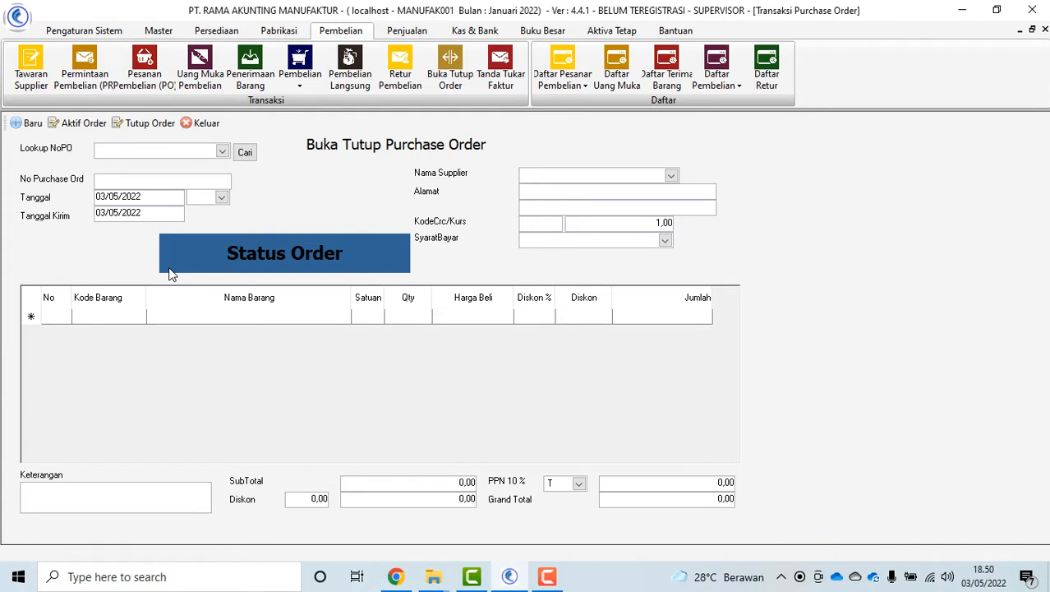
click(222, 151)
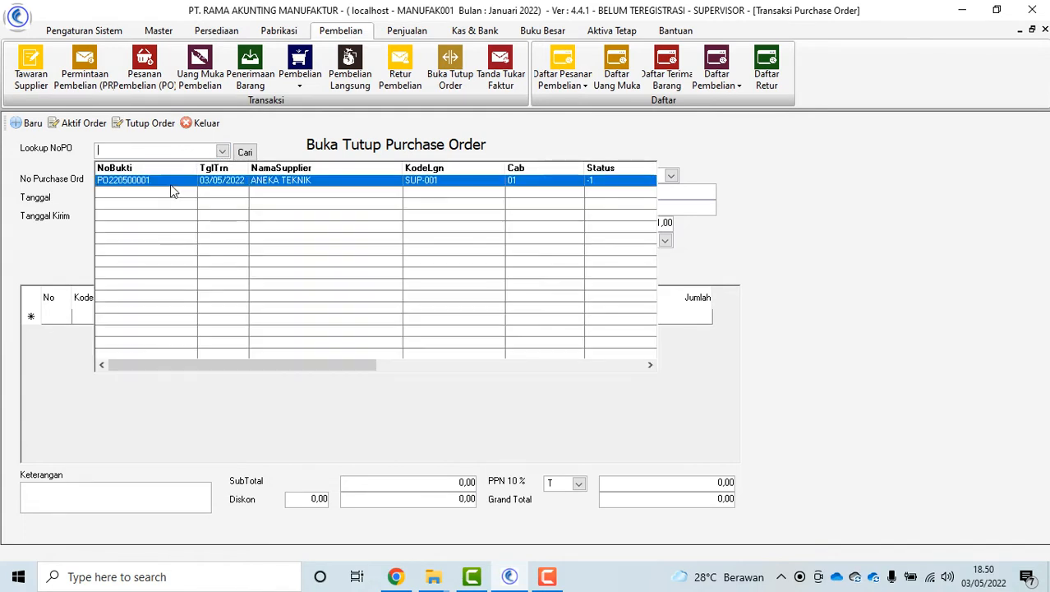
click(167, 182)
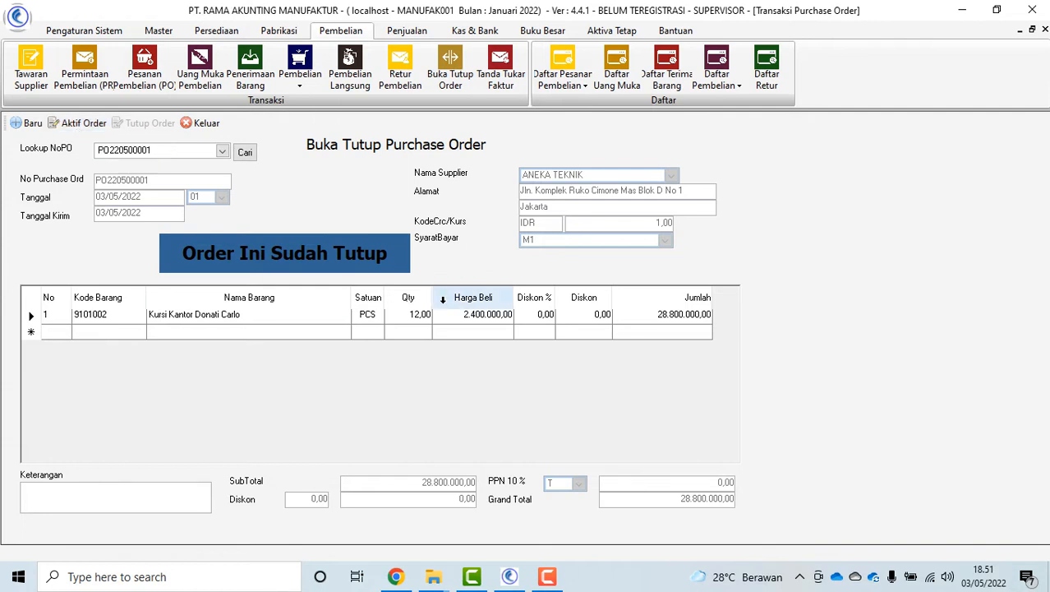
click(207, 124)
click(500, 67)
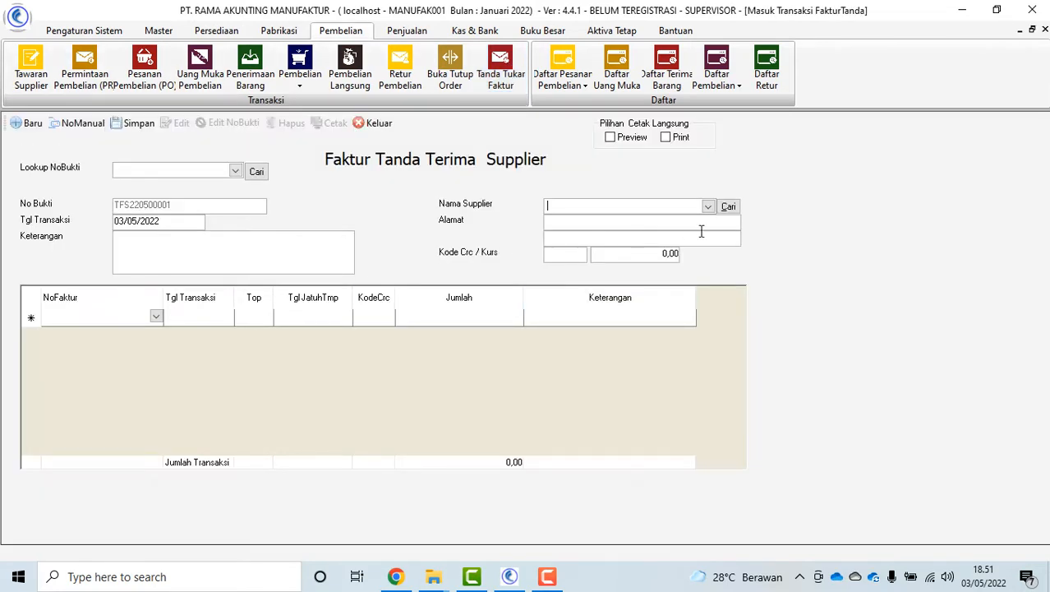
Record a receipt for ANEKA TEKNIK with PU220500001, PU220500002 and RPU220100001, and save it
click(707, 206)
click(666, 247)
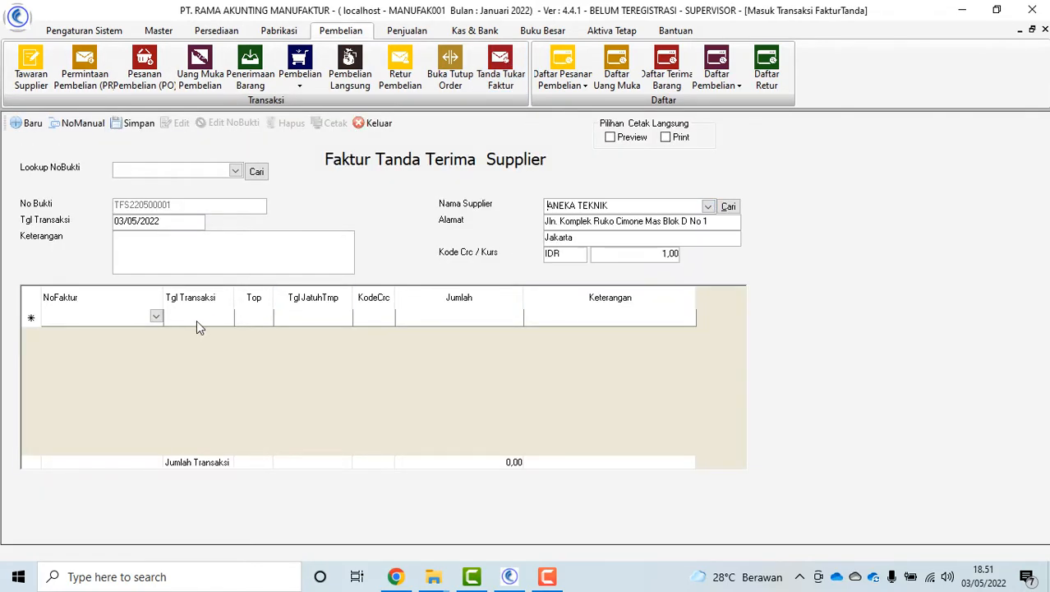
click(156, 317)
click(96, 349)
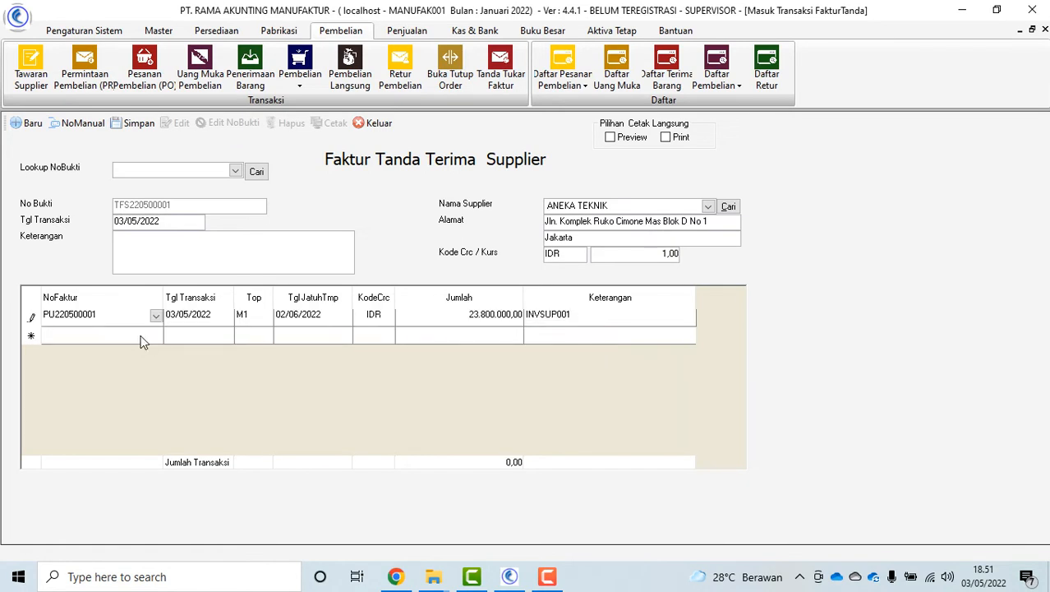
click(155, 335)
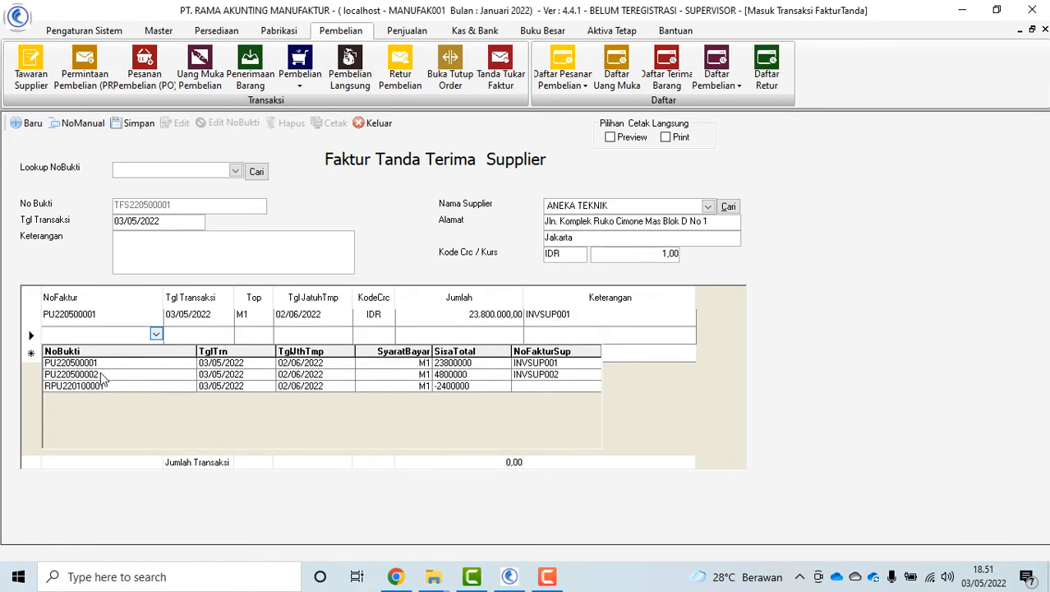
click(104, 374)
click(156, 351)
click(99, 402)
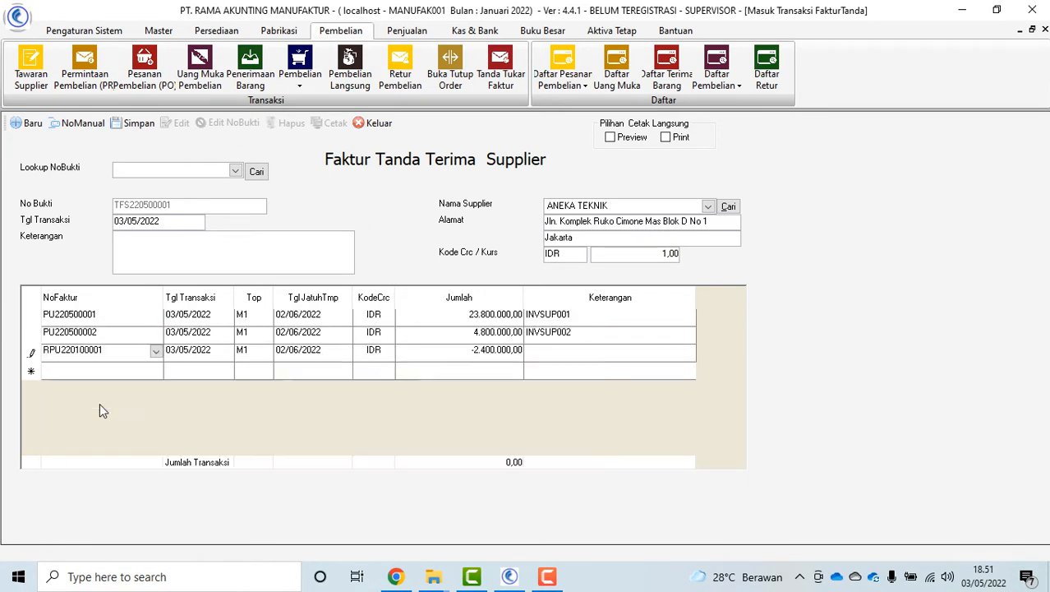
click(136, 123)
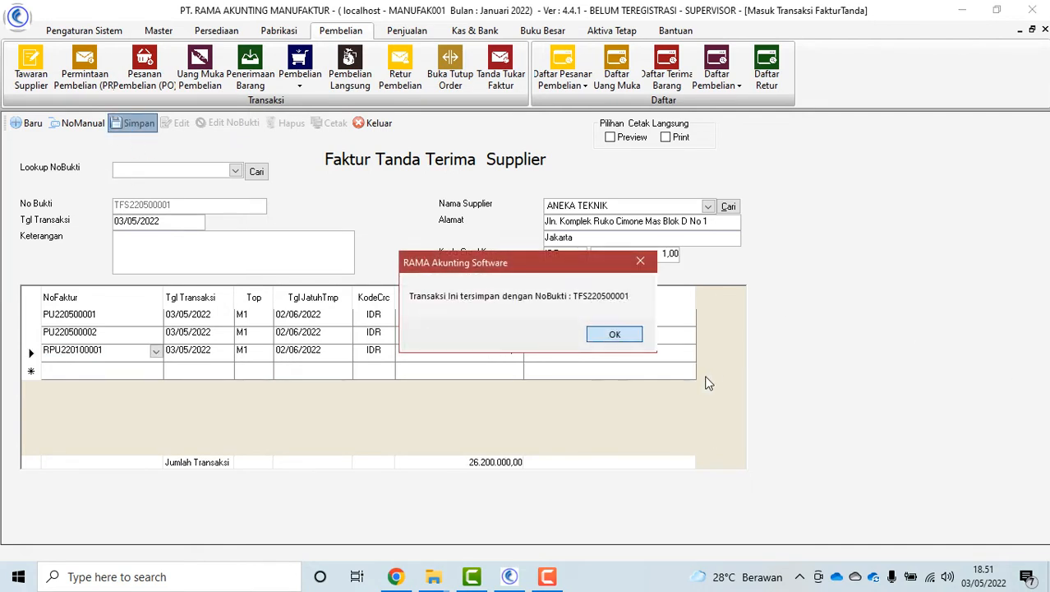
click(617, 332)
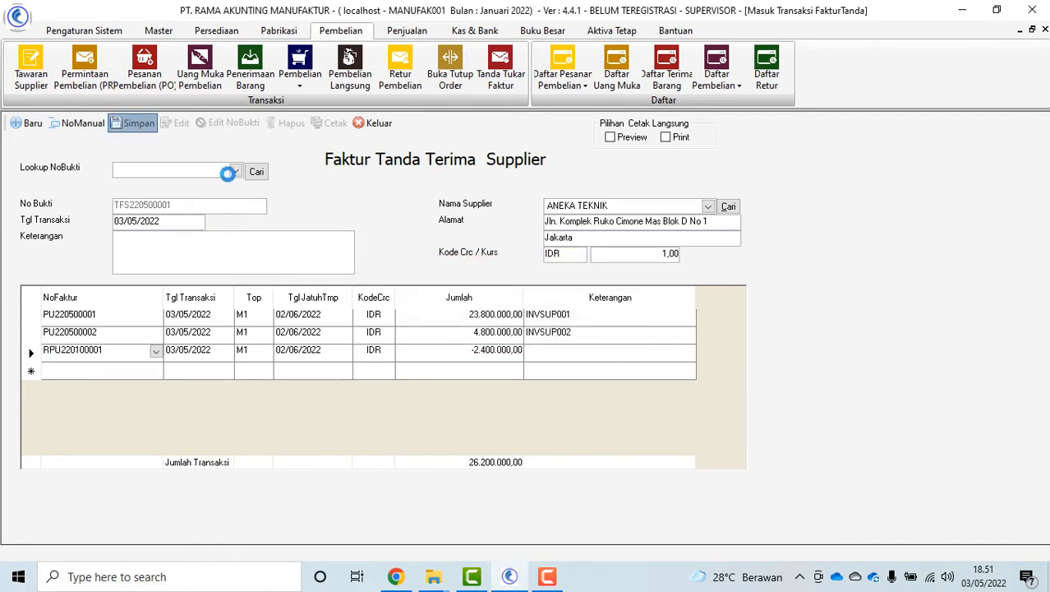
Reload invoice receipt TFS220500001 and preview its printout
click(234, 171)
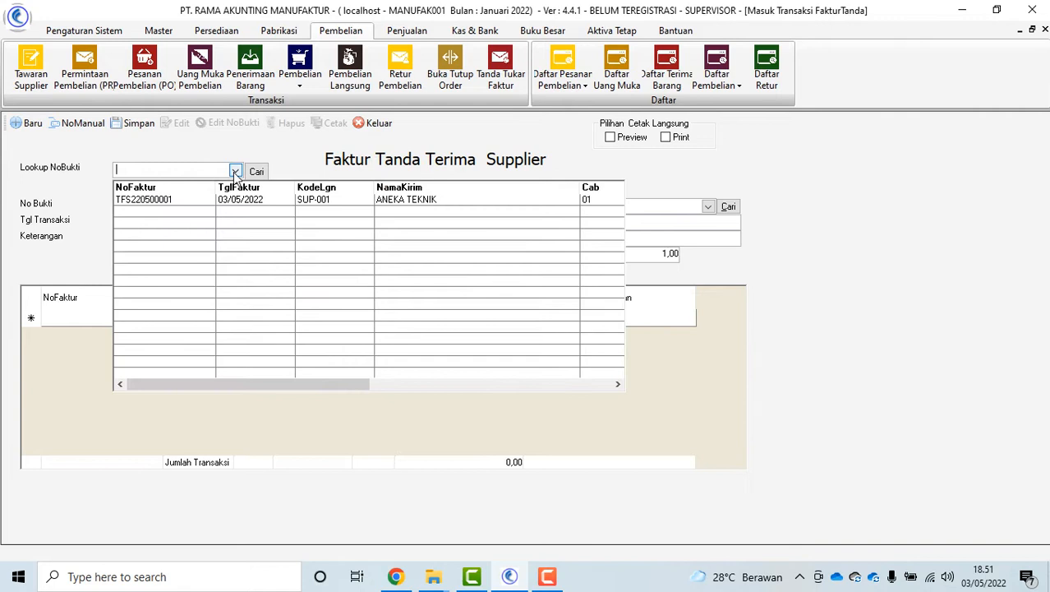
click(187, 198)
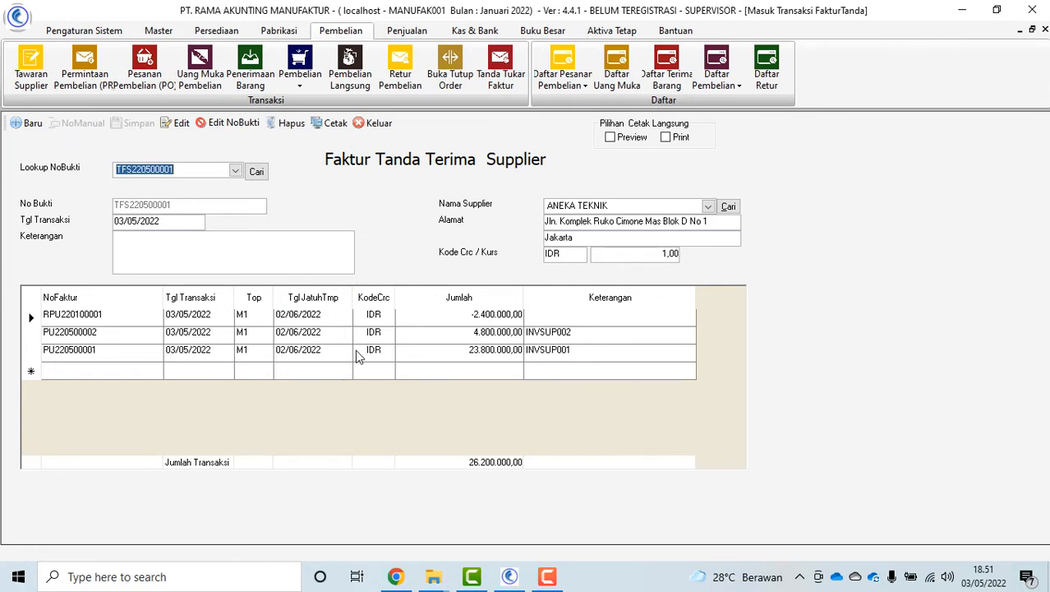
click(327, 124)
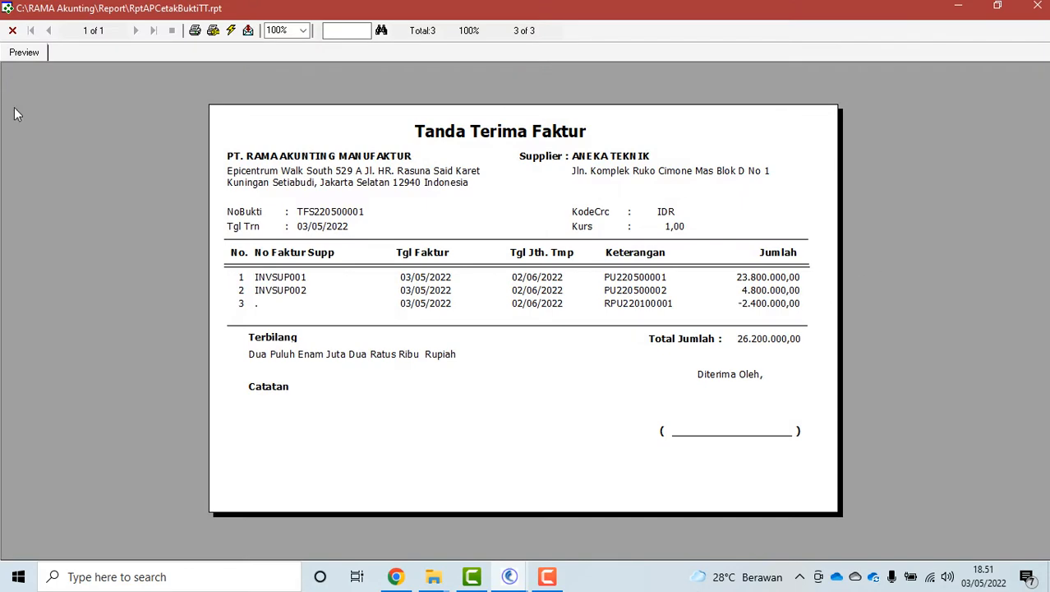
click(12, 31)
click(380, 125)
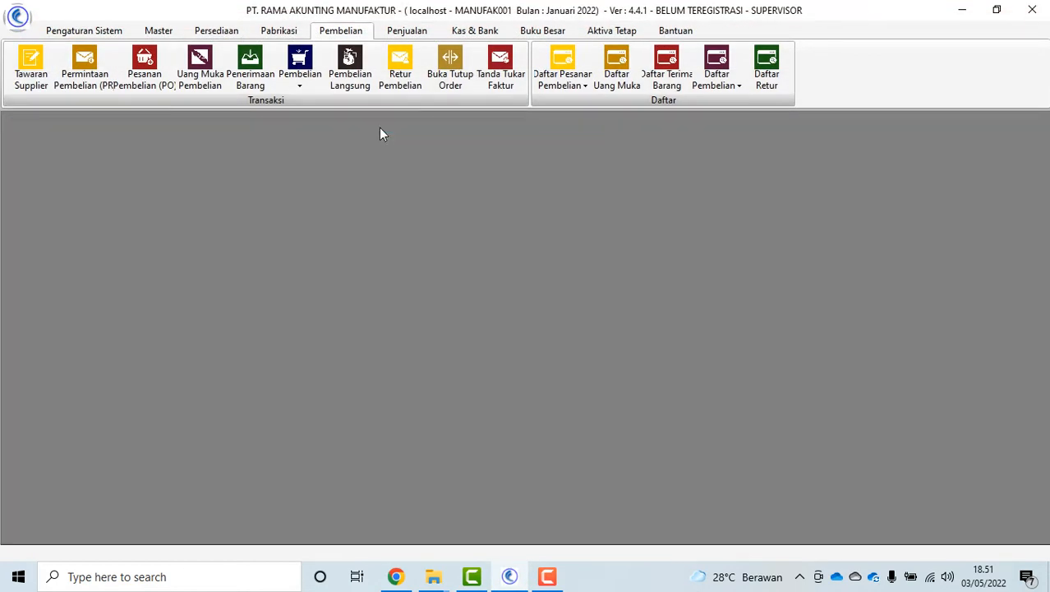
Open the purchase order list showing all statuses and select PO220500001
click(571, 83)
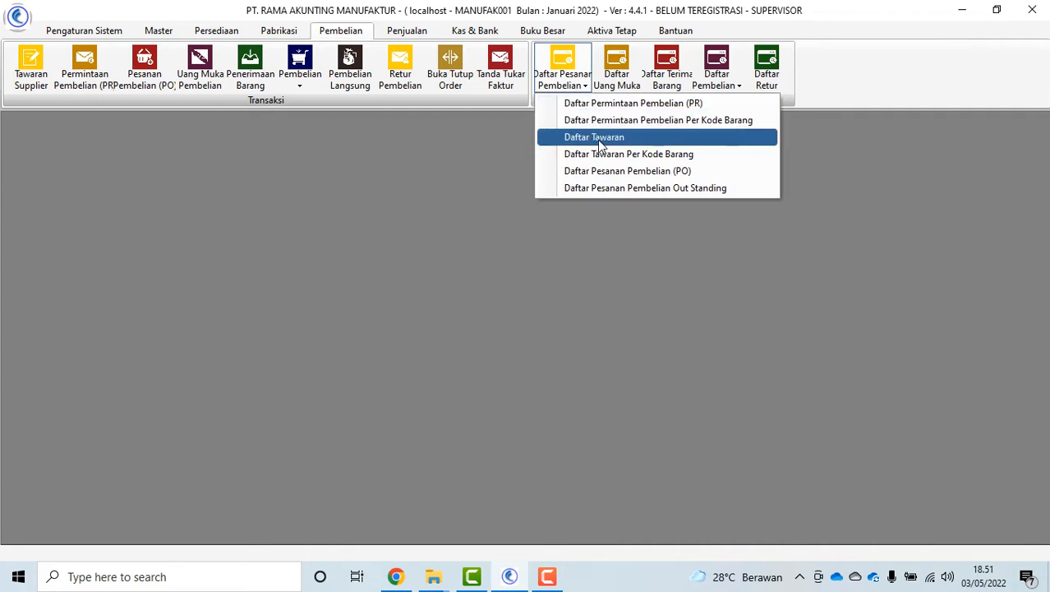
click(622, 172)
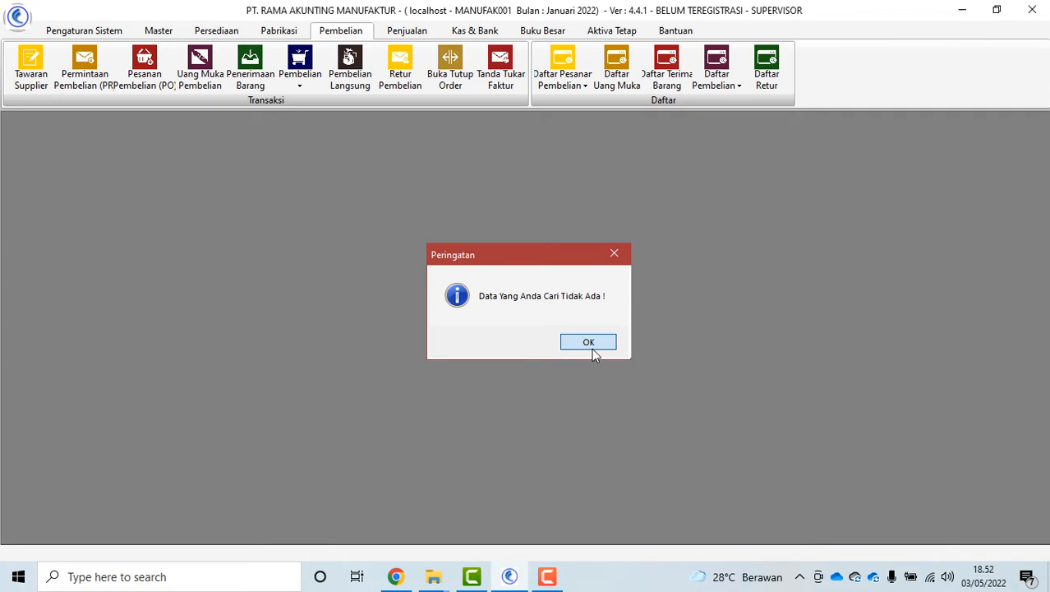
click(590, 345)
click(229, 220)
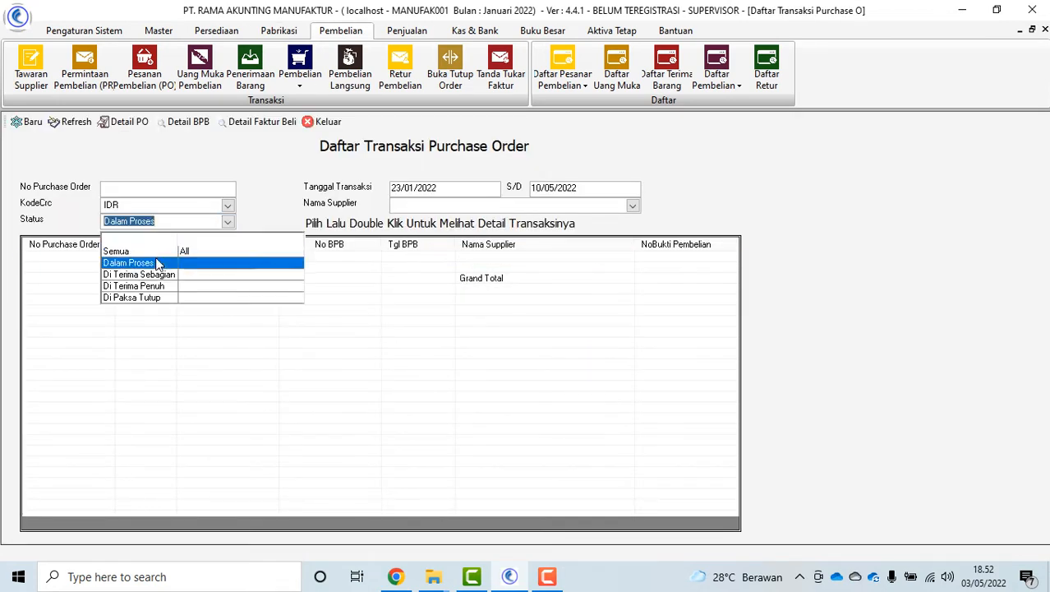
click(156, 245)
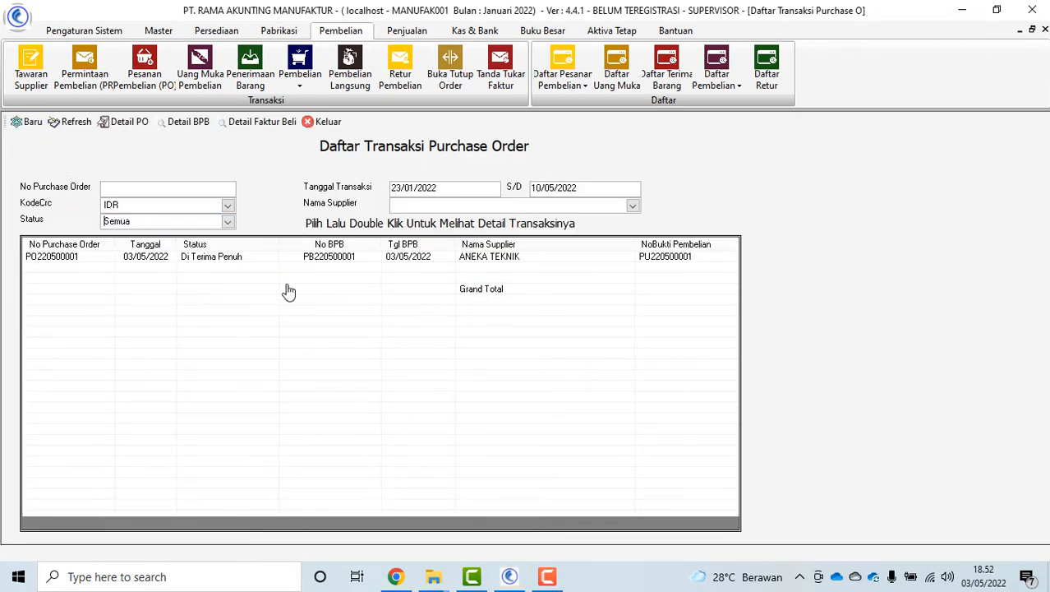
click(304, 260)
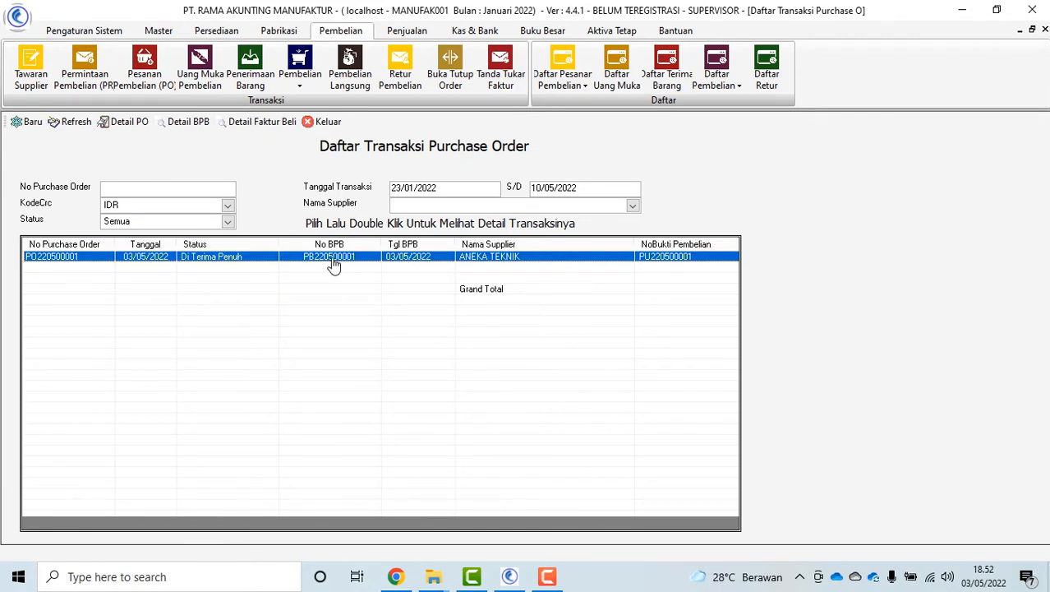
Review the goods receipt and purchase invoice linked to PO220500001
click(190, 124)
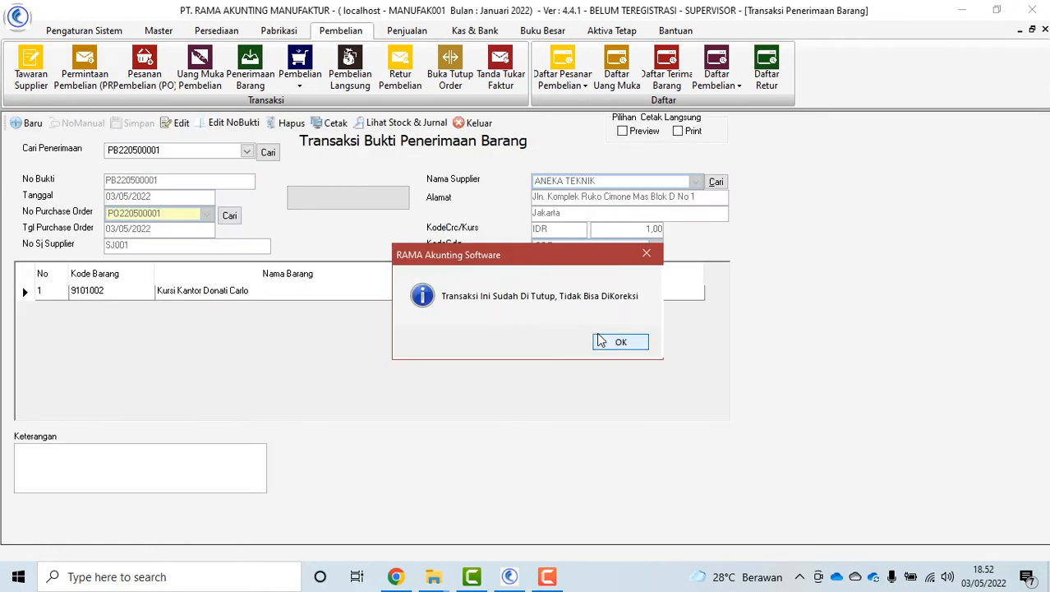
click(606, 343)
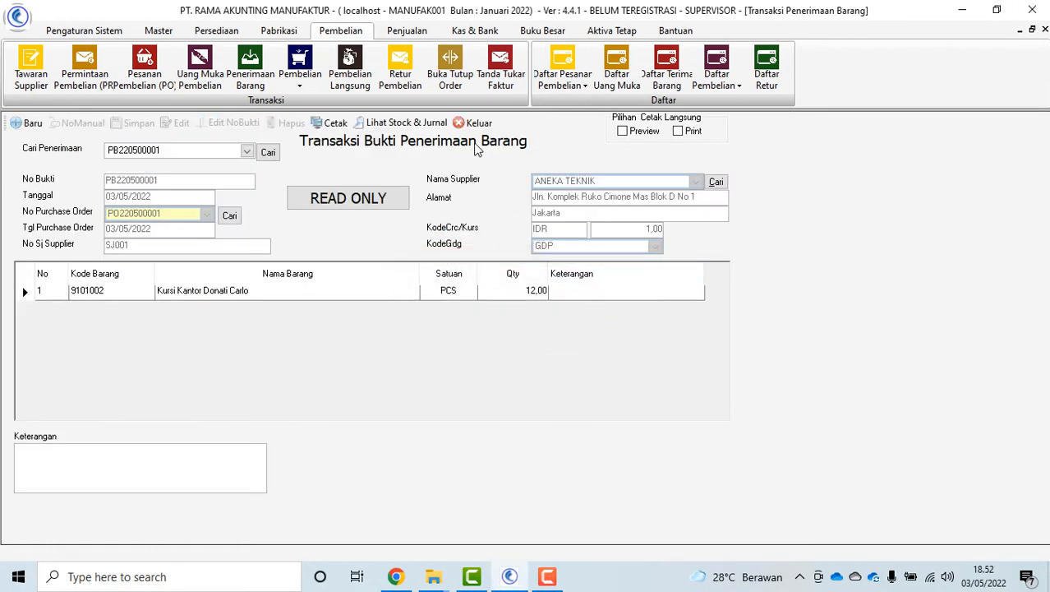
click(475, 123)
click(563, 258)
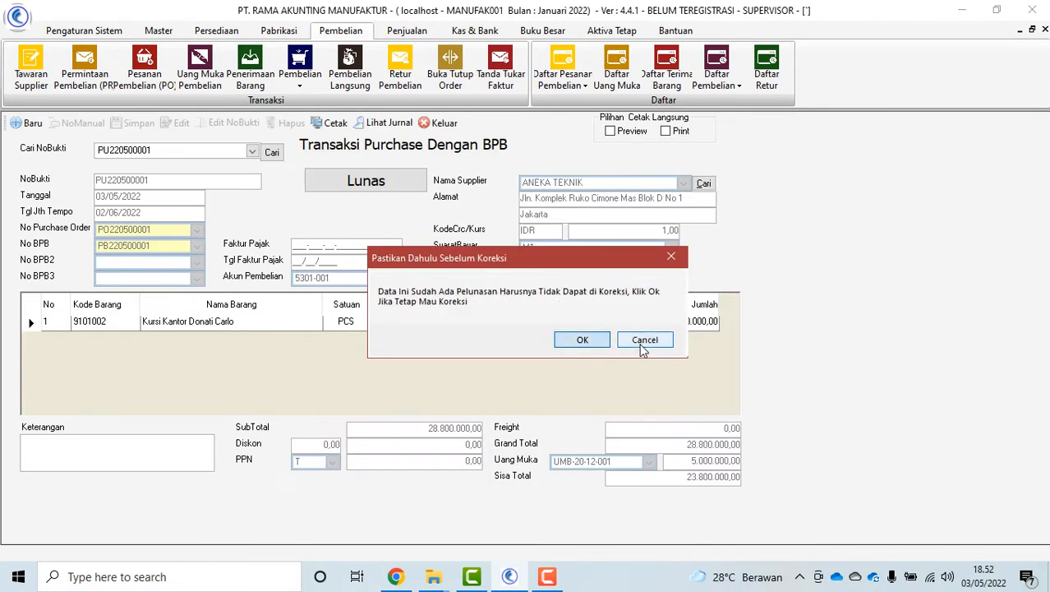
click(644, 341)
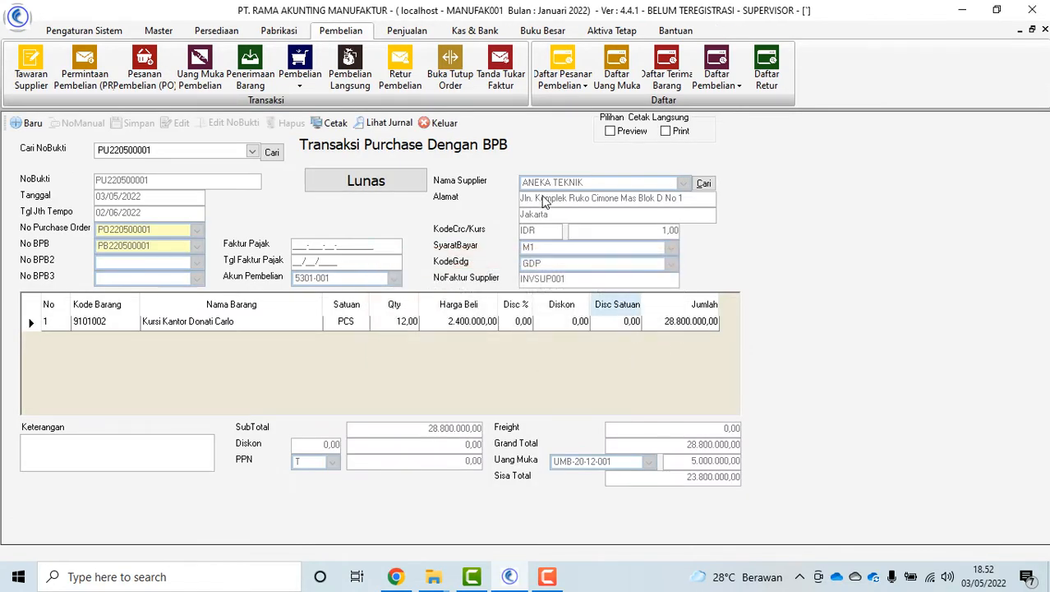
click(444, 122)
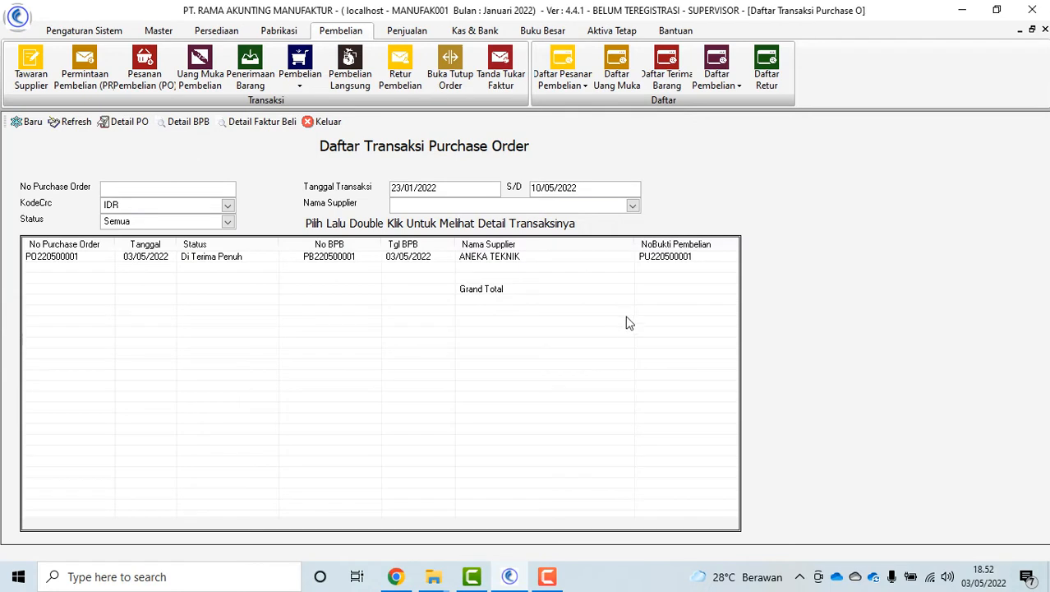
Review PO220500001's order details, then close the purchase order list
click(67, 263)
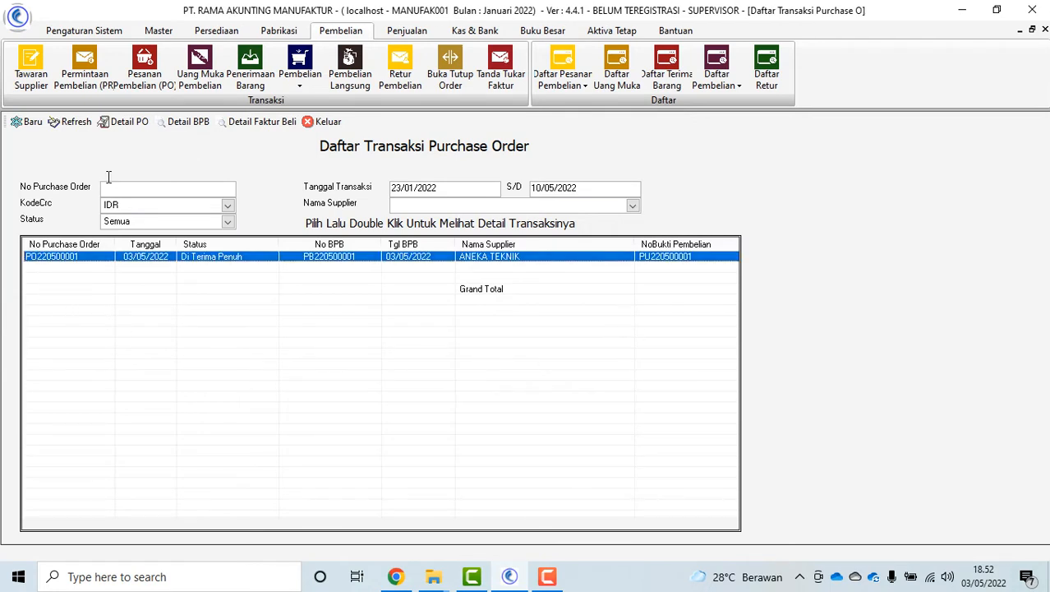
double_click(115, 261)
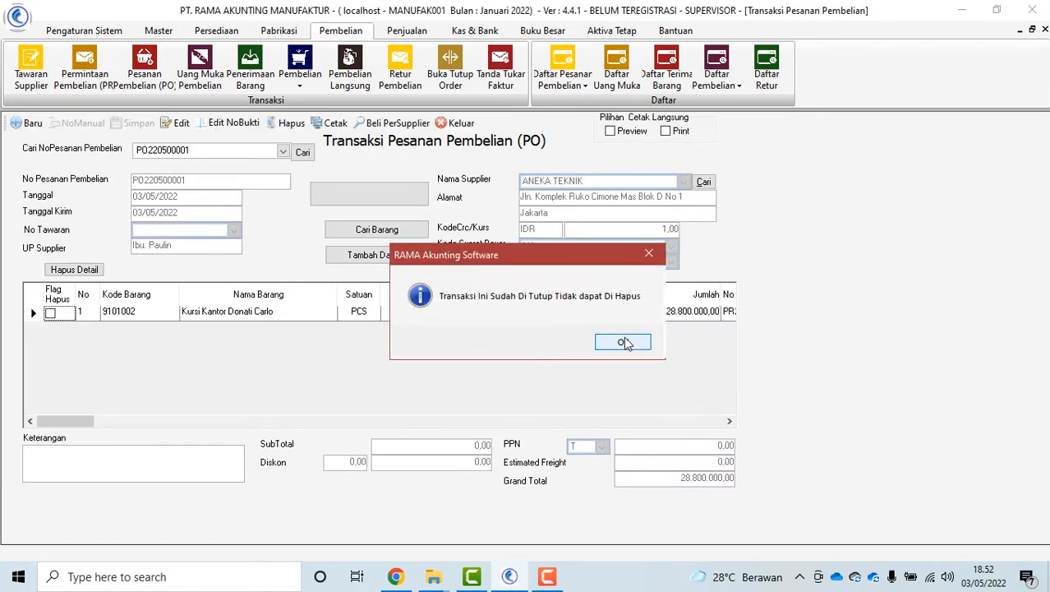
click(623, 342)
click(456, 122)
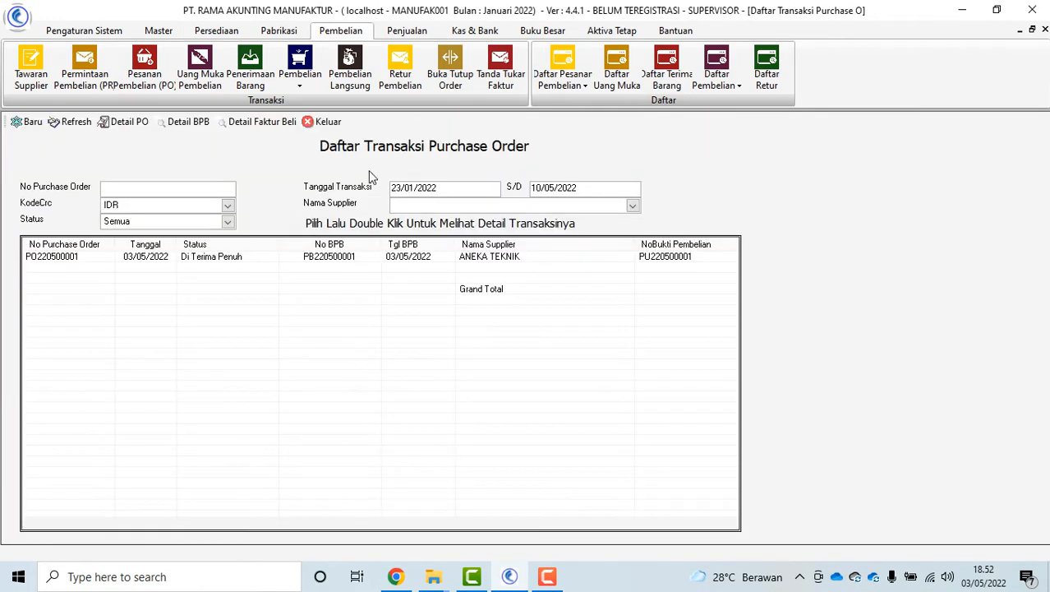
click(326, 122)
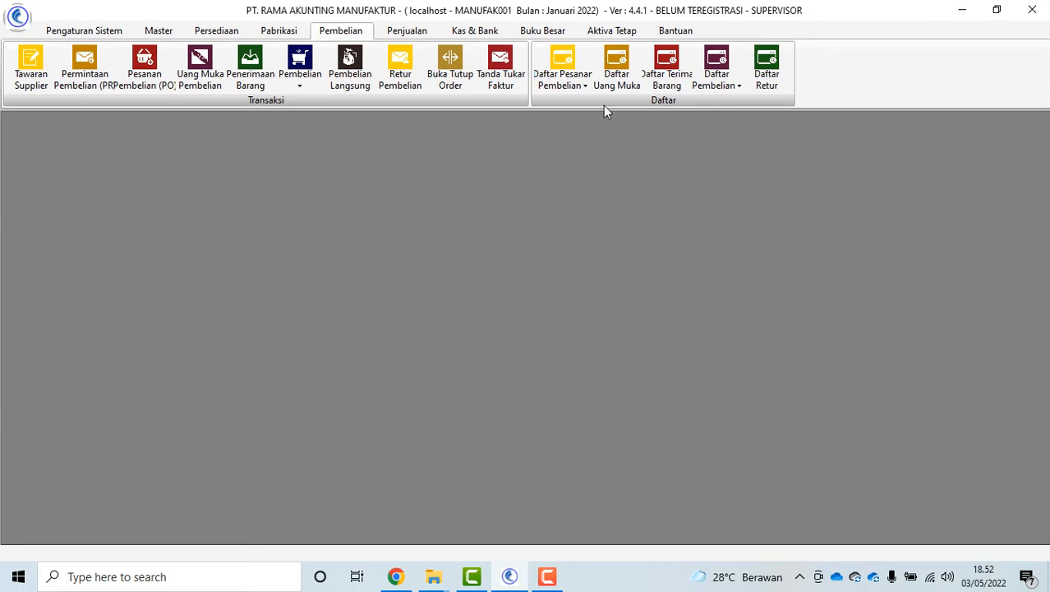
Check the outstanding purchase orders list, which is empty
click(575, 80)
click(664, 187)
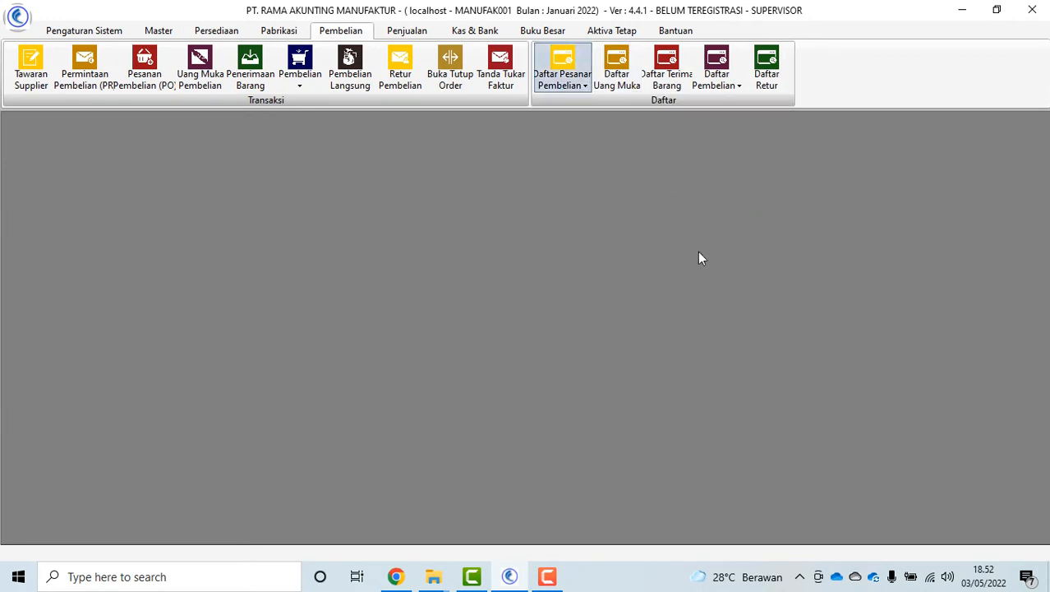
click(70, 126)
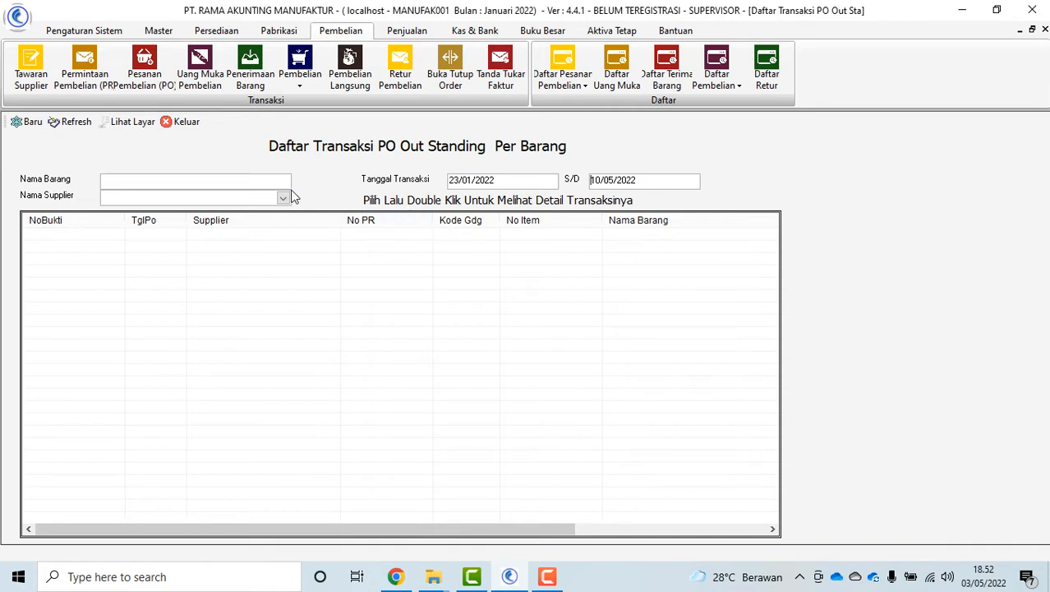
click(189, 124)
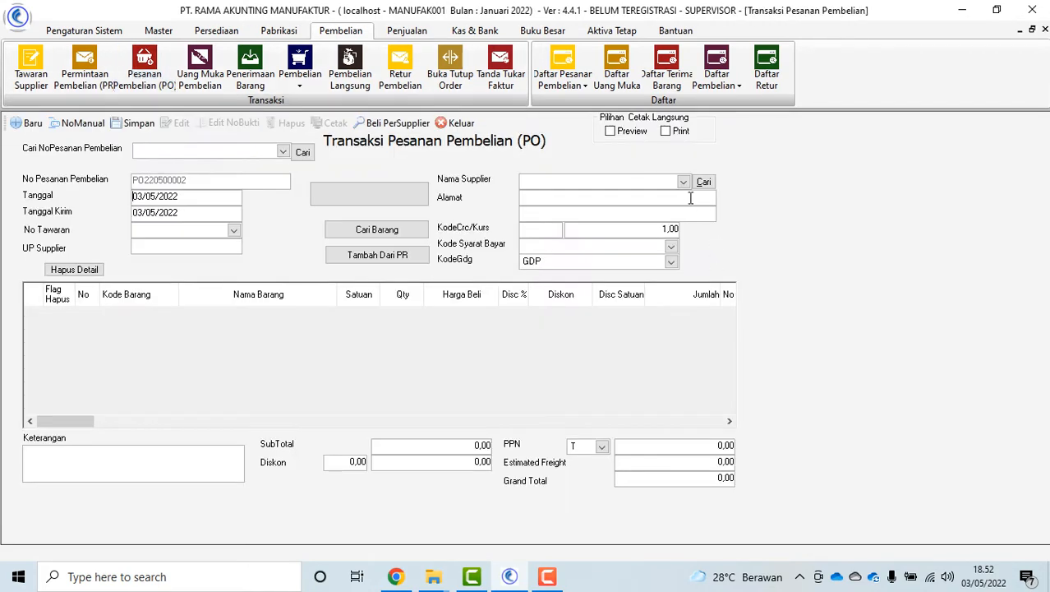
Order 2 Kursi Kantor Highpoin HP from ANEKA TEKNIK, found by searching KURSI
click(683, 181)
click(639, 227)
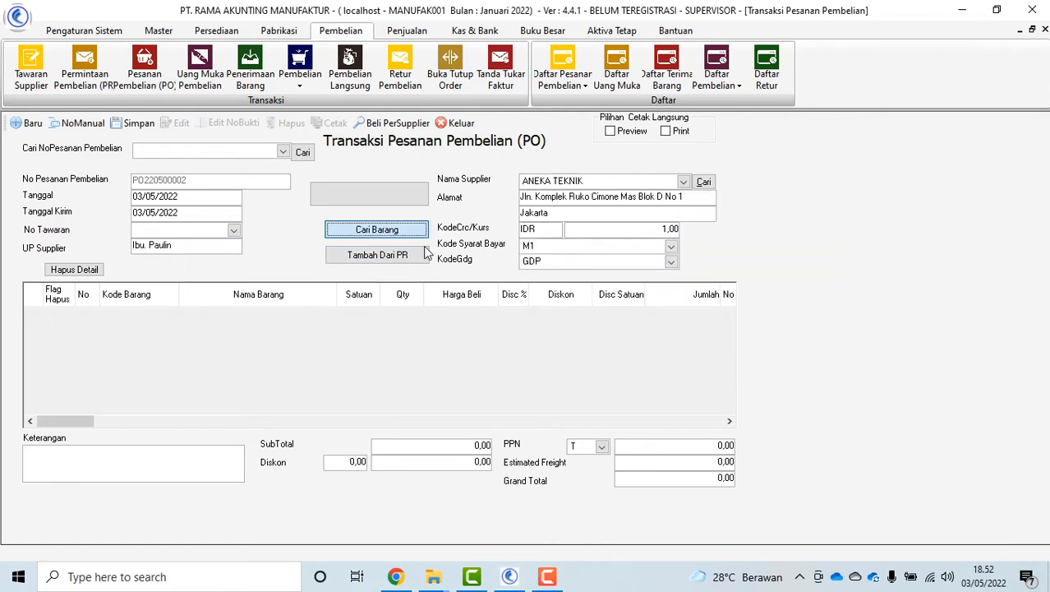
click(377, 229)
text(KURS)
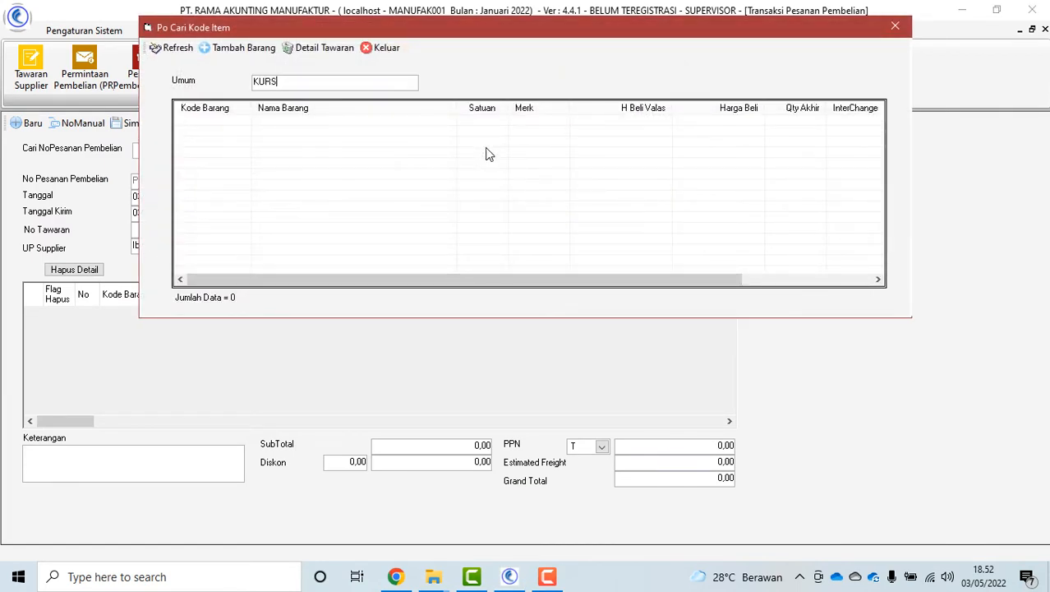
text(I)
key(Return)
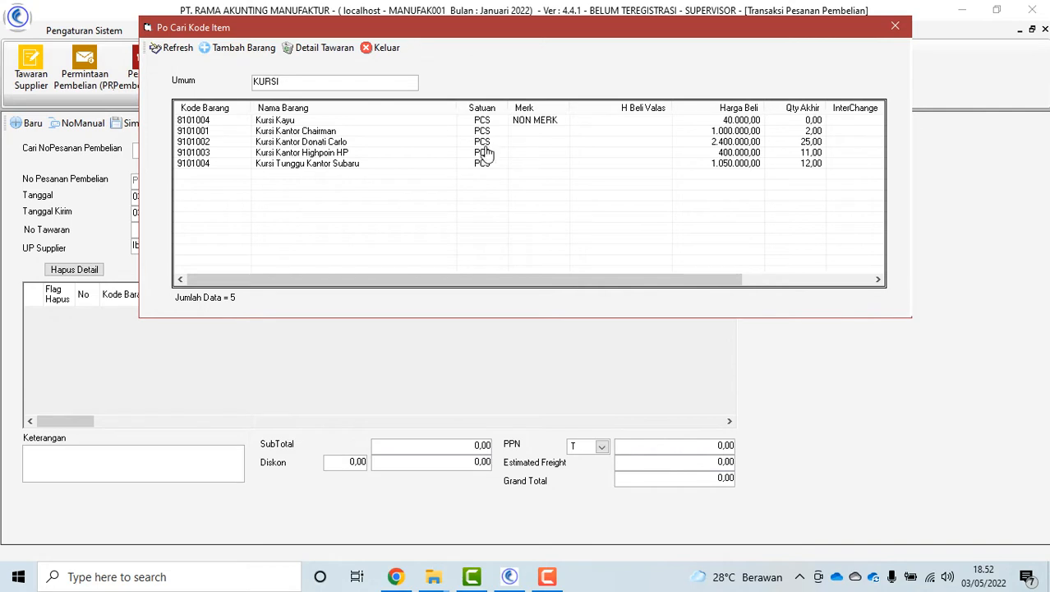
double_click(482, 153)
click(379, 48)
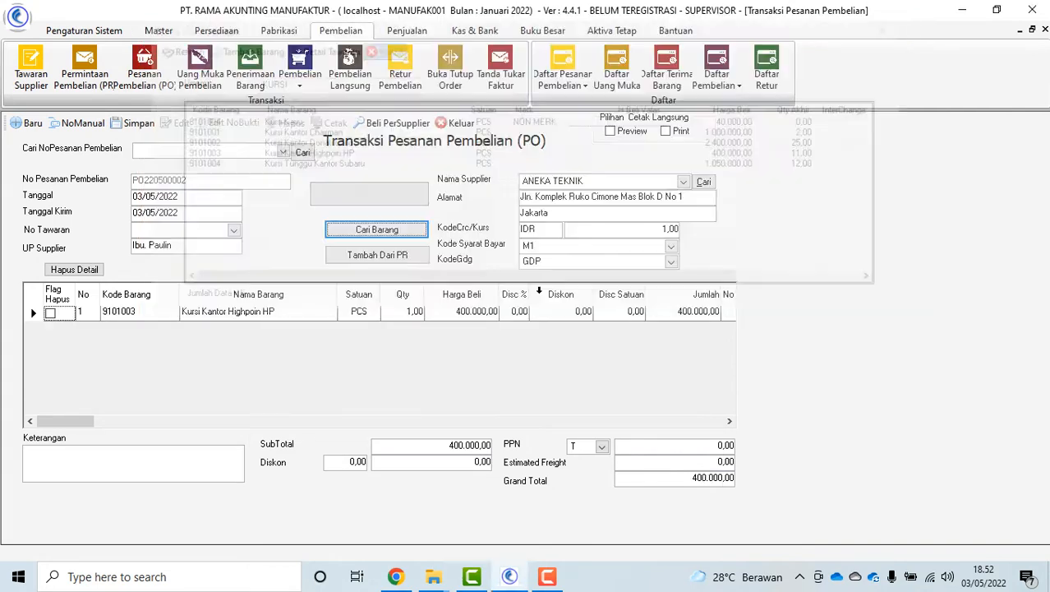
click(414, 313)
text(2)
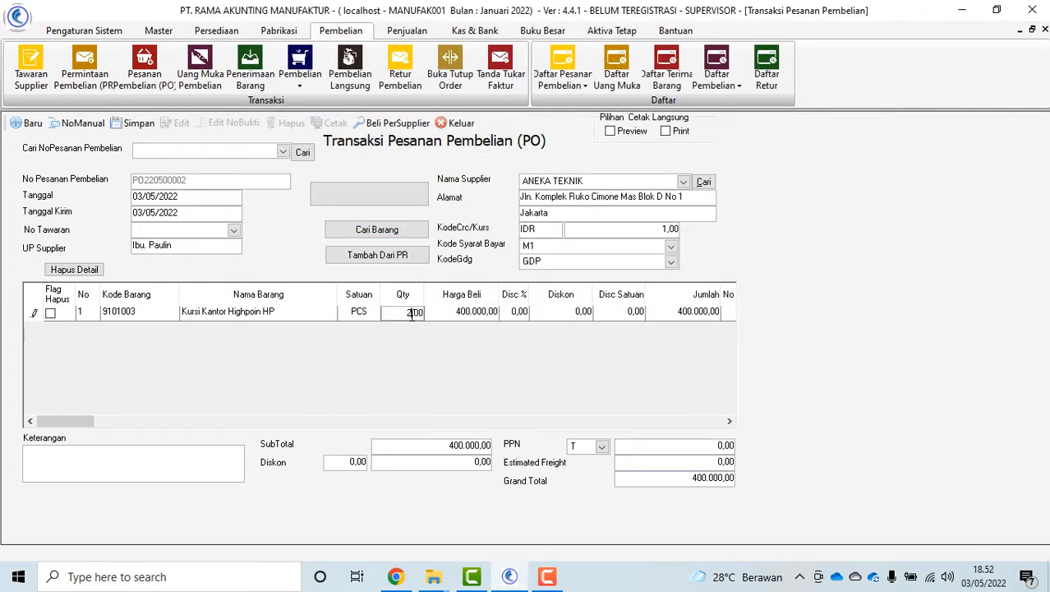
key(Tab)
Save purchase order PO220500002 totalling 800.000,00
click(138, 125)
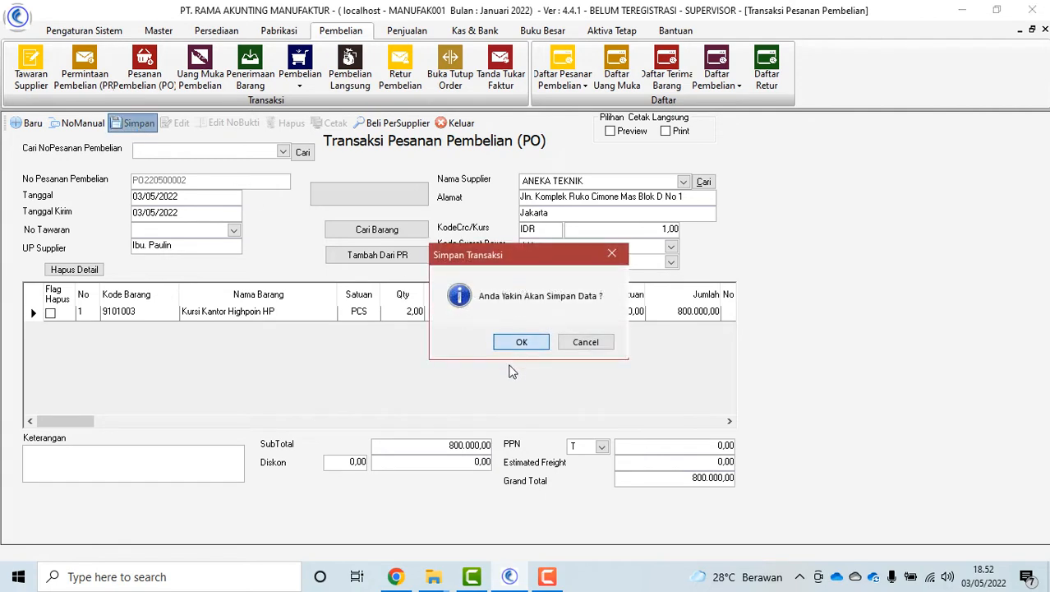
click(523, 344)
click(612, 332)
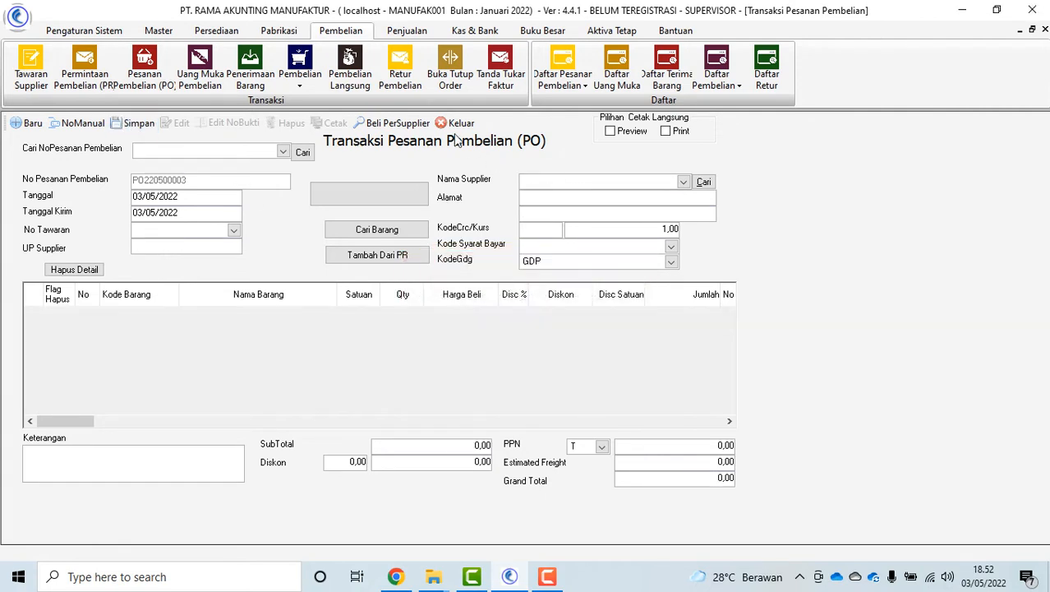
click(456, 122)
click(573, 85)
click(682, 194)
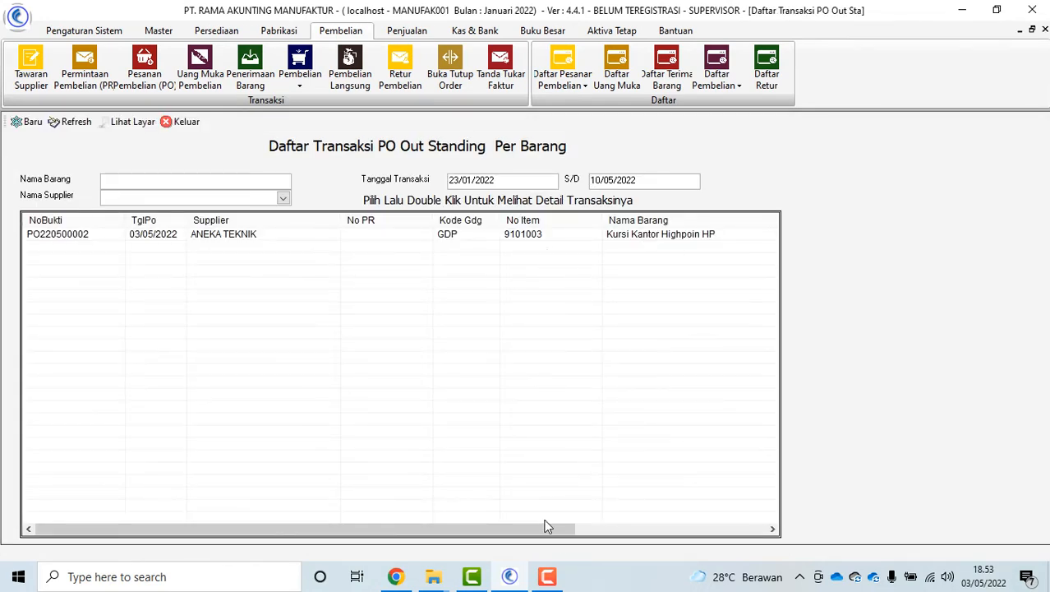
Preview the outstanding PO report listing PO220500002, then close the order and down payment lists
click(122, 121)
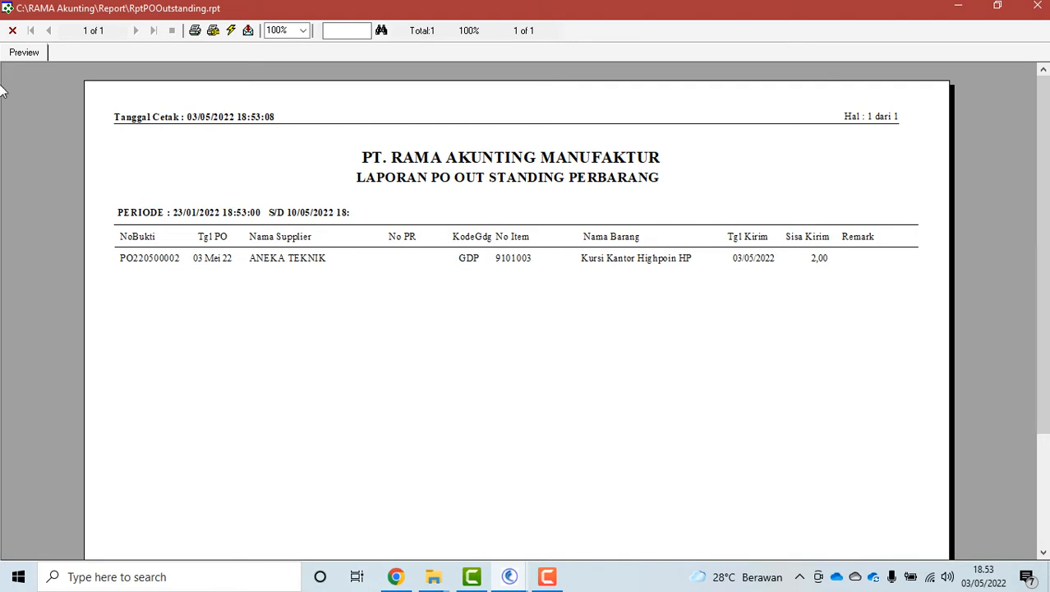
click(12, 31)
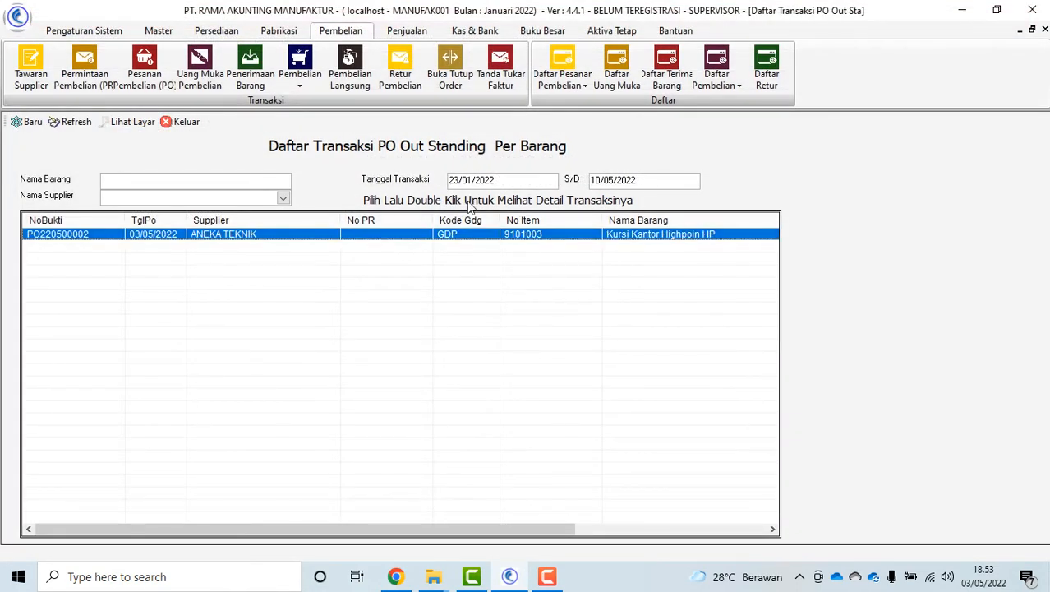
click(187, 122)
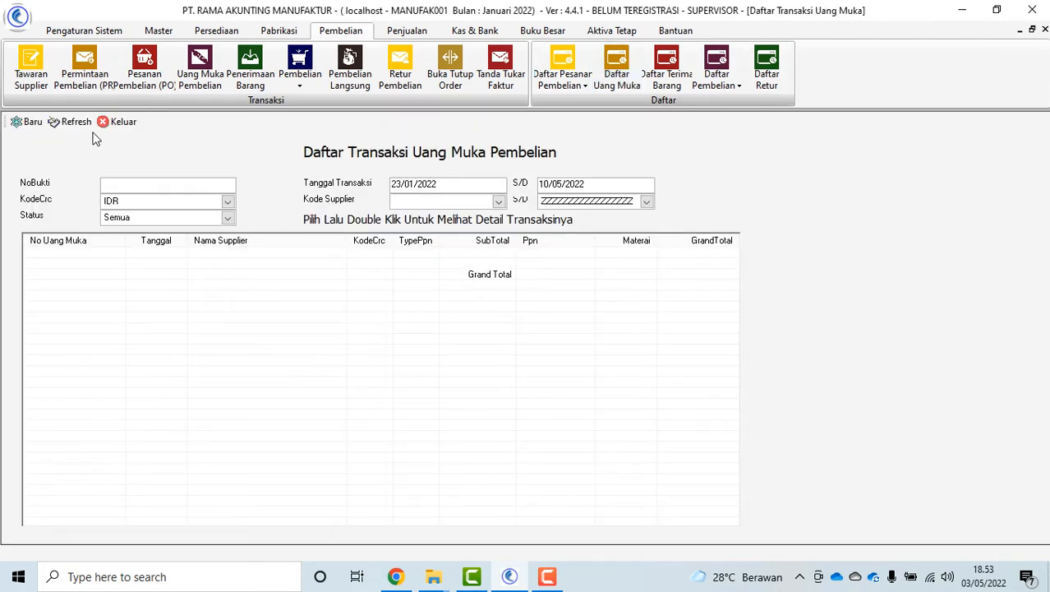
click(118, 121)
Check the goods receipts list, which has no unbilled receipts, and close it
click(667, 70)
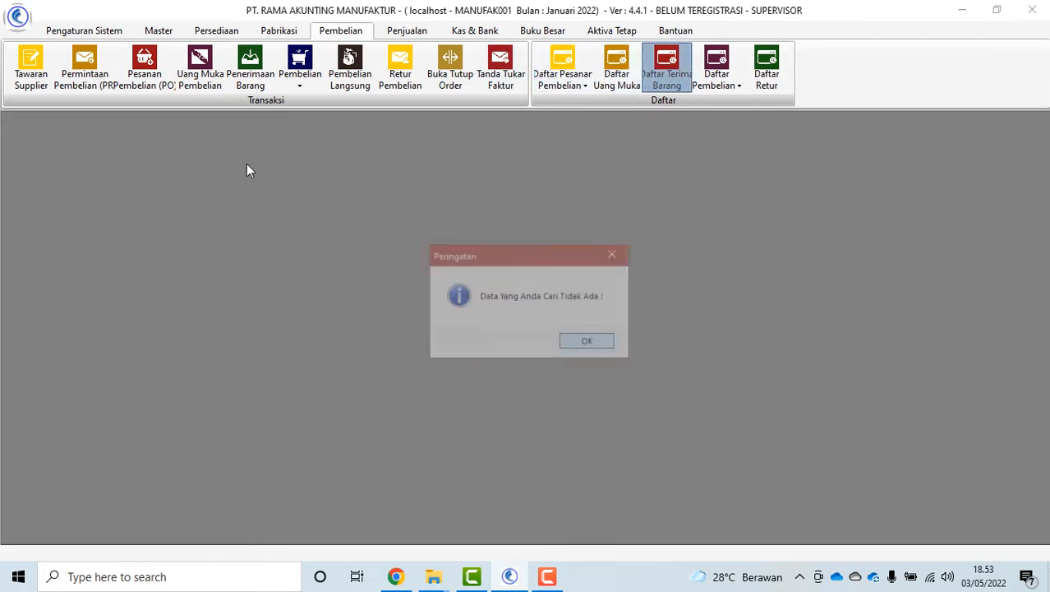
click(600, 346)
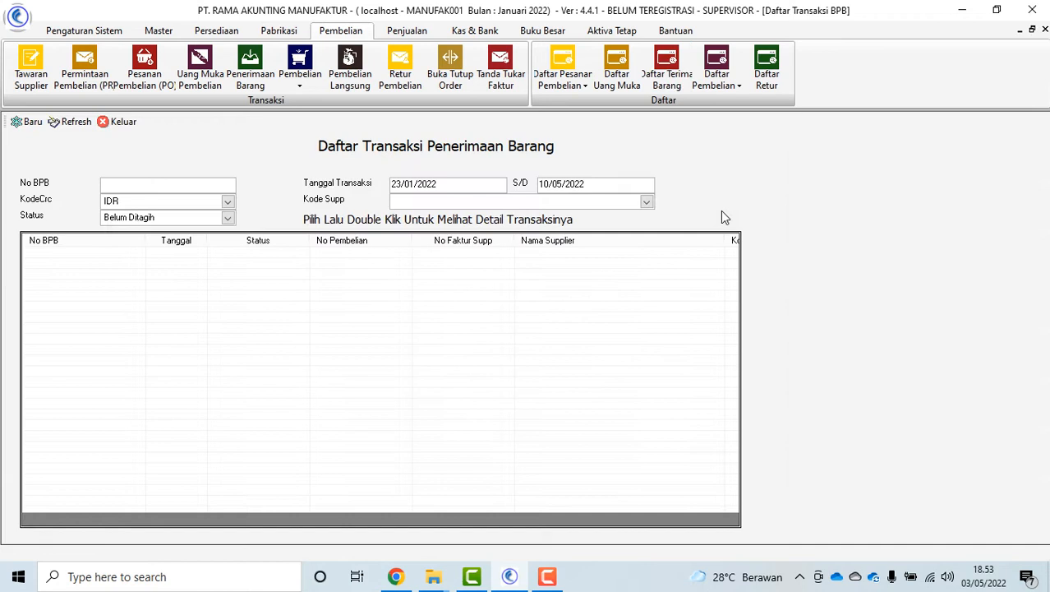
click(721, 80)
click(727, 88)
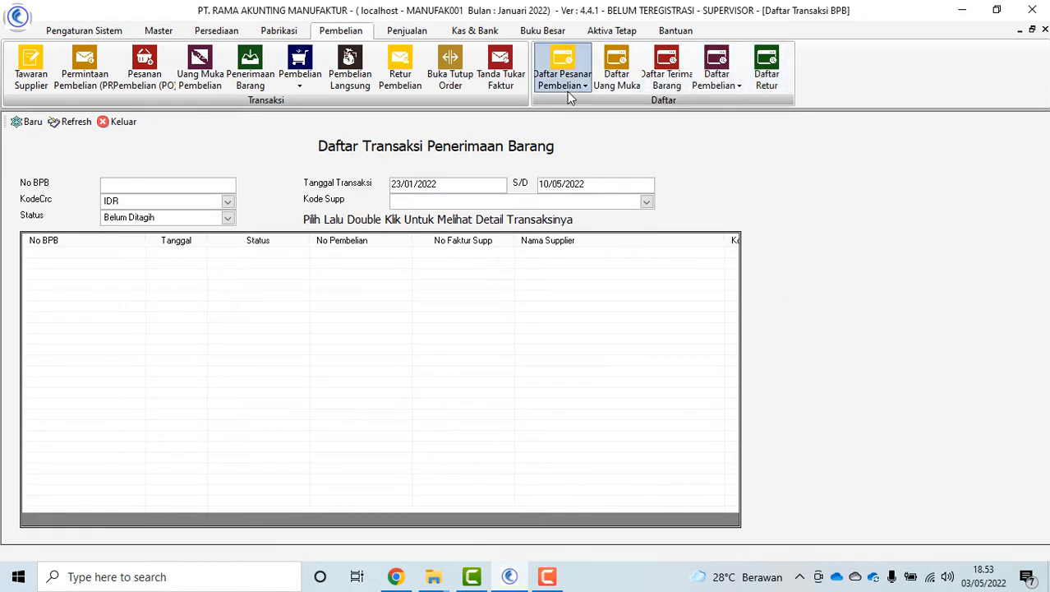
click(134, 123)
click(704, 72)
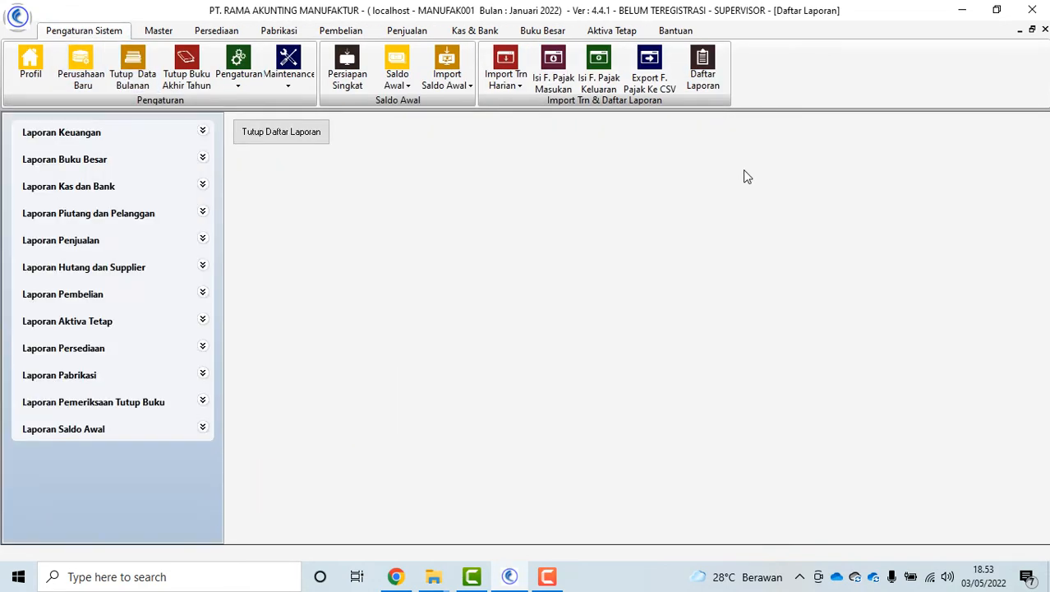
Preview the PerTanggal and PerTanggal Per Jenis Stock purchase reports ending 31/05/2022
click(202, 293)
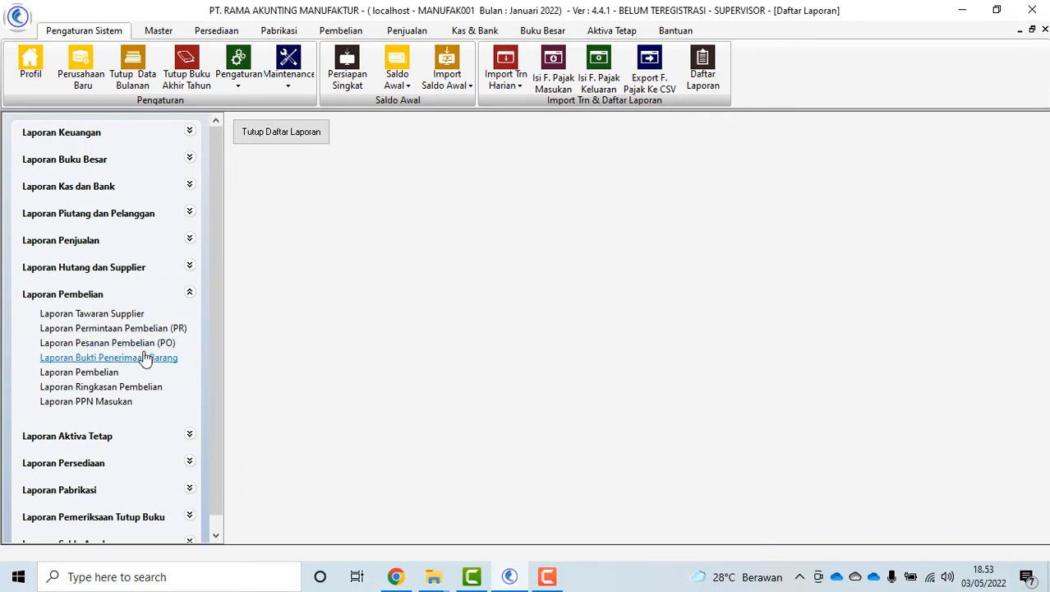
click(105, 375)
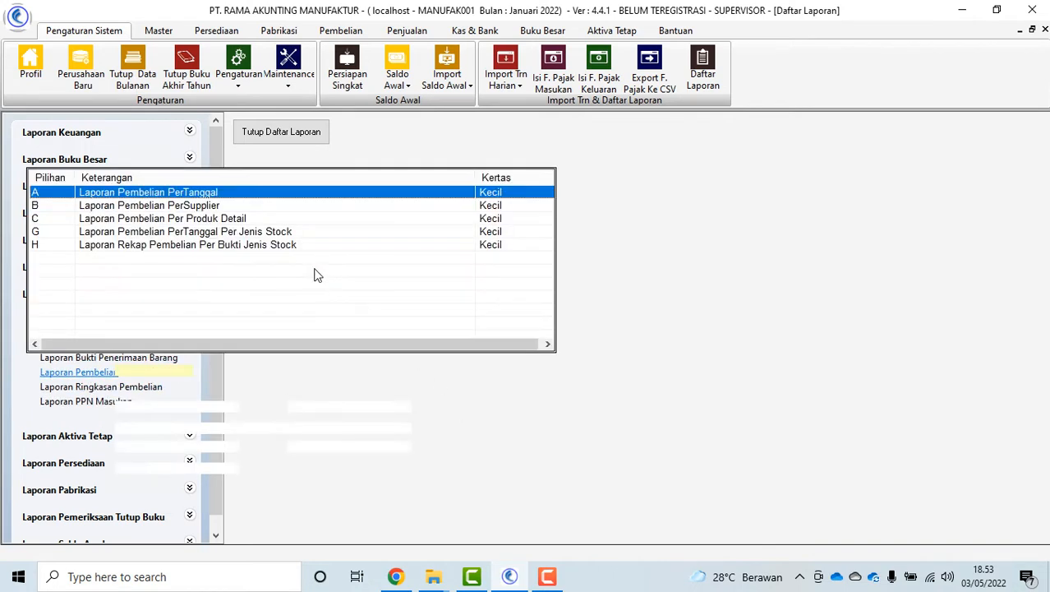
click(308, 387)
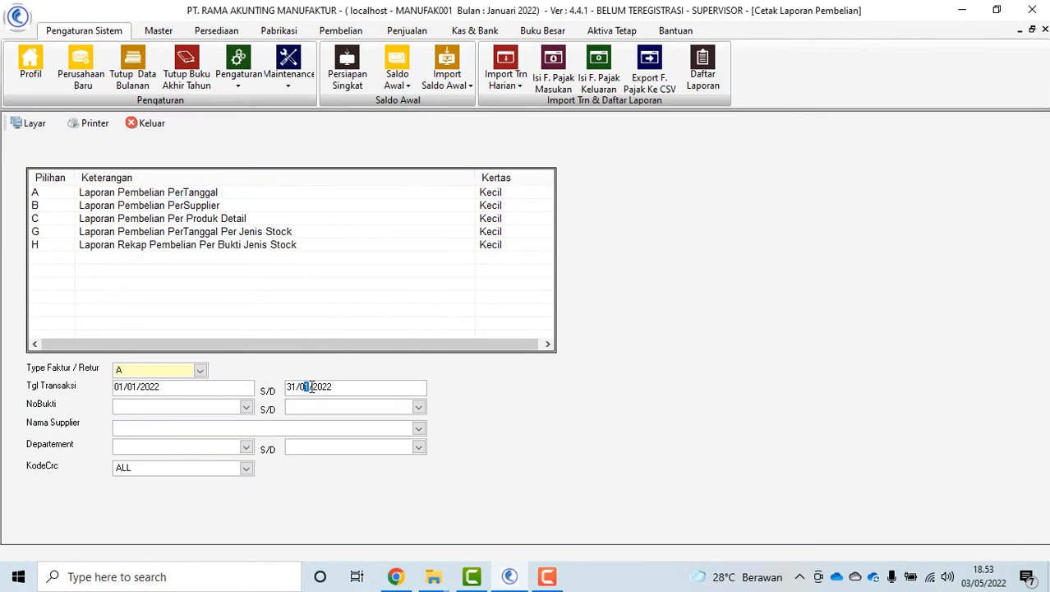
text(05)
click(201, 193)
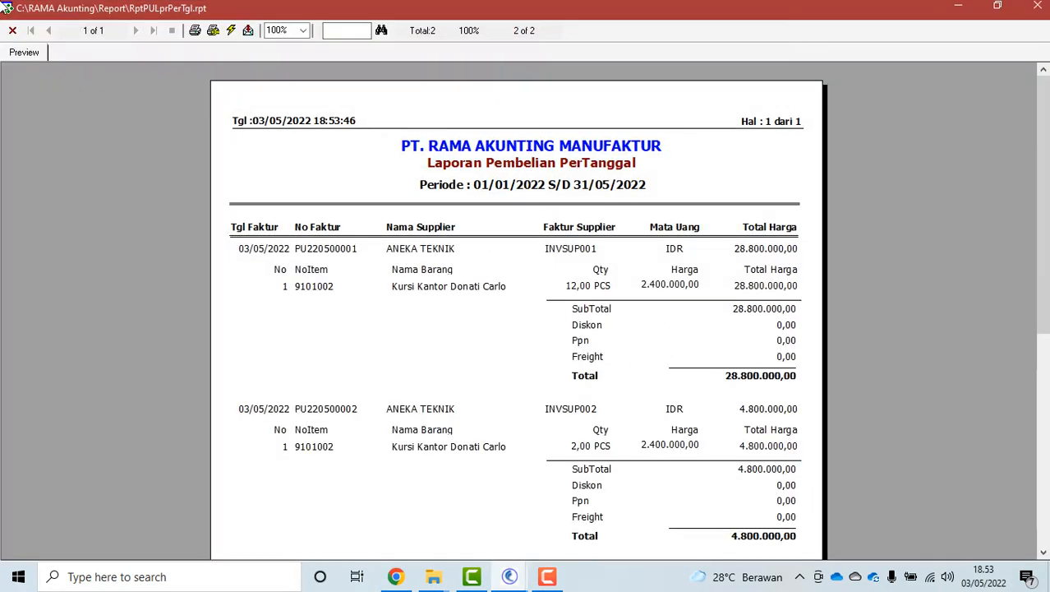
click(13, 32)
double_click(289, 241)
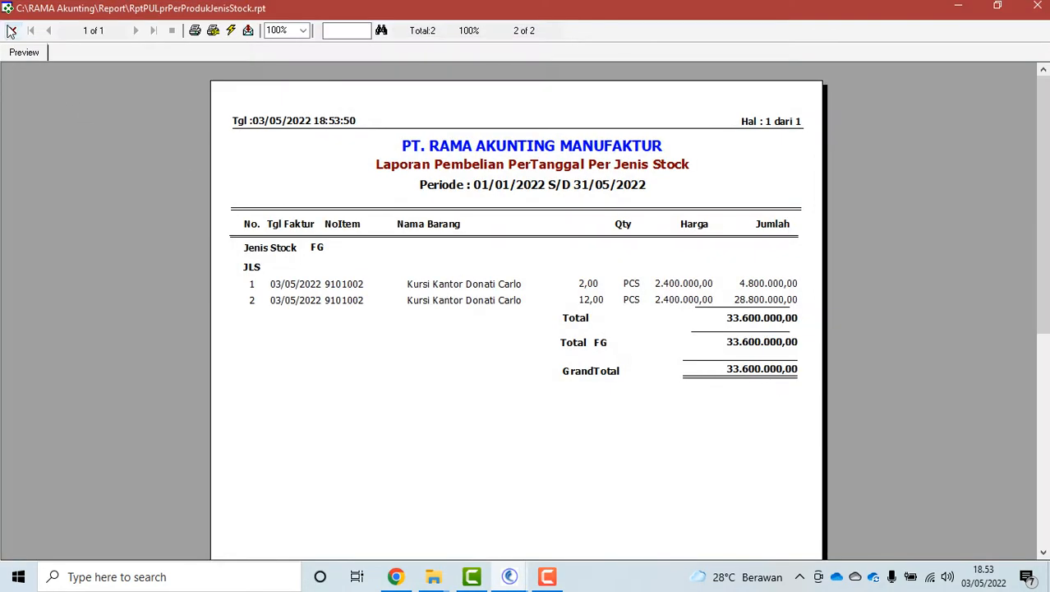
click(11, 31)
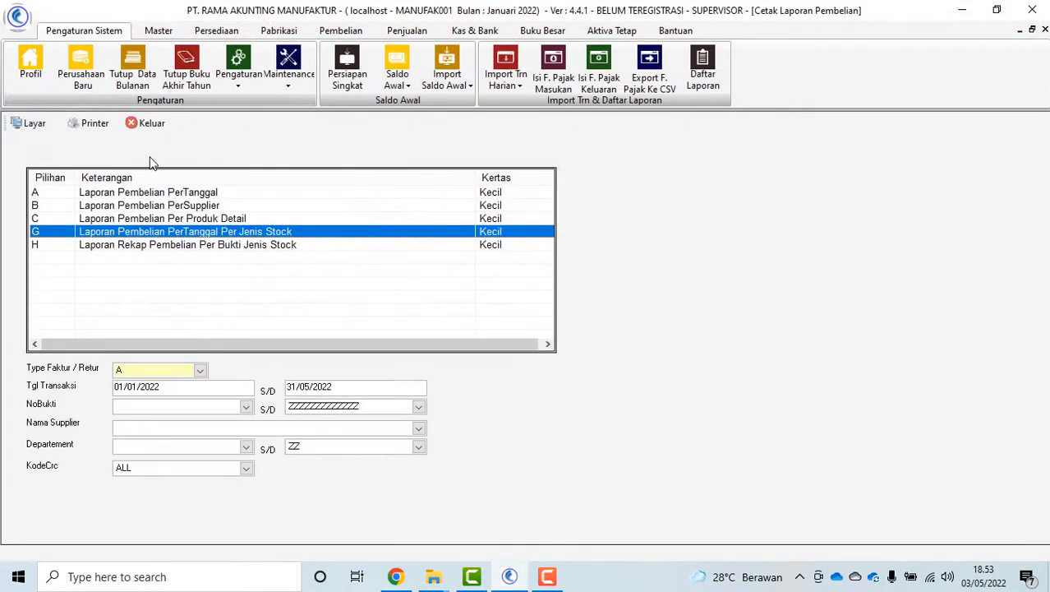
click(145, 57)
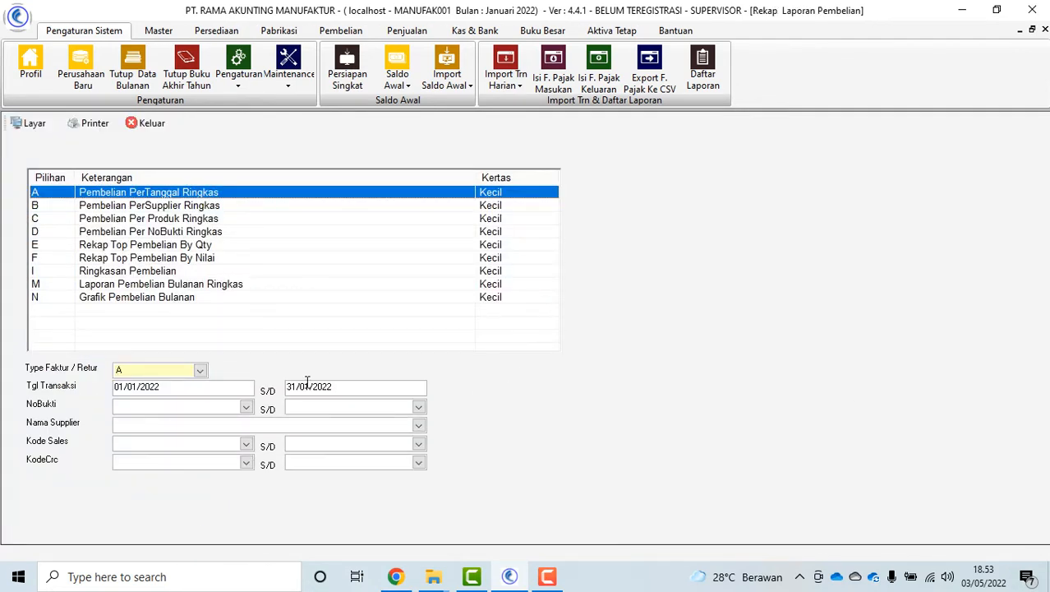
Preview the purchase summary and monthly recap reports, each totalling 33.600.000
click(305, 385)
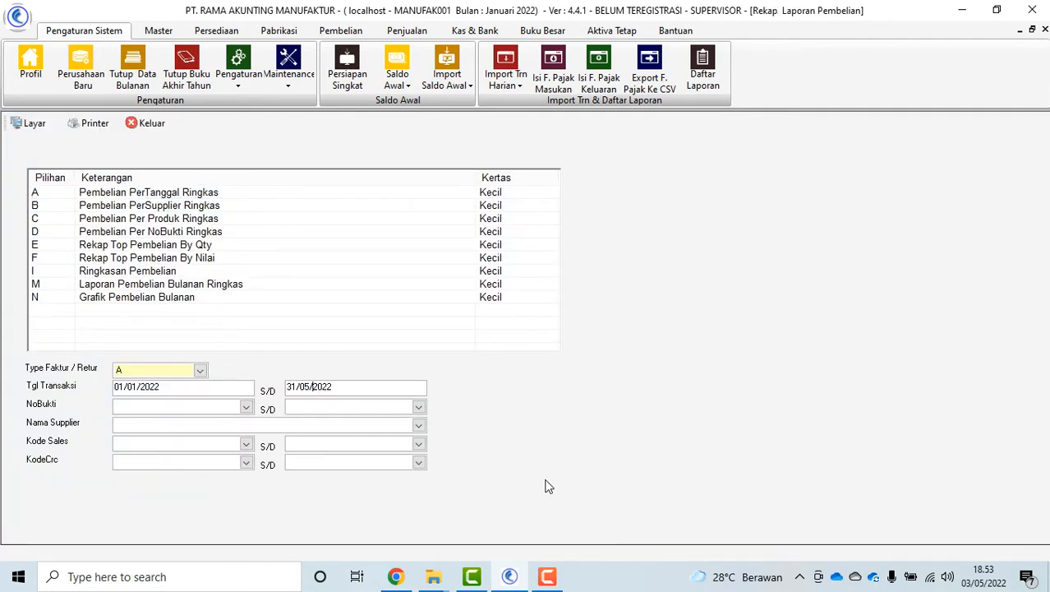
click(160, 275)
click(52, 124)
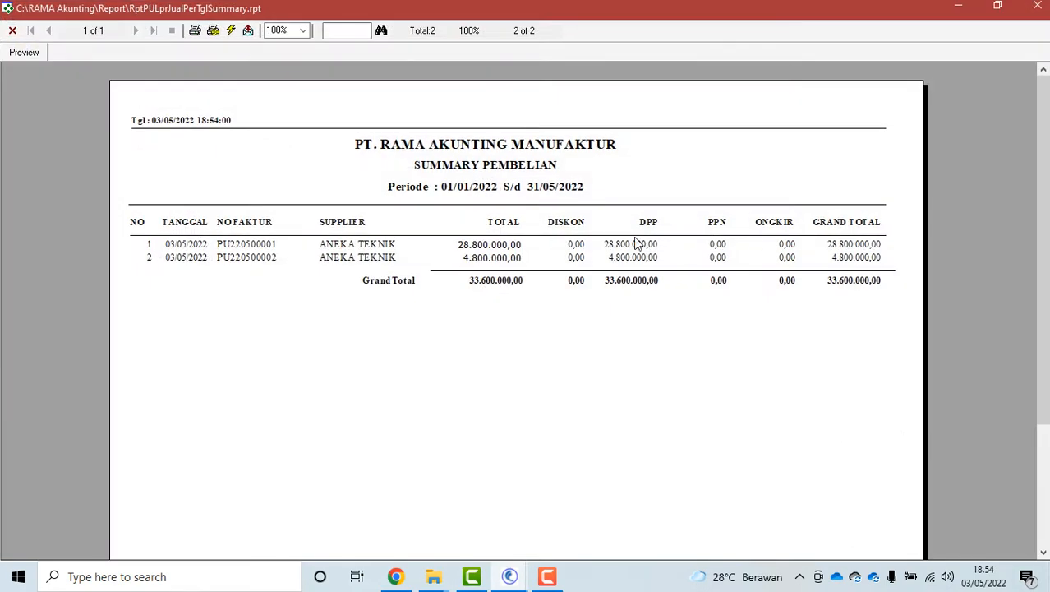
click(12, 31)
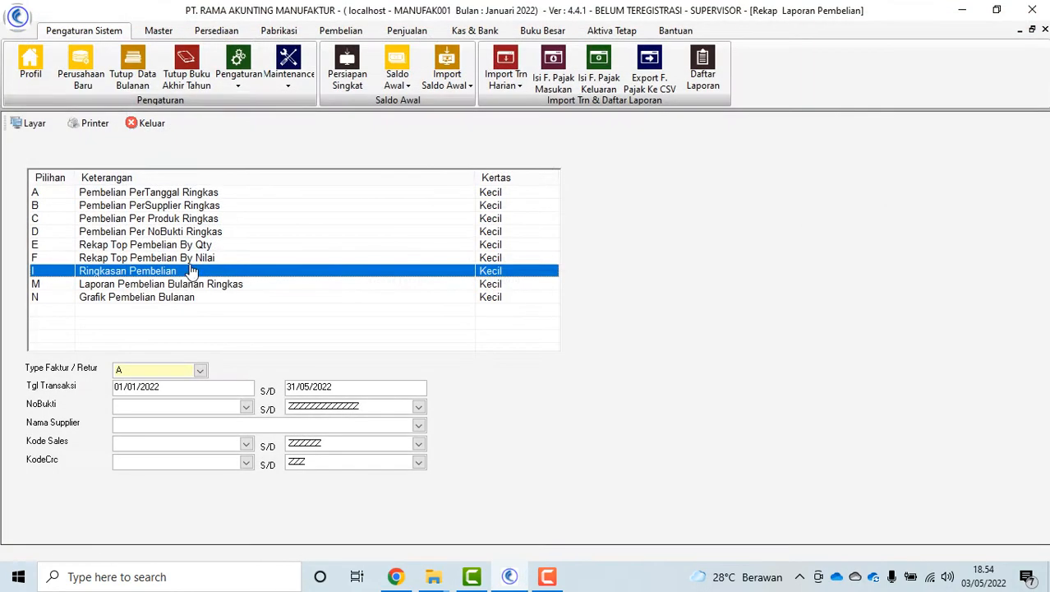
click(180, 286)
click(33, 123)
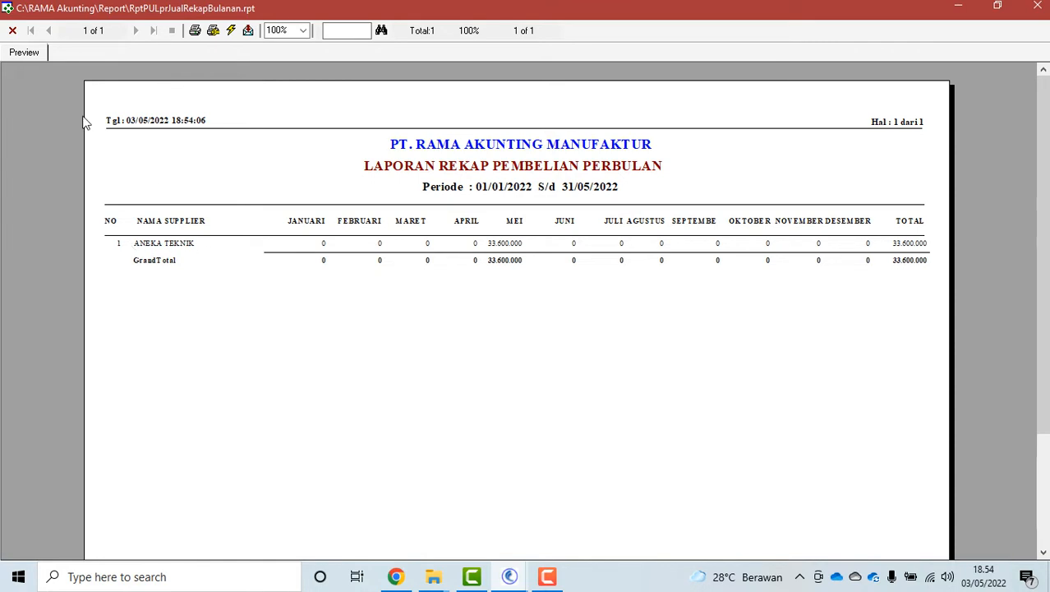
click(13, 31)
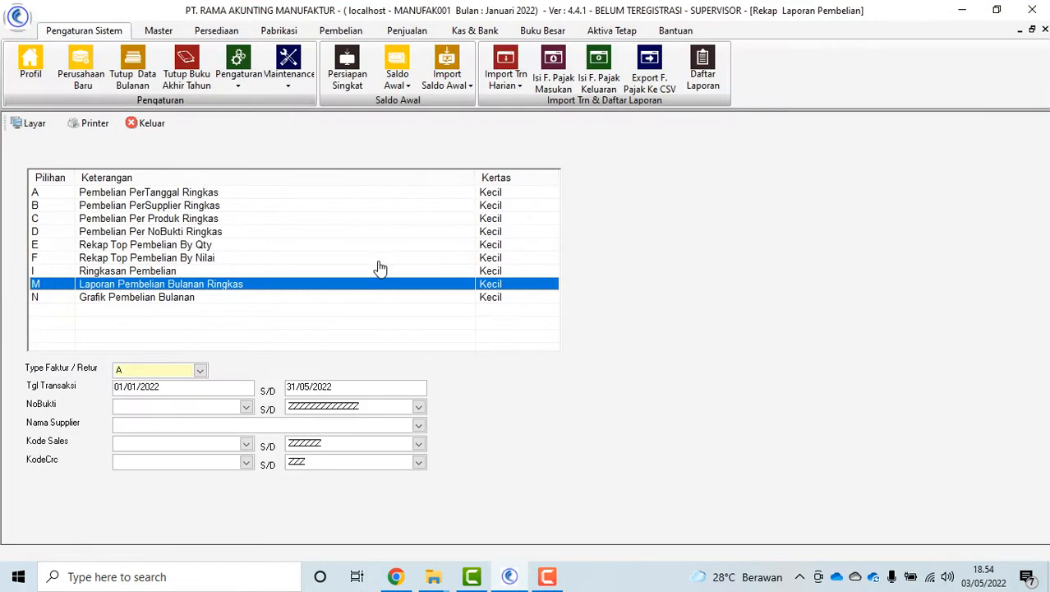
click(153, 133)
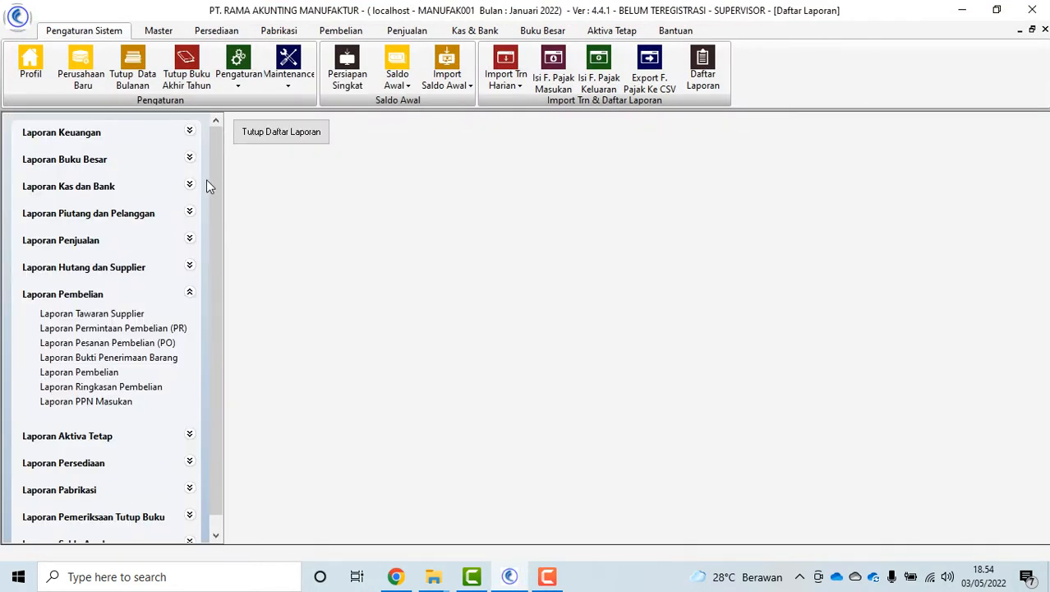
Check the Laporan PPN Masukan form, then expand the payables and supplier reports group
click(123, 401)
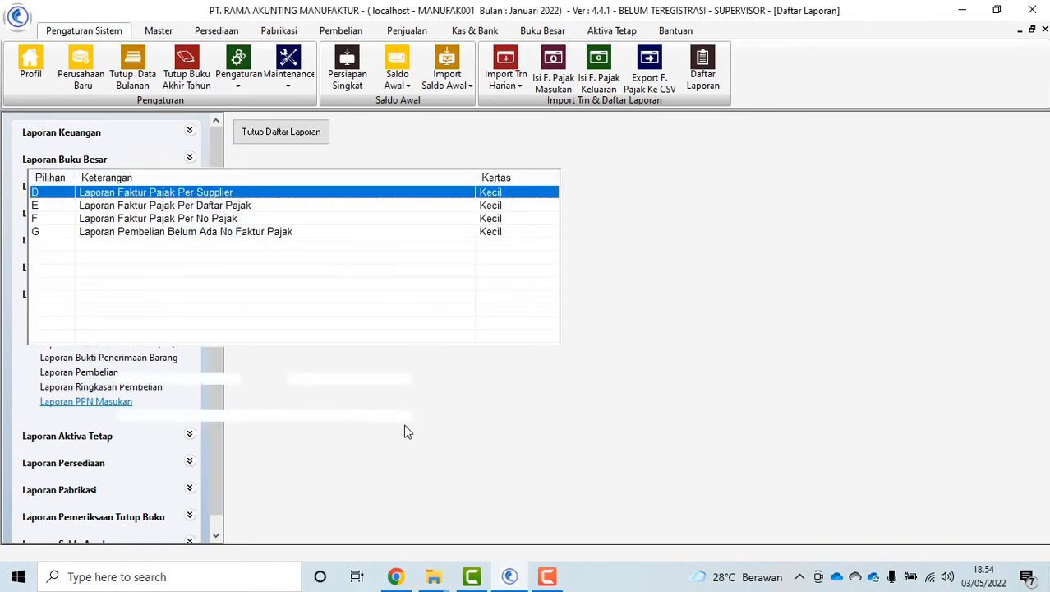
click(148, 123)
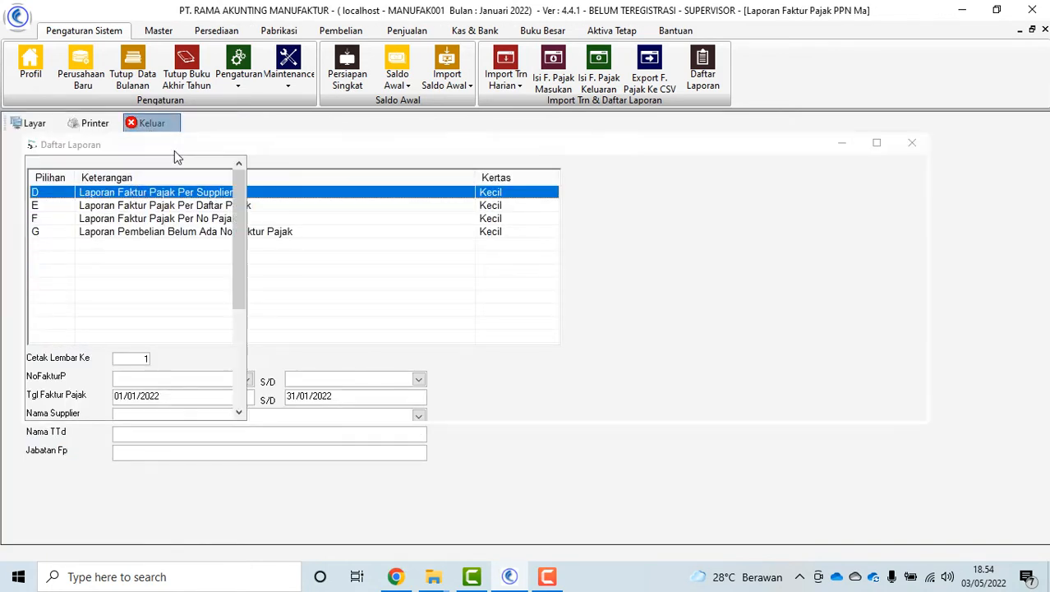
click(189, 296)
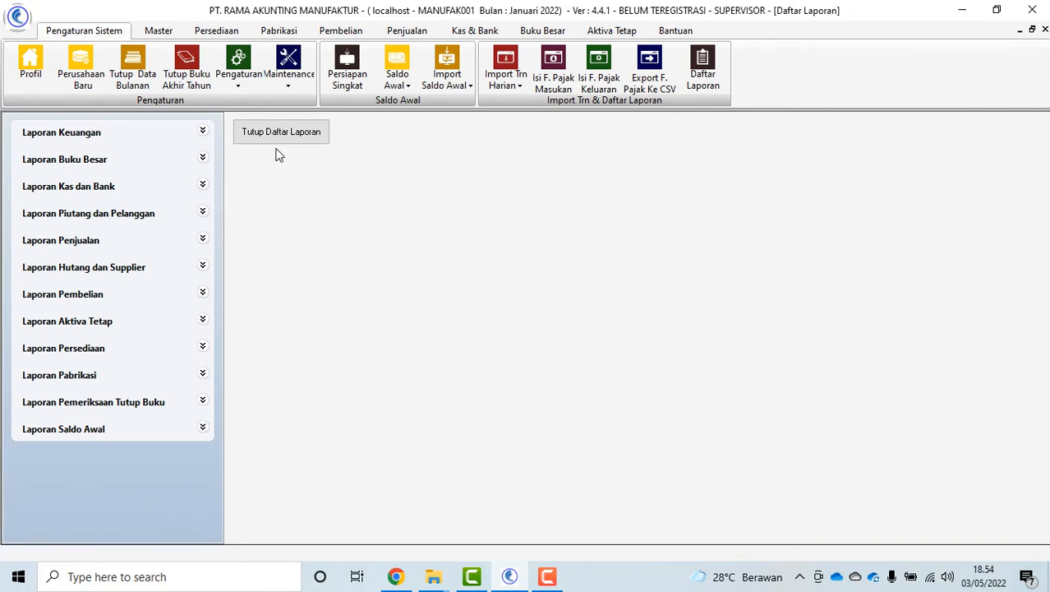
click(201, 266)
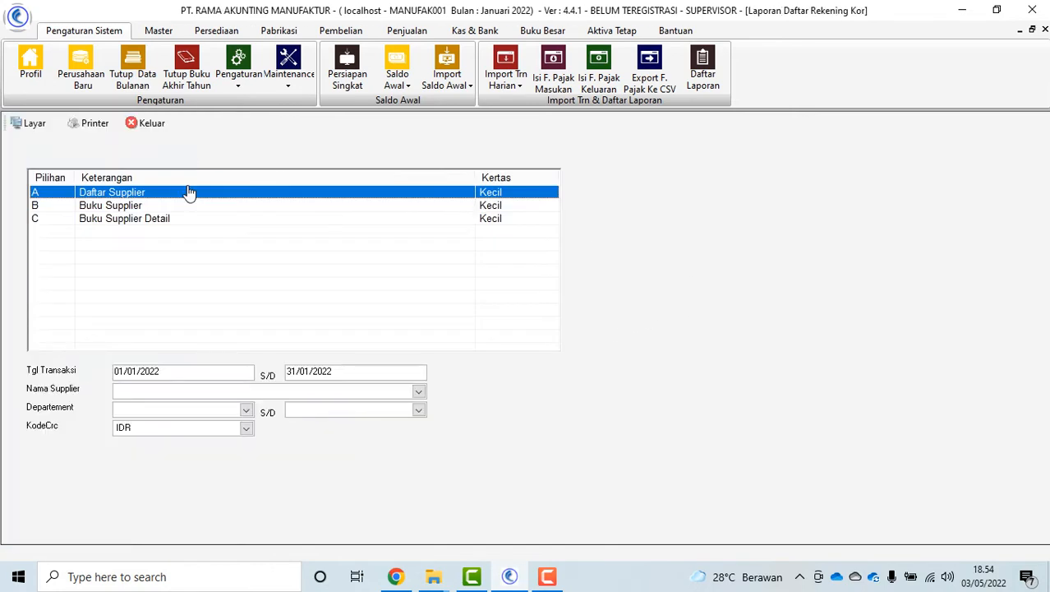
Preview the Buku Supplier Detail report, paging through to page 9
click(136, 220)
click(25, 123)
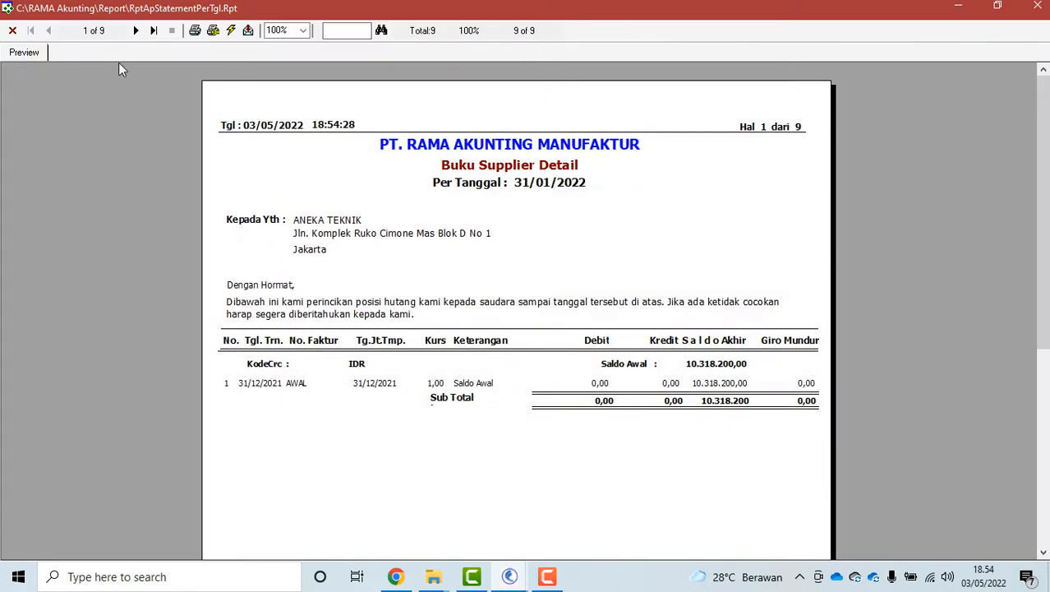
click(137, 31)
click(136, 30)
click(137, 31)
click(137, 31)
click(136, 30)
click(137, 30)
click(136, 30)
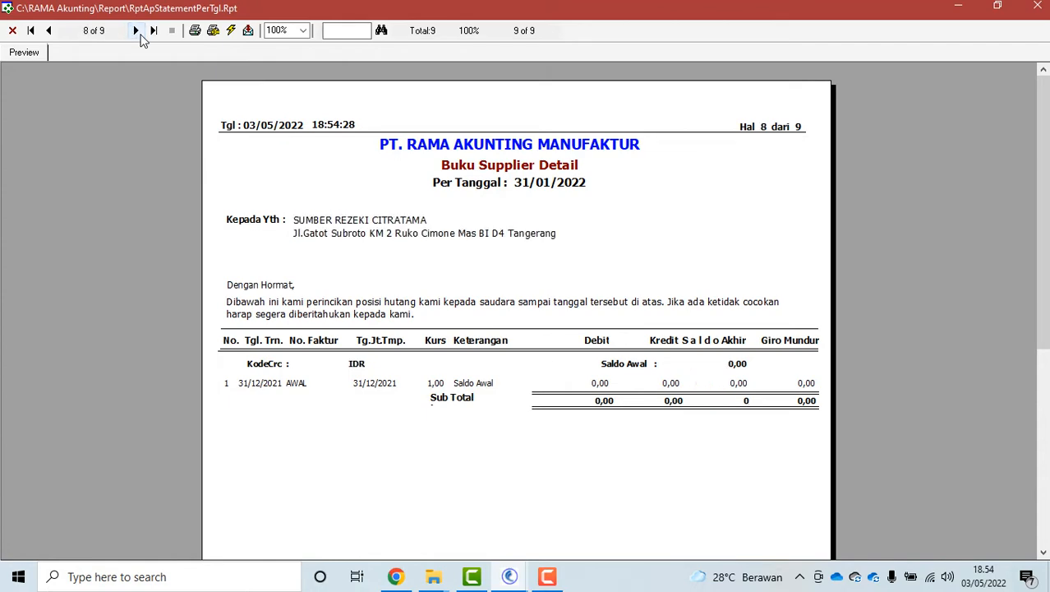
click(136, 31)
click(13, 31)
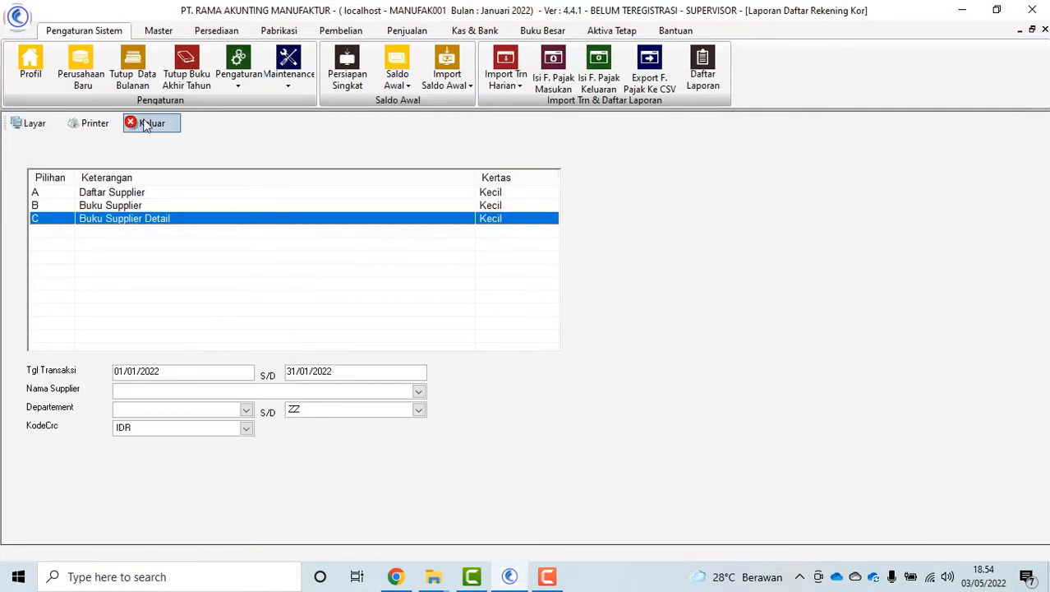
click(142, 122)
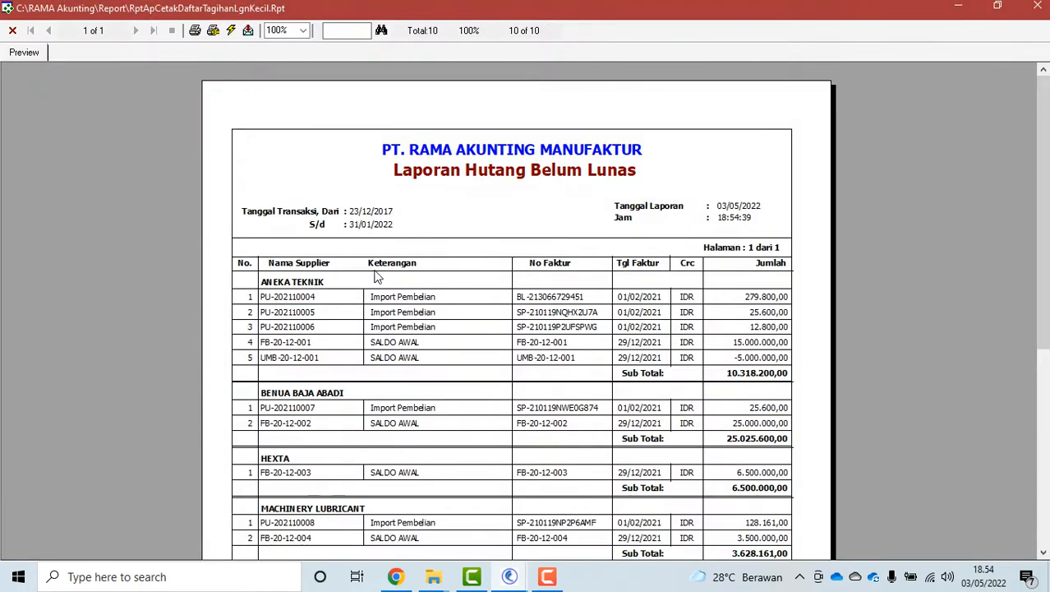
Close the unpaid payables preview and preview the Laporan Mutasi Hutang Belum Lunas report
mouse_move(1041, 275)
mouse_down()
mouse_move(1041, 479)
mouse_move(1039, 271)
mouse_up()
click(12, 31)
click(127, 246)
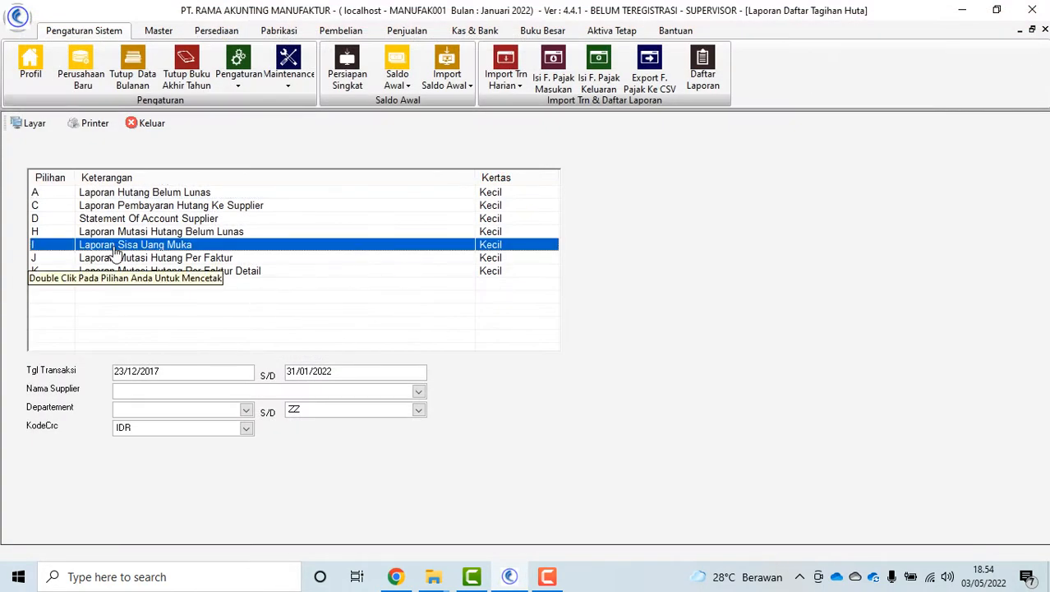
click(163, 234)
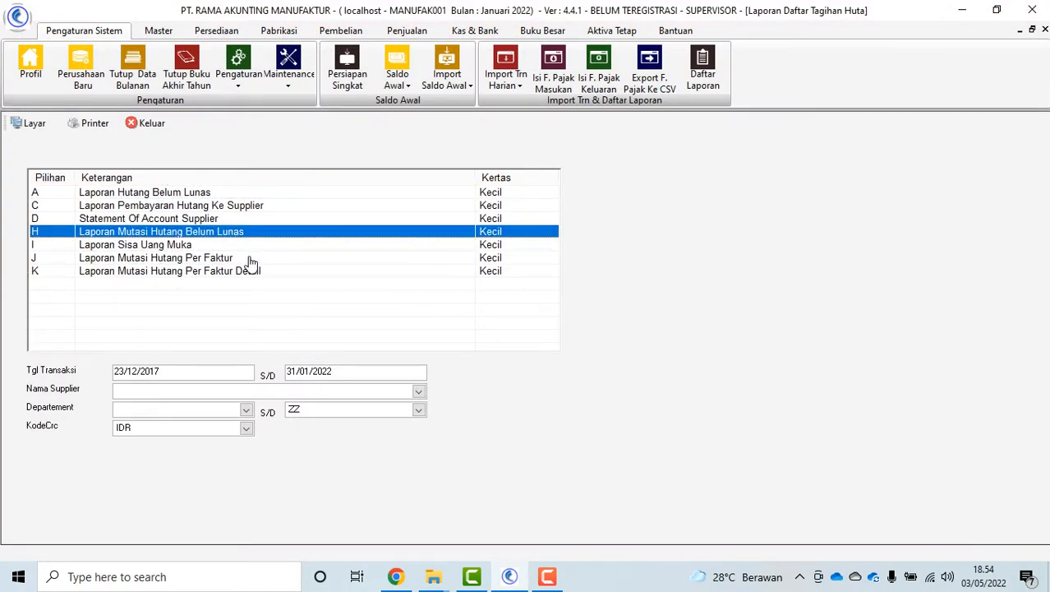
click(33, 124)
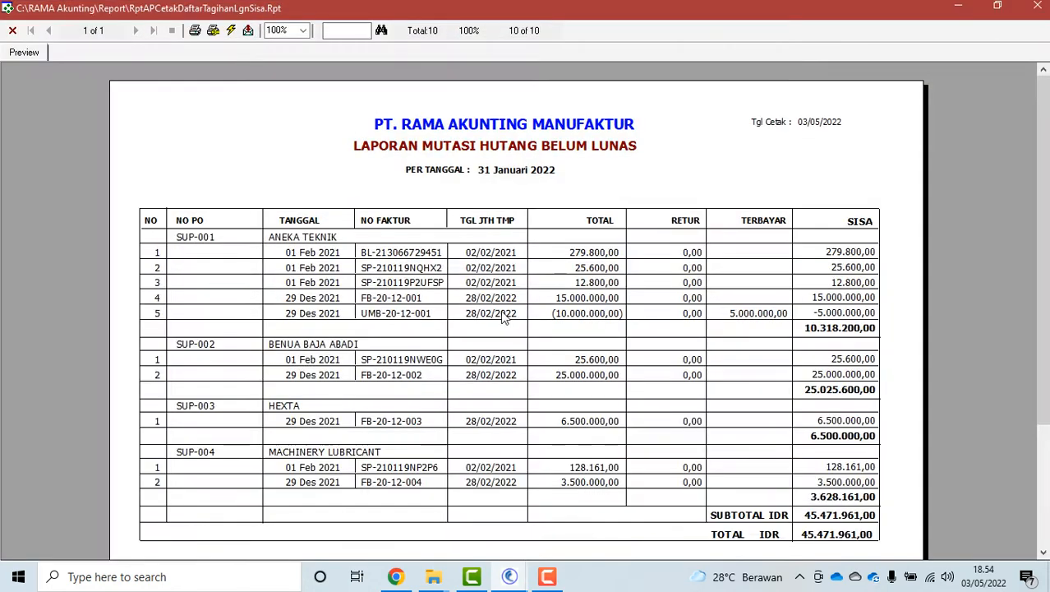
mouse_move(1044, 271)
mouse_down()
mouse_move(1046, 365)
mouse_move(1043, 261)
mouse_up()
click(21, 35)
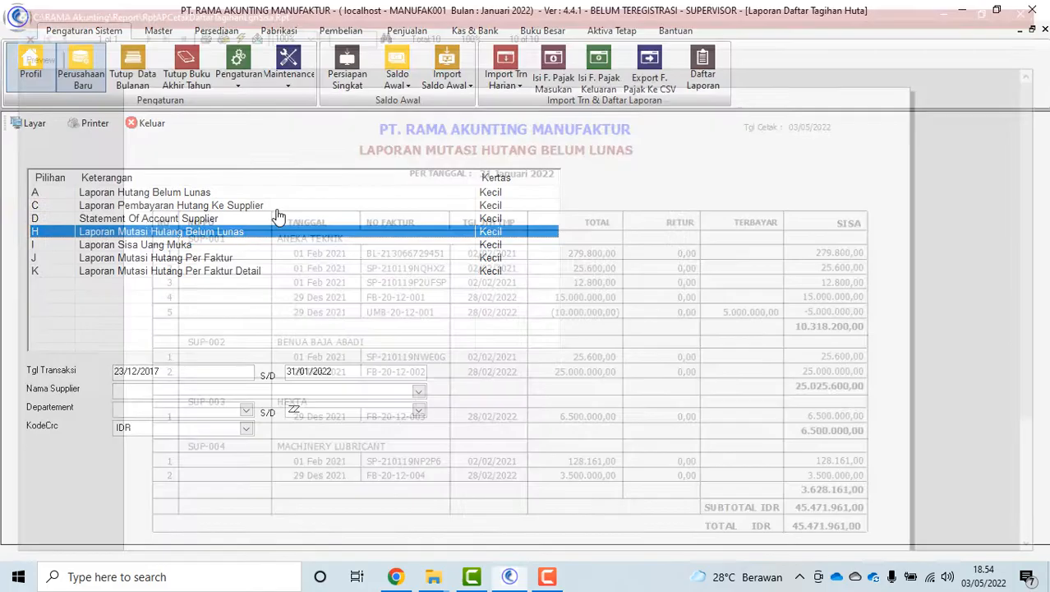
Toggle between the per-invoice and detailed per-invoice payables mutation options, then close the form
click(200, 258)
click(216, 272)
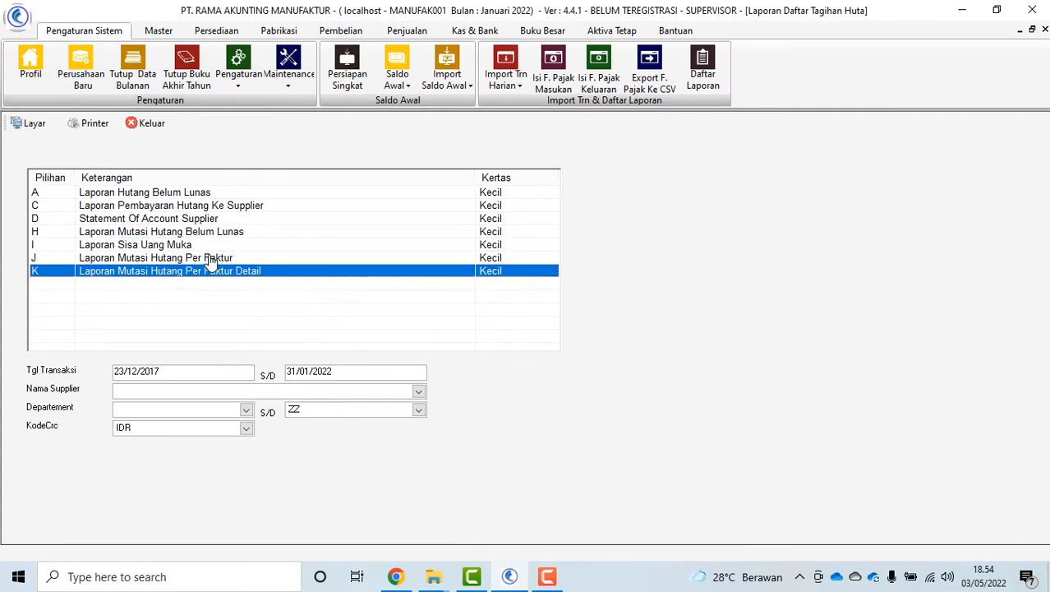
click(211, 258)
click(201, 272)
click(197, 260)
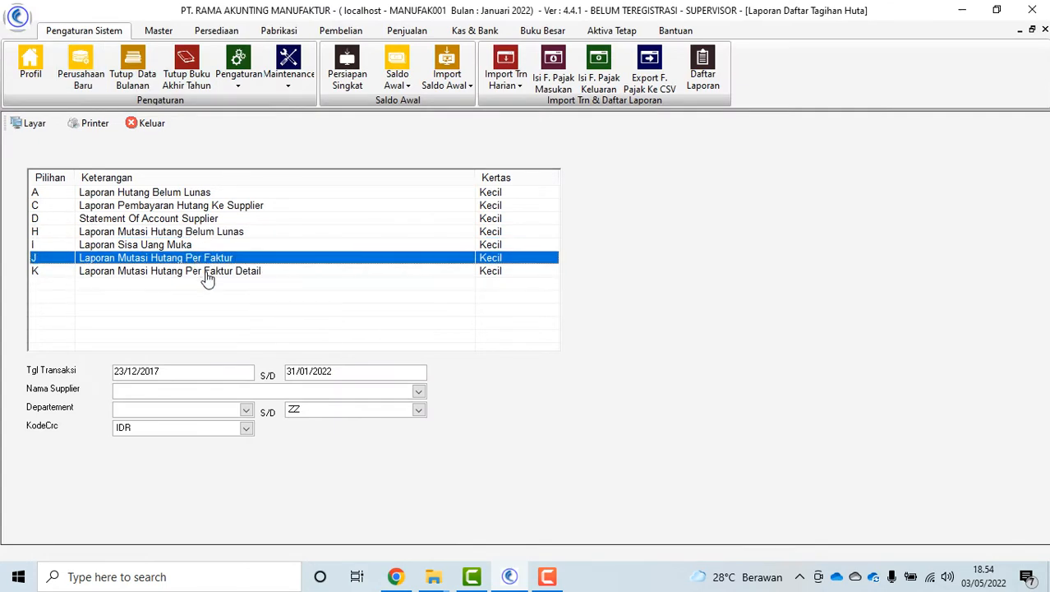
click(207, 273)
click(203, 261)
click(201, 272)
click(199, 260)
click(167, 124)
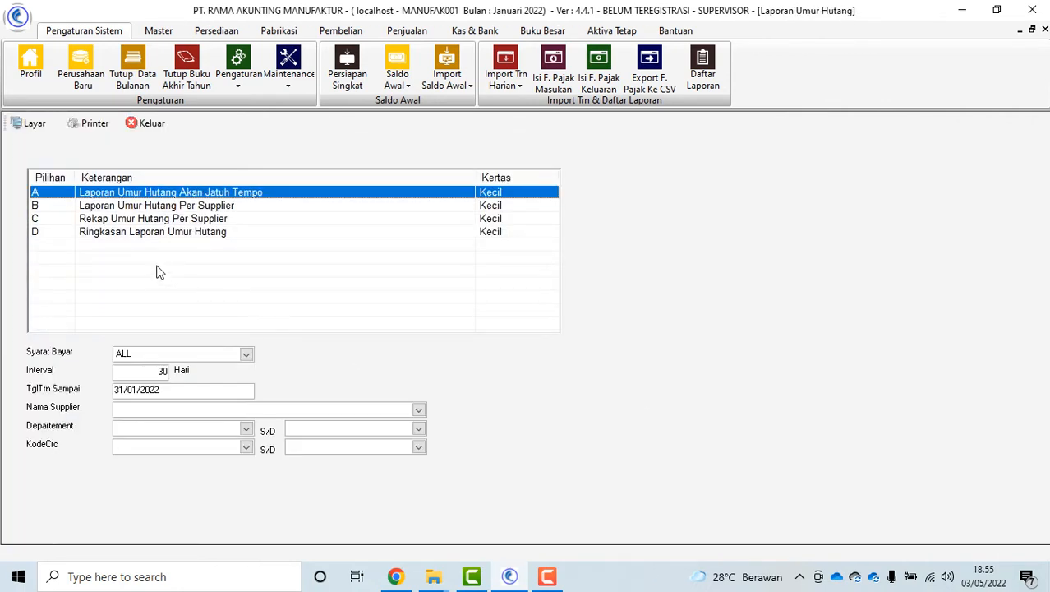
Preview the Laporan Umur Hutang Per Supplier report
click(158, 207)
click(33, 123)
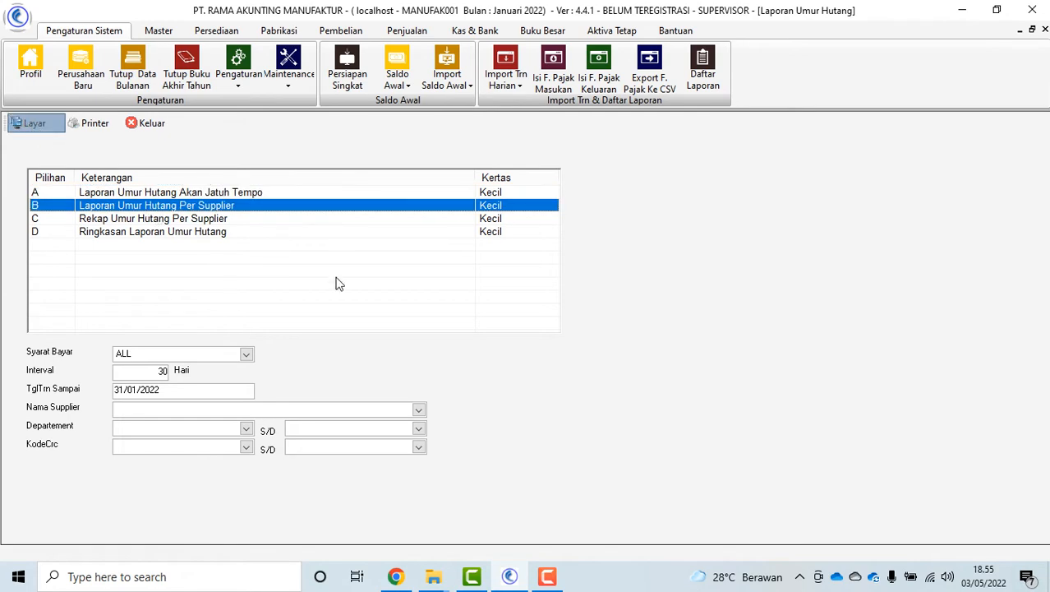
scroll(1043, 278, down, 1)
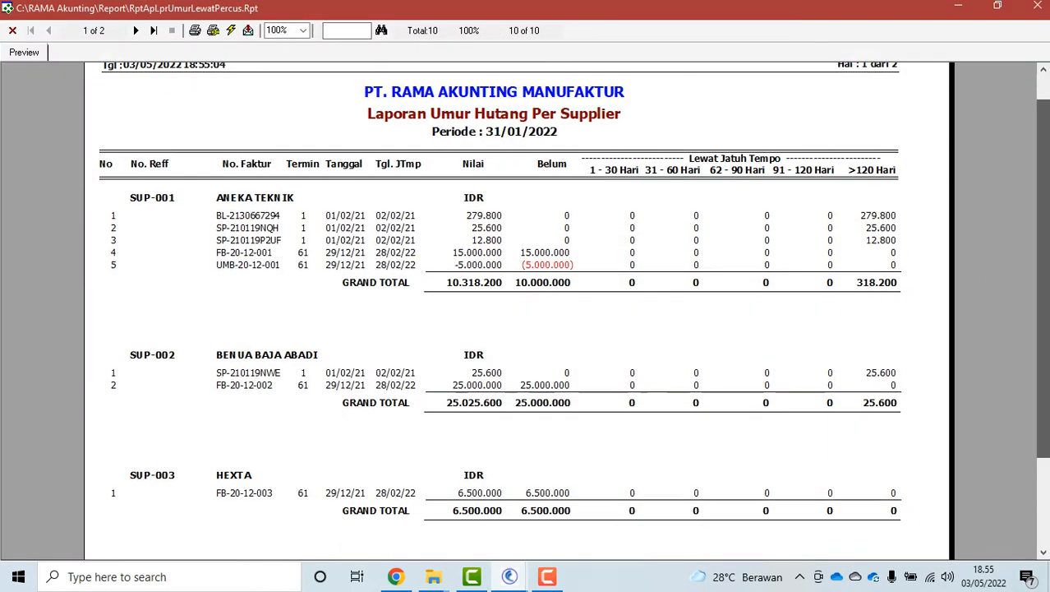
click(12, 30)
Preview the payables aging per supplier report again with a 15-day interval, then close the form
click(157, 373)
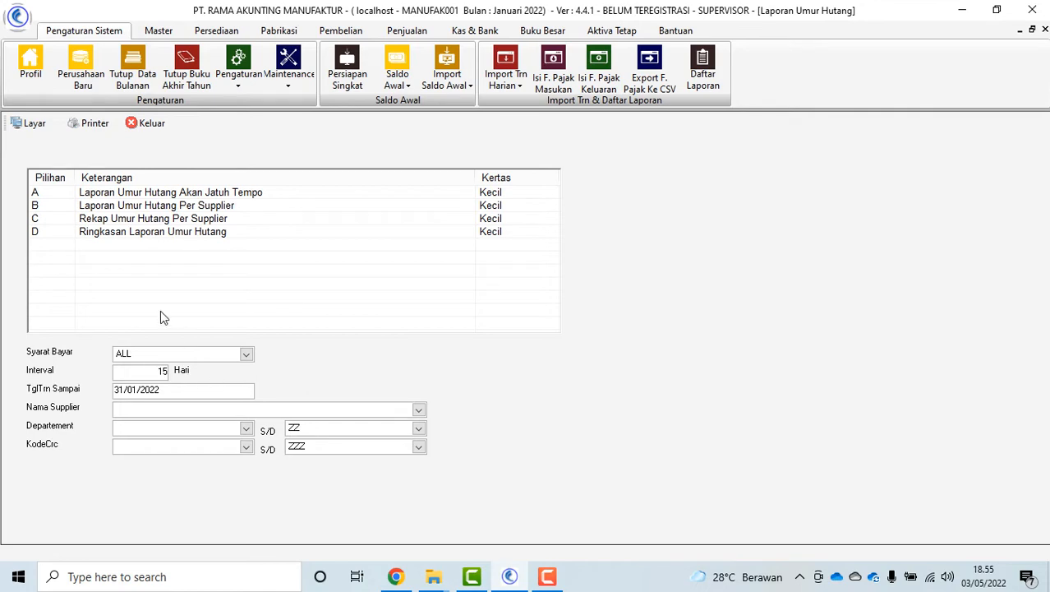
click(144, 205)
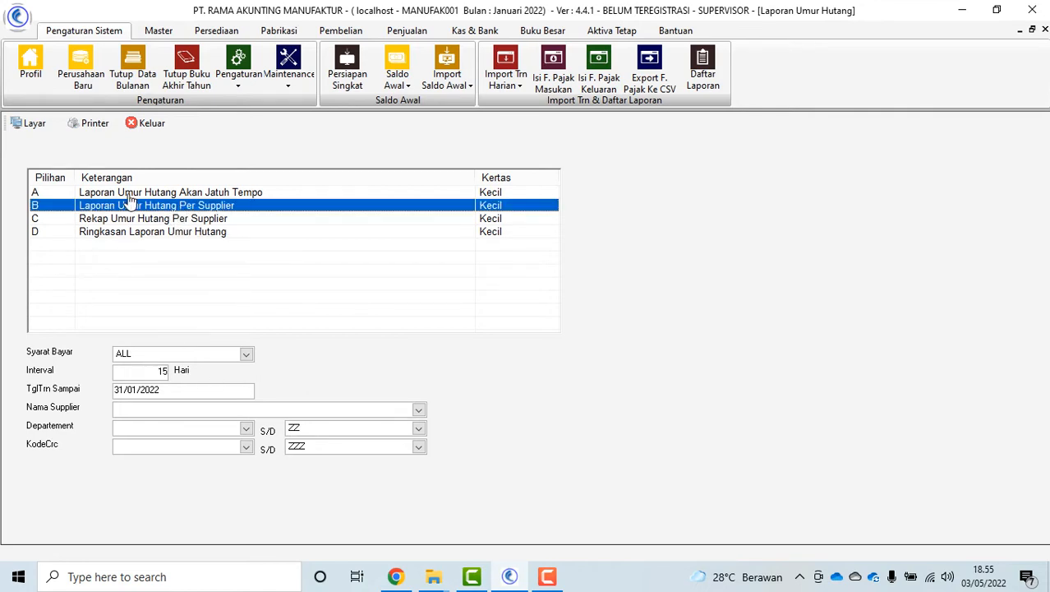
click(31, 124)
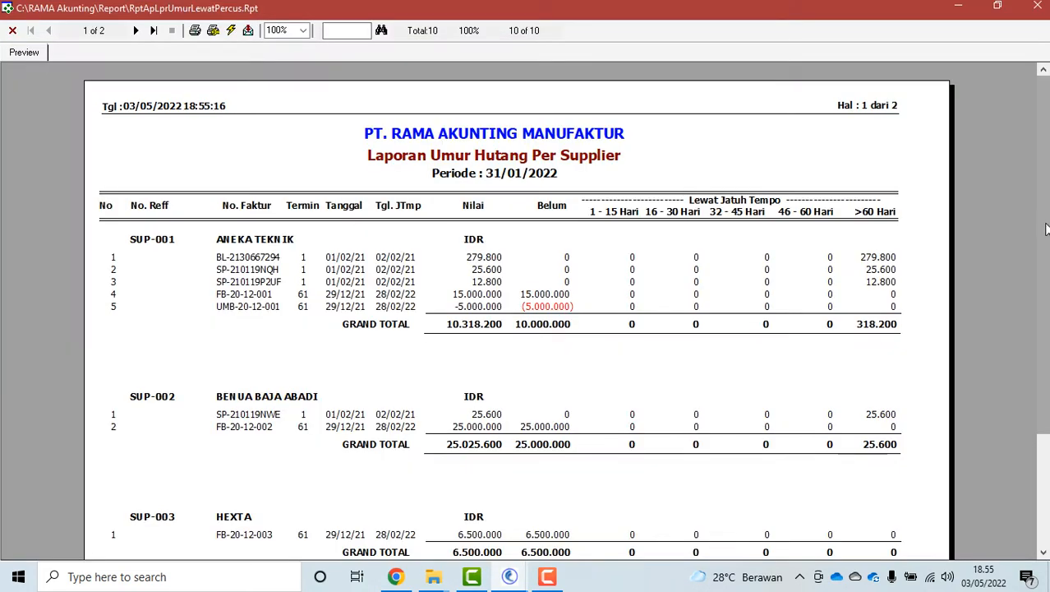
mouse_move(1046, 229)
mouse_down()
mouse_move(1046, 350)
mouse_move(1046, 222)
mouse_up()
click(13, 30)
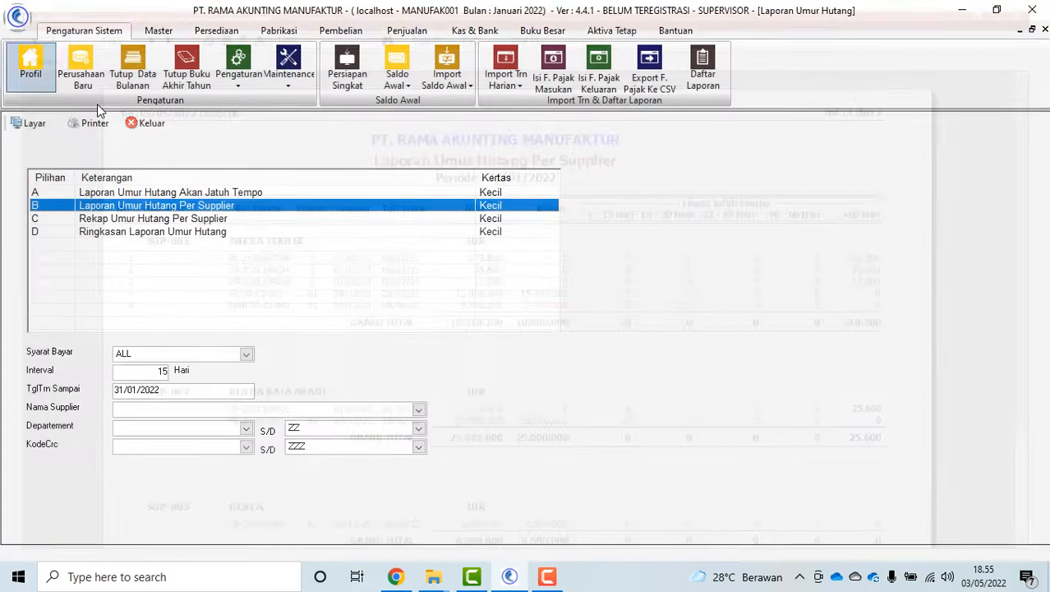
click(153, 124)
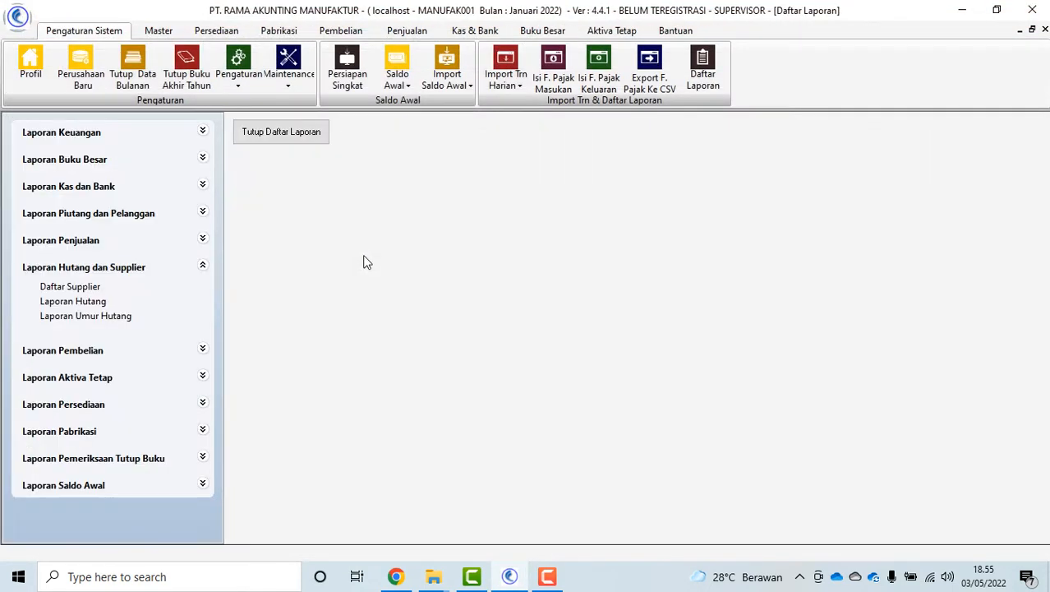
Close Daftar Laporan and start a new Bukti Persediaan voucher from the Persediaan ribbon
click(281, 134)
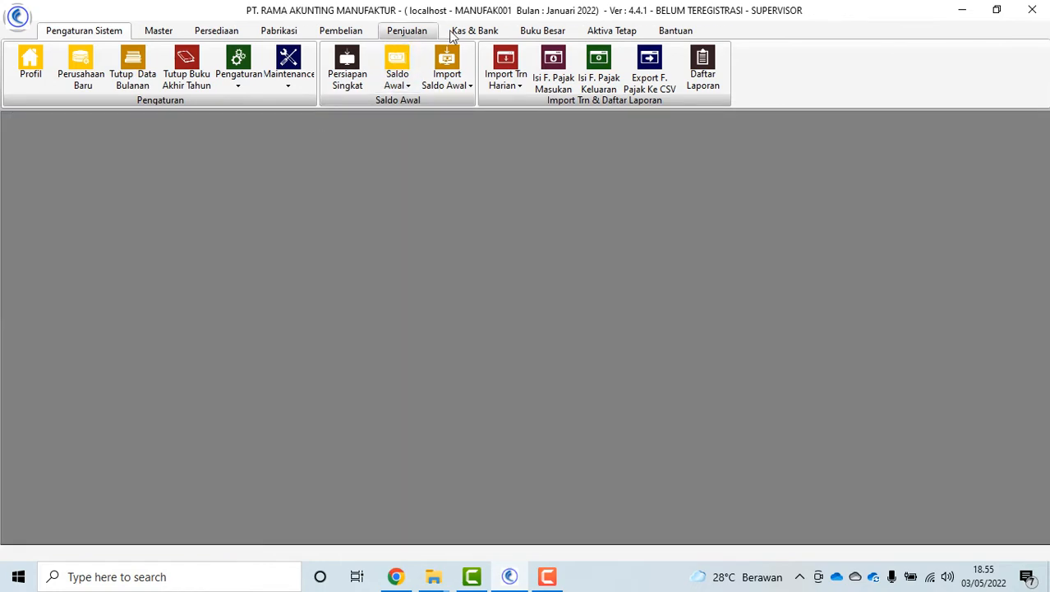
click(407, 31)
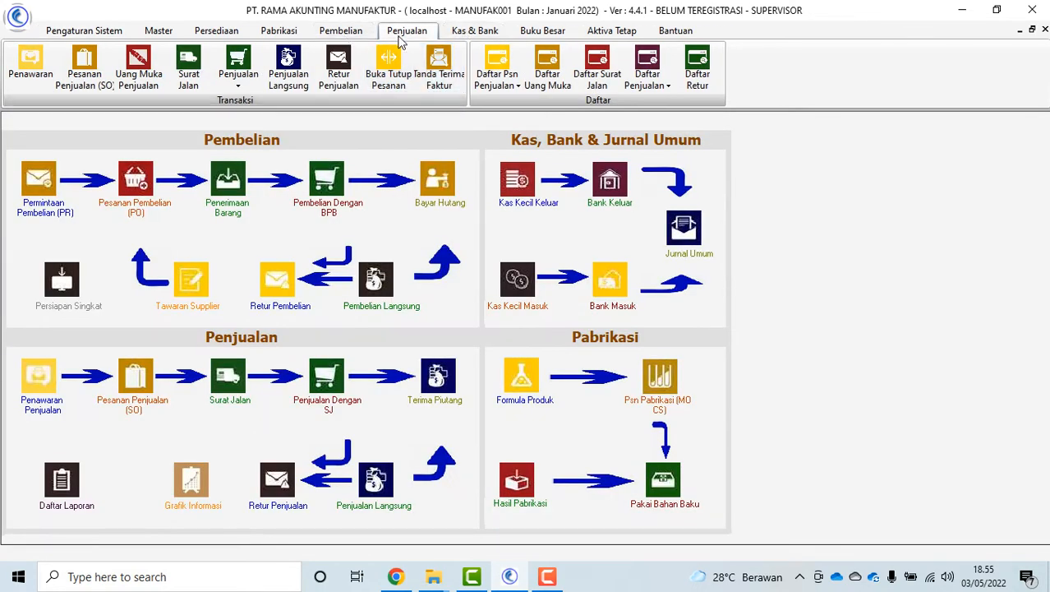
click(279, 30)
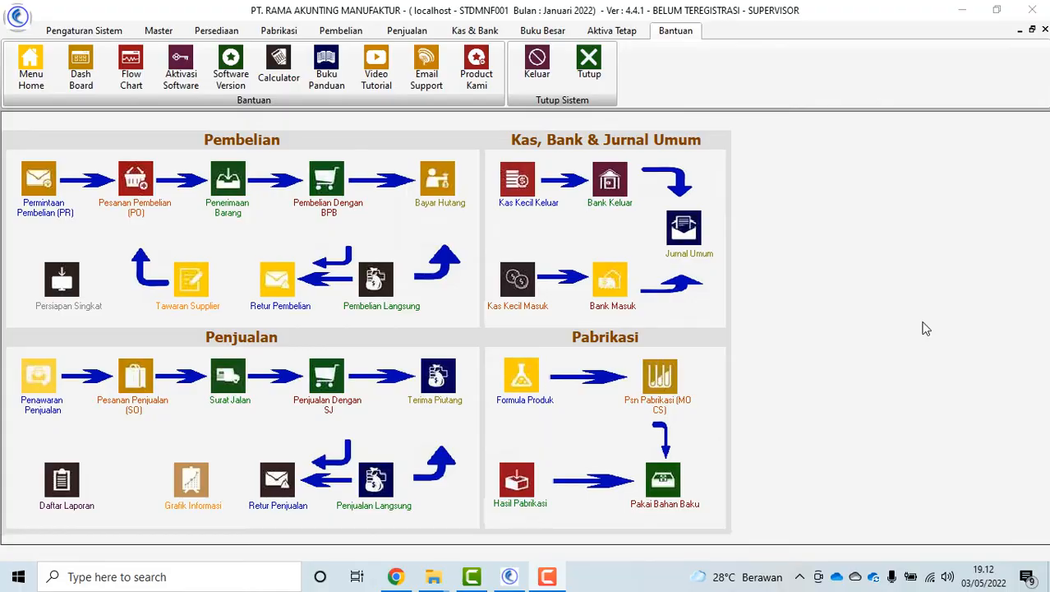
click(216, 33)
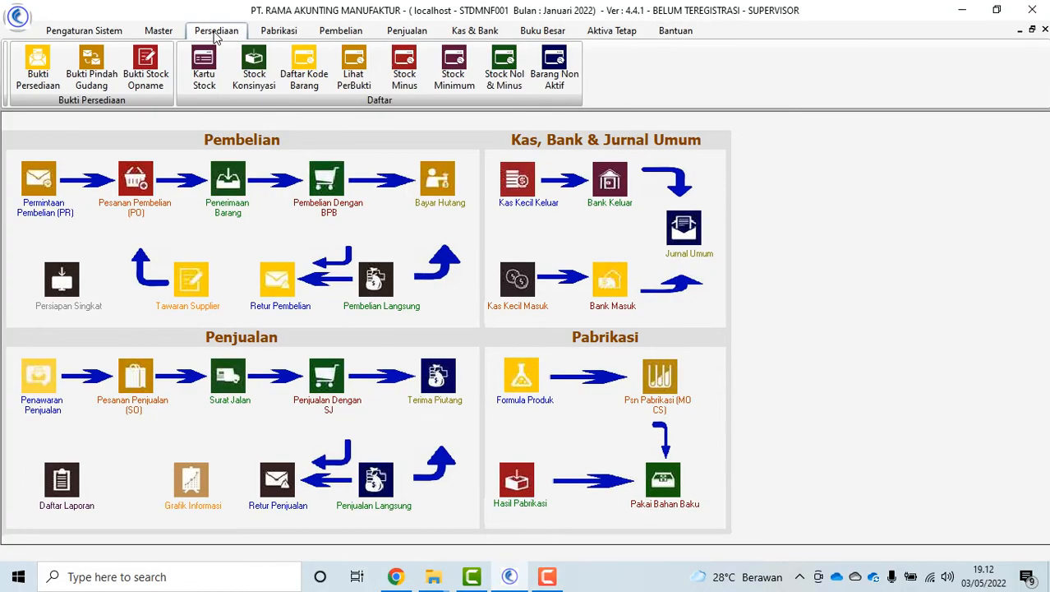
click(33, 78)
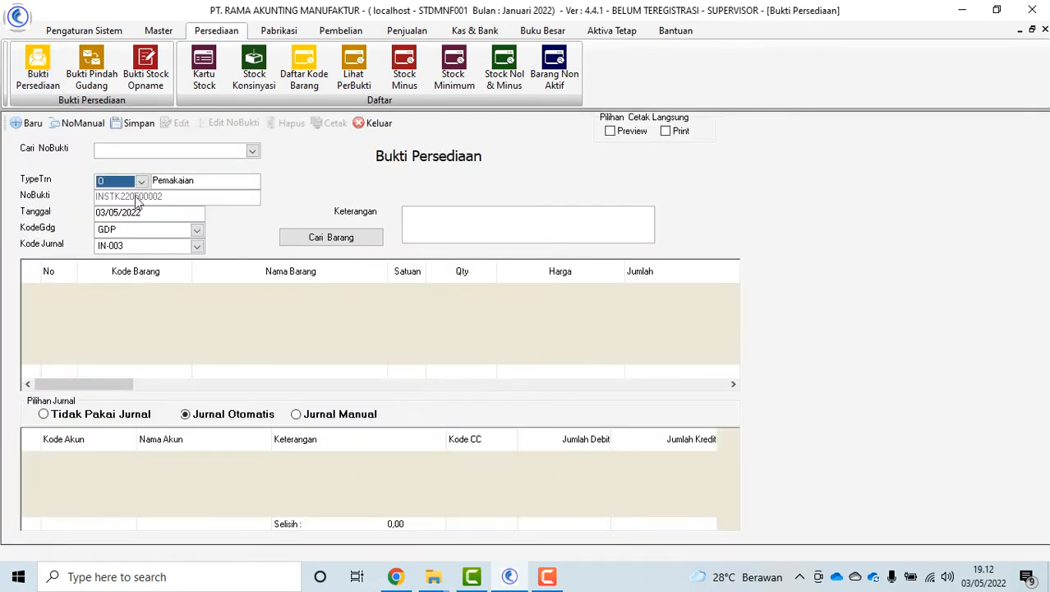
Save an Adjustment inventory voucher for one Kursi Kantor Donati Carlo (9101002)
click(142, 181)
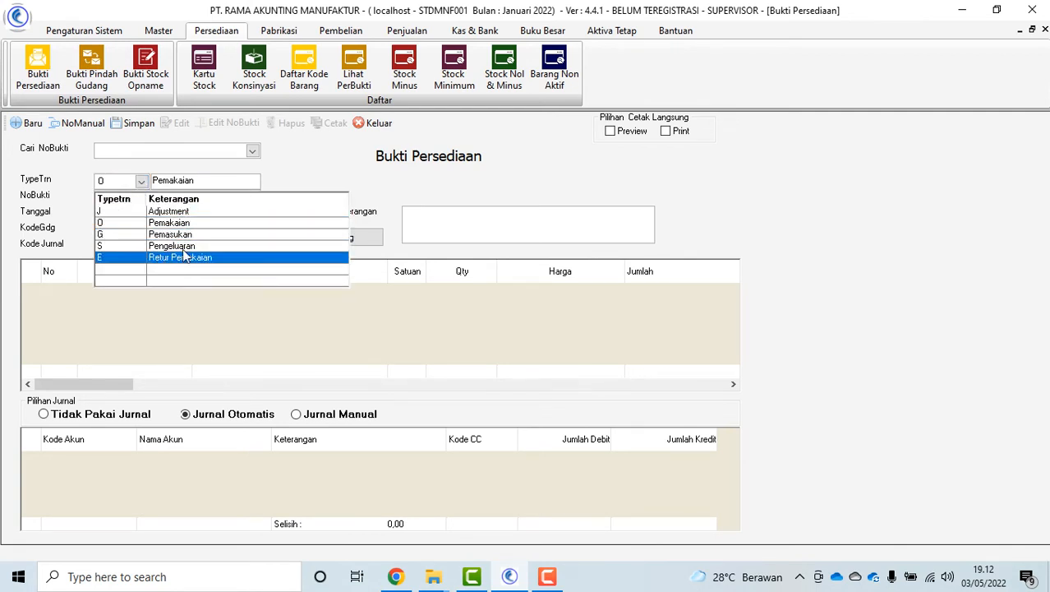
click(298, 161)
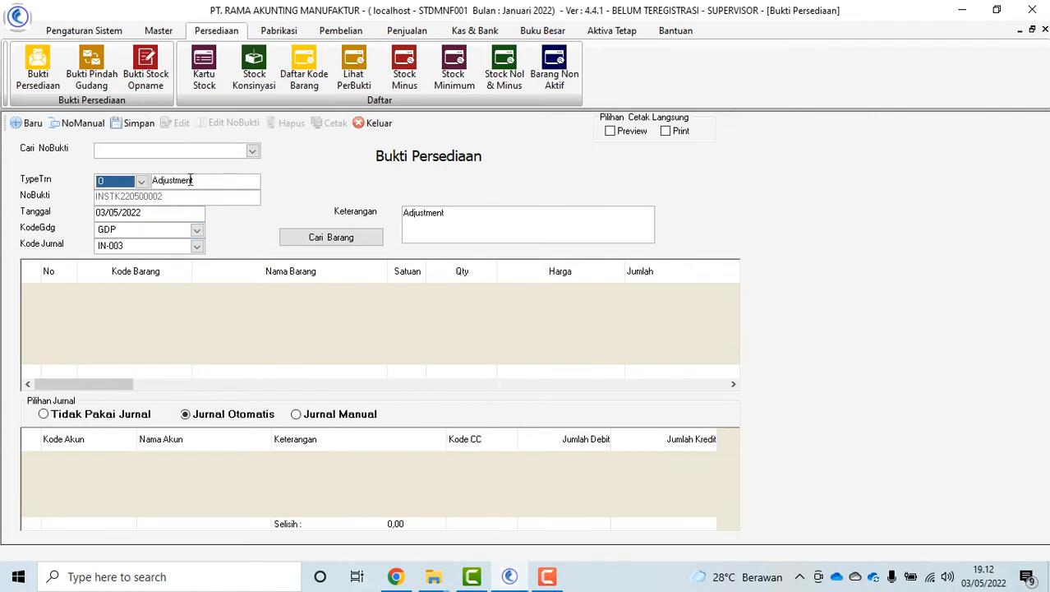
click(331, 237)
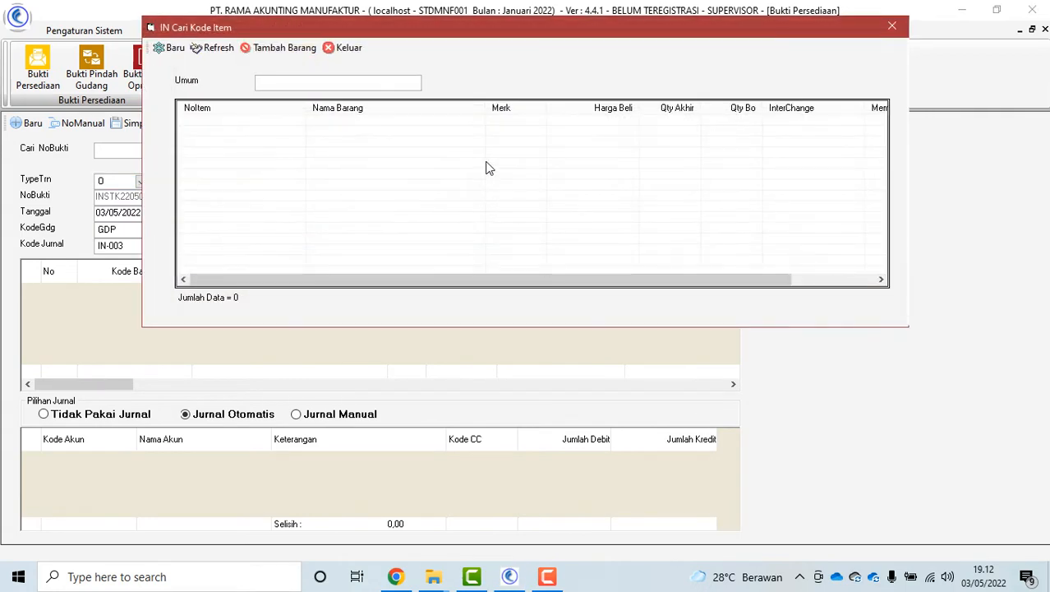
text(KURSI)
click(212, 48)
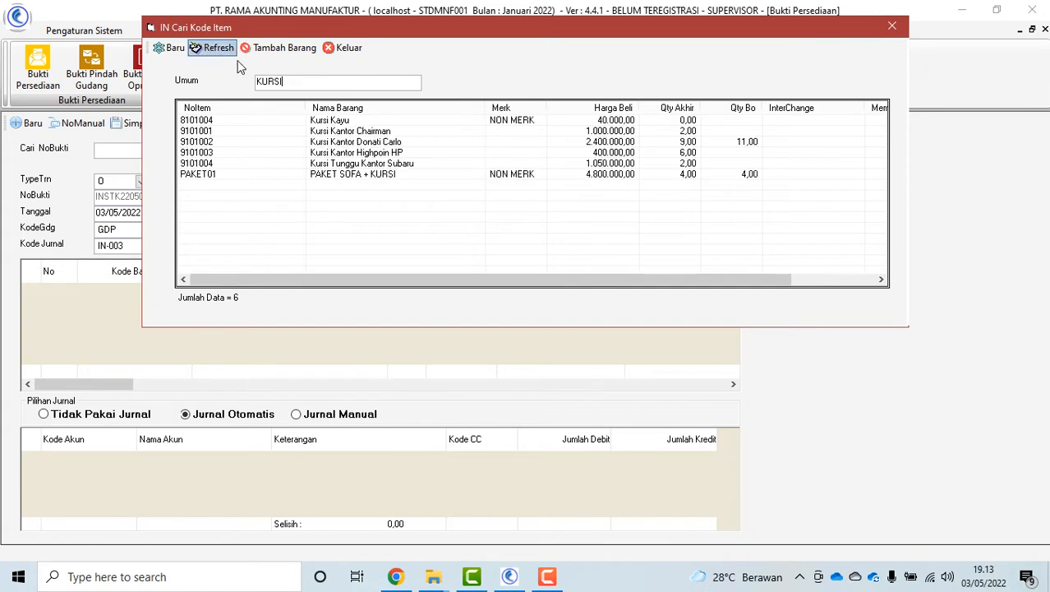
double_click(386, 142)
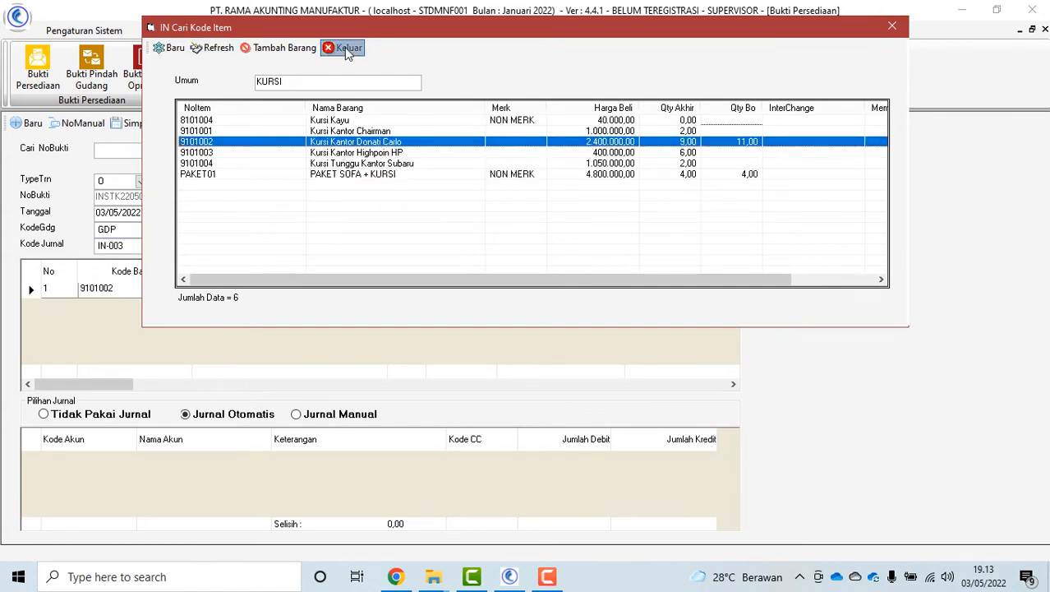
click(344, 47)
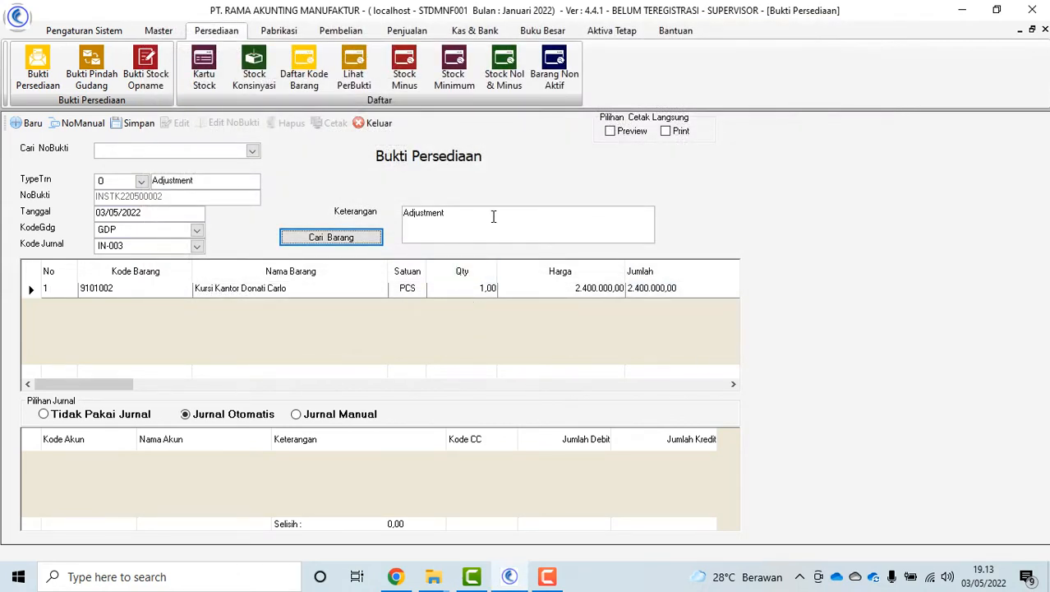
click(132, 123)
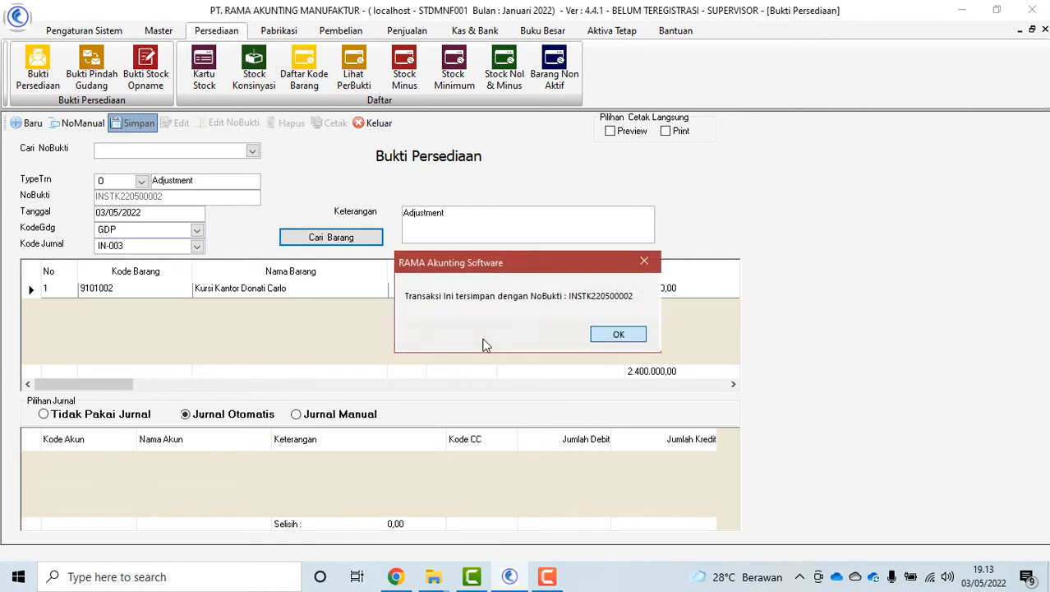
click(620, 338)
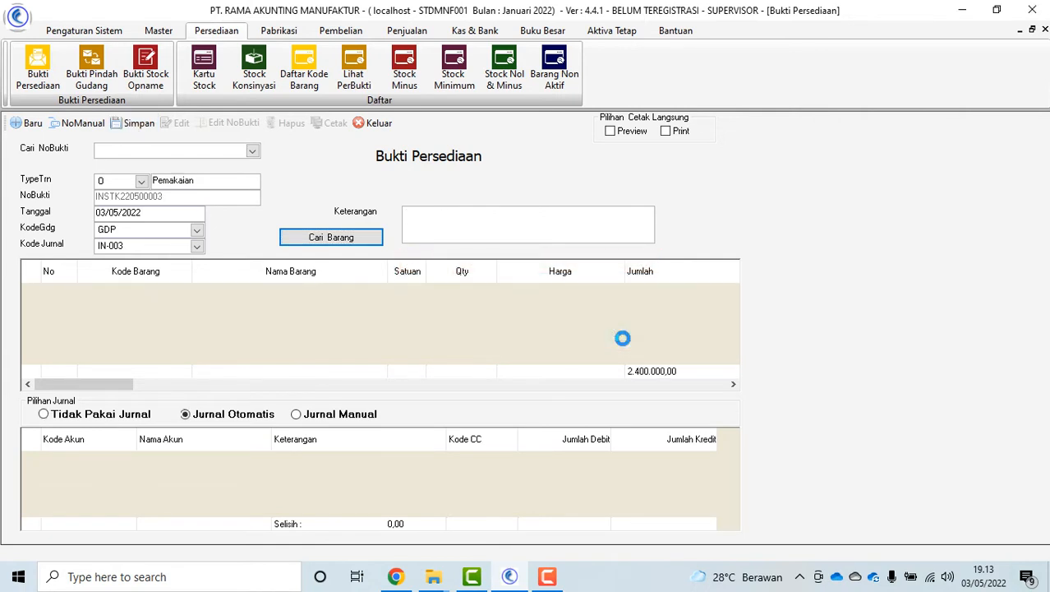
Reload saved vouchers, preview the 19/01/2022 voucher printout, and close the voucher form
click(252, 150)
click(171, 180)
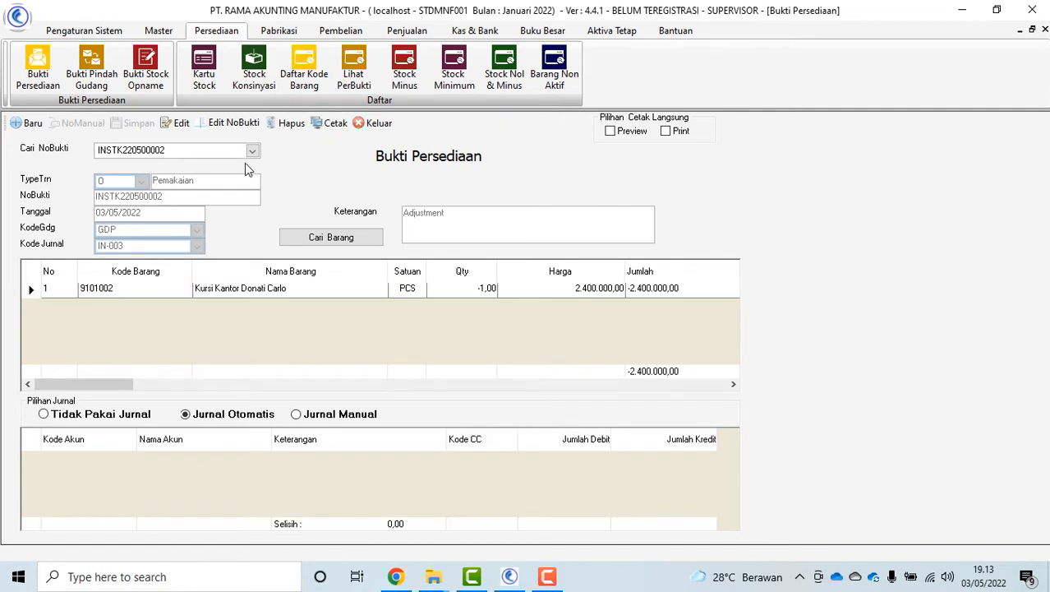
click(251, 151)
click(188, 197)
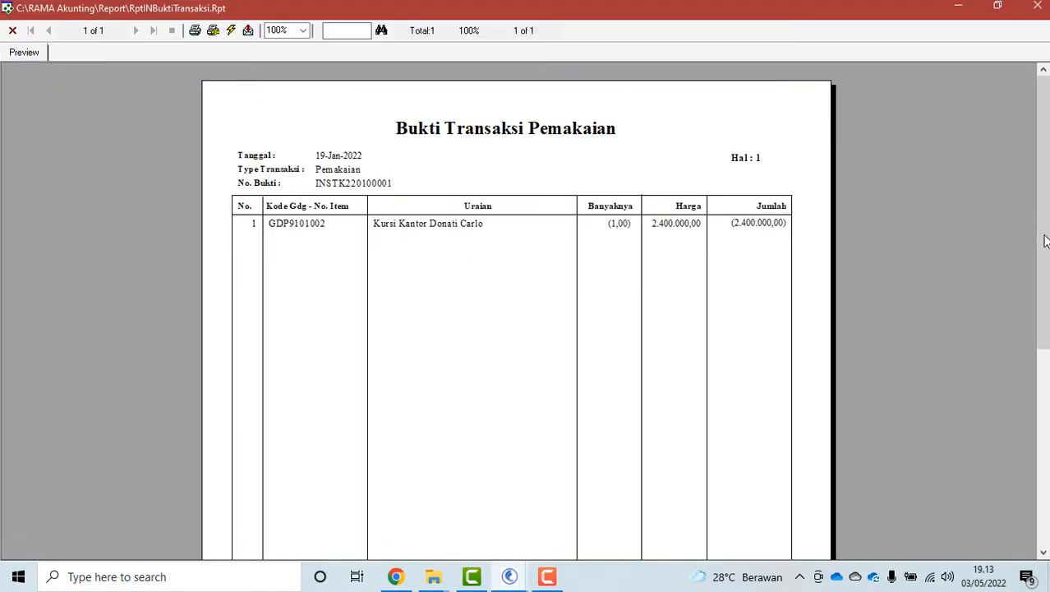
scroll(1046, 240, down, 5)
scroll(1045, 240, up, 5)
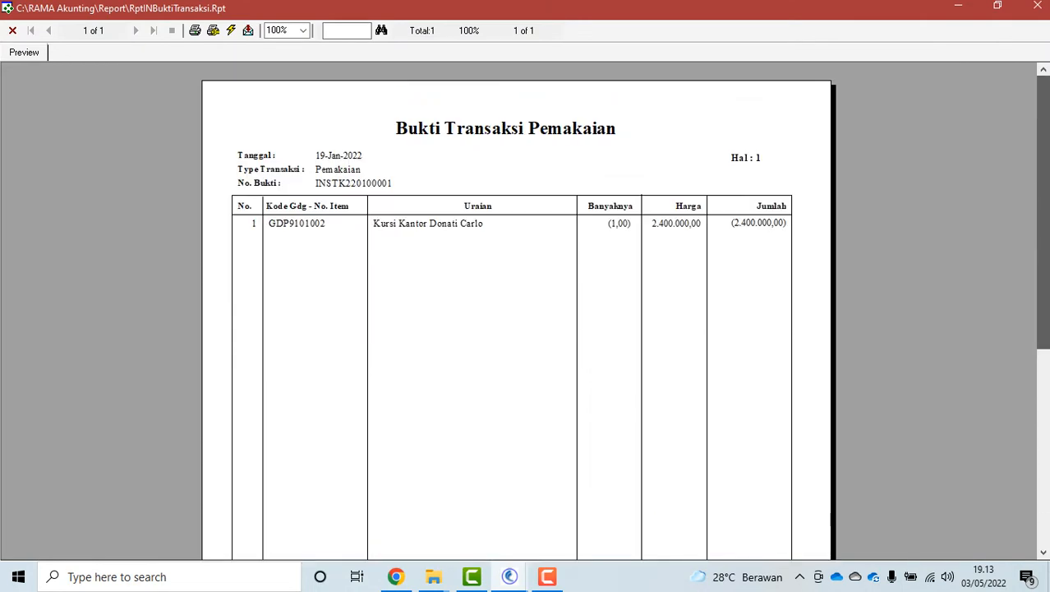
click(12, 30)
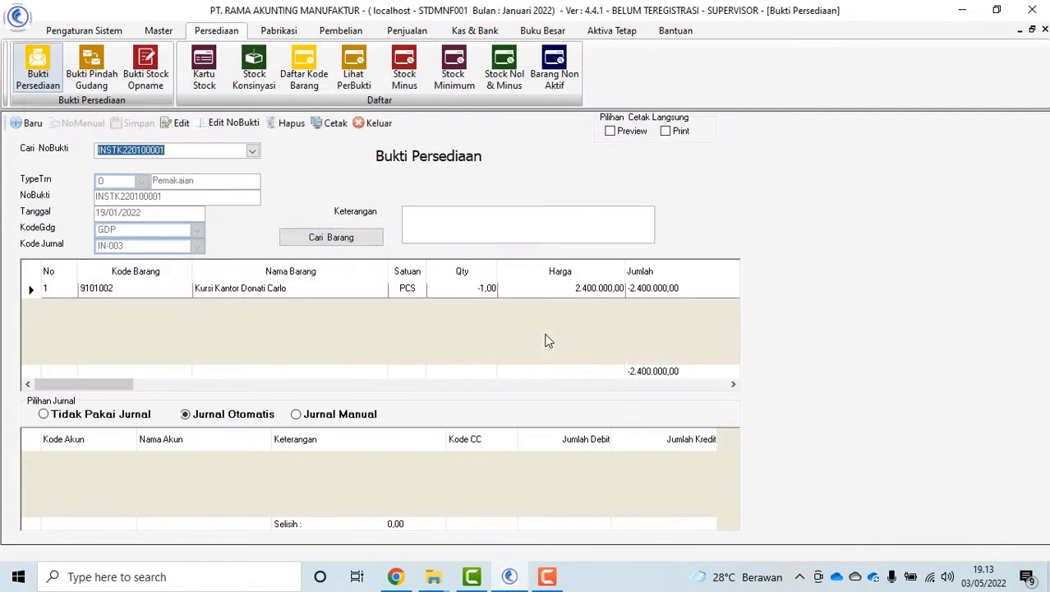
click(375, 120)
click(91, 70)
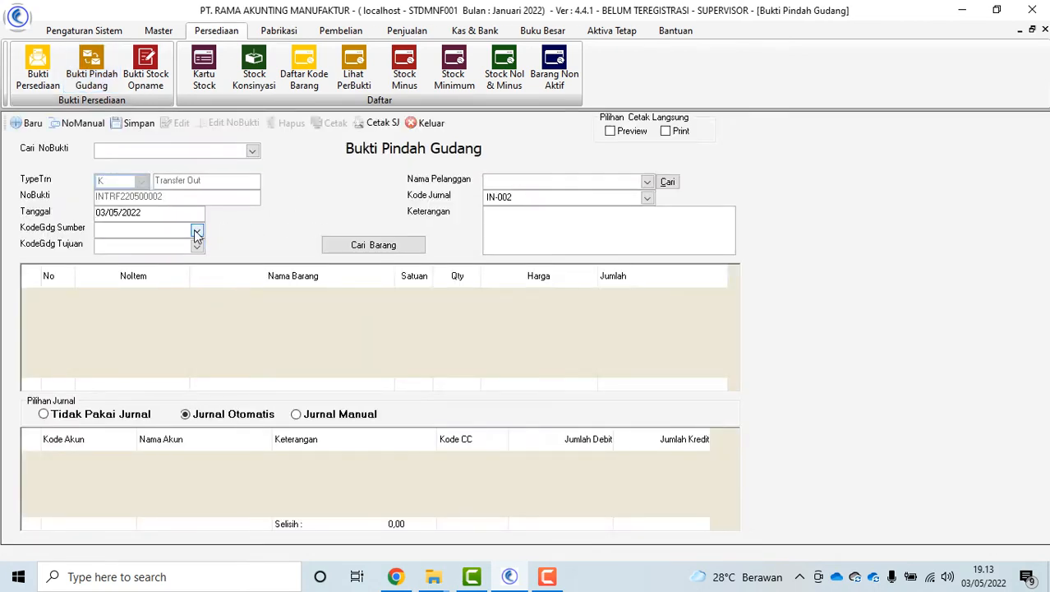
Save a warehouse transfer of Kursi Kantor Donati Carlo from GDP to GDK
click(197, 230)
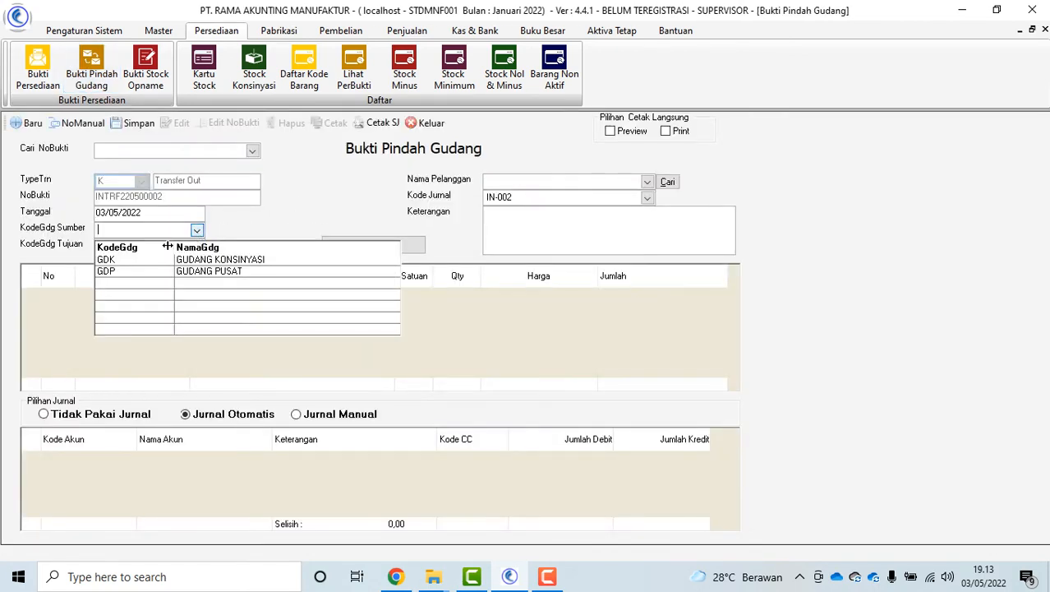
click(136, 272)
click(198, 246)
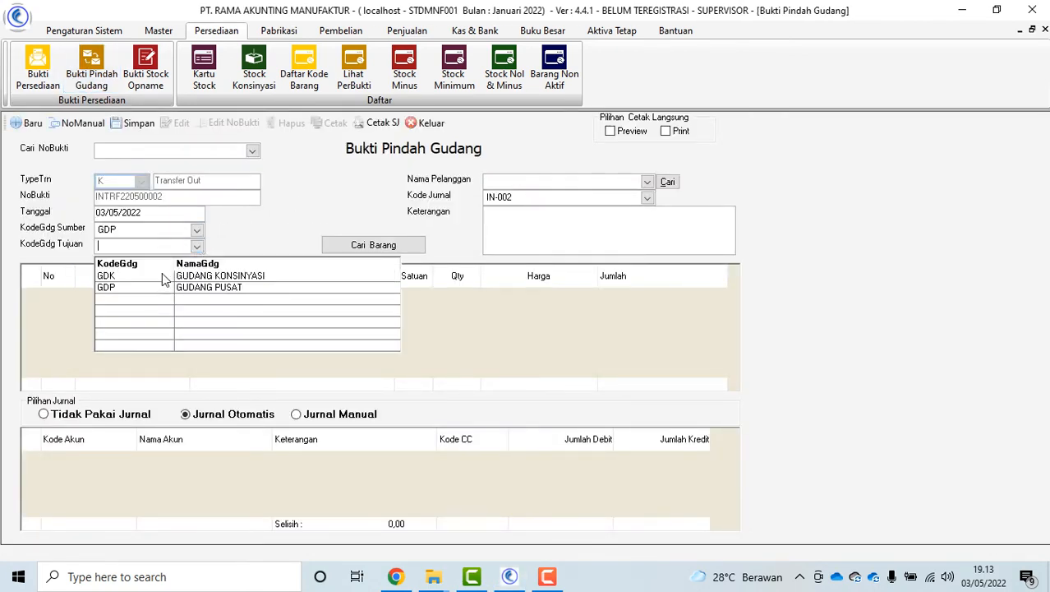
click(161, 277)
click(382, 245)
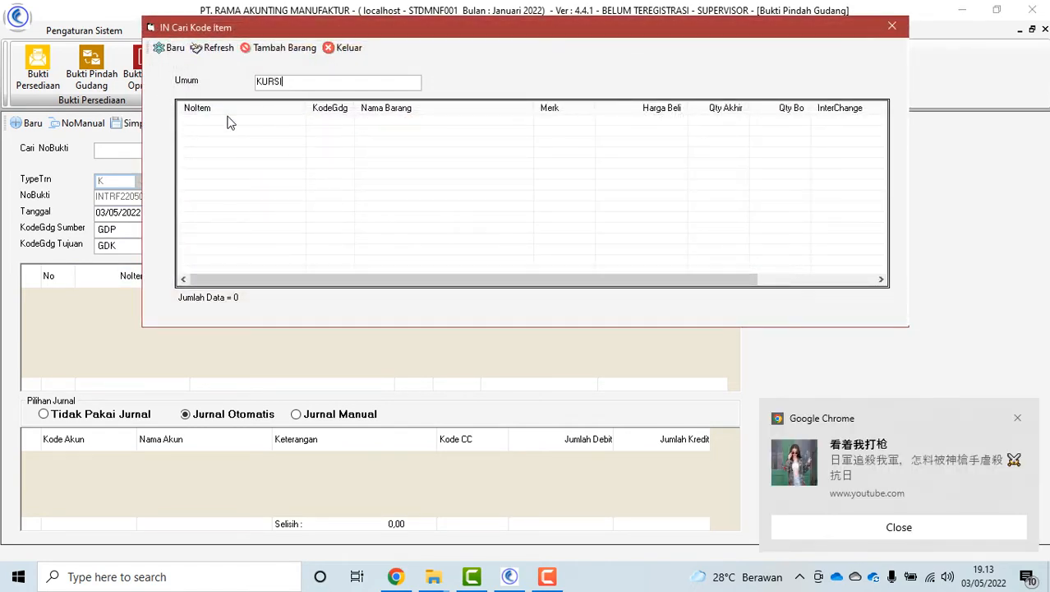
key(Return)
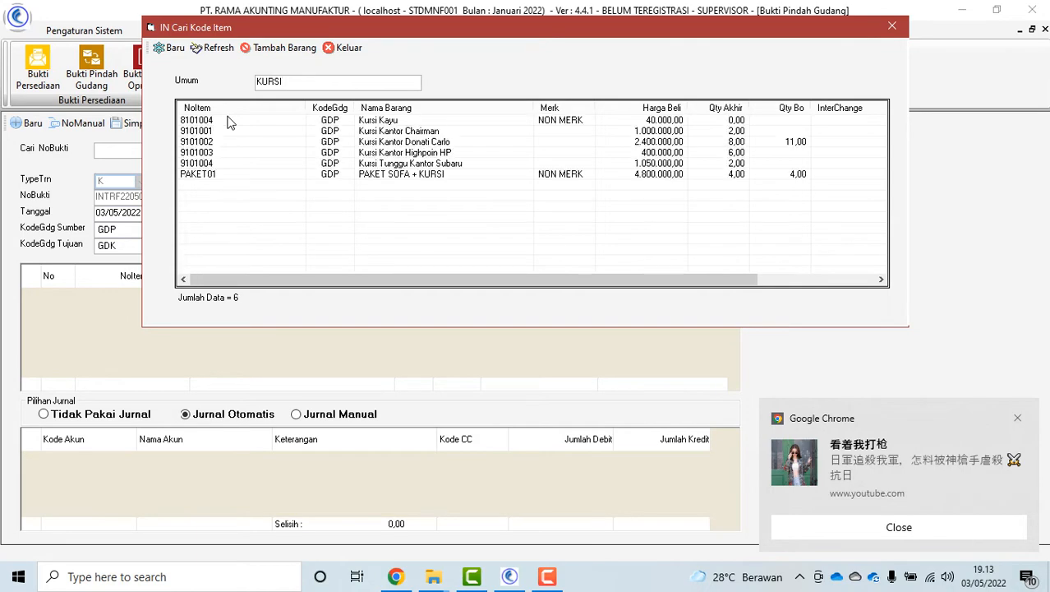
double_click(374, 143)
click(348, 50)
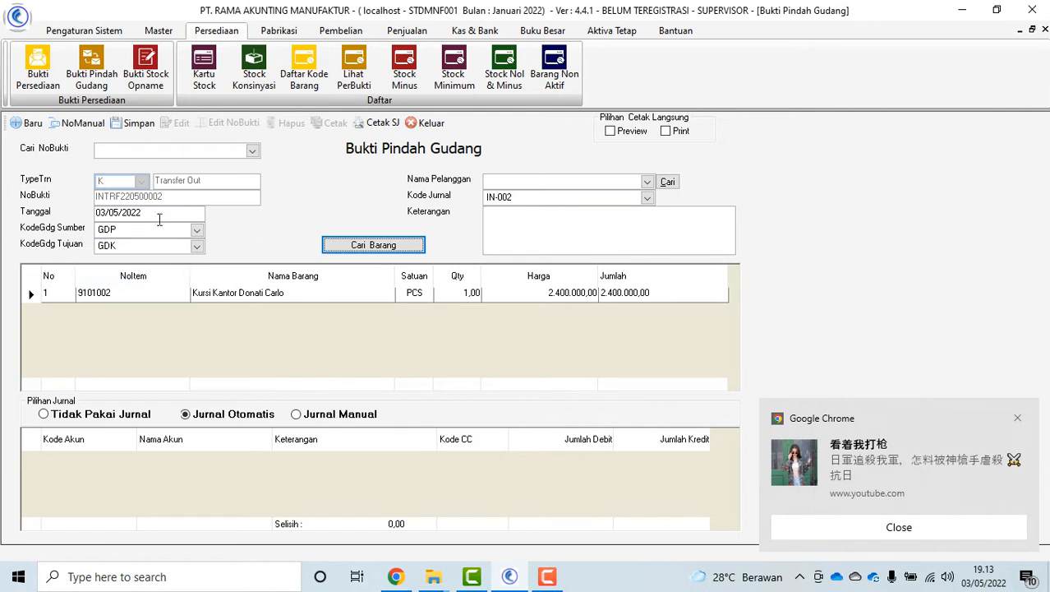
click(134, 123)
click(619, 335)
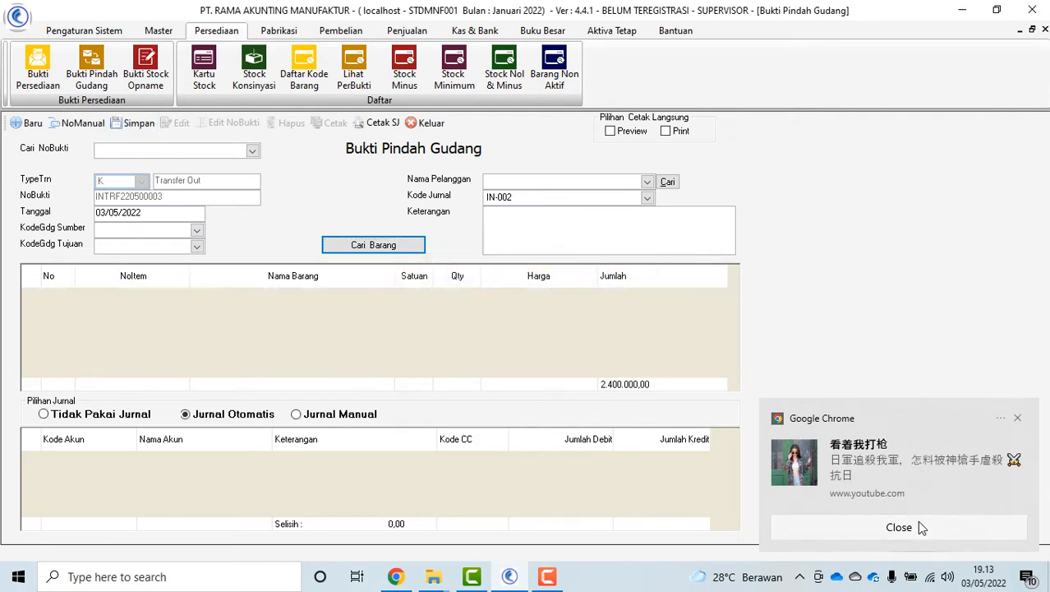
click(917, 523)
Preview transfer INTRF220500002 and its Surat Jalan, then open a blank Bukti Stock Opname
click(253, 152)
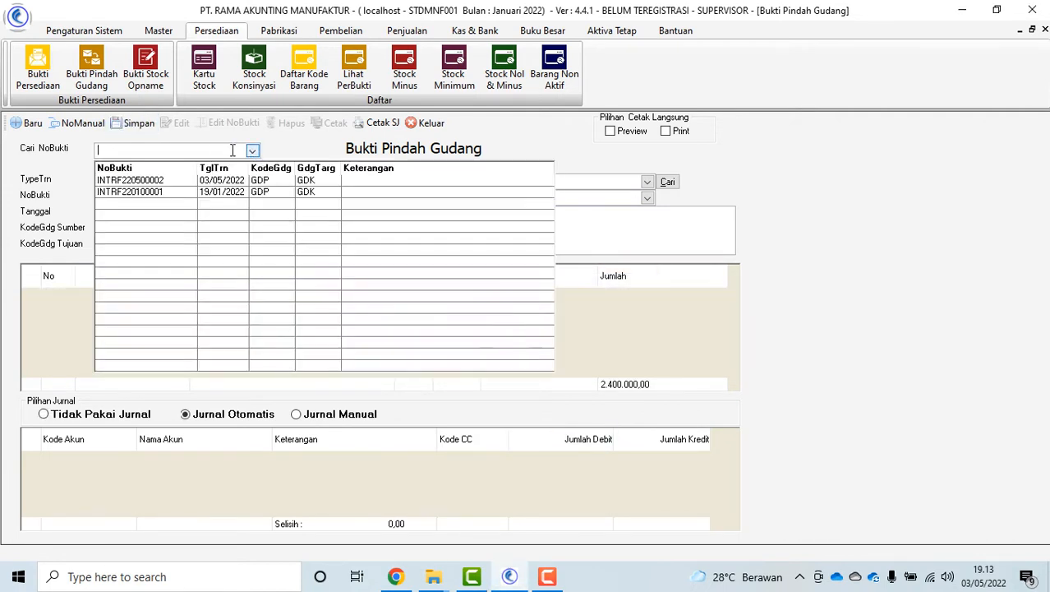
click(183, 181)
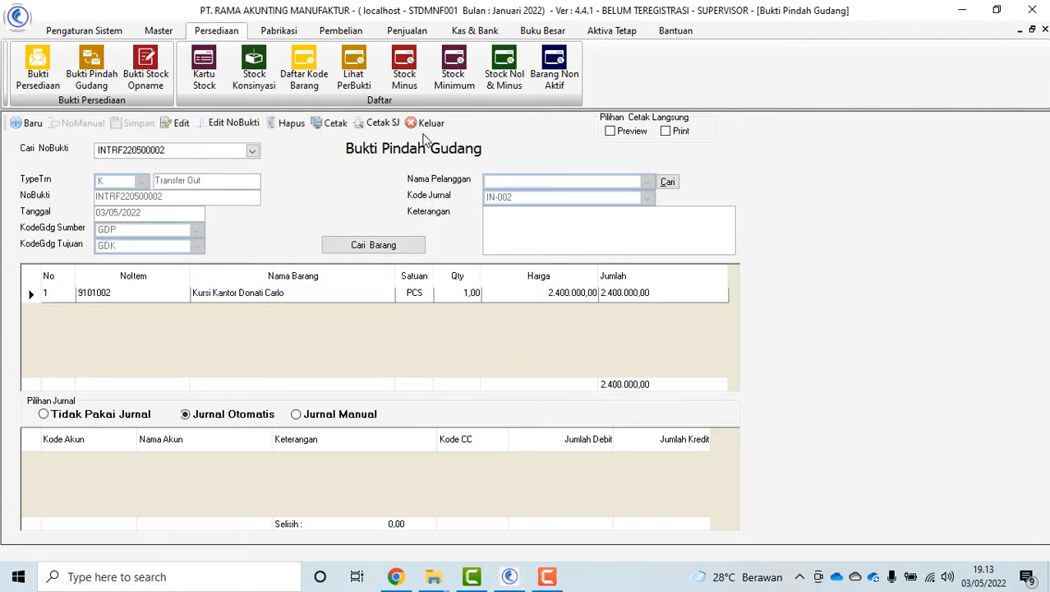
click(323, 127)
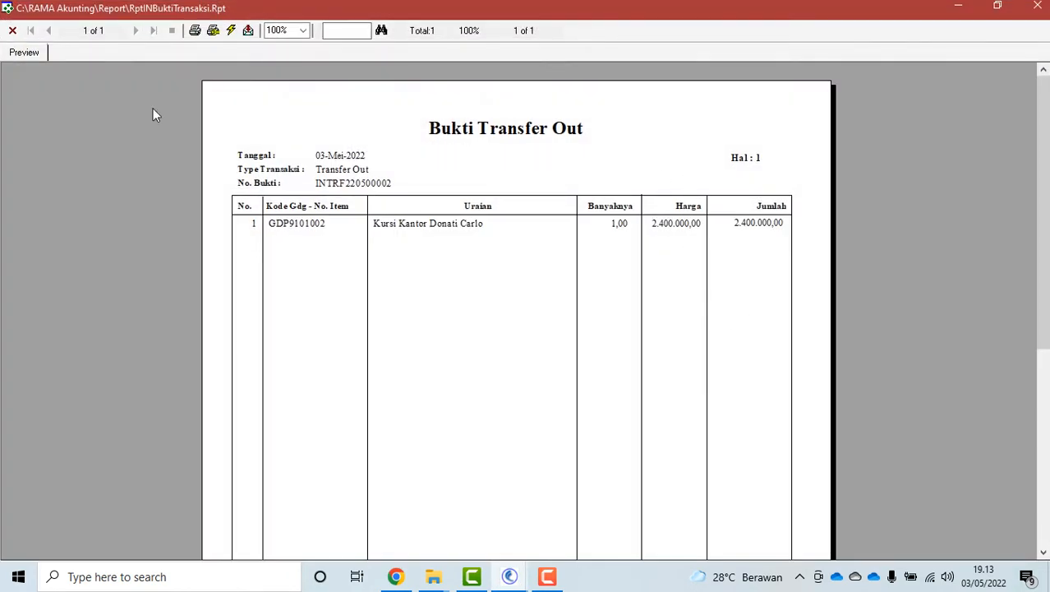
click(12, 30)
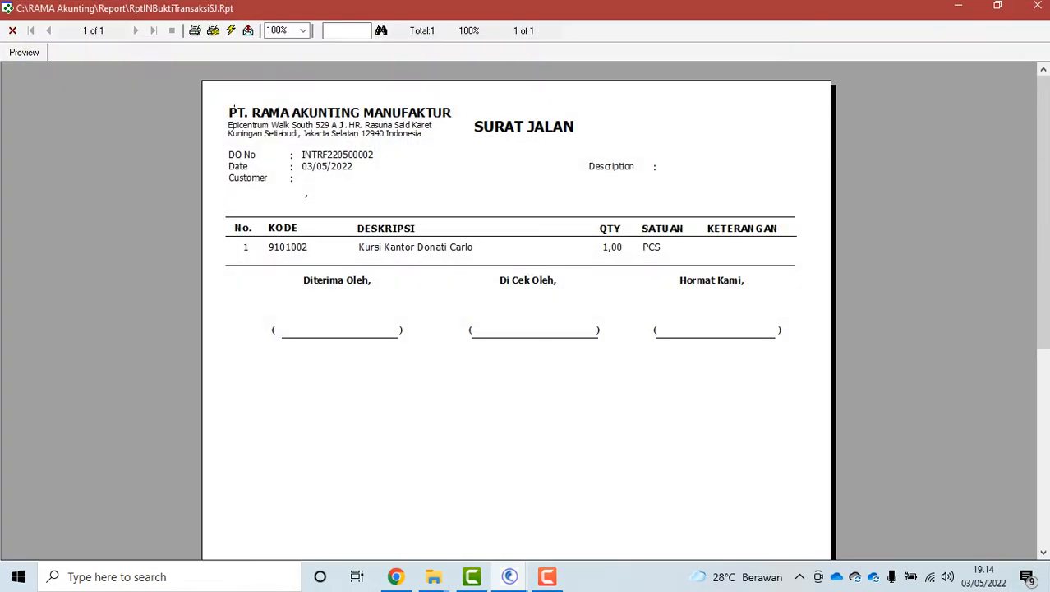
click(12, 30)
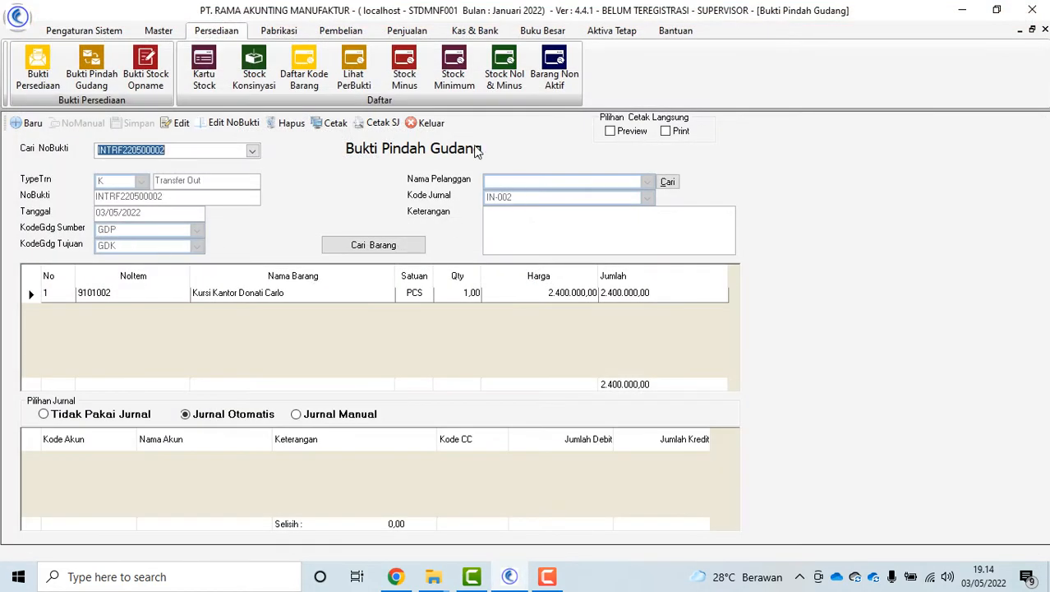
click(431, 123)
click(146, 70)
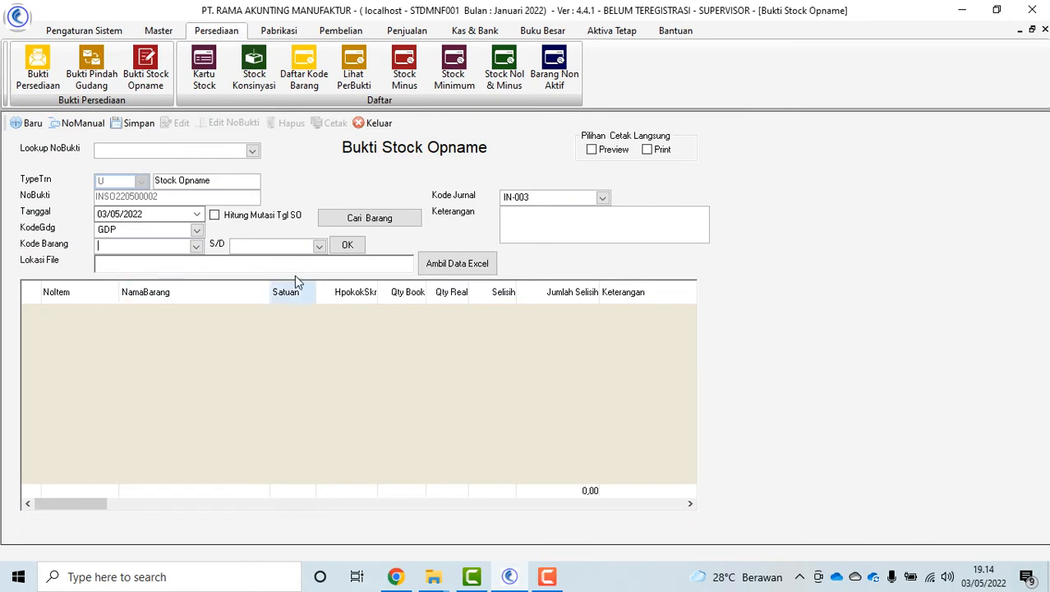
Add Kursi Kantor Donati Carlo to the stock opname with a real count of 8
click(370, 215)
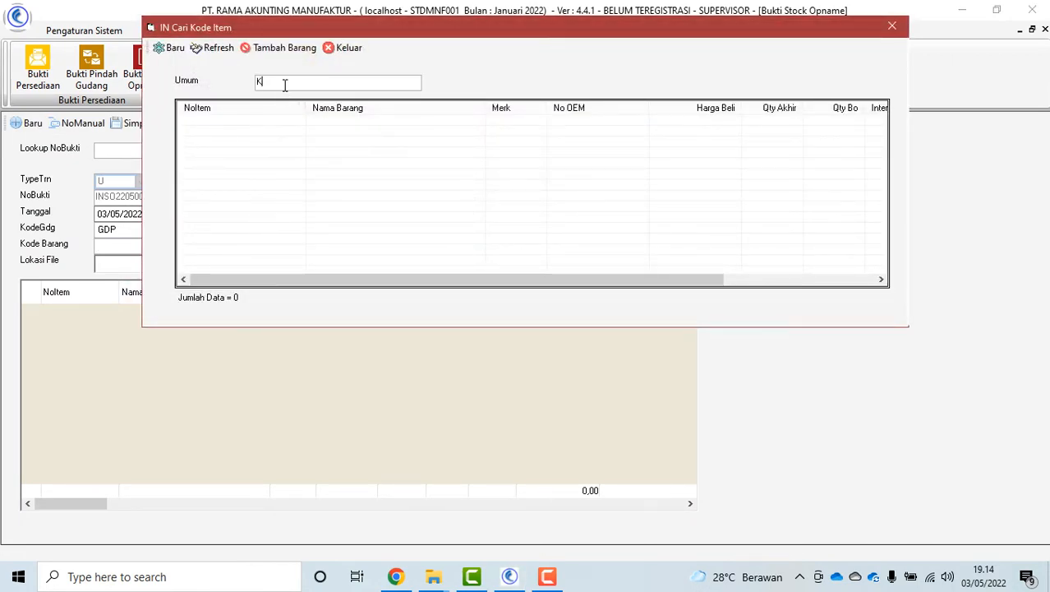
key(Return)
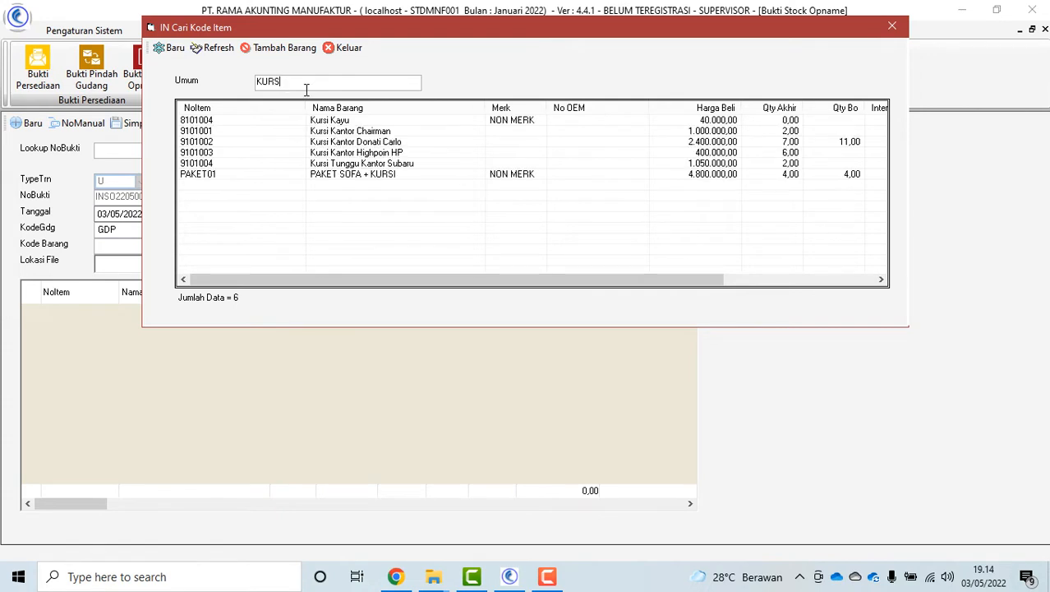
click(352, 141)
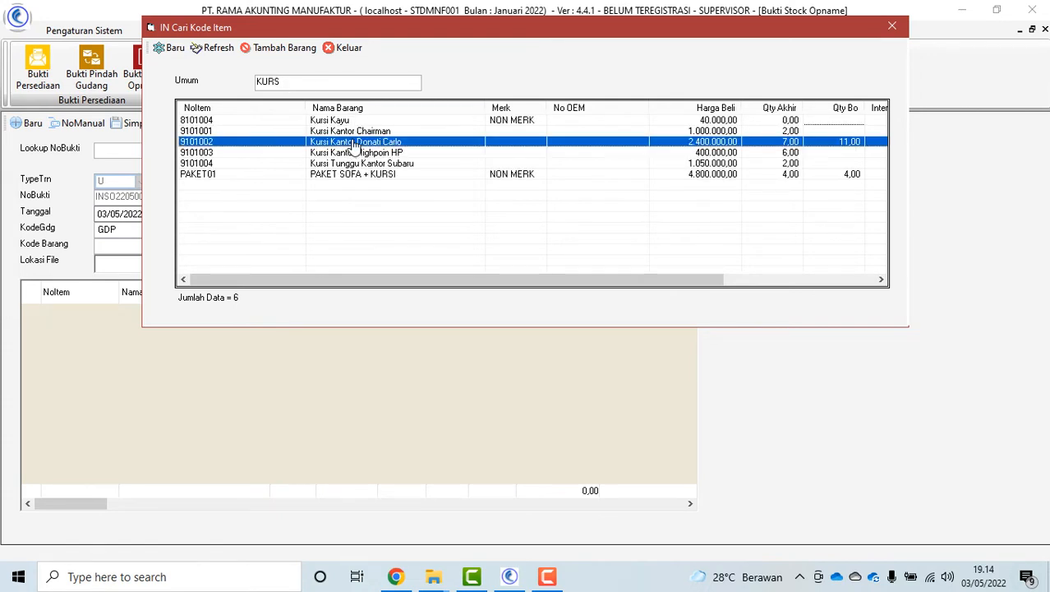
double_click(356, 145)
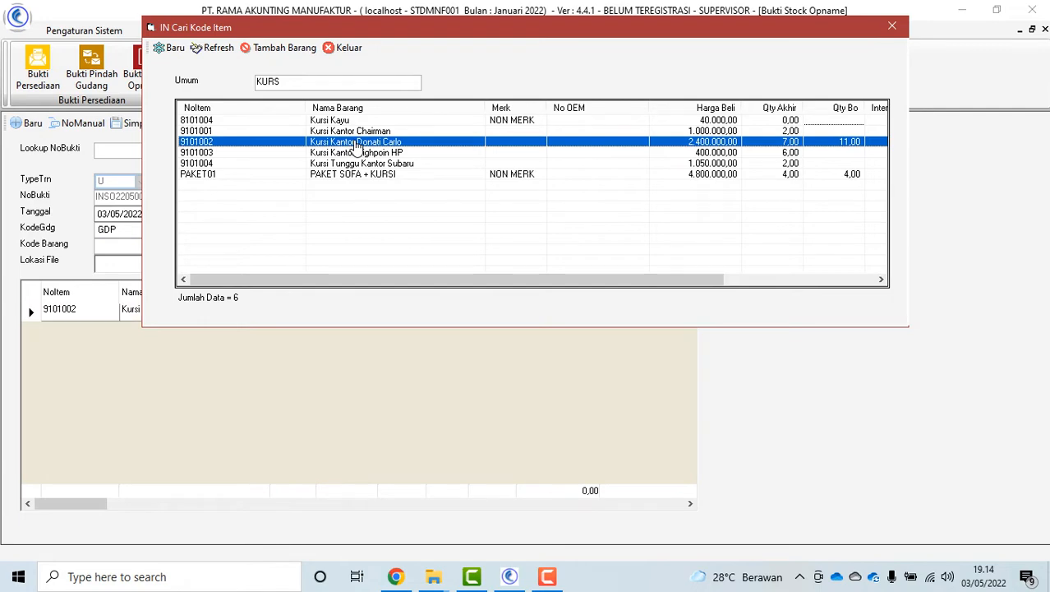
click(349, 49)
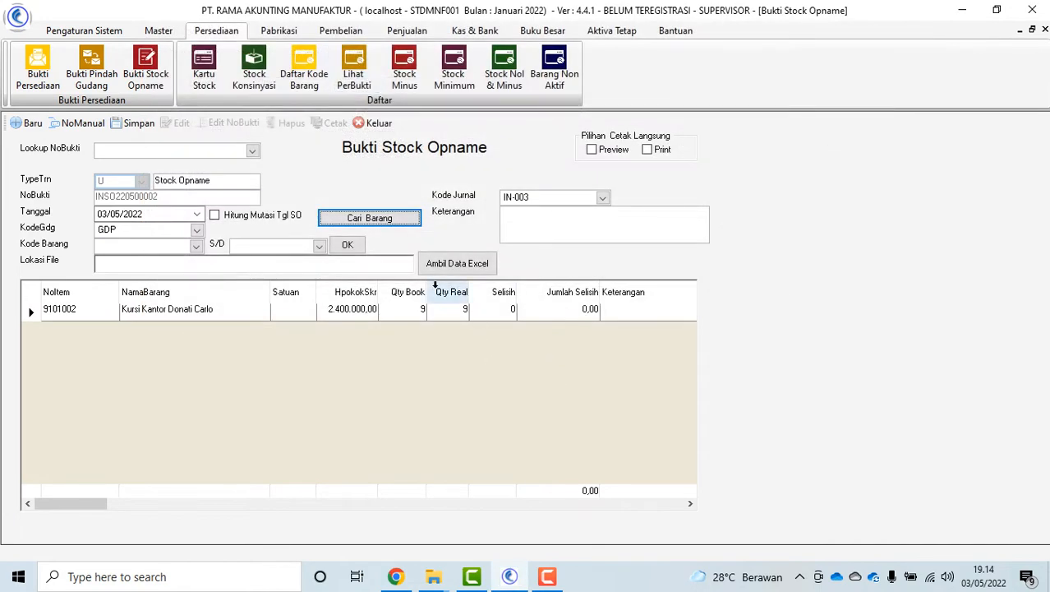
click(457, 312)
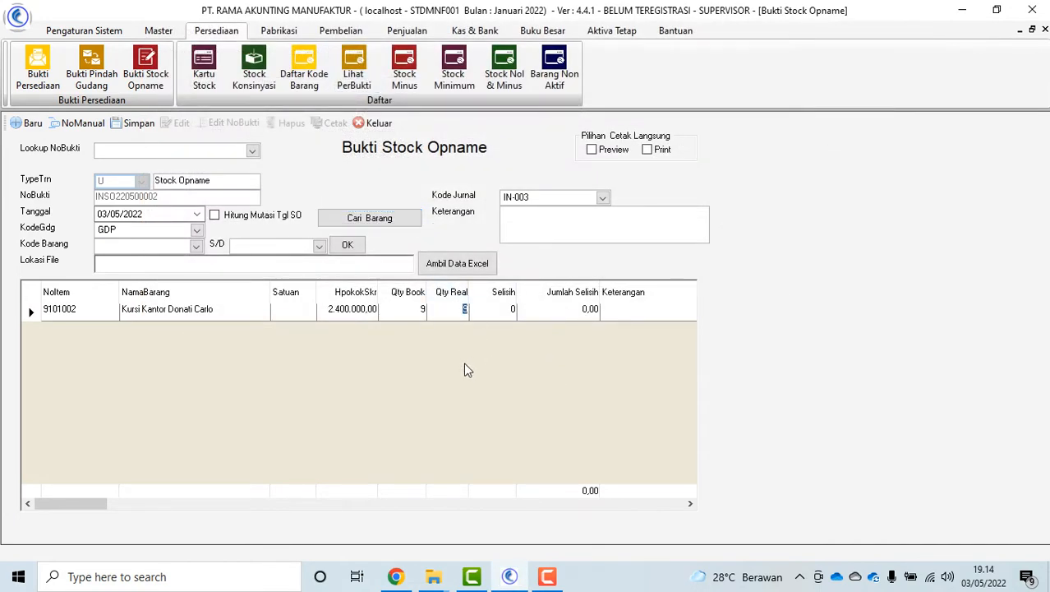
text(8)
key(Tab)
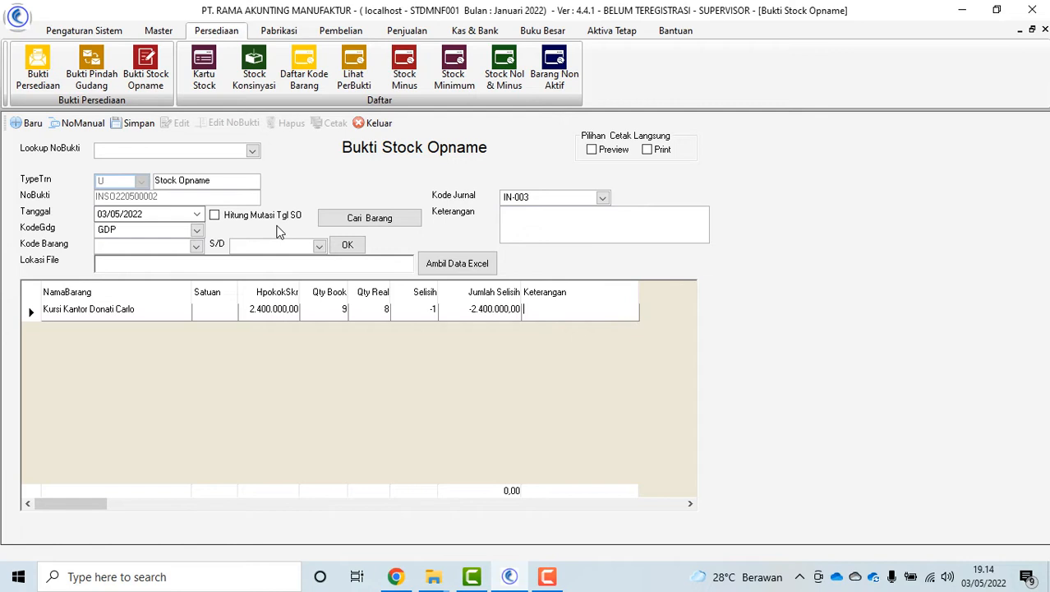
Save stock opname INSO220500002 with opname-date movement calculation left off, and close it
click(216, 217)
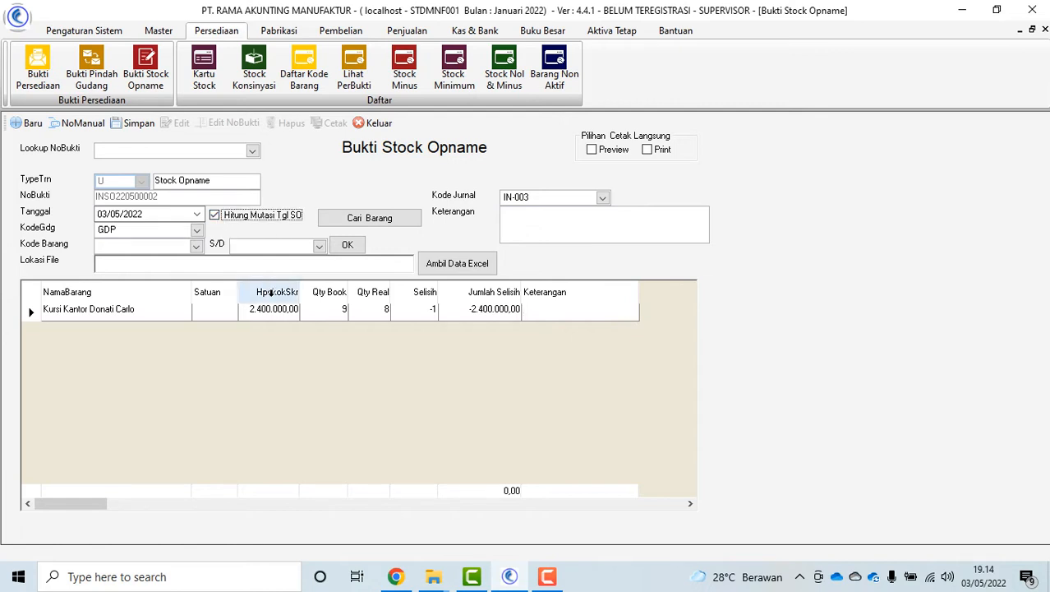
click(215, 217)
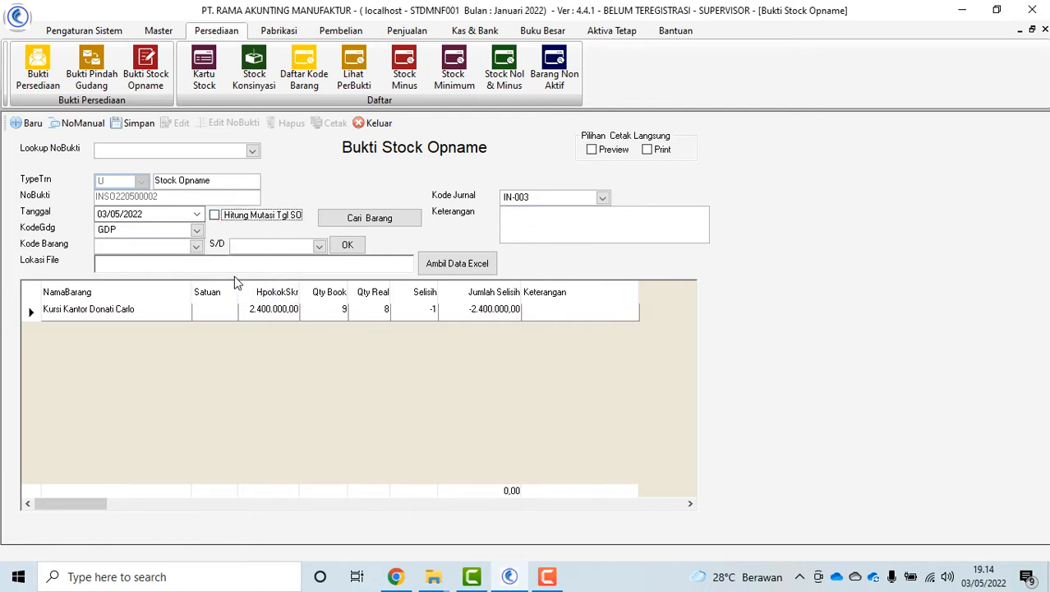
click(133, 123)
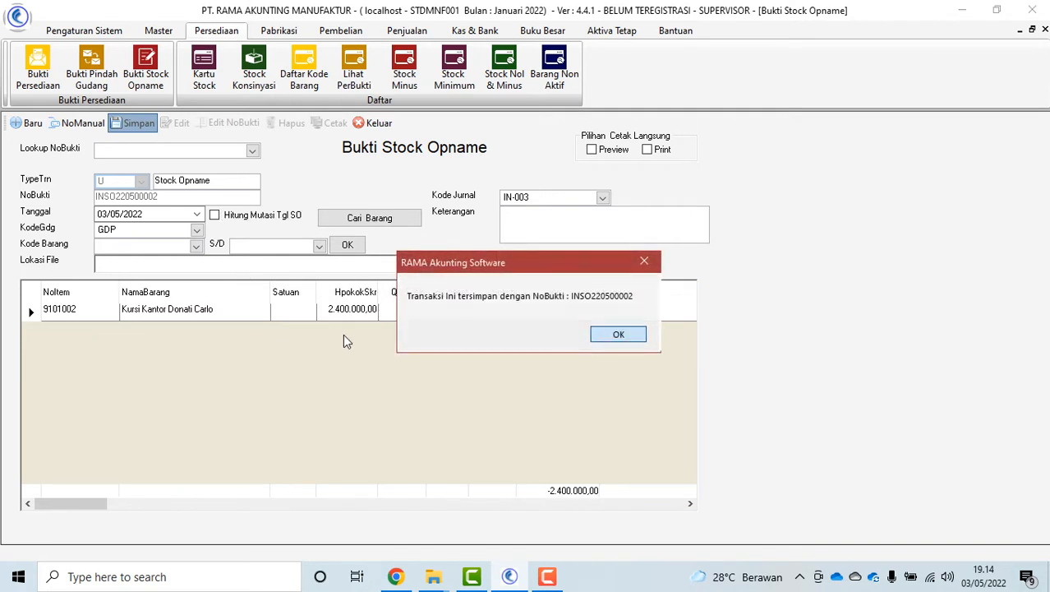
click(615, 333)
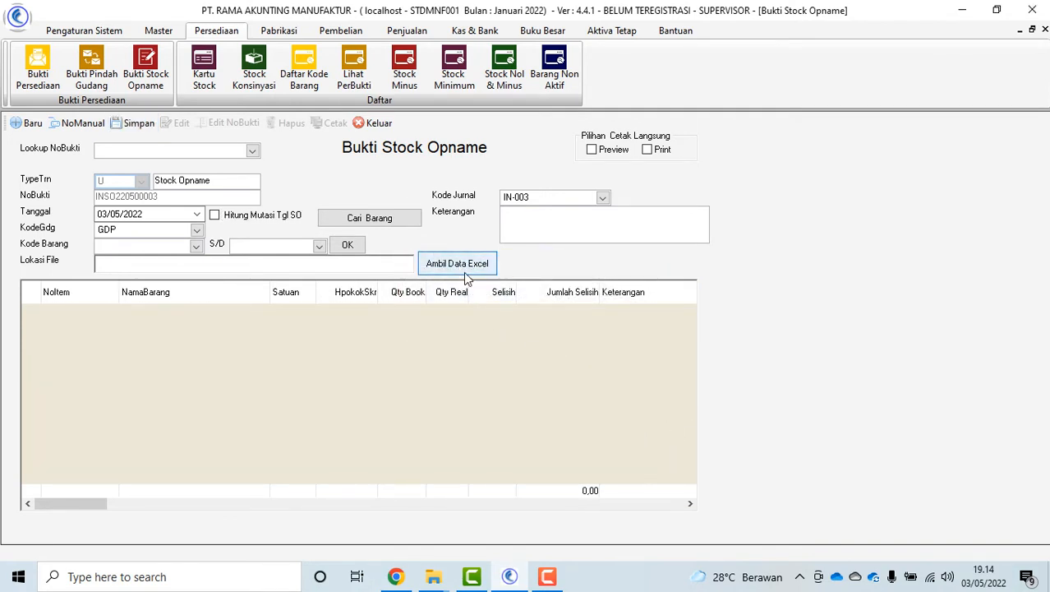
click(374, 122)
Preview the Laporan Data Barang Buat Stock Opname report from Laporan Persediaan
click(108, 31)
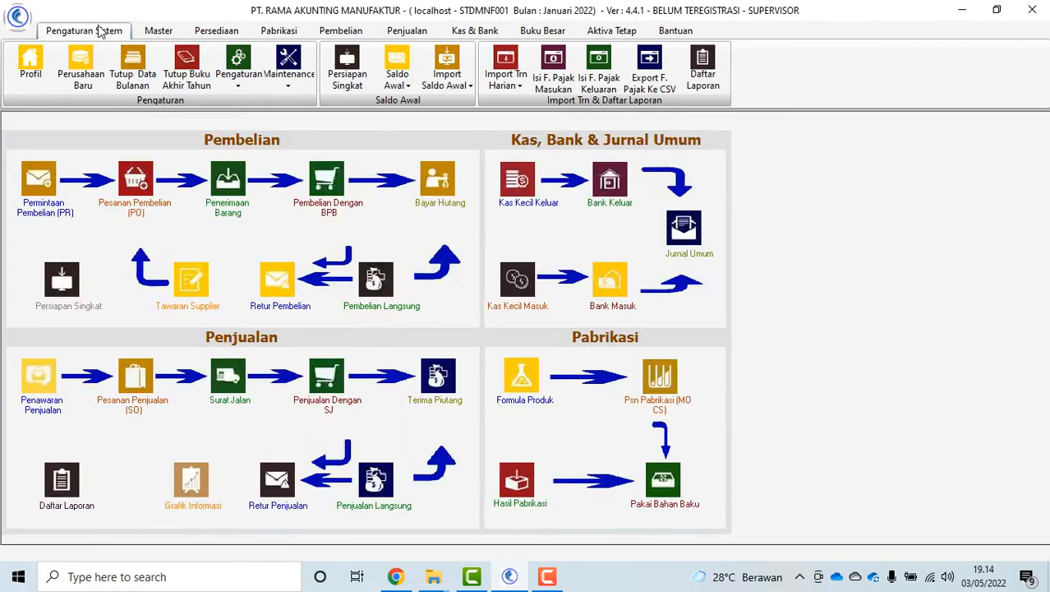
click(709, 69)
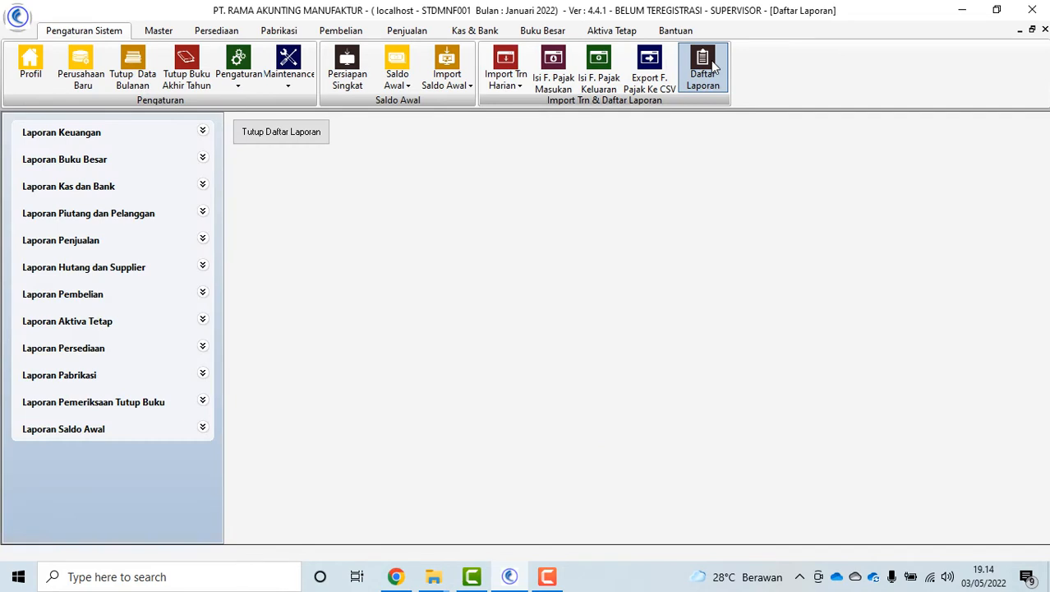
click(100, 349)
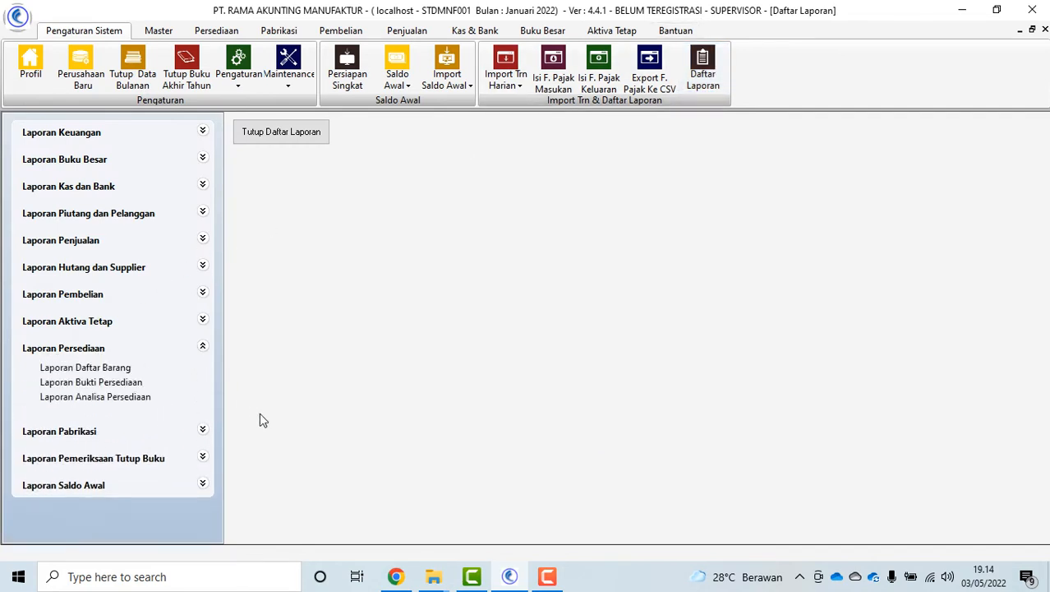
click(102, 369)
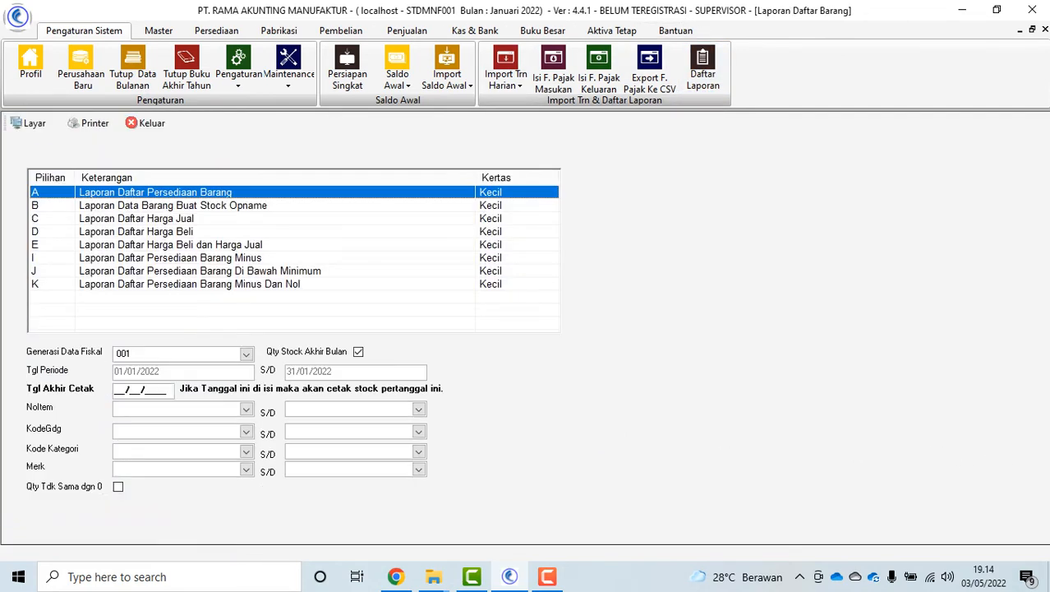
click(179, 207)
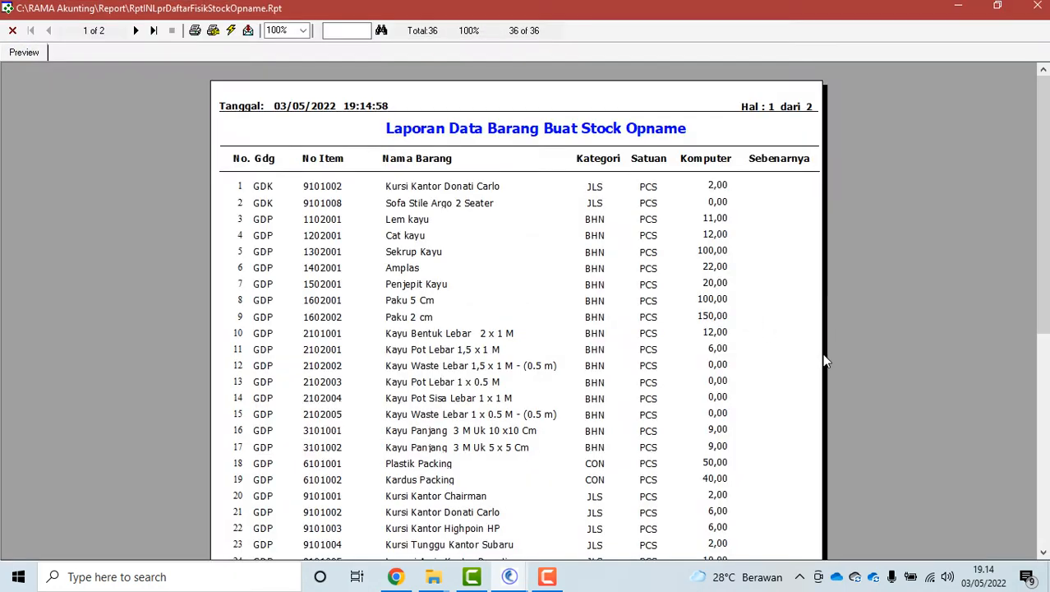
Export the report in Excel 8.0 (XLS) (Extended) format
click(248, 30)
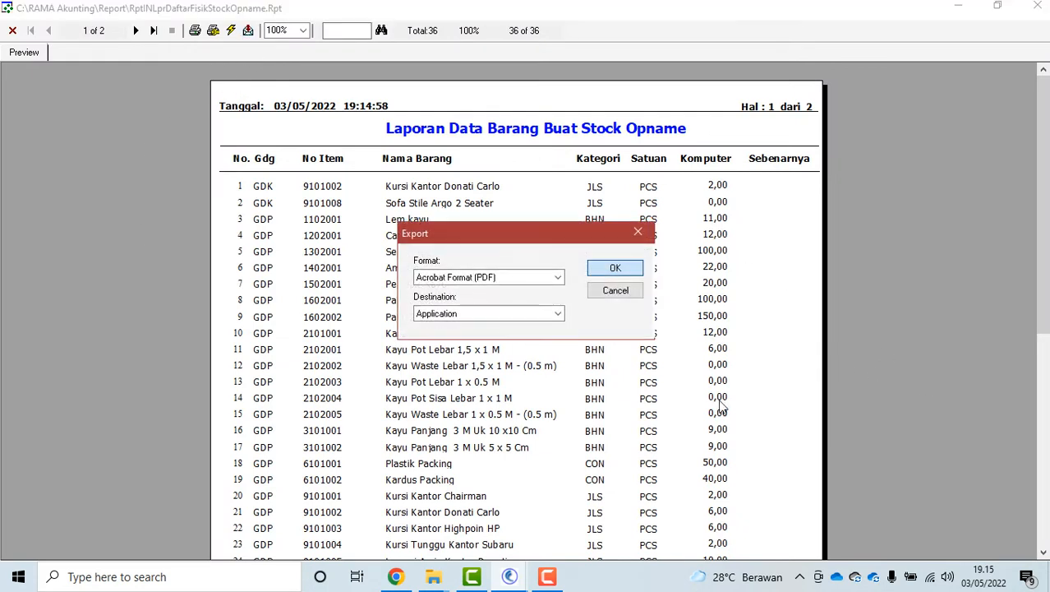
click(558, 277)
scroll(517, 320, down, 2)
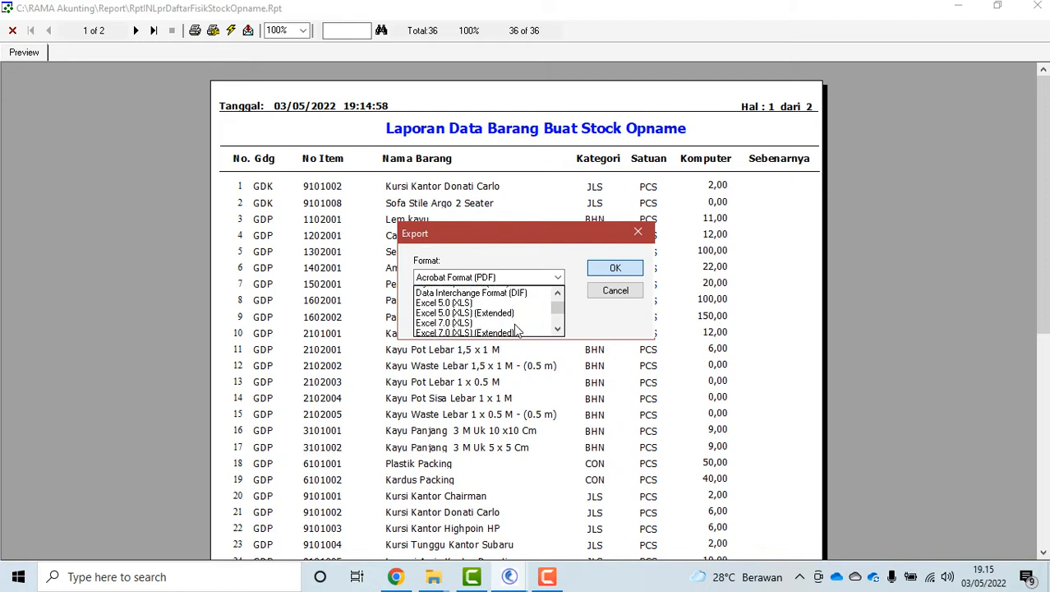
scroll(516, 327, down, 1)
scroll(513, 323, down, 3)
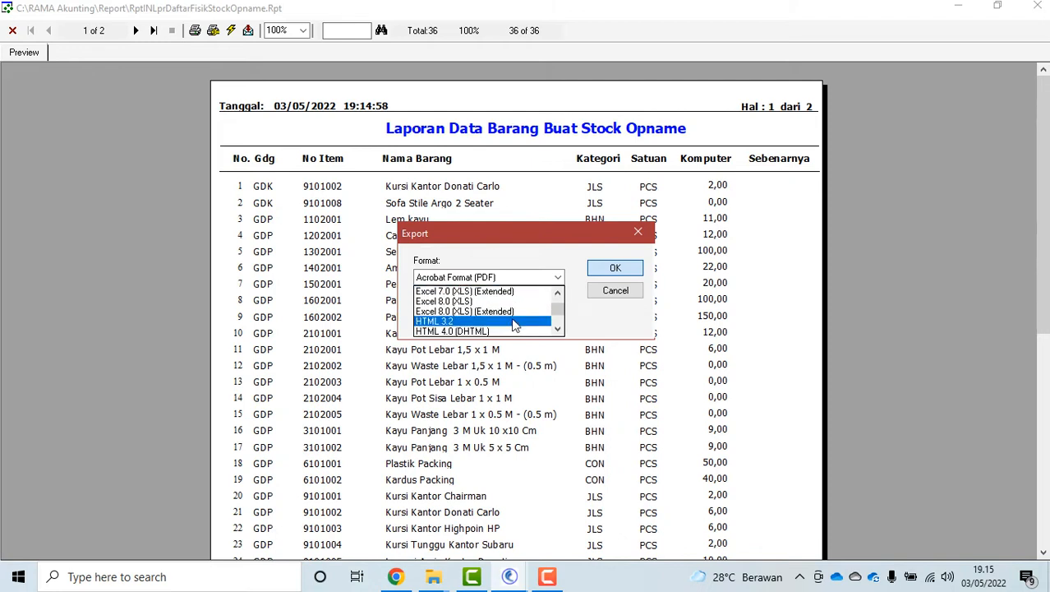
click(513, 323)
click(524, 279)
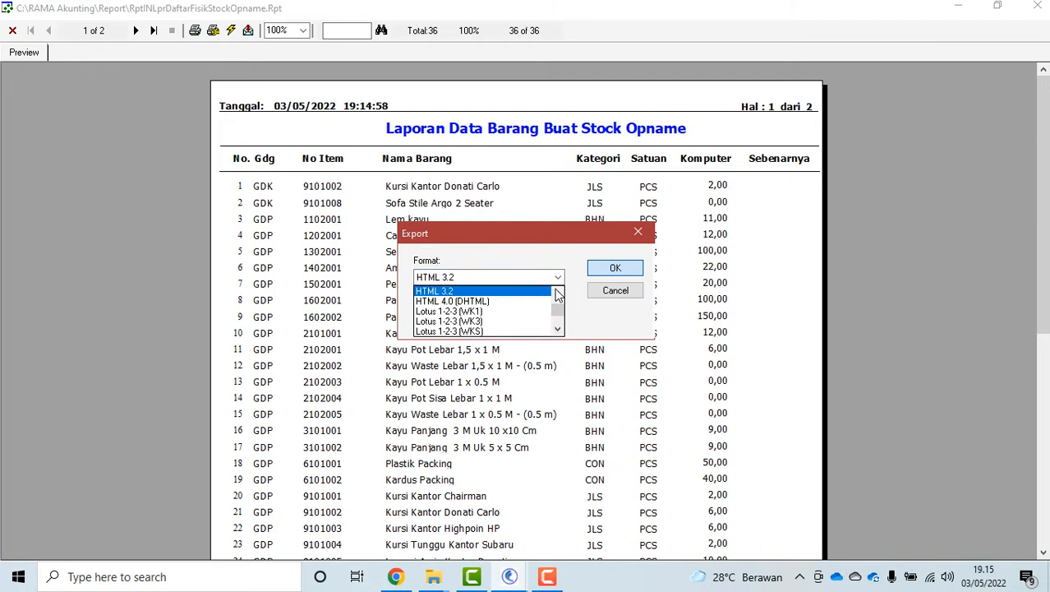
scroll(534, 300, up, 1)
click(539, 303)
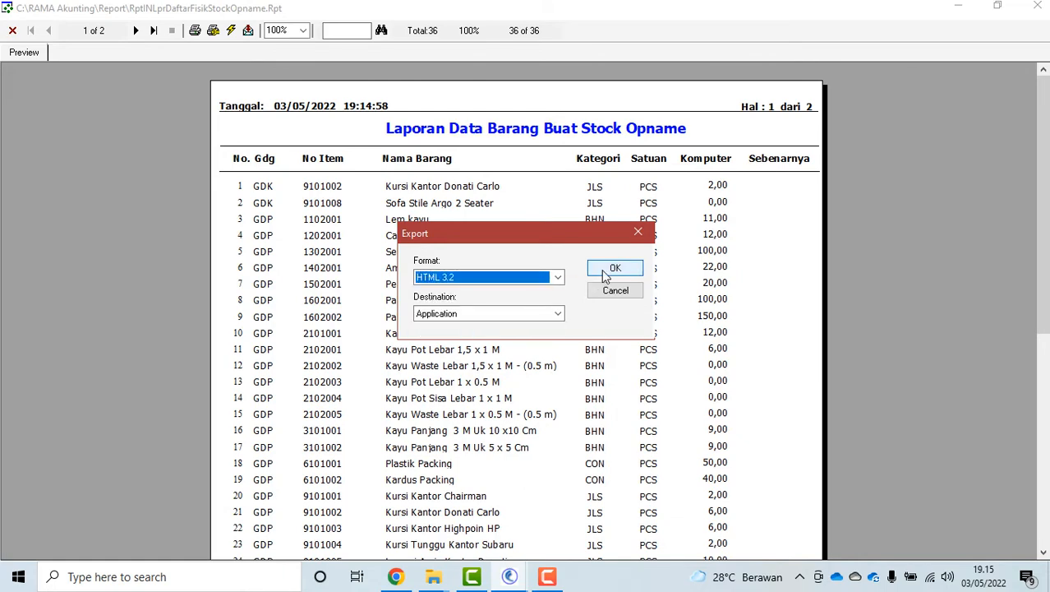
click(558, 278)
scroll(559, 292, up, 1)
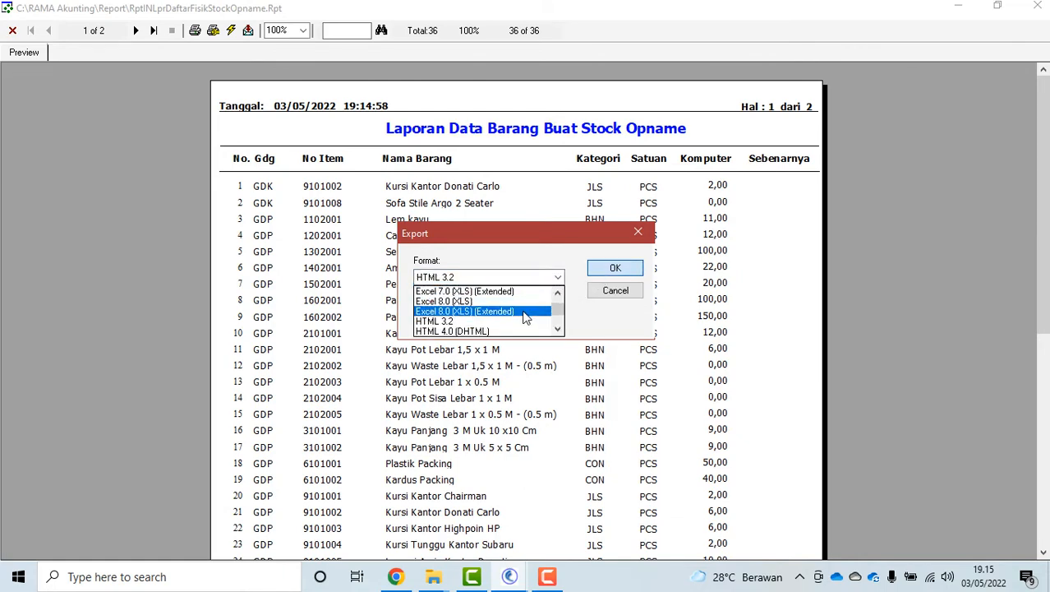
click(493, 313)
click(606, 270)
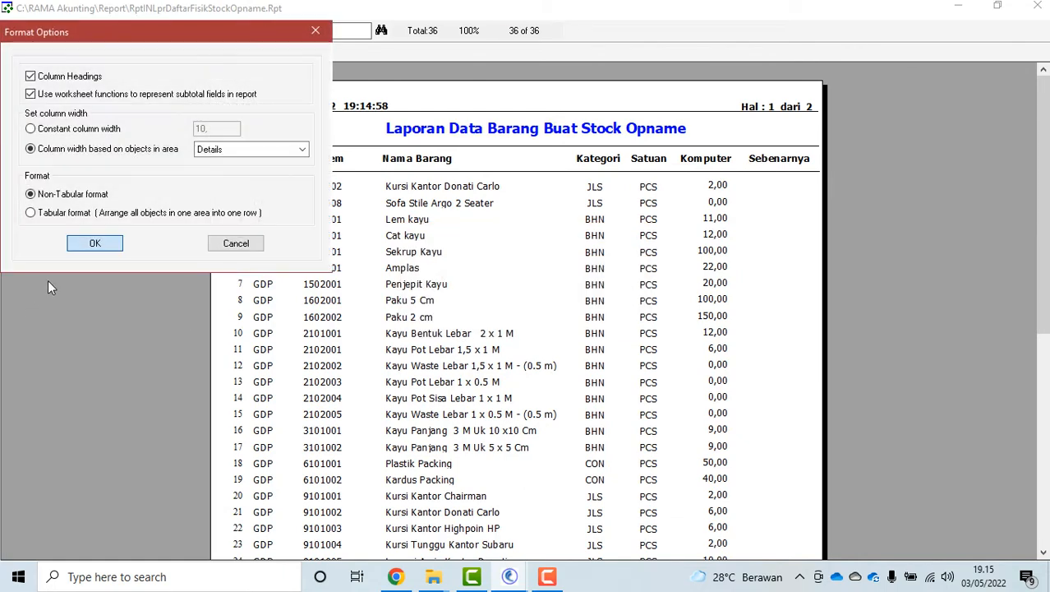
click(28, 242)
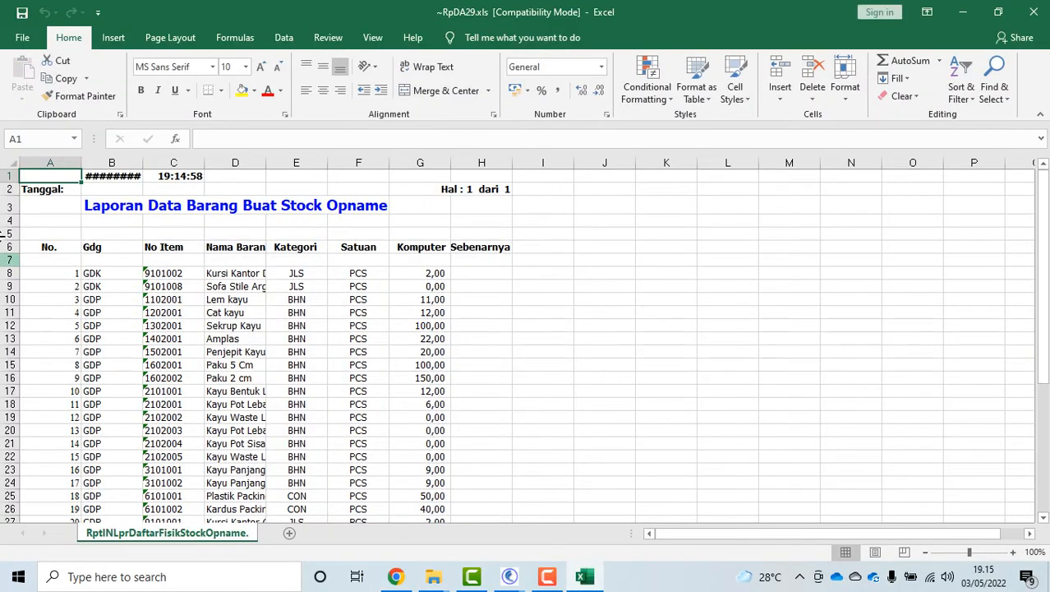
Delete the report title rows 1 to 5 and the empty row below the headings
click(6, 175)
drag(5, 175, 8, 233)
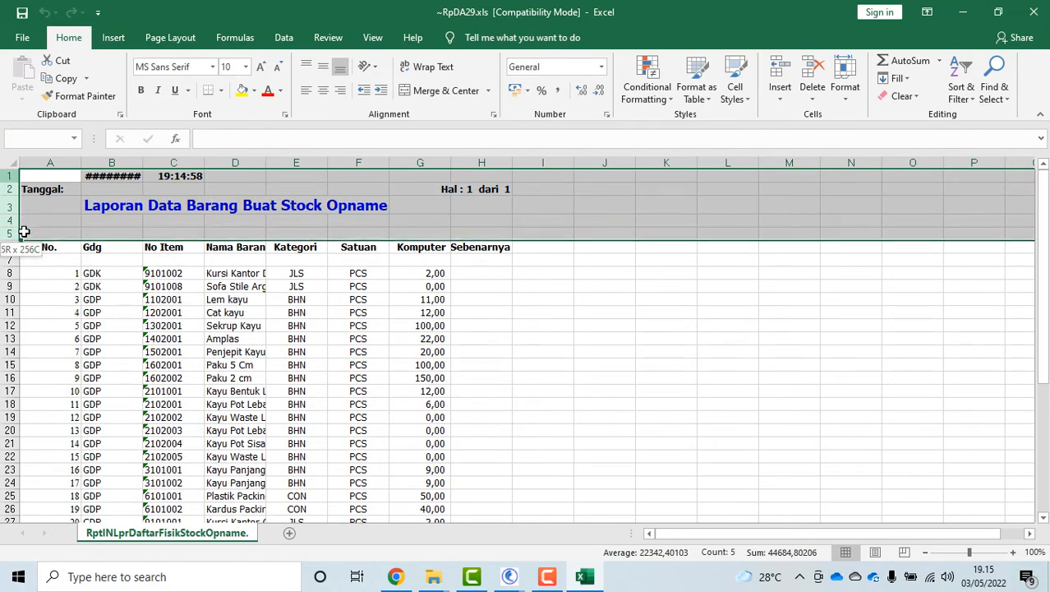
right_click(202, 194)
click(267, 321)
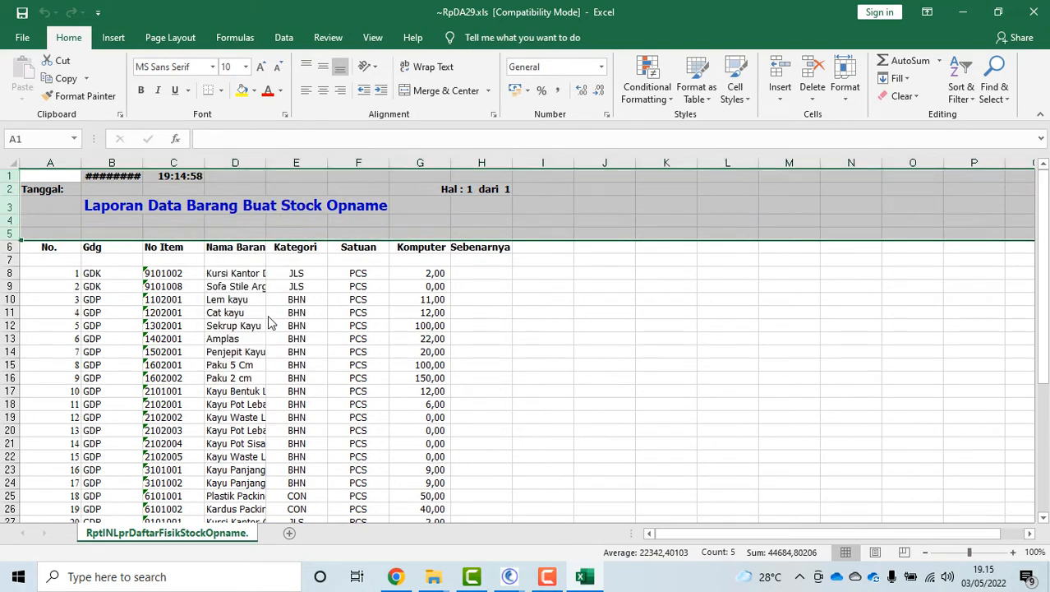
right_click(9, 188)
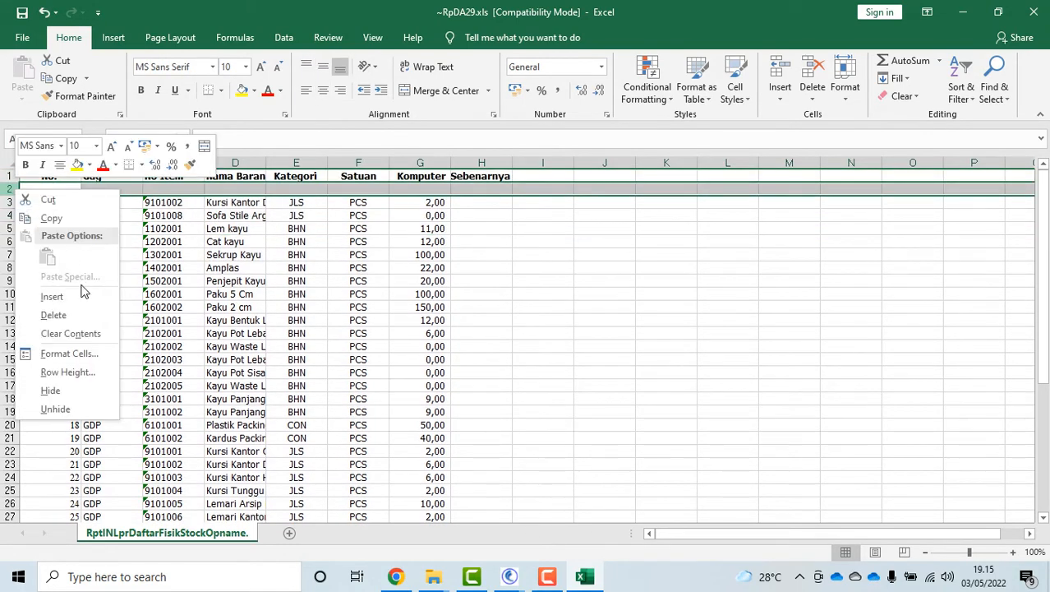
click(80, 313)
click(480, 191)
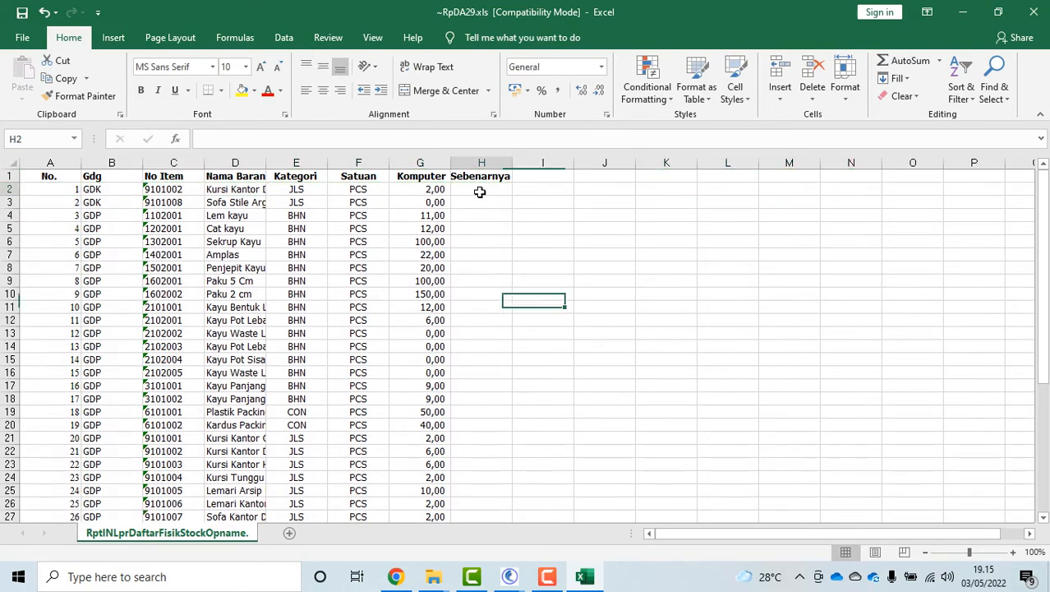
Select cells down the Sebenarnya column, then close Excel without saving
click(477, 229)
drag(479, 296, 481, 346)
drag(482, 374, 483, 387)
scroll(493, 398, down, 2)
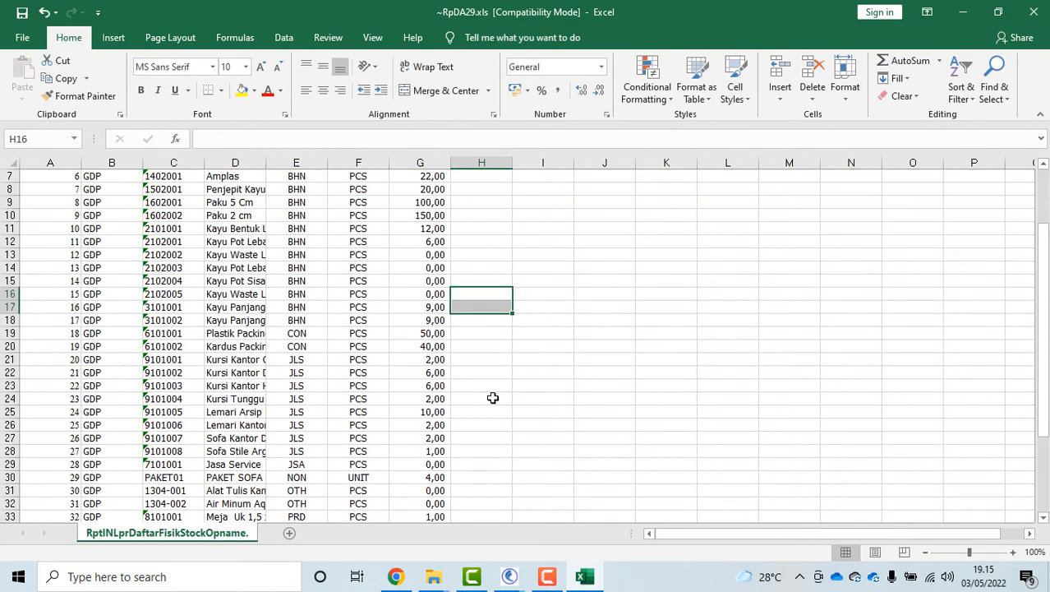
scroll(492, 398, up, 2)
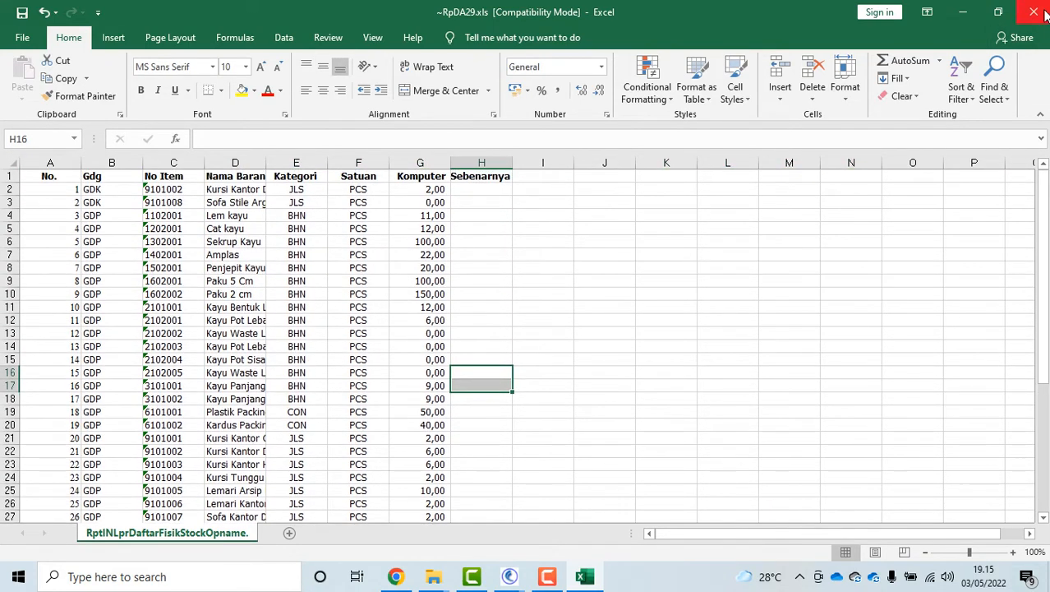
click(1044, 13)
click(508, 307)
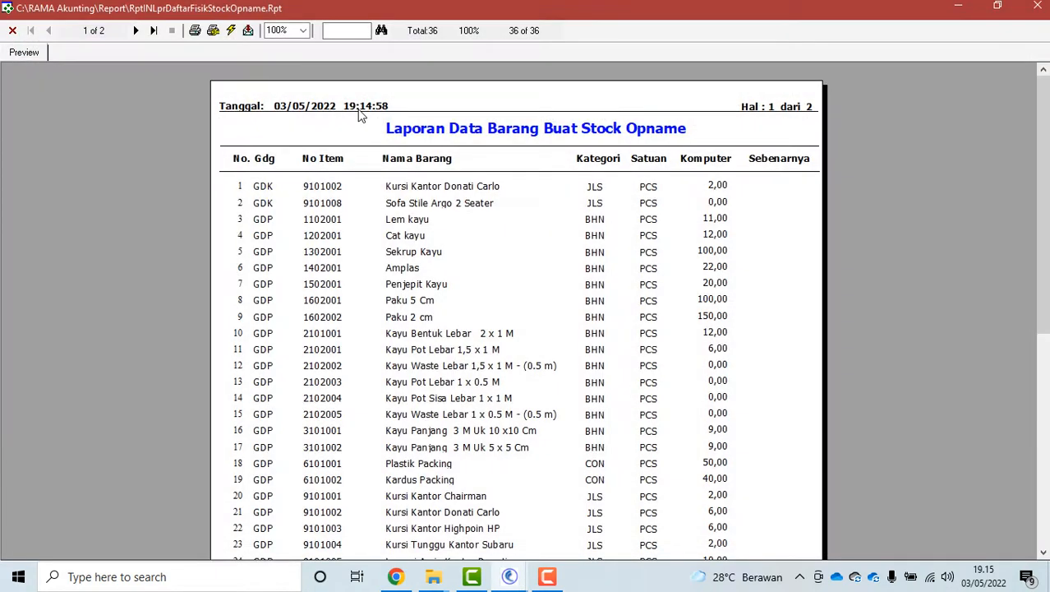
Close the report preview and Daftar Laporan, and open a new Bukti Stock Opname form
click(12, 31)
click(147, 123)
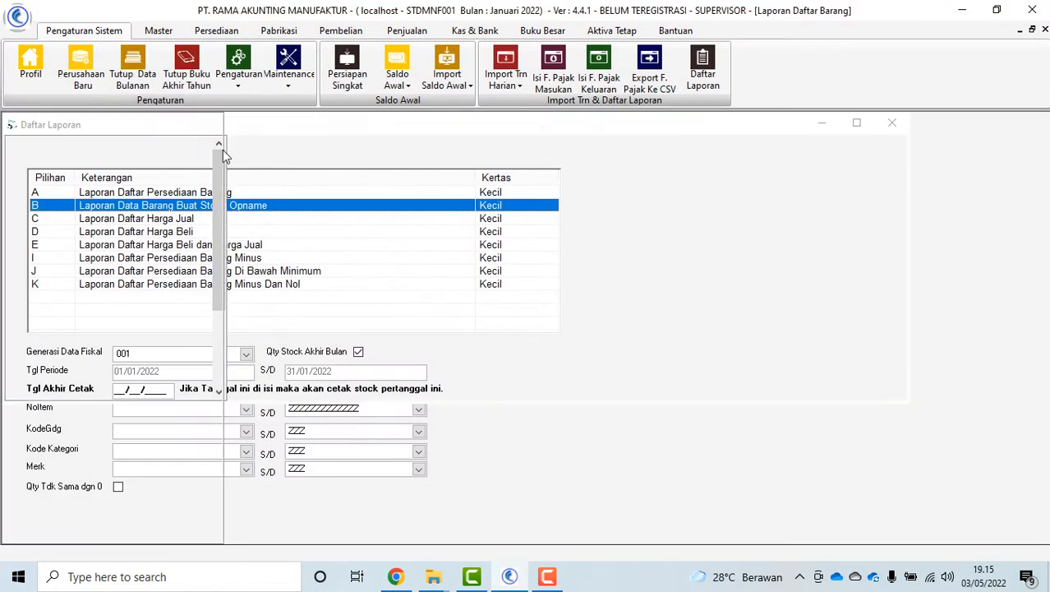
click(277, 140)
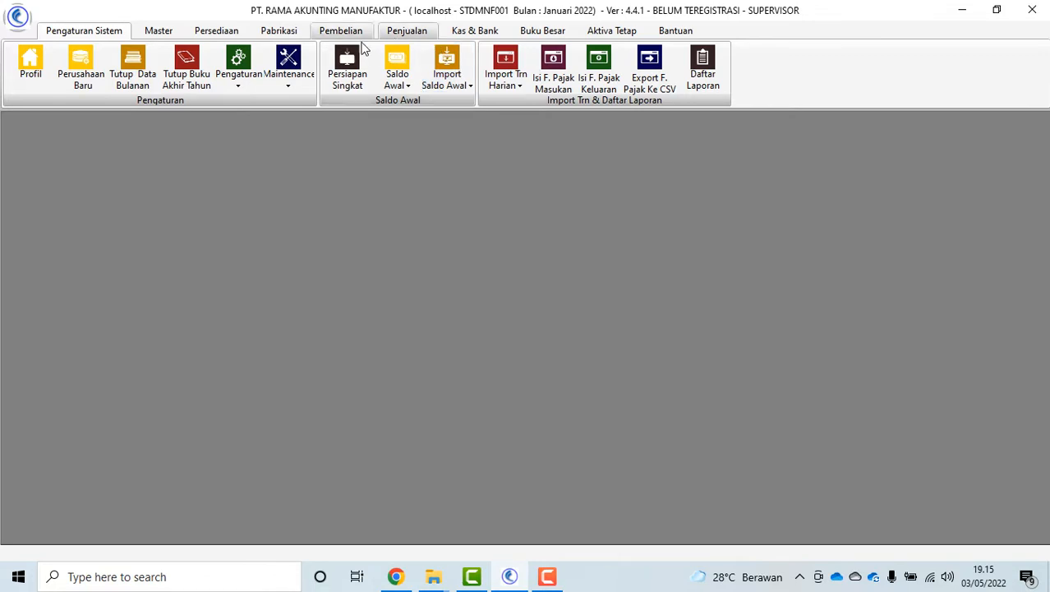
click(216, 30)
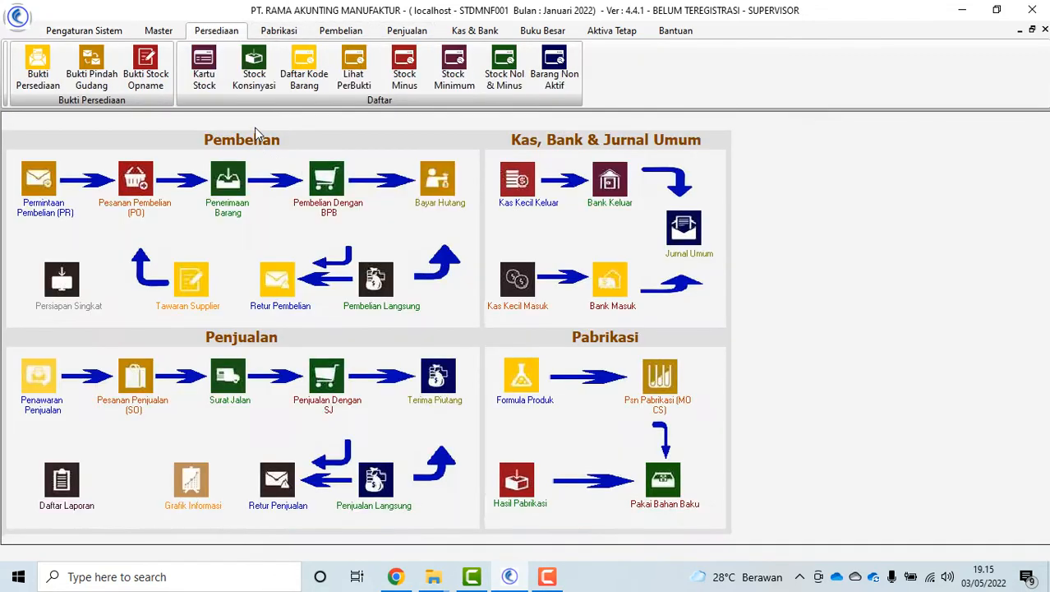
click(161, 83)
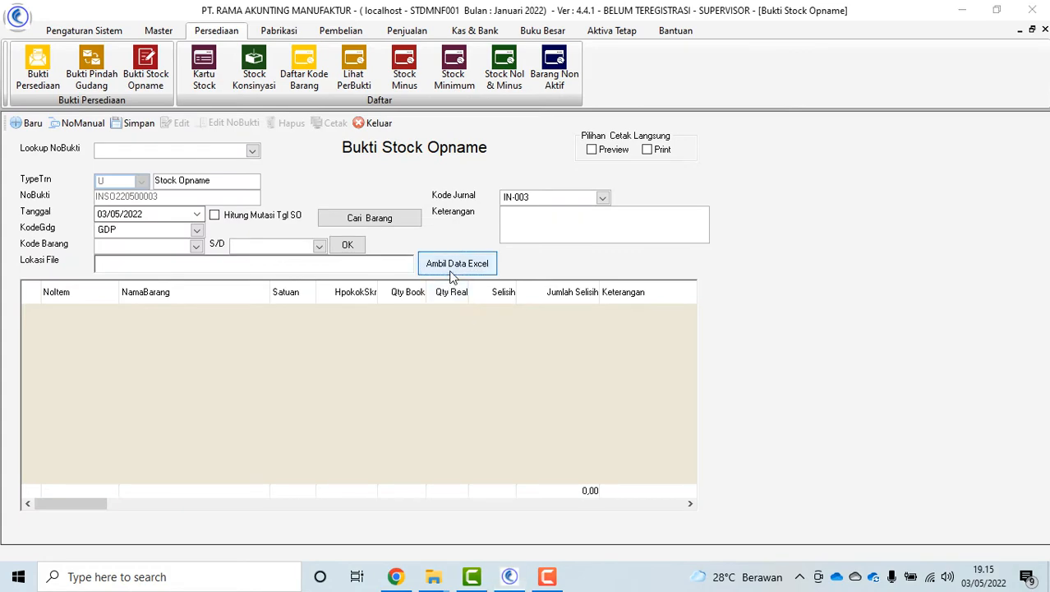
Import '22. Import Data Stock Opname Inventory.xlsx' and save it as voucher INSO220500003
click(455, 267)
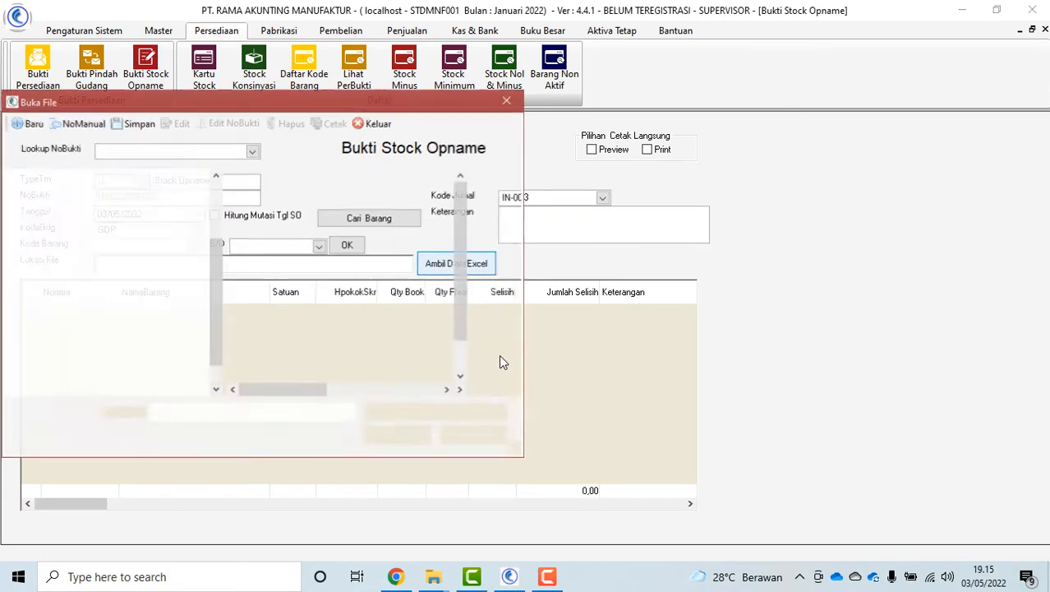
scroll(453, 324, down, 1)
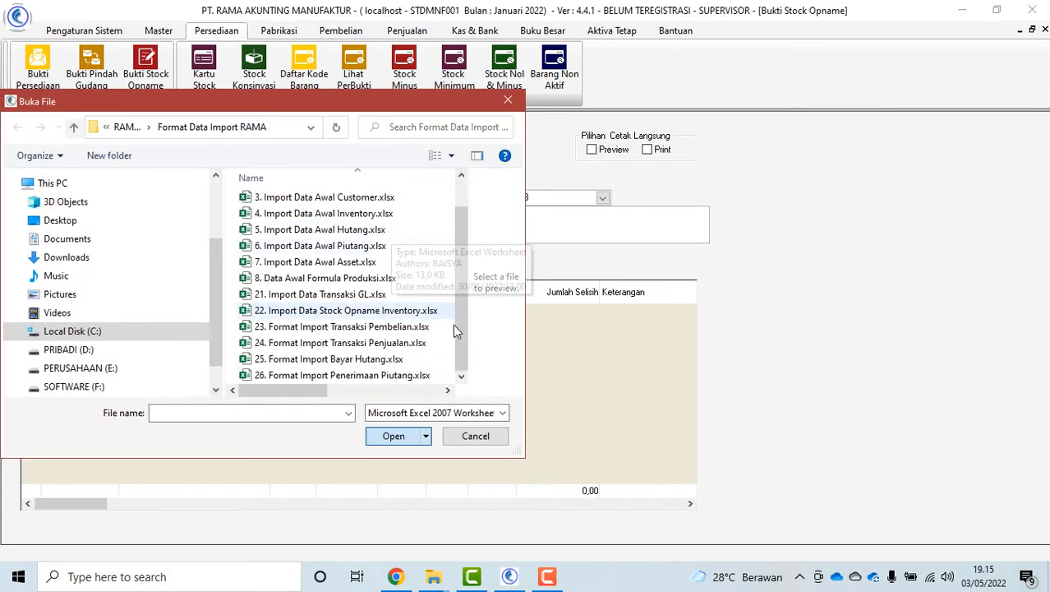
click(363, 310)
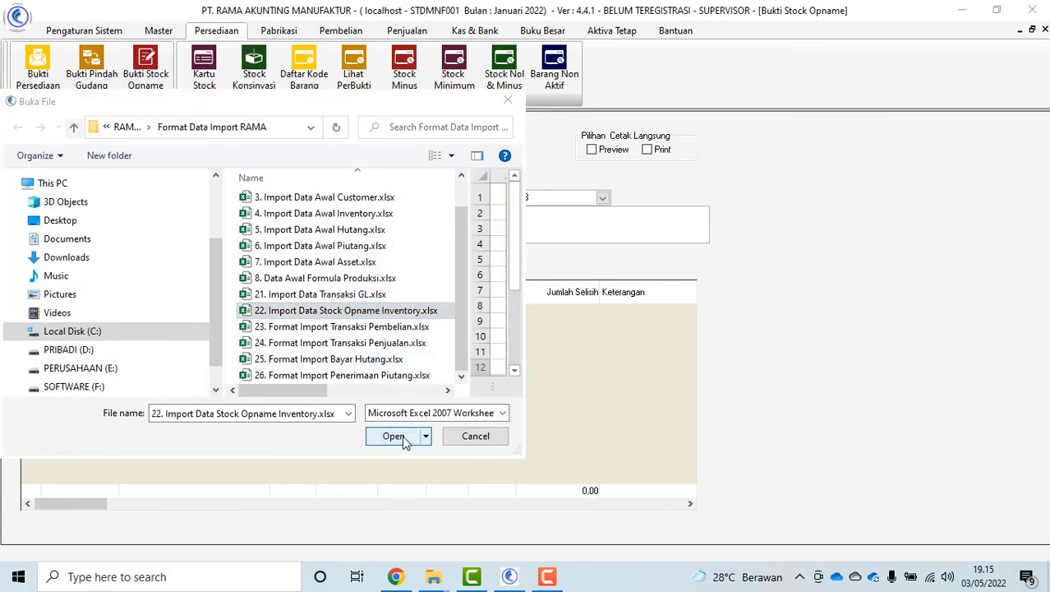
click(393, 436)
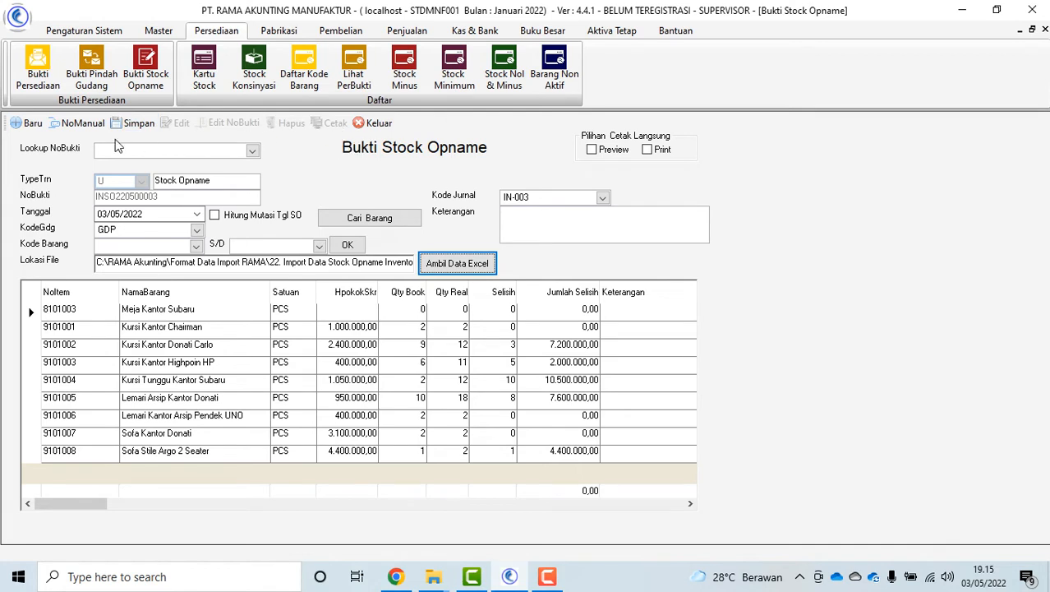
click(132, 123)
click(616, 334)
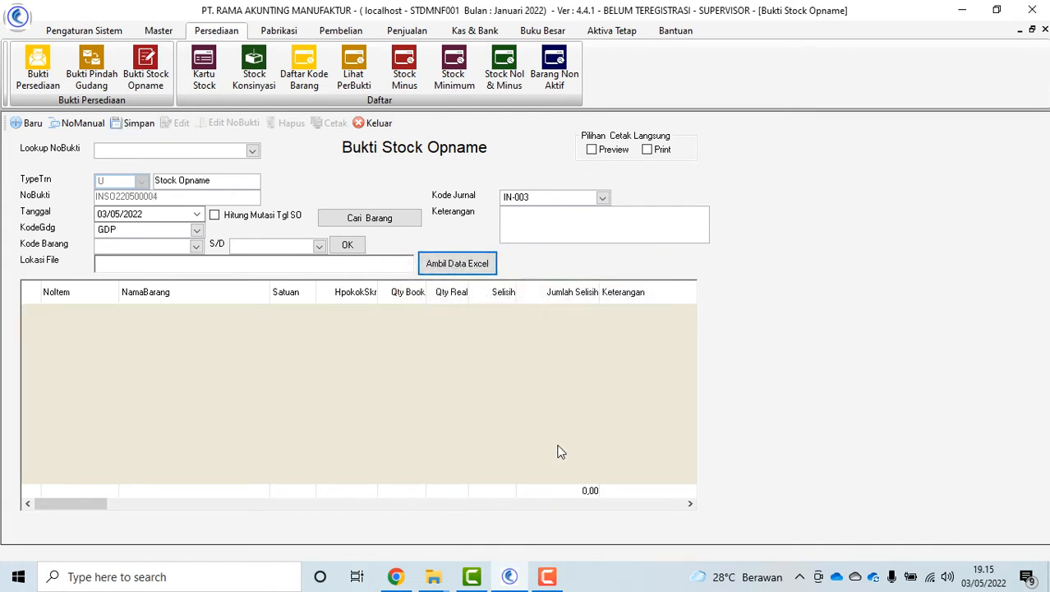
click(376, 125)
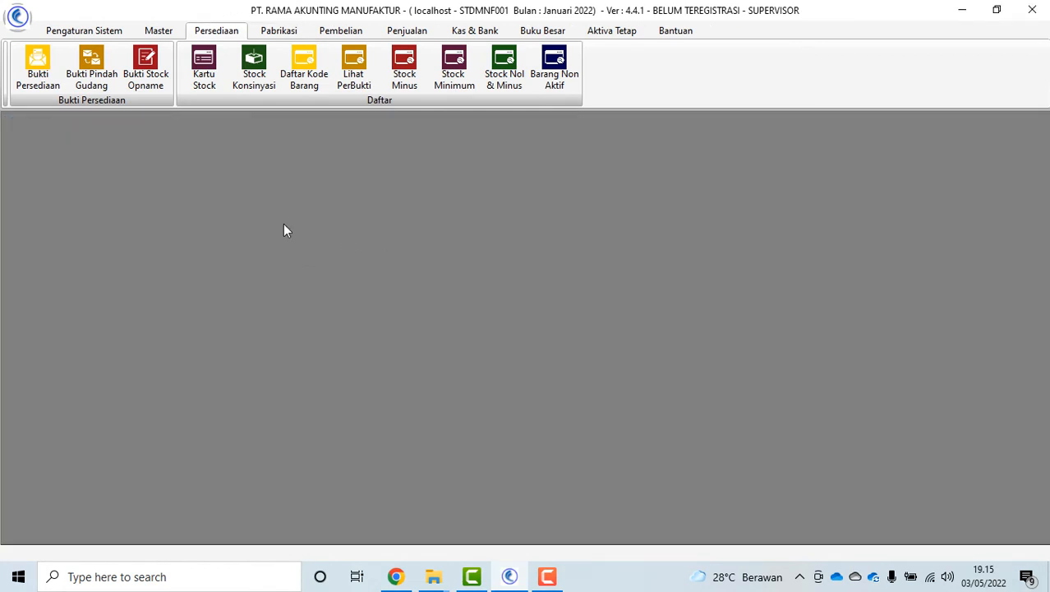
Preview the Kartu Stock for Kursi Kantor Donati Carlo in warehouse GDP
click(204, 70)
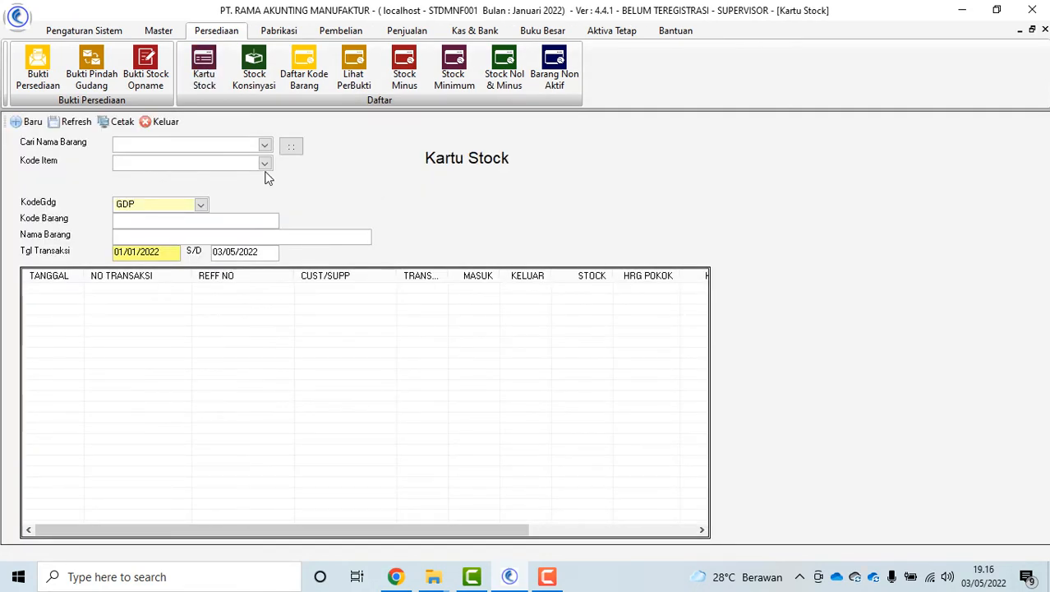
click(291, 146)
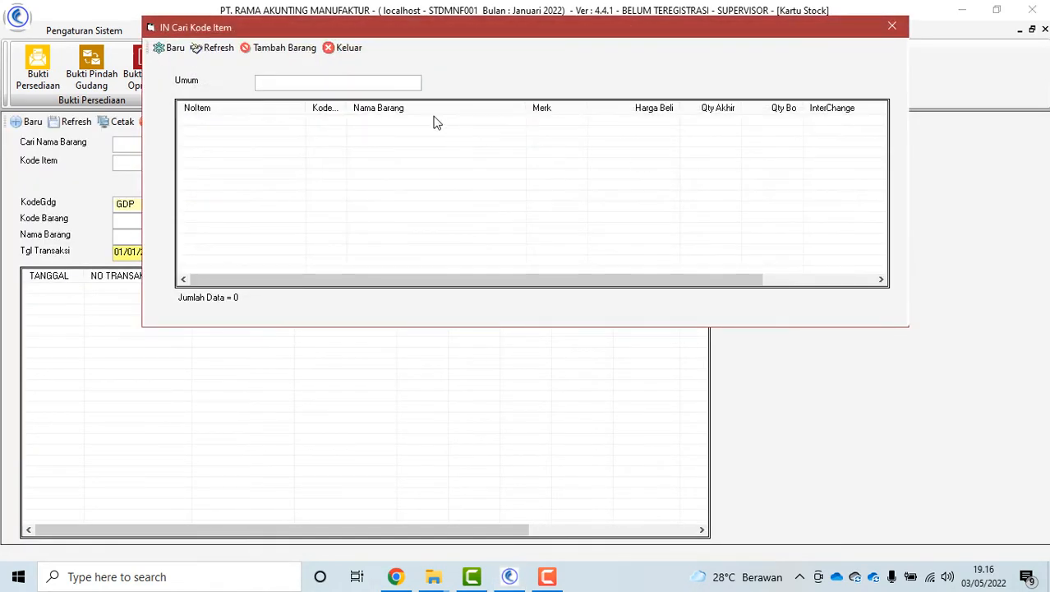
text(KURSI)
key(Return)
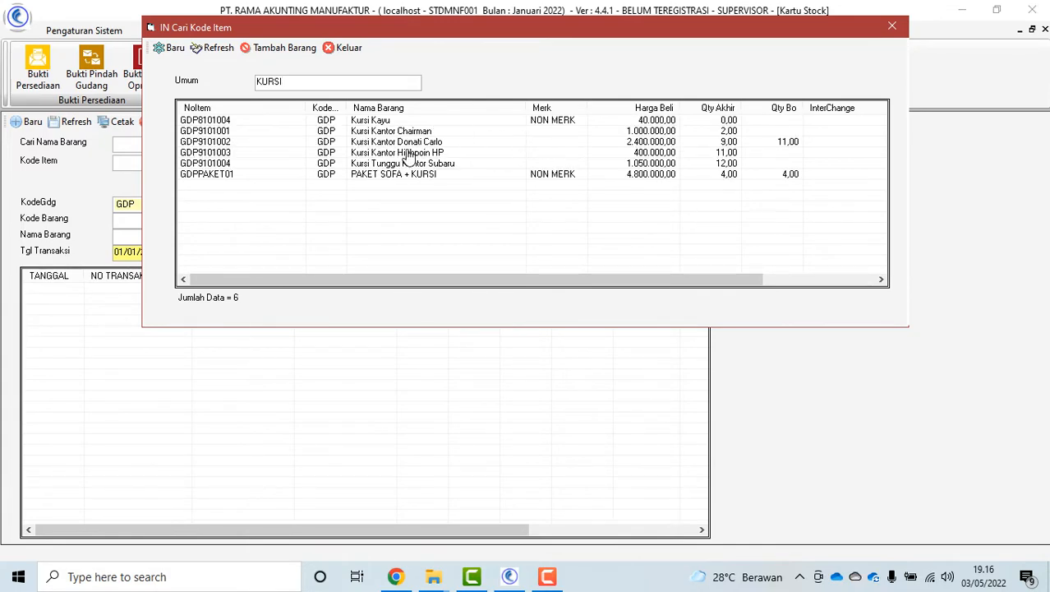
double_click(412, 142)
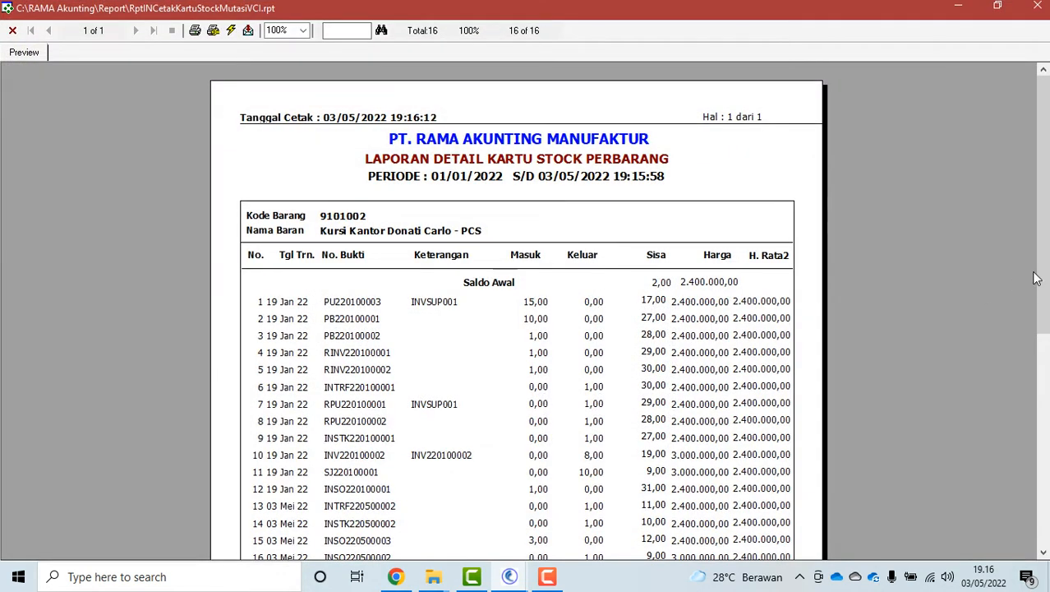
scroll(904, 295, down, 3)
scroll(158, 136, up, 3)
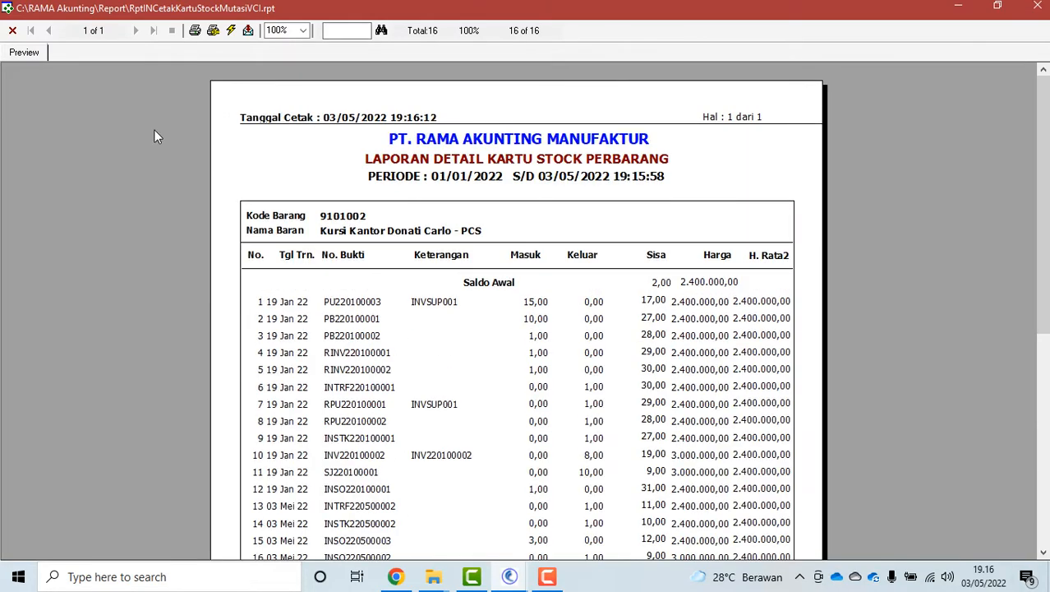
click(12, 30)
Show the chair's stock card for warehouse GDK, then briefly check Stock Konsinyasi
click(201, 204)
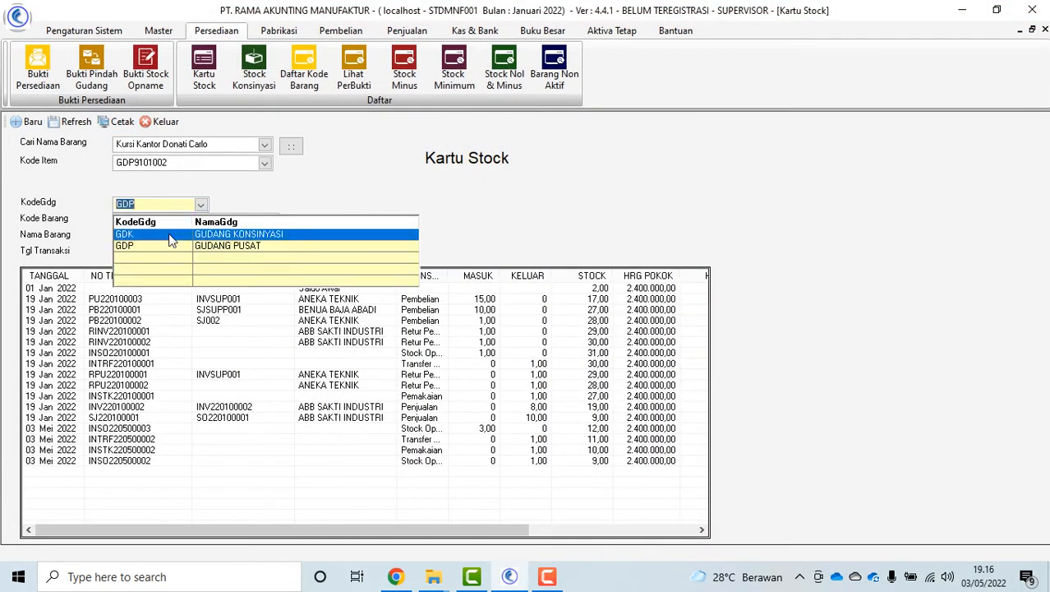
click(170, 239)
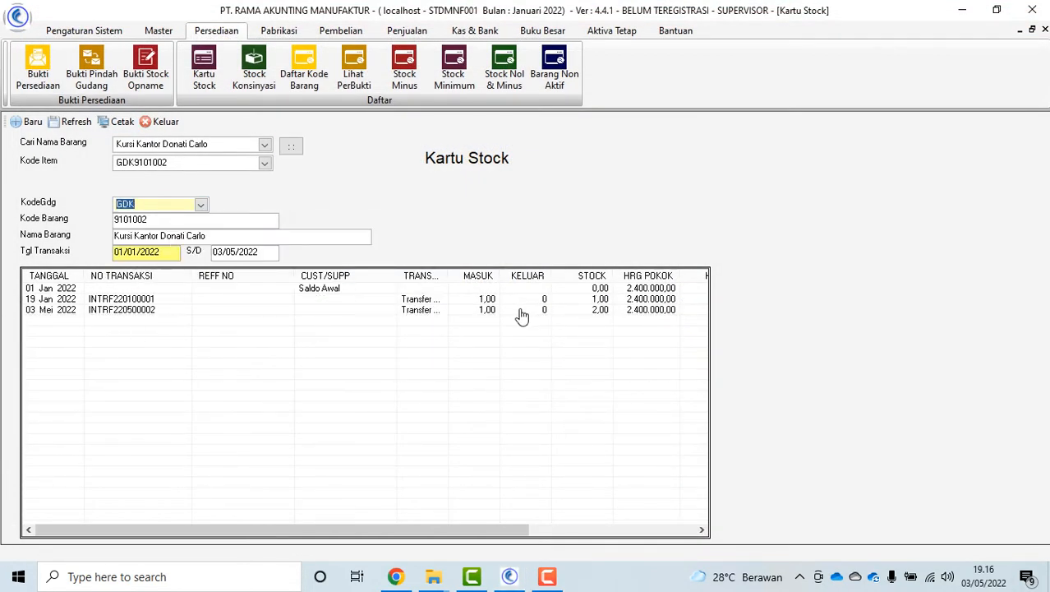
click(162, 124)
click(253, 70)
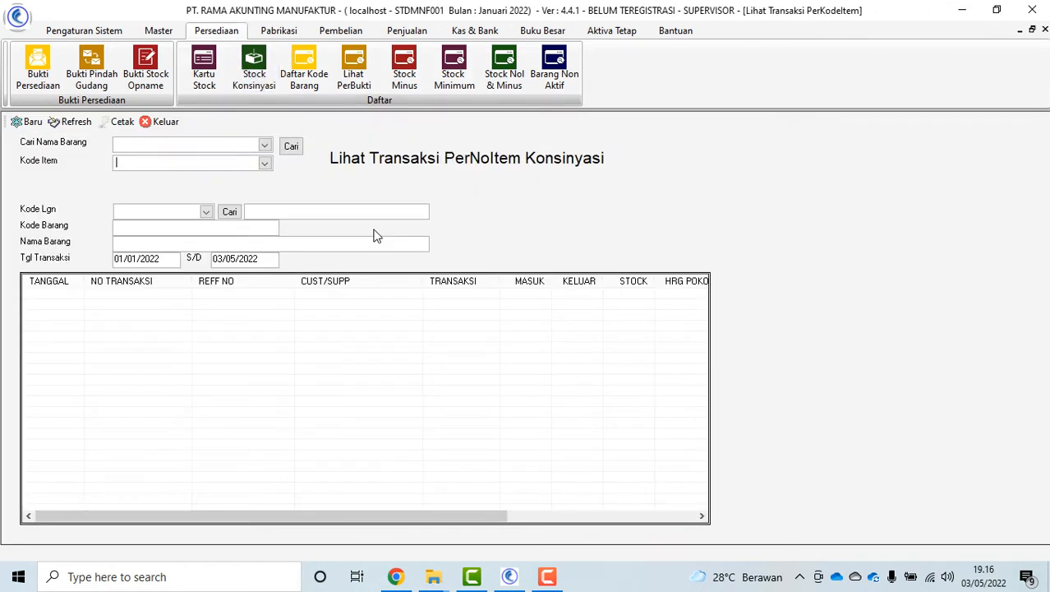
click(160, 121)
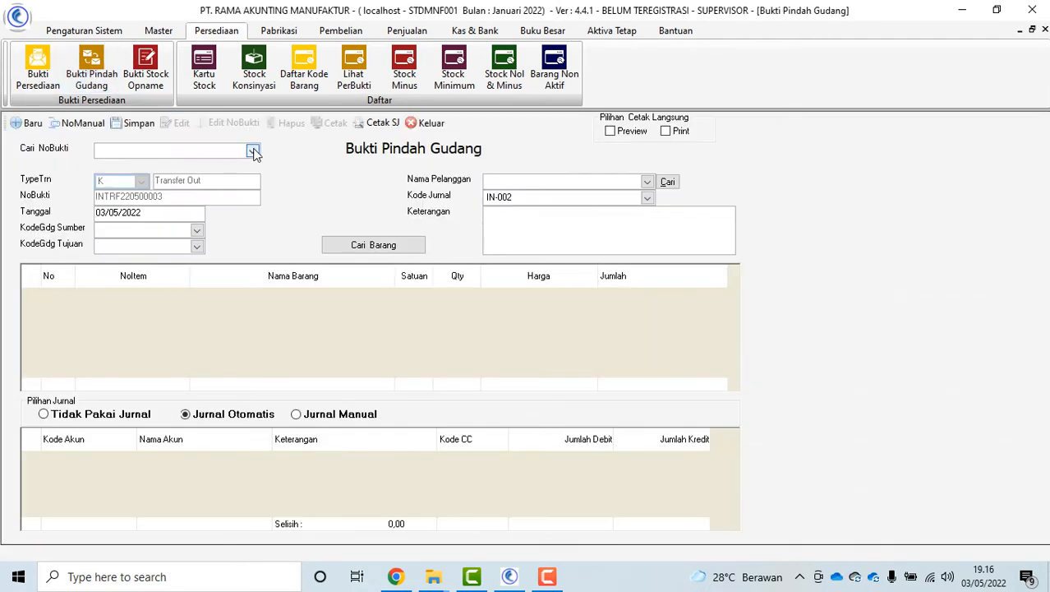
Load transfer voucher INTRF220500002 for editing and set its customer to ABB SAKTI INDUSTRI
click(254, 152)
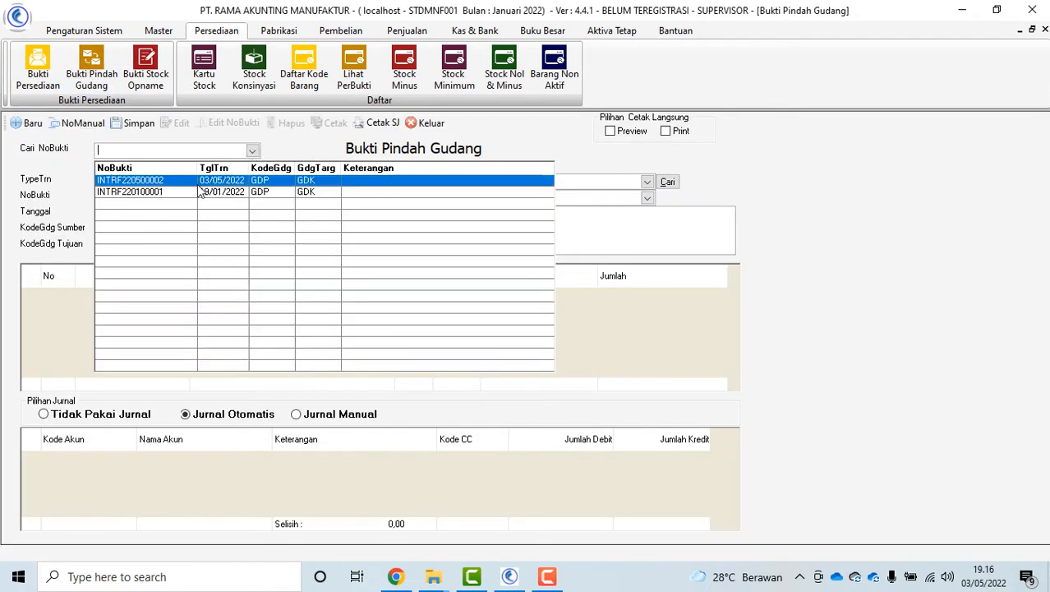
click(201, 181)
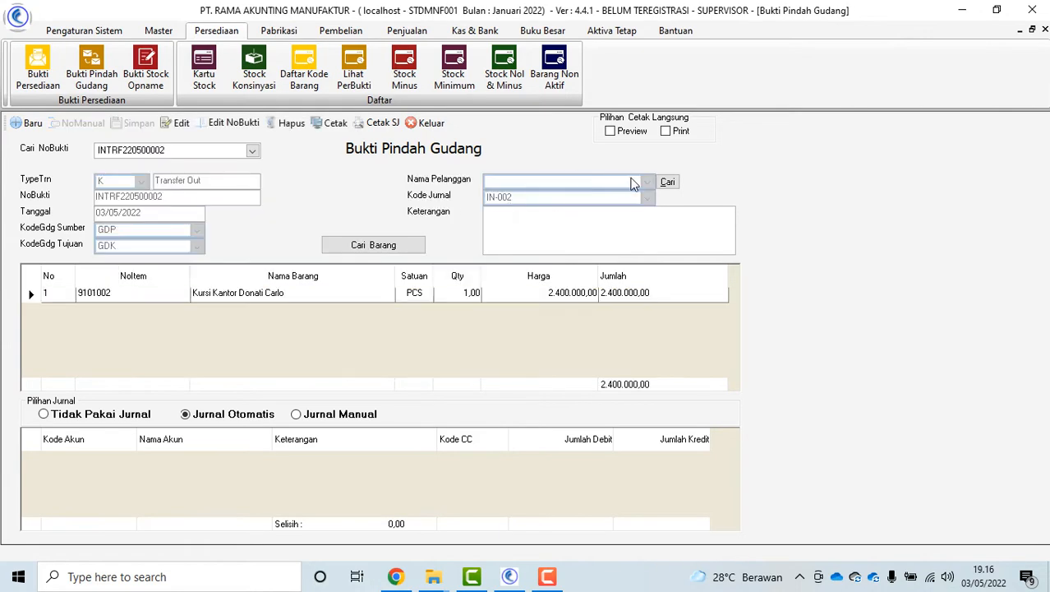
click(175, 126)
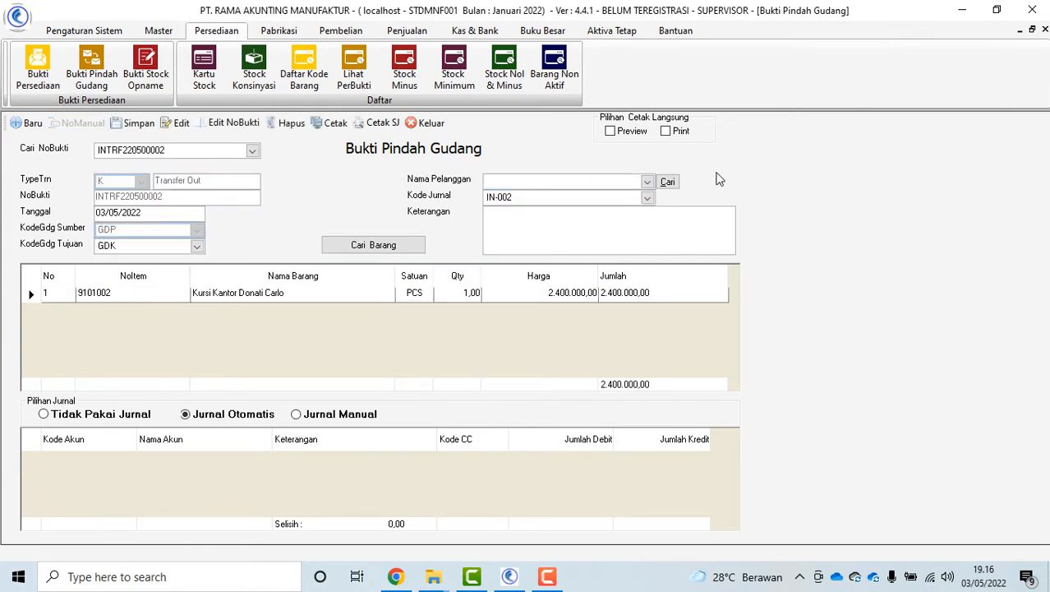
click(647, 182)
click(526, 215)
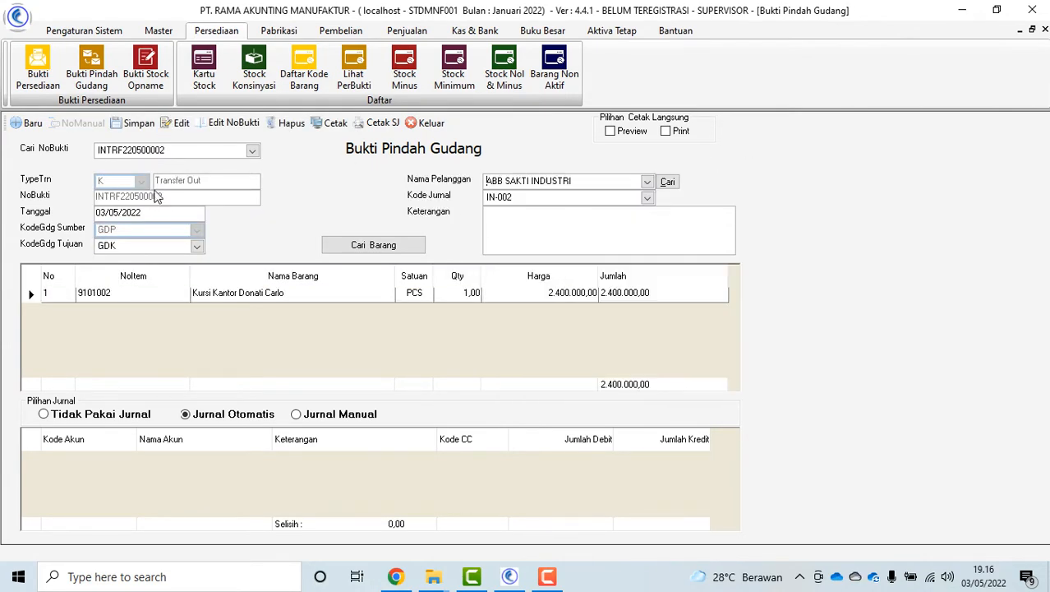
Save the edited transfer and return to the consignment stock transaction view
click(133, 123)
click(514, 340)
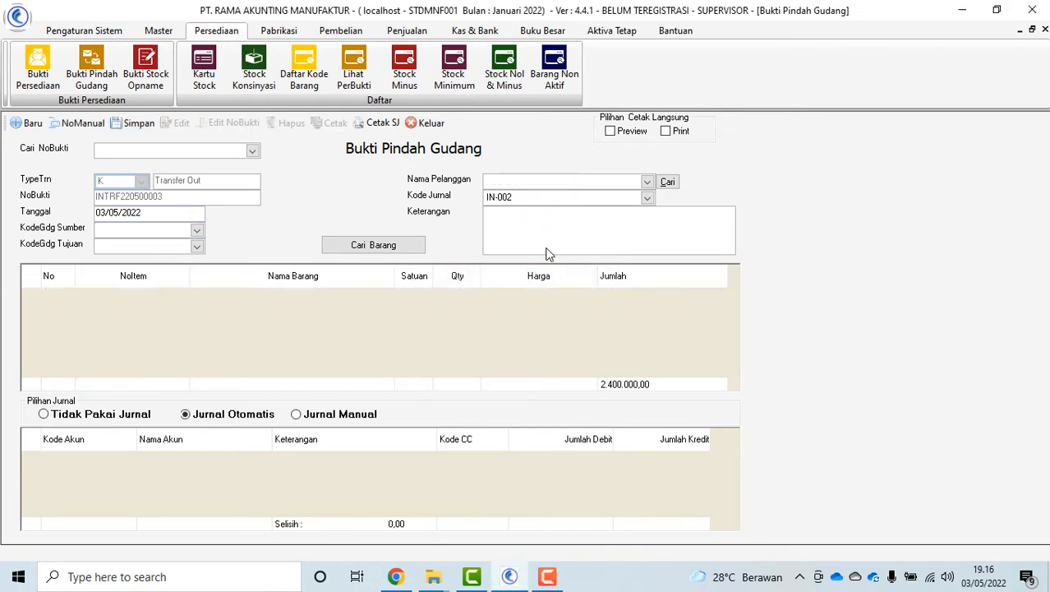
click(424, 123)
click(254, 70)
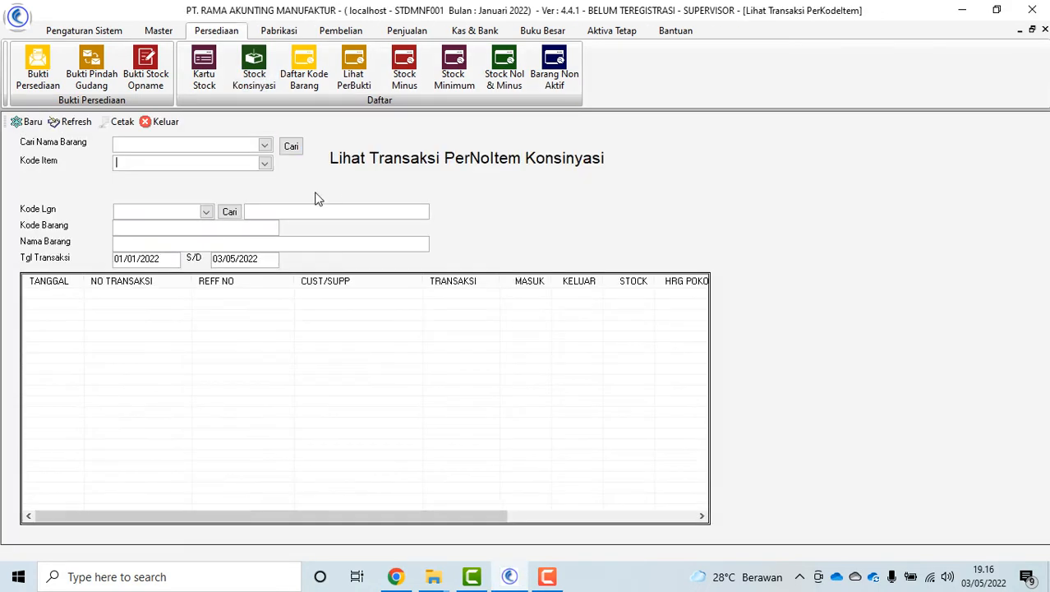
Choose customer ABB SAKTI INDUSTRI and load the Sofa Stile Argo 2 Seater consignment transactions
click(205, 211)
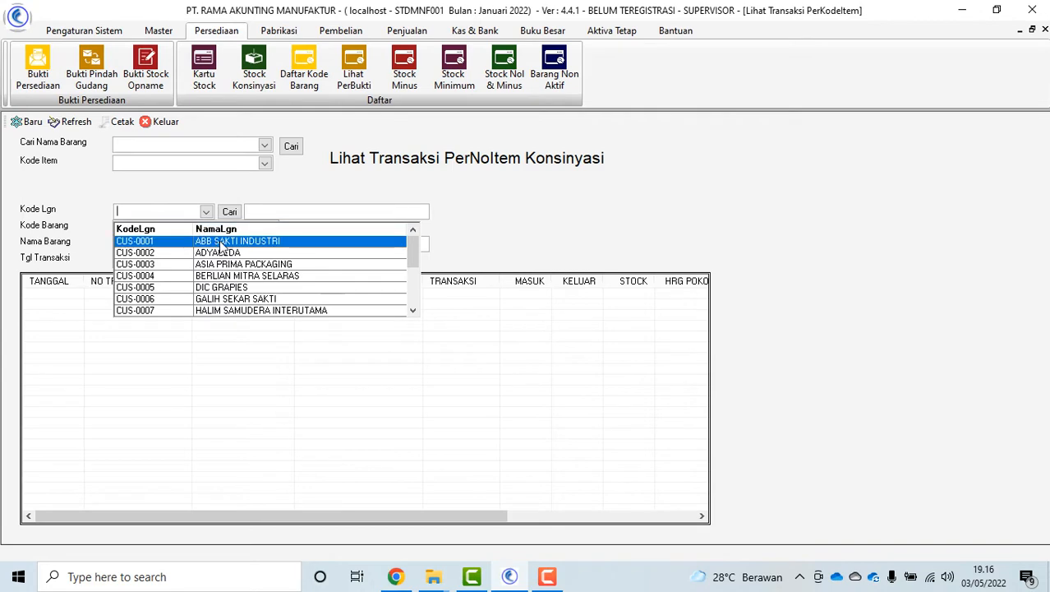
click(221, 245)
click(296, 150)
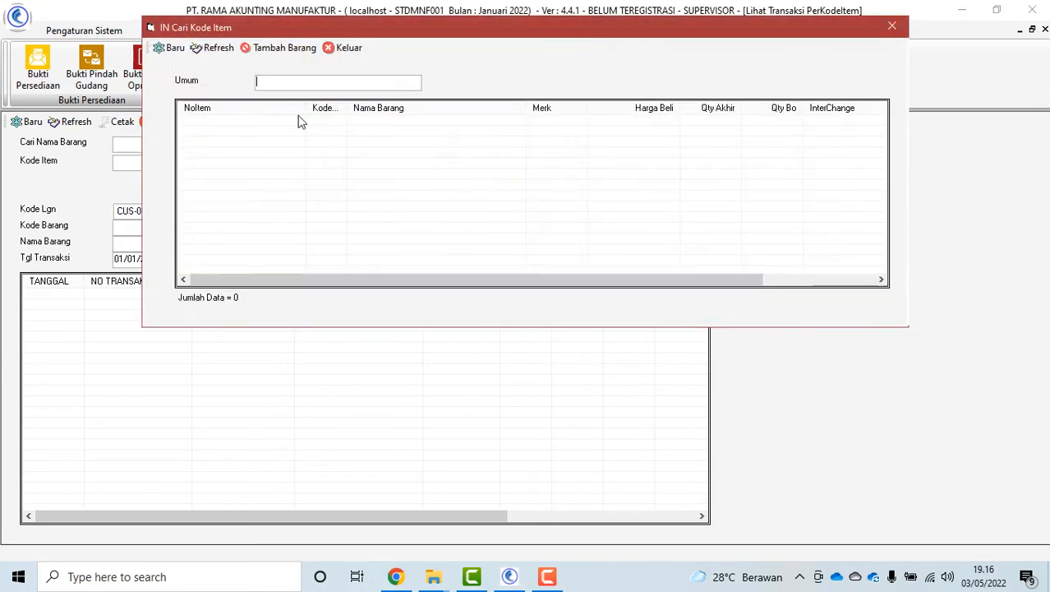
click(208, 49)
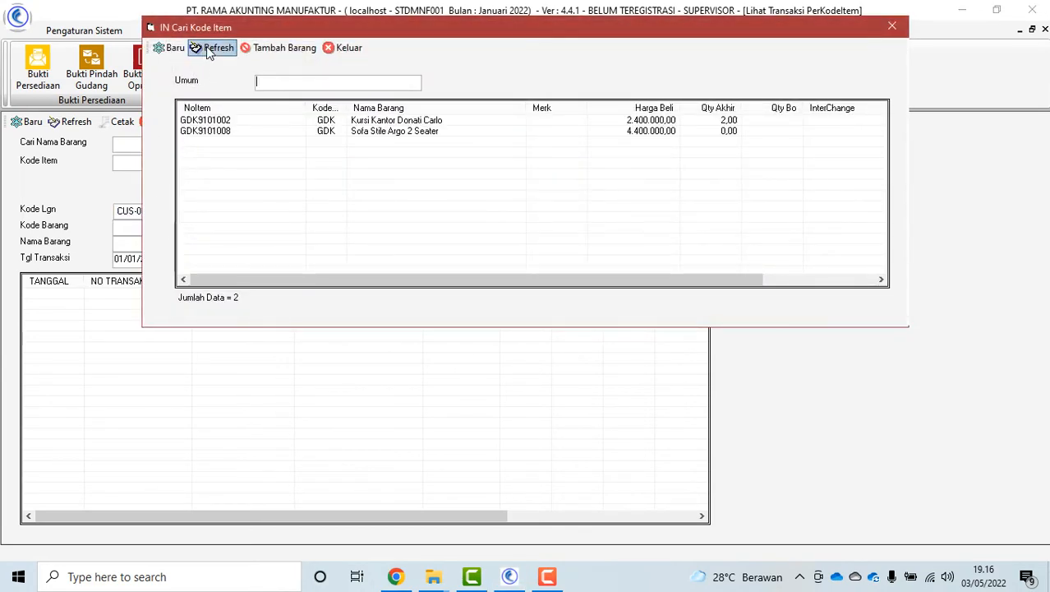
double_click(417, 131)
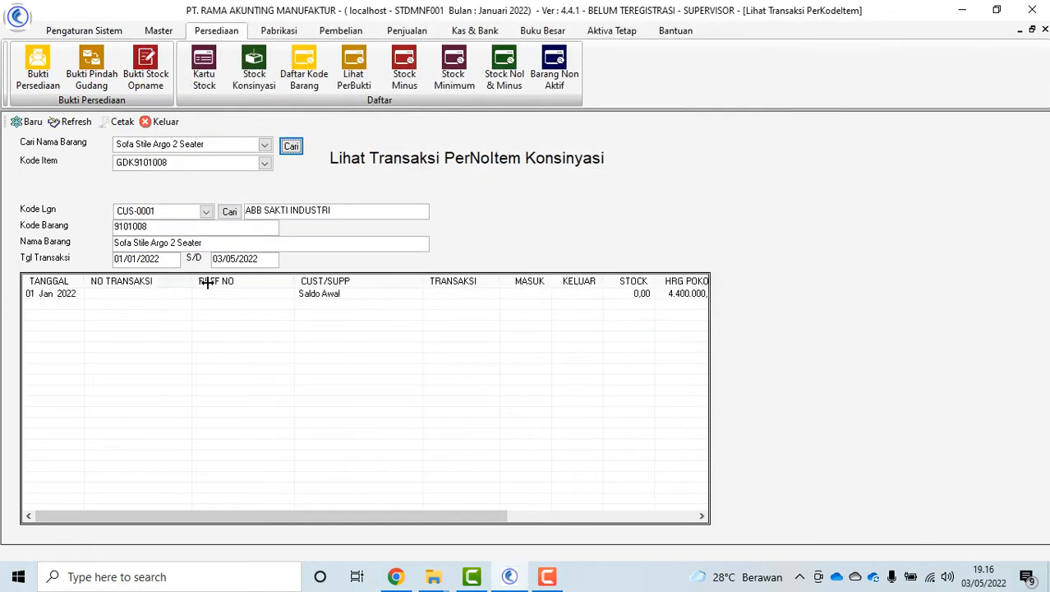
Load Kursi Kantor Donati Carlo, preview its stock card, then close the consignment view
click(287, 149)
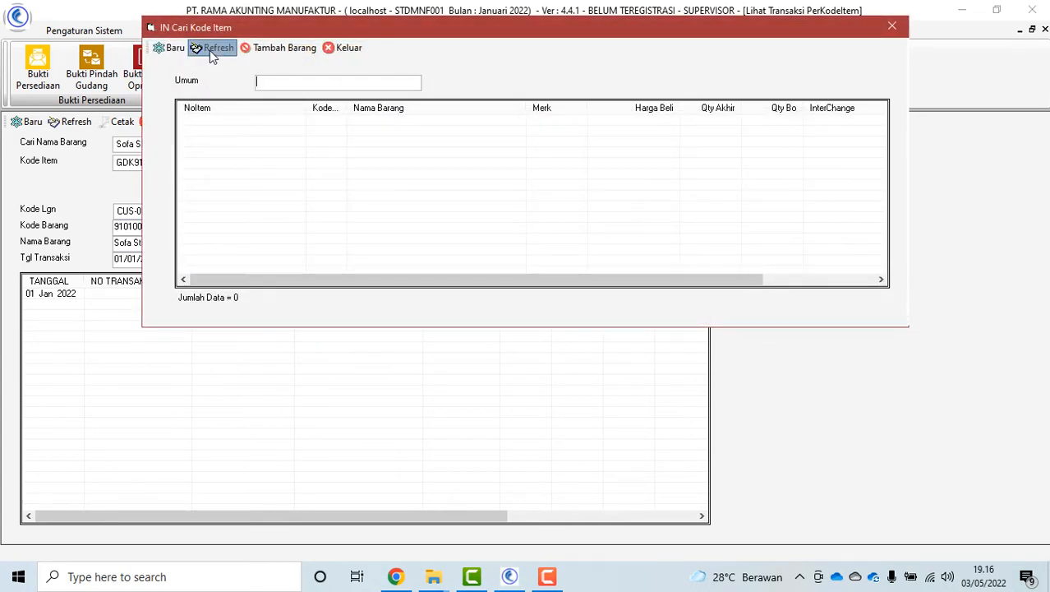
click(211, 49)
double_click(382, 123)
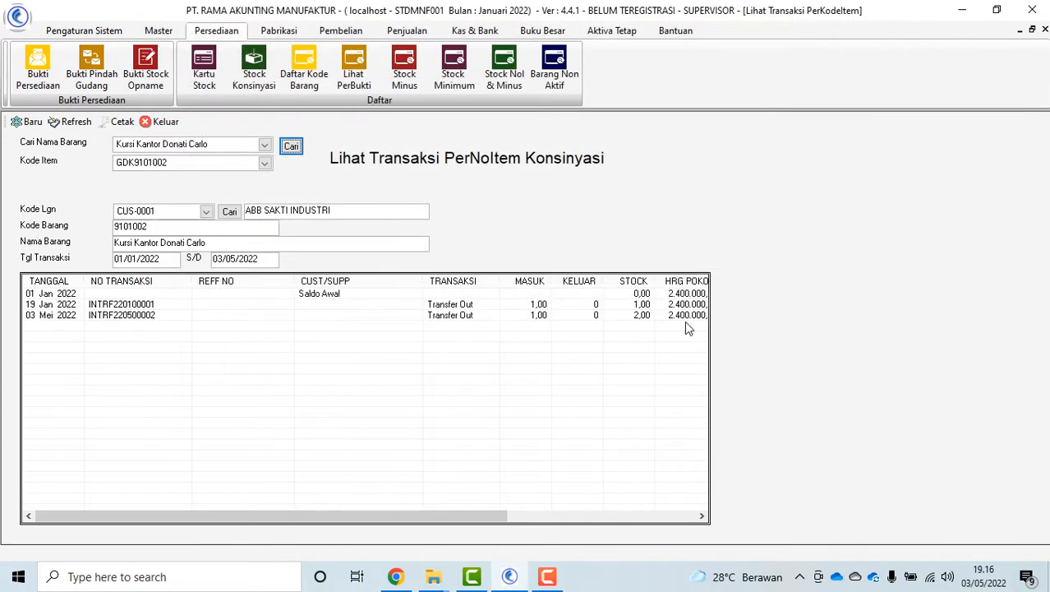
click(120, 123)
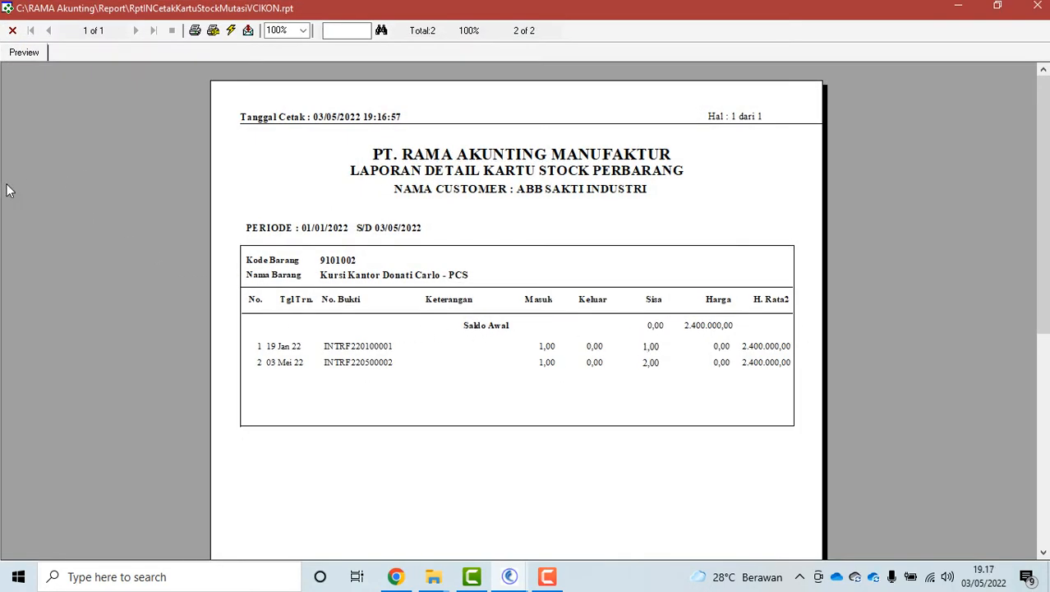
click(13, 31)
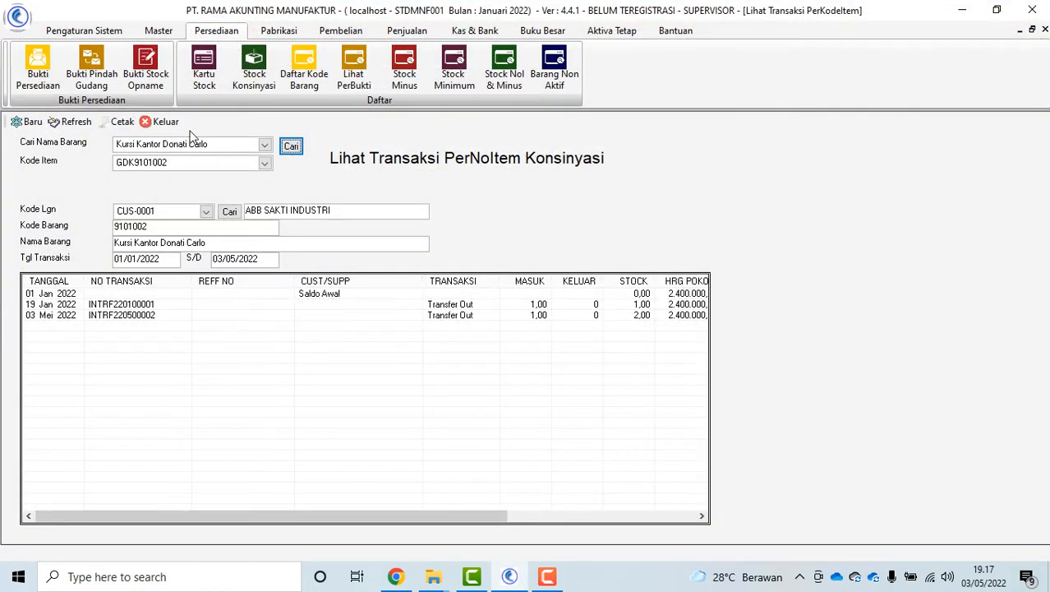
click(150, 123)
Check Daftar Kode Barang, Lihat PerBukti and the empty Stock Minus list, then show Pengaturan Sistem
click(304, 65)
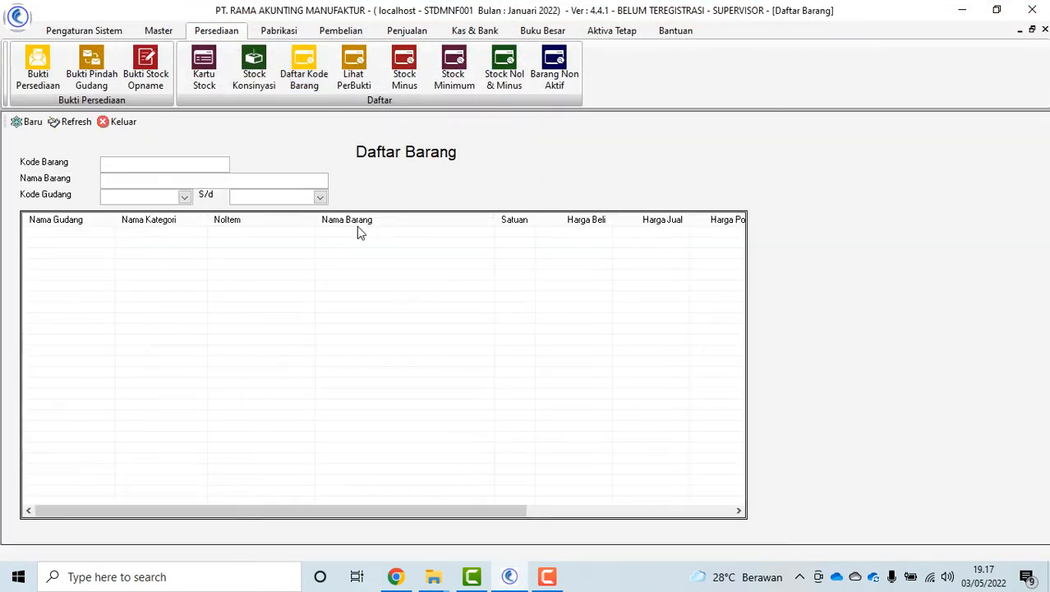
click(115, 124)
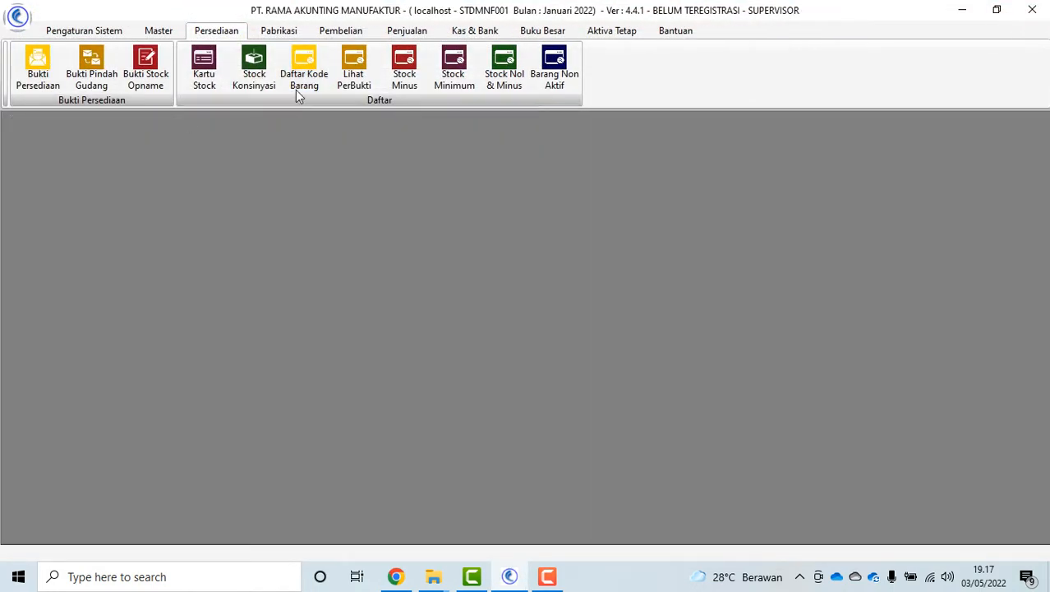
click(354, 67)
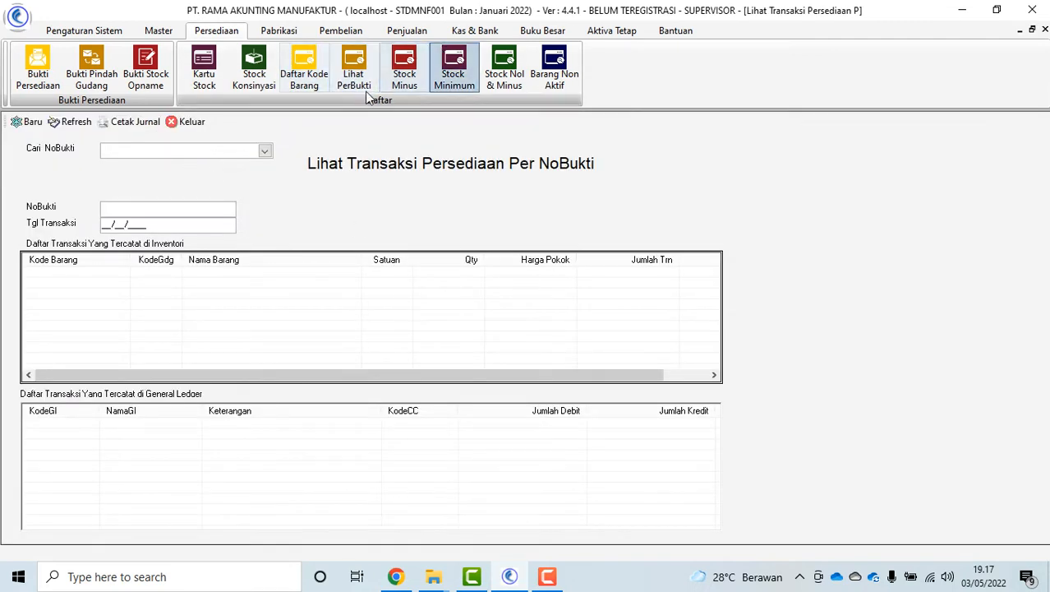
click(186, 122)
click(404, 83)
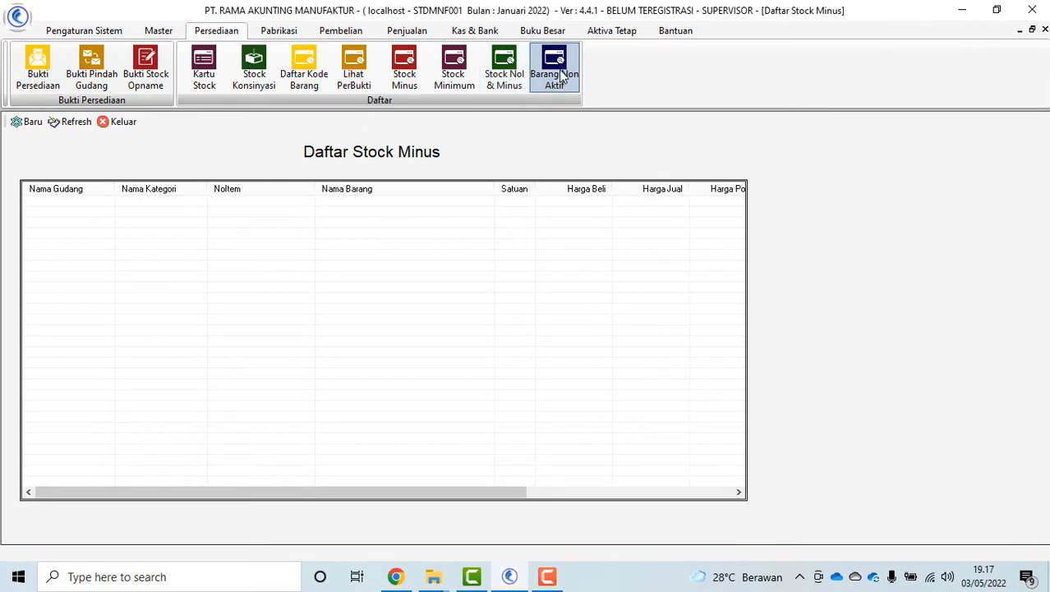
click(110, 122)
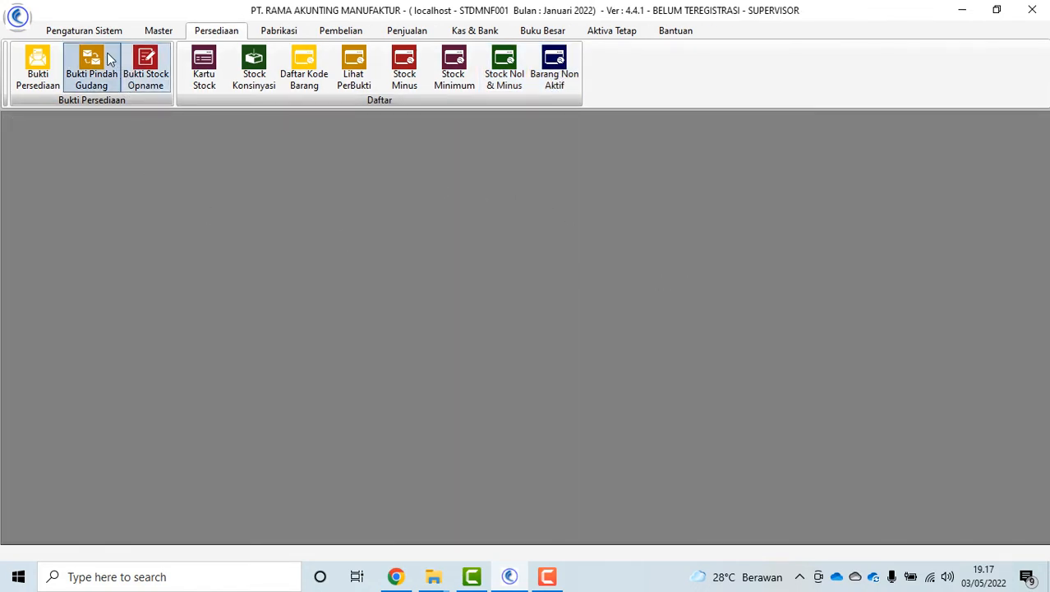
click(86, 30)
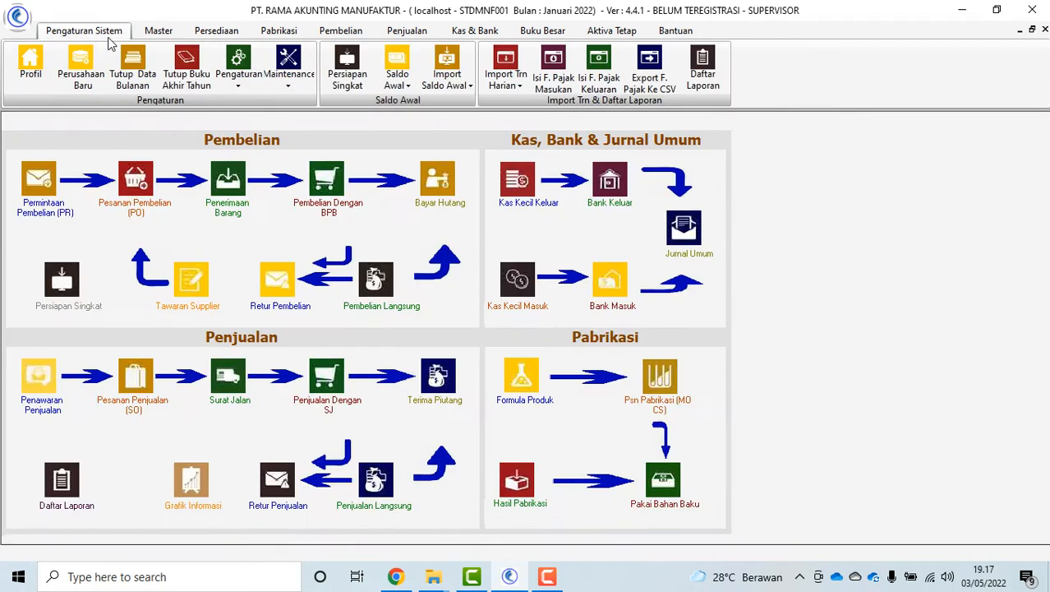
Preview both pages of Laporan Daftar Barang for January 2022, grand total 111.101.500,02
click(702, 73)
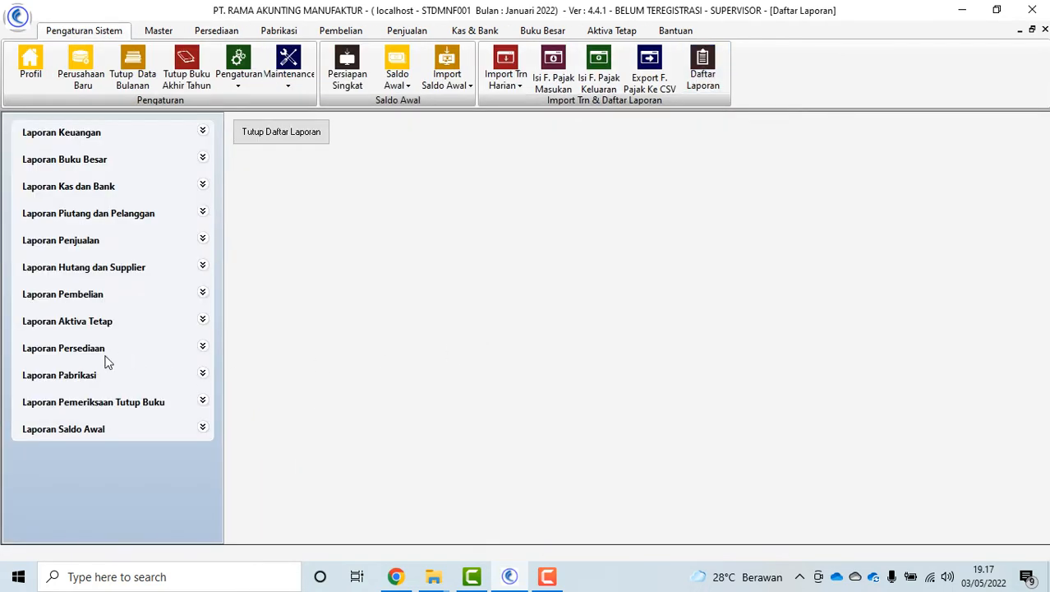
click(80, 349)
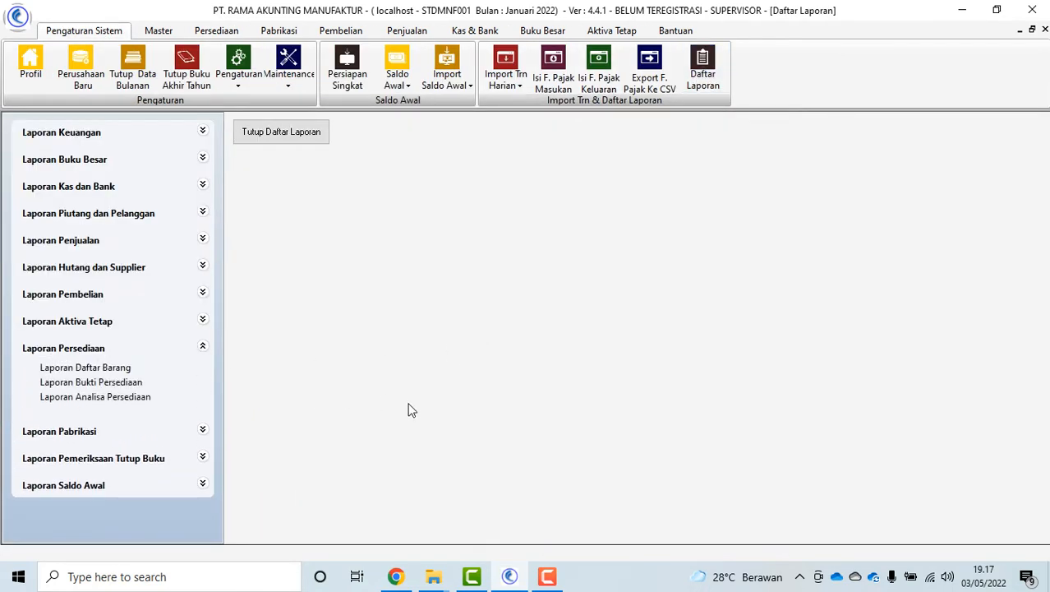
click(119, 370)
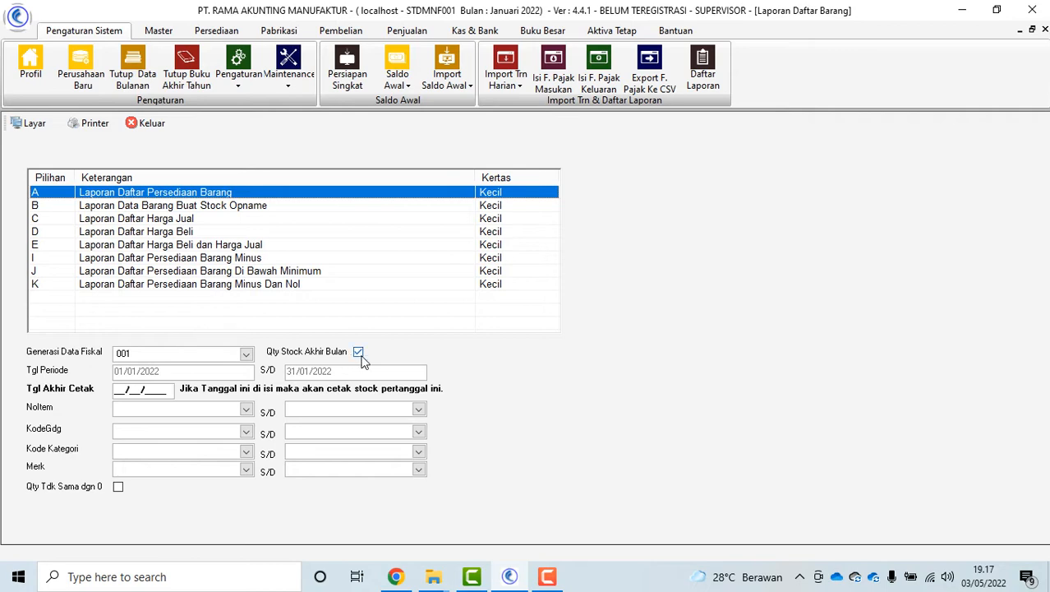
click(31, 130)
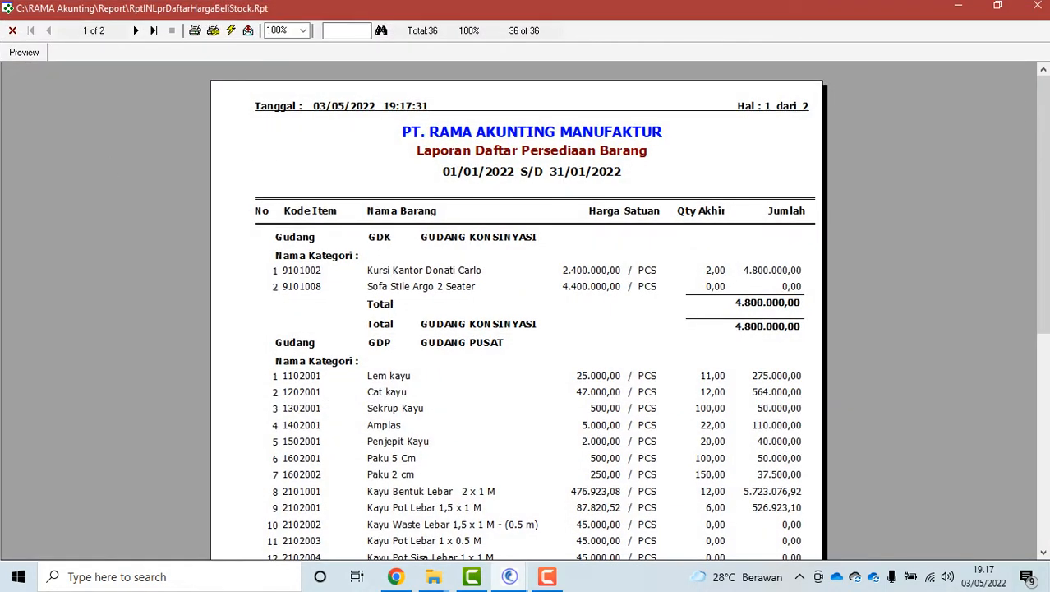
drag(1044, 322, 1044, 373)
click(135, 30)
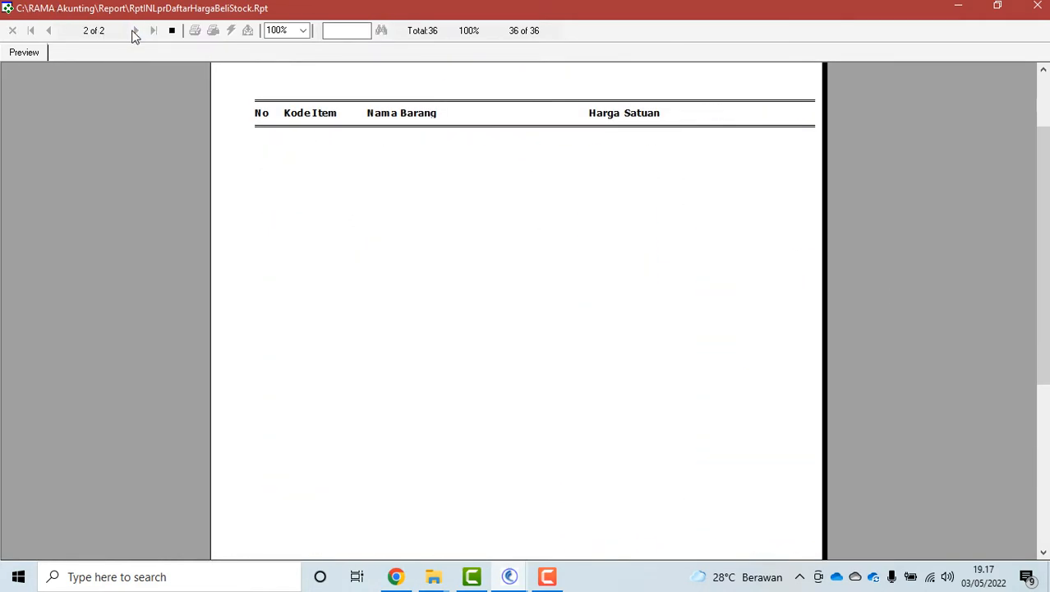
click(1041, 11)
click(200, 209)
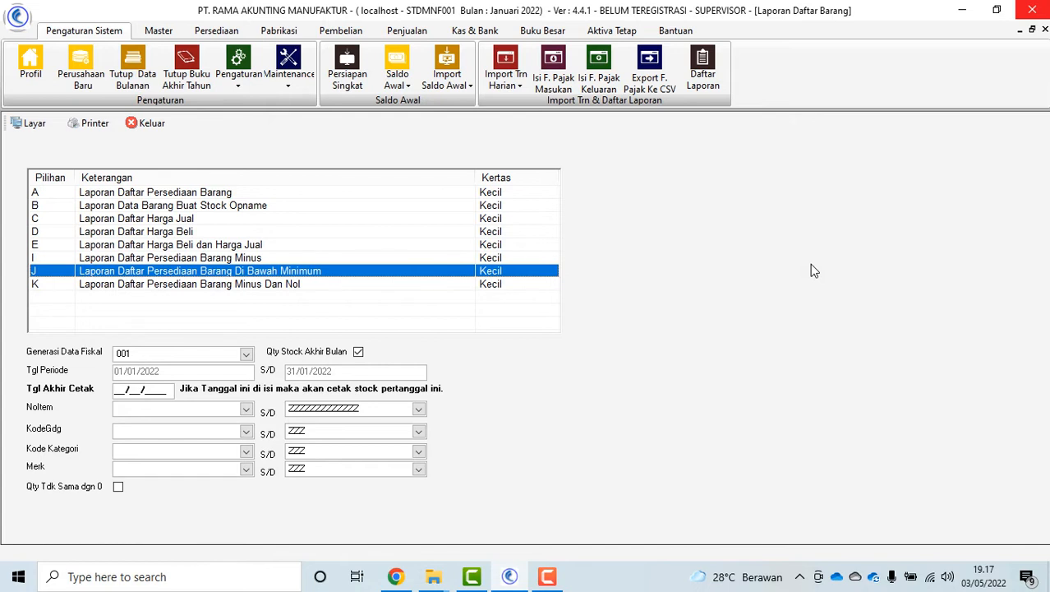
Set Tgl Akhir Cetak to 02/05/2022 and run the monthly inventory mutation posting
click(115, 391)
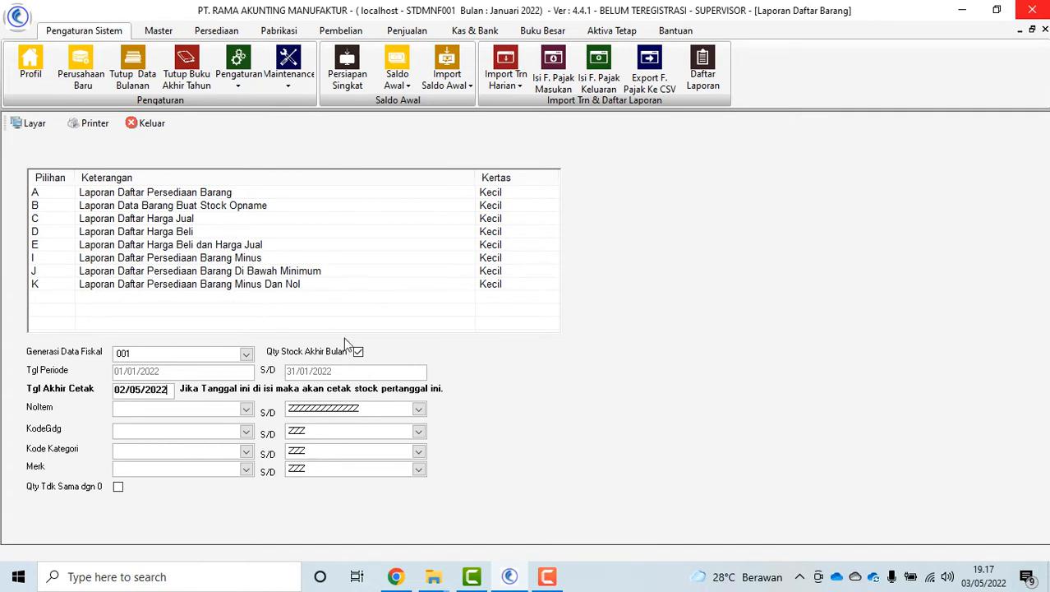
click(190, 197)
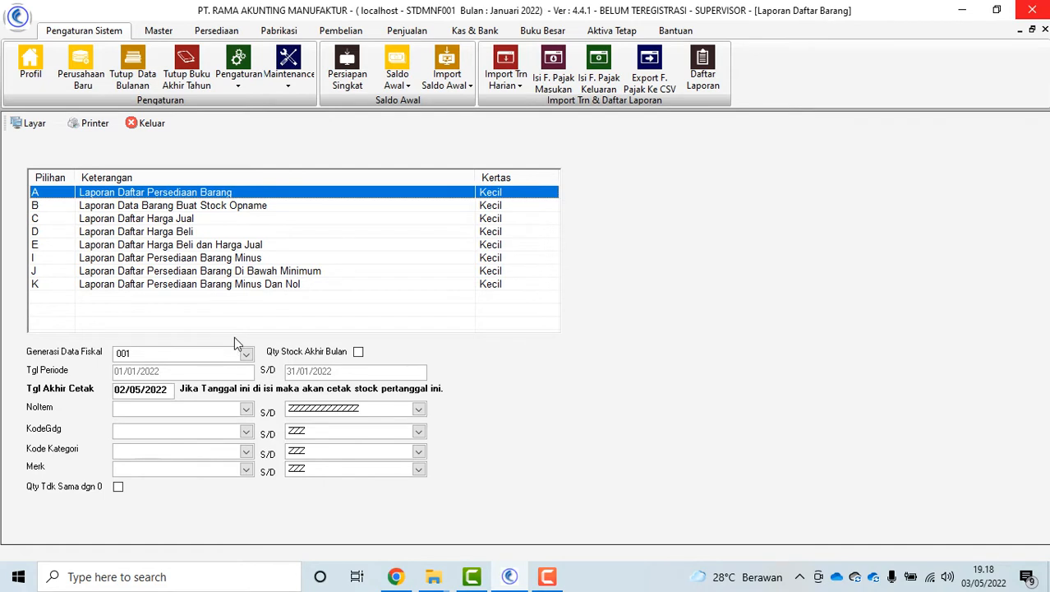
click(295, 84)
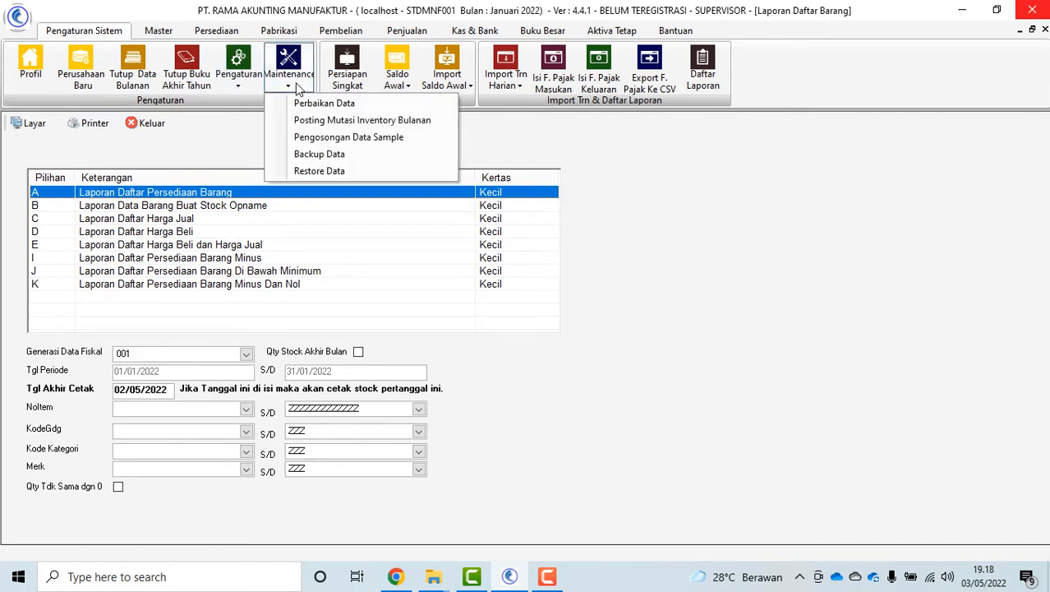
click(378, 122)
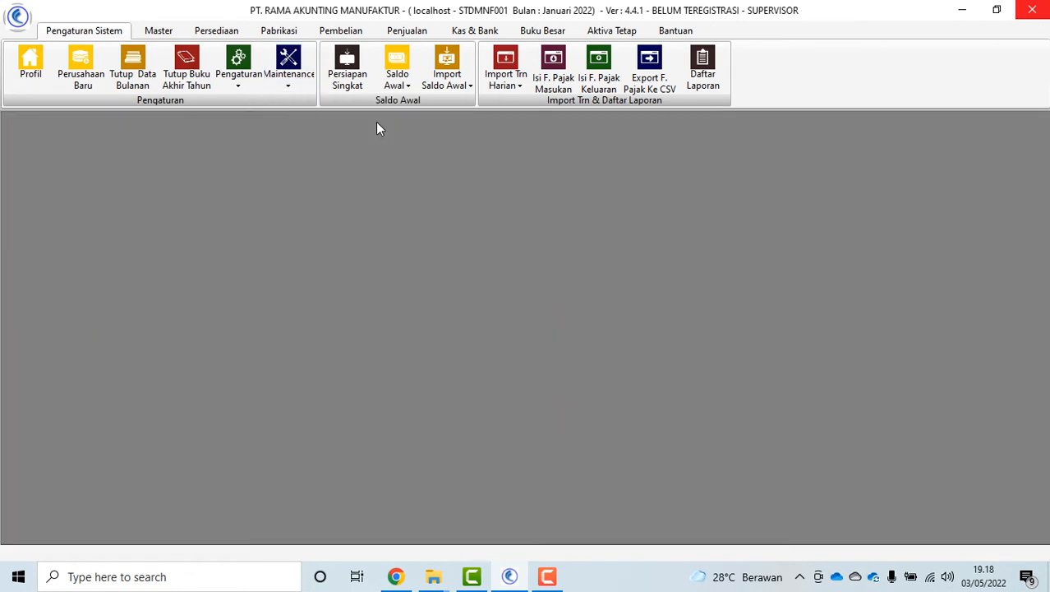
click(417, 203)
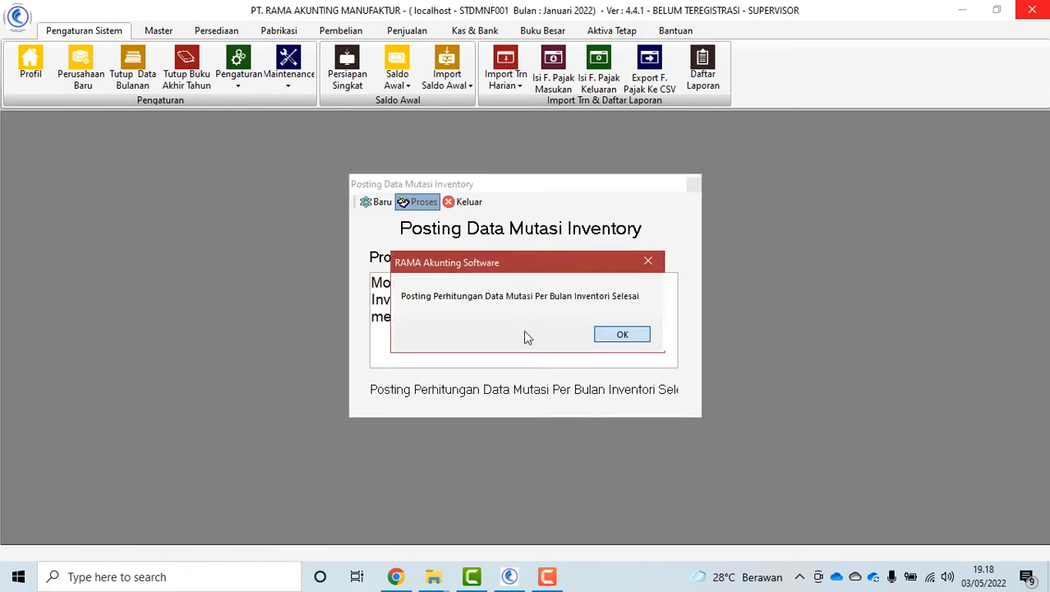
click(621, 333)
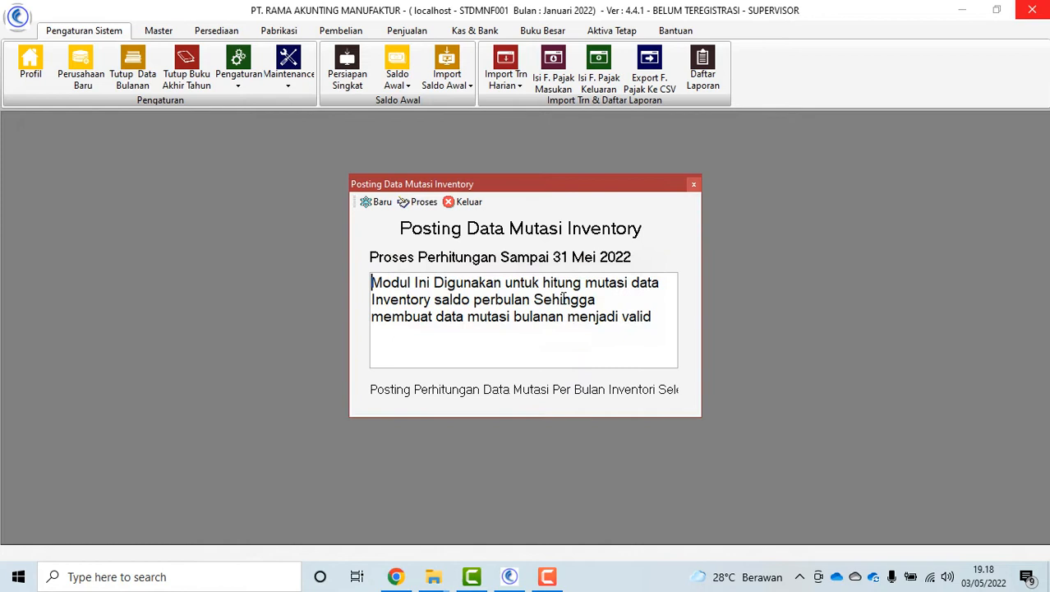
click(466, 202)
Preview the inventory list report as of 02/05/2022, grand total 84.201.500,02
click(703, 62)
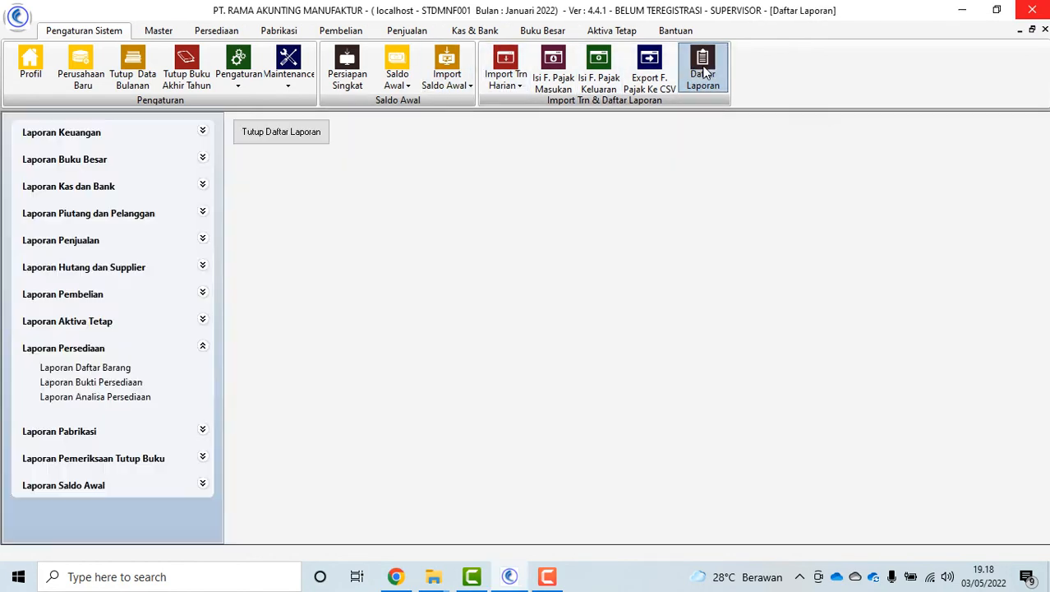
click(86, 369)
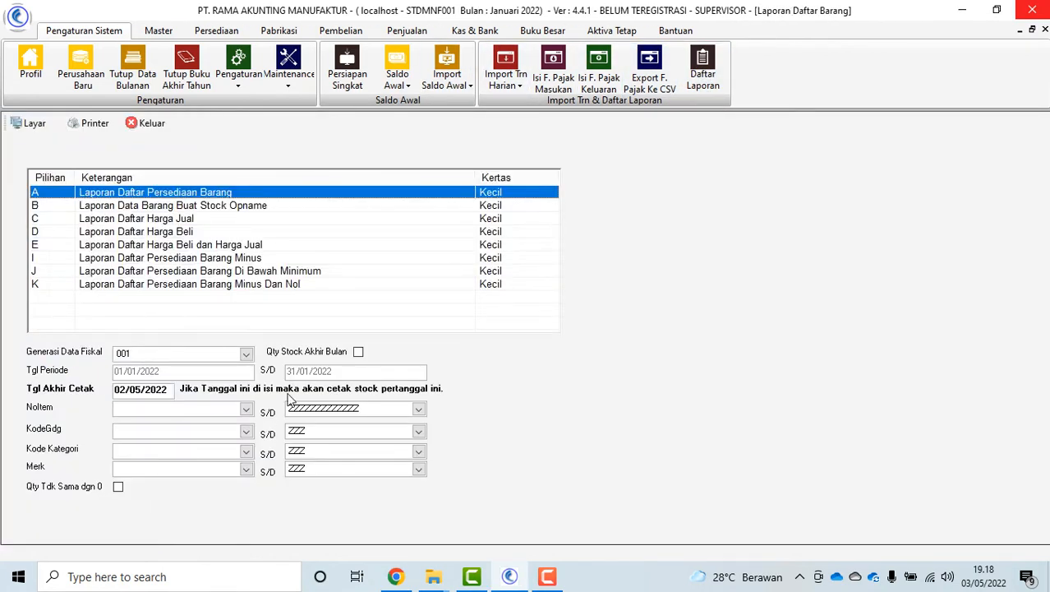
click(34, 122)
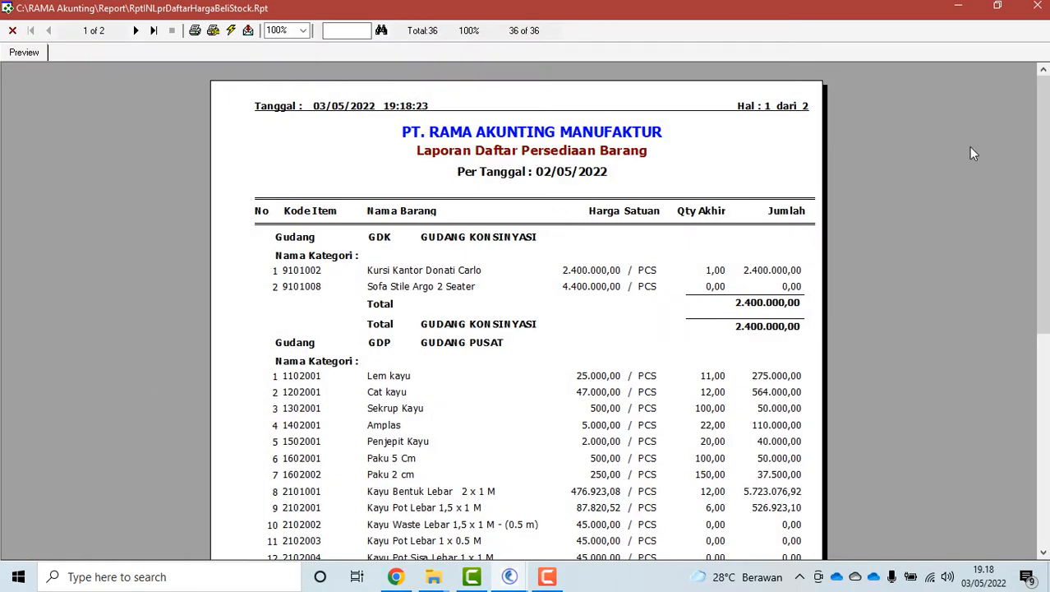
drag(1044, 164, 1043, 192)
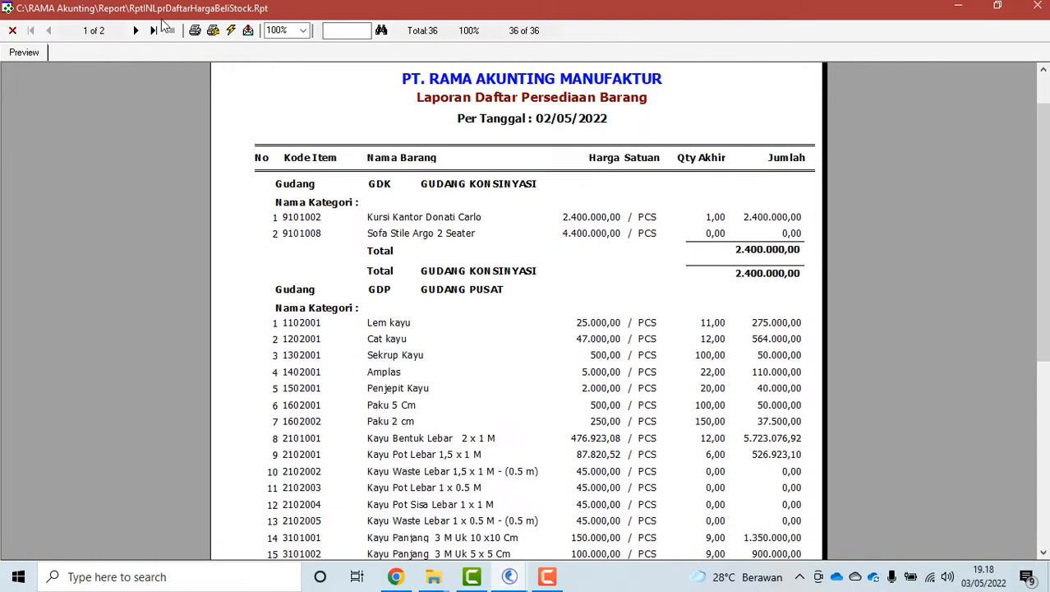
click(136, 31)
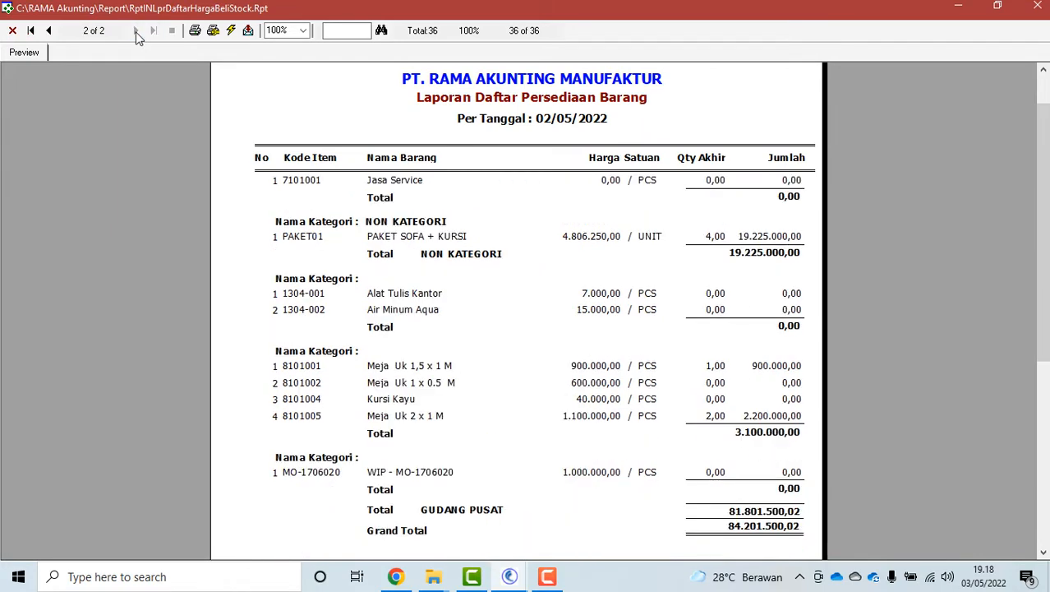
click(12, 30)
click(246, 355)
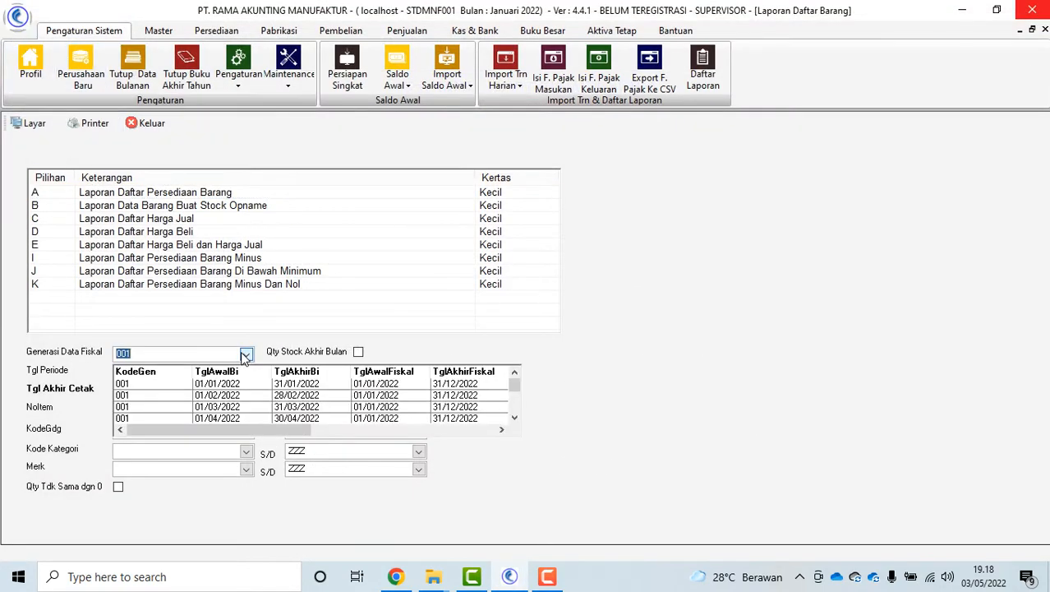
Preview the March 2022 Laporan Daftar Persediaan Barang with no print end date, then close it
click(237, 406)
drag(170, 389, 40, 388)
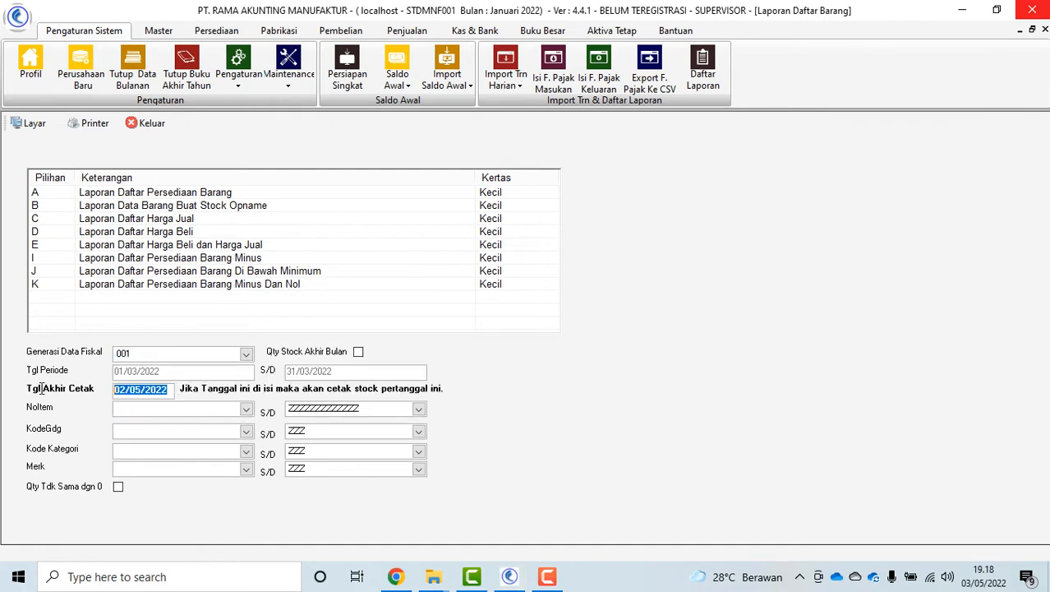
key(BackSpace)
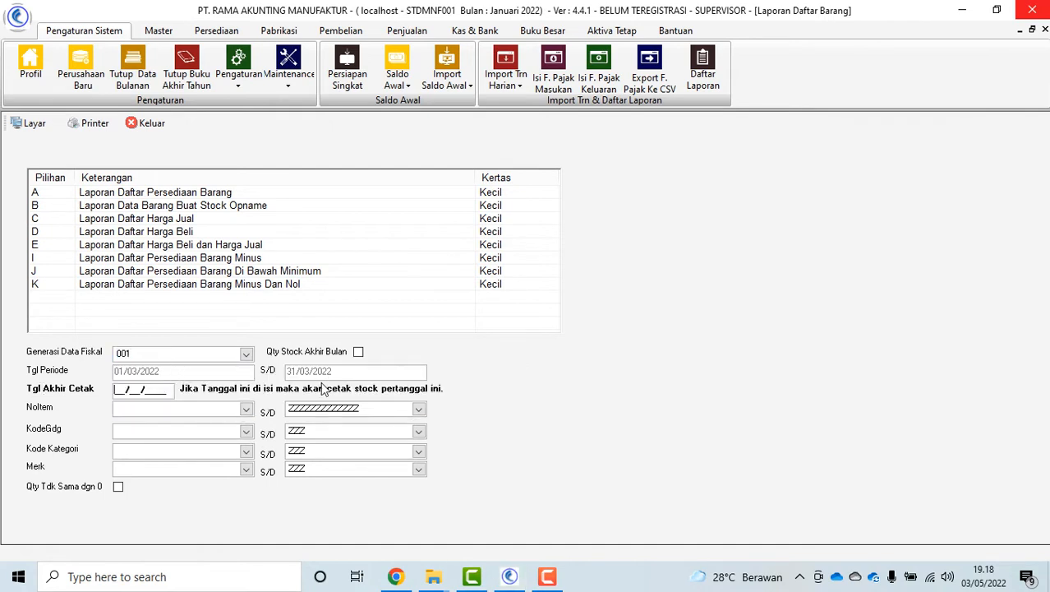
click(184, 194)
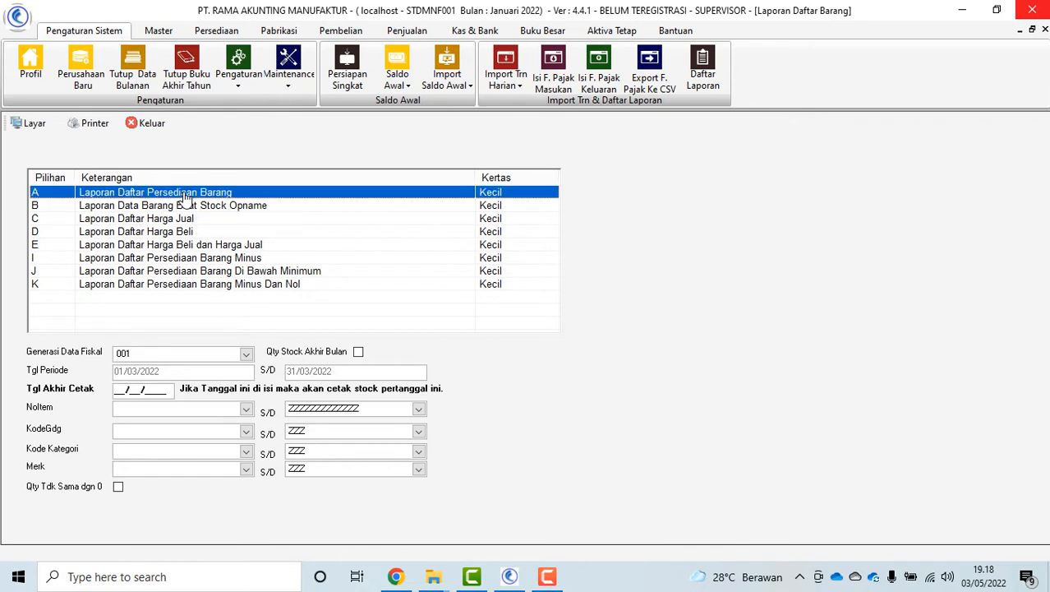
click(289, 72)
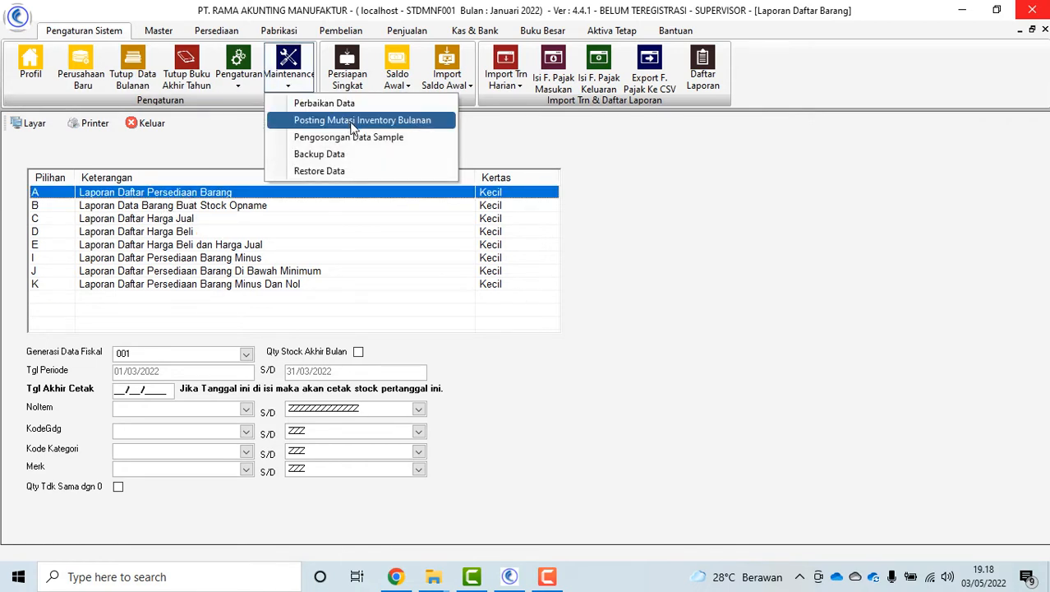
click(567, 369)
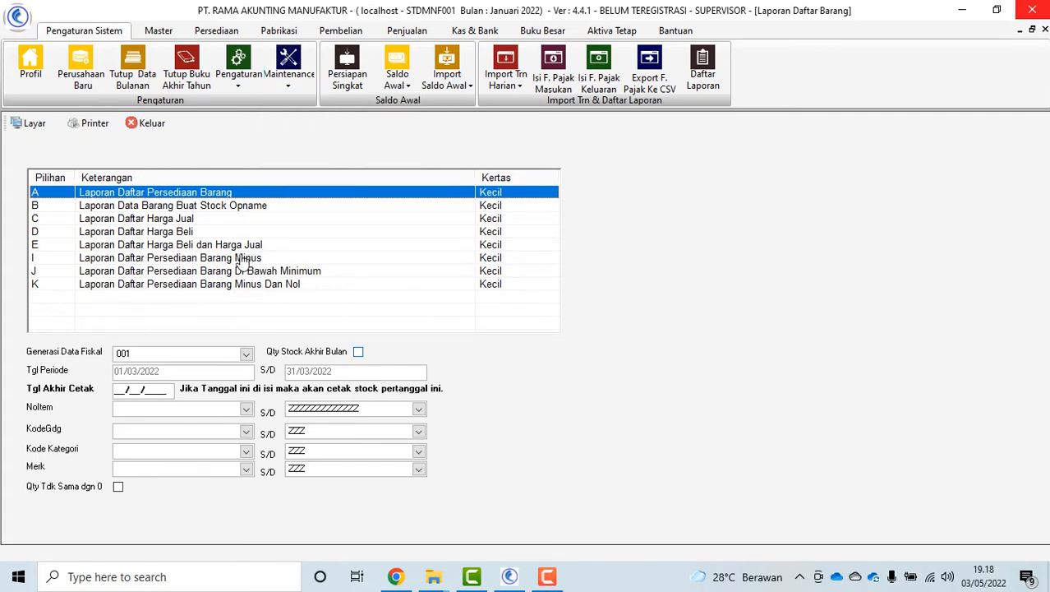
click(35, 123)
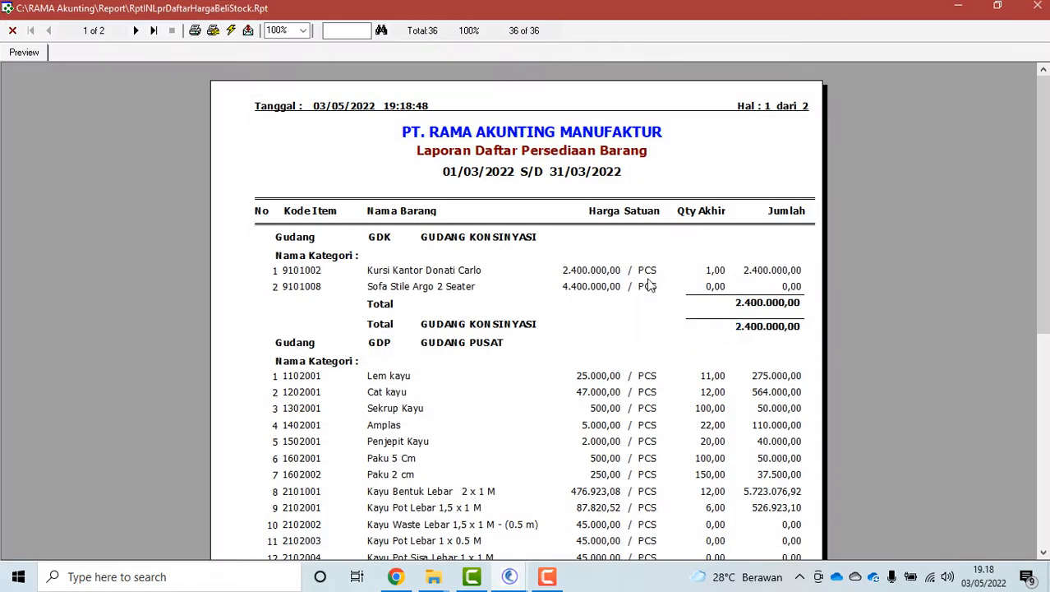
click(135, 30)
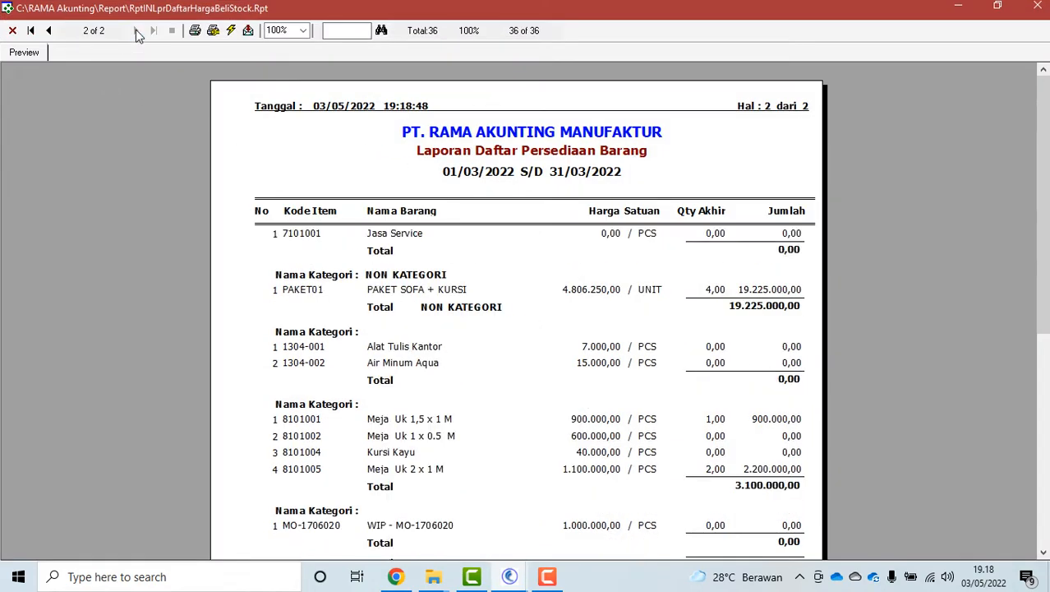
mouse_move(1039, 246)
mouse_down()
mouse_move(1040, 462)
mouse_move(1037, 226)
mouse_up()
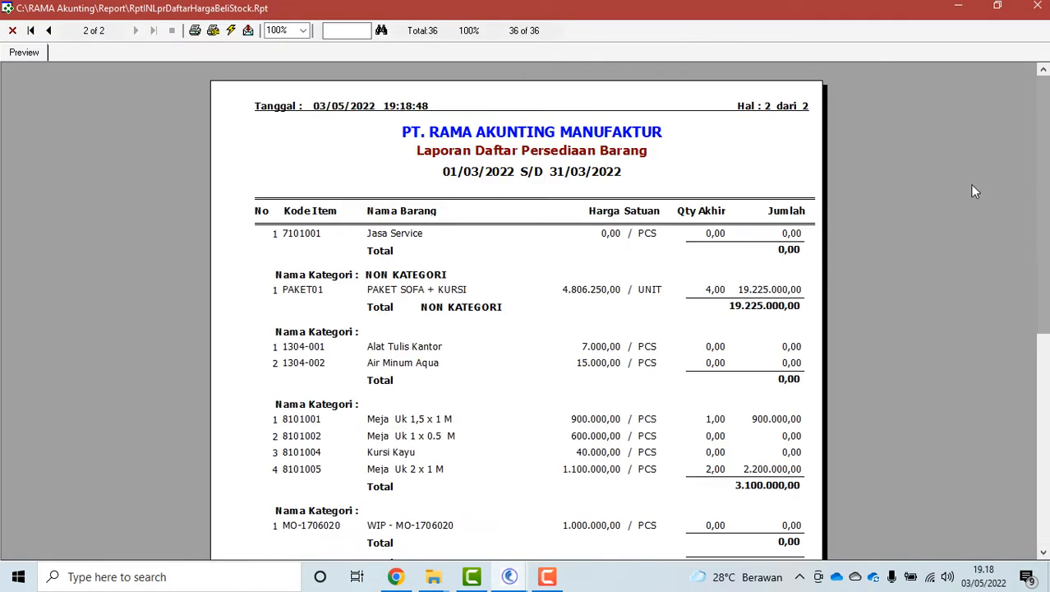
click(12, 30)
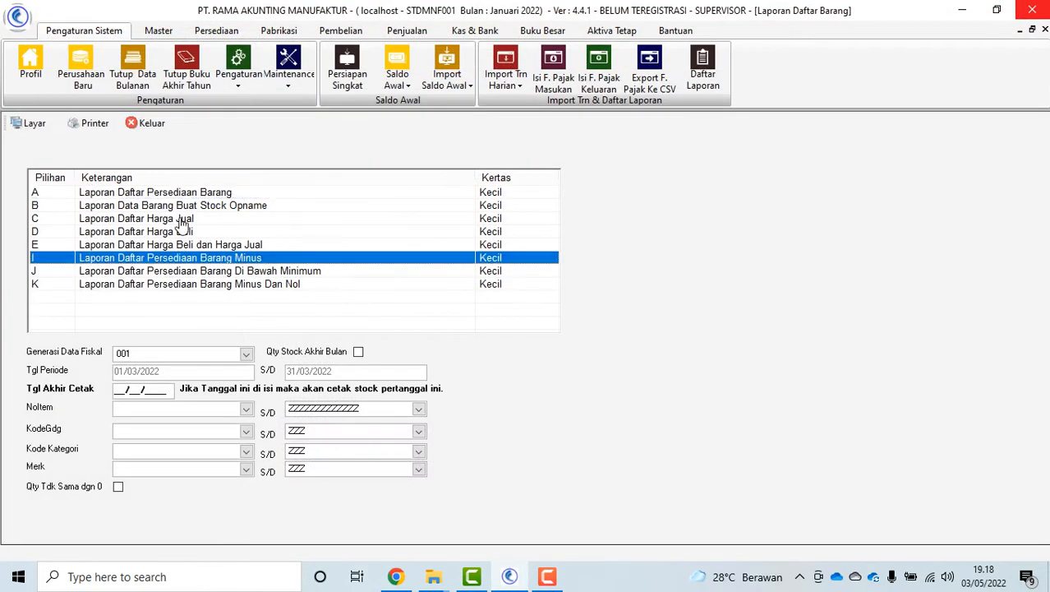
click(153, 124)
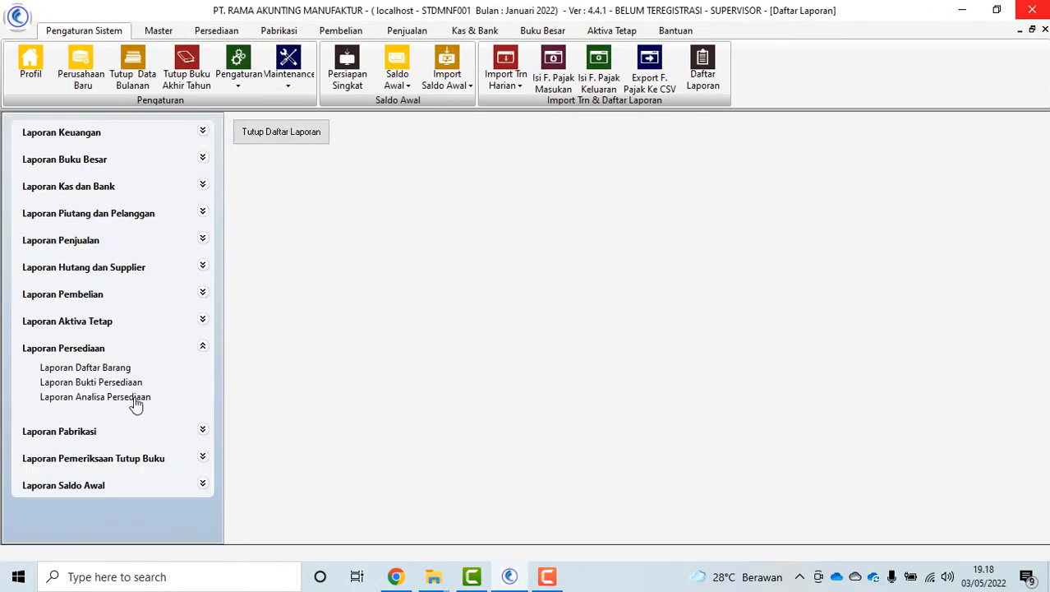
Open Laporan Bukti Persediaan, select Laporan Bukti Transfer Out, and close the form
click(107, 383)
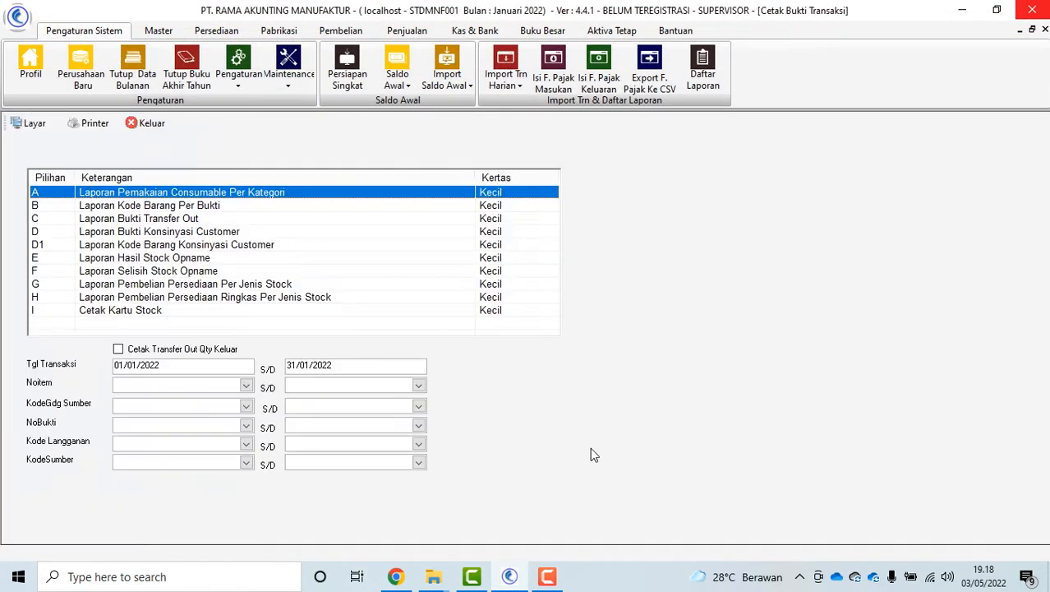
click(201, 217)
click(145, 123)
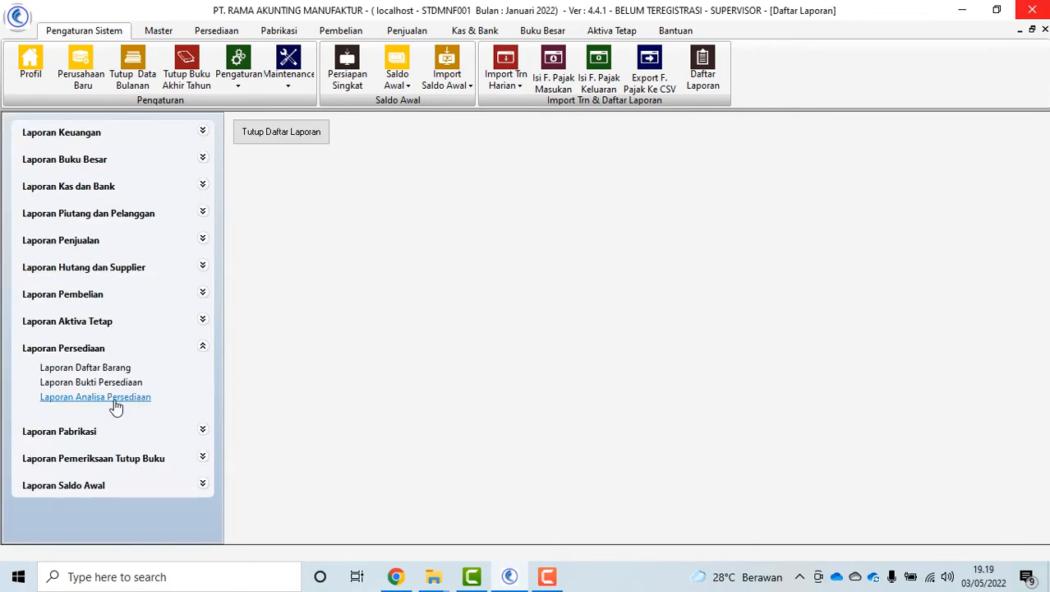
Select the Qty and Value per Stock Type analysis report for the May 2022 fiscal period
click(84, 398)
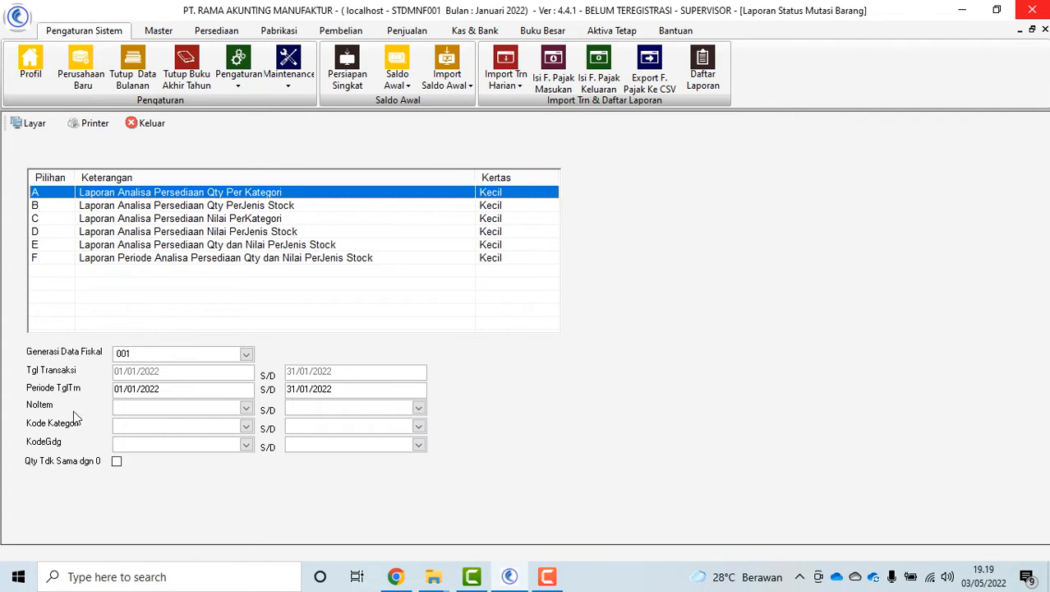
drag(178, 393, 88, 394)
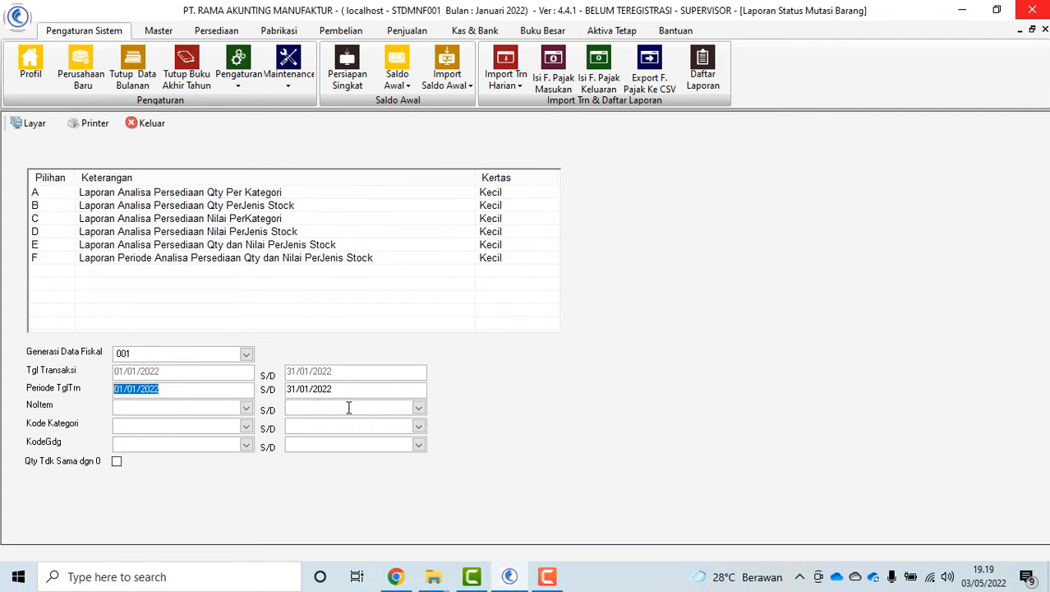
click(208, 259)
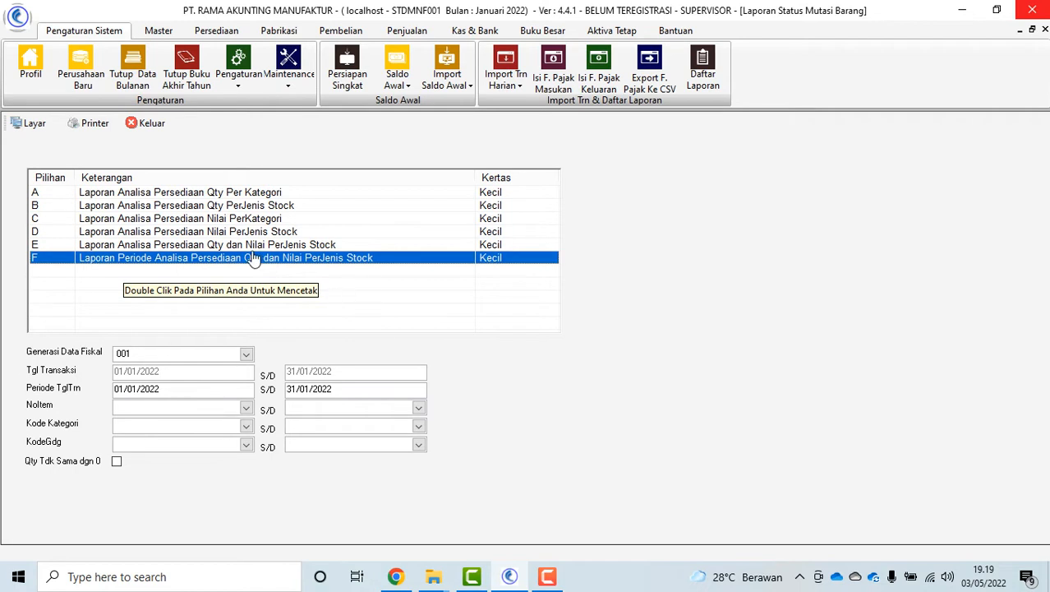
key(Up)
click(247, 353)
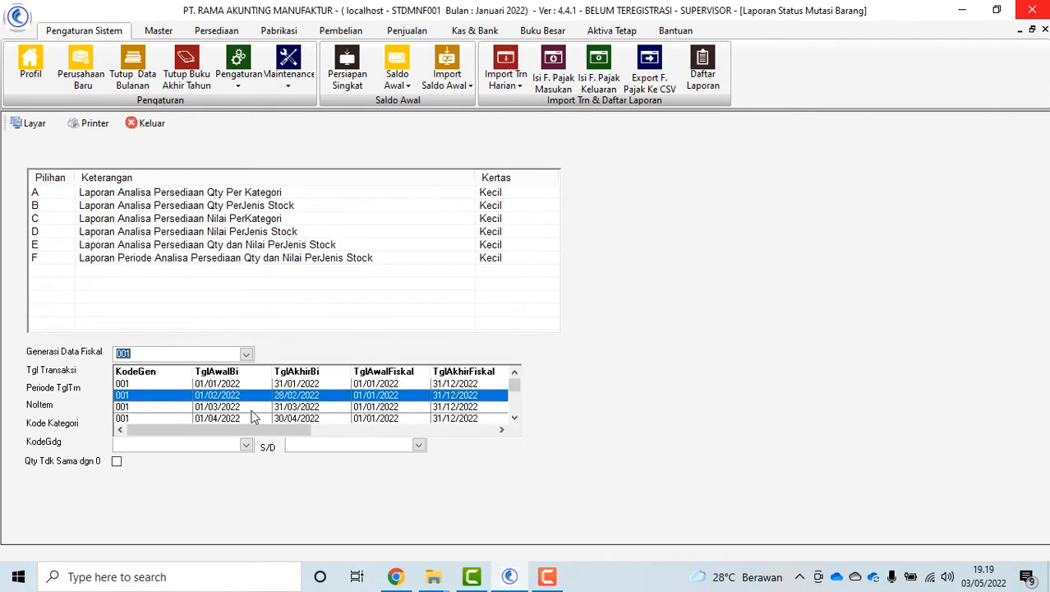
click(251, 414)
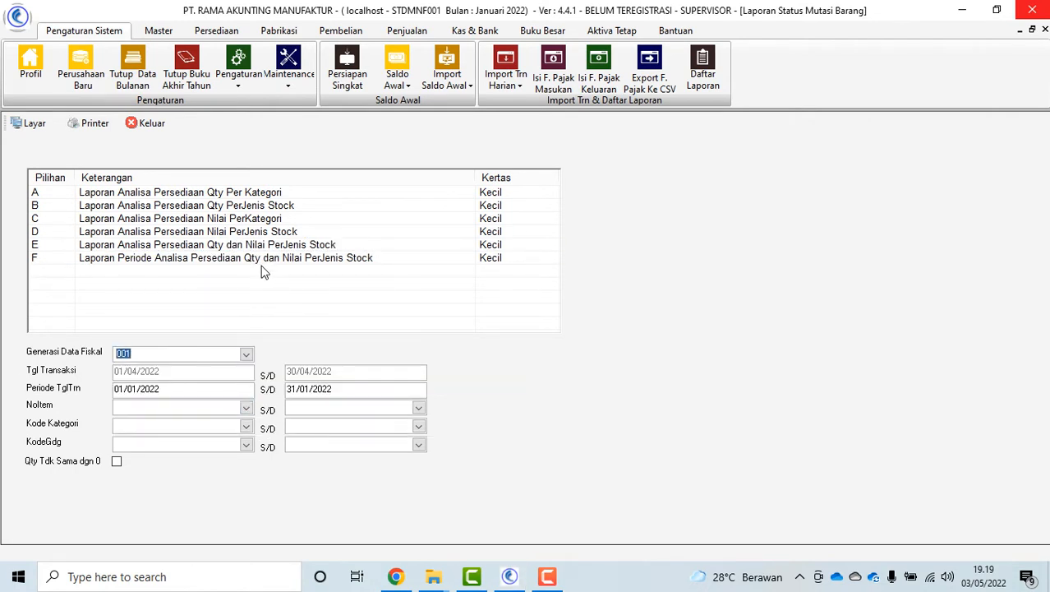
click(248, 354)
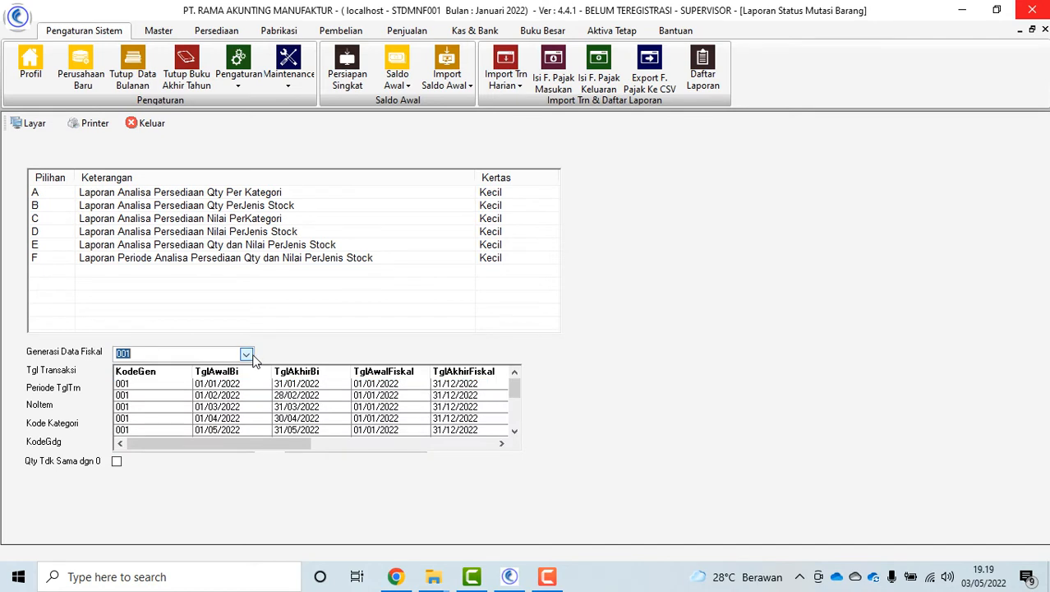
click(265, 431)
Preview report E through its last page, grand total 111.101.500,02, then close it
click(288, 75)
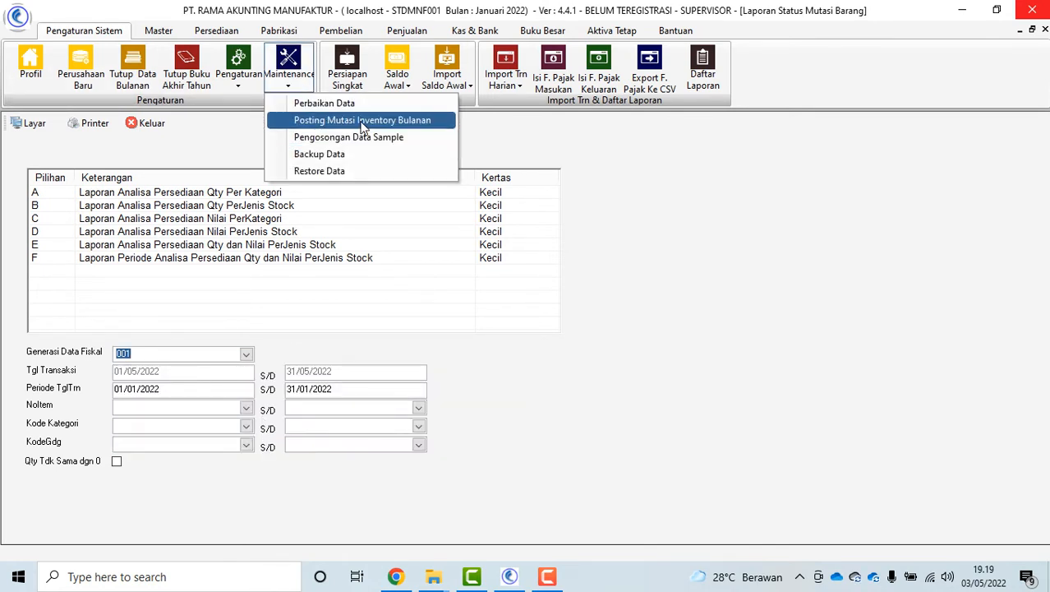
click(328, 244)
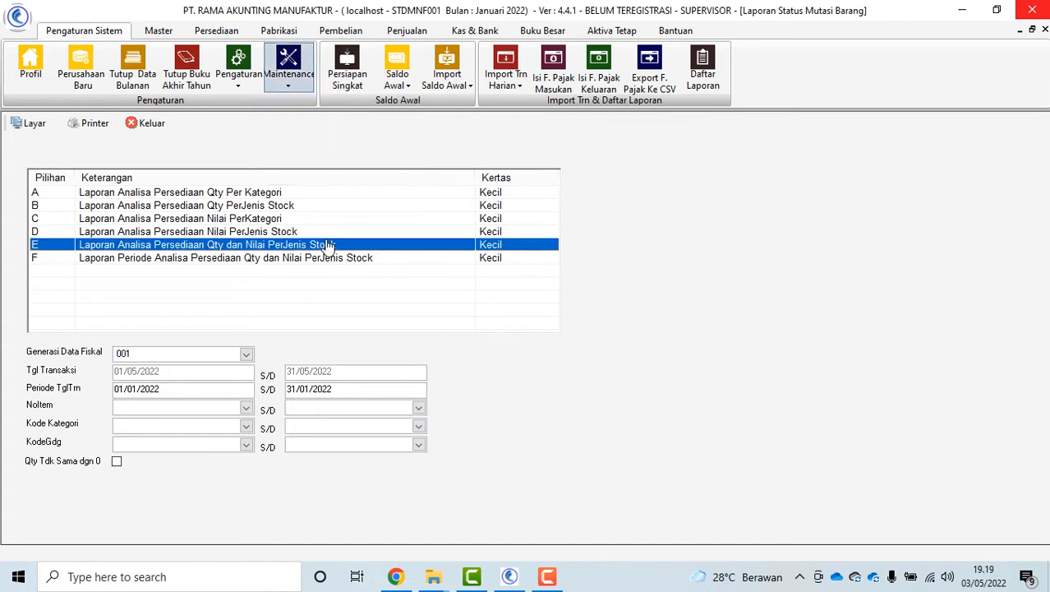
click(27, 125)
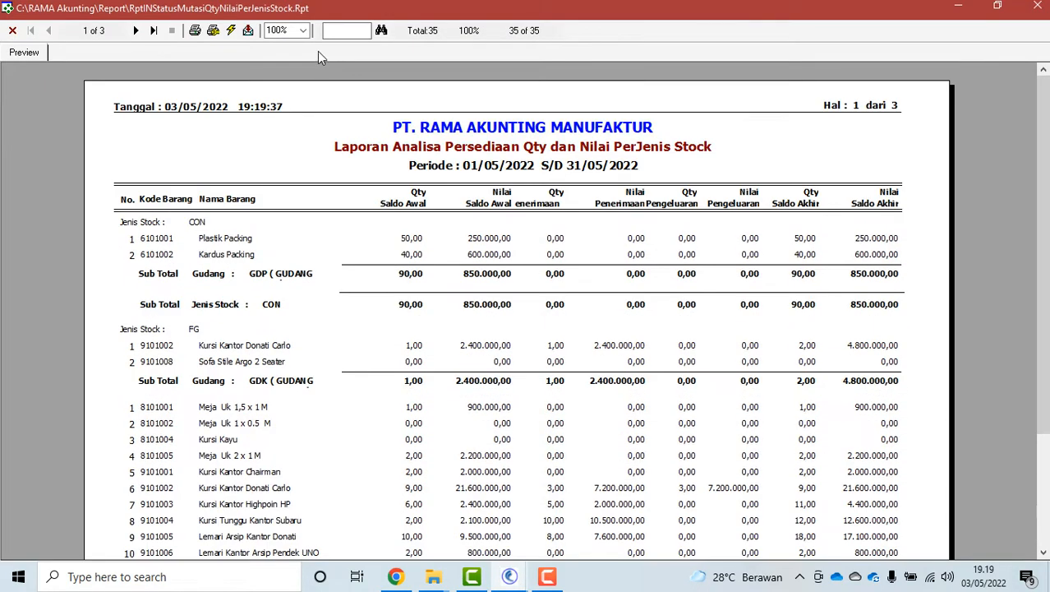
click(152, 30)
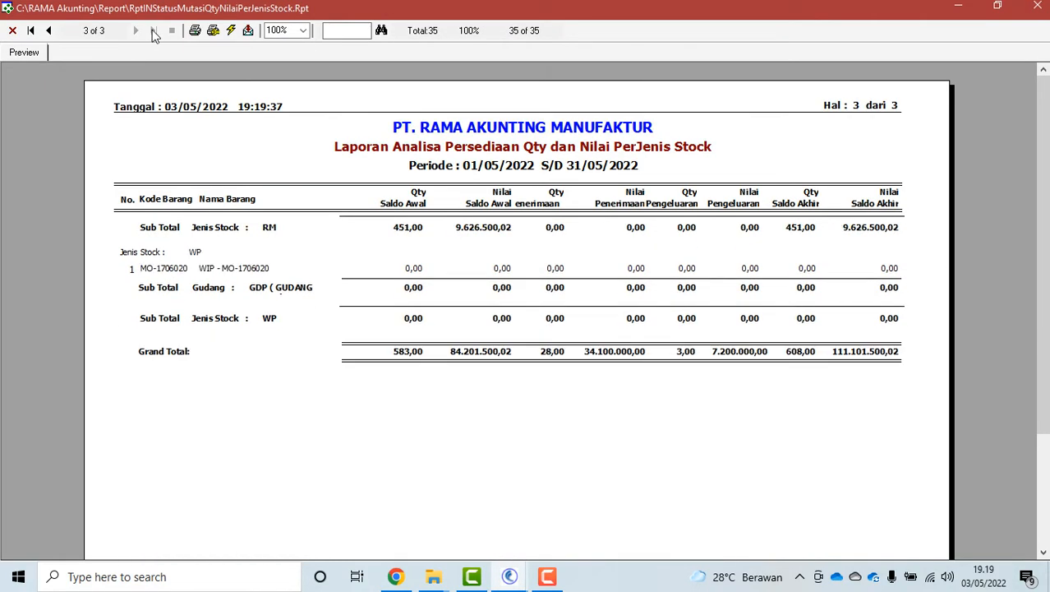
click(1040, 8)
click(152, 124)
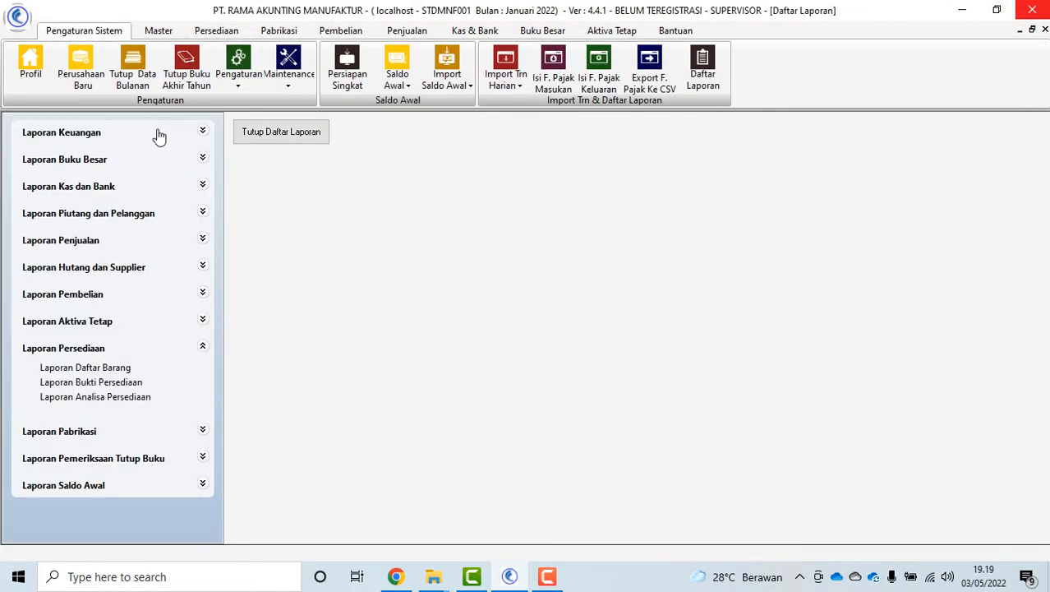
Review formula PAKET01 (PAKET SOFA + KURSI, 4.800.000,00) in Formula Produk, then clear the form
click(288, 134)
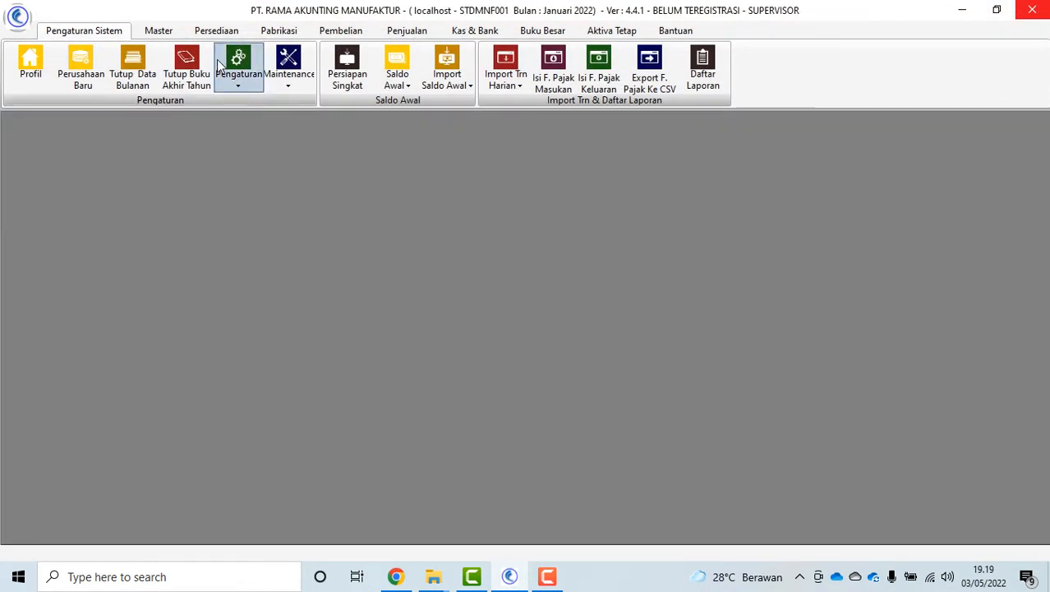
click(213, 33)
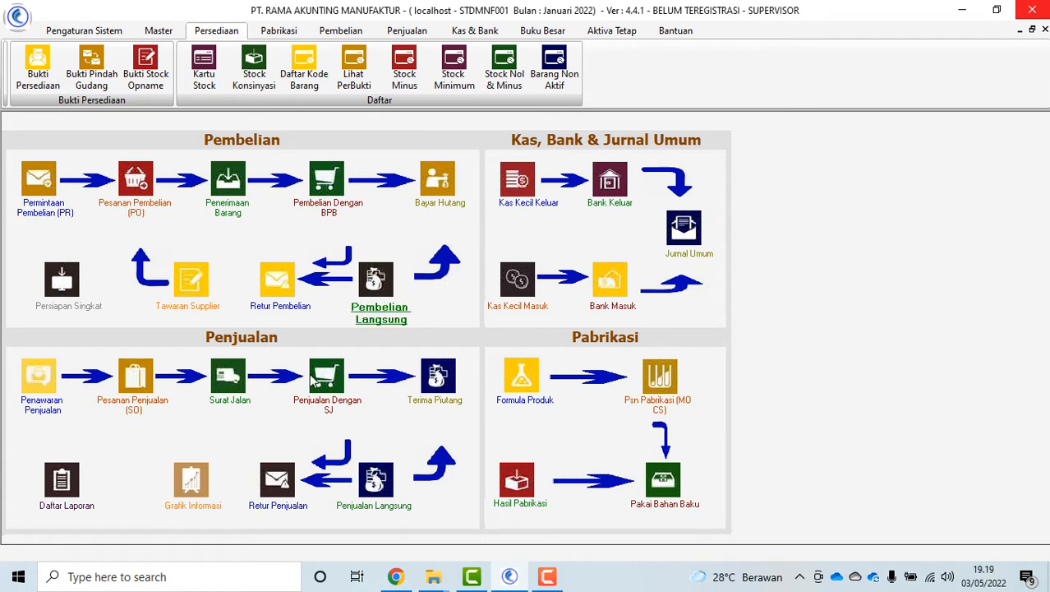
click(279, 33)
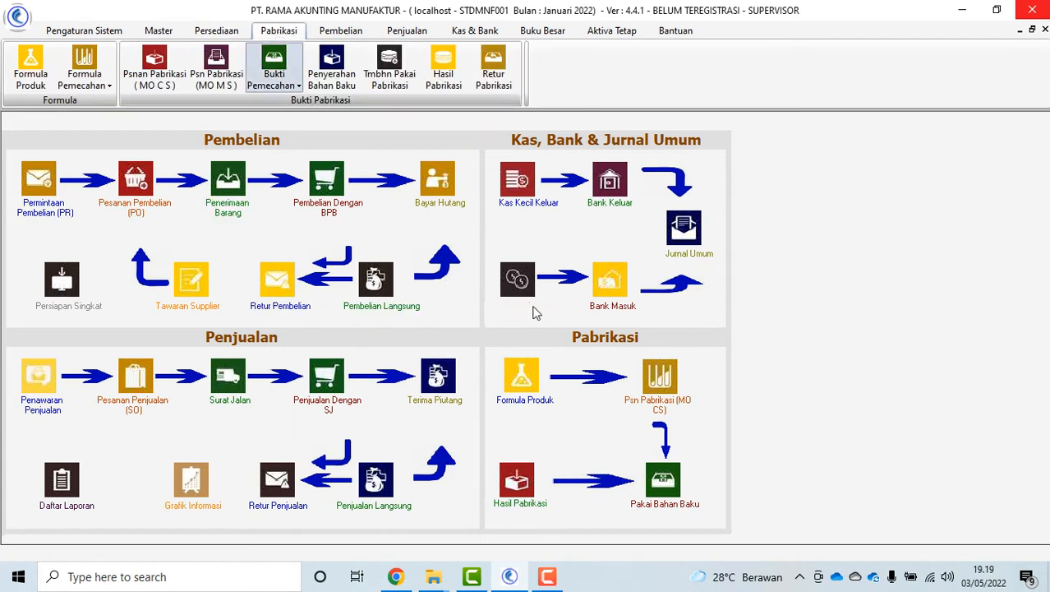
click(31, 70)
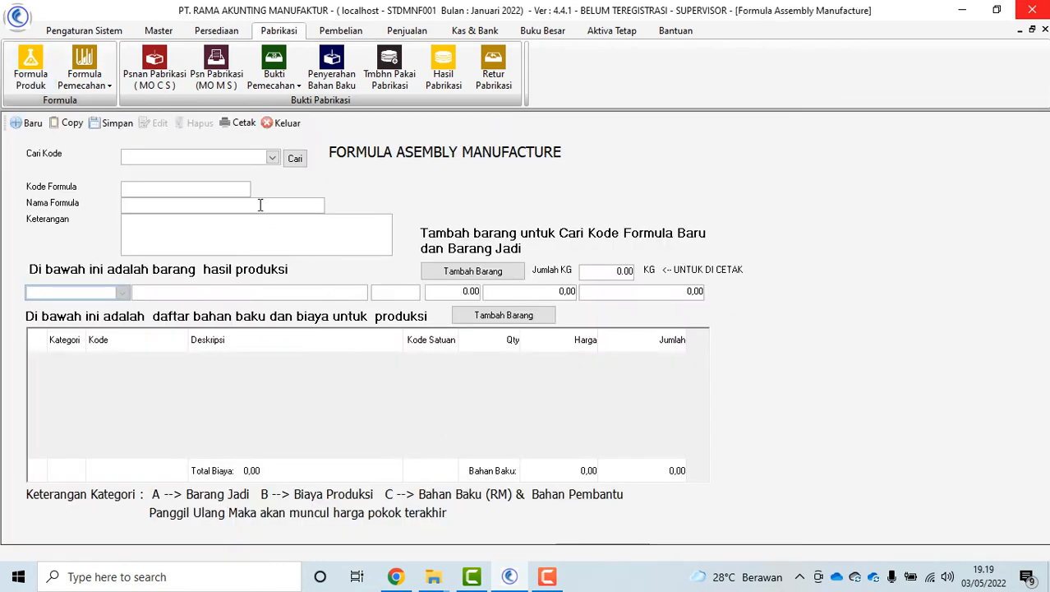
click(272, 157)
click(207, 188)
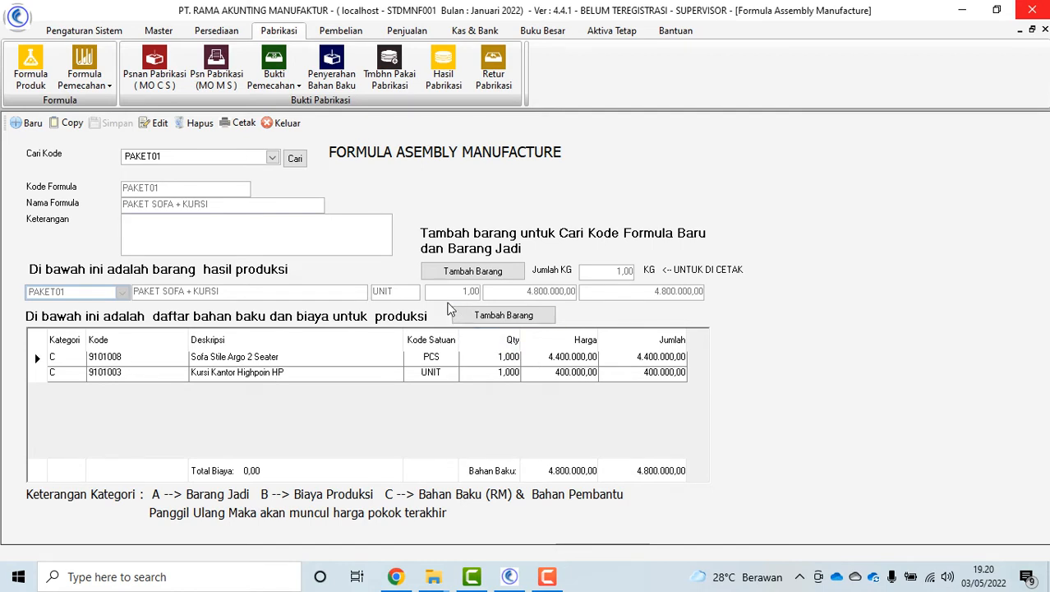
click(27, 123)
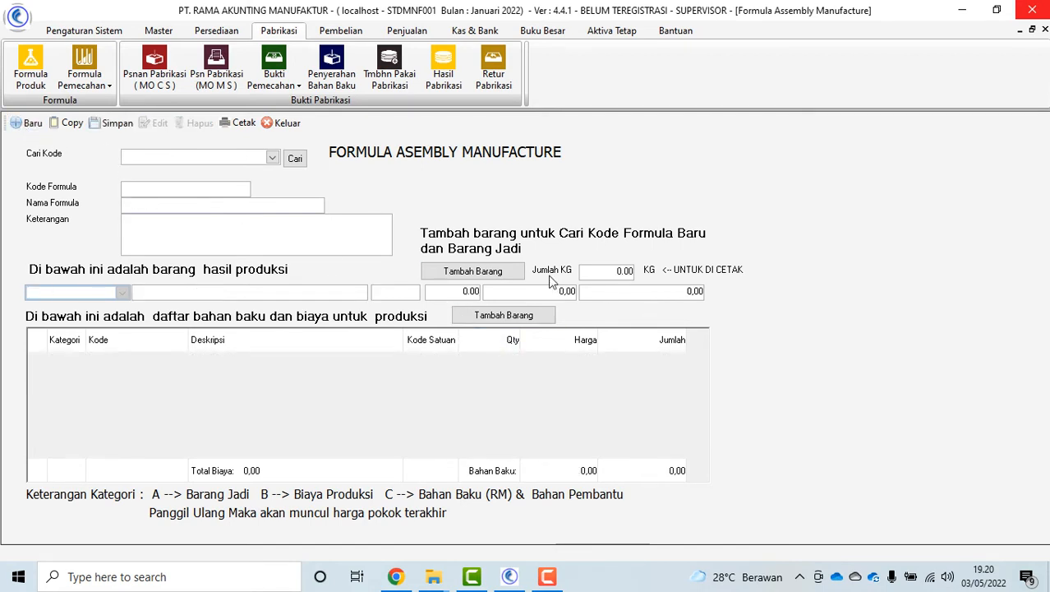
Search for KUR and set PAKET01 as the formula's finished product
click(473, 271)
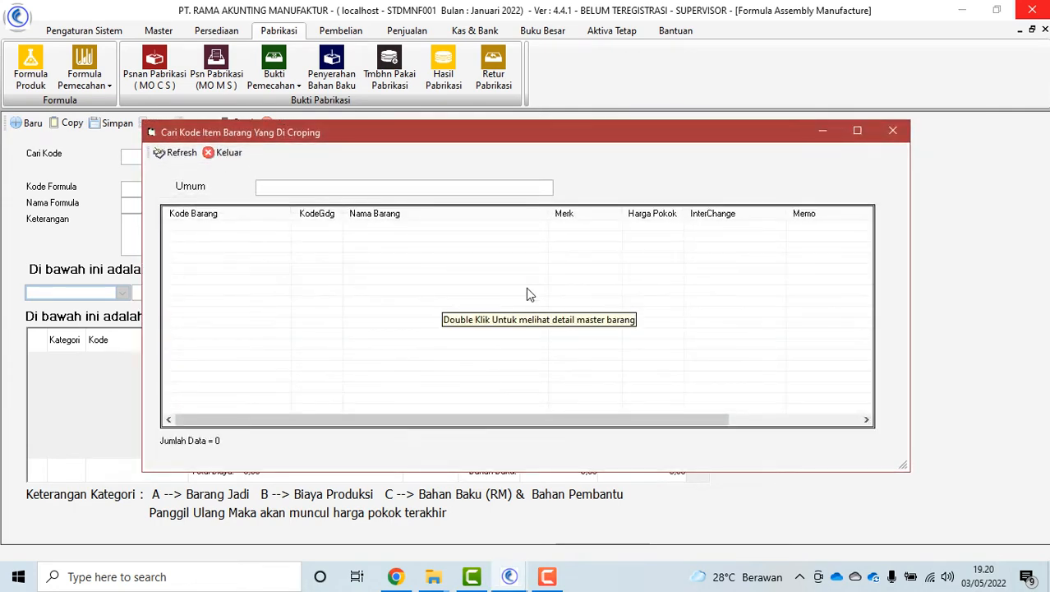
text(K)
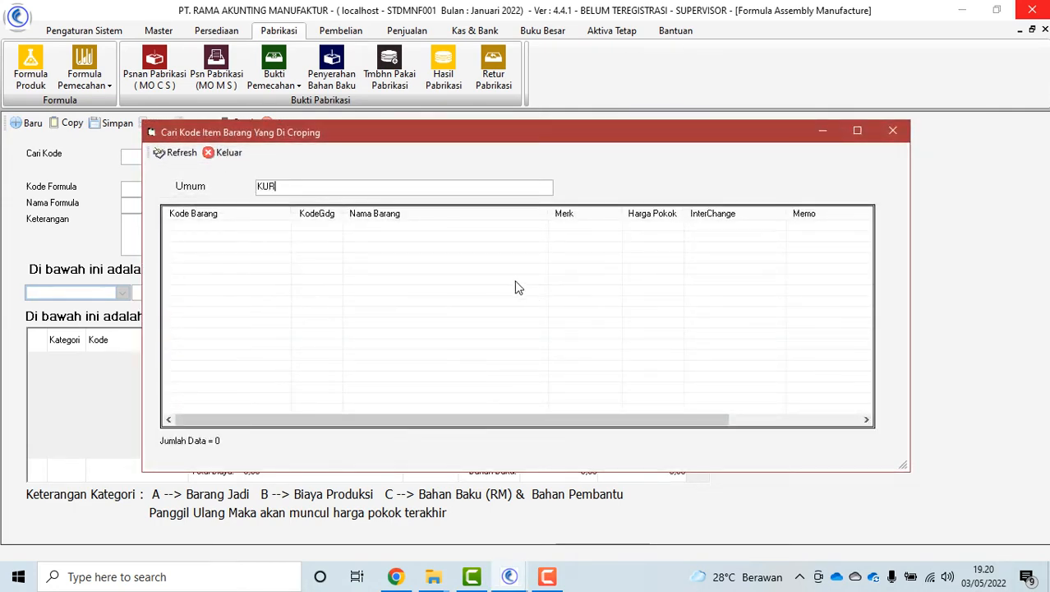
text(UR)
key(Return)
double_click(394, 291)
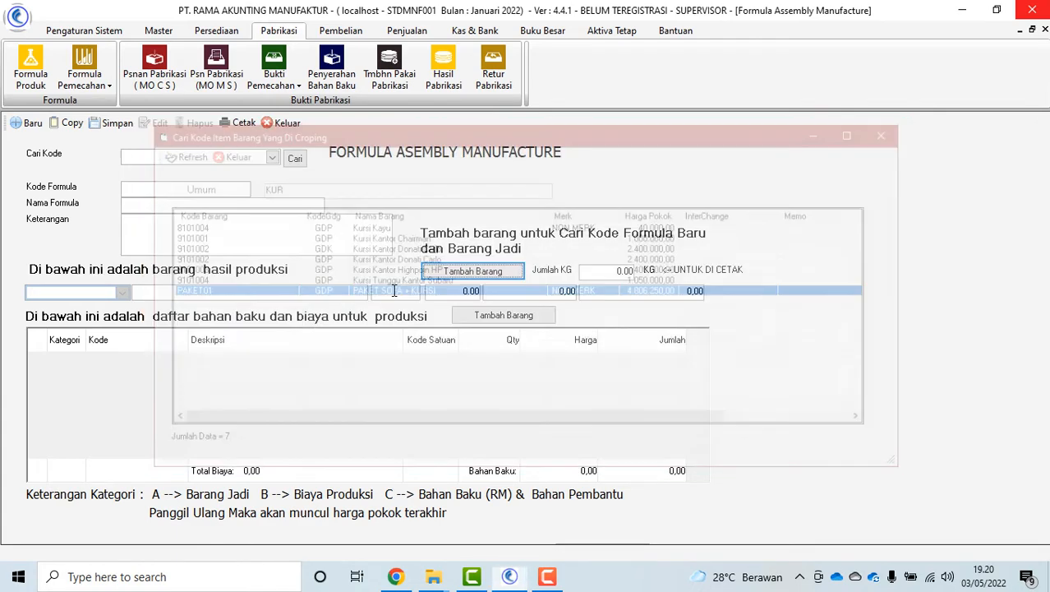
Add materials 9101002 Kursi Kantor Donati Carlo and 9101003 Kursi Kantor Highpoin HP, checking quantities
click(523, 315)
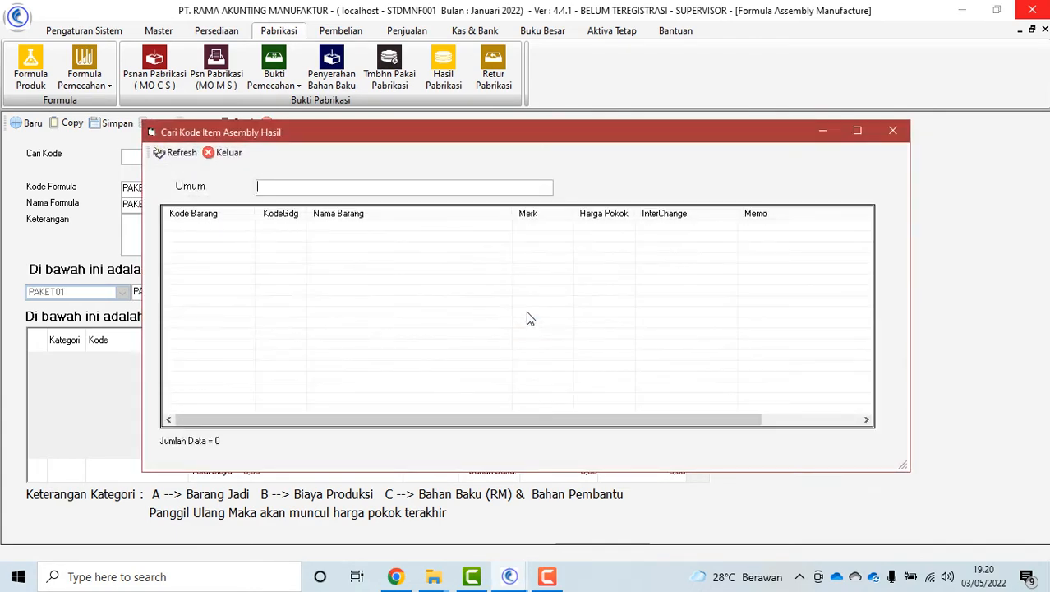
text(KURS)
key(Return)
double_click(290, 258)
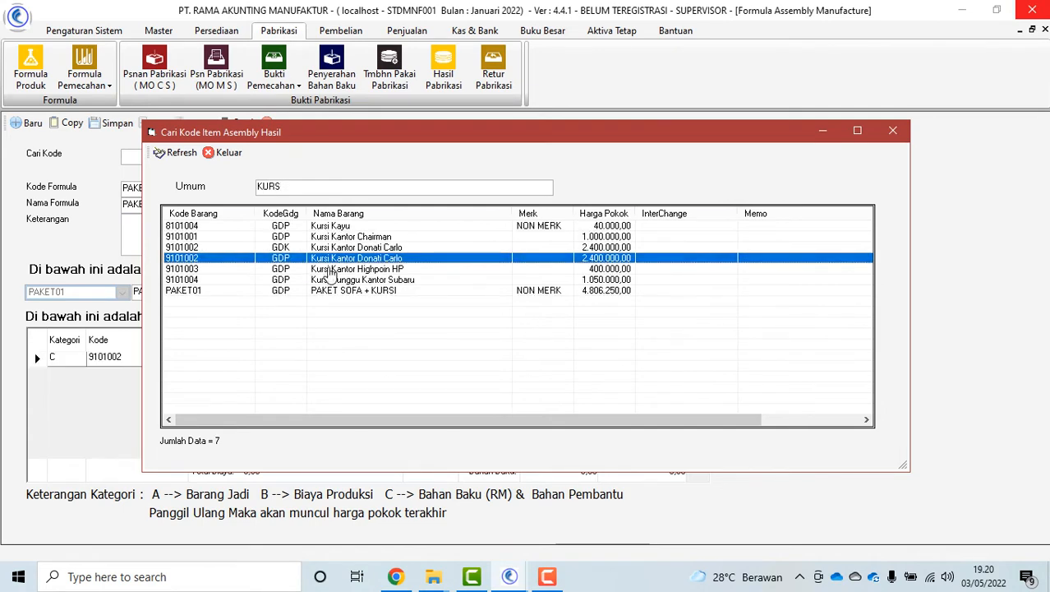
double_click(328, 269)
click(215, 152)
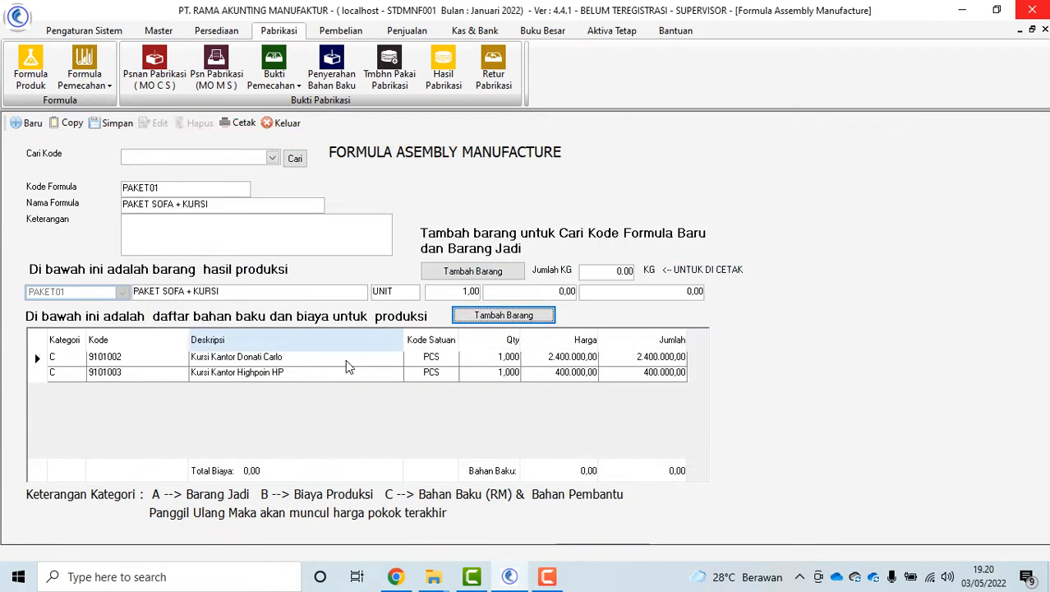
click(501, 360)
click(507, 373)
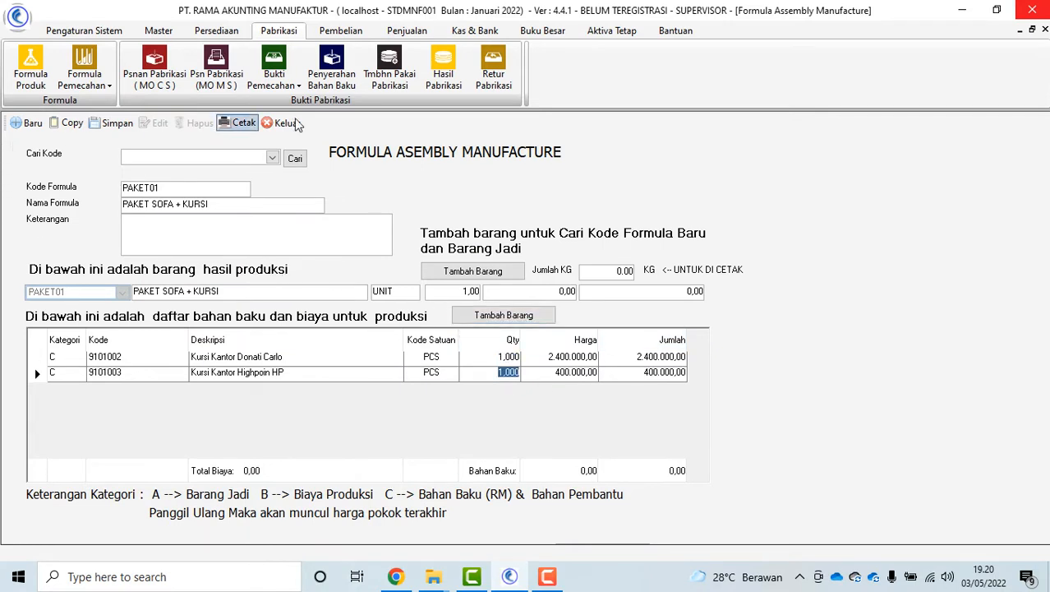
click(272, 157)
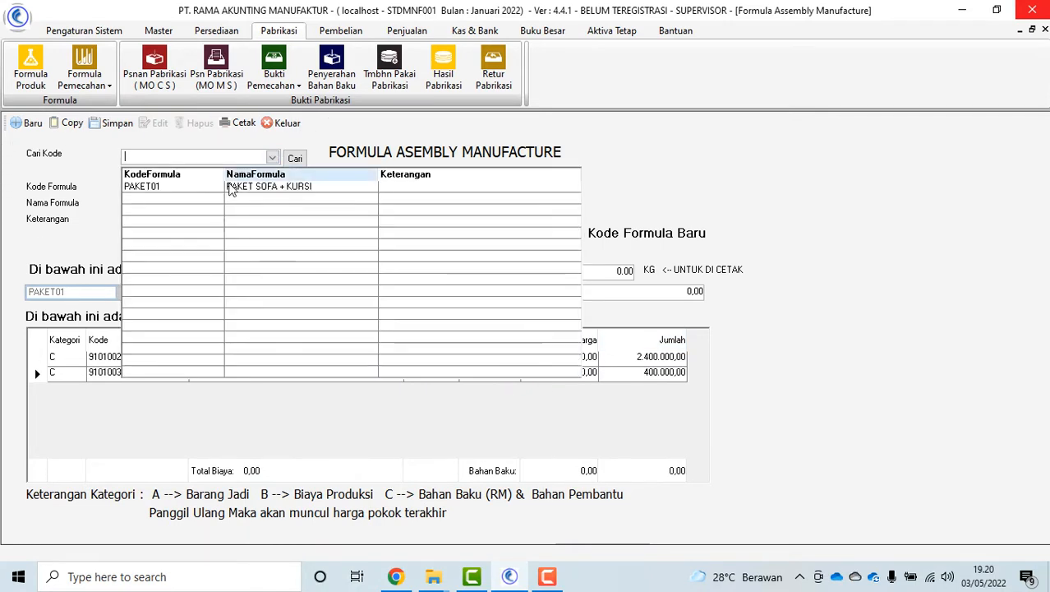
Load PAKET01, review its Formula Produksi print preview, then close the assembly form
click(232, 184)
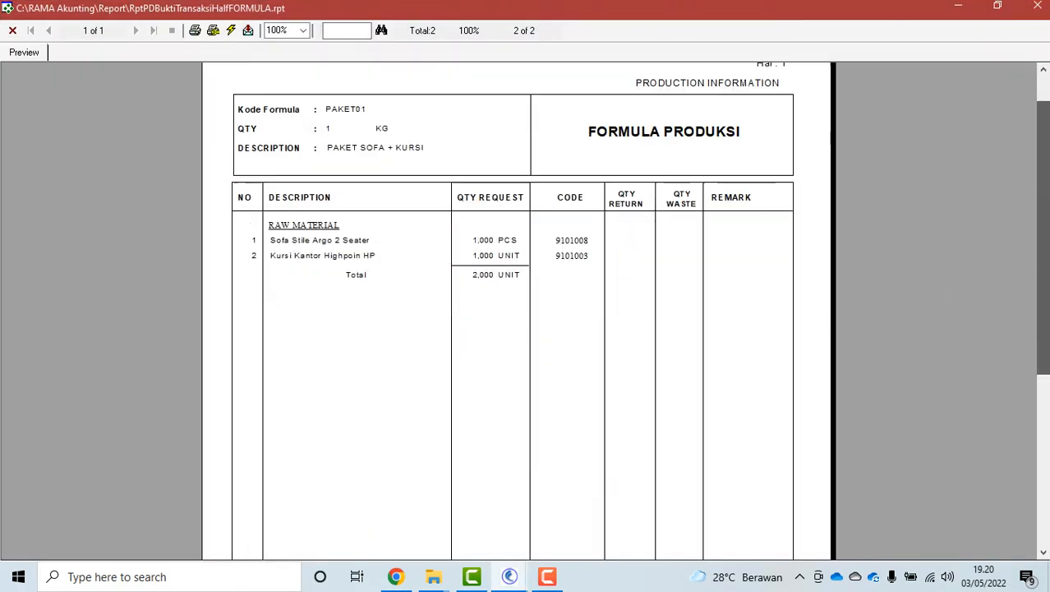
drag(1044, 239, 1043, 212)
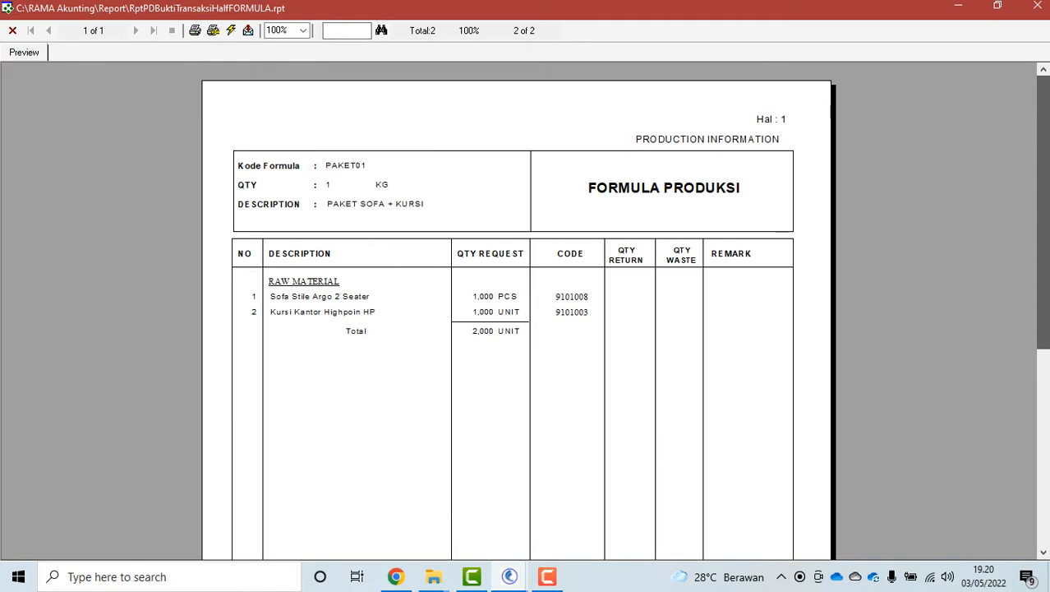
drag(1043, 212, 1018, 198)
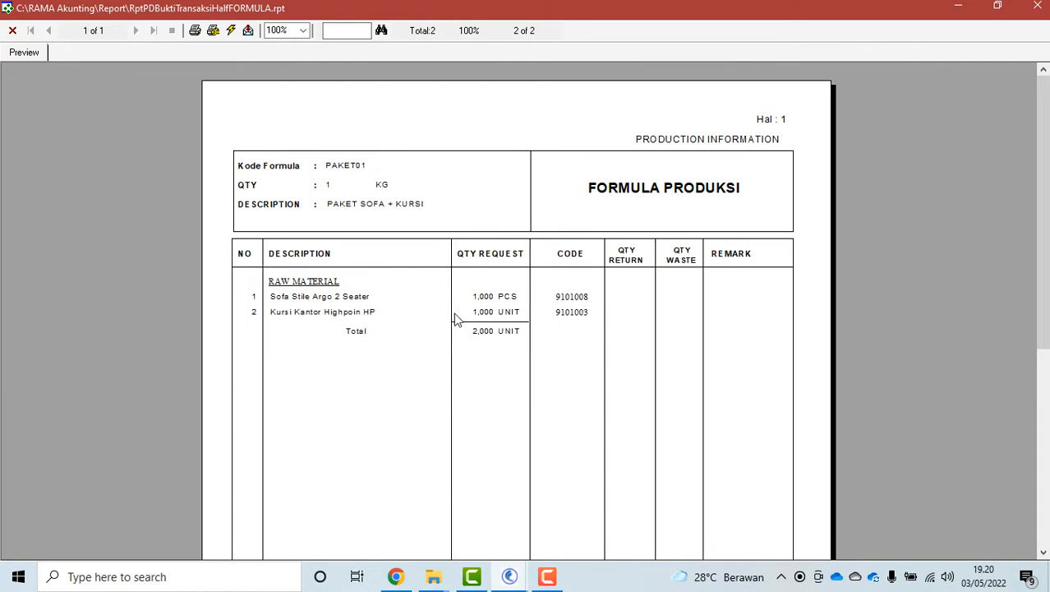
click(12, 31)
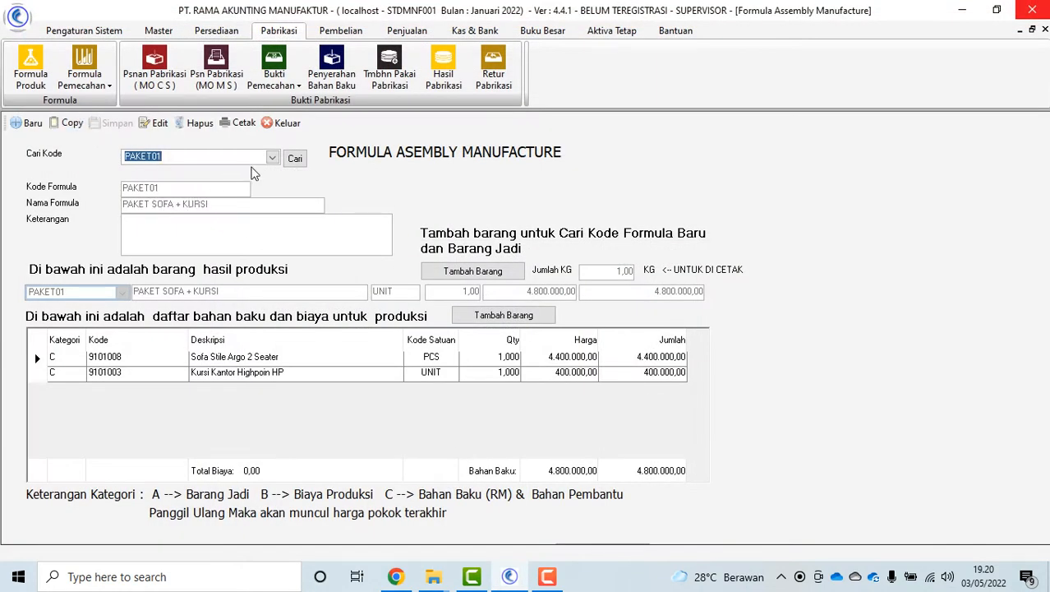
click(275, 127)
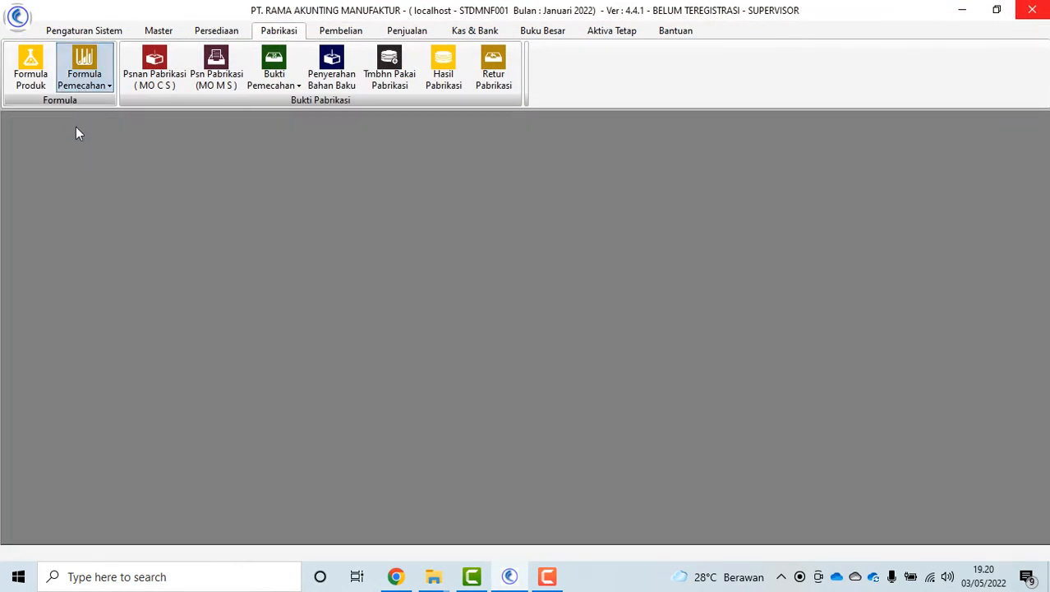
Review quantity cropping formula 3101001 and close the form
click(83, 87)
click(124, 104)
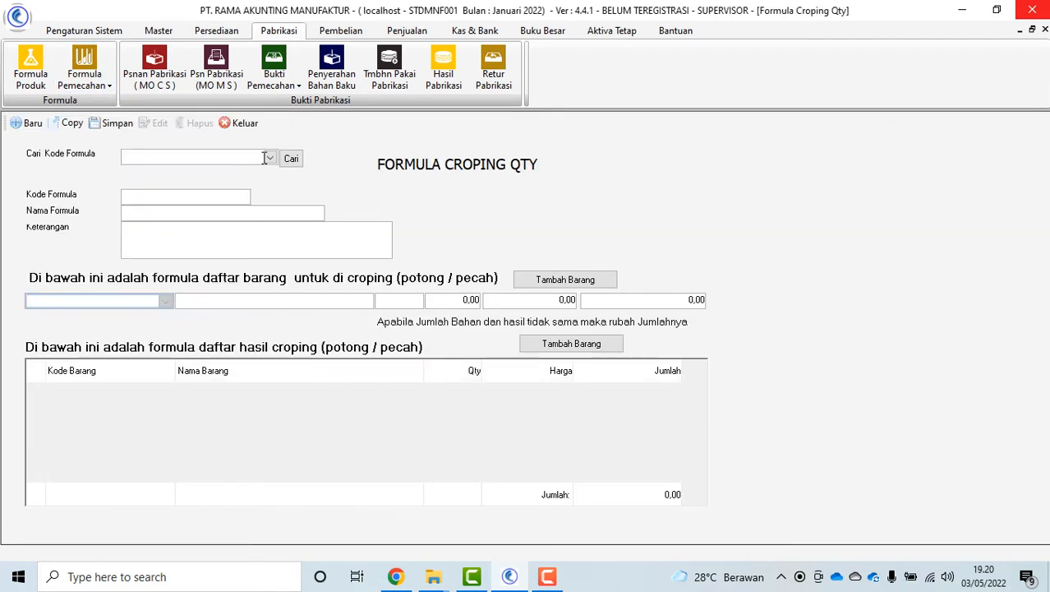
click(270, 157)
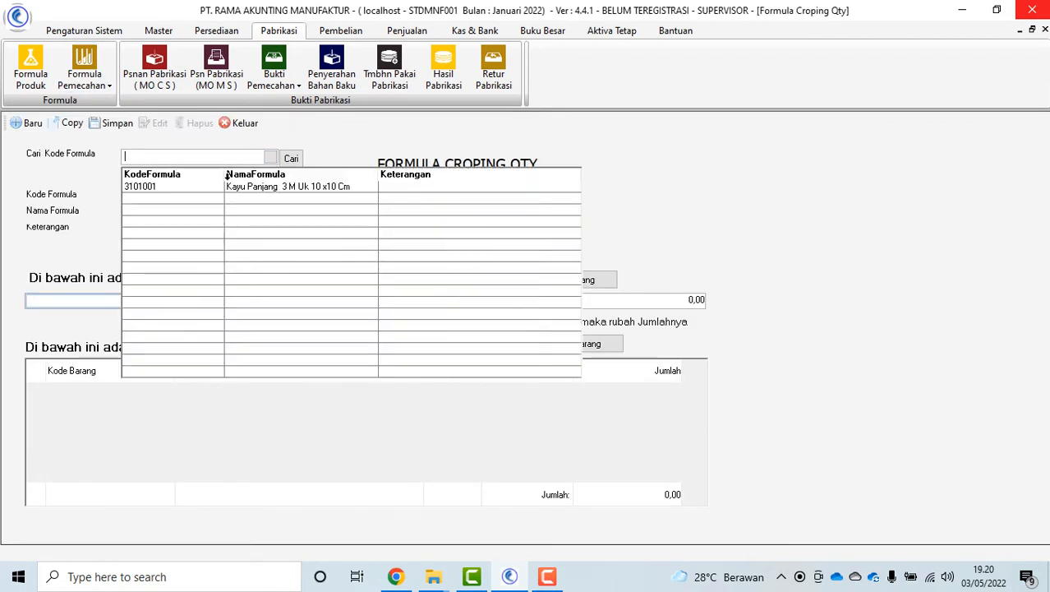
click(191, 191)
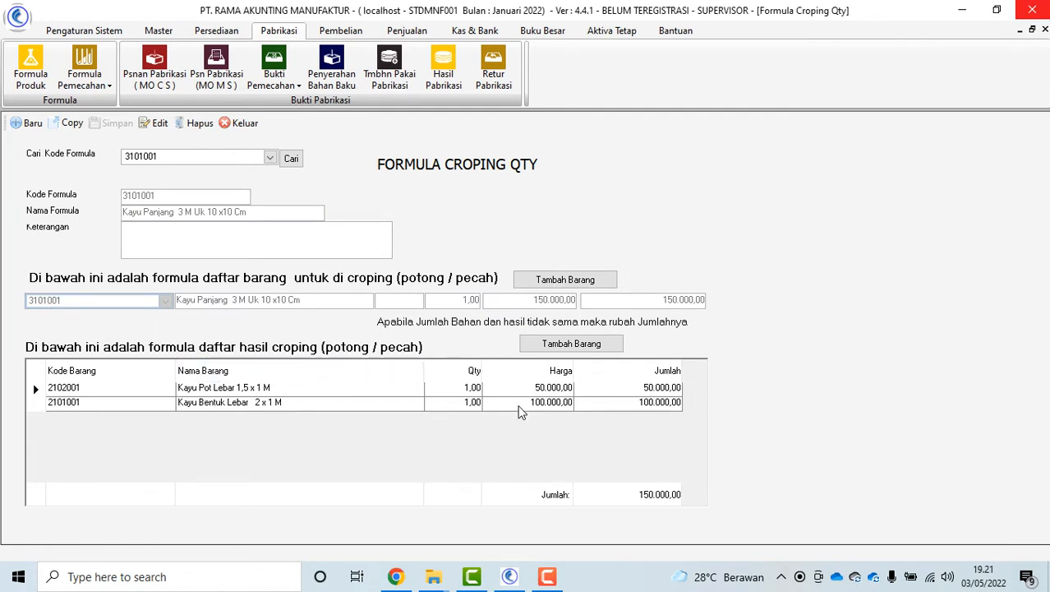
click(237, 123)
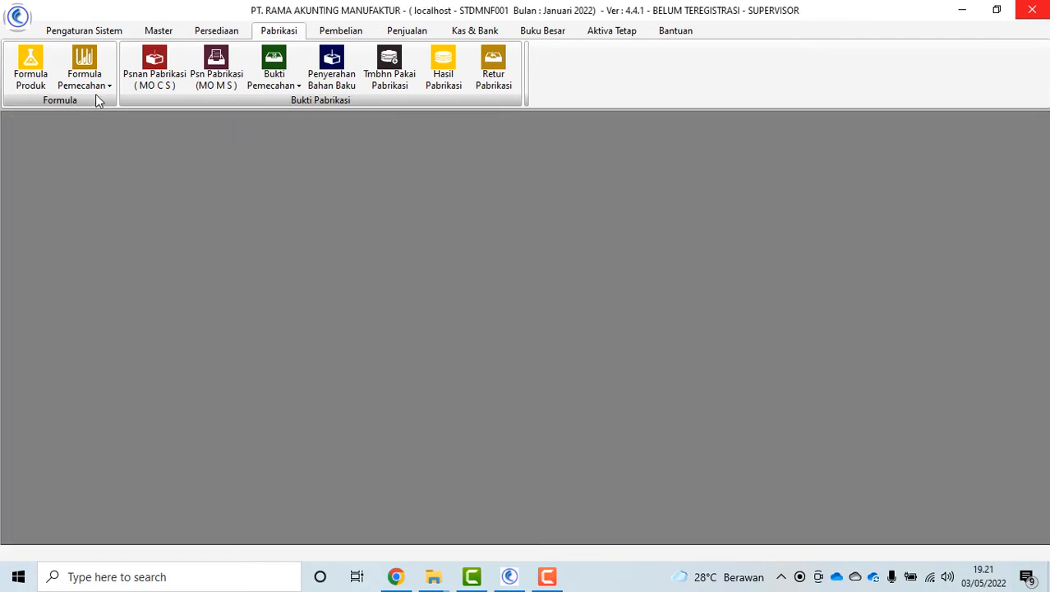
Review length cropping formula 3101002 and close the form
click(95, 85)
click(174, 136)
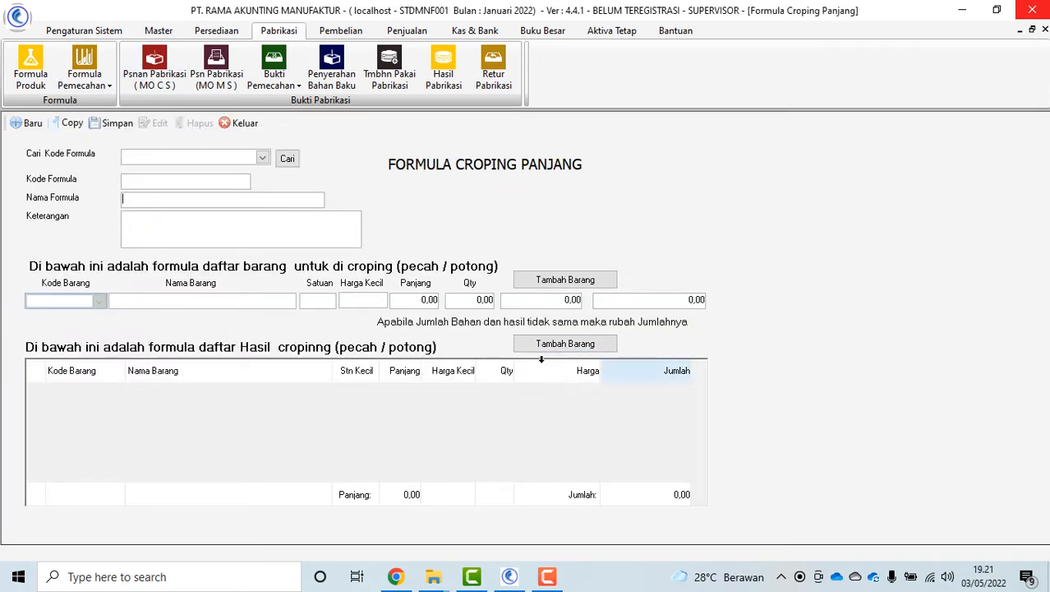
click(262, 157)
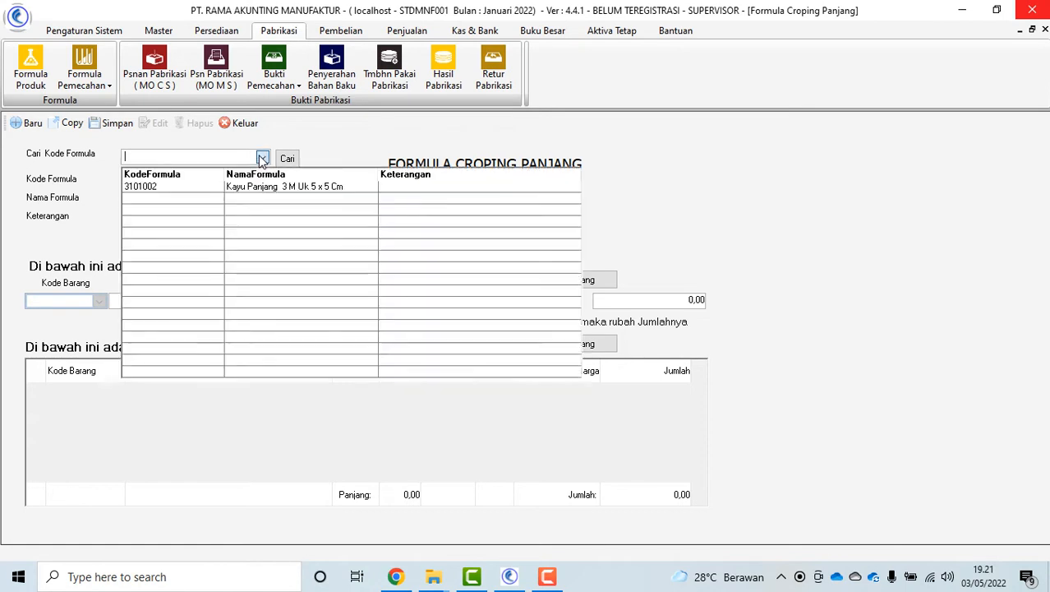
click(231, 191)
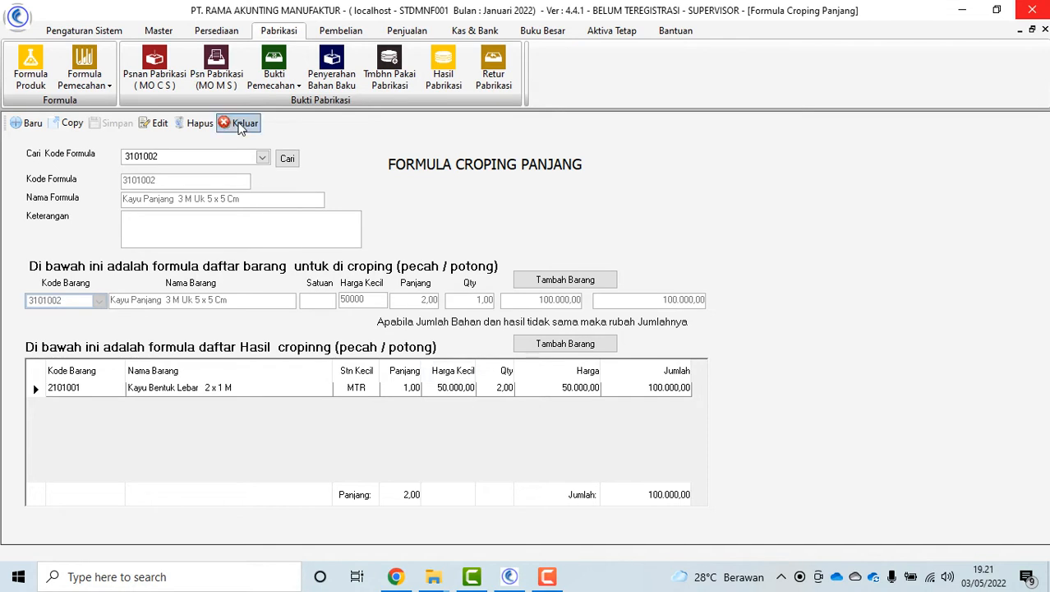
click(238, 123)
click(90, 79)
click(179, 141)
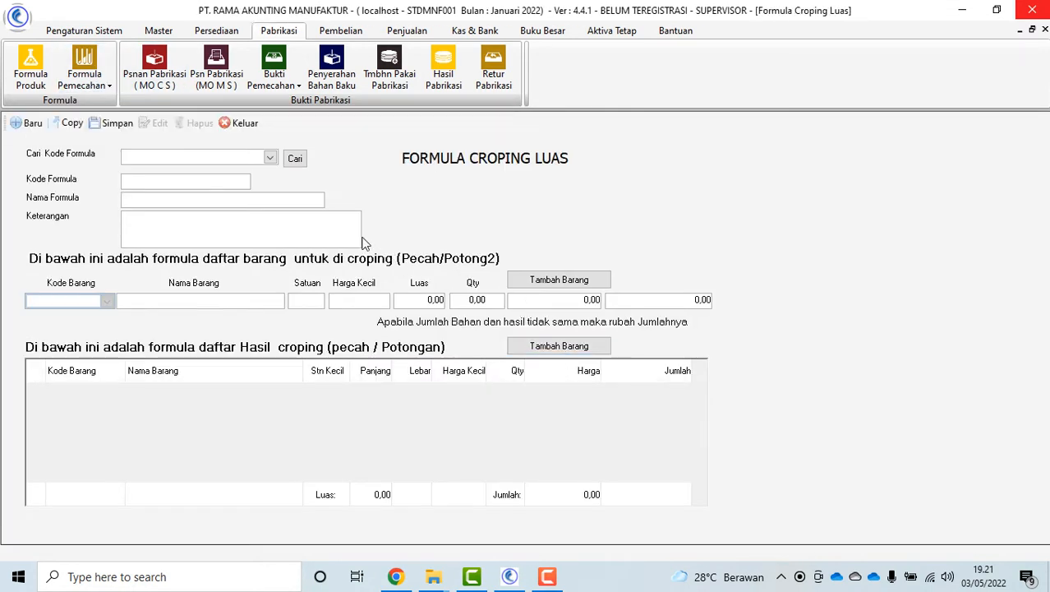
Load area cropping formula 2101001 (Kayu Bentuk Lebar 2 x 1 M, 600.000,00), then close it
click(269, 158)
click(208, 188)
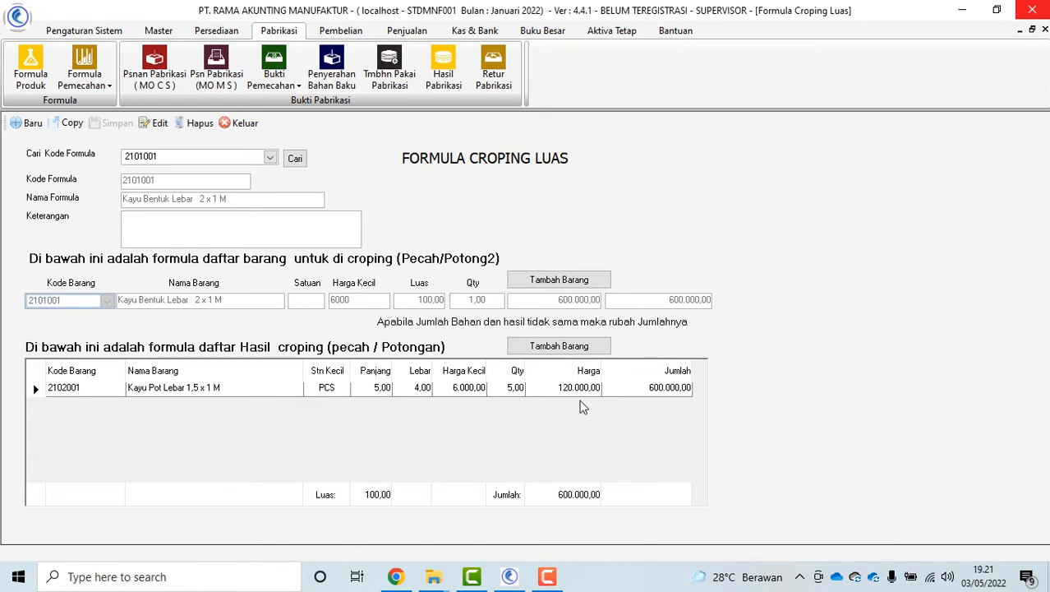
click(244, 124)
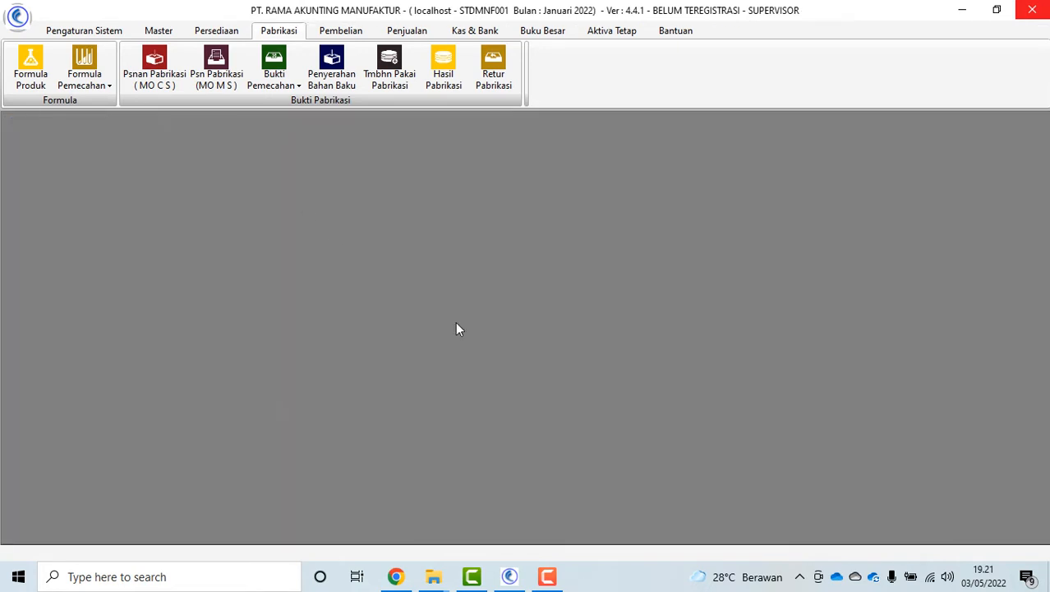
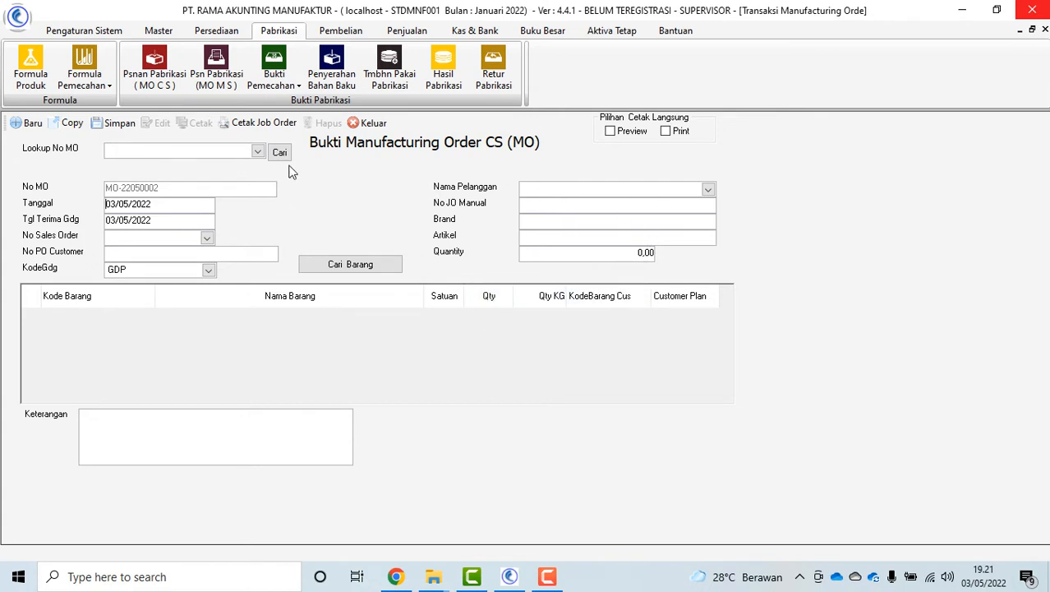
Create and save a manufacturing order for ABB SAKTI INDUSTRI with one PAKET SOFA + KURSI (PAKET01)
click(707, 191)
click(637, 234)
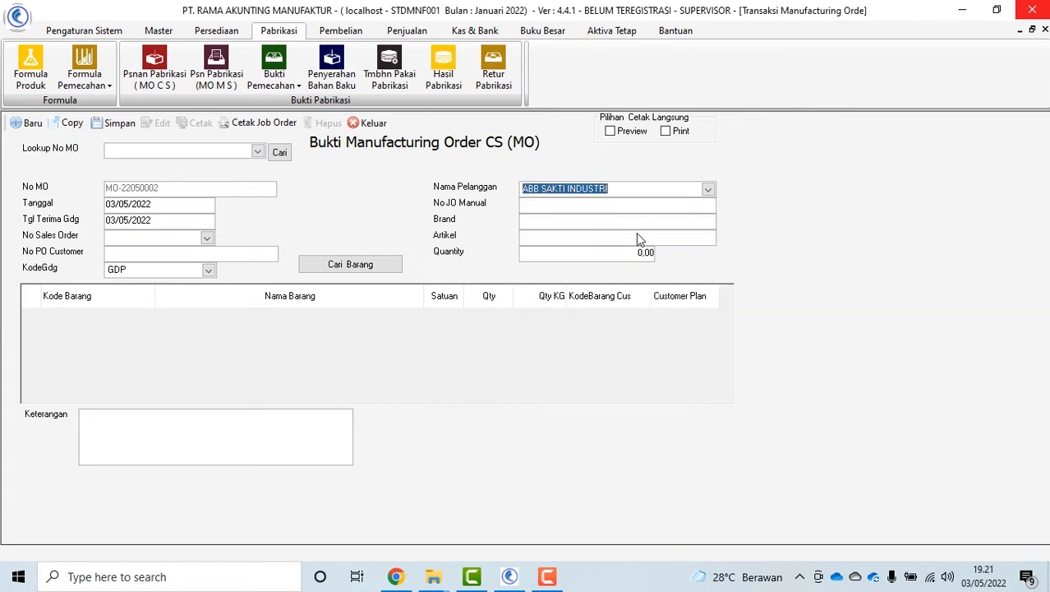
click(333, 264)
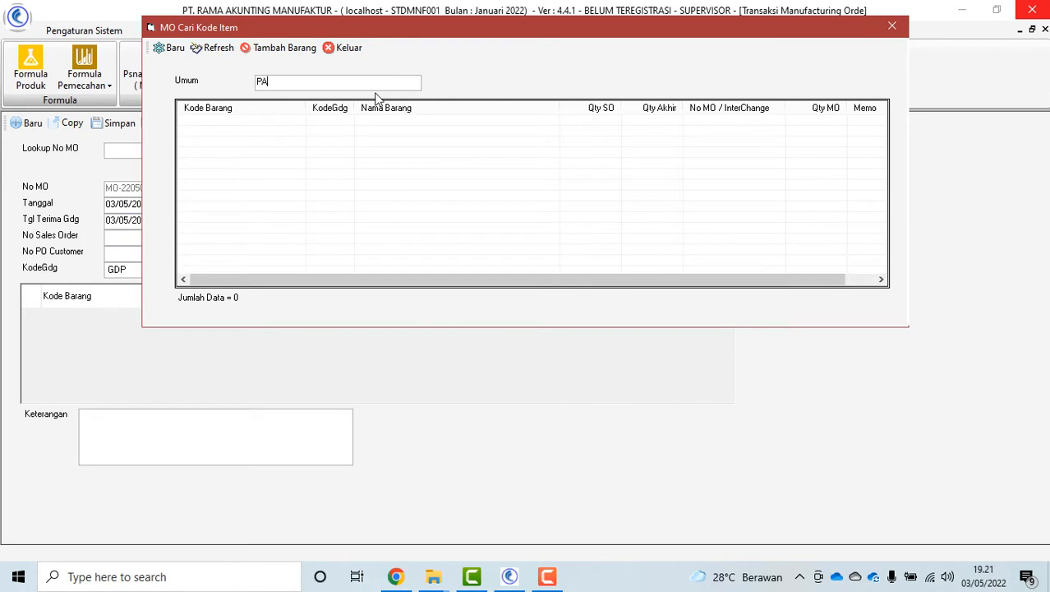
text(PAKET)
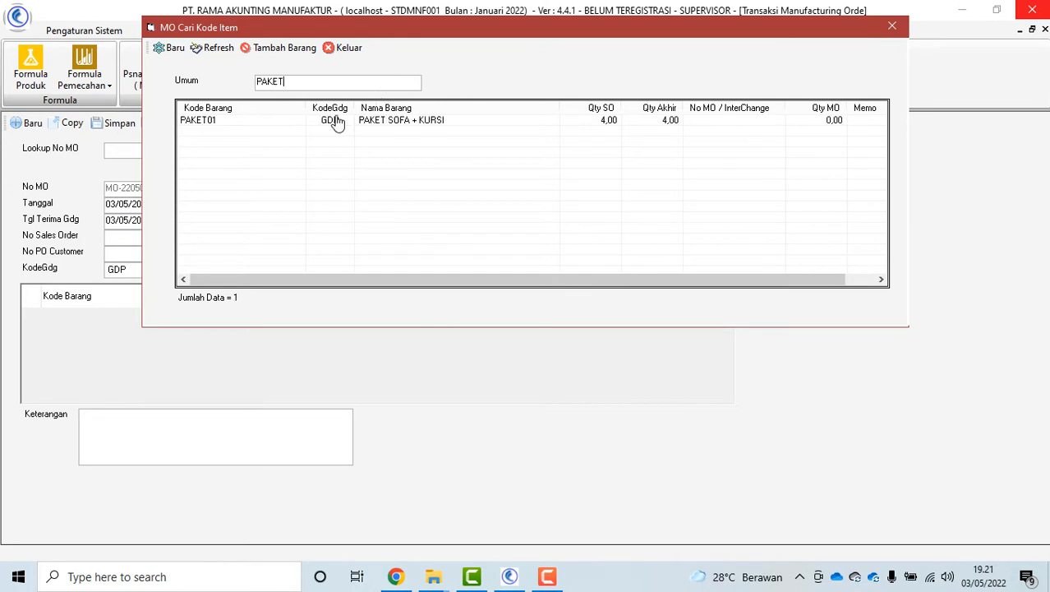
double_click(425, 124)
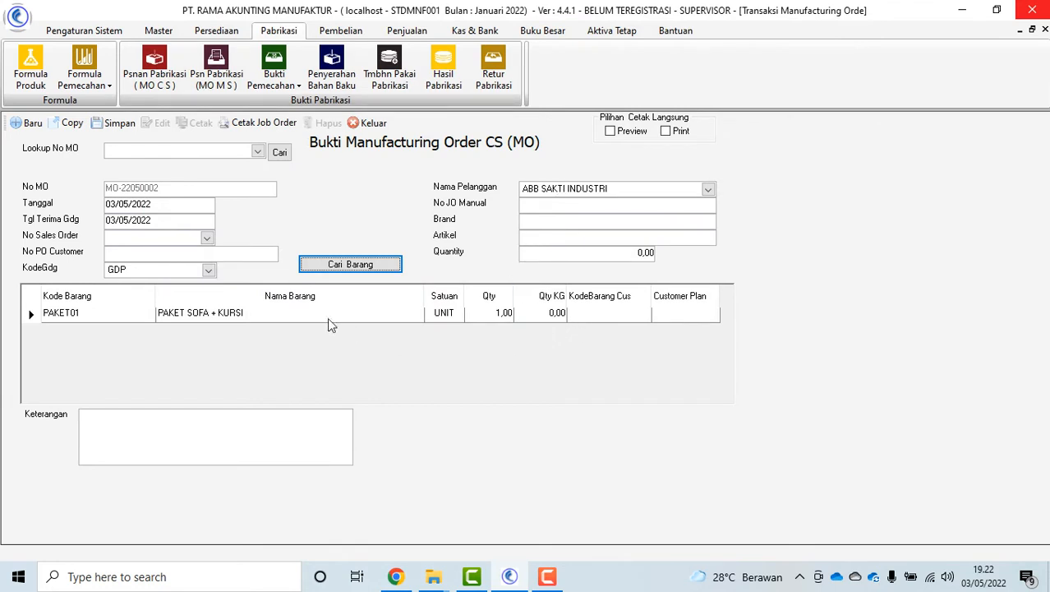
click(115, 122)
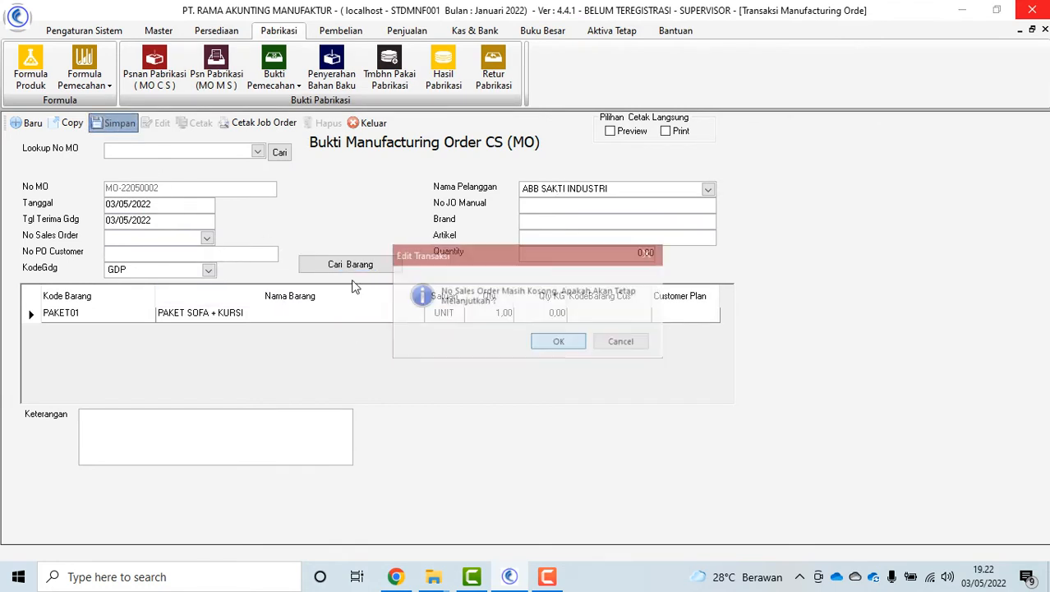
click(557, 342)
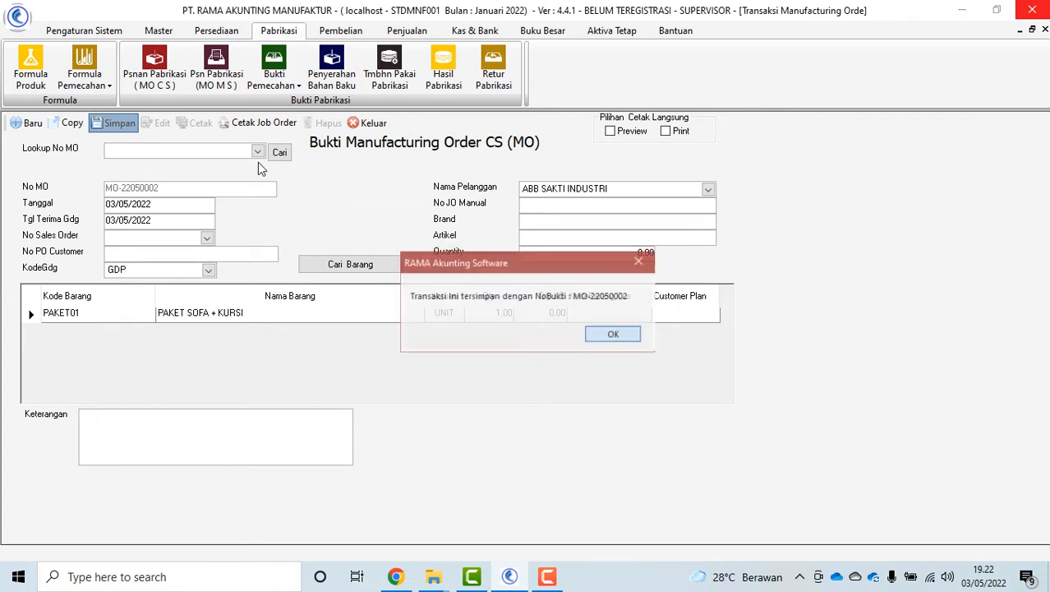
click(612, 334)
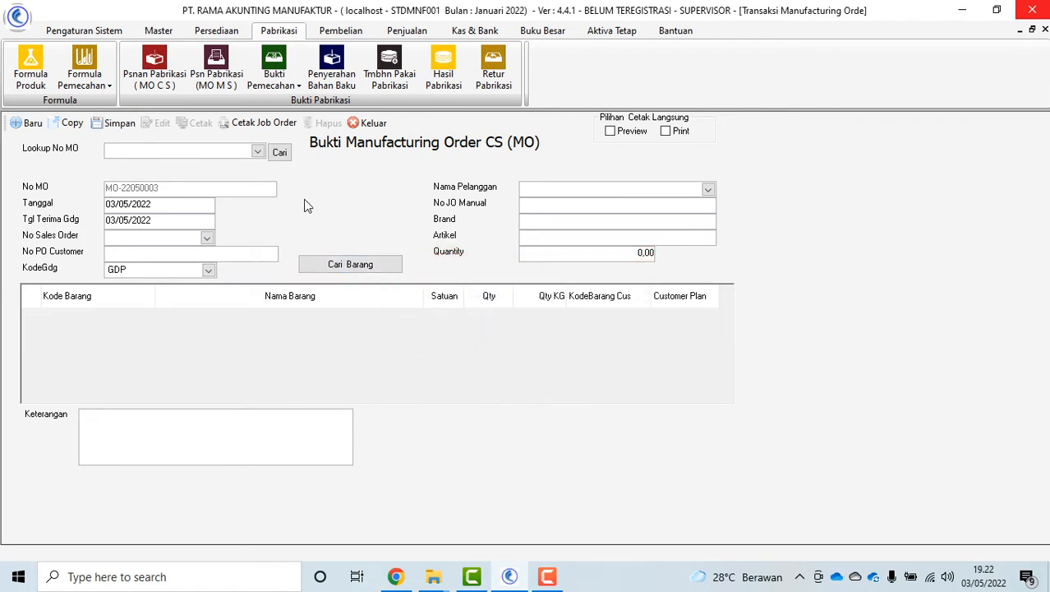
Change order MO-22050002's PAKET SOFA + KURSI quantity to 4 and save it
click(258, 151)
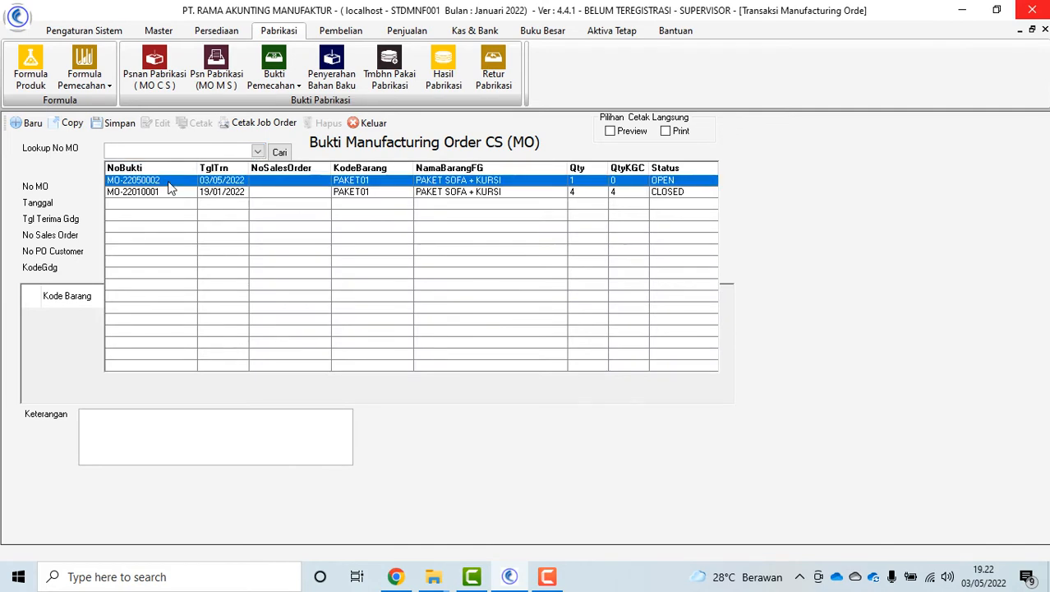
click(170, 188)
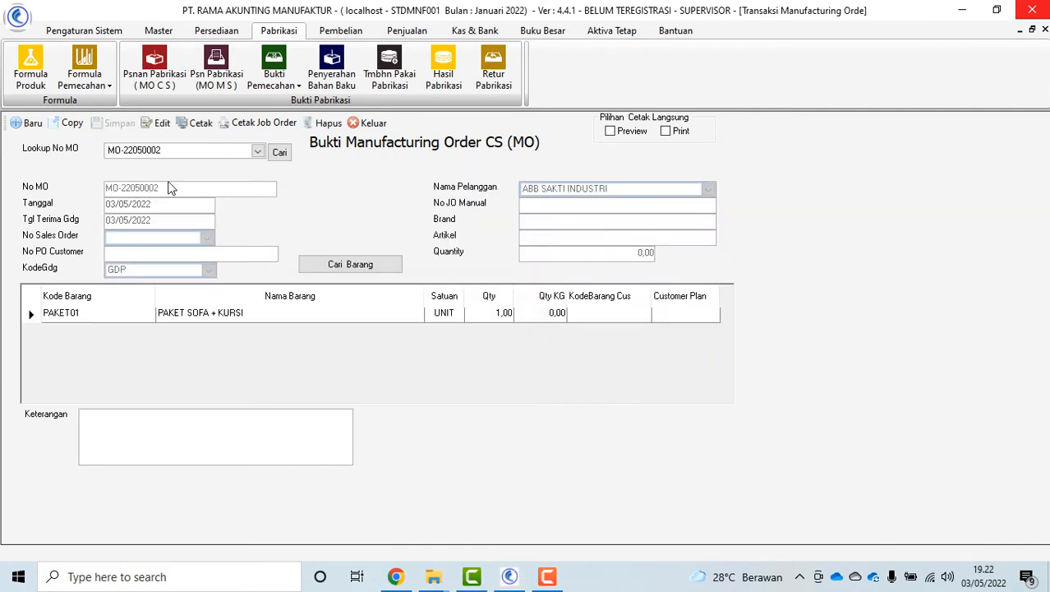
click(161, 122)
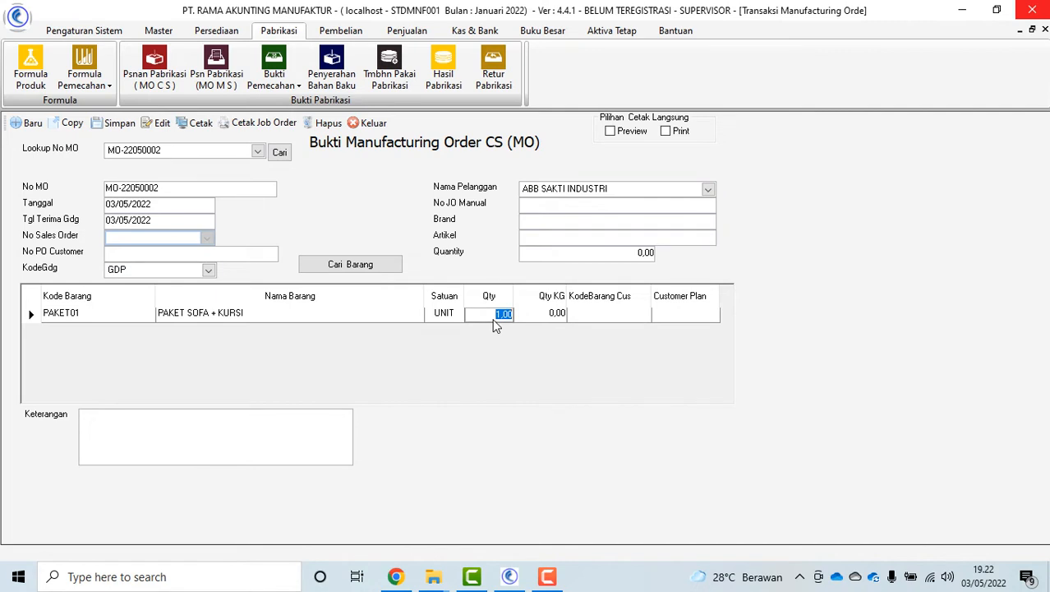
click(116, 122)
click(555, 346)
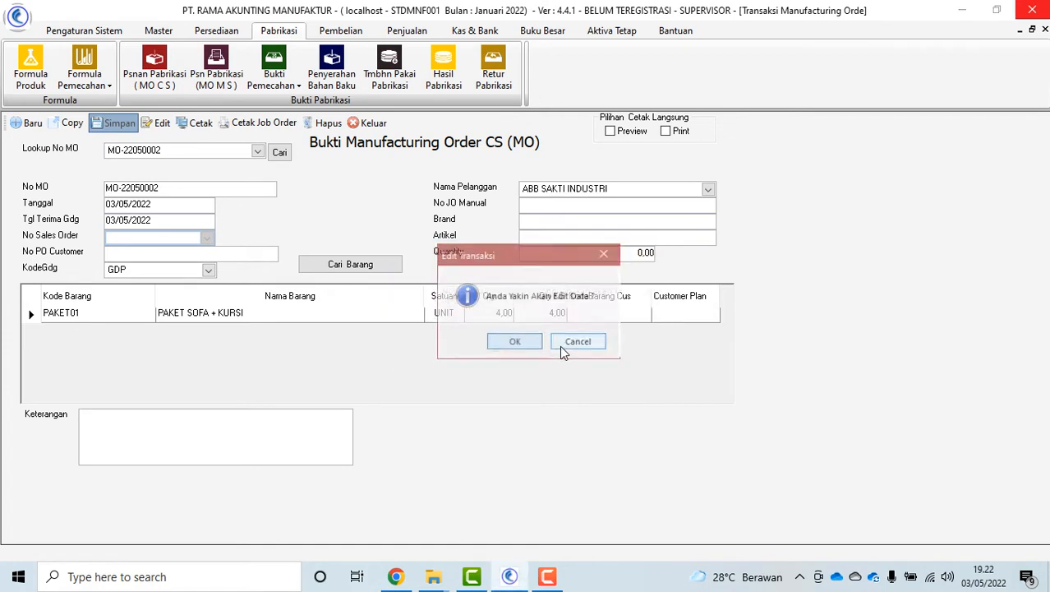
click(511, 344)
Reload MO-22050002 and review its job order print preview
click(257, 151)
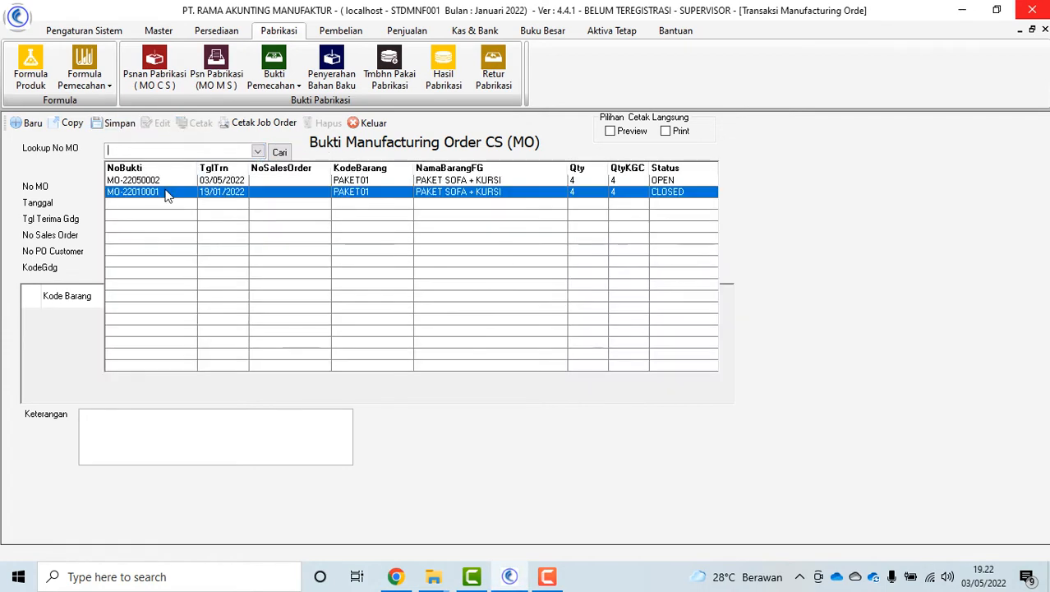
click(173, 182)
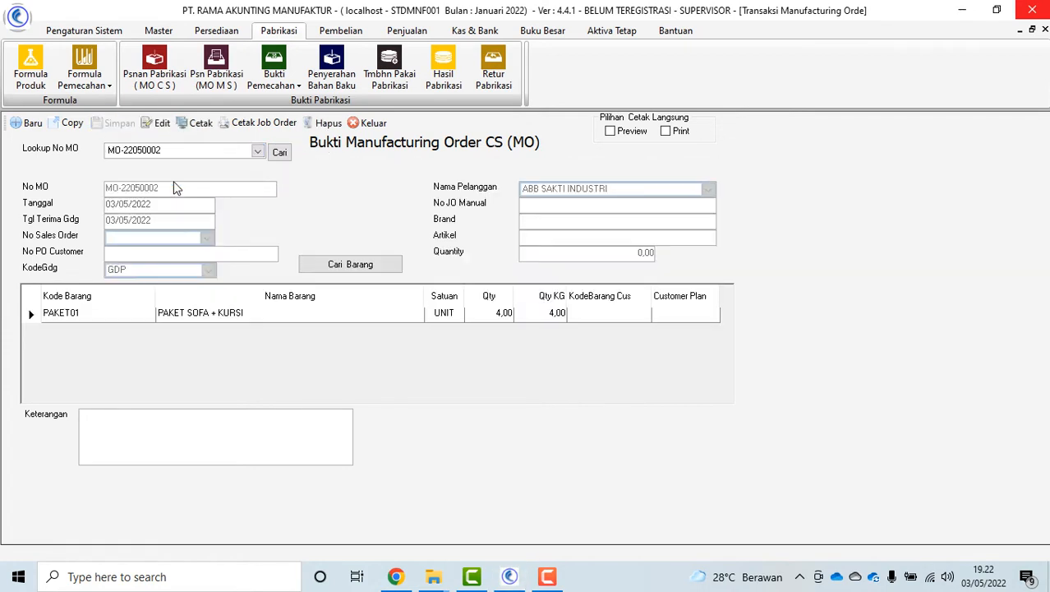
click(250, 123)
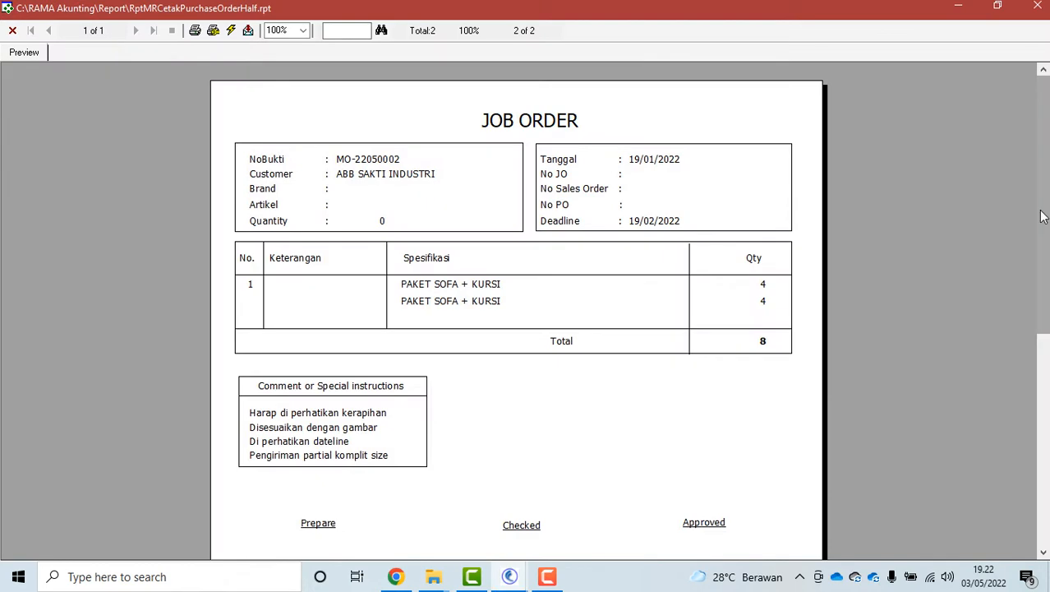
scroll(1003, 255, down, 3)
scroll(1046, 201, up, 5)
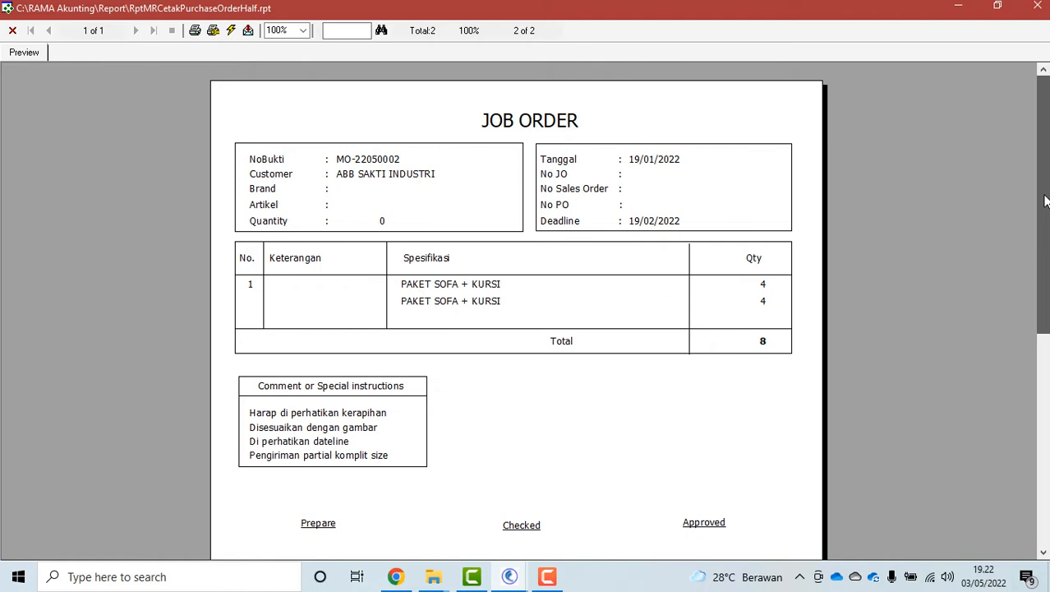
scroll(1045, 201, down, 2)
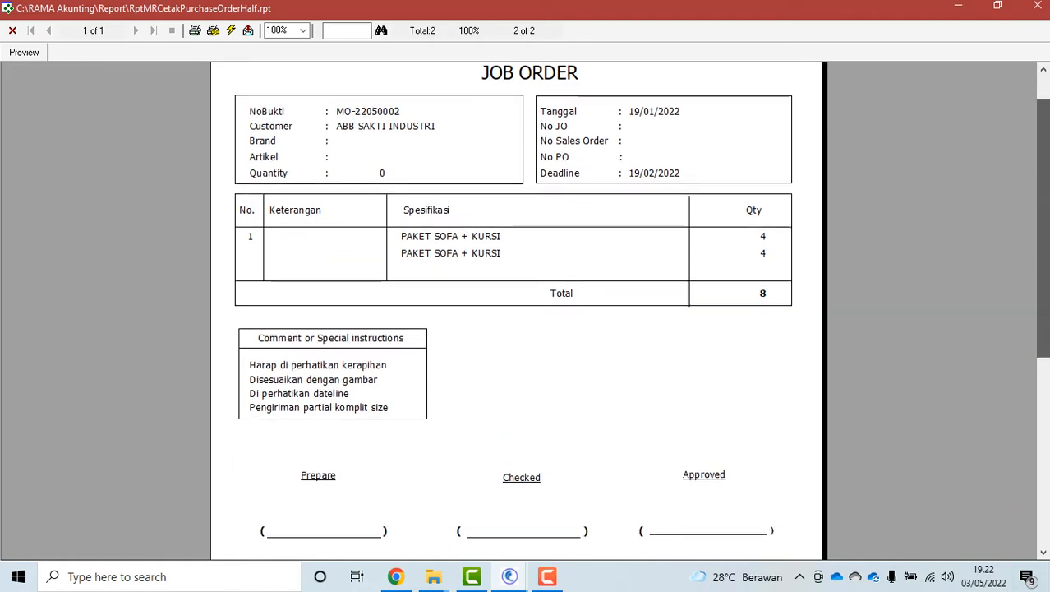
scroll(1045, 201, up, 2)
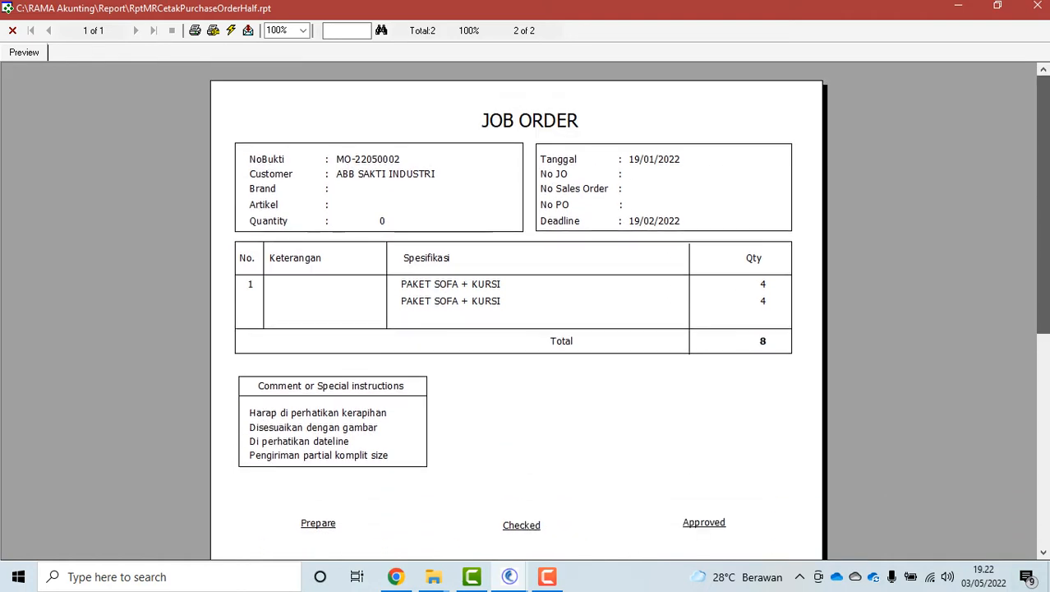
click(12, 30)
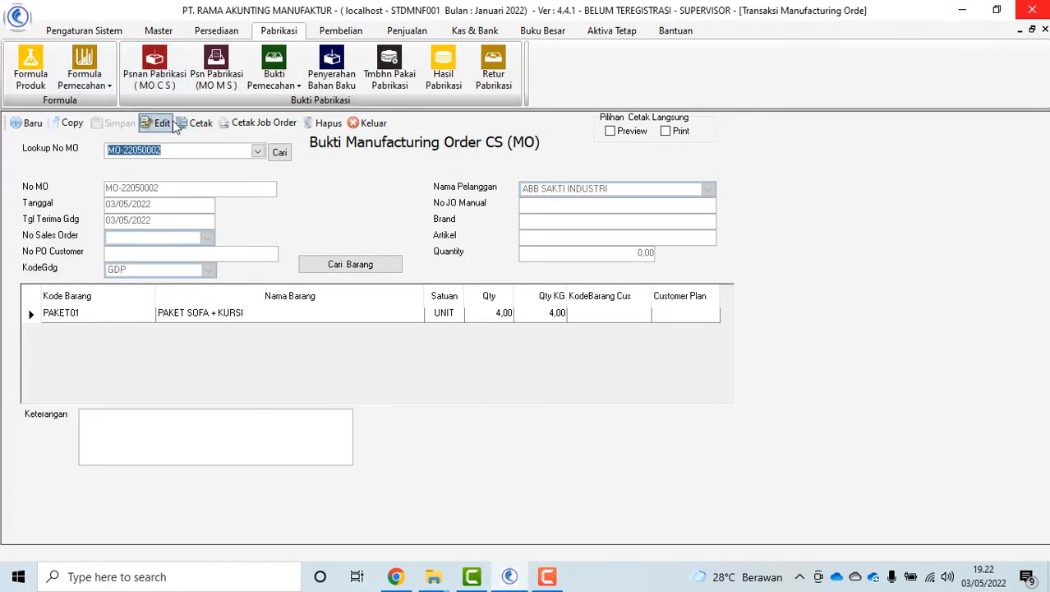
Preview the MO-22050002 order printout twice and close it
click(200, 123)
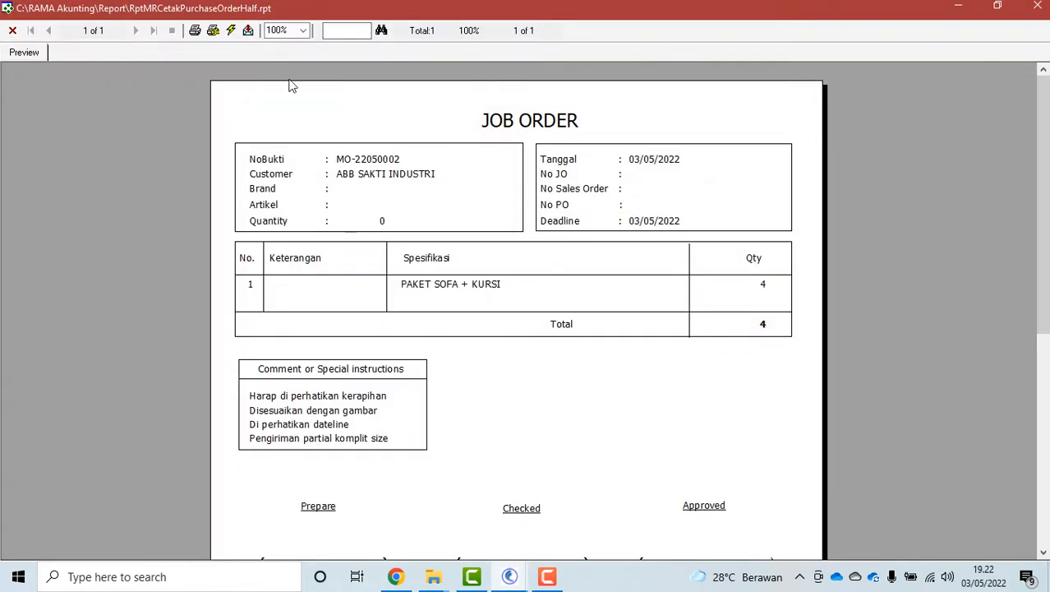
click(12, 31)
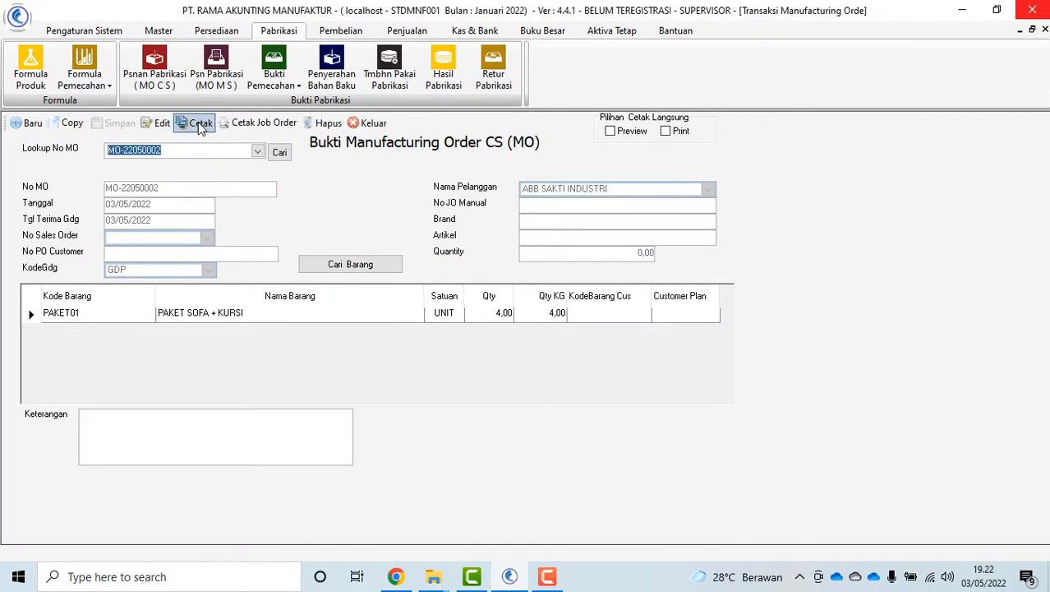
click(199, 123)
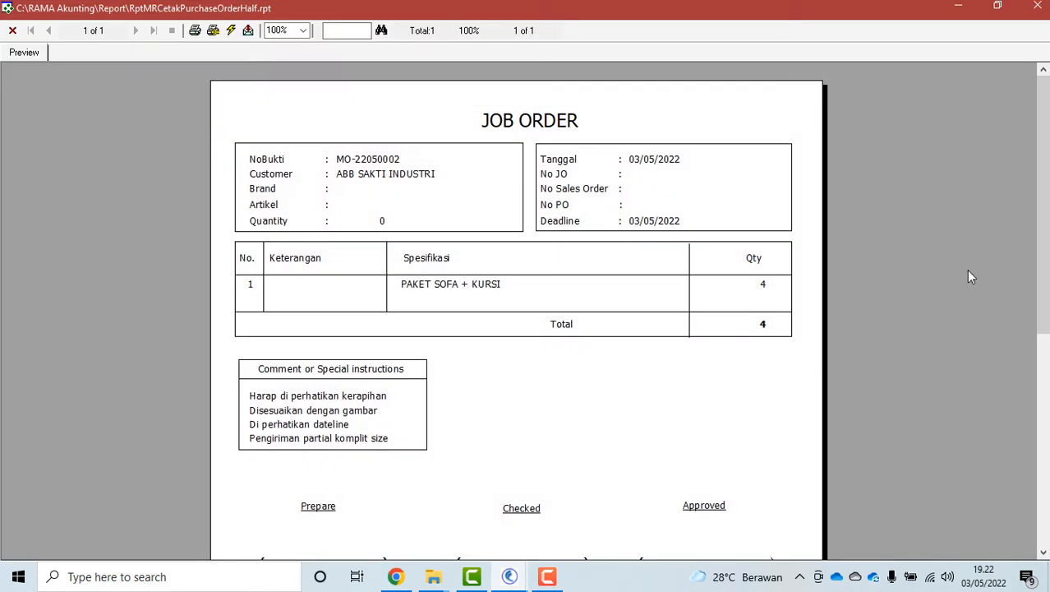
mouse_move(1046, 249)
mouse_down()
mouse_move(1046, 343)
mouse_move(1044, 243)
mouse_up()
click(12, 31)
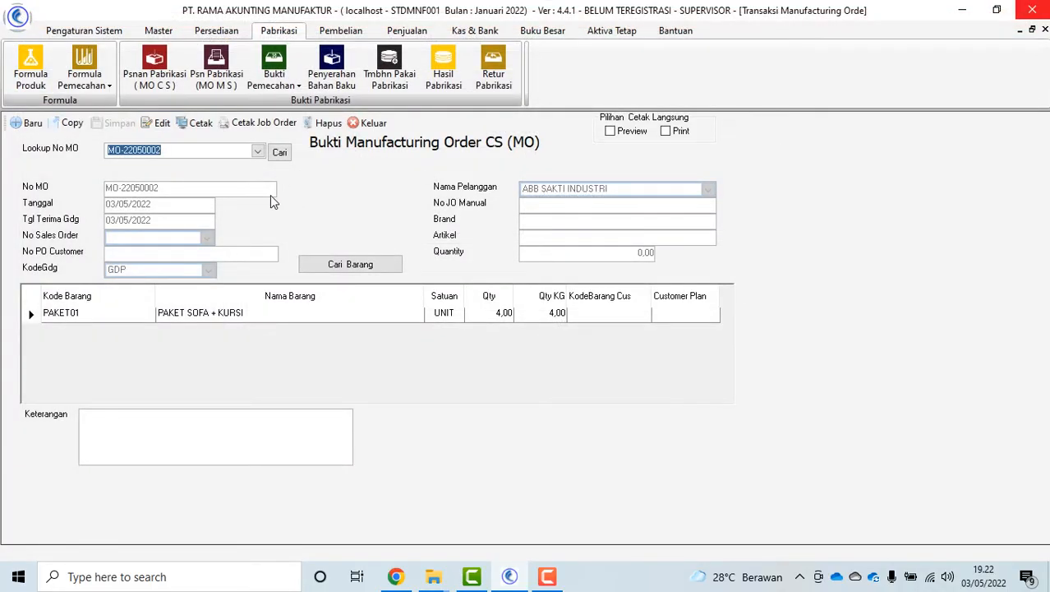
Create and save a material service record linked to order MO-22050002
click(371, 123)
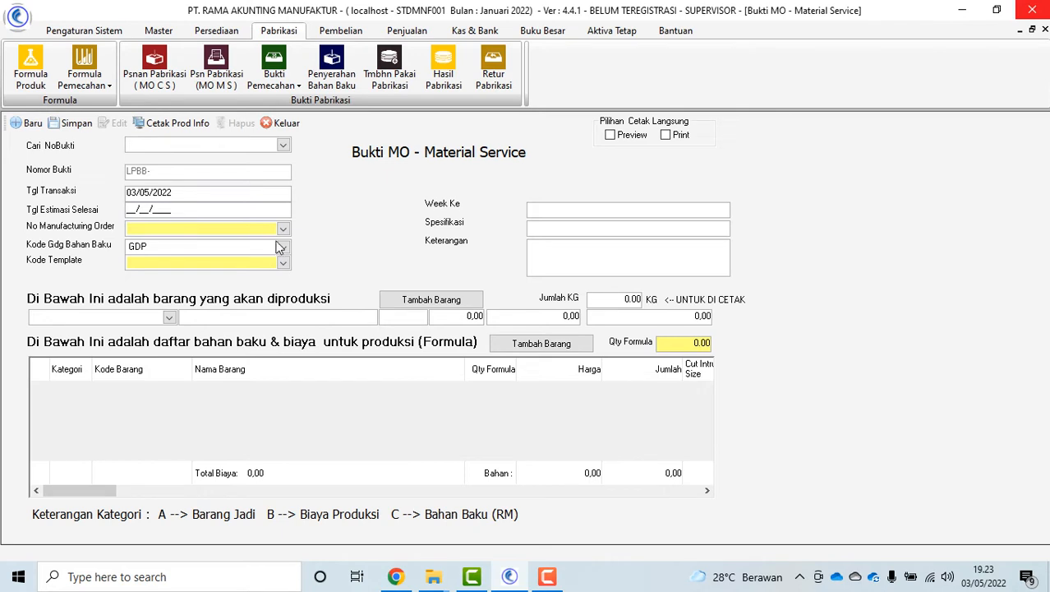
click(283, 229)
click(203, 263)
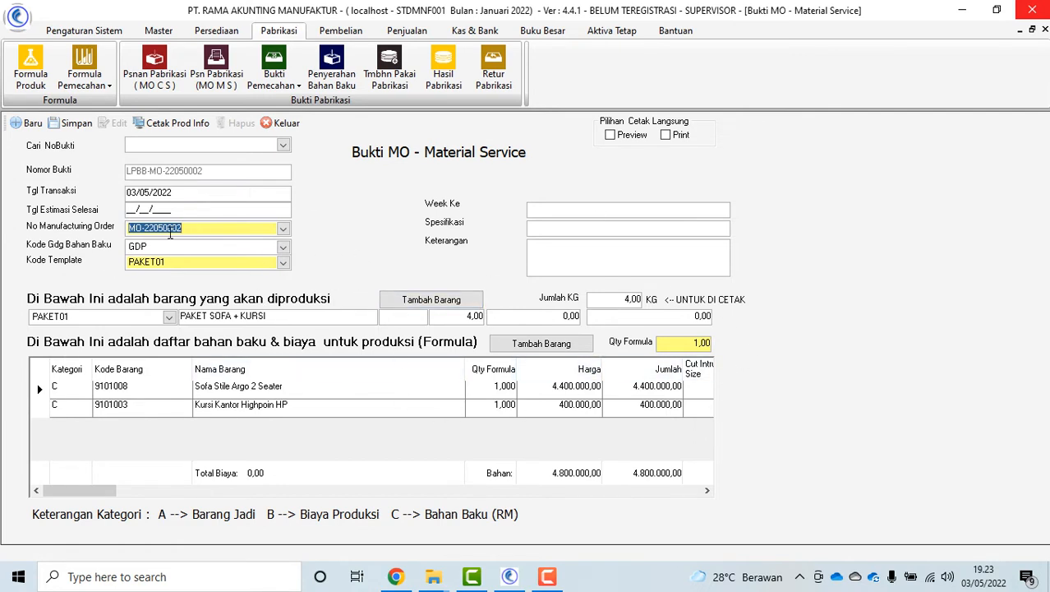
click(128, 212)
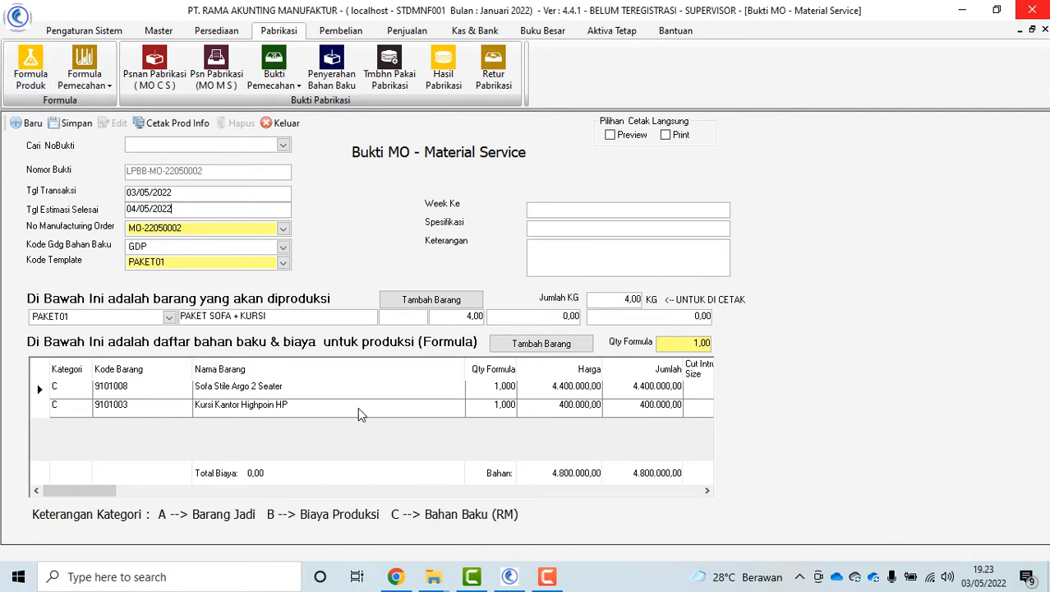
click(72, 125)
click(523, 345)
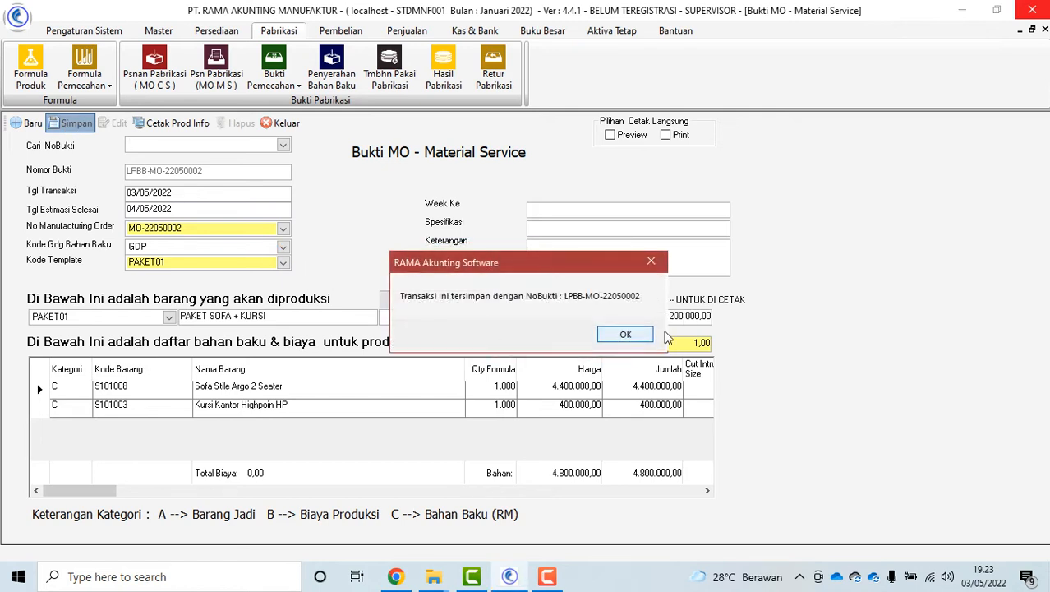
click(630, 334)
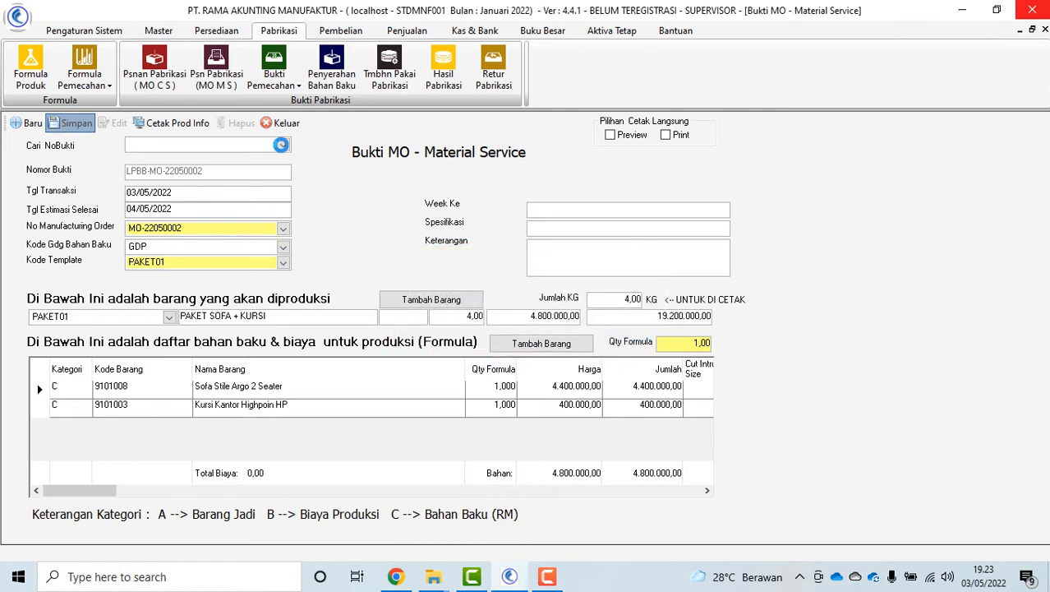
Preview the production information report for LPBB-MO-22050002, then close the form
click(281, 144)
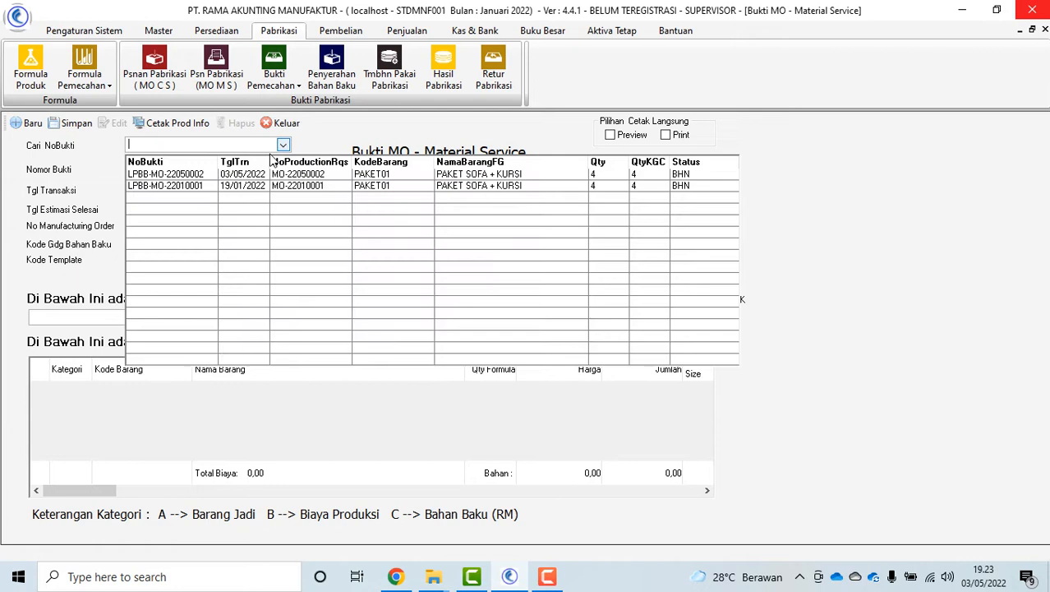
click(208, 175)
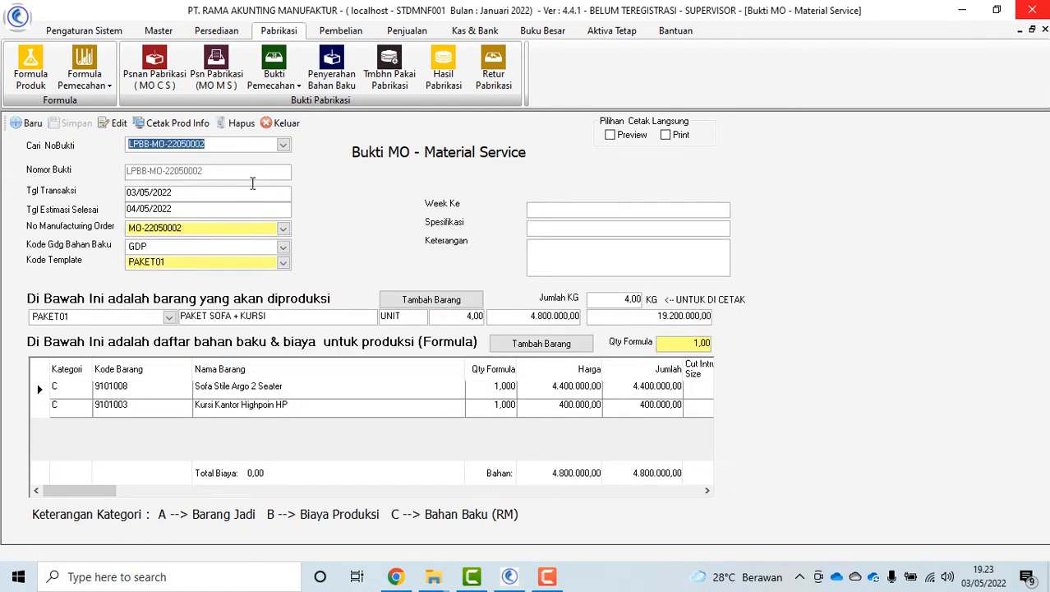
click(167, 125)
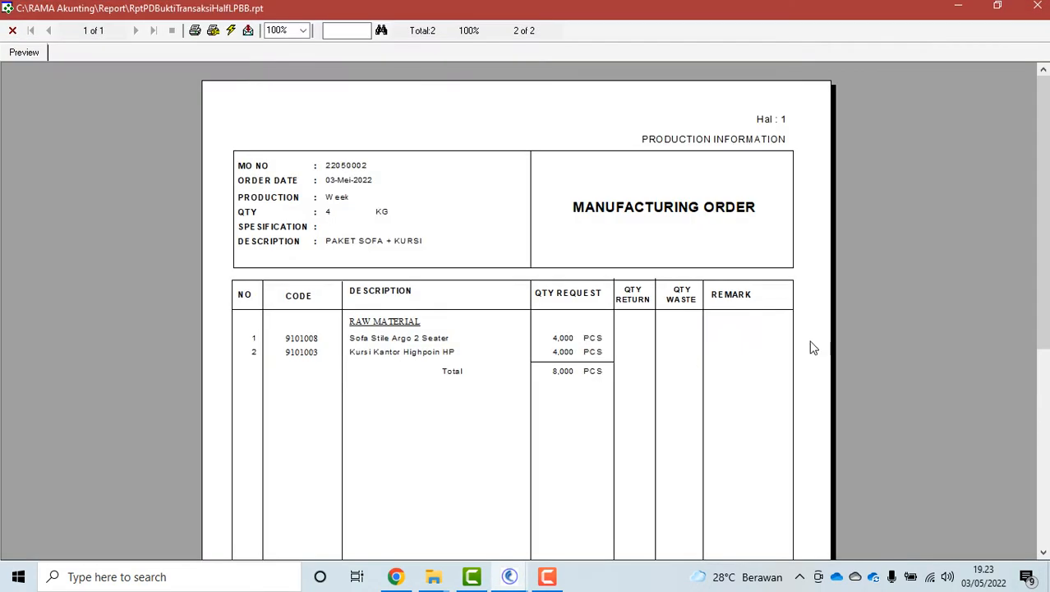
drag(1047, 303, 1047, 470)
scroll(518, 313, up, 5)
click(12, 31)
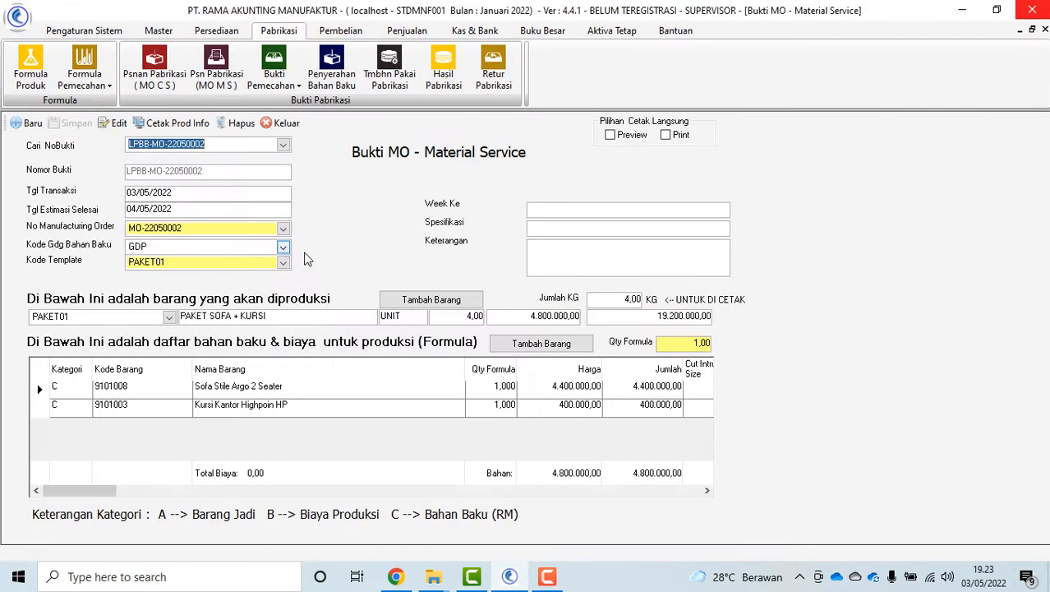
click(283, 123)
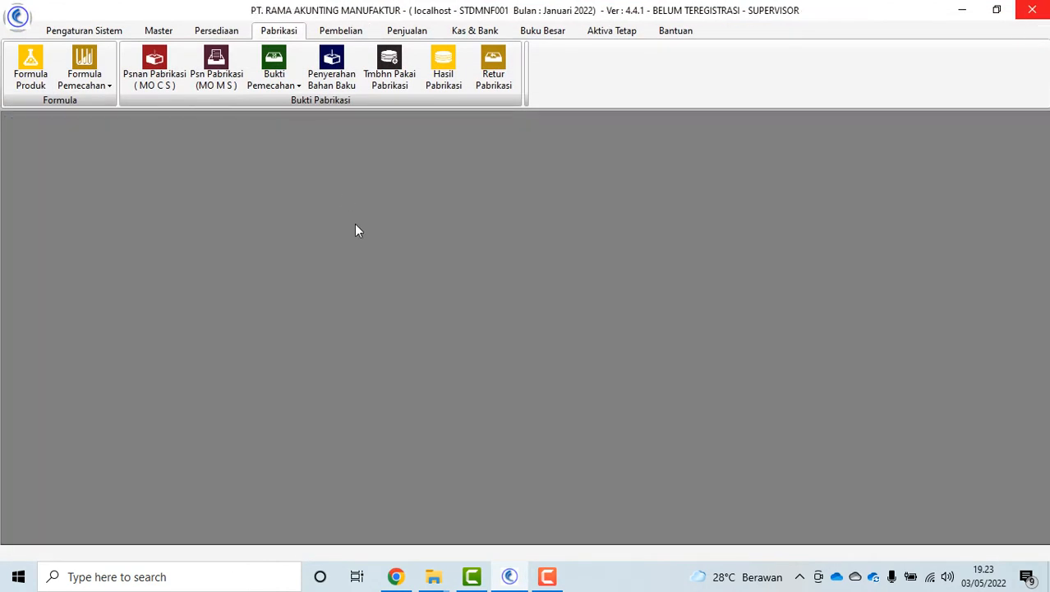
click(294, 89)
click(382, 271)
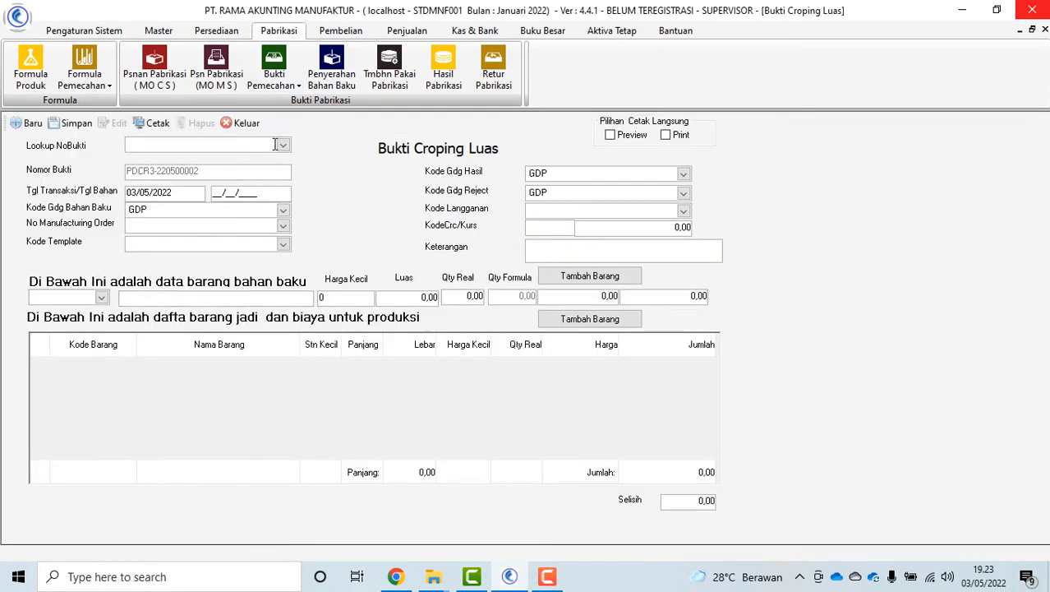
click(283, 146)
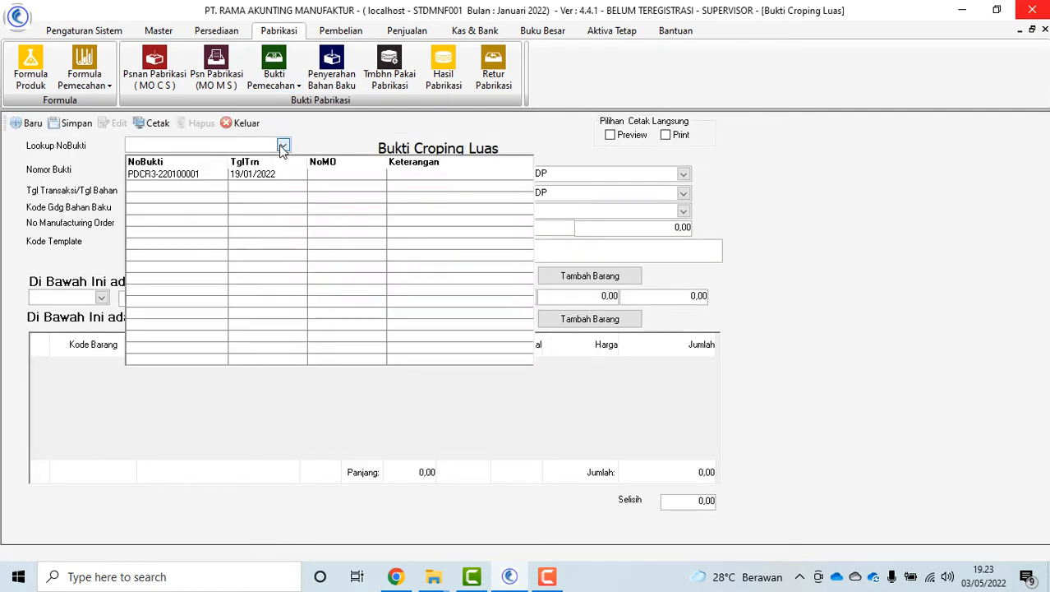
click(198, 175)
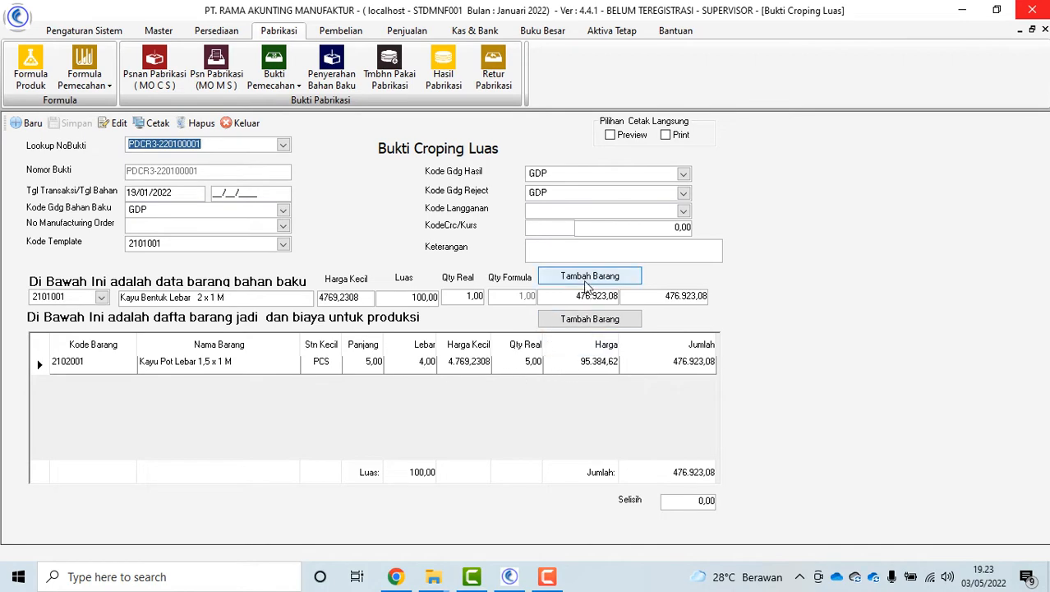
click(591, 325)
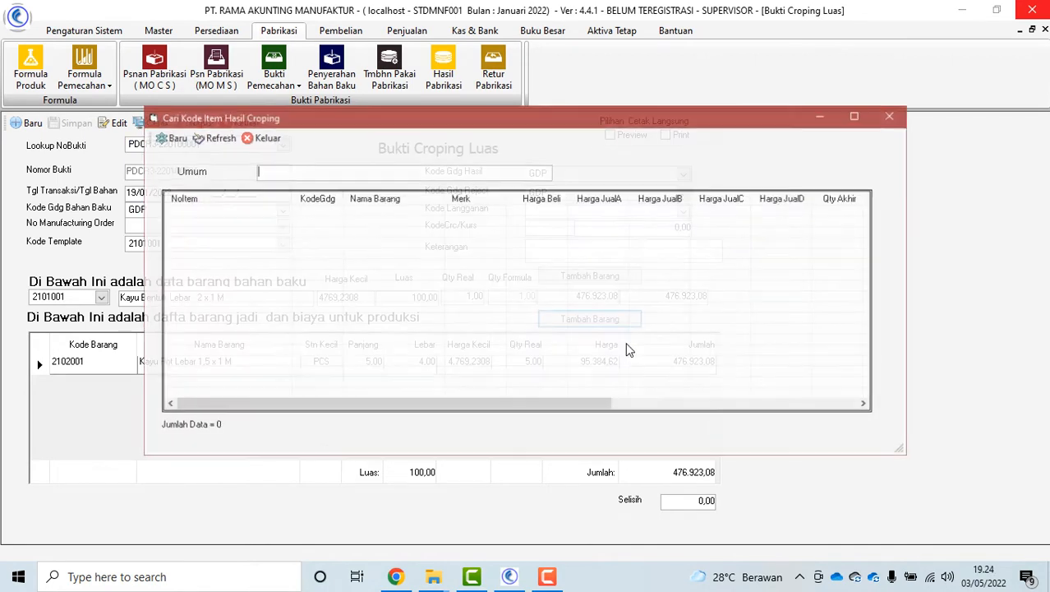
click(262, 137)
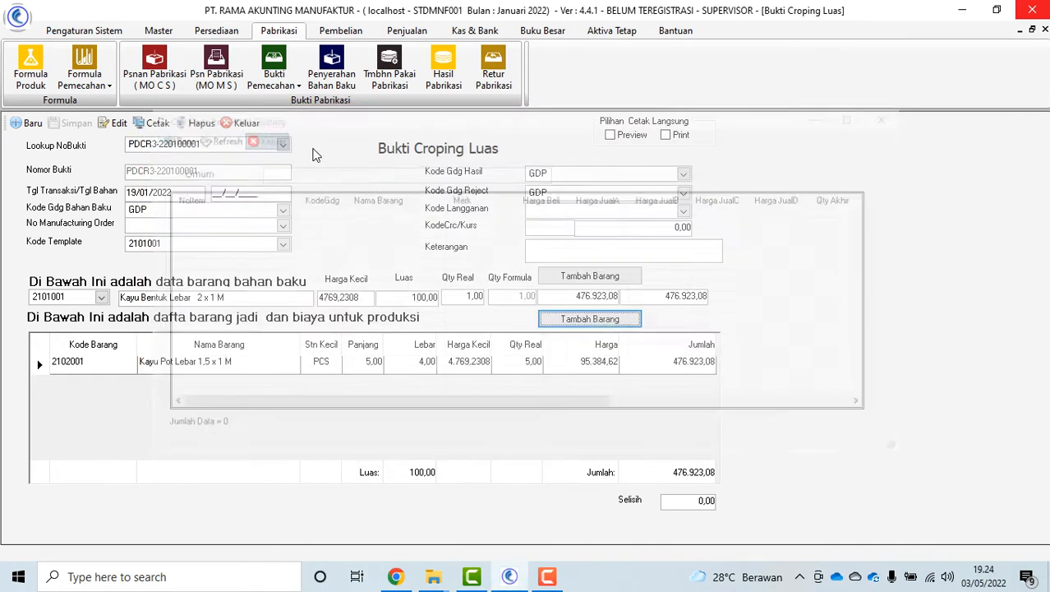
click(242, 128)
click(282, 85)
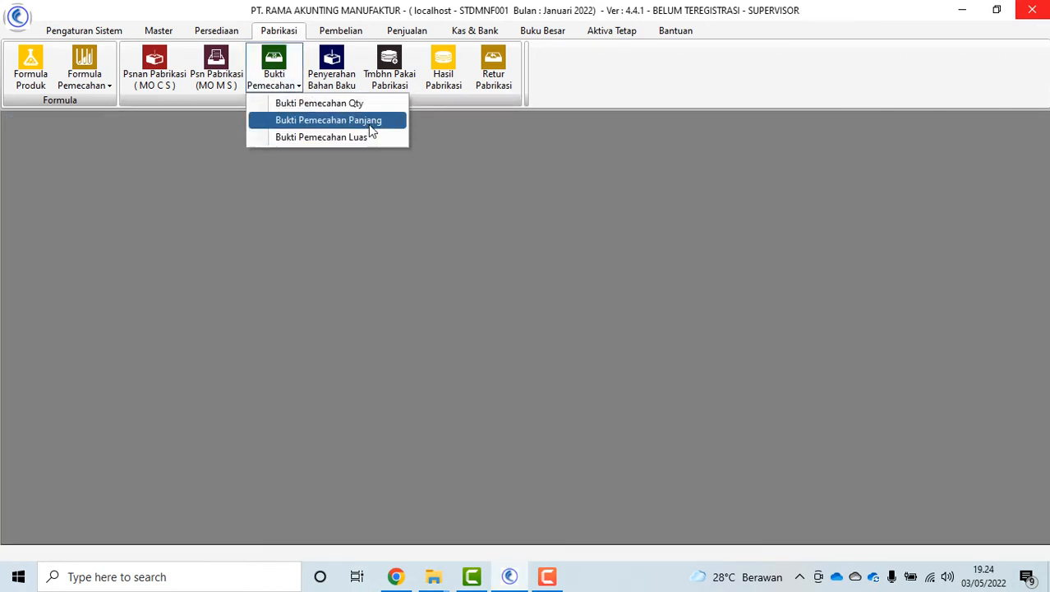
click(426, 141)
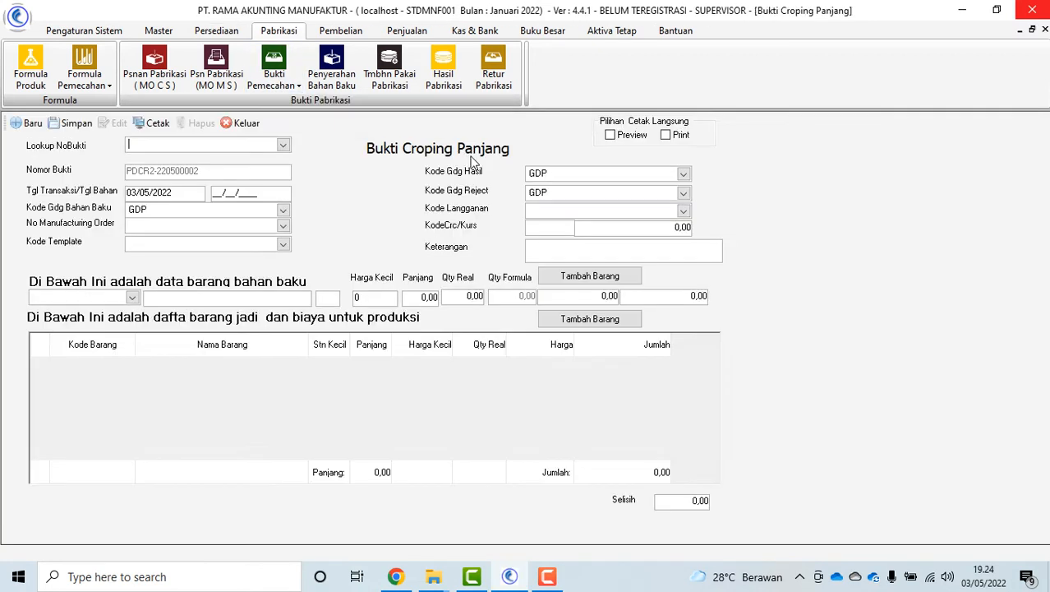
click(283, 146)
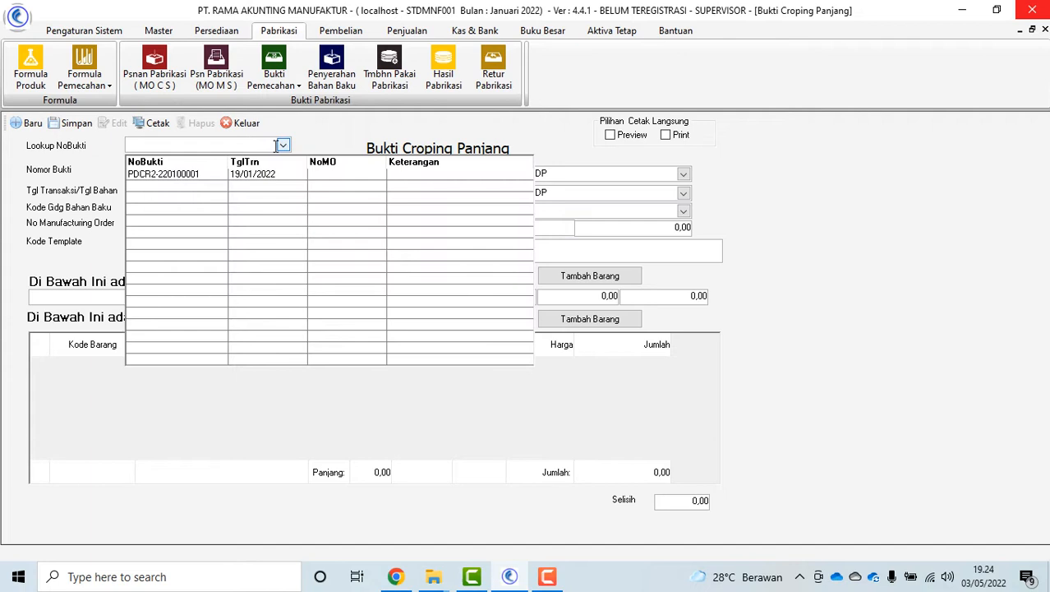
click(227, 174)
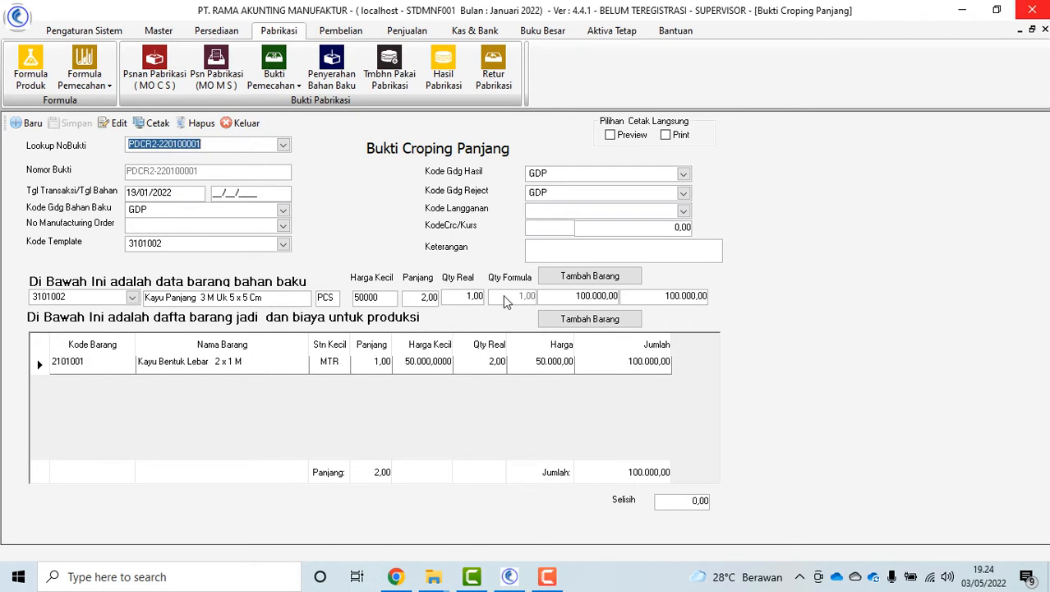
click(591, 276)
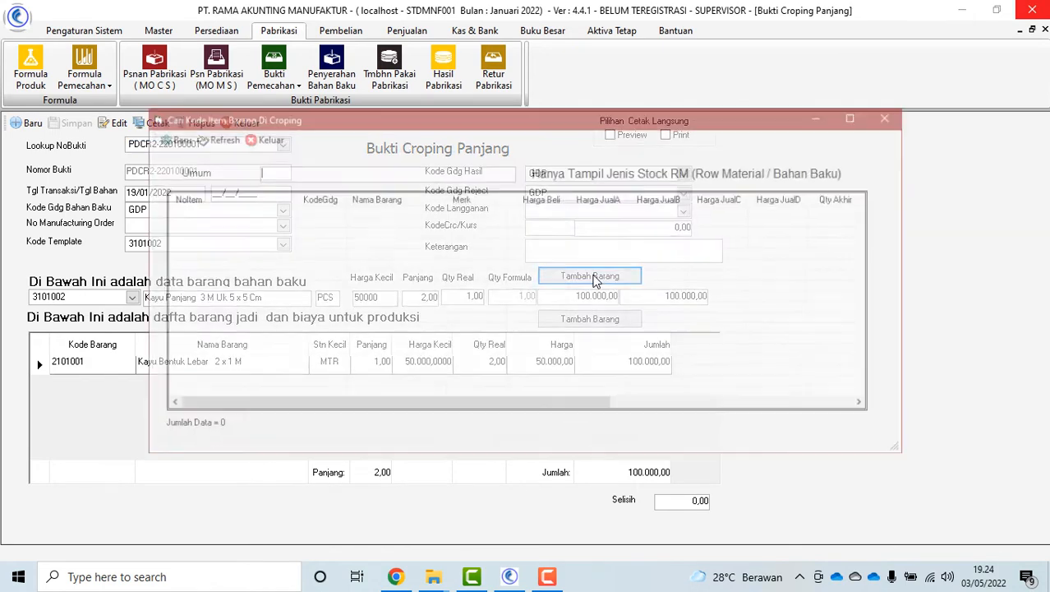
click(269, 138)
click(239, 123)
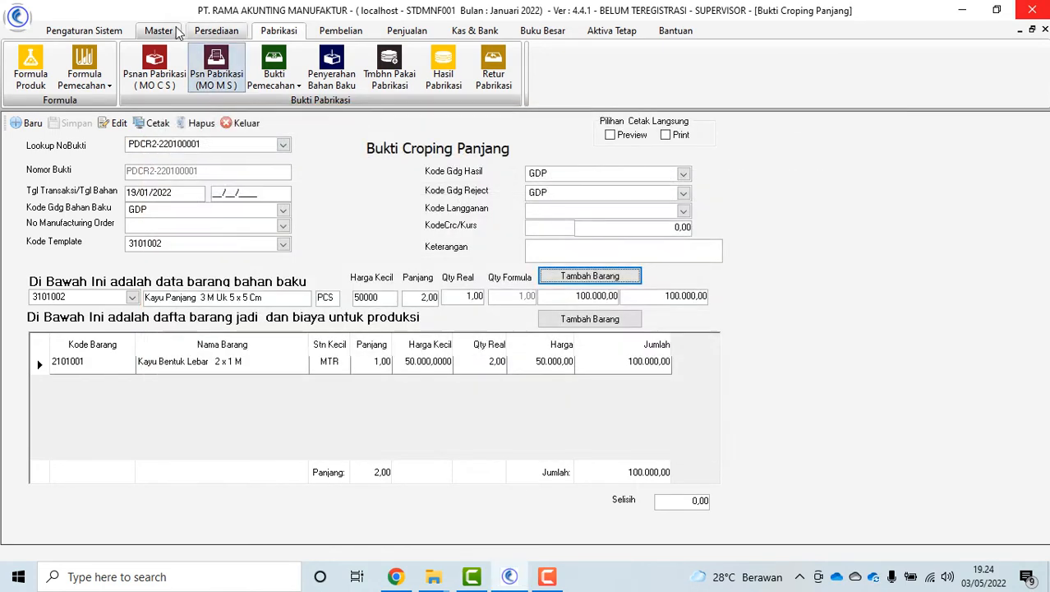
click(158, 31)
click(88, 72)
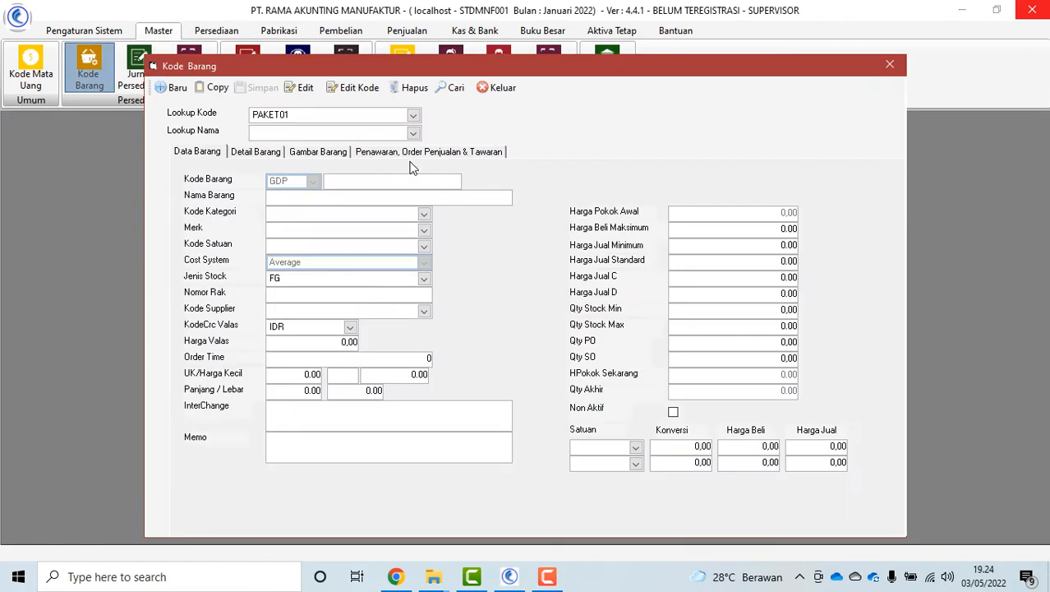
Inspect the unit size and width values of item Kayu Panjang 3 M Uk 10x10 Cm
click(413, 133)
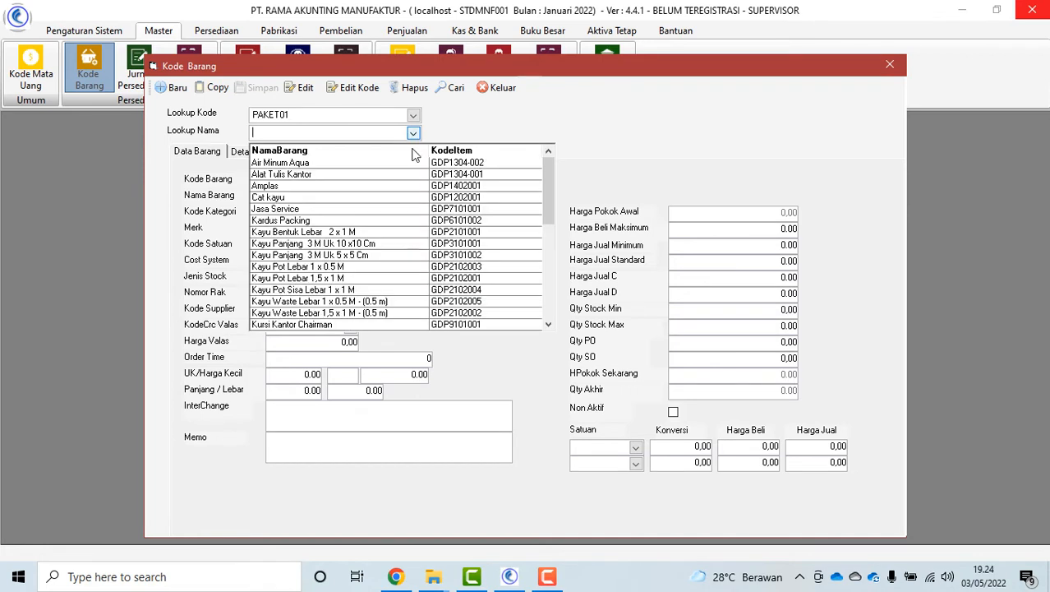
click(386, 243)
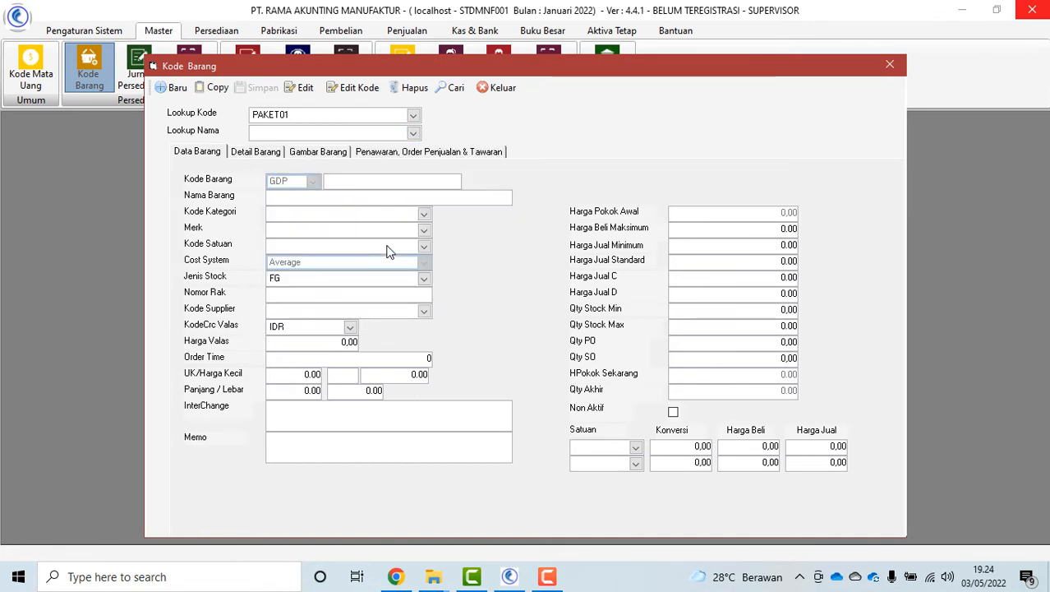
click(300, 374)
click(331, 375)
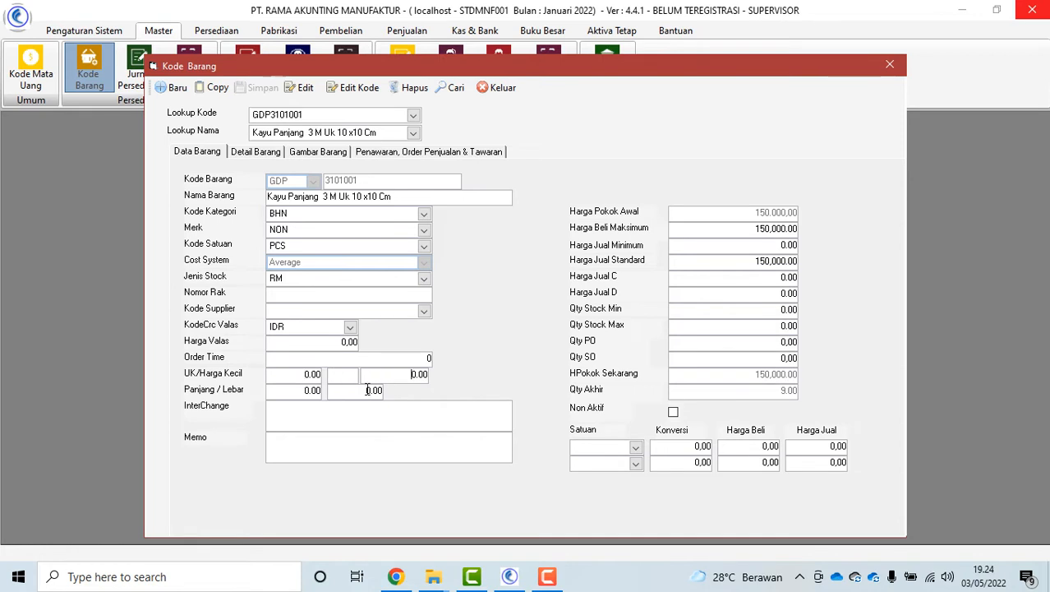
click(367, 390)
click(349, 391)
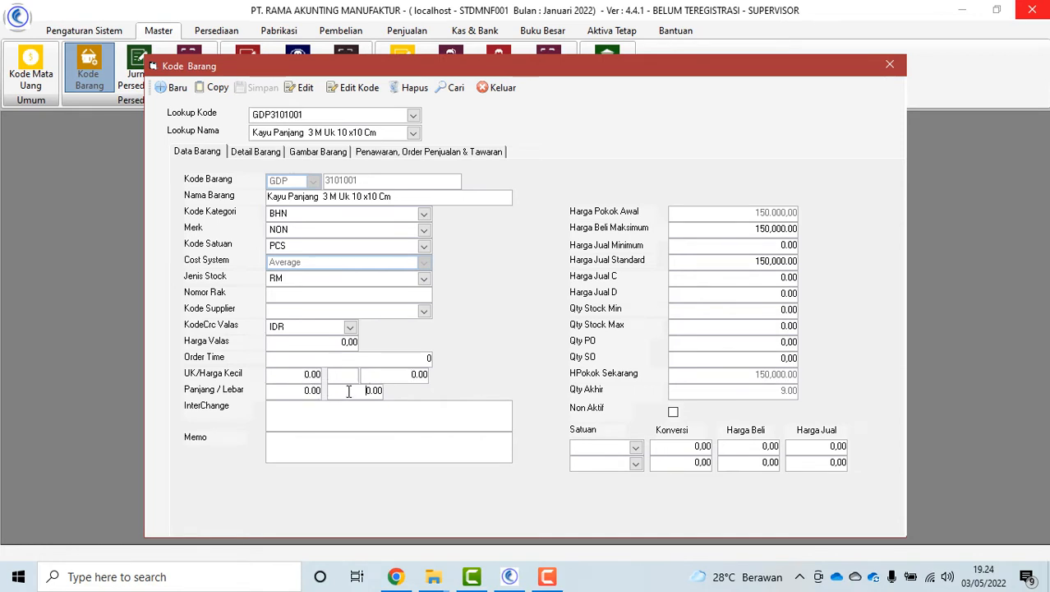
click(498, 87)
click(265, 33)
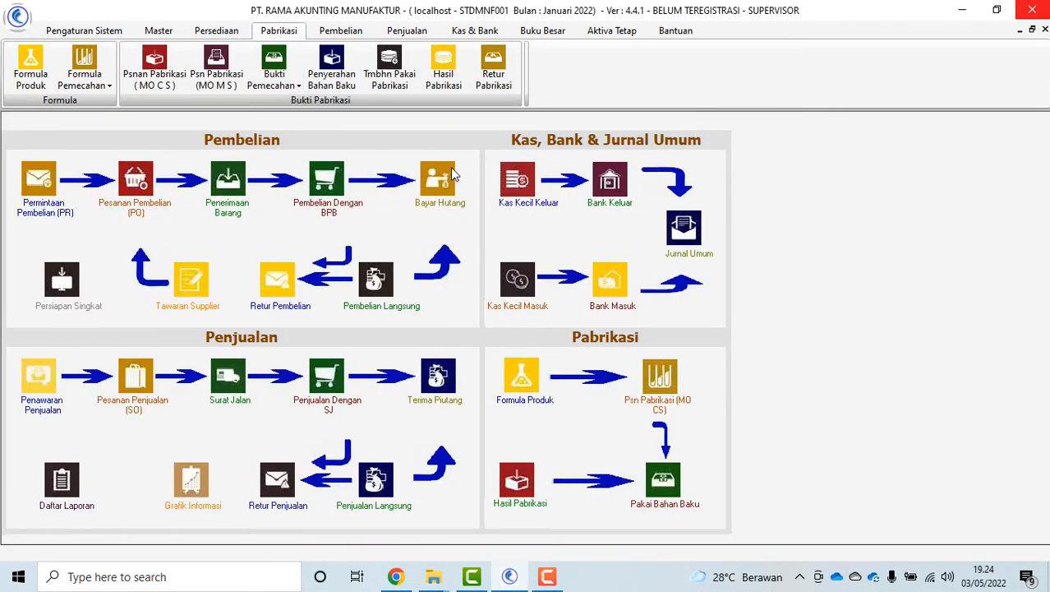
click(276, 85)
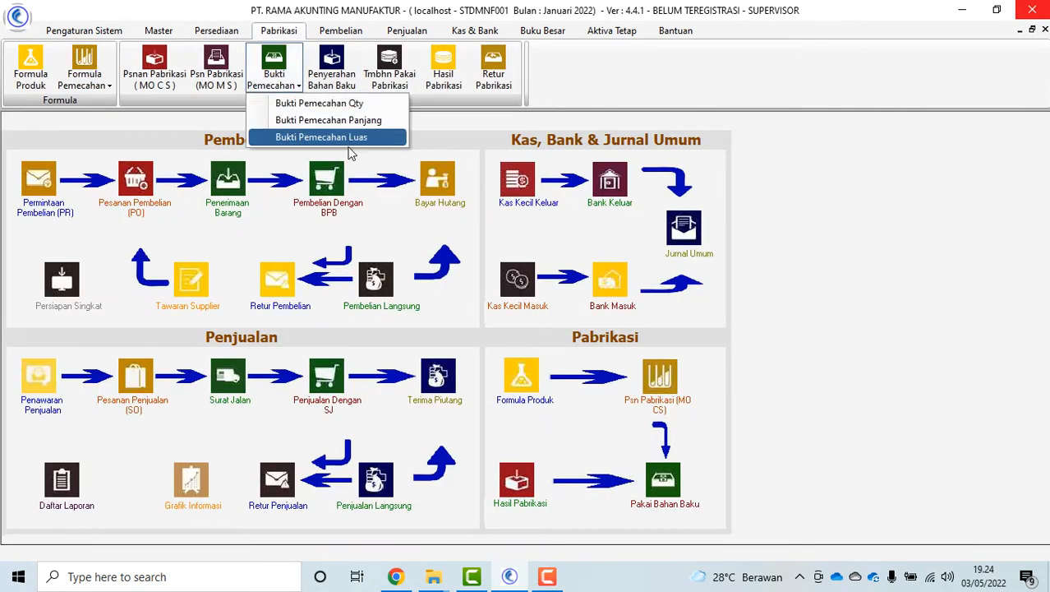
click(335, 137)
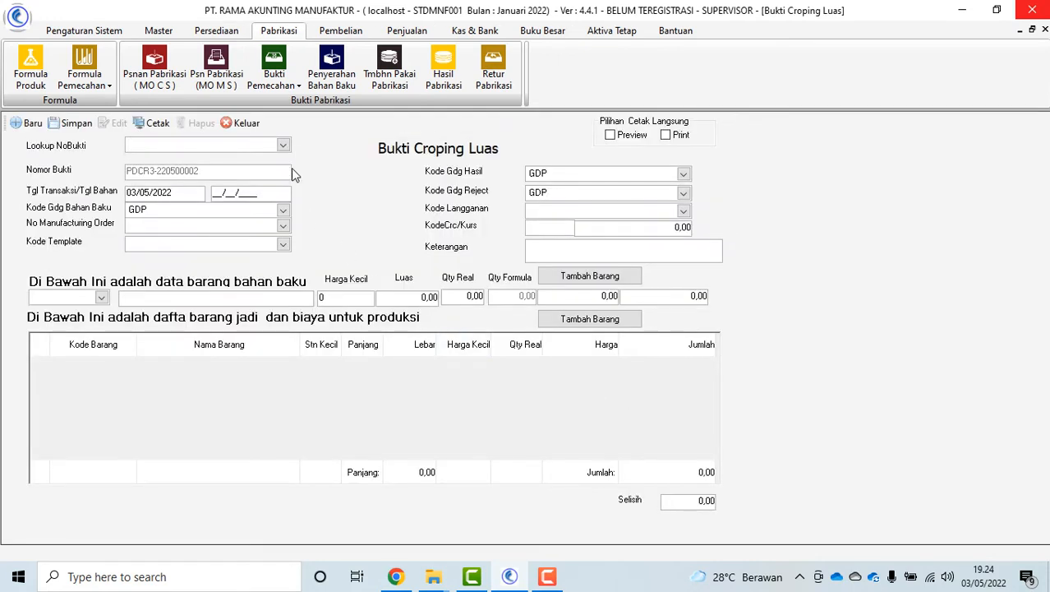
click(283, 145)
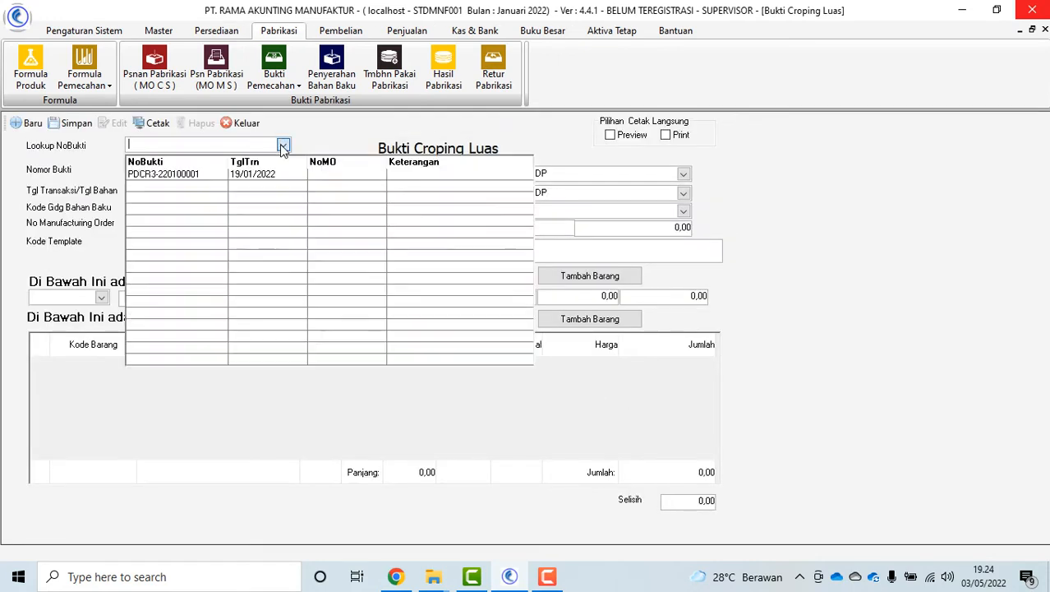
click(198, 177)
click(245, 124)
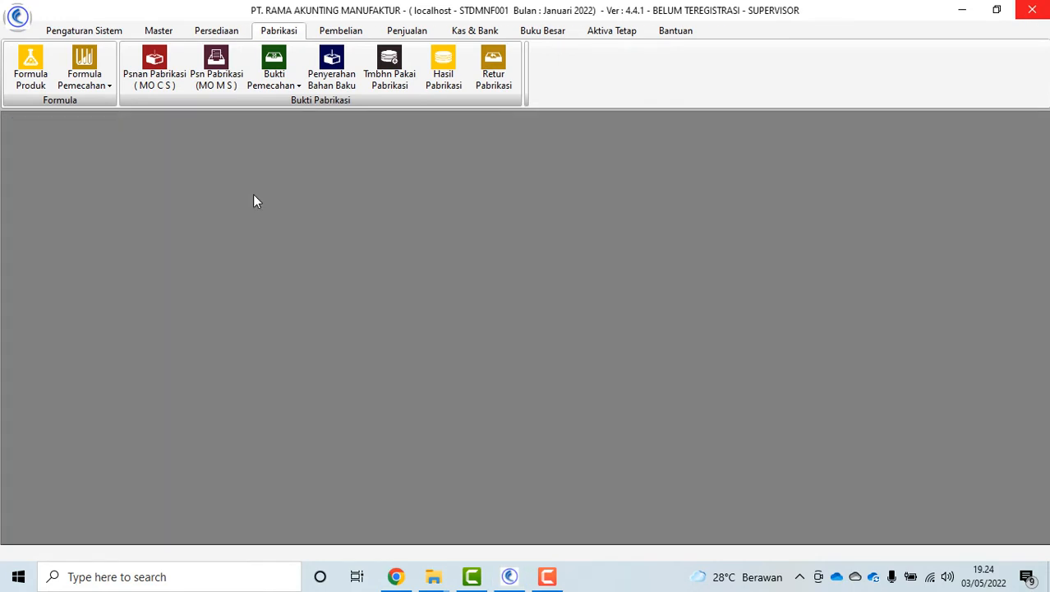
Create and save a raw material handover for order MO-22050002
click(313, 65)
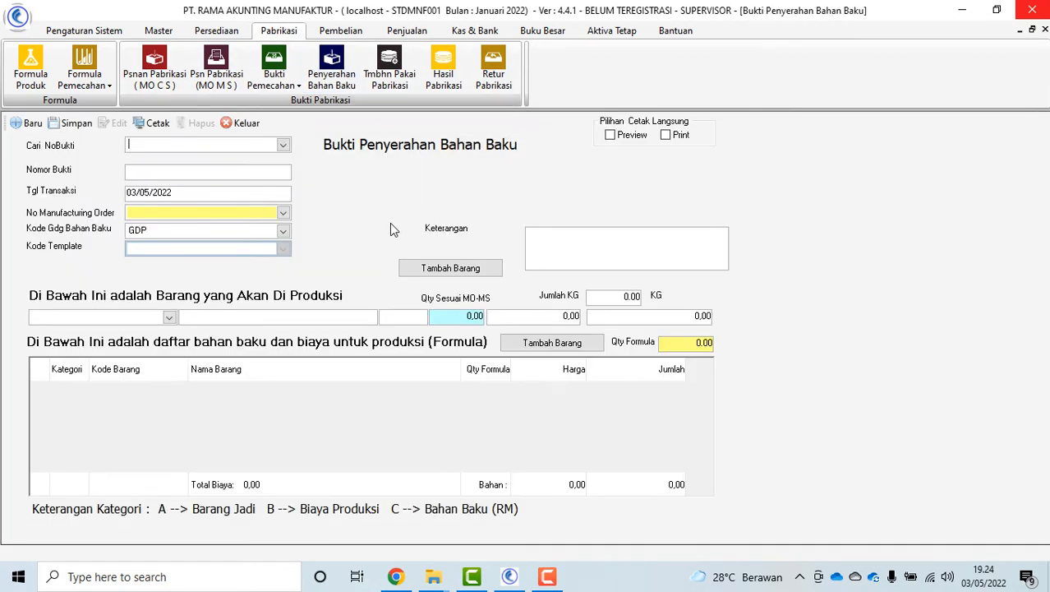
click(283, 213)
click(207, 241)
click(75, 122)
click(631, 331)
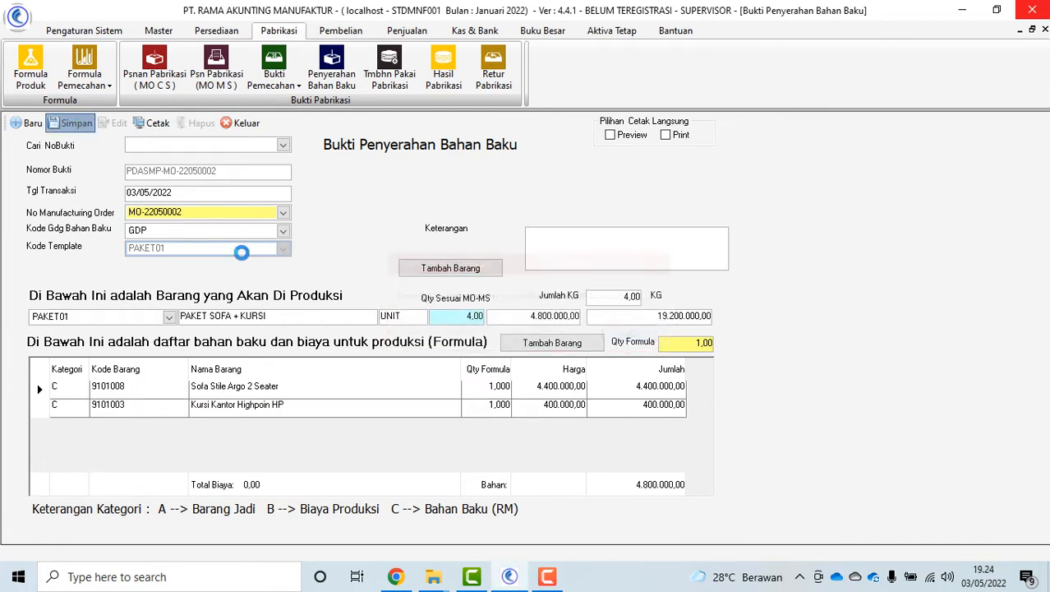
Load handover PDASMP-MO-22050002, view its print preview, and close it
click(282, 146)
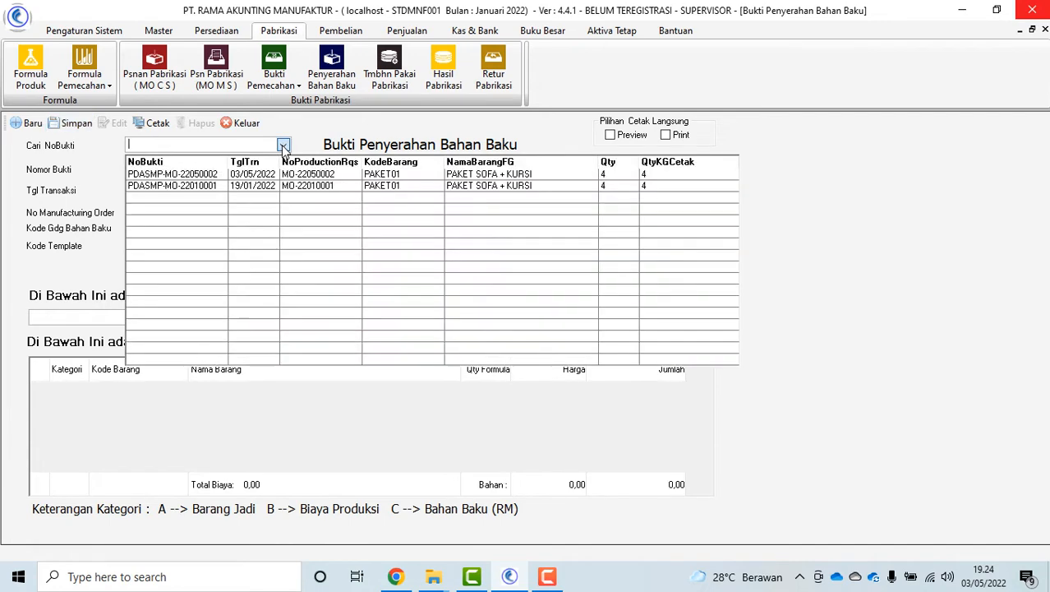
click(206, 174)
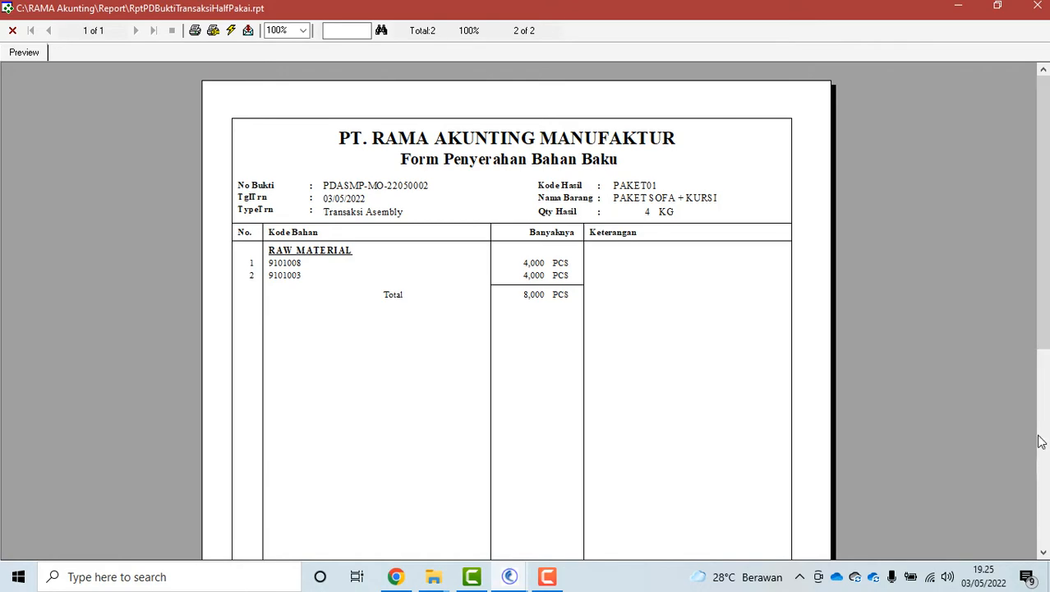
drag(1043, 338, 1029, 320)
click(13, 33)
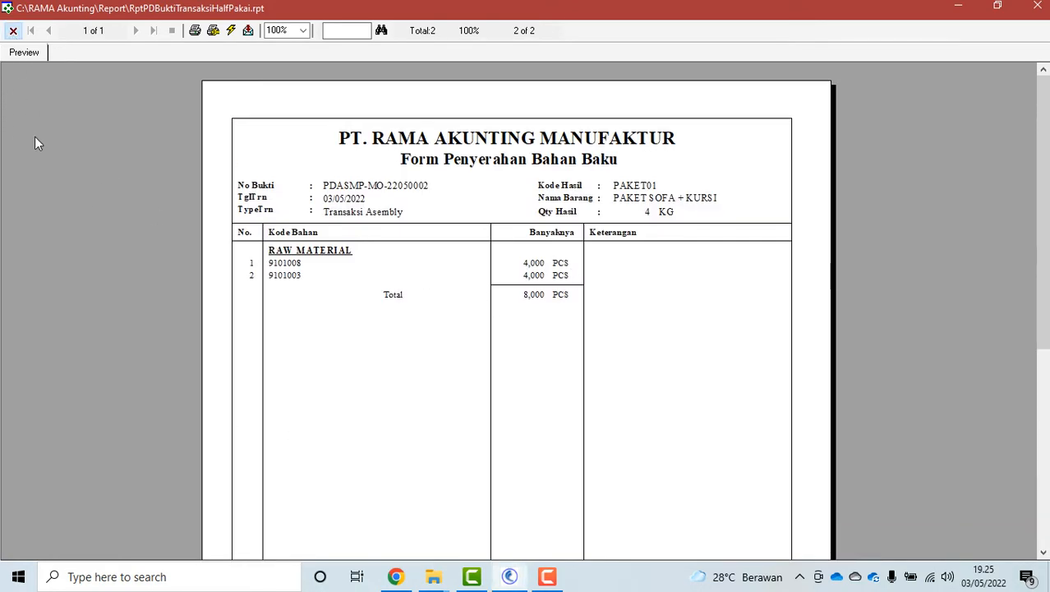
click(243, 126)
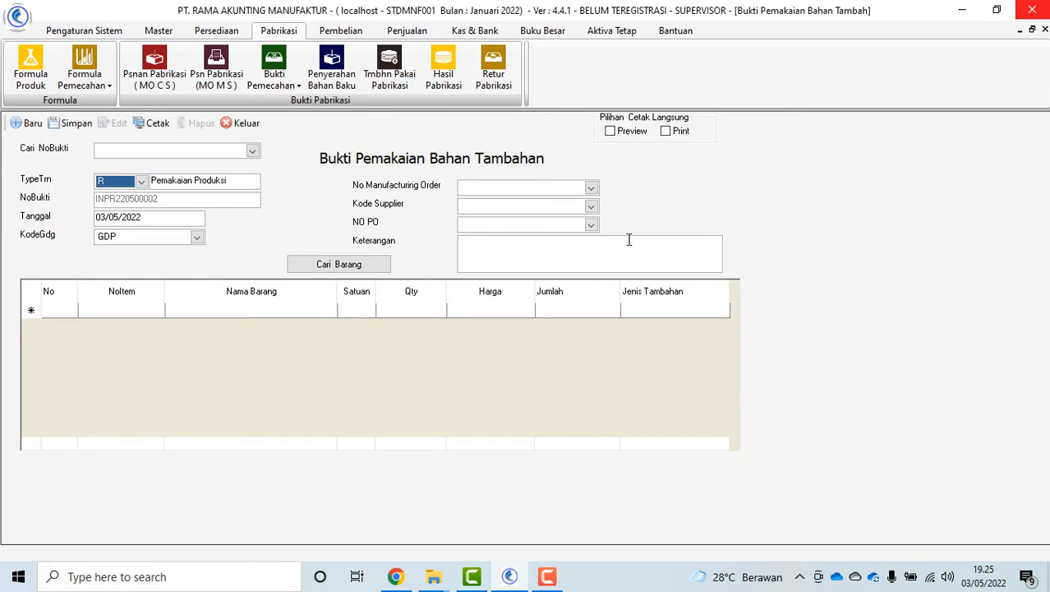
Save an extra-materials voucher for MO-22050002 listing Cat kayu and Sekrup Kayu
click(591, 188)
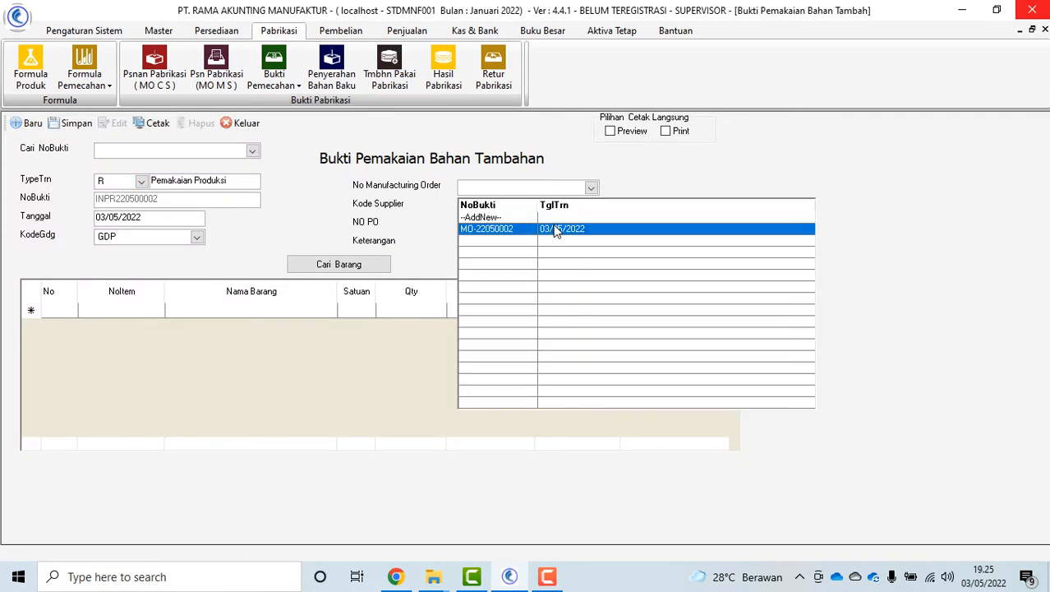
click(526, 228)
click(366, 264)
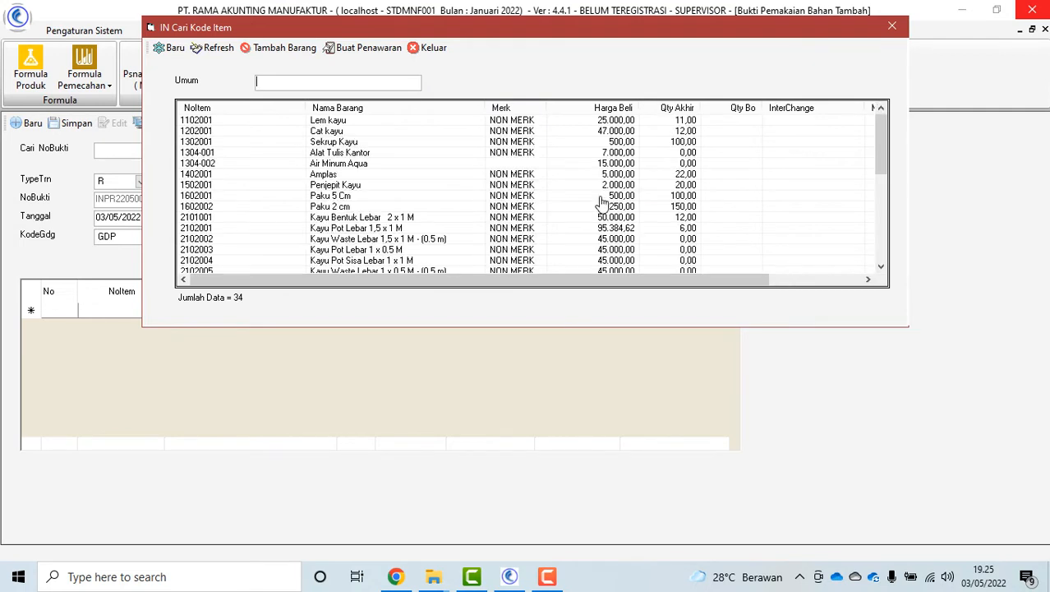
double_click(337, 132)
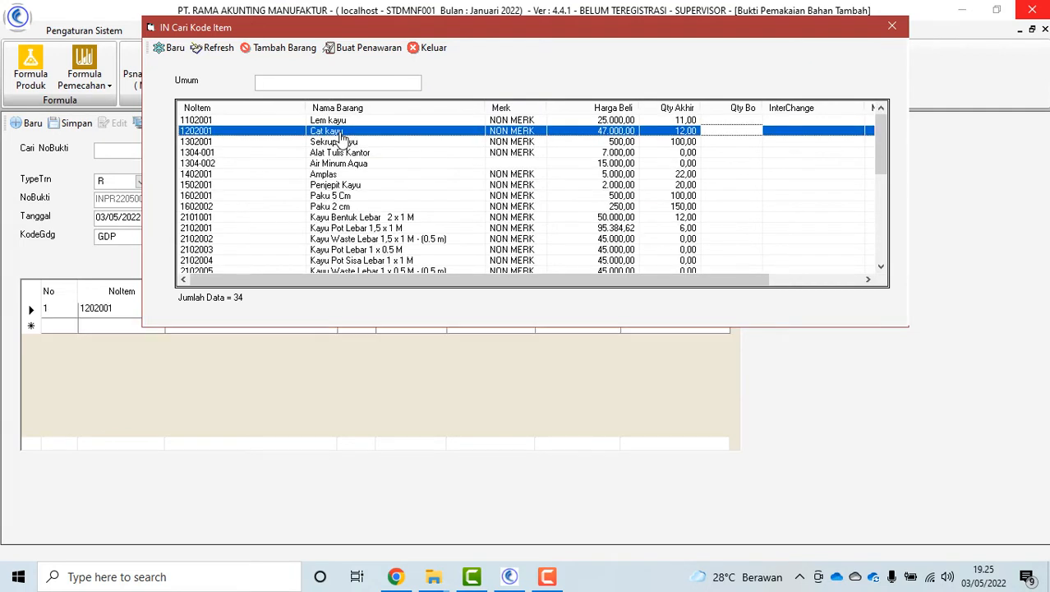
double_click(345, 142)
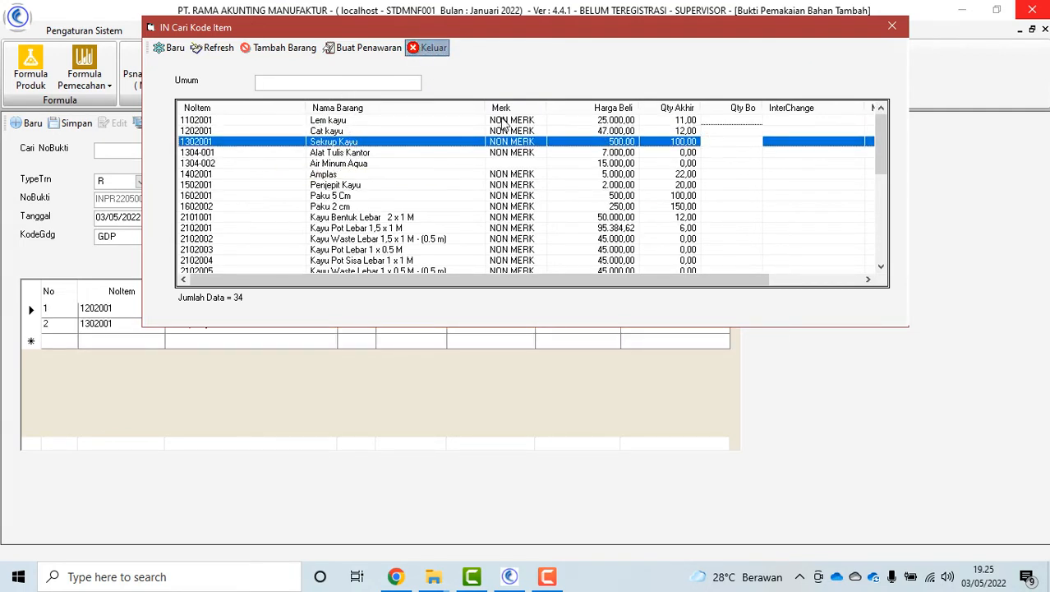
click(432, 48)
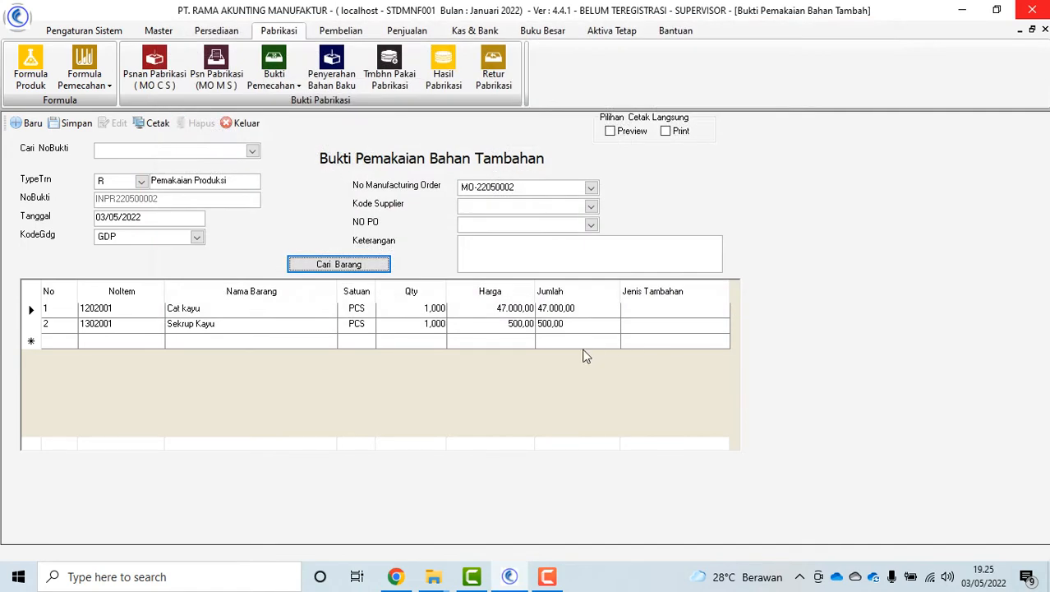
click(72, 123)
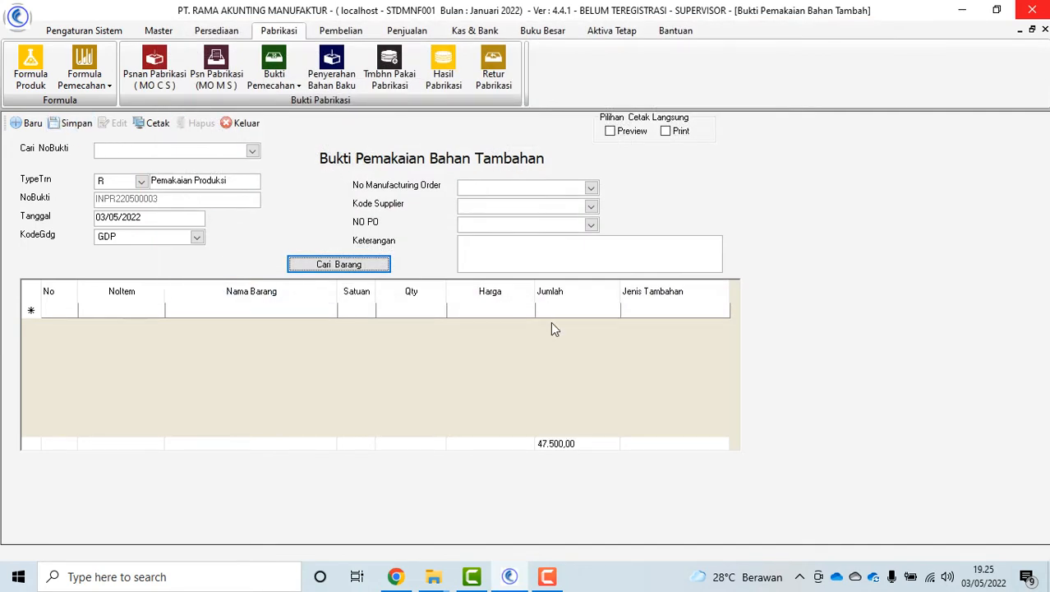
click(245, 123)
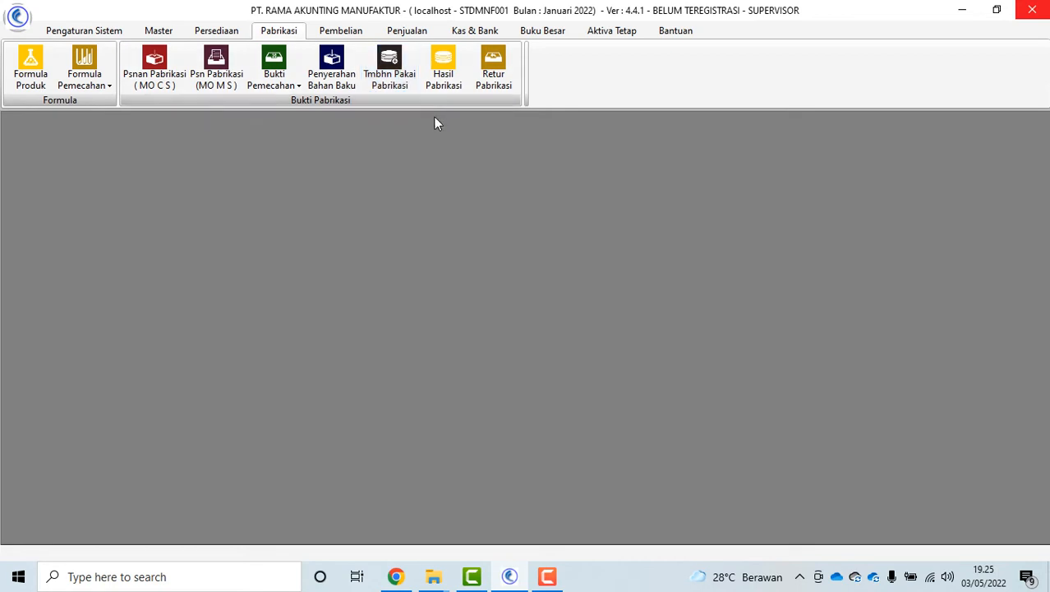
click(443, 69)
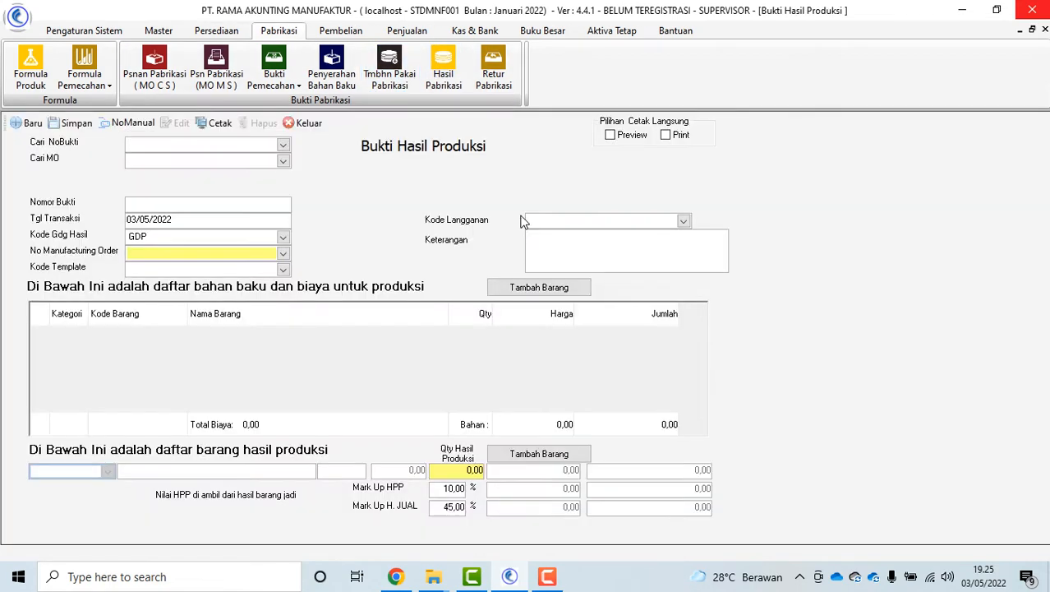
Save the production result for MO-22050002 with a 25% HPP markup
click(283, 254)
click(176, 282)
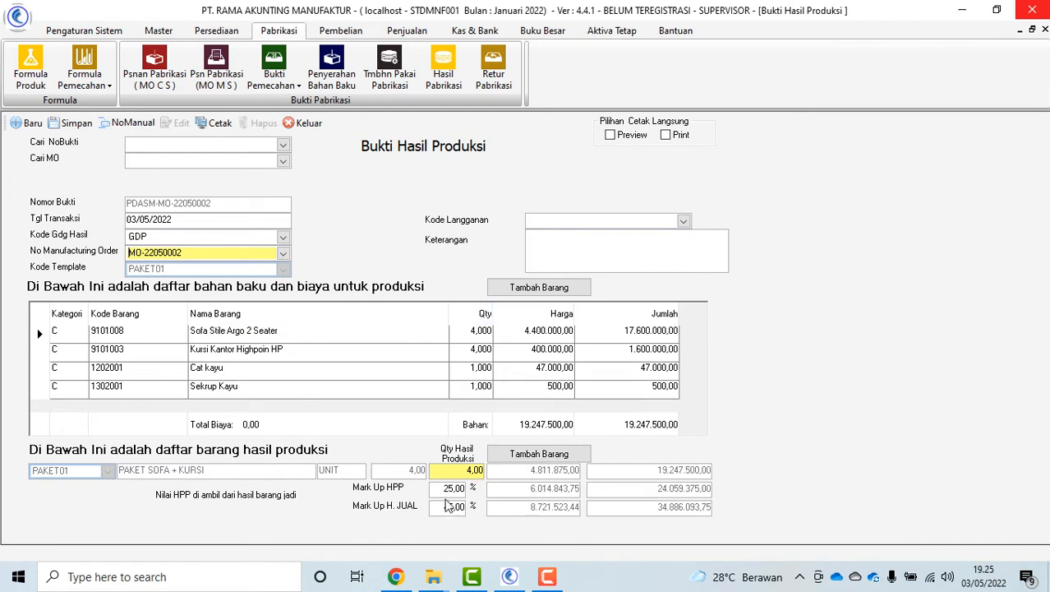
double_click(444, 489)
click(70, 130)
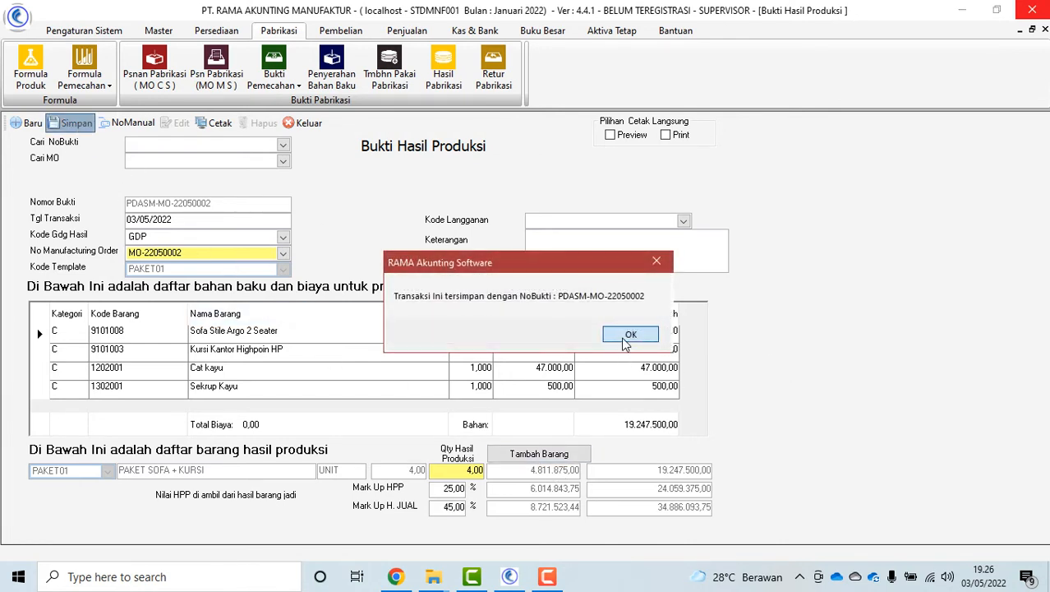
click(625, 337)
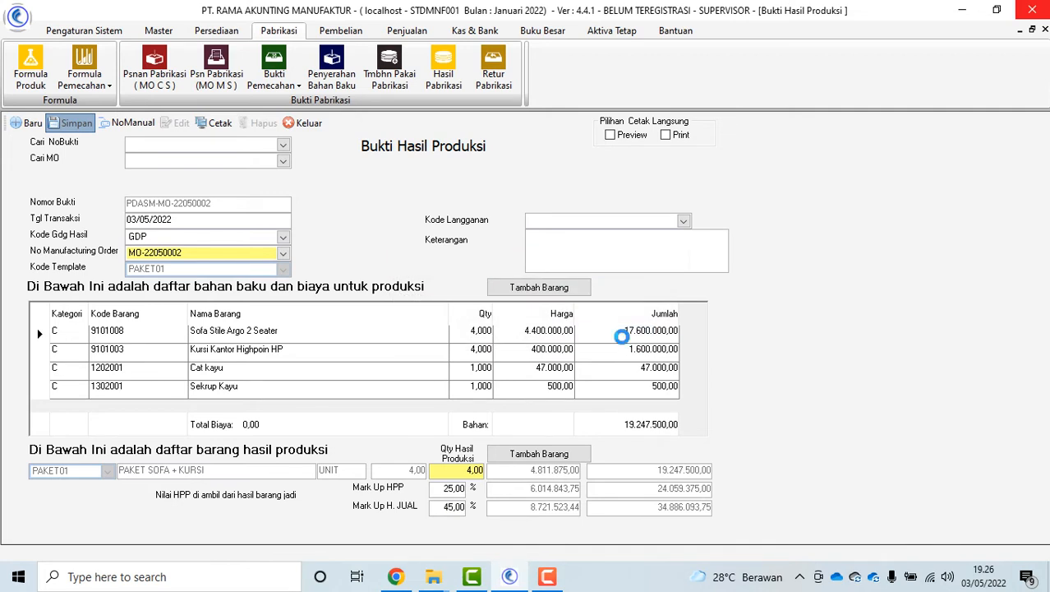
click(306, 124)
click(497, 76)
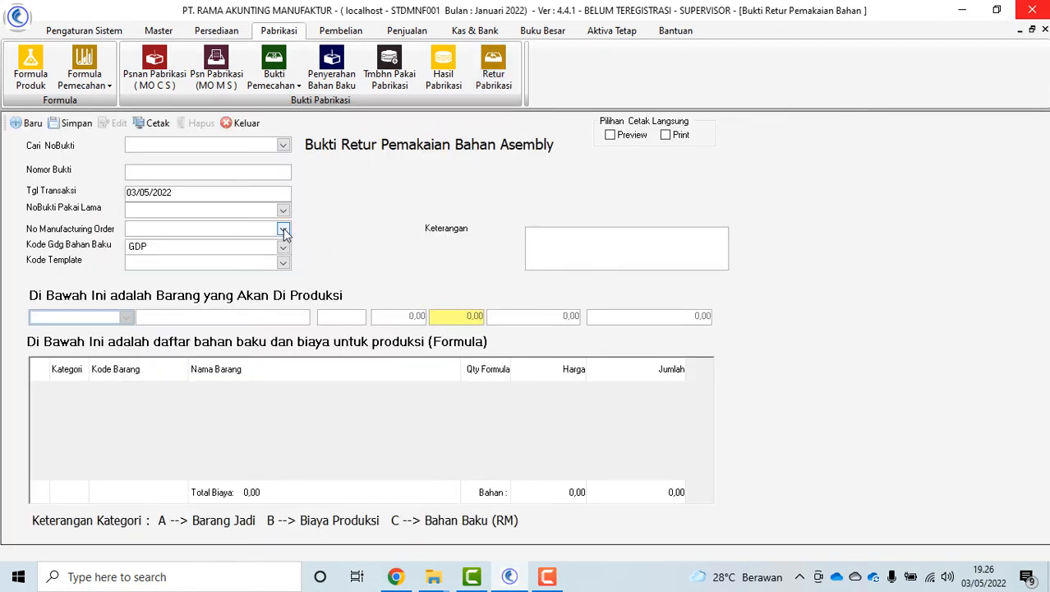
click(285, 212)
click(221, 236)
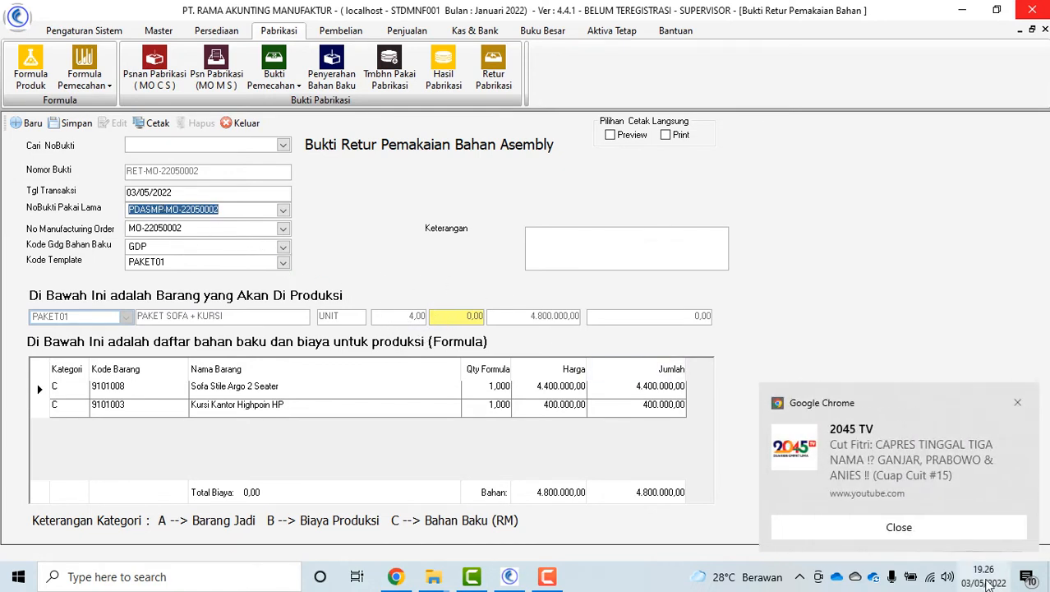
click(938, 530)
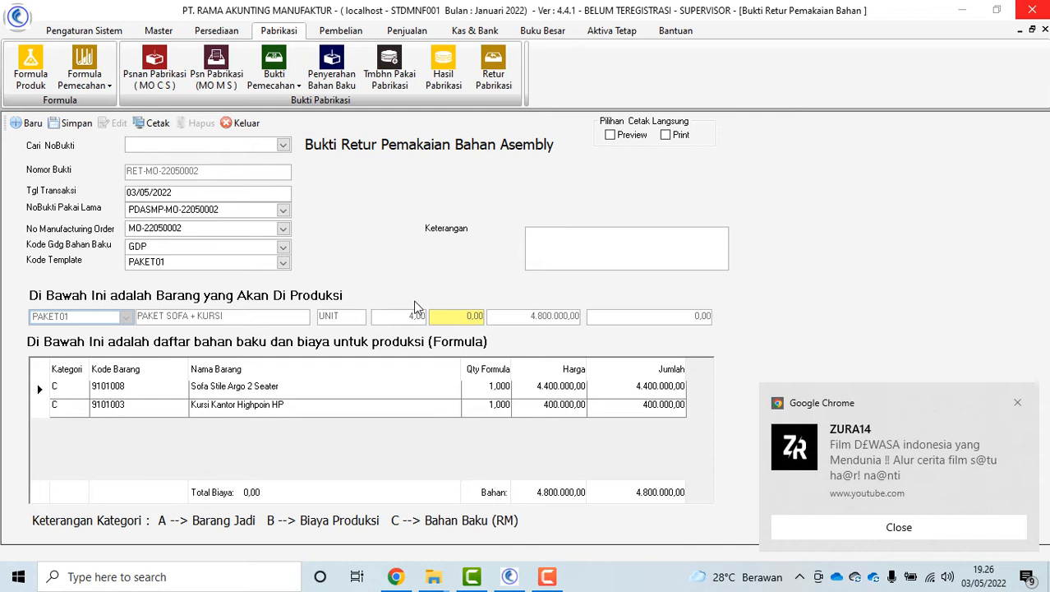
click(896, 524)
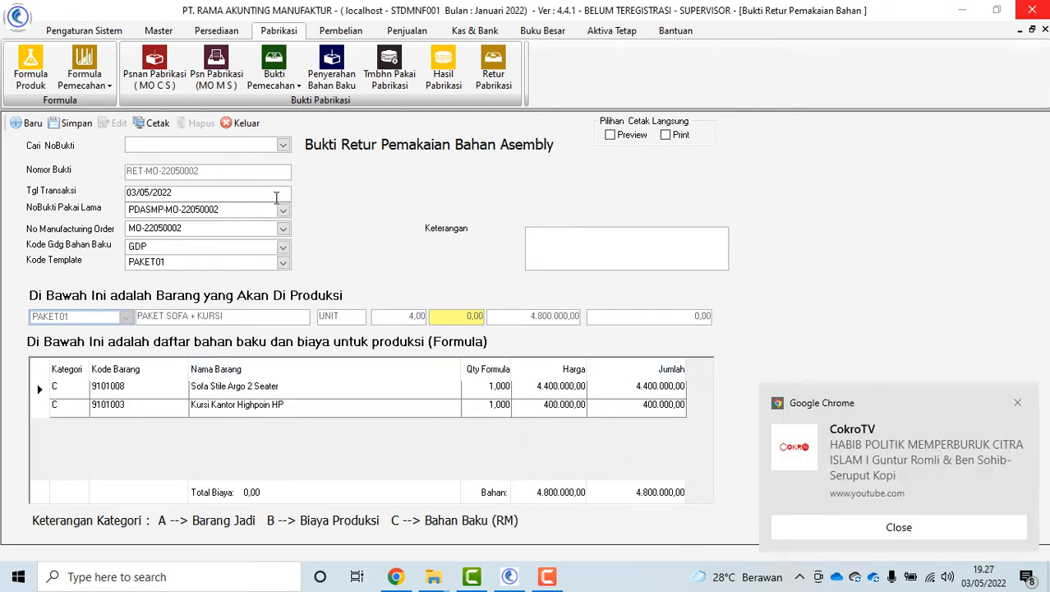
click(244, 125)
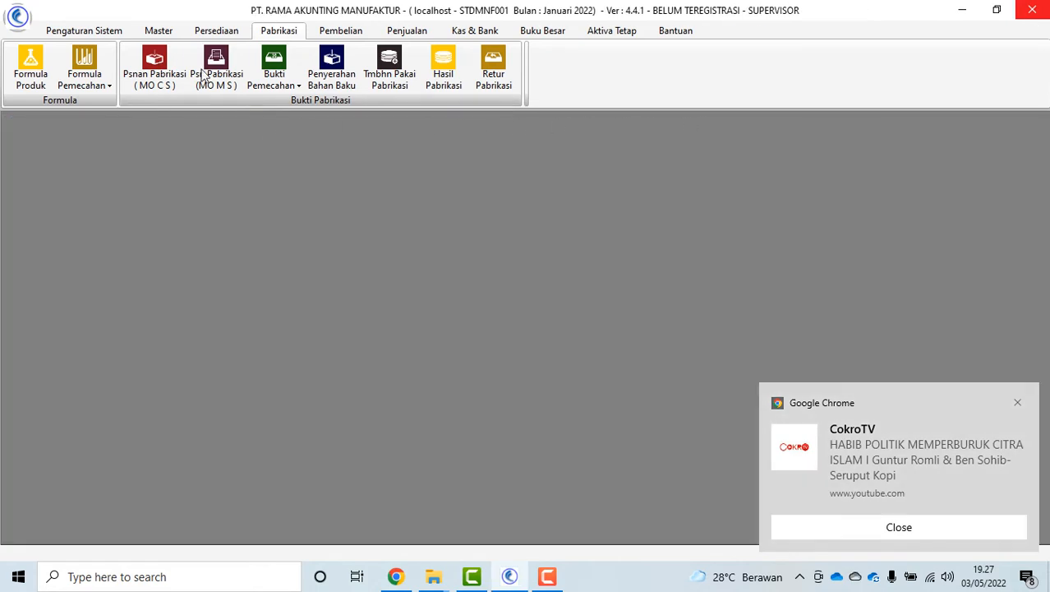
Preview the Laporan Pesanan Pabrikasi CS report for 01/01–31/05/2022
click(67, 34)
click(709, 88)
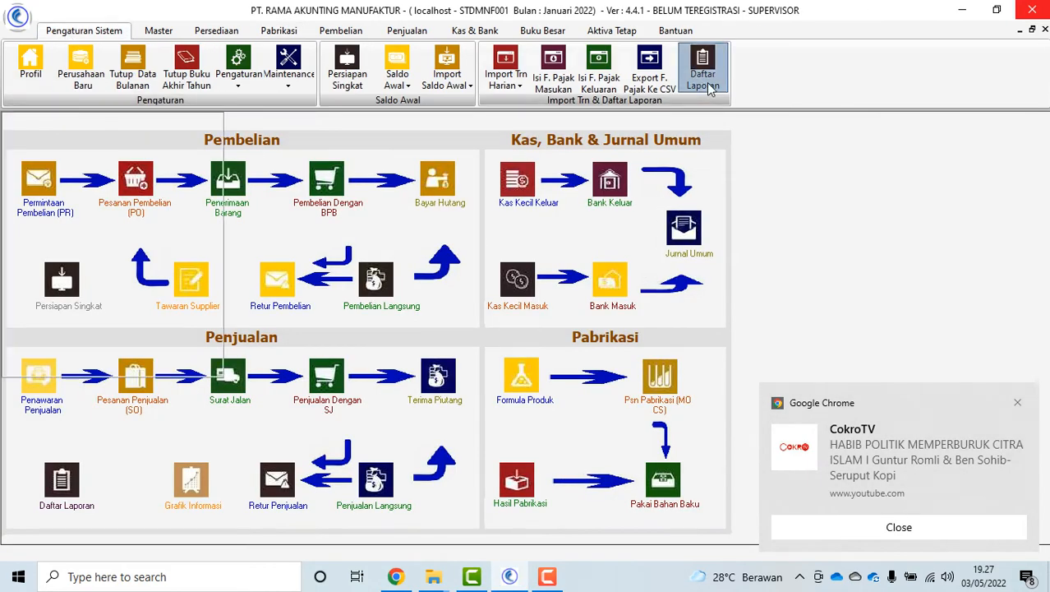
click(914, 528)
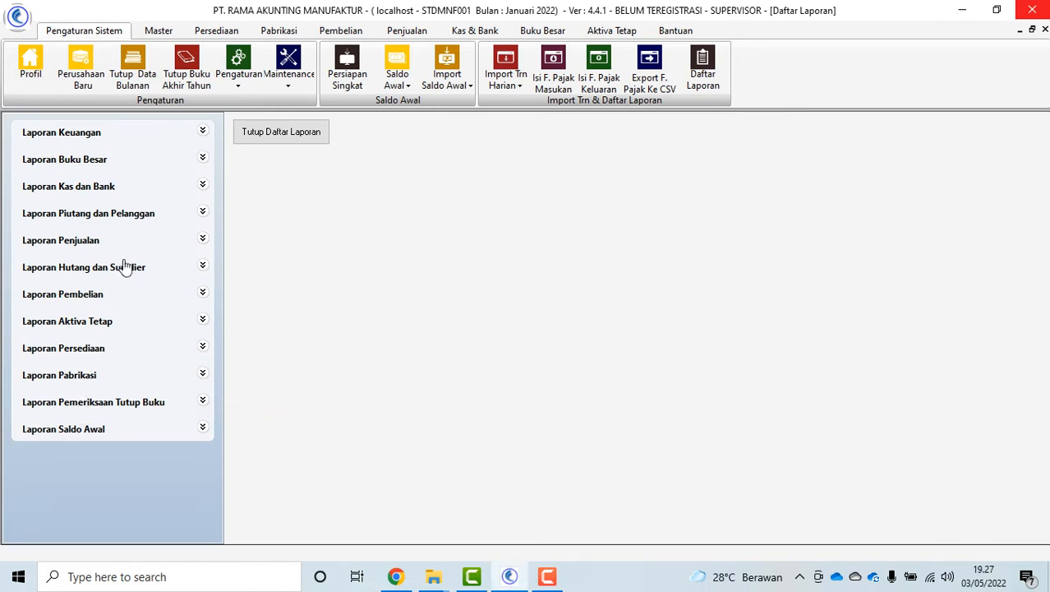
click(50, 376)
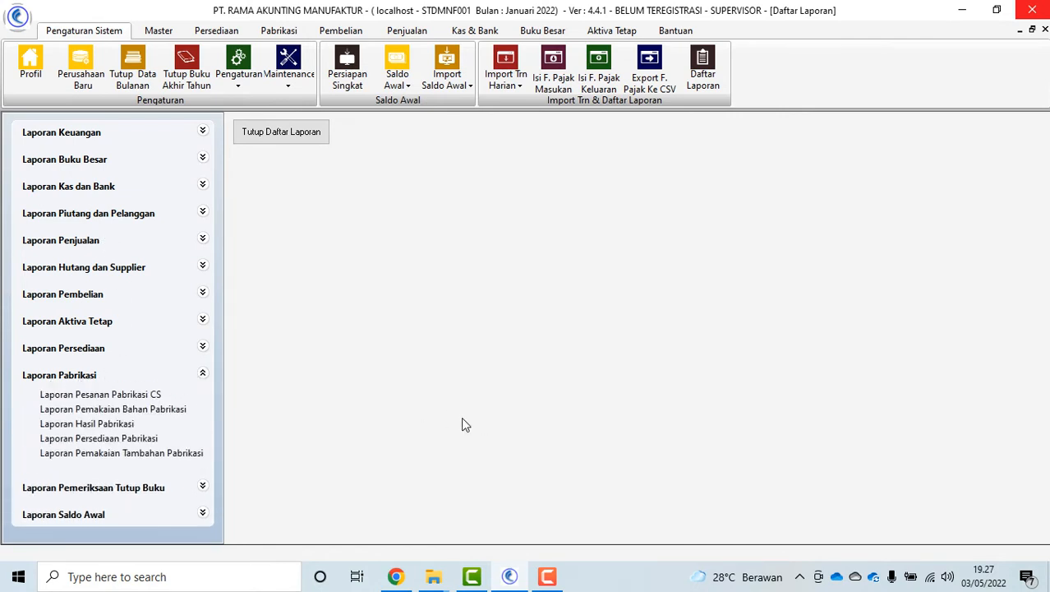
click(152, 396)
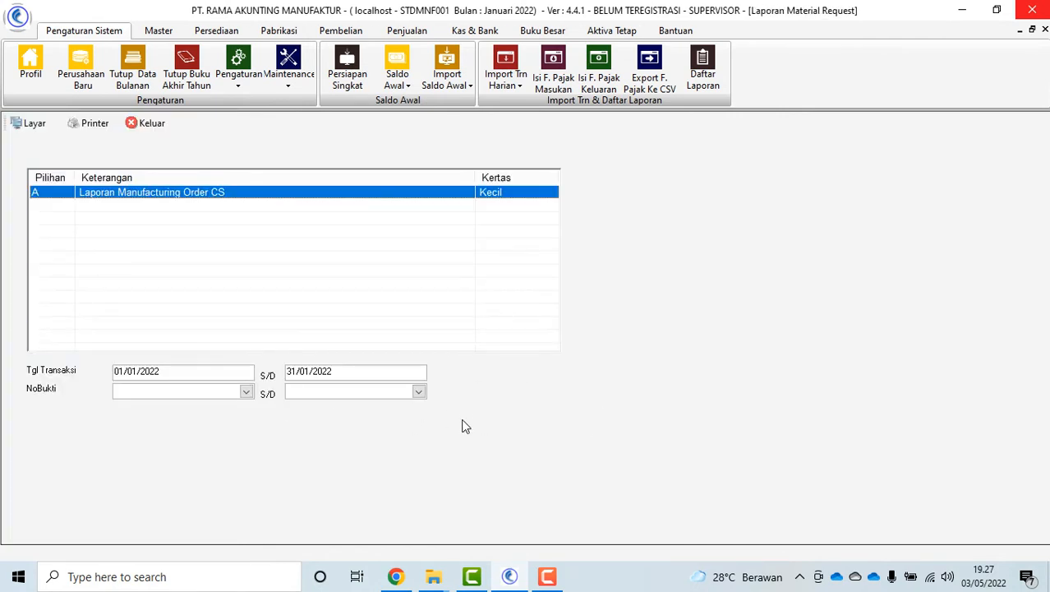
click(303, 371)
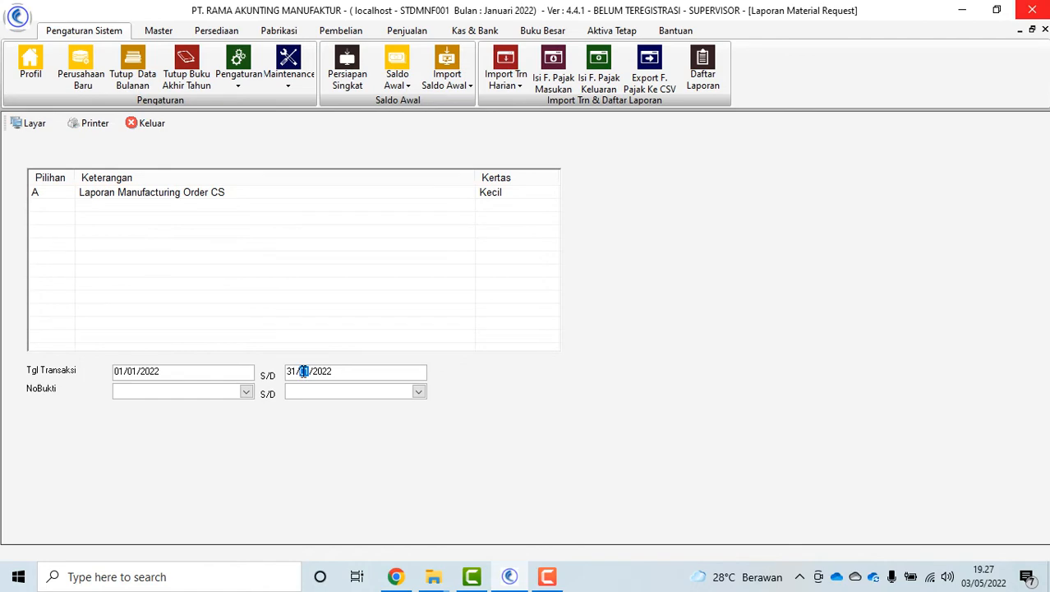
double_click(236, 194)
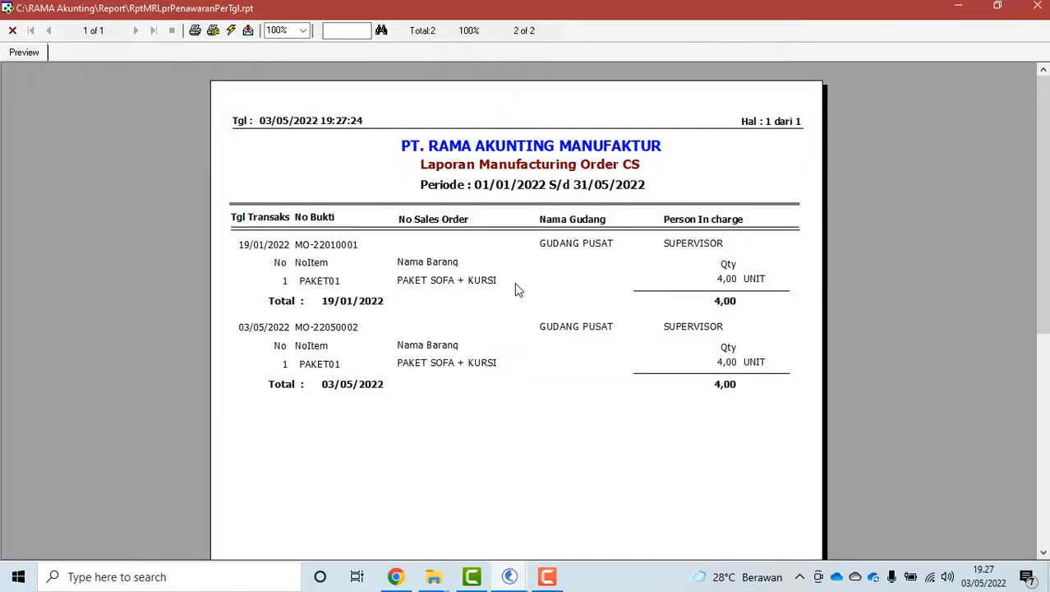
click(12, 30)
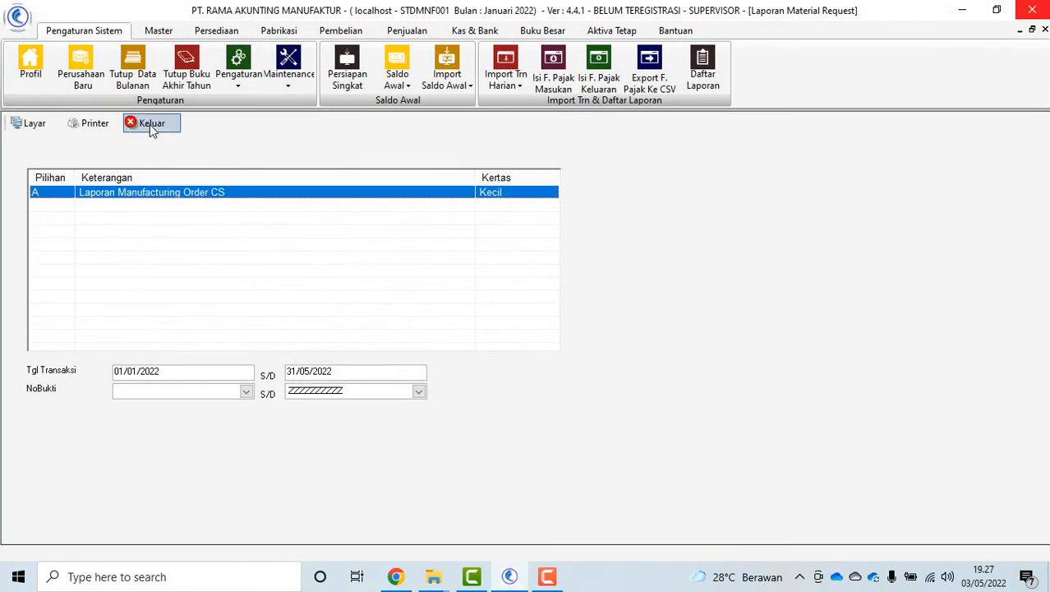
click(147, 56)
click(131, 411)
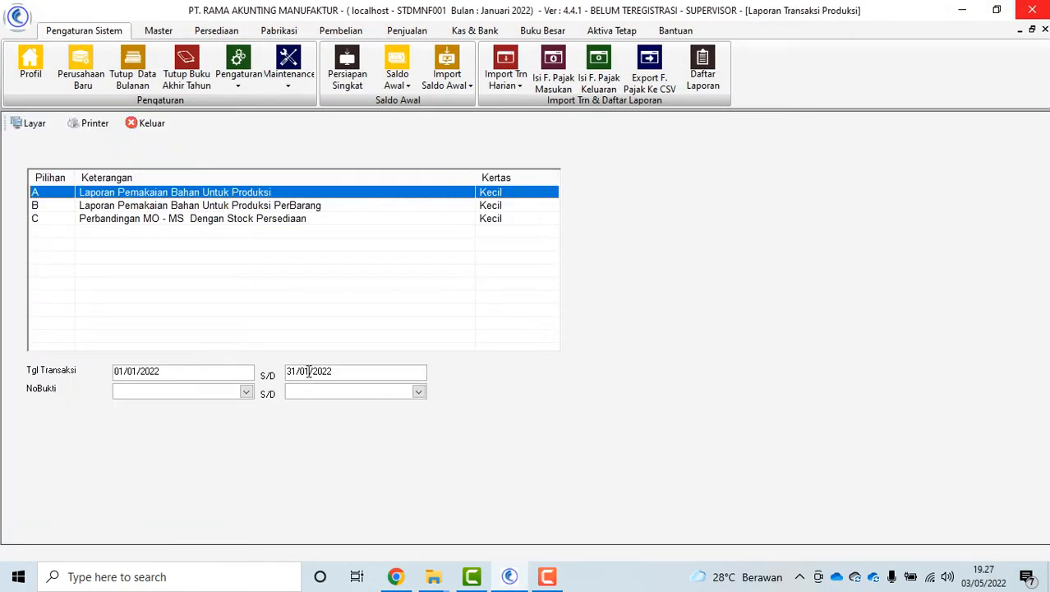
Preview the overall and per-item material usage reports for 01/01–31/05/2022
click(305, 372)
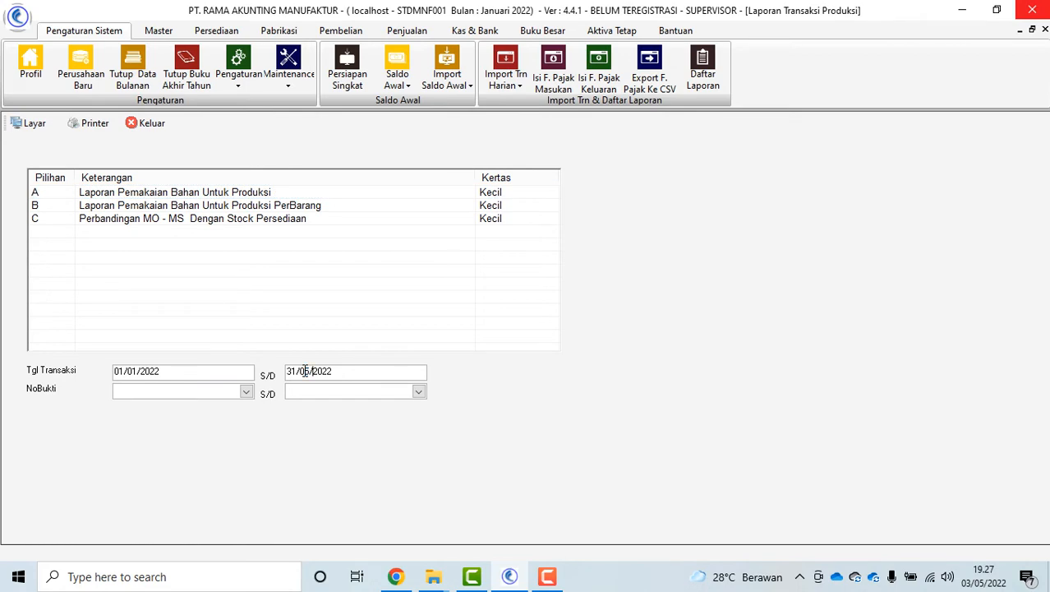
double_click(249, 198)
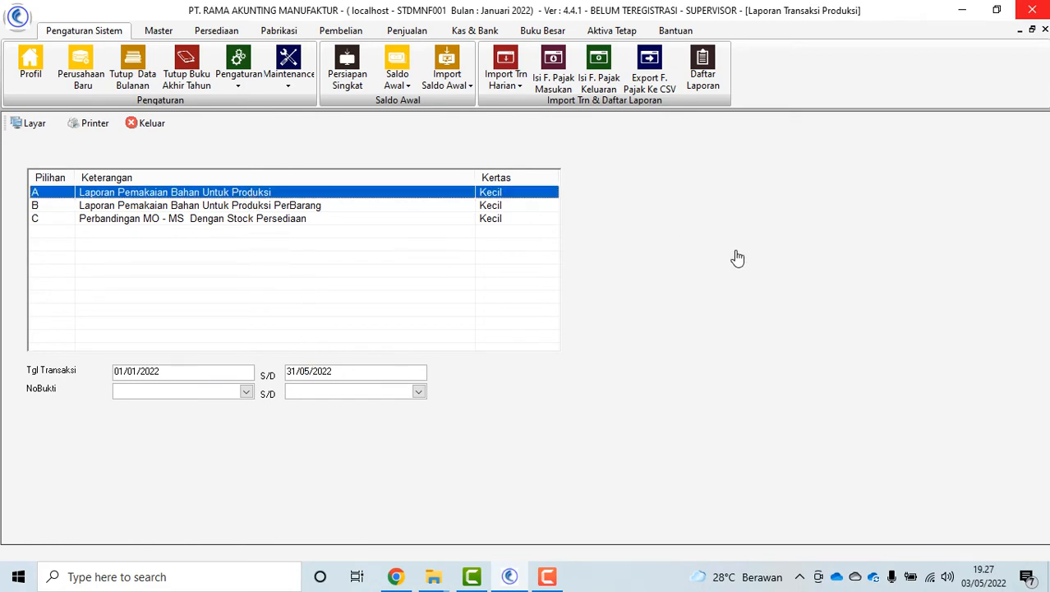
scroll(739, 271, down, 5)
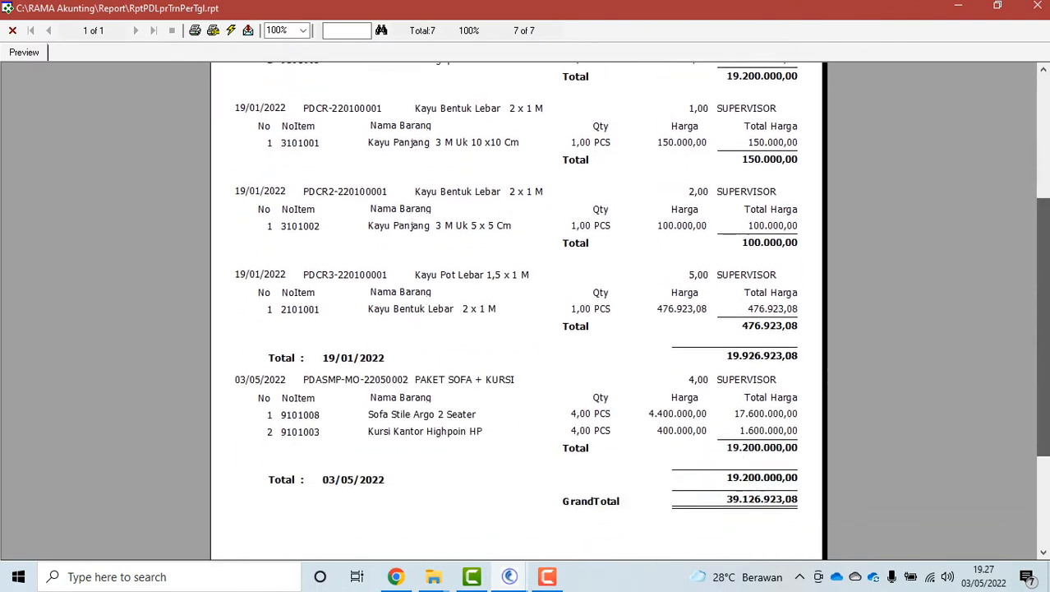
scroll(728, 270, up, 5)
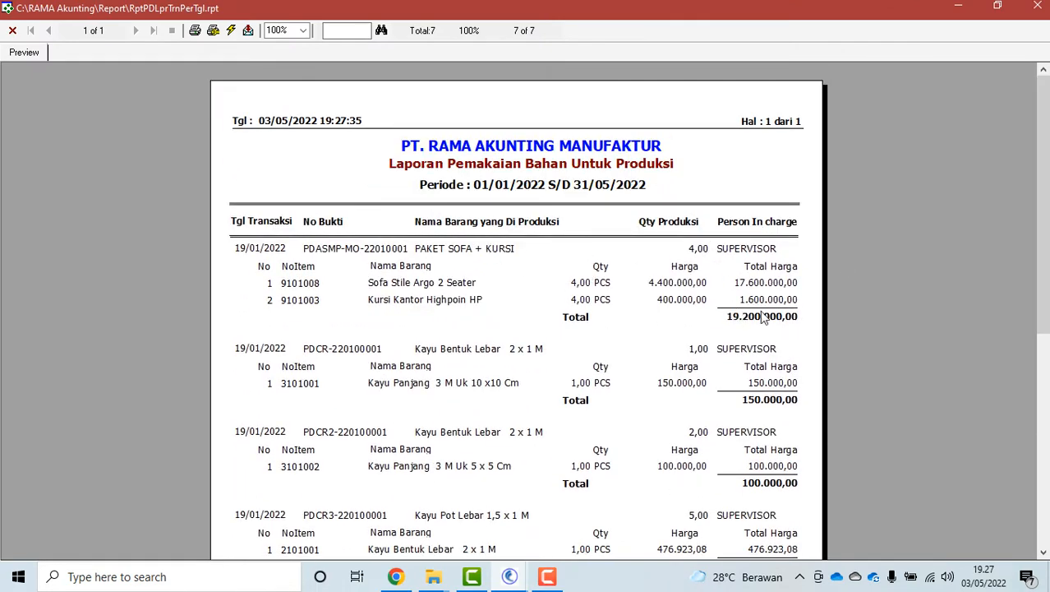
click(13, 31)
double_click(308, 209)
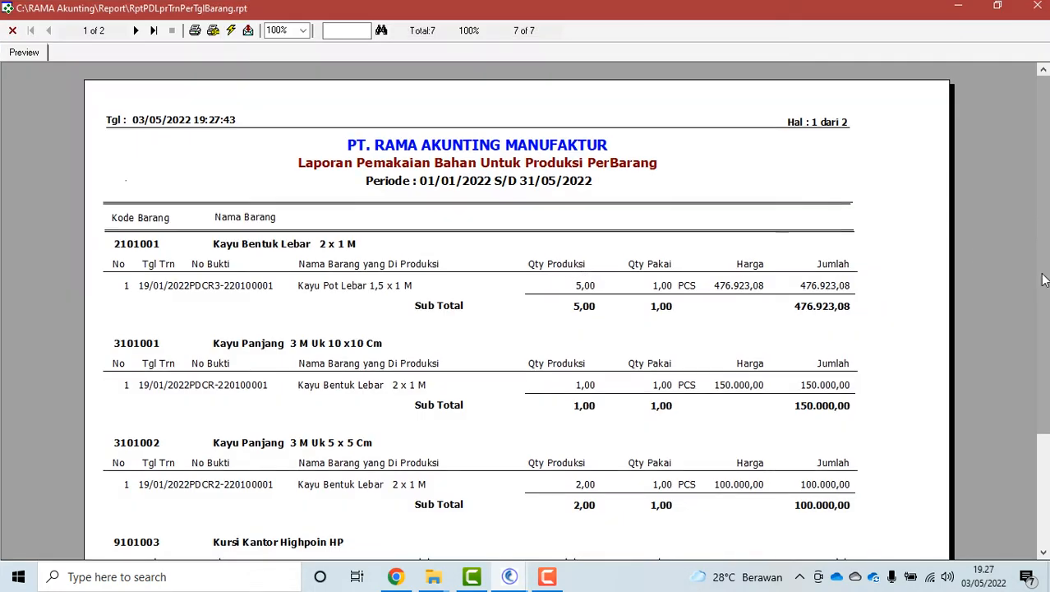
click(13, 30)
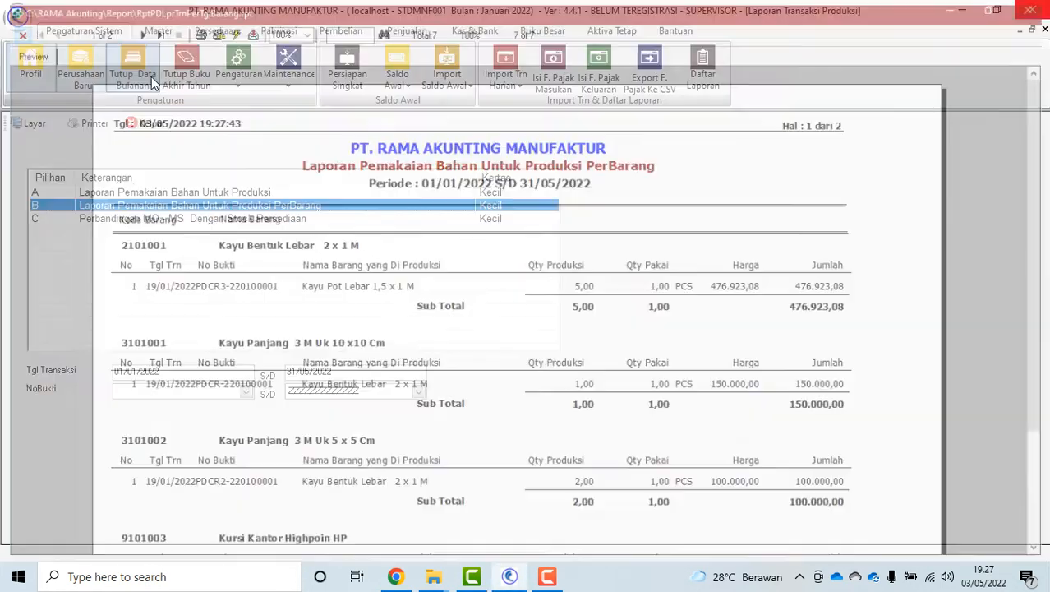
click(151, 123)
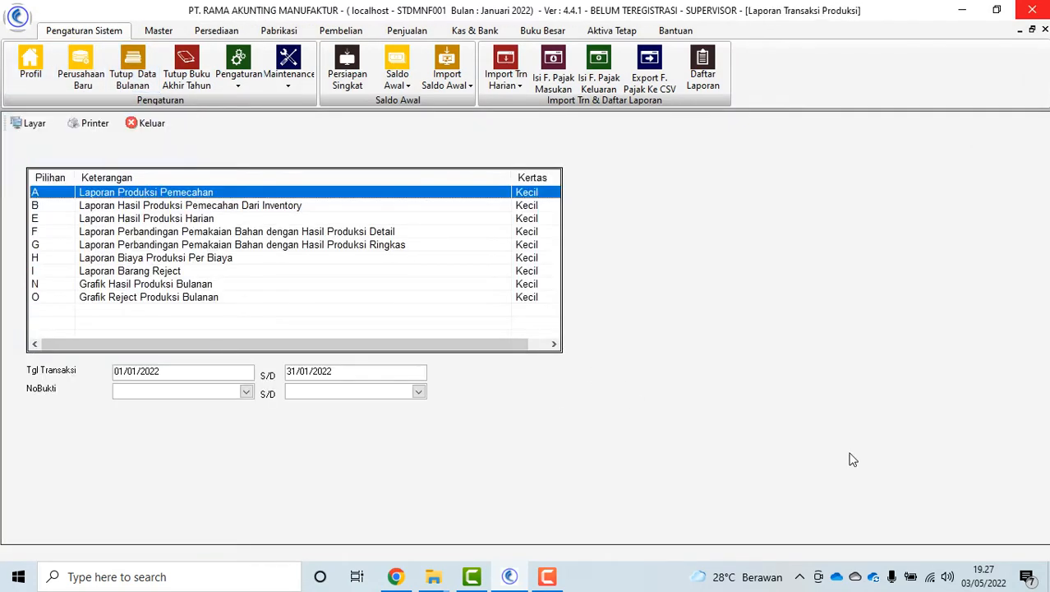
Set the period end month, then preview the split, breakdown and daily production result reports
click(305, 371)
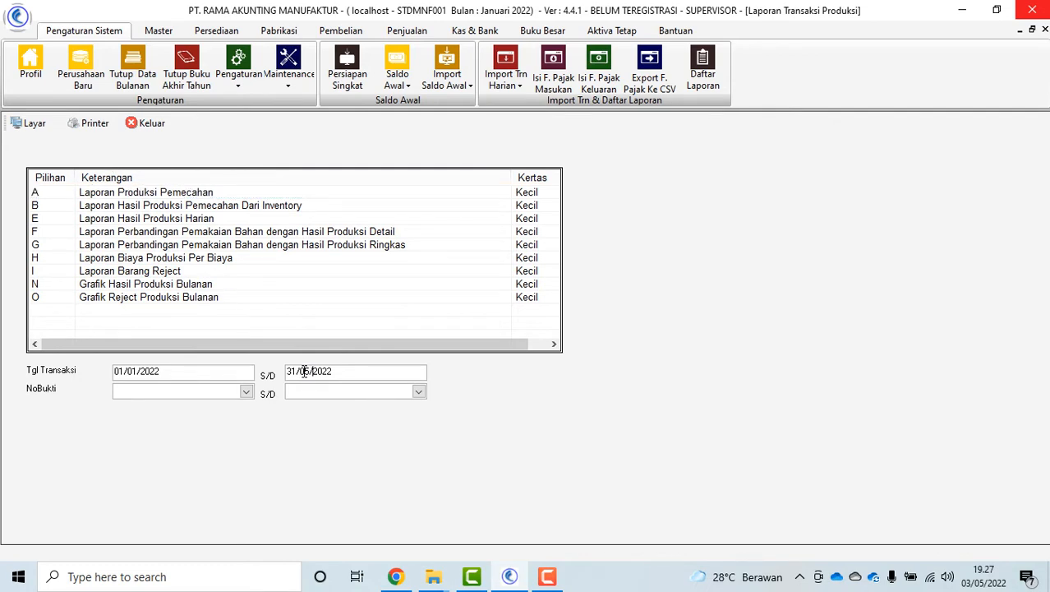
double_click(180, 195)
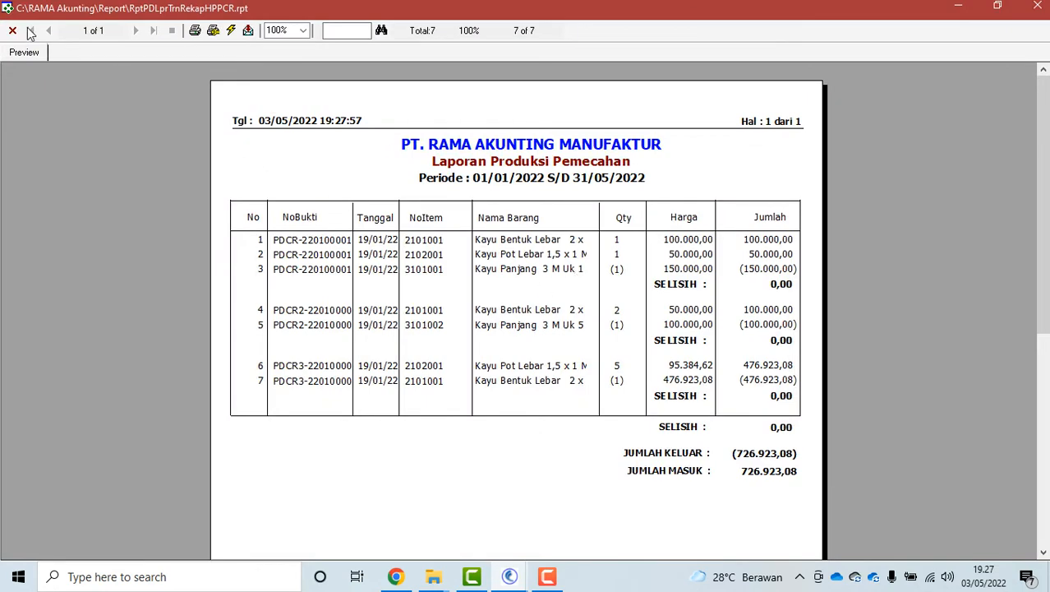
click(12, 30)
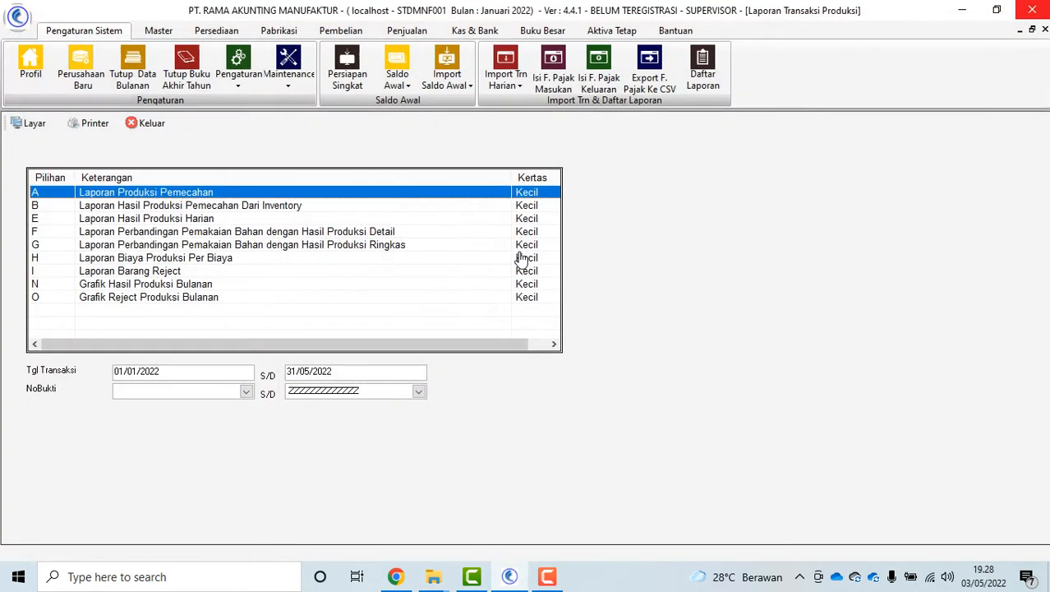
click(282, 207)
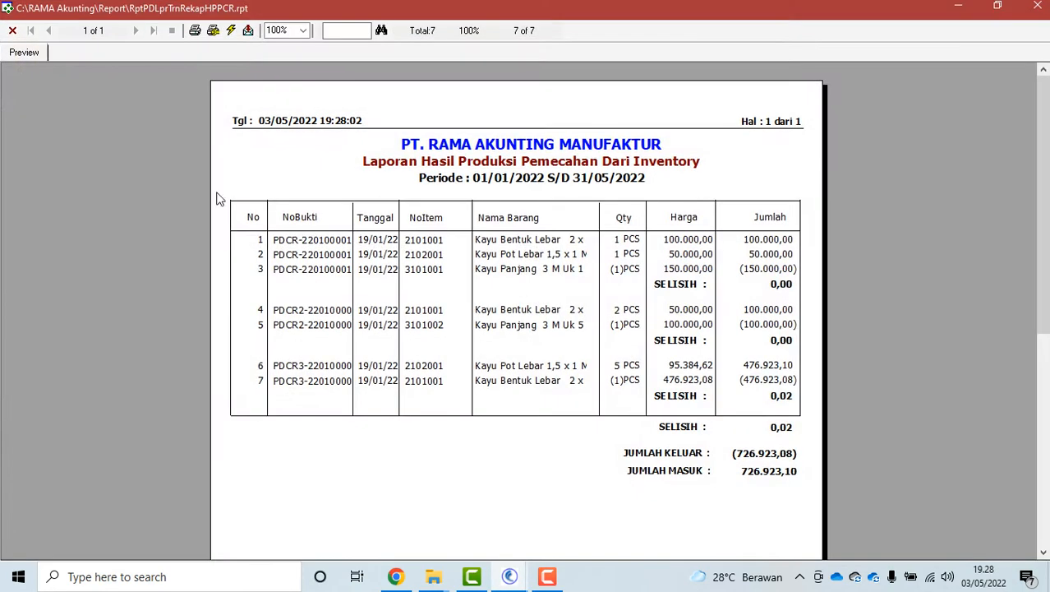
click(12, 30)
click(184, 219)
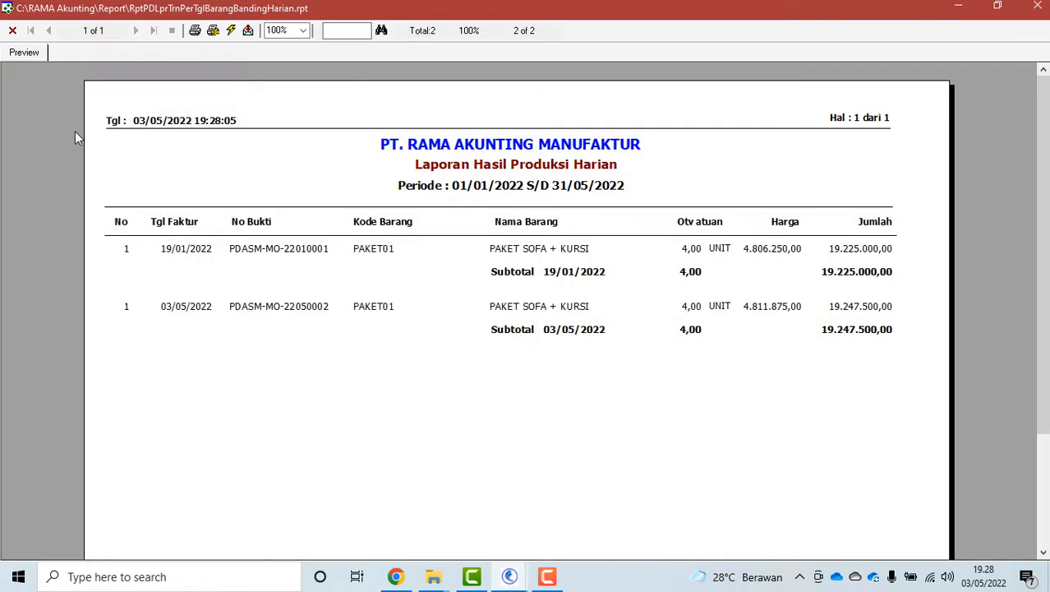
click(11, 29)
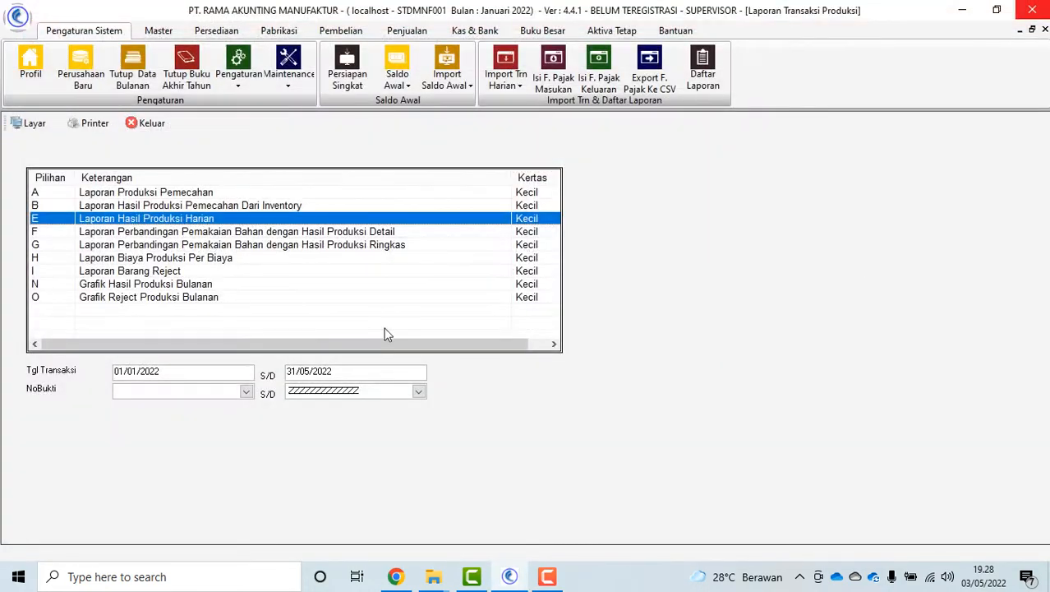
Preview the detailed and summary material-versus-output comparison reports
click(186, 233)
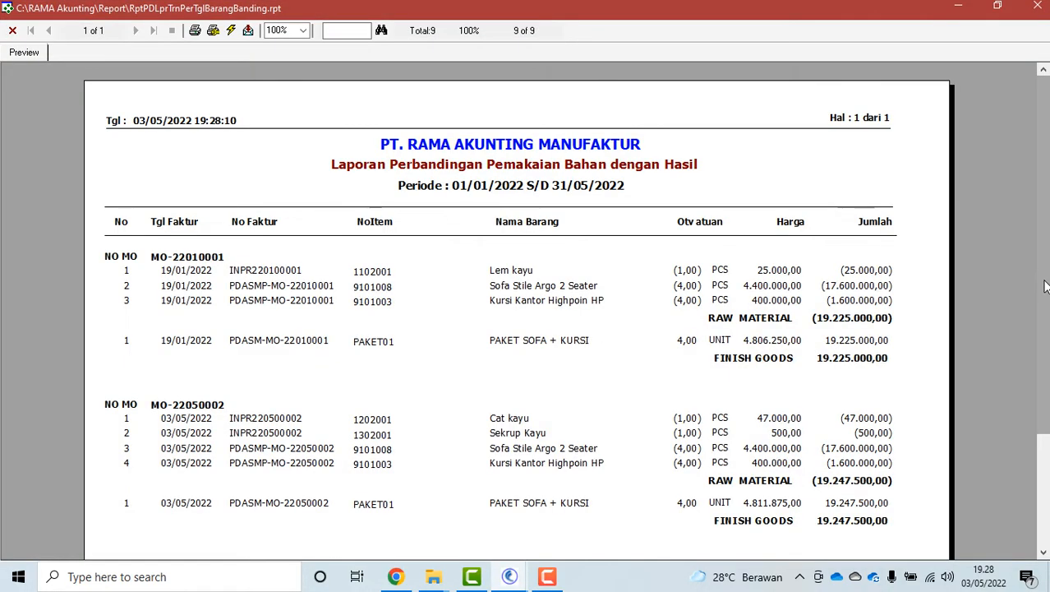
mouse_move(1046, 279)
mouse_down()
mouse_move(1046, 388)
mouse_move(1047, 296)
mouse_up()
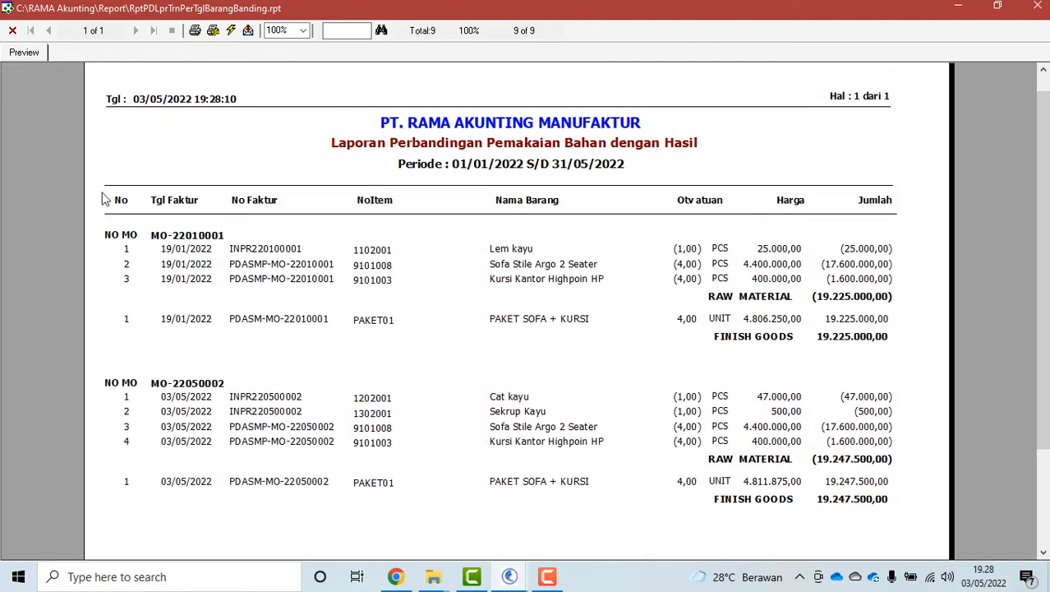
click(13, 30)
click(347, 244)
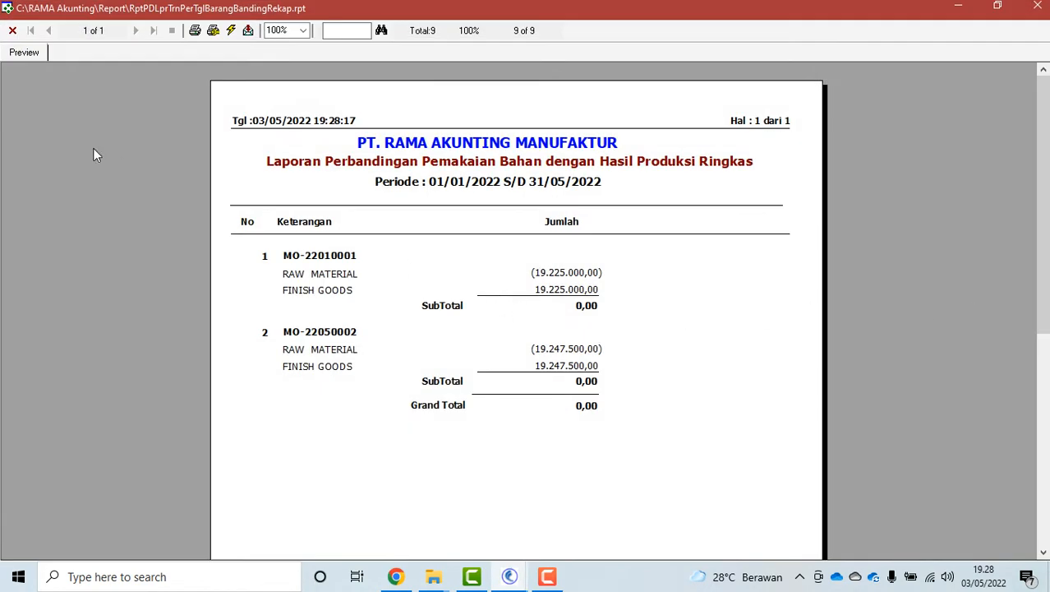
click(14, 30)
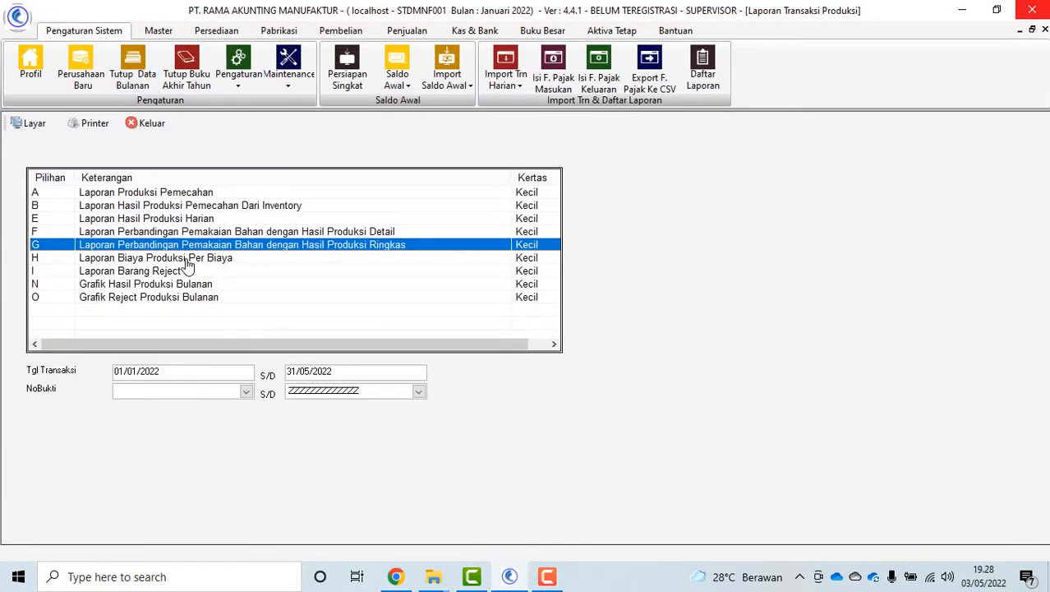
Browse the production cost, reject goods and monthly chart reports, then close the production transaction report form
click(185, 258)
click(177, 272)
click(179, 283)
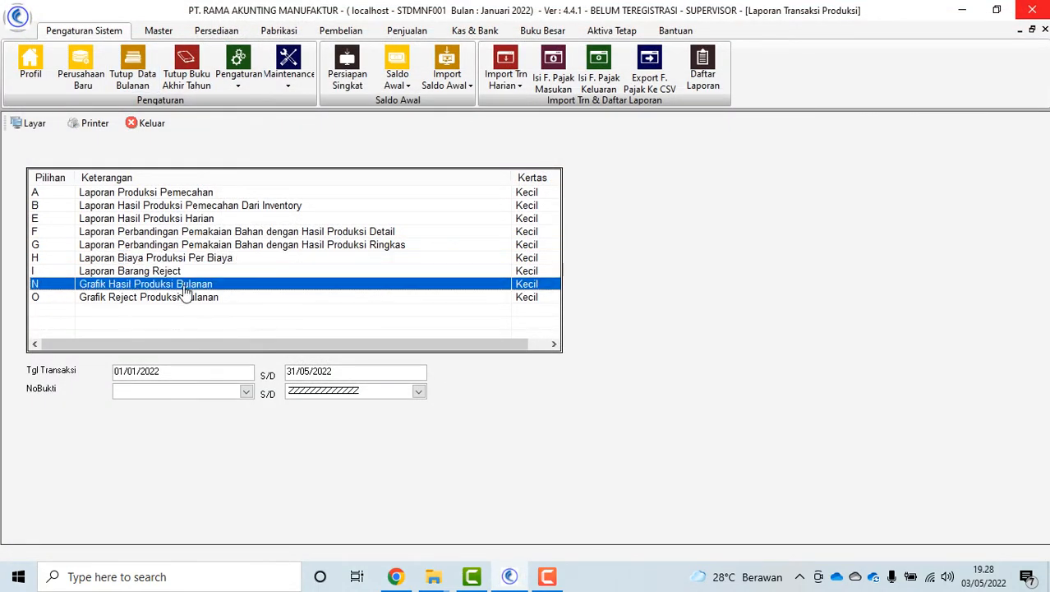
click(212, 298)
click(156, 123)
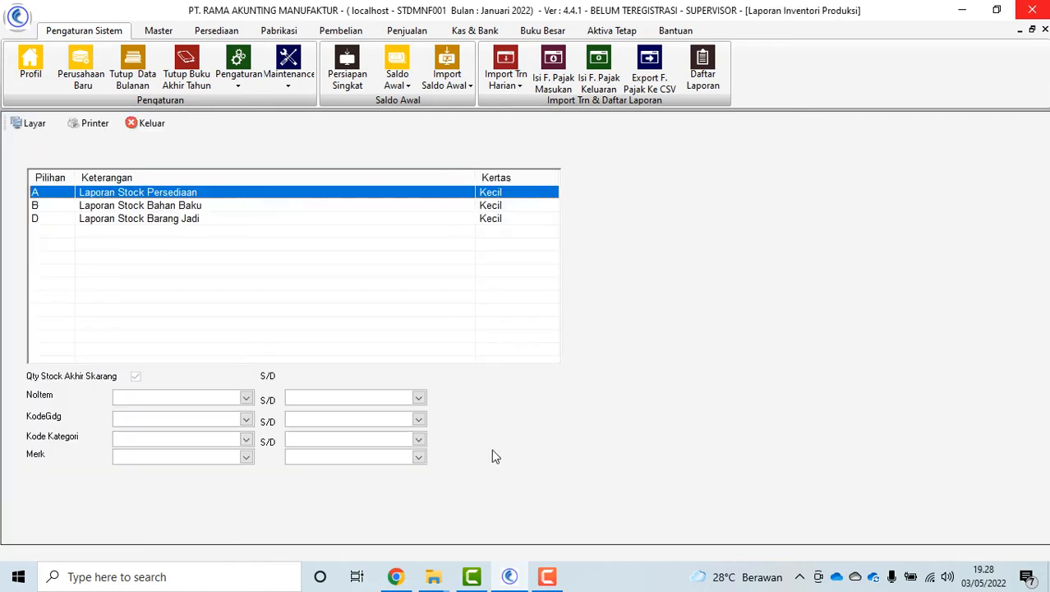
Preview the Laporan Stock Persediaan report, then close the production inventory report form
click(26, 123)
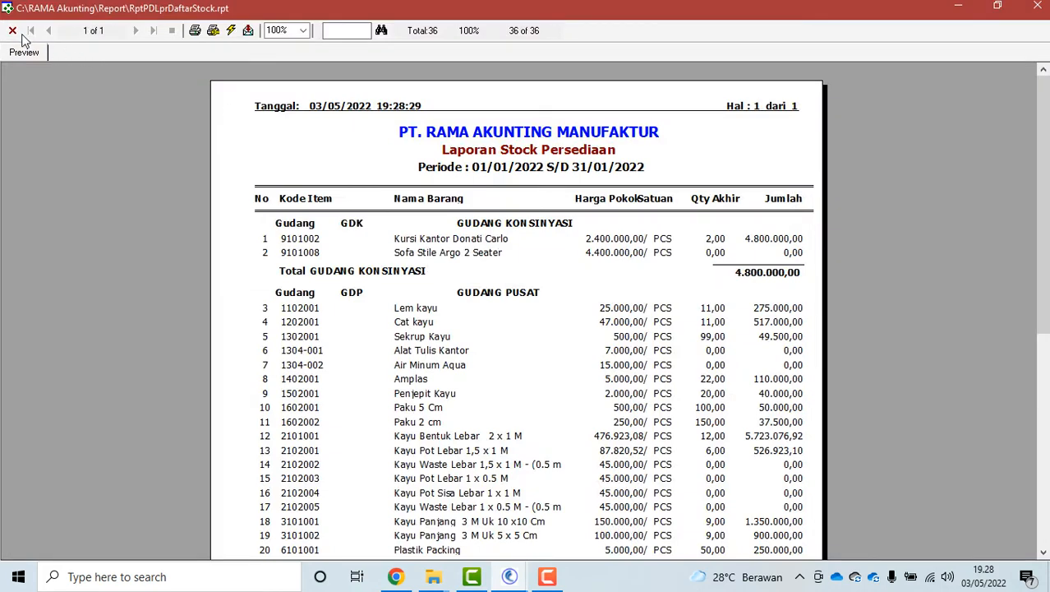
click(13, 31)
click(171, 120)
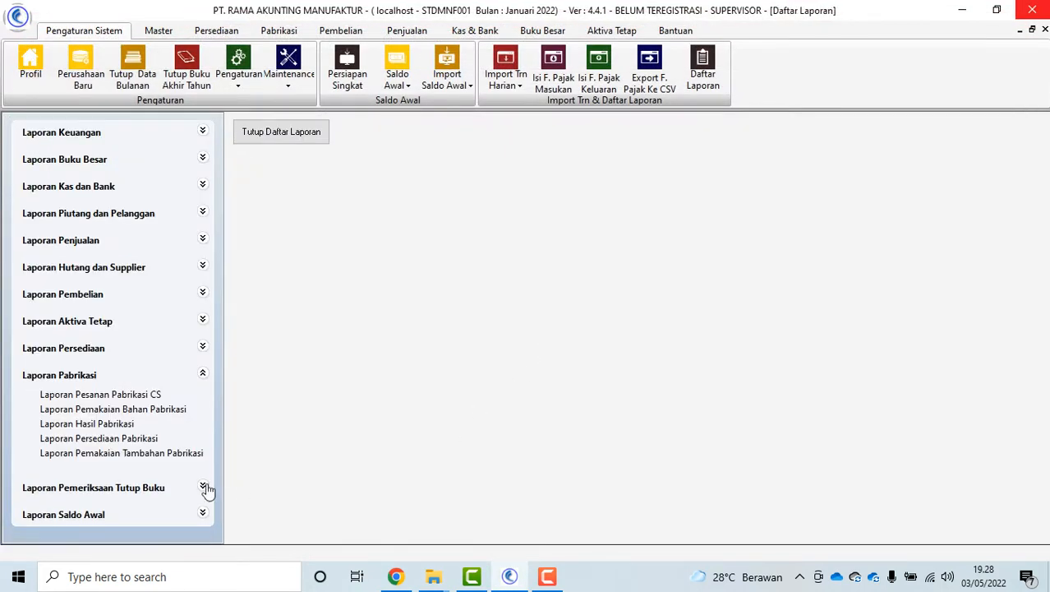
Preview Laporan Pemakaian Tambahan Pabrikasi for 01/01/2022 to 31/05/2022, totalling 72.500,00
click(152, 454)
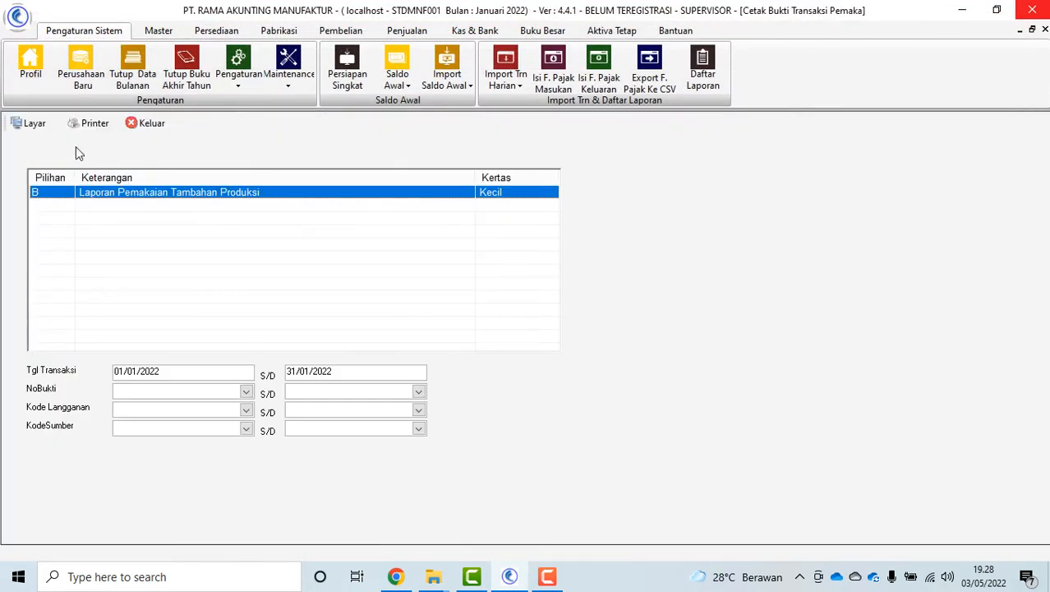
click(306, 370)
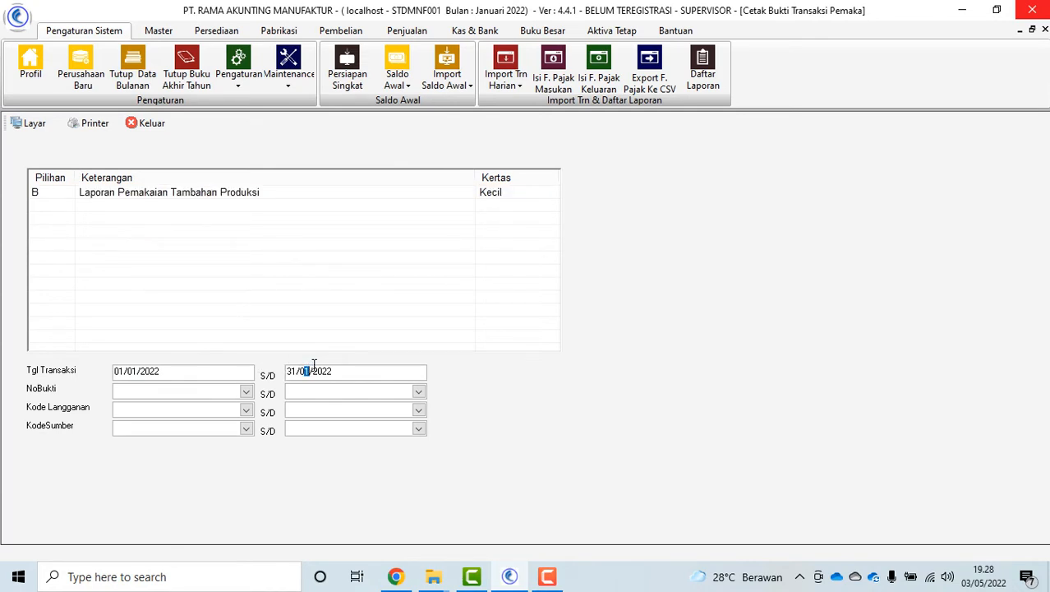
text(05)
double_click(185, 197)
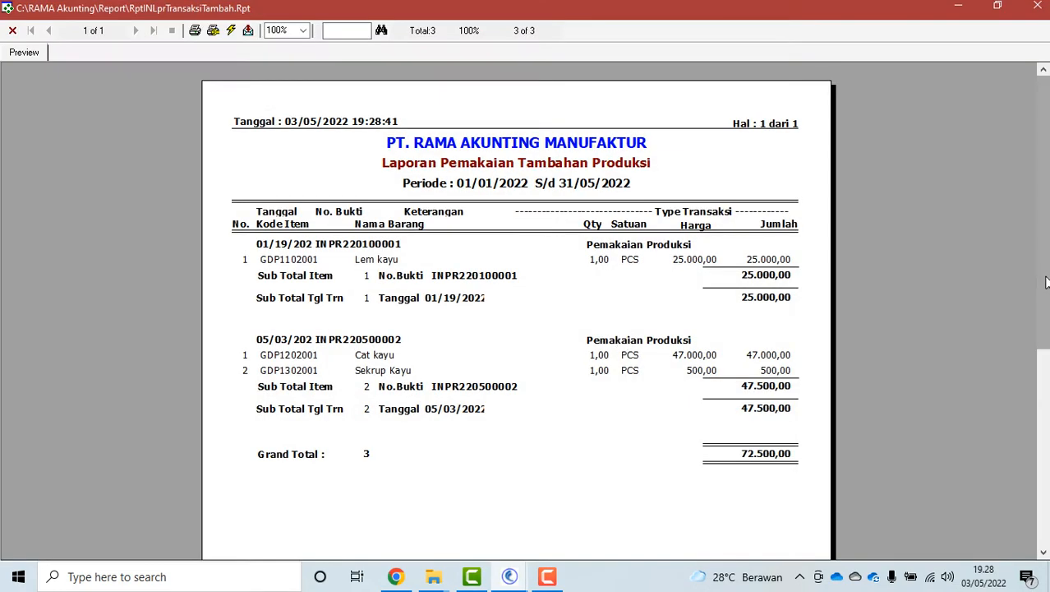
mouse_move(1044, 277)
mouse_down()
mouse_move(1044, 429)
mouse_move(1044, 271)
mouse_up()
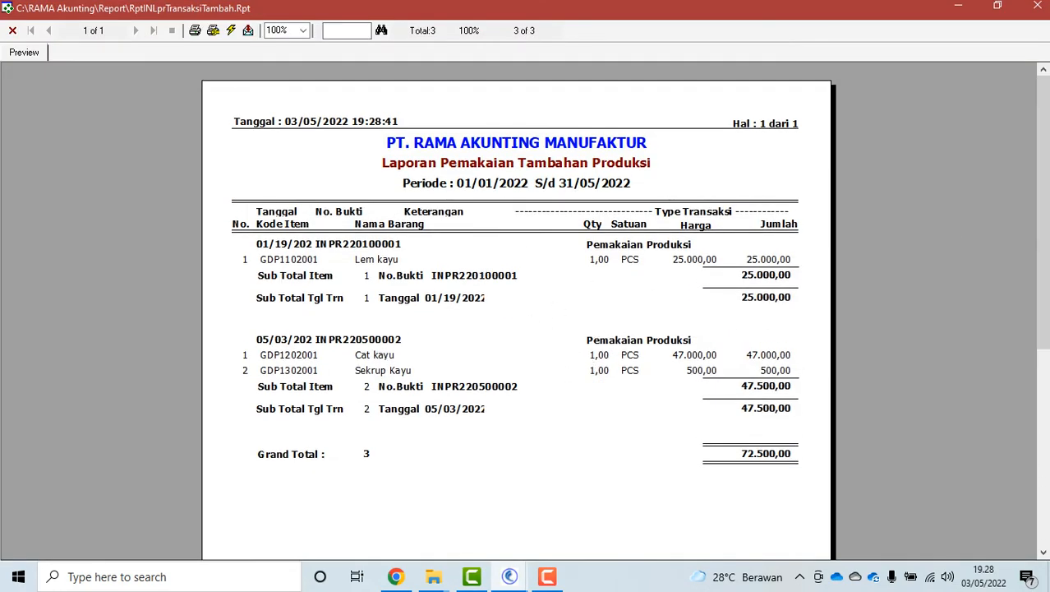
click(12, 31)
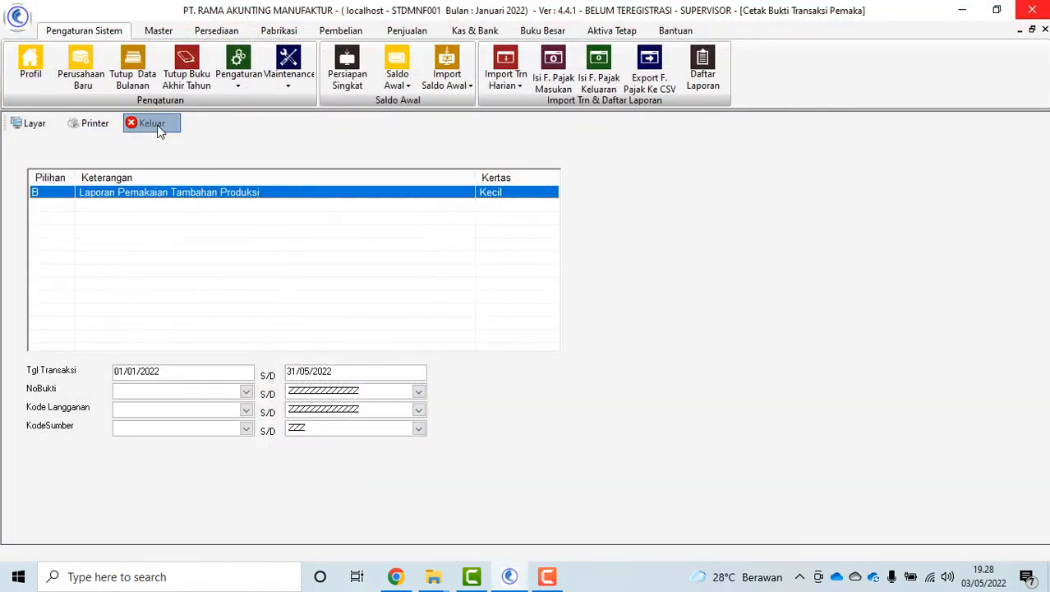
click(148, 187)
Close the Daftar Laporan report list
click(281, 132)
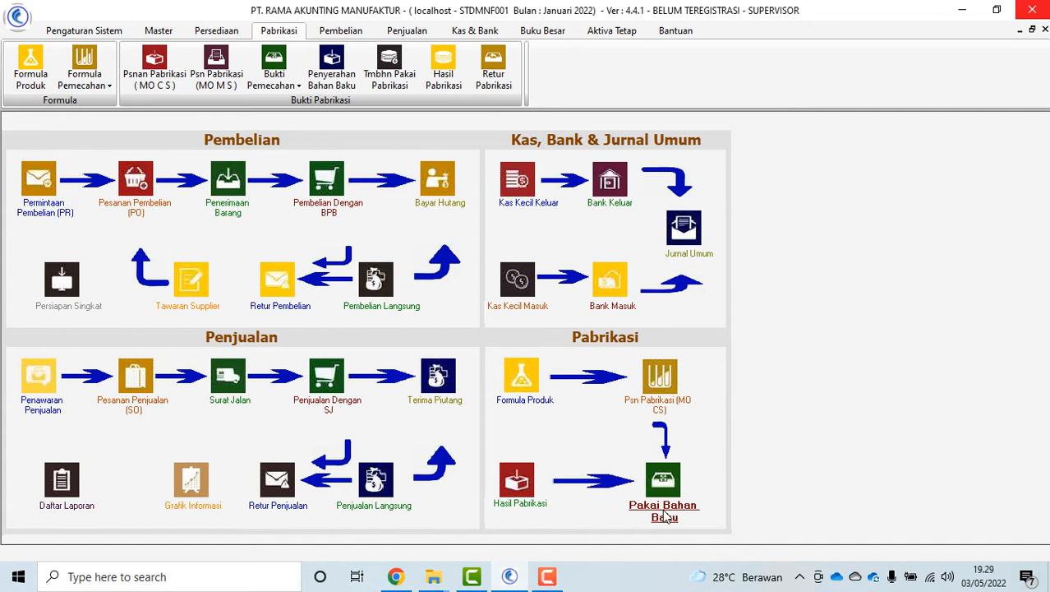
Load formula PAKET01 in Formula Produk, review its two materials costing 4.800.000,00, then close the form
click(30, 74)
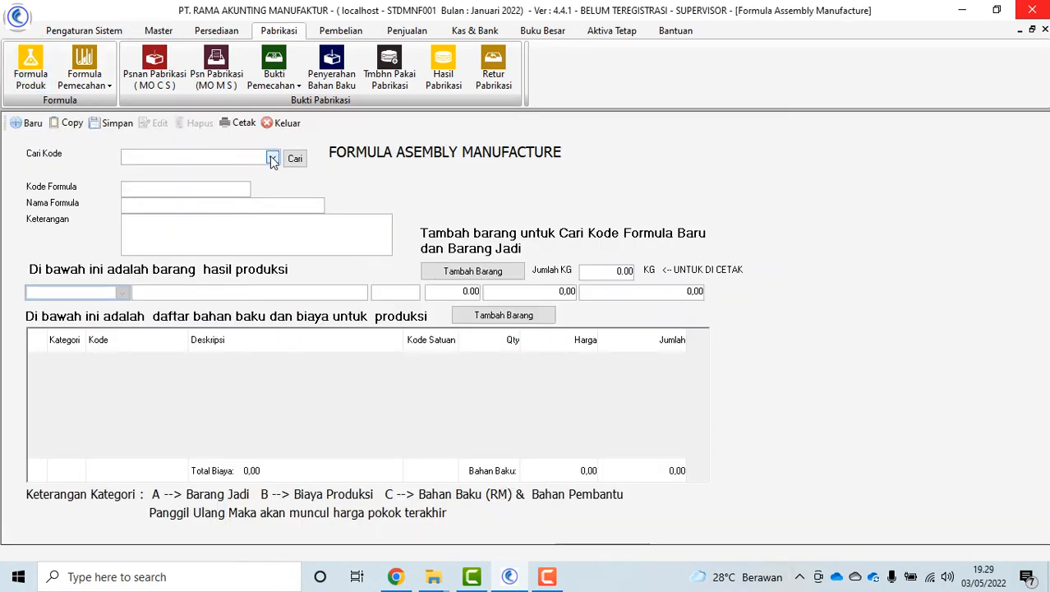
click(272, 158)
click(206, 197)
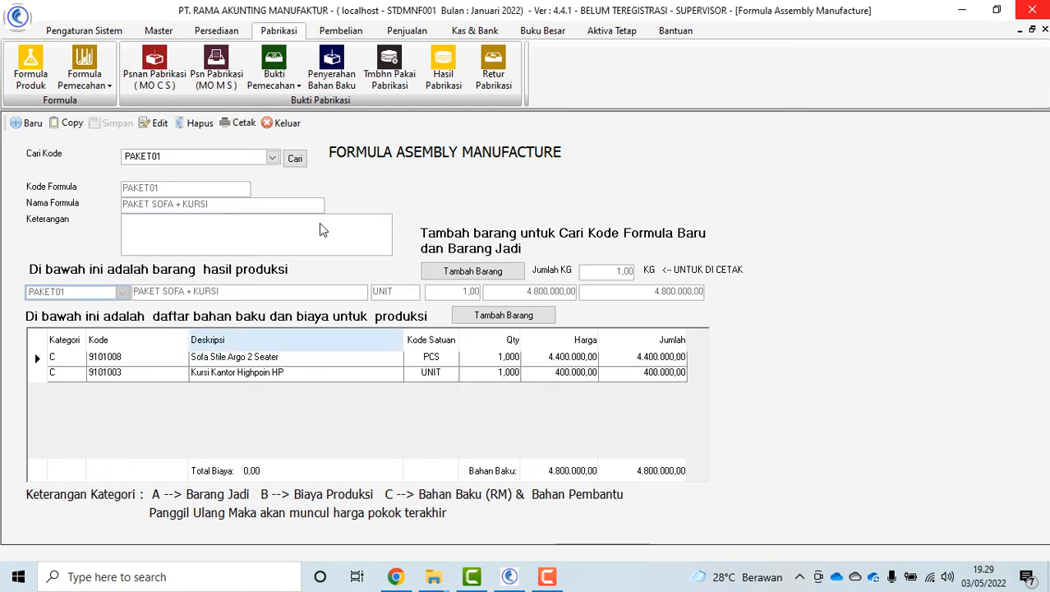
click(280, 122)
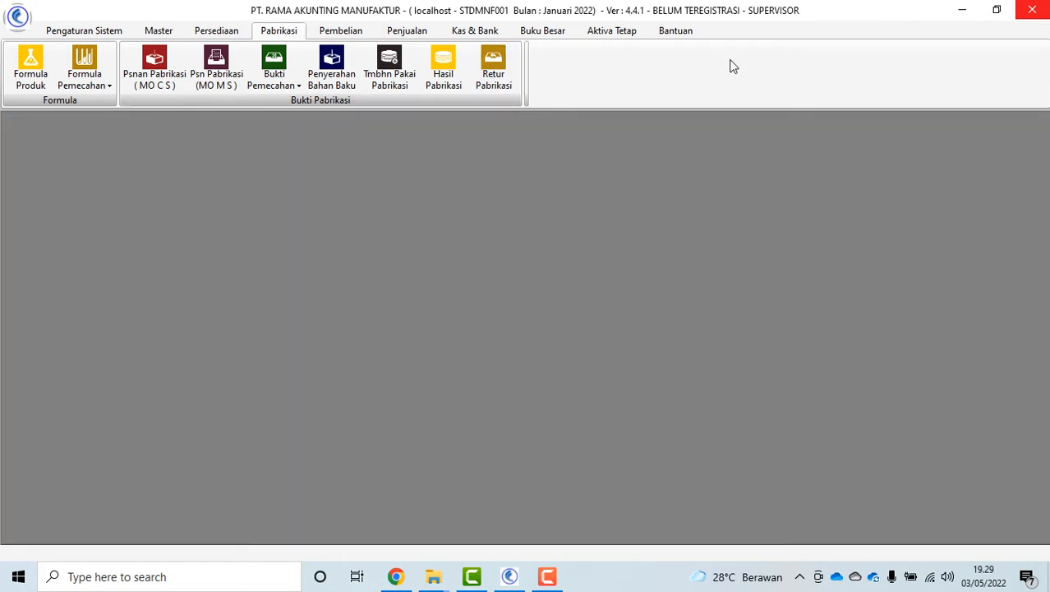
In Buku Besar, view and close the Input Biaya Produksi form without choosing a voucher
click(542, 33)
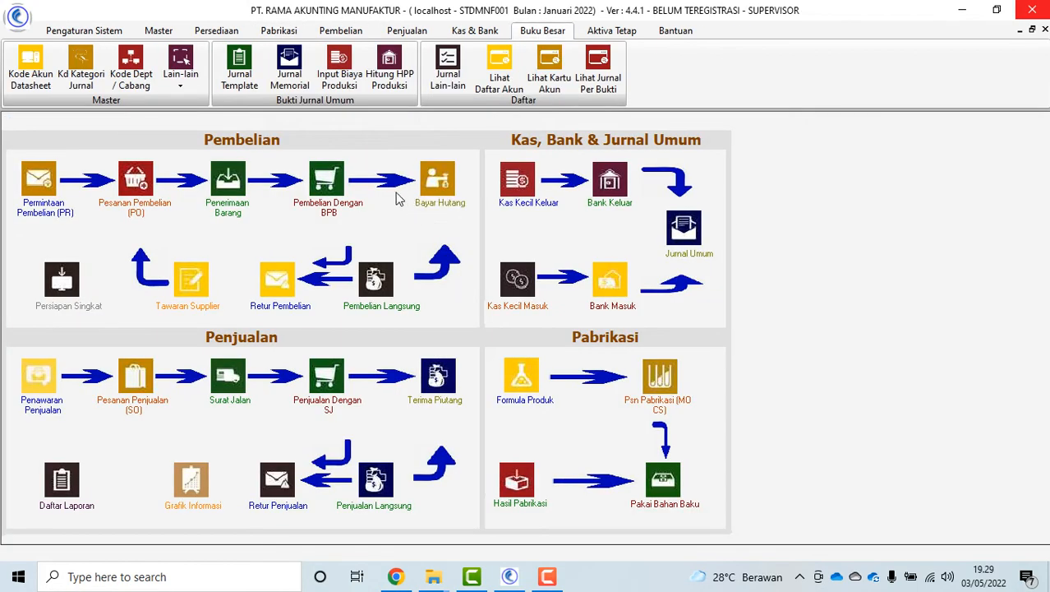
click(340, 70)
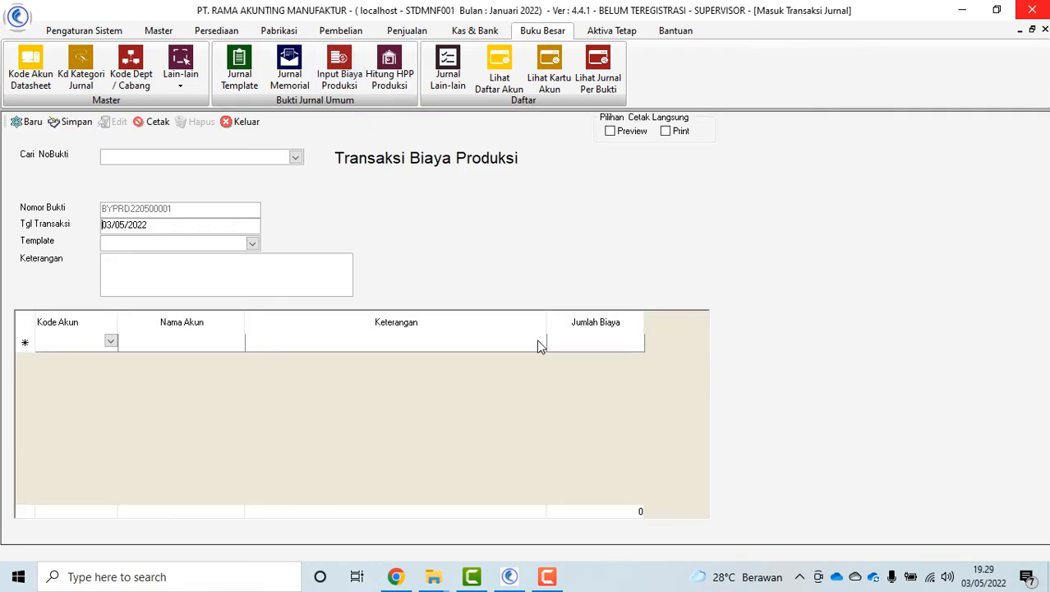
click(295, 157)
click(295, 157)
click(227, 121)
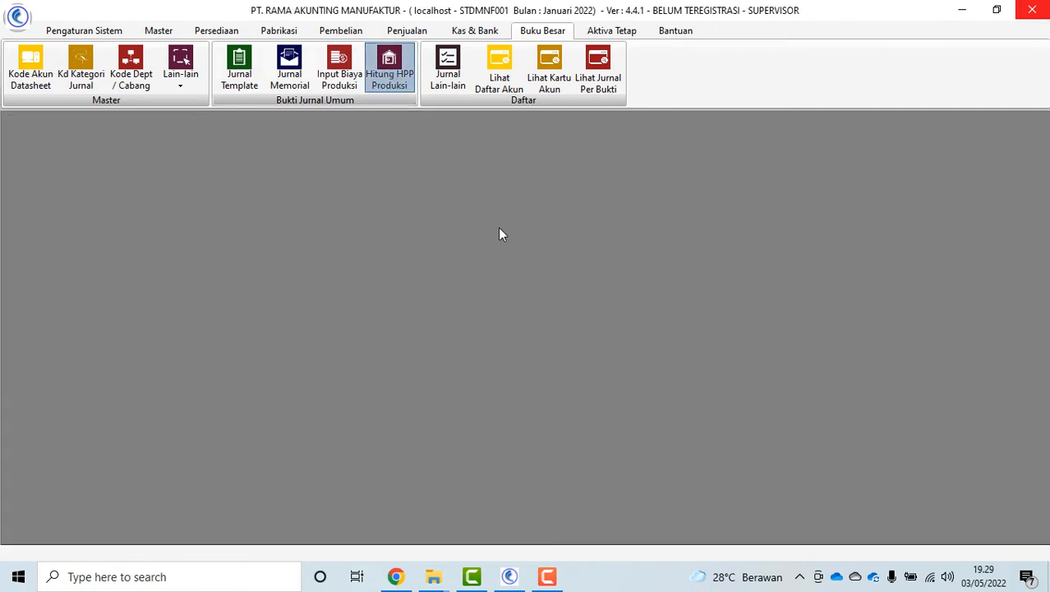
Choose fiscal generation 001 for the HPP recalculation, then exit without processing
click(541, 347)
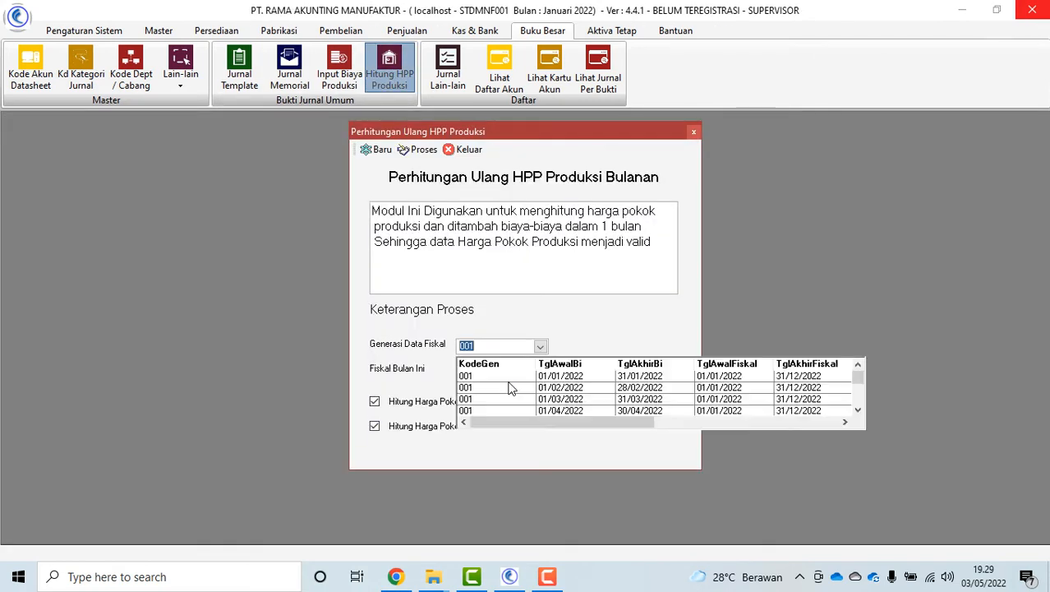
click(509, 388)
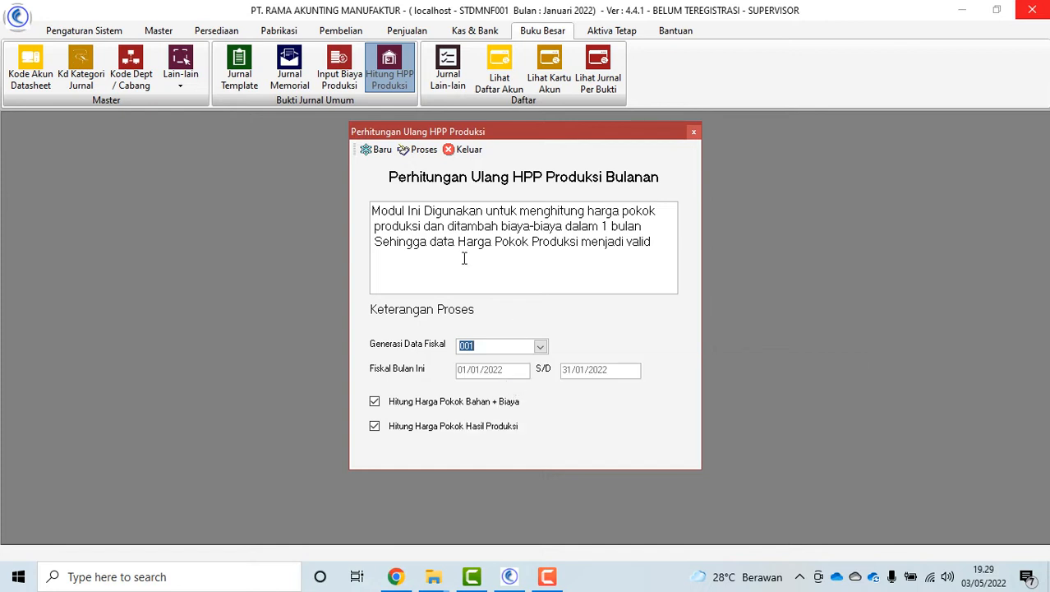
click(470, 155)
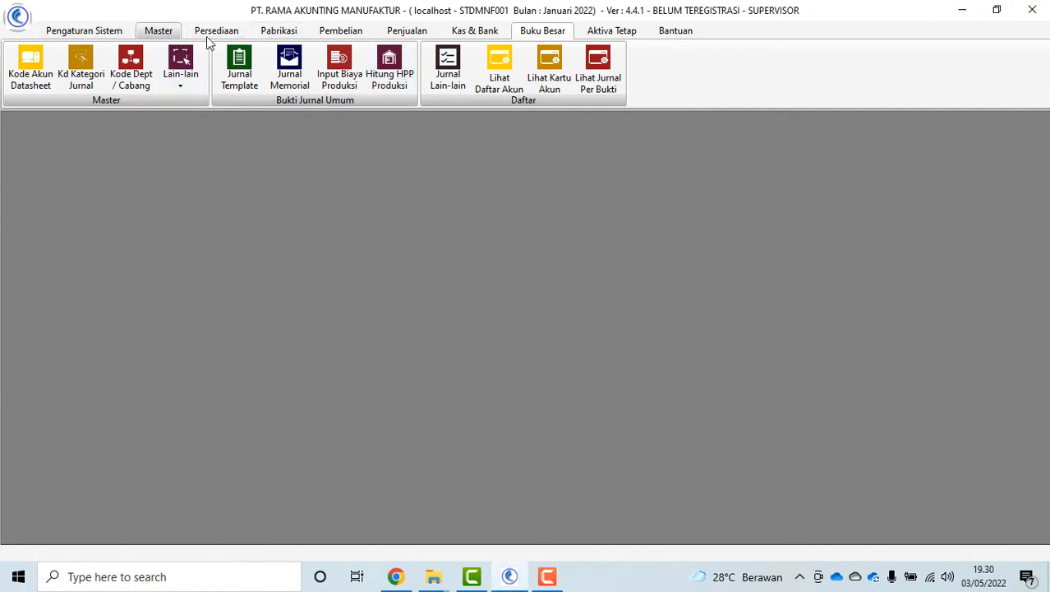
Switch from the Pabrikasi features to the Penjualan sales section
click(279, 33)
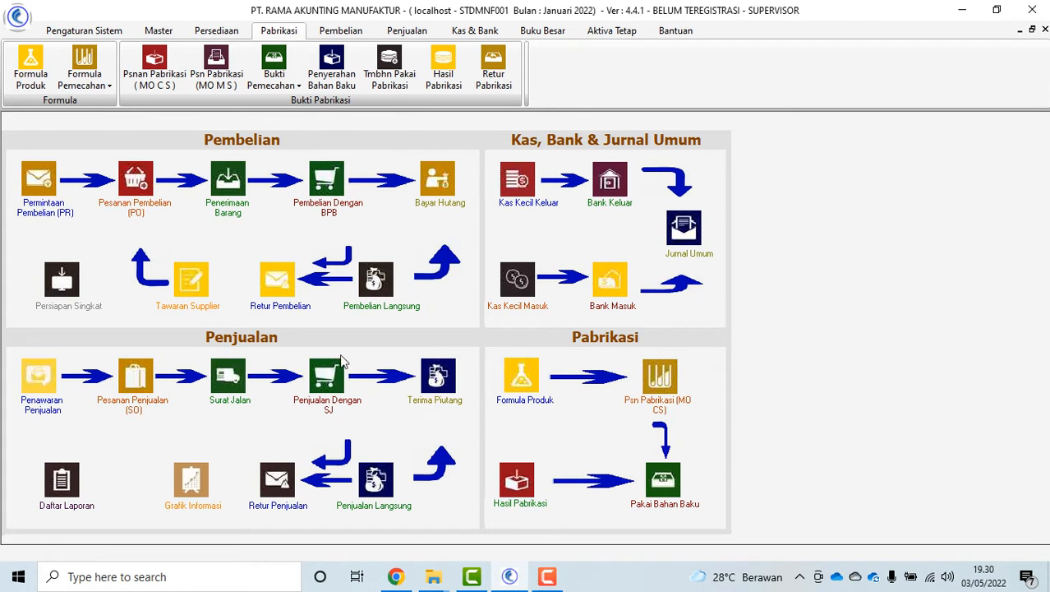
click(408, 31)
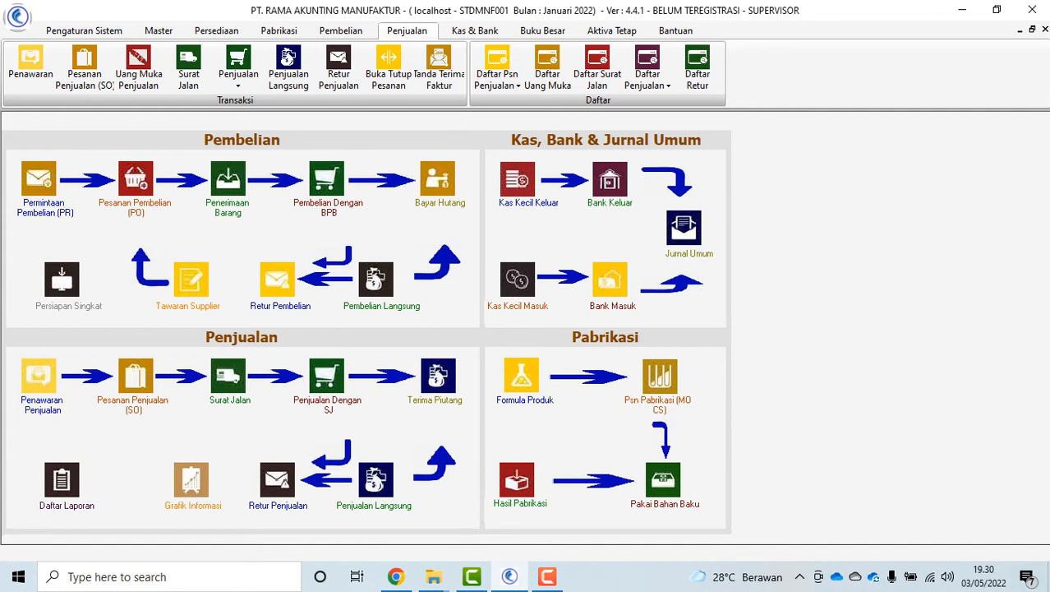
Start a new sales quotation and add item PAKET01 found by searching 'PAKET'
click(43, 408)
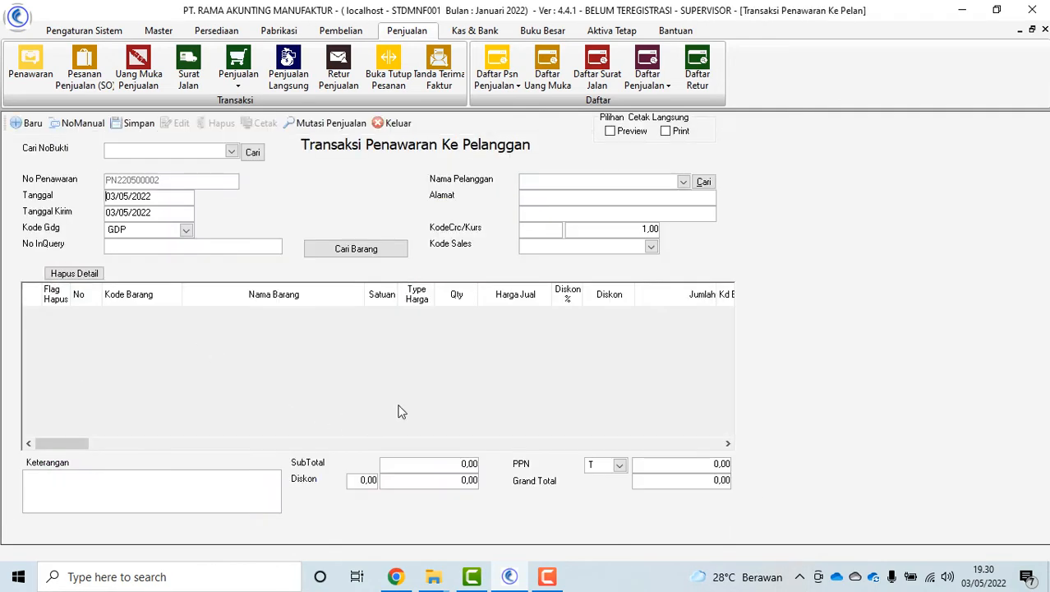
click(683, 182)
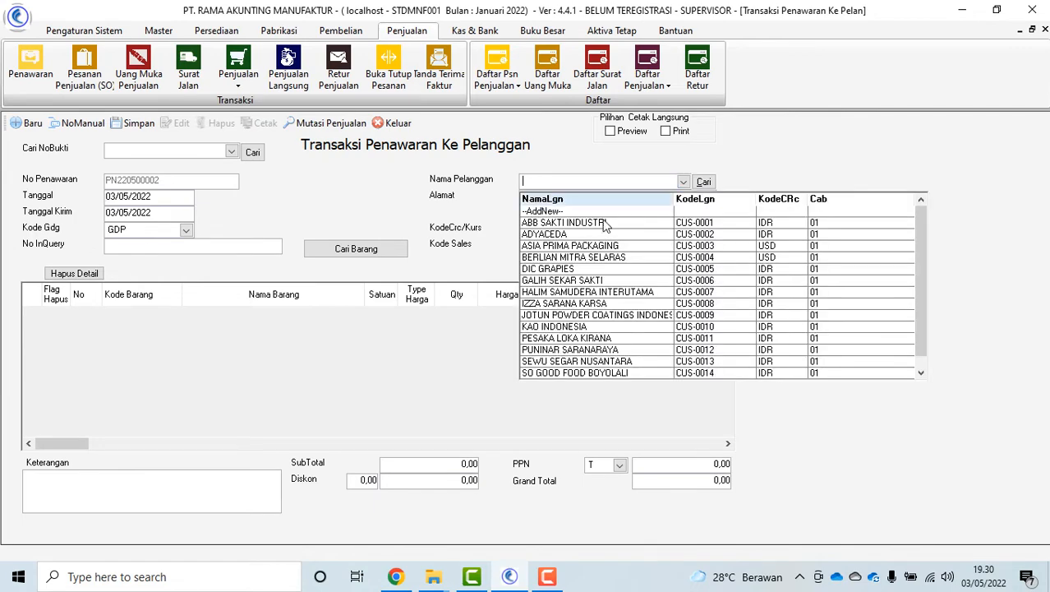
click(401, 246)
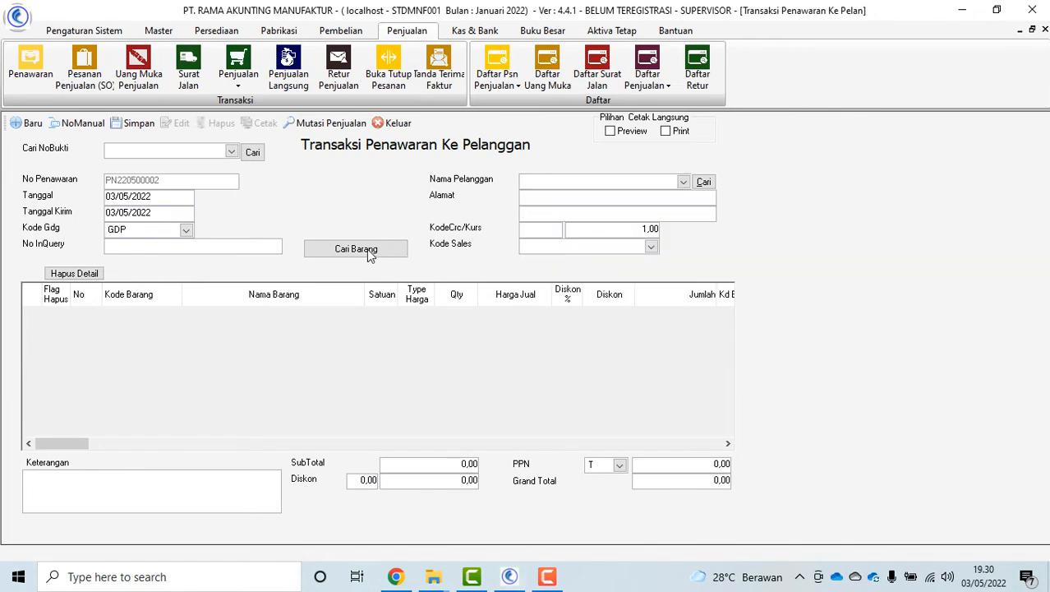
click(368, 251)
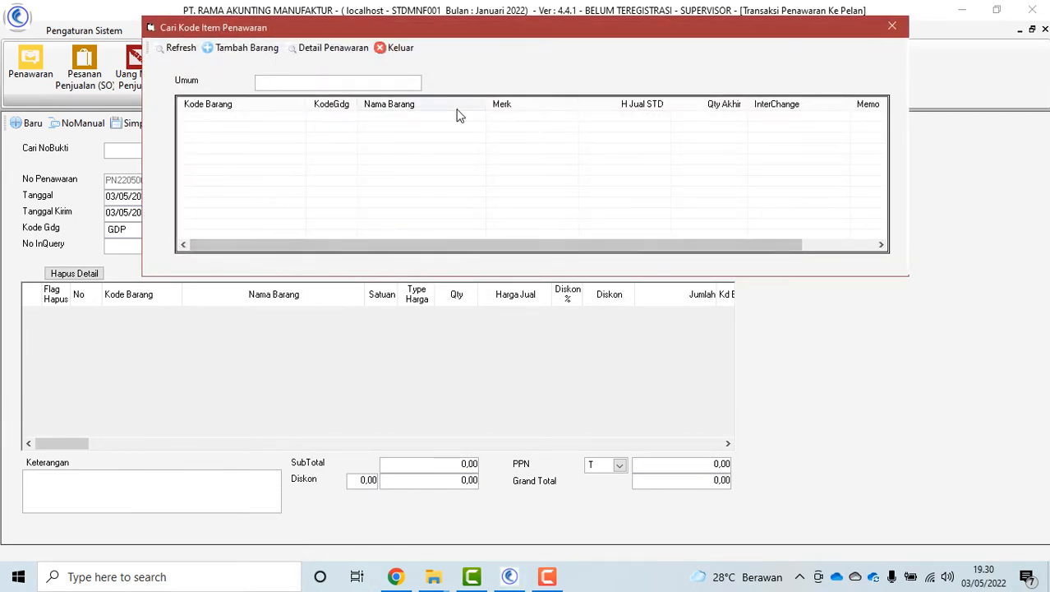
text(PAKET)
key(Return)
double_click(441, 117)
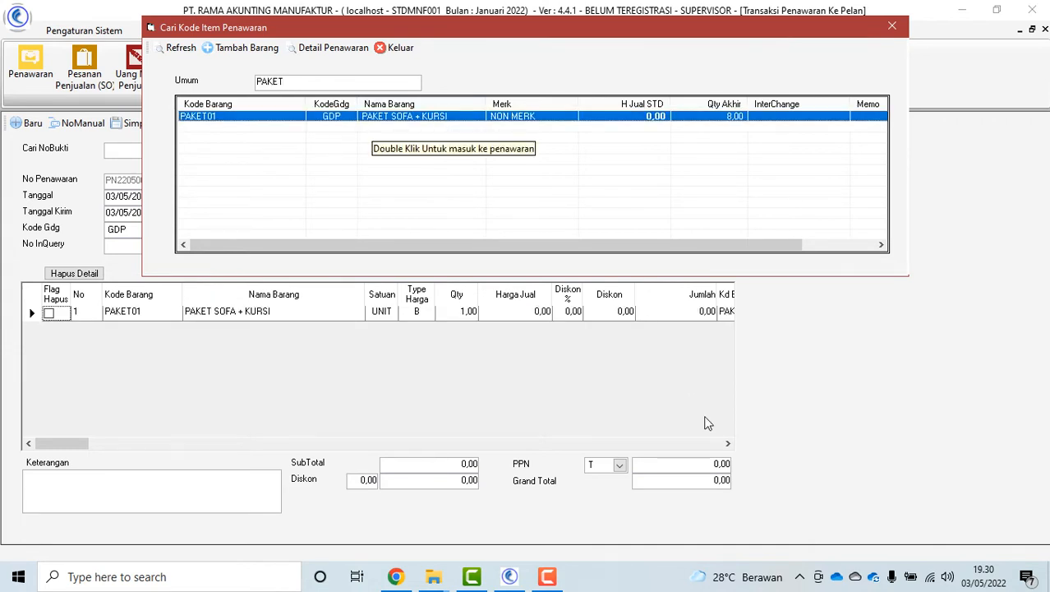
click(398, 48)
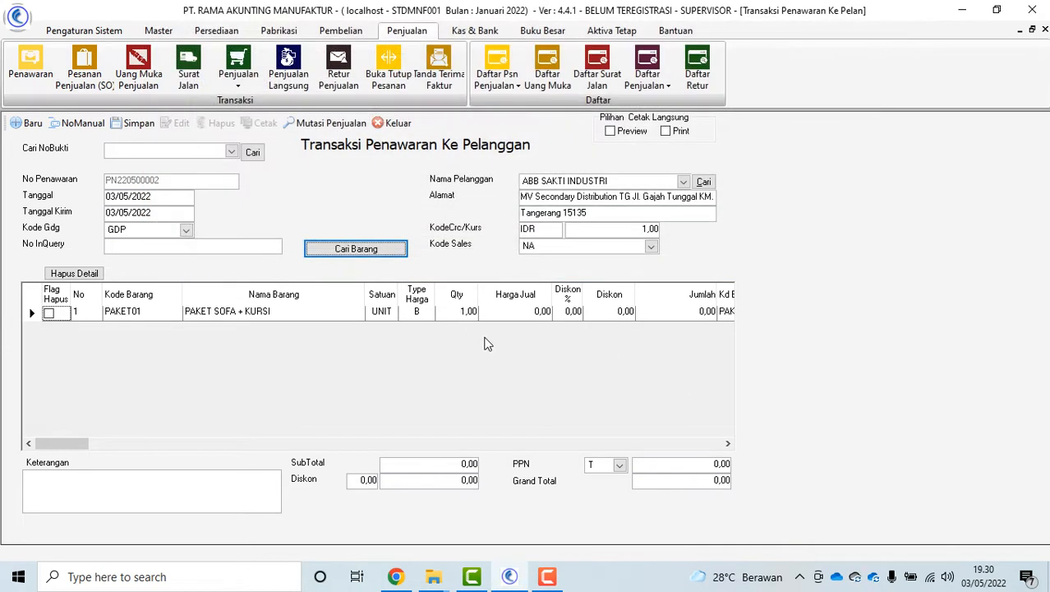
Set the PAKET01 selling price to 5.000.000 and save offer PN220500002
click(526, 319)
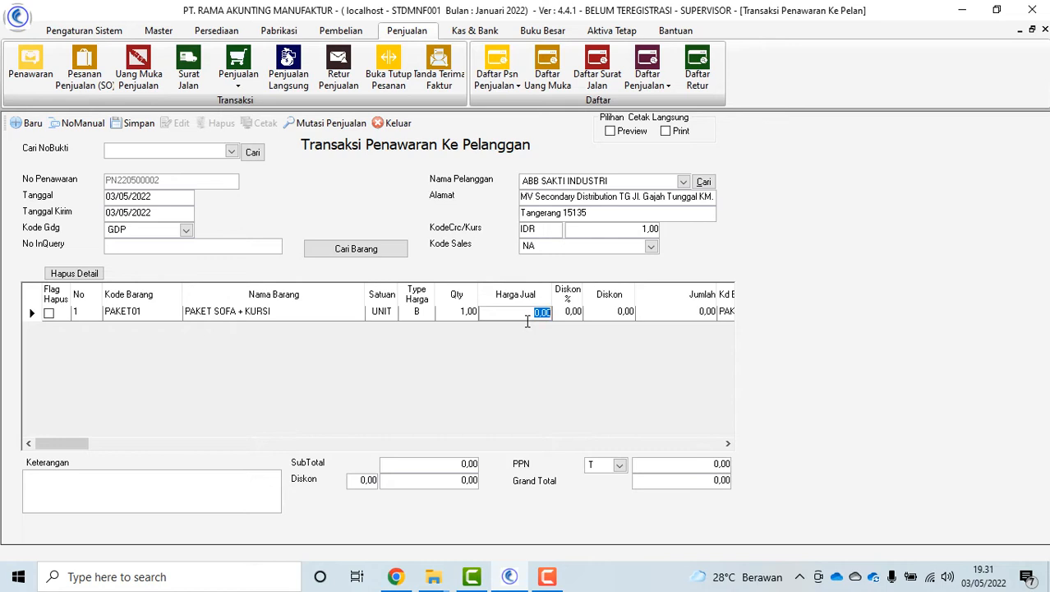
text(5.000.000)
key(Tab)
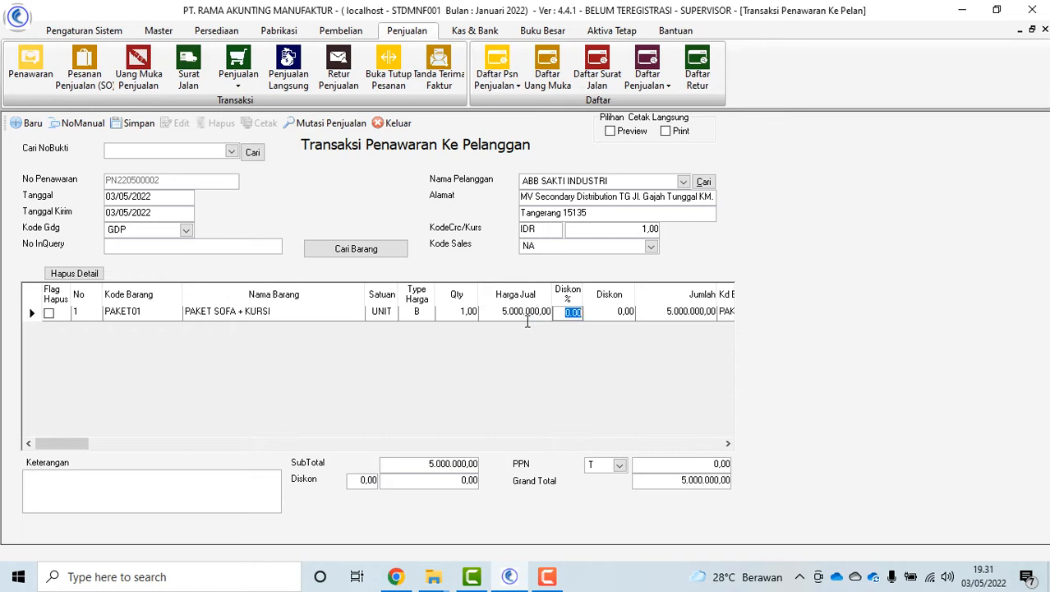
click(465, 314)
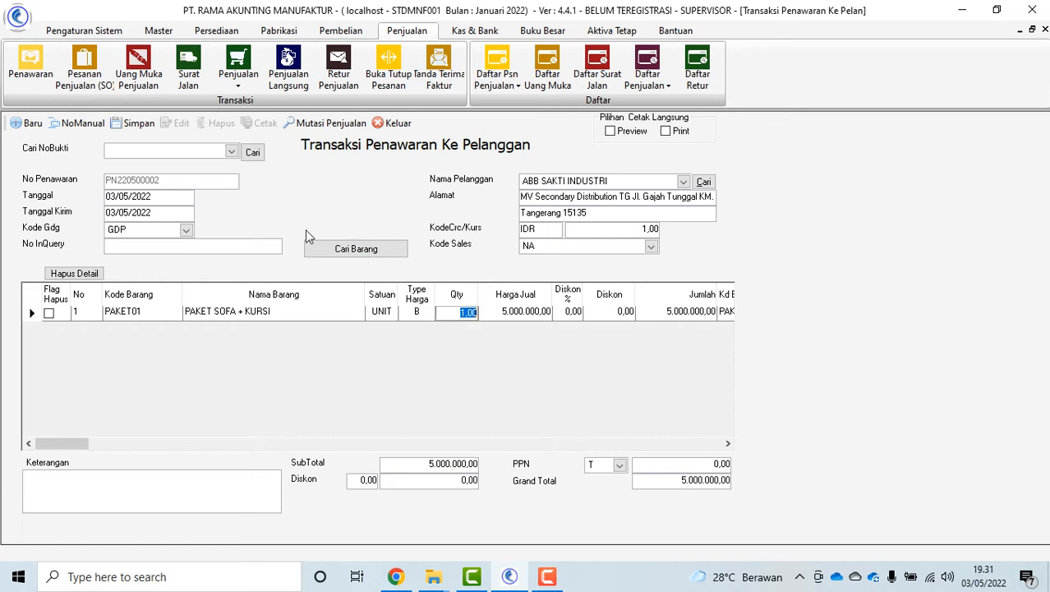
click(133, 122)
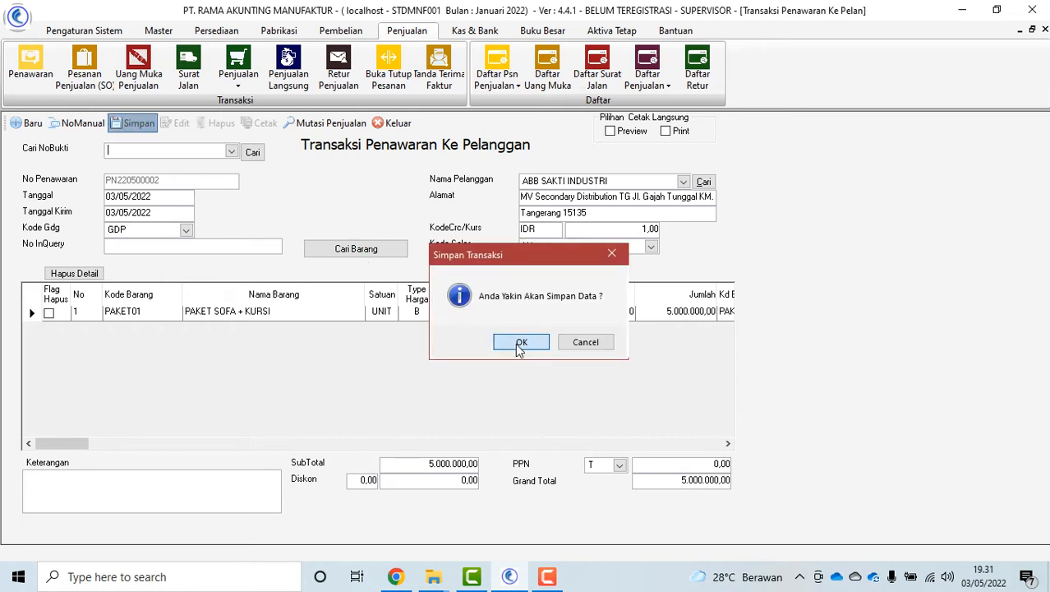
click(521, 341)
click(615, 337)
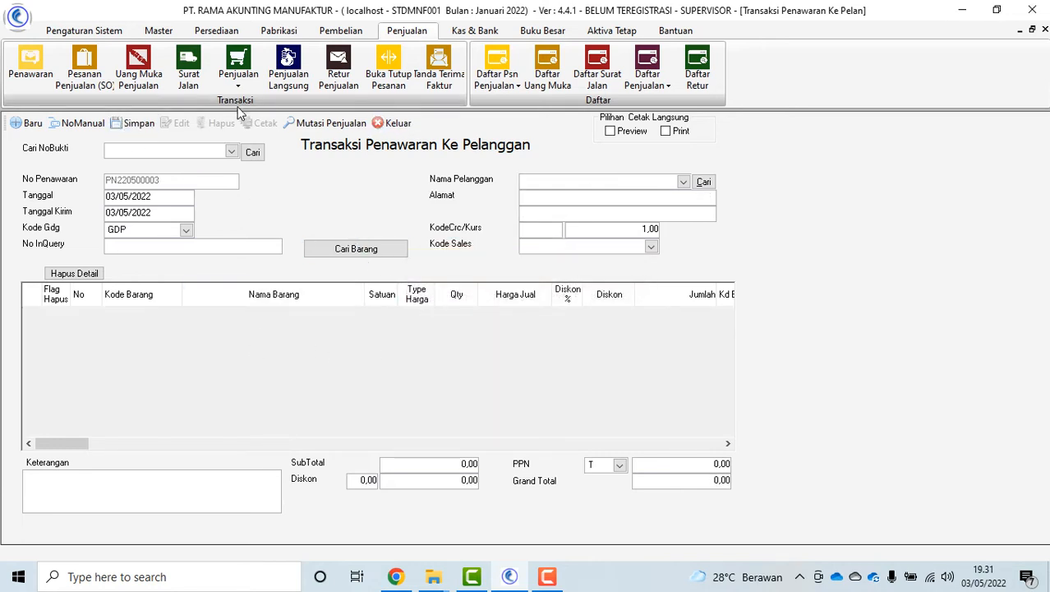
click(230, 152)
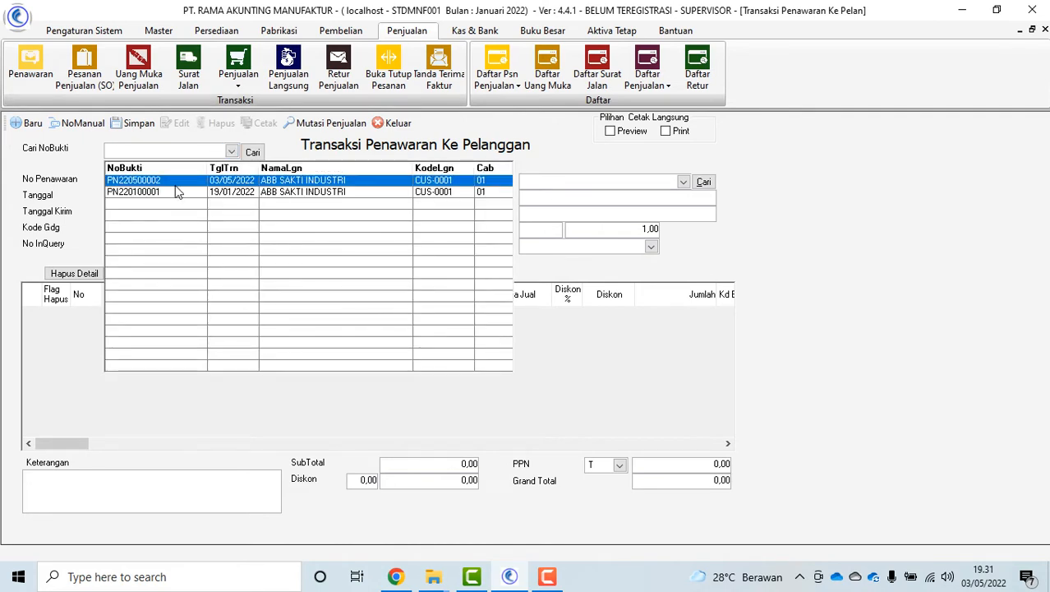
Reload offer PN220500002, preview its Penawaran printout totalling 5.000.000,00, then close the form
click(89, 330)
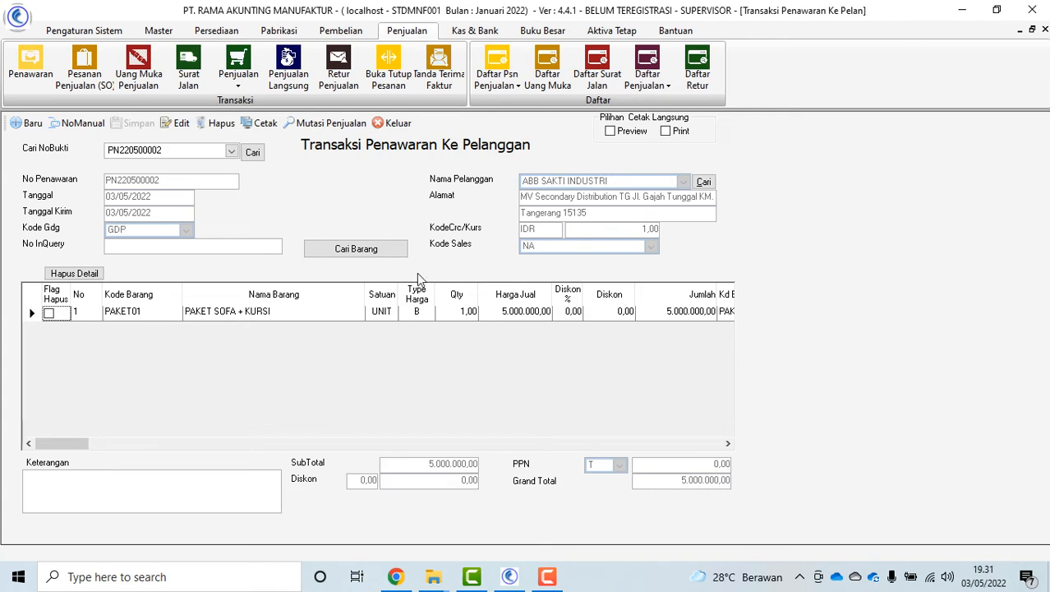
click(263, 125)
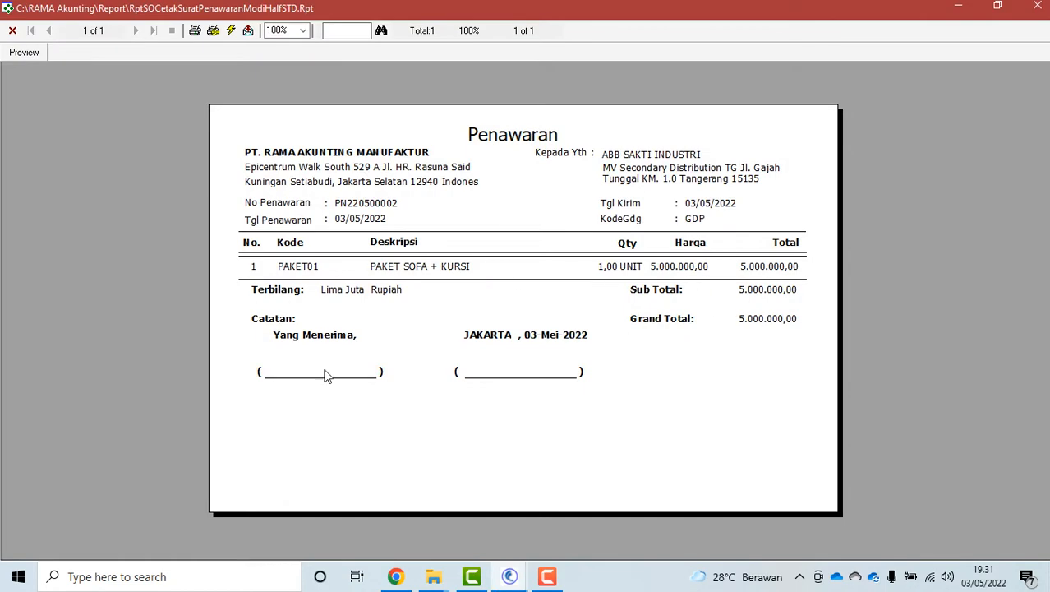
click(12, 30)
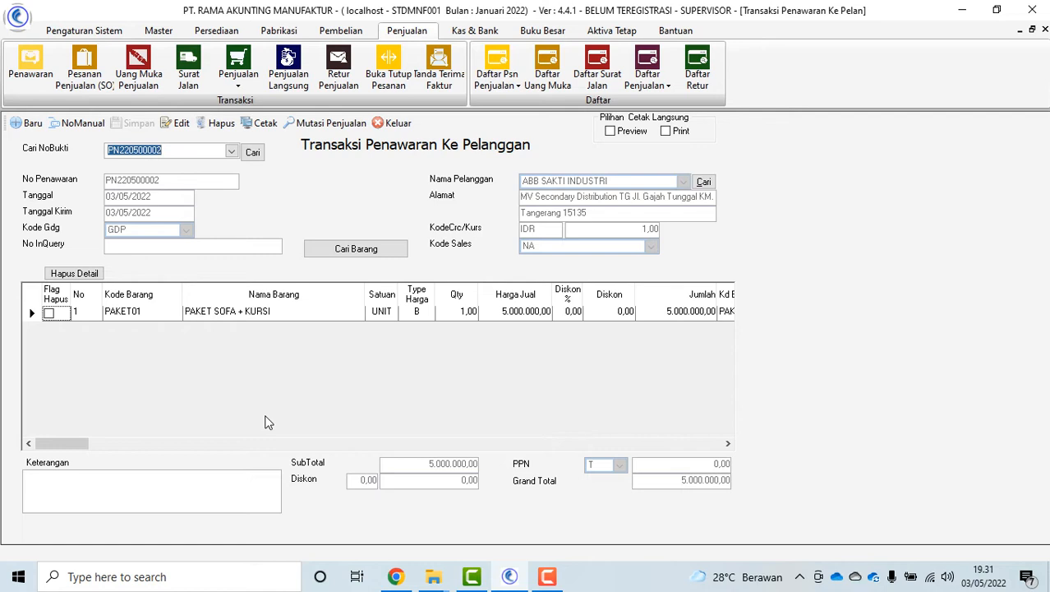
click(394, 123)
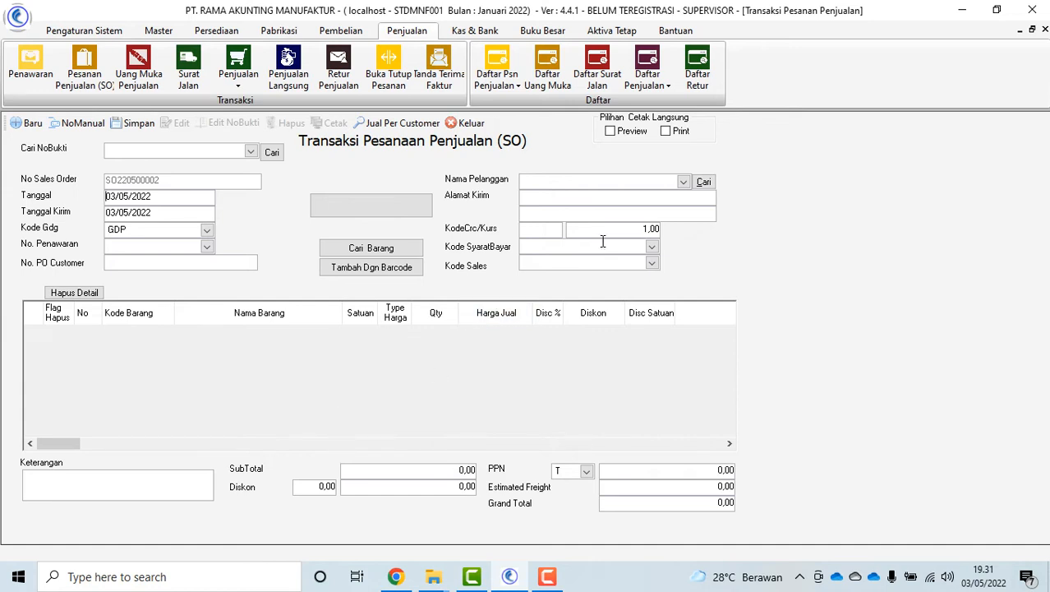
Start a sales order for ABB SAKTI INDUSTRI and add item PAKET01 found by searching 'PAKET'
click(683, 182)
click(577, 199)
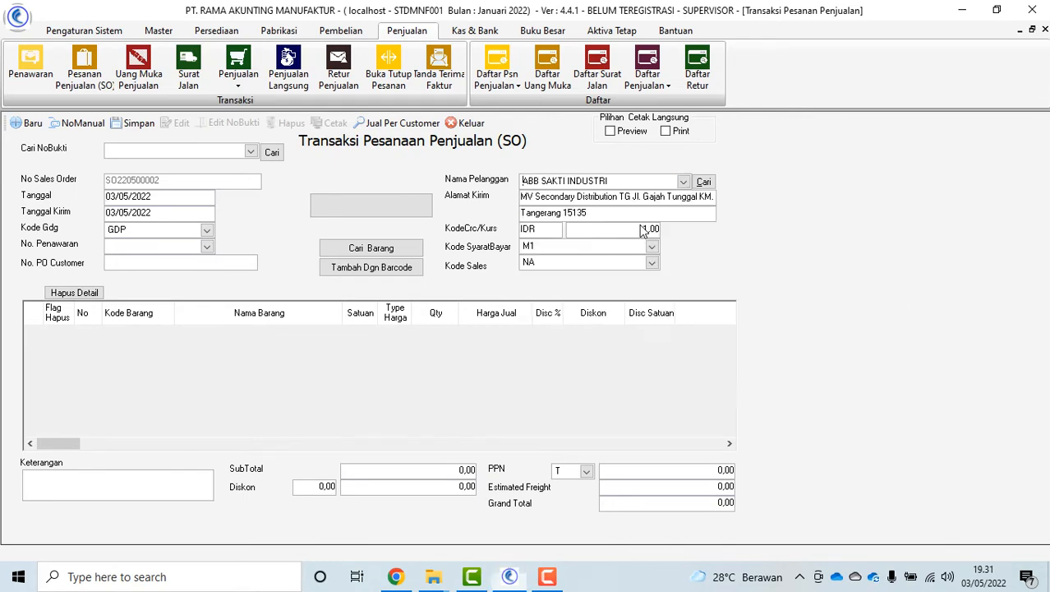
click(370, 250)
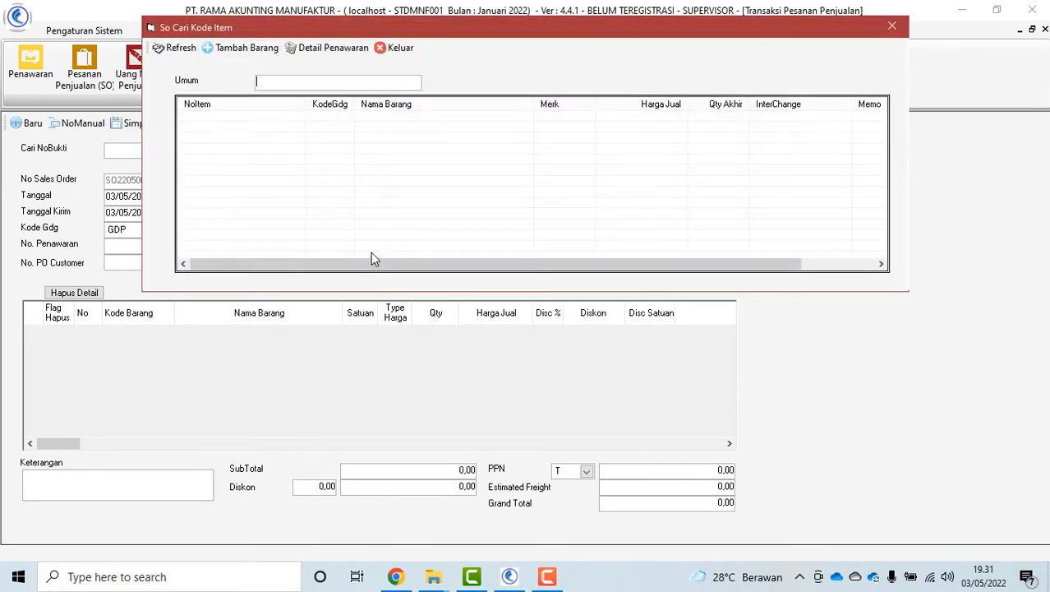
text(PAKET)
key(Return)
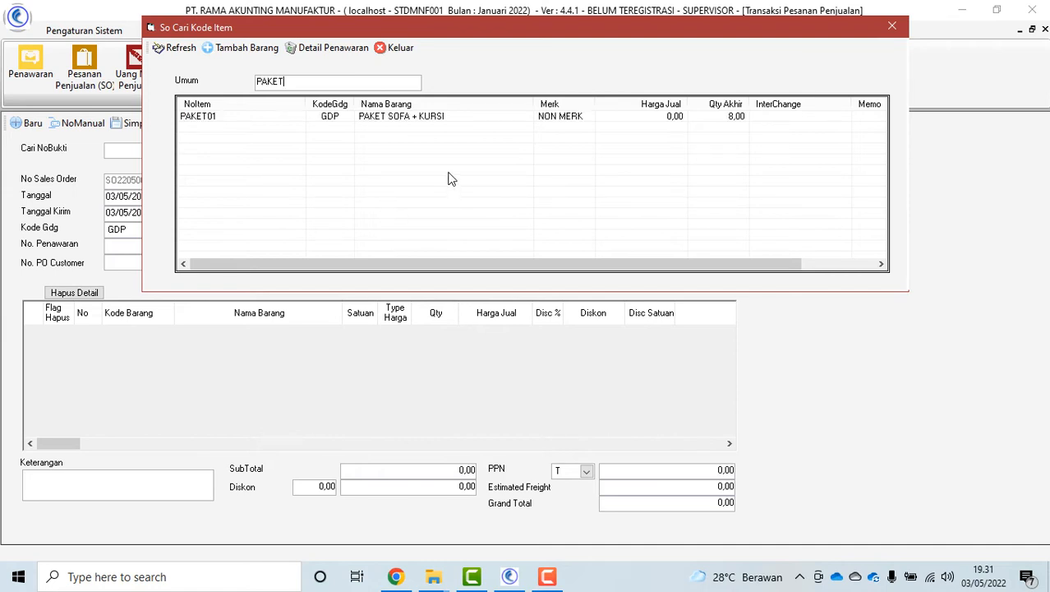
double_click(420, 120)
click(399, 48)
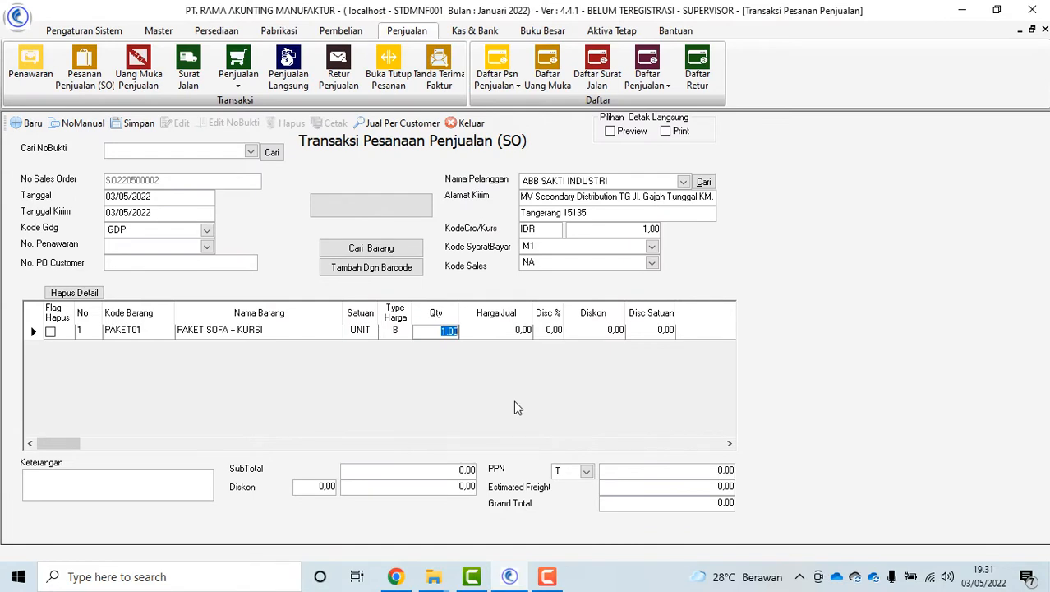
Set the PAKET01 line to quantity 2 at 5.000.000 selling price
text(2)
key(Return)
text(5.000.00)
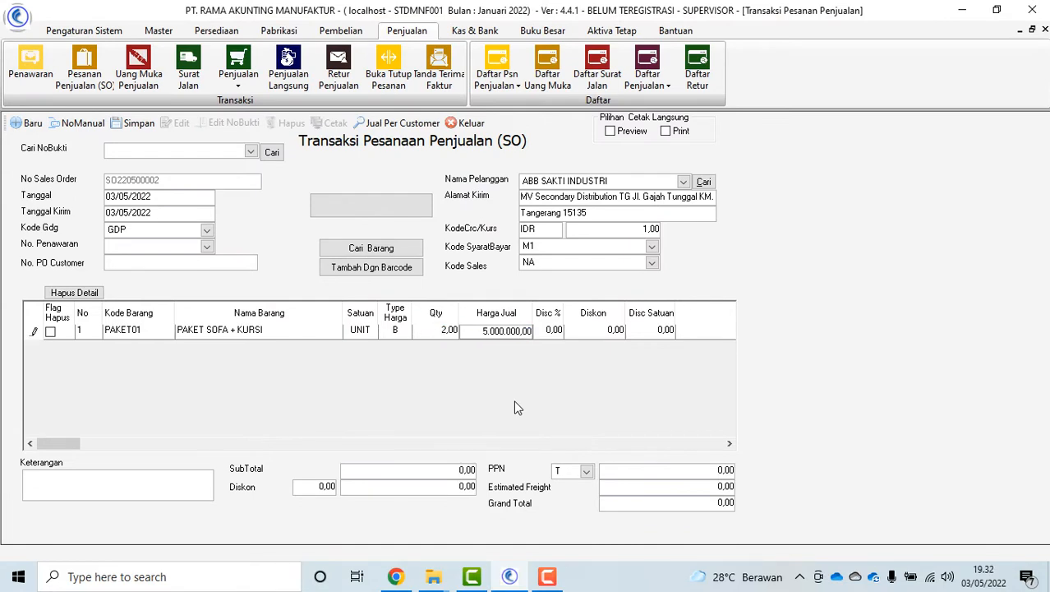
key(Return)
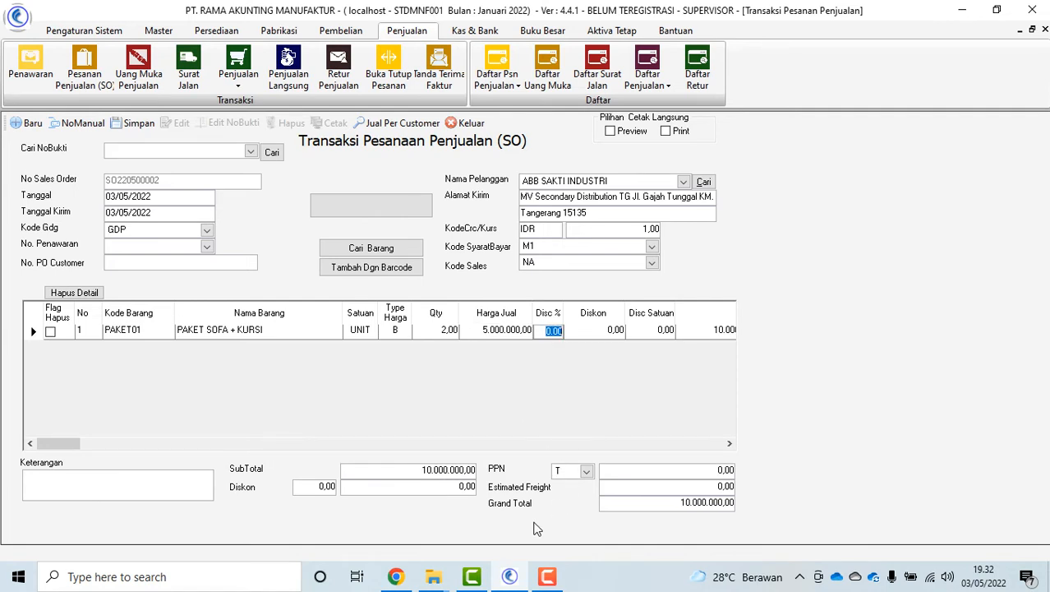
Save sales order SO220500002 totalling 10.000.000,00, reload it, then close the form
click(140, 123)
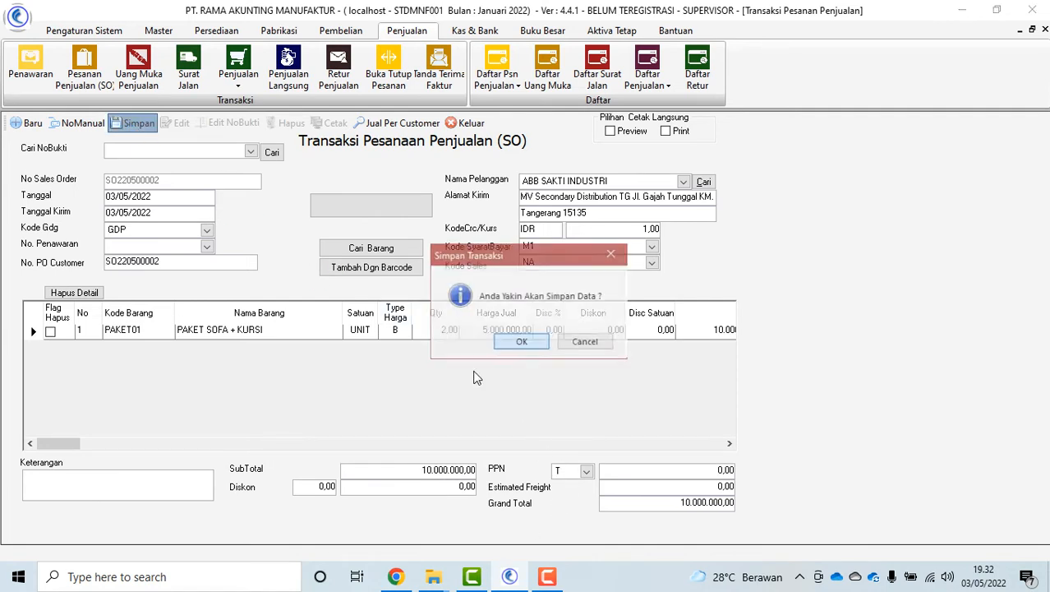
click(505, 347)
click(592, 337)
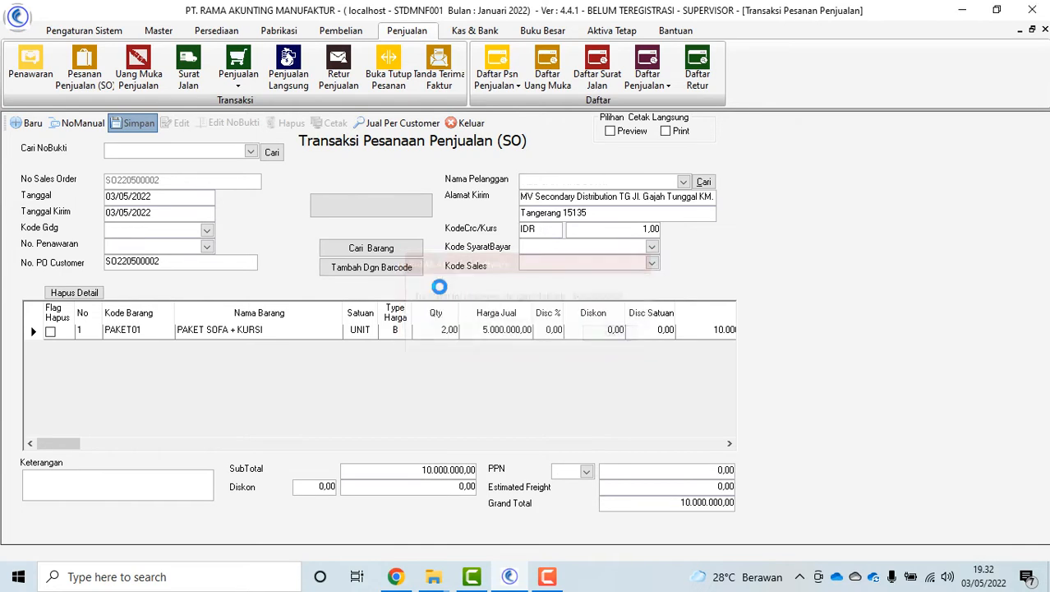
click(250, 151)
click(202, 181)
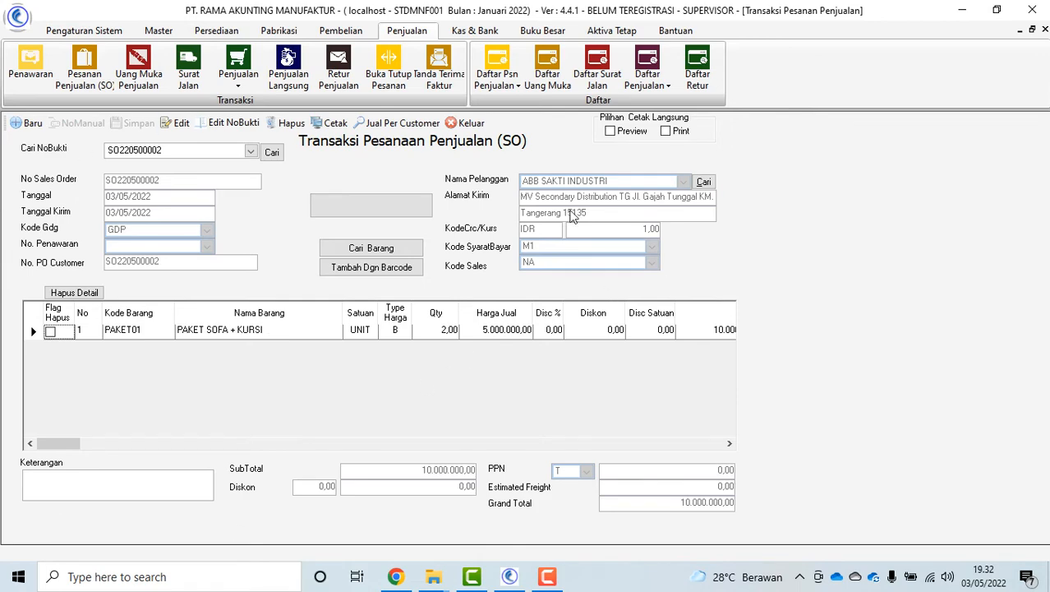
click(466, 123)
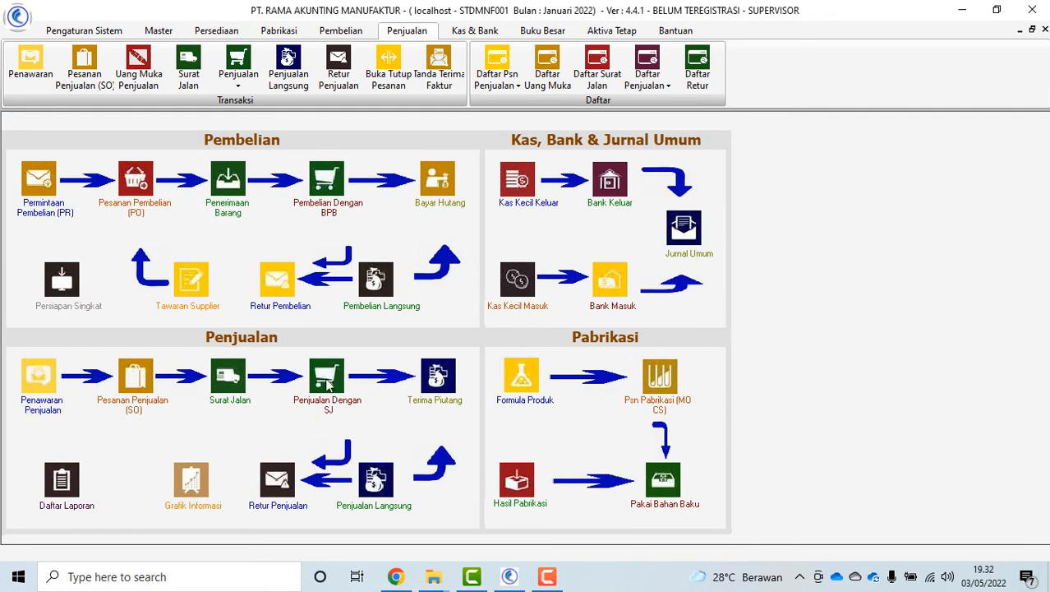
Start a sales down payment for ABB SAKTI INDUSTRI linked to order SO220500002
click(140, 78)
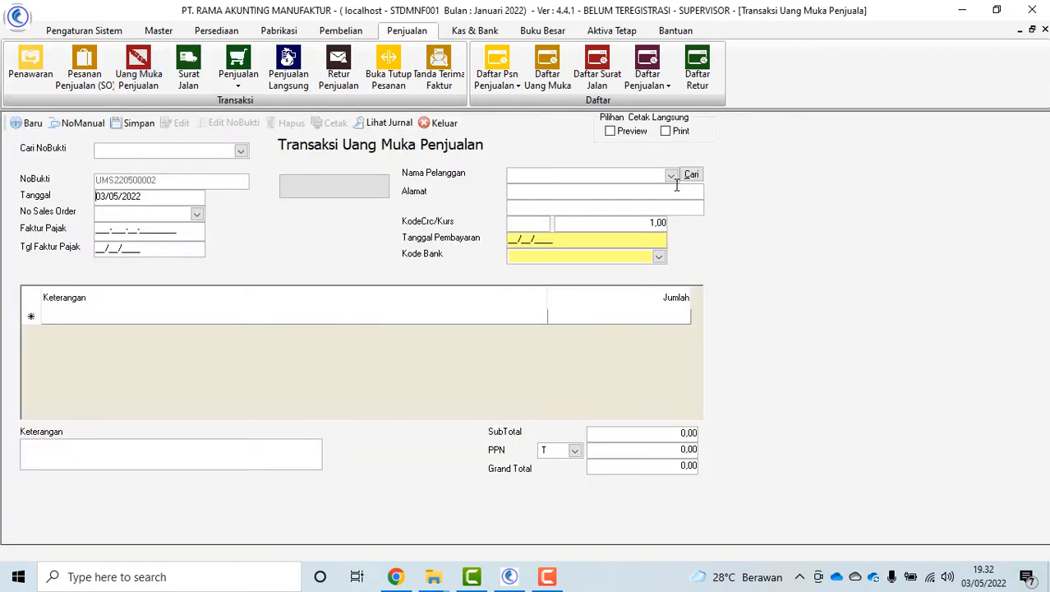
click(671, 175)
click(608, 214)
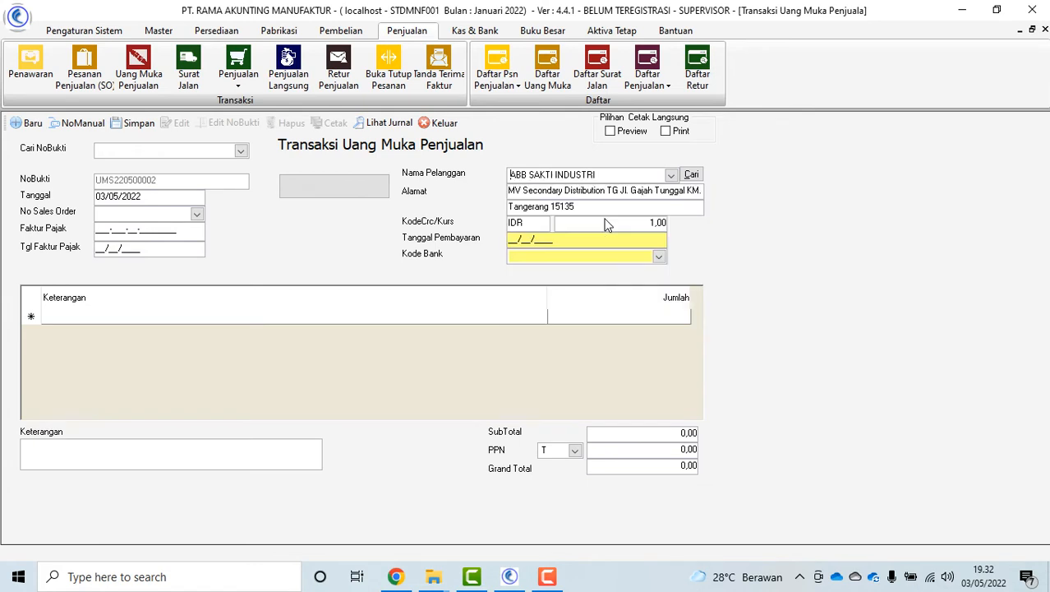
click(197, 214)
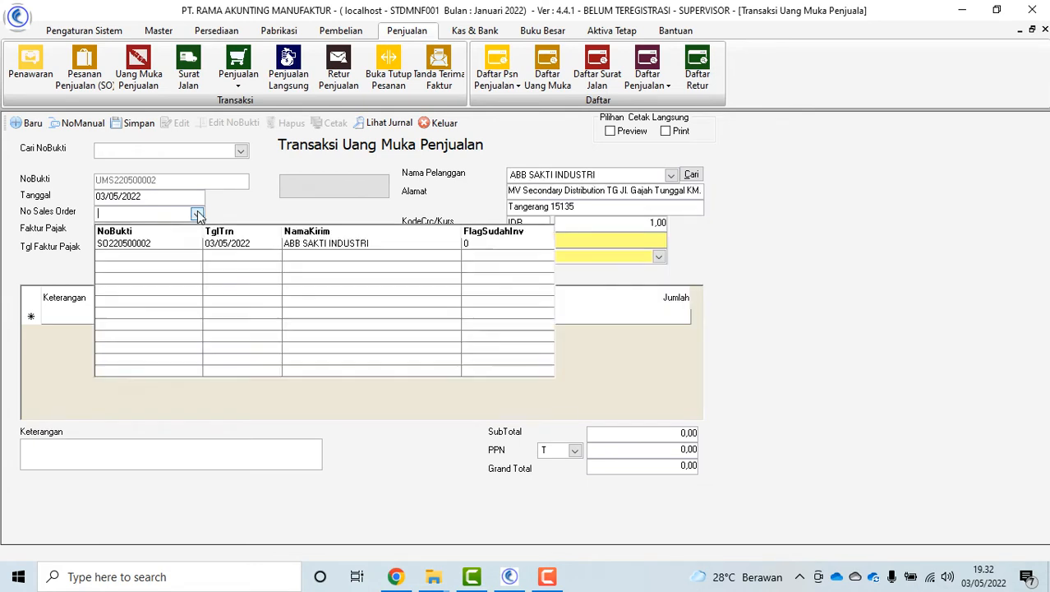
click(158, 243)
Enter a 5.000.000 down payment amount and save it as UMS220500002
click(646, 320)
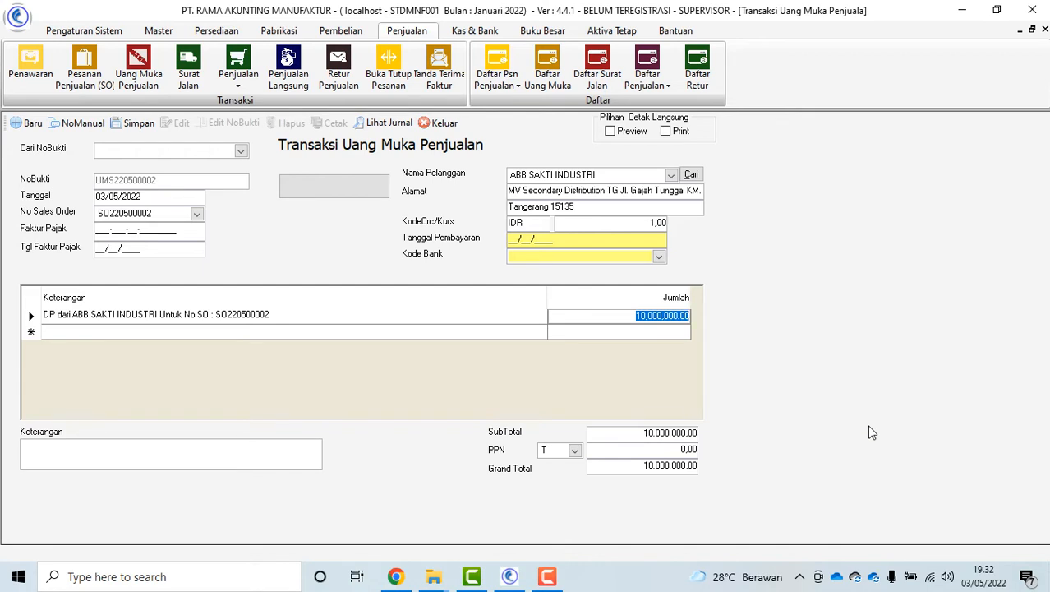
text(5000)
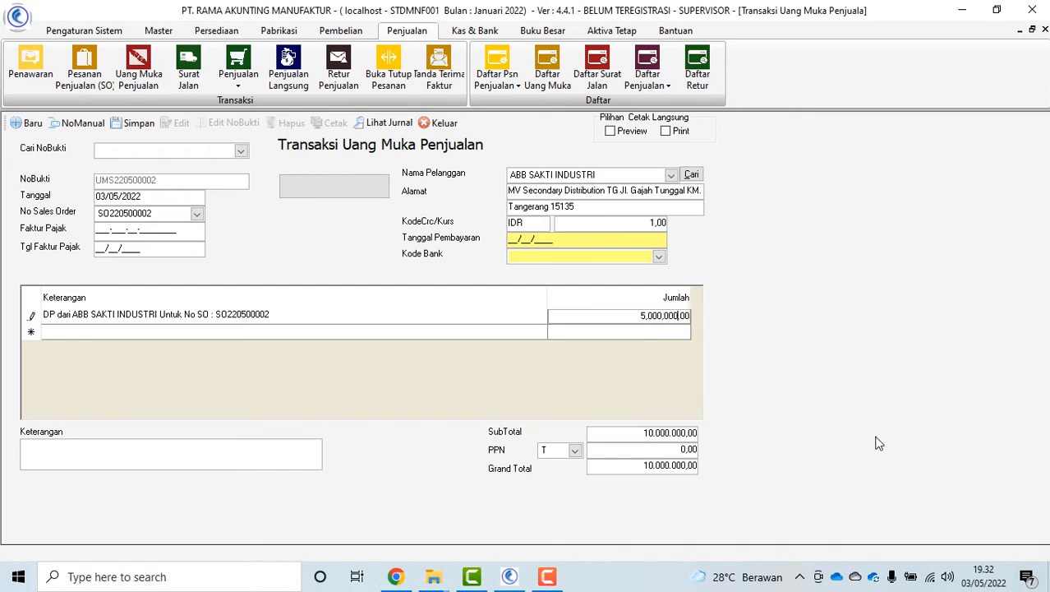
key(Return)
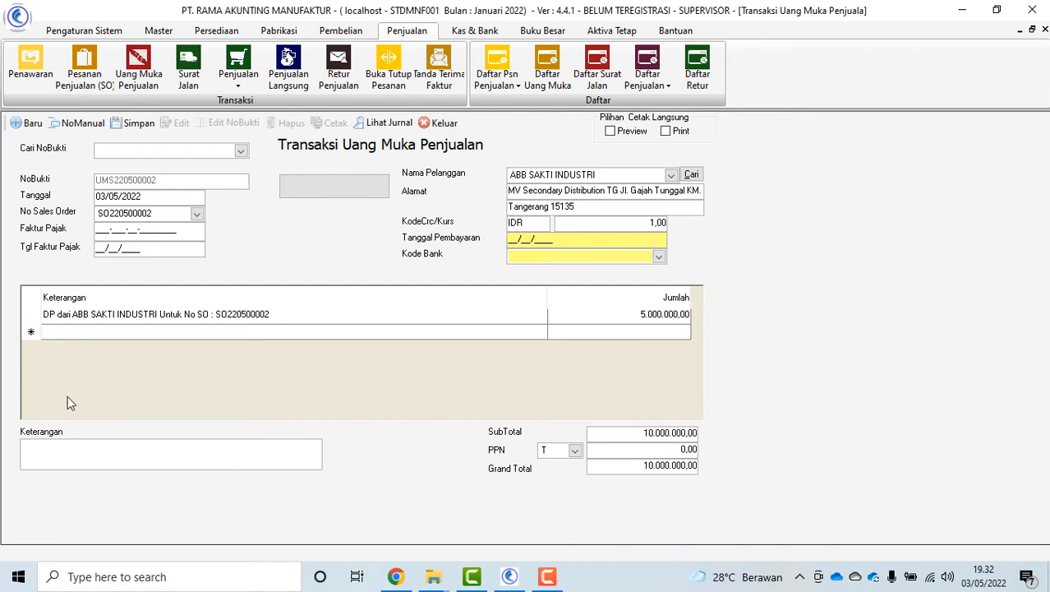
click(134, 124)
click(524, 341)
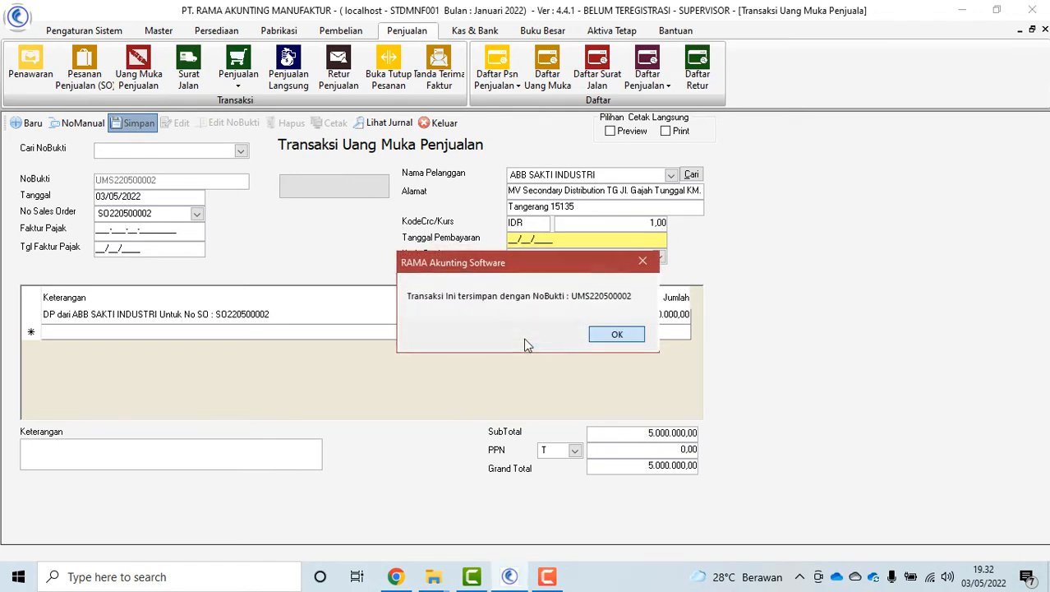
click(618, 336)
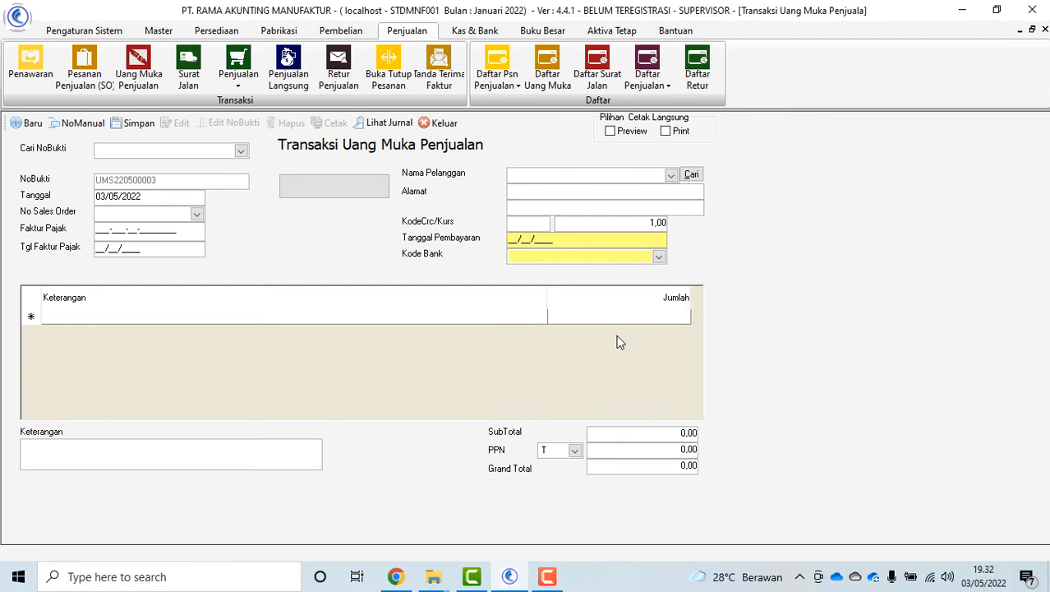
Load down payment UMS220500002 and preview its printed receipt
click(239, 150)
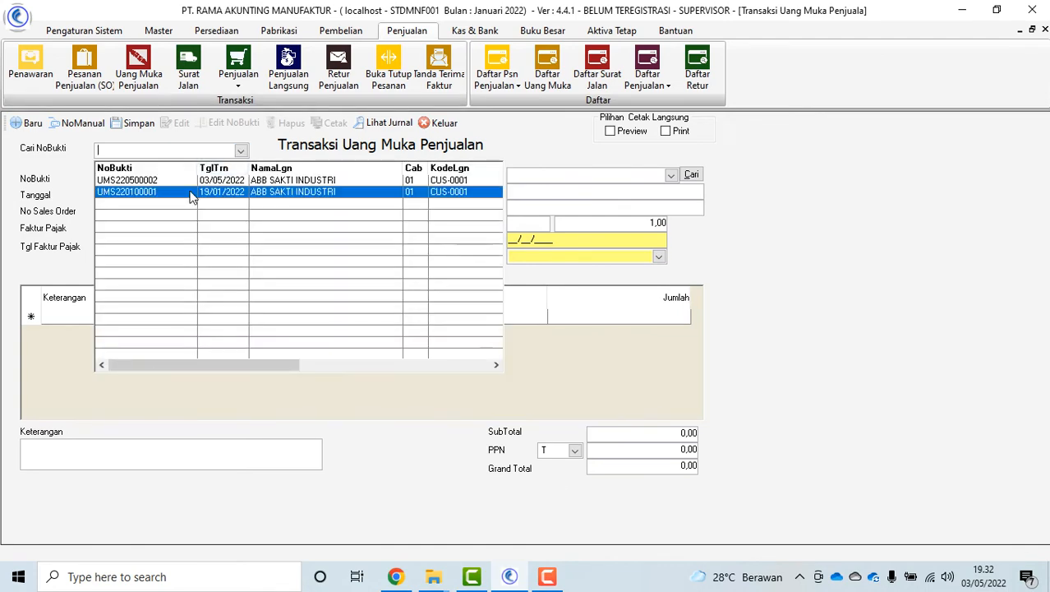
click(183, 182)
click(338, 131)
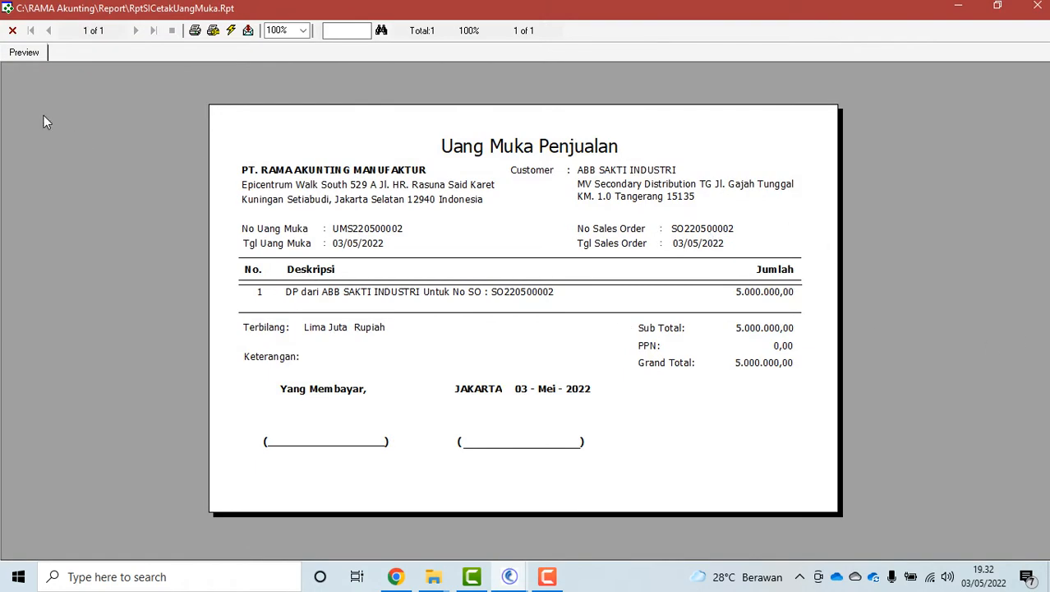
click(12, 31)
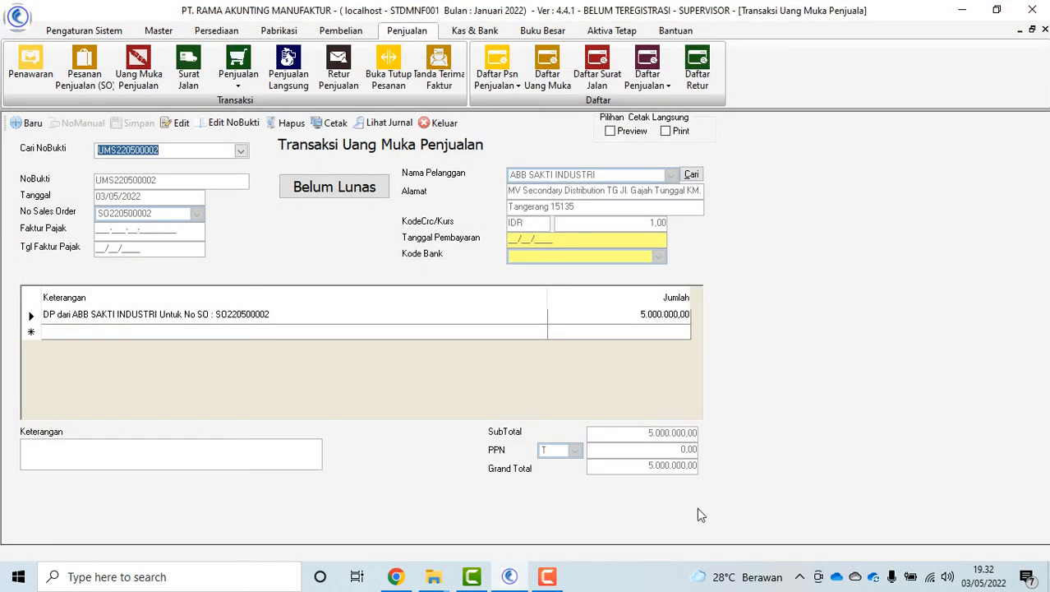
Edit the down payment to payment date 03/05/2022 and bank BCA, save it, and close the form
click(181, 125)
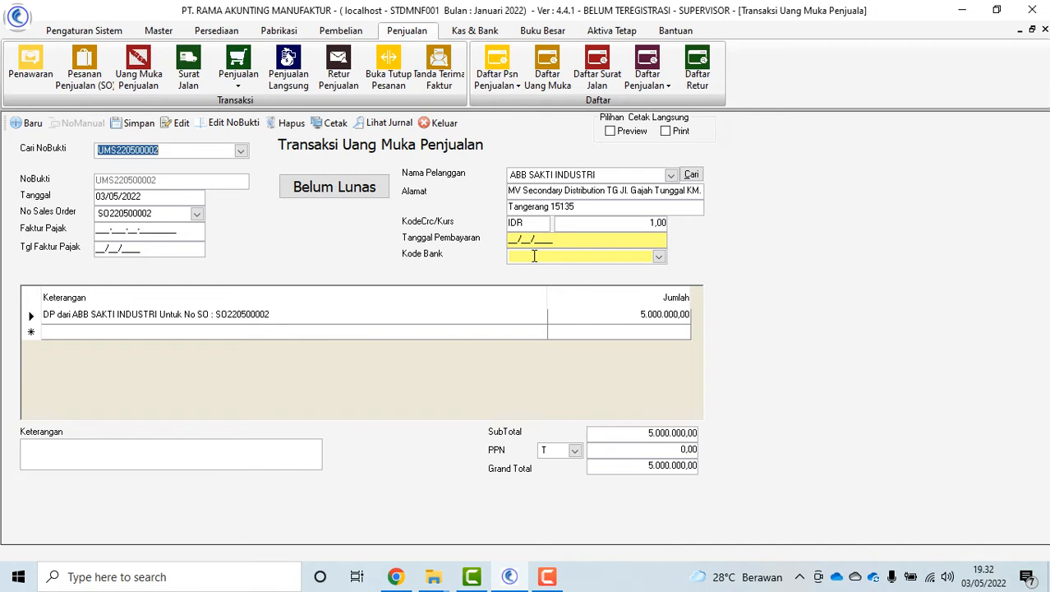
click(509, 240)
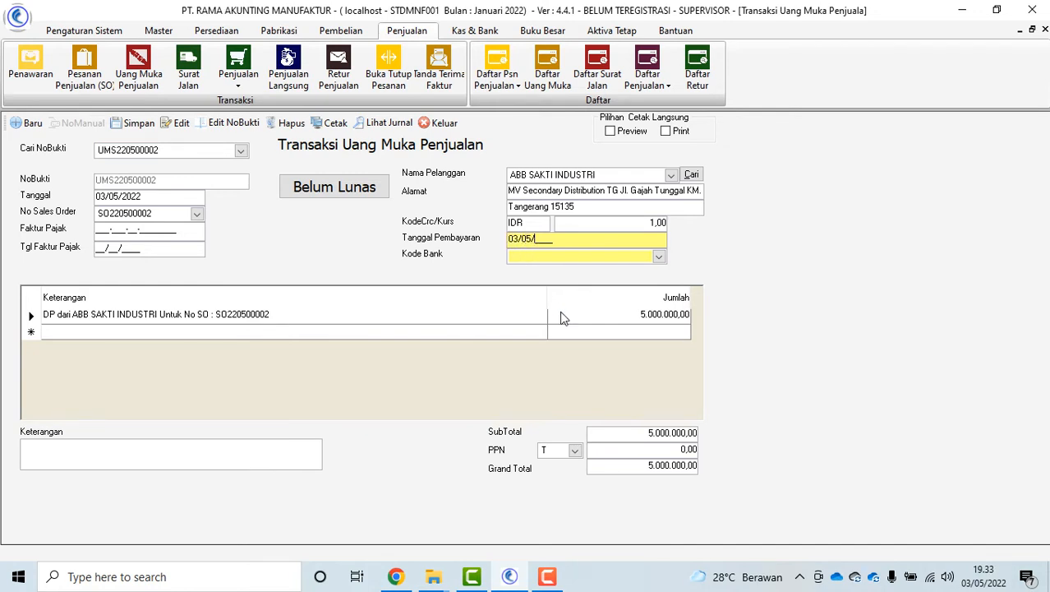
click(659, 257)
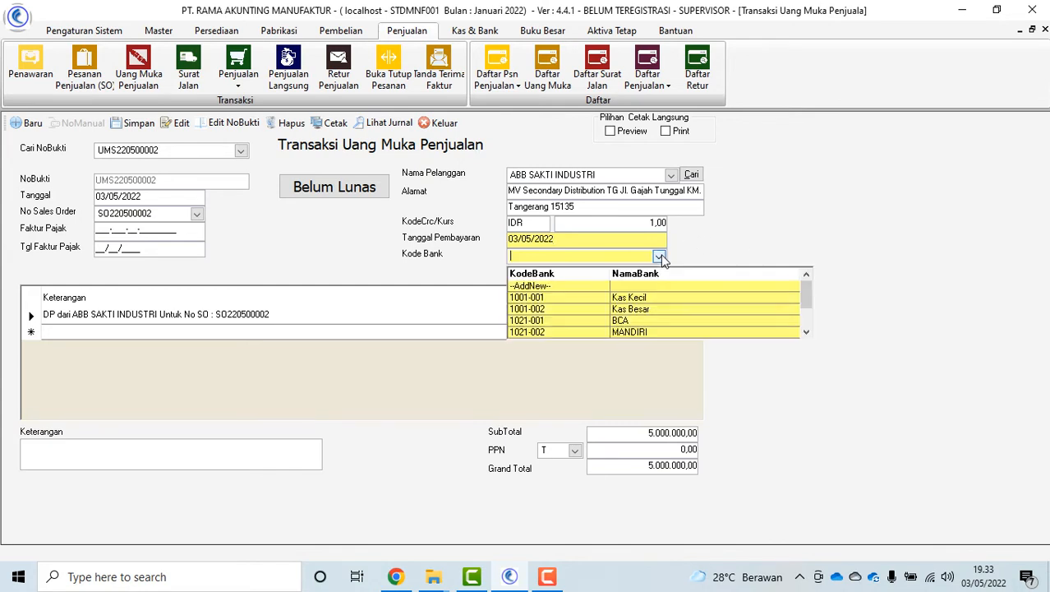
click(658, 321)
click(134, 122)
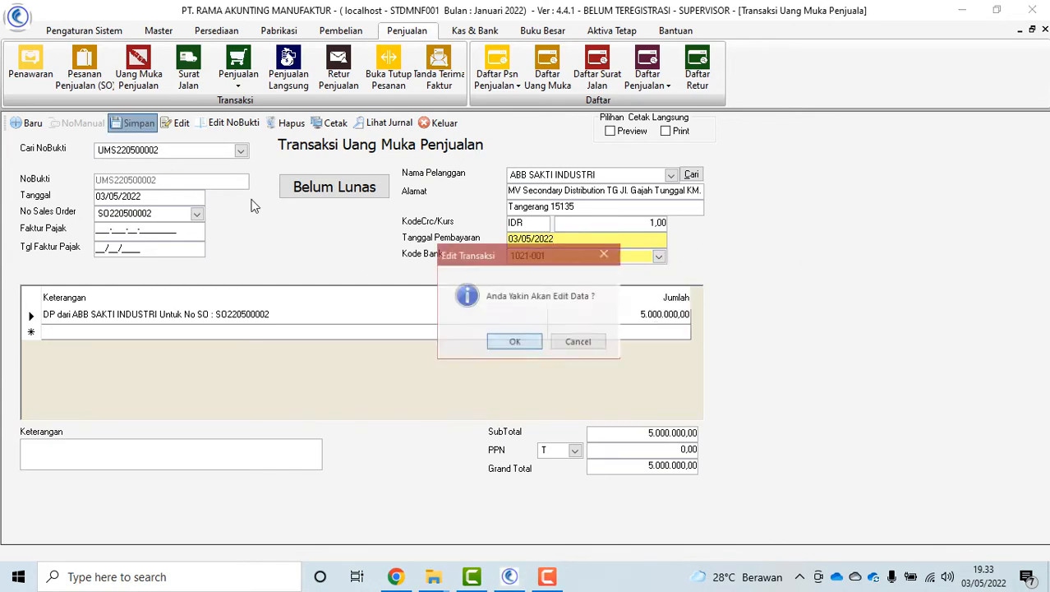
click(515, 341)
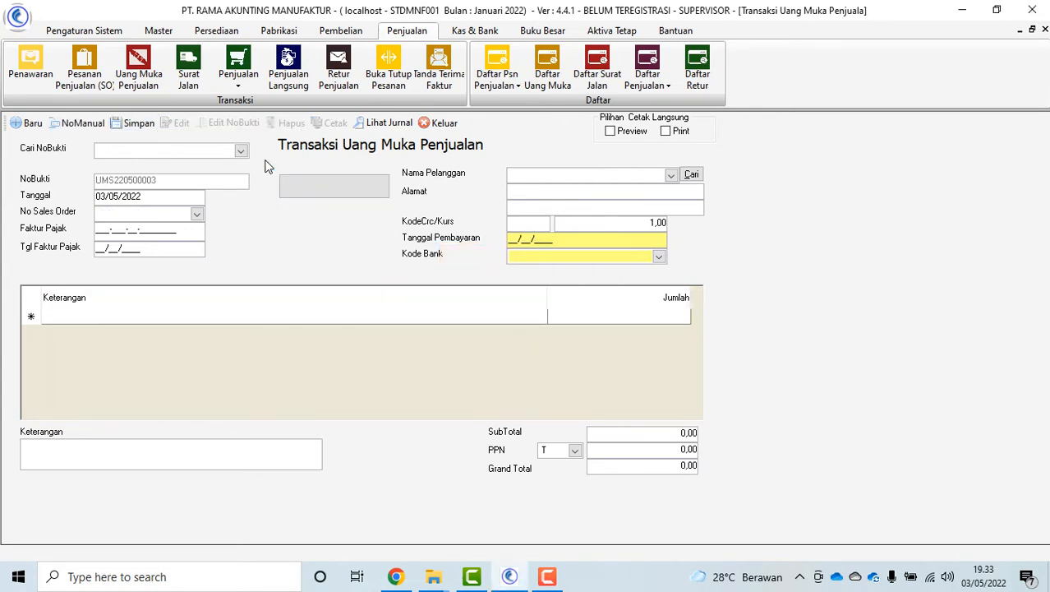
click(442, 123)
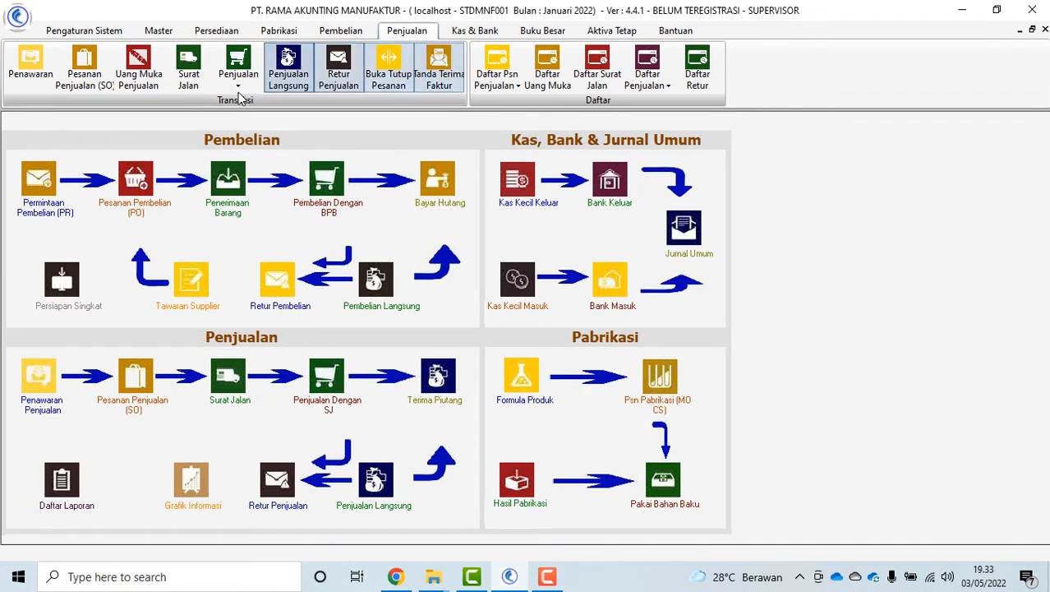
Create and save delivery order SJ220500002 from sales order SO220500002
click(229, 407)
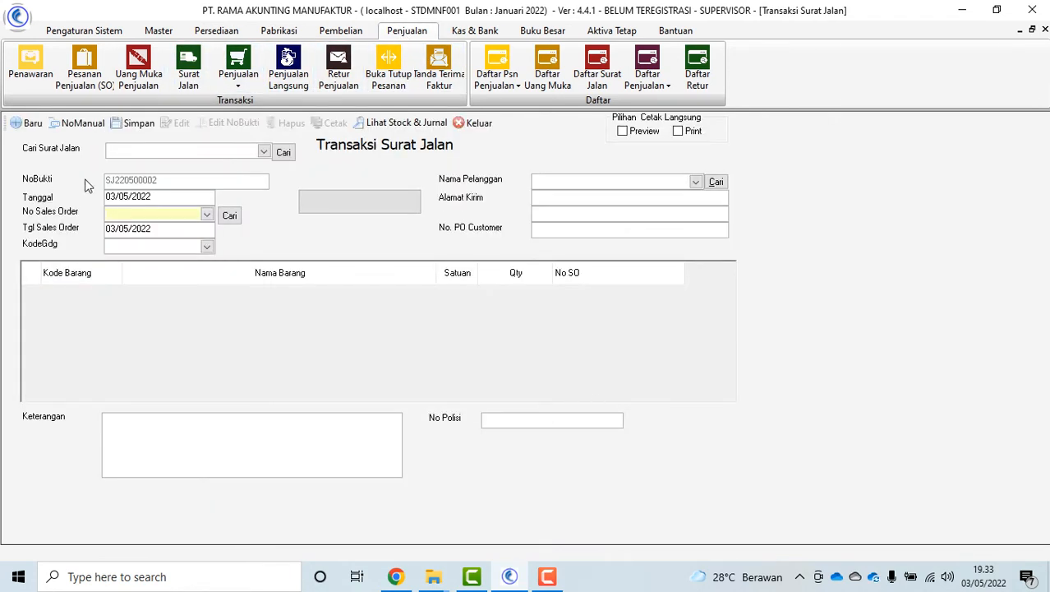
click(206, 215)
click(175, 246)
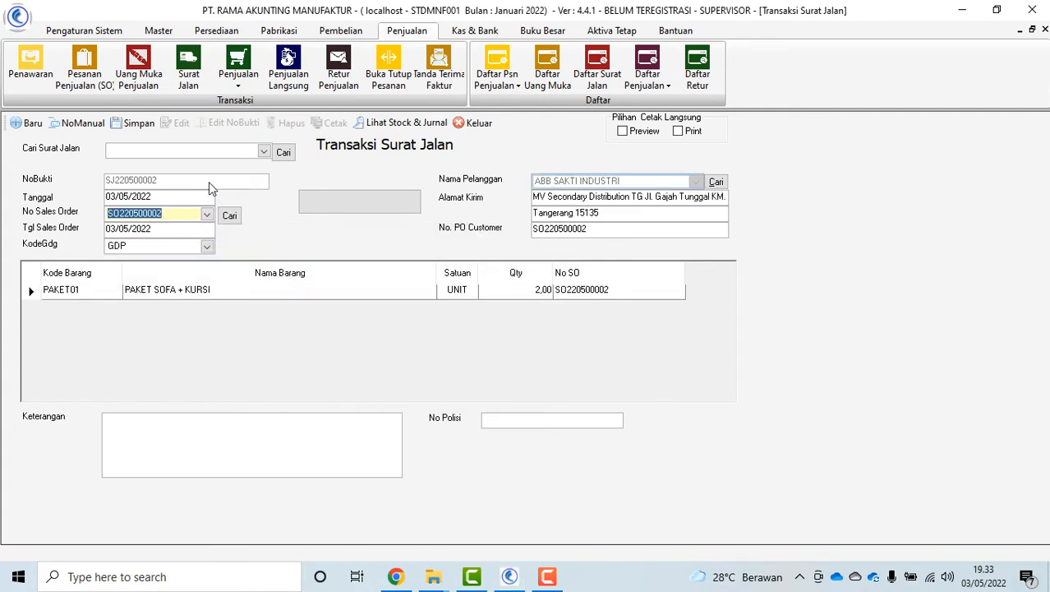
click(134, 123)
click(530, 342)
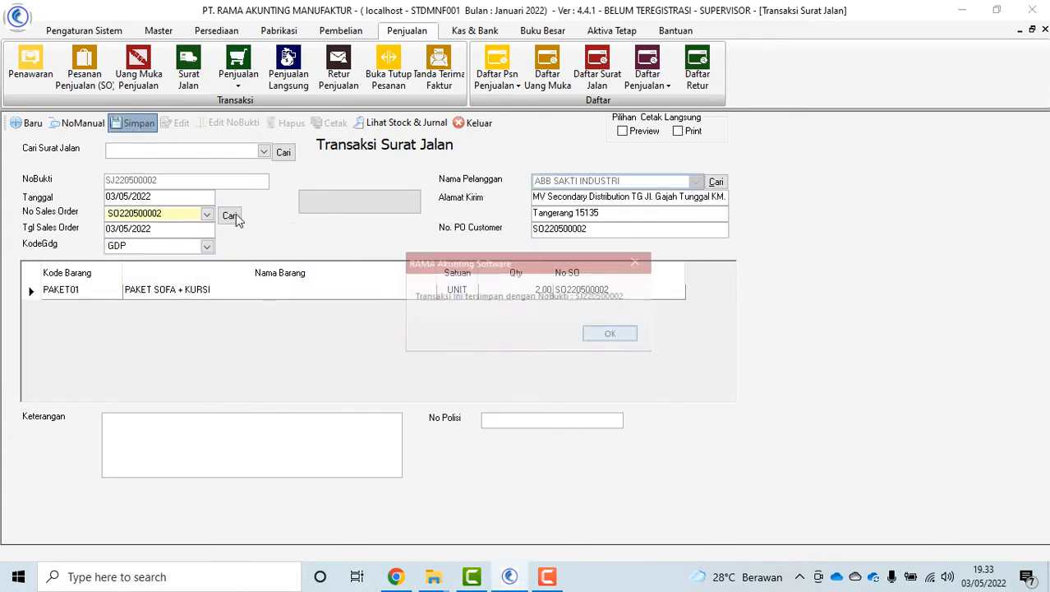
click(611, 335)
Reload SJ220500002, preview its printout, check its stock entries, and close the form
click(263, 151)
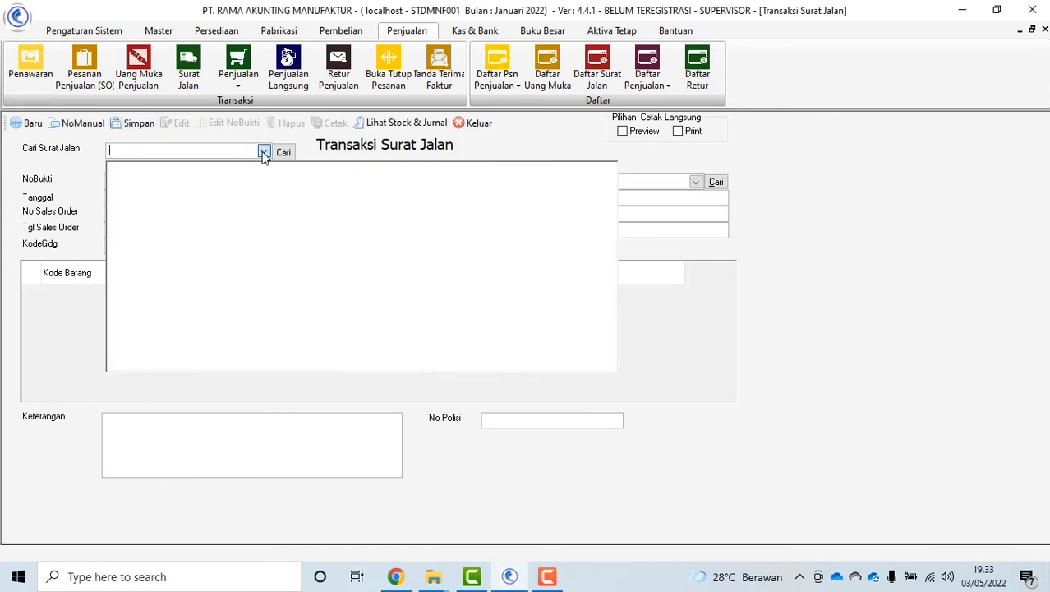
click(220, 177)
click(332, 122)
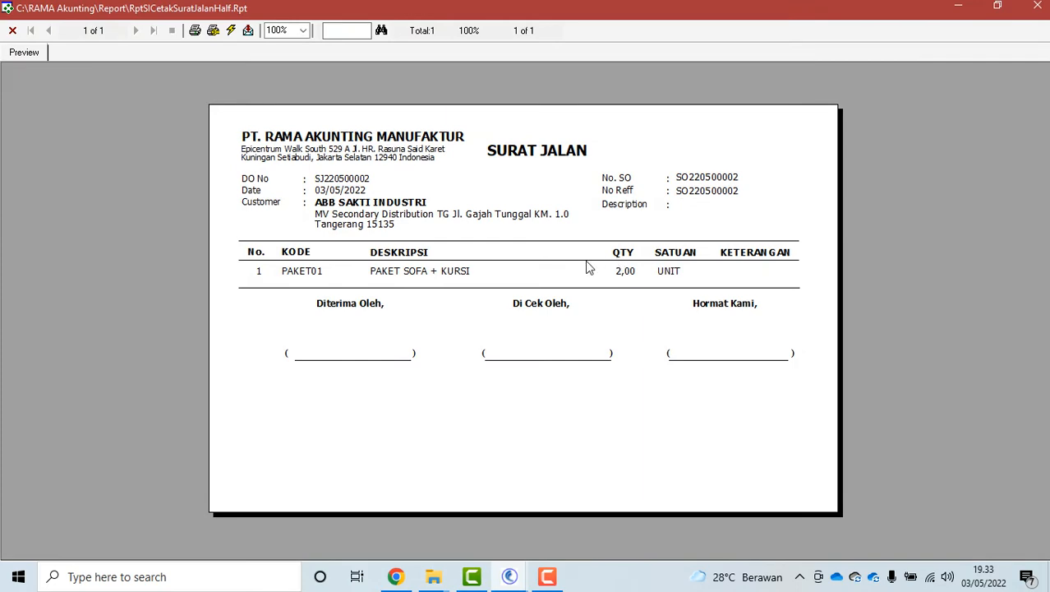
click(12, 29)
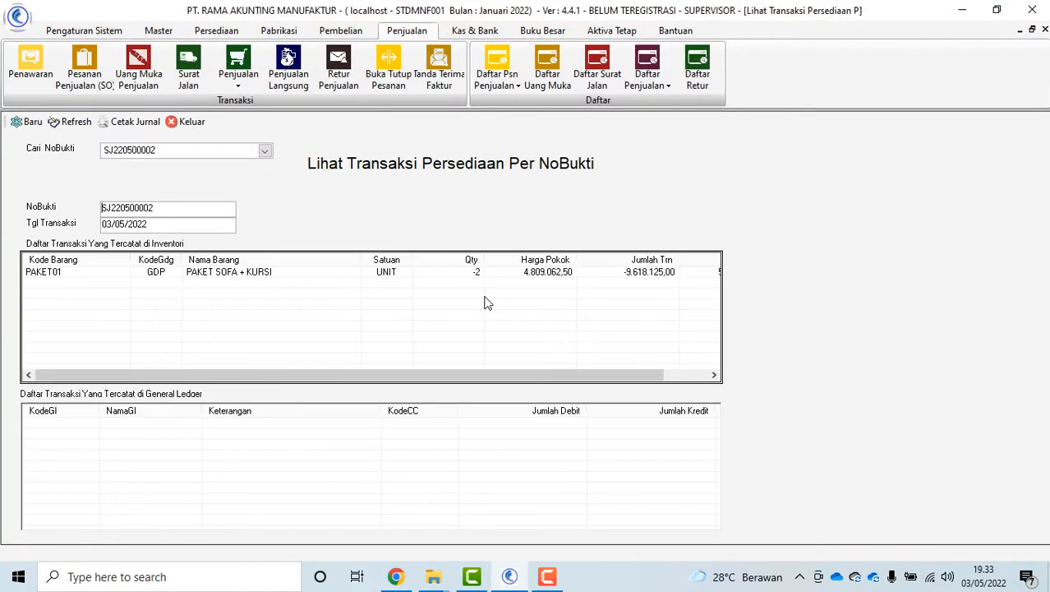
click(475, 276)
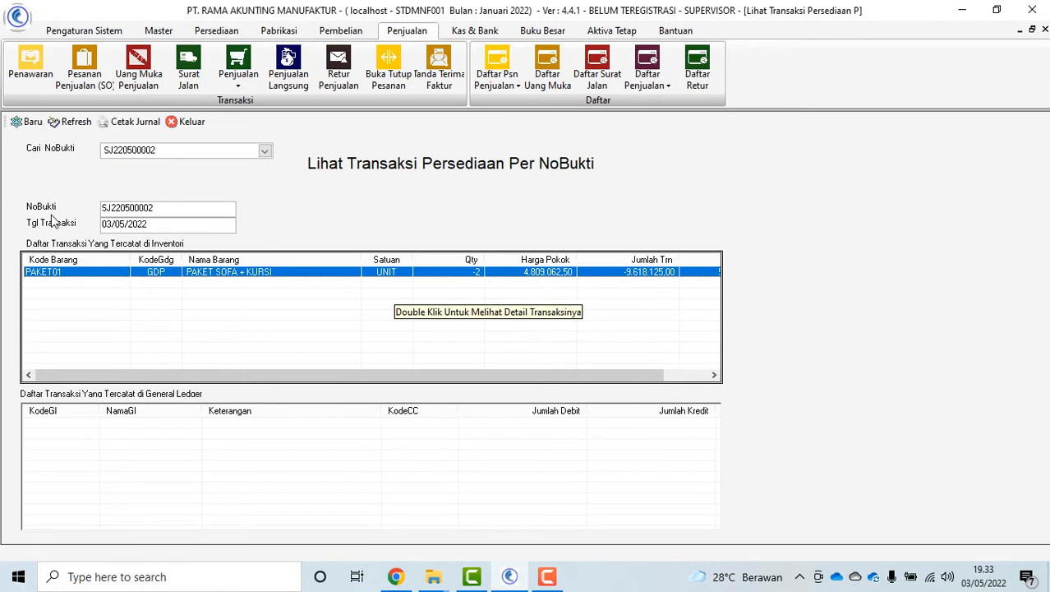
click(186, 122)
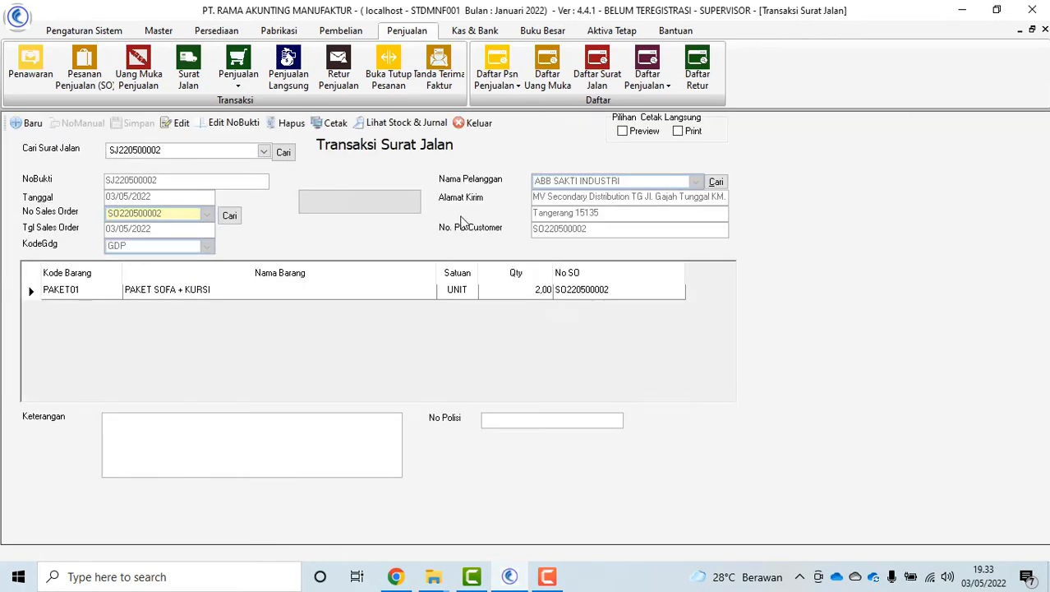
click(476, 123)
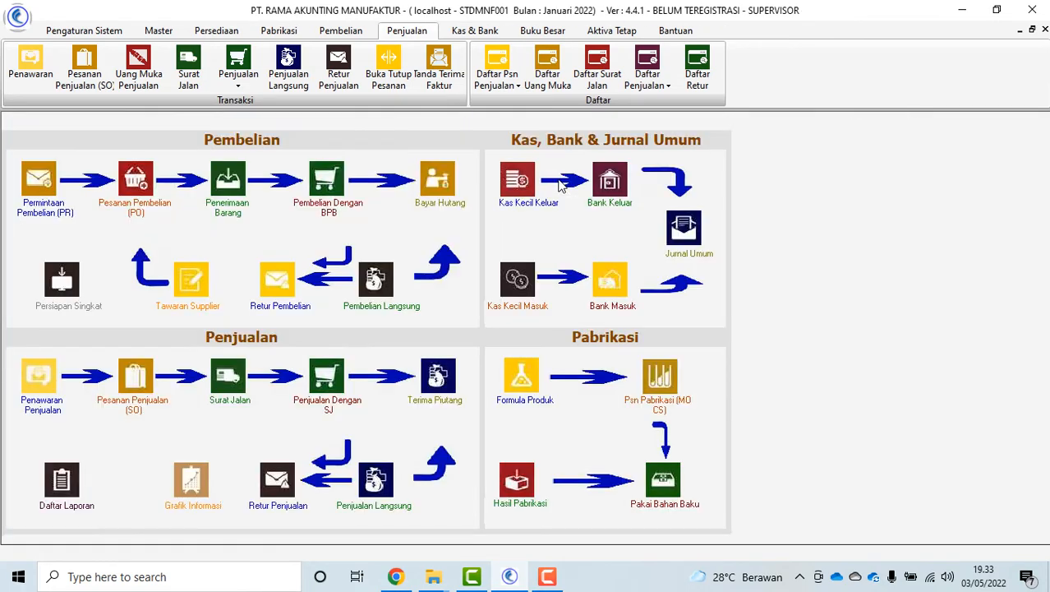
Build an invoice from SO220500002 and SJ220500002, applying down payment UMS220500002
click(320, 412)
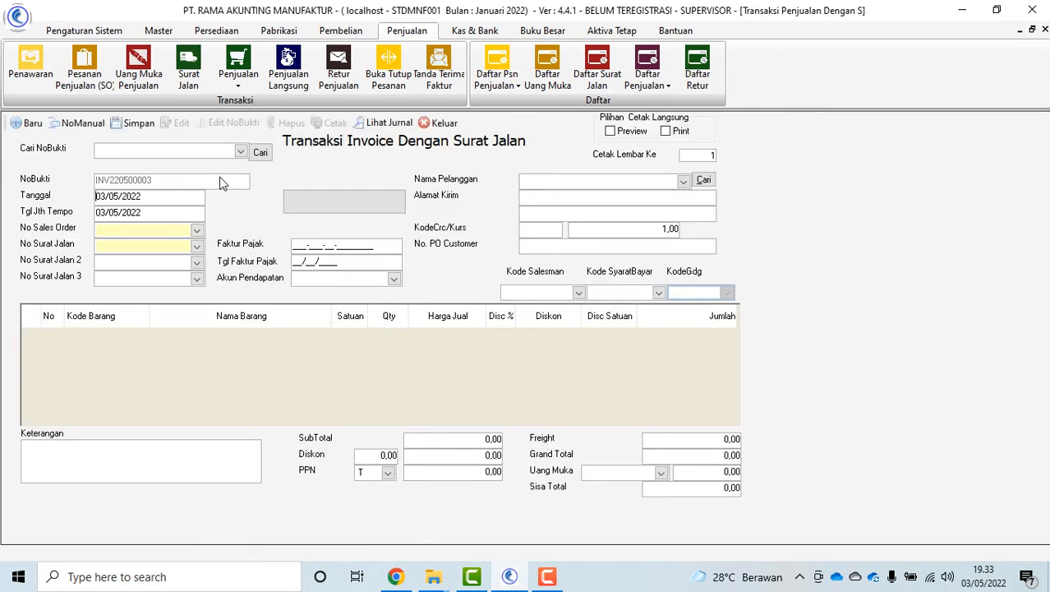
click(197, 232)
click(156, 267)
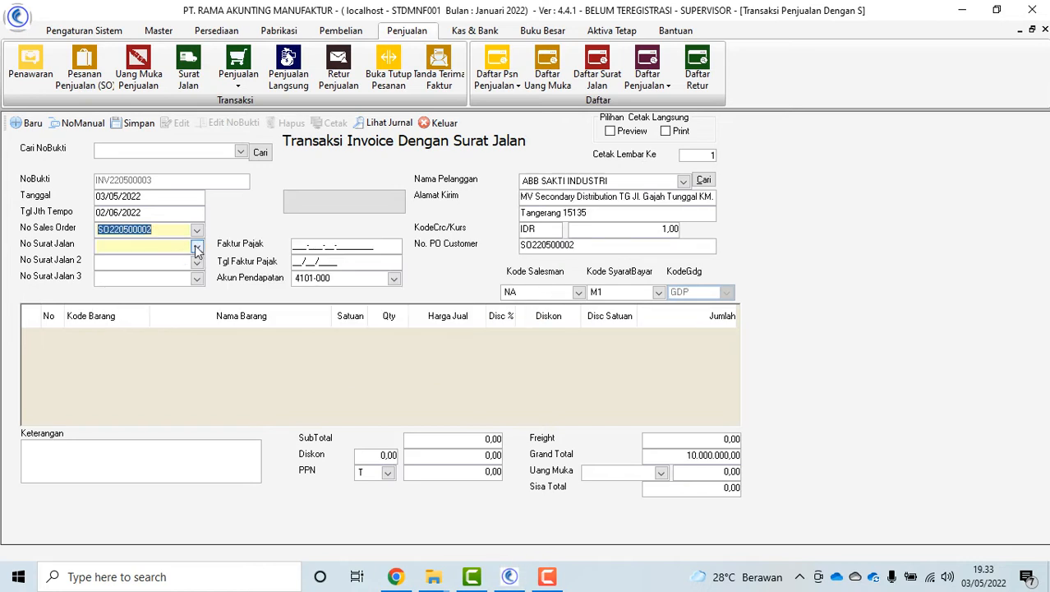
click(196, 245)
click(151, 276)
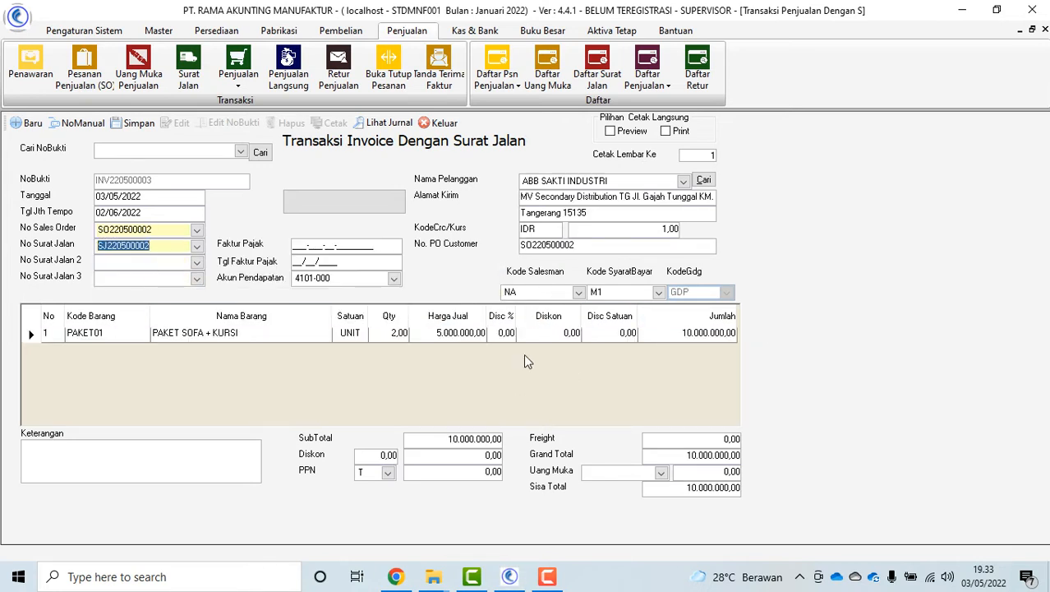
click(662, 473)
click(681, 516)
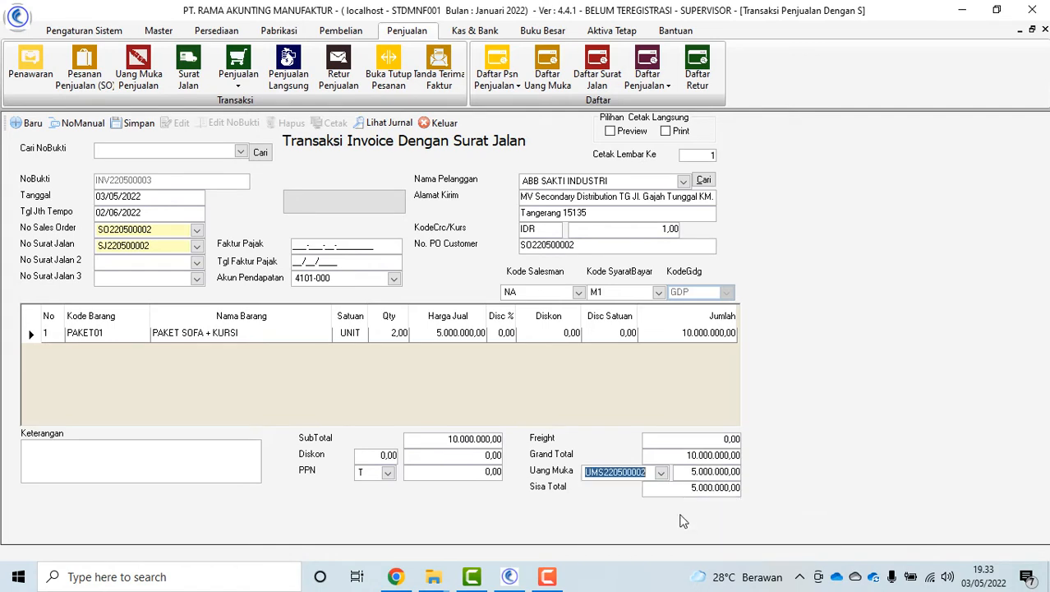
click(682, 488)
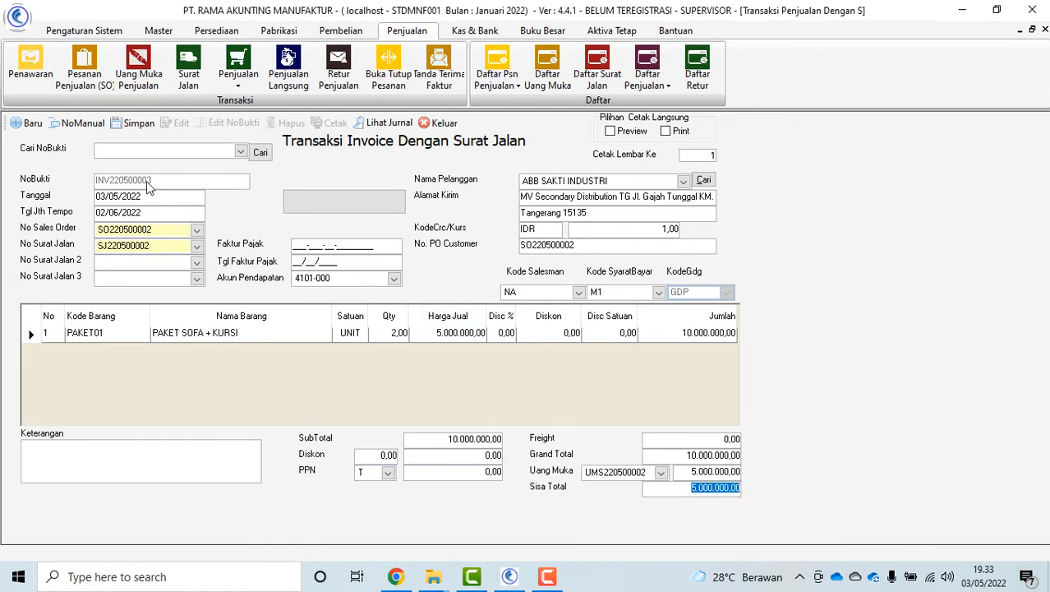
Save invoice INV220500003, then reload it and preview its printout
click(134, 123)
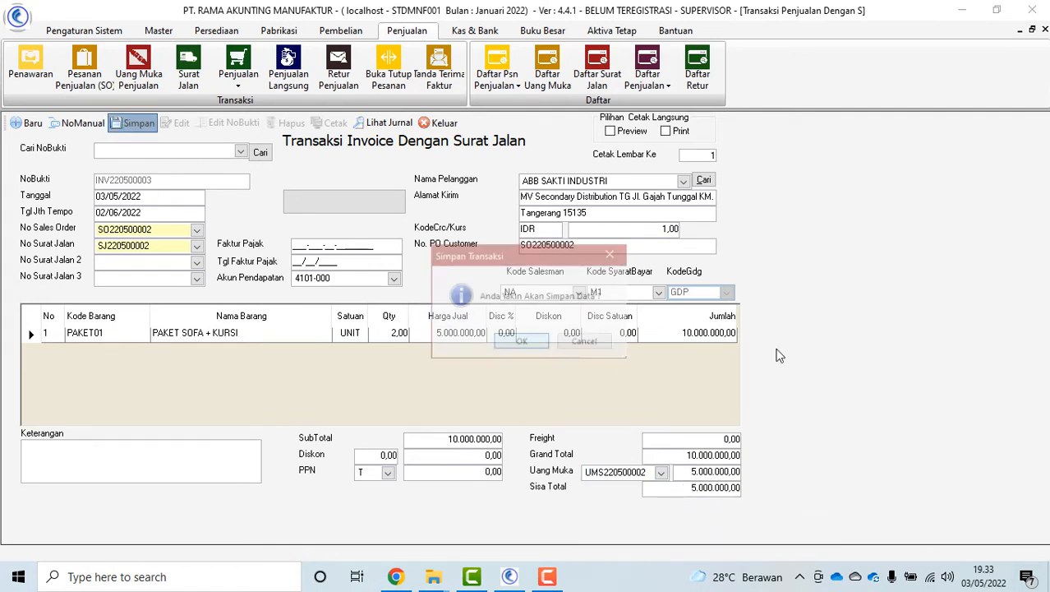
click(519, 344)
click(605, 335)
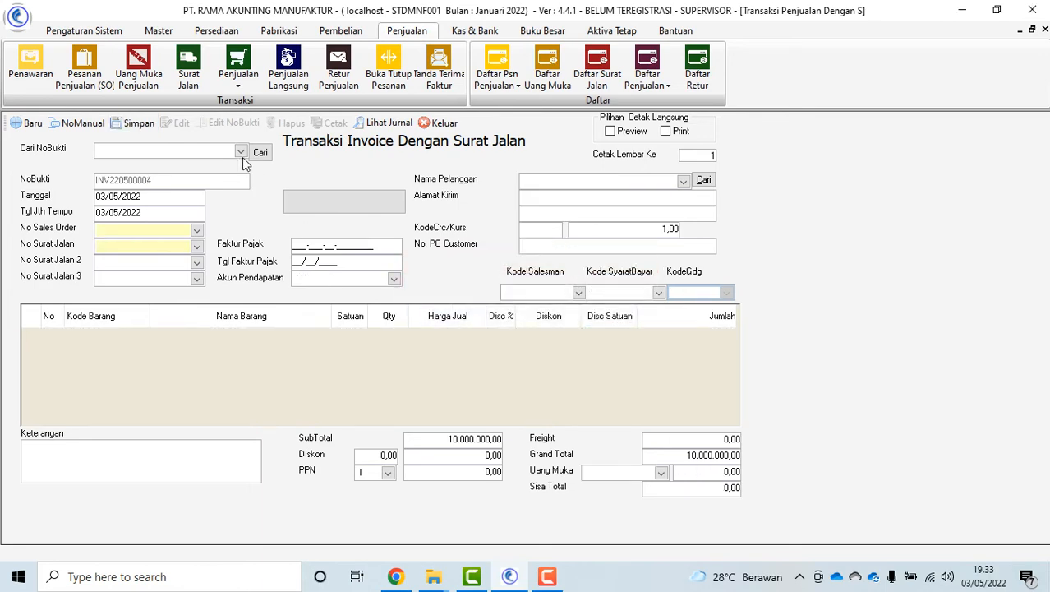
click(241, 153)
click(157, 183)
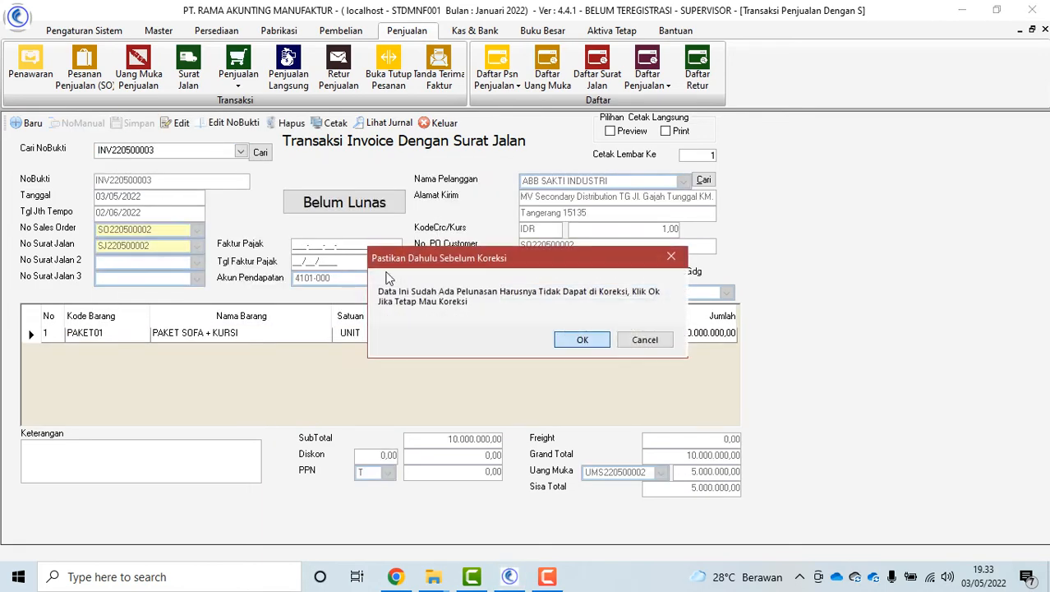
click(581, 340)
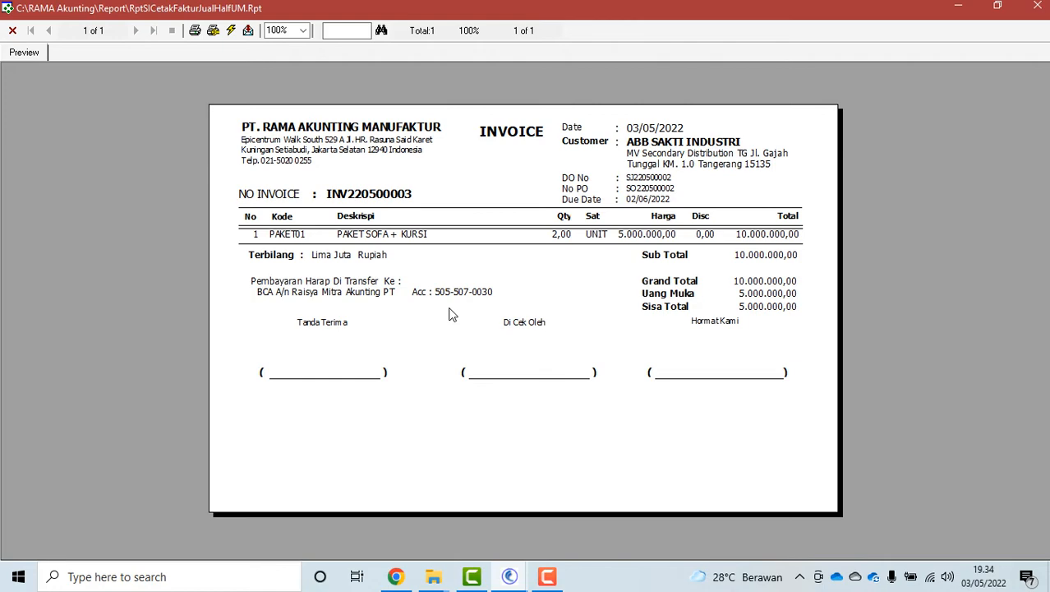
click(13, 31)
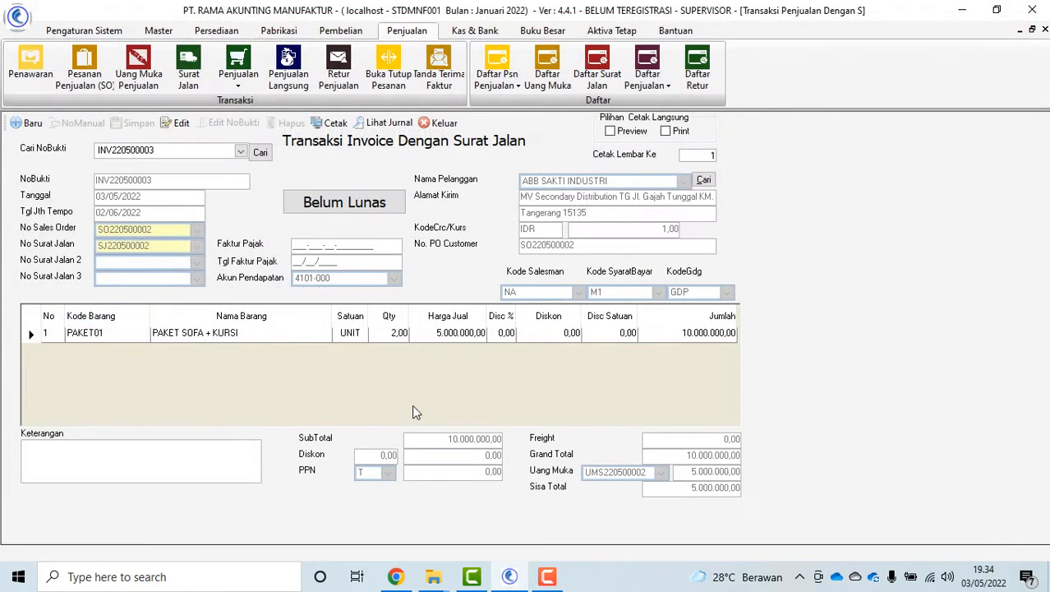
Review INV220500003's journal and receivables (10.000.000,00 credit sale, -5.000.000,00 down payment), then close both windows
click(390, 122)
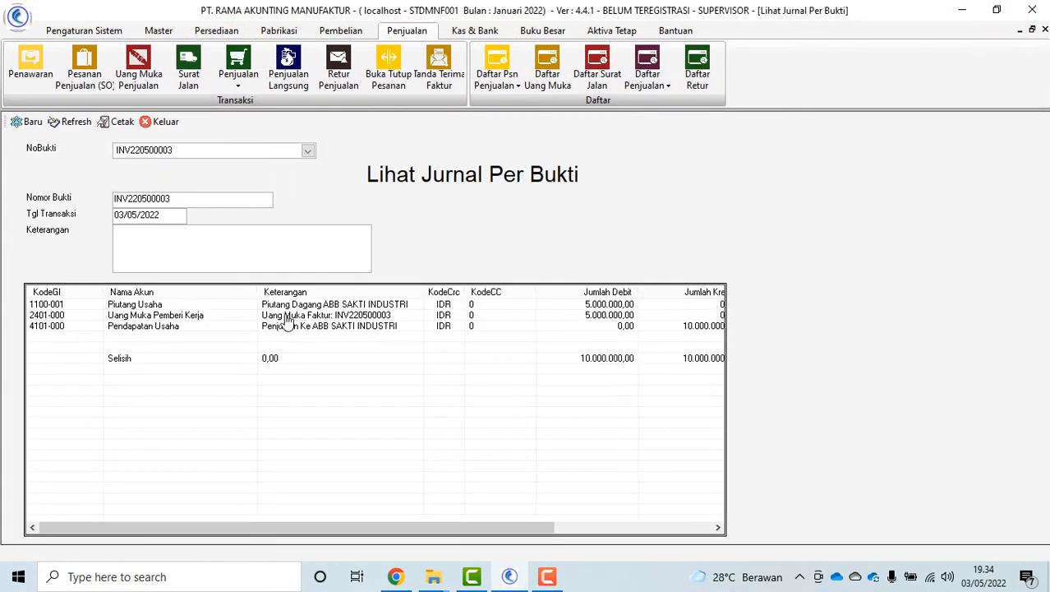
click(162, 122)
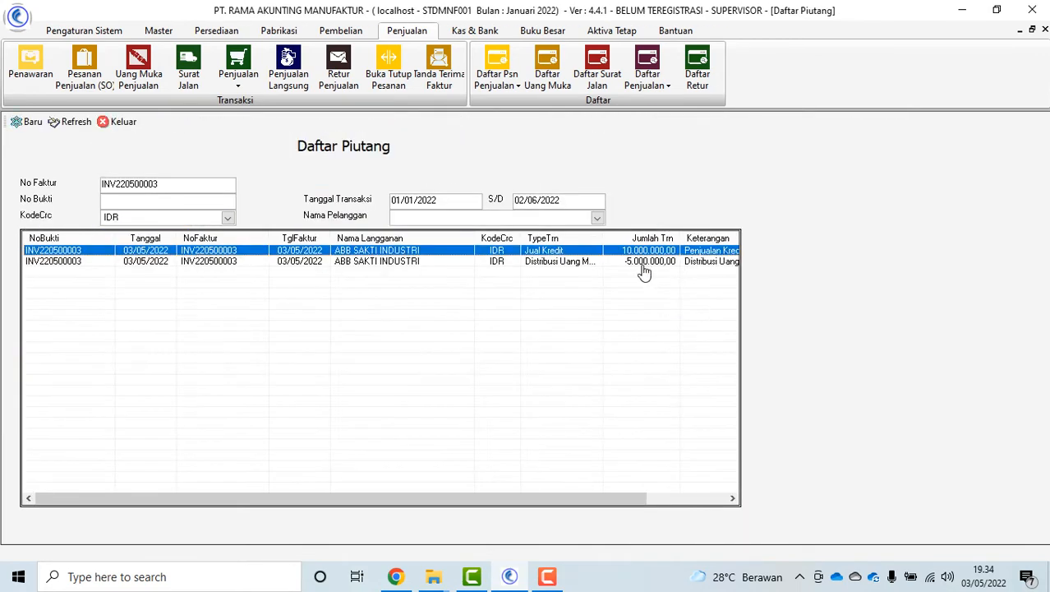
click(643, 263)
click(654, 251)
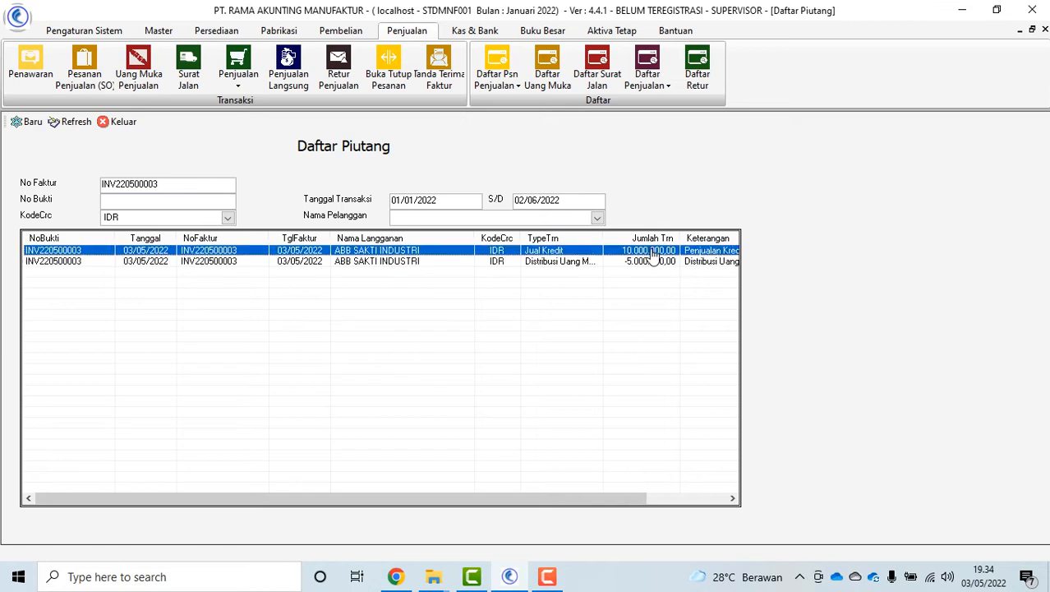
click(647, 263)
click(115, 122)
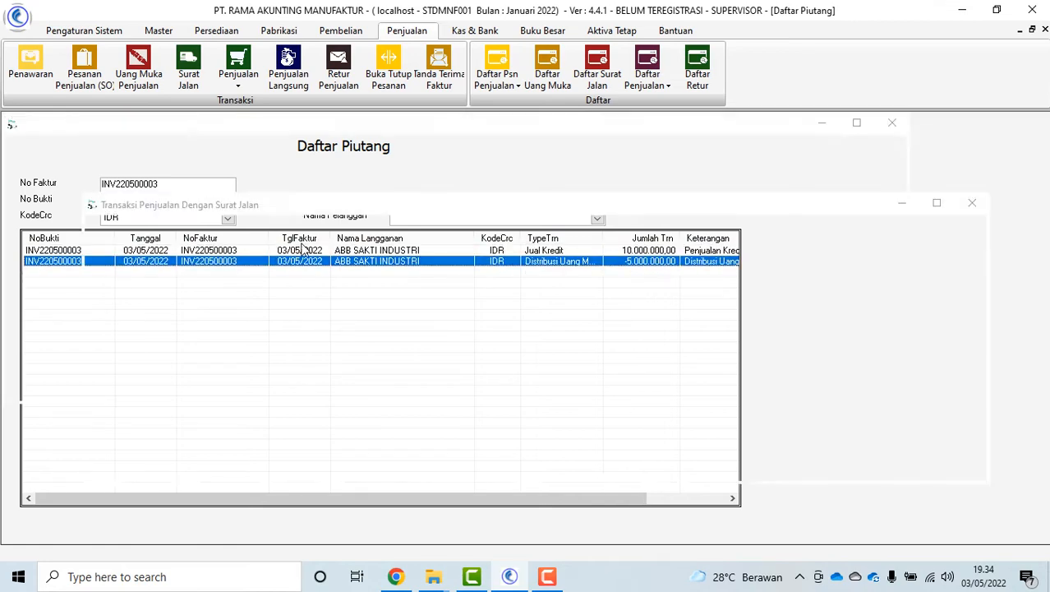
click(444, 122)
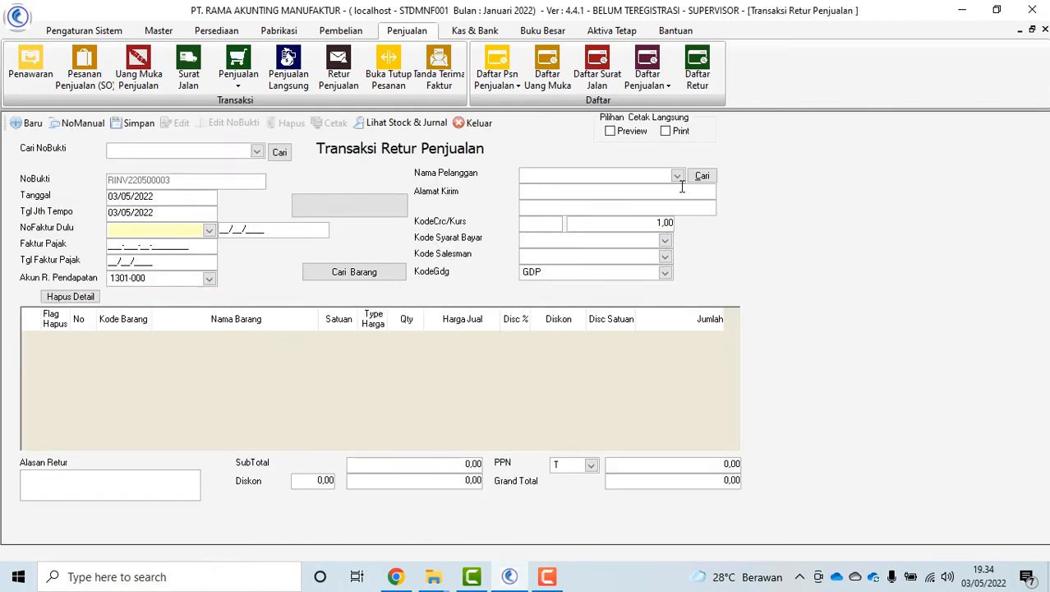
Start a return for ABB SAKTI INDUSTRI without an invoice, adding Kursi Kantor Donati Carlo from a KURSI search
click(677, 175)
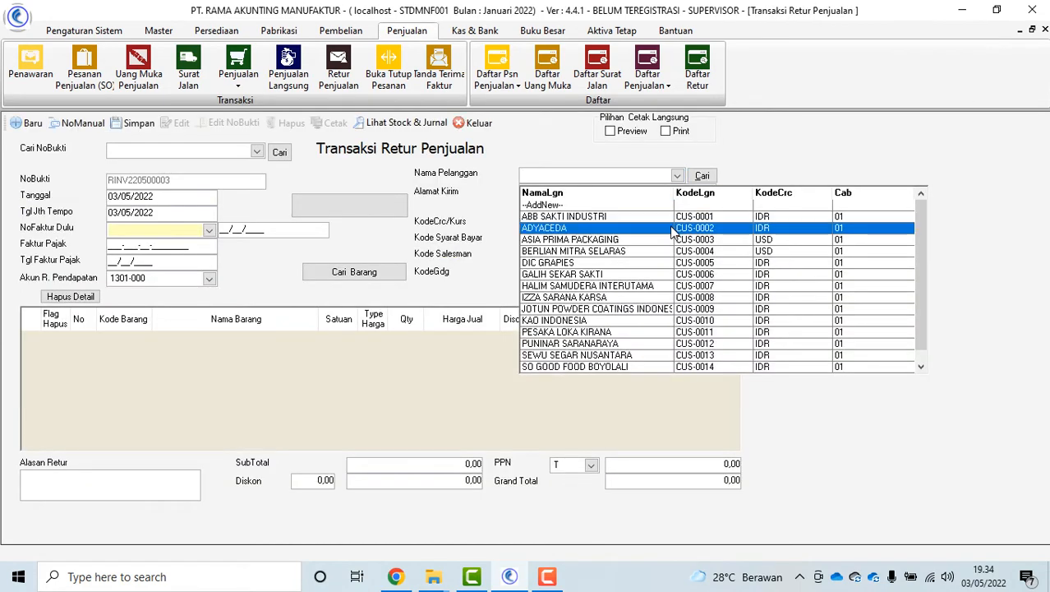
click(666, 217)
click(378, 272)
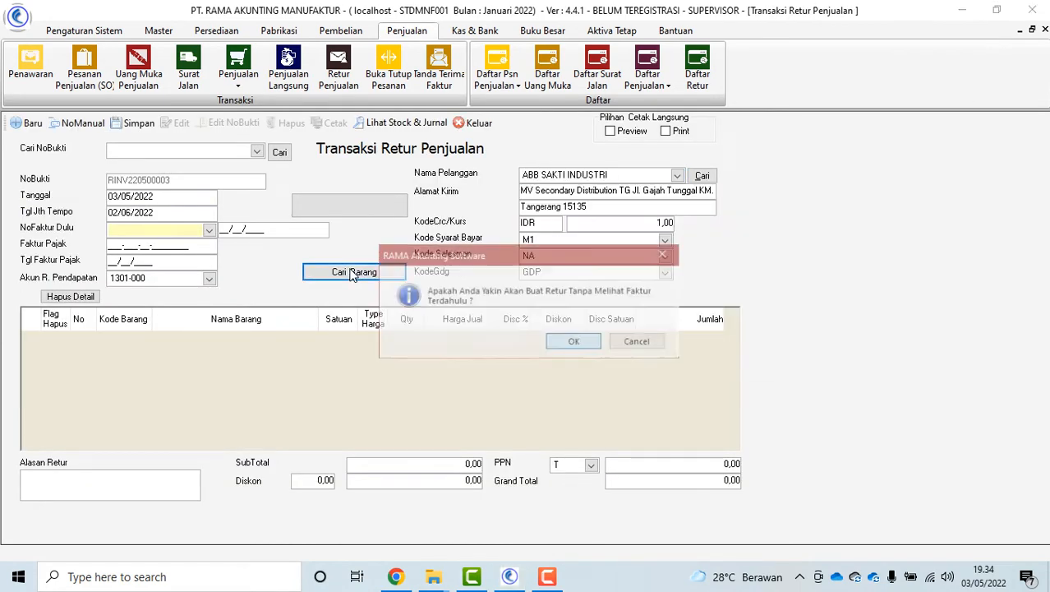
click(575, 343)
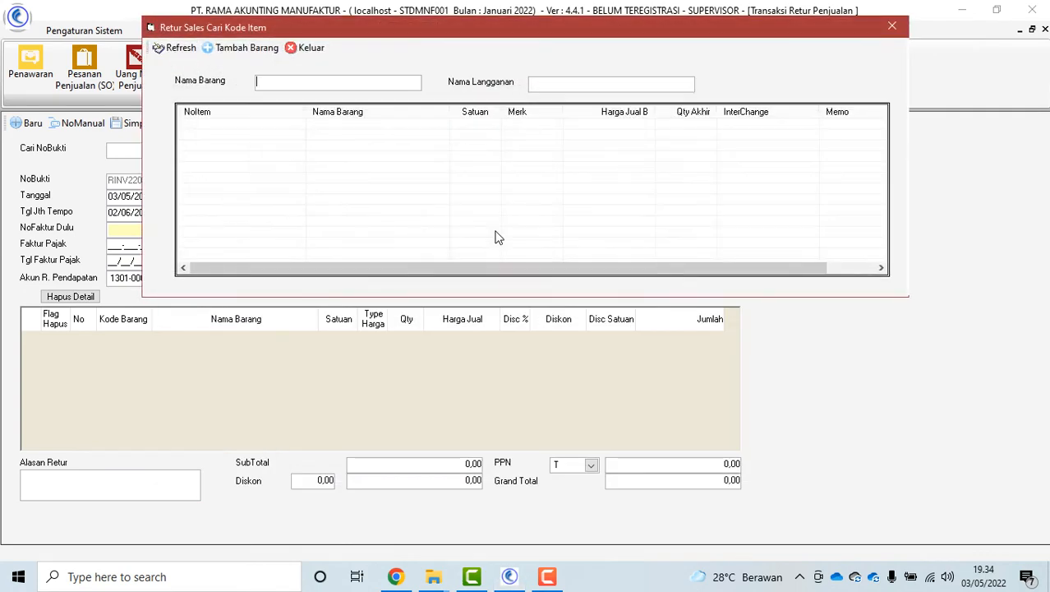
key(Return)
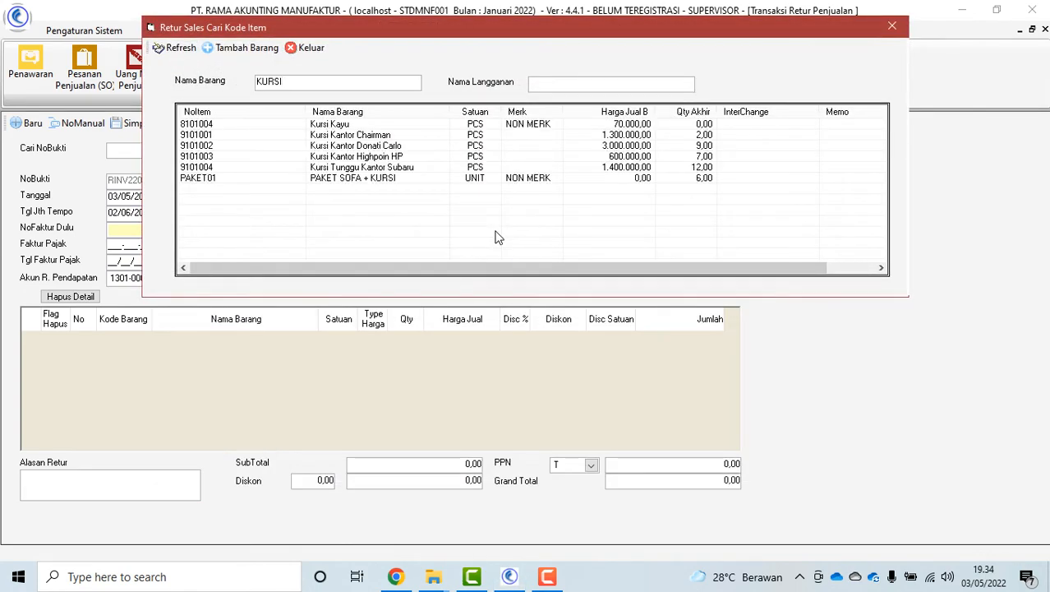
double_click(386, 146)
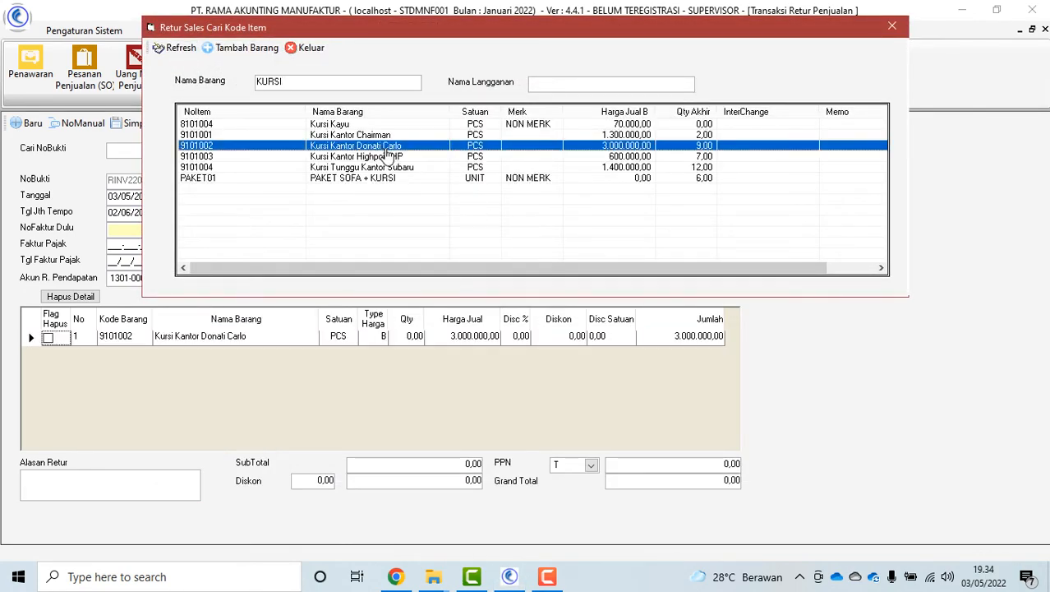
click(304, 48)
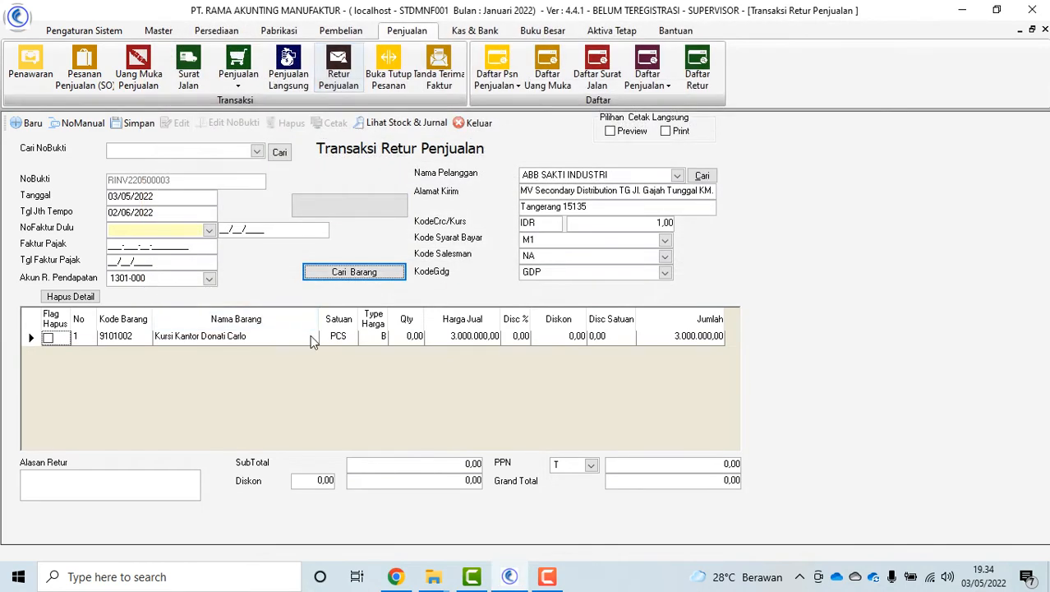
Set quantity 1 with reason RUSAK, save return RINV220500003, reload it, and close the form
click(413, 339)
text(1)
key(Return)
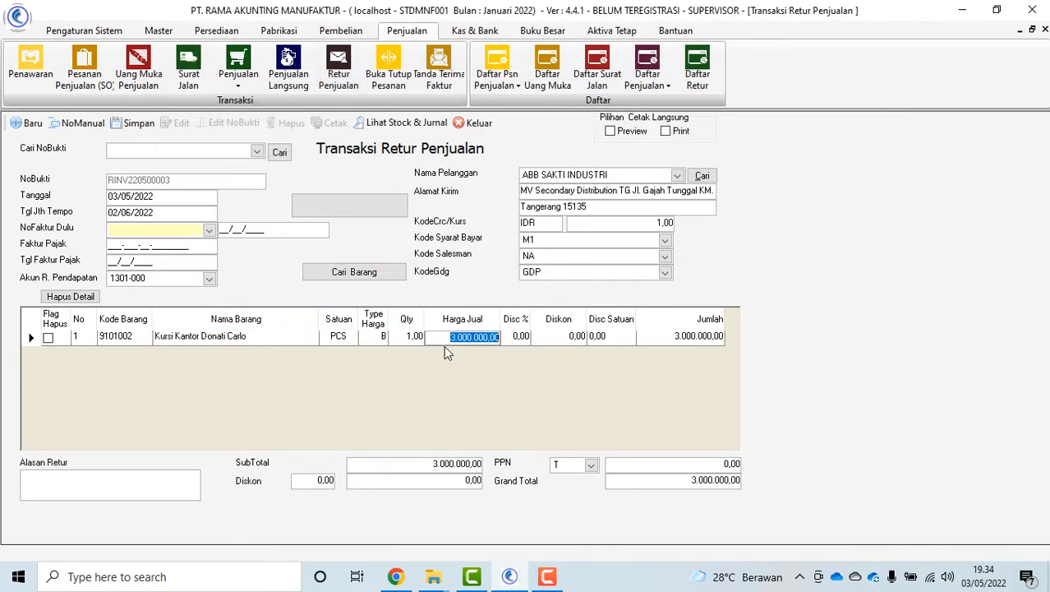
click(41, 488)
click(133, 122)
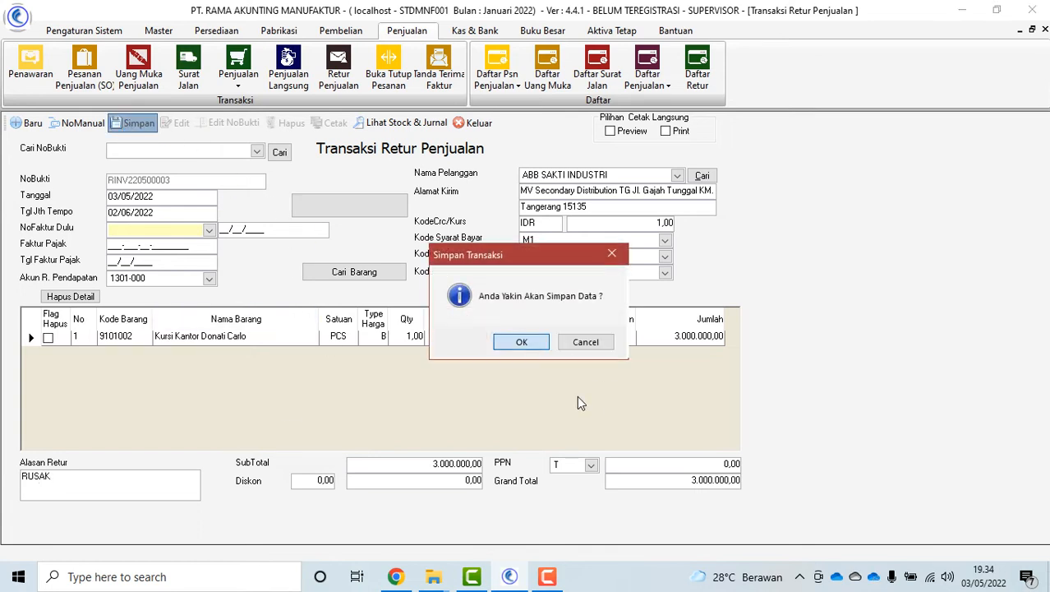
click(526, 343)
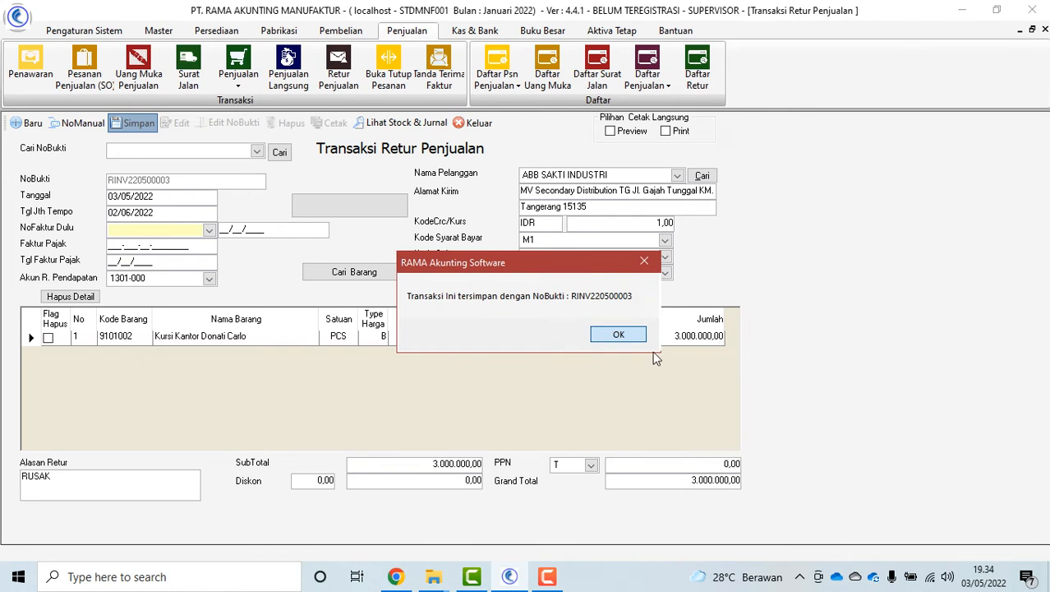
click(618, 334)
click(248, 154)
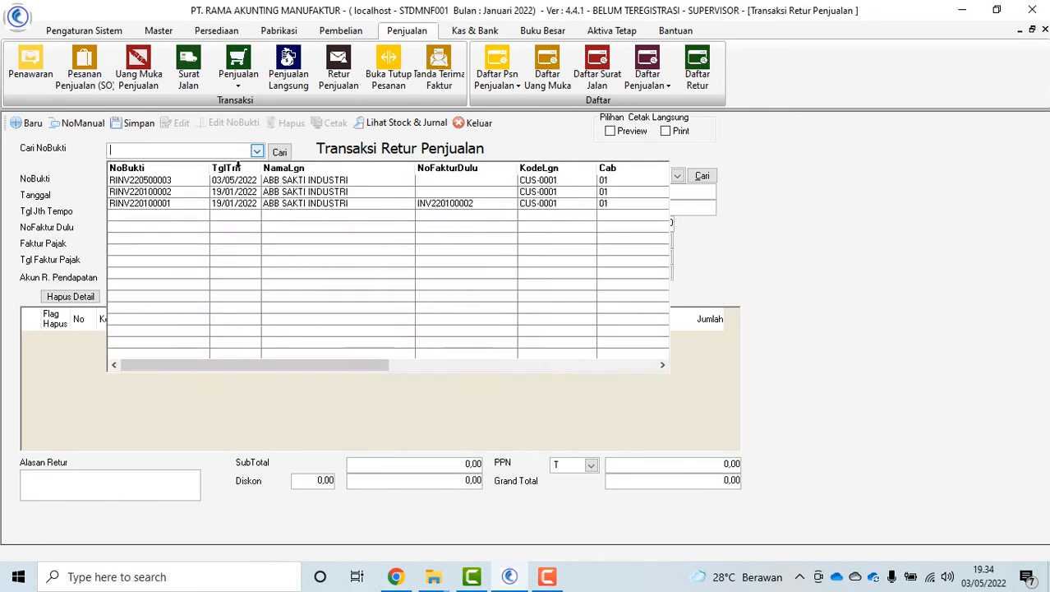
click(263, 242)
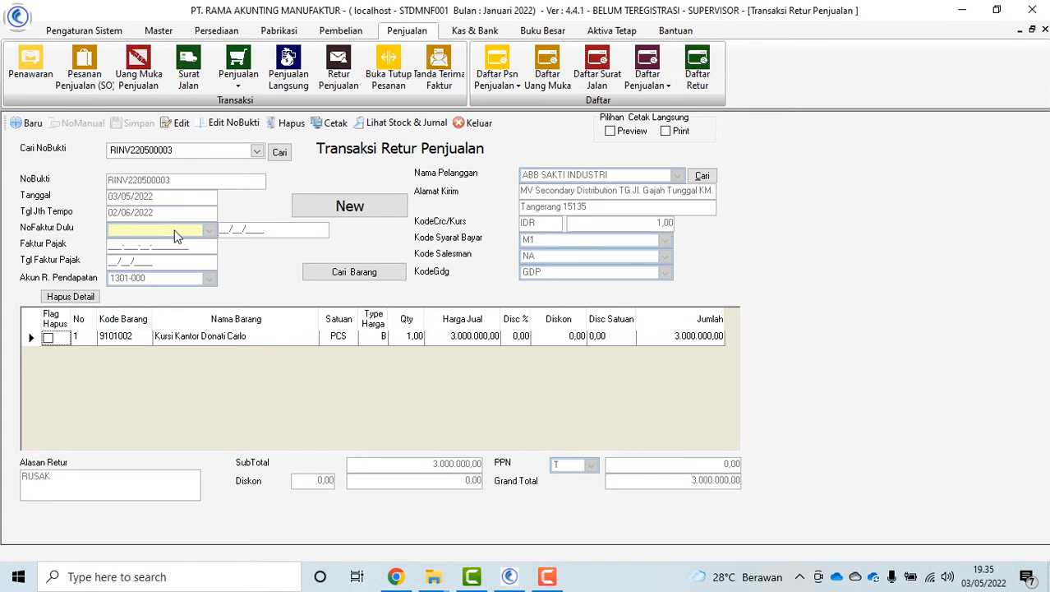
click(475, 123)
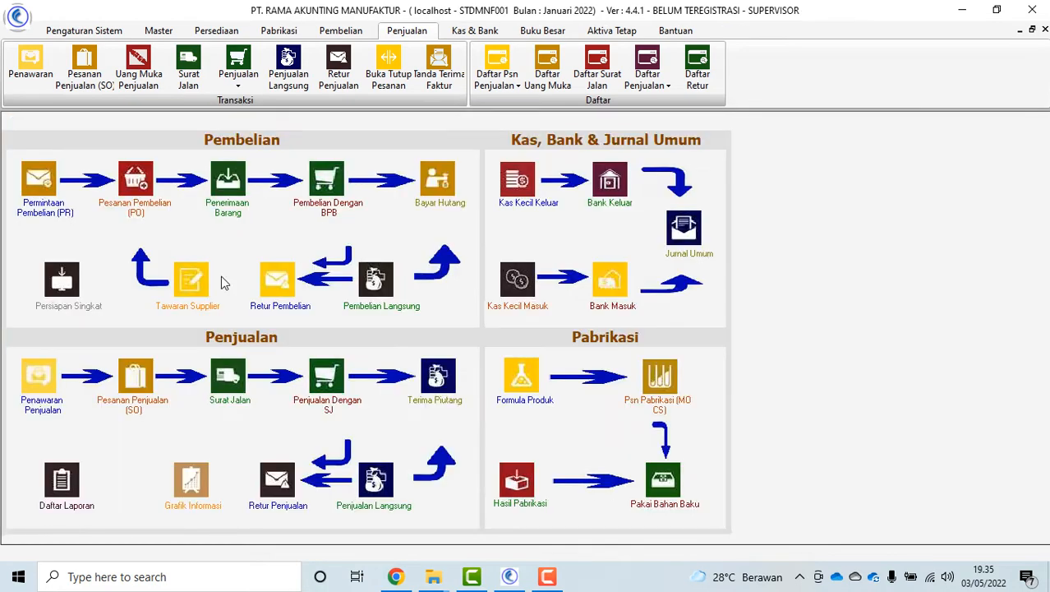
Start a direct invoice for ADYACEDA with one Kursi Kantor Donati Carlo found by searching KURS
click(380, 521)
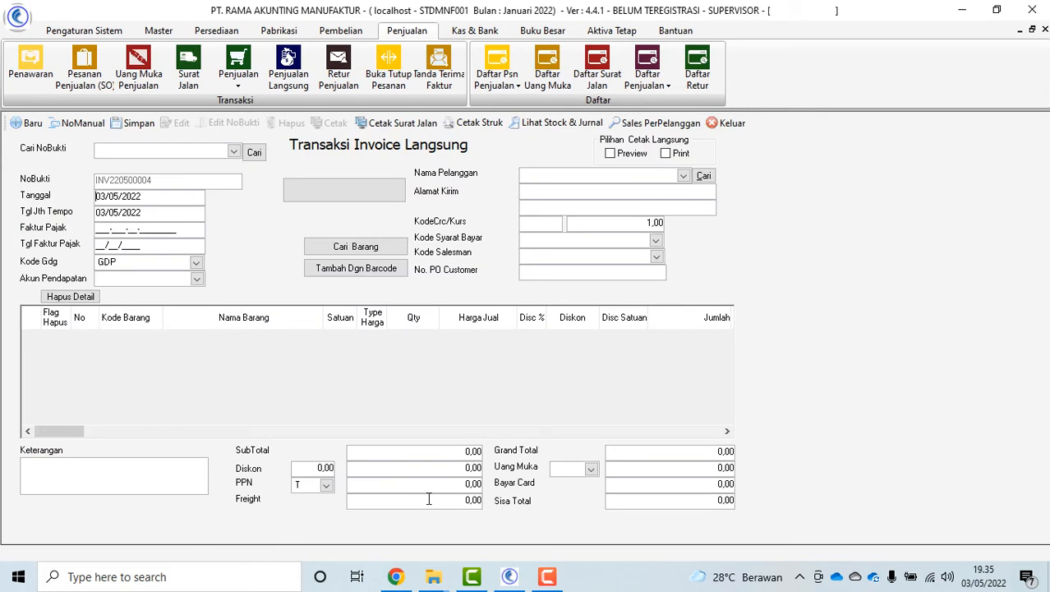
click(682, 176)
click(640, 233)
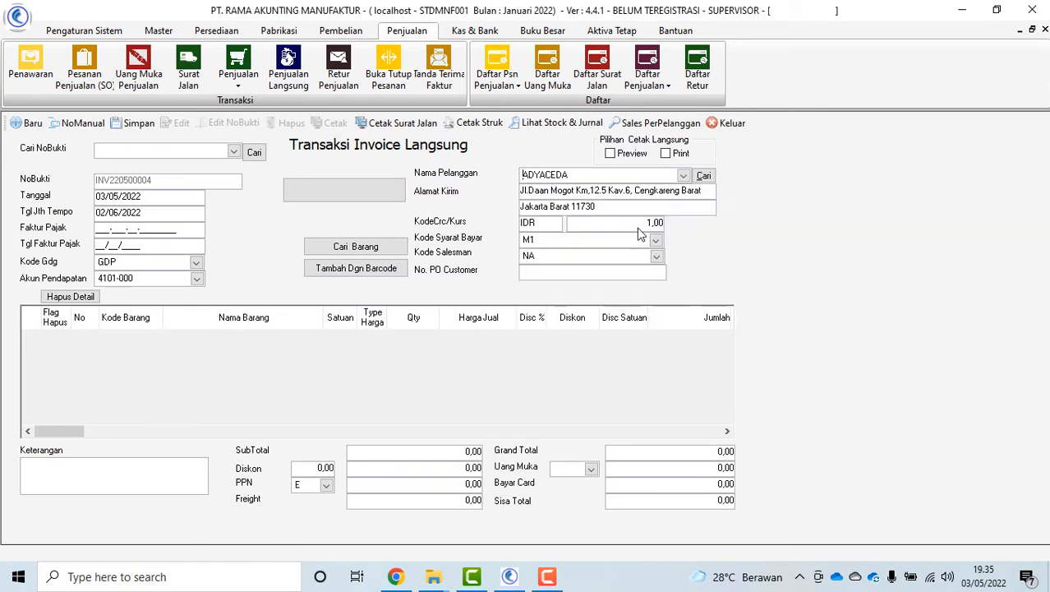
click(360, 248)
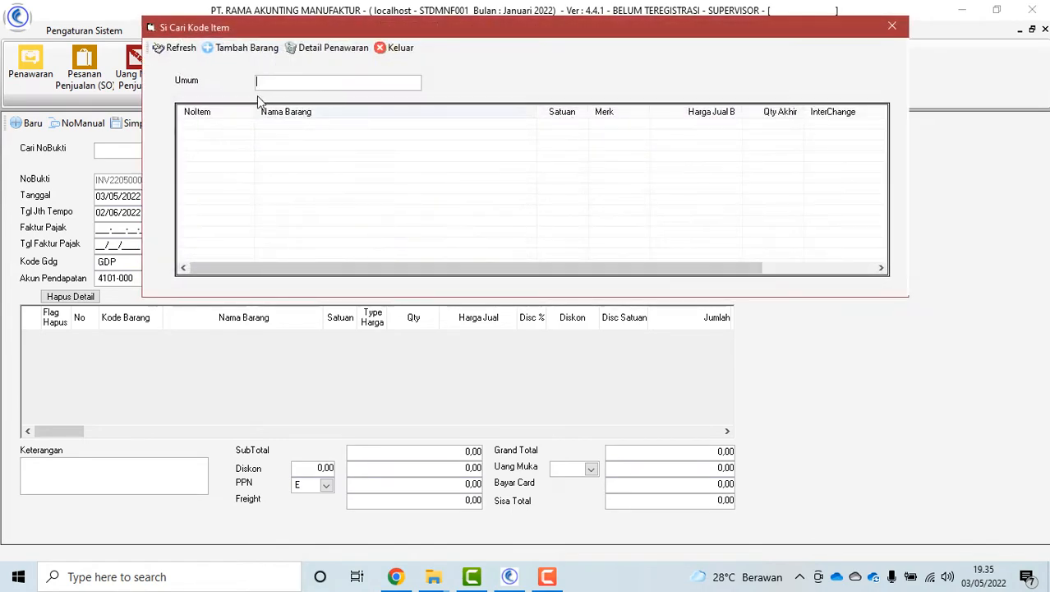
text(KURS)
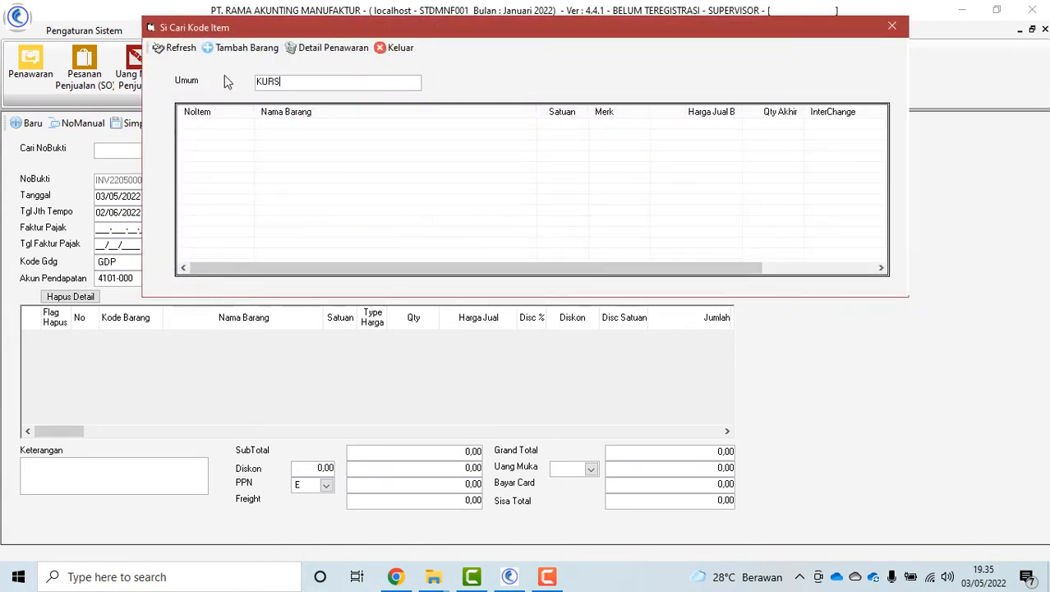
key(Return)
double_click(315, 145)
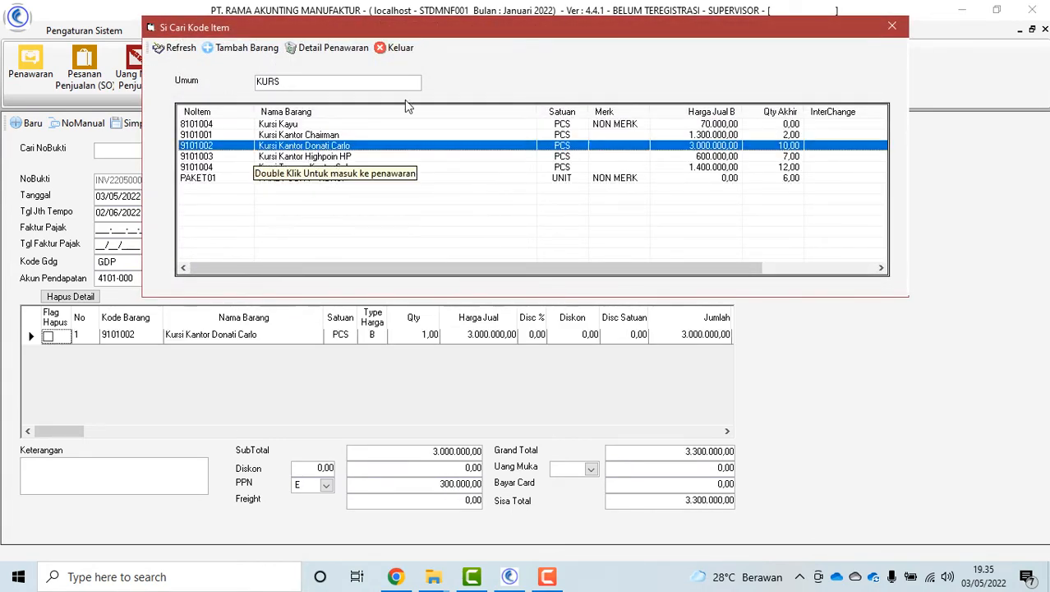
click(399, 48)
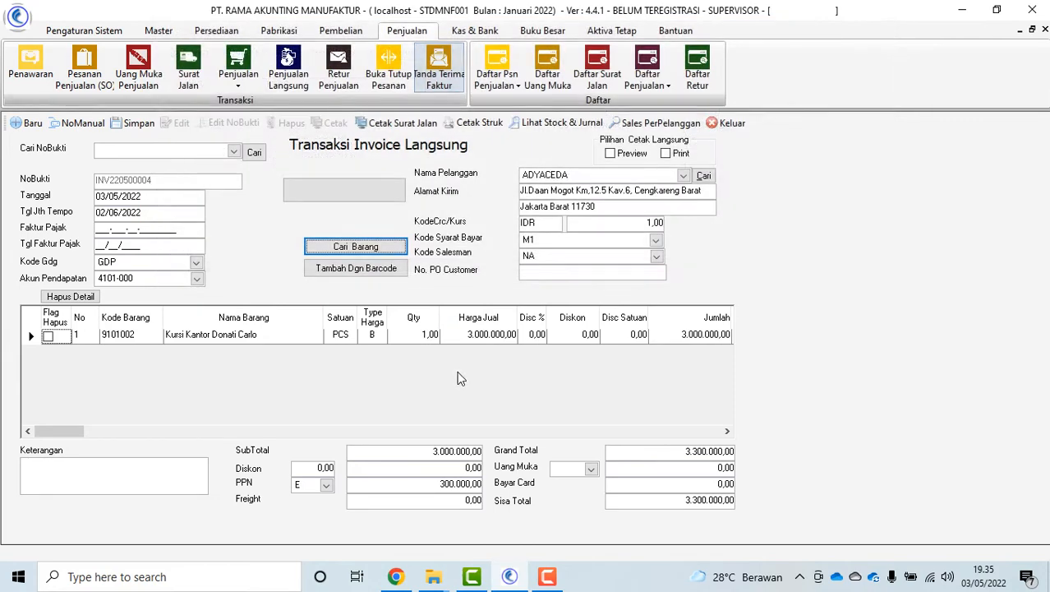
Save direct invoice INV220500004 totalling 3.300.000,00 with PPN
click(129, 124)
click(521, 339)
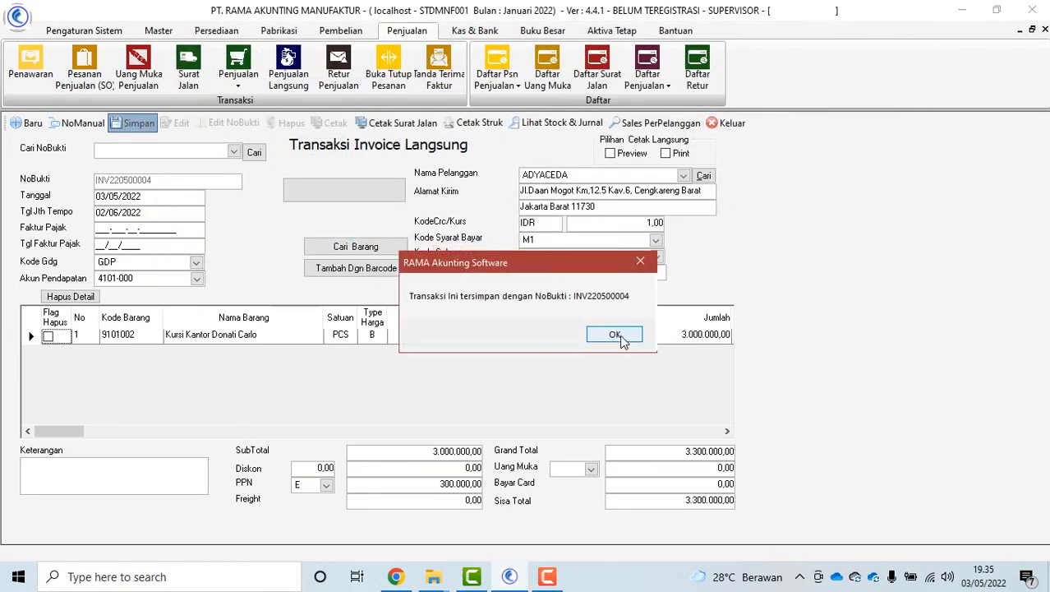
click(615, 335)
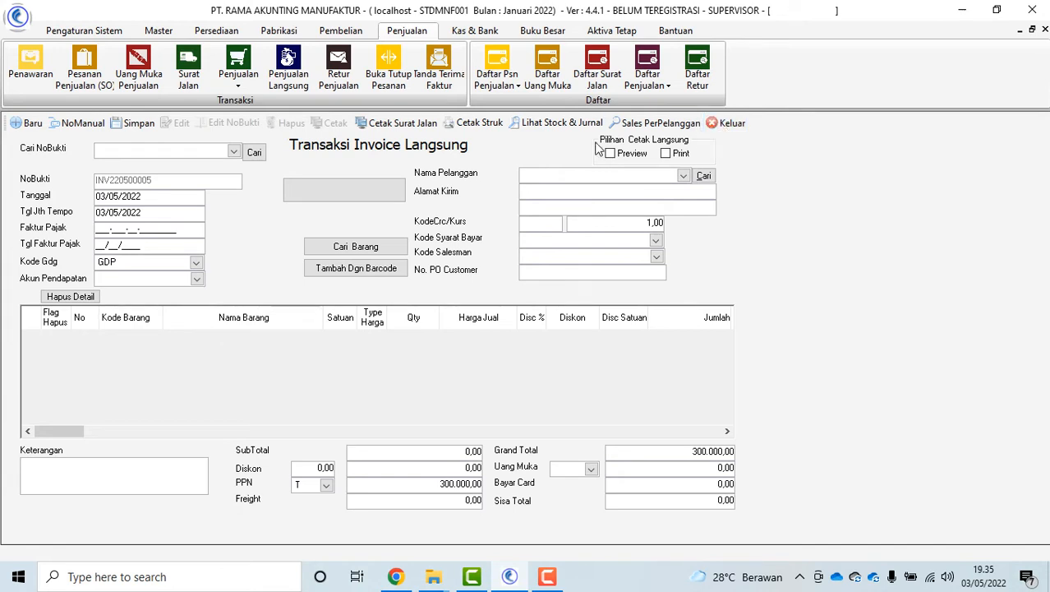
Reload INV220500004, preview its invoice and delivery-note printouts, and close the form
click(234, 152)
click(183, 189)
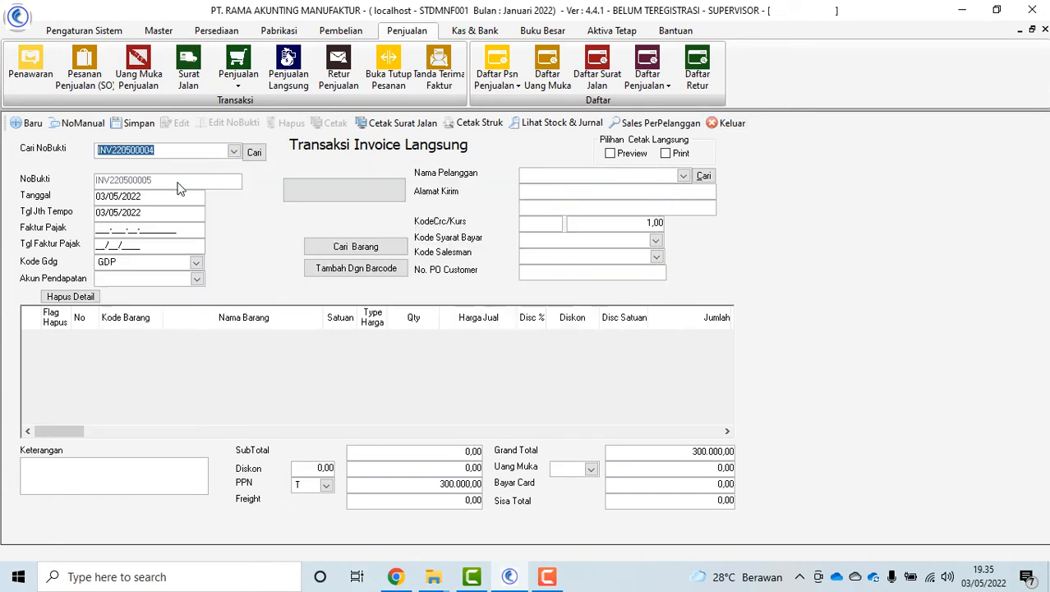
click(333, 123)
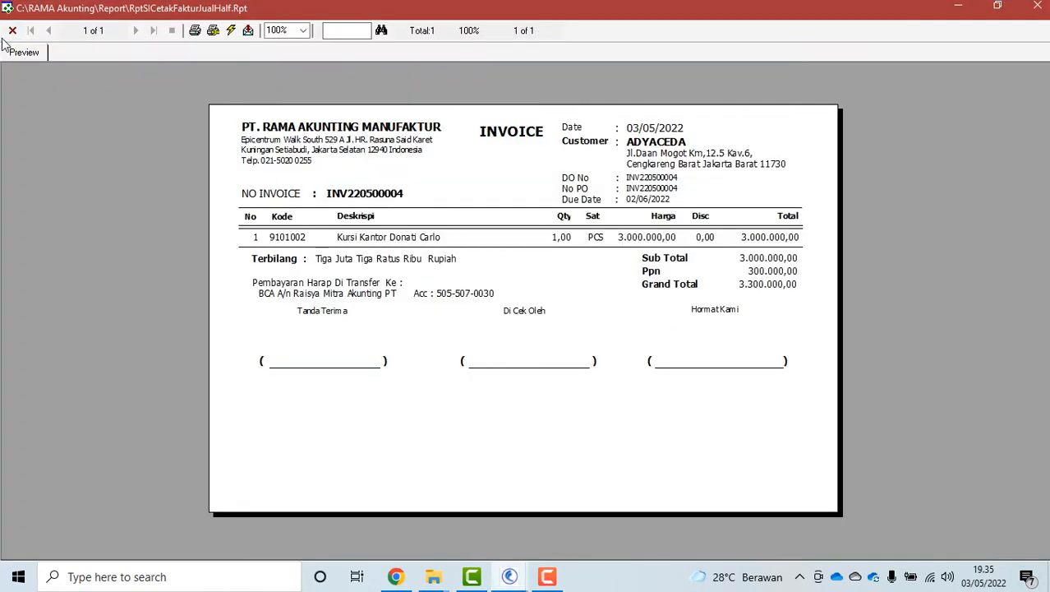
click(11, 30)
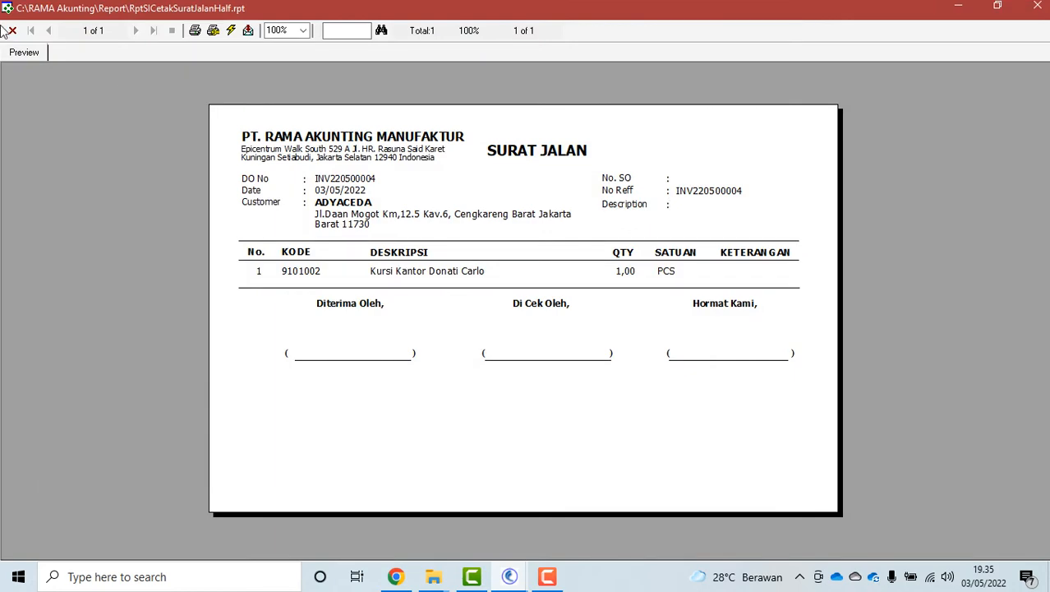
click(11, 30)
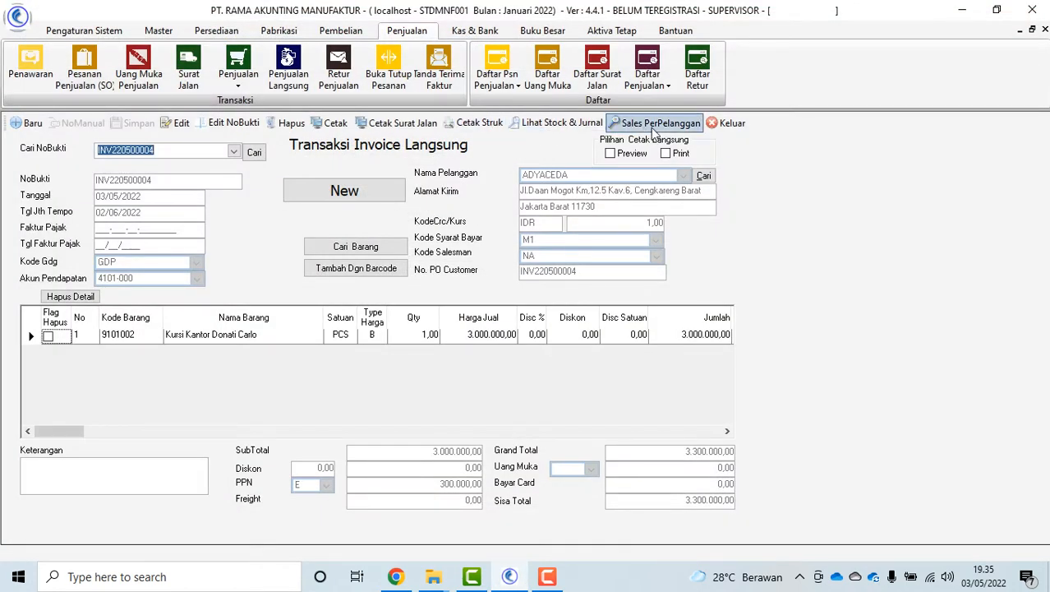
click(729, 122)
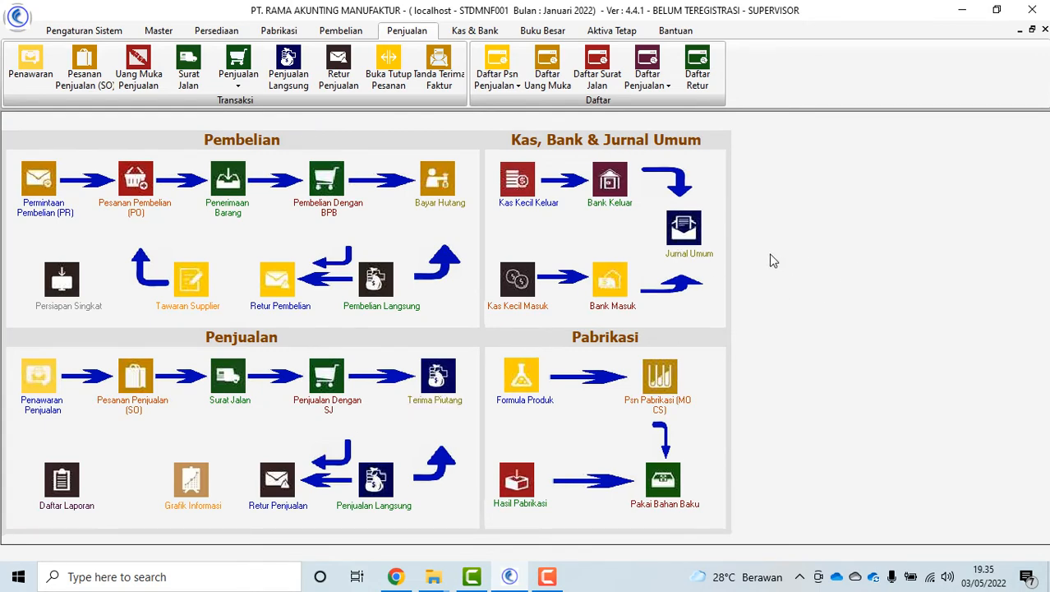
Start a receivable receipt into bank BCA for customer ABB SAKTI INDUSTRI
click(433, 408)
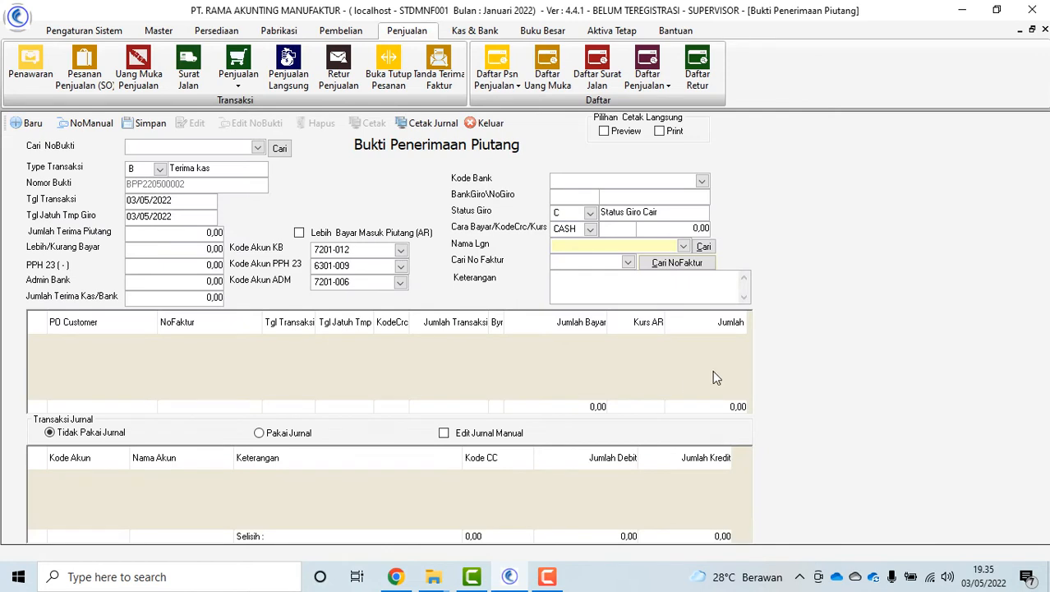
click(702, 180)
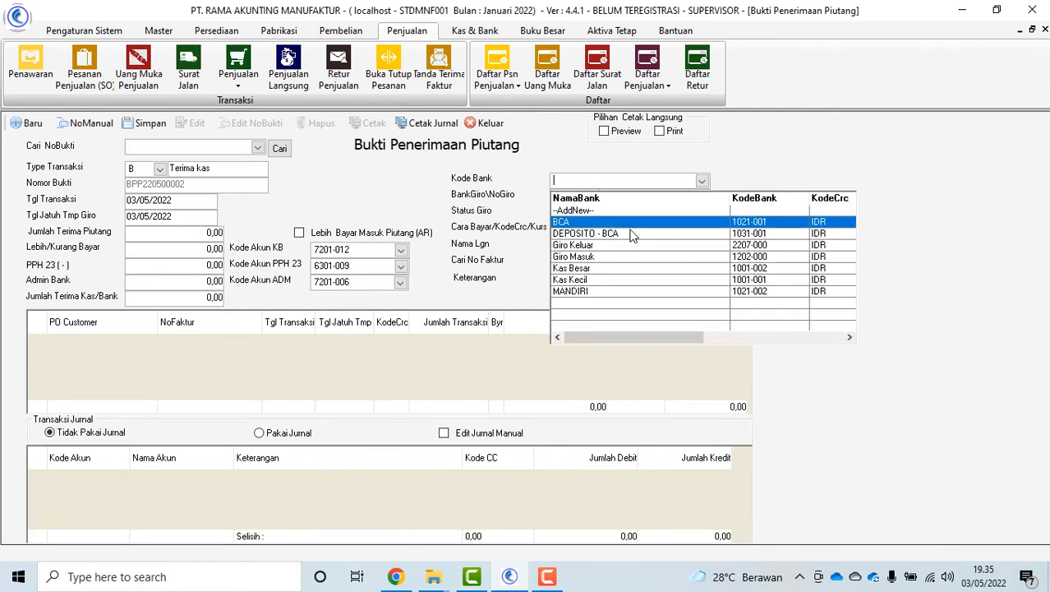
click(629, 228)
click(683, 247)
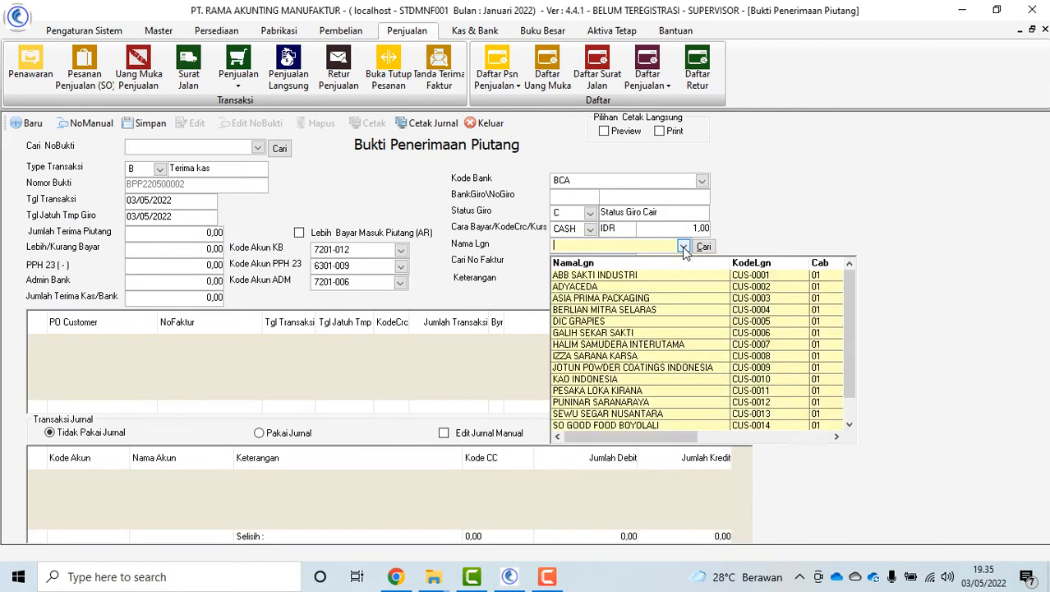
click(648, 275)
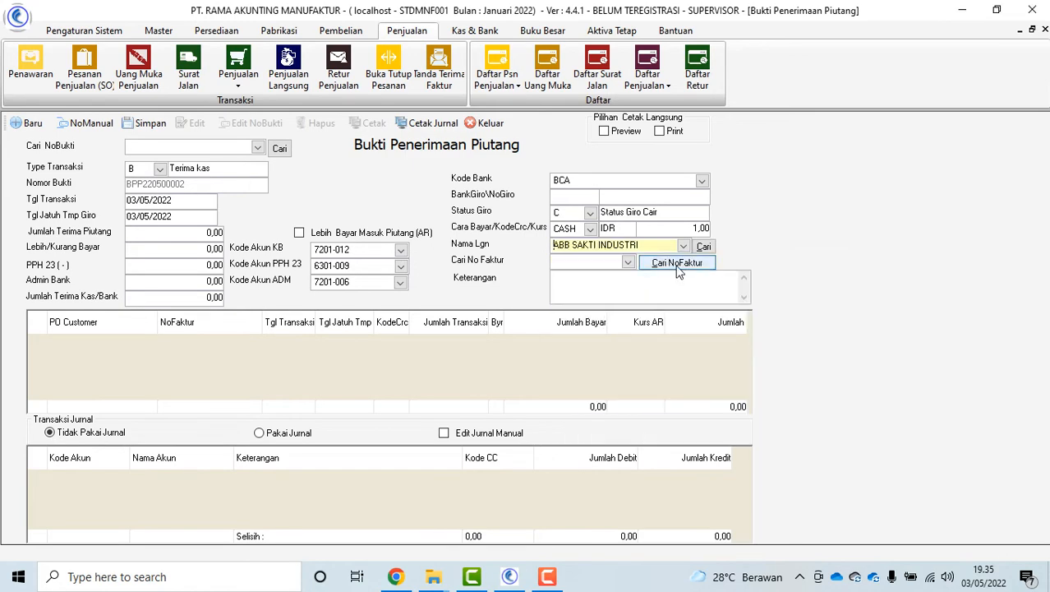
Add outstanding invoice INV220500003 with a 5.000.000,00 payment to the receipt
click(678, 267)
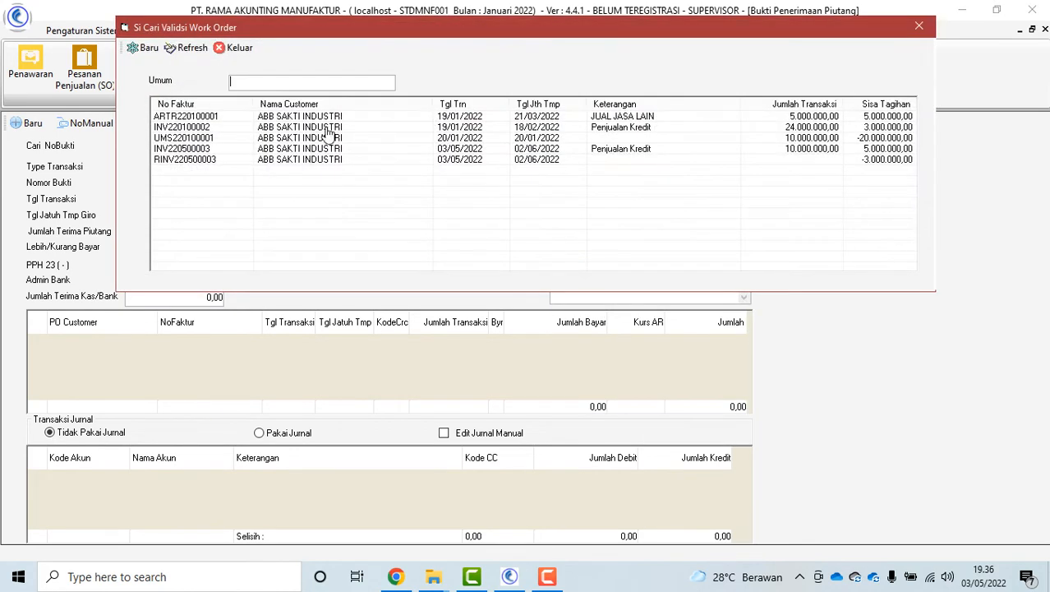
double_click(810, 149)
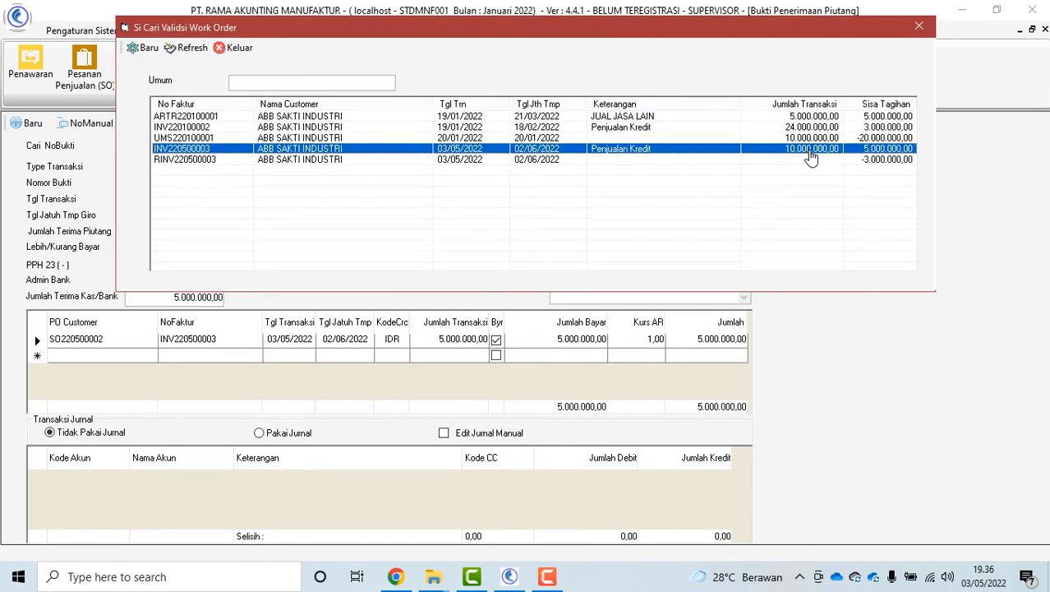
click(238, 48)
click(581, 340)
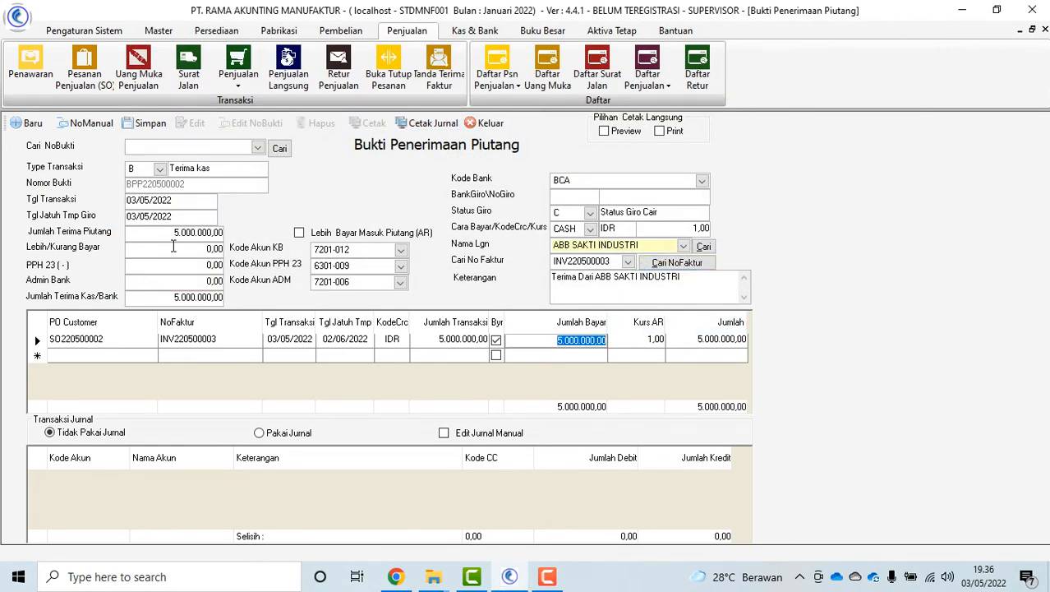
click(205, 249)
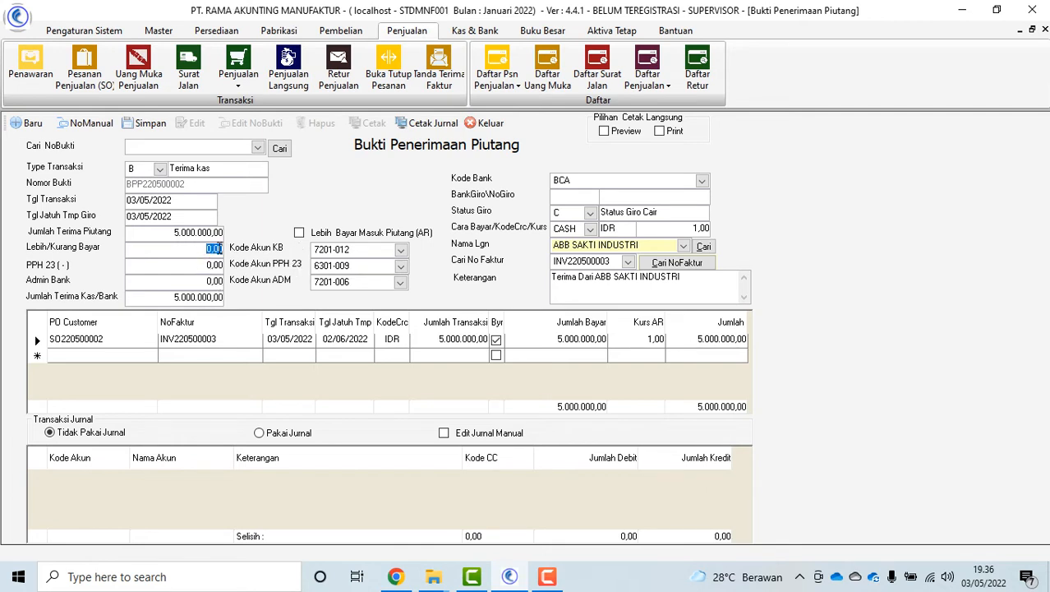
Try over/under payment values 1.000.000 and 100000, then reset the difference to 0
text(1.000.000)
click(299, 233)
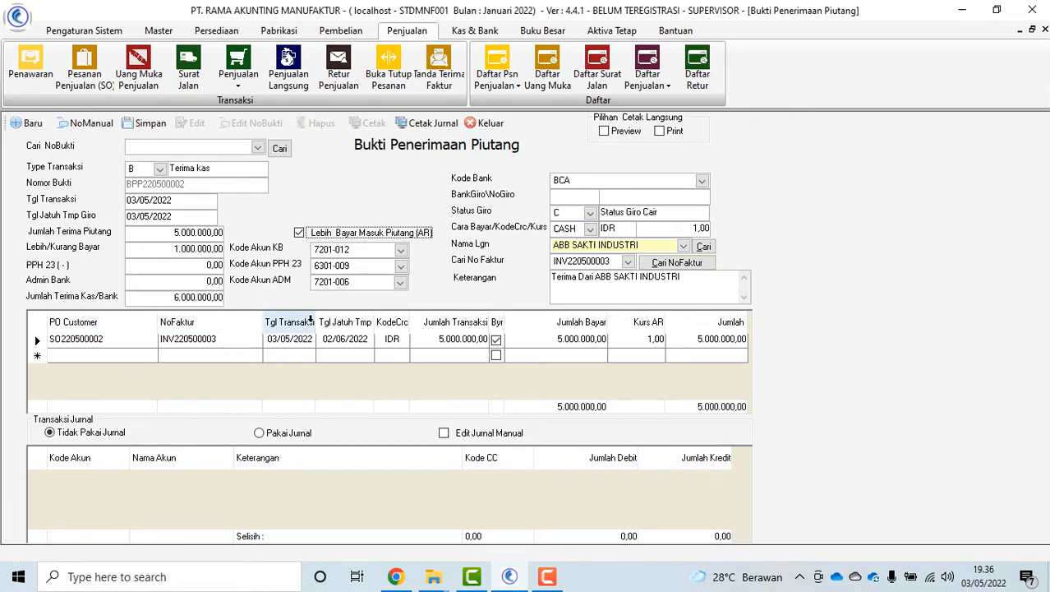
click(170, 249)
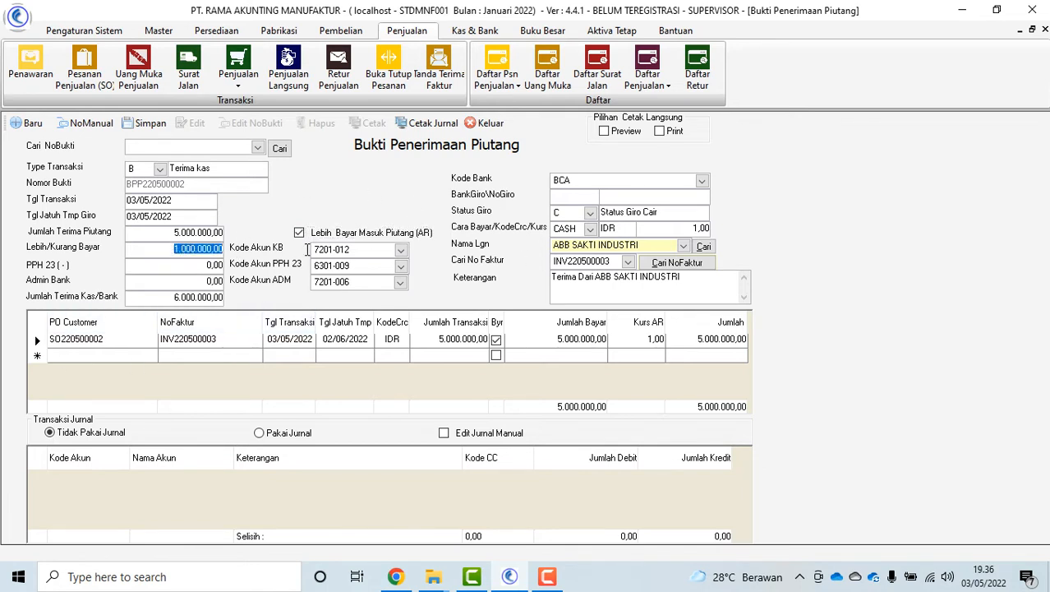
text(100000)
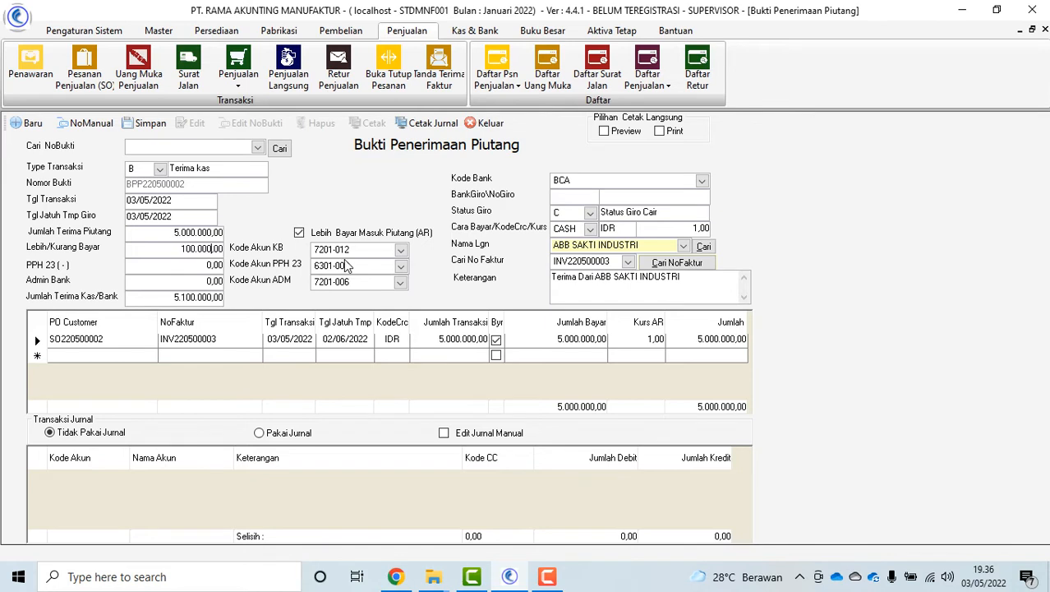
key(BackSpace)
key(BackSpace)
click(300, 234)
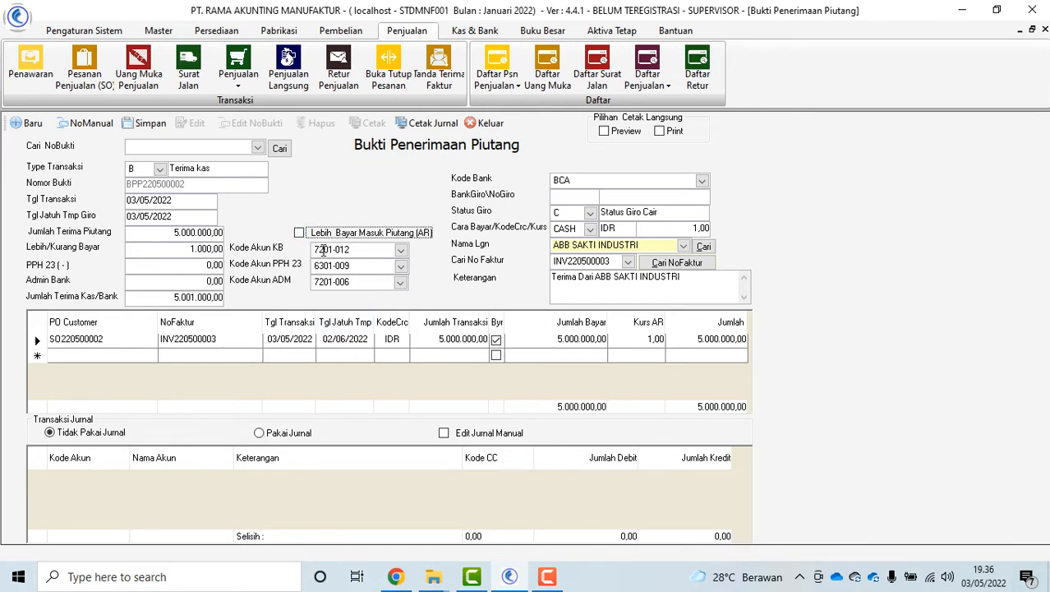
click(166, 253)
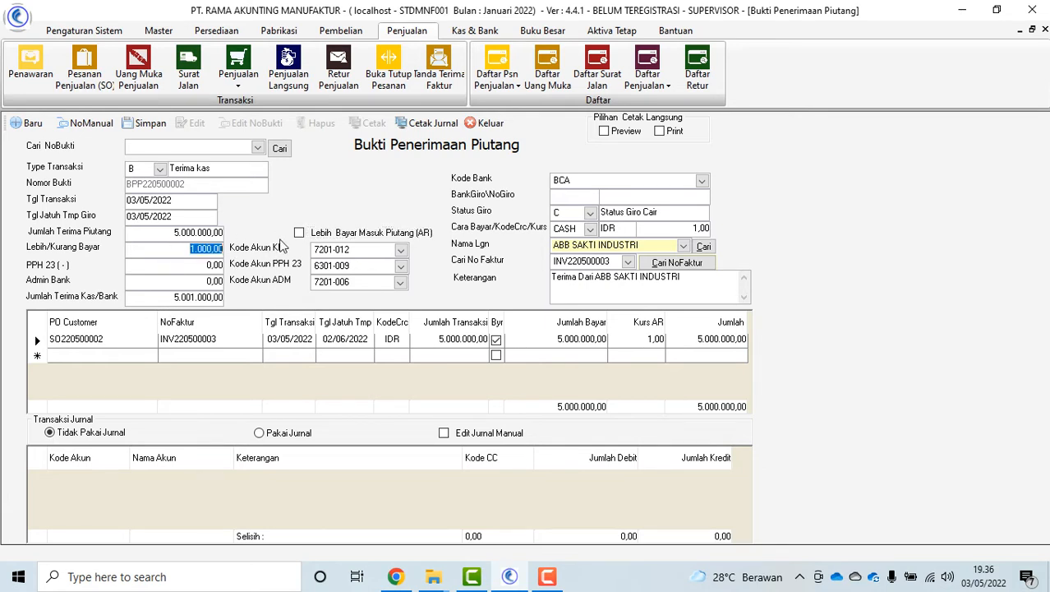
text(0)
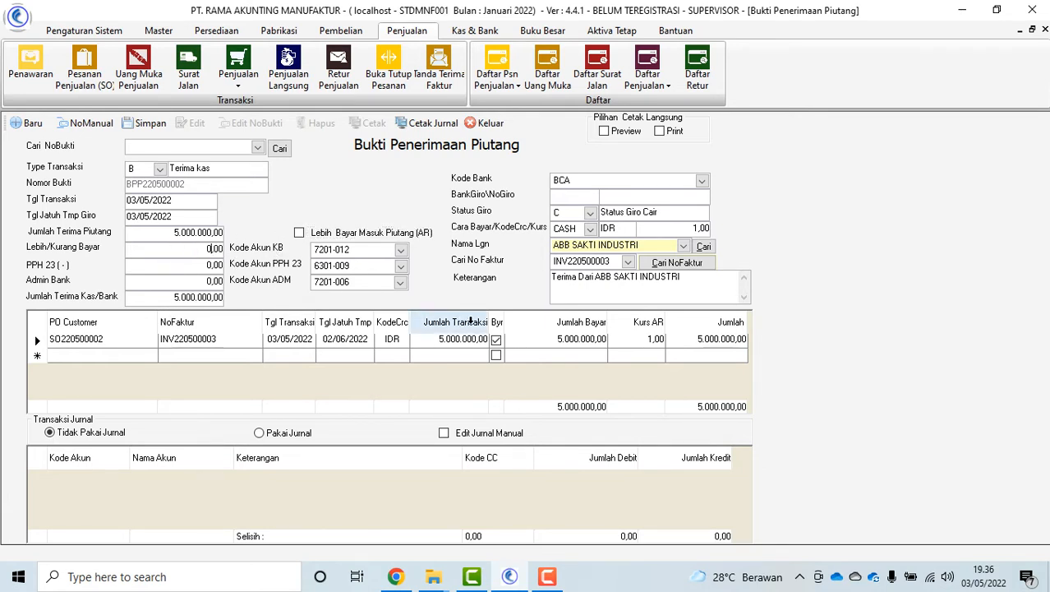
Adjust the journal posting and manual journal options, then save receipt BPP220500002
click(263, 435)
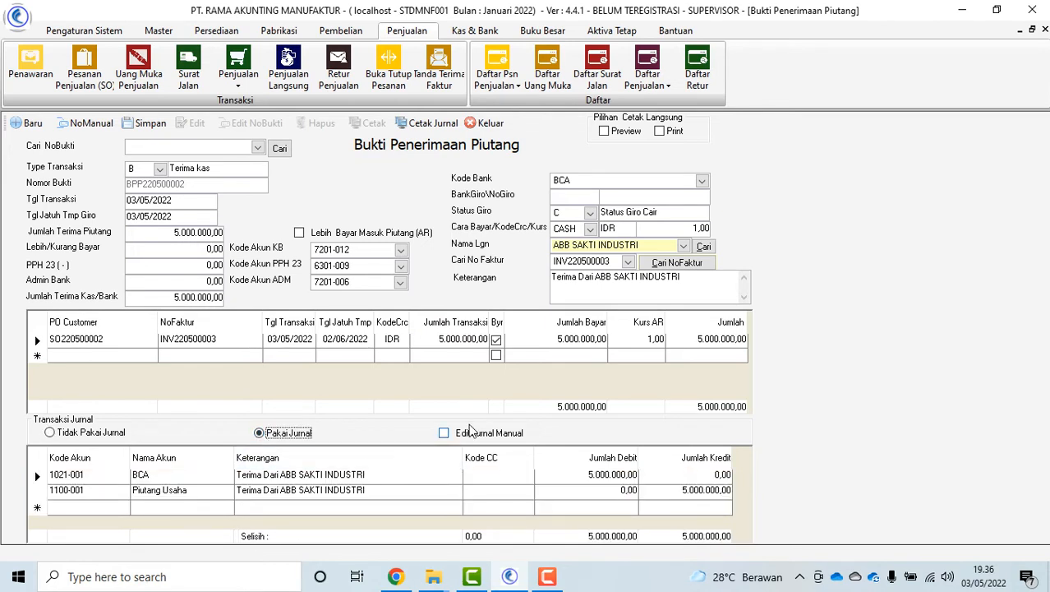
click(445, 434)
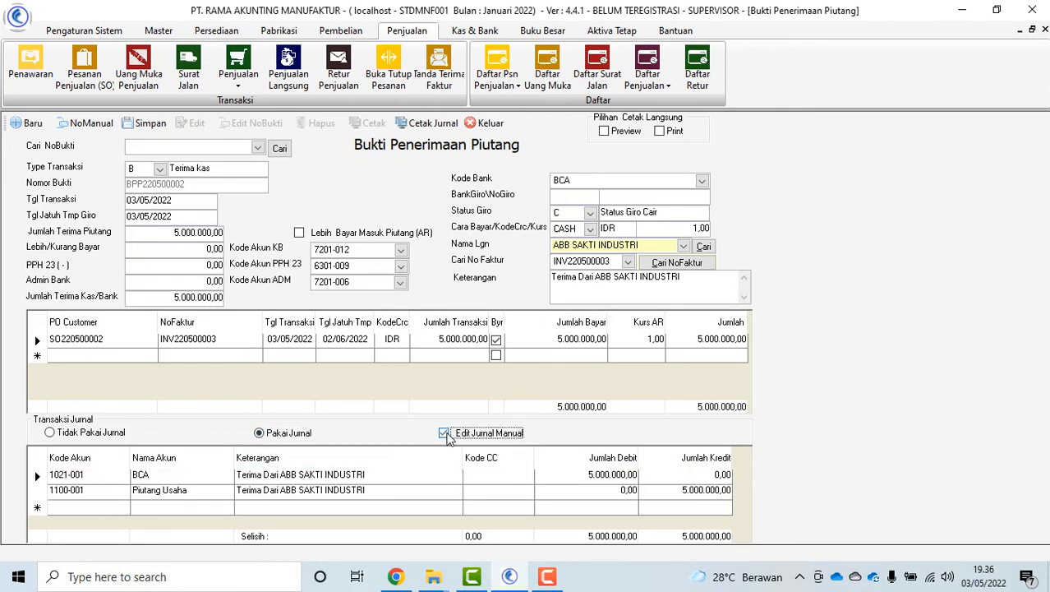
click(52, 434)
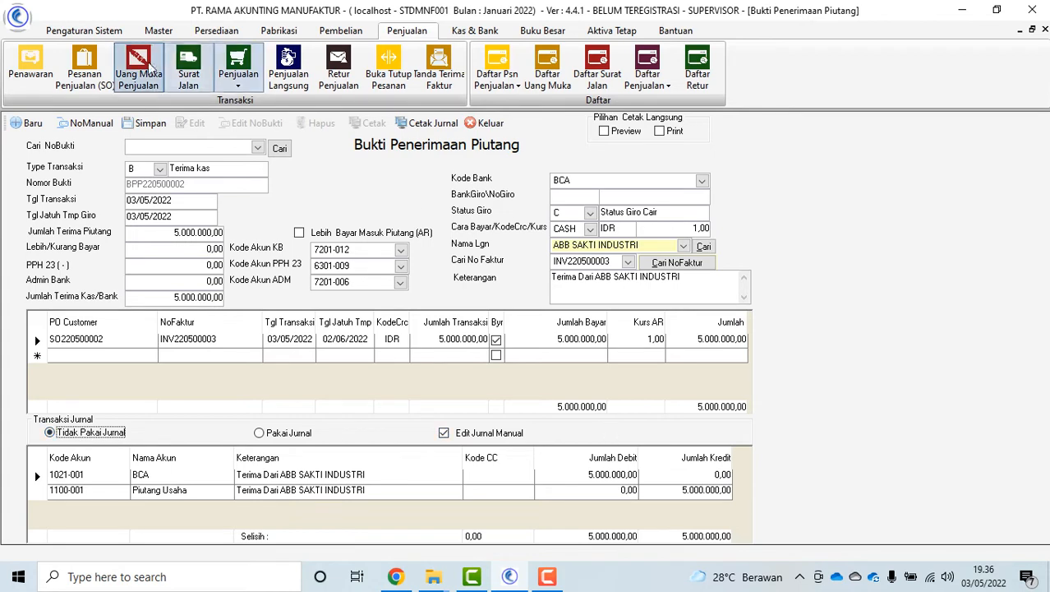
click(154, 124)
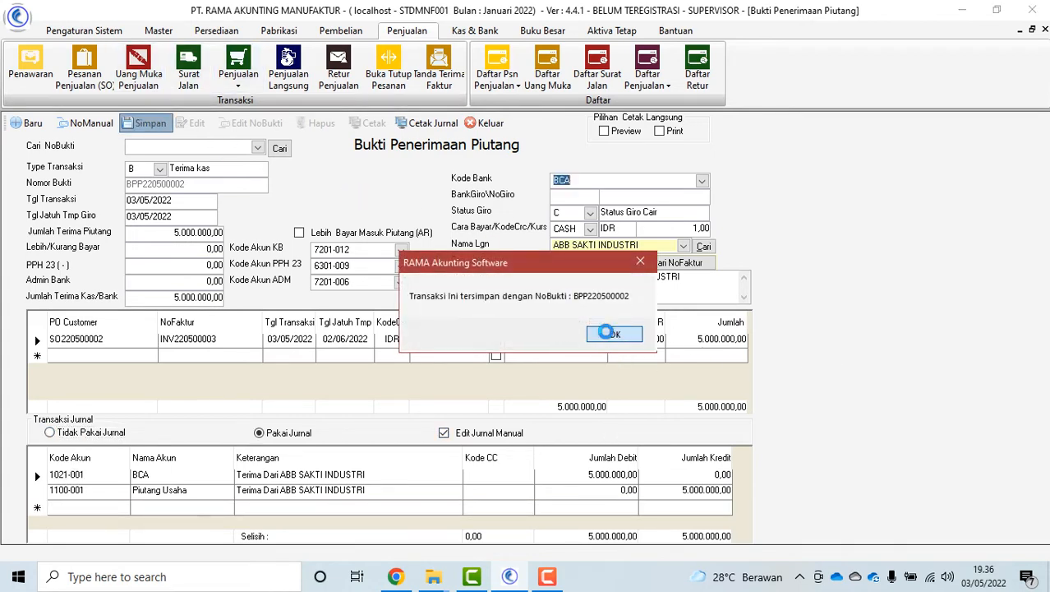
click(613, 333)
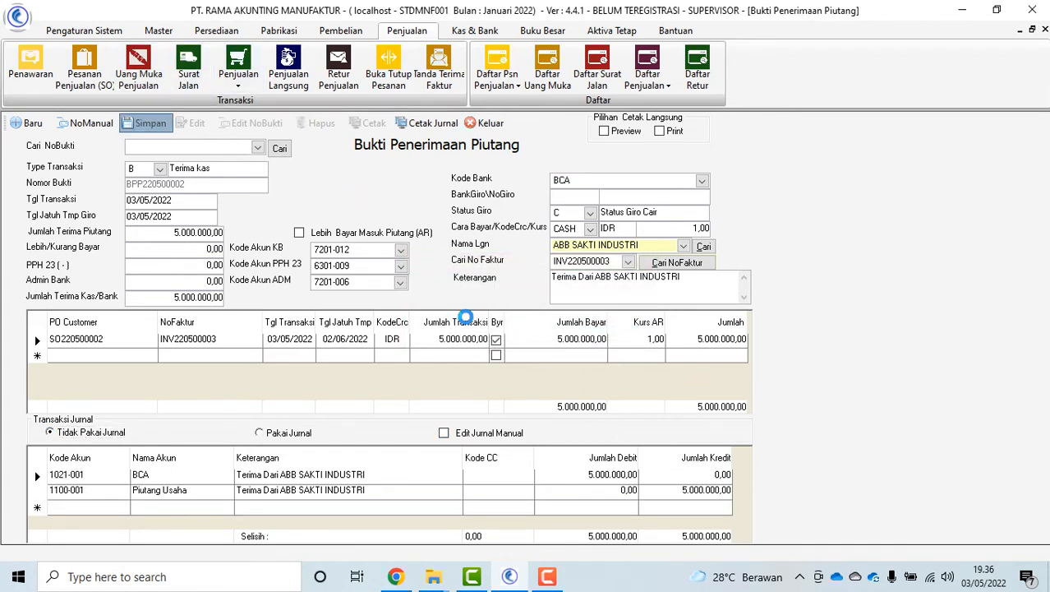
Reopen saved receipt BPP220500002, then start a new blank receipt
click(258, 148)
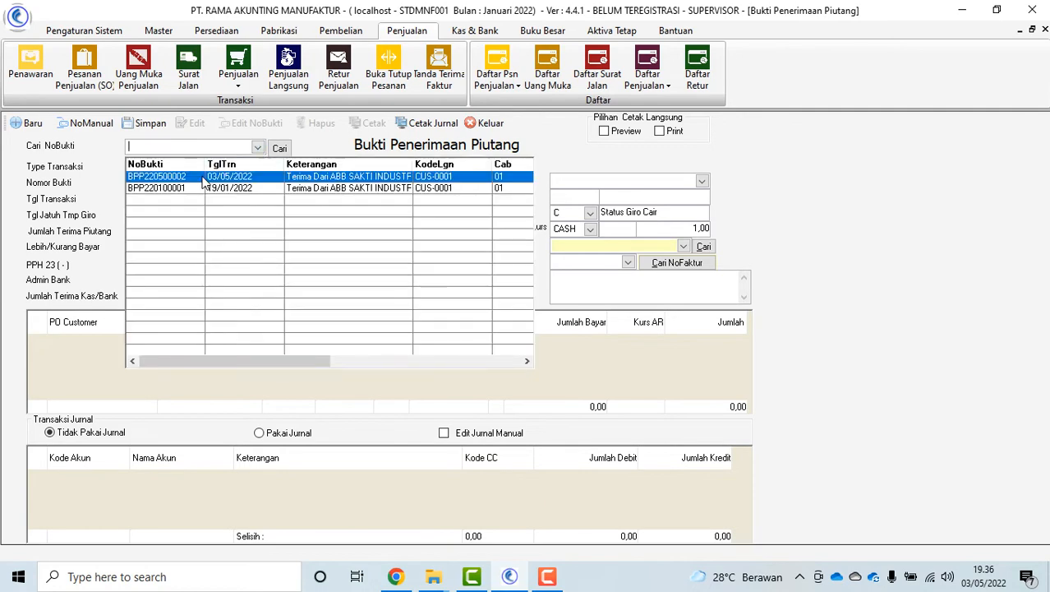
click(201, 177)
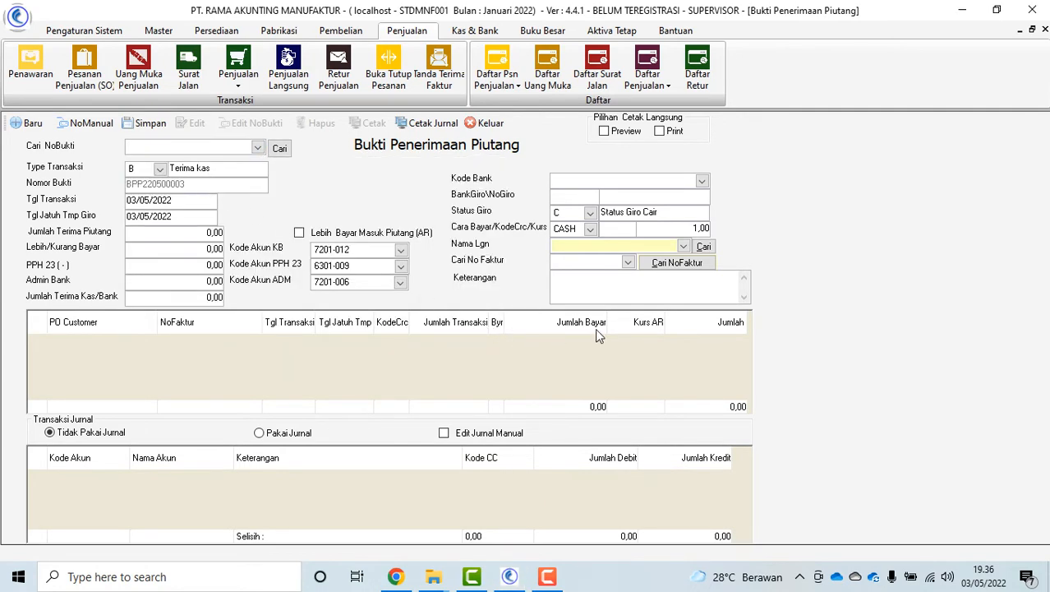
click(29, 123)
Record and save ABB SAKTI INDUSTRI's 3.000.000,00 BCA payment on invoice INV220100002
click(702, 180)
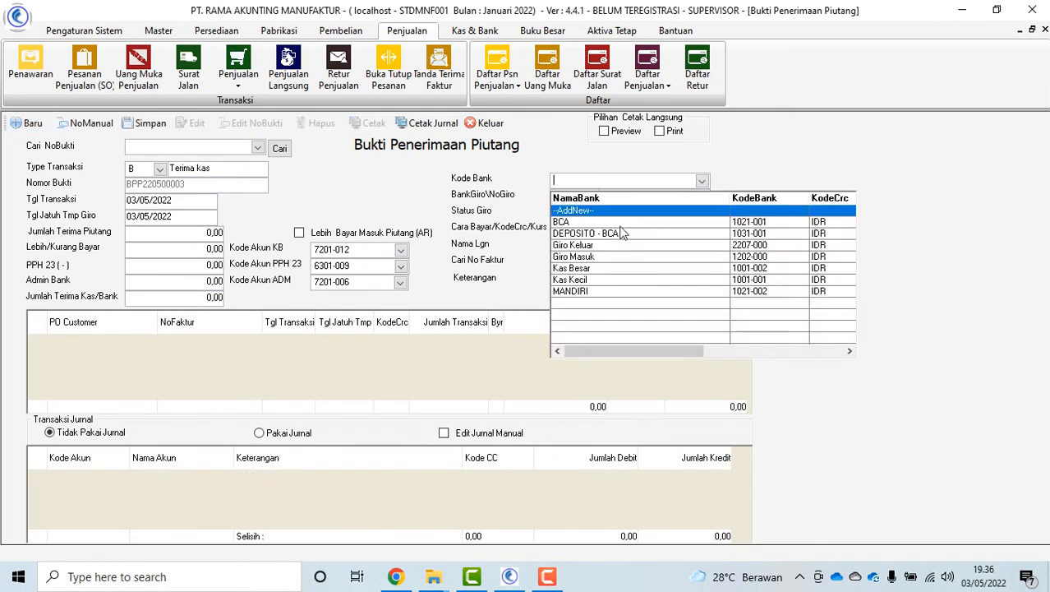
click(592, 223)
click(683, 247)
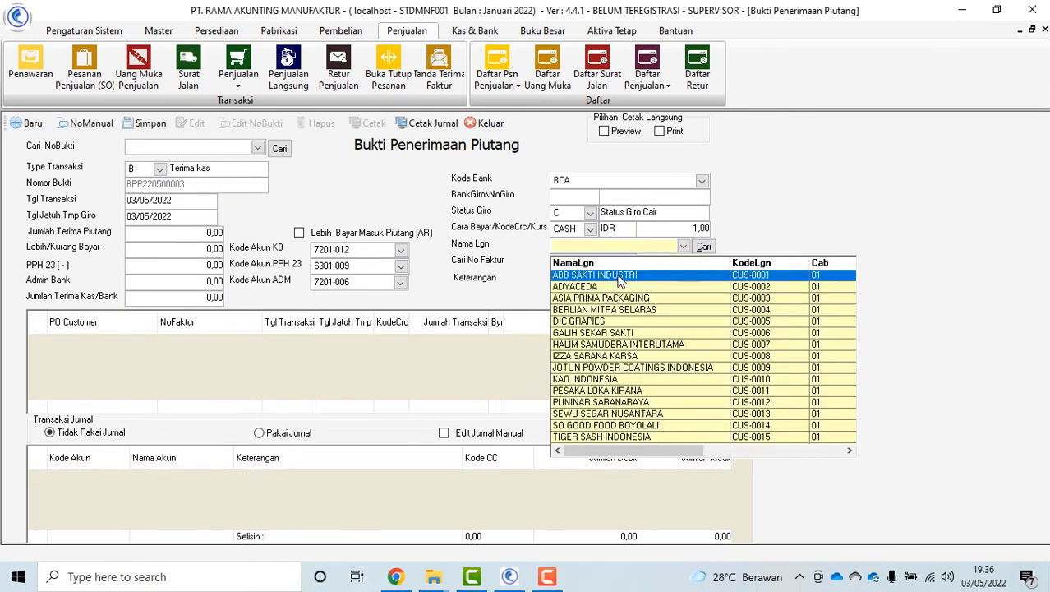
click(679, 275)
click(677, 268)
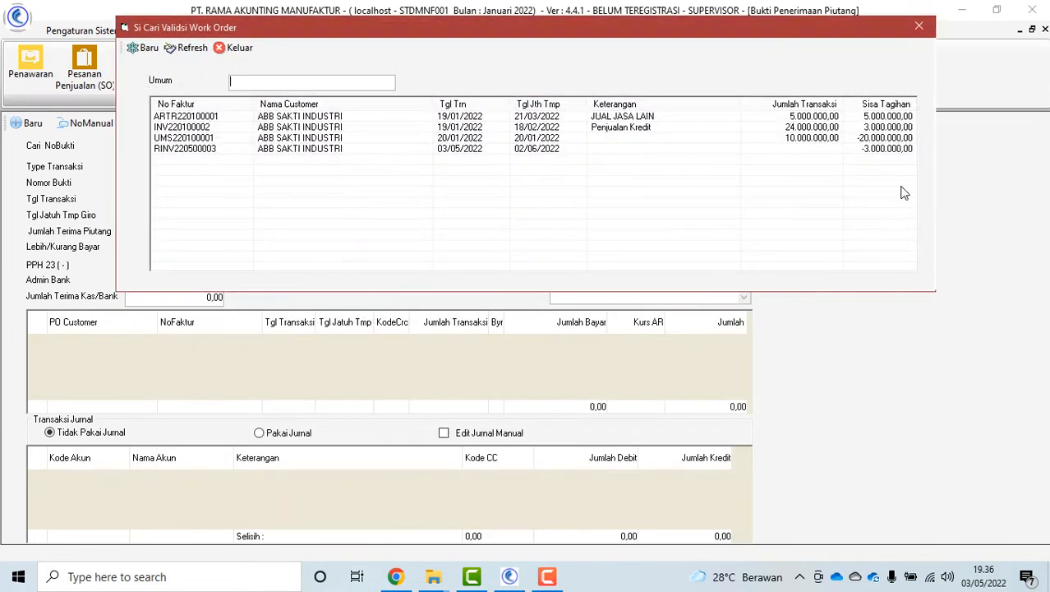
double_click(876, 129)
click(239, 48)
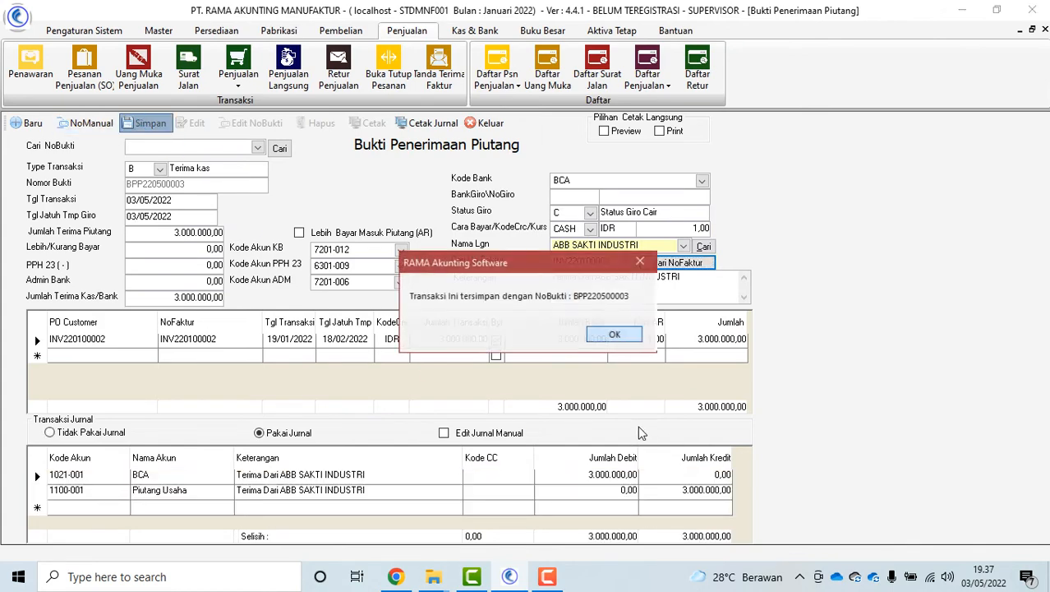
click(614, 332)
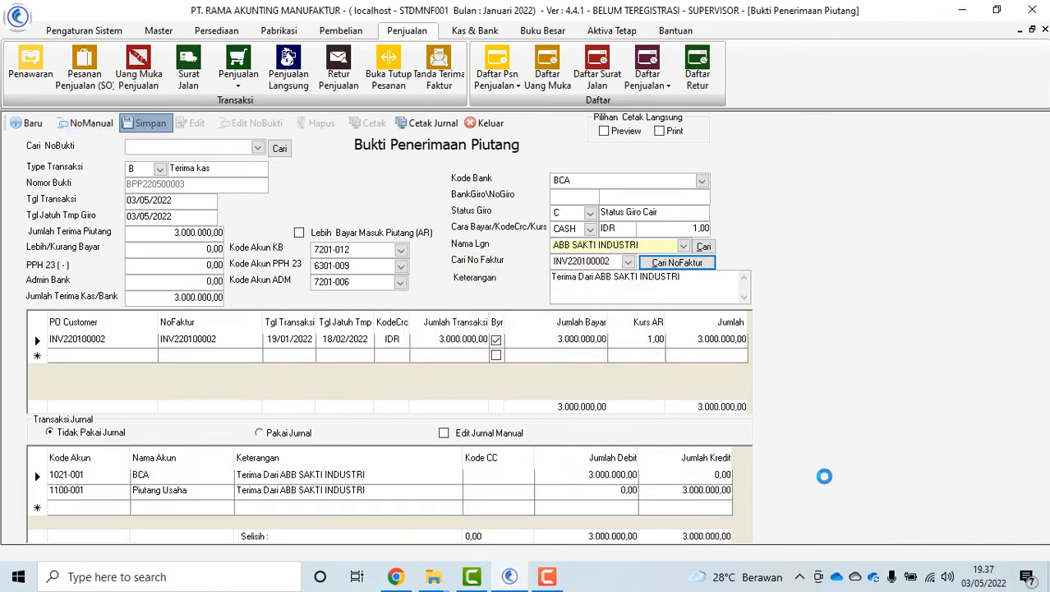
Close the receivable receipt form and open Daftar Laporan with the Laporan Penjualan group expanded
click(483, 124)
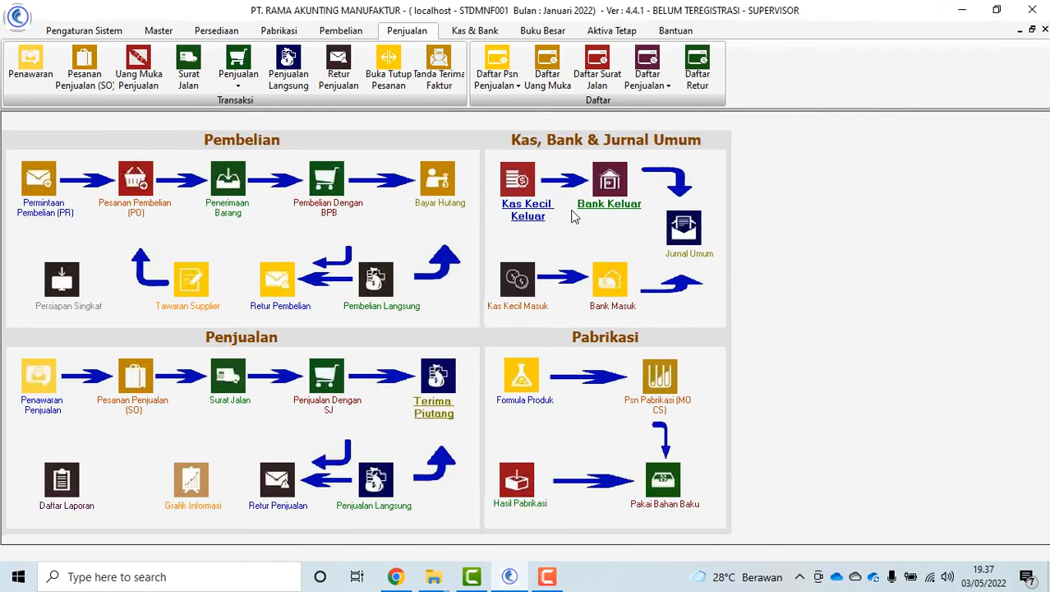
click(104, 34)
click(702, 70)
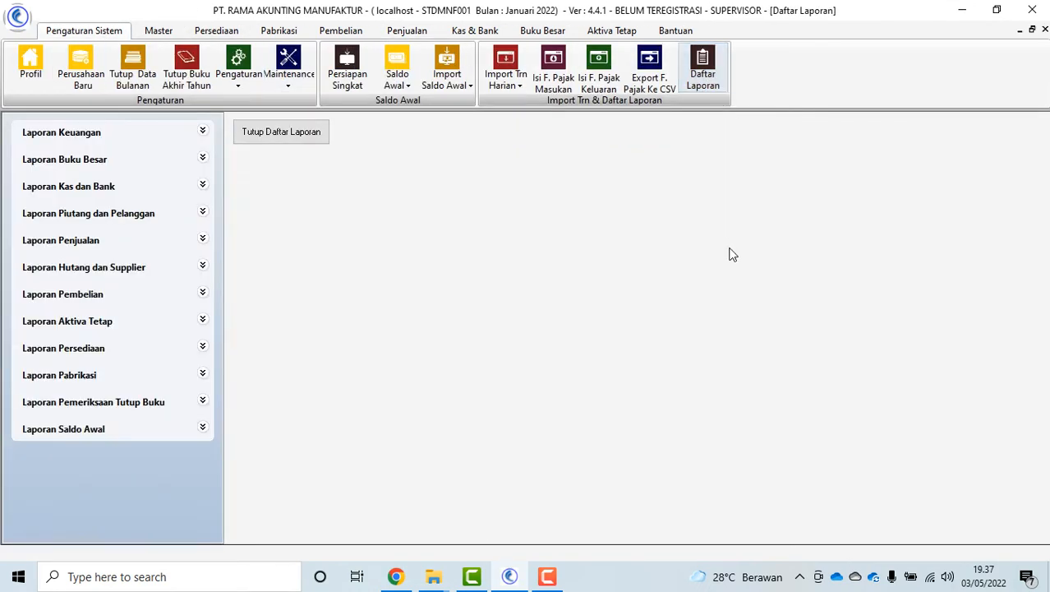
click(98, 253)
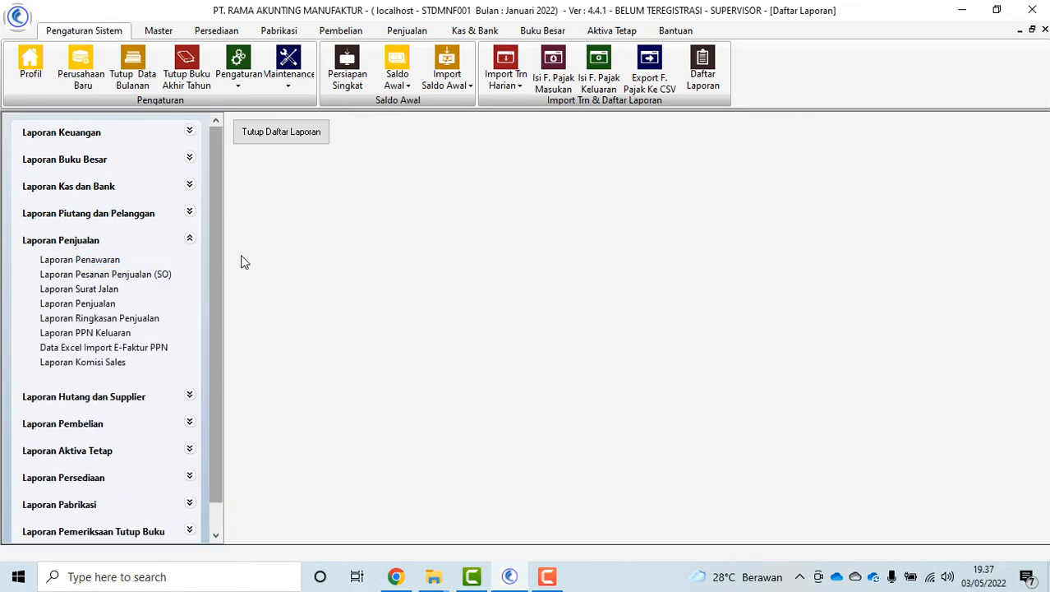
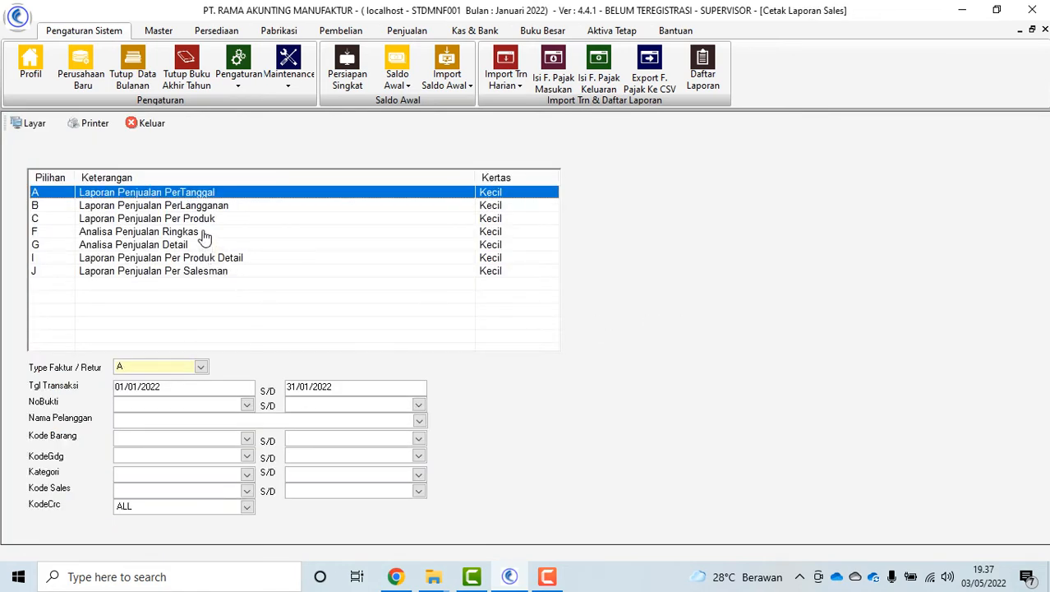
Preview Analisa Penjualan Ringkas for 01/01/2022–31/05/2022 on screen, then close it
click(206, 232)
click(309, 388)
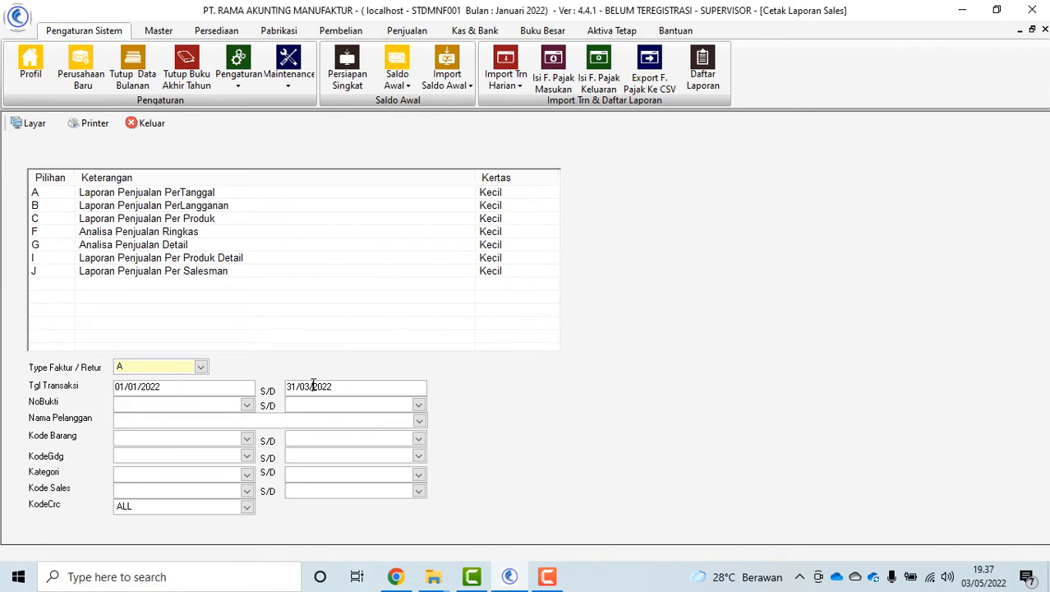
click(202, 234)
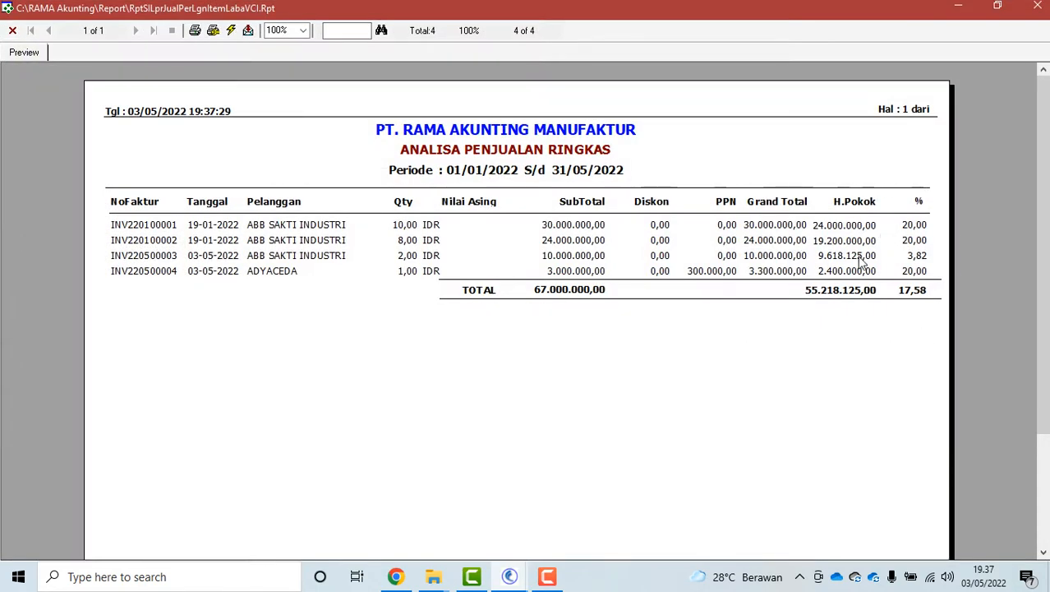
click(12, 31)
Preview Analisa Penjualan Detail, then close the sales report form
double_click(183, 246)
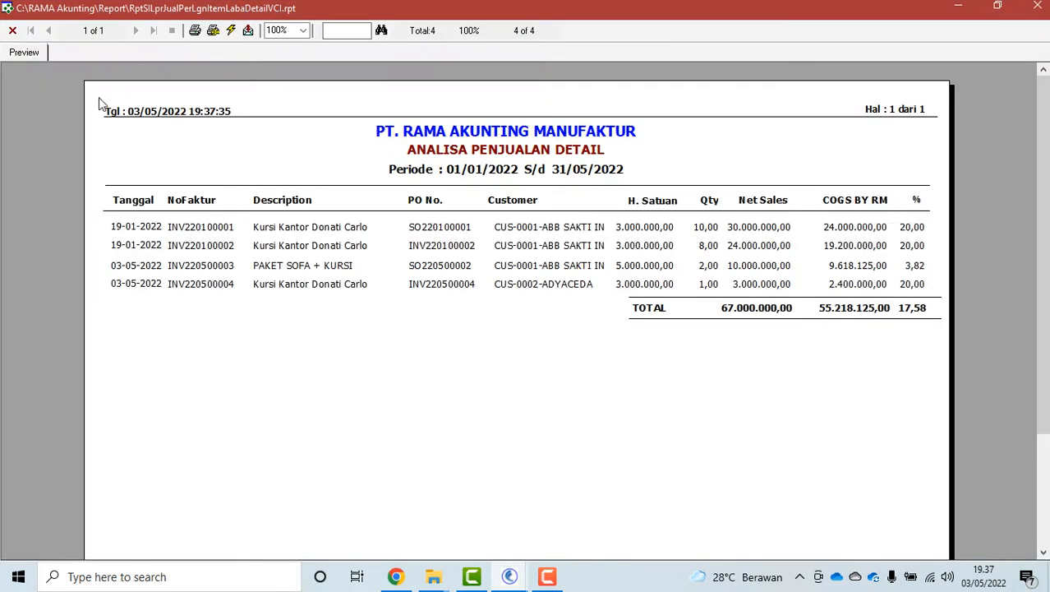
click(13, 31)
click(152, 126)
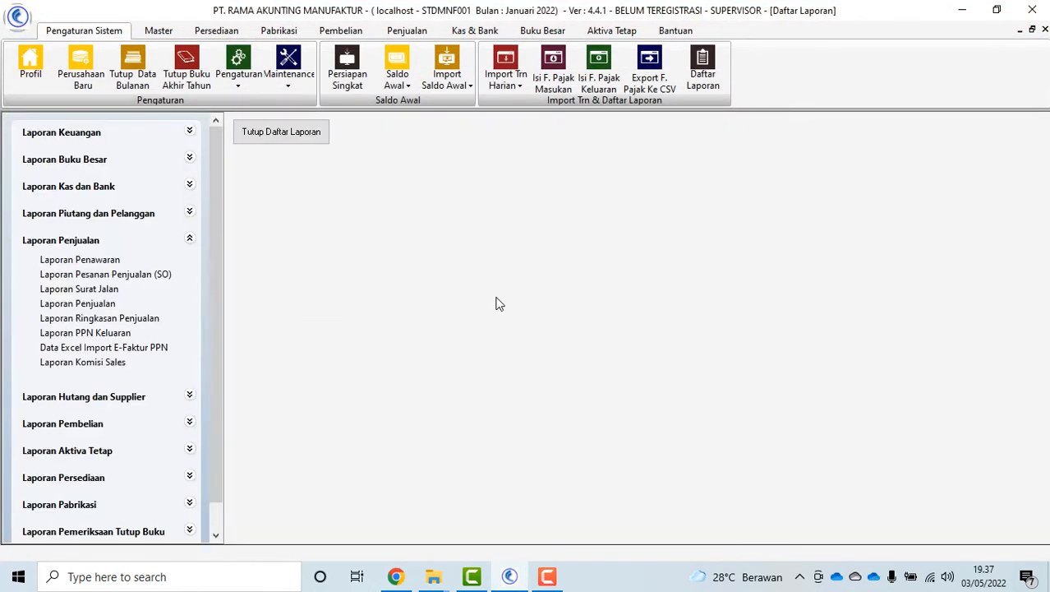
click(137, 349)
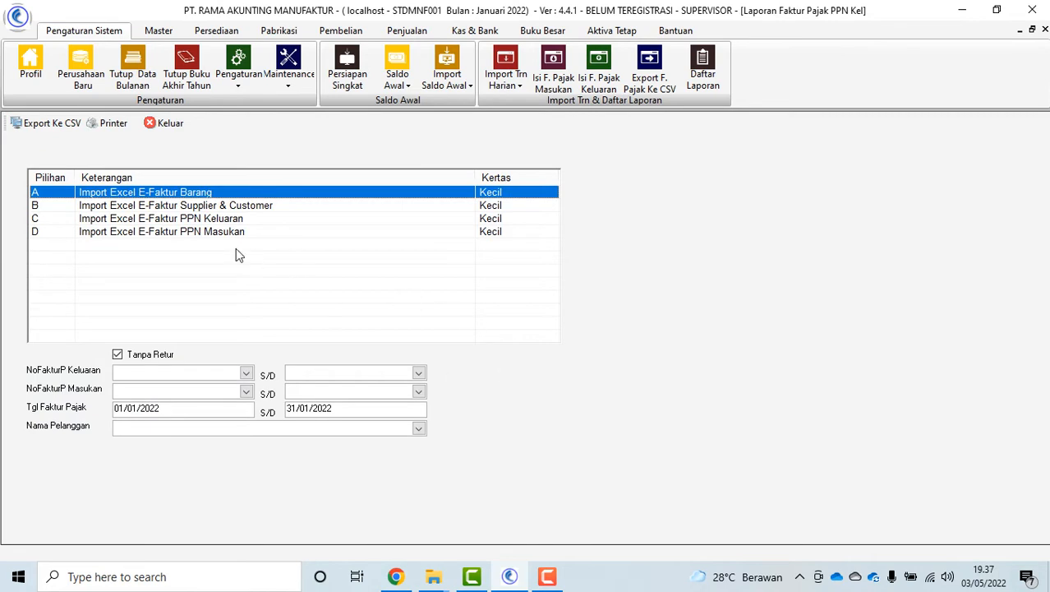
click(238, 218)
click(167, 123)
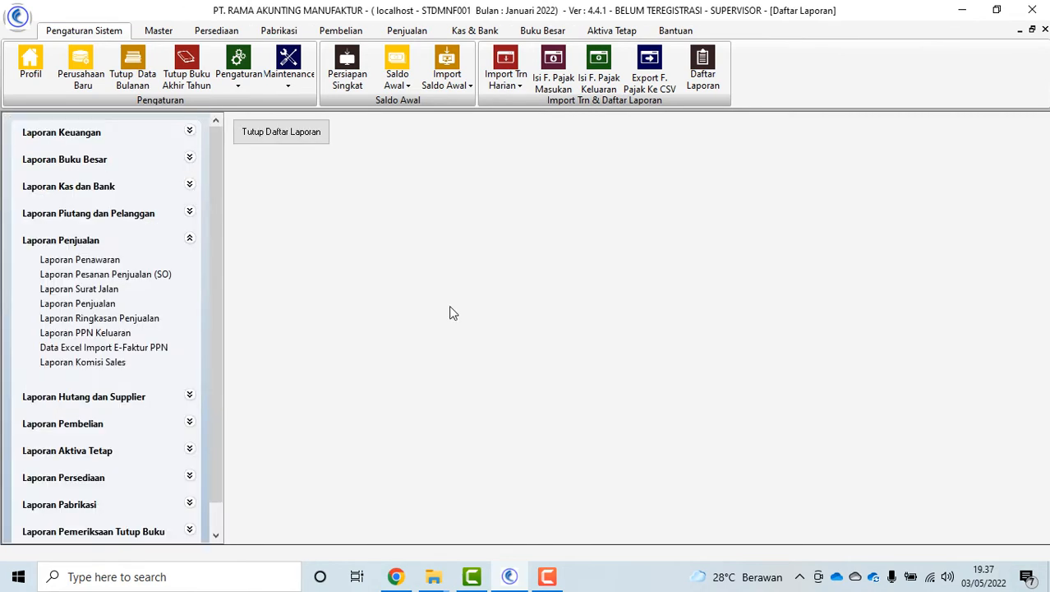
click(132, 320)
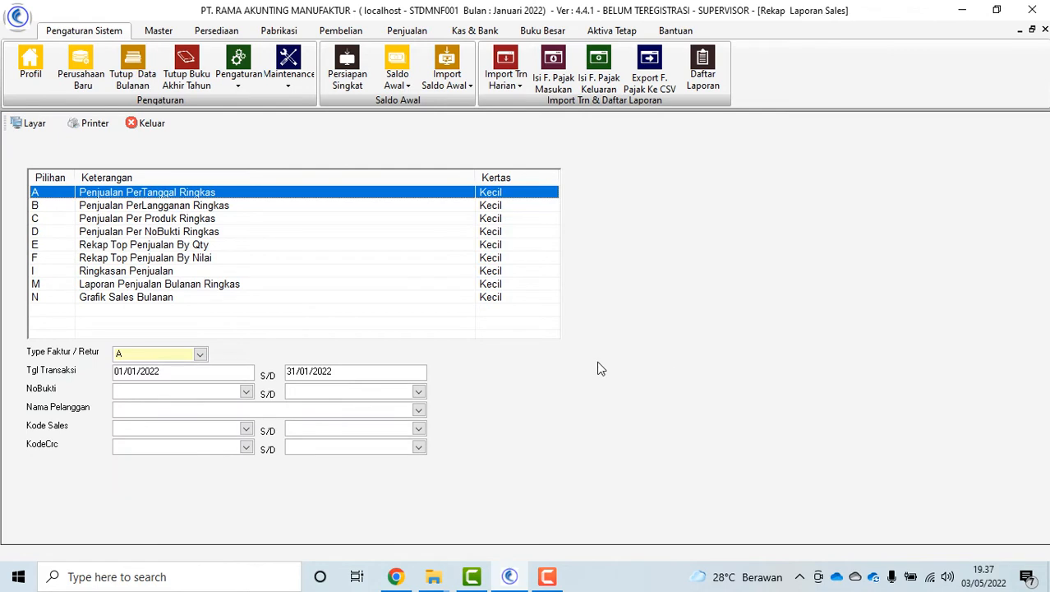
click(128, 272)
click(306, 372)
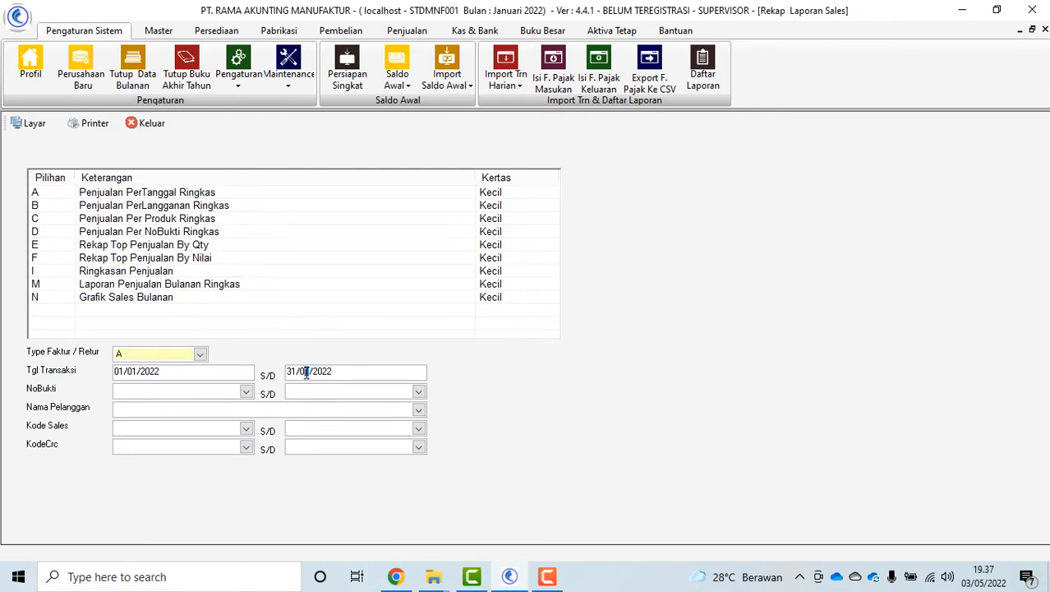
click(193, 272)
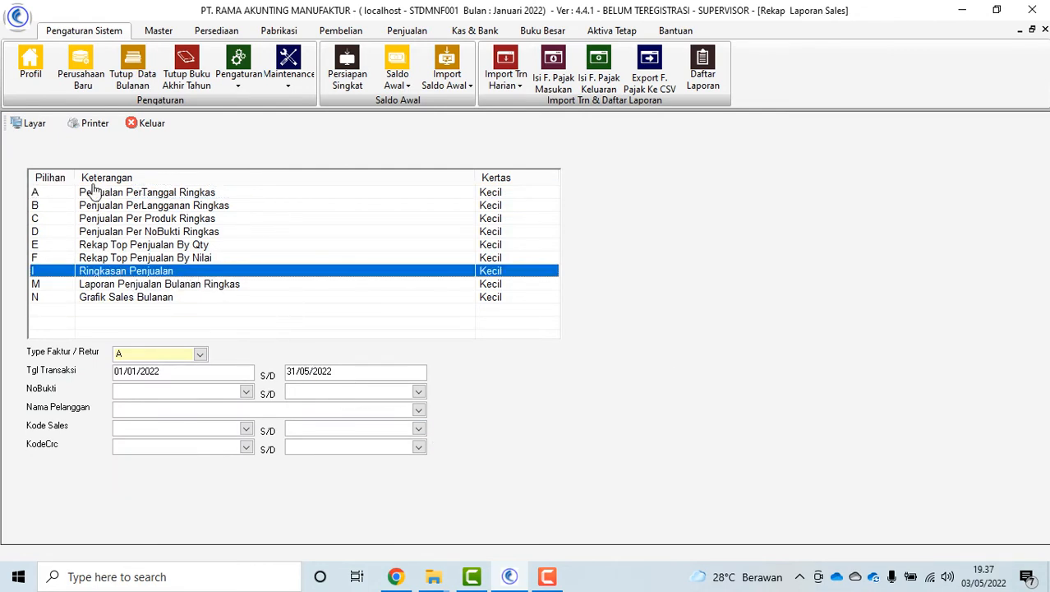
click(33, 123)
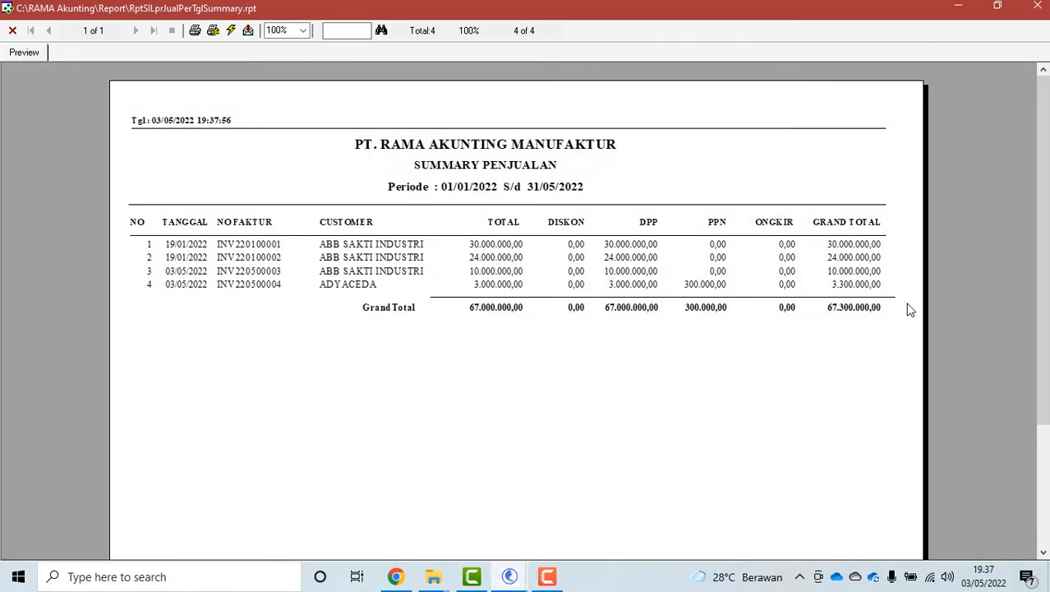
click(13, 31)
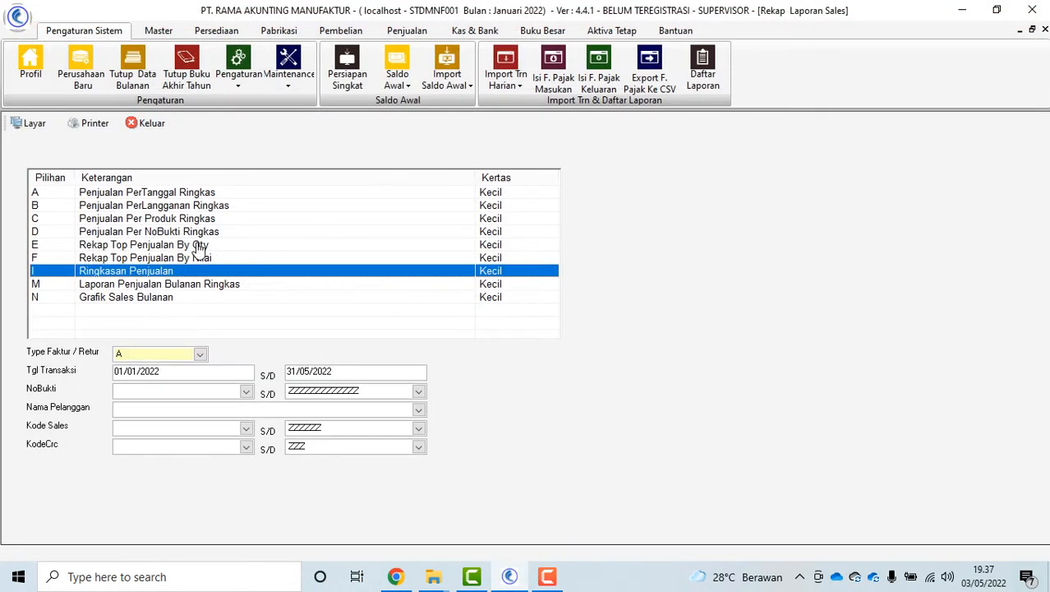
click(192, 244)
click(190, 255)
click(193, 245)
click(213, 258)
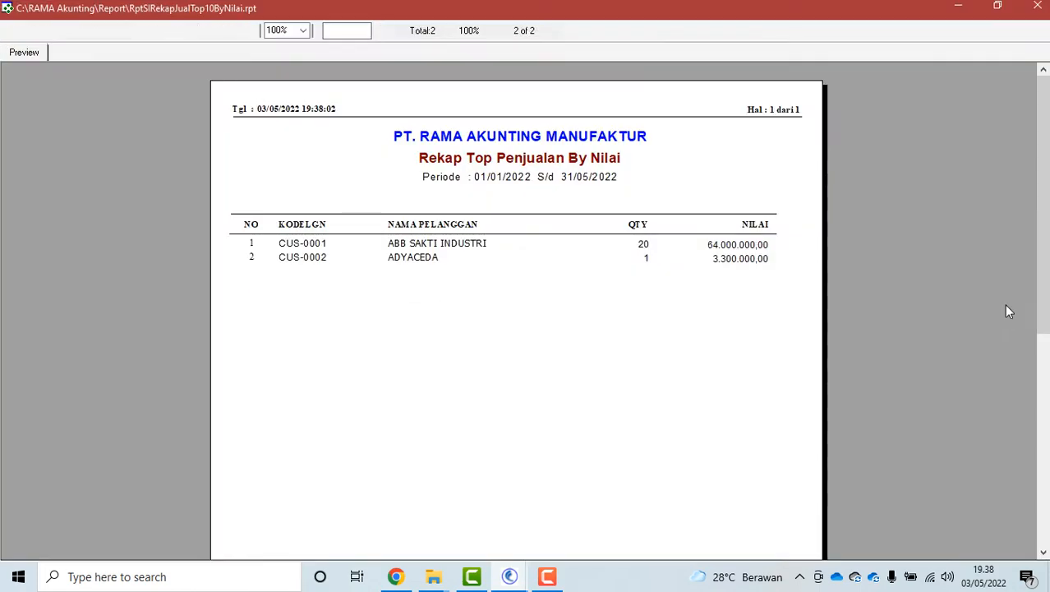
click(11, 31)
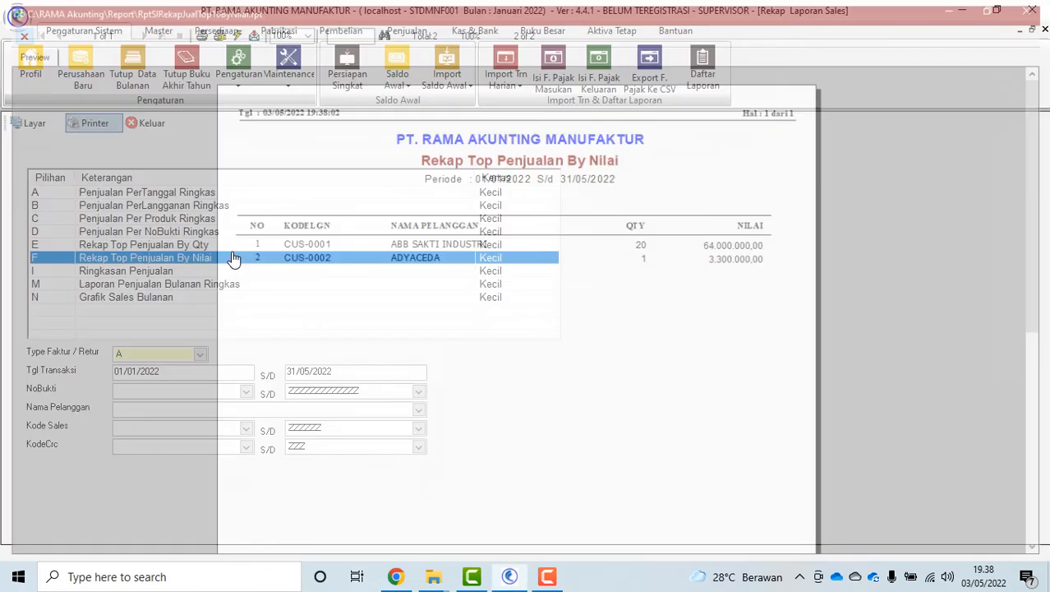
double_click(207, 247)
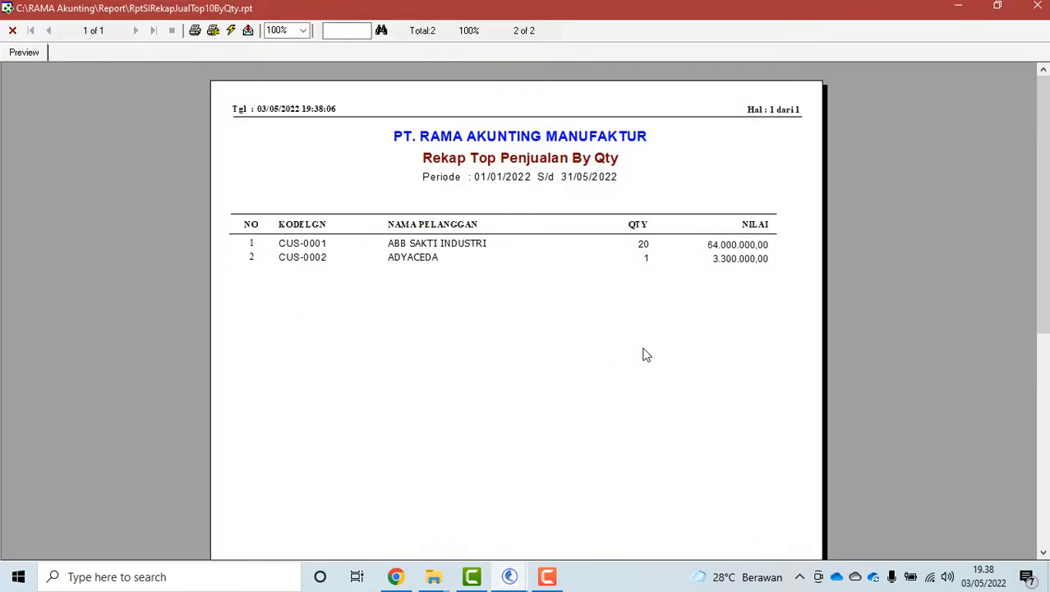
click(12, 30)
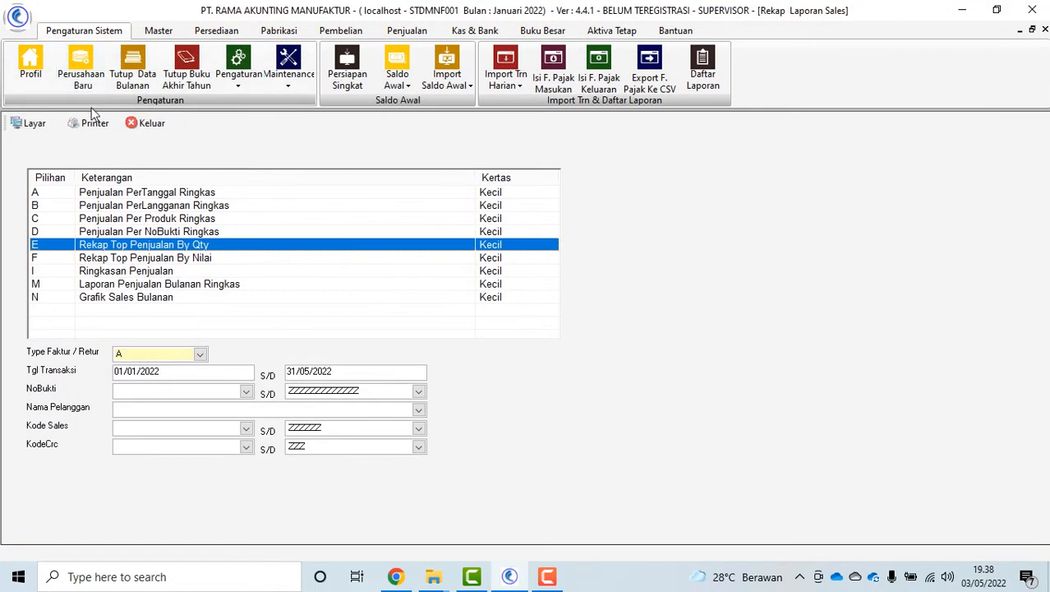
click(164, 284)
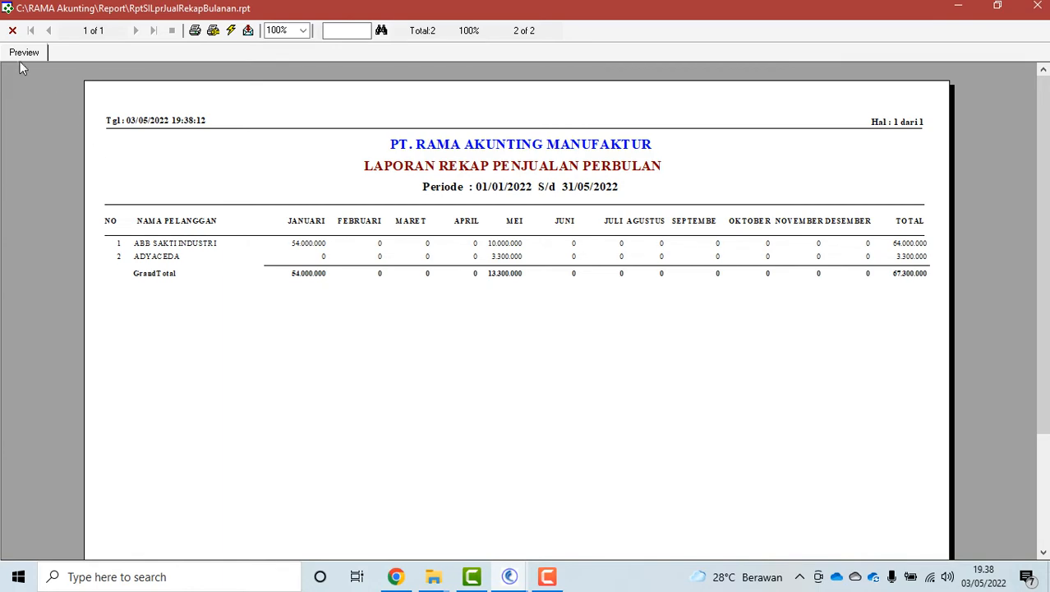
click(12, 30)
click(161, 120)
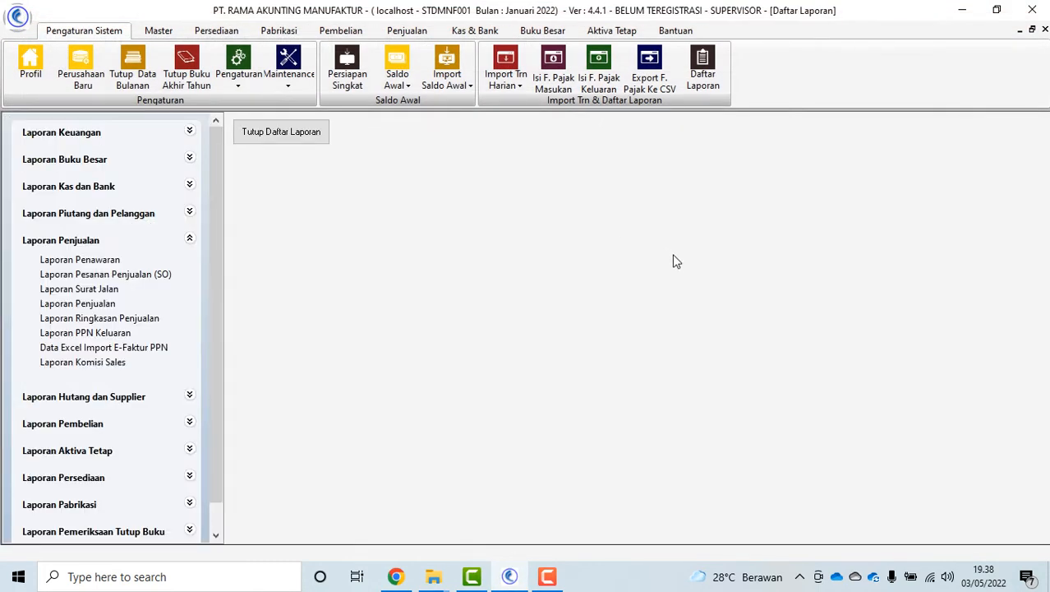
click(105, 366)
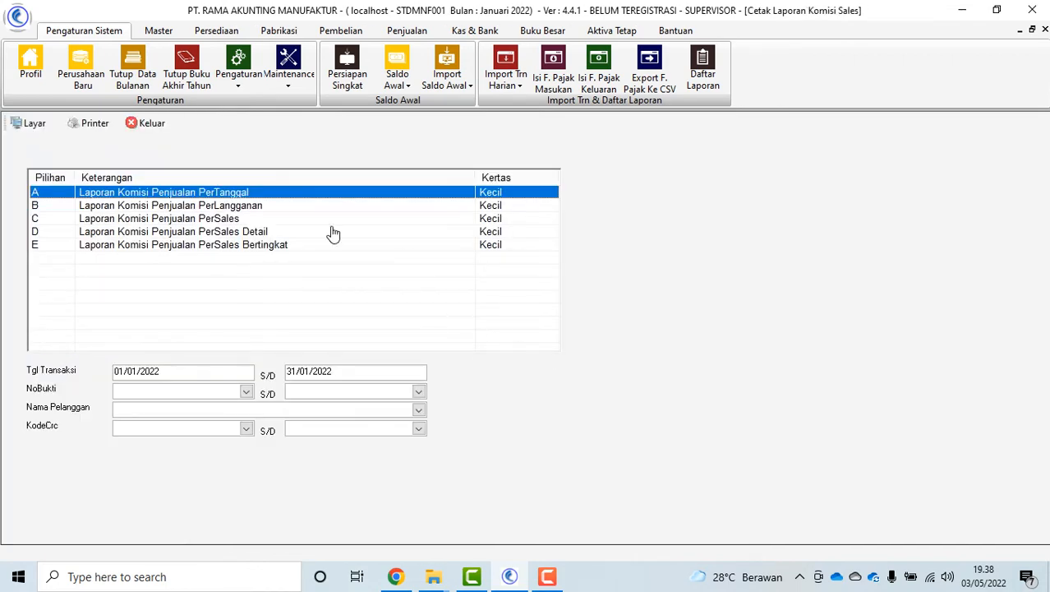
click(23, 128)
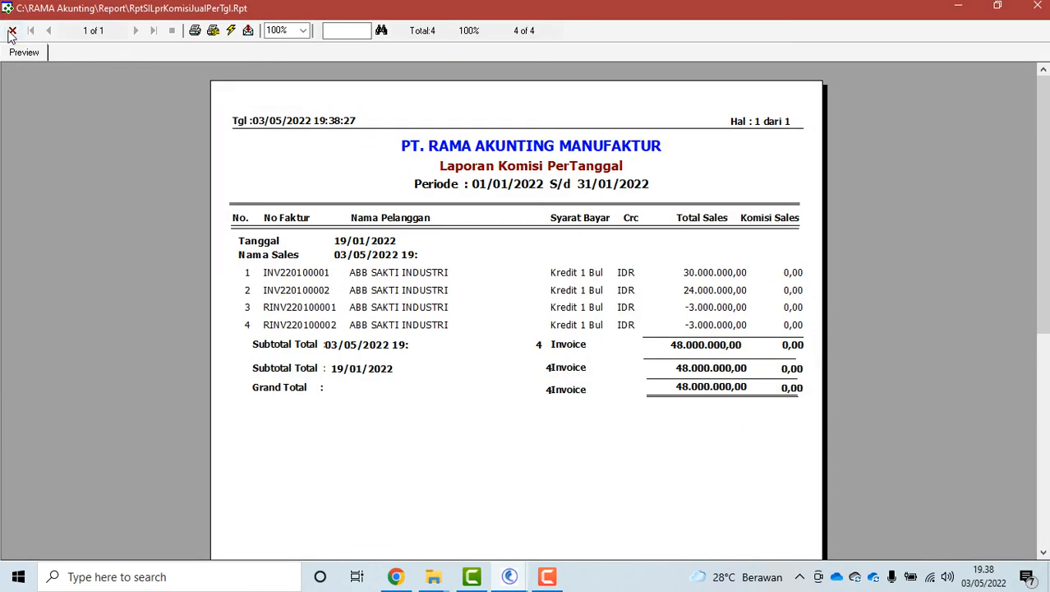
click(11, 31)
click(244, 233)
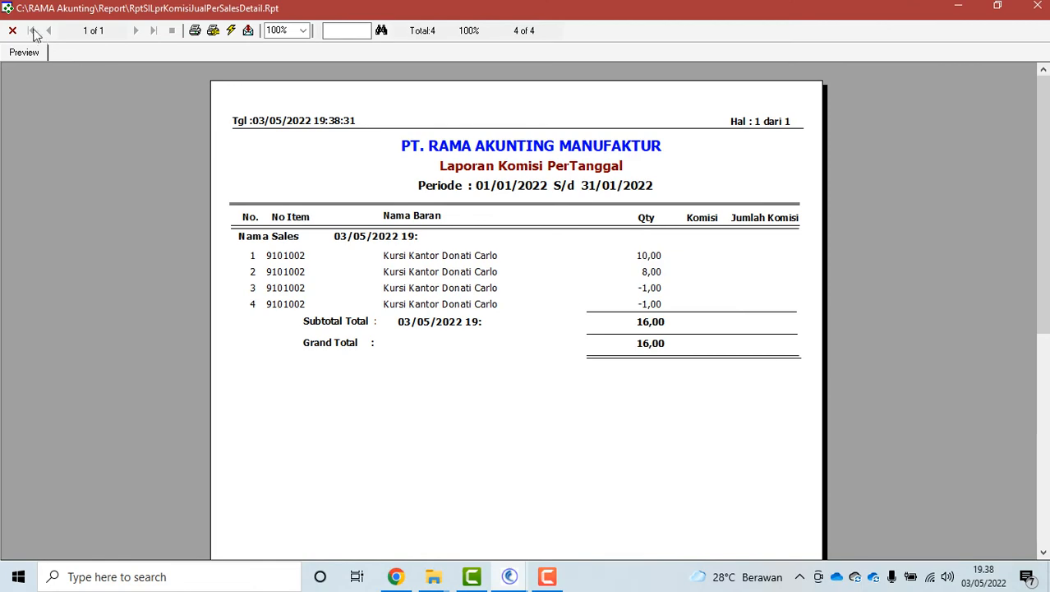
click(11, 31)
click(255, 244)
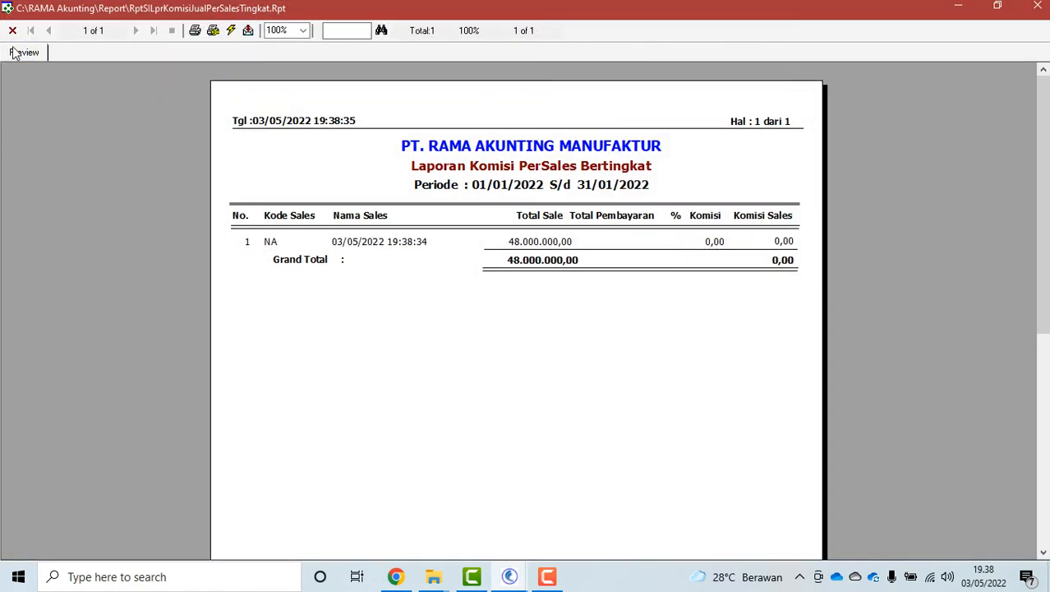
click(12, 30)
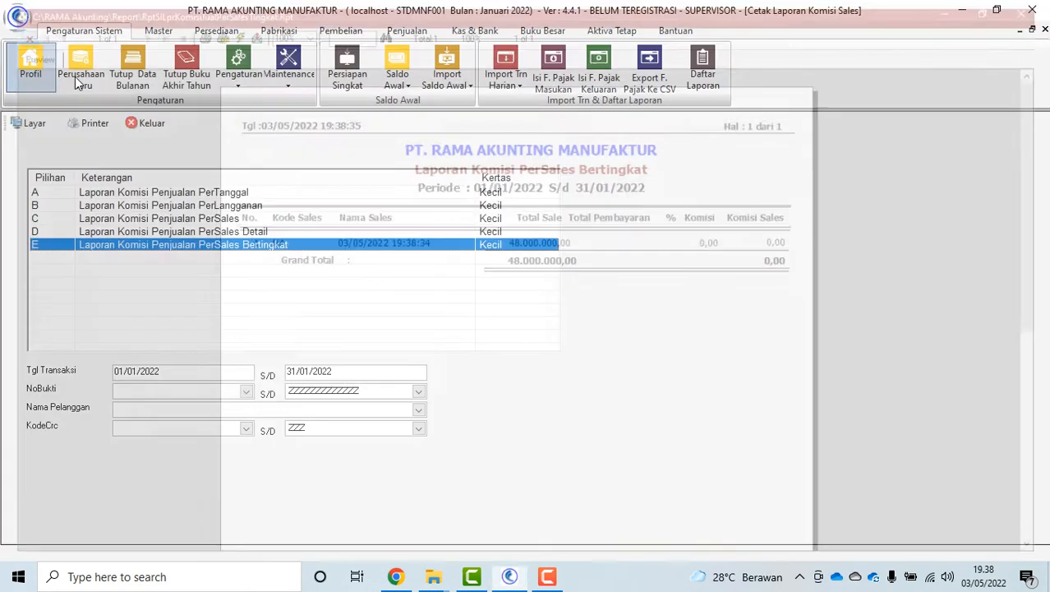
click(168, 125)
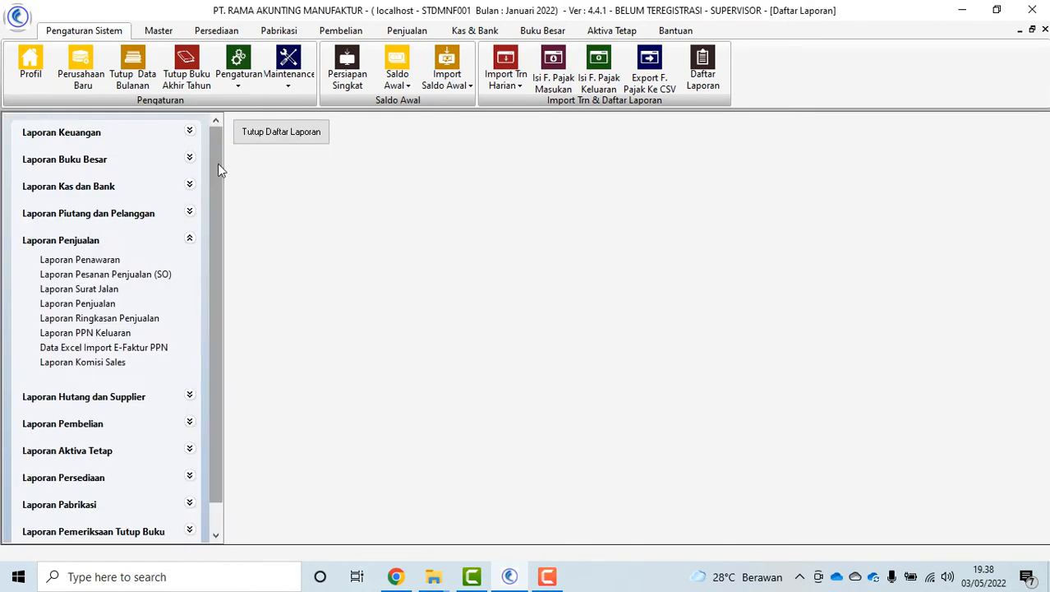
Close the report list and look over the input tax invoice numbering form
click(281, 136)
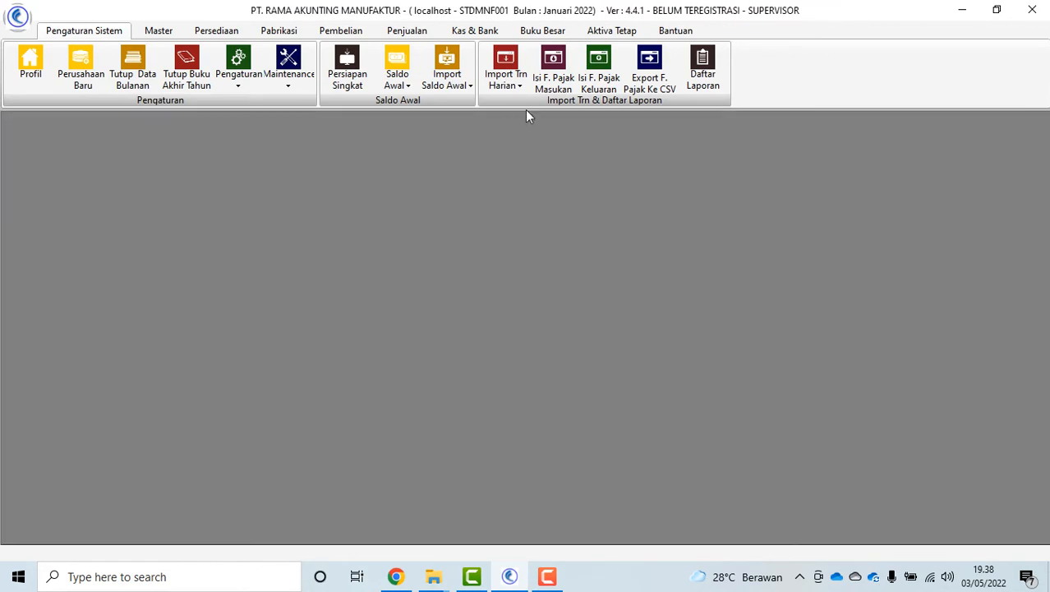
click(553, 72)
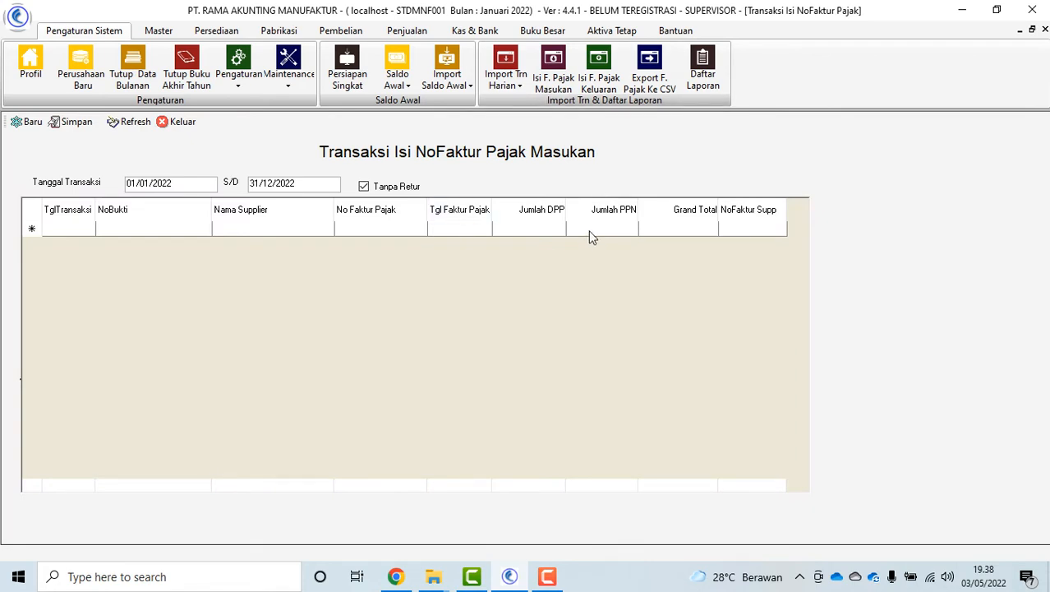
click(177, 122)
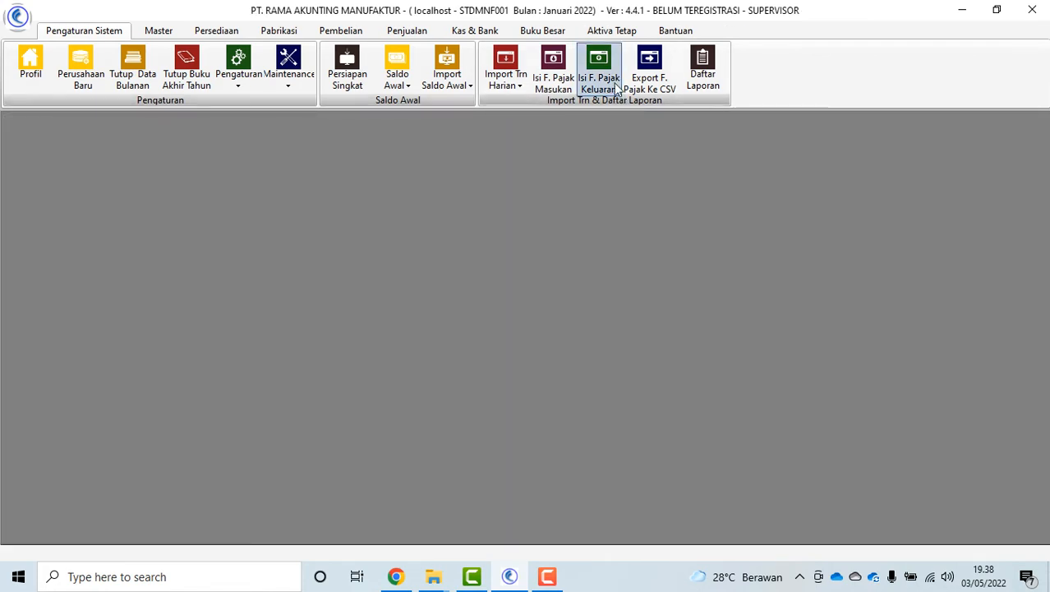
Try generating output tax invoice numbers, load the range's invoices, then close the form
click(608, 90)
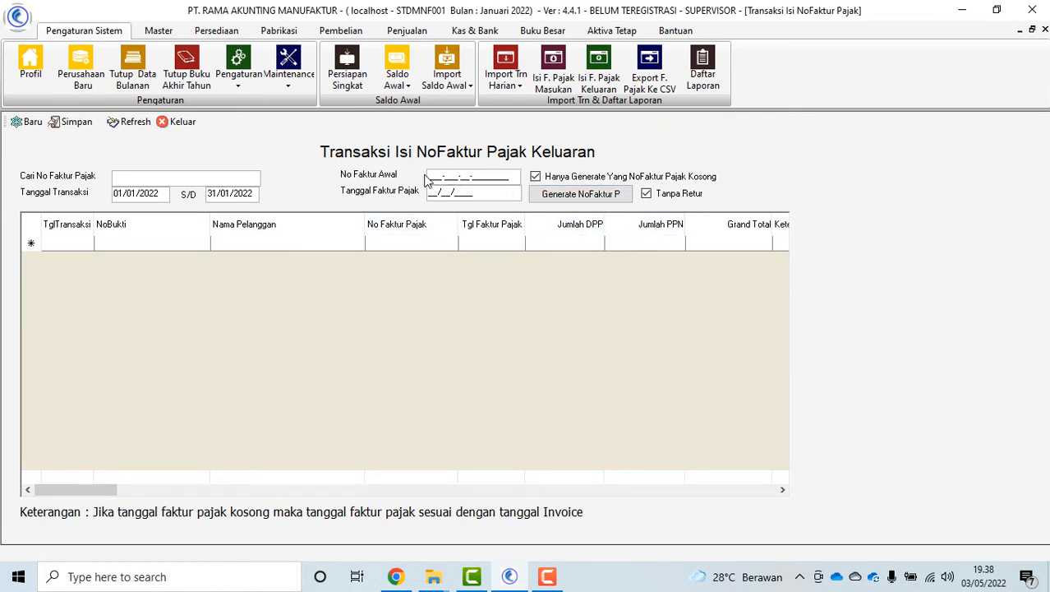
click(594, 197)
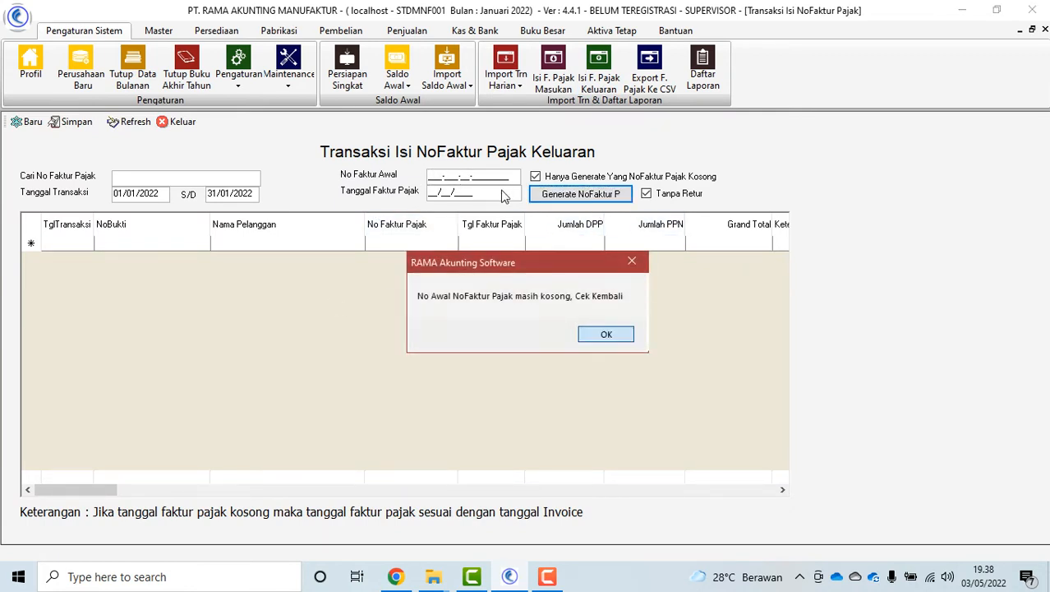
click(606, 335)
click(124, 124)
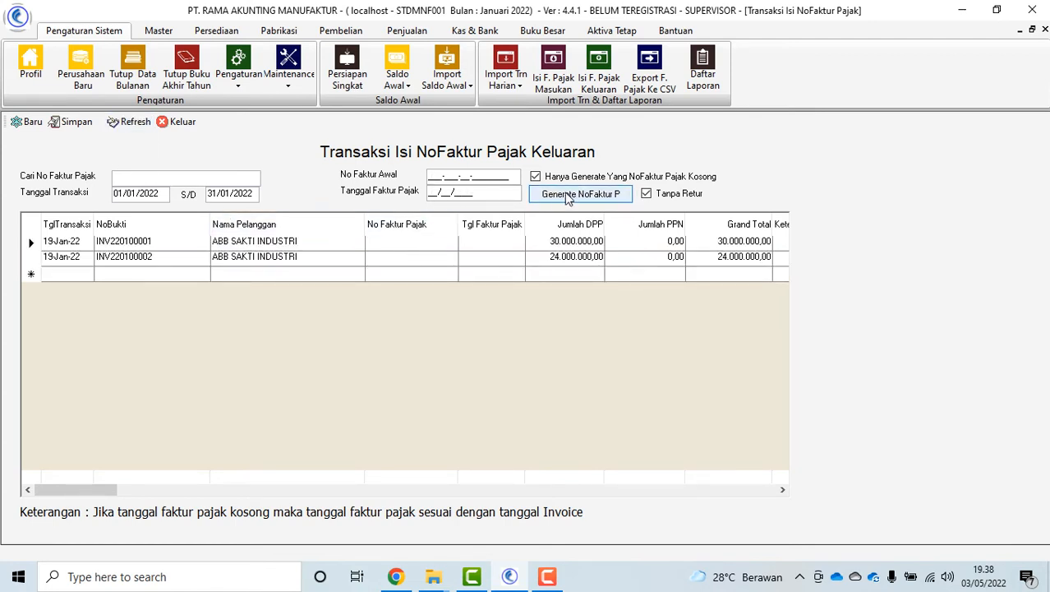
click(178, 121)
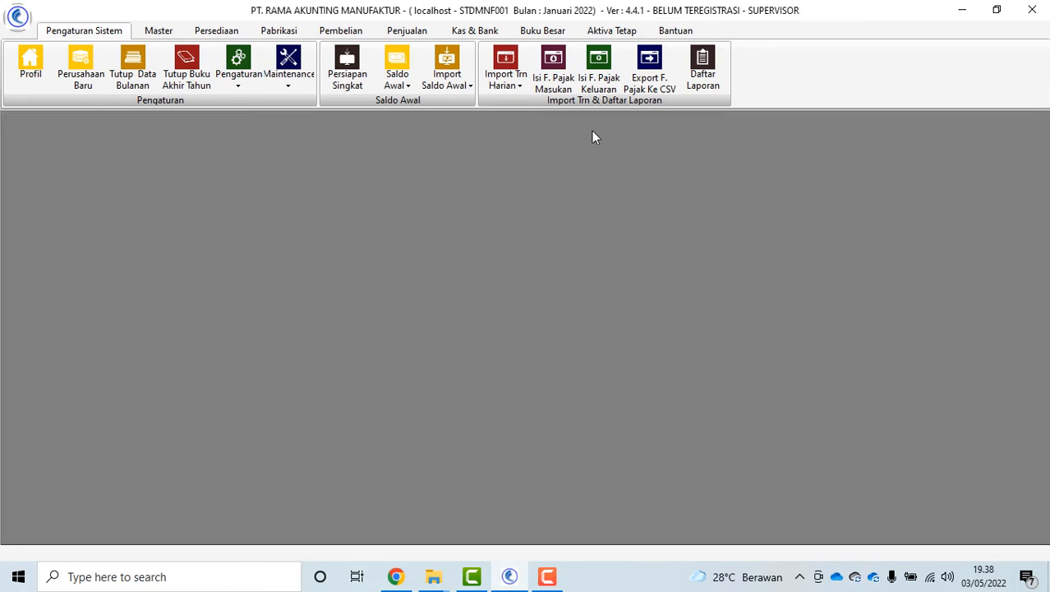
Export PPN Keluaran e-Faktur data for 01/01–31/05/2022 to EFakturPPNKeluaranSTDMNF.CSV
click(649, 86)
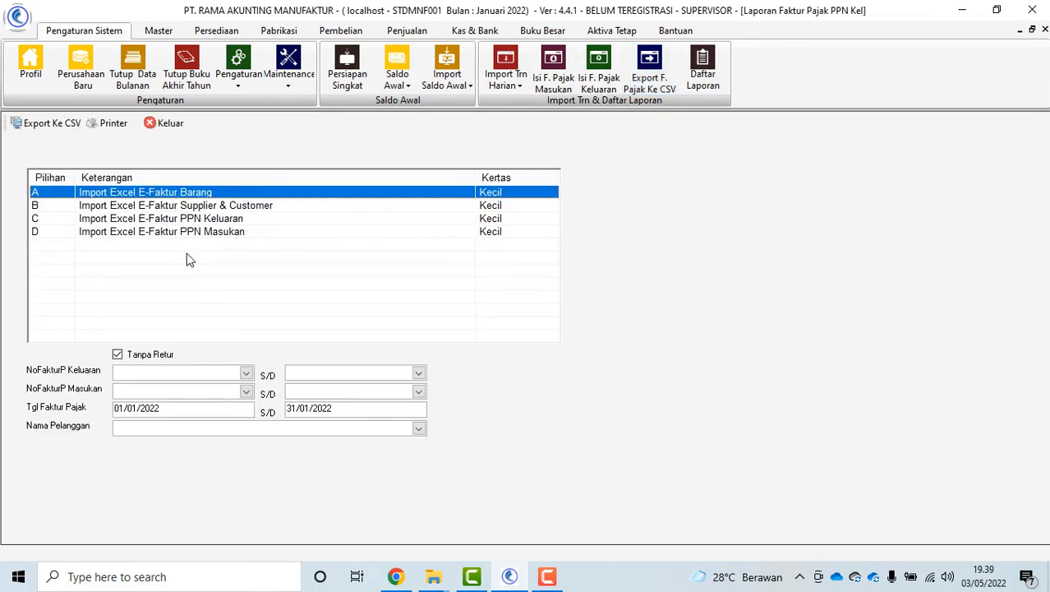
click(217, 231)
click(221, 219)
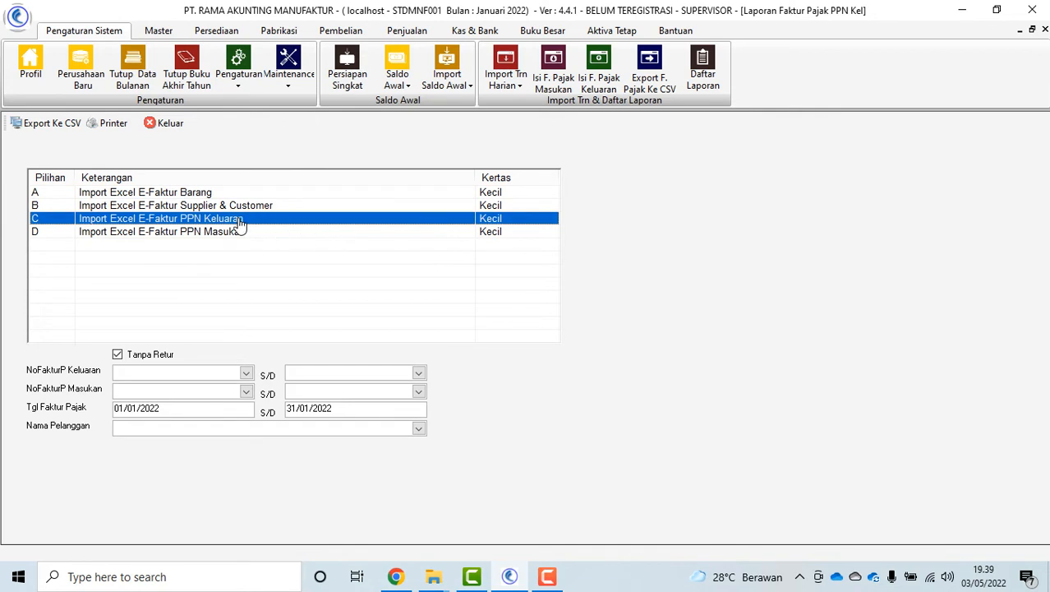
click(307, 407)
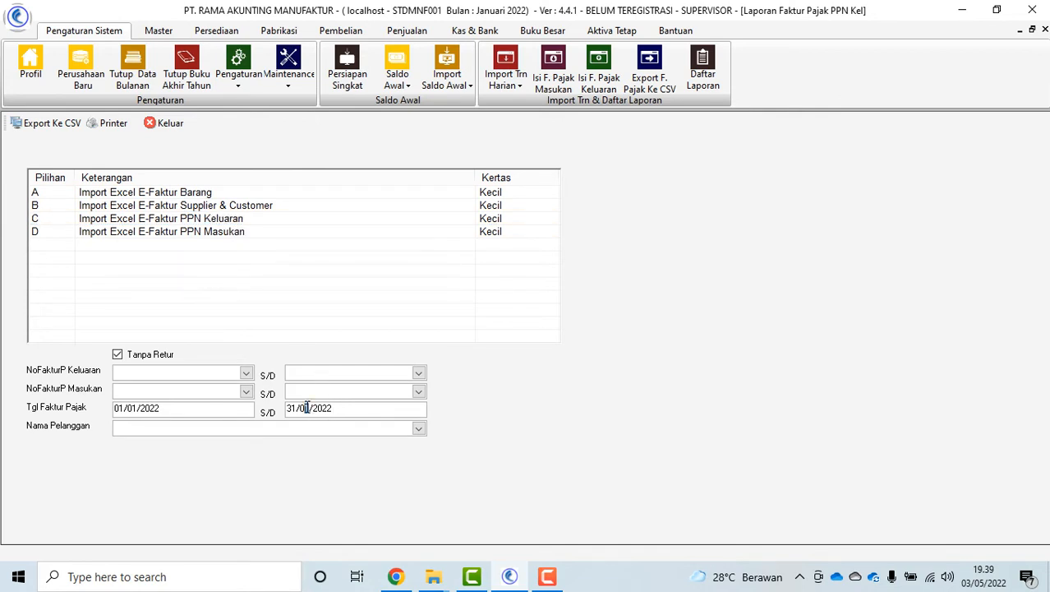
click(224, 220)
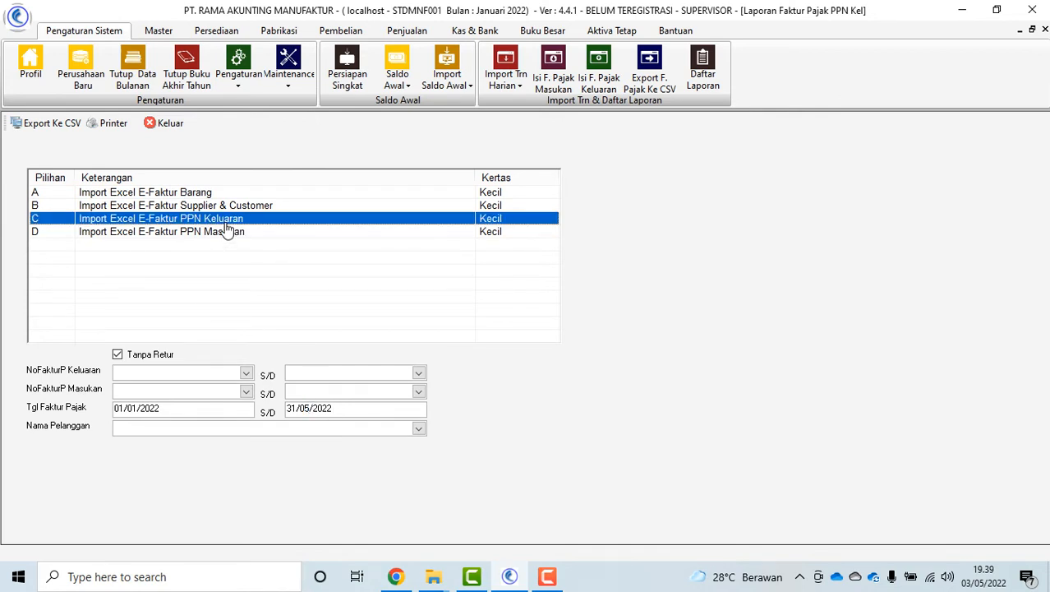
click(50, 123)
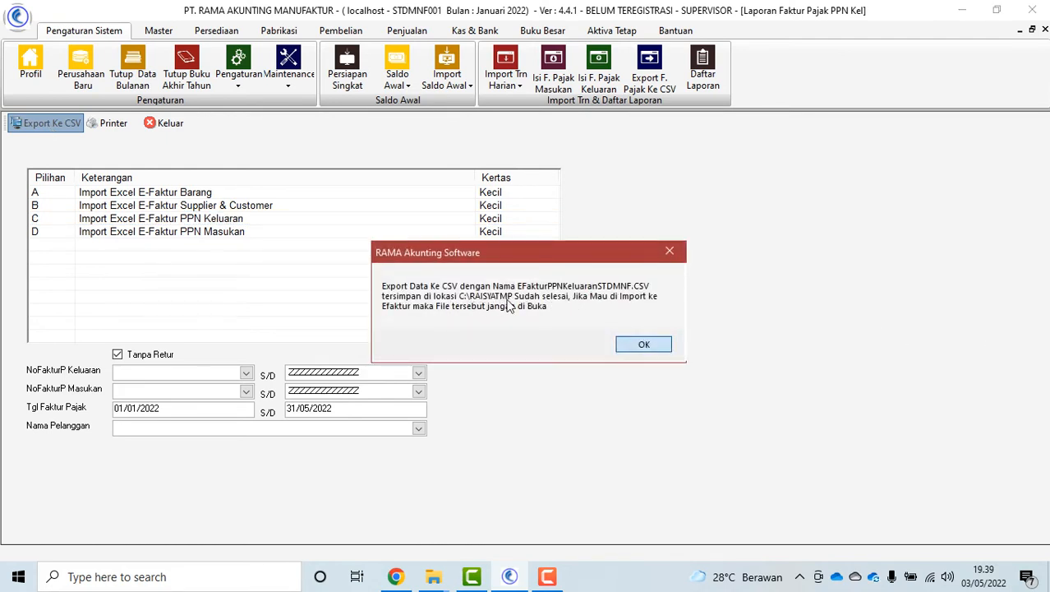
click(643, 345)
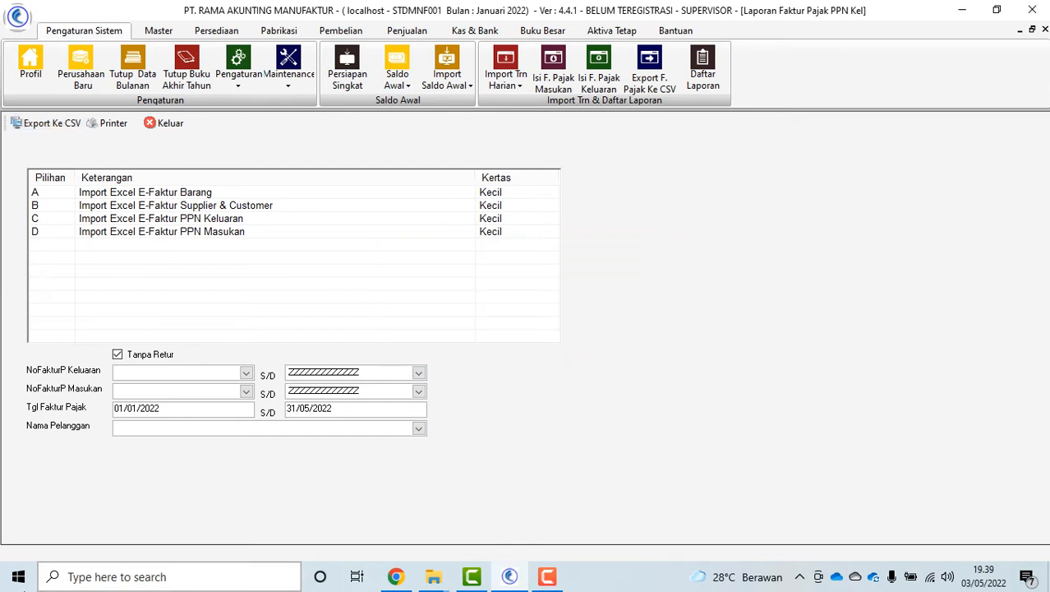
click(10, 586)
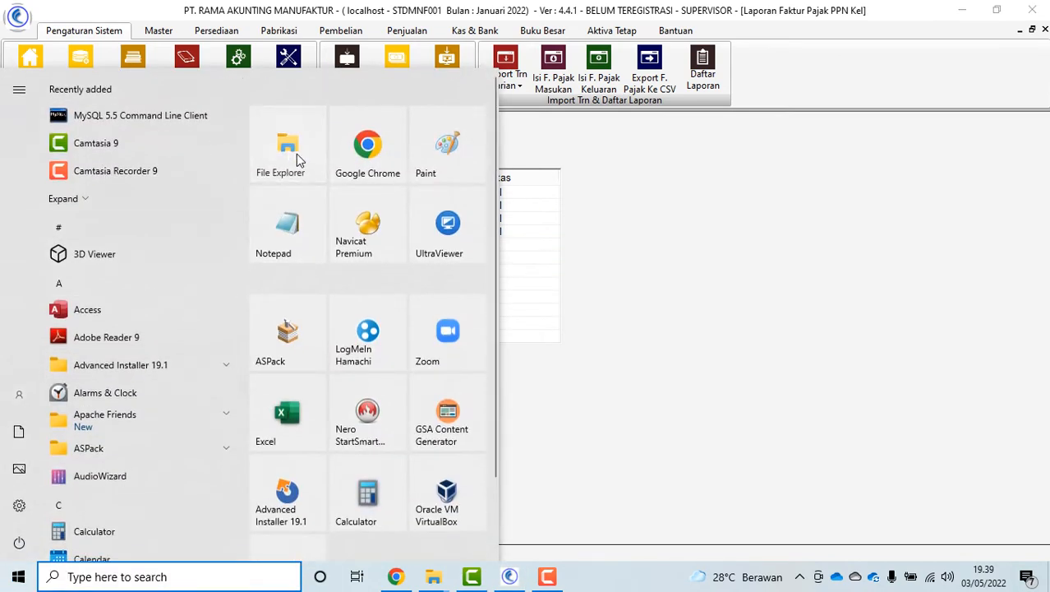
In File Explorer, delete EFakturPPNKeluaranTRUCKIN.CSV from C:\RAISYATMP
click(297, 159)
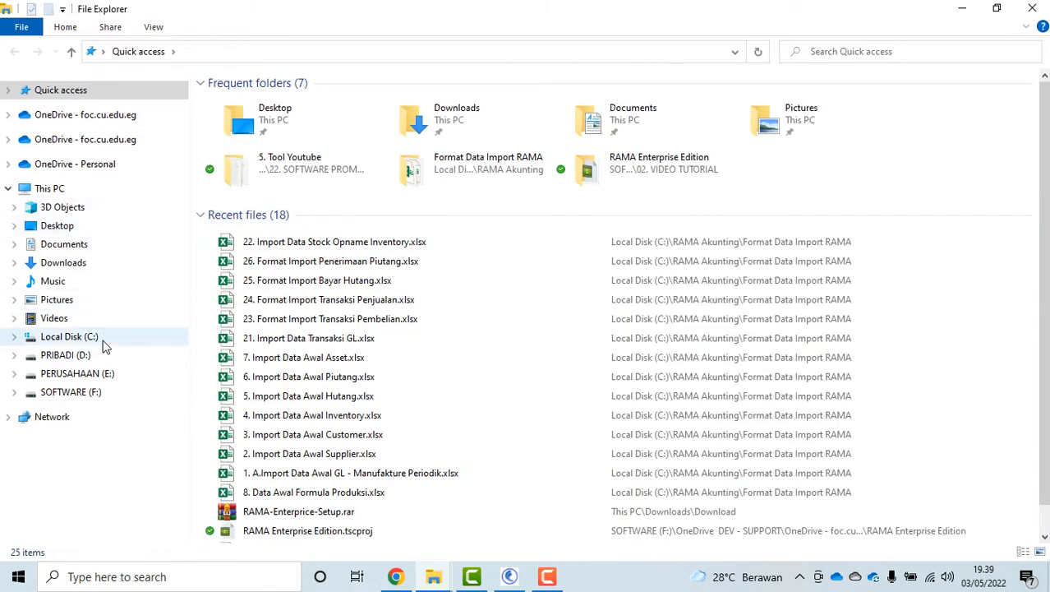
click(97, 344)
double_click(250, 167)
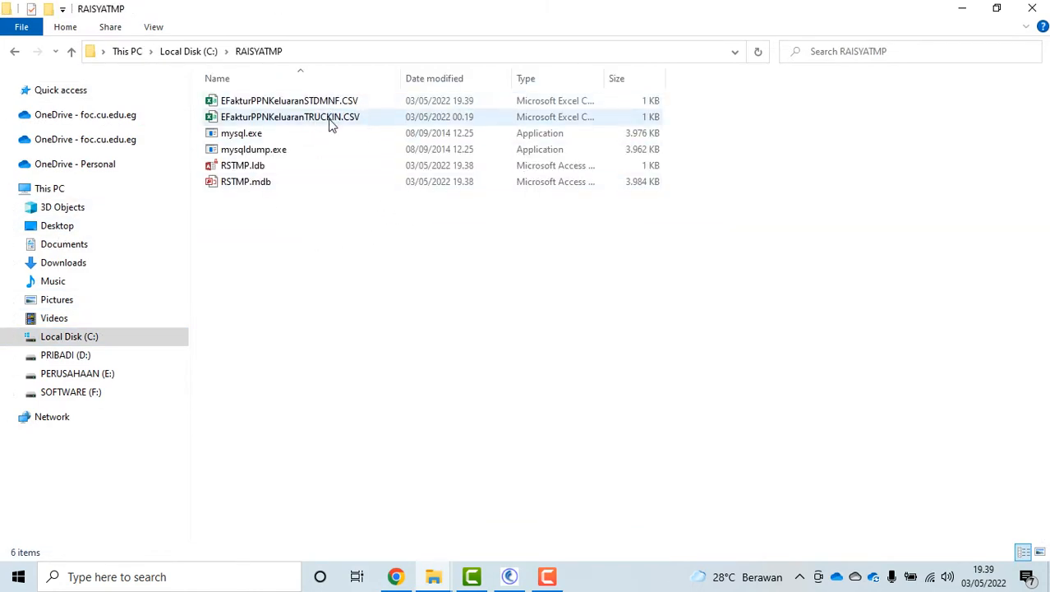
click(333, 120)
right_click(332, 120)
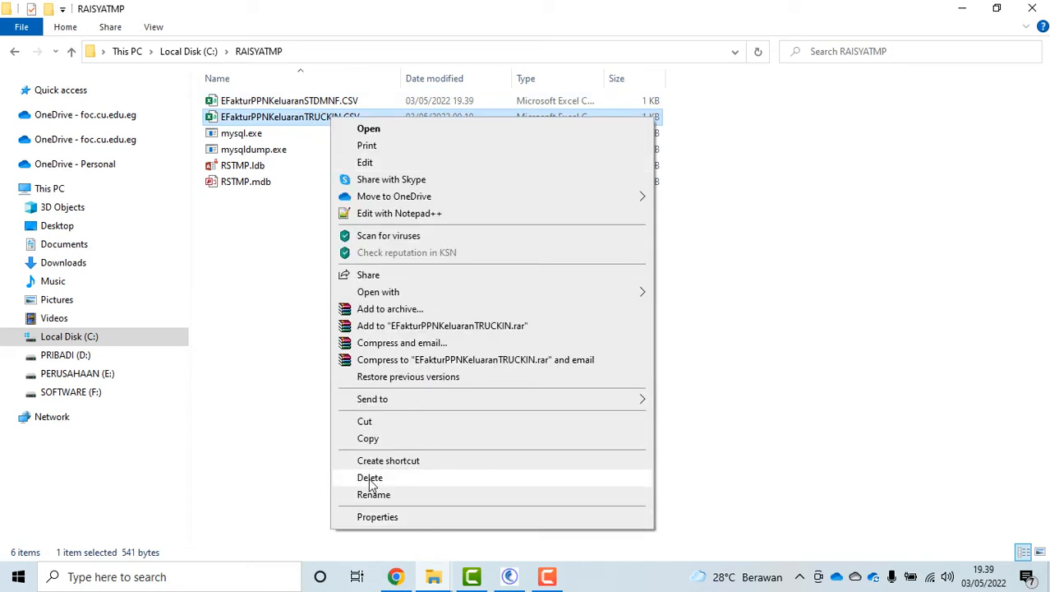
click(436, 476)
Check the new STDMNF CSV, then return to RAMA and close the tax export form
click(323, 105)
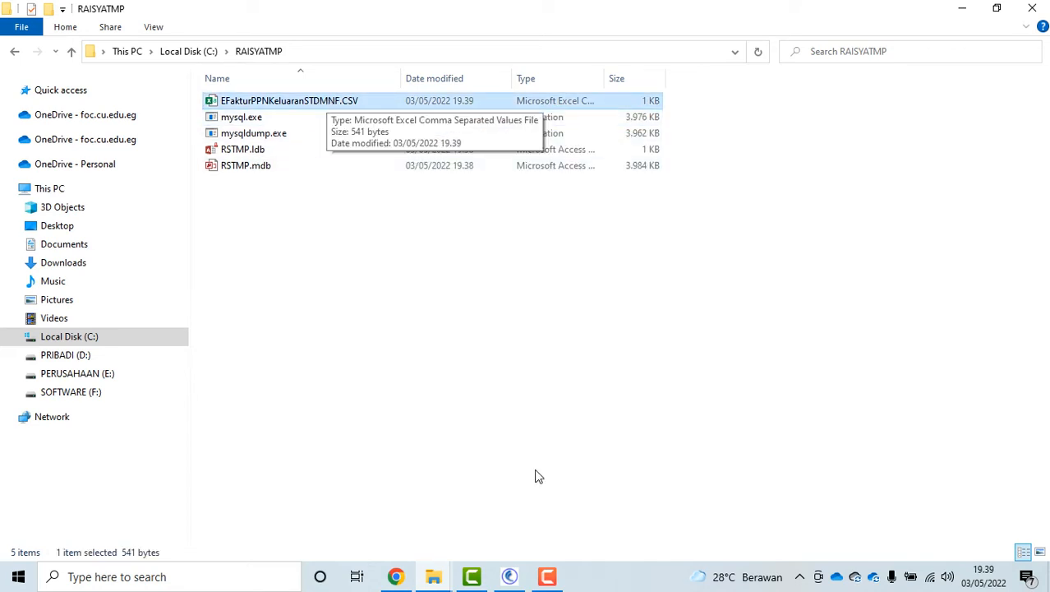
click(510, 576)
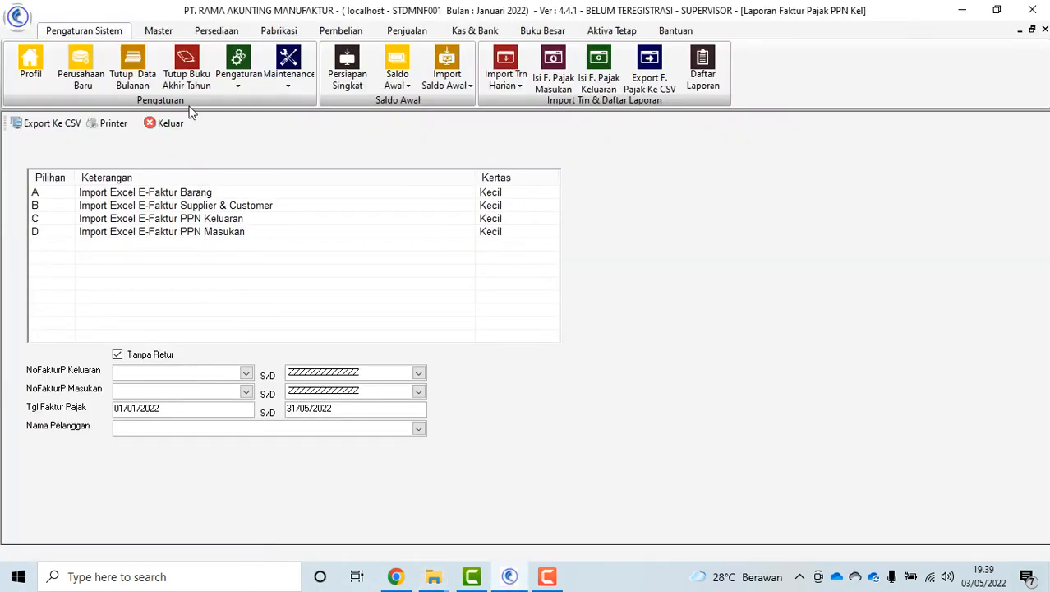
click(169, 124)
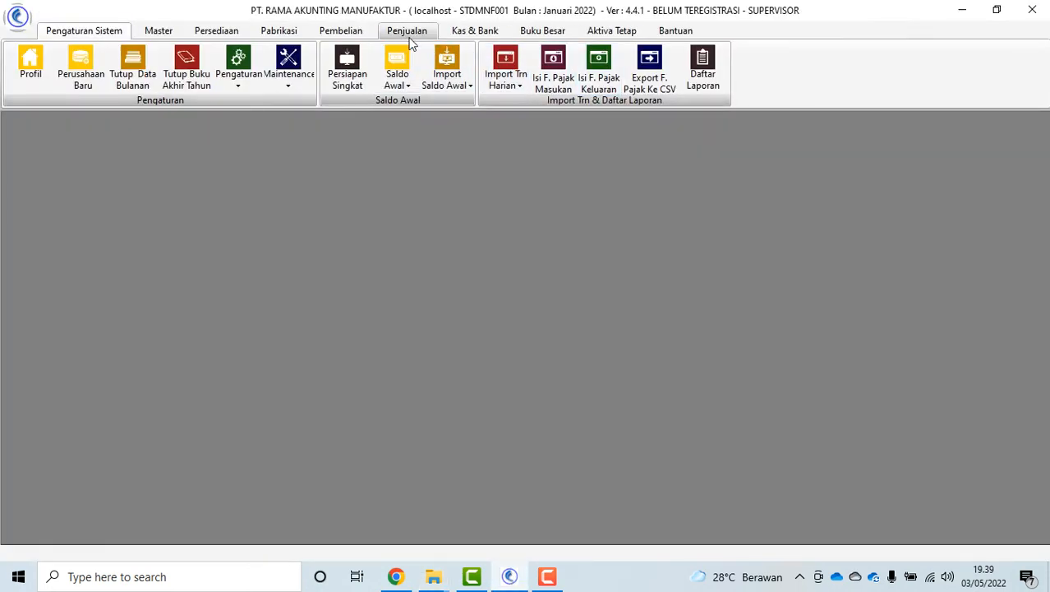
Open Daftar Laporan and expand, then collapse, Laporan Penjualan
click(702, 70)
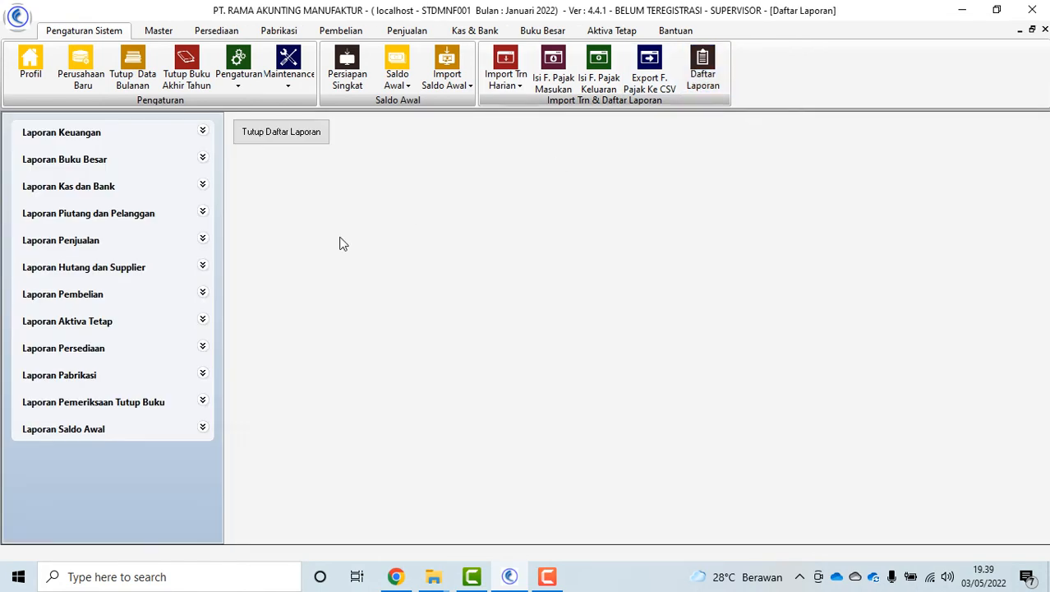
click(203, 241)
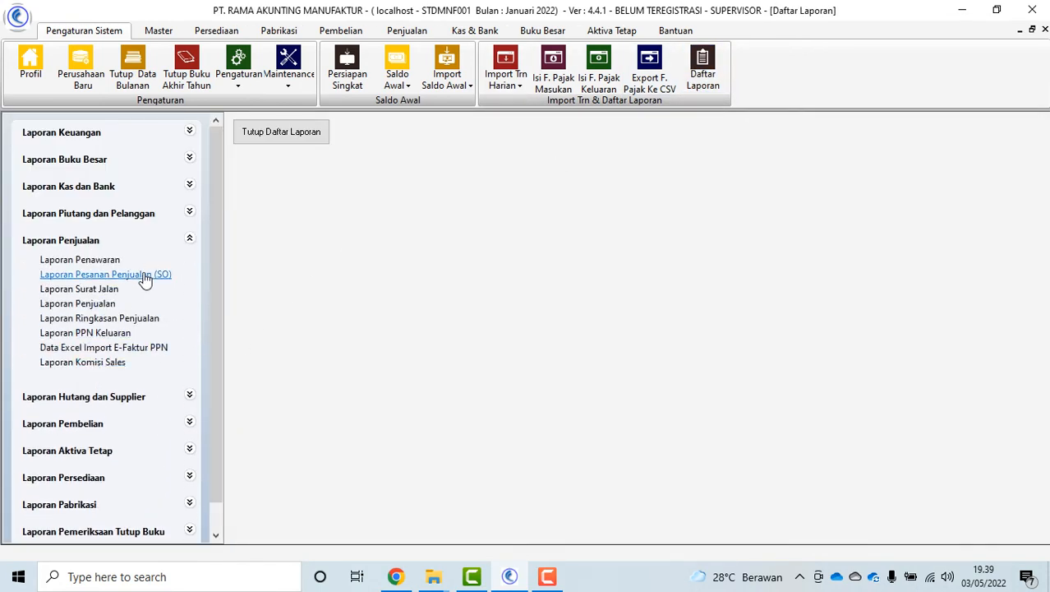
click(192, 240)
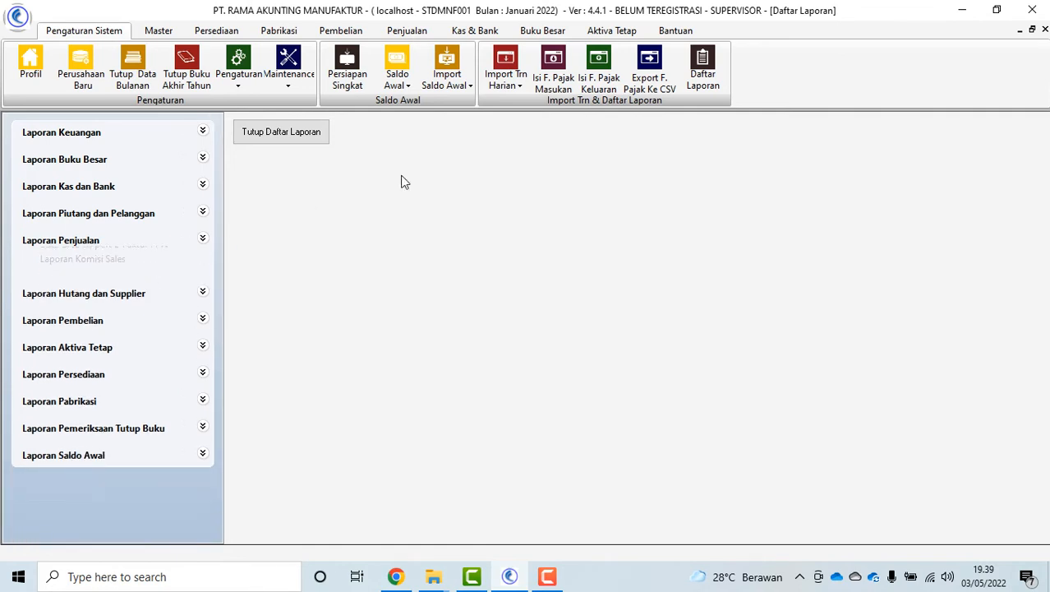
Open and close the Excel import forms for sales and receivable payments
click(506, 79)
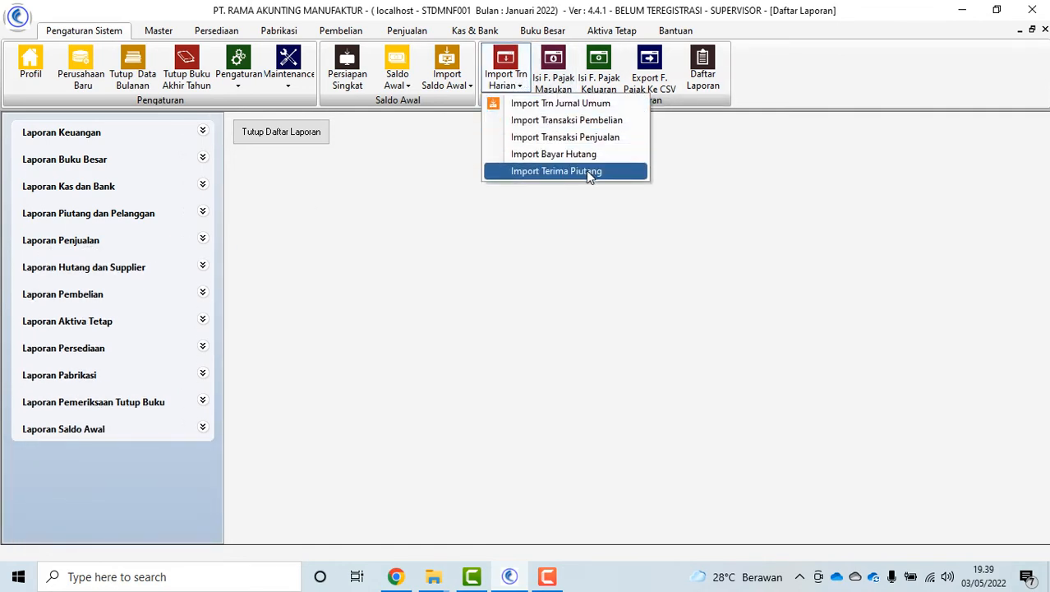
click(613, 140)
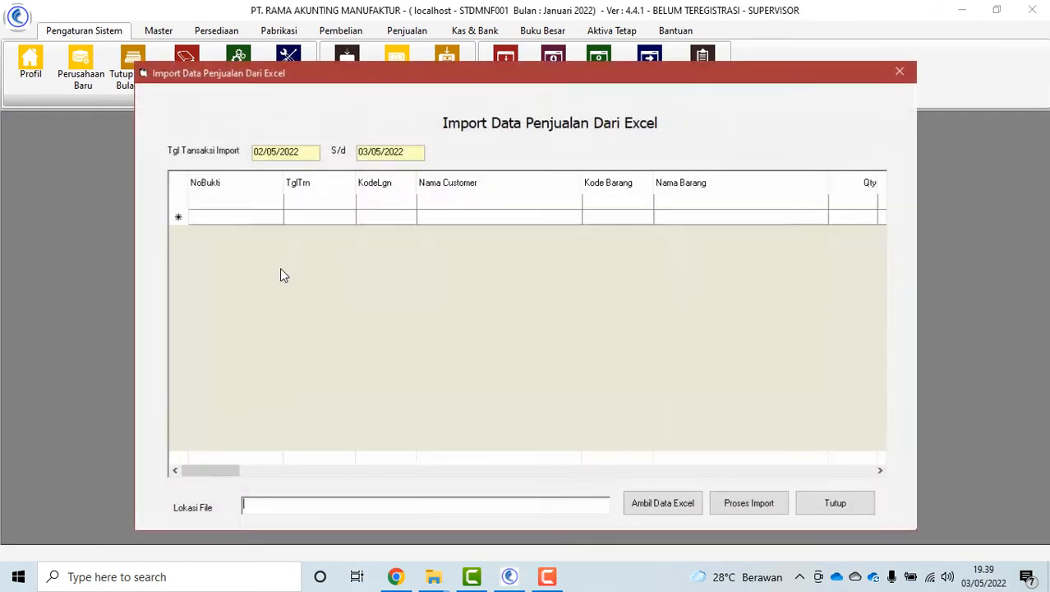
click(830, 502)
click(508, 81)
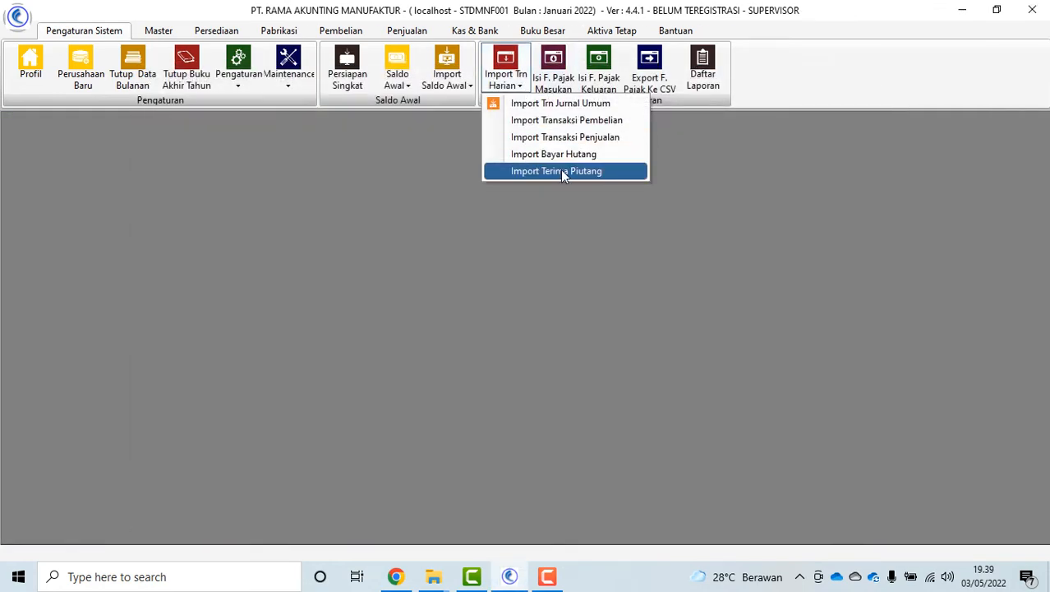
click(564, 171)
click(855, 504)
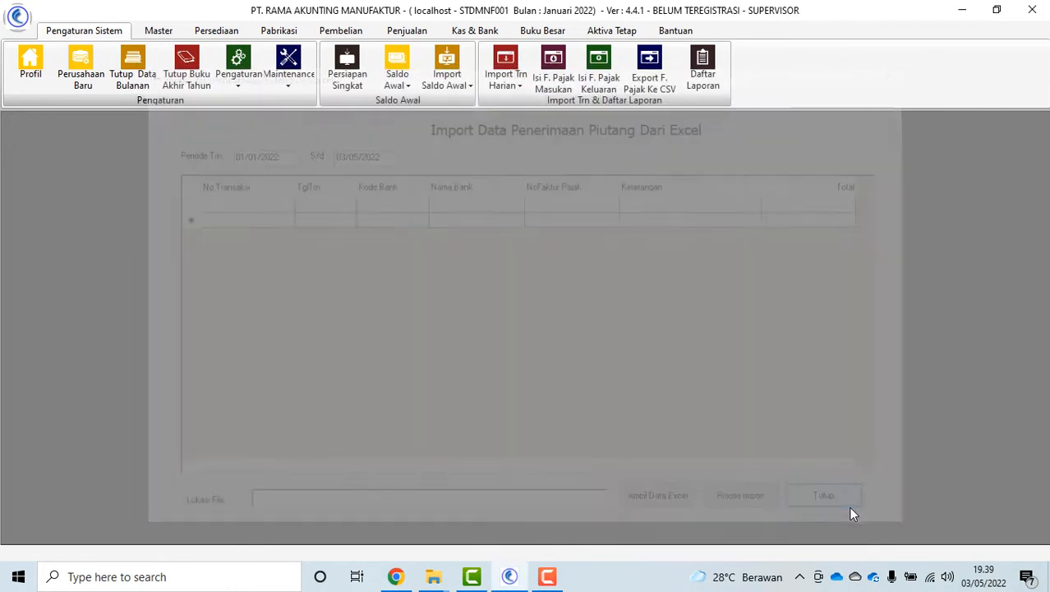
click(343, 32)
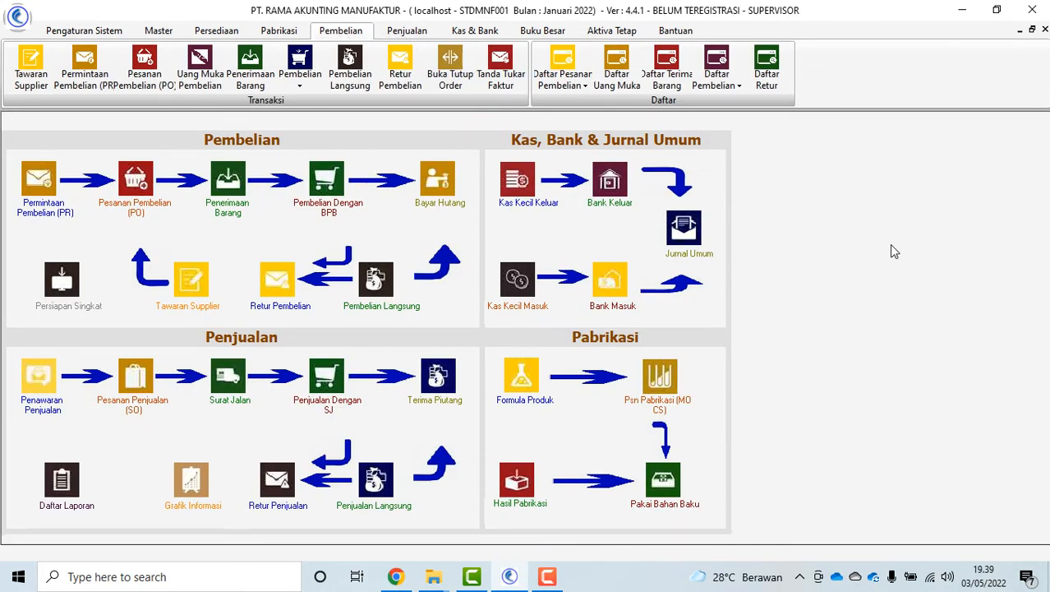
Browse the purchase order's supplier list and new-supplier form without choosing a supplier
click(159, 30)
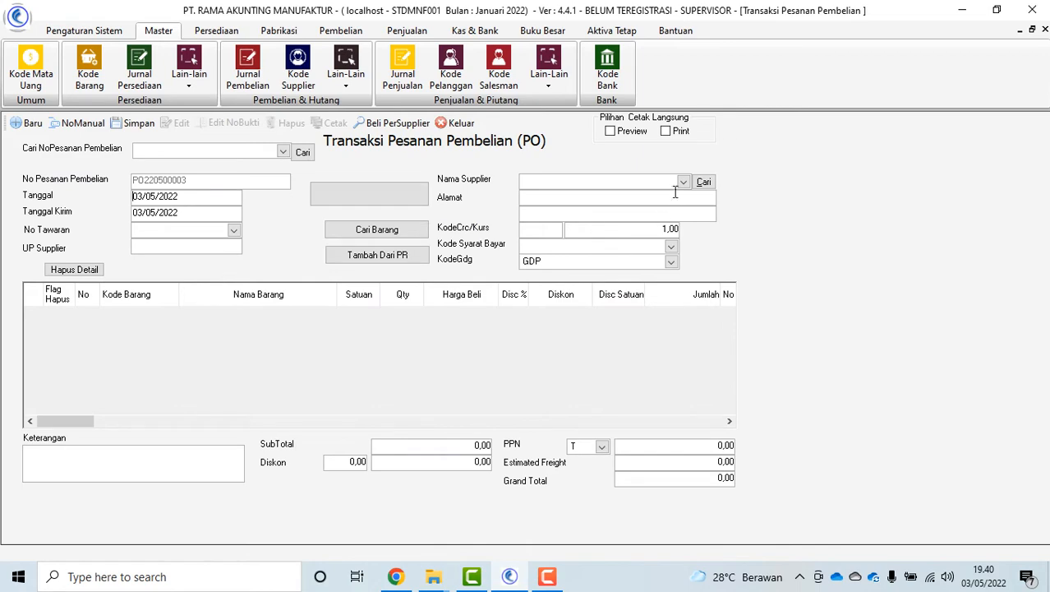
click(683, 182)
click(569, 216)
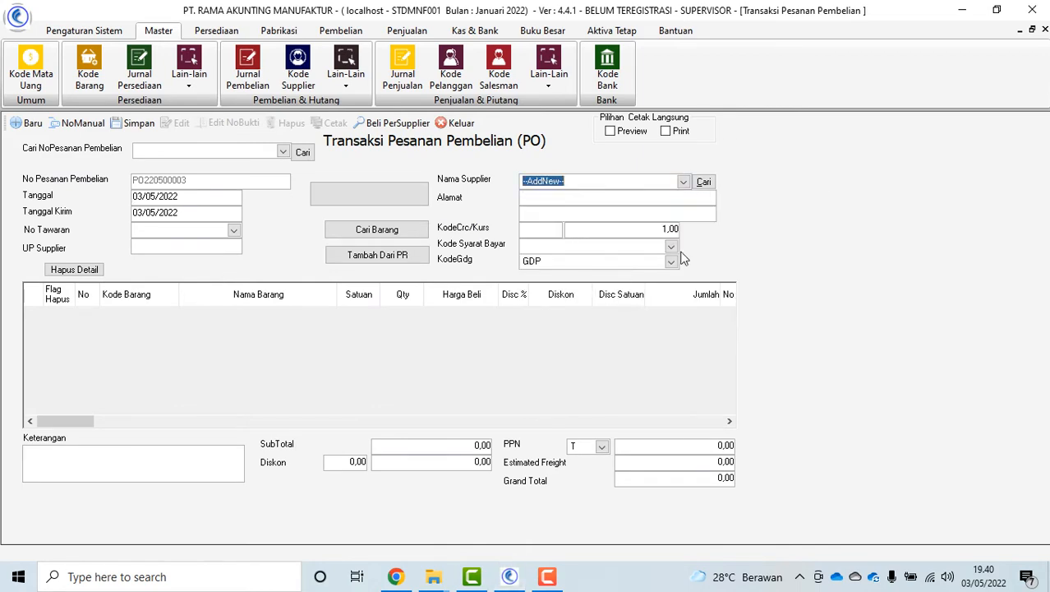
click(571, 129)
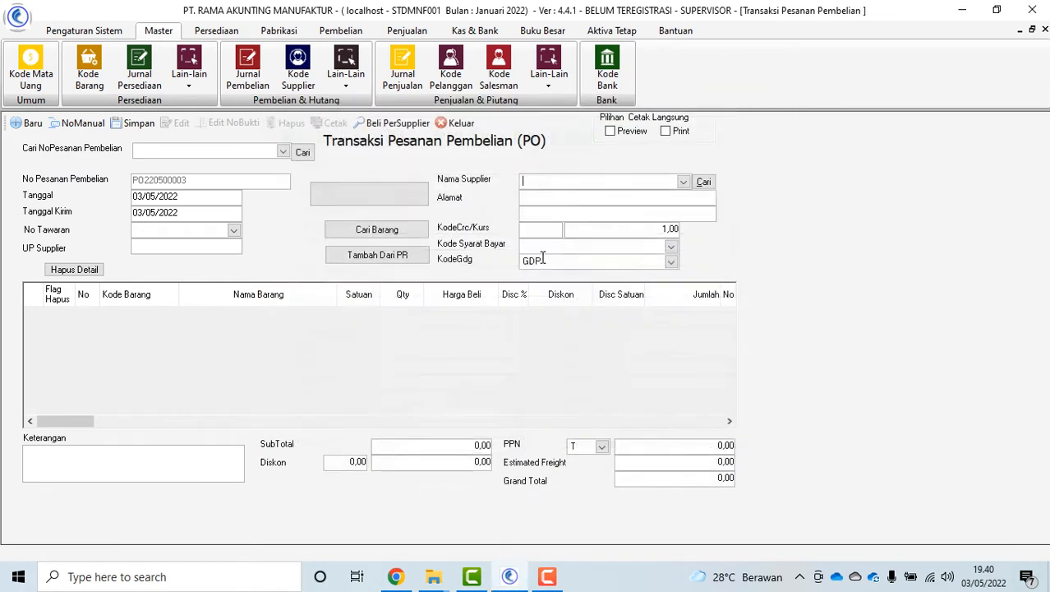
click(683, 181)
click(450, 234)
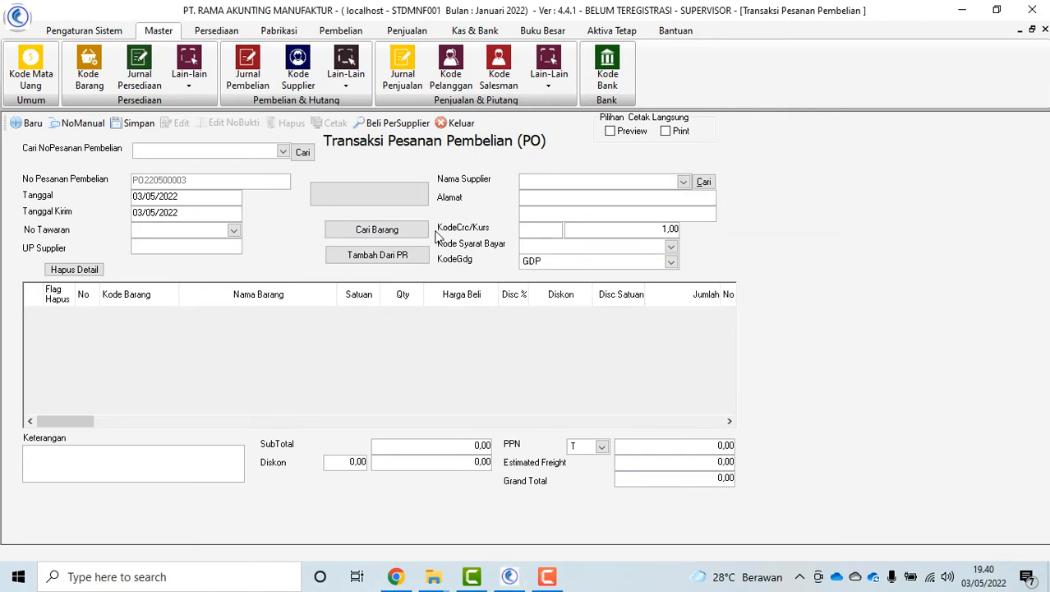
Look up items for the order, then close the item windows and the PO form
click(364, 233)
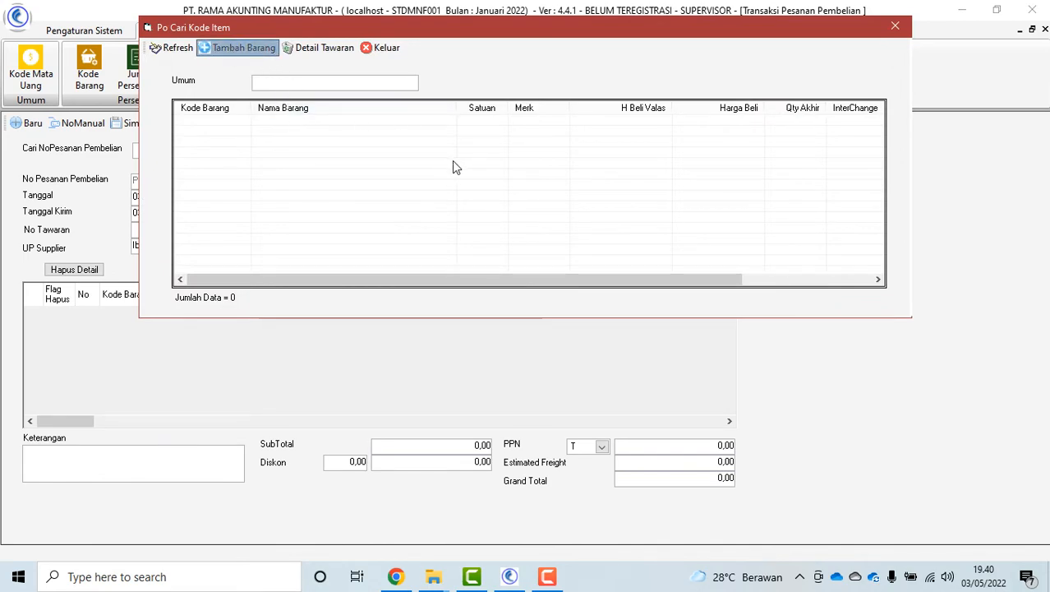
click(501, 88)
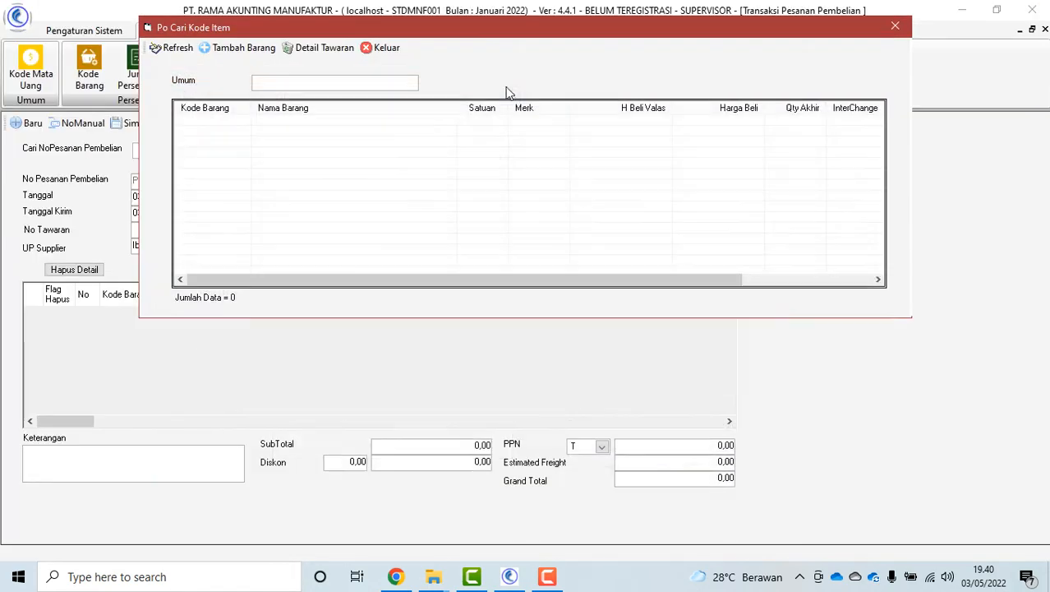
click(381, 47)
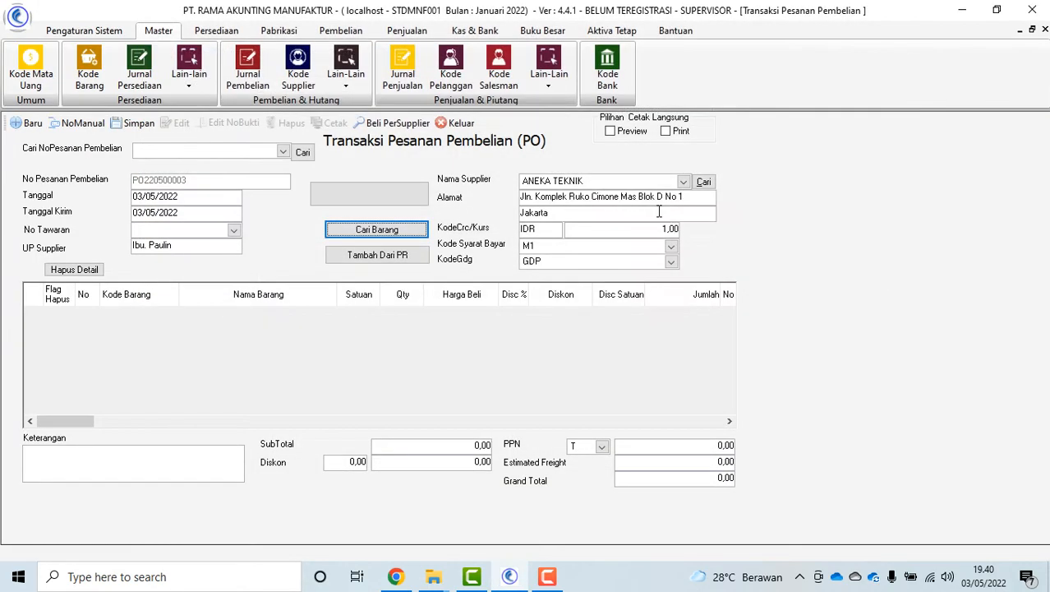
click(453, 122)
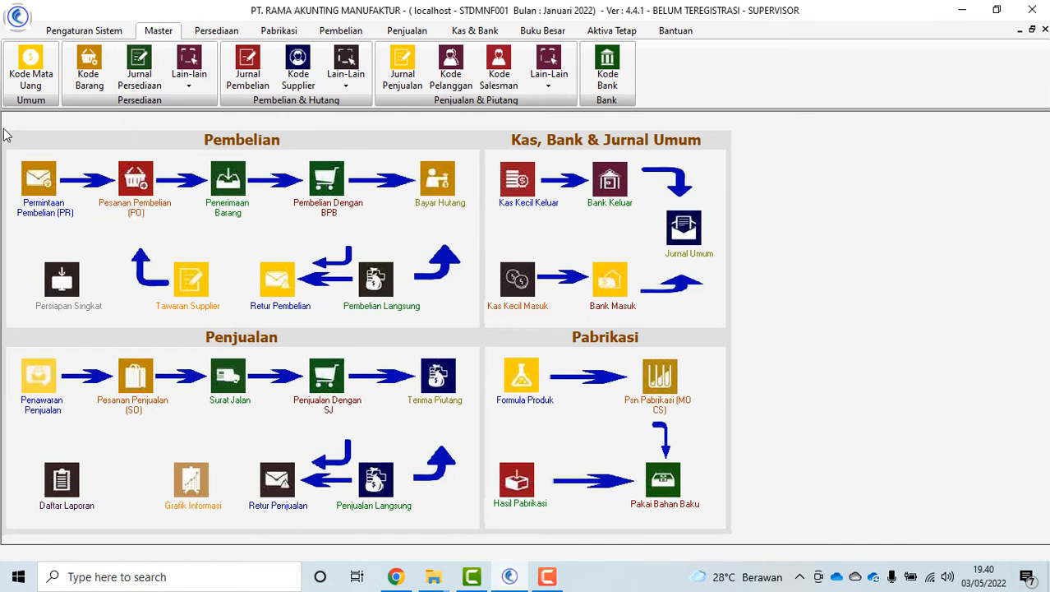
Load the Dollar Amerika (USD) record in Kode Mata Uang for editing
click(30, 70)
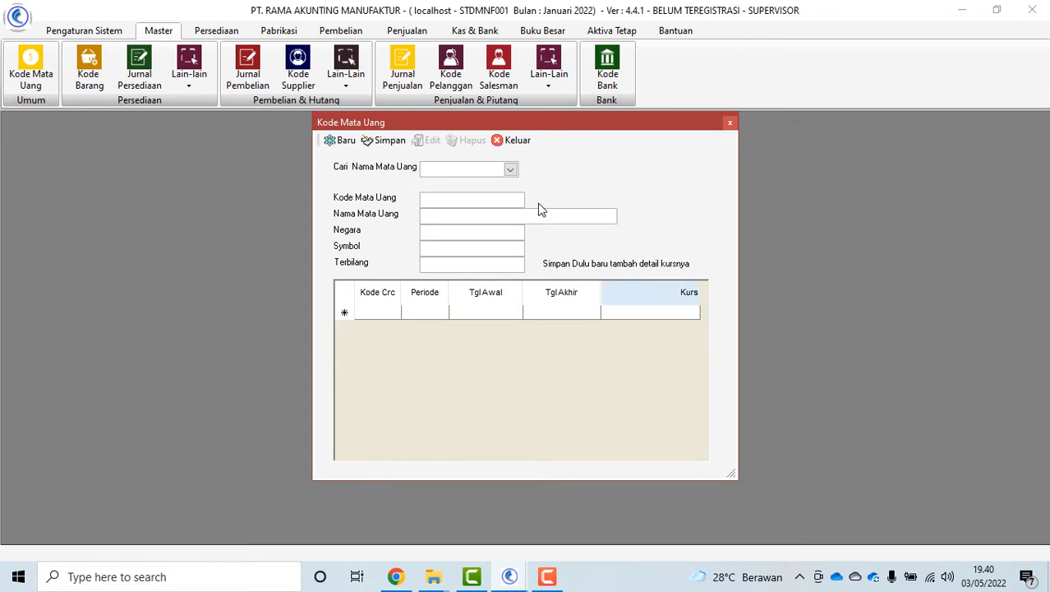
click(510, 170)
click(485, 204)
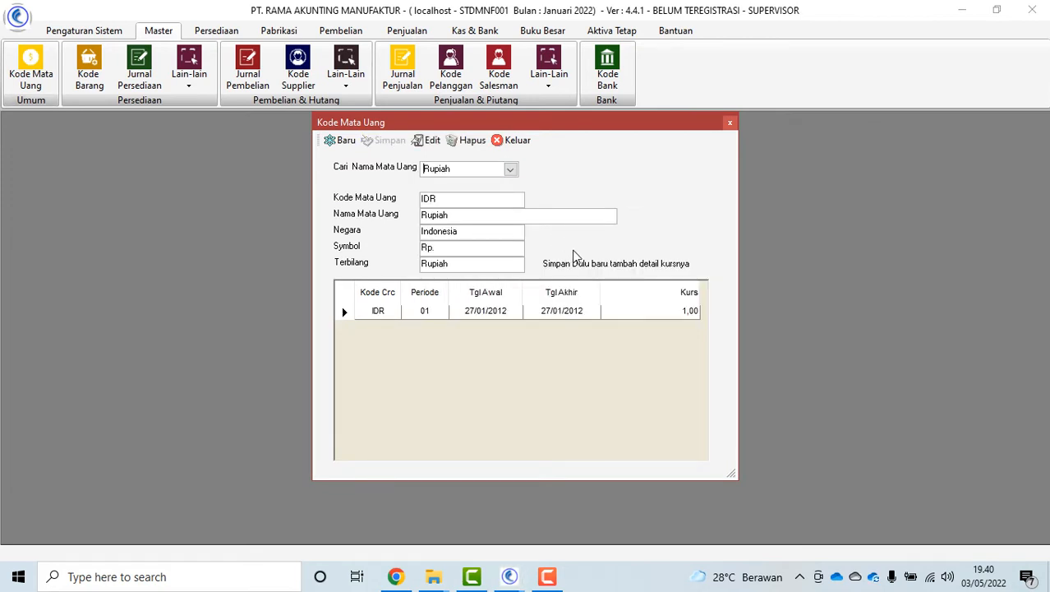
click(510, 169)
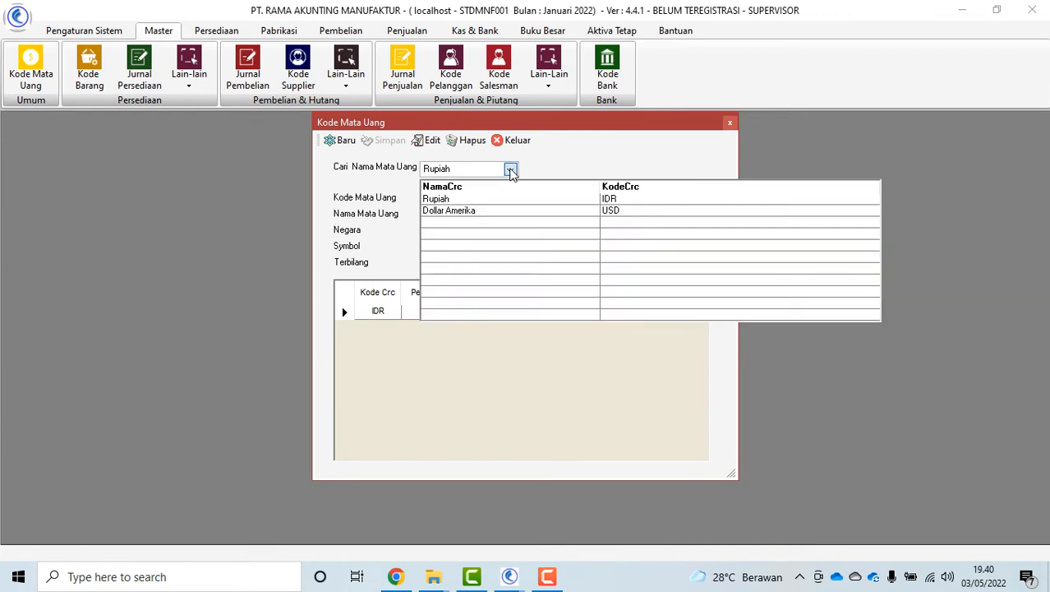
click(507, 211)
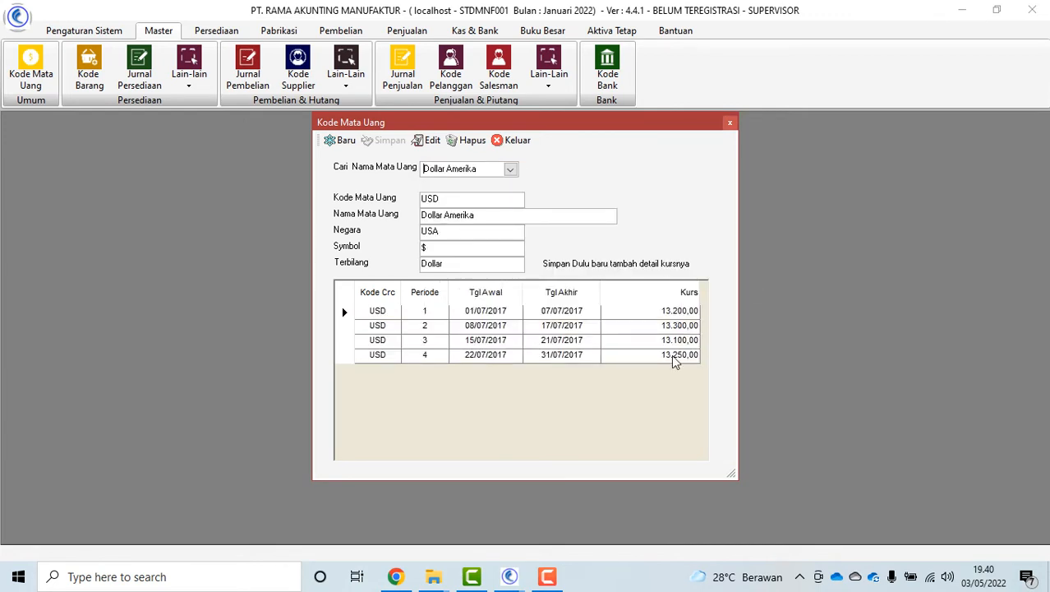
click(428, 140)
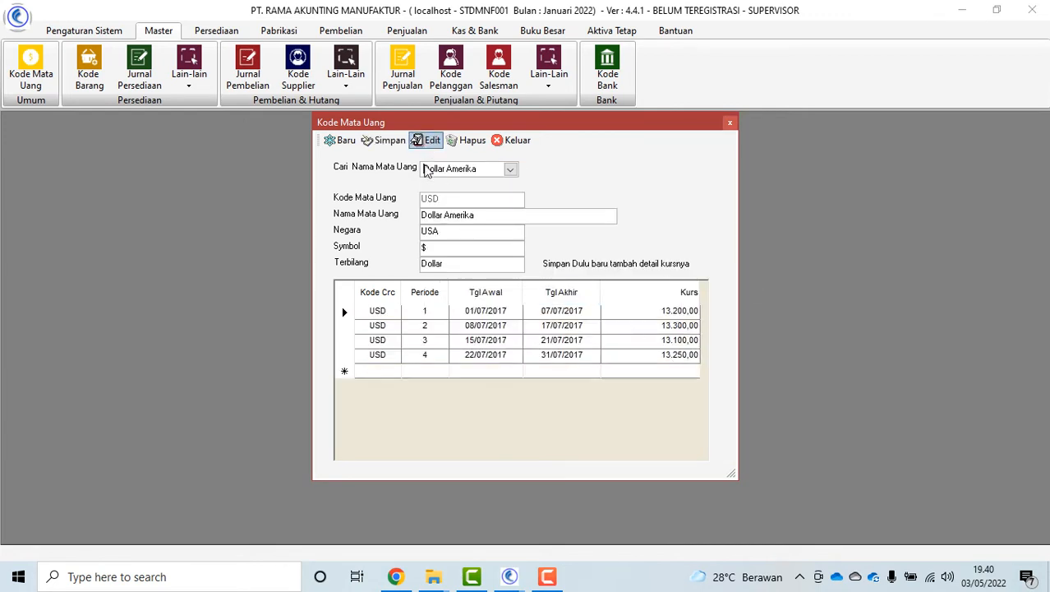
Add USD rate period 5, 01/01/2022–31/05/2022, at 13.100,00
click(424, 369)
text(5)
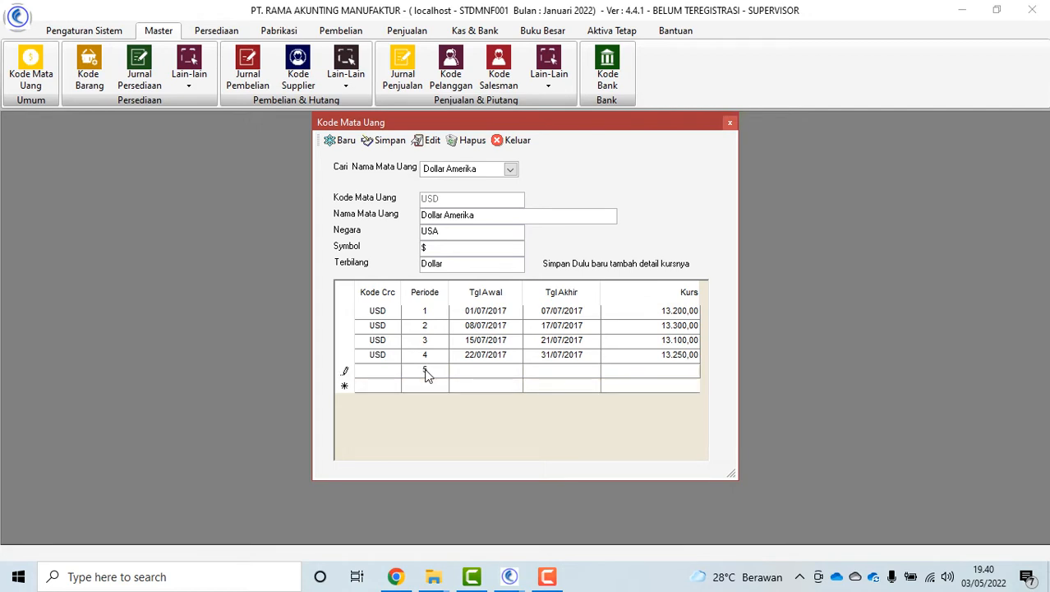
key(Tab)
text(01)
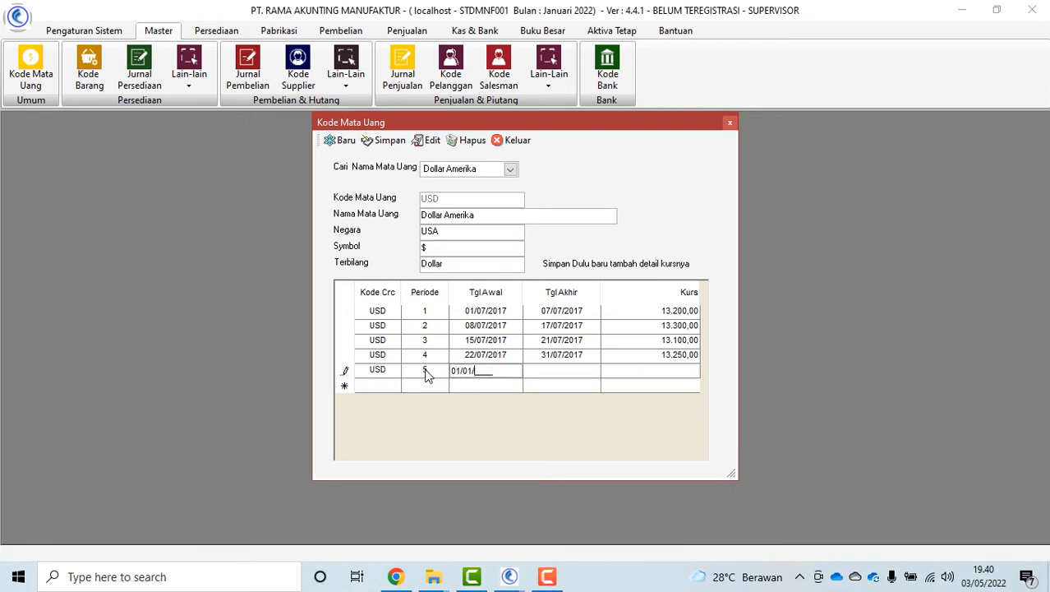
key(Tab)
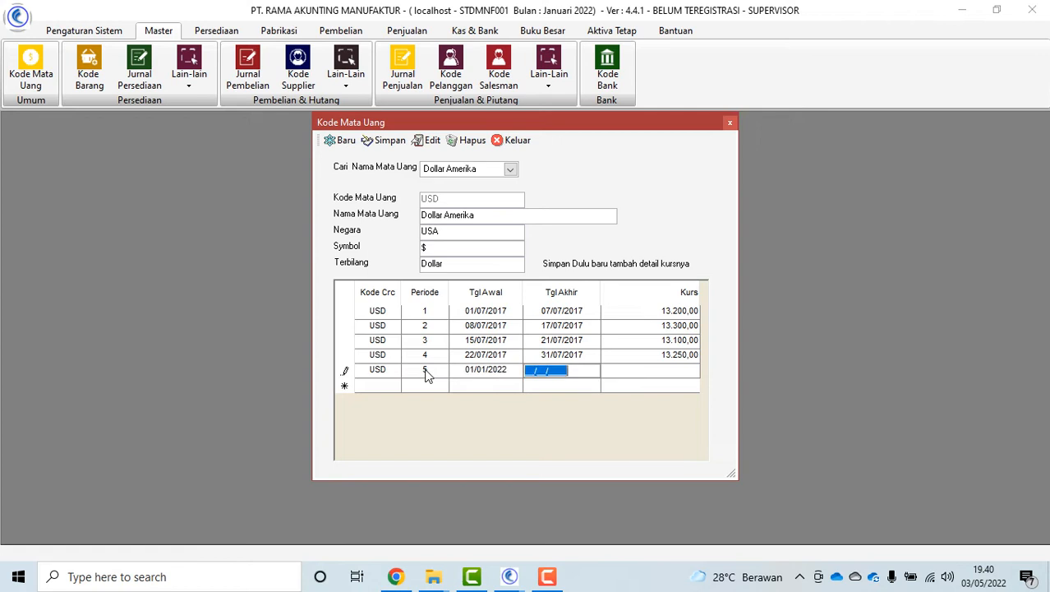
text(31/)
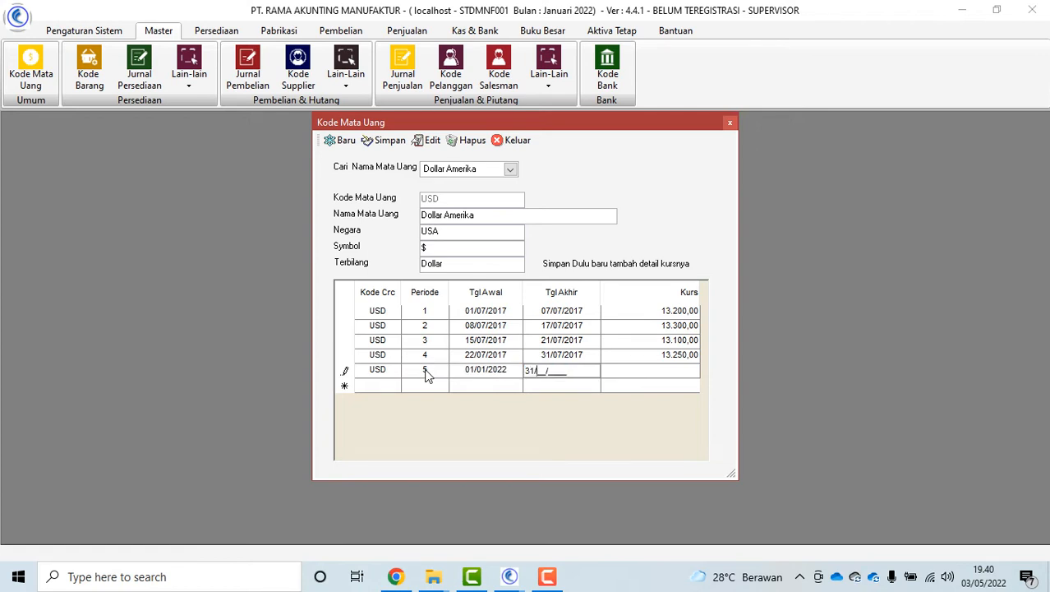
text(05/2022)
key(Tab)
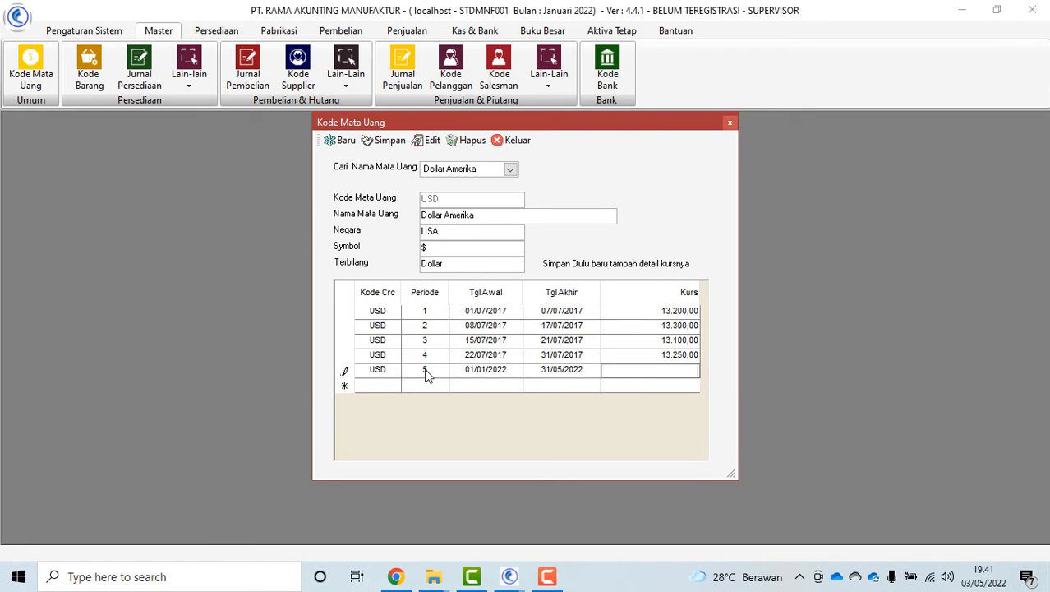
text(13100)
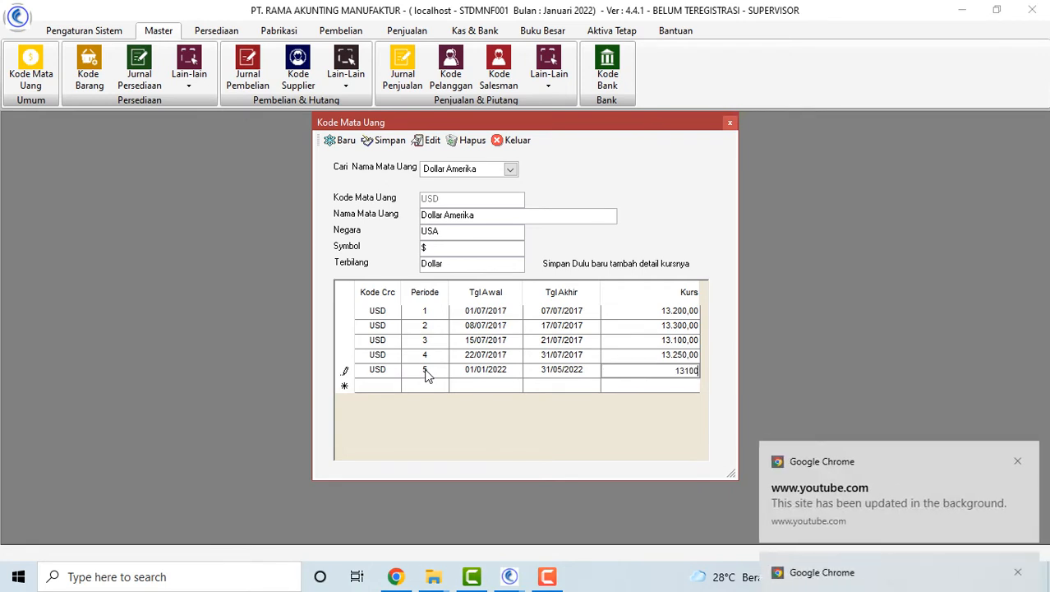
key(Tab)
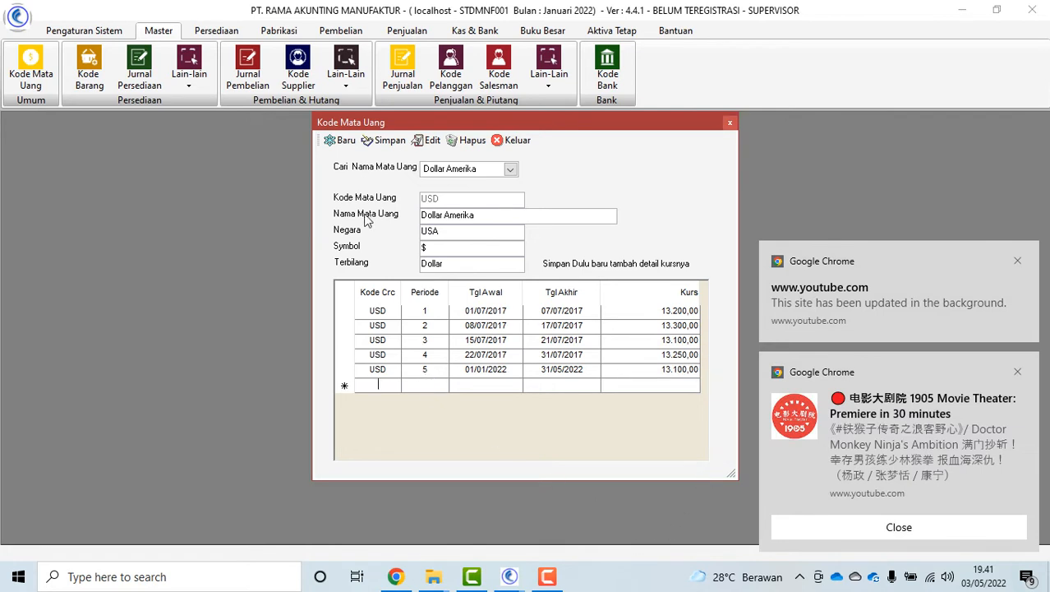
Save the USD edit, recheck its rates, and close the currency form
click(383, 141)
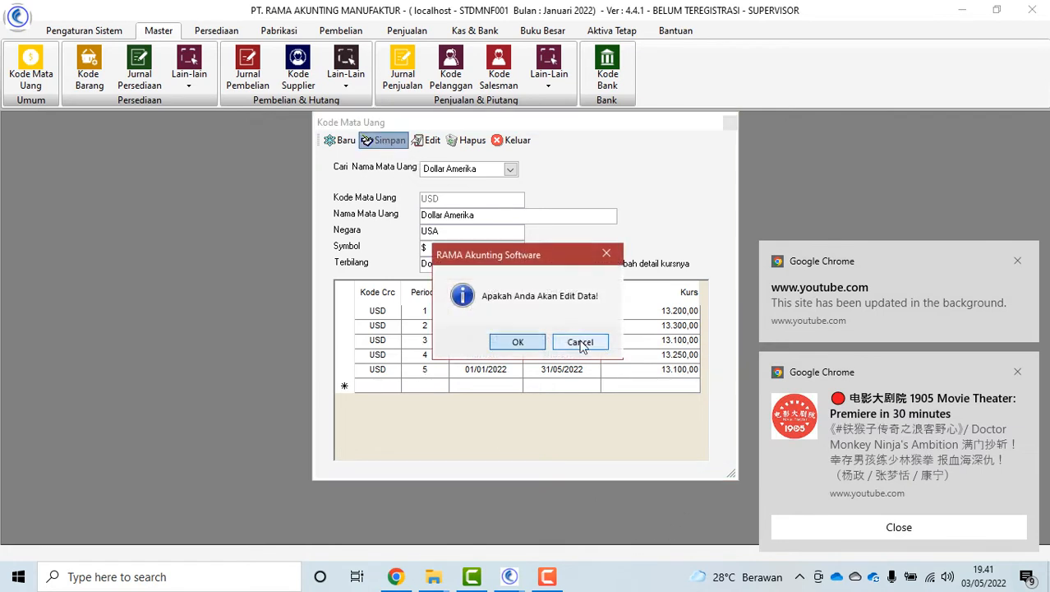
click(517, 344)
click(567, 346)
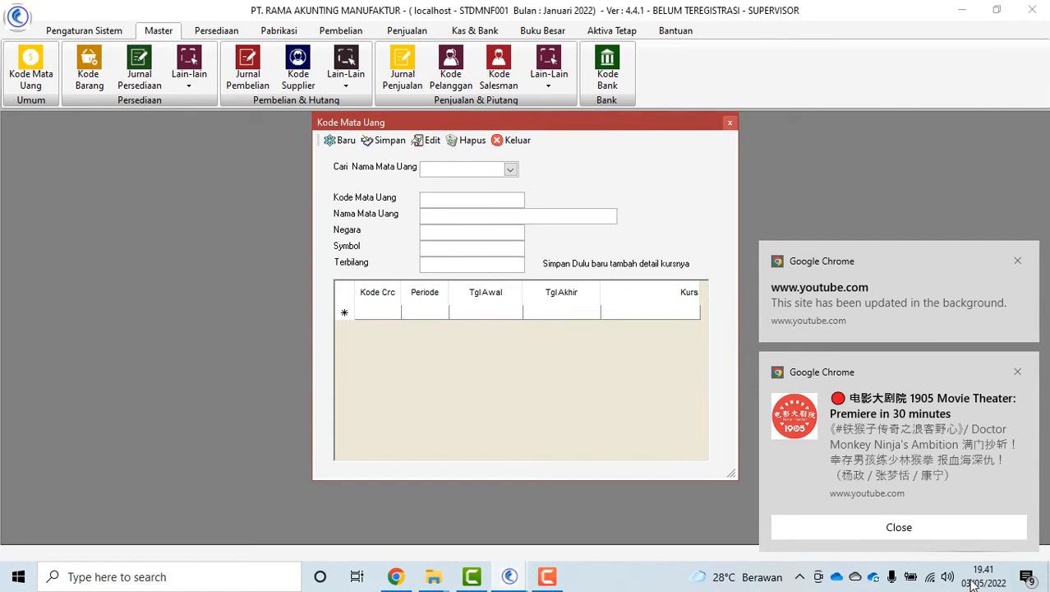
click(956, 532)
click(492, 170)
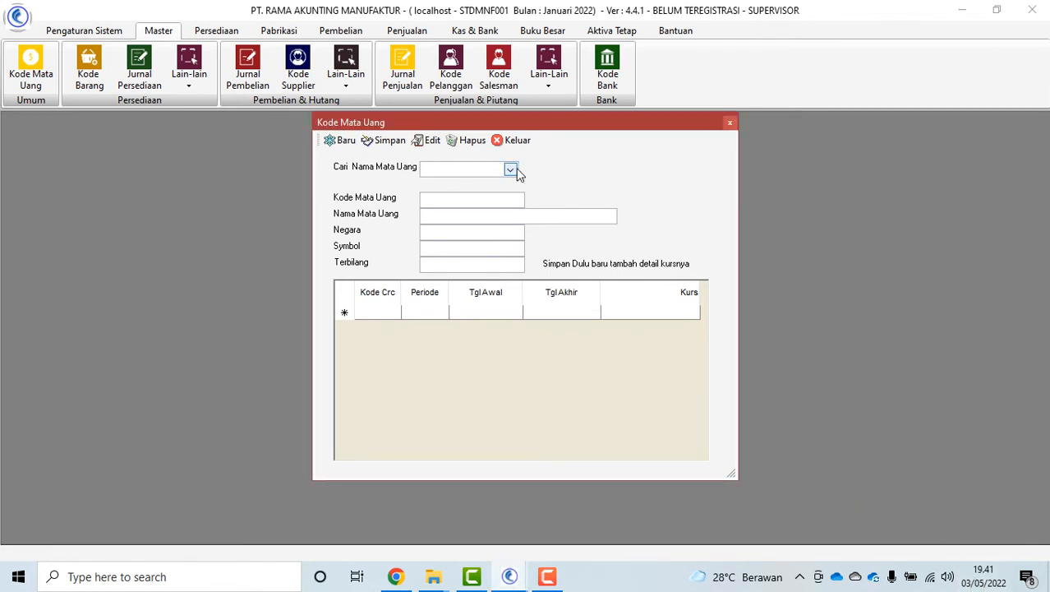
click(510, 169)
click(485, 212)
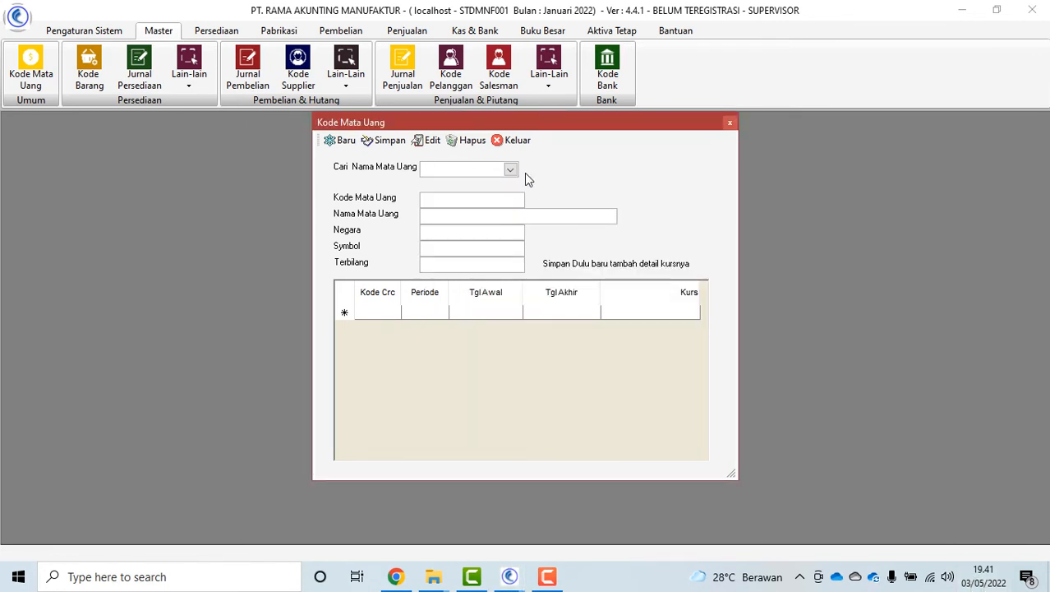
click(519, 143)
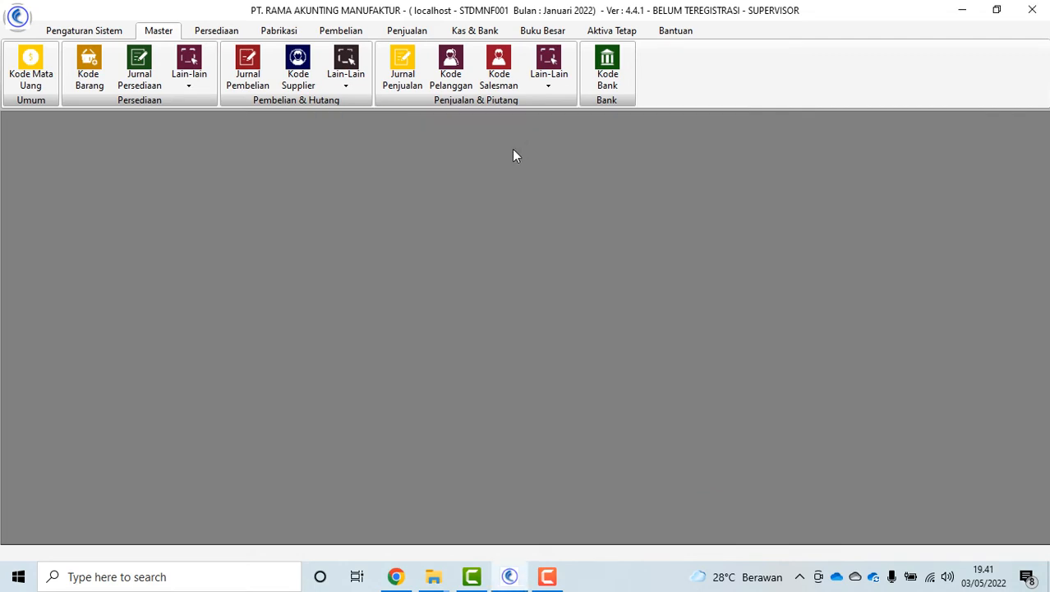
Start a new item named KURSI with category NON and brand NON
click(91, 67)
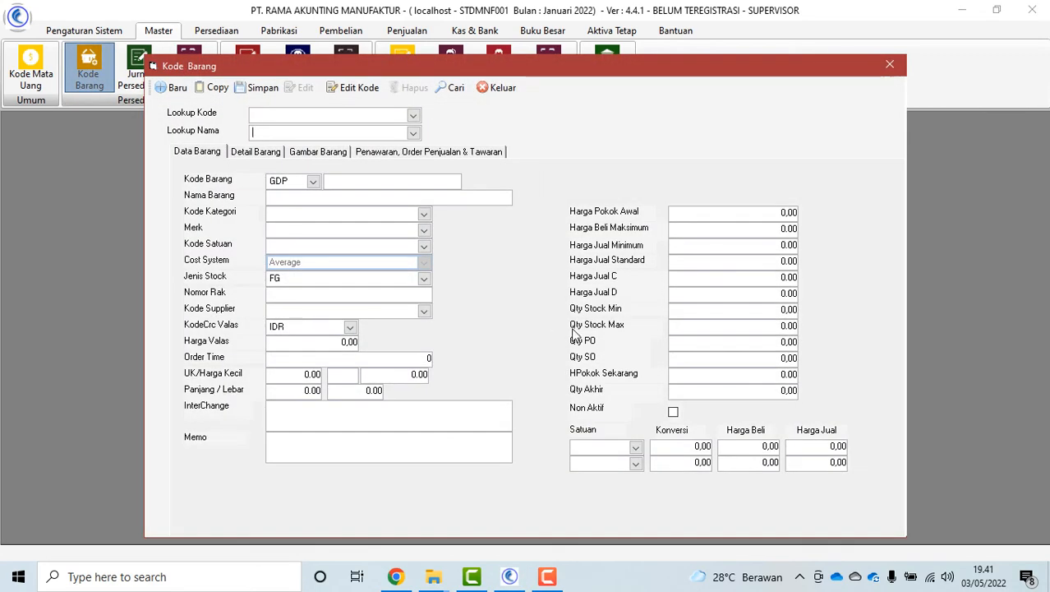
click(308, 197)
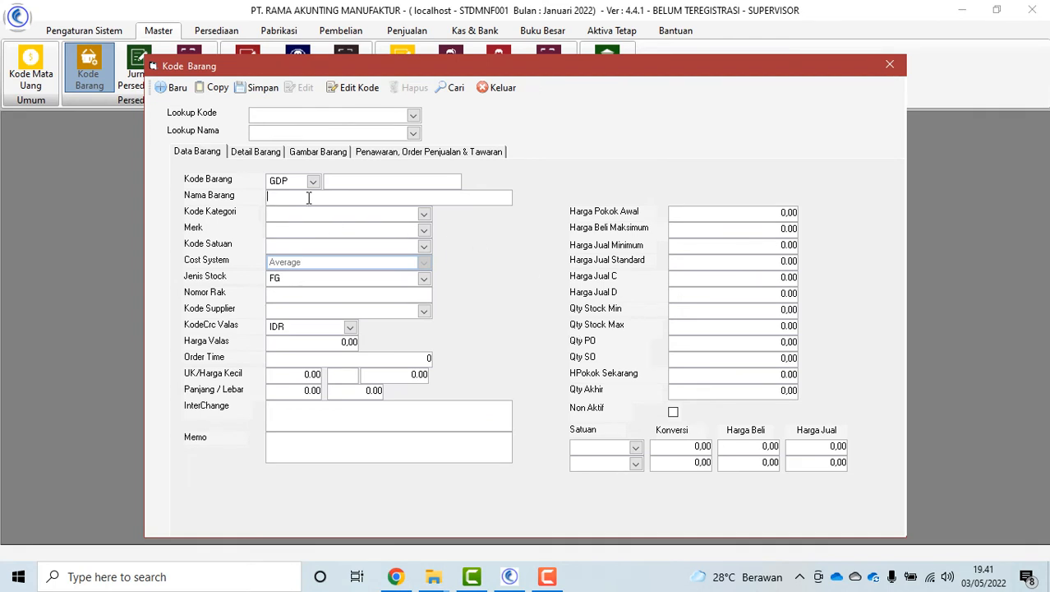
text(KURSI)
click(424, 215)
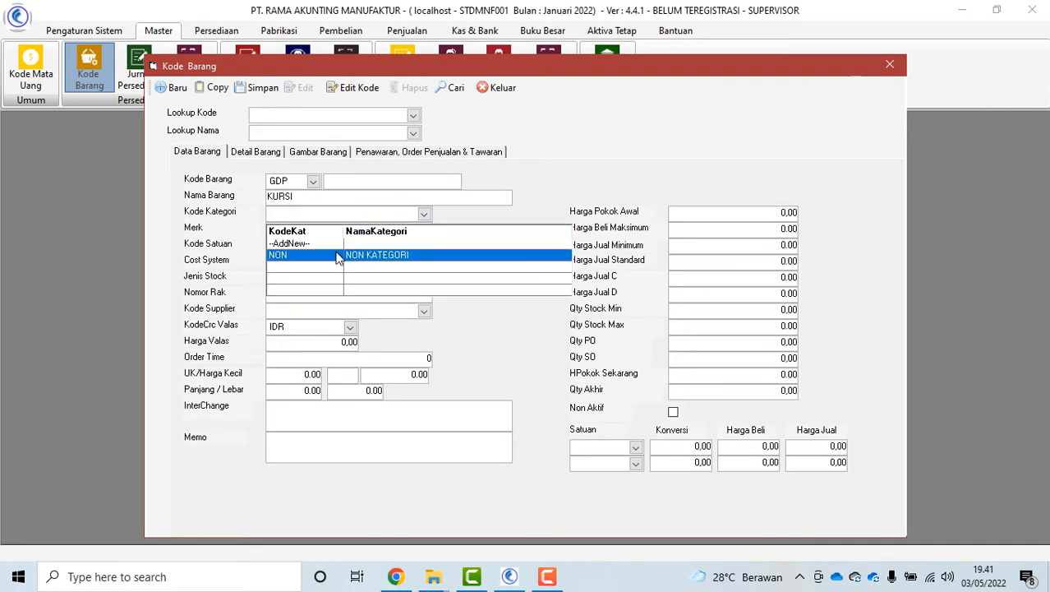
click(342, 258)
click(424, 231)
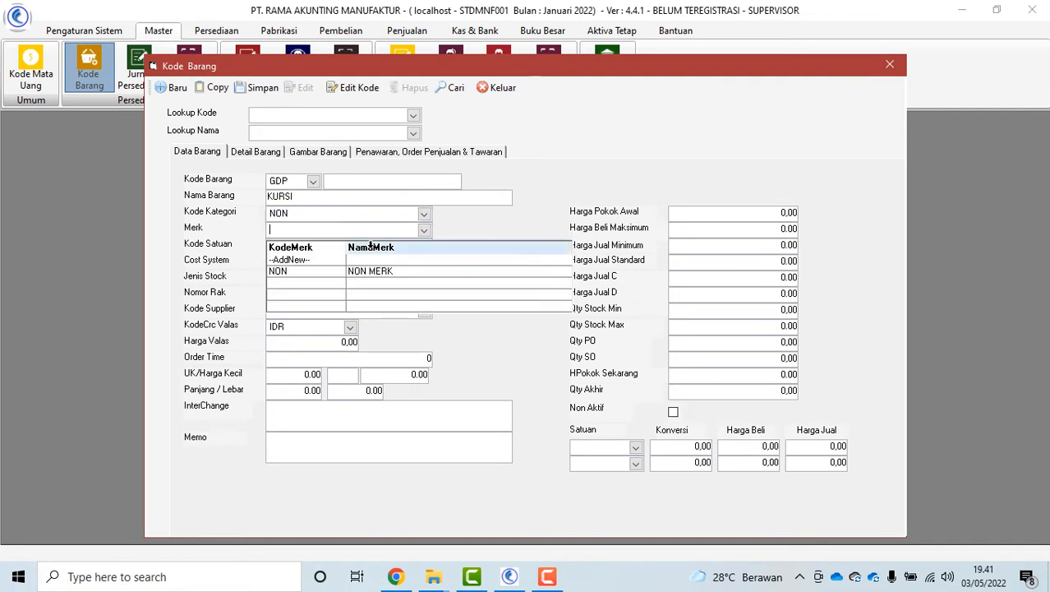
click(291, 272)
Set KURSI's unit to UNIT and stock type FG, then move to cost price and item code
click(424, 246)
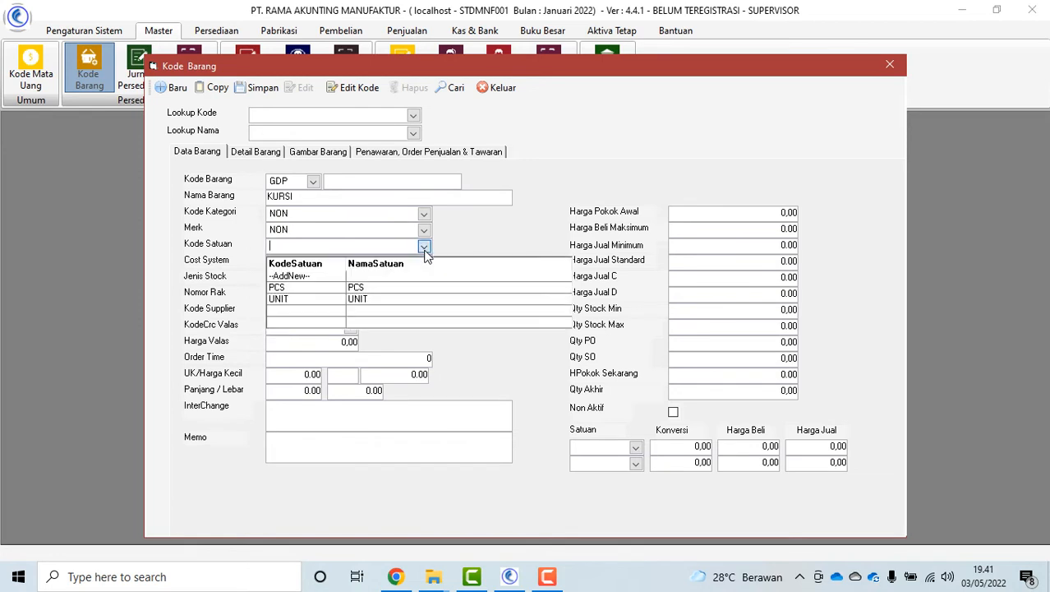
click(326, 300)
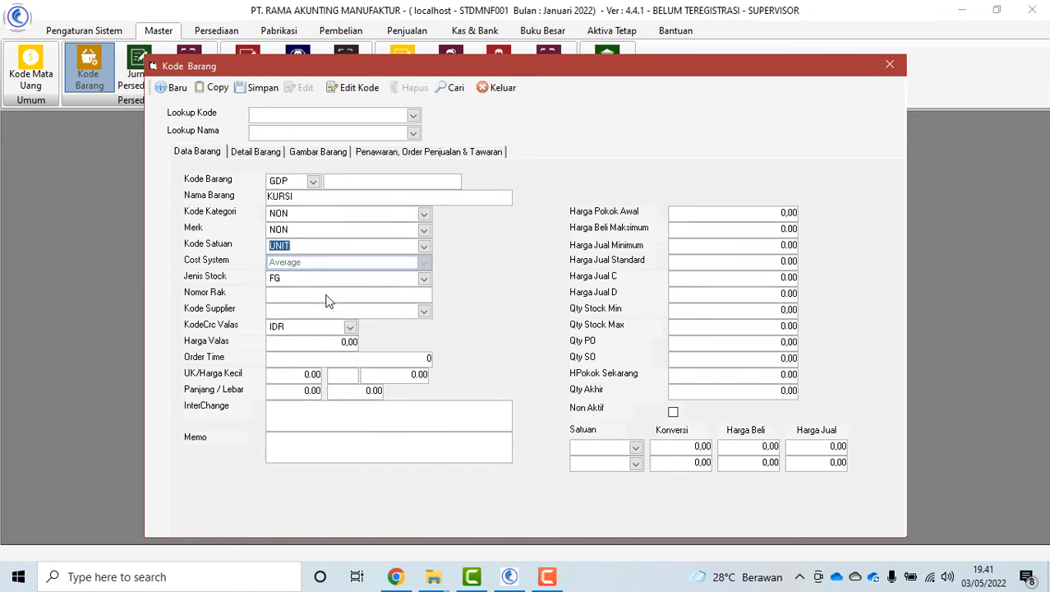
click(425, 282)
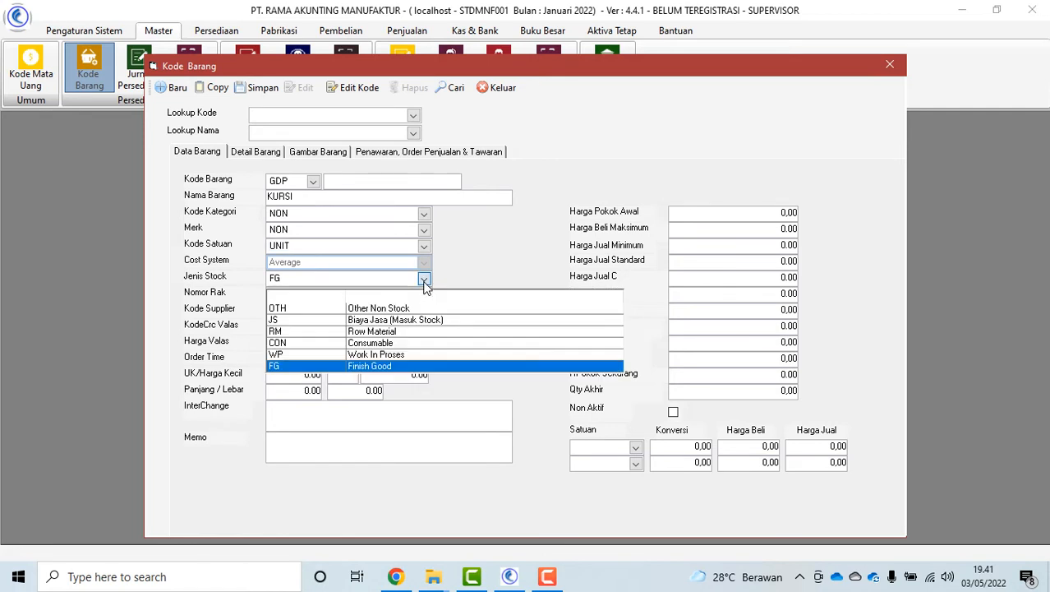
click(300, 368)
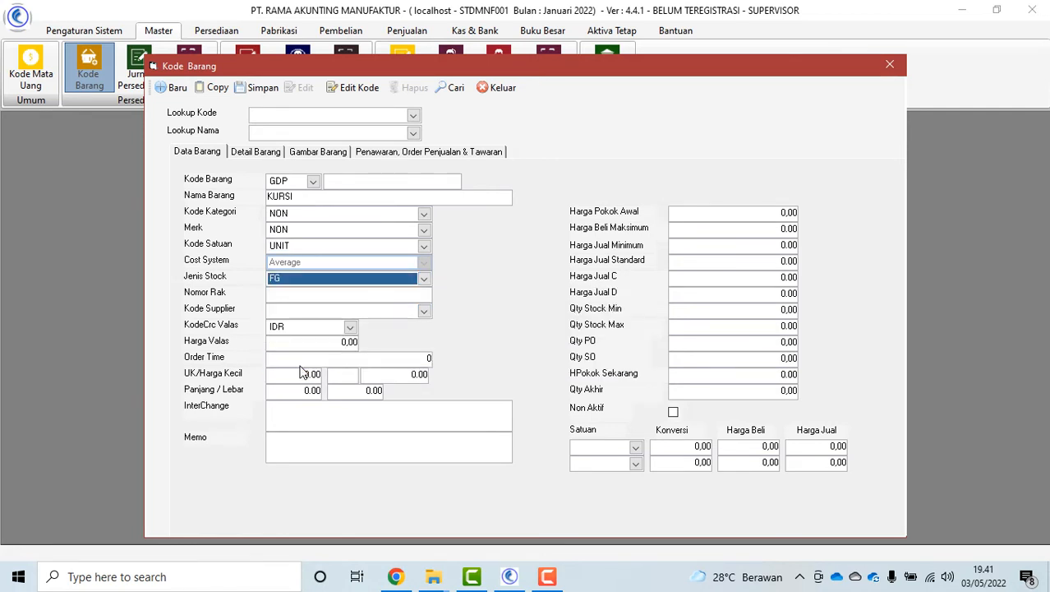
click(761, 212)
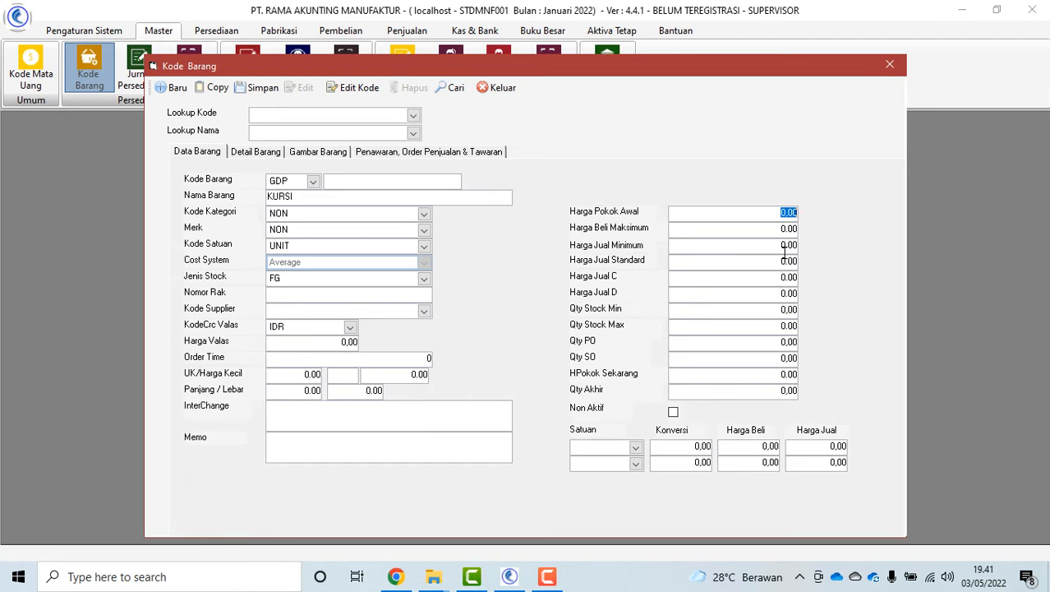
click(351, 179)
Save KURSI as K-001 and reload it via the name list and item search
click(260, 87)
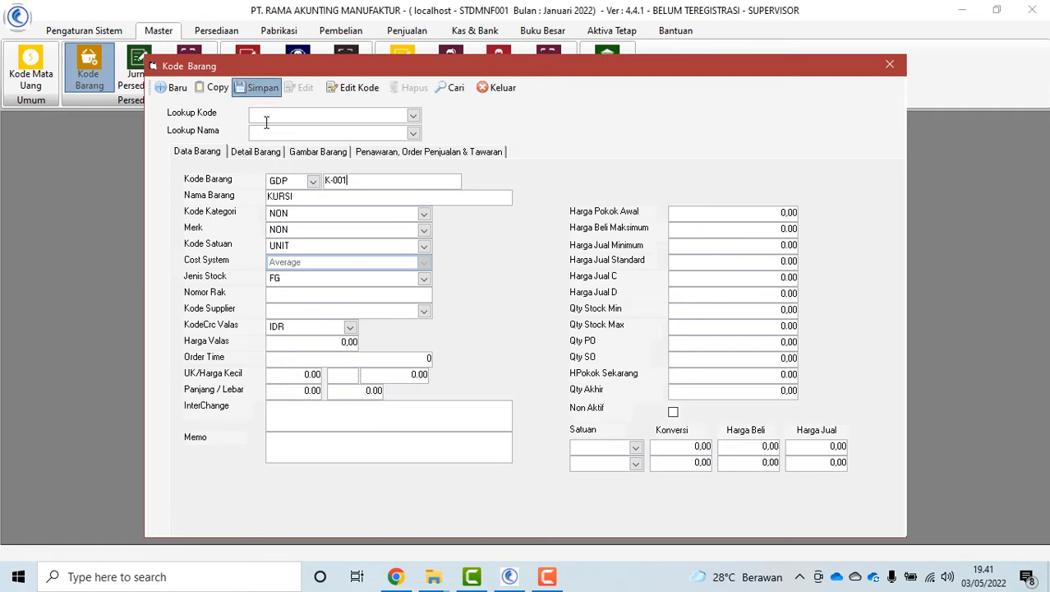
click(413, 133)
scroll(382, 198, down, 4)
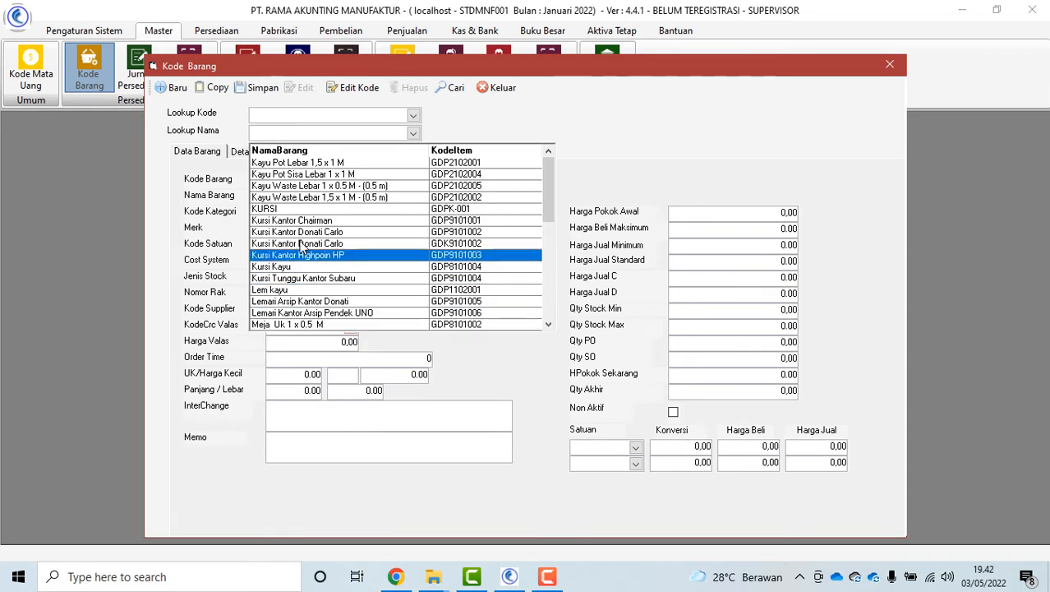
click(370, 209)
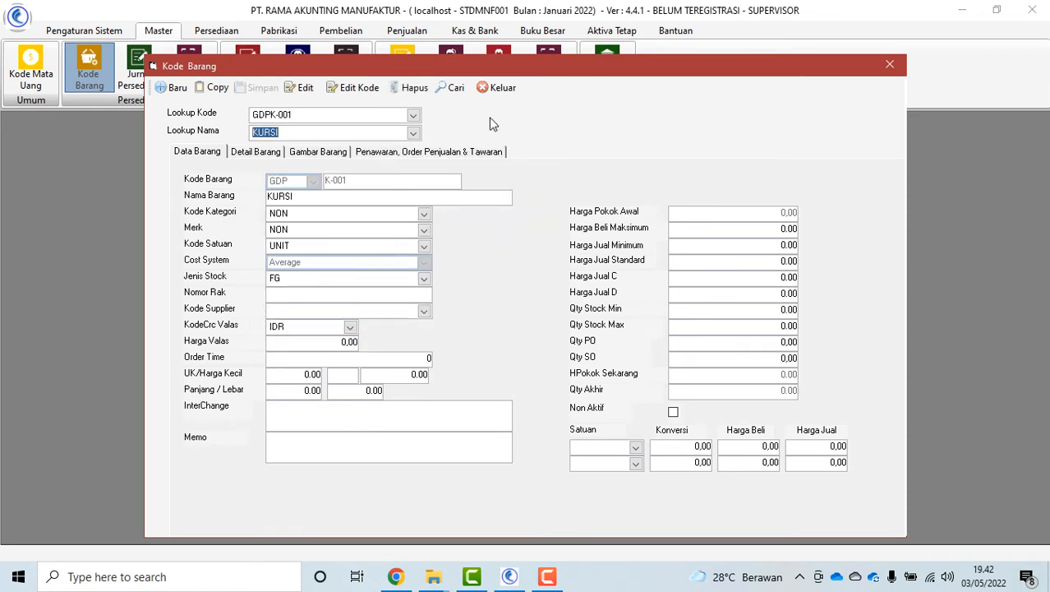
click(454, 88)
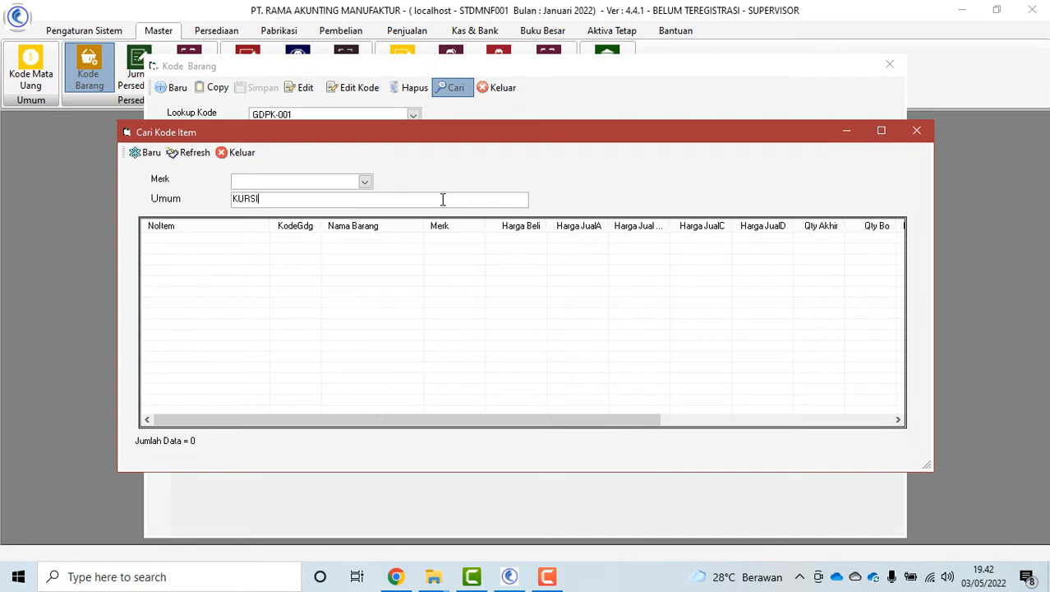
key(Return)
double_click(397, 310)
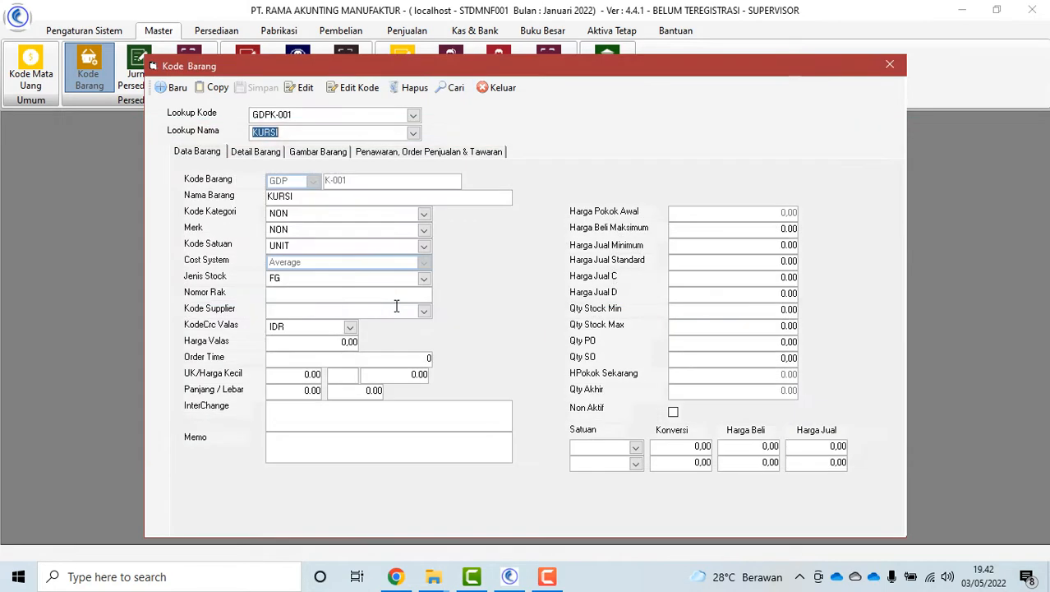
Browse KURSI's Detail, Gambar and Penawaran tabs, then close the item form
click(255, 152)
click(316, 152)
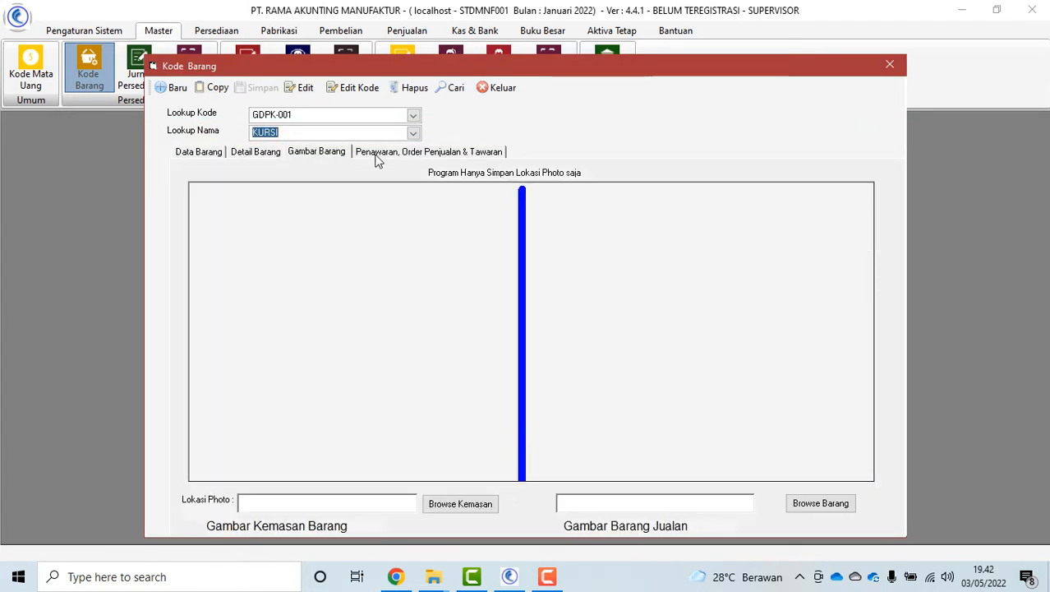
click(377, 155)
click(319, 153)
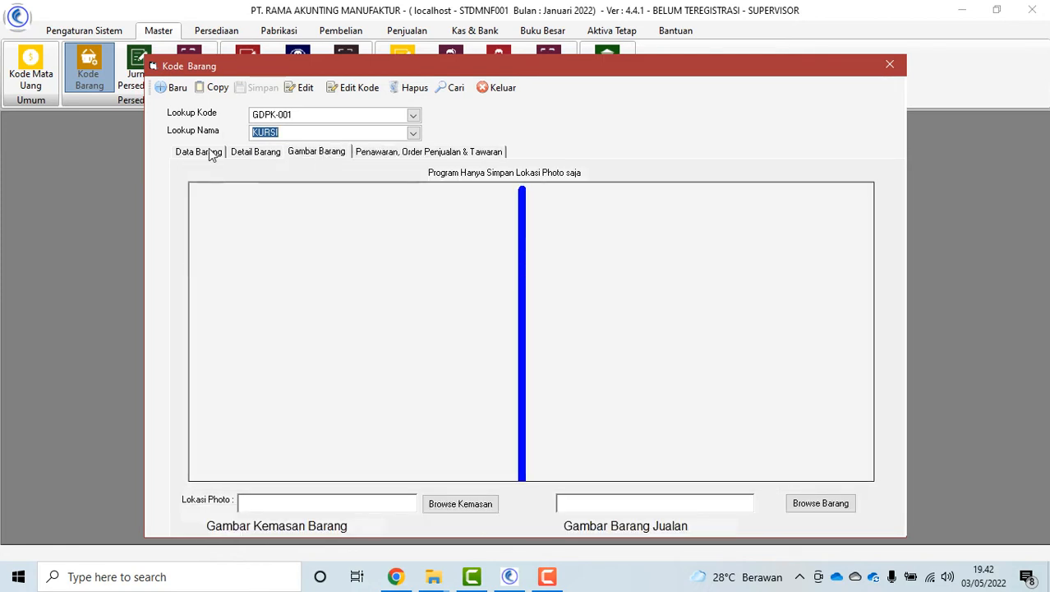
click(209, 153)
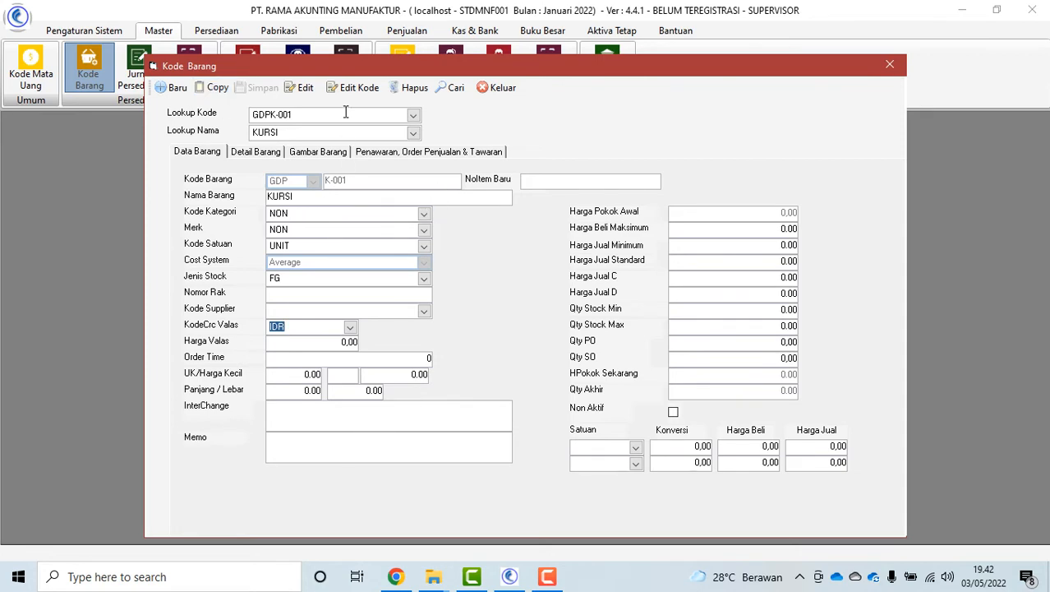
click(499, 88)
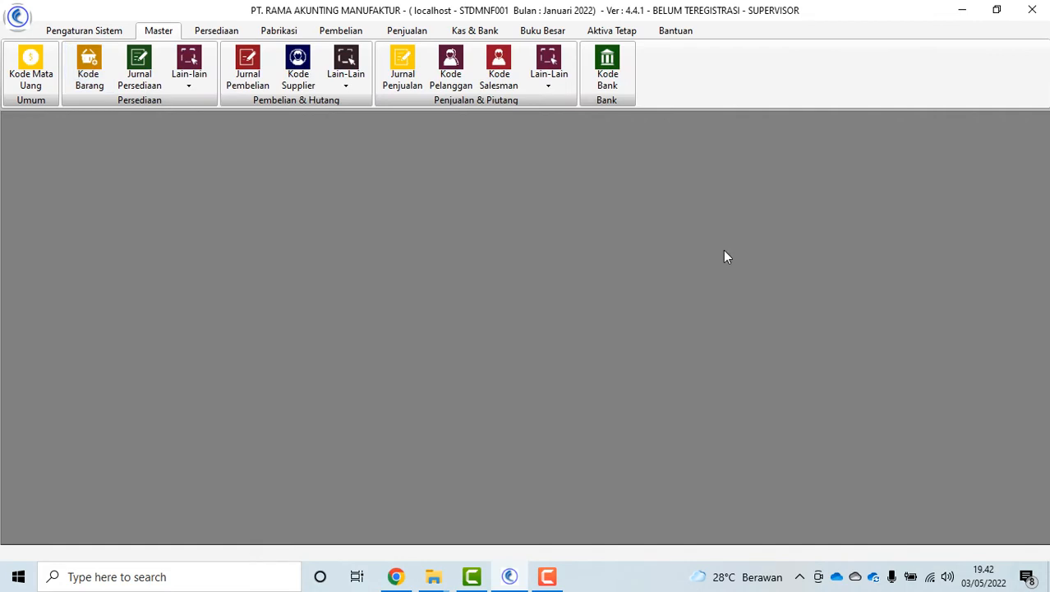
click(143, 81)
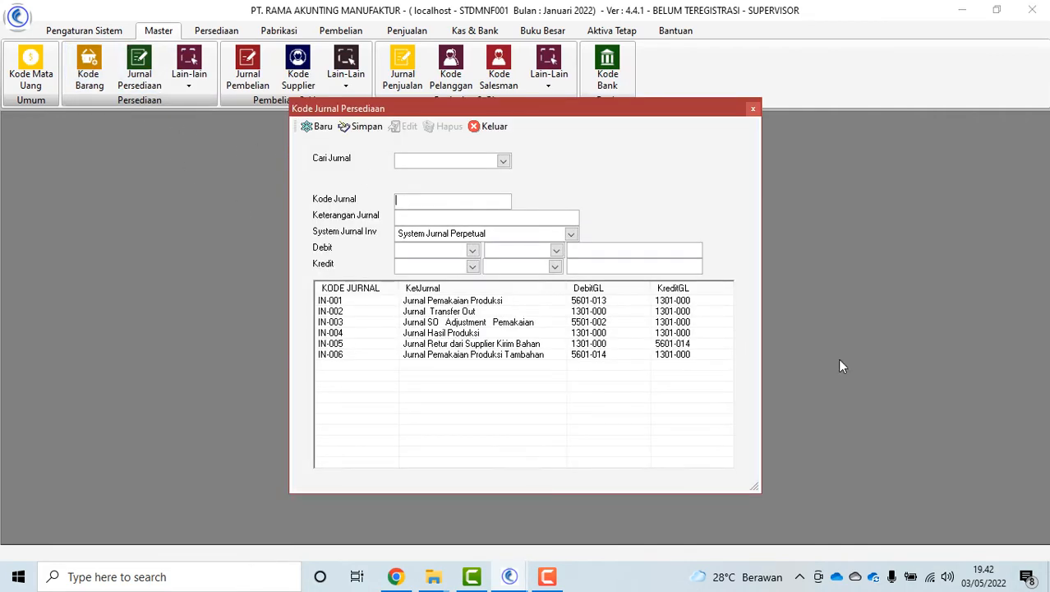
click(504, 162)
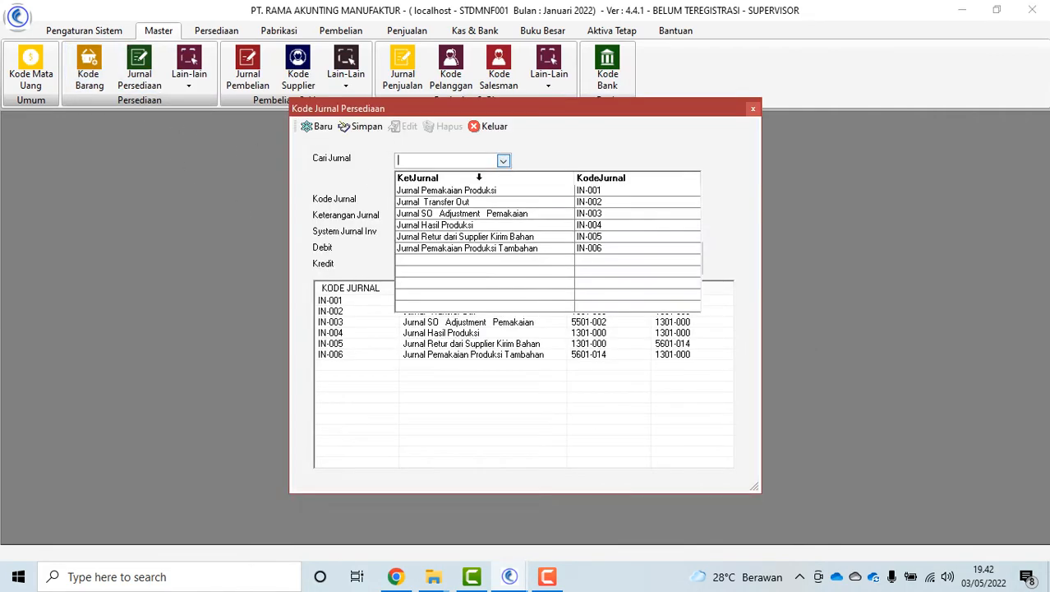
click(467, 192)
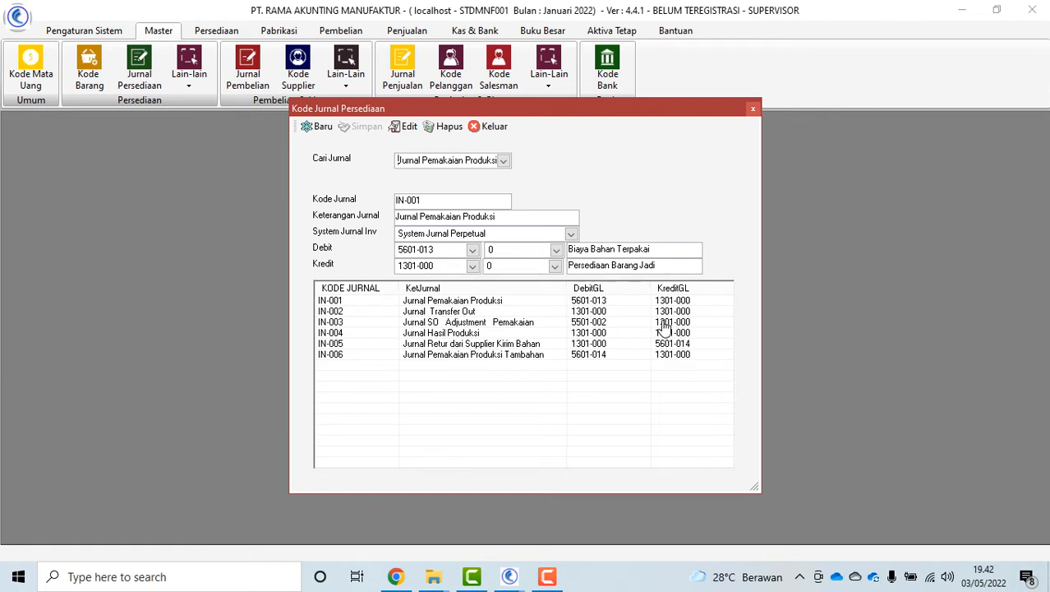
click(496, 129)
click(191, 78)
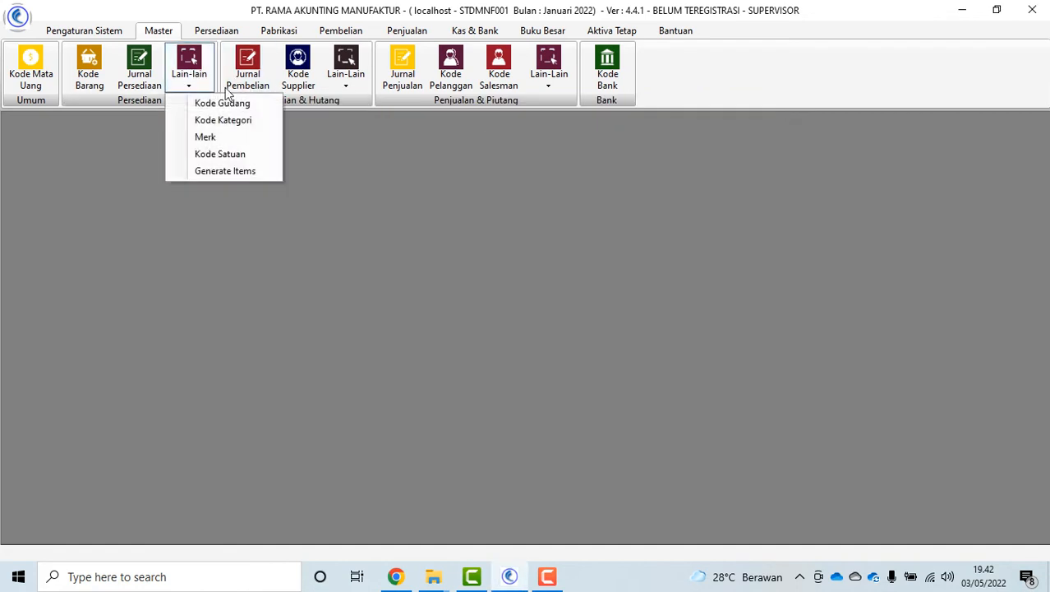
Look over the warehouse codes and item category codes lists
click(242, 104)
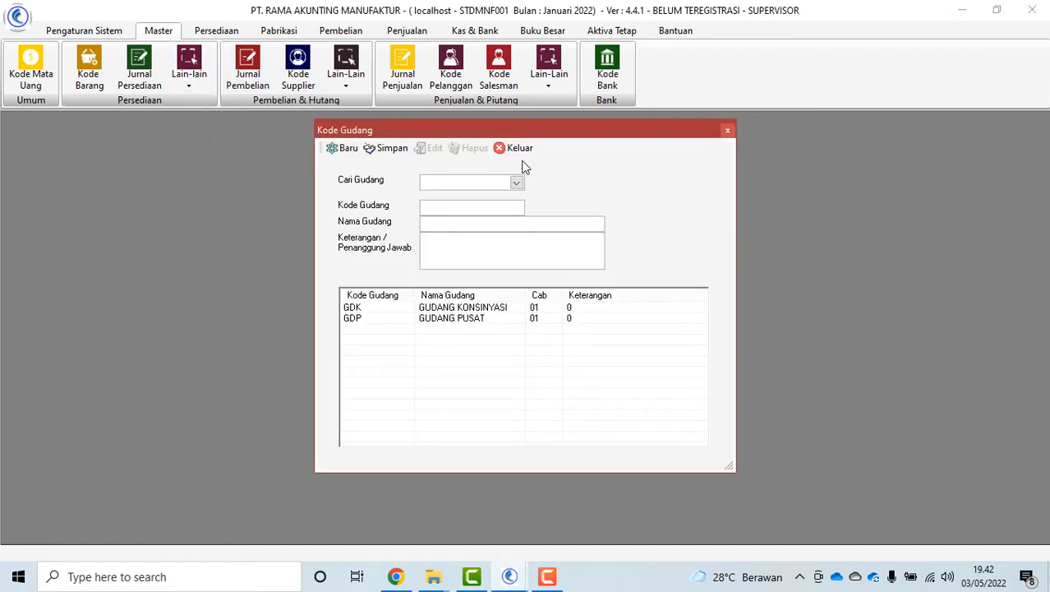
click(505, 148)
click(188, 80)
click(219, 122)
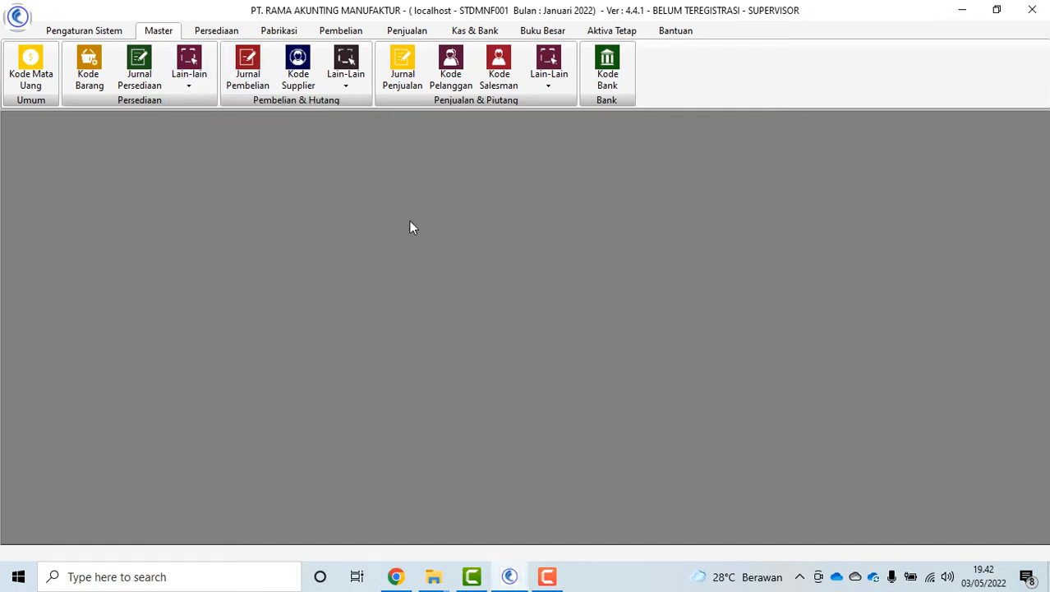
click(532, 148)
click(196, 80)
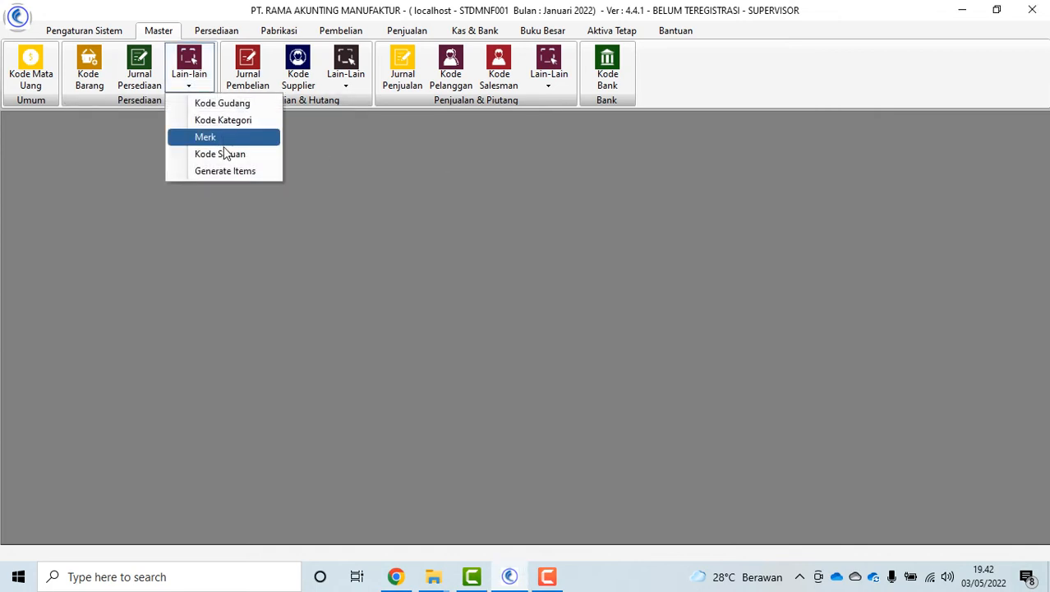
Set up Generate Items from warehouse GDP, items 1102001 to 1202001, into GDK
click(243, 173)
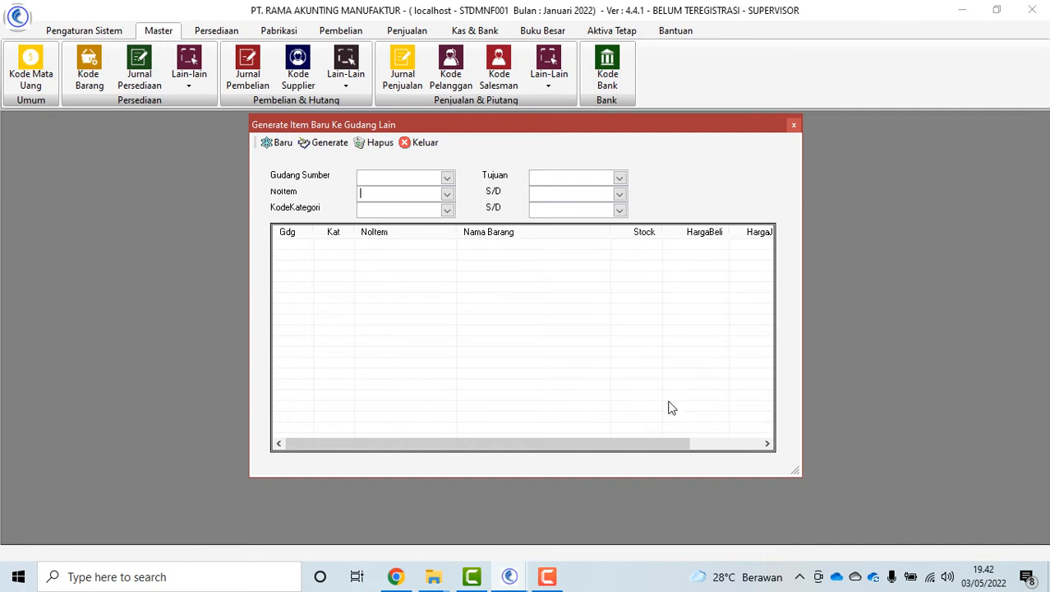
click(447, 178)
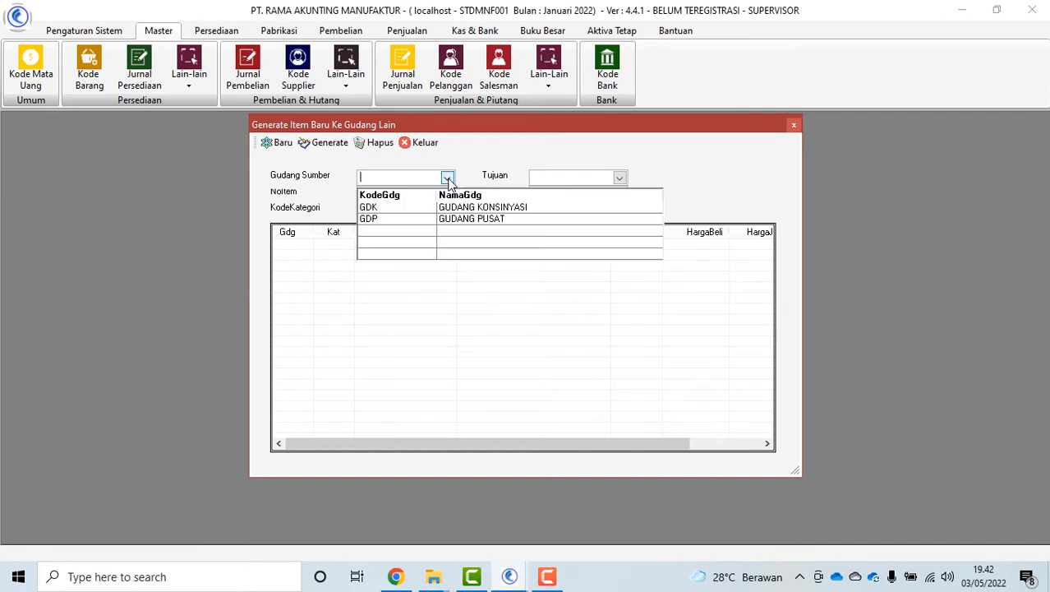
click(408, 219)
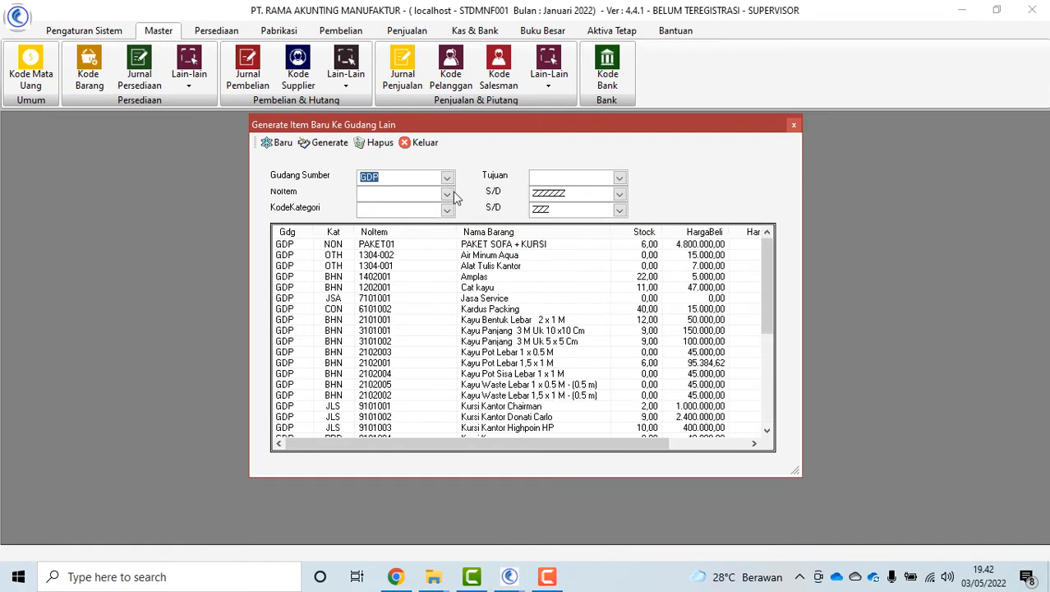
click(448, 194)
click(426, 227)
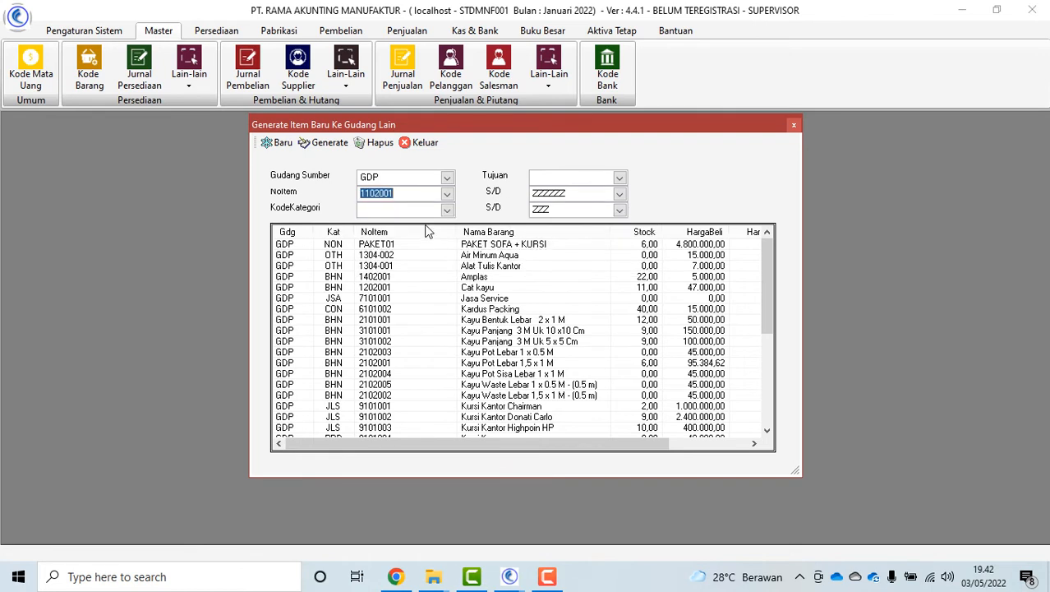
click(619, 194)
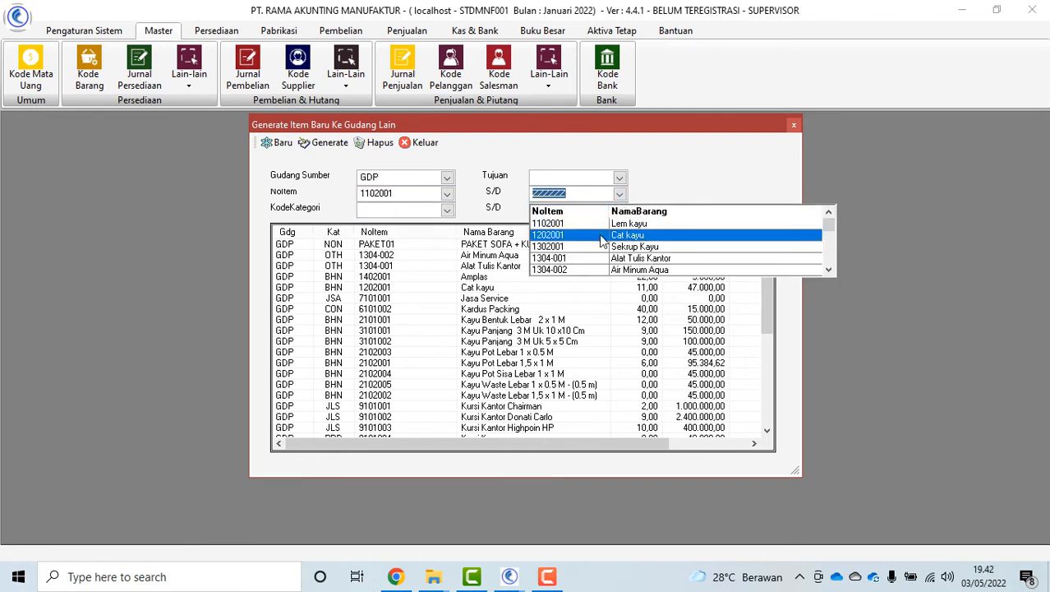
click(600, 236)
click(619, 178)
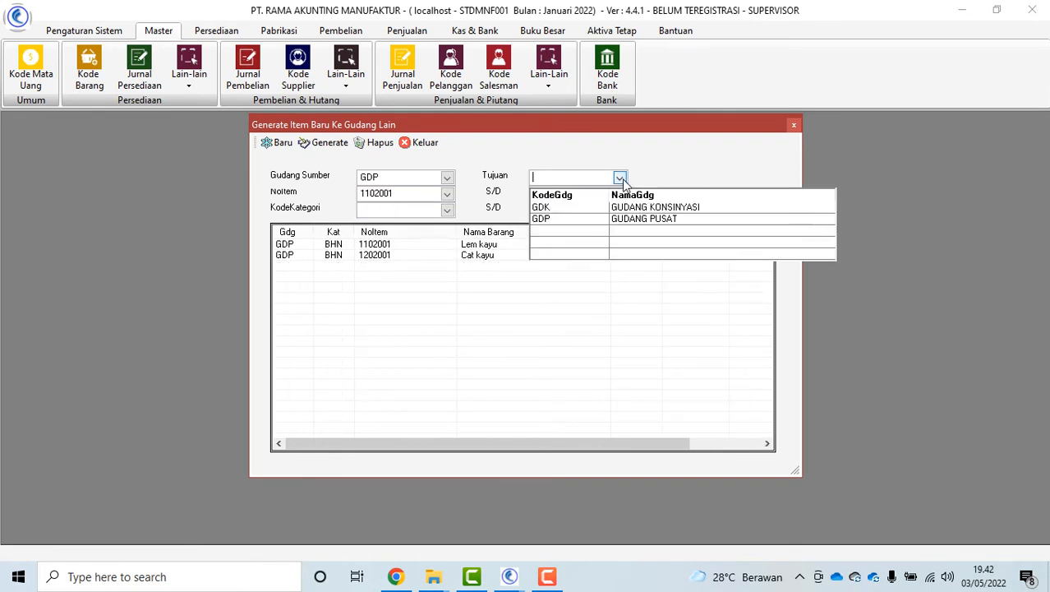
click(586, 215)
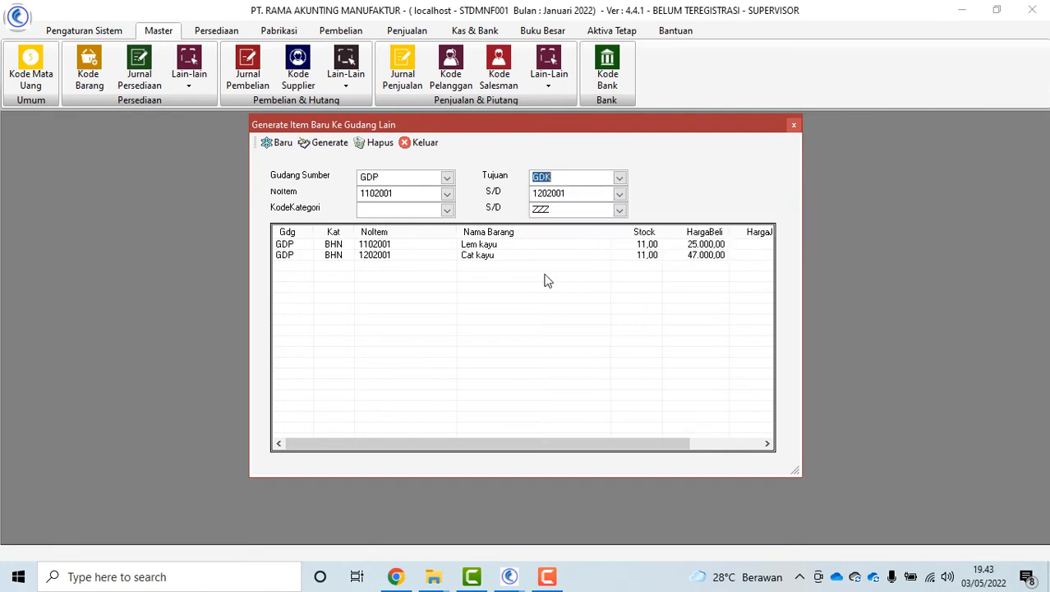
Generate Lem kayu and Cat kayu into GDK, confirm, and check GDK's item list
click(325, 144)
click(580, 341)
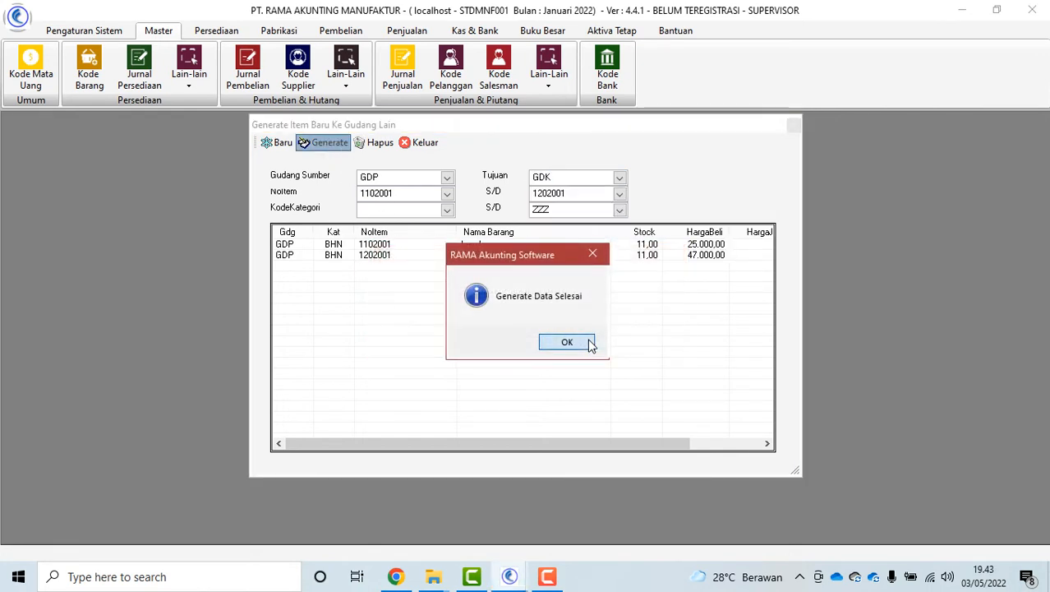
click(585, 344)
click(447, 178)
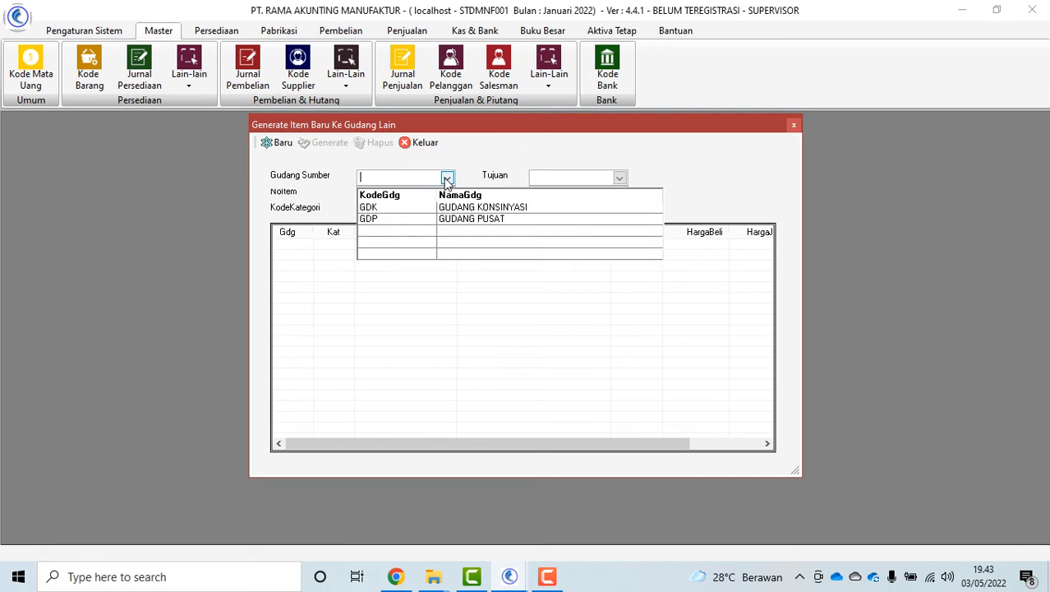
click(410, 207)
click(485, 266)
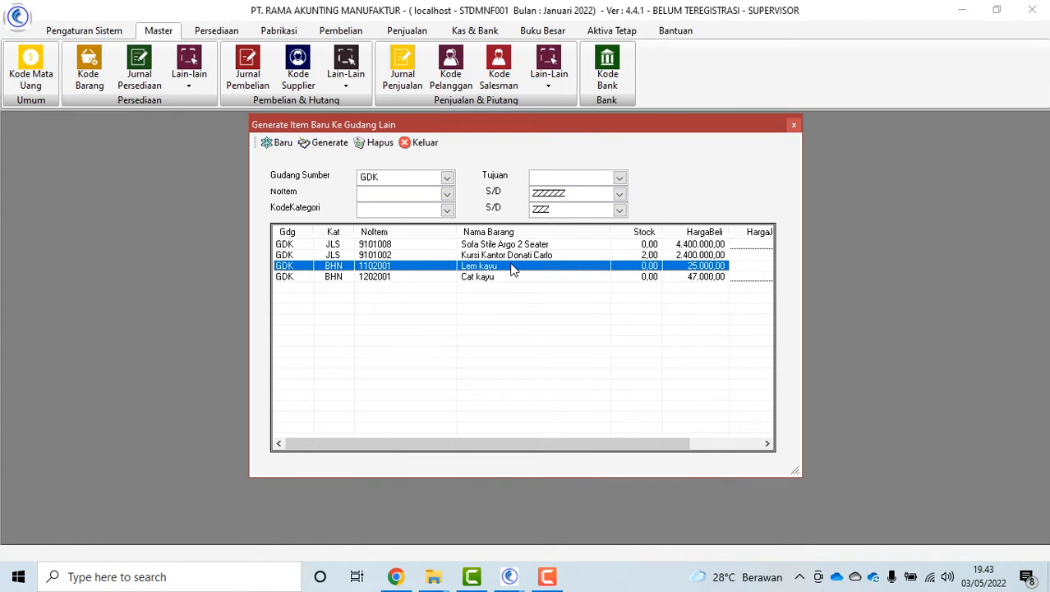
click(427, 144)
click(247, 76)
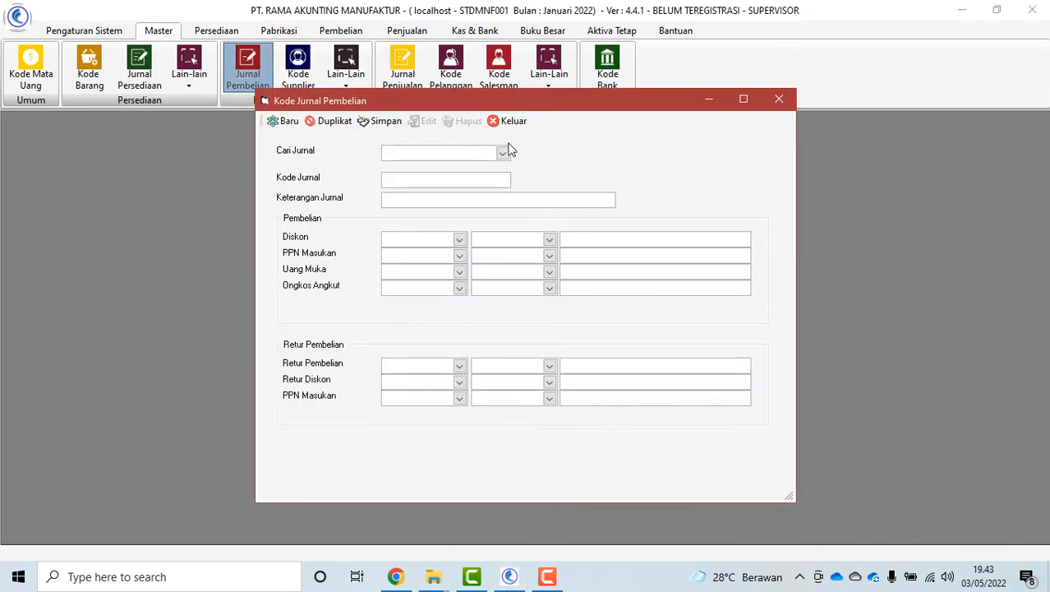
Load purchase journal BELI001 (Jurnal Pembelian Cash dan Credit), review its accounts, and close the form
click(503, 154)
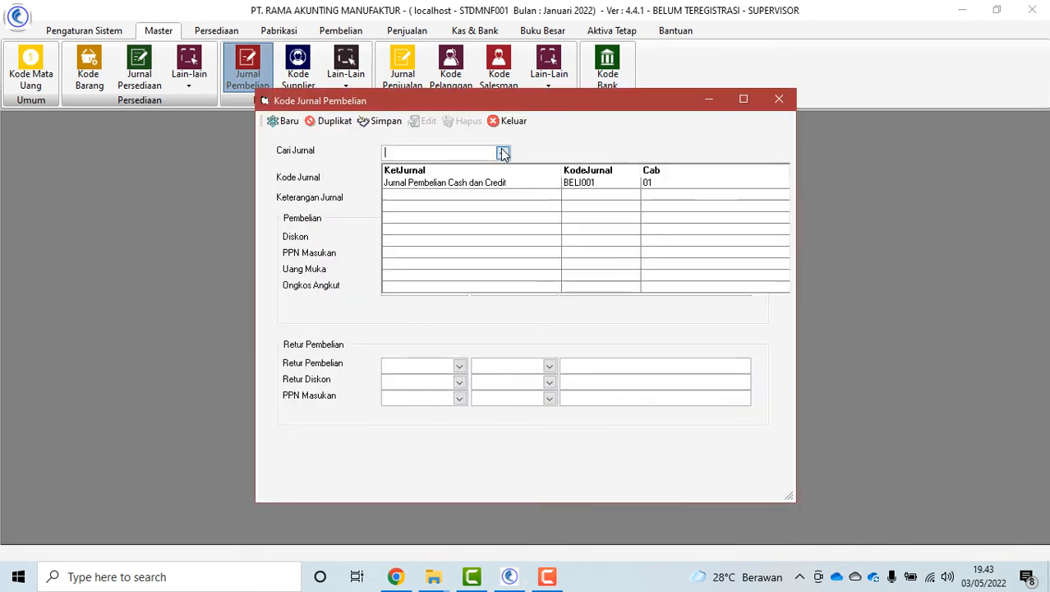
click(460, 183)
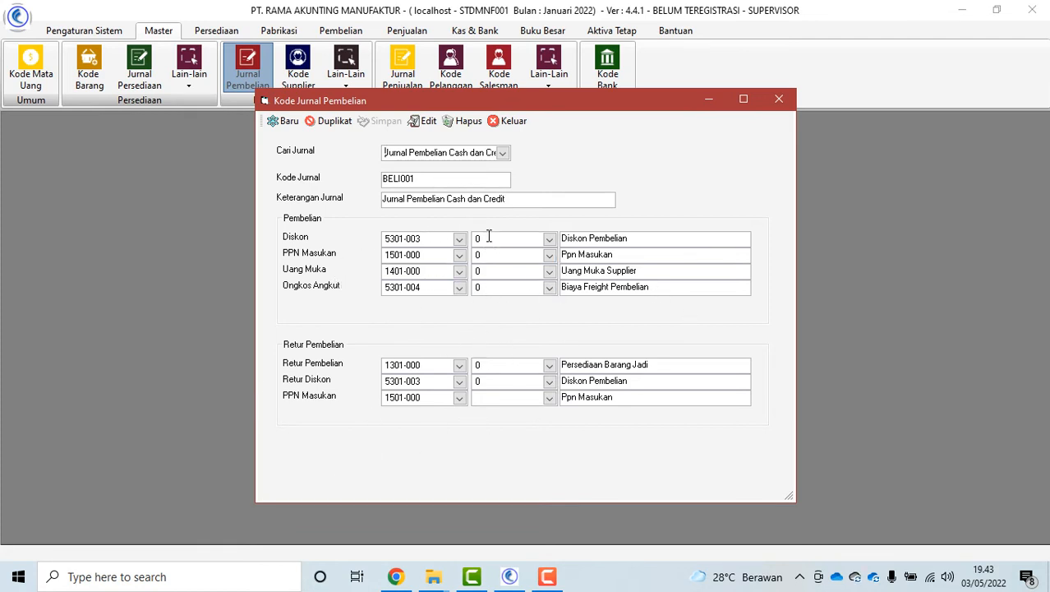
click(496, 129)
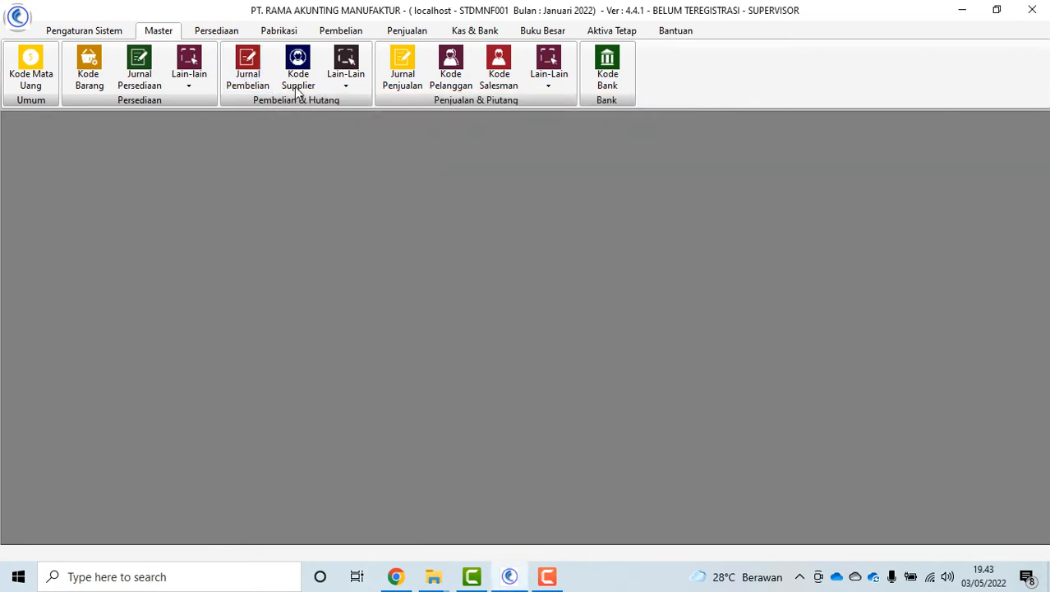
Start a new supplier named PT. AGUNG WIJAYA with payment term D1 (CASH)
click(309, 90)
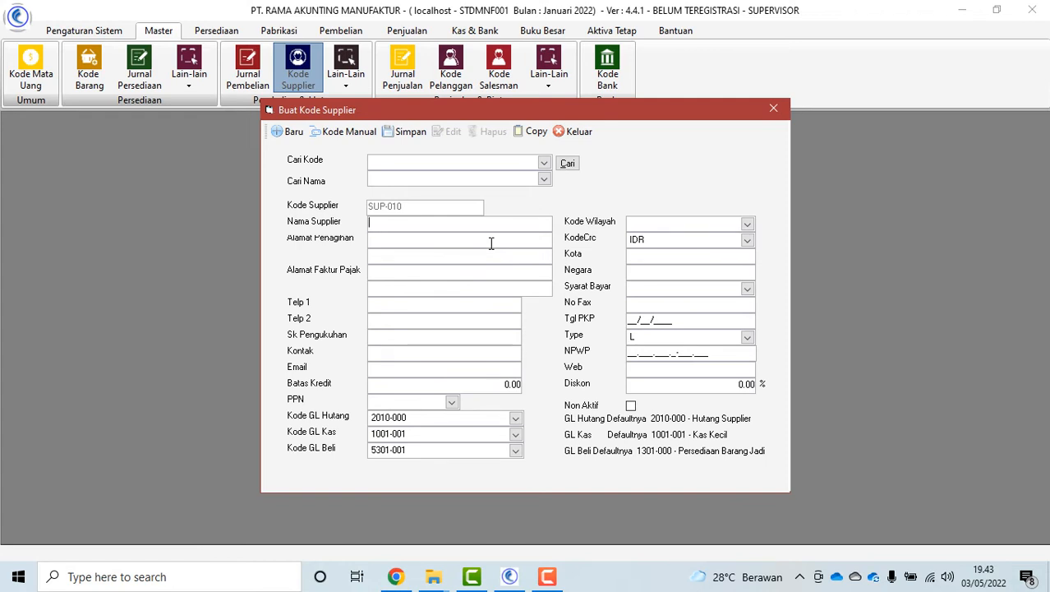
text(AGUNG WIJAYA)
click(369, 222)
text(PT.)
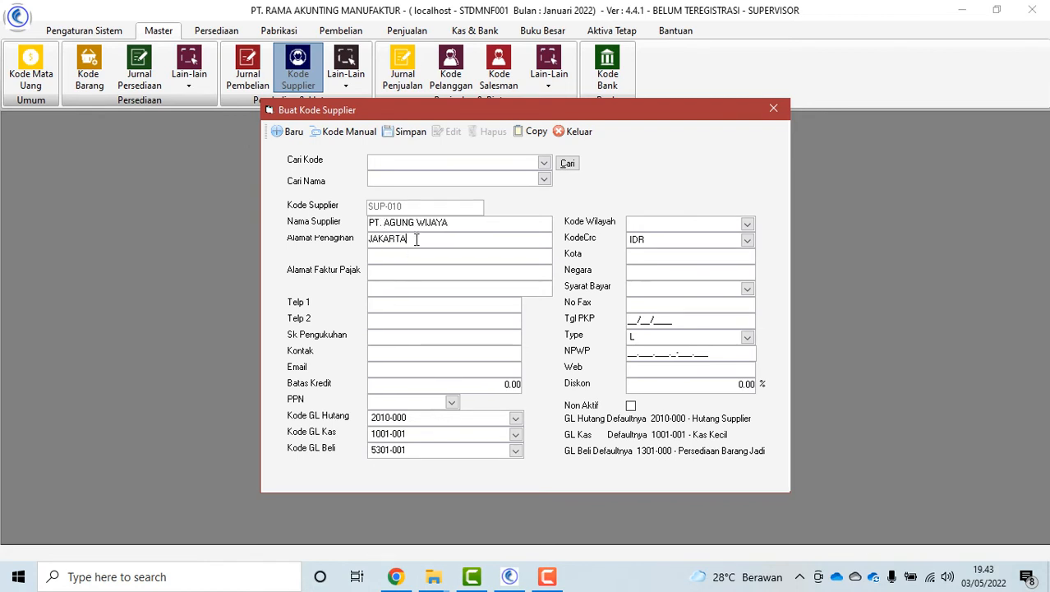
click(746, 288)
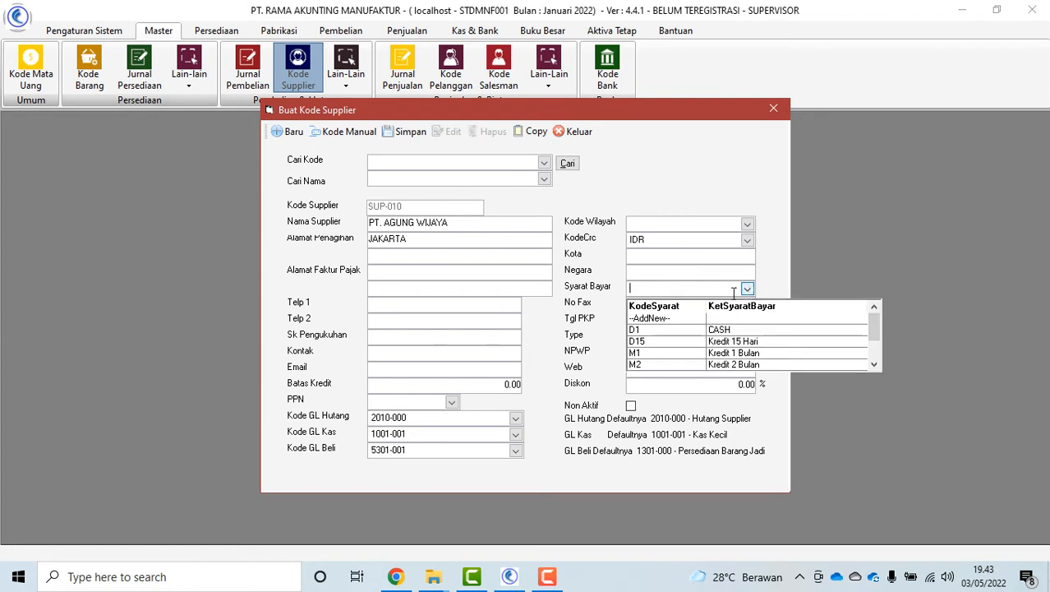
click(723, 333)
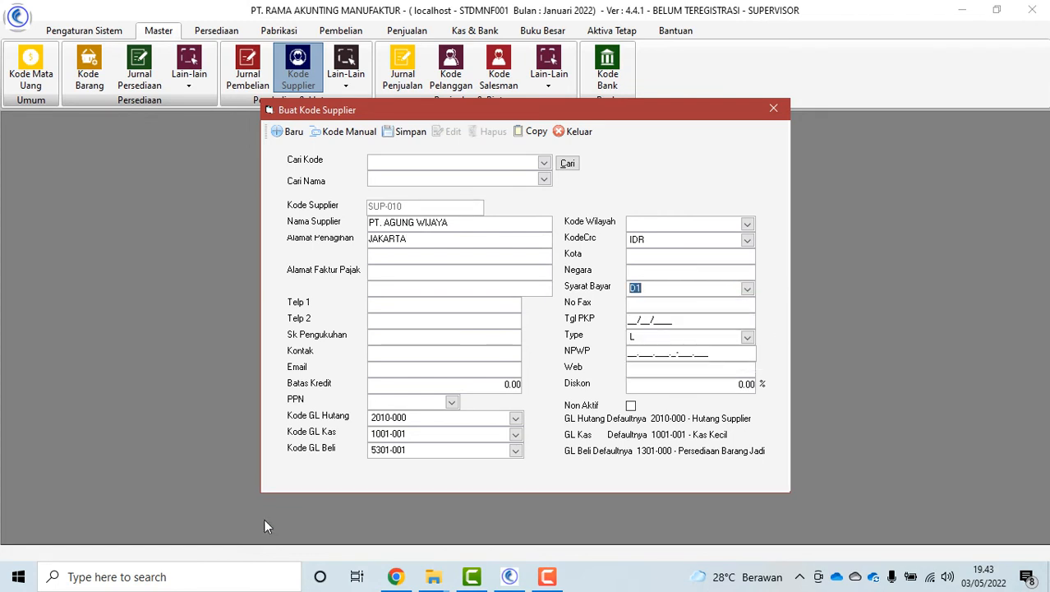
Keep 5301-001 as the purchase GL account and save supplier PT. AGUNG WIJAYA
click(515, 451)
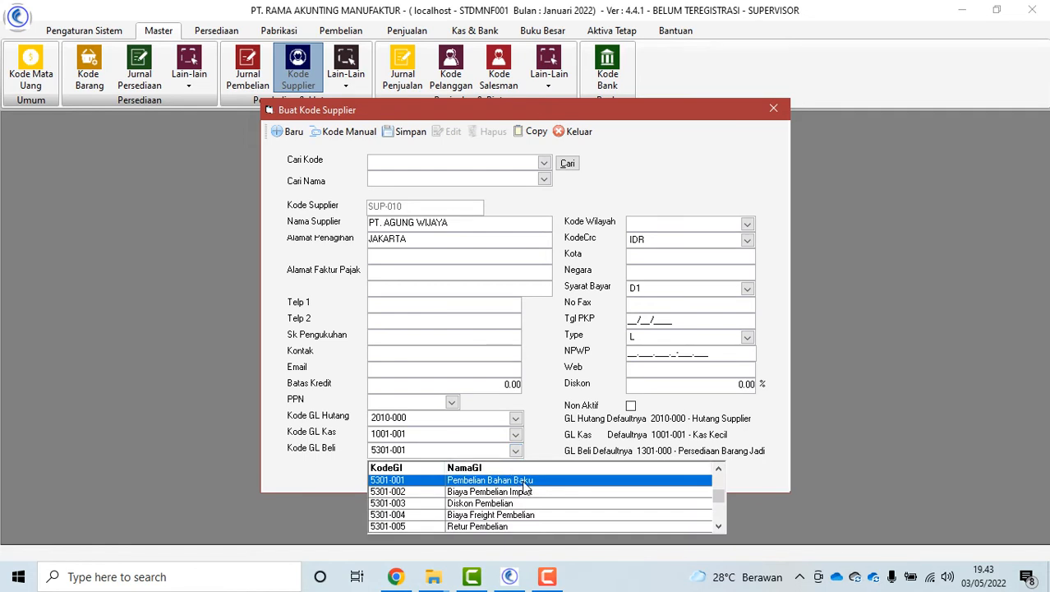
click(526, 480)
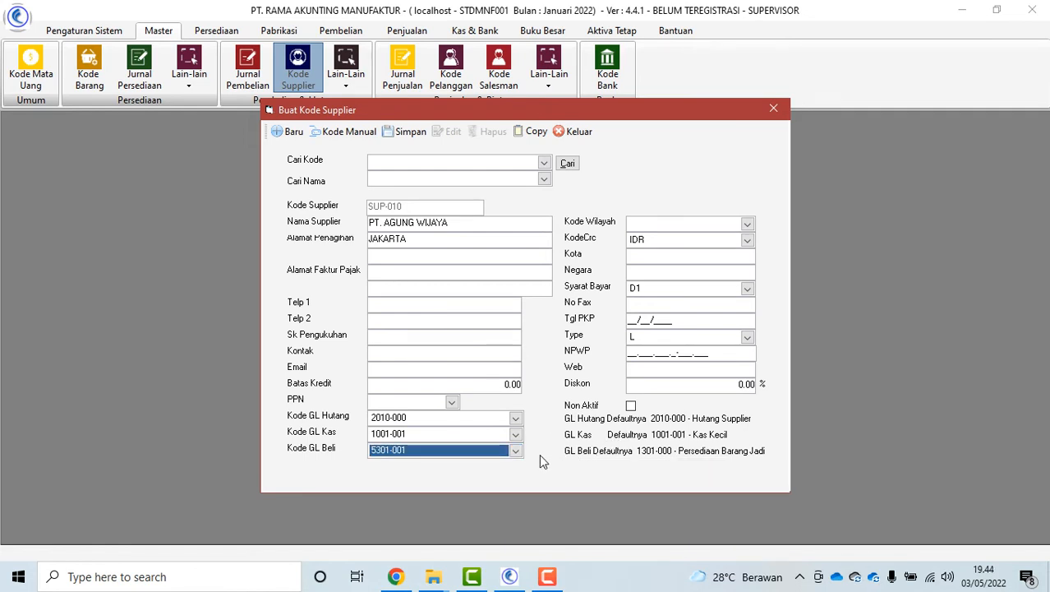
click(515, 450)
click(625, 480)
click(408, 133)
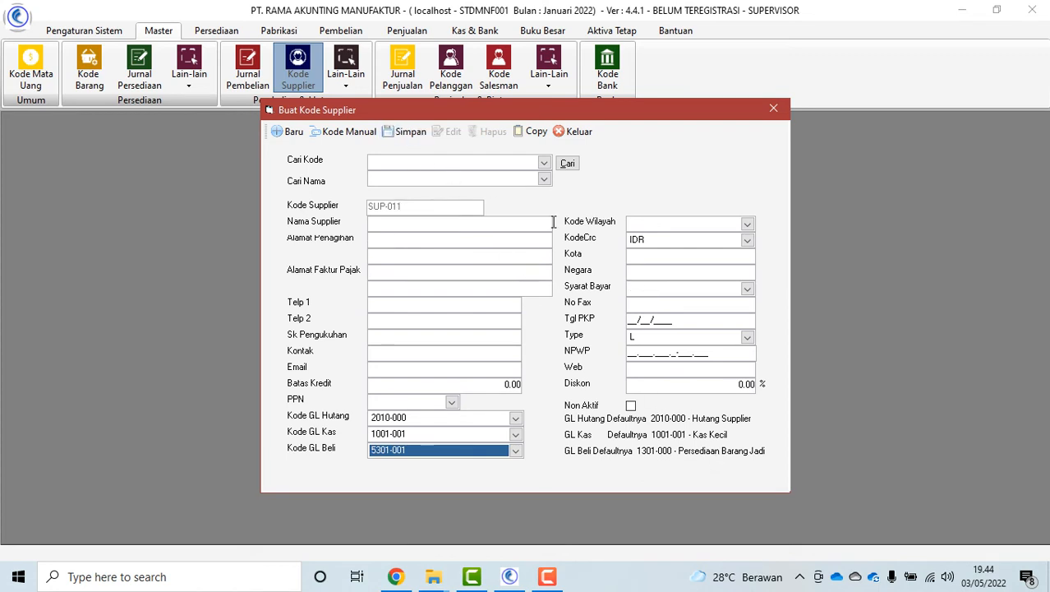
Review existing supplier SUP-001 ANEKA TEKNIK, close the supplier form, and open the supplier payment terms list
click(544, 162)
click(534, 197)
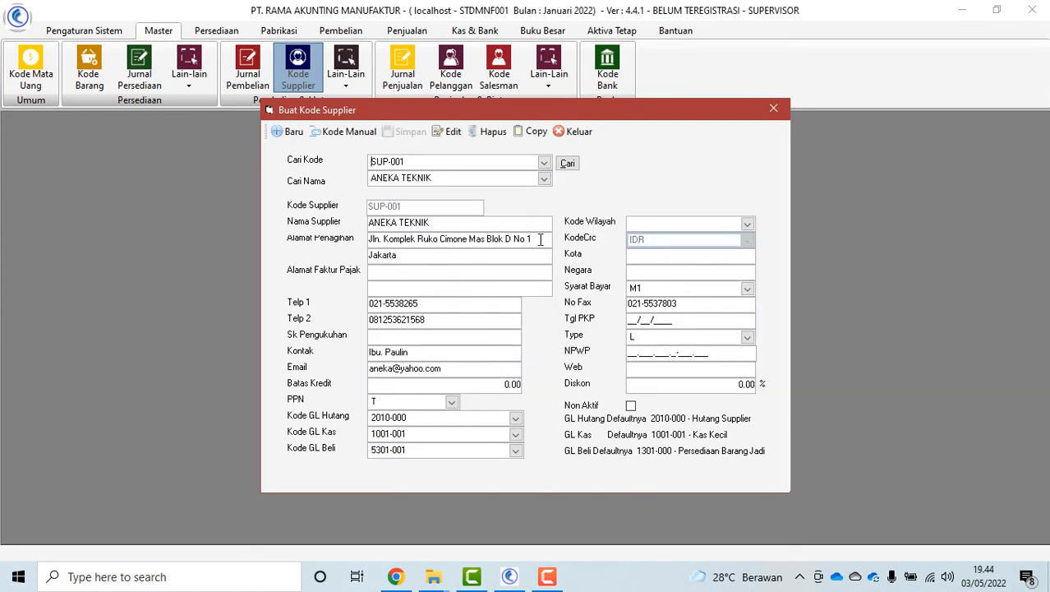
click(567, 163)
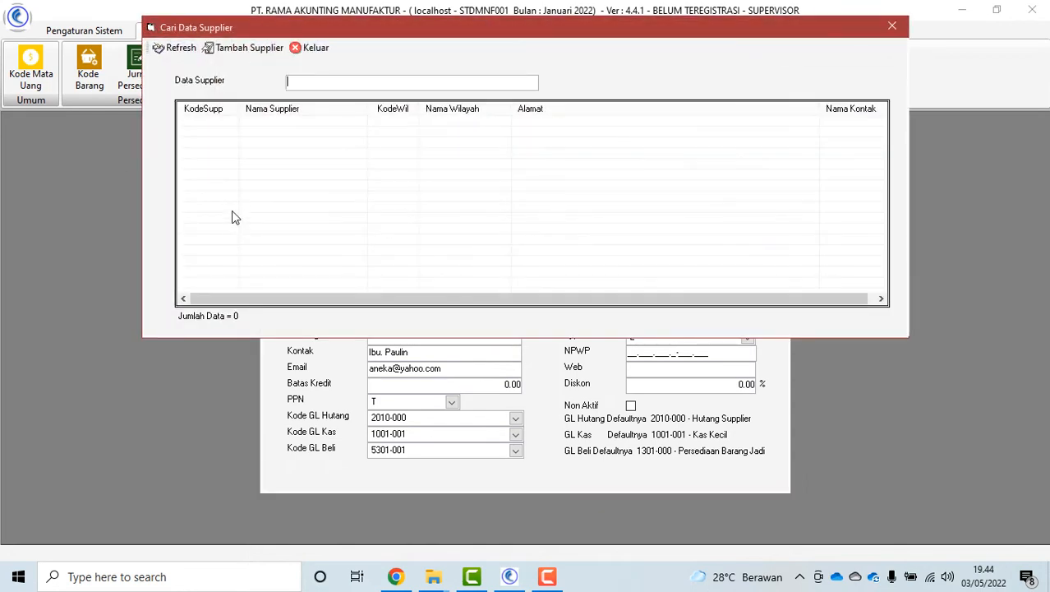
click(309, 48)
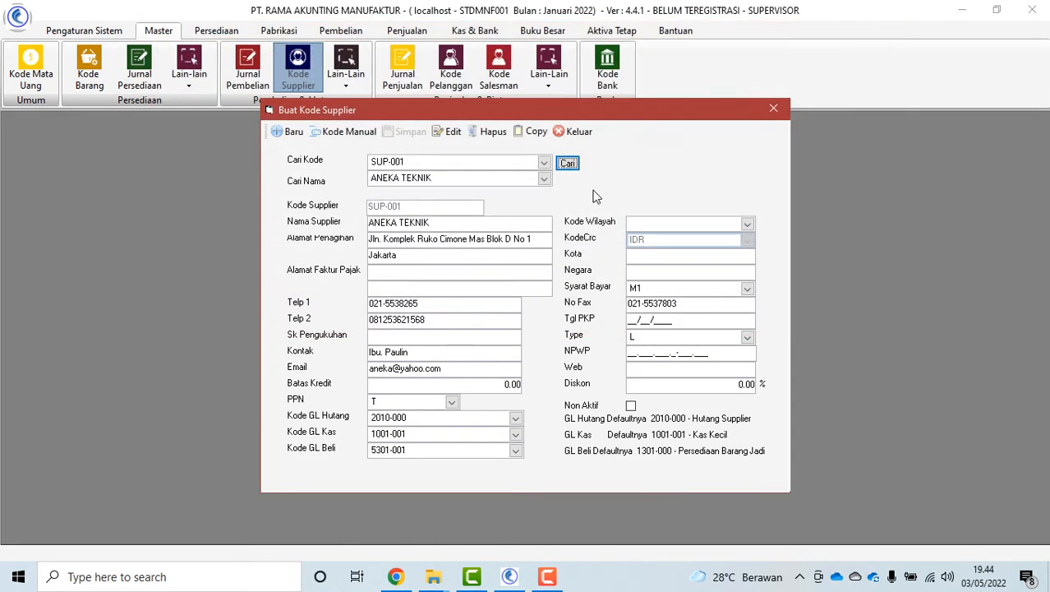
click(579, 135)
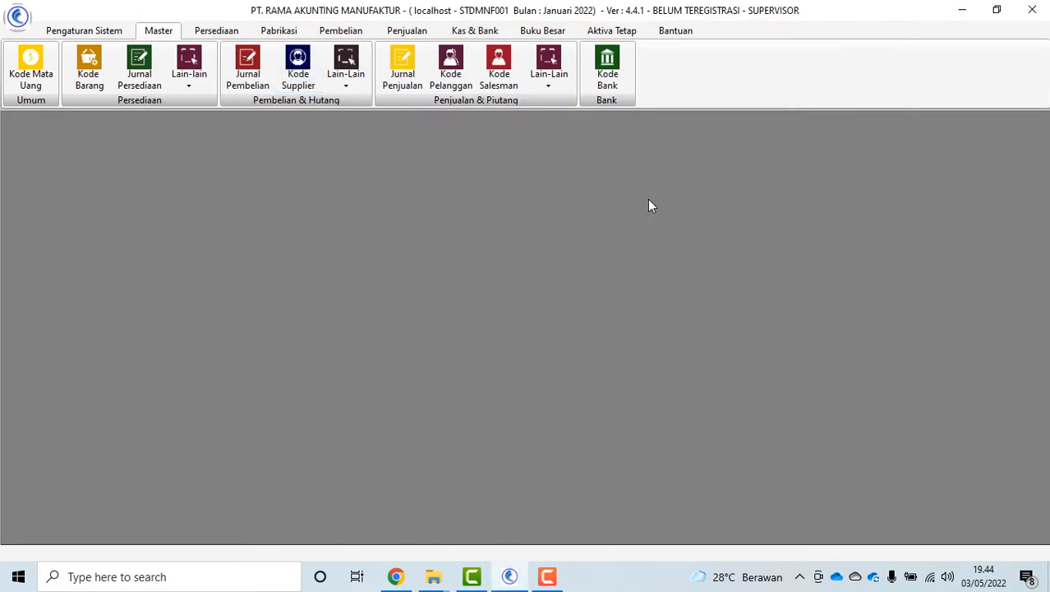
click(346, 78)
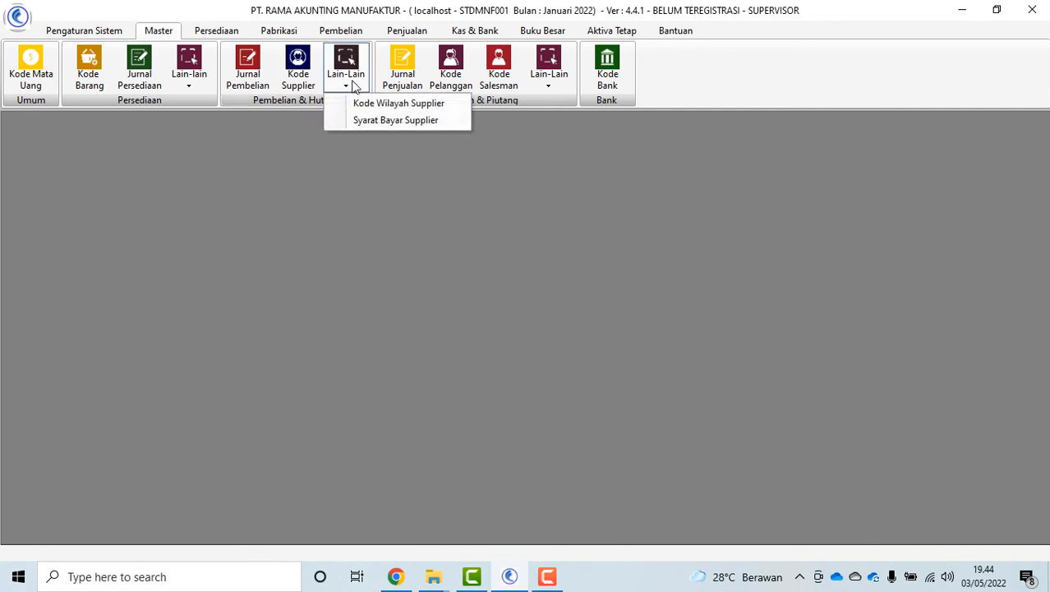
click(392, 120)
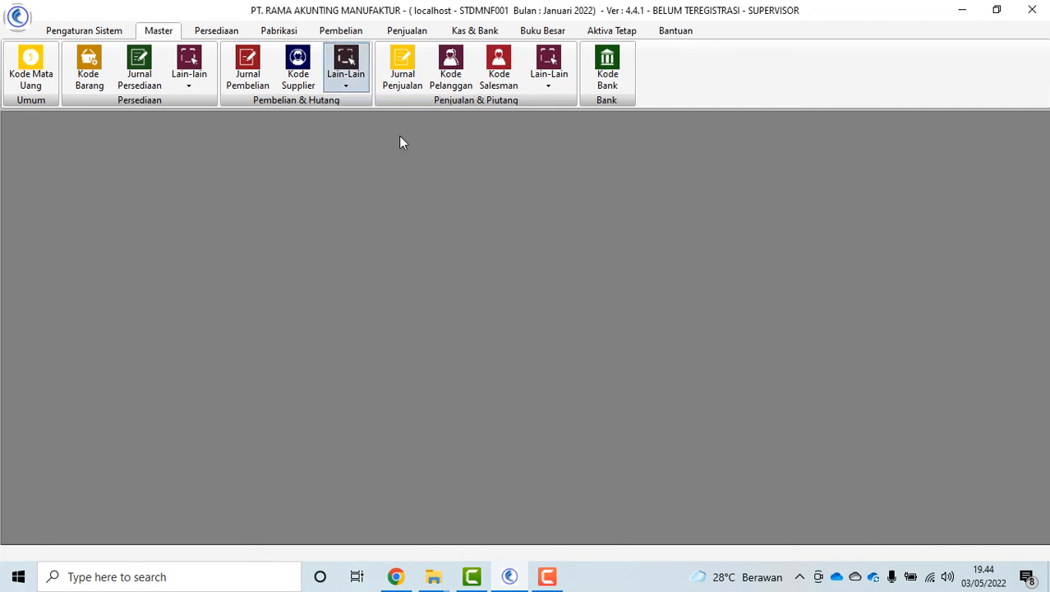
click(396, 284)
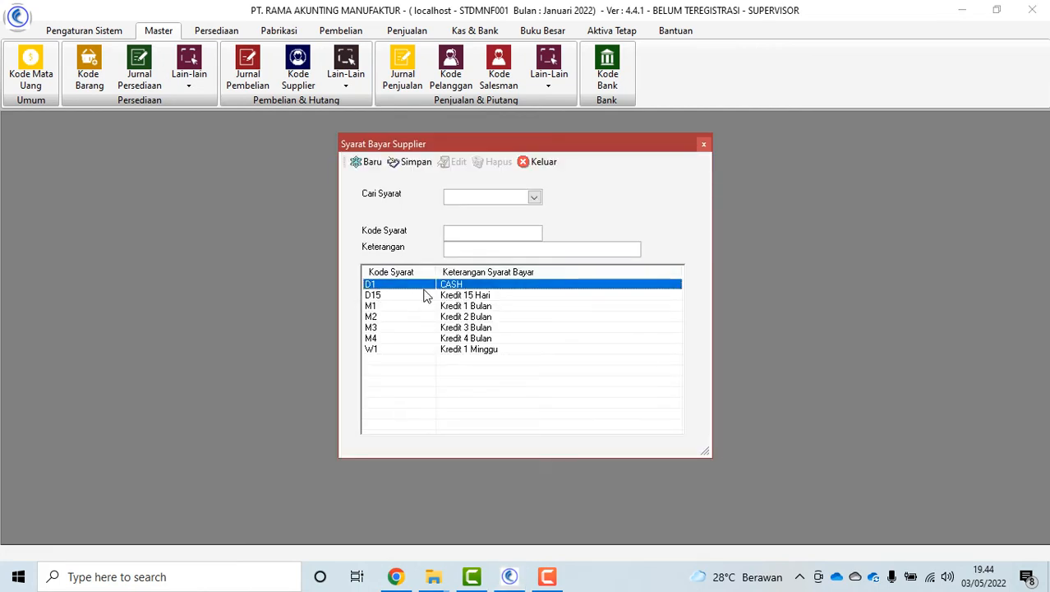
click(391, 308)
click(395, 351)
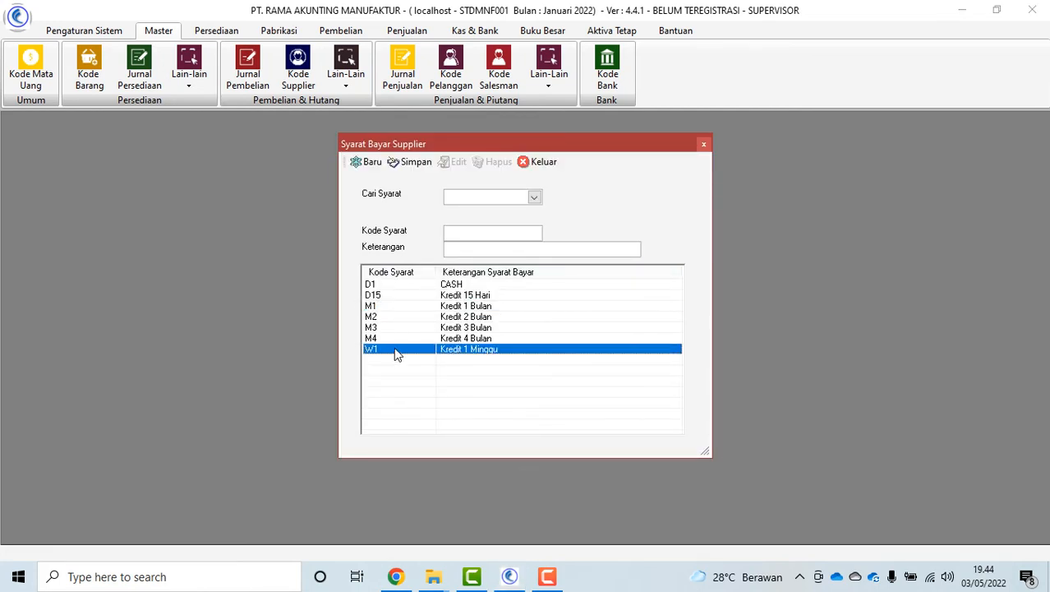
click(538, 164)
click(348, 83)
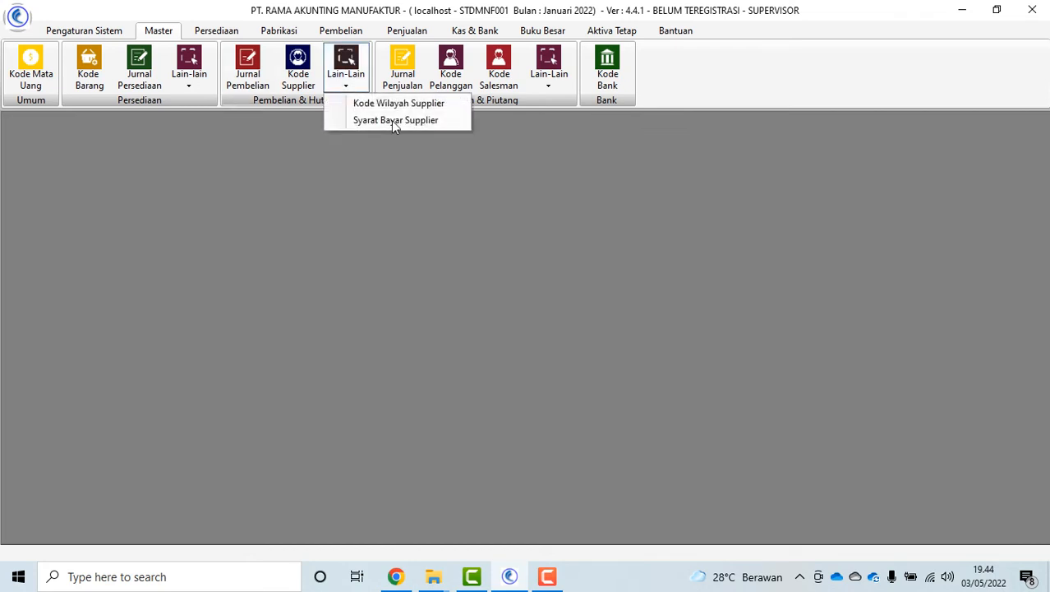
click(402, 75)
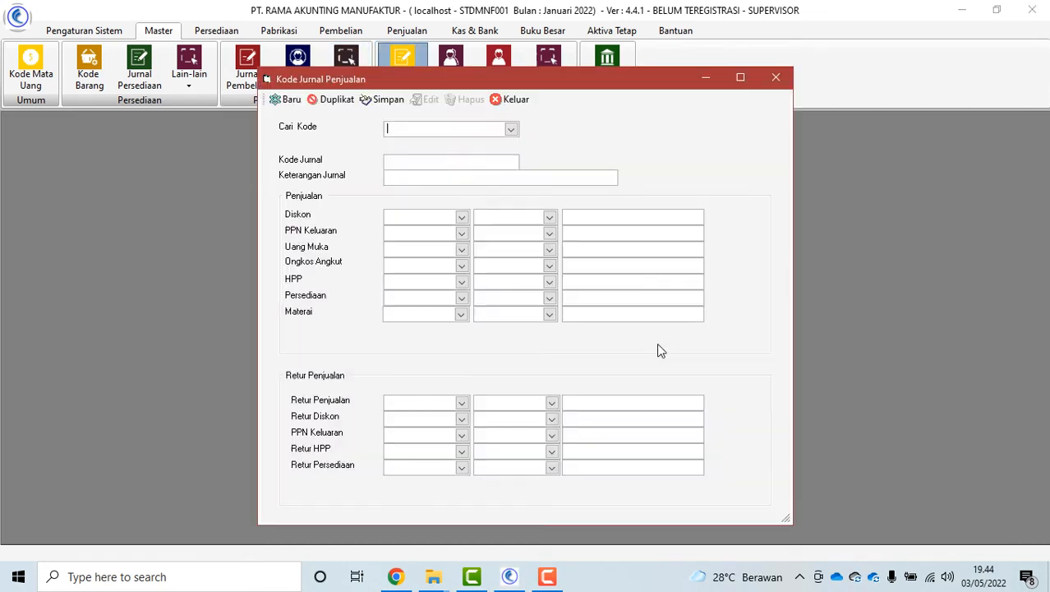
click(510, 130)
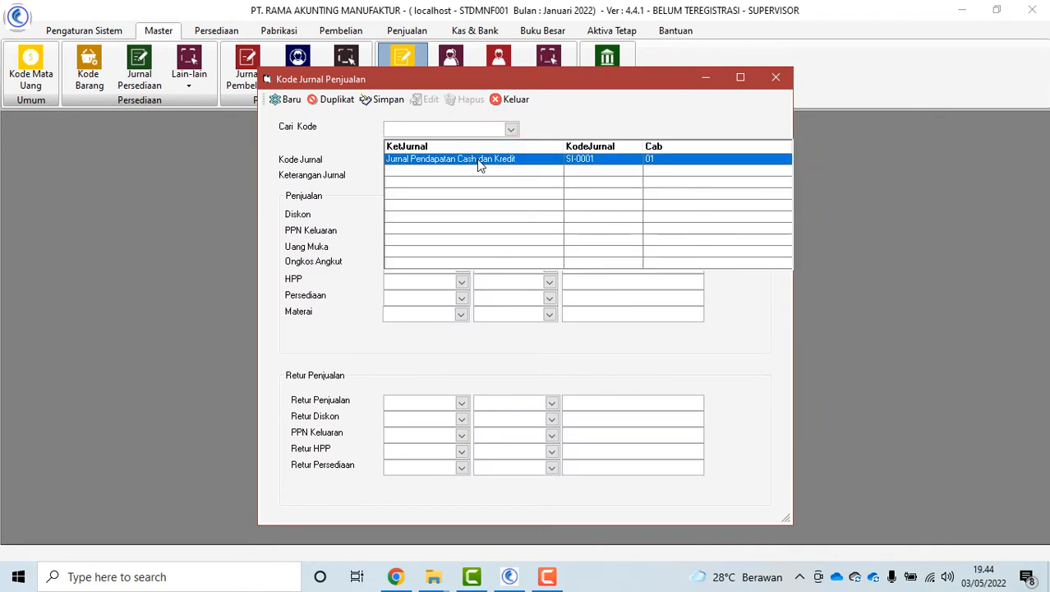
click(477, 159)
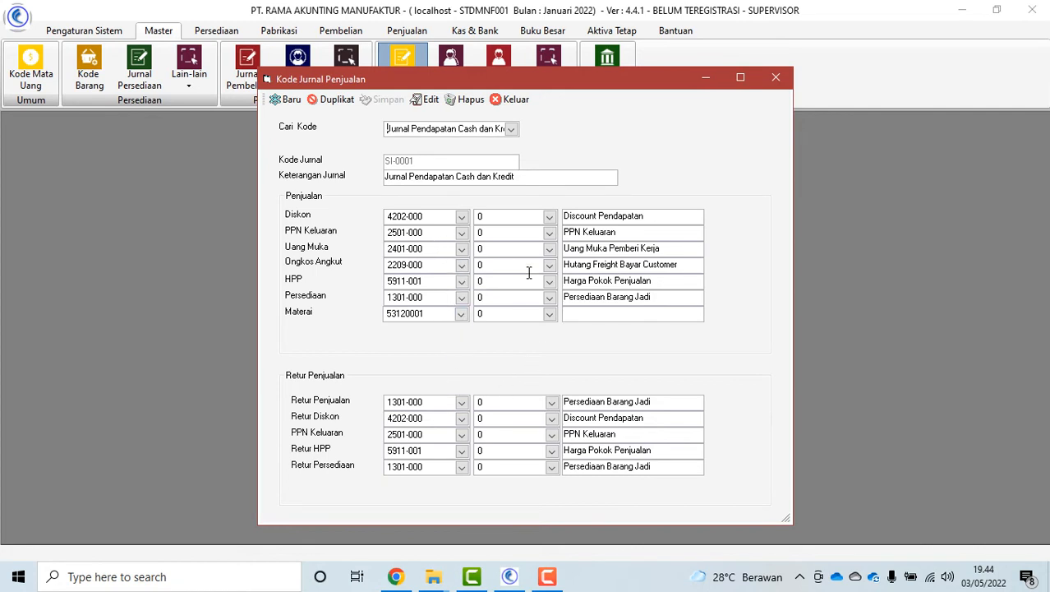
click(512, 101)
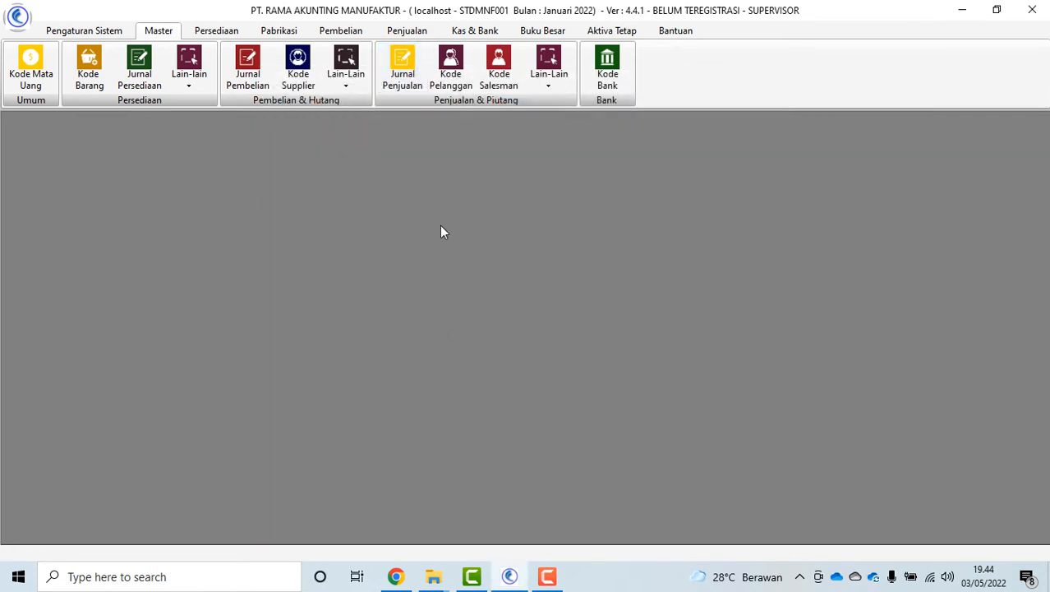
Enter new customer PT. MAJU UTAMA in JAKARTA with payment term M1 and type L (LOCAL)
click(448, 79)
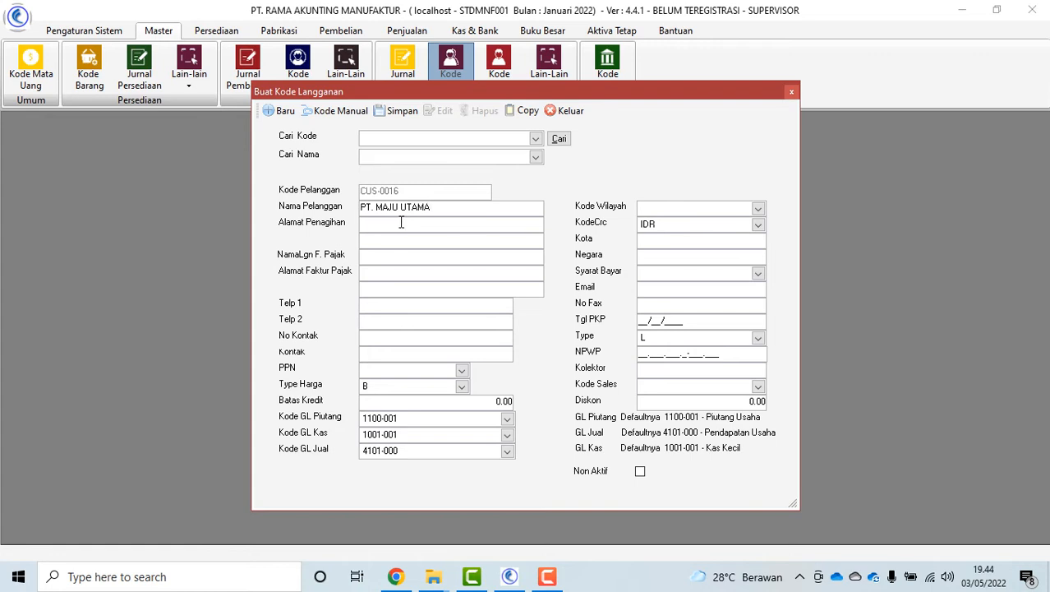
text(AKARTA)
click(757, 273)
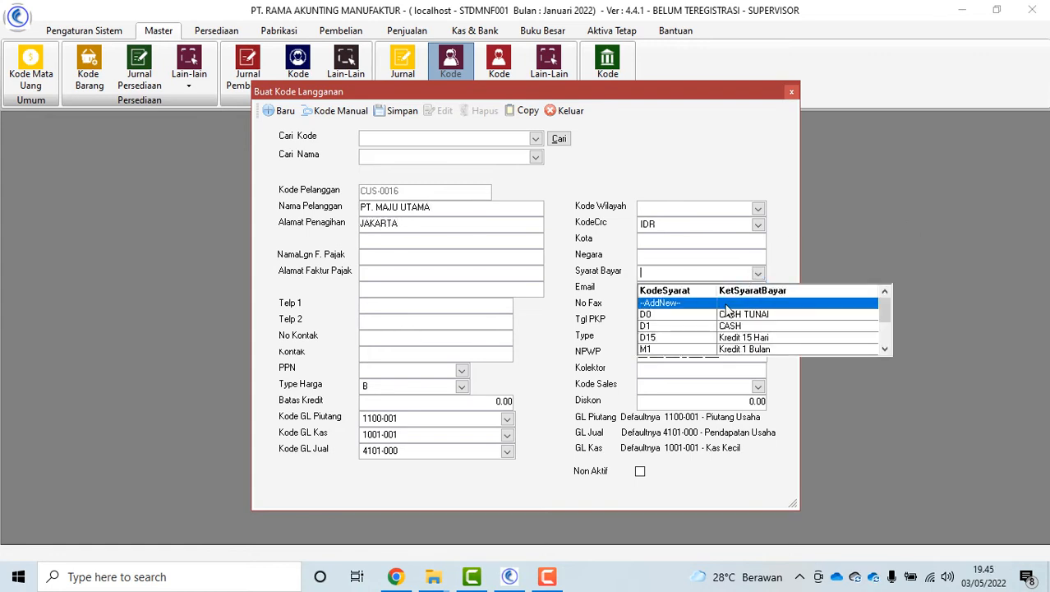
scroll(713, 337, down, 1)
click(714, 331)
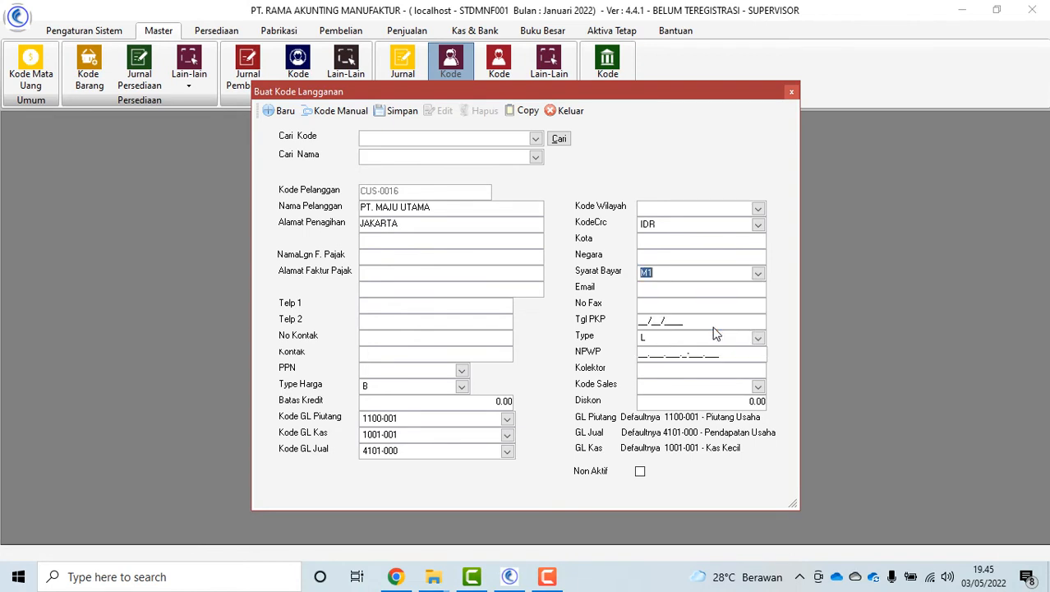
click(760, 338)
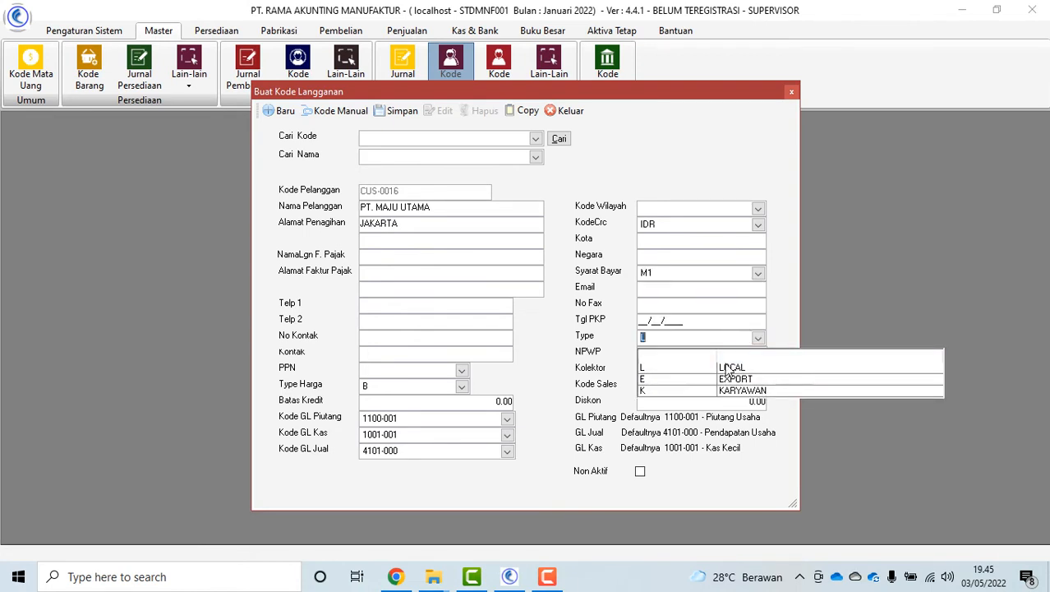
click(731, 366)
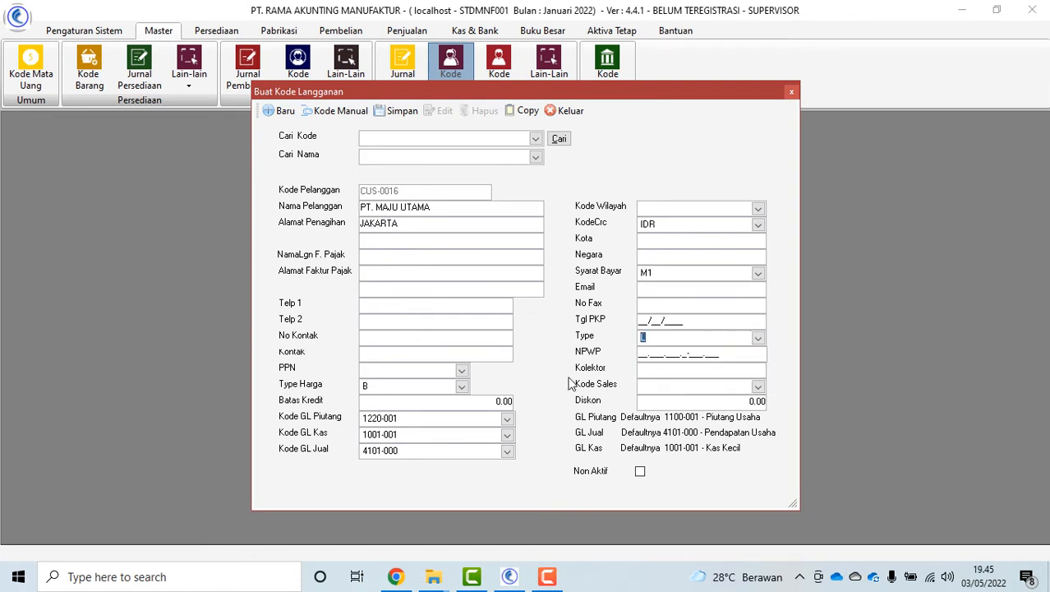
Save the customer, review CUS-0002 ADYACEDA, close the form, and open the salesman codes
click(391, 111)
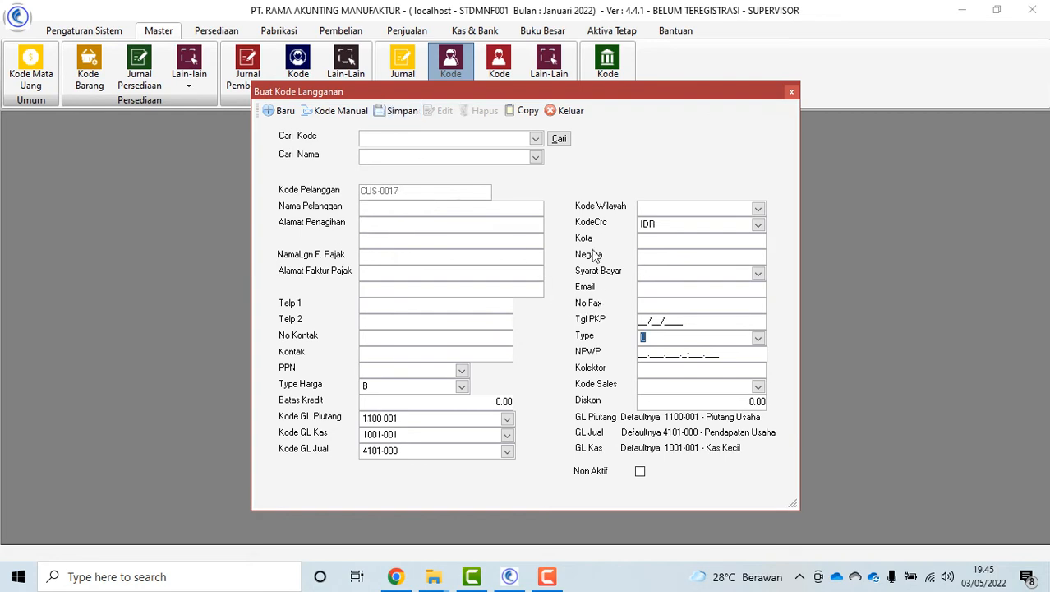
click(536, 140)
click(493, 179)
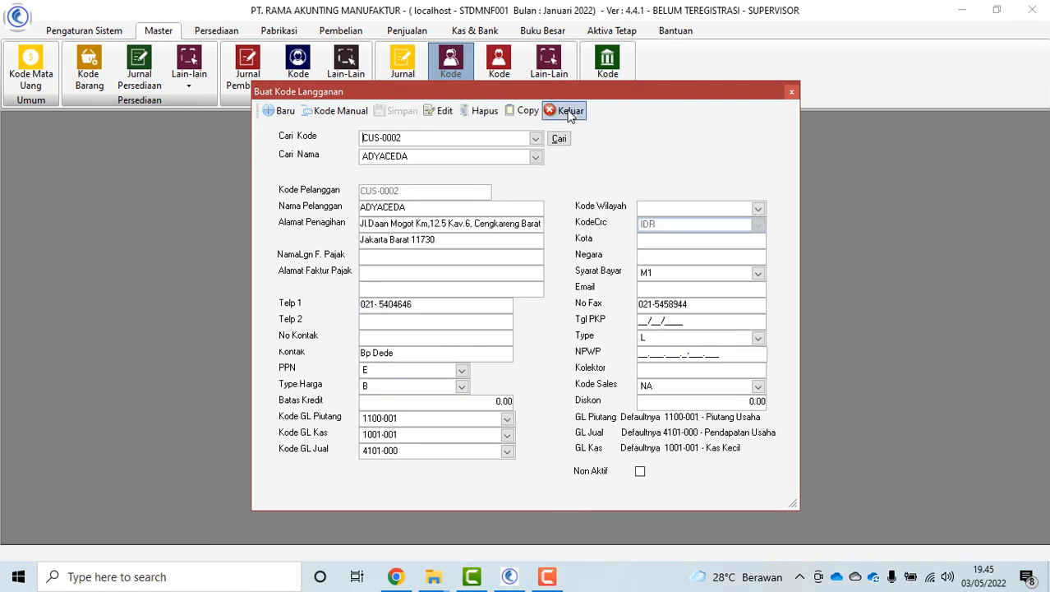
click(570, 112)
click(498, 73)
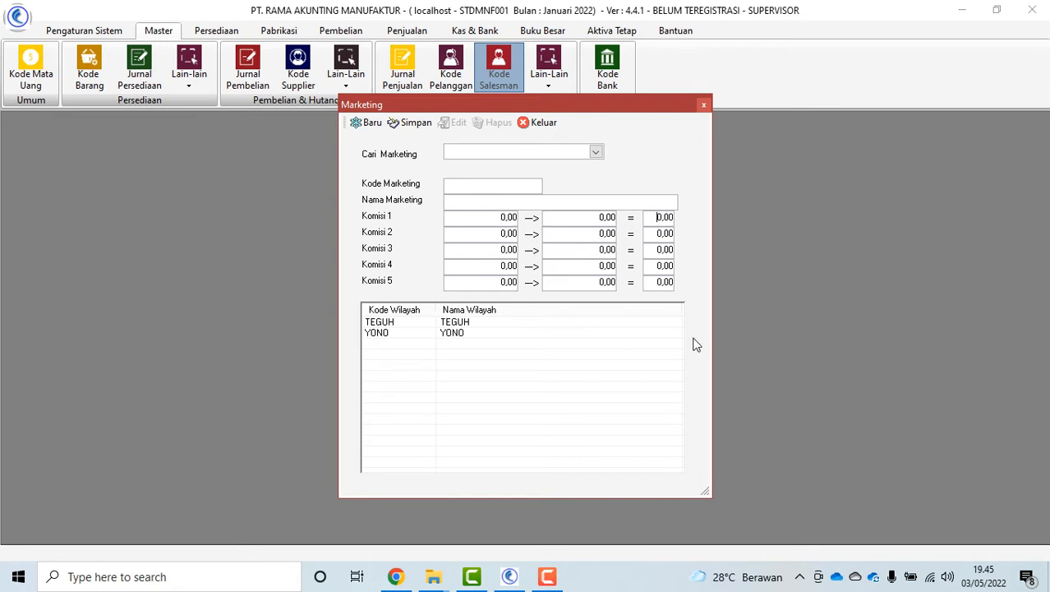
Close the salesman form, then briefly open and close the customer payment terms list
click(543, 123)
click(551, 87)
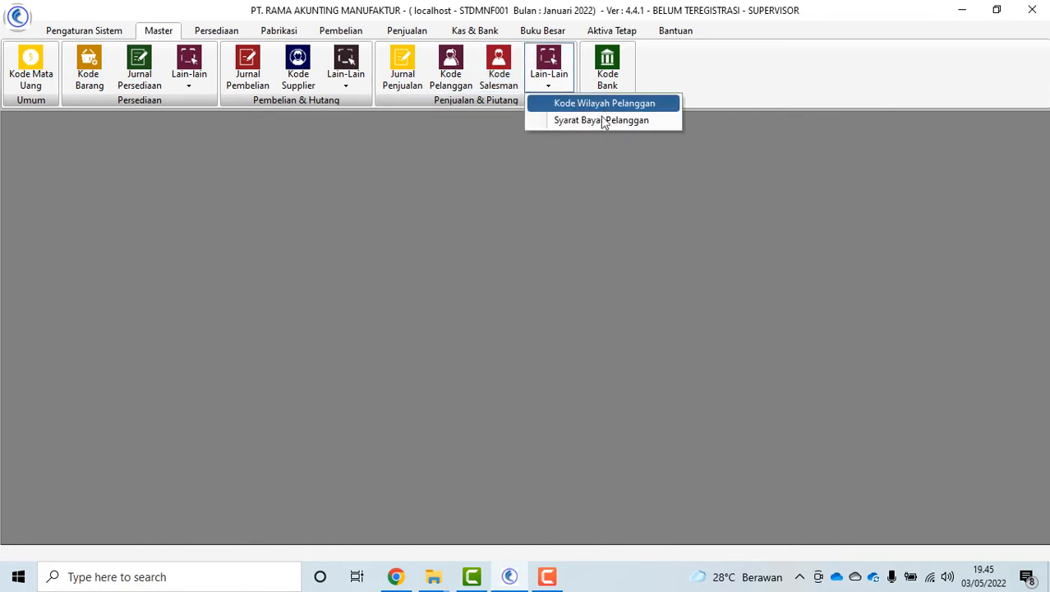
click(601, 124)
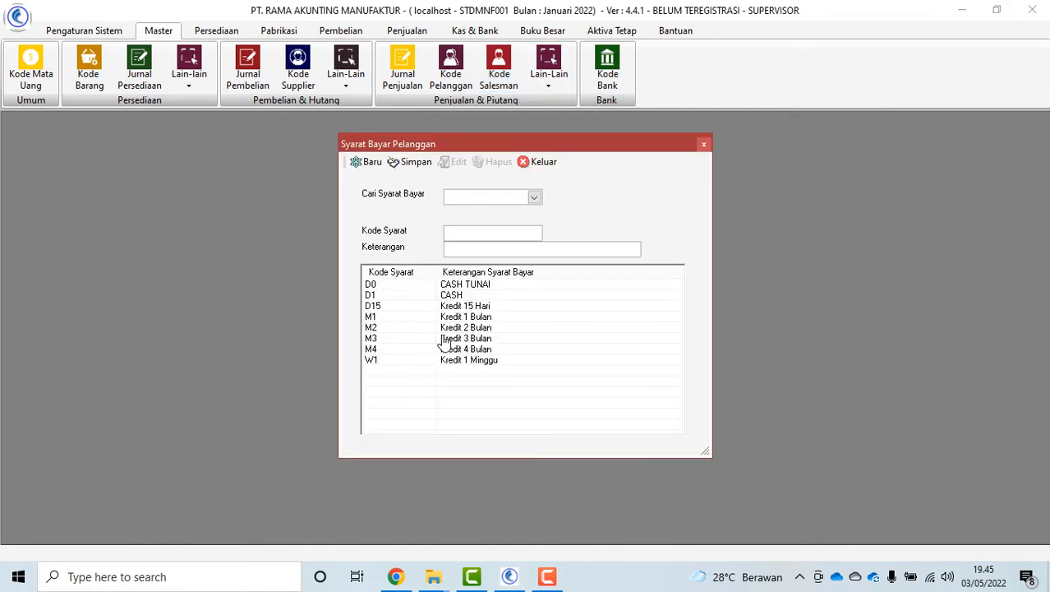
click(547, 165)
Attempt a bank code on GL account 1001-002 Kas Besar; dismiss the already-exists warning
click(607, 70)
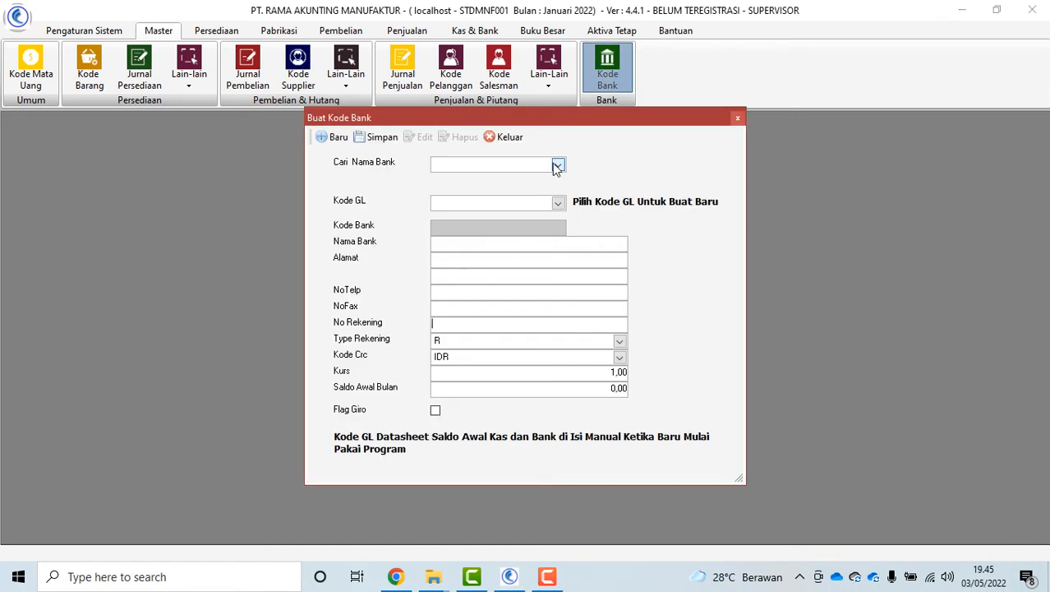
click(555, 164)
click(556, 164)
click(558, 203)
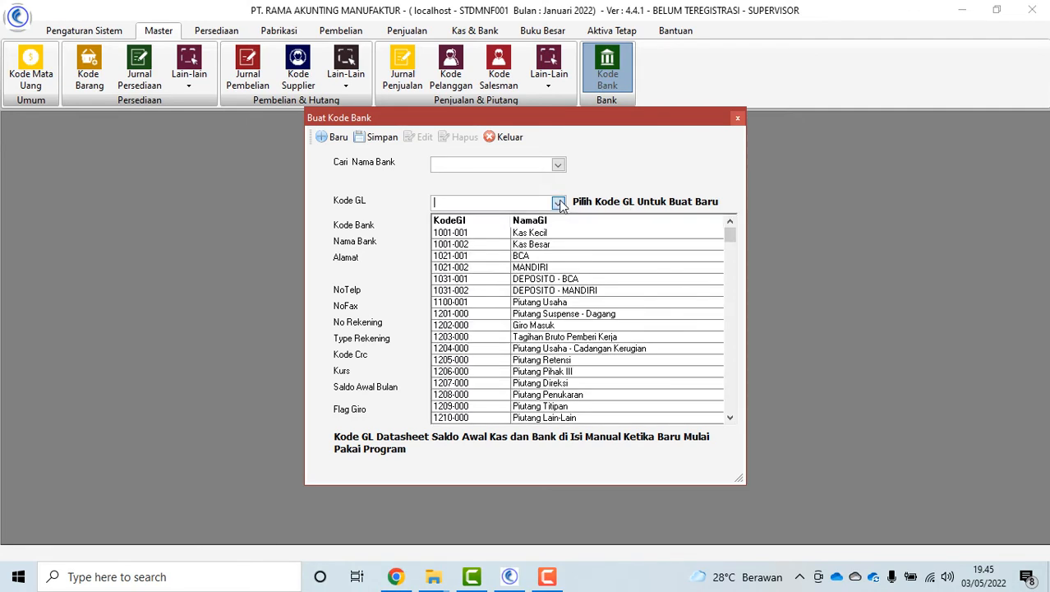
click(556, 246)
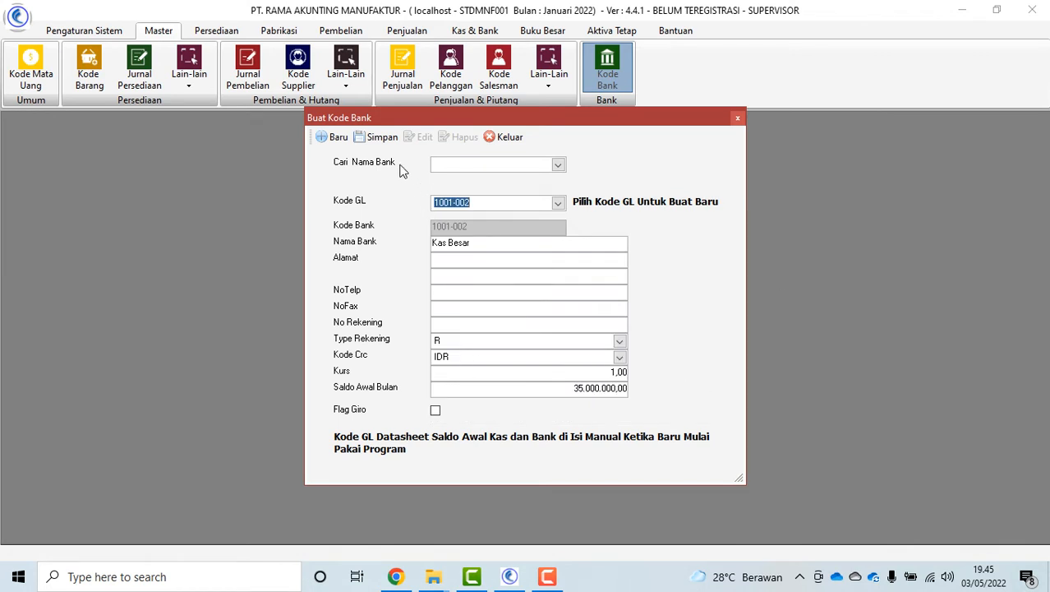
click(376, 136)
click(569, 335)
Review the BCA bank record, keeping account type R, and close the bank code window
click(558, 164)
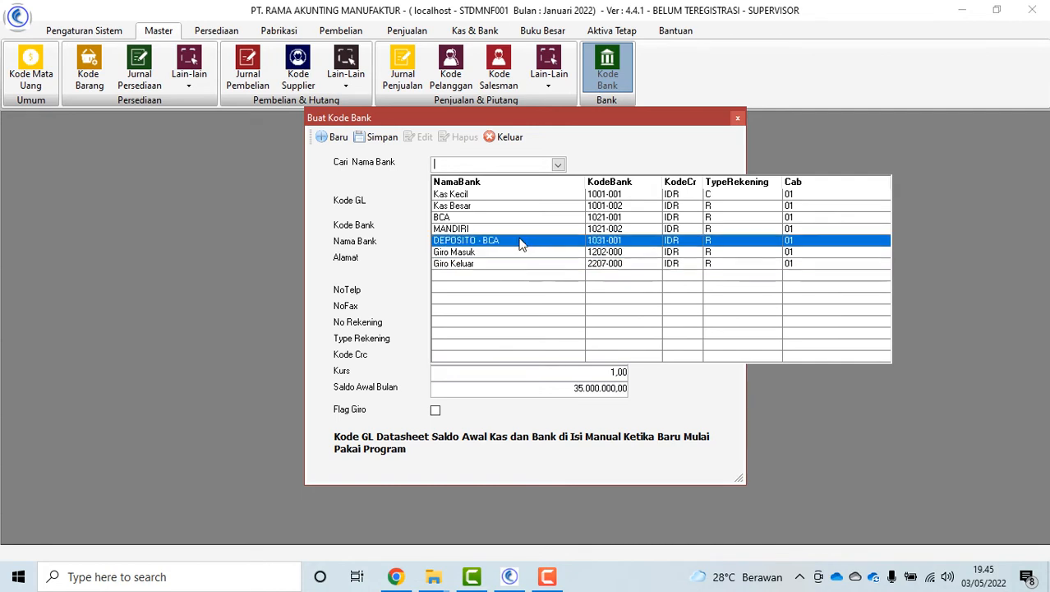
click(628, 218)
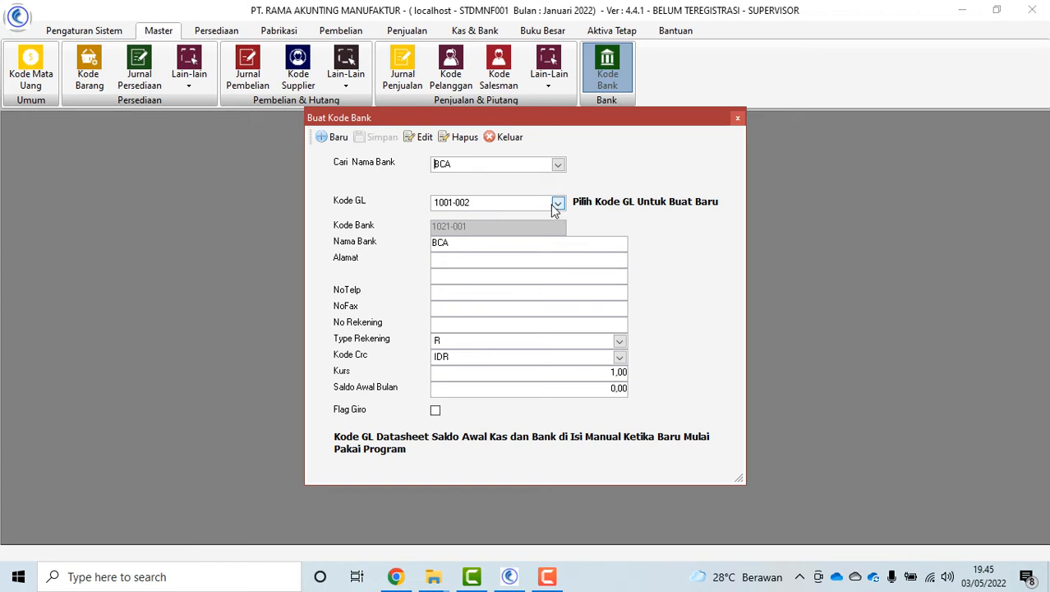
click(619, 342)
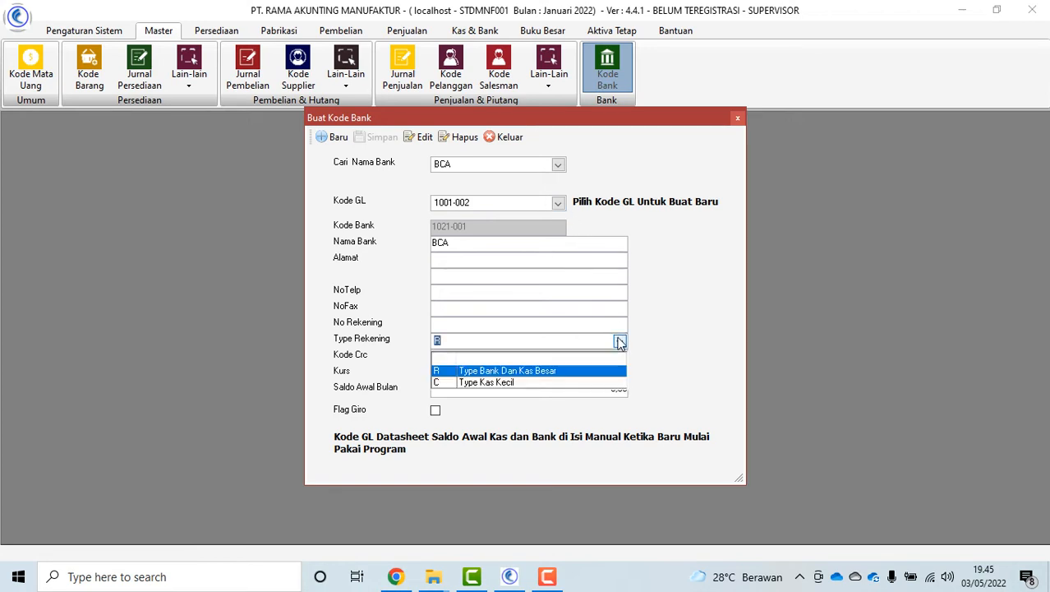
click(589, 369)
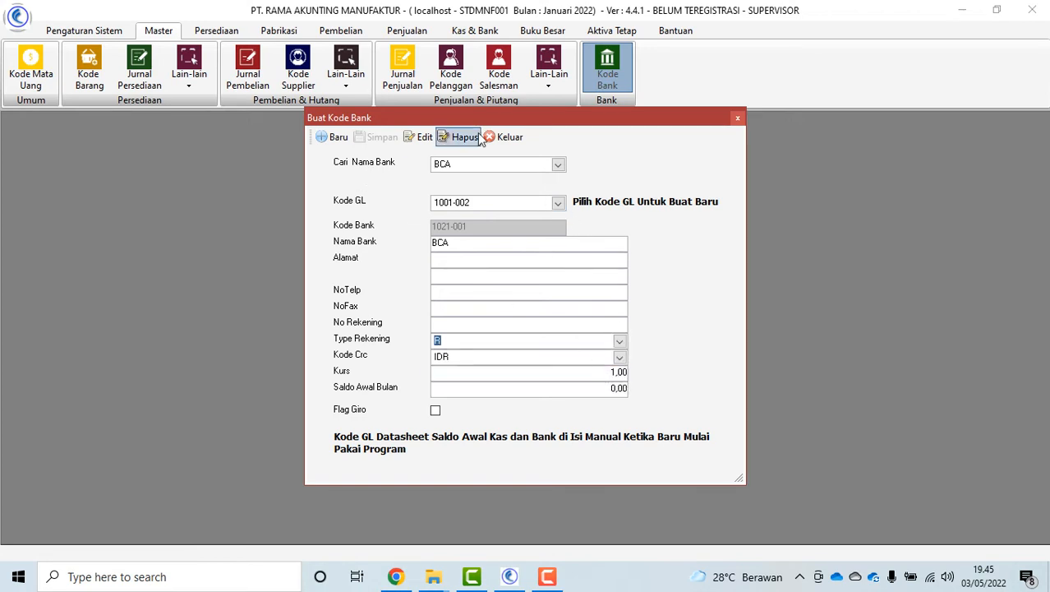
click(506, 137)
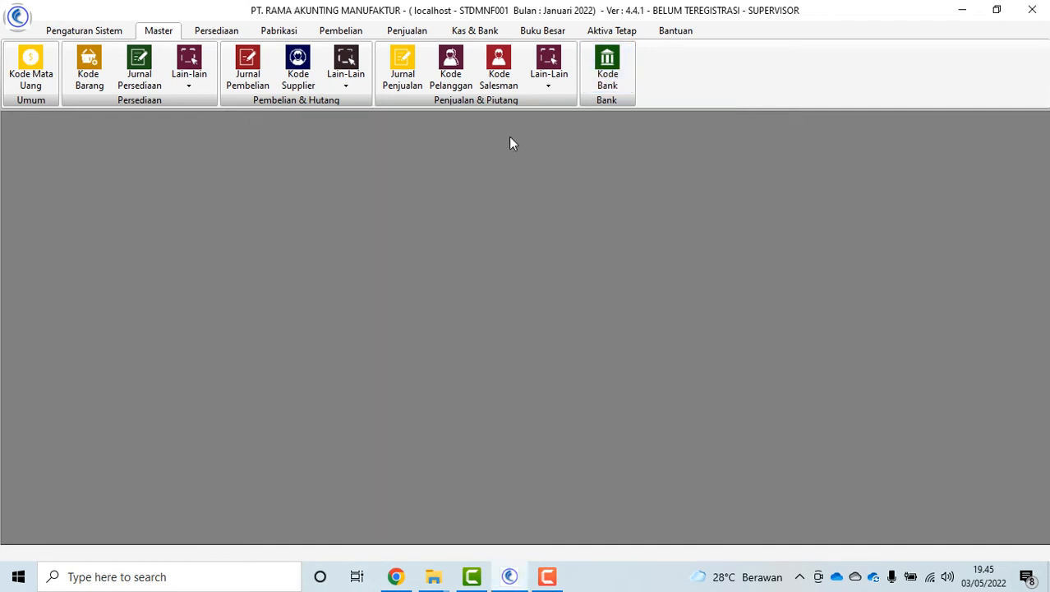
On Kas & Bank, open Transaksi Hutang, set transaction type Beli Kredit, then close it
click(216, 31)
click(159, 30)
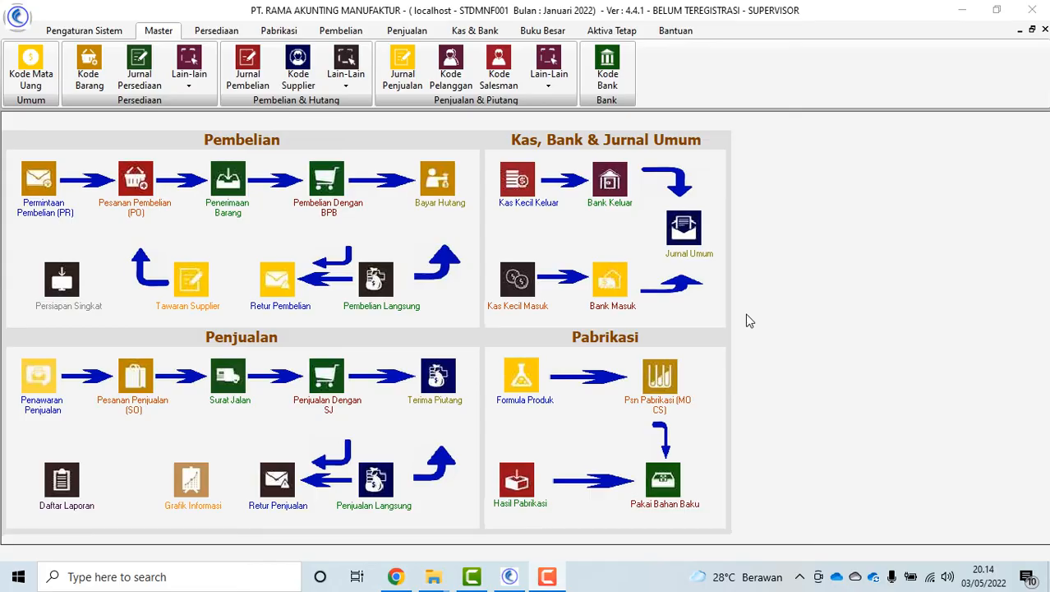
click(475, 30)
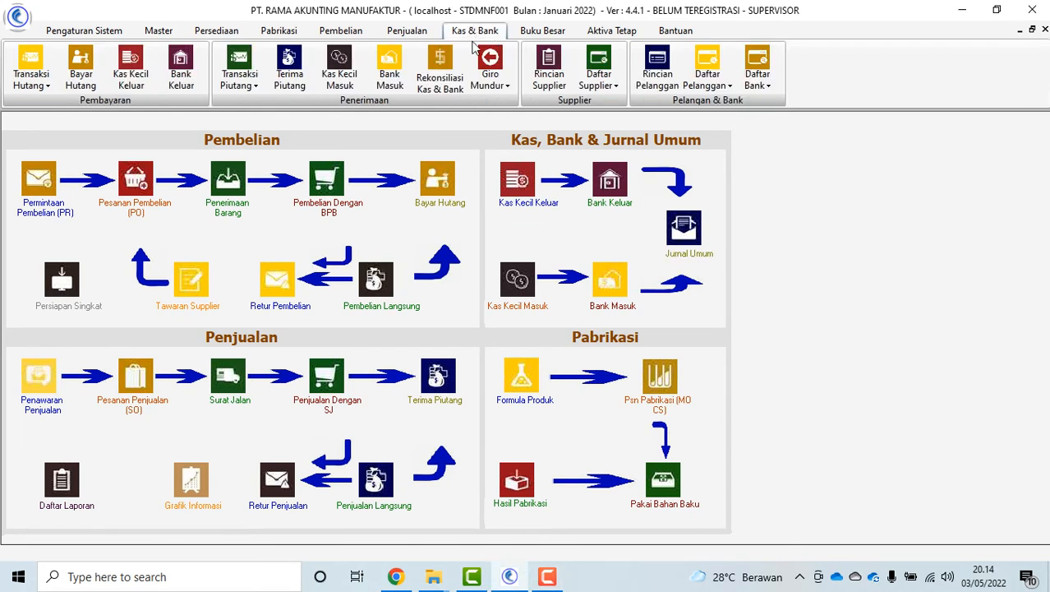
click(29, 80)
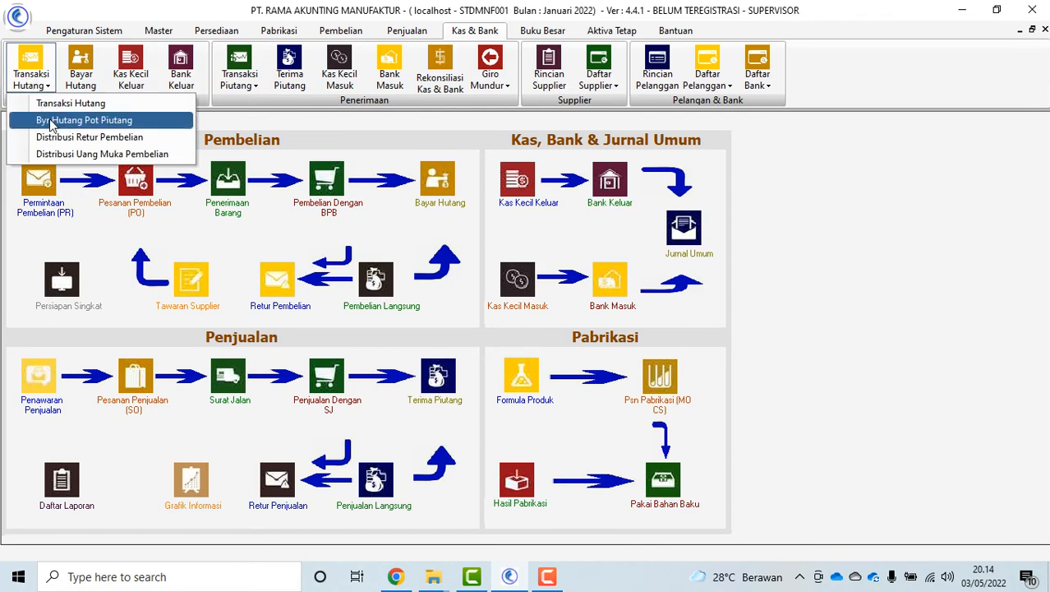
click(58, 103)
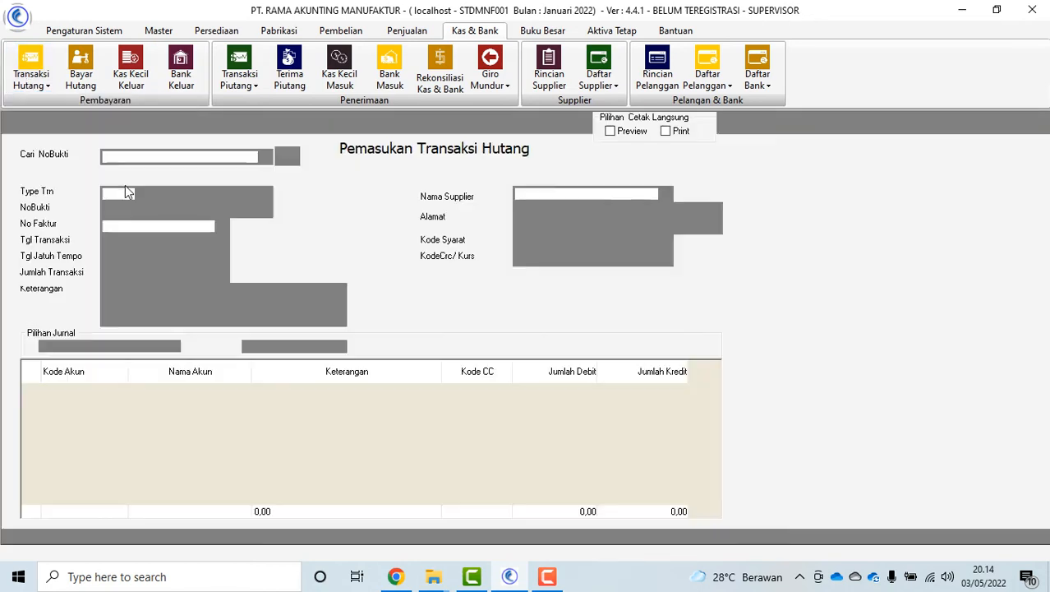
click(141, 194)
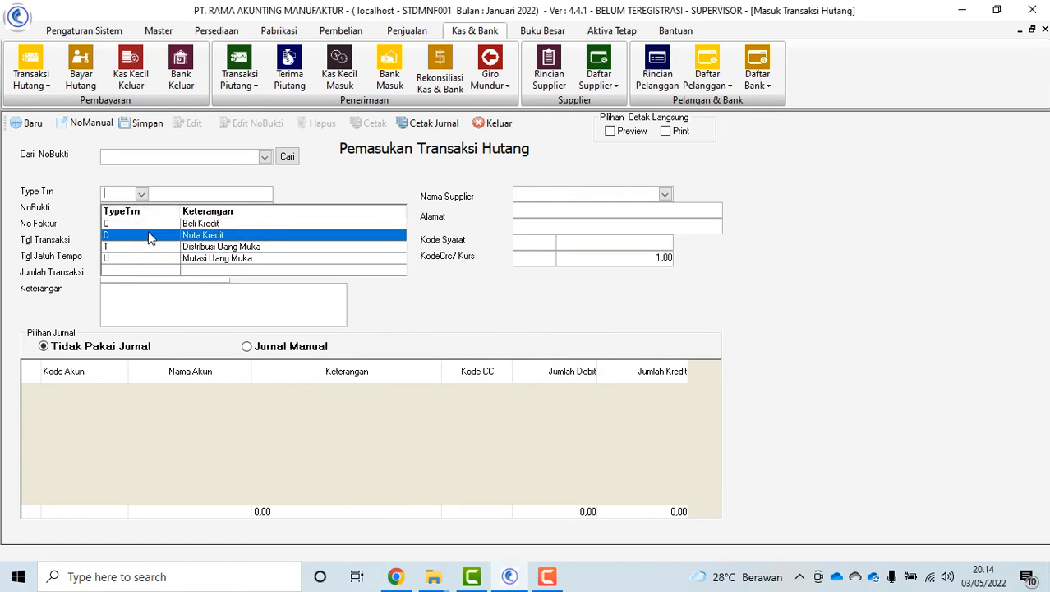
click(445, 197)
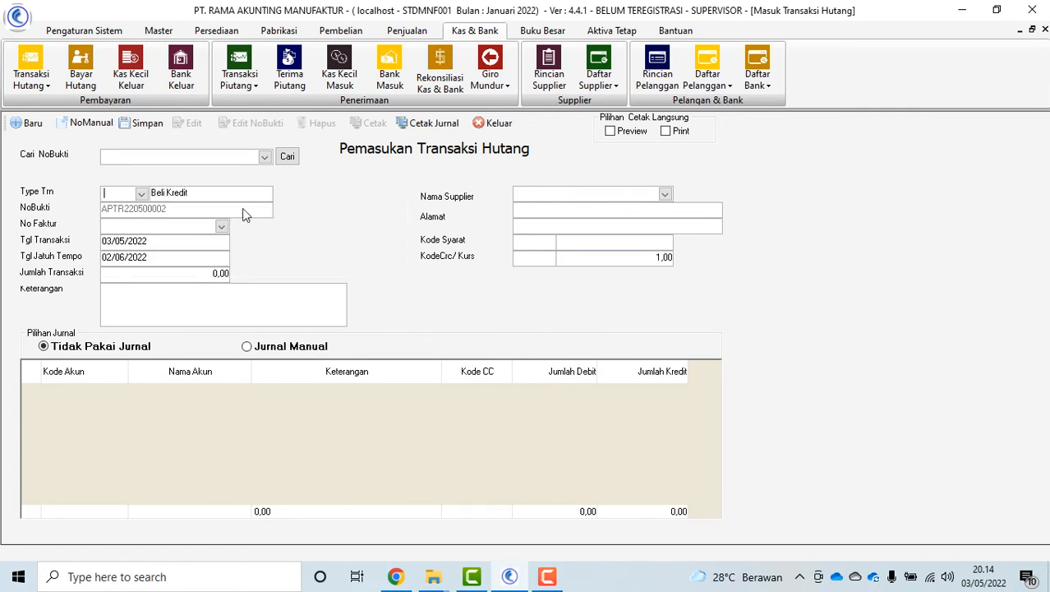
click(496, 125)
Open the Byr Hutang Pot Piutang form, browse its bank code list, and close it
click(33, 72)
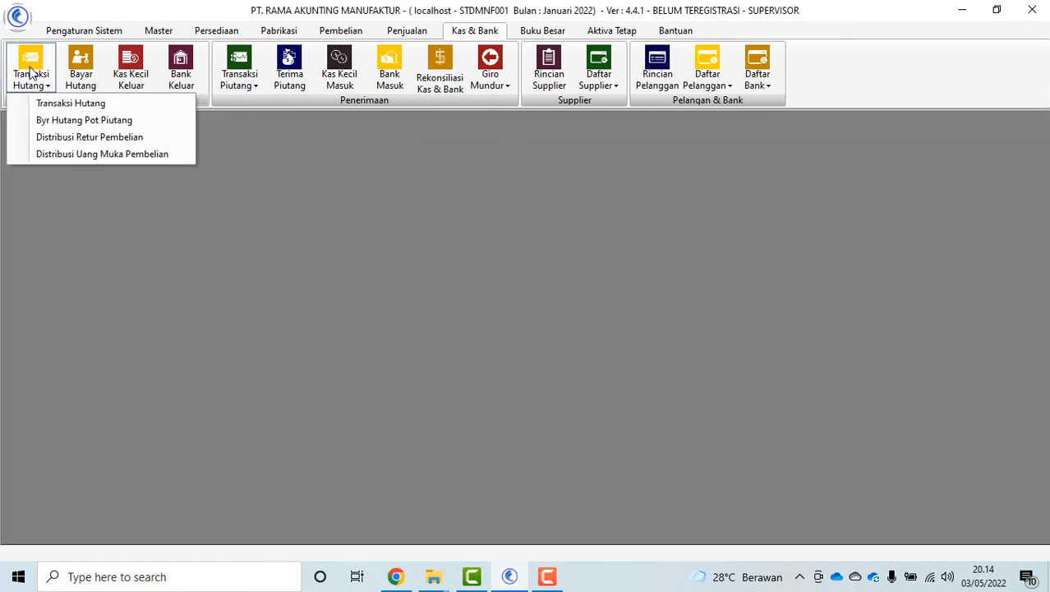
click(112, 121)
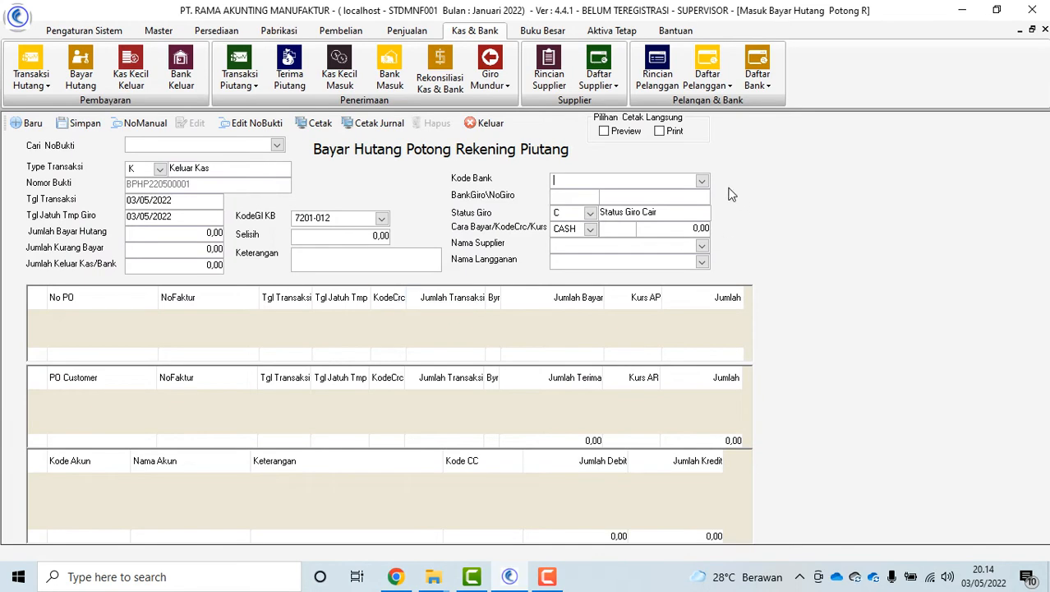
click(702, 182)
click(338, 239)
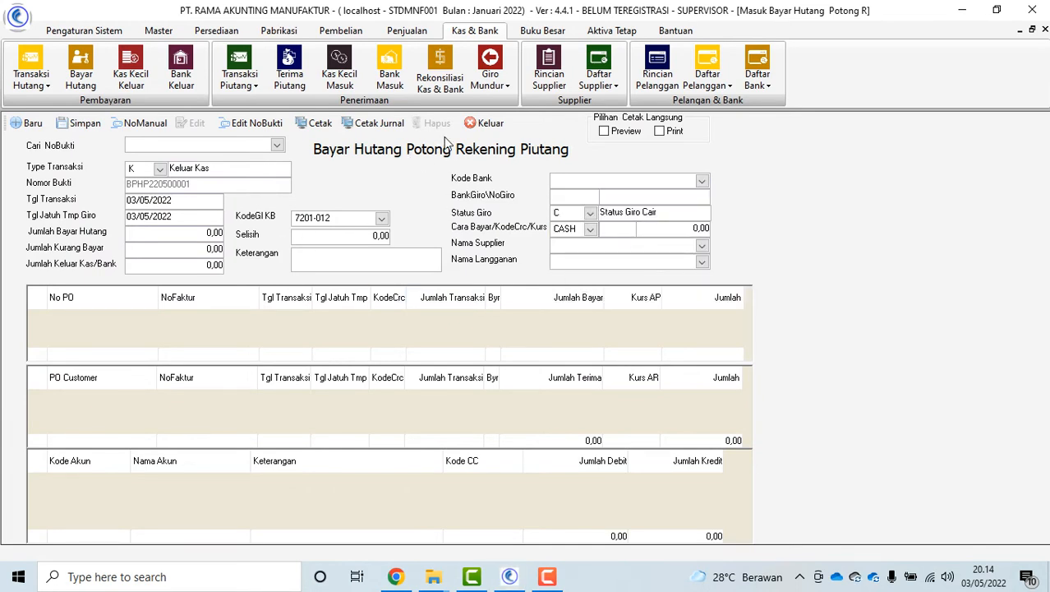
click(490, 124)
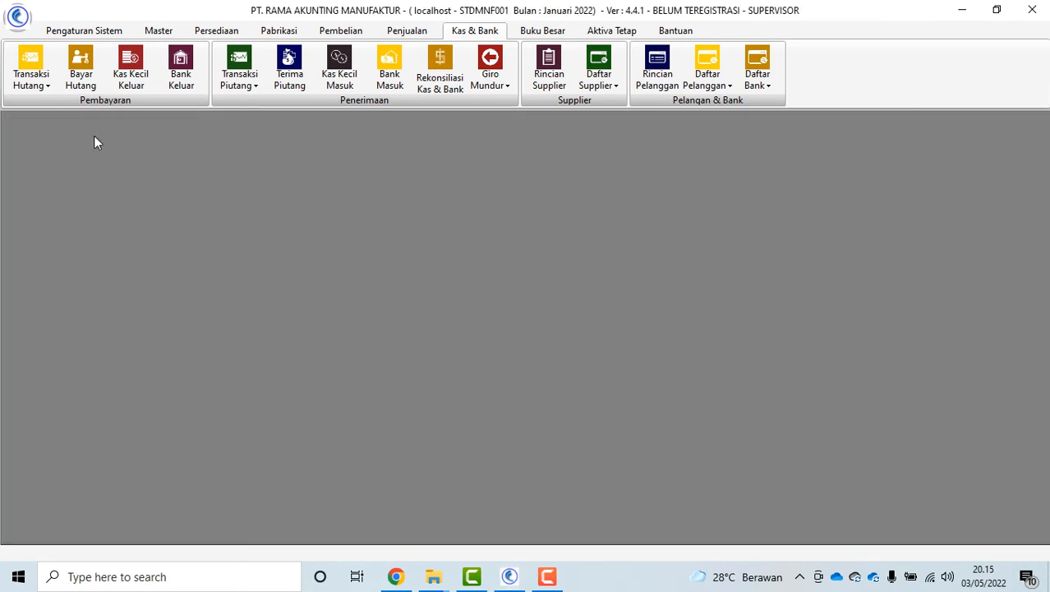
In Distribusi Retur Pembelian try suppliers ANEKA TEKNIK and BENUA BAJA ABADI, close it, switch to Penjualan
click(30, 85)
click(72, 137)
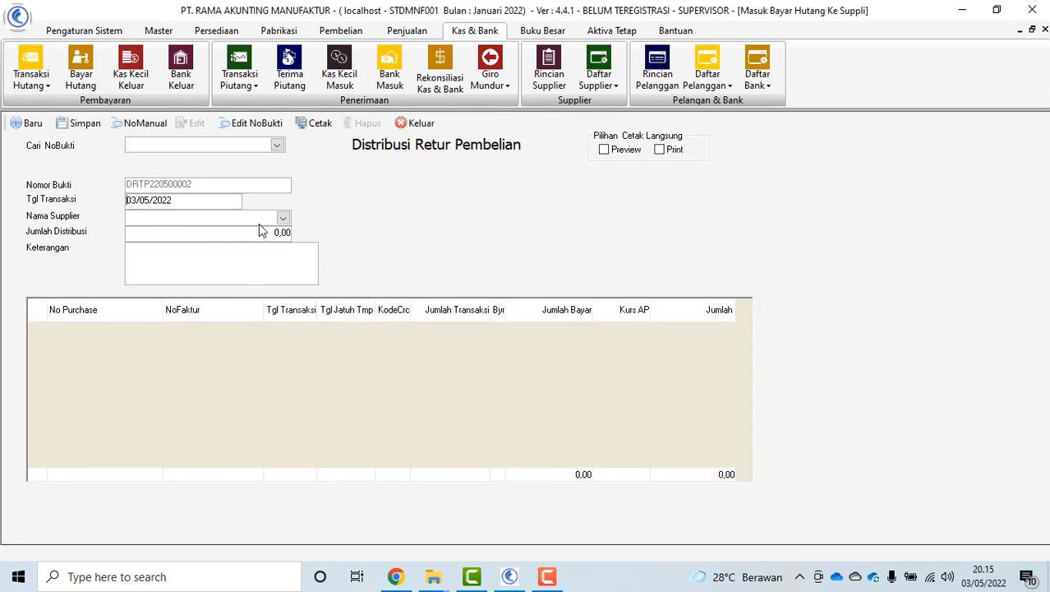
click(283, 217)
click(231, 247)
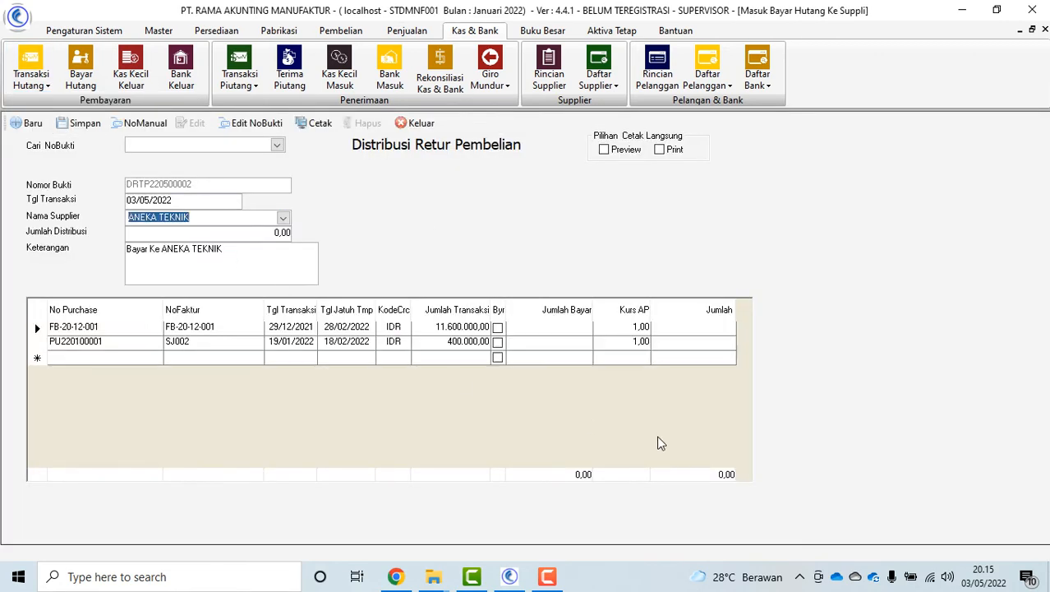
click(284, 220)
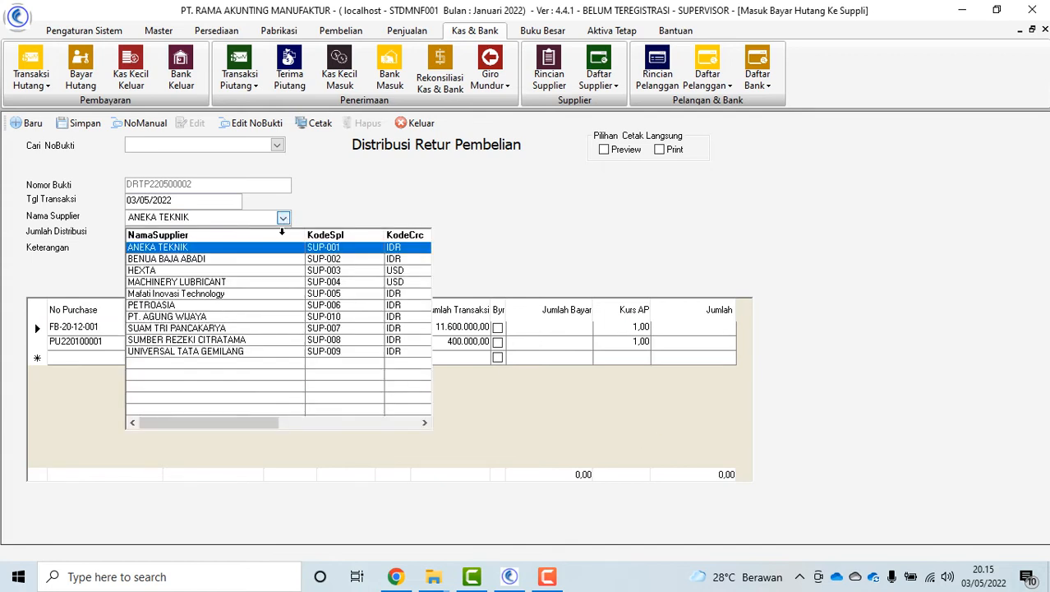
click(276, 258)
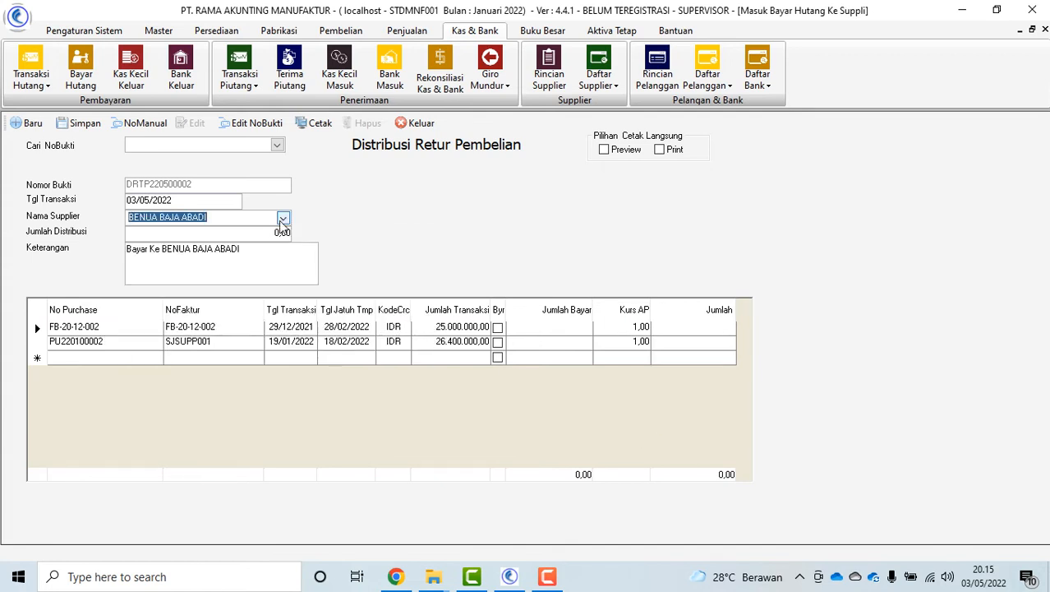
click(283, 218)
click(269, 252)
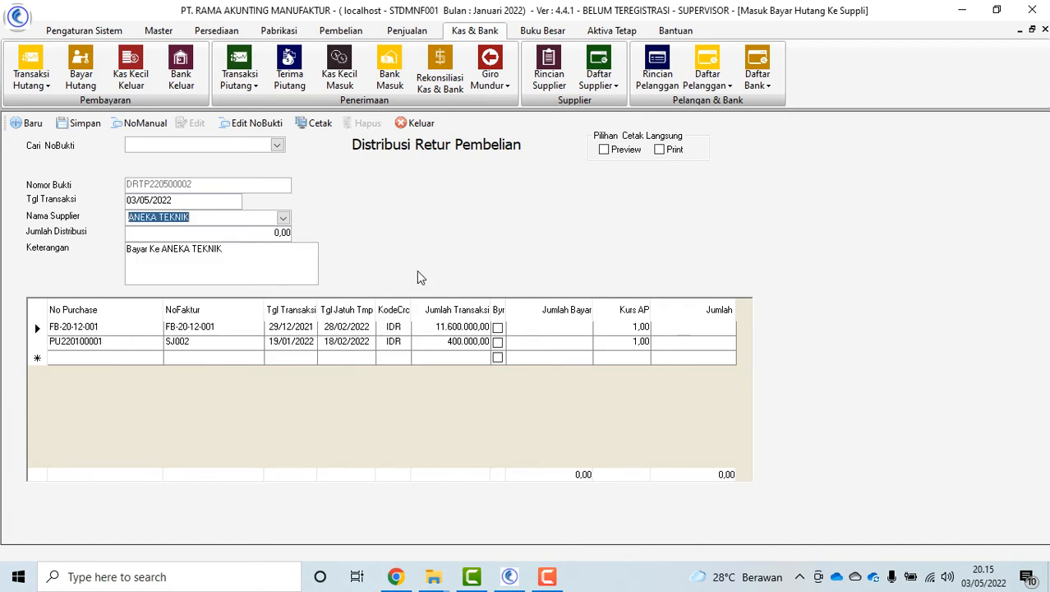
click(428, 124)
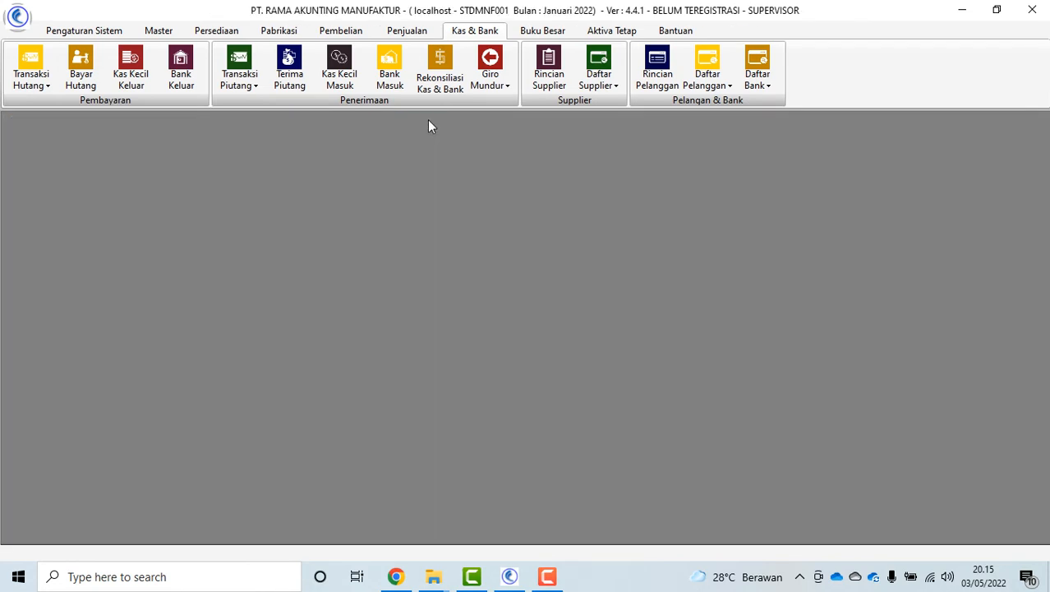
click(407, 31)
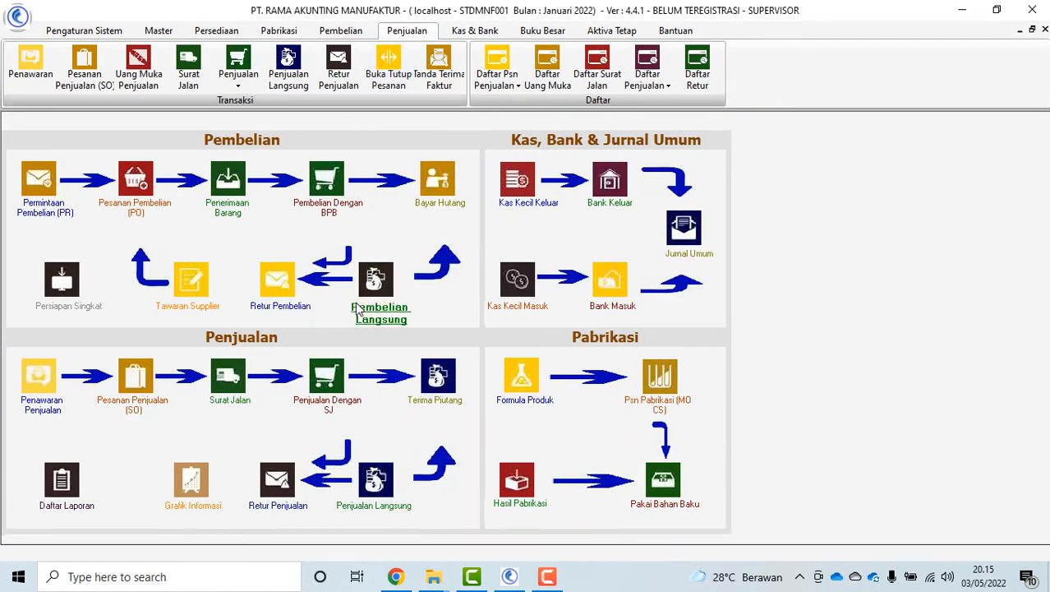
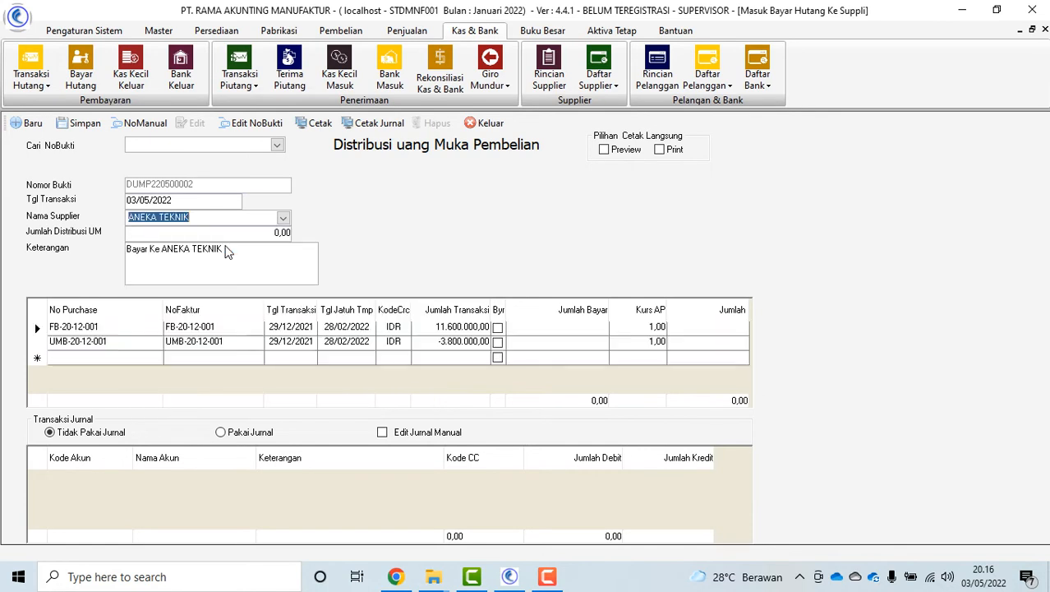
Mark FB-20-12-001 and UMB-20-12-001 for payment, paying 3.800.000,00 on the first row
click(498, 344)
click(498, 327)
click(547, 341)
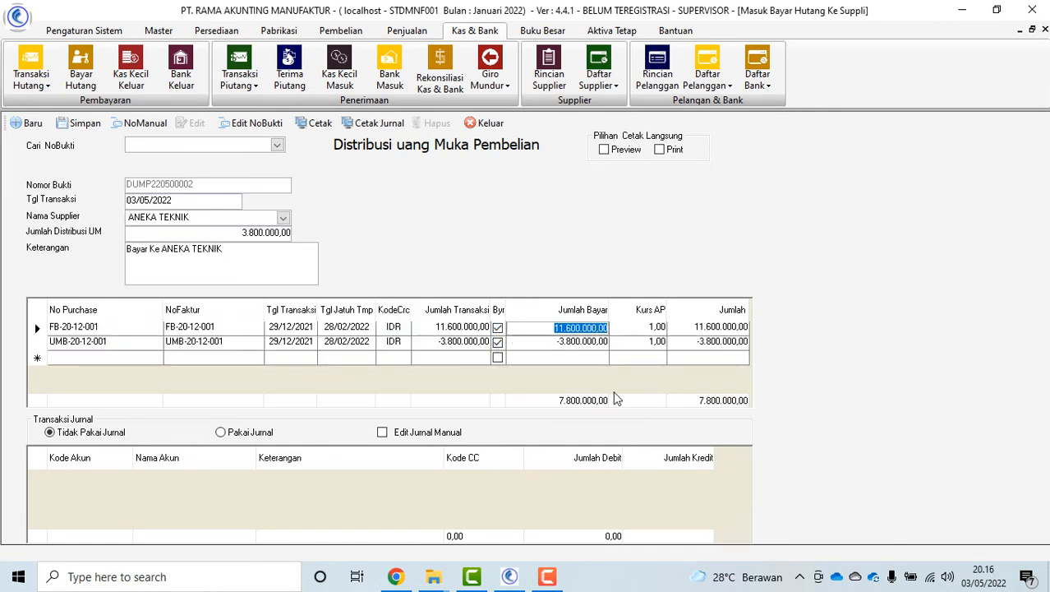
click(546, 327)
text(3.)
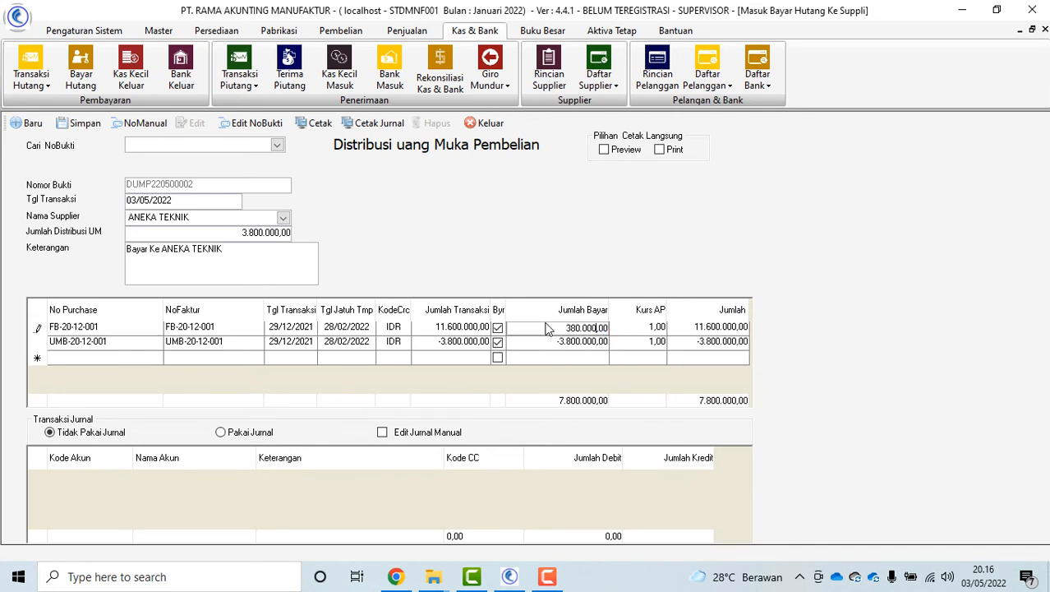
text(800.000)
key(Tab)
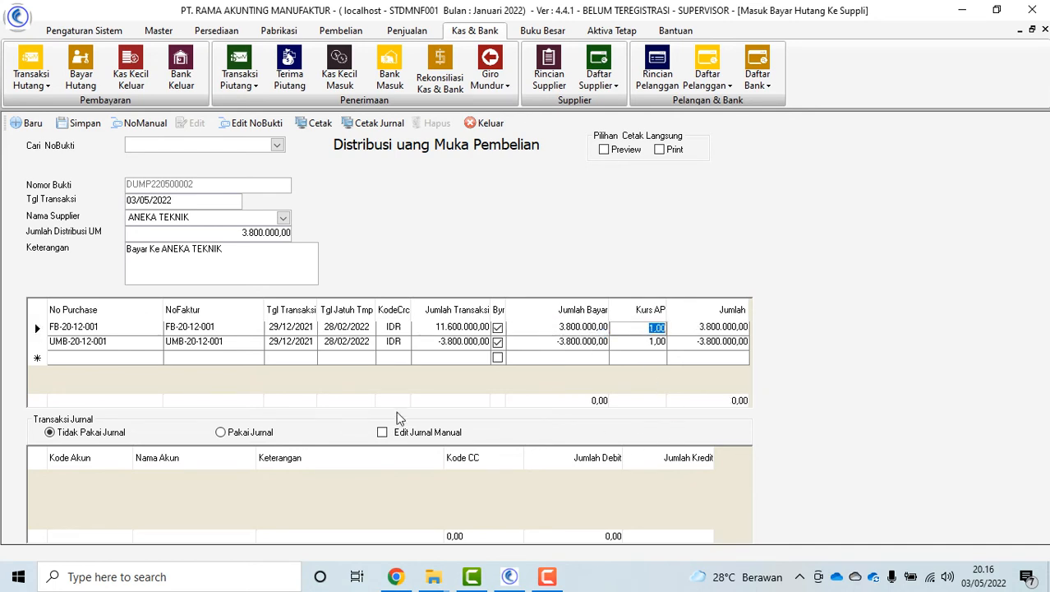
Use the journal, save the distribution as DUMP220500002, reload it and close the form
click(220, 432)
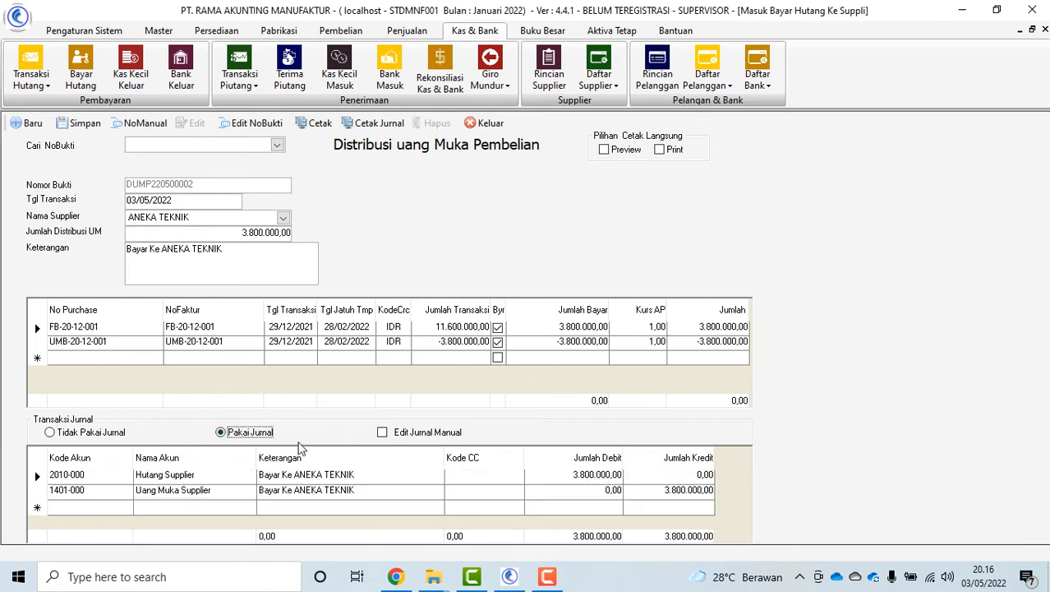
click(82, 123)
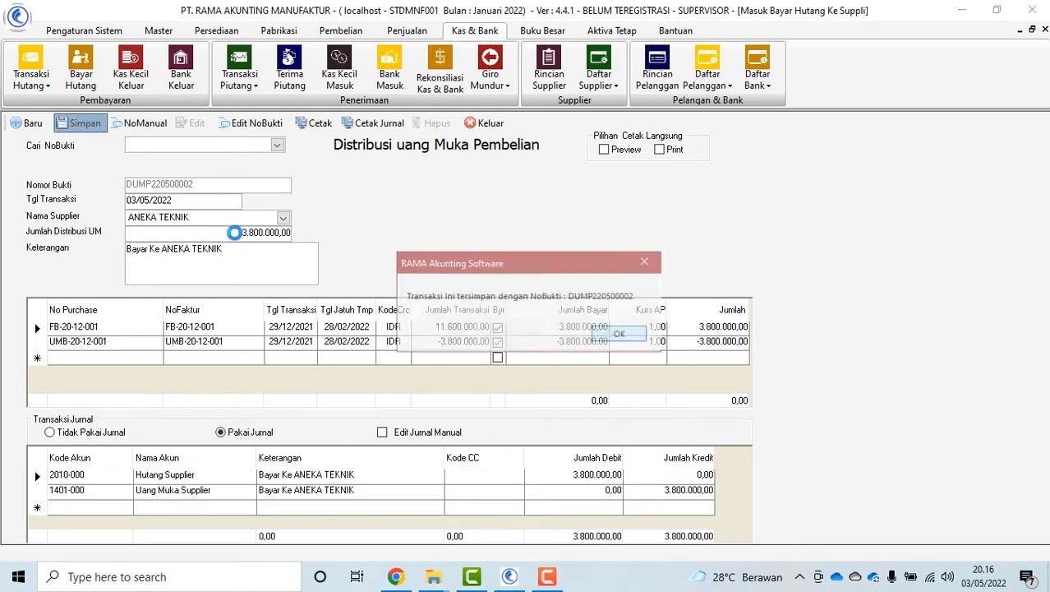
click(621, 337)
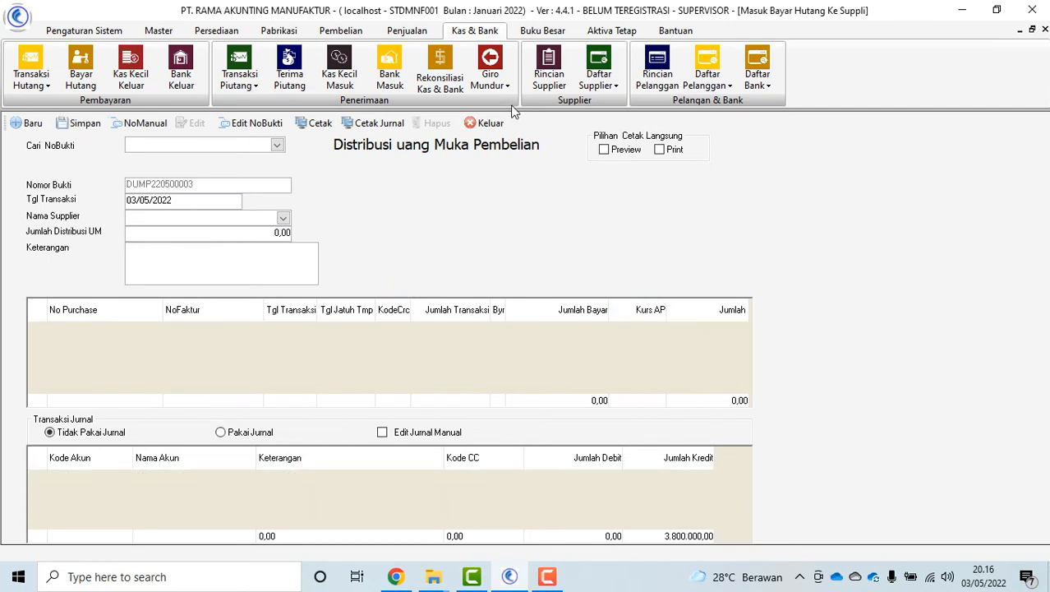
click(278, 144)
click(221, 168)
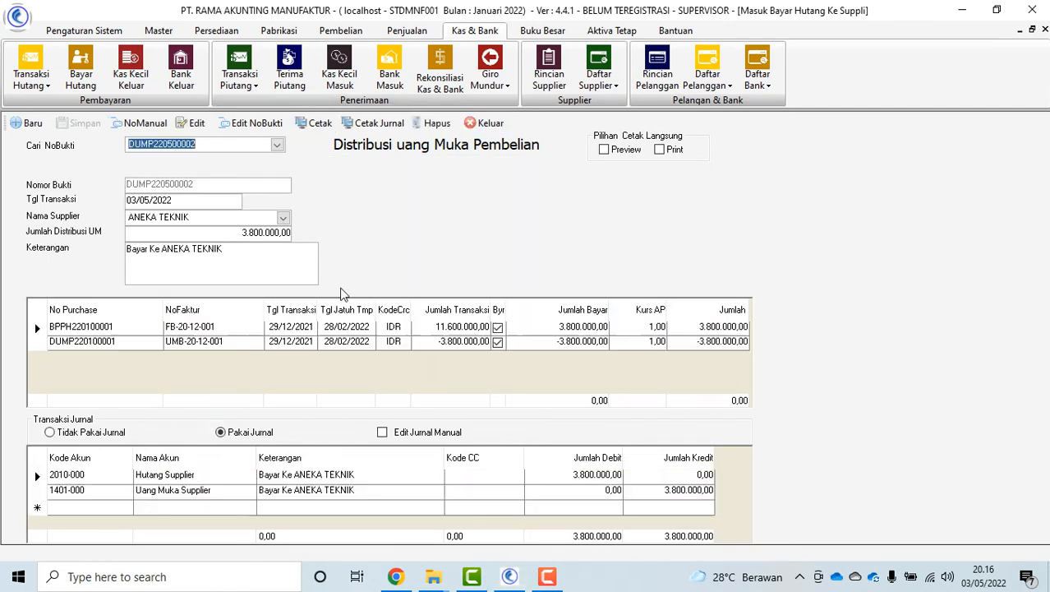
click(490, 123)
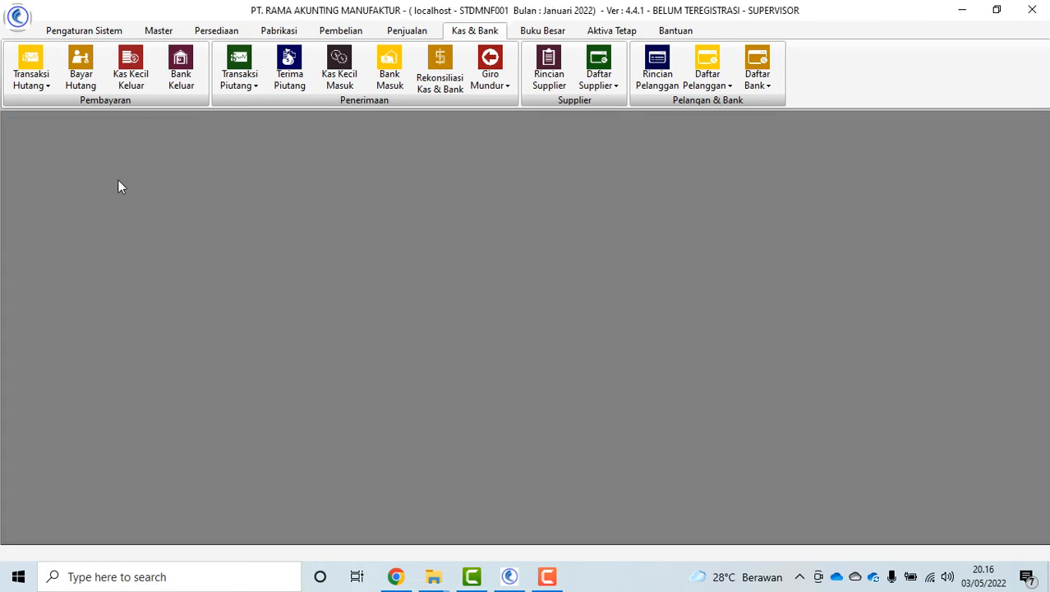
Start a Bayar Hutang payment from BCA to ANEKA TEKNIK for invoice FB-20-12-001
click(80, 70)
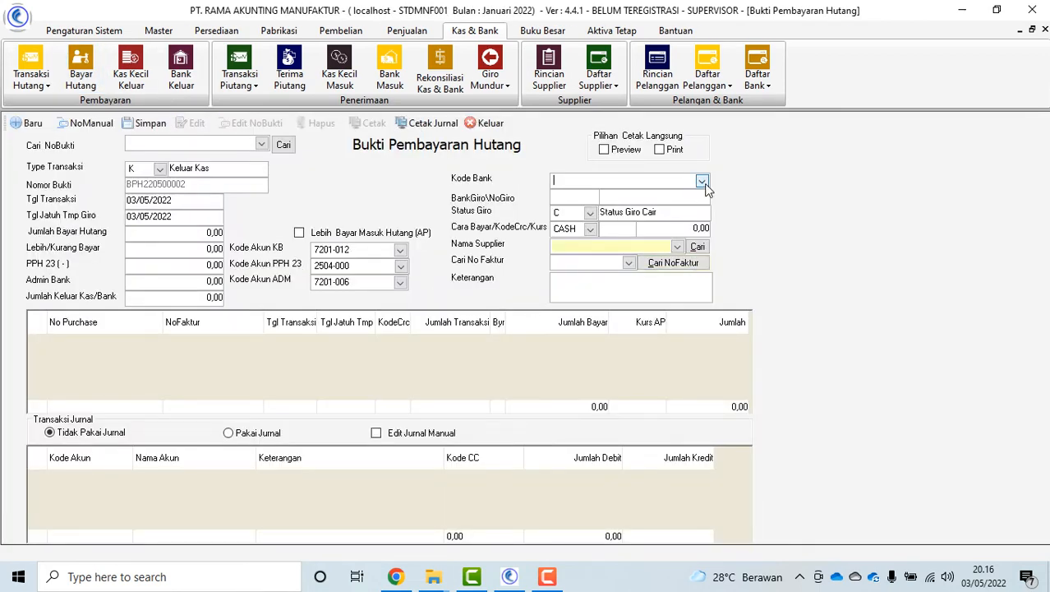
click(703, 182)
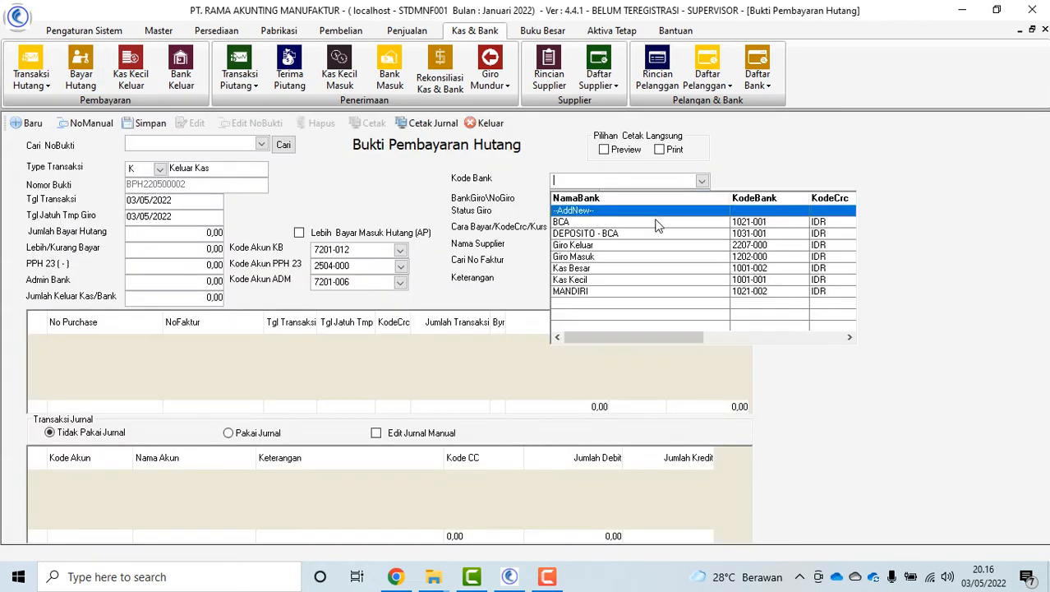
click(608, 221)
click(677, 247)
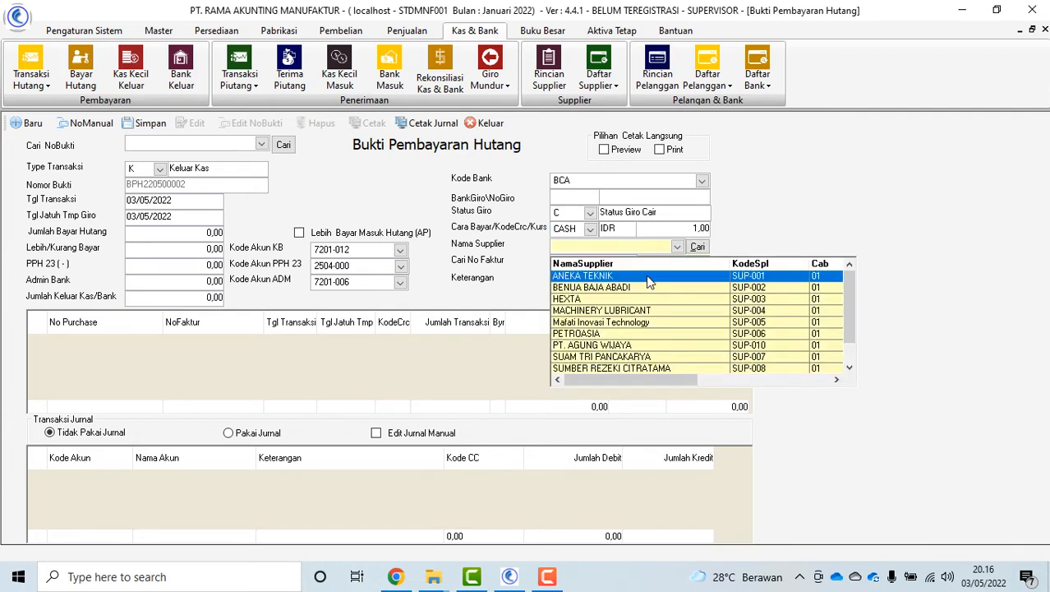
click(600, 275)
click(695, 263)
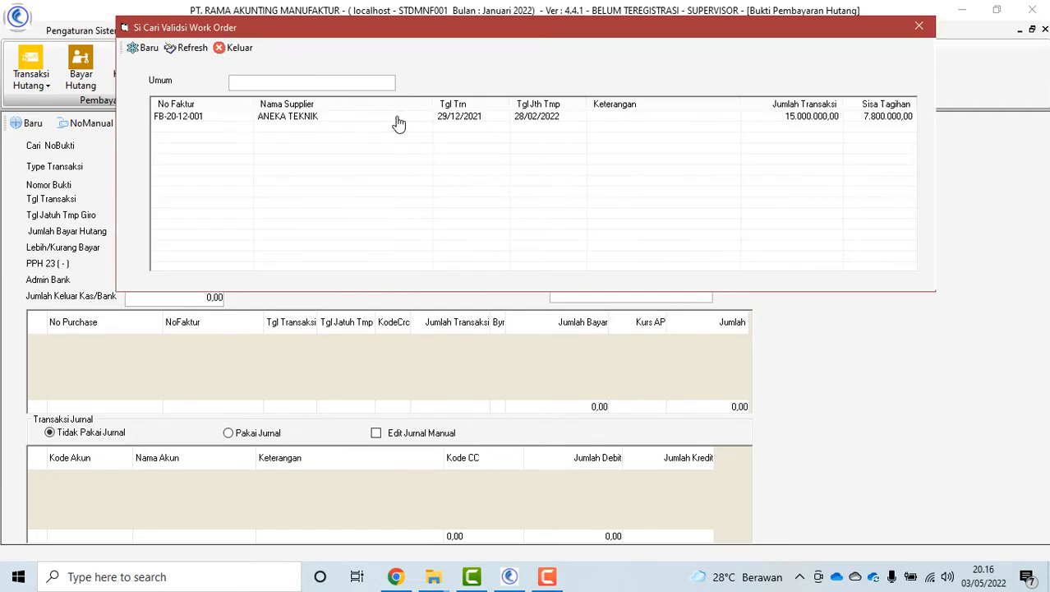
double_click(460, 118)
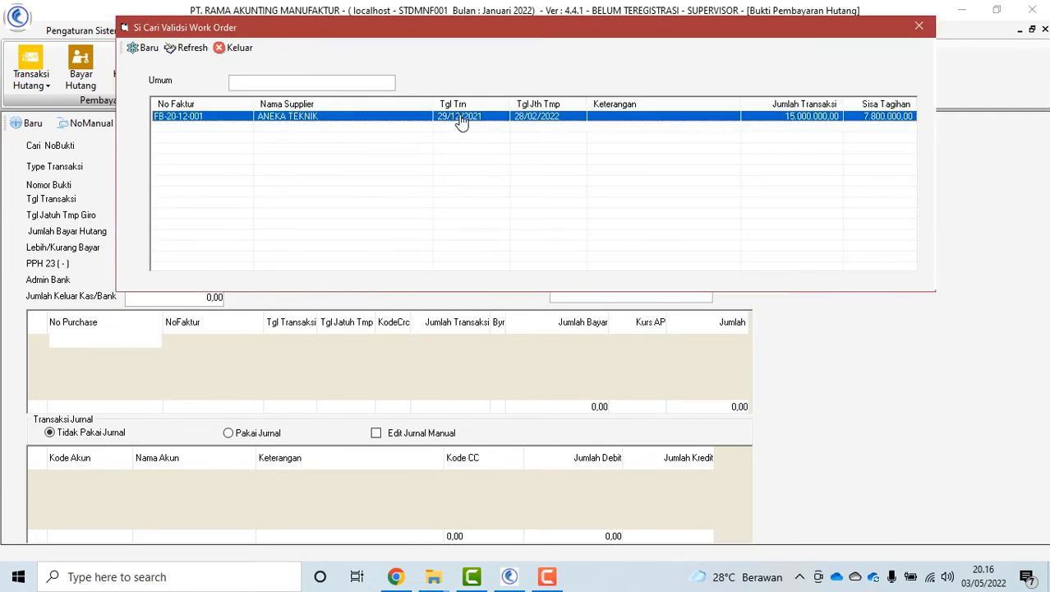
click(239, 48)
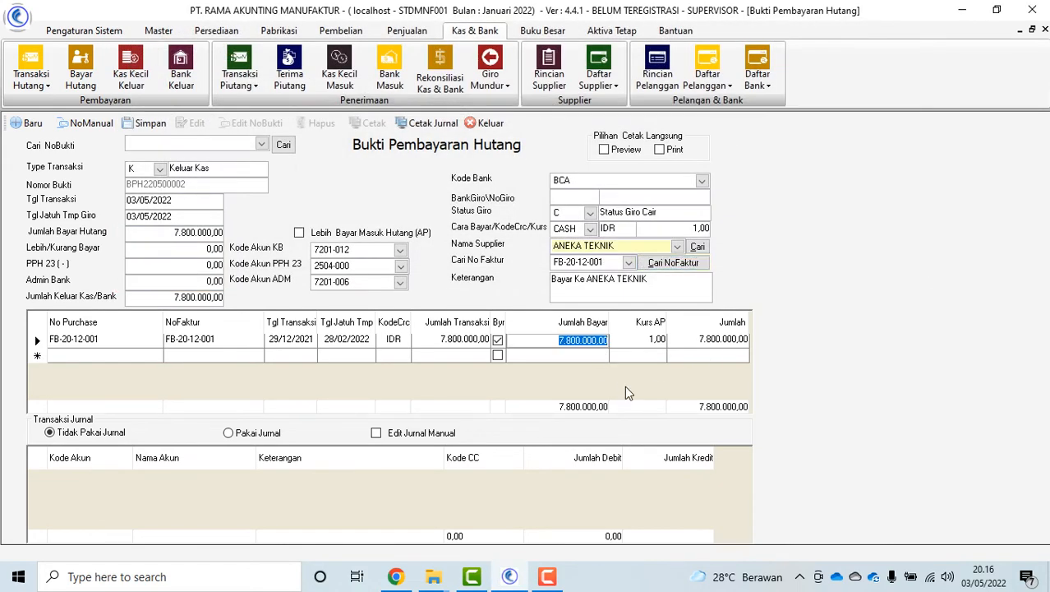
Pay 2.000.000,00, save as BPH220500002, then reload it, abandoning an attempted re-save
text(2000000)
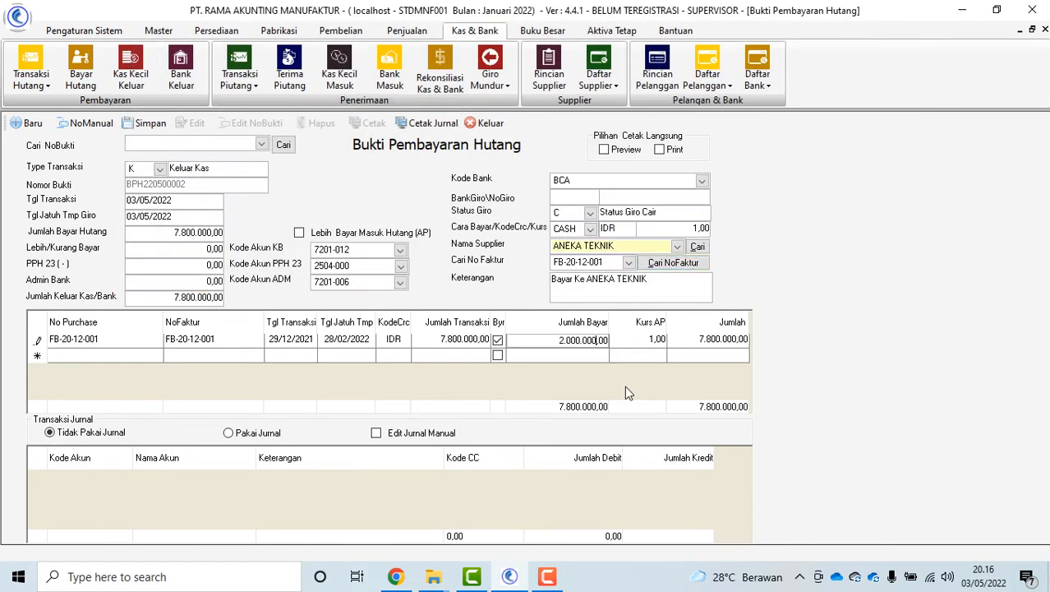
key(Tab)
click(146, 122)
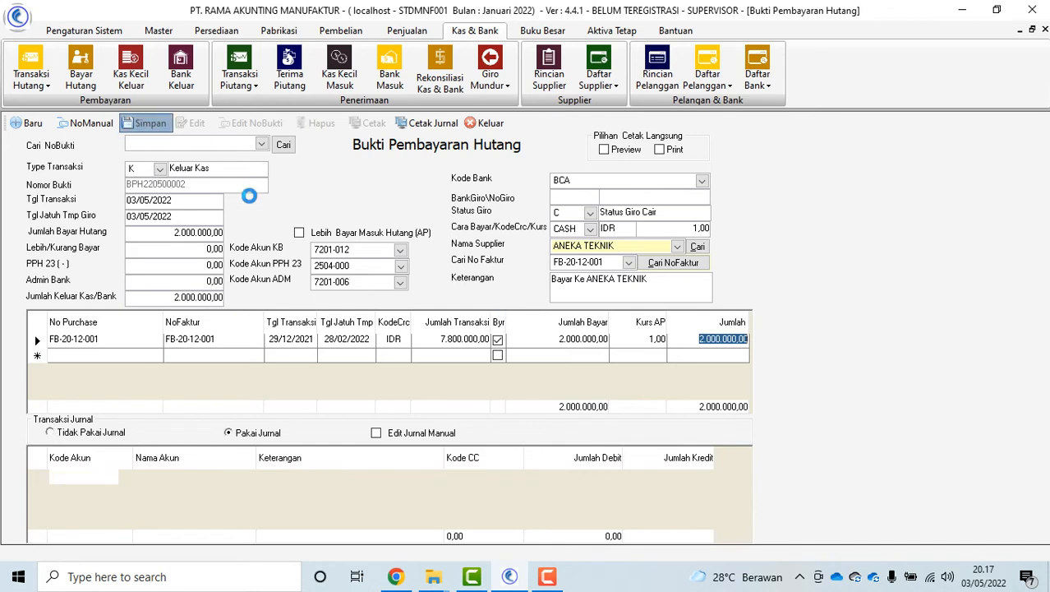
click(609, 333)
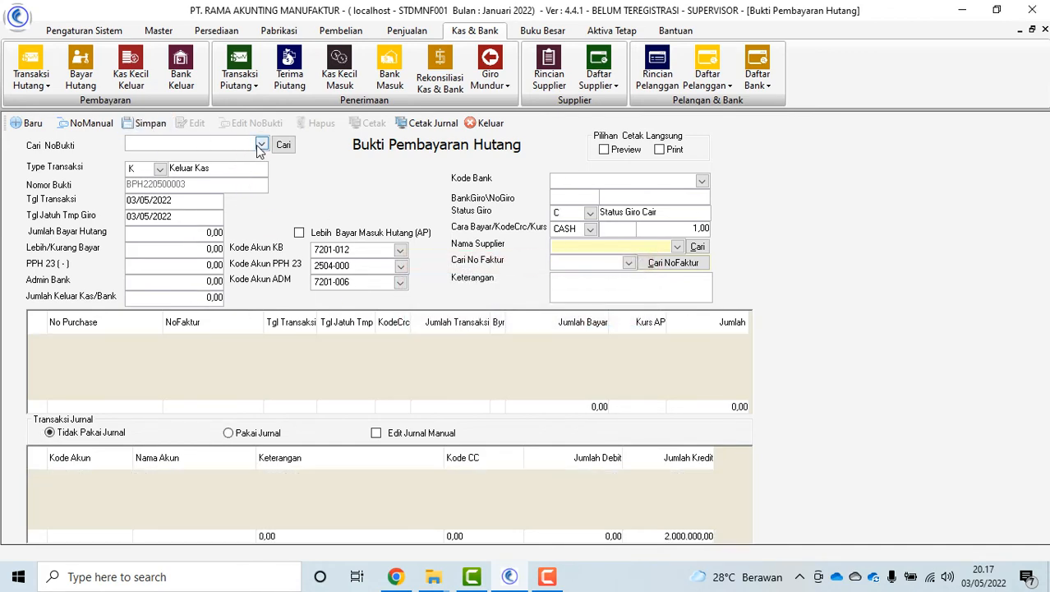
click(259, 146)
click(594, 332)
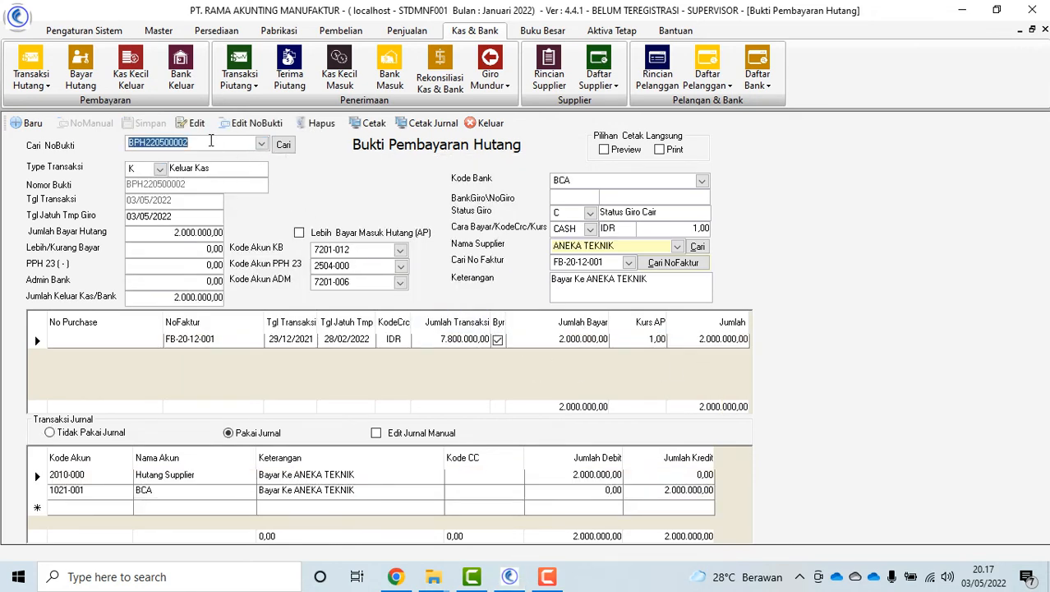
click(196, 124)
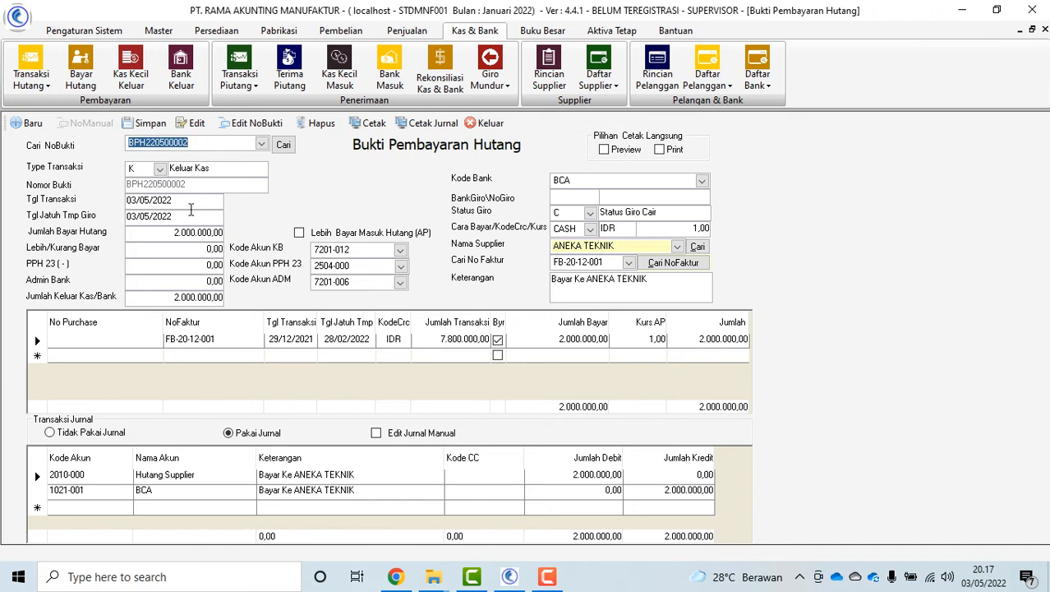
click(145, 123)
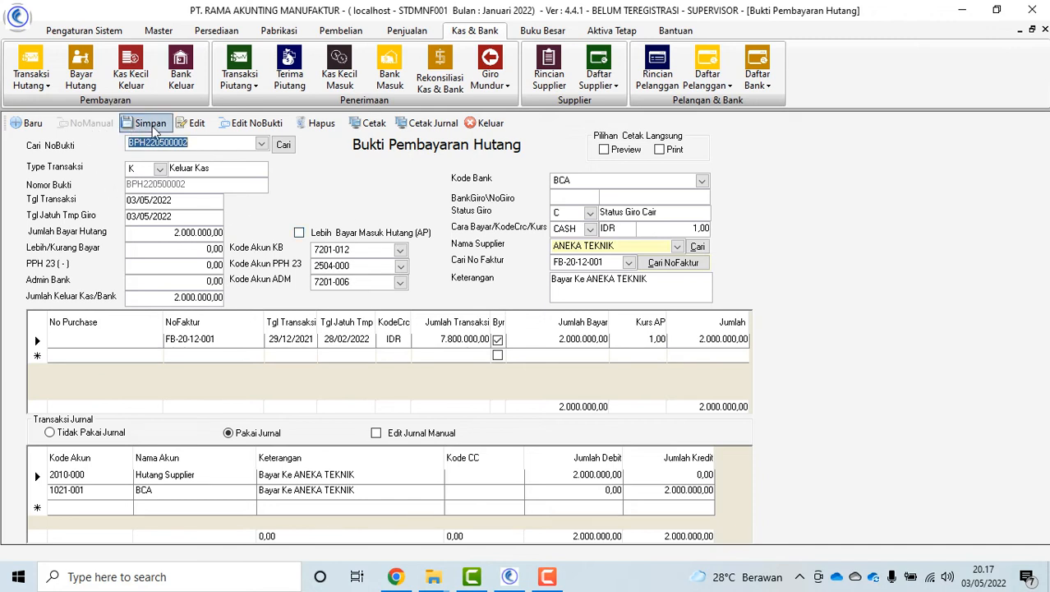
click(579, 341)
Preview the payment voucher and ledger printouts, then close the form and open Kas Kecil Keluar
click(367, 124)
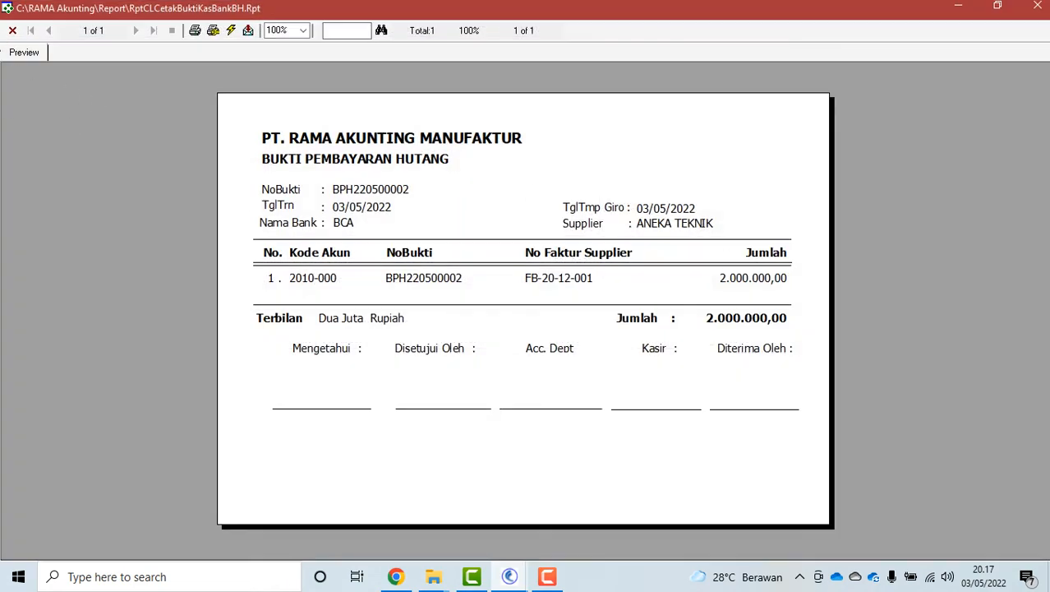
click(13, 31)
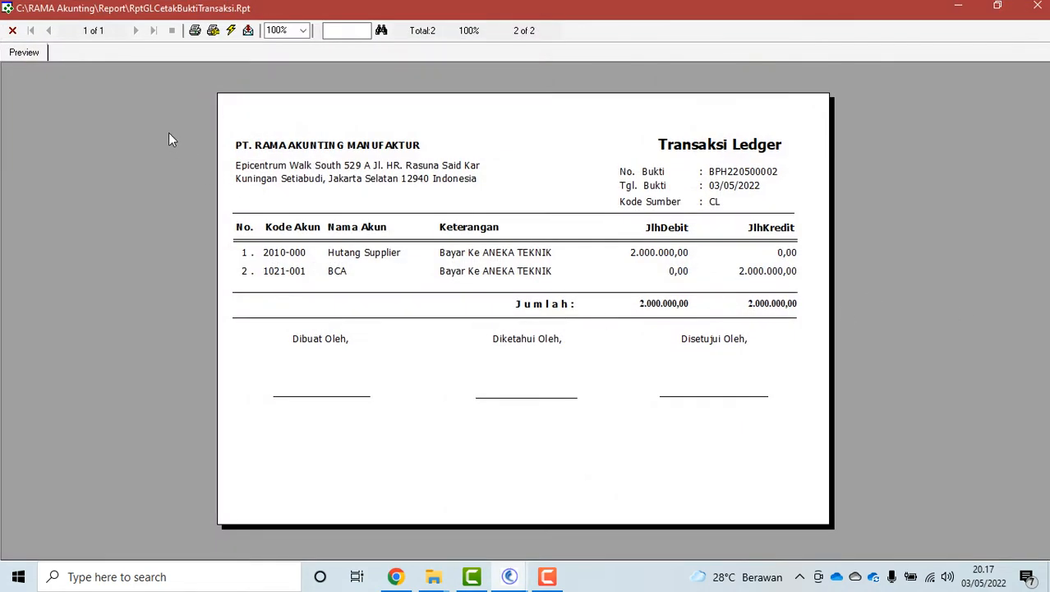
click(12, 30)
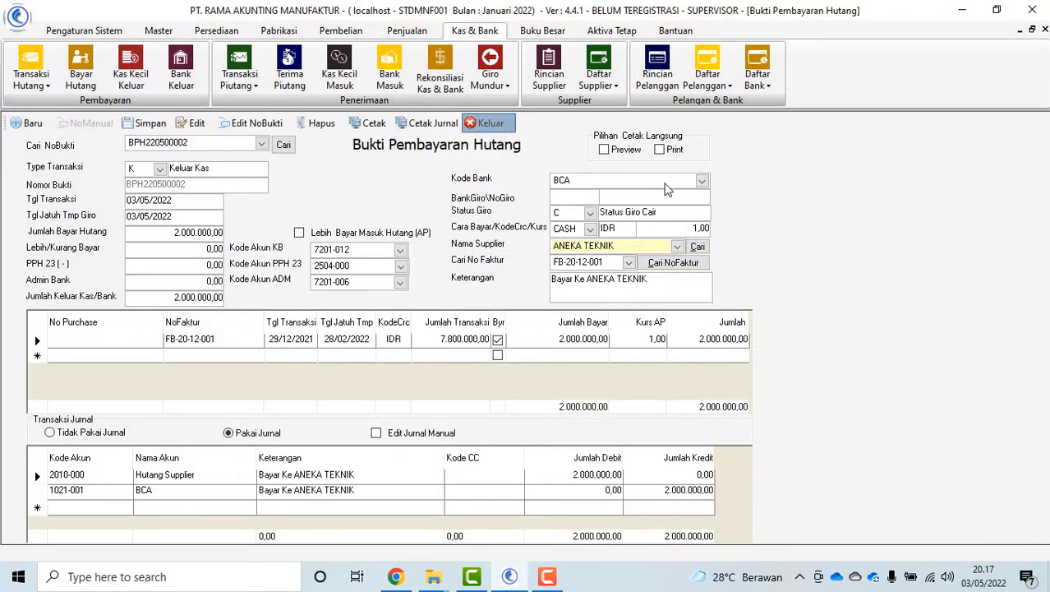
click(489, 121)
click(130, 72)
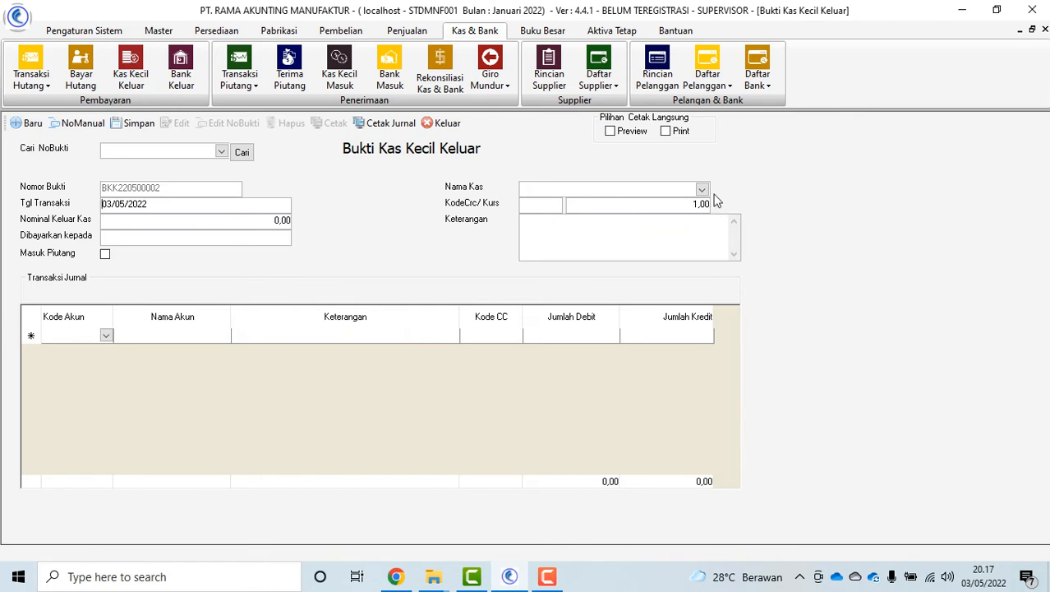
Set the cash account to Kas Kecil and the journal line account to 6301-012 Biaya Rumah Tangga
click(702, 190)
click(622, 231)
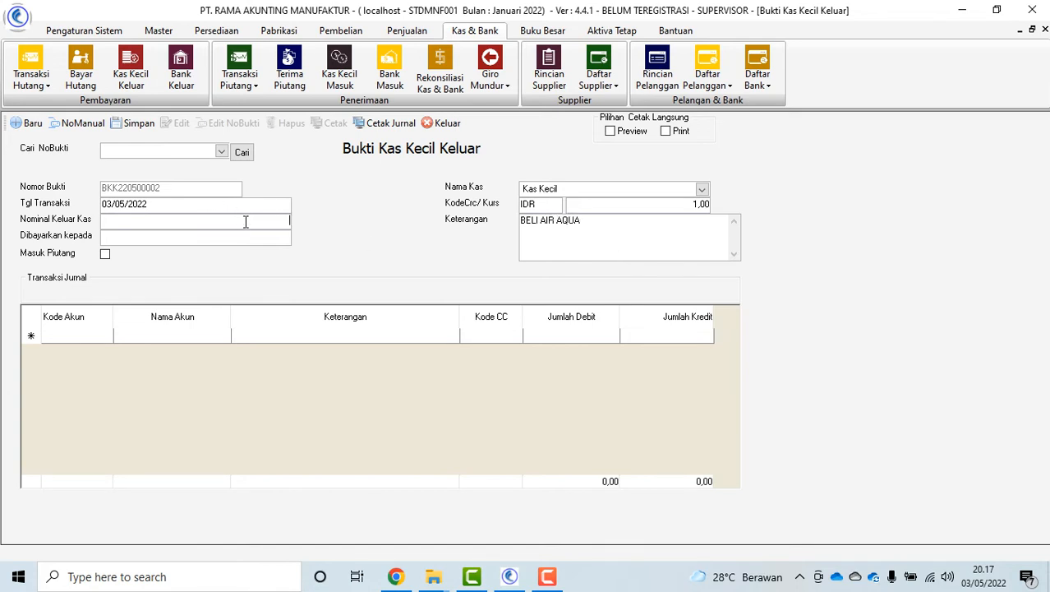
click(82, 337)
click(105, 336)
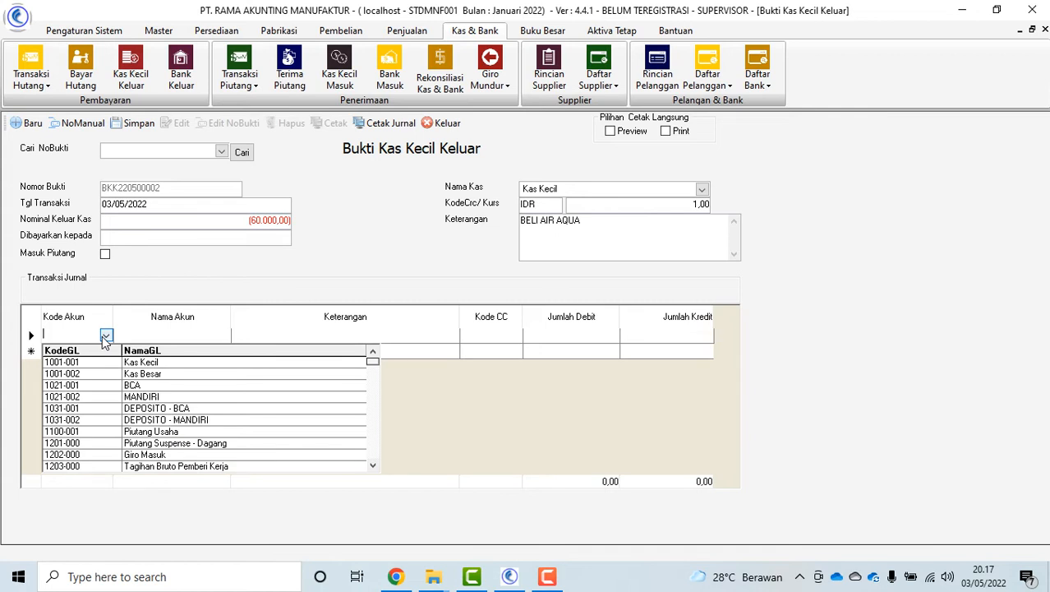
text(6)
scroll(238, 442, down, 5)
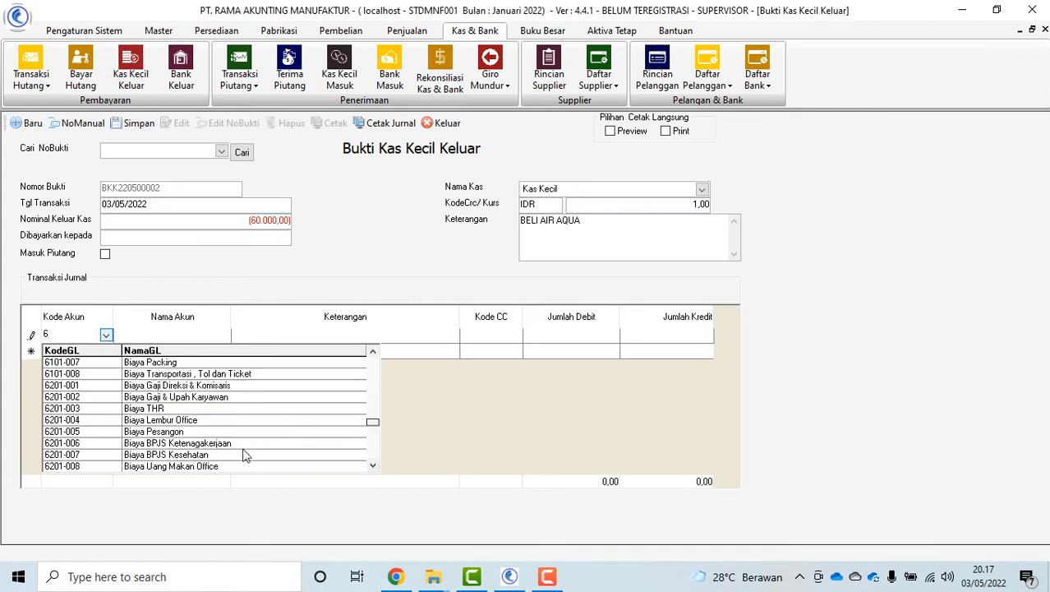
scroll(231, 437, down, 5)
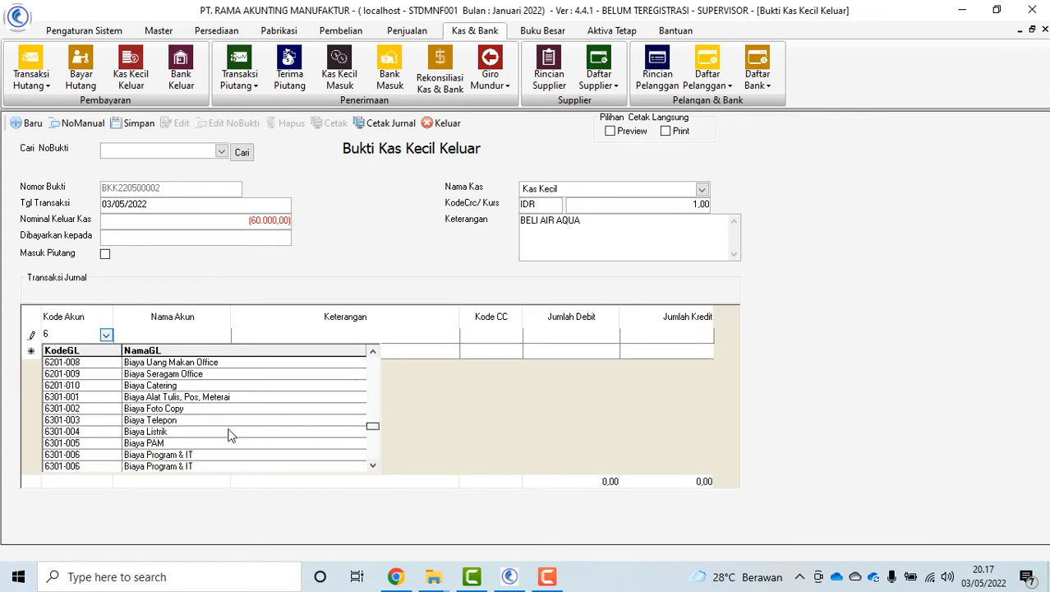
scroll(230, 434, down, 1)
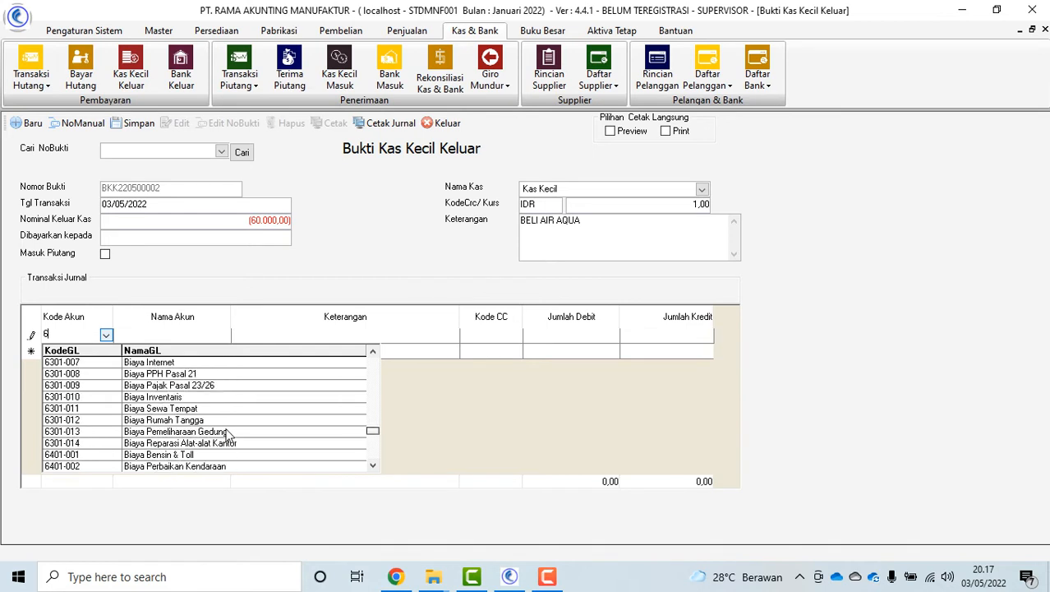
click(107, 420)
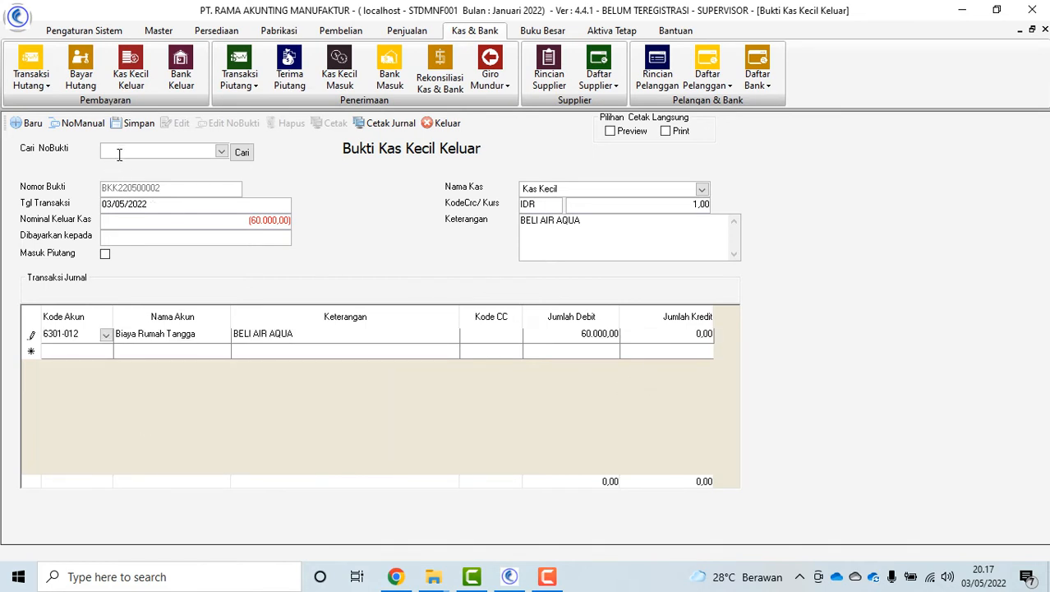
Save petty-cash voucher BKK220500002, reload it, preview its printouts and close the form
click(125, 123)
click(508, 342)
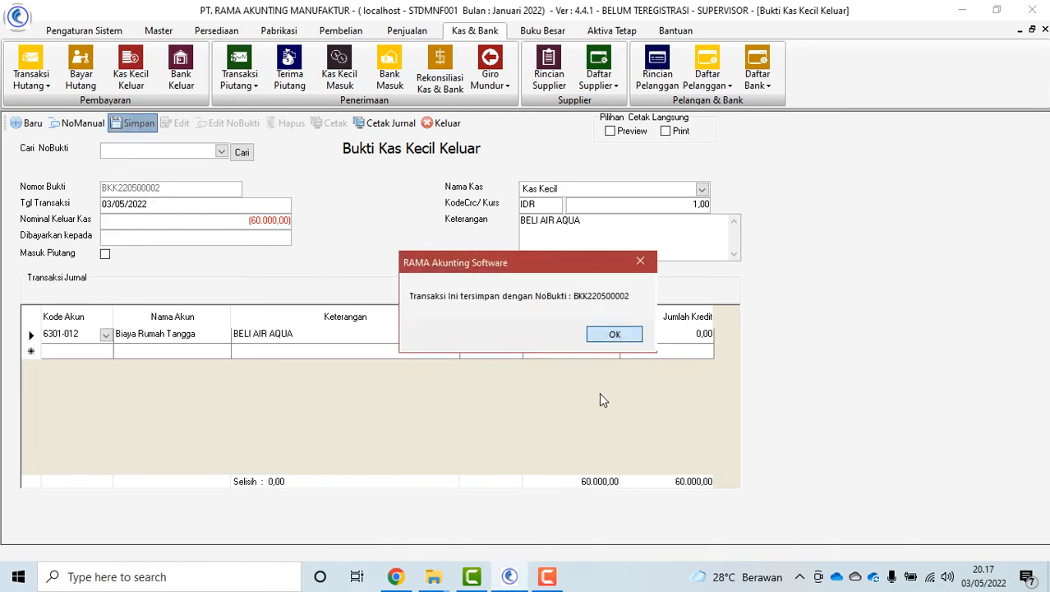
click(614, 335)
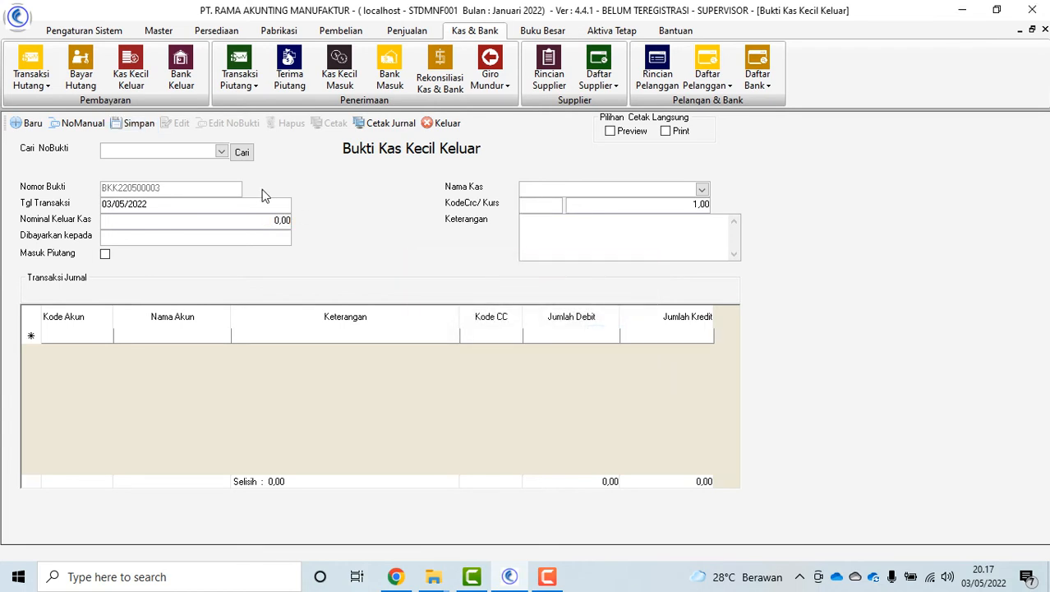
click(222, 151)
click(194, 185)
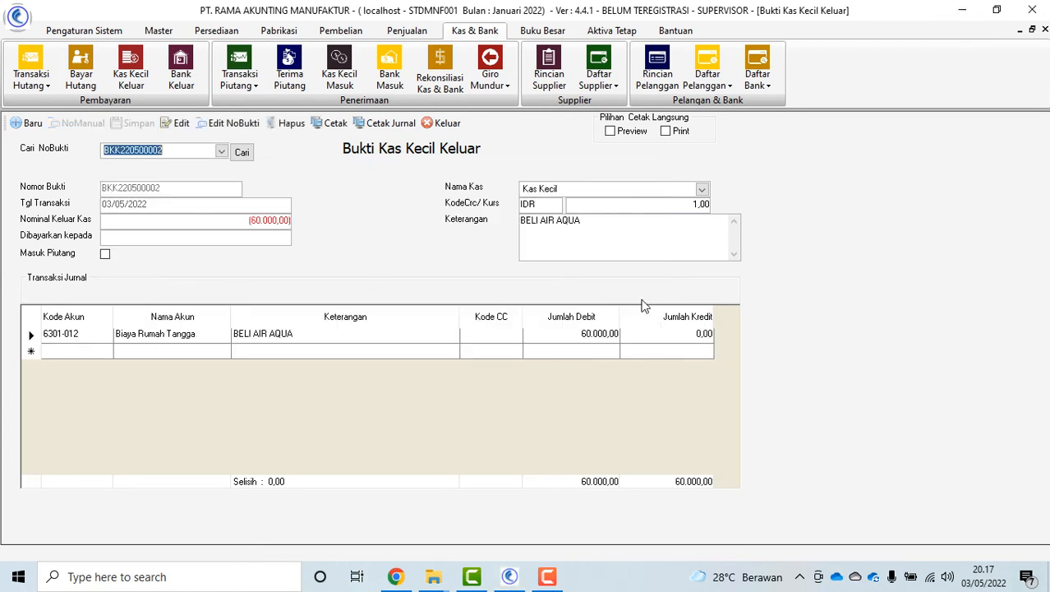
click(330, 123)
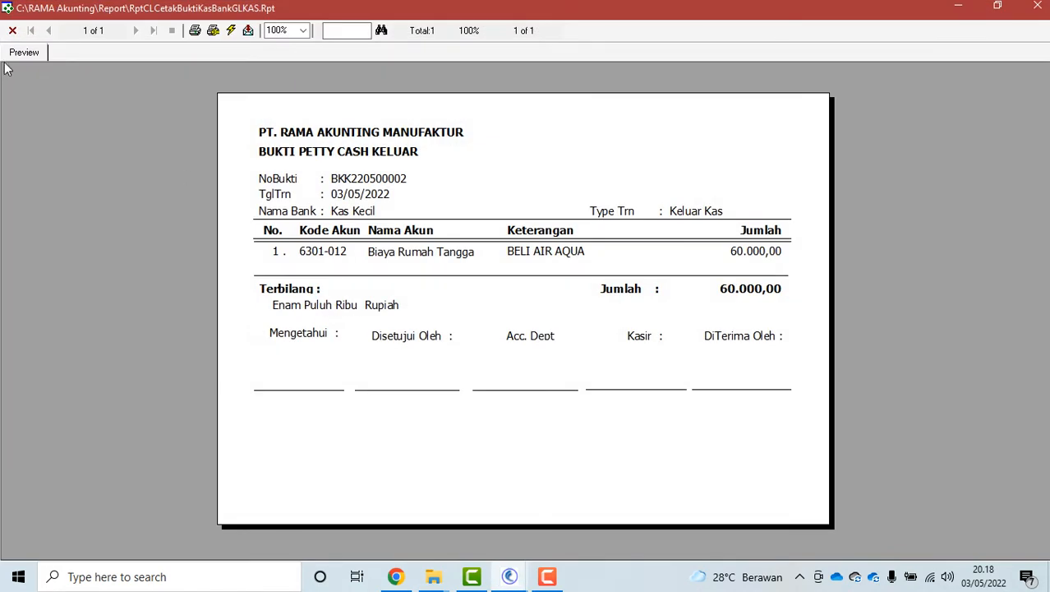
click(12, 30)
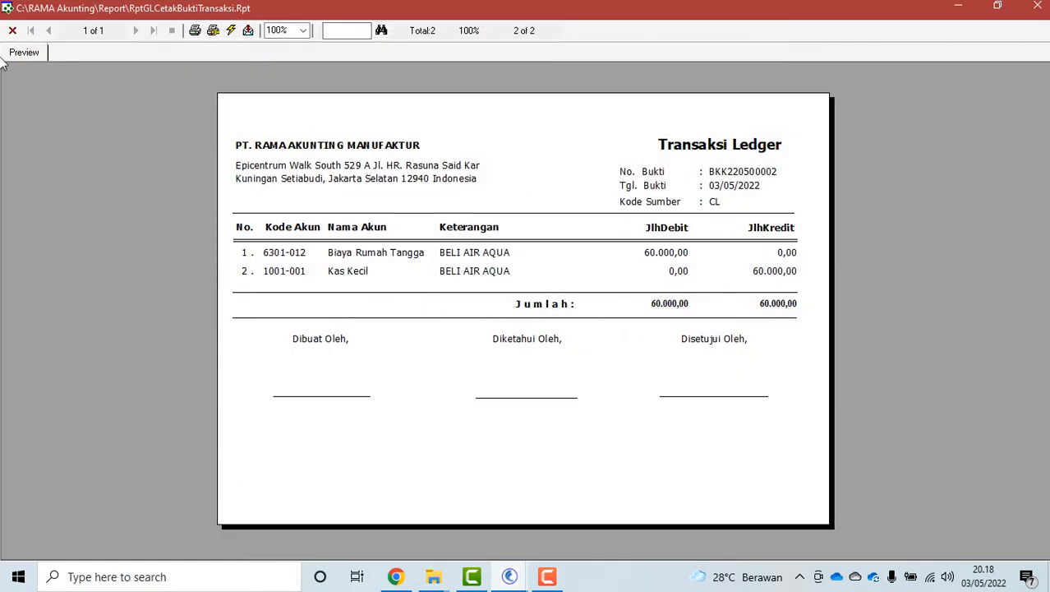
click(13, 30)
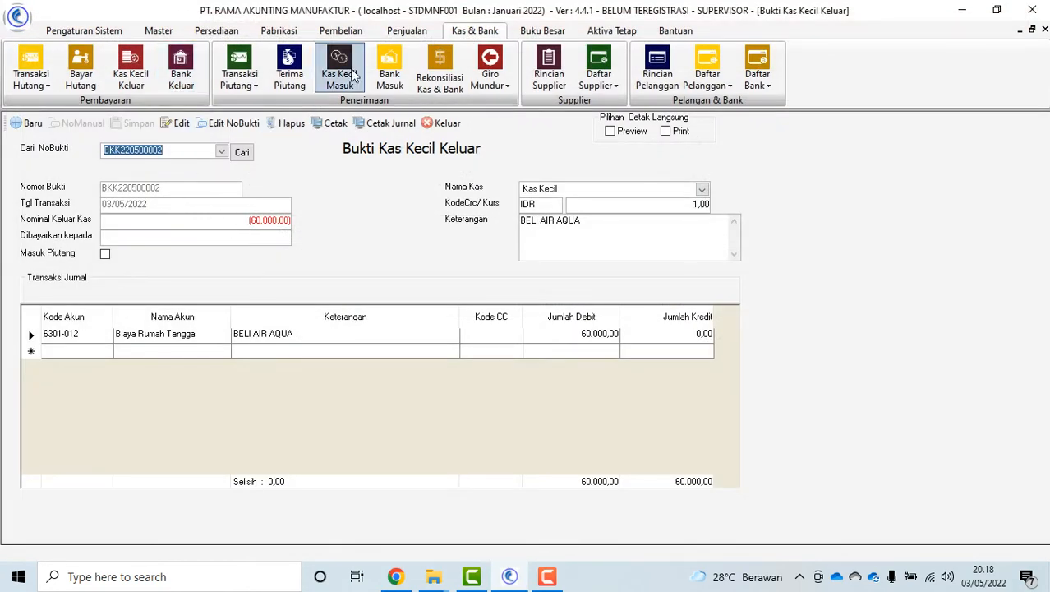
click(449, 125)
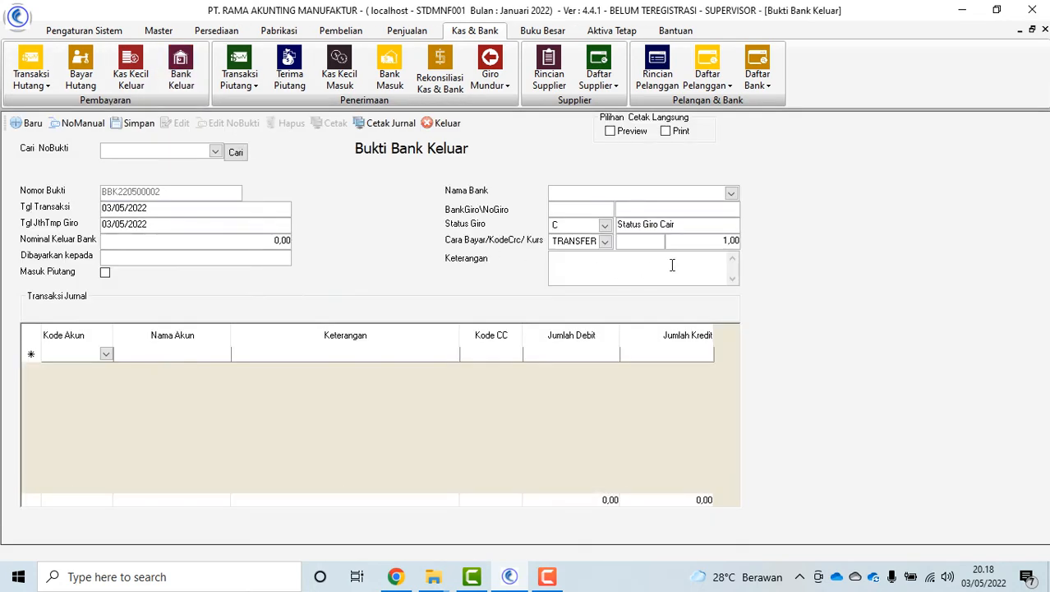
Pay 1.500.000,00 from BCA with Kas Kecil as the debit account
click(731, 193)
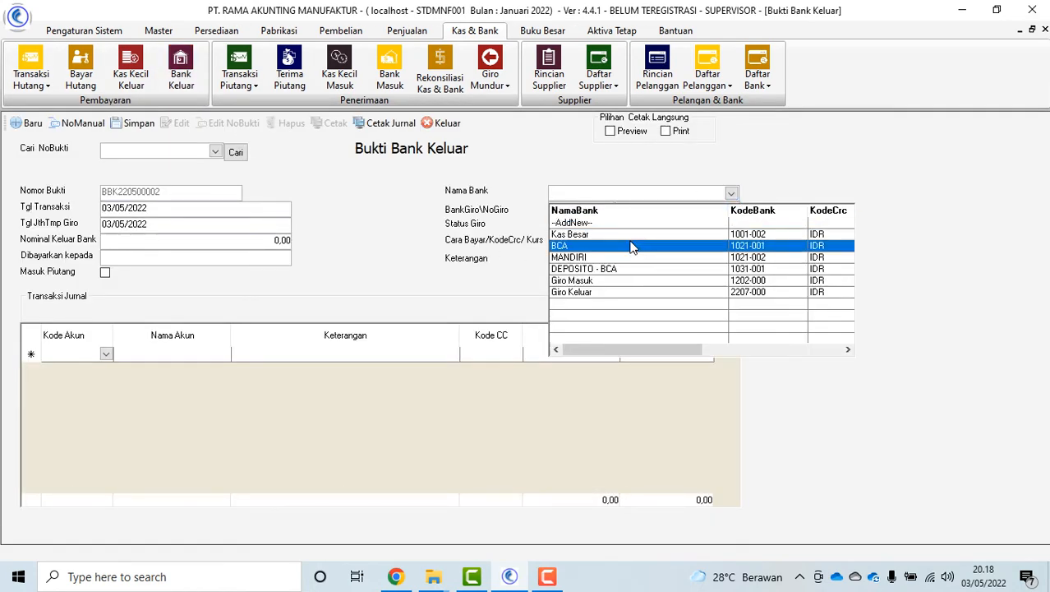
click(641, 242)
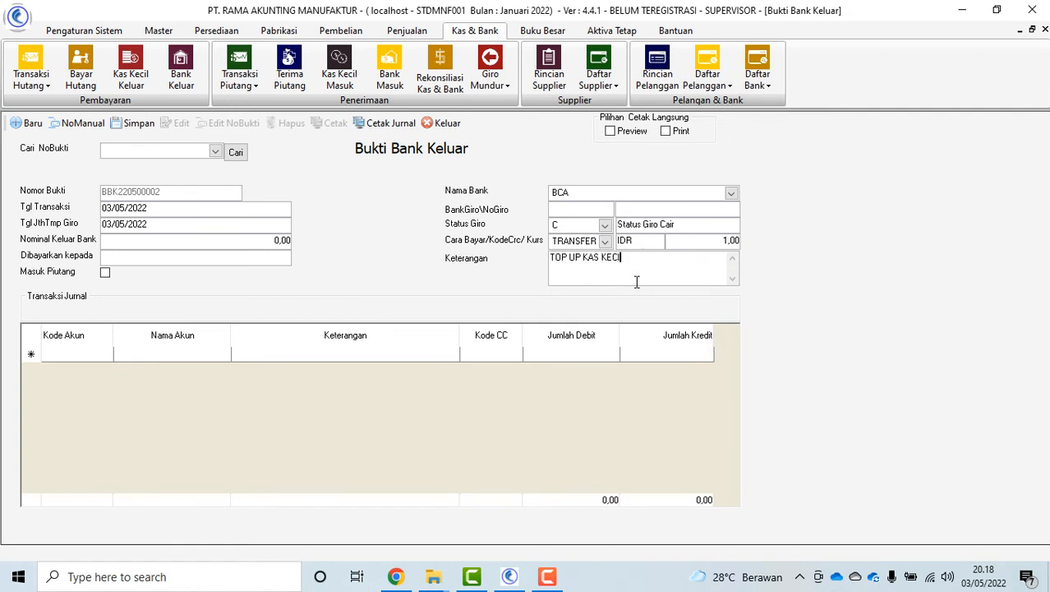
click(226, 240)
text(150.000)
click(90, 354)
click(108, 353)
click(102, 381)
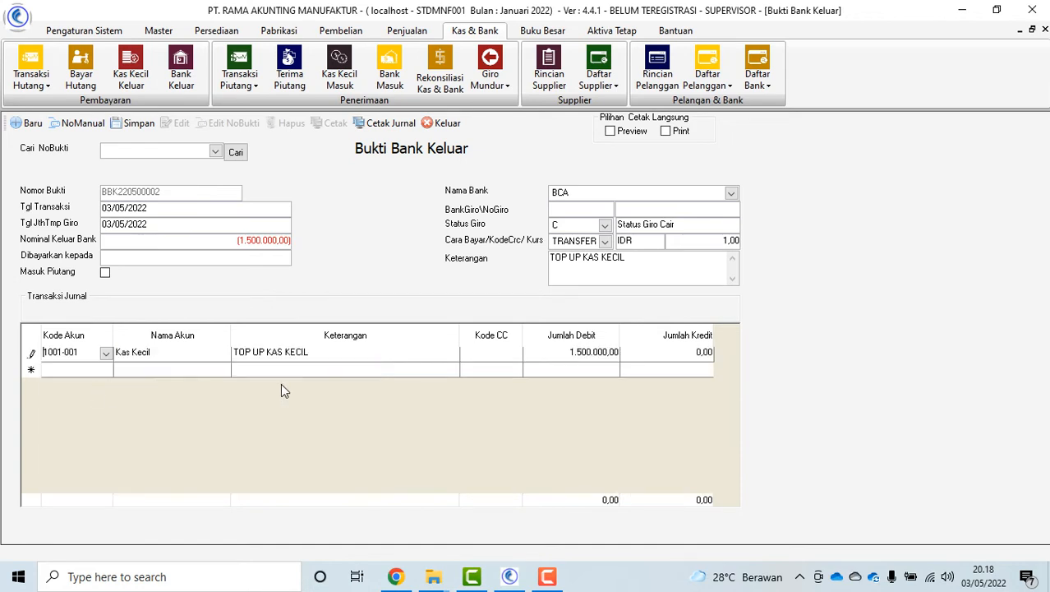
Save bank voucher BBK220500002, reload it, close the form and show receivables transactions
click(135, 121)
click(510, 345)
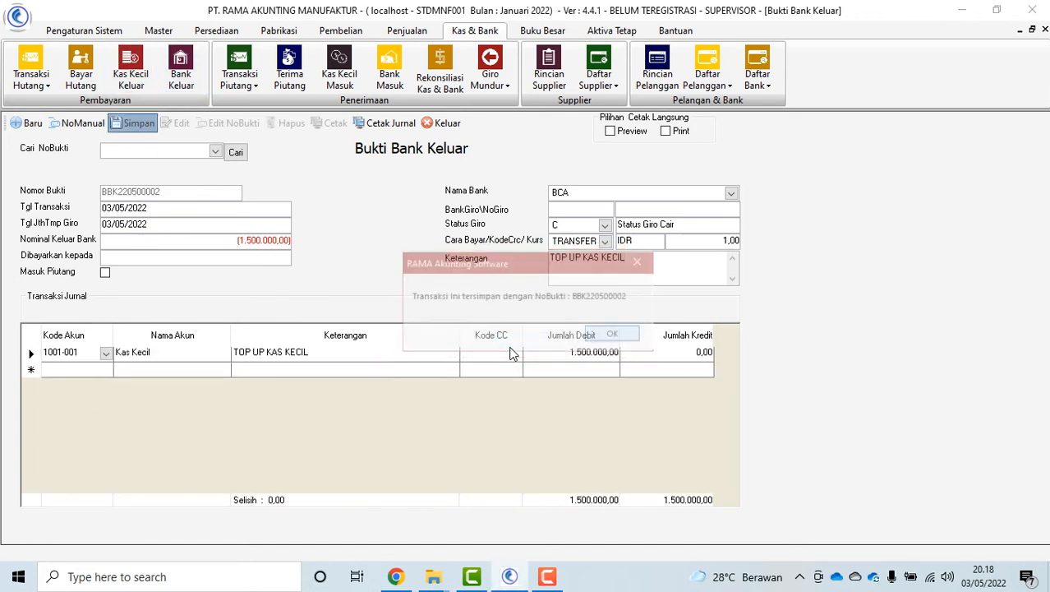
click(598, 339)
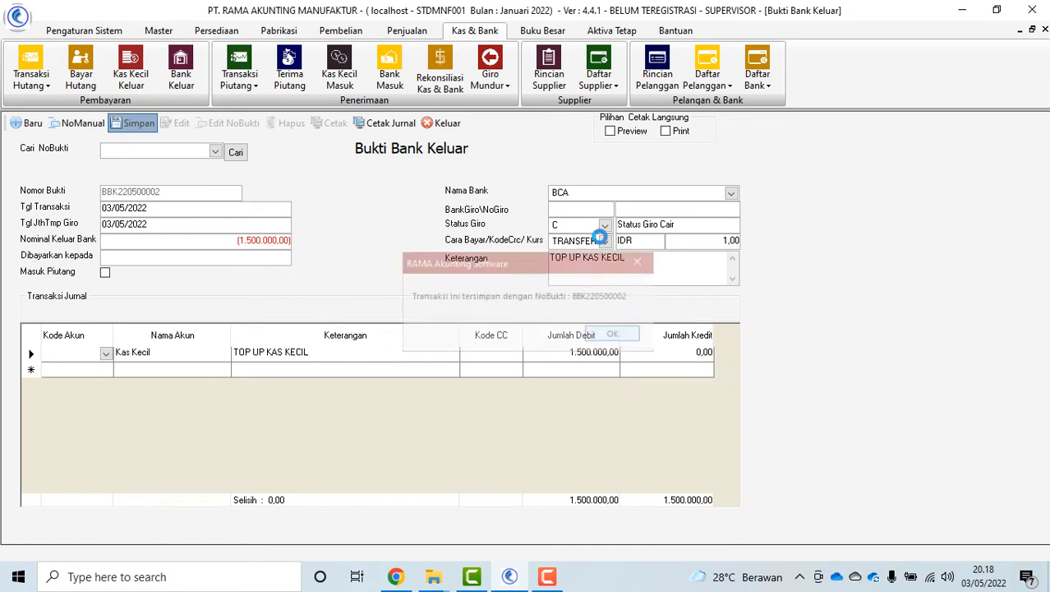
click(216, 152)
click(156, 182)
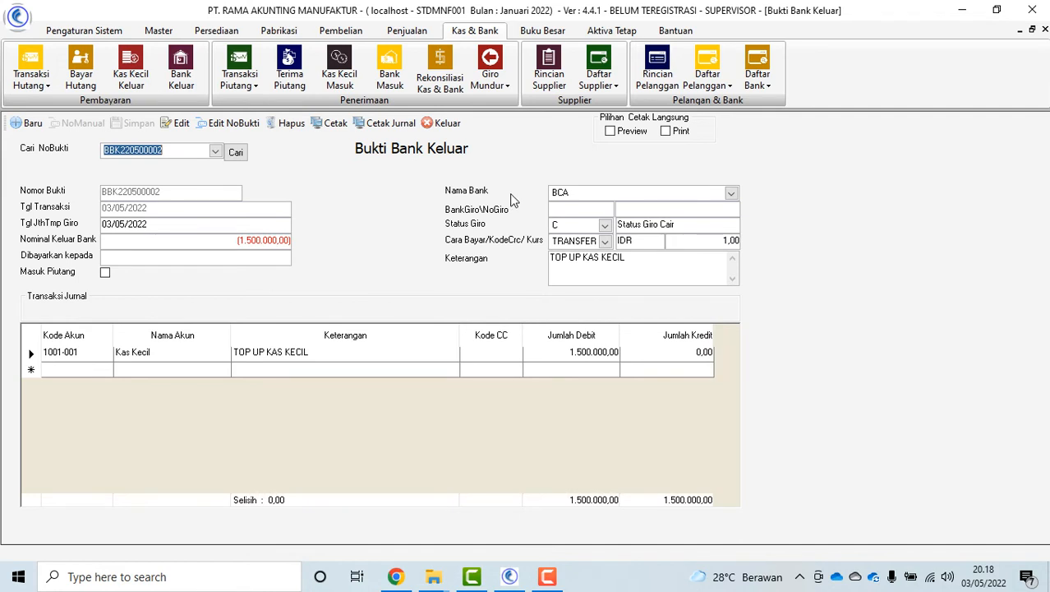
click(436, 132)
click(244, 86)
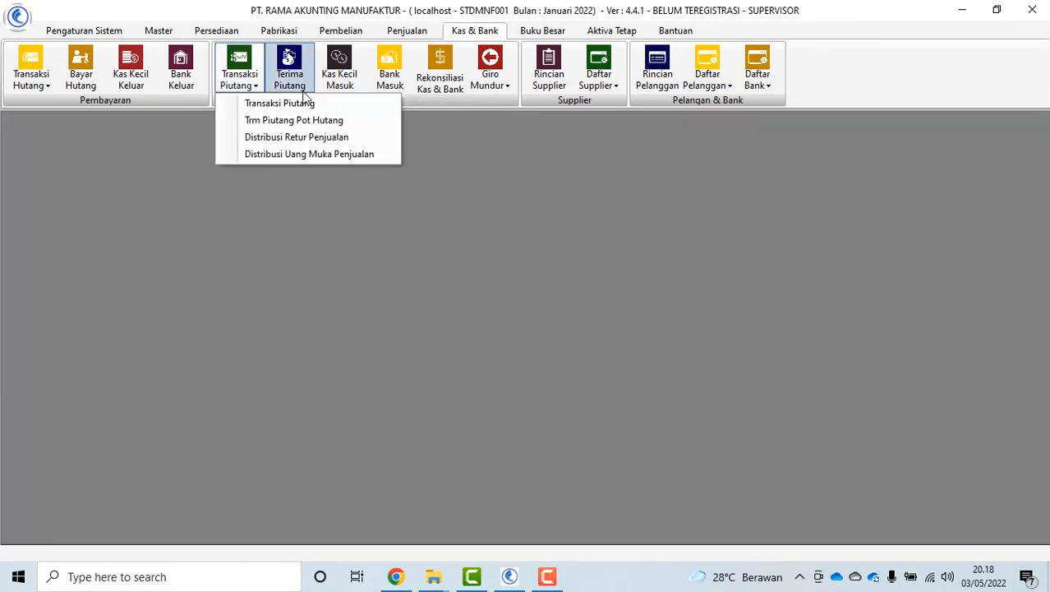
click(239, 86)
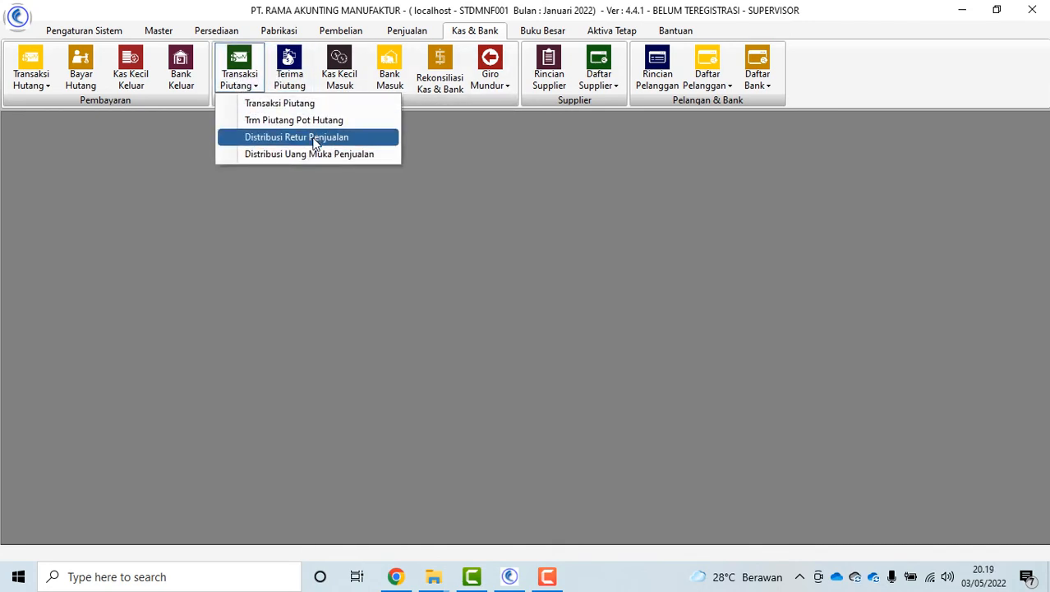
click(501, 289)
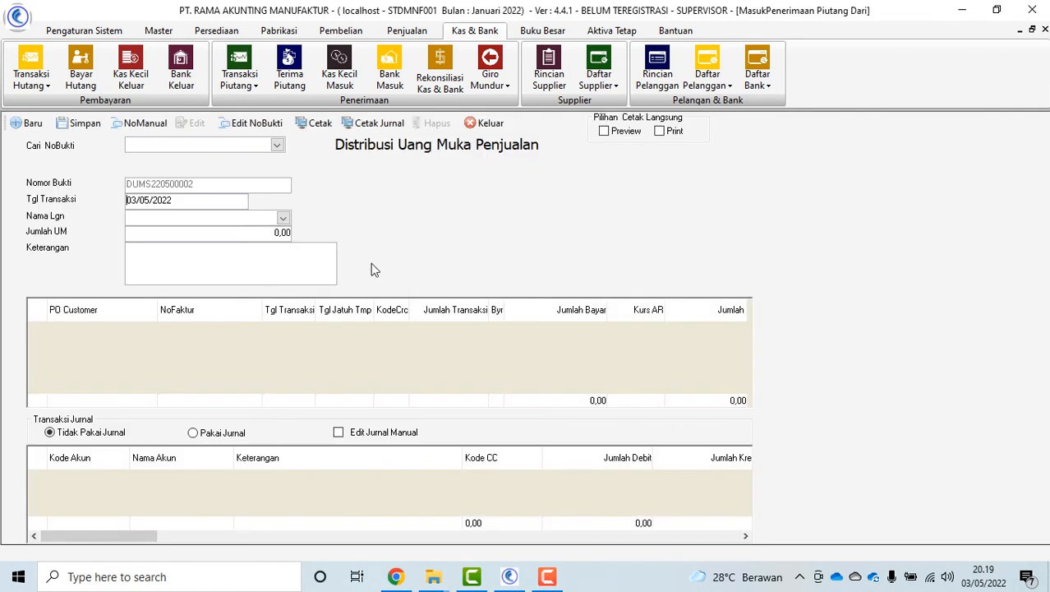
click(283, 219)
click(247, 246)
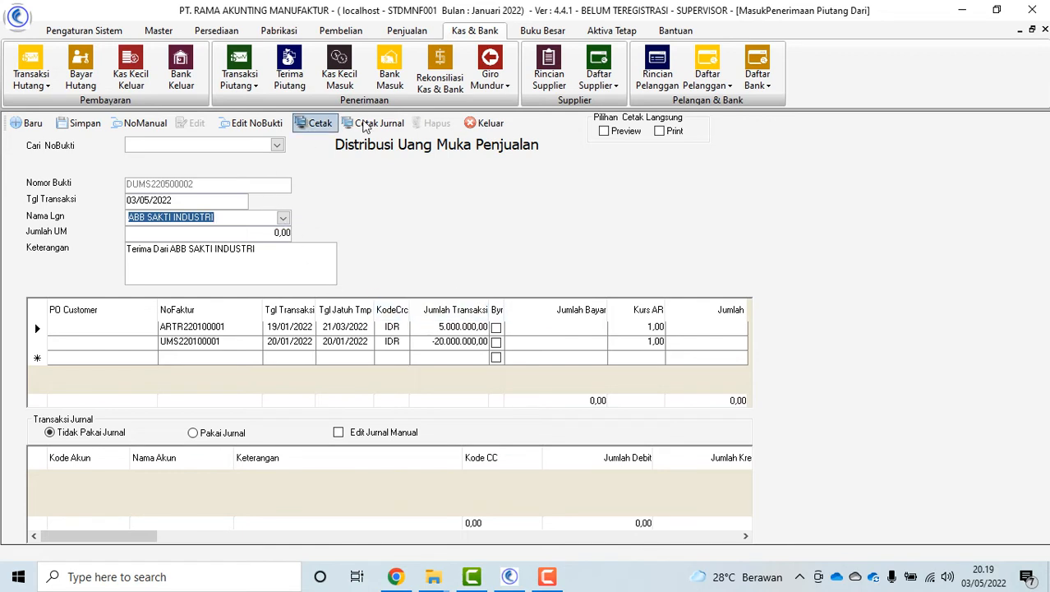
click(491, 123)
click(242, 92)
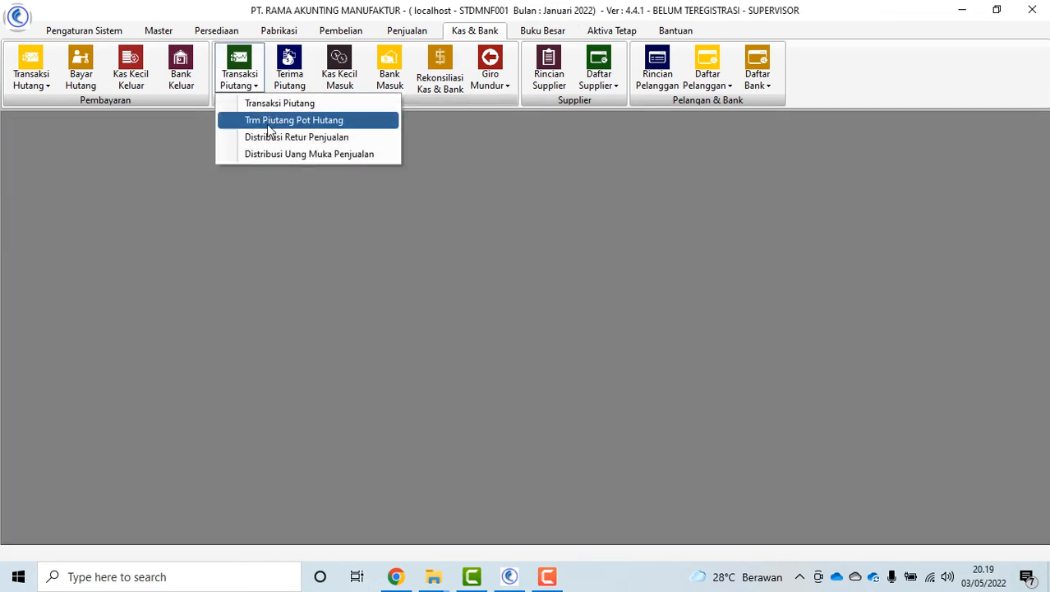
For ABB SAKTI INDUSTRI, offset 3.000.000,00 of ARTR220100001 with return RINV220500003
click(279, 134)
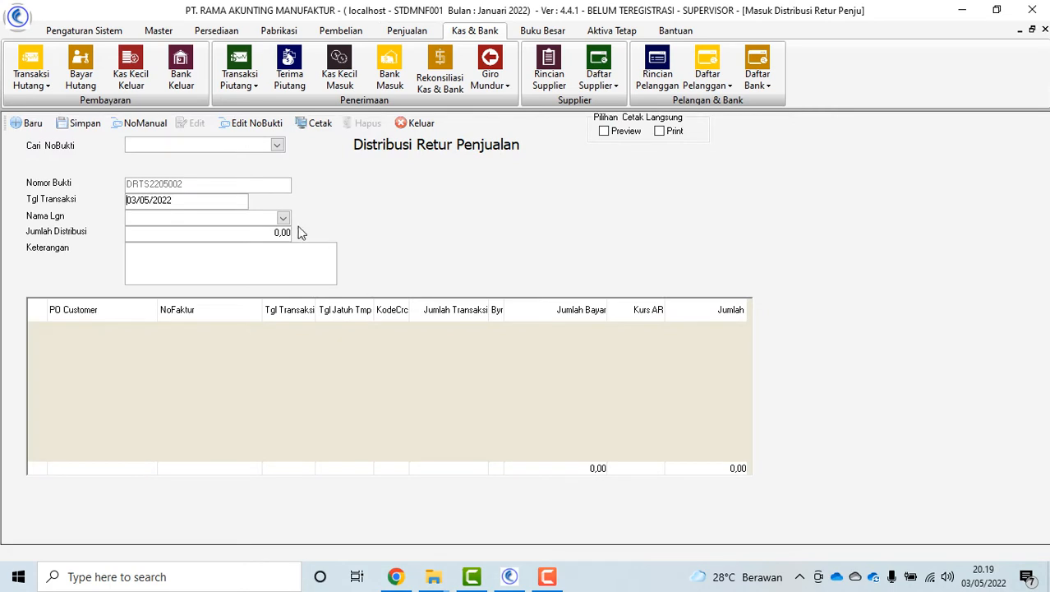
click(283, 217)
click(262, 248)
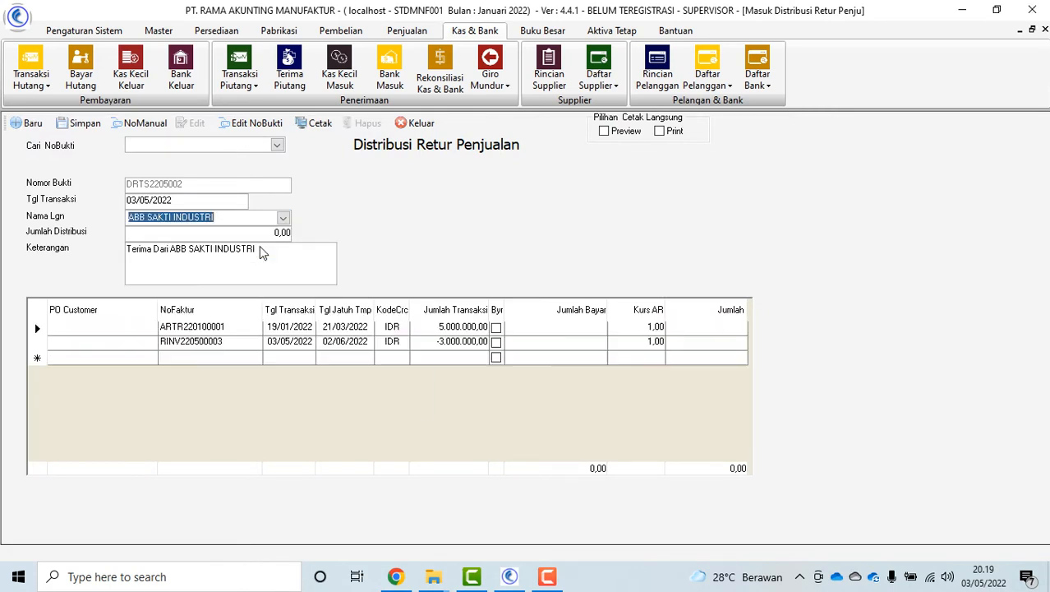
click(496, 341)
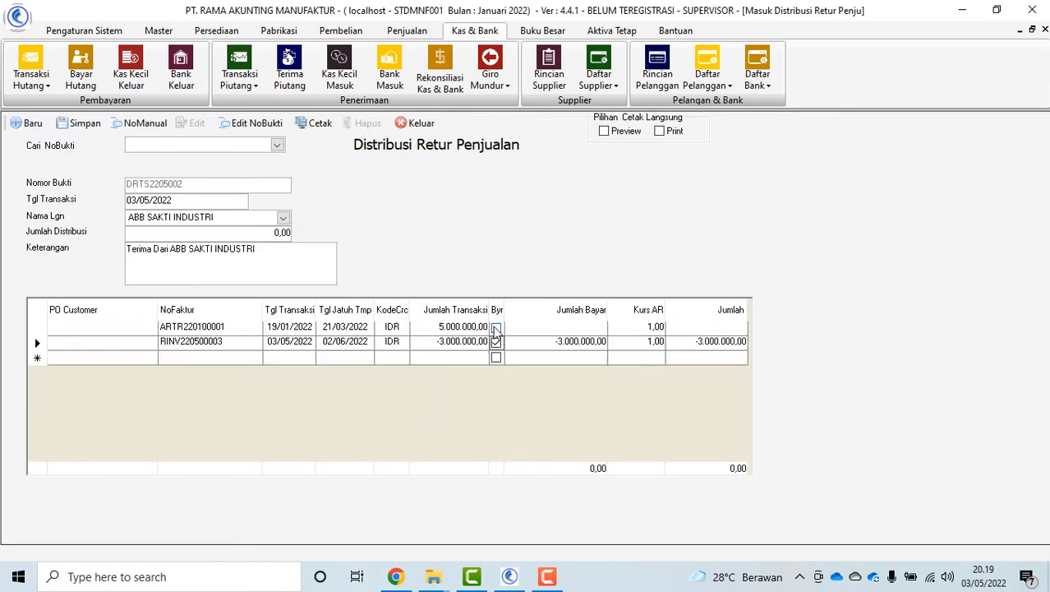
click(495, 326)
text(3.)
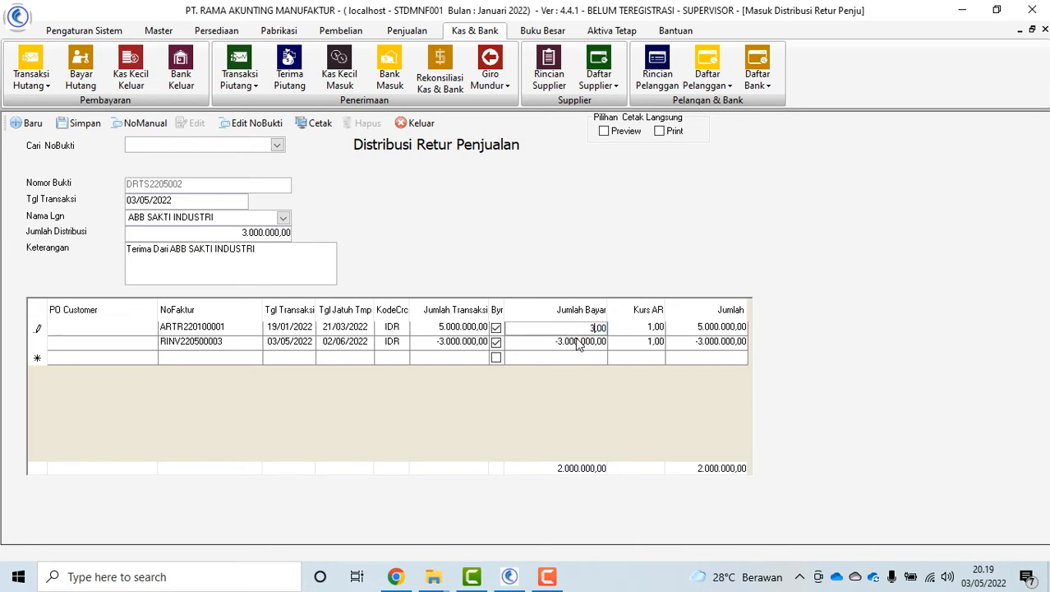
text(000.000)
key(Tab)
Save the sales return distribution, close it, and show the receivables transaction options
click(87, 125)
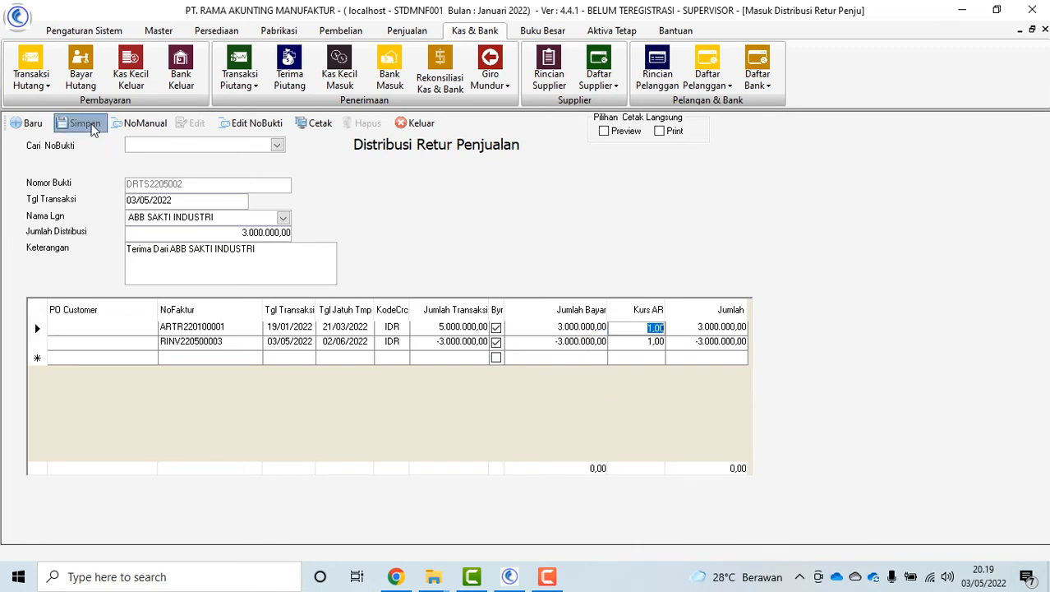
click(613, 335)
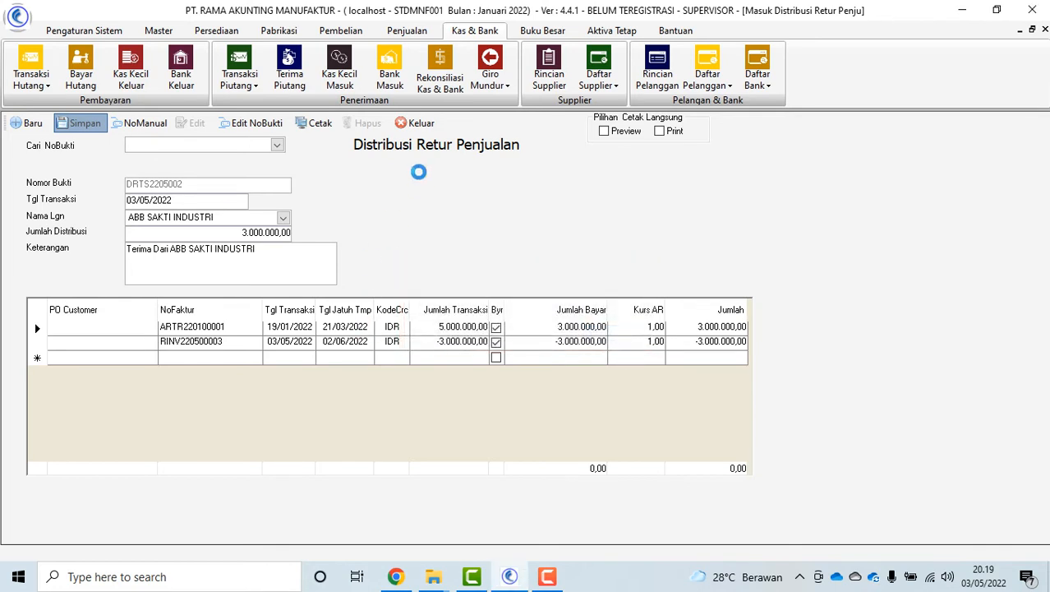
click(419, 123)
click(224, 70)
For ABB SAKTI INDUSTRI, apply 2.000.000,00 of advance UMS220100001 against invoice ARTR220100001
click(309, 155)
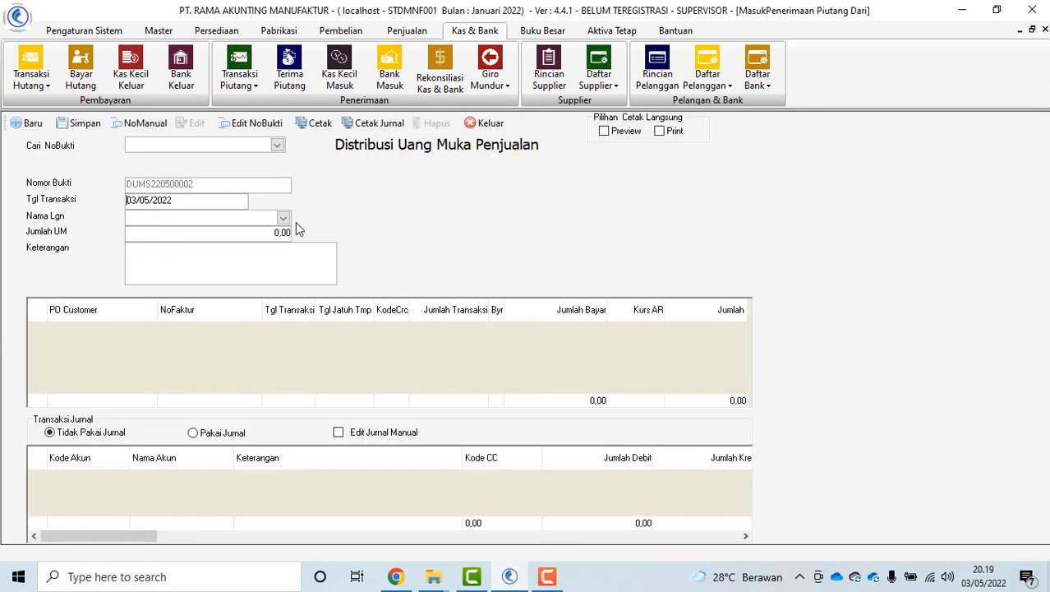
click(283, 218)
click(231, 245)
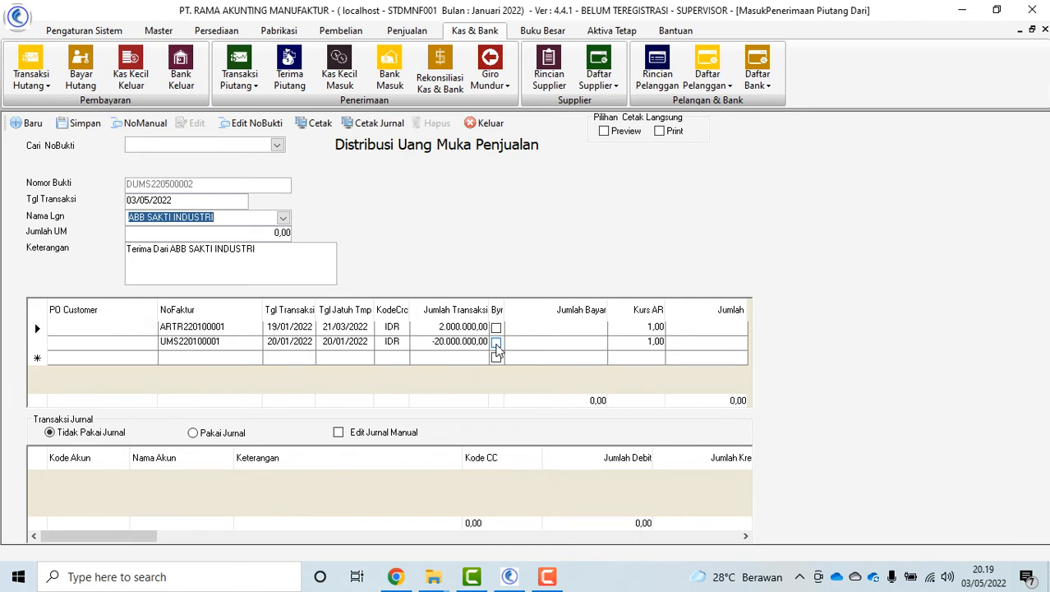
click(496, 343)
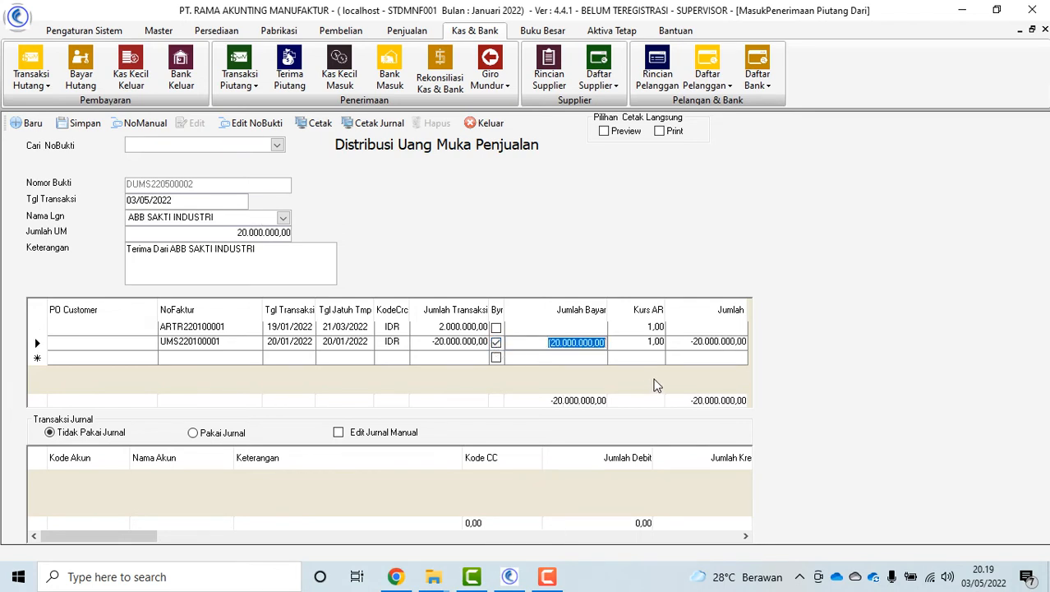
key(BackSpace)
text(2.)
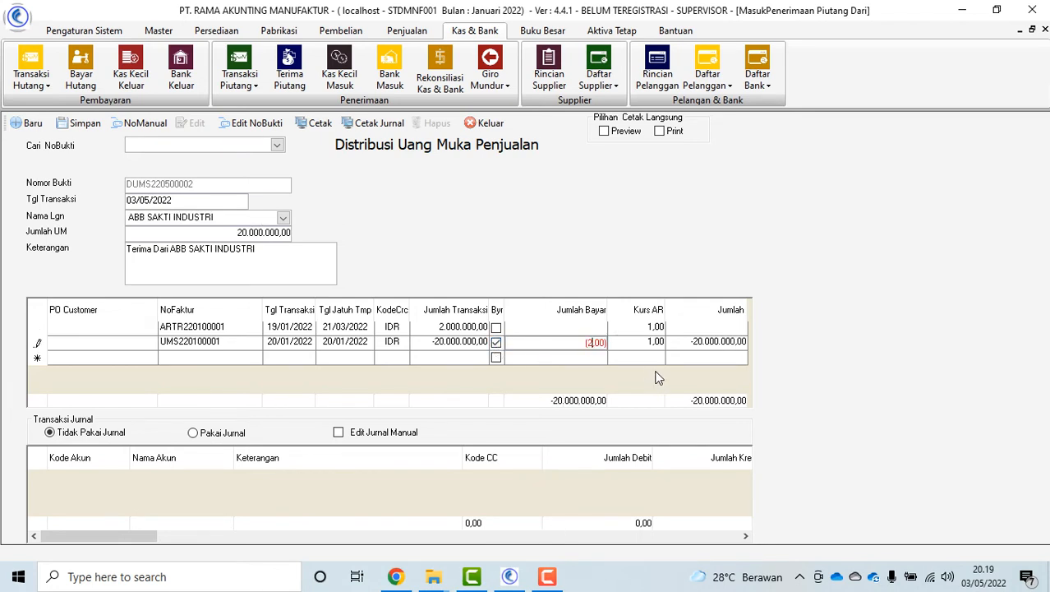
text(000.000)
key(Tab)
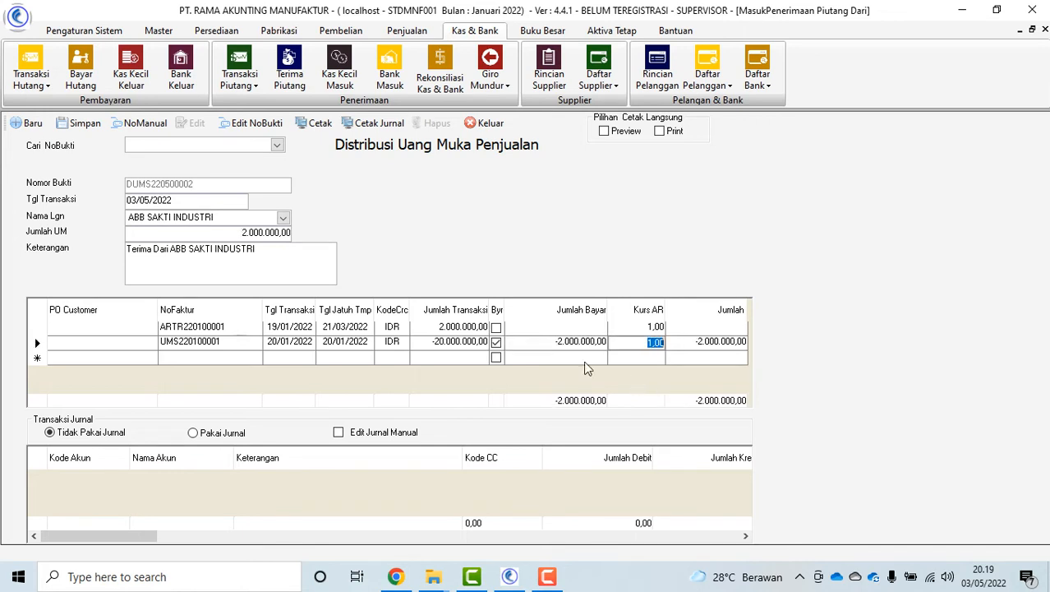
click(496, 327)
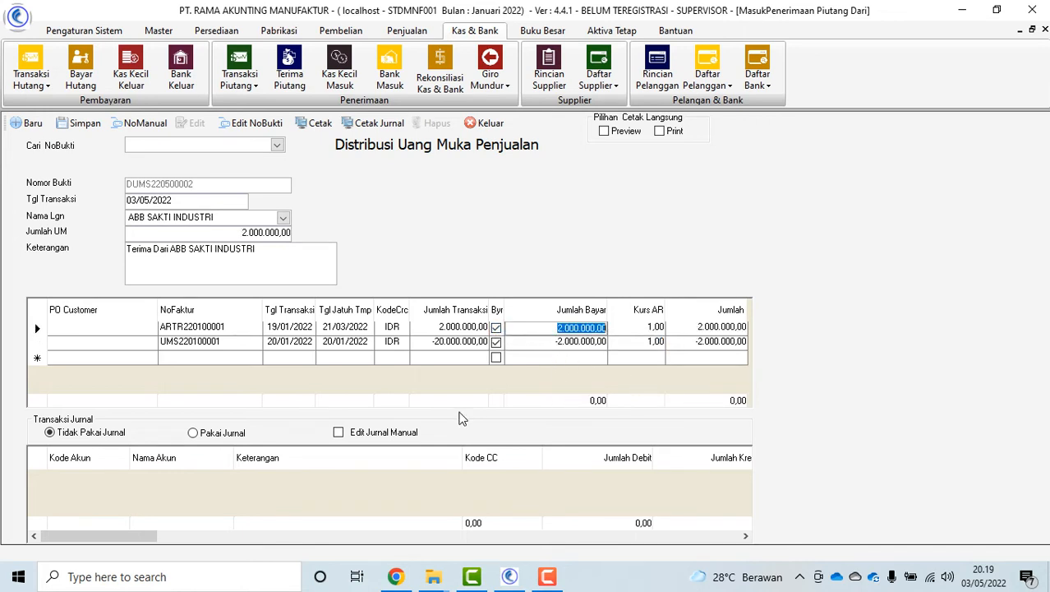
Save the distribution as DUMS220500002, reload it and enable Edit Jurnal Manual
click(102, 125)
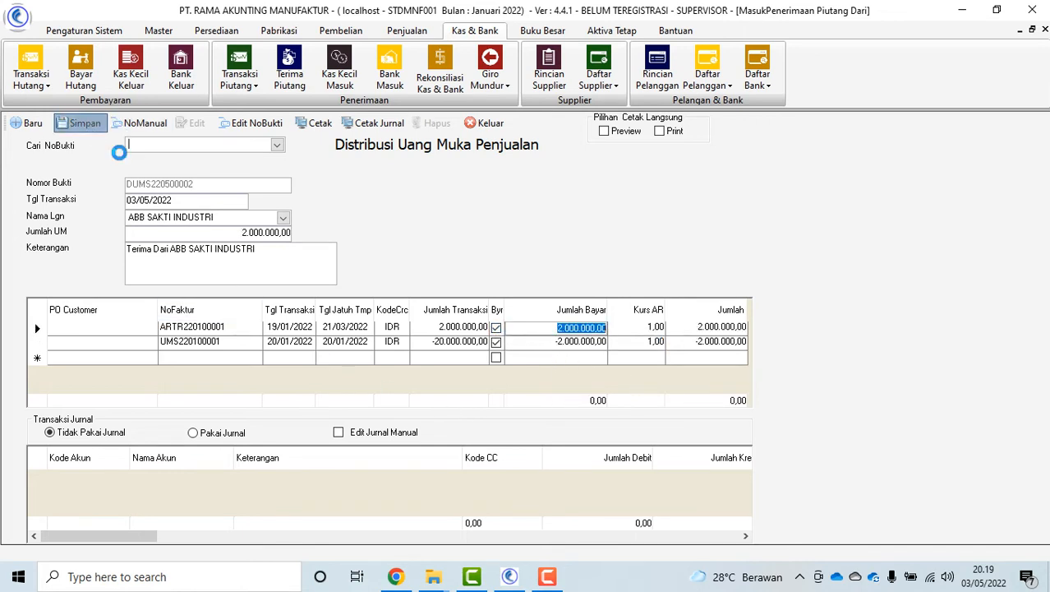
click(622, 334)
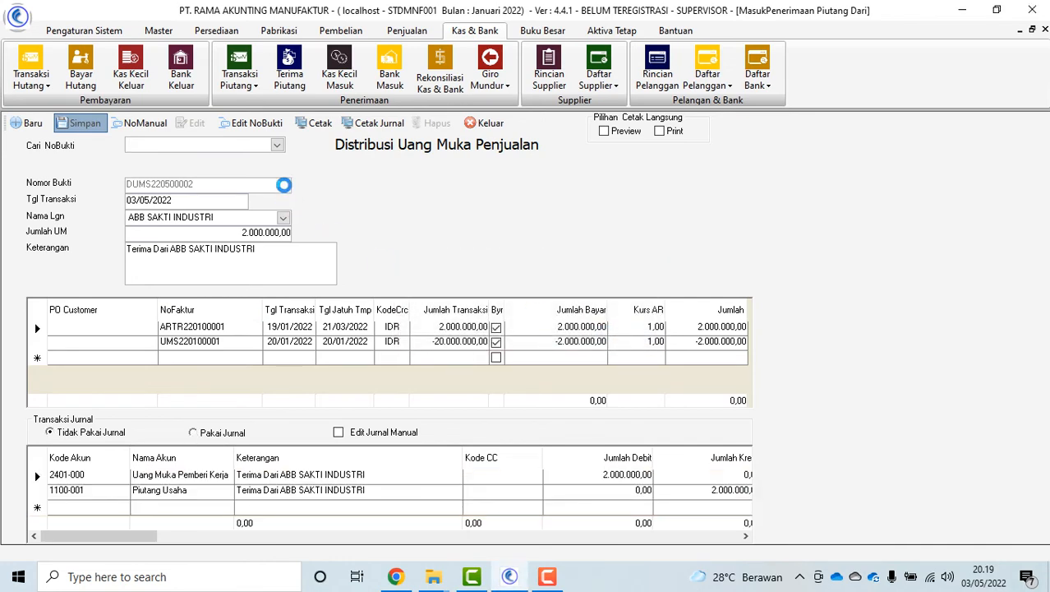
click(277, 145)
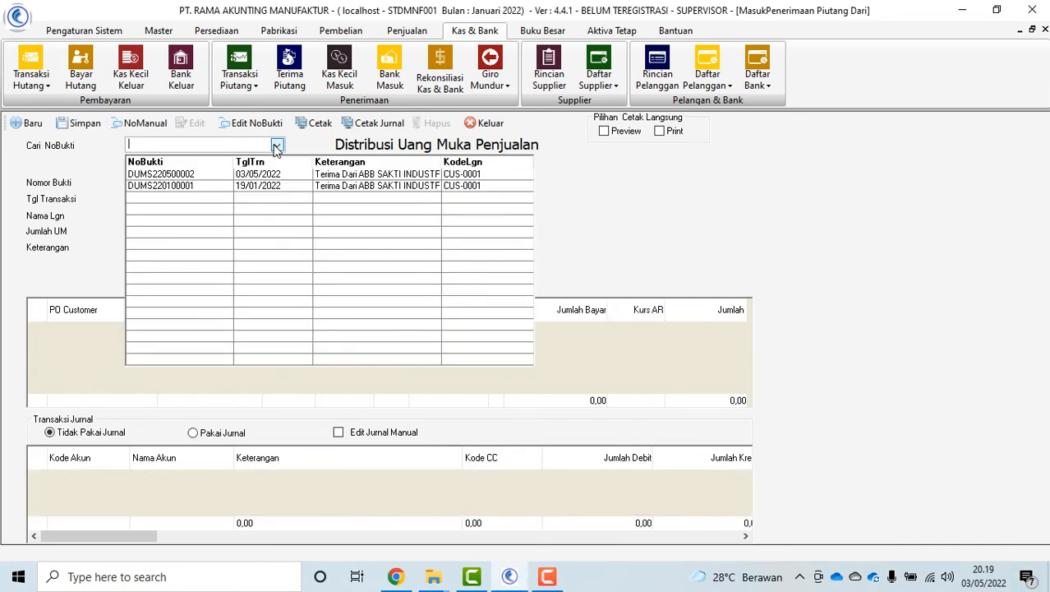
click(215, 174)
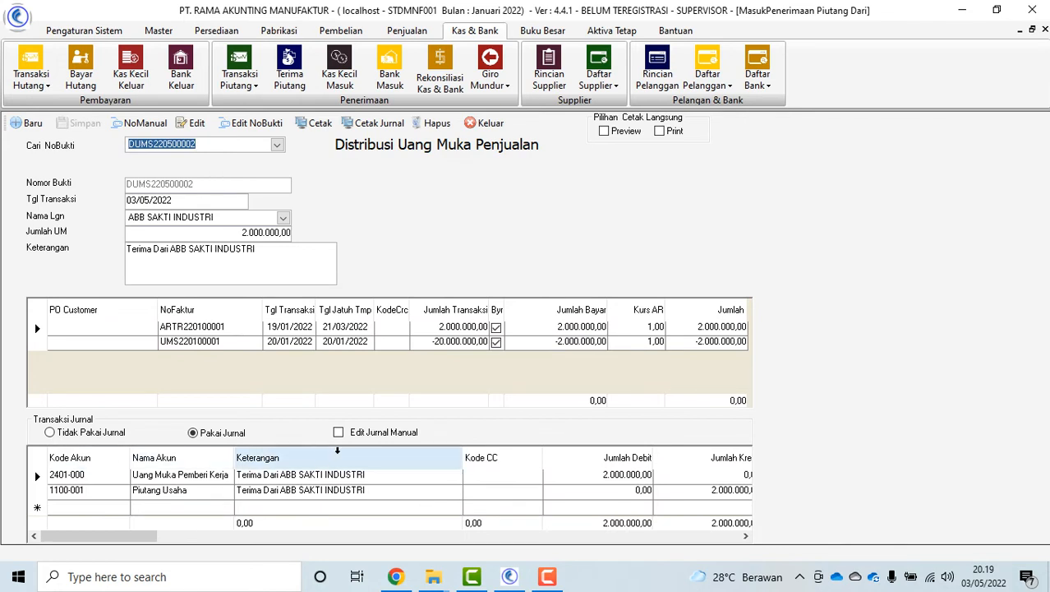
click(352, 432)
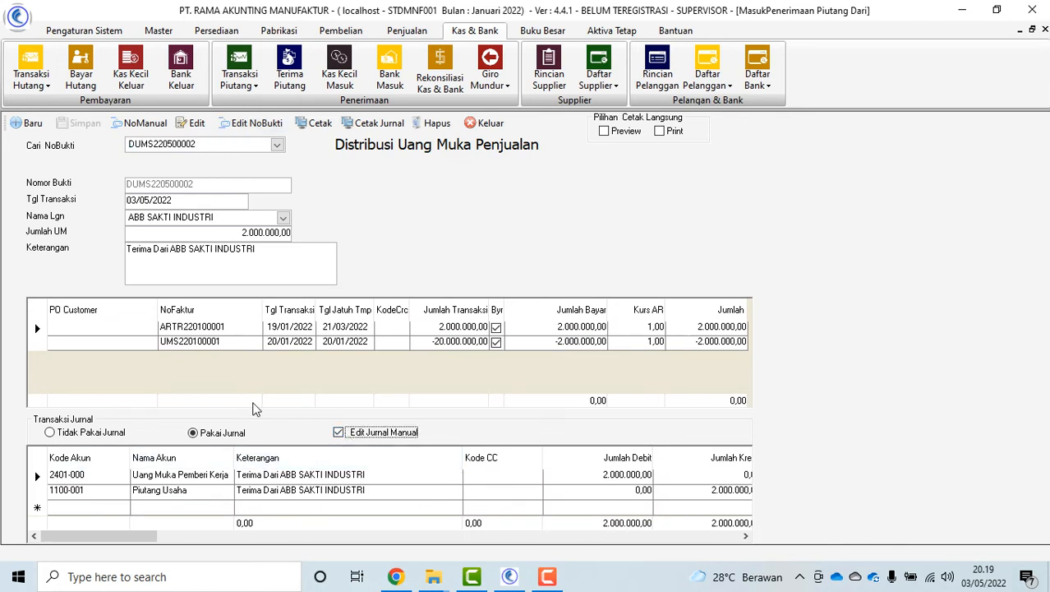
Start a Terima Piutang receipt with bank code Giro Masuk instead of BCA
click(488, 123)
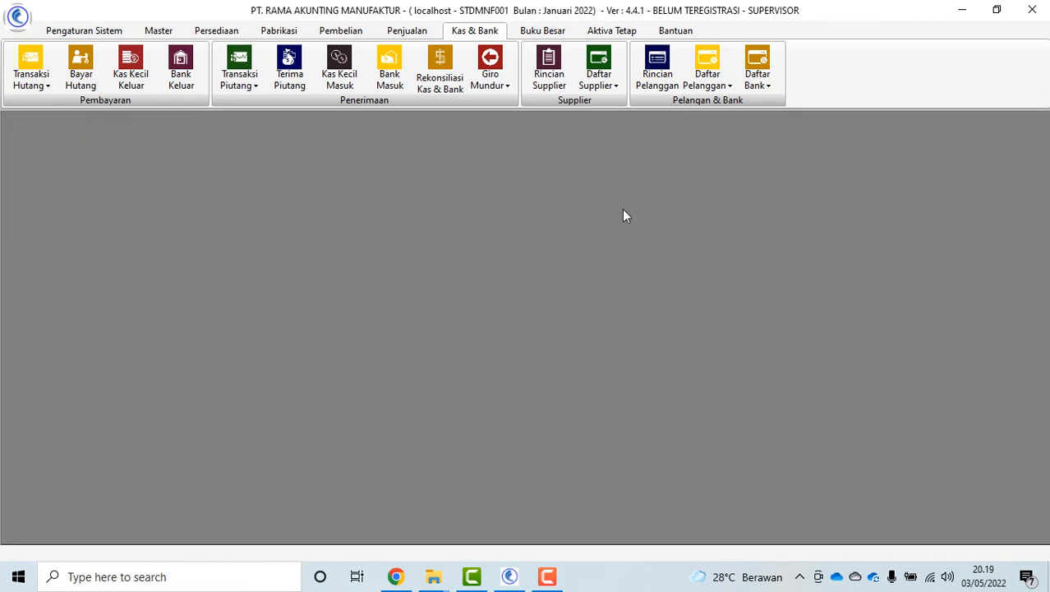
click(290, 70)
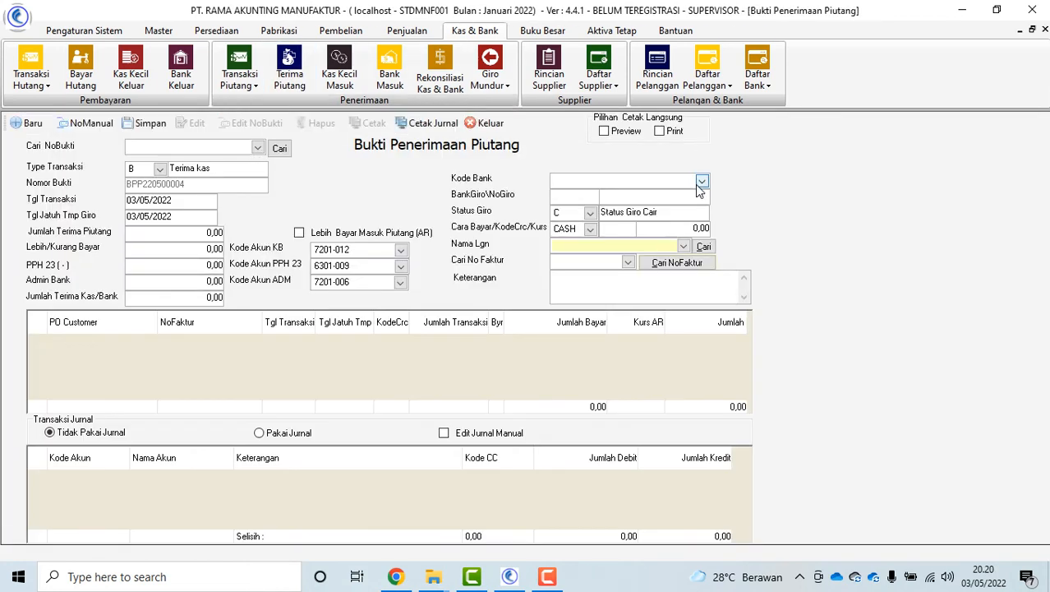
click(702, 181)
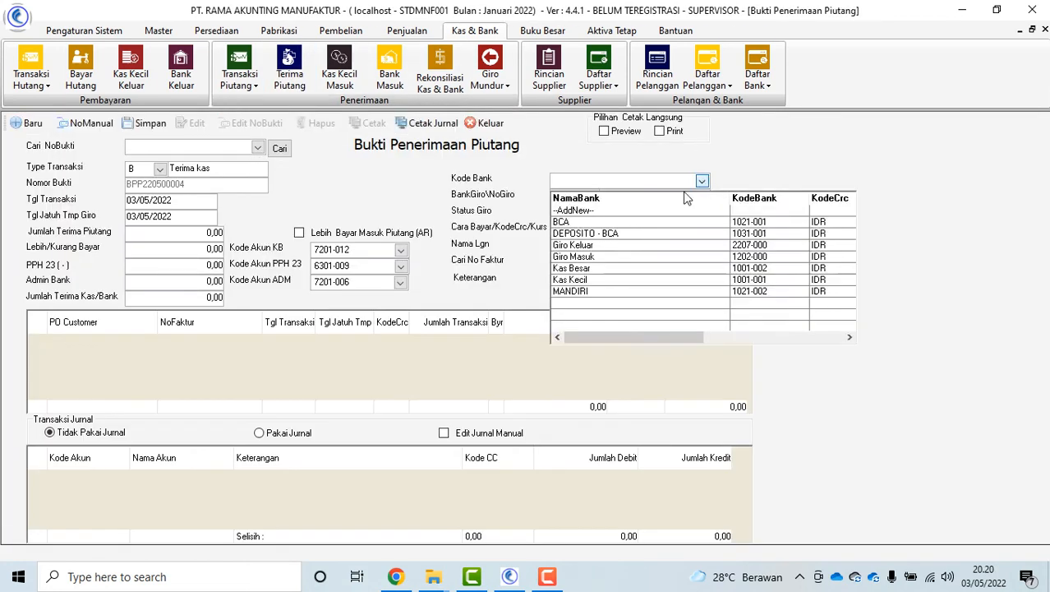
click(648, 224)
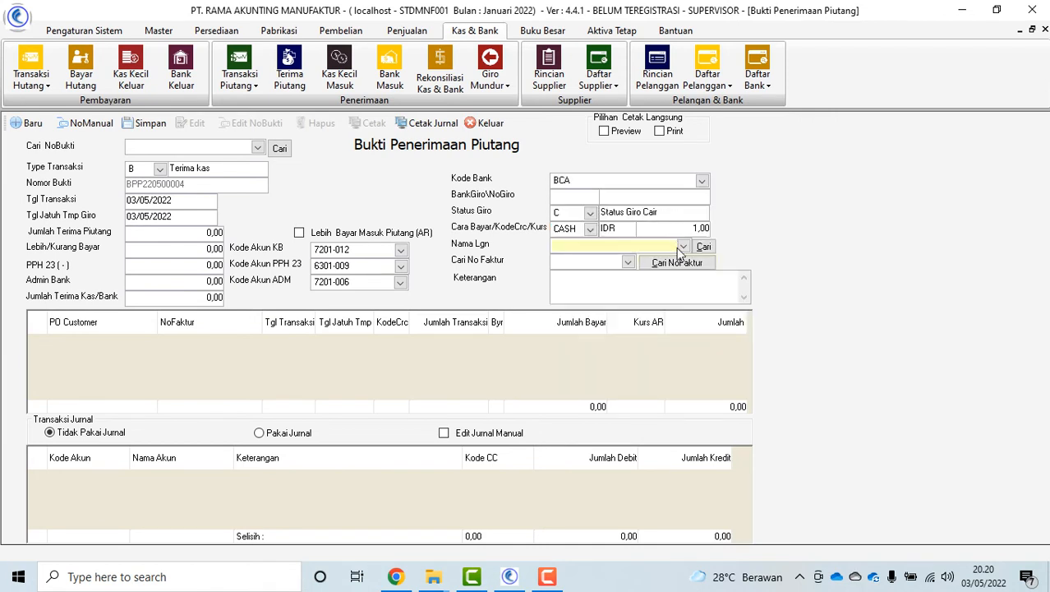
click(701, 181)
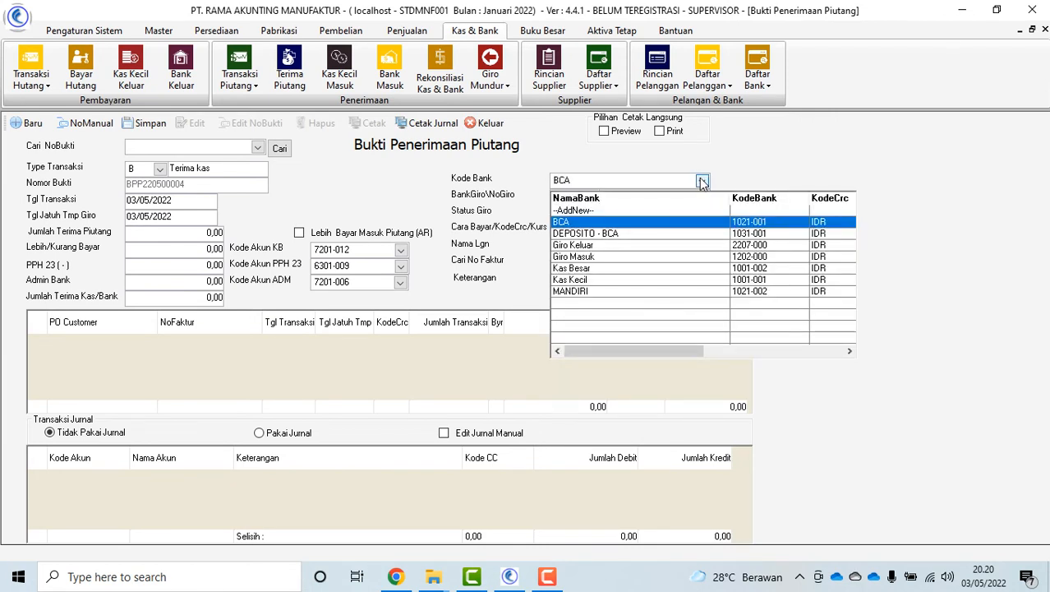
click(608, 257)
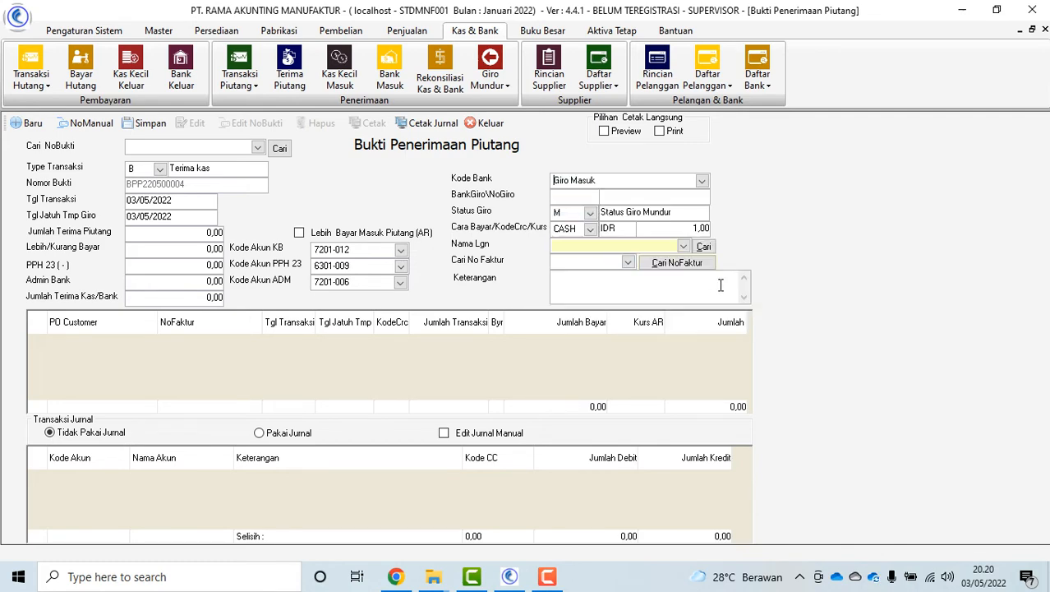
Set customer ADYACEDA and add invoice INV220500004, replacing an initial ABB SAKTI INDUSTRI pick
click(683, 246)
click(618, 282)
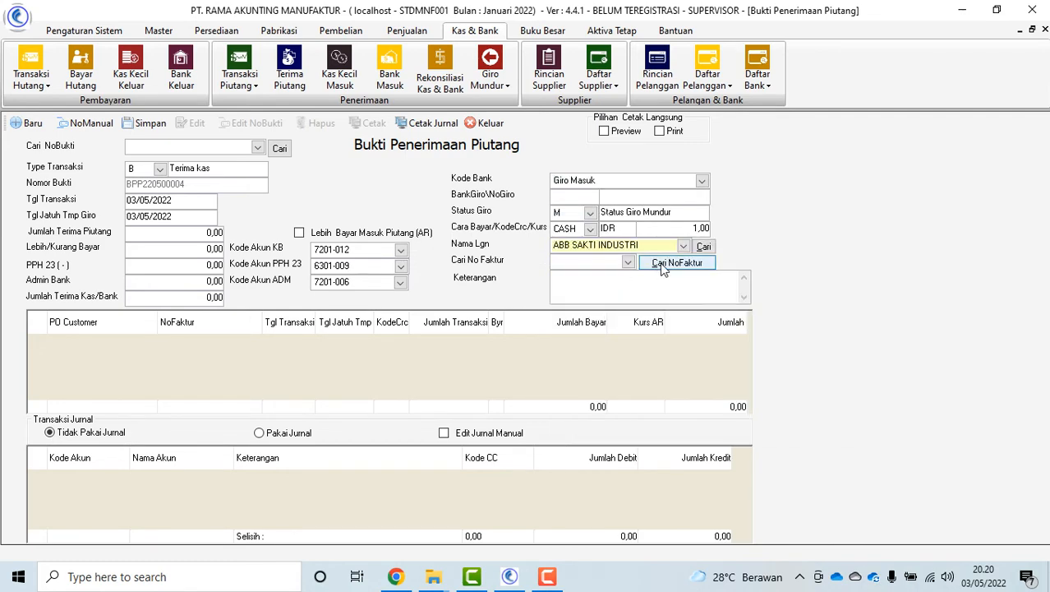
click(665, 263)
double_click(372, 120)
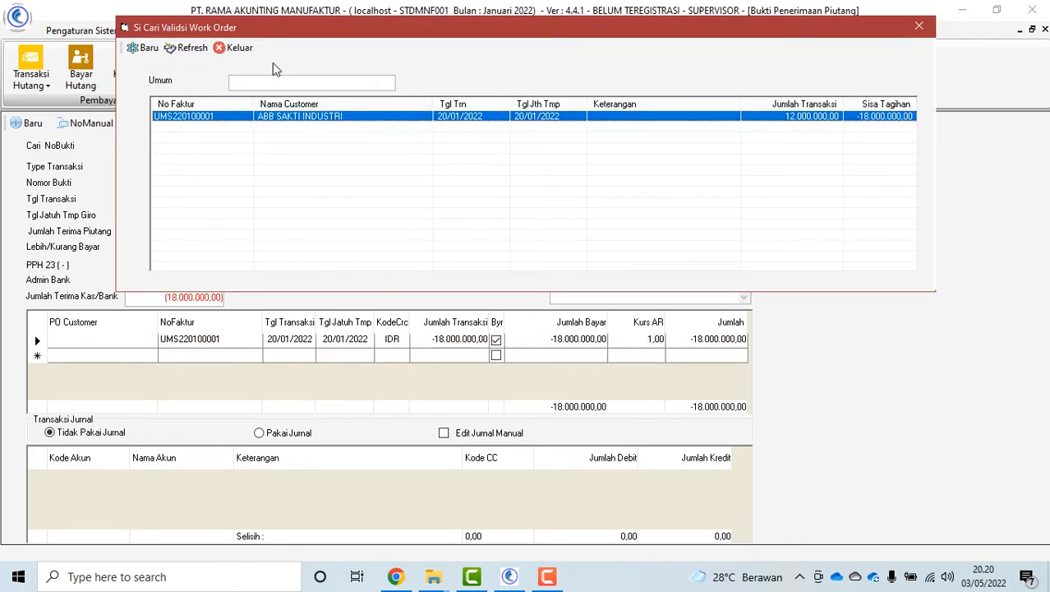
click(241, 49)
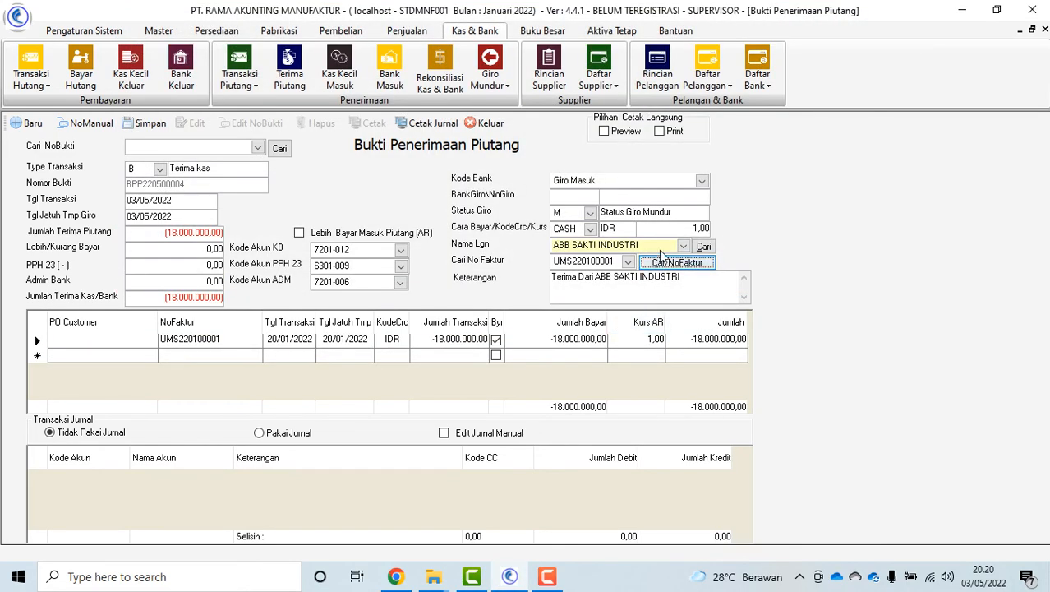
click(683, 245)
click(641, 288)
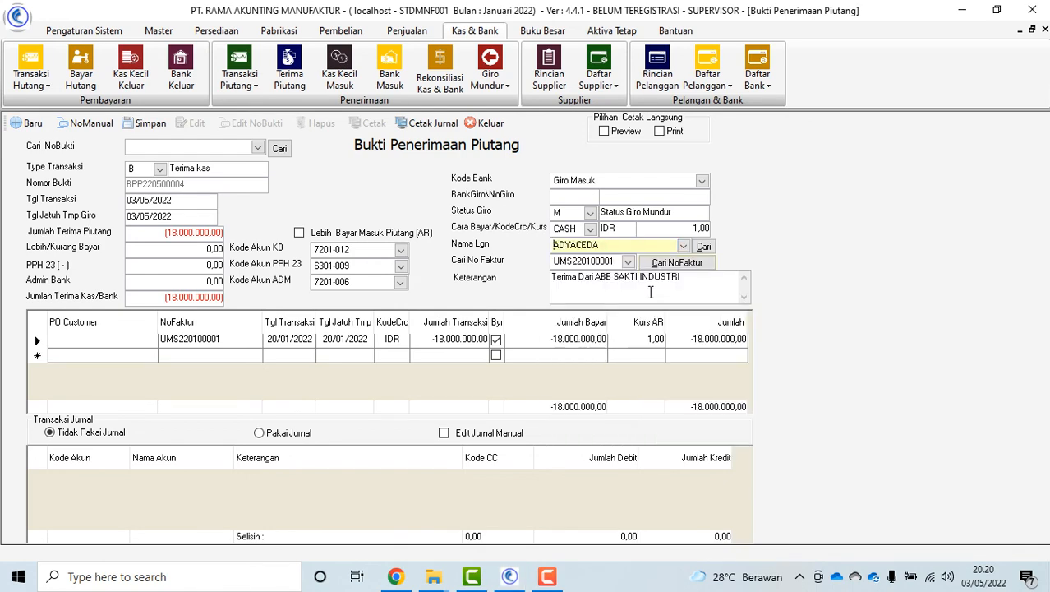
click(685, 261)
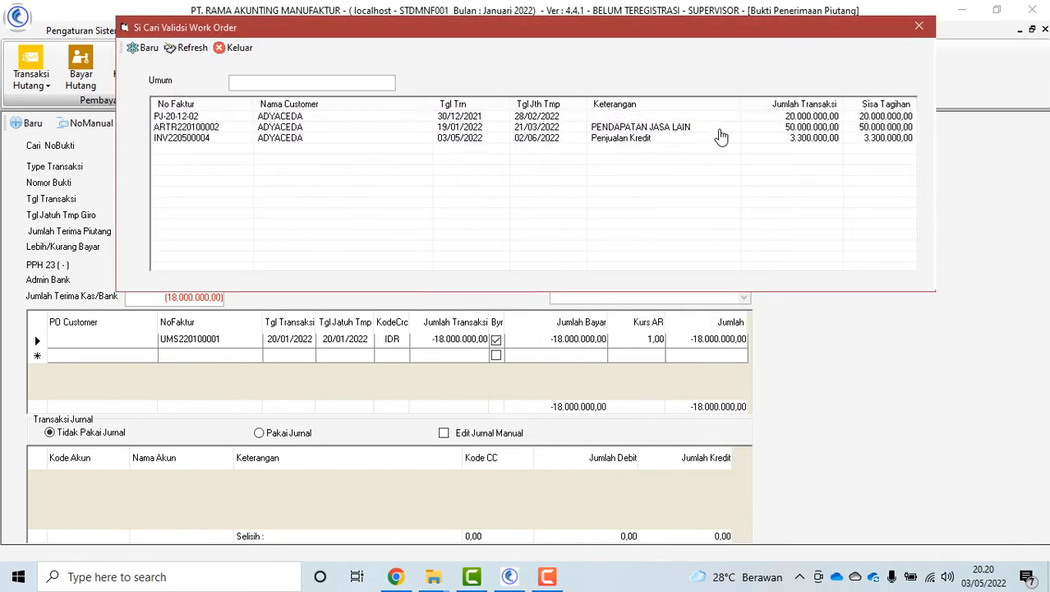
double_click(645, 139)
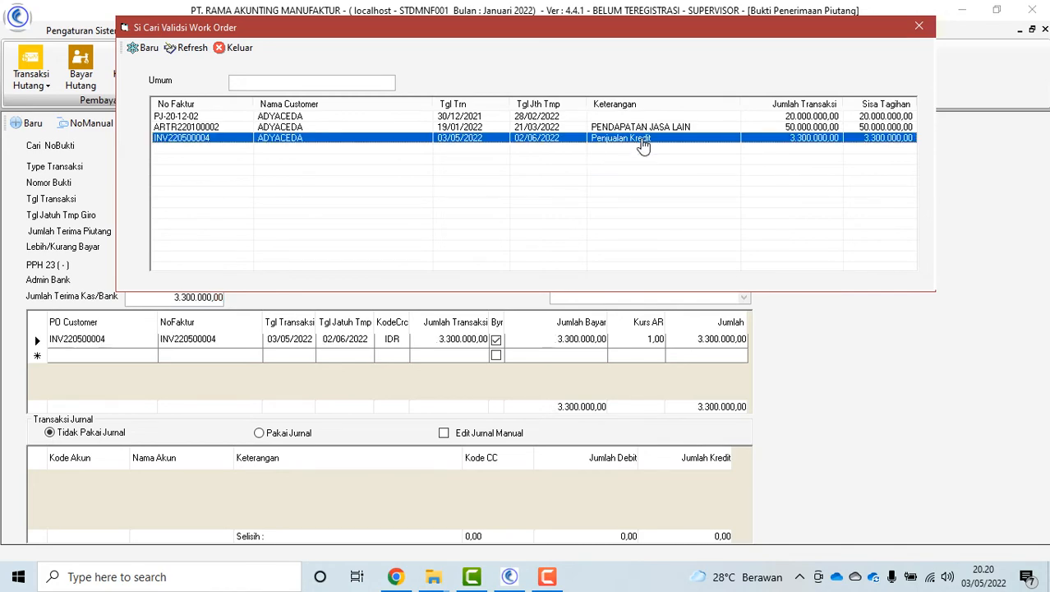
click(237, 48)
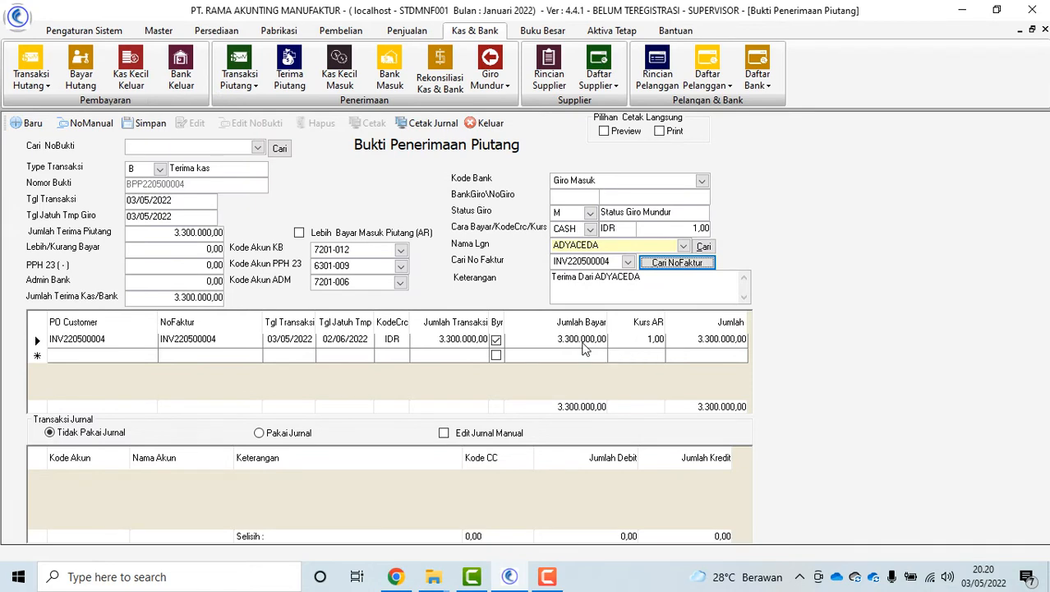
Enter giro bank BCA and the giro number, save the receipt, and list saved receipts
click(573, 196)
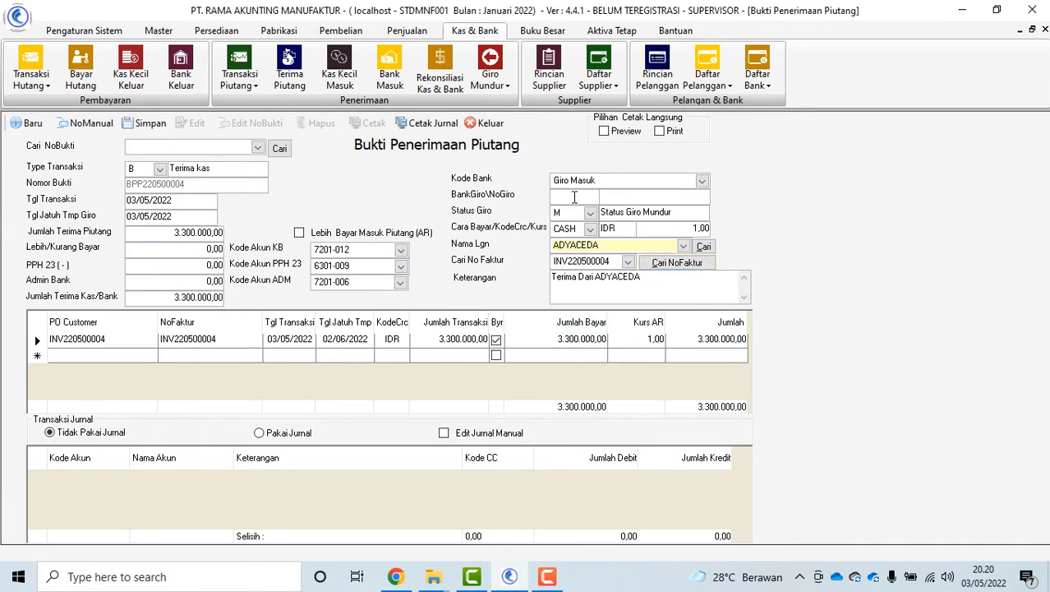
text(BCA)
click(642, 202)
text(12345)
text(4)
click(145, 123)
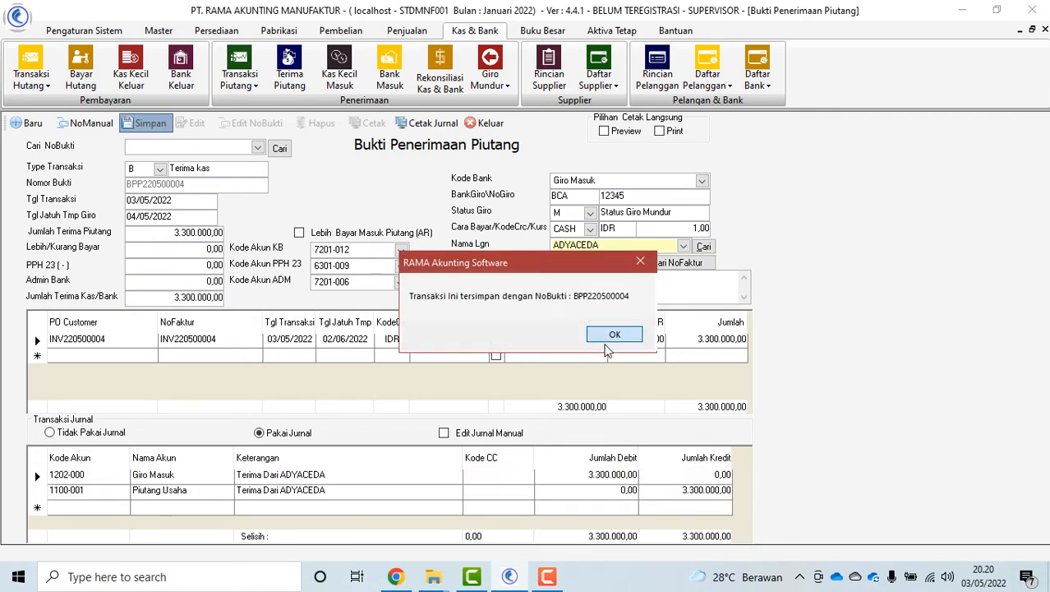
click(605, 337)
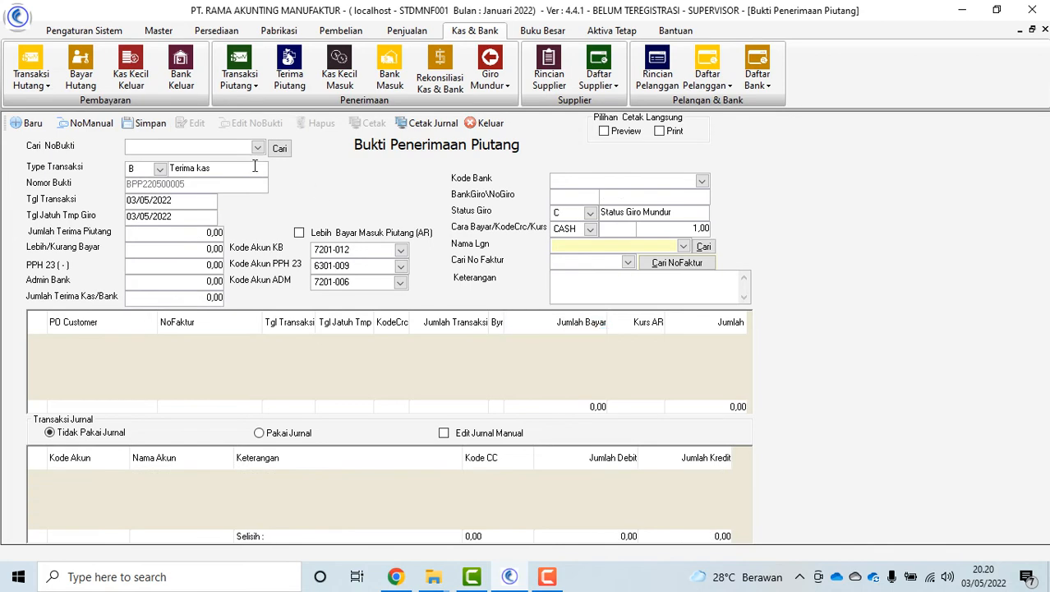
click(257, 148)
Load BPP220500004, close its voucher and ledger previews, then open Kas Kecil Masuk
click(207, 179)
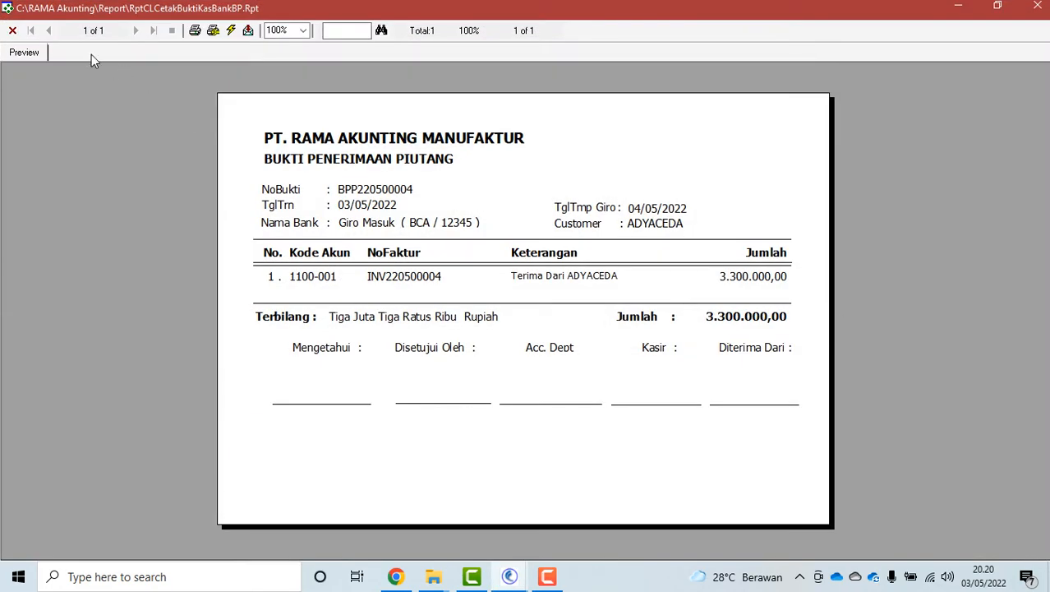
click(13, 30)
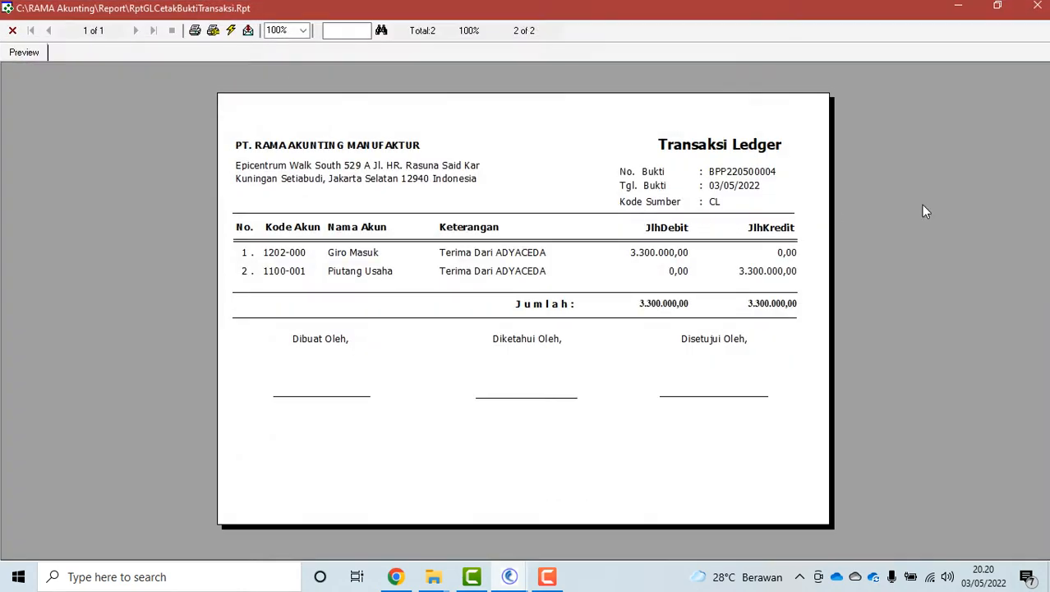
click(13, 30)
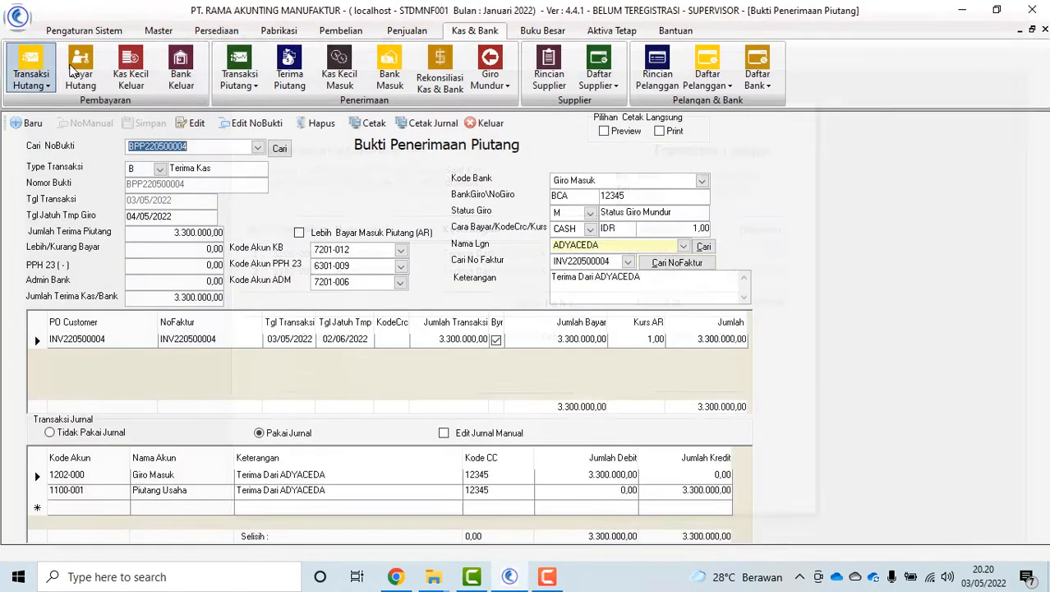
click(490, 122)
click(342, 80)
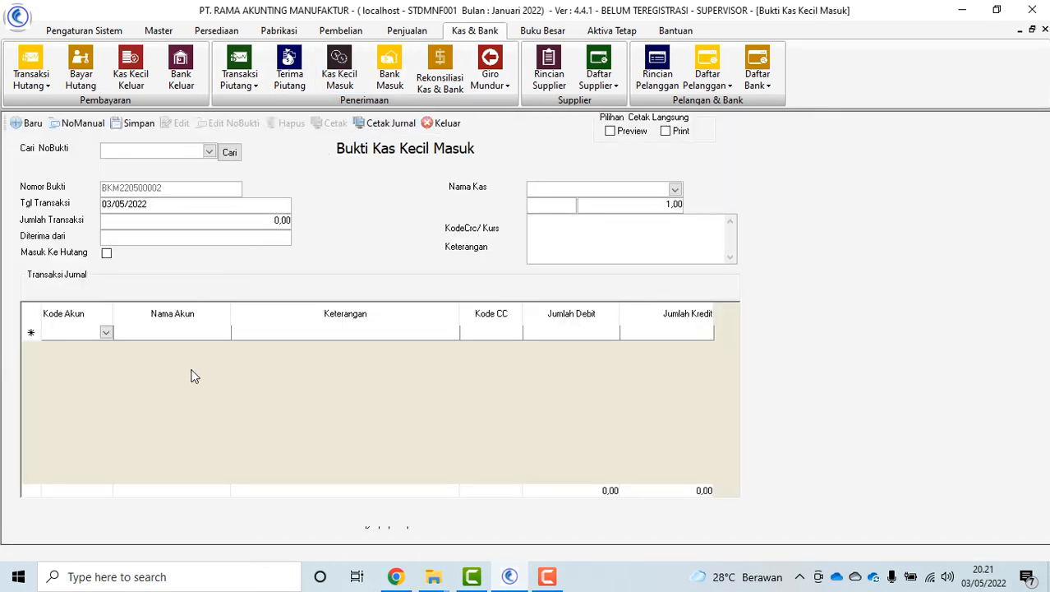
Start a cash and bank reconciliation dated 01/05/2022 for the BCA account
click(454, 126)
click(441, 81)
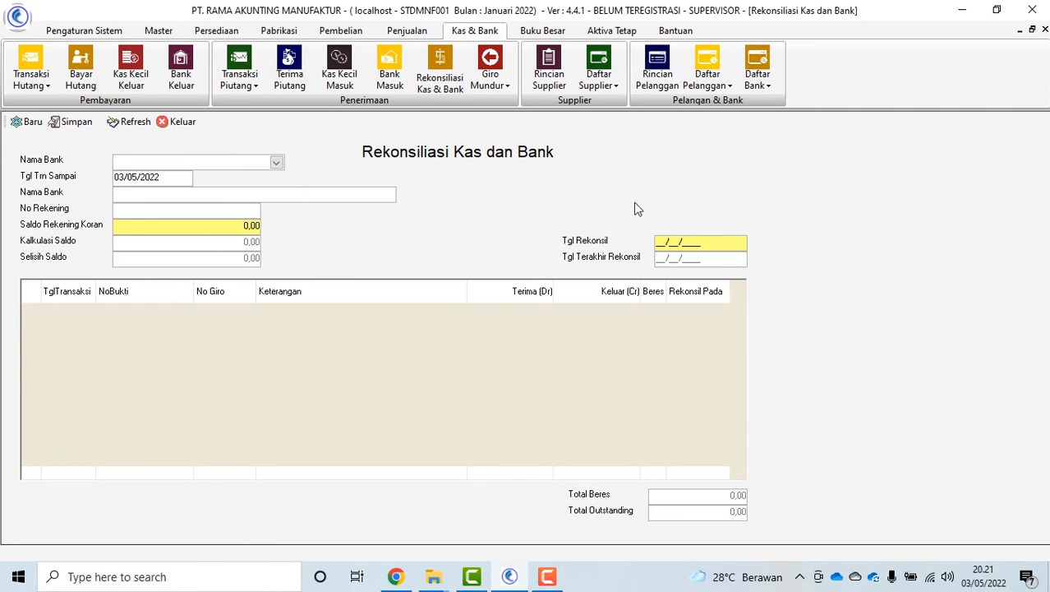
click(658, 243)
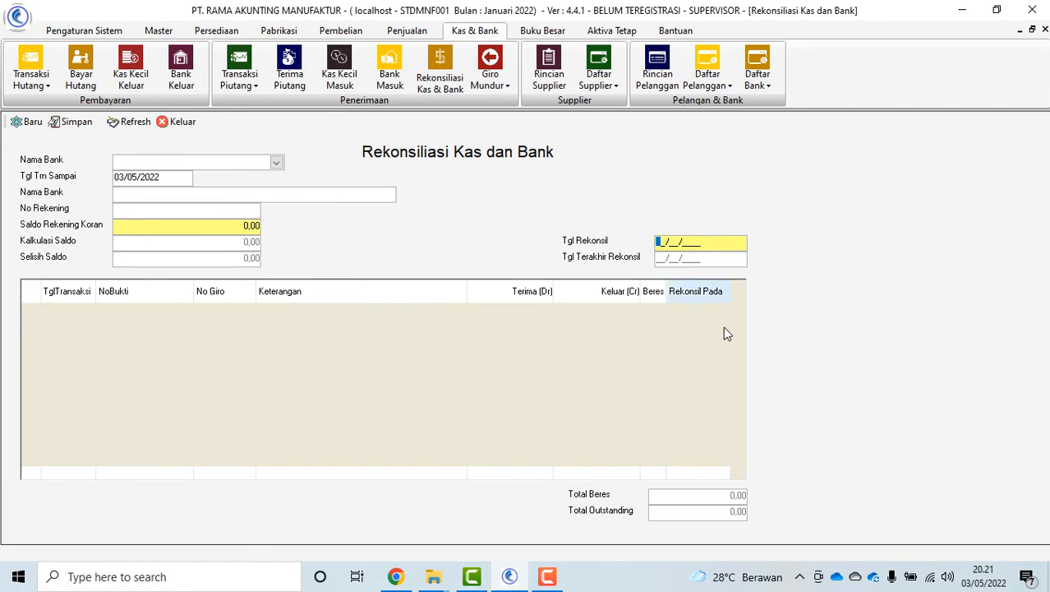
text(01/05/2022)
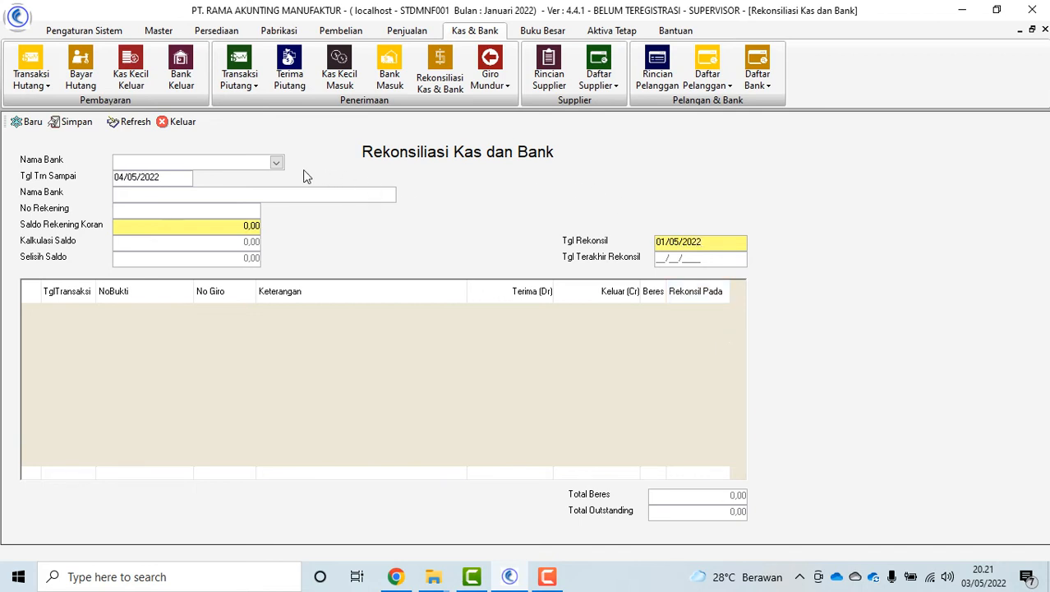
click(276, 162)
click(174, 193)
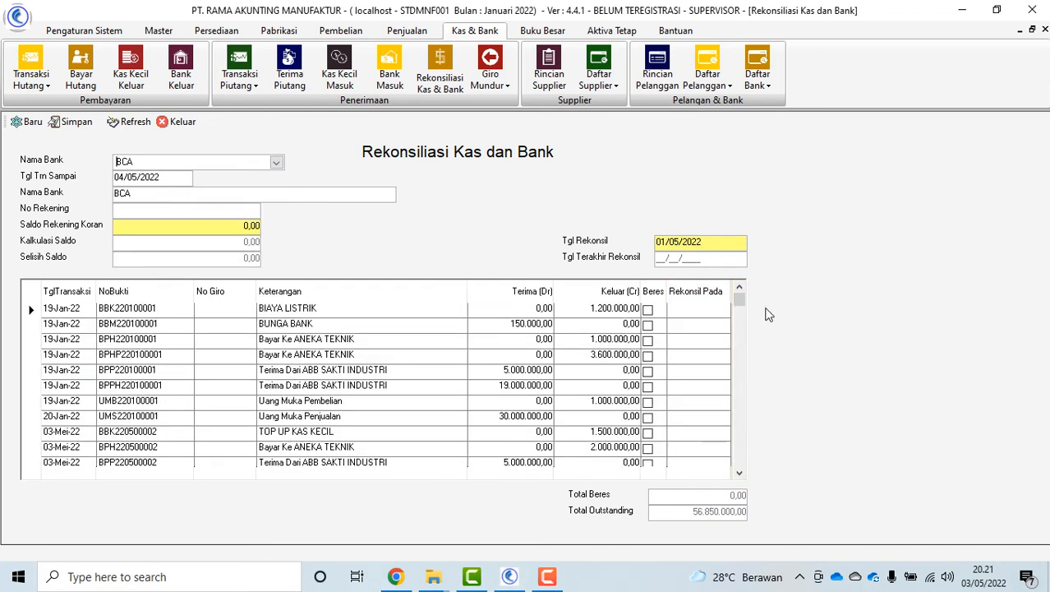
Tick BUNGA BANK, BPP220100001 and BPPH220100001 as reconciled, complete the 5.150.000,00 statement balance, and close
click(648, 325)
click(647, 371)
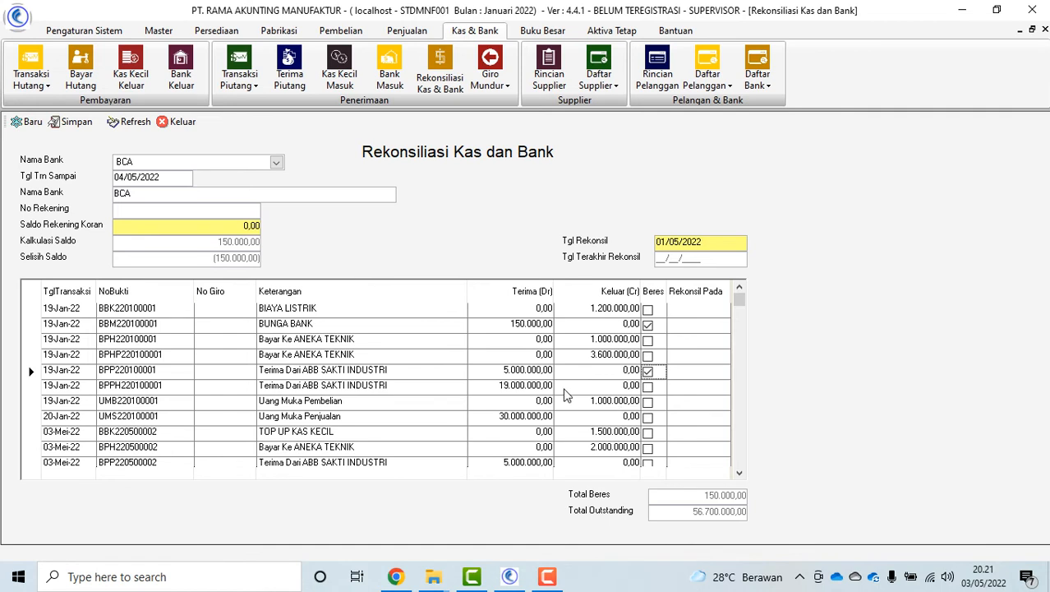
click(648, 387)
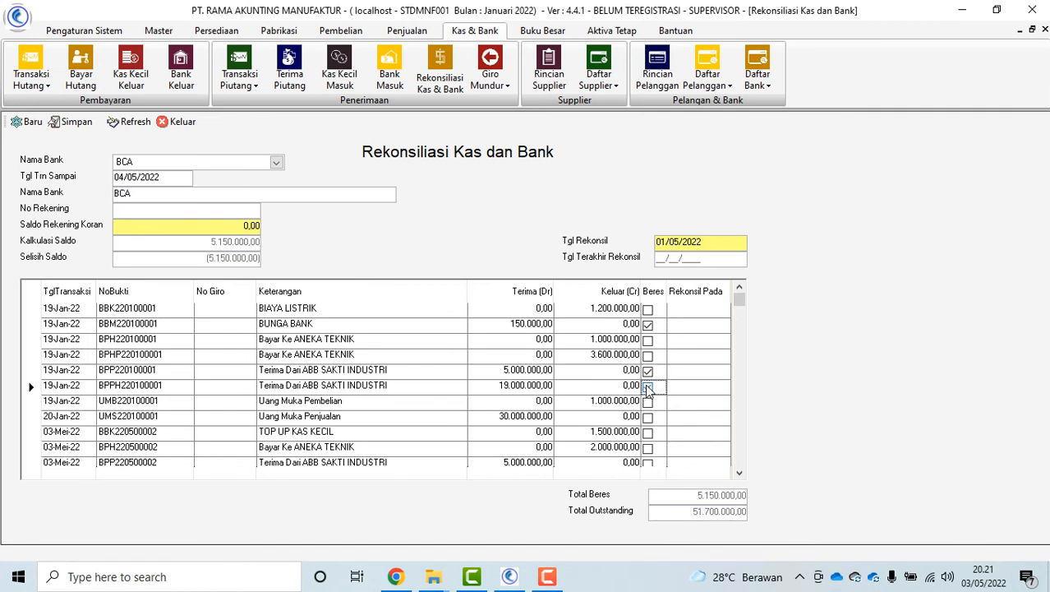
click(648, 387)
text(000)
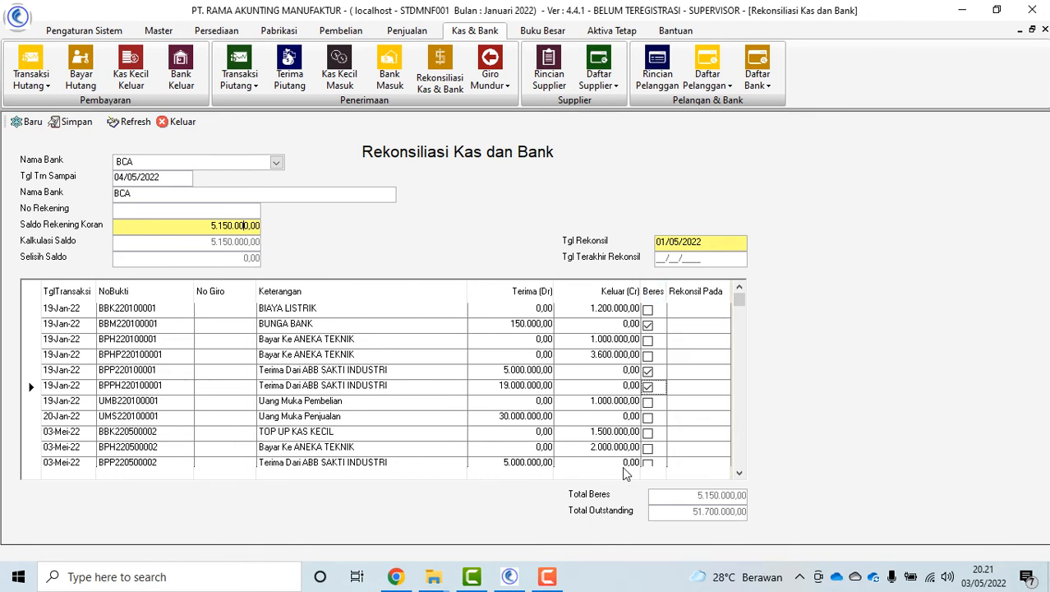
click(647, 386)
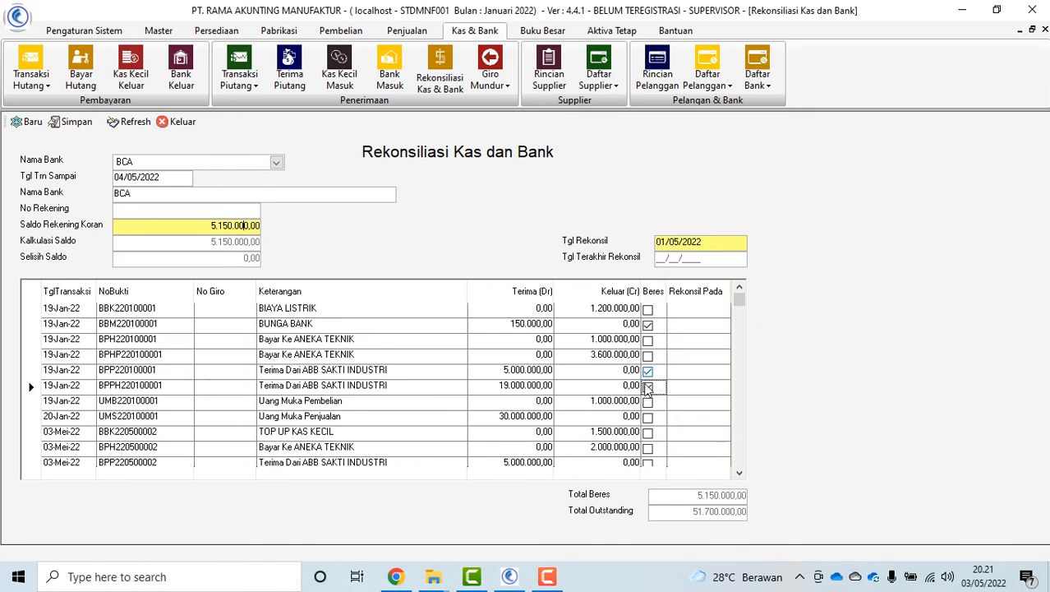
click(179, 123)
click(493, 85)
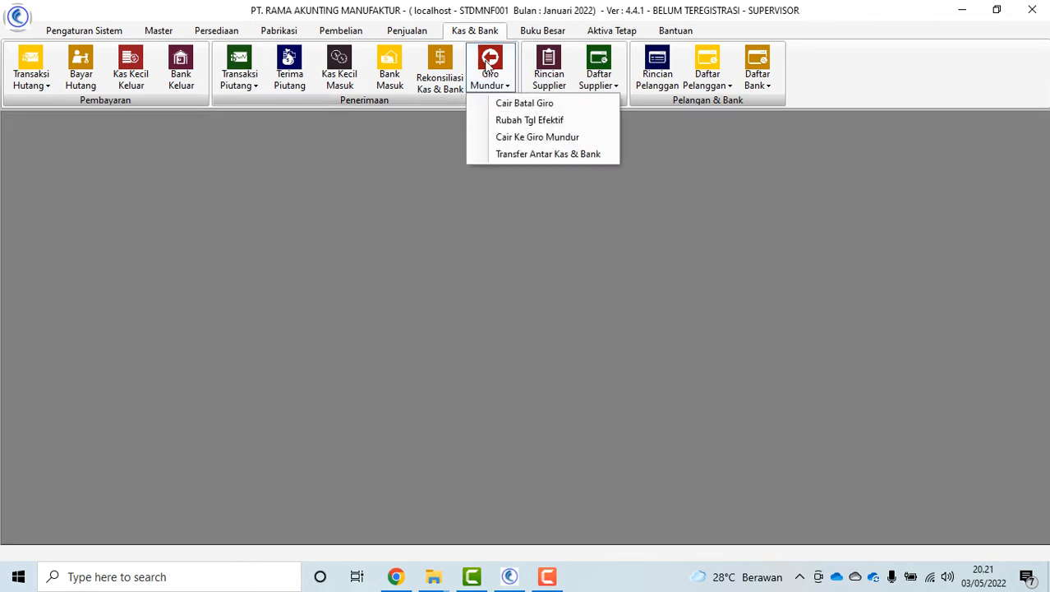
click(542, 124)
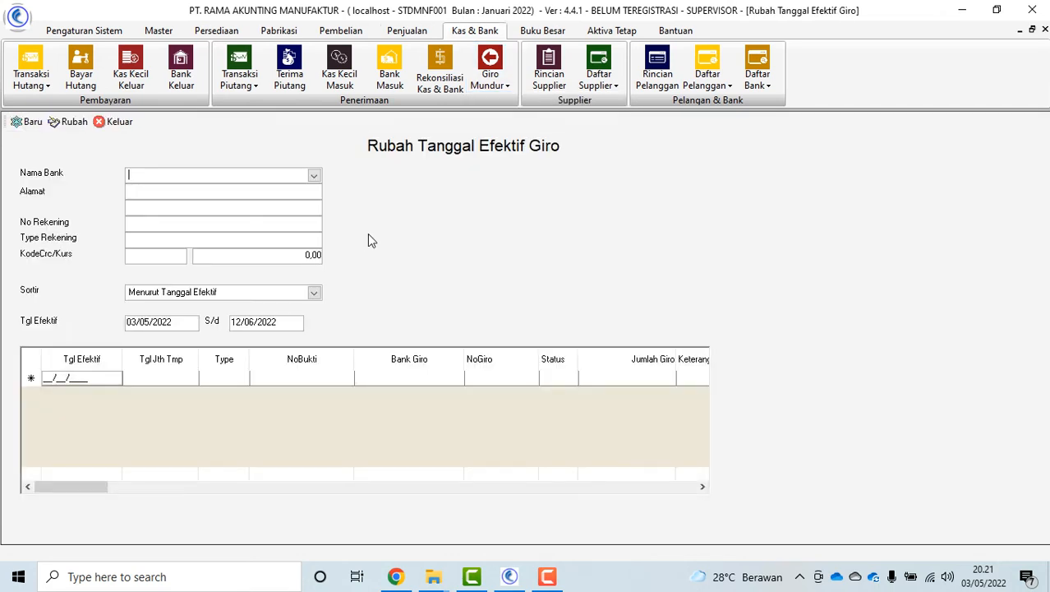
click(320, 176)
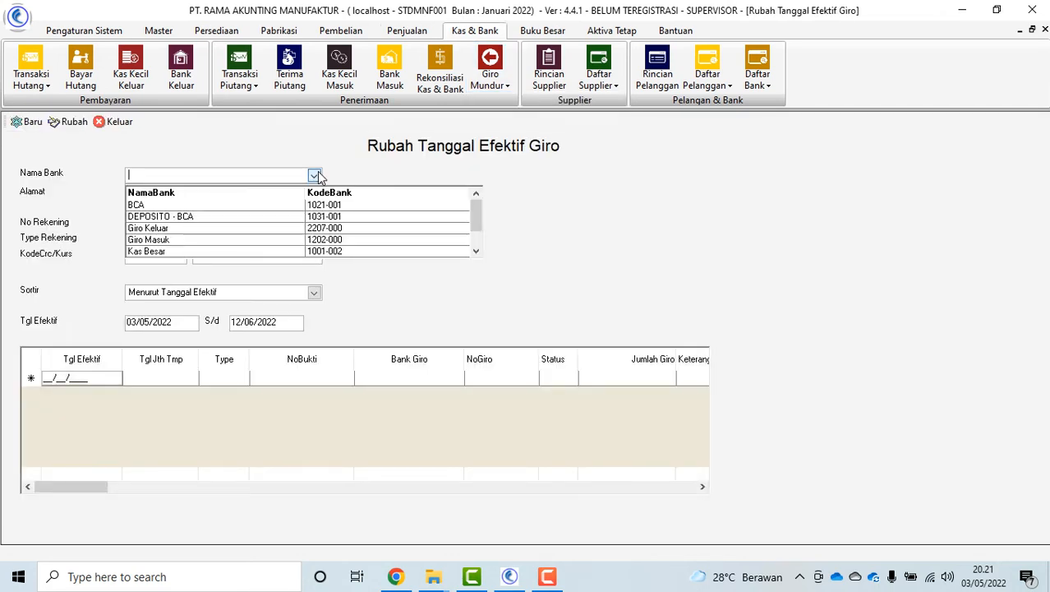
click(207, 241)
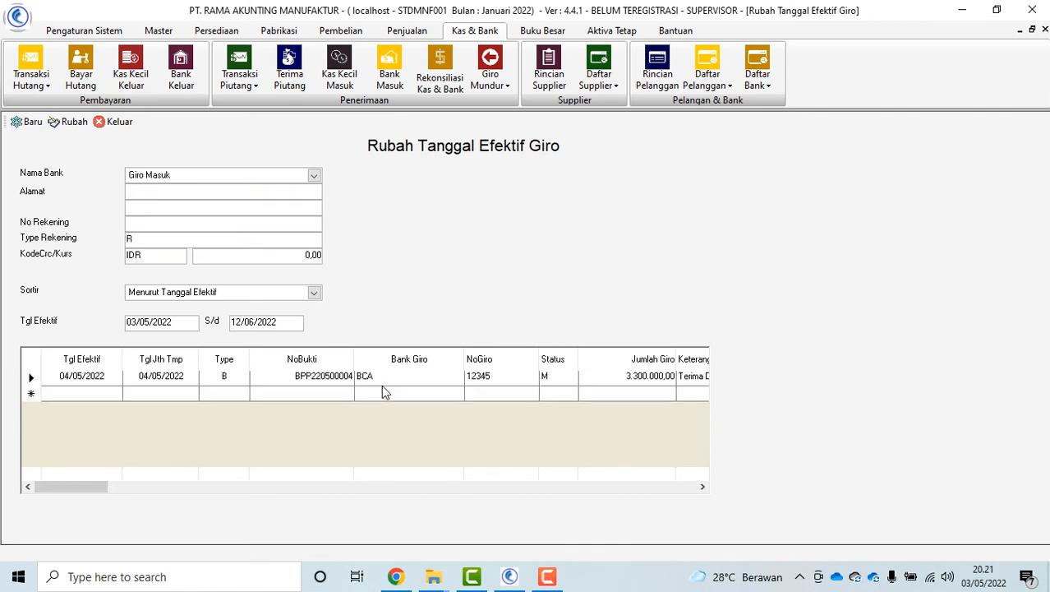
click(117, 123)
click(494, 86)
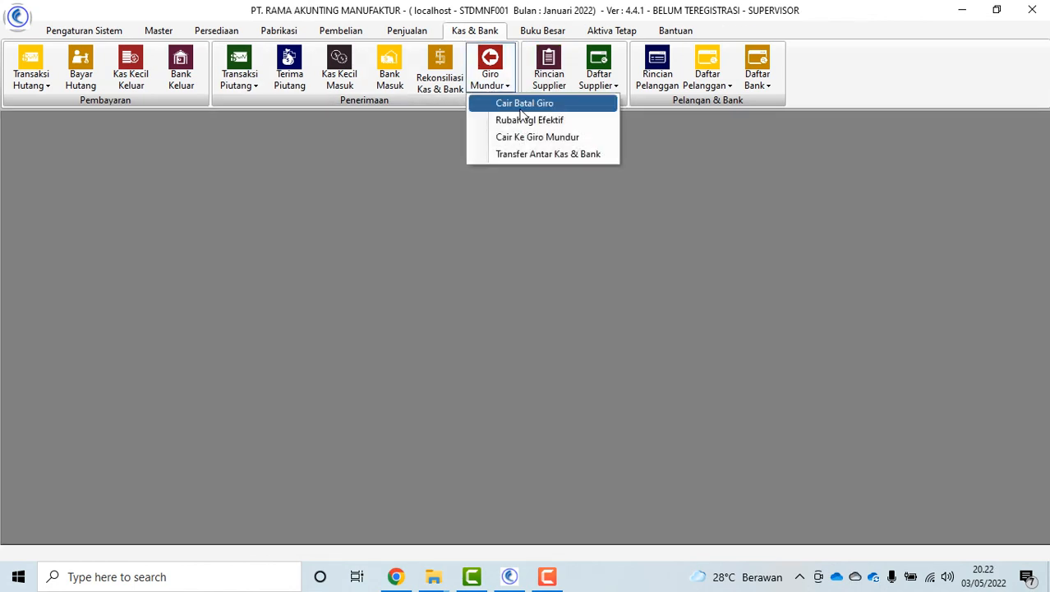
In Cair Batal Giro, list receivables-sourced Giro Masuk giros for 05/05/2022 and mark the giro for cashing
click(528, 109)
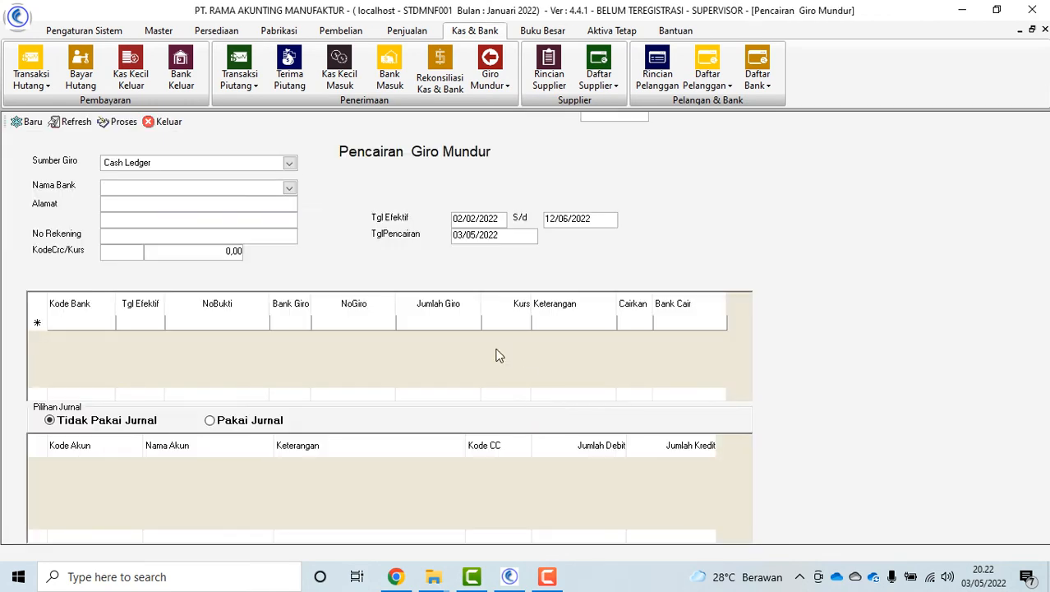
click(289, 167)
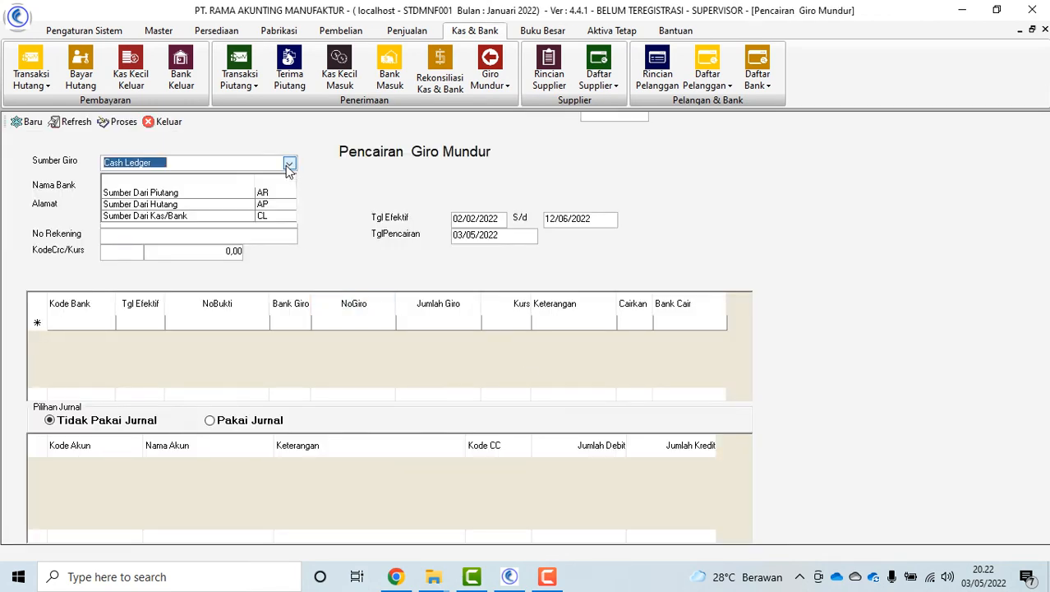
click(268, 188)
click(289, 189)
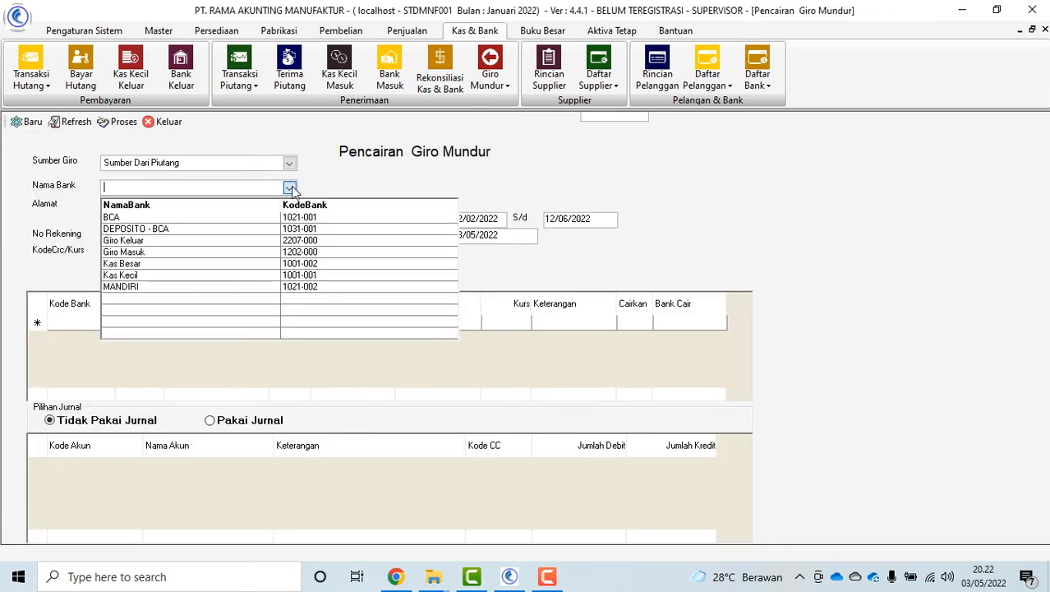
click(203, 251)
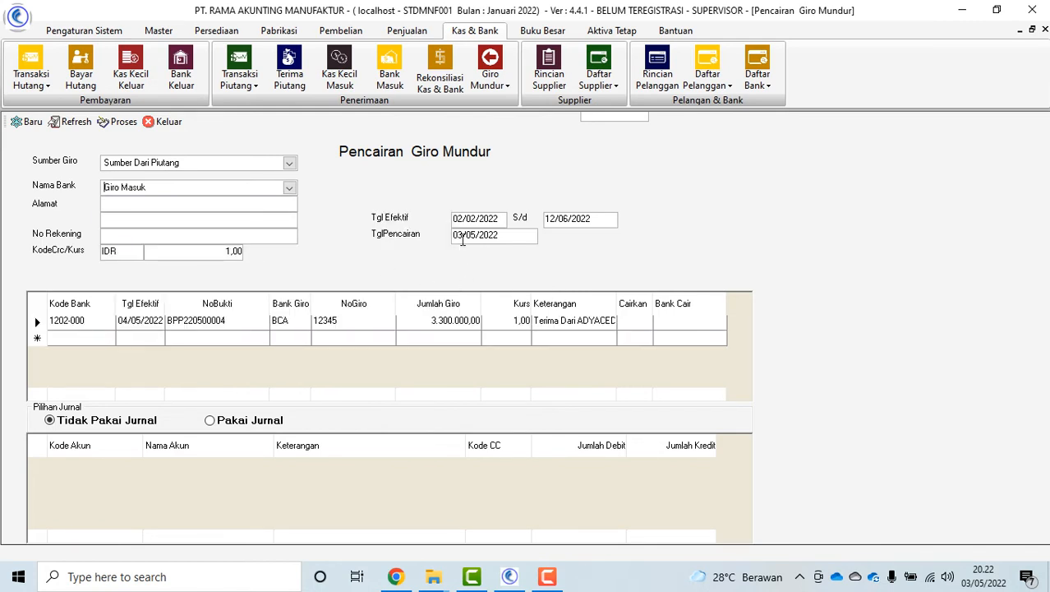
text(5)
click(646, 323)
Cash the 3.300.000,00 giro into BCA 1021-001 with a journal and process it
key(Tab)
click(719, 320)
click(720, 368)
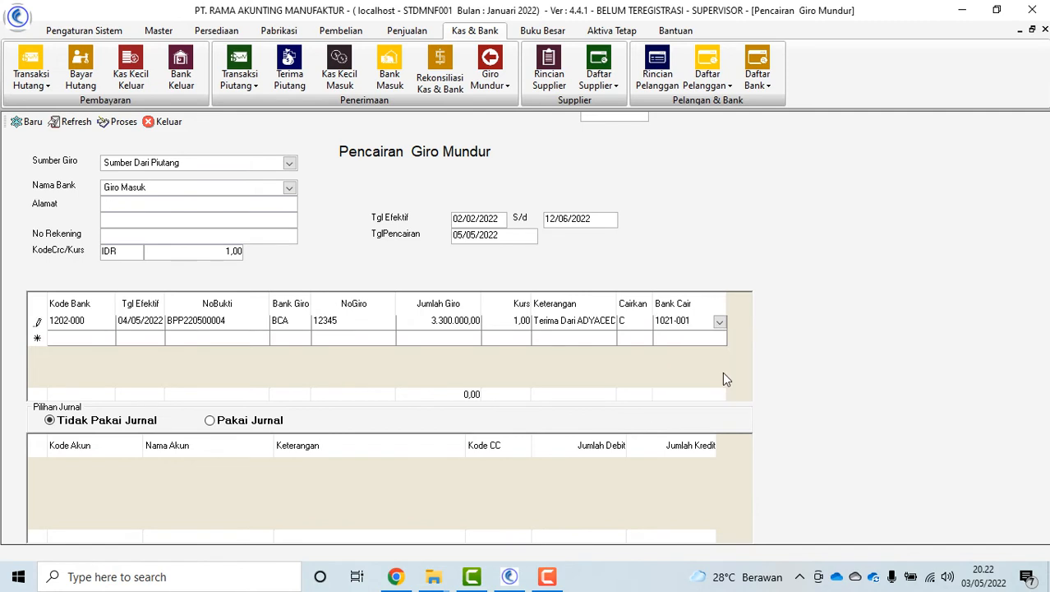
key(Tab)
click(213, 423)
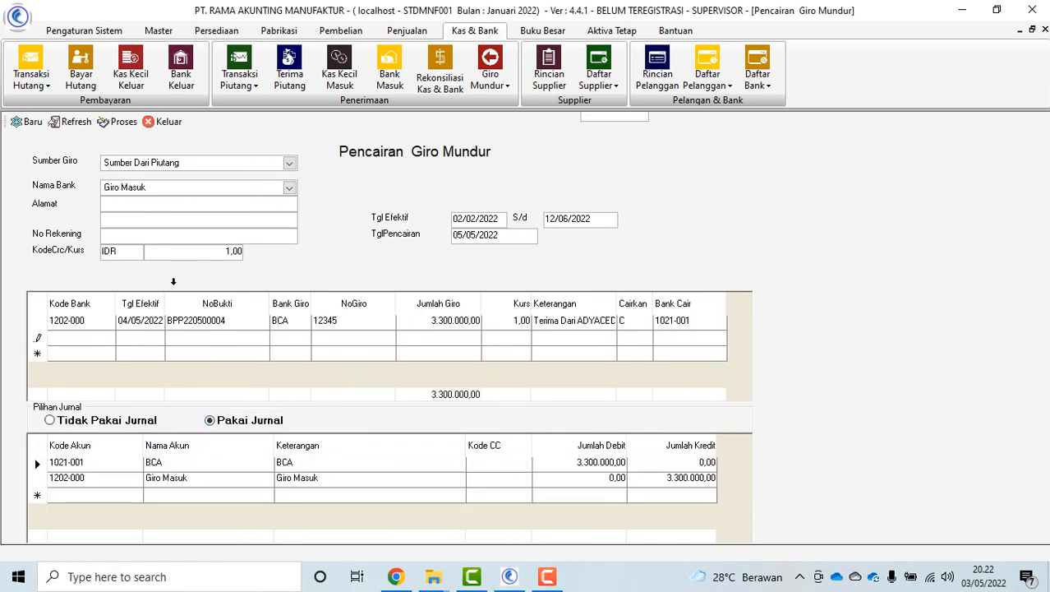
click(116, 123)
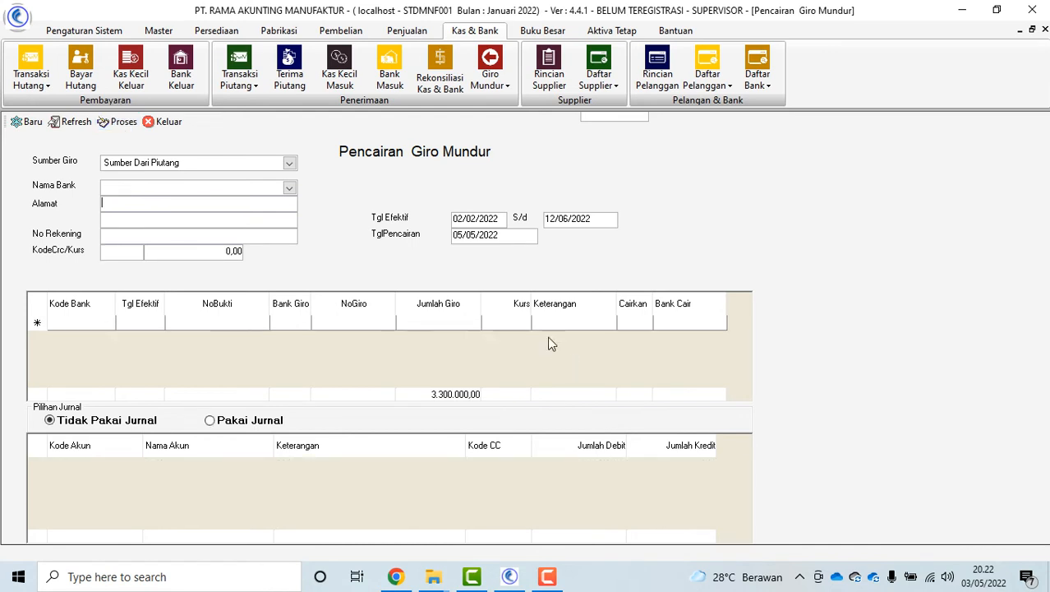
Close the giro cashing form and look up receipt BPP220500004 in Terima Piutang
click(165, 122)
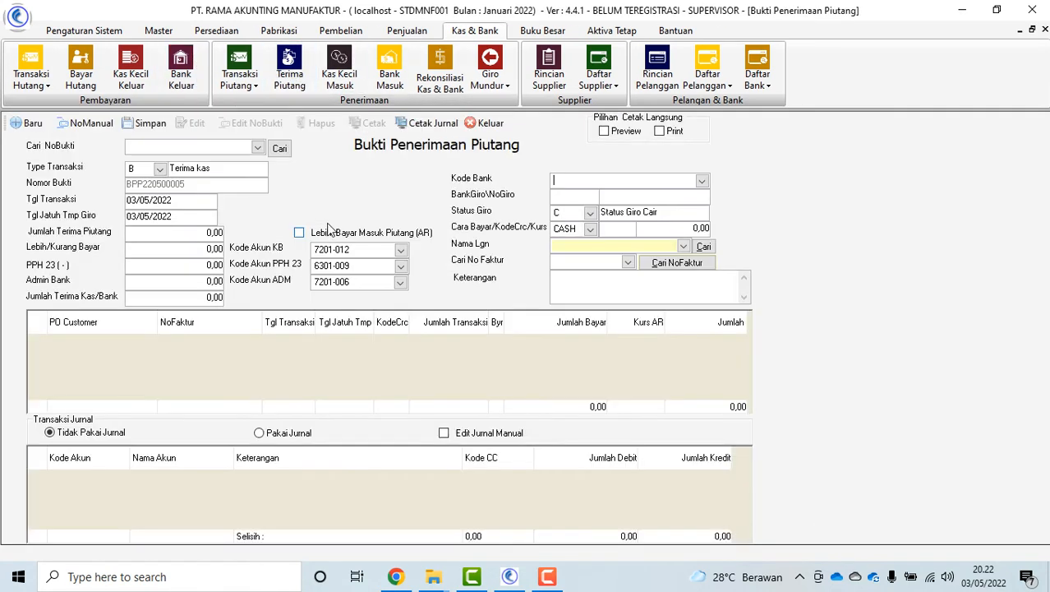
click(259, 147)
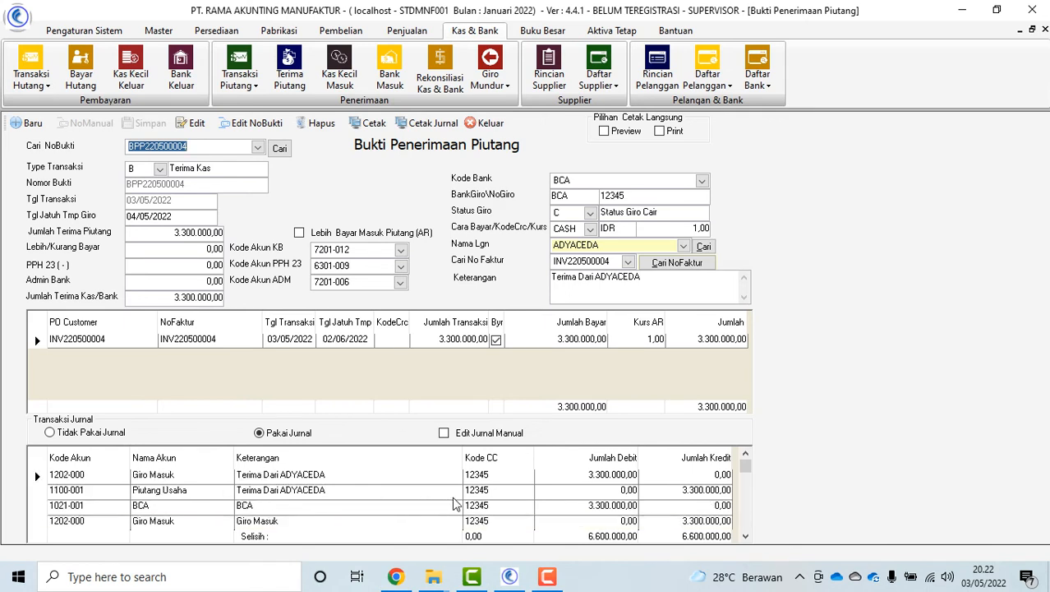
Close the receipt and view the Mengembalikan Cair Giro reversal form, then close it
click(485, 124)
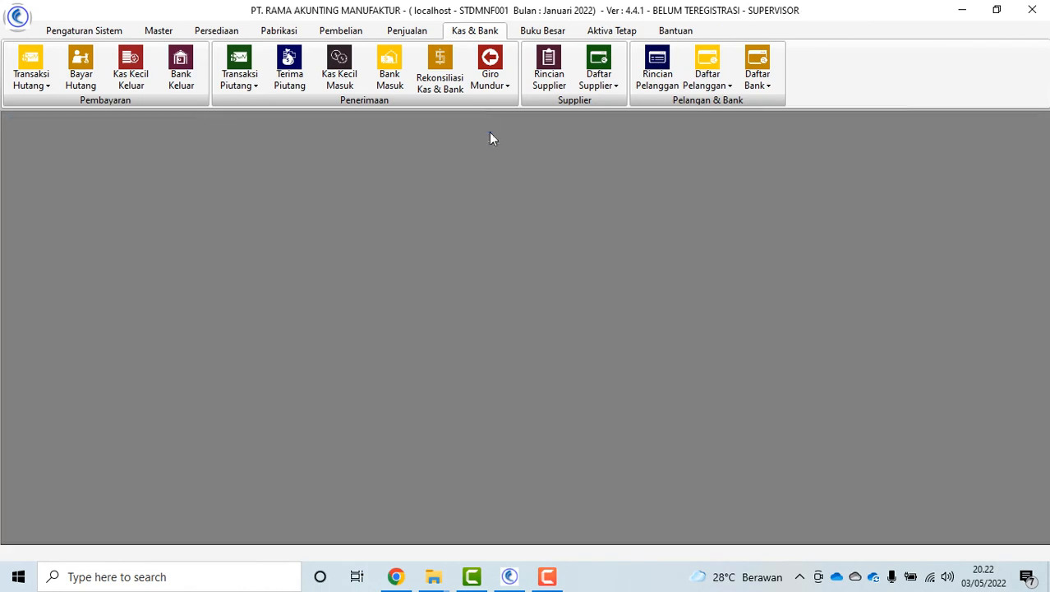
click(486, 86)
click(555, 223)
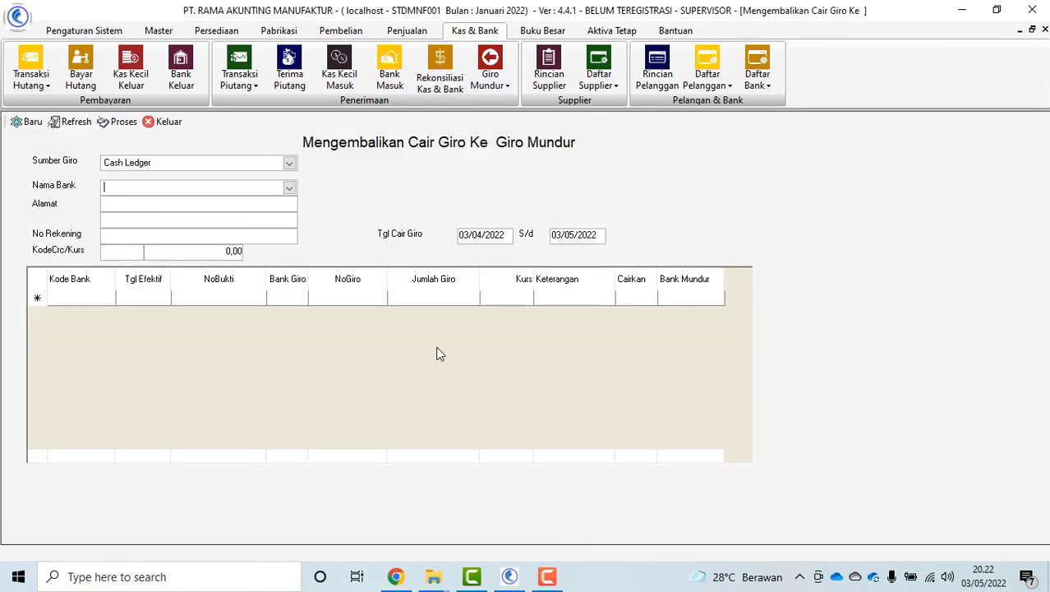
click(167, 123)
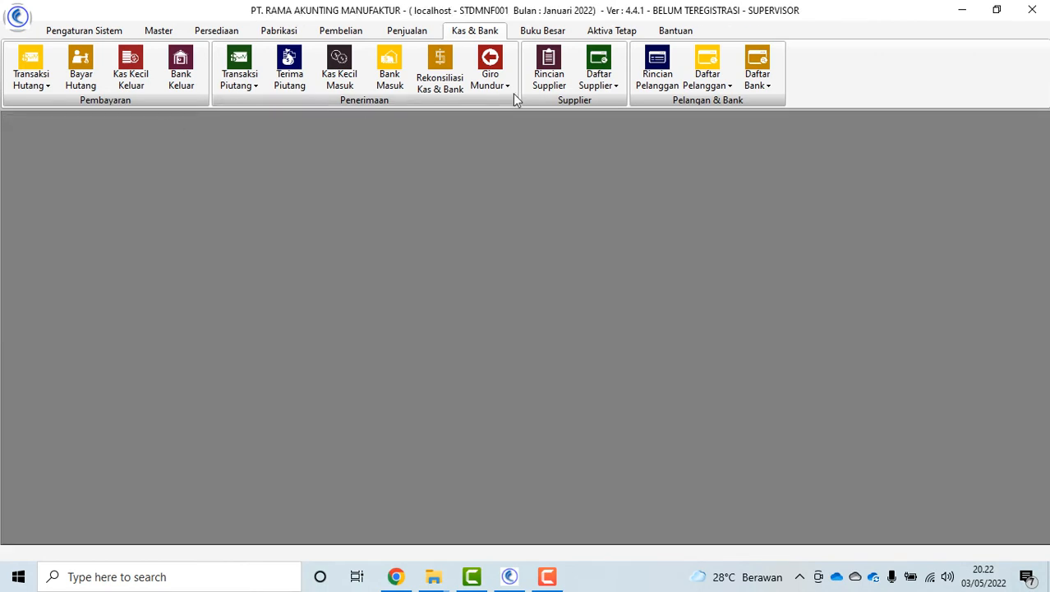
View the Transfer Antar Kas & Bank form, close it, and open Rincian Supplier
click(500, 84)
click(552, 155)
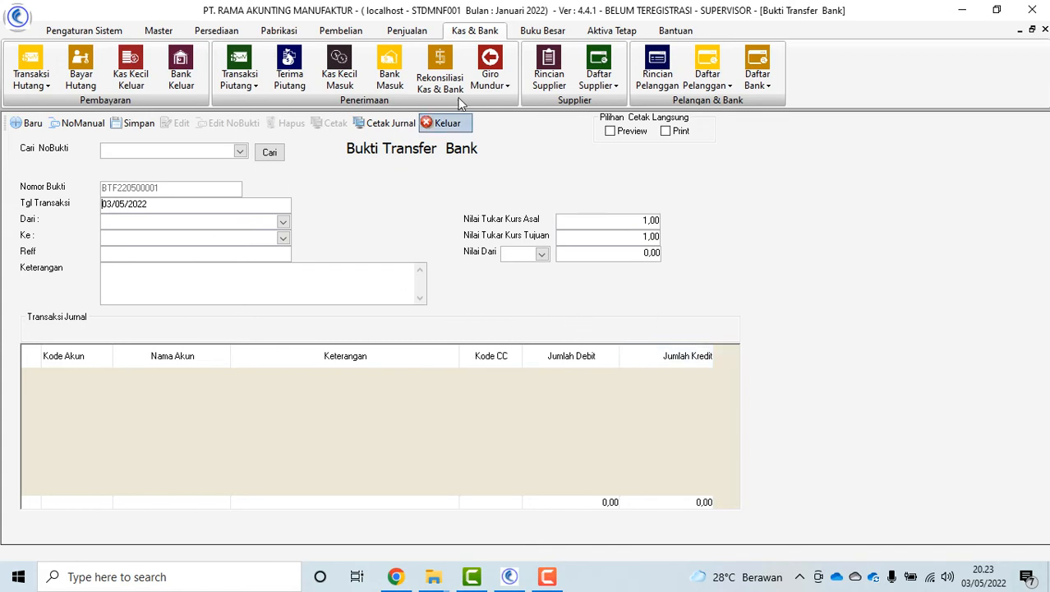
click(439, 123)
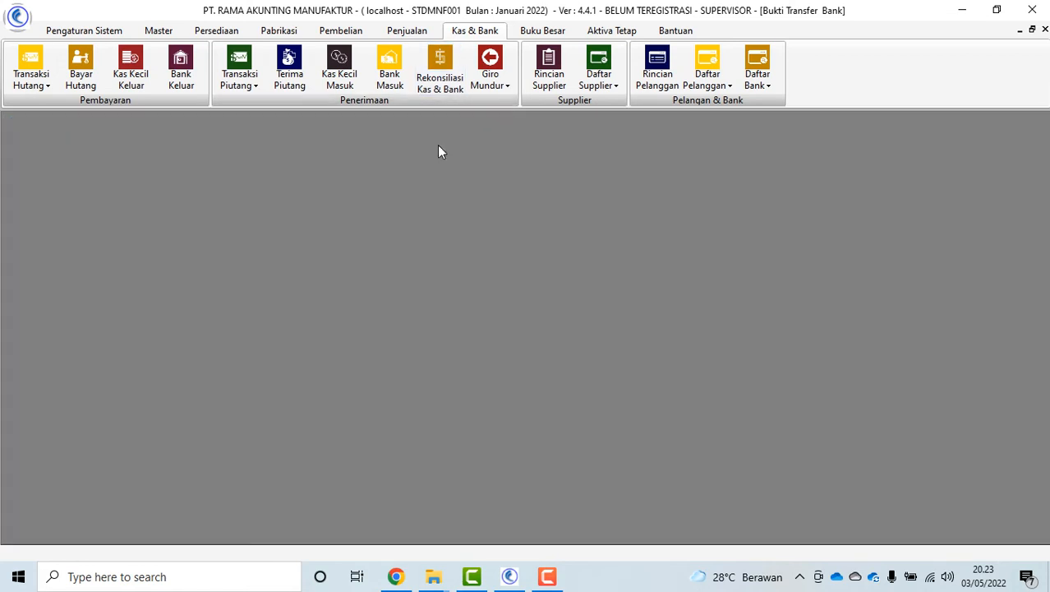
click(550, 83)
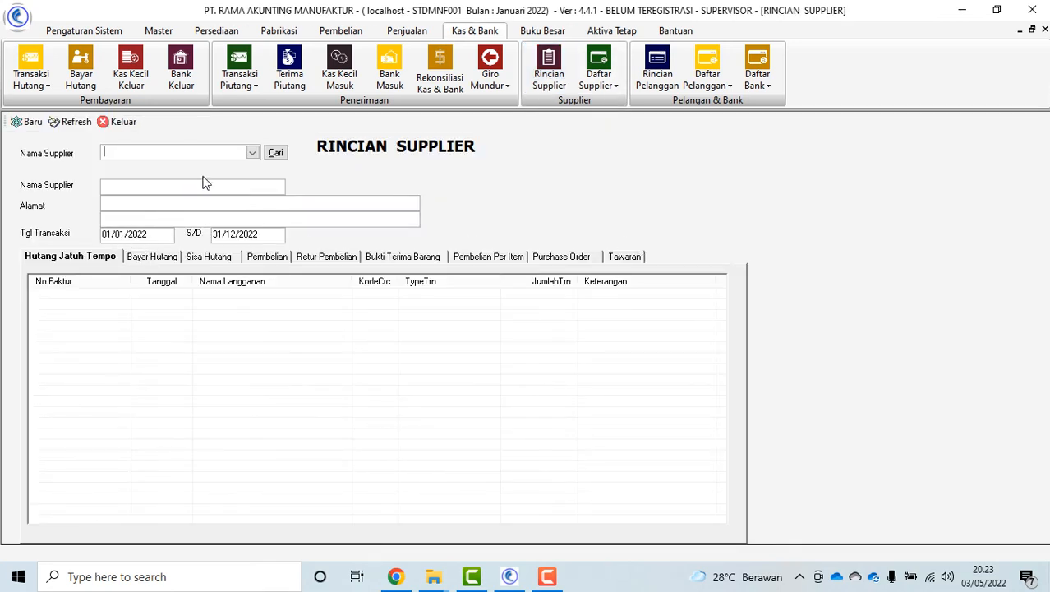
Review ANEKA TEKNIK's payments, payables, returns, receipts, item purchases and quotations, then close the form
click(252, 153)
click(253, 189)
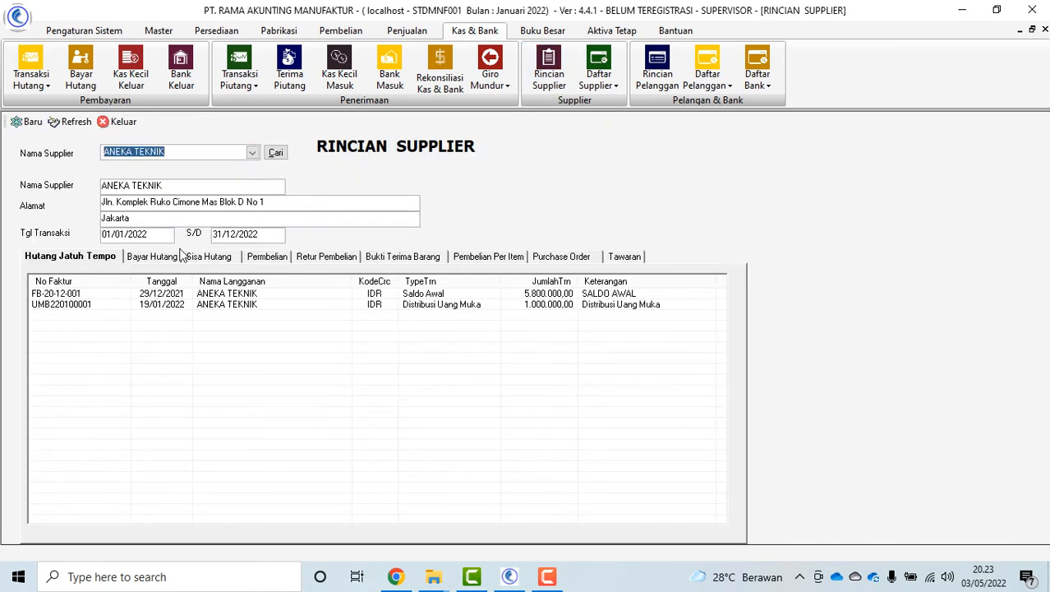
click(149, 257)
click(197, 257)
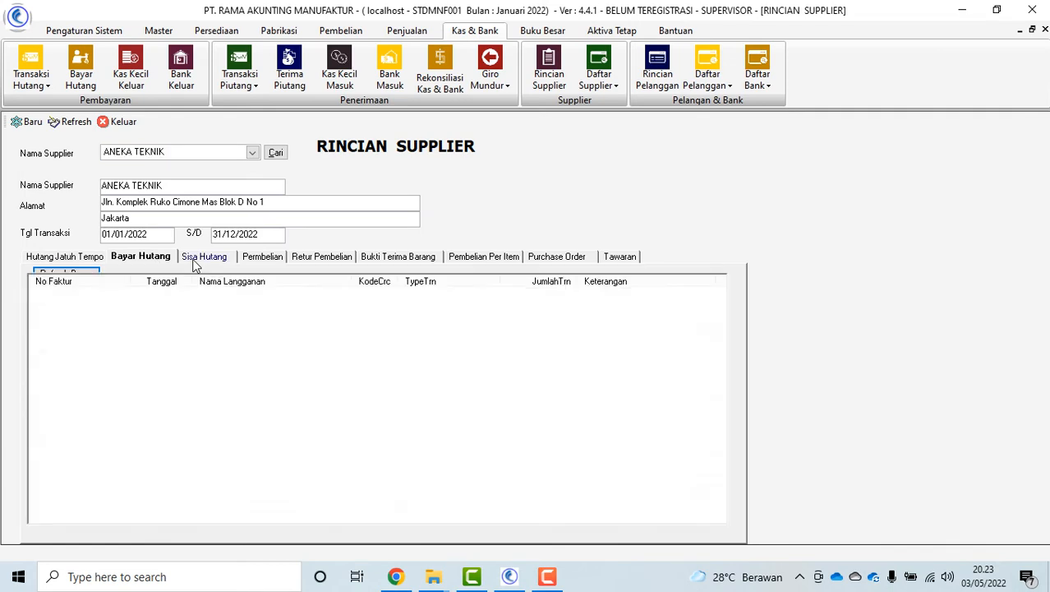
click(320, 257)
click(393, 256)
click(465, 256)
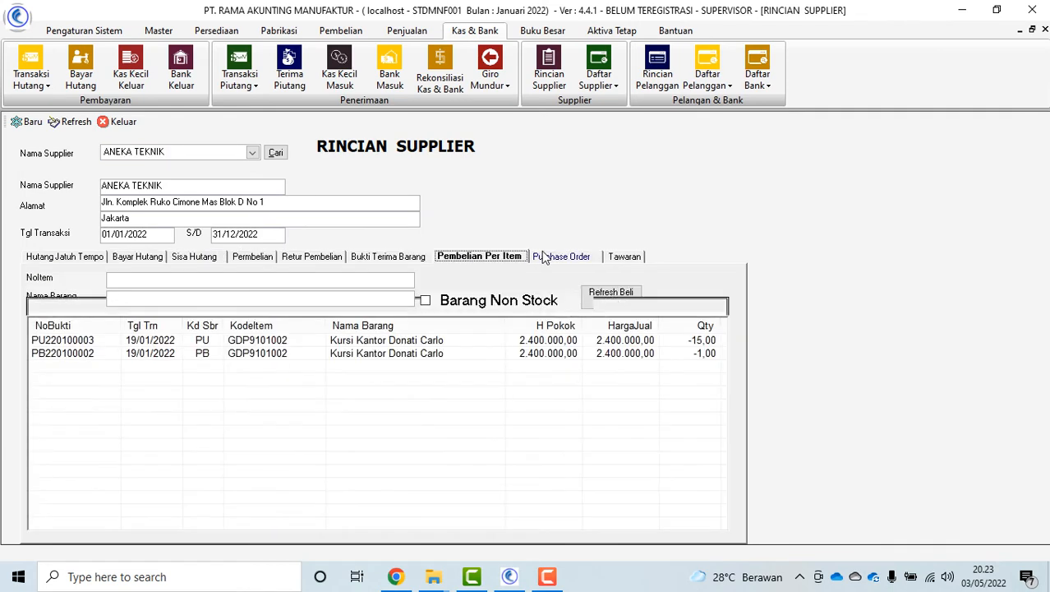
click(616, 257)
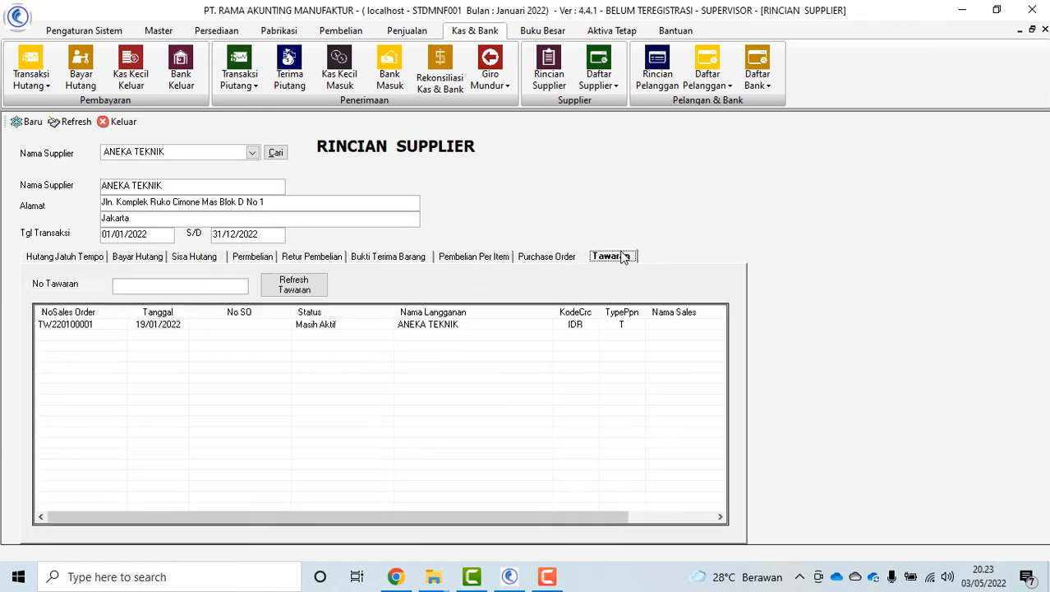
click(116, 121)
View and close the Daftar Hutang payables list, then open the supplier overpayment list
click(707, 79)
click(603, 82)
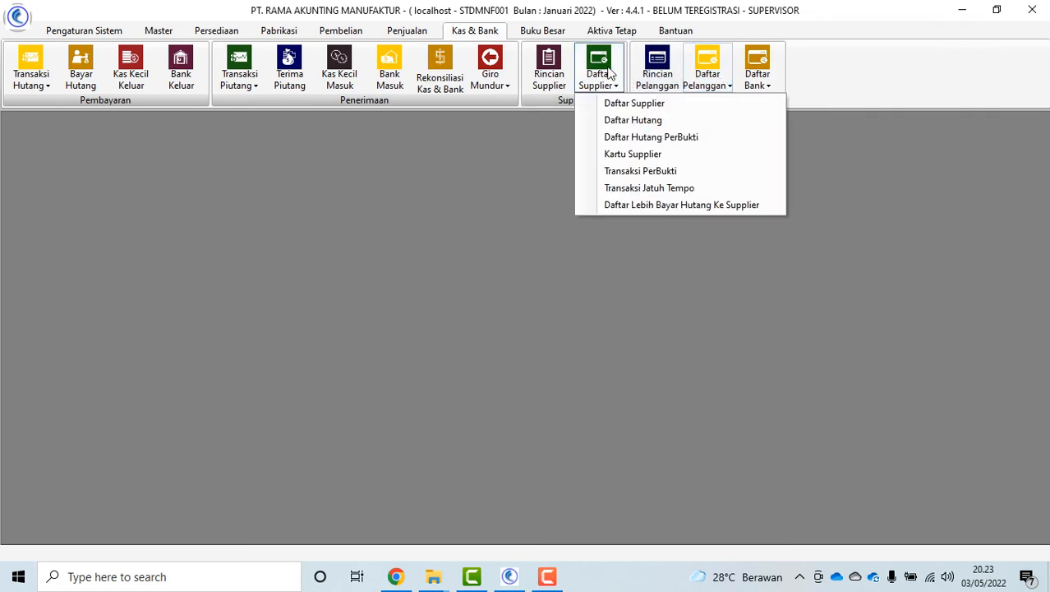
click(641, 122)
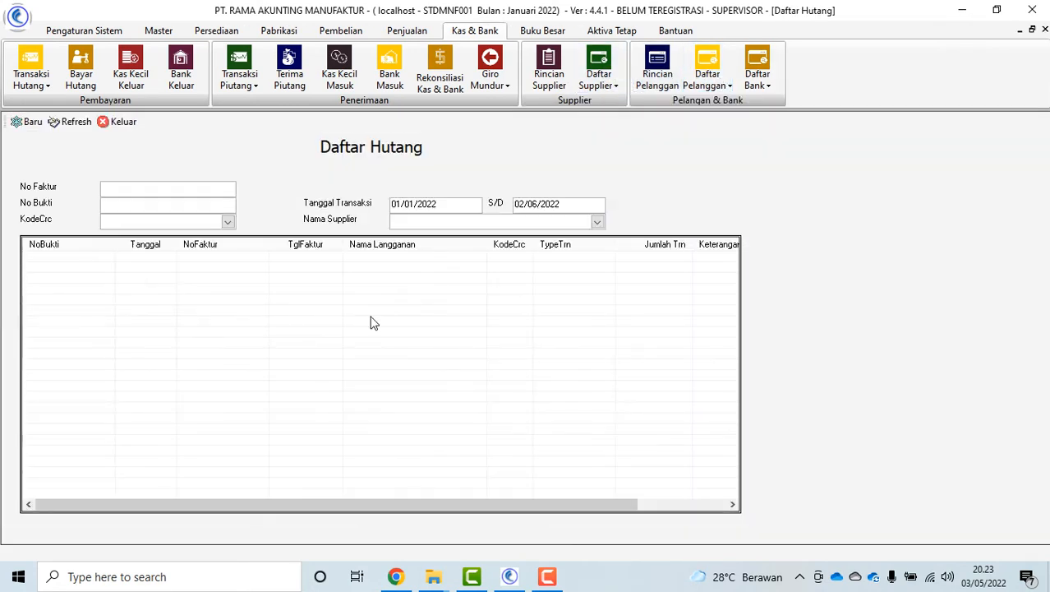
click(123, 122)
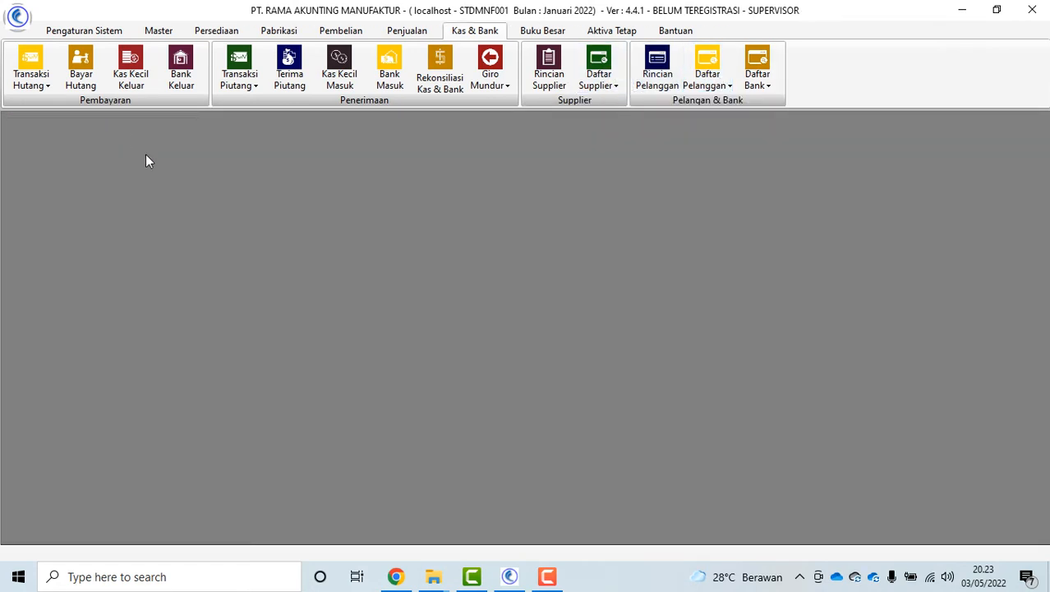
click(602, 86)
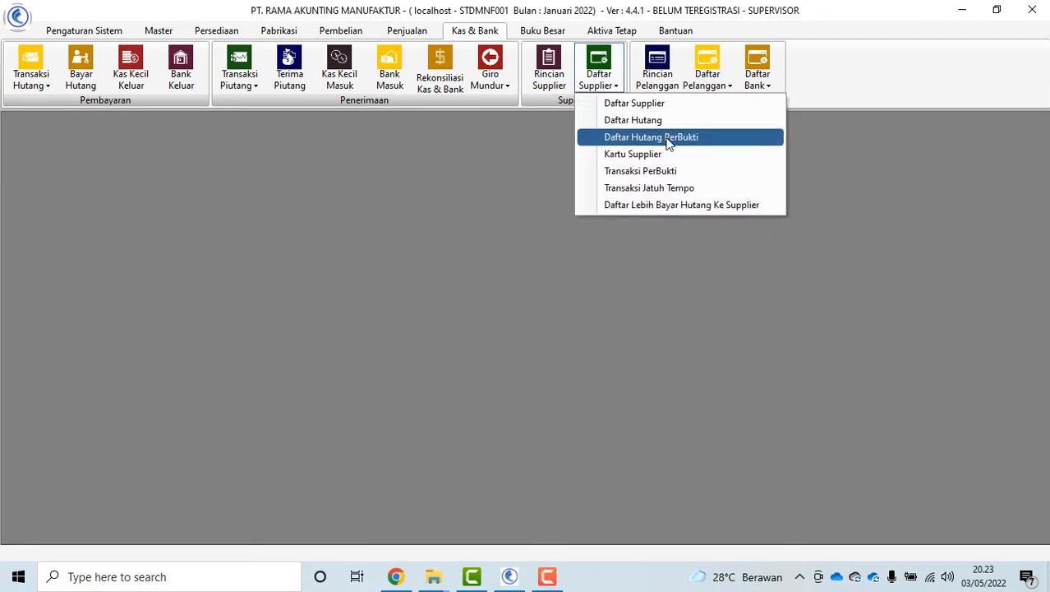
click(688, 206)
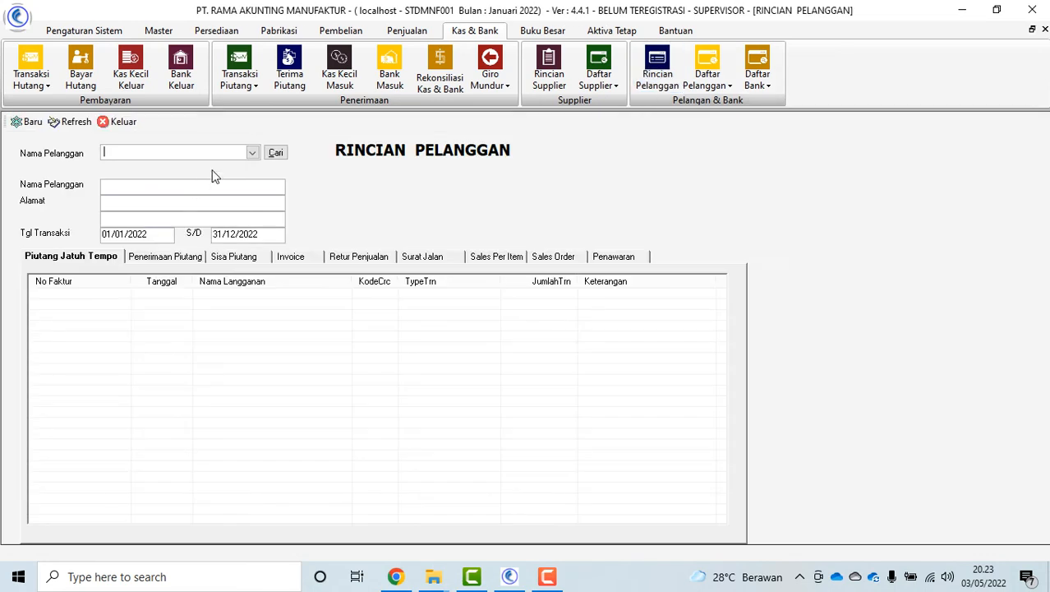
Review ABB SAKTI INDUSTRI's receipts, returns, item sales, sales orders and quotations, then close the form
click(252, 154)
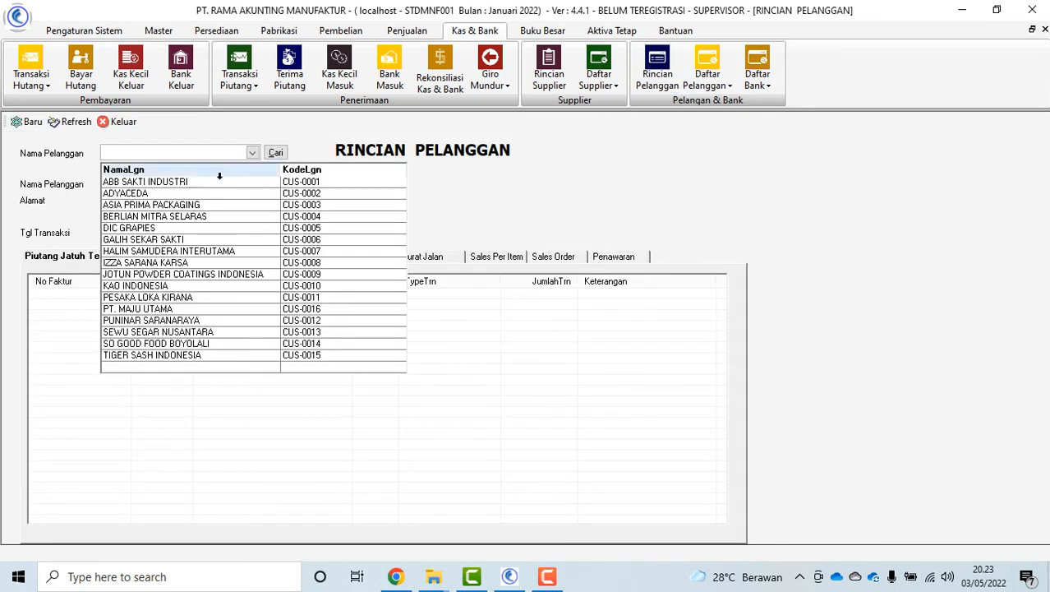
click(221, 180)
click(164, 257)
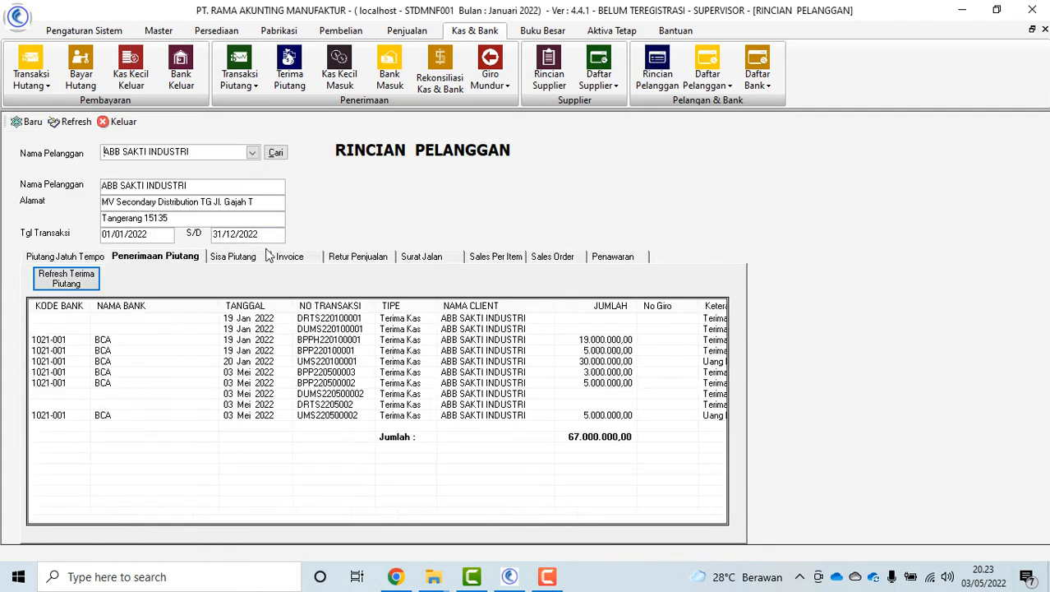
click(359, 257)
click(497, 257)
click(555, 257)
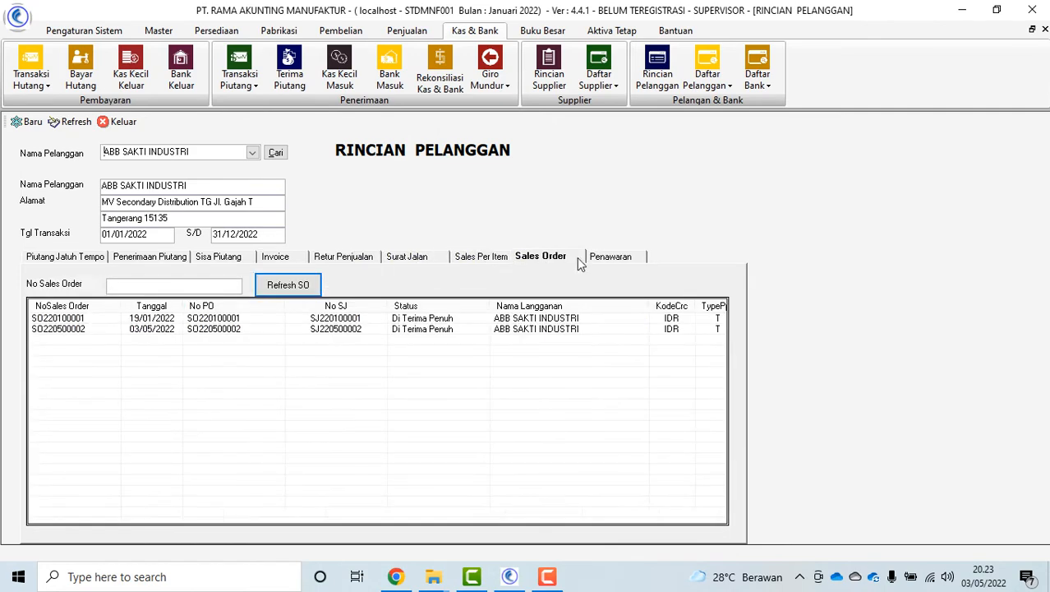
click(623, 260)
click(705, 82)
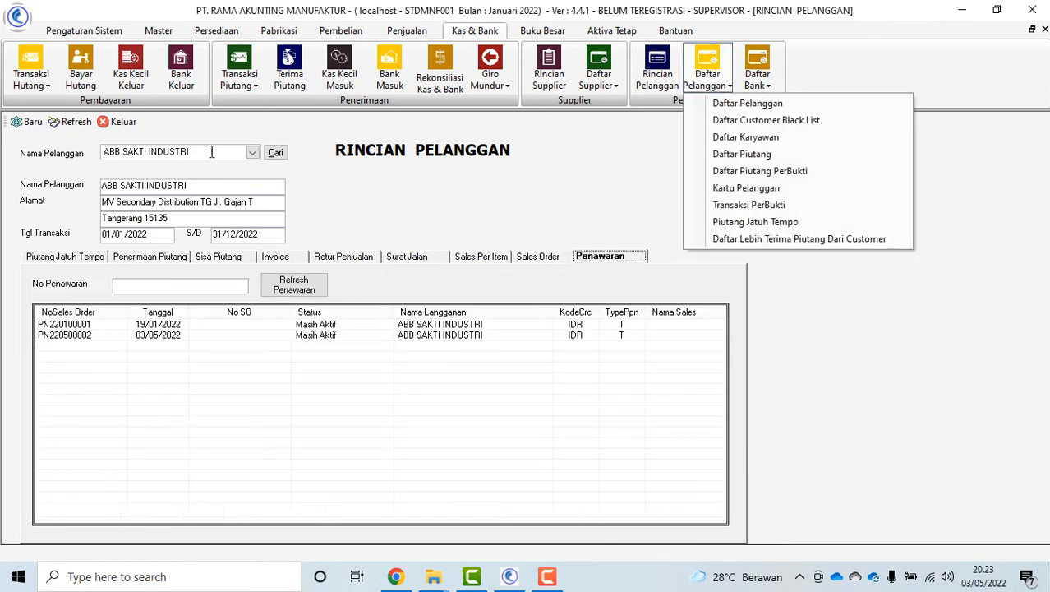
click(105, 125)
View and close the Kartu Pelanggan customer card, then open the cash and bank reports list
click(705, 82)
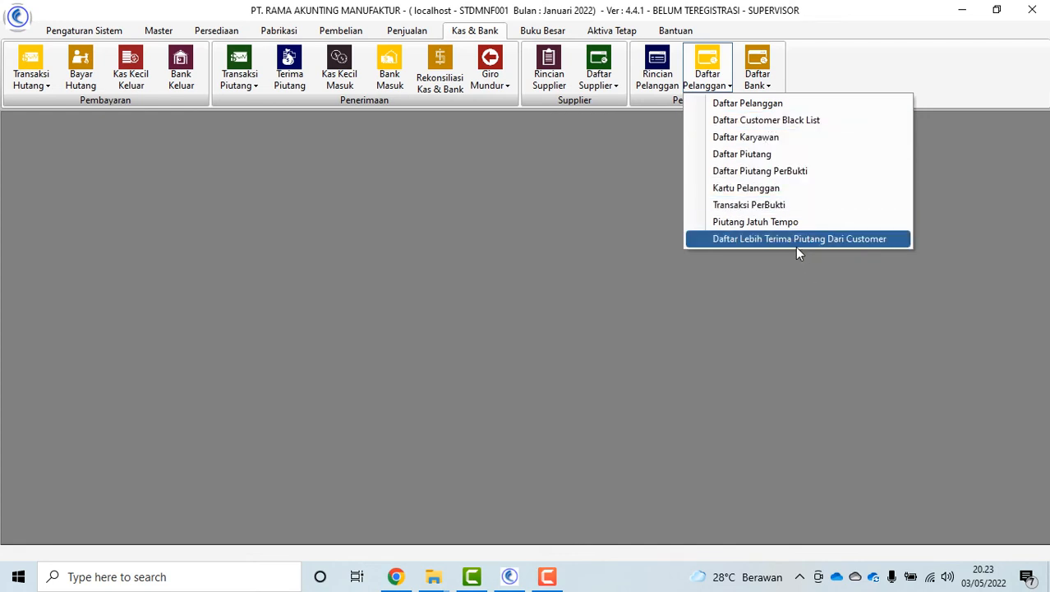
click(762, 192)
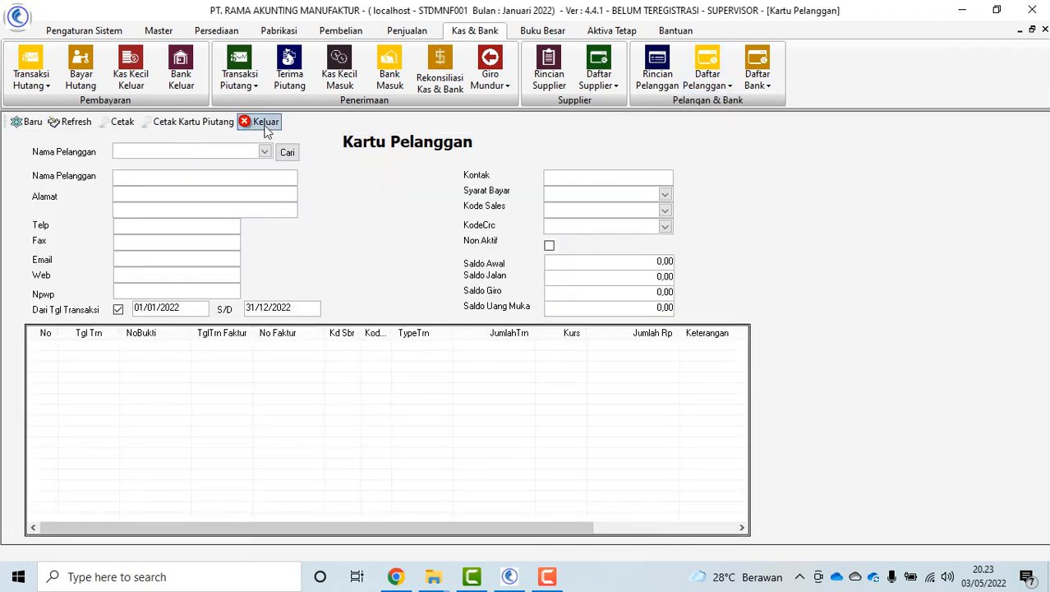
click(264, 123)
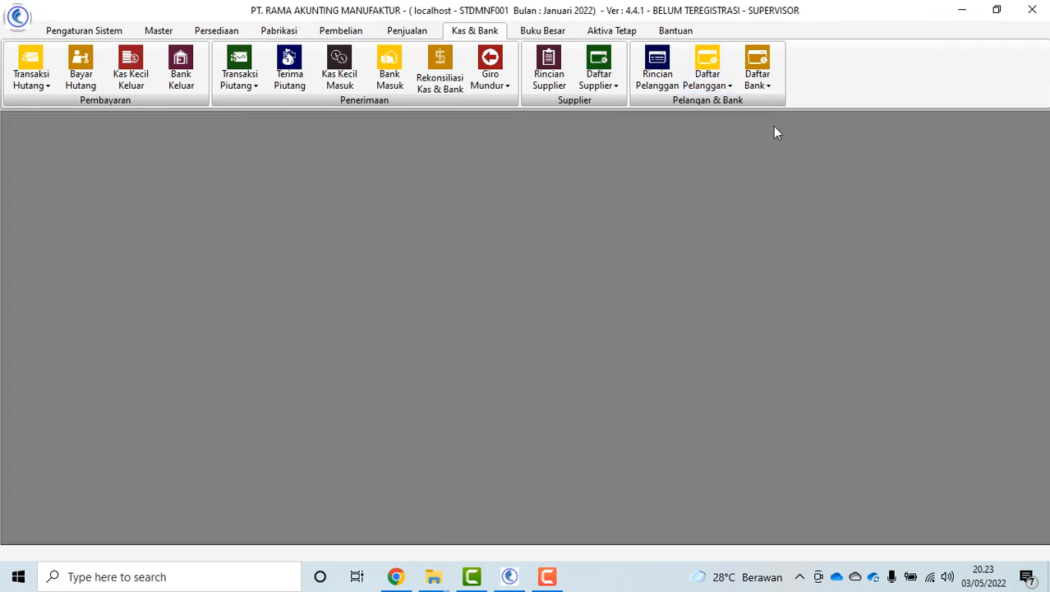
click(708, 78)
click(757, 79)
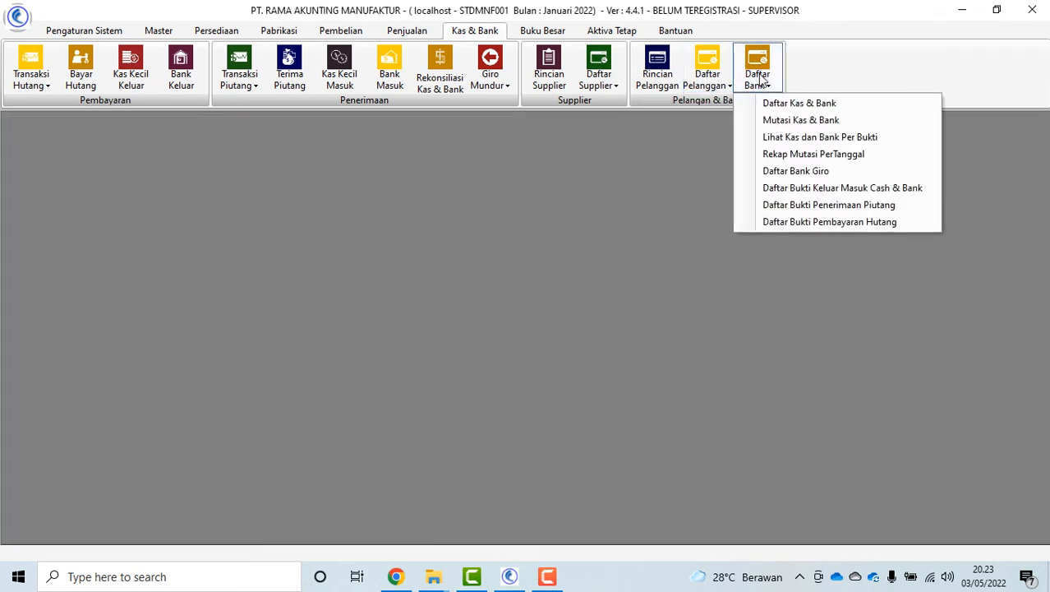
Preview BCA's Mutasi Kas & Bank statement for 01/01/2022–31/01/2022, then close the preview and form
click(811, 121)
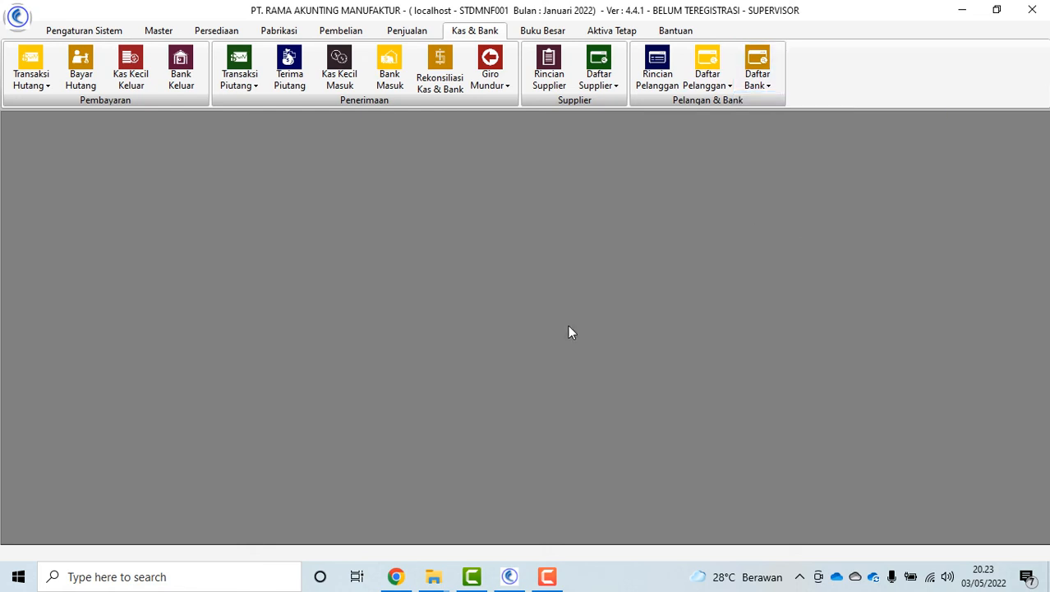
click(270, 155)
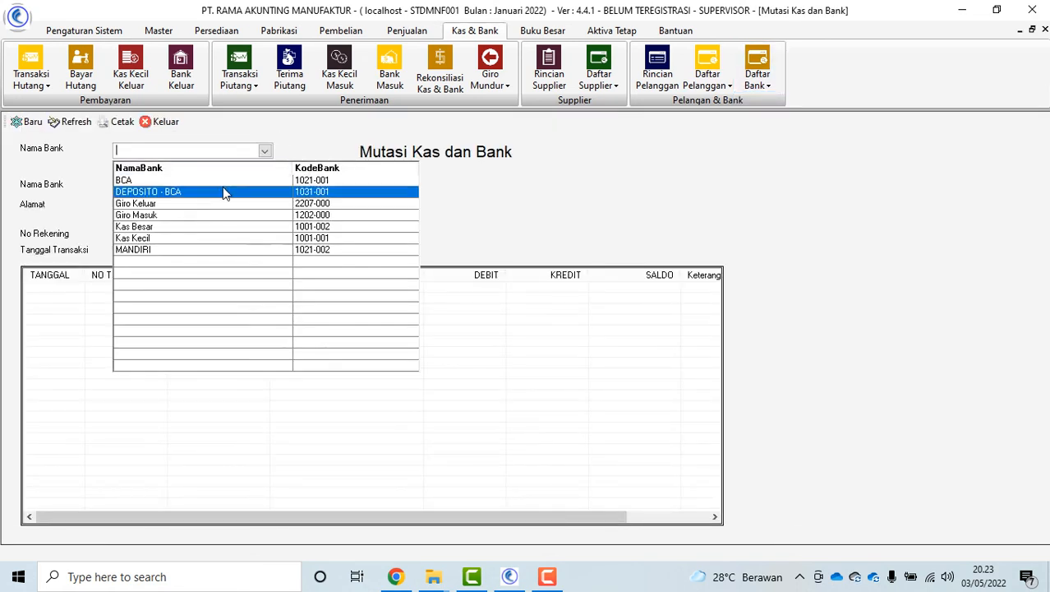
click(211, 182)
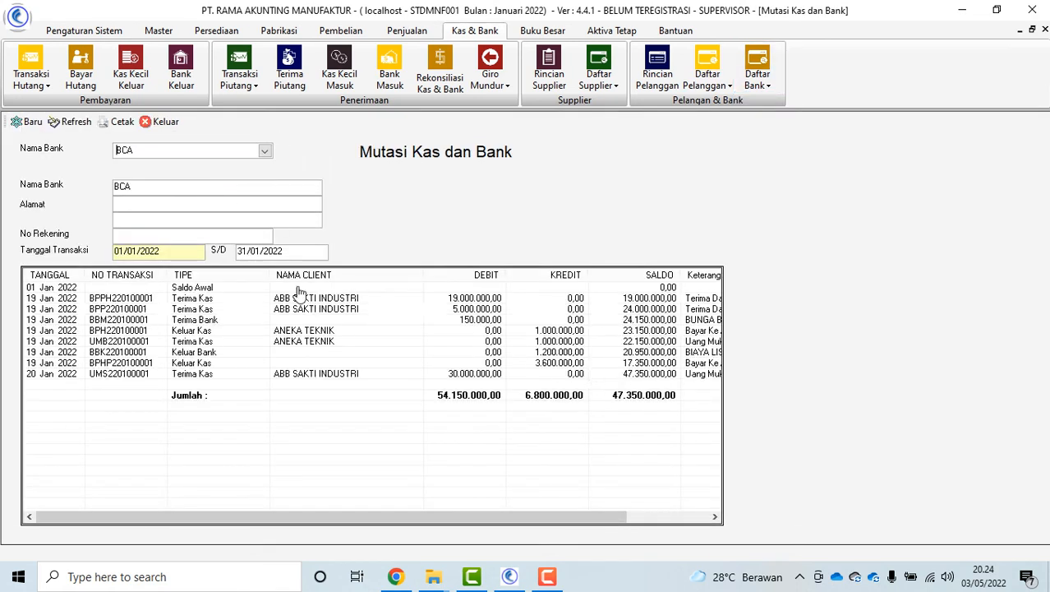
click(195, 252)
click(284, 253)
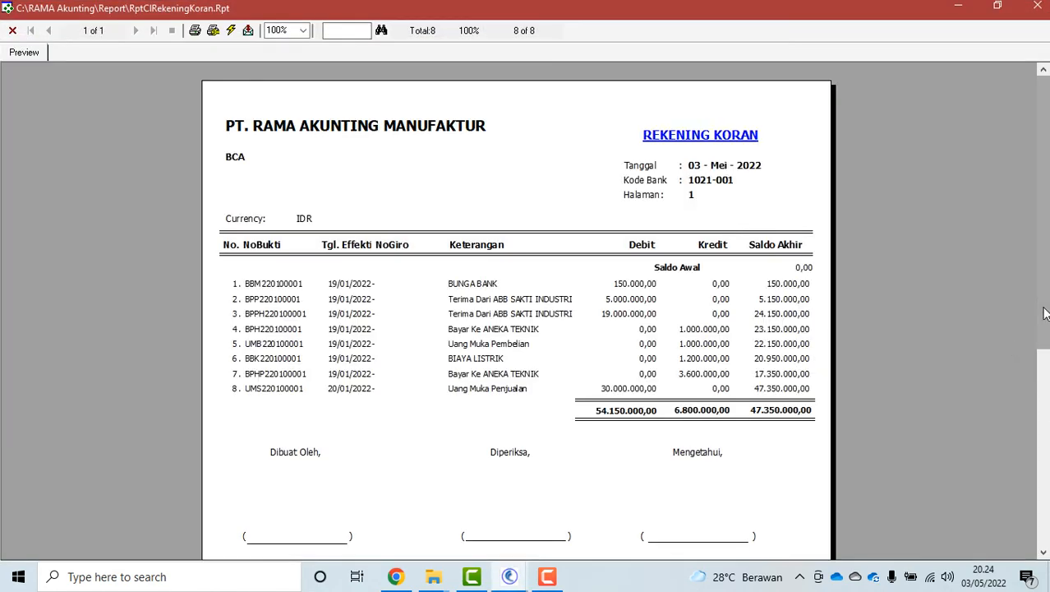
mouse_move(1046, 313)
mouse_down()
mouse_move(1045, 511)
mouse_move(1045, 323)
mouse_up()
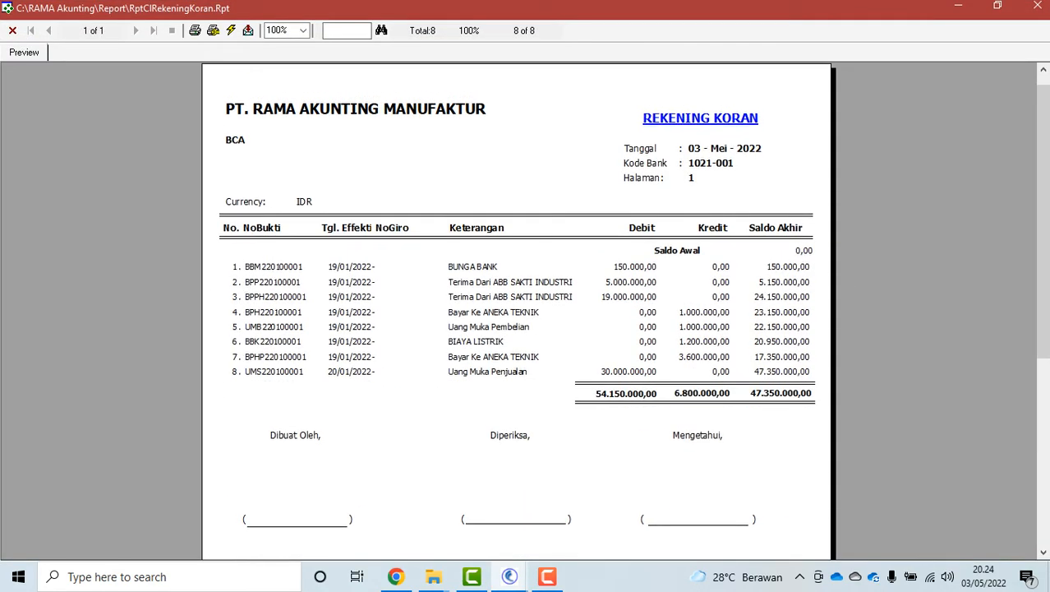
click(12, 32)
click(172, 128)
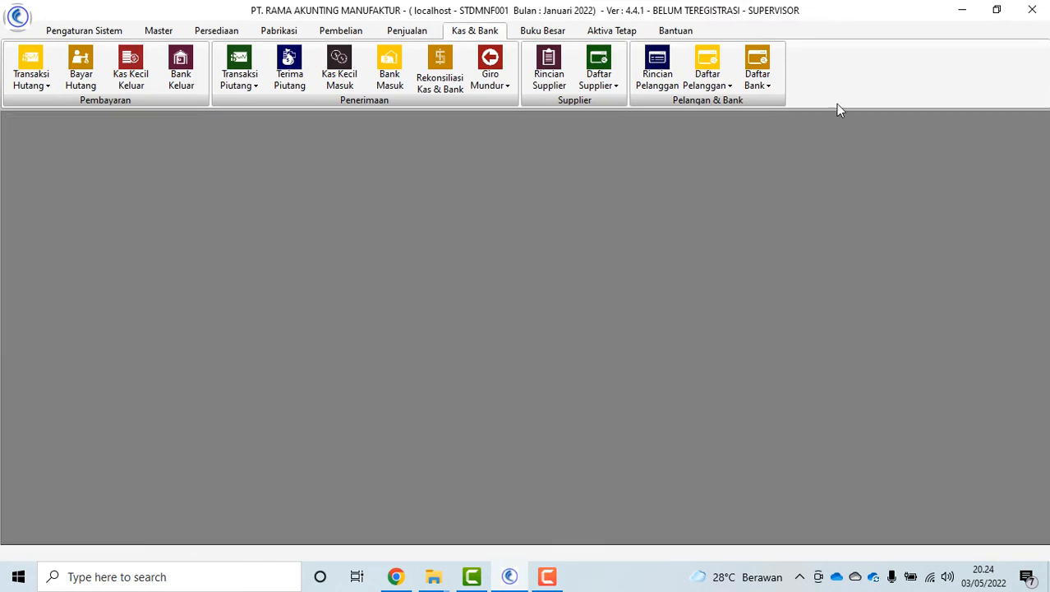
click(766, 85)
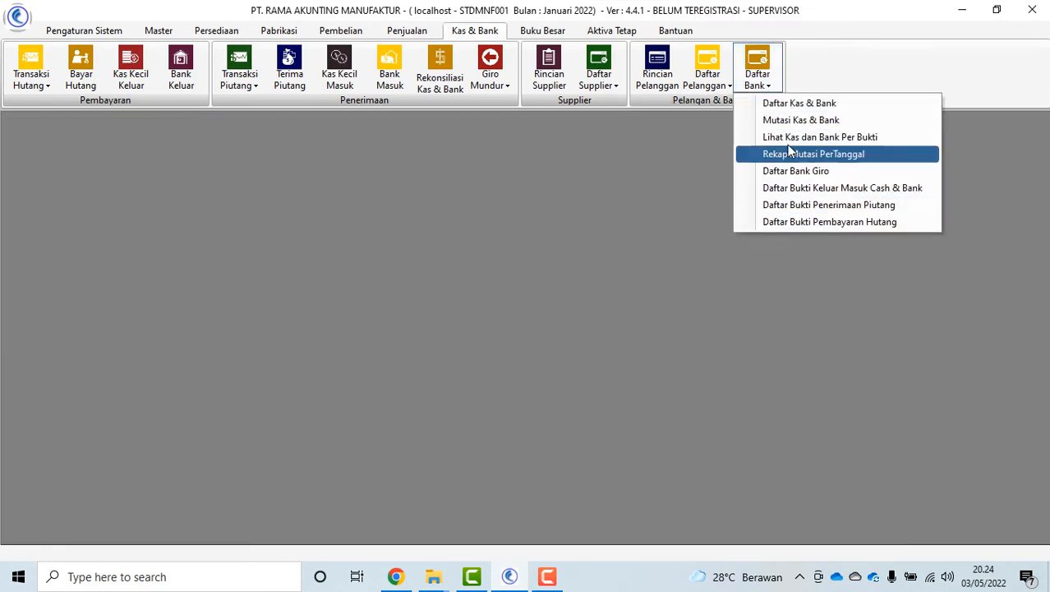
From Daftar Laporan, preview the Buku Bank report under cash and bank reports, then close it
click(75, 36)
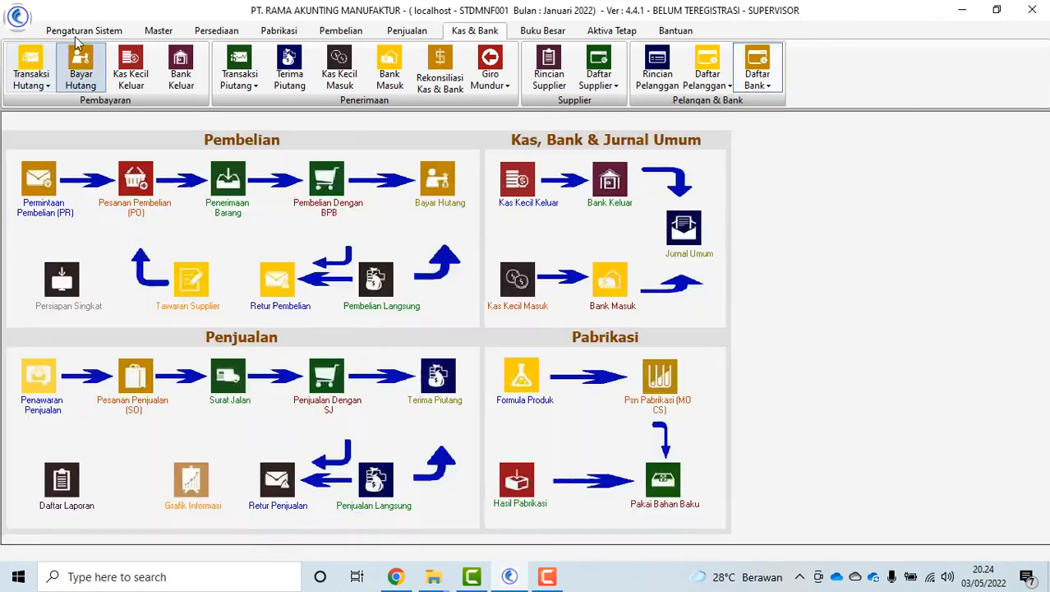
click(700, 70)
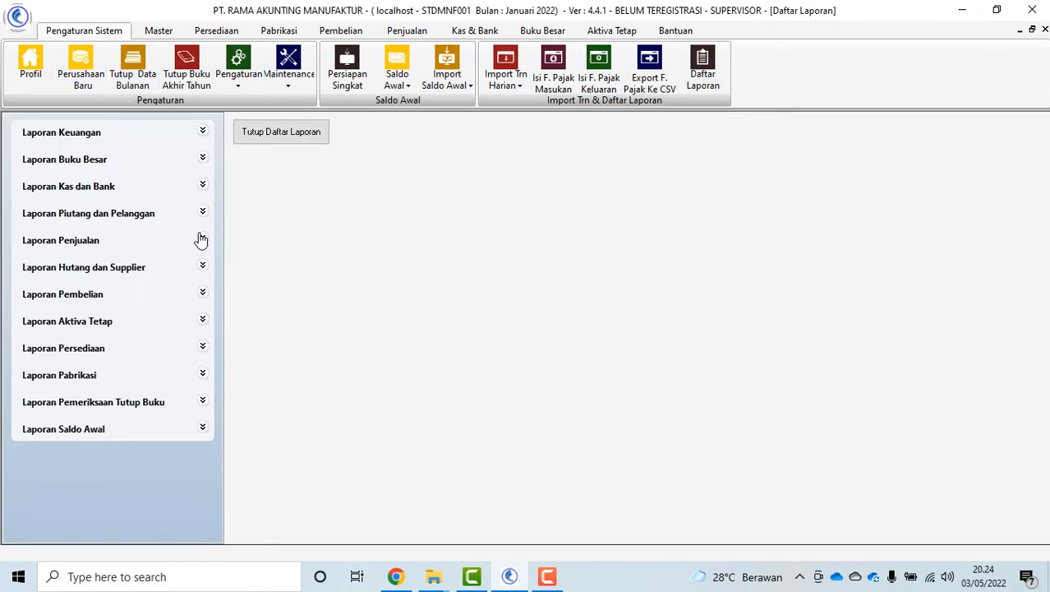
click(93, 192)
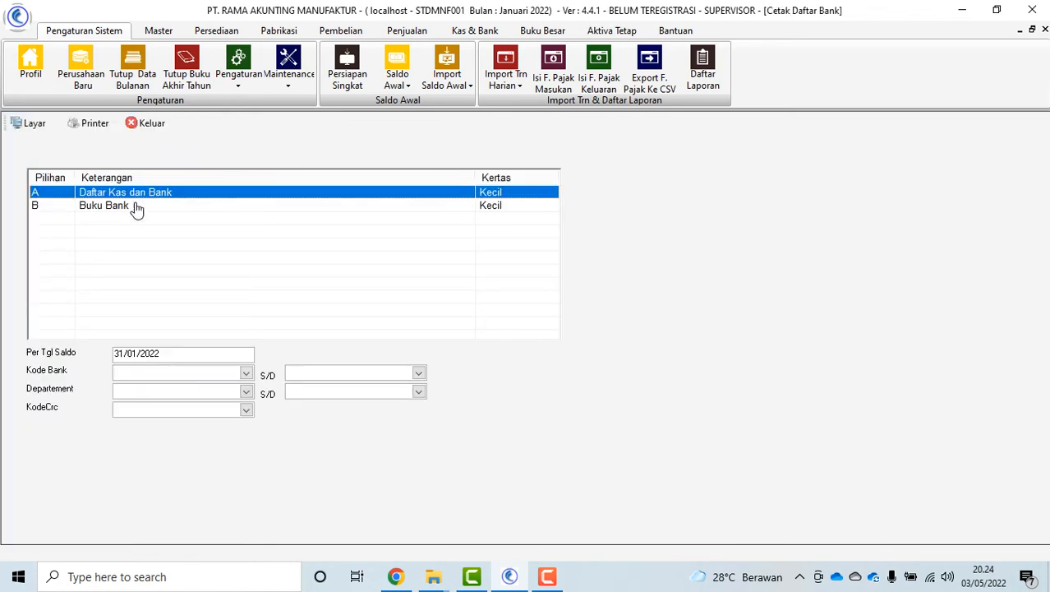
click(137, 207)
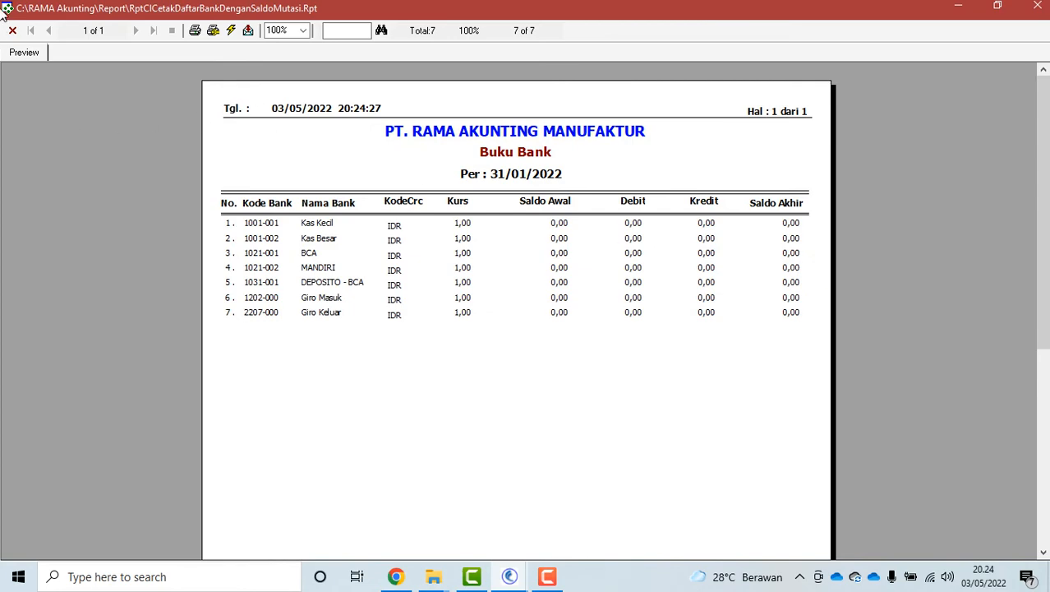
click(12, 31)
click(150, 123)
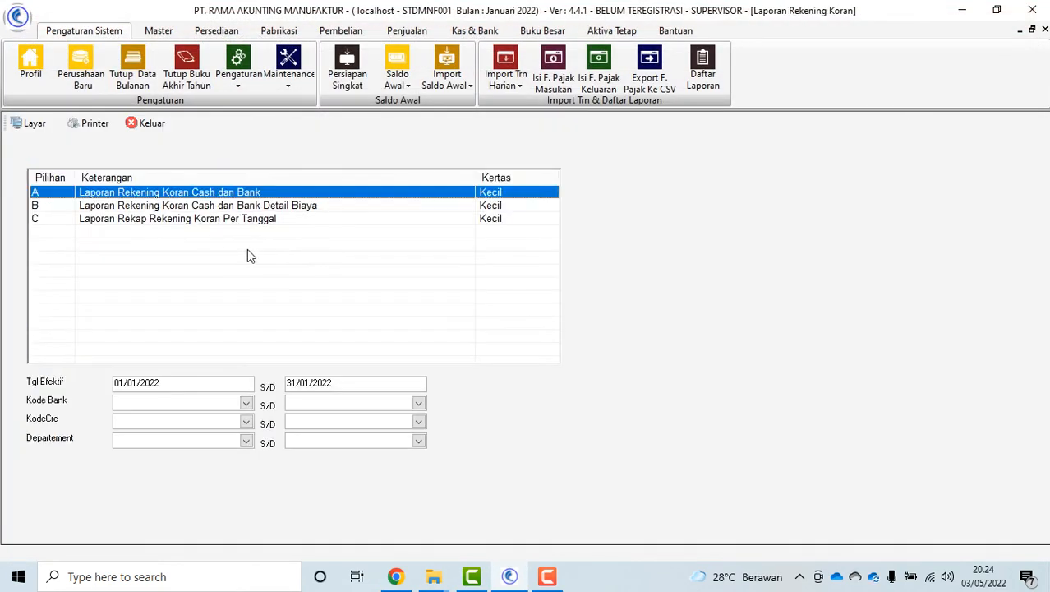
Page through the Rekening Koran statement preview, then close it and the giro aging form
click(33, 123)
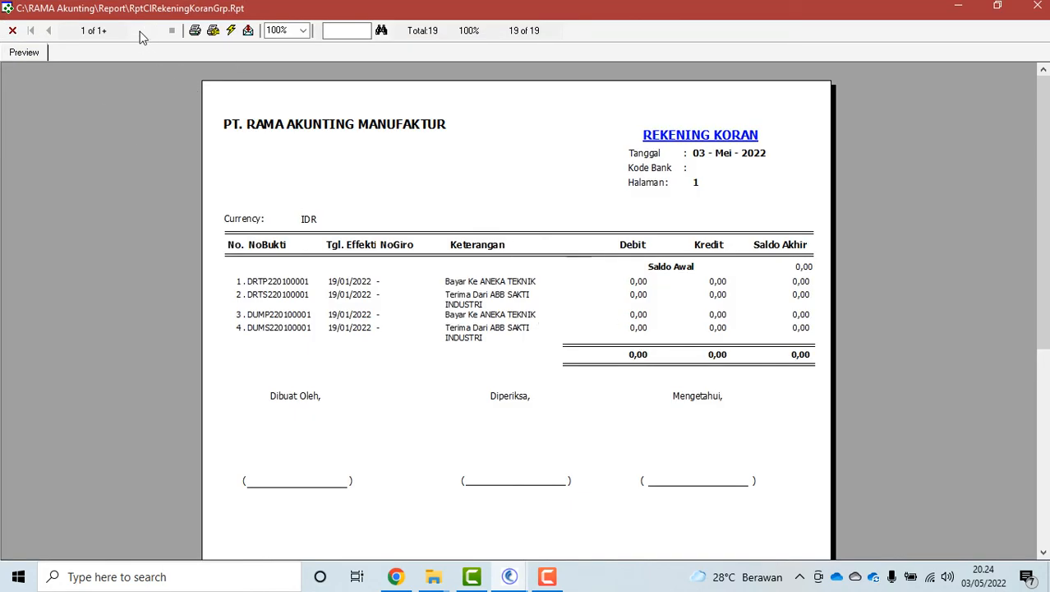
click(138, 31)
click(138, 31)
click(137, 31)
click(14, 32)
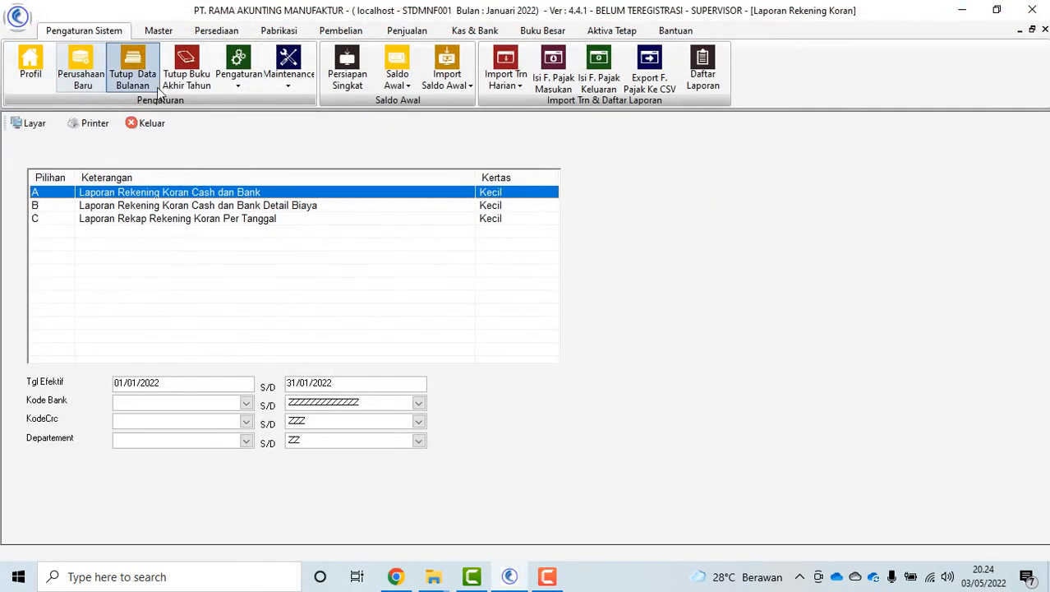
click(145, 123)
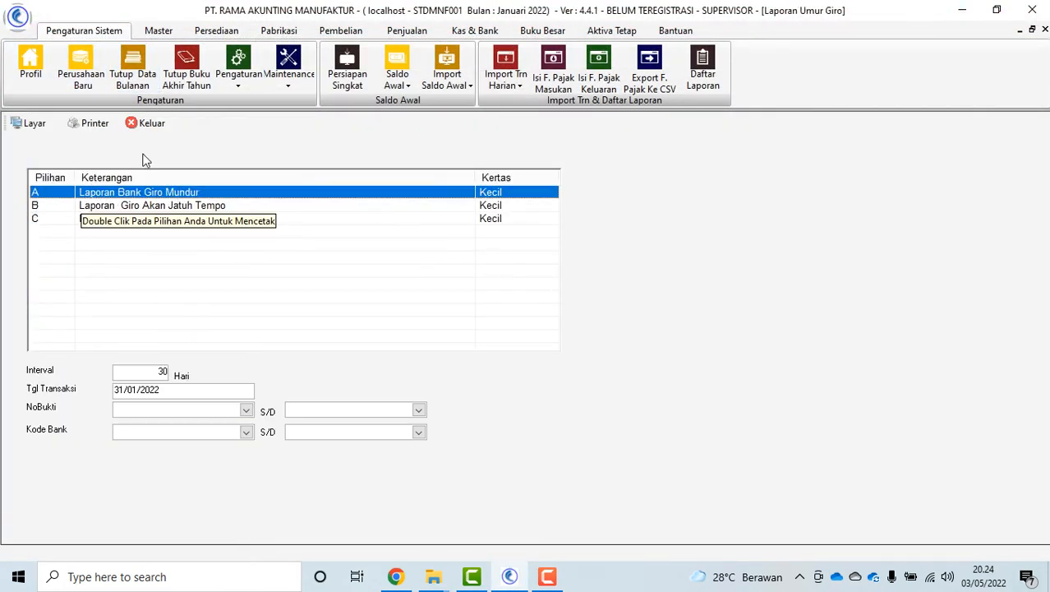
click(149, 124)
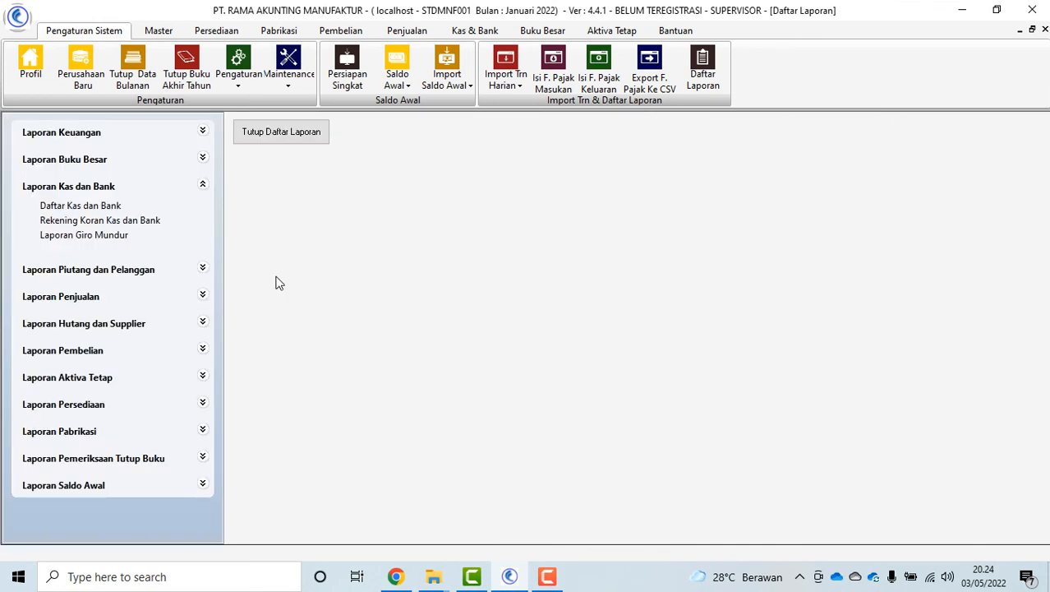
Open and close the Laporan Piutang and Laporan Hutang forms, then close the report list
click(202, 187)
click(204, 215)
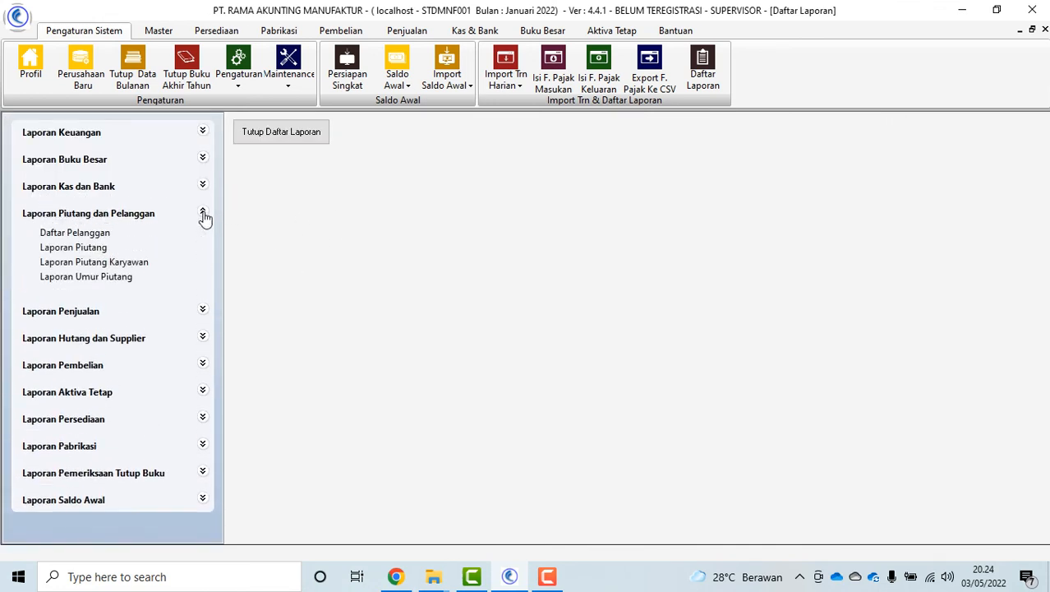
click(89, 248)
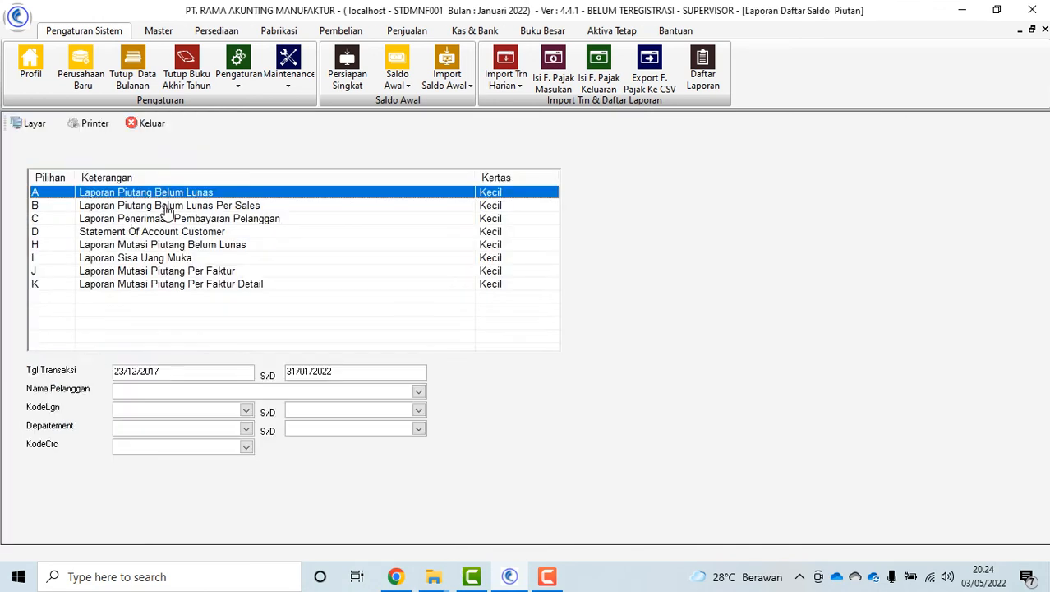
click(149, 123)
click(202, 213)
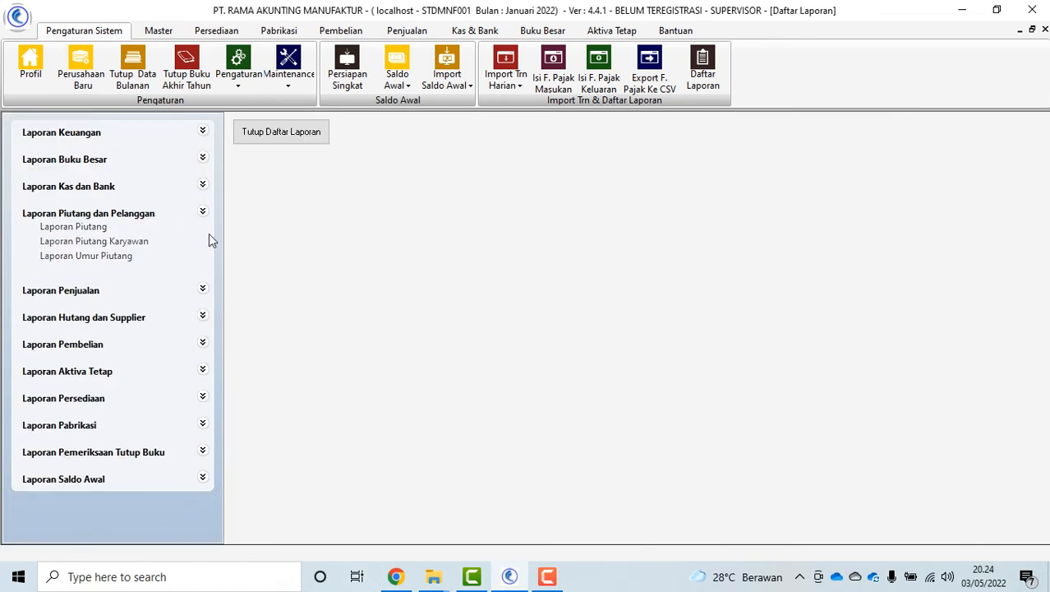
click(204, 266)
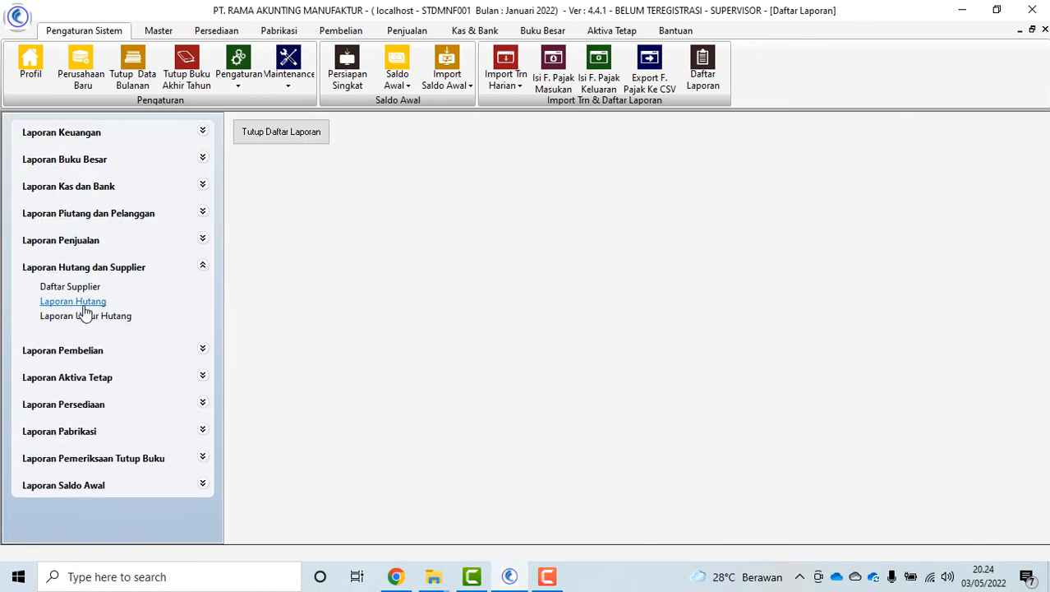
click(198, 195)
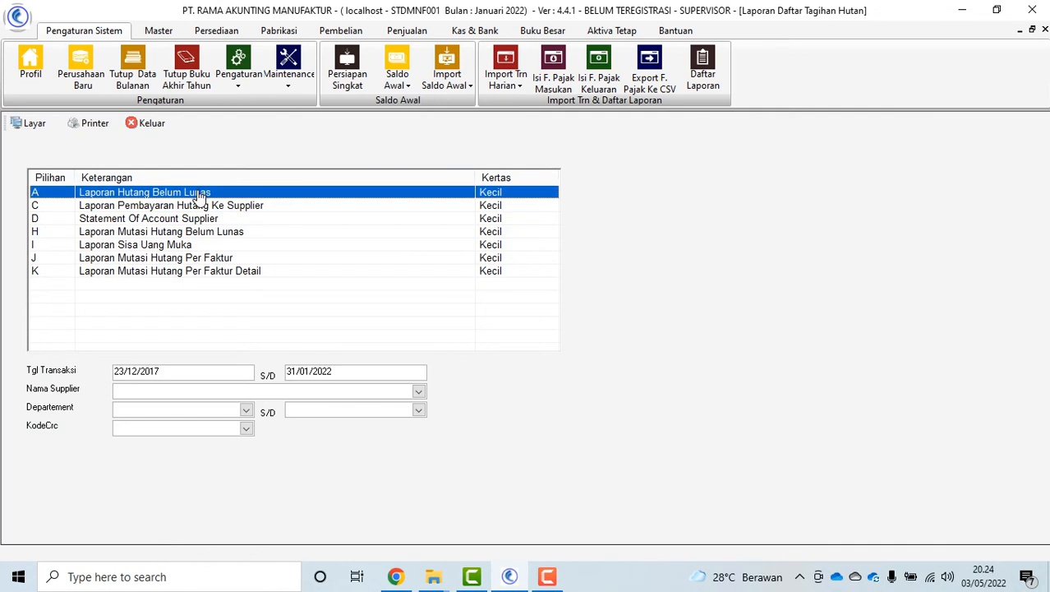
click(153, 124)
click(250, 142)
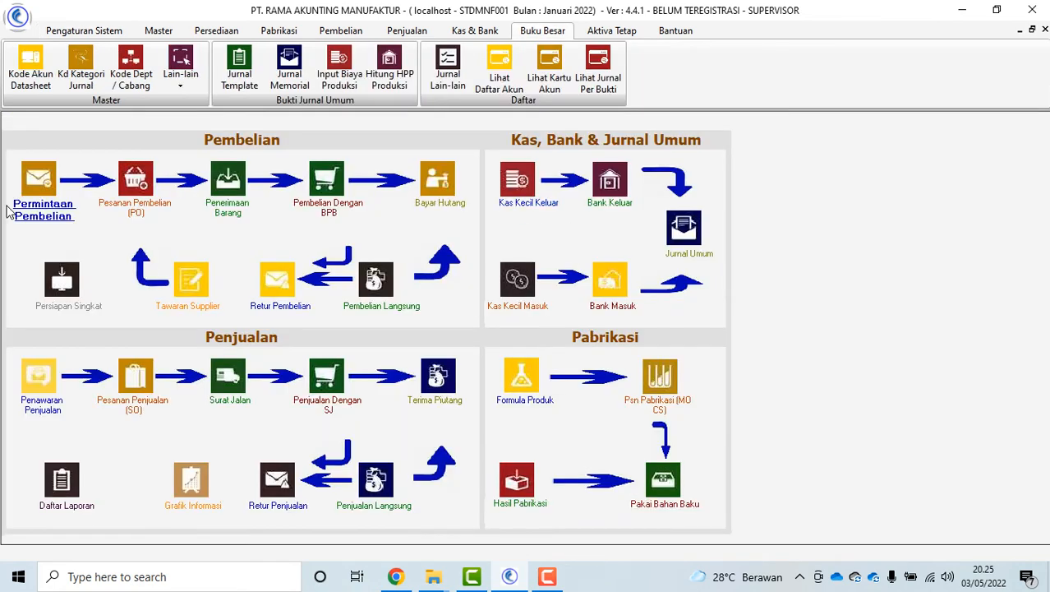
click(22, 74)
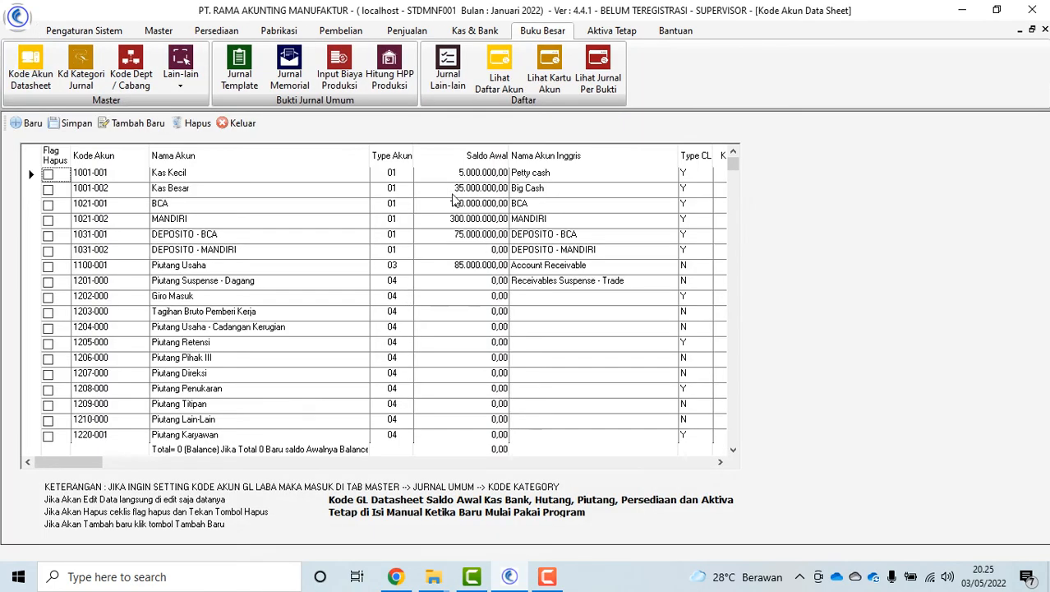
click(482, 173)
click(485, 219)
scroll(497, 394, down, 4)
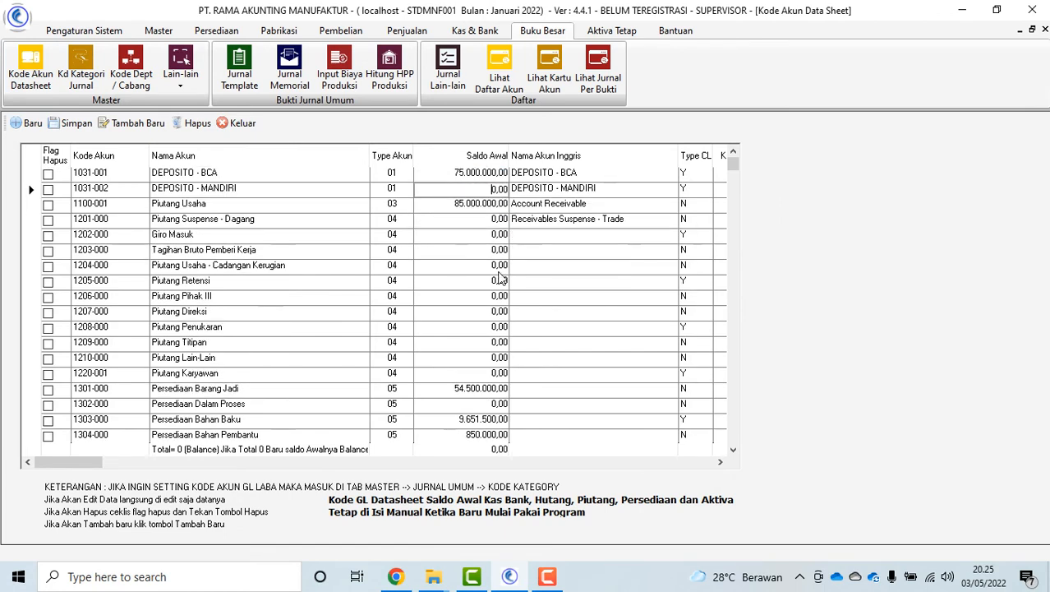
scroll(490, 427, down, 7)
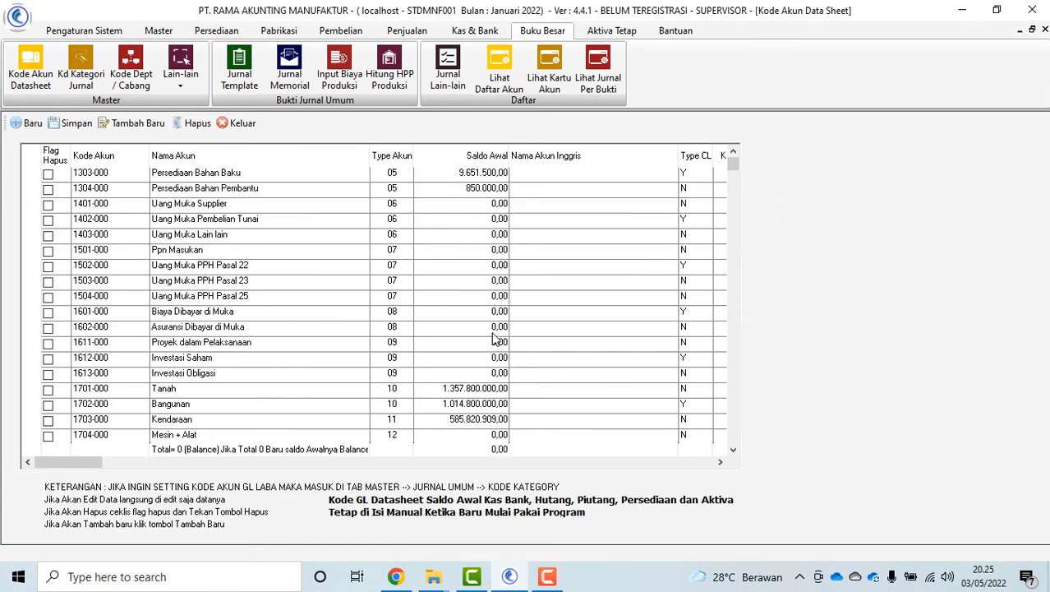
scroll(491, 328, down, 4)
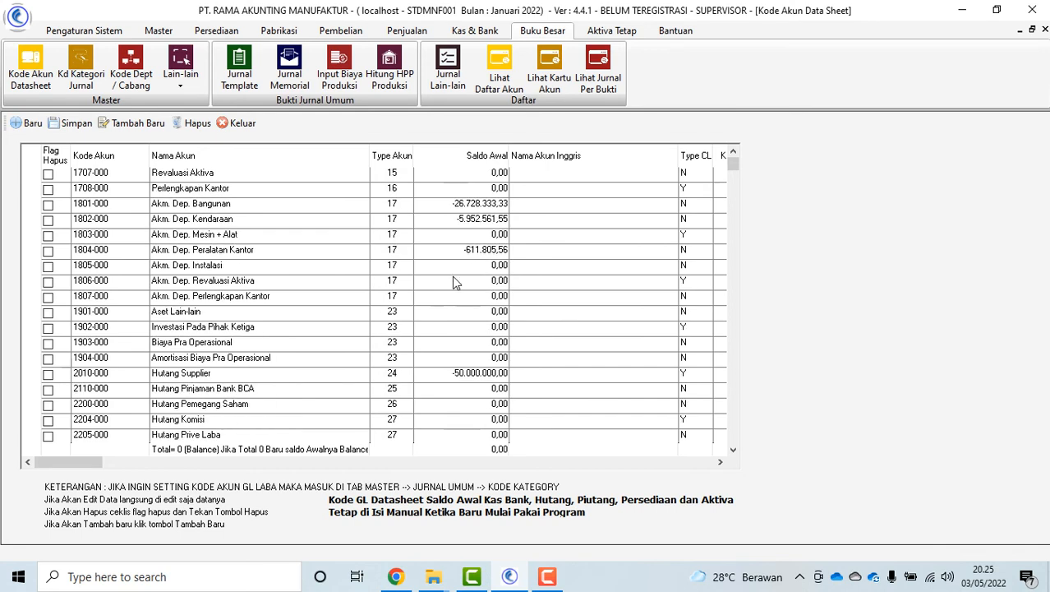
click(465, 321)
scroll(466, 319, down, 5)
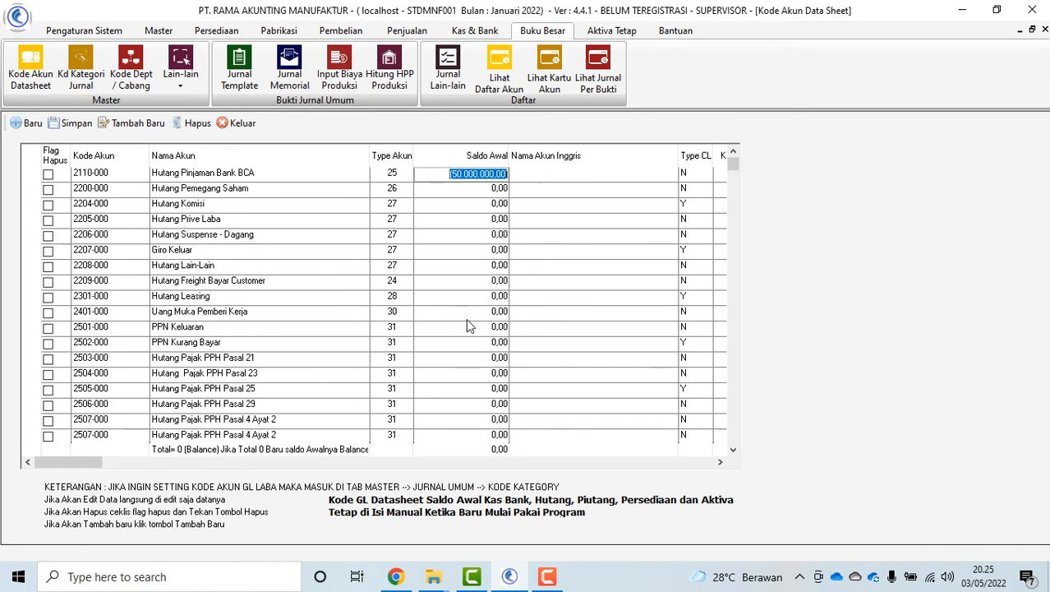
scroll(466, 318, up, 2)
scroll(301, 275, up, 2)
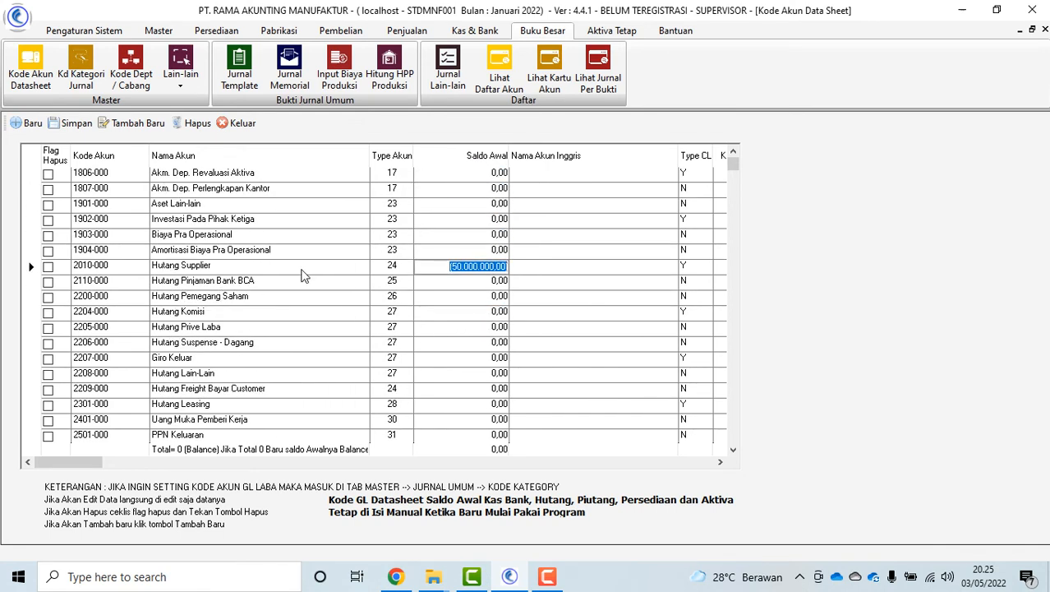
scroll(478, 269, down, 7)
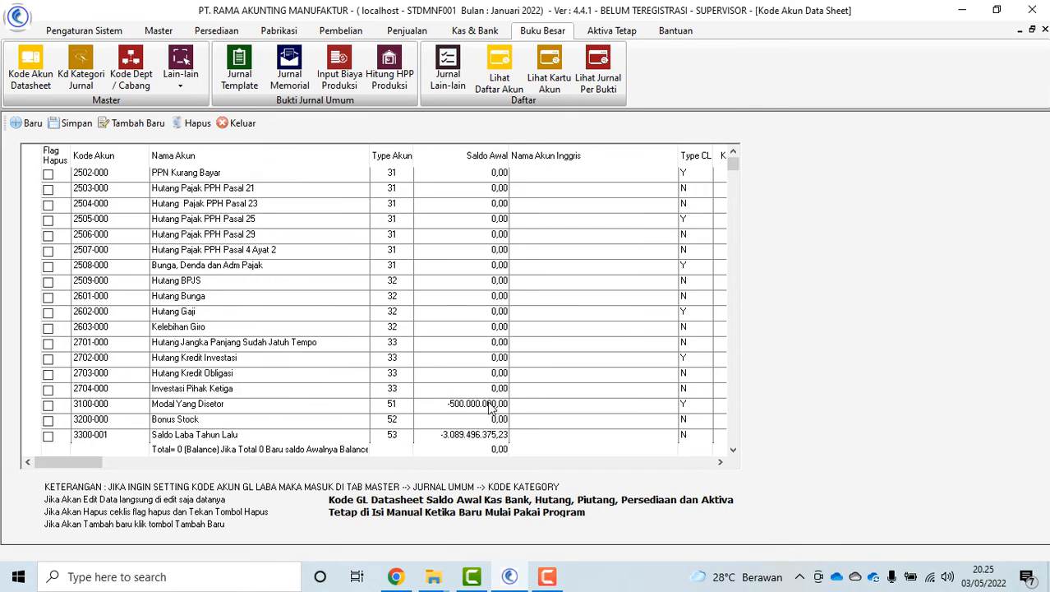
click(475, 375)
click(476, 404)
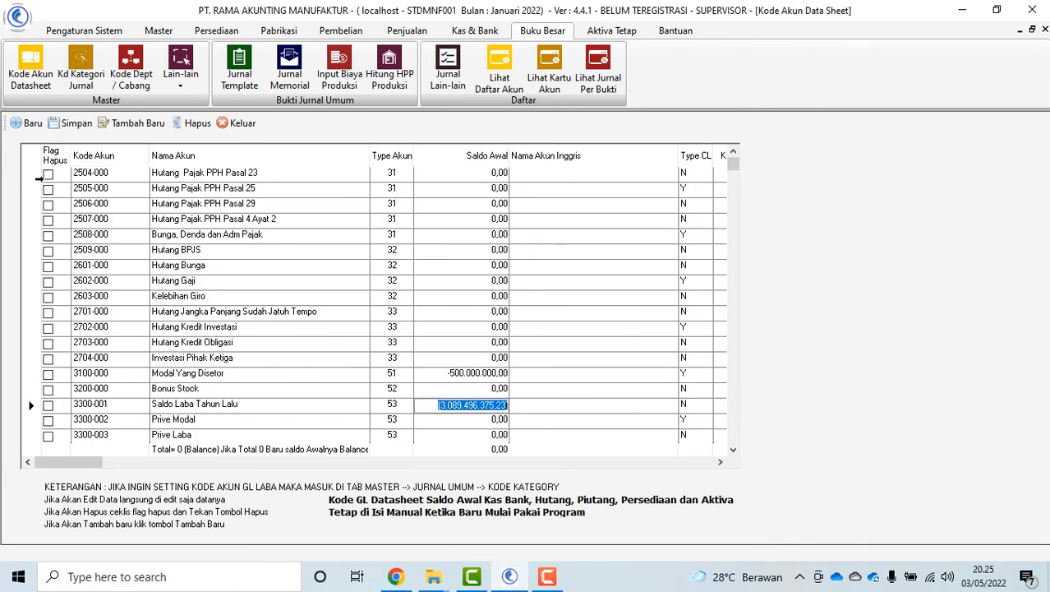
click(48, 175)
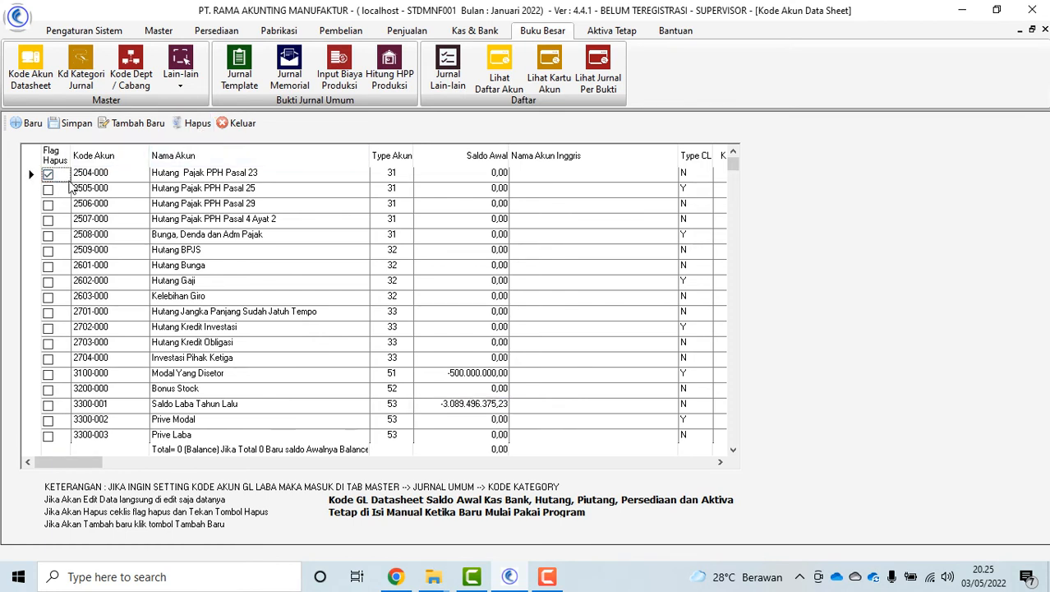
click(114, 209)
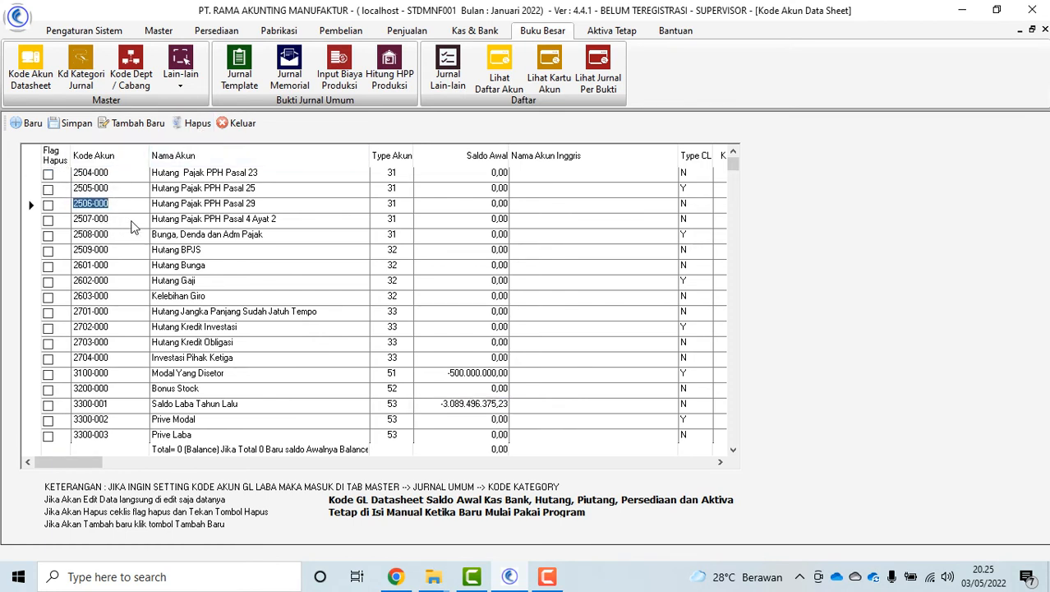
click(249, 204)
click(274, 222)
click(315, 202)
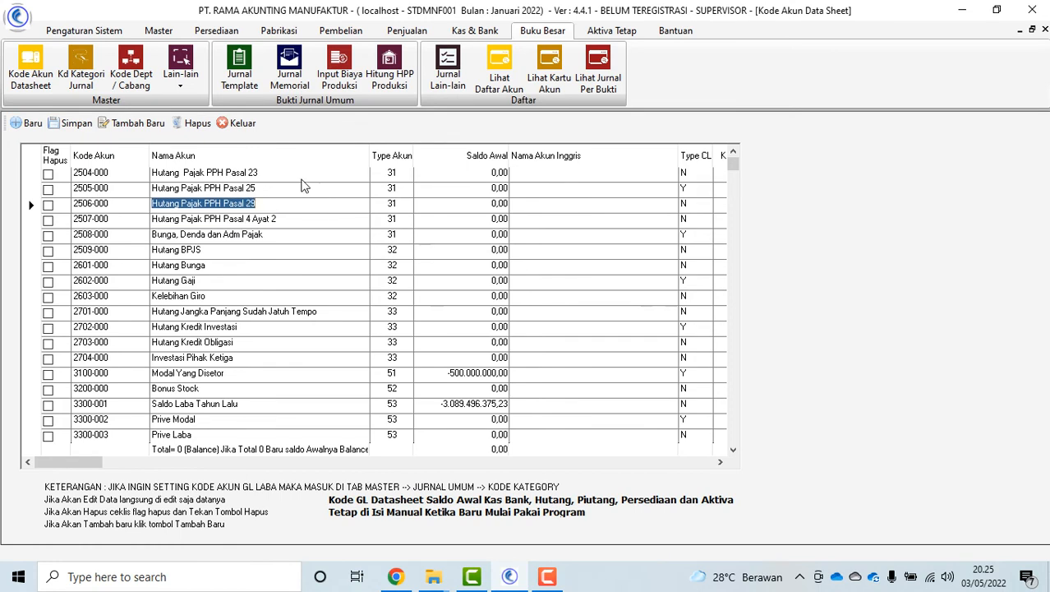
click(302, 176)
click(390, 190)
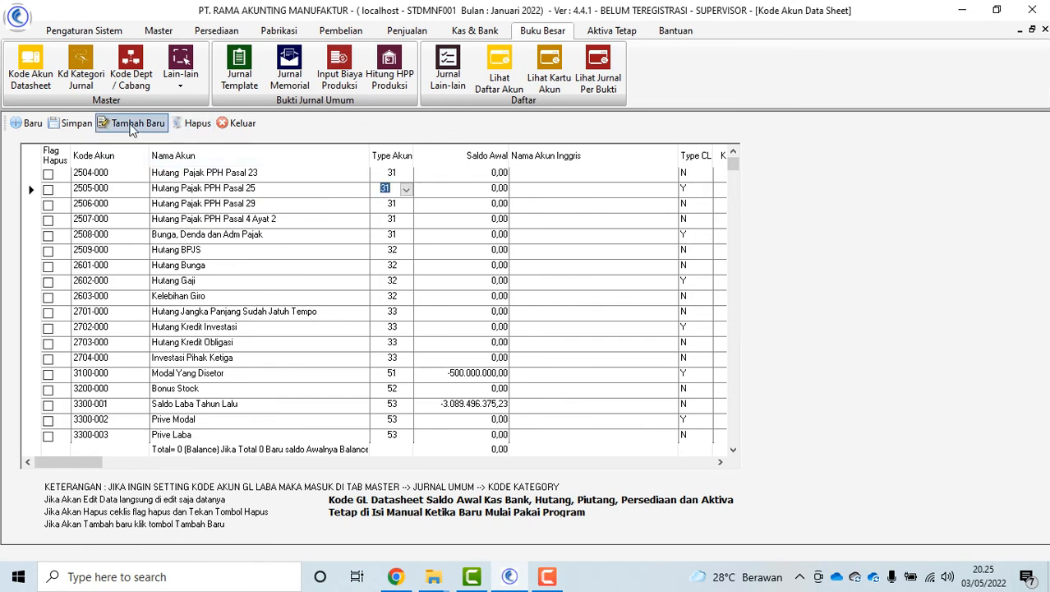
scroll(195, 332, down, 5)
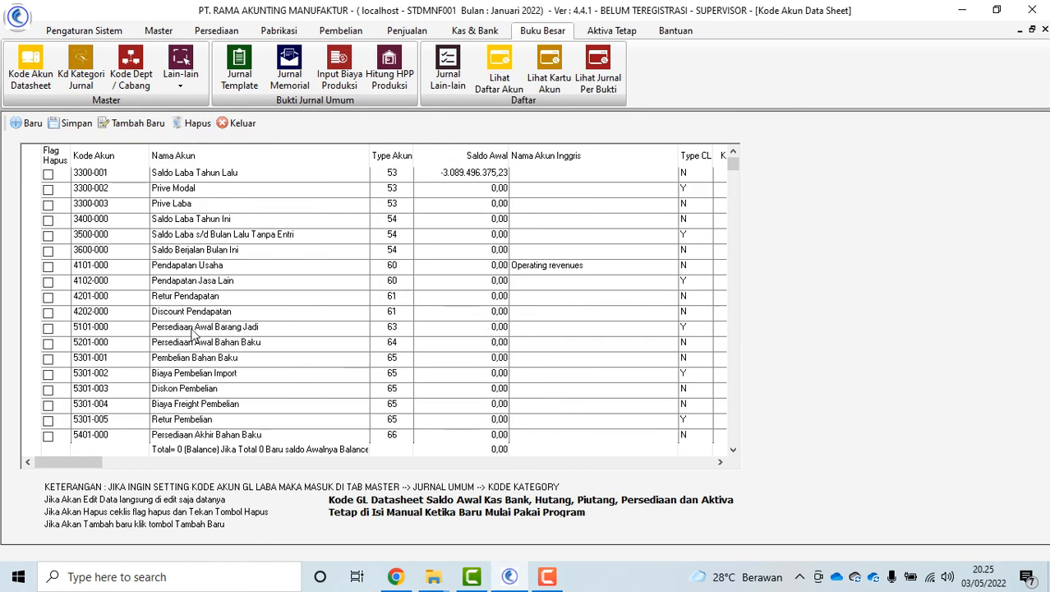
scroll(195, 333, down, 12)
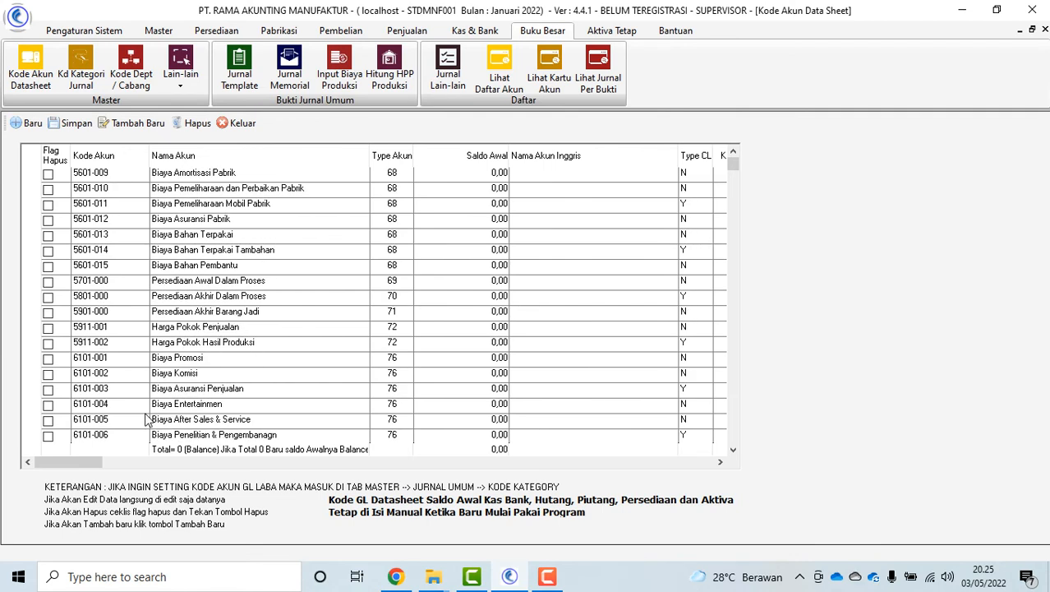
scroll(148, 420, down, 3)
click(121, 358)
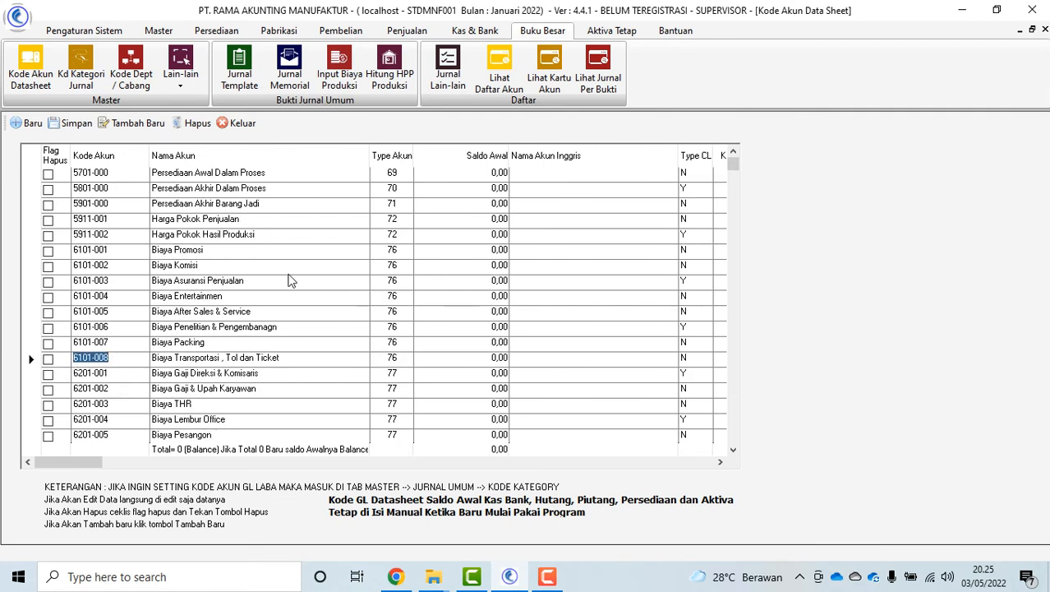
click(133, 124)
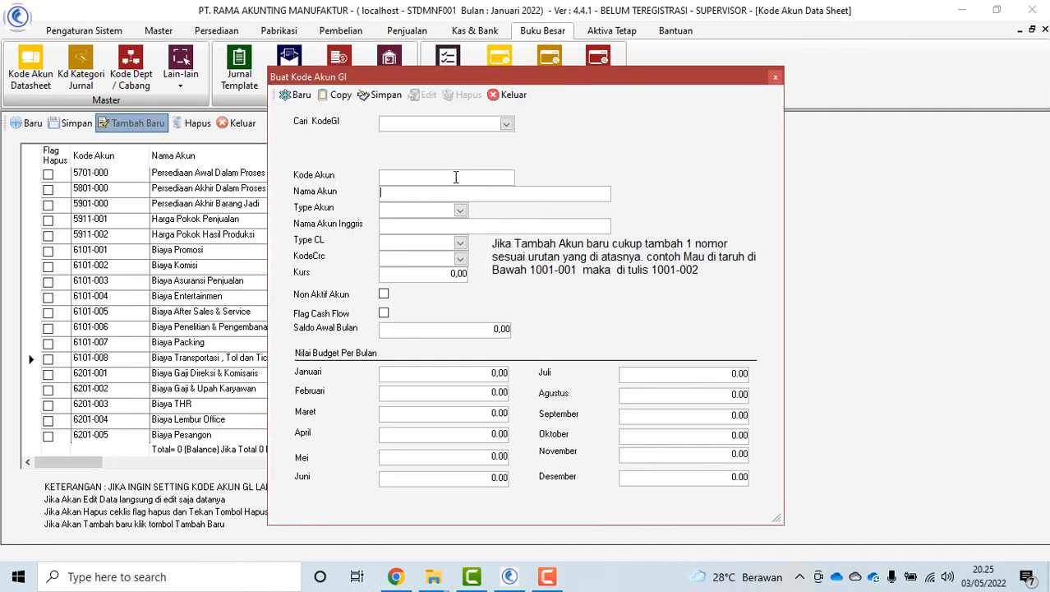
click(460, 210)
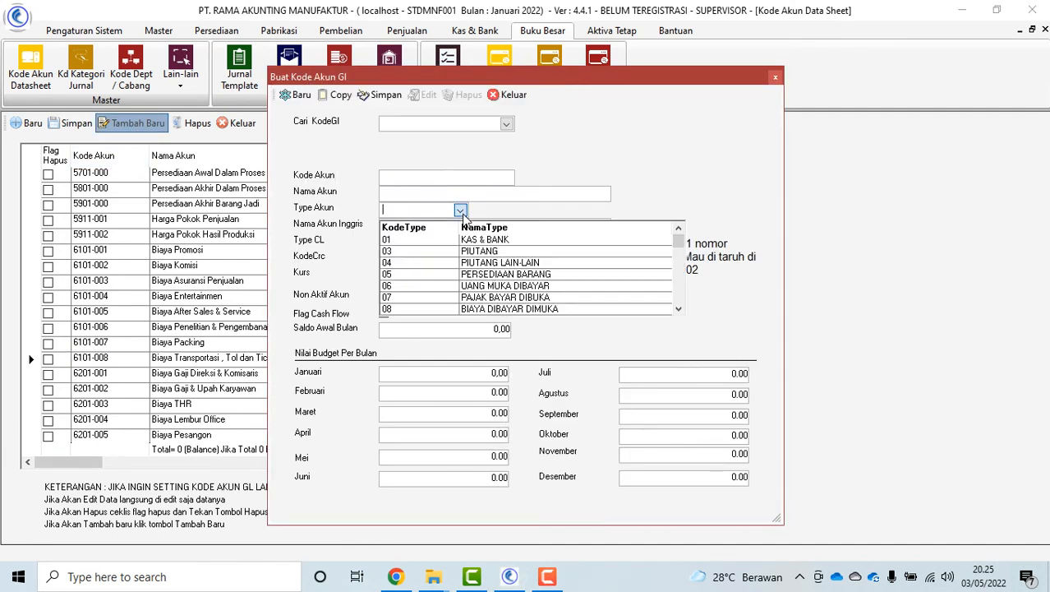
scroll(481, 252, down, 1)
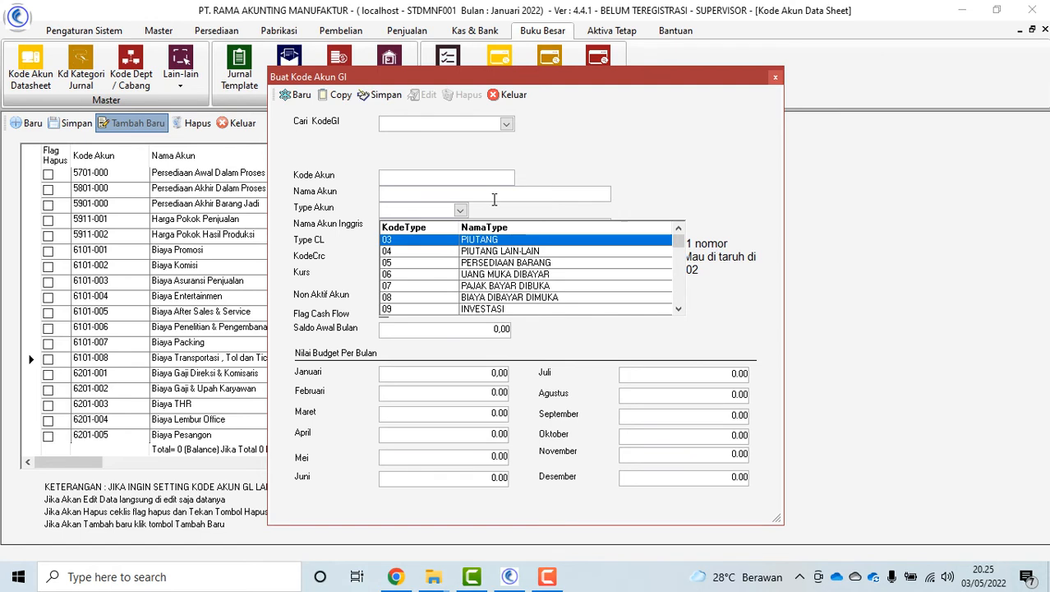
text(76)
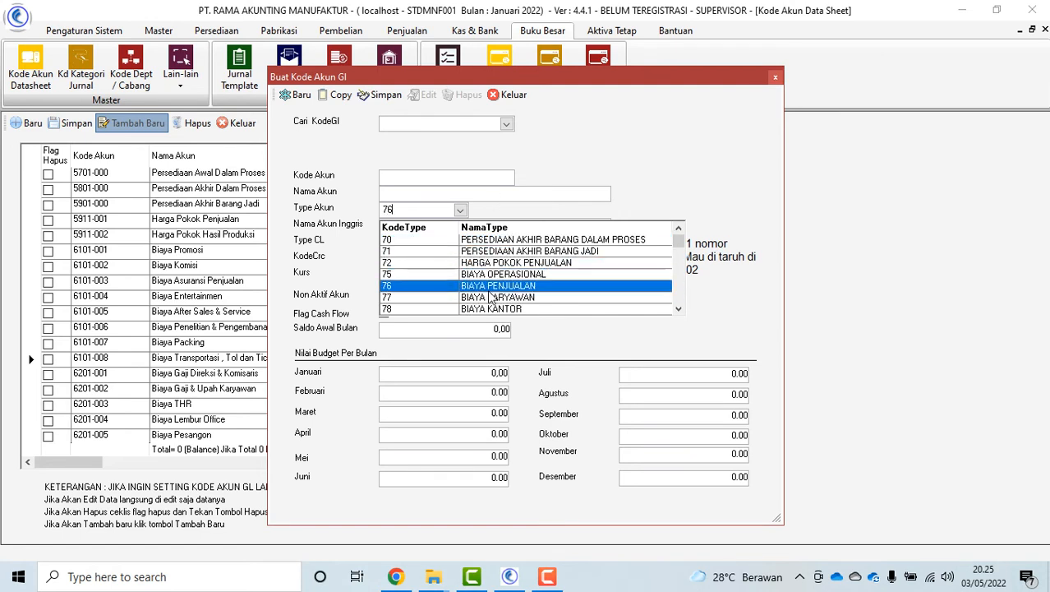
key(Return)
click(461, 243)
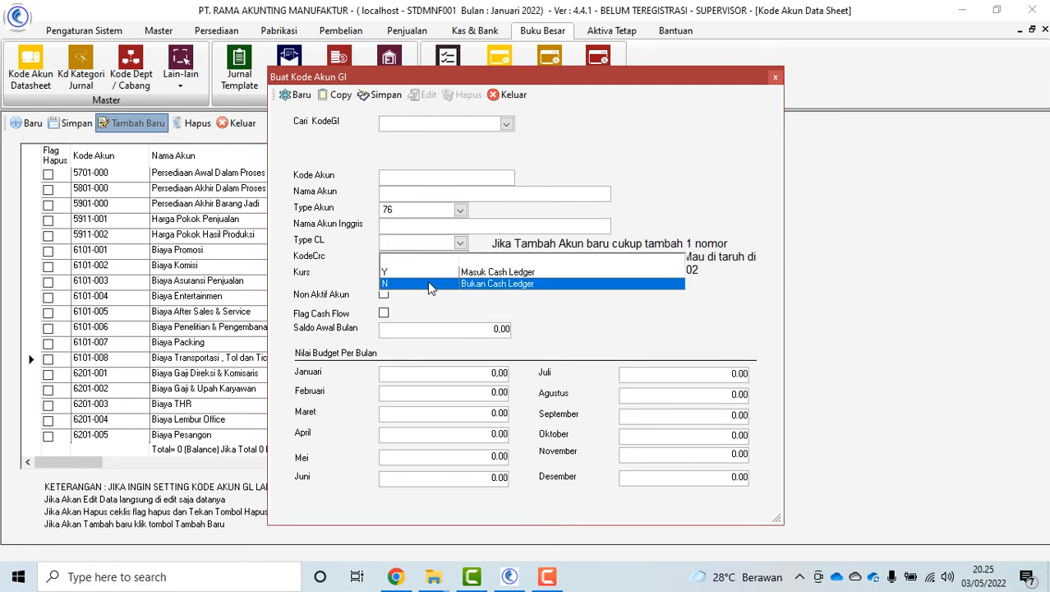
click(429, 283)
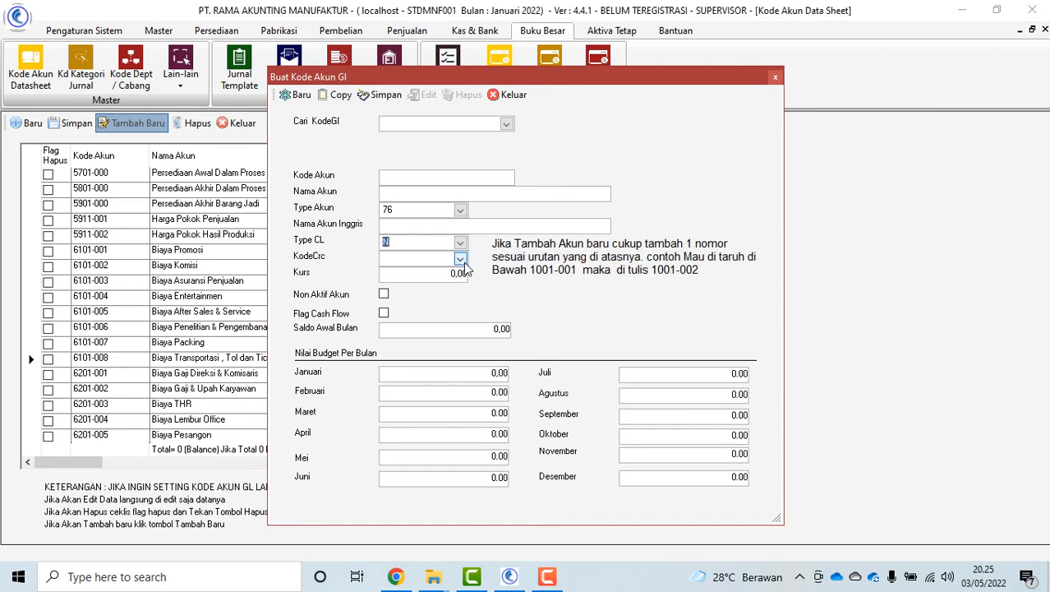
click(461, 260)
click(445, 289)
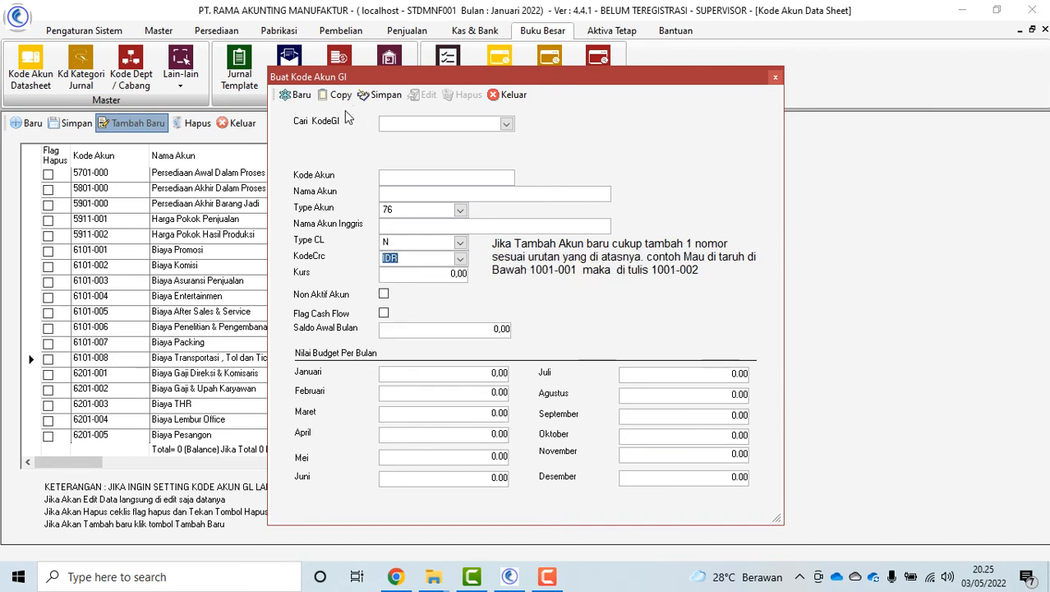
click(514, 94)
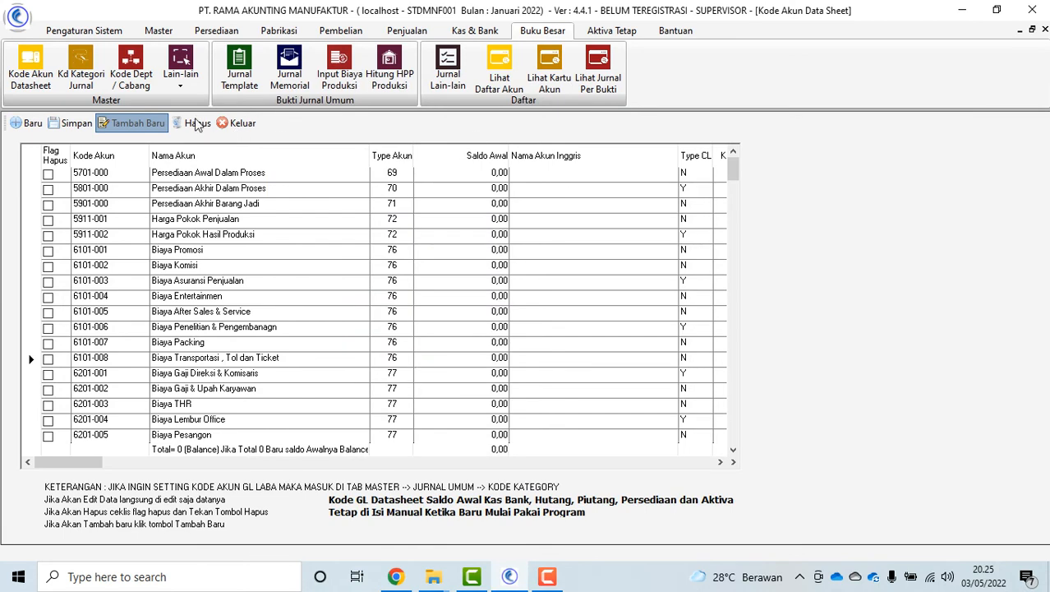
click(241, 123)
click(83, 78)
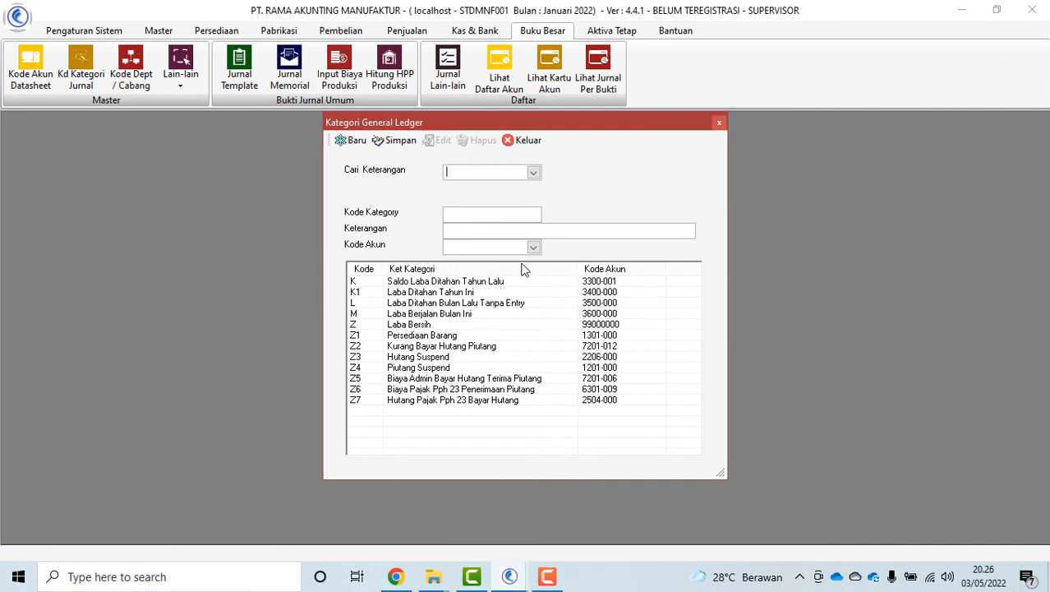
click(526, 143)
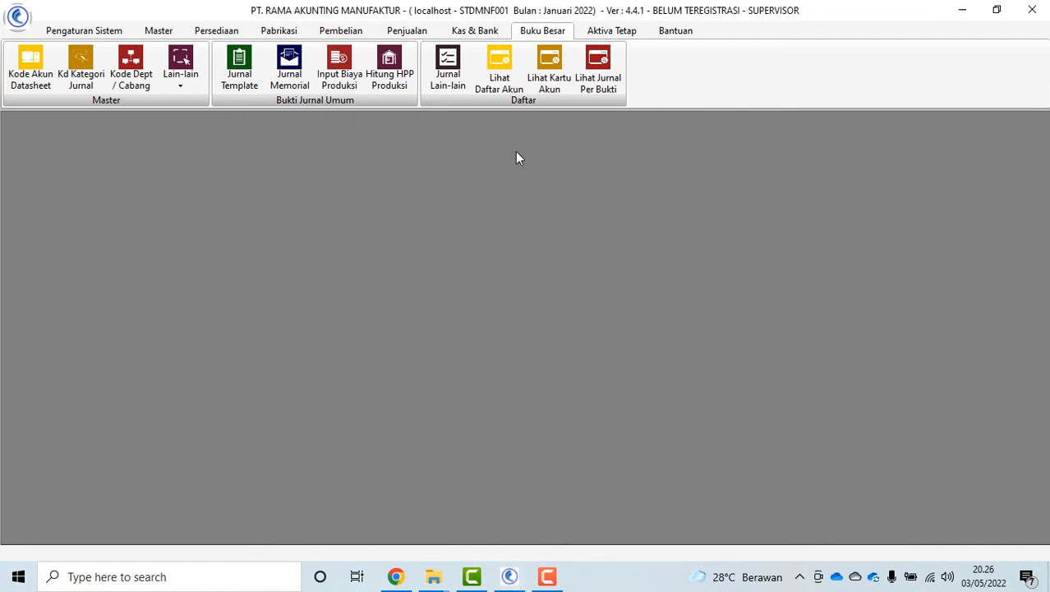
click(131, 70)
click(560, 158)
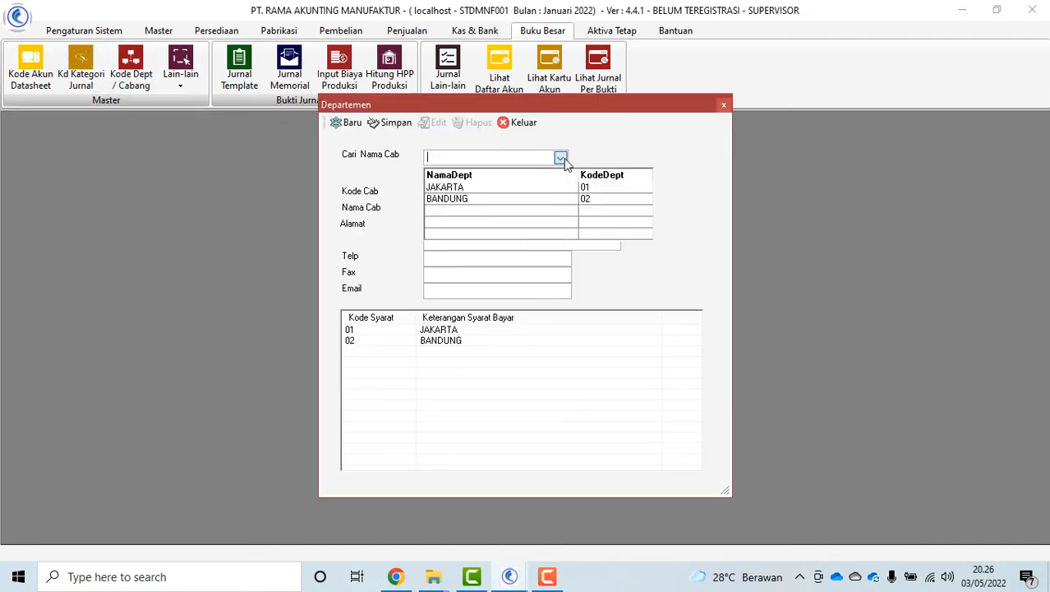
click(537, 187)
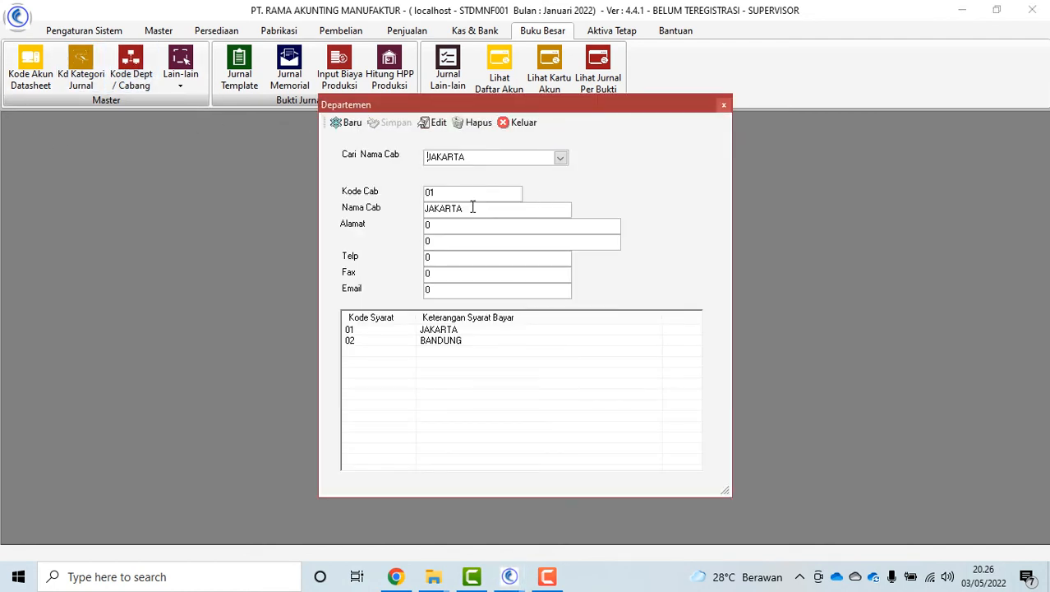
click(524, 122)
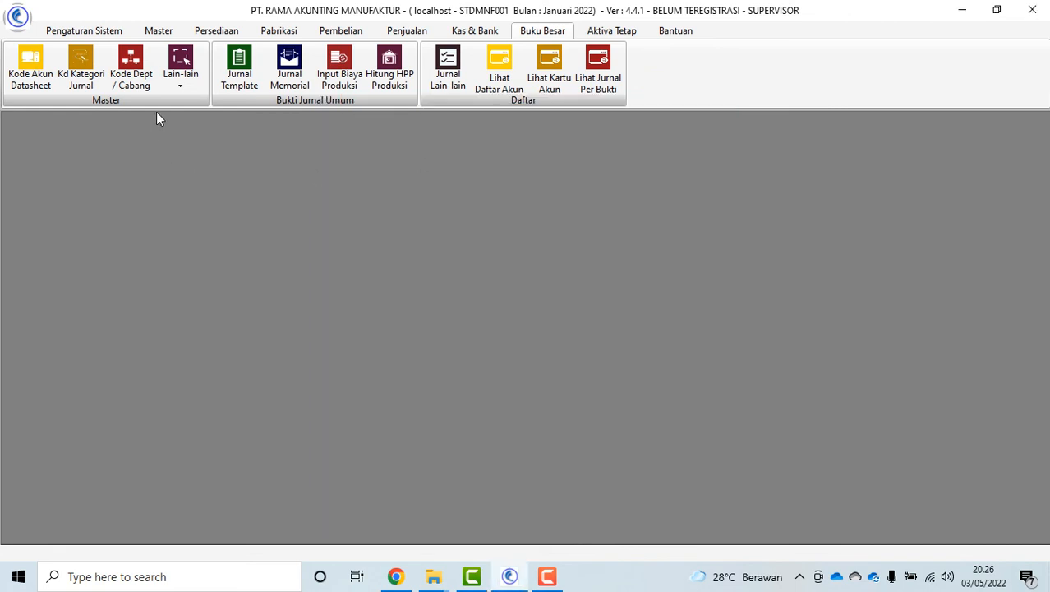
click(180, 76)
click(208, 105)
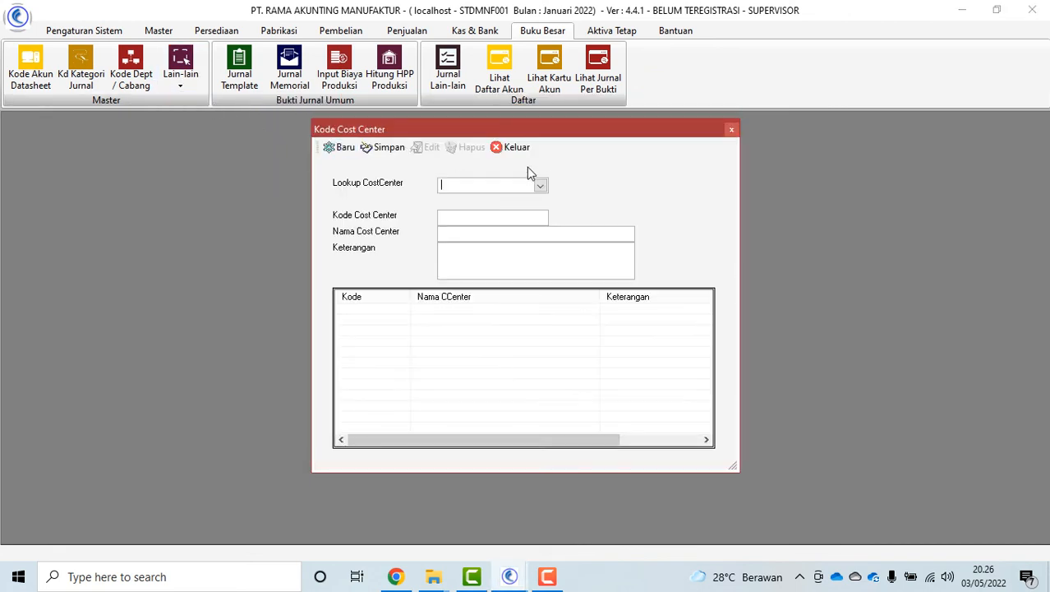
click(518, 148)
click(181, 78)
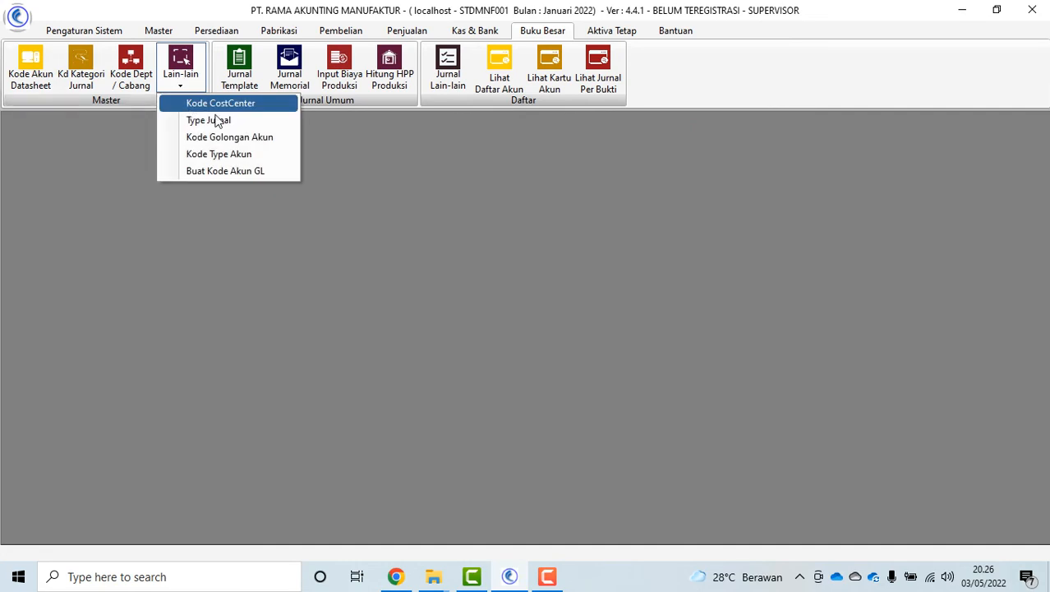
click(227, 143)
key(Down)
key(Down)
key(Down)
key(Down)
key(Down)
key(Down)
key(Down)
key(Down)
key(Down)
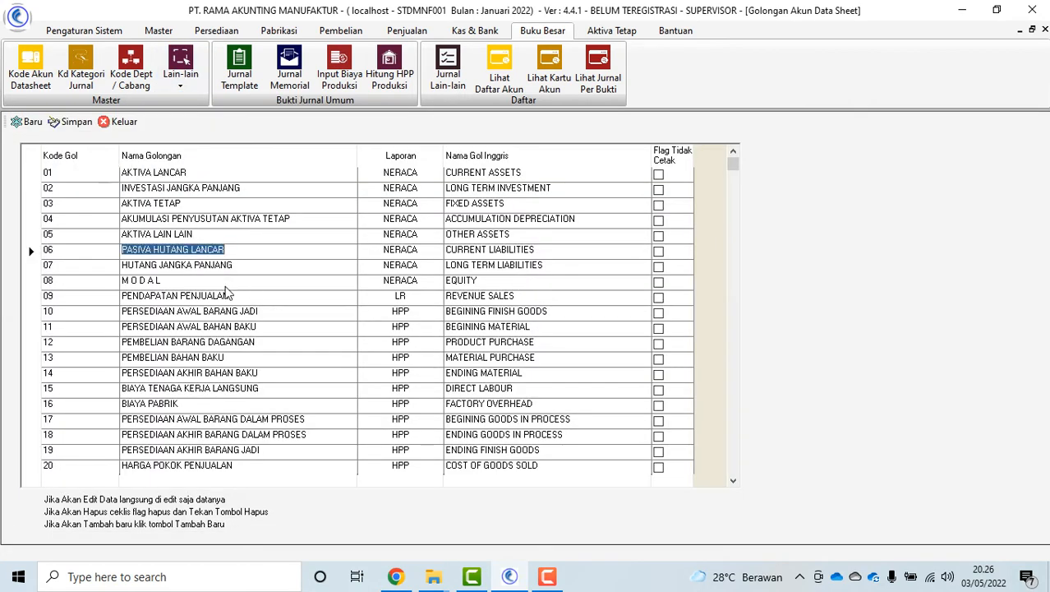
scroll(263, 404, down, 2)
click(263, 418)
click(212, 193)
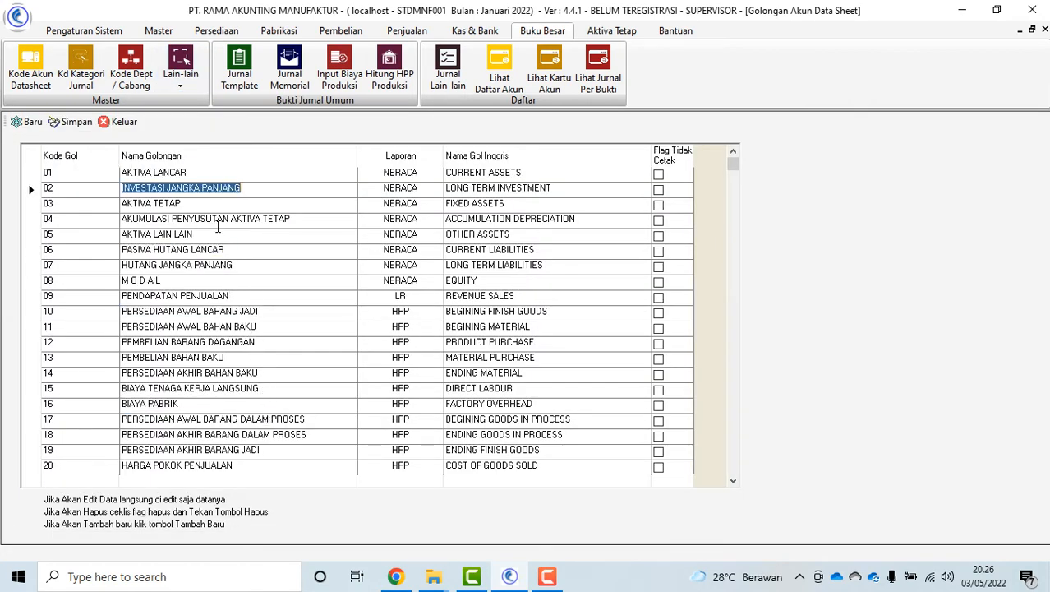
click(217, 219)
scroll(218, 220, down, 1)
click(117, 121)
click(175, 84)
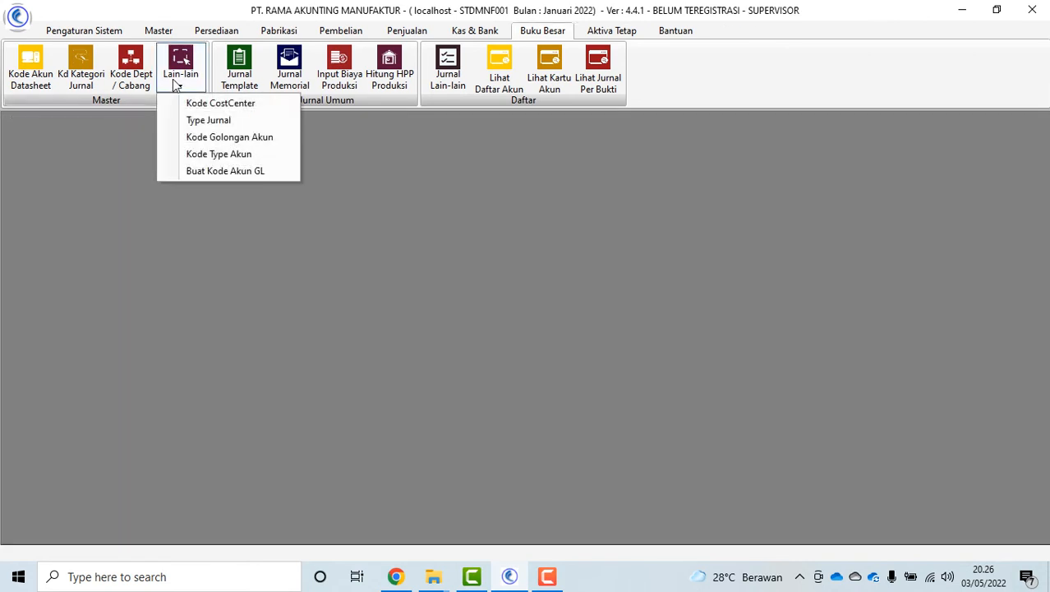
click(253, 162)
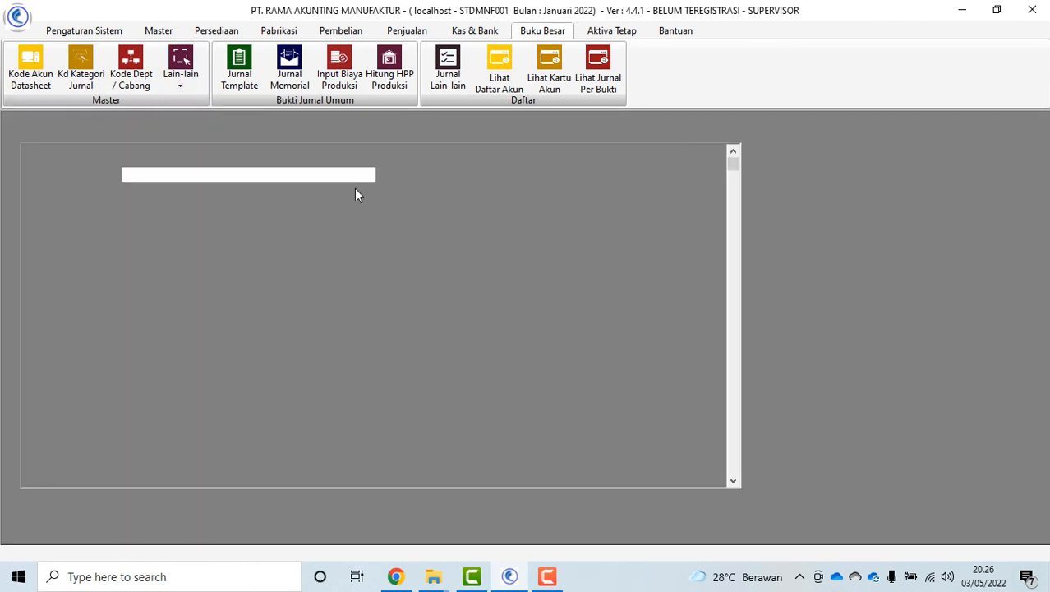
click(302, 265)
click(276, 388)
scroll(275, 399, down, 4)
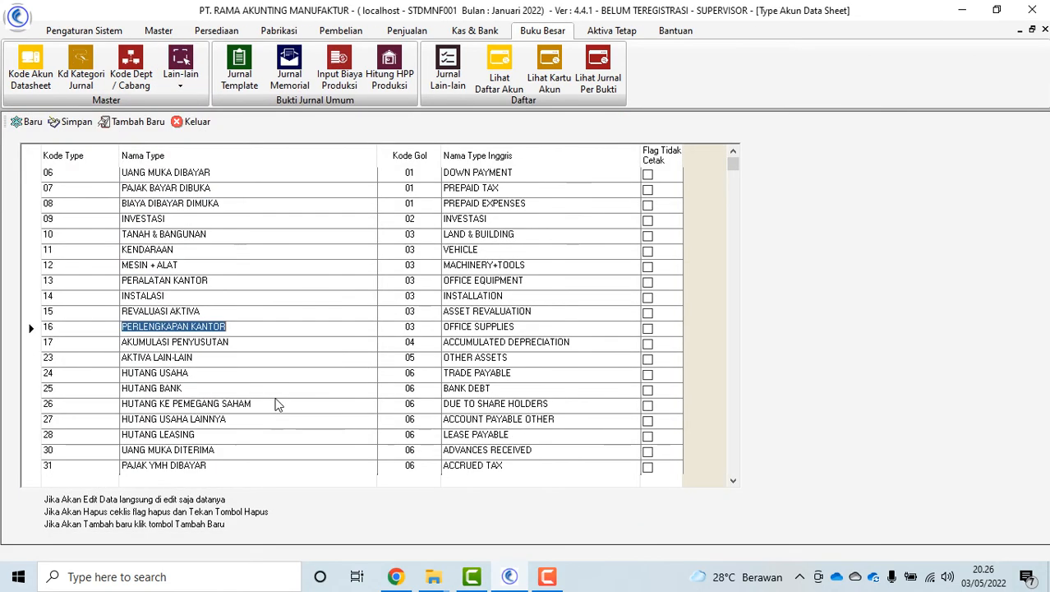
click(274, 403)
click(273, 435)
click(195, 122)
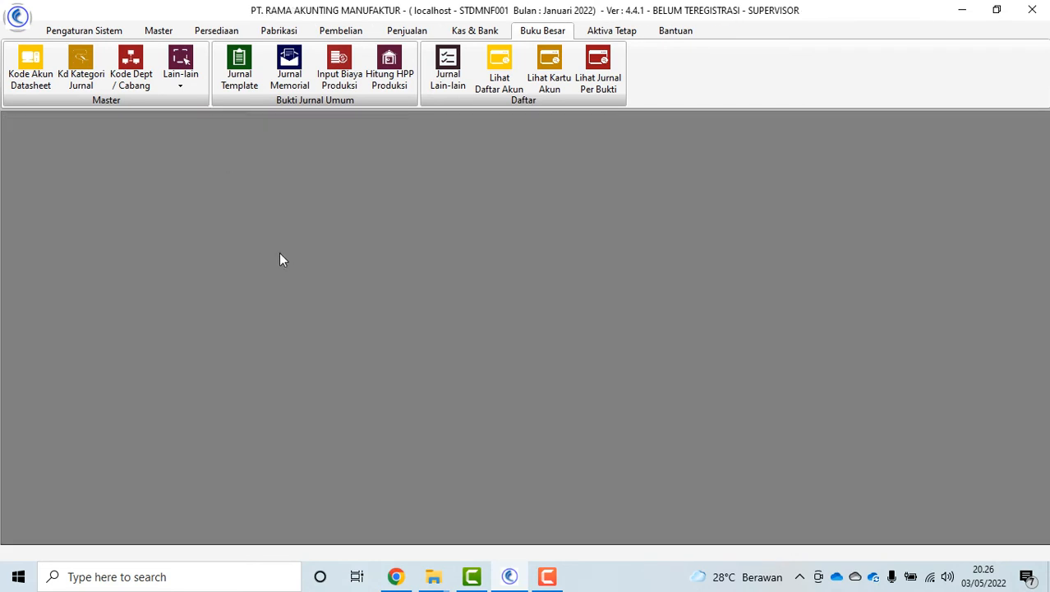
click(196, 90)
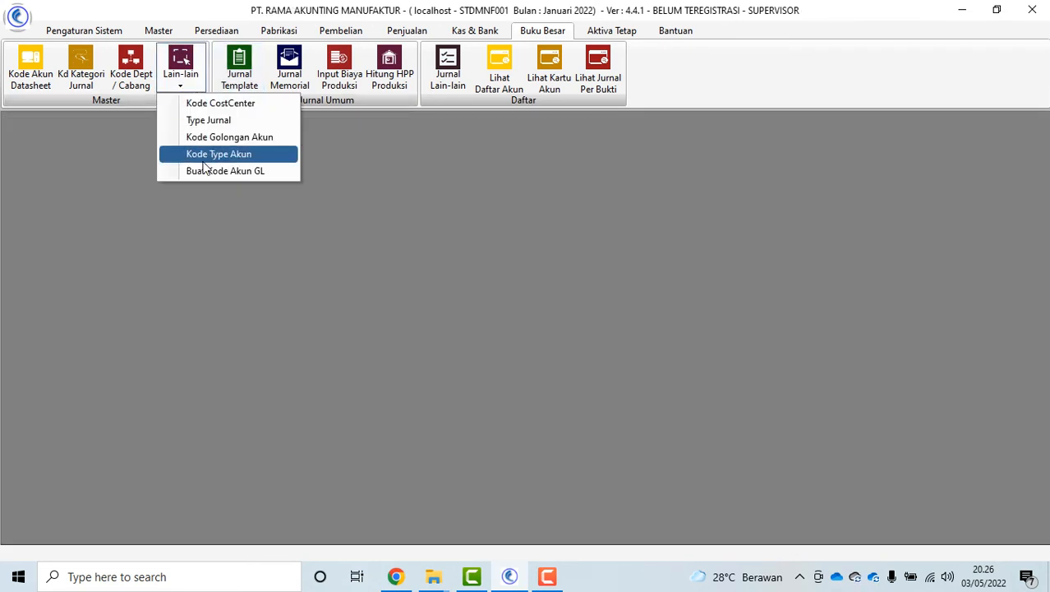
click(212, 172)
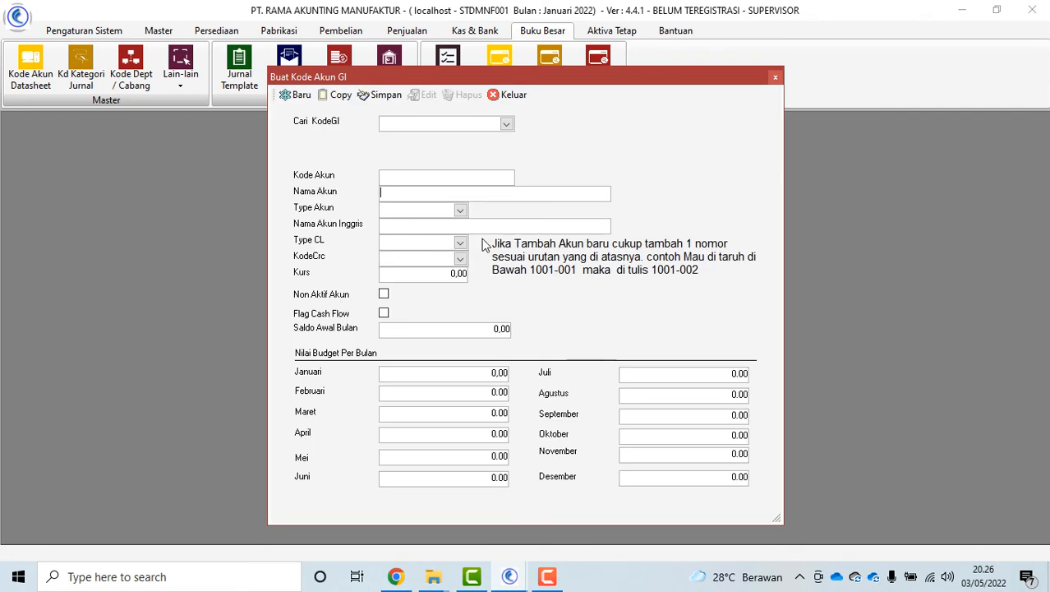
click(506, 124)
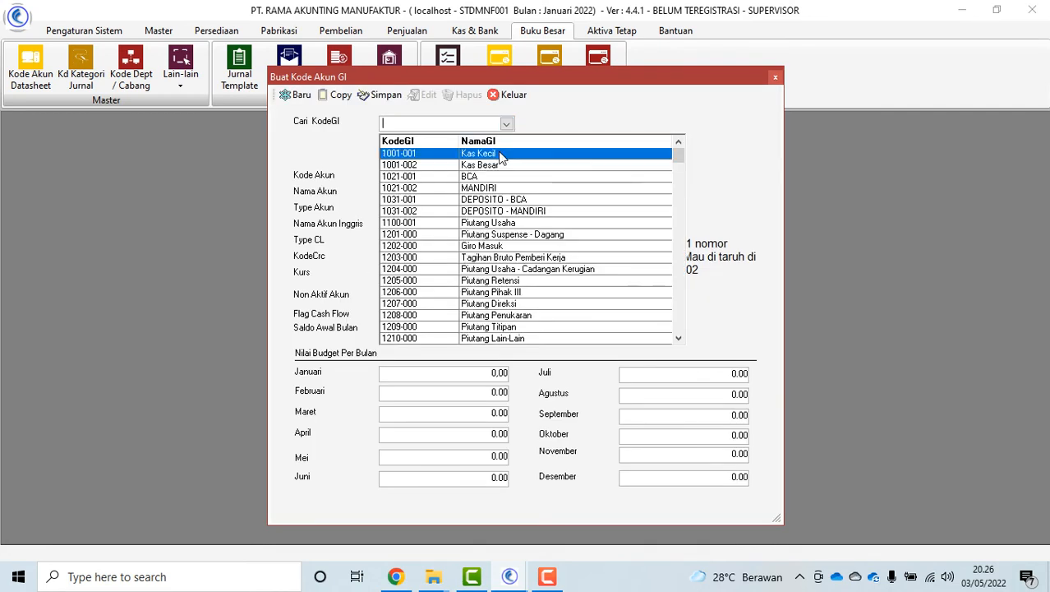
click(516, 157)
click(511, 95)
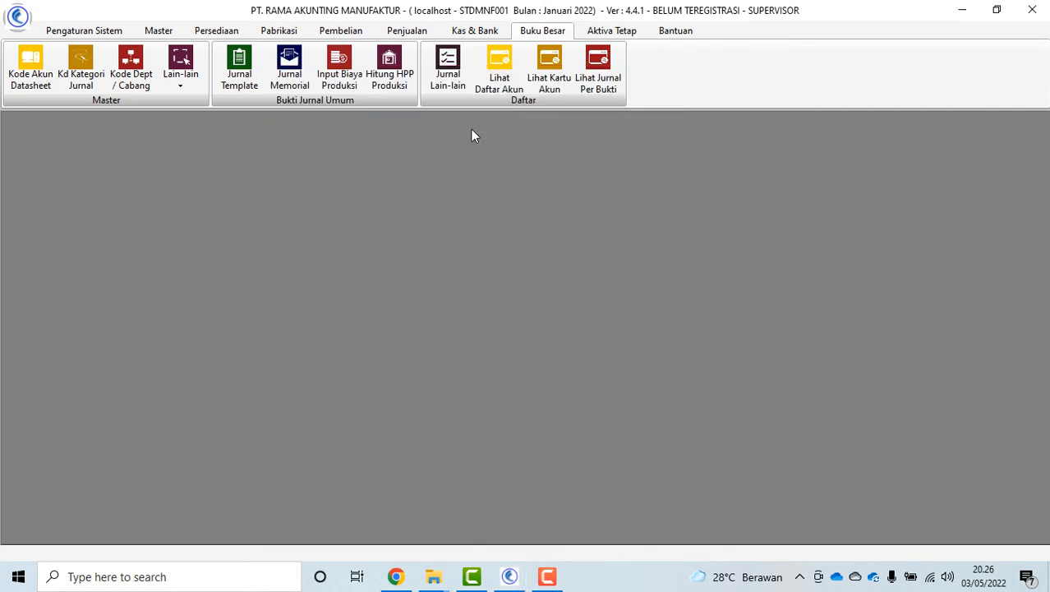
click(173, 82)
click(240, 67)
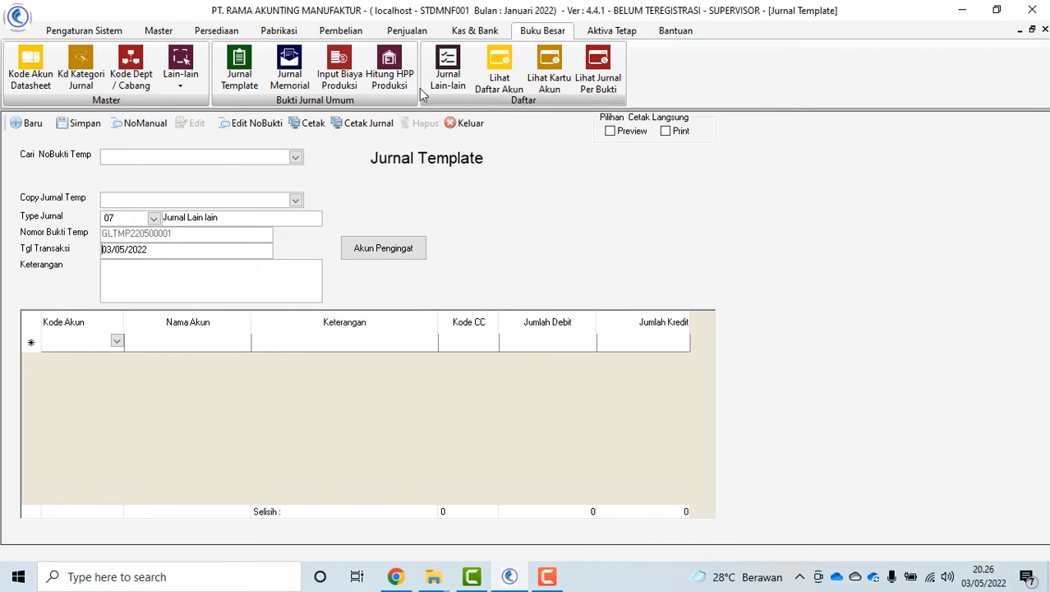
click(485, 129)
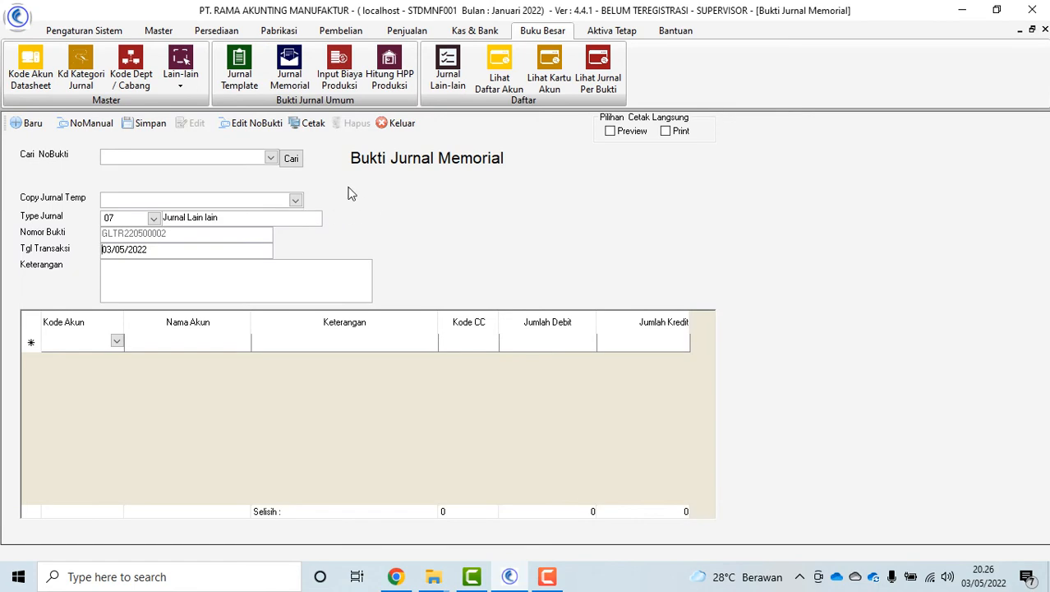
click(270, 158)
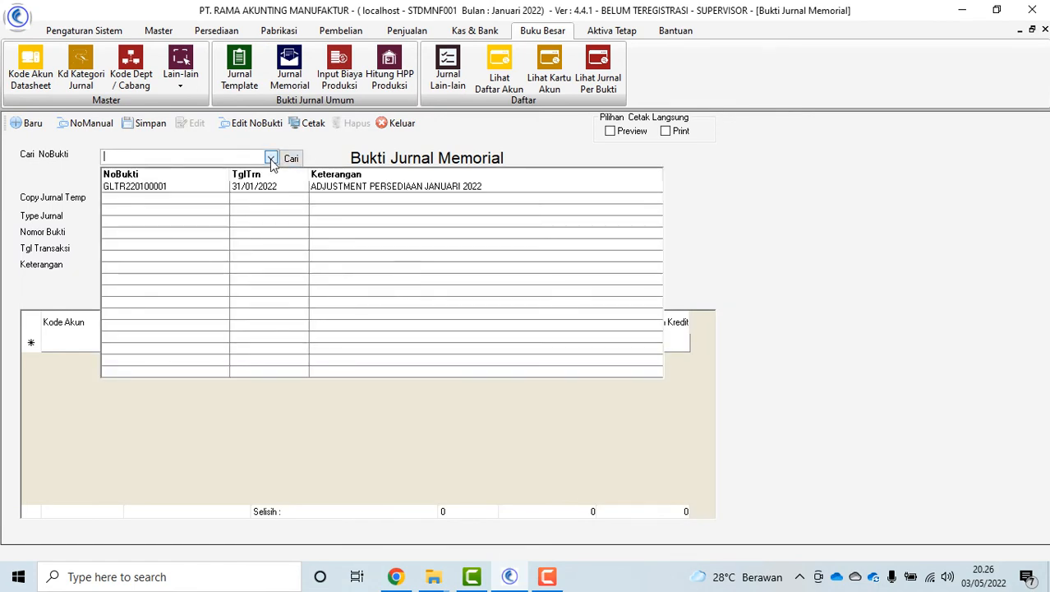
click(822, 170)
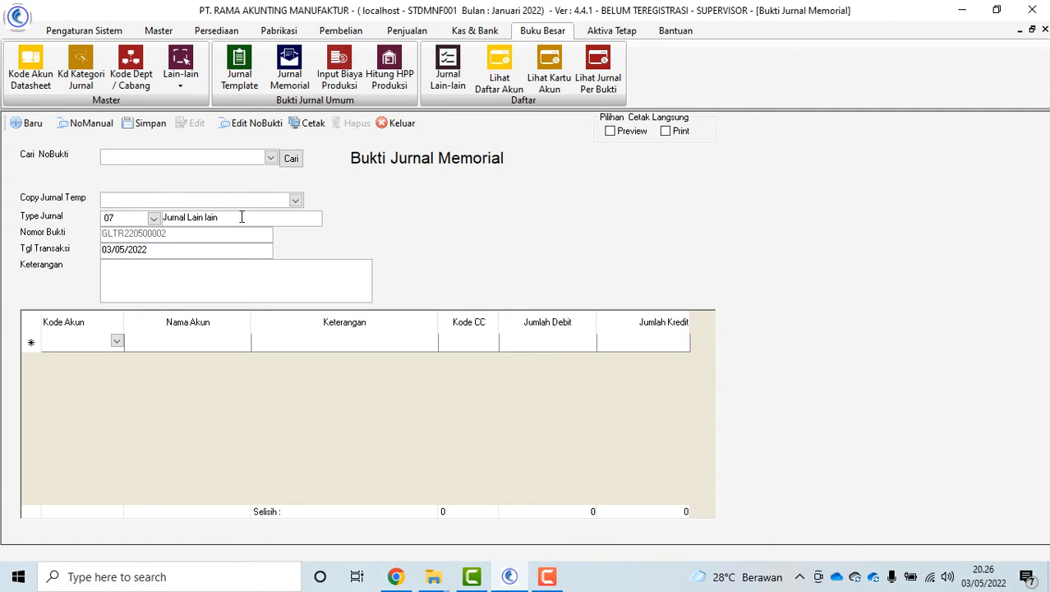
click(272, 157)
click(356, 347)
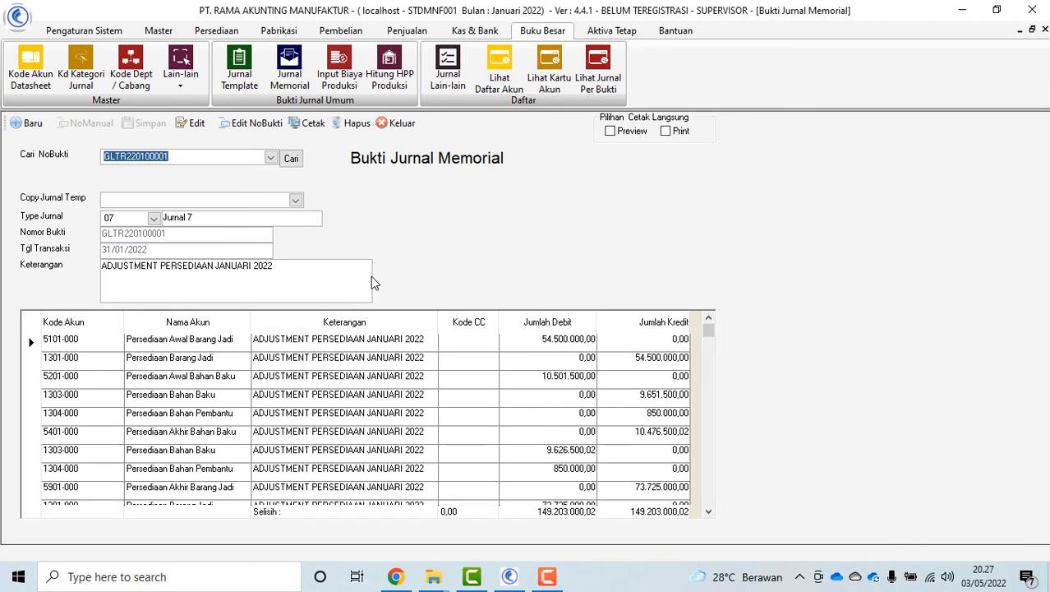
click(397, 124)
click(336, 77)
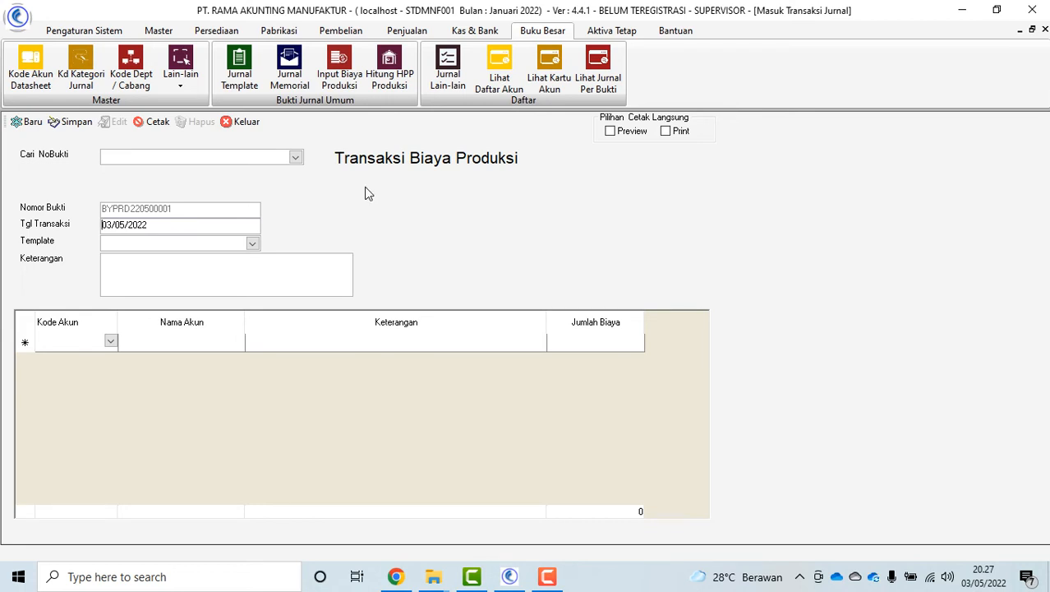
click(258, 120)
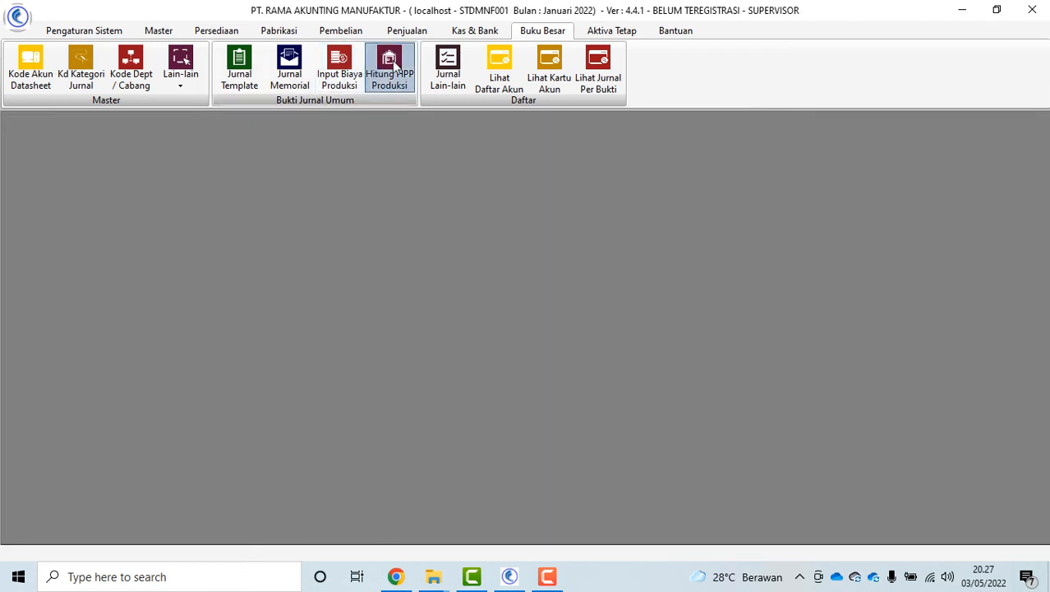
click(389, 70)
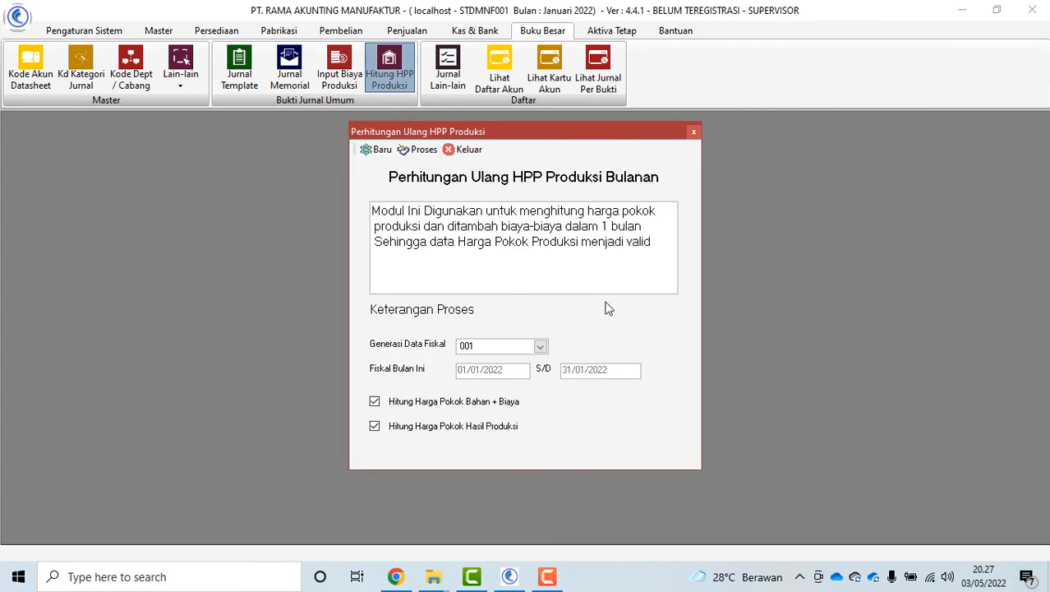
click(464, 149)
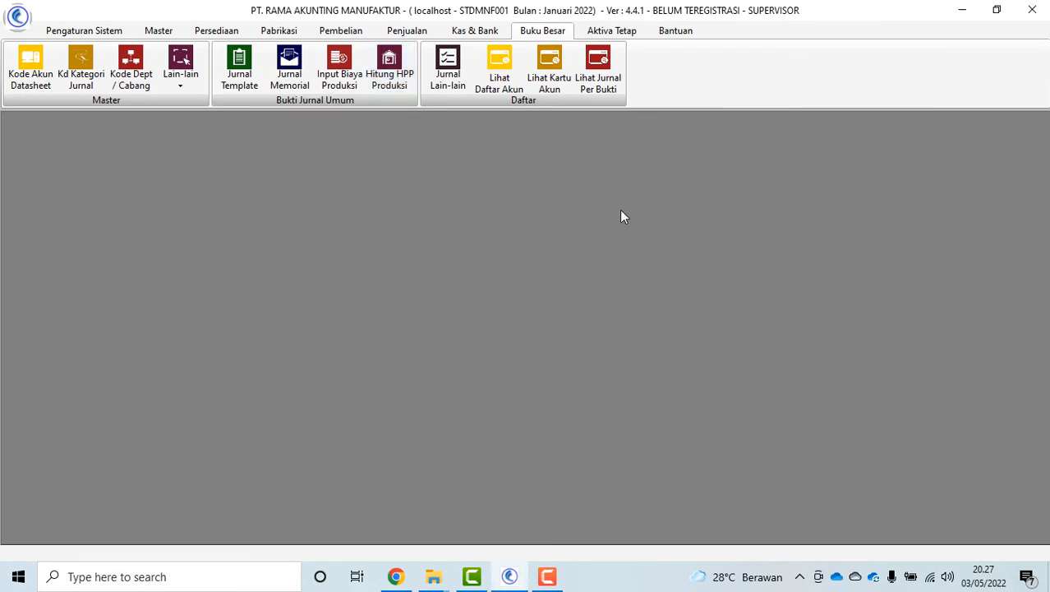
click(429, 74)
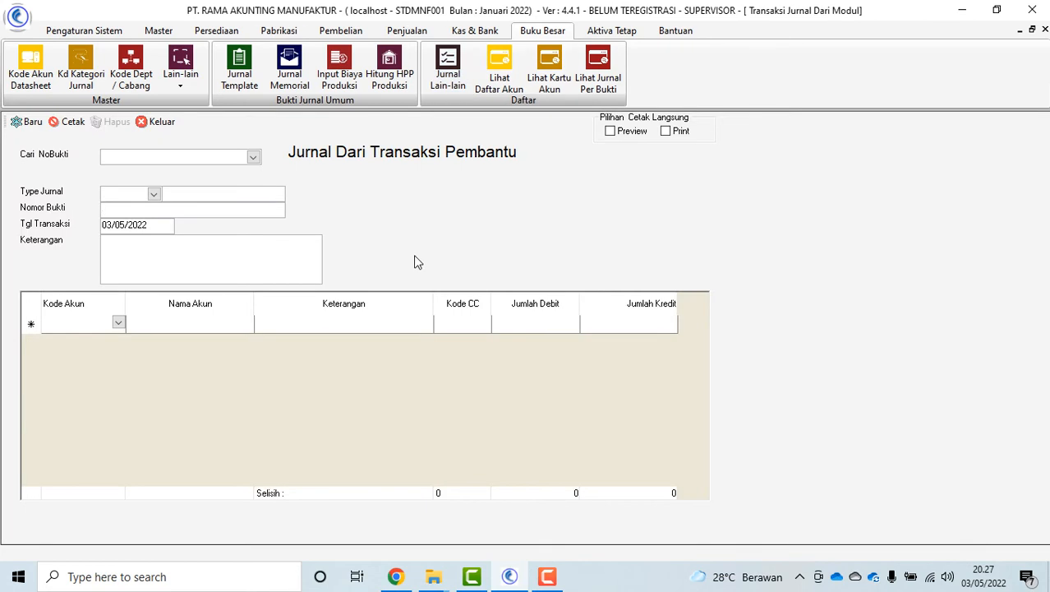
click(253, 157)
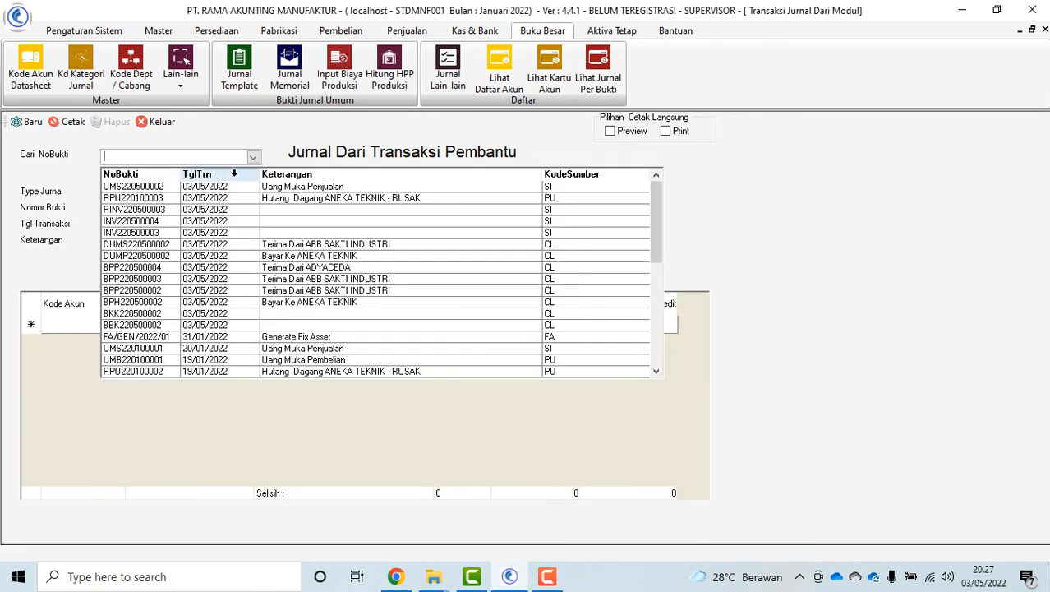
click(233, 186)
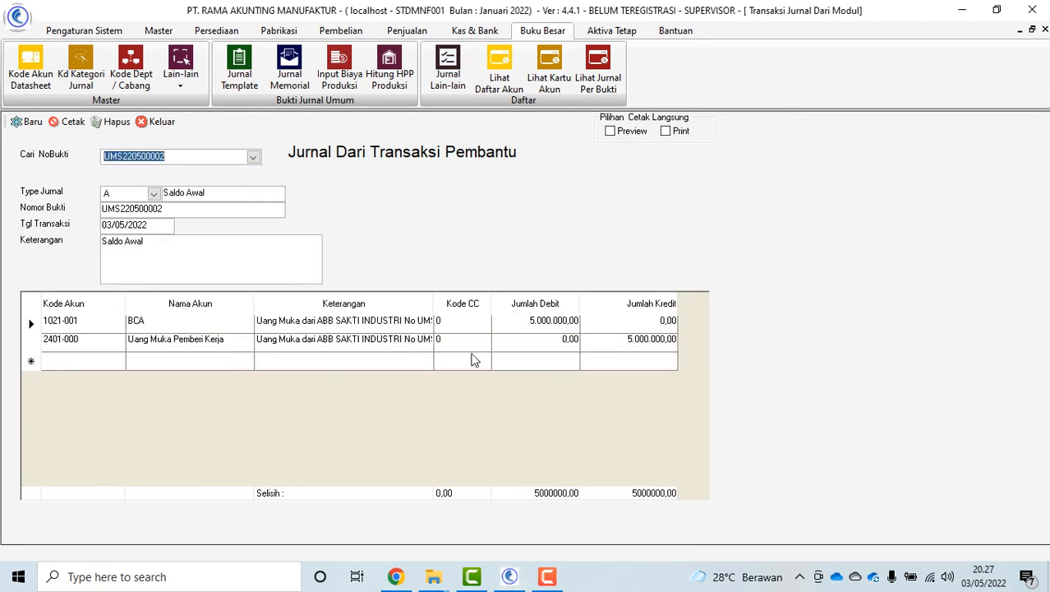
click(157, 121)
Review the ledger card and transaction preview for 1001-001 Kas Kecil, then close them
click(499, 78)
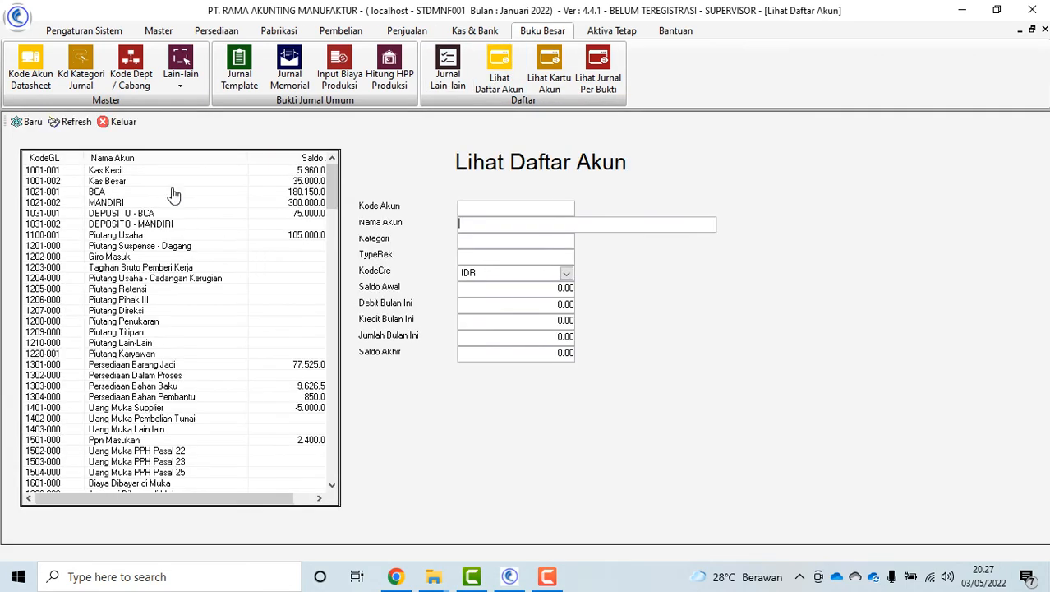
click(122, 122)
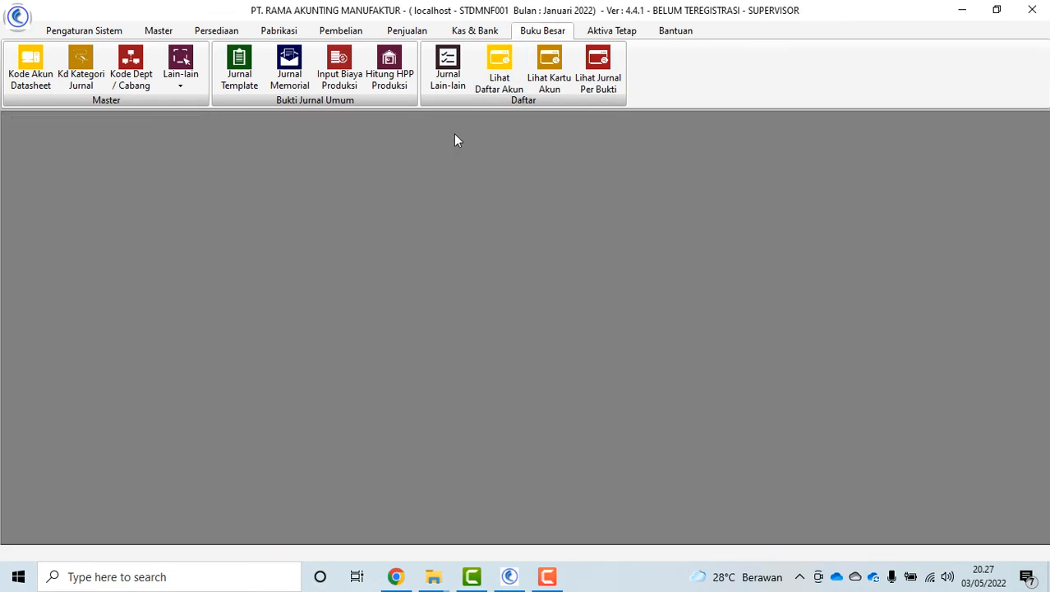
click(549, 78)
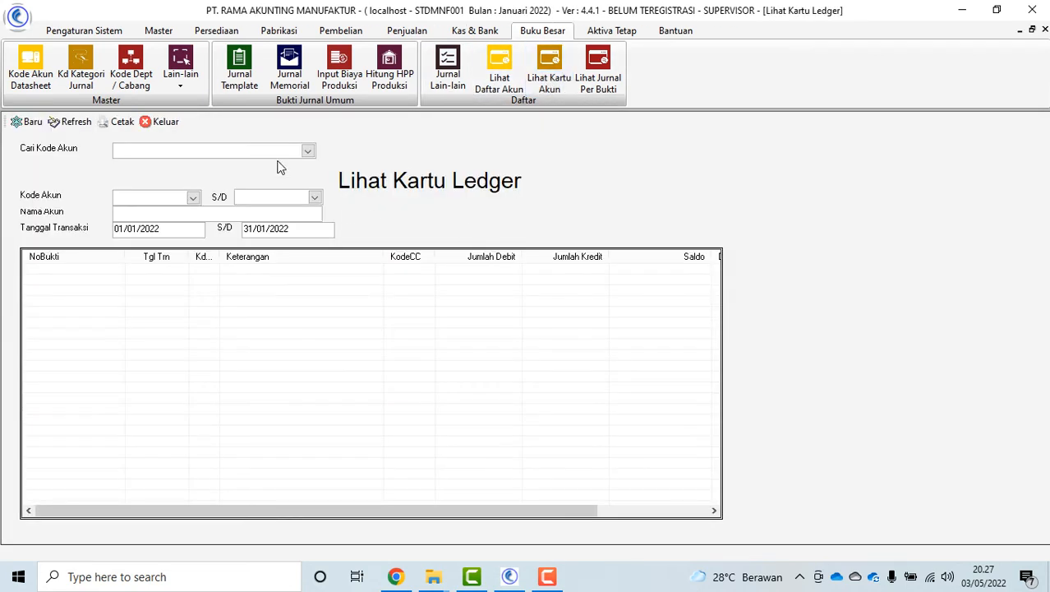
click(308, 154)
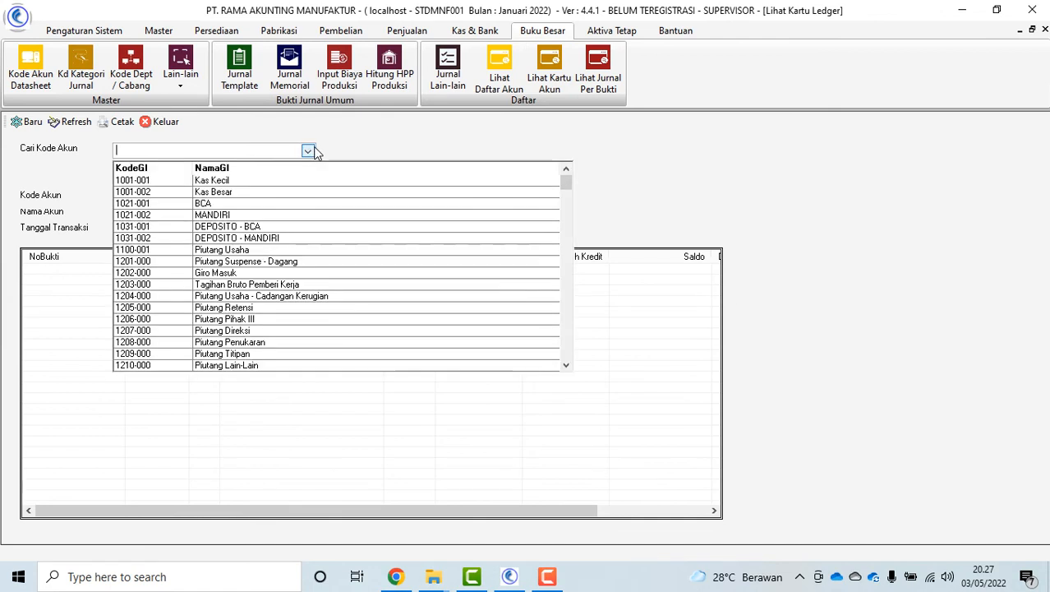
click(275, 189)
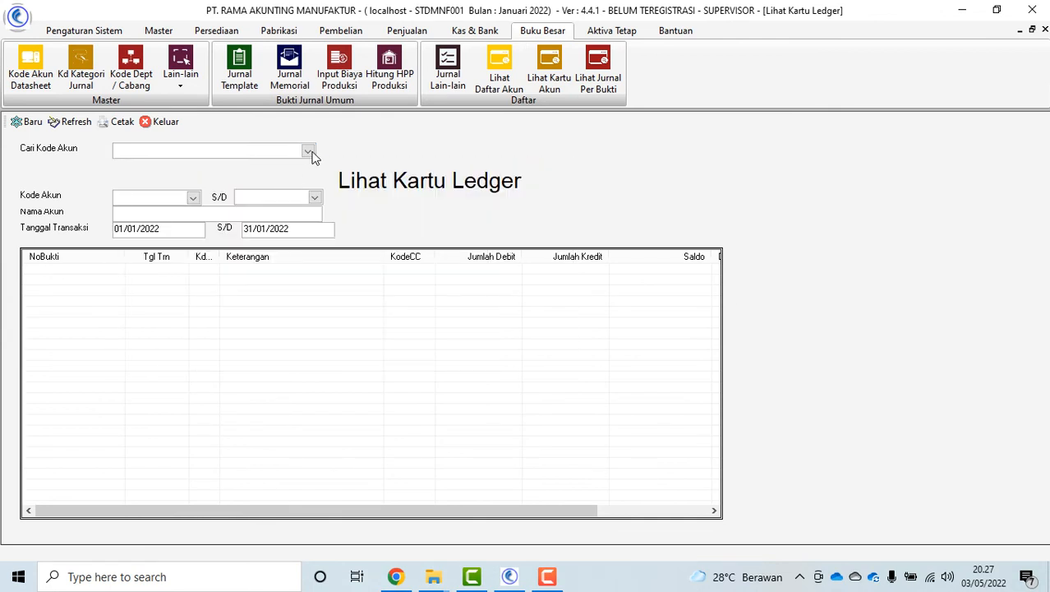
click(310, 153)
click(231, 184)
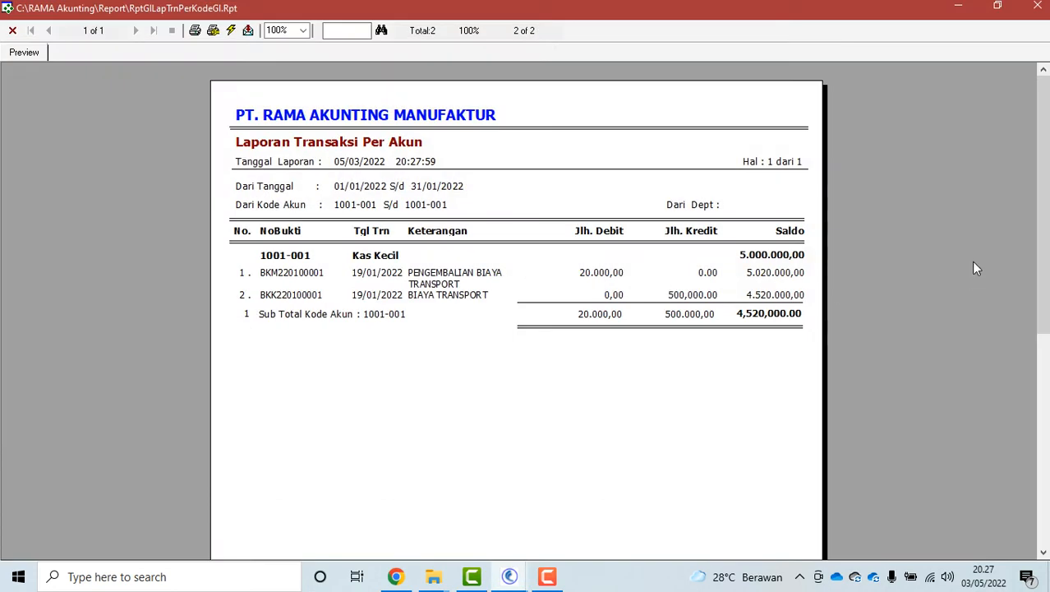
drag(1043, 240, 1024, 267)
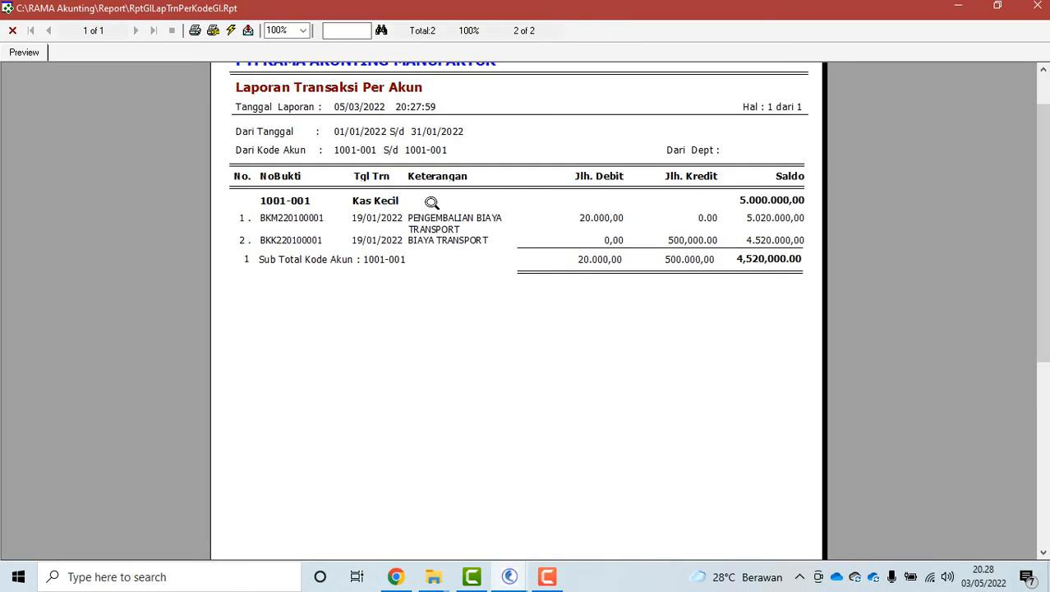
click(13, 31)
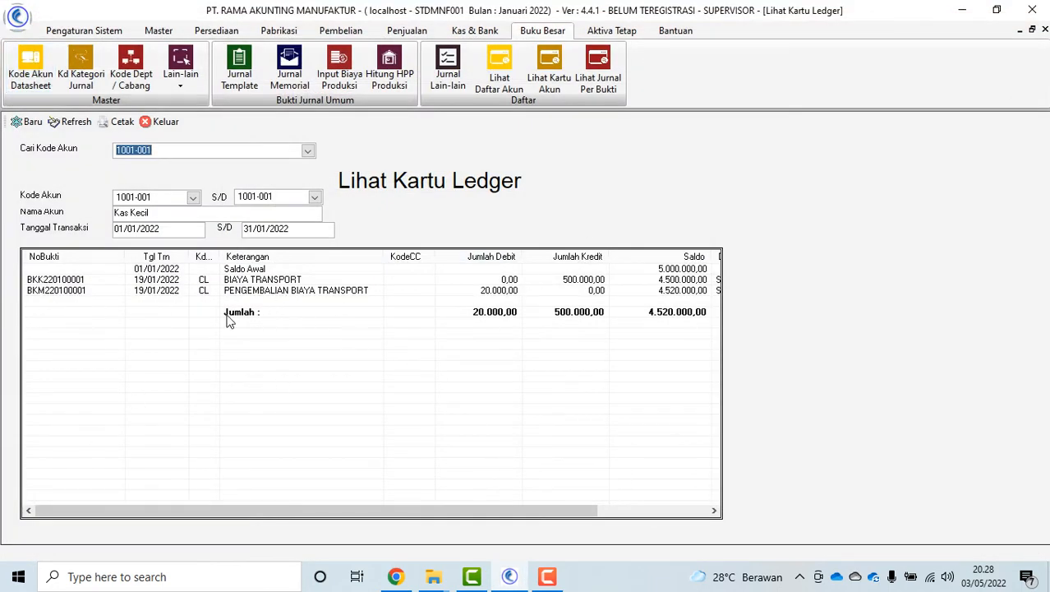
click(162, 123)
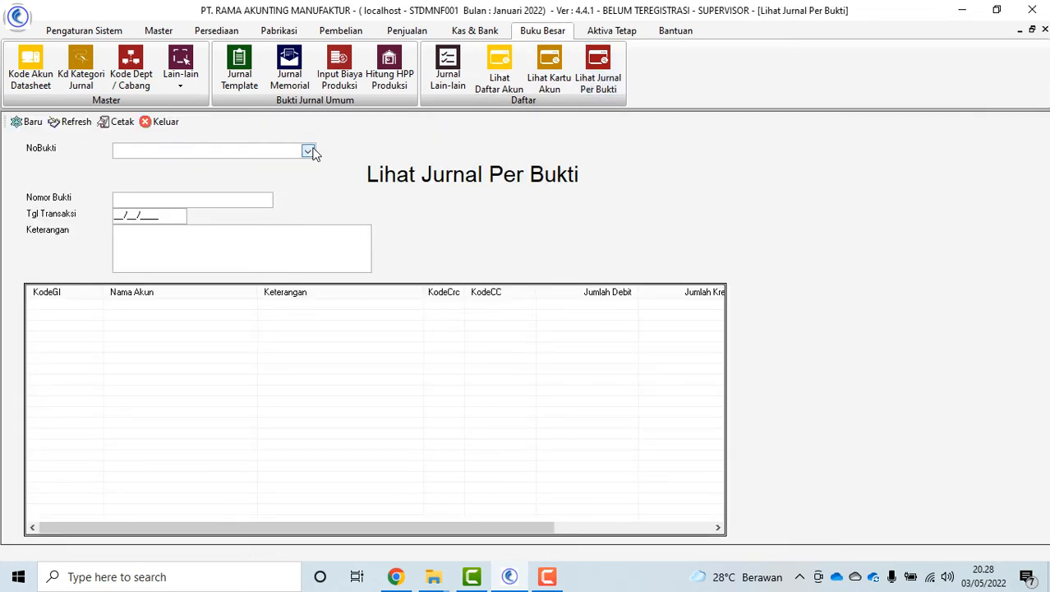
View voucher BBK220500002's journal and its print preview, then close the per-voucher view
click(308, 151)
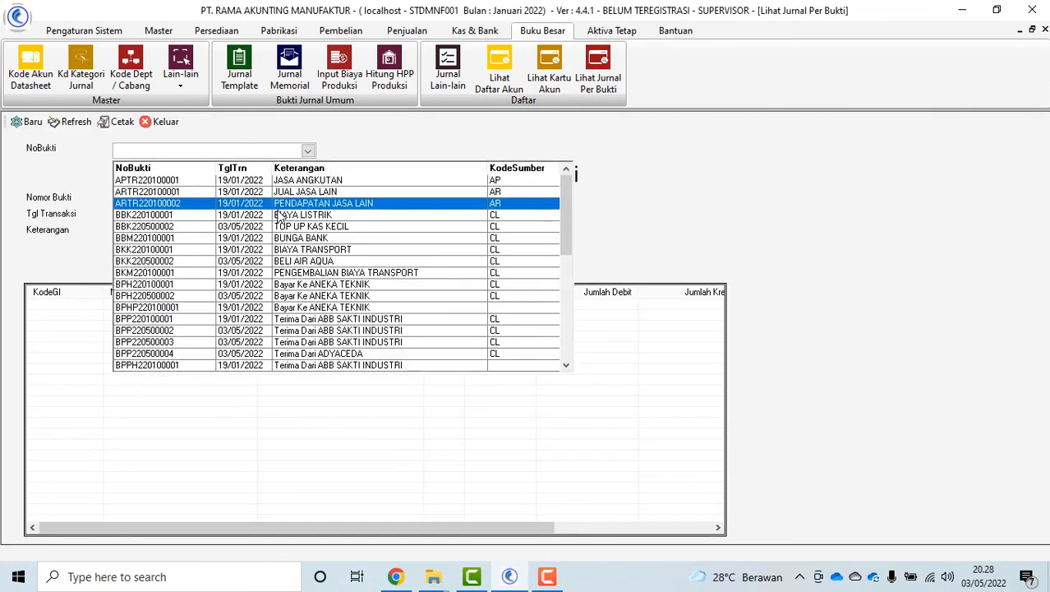
click(276, 232)
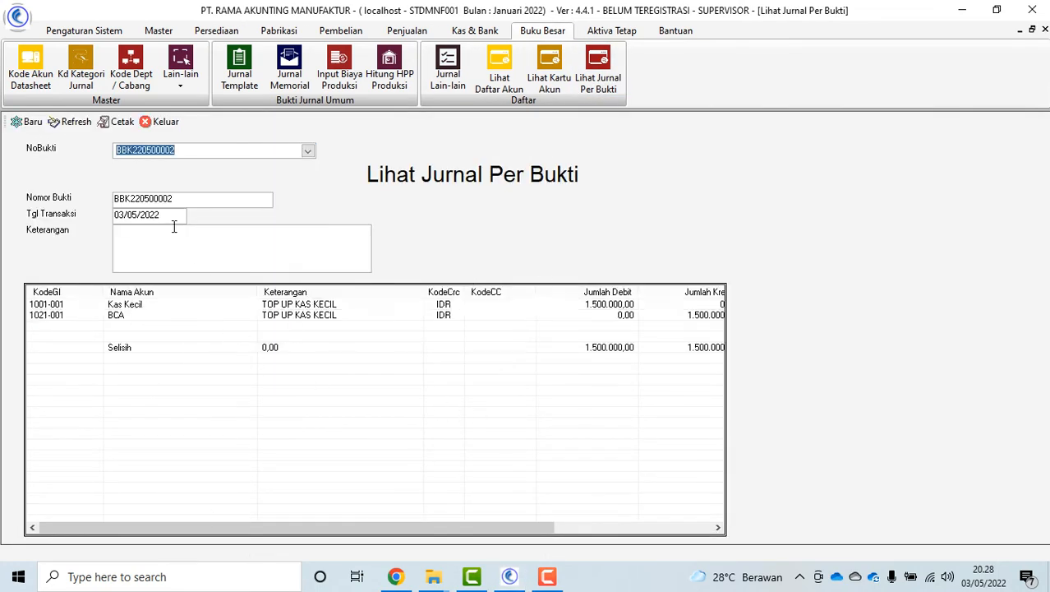
click(116, 121)
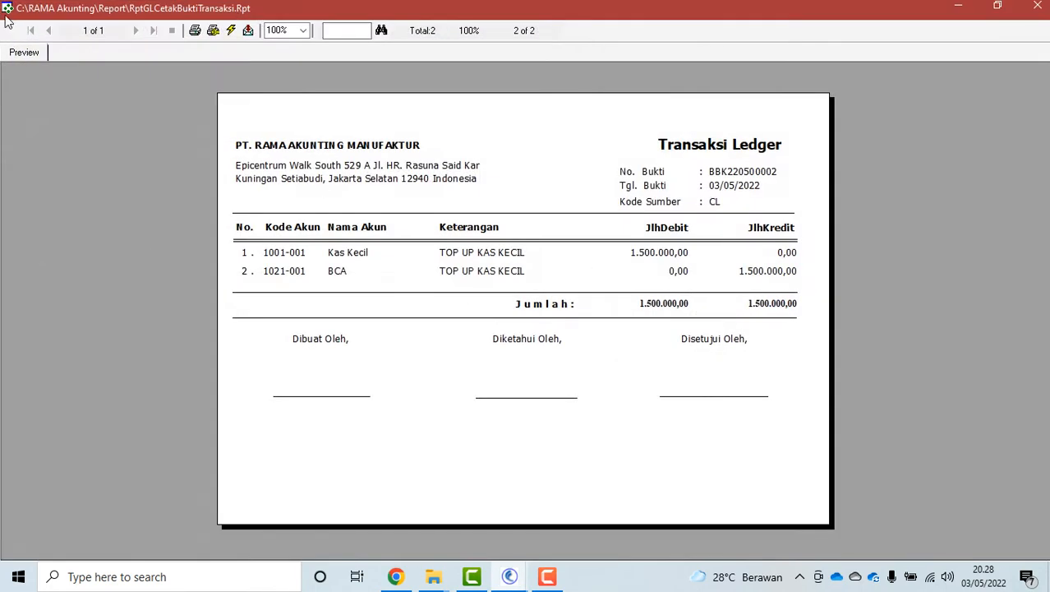
click(12, 31)
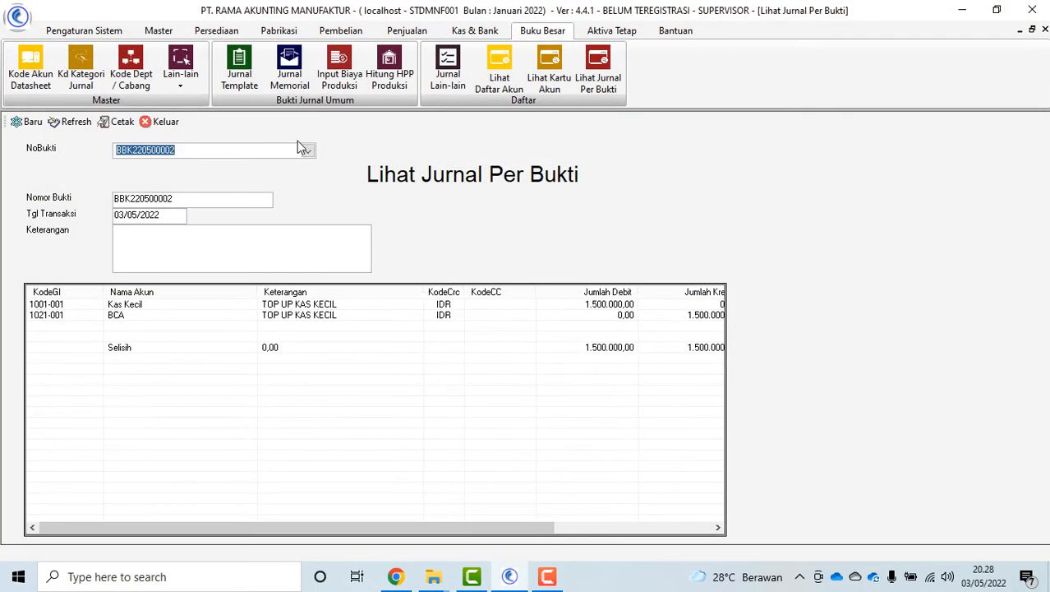
click(158, 122)
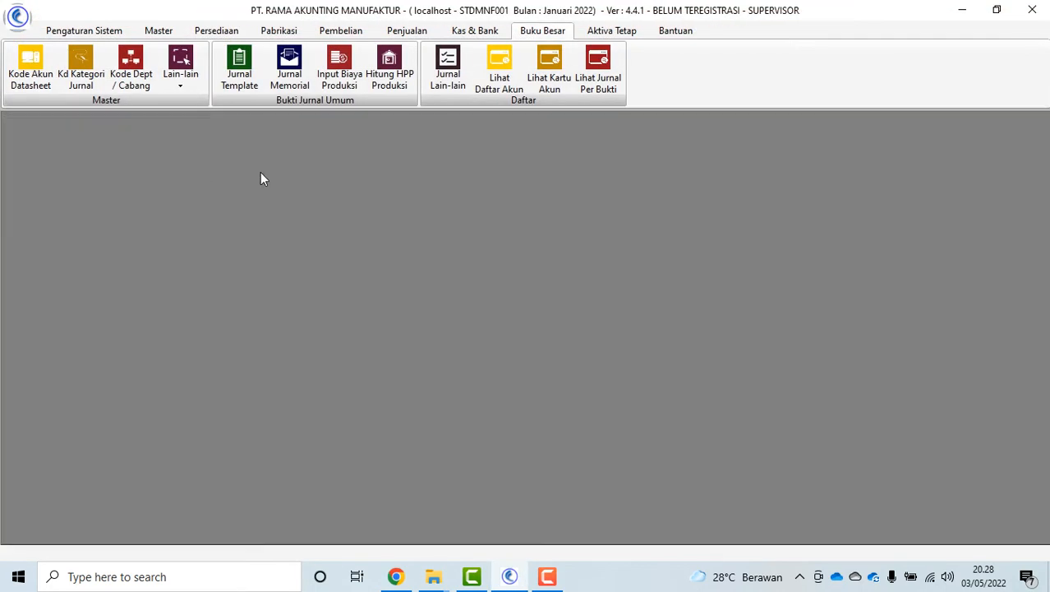
Display the Daftar Akun report from Laporan Buku Besar on screen
click(83, 30)
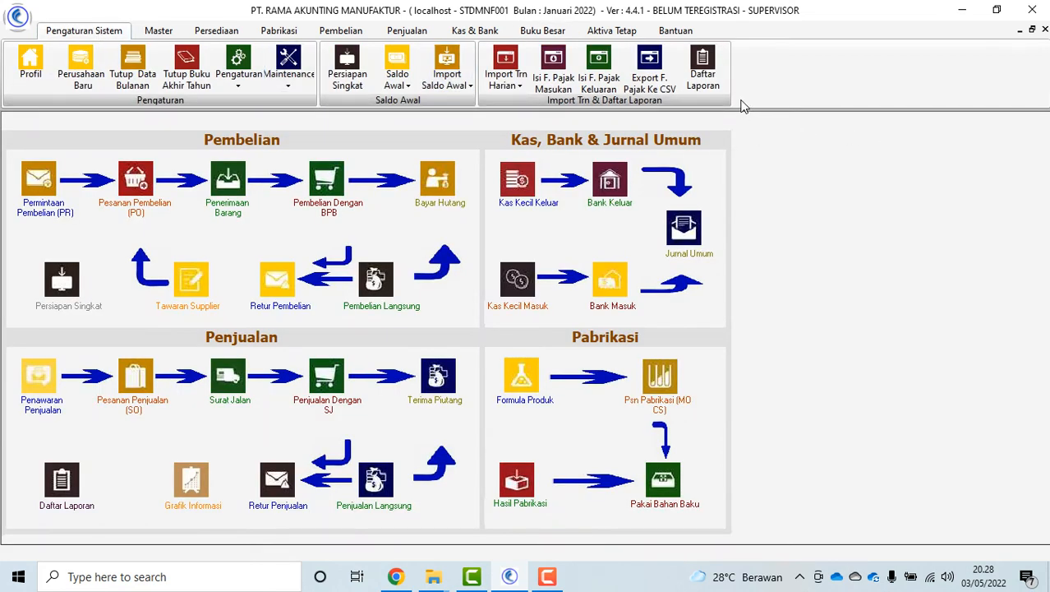
click(703, 70)
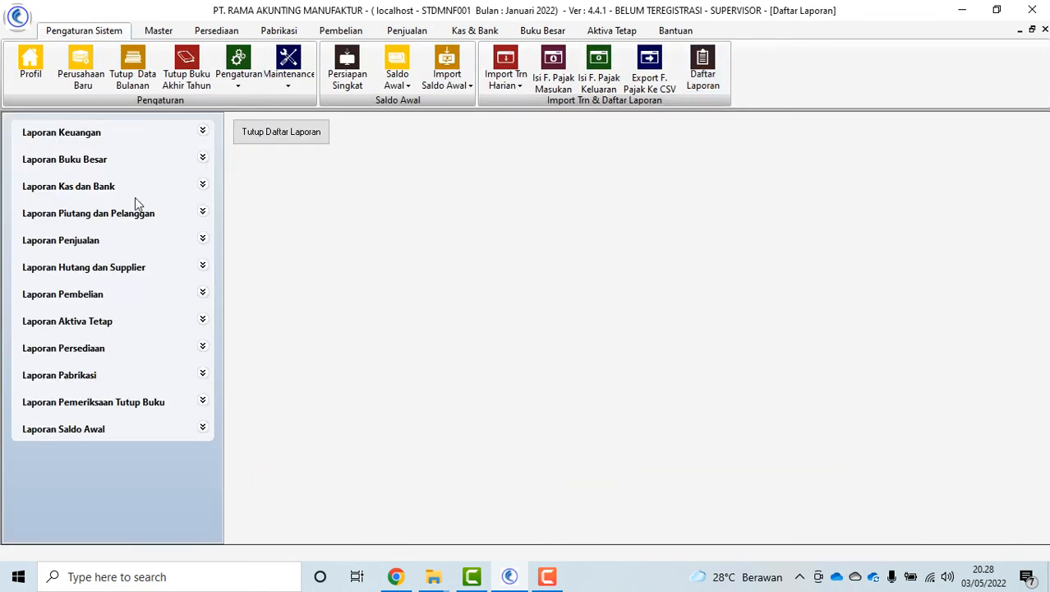
click(75, 161)
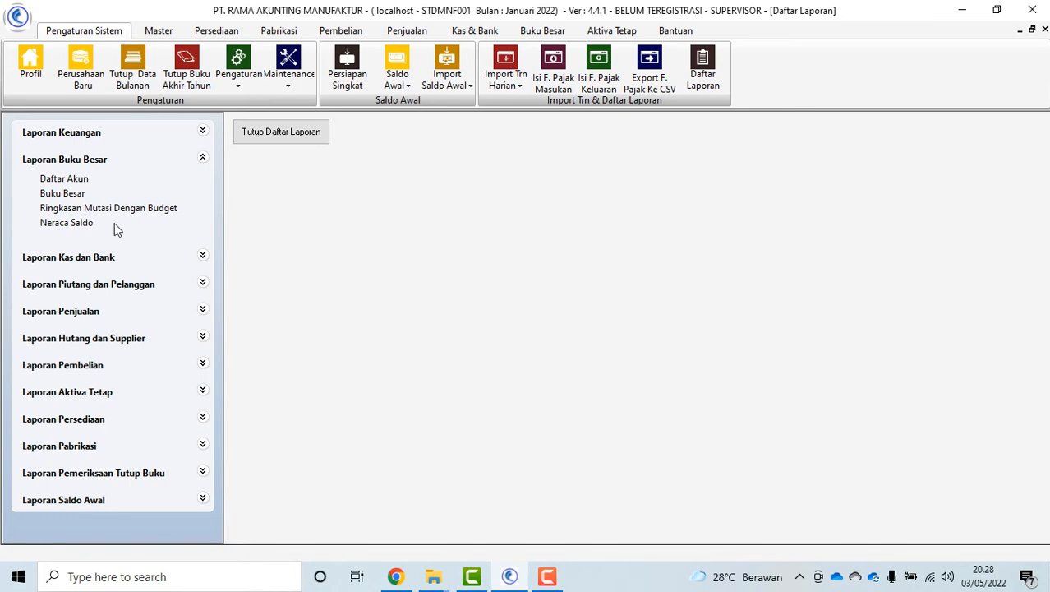
click(70, 178)
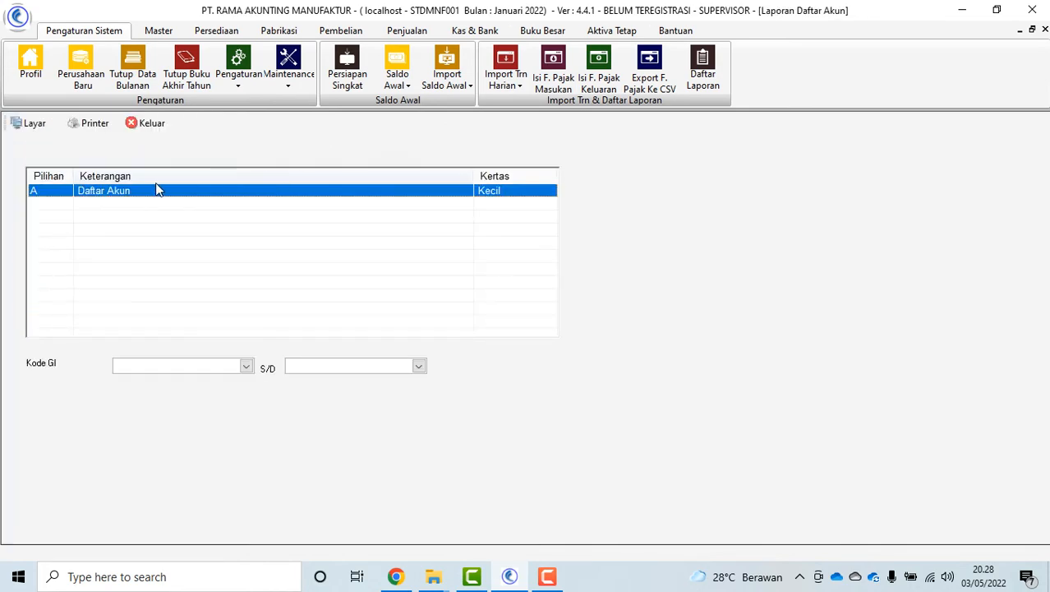
click(25, 125)
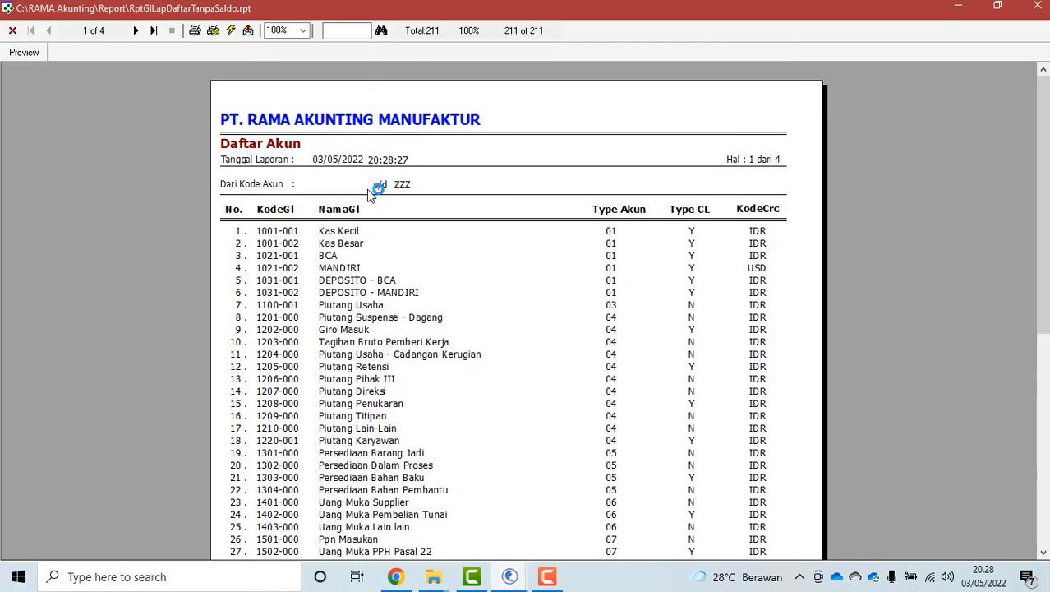
drag(1042, 317, 1042, 358)
Export the account-list report to the application as Excel 8.0 (XLS)
click(249, 33)
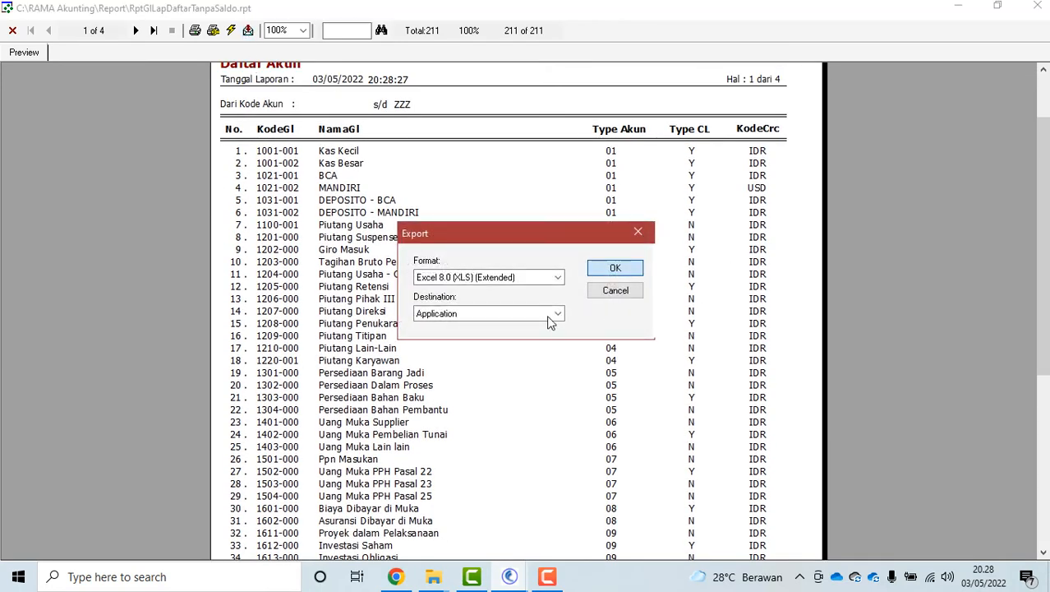
click(613, 268)
click(99, 243)
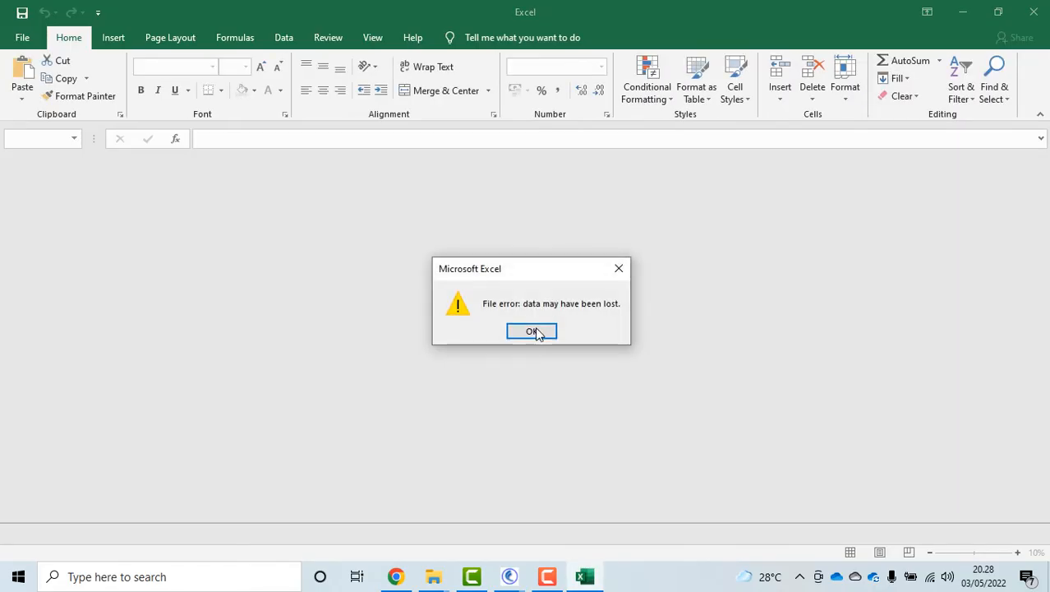
Look over the exported sheet, widen column C, close Excel unsaved and close the report preview
click(533, 331)
scroll(485, 401, down, 7)
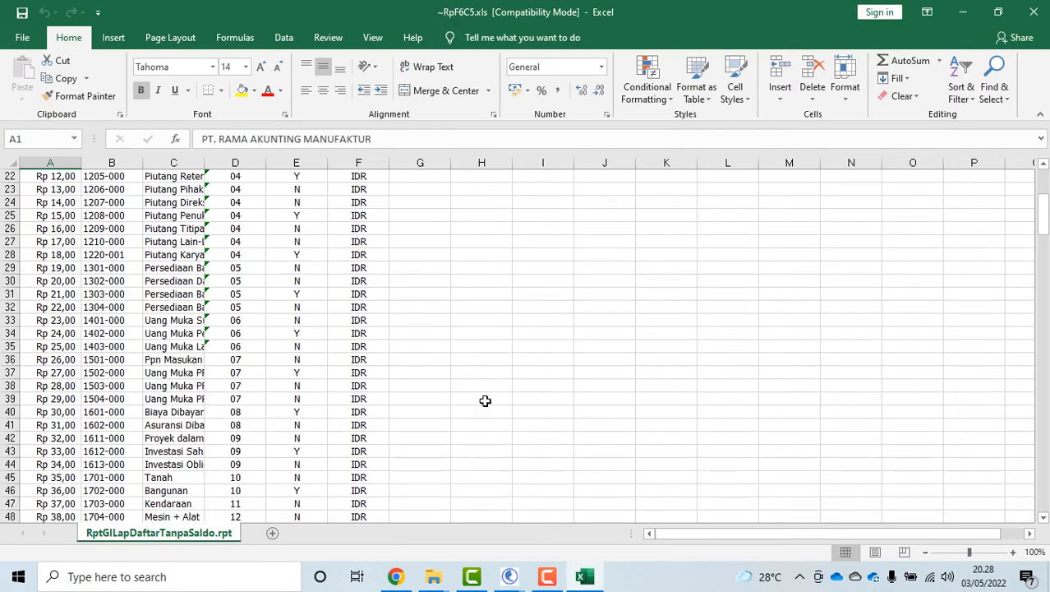
scroll(630, 390, up, 7)
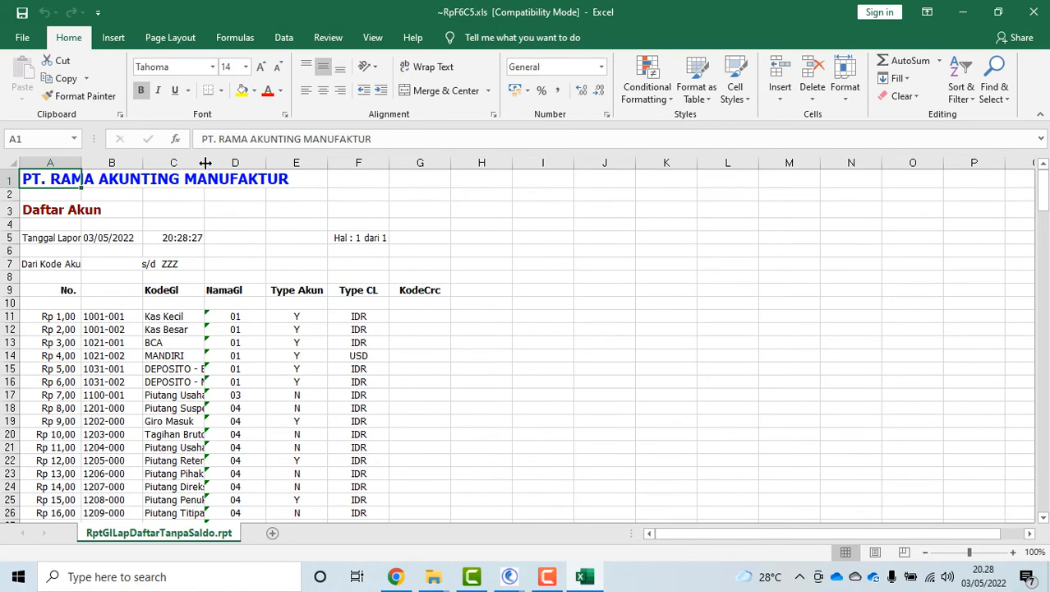
drag(206, 162, 305, 163)
scroll(607, 341, down, 7)
scroll(657, 333, up, 7)
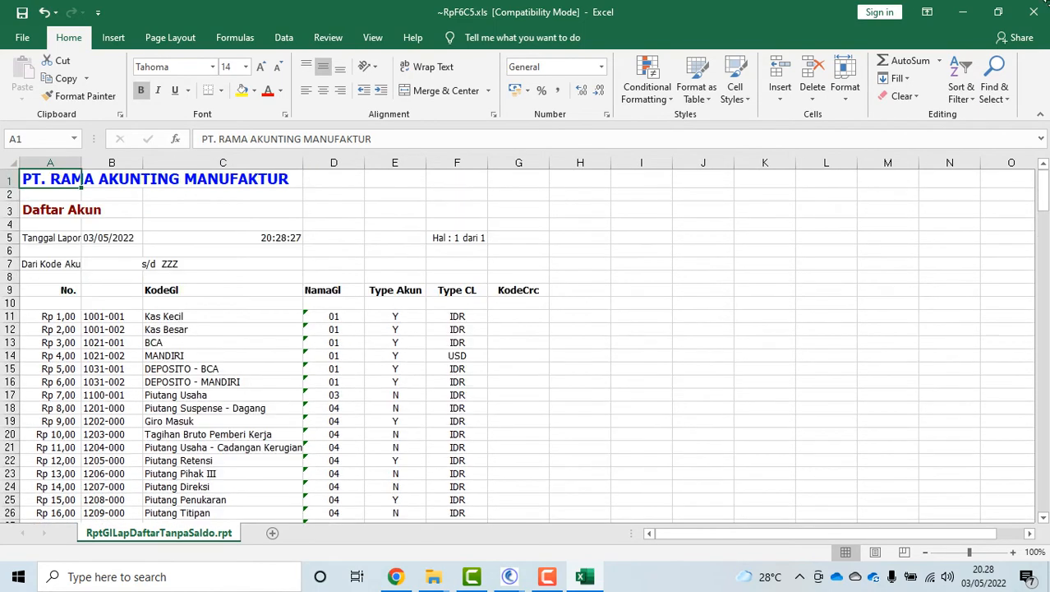
click(1034, 13)
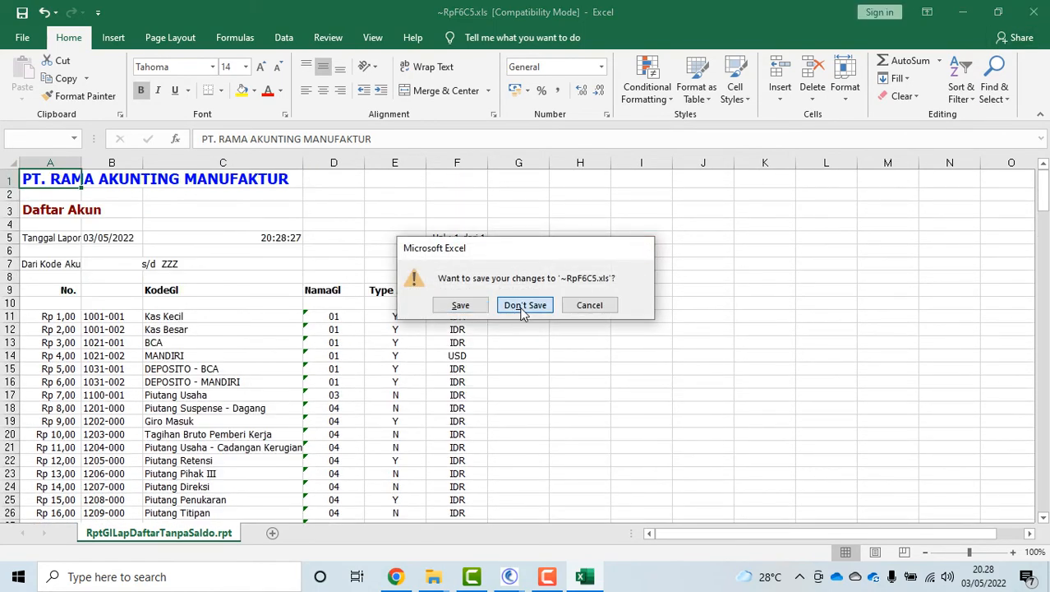
click(523, 307)
click(12, 31)
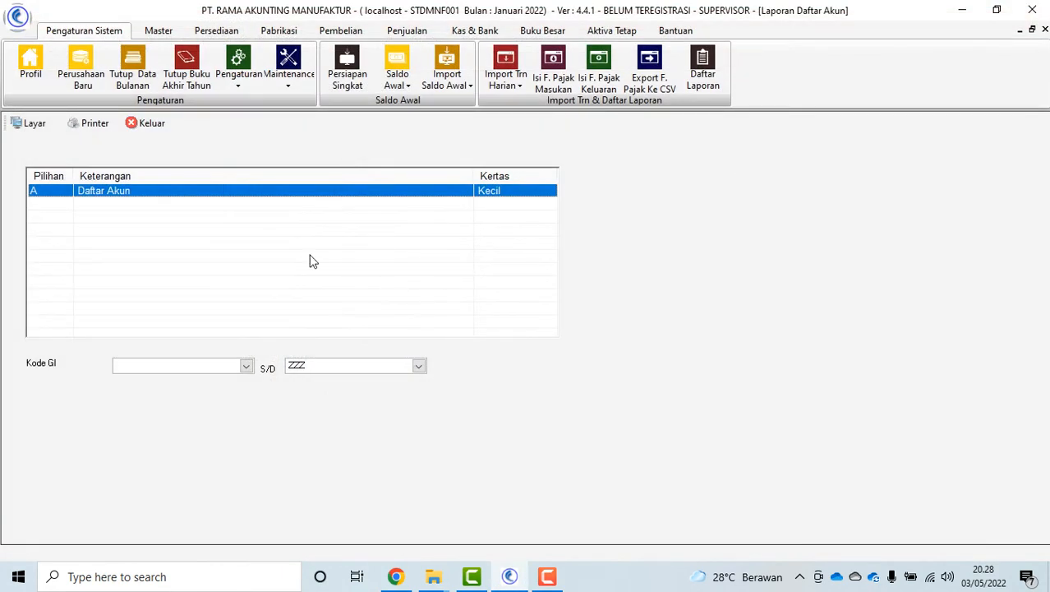
Close the account-list report and open the Buku Besar ledger reports, selecting the per-voucher GL code and plain Buku Besar reports
click(148, 124)
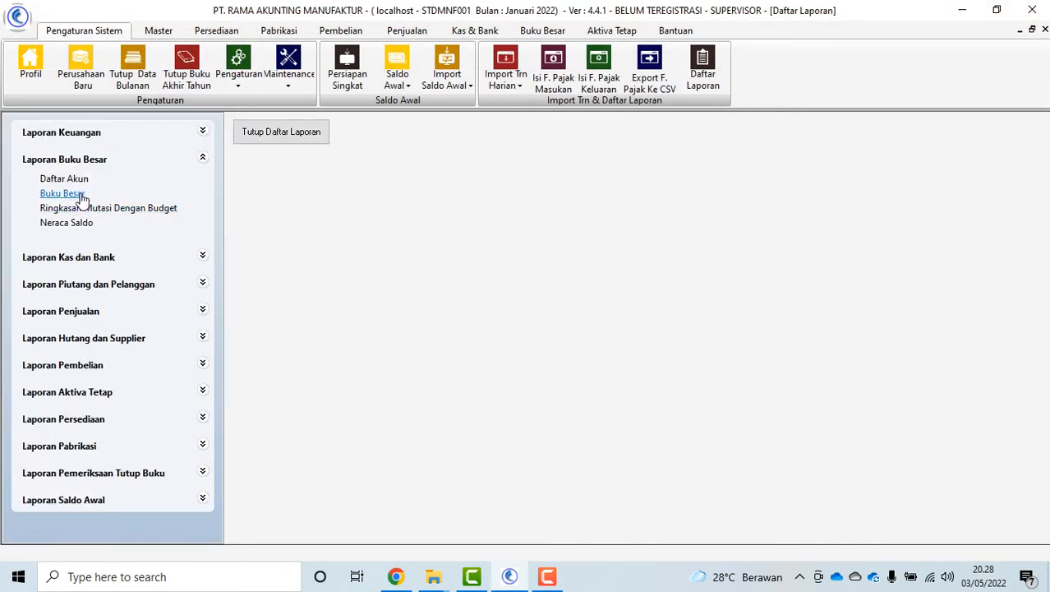
click(62, 194)
click(530, 245)
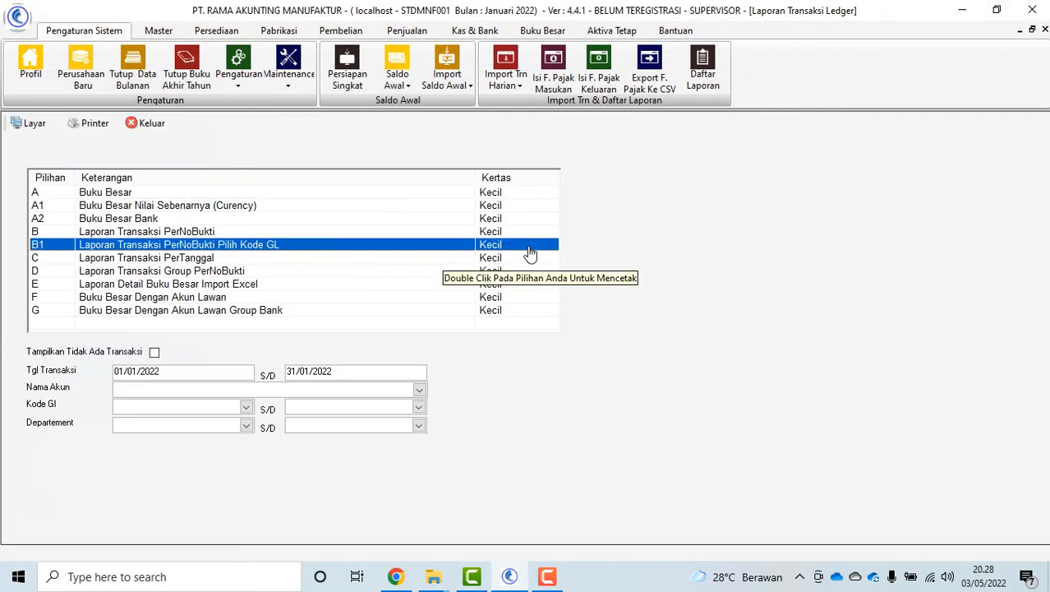
click(94, 194)
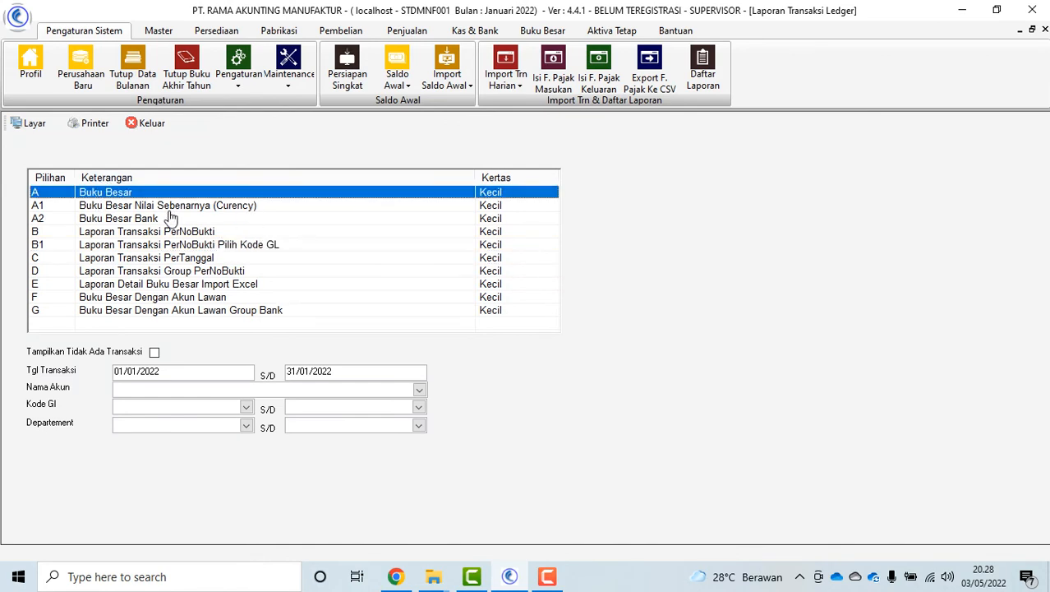
Browse the currency-value, Bank, Laporan Transaksi PerTanggal and per-voucher GL code ledger reports
click(160, 210)
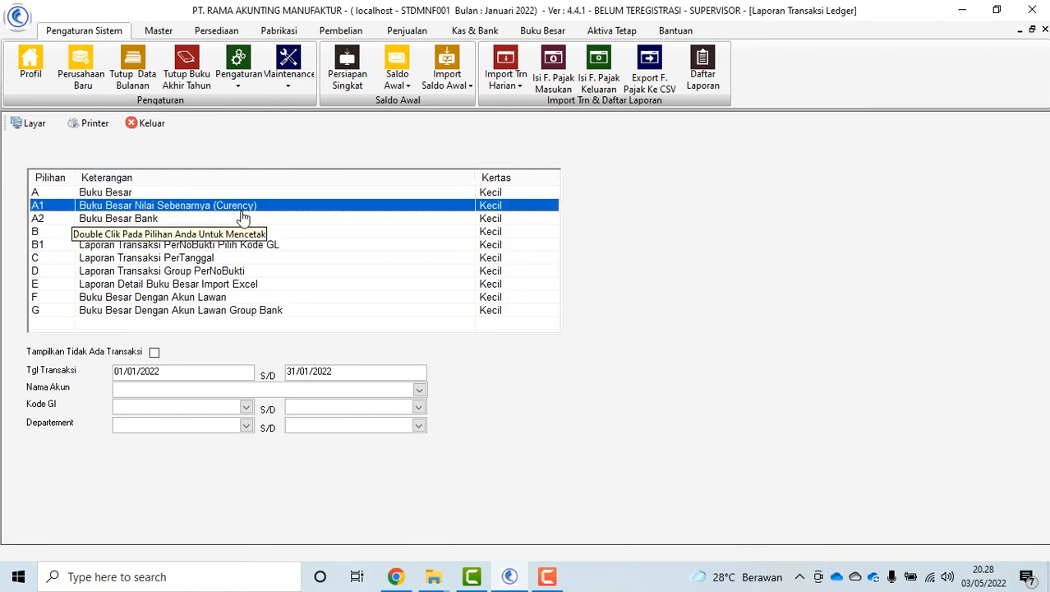
click(151, 219)
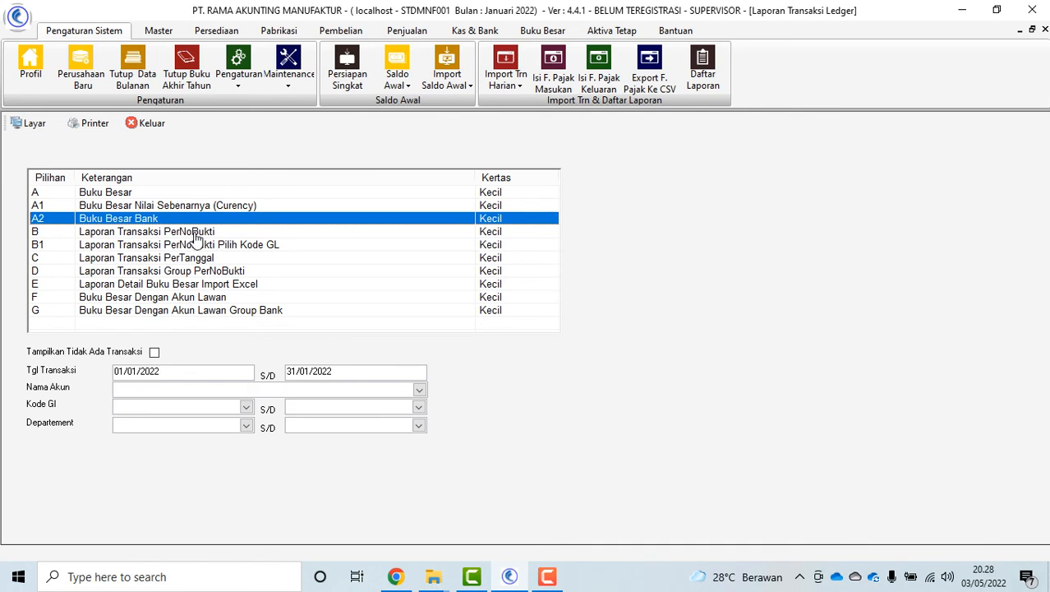
key(Down)
key(Down)
key(Down)
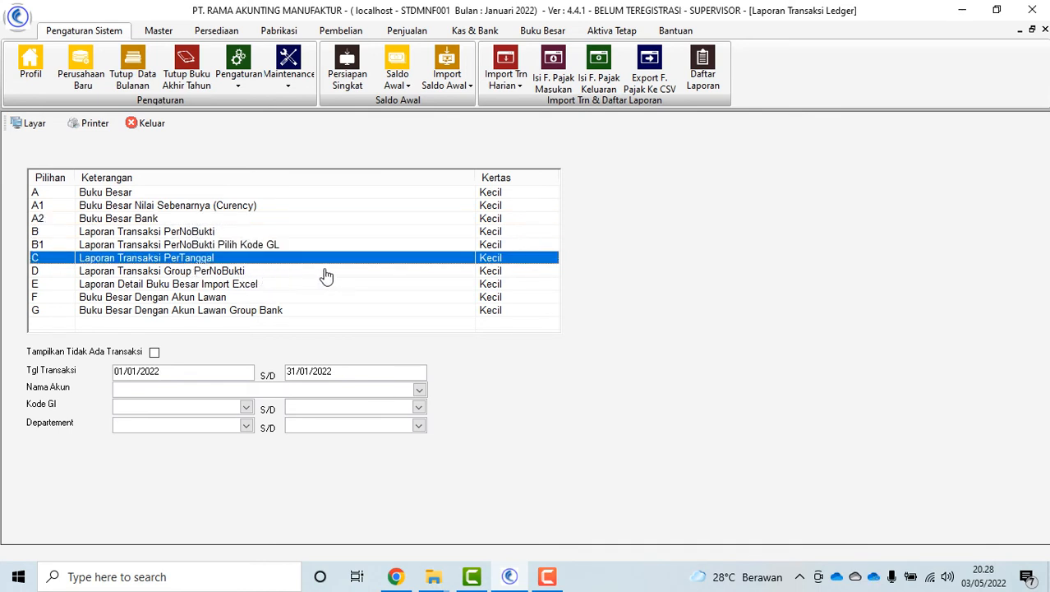
key(Up)
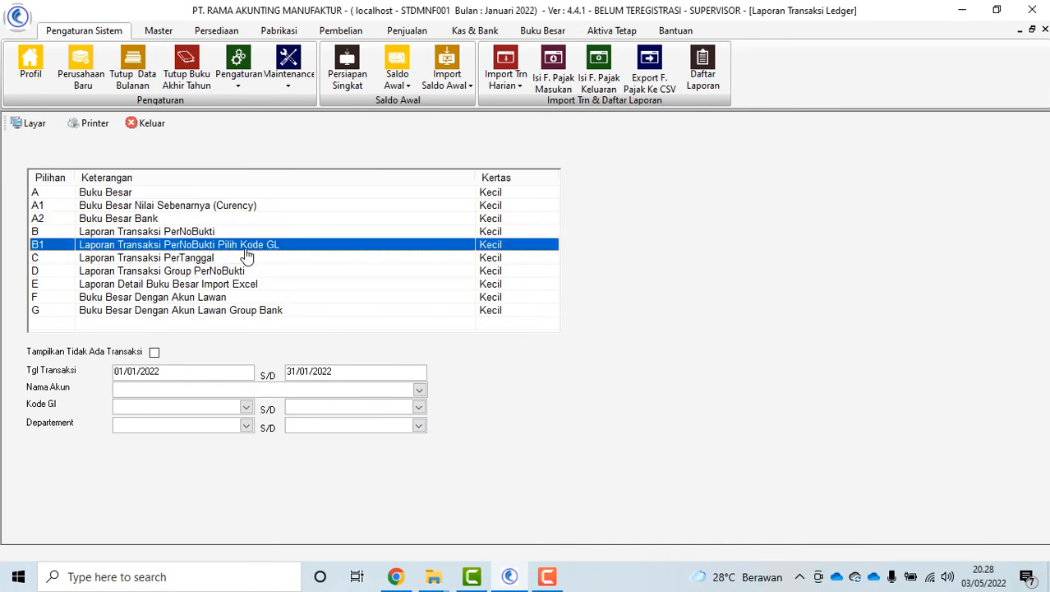
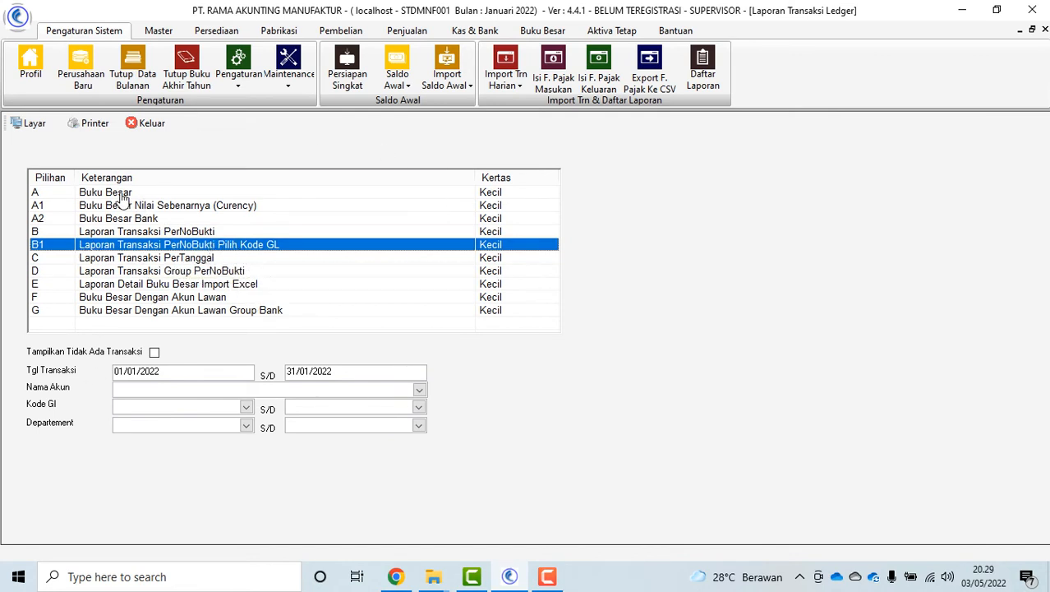
Browse the Buku Besar, Transaksi Group PerNoBukti and Detail Buku Besar Import Excel reports, then close the ledger form
click(106, 193)
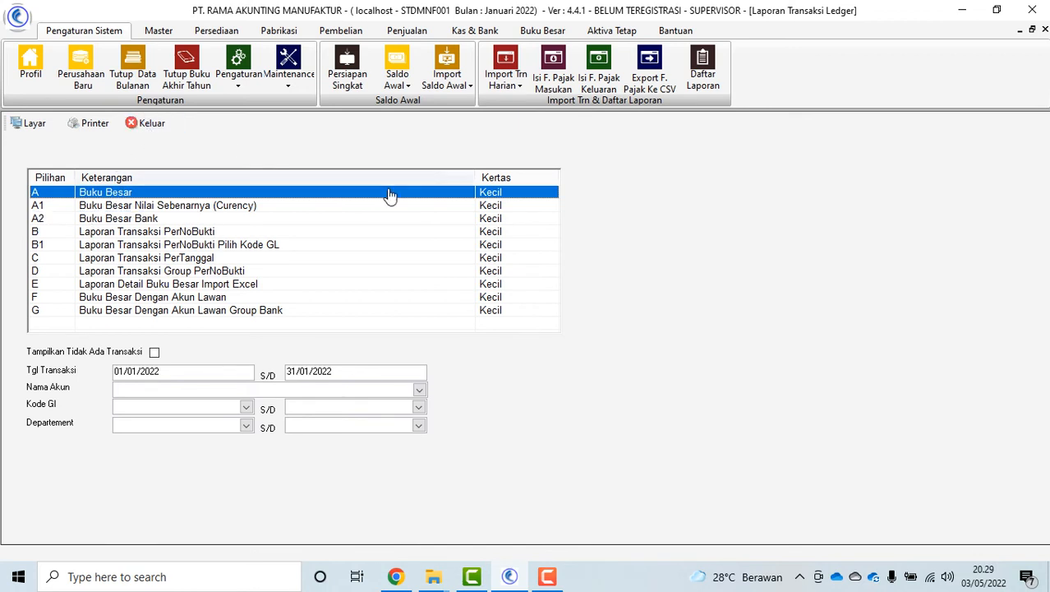
click(224, 273)
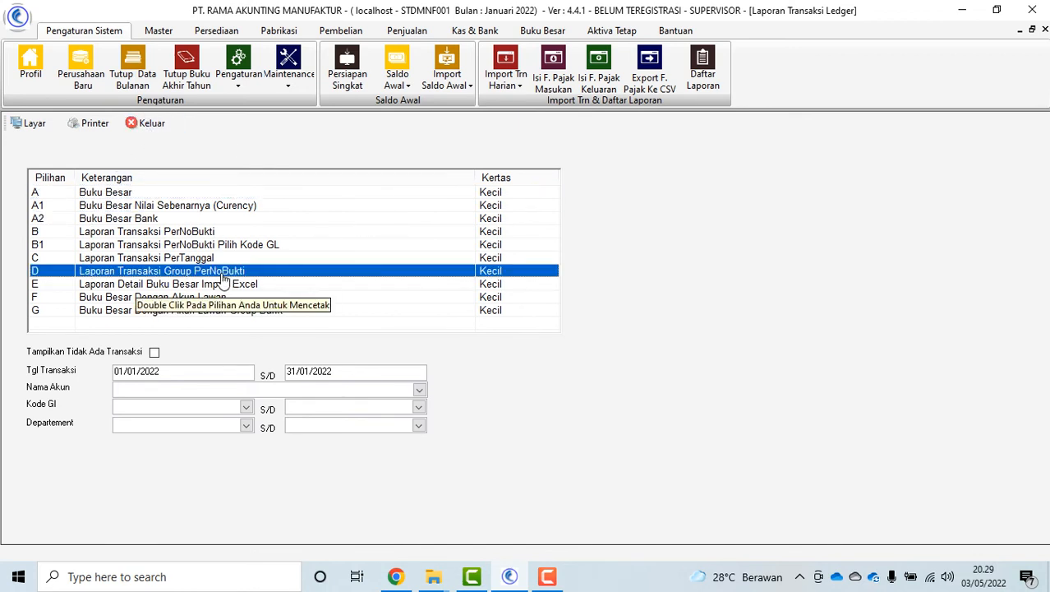
click(312, 284)
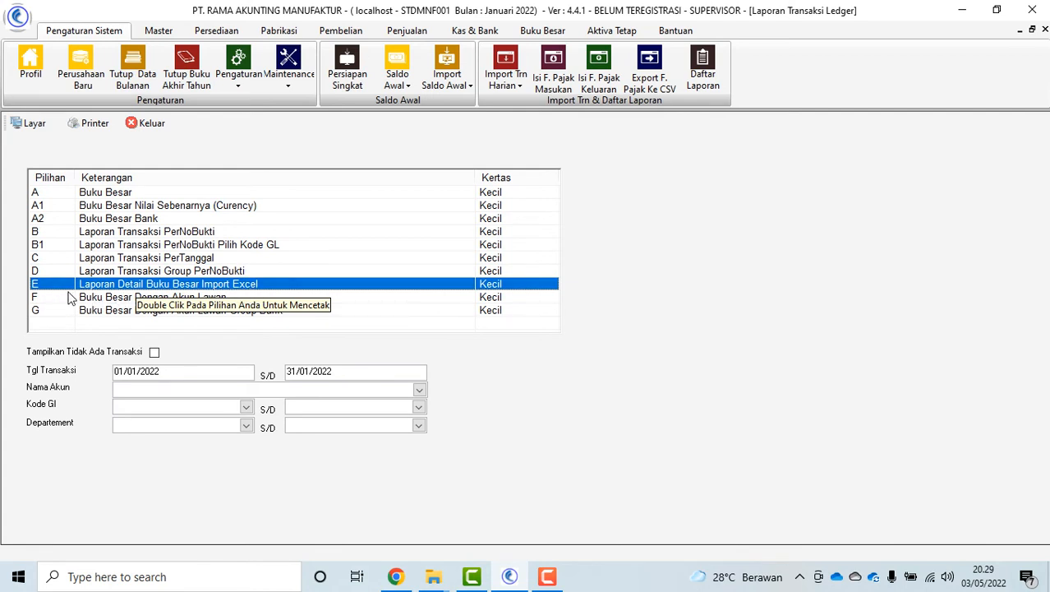
click(138, 125)
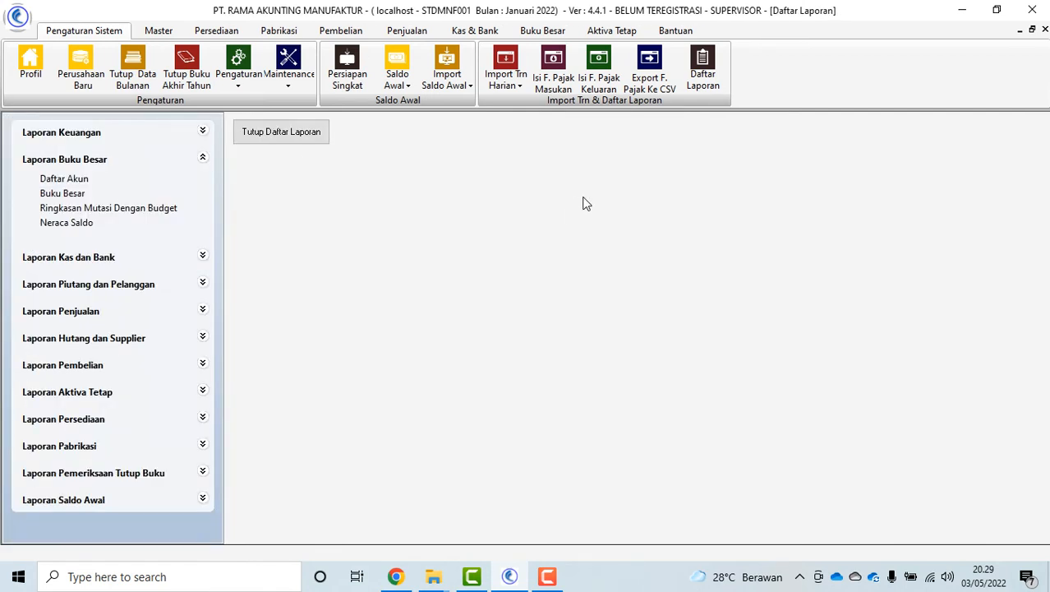
Preview the Ringkasan Mutasi Dengan Budget report with title account 05, page to the end, and close it
click(155, 216)
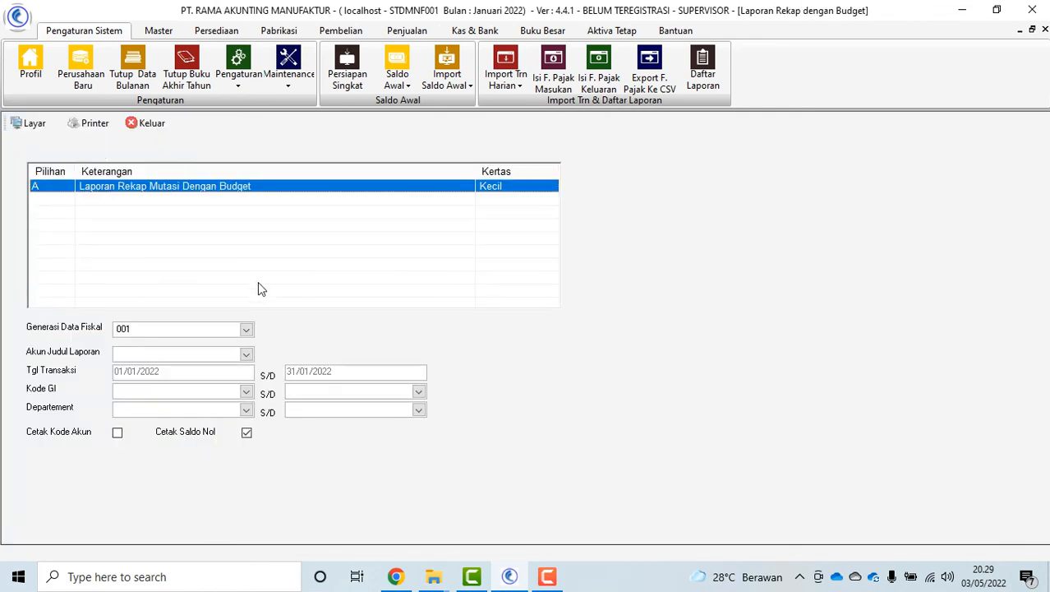
click(246, 353)
click(248, 422)
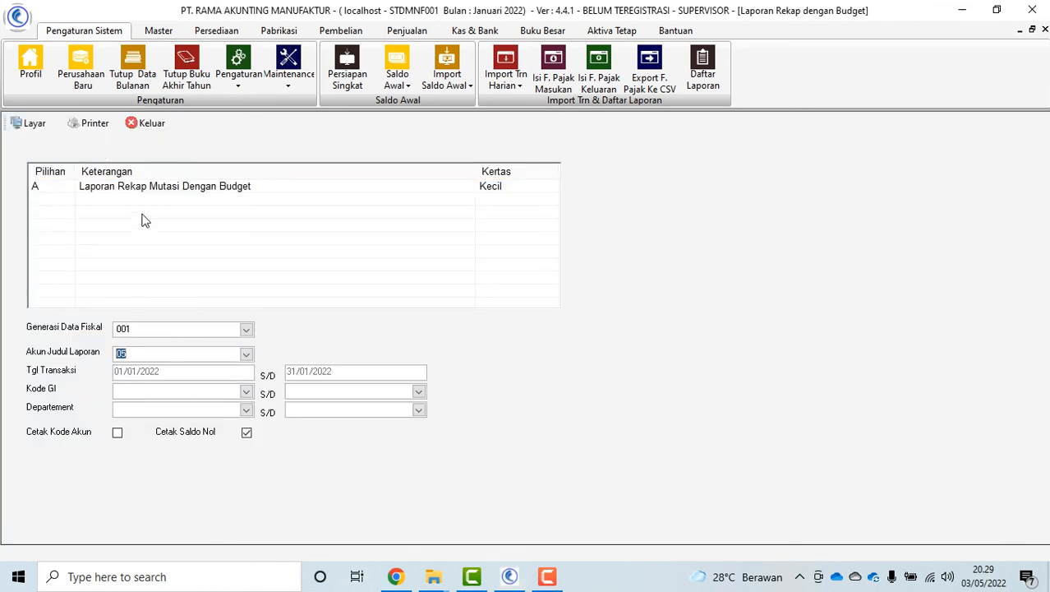
click(152, 187)
click(31, 123)
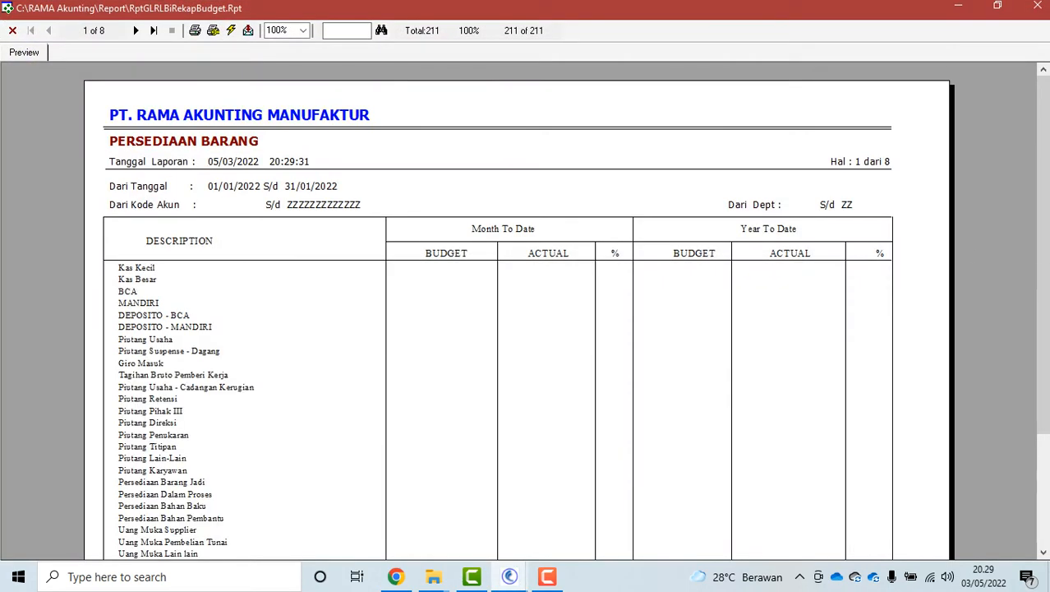
drag(1046, 235, 937, 202)
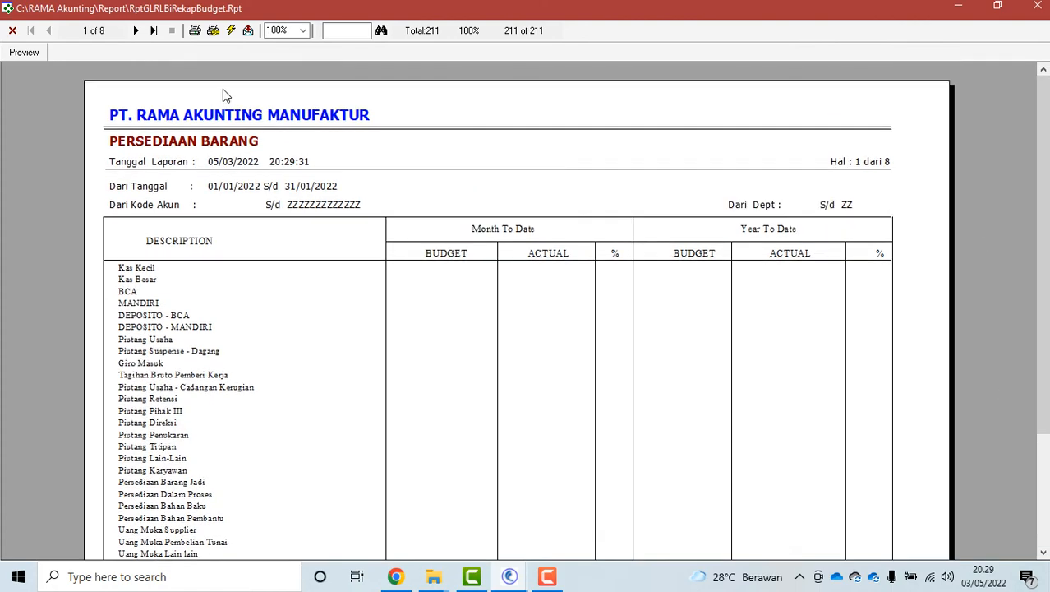
click(136, 32)
click(137, 31)
click(136, 31)
click(136, 31)
click(136, 31)
click(137, 32)
click(137, 31)
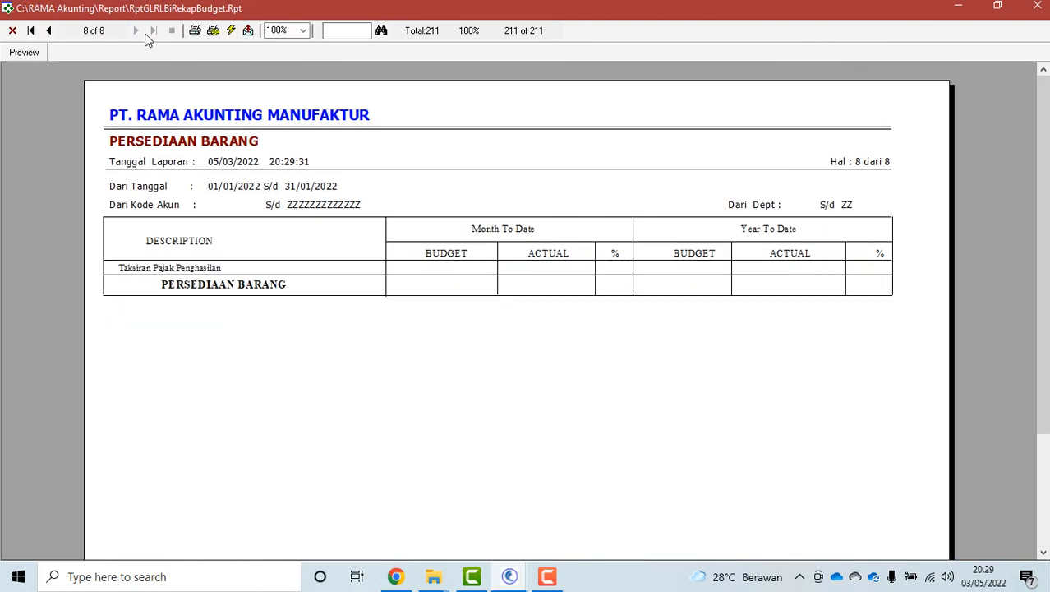
click(1037, 7)
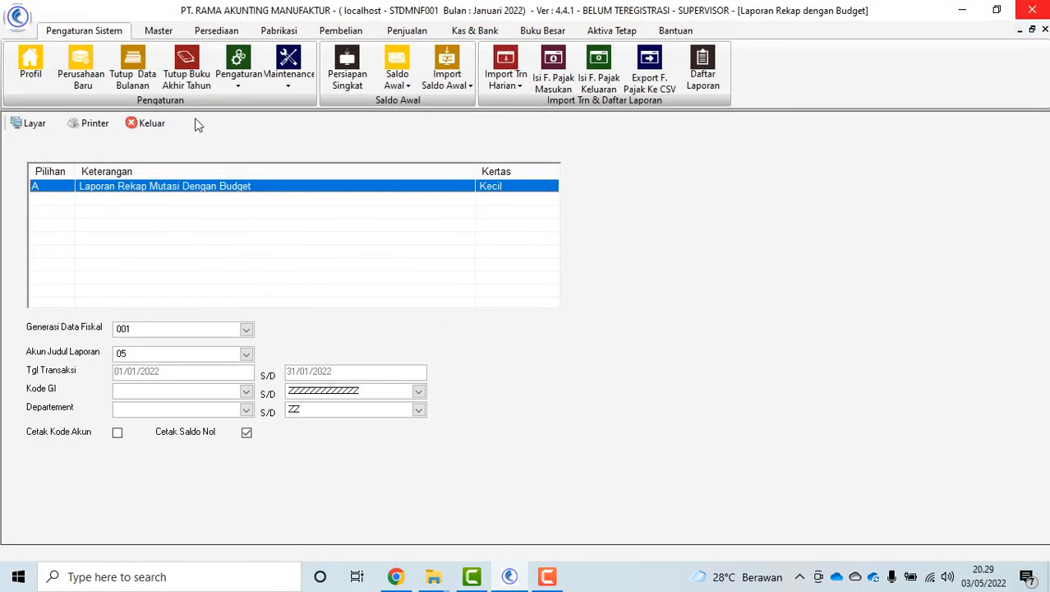
View general ledger account 1201-000 Piutang Suspense - Dagang in the account code editor, then close it
click(158, 31)
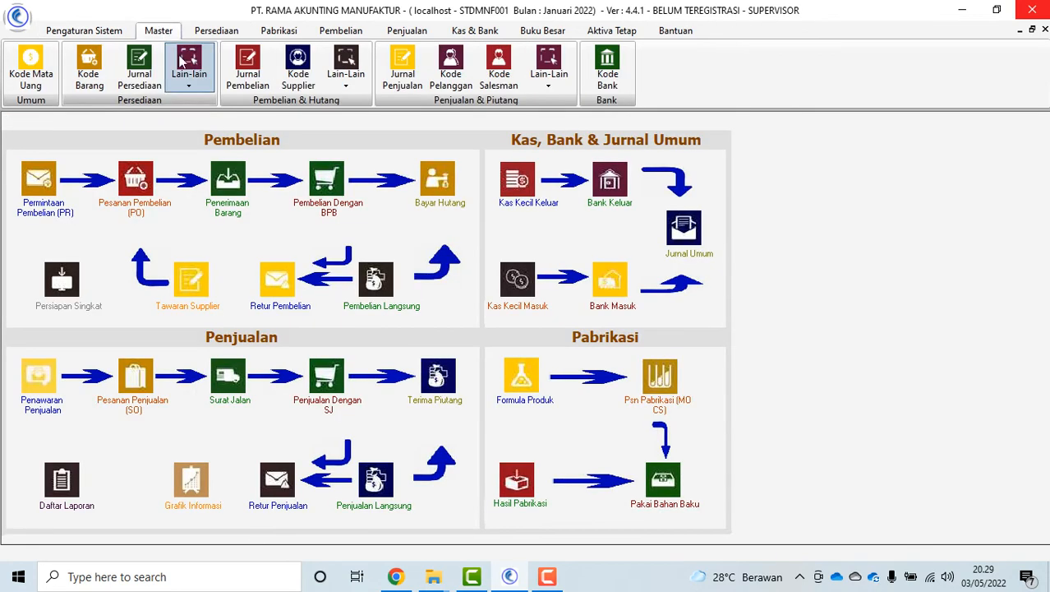
click(549, 33)
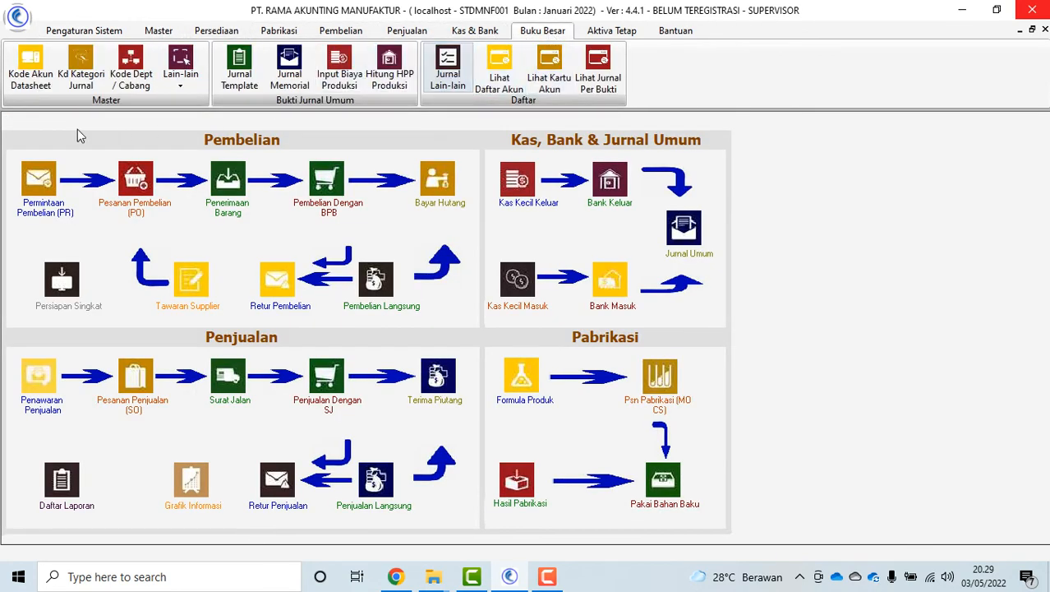
click(180, 76)
click(223, 171)
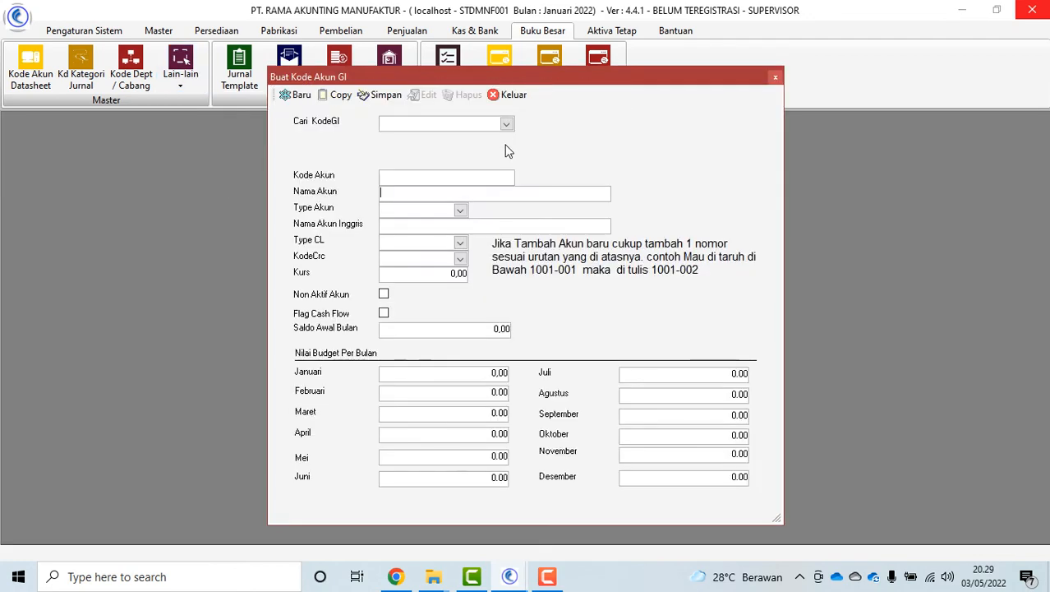
click(505, 125)
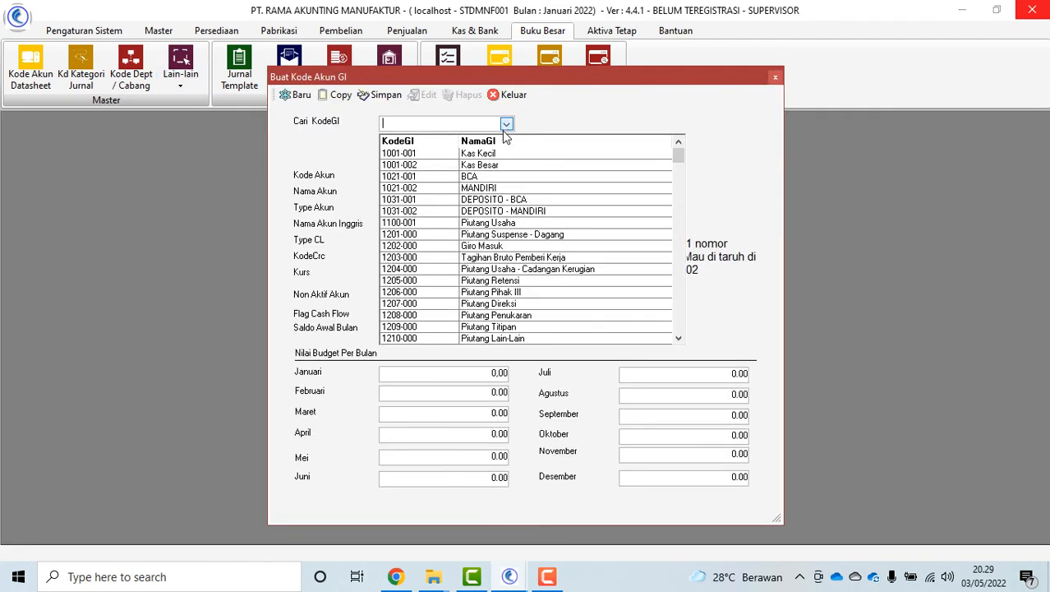
click(489, 235)
click(439, 381)
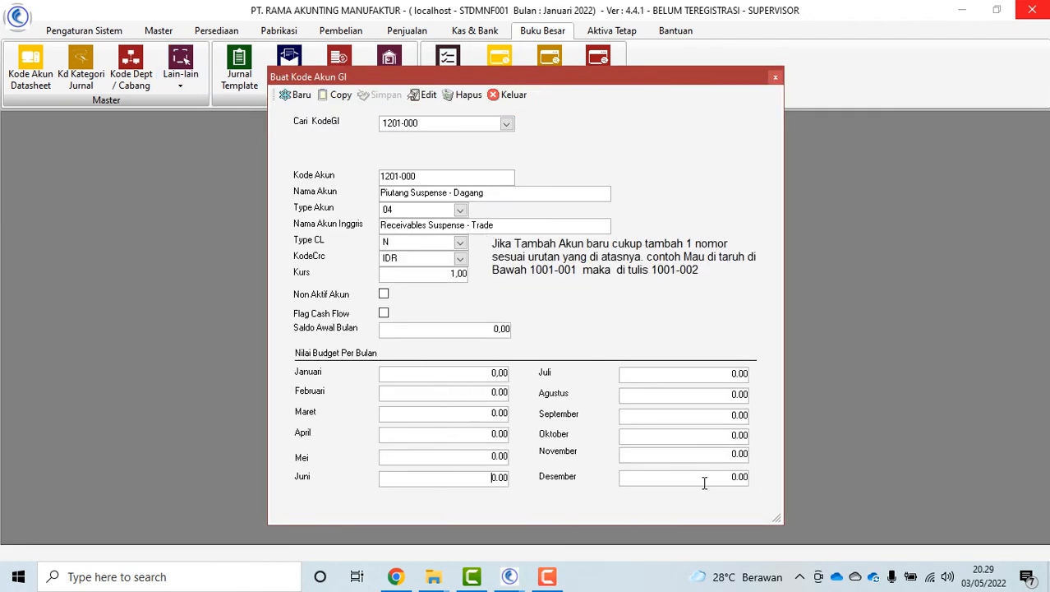
click(509, 96)
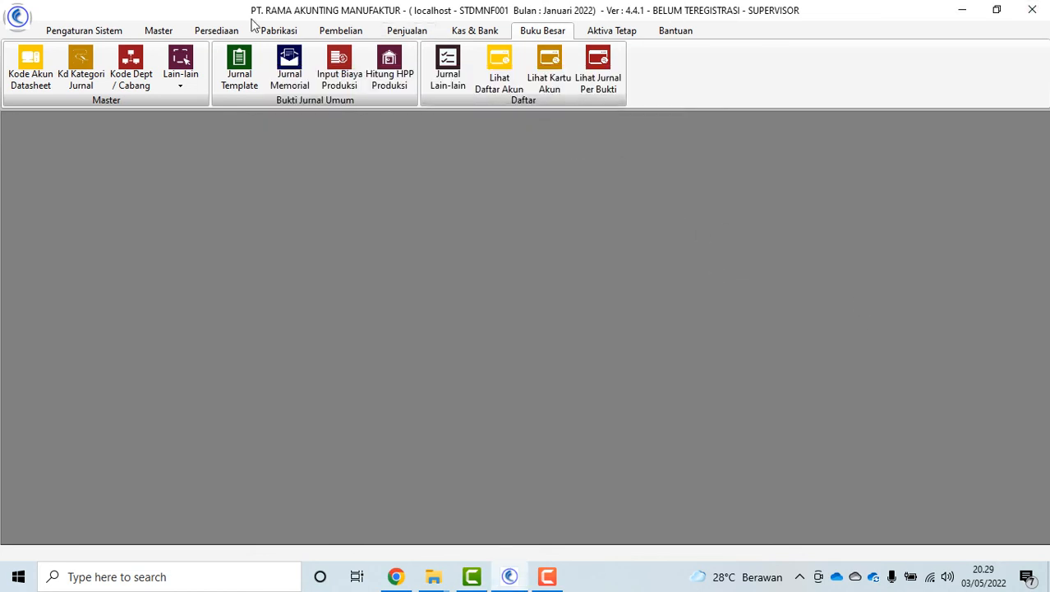
click(70, 30)
In Neraca Saldo, choose the Neraca Saldo Bulanan report for periods January through December
click(703, 72)
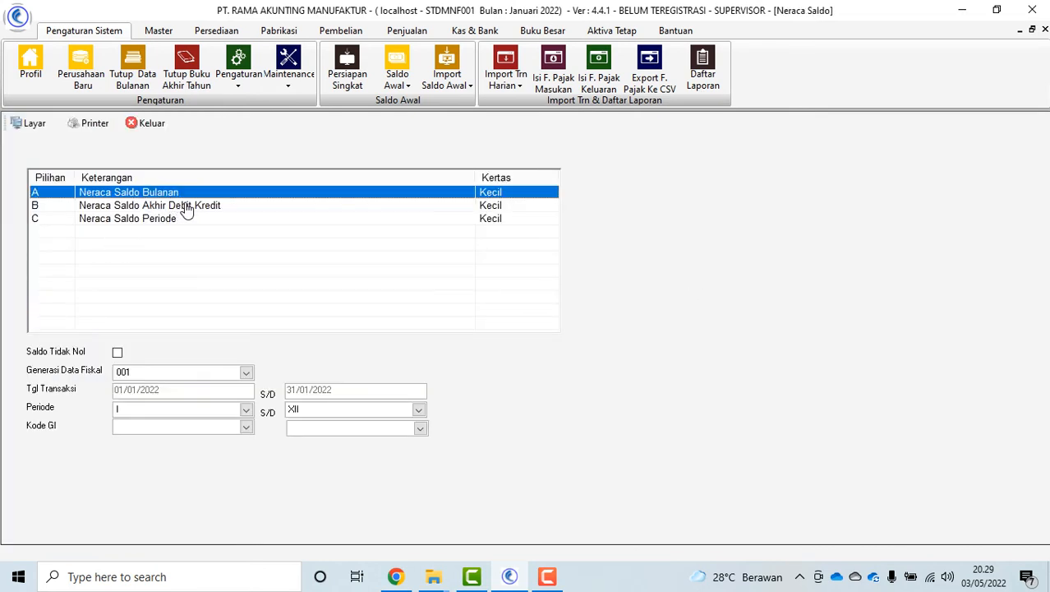
click(188, 206)
click(182, 193)
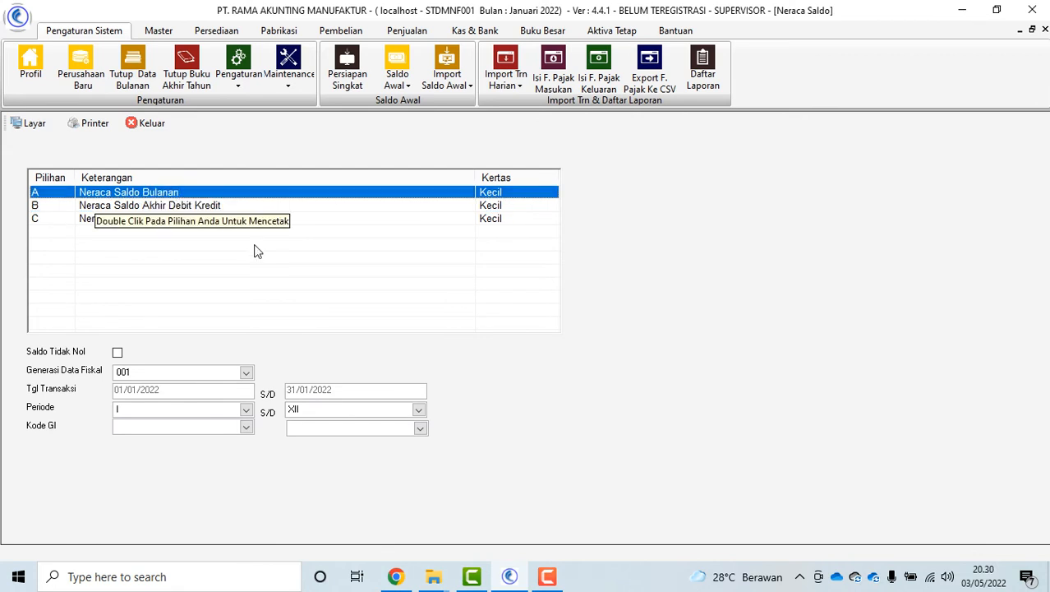
click(124, 219)
click(246, 410)
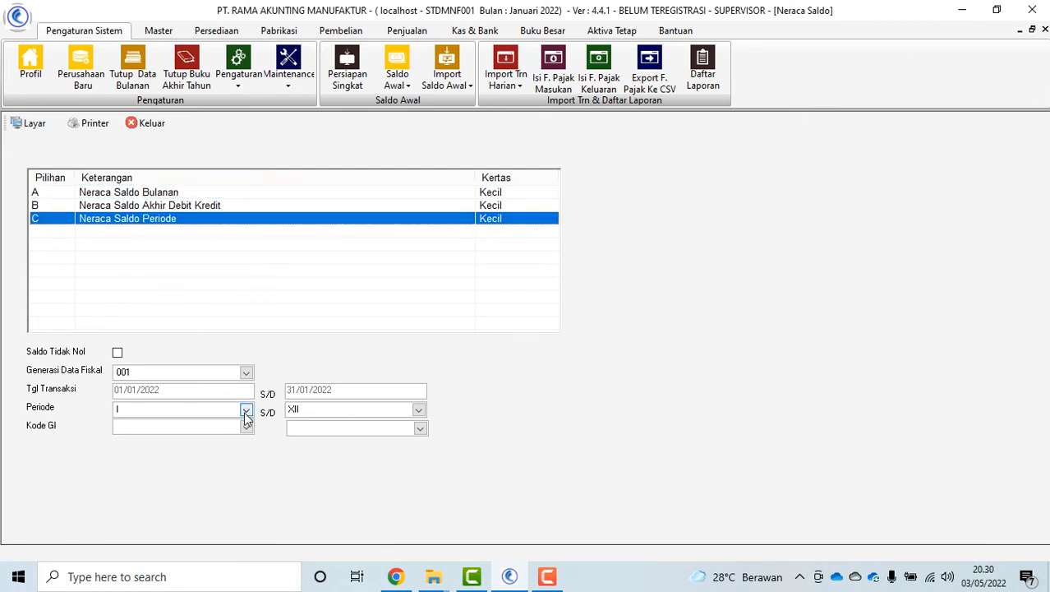
click(185, 439)
click(418, 409)
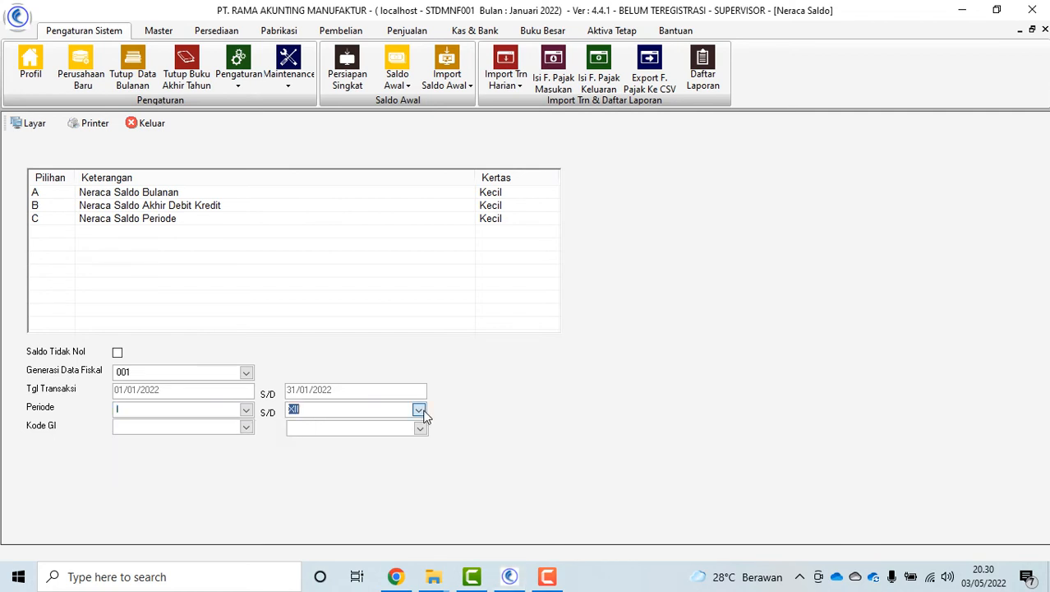
click(405, 476)
click(137, 195)
Preview the monthly trial balance, scroll through it, and close the preview and report form
click(33, 123)
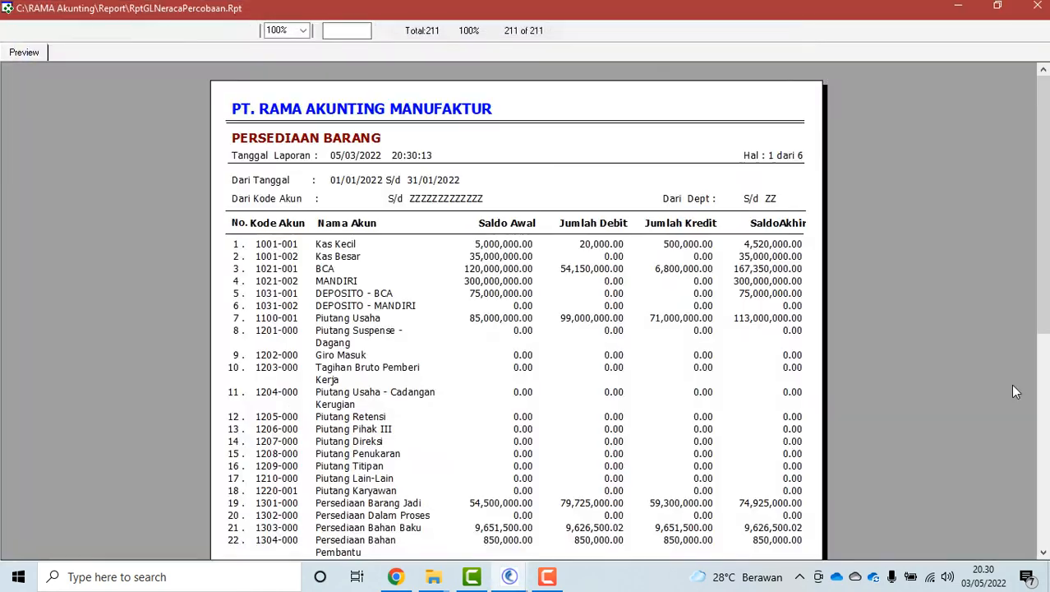
drag(1042, 204, 1045, 418)
scroll(304, 82, up, 5)
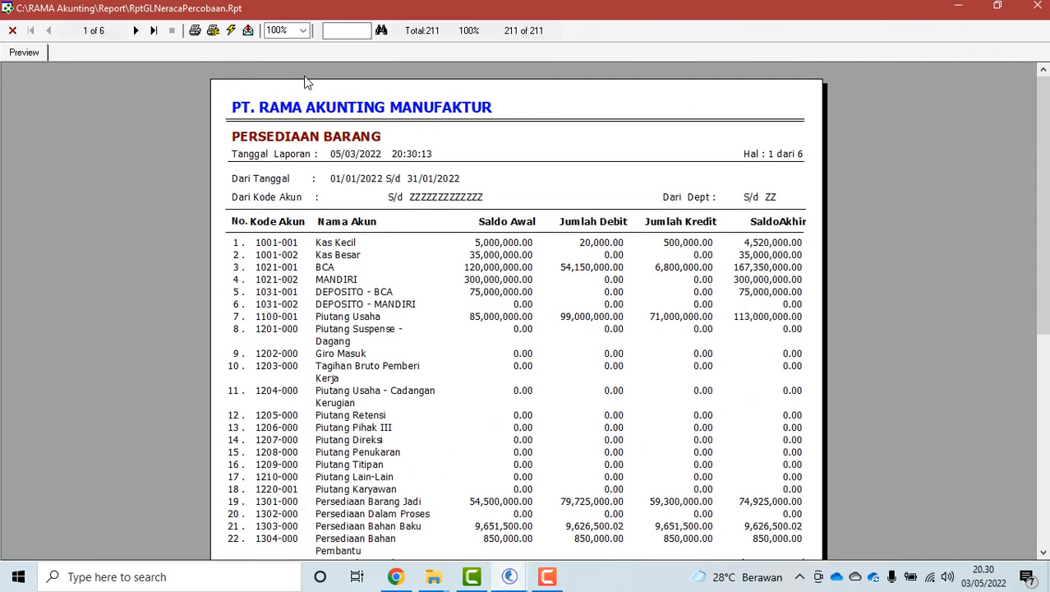
click(13, 30)
click(153, 123)
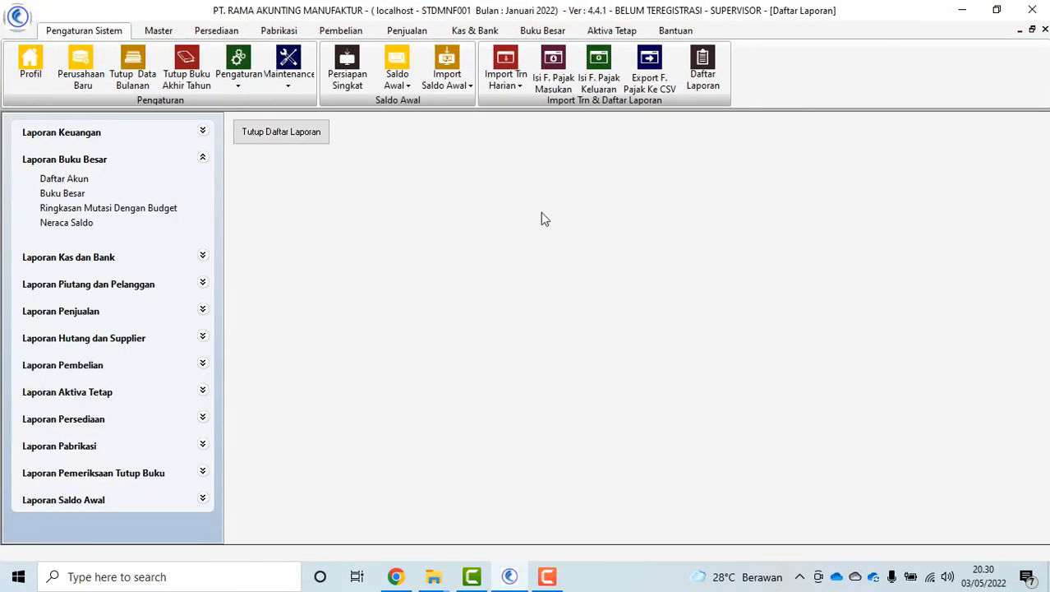
Open the Laporan Neraca form under Laporan Keuangan and browse its report options, leaving subledger printing off
click(174, 165)
click(115, 137)
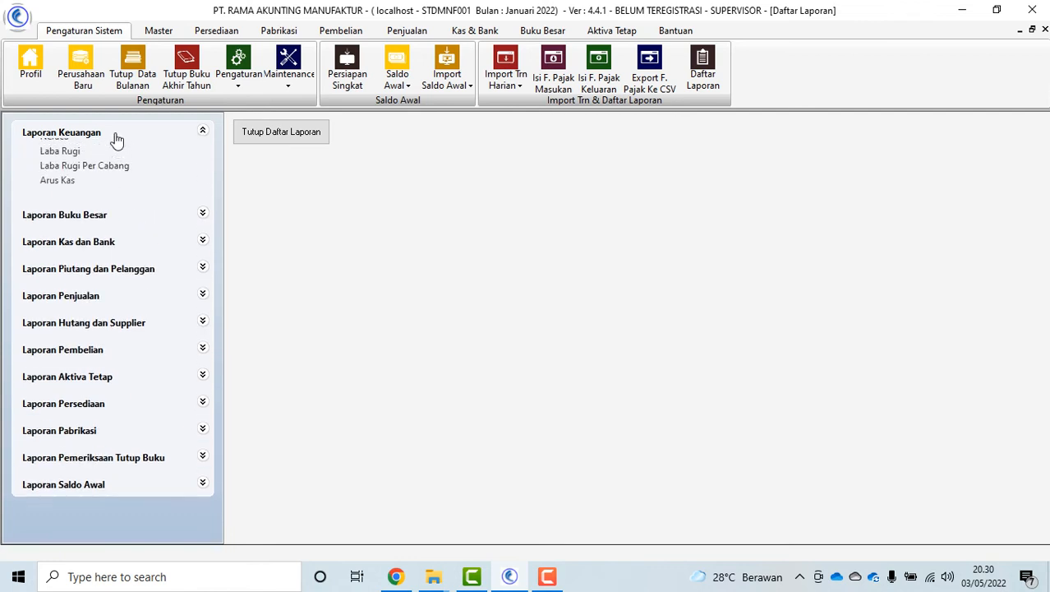
click(52, 153)
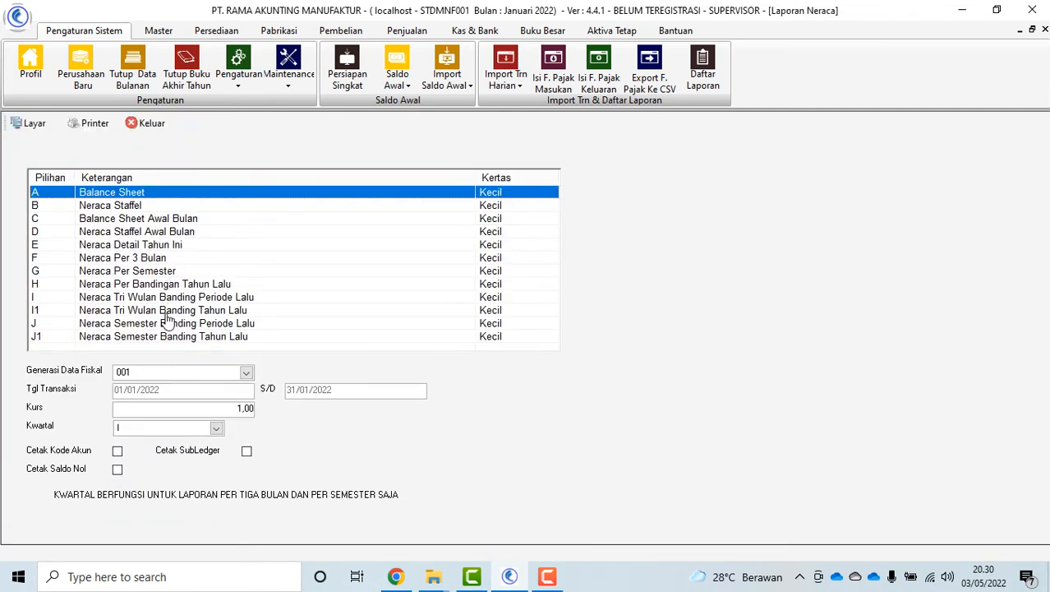
click(164, 271)
click(163, 244)
click(157, 207)
click(403, 273)
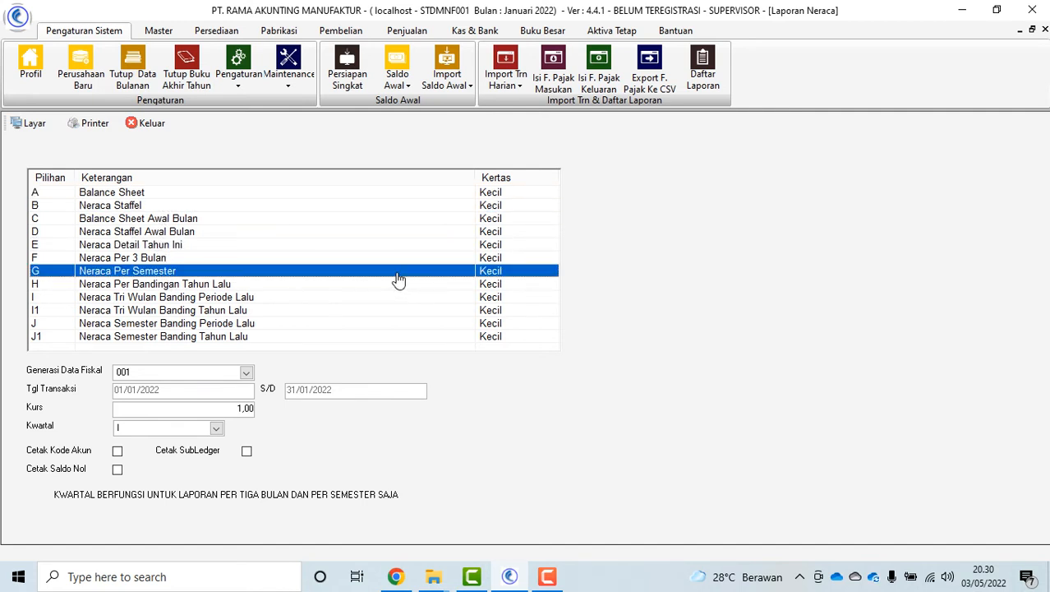
click(189, 194)
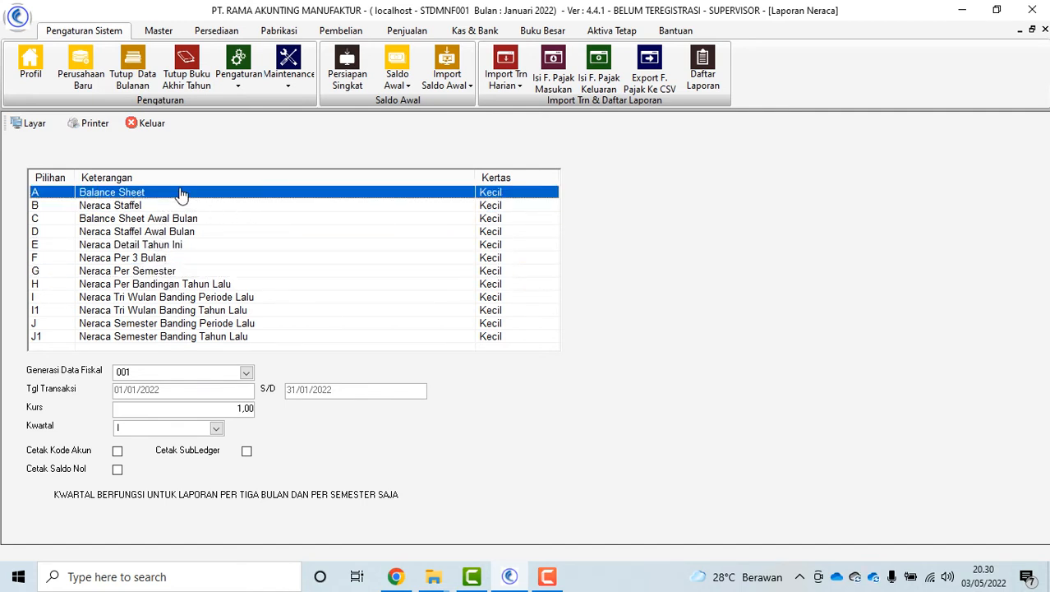
click(247, 453)
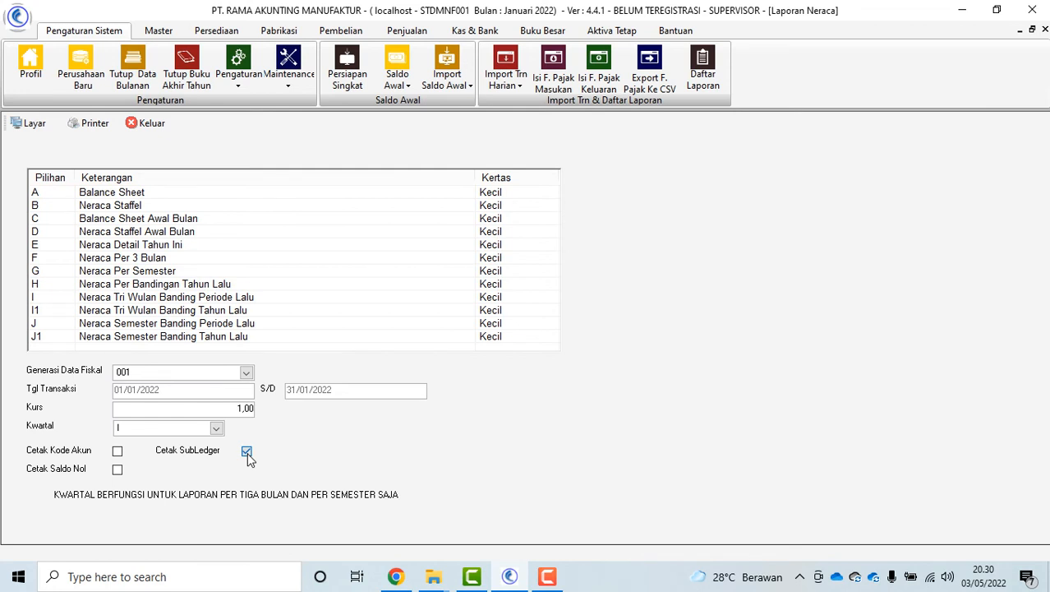
click(247, 454)
Set the quarter to I and select the A Balance Sheet report
click(184, 283)
click(184, 257)
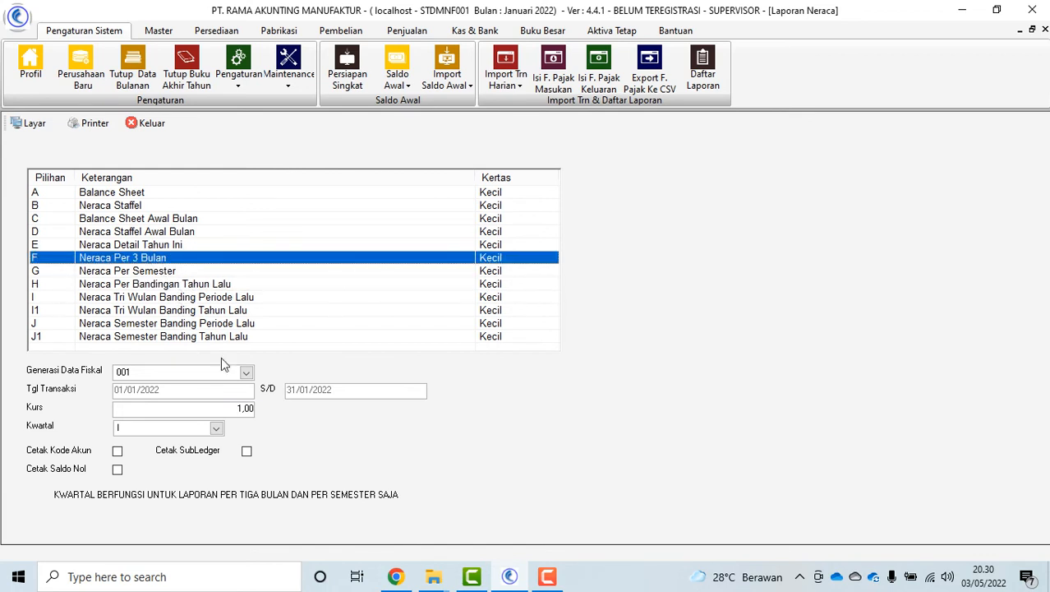
click(216, 430)
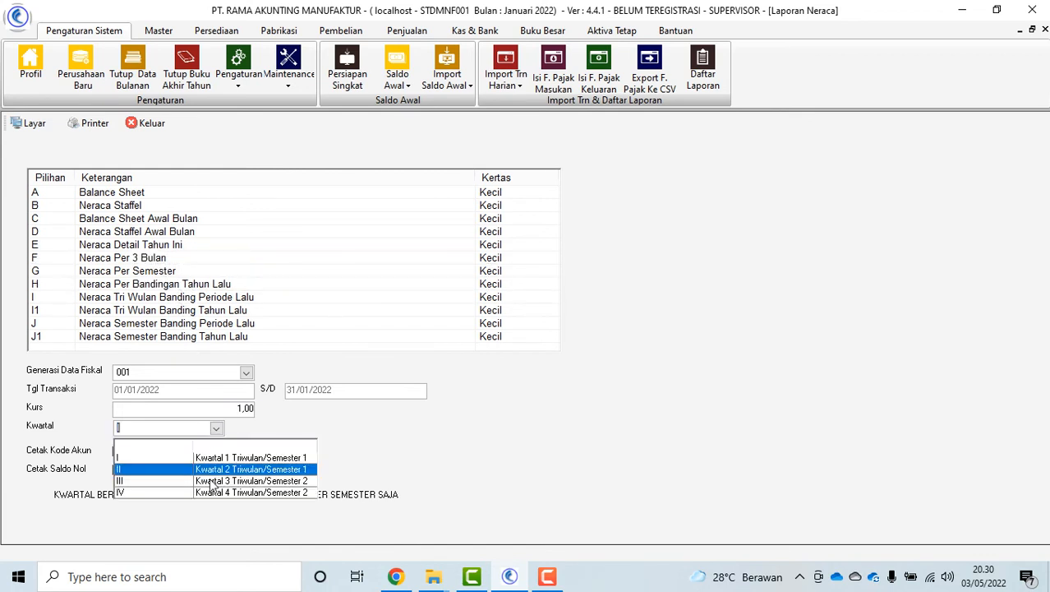
click(258, 481)
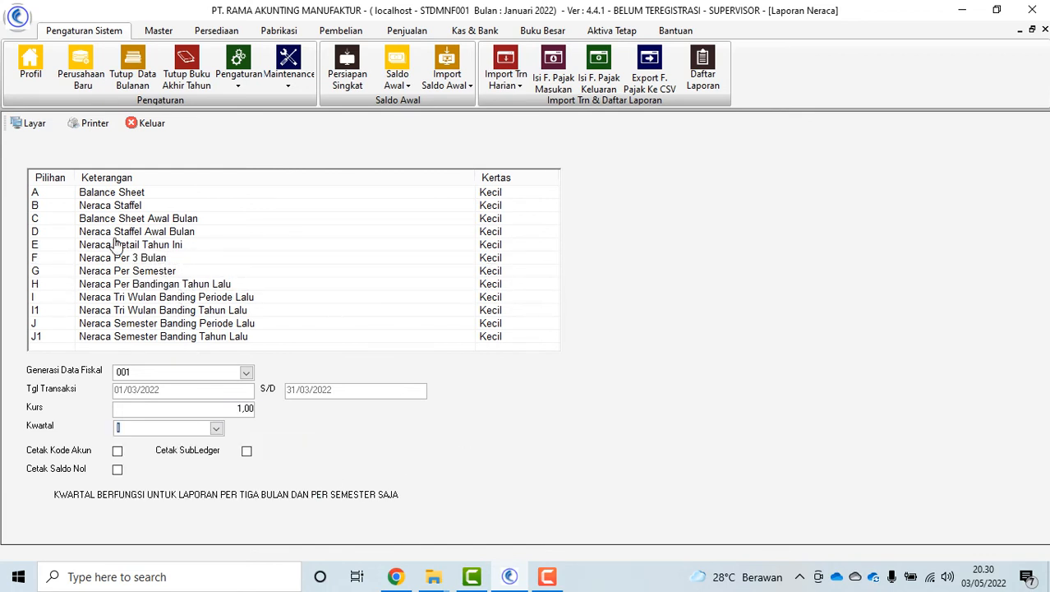
click(113, 196)
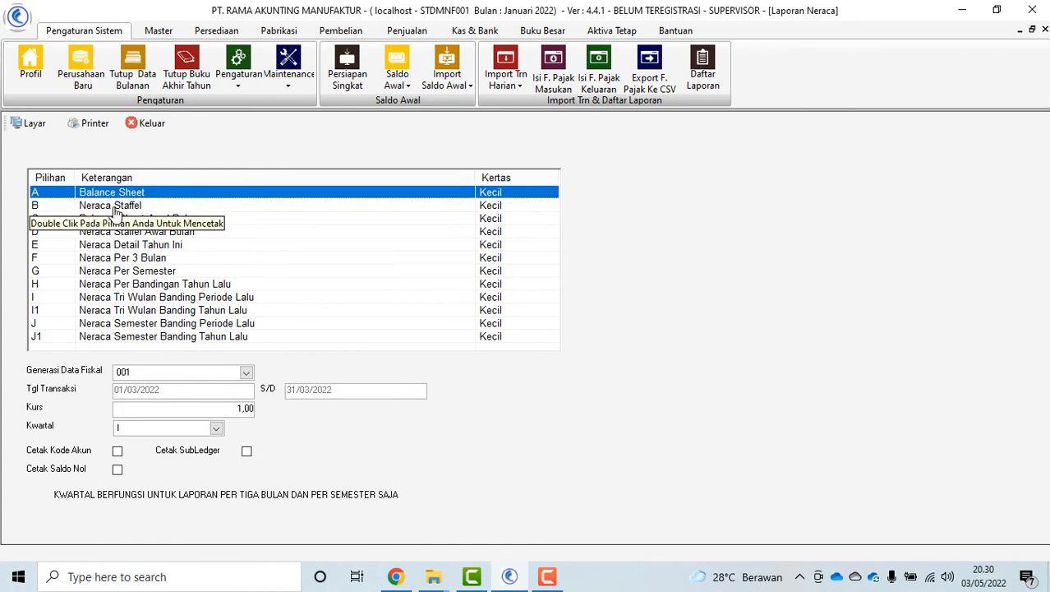
click(111, 207)
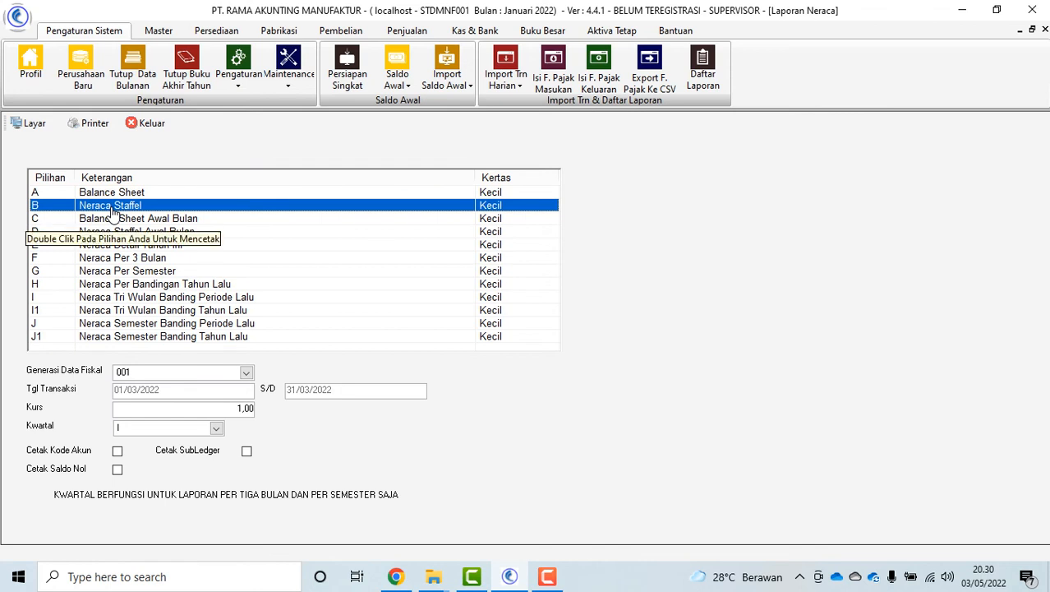
click(130, 194)
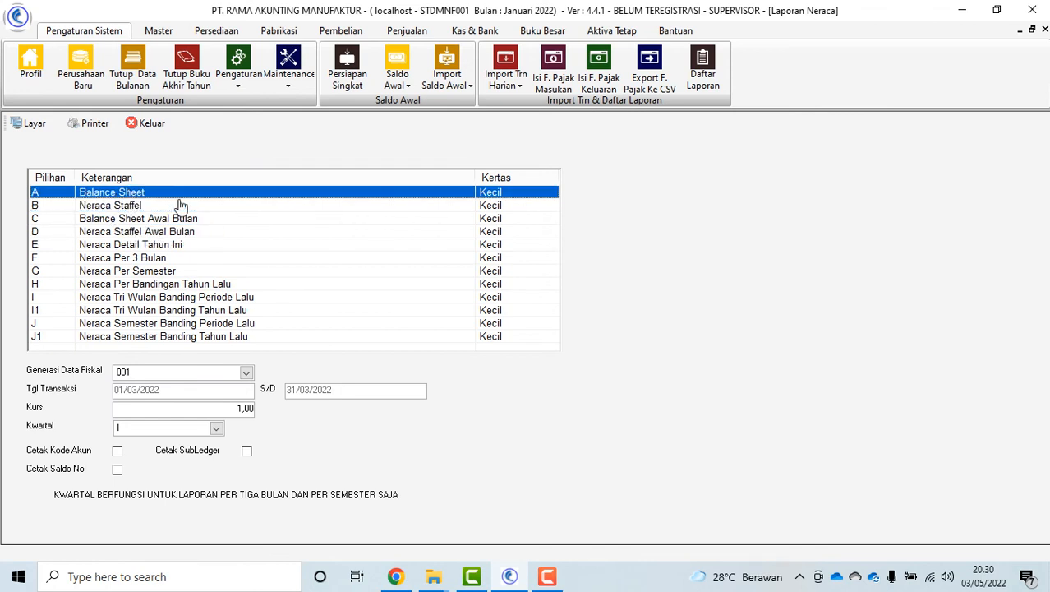
Preview the balance sheet to 31 March 2022, close it, and dismiss the notification pop-ups
click(32, 124)
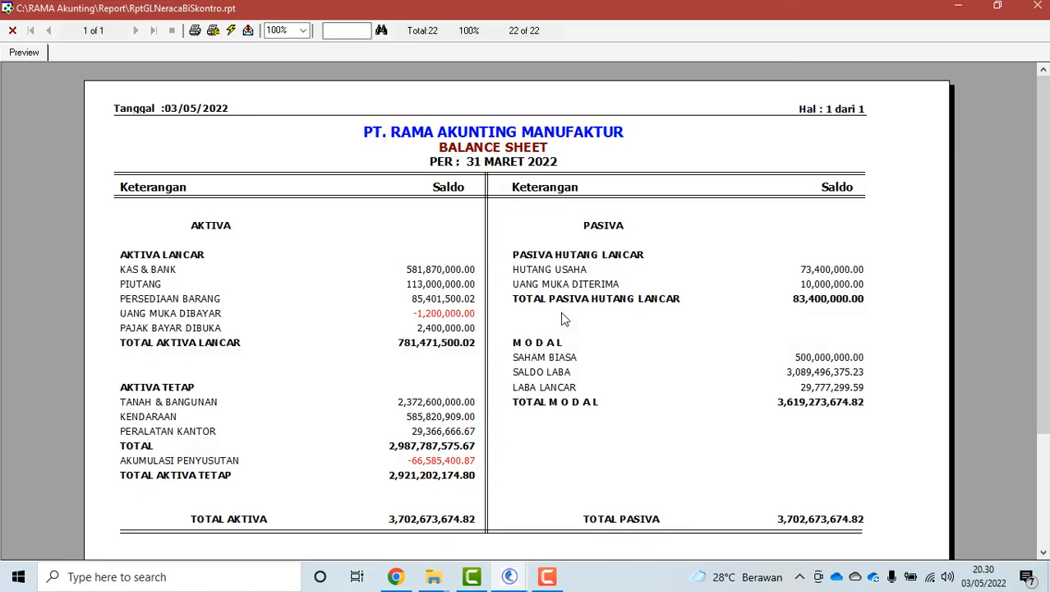
drag(1045, 263, 1045, 197)
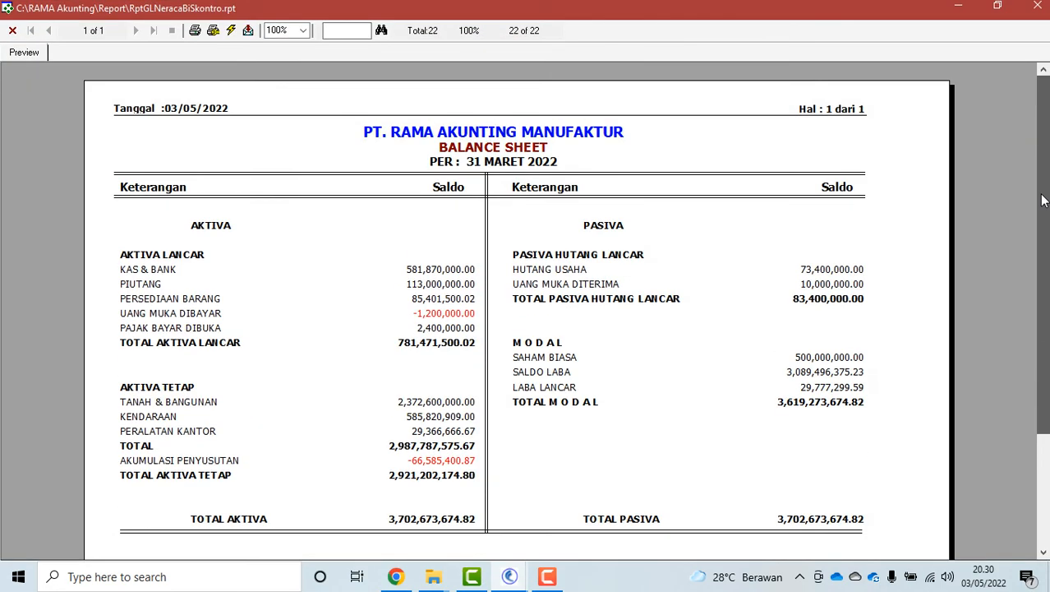
click(11, 31)
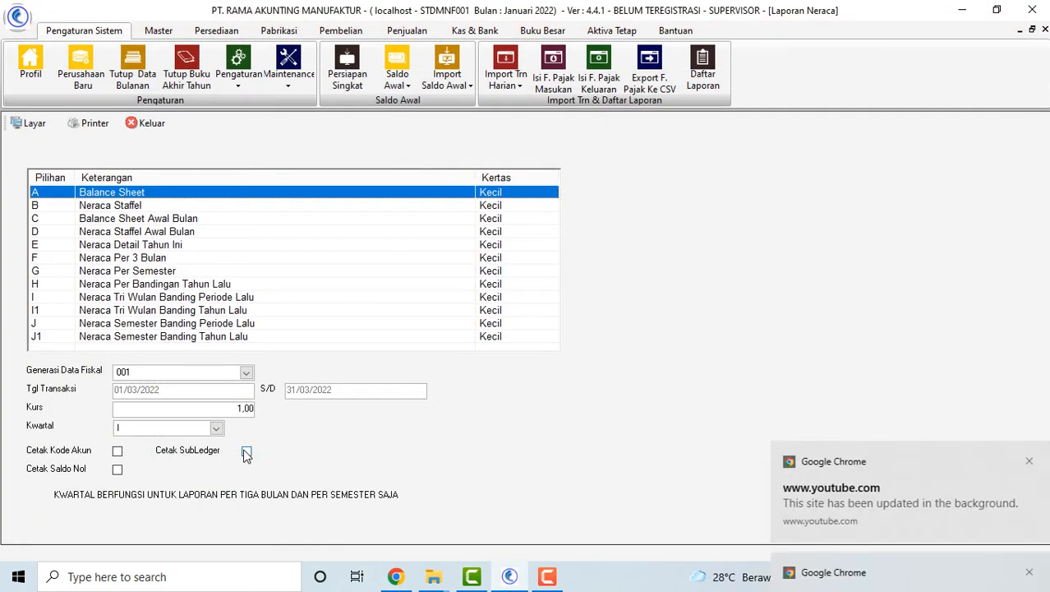
click(955, 523)
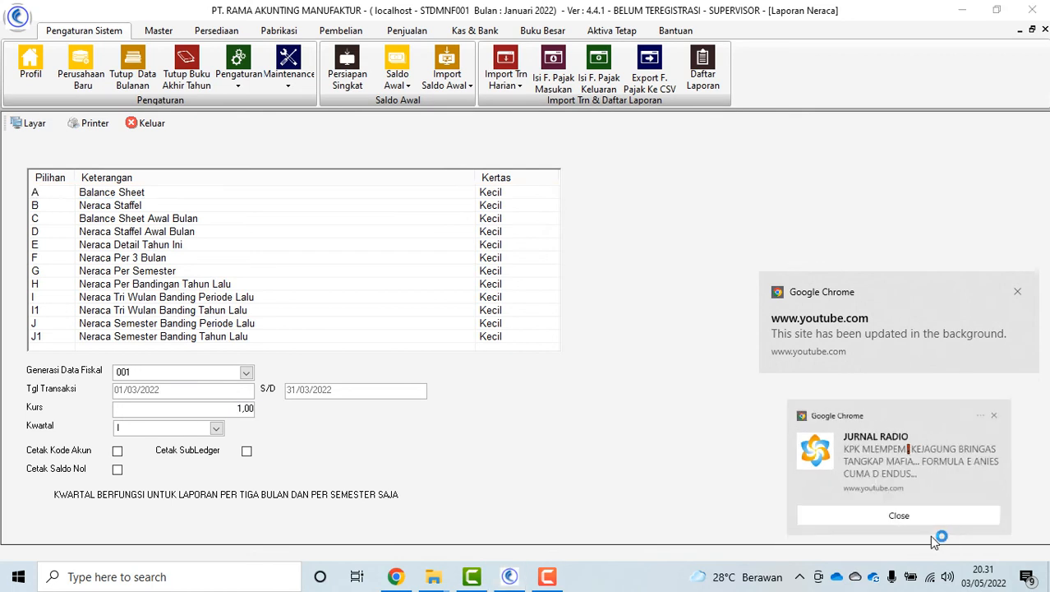
click(1019, 466)
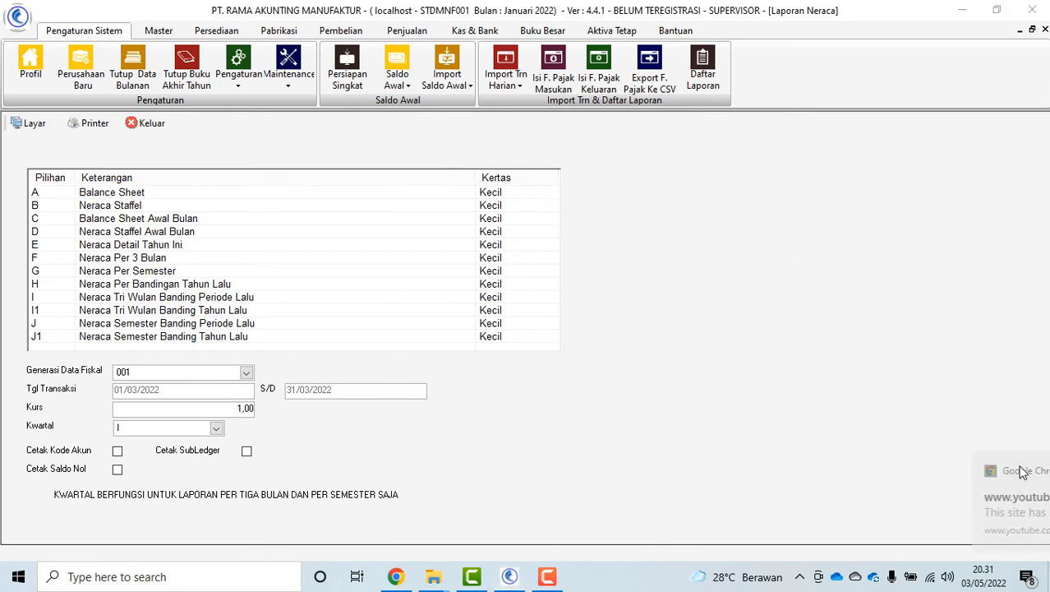
Close the balance sheet form and open the Laba Rugi form, selecting Laba Rugi Per Periode
click(146, 125)
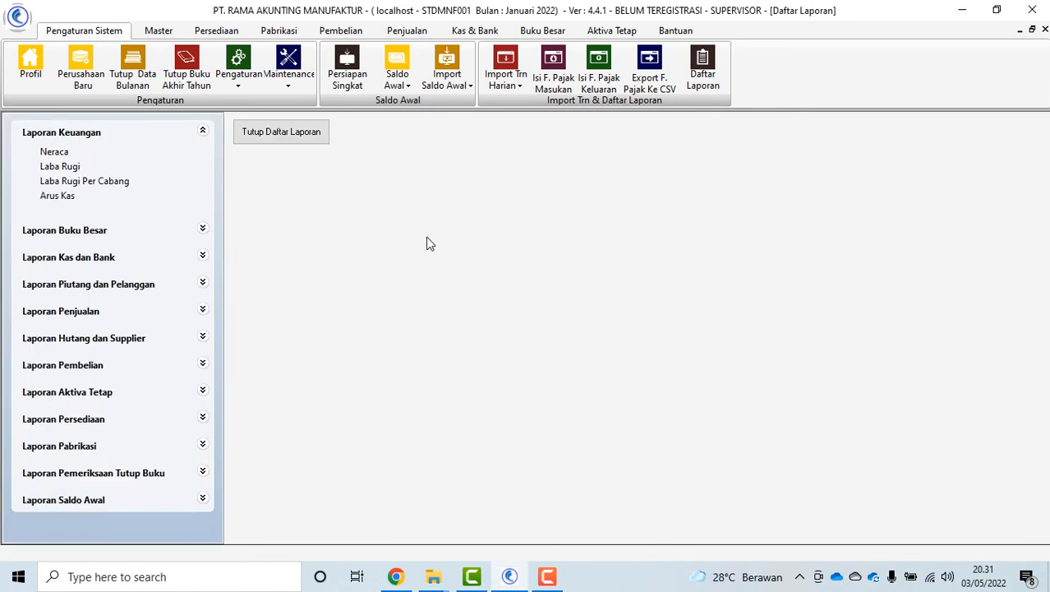
click(60, 166)
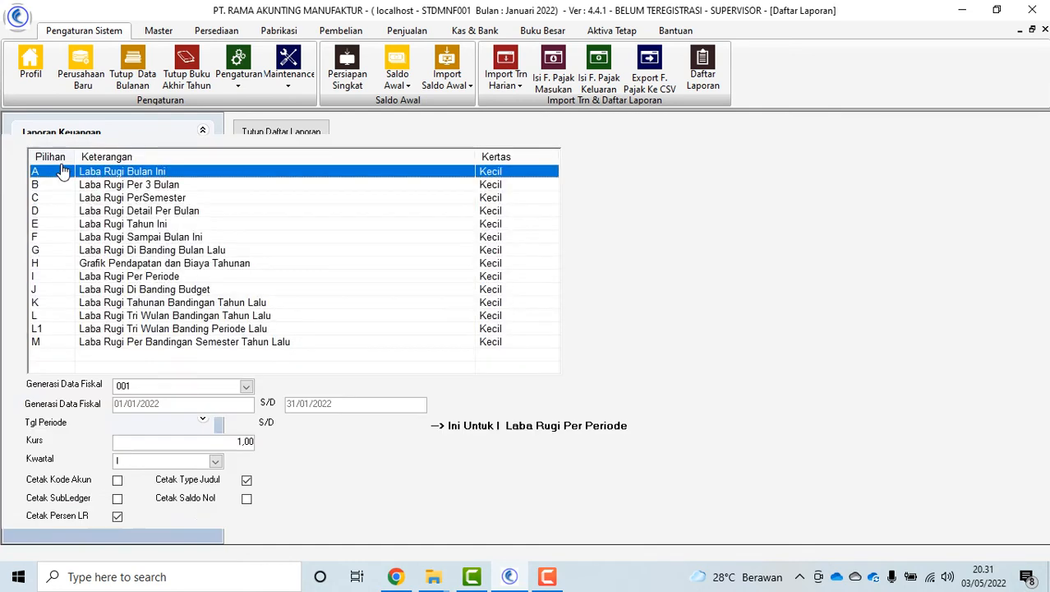
click(294, 277)
click(145, 175)
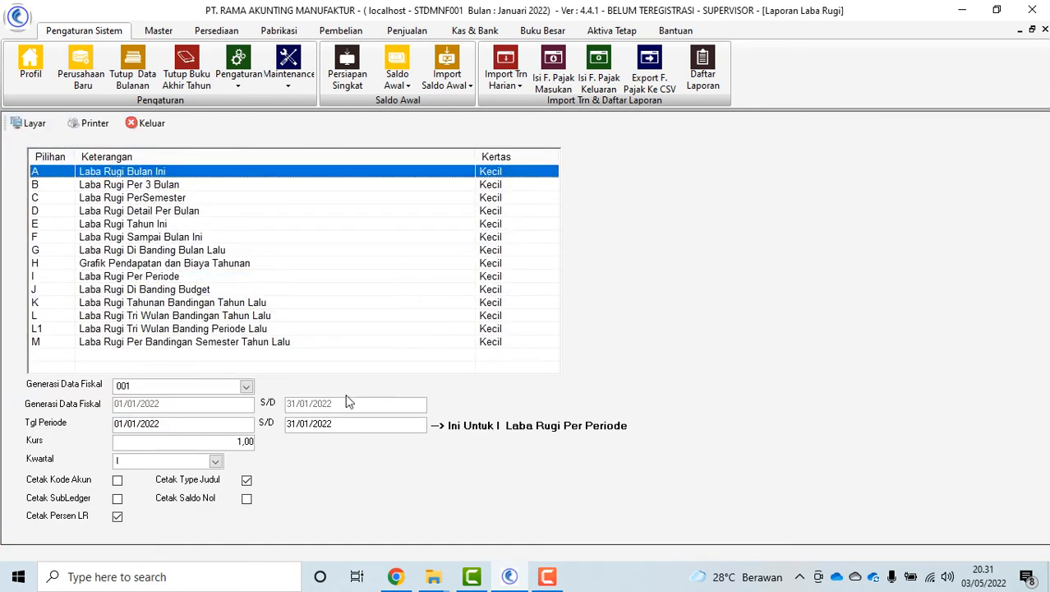
click(131, 278)
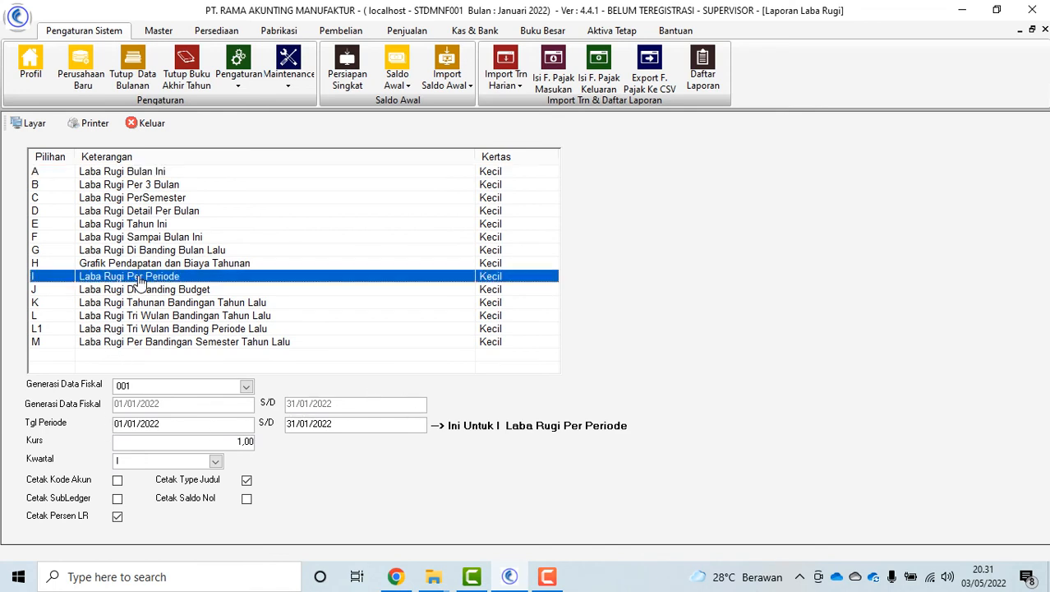
click(185, 423)
Check the 01/01/2022–31/01/2022 period, turn on Cetak SubLedger, and select A Laba Rugi Bulan Ini
drag(388, 429, 64, 434)
click(353, 429)
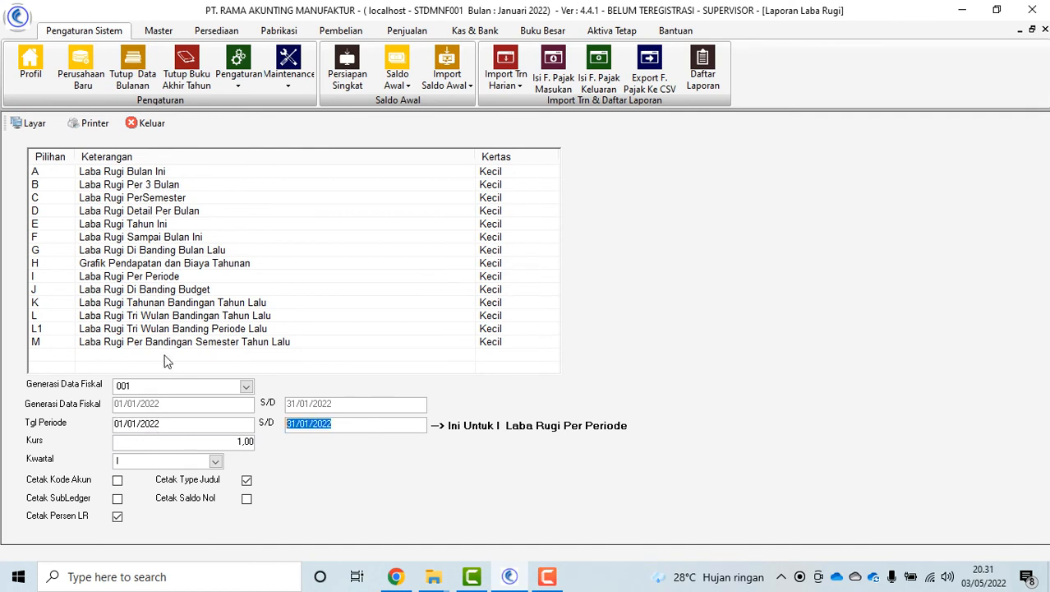
click(148, 225)
click(167, 212)
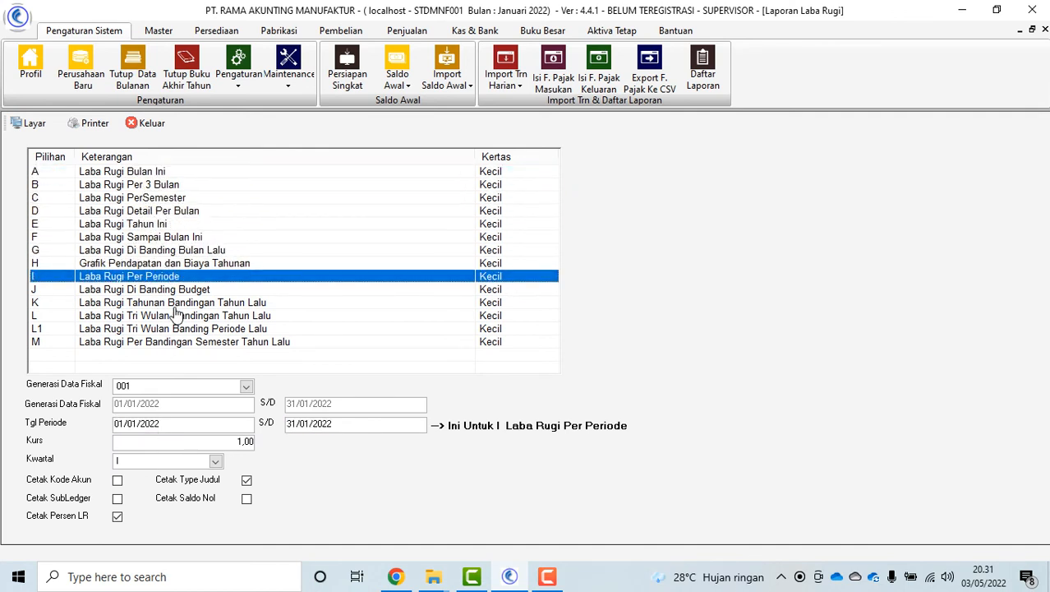
click(117, 499)
click(175, 172)
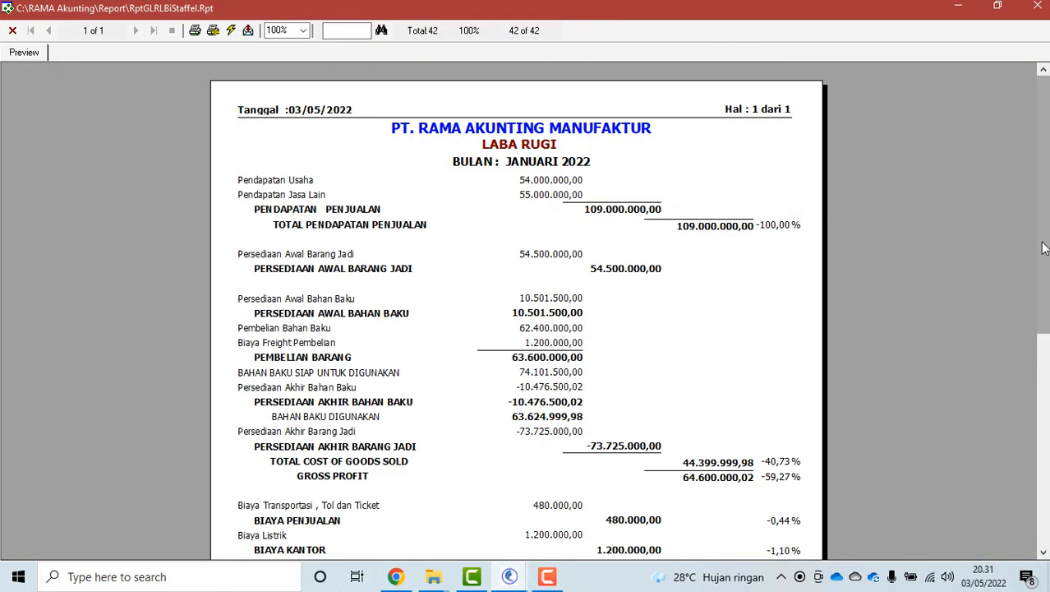
Review the January Laba Rugi preview, then close it and the report form
mouse_move(1043, 247)
mouse_down()
mouse_move(1043, 461)
mouse_move(1047, 248)
mouse_up()
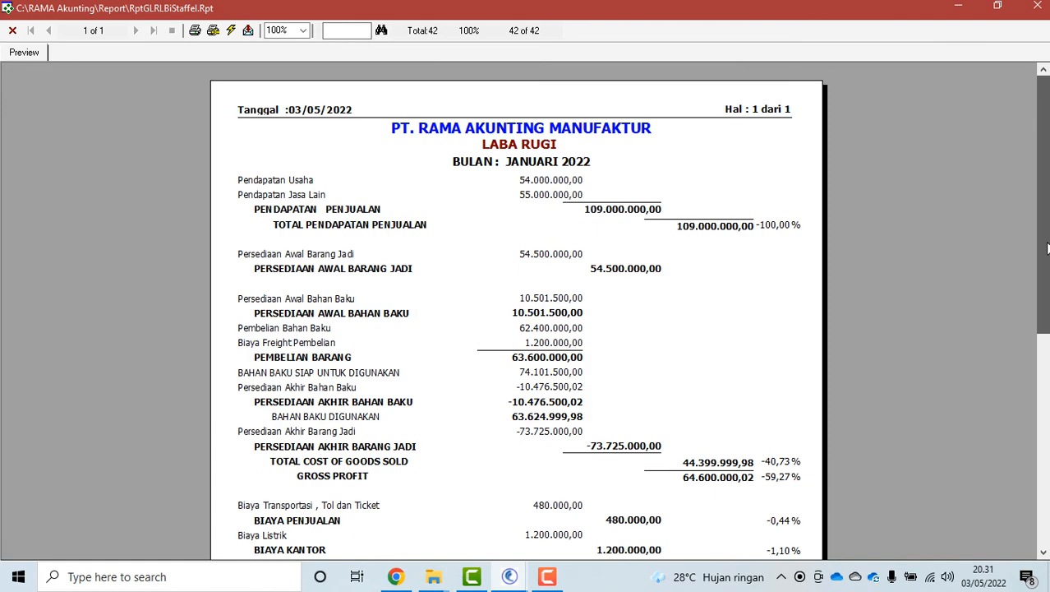
click(13, 30)
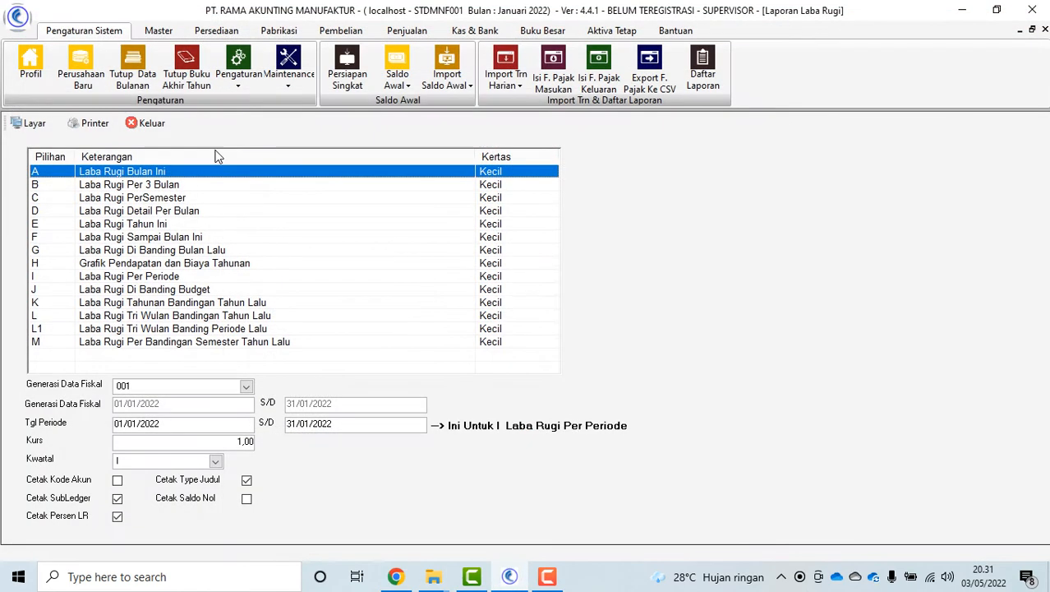
click(158, 129)
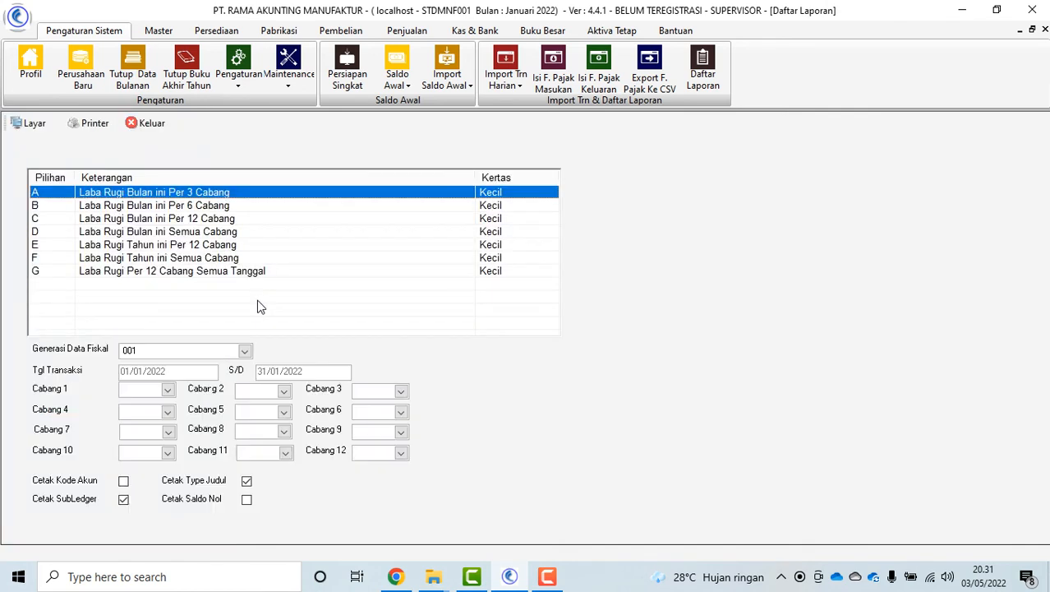
Preview Laba Rugi Bulan ini Per 3 Cabang for JAKARTA and BANDUNG, page to the end, and close it
click(167, 391)
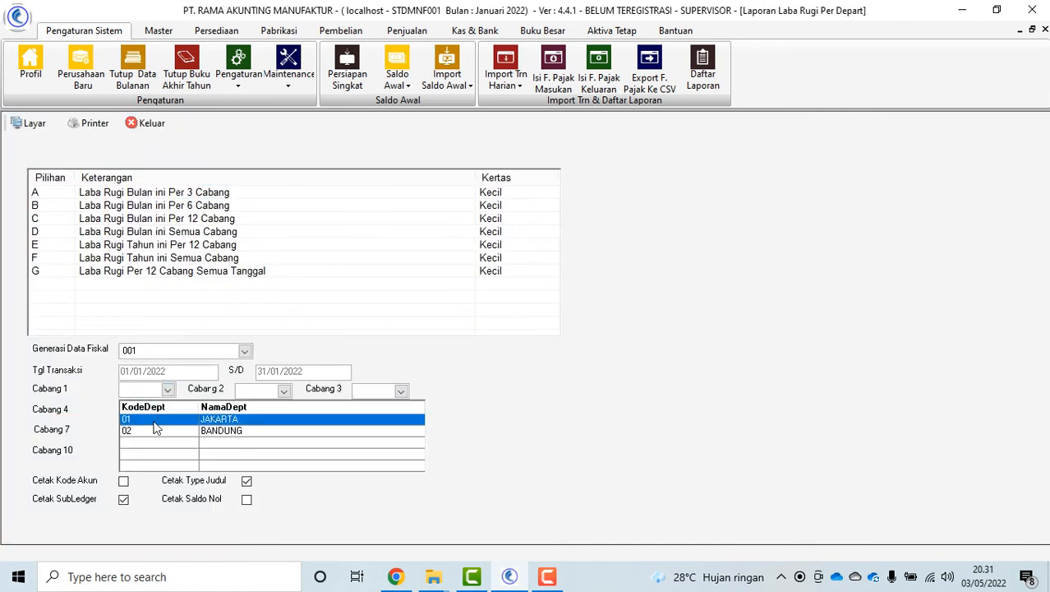
click(165, 419)
click(284, 391)
click(260, 432)
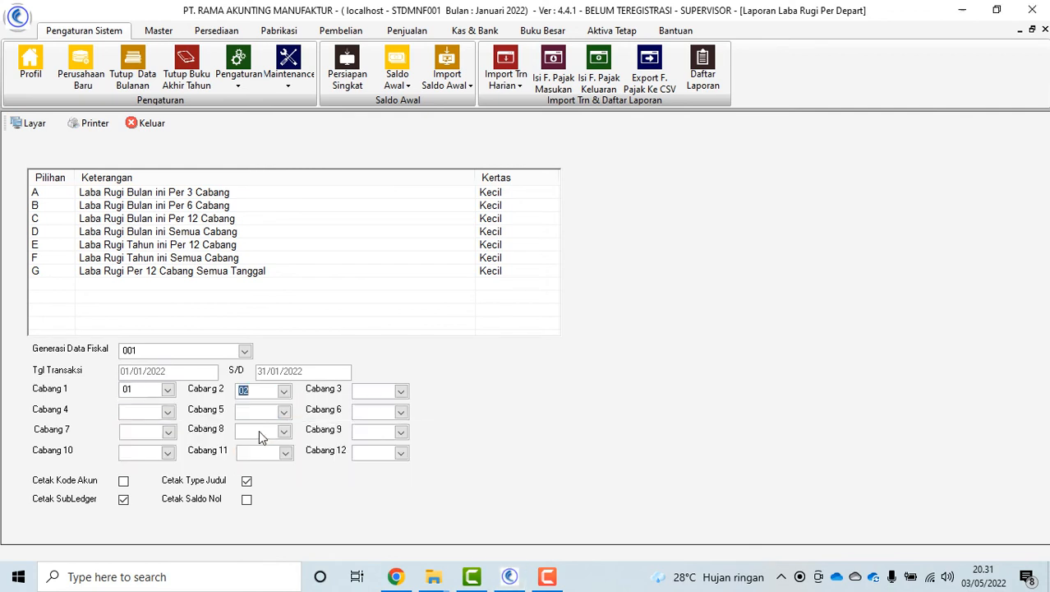
click(197, 194)
click(32, 124)
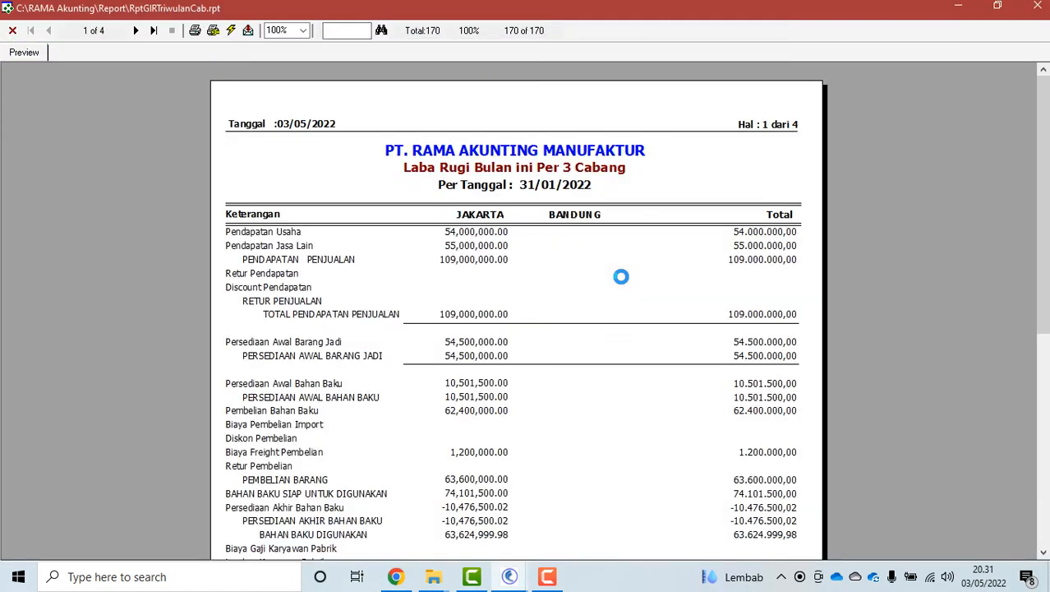
drag(1042, 239, 111, 47)
click(136, 31)
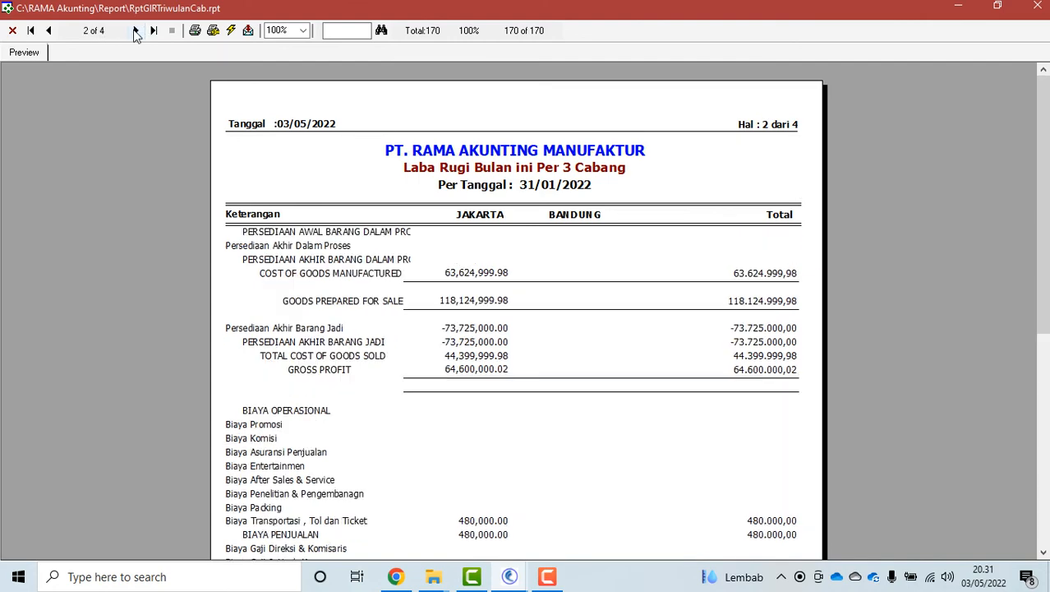
click(136, 31)
click(137, 32)
click(12, 30)
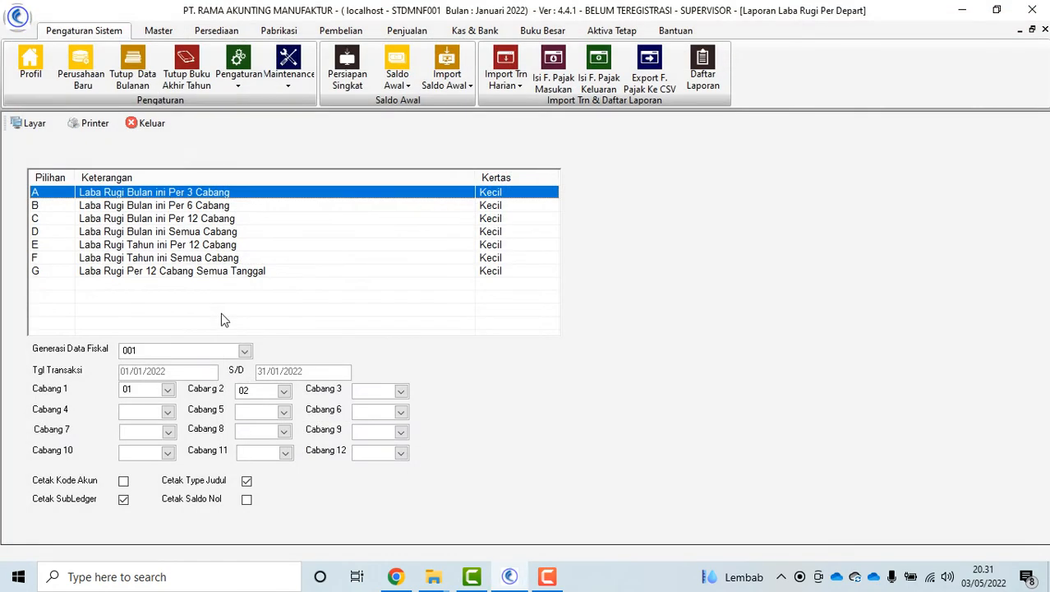
click(148, 124)
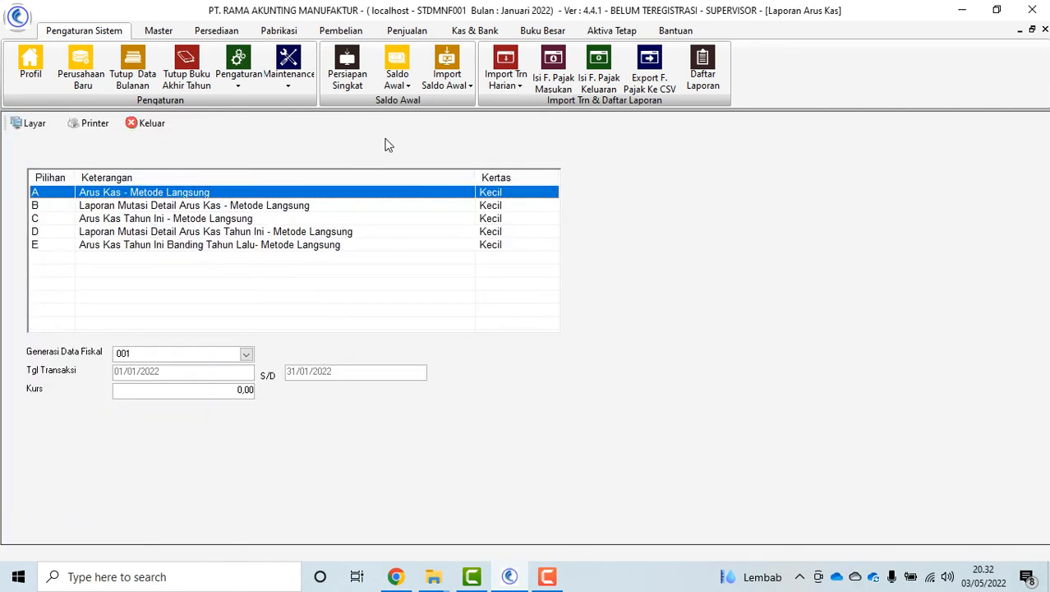
Preview the A Arus Kas - Metode Langsung report for January 2022, then close all report windows
click(240, 233)
click(205, 194)
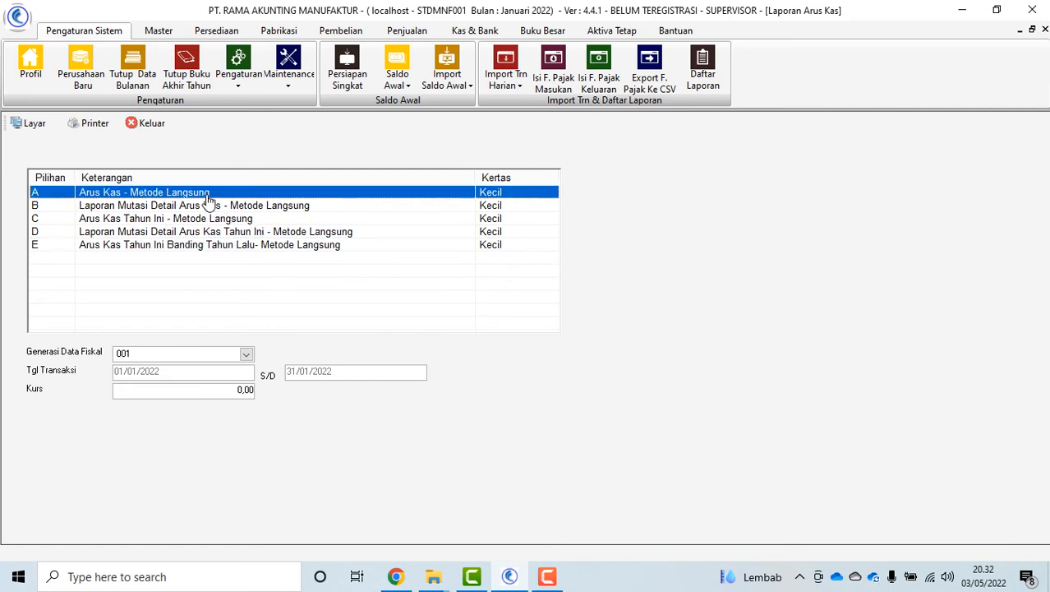
click(33, 123)
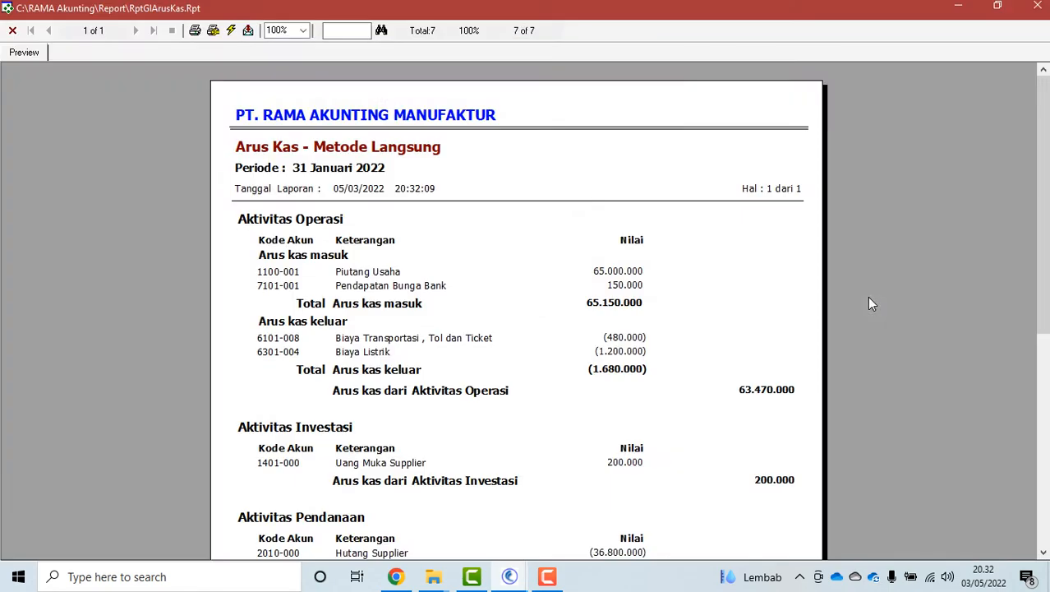
drag(1043, 222, 1045, 177)
click(12, 32)
click(140, 56)
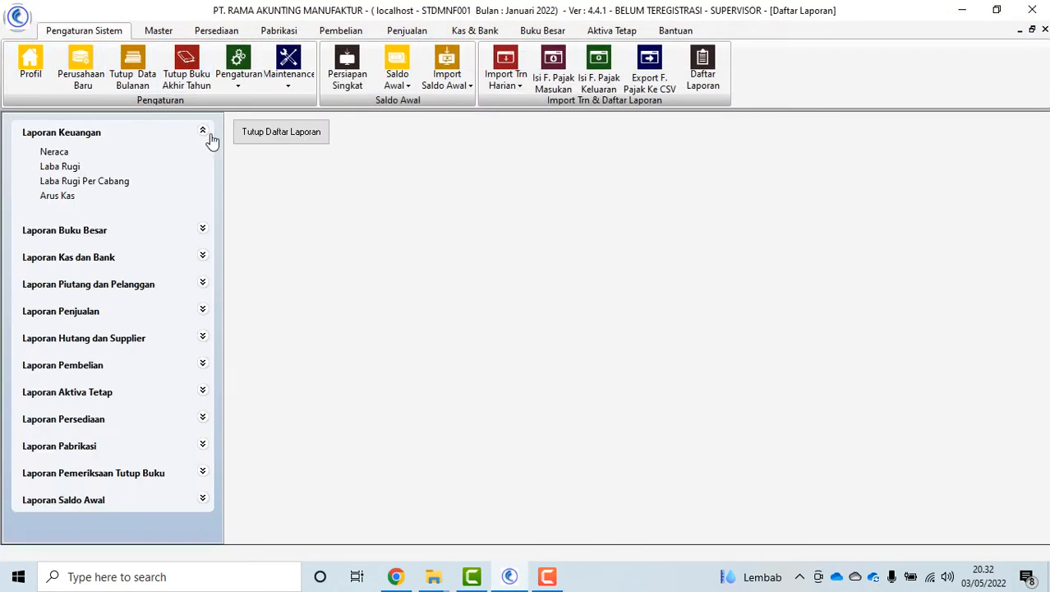
click(275, 135)
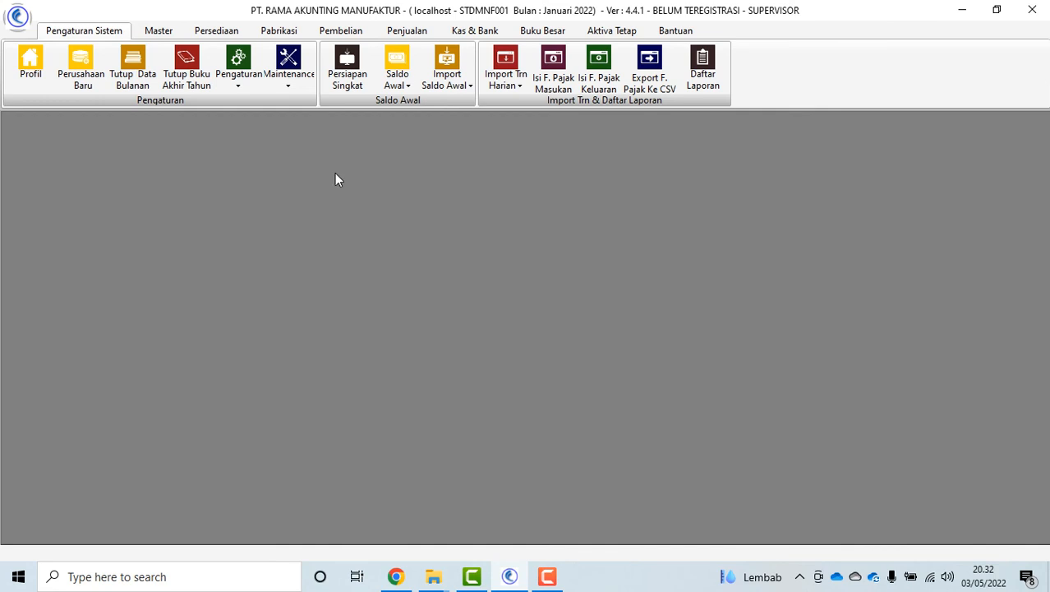
View and close the Fiskal Aktiva Tetap table and asset type list, then open Master Aktiva Tetap
click(611, 30)
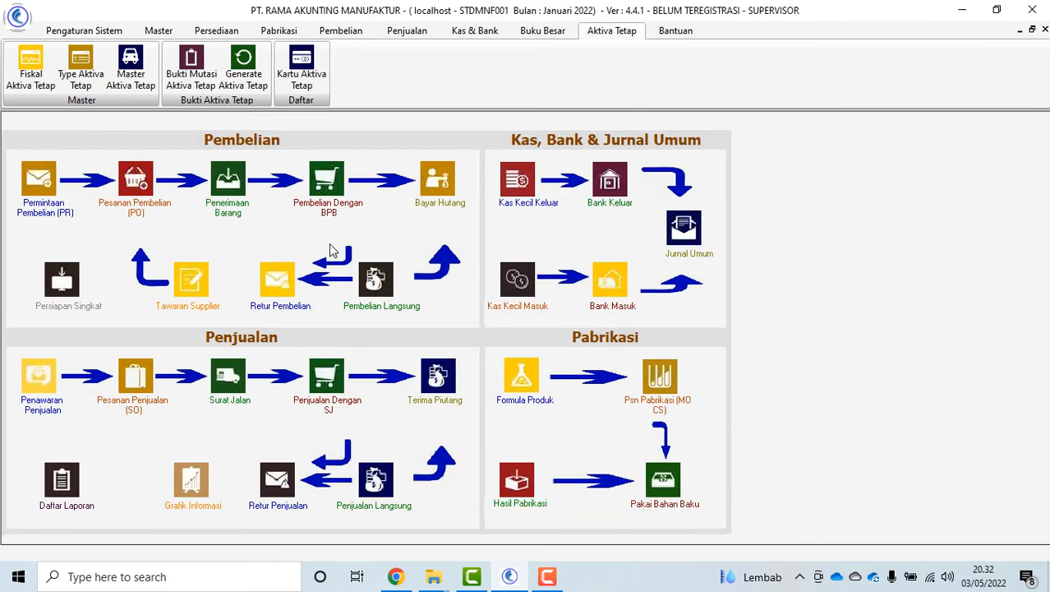
click(31, 72)
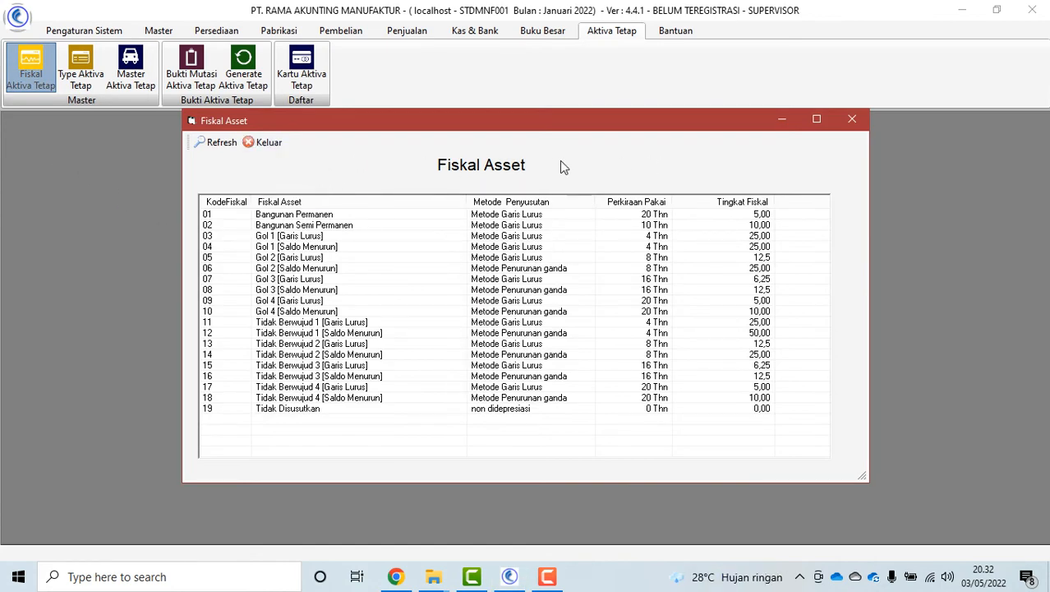
click(265, 142)
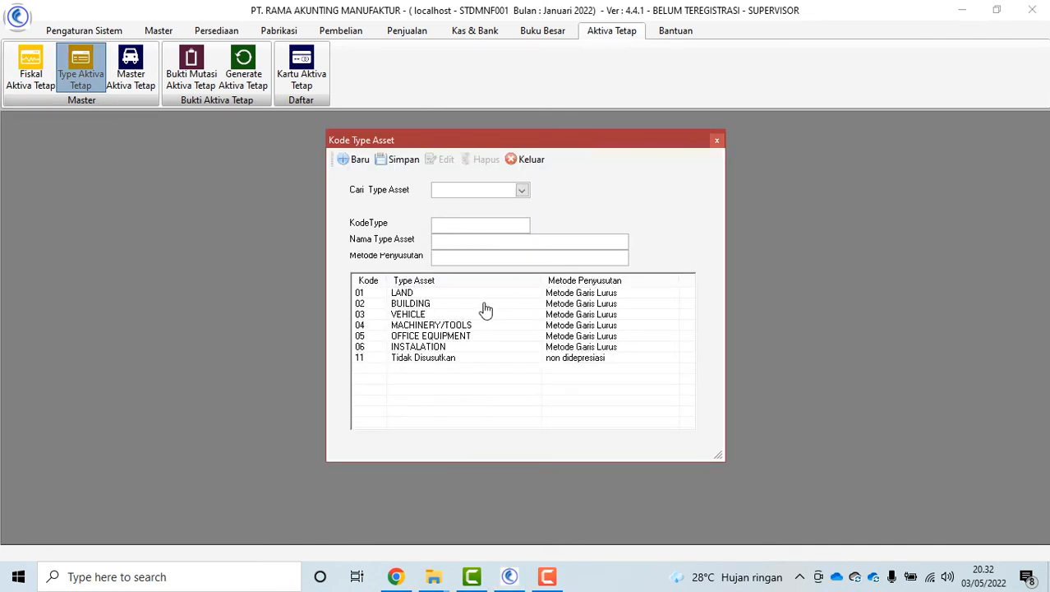
click(523, 164)
click(132, 76)
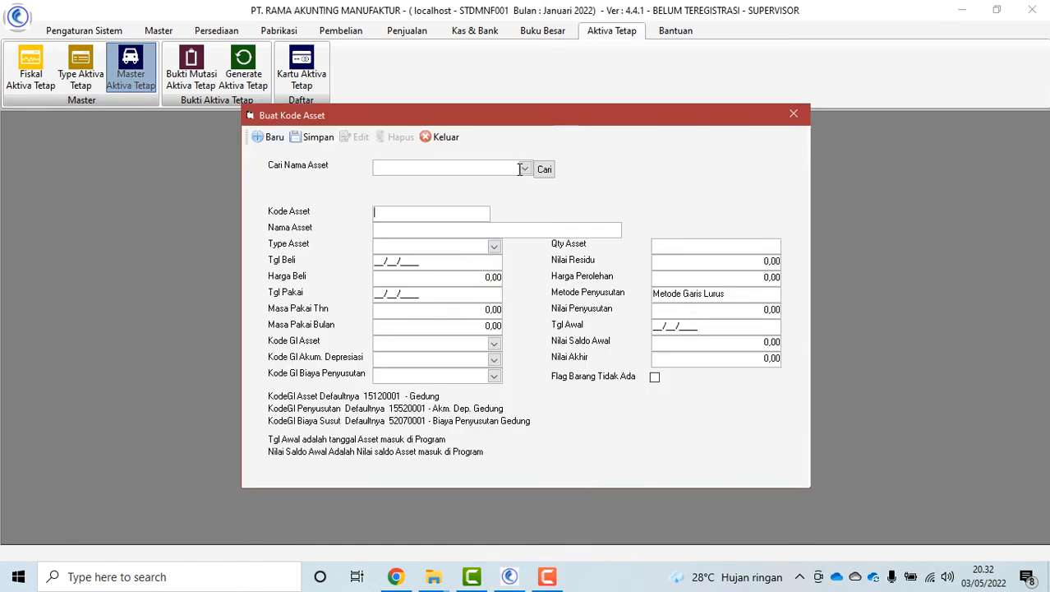
Look up the Gedung asset's details, then start a new blank asset record
click(524, 169)
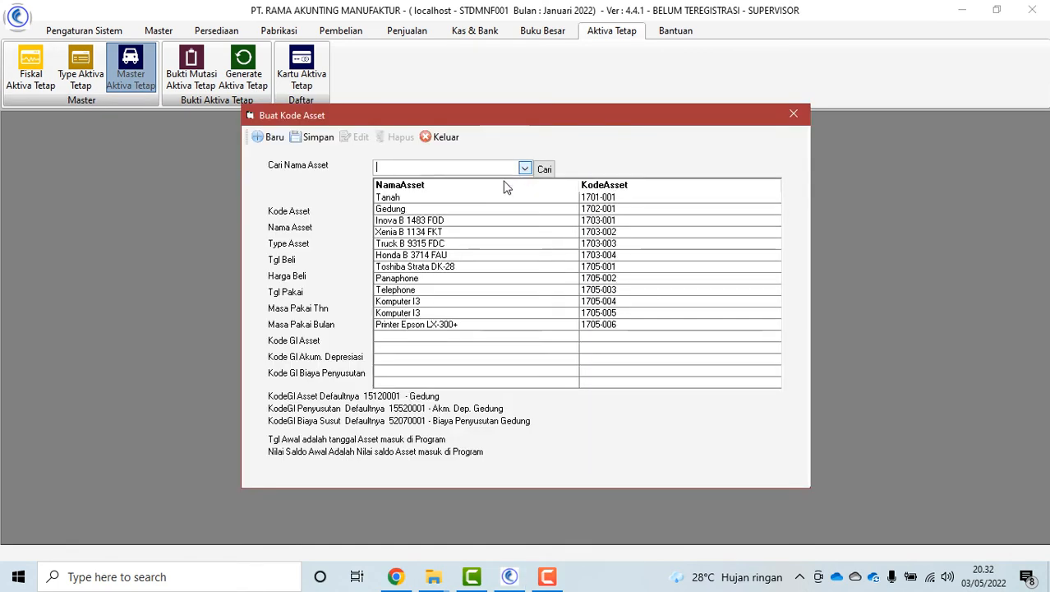
click(482, 215)
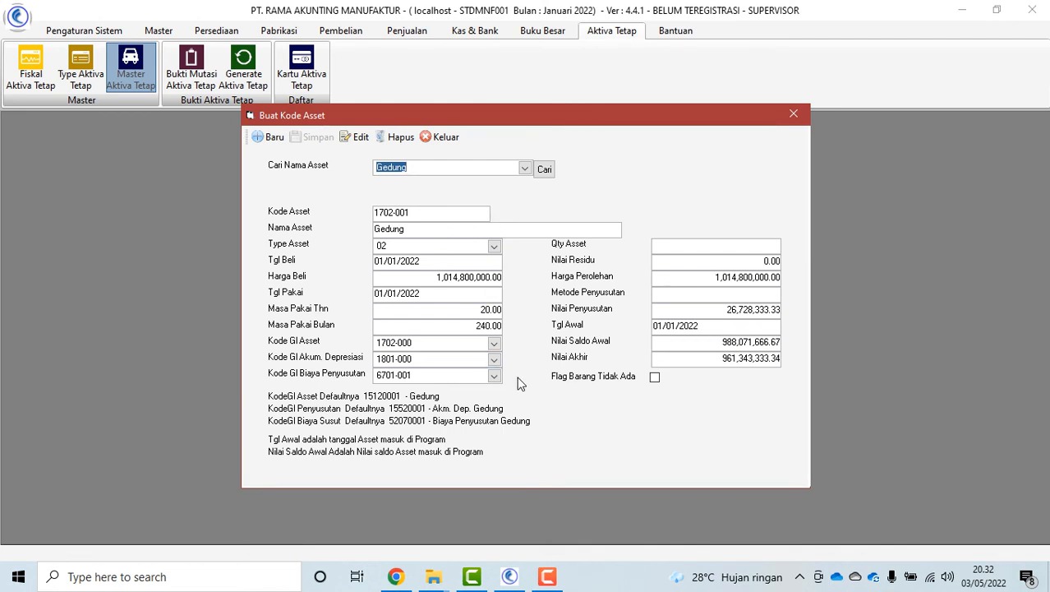
click(268, 136)
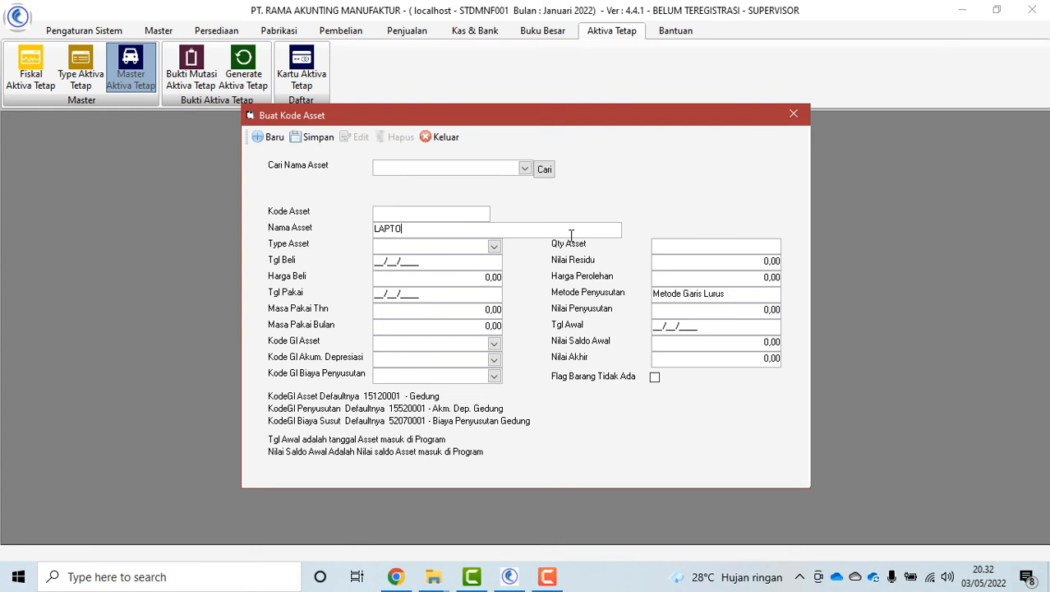
Set the asset type to 05 OFFICE EQUIPMENT, purchase price 6,000,000 and useful life 4 years
click(494, 246)
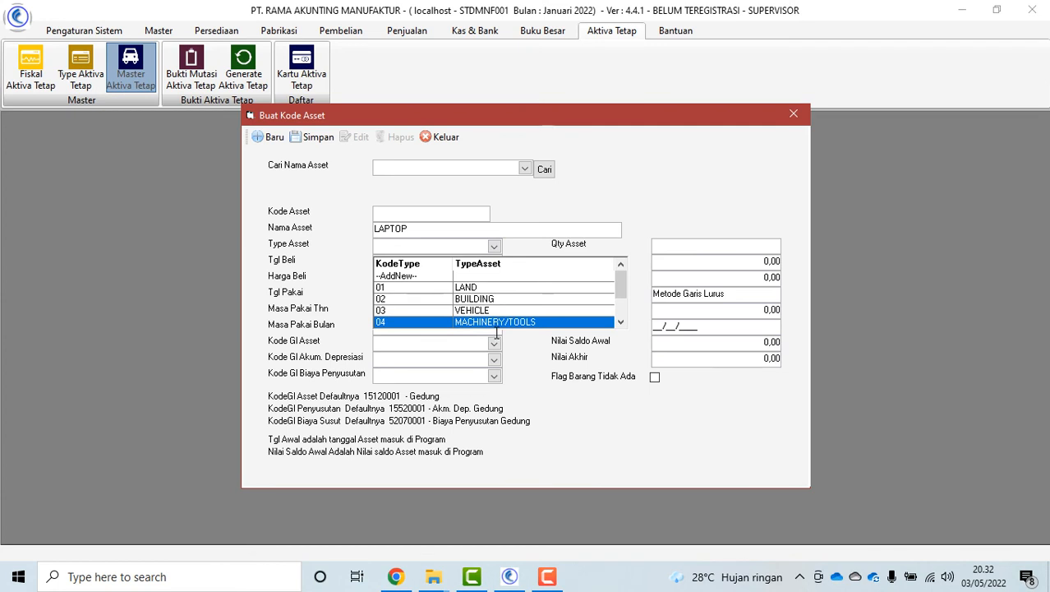
scroll(509, 312, down, 2)
click(510, 300)
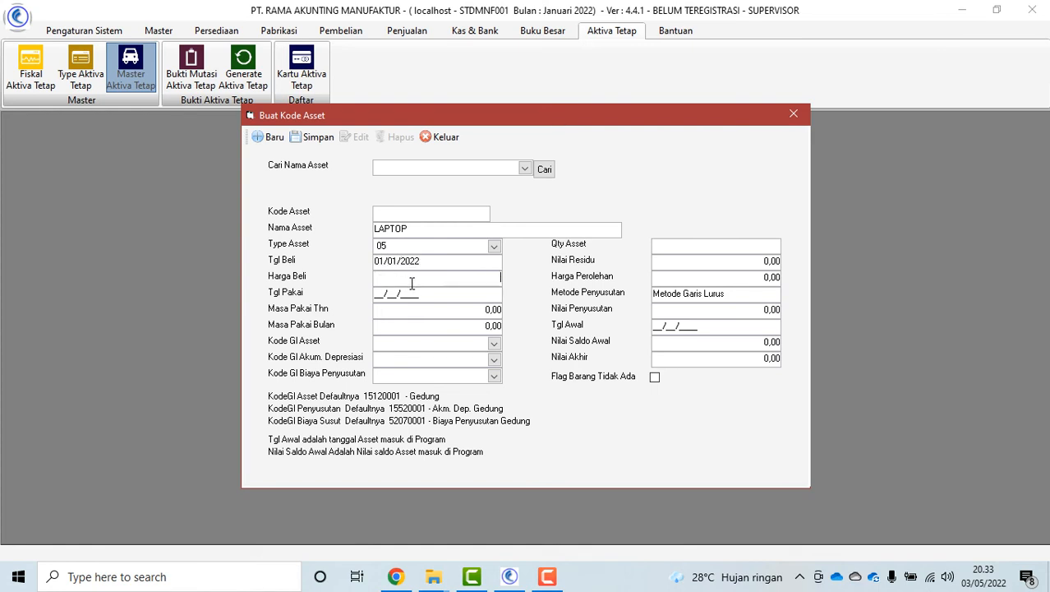
text(6,000,0)
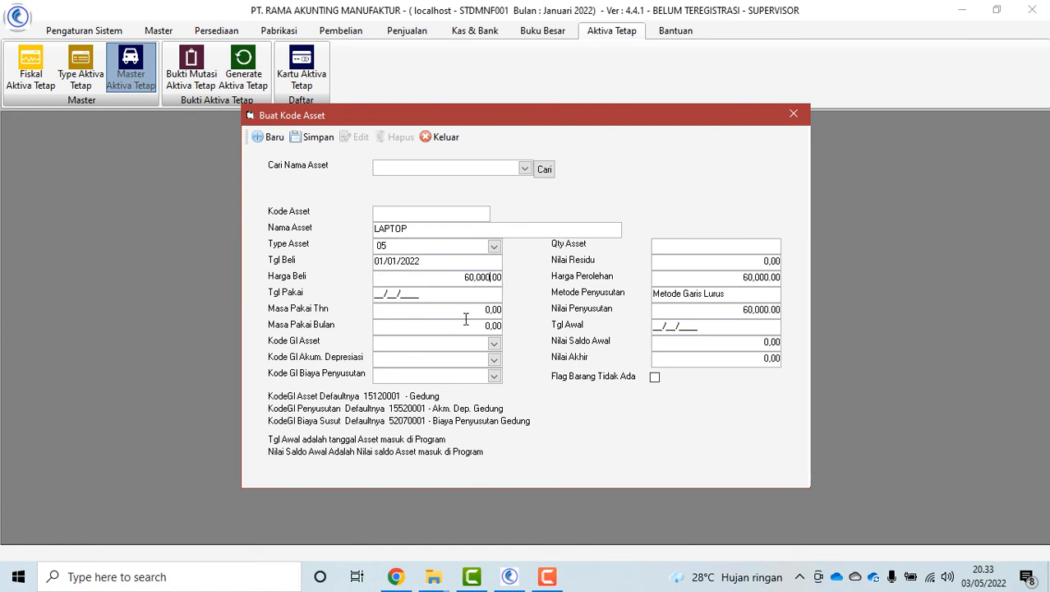
text(00)
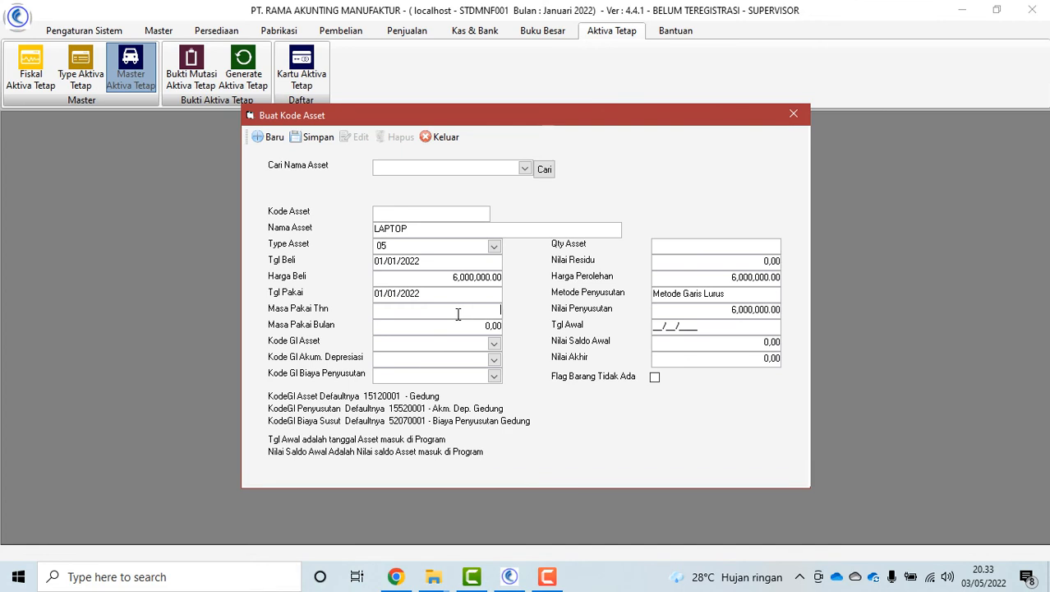
text(4)
Assign GL accounts 1708-000 for the asset, 1807-000 for accumulated depreciation, and 6701-007 for depreciation expense
click(494, 342)
scroll(504, 411, down, 5)
scroll(543, 403, down, 6)
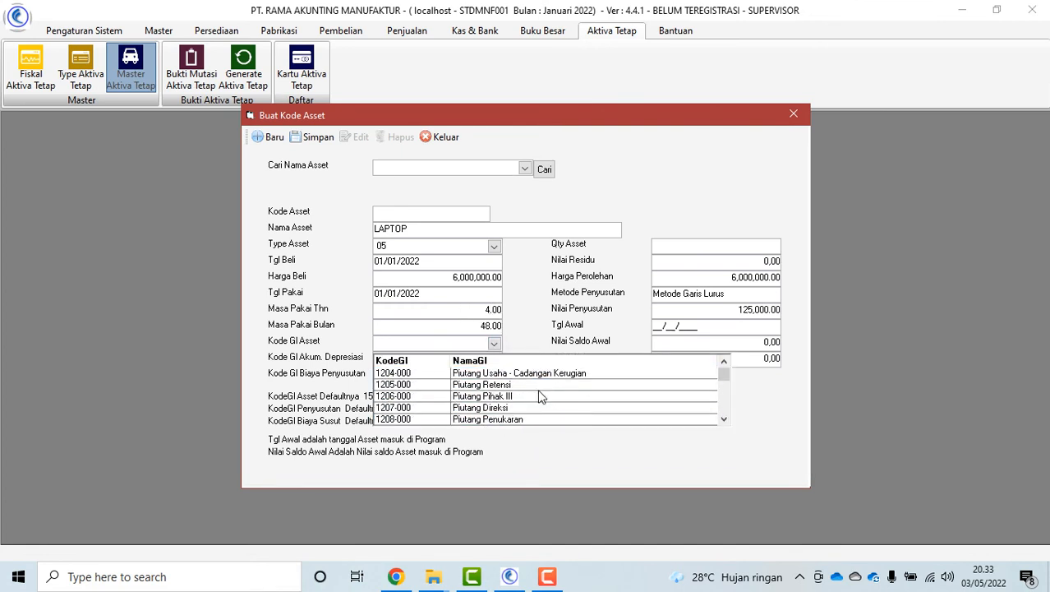
scroll(552, 419, down, 5)
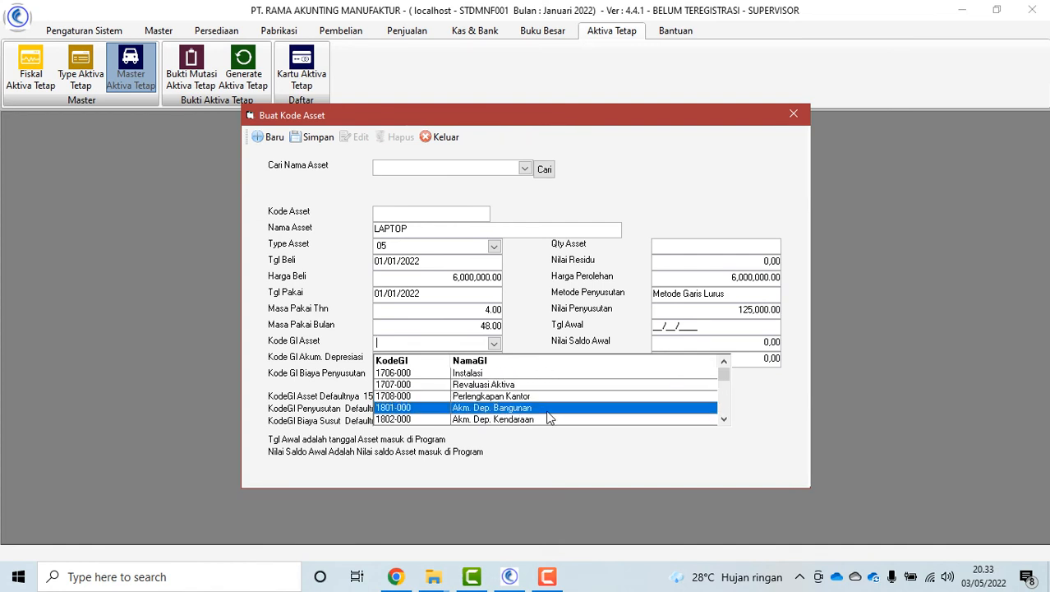
click(525, 396)
click(493, 361)
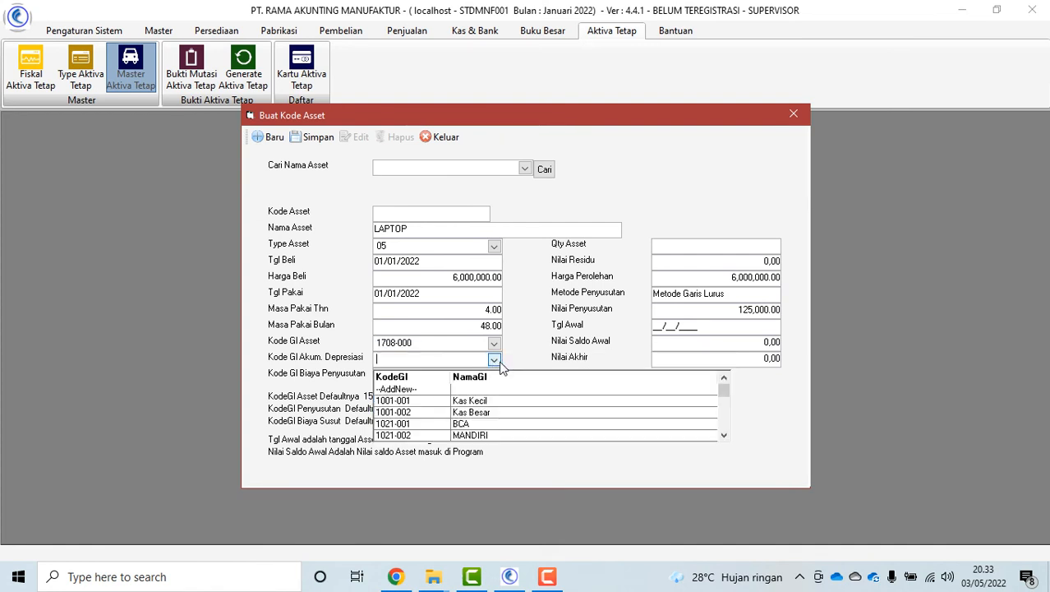
scroll(550, 419, down, 6)
scroll(580, 421, down, 9)
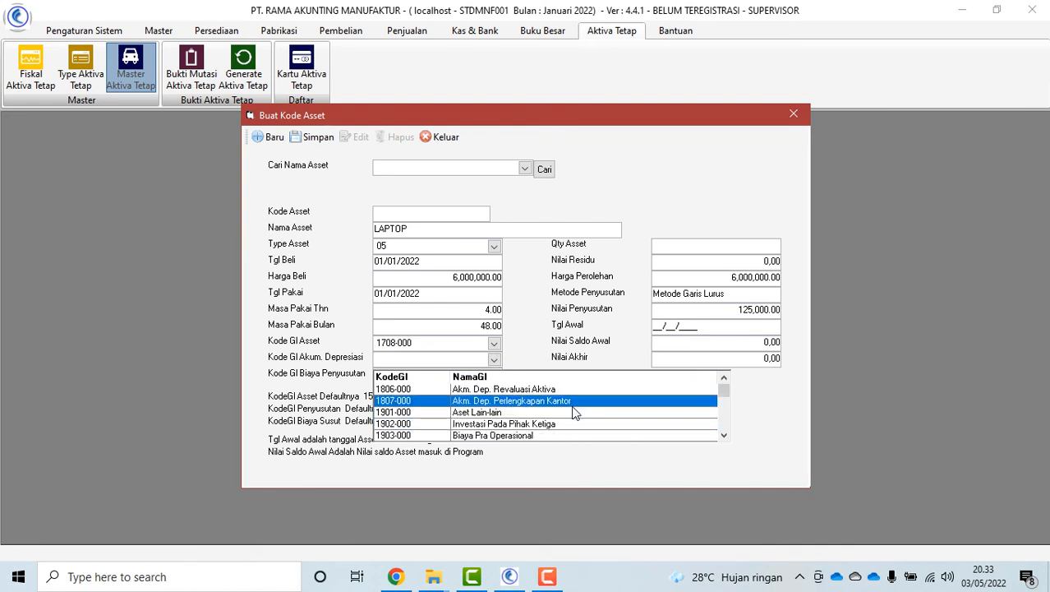
click(577, 401)
click(494, 376)
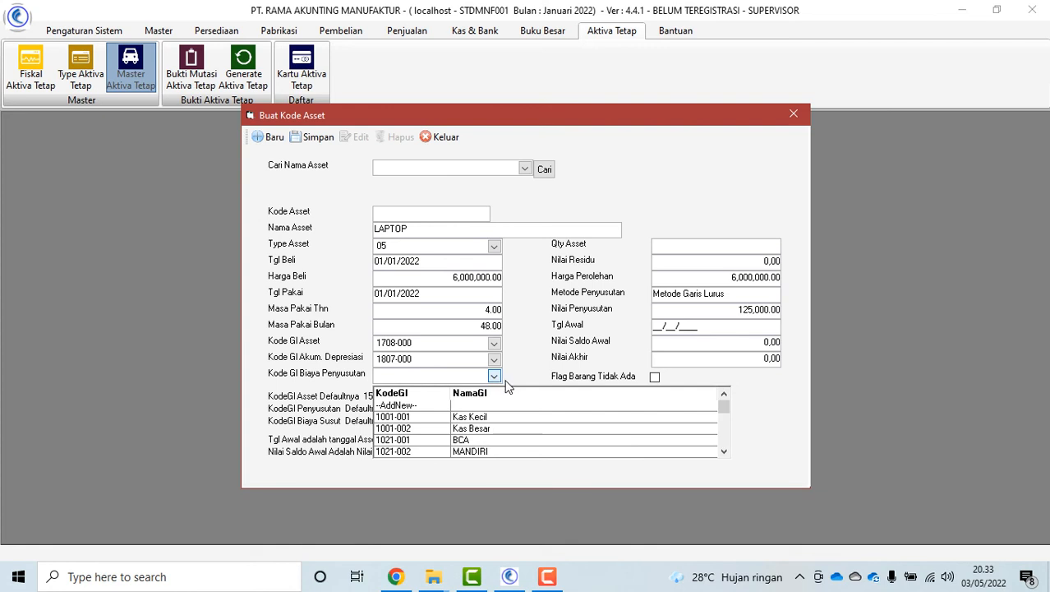
text(6)
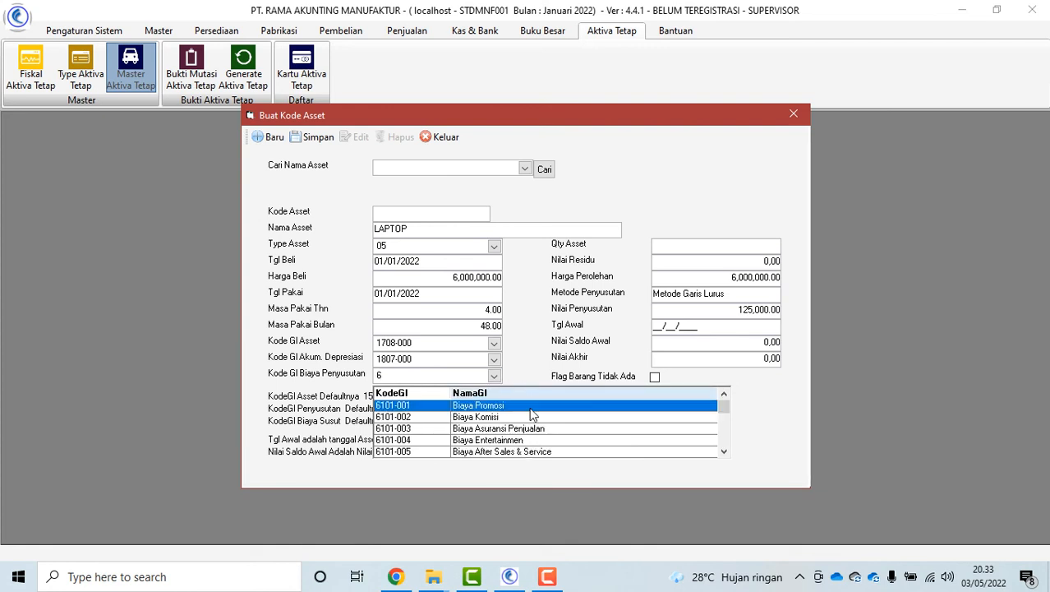
scroll(531, 415, down, 10)
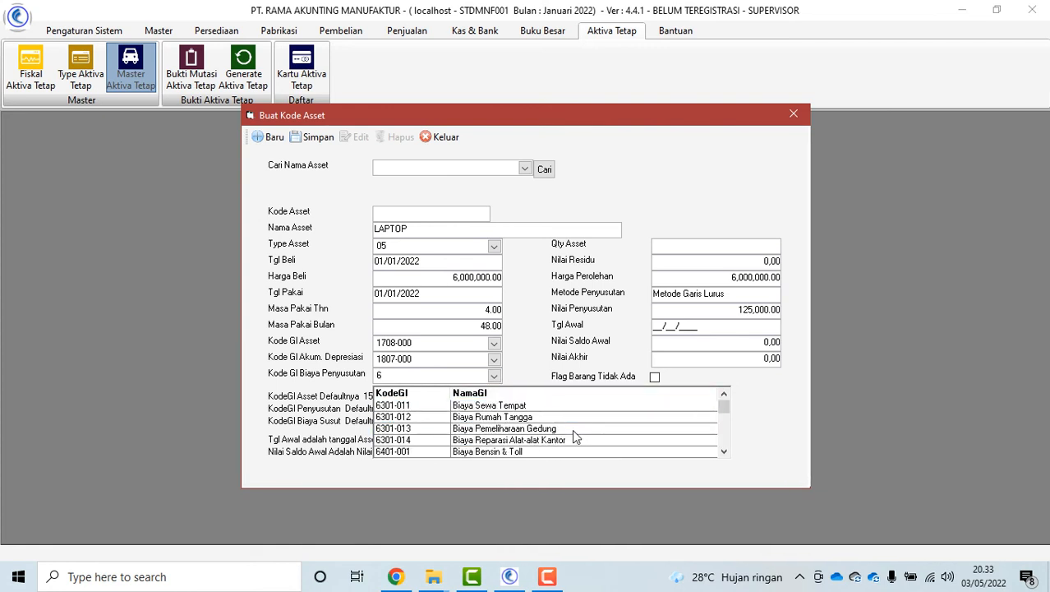
scroll(572, 429, down, 10)
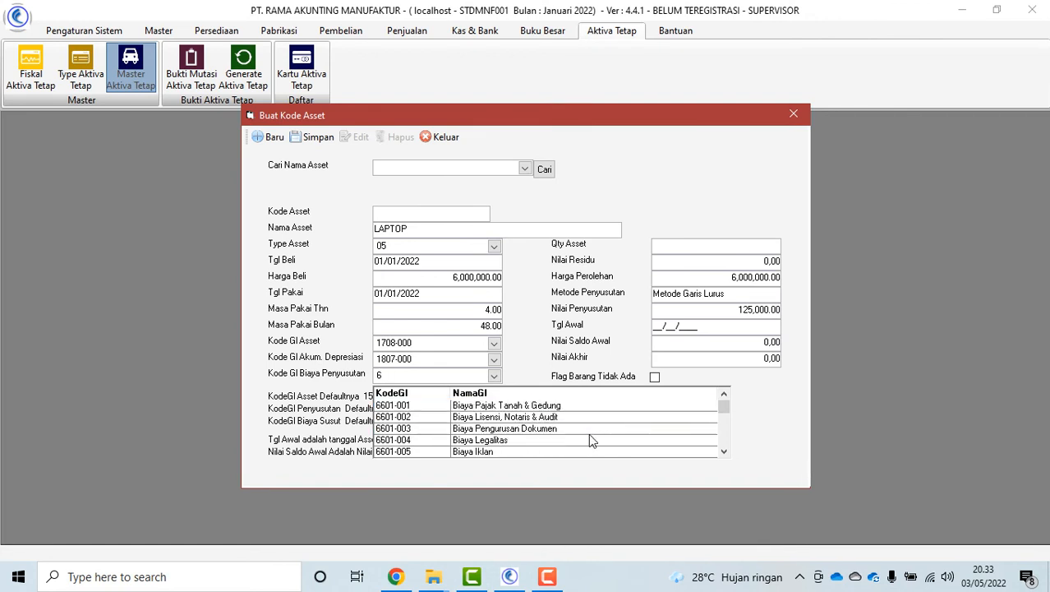
scroll(588, 433, down, 10)
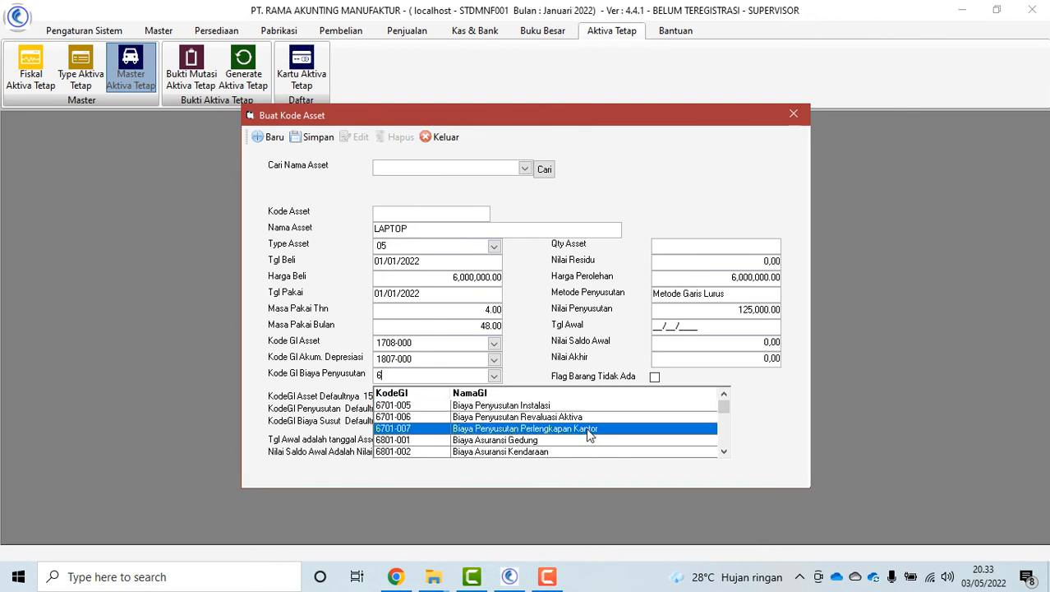
click(588, 428)
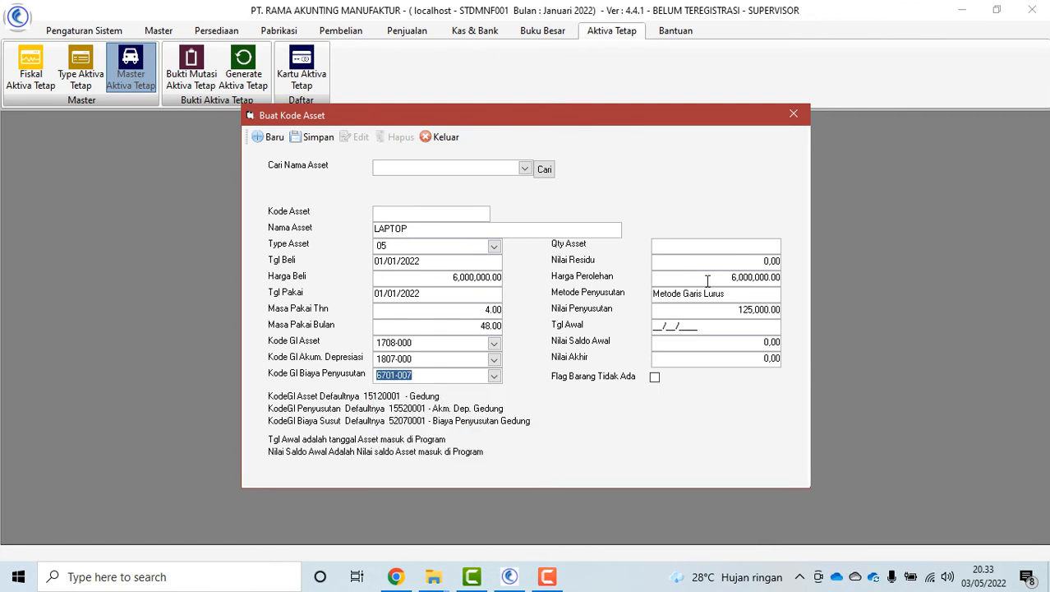
Enter start date 01/01/2022, opening balance 6,000,000 and ending value 600
click(659, 327)
text(01/01/2)
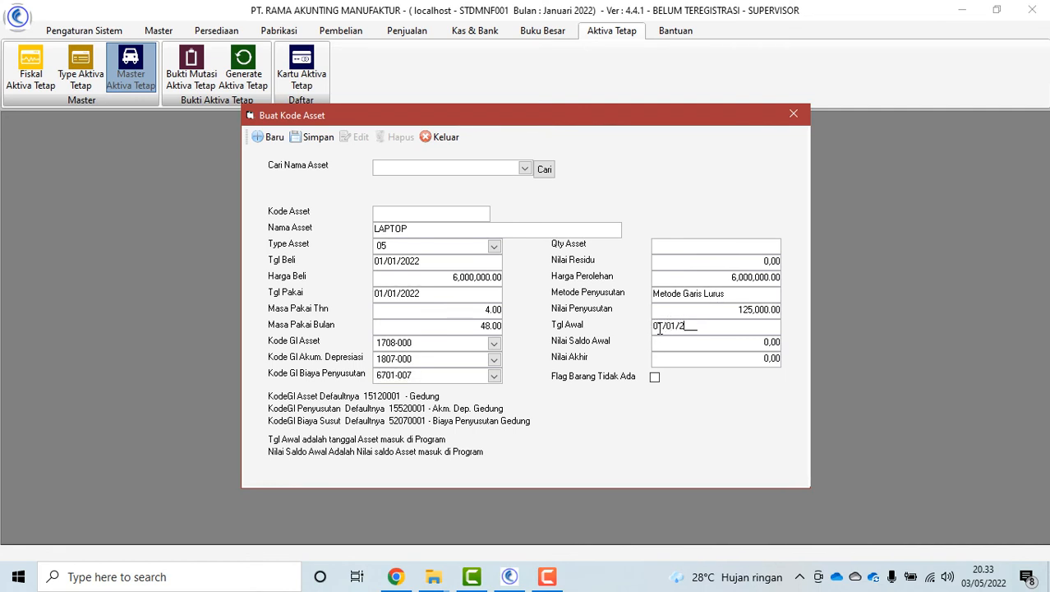
text(022)
click(710, 349)
text(6,000,000)
click(719, 359)
text(600)
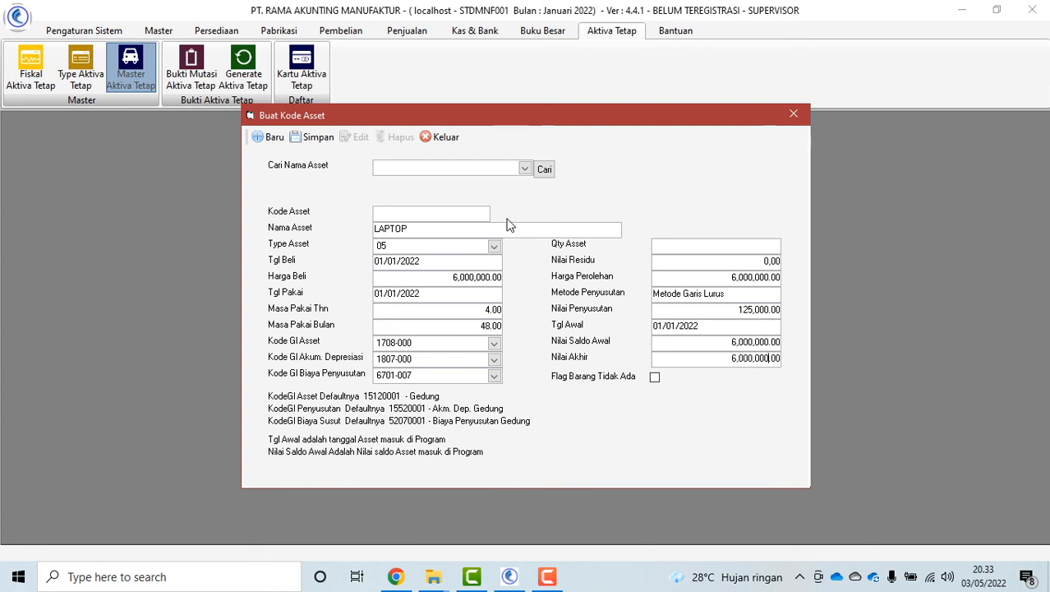
double_click(433, 344)
Move the code 1708-000 from the asset account field into Kode Asset and attempt saving LAPTOP
right_click(404, 342)
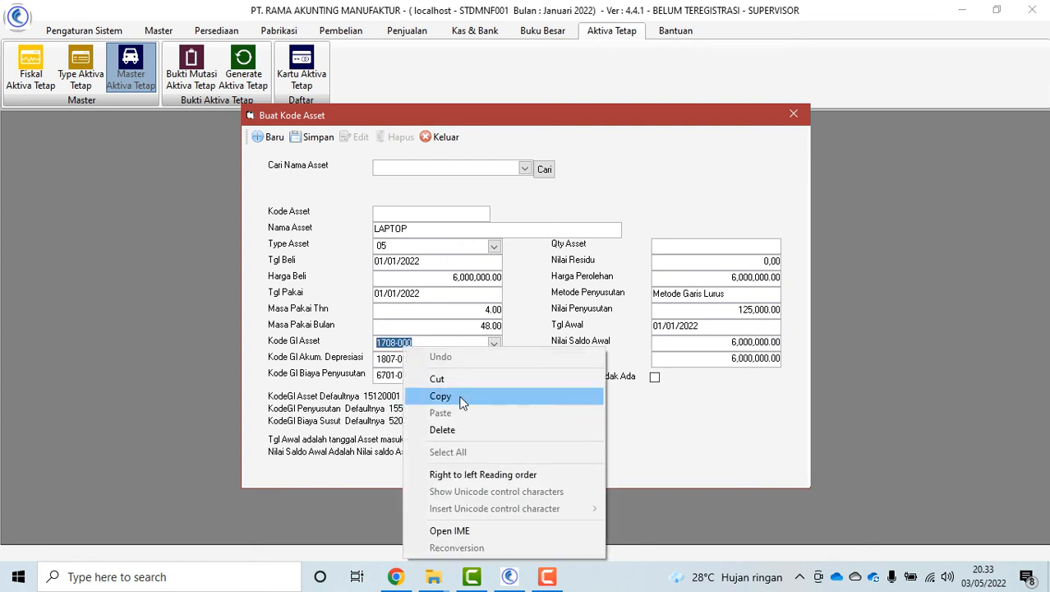
click(456, 377)
click(400, 215)
right_click(403, 215)
click(447, 278)
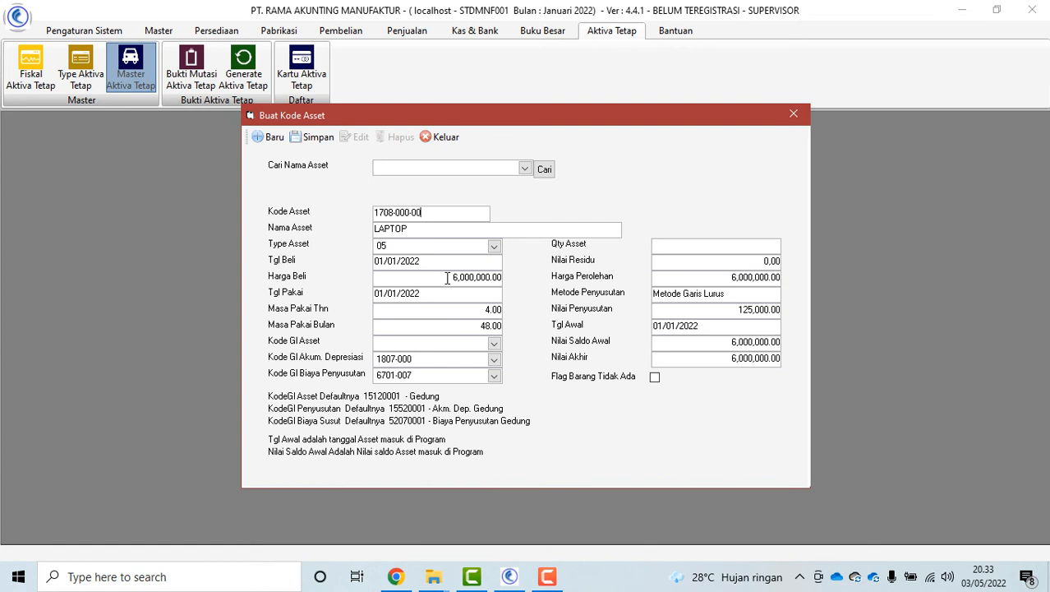
click(313, 137)
click(587, 334)
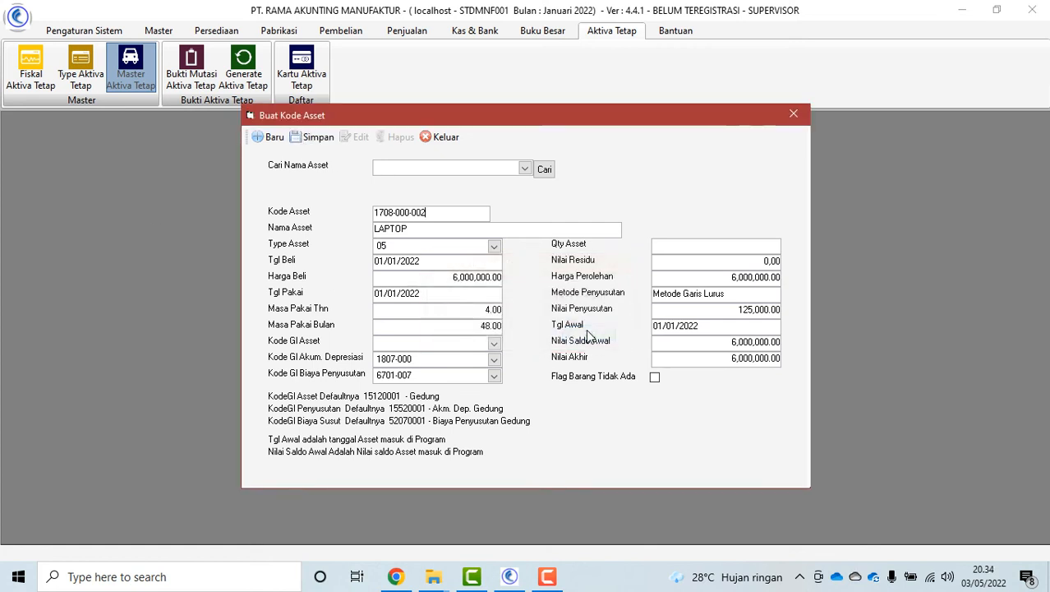
Set the LAPTOP asset account back to 1708-000 and save the record
click(494, 344)
scroll(550, 411, down, 4)
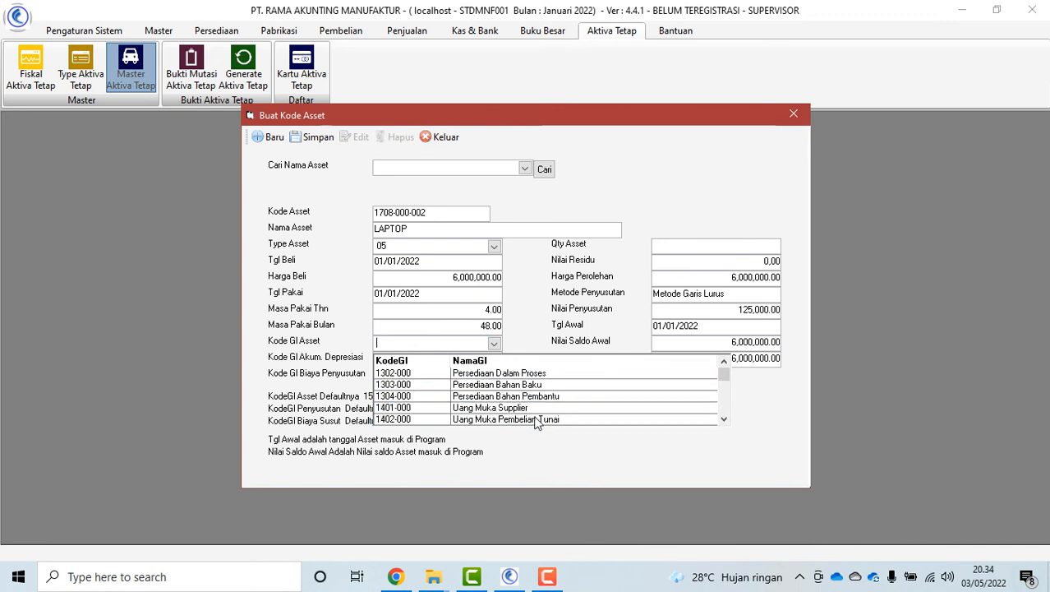
scroll(552, 410, down, 5)
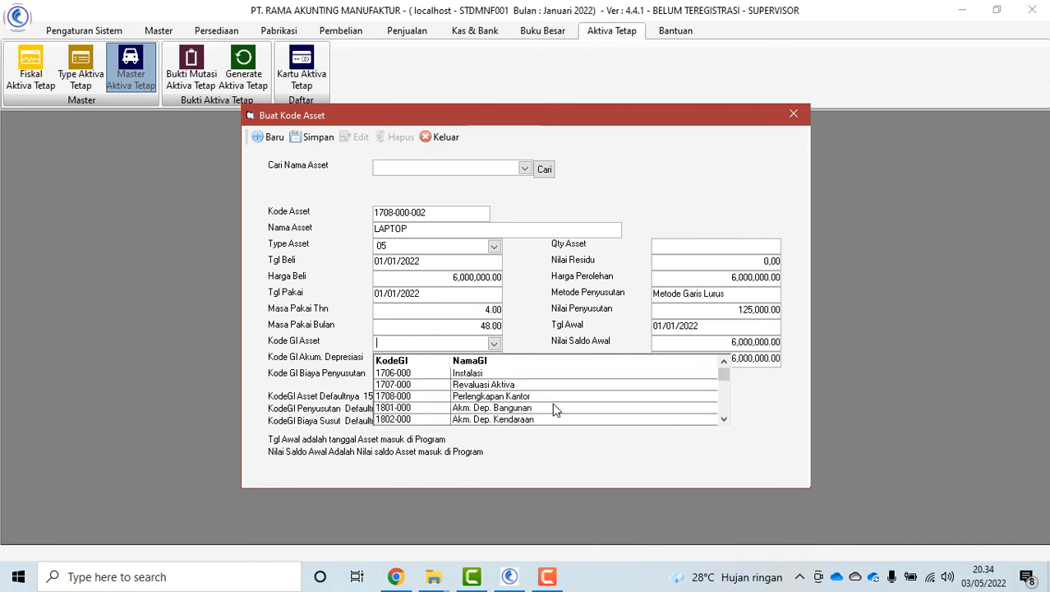
scroll(556, 409, down, 1)
scroll(555, 408, up, 1)
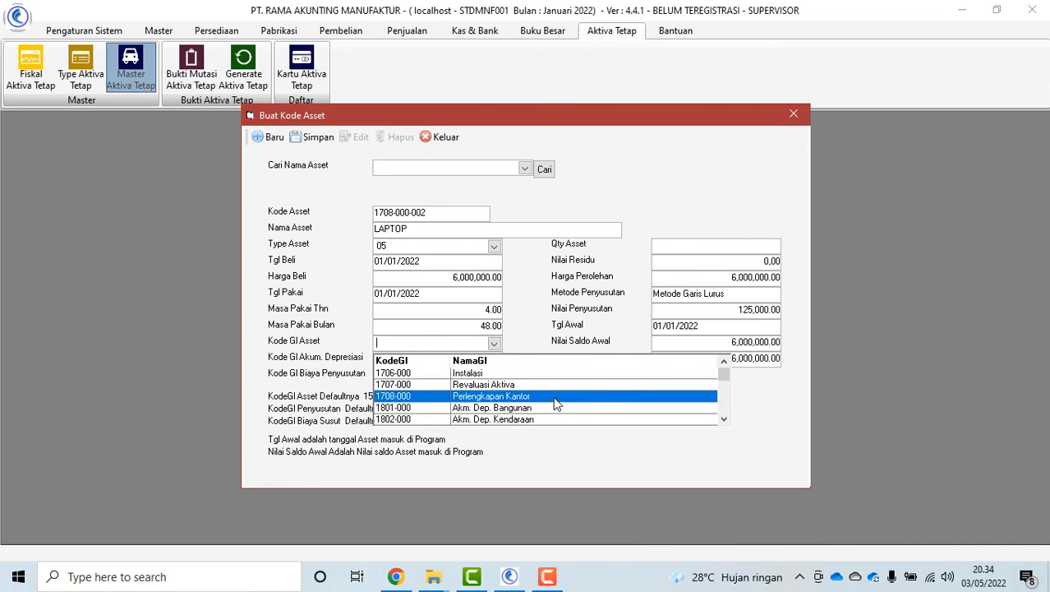
click(555, 396)
click(317, 138)
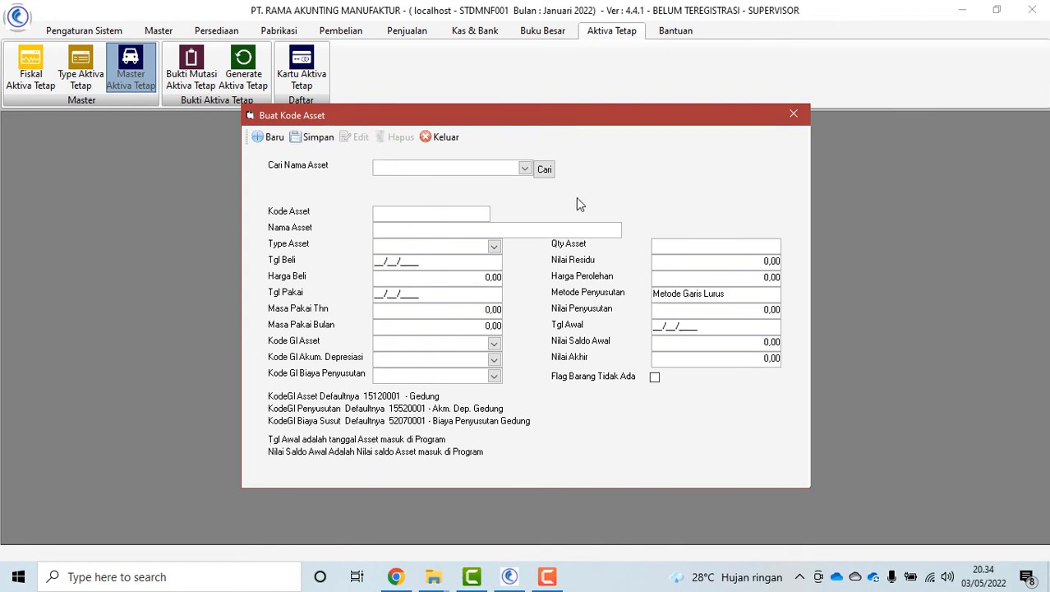
Load LAPTOP from Cari Nama Asset to review its data, then close the window
click(526, 170)
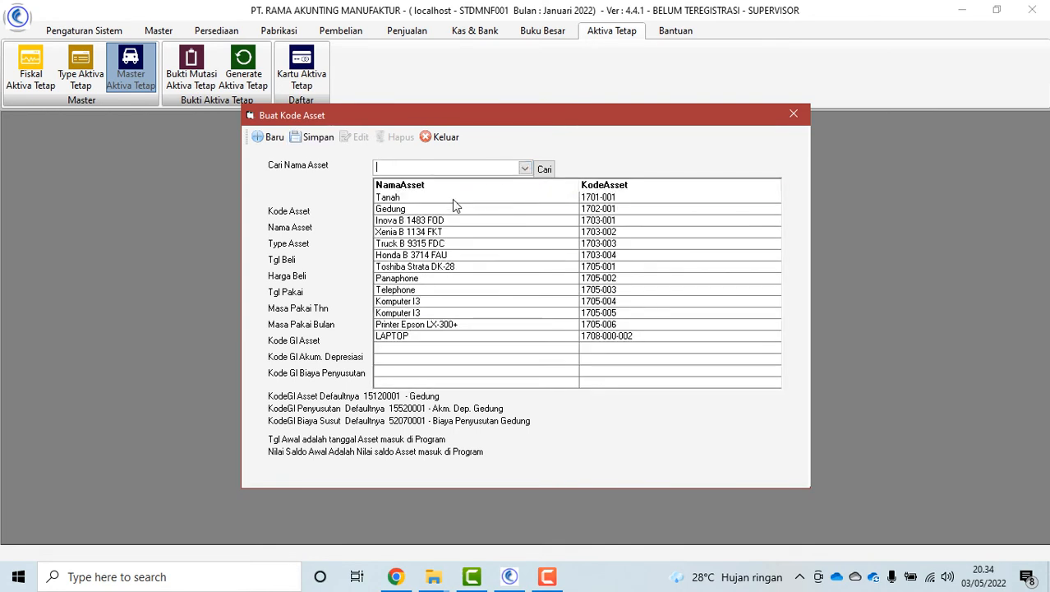
click(453, 337)
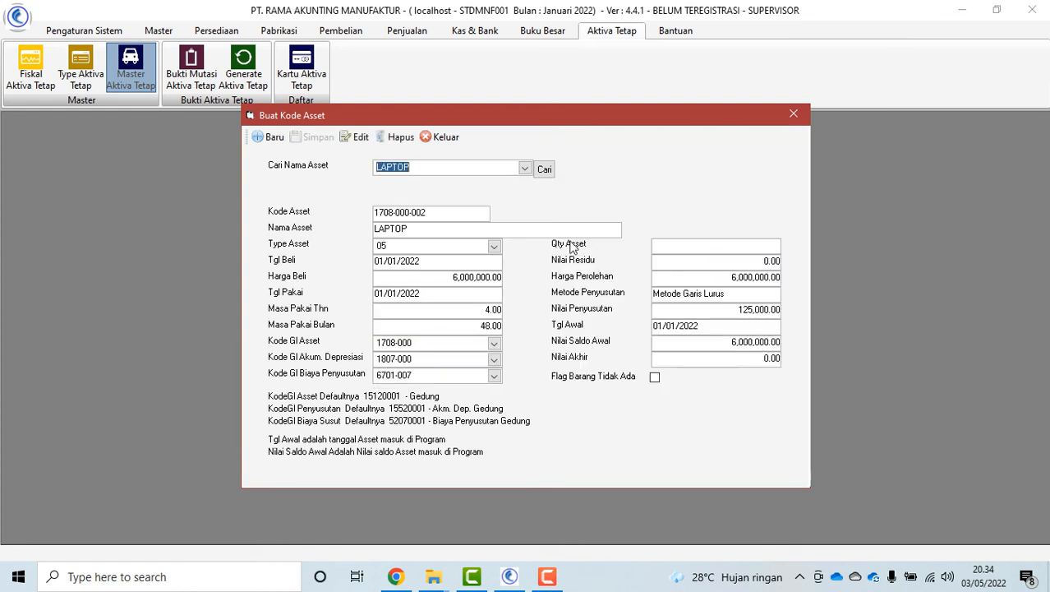
click(445, 137)
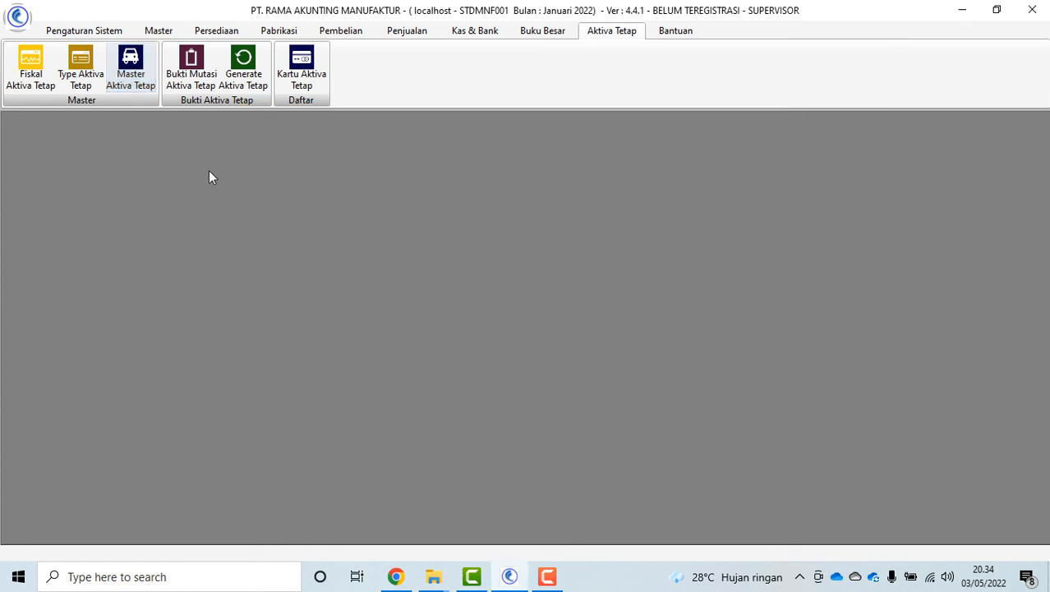
Start a Pemasukan (type C) fixed-asset mutation voucher dated 01/01/2022
click(190, 60)
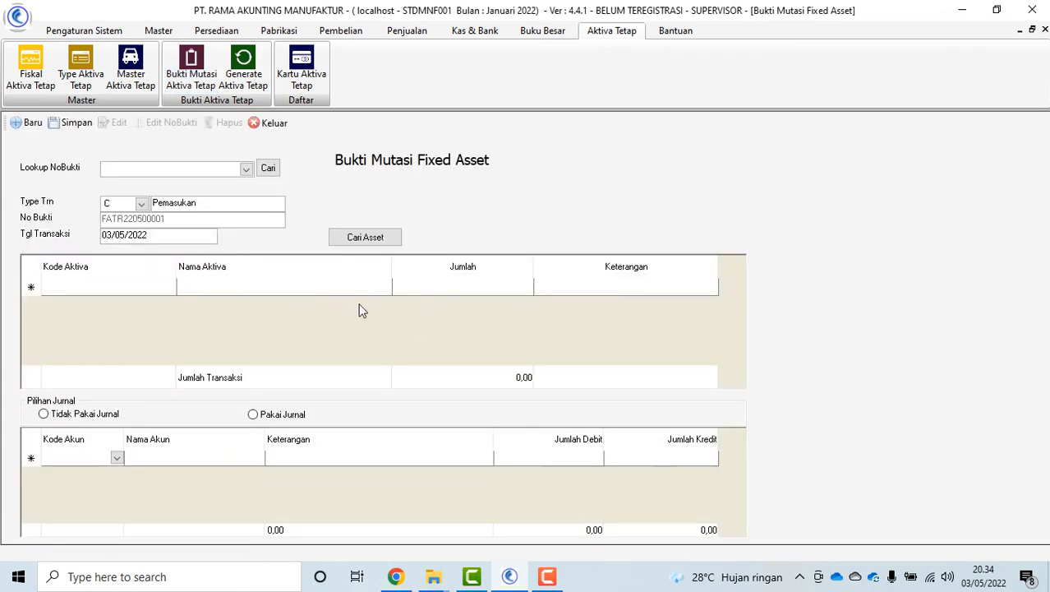
click(142, 205)
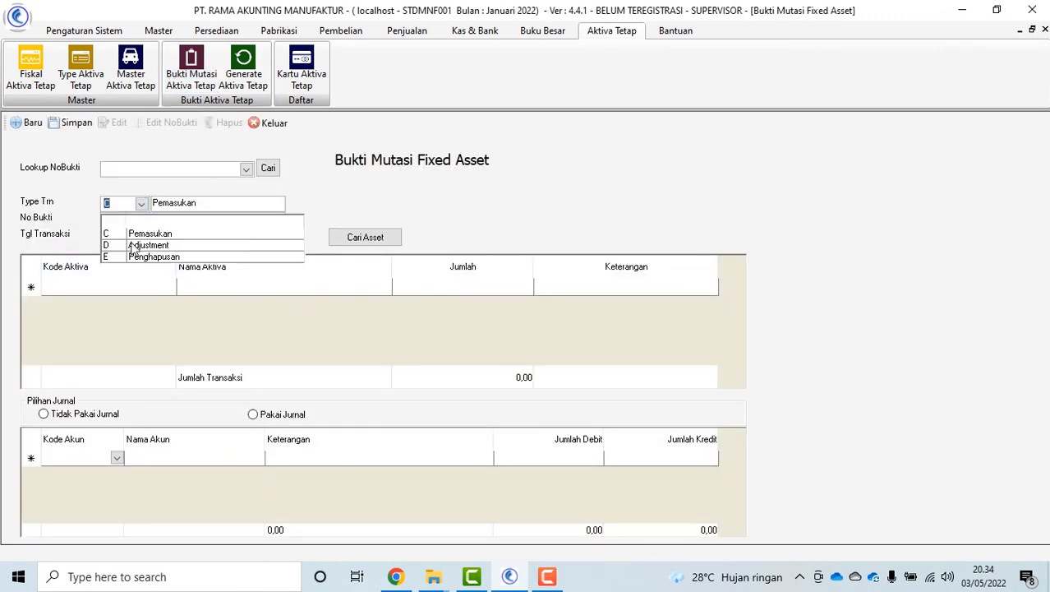
click(142, 236)
click(364, 237)
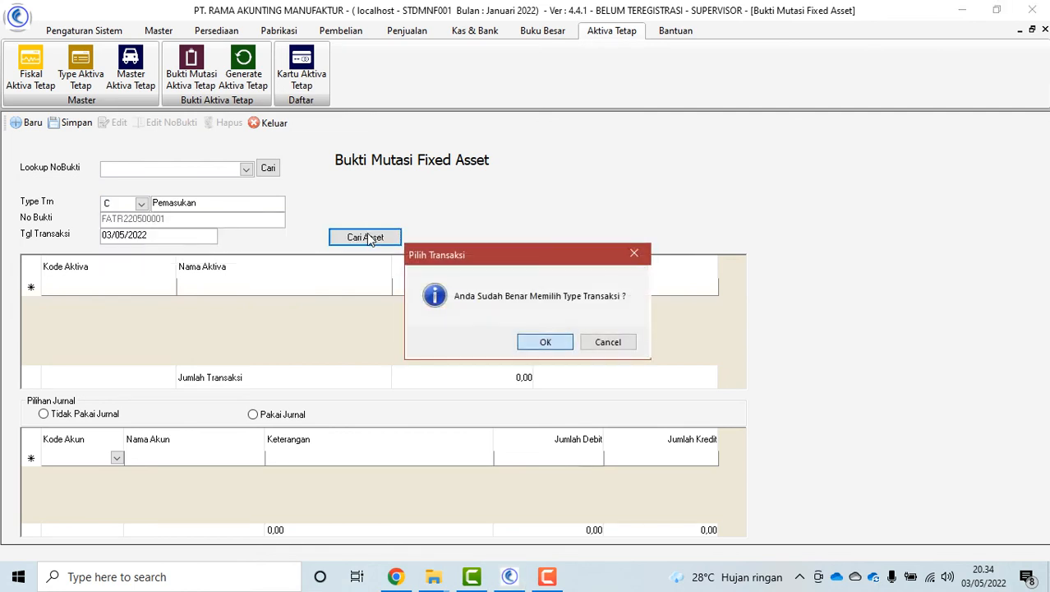
click(546, 340)
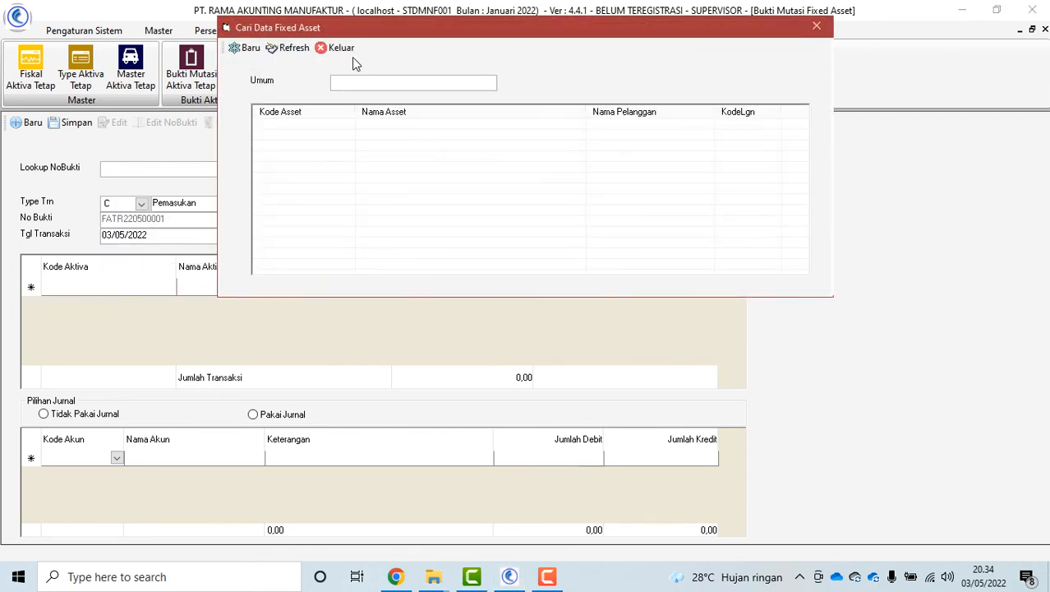
click(345, 48)
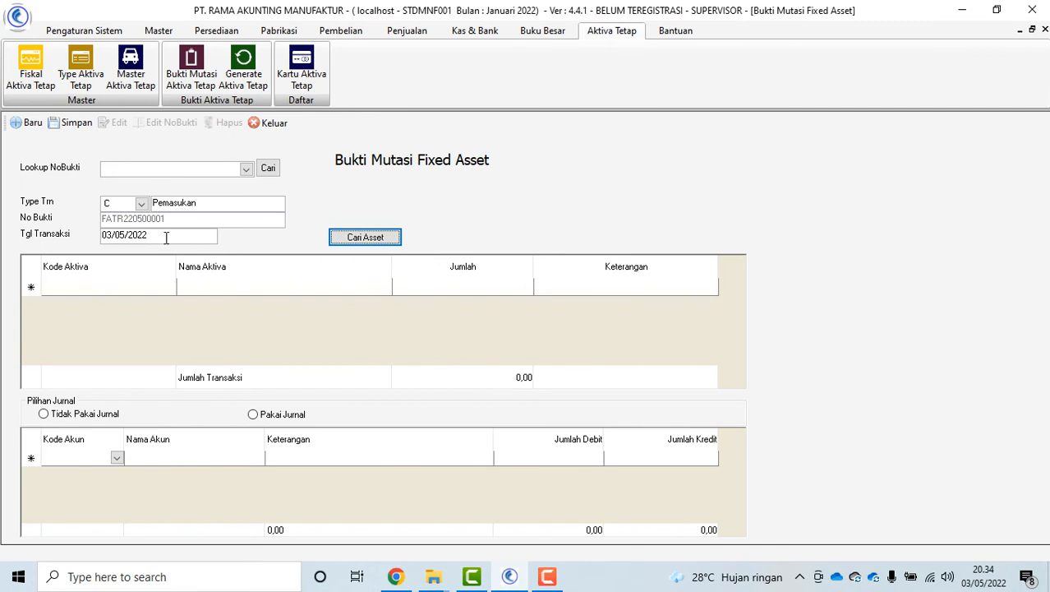
drag(165, 238, 50, 234)
text(01/01/202)
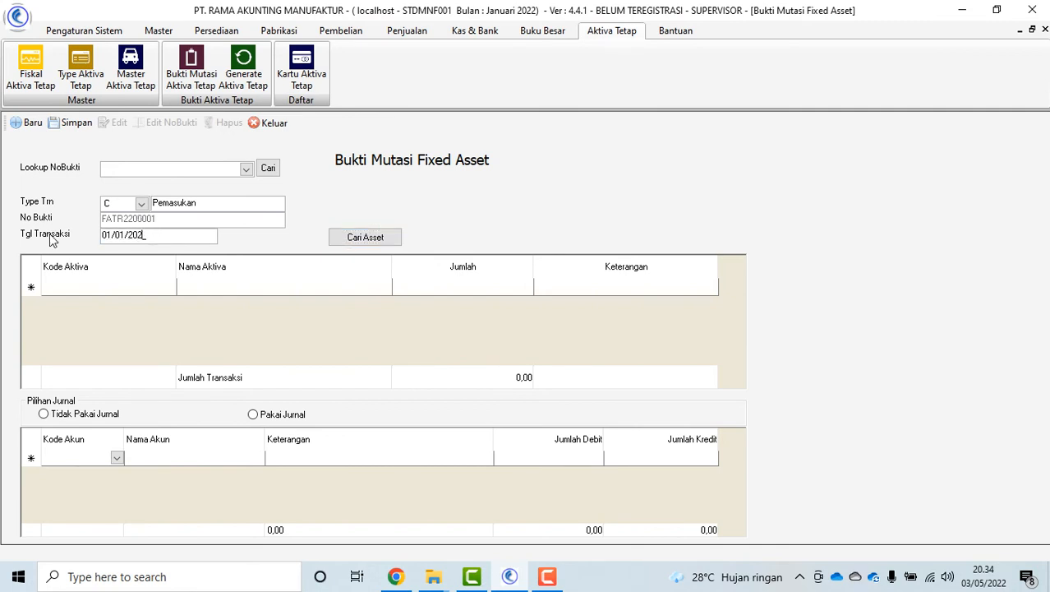
text(2)
Add the LAPTOP asset to the voucher from the refreshed asset list
click(368, 241)
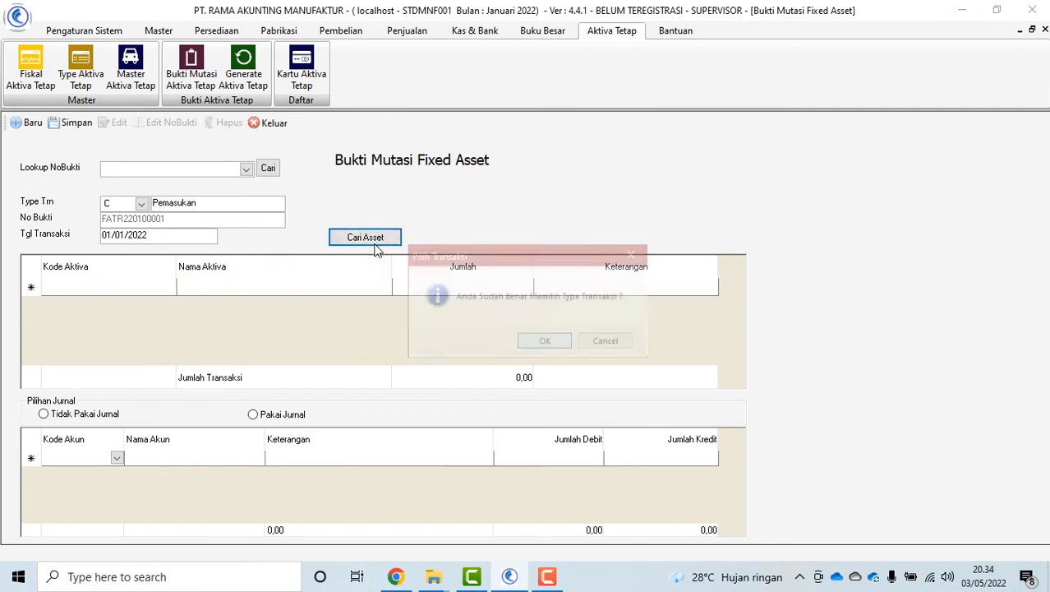
click(544, 342)
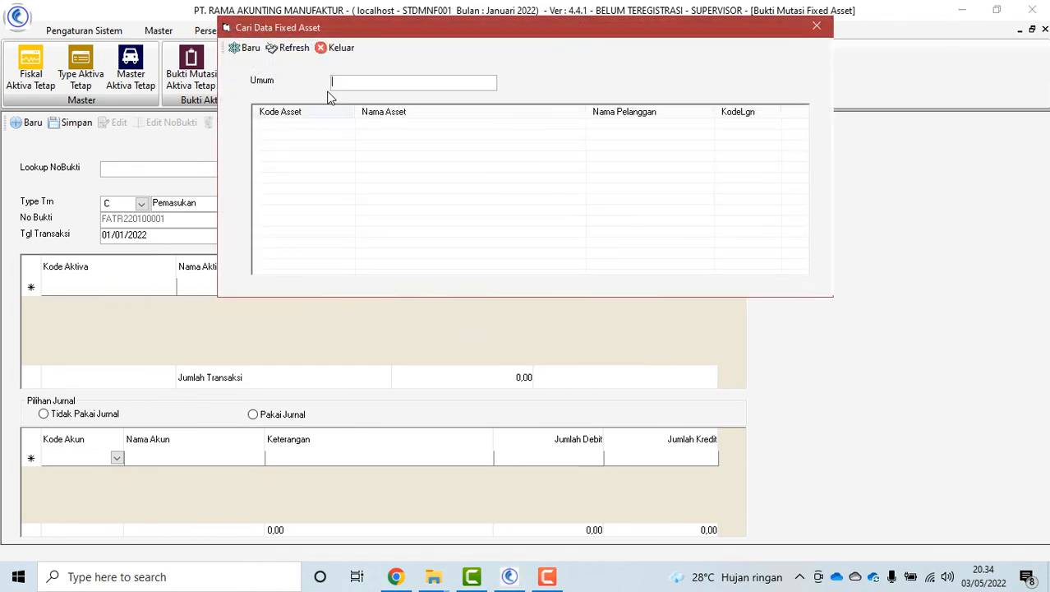
click(280, 48)
click(401, 125)
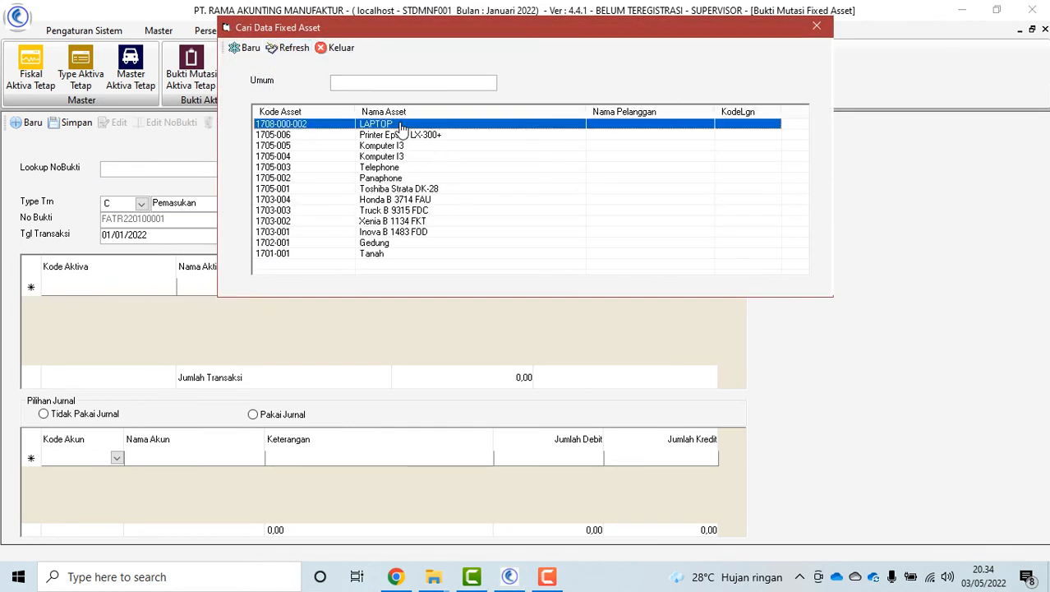
double_click(401, 124)
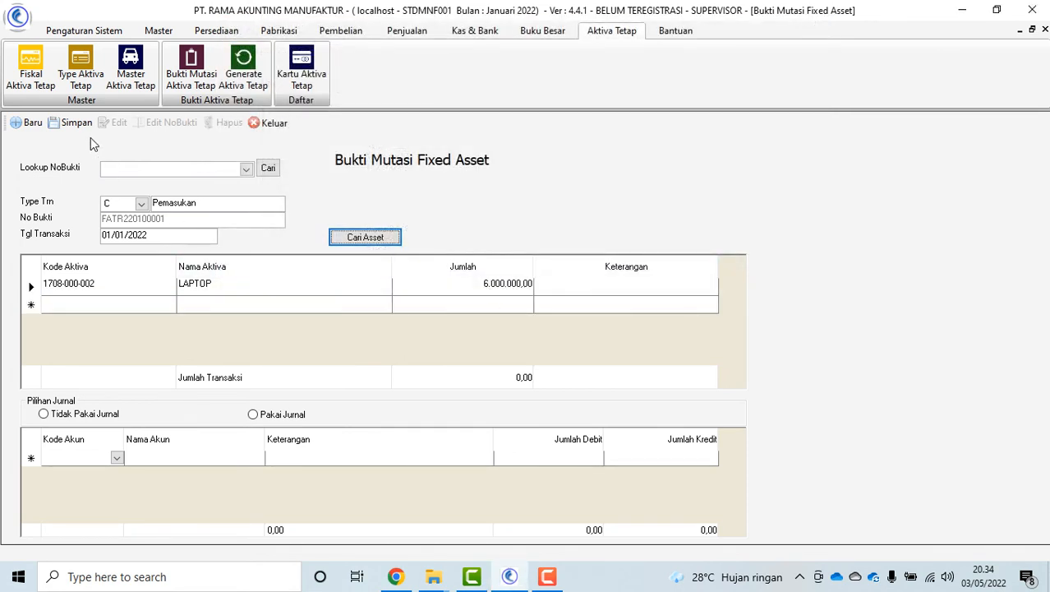
Save the LAPTOP mutation as FATR220100001 and close the voucher form
click(72, 123)
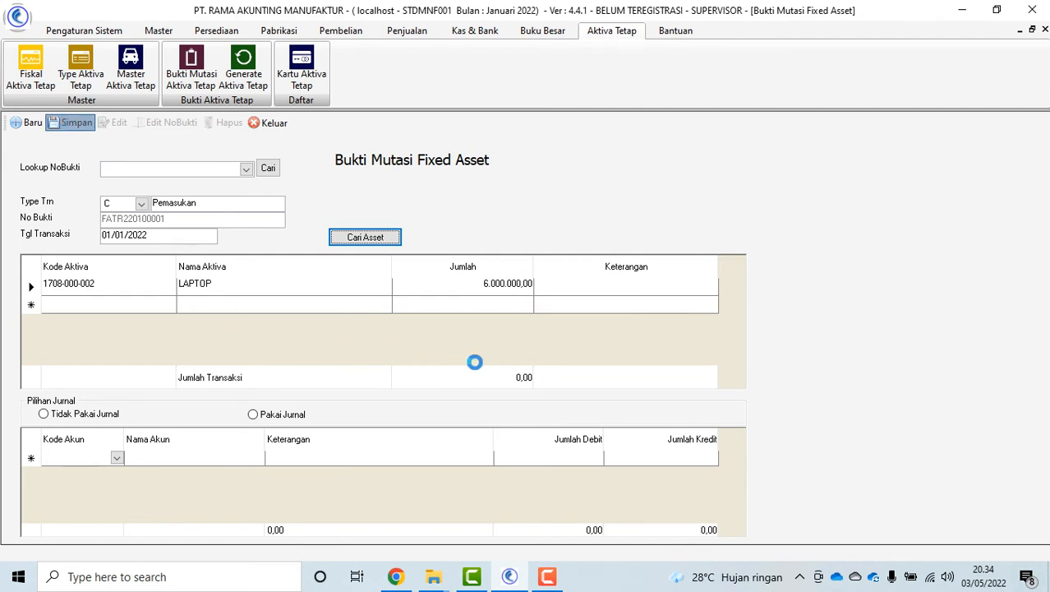
click(523, 342)
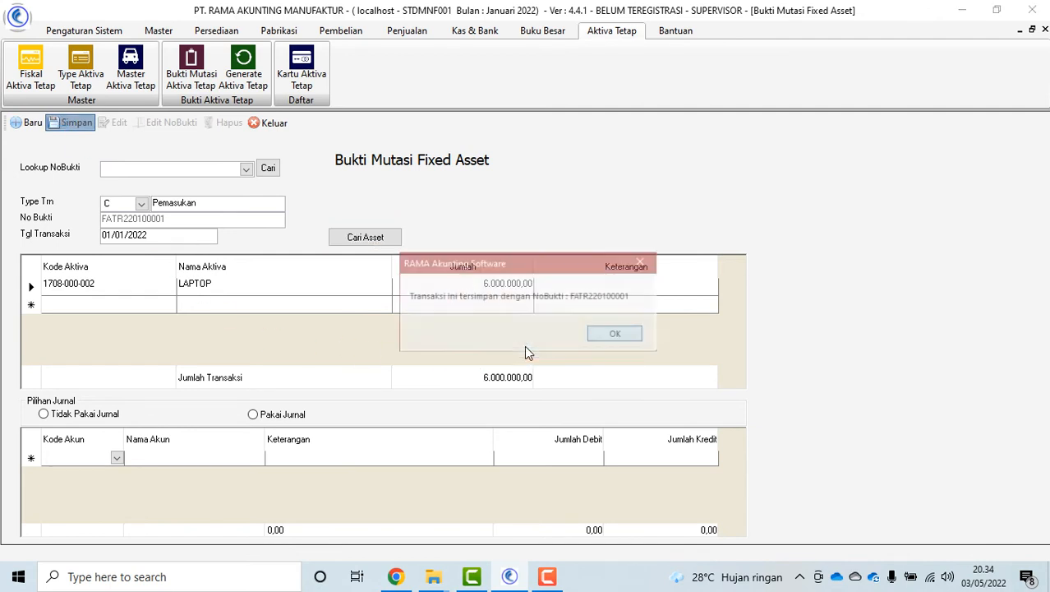
click(617, 335)
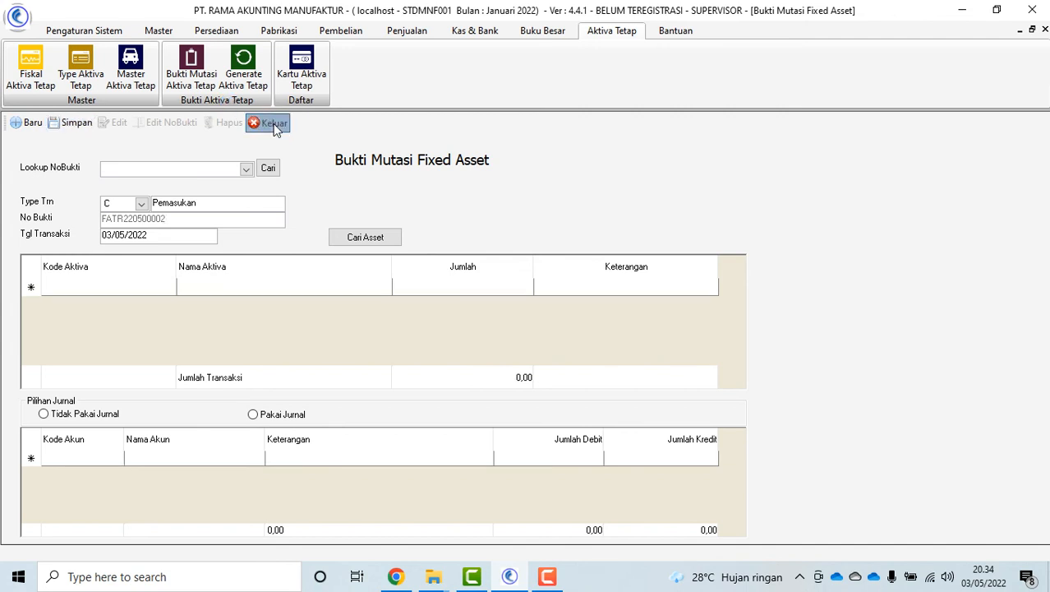
click(273, 122)
click(243, 73)
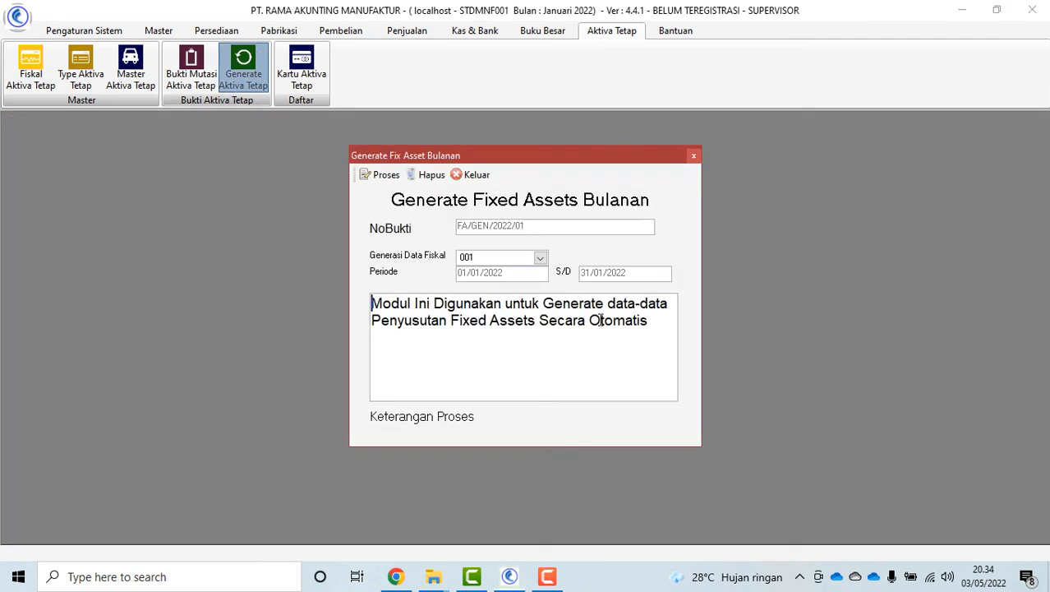
Generate January 2022 depreciation FA/GEN/2022/01 and browse the later fiscal periods
click(378, 175)
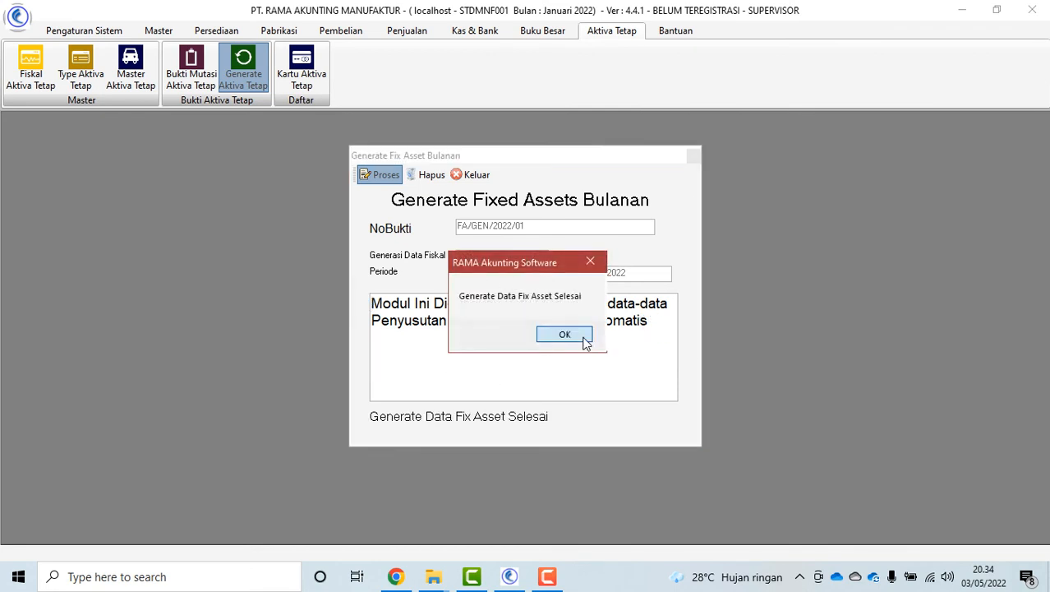
click(580, 338)
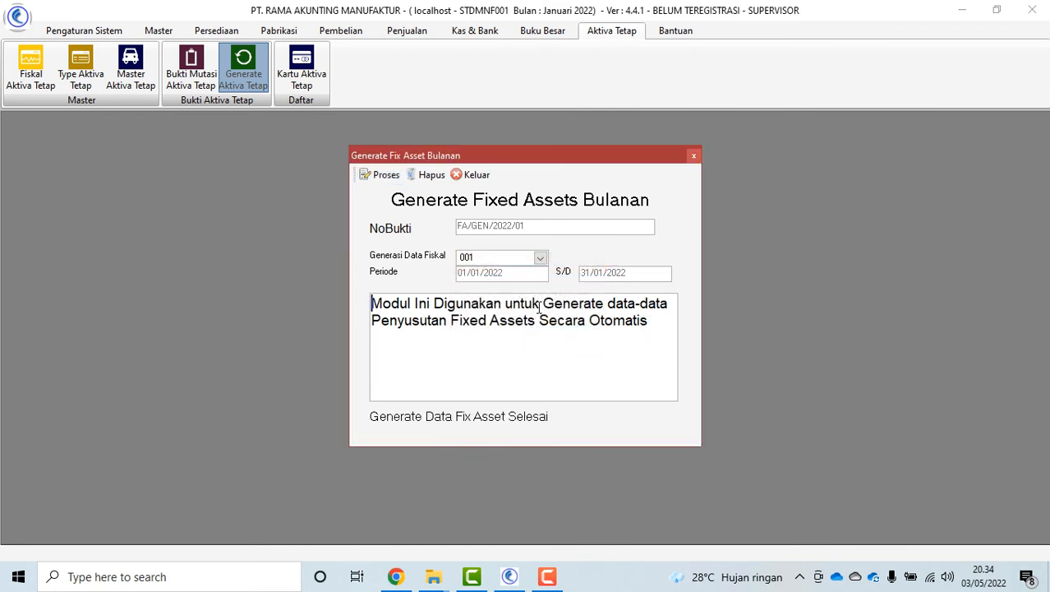
click(540, 259)
click(518, 301)
click(540, 258)
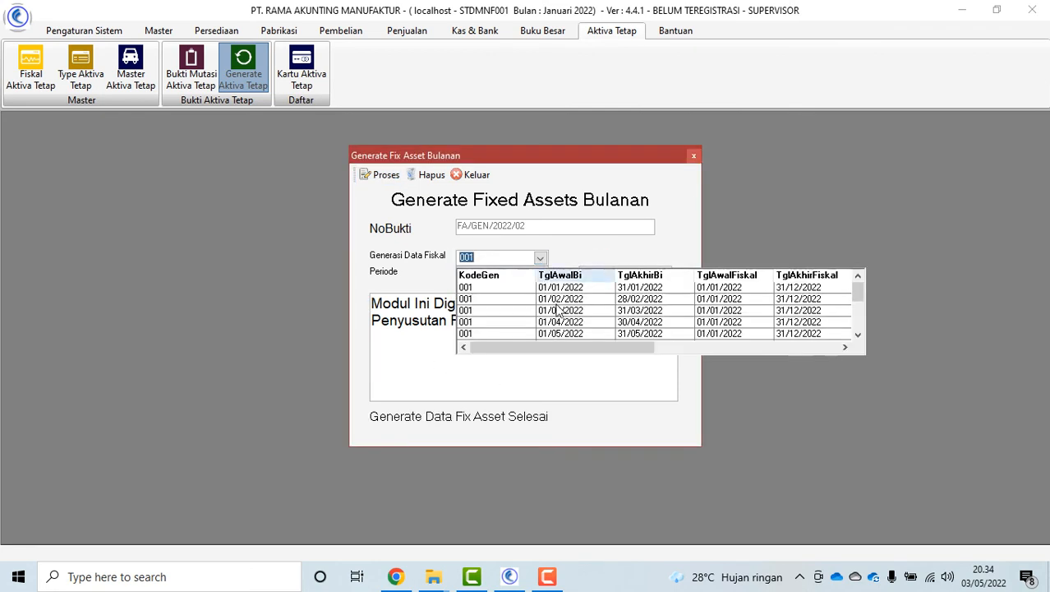
scroll(563, 304, down, 1)
click(565, 301)
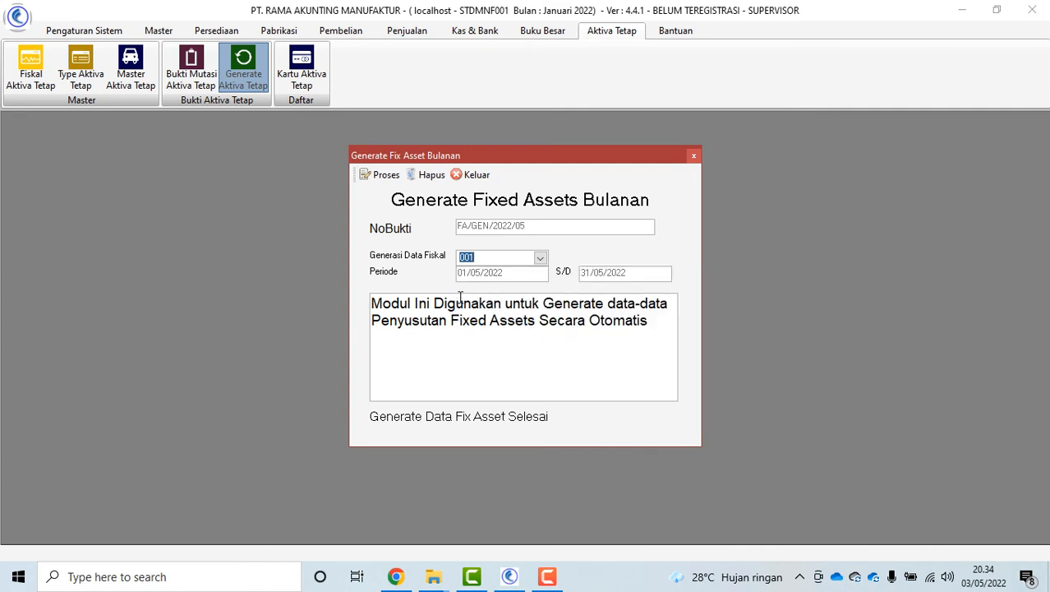
click(477, 175)
click(295, 74)
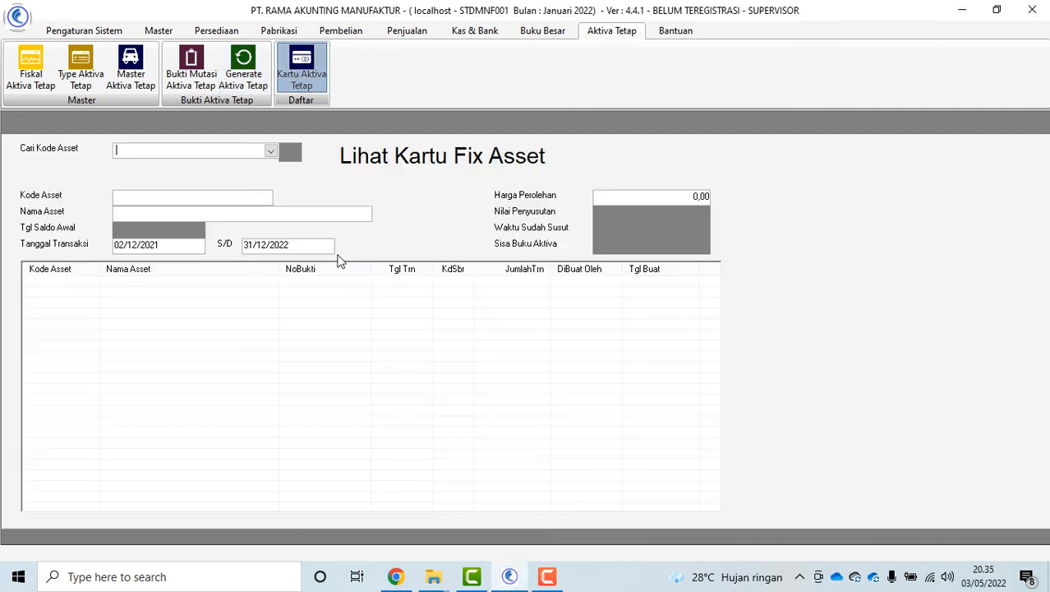
click(270, 153)
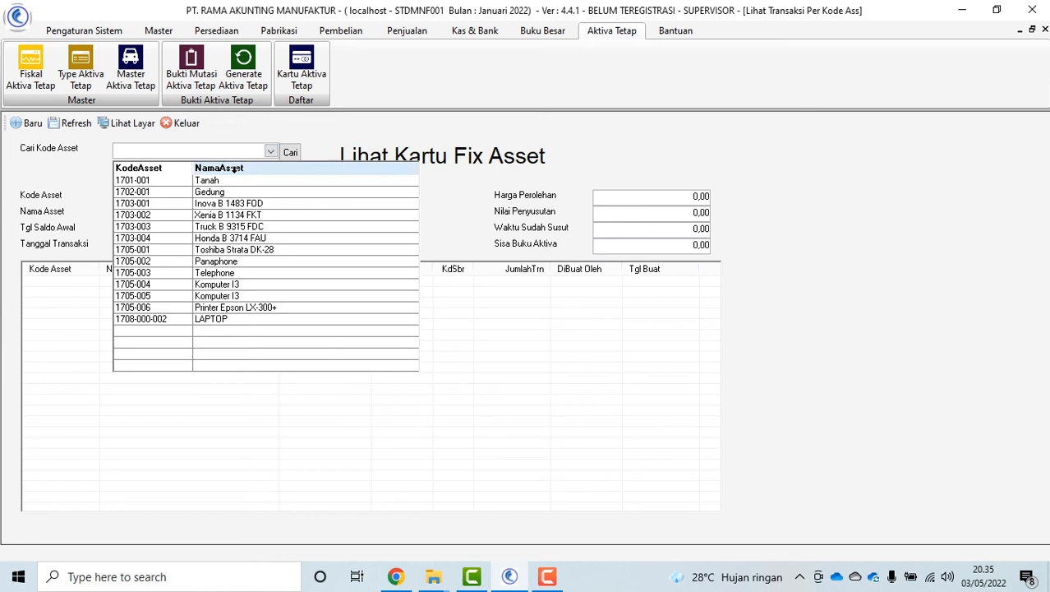
click(253, 321)
click(503, 295)
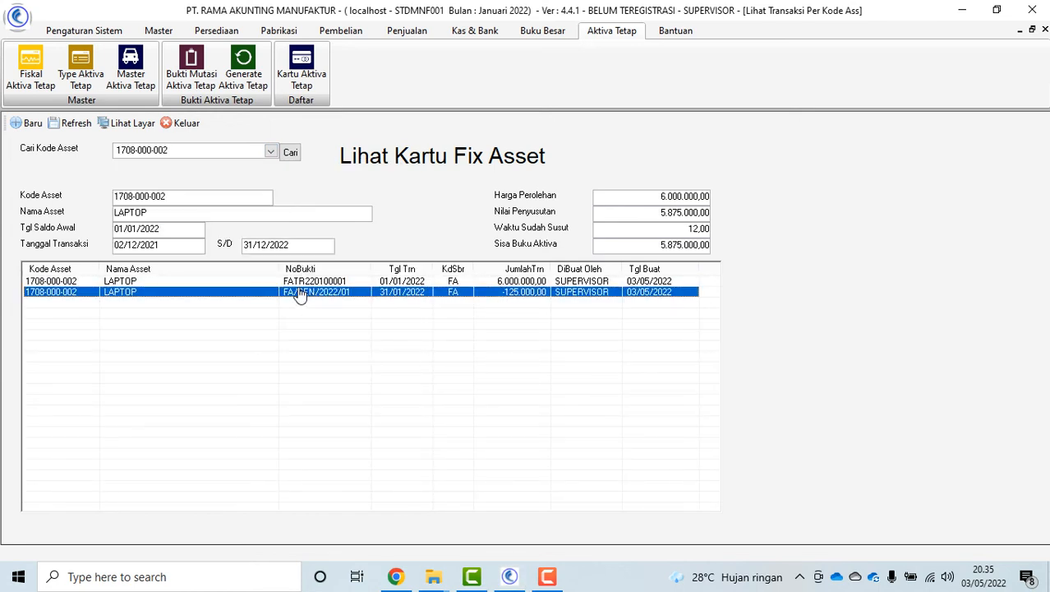
click(188, 123)
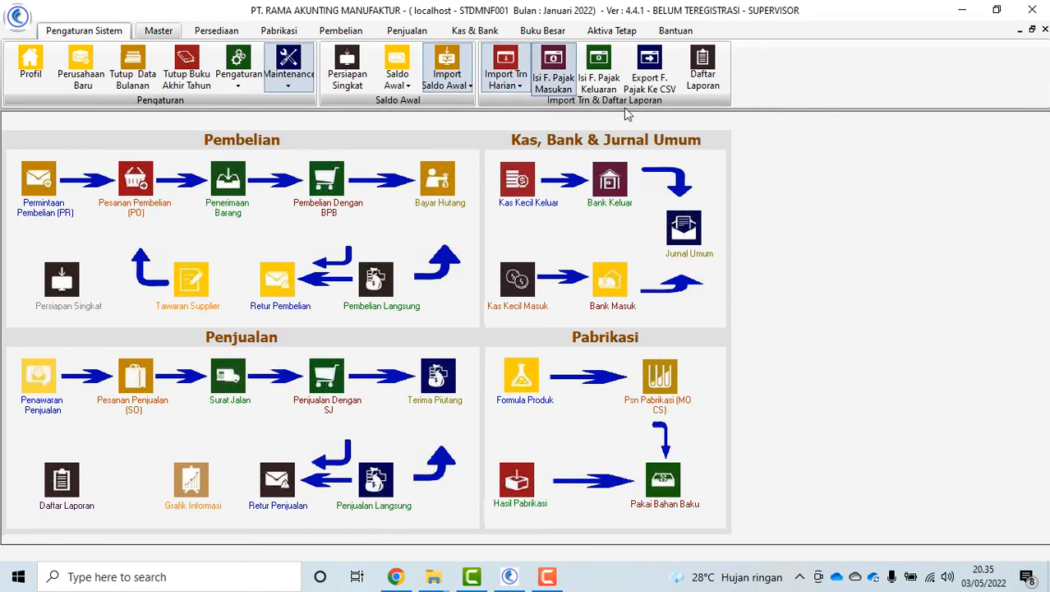
Preview the Perincian Aktiva Tetap dan Penyusutan report from the fixed asset reports
click(703, 72)
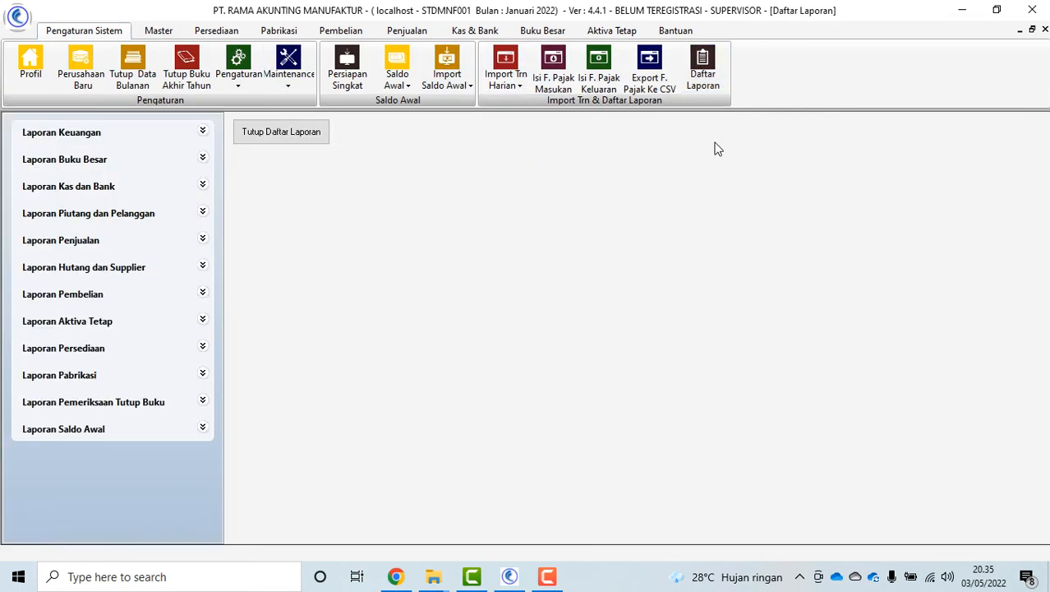
click(90, 327)
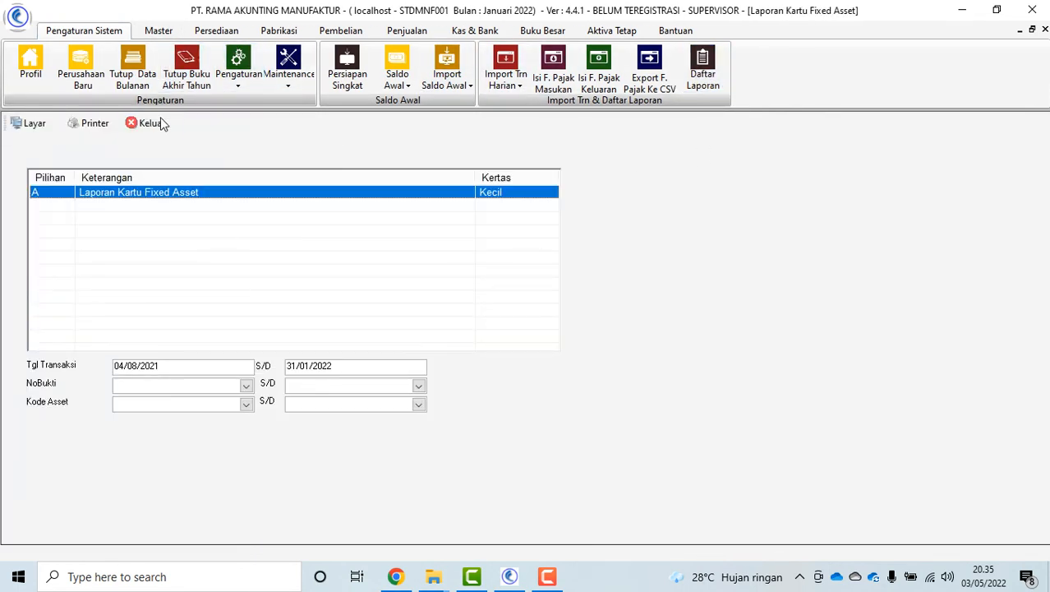
click(152, 190)
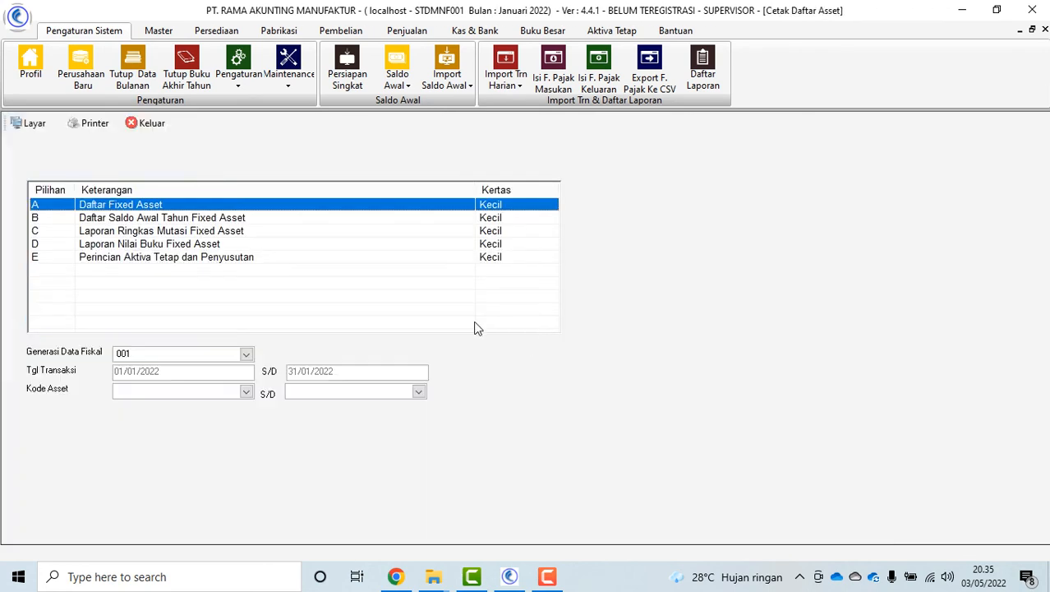
click(213, 258)
click(36, 125)
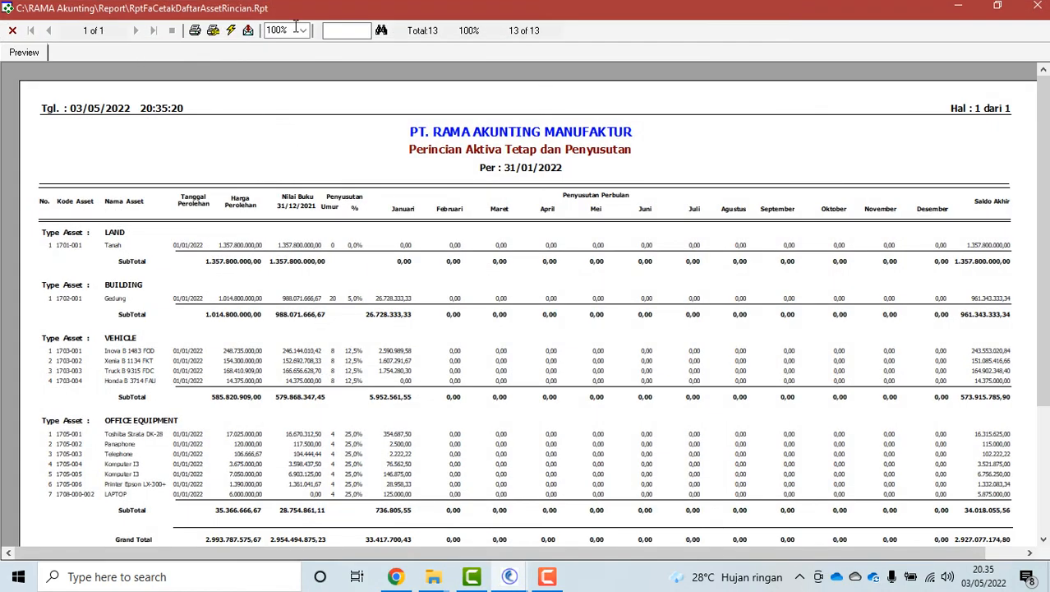
Read the report at 150% zoom, then close the preview, print form and report list
click(302, 30)
click(279, 74)
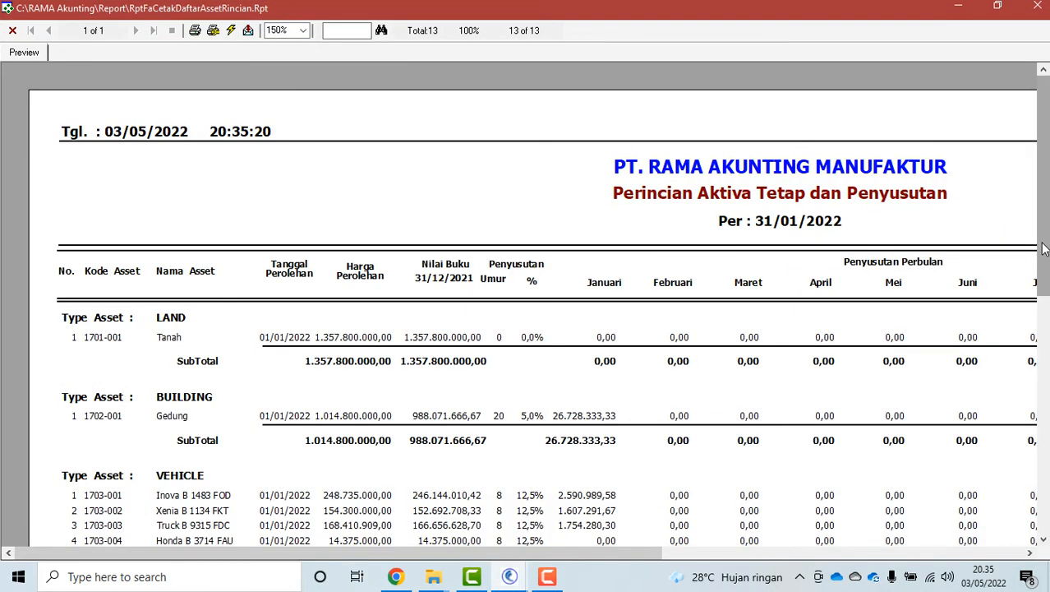
drag(1043, 246, 1042, 301)
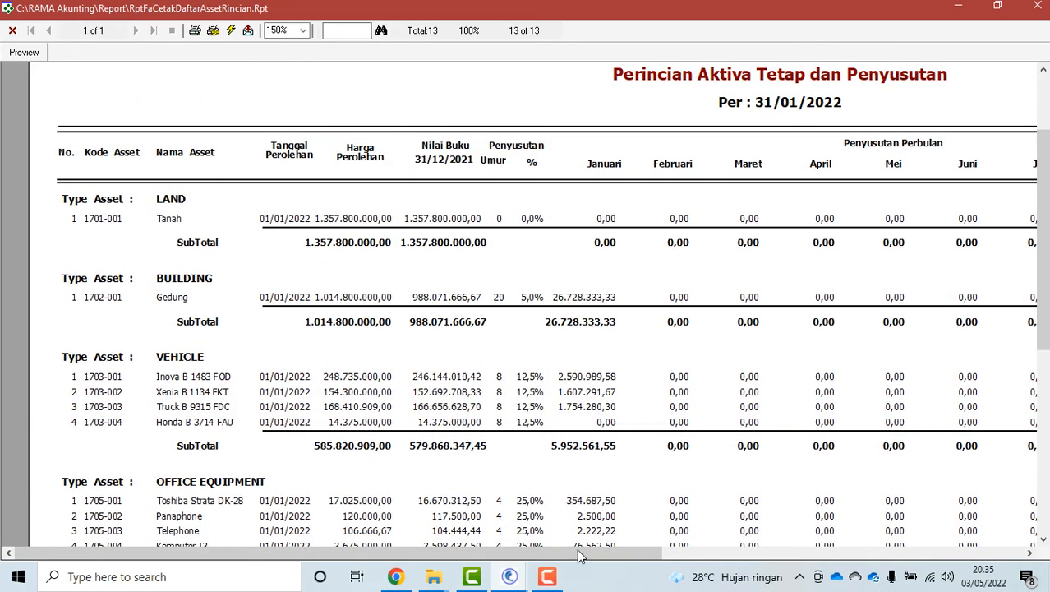
drag(577, 549, 434, 565)
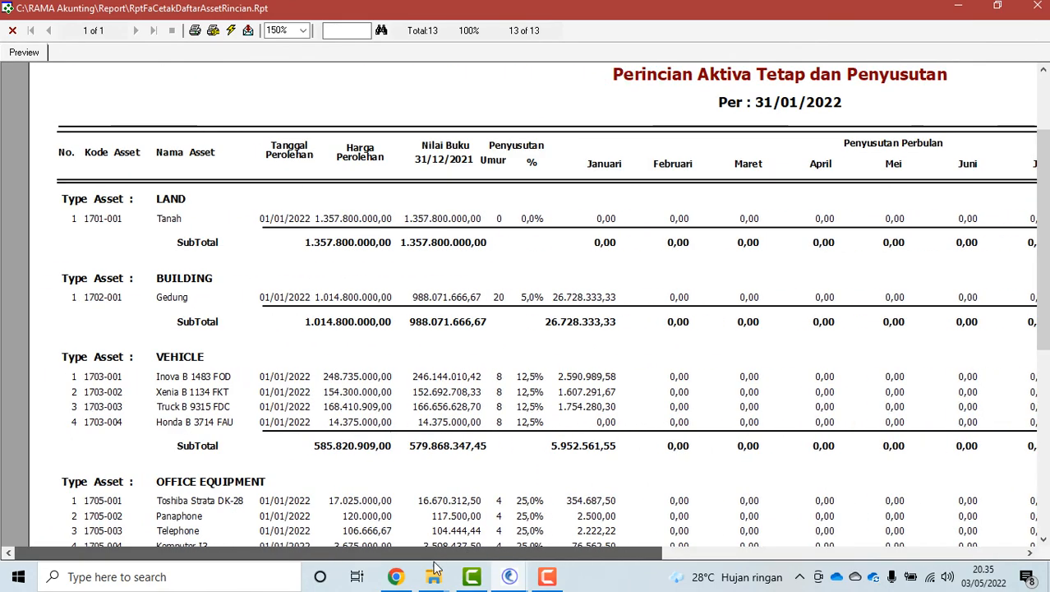
click(12, 31)
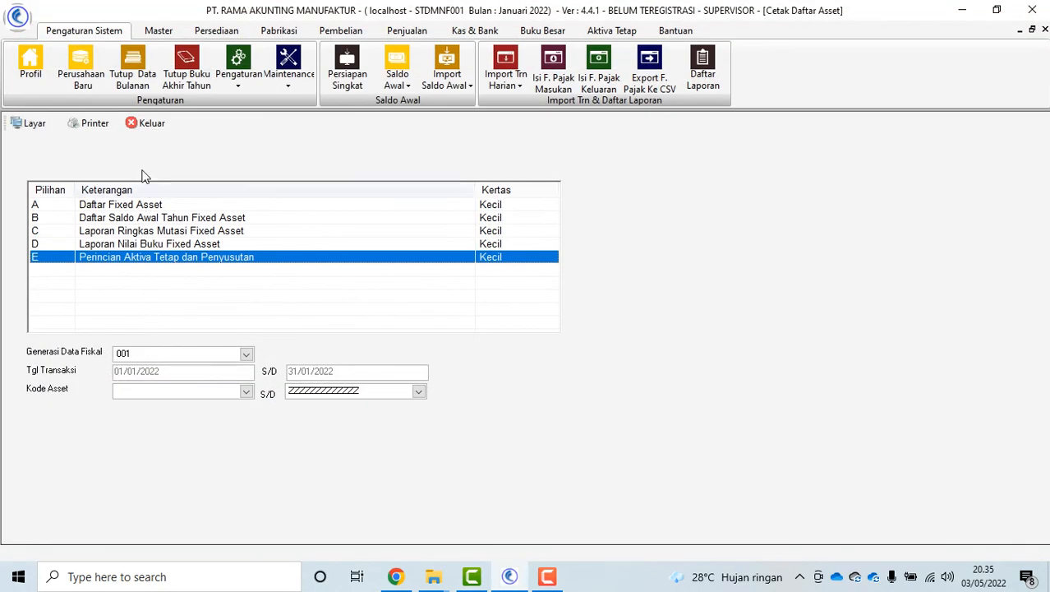
click(148, 123)
click(281, 133)
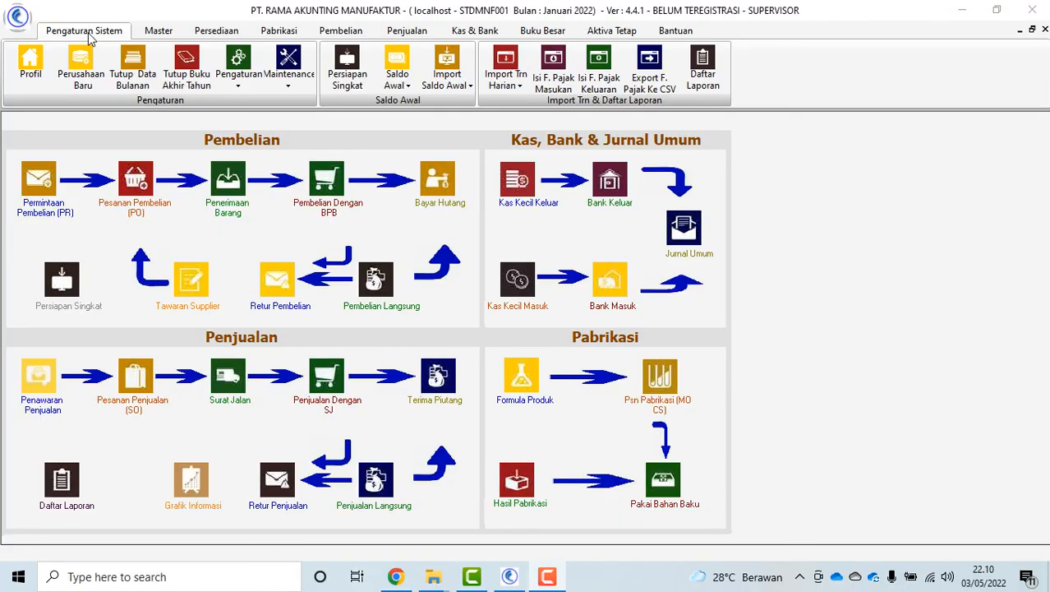
Inspect the company profile's name, start date and GenerasiData list, then begin a new company
click(31, 71)
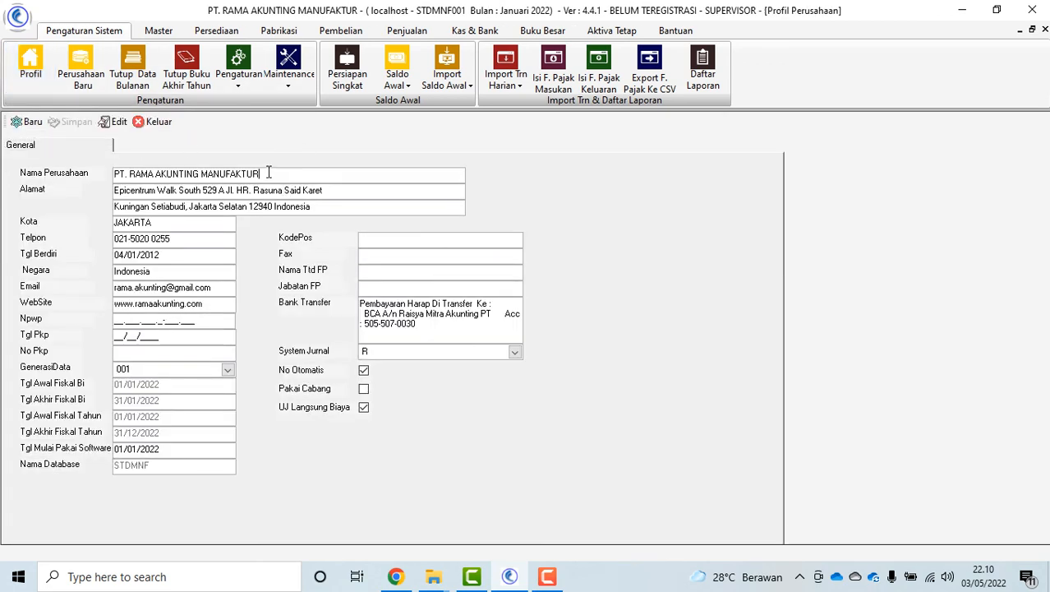
drag(268, 174, 142, 174)
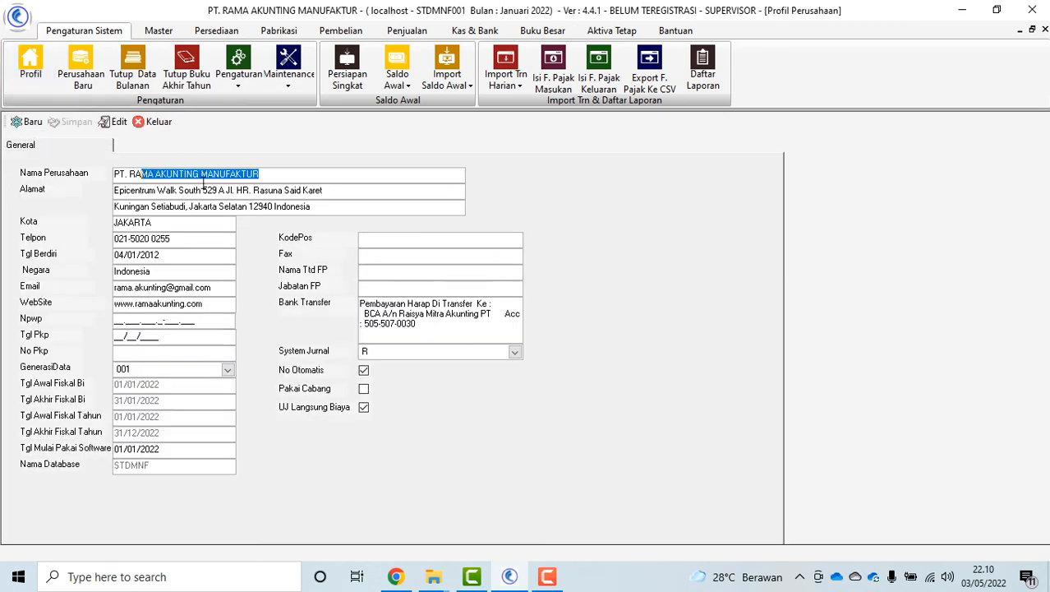
click(309, 180)
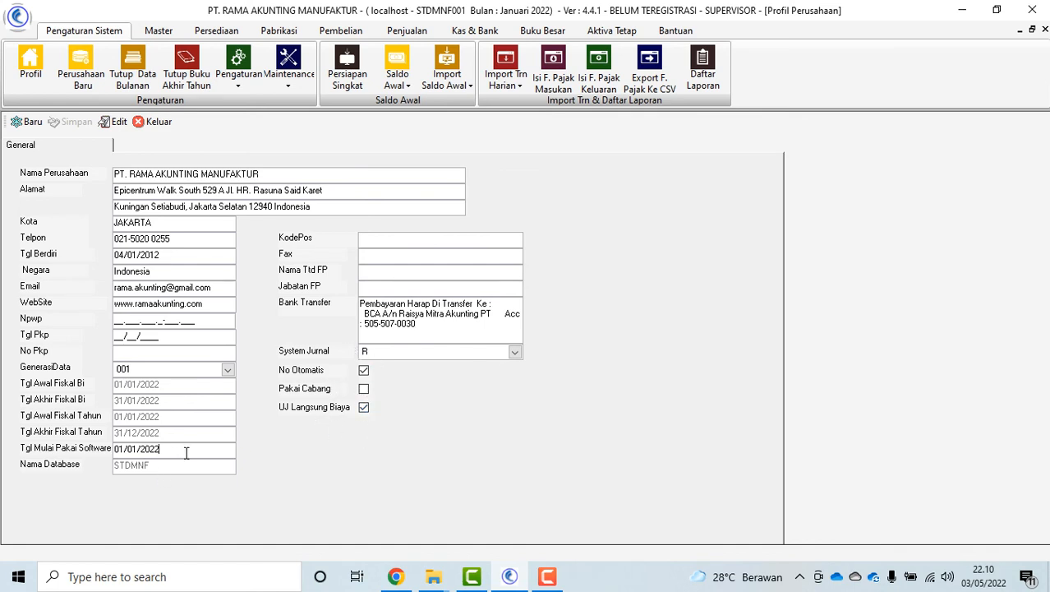
drag(185, 452, 89, 461)
click(228, 370)
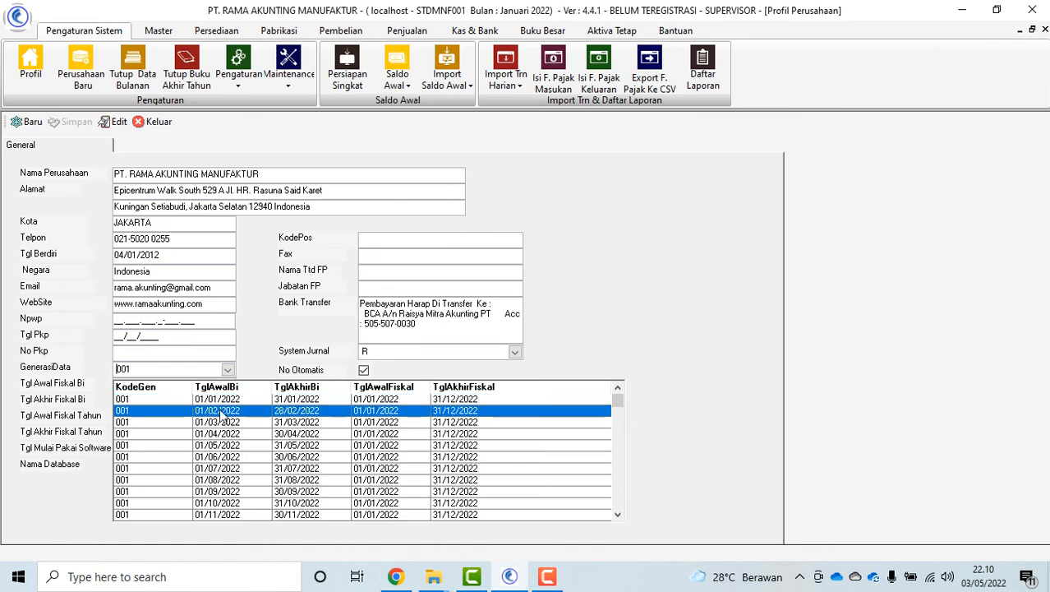
click(225, 404)
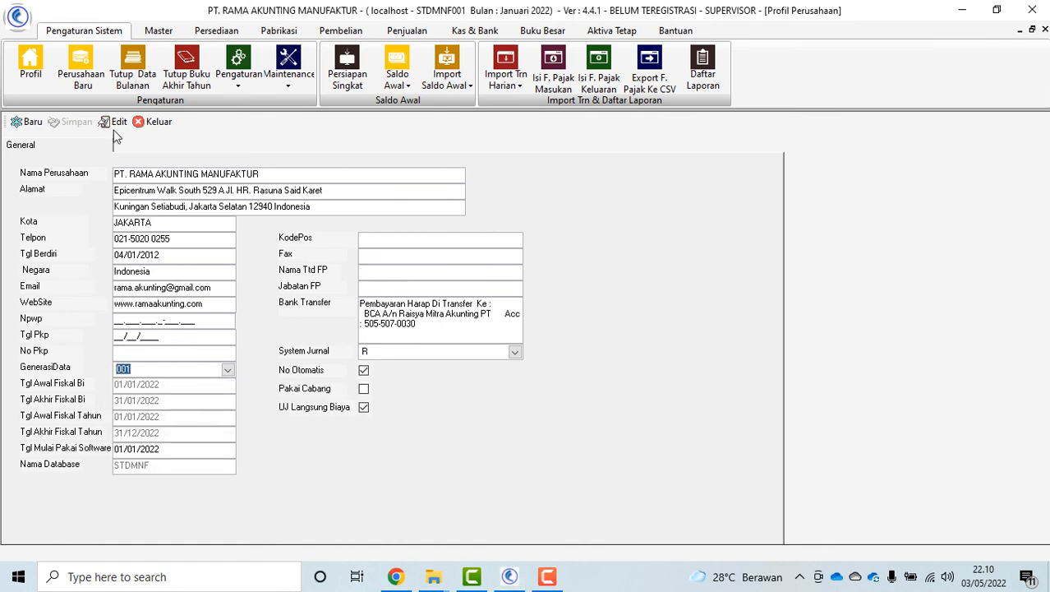
click(156, 122)
click(80, 70)
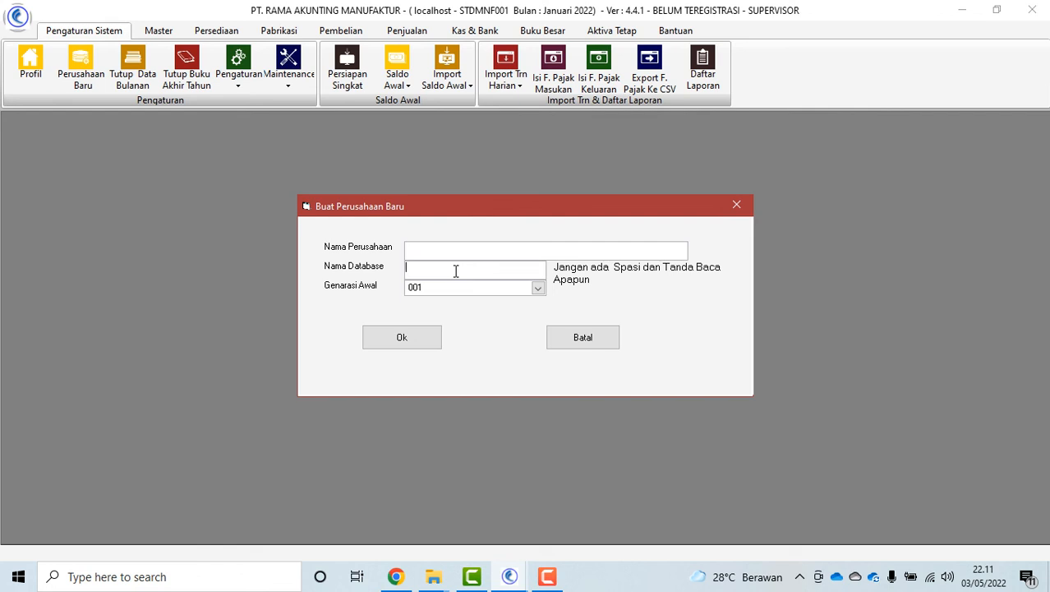
Choose starting generation 002, cancel the new company, and open Tutup Data Bulanan
click(538, 289)
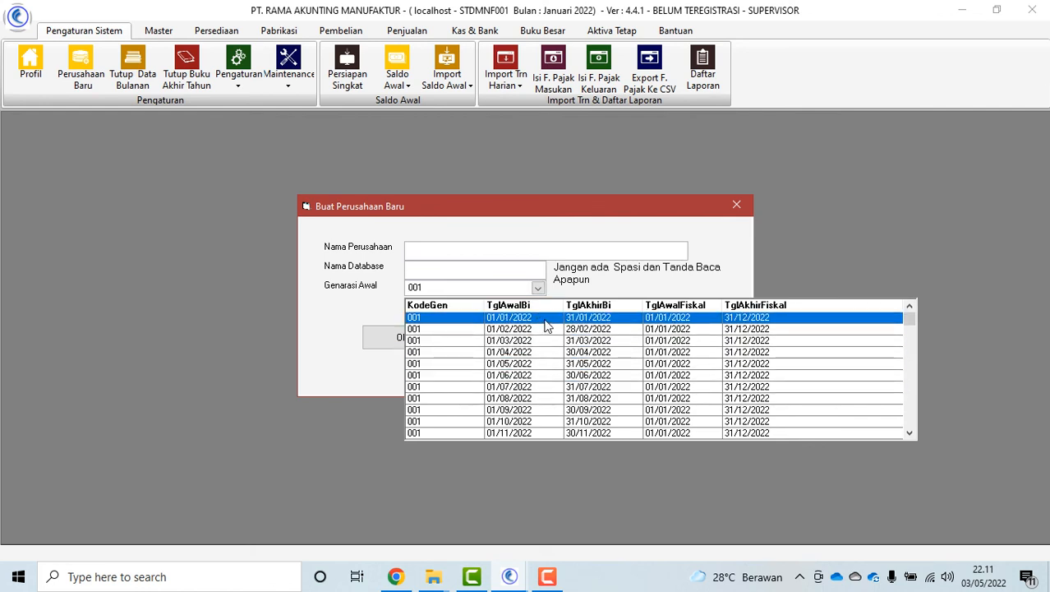
scroll(545, 327, down, 1)
scroll(551, 328, down, 1)
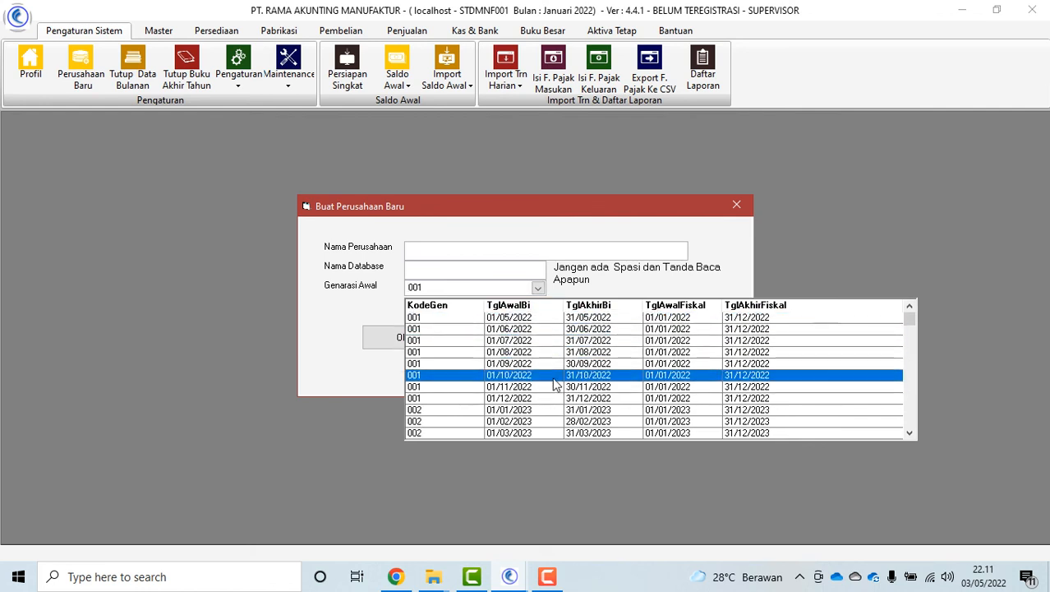
click(551, 413)
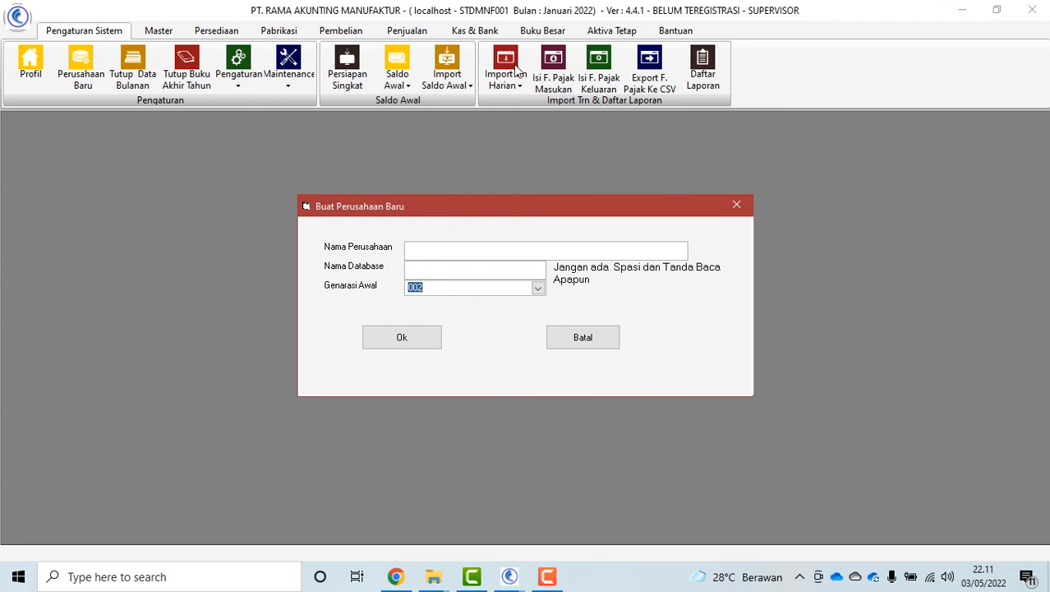
click(583, 338)
click(132, 72)
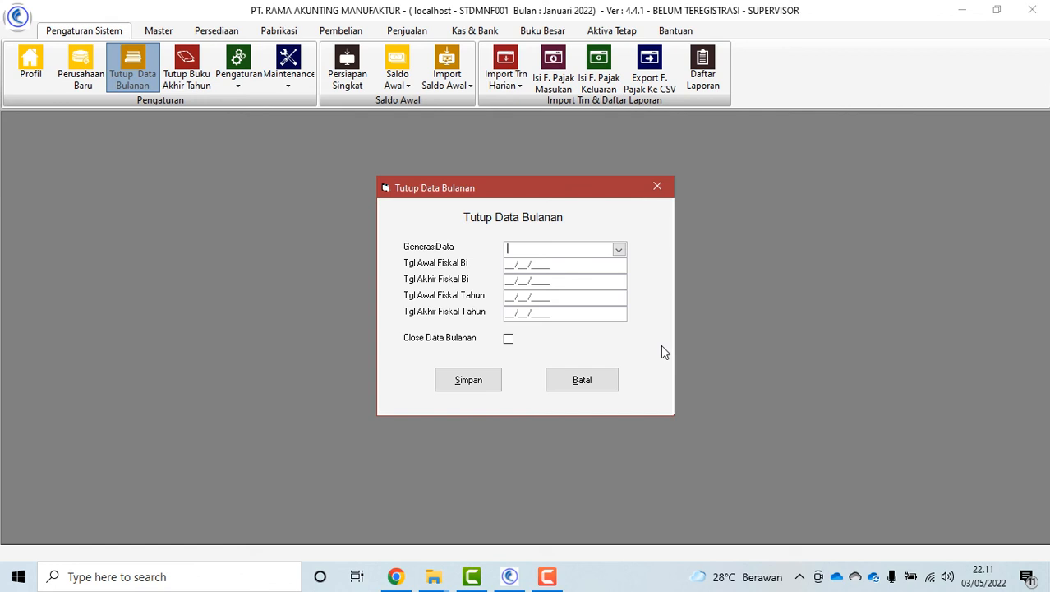
Select GenerasiData 001 and tick then untick Close Data Bulanan
click(621, 250)
click(628, 280)
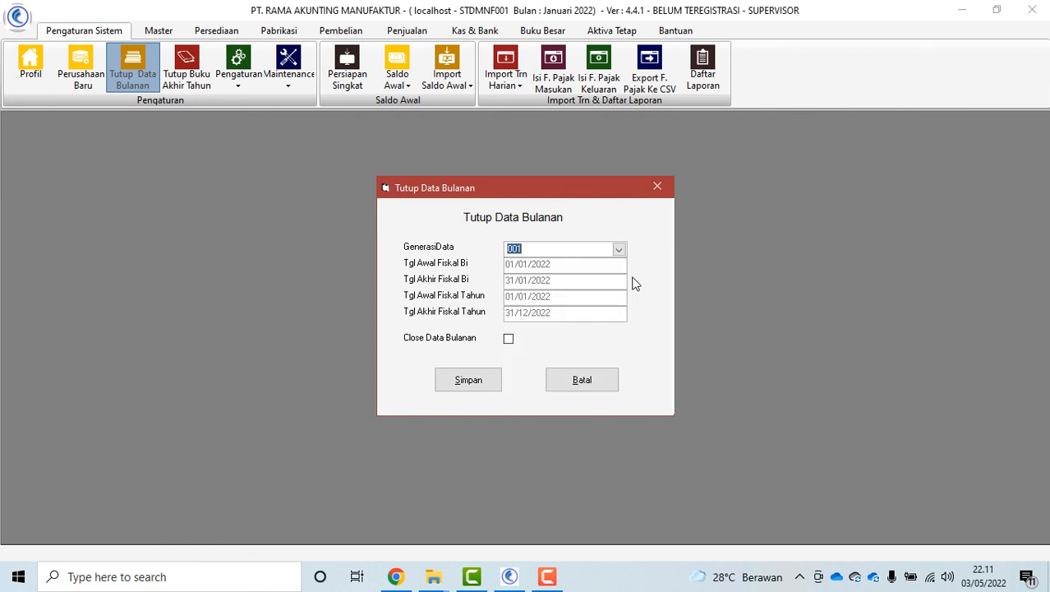
click(508, 339)
click(509, 339)
click(564, 380)
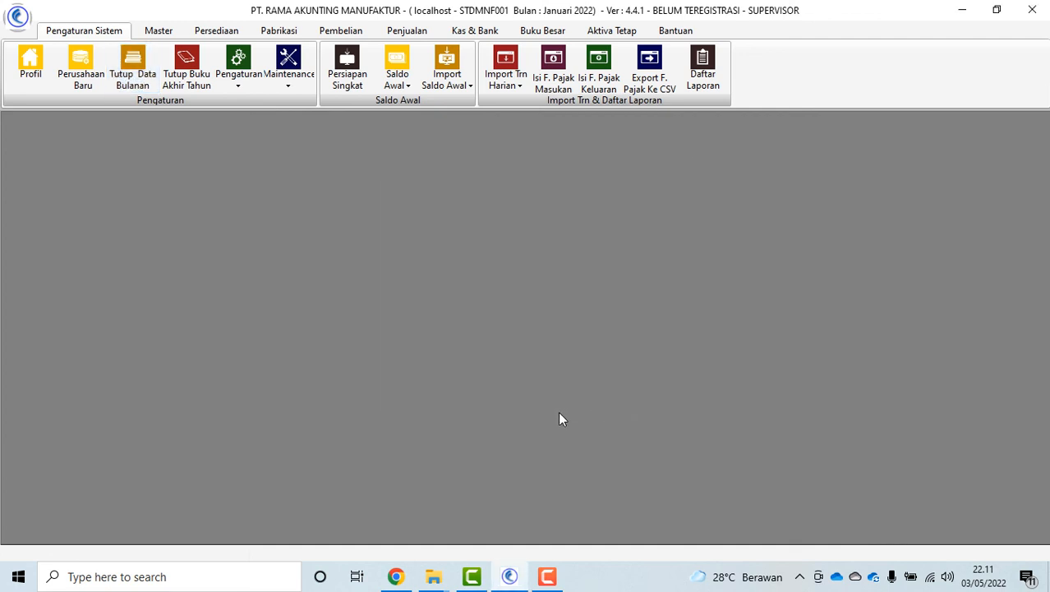
click(185, 78)
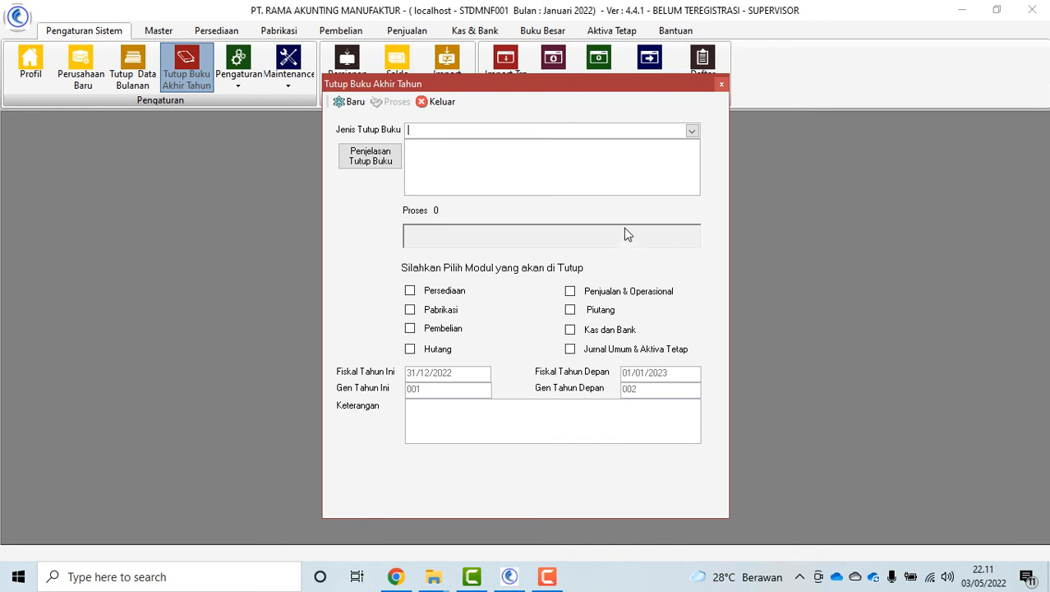
click(692, 132)
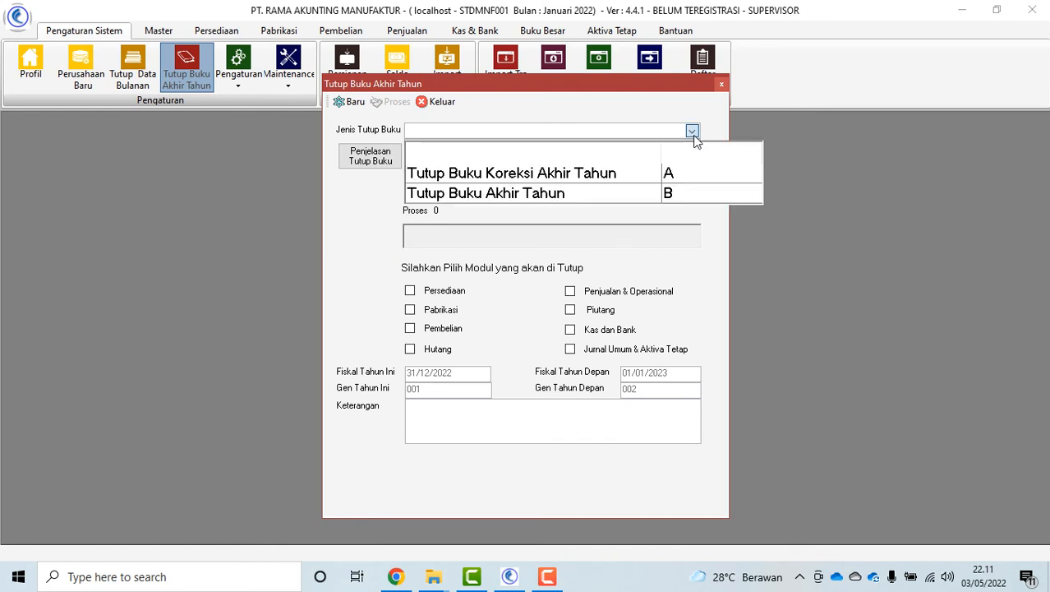
click(602, 197)
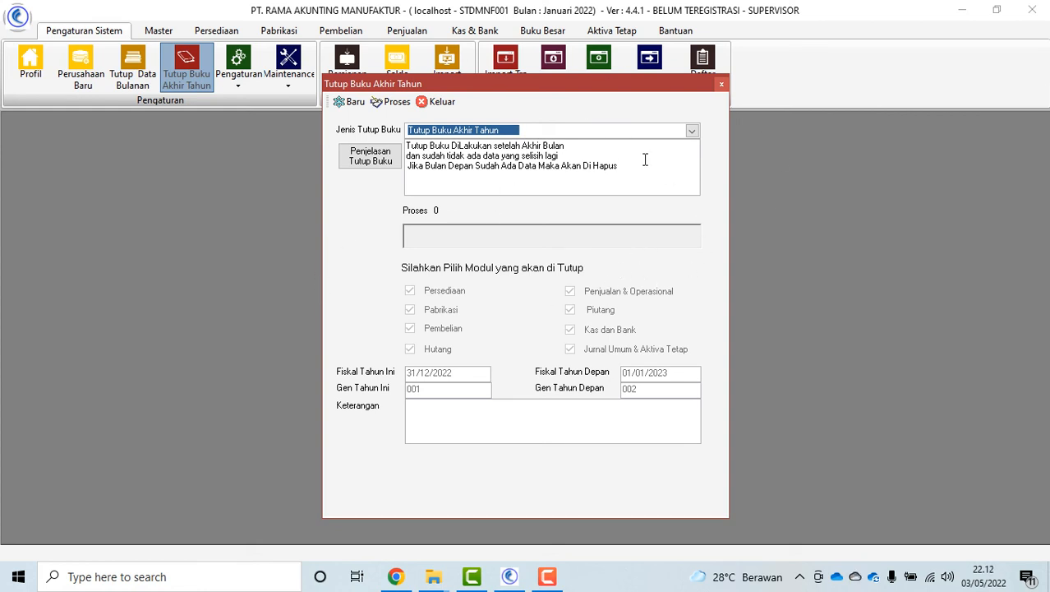
click(692, 131)
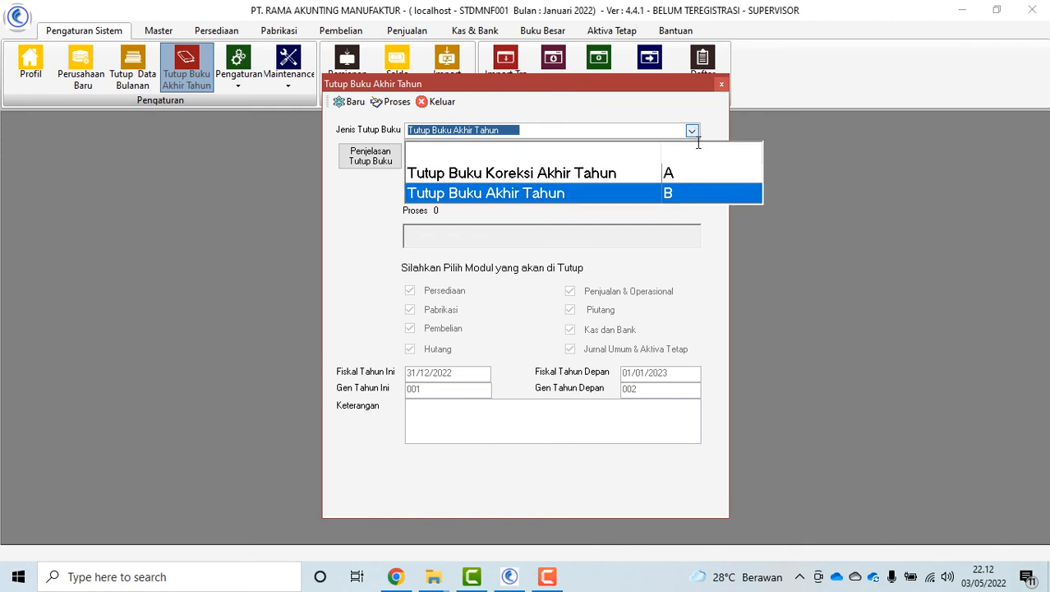
click(447, 109)
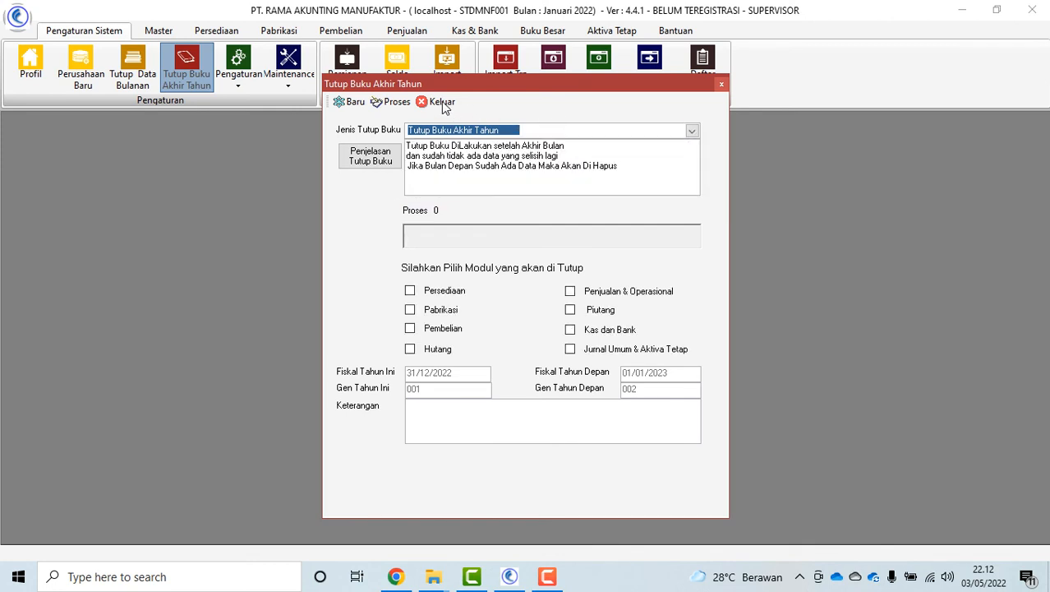
click(444, 103)
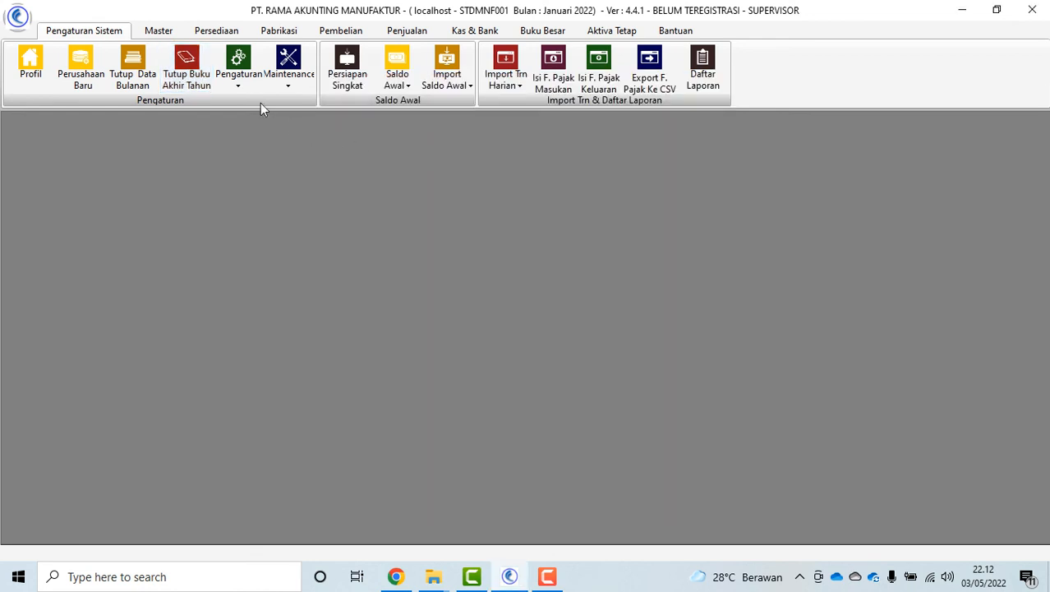
Review Admin (level 3) and Supervisor (level 6) rights in Hak Akses User
click(240, 82)
click(281, 121)
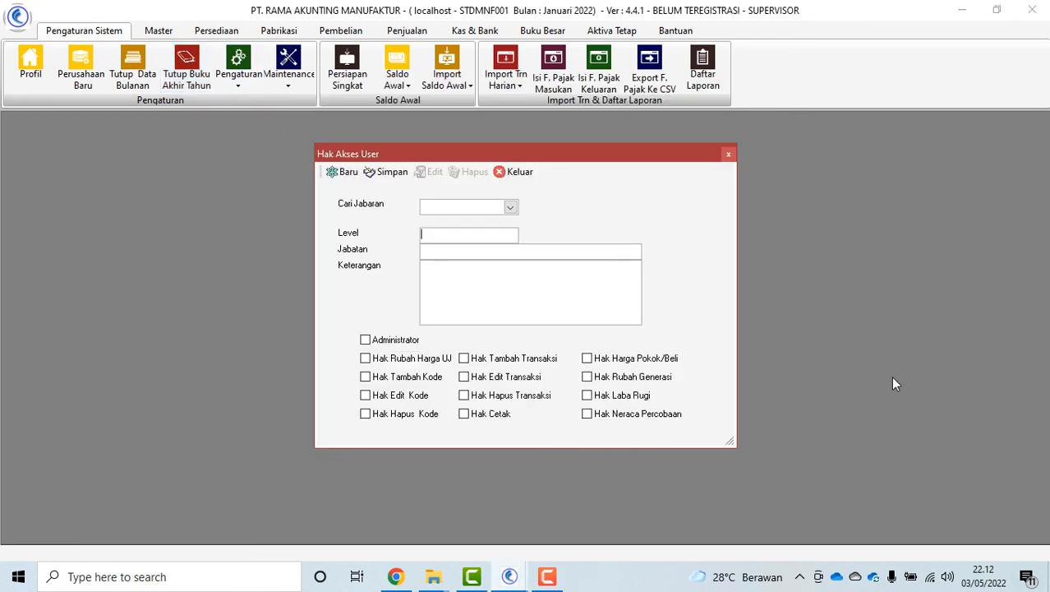
click(510, 206)
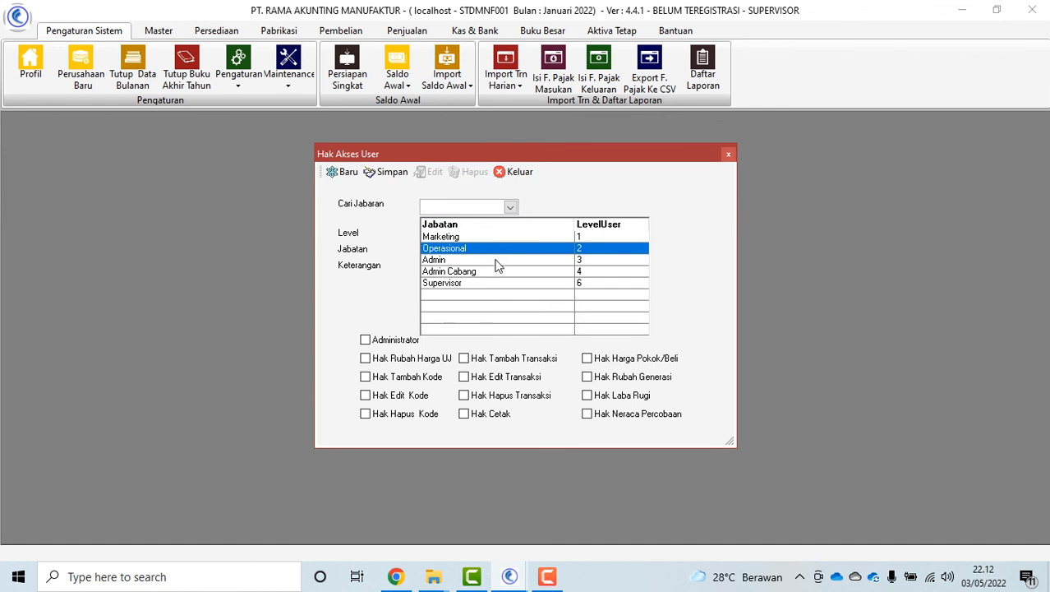
click(498, 261)
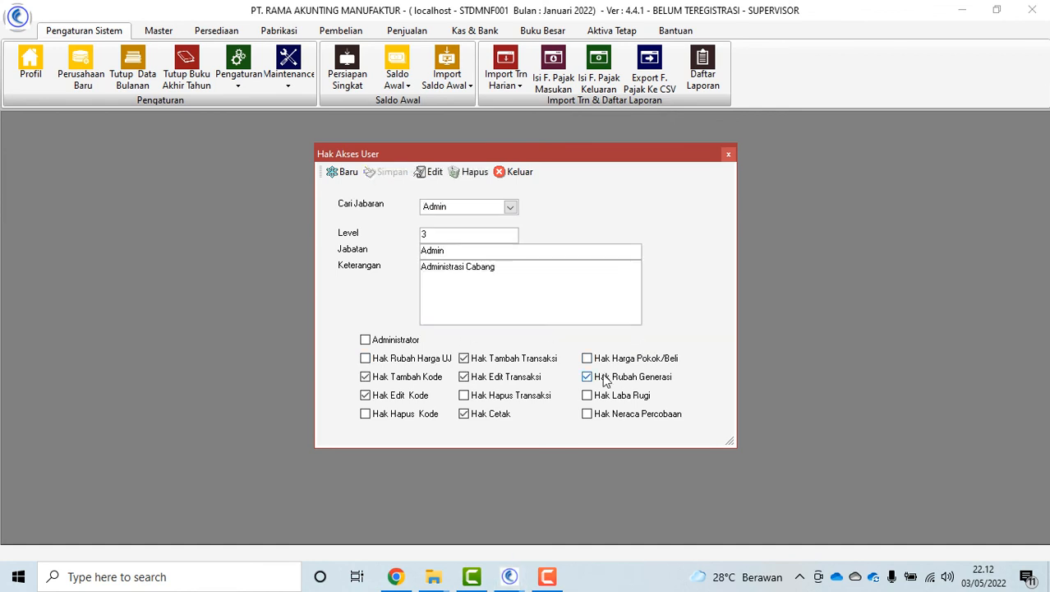
click(510, 206)
click(485, 294)
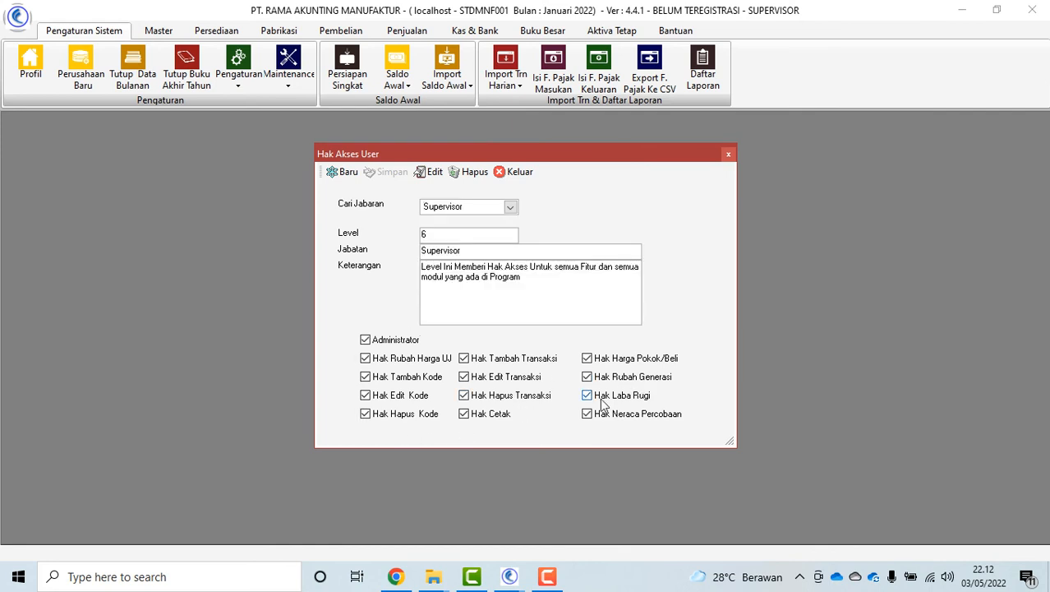
click(518, 172)
click(238, 68)
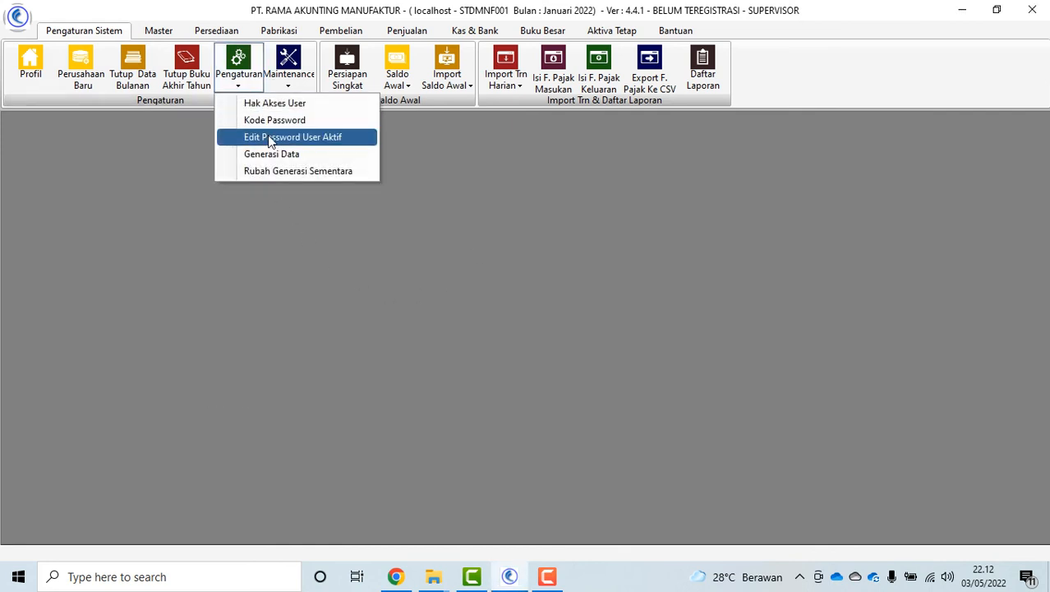
click(273, 120)
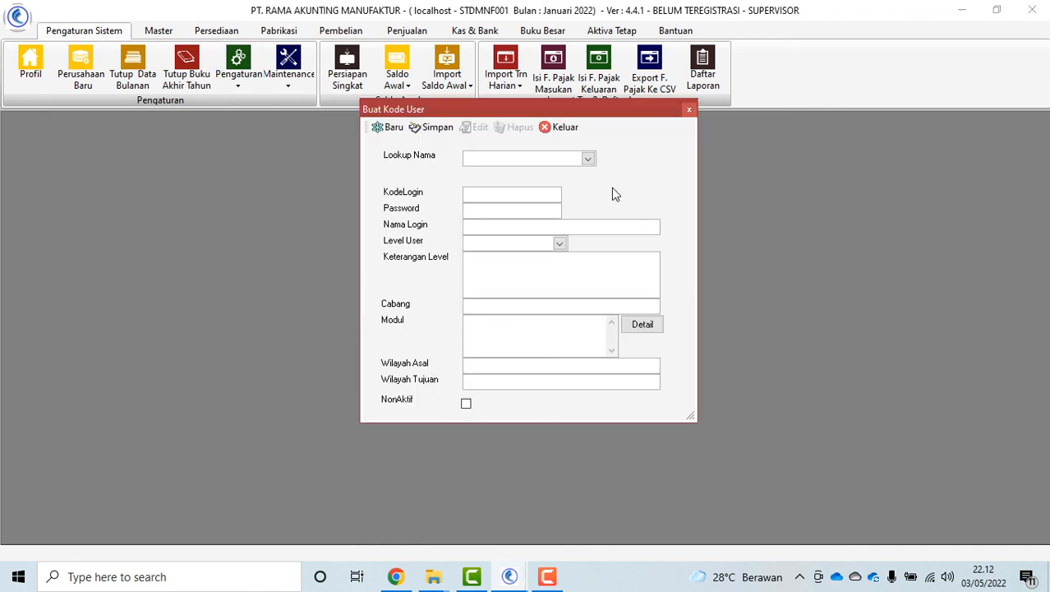
click(588, 159)
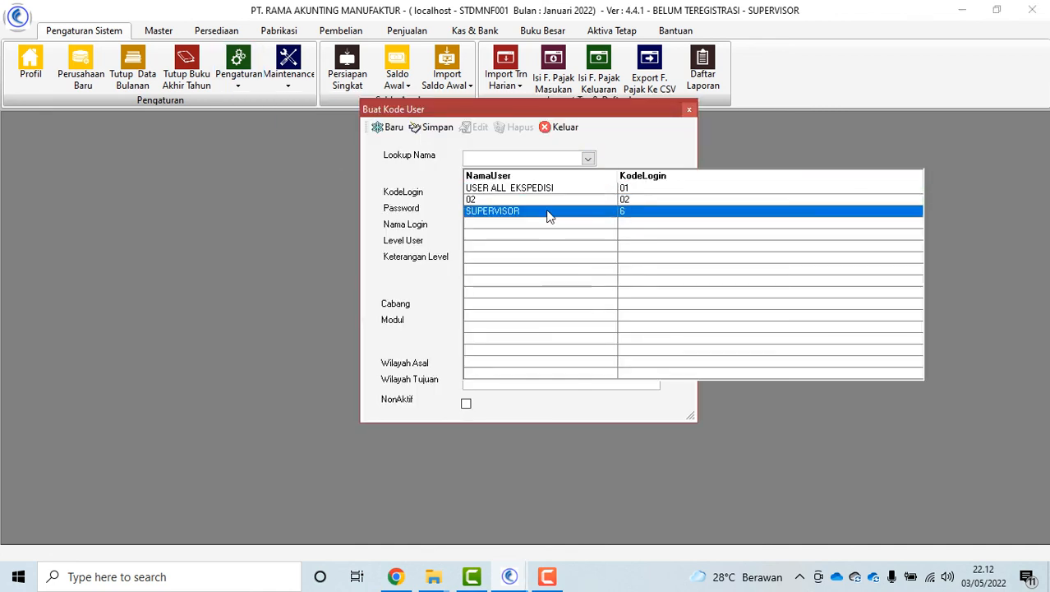
click(527, 267)
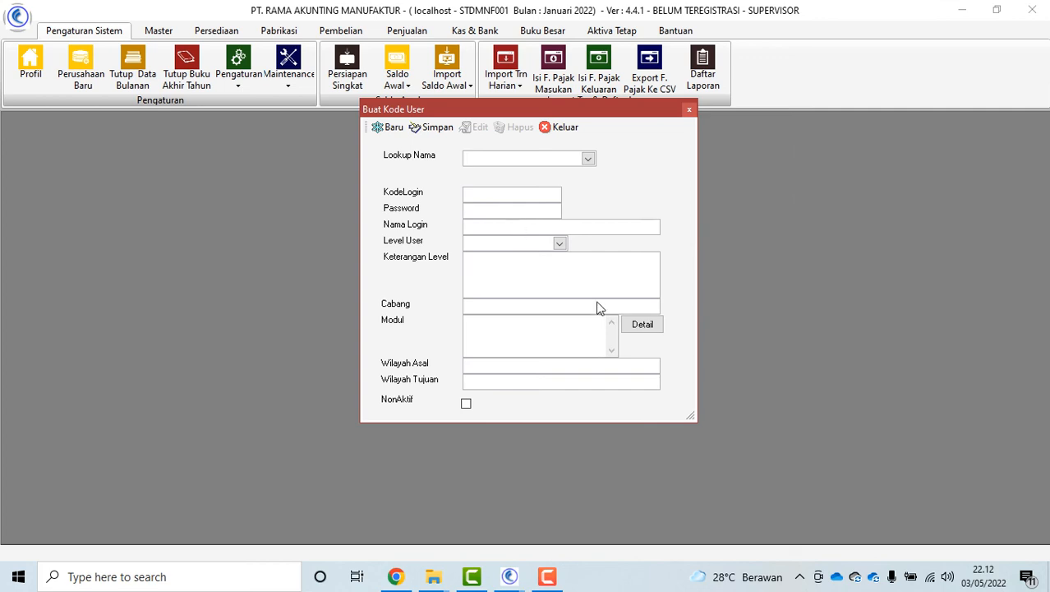
click(643, 324)
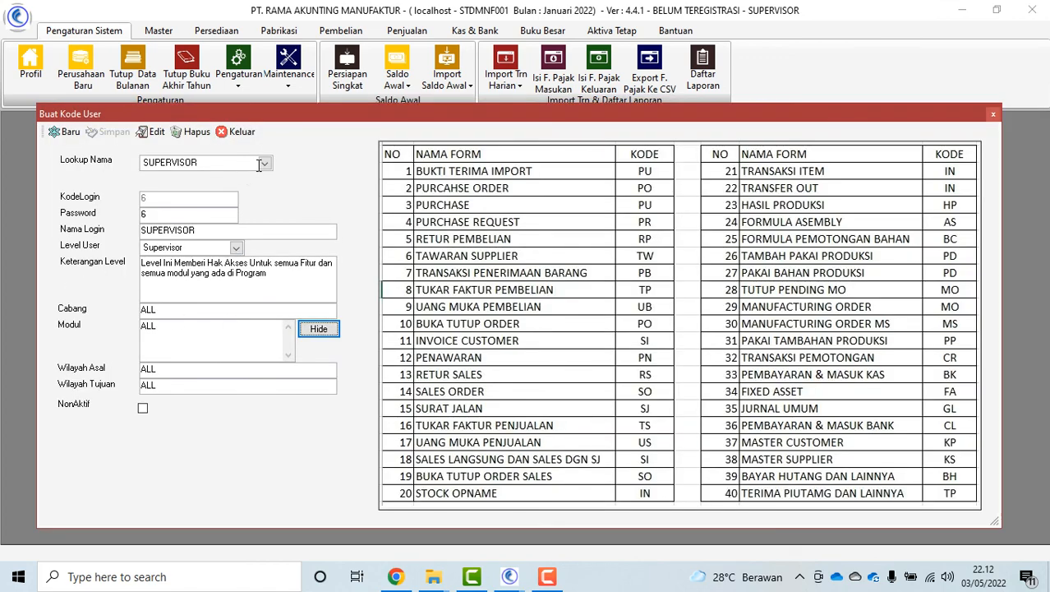
click(262, 163)
click(252, 205)
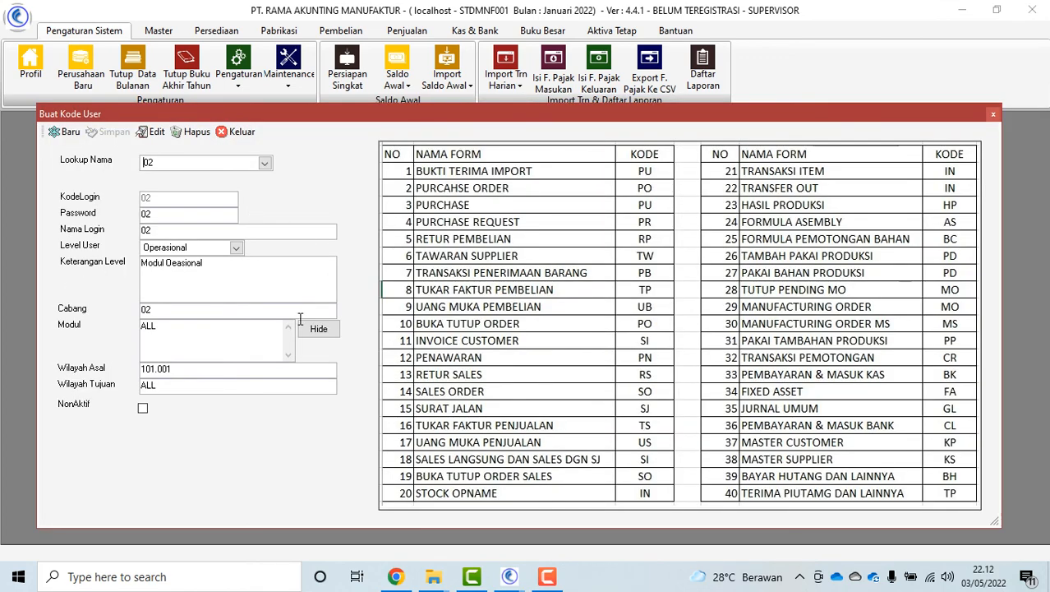
click(197, 329)
text(PU,PO,SO,SI)
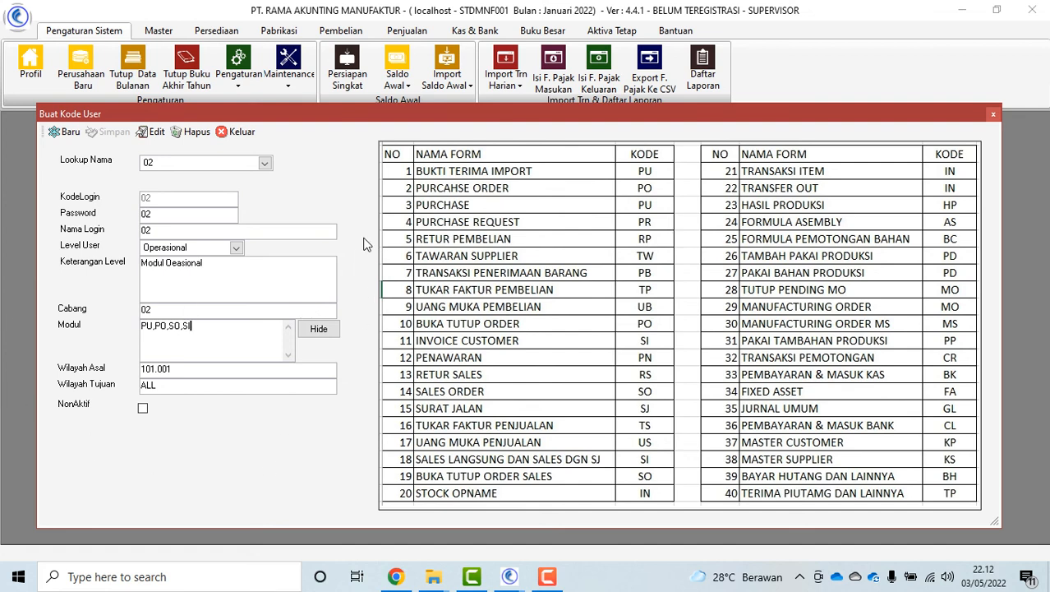
click(243, 132)
click(239, 78)
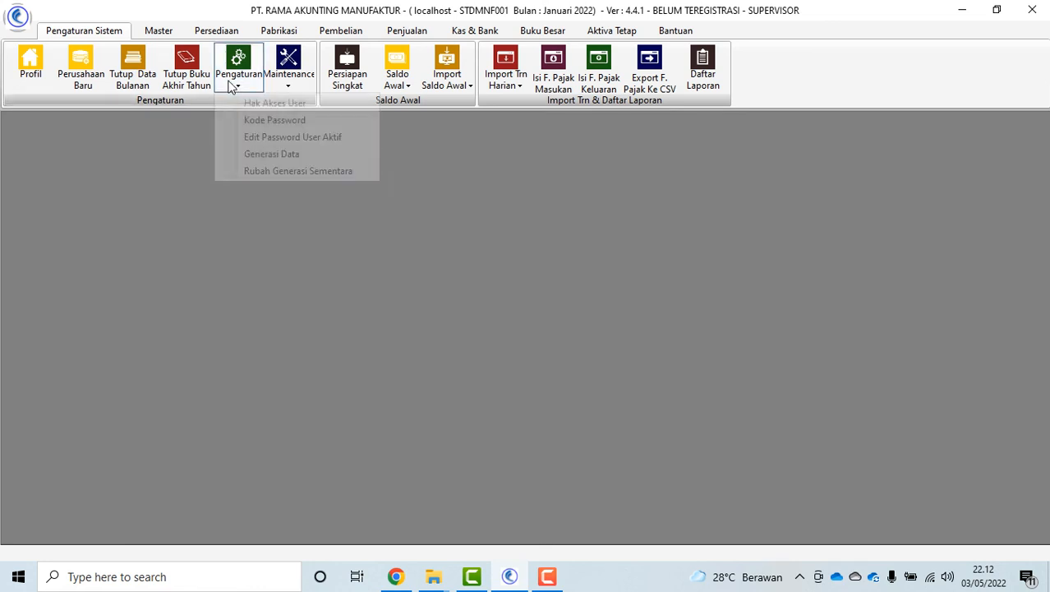
click(318, 139)
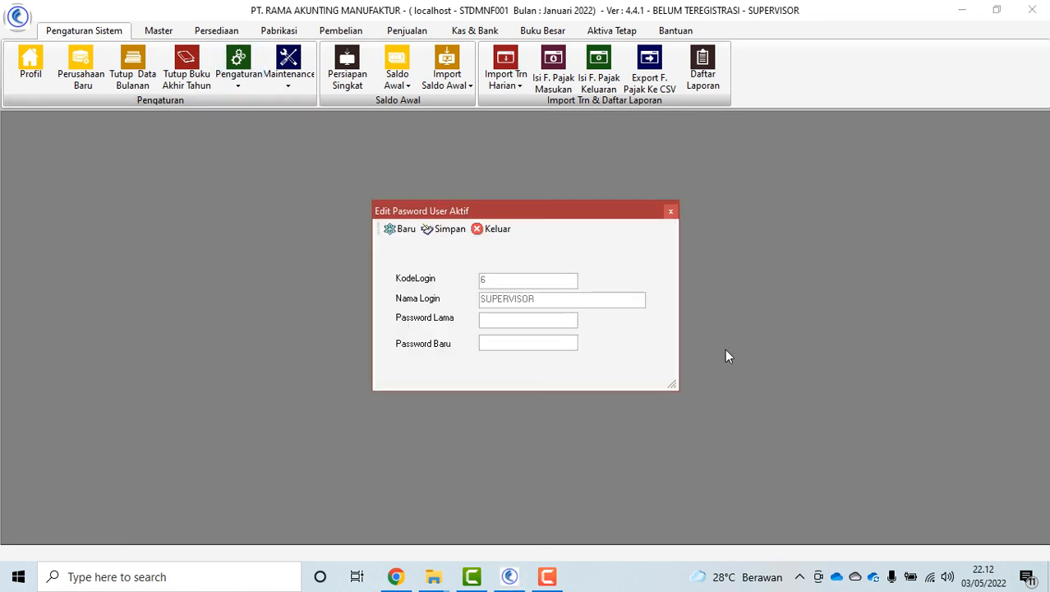
click(492, 320)
click(500, 349)
click(493, 318)
click(497, 230)
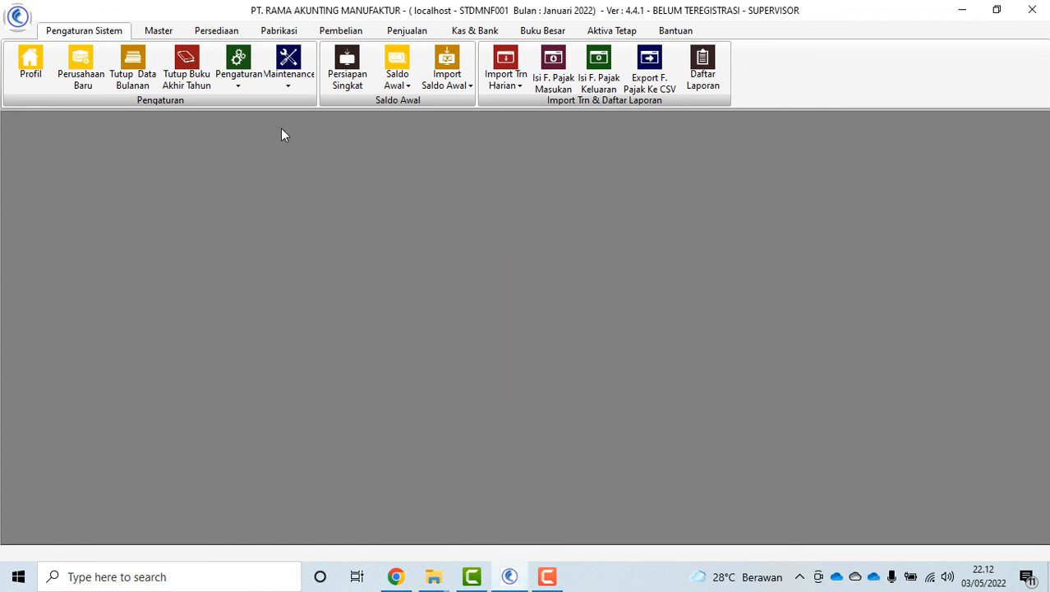
click(237, 76)
click(279, 154)
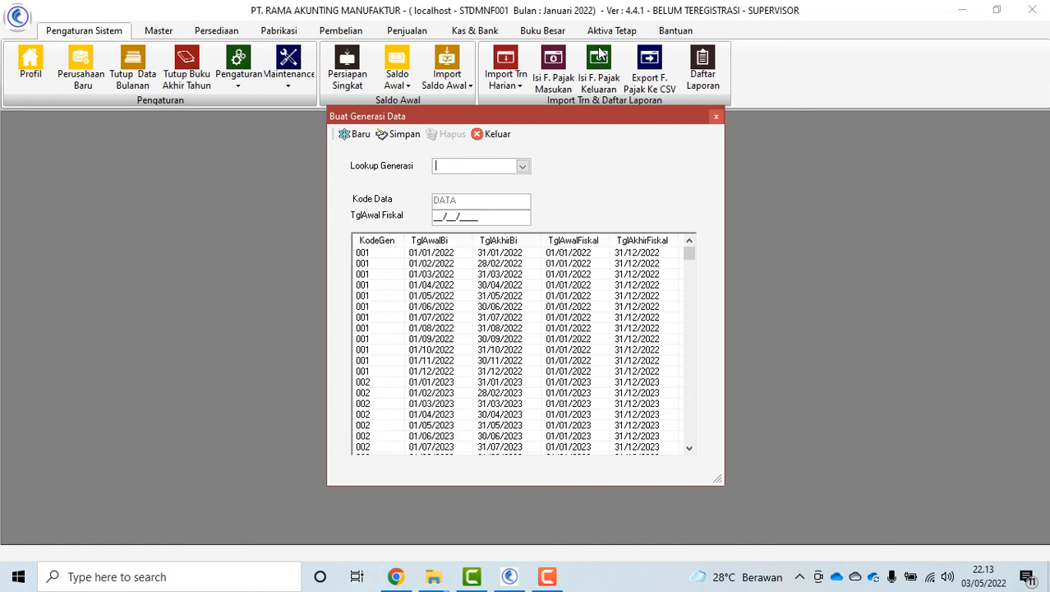
click(433, 252)
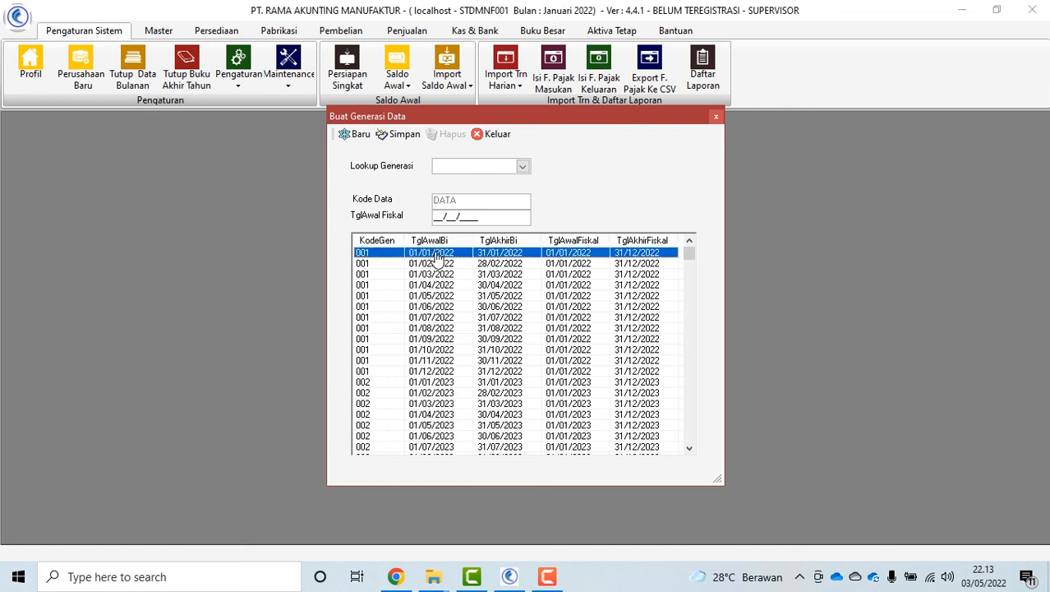
click(523, 168)
click(491, 199)
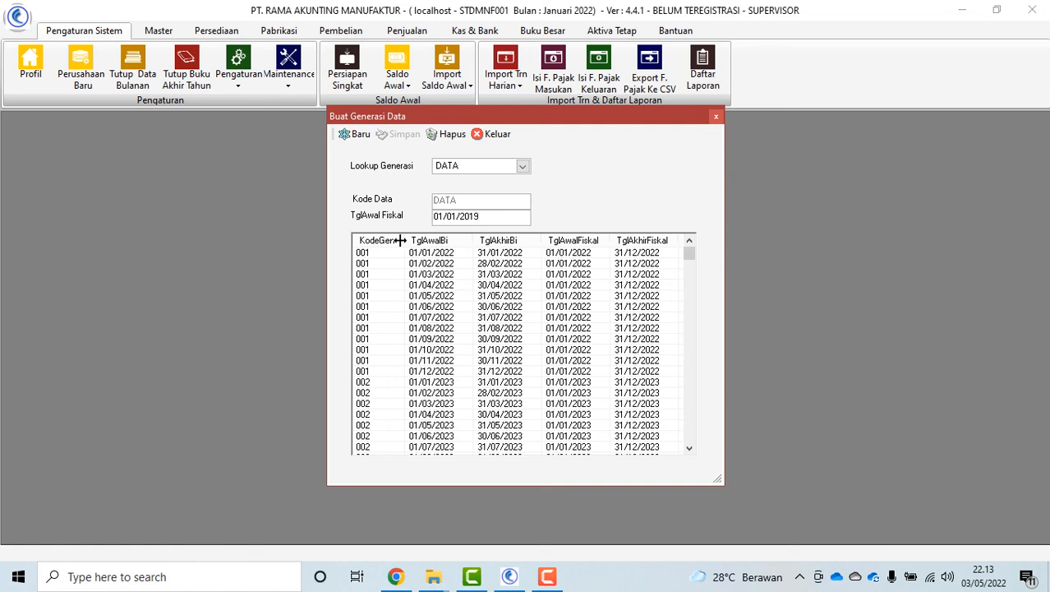
click(491, 136)
Temporarily switch the generation to September 2022, 01/09/2022–30/09/2022, via Rubah Generasi Sementara
click(249, 92)
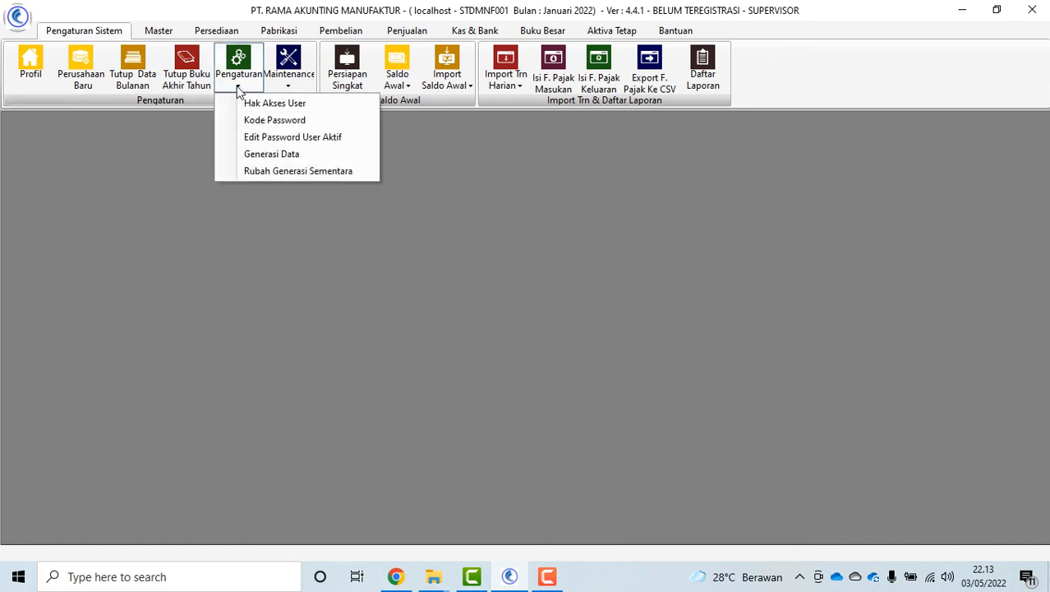
click(305, 172)
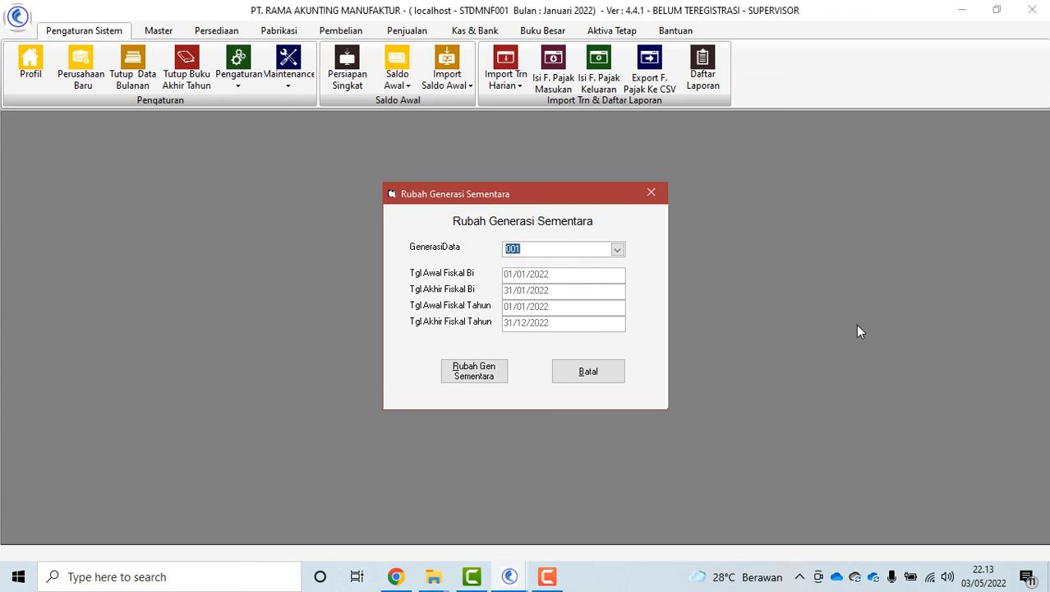
click(617, 249)
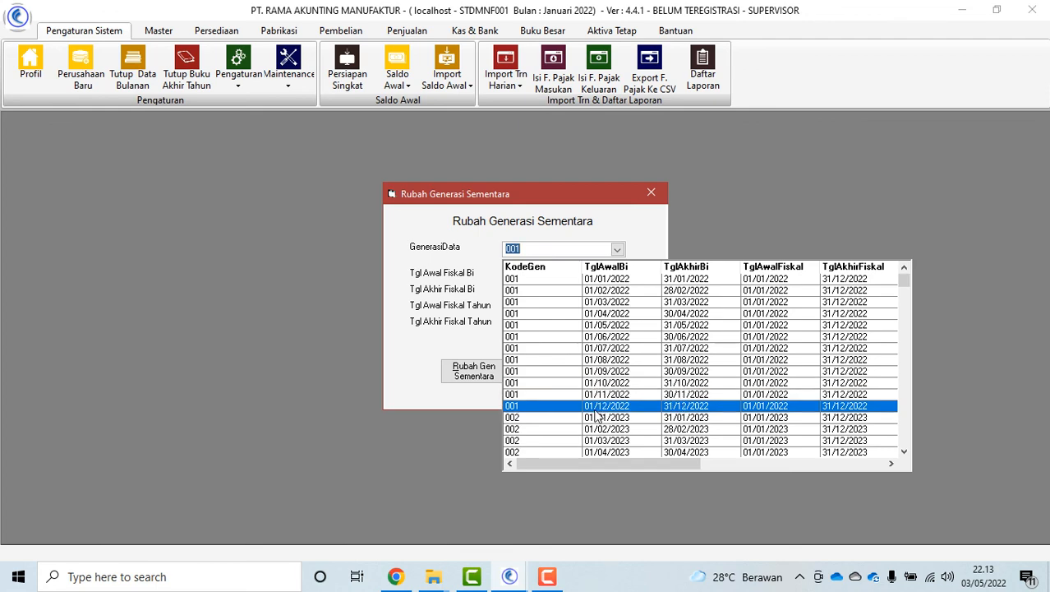
click(727, 407)
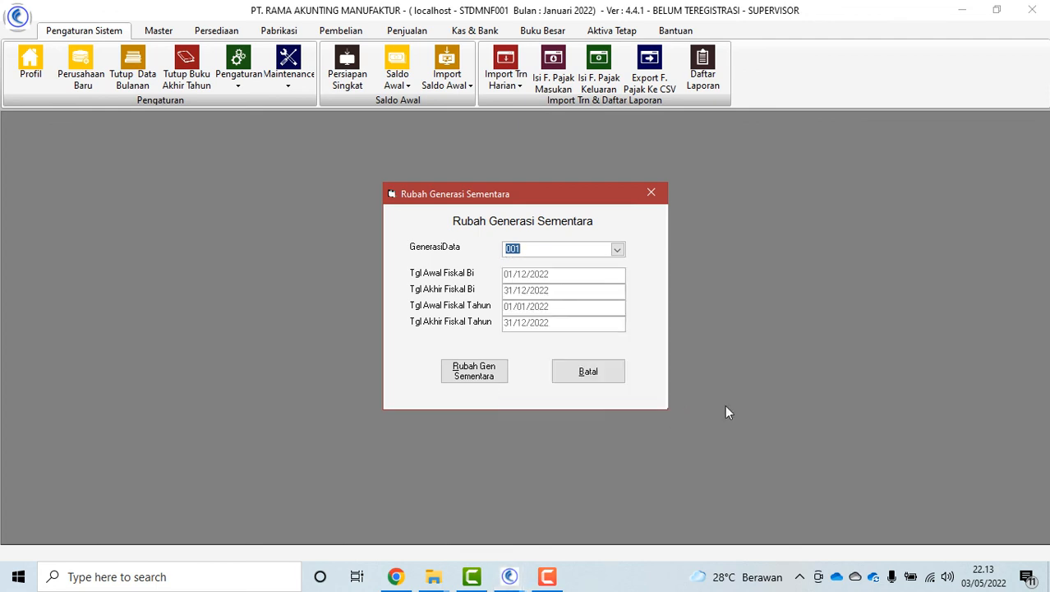
click(617, 251)
click(618, 374)
click(475, 374)
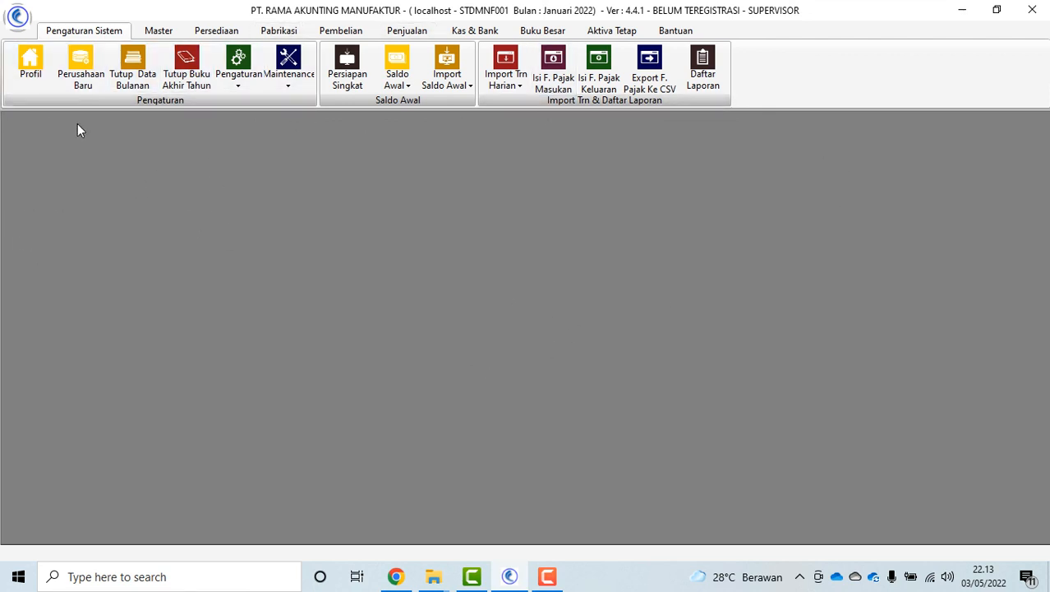
click(239, 82)
click(288, 69)
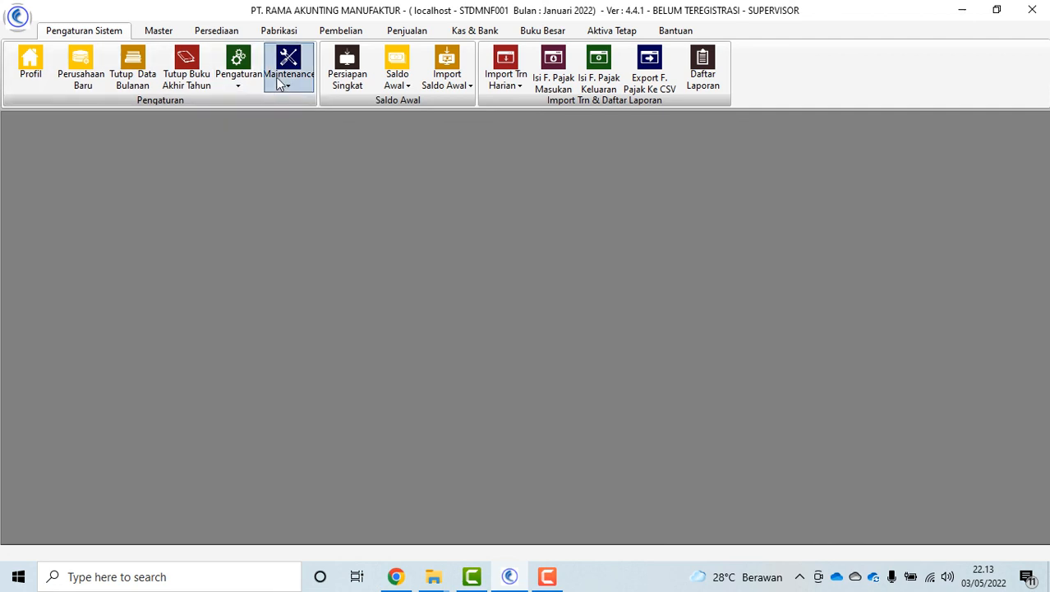
click(288, 69)
click(316, 103)
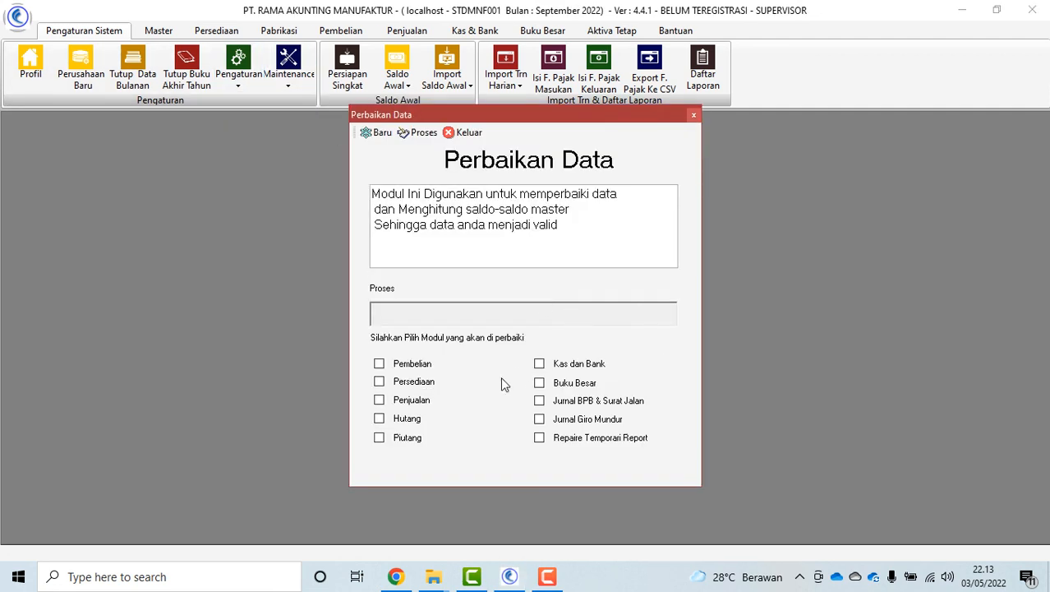
click(402, 364)
click(402, 382)
click(401, 401)
click(402, 419)
click(403, 438)
click(549, 364)
click(549, 383)
click(549, 401)
click(550, 419)
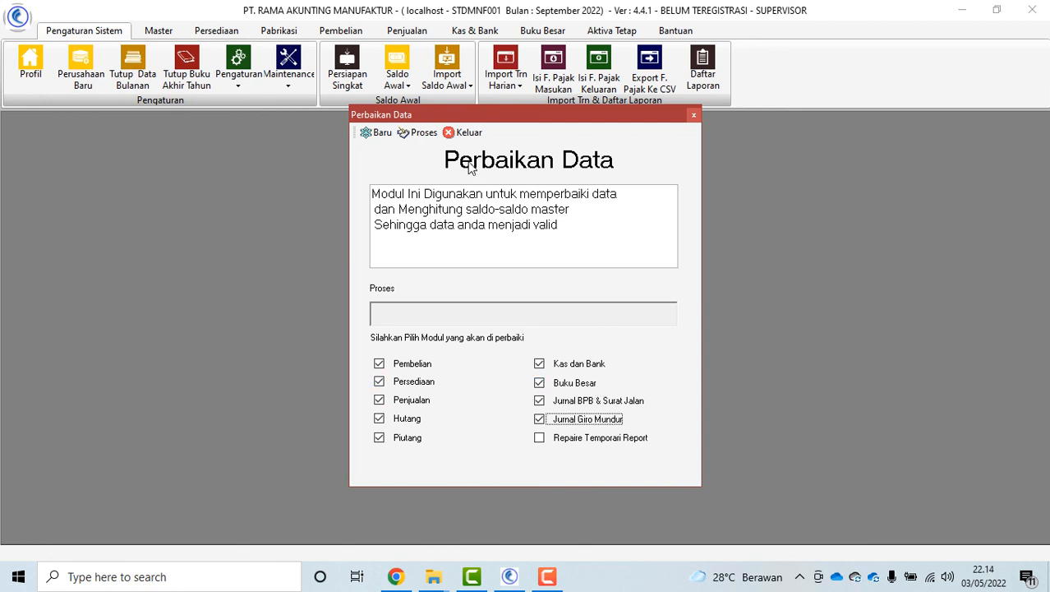
click(465, 133)
click(289, 91)
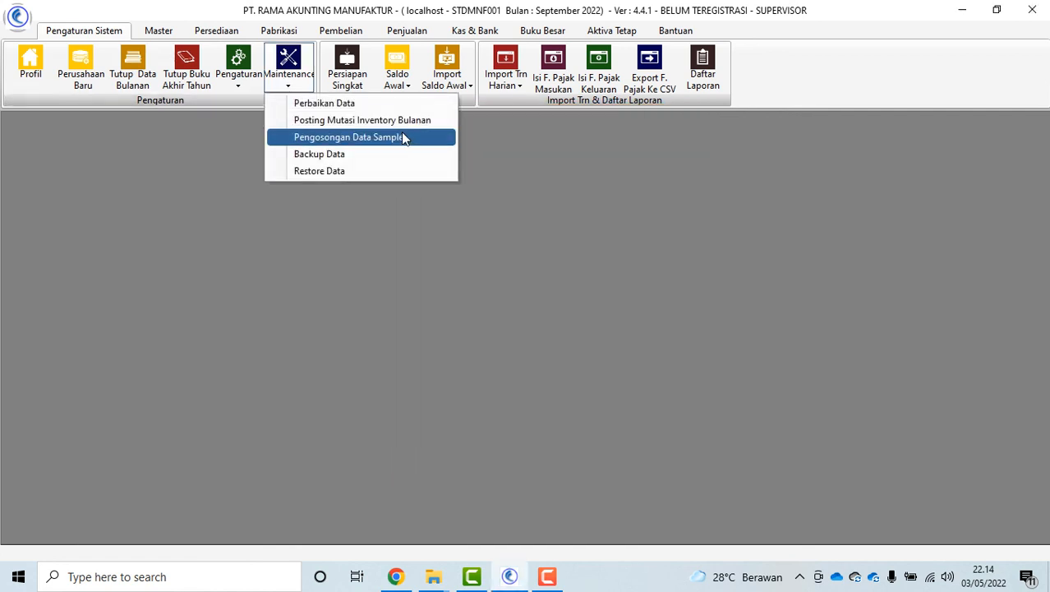
click(362, 185)
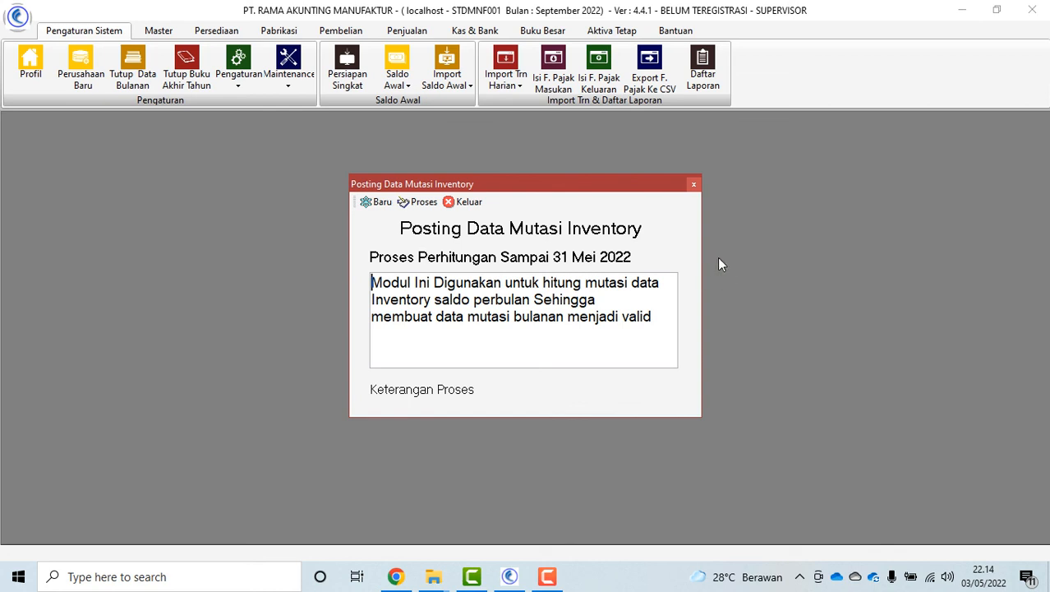
click(465, 202)
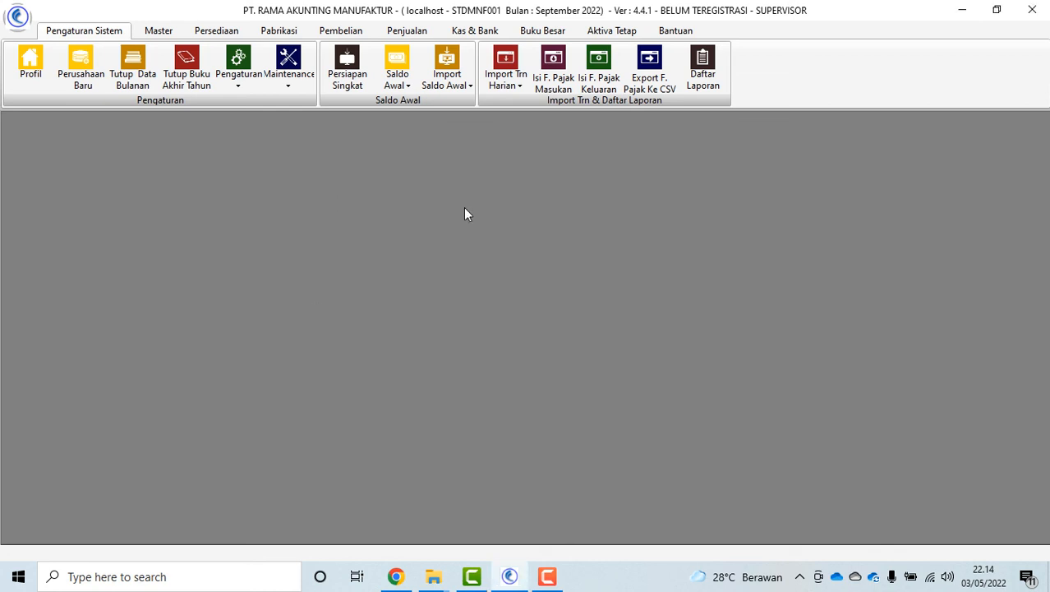
click(298, 83)
click(370, 139)
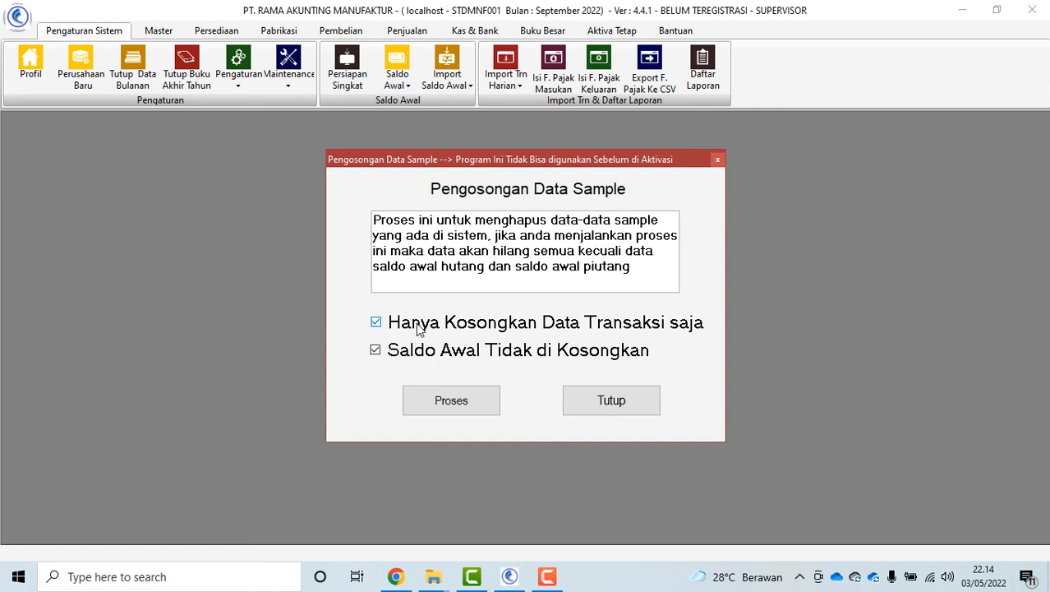
click(376, 322)
click(376, 351)
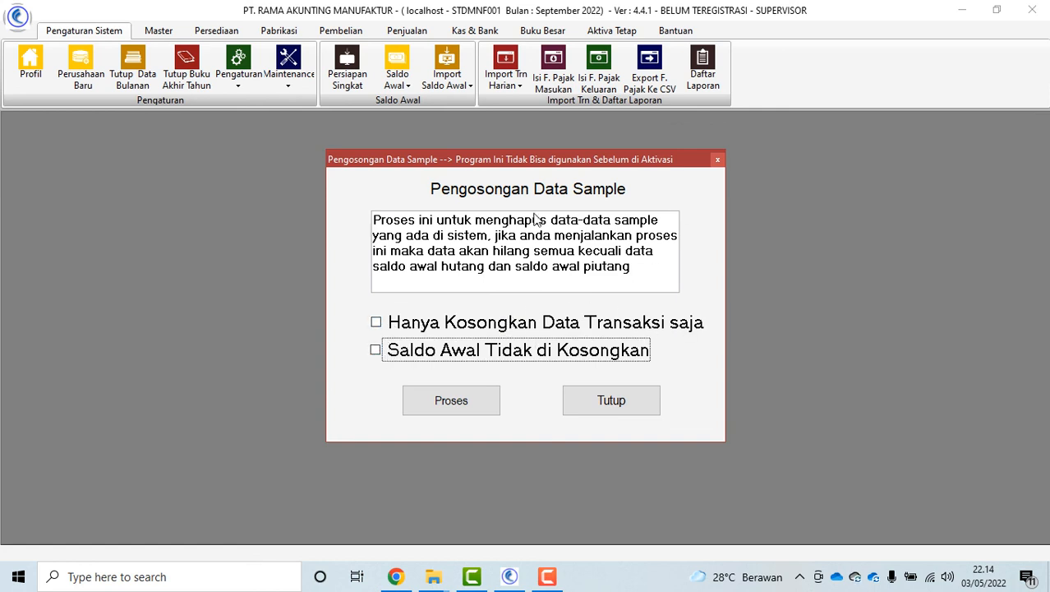
click(629, 402)
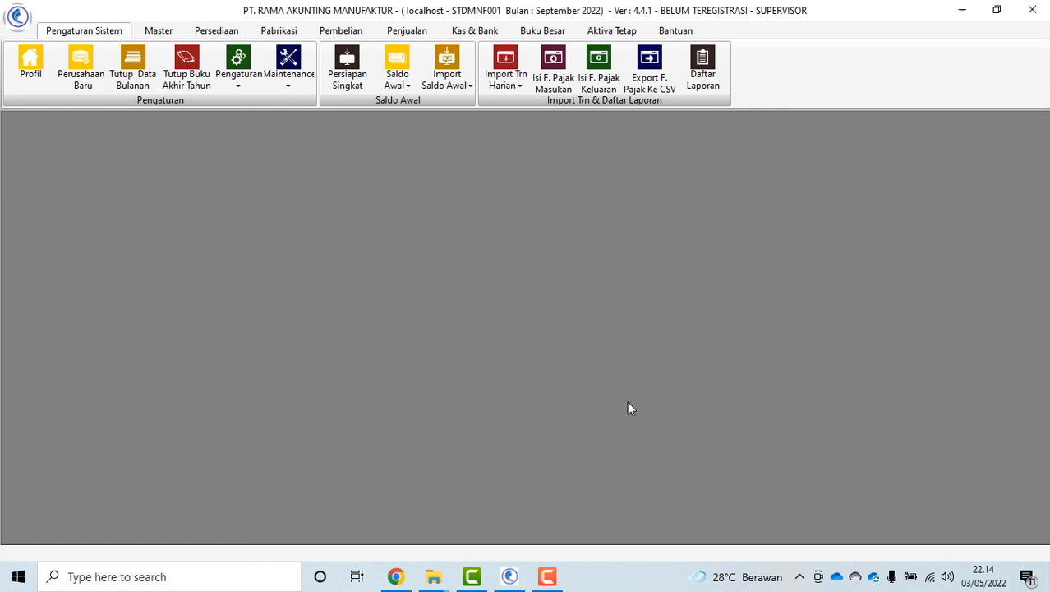
Cancel the Backup and Restore Data dialogs, then view and close the Persiapan Singkat flow
click(289, 78)
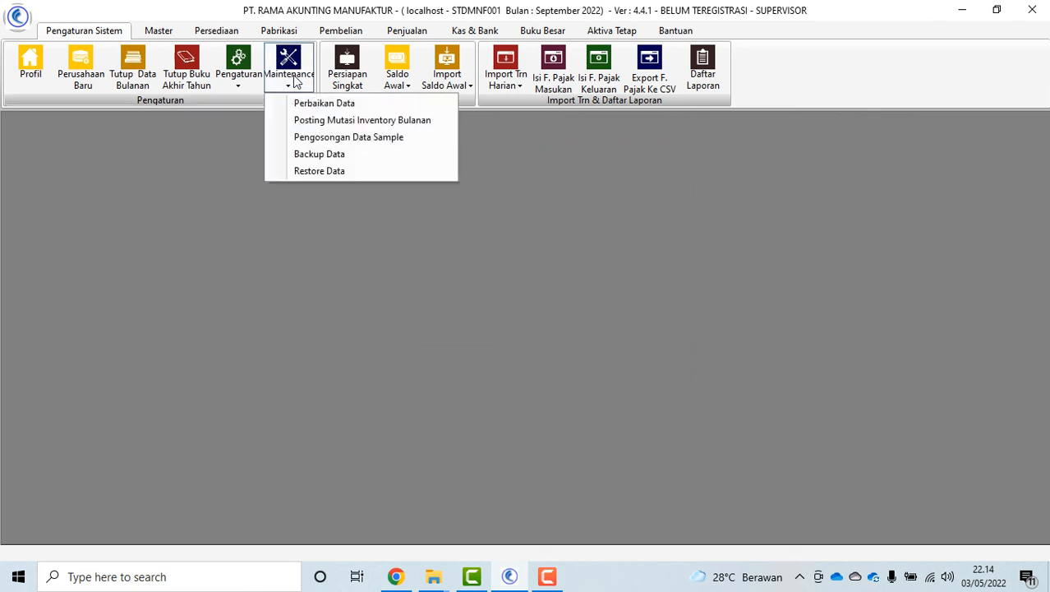
click(333, 157)
click(631, 353)
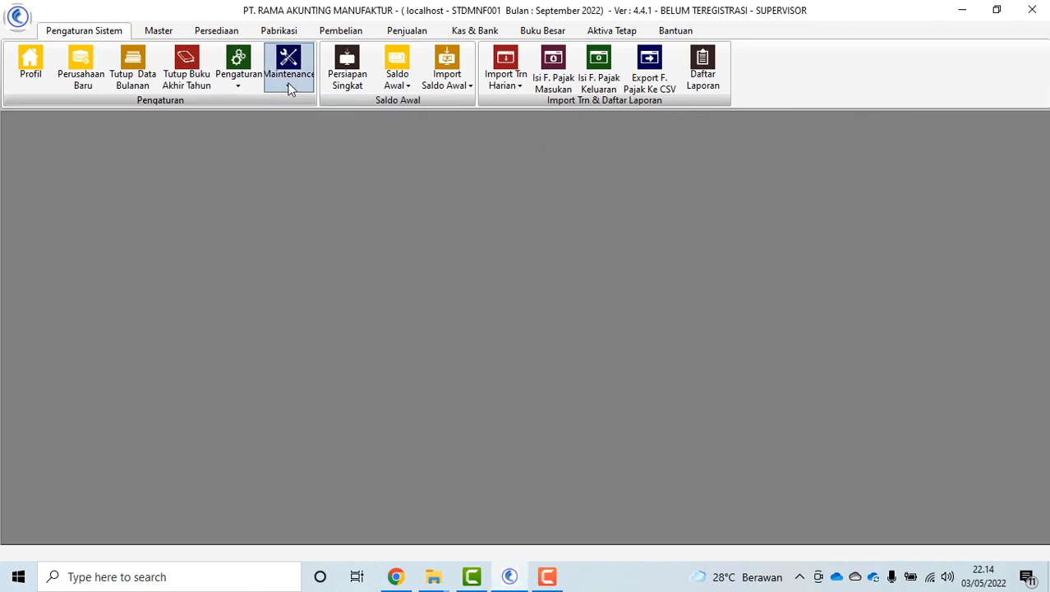
click(289, 80)
click(312, 170)
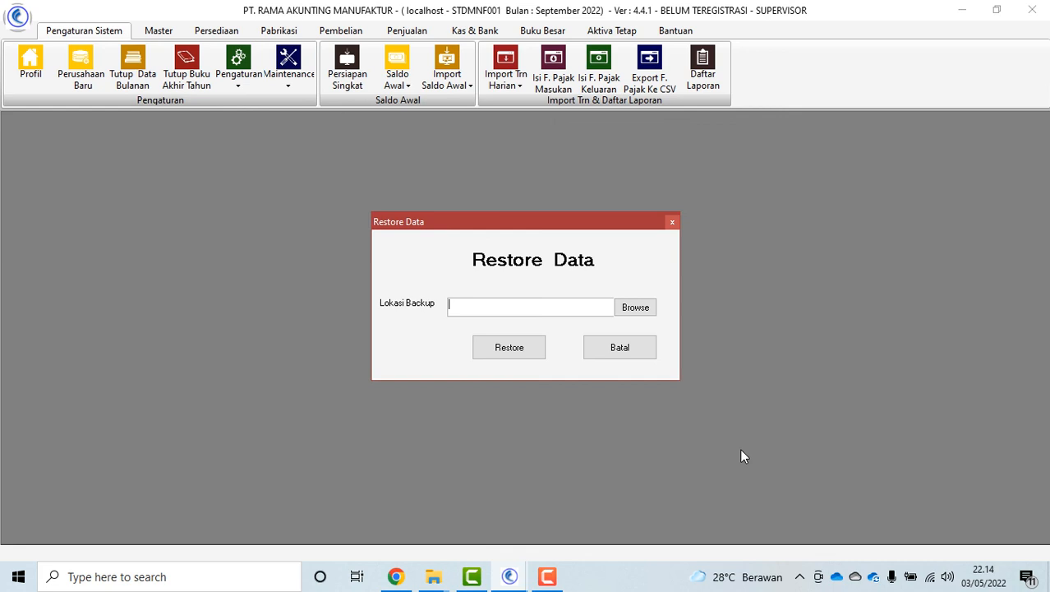
click(622, 356)
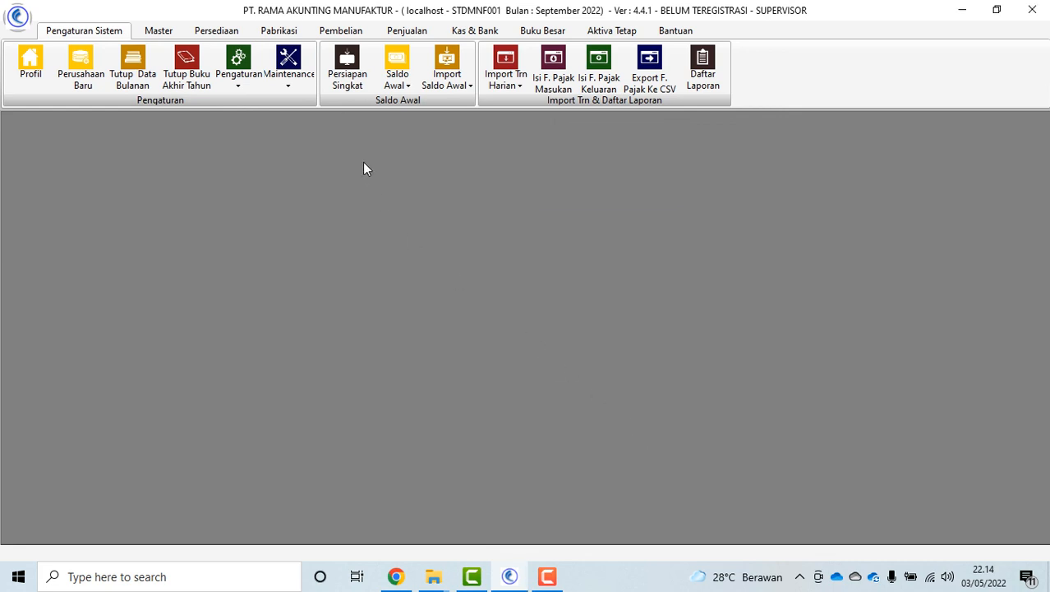
click(347, 68)
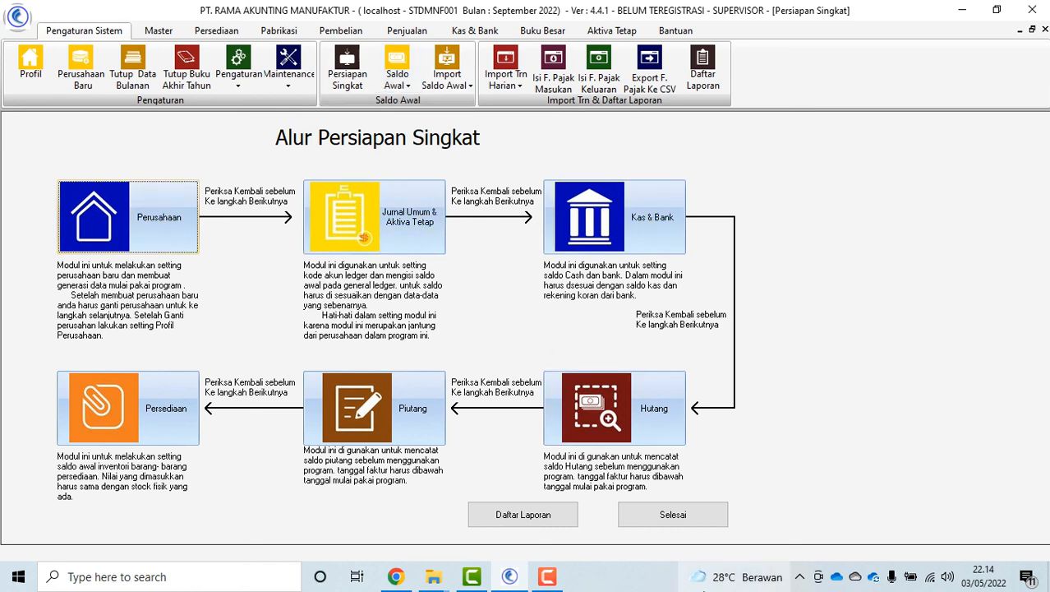
click(672, 515)
Browse the Saldo Awal, Import Saldo Awal and Import Trn Harian lists, then close them
click(397, 78)
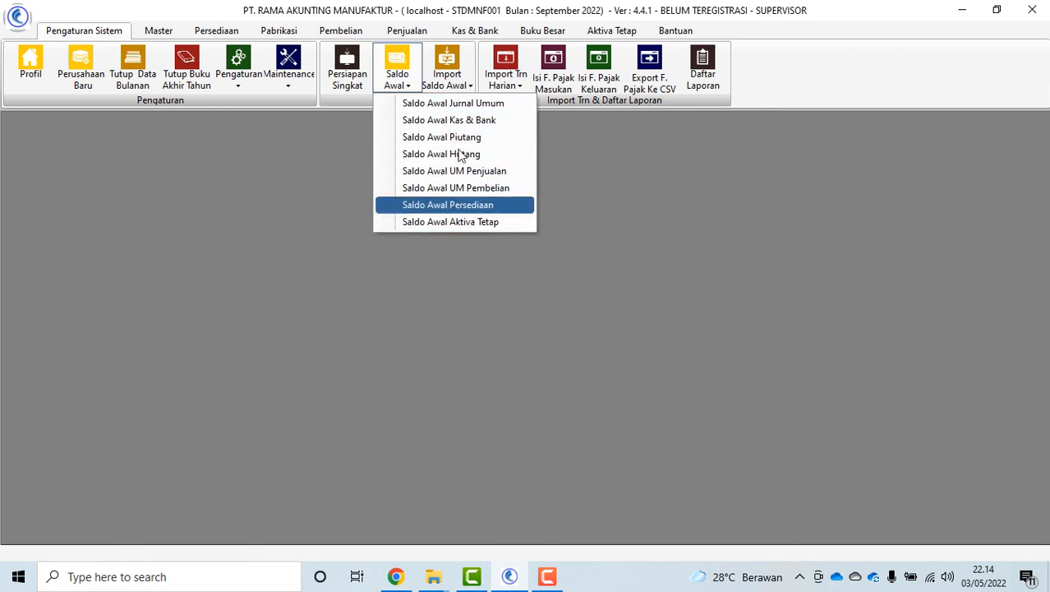
click(736, 248)
click(447, 75)
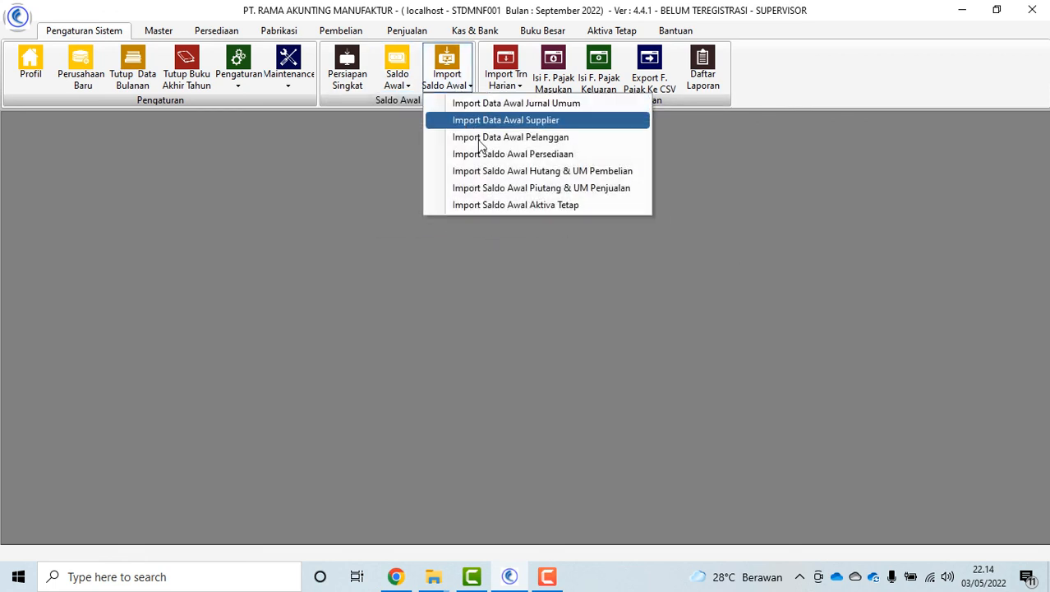
click(505, 78)
click(504, 77)
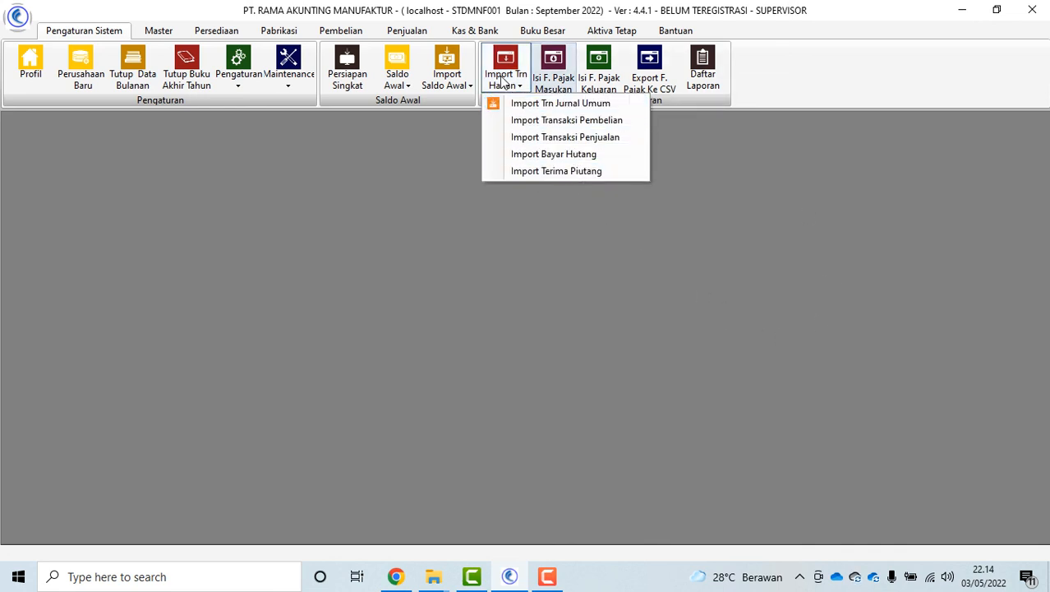
click(553, 78)
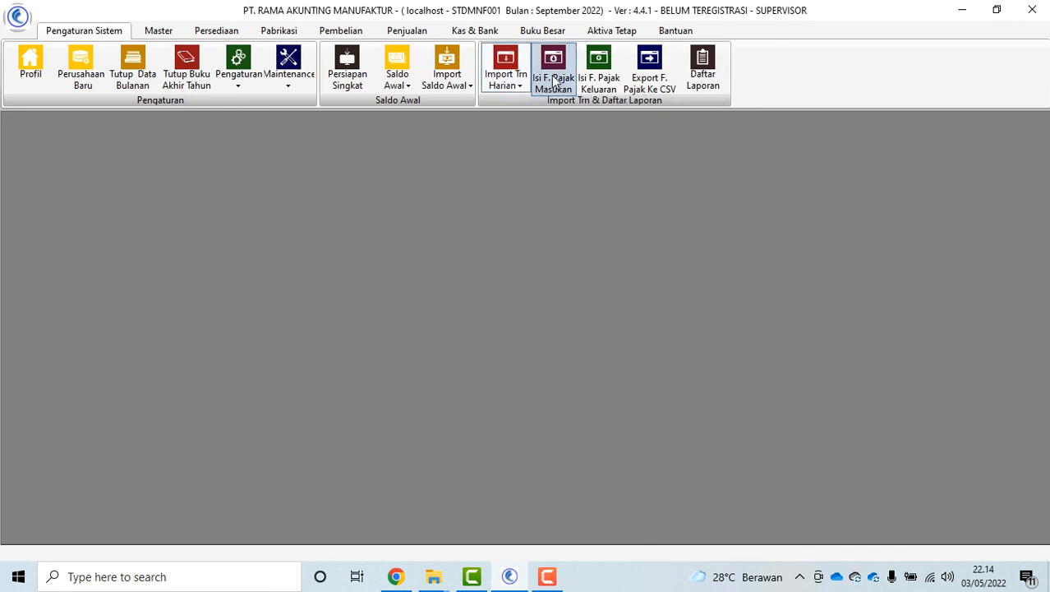
Open and close the tax invoice CSV export and the Daftar Laporan list
click(650, 81)
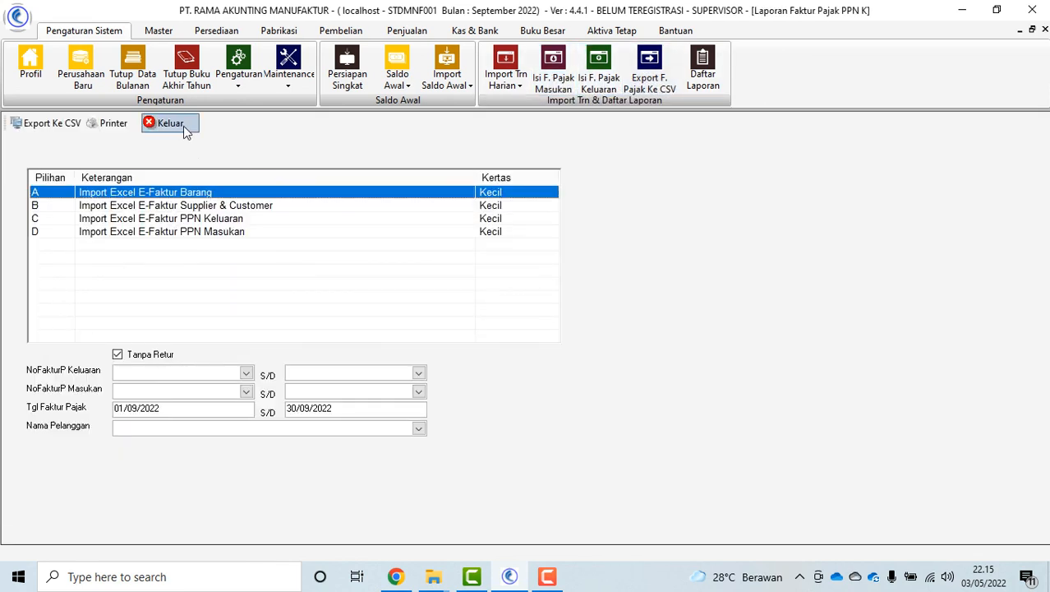
click(183, 128)
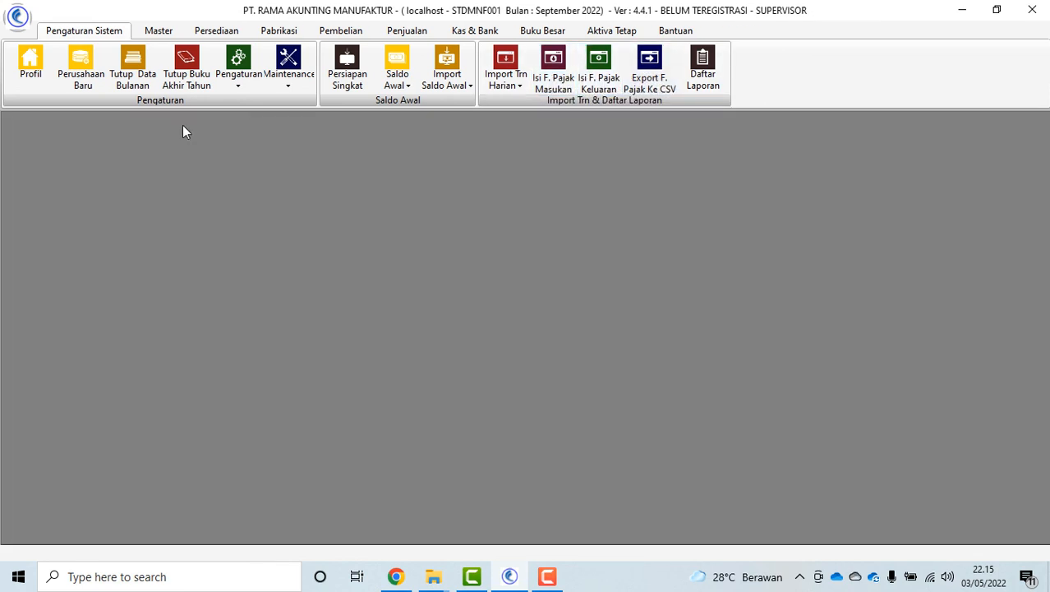
click(703, 72)
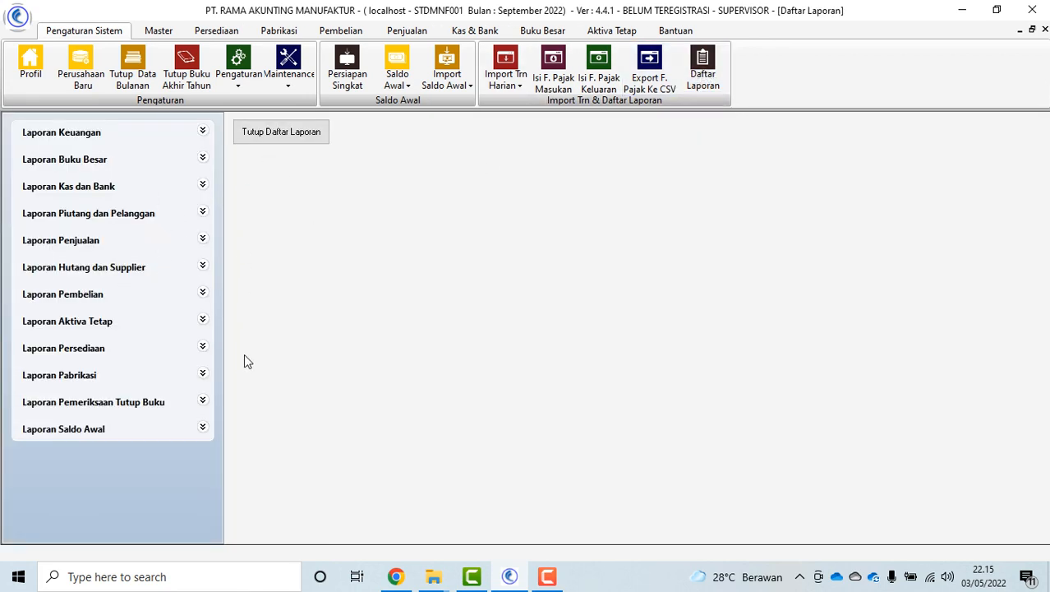
click(284, 132)
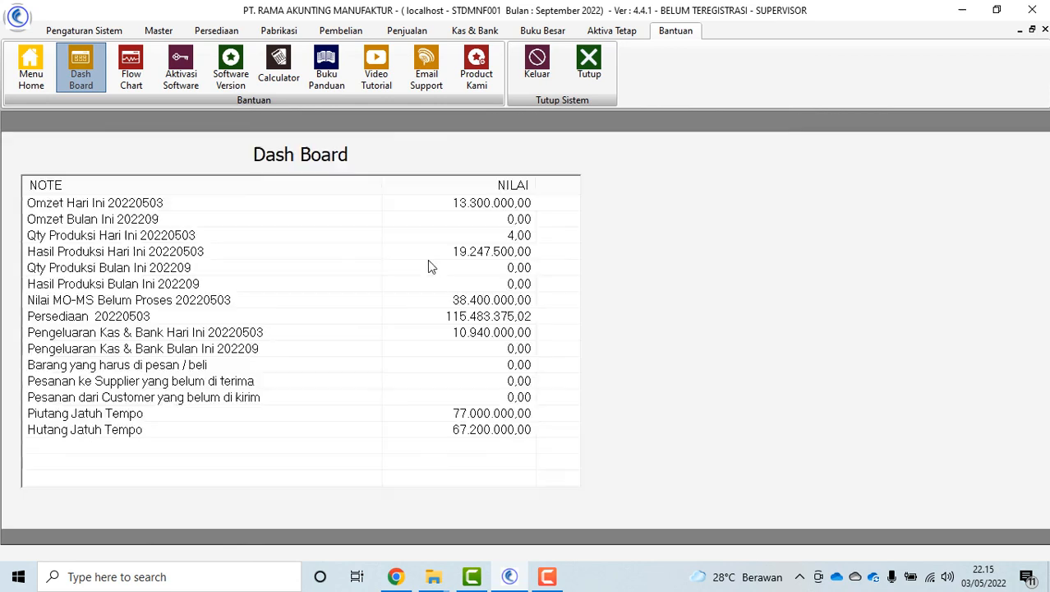
View and close the system Flow Chart, then select the code in the Aktivasi Software dialog
click(131, 70)
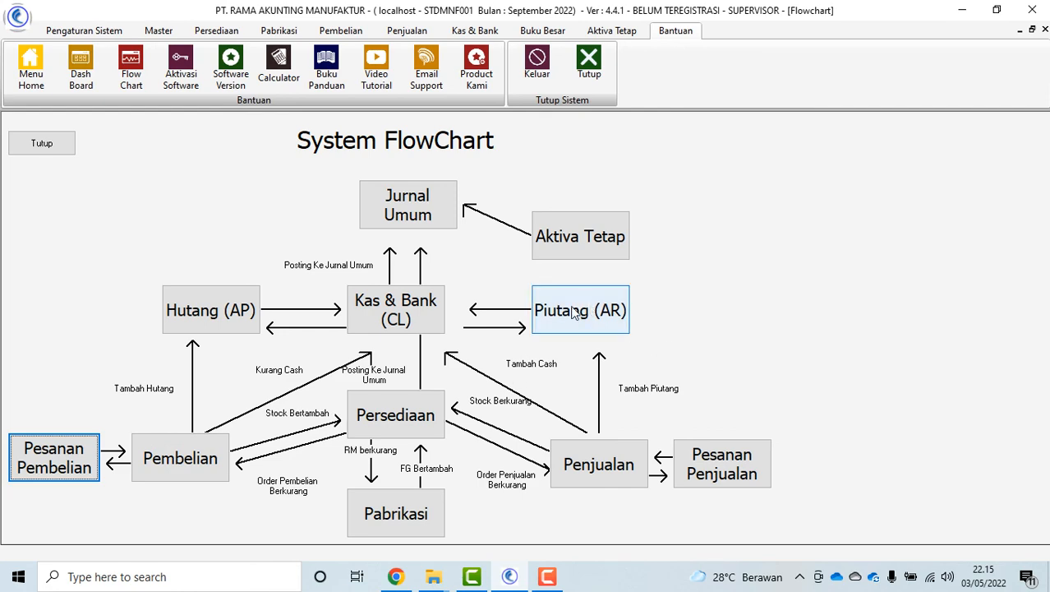
click(42, 144)
click(181, 70)
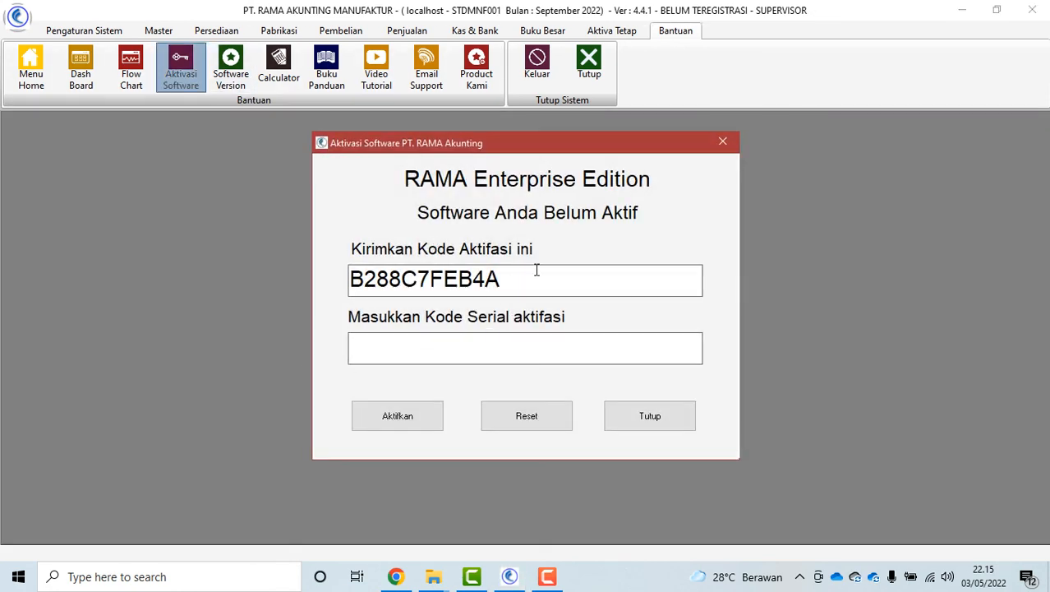
drag(537, 272, 311, 268)
Dismiss the Chrome notification toasts and close the activation dialog without entering a serial code
click(842, 528)
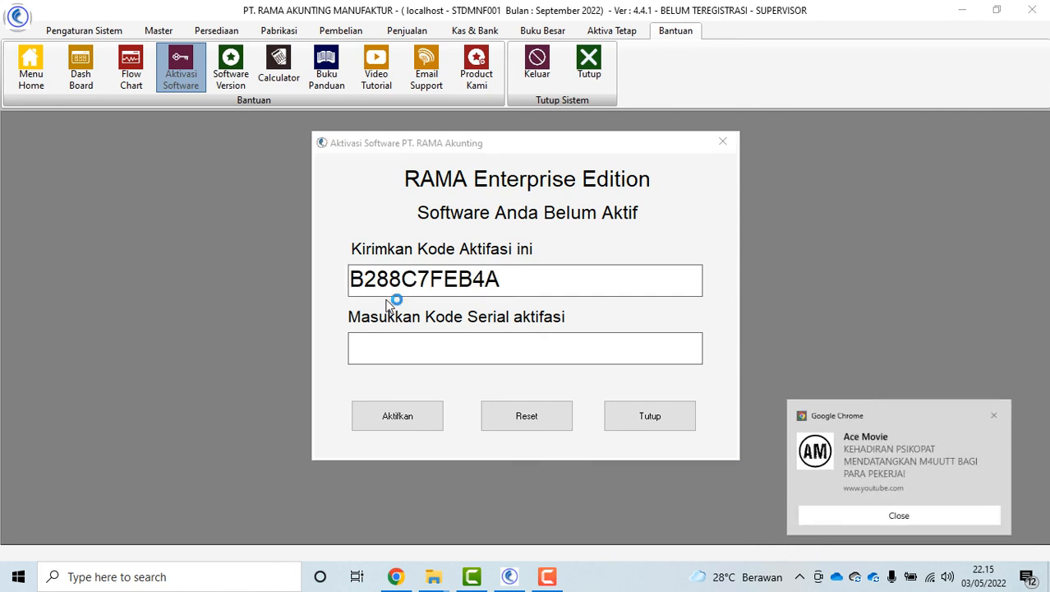
click(332, 279)
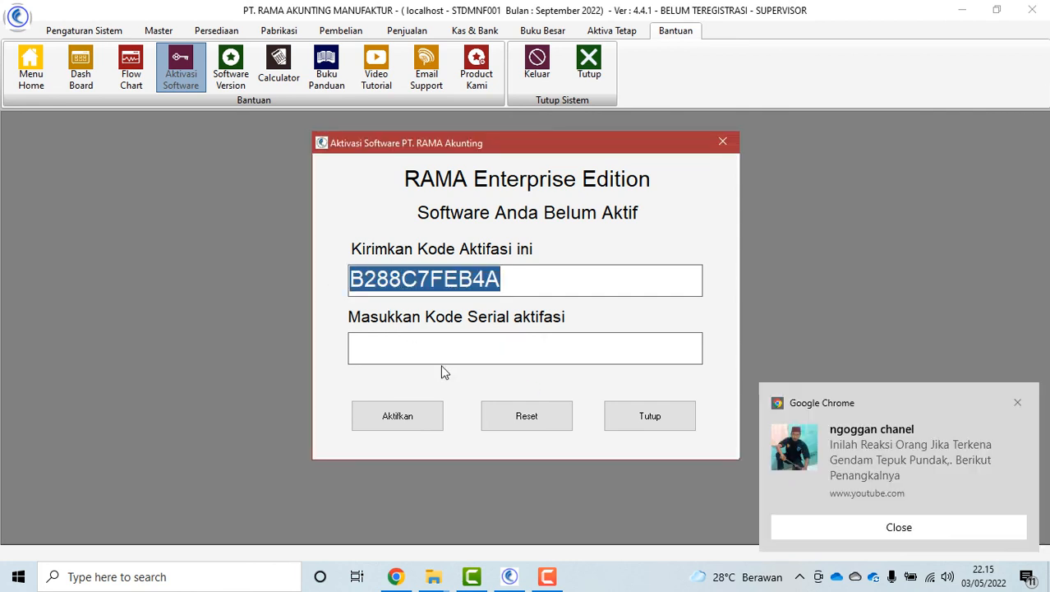
click(793, 527)
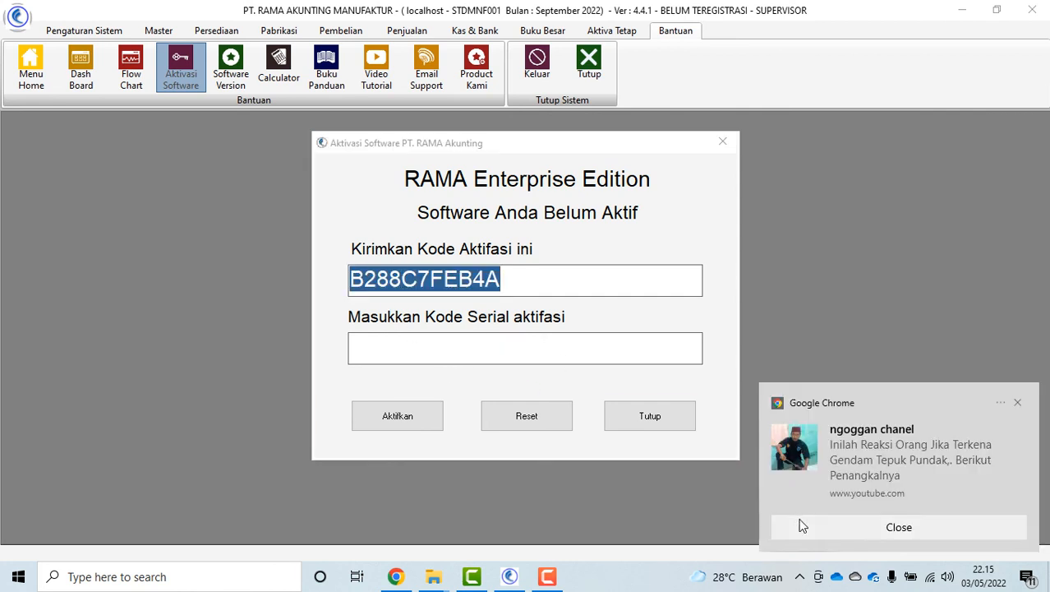
click(395, 346)
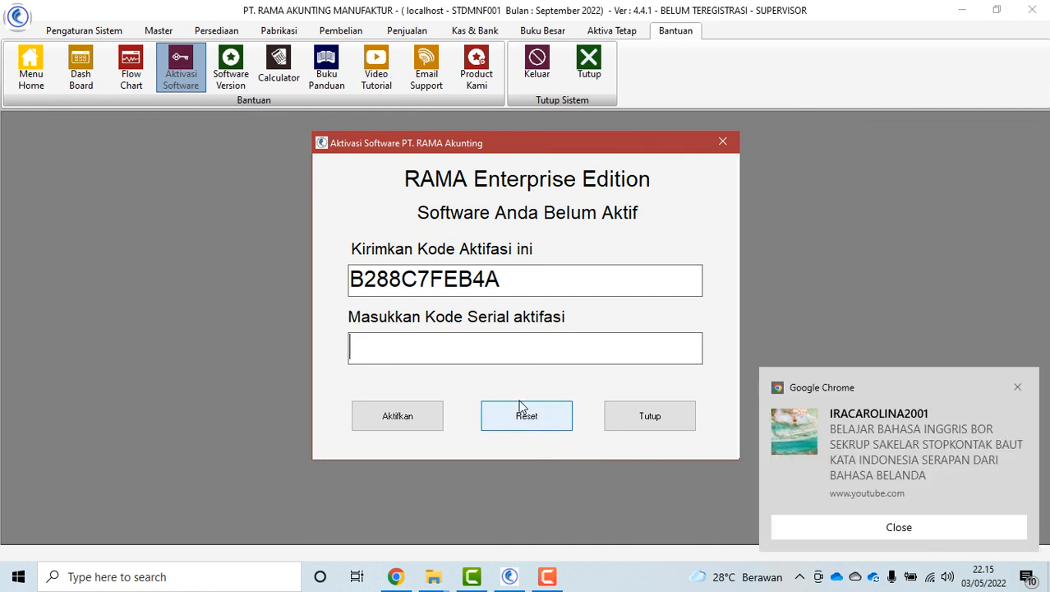
click(823, 528)
click(360, 353)
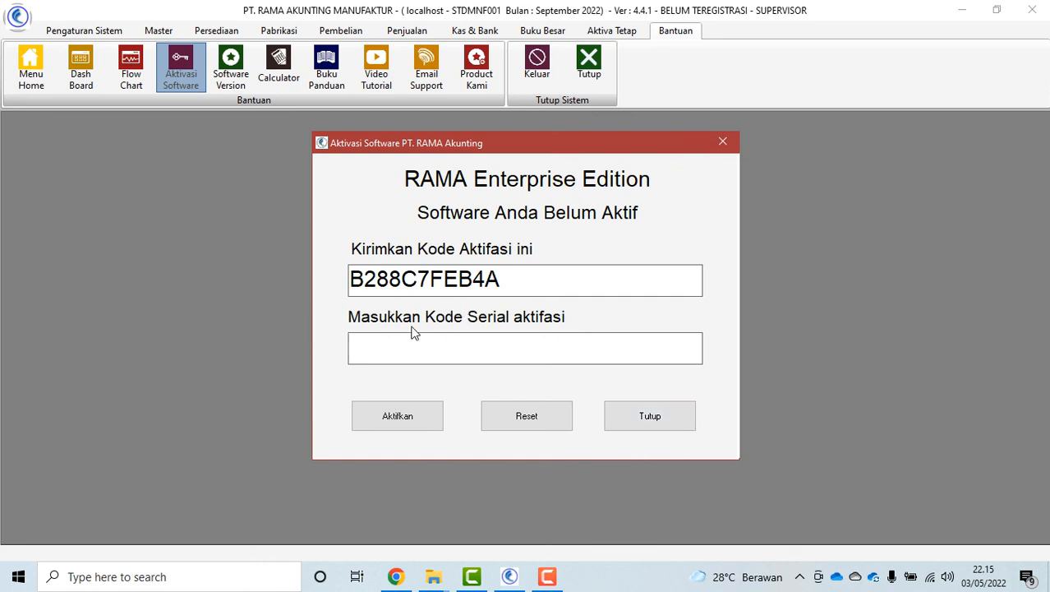
click(649, 416)
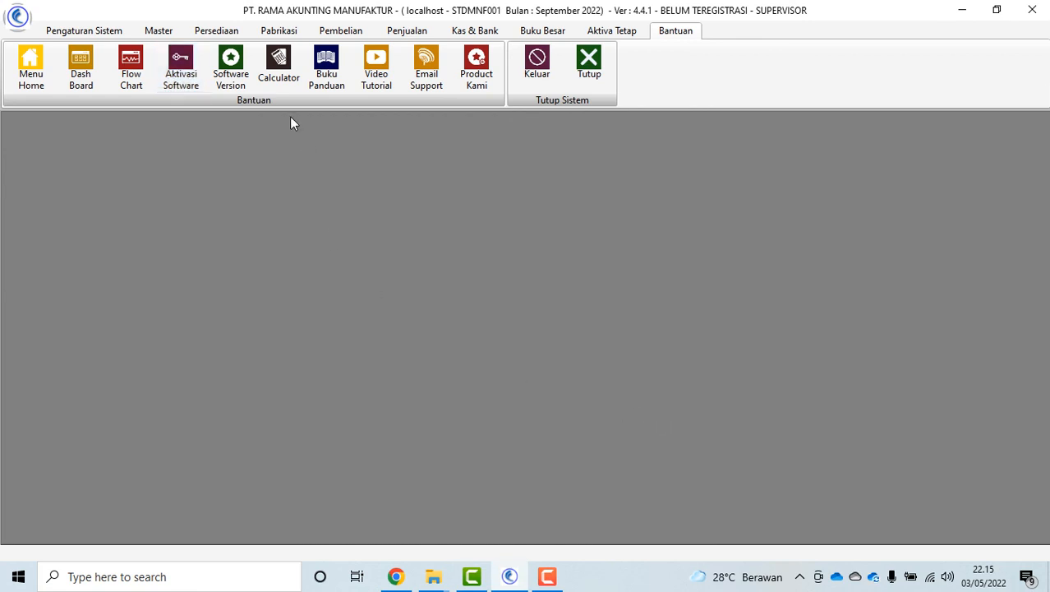
Check the software version, open and close the calculator, then open the Buku Panduan guide
click(231, 66)
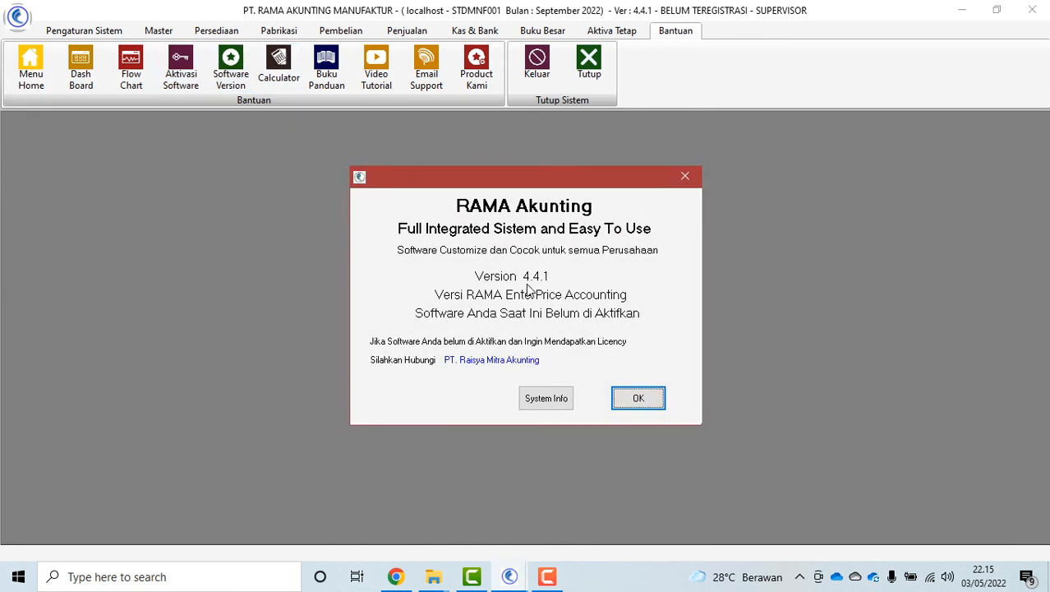
click(641, 403)
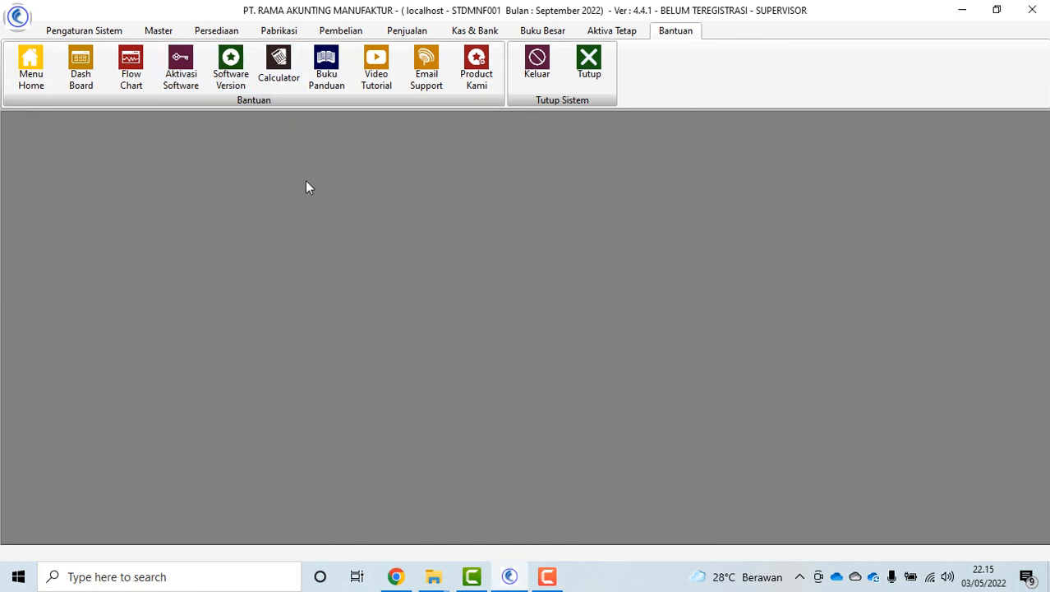
click(279, 82)
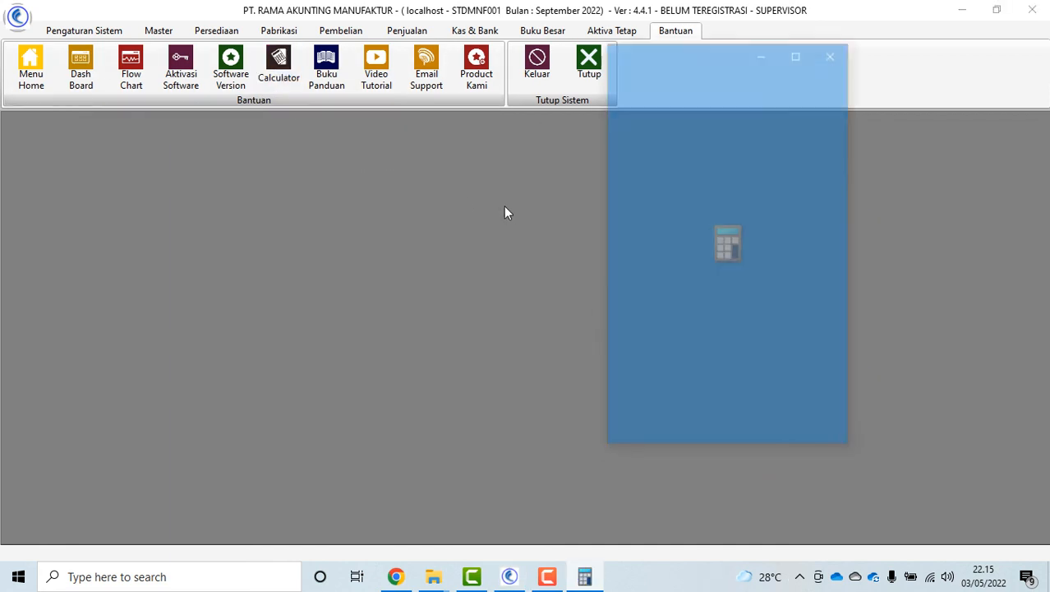
click(833, 51)
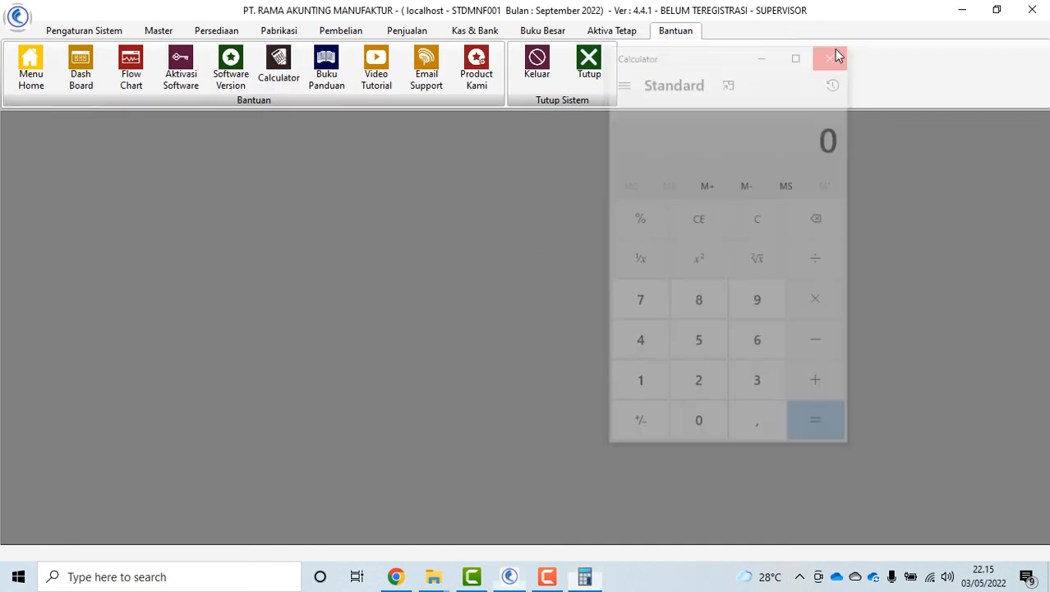
click(326, 69)
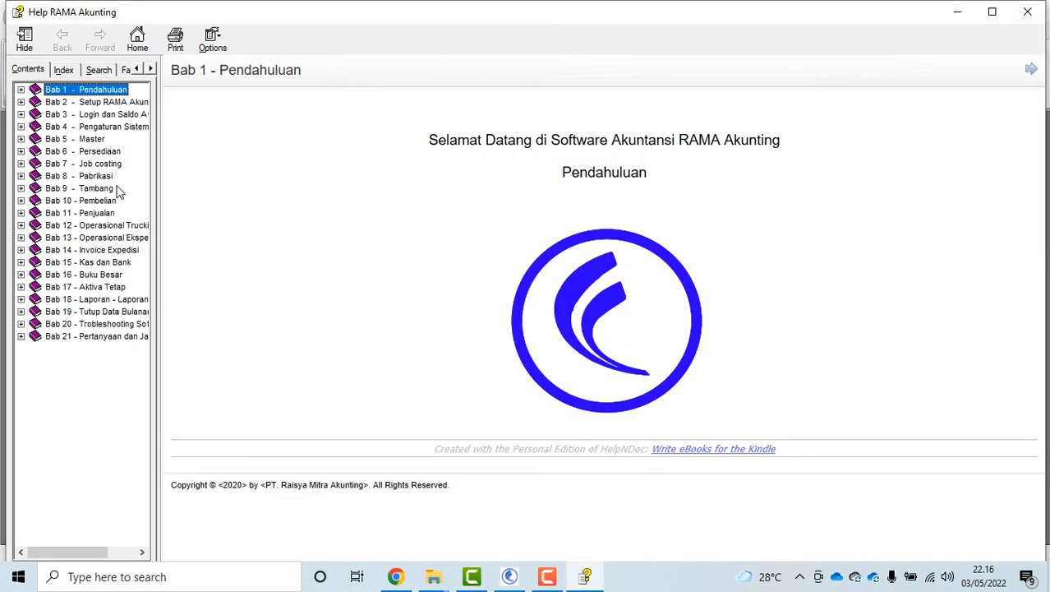
Expand Bab 12 - Operasional Trucking, view topic 12.b Deposito Sopir, then close the guide
click(94, 188)
click(98, 226)
click(22, 226)
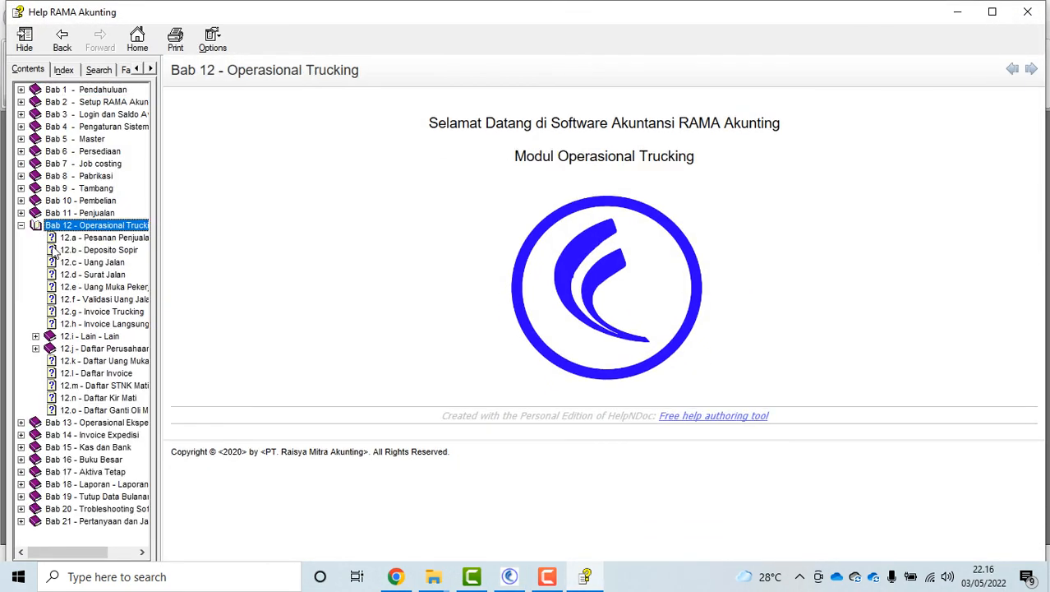
click(54, 250)
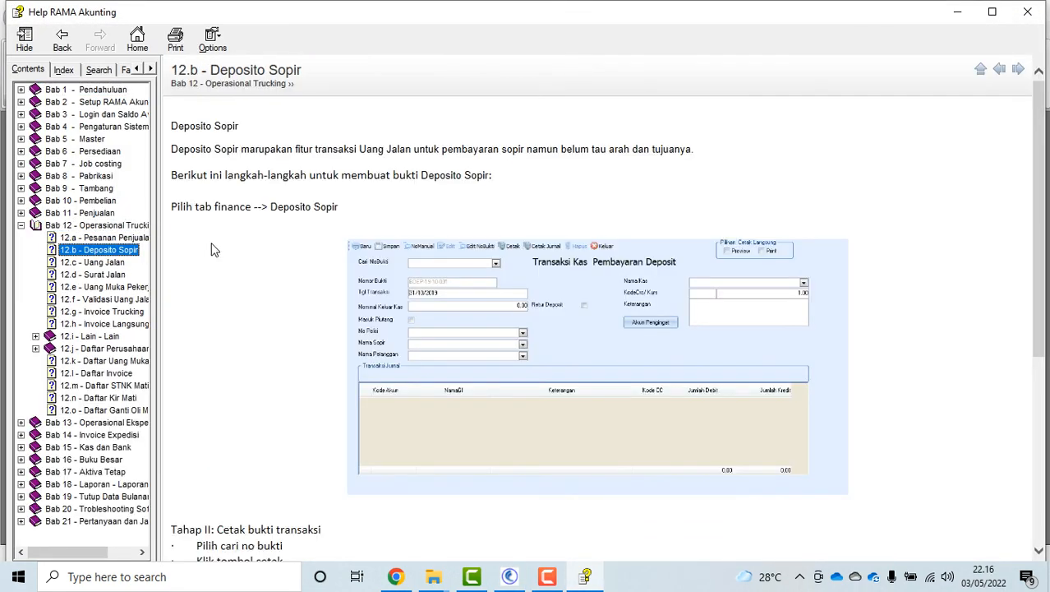
click(1027, 11)
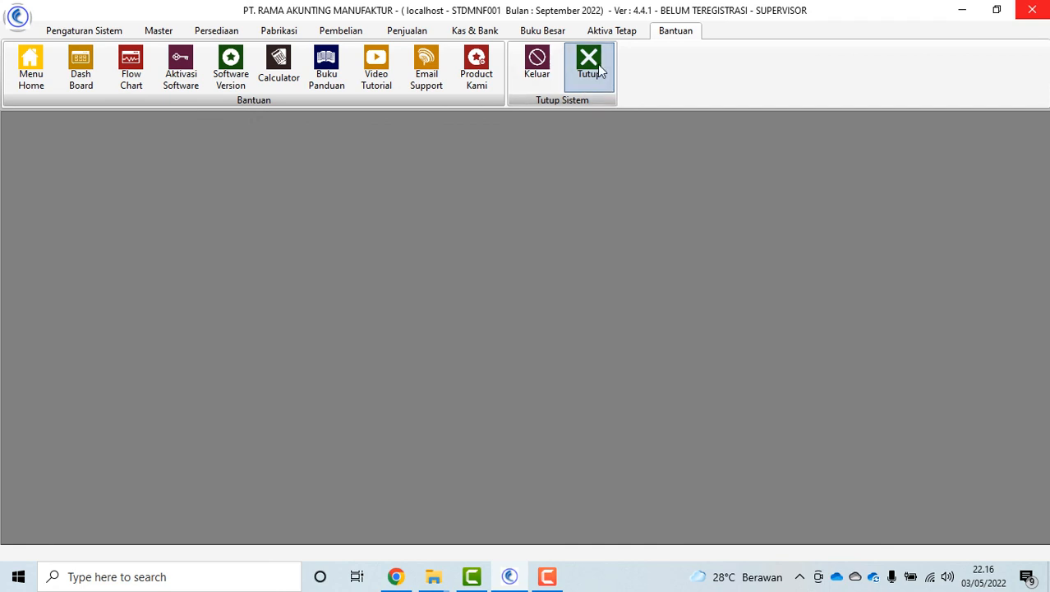
Sign out, log back in with the login code, and dismiss the due-balance reminder
click(538, 71)
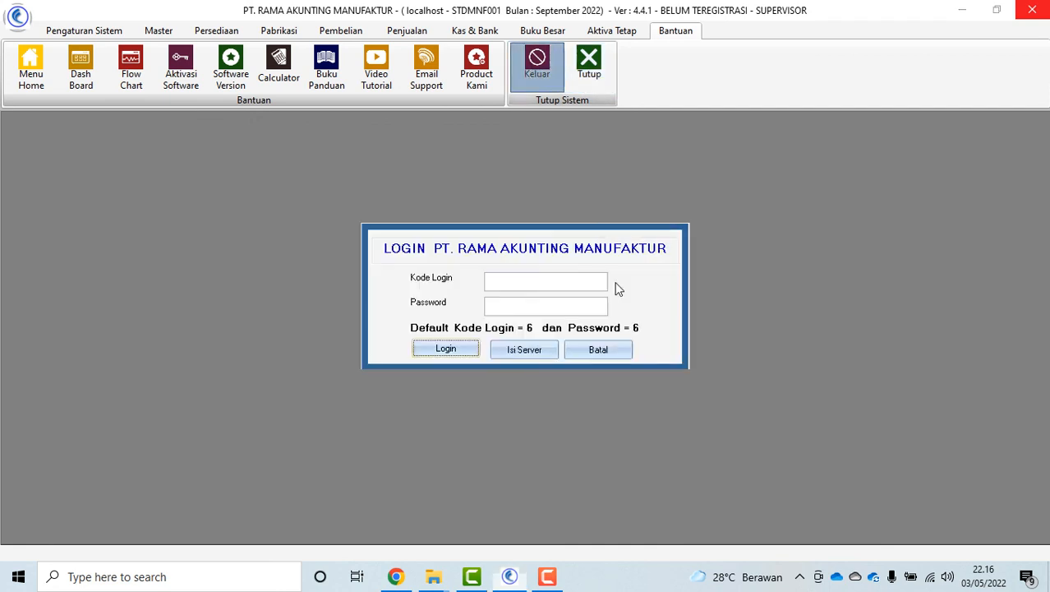
click(536, 281)
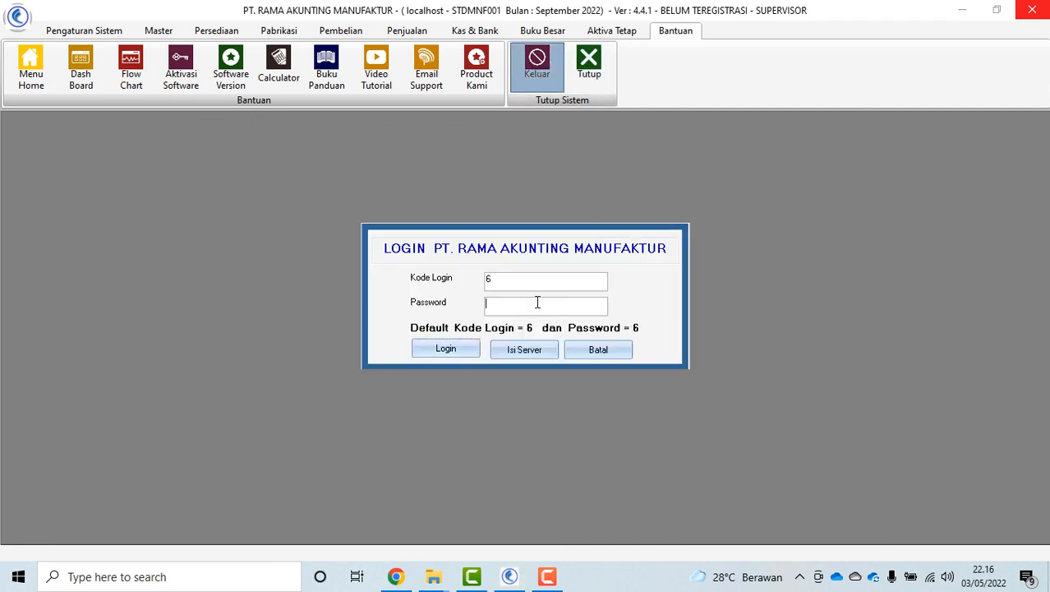
text(6)
click(446, 349)
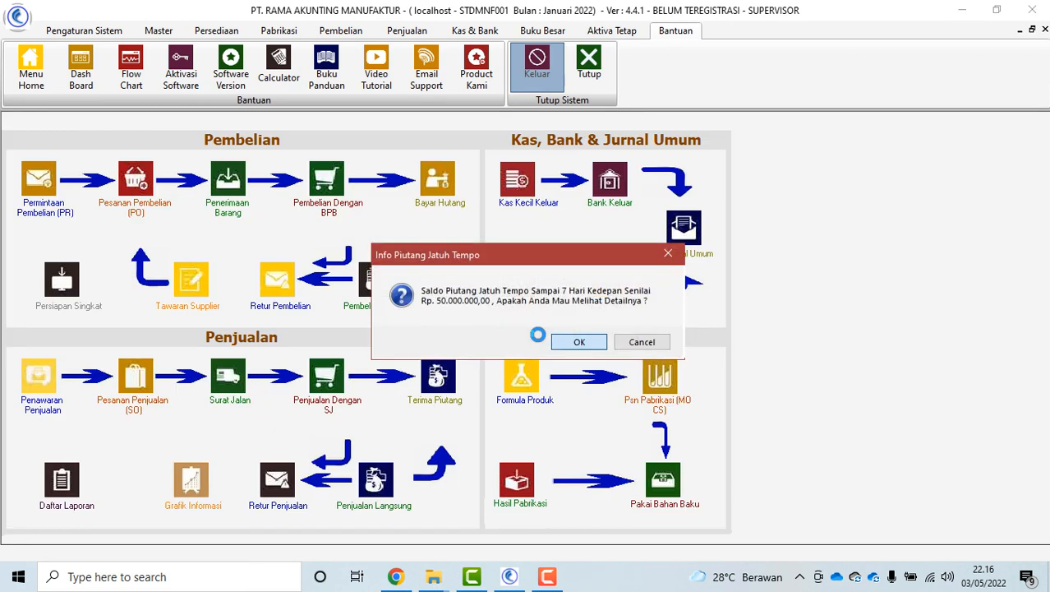
click(642, 341)
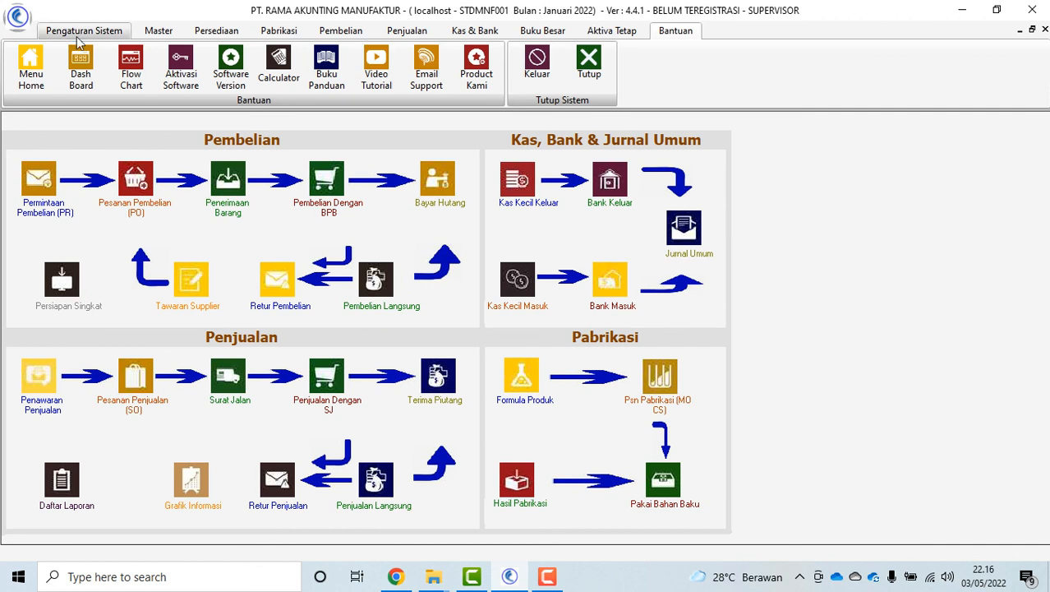
In Daftar Laporan, expand Laporan Pemeriksaan Tutup Buku and review the general ledger check report
click(102, 50)
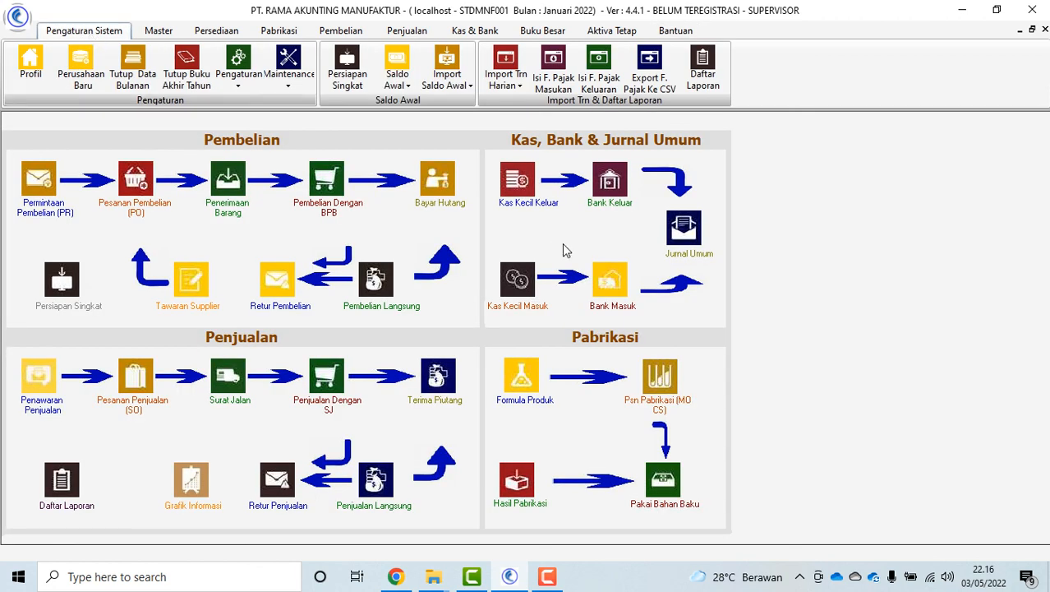
click(703, 70)
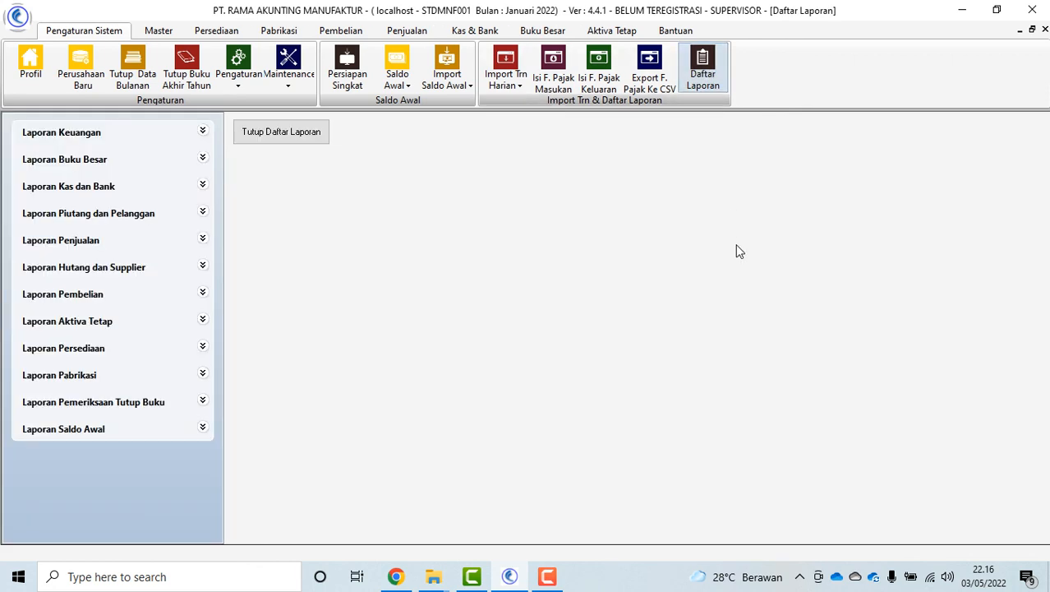
click(204, 402)
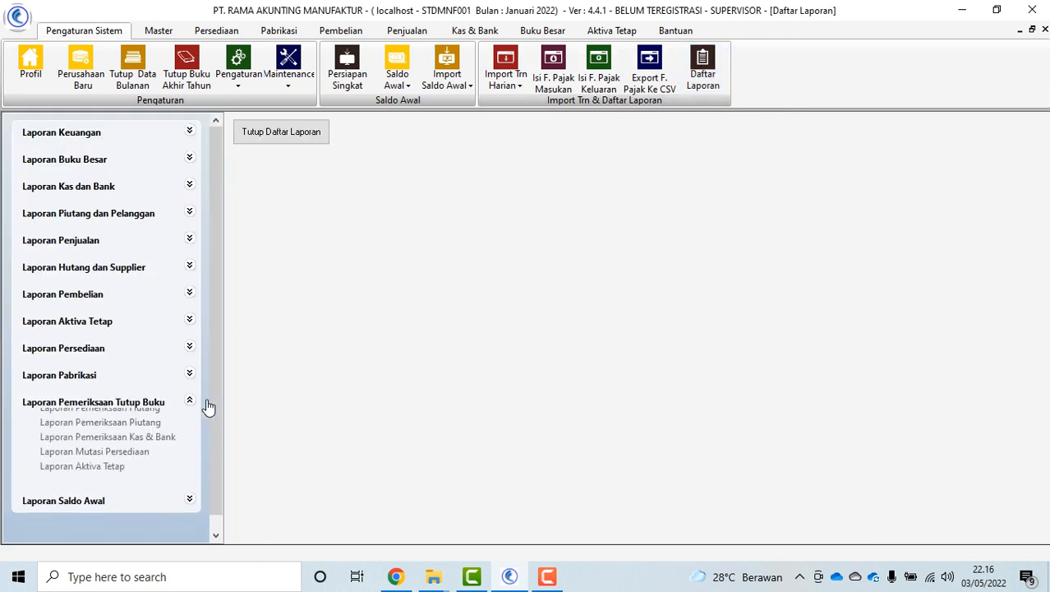
click(163, 418)
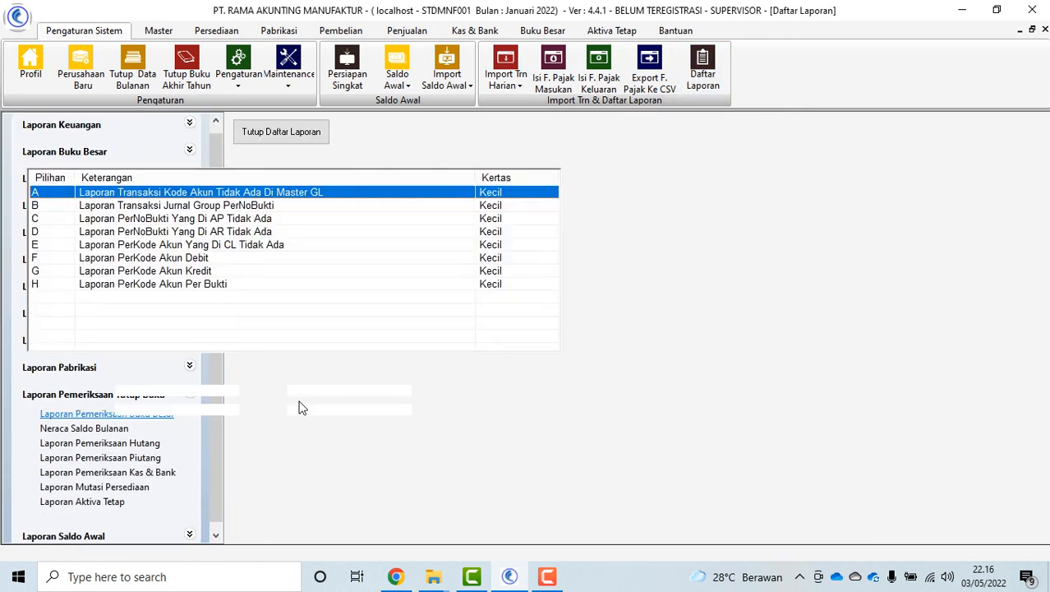
click(243, 206)
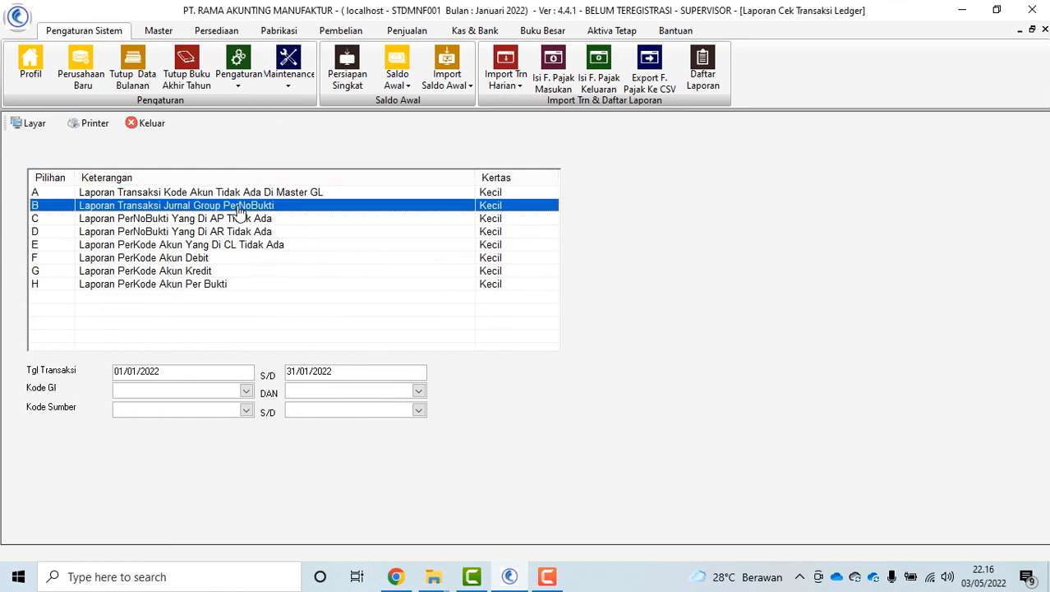
click(256, 245)
click(153, 123)
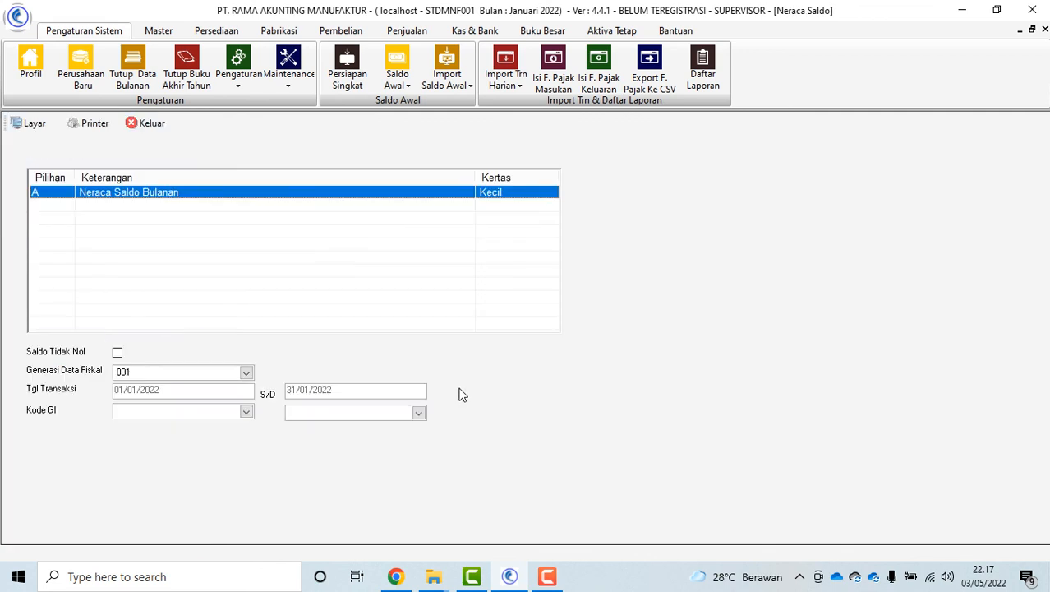
Preview the monthly Neraca Saldo on screen, then close the payables, receivables and cash-bank check forms
click(33, 131)
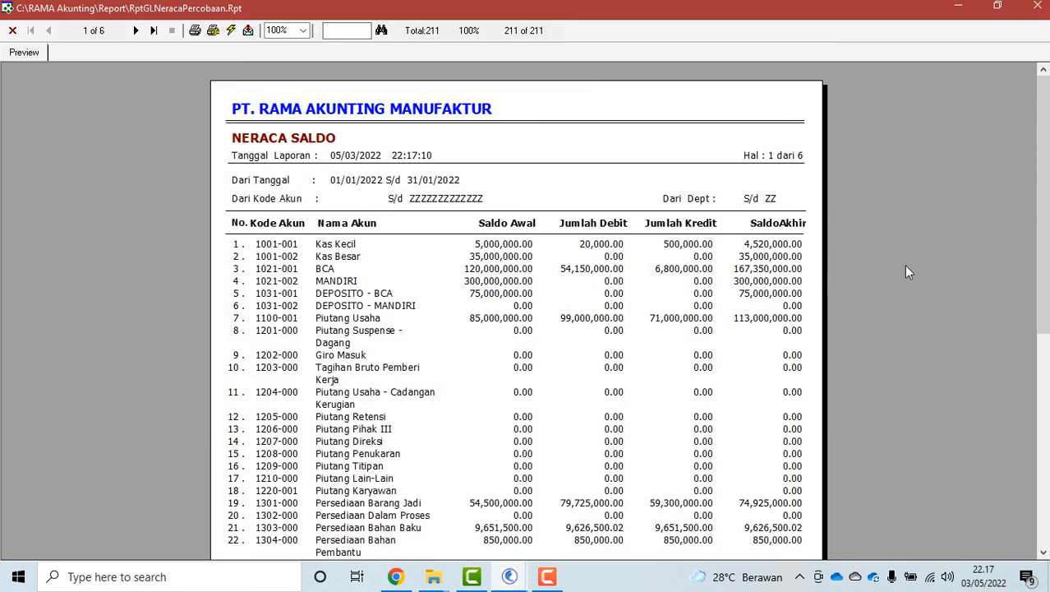
mouse_move(1040, 267)
mouse_down()
mouse_move(1041, 462)
mouse_move(1040, 263)
mouse_up()
click(12, 30)
click(154, 186)
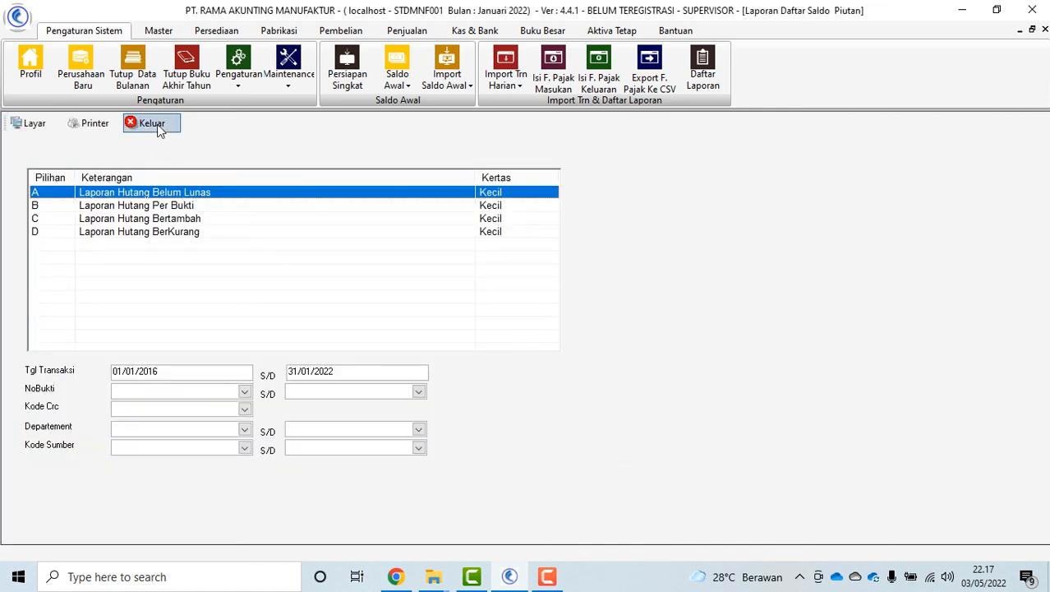
click(157, 126)
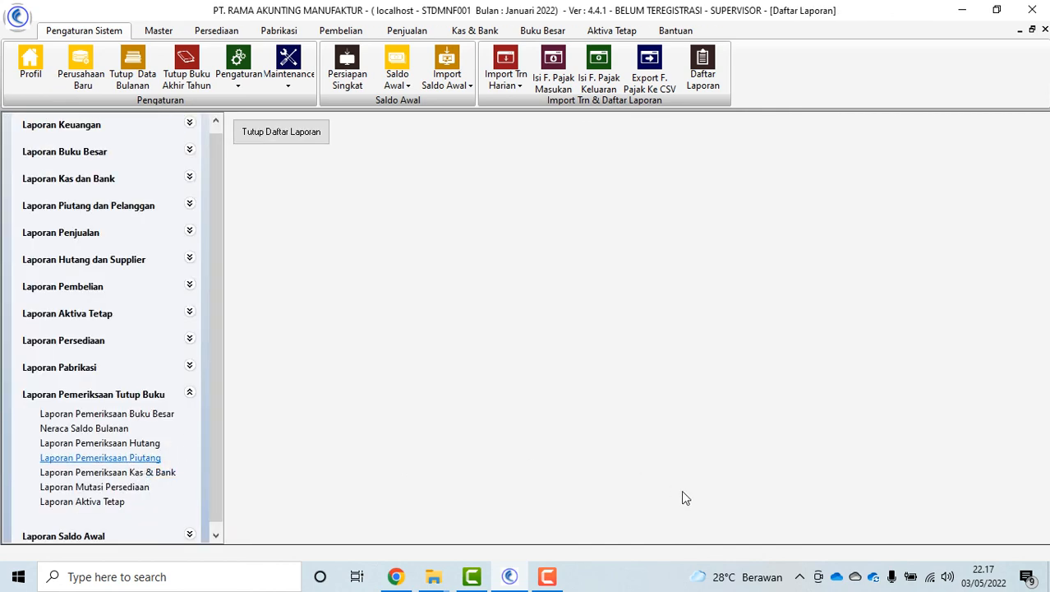
click(151, 124)
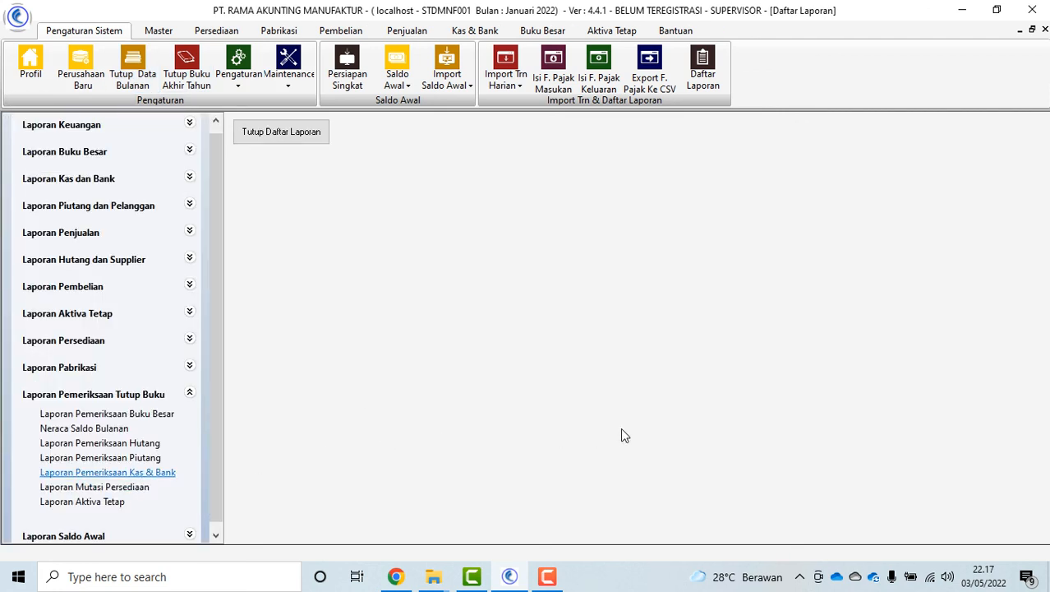
click(136, 125)
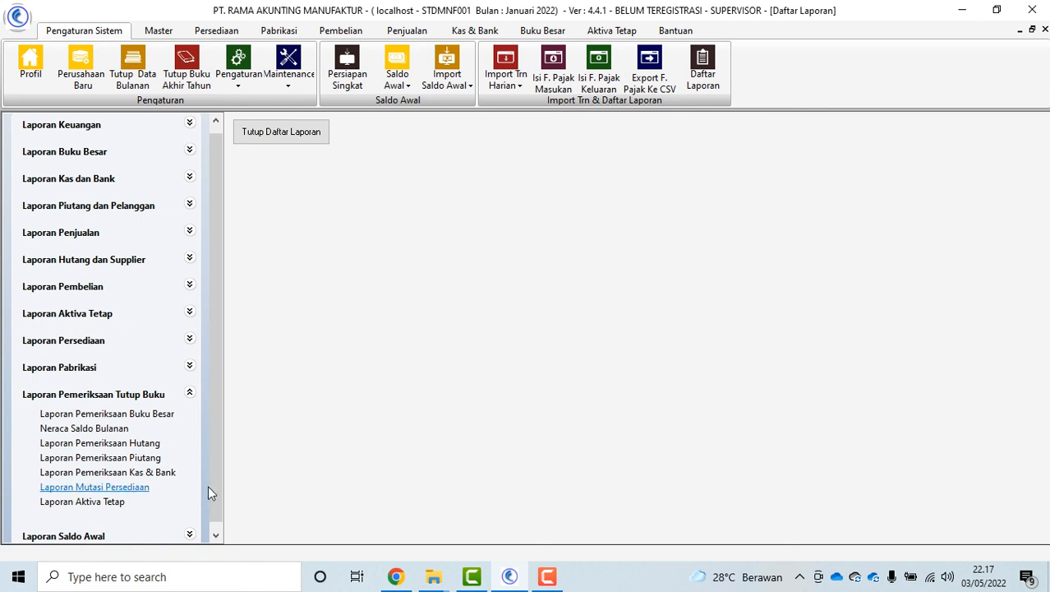
Run Posting Mutasi Inventory Bulanan through 31 Mei 2022, acknowledge the messages, and exit
click(242, 206)
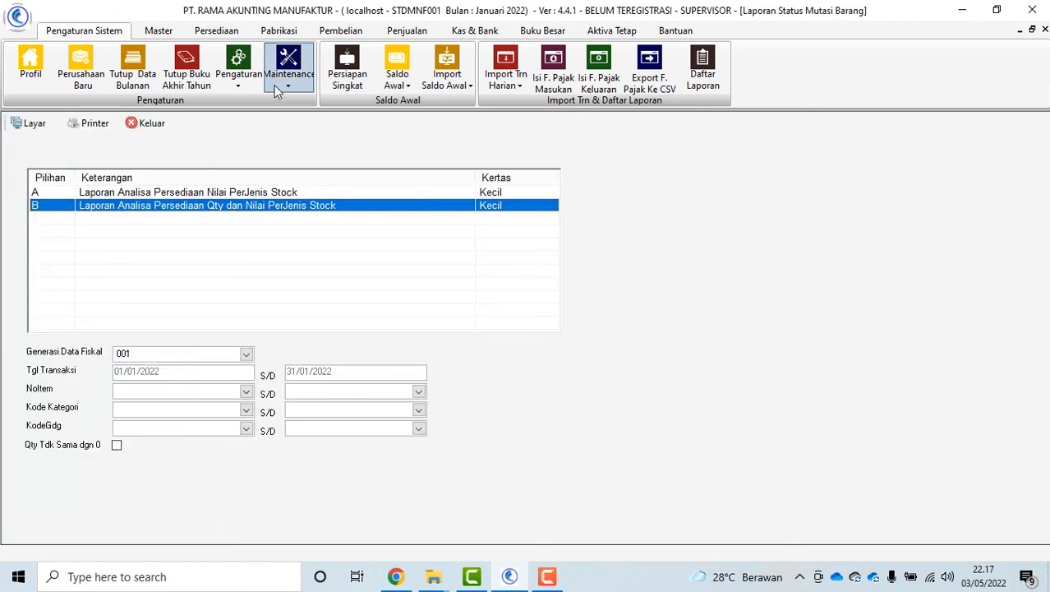
click(288, 76)
click(385, 120)
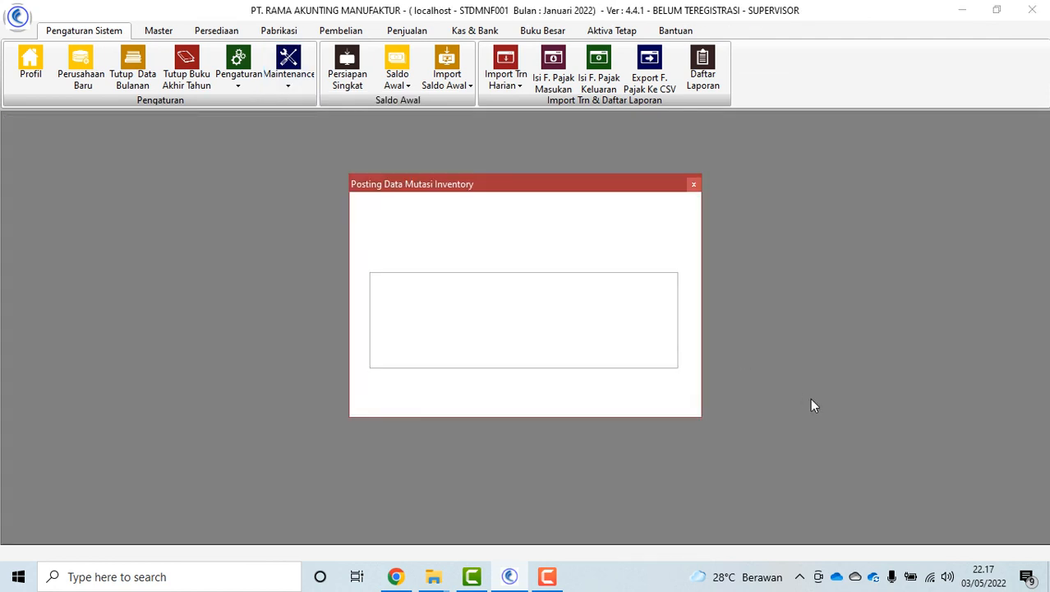
click(411, 202)
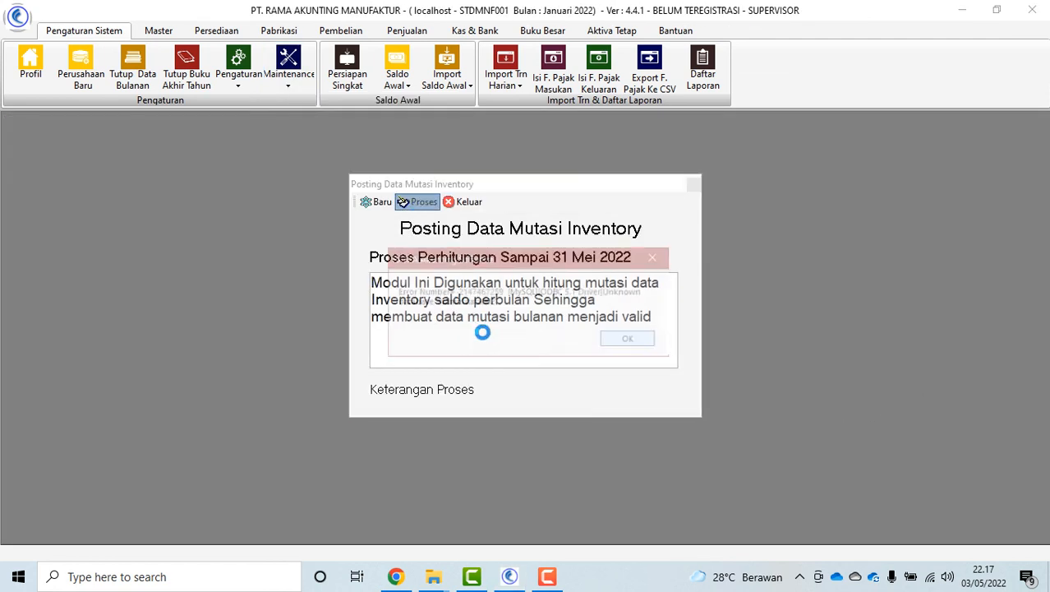
click(628, 339)
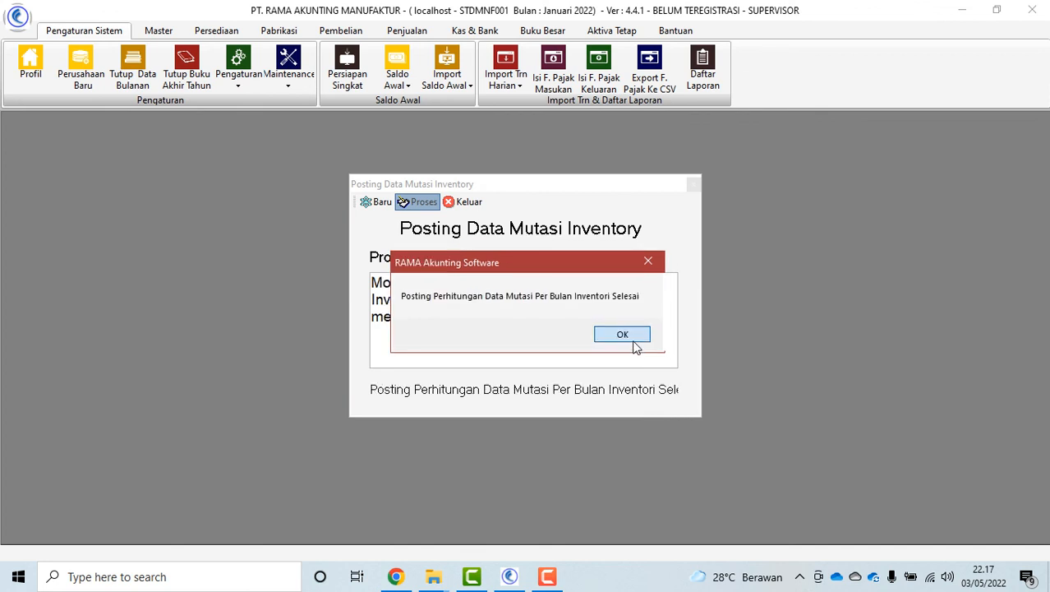
click(612, 340)
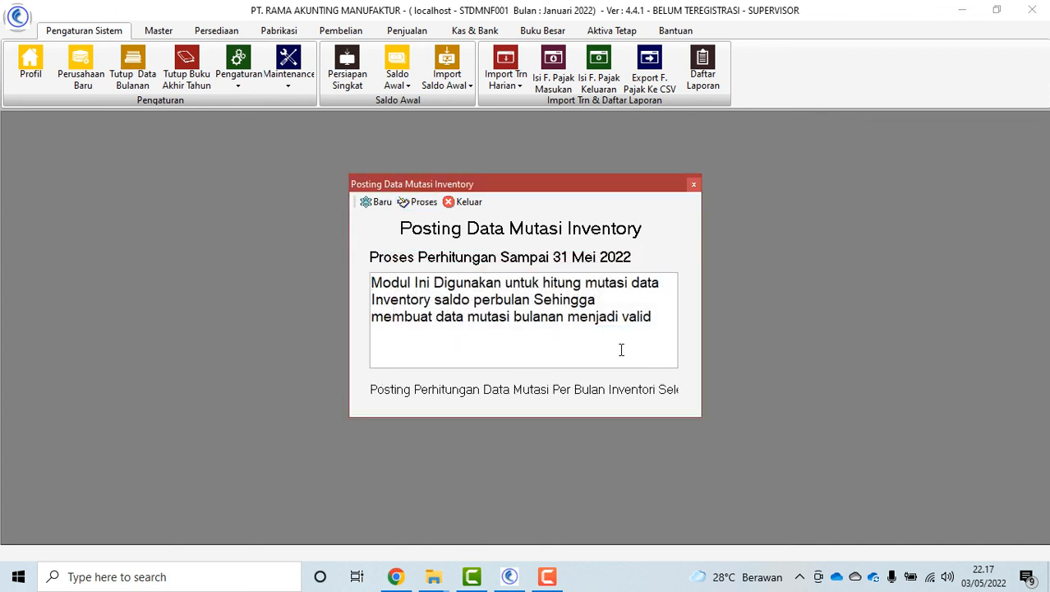
click(465, 201)
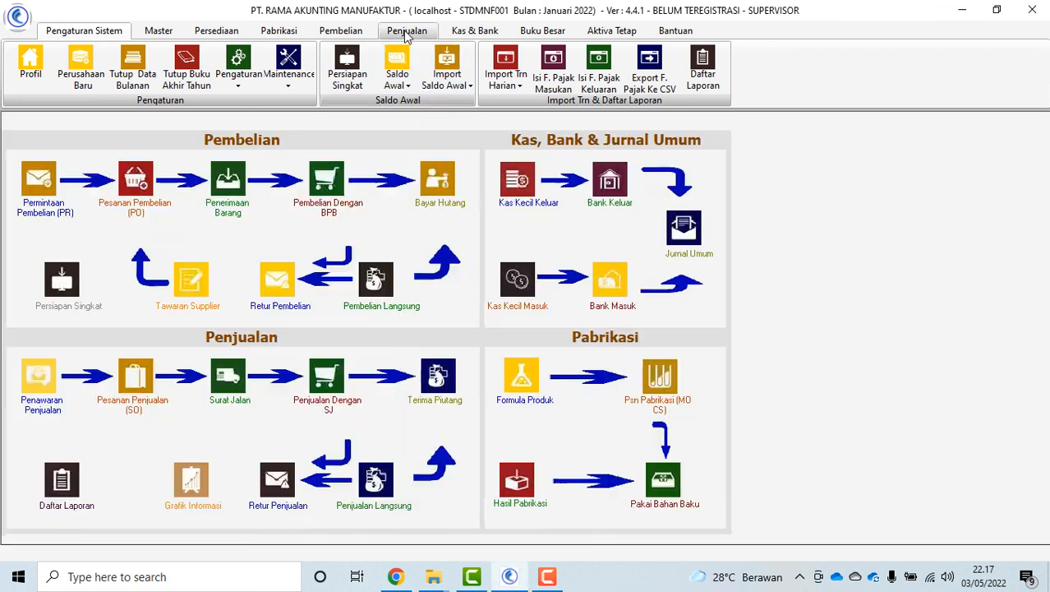
From Daftar Laporan, preview the Laporan Mutasi Persediaan quantity-and-value report on screen
click(406, 33)
click(475, 32)
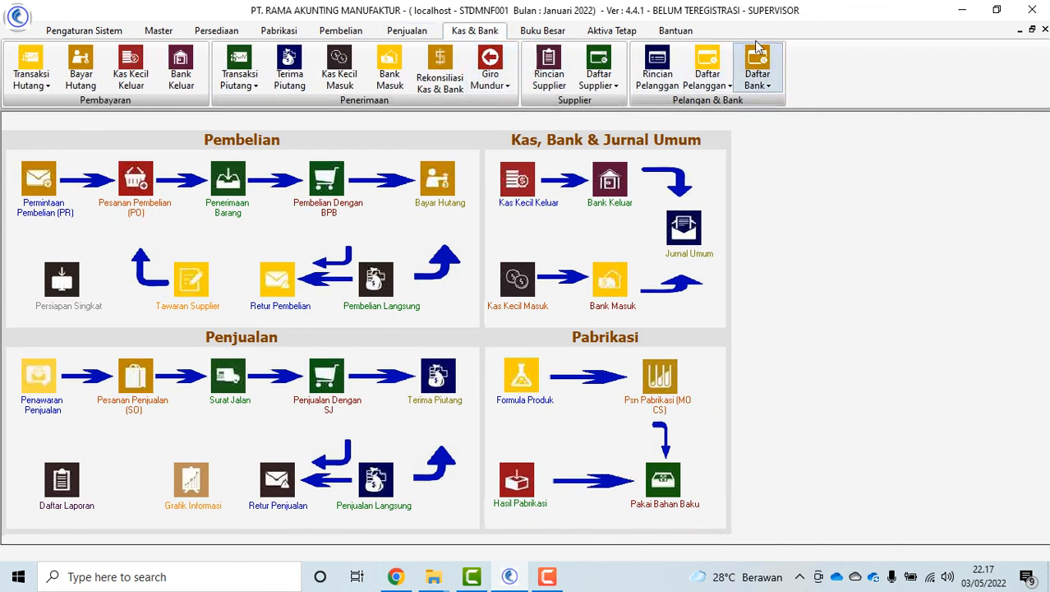
click(92, 31)
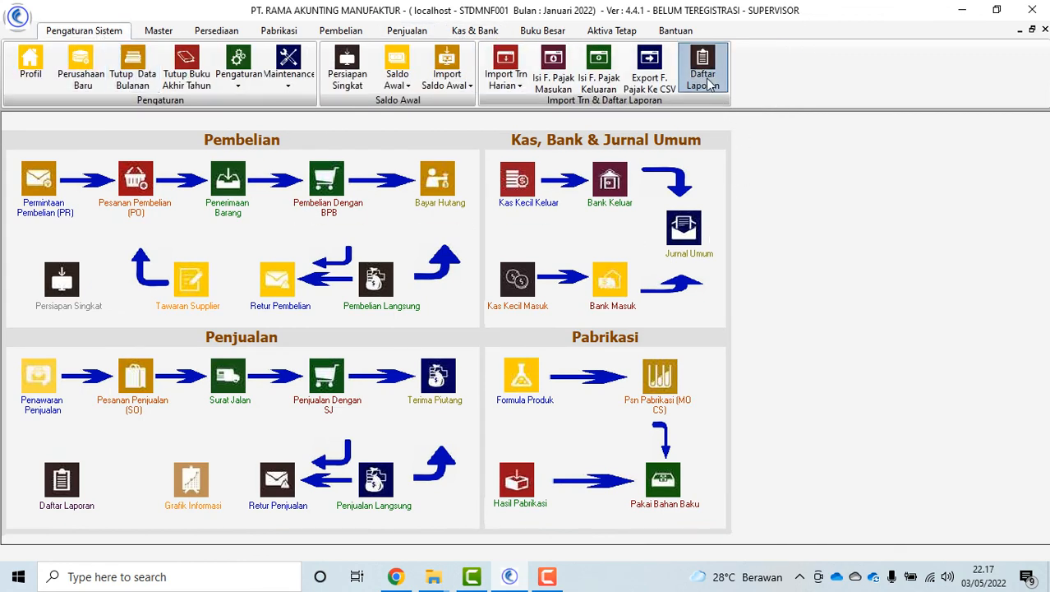
click(705, 81)
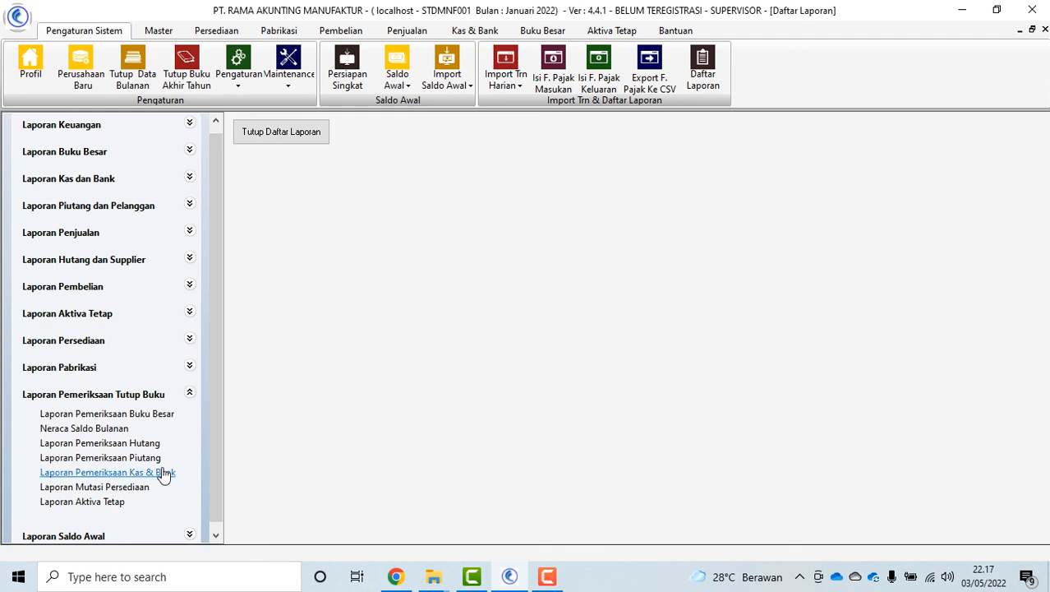
click(133, 489)
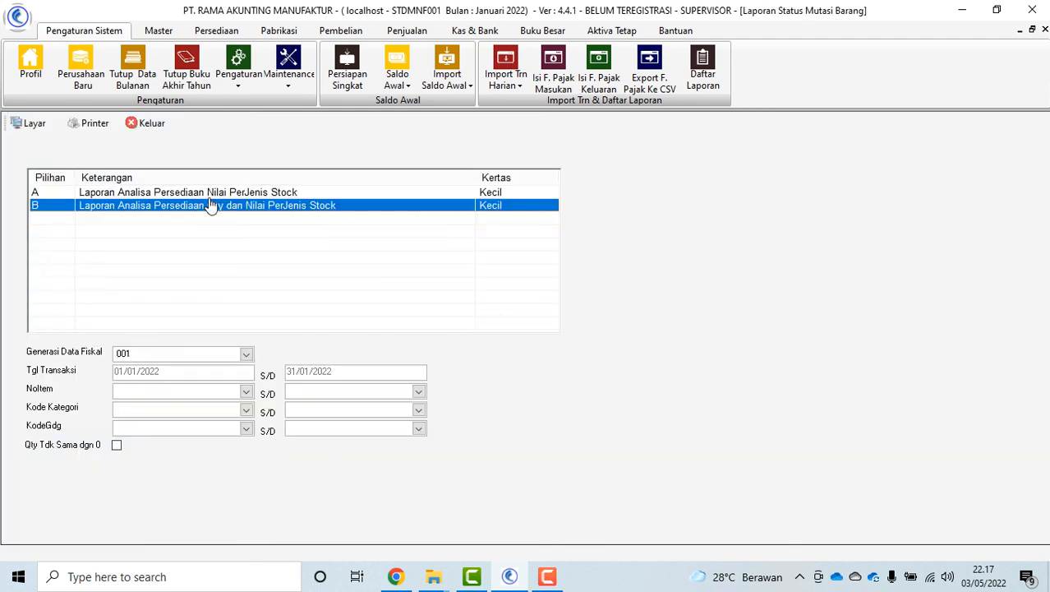
click(26, 123)
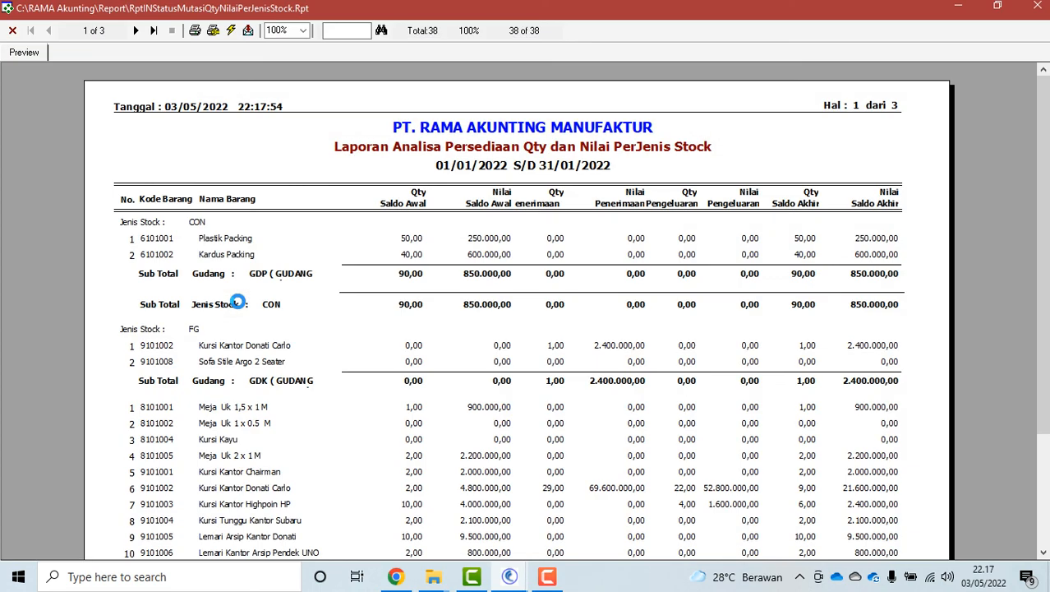
Check the report's last page, then close the preview, the report forms and Daftar Laporan
scroll(466, 202, down, 3)
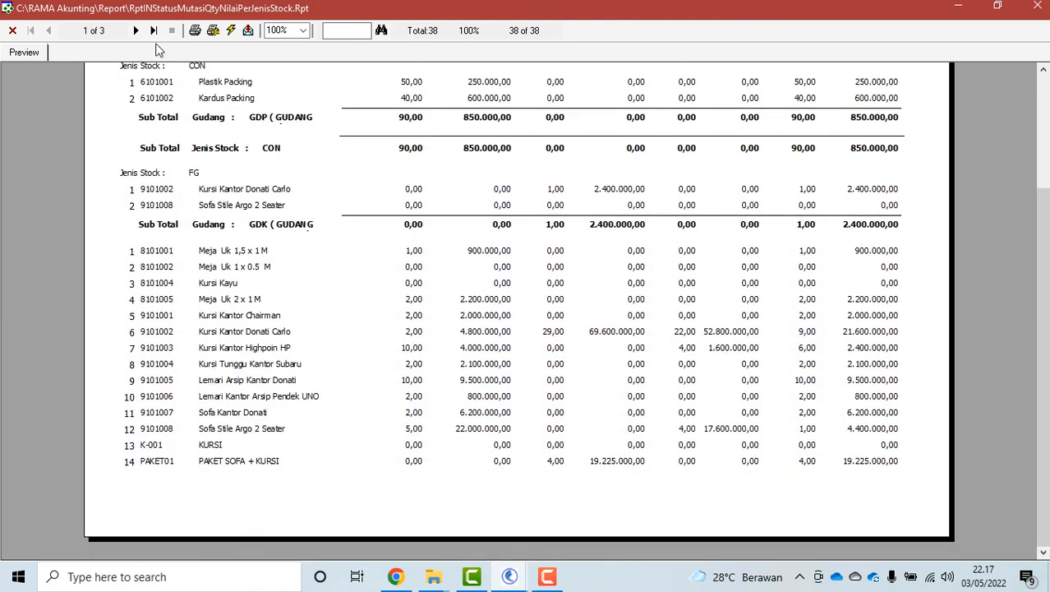
click(153, 31)
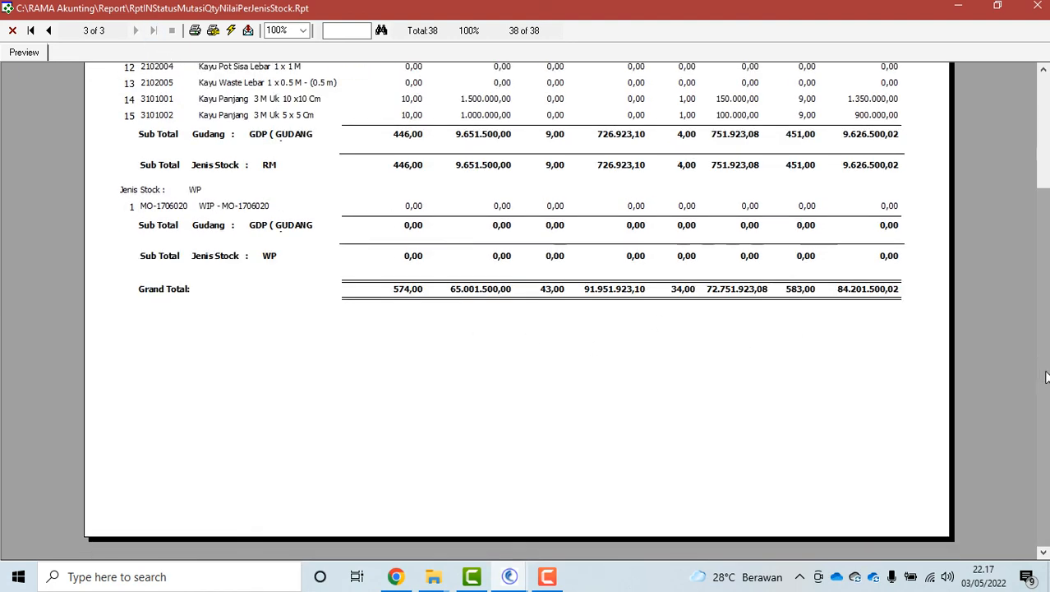
scroll(1042, 375, up, 3)
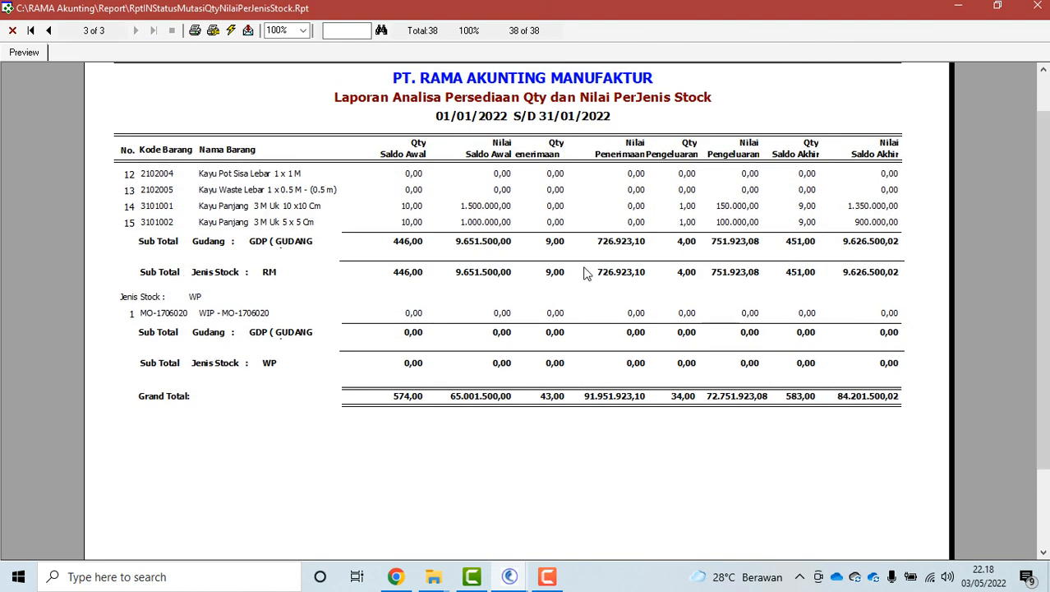
click(12, 30)
click(150, 124)
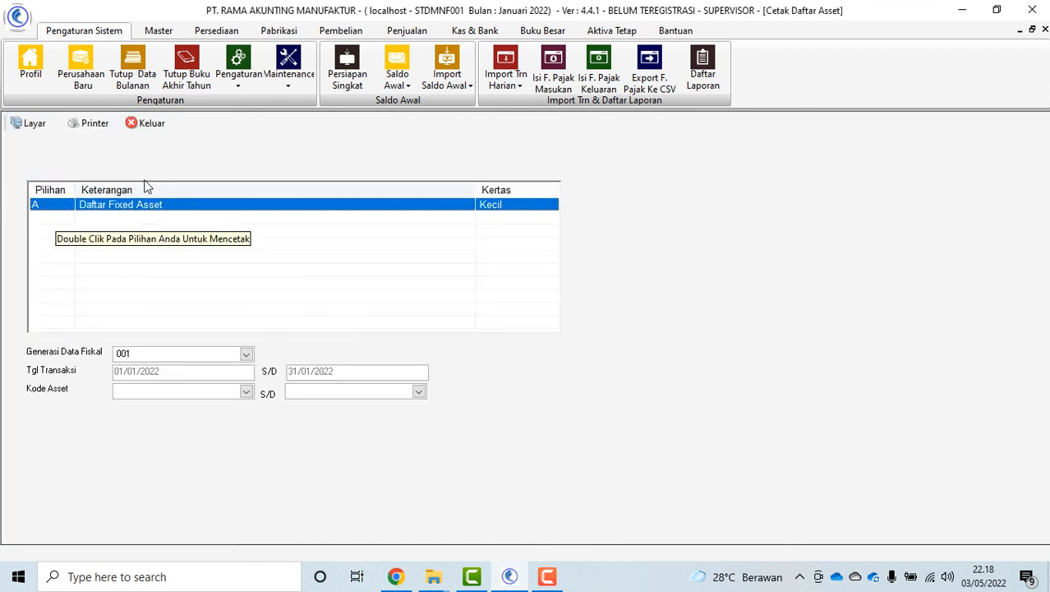
click(148, 125)
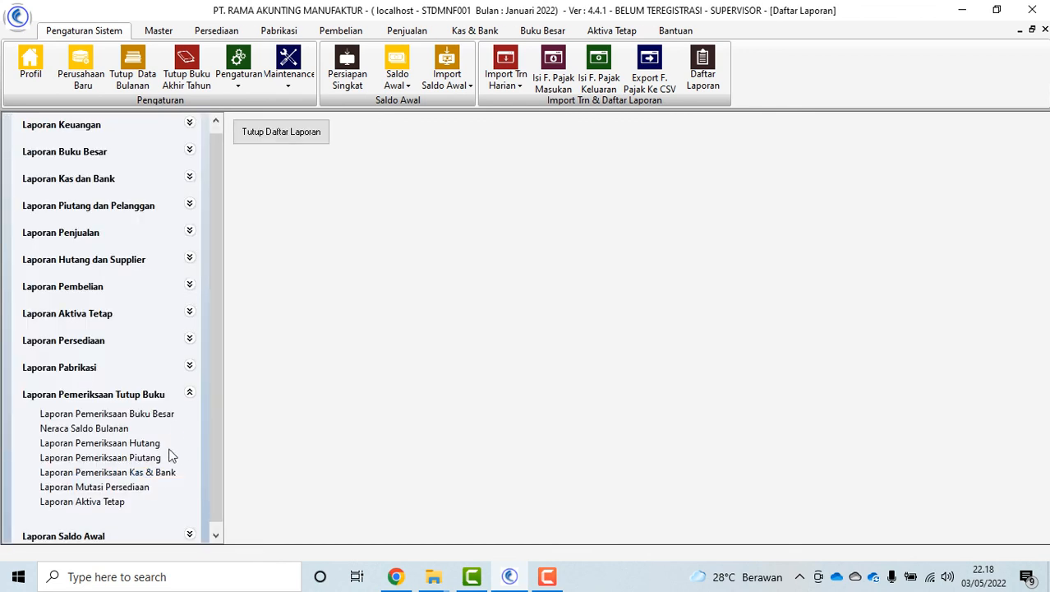
click(189, 396)
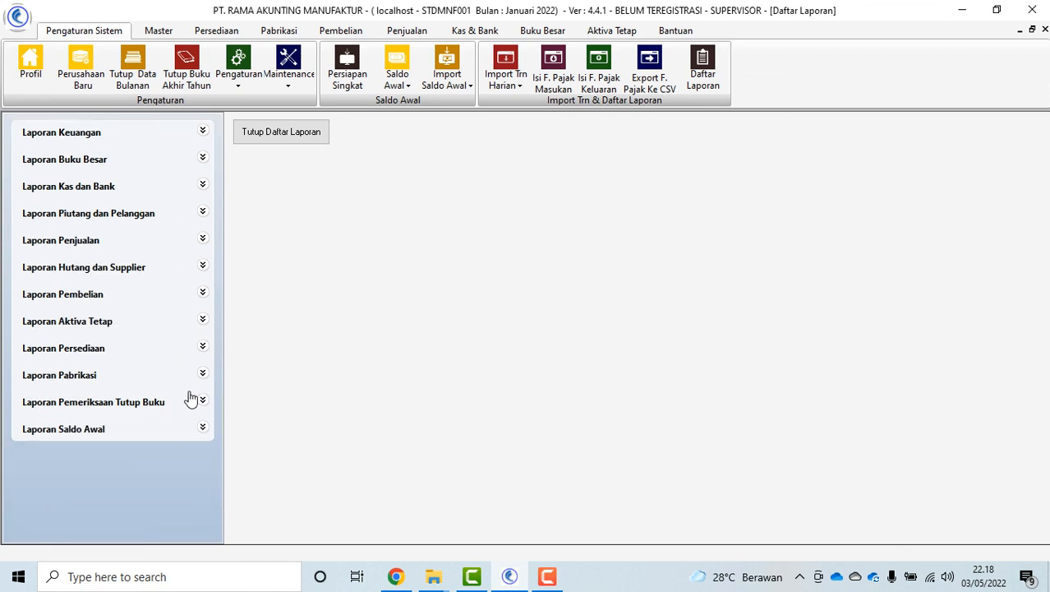
click(292, 135)
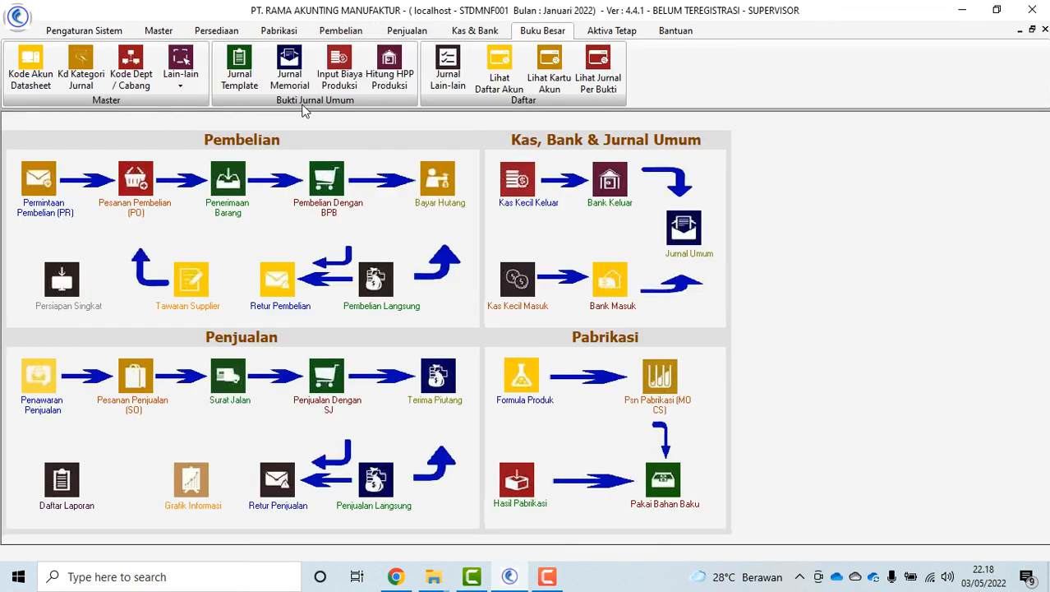
Load memorial journal voucher GLTR220100001 in Jurnal Memorial, review its rows, and close it
click(288, 78)
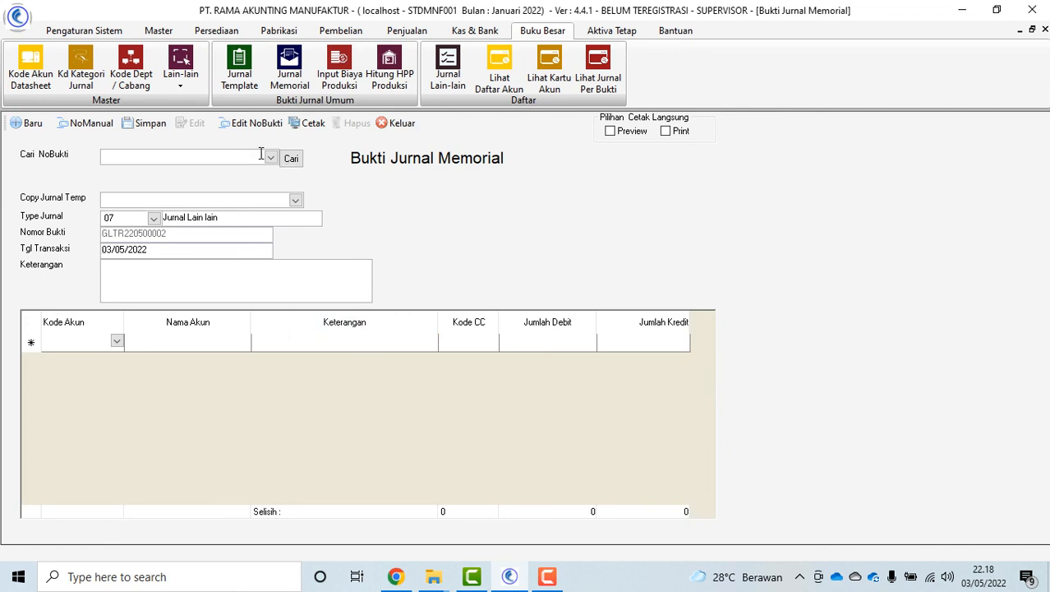
click(271, 158)
click(239, 188)
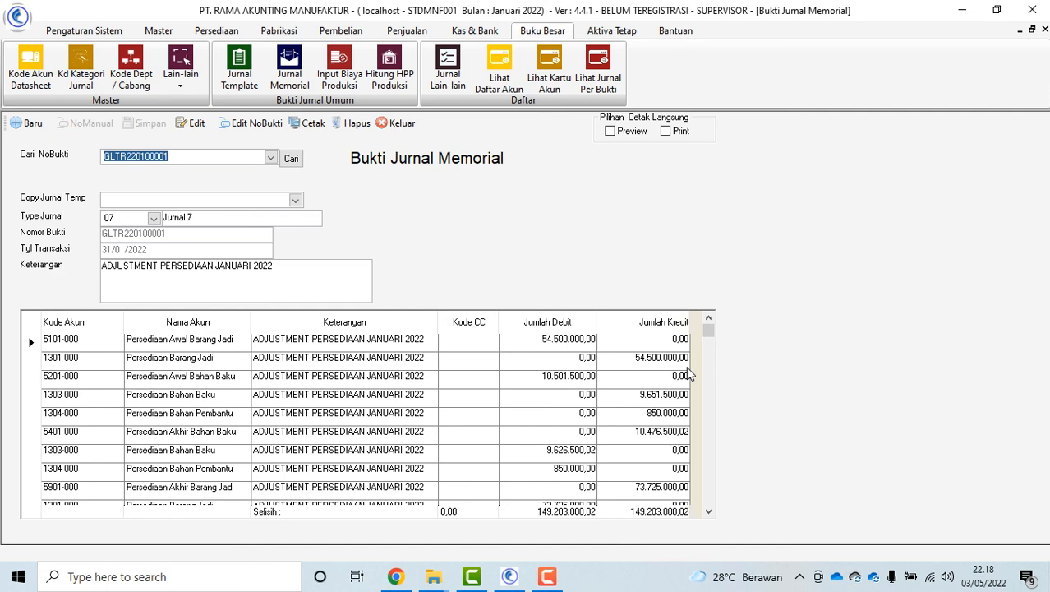
scroll(460, 411, down, 1)
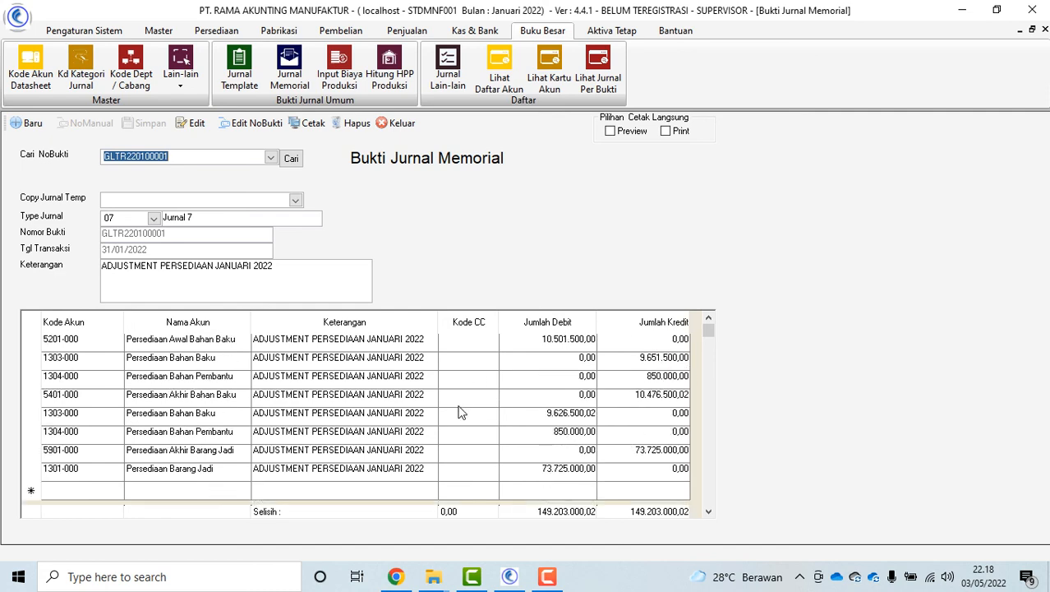
scroll(221, 421, up, 1)
scroll(388, 424, down, 1)
scroll(575, 402, up, 1)
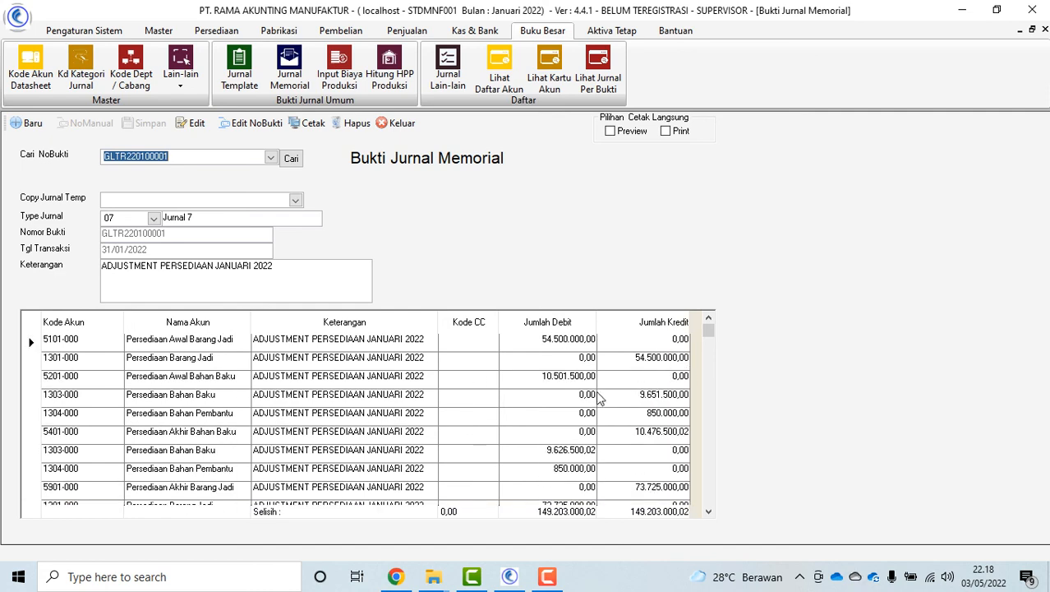
click(401, 123)
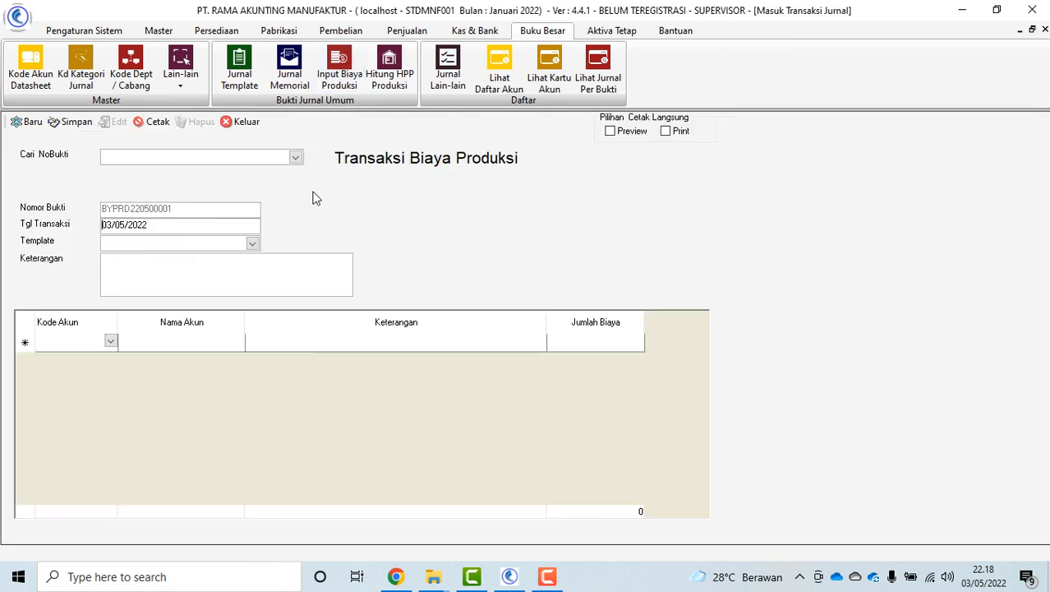
Close the production cost form and run Hitung HPP Produksi for January 2022, acknowledging all messages
click(296, 157)
click(469, 264)
click(243, 122)
click(403, 71)
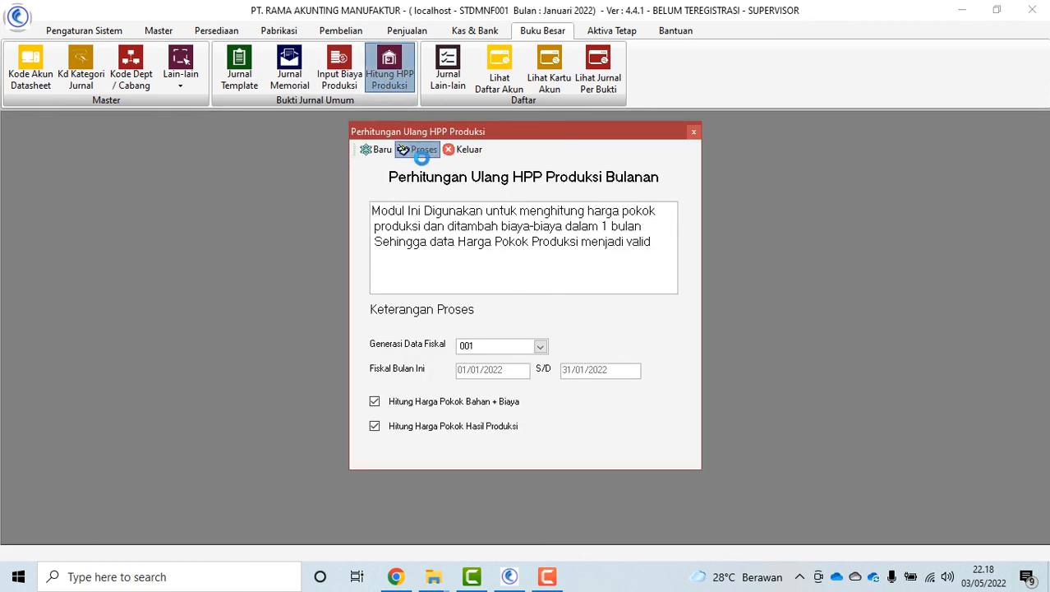
click(403, 149)
click(635, 341)
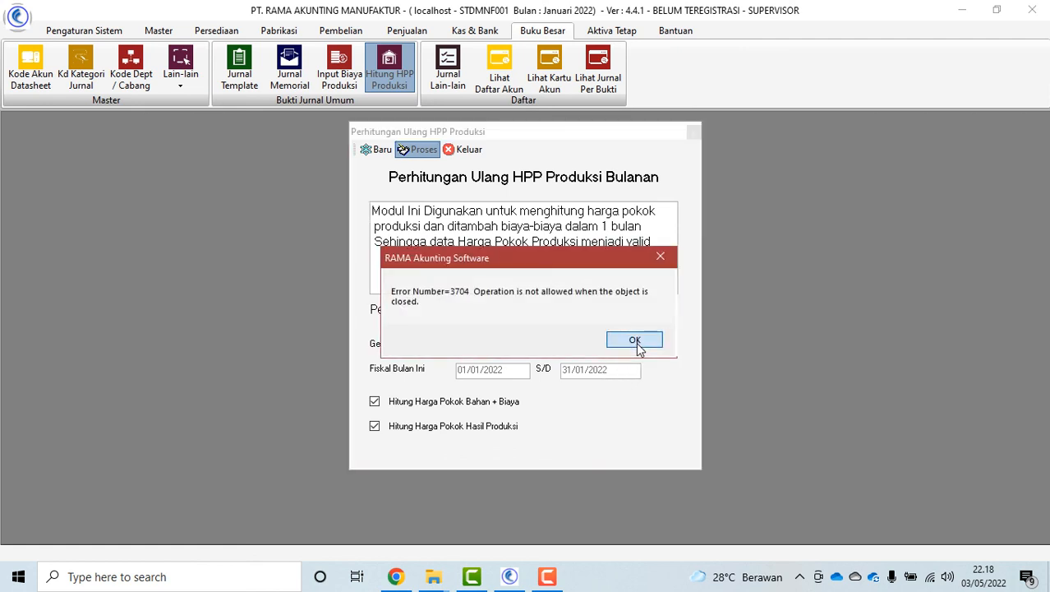
click(633, 338)
click(600, 339)
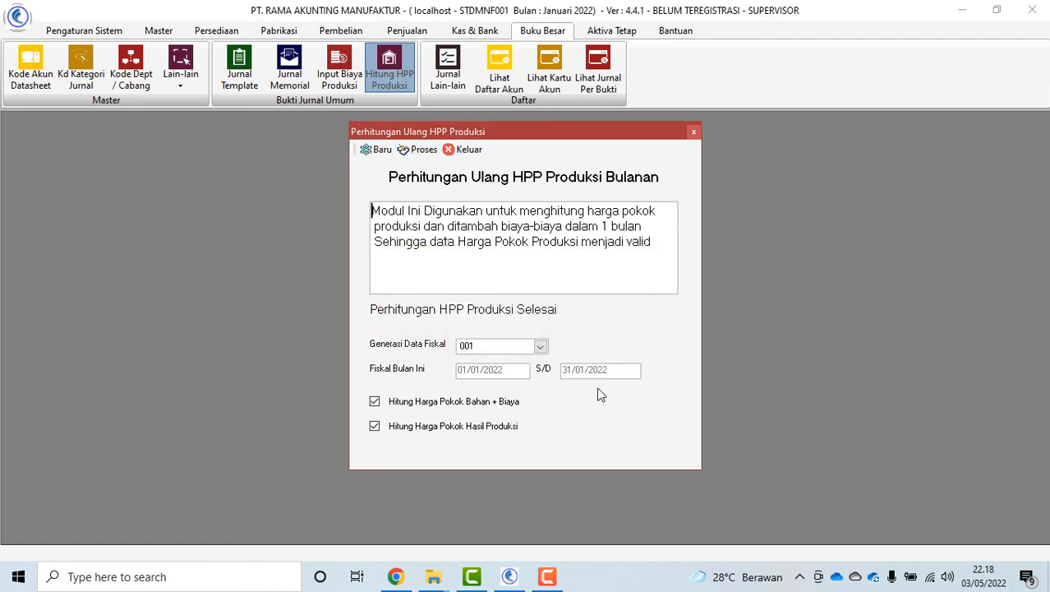
click(474, 152)
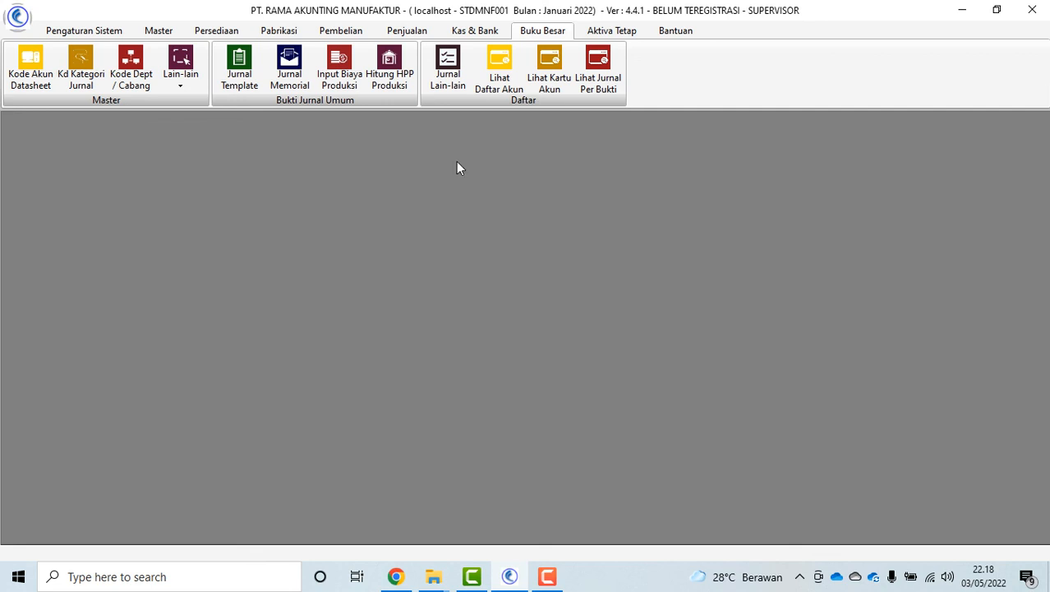
Browse the Sales, General Ledger, Fixed Asset, Help and System Settings menus
click(407, 30)
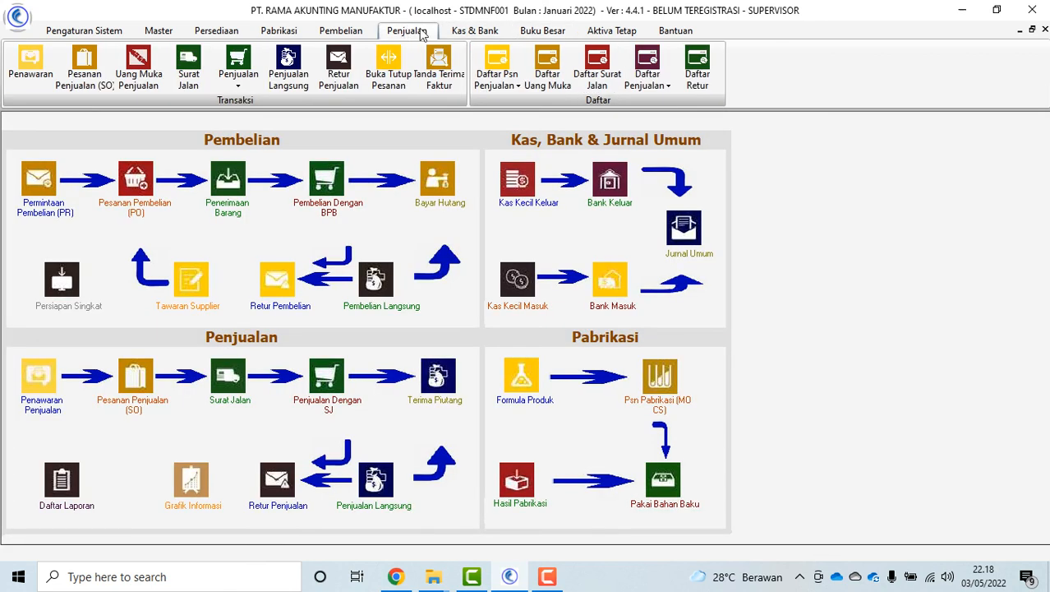
click(538, 31)
click(617, 31)
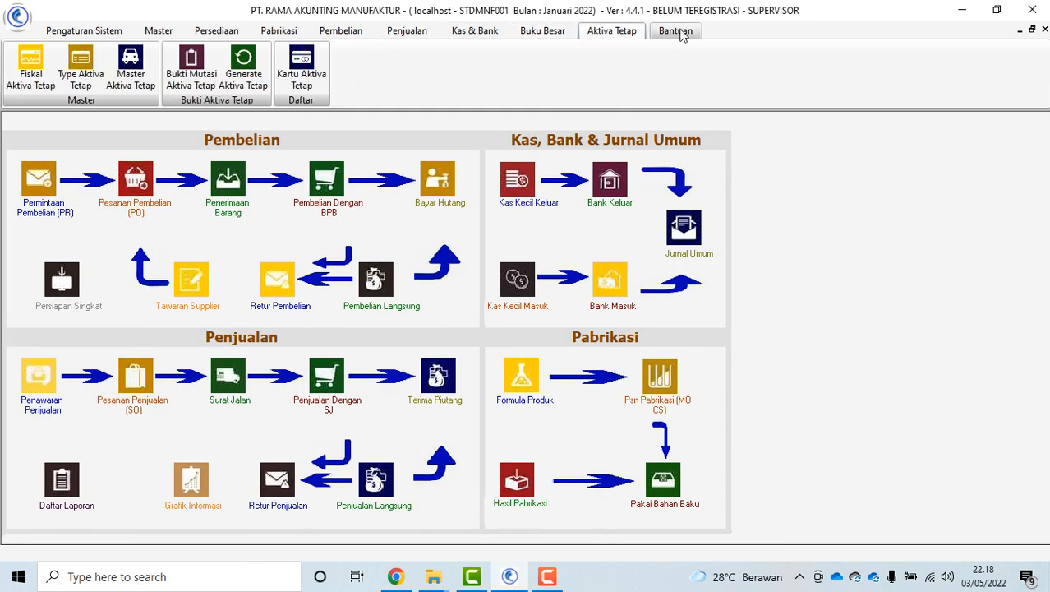
click(676, 31)
click(106, 28)
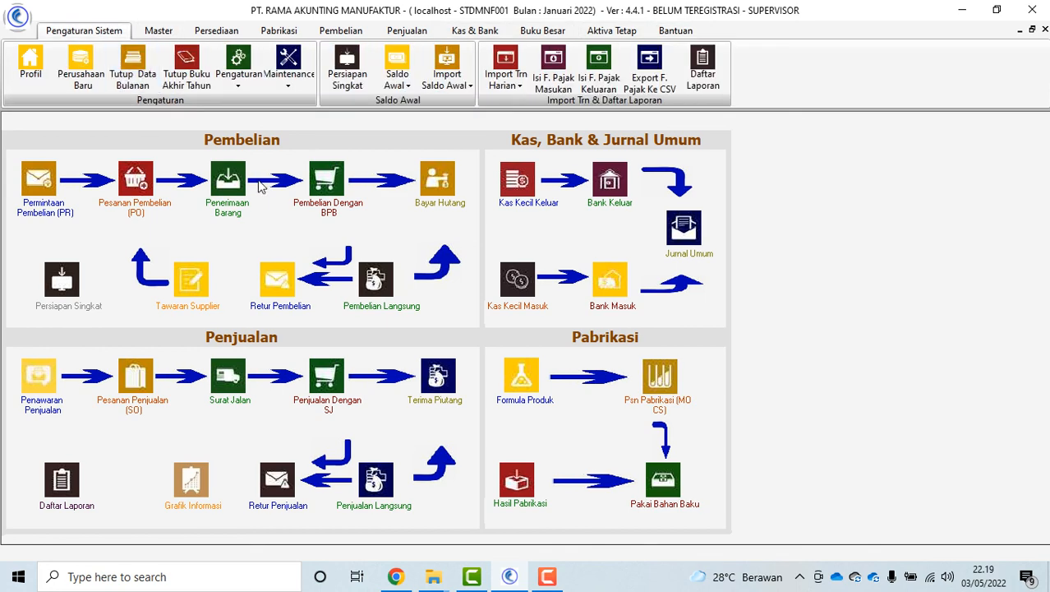
Save the monthly close for generation 001 with Close Data Bulanan ticked, then dismiss Daftar Laporan
click(133, 72)
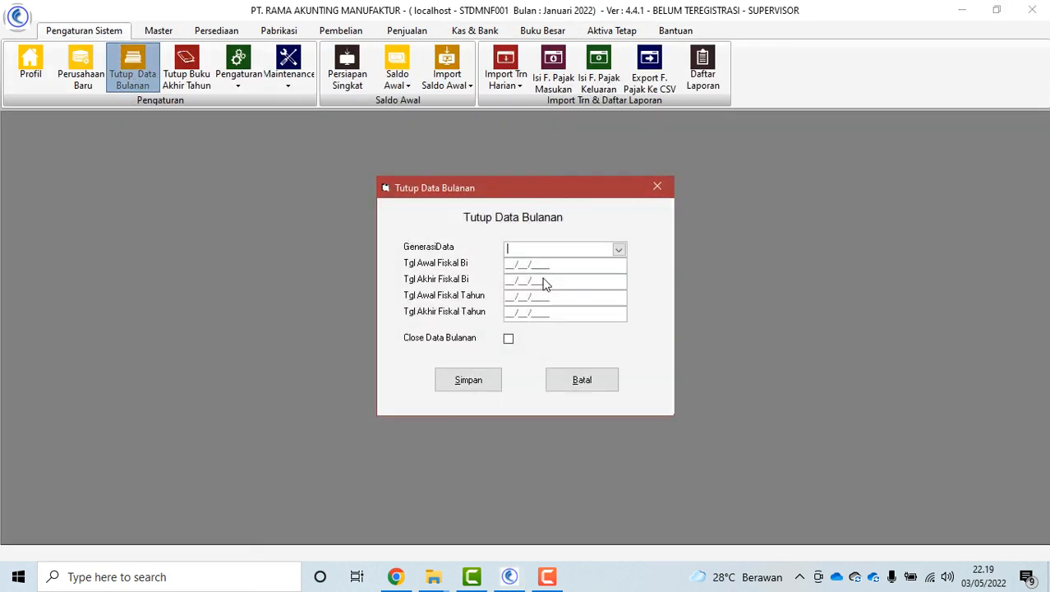
click(618, 249)
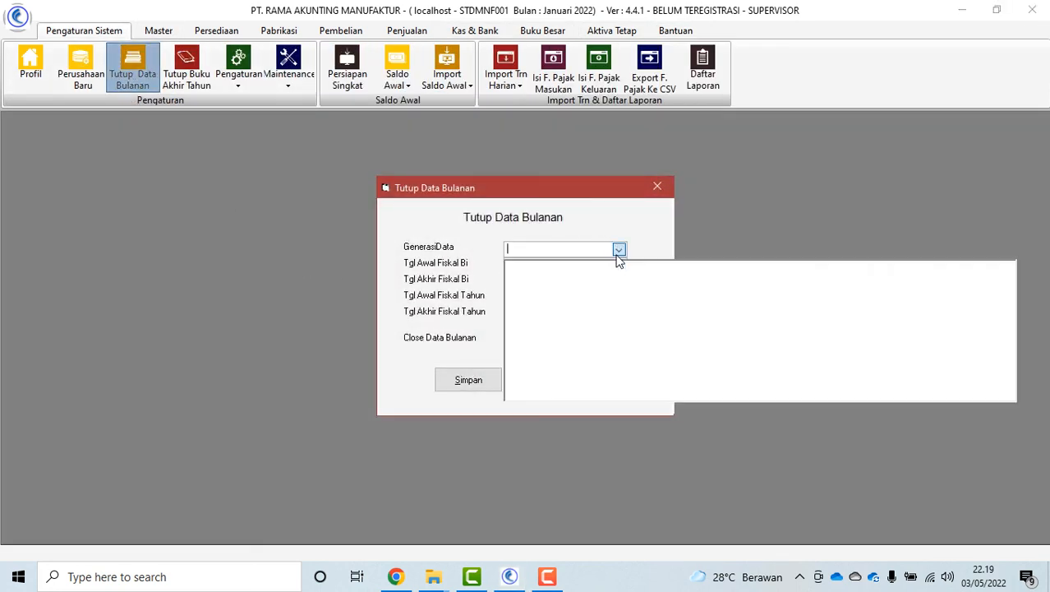
click(565, 284)
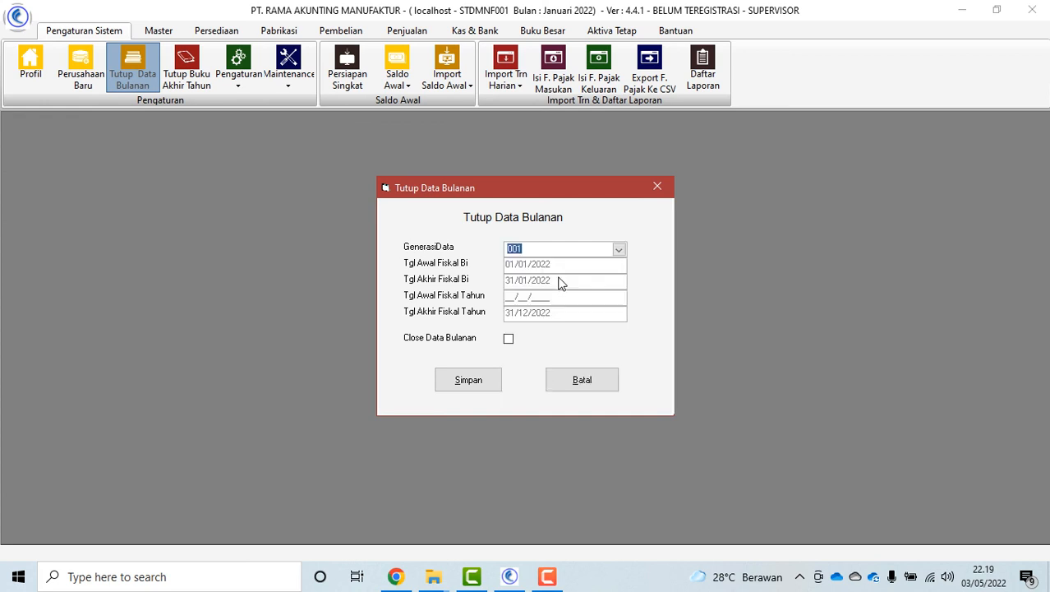
click(510, 339)
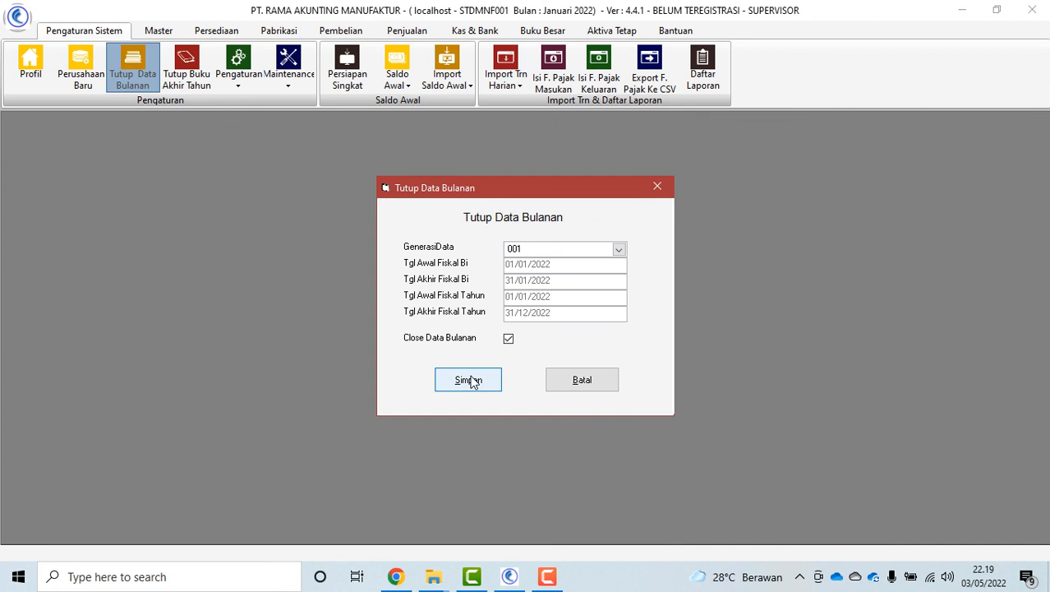
click(582, 380)
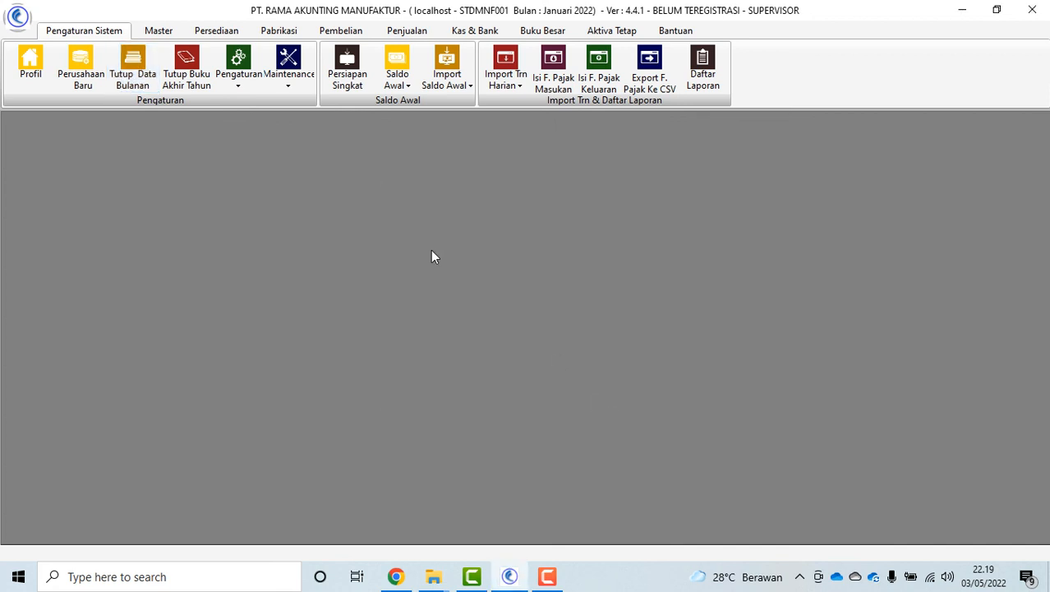
click(706, 78)
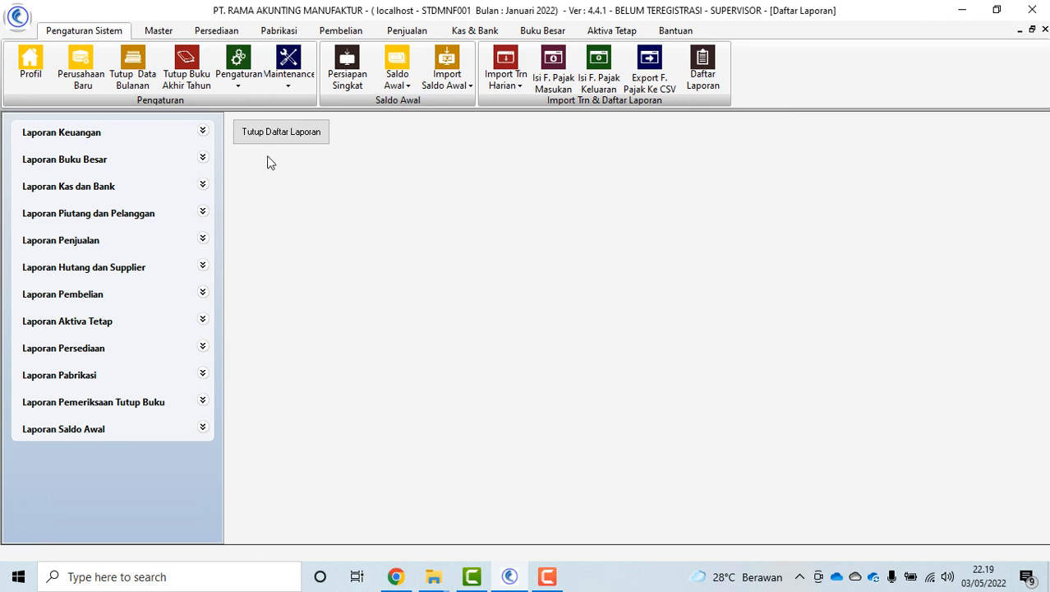
click(280, 134)
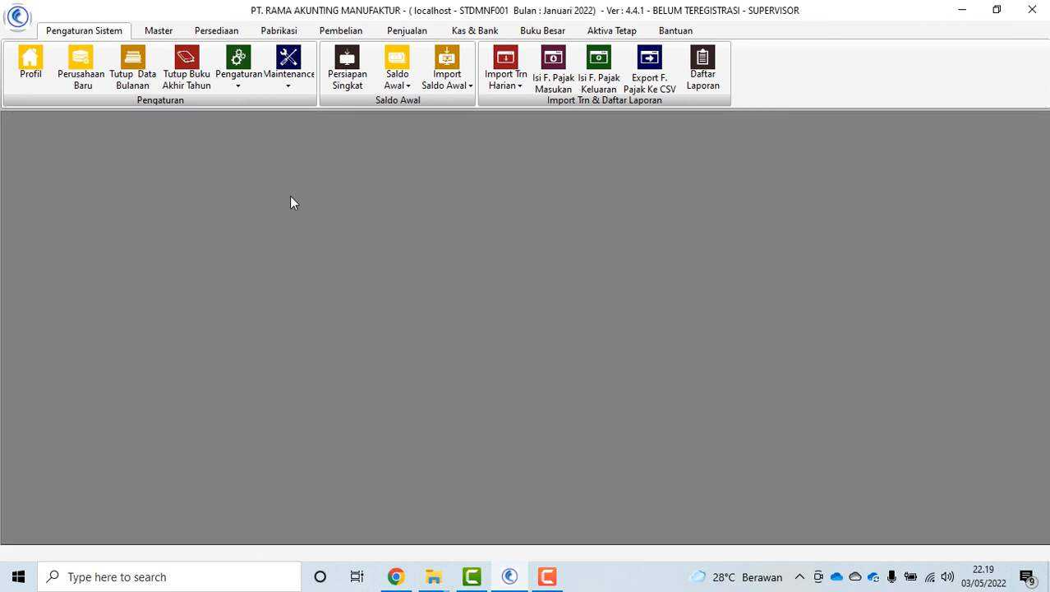
Set Jenis Tutup Buku to 'Tutup Buku Akhir Tahun' and open the closing explanation
click(191, 88)
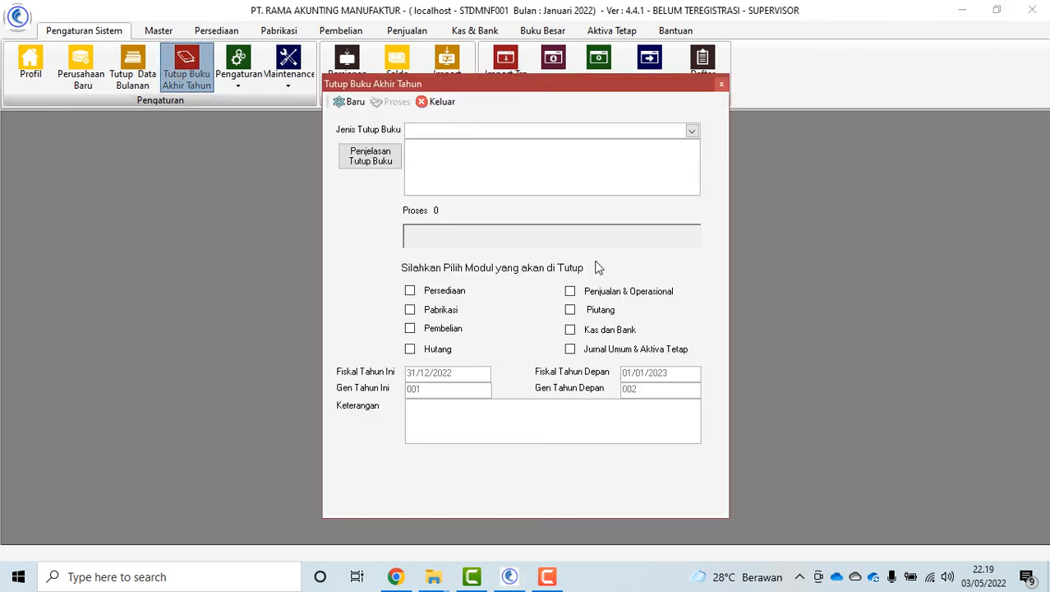
click(693, 132)
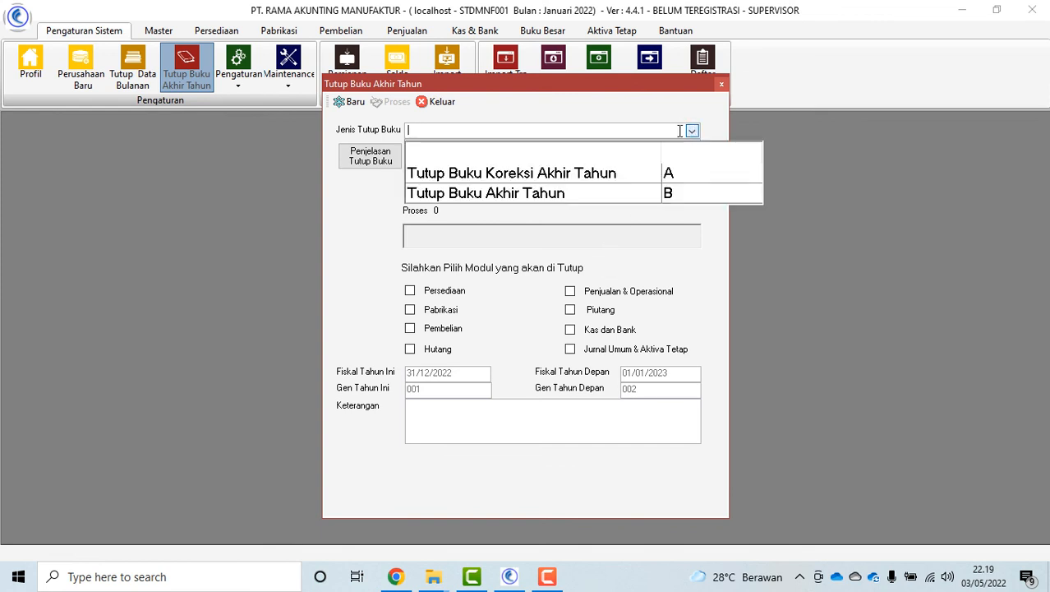
click(562, 195)
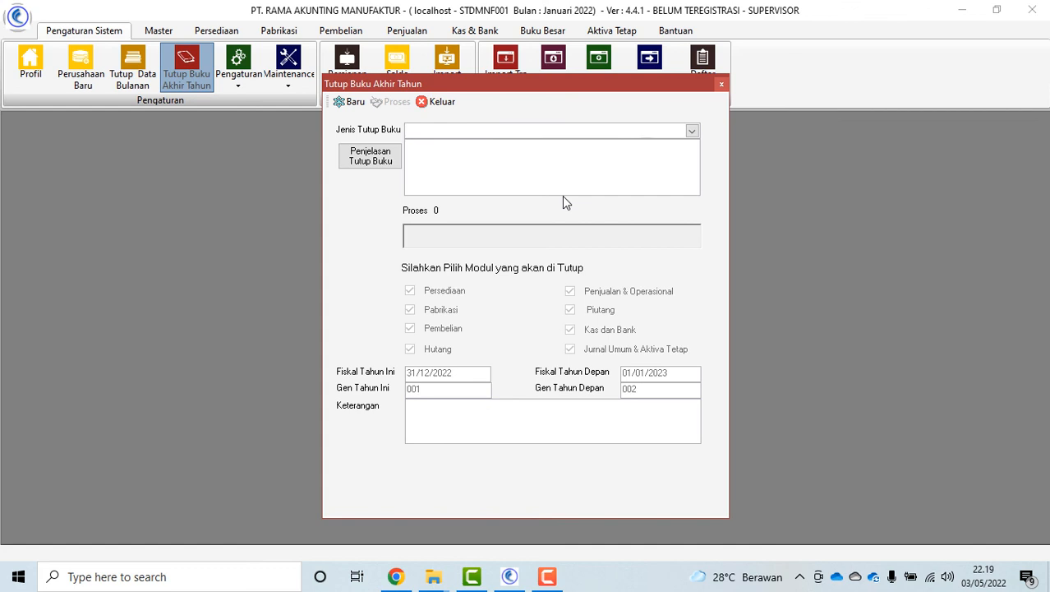
click(378, 170)
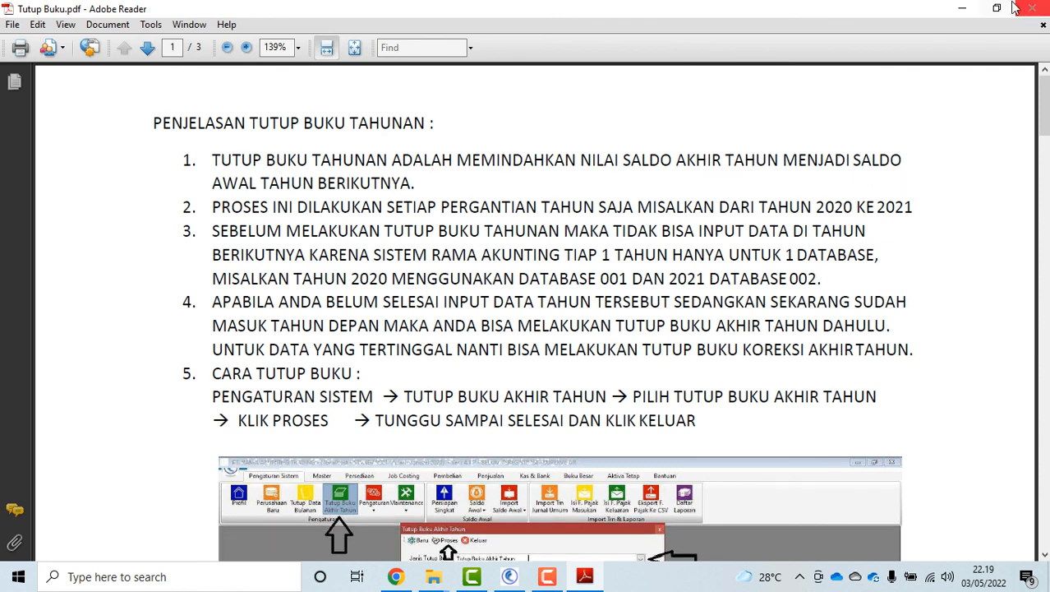
Scroll through the Tutup Buku.pdf guide, then close Adobe Reader
scroll(729, 260, down, 10)
scroll(842, 304, down, 15)
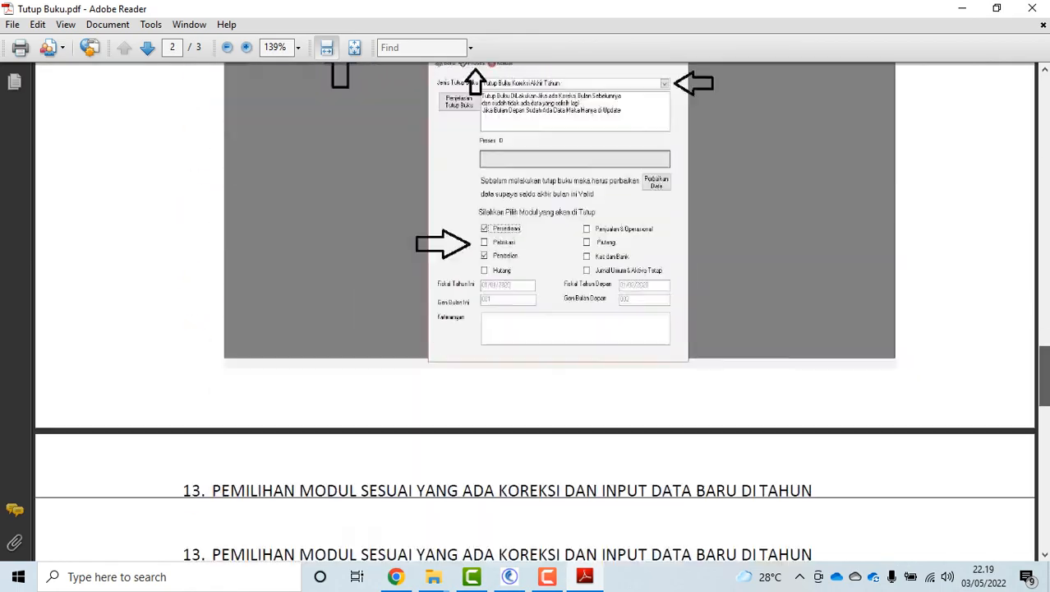
drag(1045, 376, 1044, 105)
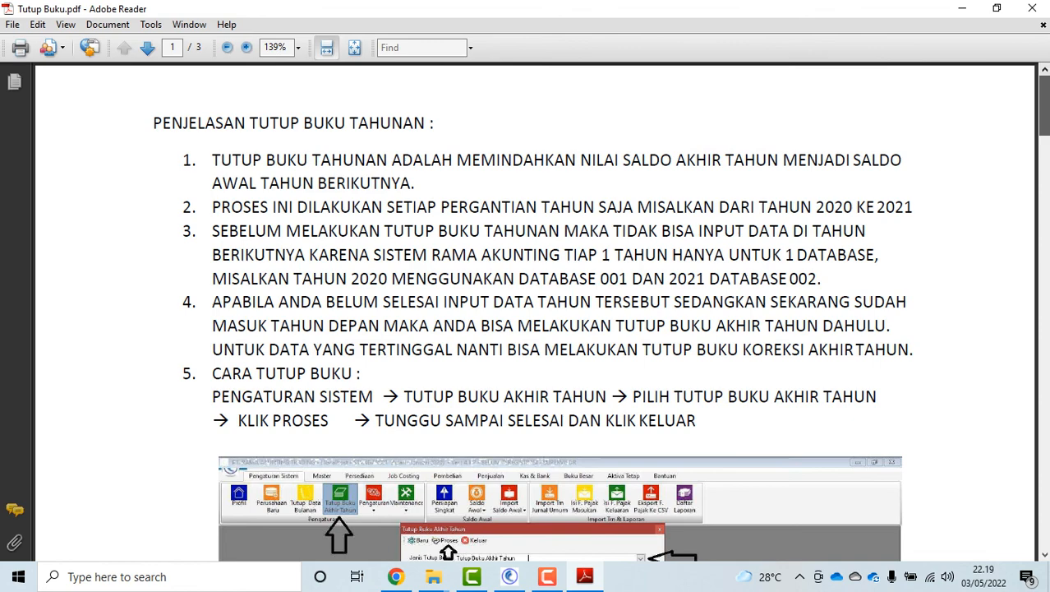
click(1032, 8)
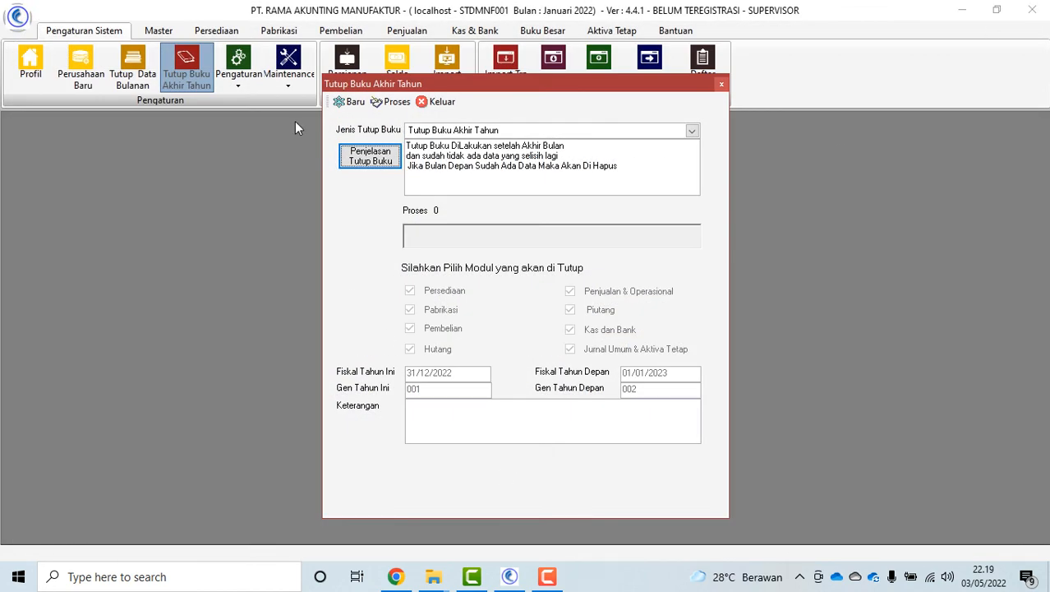
Run the Tutup Buku Akhir Tahun process and confirm it
click(391, 102)
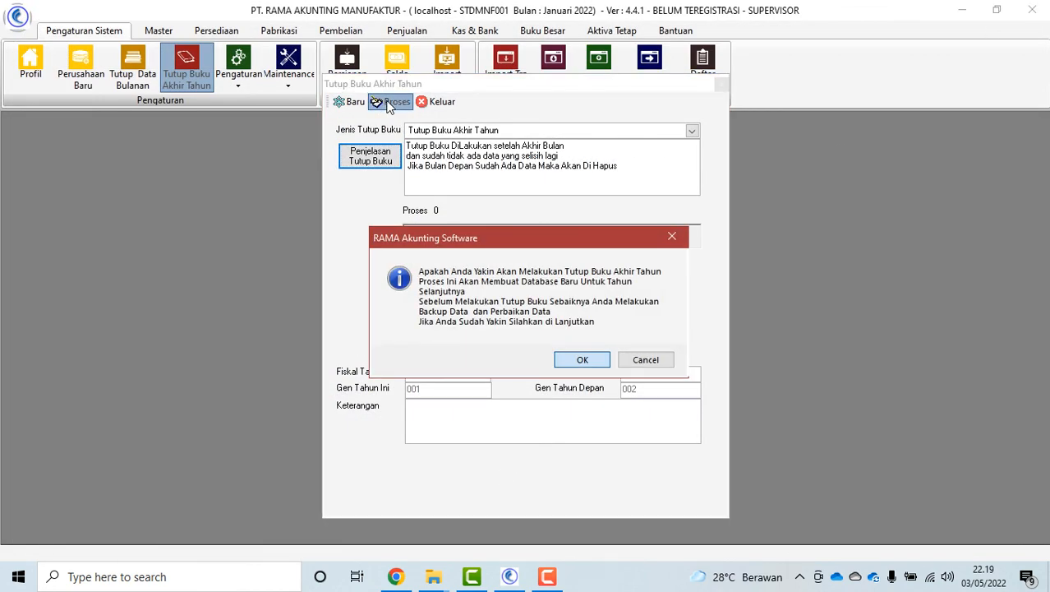
click(584, 360)
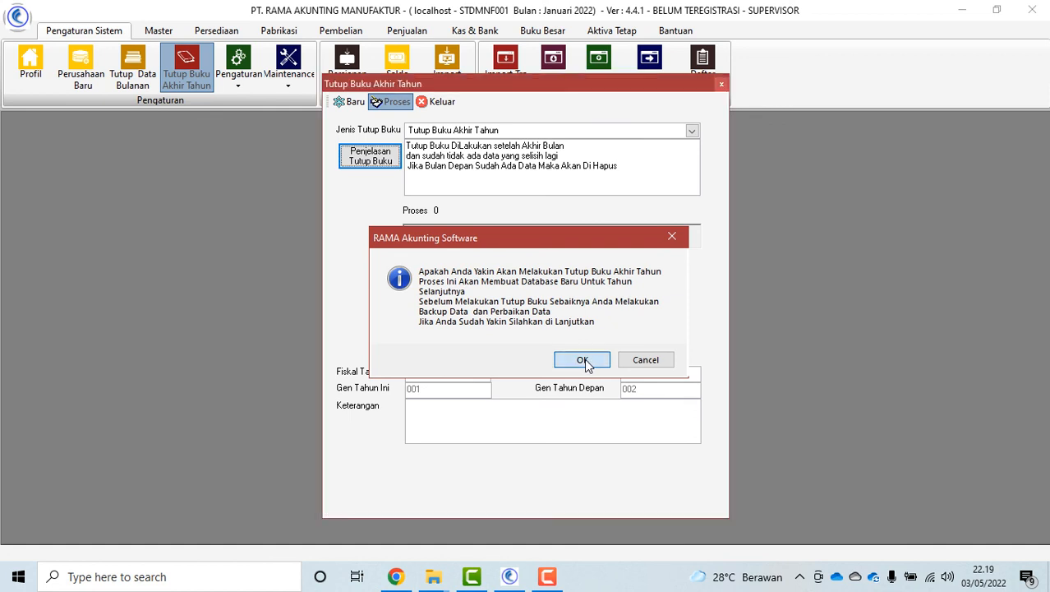
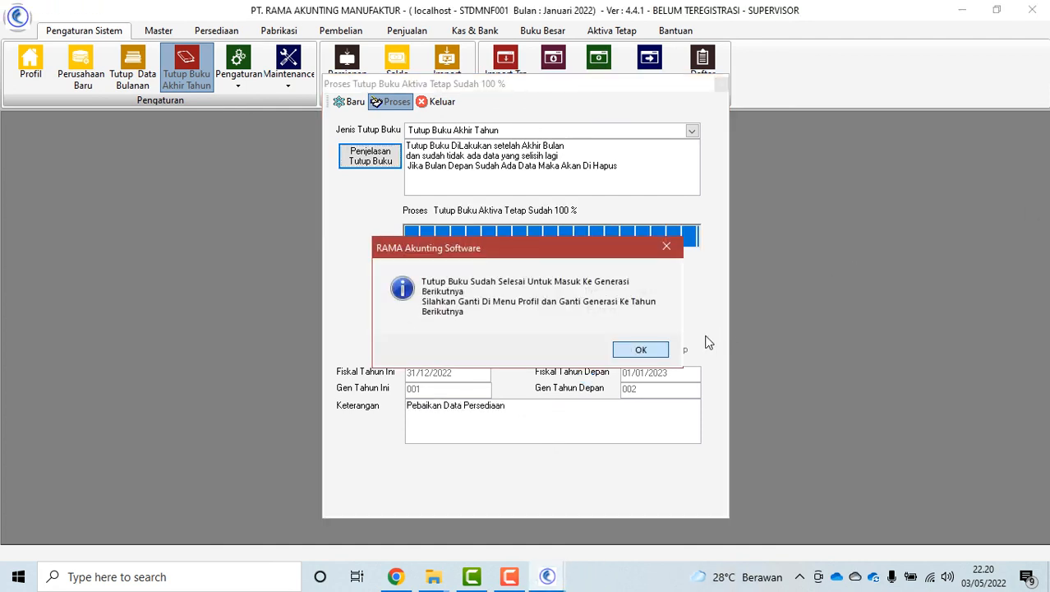
Dismiss the 2022 year-end closing completion notice and close the Tutup Buku Akhir Tahun window
click(641, 351)
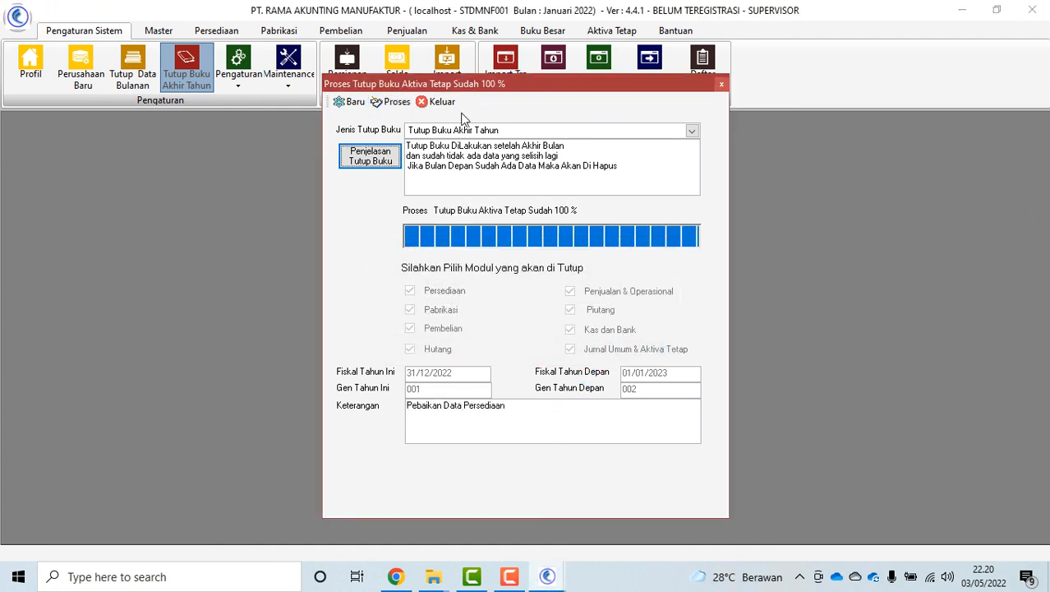
click(441, 103)
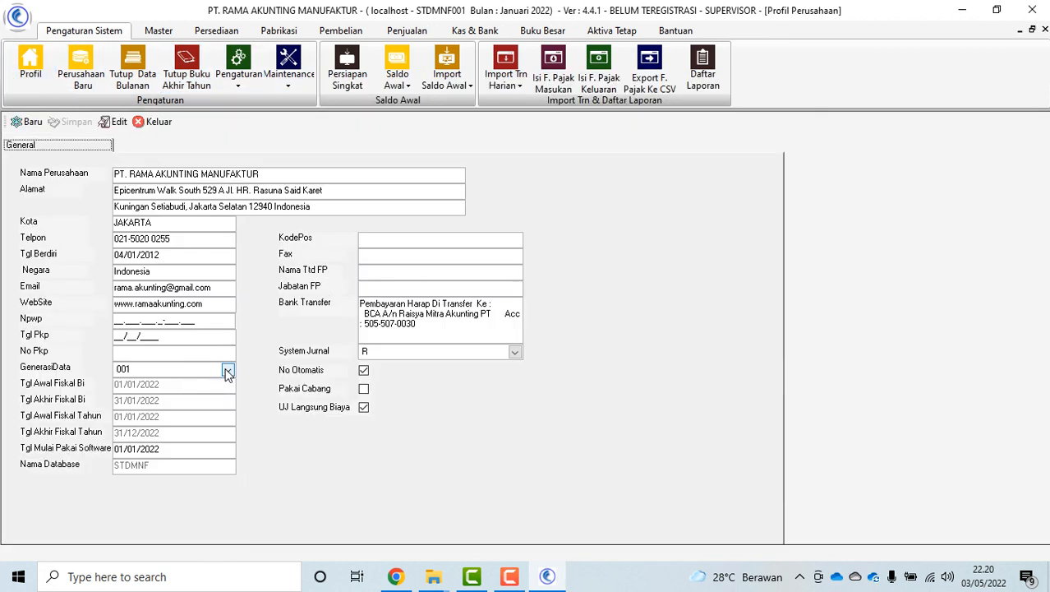
Switch the company profile's GenerasiData to 002 starting 01/01/2023 and save the profile
click(227, 369)
scroll(236, 394, down, 2)
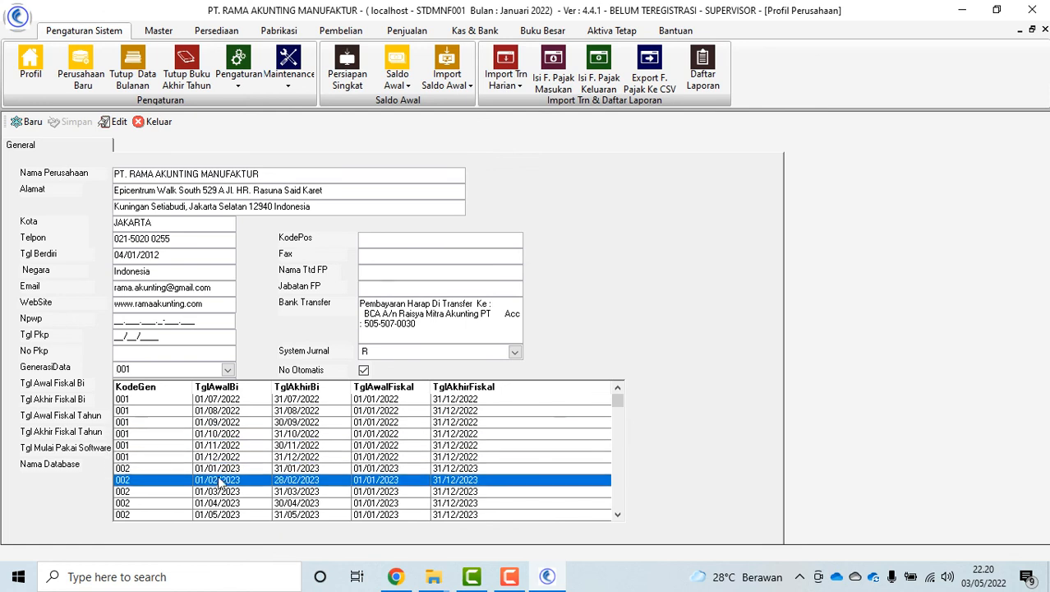
click(221, 473)
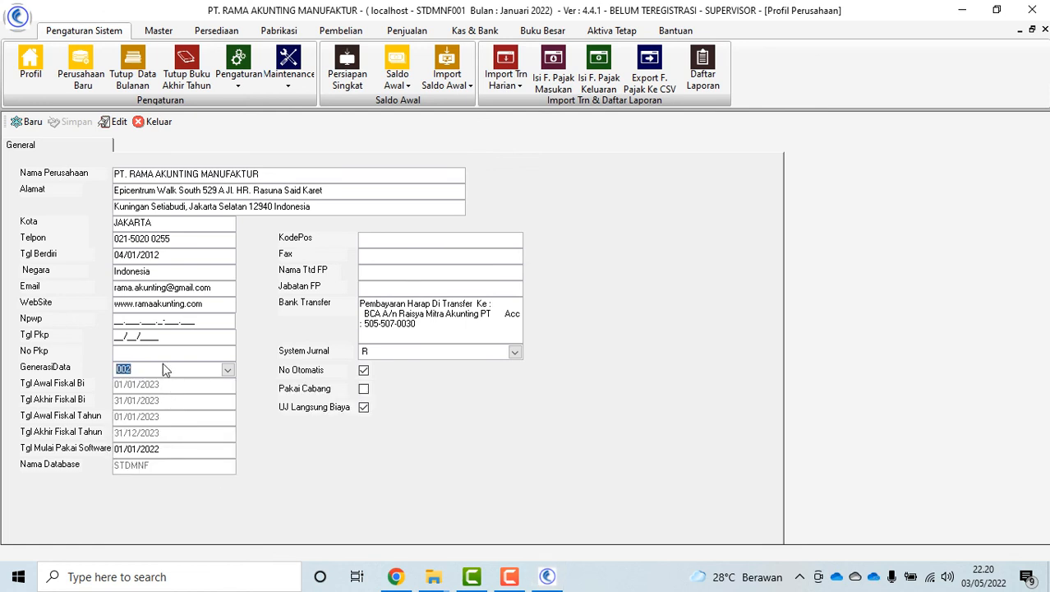
click(168, 367)
click(119, 121)
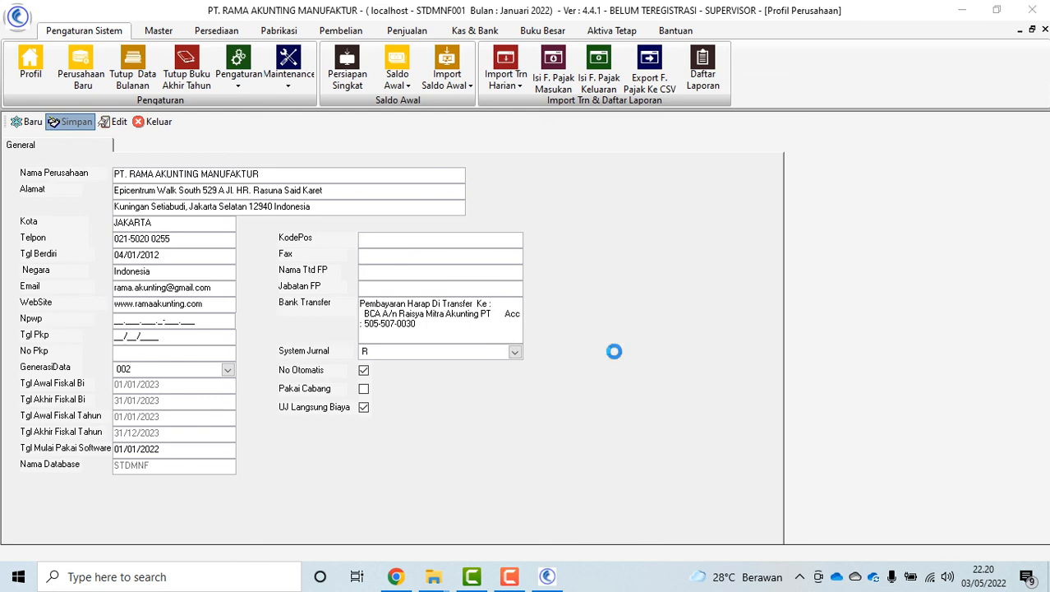
click(572, 344)
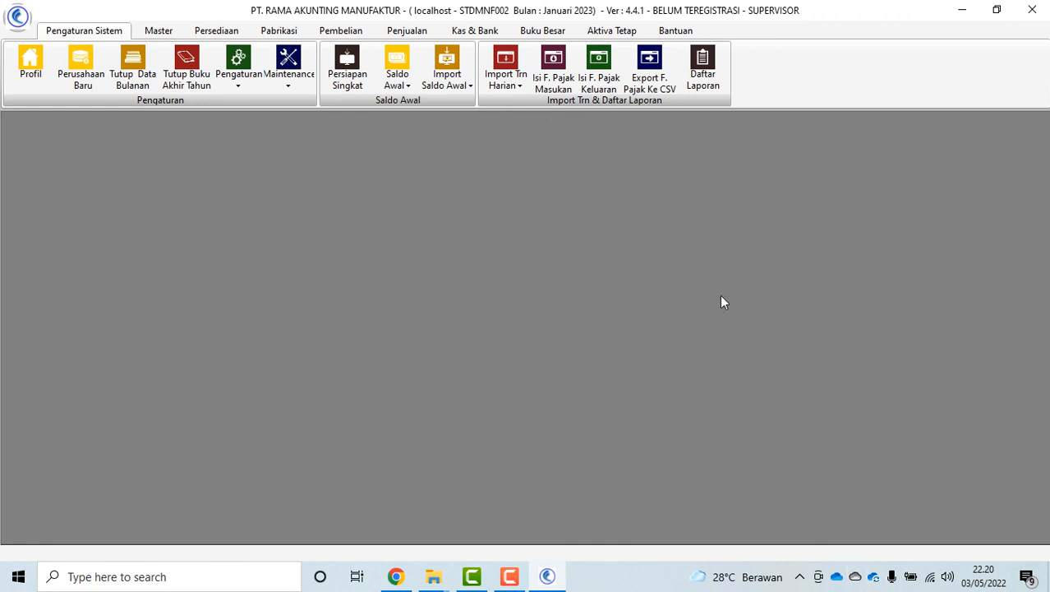
Temporarily change the data generation to 001 for the period starting 01/12/2022
click(238, 82)
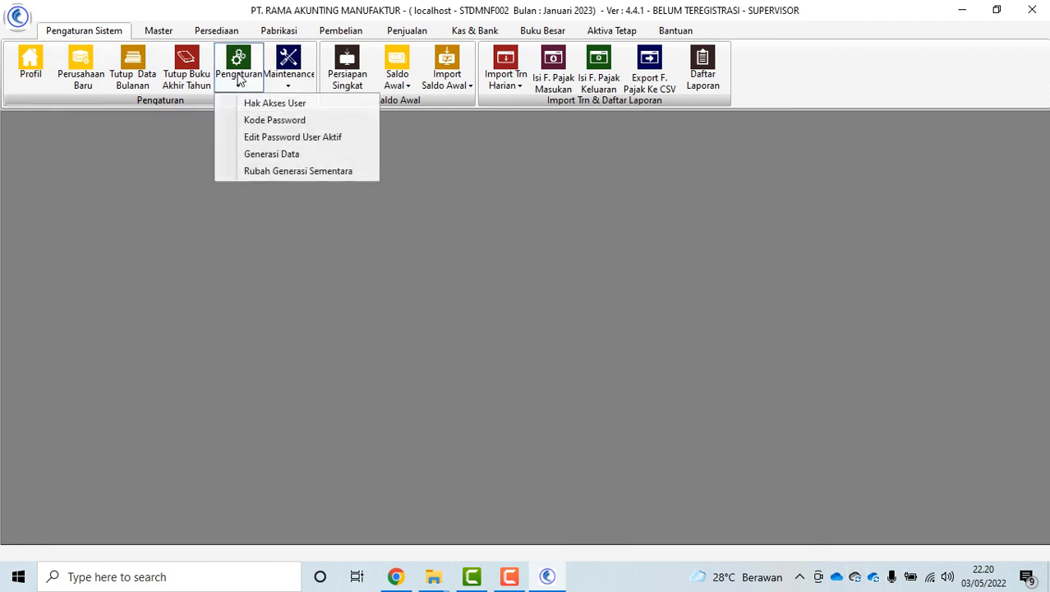
click(296, 169)
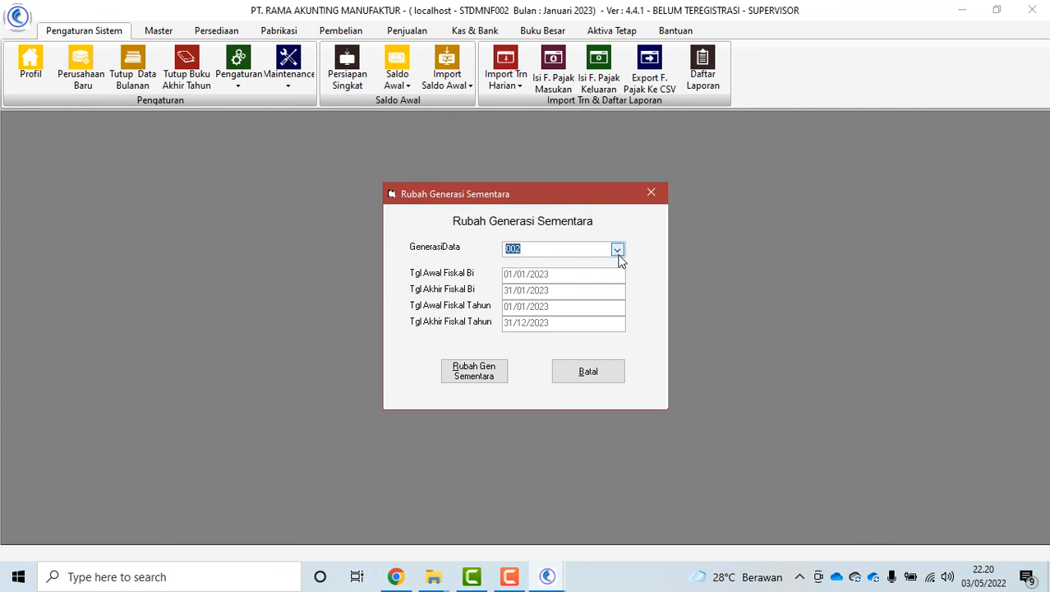
click(618, 253)
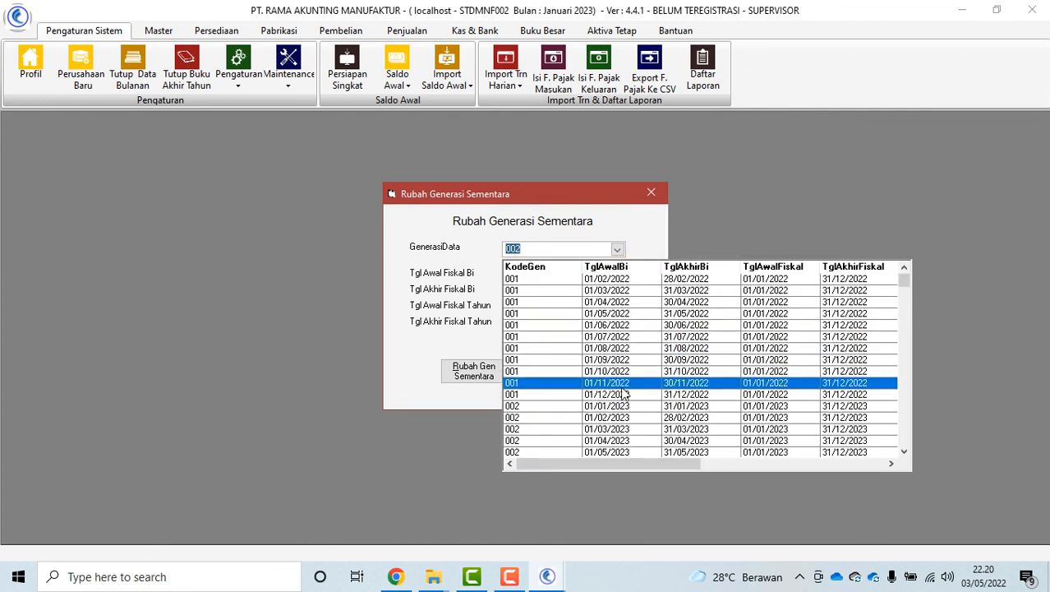
click(624, 394)
click(483, 374)
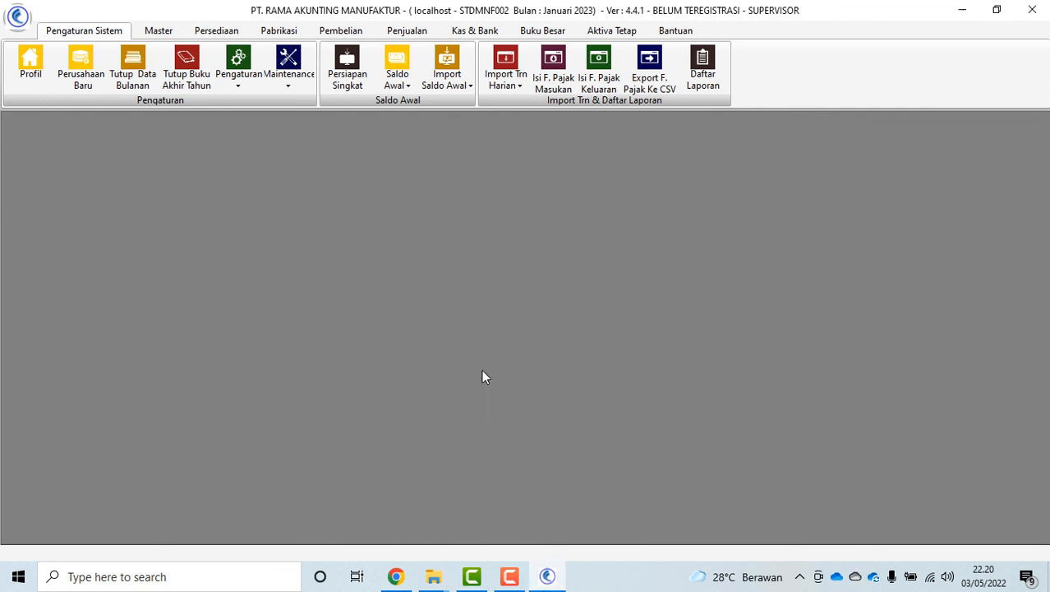
Browse the sales, purchasing and cash and bank ribbon tabs, then return to system settings
click(415, 32)
click(353, 33)
click(475, 32)
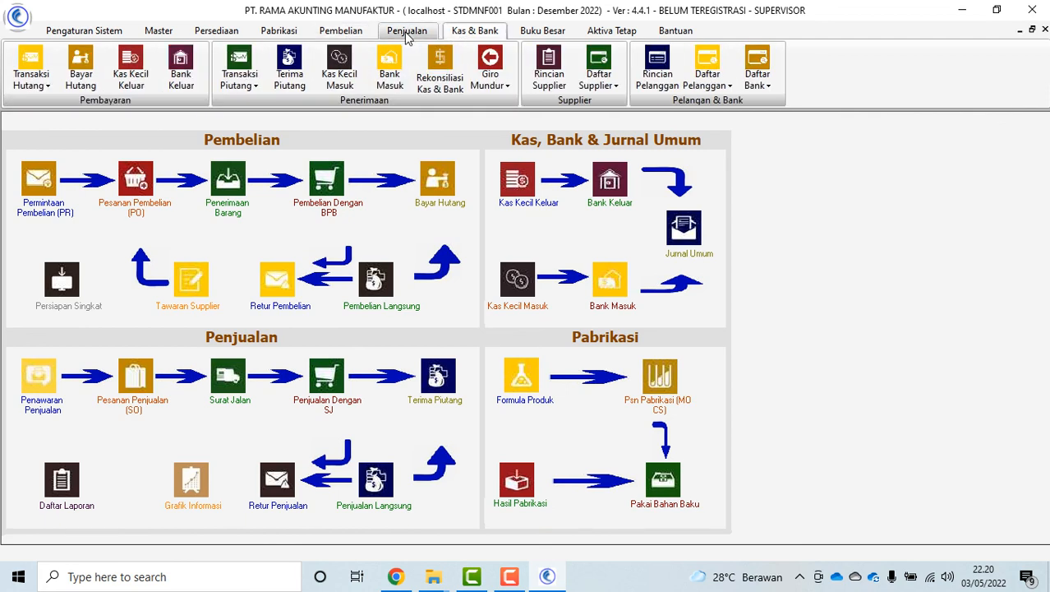
click(406, 33)
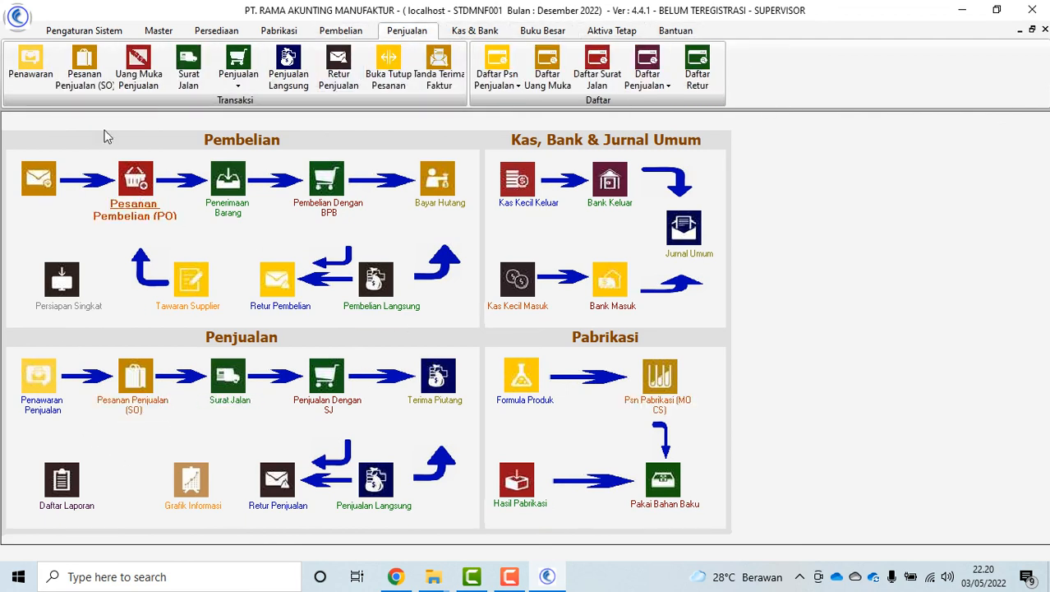
click(83, 31)
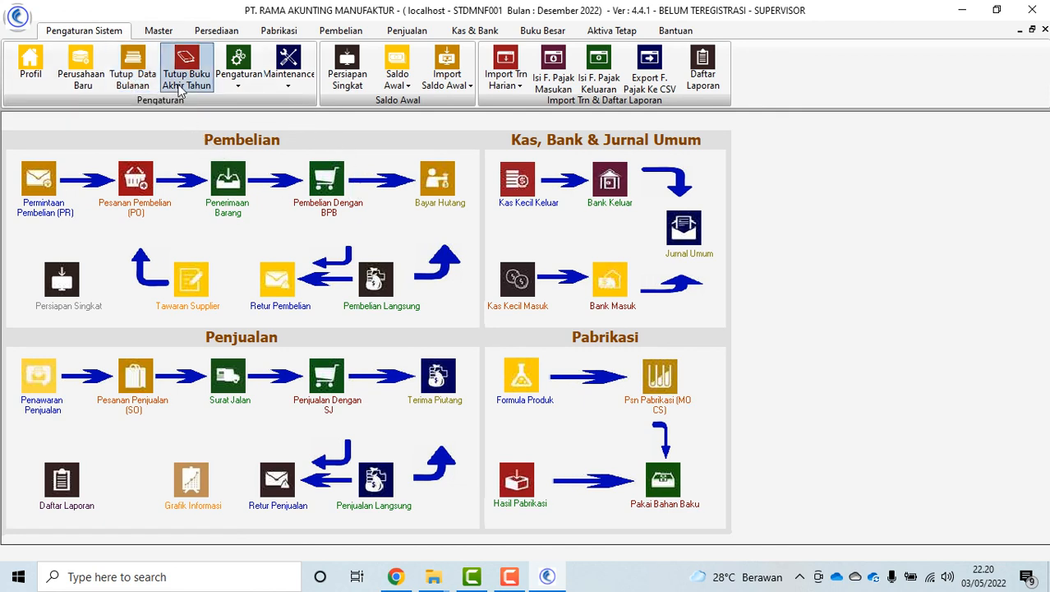
Set up a Tutup Buku Koreksi Akhir Tahun run covering Kas dan Bank and Jurnal Umum & Aktiva Tetap
click(187, 71)
click(692, 131)
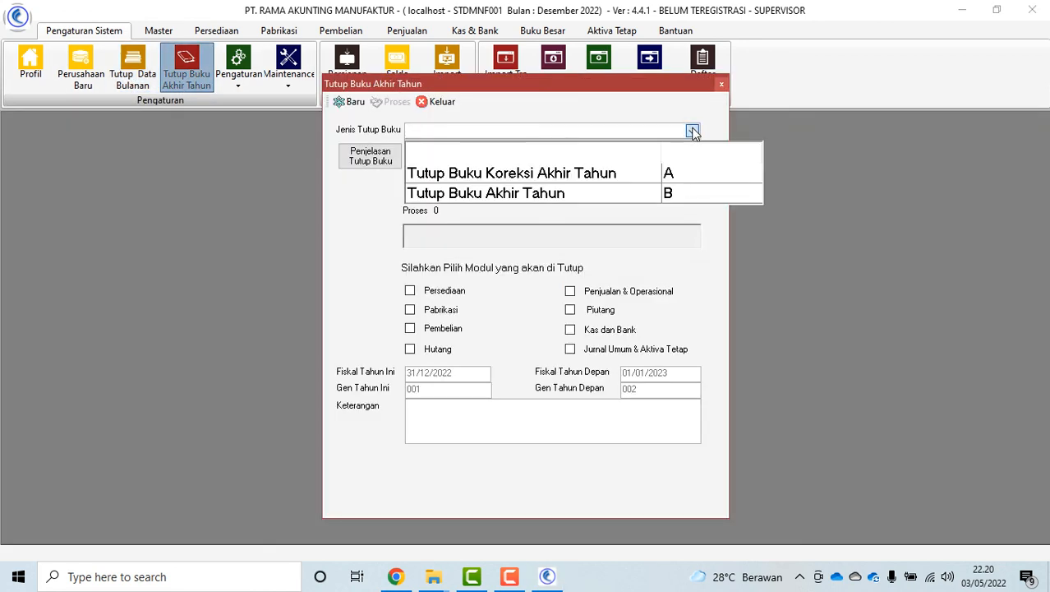
click(565, 196)
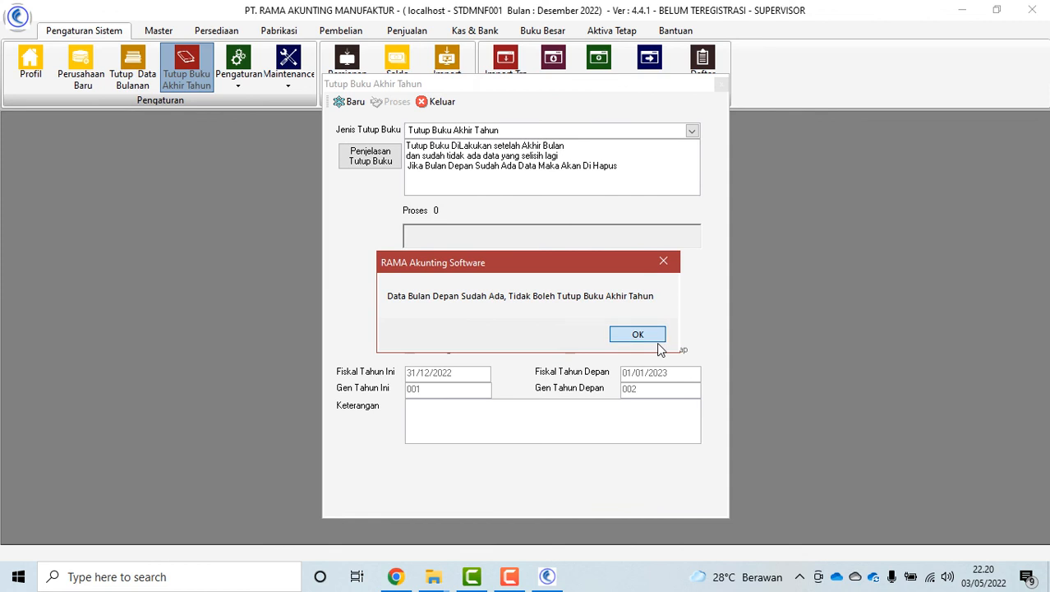
click(655, 339)
click(693, 131)
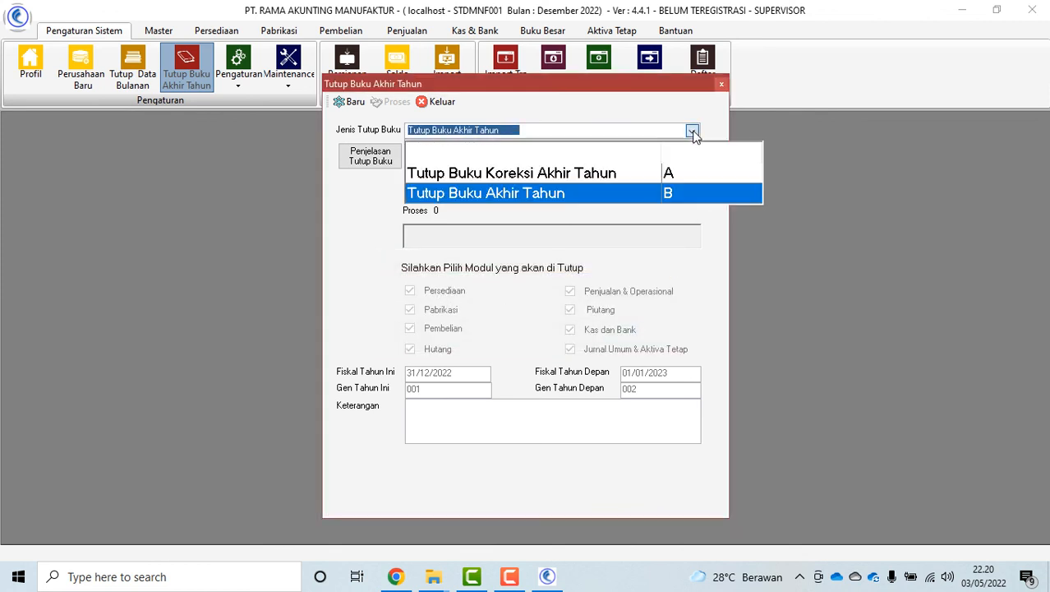
click(585, 173)
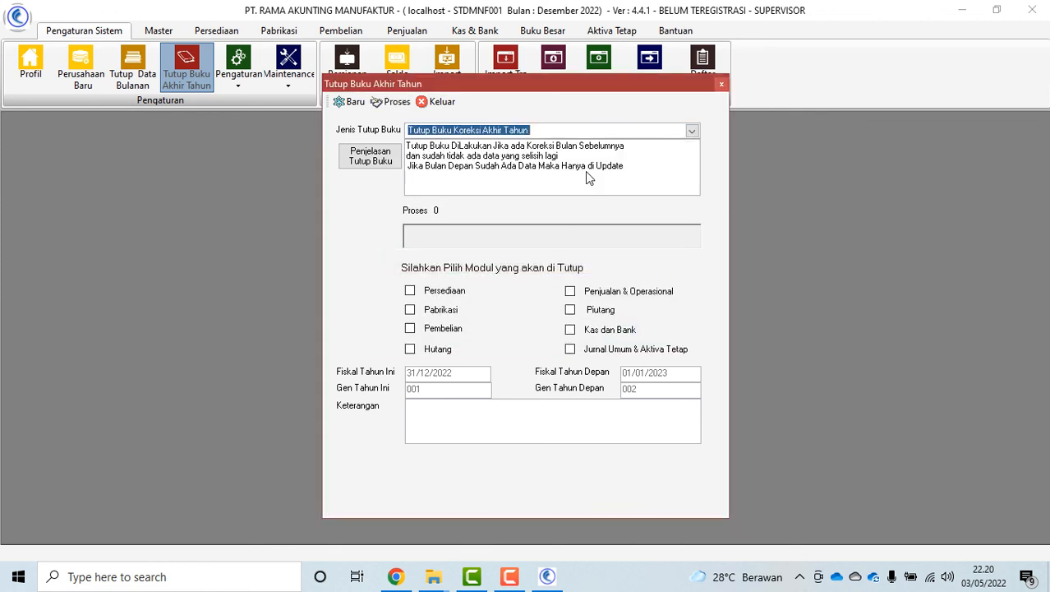
click(571, 329)
click(571, 349)
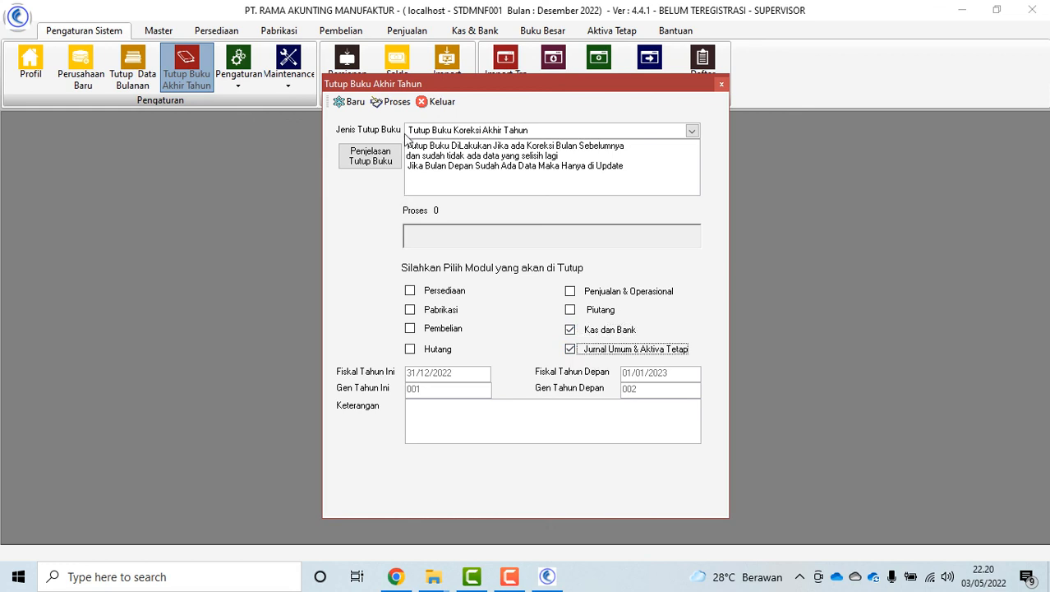
Run and confirm the correction closing, then dismiss the completion message and close the window
click(395, 101)
click(580, 362)
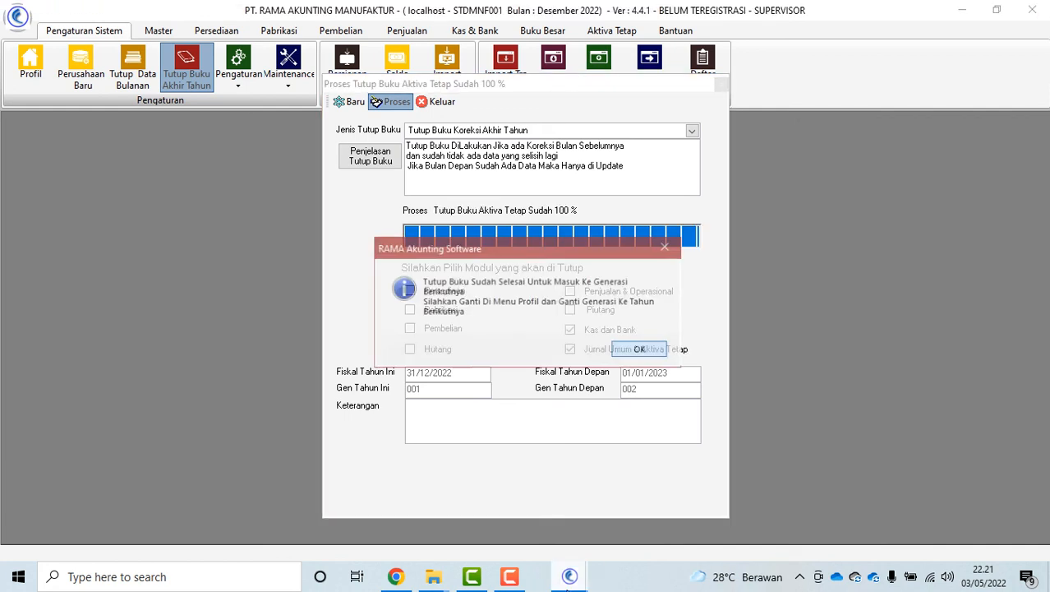
click(647, 347)
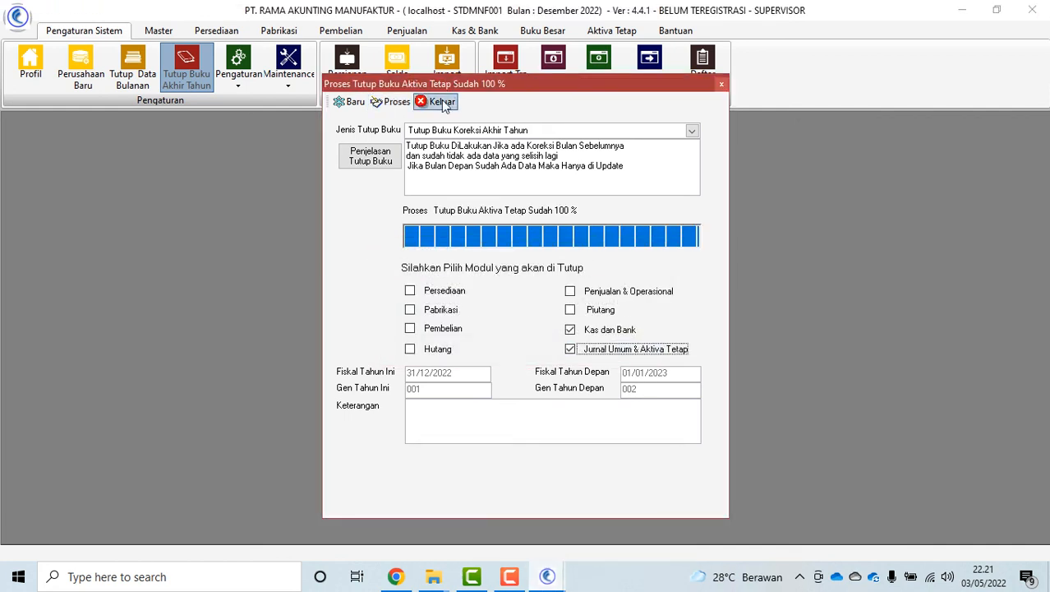
click(439, 101)
Browse the cash and bank, general ledger, fixed assets, help and sales ribbon tabs
click(475, 31)
click(541, 31)
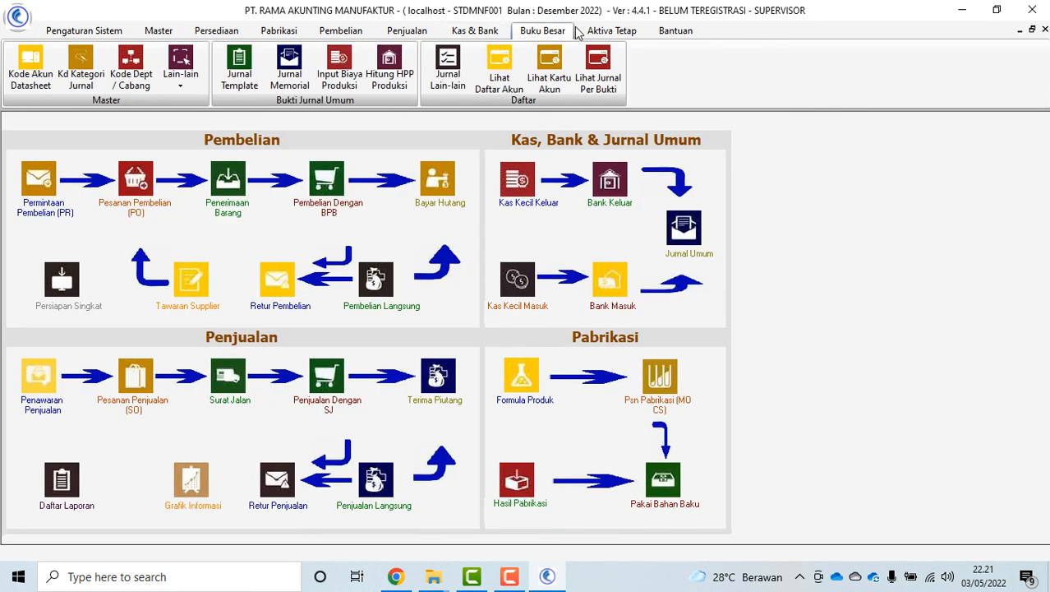
click(618, 30)
click(677, 31)
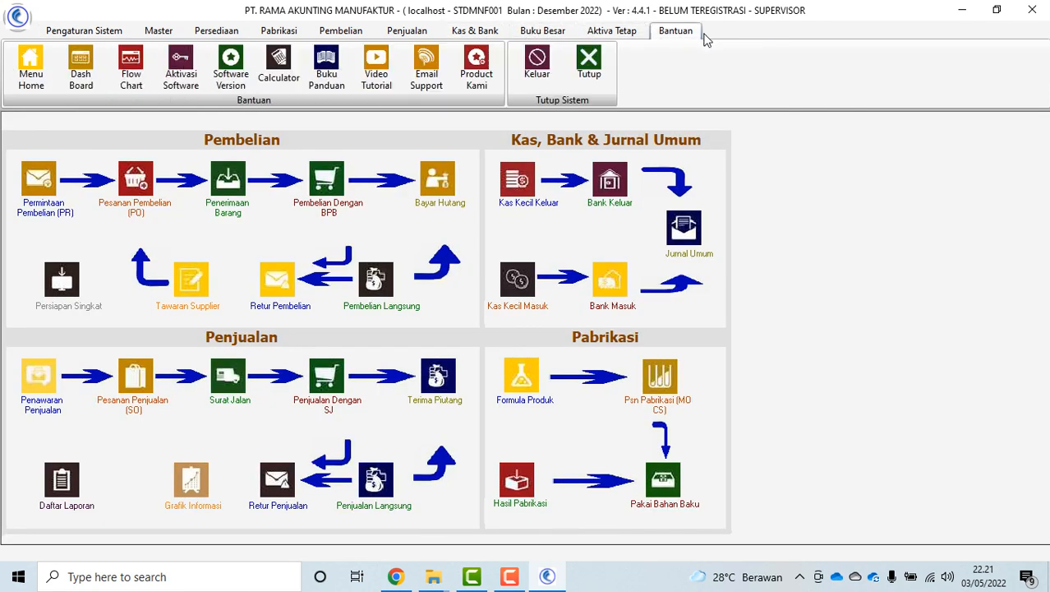
click(610, 33)
click(406, 32)
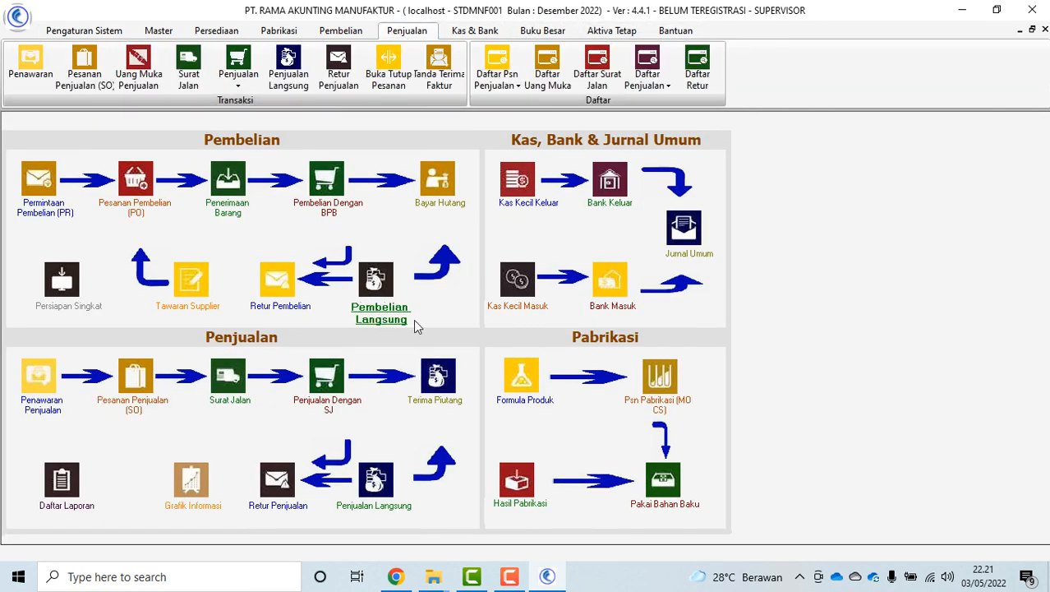